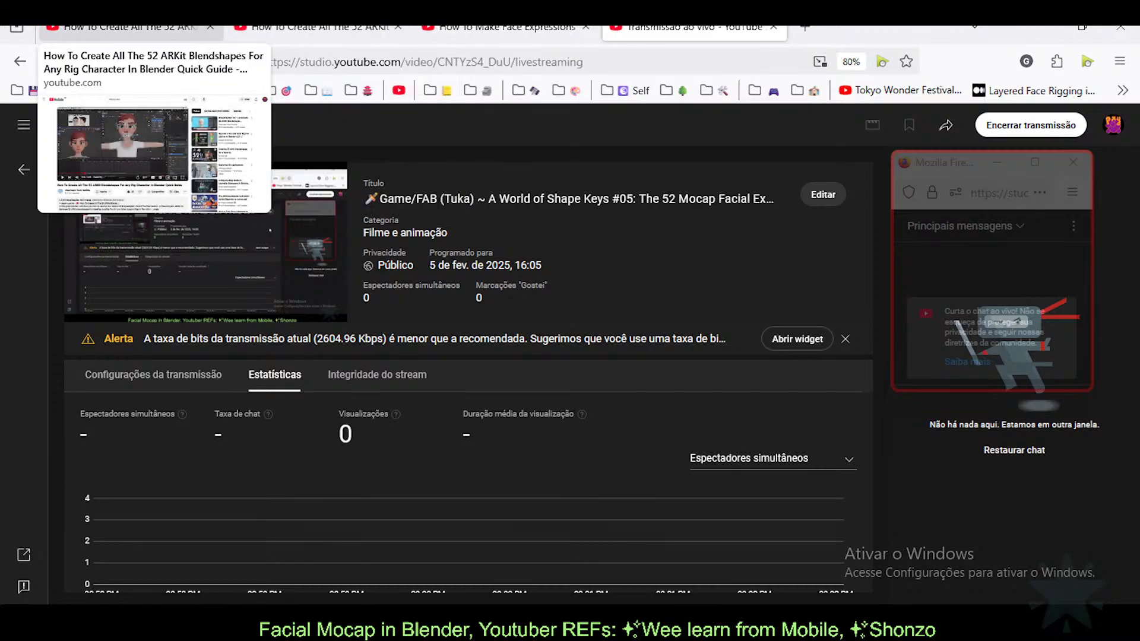
Step: Open the ARKit blendshapes quick guide tab, play it briefly, then bring Blender forward
left_click(125, 27)
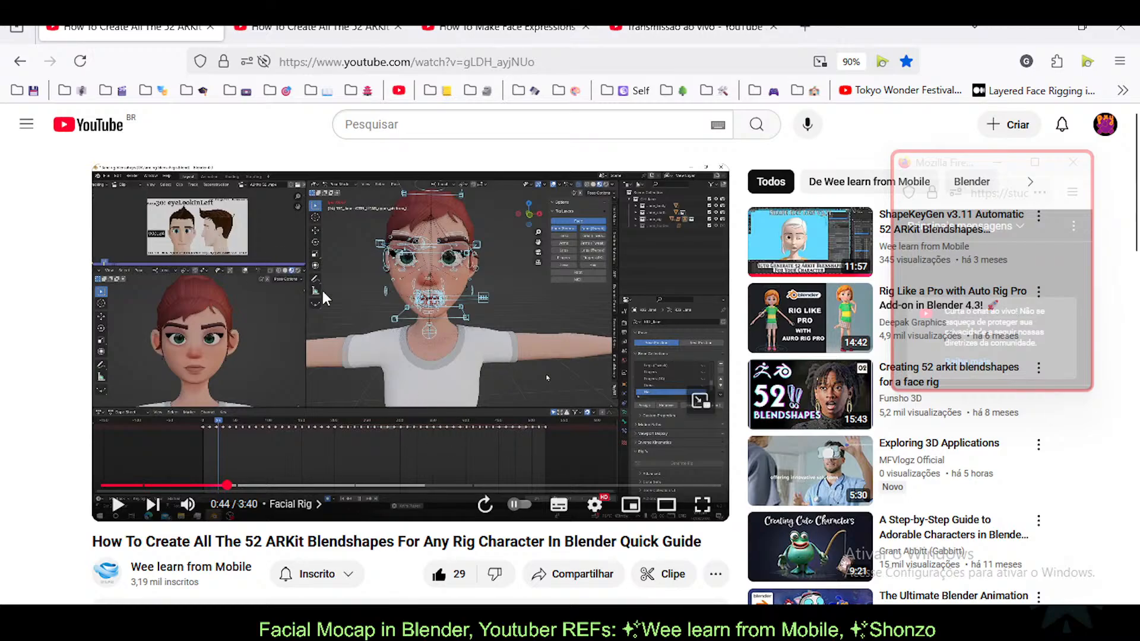
left_click(336, 301)
left_click(300, 292)
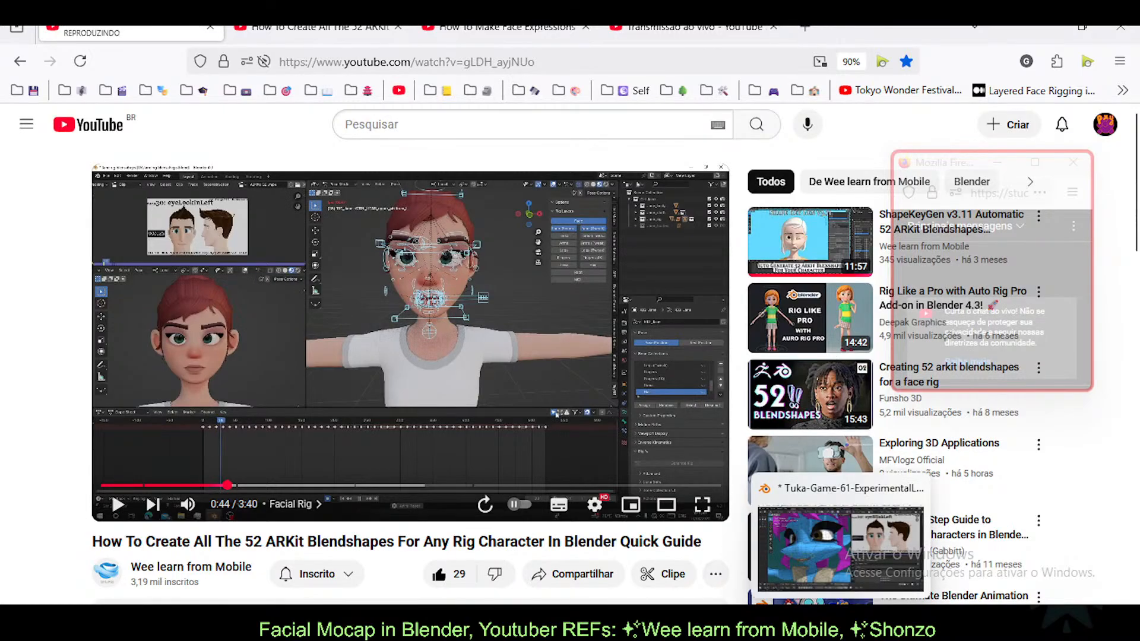
left_click(841, 624)
Step: Keep the clip editor on the ARKit footage, move the chat window aside, and enlarge the Action Editor
left_click(653, 59)
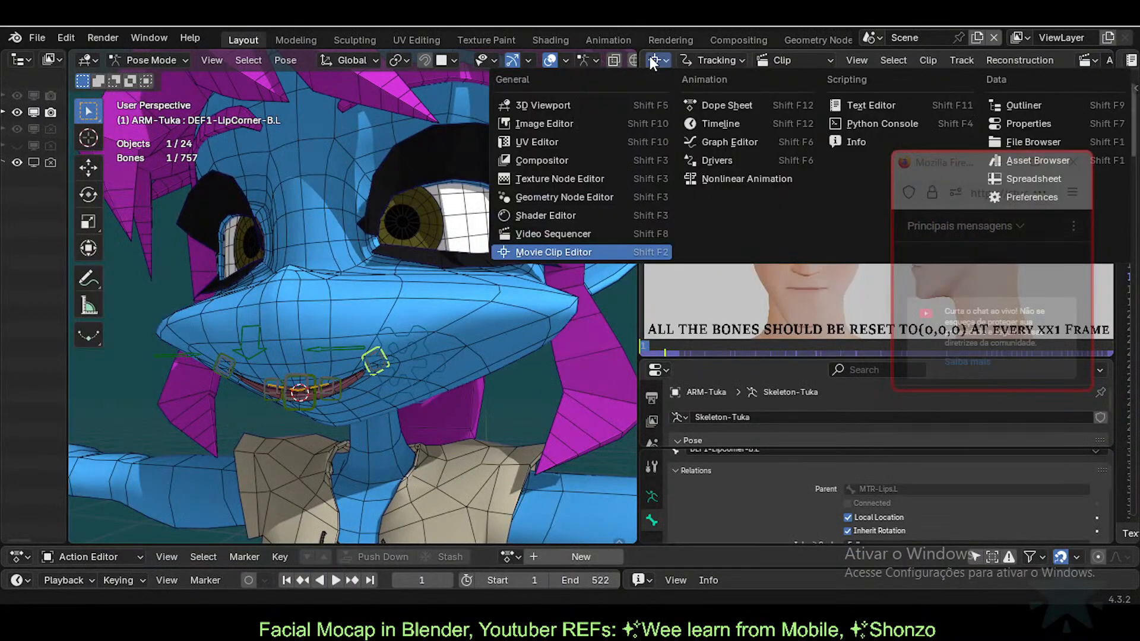
left_click(659, 59)
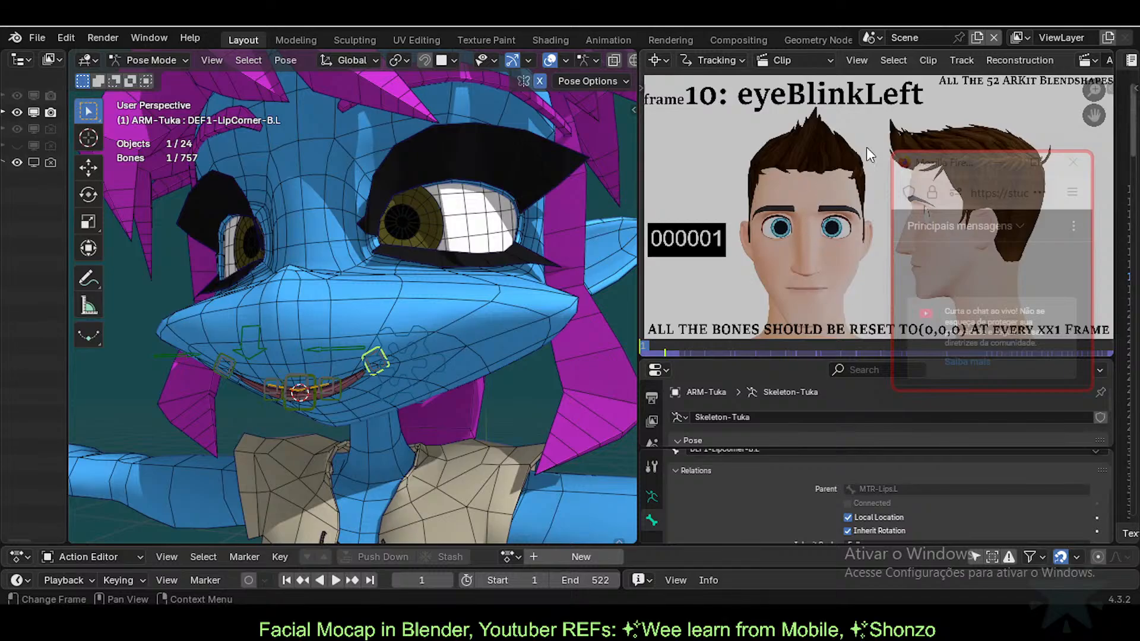
left_click_drag(945, 166, 937, 386)
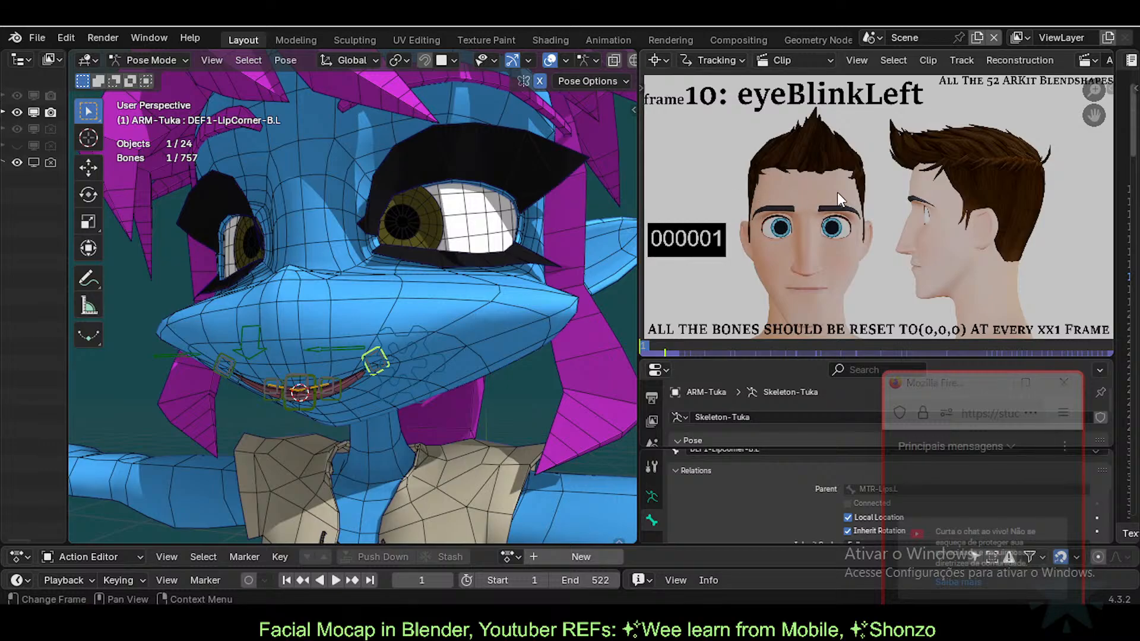
left_click_drag(506, 543, 504, 496)
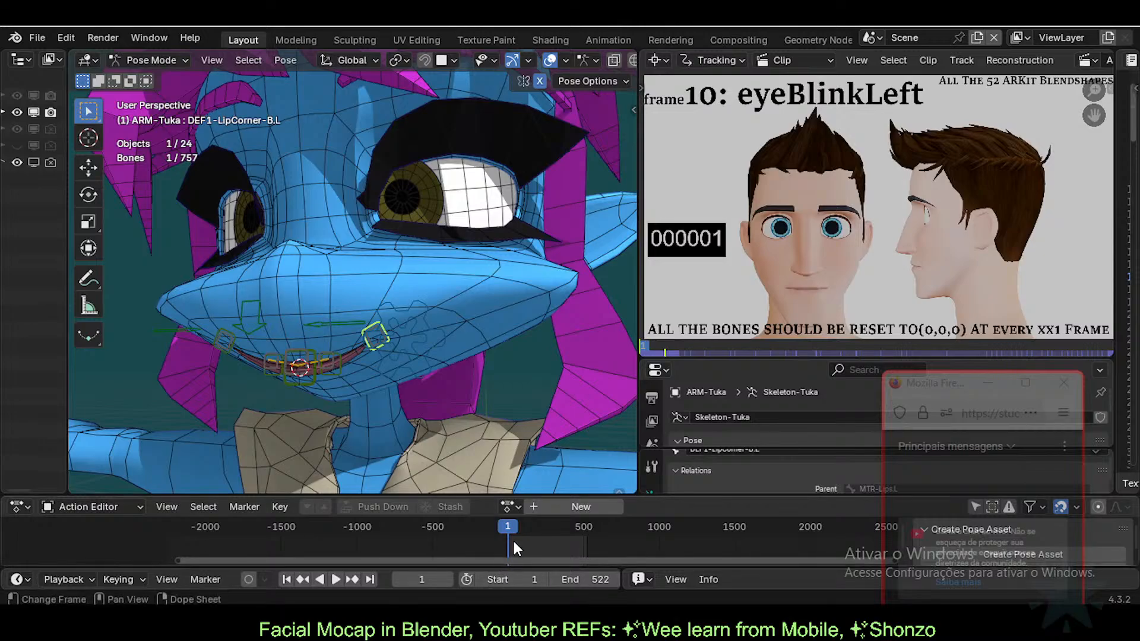
scroll(514, 542, "up", 12)
left_click_drag(549, 528, 463, 526)
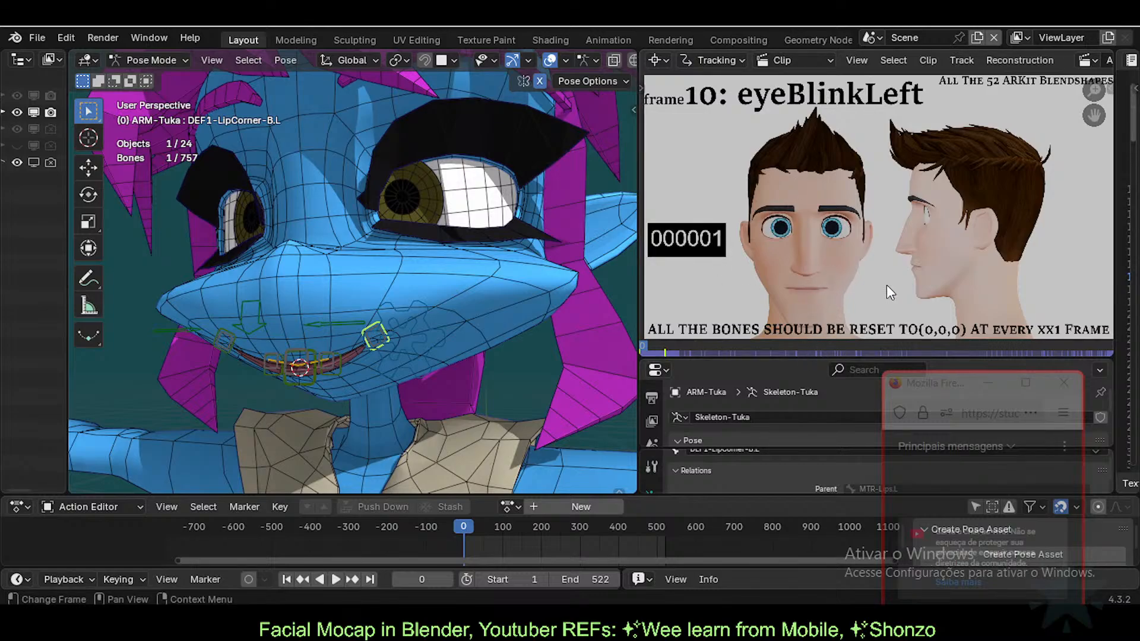
key("space")
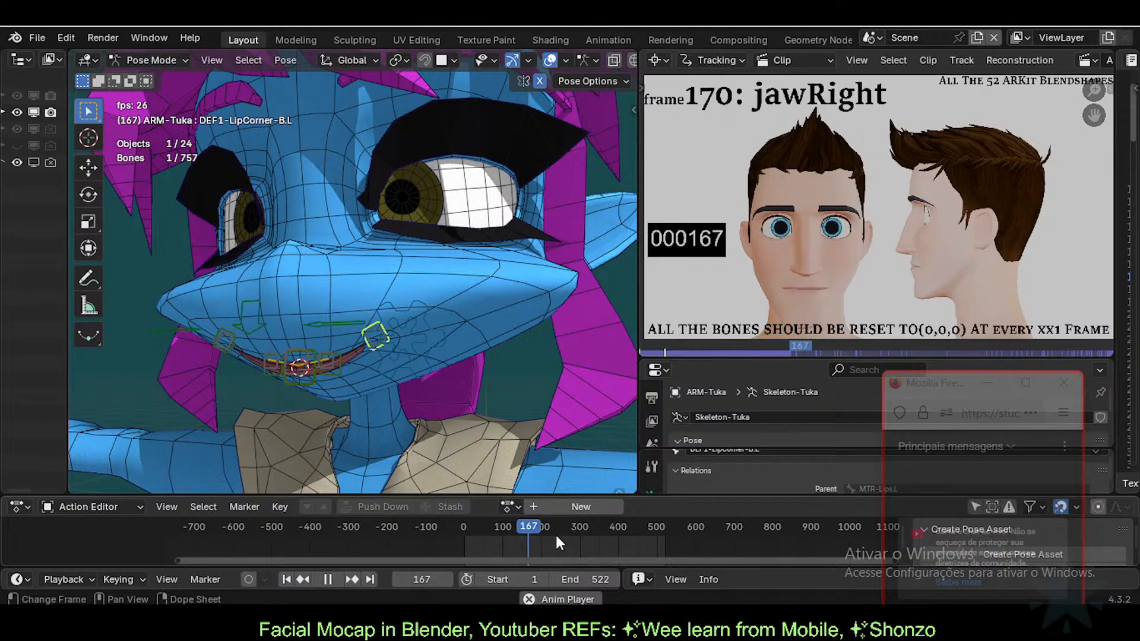
scroll(856, 208, "down", 1)
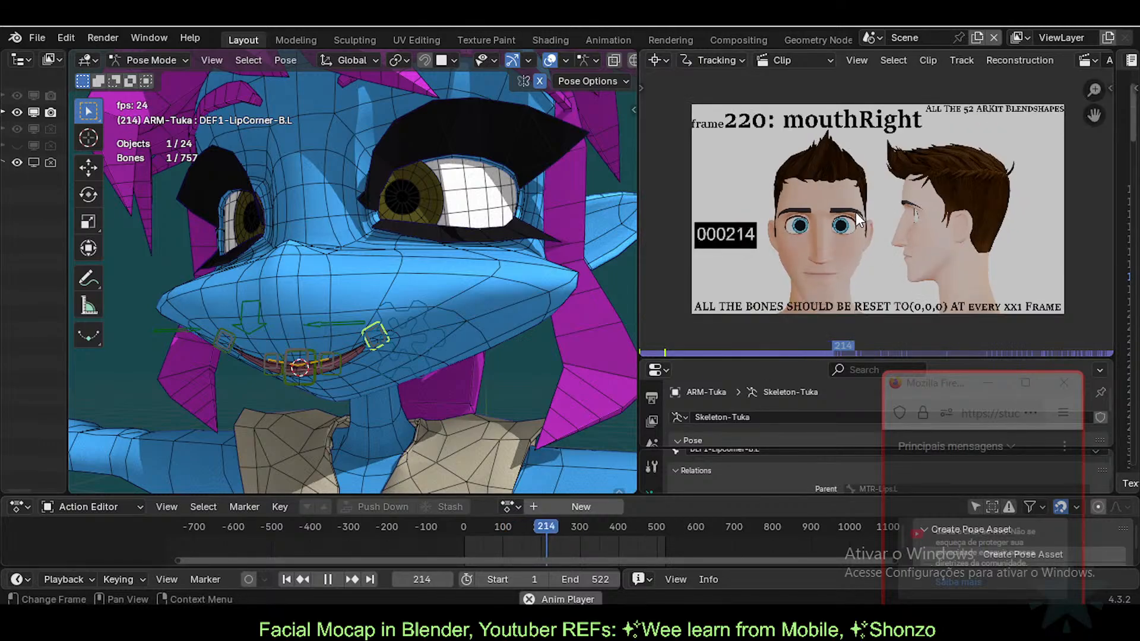
scroll(859, 222, "up", 1)
key("space")
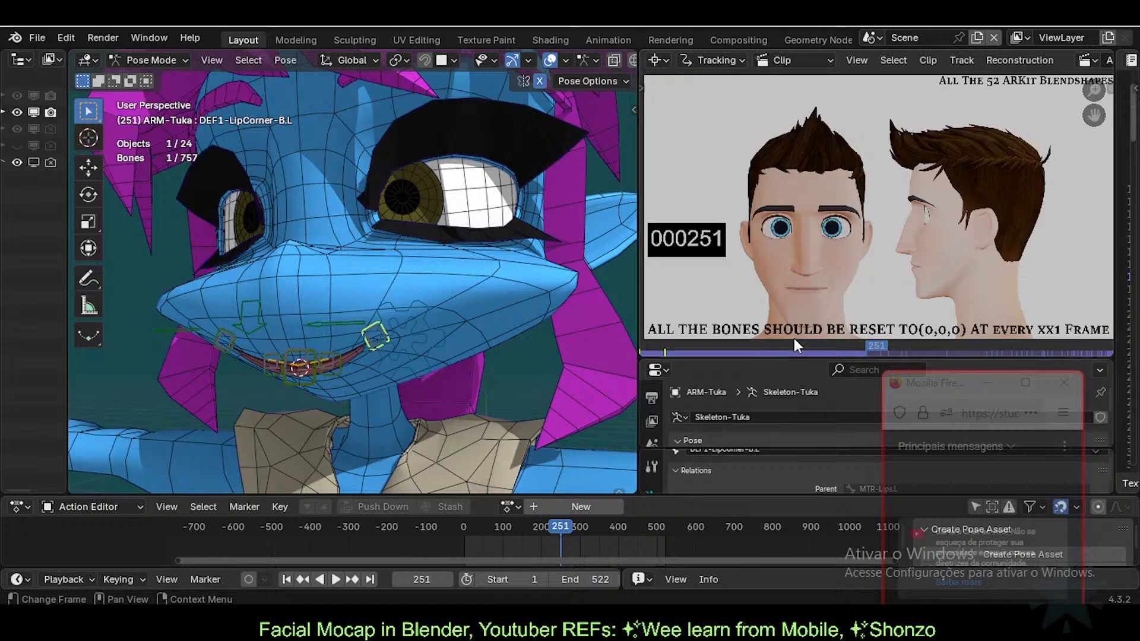
key("space")
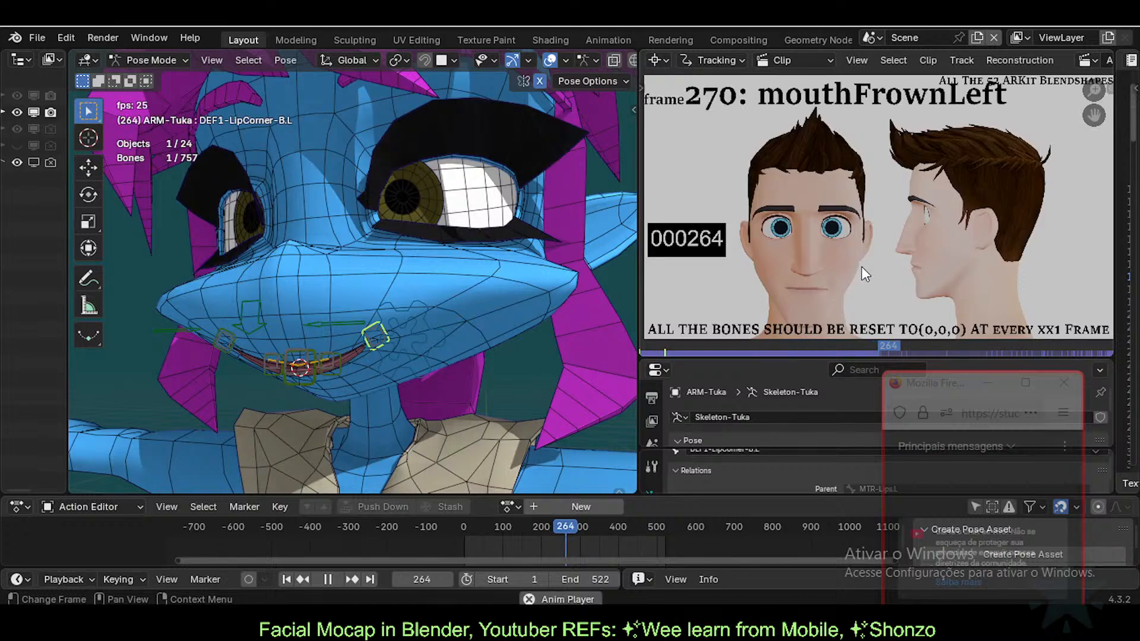
scroll(873, 261, "down", 1)
scroll(892, 247, "up", 1)
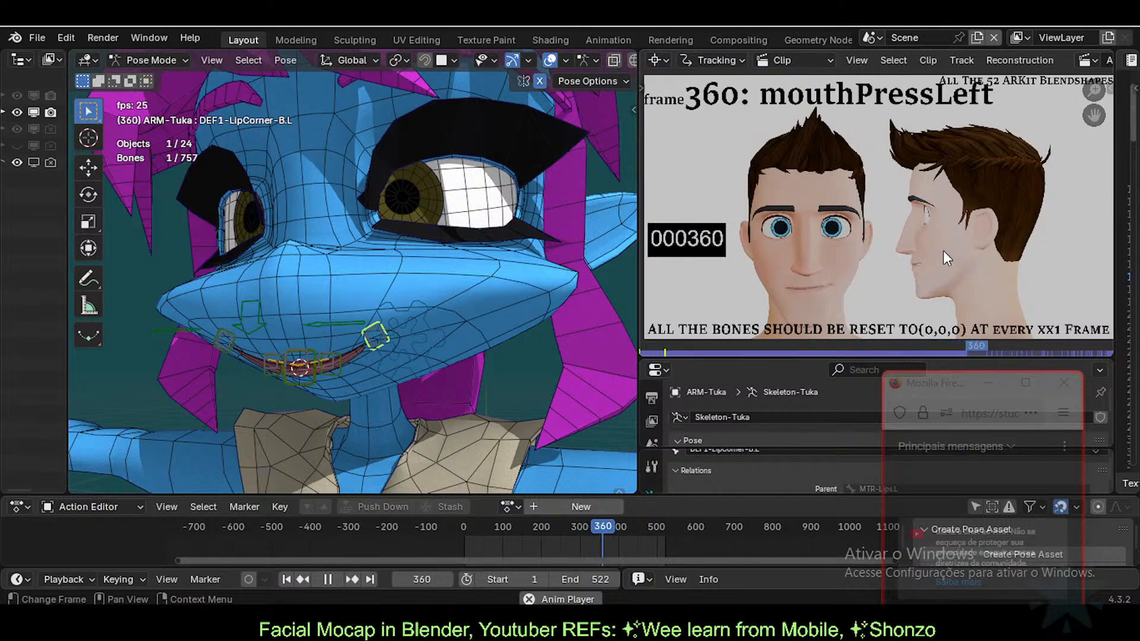
key("space")
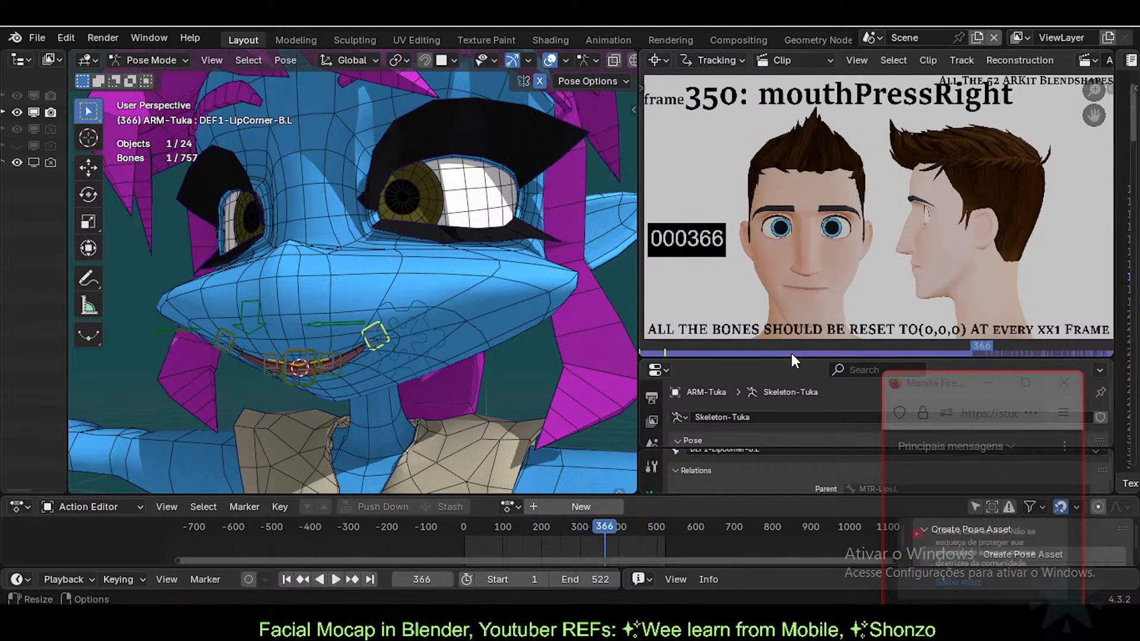
left_click_drag(790, 354, 645, 355)
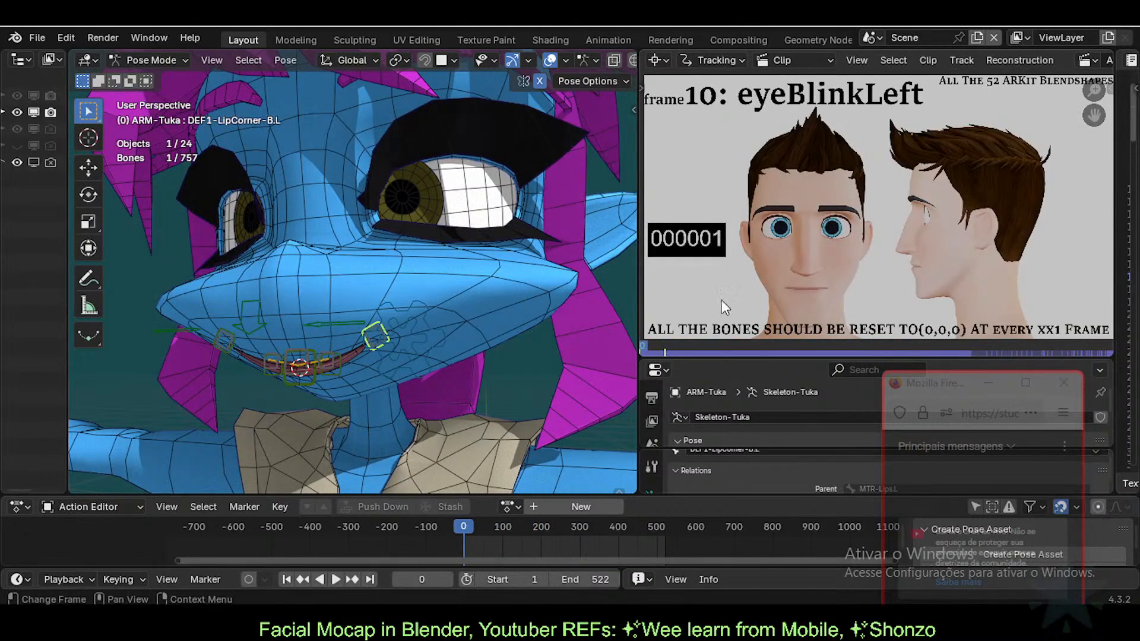
Step: Play the animation, stopping at frame 278, then again at frame 492
key("space")
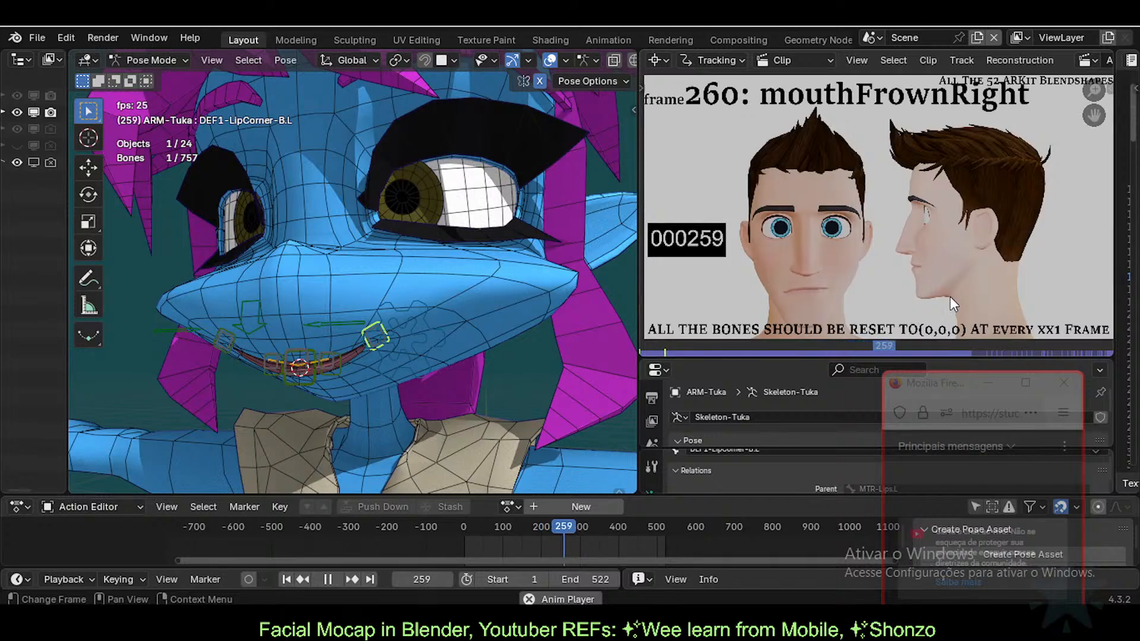
key("space")
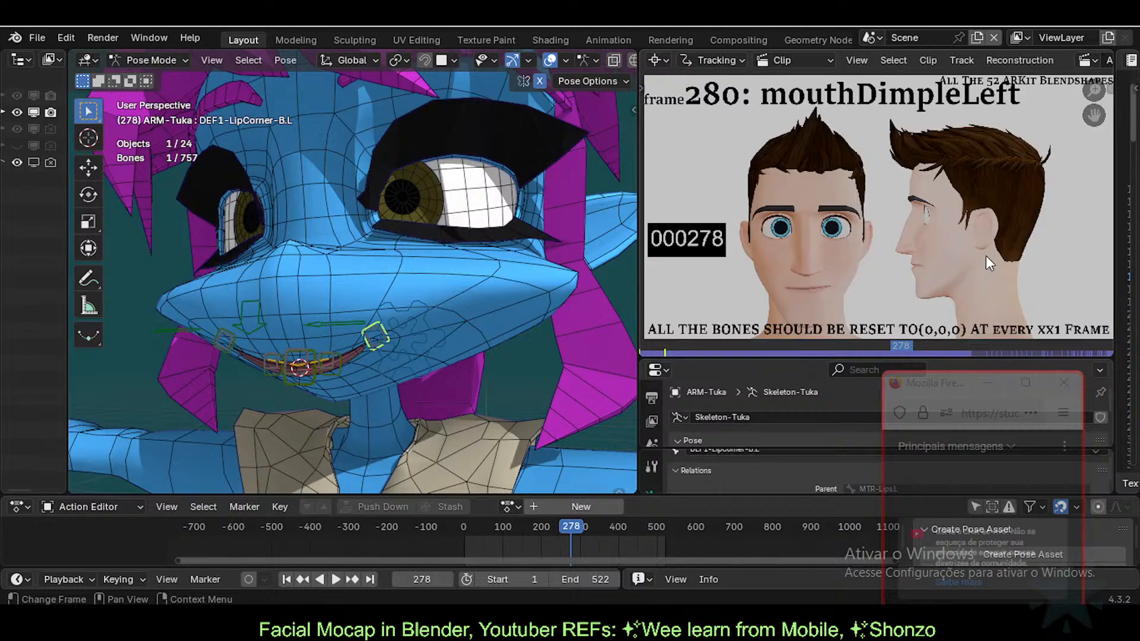
key("space")
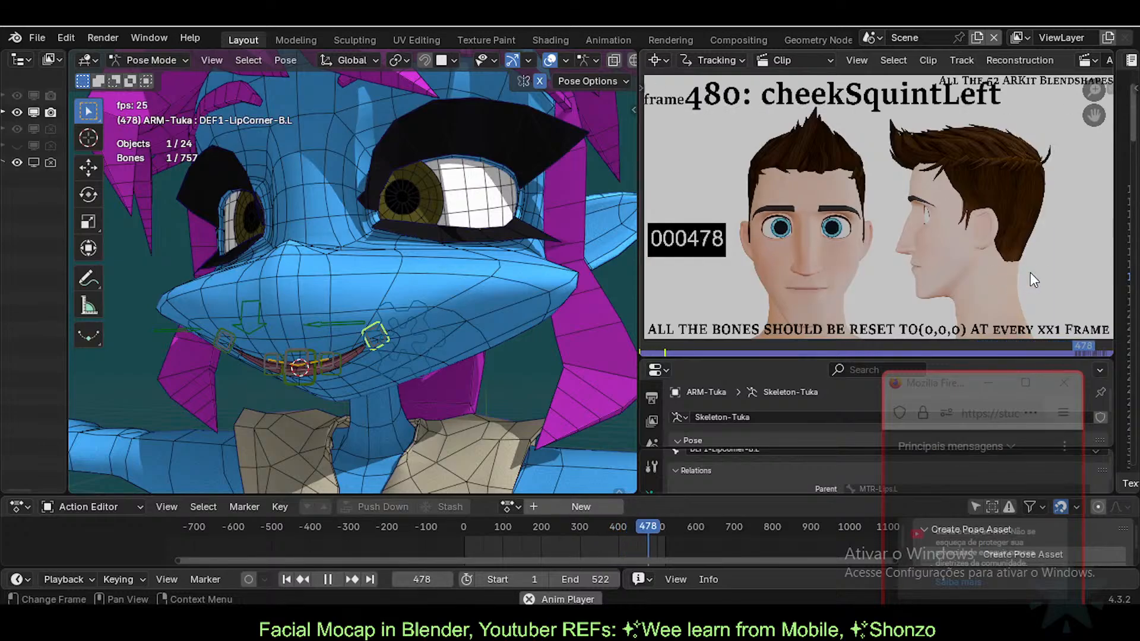
key("space")
Step: Rewind the reference clip to frame 0 and return to the YouTube browser
left_click_drag(1099, 350, 594, 349)
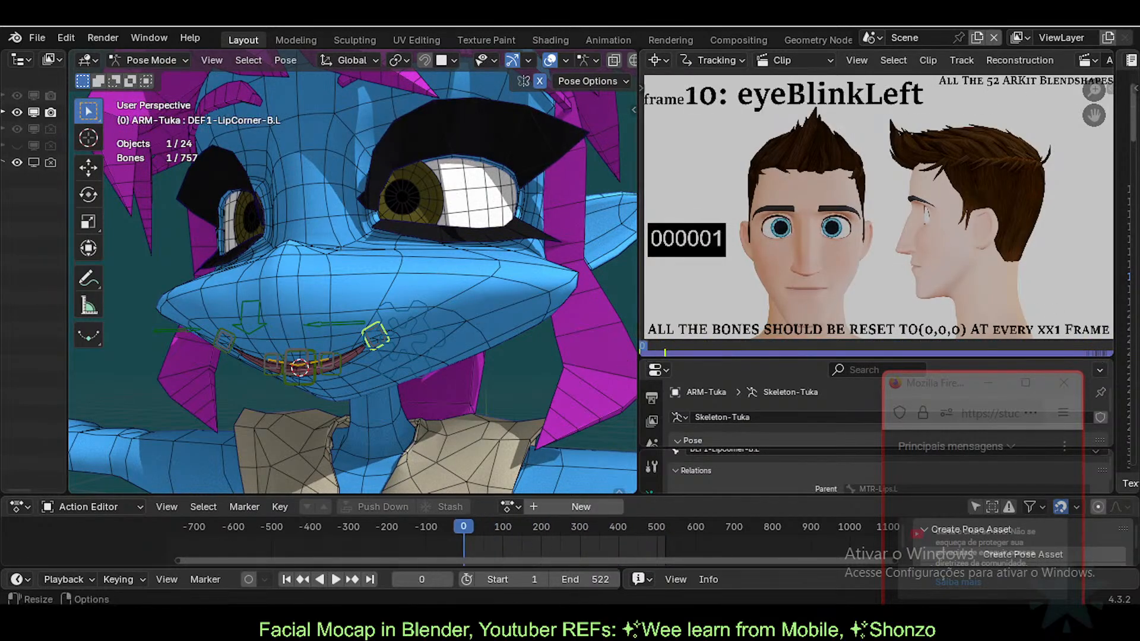
mouse_move(619, 622)
left_click(596, 580)
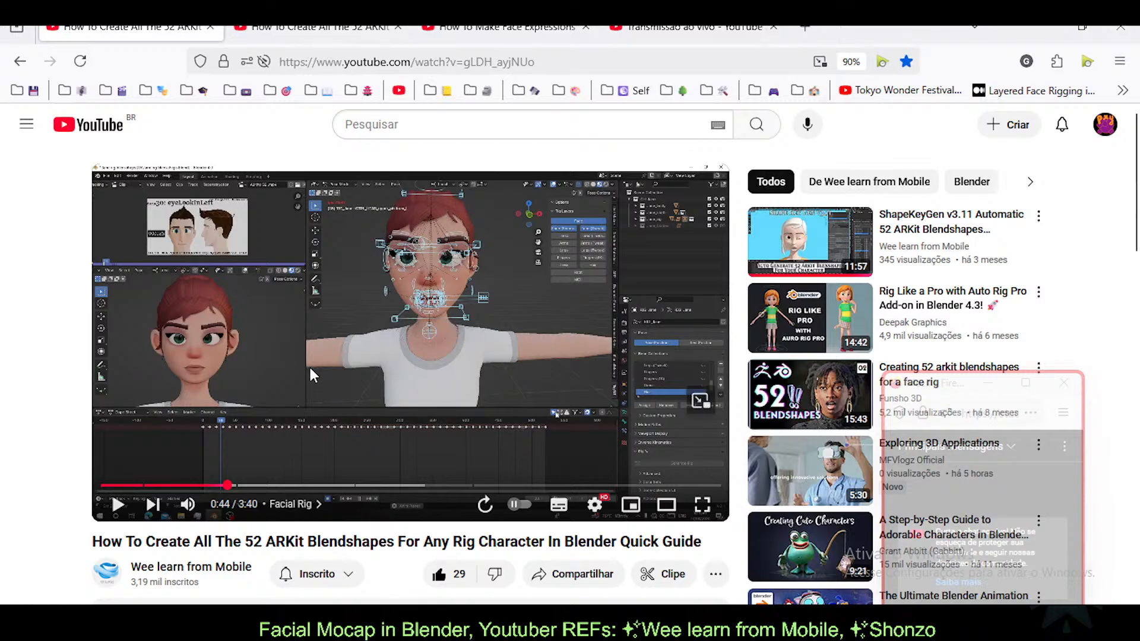
Step: Glance at the full-length ARKit video, then open the 'How To Make Face Expressions' shape keys tab
left_click(298, 29)
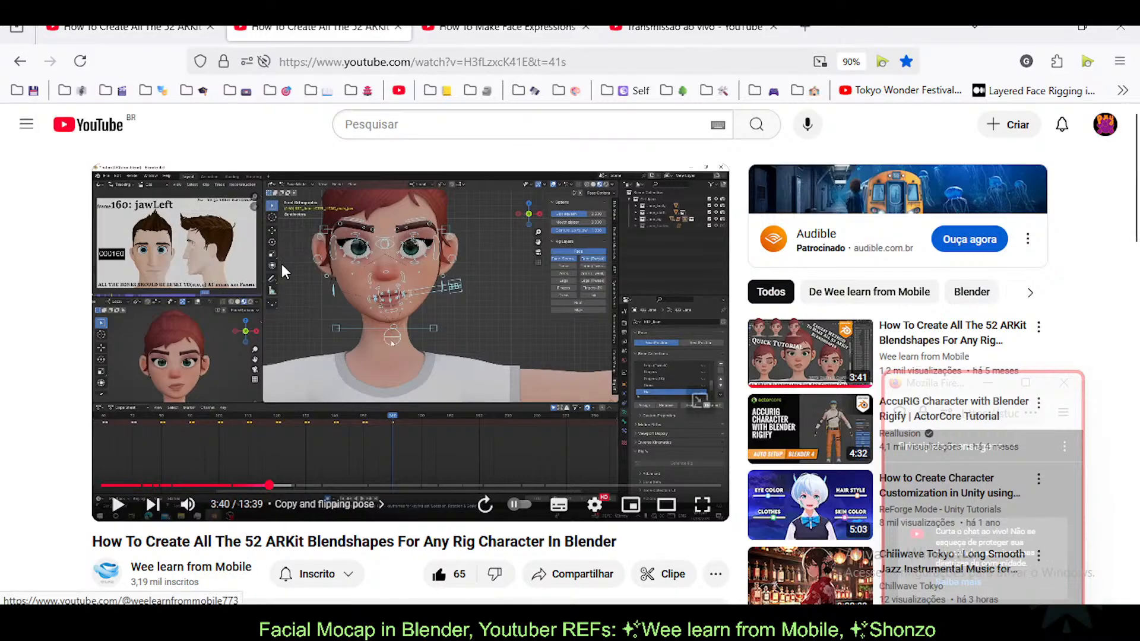
key("ctrl+Page_Up")
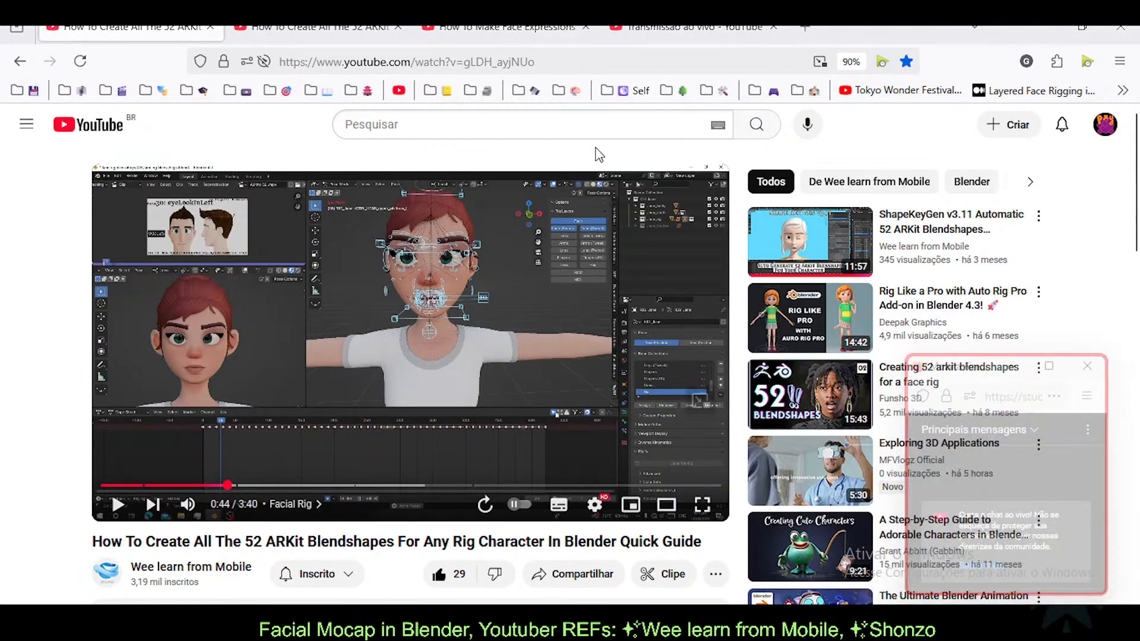
left_click(507, 27)
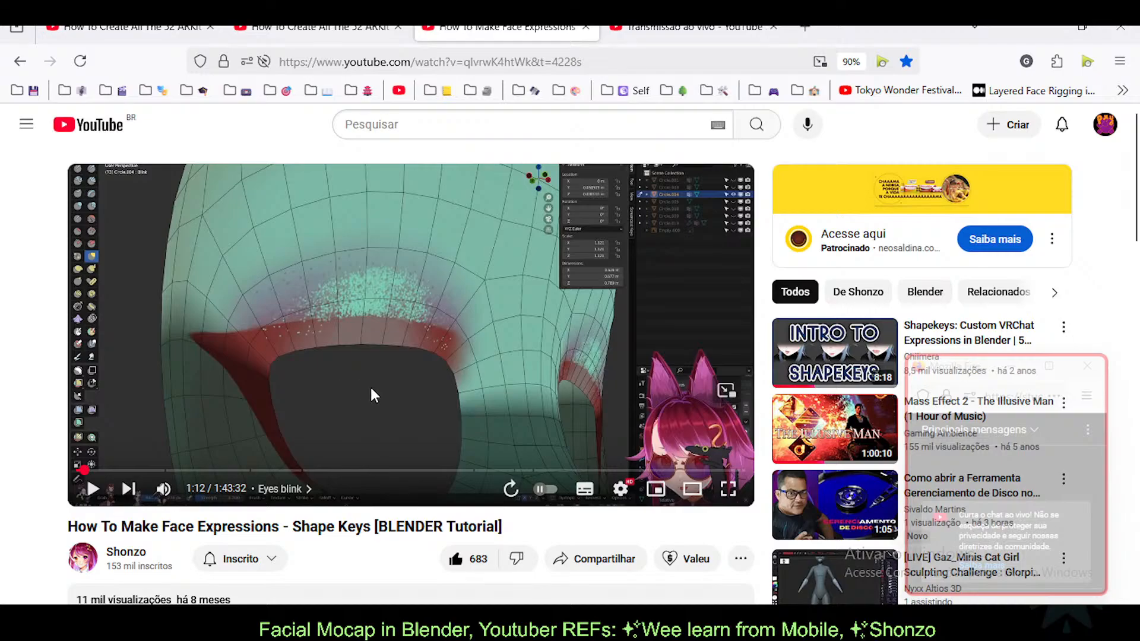
Step: Scrub the shape keys tutorial via 8:58 and 10:51 to the Mouth chapter at 22:36
scroll(8, 394, "down", 3)
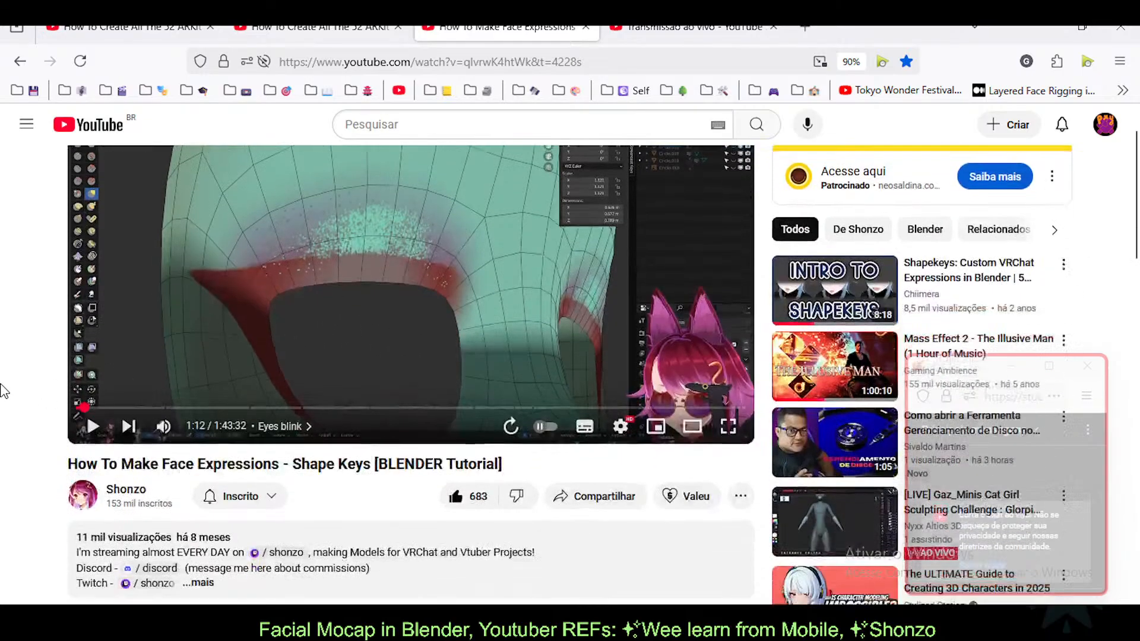
scroll(42, 432, "up", 3)
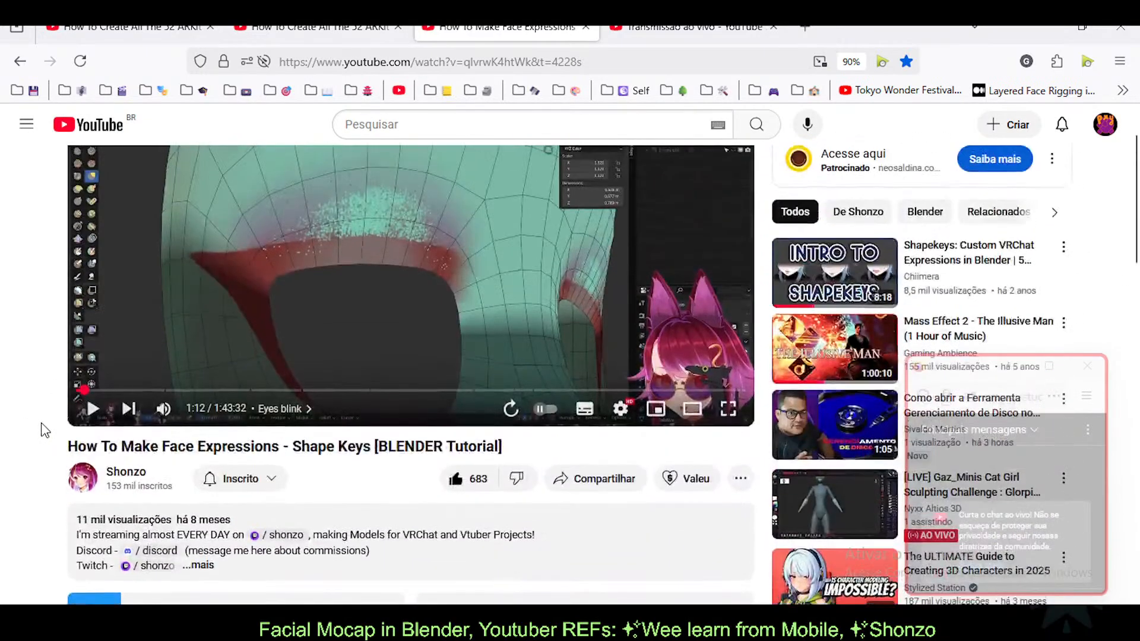
scroll(41, 427, "up", 1)
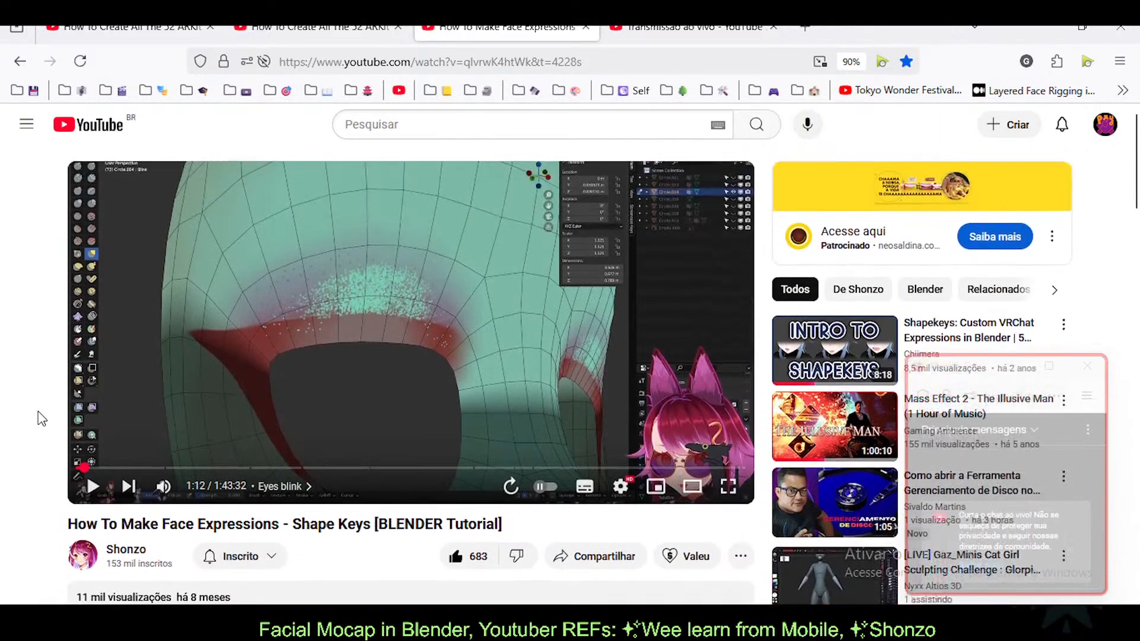
scroll(41, 428, "down", 3)
scroll(41, 430, "up", 3)
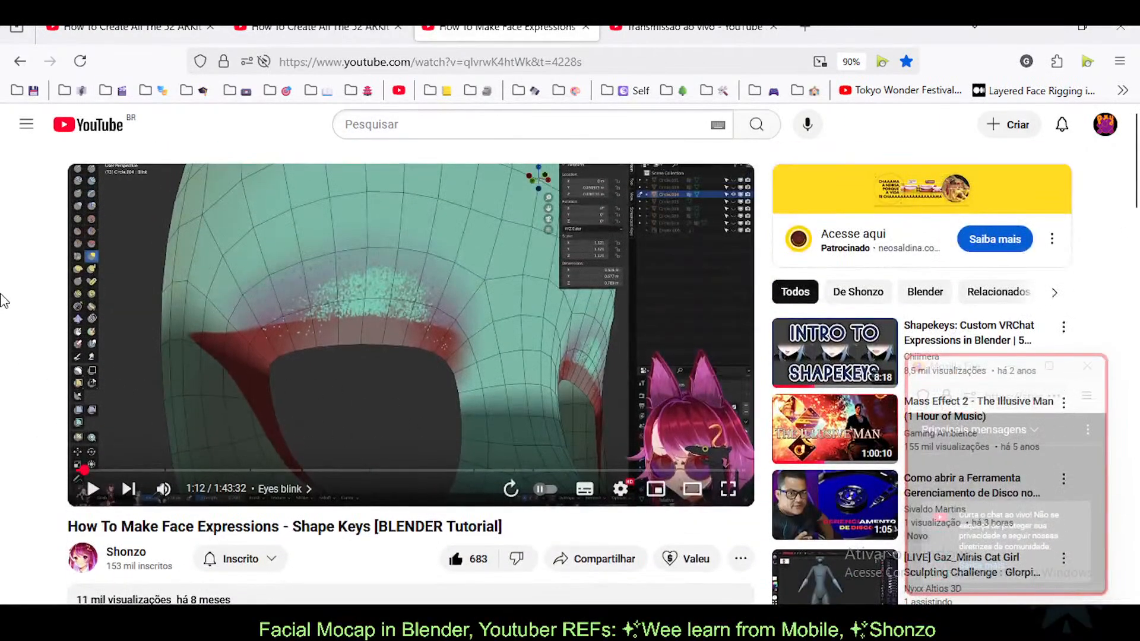
scroll(21, 445, "down", 1)
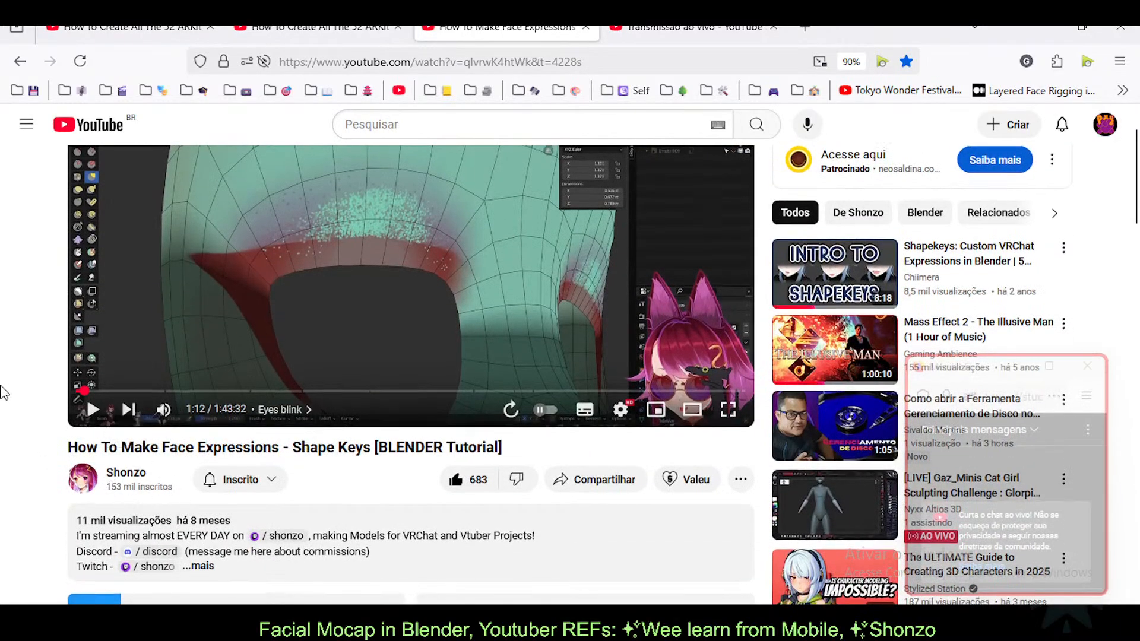
scroll(416, 370, "up", 1)
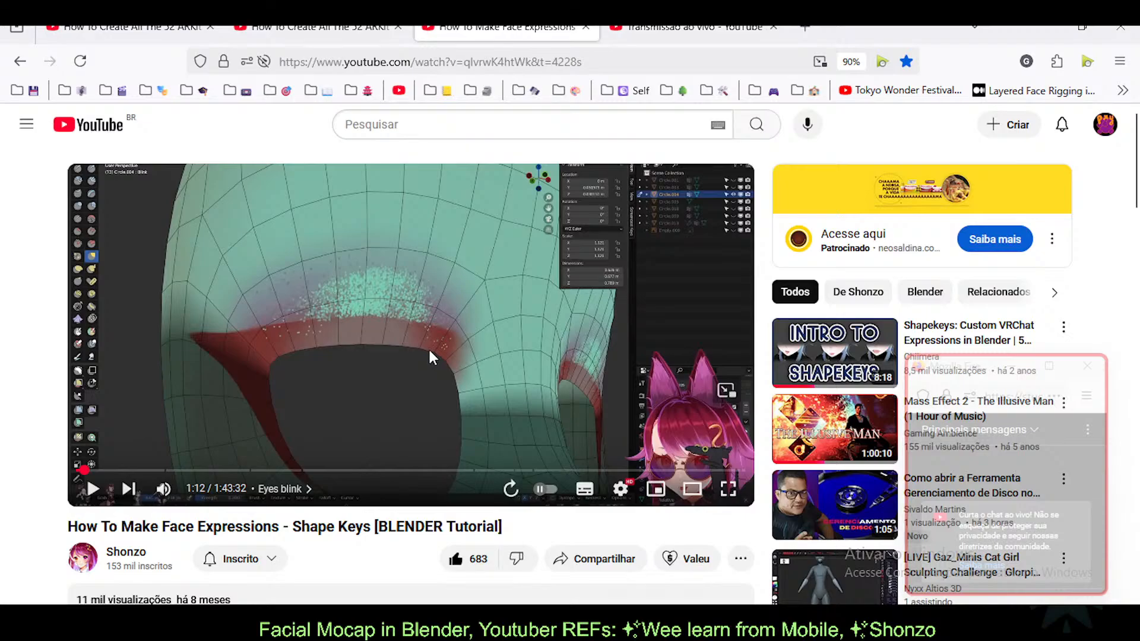
scroll(18, 380, "down", 1)
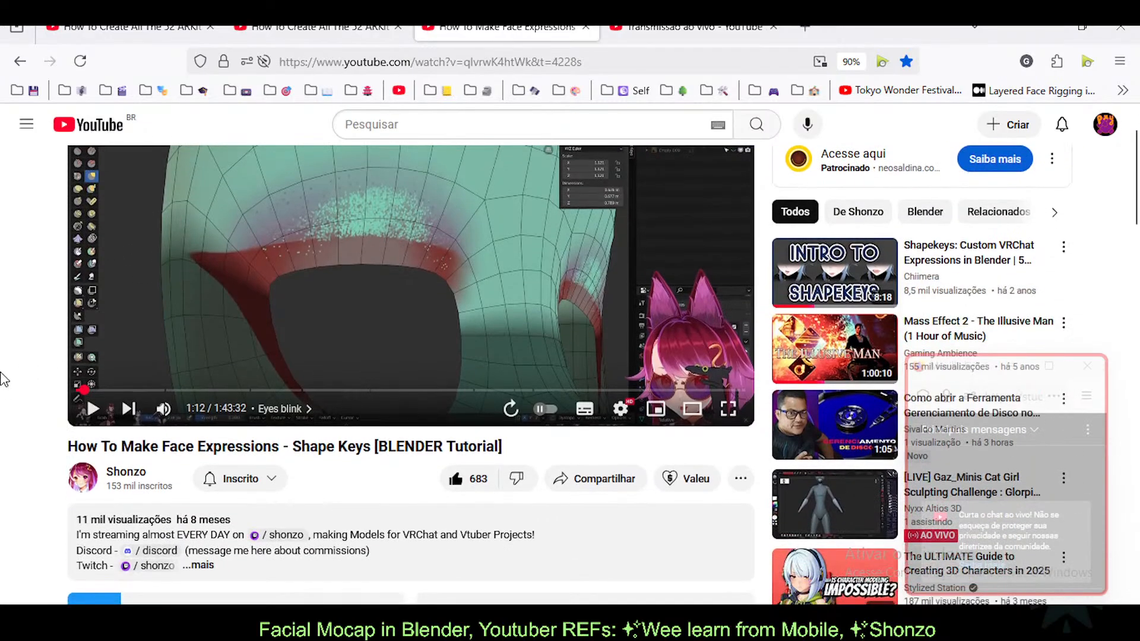
scroll(313, 336, "up", 1)
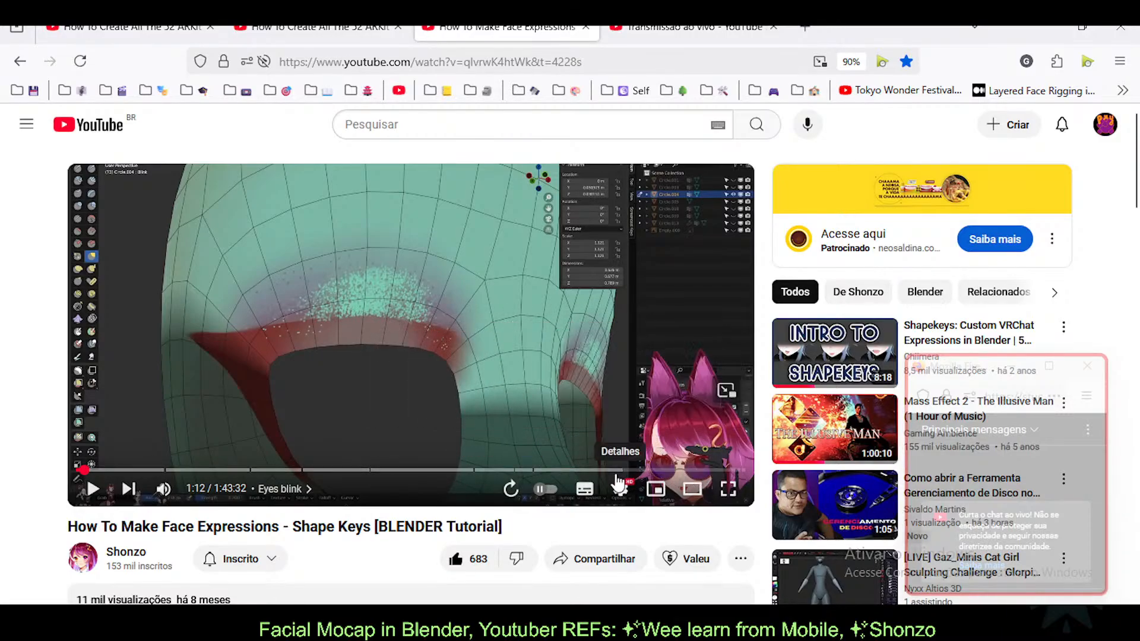
left_click(135, 470)
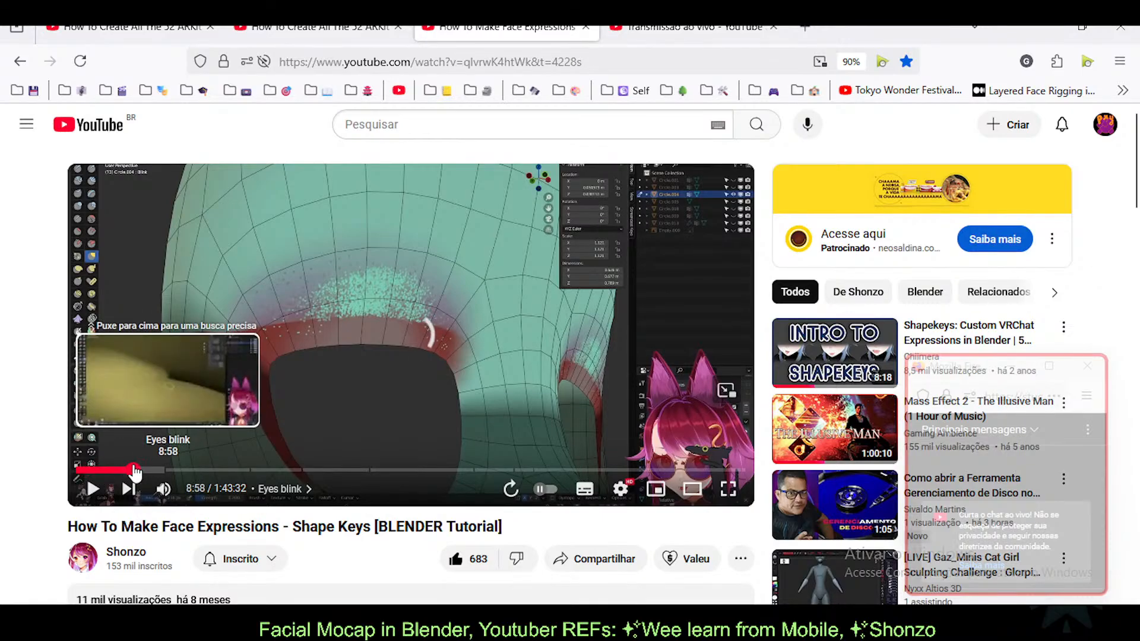
left_click(145, 470)
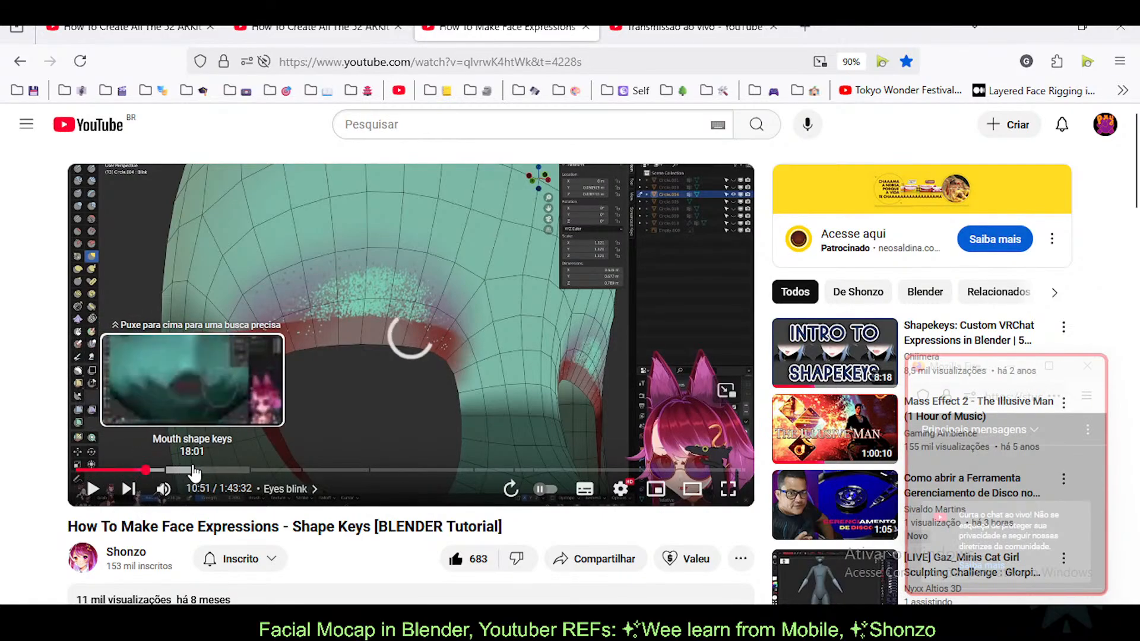
left_click(221, 471)
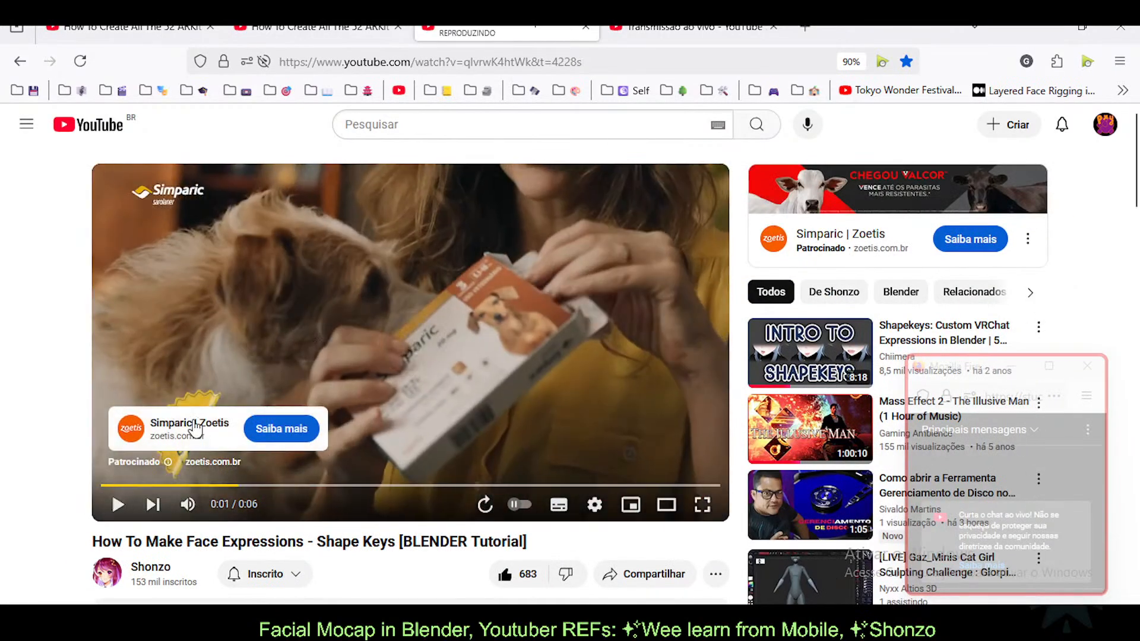
Step: Let the sponsored ad finish, then pause the tutorial at 22:37
left_click(328, 291)
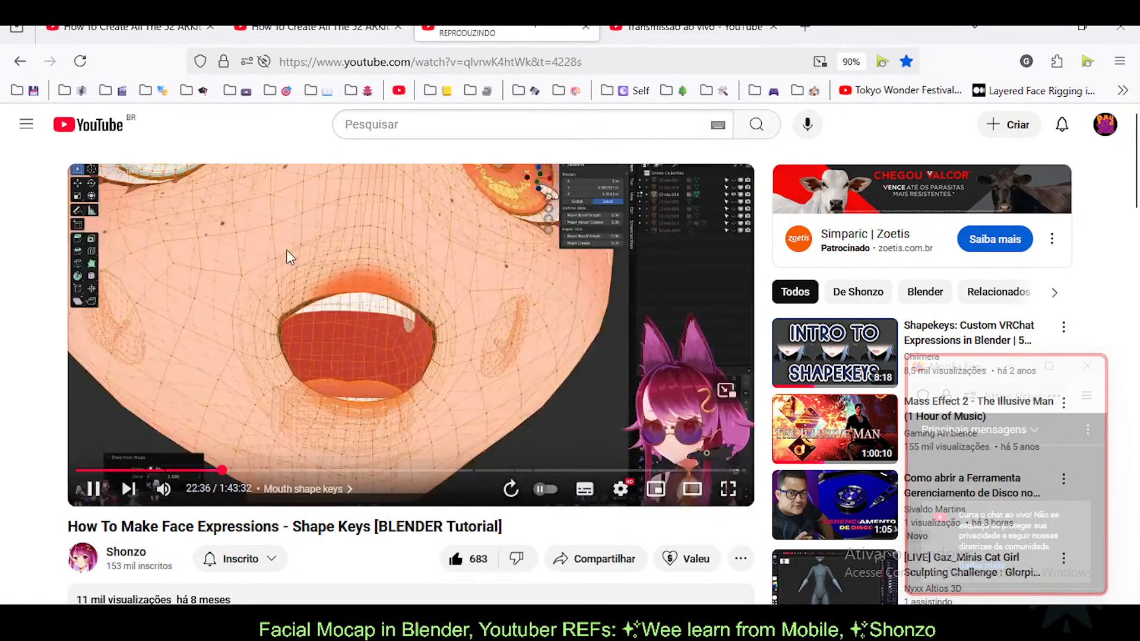
left_click(214, 423)
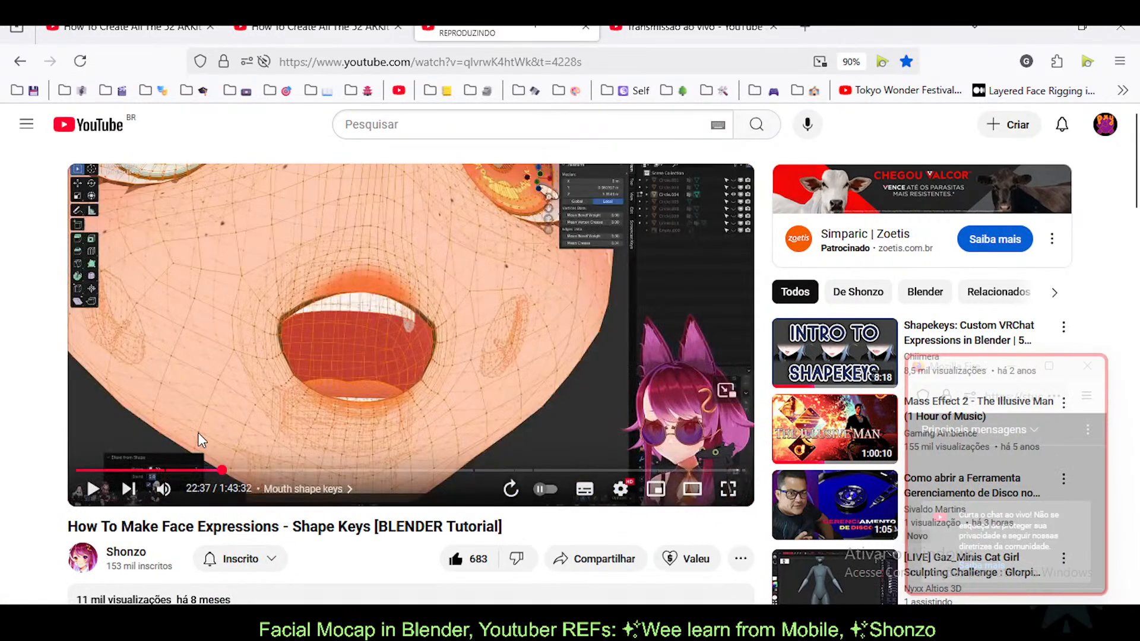
Step: Jump through the Eyes blink, 8:09, 16:23 Mouth and Eye directions parts of the tutorial
left_click(95, 469)
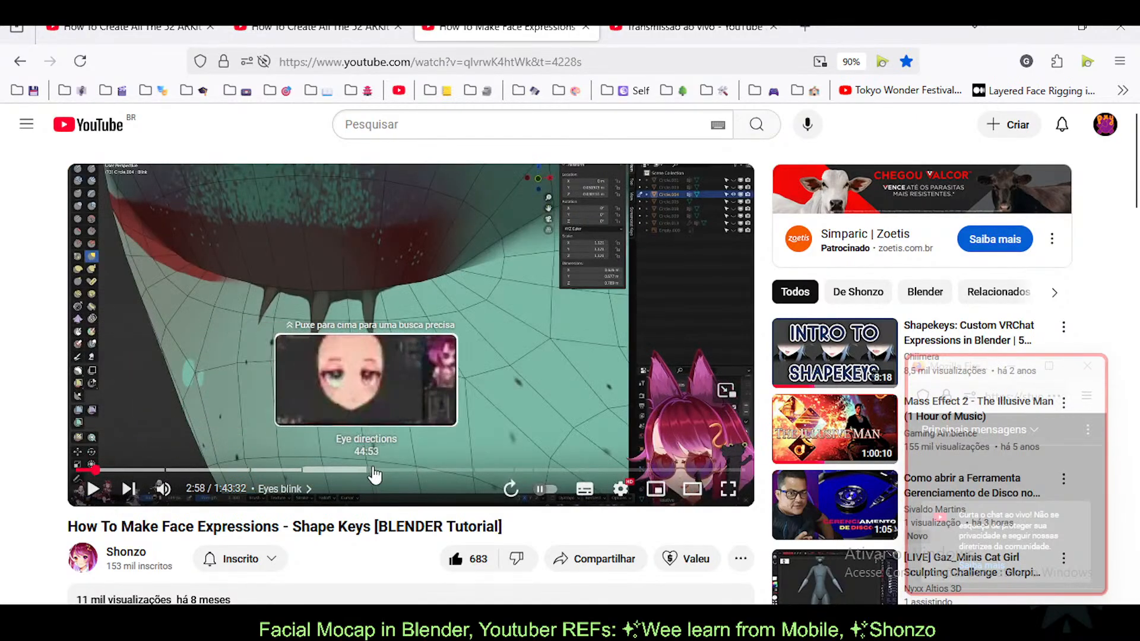
left_click(128, 470)
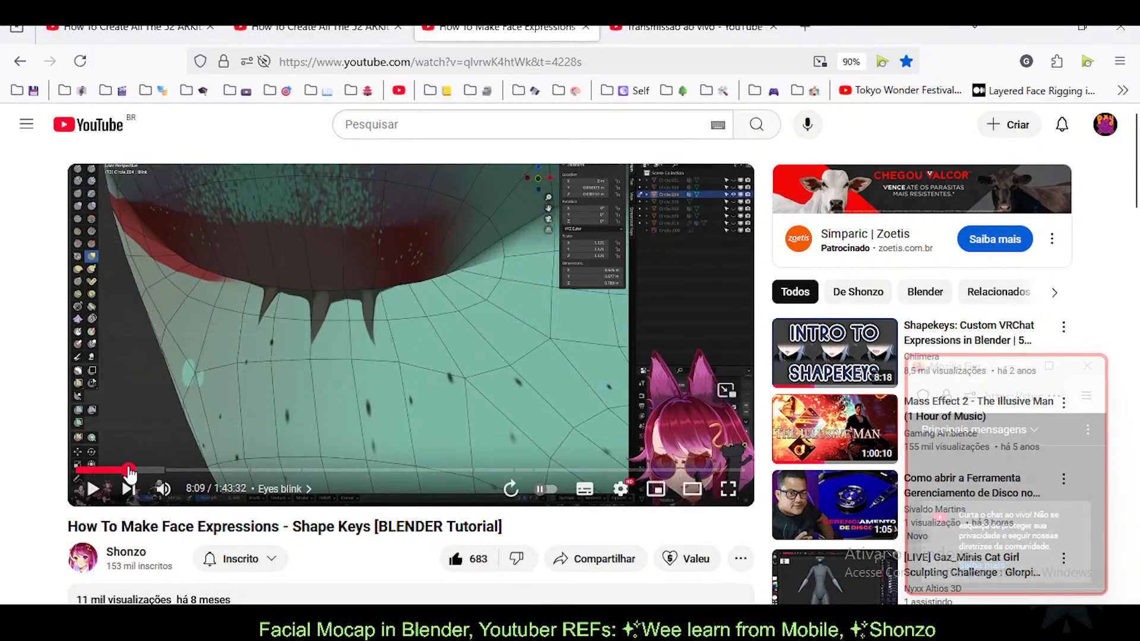
left_click(182, 470)
left_click_drag(181, 470, 202, 469)
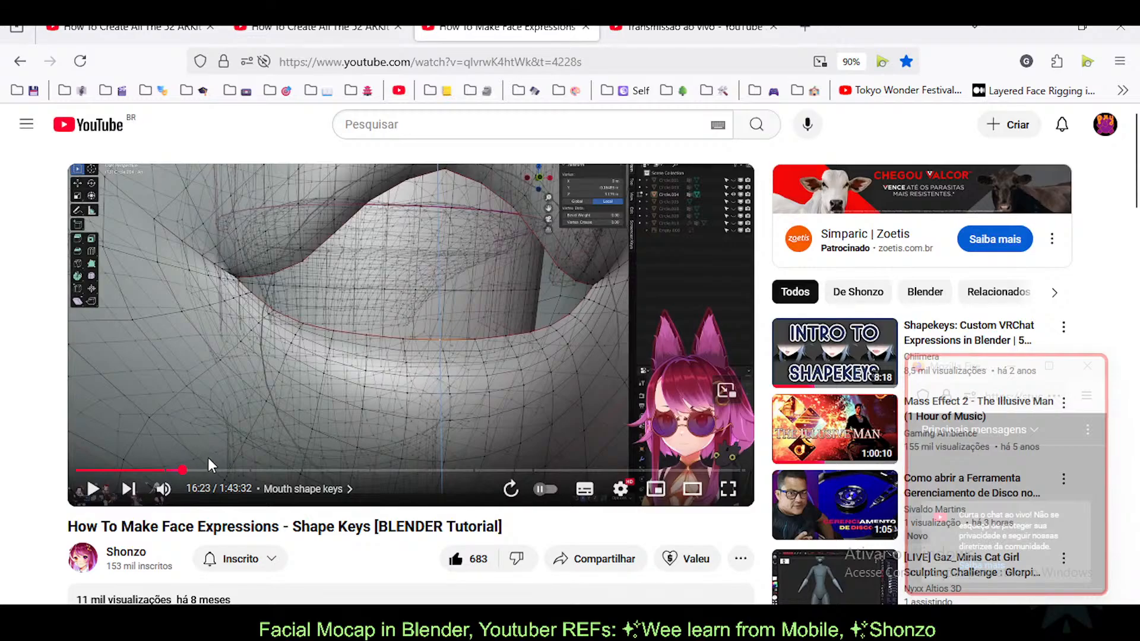
left_click(334, 469)
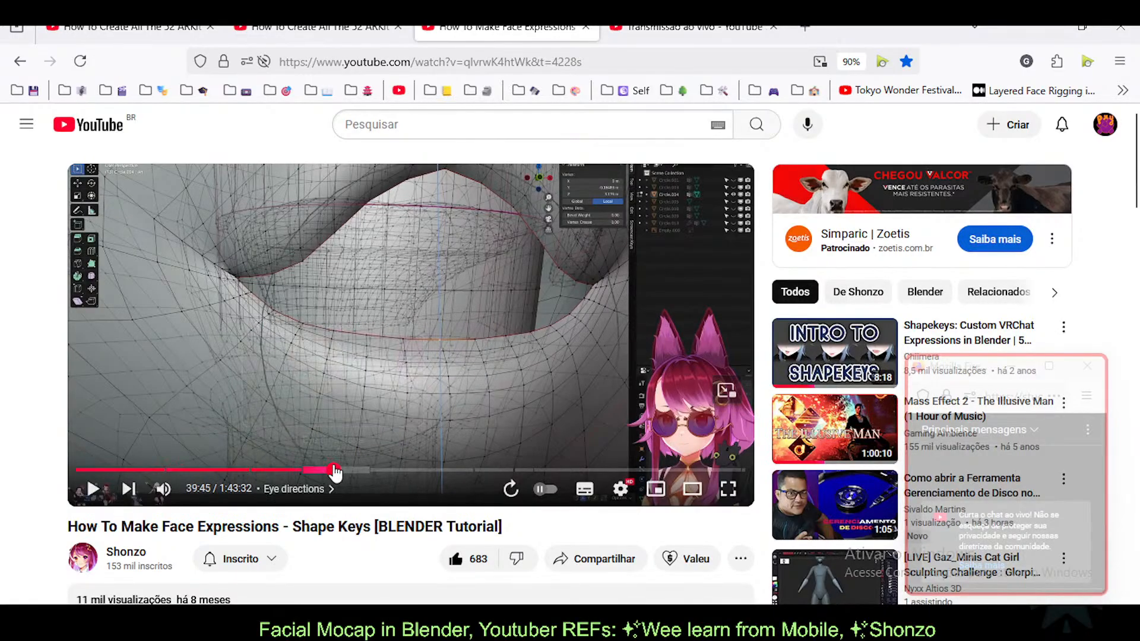
left_click_drag(334, 470, 585, 473)
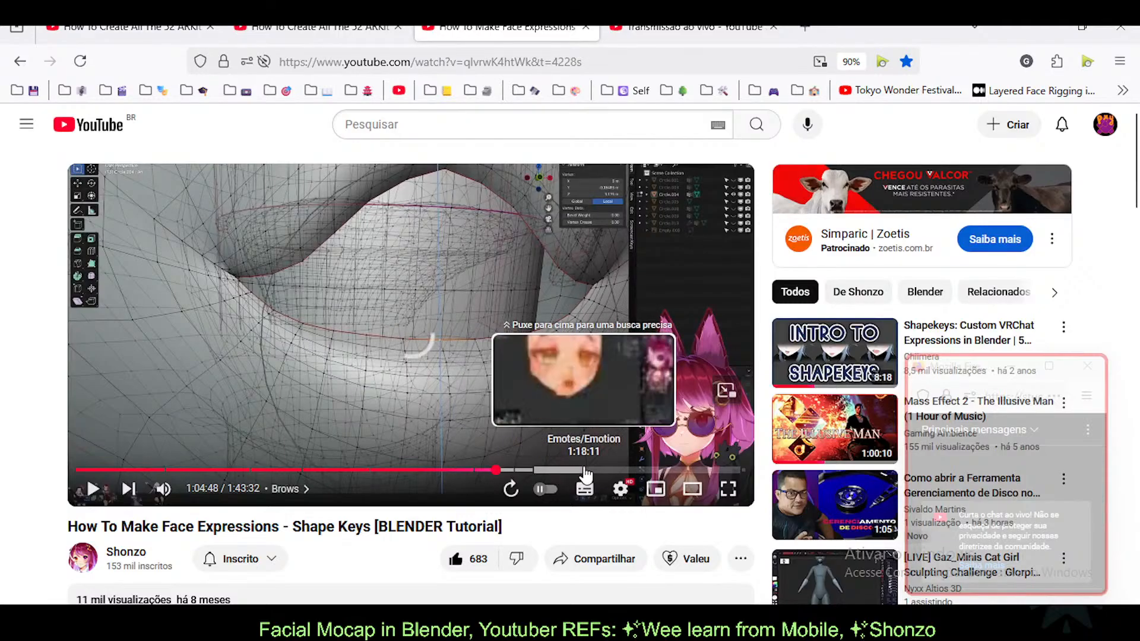
Step: Rewind the tutorial to 0:00, then flip through the ARKit blendshapes video tabs
left_click(418, 471)
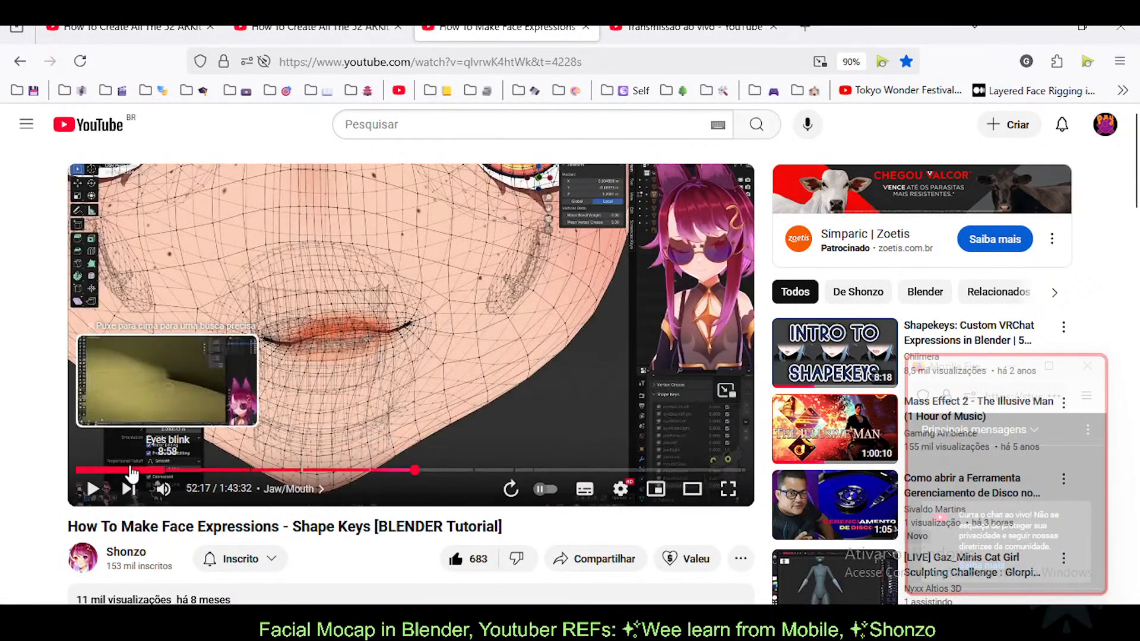
left_click(130, 470)
left_click(99, 470)
left_click(77, 470)
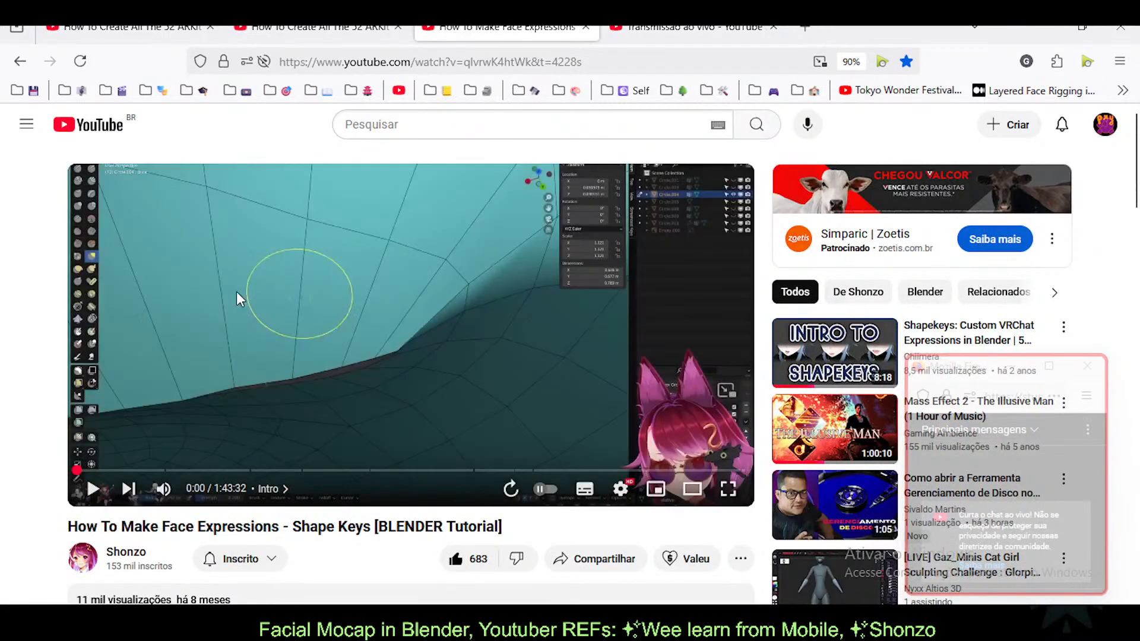
left_click(130, 27)
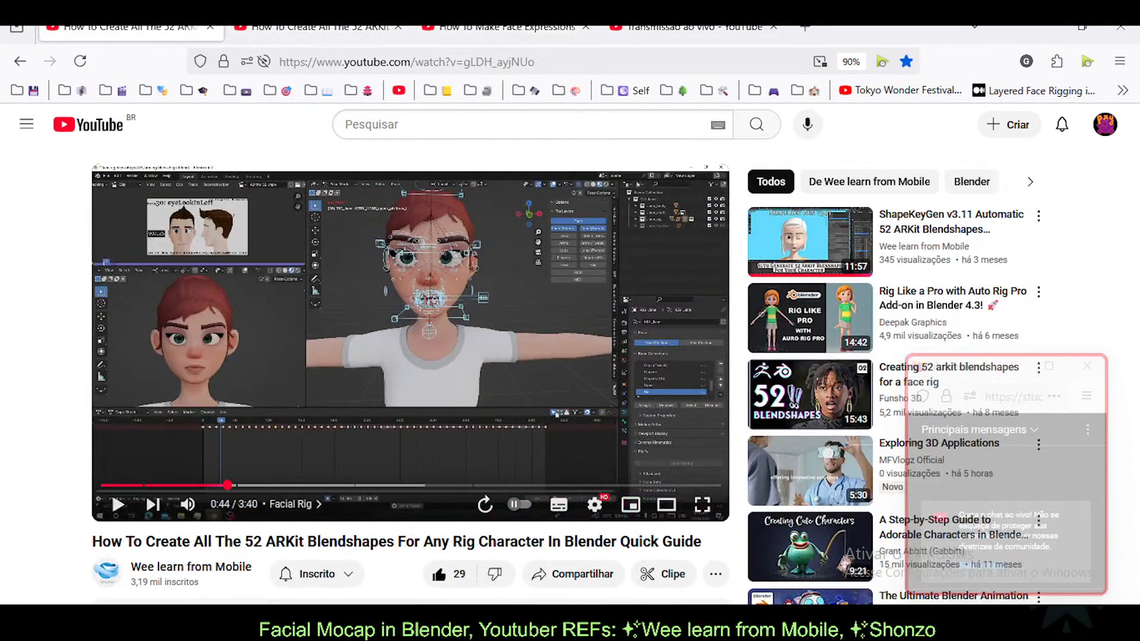
left_click(387, 28)
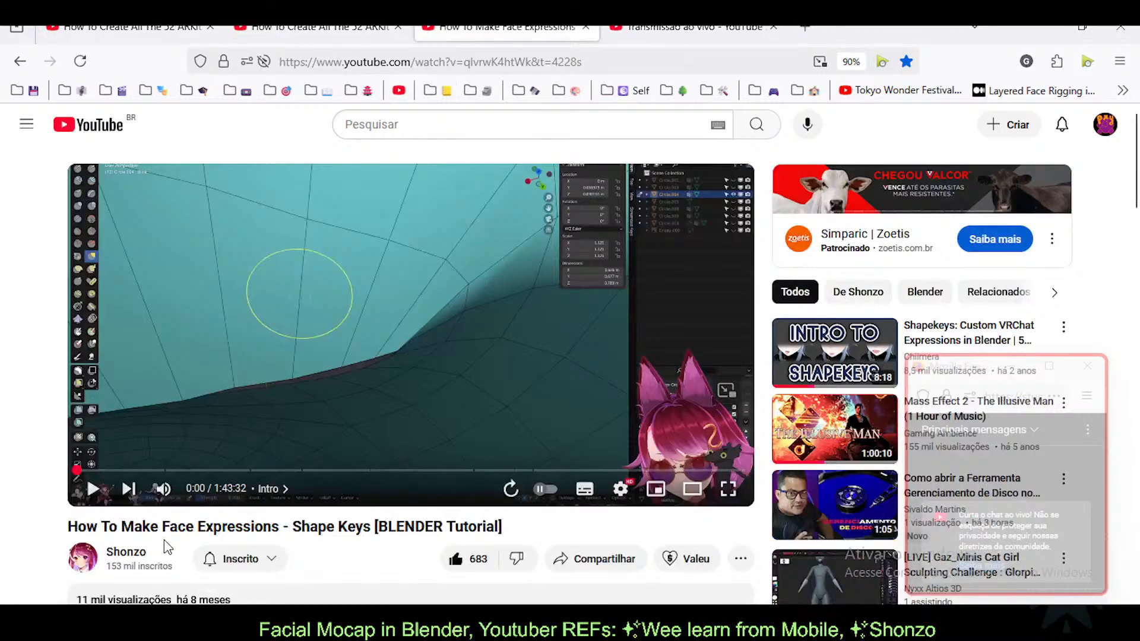
left_click(324, 29)
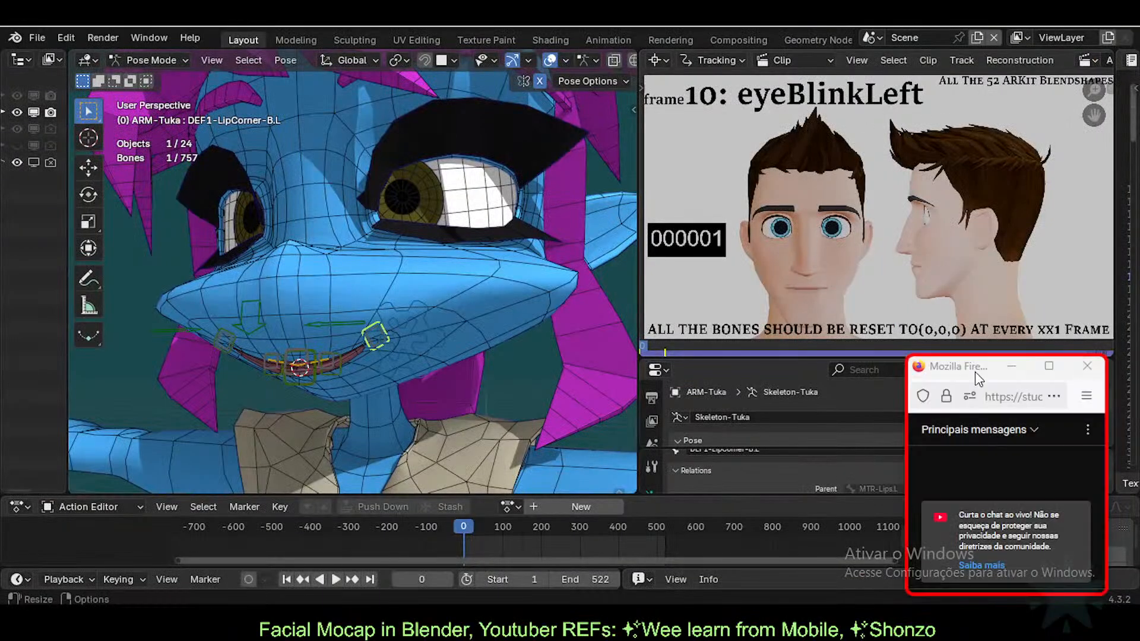
Step: Drag the floating chat window lower, clear of the Tuka rig's face
left_click_drag(975, 371, 971, 408)
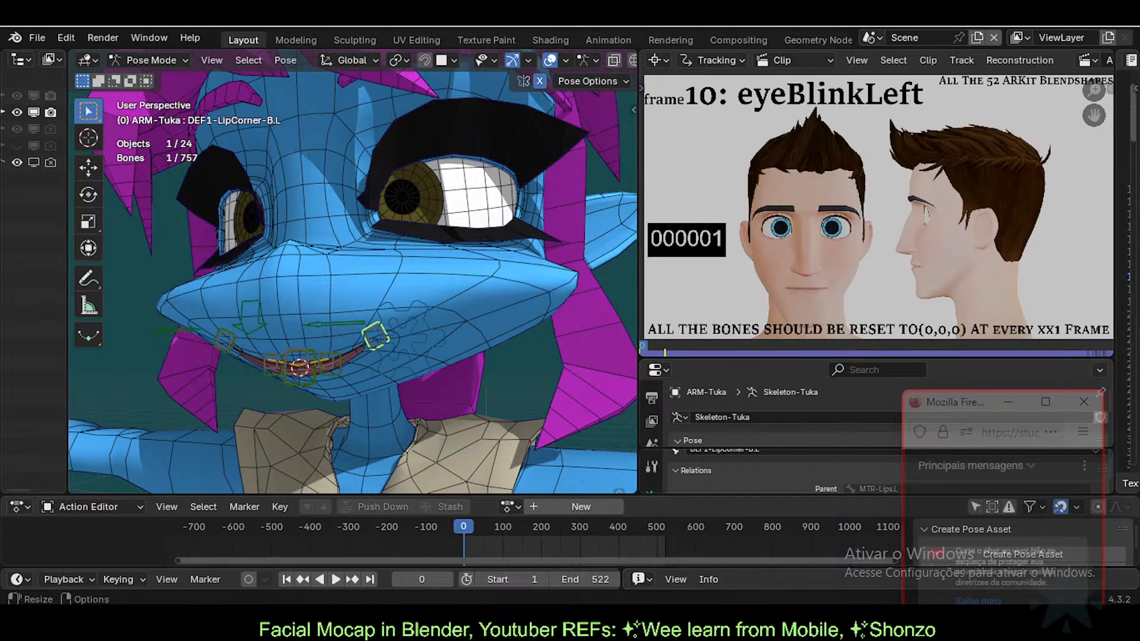
Step: Bring Firefox forward and show the ARKit 52-blendshapes quick guide tab, paused at 0:44
left_click(573, 522)
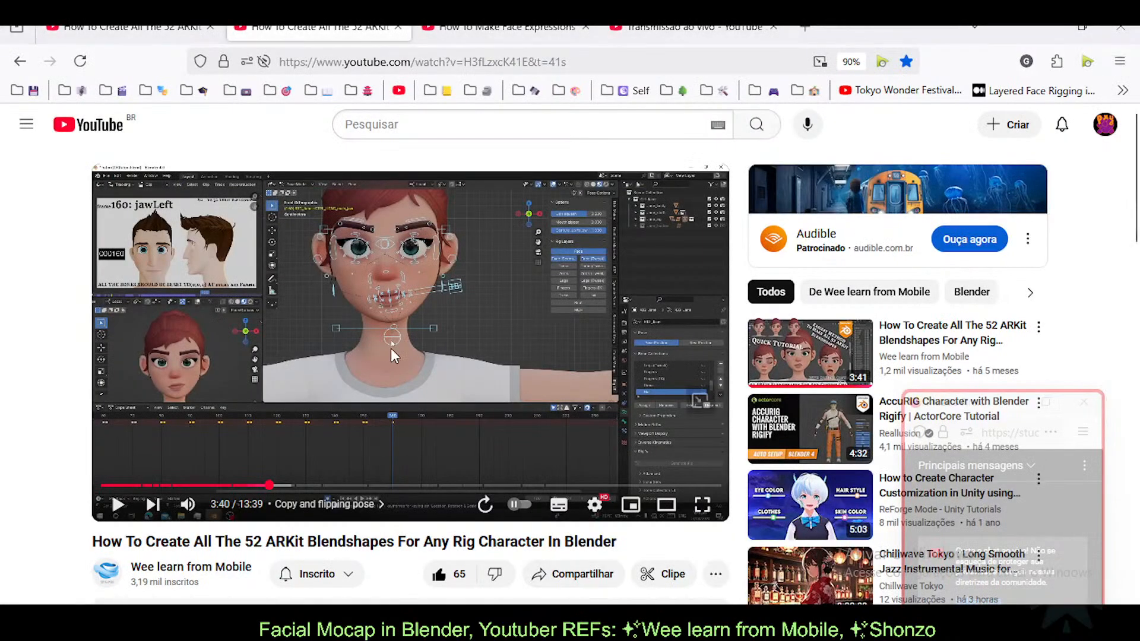
scroll(4, 320, "down", 1)
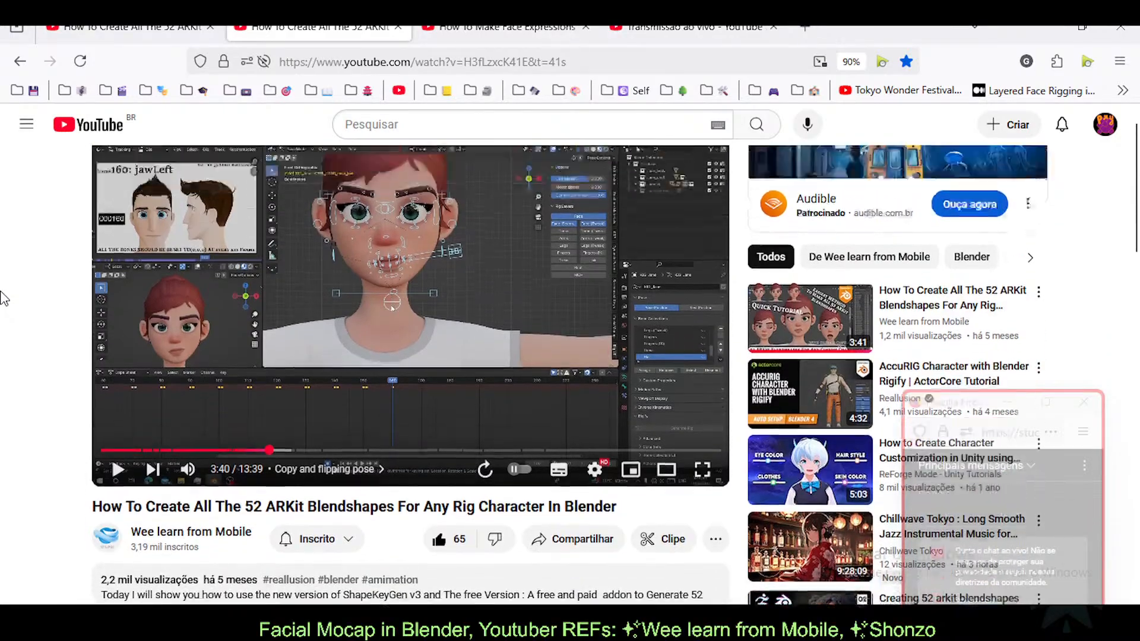
scroll(3, 324, "up", 1)
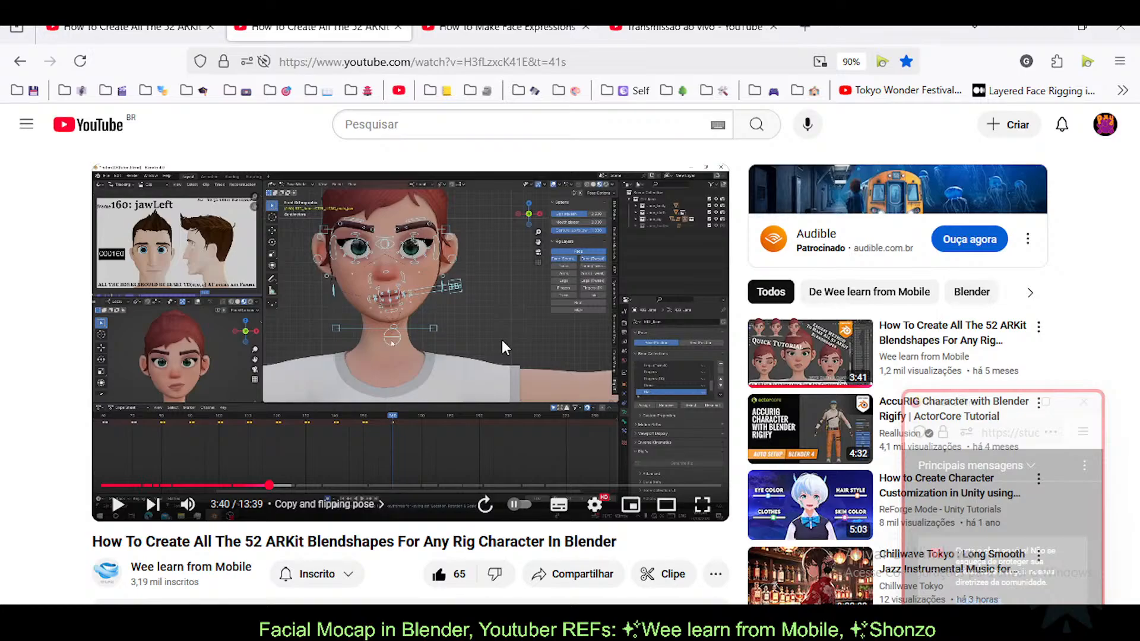
left_click(125, 28)
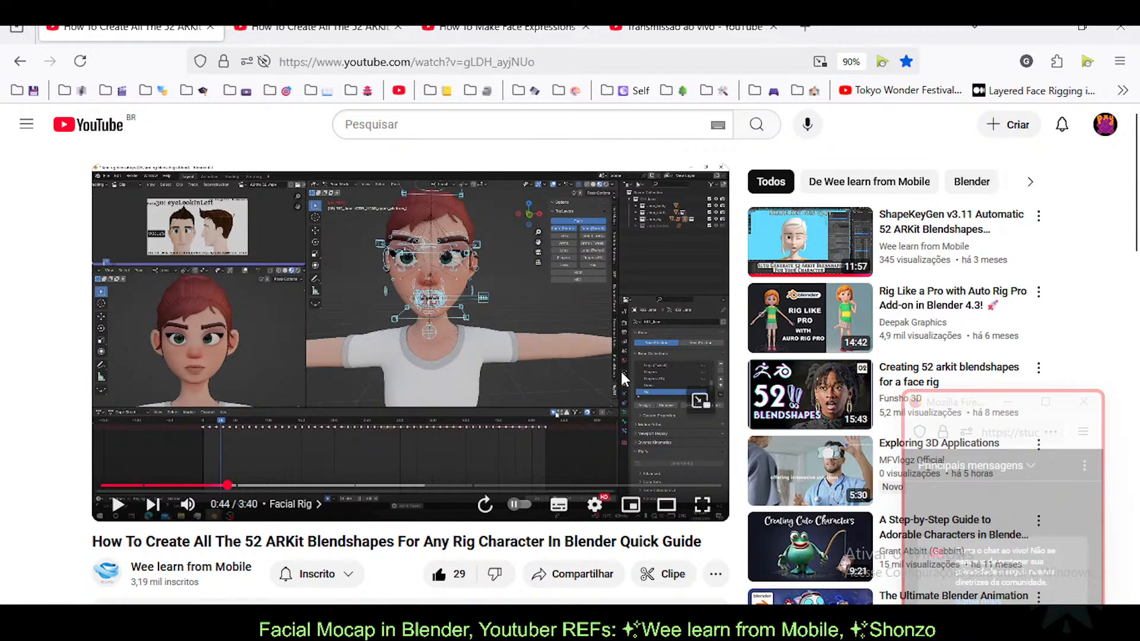
Step: Return to Blender and zoom and orbit in on Tuka's mouth
mouse_move(767, 619)
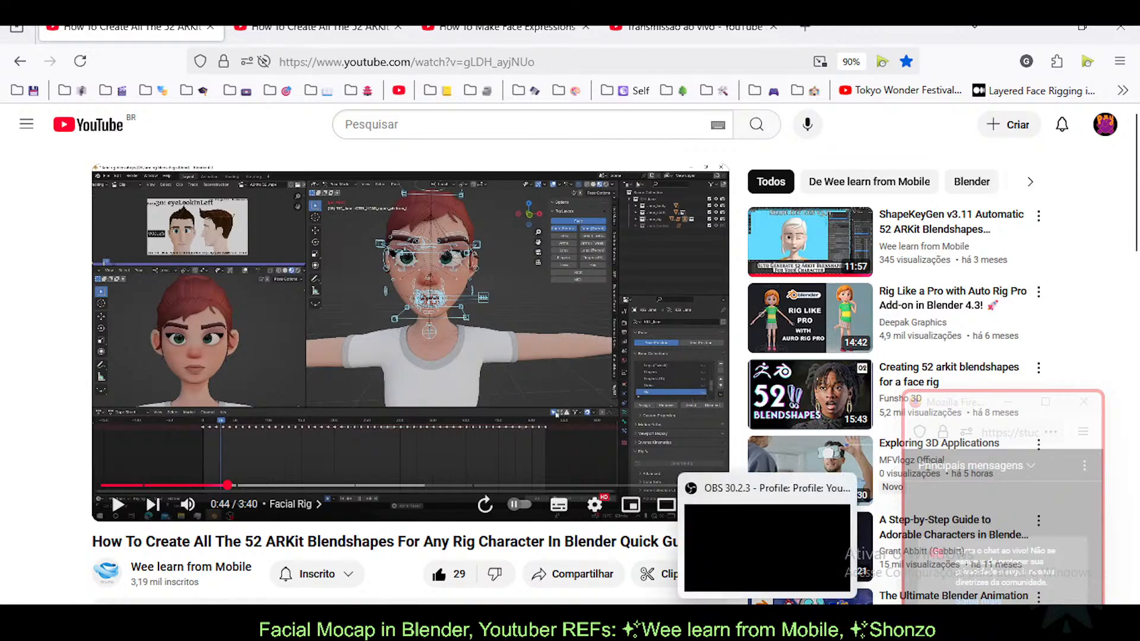
left_click(727, 619)
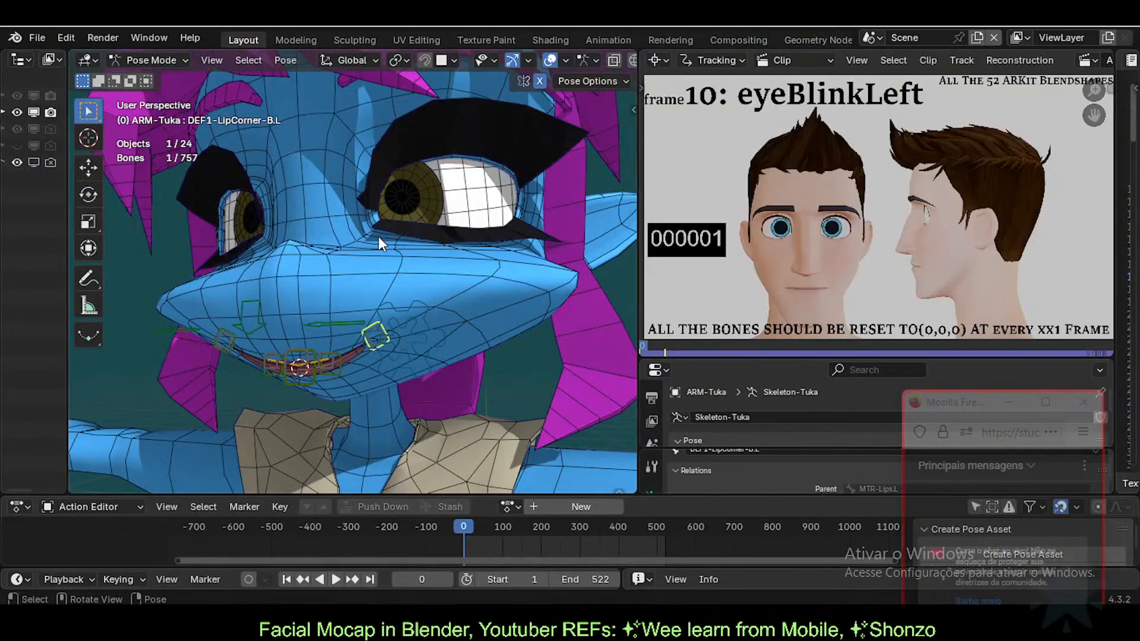
scroll(378, 237, "up", 1)
scroll(306, 288, "up", 1)
mouse_move(368, 308)
middle_mouse_down()
mouse_move(360, 294)
mouse_move(390, 300)
mouse_move(366, 304)
middle_mouse_up()
scroll(365, 304, "up", 1)
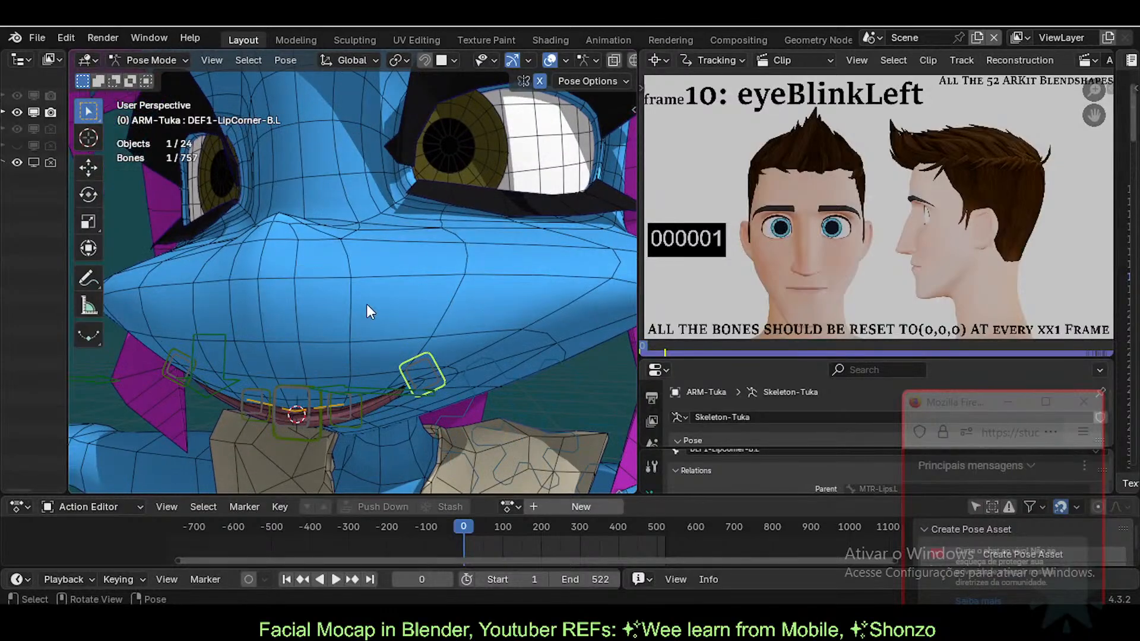
scroll(453, 344, "up", 1)
scroll(437, 353, "up", 1)
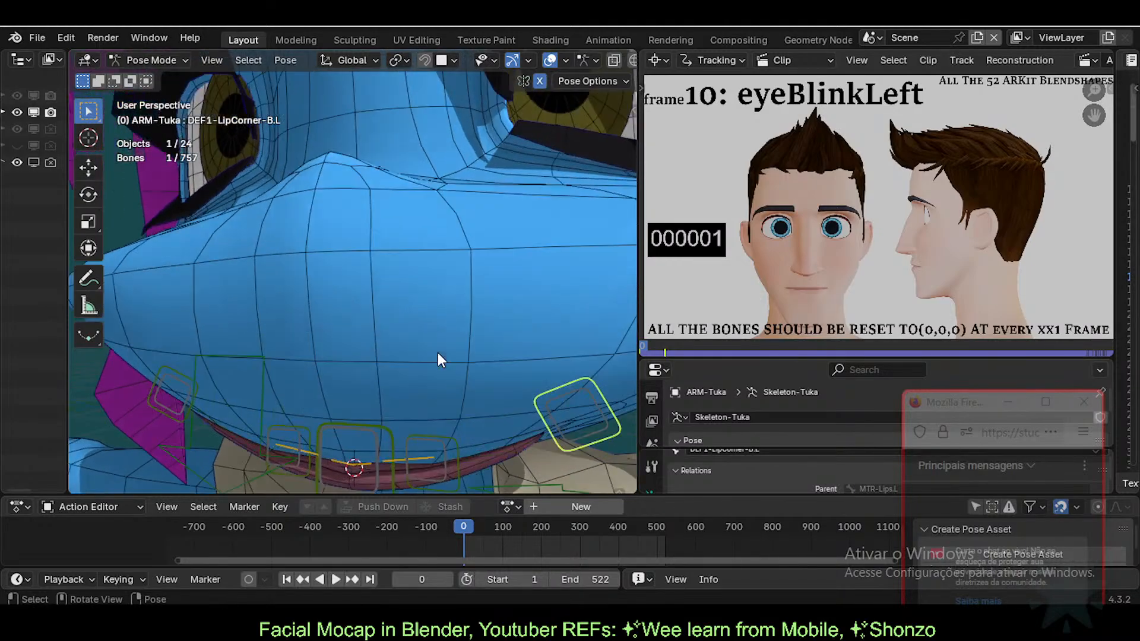
scroll(437, 355, "up", 1)
middle_click_drag(437, 355, 384, 350)
Step: Test the upper, lower and left upper lip bones with cancelled moves, then set frame 148
left_click(353, 328)
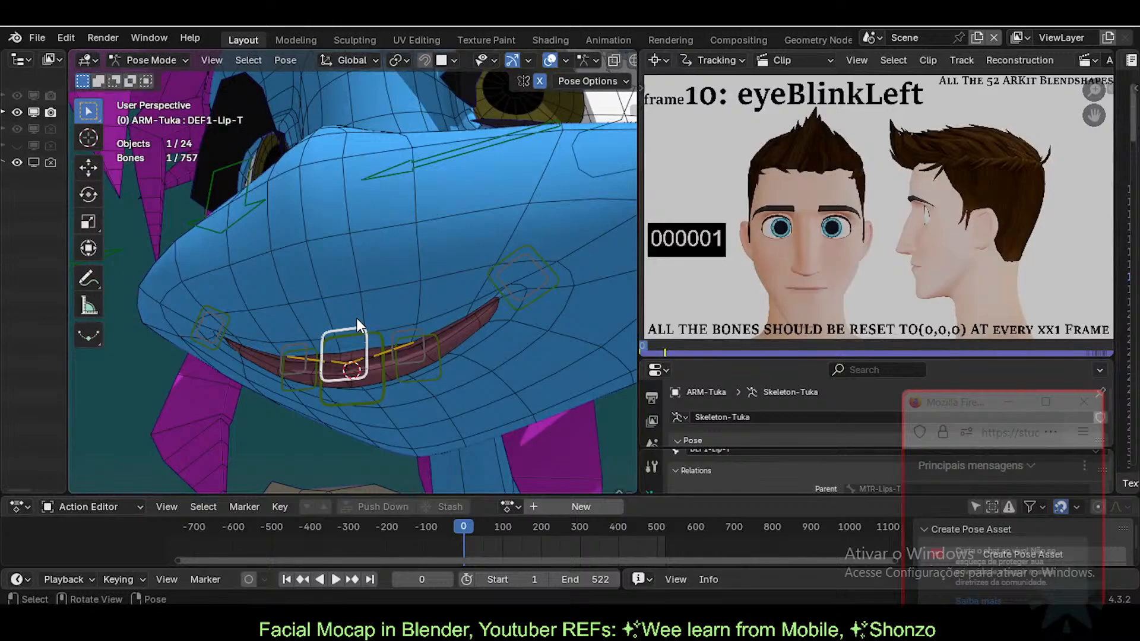
key("g")
right_click(367, 288)
left_click(385, 347)
key("g")
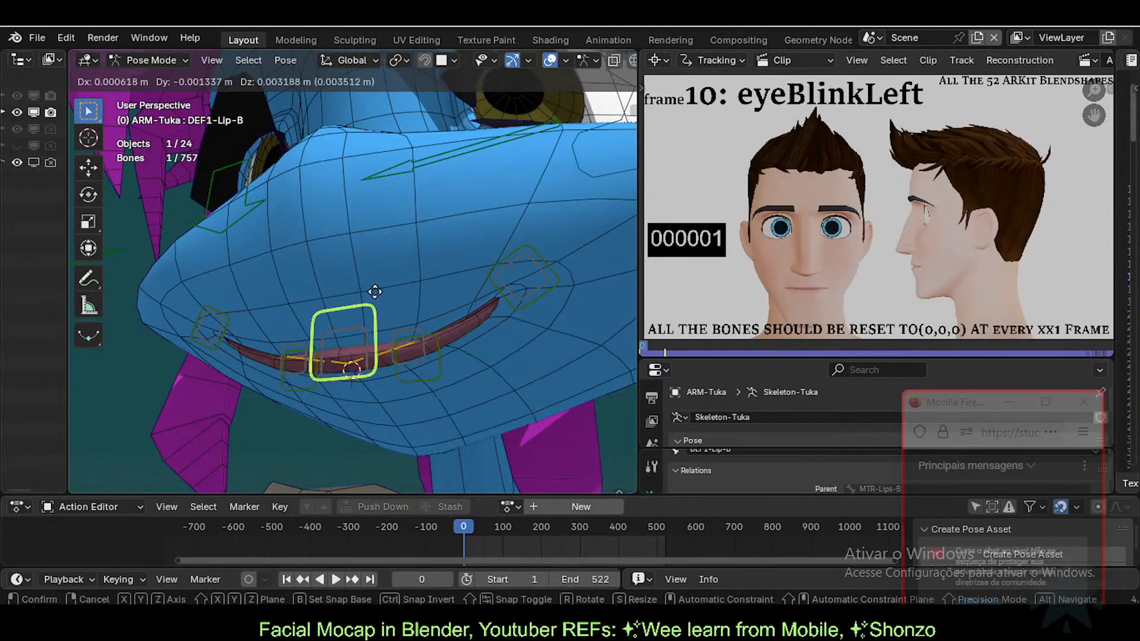
right_click(394, 309)
left_click(425, 326)
key("g")
right_click(394, 294)
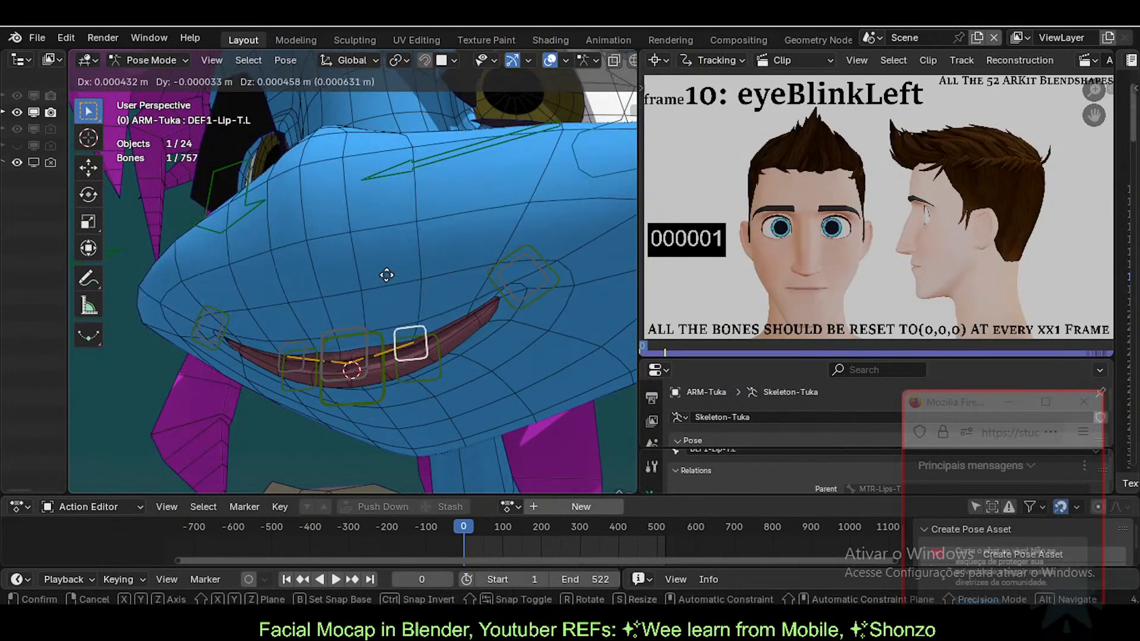
mouse_move(394, 294)
middle_mouse_down()
mouse_move(390, 272)
mouse_move(454, 278)
mouse_move(406, 288)
middle_mouse_up()
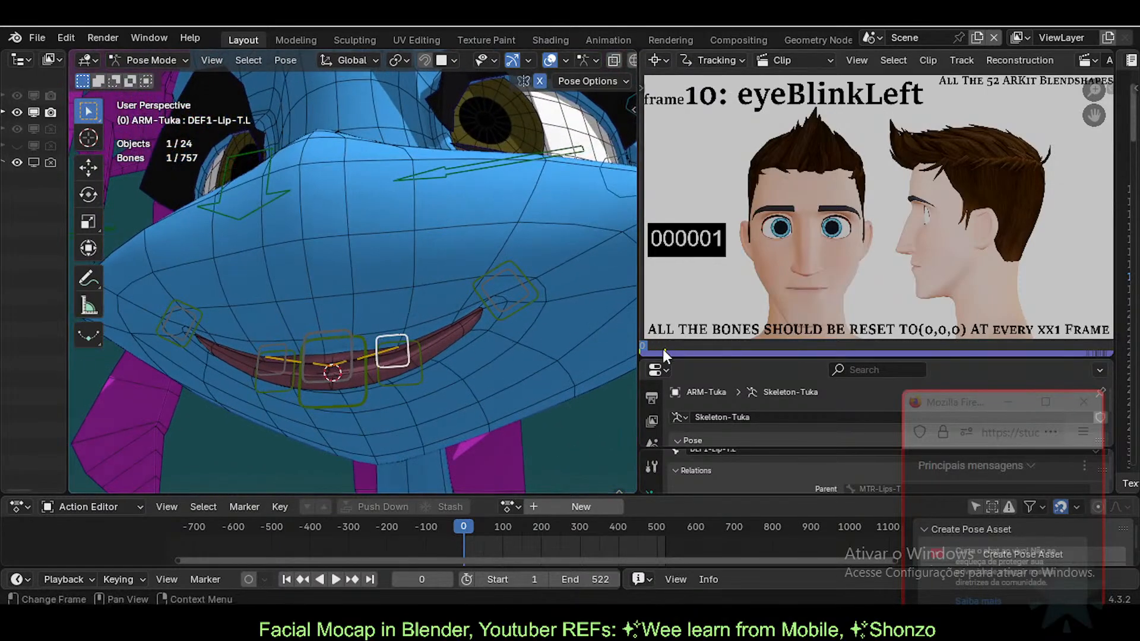
key("space")
key("space")
left_click_drag(687, 351, 781, 345)
Step: Jump the reference clip to frame 53 (eyeSquintLeft), then scrub it through to its end
left_click(655, 60)
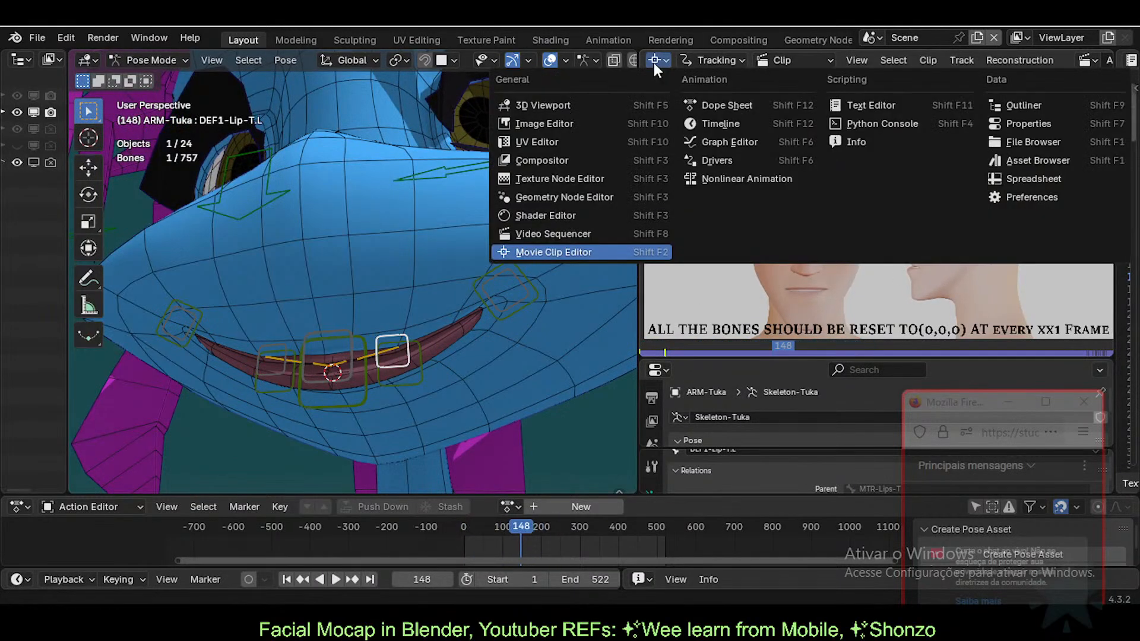
left_click(653, 62)
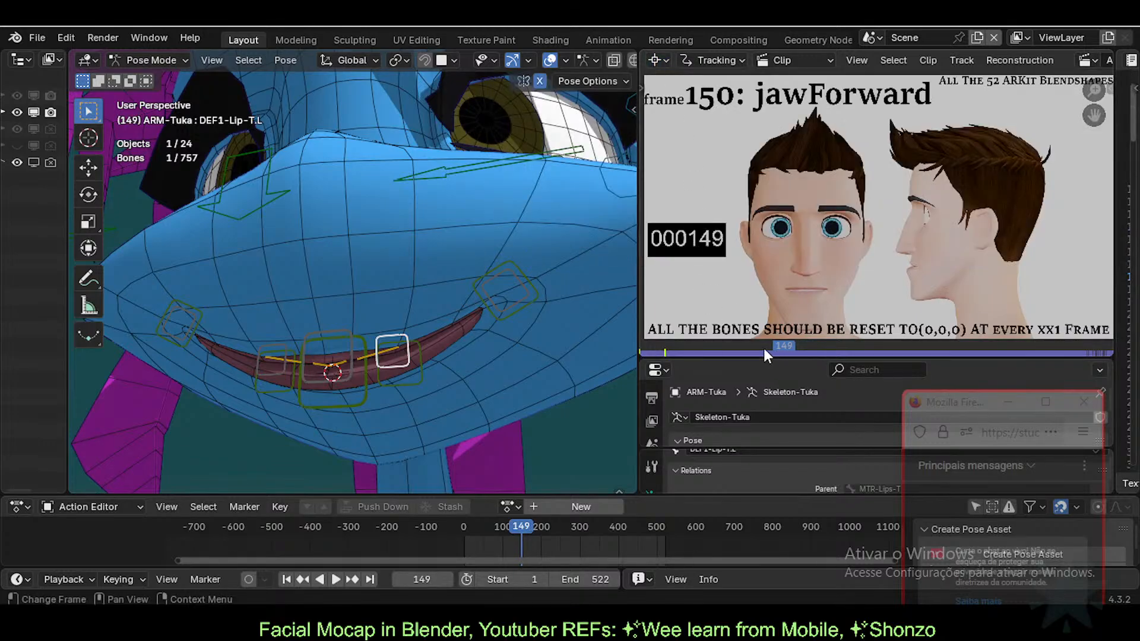
left_click(694, 346)
scroll(1028, 58, "down", 2)
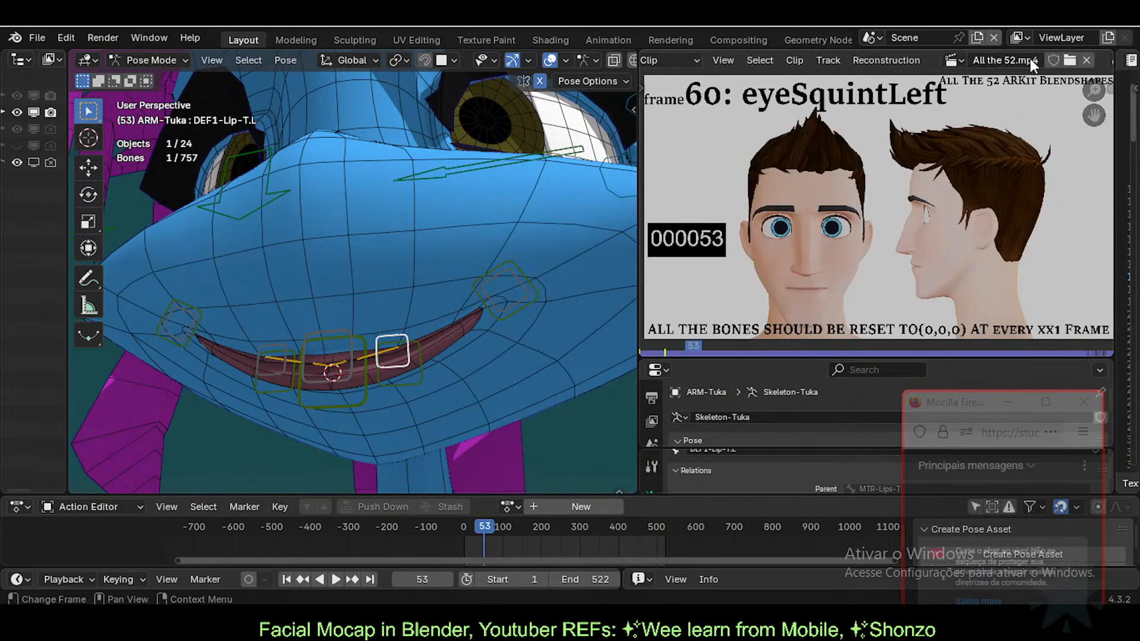
scroll(1030, 59, "down", 5)
scroll(773, 140, "up", 1)
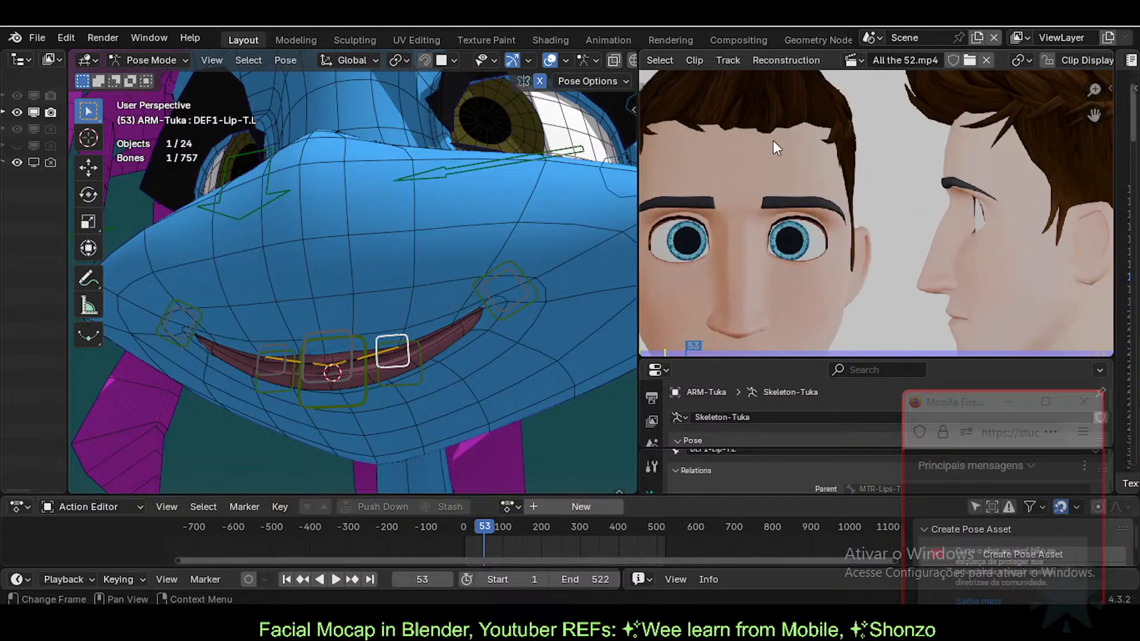
scroll(727, 223, "down", 3)
scroll(725, 261, "up", 2)
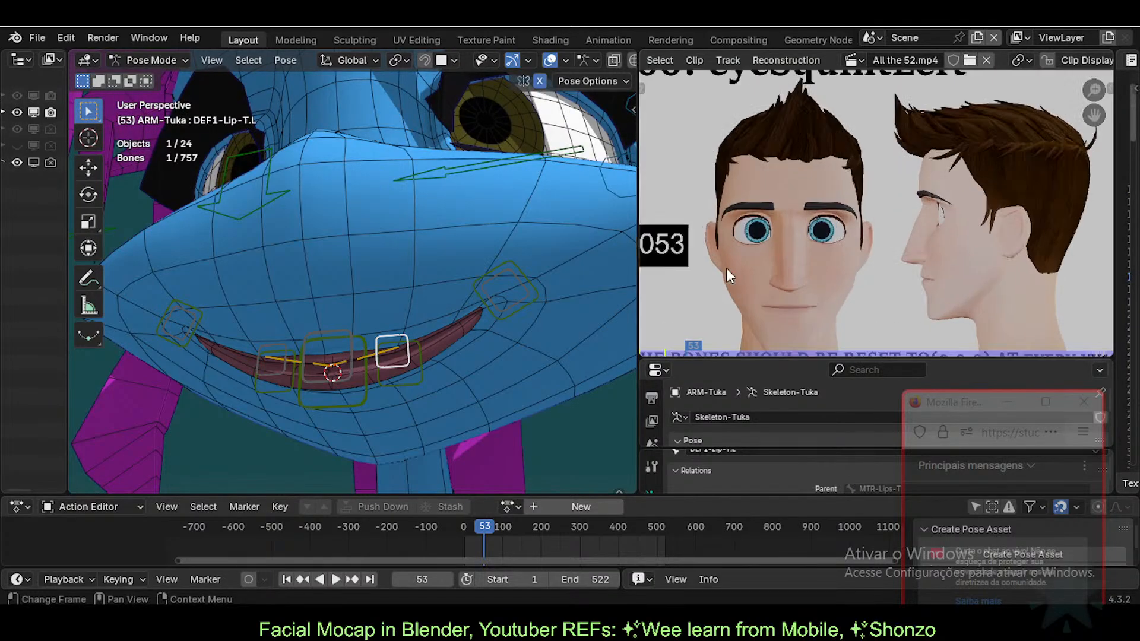
scroll(700, 287, "down", 1)
left_click_drag(677, 353, 631, 353)
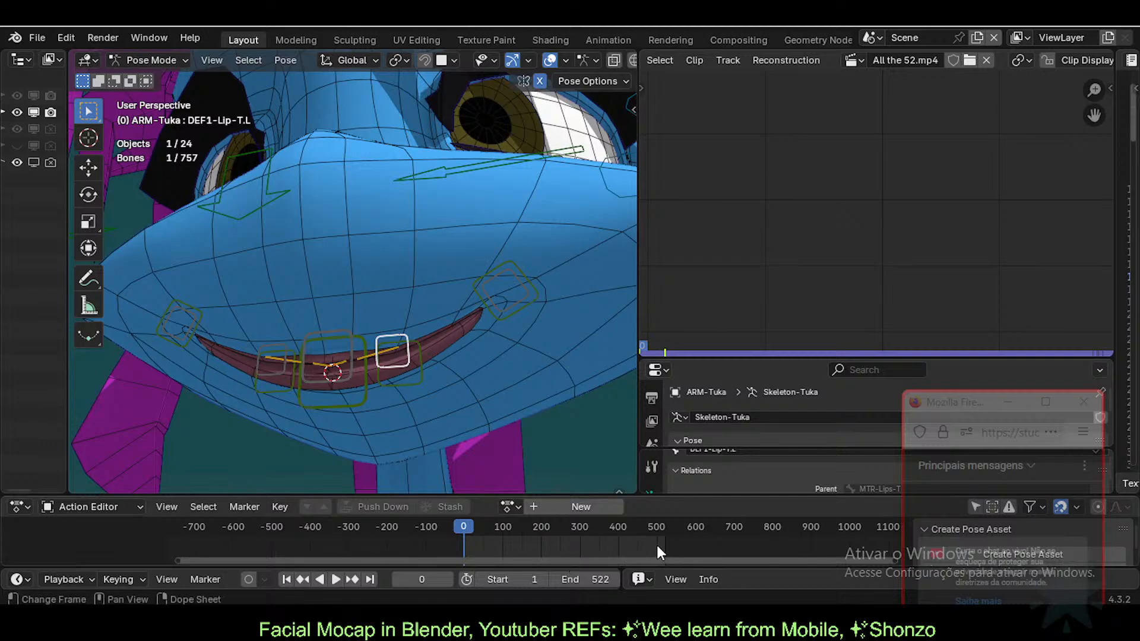
Step: Scrub the animation forward, give the 3D viewport more height, and land on frame 58
left_click_drag(656, 545, 450, 536)
left_click_drag(43, 496, 66, 545)
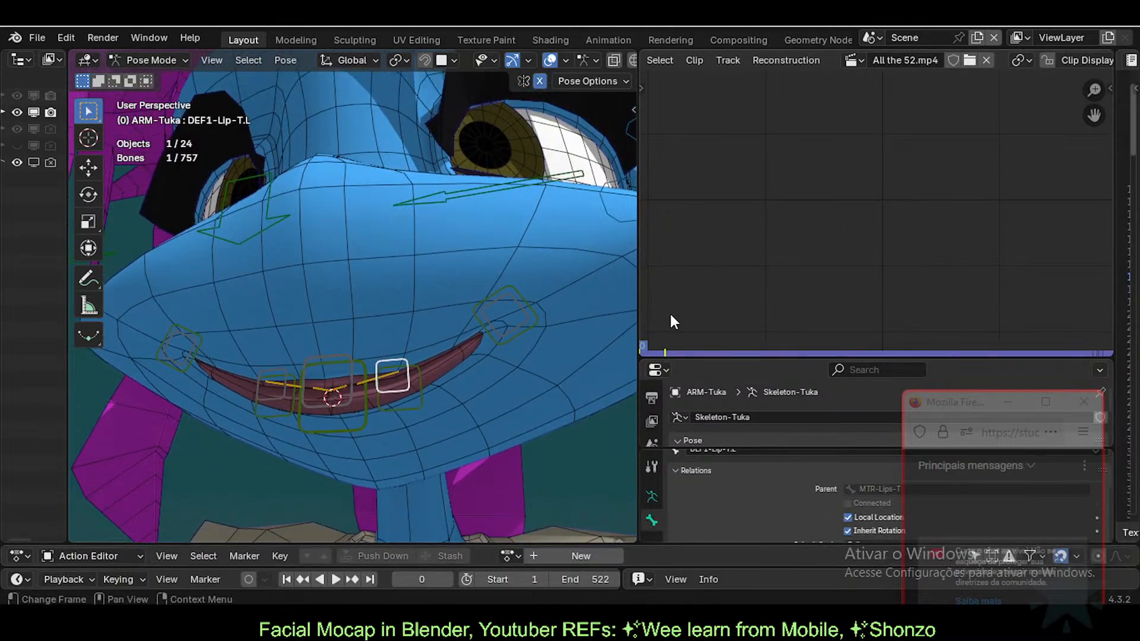
left_click_drag(644, 344, 691, 366)
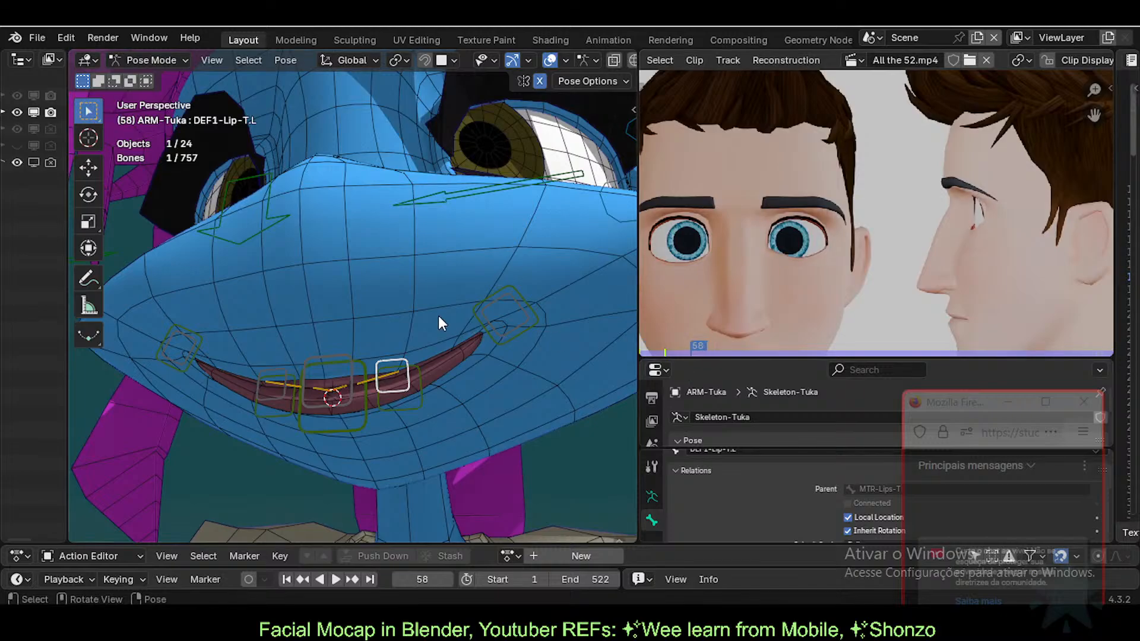
Step: Select all bones and clear their location and rotation back to rest pose
scroll(437, 317, "down", 1)
key("a")
key("alt+a")
scroll(436, 316, "down", 1)
key("a")
key("alt+g")
key("alt+r")
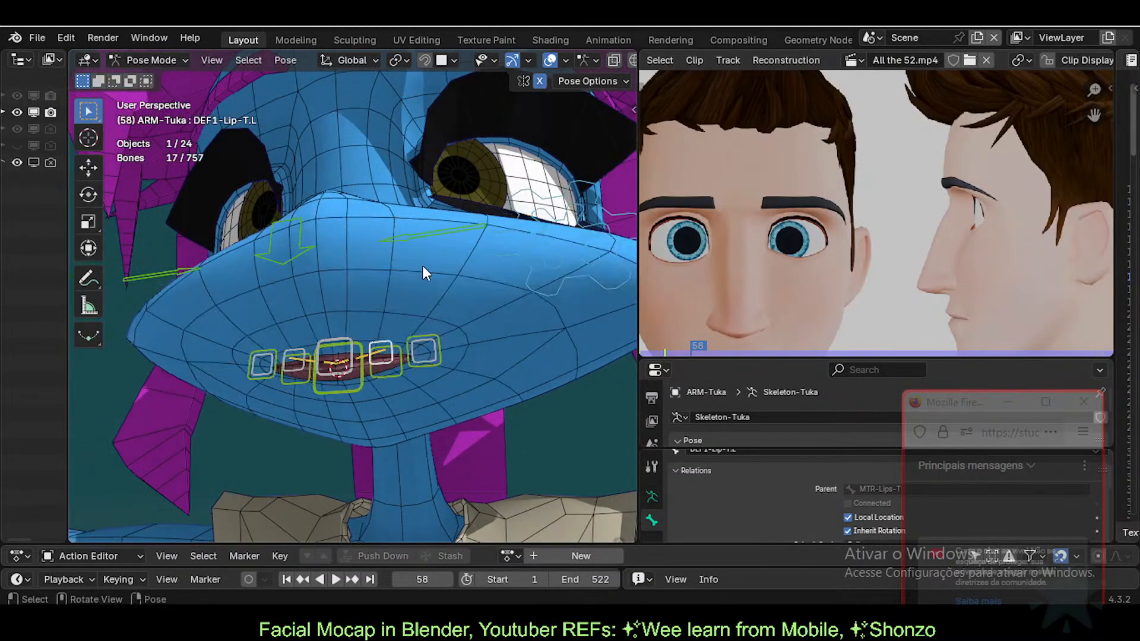
Step: Un-solo all bone collections via Quick Favorites, then solo only MTR-Face
key("q")
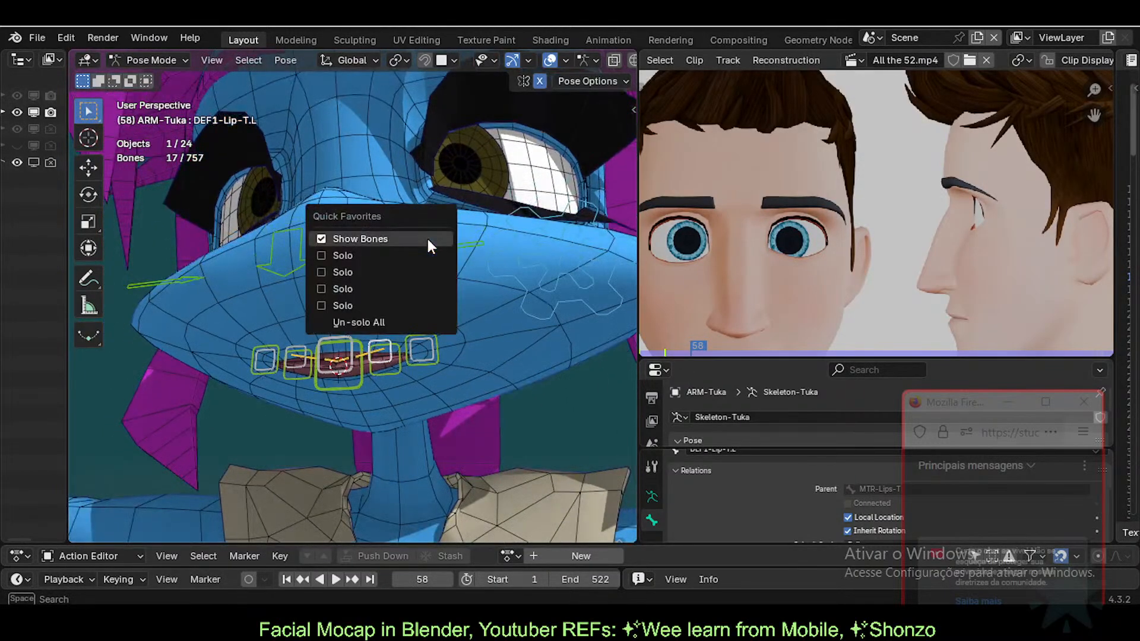
left_click(354, 321)
scroll(445, 285, "down", 1)
middle_click_drag(451, 283, 405, 301)
scroll(406, 296, "down", 1)
key("n")
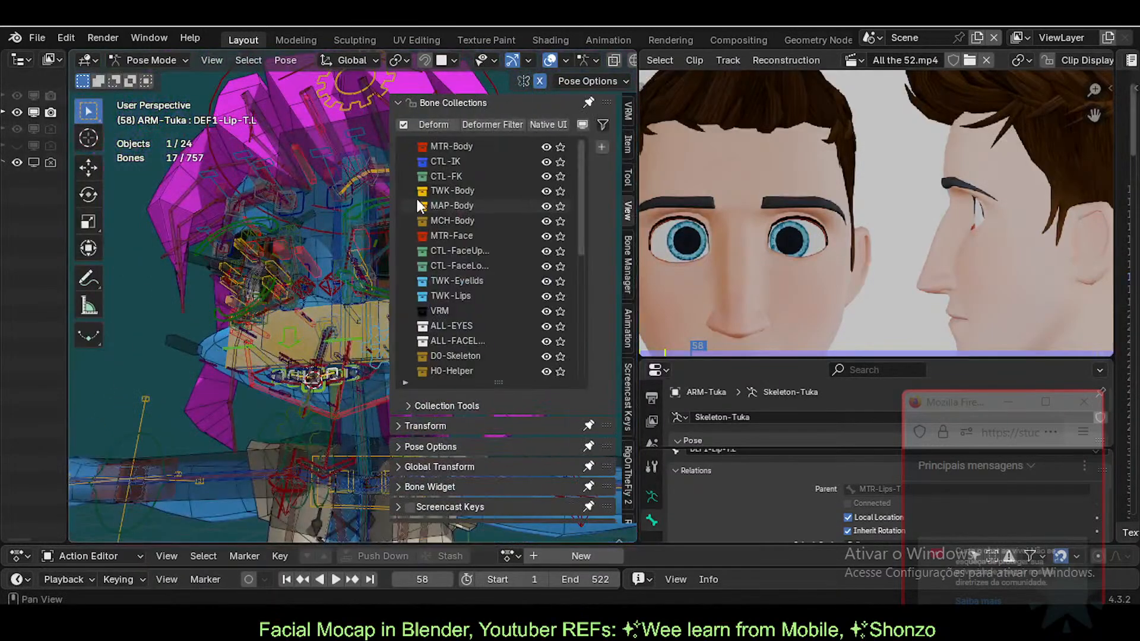
left_click(560, 237)
key("n")
Step: Frame the face, select CTL-Eye.L, save the file and start playback
middle_click_drag(389, 249, 356, 295)
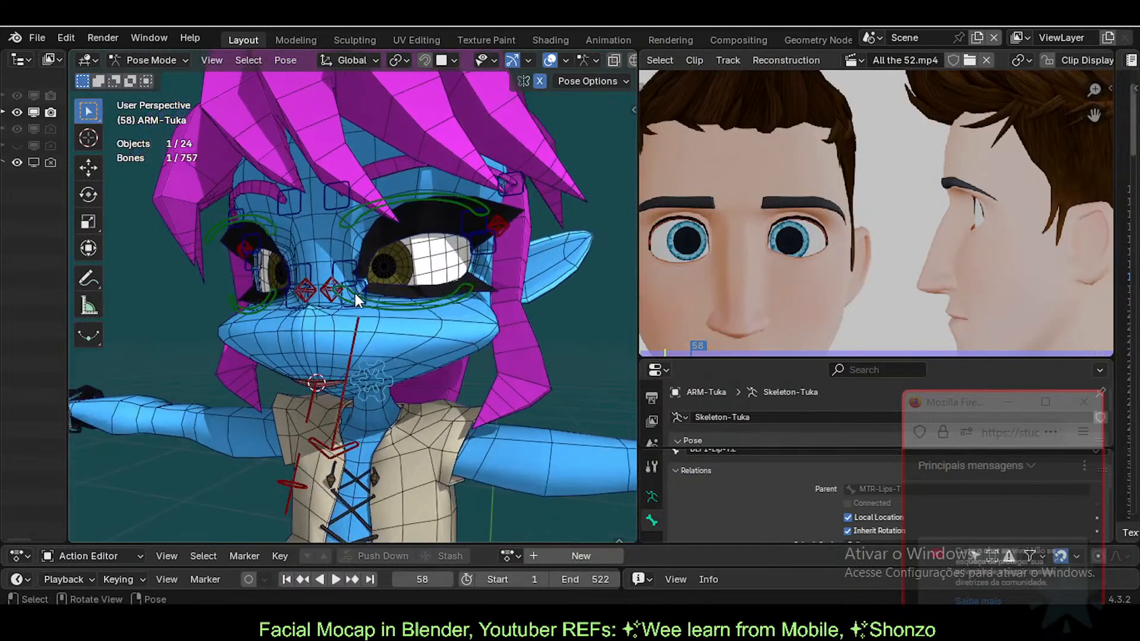
scroll(356, 294, "up", 1)
middle_click_drag(347, 251, 380, 304, "shift")
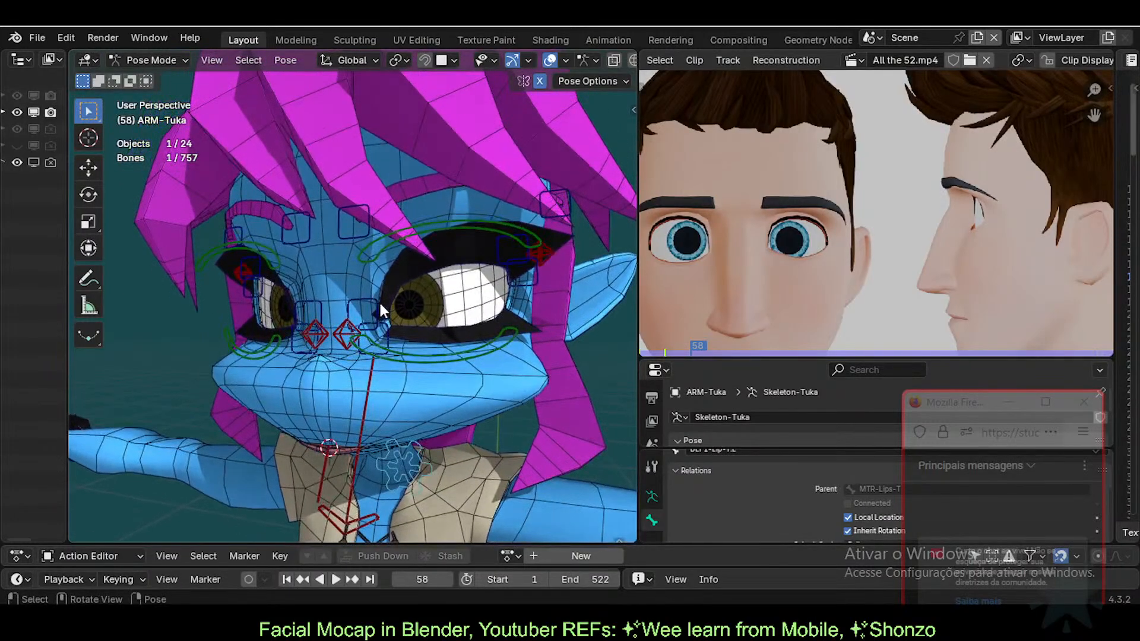
scroll(379, 301, "down", 4)
left_click(276, 272)
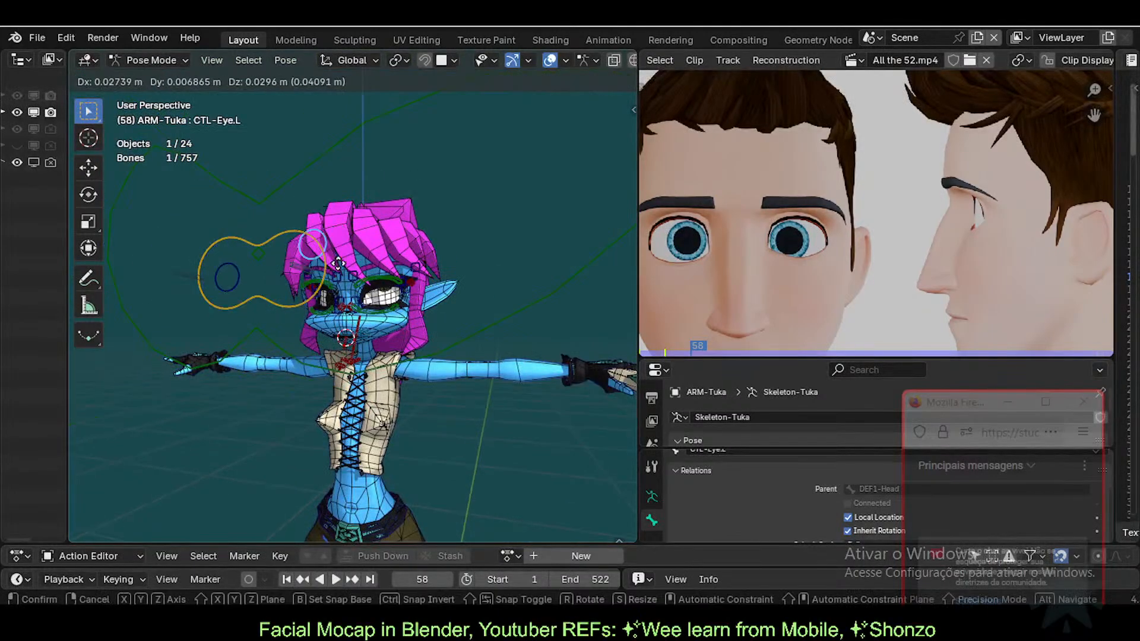
scroll(347, 313, "up", 5)
middle_click_drag(404, 298, 388, 323, "shift")
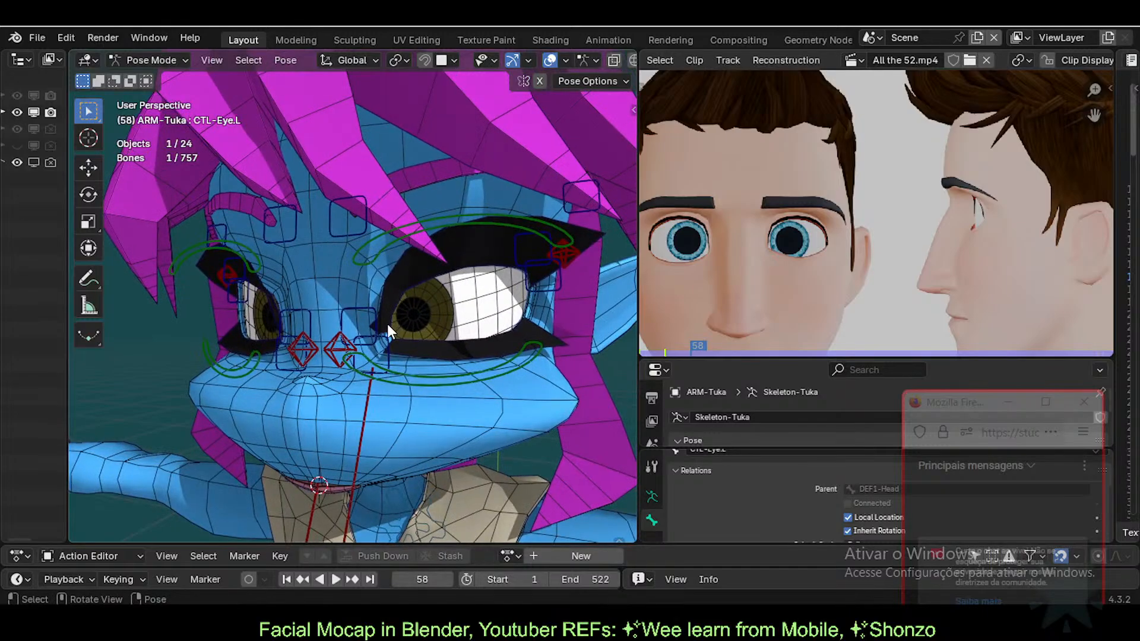
scroll(528, 344, "up", 2)
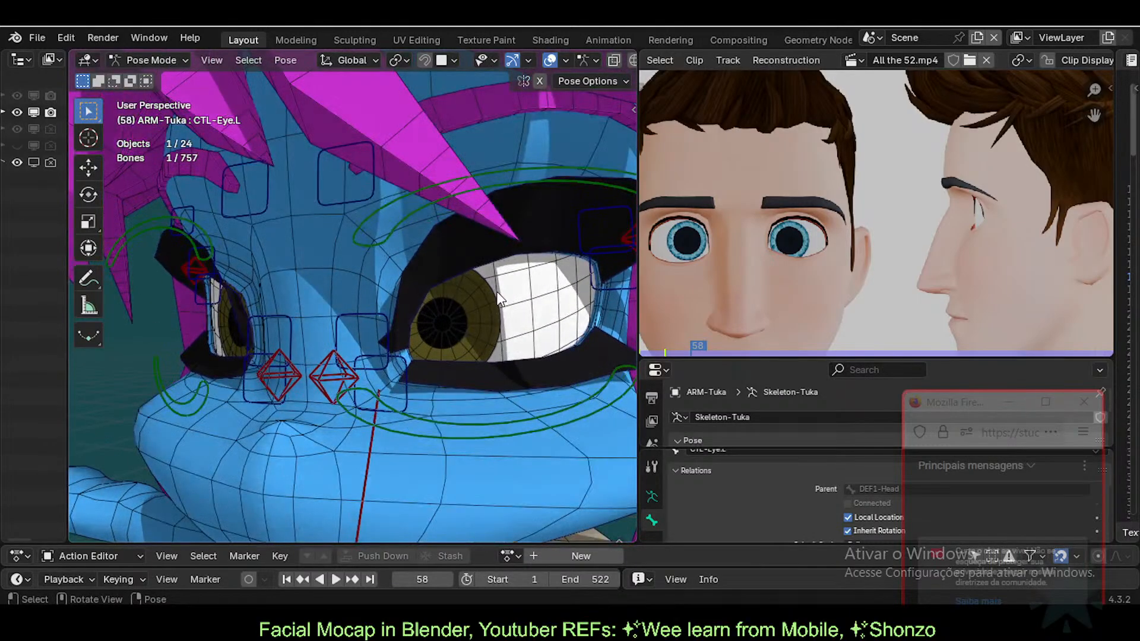
key("ctrl+s")
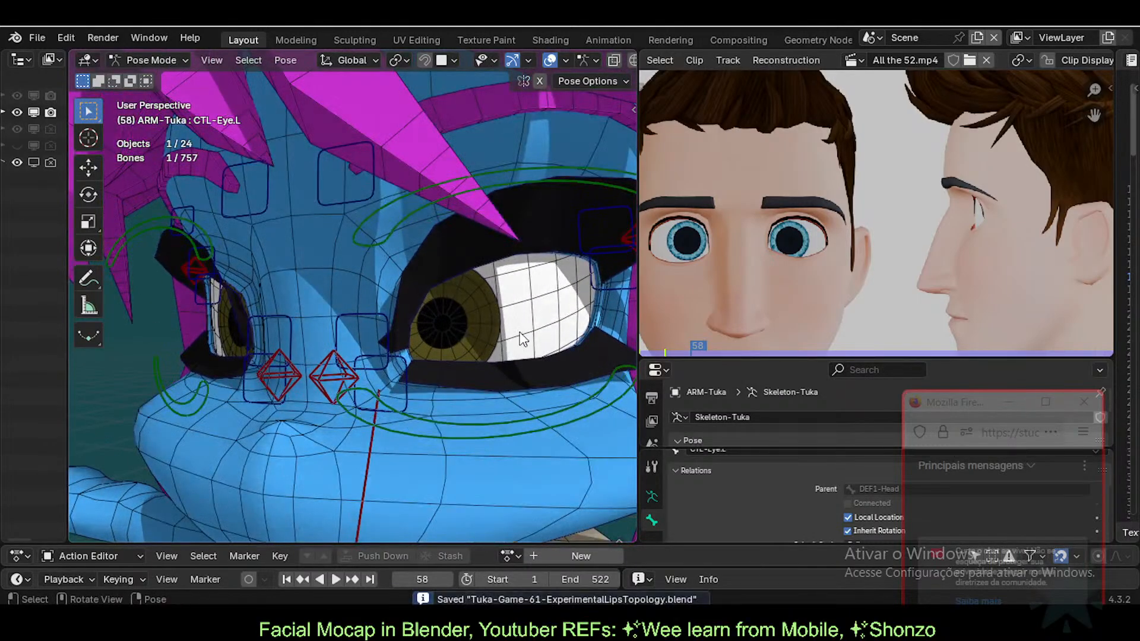
key("space")
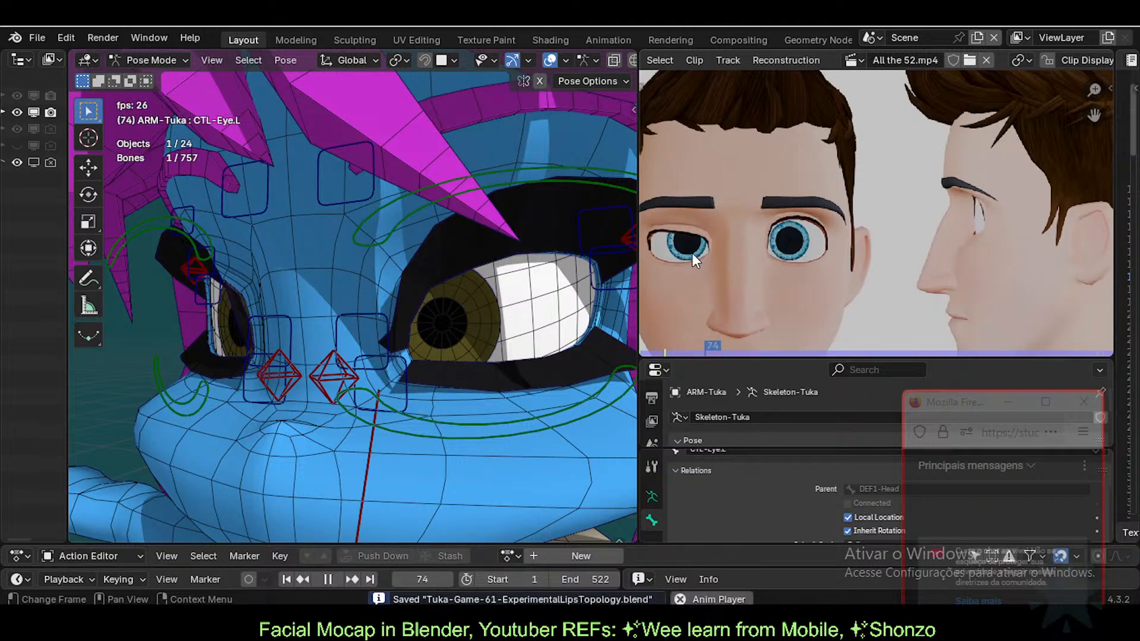
Step: Scrub the reference clip back to frame 43, reposition its image, and play to frame 35
key("space")
left_click_drag(696, 349, 632, 349)
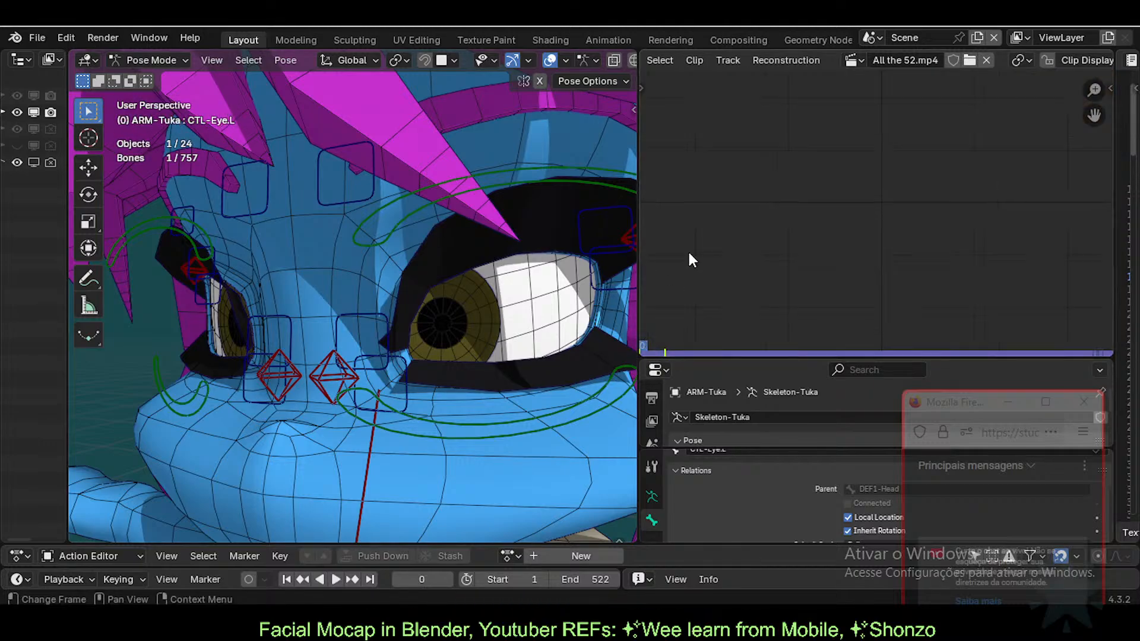
key("space")
key("space")
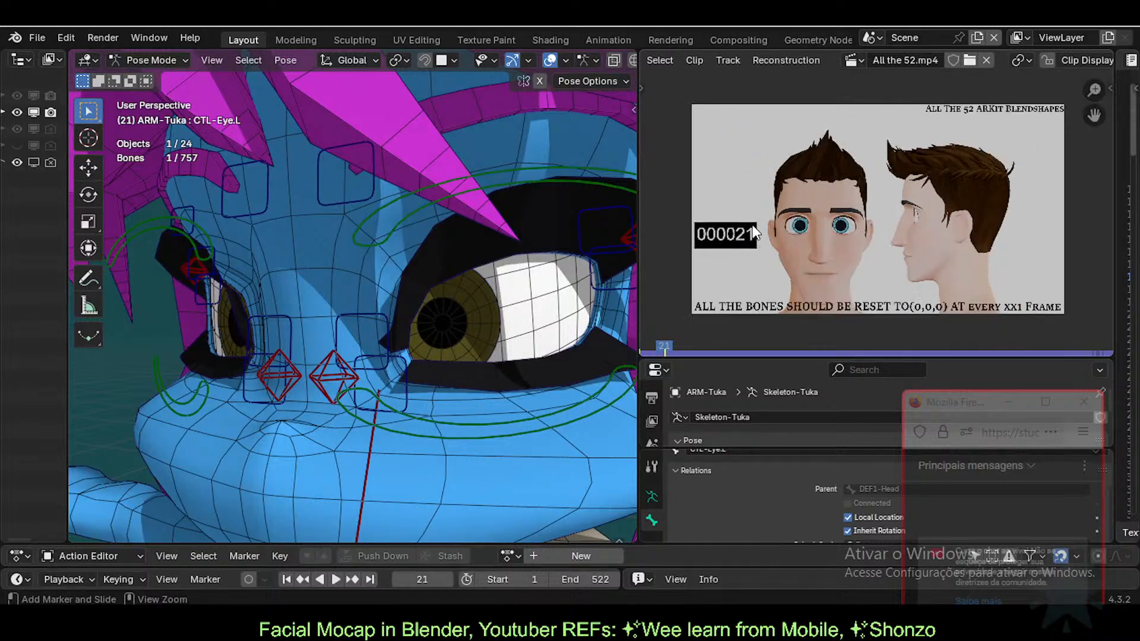
mouse_move(784, 238)
middle_mouse_down()
mouse_move(814, 202)
mouse_move(827, 228)
mouse_move(764, 189)
mouse_move(770, 229)
mouse_move(809, 232)
mouse_move(819, 257)
mouse_move(783, 216)
mouse_move(796, 250)
mouse_move(775, 225)
middle_mouse_up()
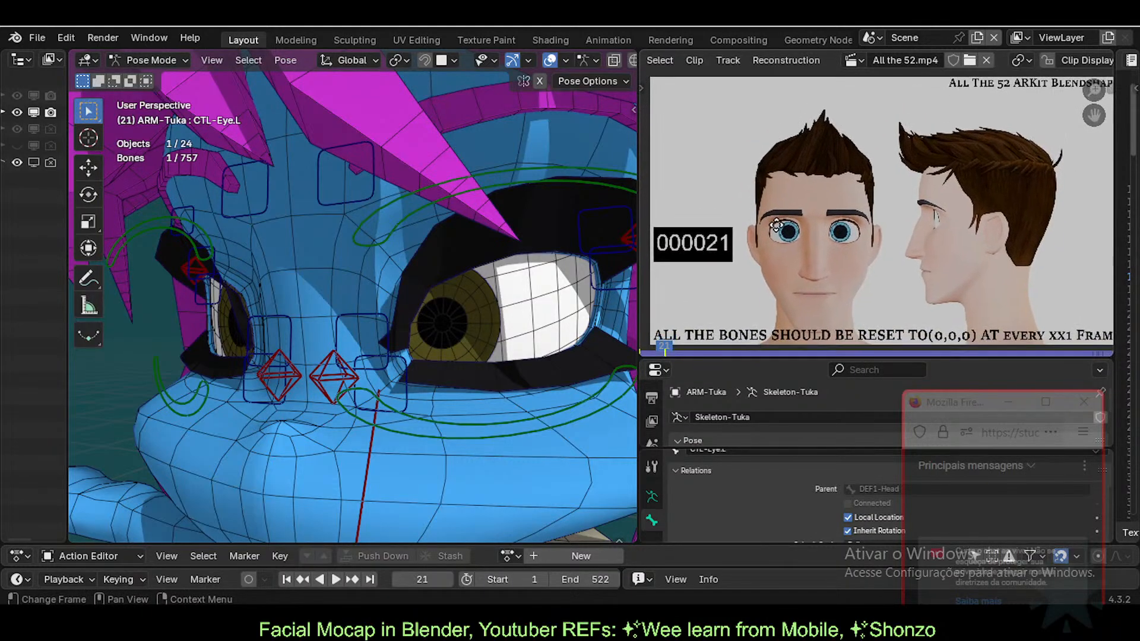
key("space")
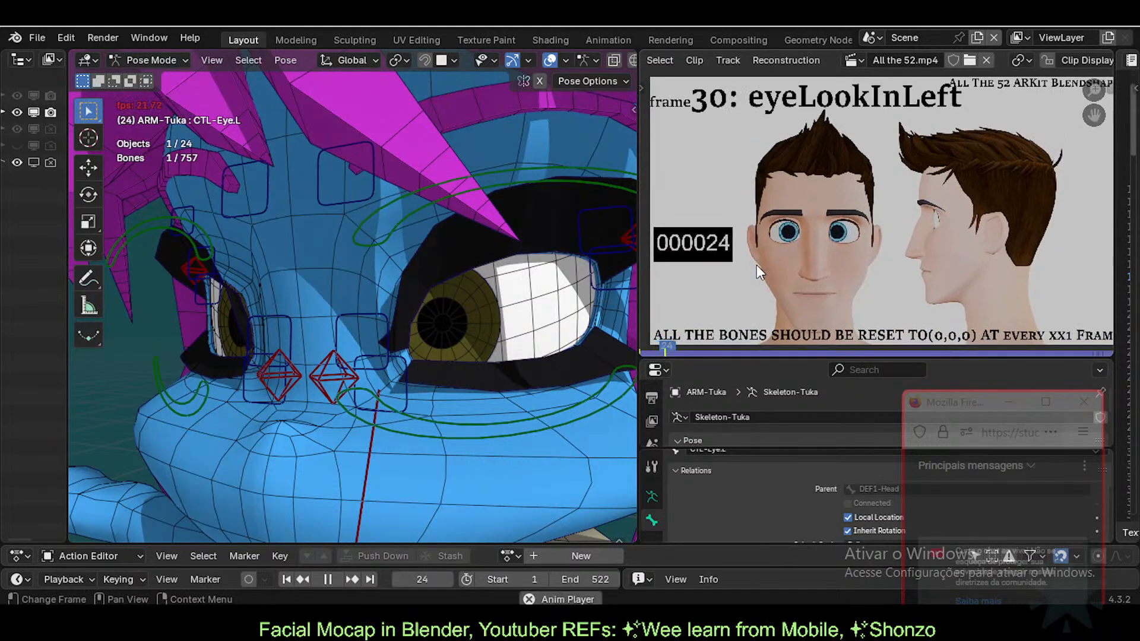
key("space")
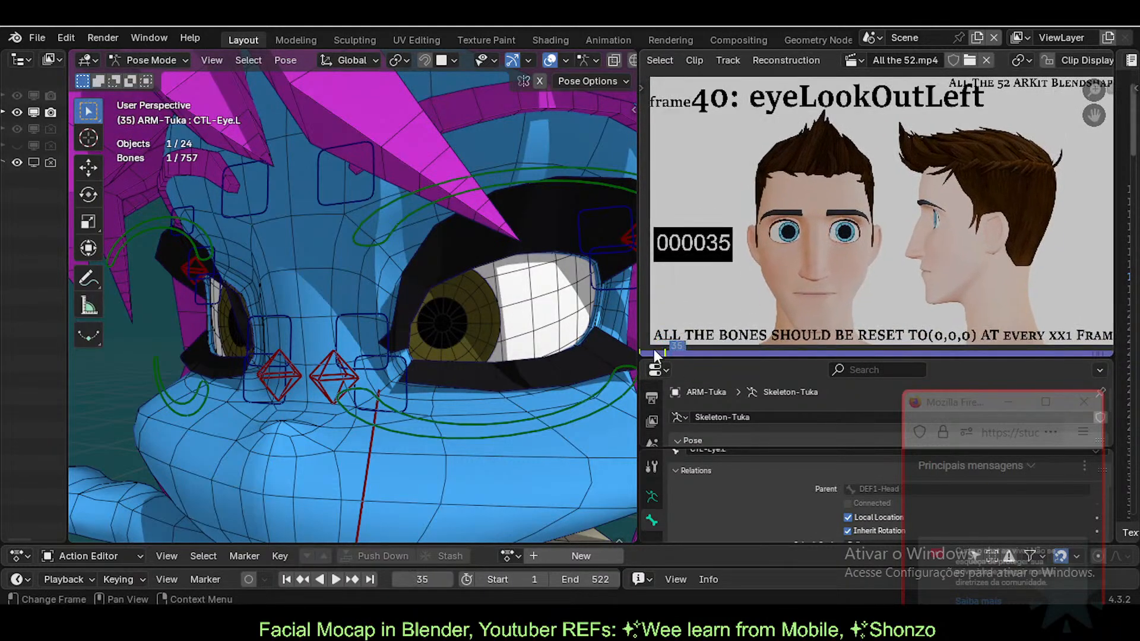
Step: Replay from eyeBlinkLeft at frame 0, pausing at frames 24 and 38 before eyeWideLeft
left_click_drag(673, 349, 636, 350)
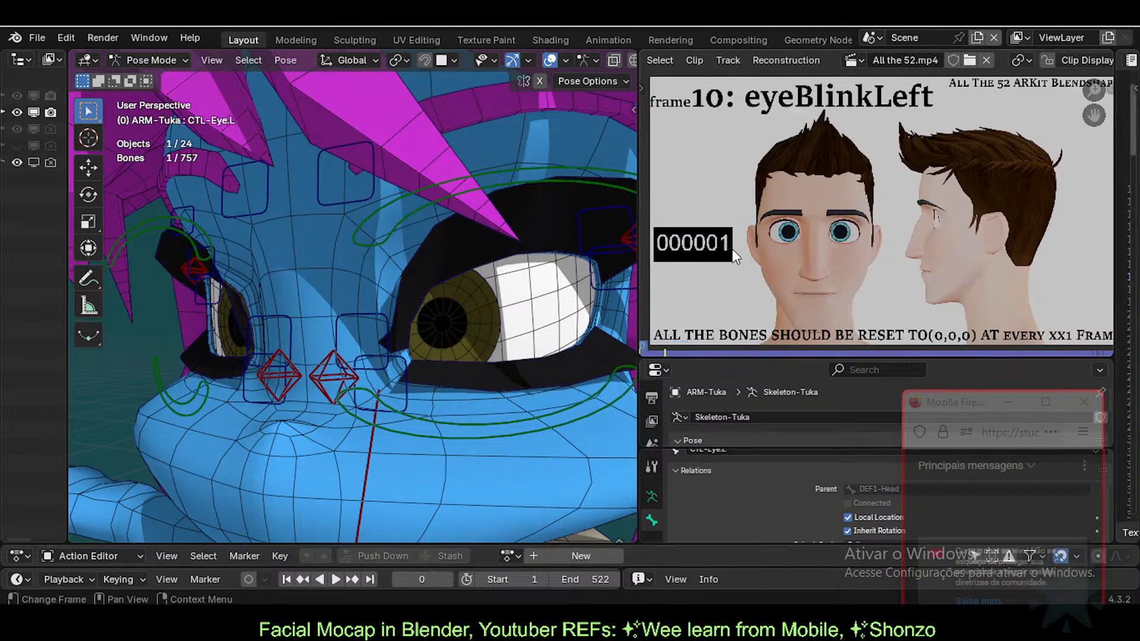
key("space")
key("space")
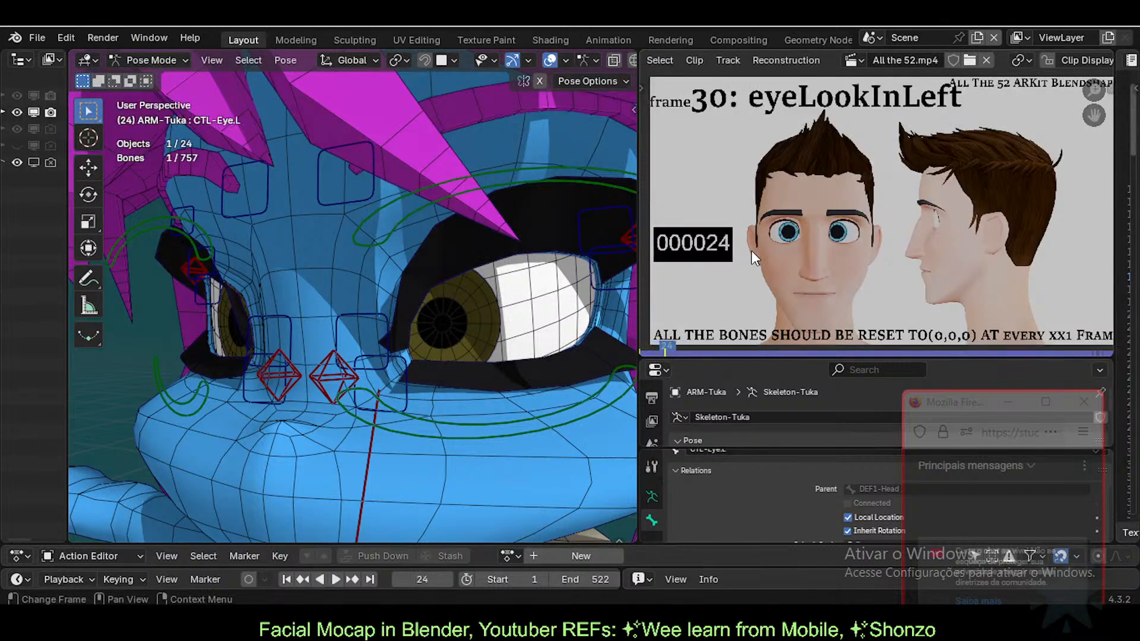
key("space")
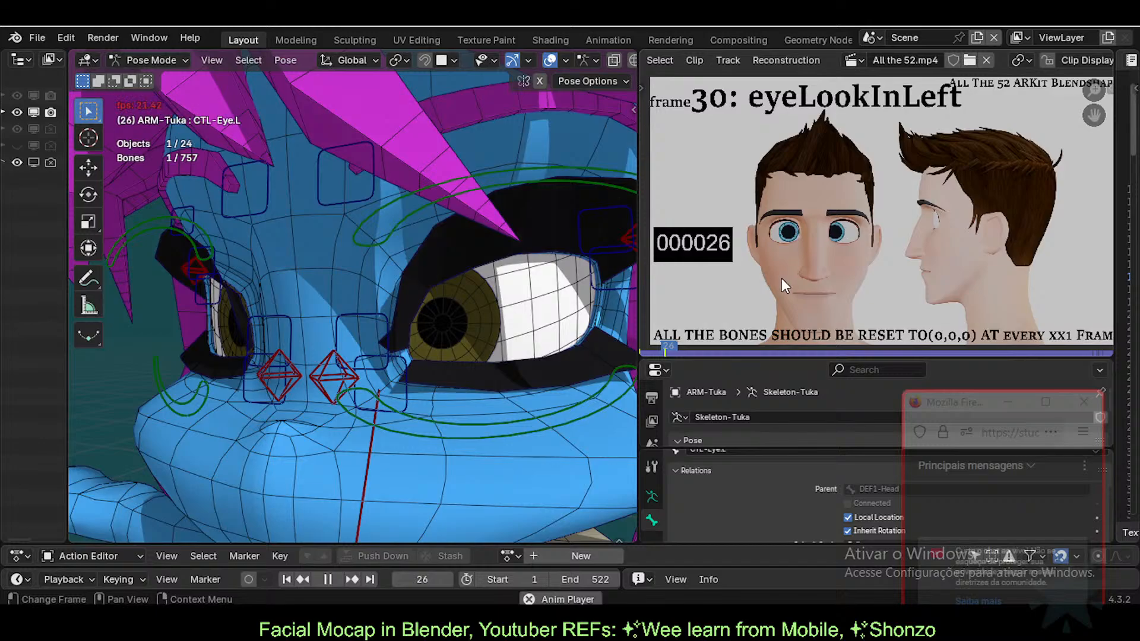
key("space")
key("space")
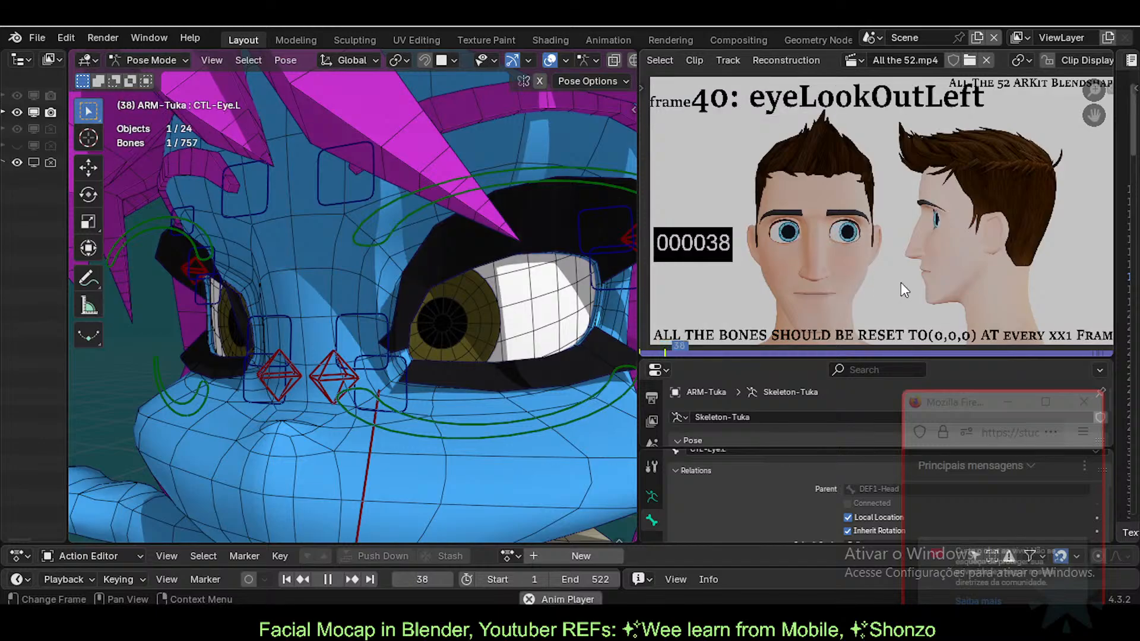
key("space")
key("space")
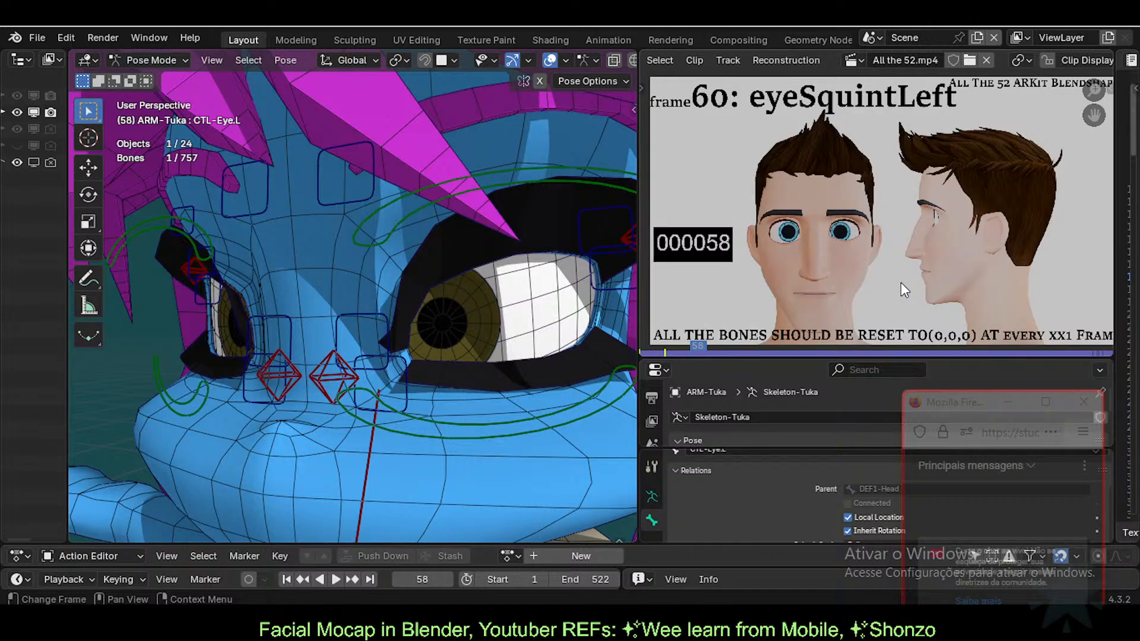
key("space")
Step: Scrub the reference clip's frame strip back to around frame 21
left_click_drag(698, 351, 640, 351)
Step: Play to the eyeBlinkLeft frames and select the eye-hole and MTR-IK-Eyebrow.L bones
key("space")
key("space")
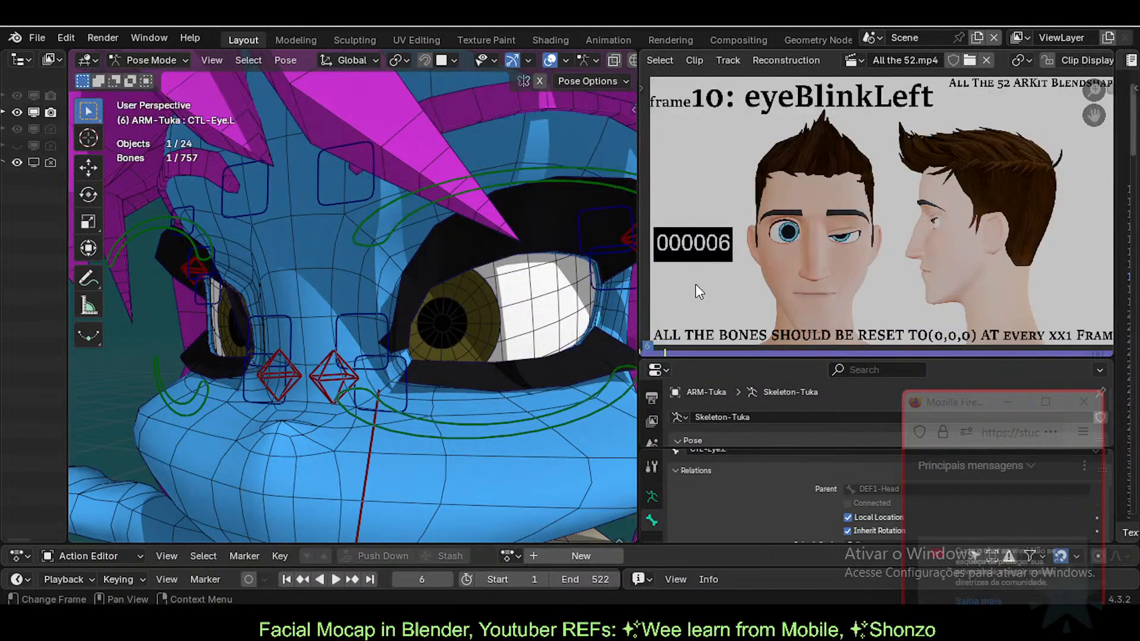
scroll(404, 278, "down", 1)
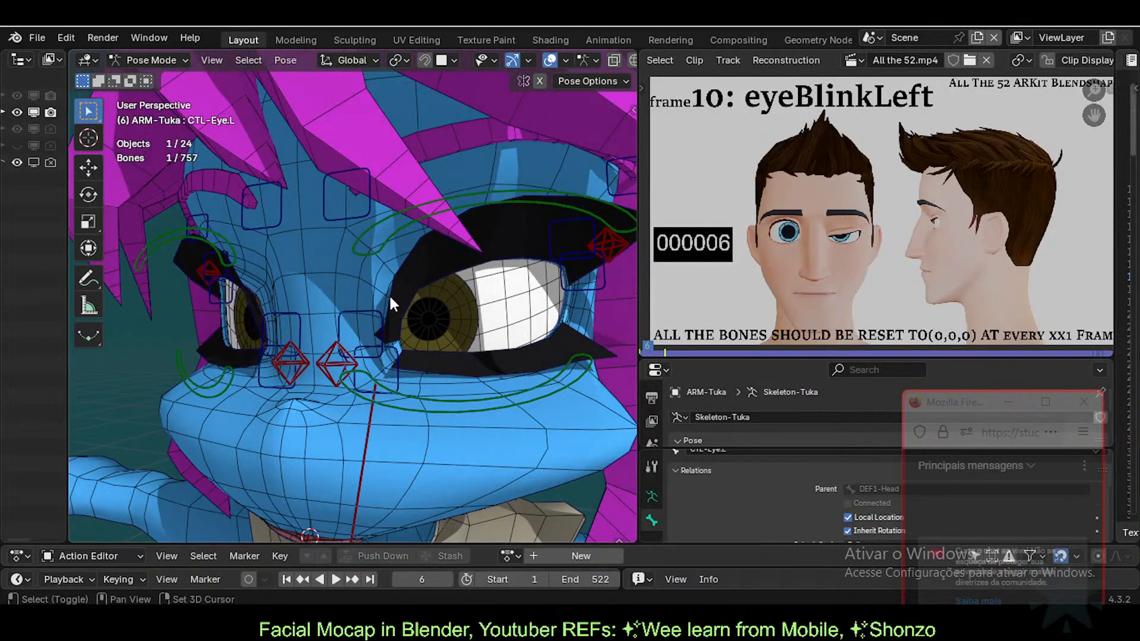
middle_click_drag(389, 294, 454, 302)
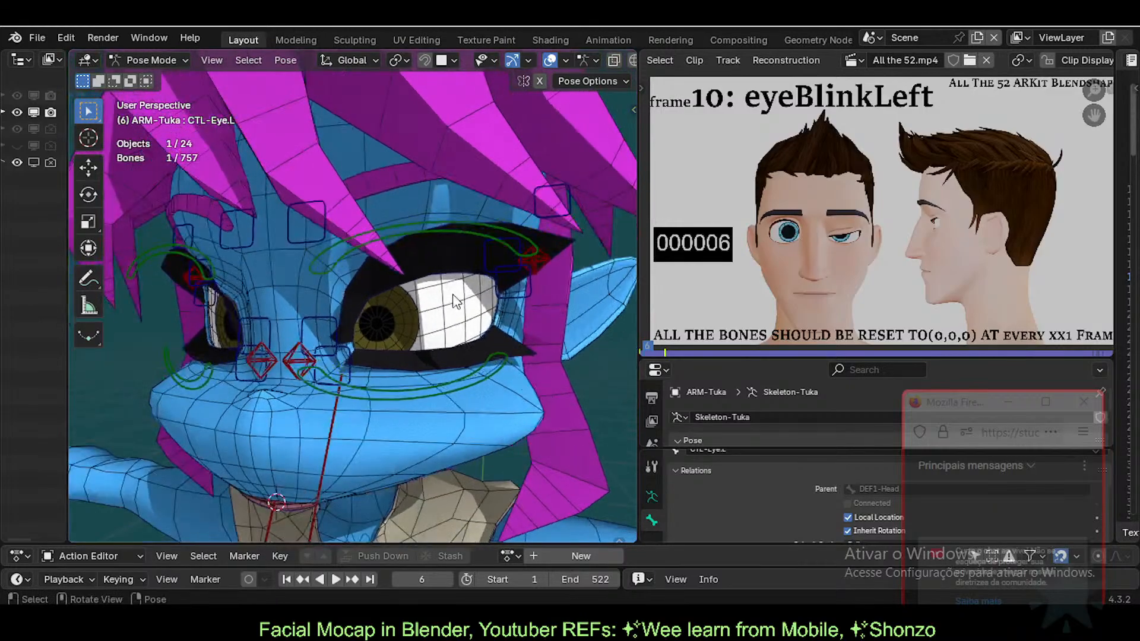
left_click(491, 249)
left_click(334, 234)
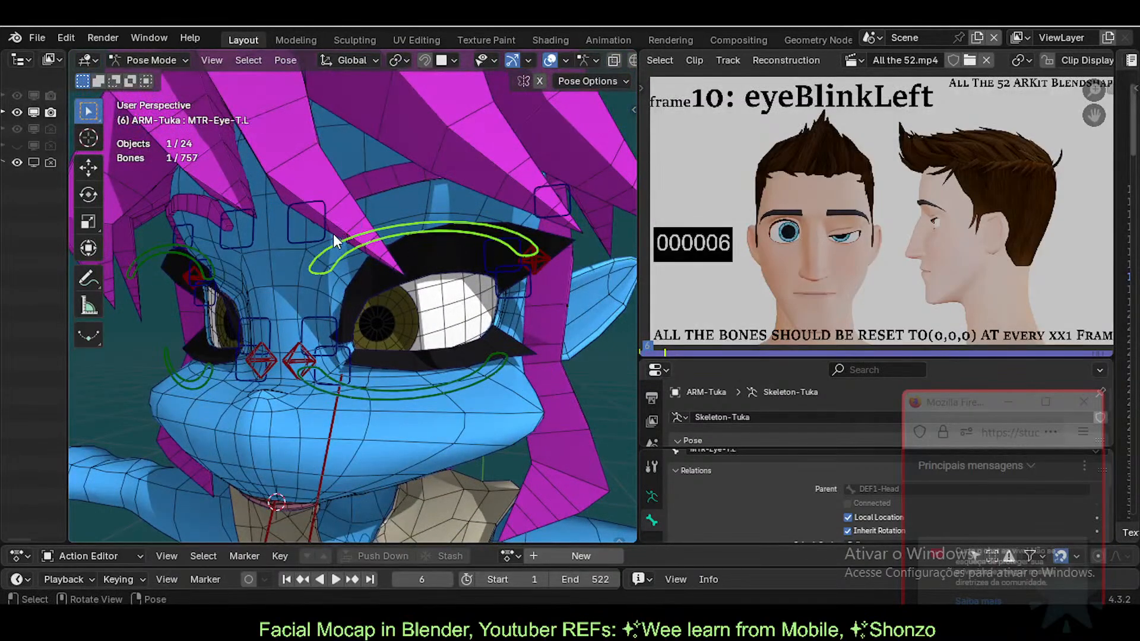
left_click(336, 240)
Step: Show the upper-face control bone collection, then put the blue body mesh into Edit Mode
key("n")
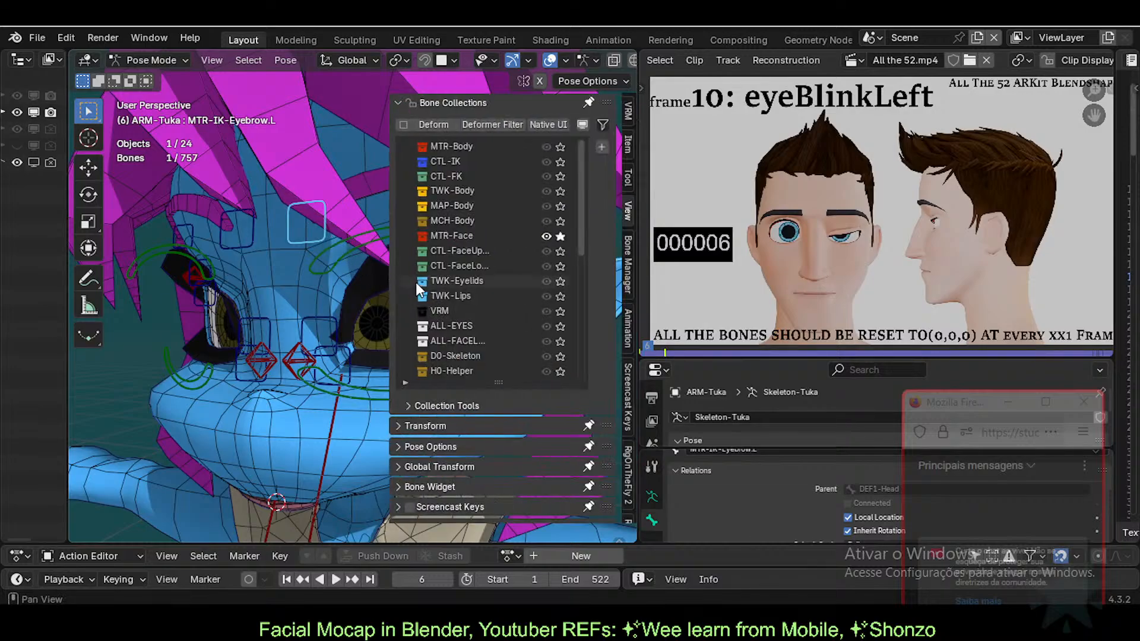
left_click(560, 250)
key("n")
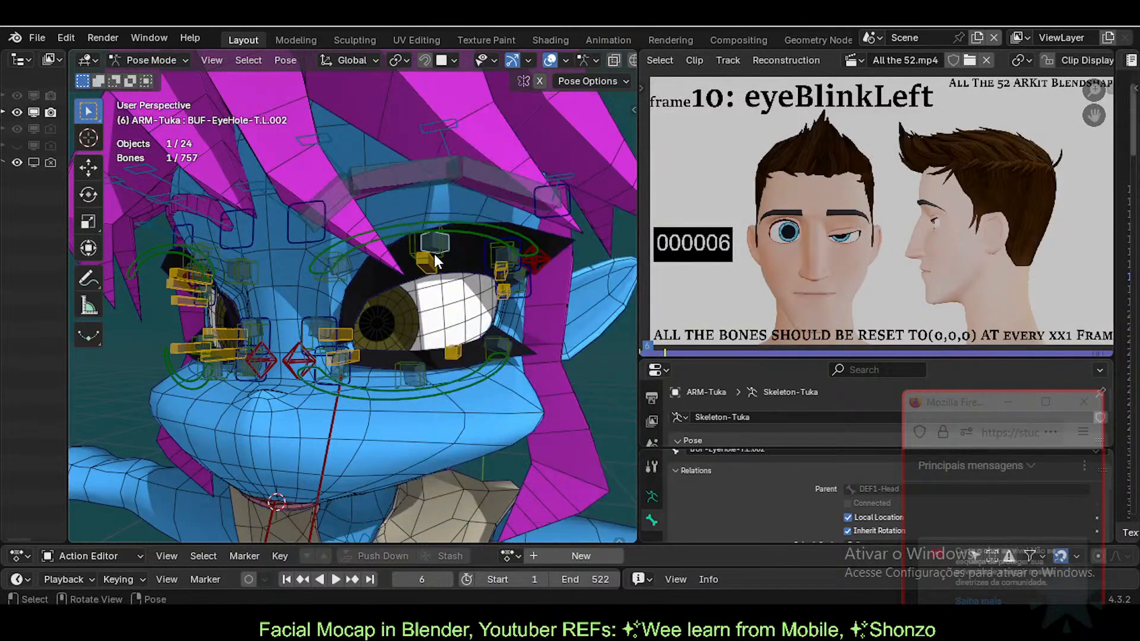
key("ctrl+Tab")
left_click(504, 433)
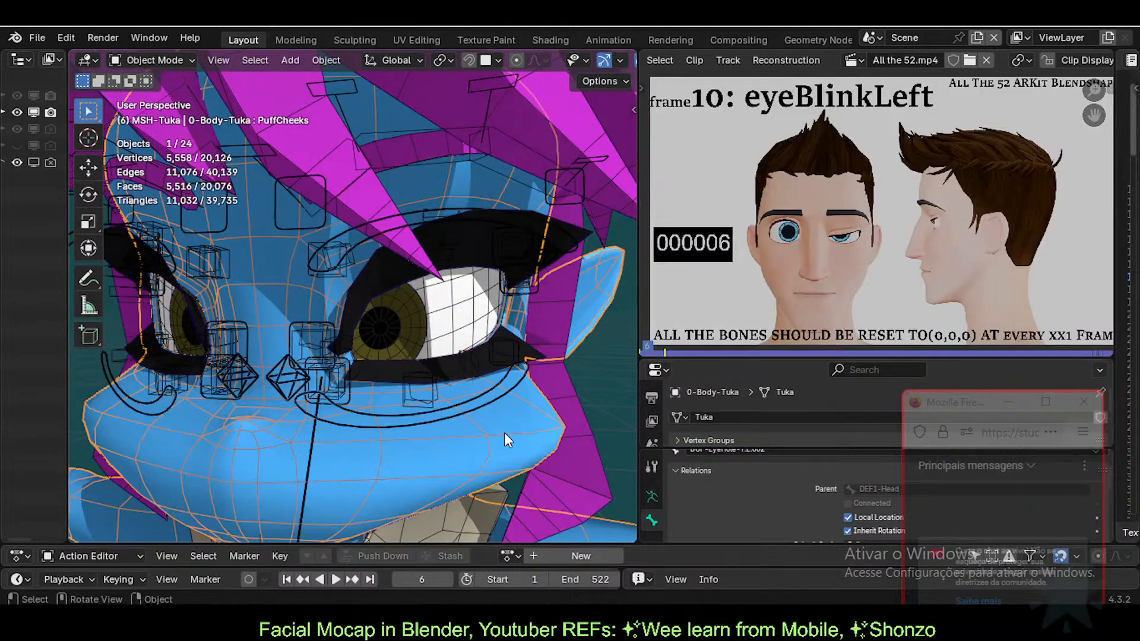
key("Tab")
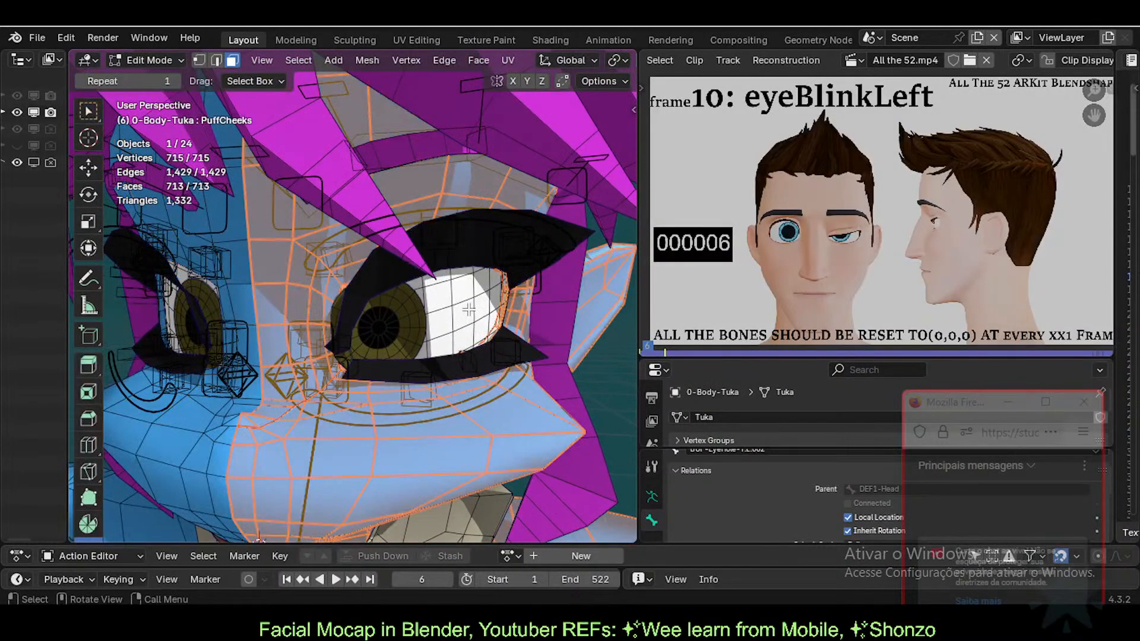
Step: Inspect the eye side-on in Edit Mode, then switch the body back to Object Mode
middle_click_drag(428, 310, 374, 314)
scroll(358, 299, "up", 2)
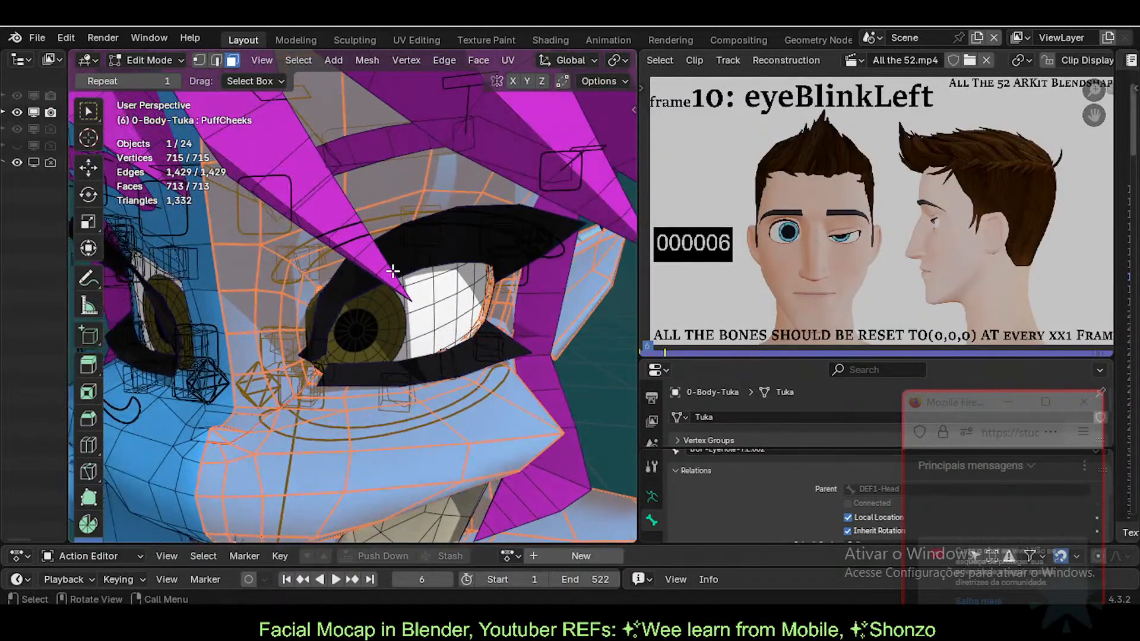
middle_click_drag(393, 272, 322, 257)
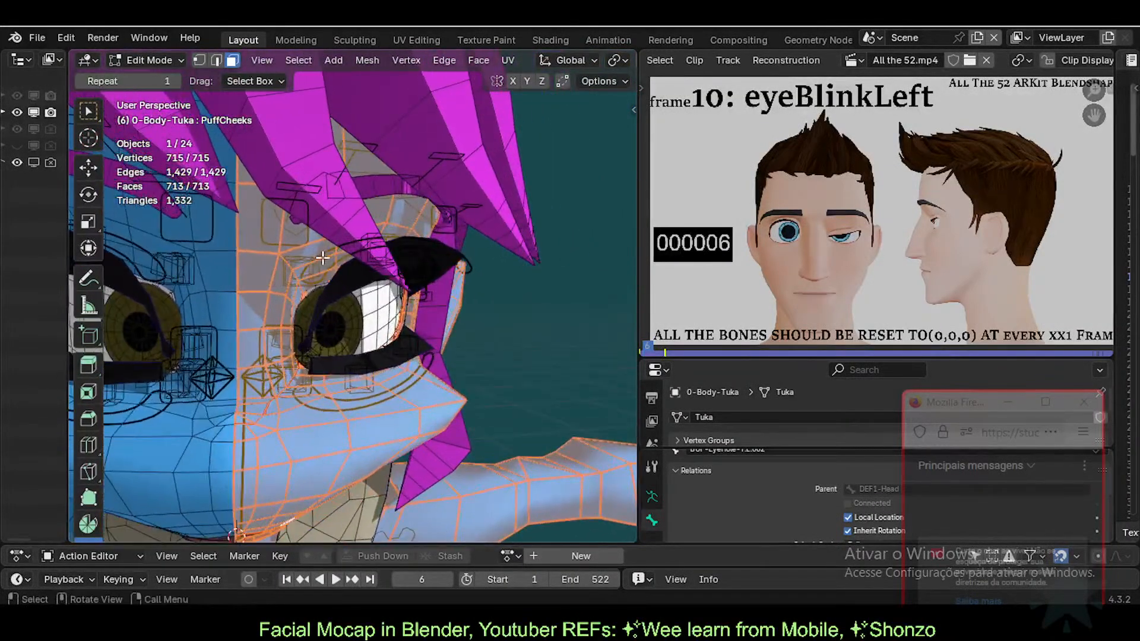
scroll(323, 257, "up", 1)
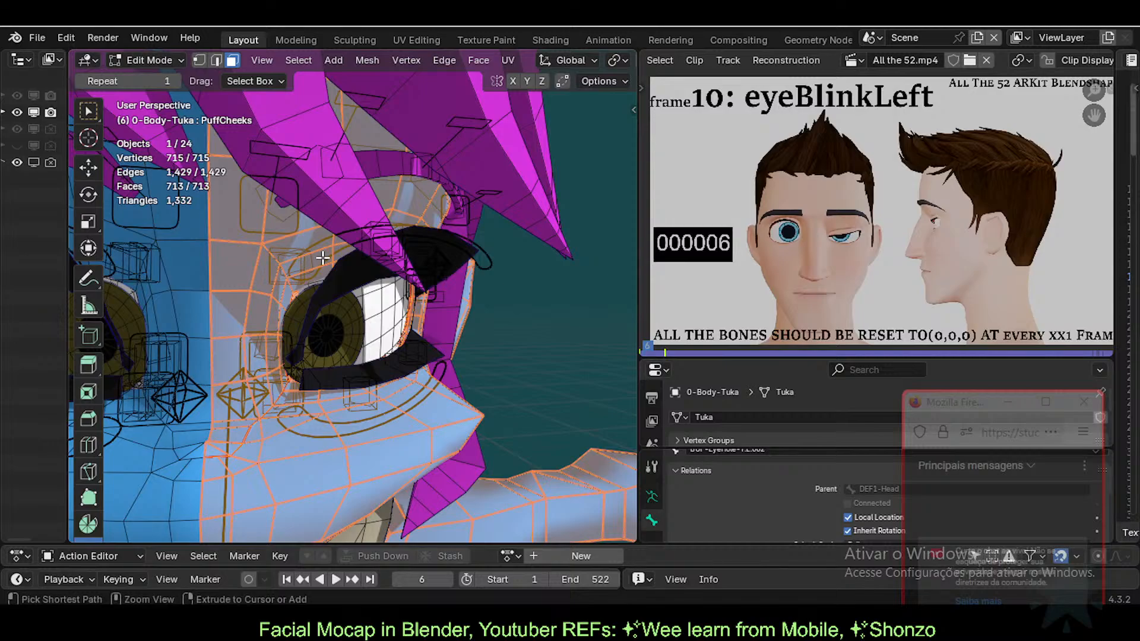
key("ctrl+Tab")
left_click(183, 257)
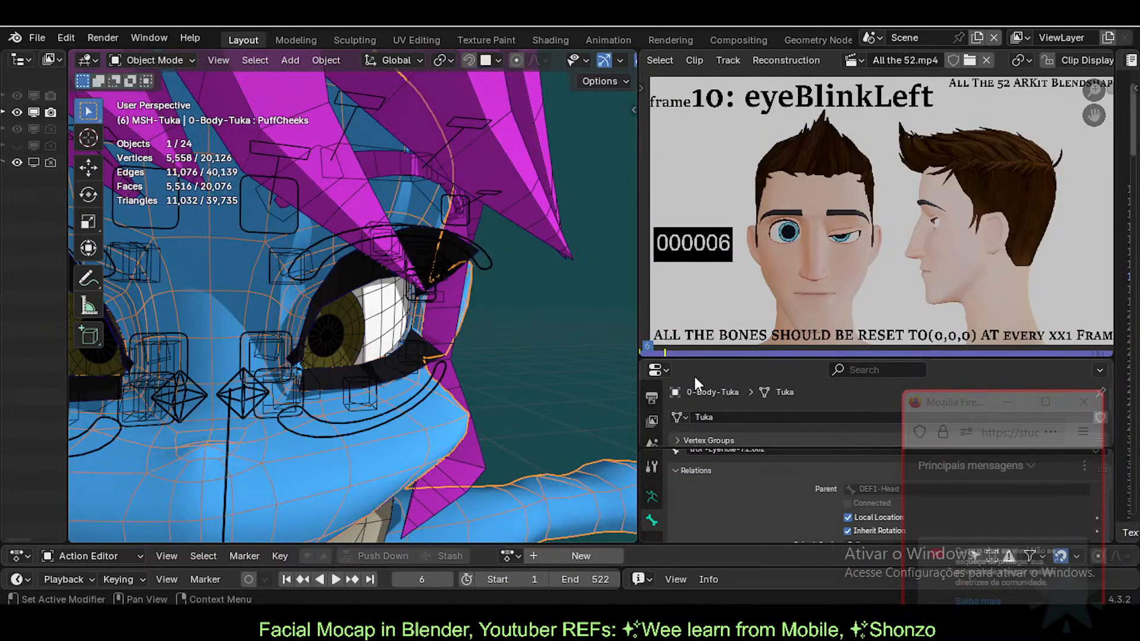
Step: Enlarge the Properties area, show the modifier stack, and toggle the Armature's viewport display off and on
left_click_drag(721, 448, 692, 497)
scroll(653, 432, "up", 2)
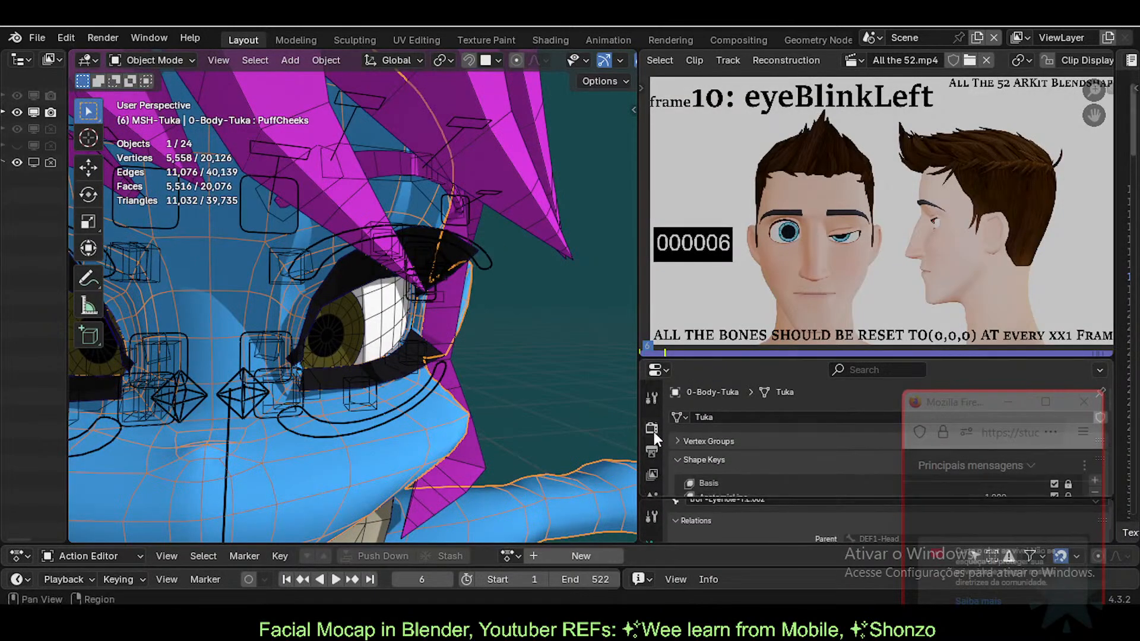
left_click_drag(685, 356, 686, 135)
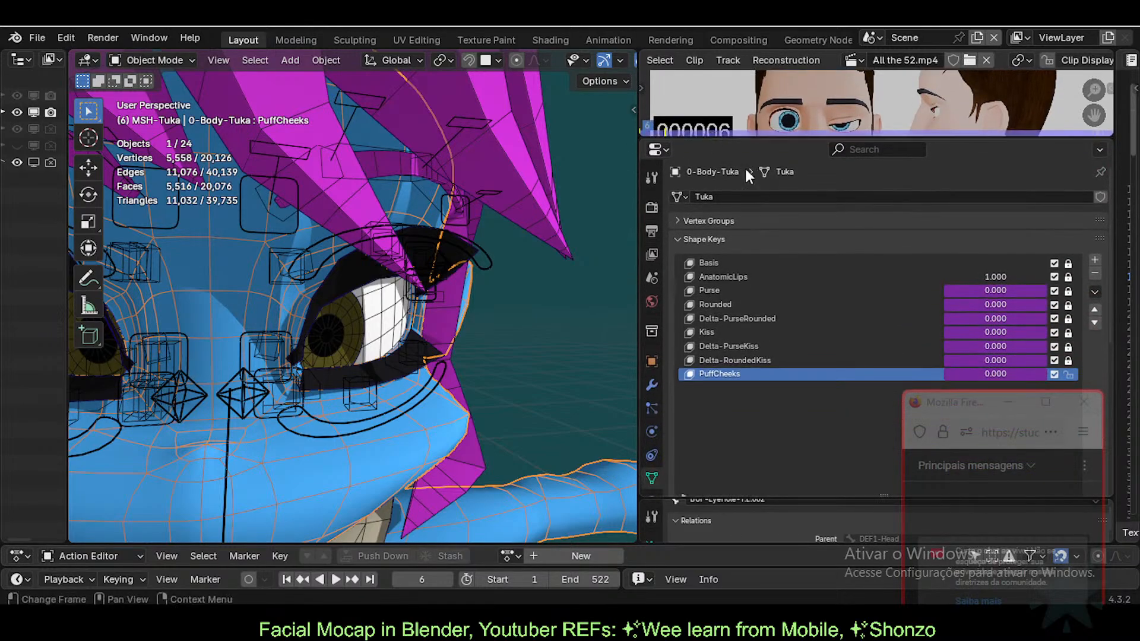
left_click(651, 384)
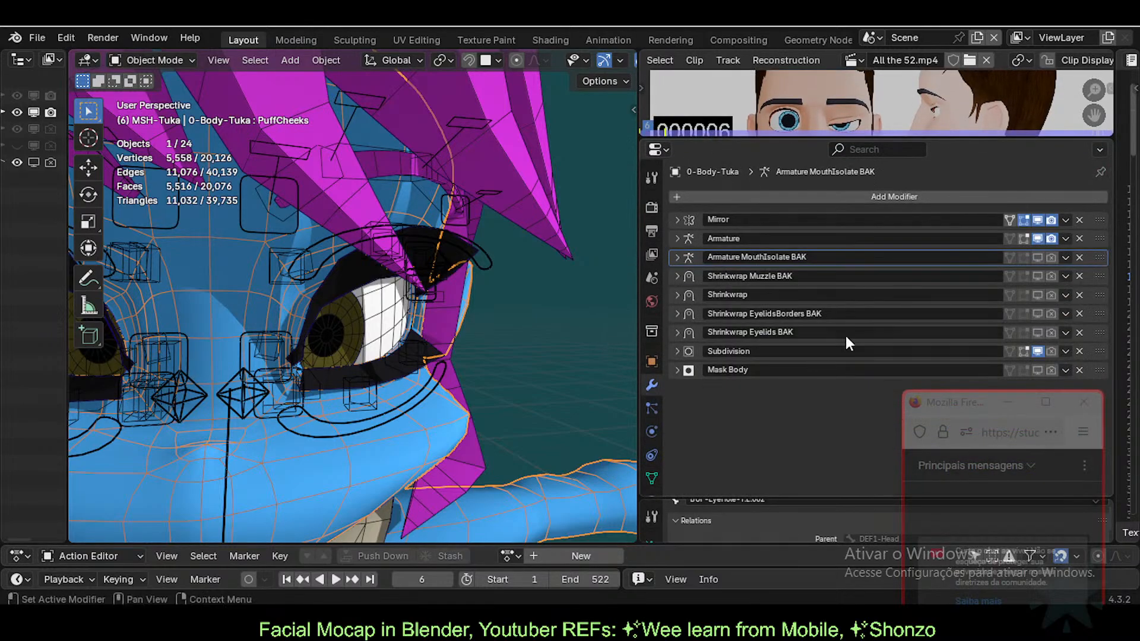
left_click(1037, 239)
left_click(1038, 239)
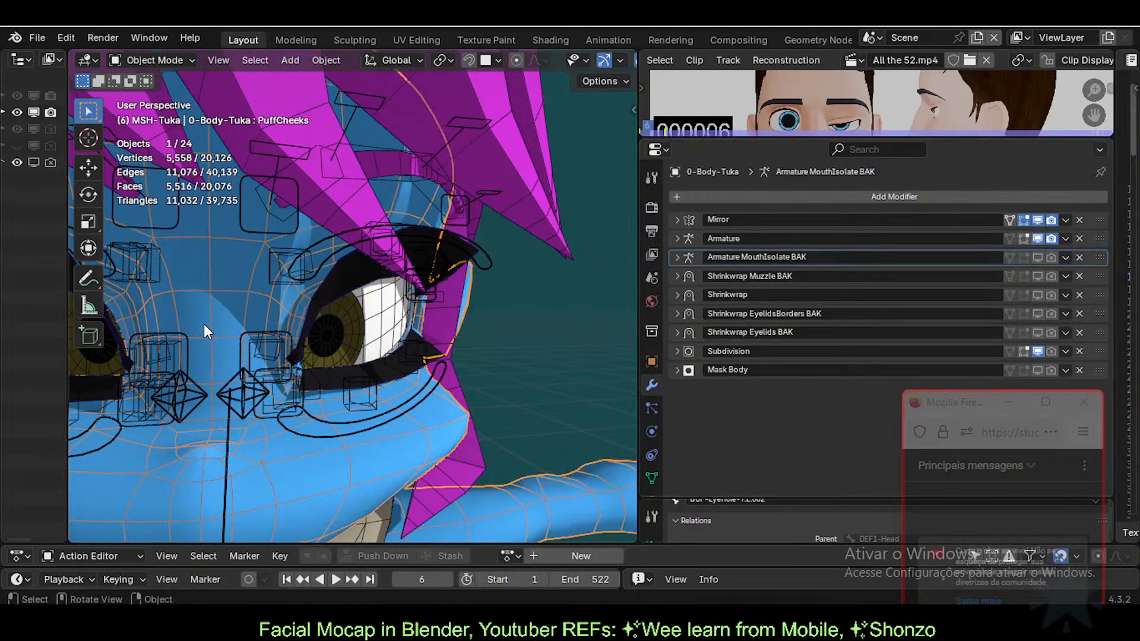
Step: View the eye from the side and select the 11d-Eyelashes object
middle_click_drag(378, 342, 211, 326)
scroll(332, 329, "up", 2)
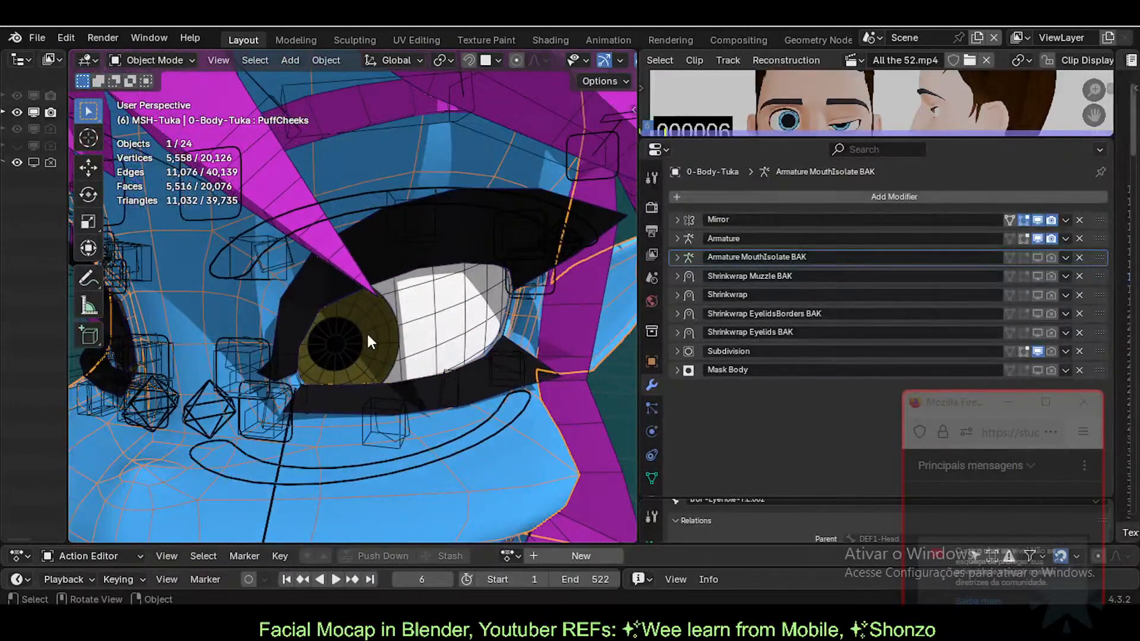
middle_click_drag(368, 340, 323, 319)
scroll(419, 346, "up", 2)
left_click(422, 317)
key("Tab")
key("Tab")
scroll(323, 324, "down", 1)
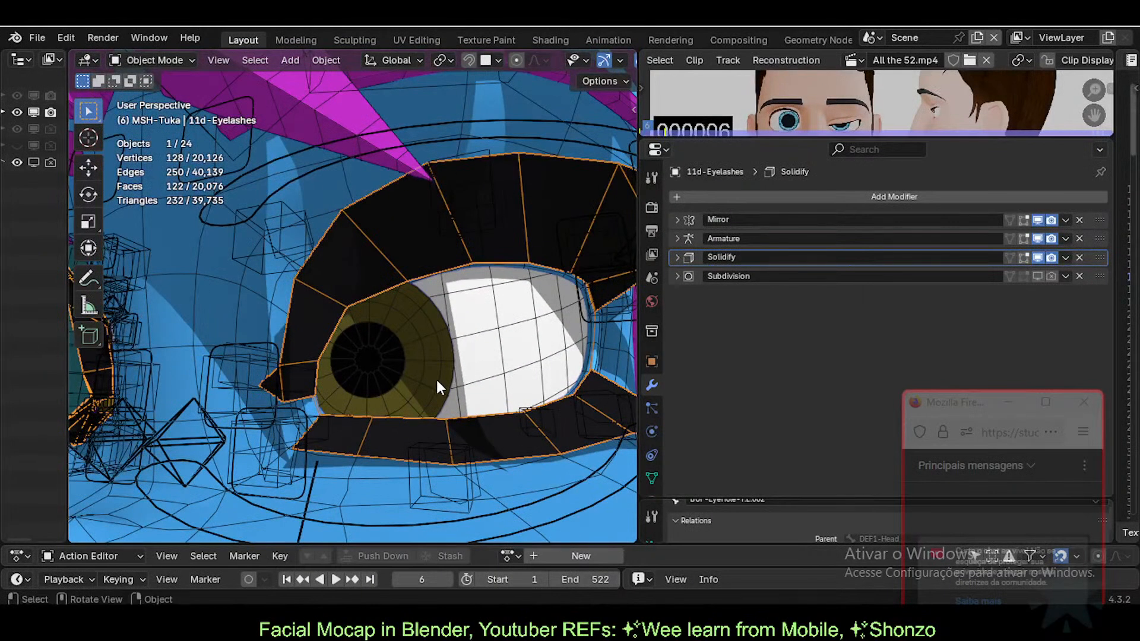
Step: Check the eyelashes with Solidify's viewport display toggled off and back on, then collapse Solidify
middle_click_drag(438, 387, 394, 279)
key("Tab")
key("Tab")
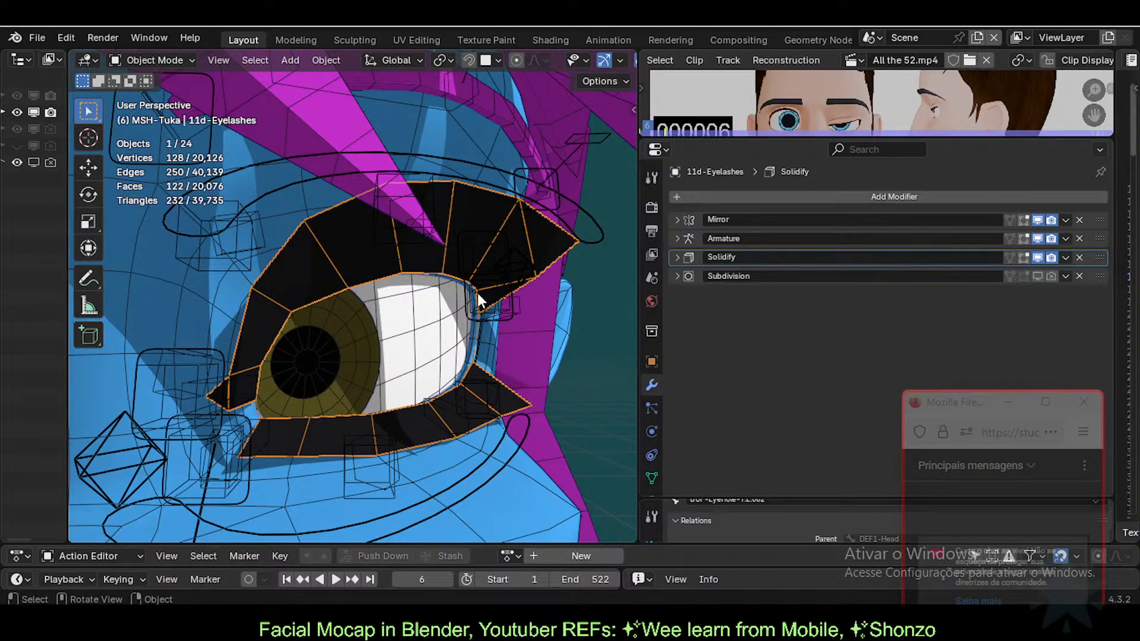
left_click(1037, 257)
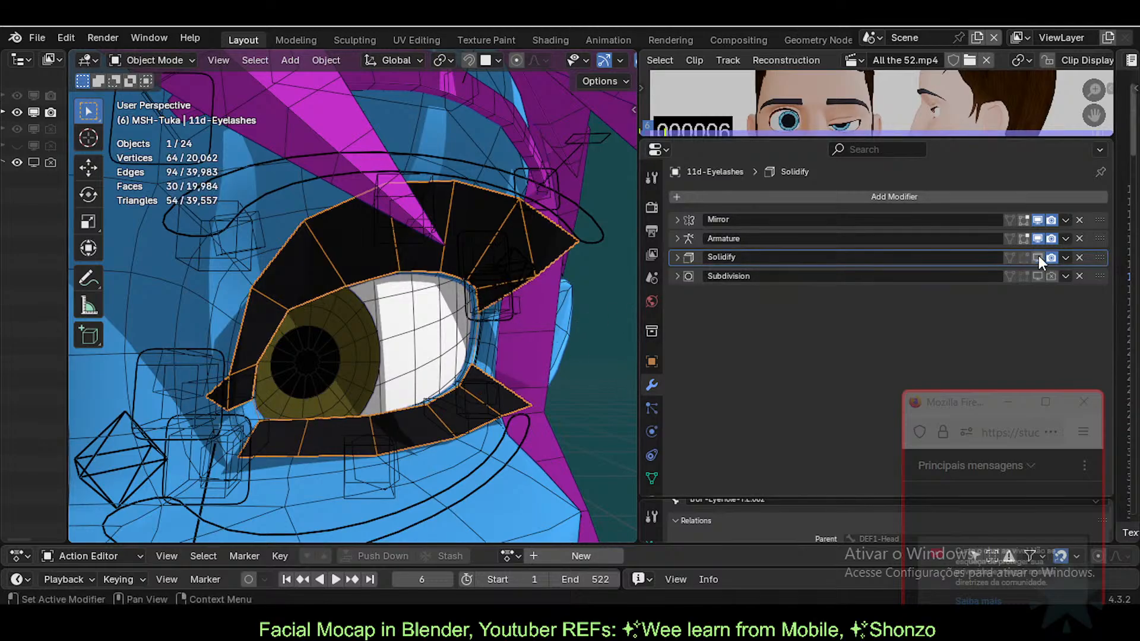
middle_click_drag(319, 328, 413, 333)
key("Tab")
key("Tab")
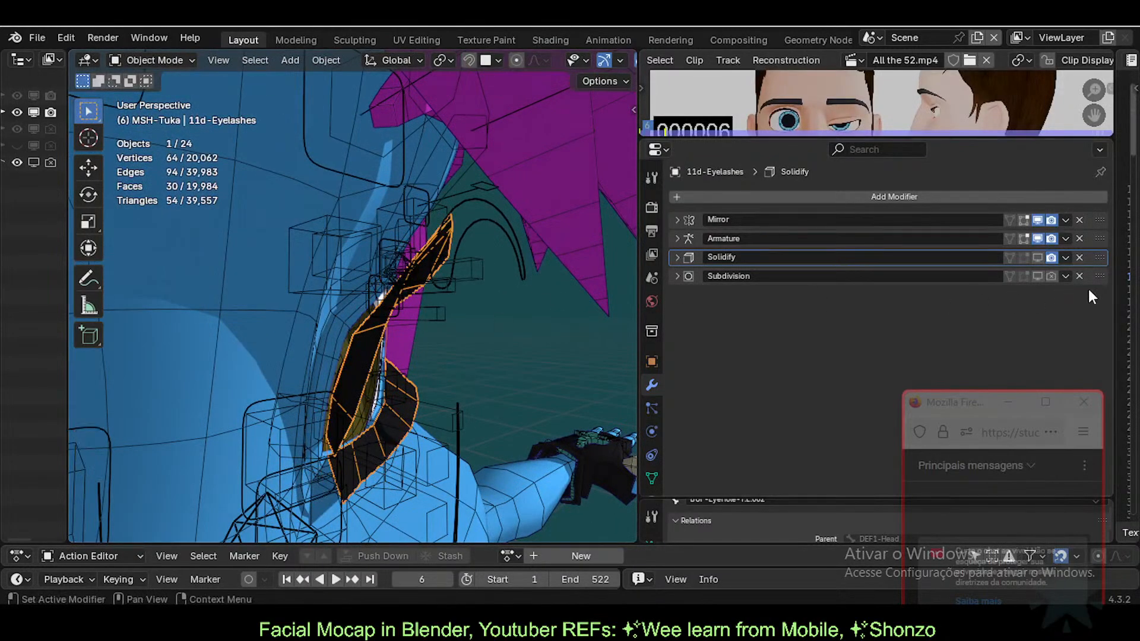
left_click(1039, 257)
left_click(675, 259)
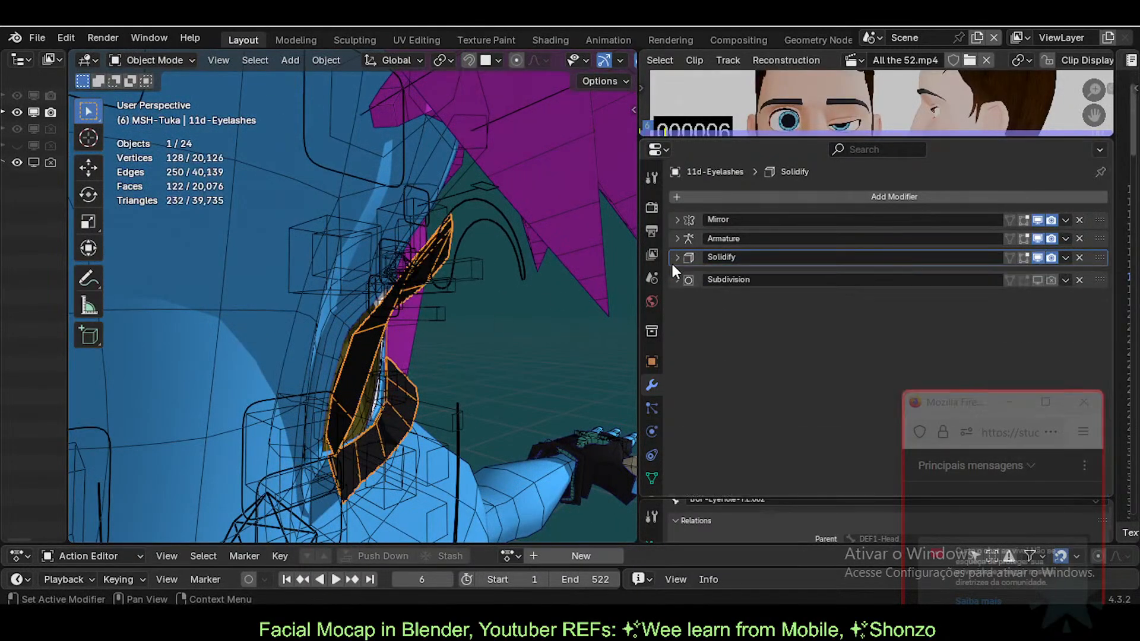
Step: Review the Armature and 0-Body-Tuka's Armature MouthIsolate BAK modifier settings
left_click(676, 238)
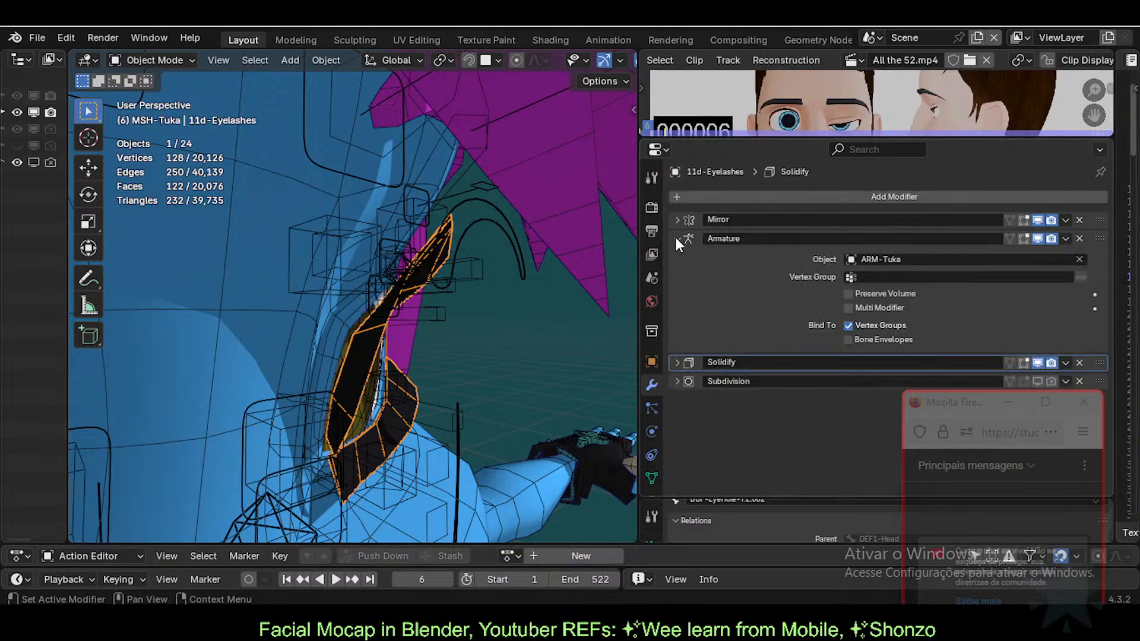
left_click(676, 238)
key("ctrl+Tab")
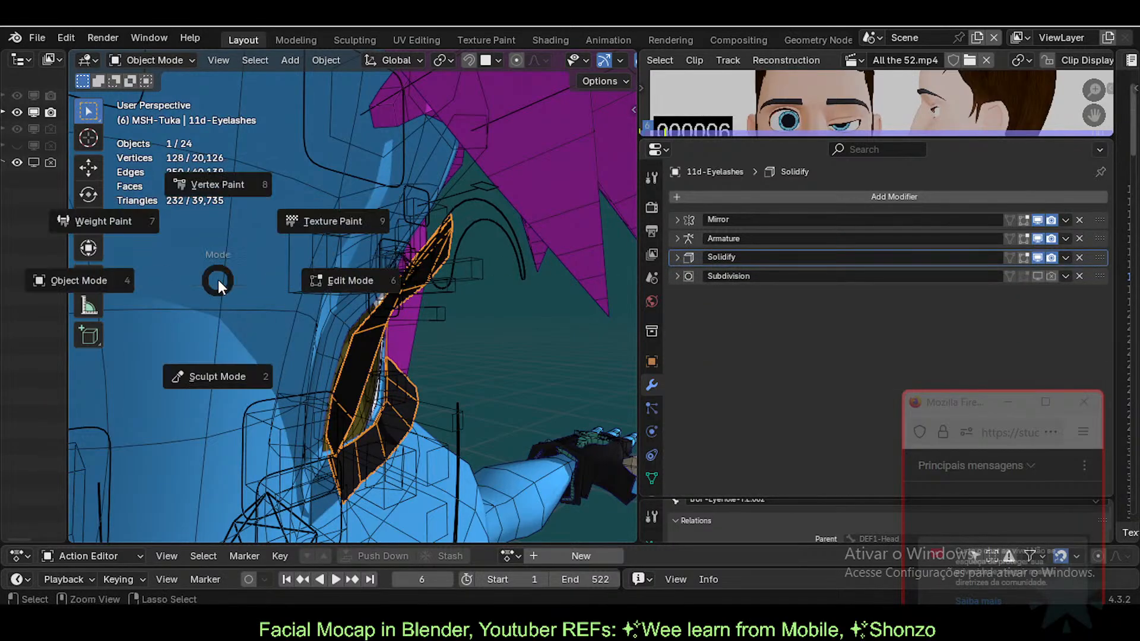
left_click(230, 281)
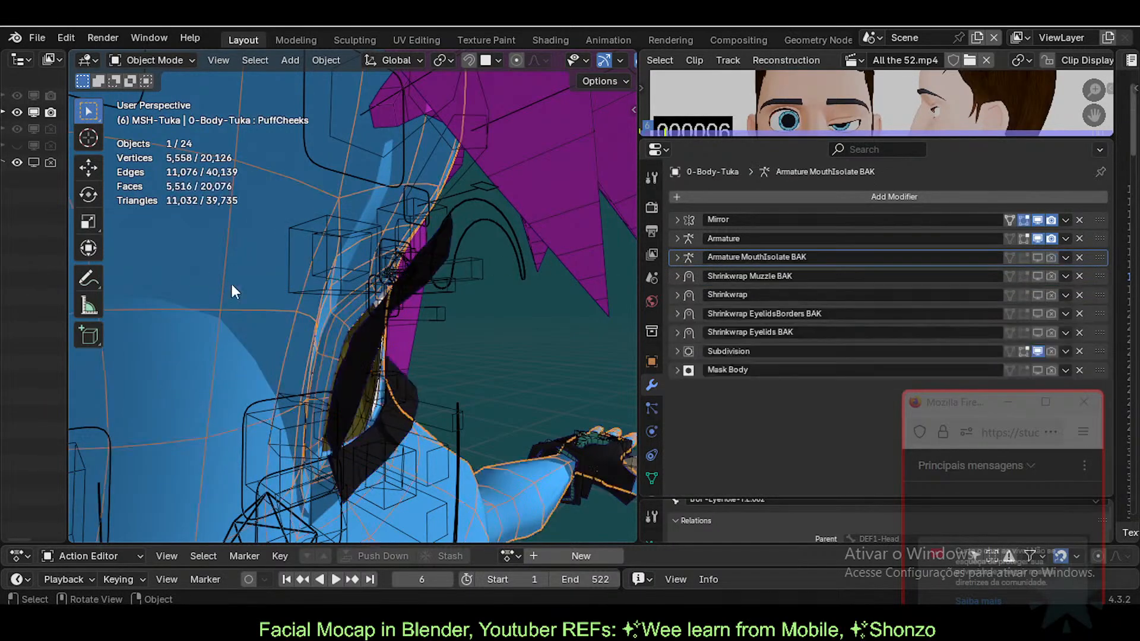
left_click(678, 257)
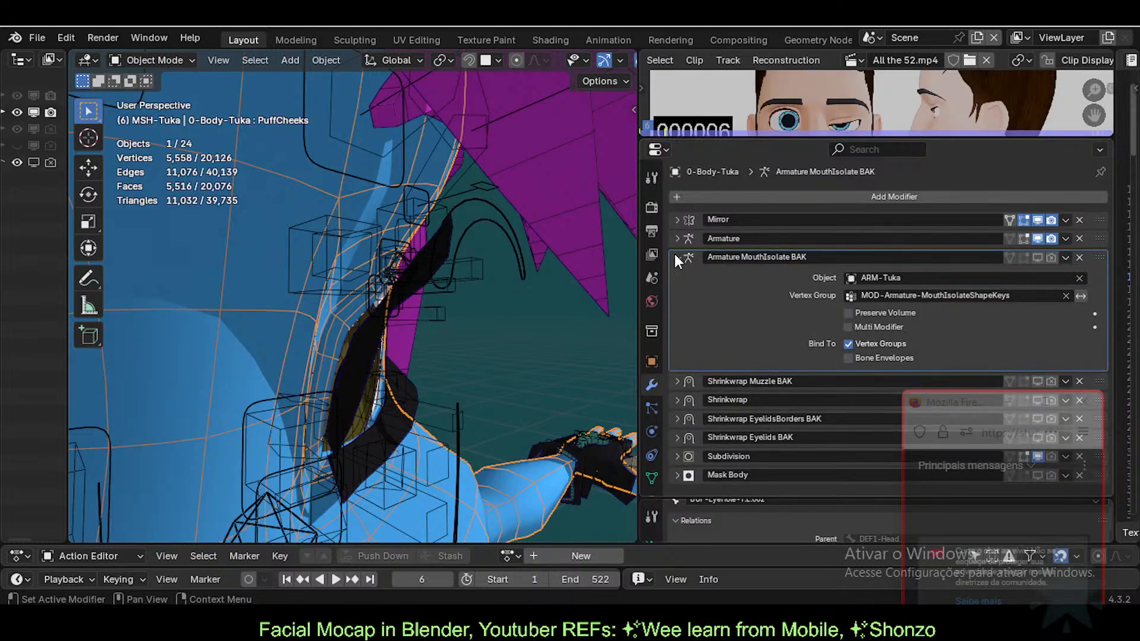
left_click(676, 258)
Step: Orbit to the front of the eye and select the 0-Body-Tuka body mesh
middle_click_drag(527, 324, 444, 311)
scroll(446, 310, "up", 2)
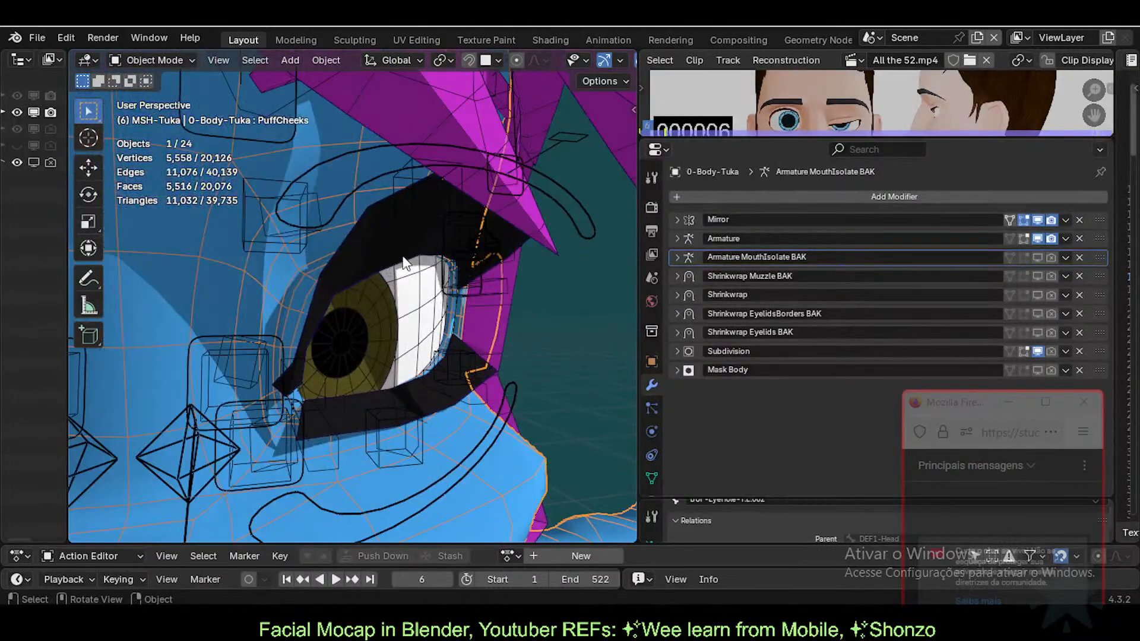
left_click(392, 236)
middle_click_drag(365, 273, 372, 281)
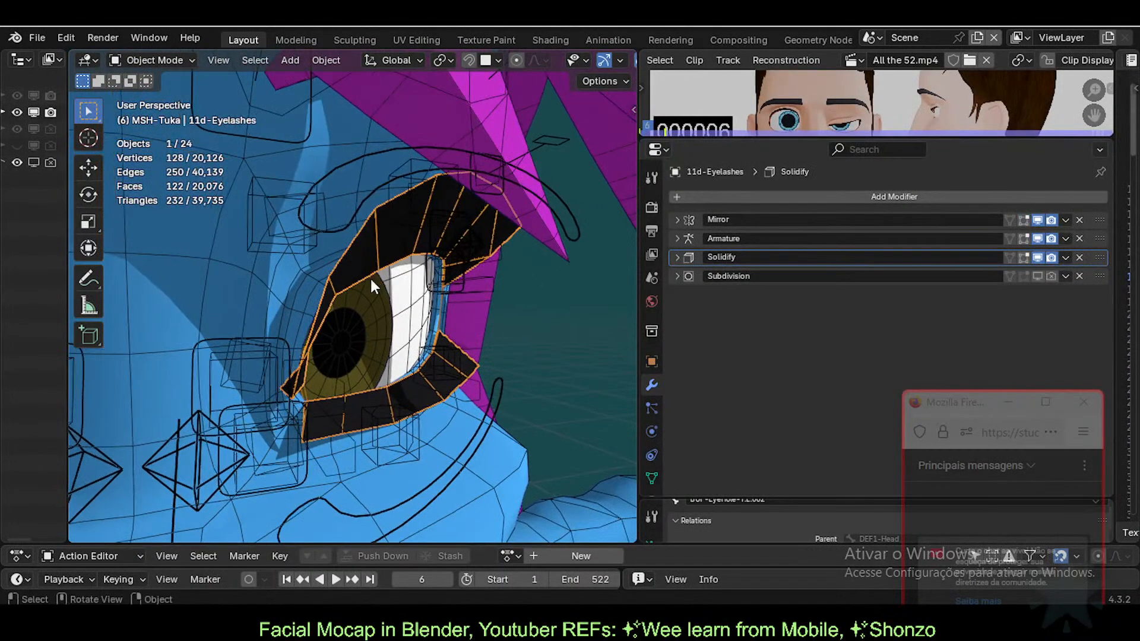
left_click(311, 272)
Step: Briefly check the body in Edit Mode, then select the eyelashes and the body mesh together
key("Tab")
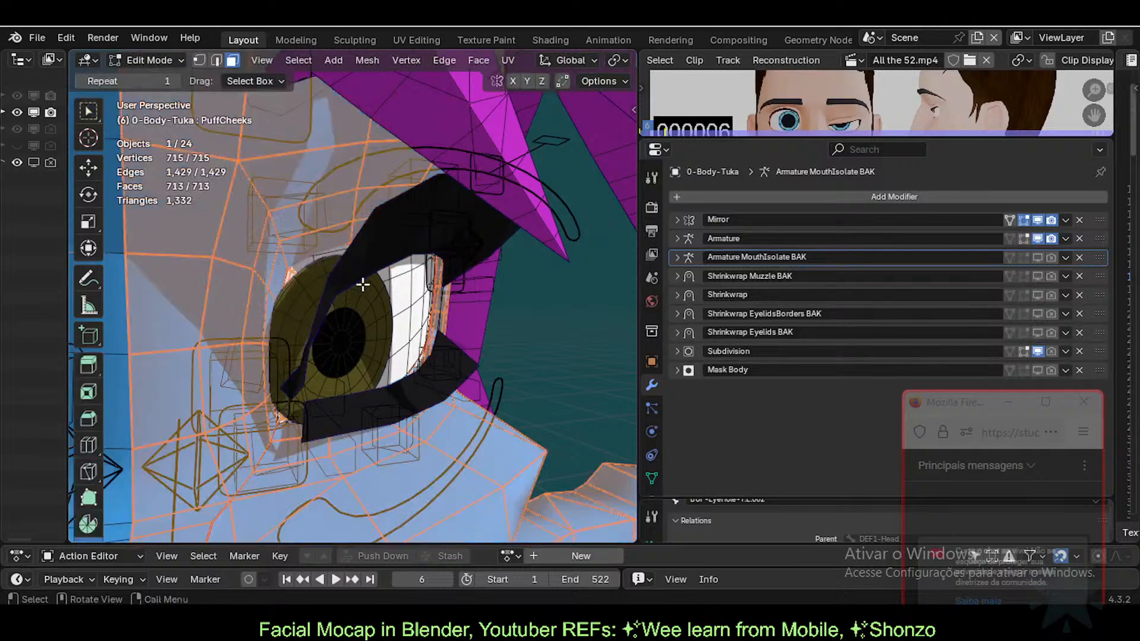
middle_click_drag(377, 298, 415, 315)
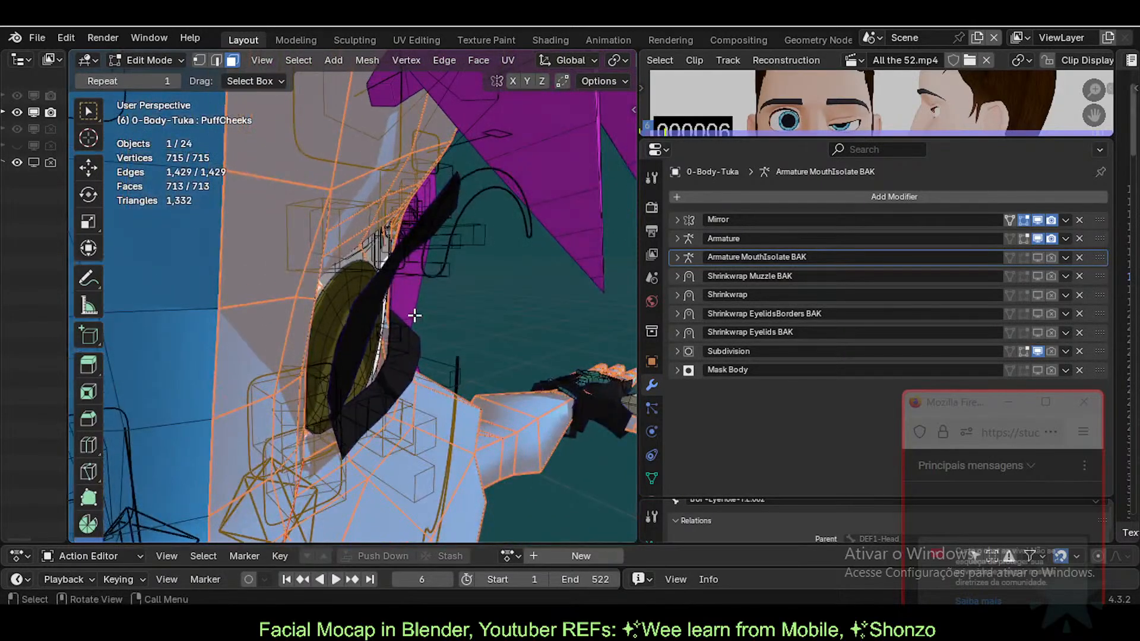
key("Tab")
left_click(452, 184)
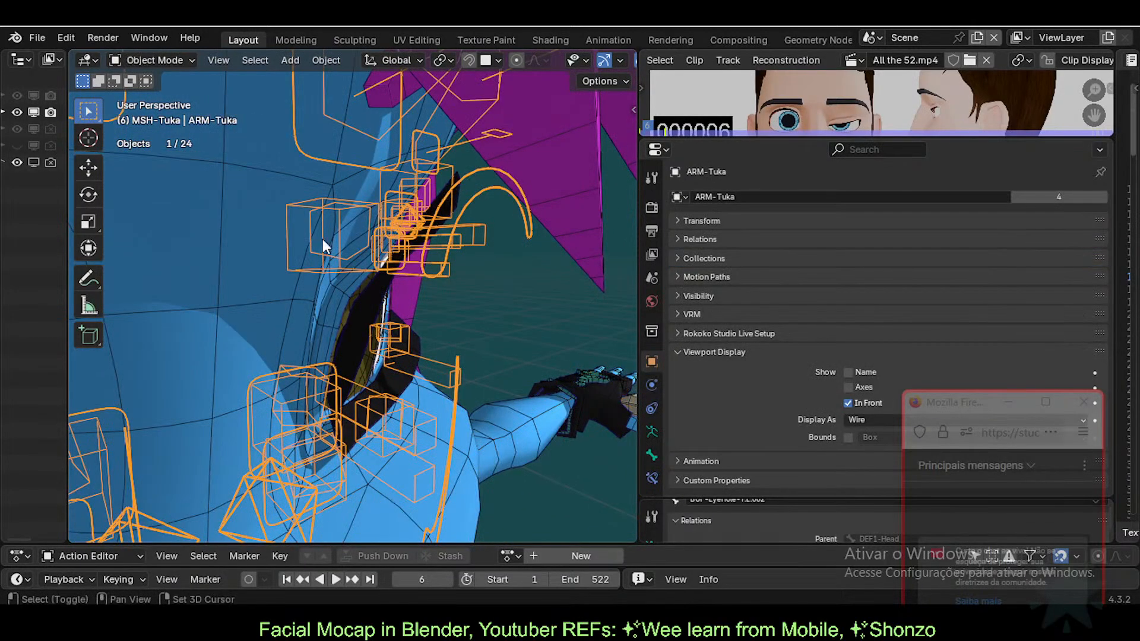
left_click(372, 294)
left_click(301, 290)
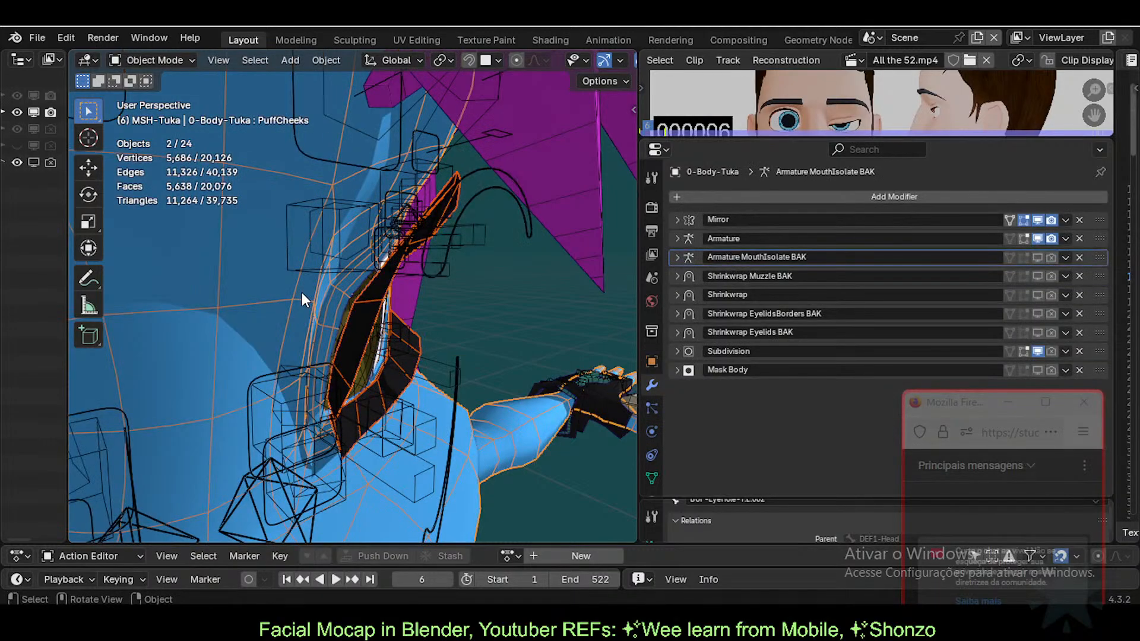
Step: Isolate both meshes in Local View, frame the eye, and enter Edit Mode on them
key("KP_Divide")
middle_click_drag(298, 214, 311, 347, "shift")
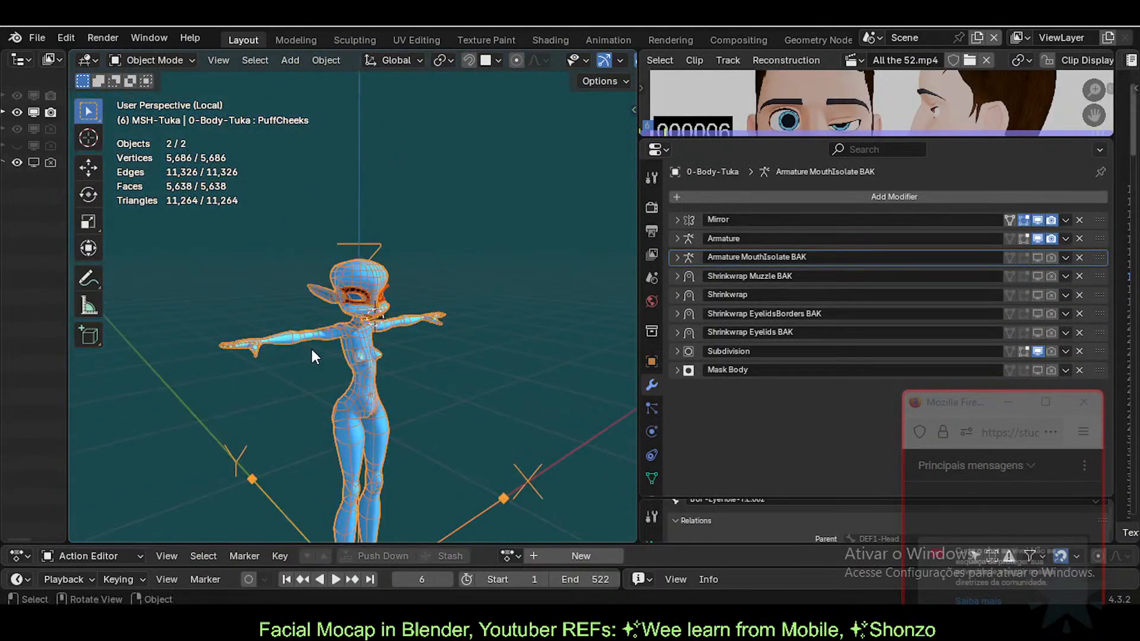
scroll(378, 349, "up", 9)
middle_click_drag(506, 341, 447, 349, "shift")
middle_click_drag(333, 362, 169, 314)
scroll(368, 355, "up", 4)
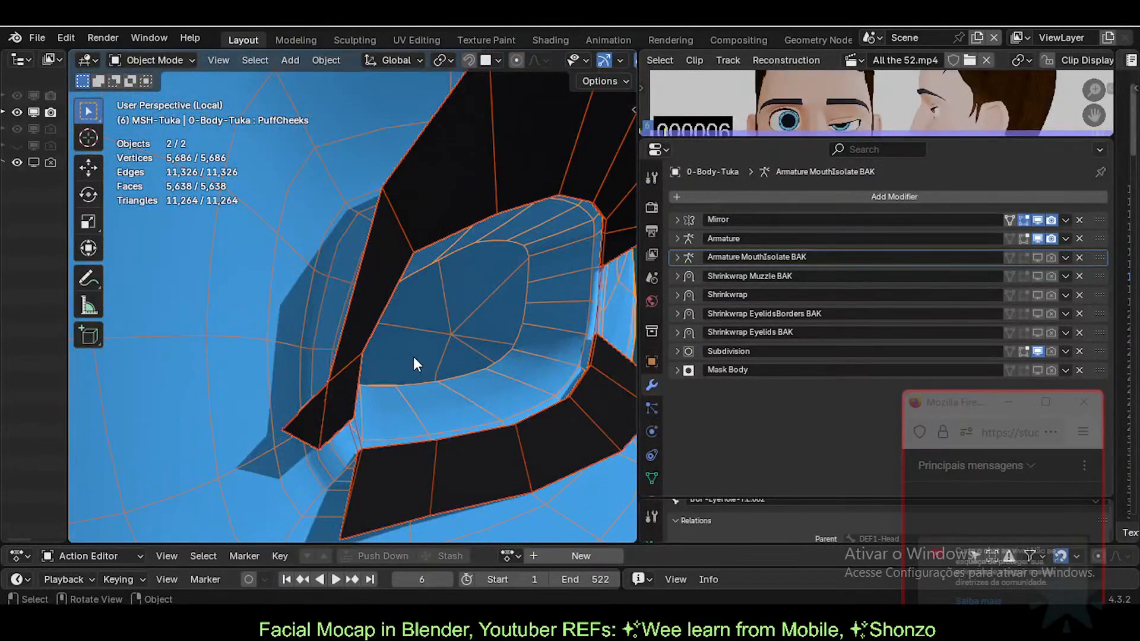
scroll(429, 361, "down", 4)
middle_click_drag(432, 362, 419, 382)
key("Tab")
Step: Select the linked lower- and upper-lid faces, then clear the selection
scroll(426, 337, "up", 3)
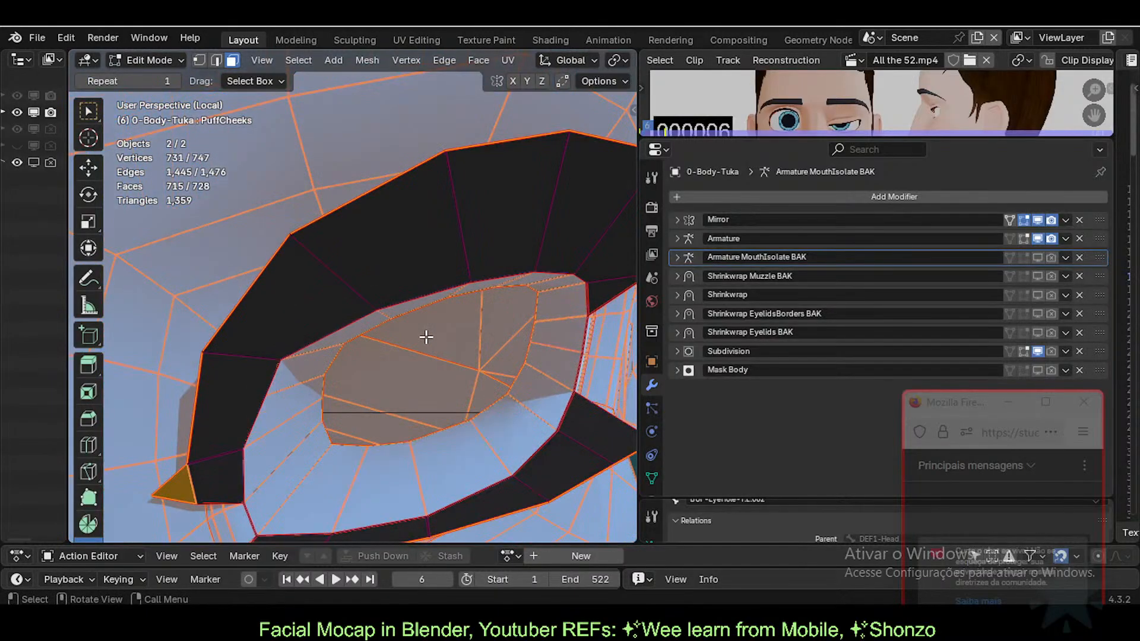
key("alt+a")
scroll(372, 339, "down", 4)
key("l")
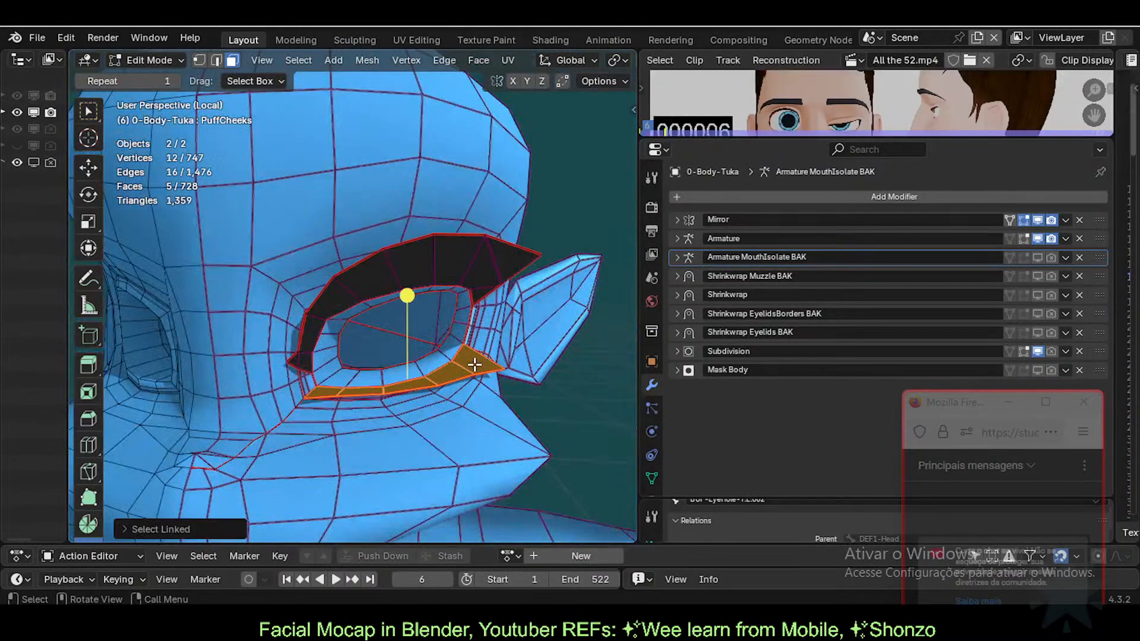
key("l")
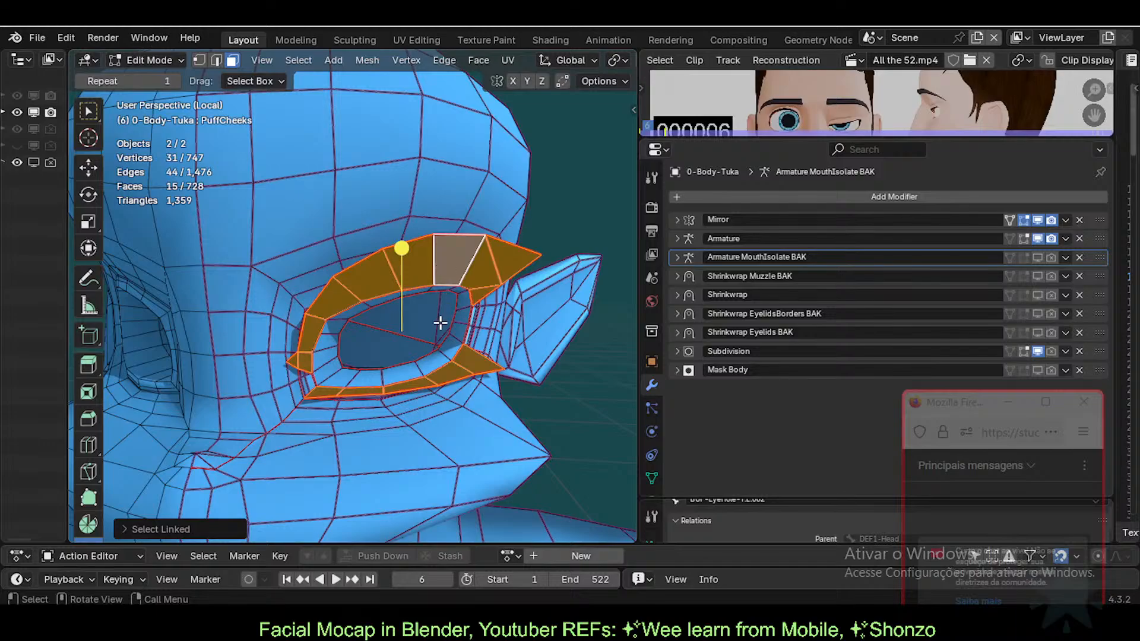
scroll(440, 325, "up", 2)
key("alt+a")
Step: In edge select mode, pick the linked eyelid piece and save as Tuka-Game-62-ExperimentalLipsTopology.blend
key("2")
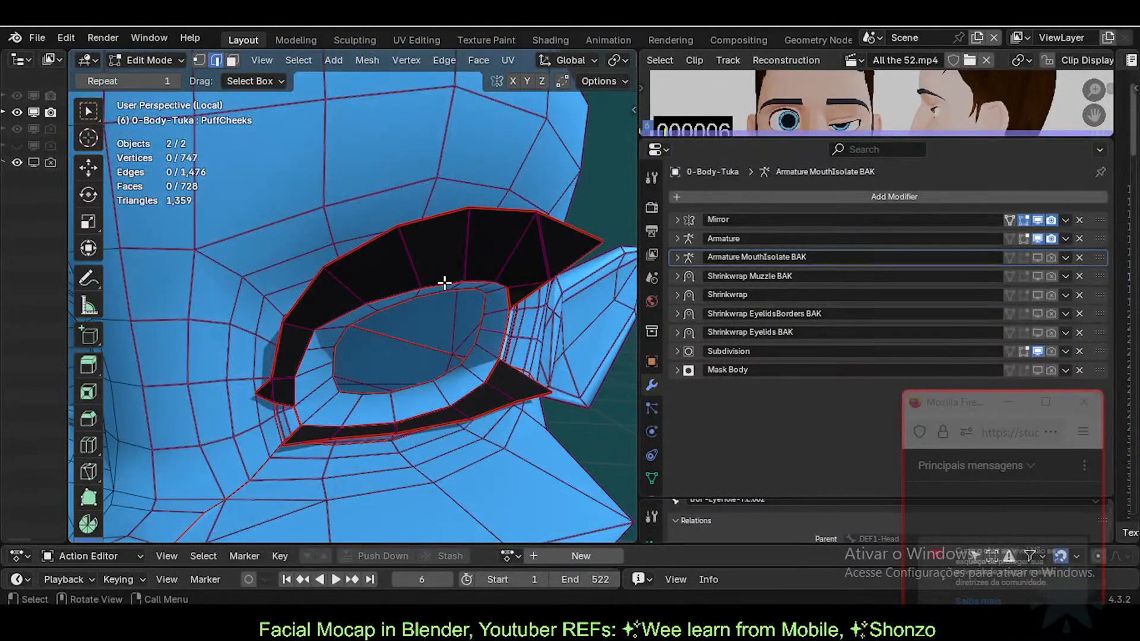
key("l")
key("alt+a")
key("l")
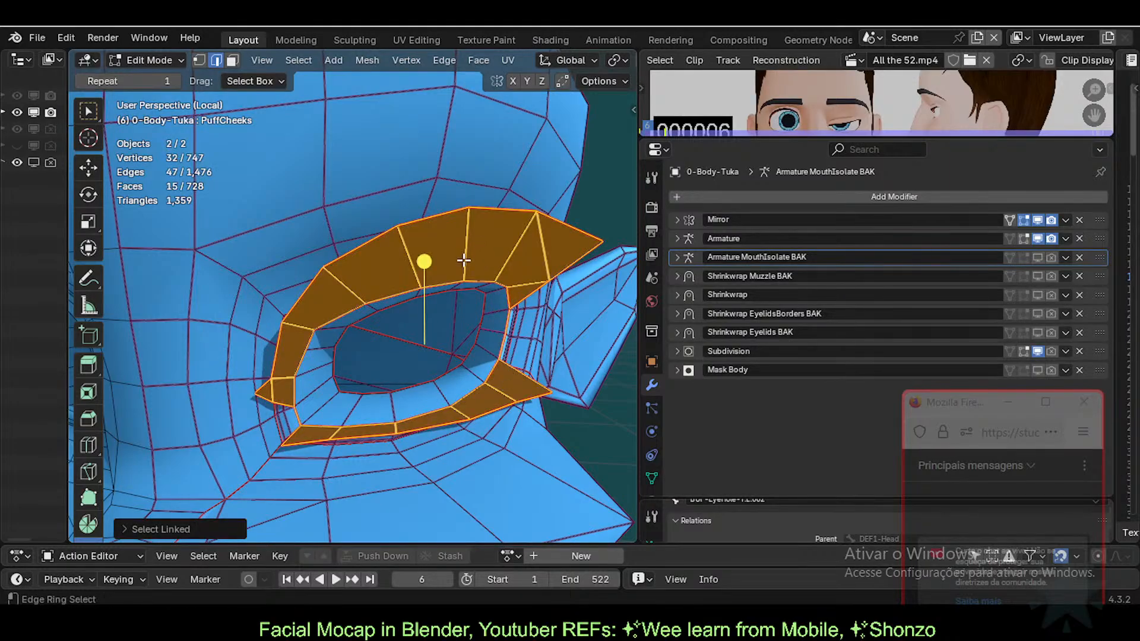
key("ctrl+s")
Step: Hide all but the eyelash strip and select its inner upper and lower rim loops
key("shift+h")
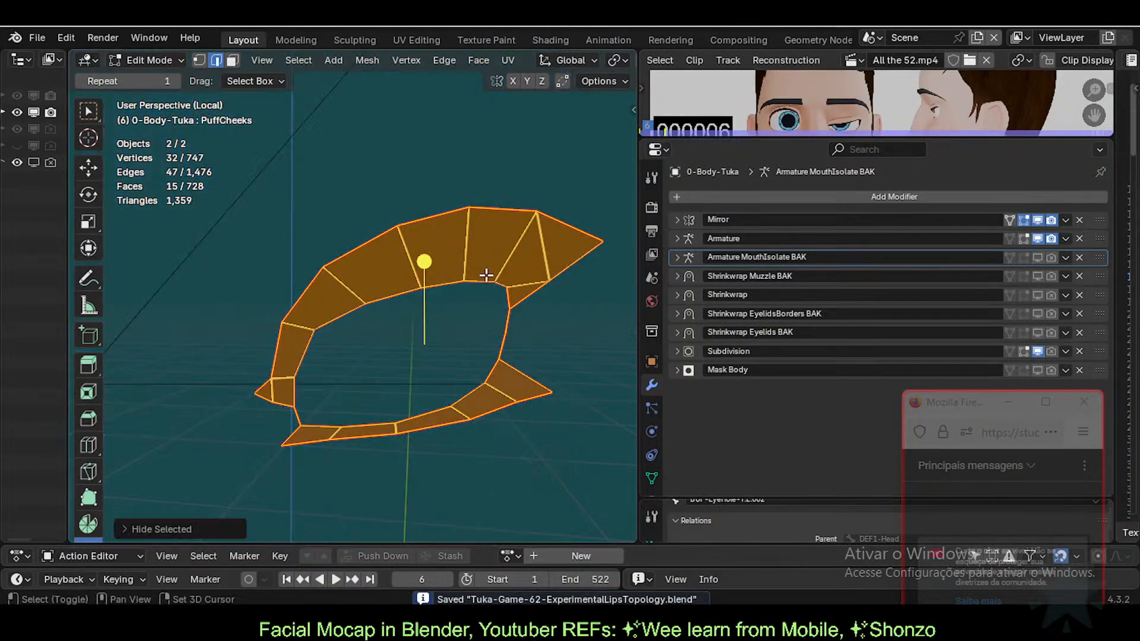
key("alt+a")
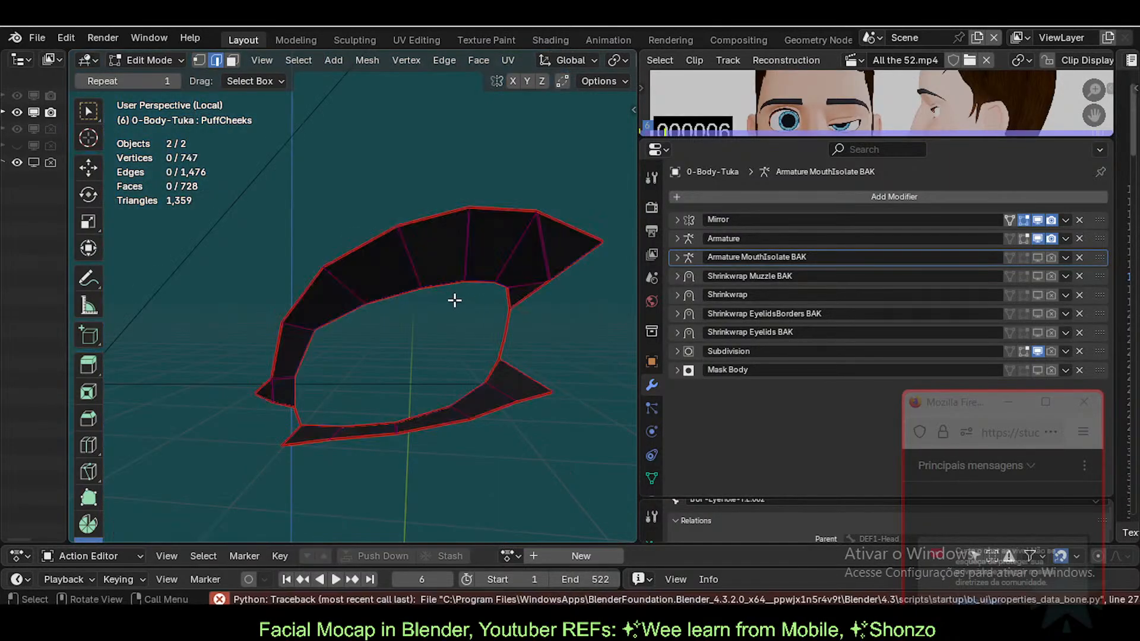
left_click(400, 294, "alt")
key("1")
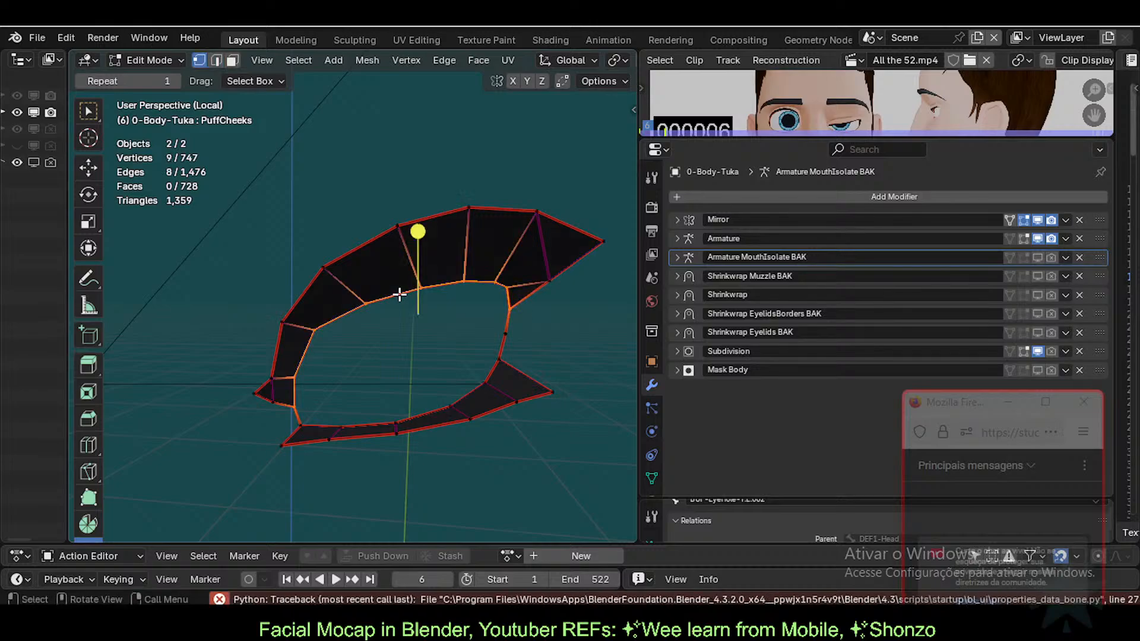
left_click(432, 406, "alt+shift")
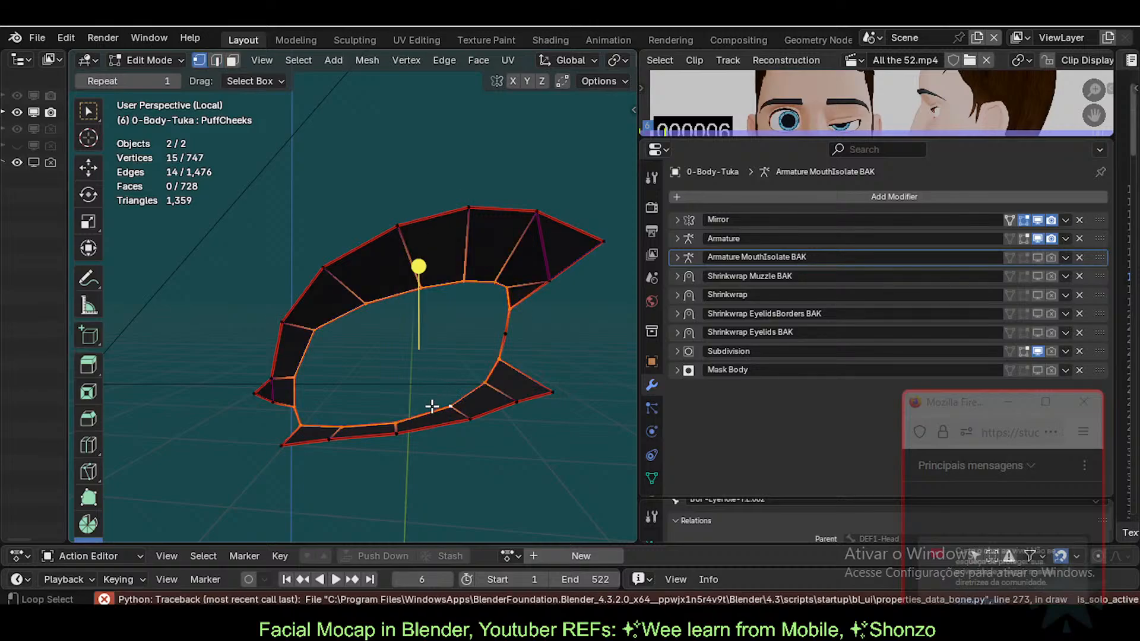
left_click(504, 336, "shift")
Step: Delete the eyelash strip's selected inner rim vertices and return to Object Mode
key("x")
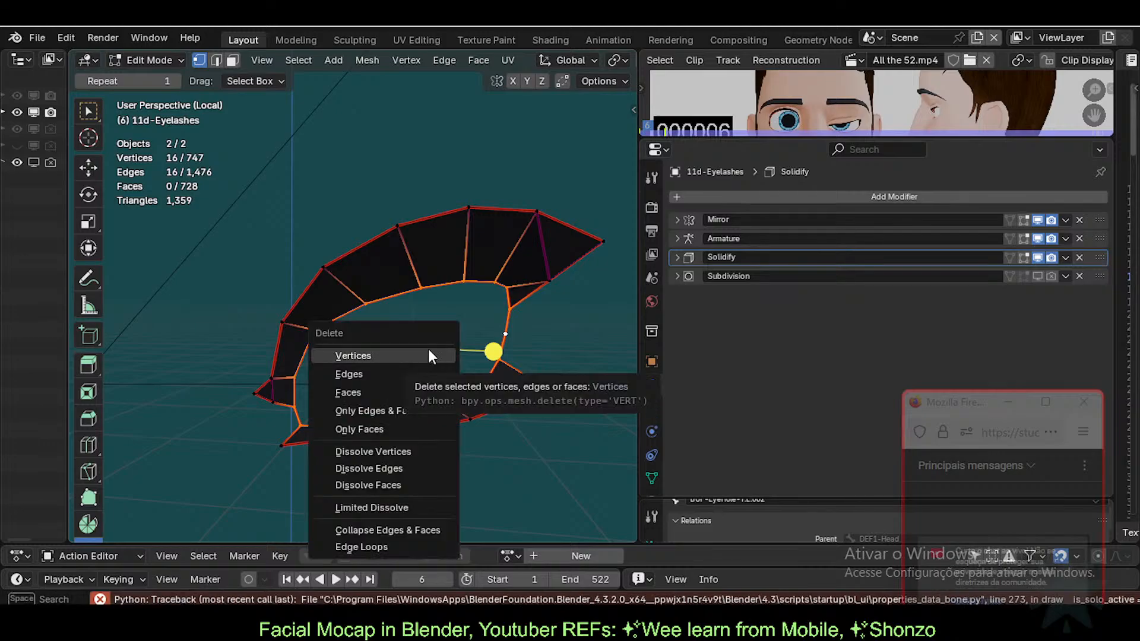
left_click(428, 350)
key("ctrl+Tab")
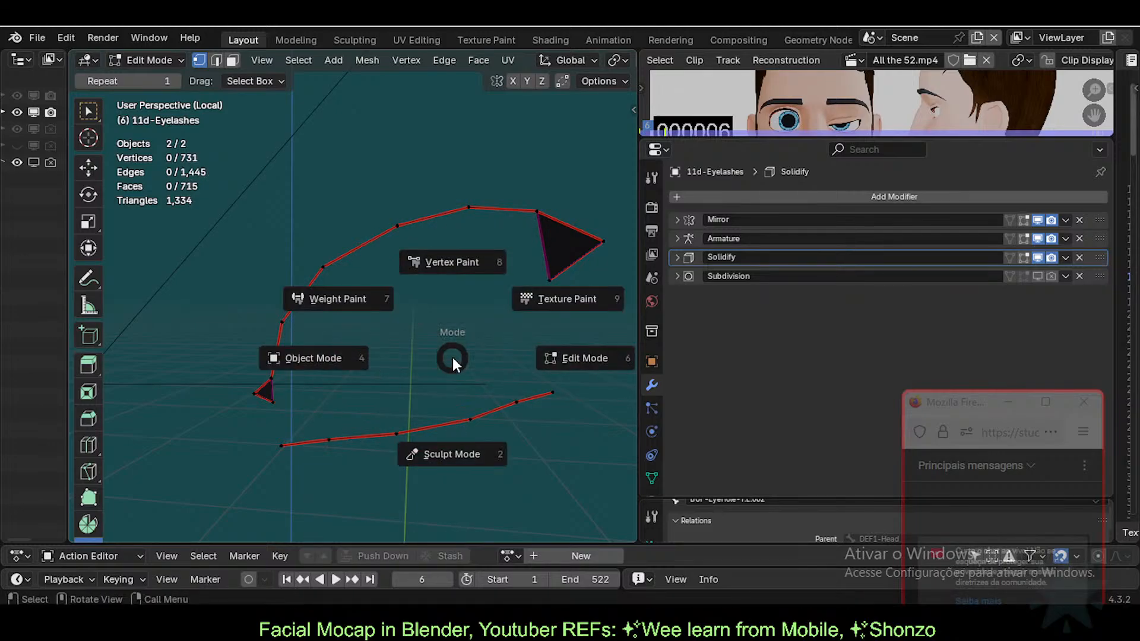
key("4")
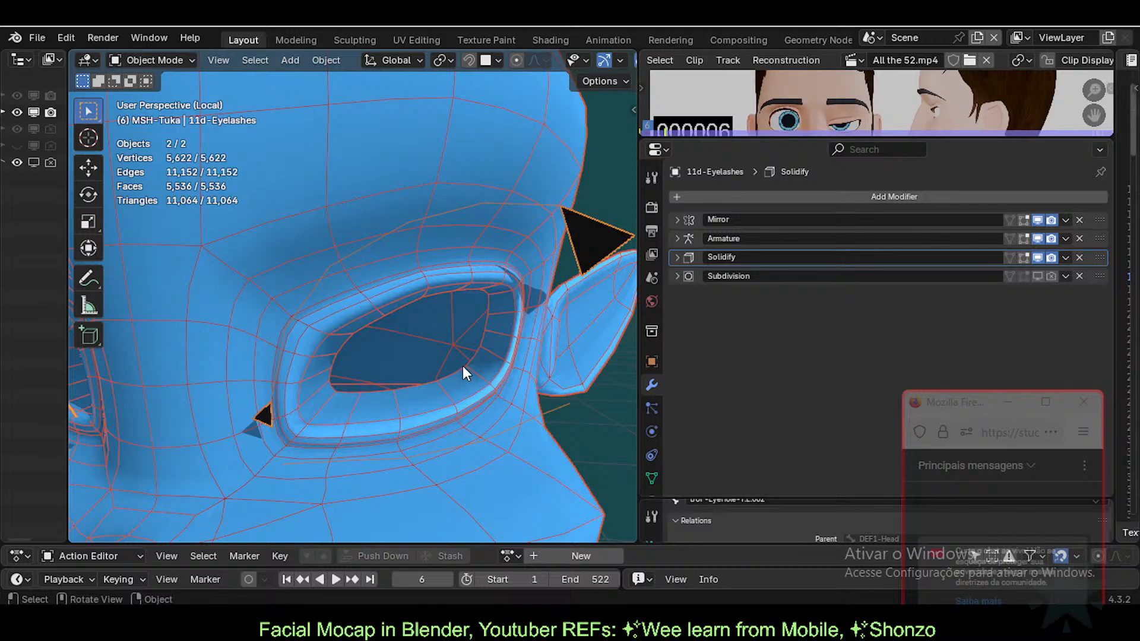
Step: Edit the body mesh, reveal its hidden geometry, and select the inner eyelid edge loop
left_click(469, 258)
key("Tab")
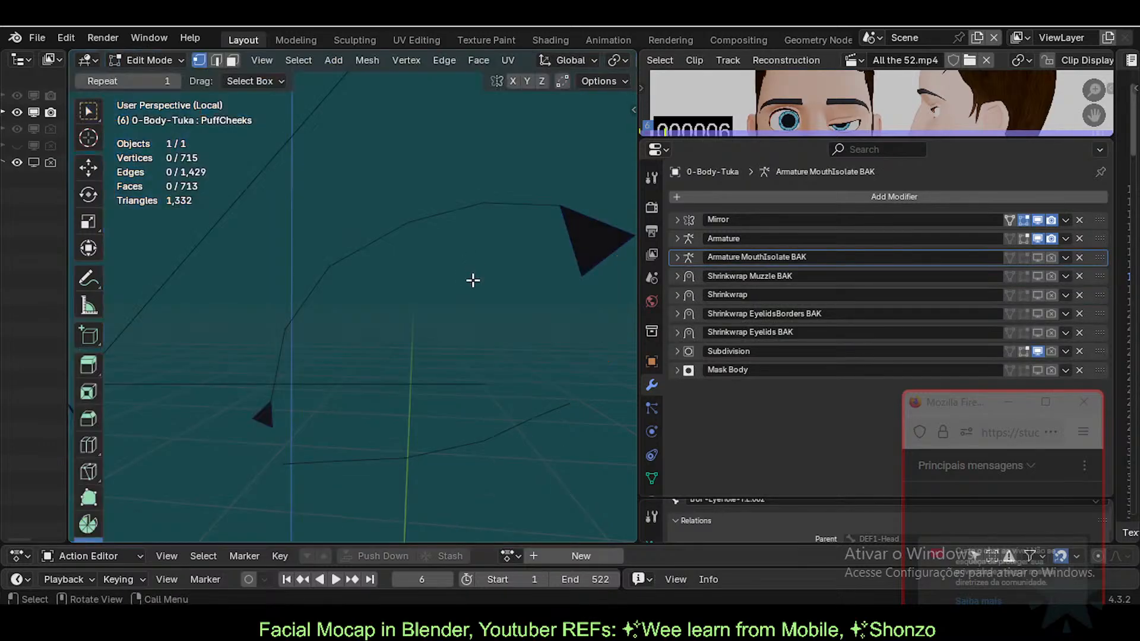
key("Tab")
key("Tab")
key("alt+h")
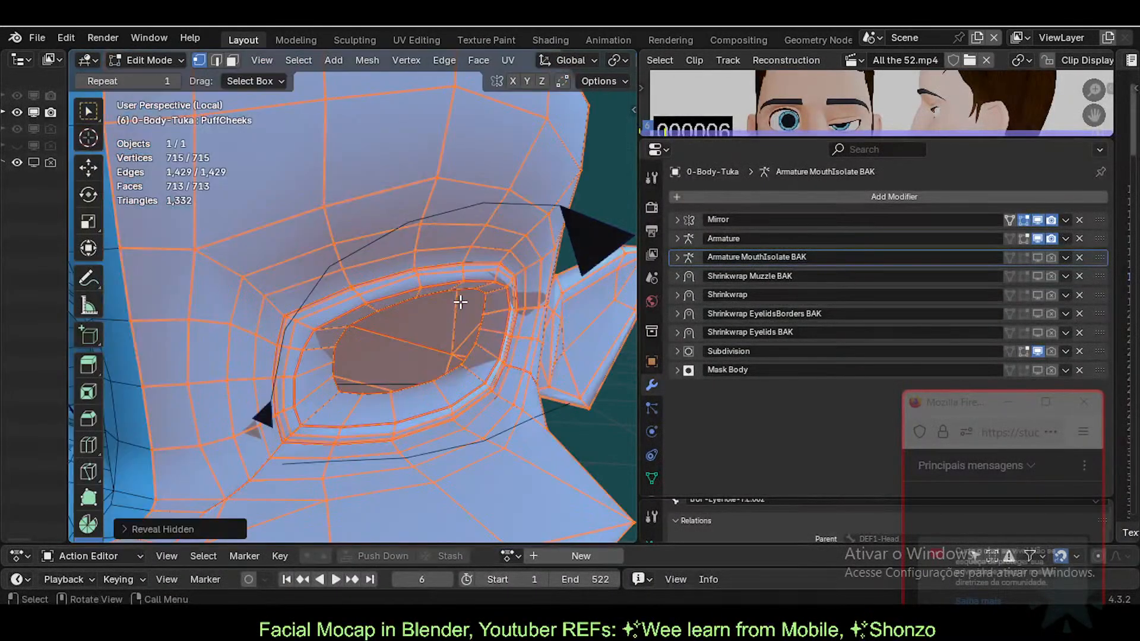
key("alt+a")
scroll(427, 314, "up", 3)
key("2")
left_click(346, 324, "alt")
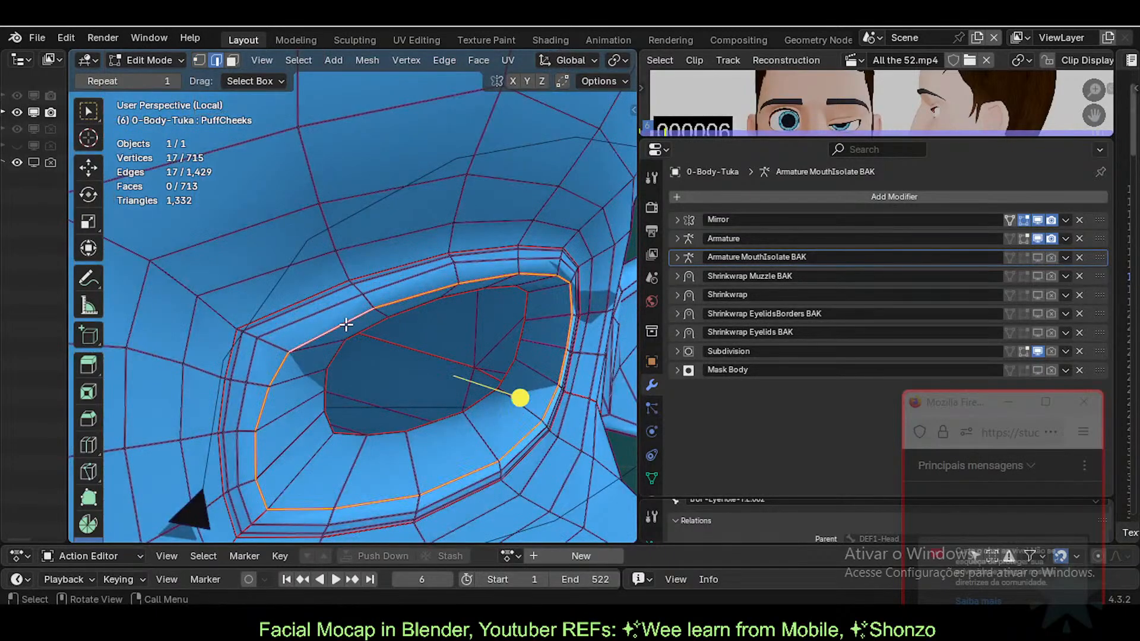
scroll(409, 386, "down", 2)
Step: Duplicate the eye-rim edge loop in place and separate it into its own object
key("shift+d")
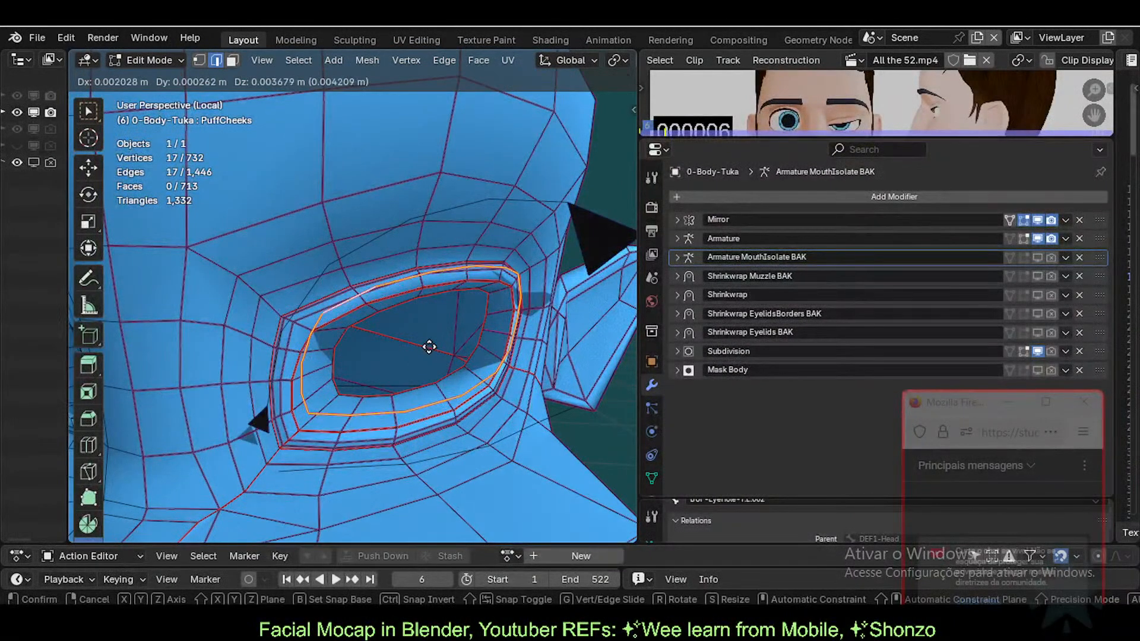
right_click(429, 347)
key("p")
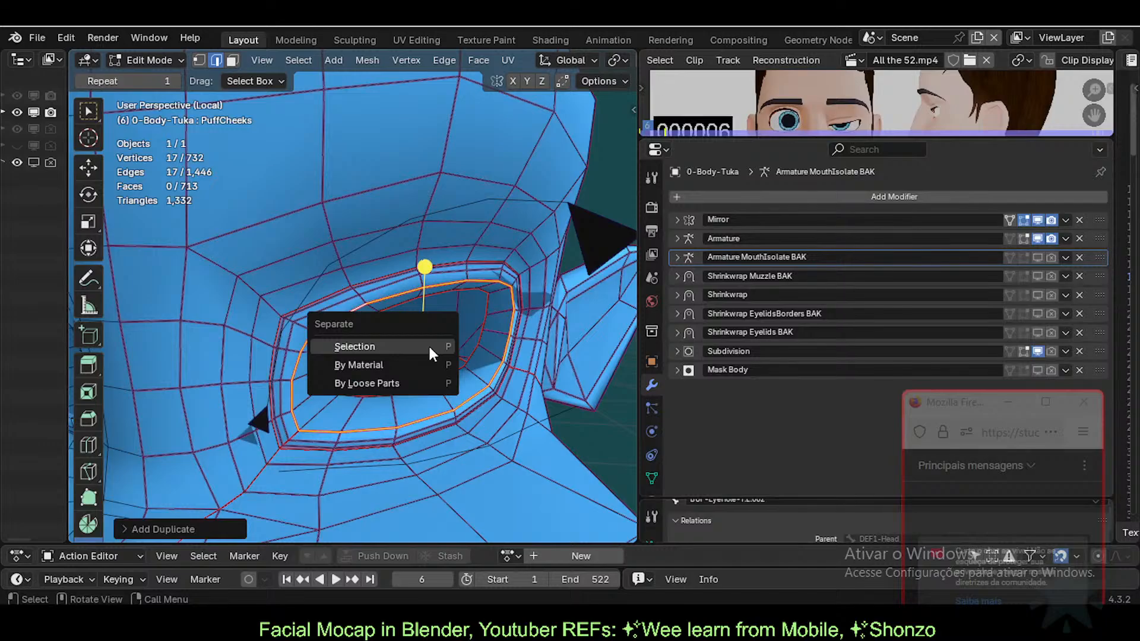
left_click(429, 350)
key("Tab")
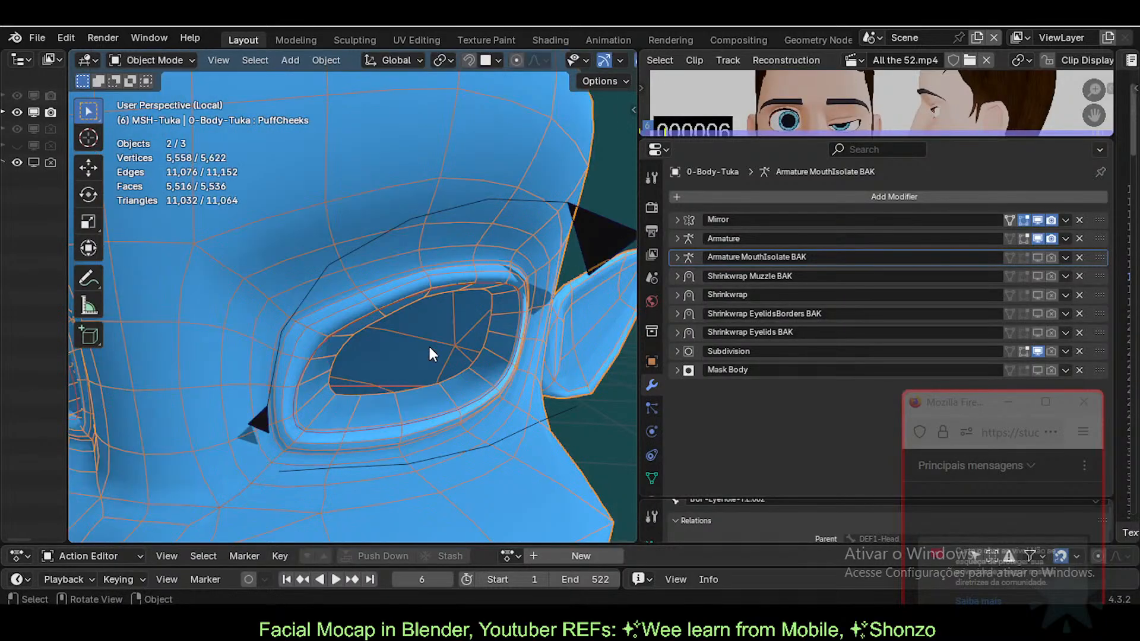
Step: Select the separated eye-rim loop object and make Basis its active shape key
left_click(407, 298)
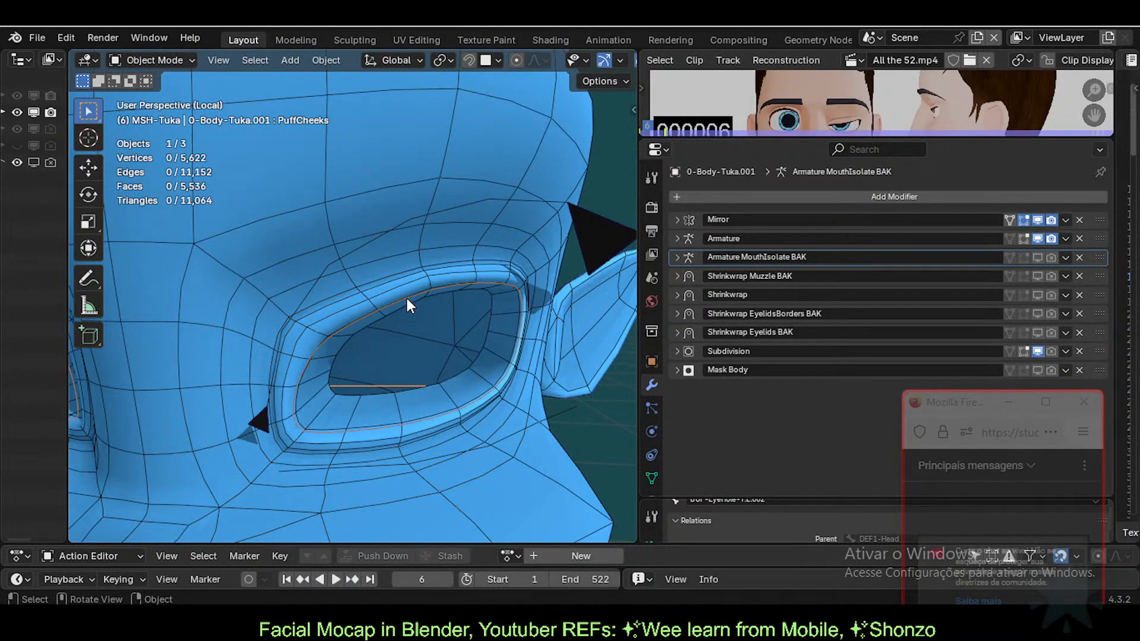
left_click(403, 298)
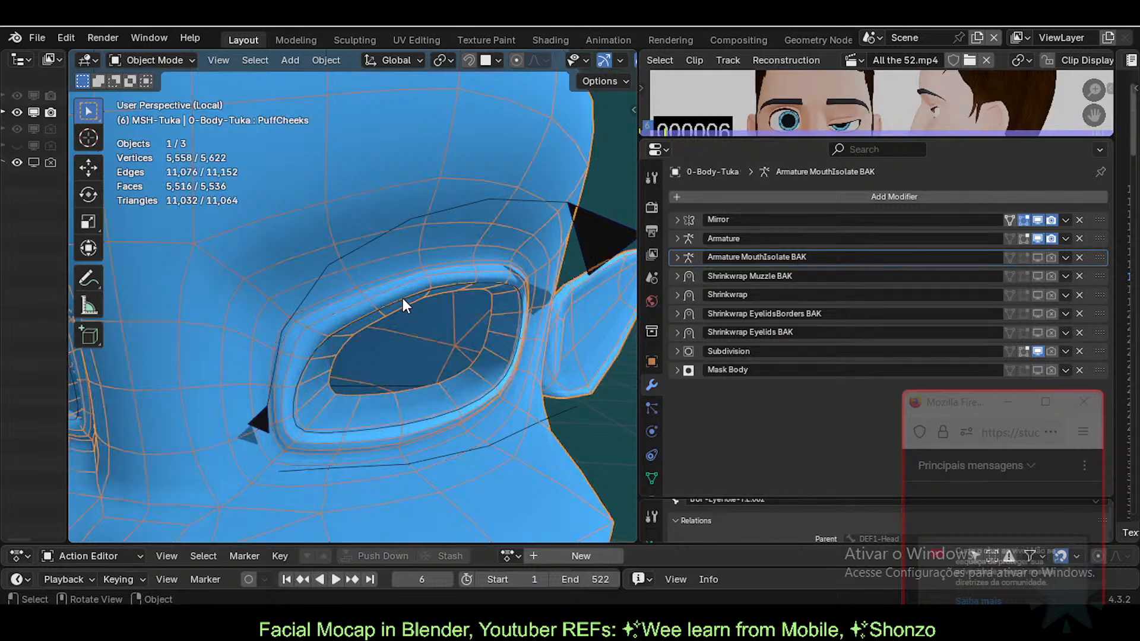
left_click(402, 298)
key("g")
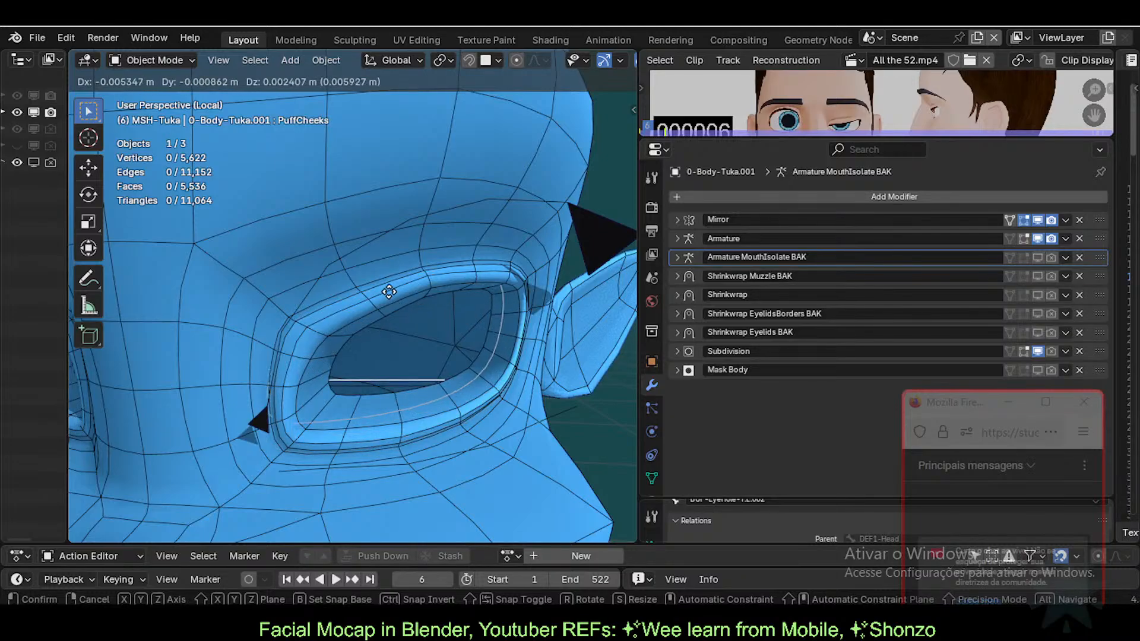
key("Escape")
left_click(651, 478)
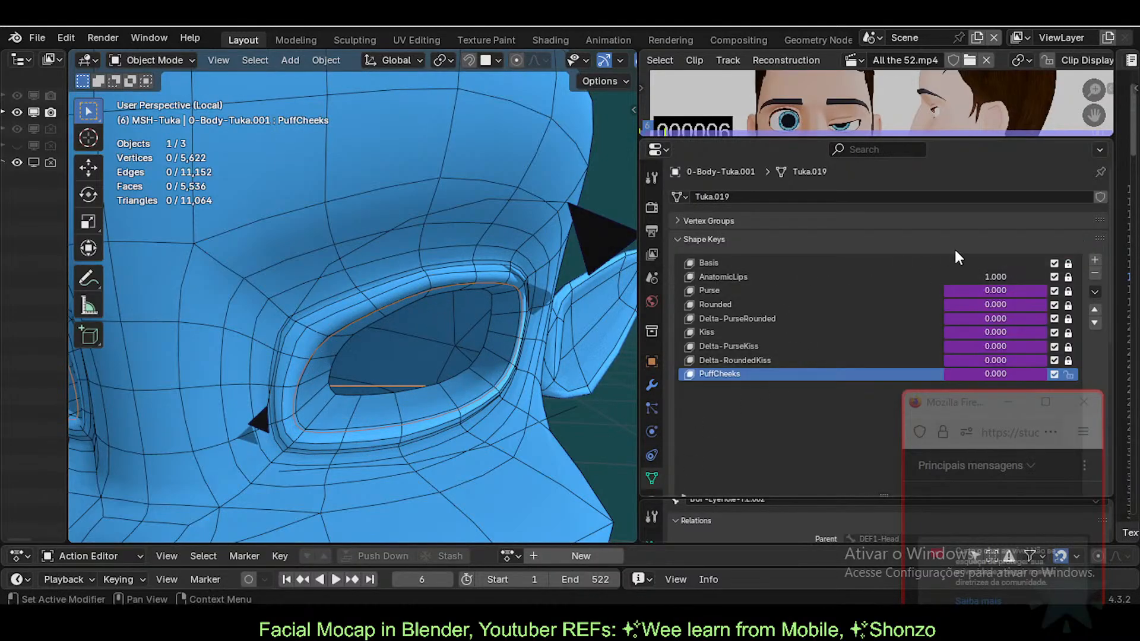
left_click(872, 265)
key("g")
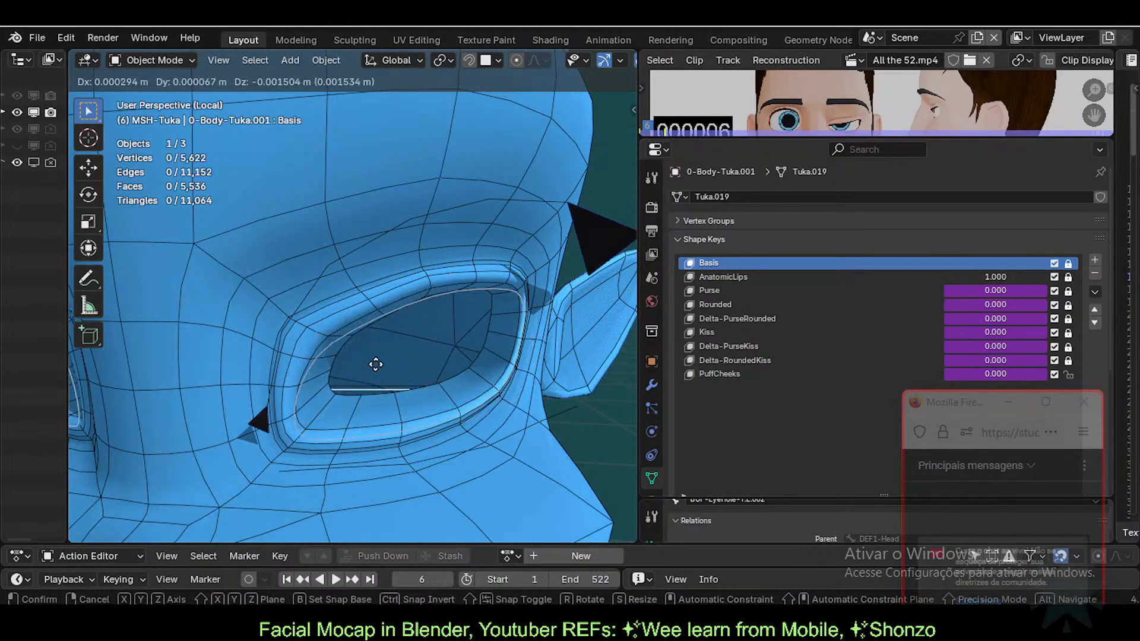
key("Escape")
Step: Join the eye-rim loop into the eyelashes object with Ctrl+J and edit the result
key("shift")
left_click(409, 216, "shift")
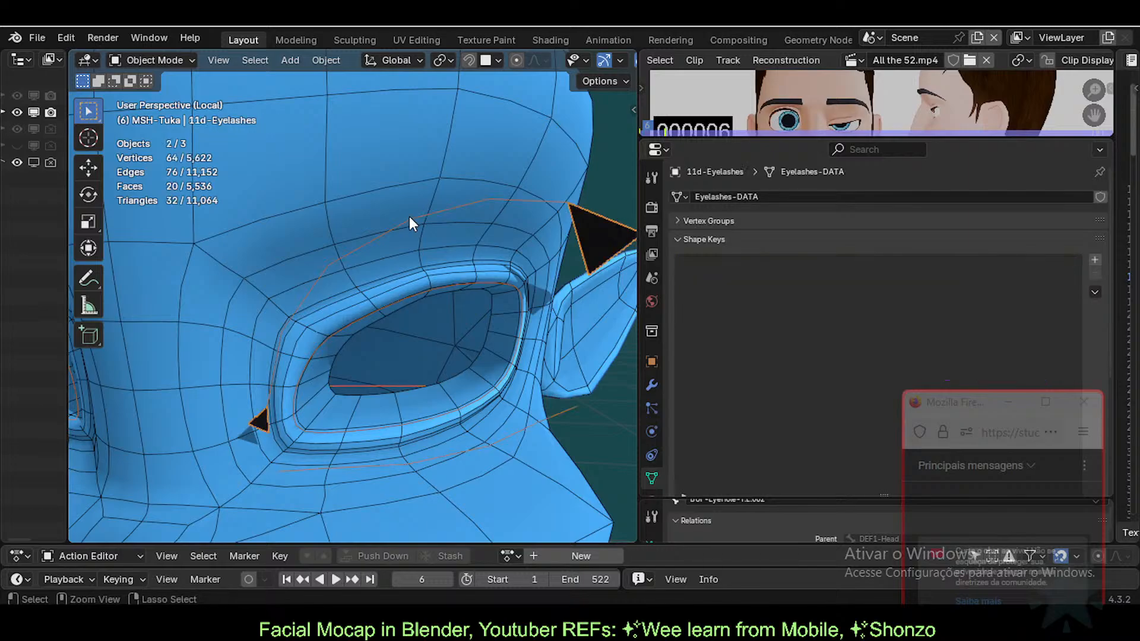
key("ctrl+j")
key("Tab")
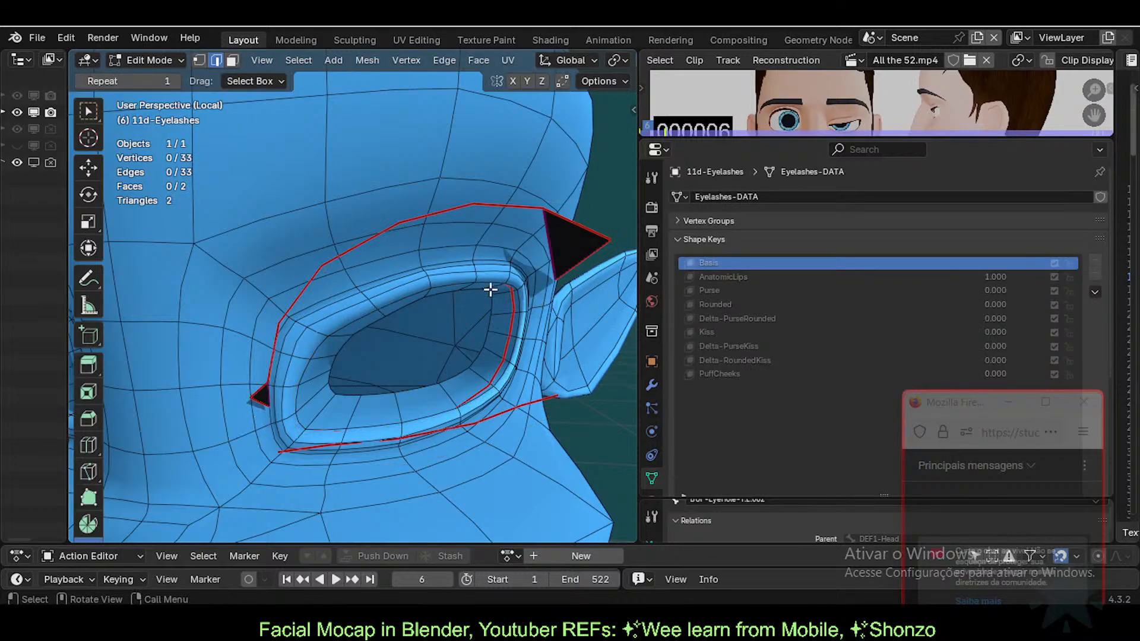
scroll(502, 367, "down", 2)
middle_click_drag(502, 367, 492, 345)
scroll(486, 339, "up", 3)
key("alt+z")
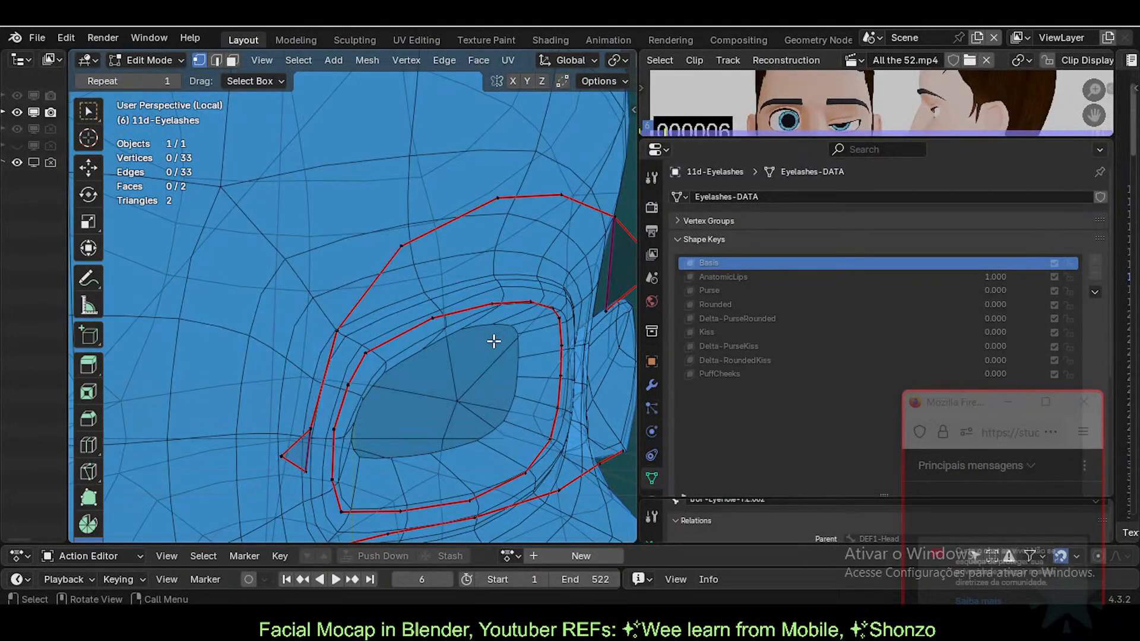
middle_click_drag(396, 376, 358, 399)
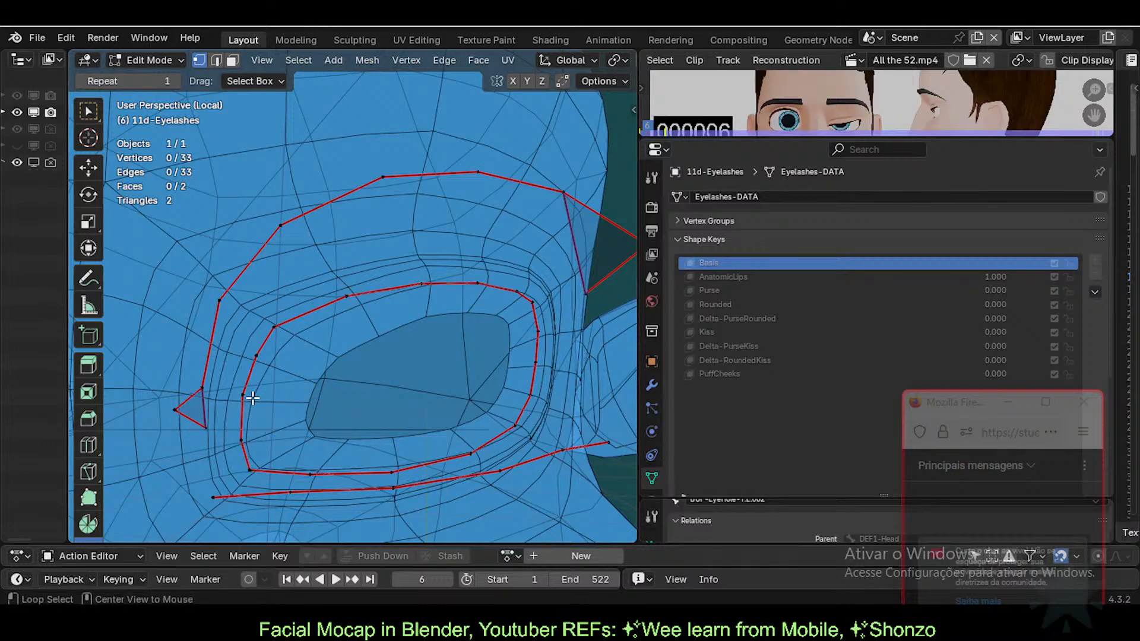
key("2")
left_click(290, 319, "alt")
key("alt+a")
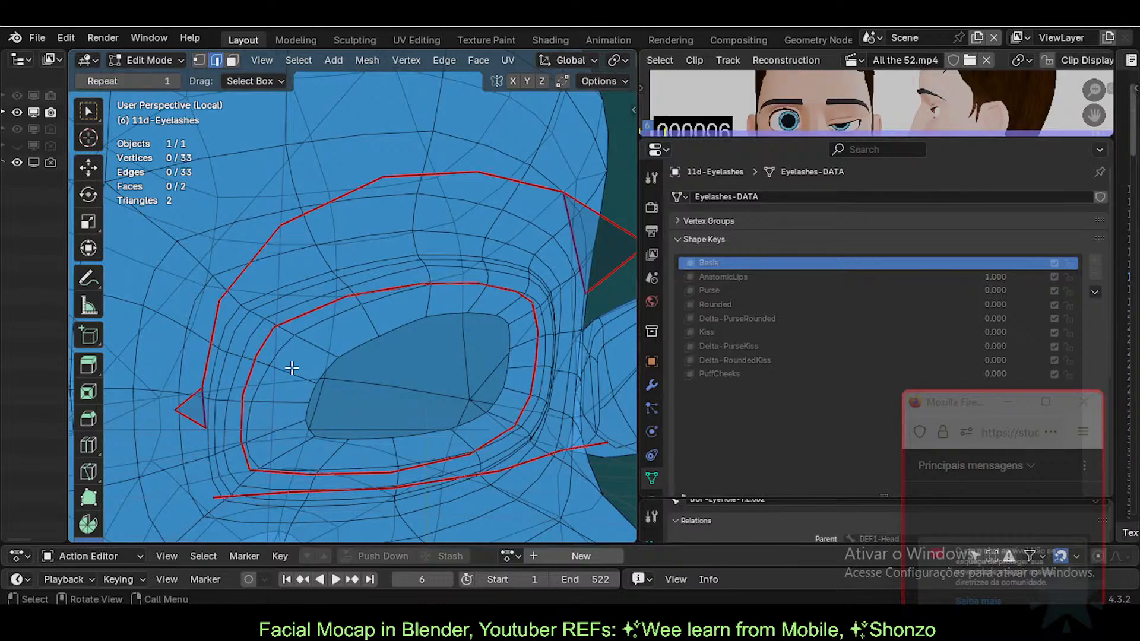
left_click(535, 315, "shift")
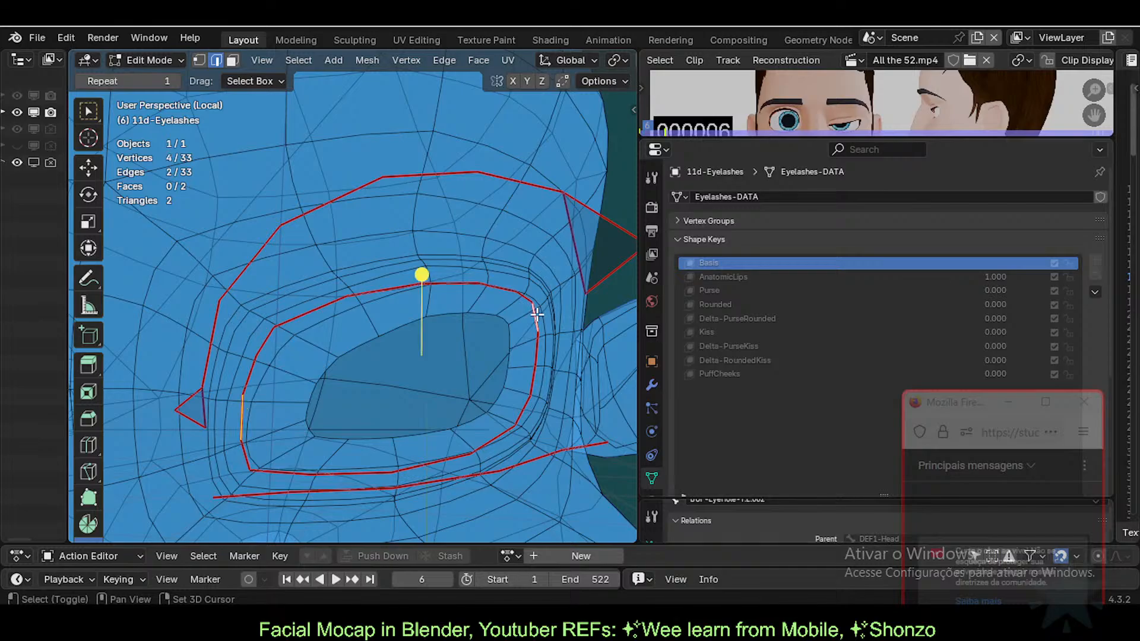
middle_click_drag(534, 315, 479, 334)
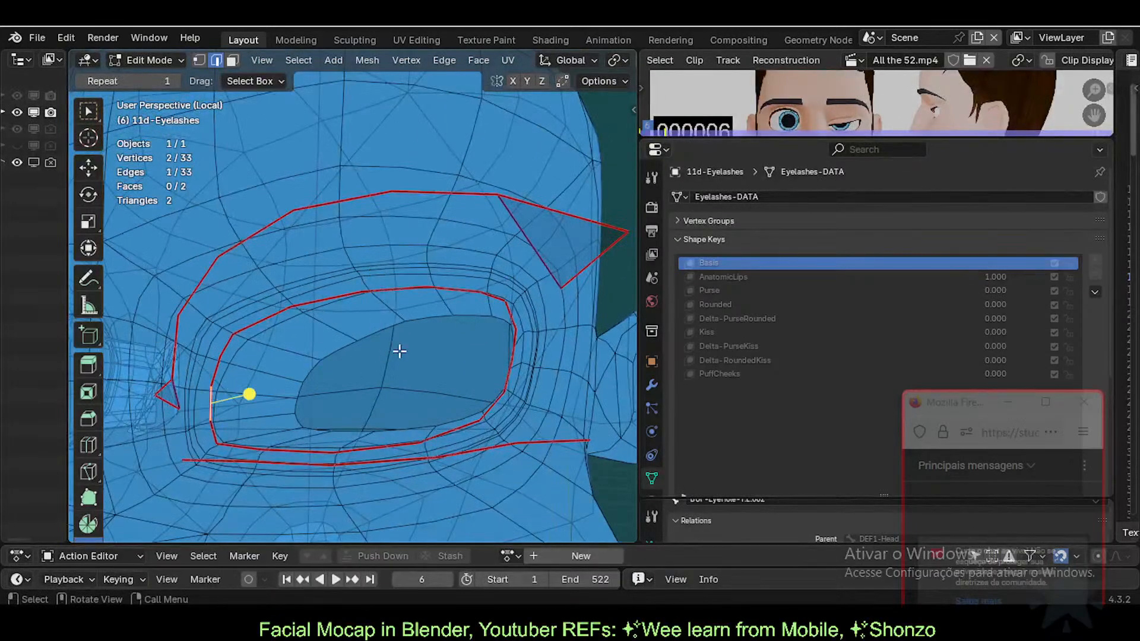
left_click(510, 315, "ctrl")
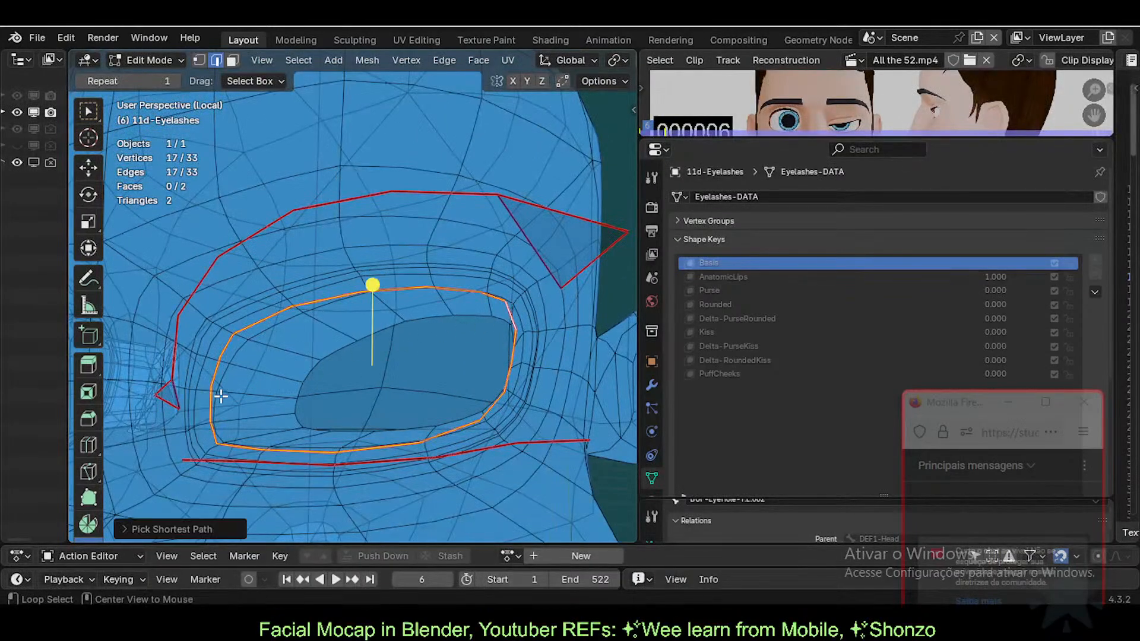
left_click(211, 420)
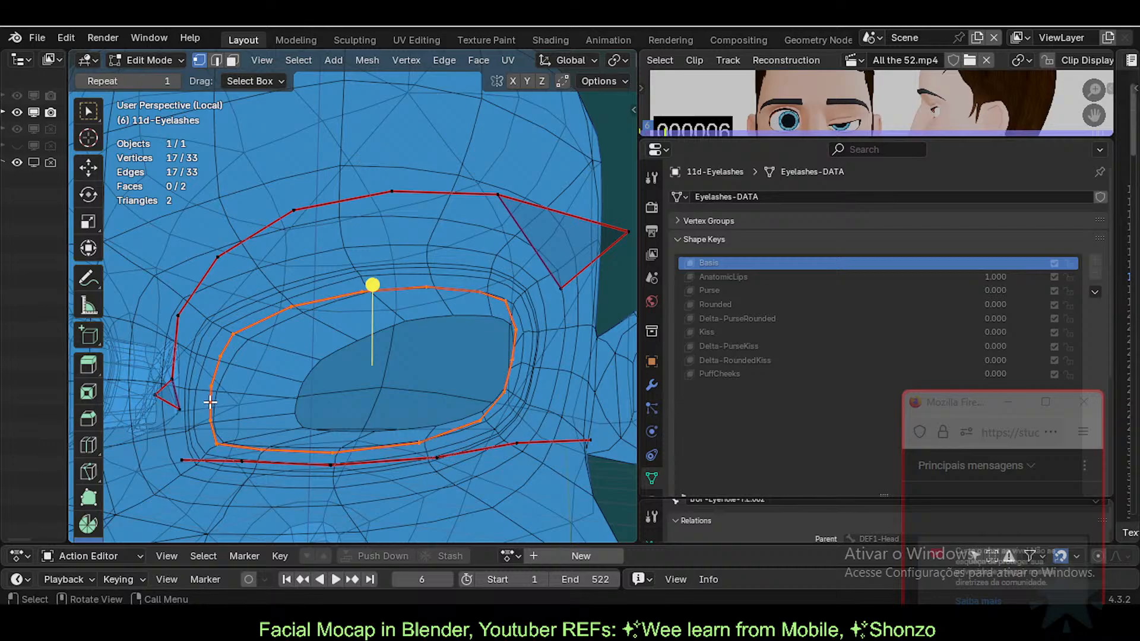
left_click(505, 300, "ctrl")
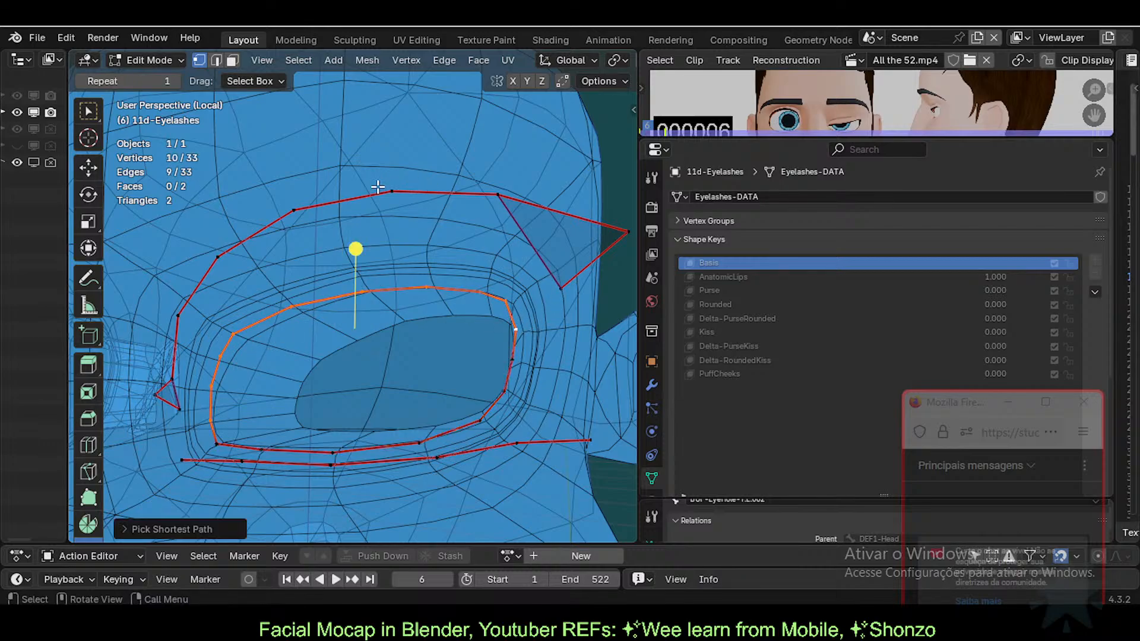
key("2")
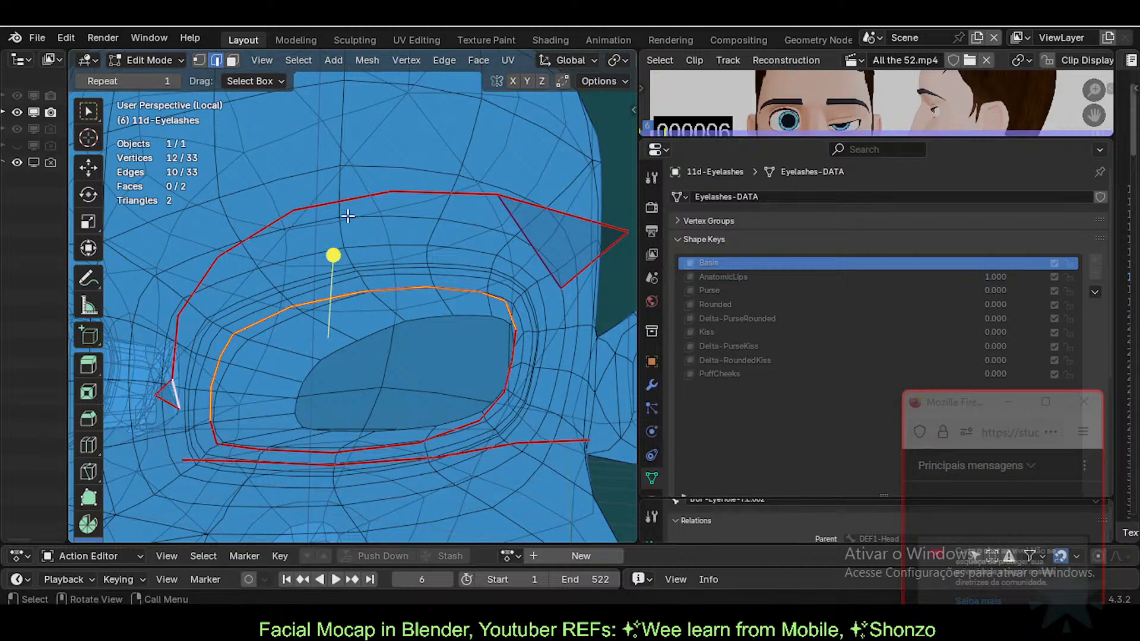
left_click(367, 196, "ctrl")
left_click(526, 237, "ctrl")
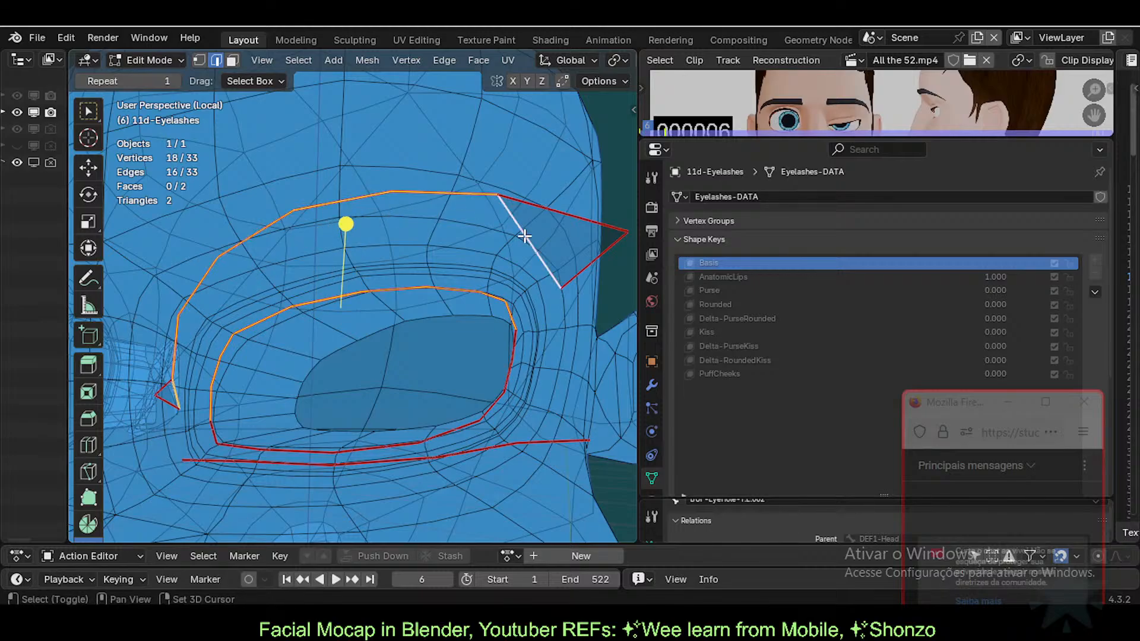
middle_click_drag(526, 237, 377, 334)
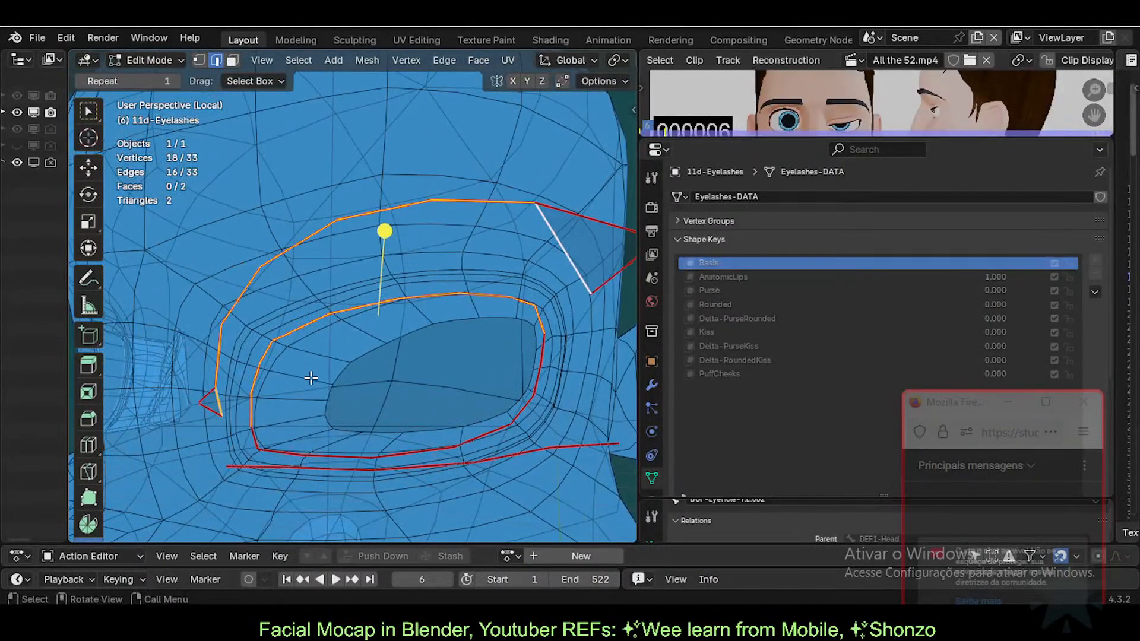
key("ctrl+e")
left_click(314, 186)
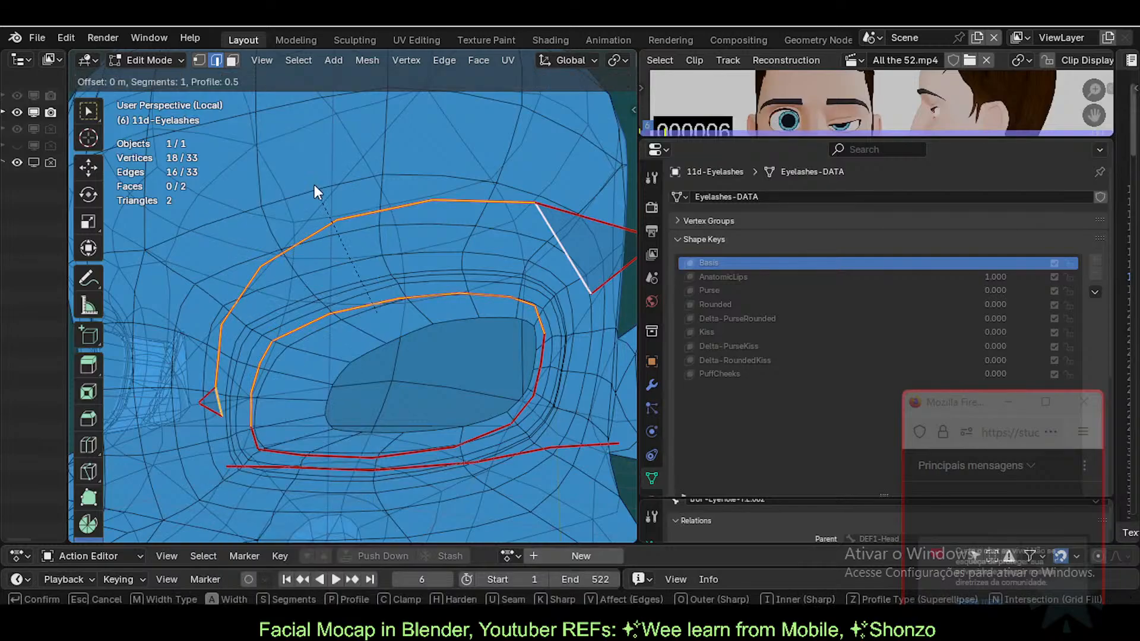
right_click(294, 194)
key("ctrl+z")
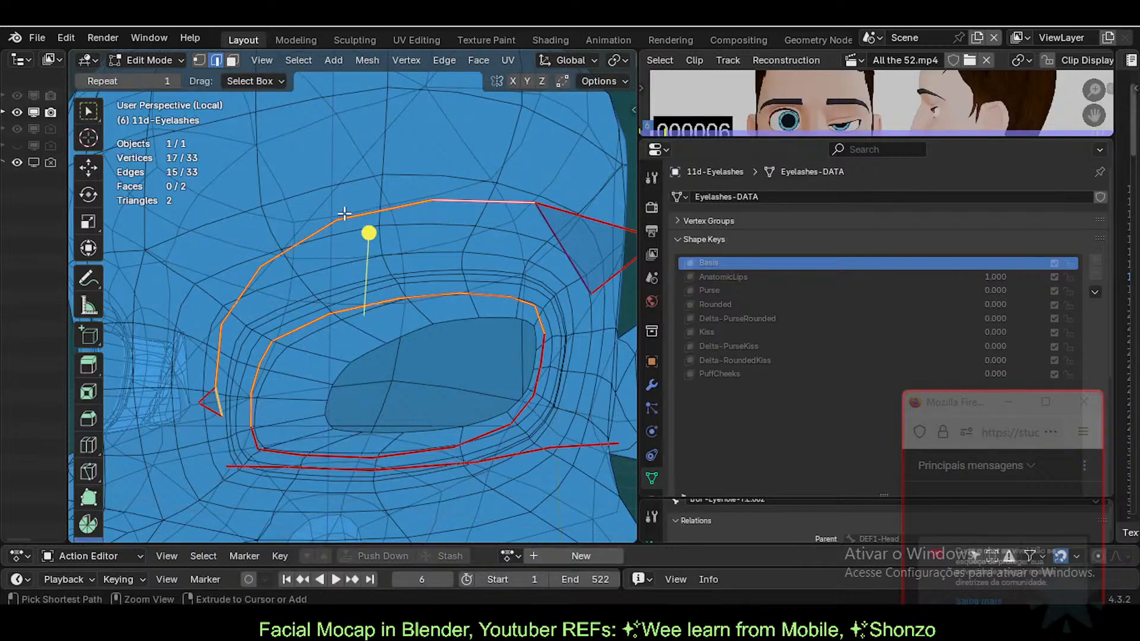
key("ctrl+z")
left_click(470, 195, "shift")
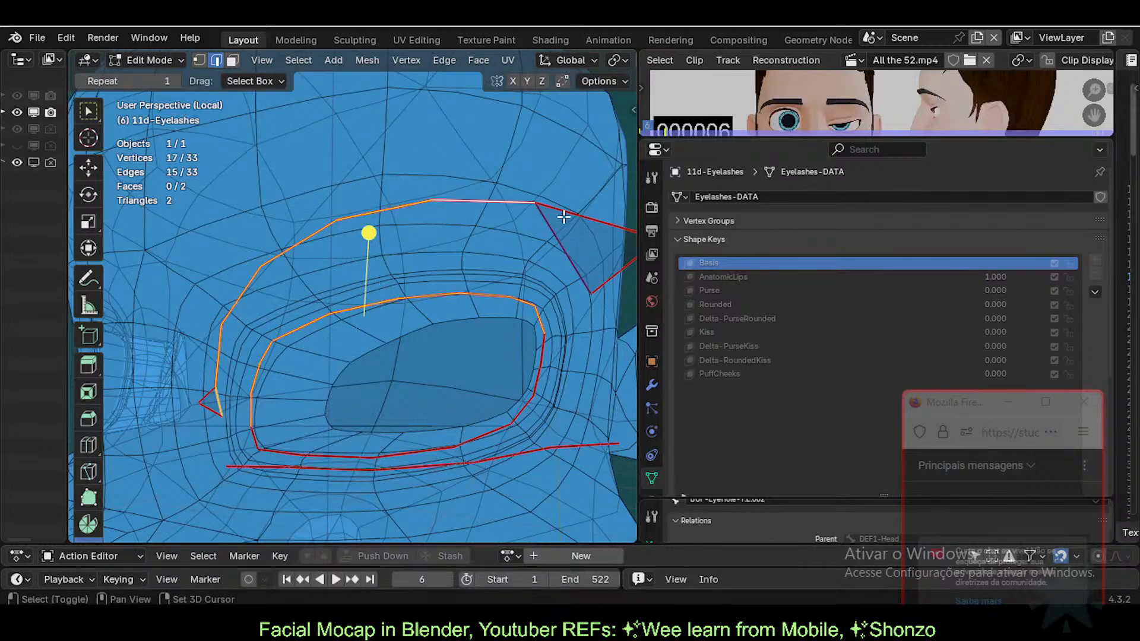
left_click(558, 239, "shift")
key("ctrl+e")
left_click(379, 196)
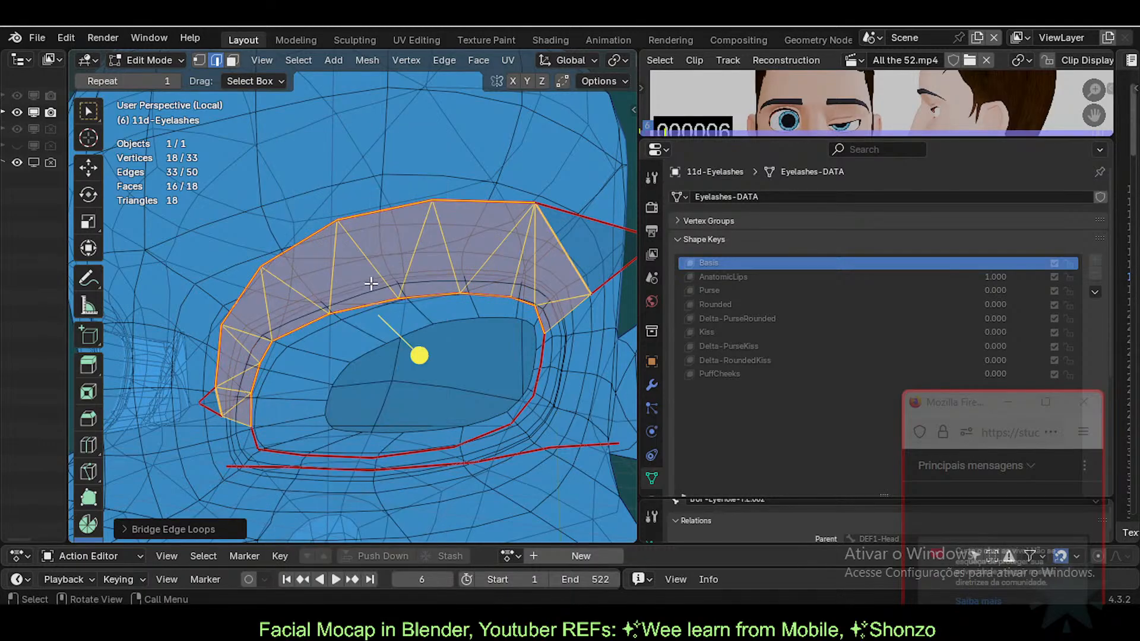
Step: Undo the bridged faces and fill a quad at the corner edge of the eyelash rim
key("ctrl+z")
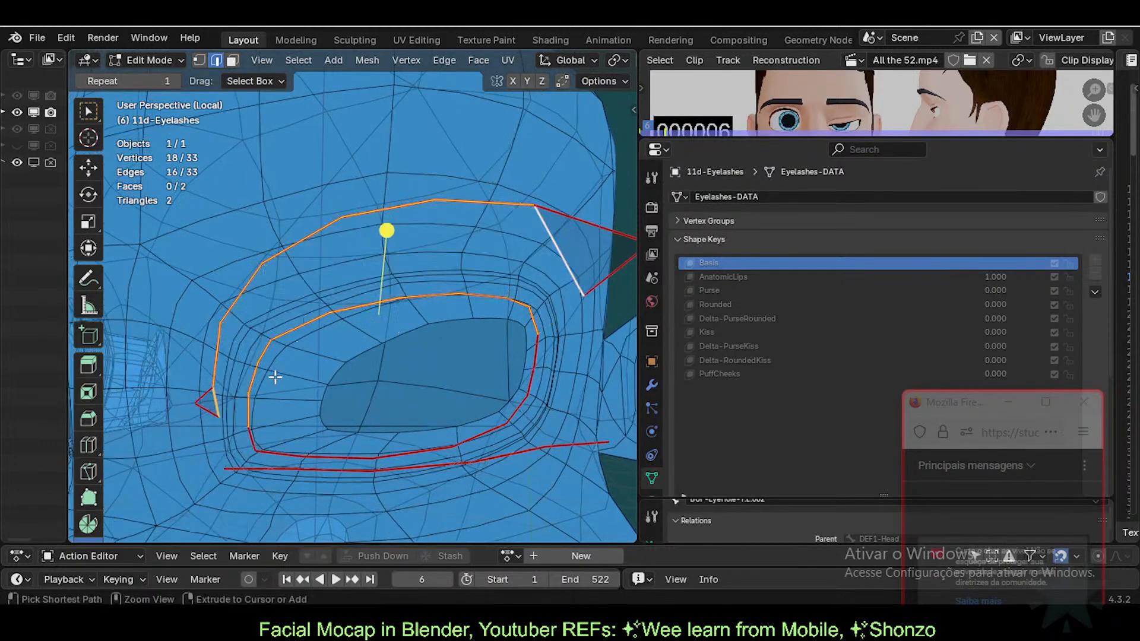
key("alt+a")
left_click(217, 402, "shift")
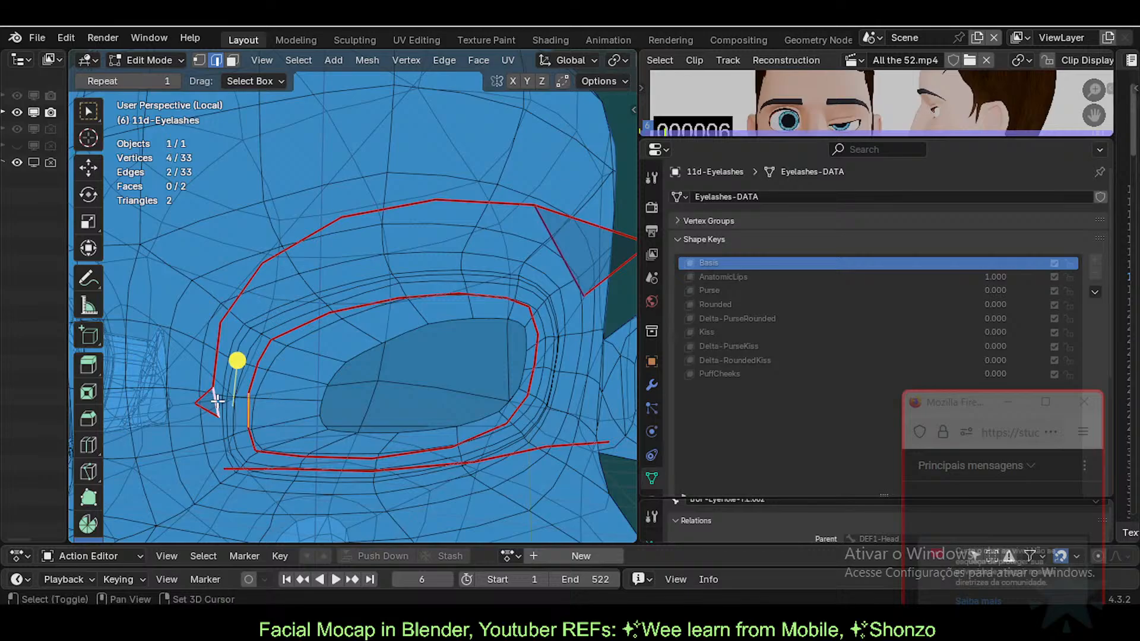
key("f")
left_click(261, 362)
left_click(217, 342, "shift")
key("f")
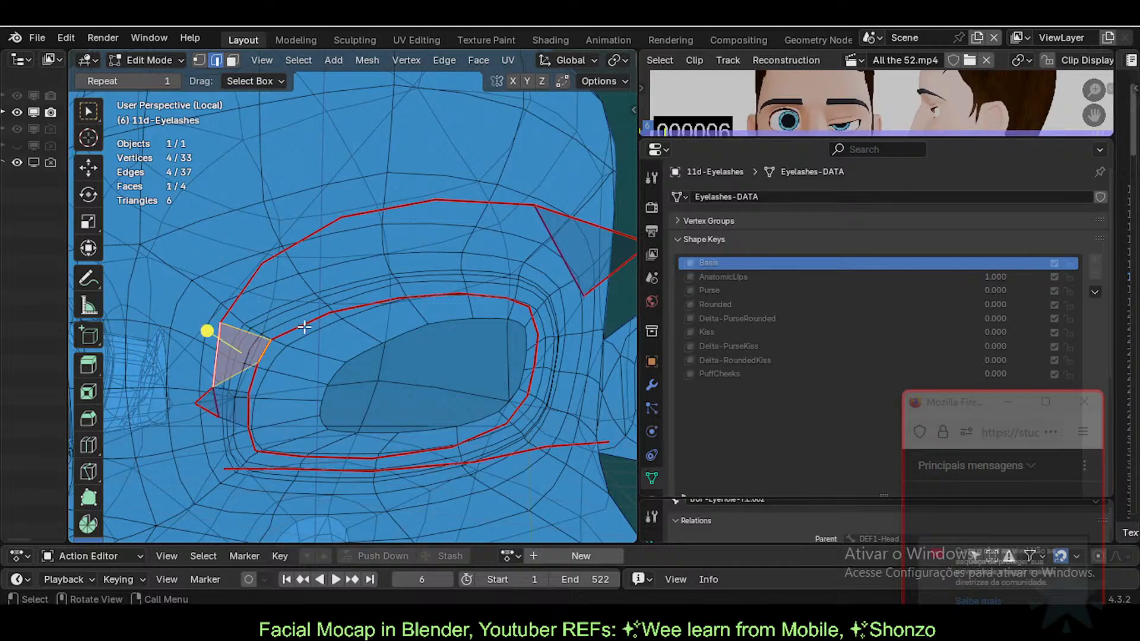
key("ctrl+z")
Step: Fill faces between inner-loop and outer-loop edges near the eye corner
left_click(256, 379)
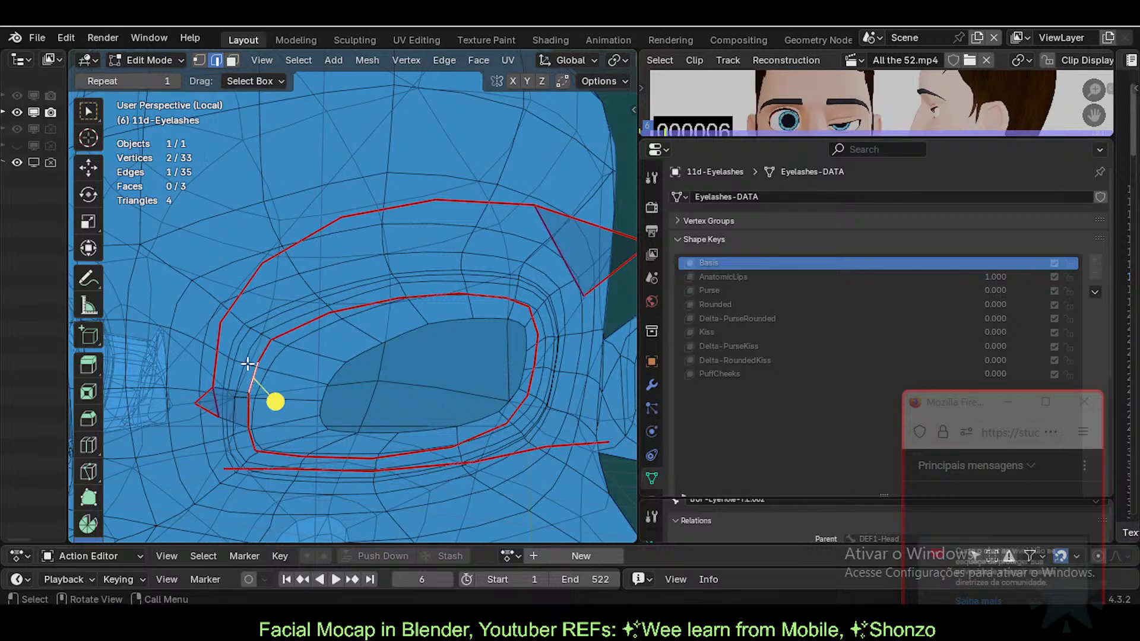
left_click(226, 355, "shift")
key("f")
left_click(263, 354)
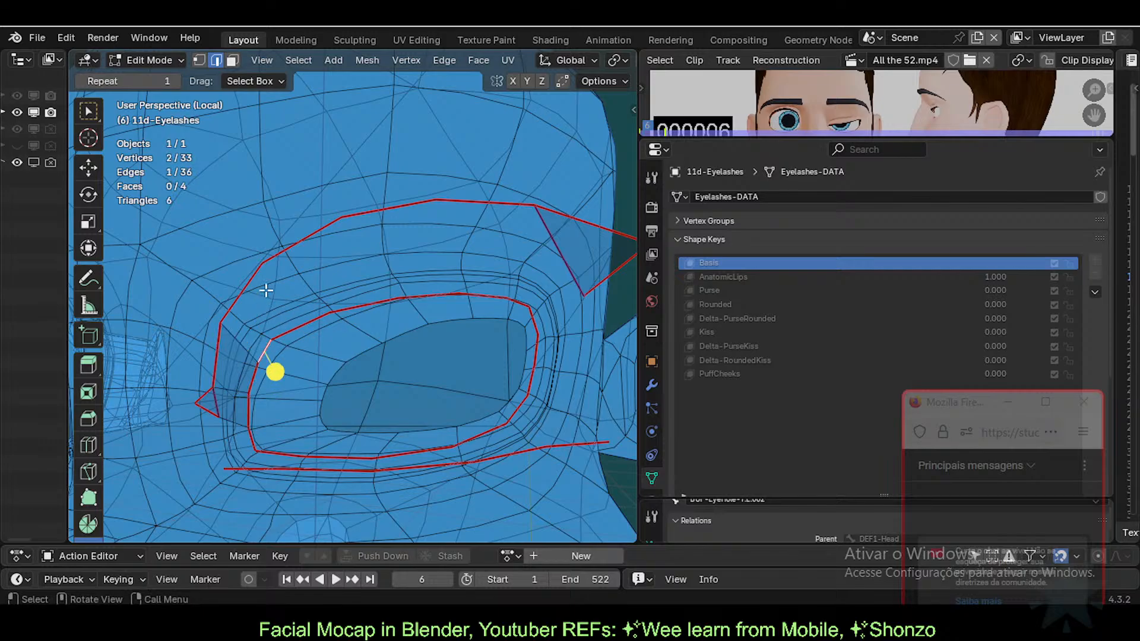
left_click(239, 300)
key("f")
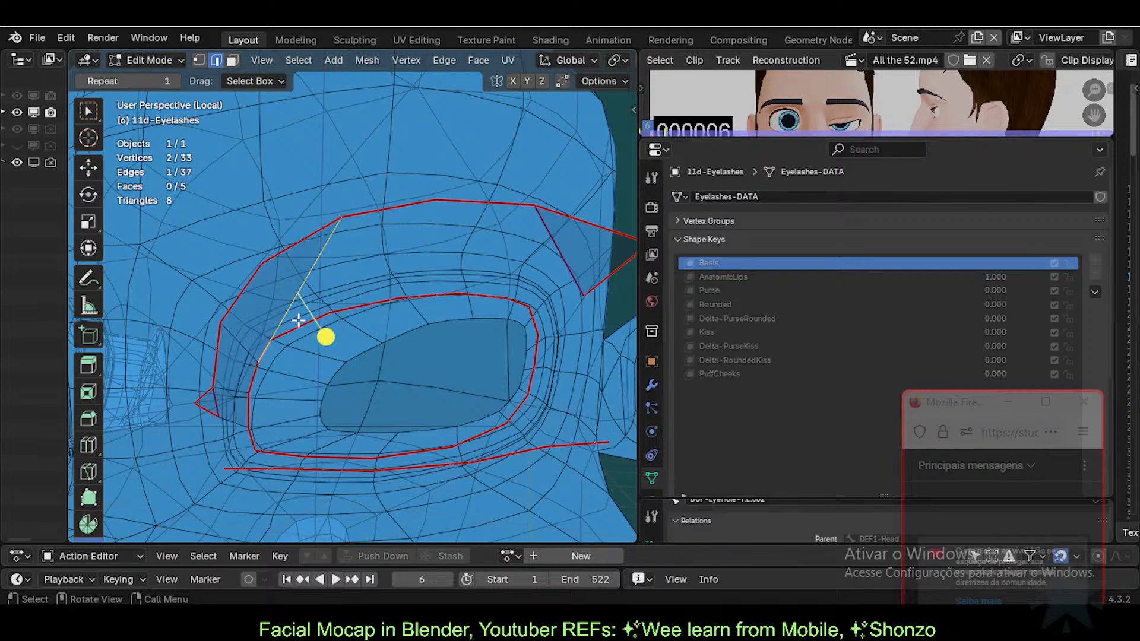
left_click(297, 322)
key("ctrl+z")
key("ctrl+z")
left_click(261, 351, "shift")
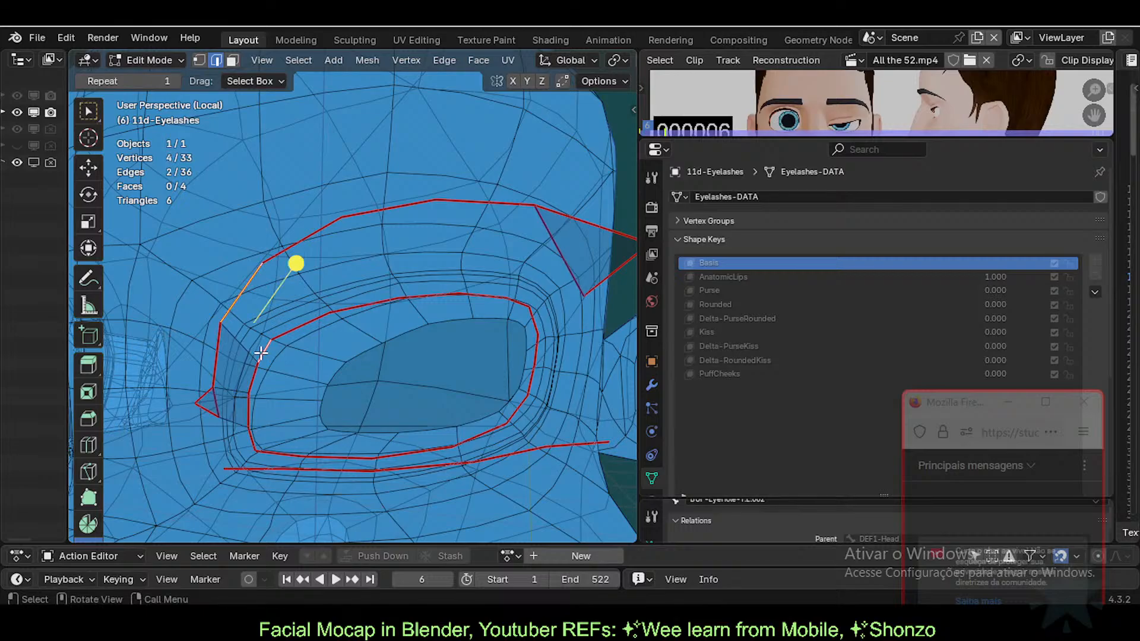
key("f")
Step: Fill a row of faces along the upper lid between inner and outer loop edges
left_click(298, 315)
left_click(291, 248, "shift")
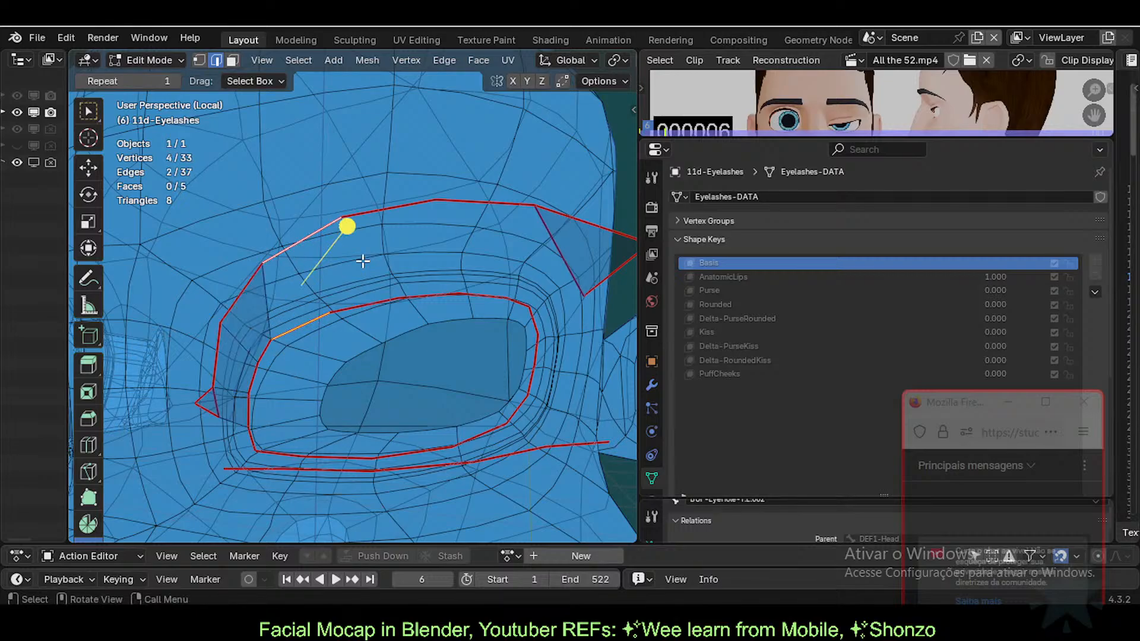
key("f")
left_click(367, 303)
left_click(391, 204, "shift")
key("f")
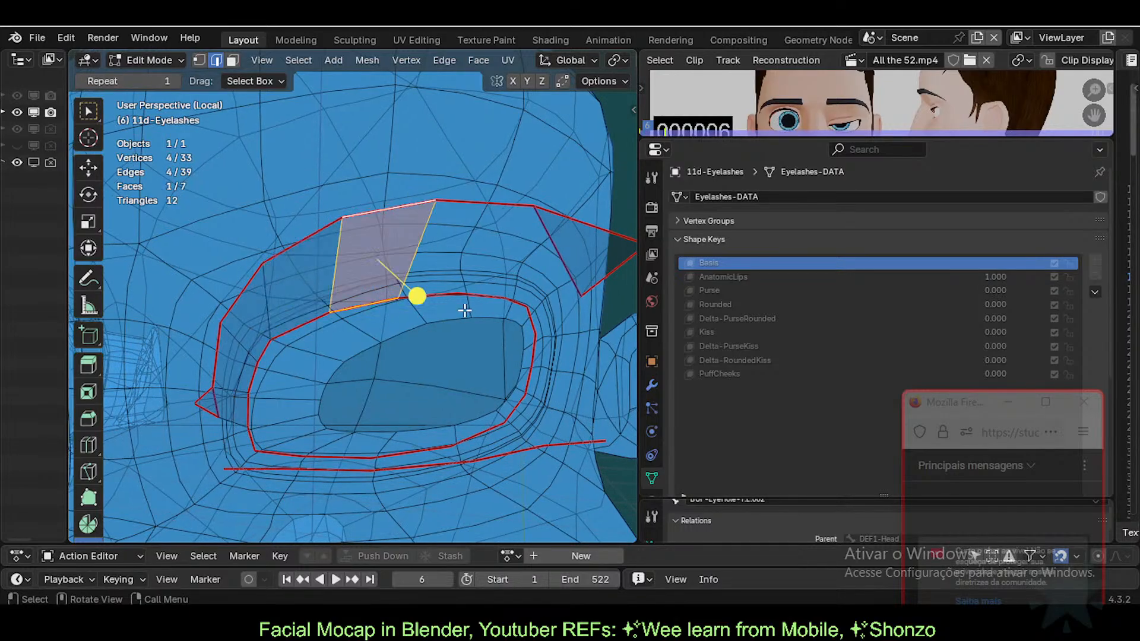
left_click(428, 296)
left_click(484, 203, "shift")
key("f")
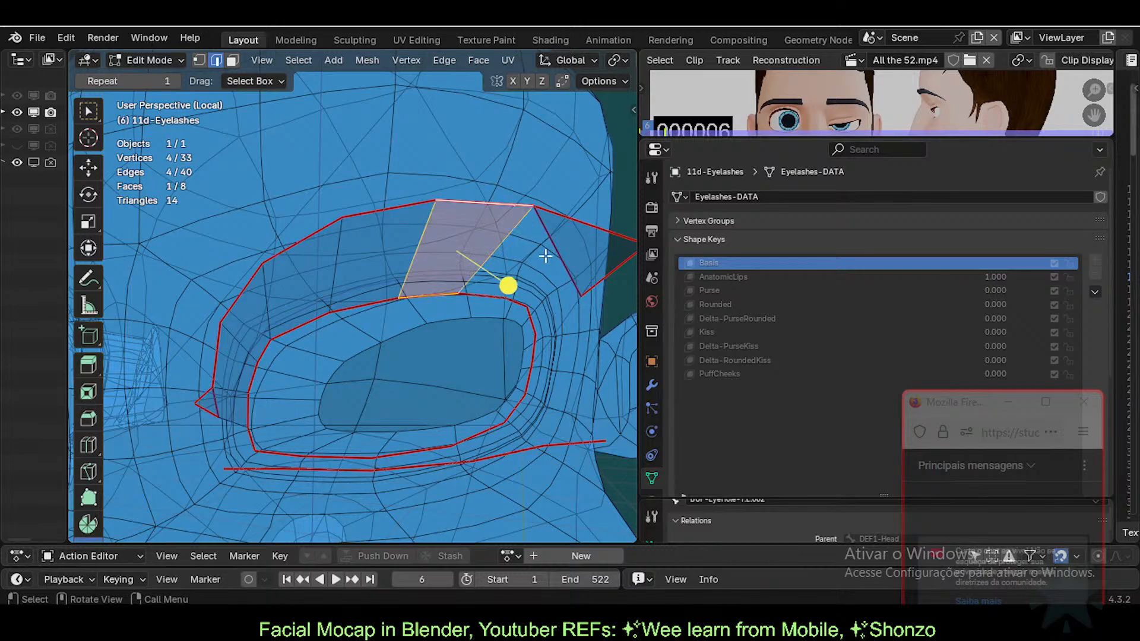
left_click(499, 291)
left_click(560, 249, "shift")
key("f")
Step: Undo the triangle fill, try joining two vertices, then fill a triangle instead
middle_click_drag(558, 315, 474, 306)
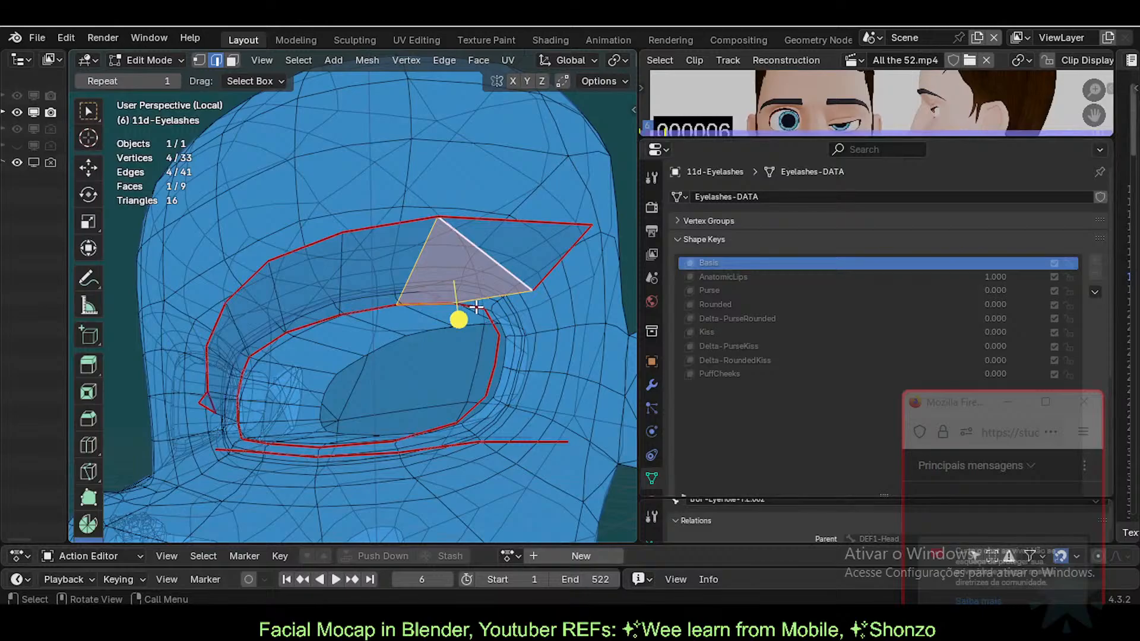
left_click(515, 286)
key("ctrl+z")
key("ctrl+z")
key("ctrl+z")
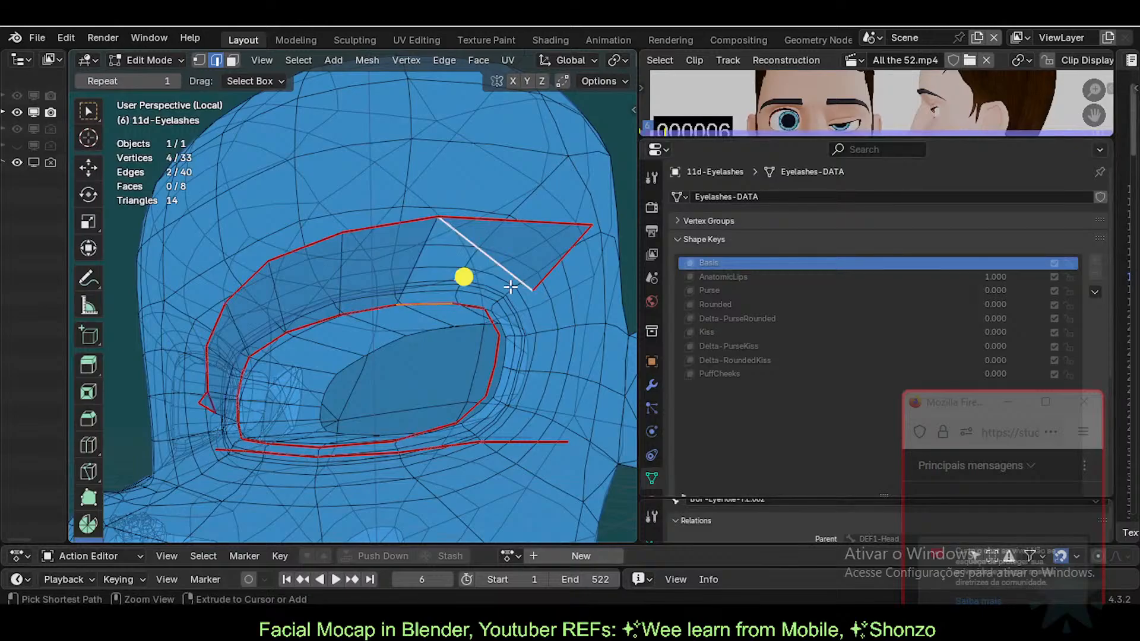
key("1")
left_click(456, 302)
left_click(438, 236, "shift")
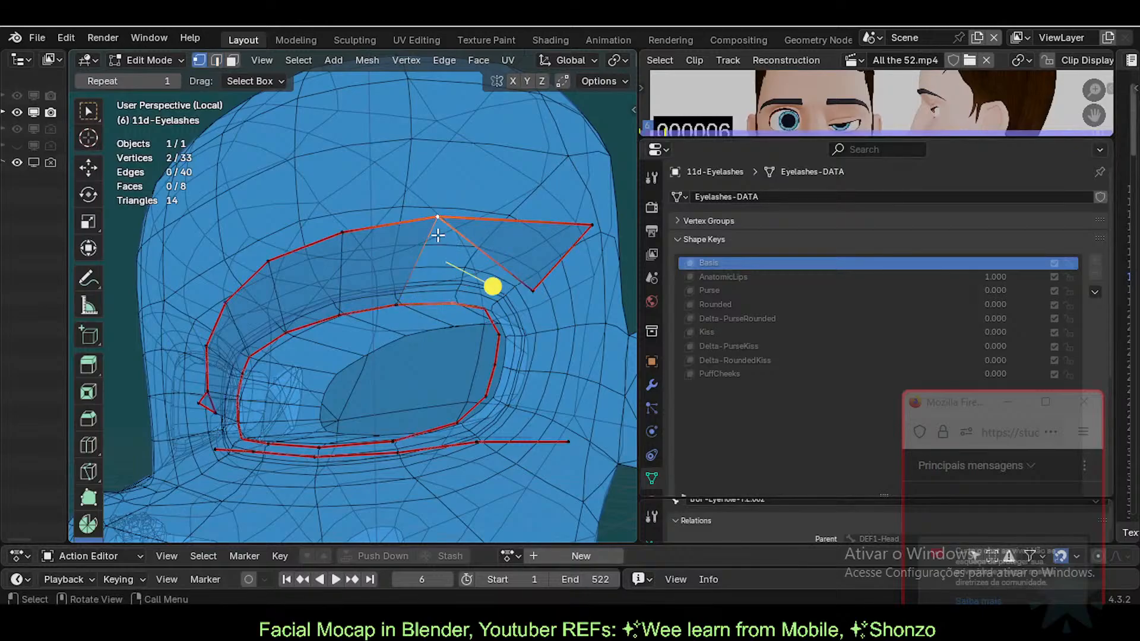
key("j")
key("2")
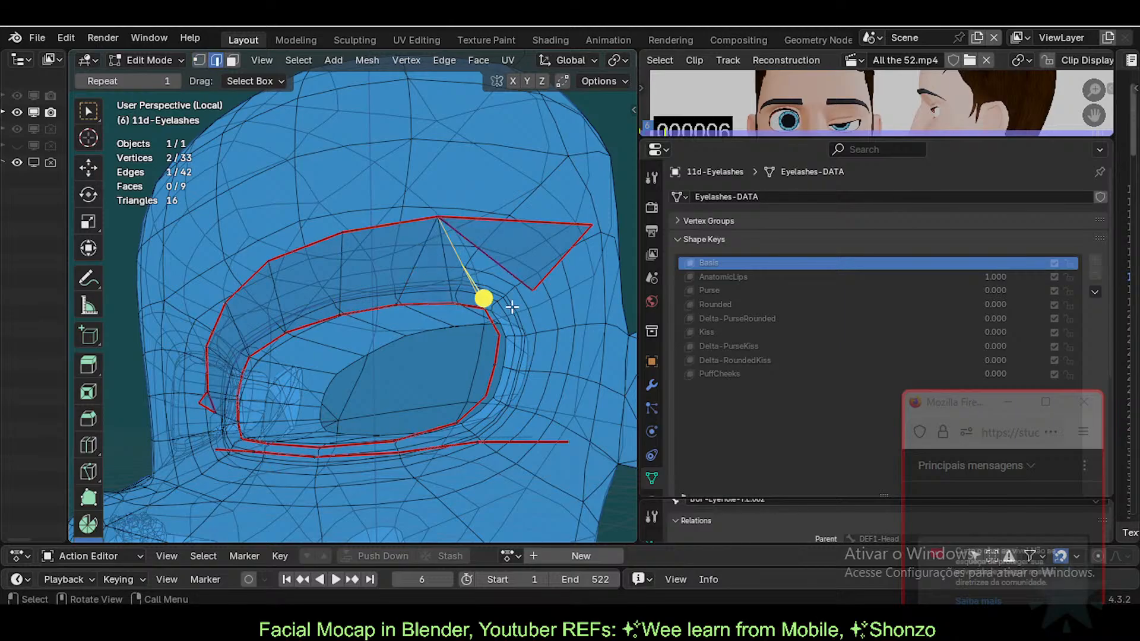
key("1")
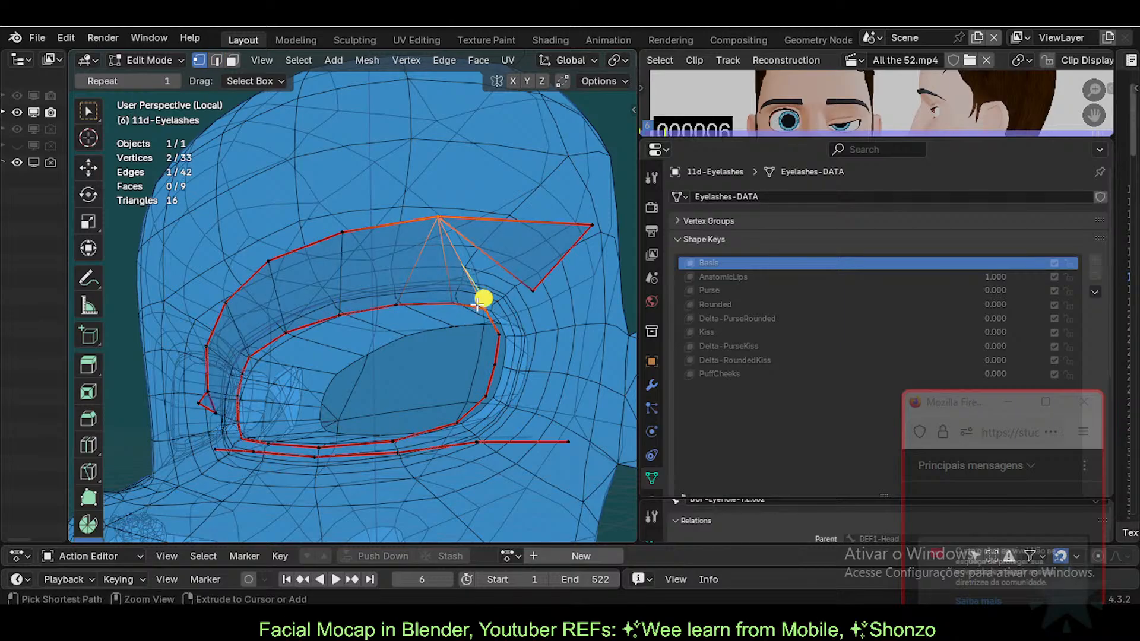
key("ctrl+z")
key("ctrl+z")
key("ctrl+z")
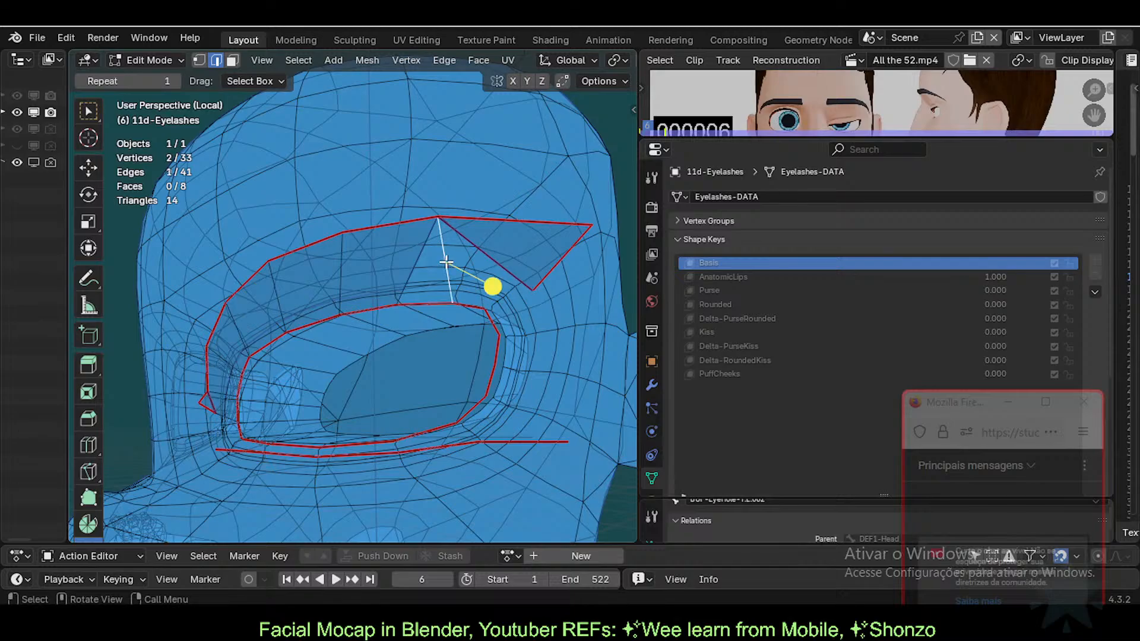
key("f")
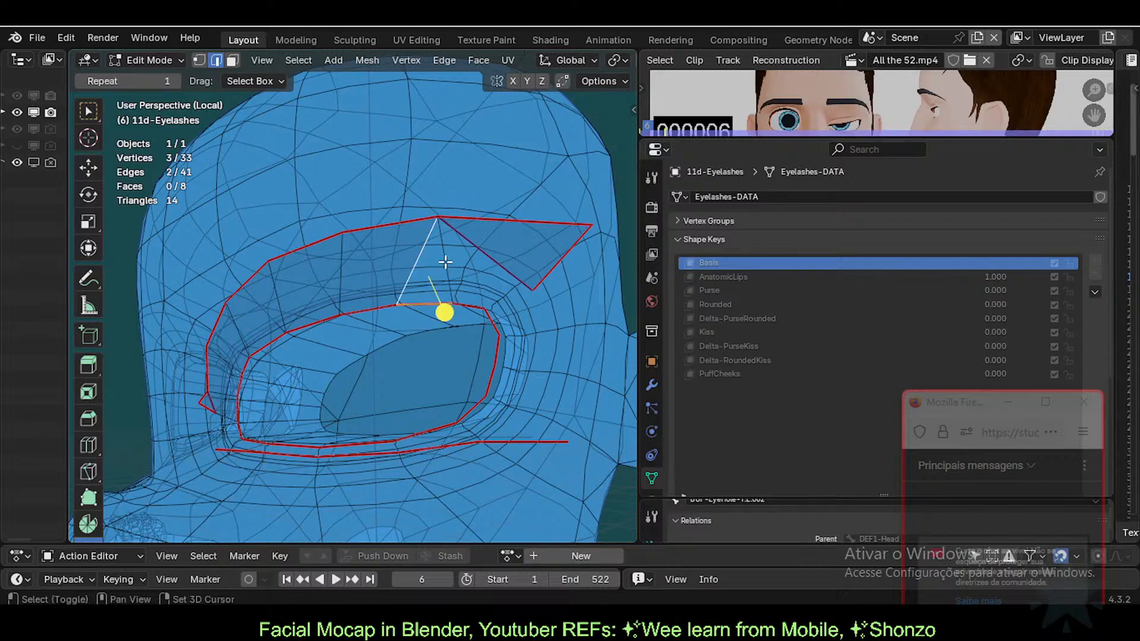
Step: Undo the triangle fill and reselect vertices around the remaining gap
key("alt+a")
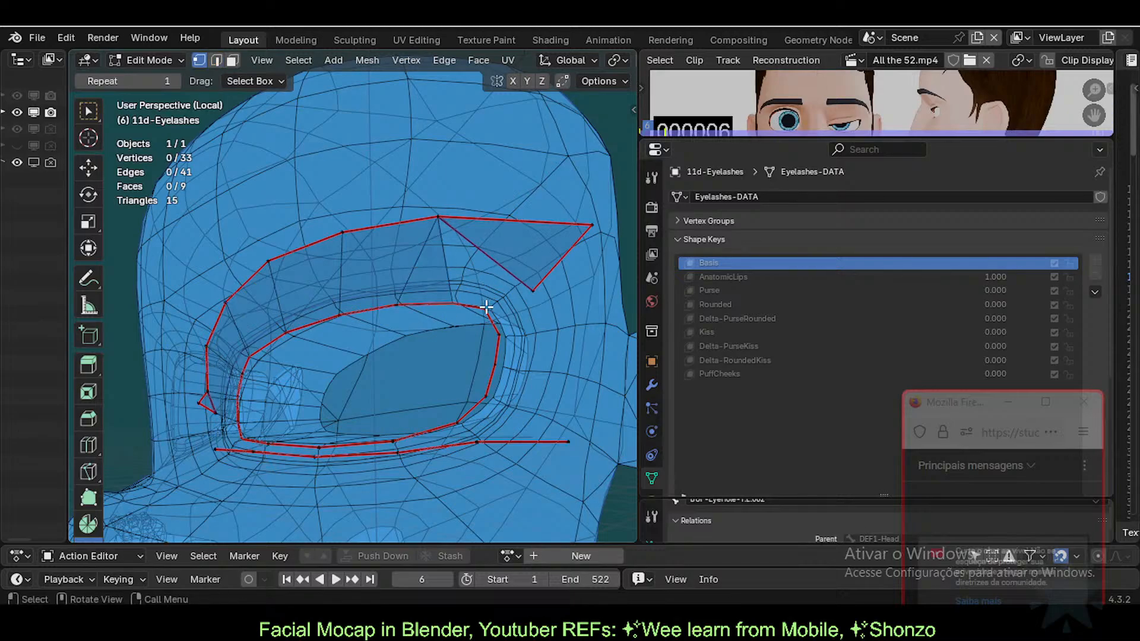
left_click(532, 291, "shift")
key("ctrl+z")
key("ctrl+z")
key("ctrl+z")
key("ctrl+z")
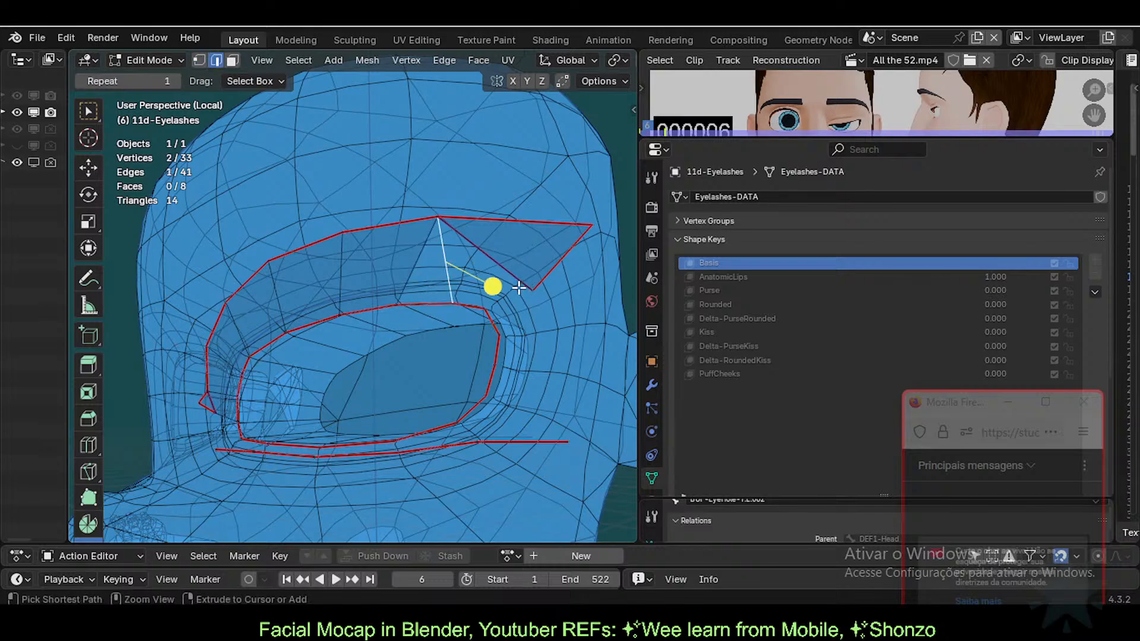
key("ctrl+z")
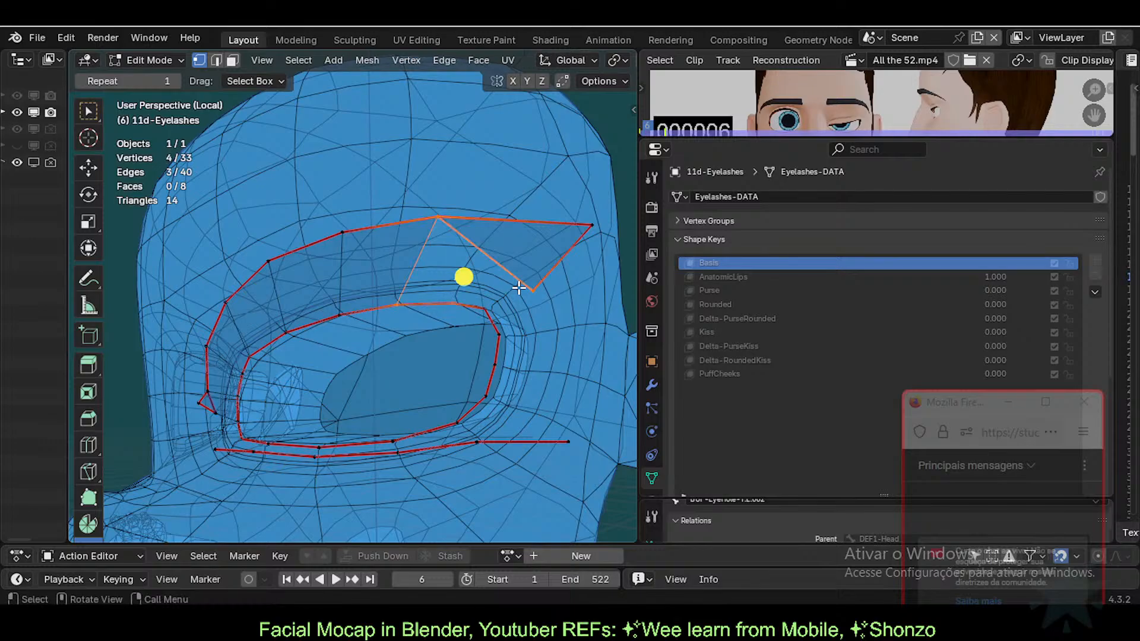
left_click(535, 291)
left_click(455, 302, "shift")
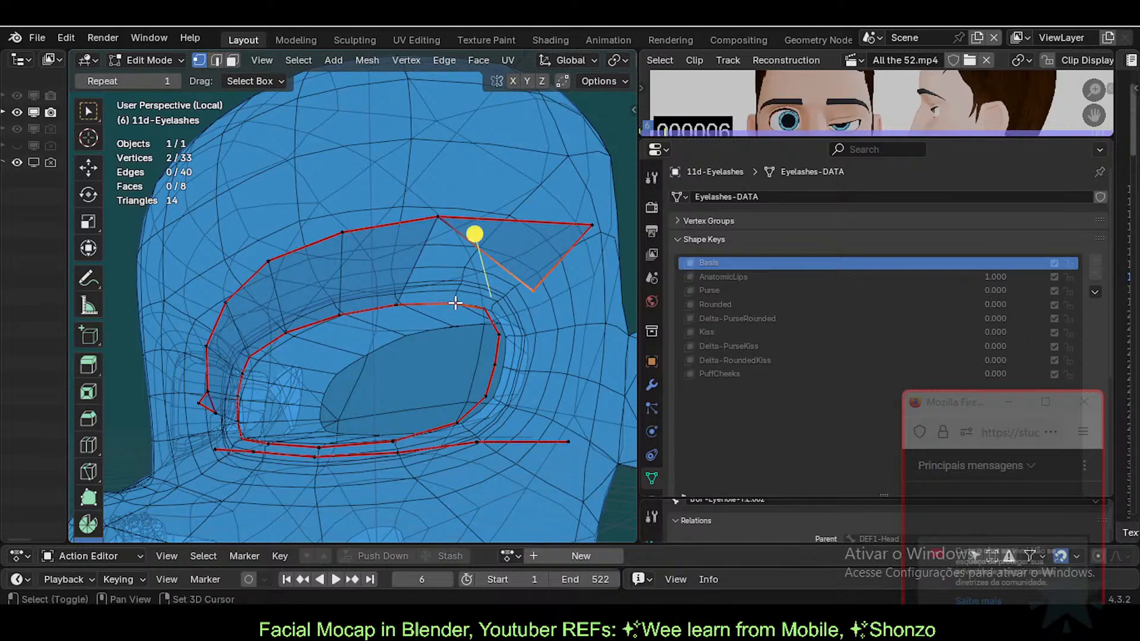
left_click(479, 293)
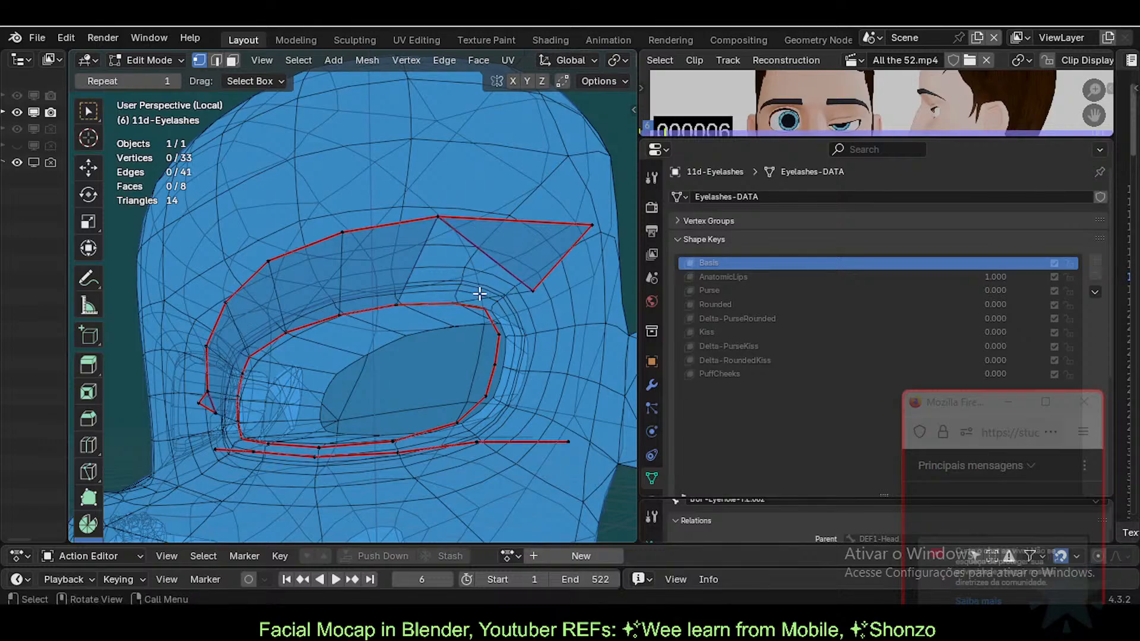
Step: Fill a quad in the gap, then undo it and the earlier fills
left_click(476, 246)
key("f")
key("1")
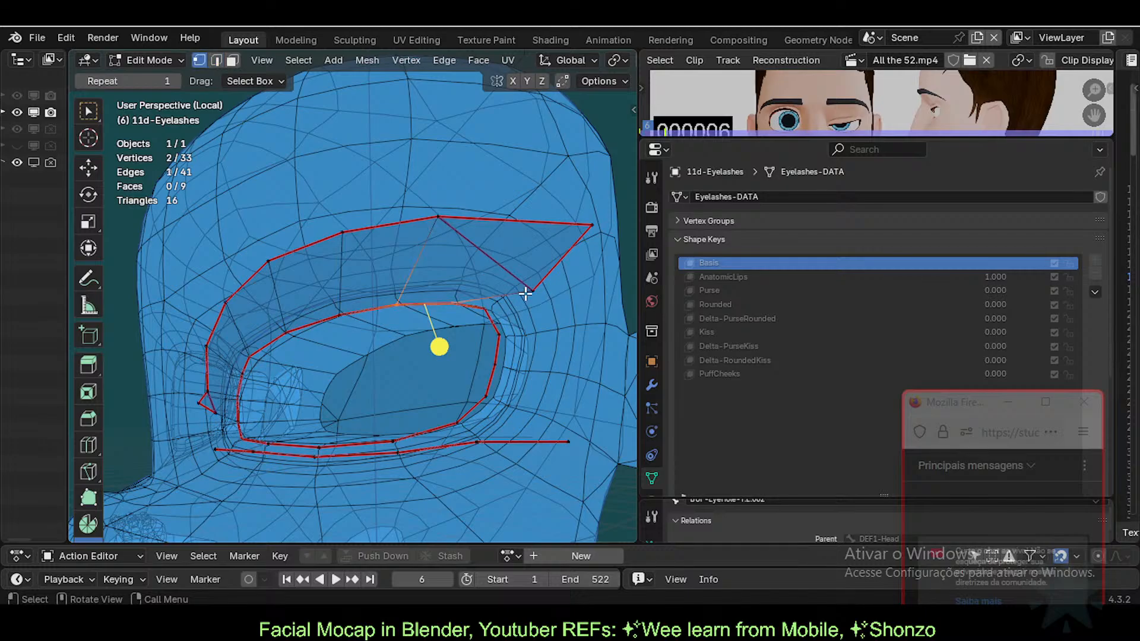
key("ctrl+z")
key("ctrl+z")
key("ctrl+z")
key("ctrl+z")
key("ctrl+z")
key("ctrl+z")
key("ctrl+z")
key("ctrl+z")
key("ctrl+z")
key("ctrl+z")
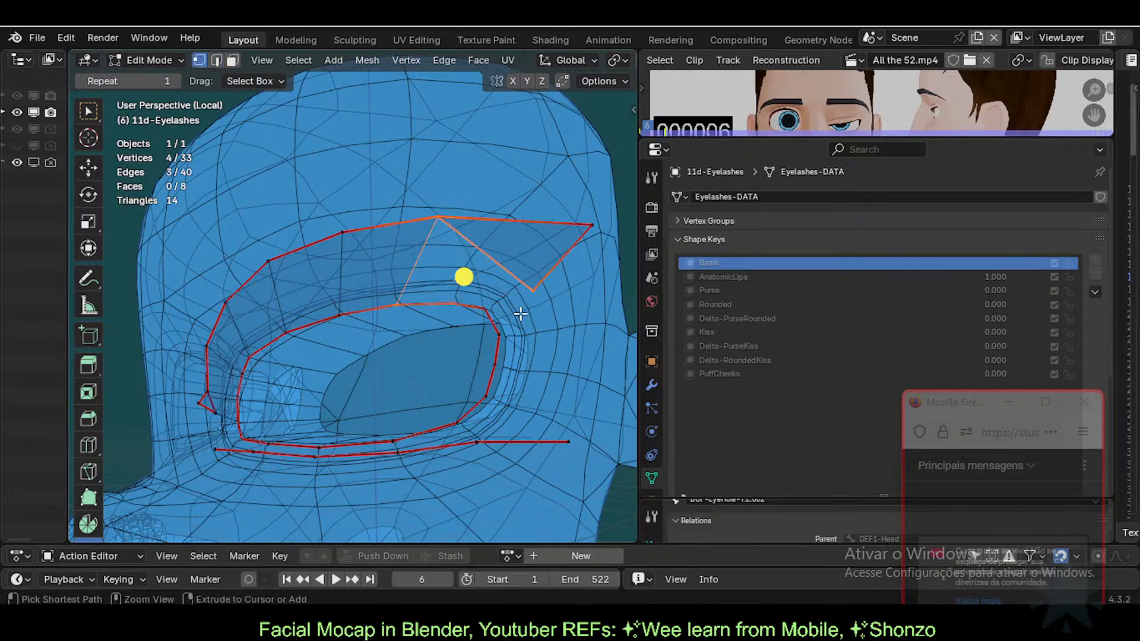
middle_click_drag(389, 312, 407, 366)
key("ctrl+z")
key("ctrl+z")
key("ctrl+z")
key("ctrl+z")
key("ctrl+z")
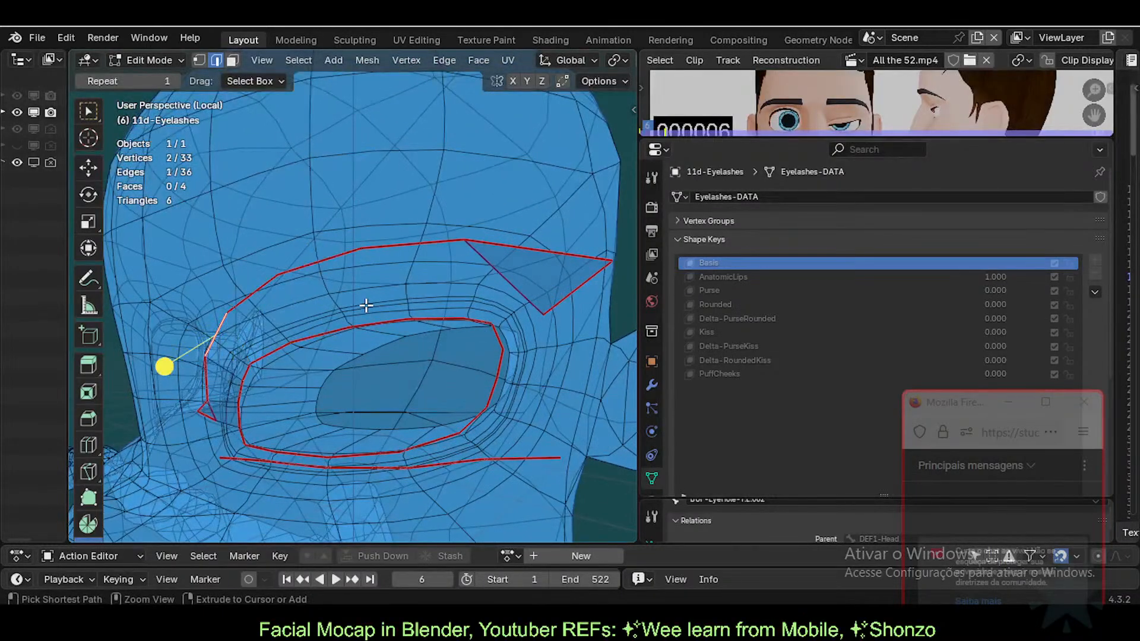
middle_click_drag(335, 295, 417, 312)
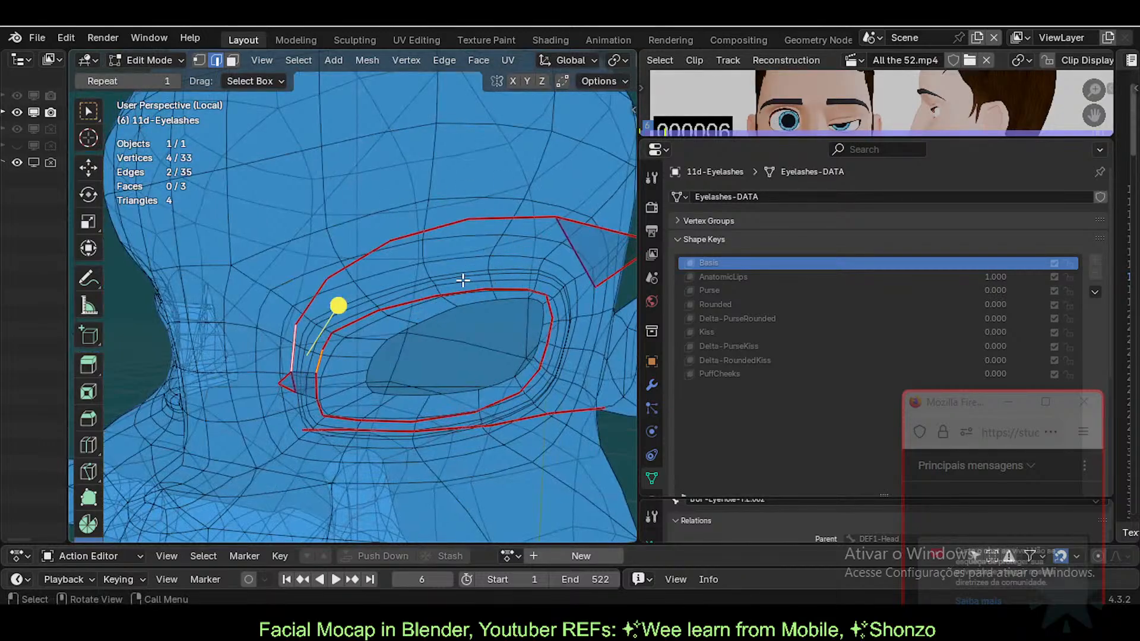
Step: Open Tuka-Game-62-ExperimentalLipsTopology.blend without saving current changes
left_click(60, 35)
mouse_move(41, 37)
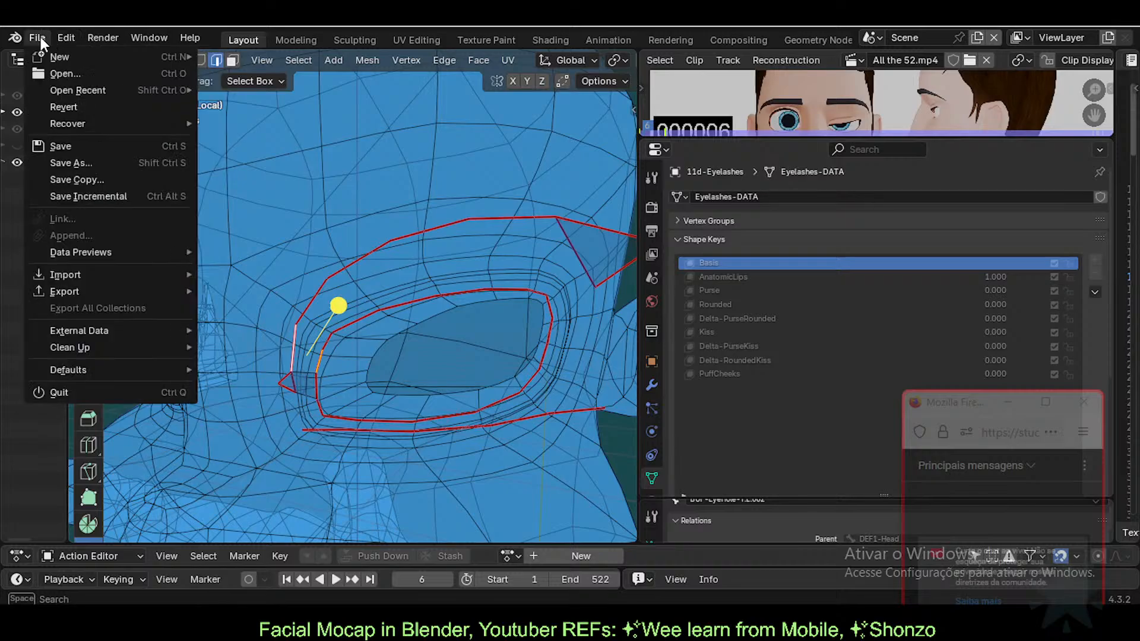
left_click(47, 69)
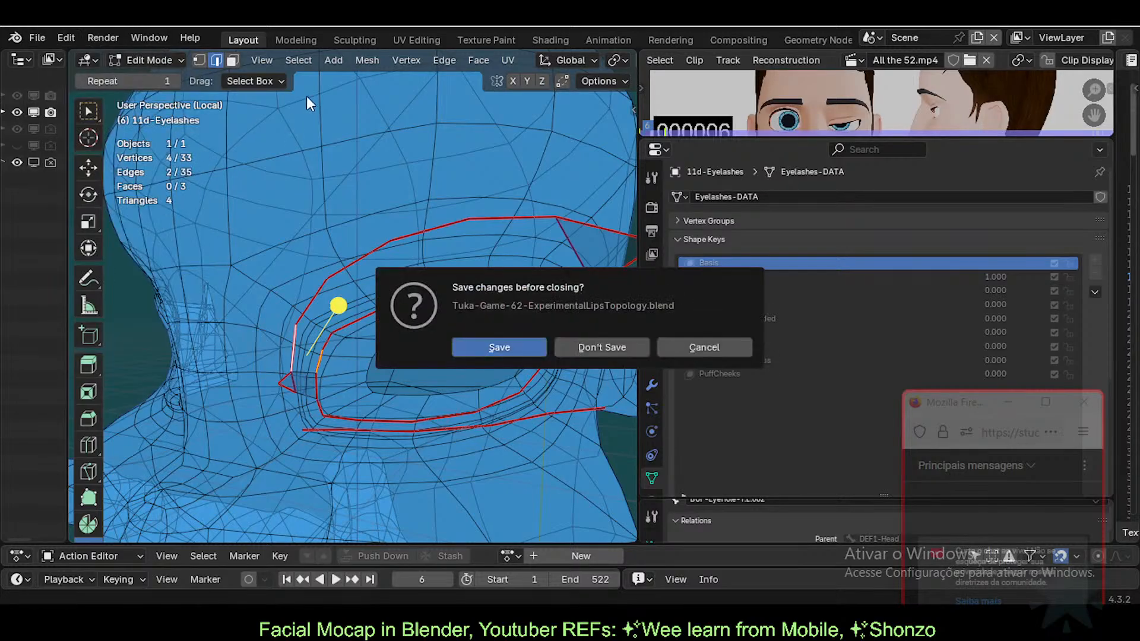
left_click(597, 349)
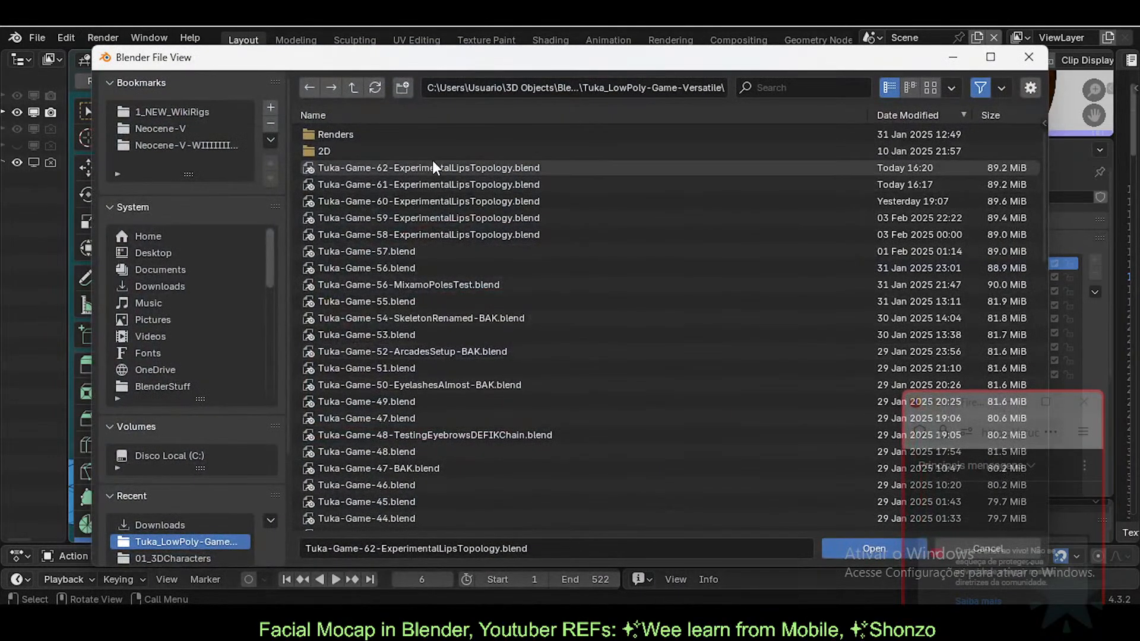
double_click(435, 166)
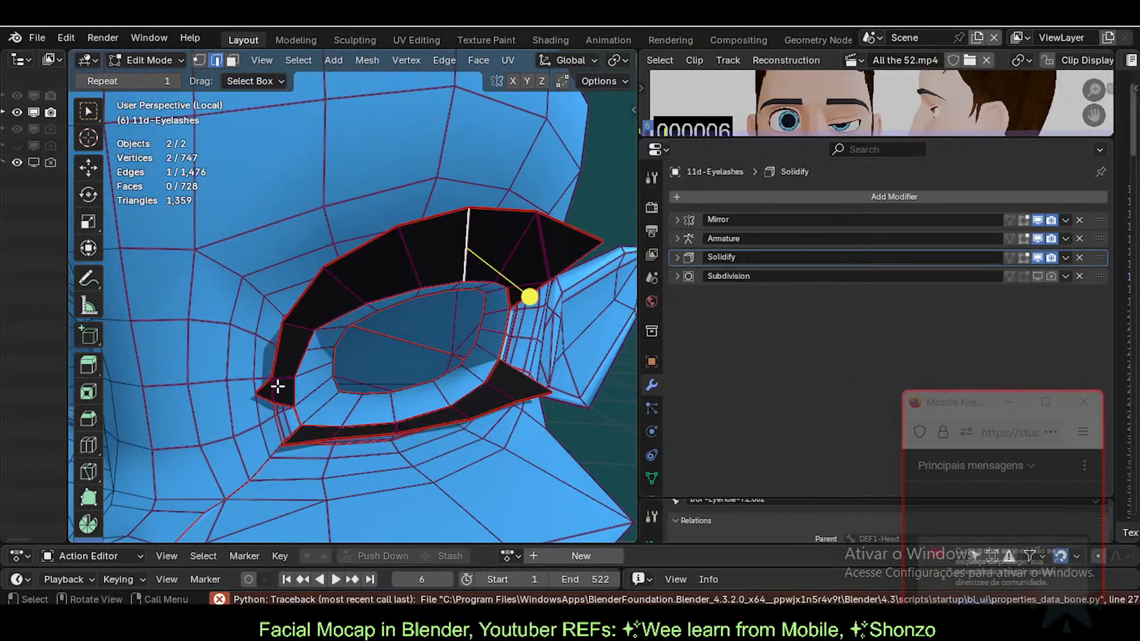
Step: Select faces along the eyelash strip in face mode, then clear and pick a single strip face
key("3")
left_click(280, 387, "shift")
left_click(295, 350, "shift")
left_click(333, 296, "shift")
left_click(377, 262, "shift")
left_click(435, 247, "shift")
left_click(489, 250, "shift")
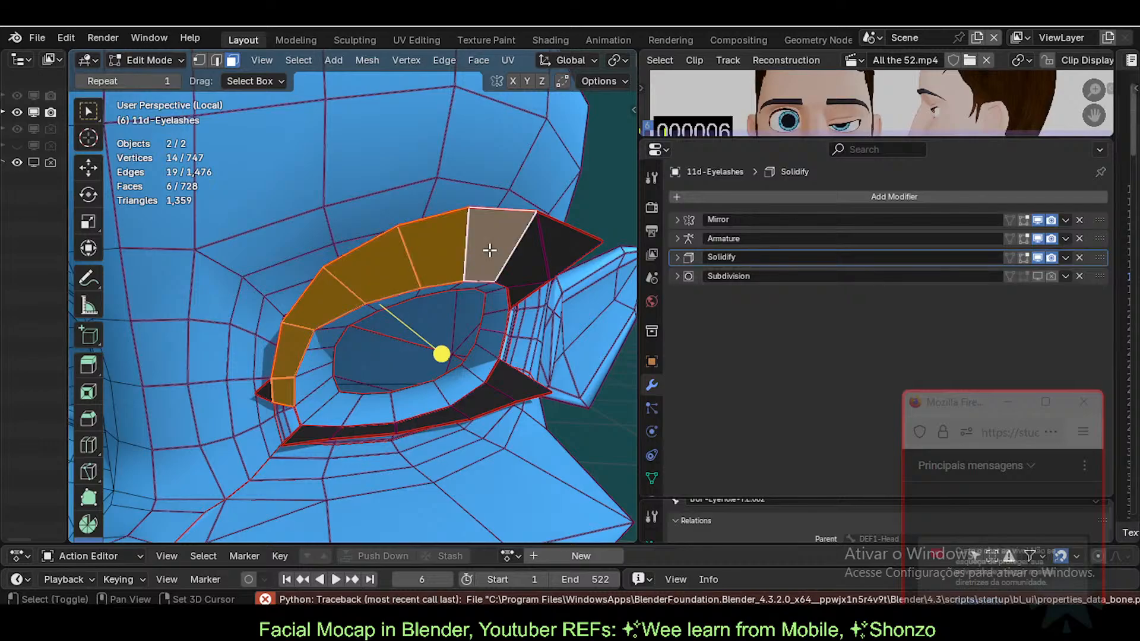
left_click(531, 262, "shift")
middle_click_drag(532, 261, 487, 294)
scroll(465, 316, "up", 3)
key("alt+a")
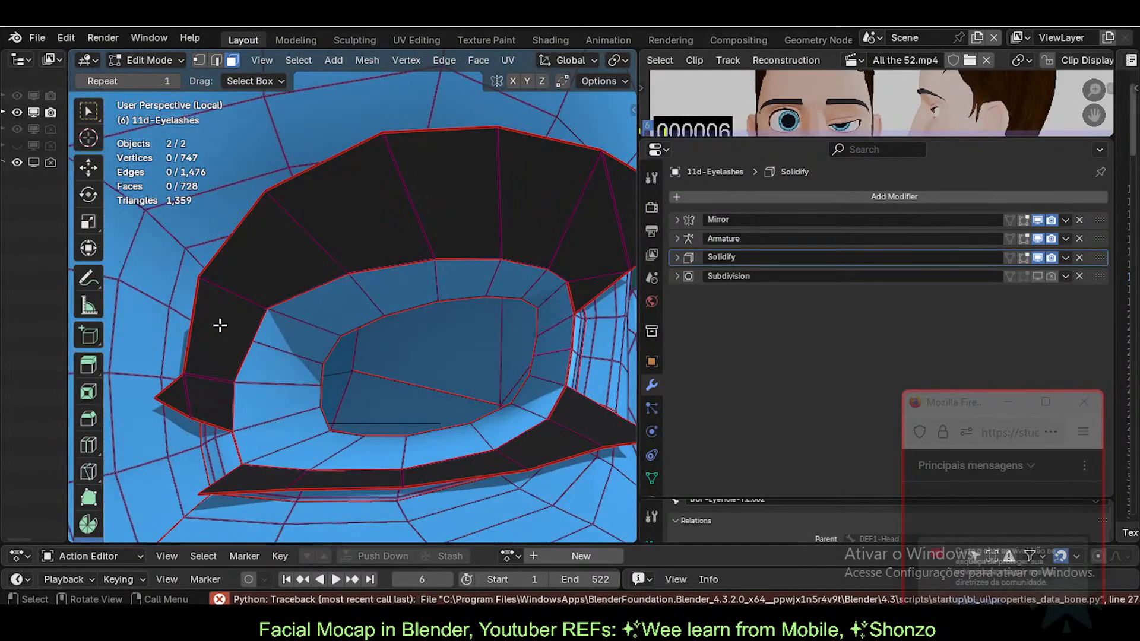
left_click(220, 325)
middle_click_drag(266, 341, 310, 351)
Step: Select the lower eyelash strip with L, deselect its bottom loop, and hide it
key("alt+a")
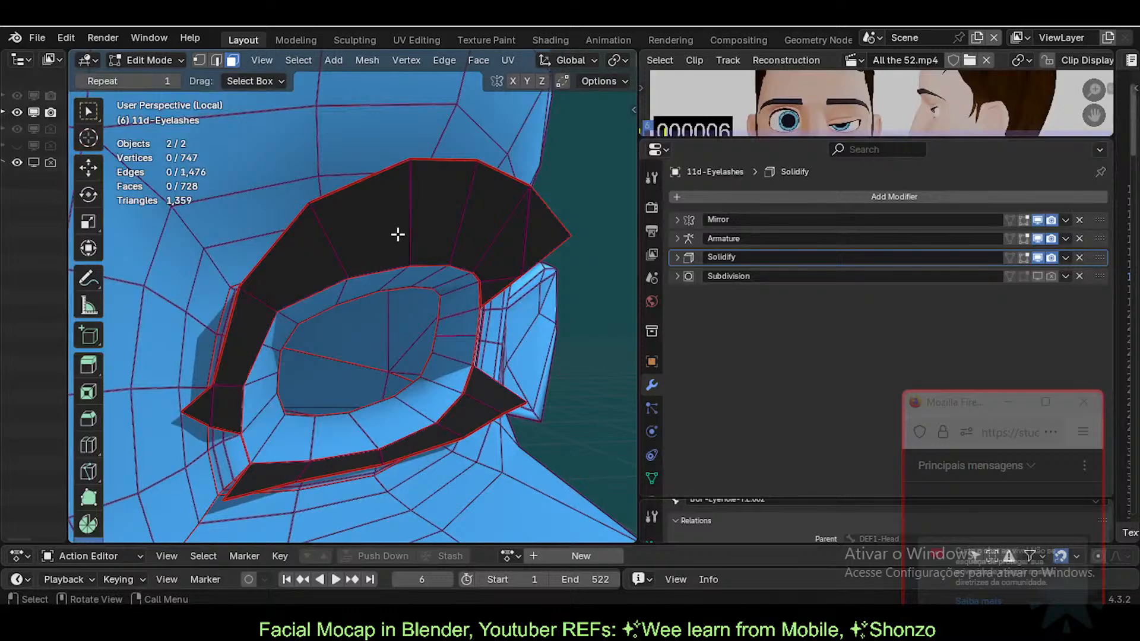
key("l")
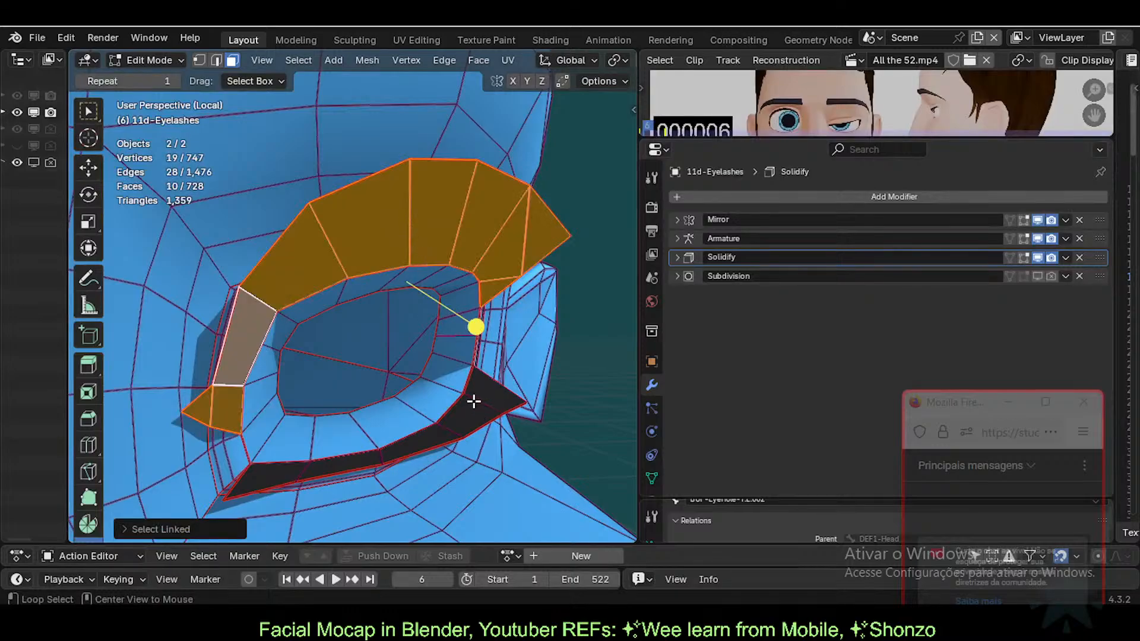
key("ctrl+z")
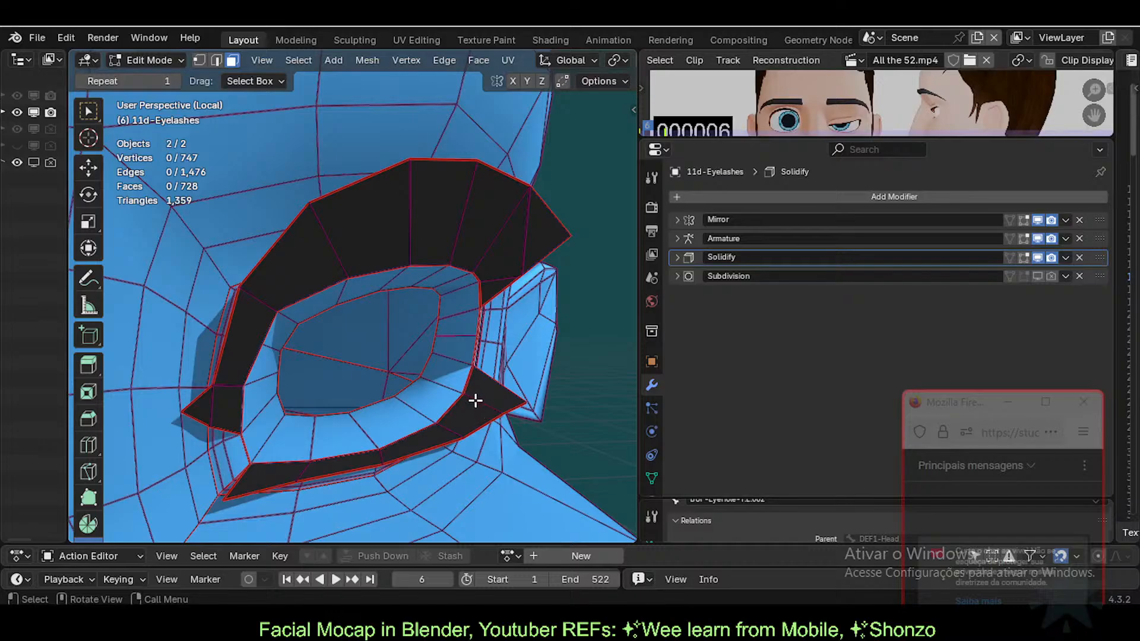
key("l")
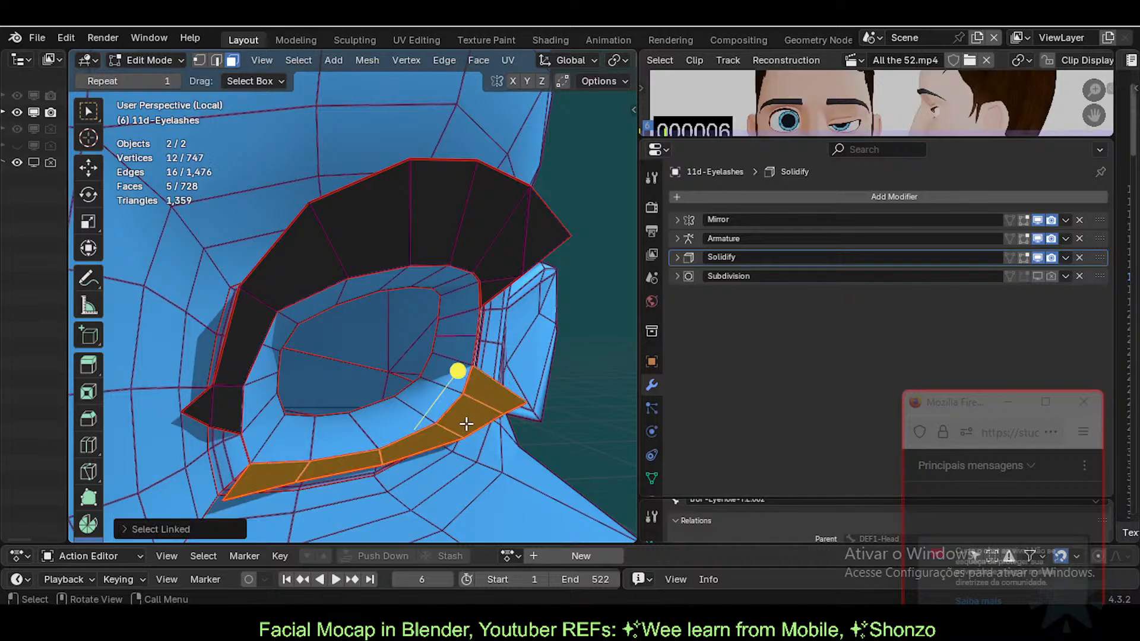
key("2")
left_click(476, 420, "alt+shift")
key("1")
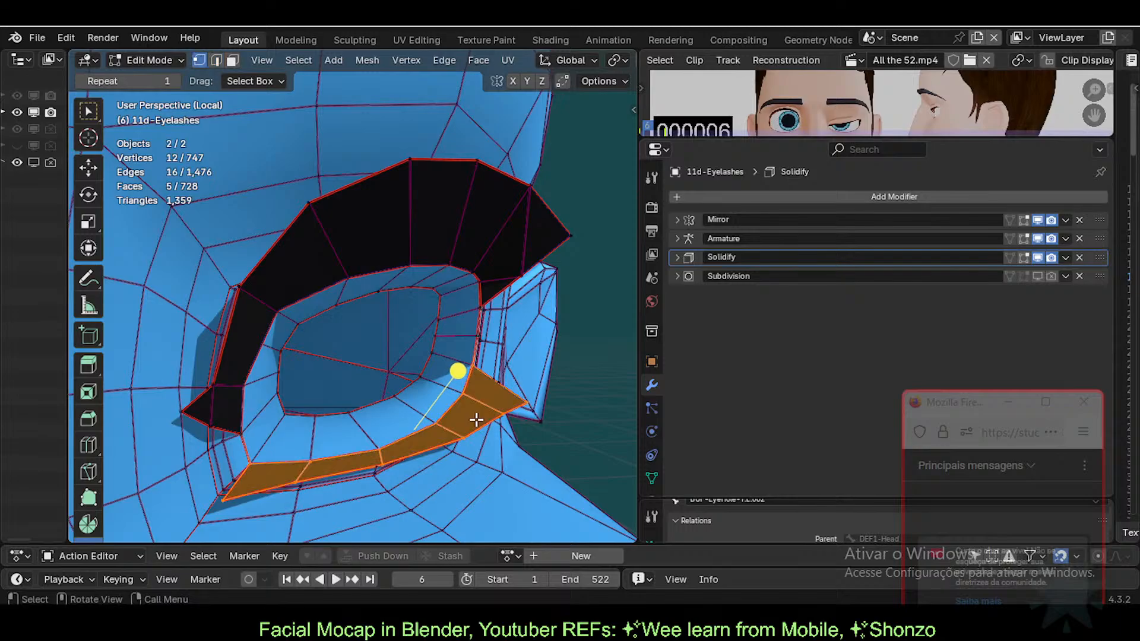
left_click(476, 420, "alt+shift")
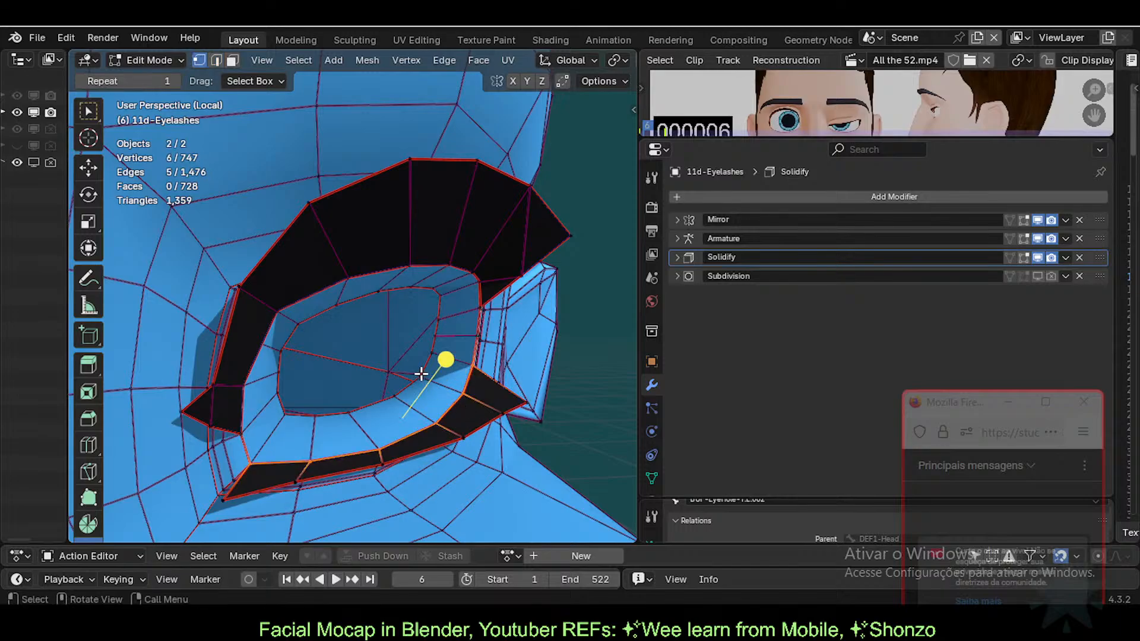
key("h")
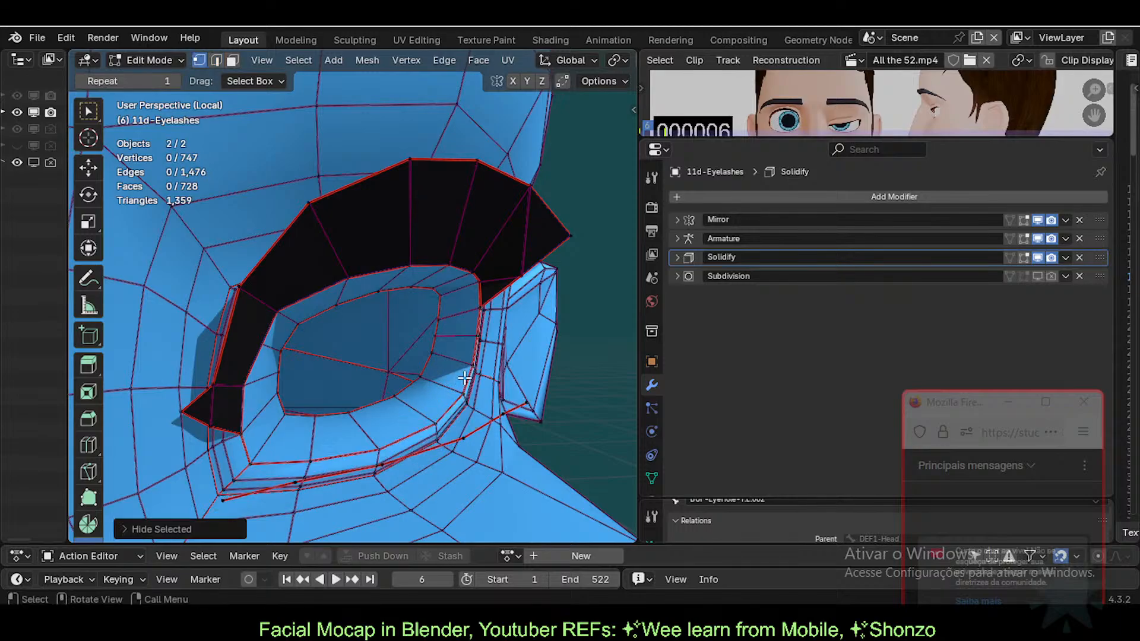
Step: Select the upper strip's face and edge loops, trimming the left edge vertices
left_click(264, 319)
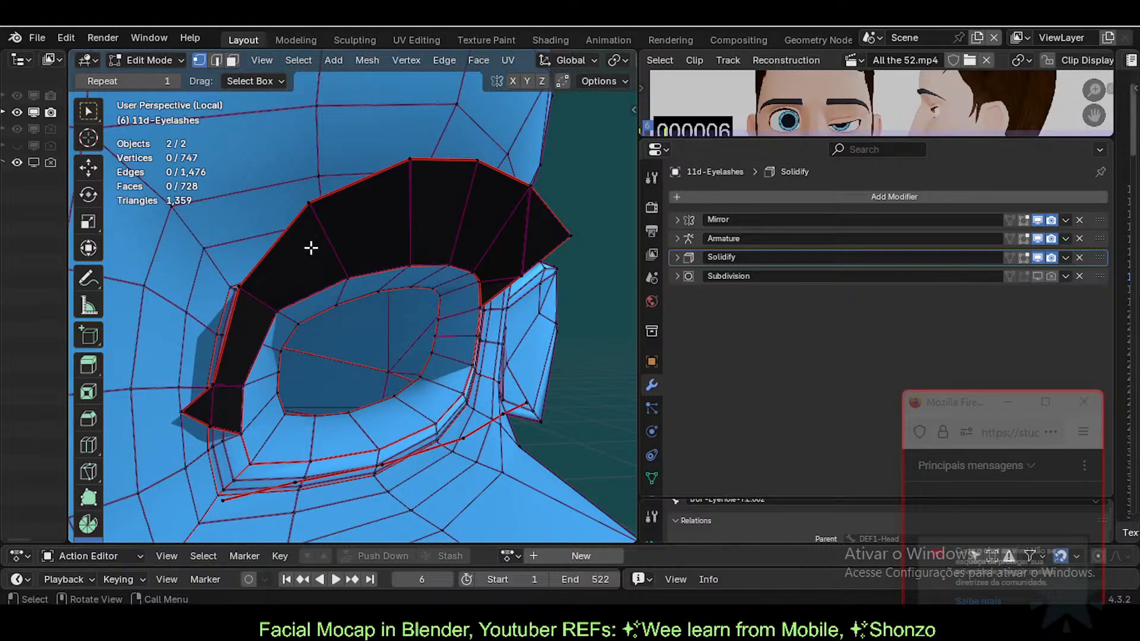
key("3")
left_click(336, 273, "alt")
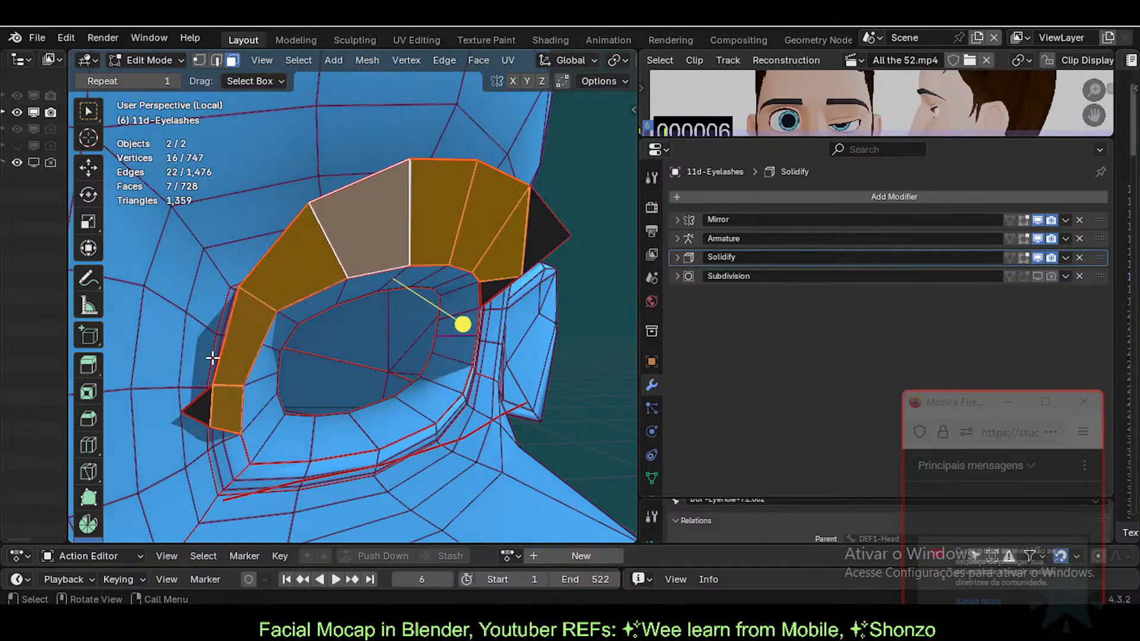
key("2")
left_click(240, 331, "alt")
left_click(213, 399, "shift")
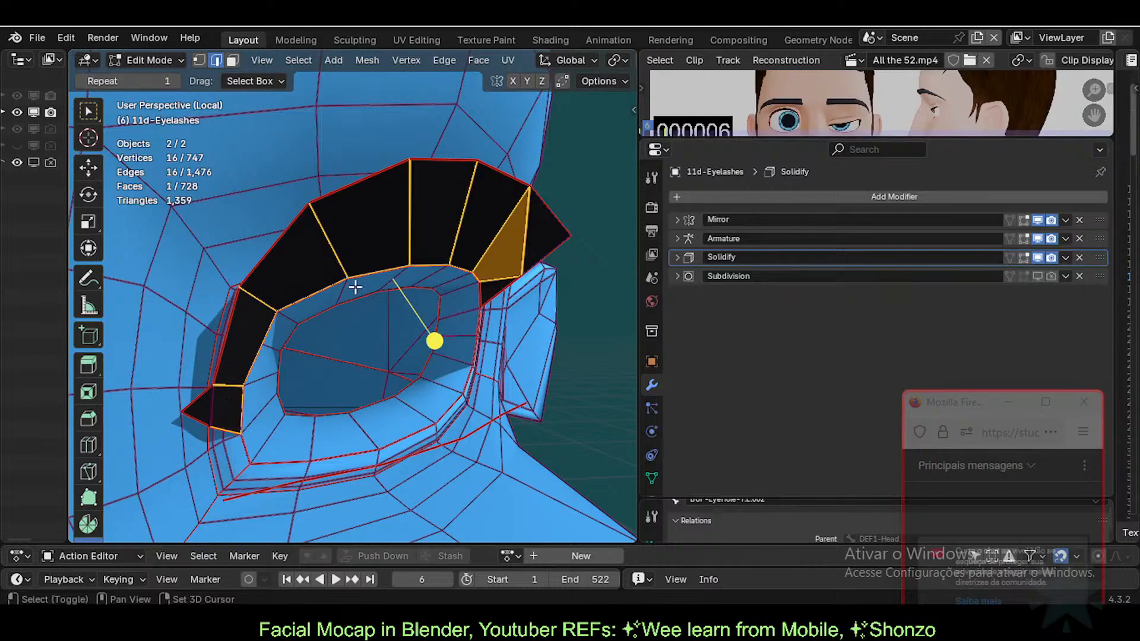
key("1")
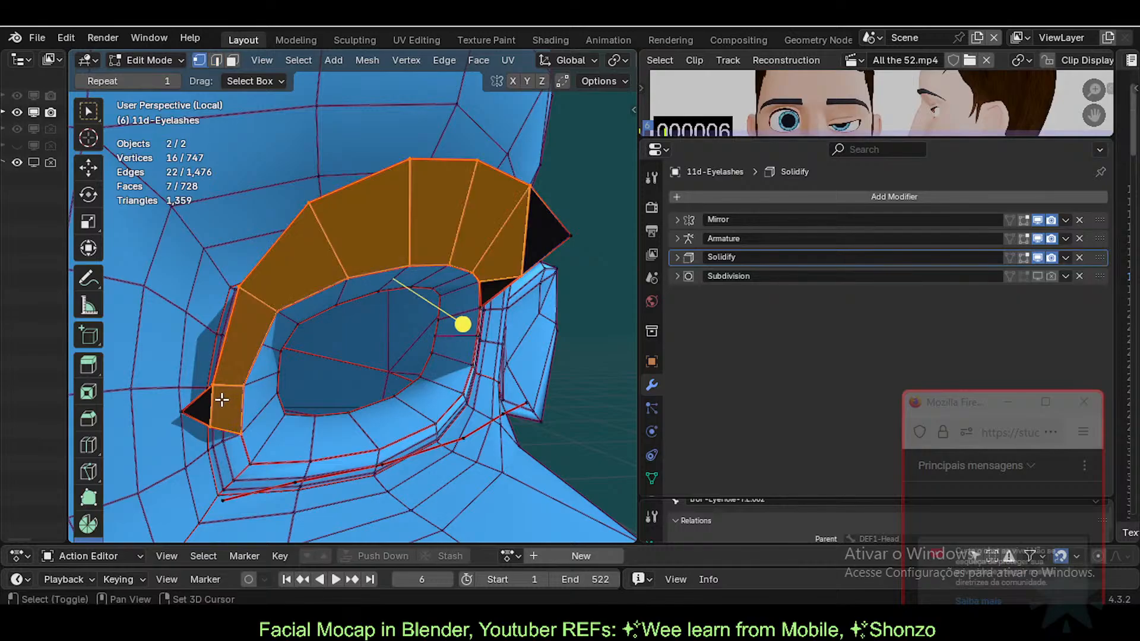
left_click(214, 401, "alt+shift")
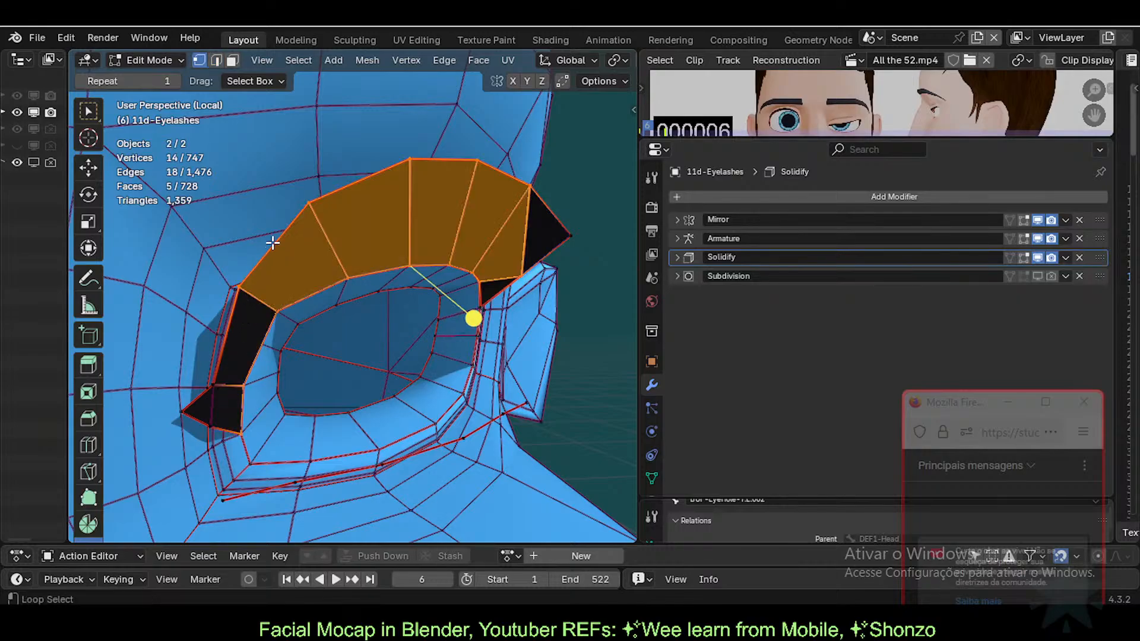
Step: Select the upper strip's inner edge loop, adjust its end vertices, and hide it
left_click(272, 242, "alt")
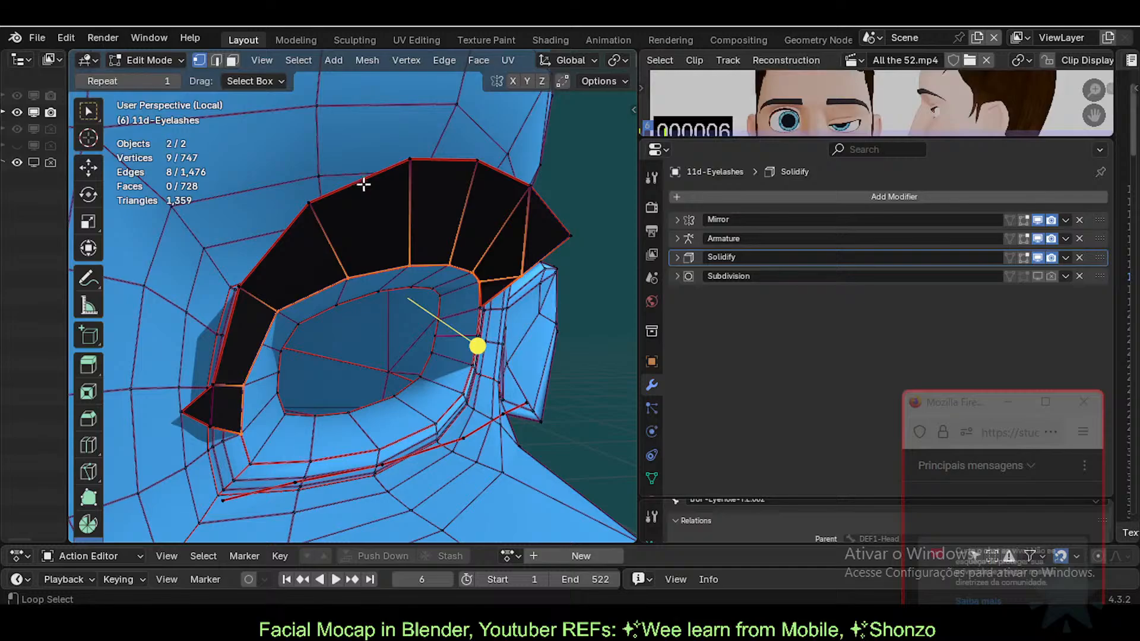
left_click(522, 272, "shift")
middle_click_drag(444, 315, 511, 283)
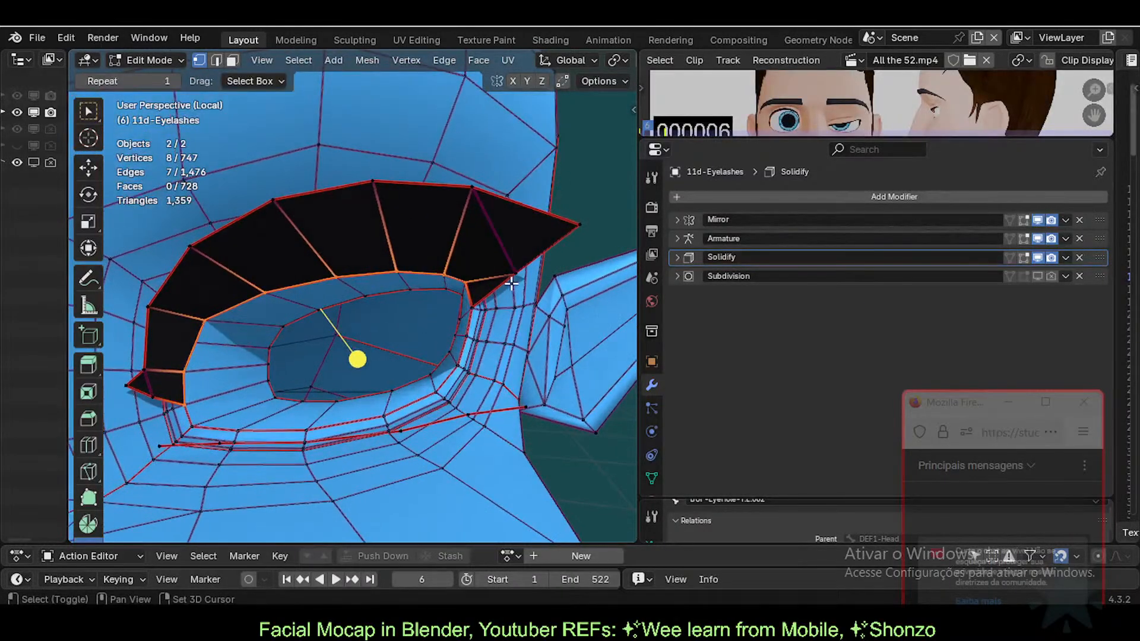
left_click(471, 299, "shift")
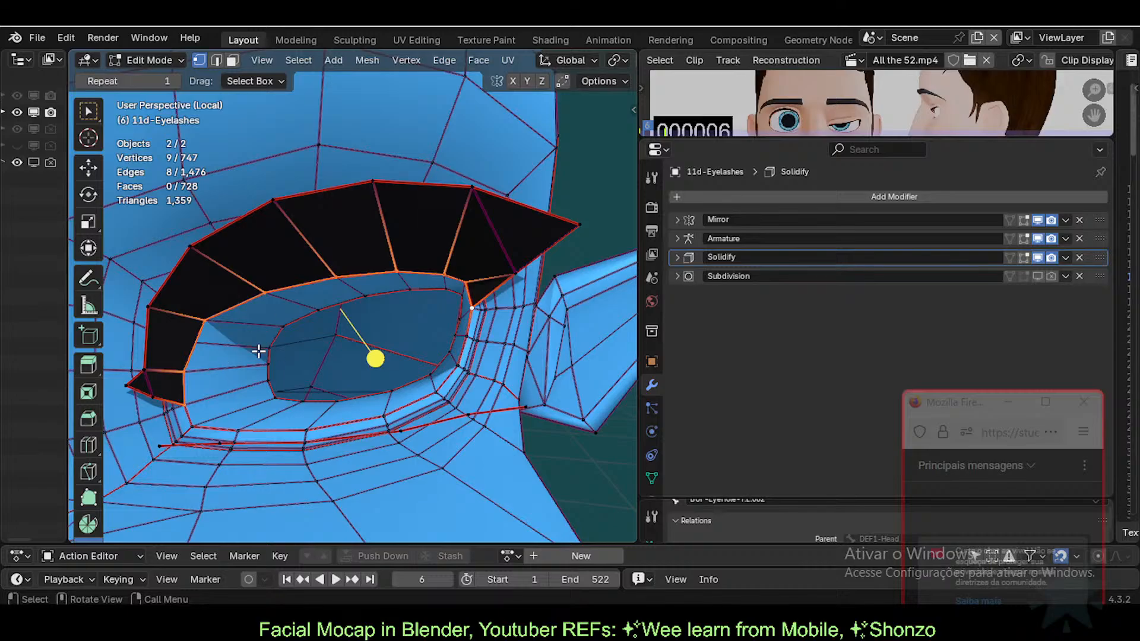
key("h")
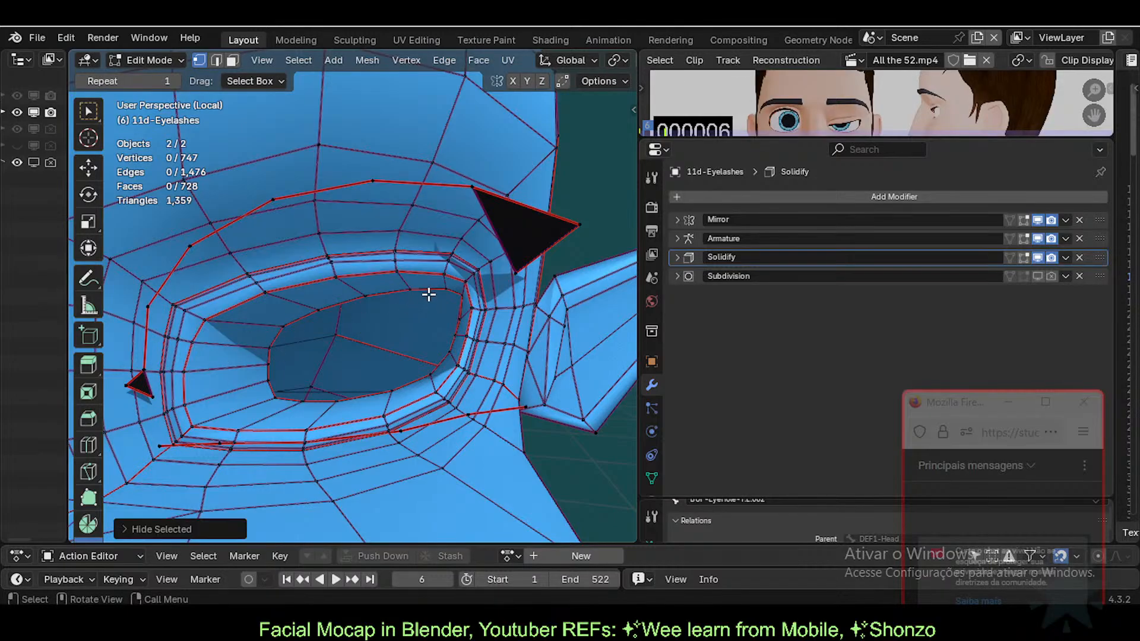
Step: Switch the eyelash mesh back to Object Mode
middle_click_drag(348, 310, 352, 341)
key("ctrl+Tab")
left_click(214, 342)
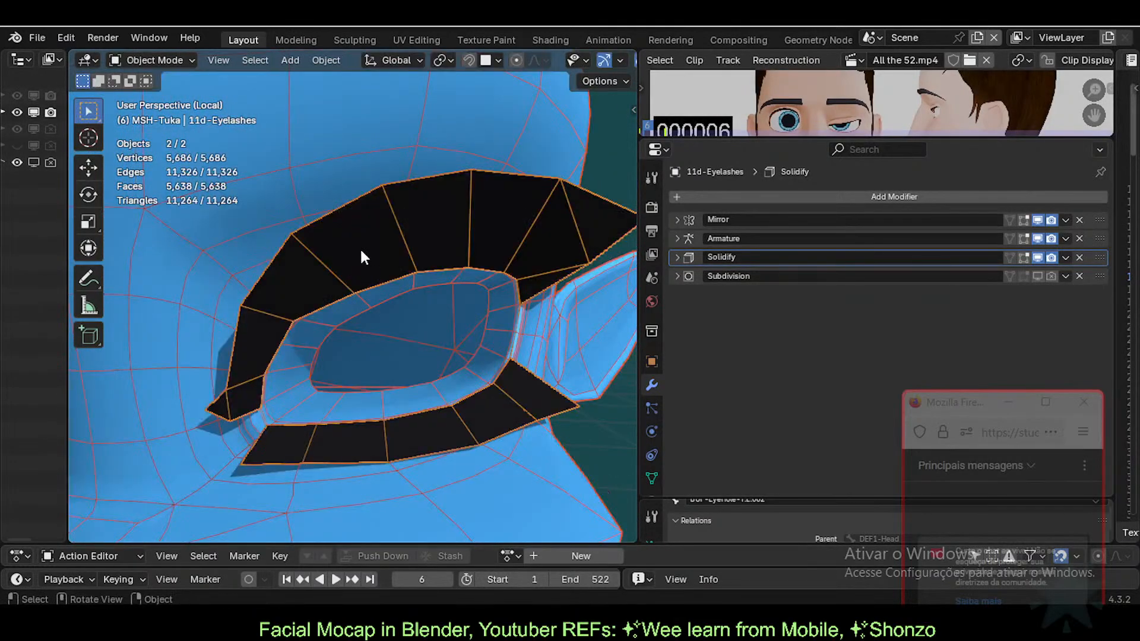
Step: Select the body's edge loop around the eye opening in Edit Mode
left_click(347, 154)
key("Tab")
key("Tab")
key("Tab")
middle_click_drag(298, 347, 347, 367)
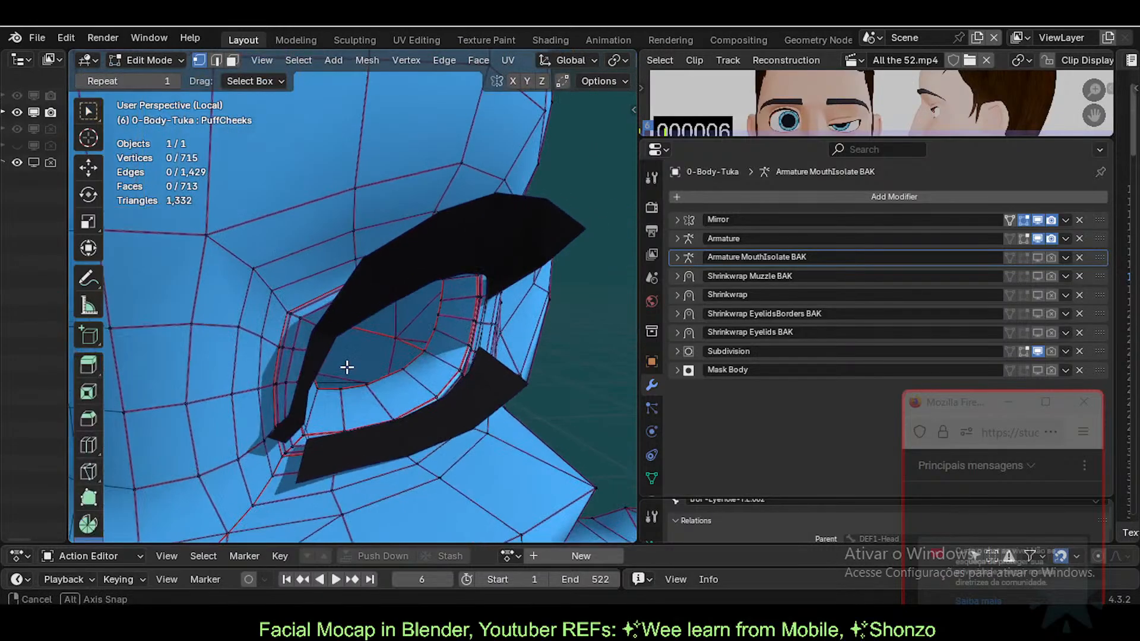
middle_click_drag(327, 424, 331, 387)
key("2")
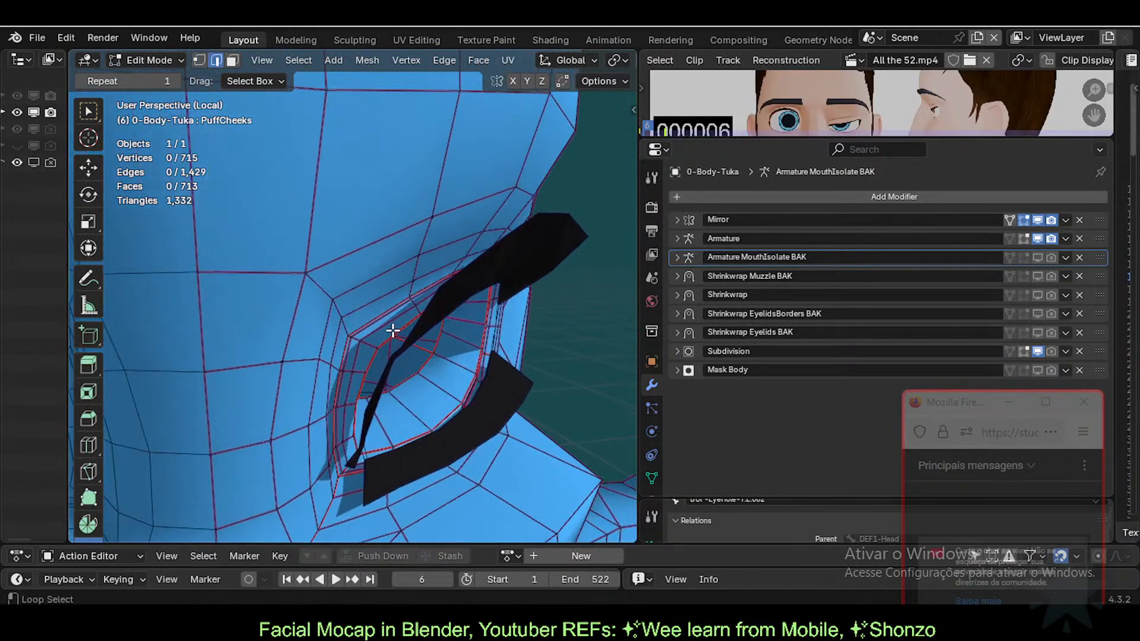
left_click(392, 331, "alt")
middle_click_drag(450, 402, 421, 401)
scroll(403, 402, "up", 1)
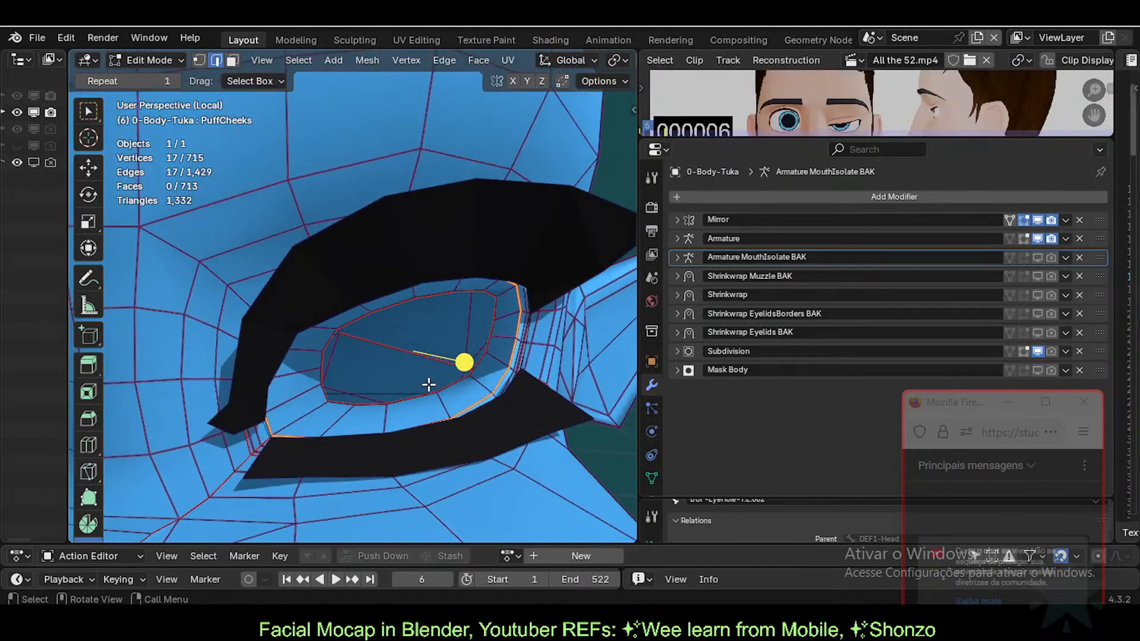
Step: Duplicate the 17-vertex eye-rim loop in place, separate it into a new object, and return to Object Mode
key("shift+d")
right_click(446, 324)
key("p")
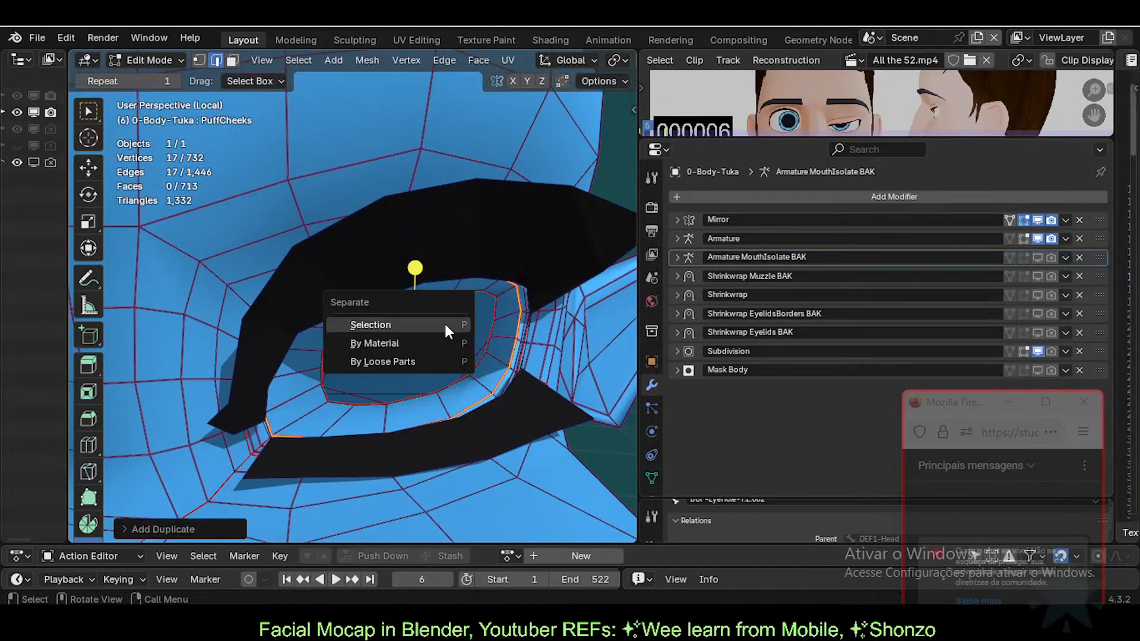
left_click(446, 325)
key("ctrl+Tab")
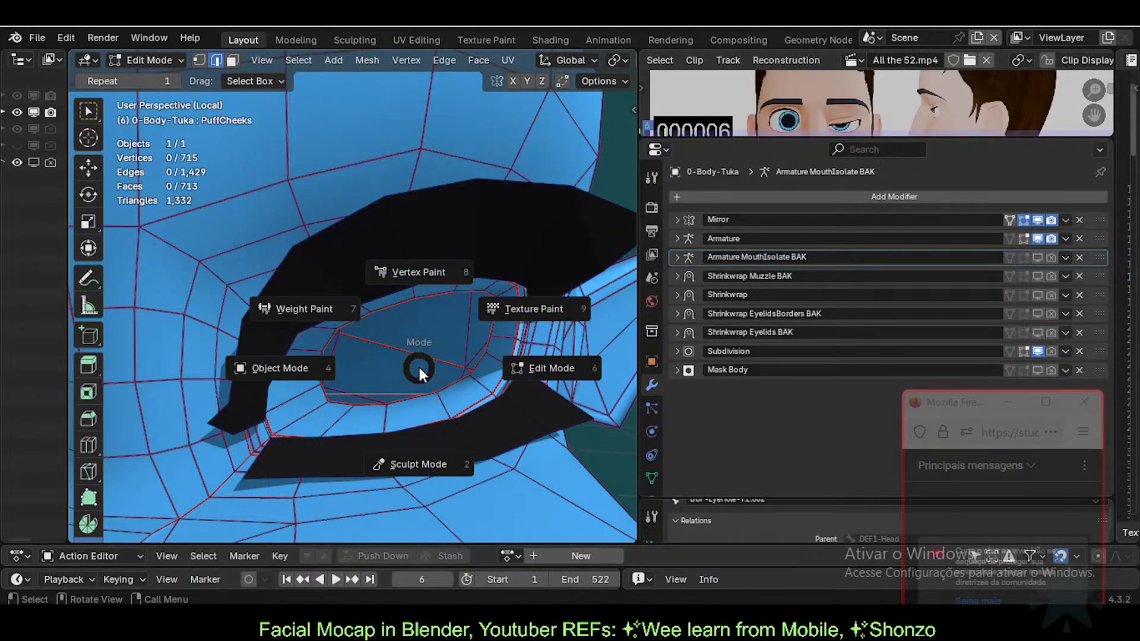
left_click(373, 362)
middle_click_drag(372, 303, 315, 415)
Step: Select 11d-Eyelashes and enter Edit Mode, showing its eye-rim edge loops around Tuka's eye
left_click(312, 411)
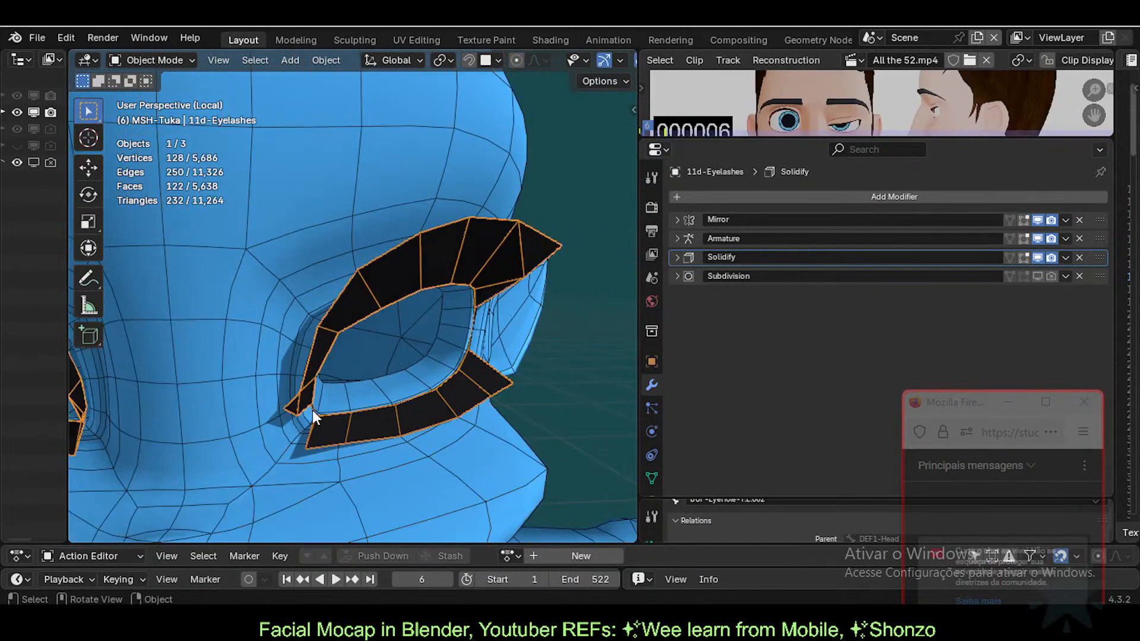
middle_click_drag(365, 296, 333, 339)
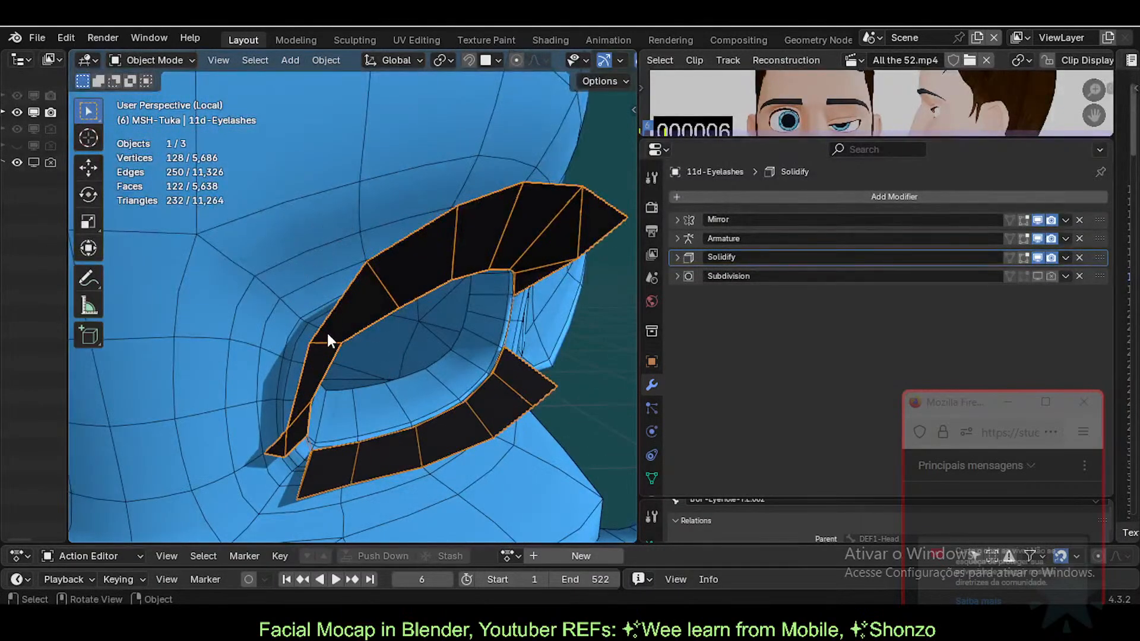
scroll(327, 333, "down", 2)
scroll(298, 290, "down", 1)
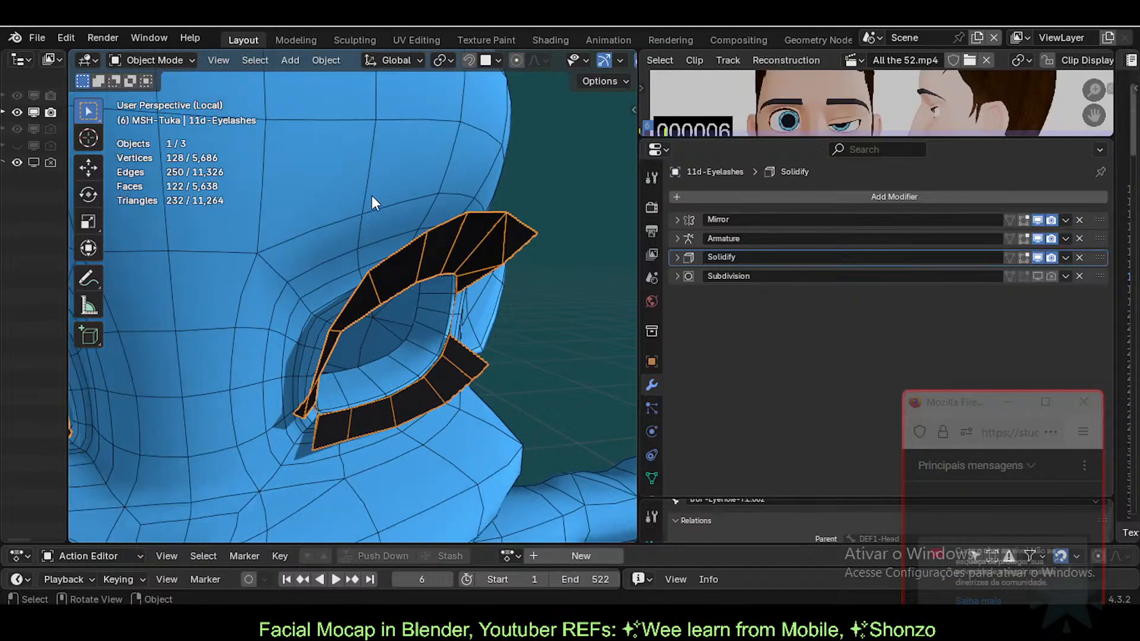
middle_click_drag(372, 196, 321, 200)
middle_click_drag(402, 321, 348, 311)
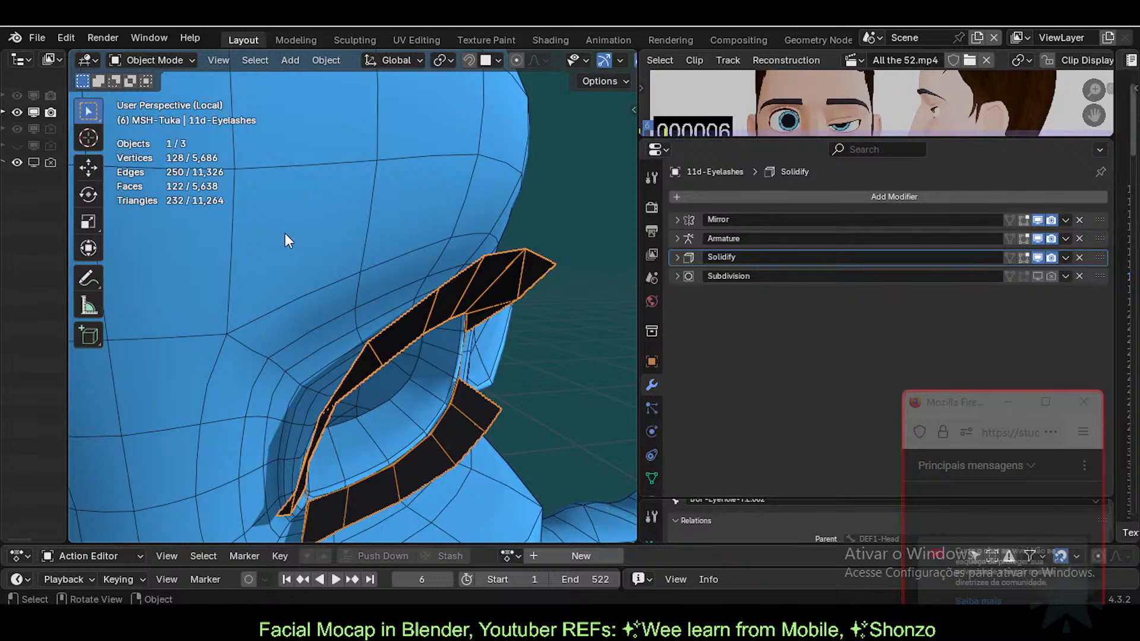
middle_click_drag(294, 430, 437, 330)
scroll(383, 304, "up", 3)
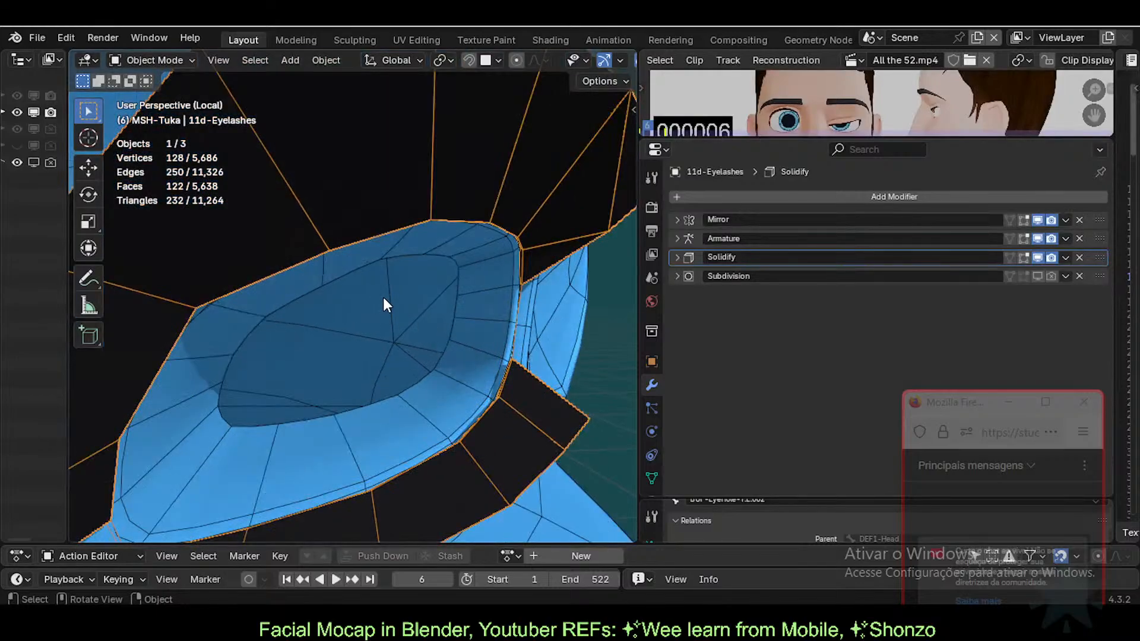
mouse_move(278, 266)
middle_mouse_down()
mouse_move(333, 287)
mouse_move(374, 245)
mouse_move(361, 247)
mouse_move(402, 287)
mouse_move(364, 295)
mouse_move(447, 269)
mouse_move(137, 302)
mouse_move(534, 311)
mouse_move(361, 321)
mouse_move(242, 288)
mouse_move(321, 261)
middle_mouse_up()
key("Tab")
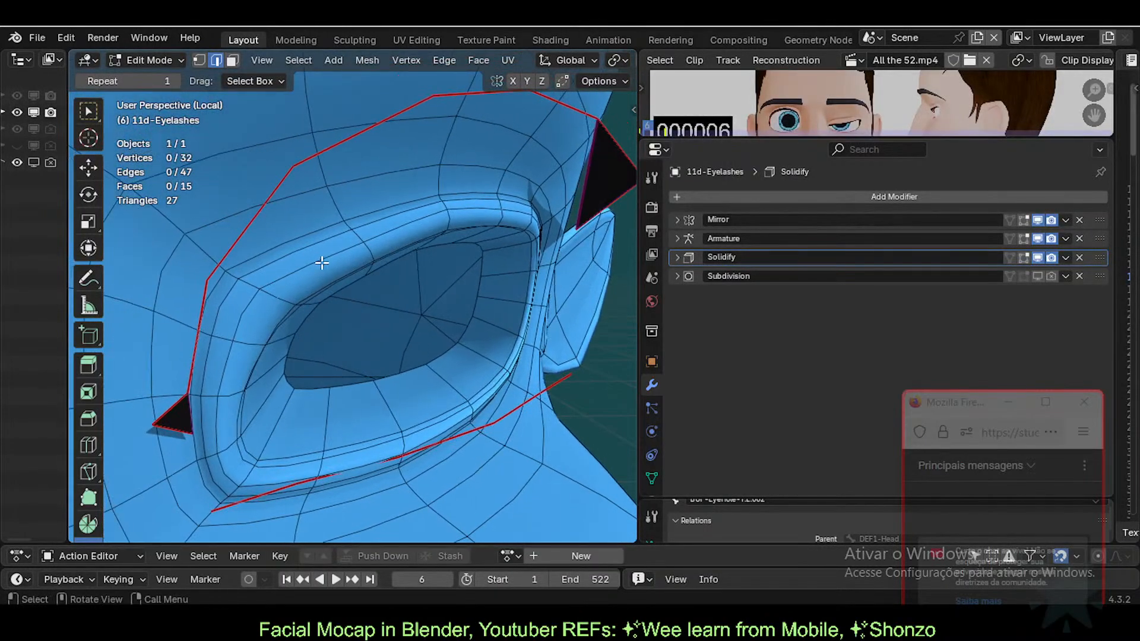
Step: Return the eyelashes to Object Mode and hide and reveal them to compare against the body
key("Tab")
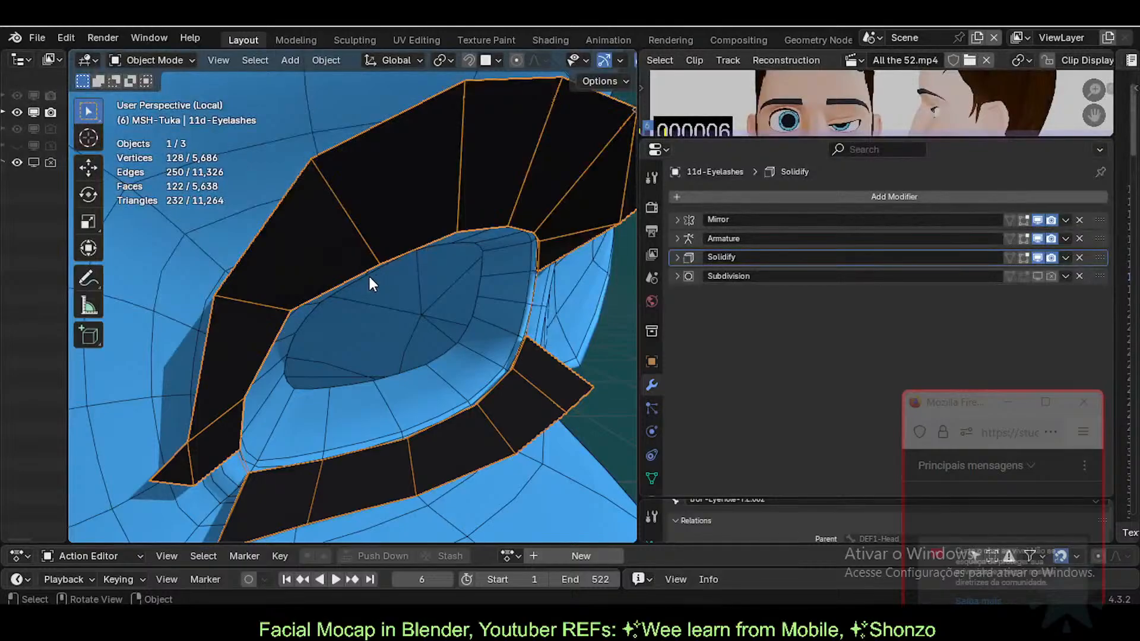
key("h")
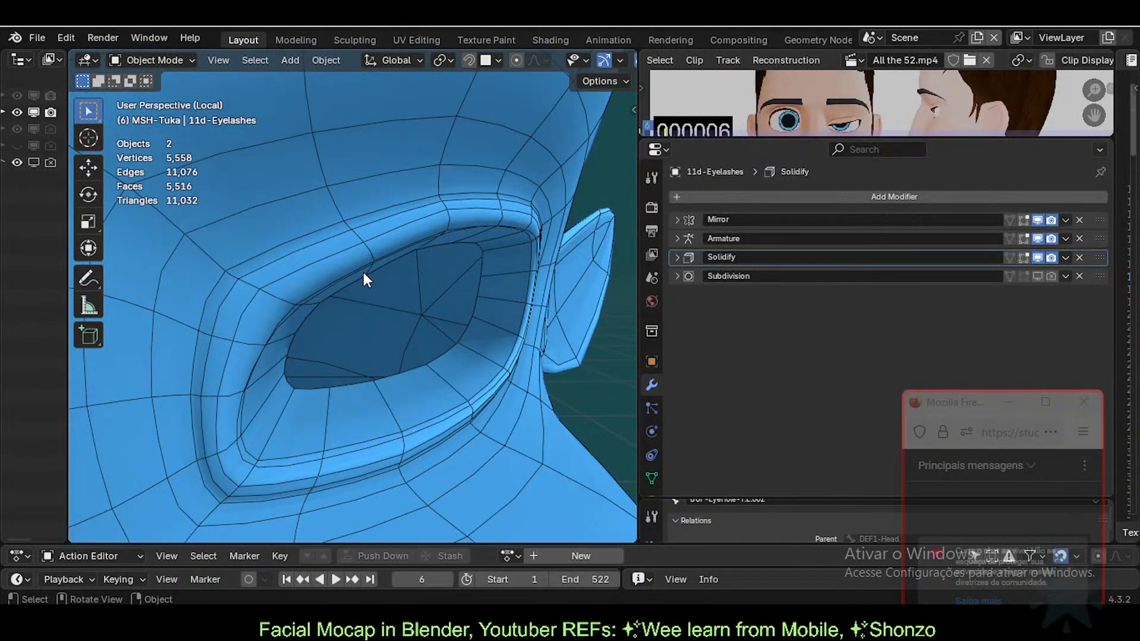
left_click(360, 268)
key("alt+h")
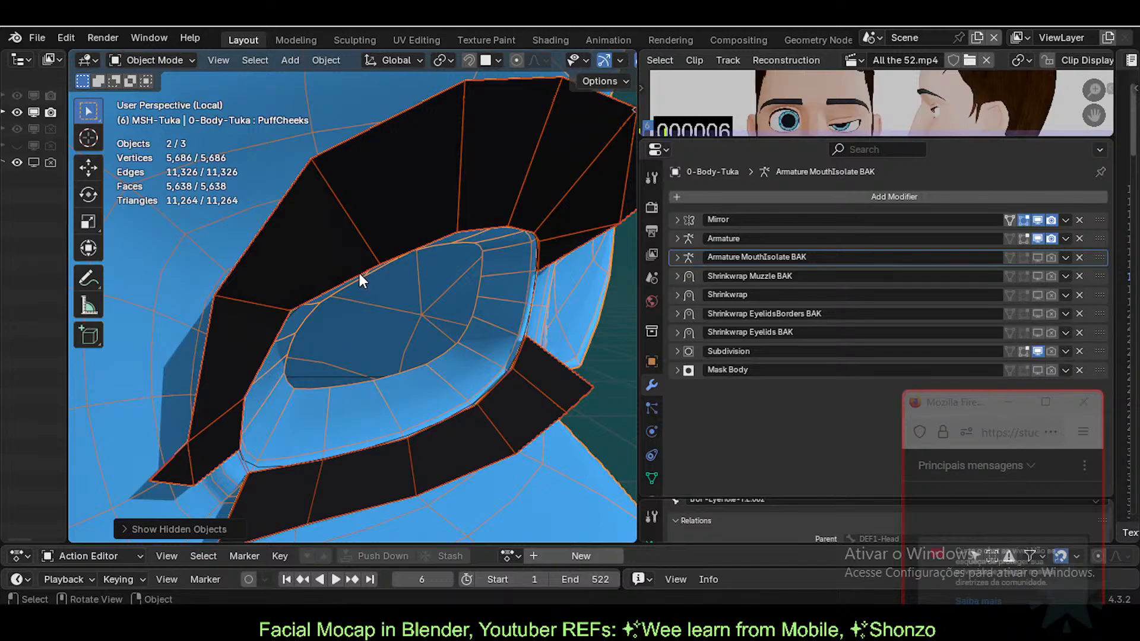
left_click(357, 271)
key("h")
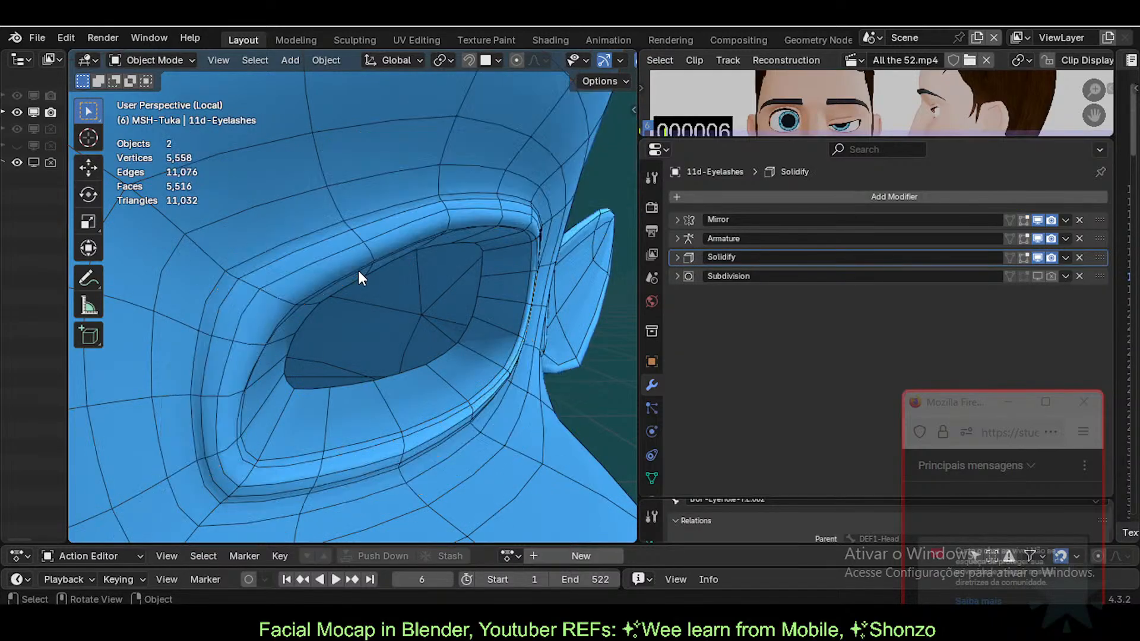
key("alt+h")
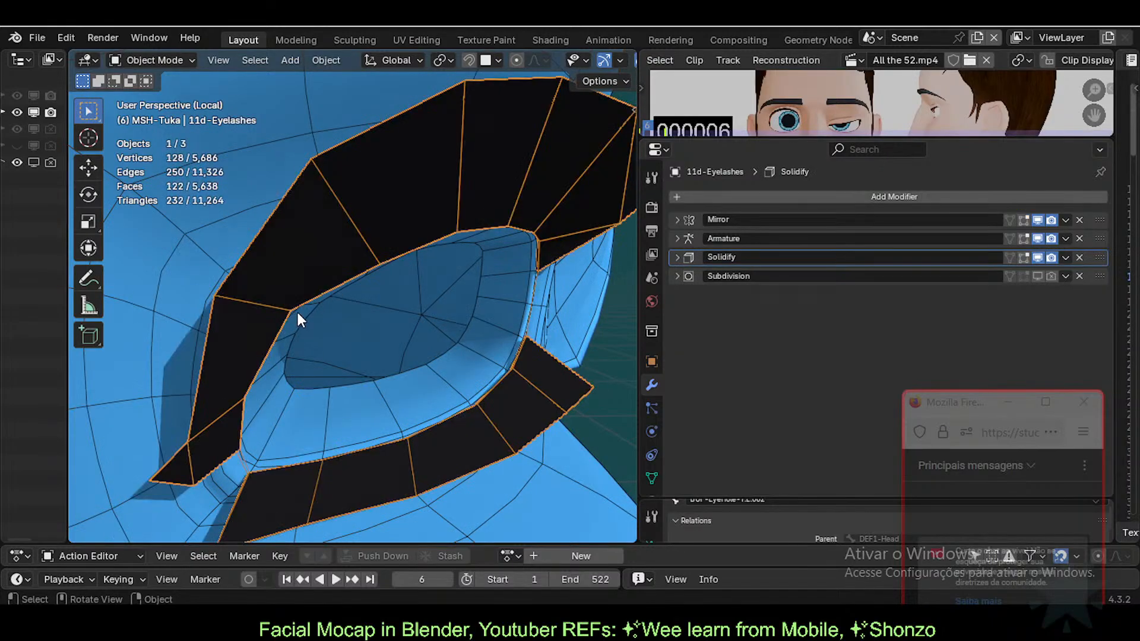
Step: Hide 0-Body-Tuka, check the body copy 0-Body-Tuka.001, select 11d-Eyelashes, then reveal the body
middle_click_drag(309, 326, 421, 200)
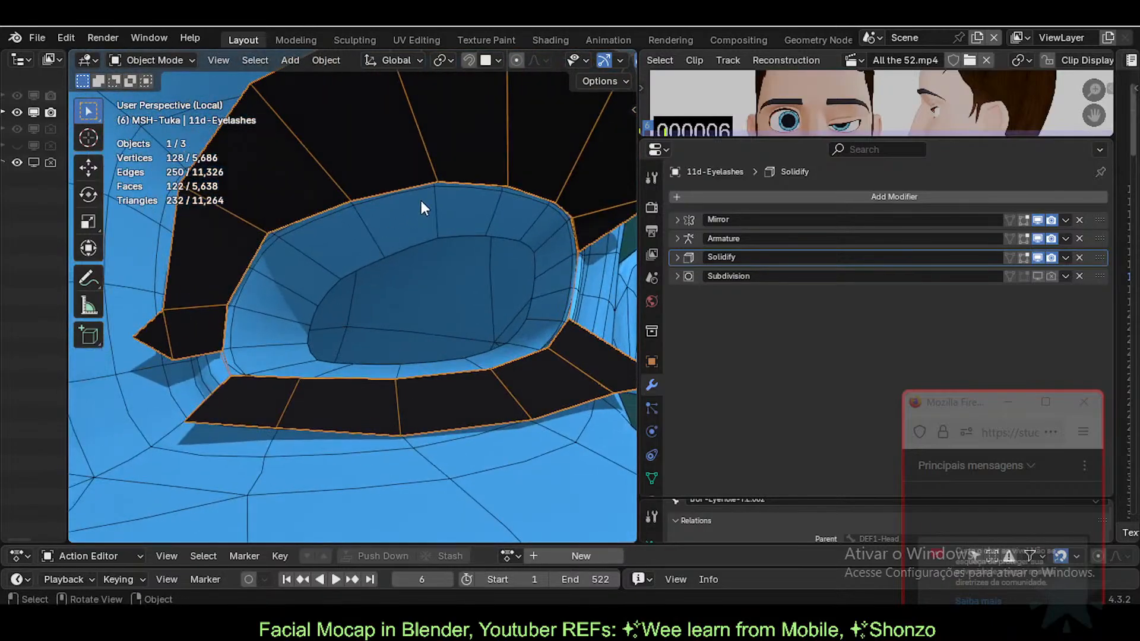
left_click(499, 191)
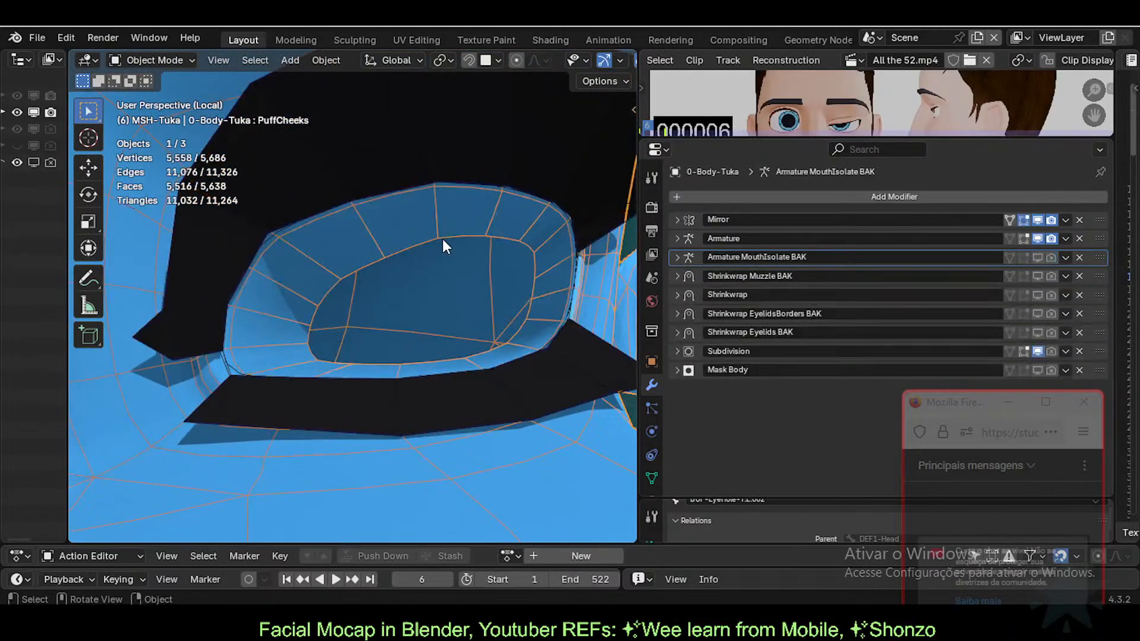
key("h")
left_click(273, 235)
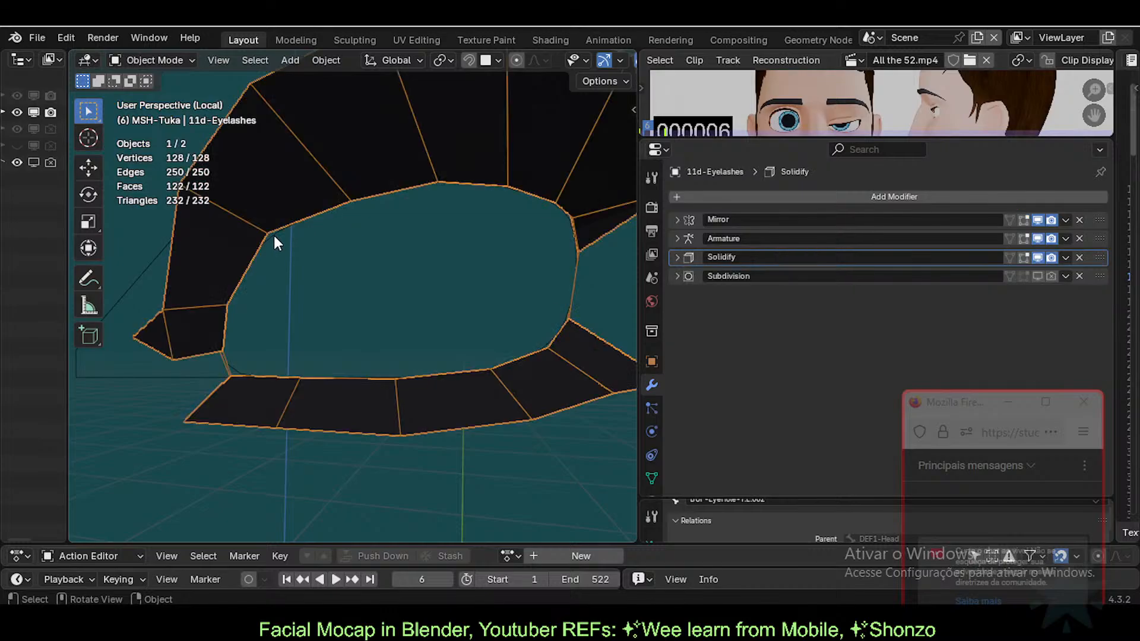
left_click(277, 233)
middle_click_drag(277, 234, 527, 286)
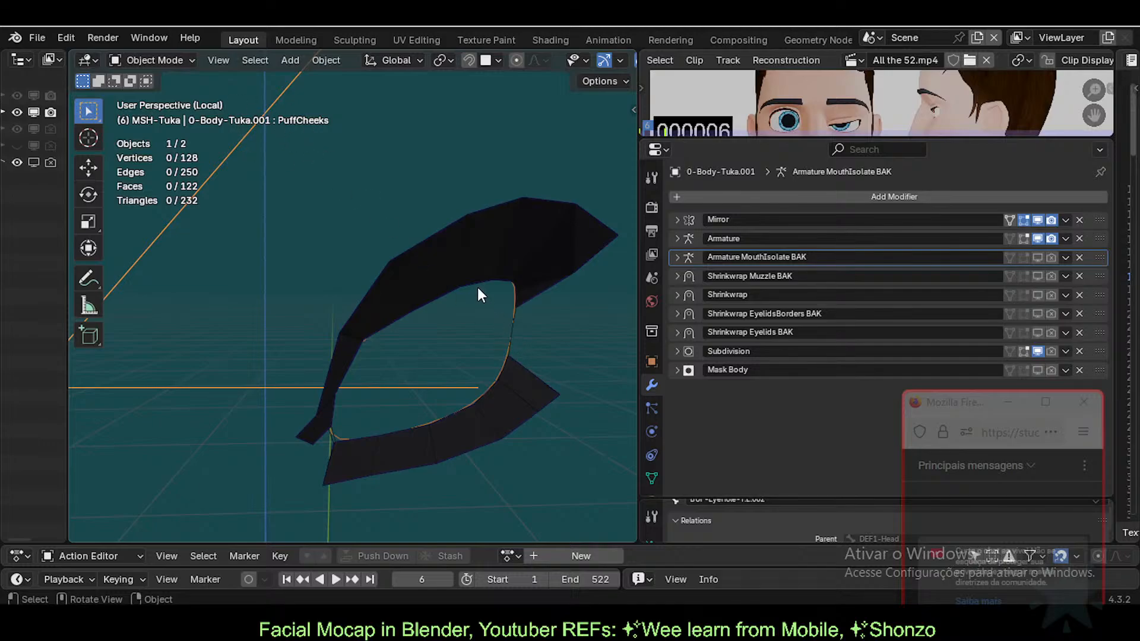
left_click(509, 216)
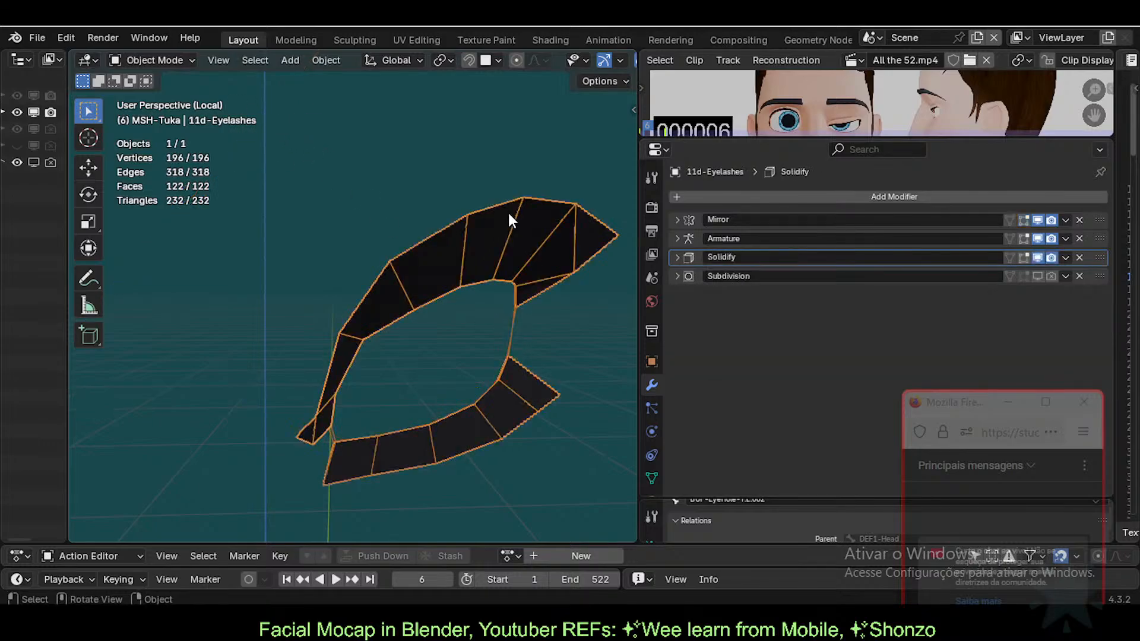
key("alt+h")
Step: Select only the eyelash mesh and save Tuka-Game-62-ExperimentalLipsTopology.blend
middle_click_drag(505, 342, 497, 338)
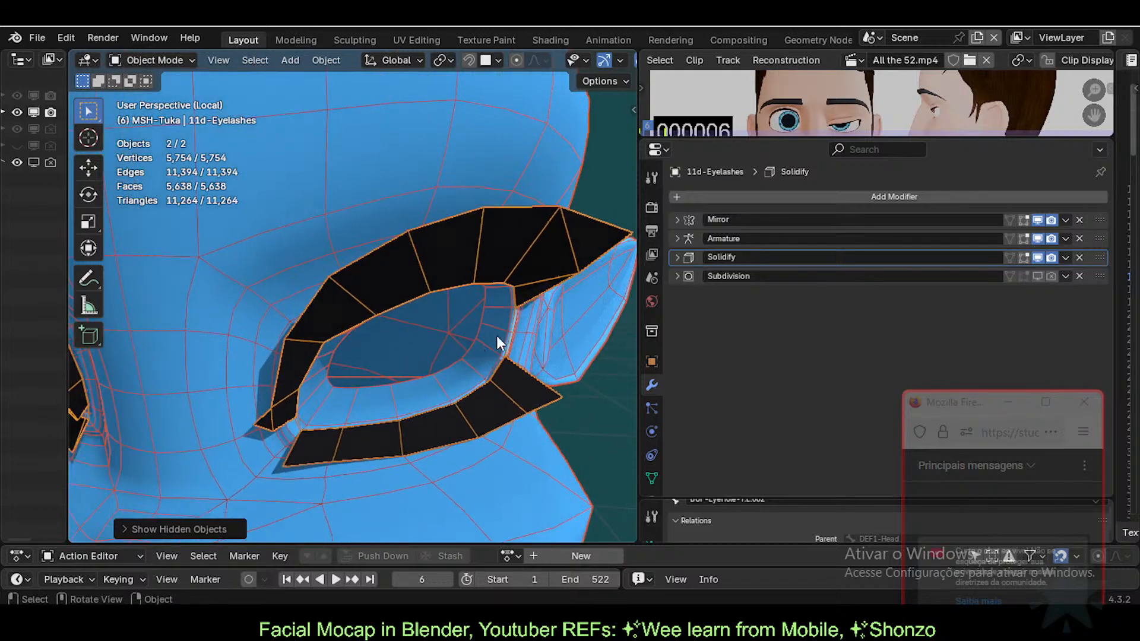
left_click(446, 248)
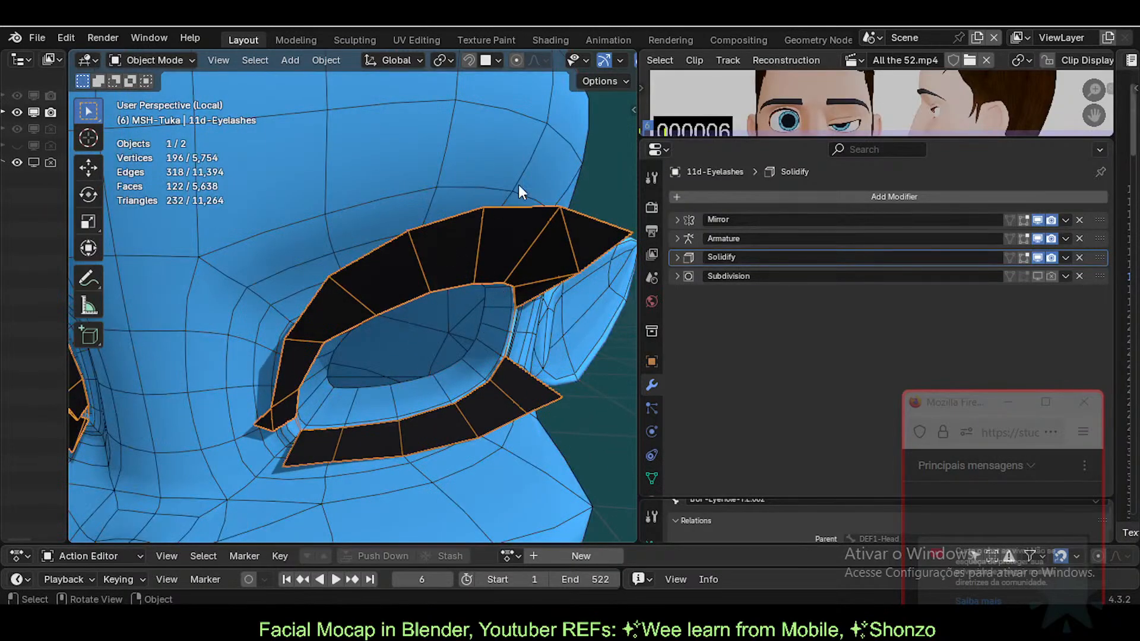
key("ctrl+s")
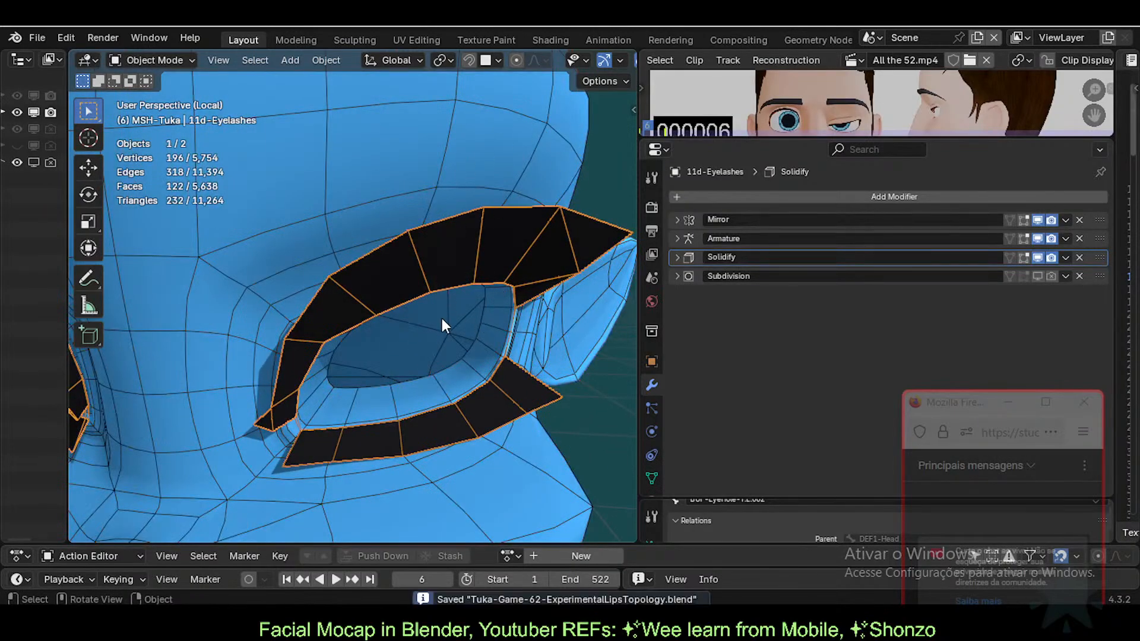
Step: Delete the eyelashes' shape keys from PuffCheeks onward, leaving Basis and AnatomicLips
scroll(442, 323, "up", 3)
scroll(441, 329, "down", 3)
middle_click_drag(441, 328, 430, 324)
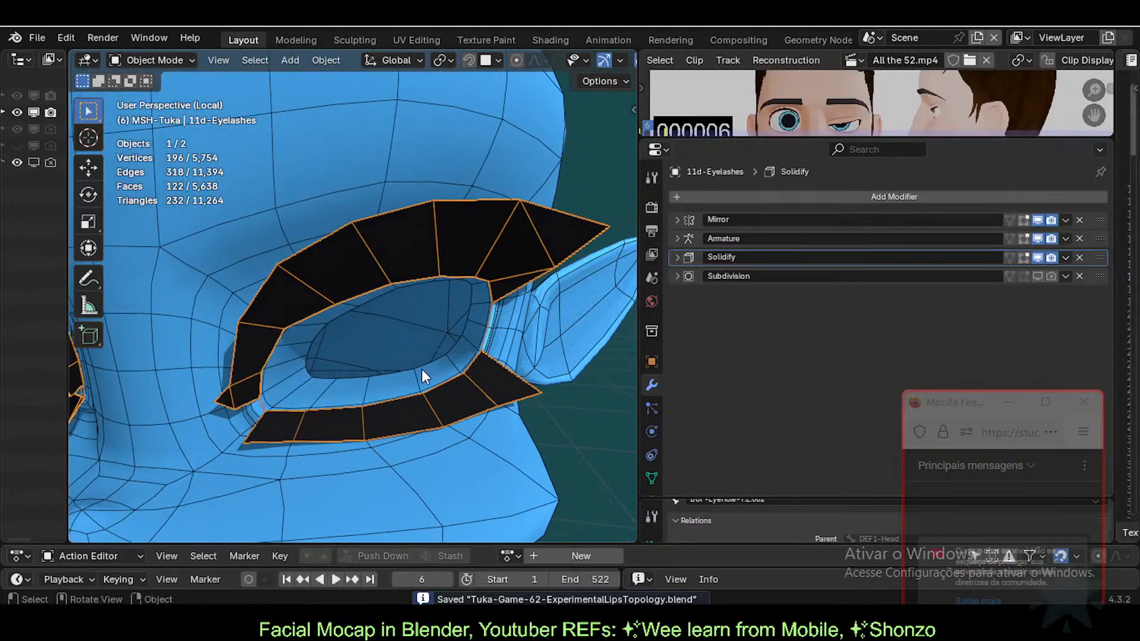
middle_click_drag(422, 369, 422, 353)
left_click(653, 477)
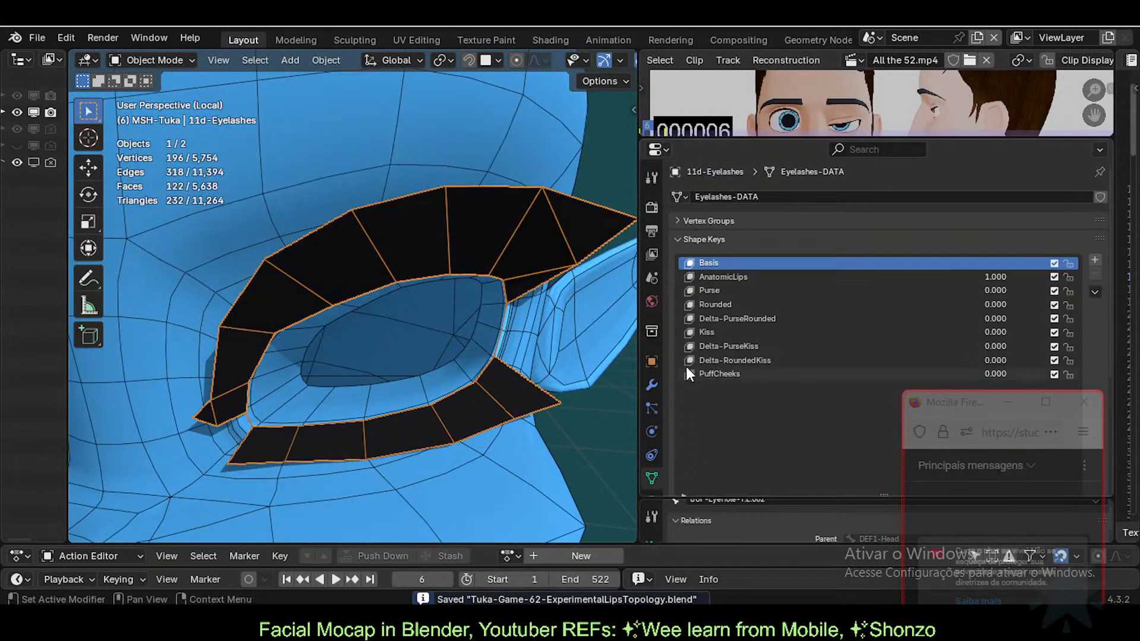
left_click(956, 340)
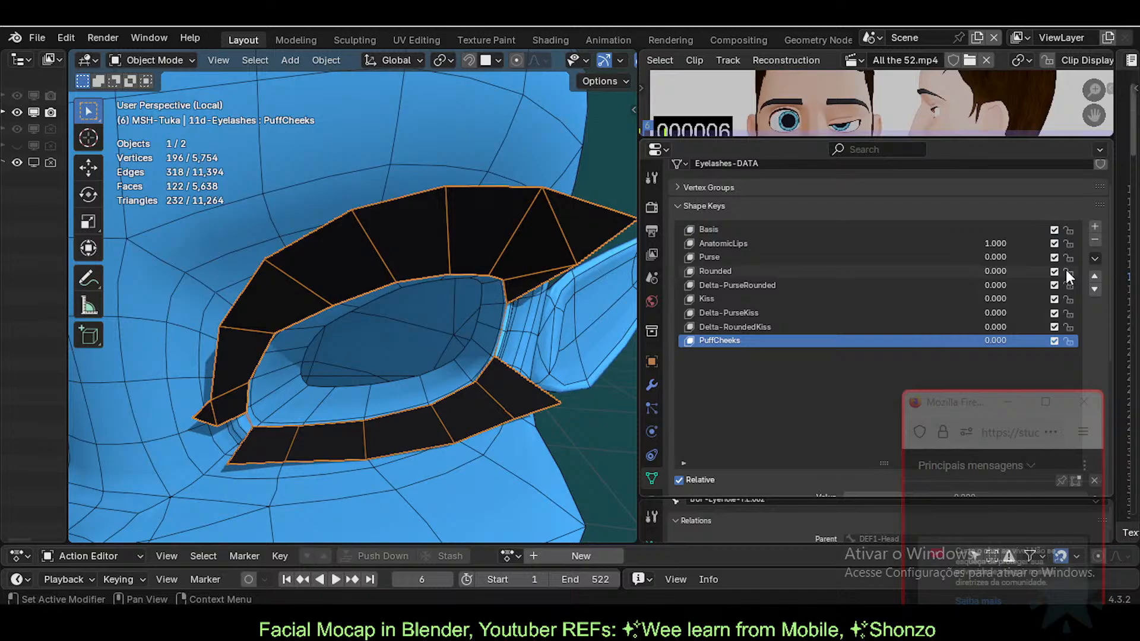
left_click(1099, 239)
left_click(1099, 239)
Step: Delete the remaining Basis and AnatomicLips shape keys from the eyelash mesh
left_click(1098, 238)
left_click(1098, 239)
left_click(1098, 239)
left_click(1098, 238)
left_click(1098, 239)
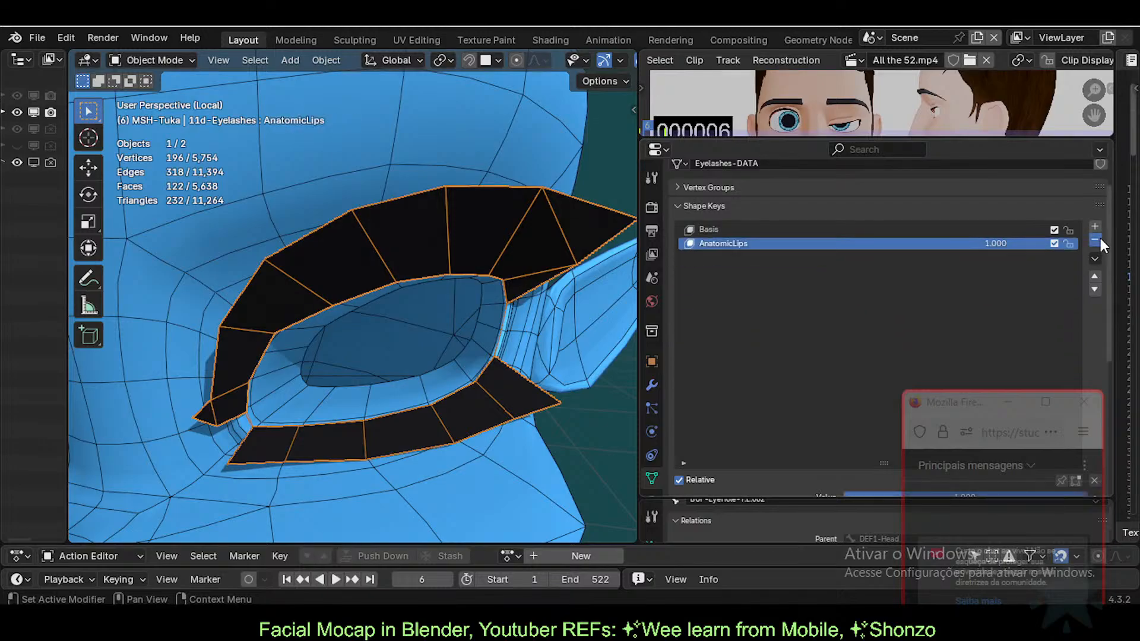
left_click(1098, 239)
left_click(1098, 239)
middle_click_drag(332, 339, 398, 346)
key("Tab")
key("Tab")
key("Tab")
scroll(422, 351, "up", 2)
key("Tab")
key("Tab")
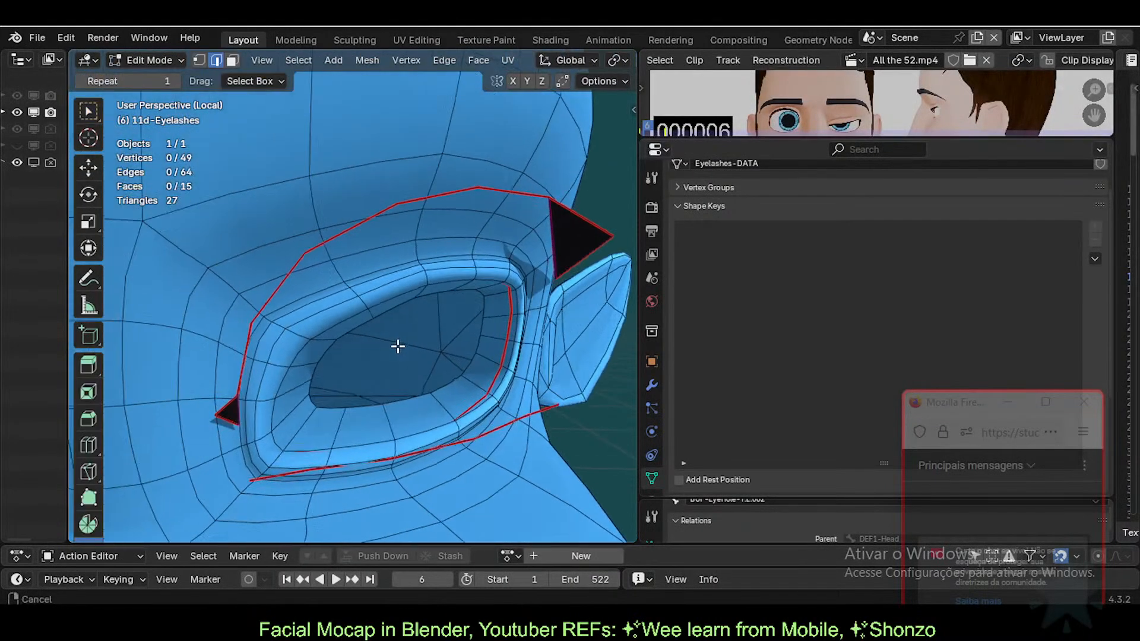
key("Tab")
Step: Hide the body mesh and enter Edit Mode on the eyelashes, keeping their faces hidden
left_click(488, 131)
key("h")
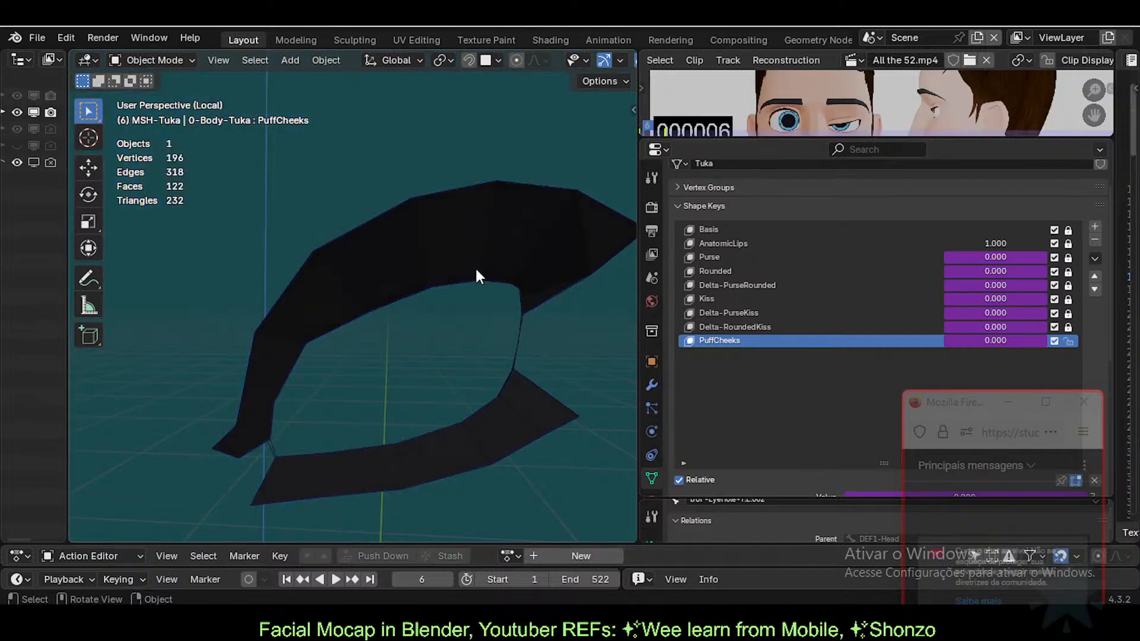
left_click(483, 259)
key("Tab")
middle_click_drag(483, 259, 424, 326)
key("alt+h")
key("ctrl+z")
key("ctrl+z")
Step: Subdivide the left edge of the outer eyelash loop
key("Tab")
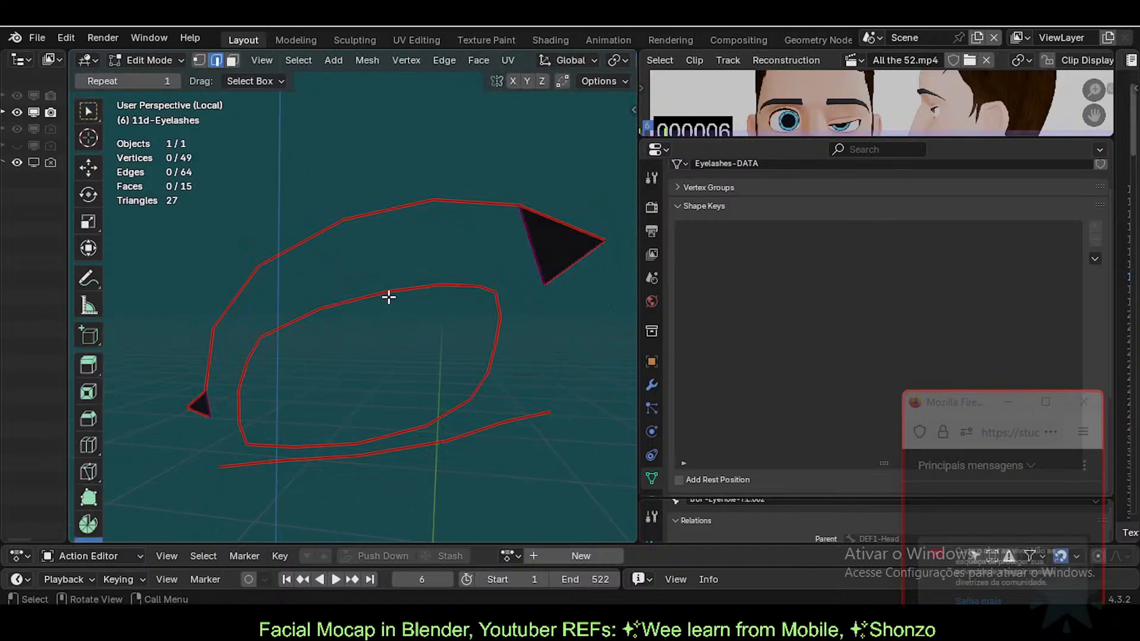
middle_click_drag(327, 352, 350, 358)
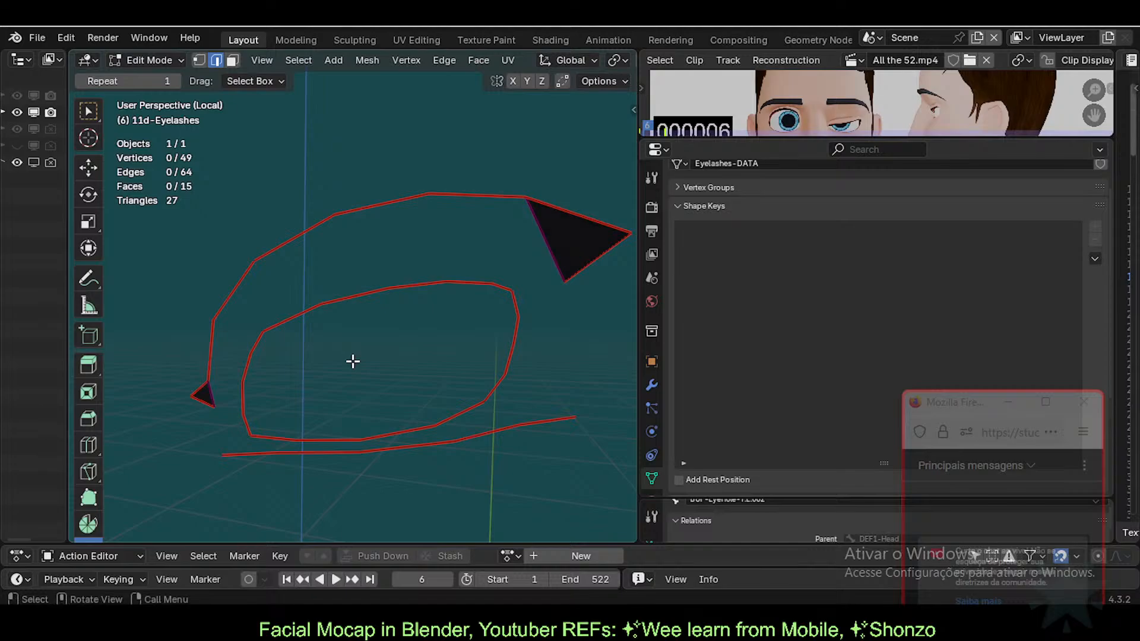
key("1")
key("2")
left_click(215, 356)
key("ctrl+e")
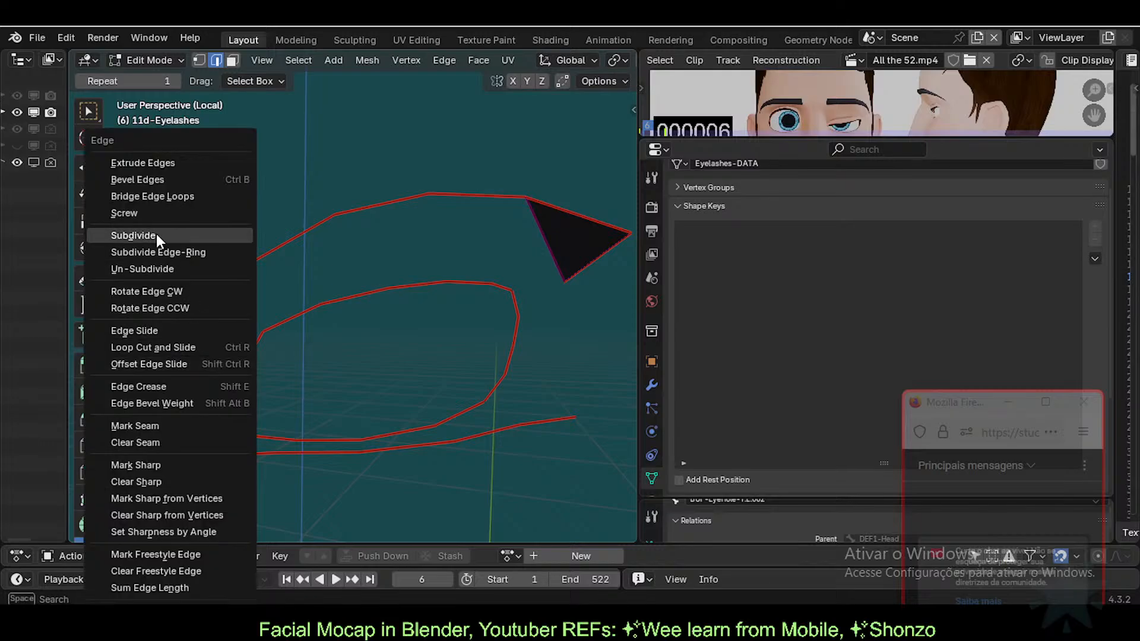
left_click(156, 234)
Step: Turn on X-ray and fill a face between the left triangle's edge and the facing eye-rim edge
key("alt+z")
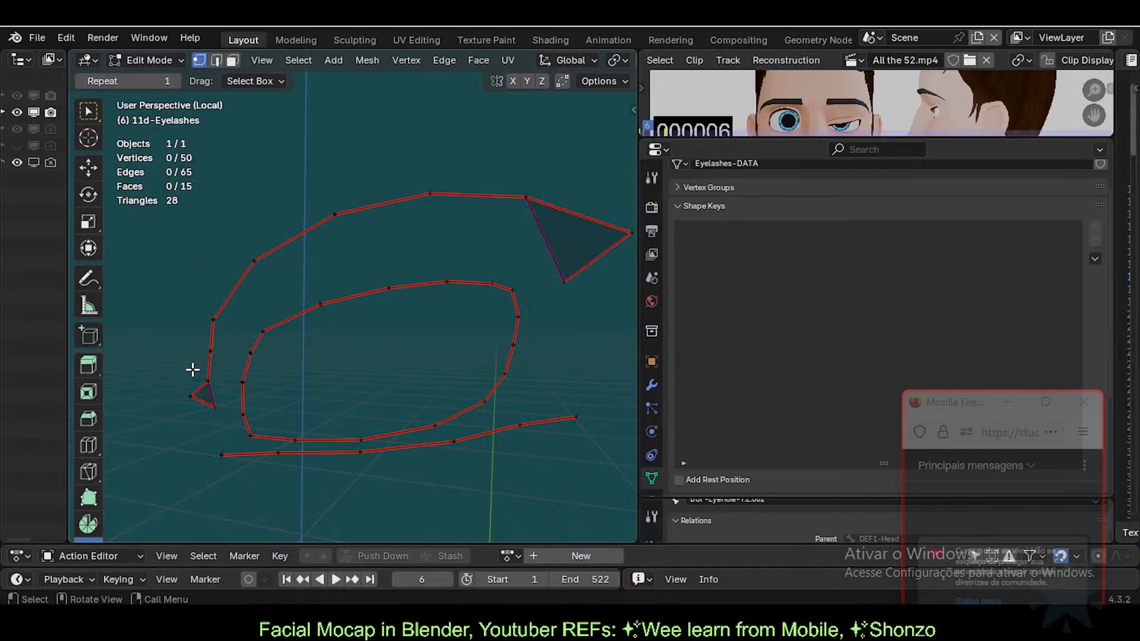
key("2")
left_click(210, 390)
left_click(238, 395, "shift")
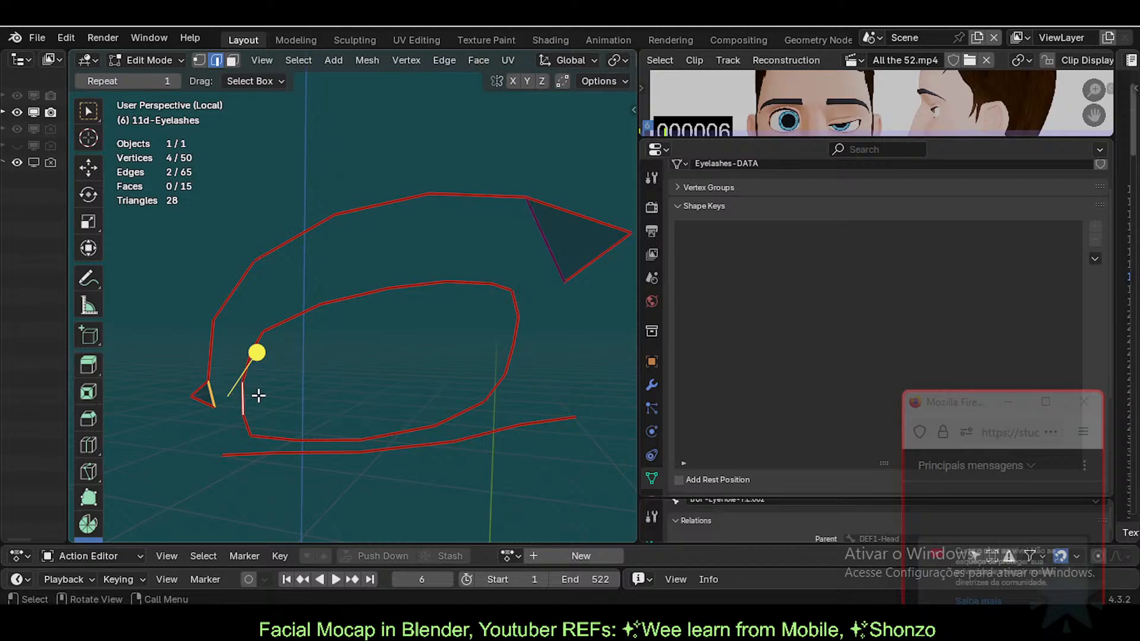
key("alt+h")
key("ctrl+z")
key("alt+a")
left_click(204, 393)
left_click(238, 396, "shift")
key("f")
Step: Fill faces between the next left-side outer-loop edges and their facing eye-rim edges
left_click(212, 348)
left_click(247, 365, "shift")
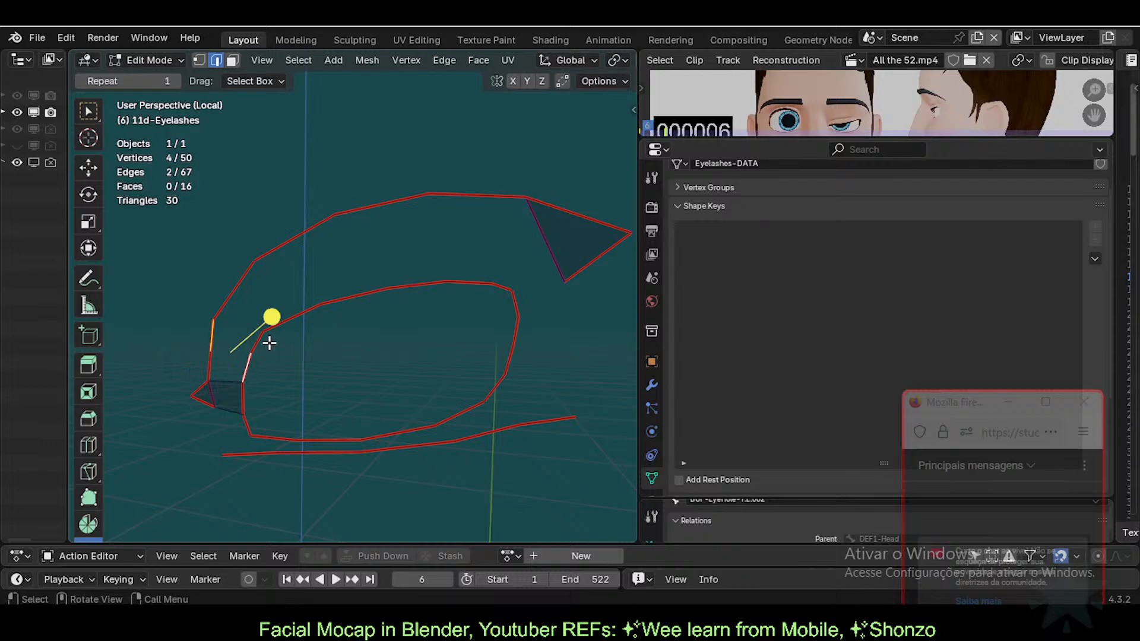
key("f")
key("alt+h")
key("ctrl+z")
key("ctrl+z")
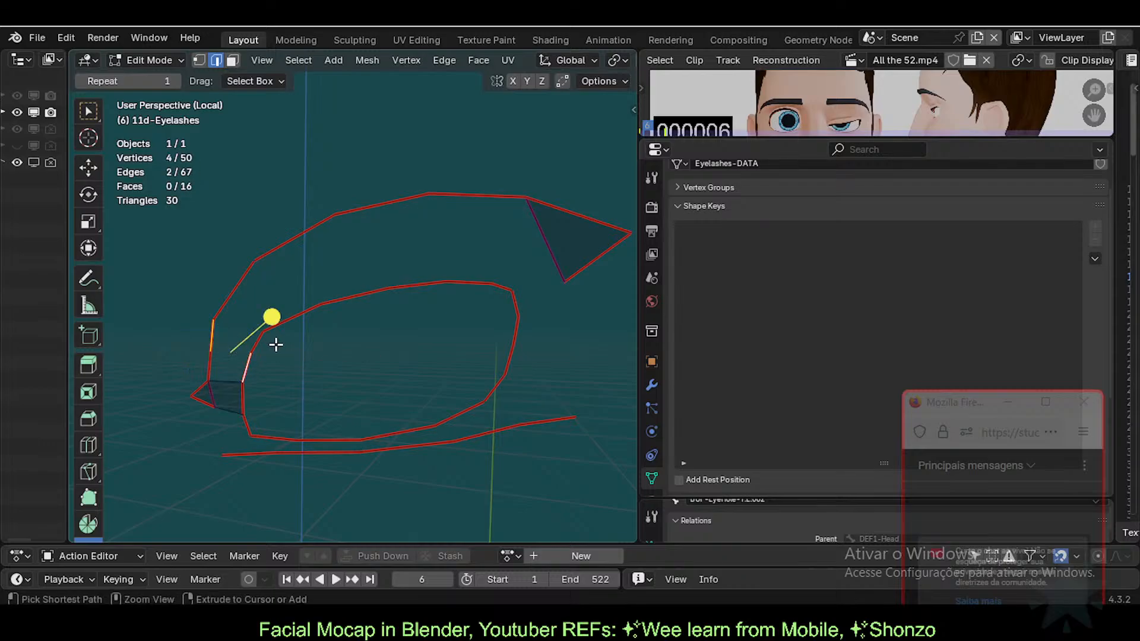
key("ctrl+z")
key("alt+h")
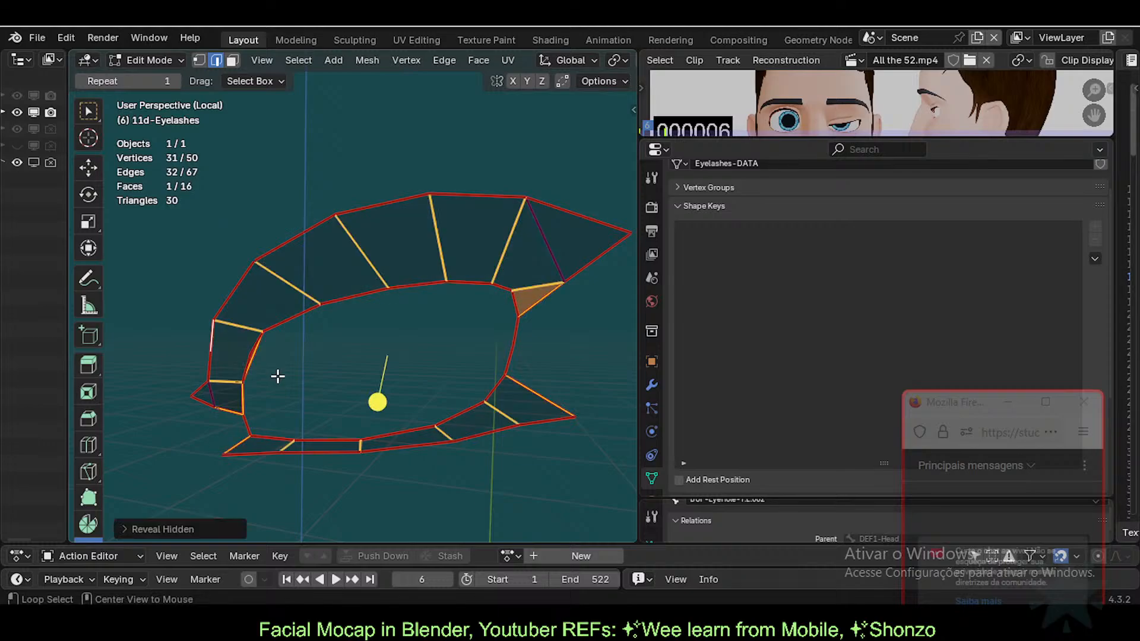
key("ctrl+z")
left_click(213, 368)
left_click(244, 368, "shift")
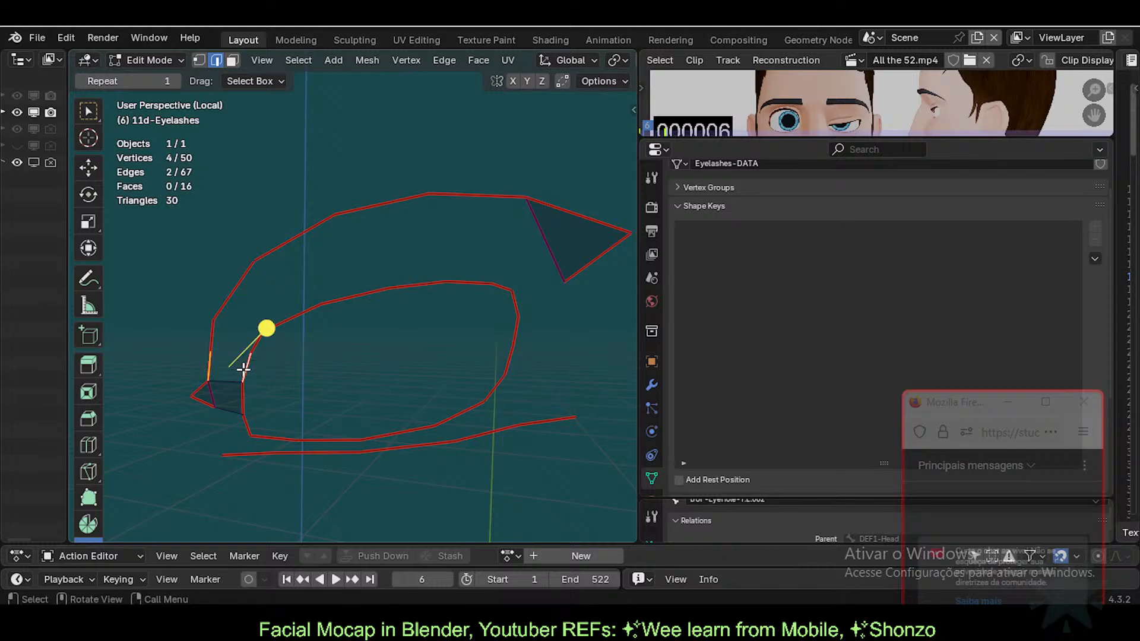
key("f")
left_click(209, 334)
left_click(260, 347, "shift")
key("f")
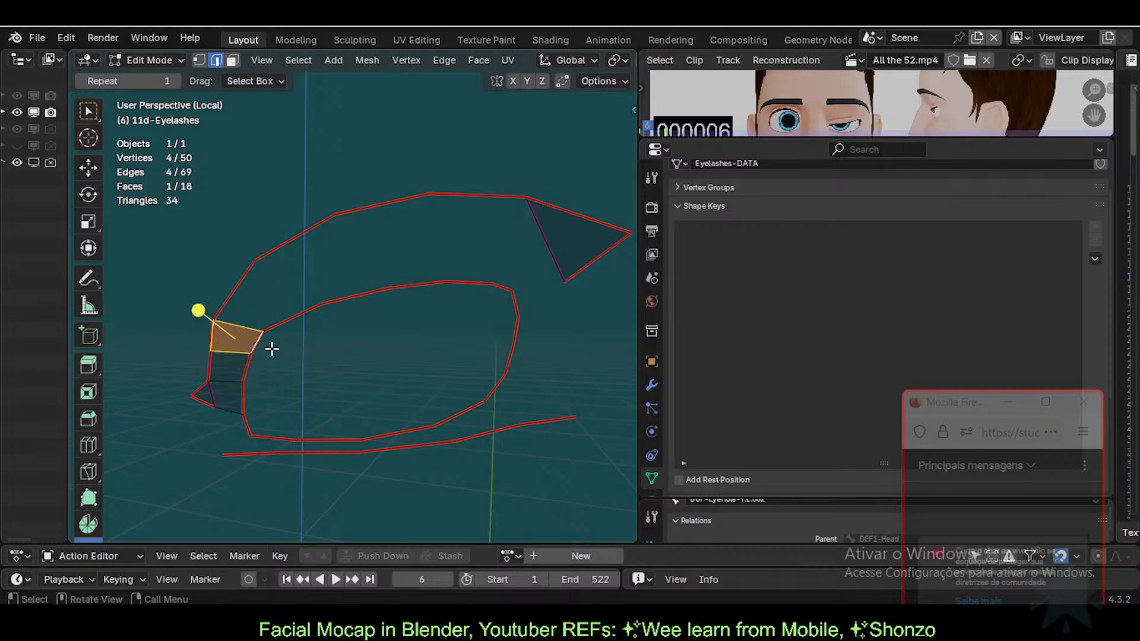
Step: Fill three faces along the upper lid between the outer outline and the eye-rim loop
key("alt+a")
key("alt+h")
key("ctrl+z")
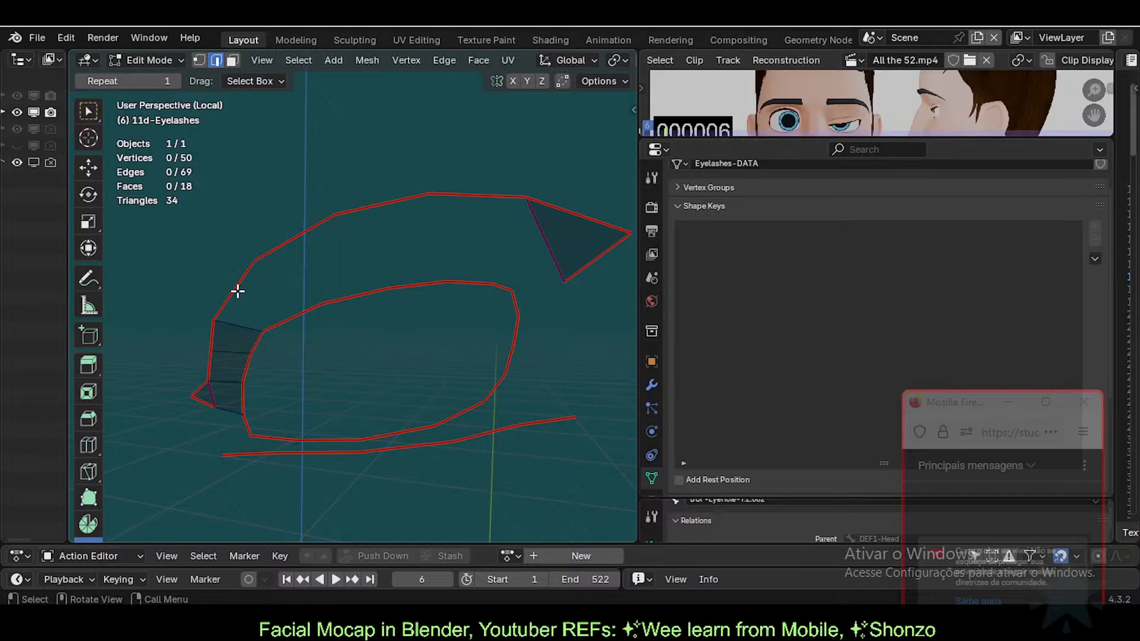
left_click(237, 291)
left_click(303, 311, "shift")
key("f")
left_click(295, 237)
left_click(356, 296, "shift")
key("f")
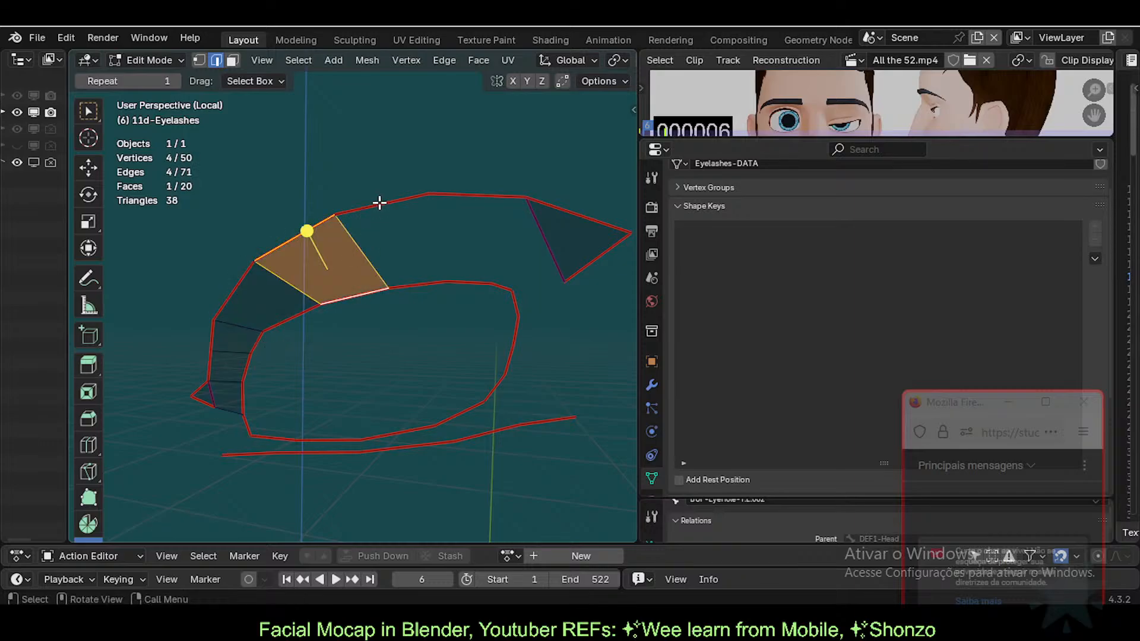
left_click(379, 202)
left_click(407, 284, "shift")
key("f")
Step: Fill the remaining top gaps between the outer outline edges and the eye-rim loop
key("alt+a")
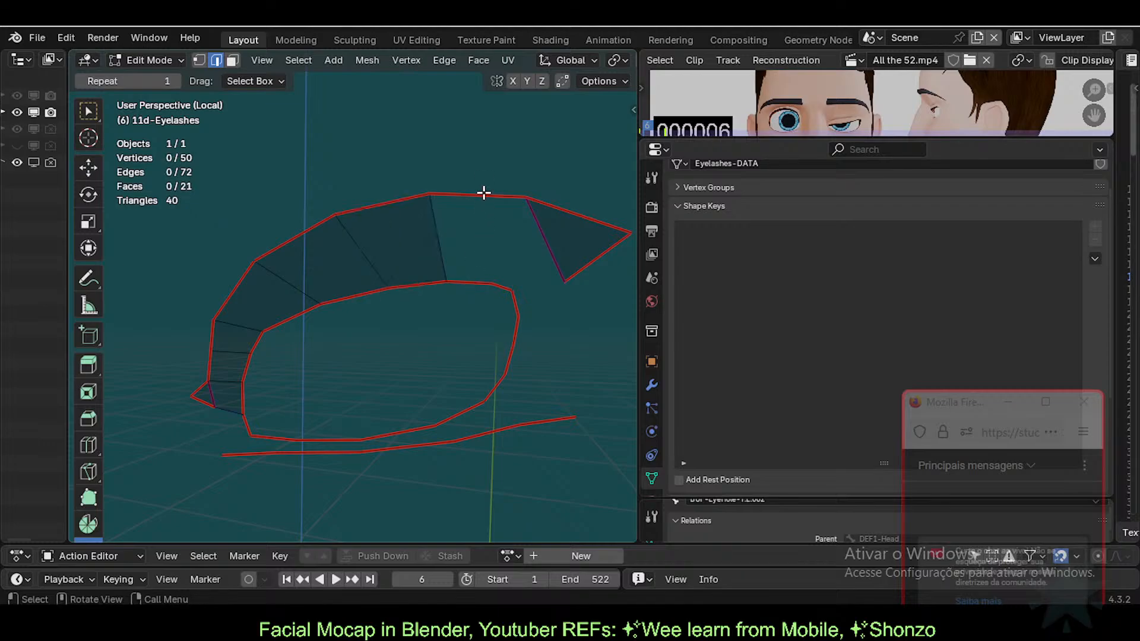
left_click(484, 193)
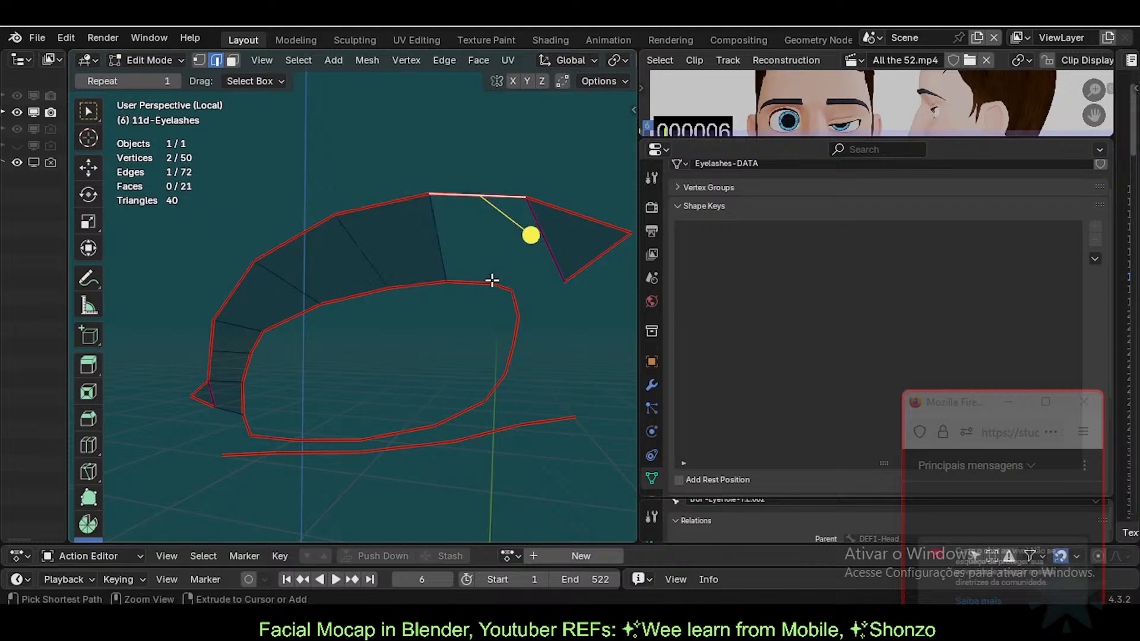
left_click(492, 281, "shift")
key("f")
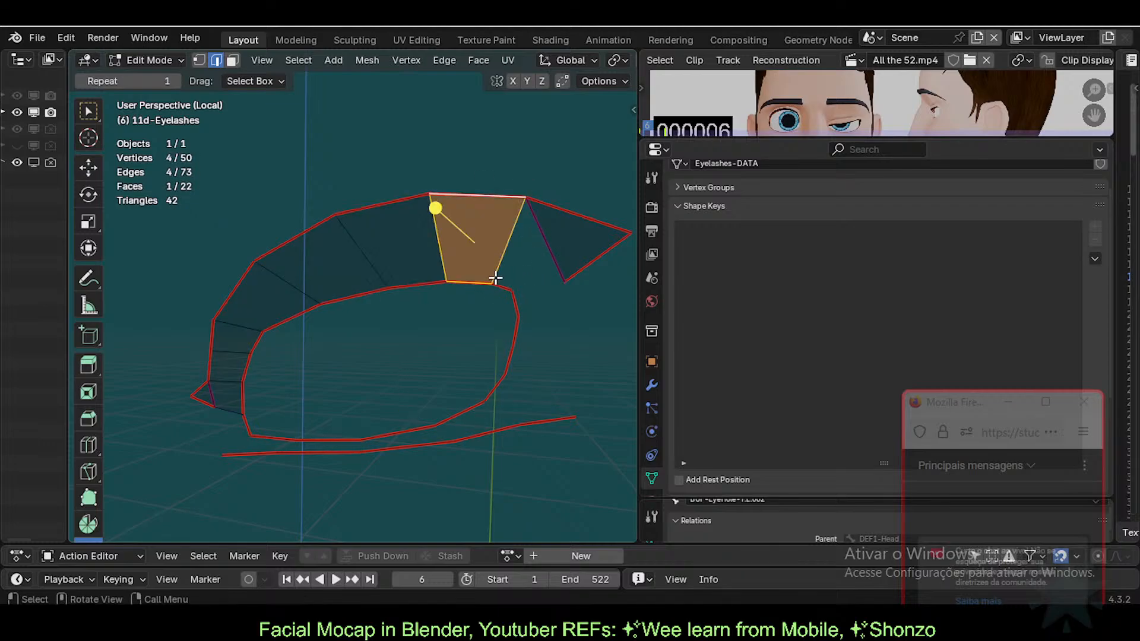
left_click(540, 237)
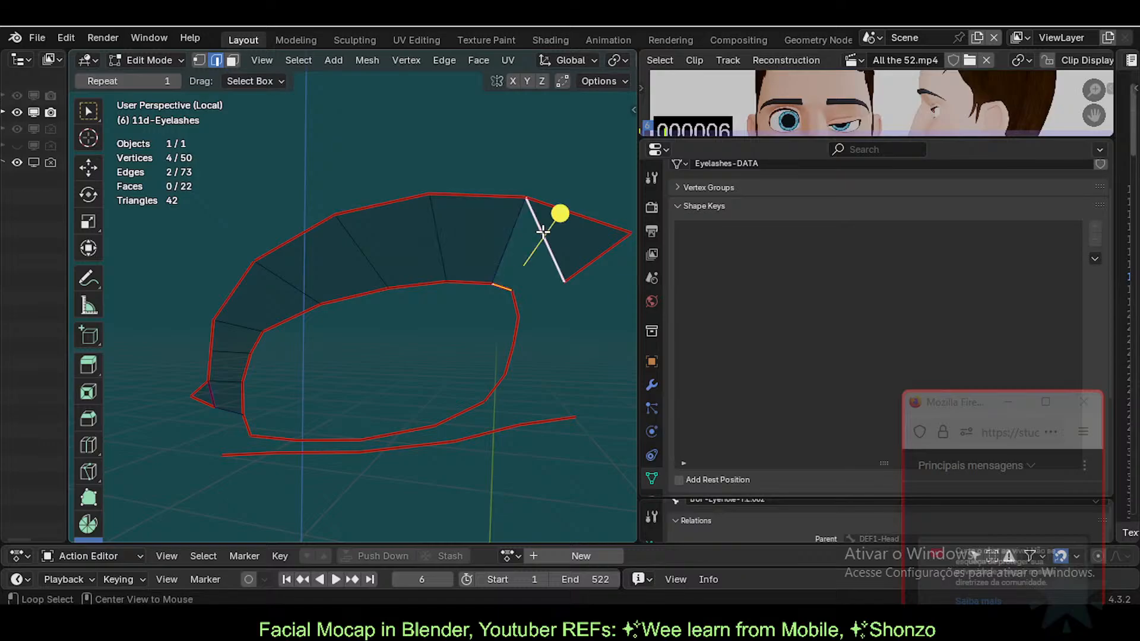
key("alt+h")
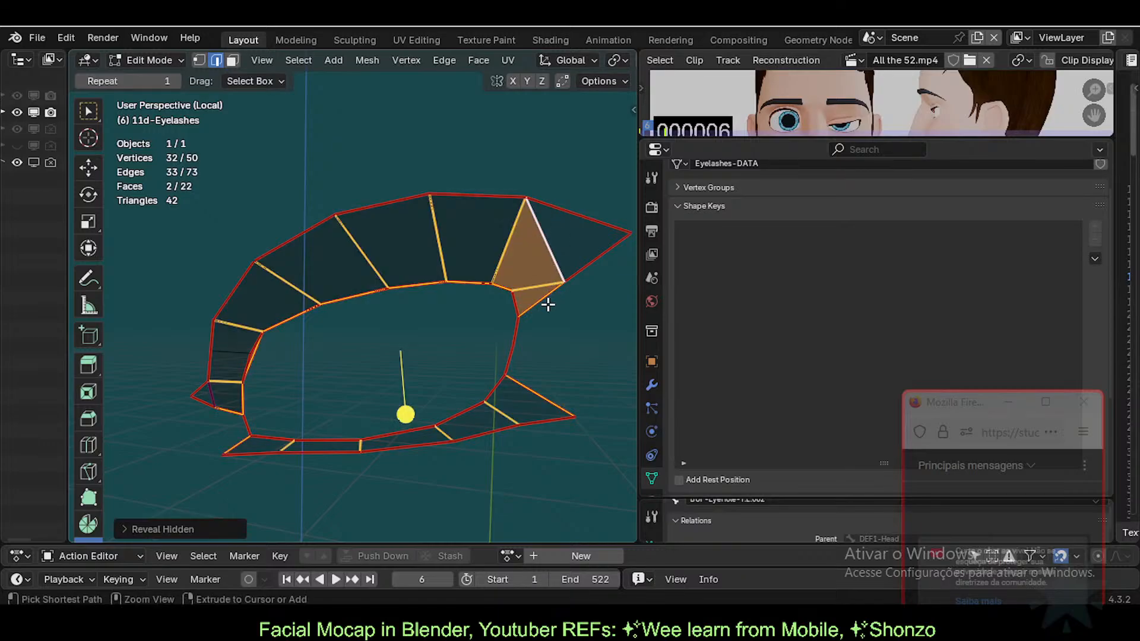
key("ctrl+z")
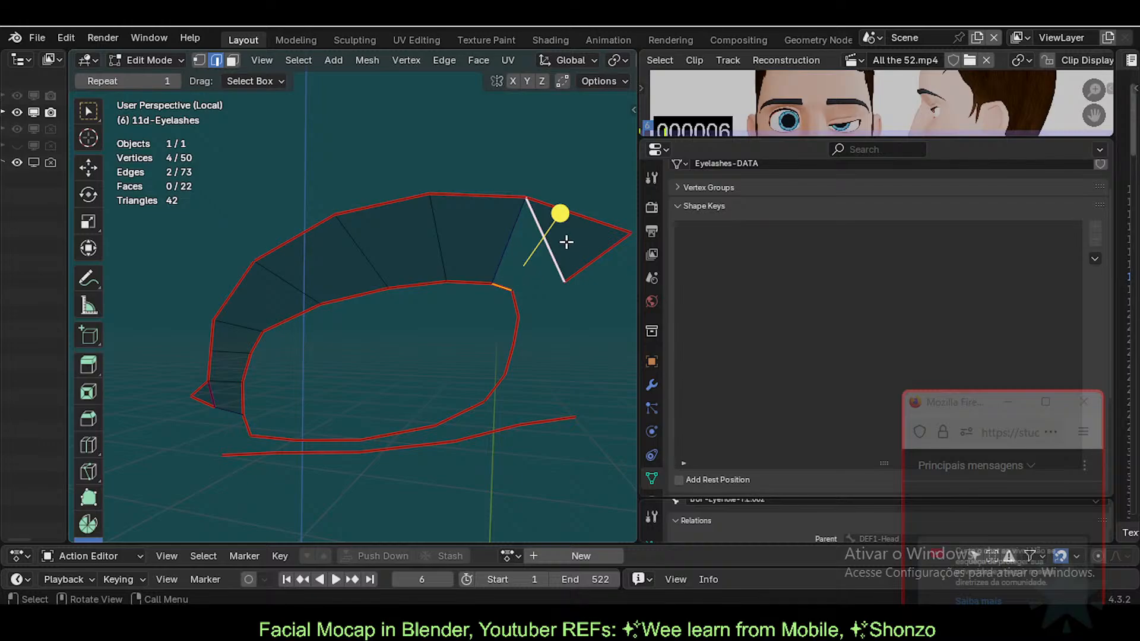
key("f")
Step: Fill the outer eye corner with a triangle from three corner vertices
left_click(563, 282)
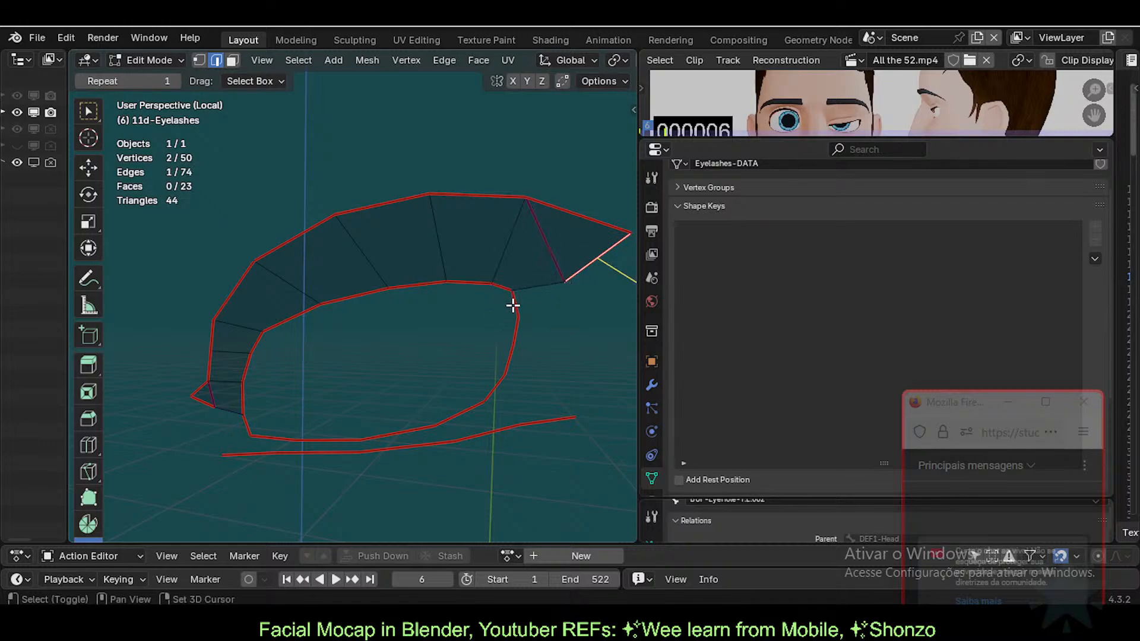
key("1")
left_click(562, 282)
left_click(517, 309, "shift")
left_click(511, 295, "shift")
key("f")
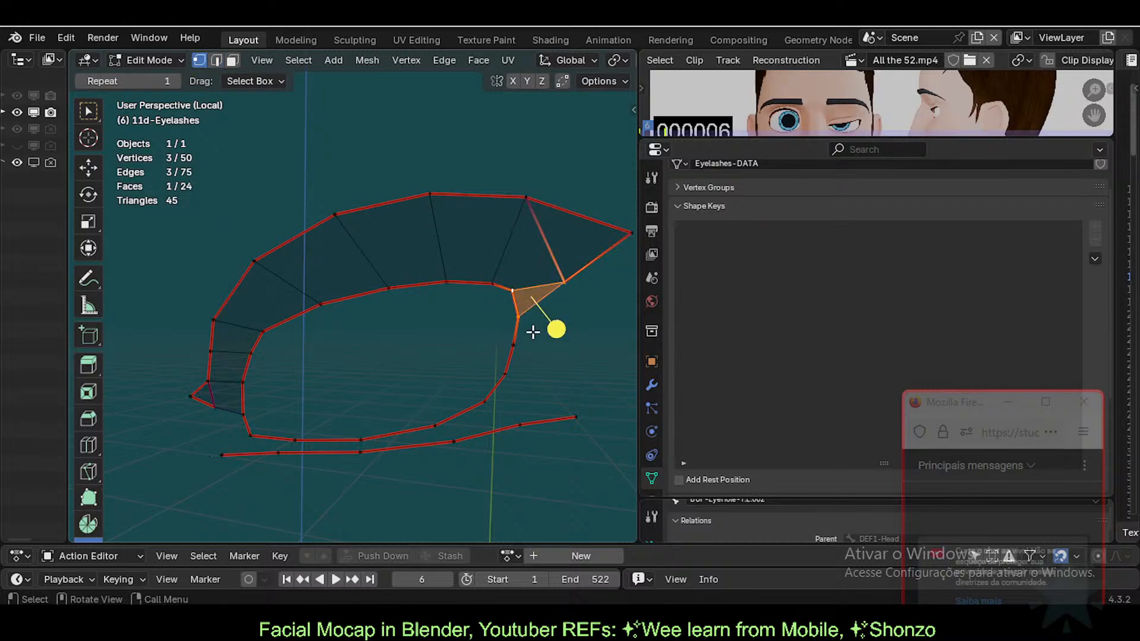
left_click(497, 353)
middle_click_drag(464, 368, 463, 364)
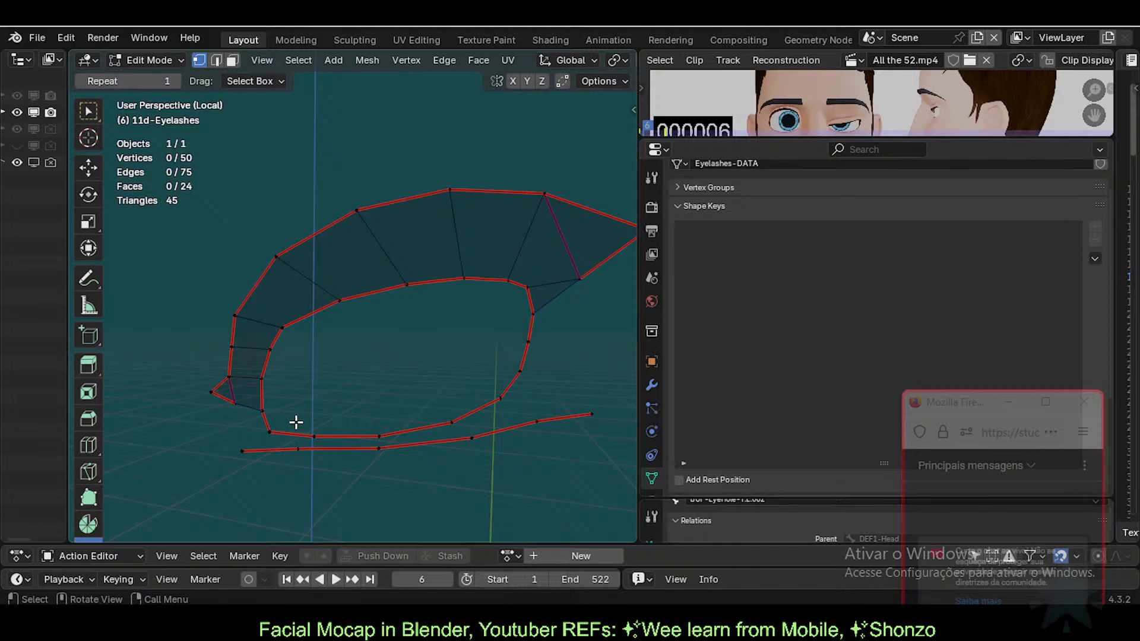
Step: Briefly reveal the hidden lower-lid faces to check the fill, then hide them again
key("alt+h")
key("ctrl+z")
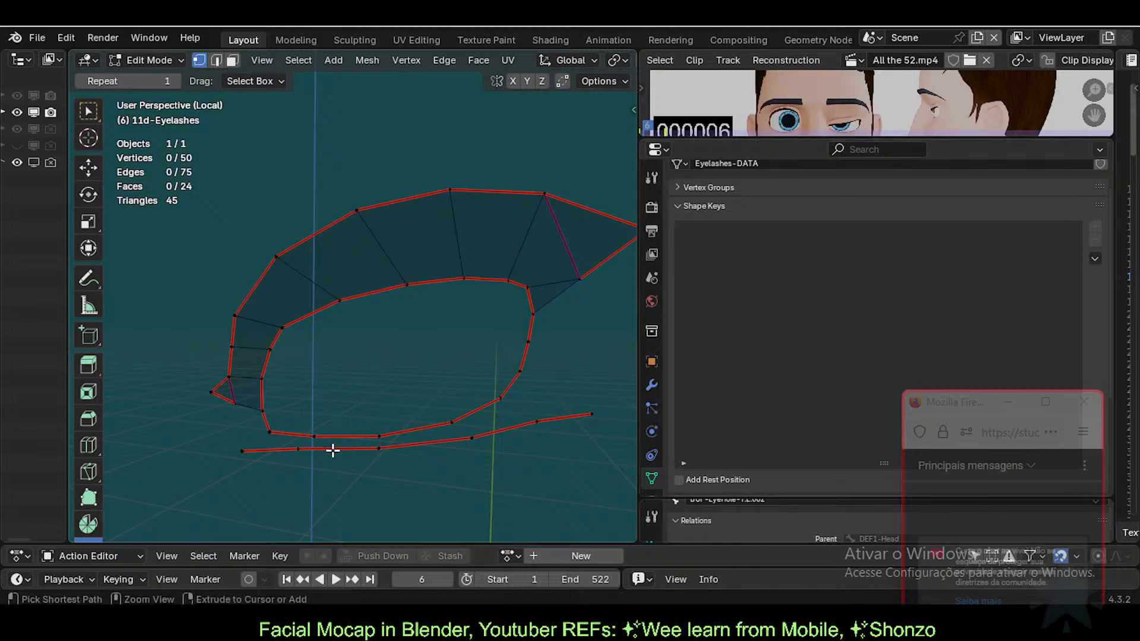
key("alt+h")
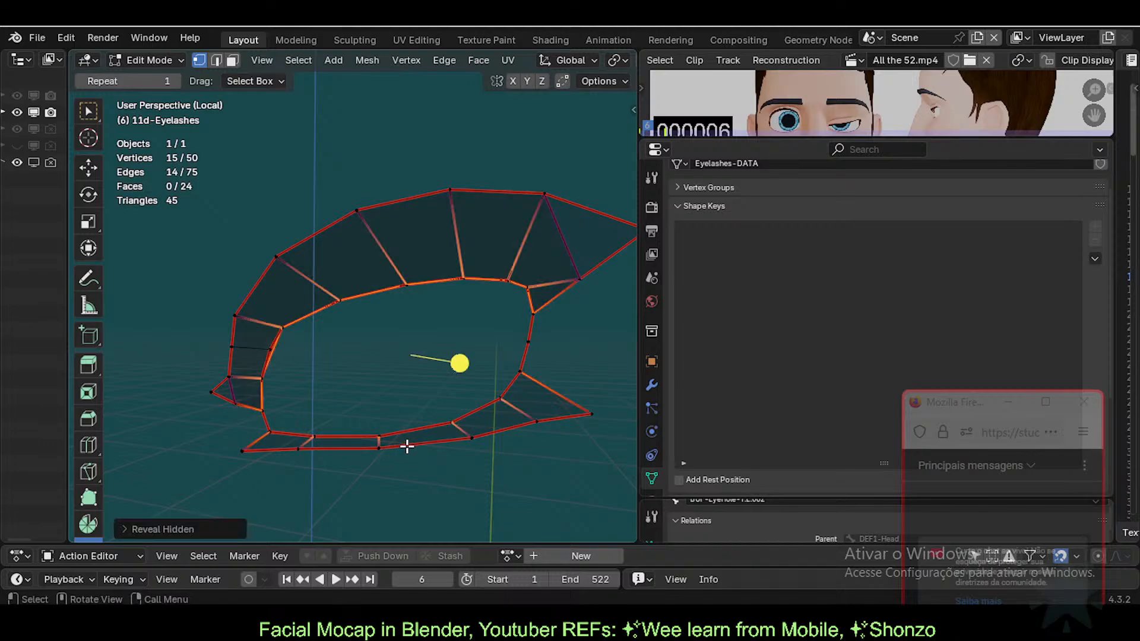
key("ctrl+z")
Step: Select the lower eyelash strip and bottom eye-rim edges and bridge them with Bridge Edge Loops
left_click(291, 431, "alt")
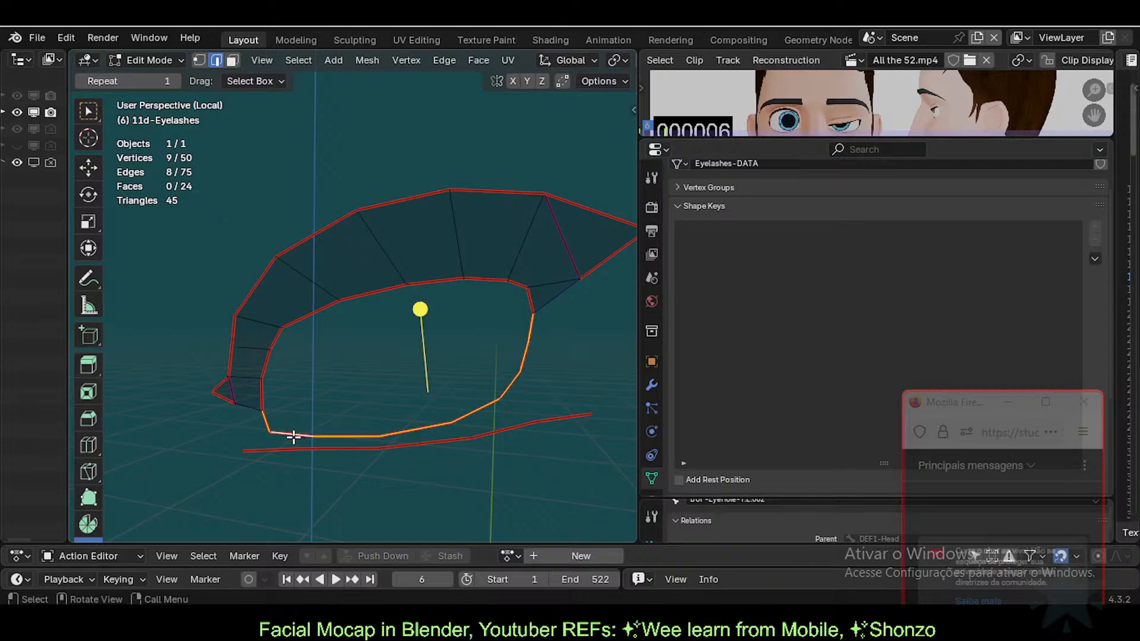
left_click(295, 436)
left_click(510, 395, "ctrl")
left_click(539, 420, "shift")
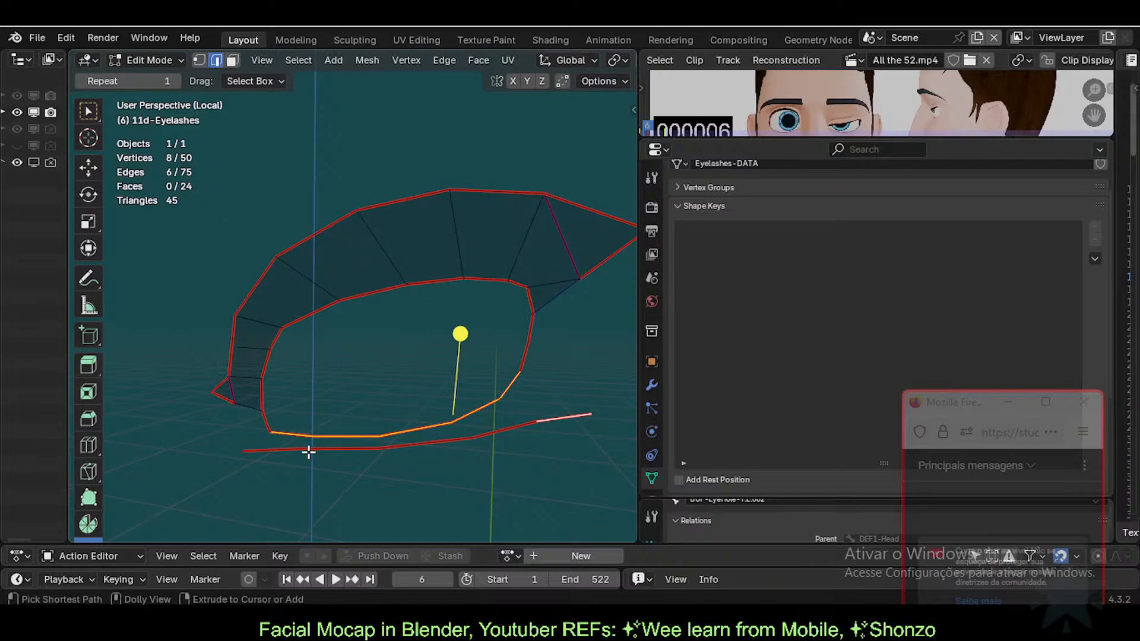
left_click(267, 450, "ctrl")
key("ctrl+e")
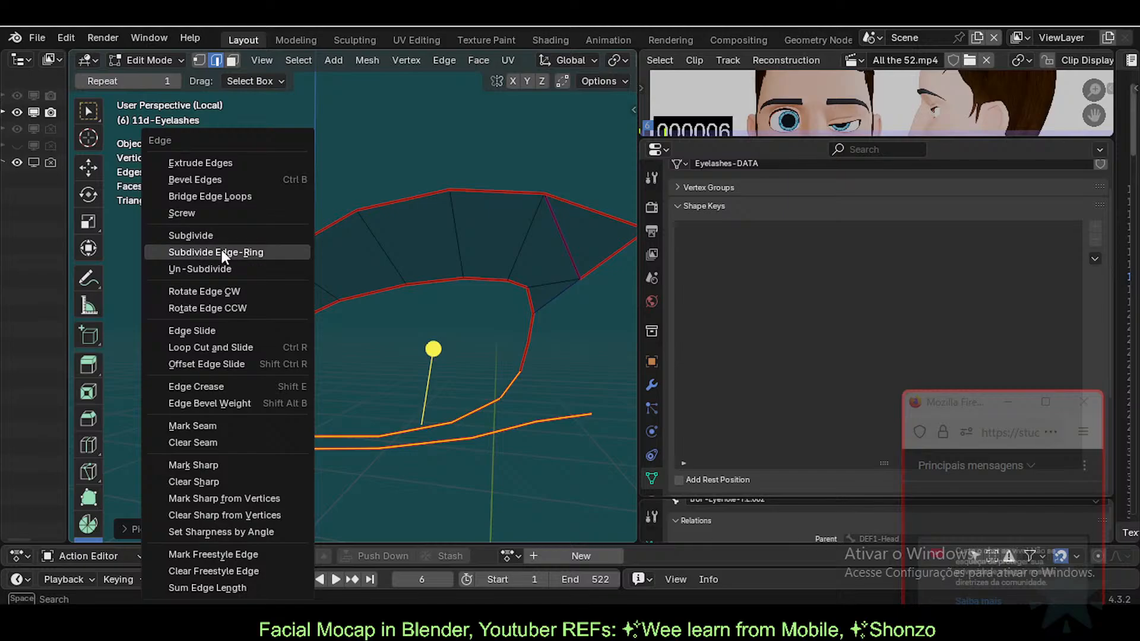
left_click(212, 197)
Step: Inspect the bridged lower faces, then undo the bridge
left_click(429, 409)
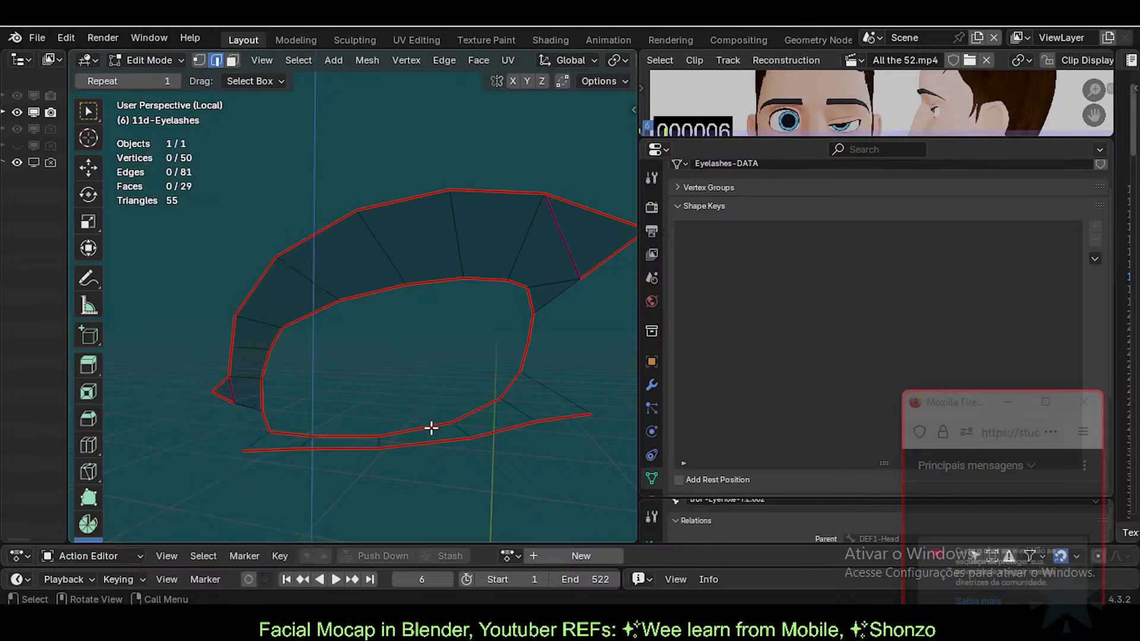
middle_click_drag(432, 427, 390, 443)
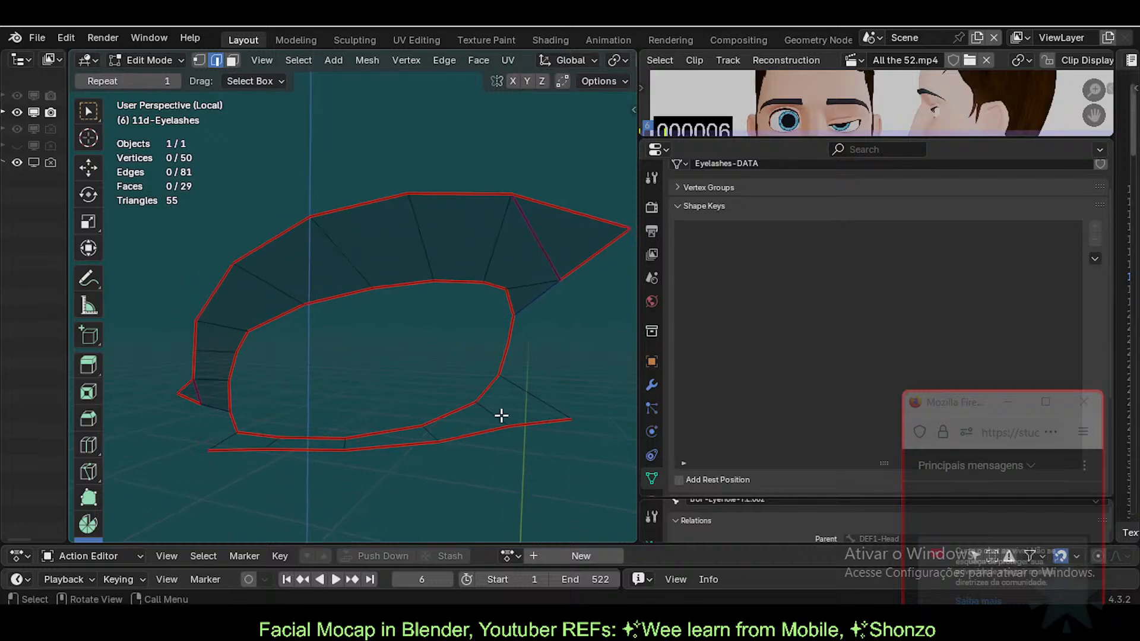
left_click(536, 396)
key("ctrl+z")
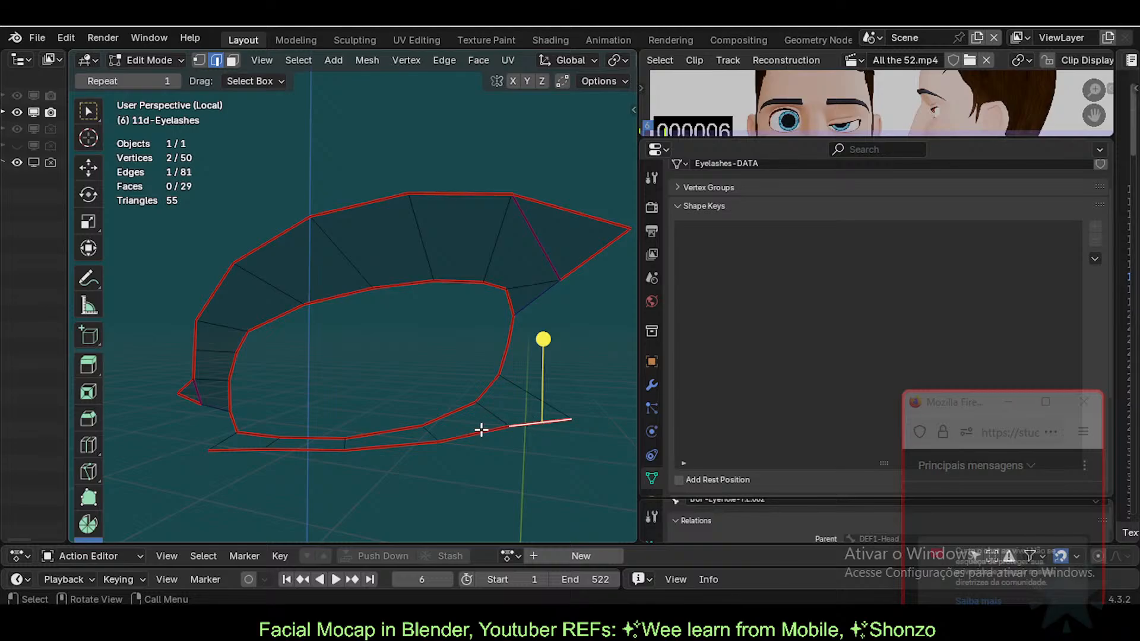
left_click(491, 401, "shift")
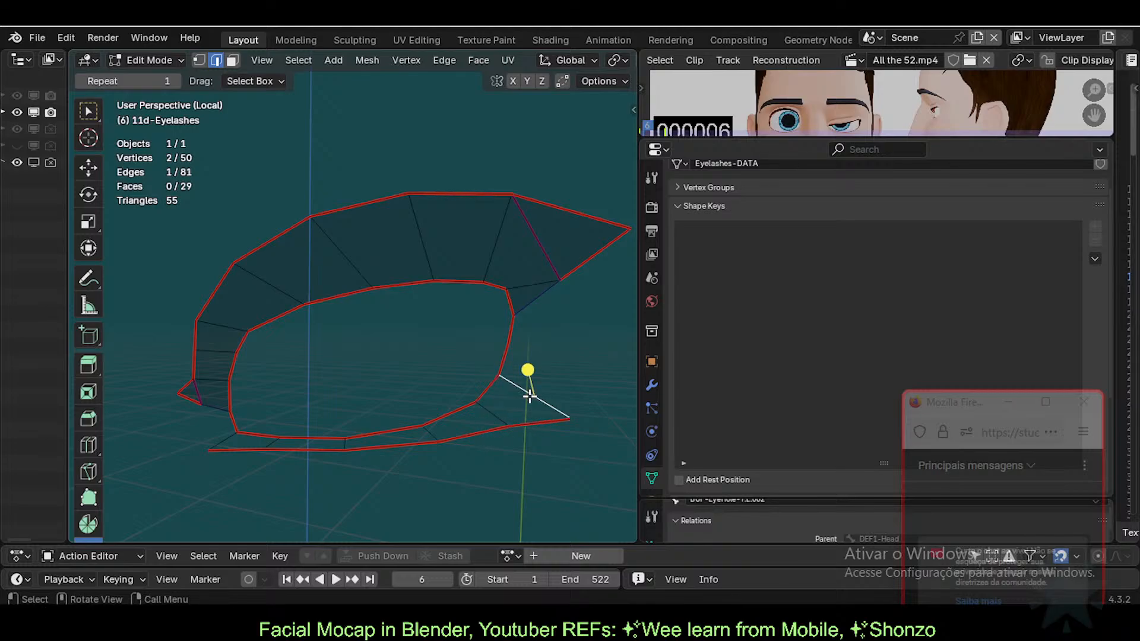
middle_click_drag(445, 433, 469, 436, "shift")
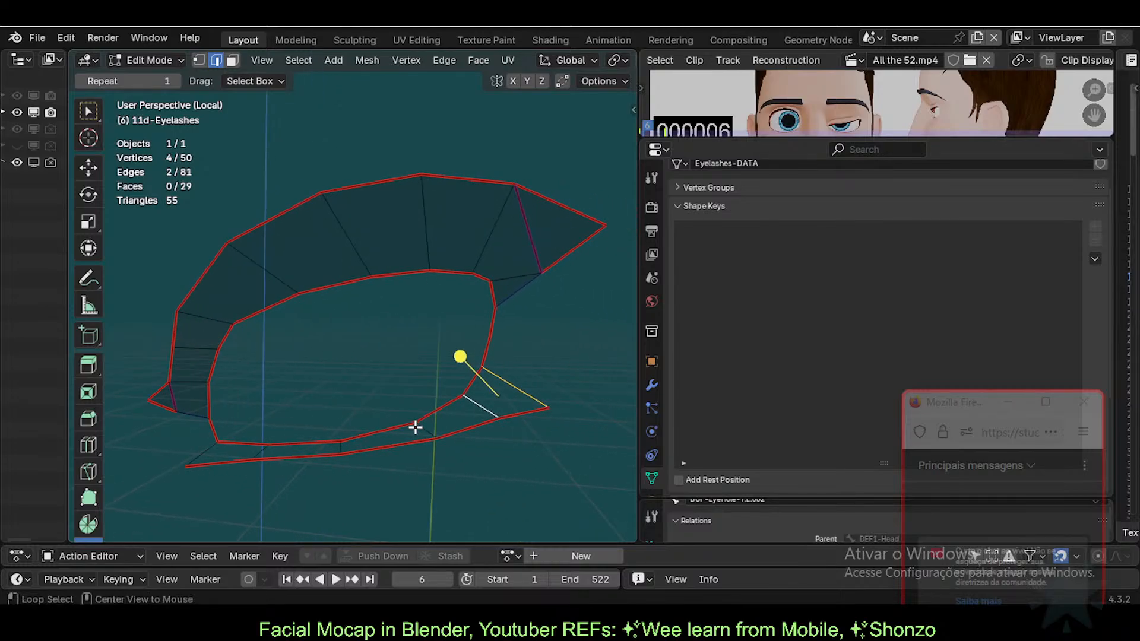
key("ctrl+z")
key("ctrl+z")
key("ctrl+z")
key("ctrl+z")
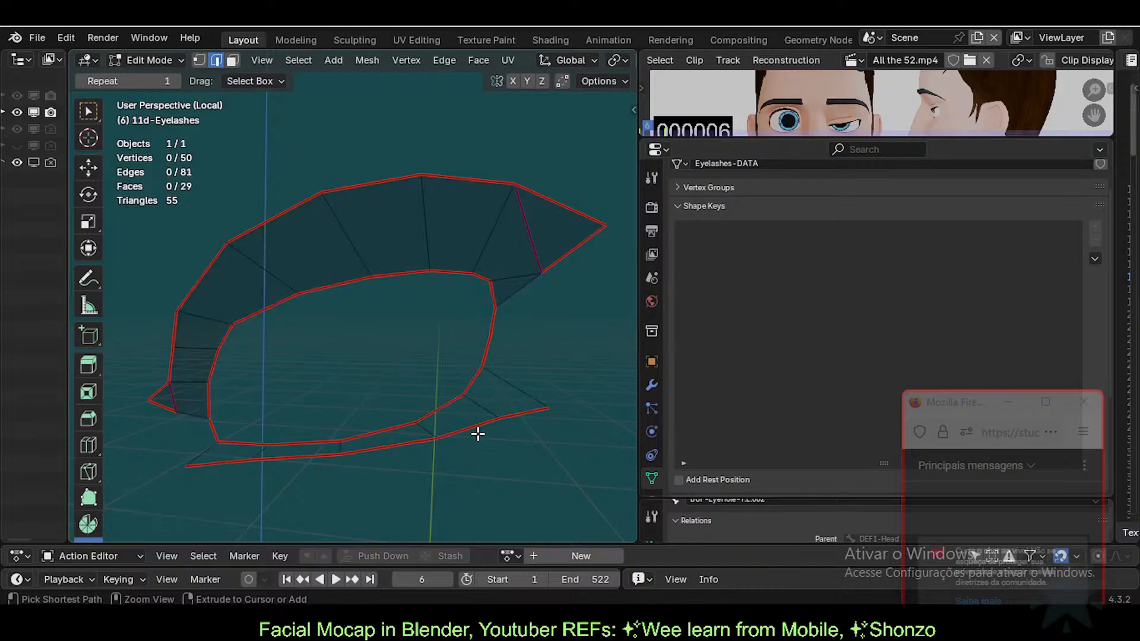
Step: Fill the first three lower-lid quads between strip edges and matching rim edges
left_click(526, 412)
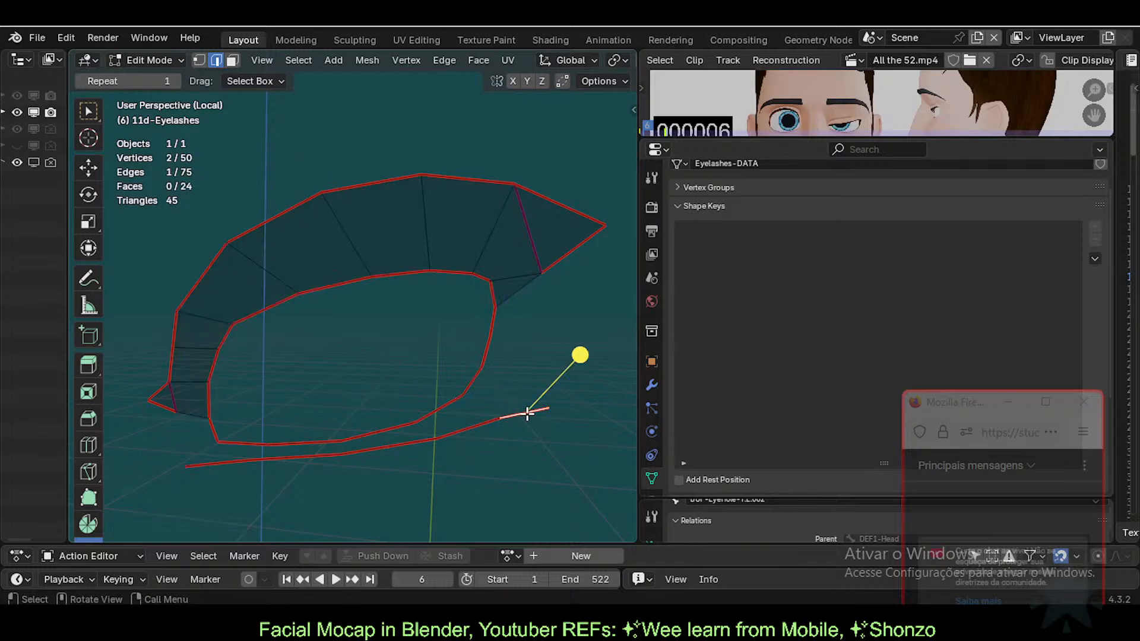
left_click(473, 380, "shift")
key("f")
left_click(465, 431)
left_click(437, 405, "shift")
key("f")
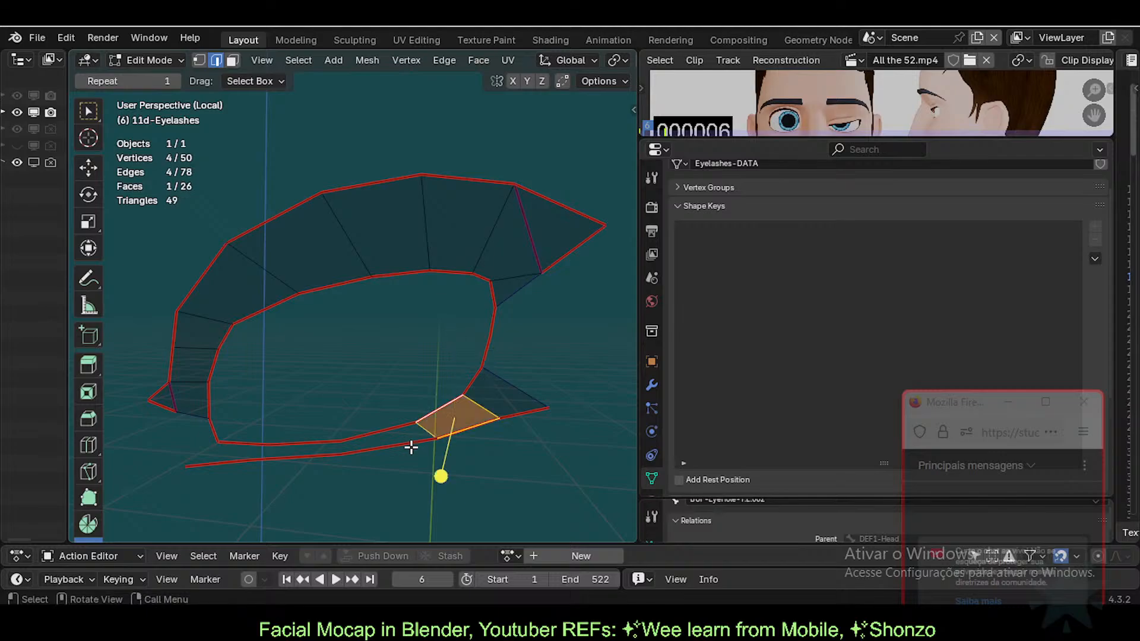
left_click(389, 446)
left_click(380, 432, "shift")
key("f")
Step: Fill the last two lower-lid quads to close the ring, deselect all, and reveal hidden geometry
left_click(318, 455)
left_click(315, 439, "shift")
key("f")
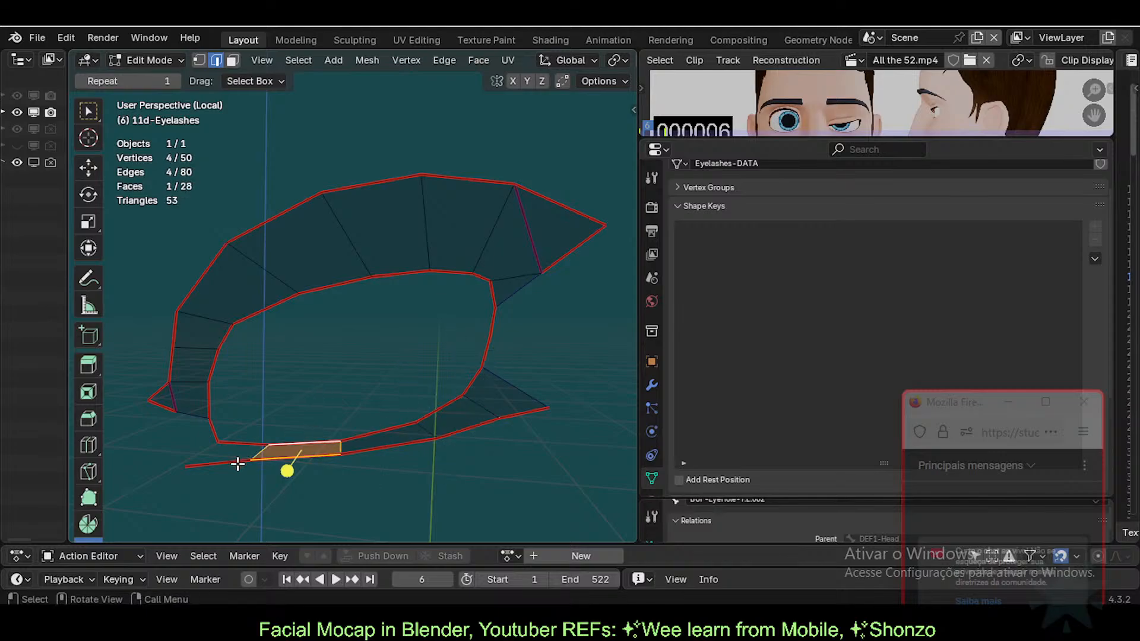
left_click(237, 462)
left_click(236, 445, "shift")
key("f")
middle_click_drag(334, 403, 381, 390)
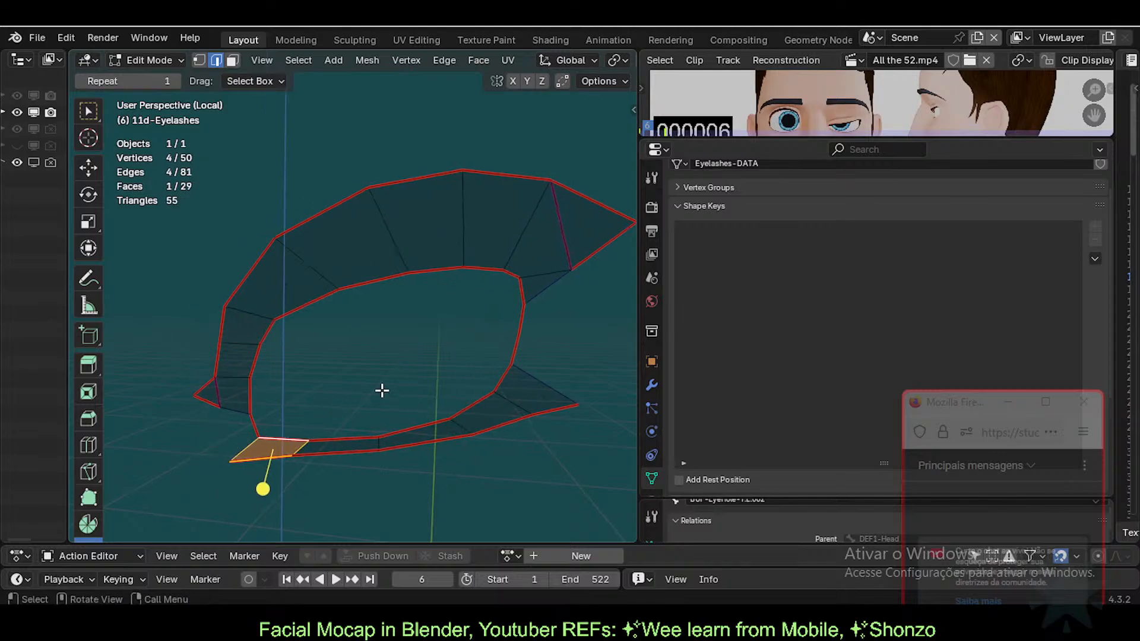
key("alt+a")
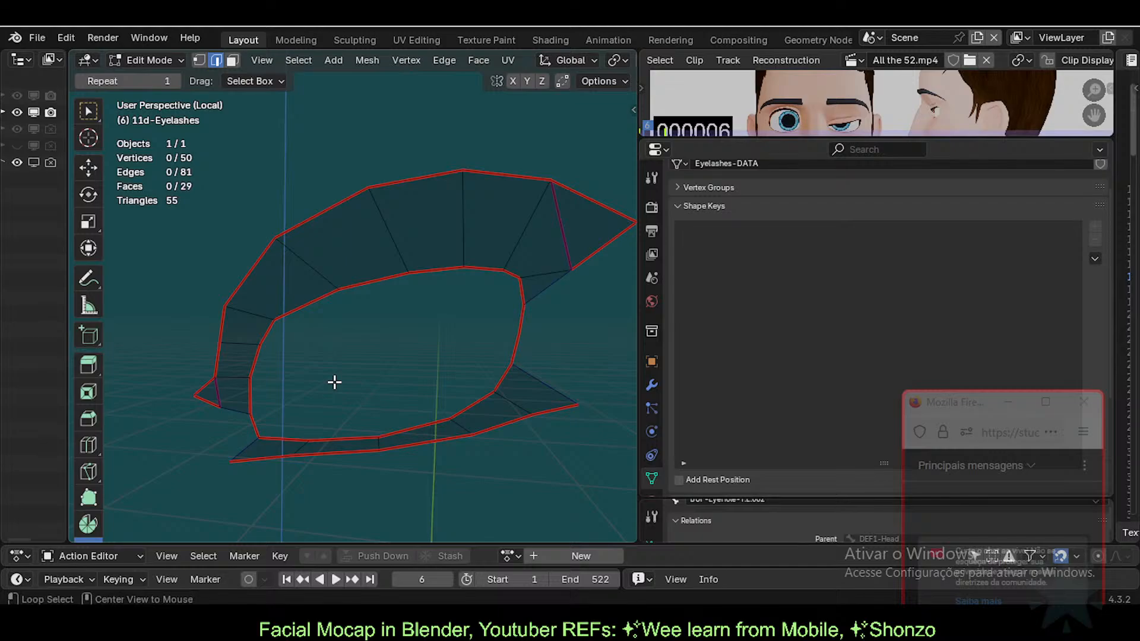
key("alt+h")
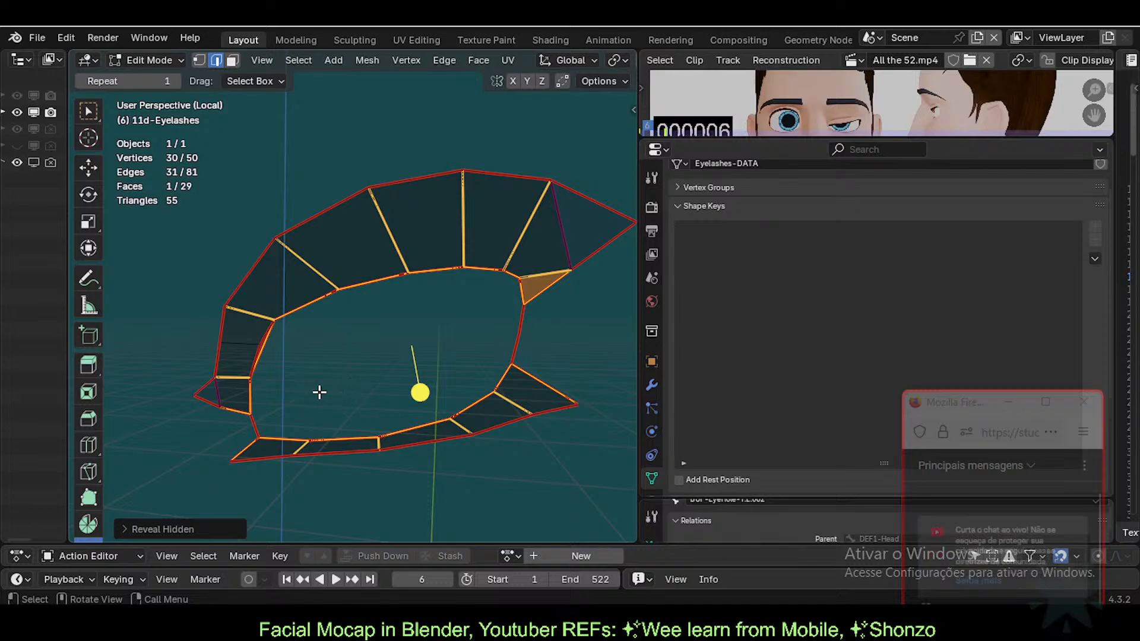
Step: Drag the Firefox live-chat window upward so it sits fully visible beside Blender
left_click_drag(963, 402, 955, 333)
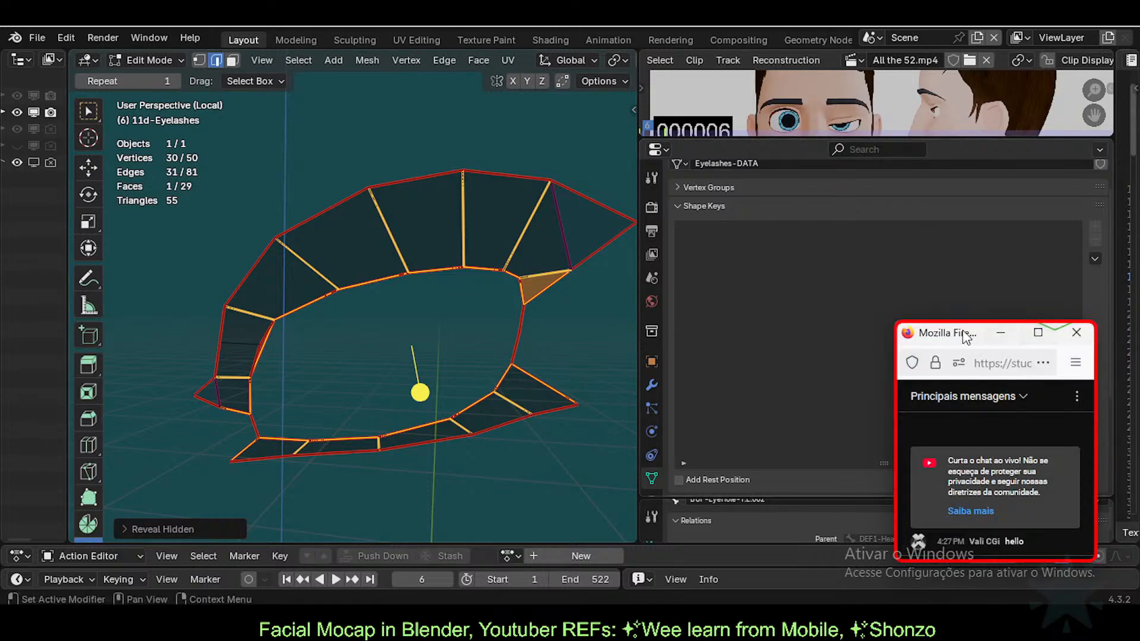
Step: Nudge the chat window up, then select single edges across the top of the inner rim
left_click_drag(964, 336, 964, 314)
scroll(257, 425, "up", 1)
mouse_move(257, 425)
middle_mouse_down("shift")
mouse_move(275, 395)
mouse_move(249, 425)
middle_mouse_up("shift")
scroll(275, 395, "down", 1)
scroll(268, 433, "up", 1)
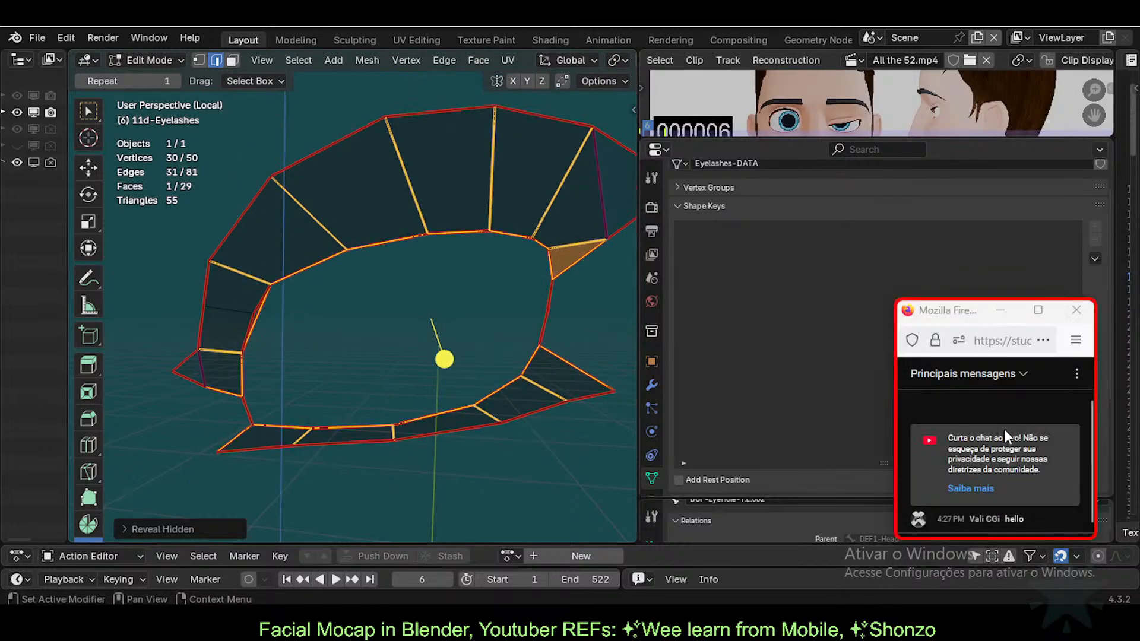
scroll(375, 368, "up", 1)
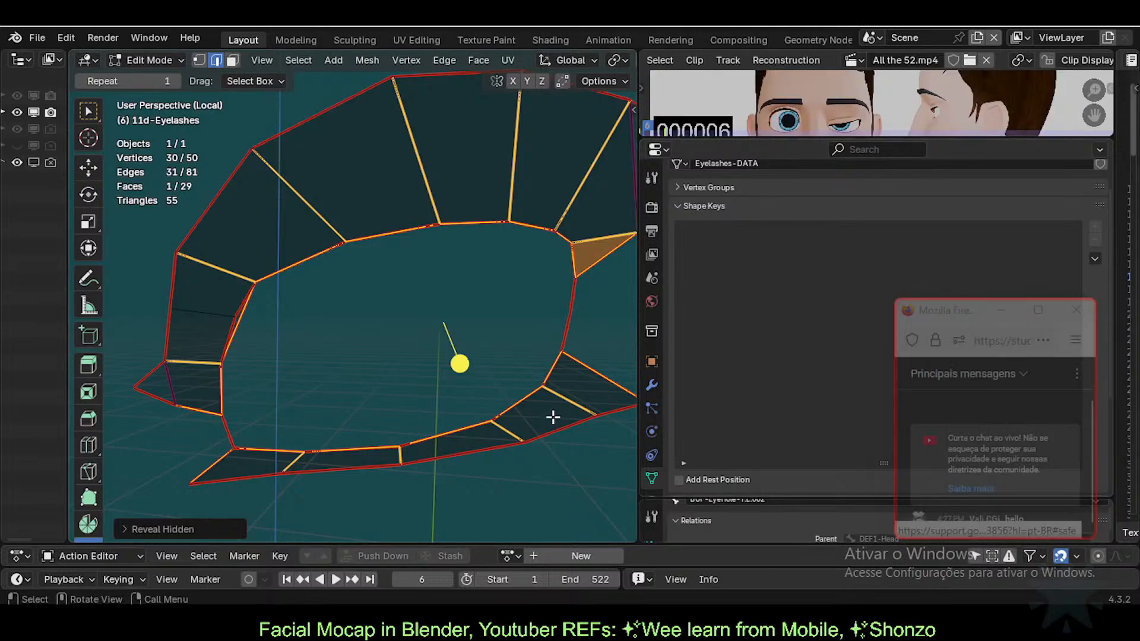
middle_click_drag(471, 422, 483, 419)
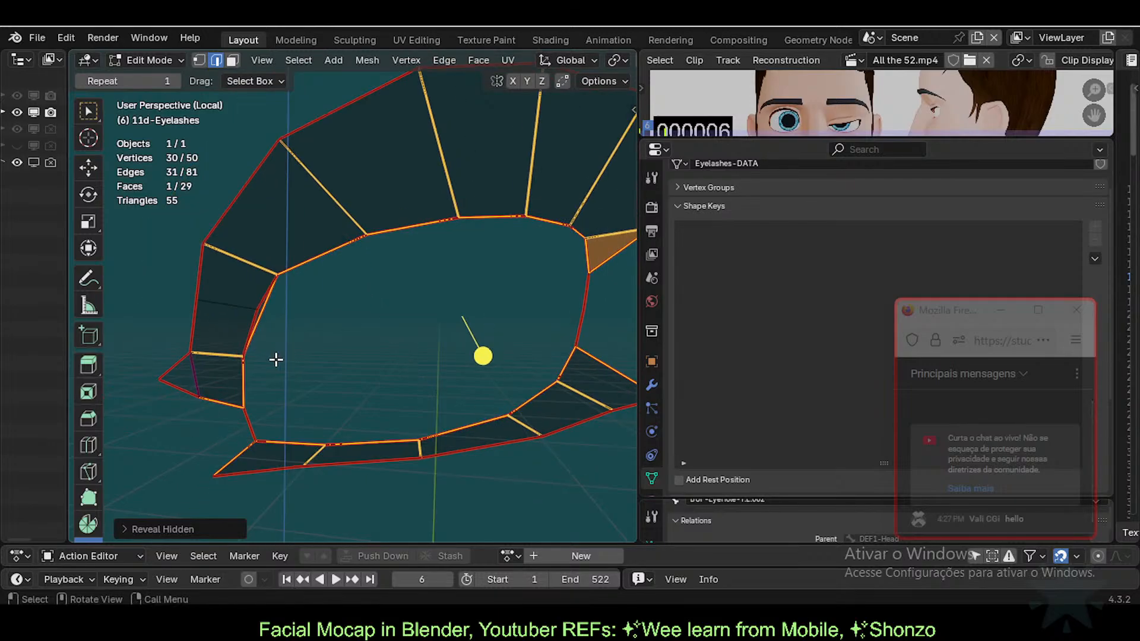
left_click(264, 321)
left_click(350, 242)
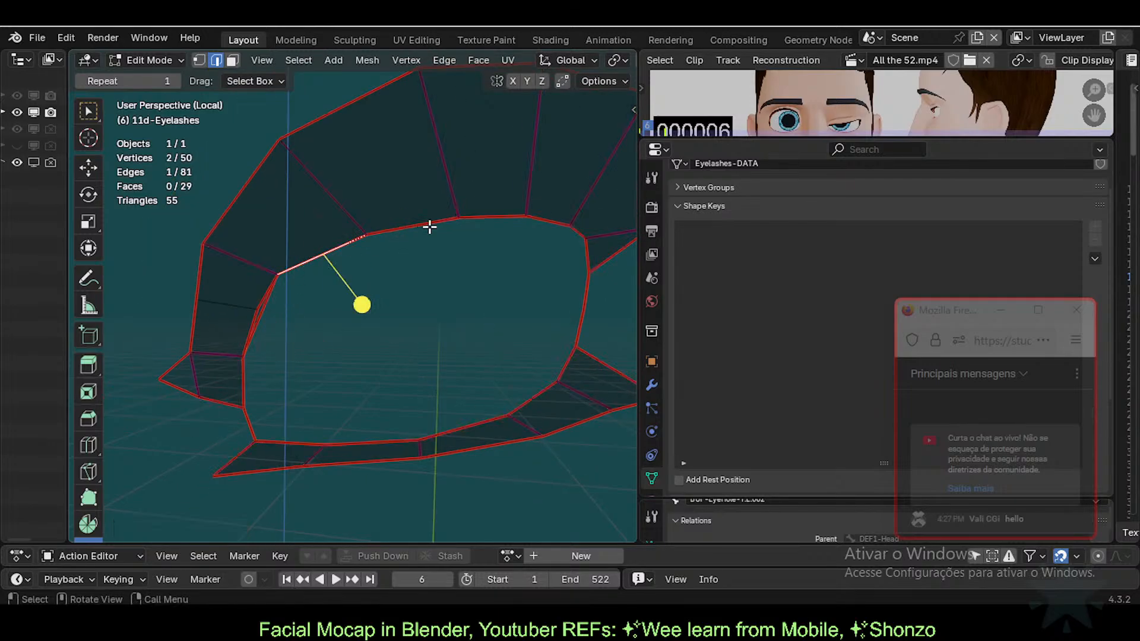
left_click(427, 225)
left_click(515, 215)
left_click(560, 218)
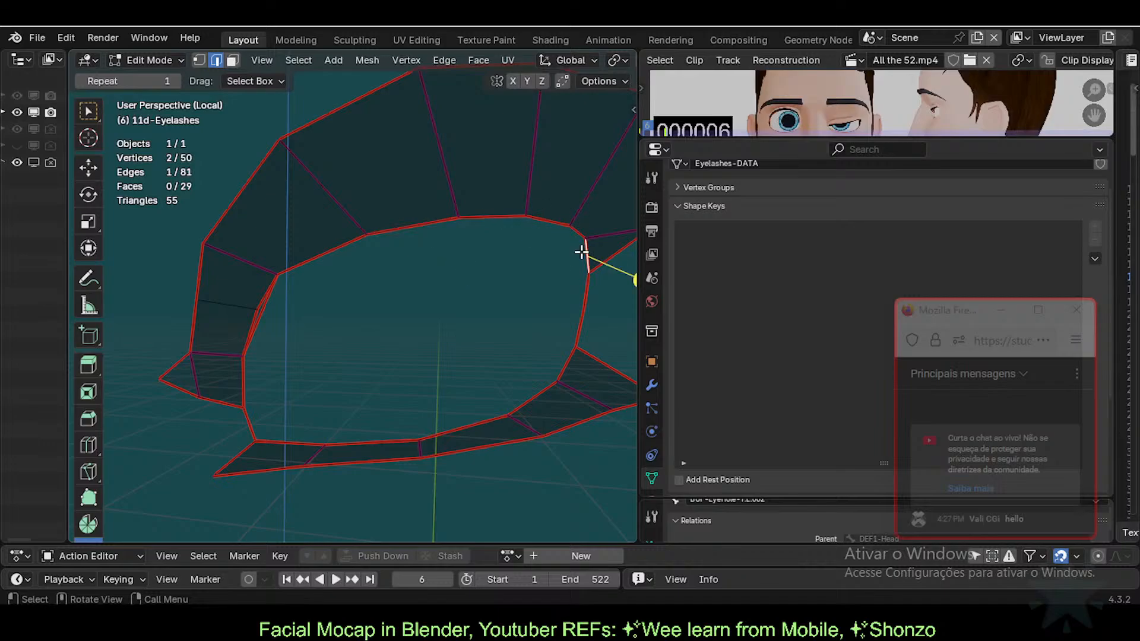
left_click(488, 217)
left_click(376, 224)
left_click(339, 242)
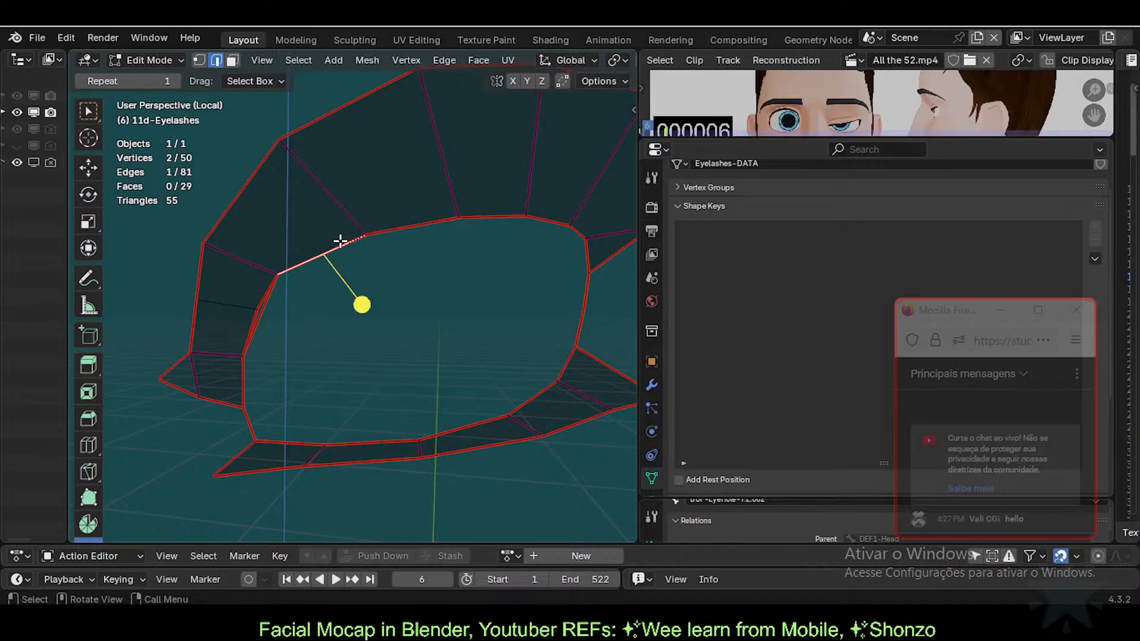
left_click(262, 301)
Step: Reframe the mesh and select edges up the left inner rim and along its top
middle_click_drag(367, 367, 244, 408, "shift")
scroll(324, 364, "down", 2)
scroll(337, 382, "up", 1)
scroll(269, 417, "down", 1)
scroll(276, 421, "up", 2)
scroll(278, 421, "down", 1)
scroll(285, 398, "down", 1)
scroll(277, 402, "up", 1)
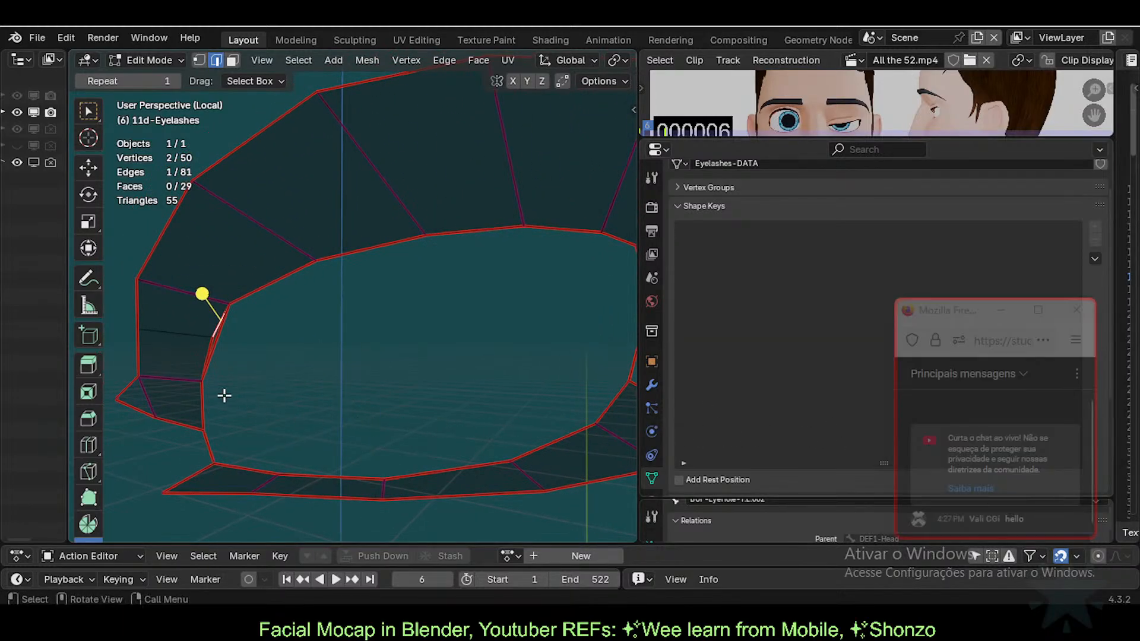
scroll(224, 394, "up", 1)
scroll(224, 395, "down", 1)
middle_click_drag(330, 394, 268, 387, "shift")
left_click(206, 416)
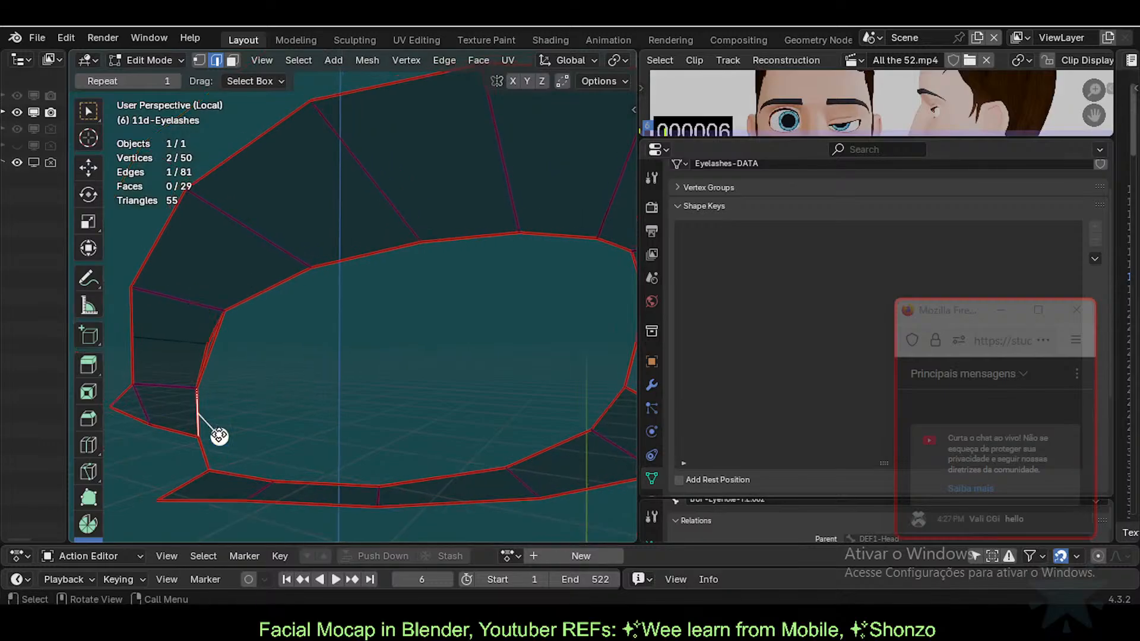
left_click(216, 451)
left_click(208, 403)
left_click(209, 374)
left_click(263, 282)
left_click(352, 265)
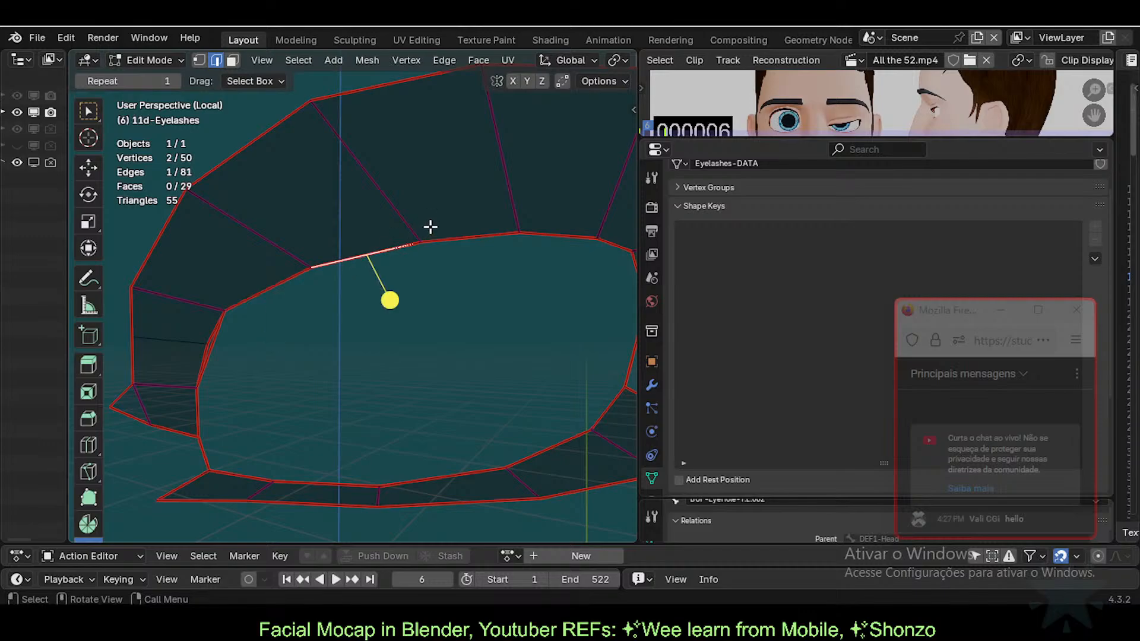
left_click(457, 227)
left_click(504, 226)
left_click(553, 228)
Step: Check and select individual edges along the right side of the inner rim
middle_click_drag(560, 256, 517, 263, "shift")
left_click(594, 272)
left_click(595, 310, "shift")
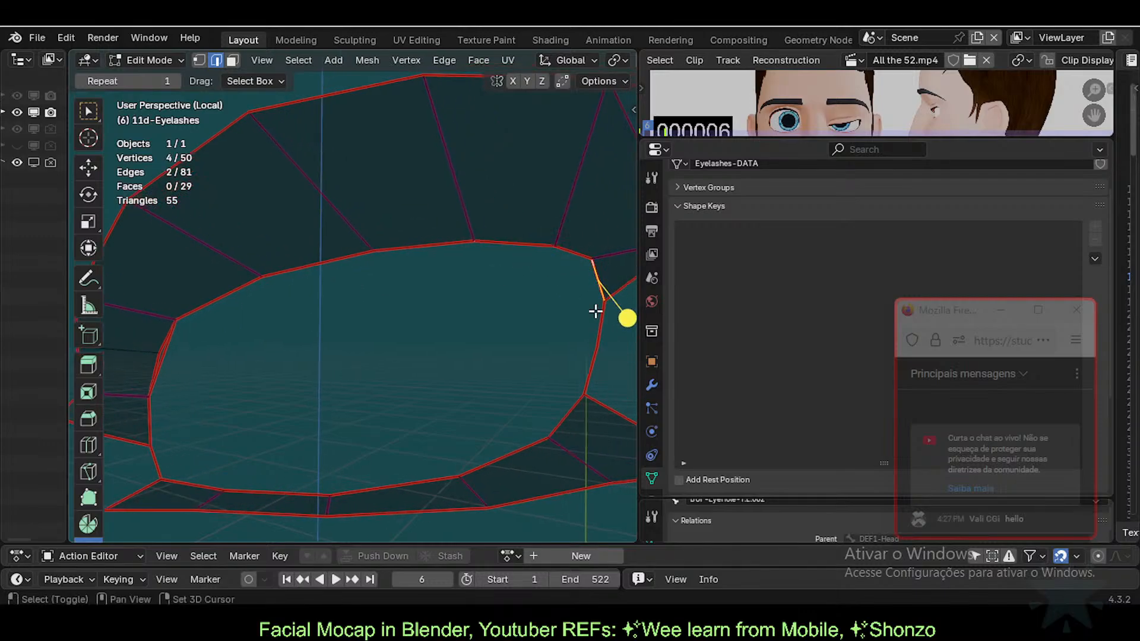
left_click(588, 358)
left_click(575, 396, "shift")
left_click(583, 373)
left_click(598, 326, "shift")
left_click(577, 255, "shift")
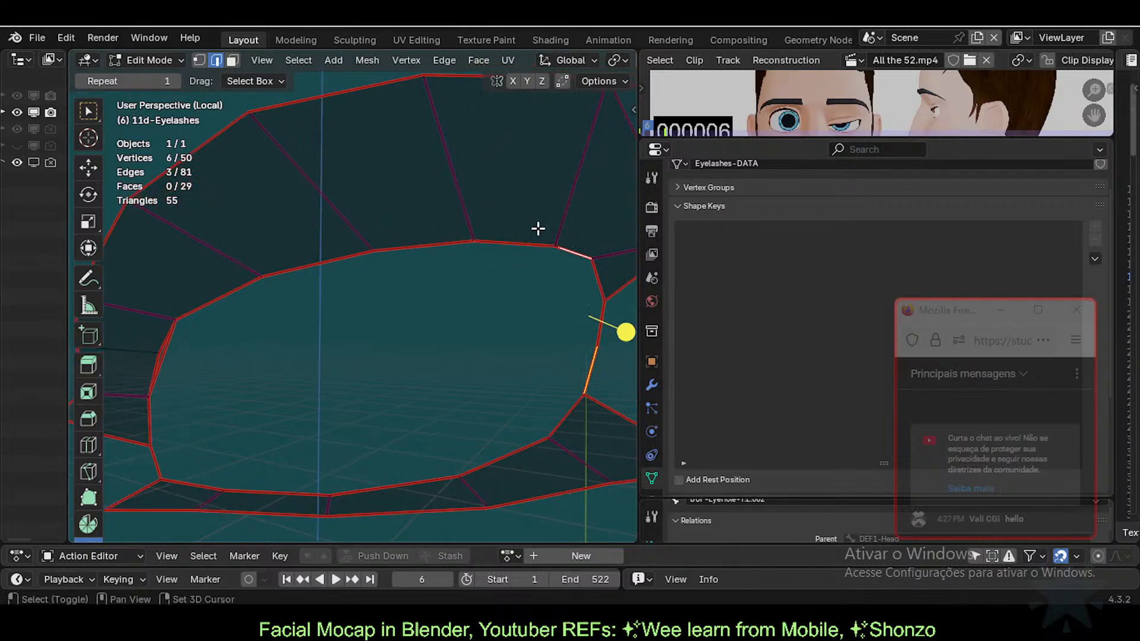
left_click(528, 233)
left_click(625, 282)
left_click(599, 282)
left_click(598, 337)
left_click(590, 366, "shift")
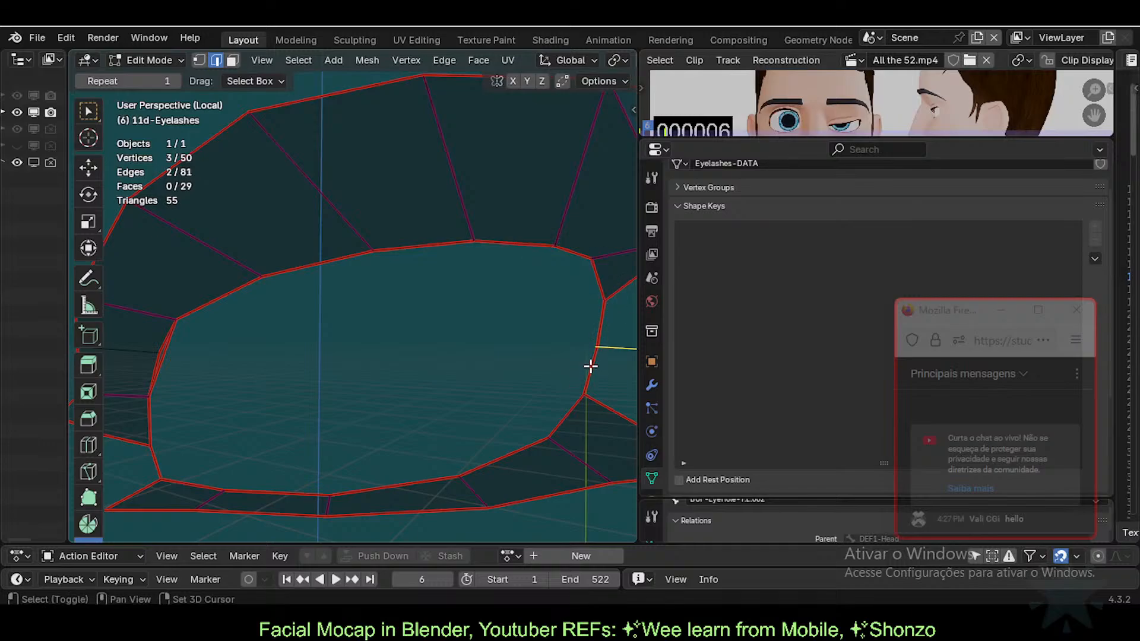
left_click(600, 332)
left_click(589, 380, "shift")
Step: Clear the selection and loop-select the entire inner-rim edge loop
middle_click_drag(414, 444, 524, 404, "shift")
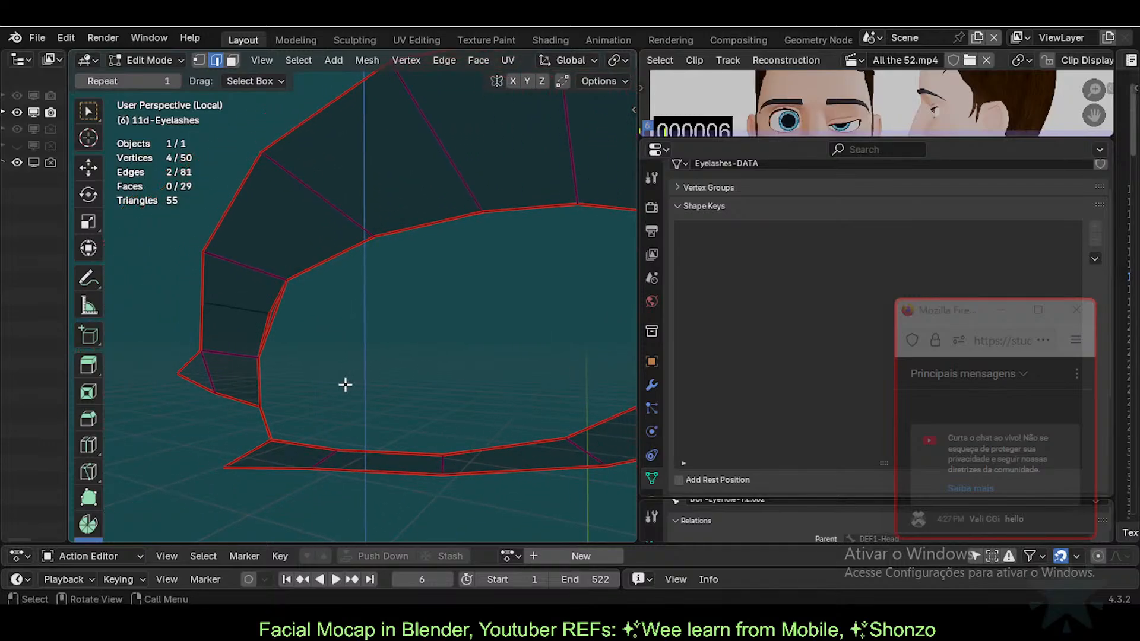
key("alt+a")
left_click(270, 430)
middle_click_drag(290, 333, 278, 366, "shift")
left_click(246, 397)
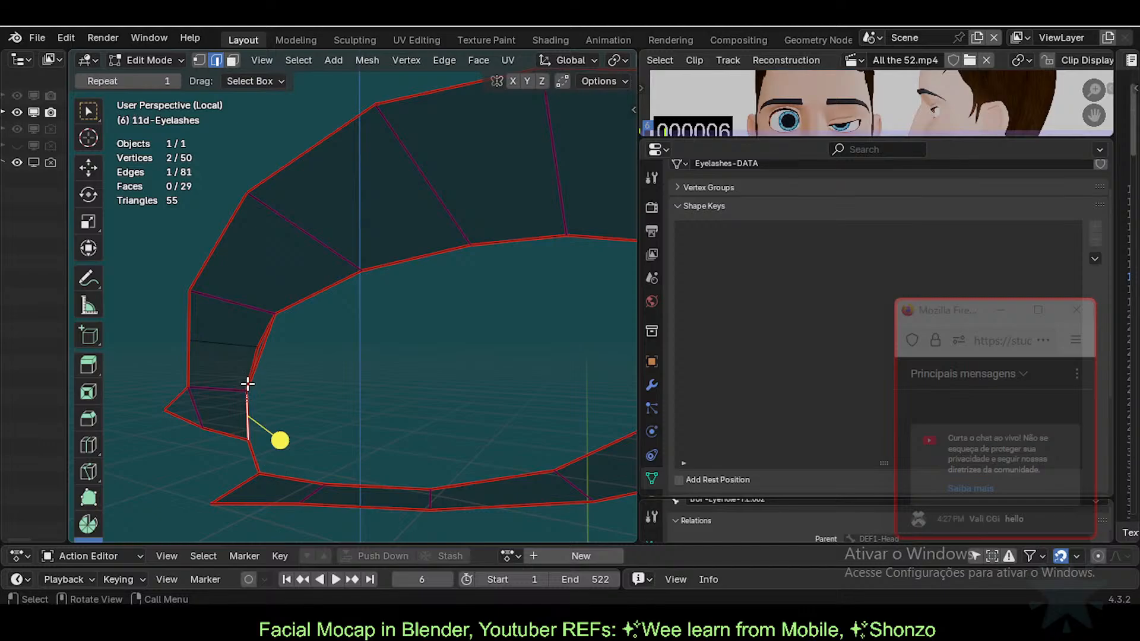
left_click(251, 375)
left_click(295, 298)
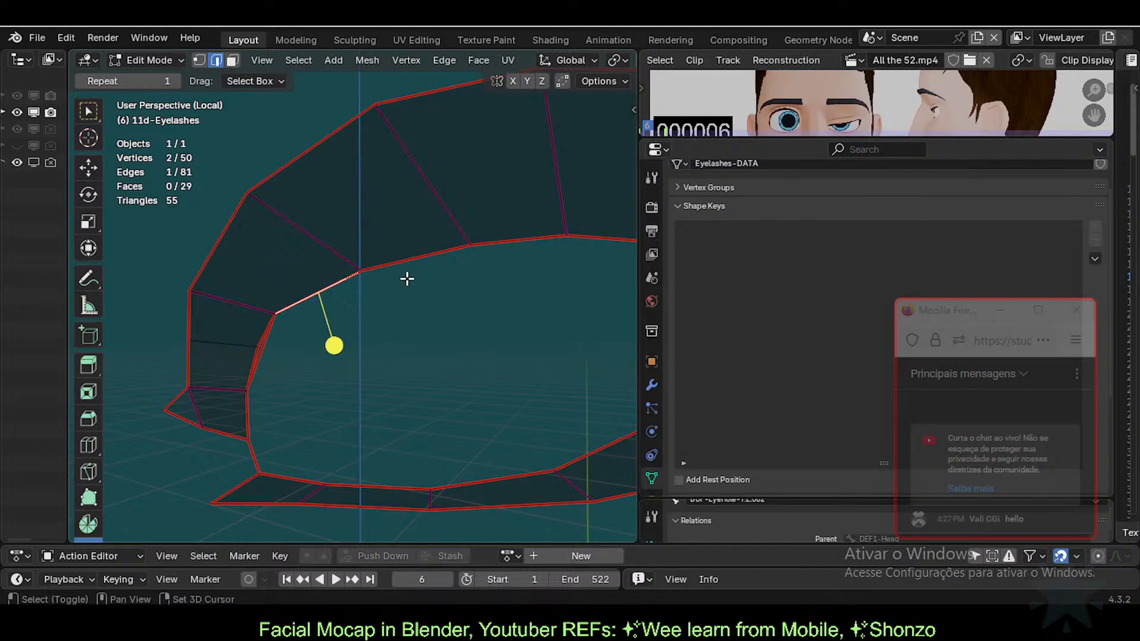
middle_click_drag(310, 345, 368, 335, "shift")
left_click(343, 387)
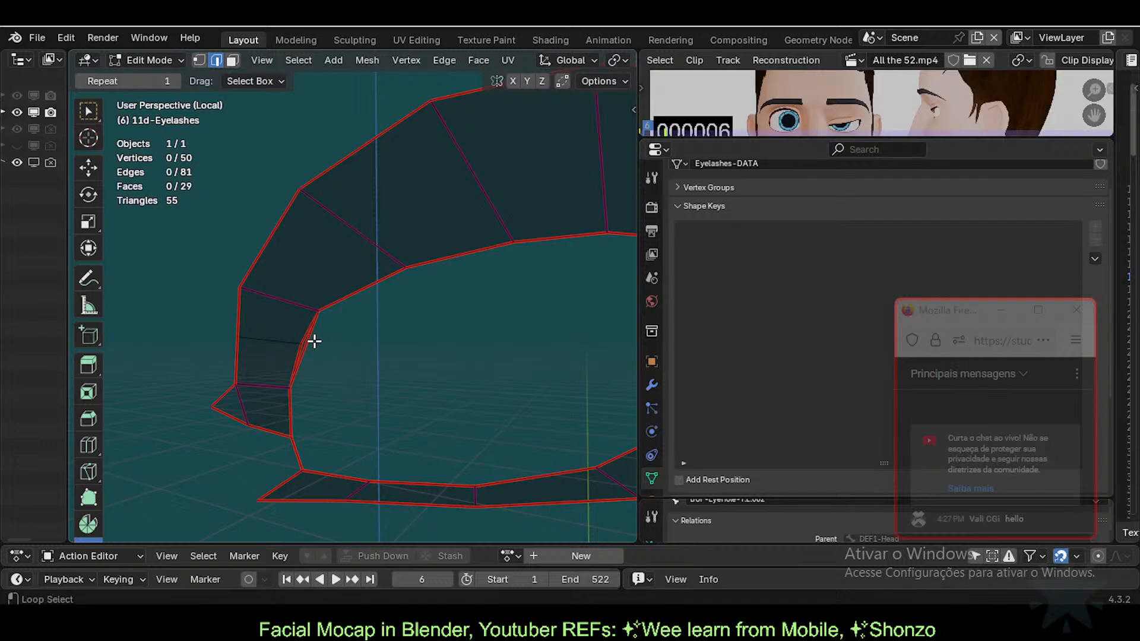
left_click(313, 340, "alt")
middle_click_drag(314, 340, 446, 382)
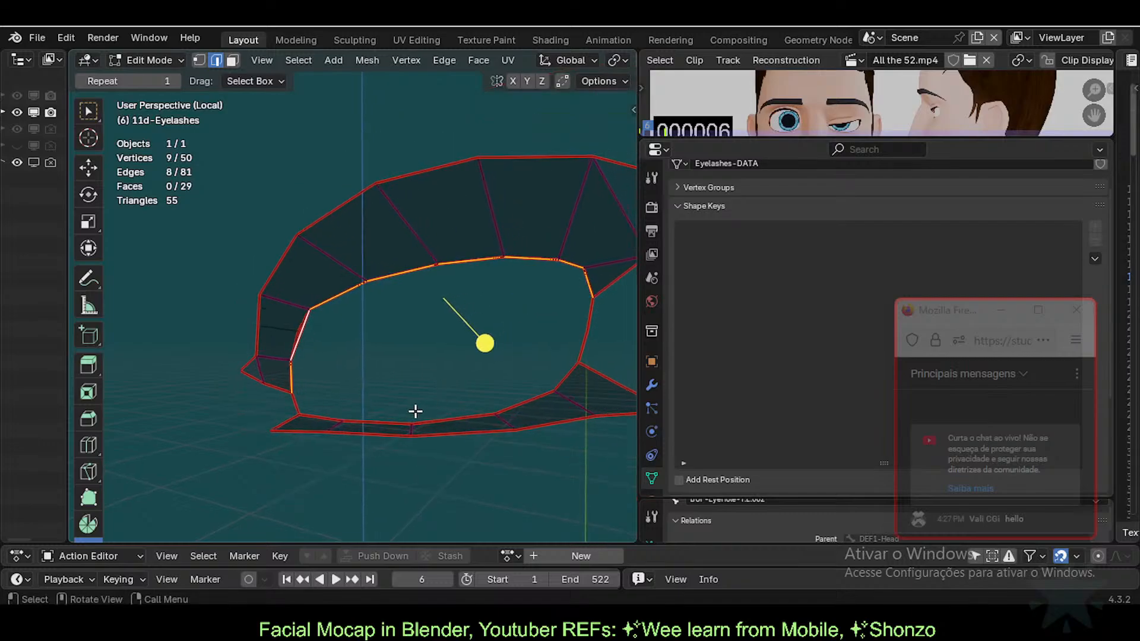
scroll(291, 372, "up", 3)
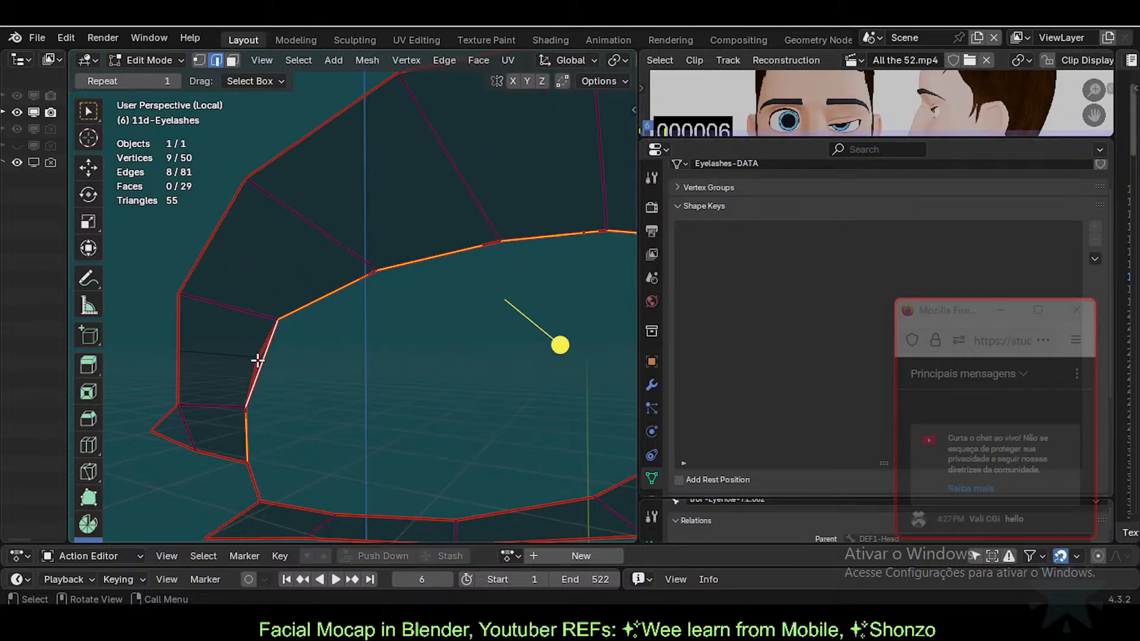
scroll(264, 368, "down", 2)
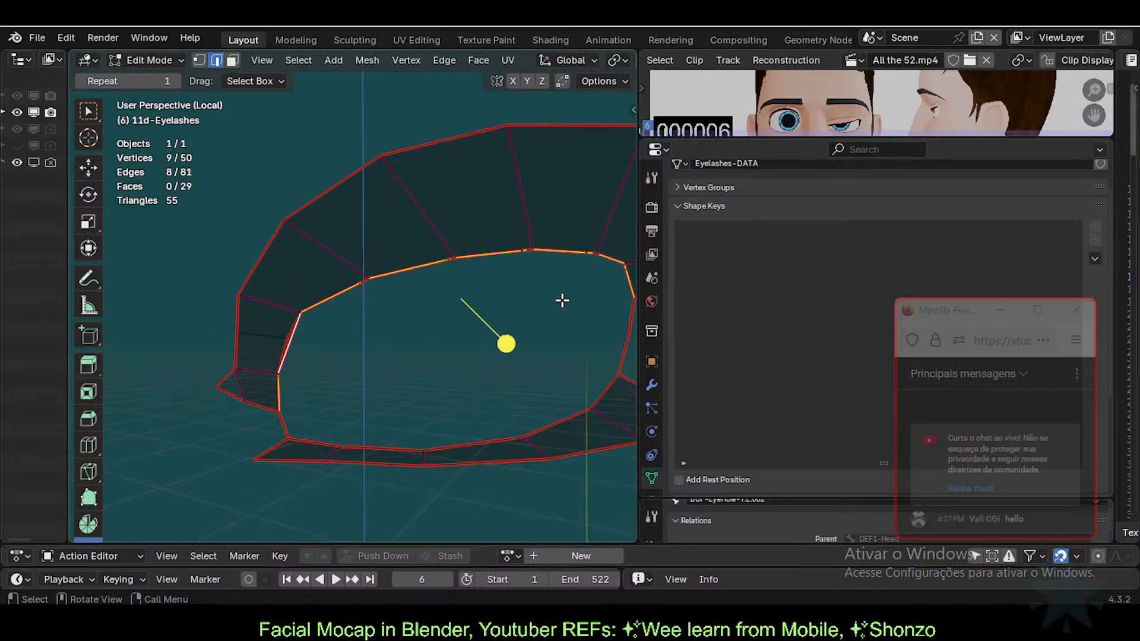
middle_click_drag(355, 382, 335, 350, "shift")
scroll(288, 338, "up", 2)
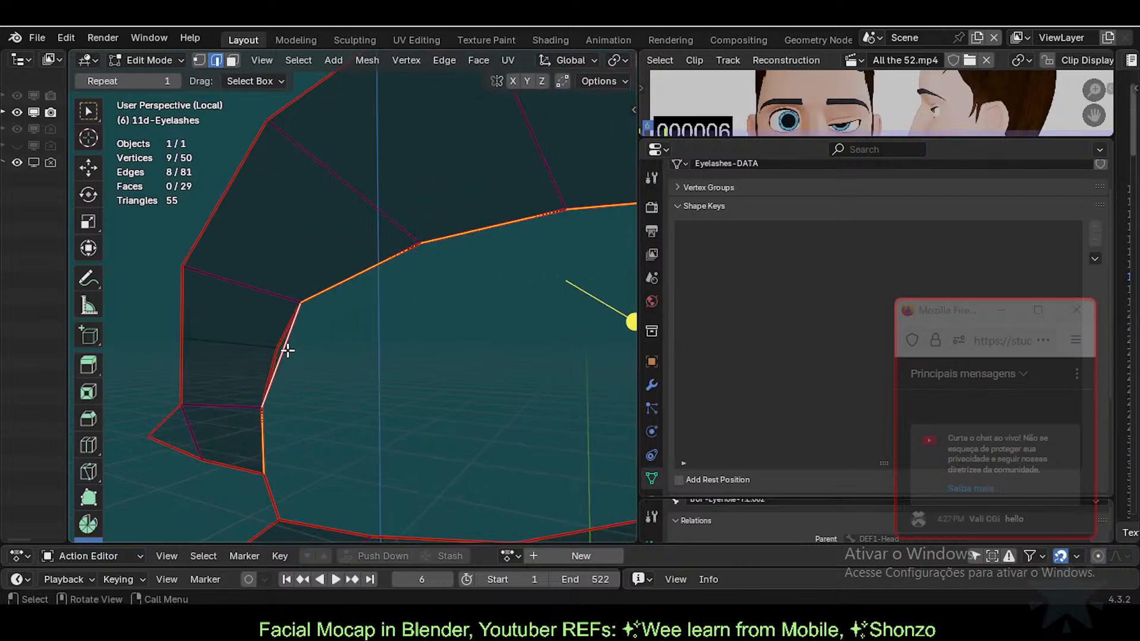
scroll(295, 382, "down", 1)
Step: Delete the selected inner-rim edges, reveal hidden geometry and select the linked eyelash mesh
key("x")
left_click(343, 411)
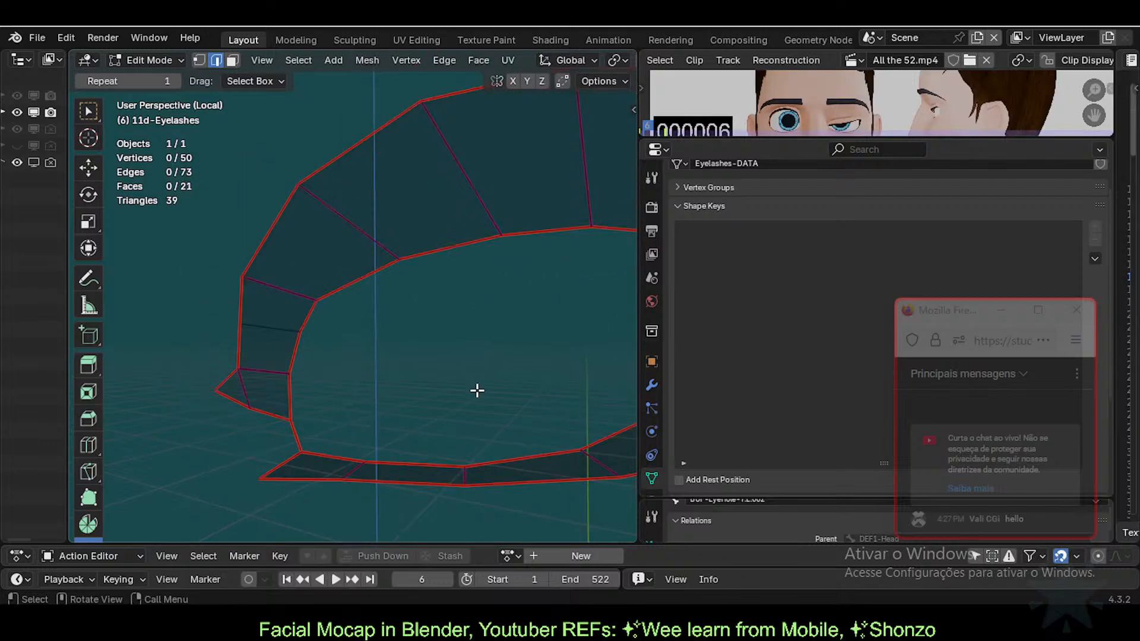
middle_click_drag(475, 390, 376, 341)
key("alt+h")
key("l")
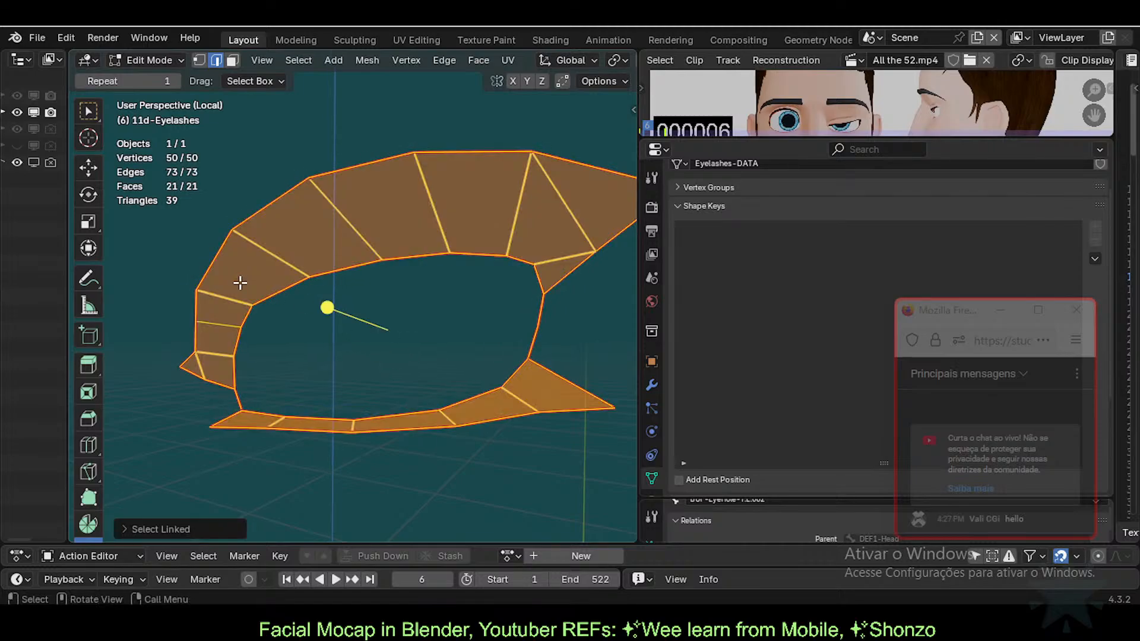
Step: In face mode, test-hide two left-side faces and undo each hide
key("alt+a")
key("3")
left_click(225, 340)
key("h")
key("ctrl+z")
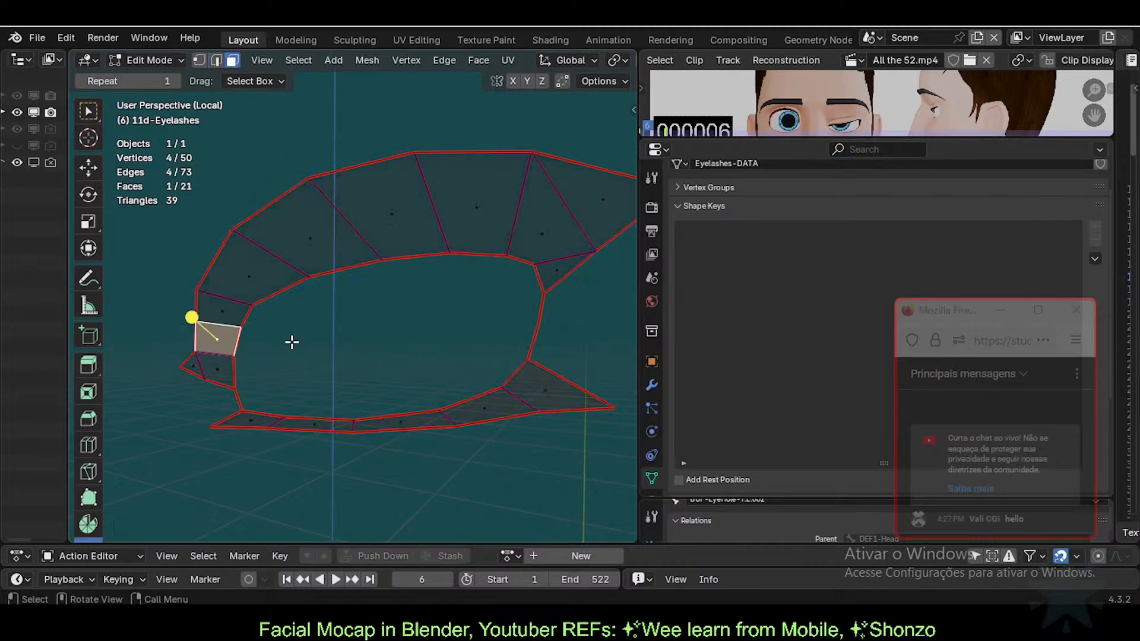
left_click(335, 263)
key("h")
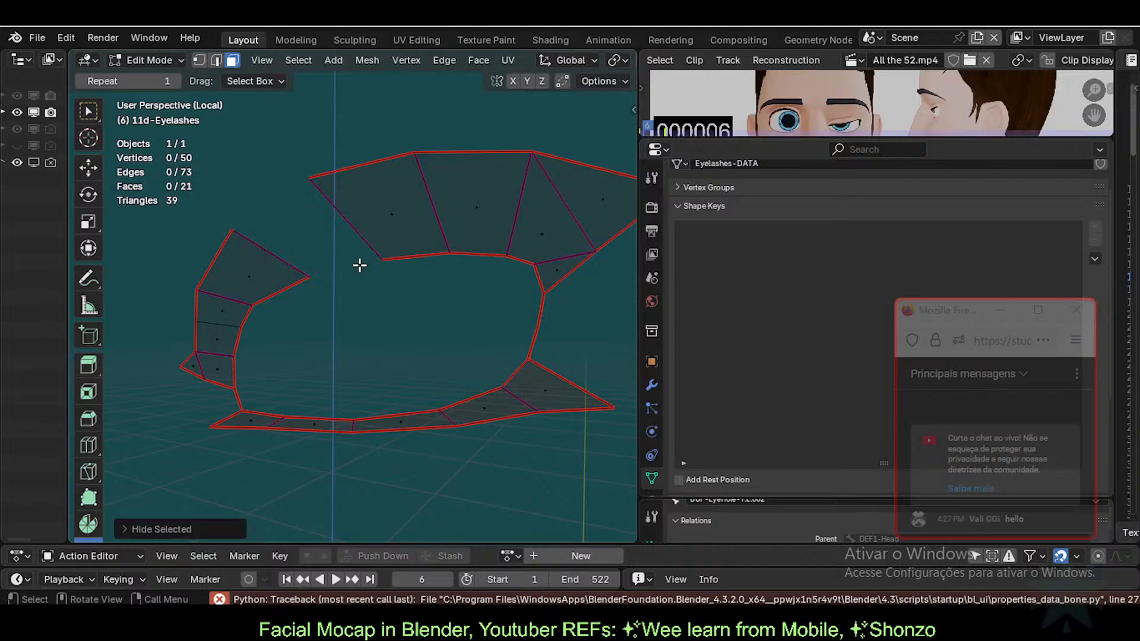
key("ctrl+z")
Step: Deselect everything and switch to vertex selection mode
left_click(259, 443)
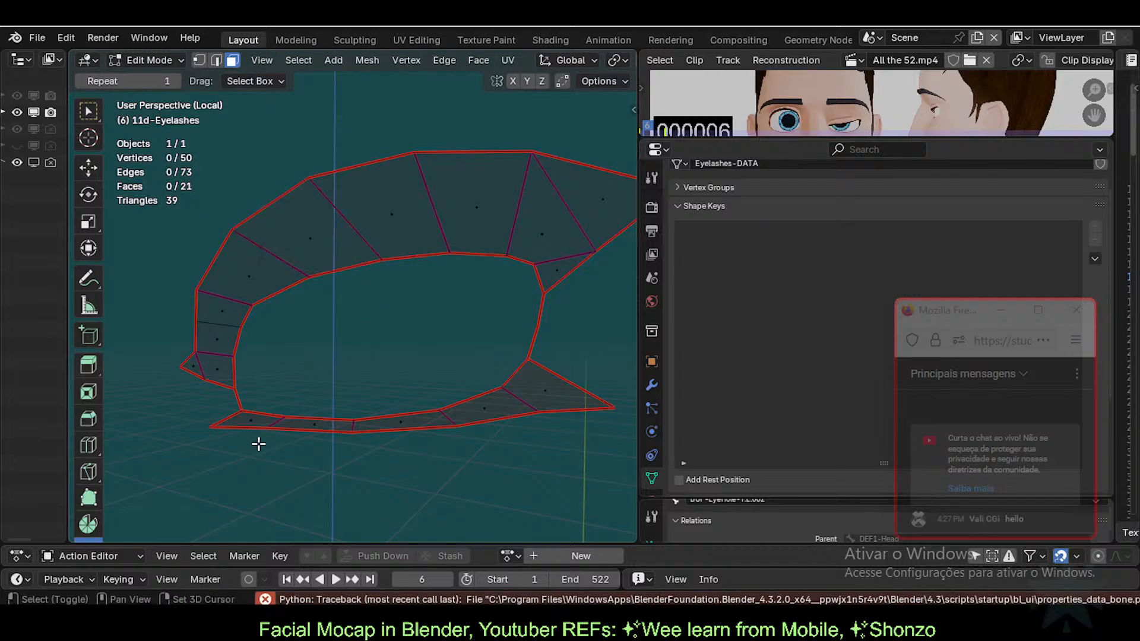
scroll(279, 427, "up", 2)
key("1")
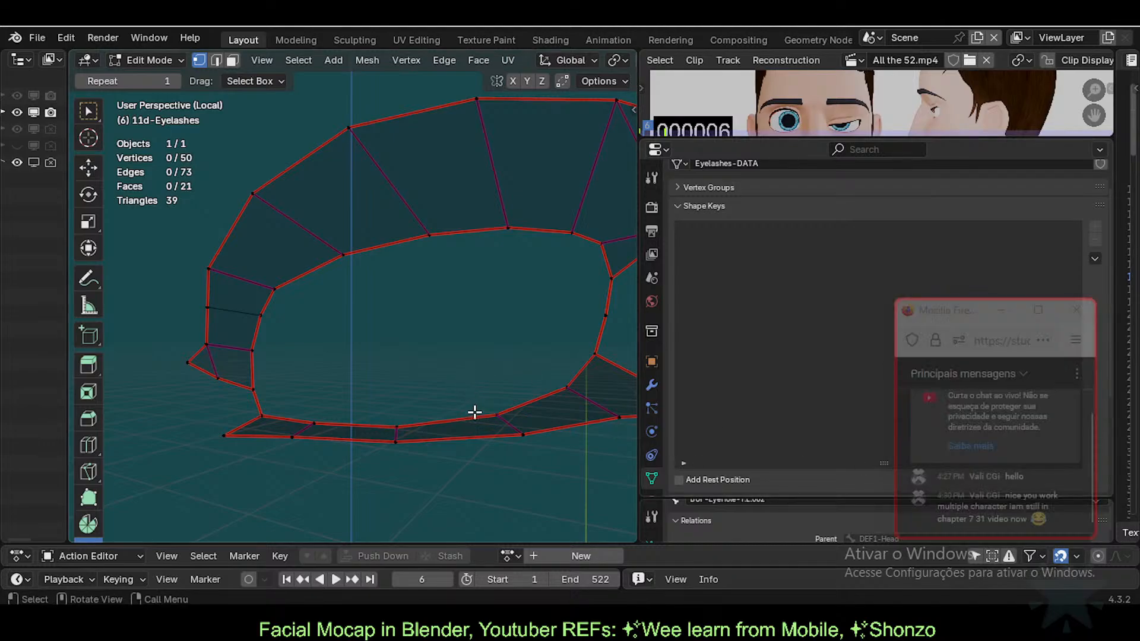
scroll(466, 415, "up", 2)
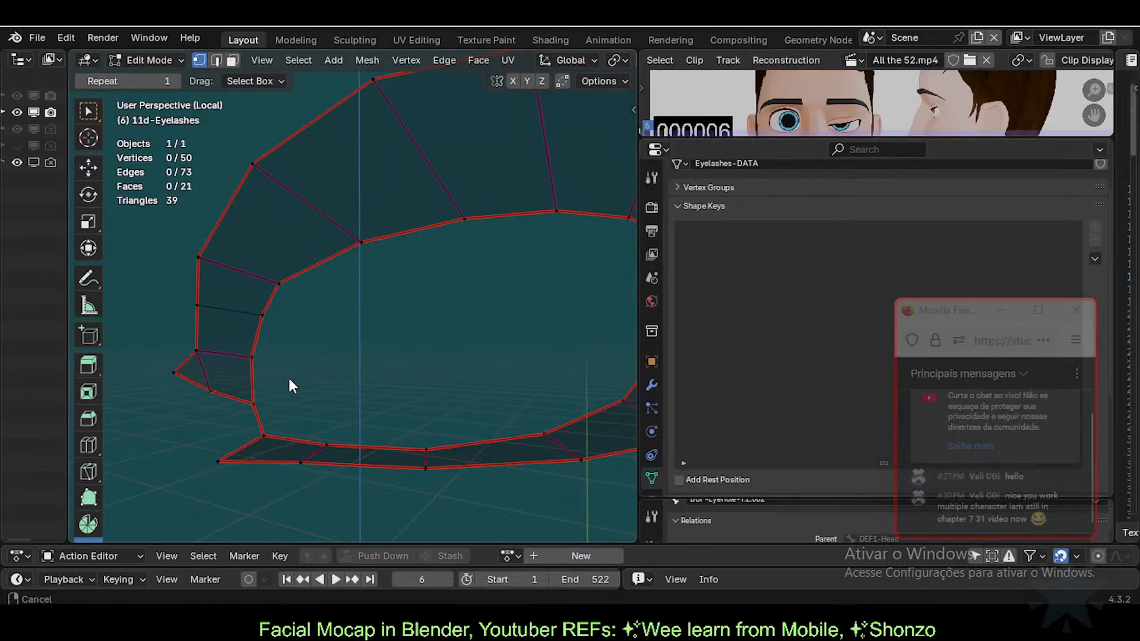
middle_click_drag(287, 376, 358, 296)
scroll(236, 324, "down", 1)
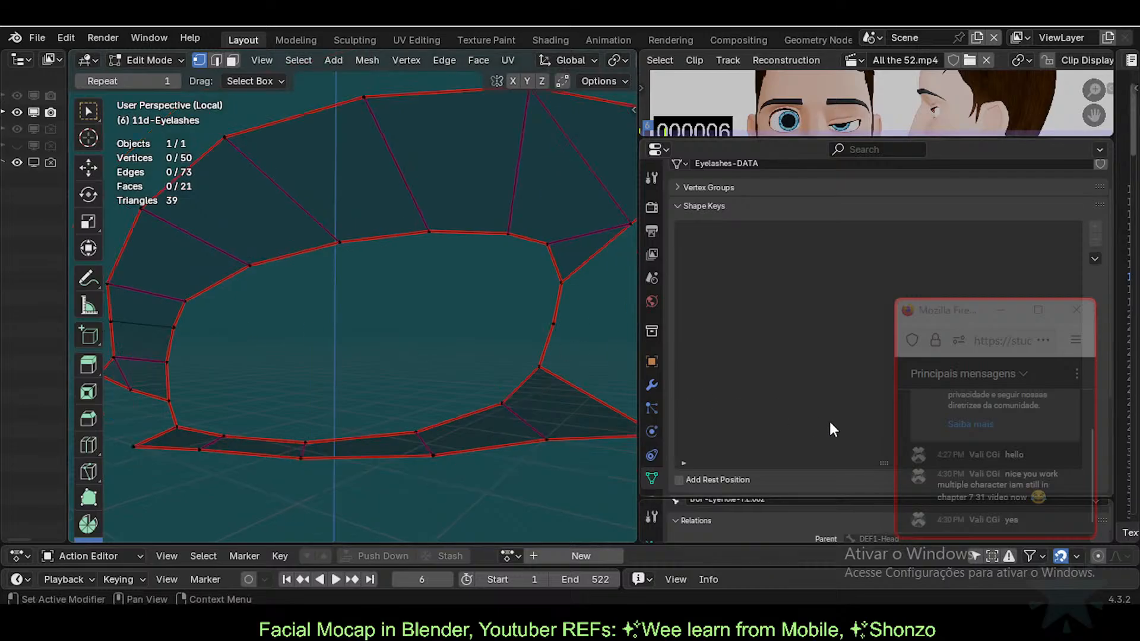
middle_click_drag(444, 403, 473, 397)
scroll(367, 354, "up", 1)
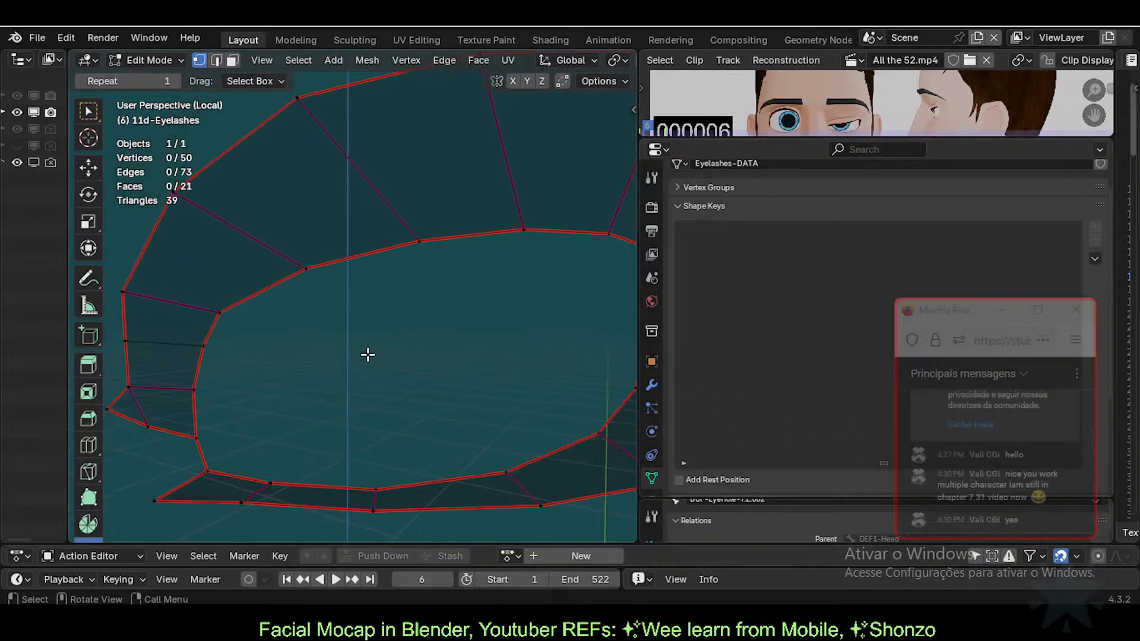
scroll(366, 355, "down", 2)
middle_click_drag(341, 384, 319, 394, "shift")
scroll(319, 394, "up", 1)
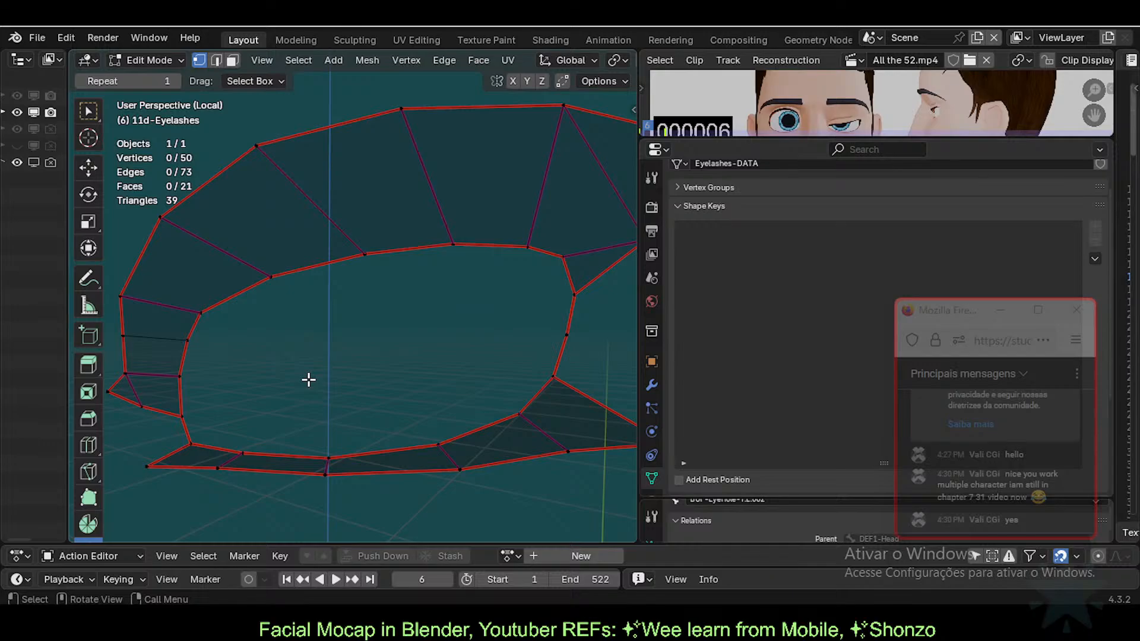
middle_click_drag(275, 404, 291, 410, "shift")
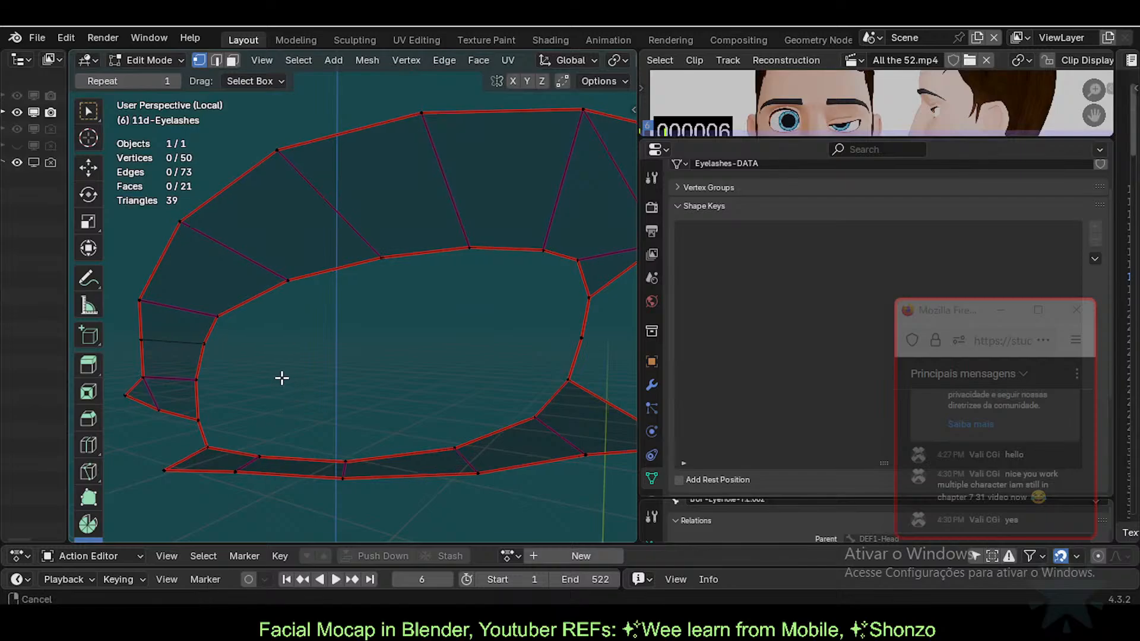
middle_click_drag(279, 377, 344, 419)
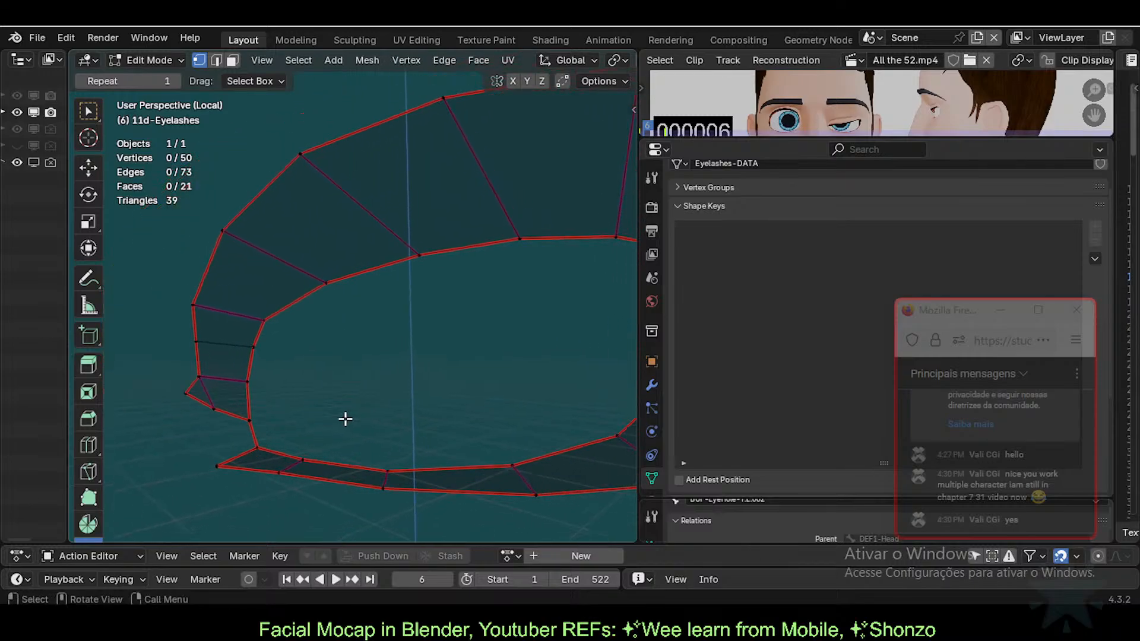
middle_click_drag(300, 389, 248, 417)
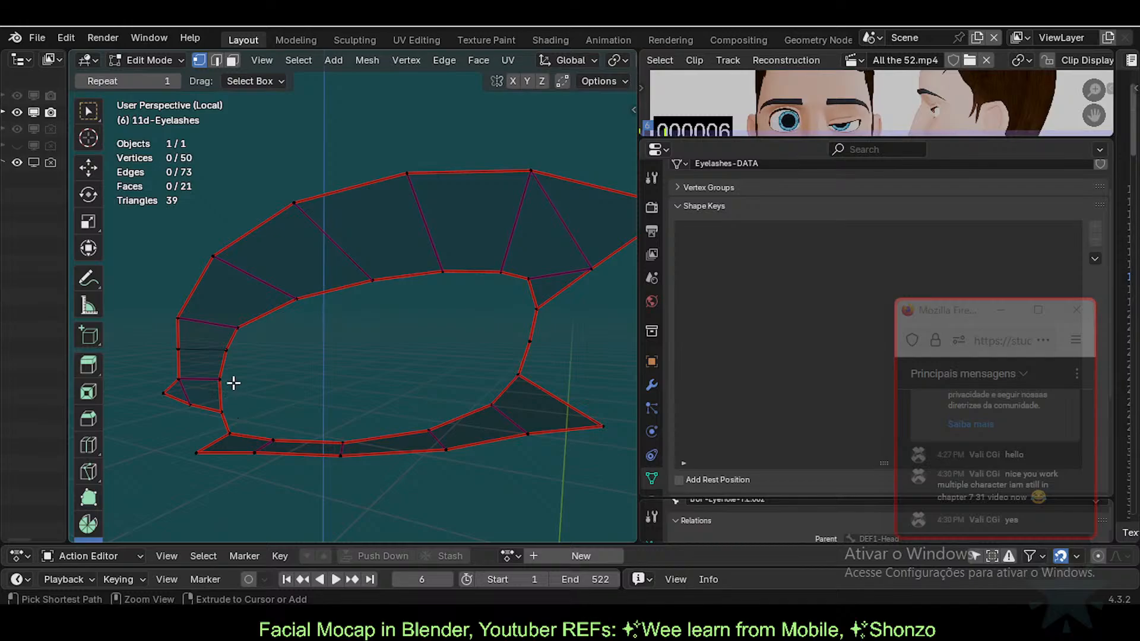
middle_click_drag(321, 408, 334, 377, "ctrl")
Step: In edge mode, give the eyelash's left edge a full crease of 1
key("2")
left_click(173, 362)
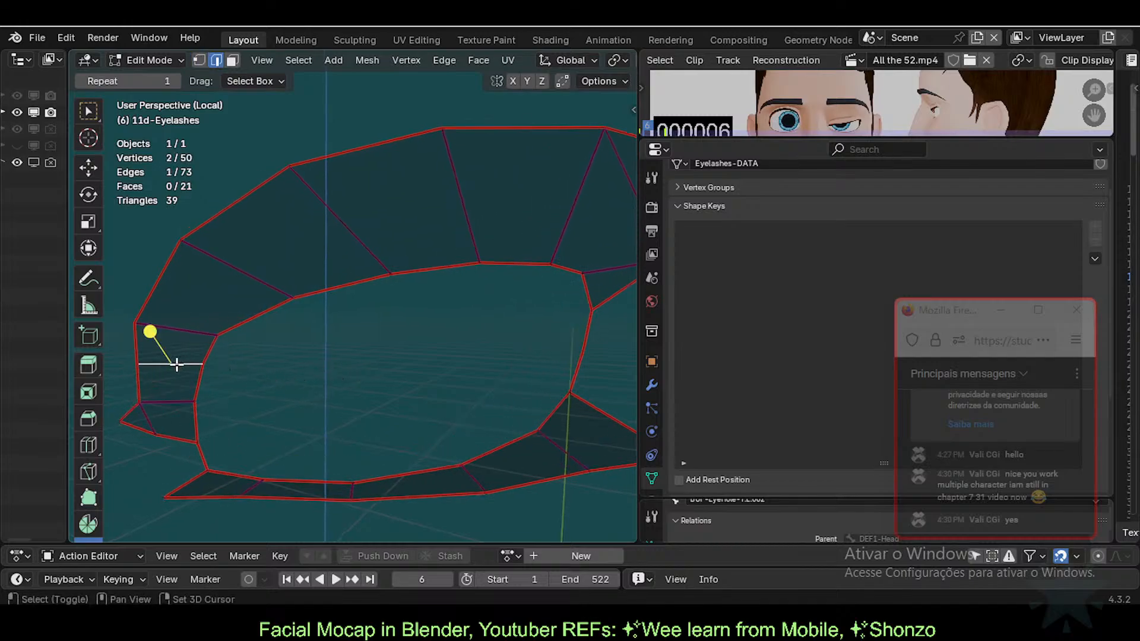
key("shift+e")
type("1")
key("Return")
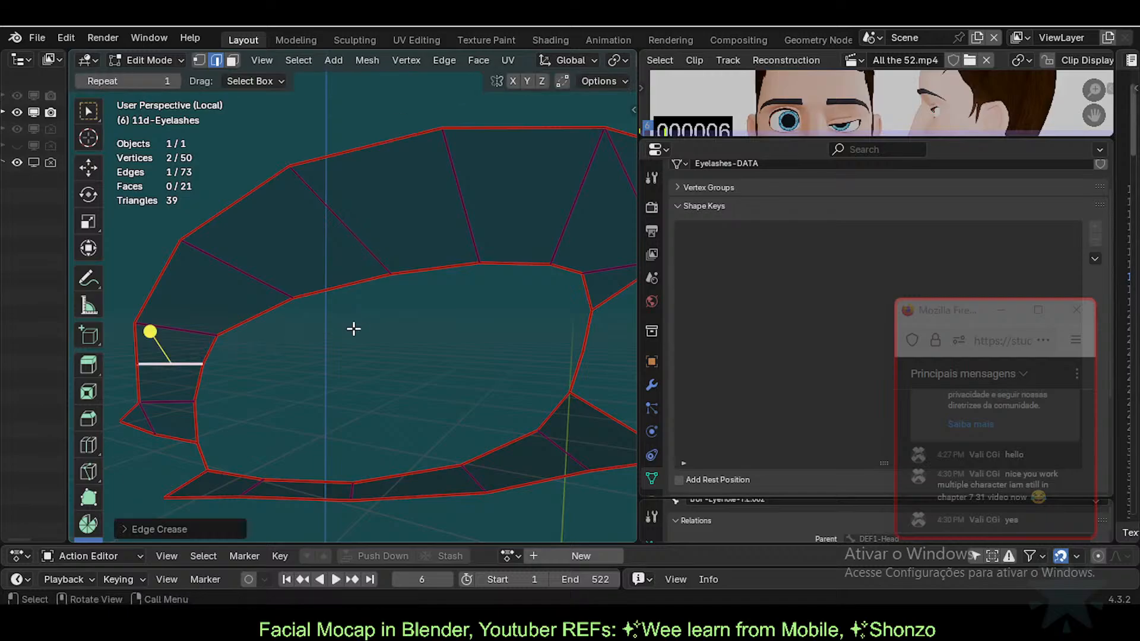
scroll(354, 329, "down", 2)
left_click(356, 329)
scroll(422, 377, "up", 1)
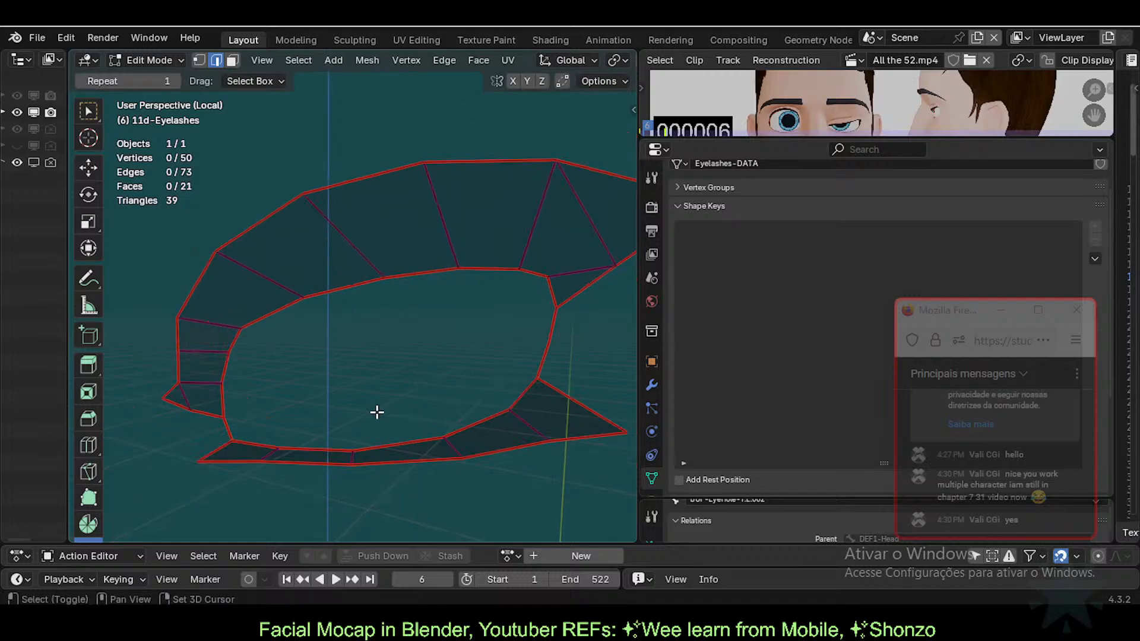
middle_click_drag(376, 411, 364, 366, "shift")
scroll(363, 365, "up", 1)
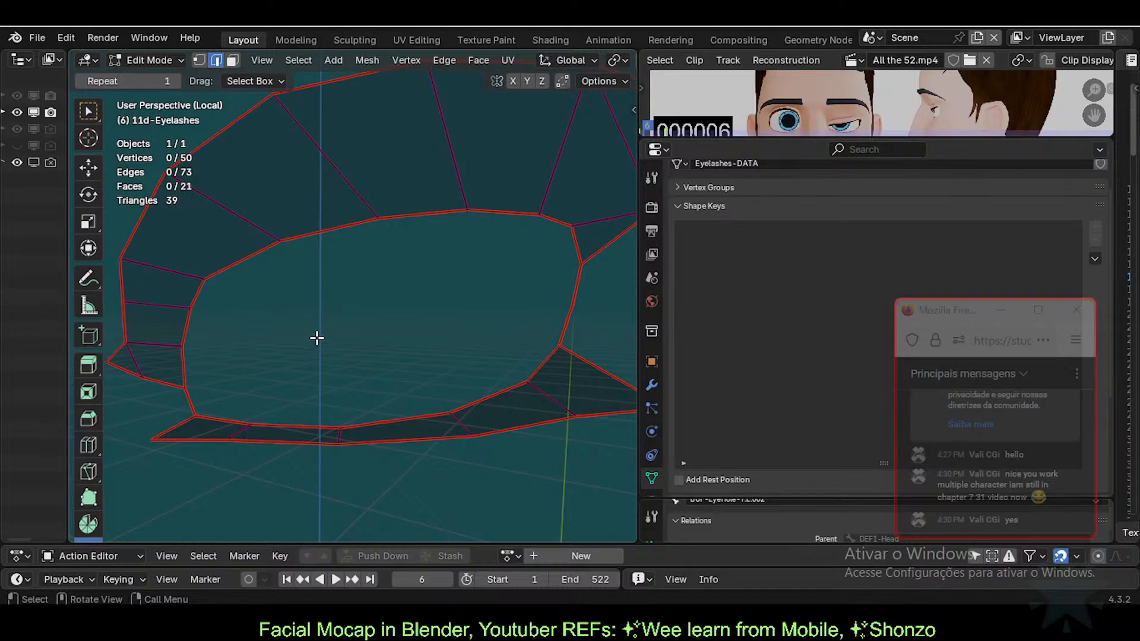
middle_click_drag(276, 482, 254, 425)
Step: Clear all existing creases, then set every edge's crease to 0.5
key("a")
key("shift+e")
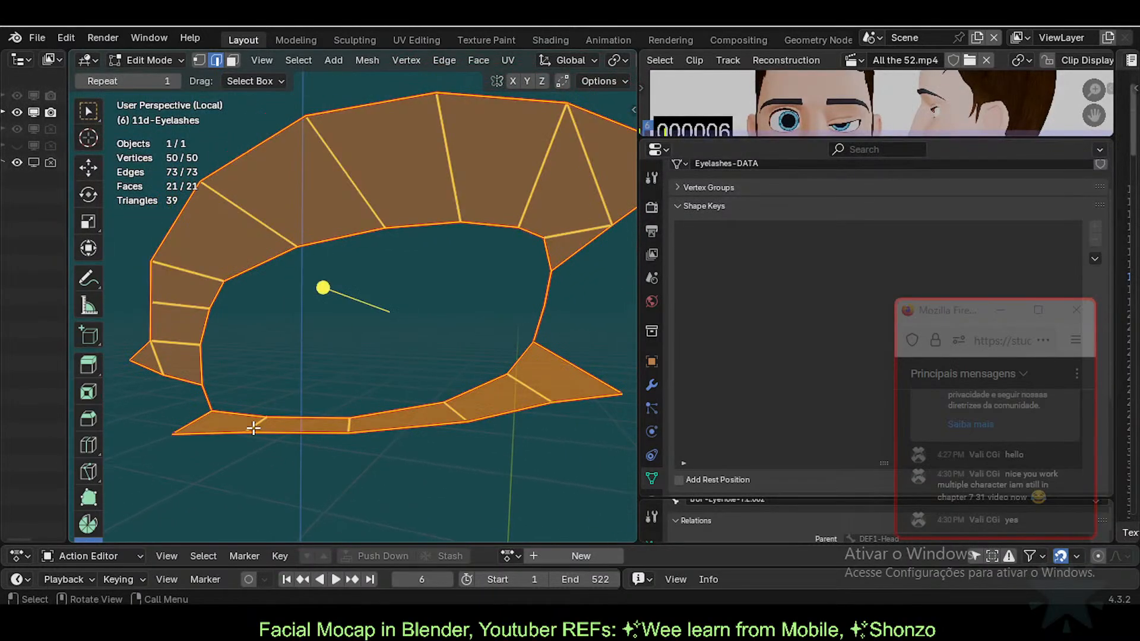
key("Return")
key("shift+e")
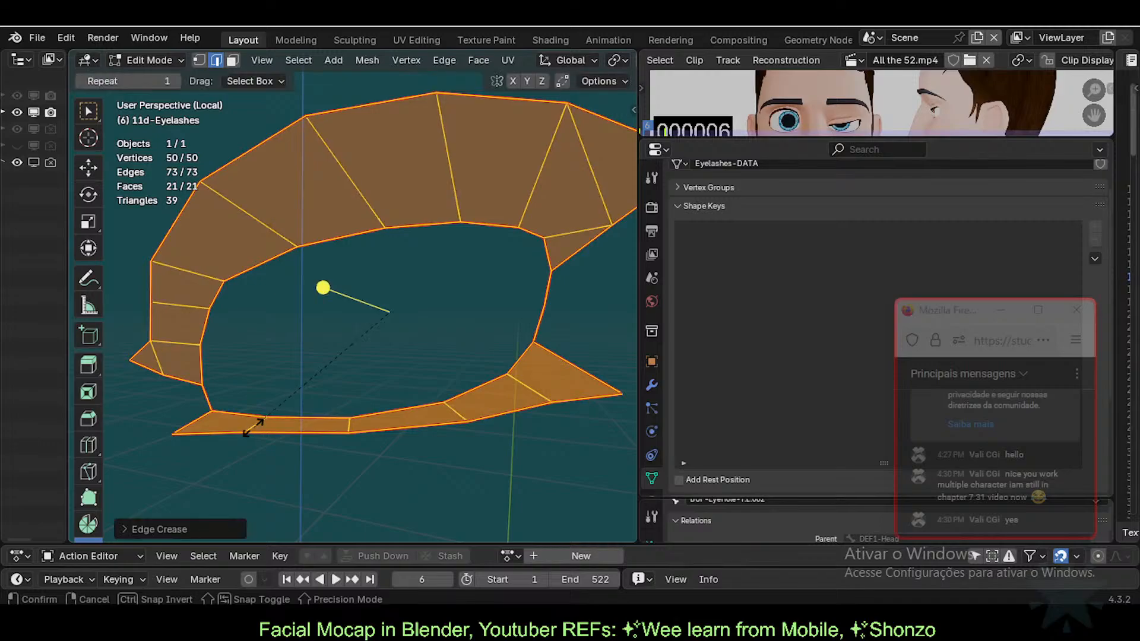
type(".5")
key("Return")
key("alt+a")
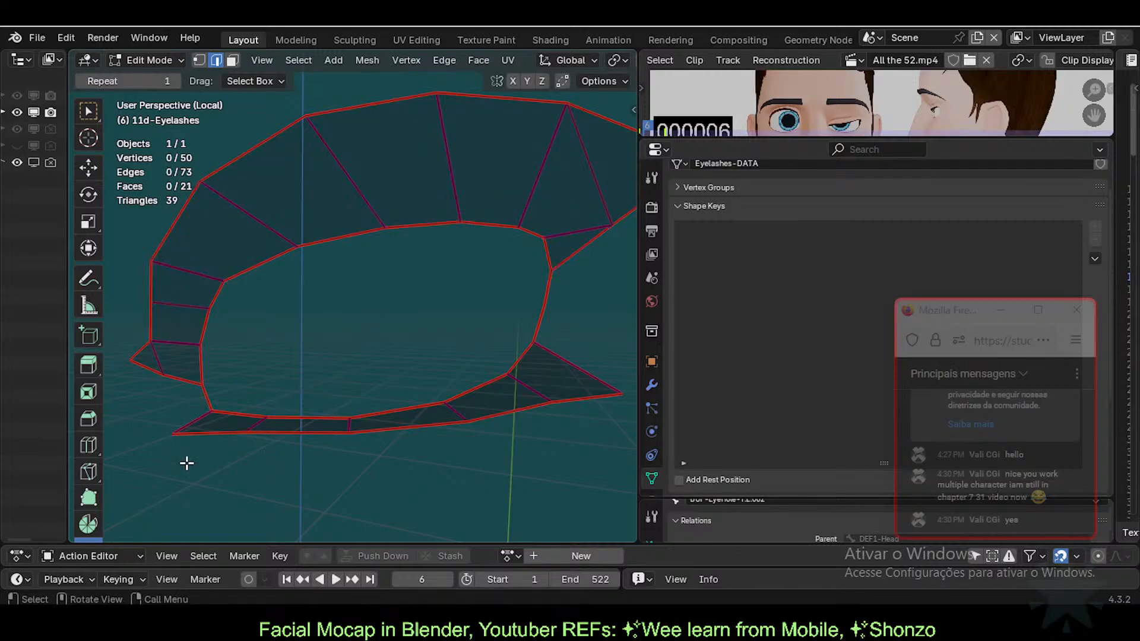
Step: Select an edge near the lower right of the eyelash band
middle_click_drag(290, 366, 370, 343)
scroll(394, 364, "up", 2)
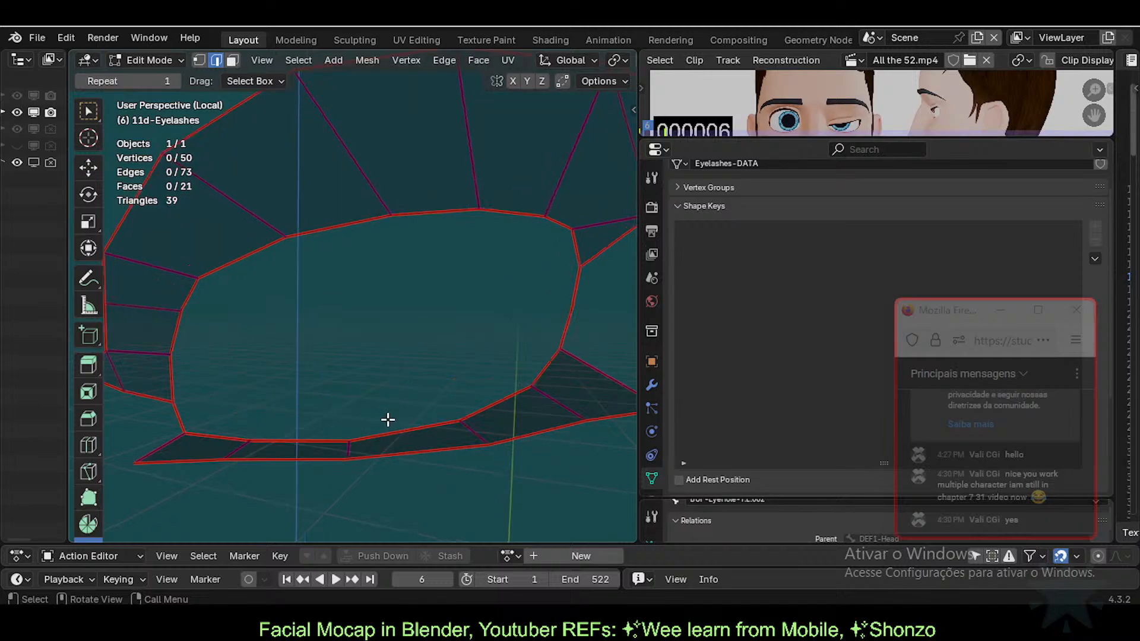
middle_click_drag(383, 421, 338, 422, "shift")
left_click(558, 371)
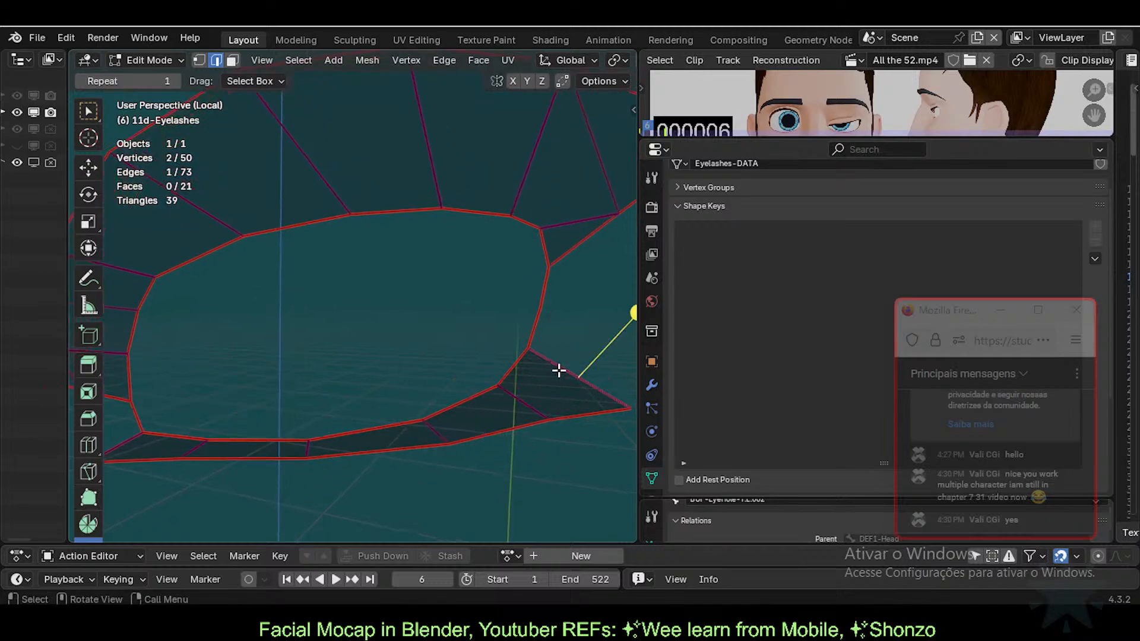
key("ctrl+e")
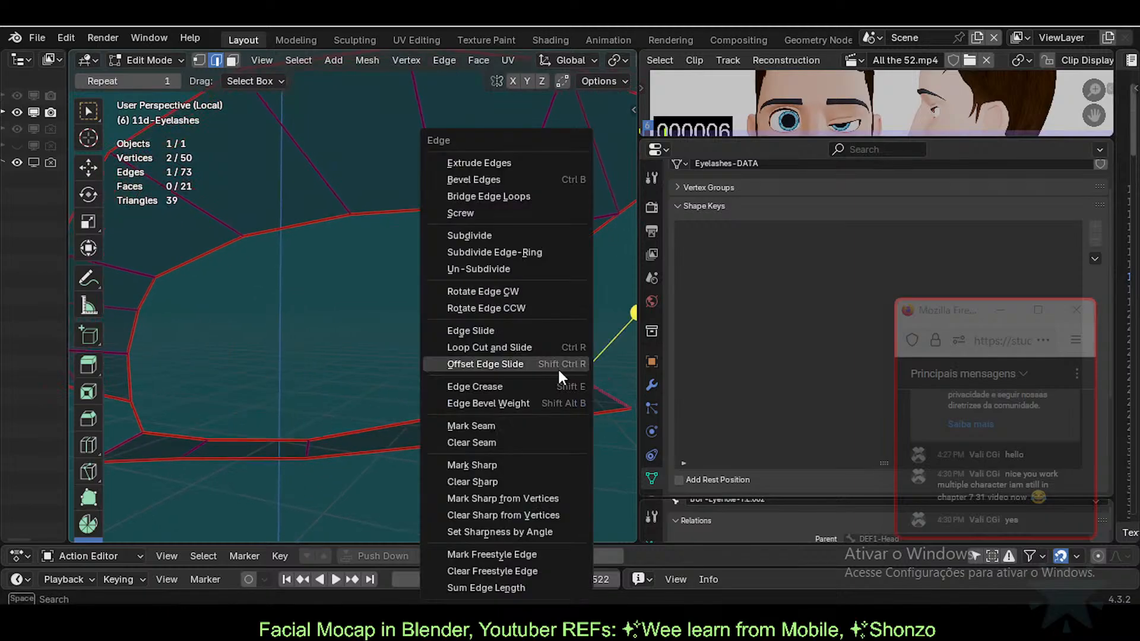
Step: Mark the selected lower-right edges as seams
left_click(516, 425)
middle_click_drag(516, 423, 545, 376)
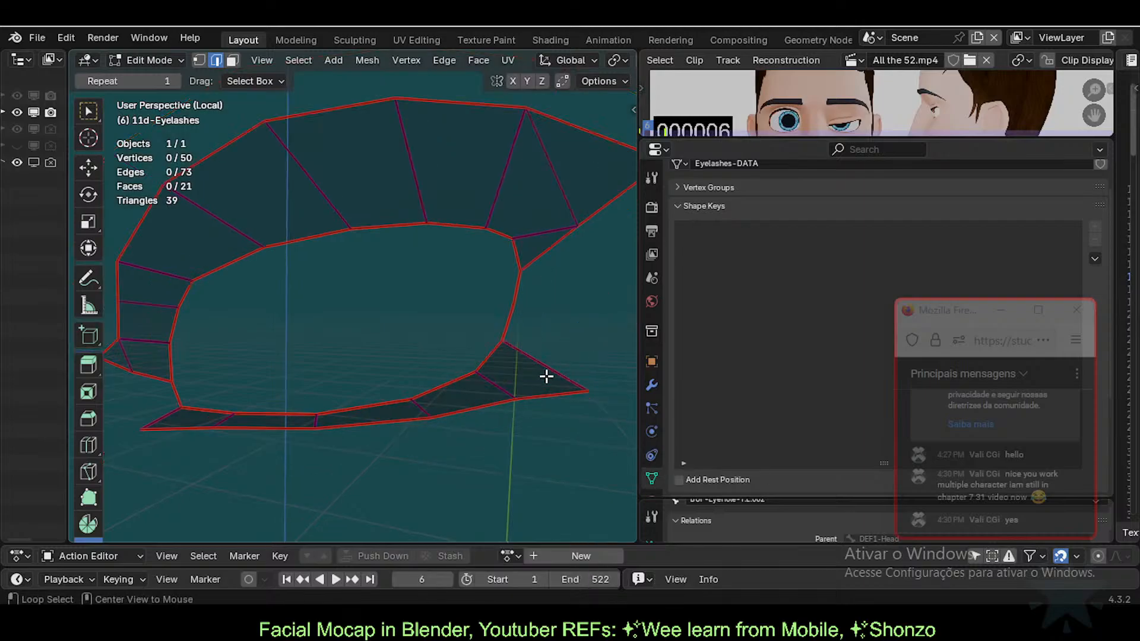
key("ctrl+e")
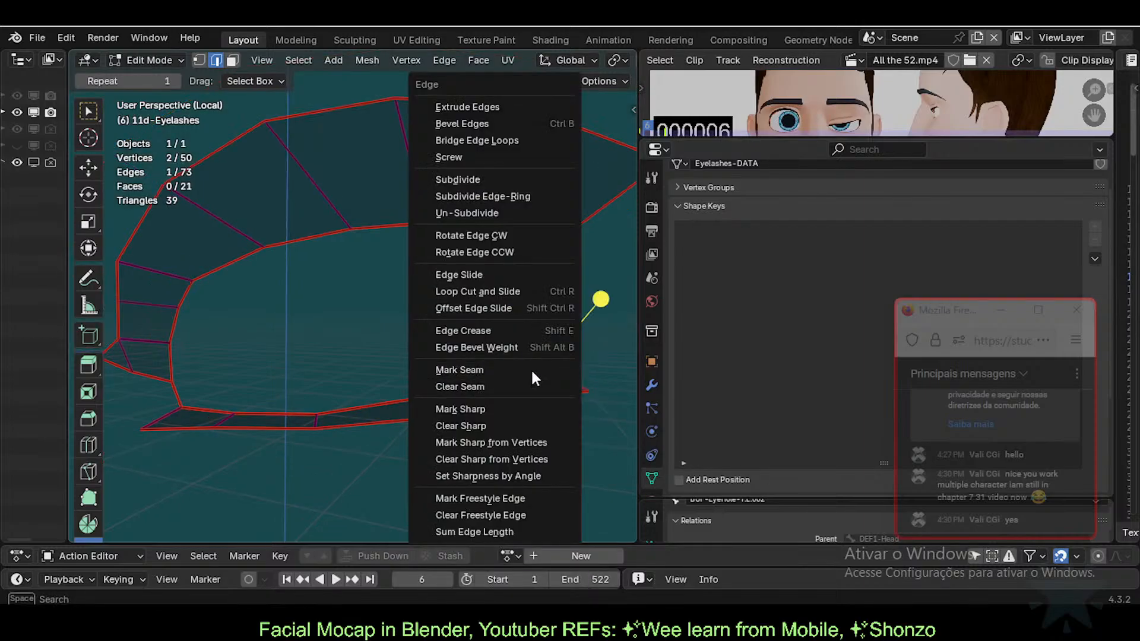
left_click(530, 370)
Step: Select a lower-left edge and move it slightly into place
left_click(143, 416)
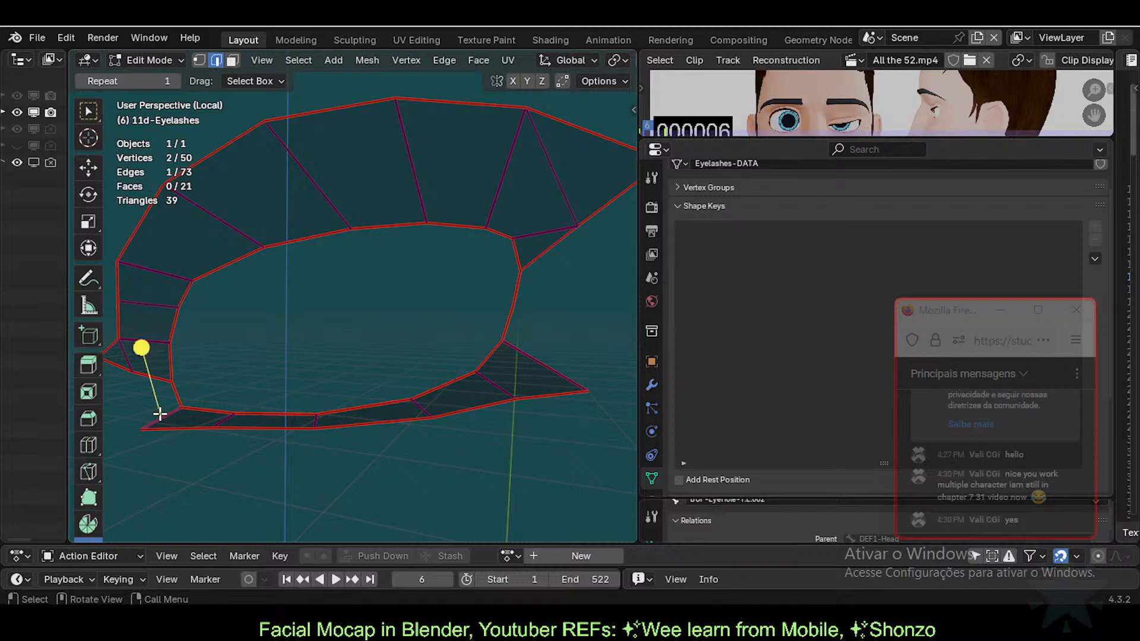
left_click(158, 409, "alt")
key("alt+a")
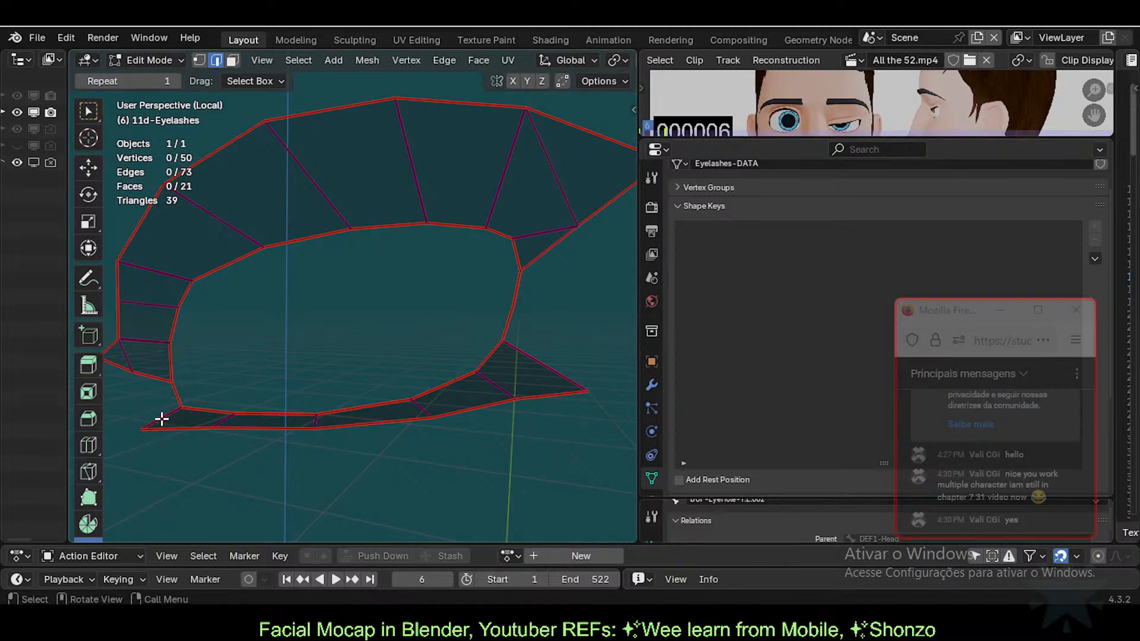
key("alt+a")
key("g")
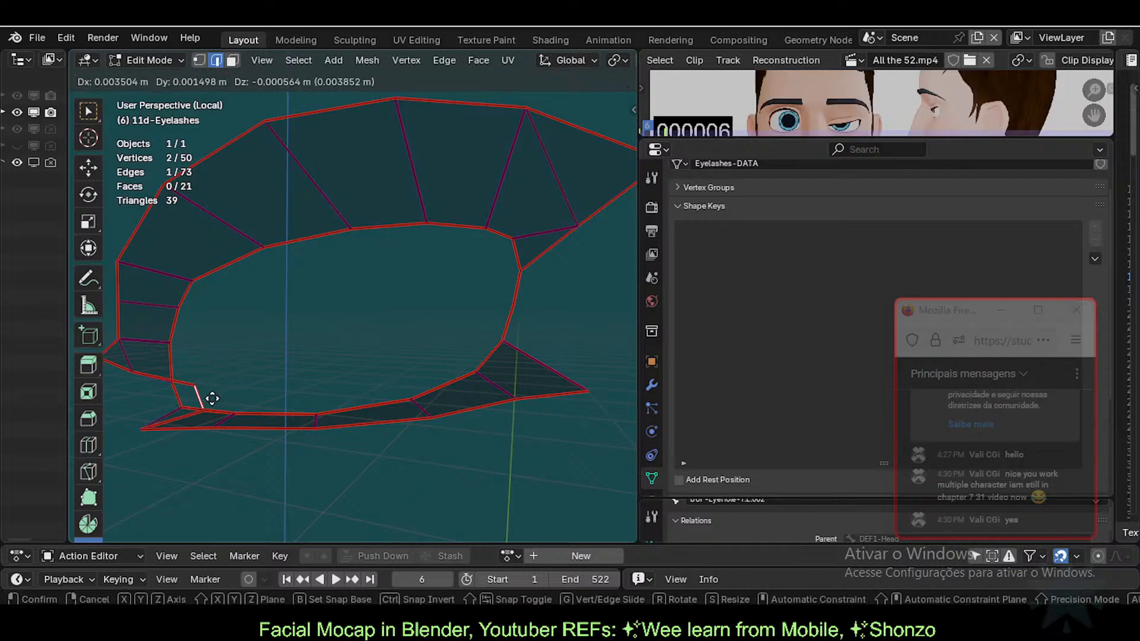
left_click(153, 404)
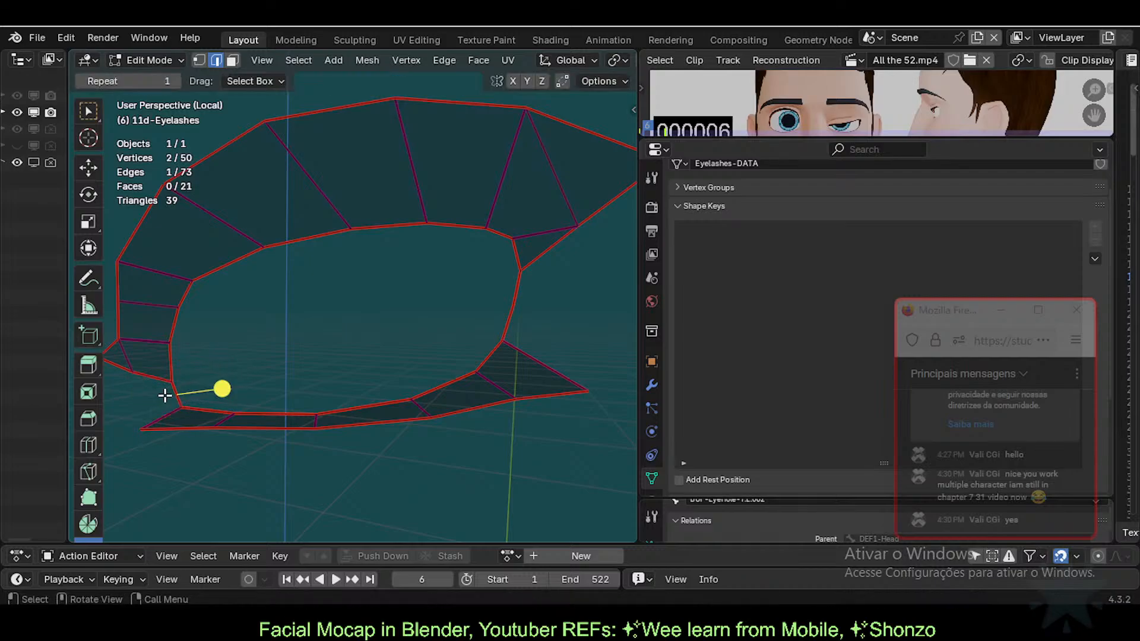
Step: Retry moving the edge, cancelling twice, then drop it higher at the eyelash's left end
key("g")
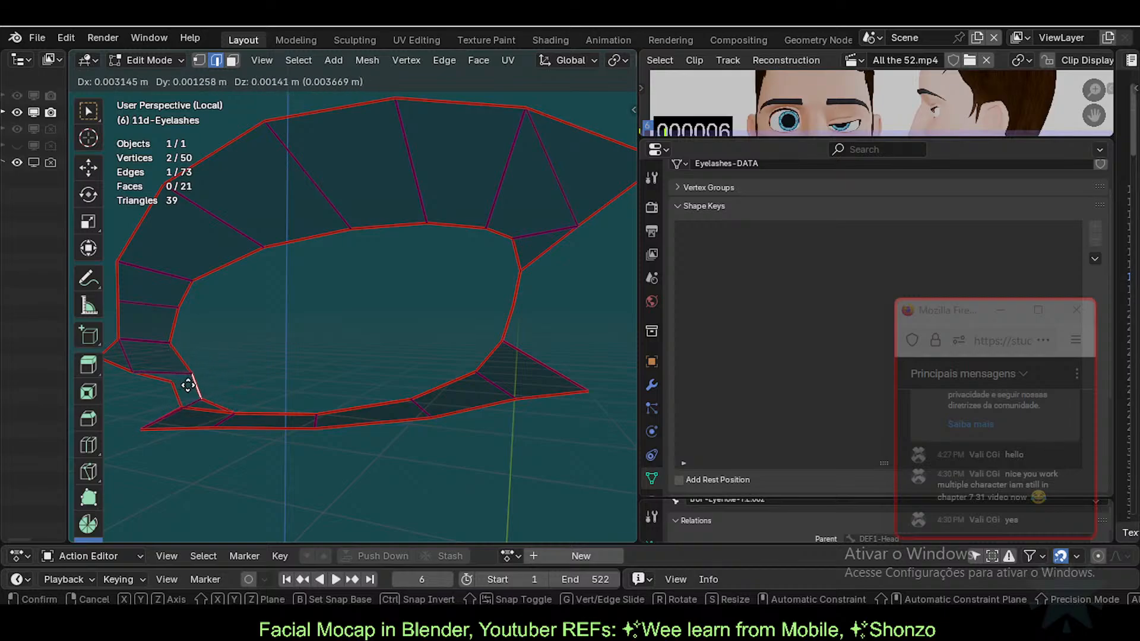
right_click(189, 375)
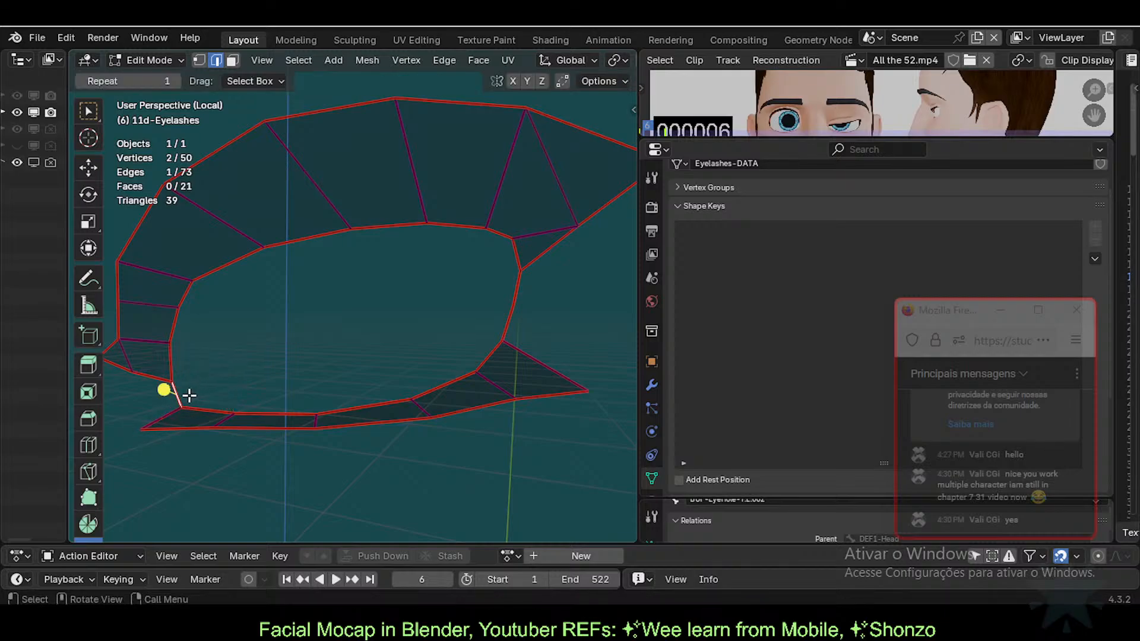
key("g")
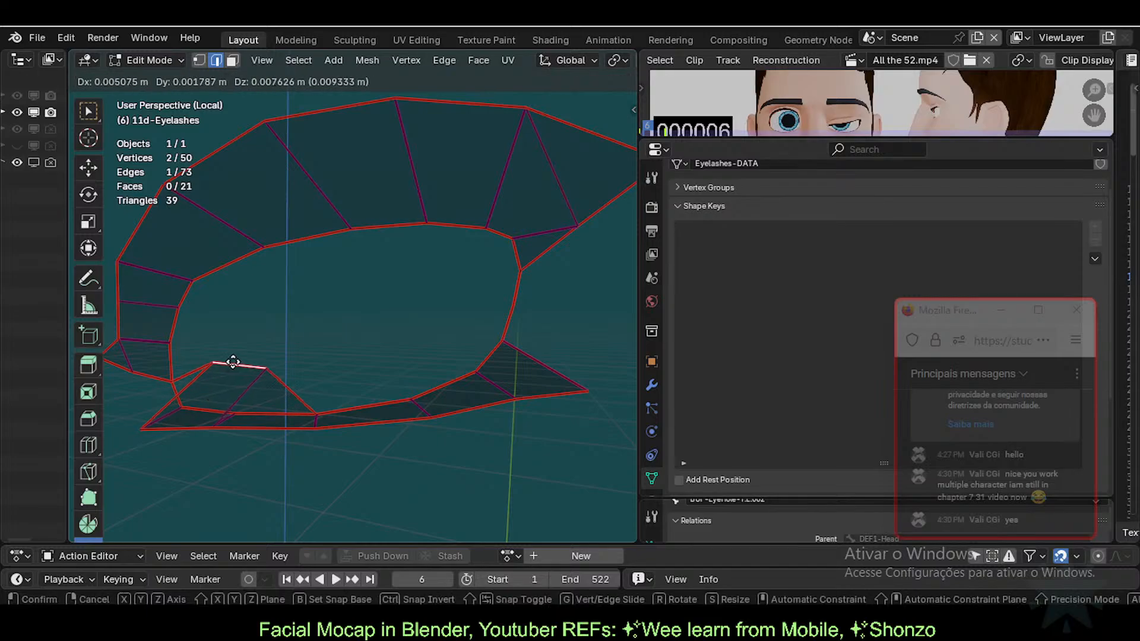
right_click(227, 364)
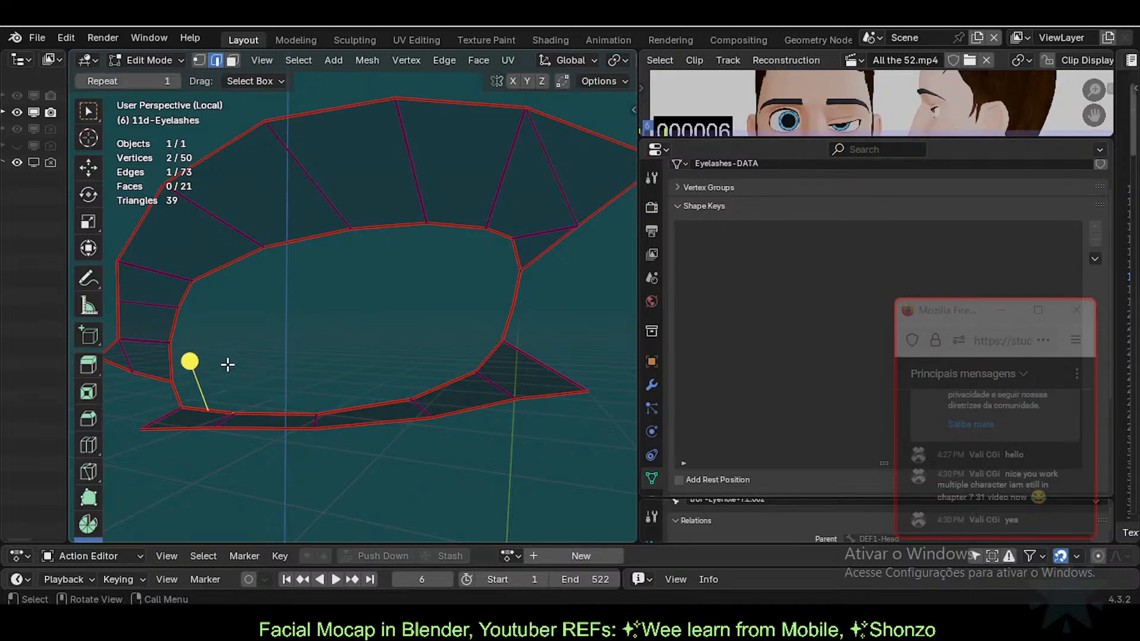
scroll(215, 415, "up", 1)
middle_click_drag(215, 415, 288, 425)
key("g")
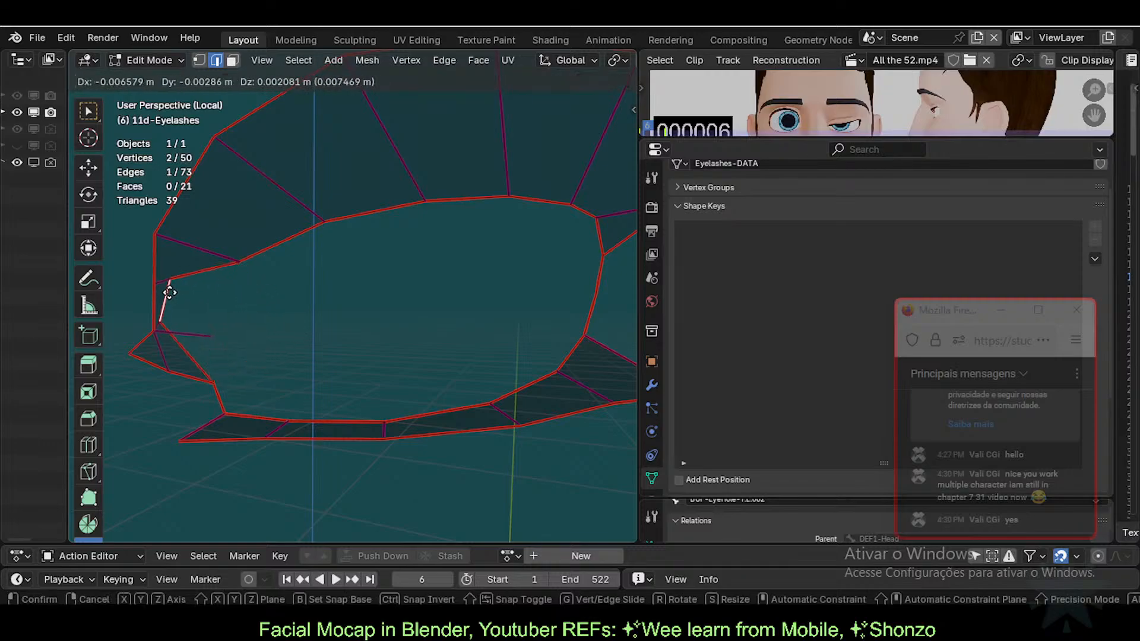
left_click(232, 315)
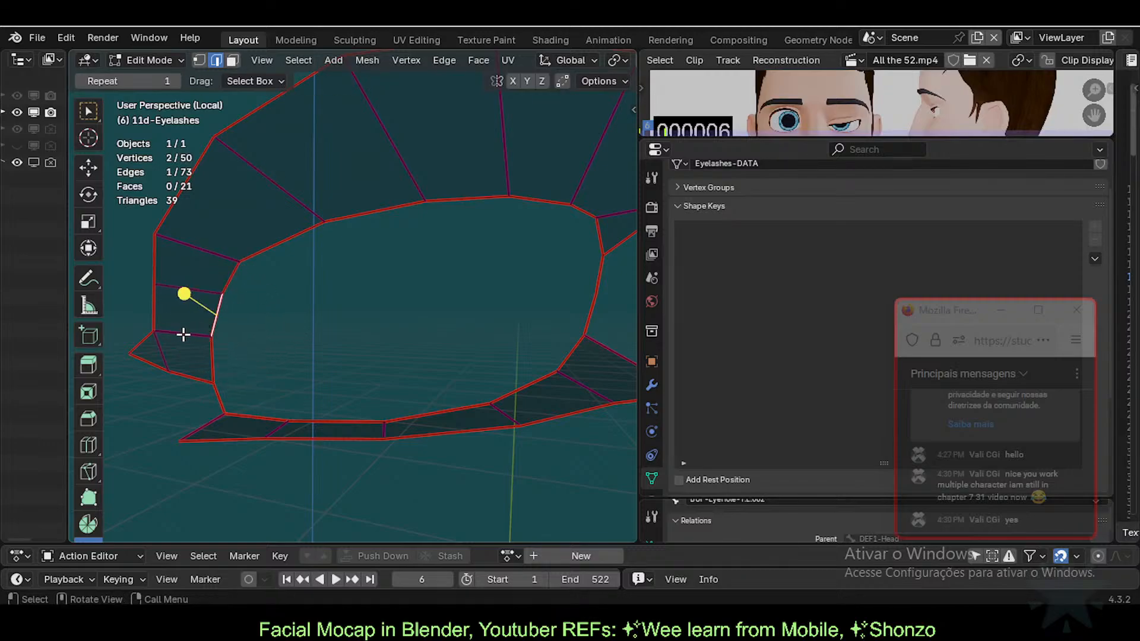
key("g")
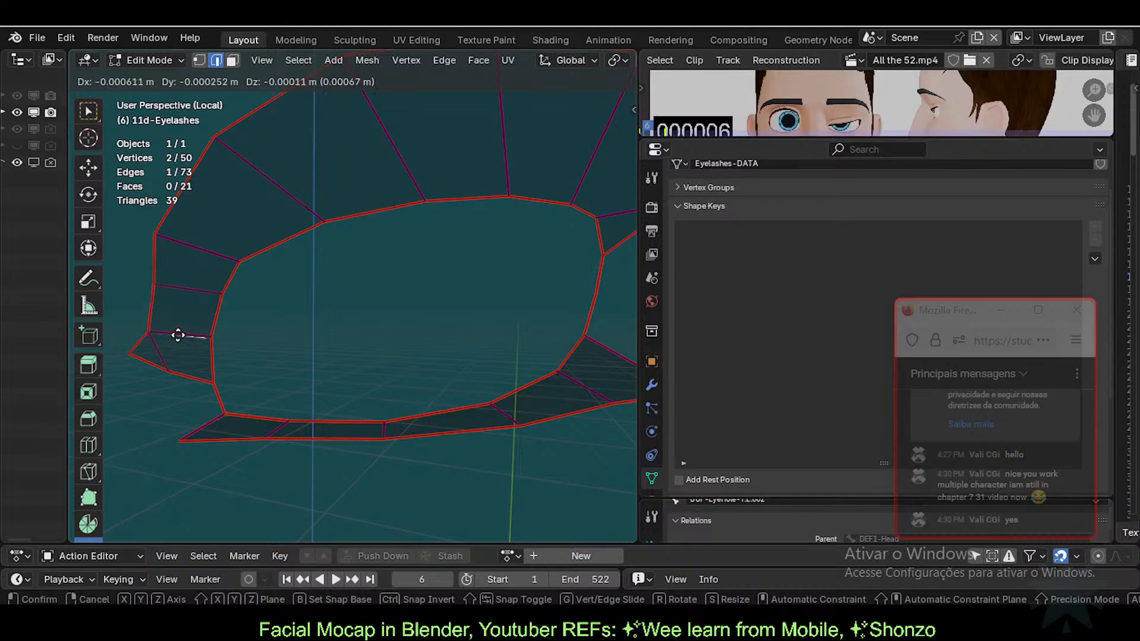
Step: Confirm the edge's new position, then delete the selected left-end edge
left_click(233, 315)
key("x")
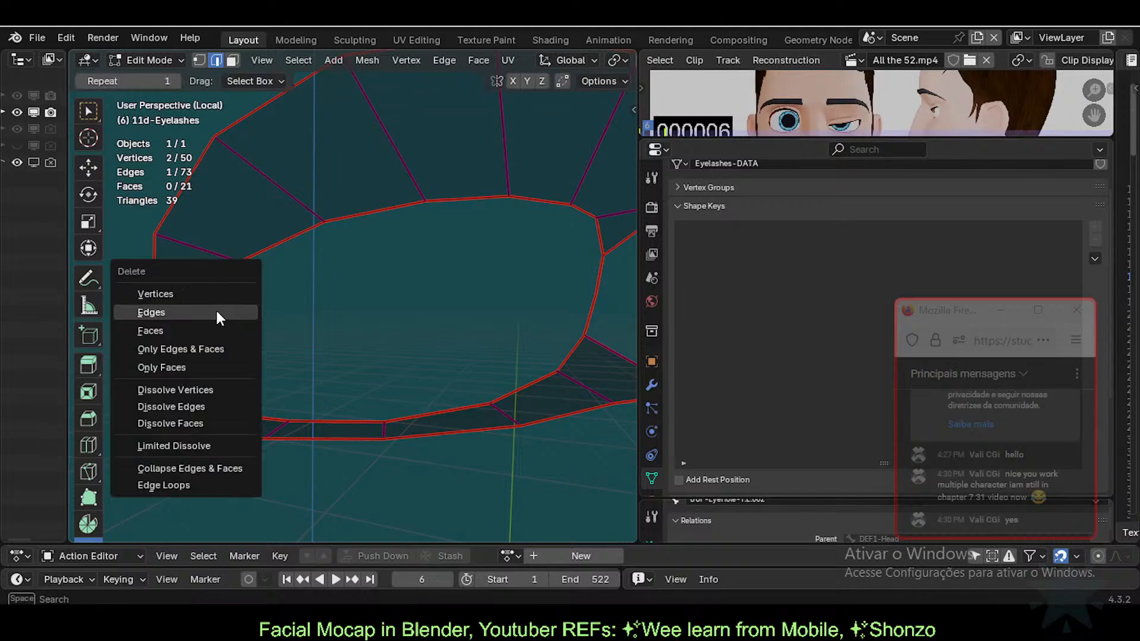
left_click(178, 312)
Step: Select the upper-left edge and test-move it twice, cancelling both moves
left_click(207, 257)
key("g")
right_click(227, 219)
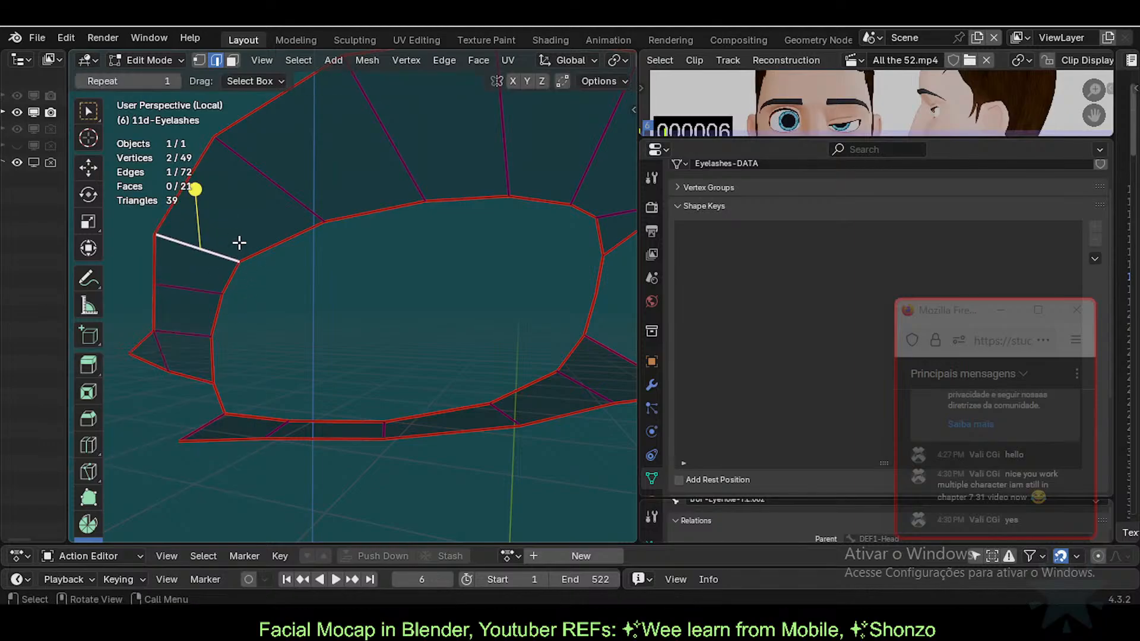
key("g")
right_click(282, 237)
scroll(283, 228, "down", 3)
middle_click_drag(283, 220, 259, 308, "shift")
scroll(270, 335, "up", 1)
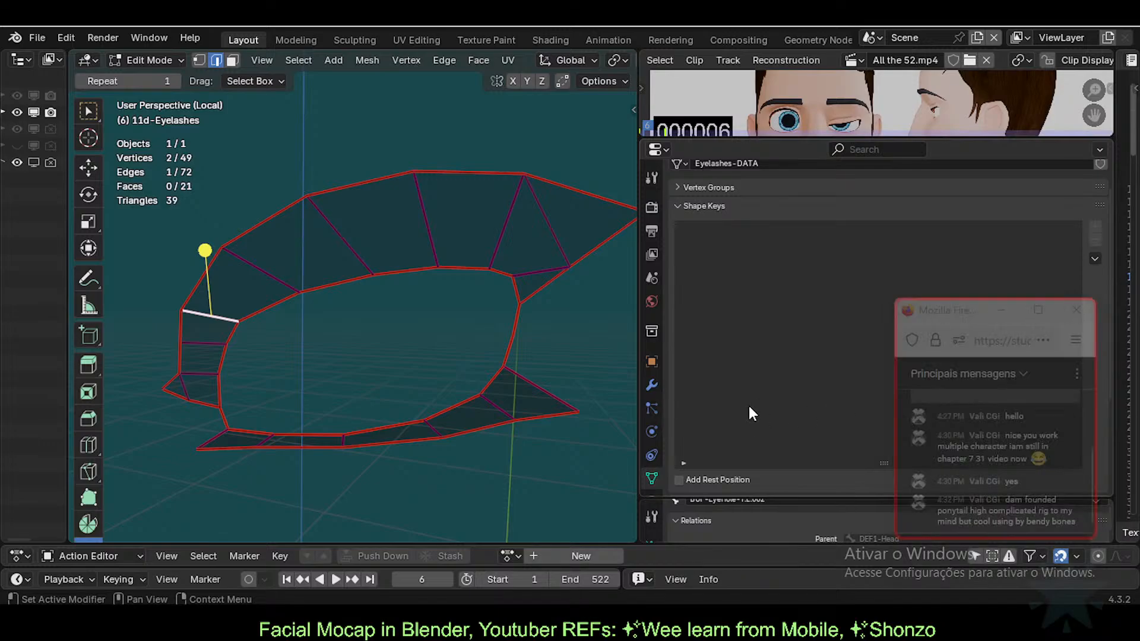
scroll(208, 305, "down", 2)
Step: Return the eyelash mesh to Object Mode and unhide the head mesh
middle_click_drag(350, 360, 438, 328)
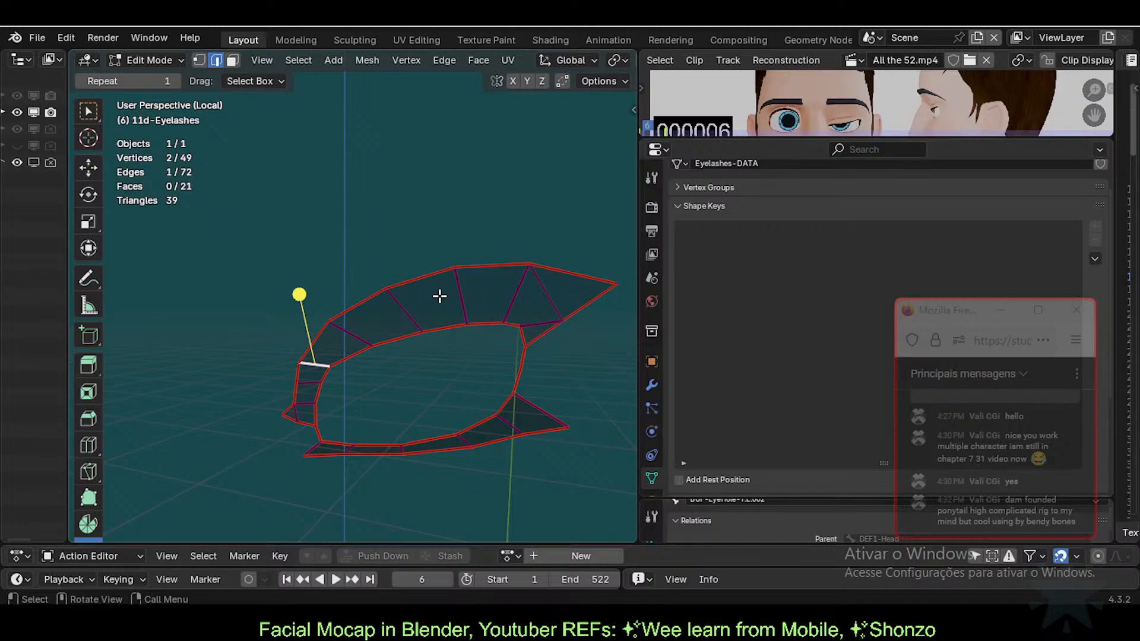
key("ctrl+Tab")
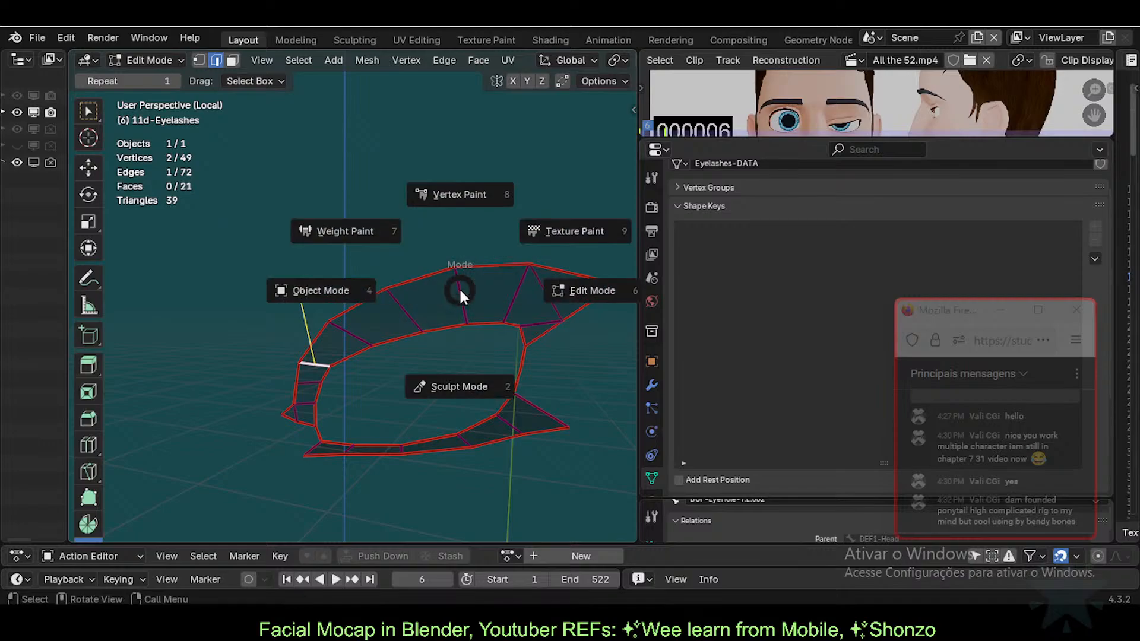
left_click(439, 288)
key("alt+h")
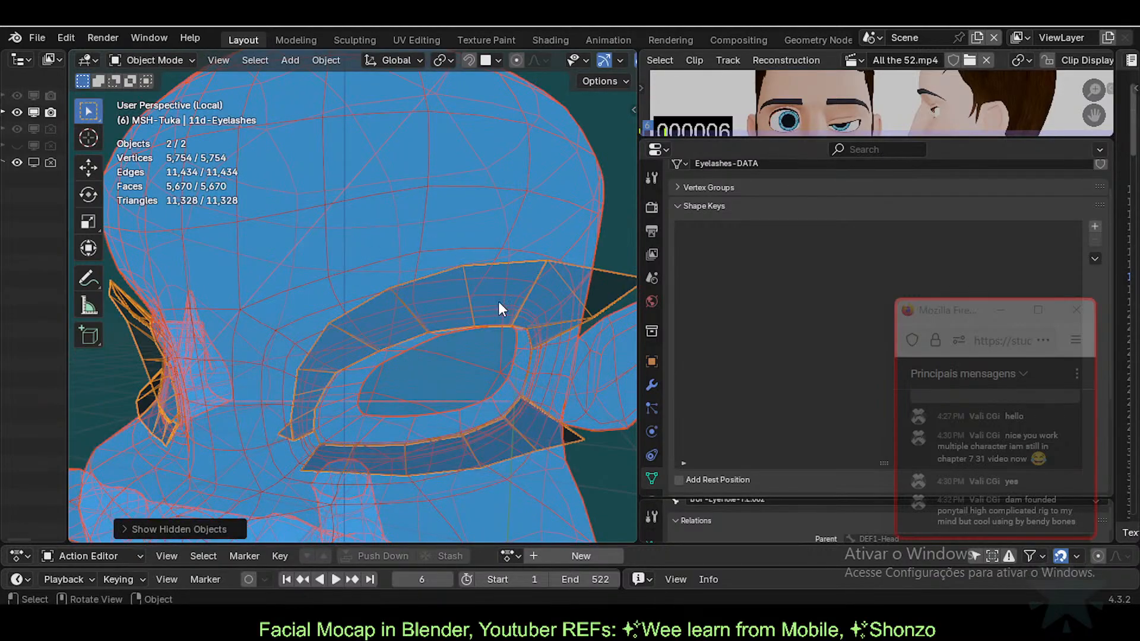
Step: Turn off X-ray so the head and eyelashes display as solid meshes
left_click(551, 272, "shift")
left_click(567, 275, "shift")
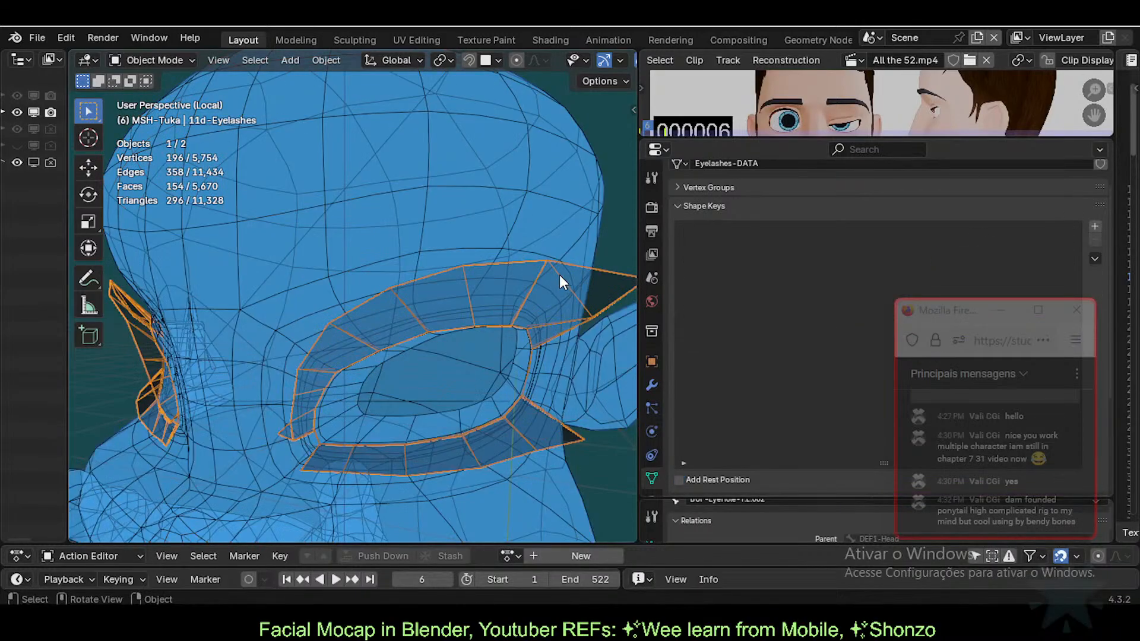
middle_click_drag(457, 317, 437, 259, "shift")
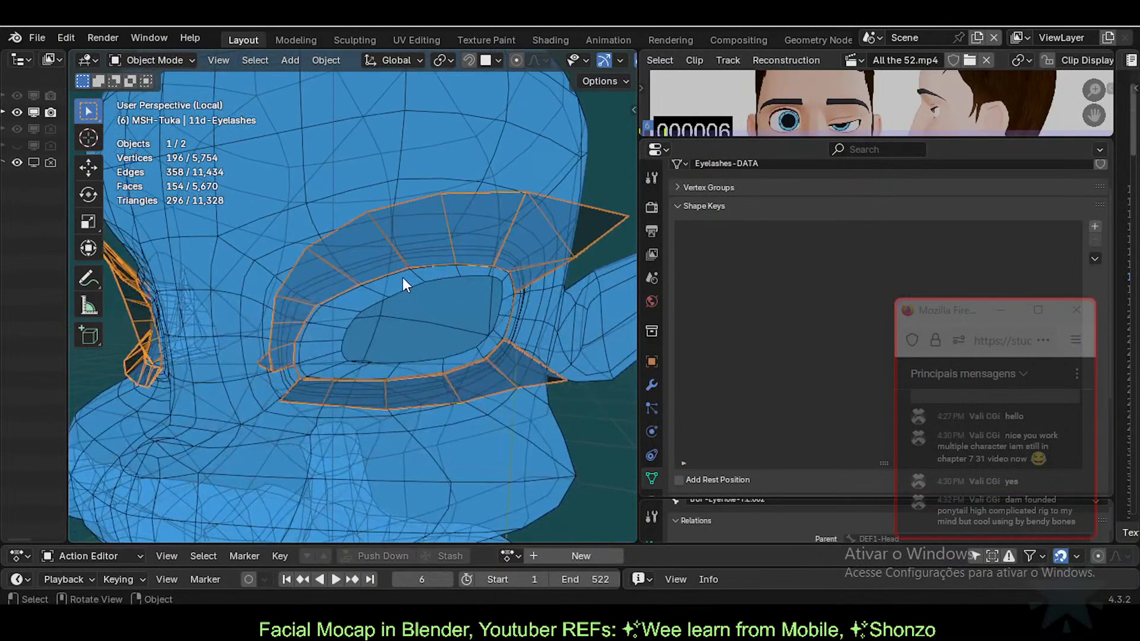
key("alt+z")
scroll(403, 276, "down", 3)
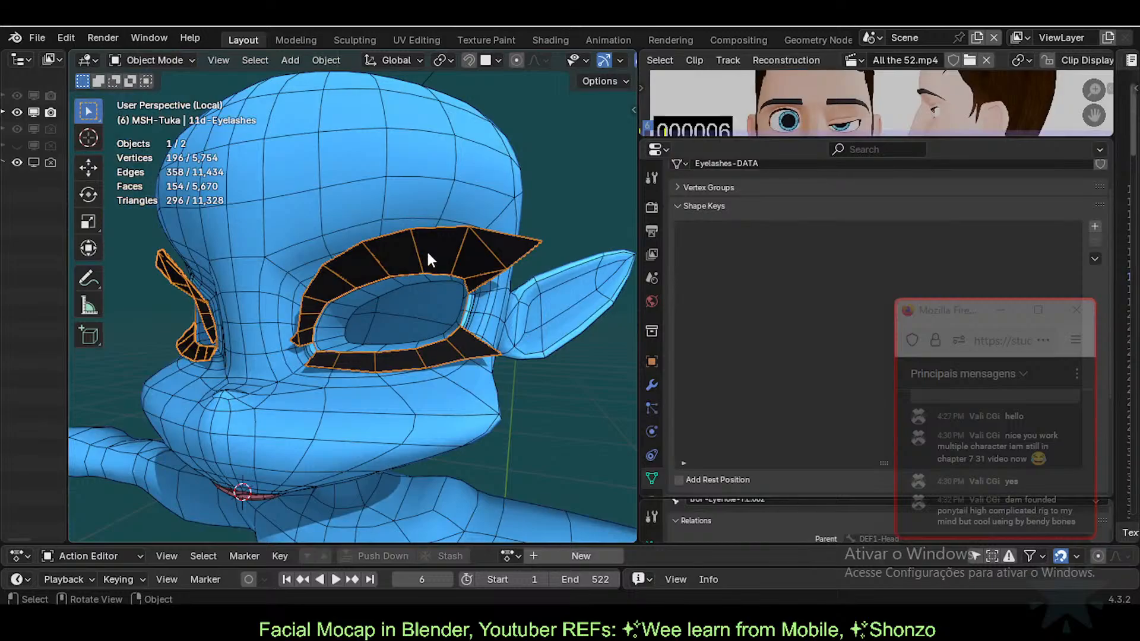
Step: Leave Local view to show the whole scene and select the Tuka armature
key("KP_Divide")
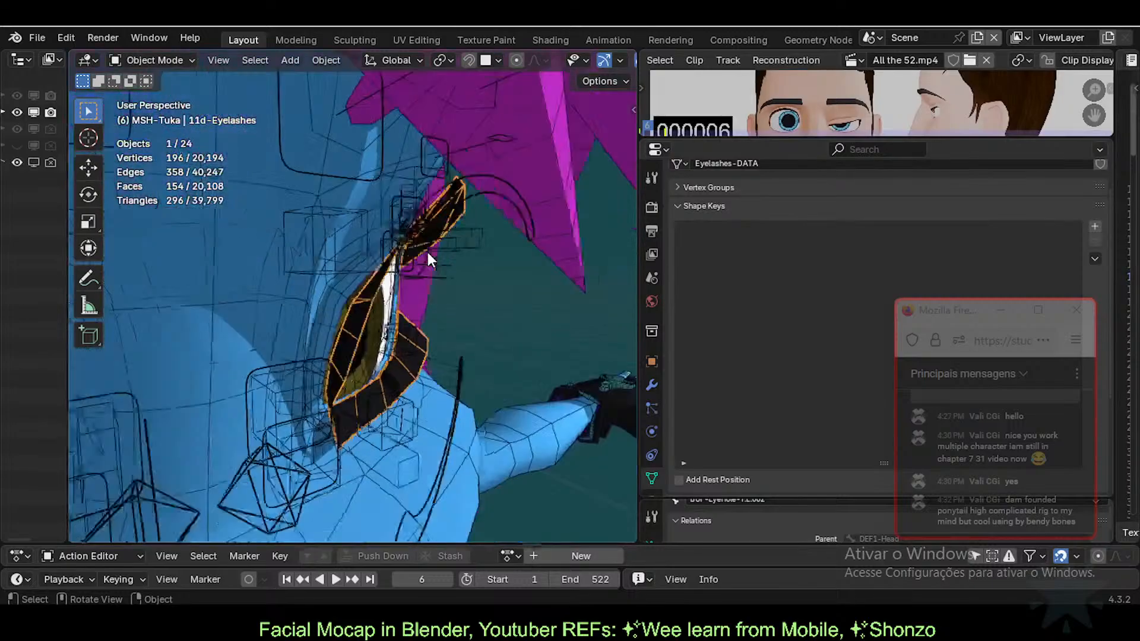
middle_click_drag(582, 245, 271, 270)
scroll(355, 278, "down", 1)
left_click(322, 308)
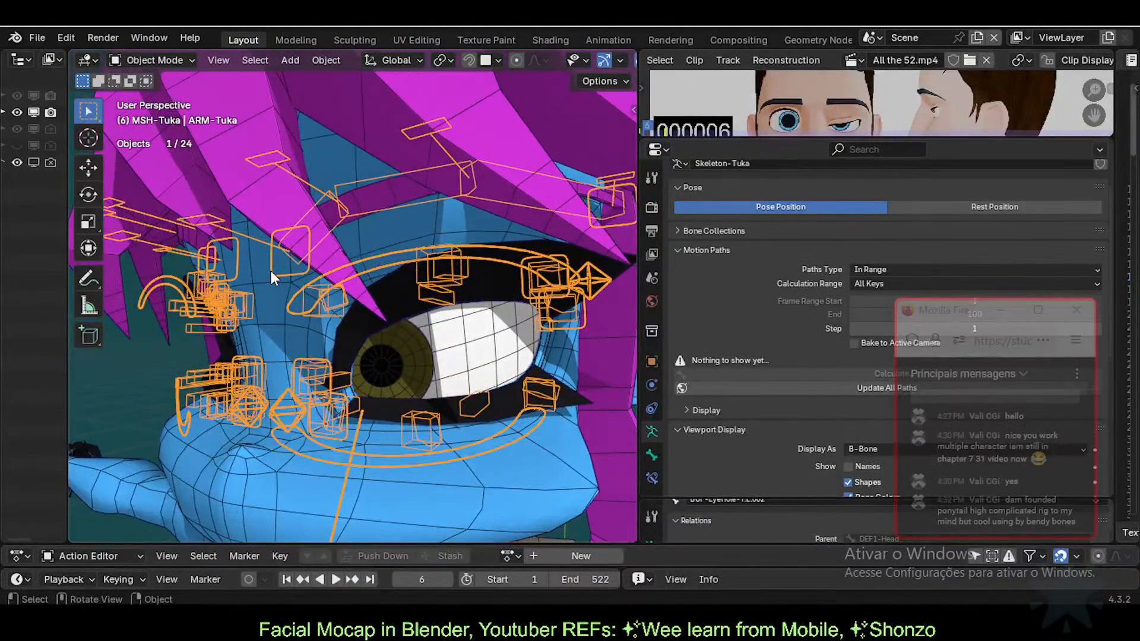
Step: Put the Tuka armature in Pose Mode and move the left eyebrow control bone
key("ctrl+Tab")
scroll(272, 269, "down", 5)
left_click(308, 281)
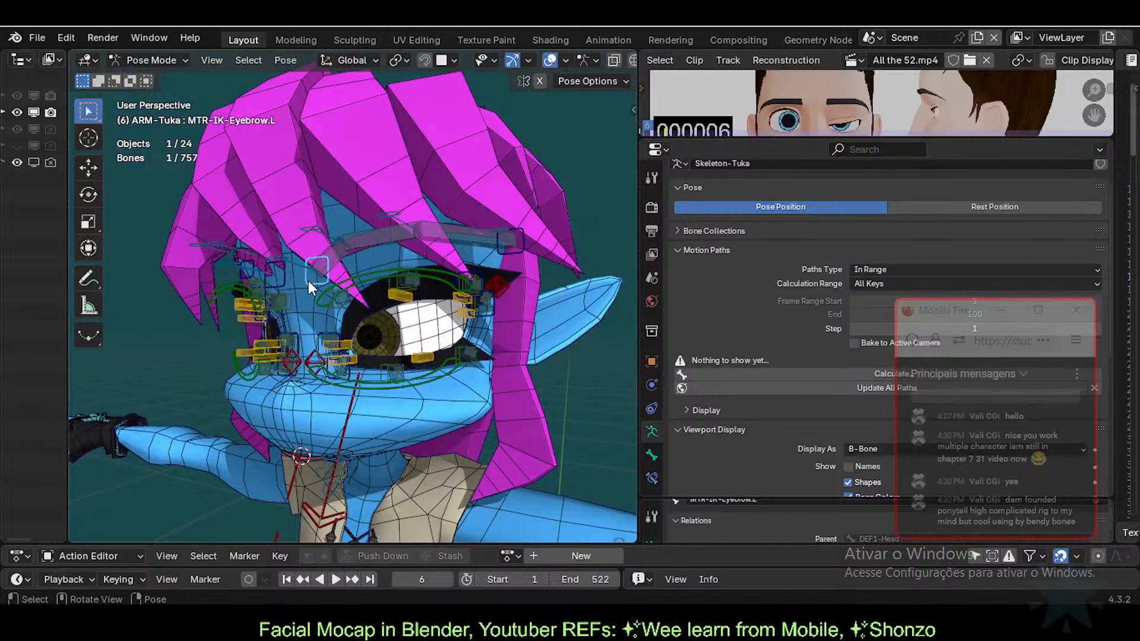
key("g")
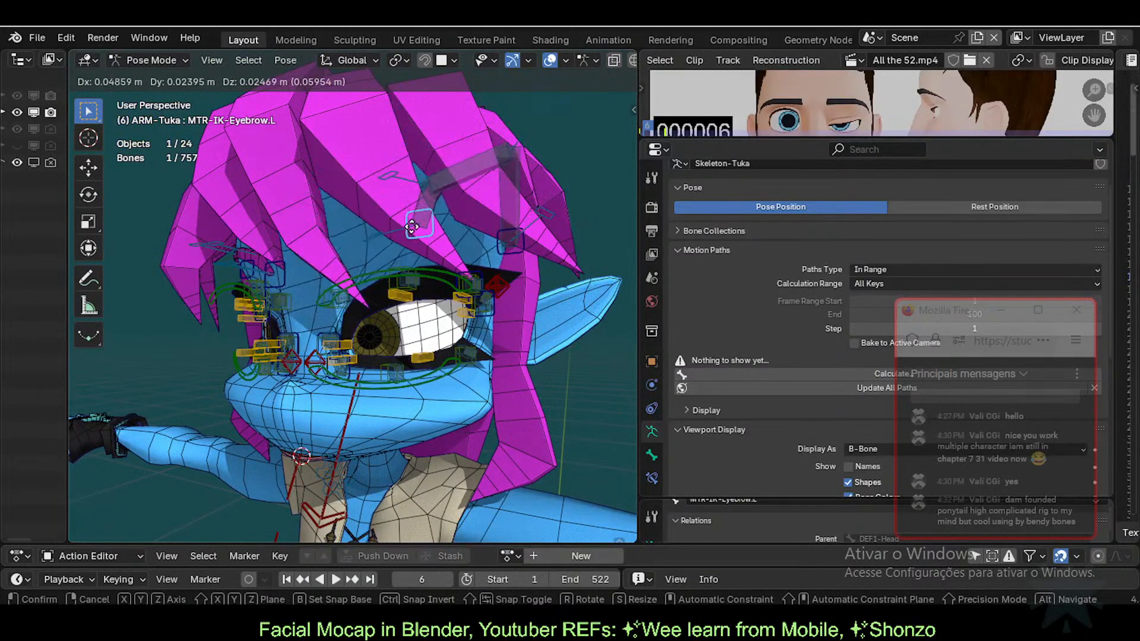
left_click(321, 256)
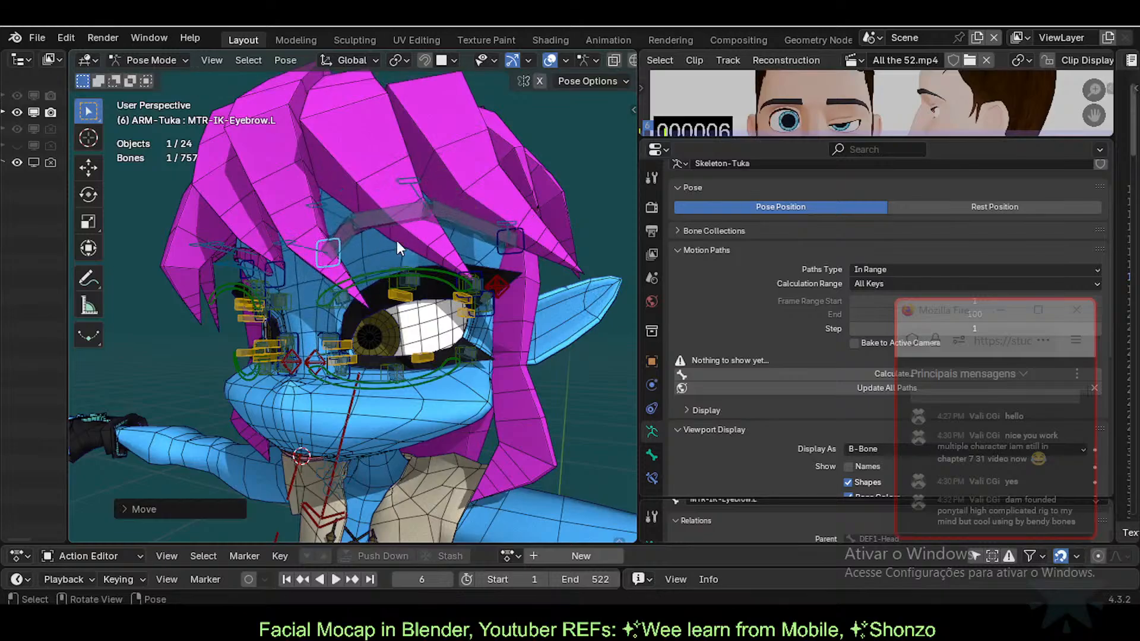
Step: Move the next eyebrow control and rotate the outer bone MCH-IK-Eyebrow.L.002
left_click(507, 254)
key("g")
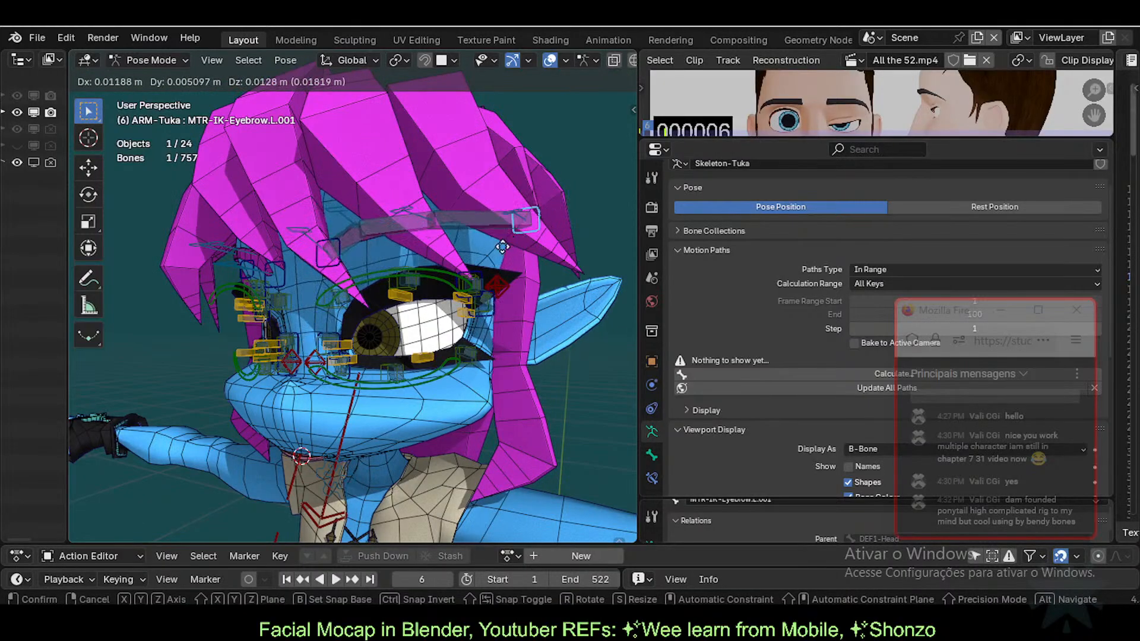
left_click(462, 225)
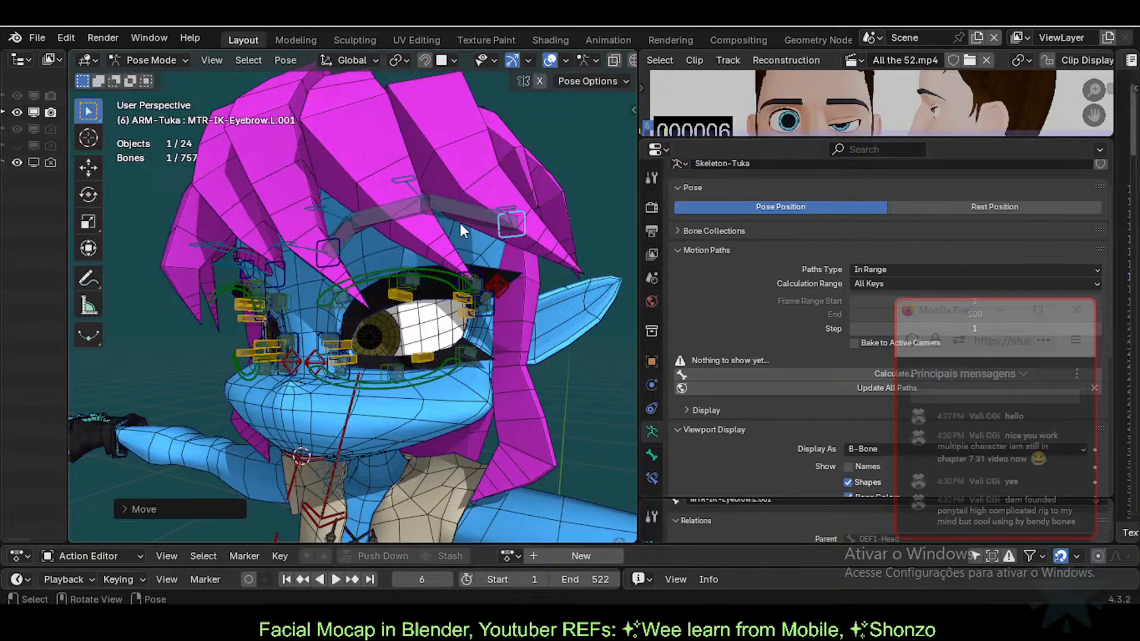
left_click(461, 223)
key("r")
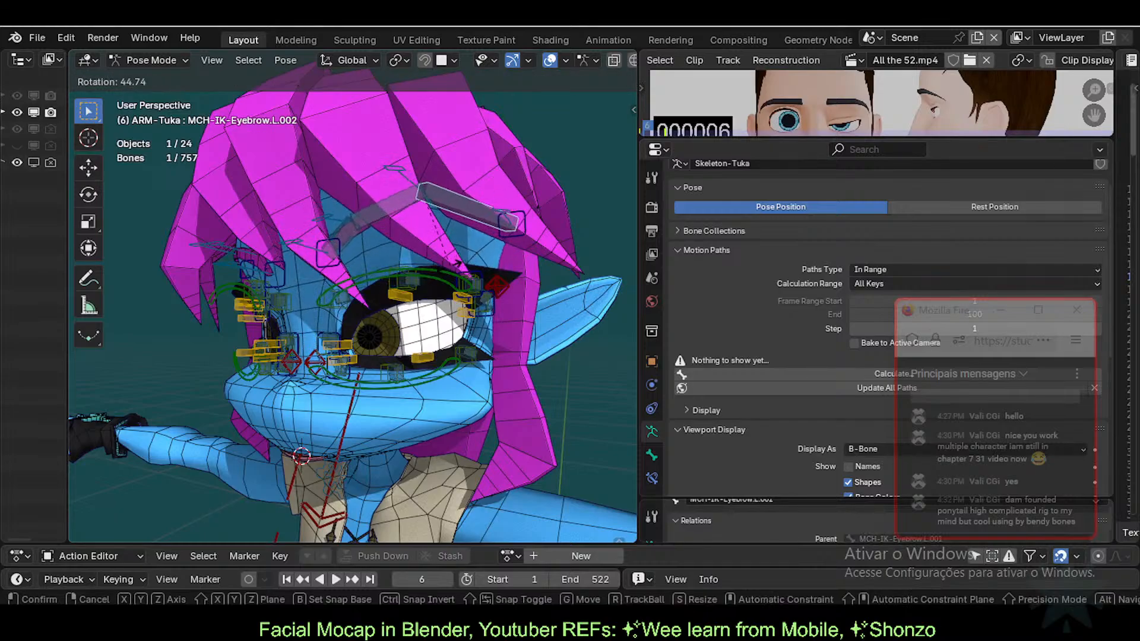
left_click(419, 220)
Step: Move the middle eyebrow bone and MTR-IK-Eyebrow.L.001, then bring up bone display choices for MCH-IK-Eyebrow.L
left_click(400, 206)
key("g")
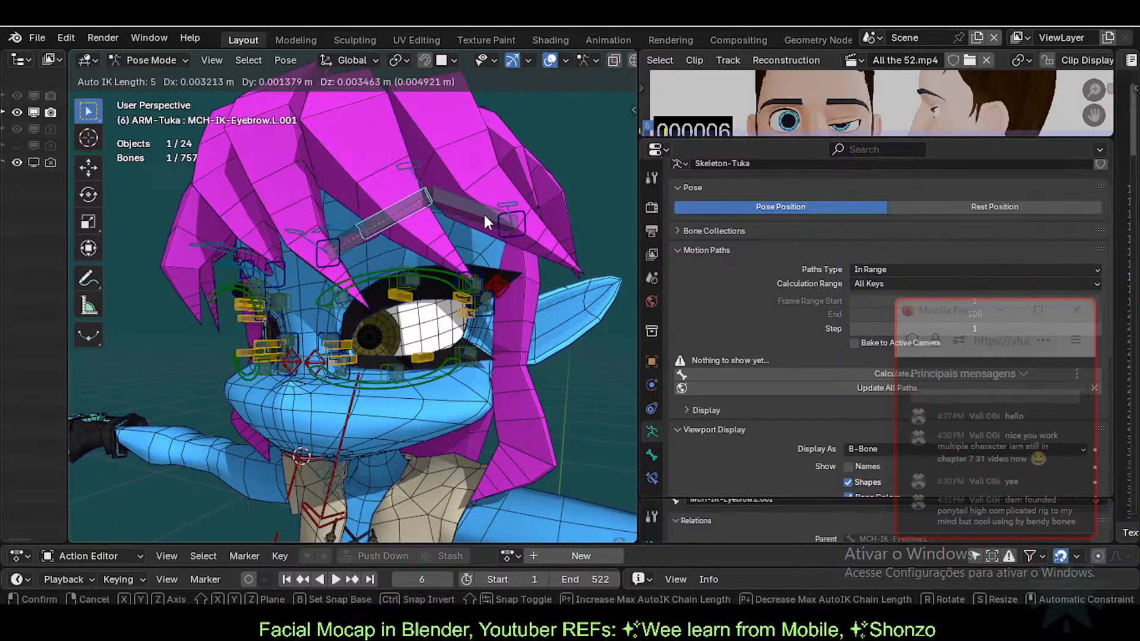
left_click(516, 234)
left_click(514, 231)
key("g")
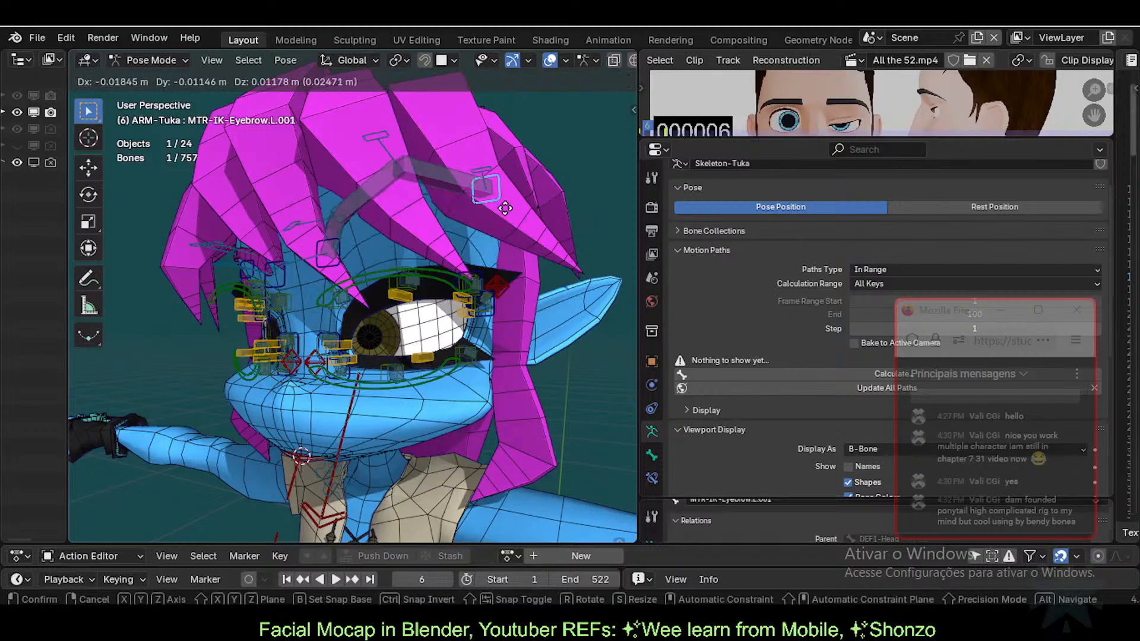
left_click(505, 207)
left_click(318, 248)
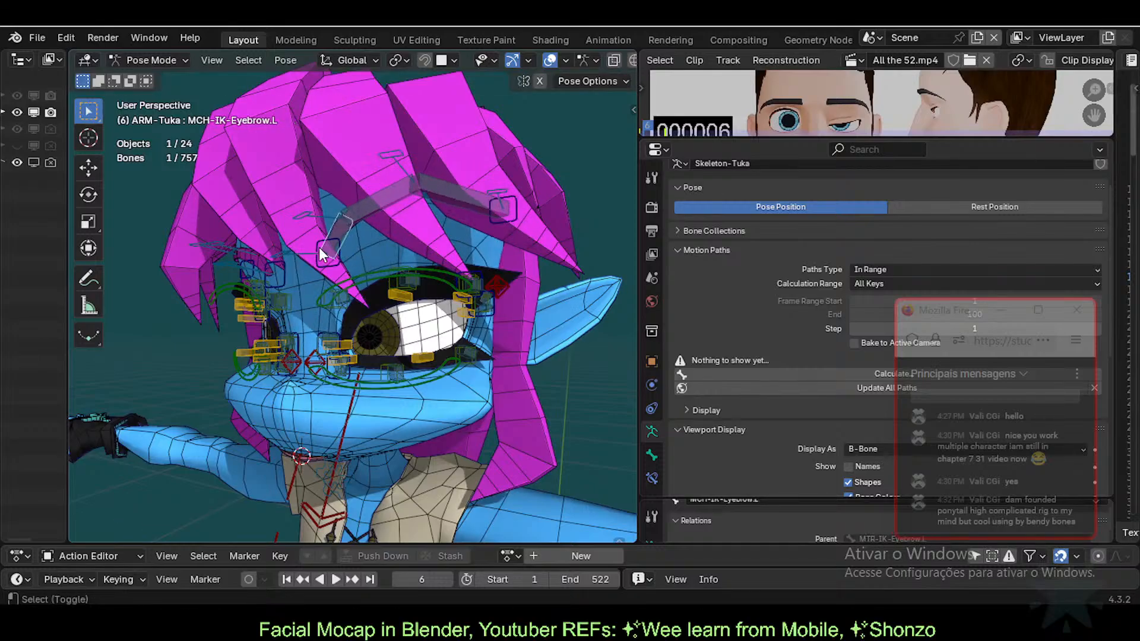
key("ctrl+shift+b")
Step: Draw the bones as Octahedral and make a small move of an eyebrow control
key("ctrl+shift+alt+b")
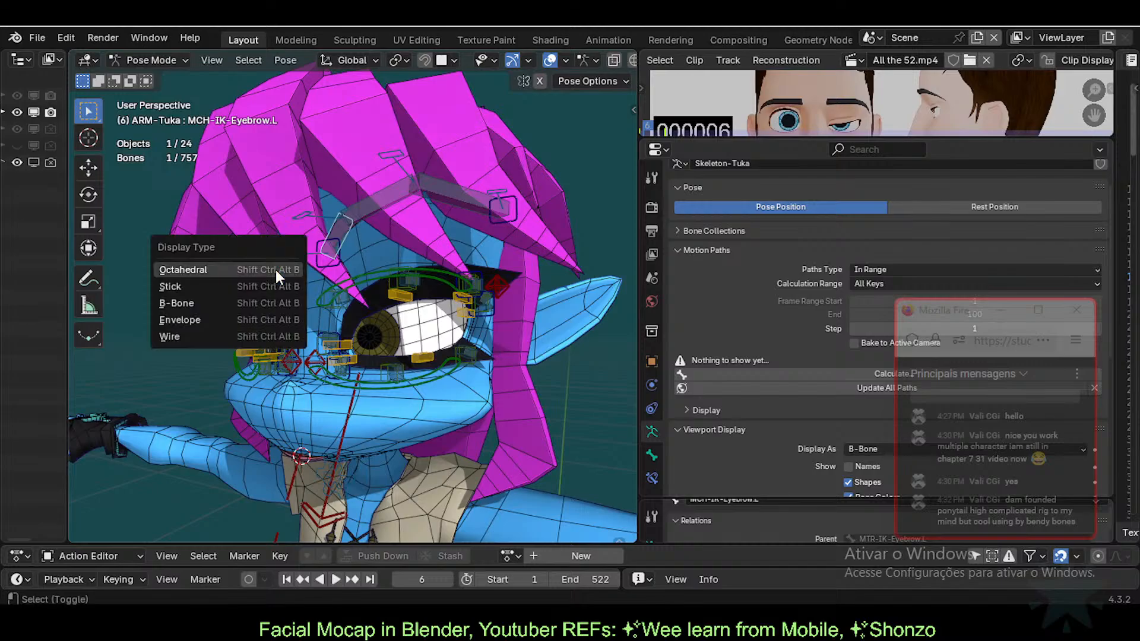
left_click(241, 269)
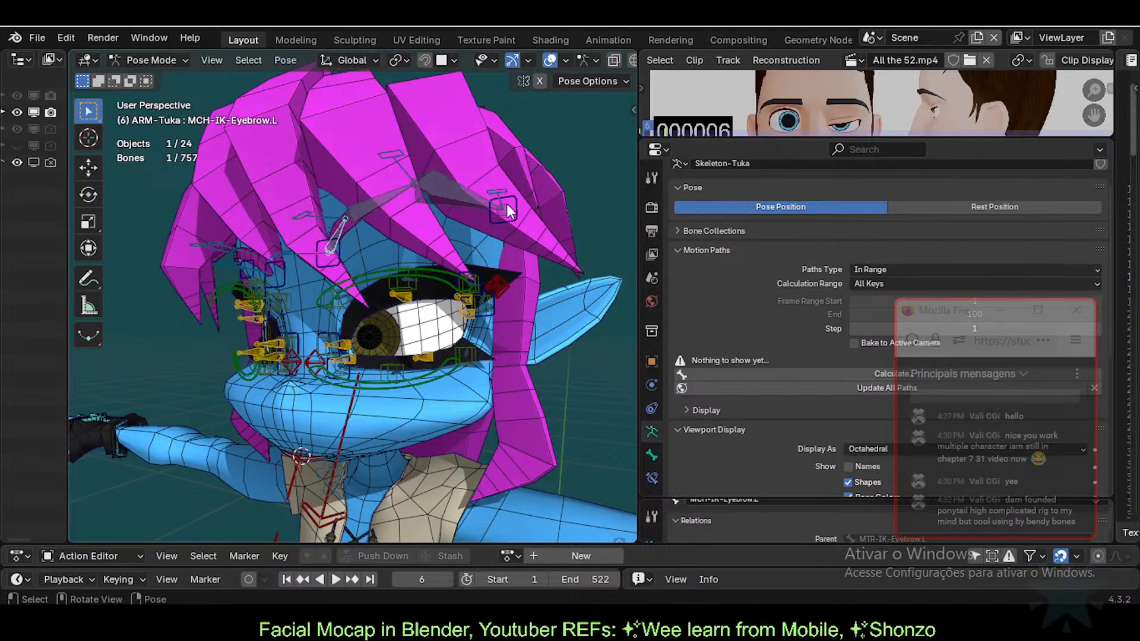
left_click(511, 222)
key("g")
left_click(516, 226)
Step: Reposition MTR-IK-Eyebrow.L.001, lowering it and then shifting it up and right
left_click(469, 203)
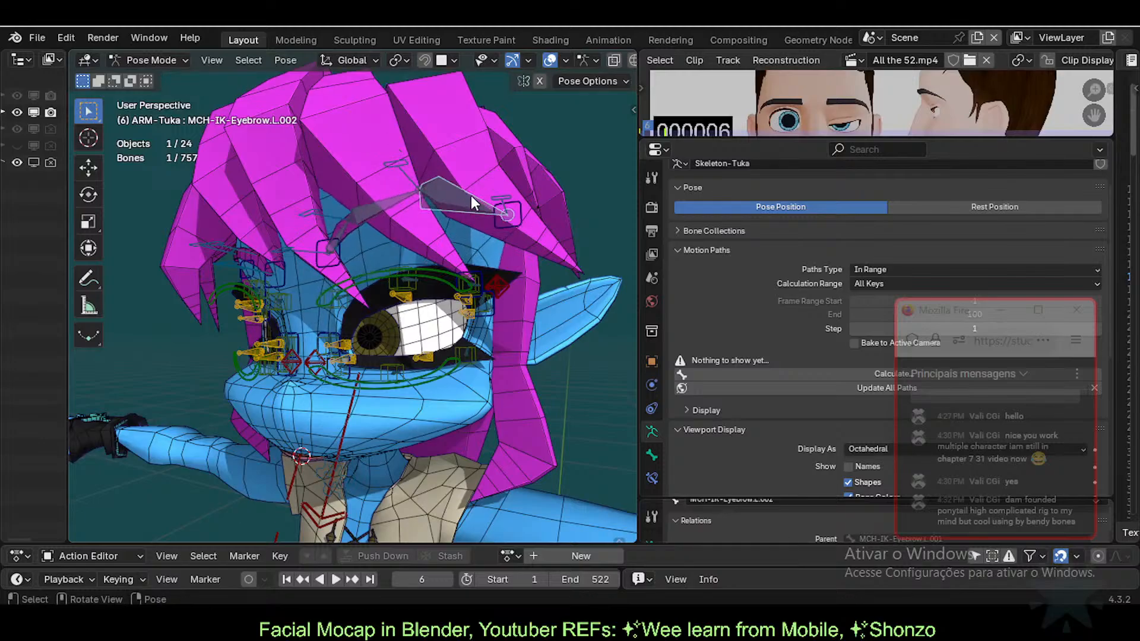
left_click(496, 233)
key("g")
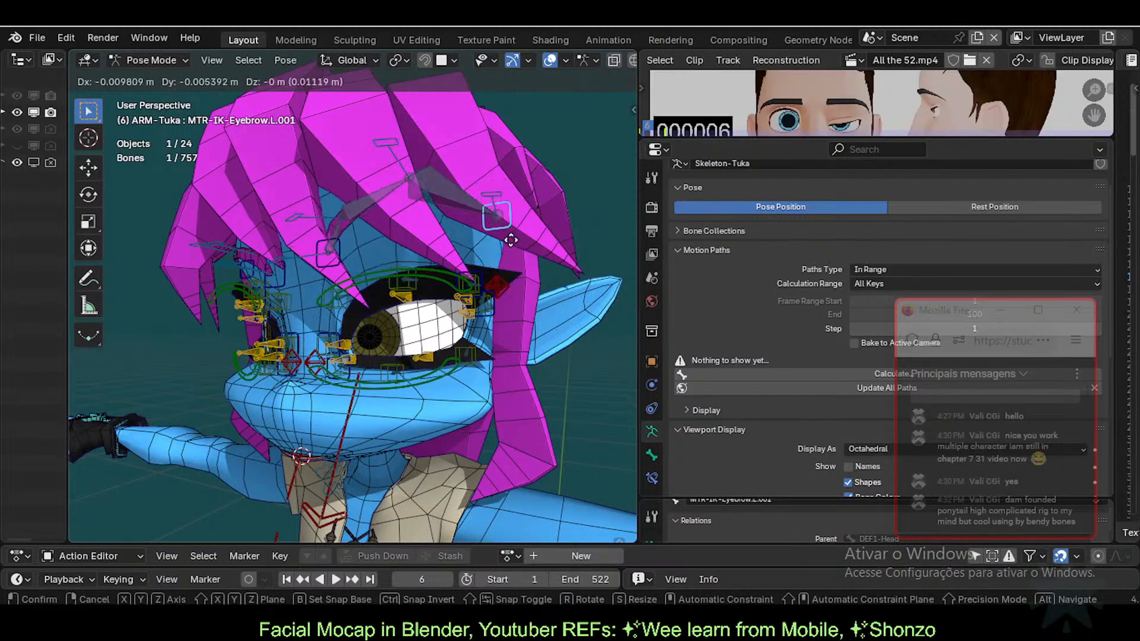
left_click(480, 238)
left_click(478, 233)
left_click(511, 244)
key("g")
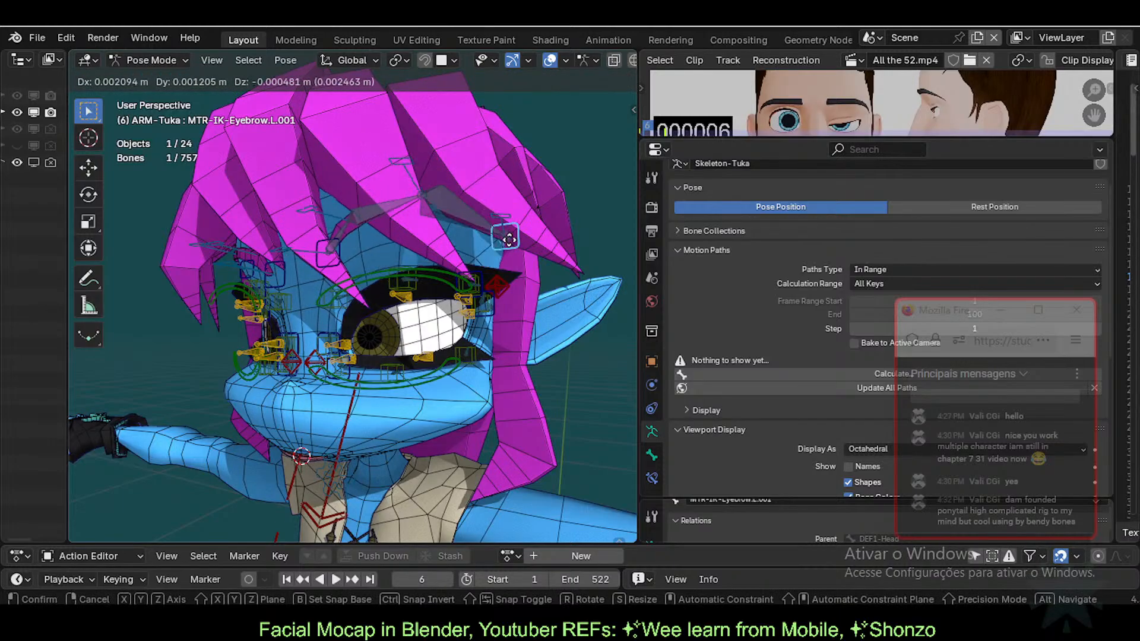
left_click(519, 222)
key("g")
left_click(519, 232)
Step: Lower MTR-IK-Eyebrow.L and move MTR-IK-Eyebrow.L.001 down and left
left_click(326, 254)
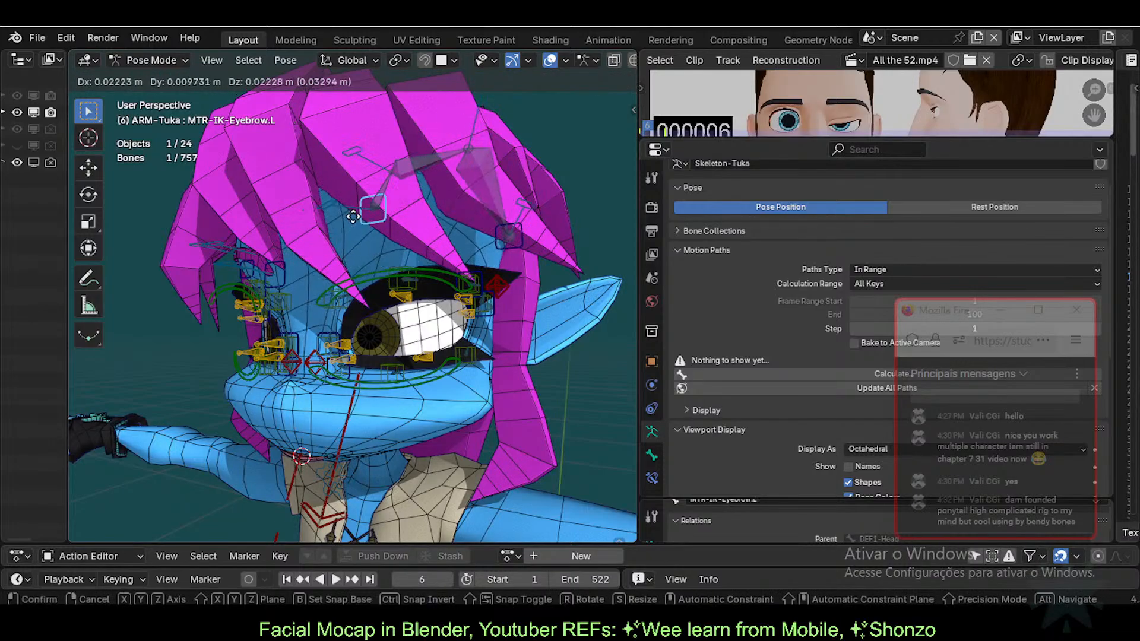
key("g")
left_click(512, 265)
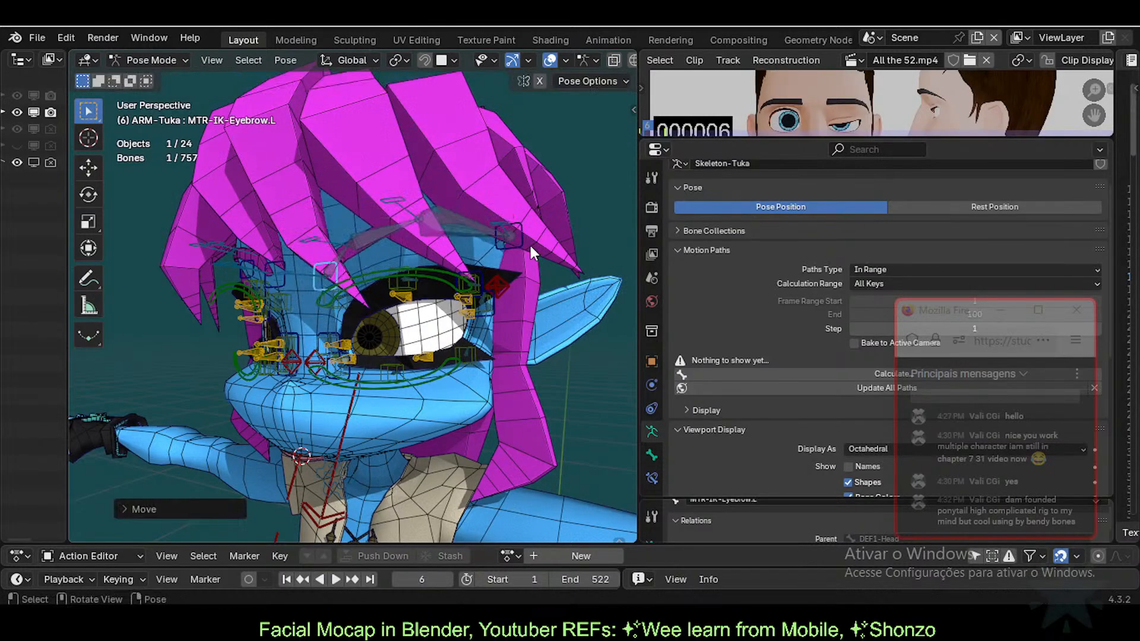
left_click(529, 243)
key("g")
left_click(399, 258)
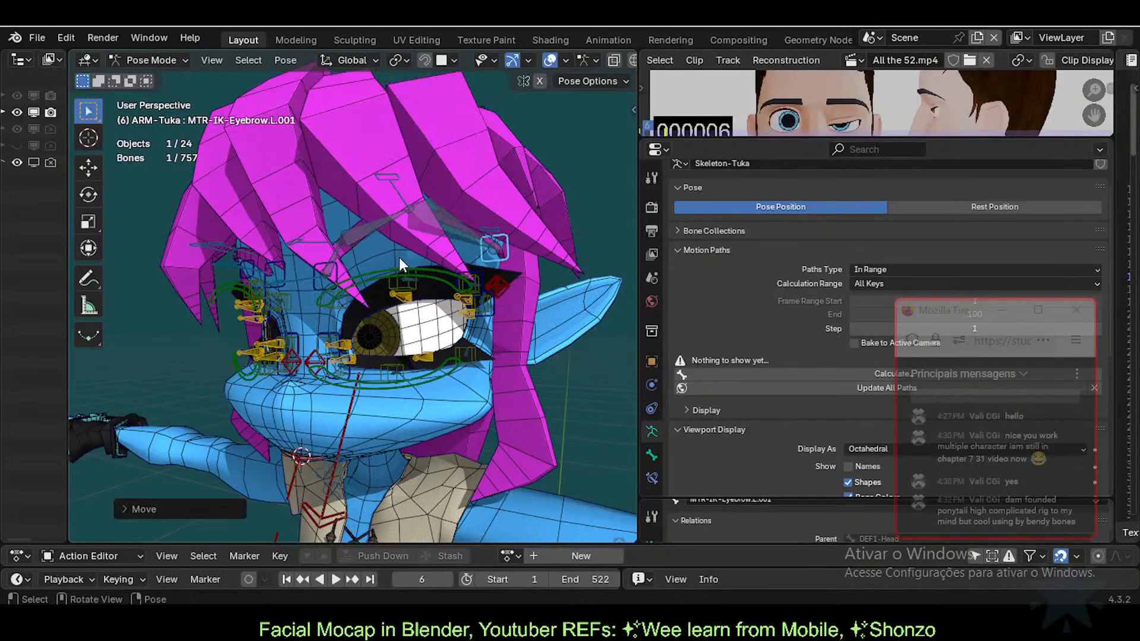
scroll(510, 298, "up", 1)
Step: Adjust the outer and inner upper-eyelid controls
left_click(536, 283)
key("g")
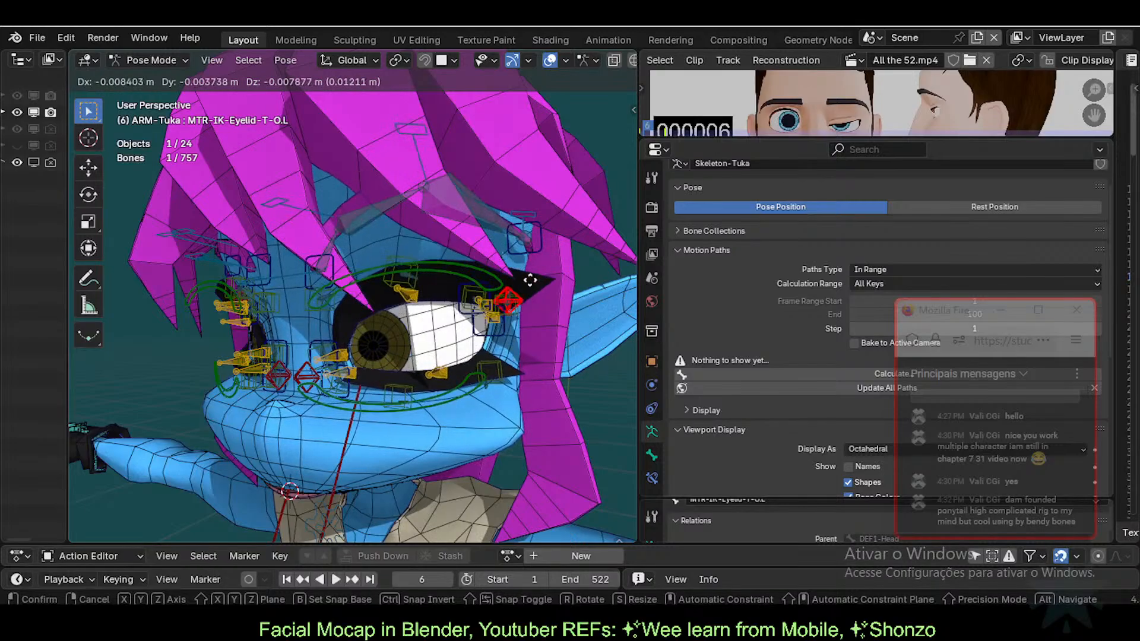
left_click(528, 284)
left_click(308, 385)
key("g")
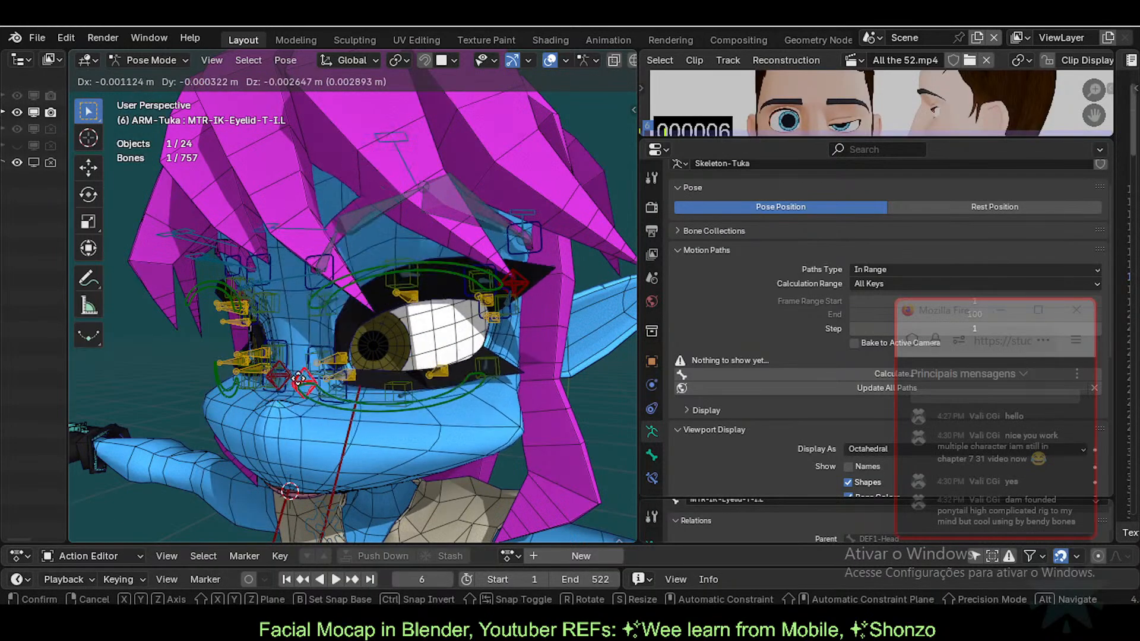
left_click(280, 389)
Step: Move MCH-IK-Eyebrow.L.001 and try rotating MCH-IK-Eyebrow.L.002, cancelling the rotation
left_click(377, 209)
key("g")
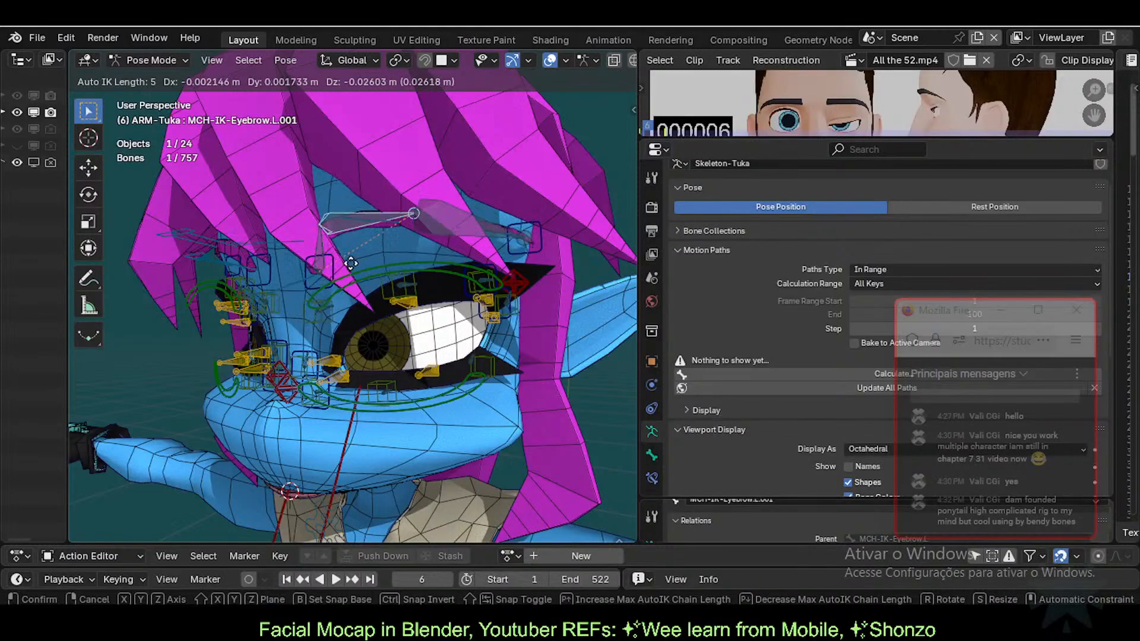
left_click(385, 238)
left_click(468, 217)
key("r")
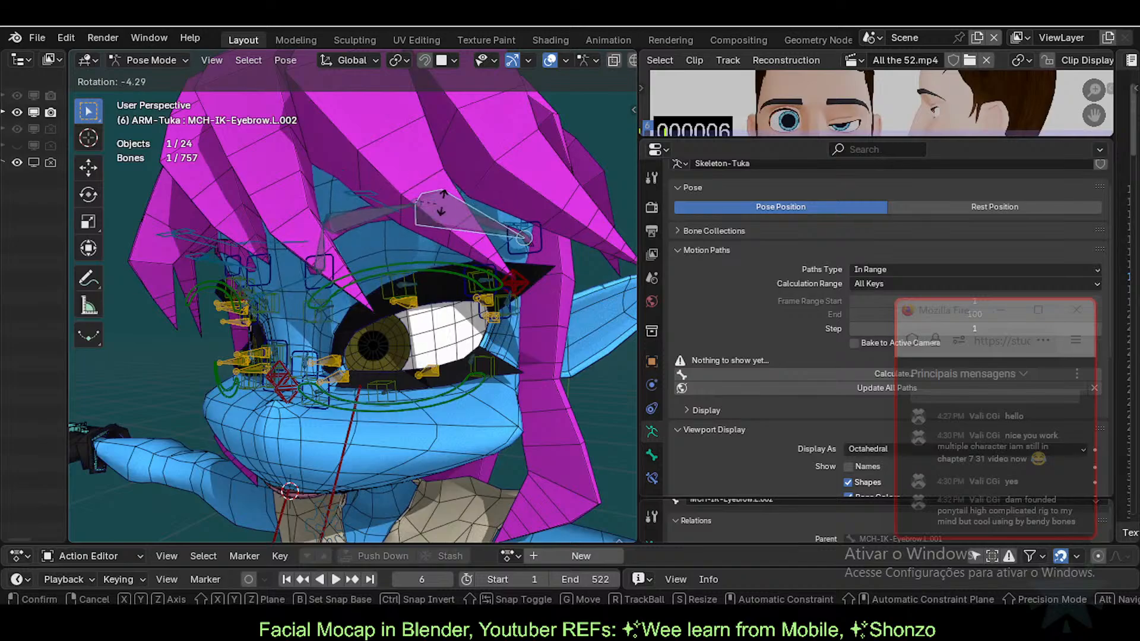
right_click(458, 193)
key("r")
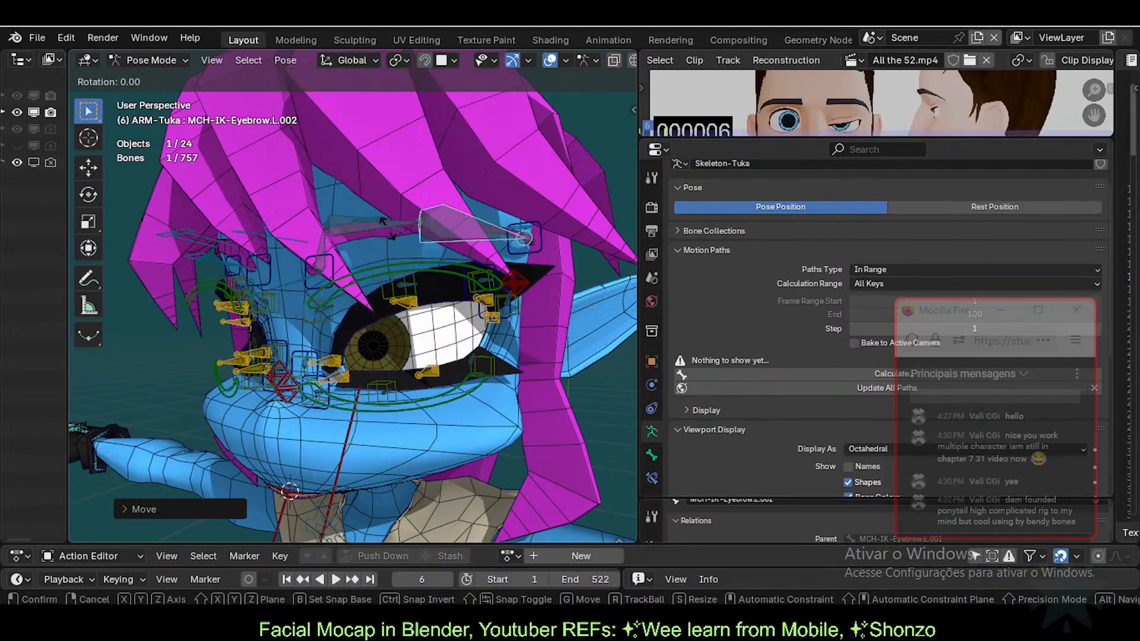
right_click(328, 252)
Step: Move MCH-IK-Eyebrow.L and nudge MTR-IK-Eyebrow.L down-left
left_click(328, 254)
key("g")
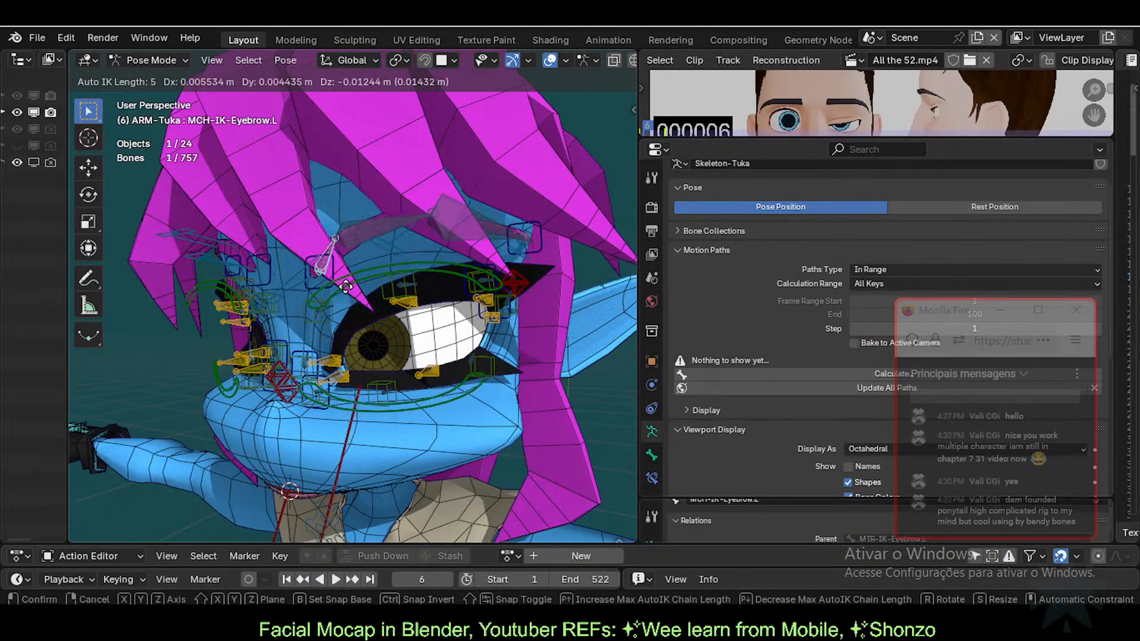
left_click(343, 244)
left_click(331, 258)
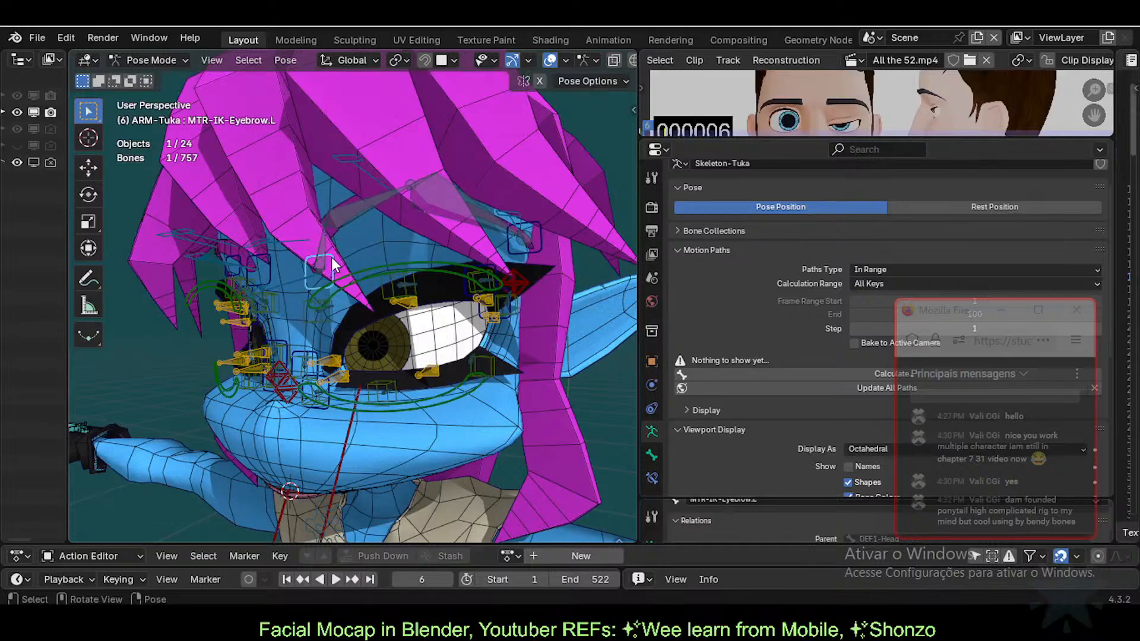
key("g")
left_click(379, 264)
Step: Shift MTR-IK-Eyebrow.L.001 further right, cancel a move with CTL-FK-Eyebrow.L, and clear the selection
key("shift+d")
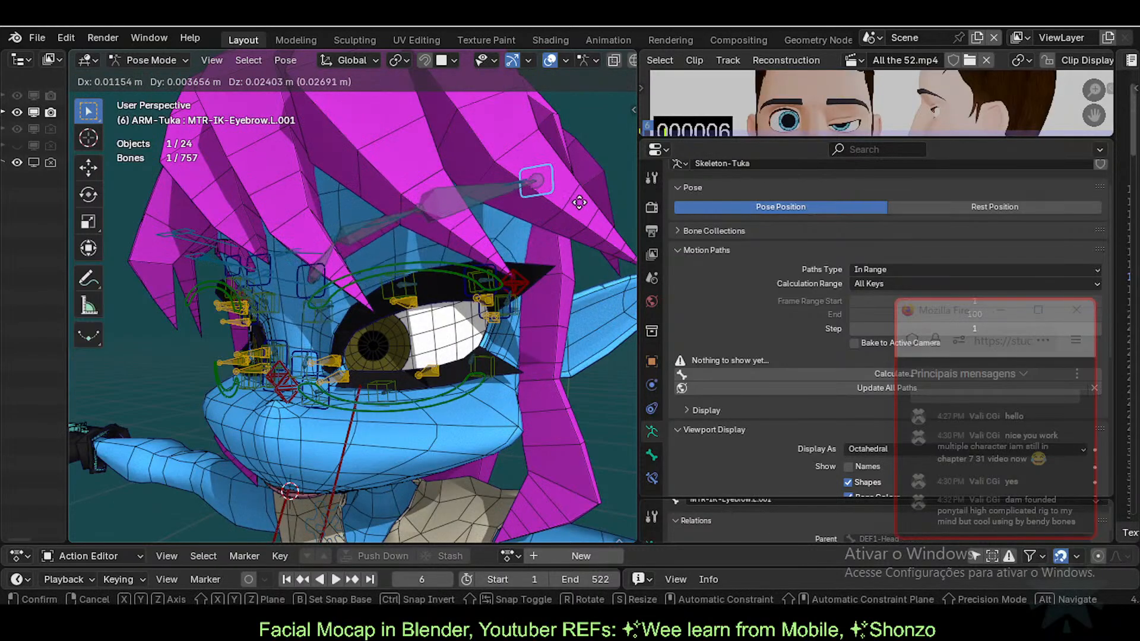
left_click(537, 237)
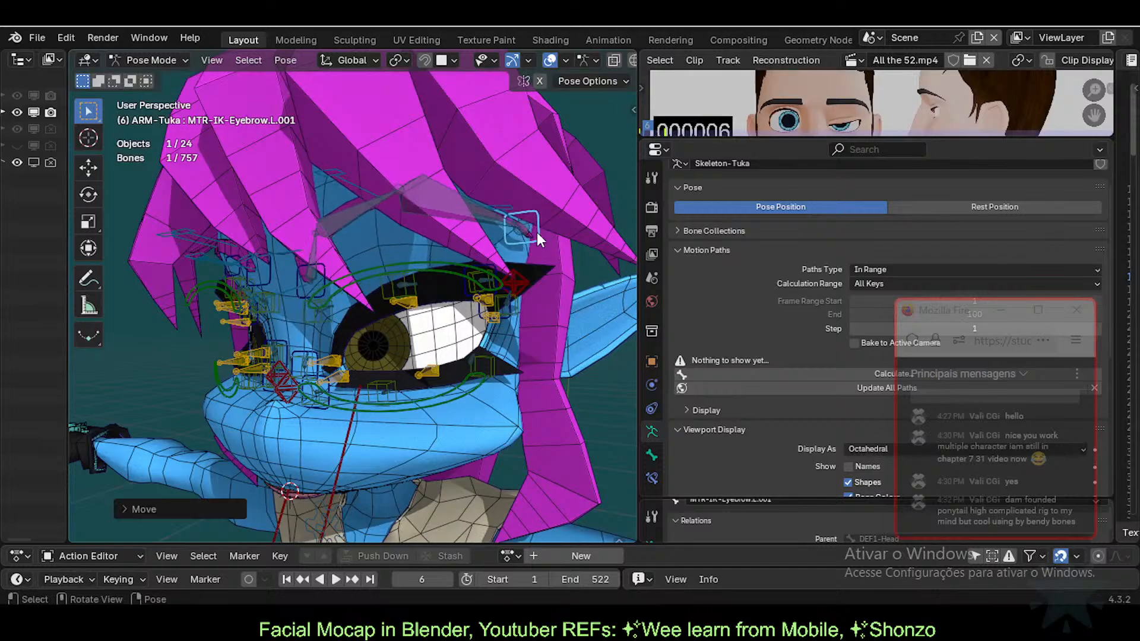
key("g")
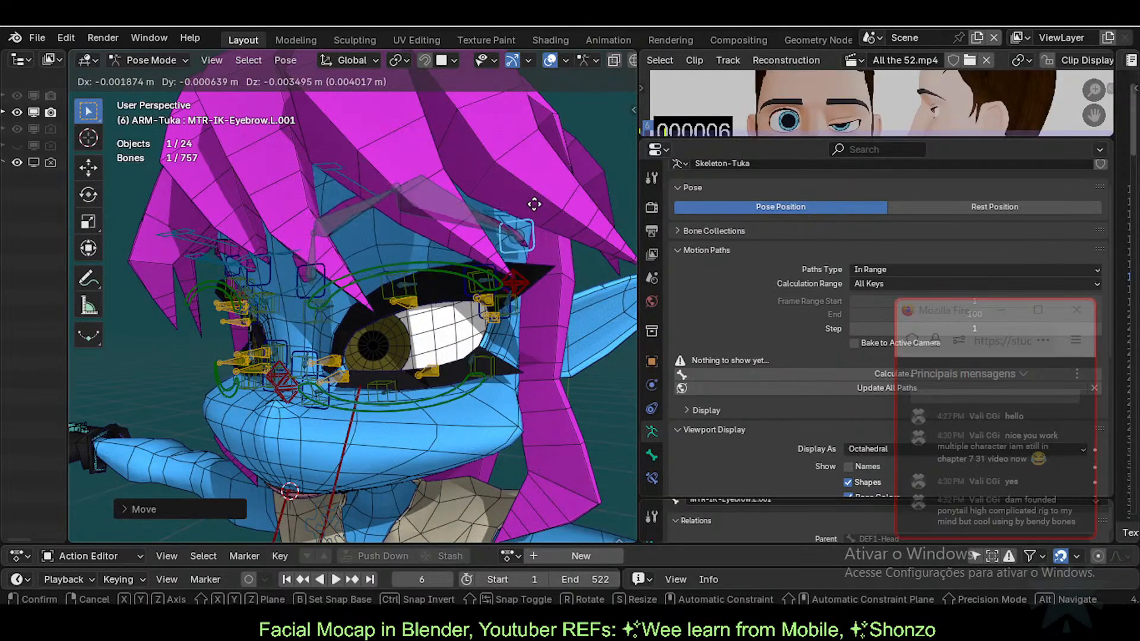
left_click(514, 224)
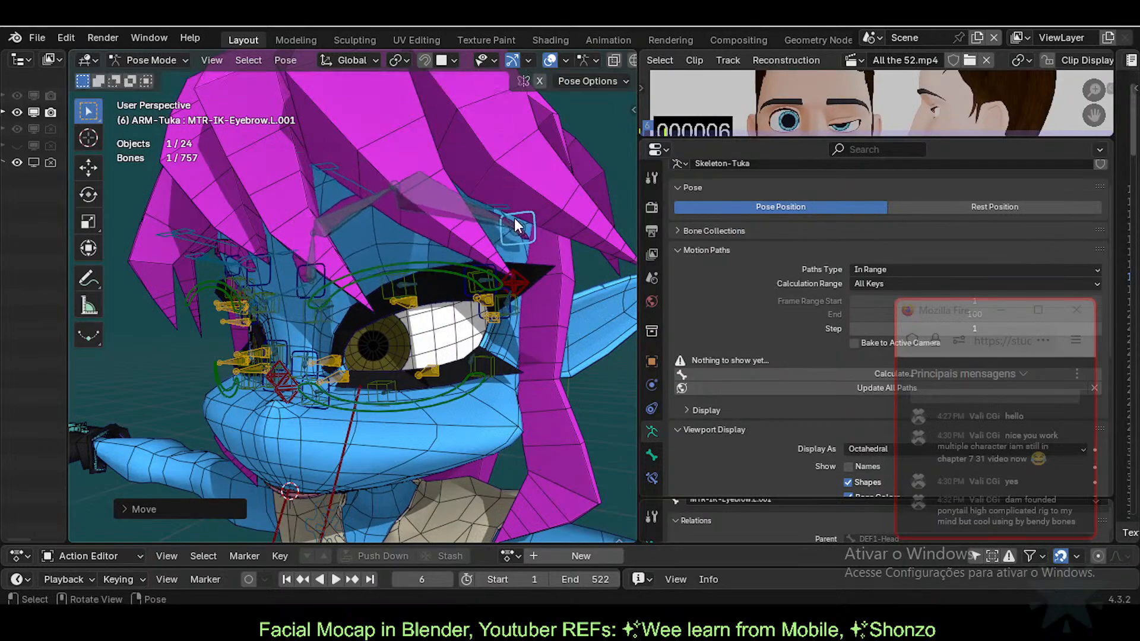
left_click(297, 289, "shift")
key("g")
right_click(292, 299)
left_click(292, 298)
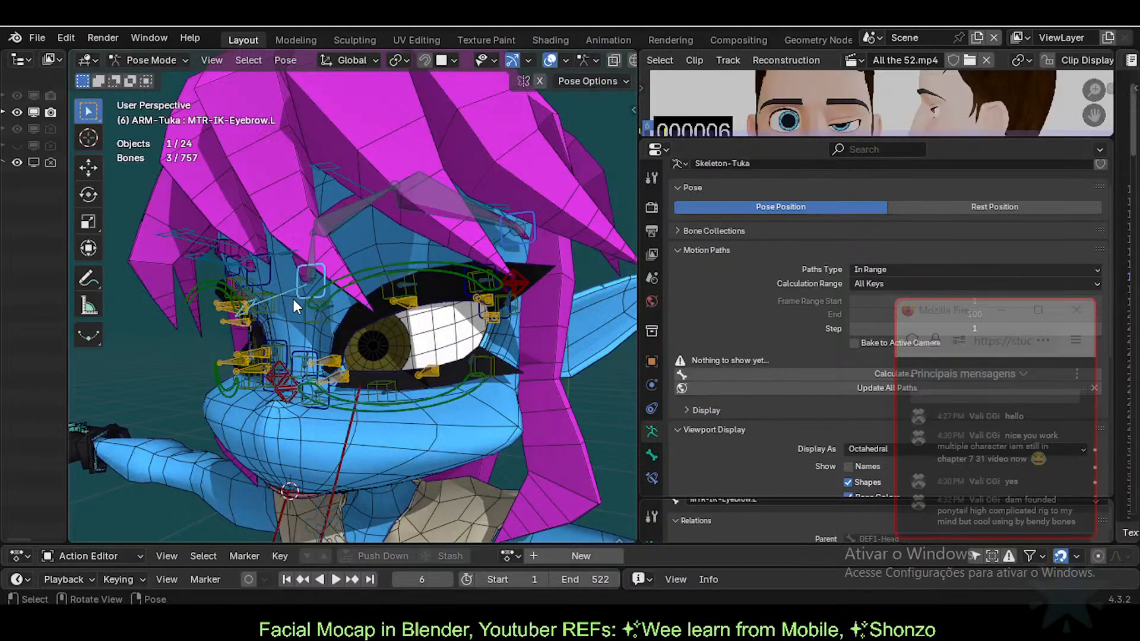
Step: Reposition the outer eyebrow bone MTR-IK-Eyebrow.L.001 slightly lower-right
key("shift+d")
left_click(531, 226)
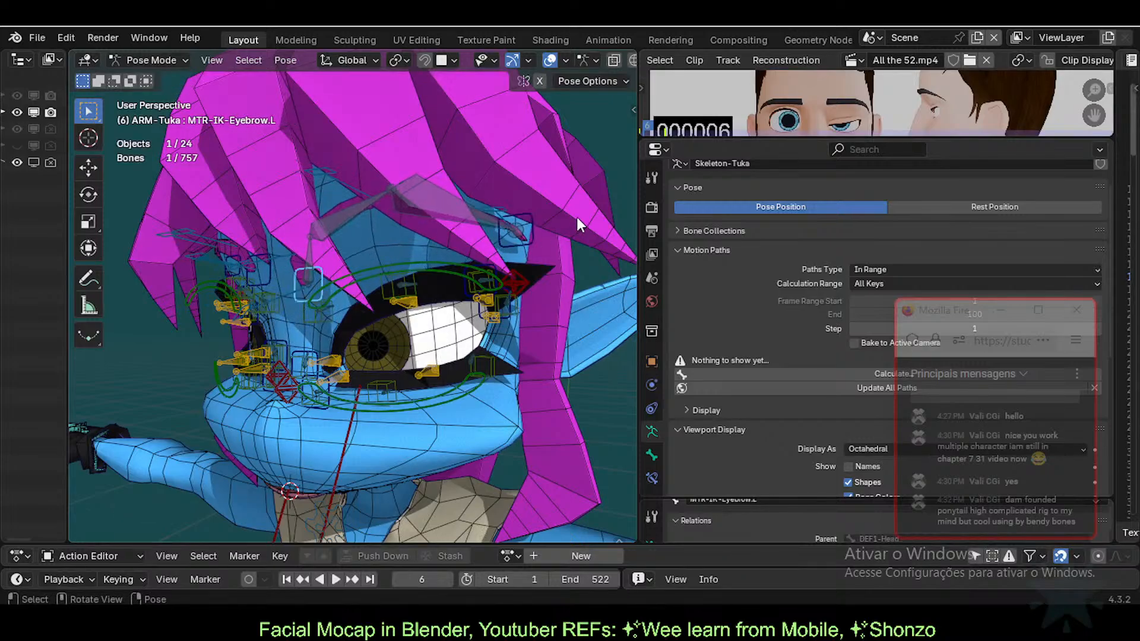
key("g")
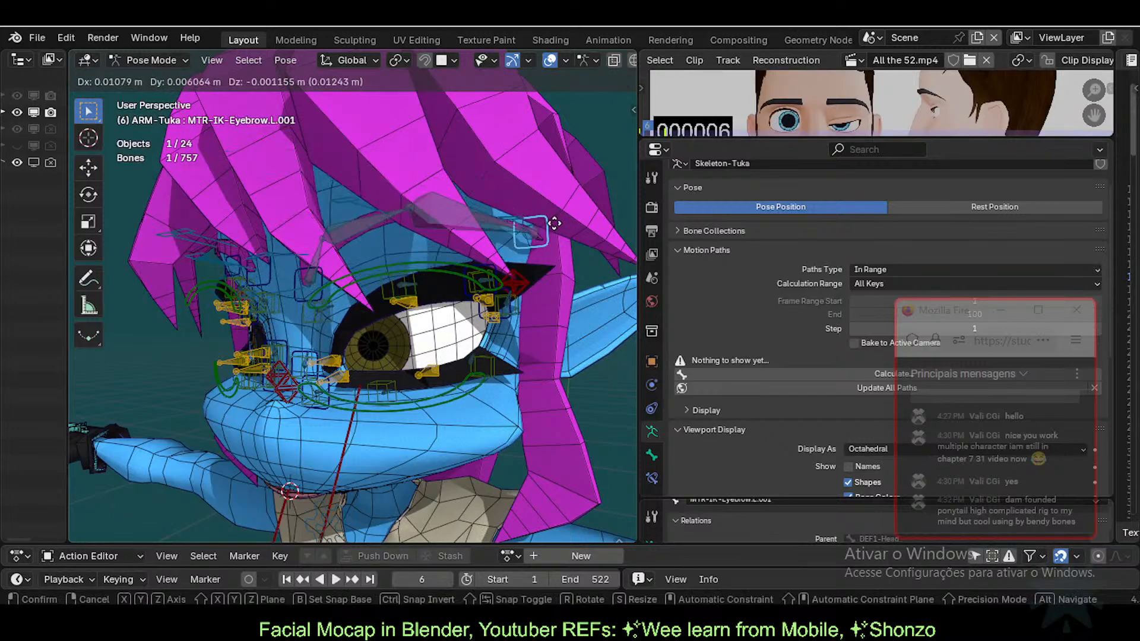
left_click(545, 215)
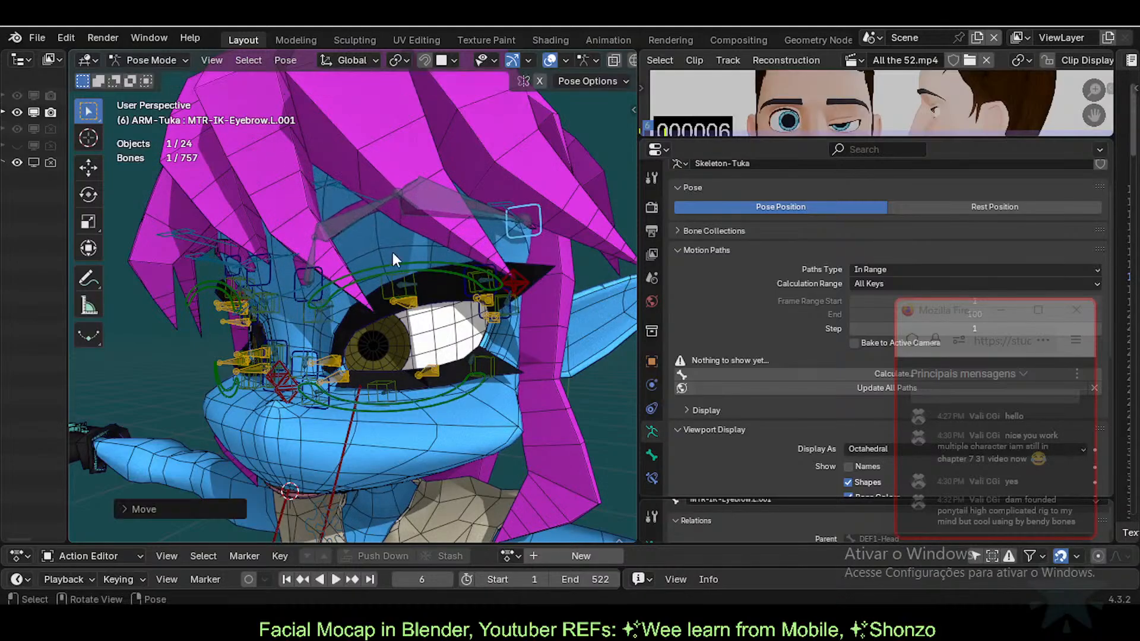
Step: Move the inner MTR-IK-Eyebrow.L and outer MTR-IK-Eyebrow.L.001 eyebrow bones again
left_click(300, 292)
key("g")
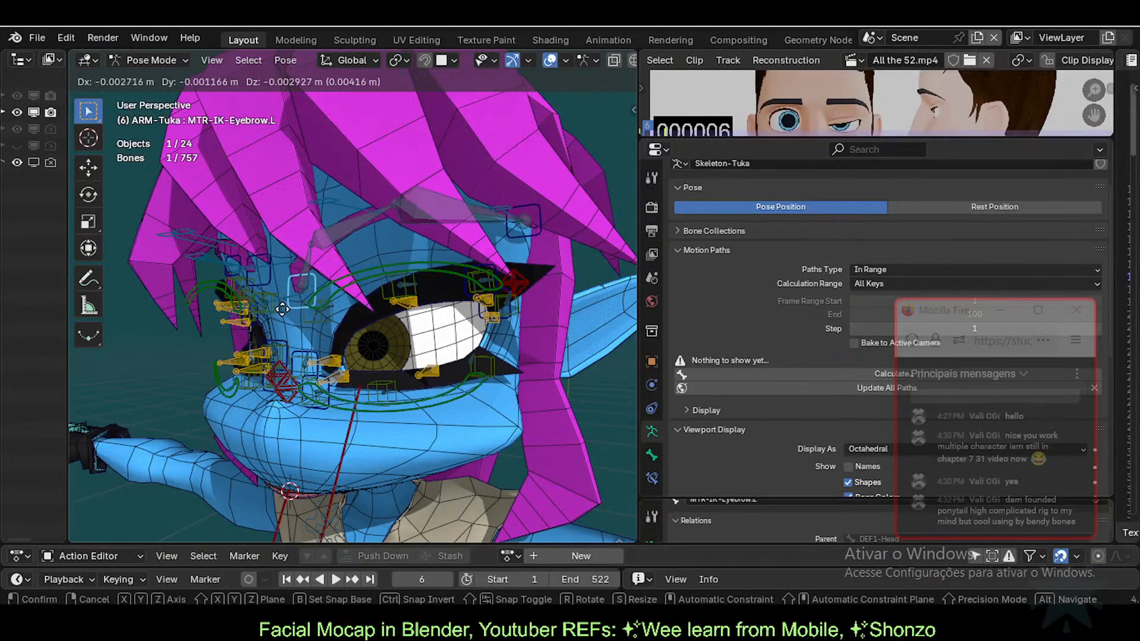
left_click(517, 230)
left_click(526, 237)
key("g")
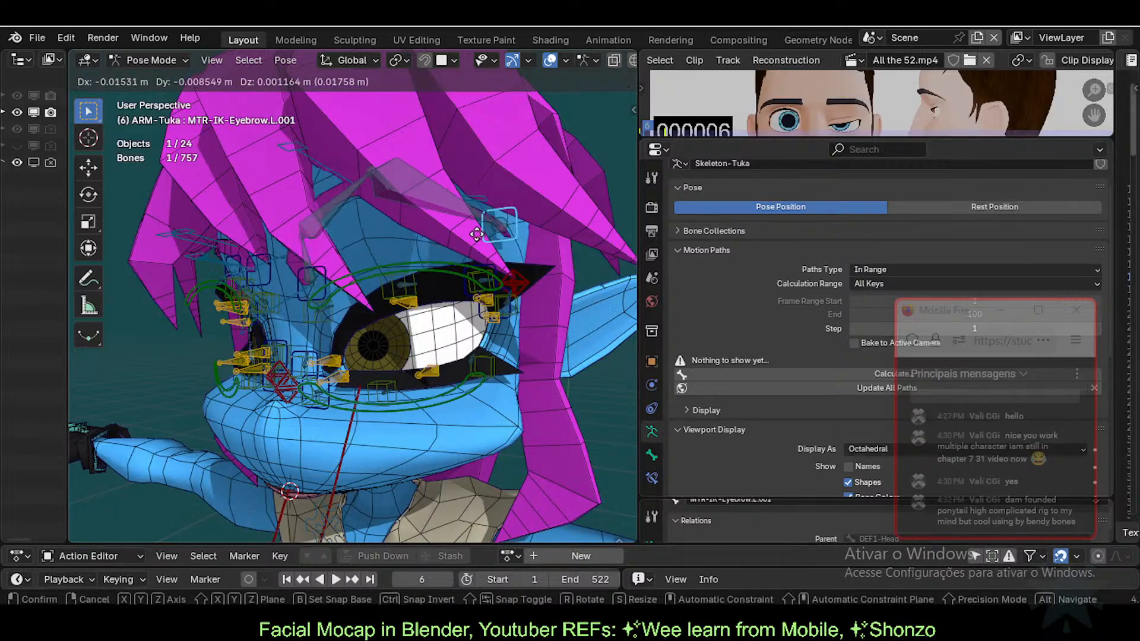
left_click(484, 261)
Step: Lower the outer eyebrow bone slightly and raise the upper-lid bone MTR-Eye-T.L
middle_click_drag(487, 302, 522, 213)
left_click(439, 384)
left_click(524, 216)
key("g")
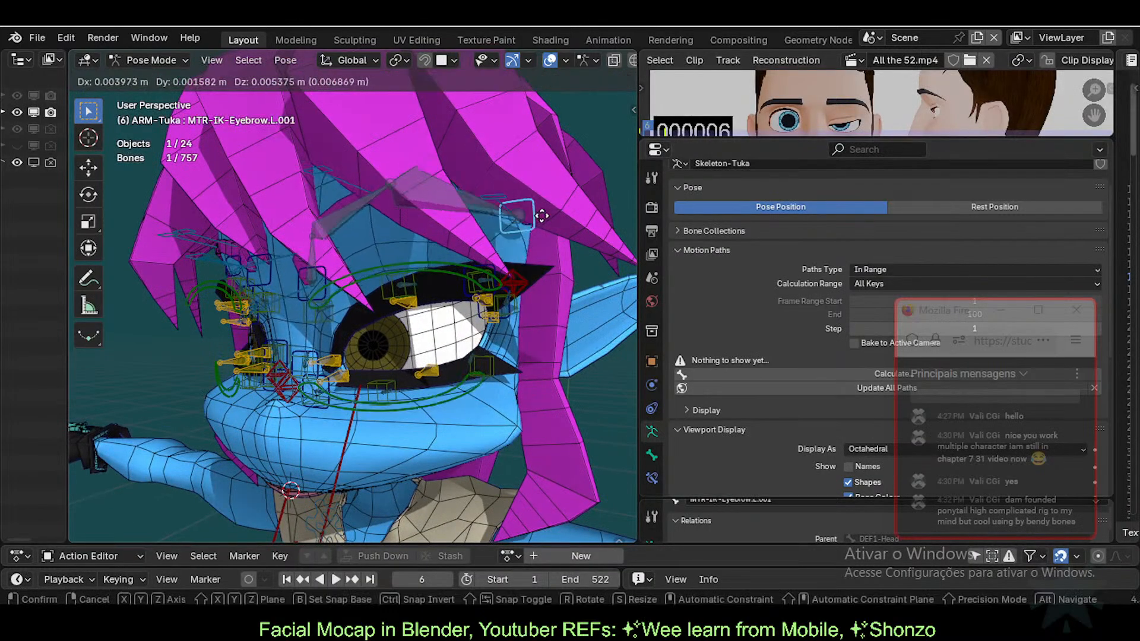
left_click(541, 232)
left_click(417, 279)
key("g")
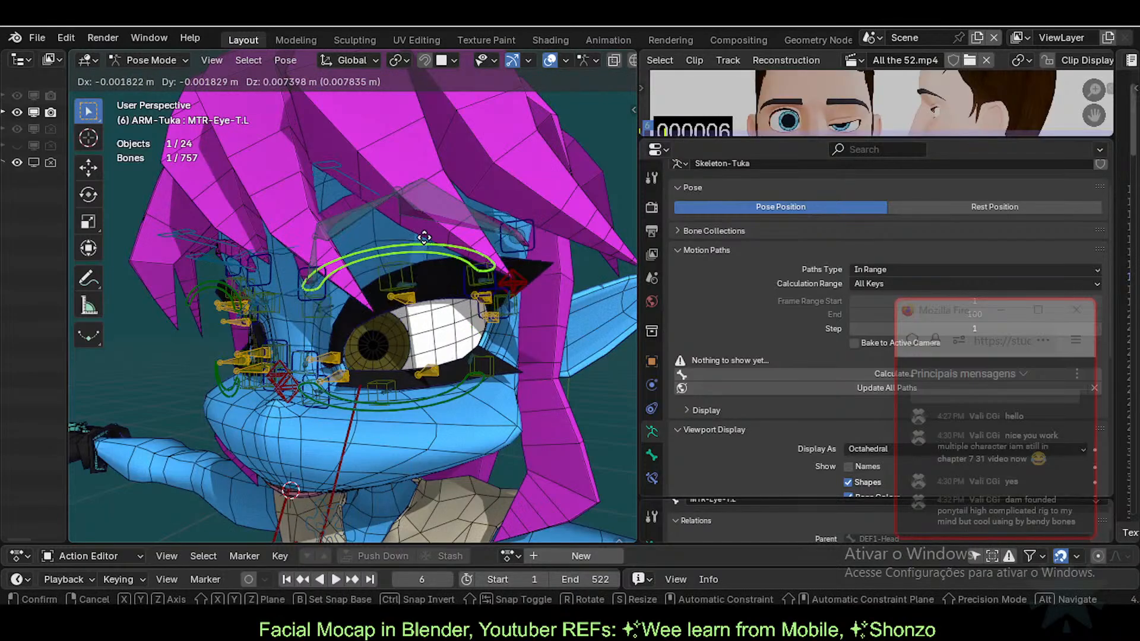
left_click(428, 235)
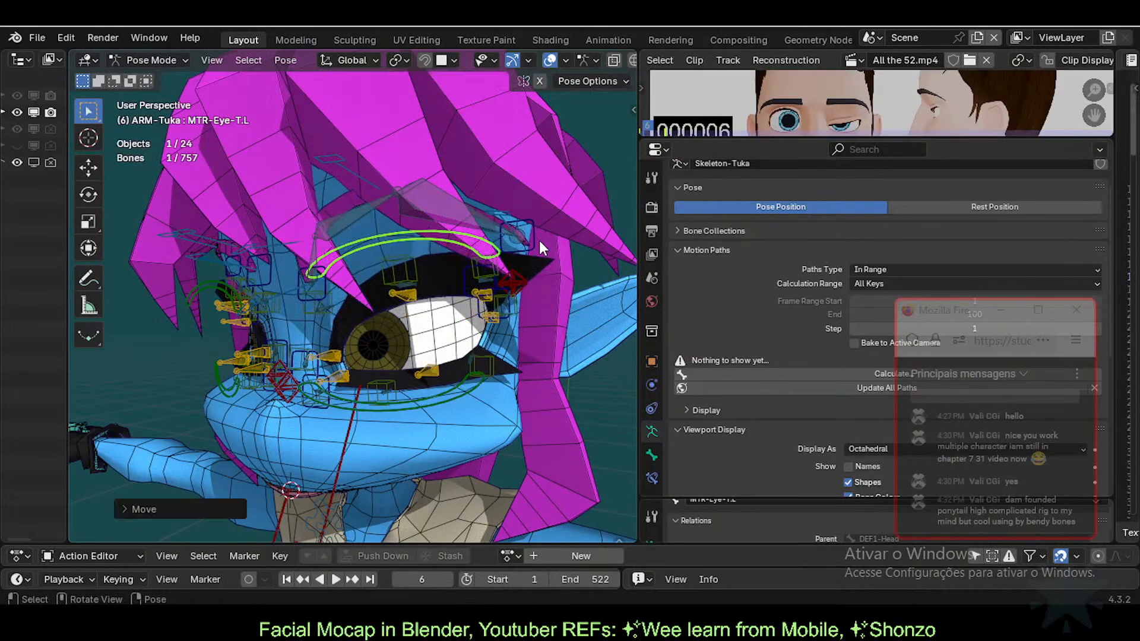
Step: Nudge MTR-IK-Eyebrow.L.001 right and up, then shift MTR-IK-Eyebrow.L slightly
left_click(535, 239)
key("g")
left_click(552, 222)
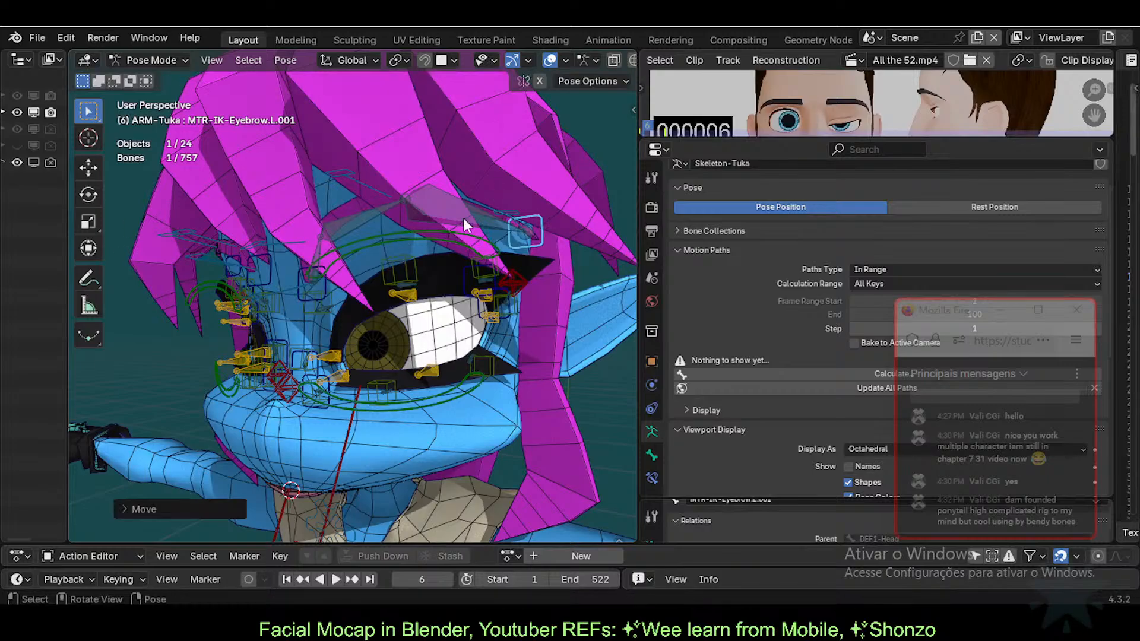
left_click(299, 287)
key("g")
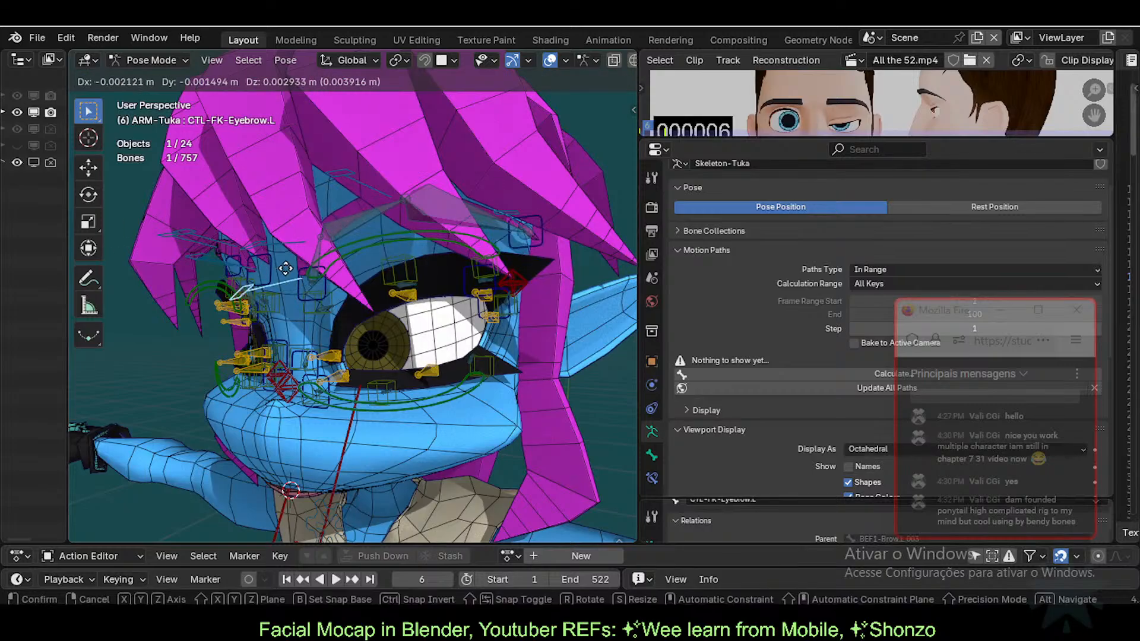
right_click(286, 267)
left_click(300, 288)
key("g")
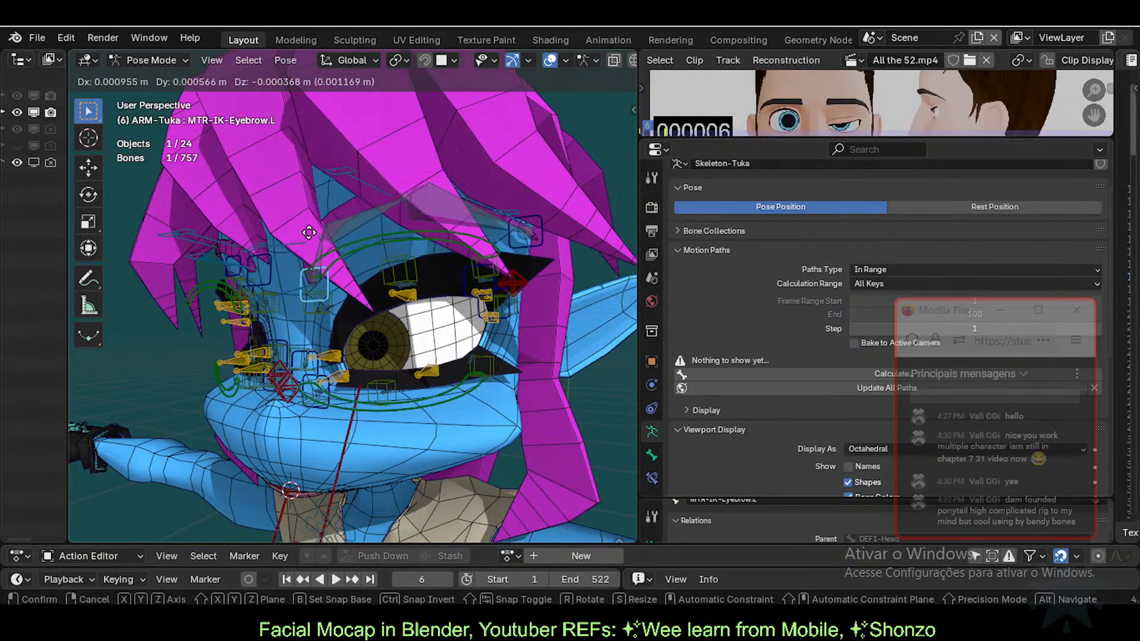
left_click(317, 288)
Step: Raise MTR-IK-Eyebrow.L.001 and settle MTR-IK-Eyebrow.L into its final position
key("g")
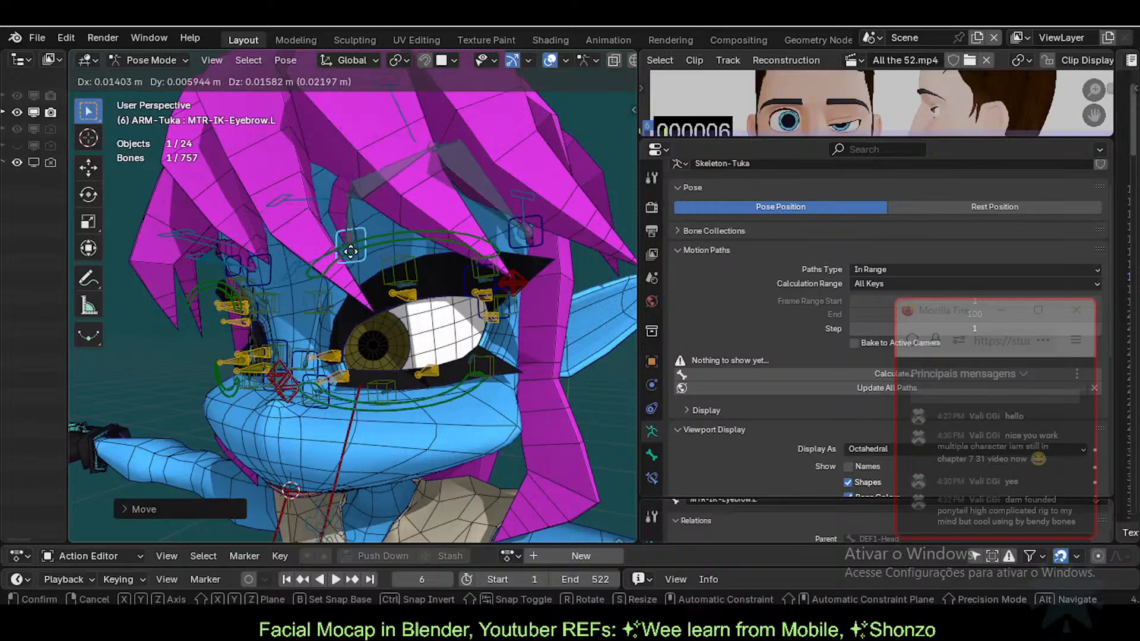
left_click(312, 298)
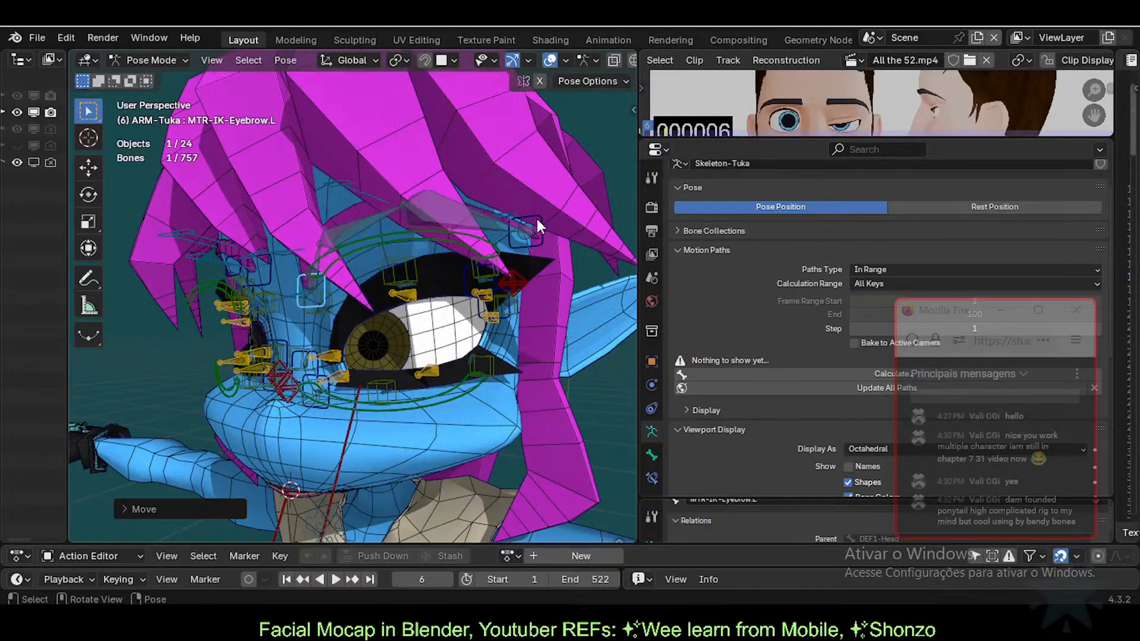
left_click(537, 219)
key("g")
left_click(520, 168)
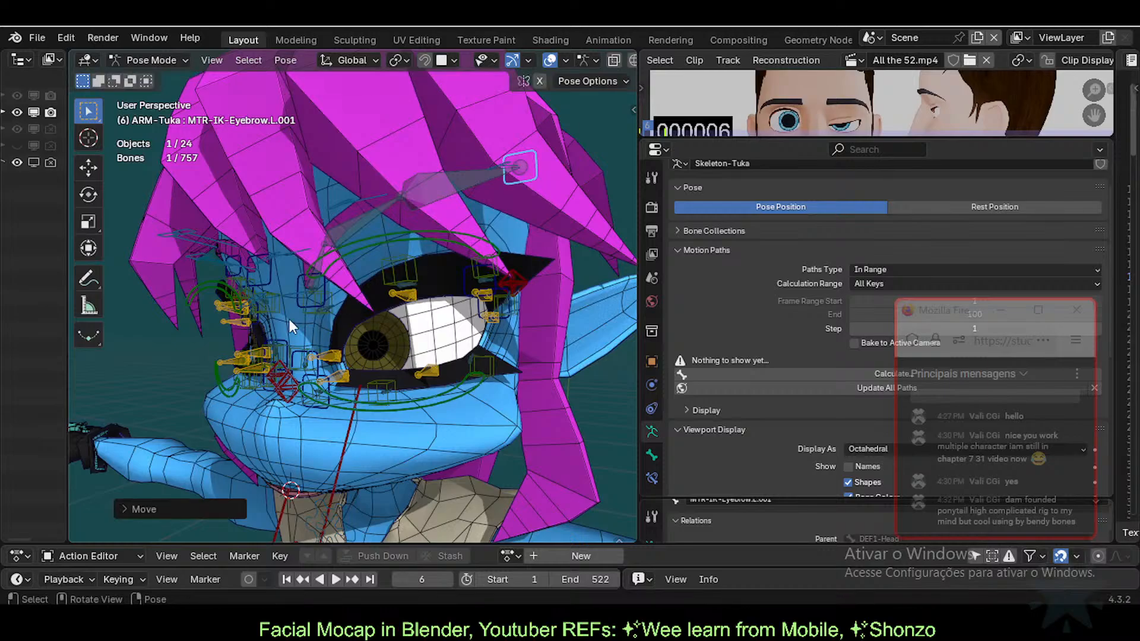
left_click(296, 319)
key("g")
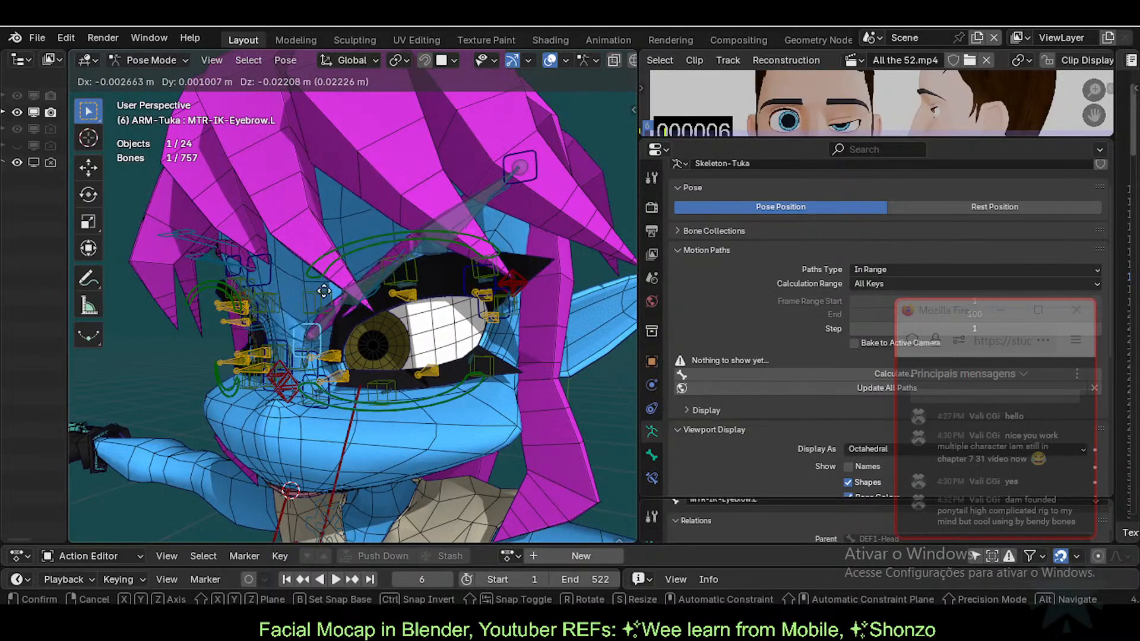
left_click(315, 298)
left_click(546, 176)
Step: Place the outer eyebrow bone, move CTL-IK-EyeHole-T-O.L and tweak the upper lid with TWK-EyeHole-T.L.002
key("g")
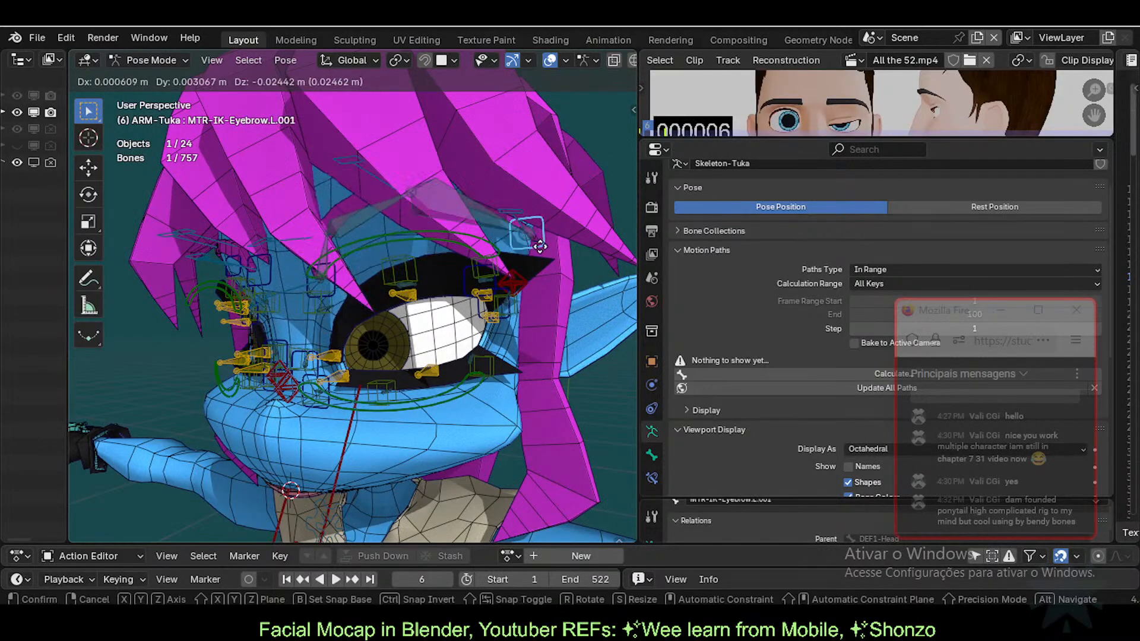
left_click(567, 176)
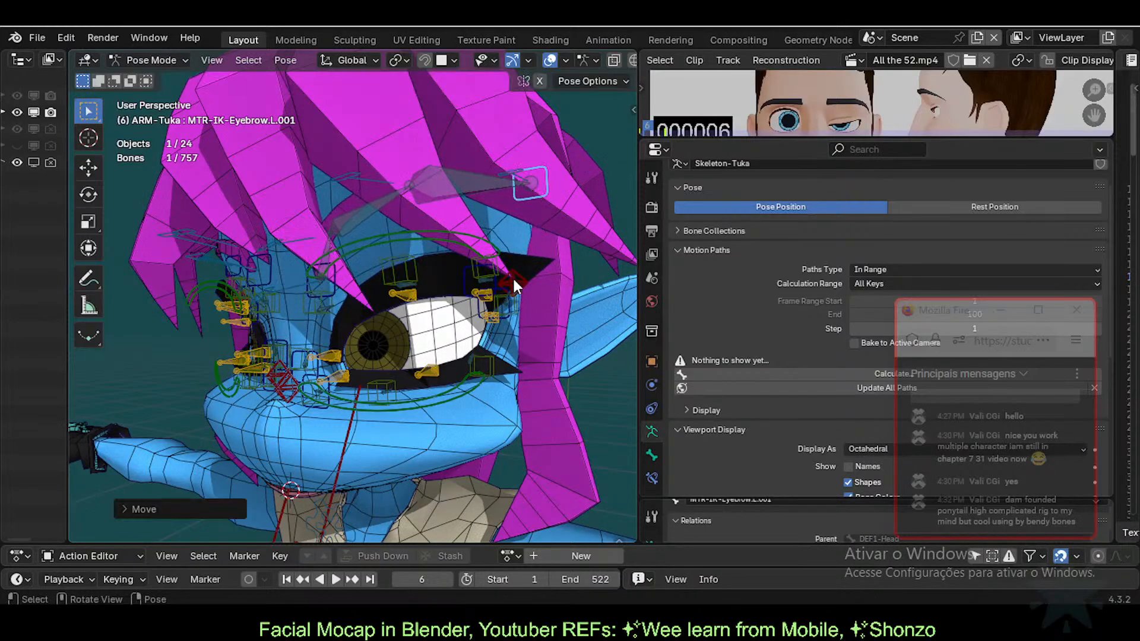
left_click(521, 264)
left_click(467, 275)
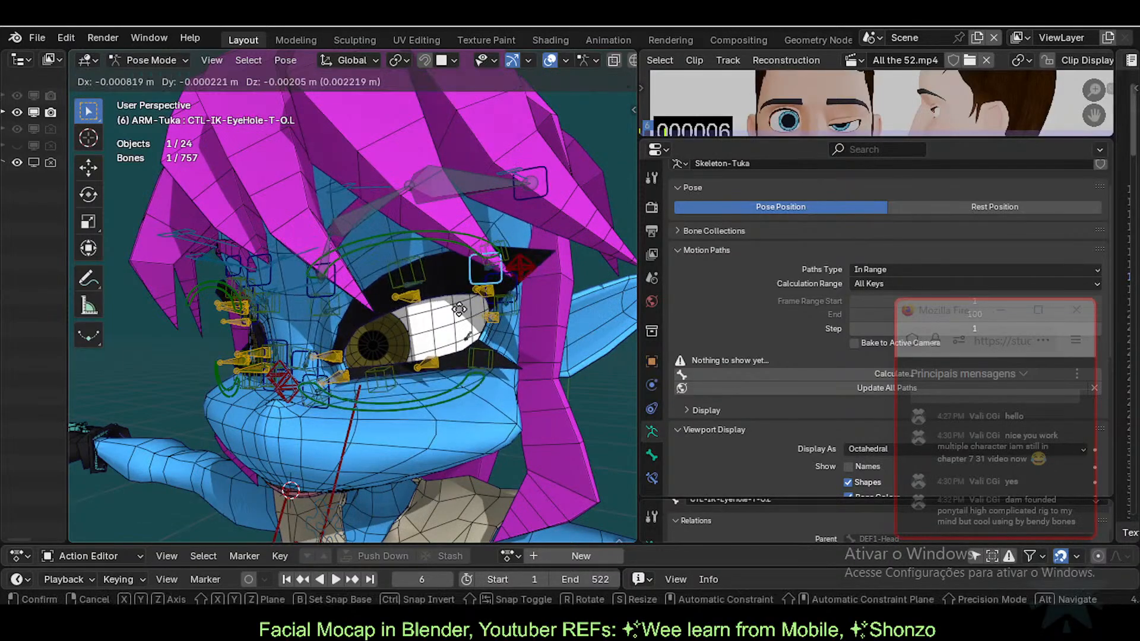
key("g")
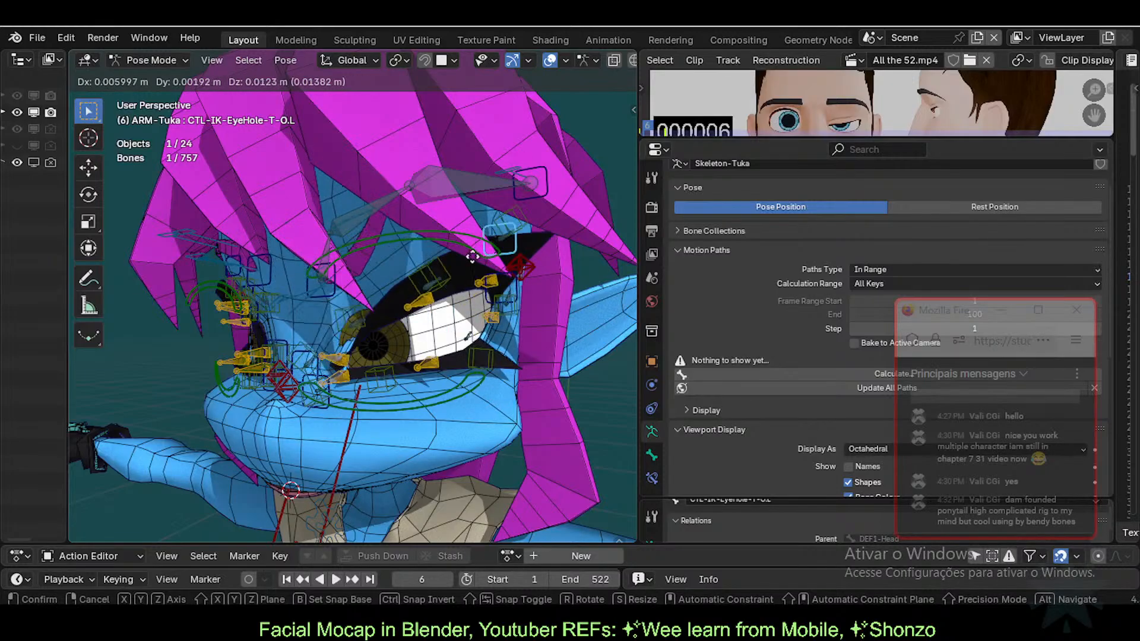
left_click(407, 279)
left_click(409, 269)
key("g")
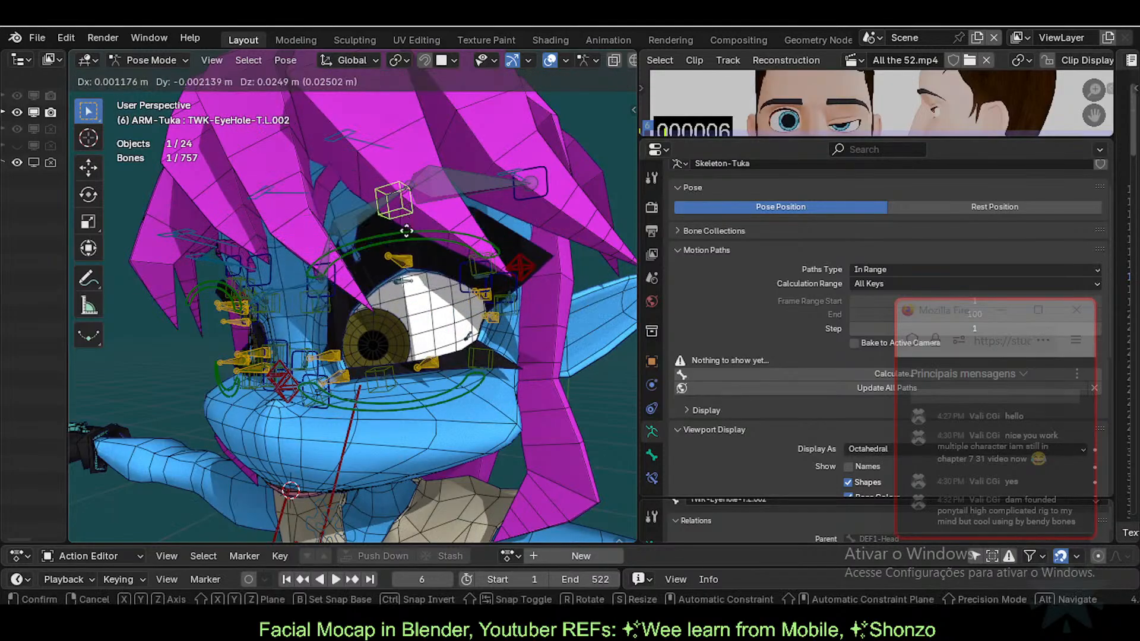
left_click(398, 264)
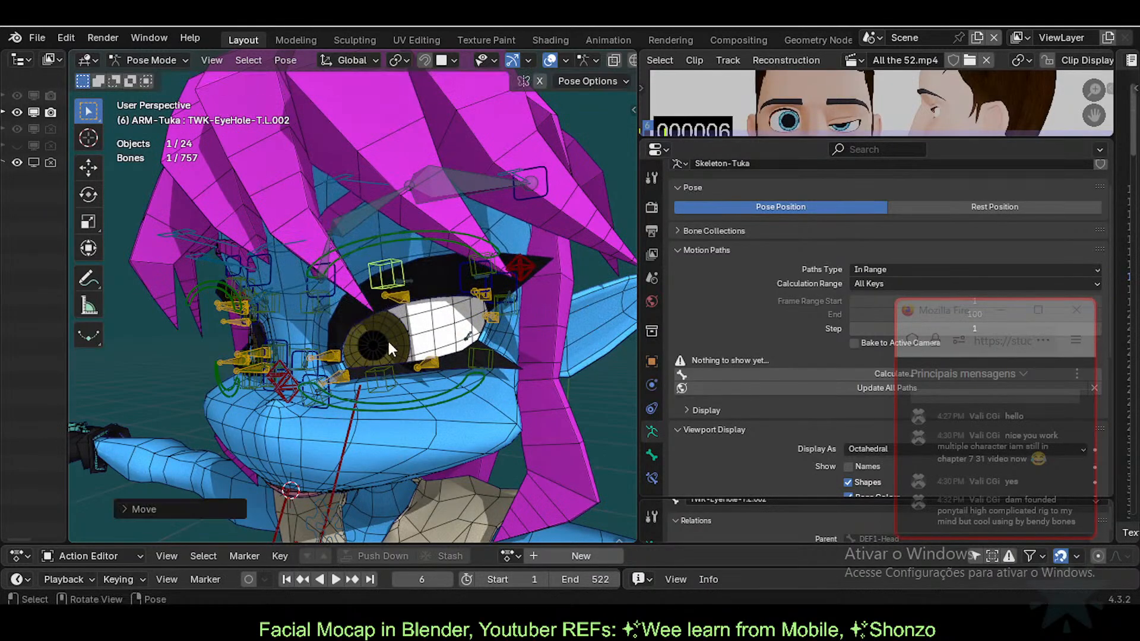
Step: Reshape the lower eyelid via TWK-EyeHole-B.L.001, TWK-EyeHole-B.L.002 and CTL-IK-EyeHole-B-O.L
left_click(387, 339)
key("g")
left_click(404, 346)
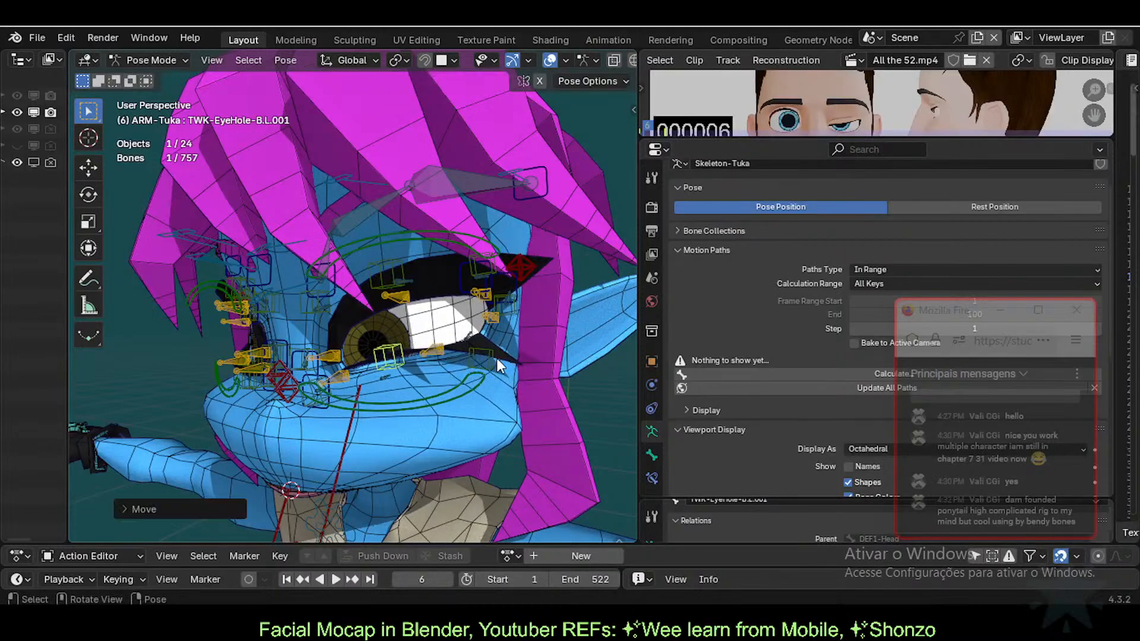
left_click(496, 358)
key("g")
left_click(501, 350)
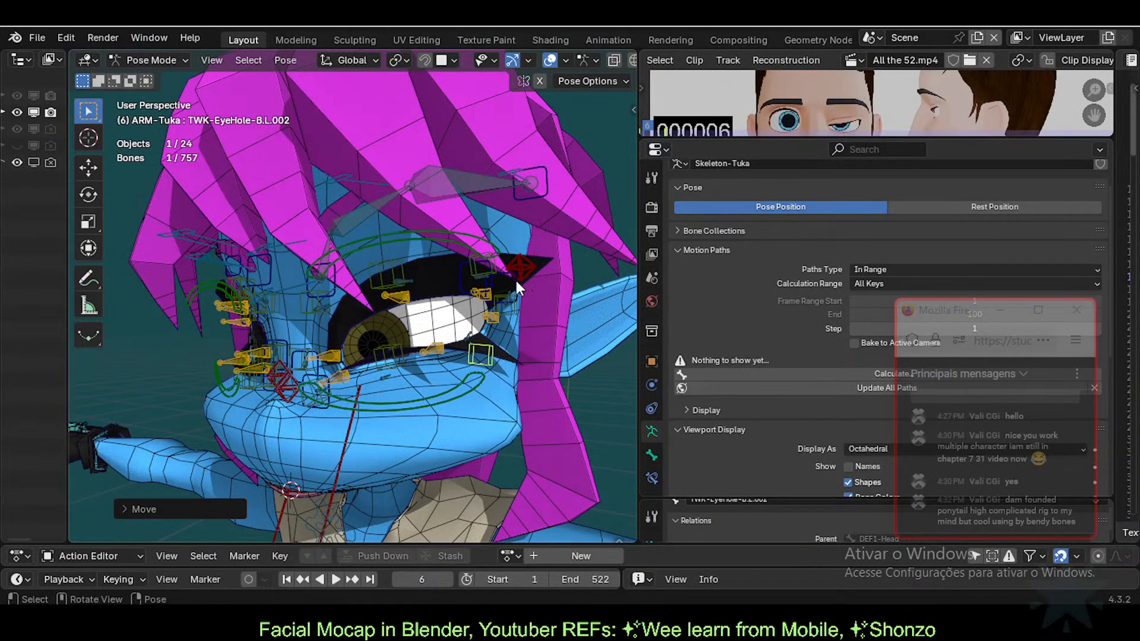
left_click(514, 279)
key("g")
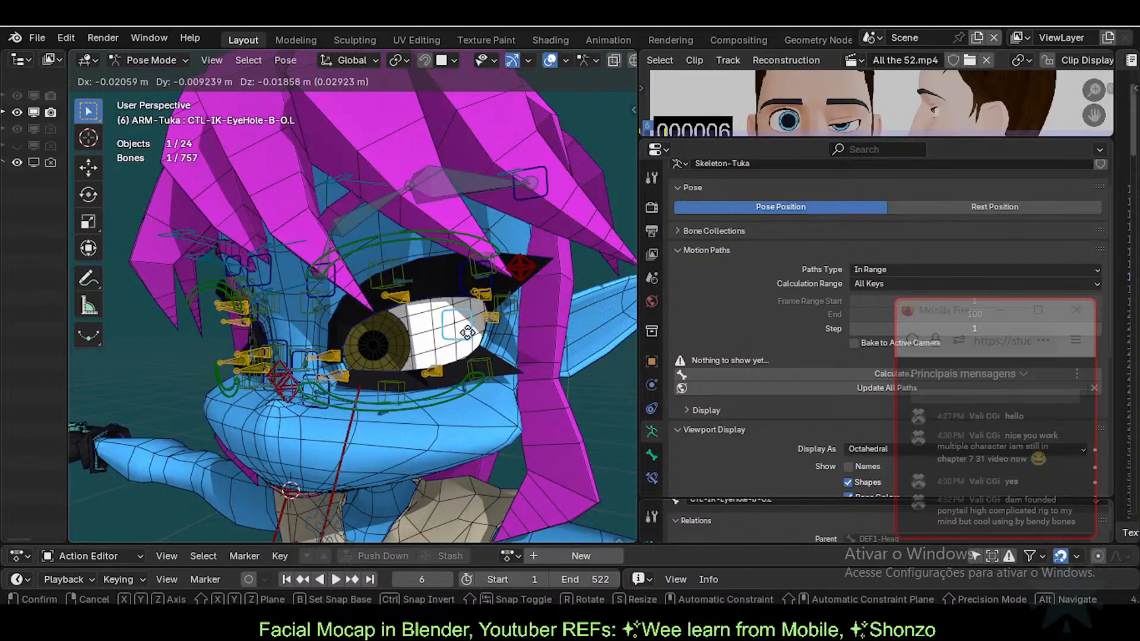
left_click(281, 359)
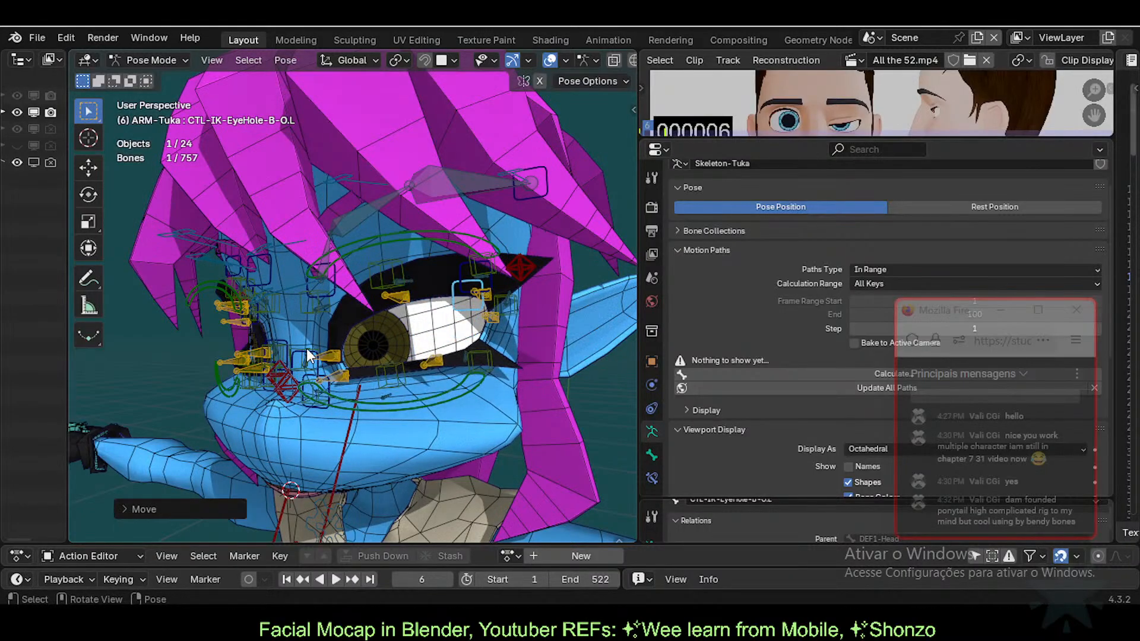
Step: Reposition the inner upper and lower eyelid controls, raising the lower lid, then grab the upper eyelid master
left_click(308, 357)
key("g")
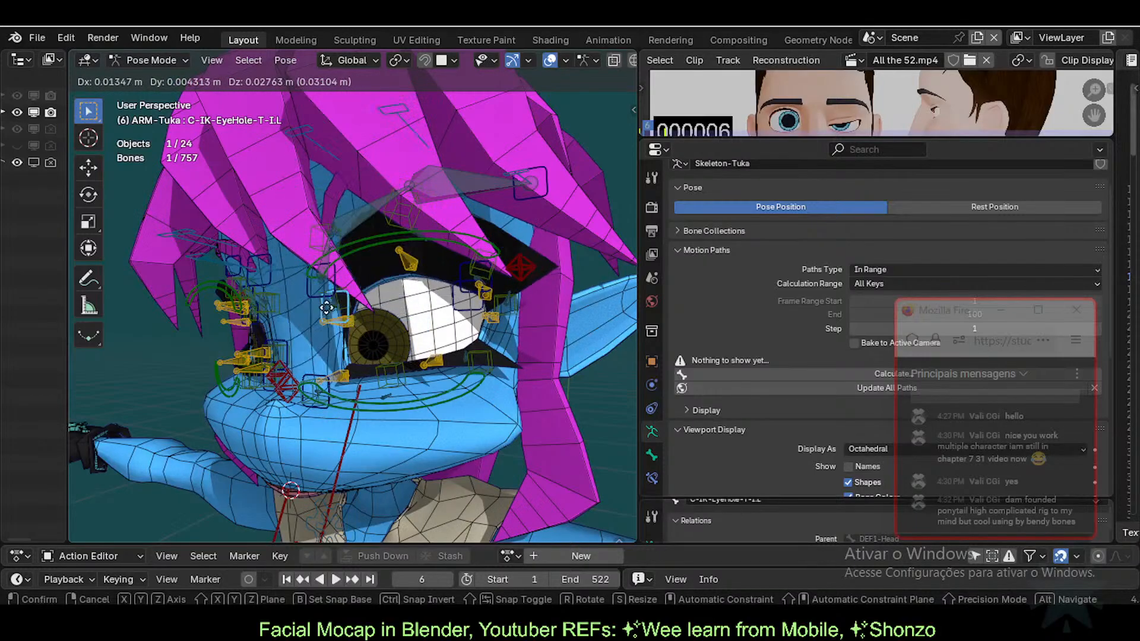
left_click(325, 398)
left_click(308, 369)
key("g")
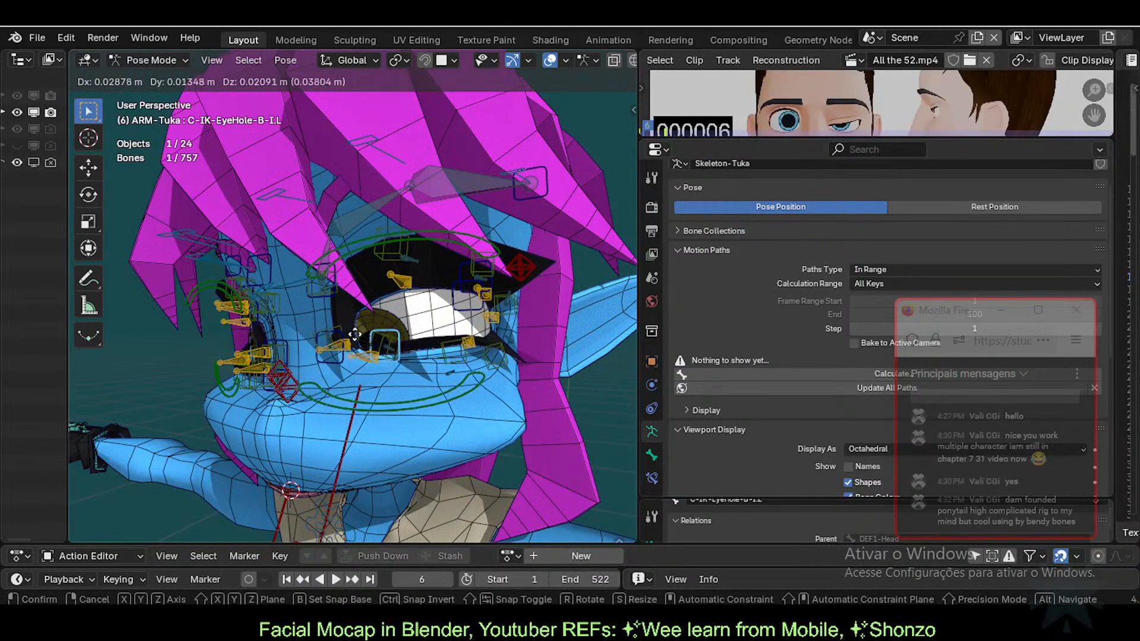
left_click(284, 392)
left_click(285, 389)
key("g")
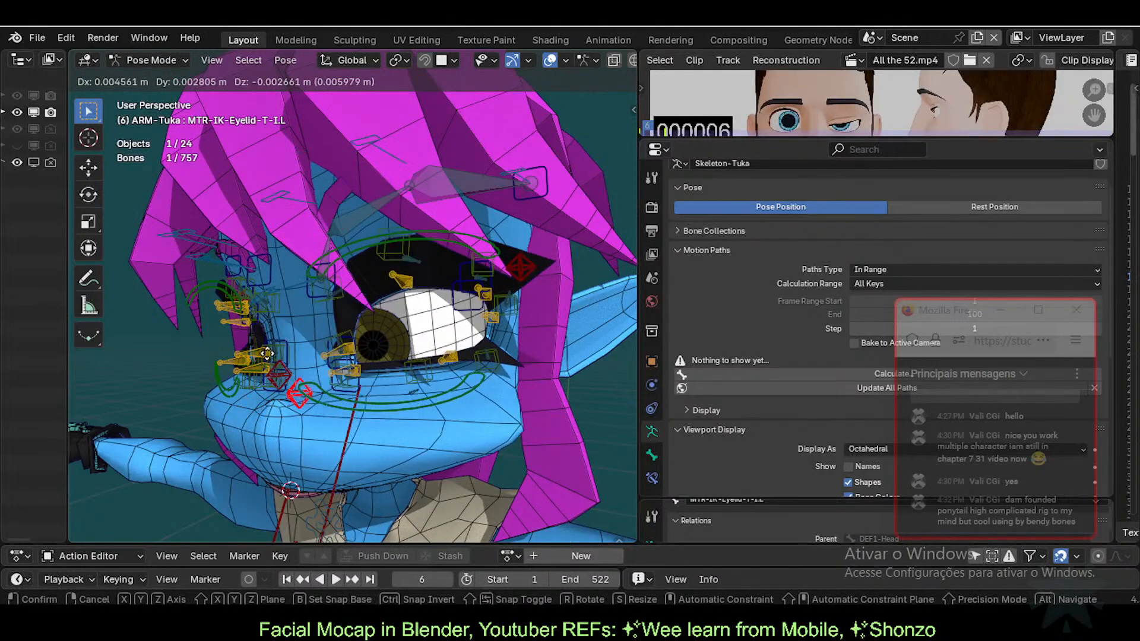
Step: Confirm the eyelid pose, then shift MTR-IK-Eyebrow.L.001 slightly and view the head from the side
left_click(270, 394)
middle_click_drag(337, 415, 460, 349)
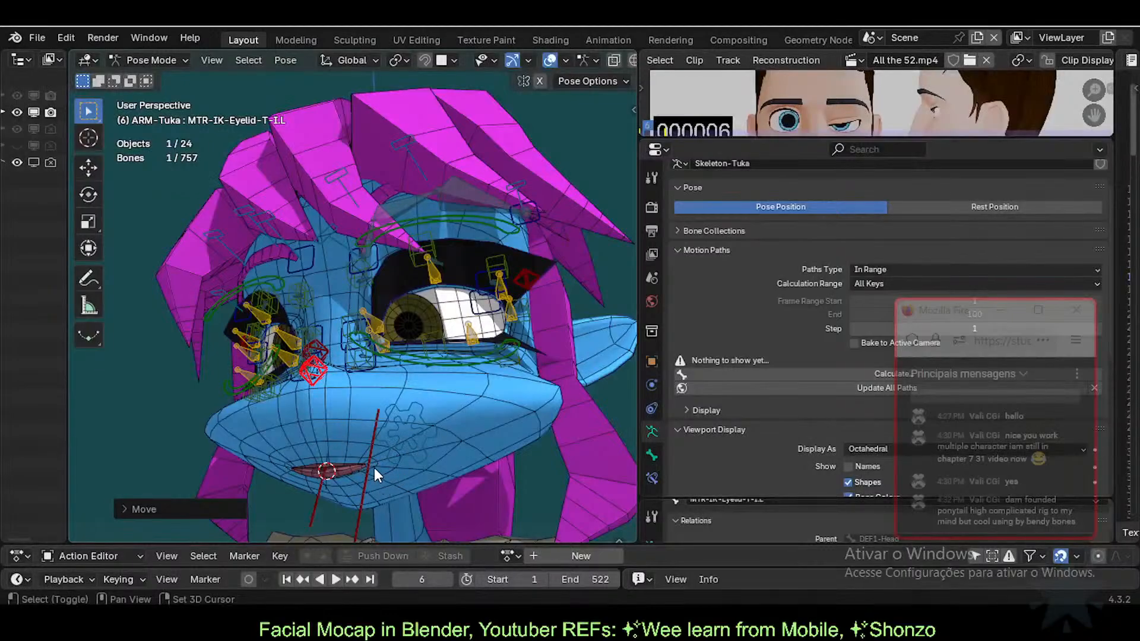
middle_click_drag(374, 468, 398, 374)
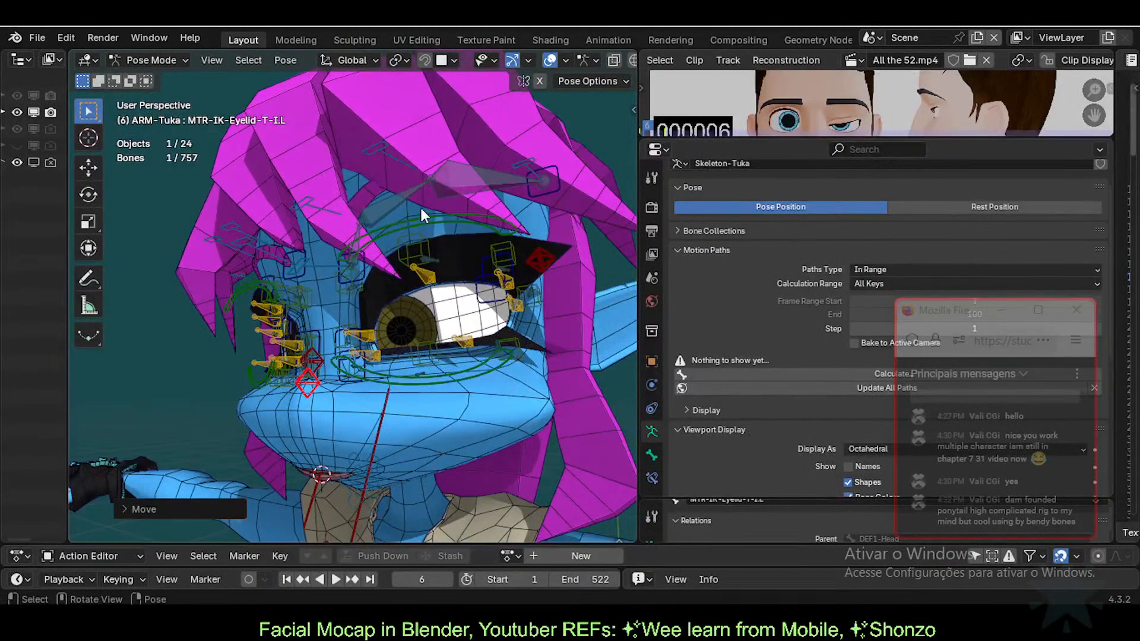
middle_click_drag(563, 173, 456, 273)
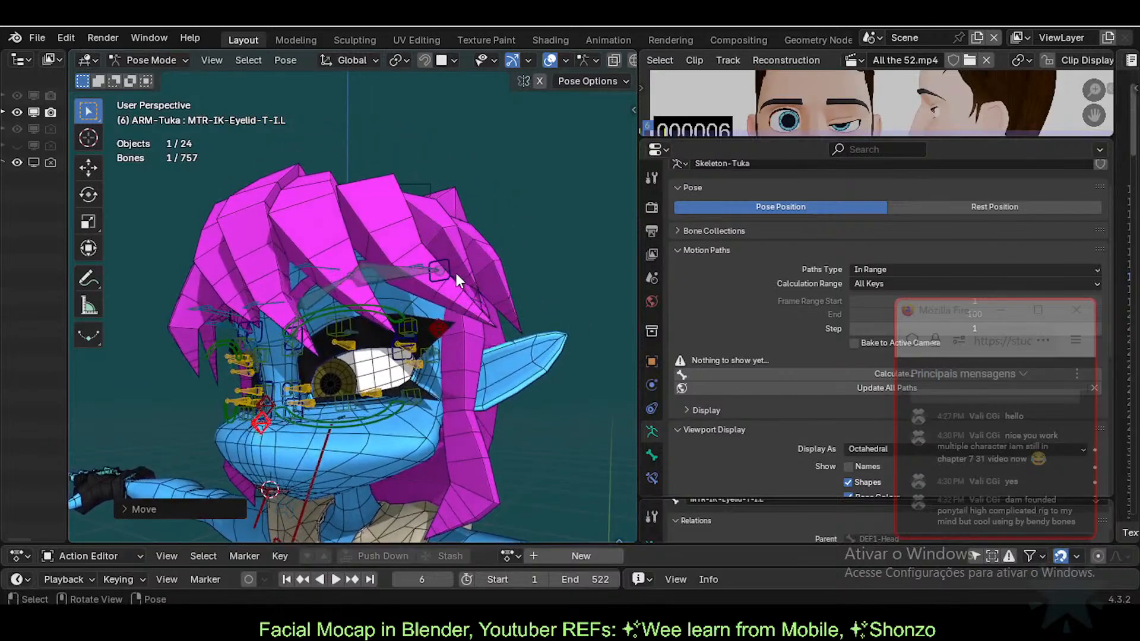
left_click(457, 276)
key("g")
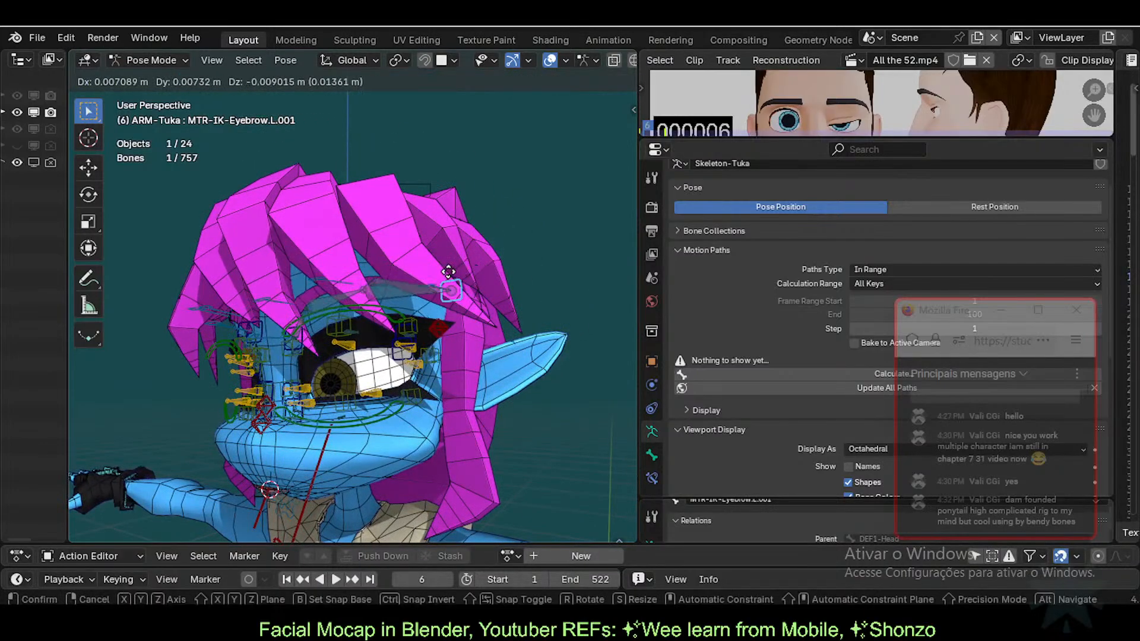
left_click(441, 280)
middle_click_drag(440, 280, 261, 362)
Step: Un-solo all bone collections to show every bone, then move the ponytail tip bone
key("q")
middle_click_drag(423, 367, 445, 427, "shift")
left_click(449, 323)
key("g")
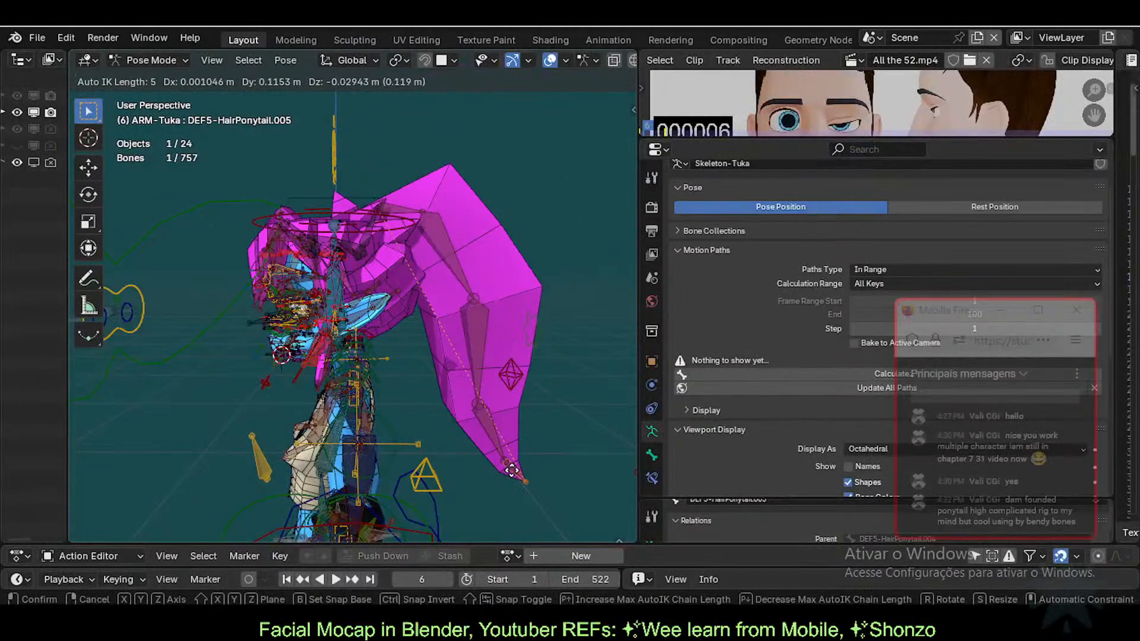
scroll(536, 472, "down", 1)
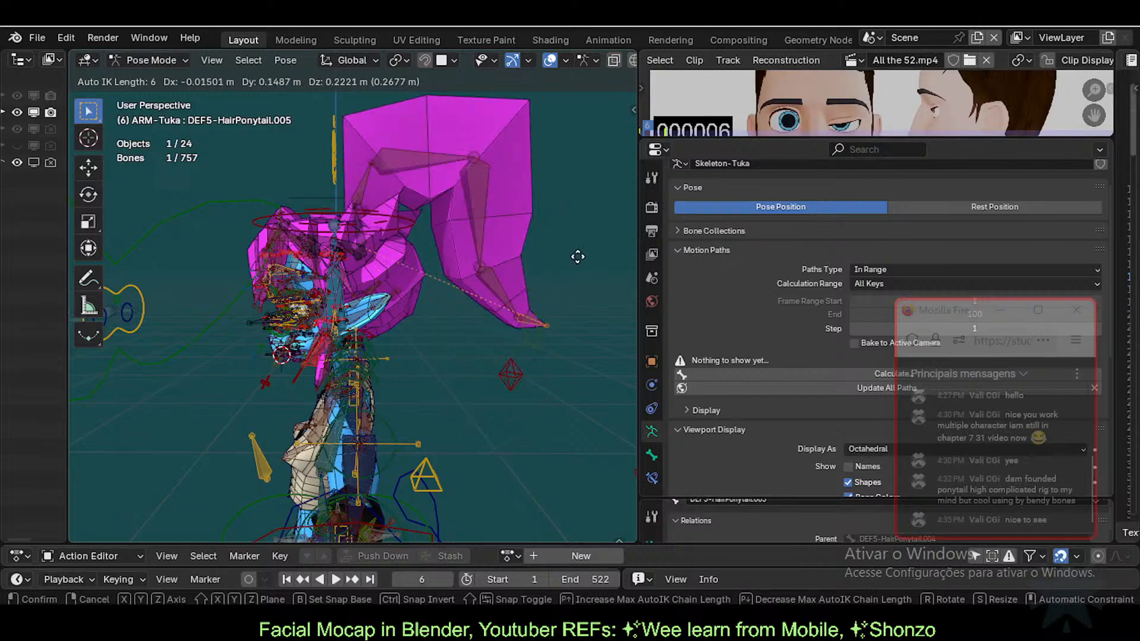
left_click(536, 357)
Step: Move and rotate ponytail bone DEF5-HairPonytail.003 into a bend
left_click(508, 325)
key("g")
left_click(556, 255)
key("r")
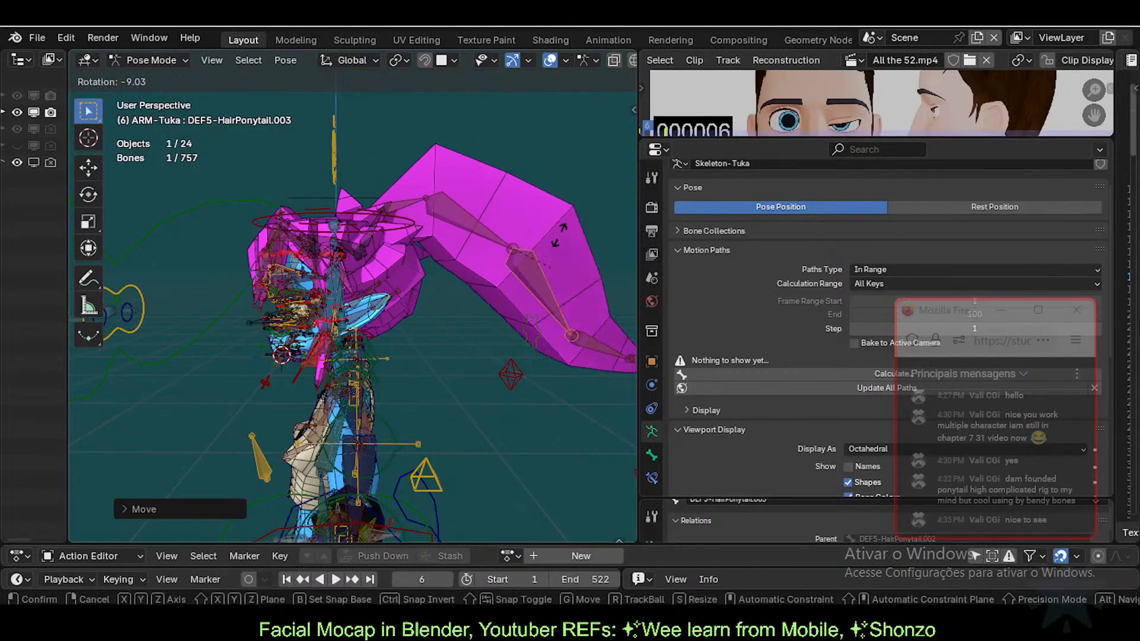
left_click(536, 313)
middle_click_drag(536, 314, 467, 364)
key("g")
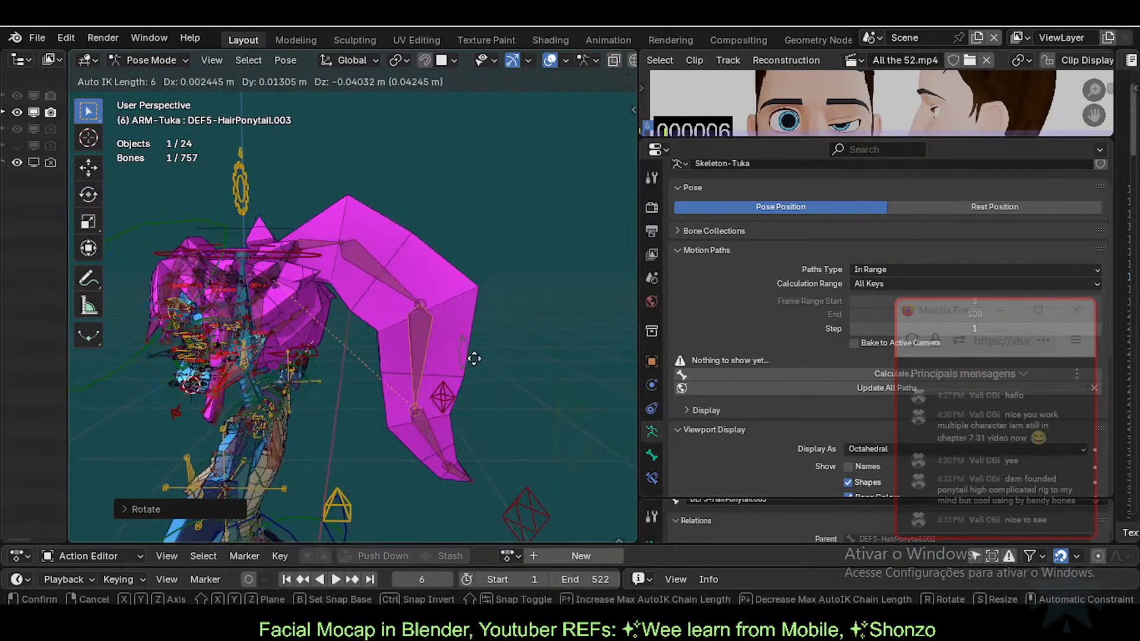
left_click(494, 359)
Step: Bend the ponytail further by moving DEF5-HairPonytail.002 and DEF5-HairPonytail.003
left_click(375, 240)
key("g")
left_click(413, 311)
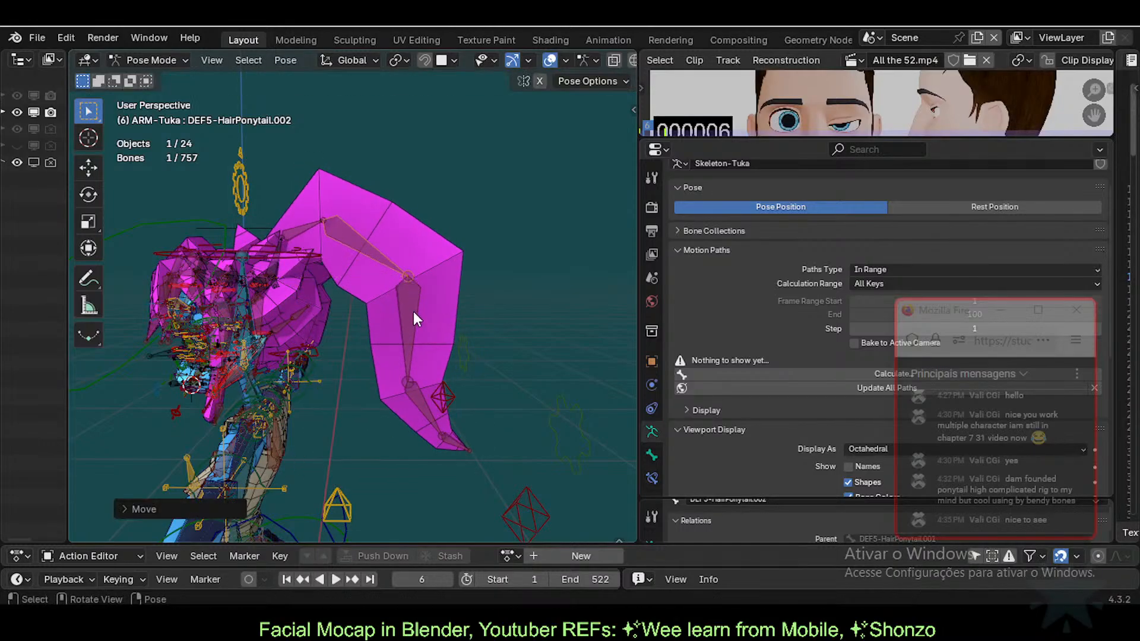
left_click(433, 343)
key("g")
left_click(461, 340)
left_click(469, 351)
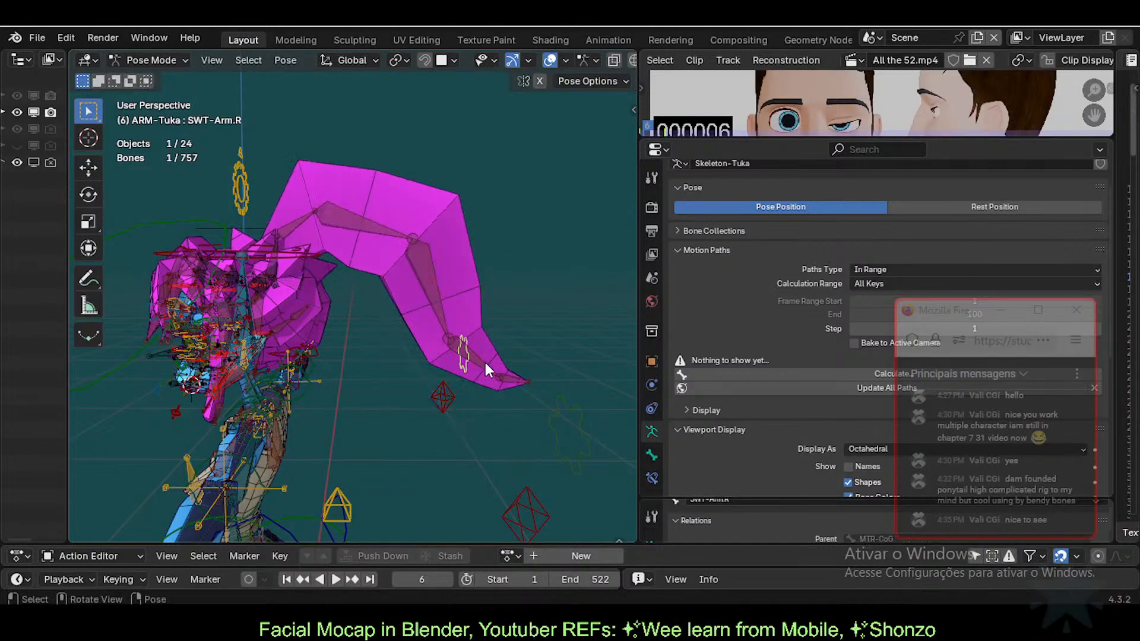
Step: Adjust DEF5-HairPonytail.003, the base ponytail bone and DEF5-HairPonytail.004 to shape the arc
left_click(432, 249)
key("g")
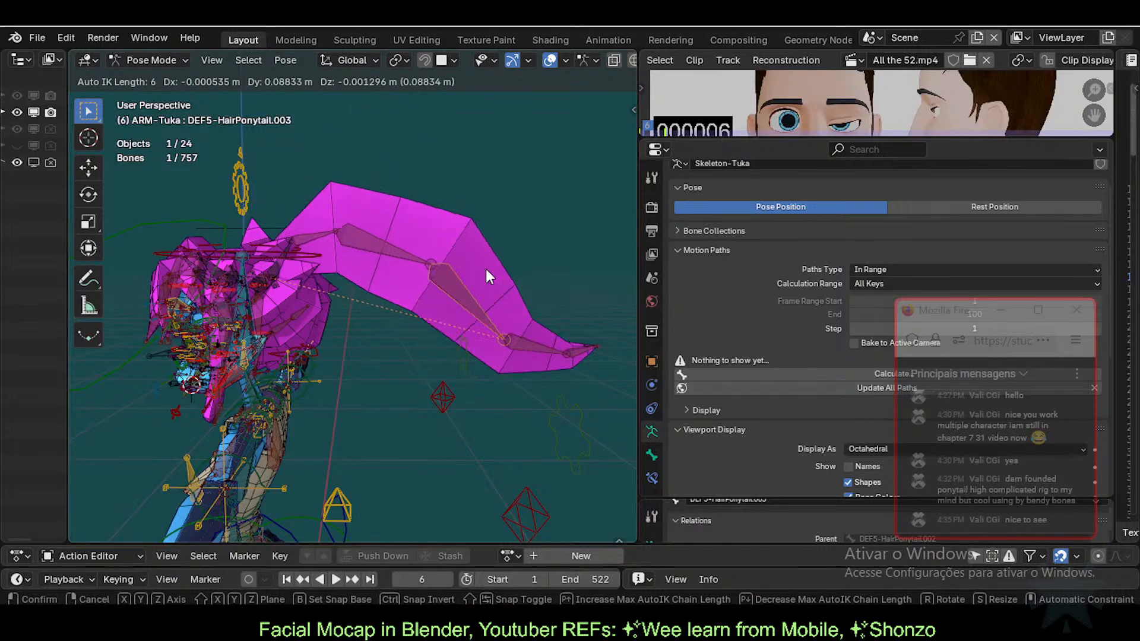
left_click(487, 270)
left_click(285, 271)
key("g")
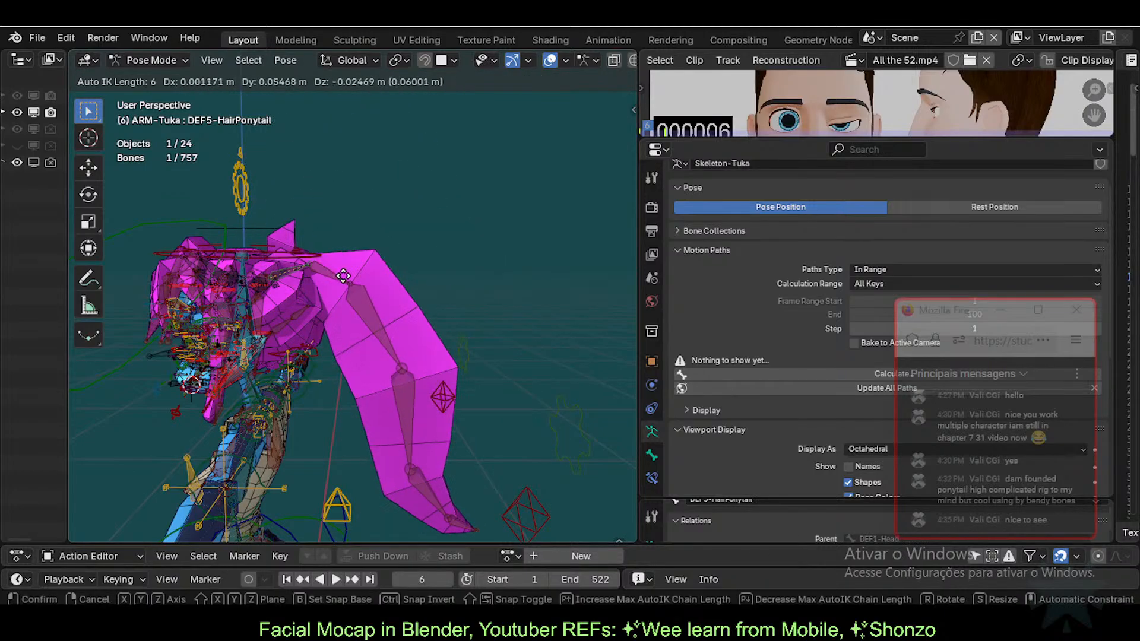
left_click(380, 294)
left_click(518, 346)
key("g")
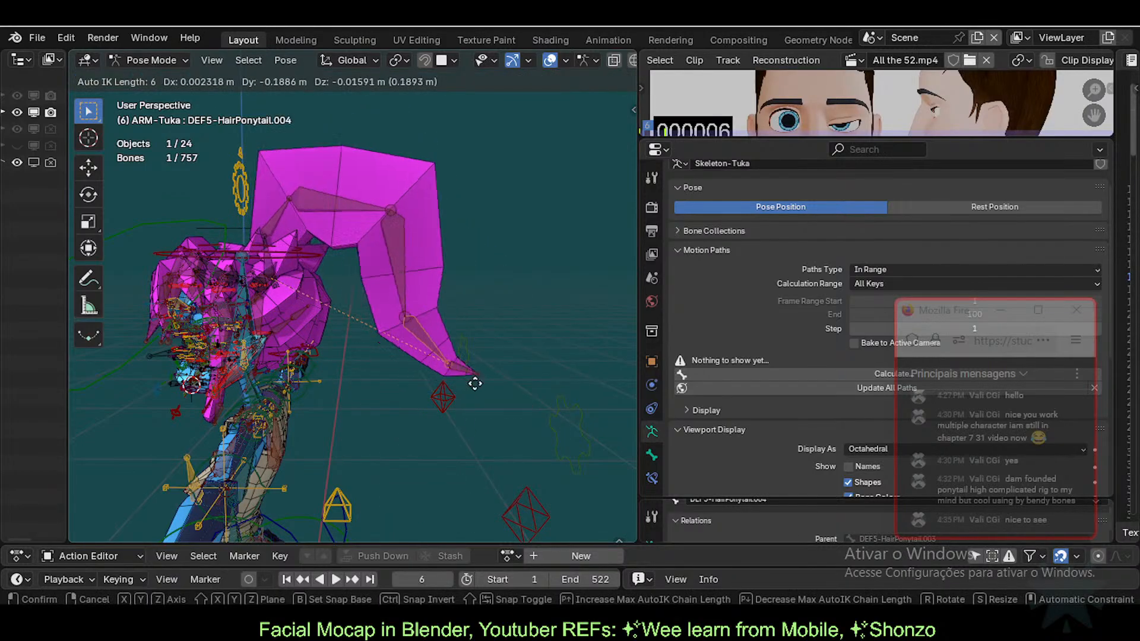
left_click(465, 344)
Step: Enable Auto IK in the sidebar's Pose Options
key("n")
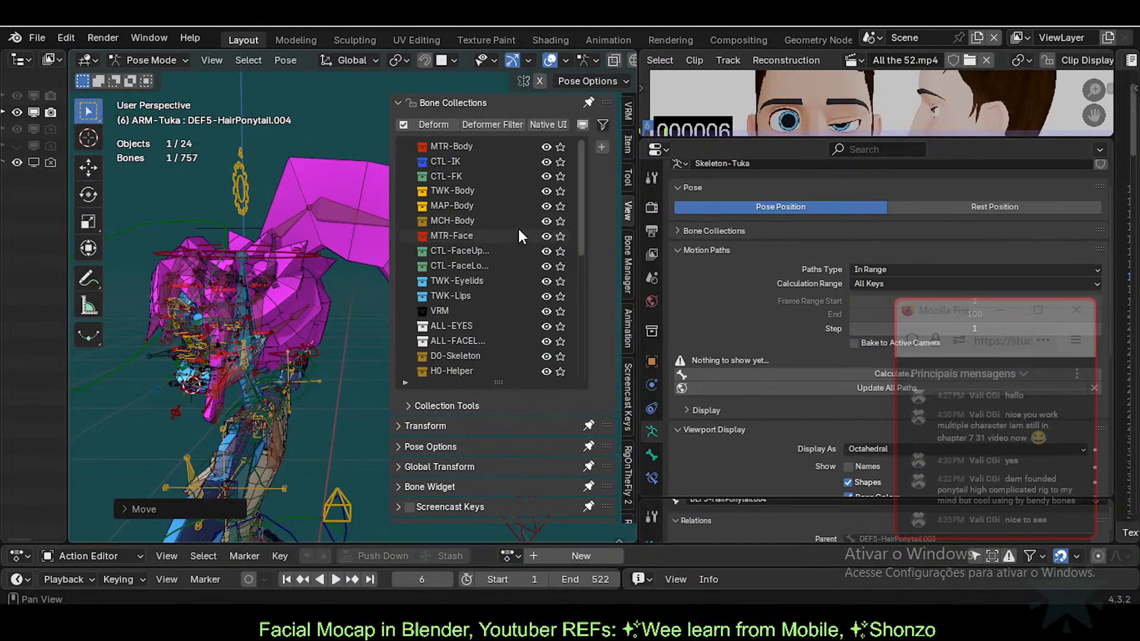
left_click(446, 102)
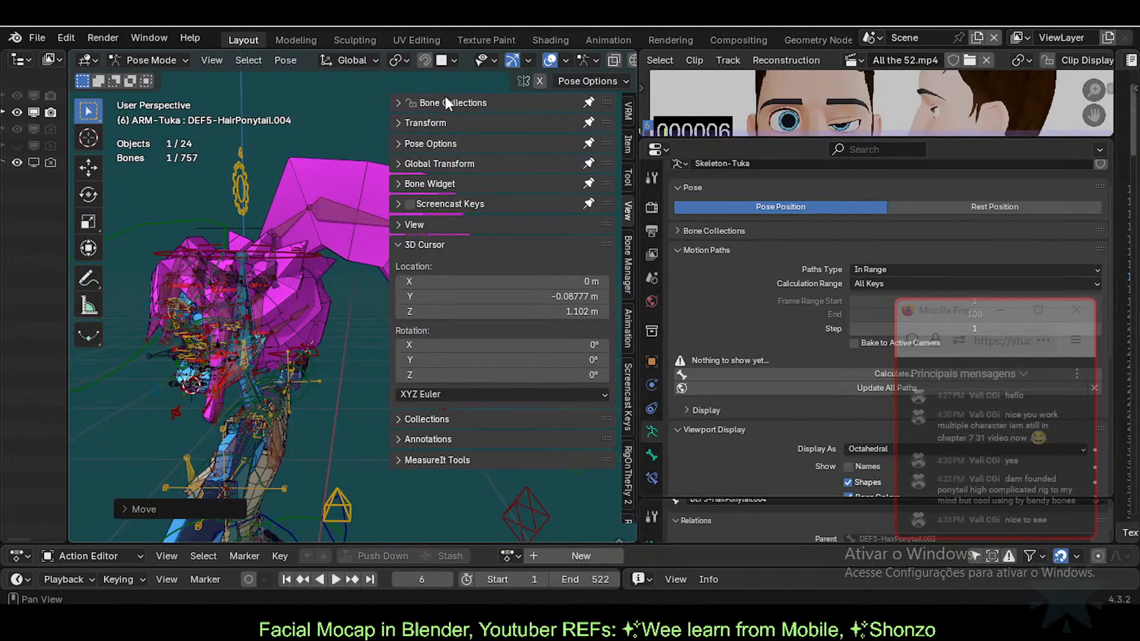
left_click(627, 176)
left_click(446, 143)
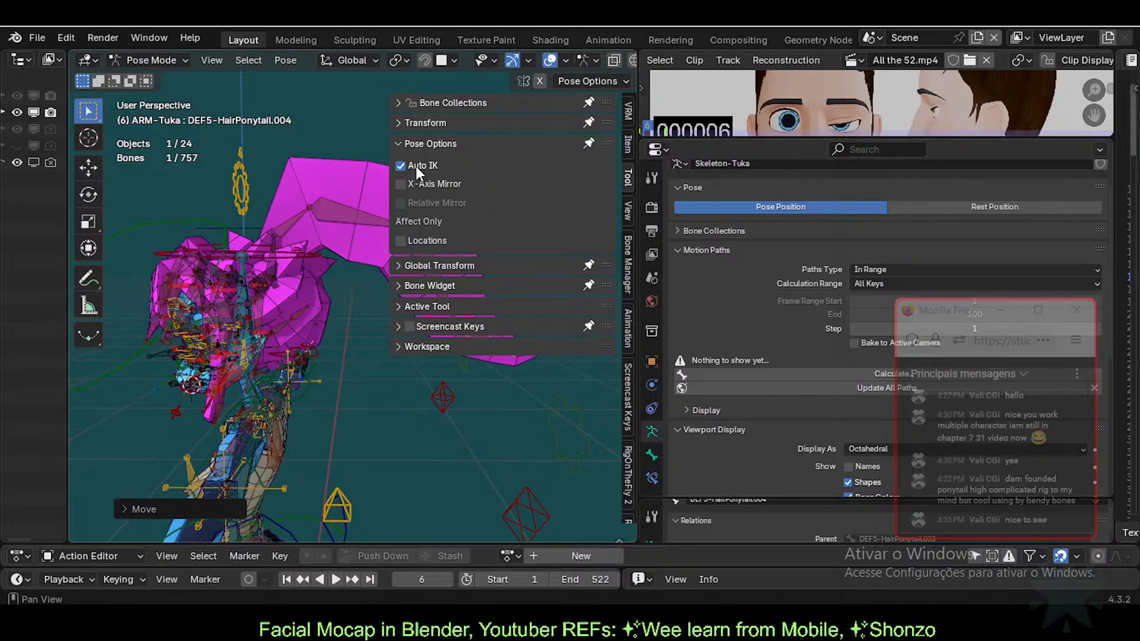
key("n")
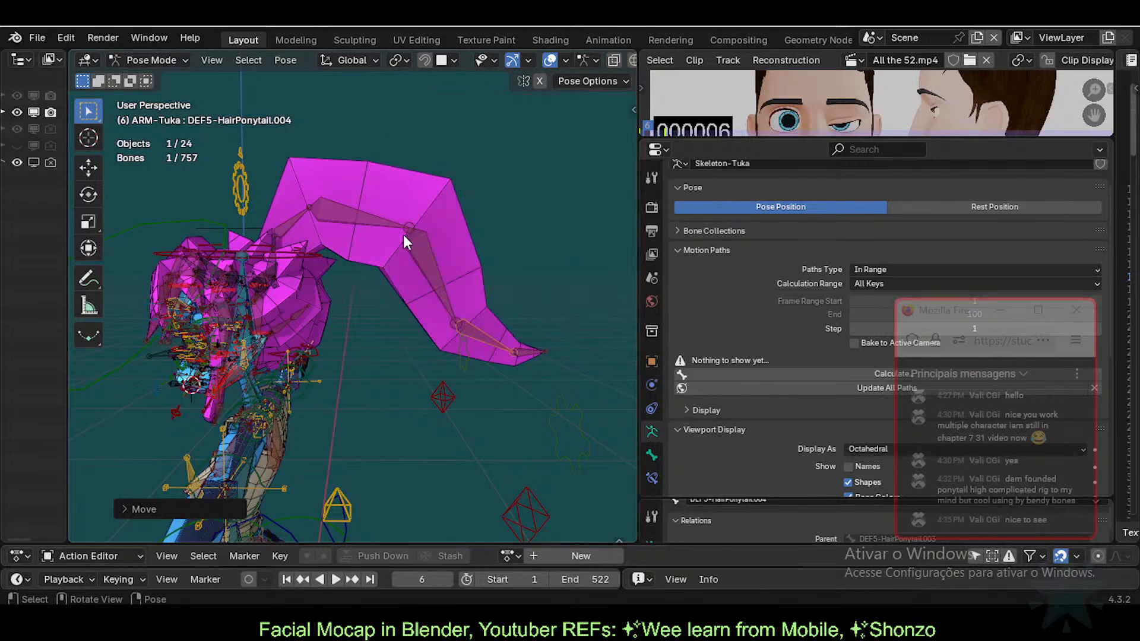
Step: Drag DEF5-HairPonytail.003 with Auto IK and pull the ponytail tip downward into a hook
left_click(439, 274)
key("g")
left_click(450, 385)
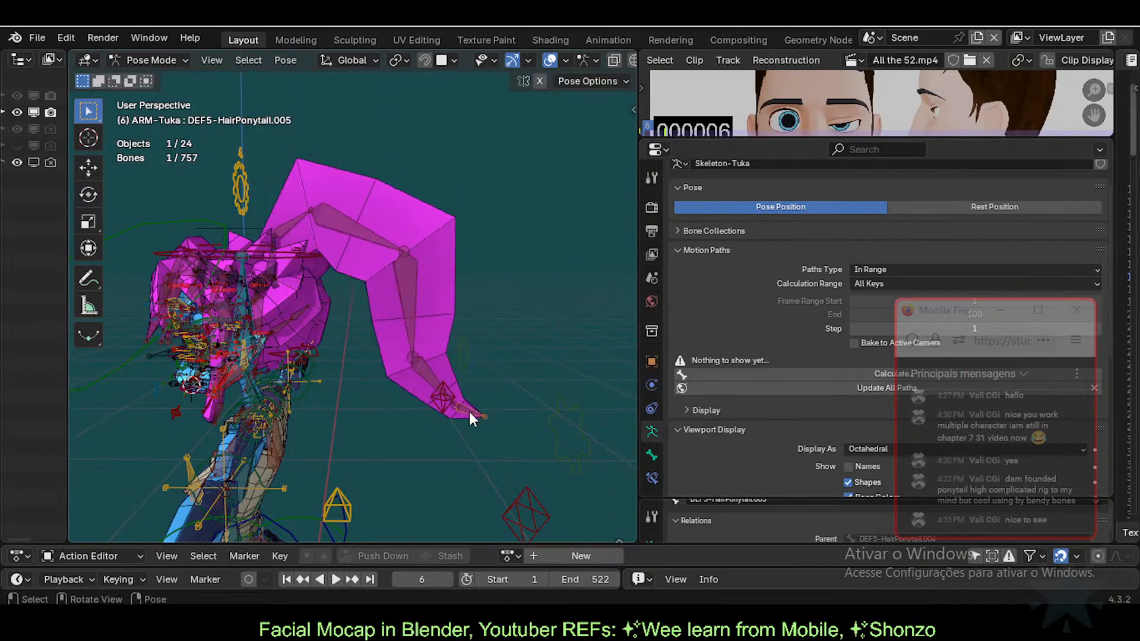
key("g")
left_click(502, 430)
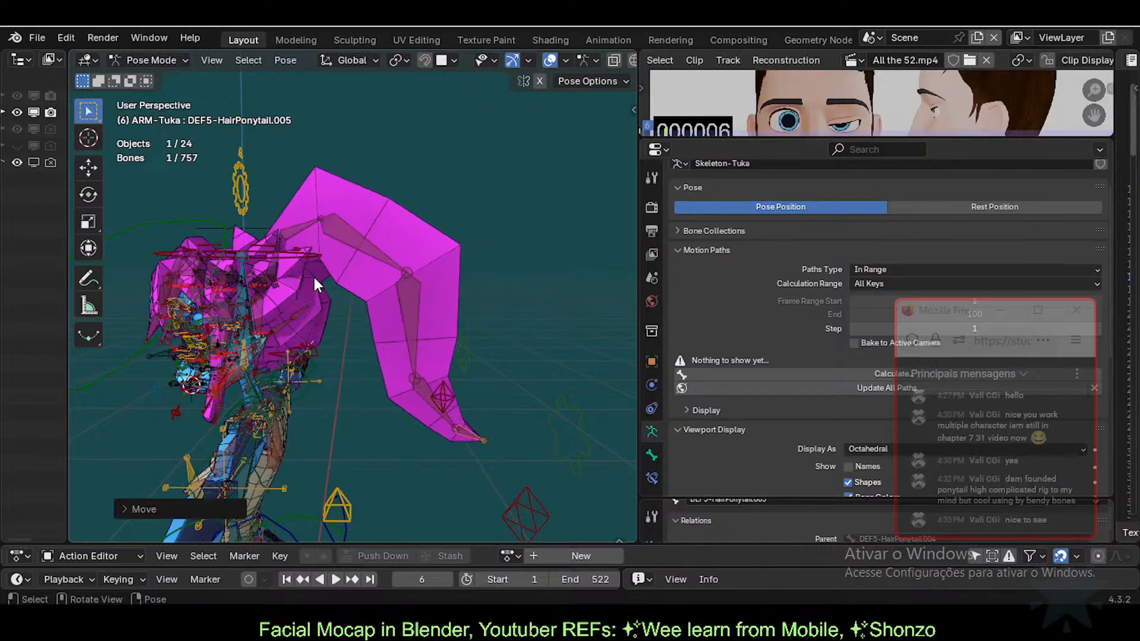
Step: Finish the ponytail move and inspect the head, selecting bone DEF5-HairBang3.003
key("g")
left_click(471, 439)
middle_click_drag(470, 440, 447, 320)
scroll(315, 295, "up", 6)
middle_click_drag(314, 295, 365, 197, "shift")
left_click(310, 224)
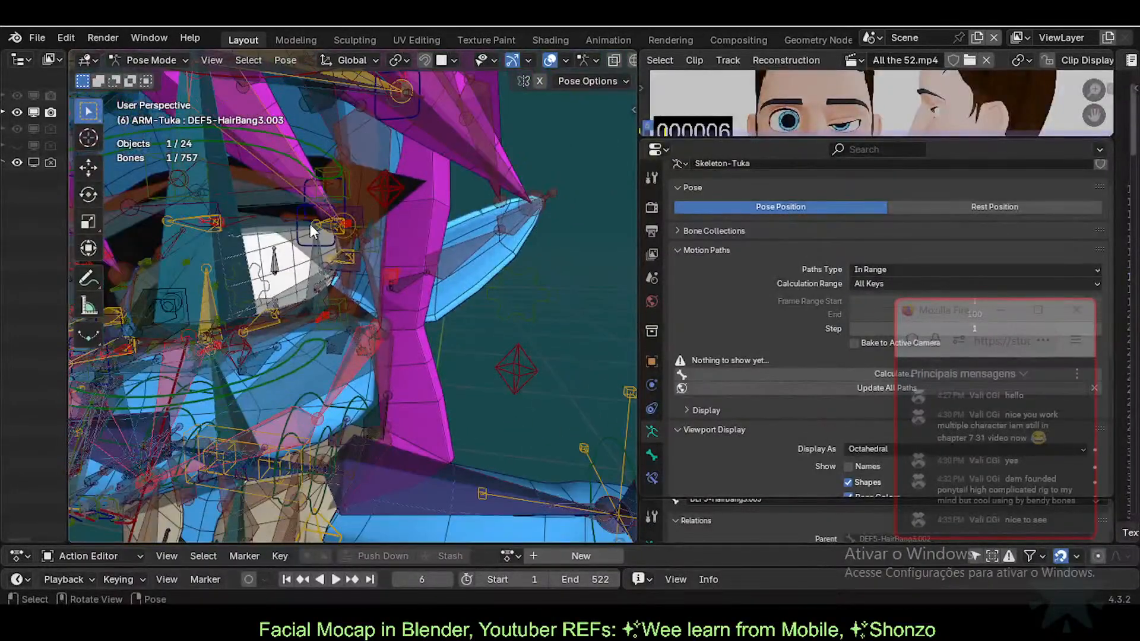
scroll(301, 230, "down", 3)
middle_click_drag(301, 231, 328, 279)
scroll(394, 301, "down", 1)
Step: Open Tuka-Game-61-ExperimentalLipsTopology.blend, discarding unsaved changes
left_click(41, 39)
left_click(73, 79)
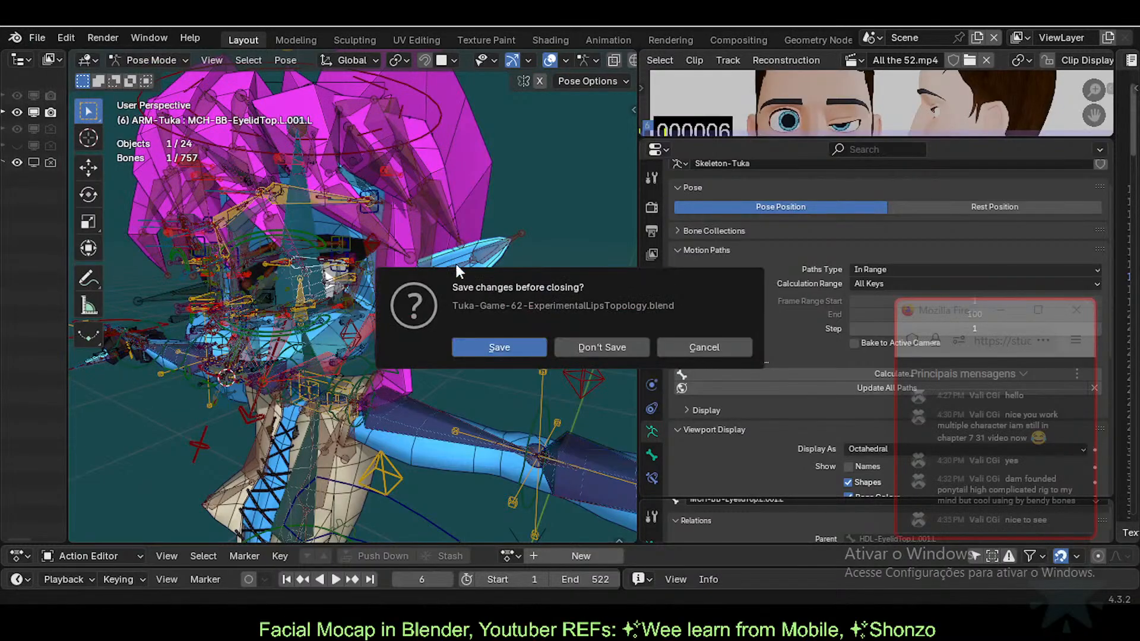
left_click(602, 348)
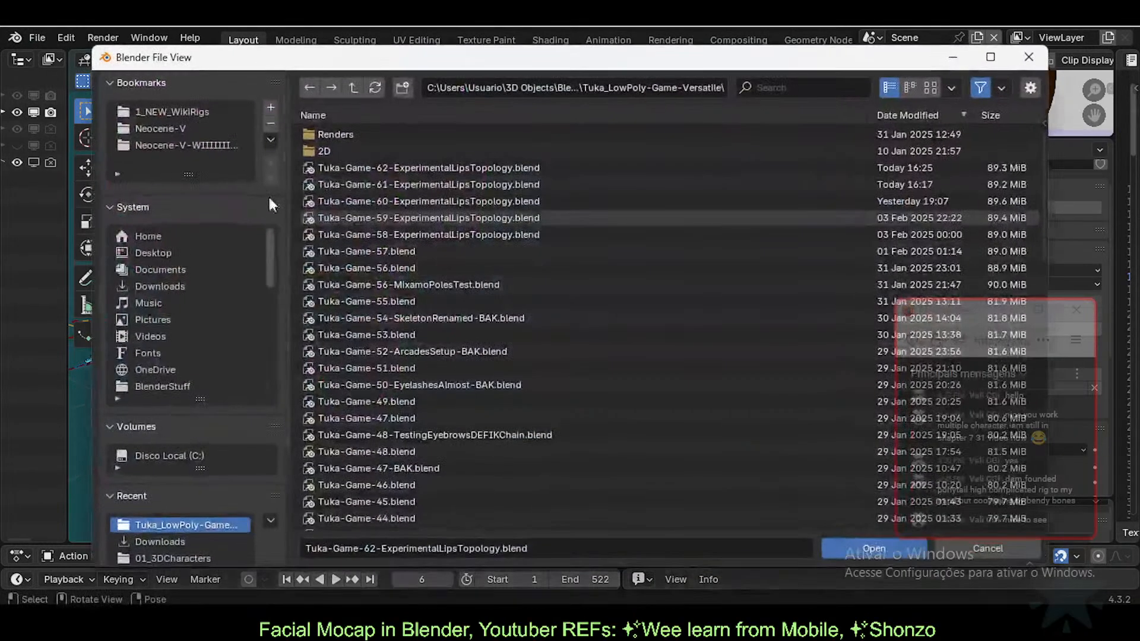
double_click(419, 184)
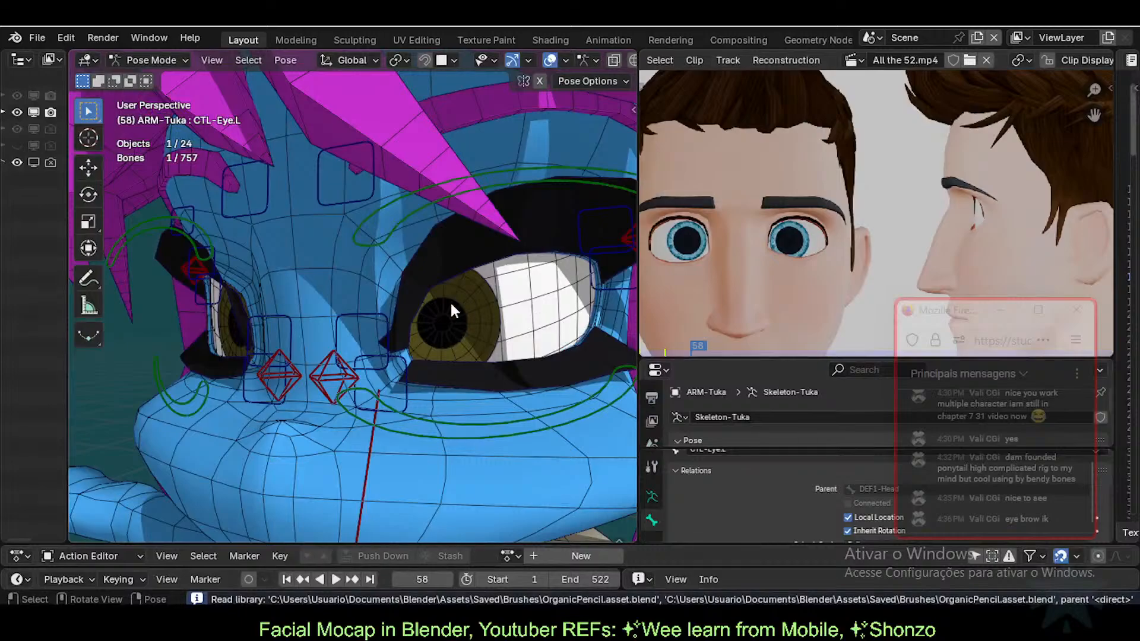
Step: Select 11d-Eyelashes in Object Mode and save over Tuka-Game-62-ExperimentalLipsTopology.blend
middle_click_drag(436, 320, 306, 343)
key("ctrl+Tab")
left_click(356, 257)
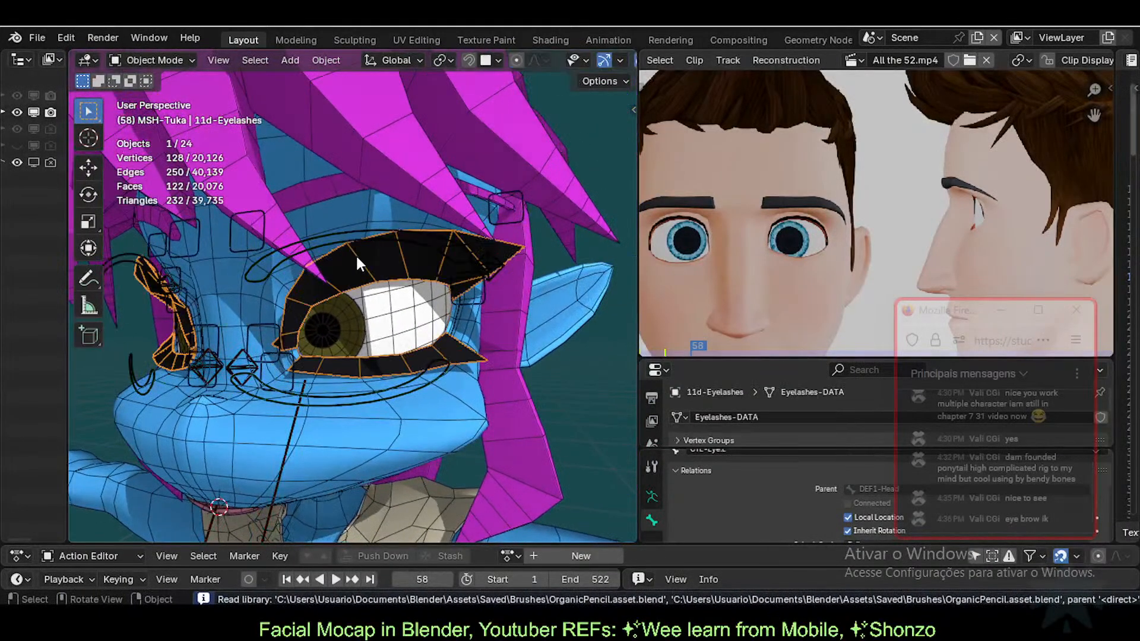
left_click(37, 37)
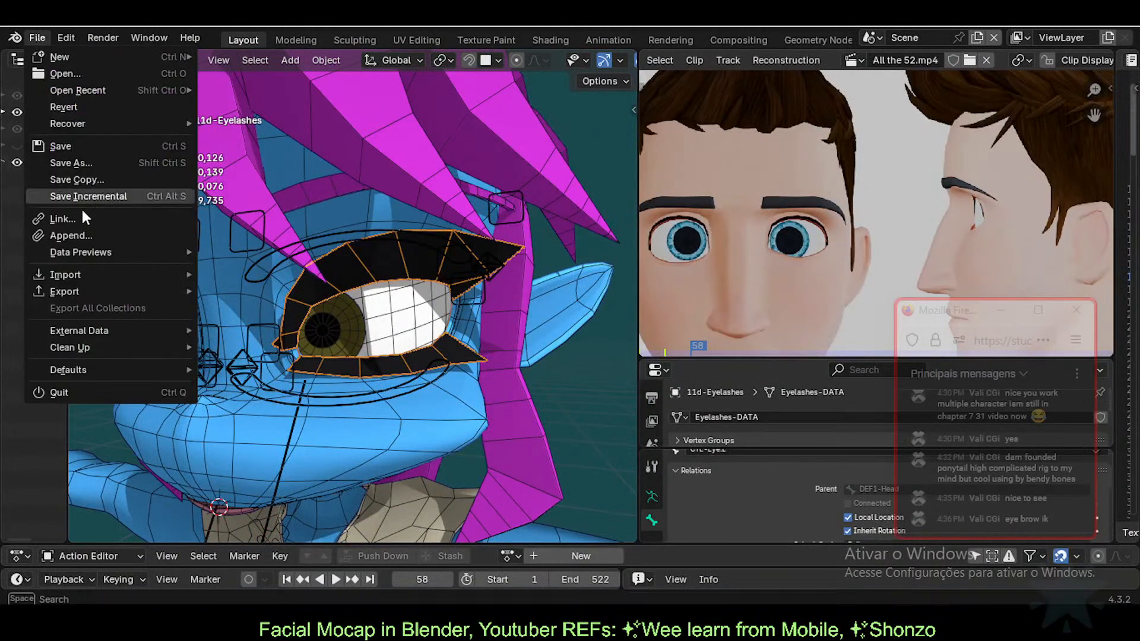
left_click(77, 167)
double_click(391, 171)
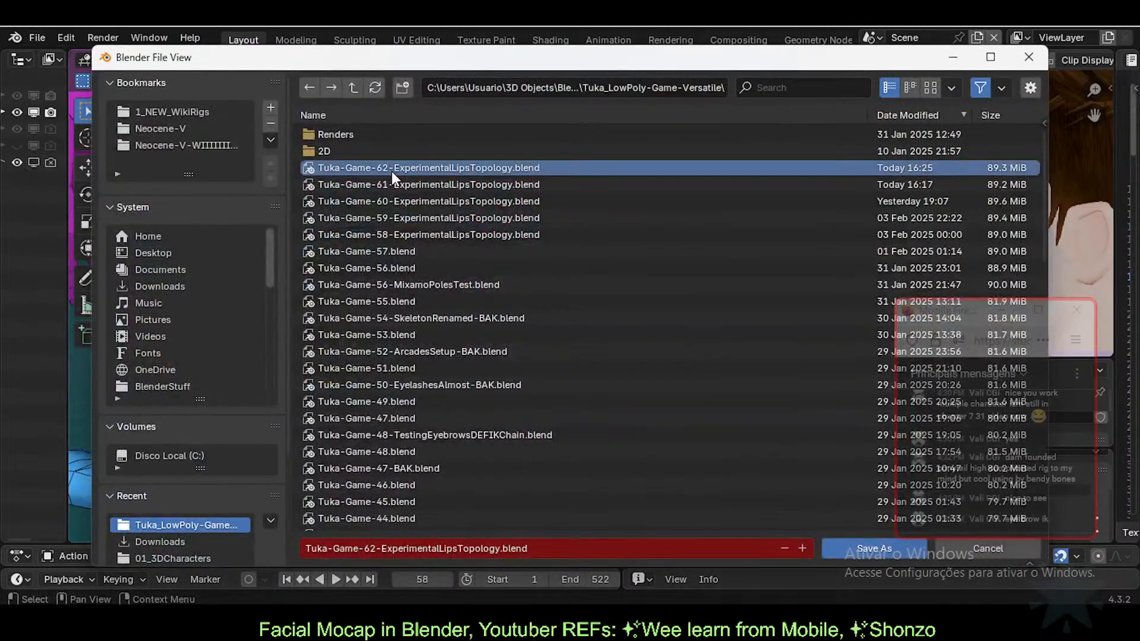
scroll(392, 178, "up", 2)
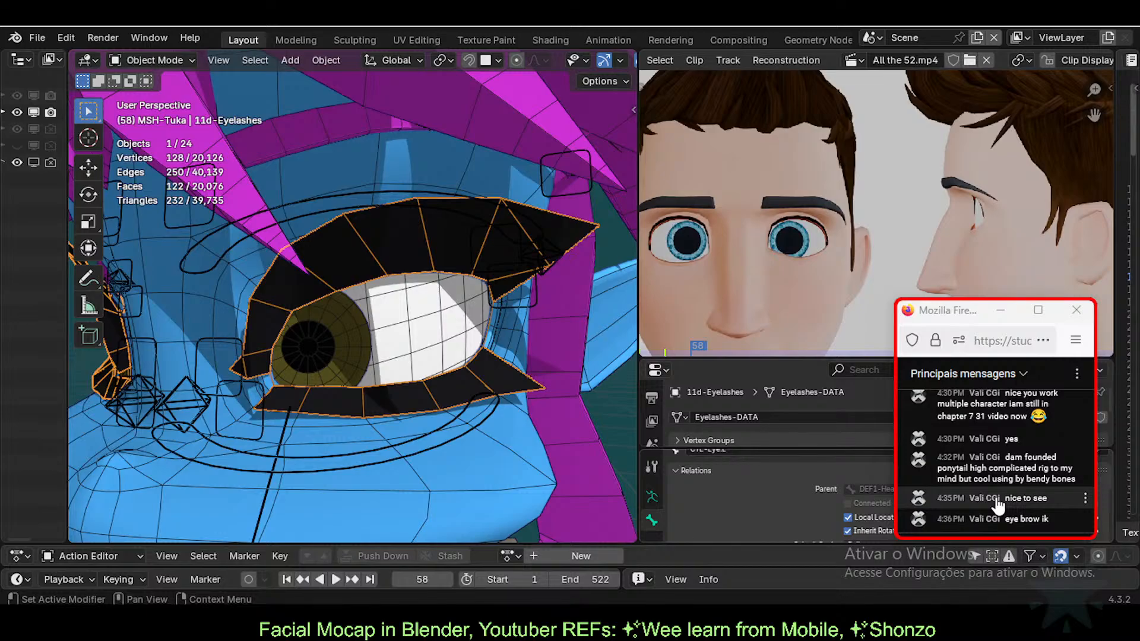
Step: Click a bone widget to make ARM-Tuka active, then orbit round to the character's front
scroll(431, 236, "down", 2)
middle_click_drag(322, 233, 338, 290, "shift")
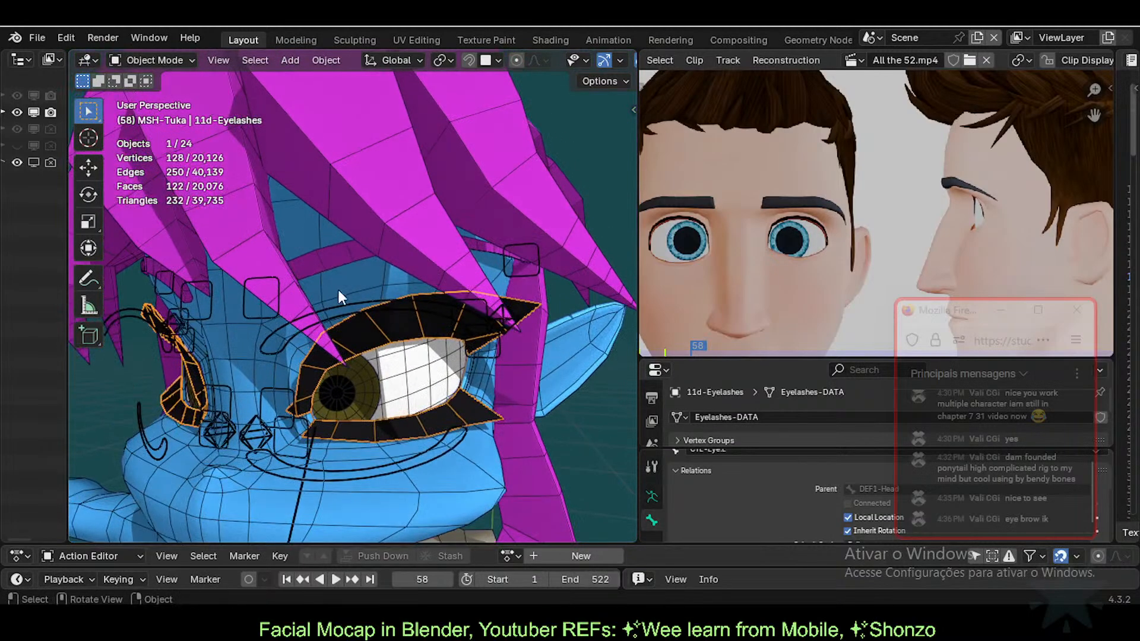
left_click(532, 242)
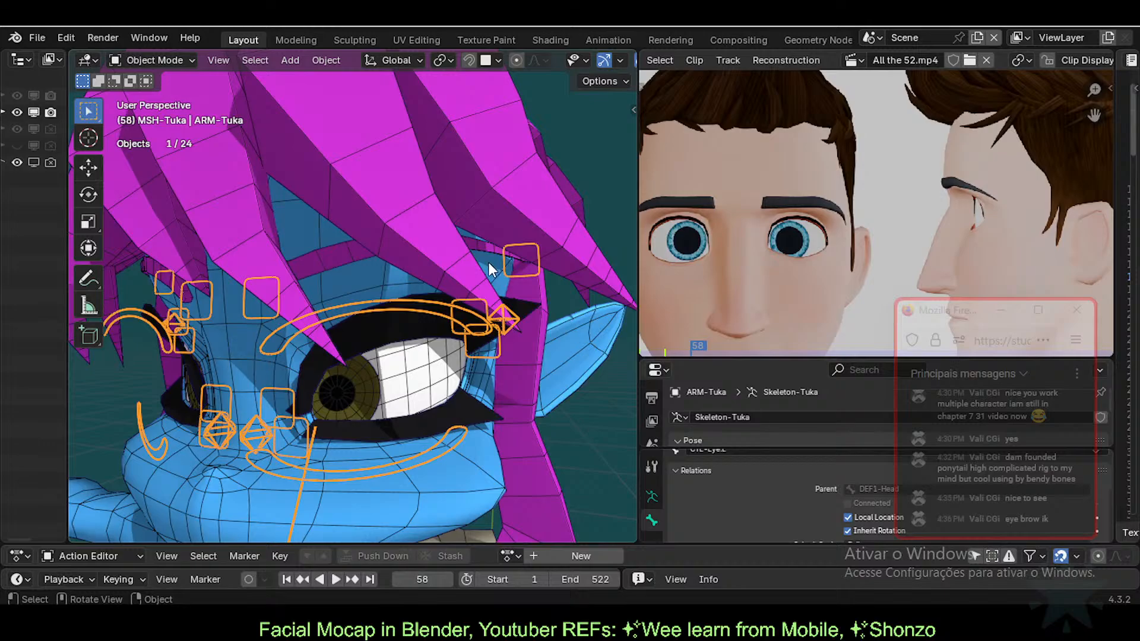
scroll(365, 281, "down", 6)
middle_click_drag(181, 318, 364, 346)
middle_click_drag(270, 386, 417, 393)
scroll(404, 408, "up", 7)
scroll(219, 355, "down", 3)
scroll(432, 390, "up", 2)
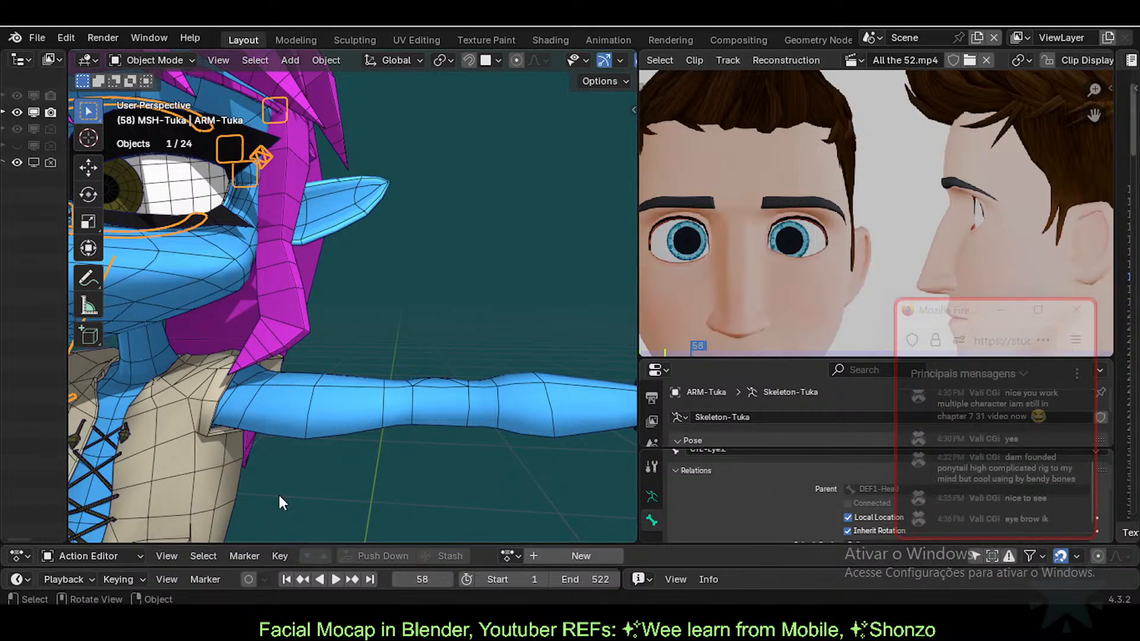
Step: Orbit the view from the side round to the front of the character's face
middle_click_drag(280, 292, 333, 379)
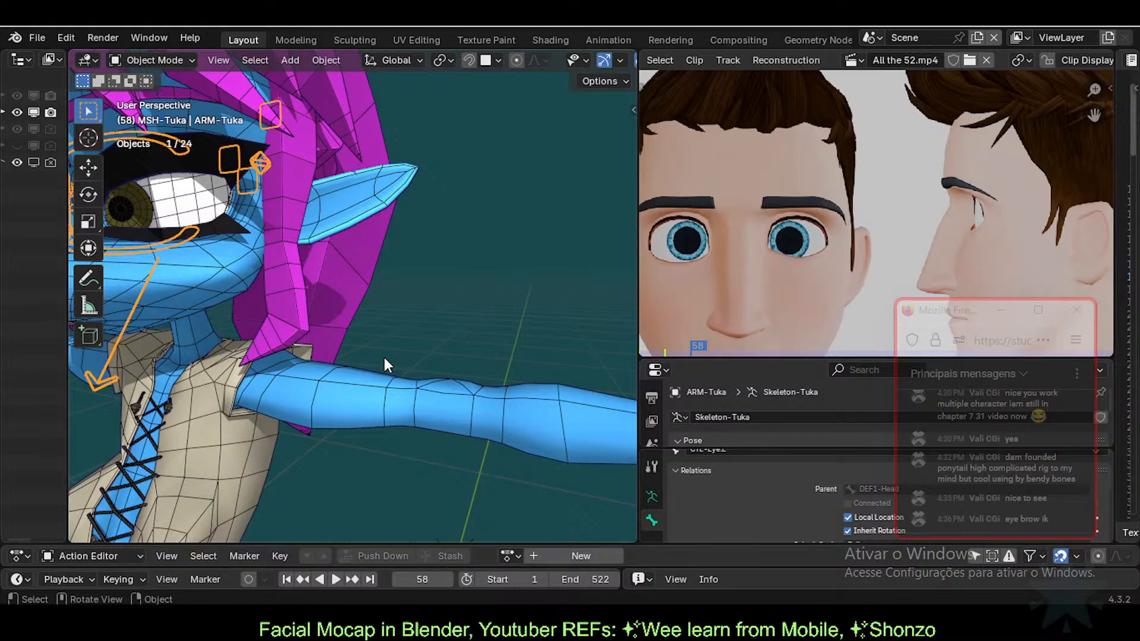
scroll(371, 336, "down", 2)
middle_click_drag(372, 336, 399, 359)
scroll(399, 360, "up", 3)
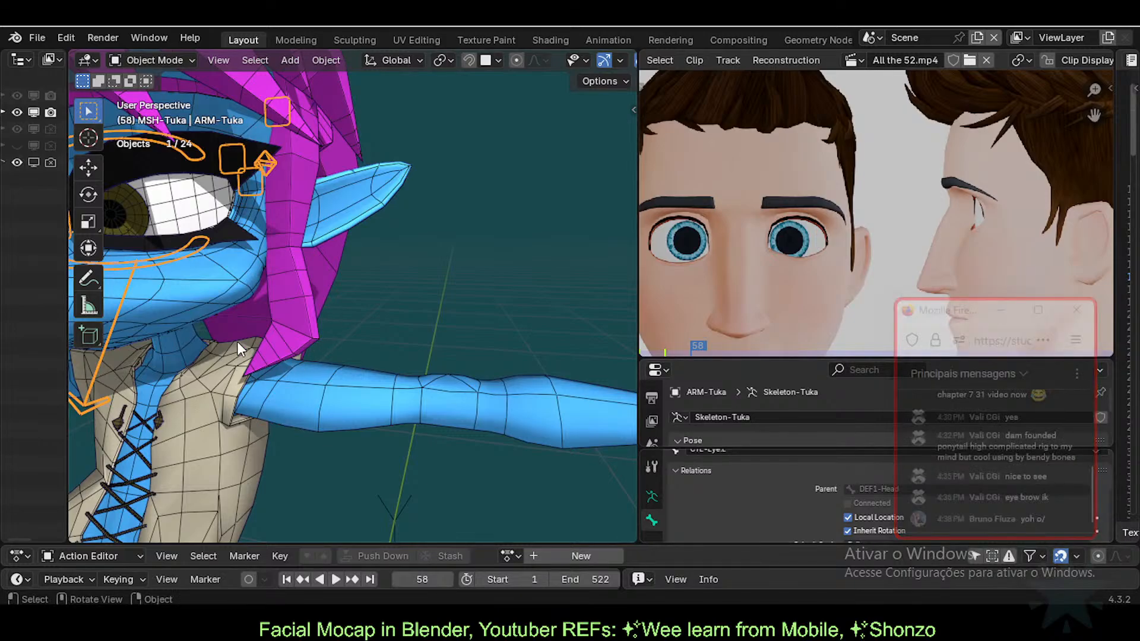
middle_click_drag(237, 165, 450, 315)
scroll(450, 314, "up", 1)
Step: Leave pose mode, select the 11d-Eyelashes object and enter Edit Mode on it
key("ctrl+Tab")
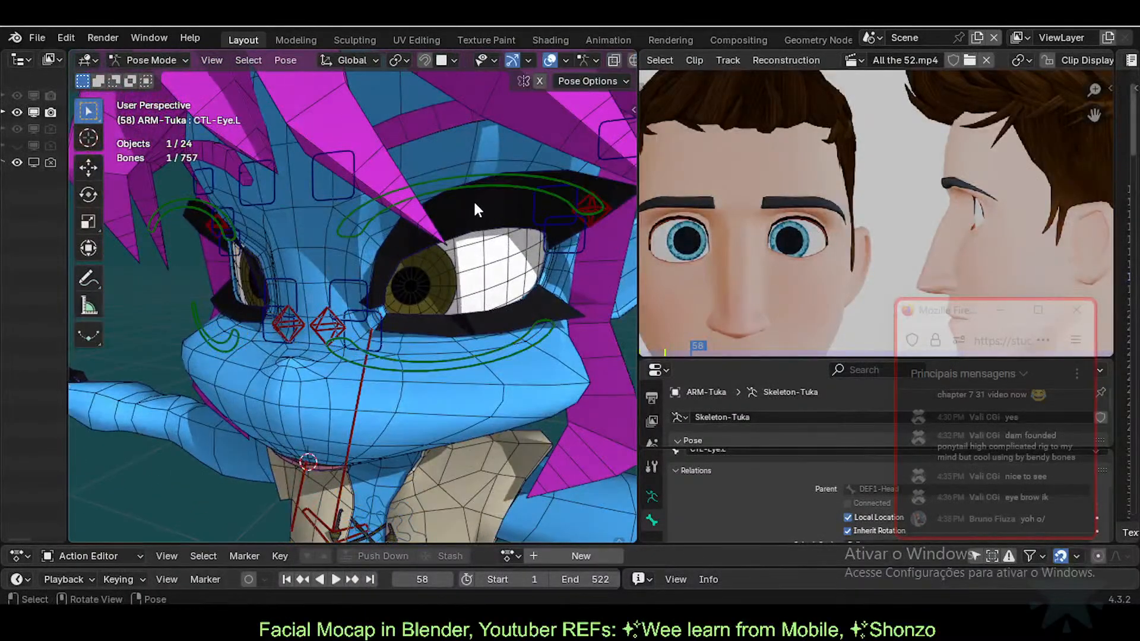
middle_click_drag(482, 206, 376, 310, "shift")
key("ctrl+Tab")
left_click(434, 253)
scroll(444, 267, "up", 2)
key("Tab")
scroll(388, 291, "down", 2)
scroll(397, 285, "up", 3)
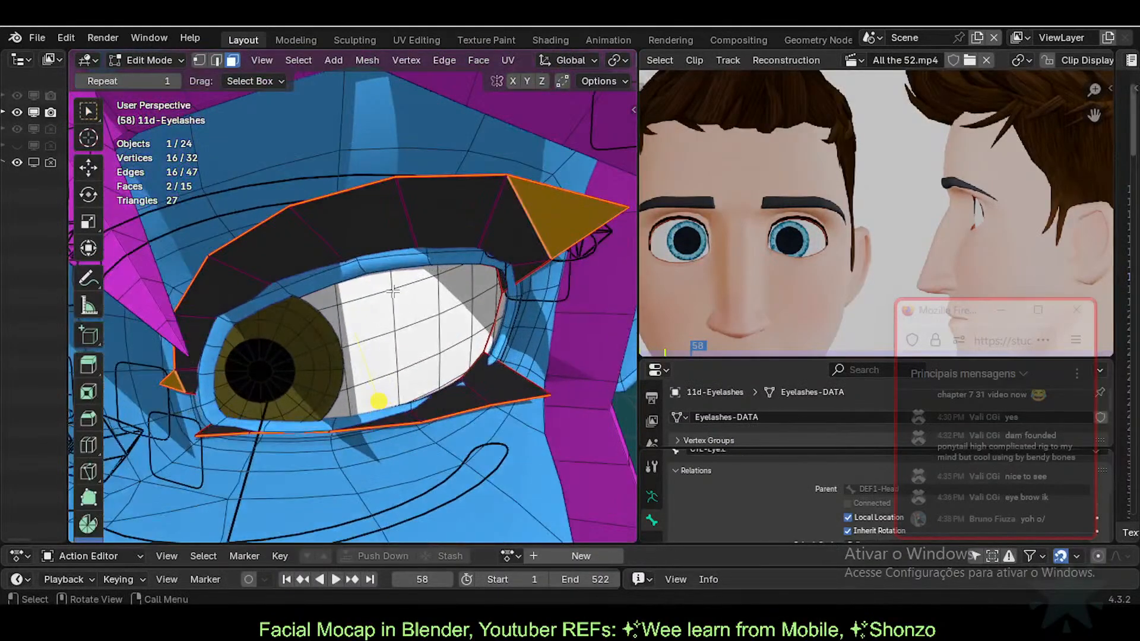
key("Tab")
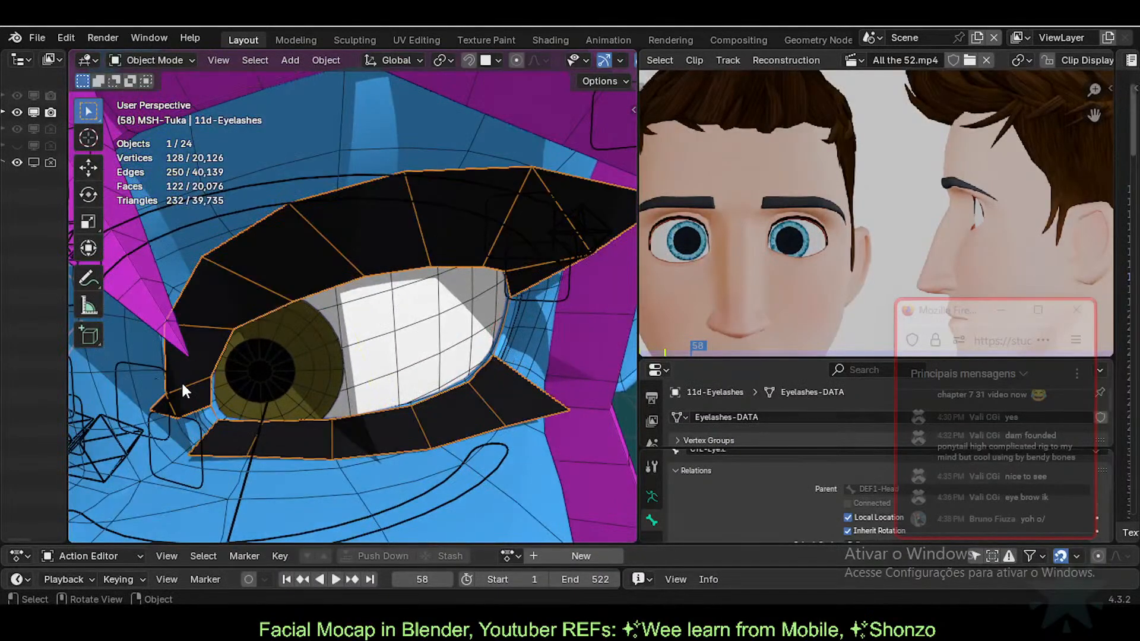
key("Tab")
Step: Clear the selection, turn on X-ray, and select the inner and lower loops plus the gap vertex
key("alt+a")
key("alt+z")
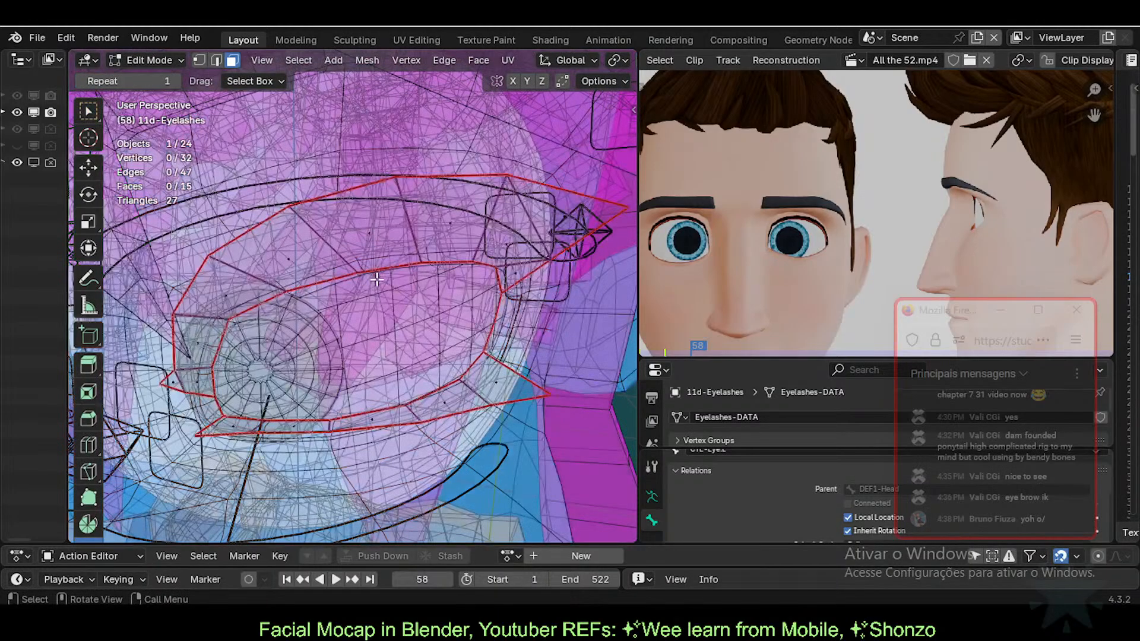
key("2")
left_click(383, 264, "alt")
key("1")
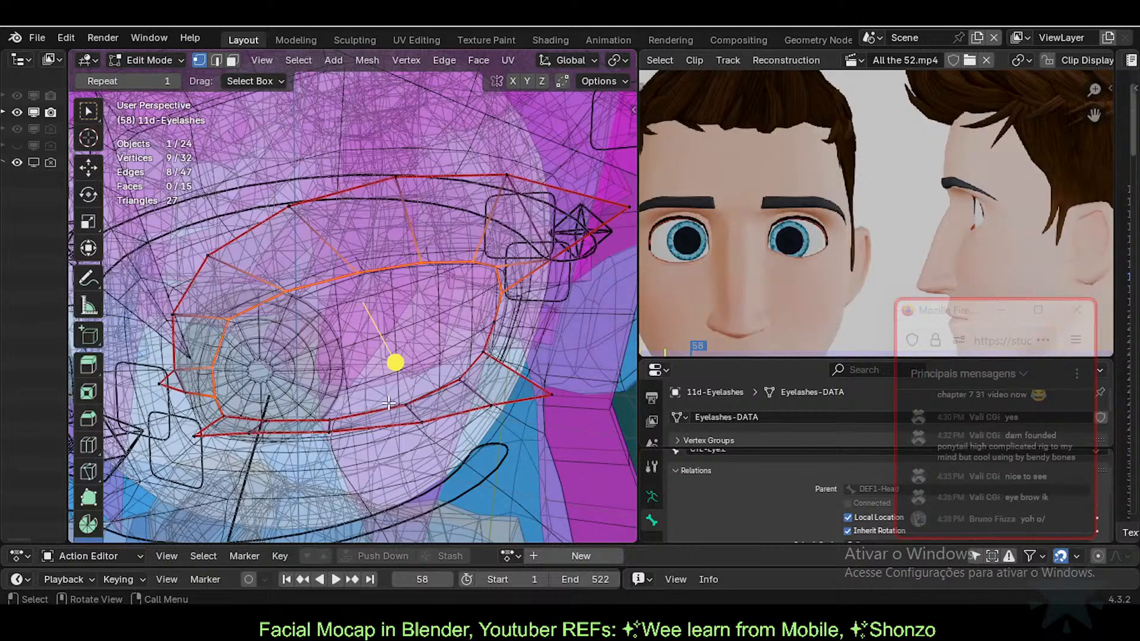
key("Tab")
key("Tab")
left_click(374, 411, "alt+shift")
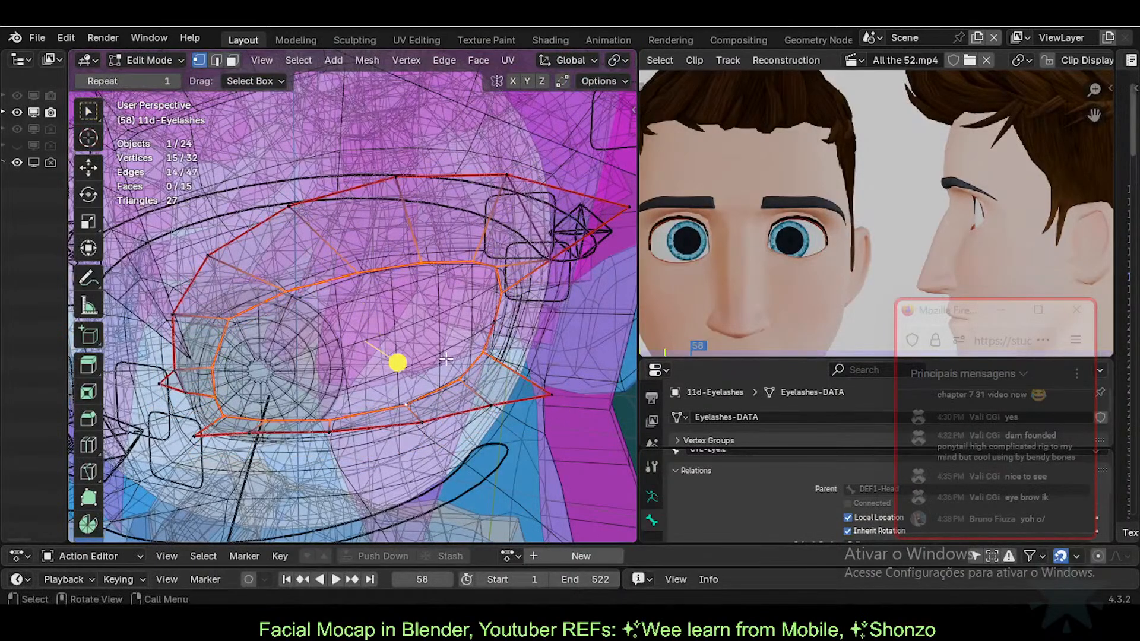
middle_click_drag(446, 359, 418, 348)
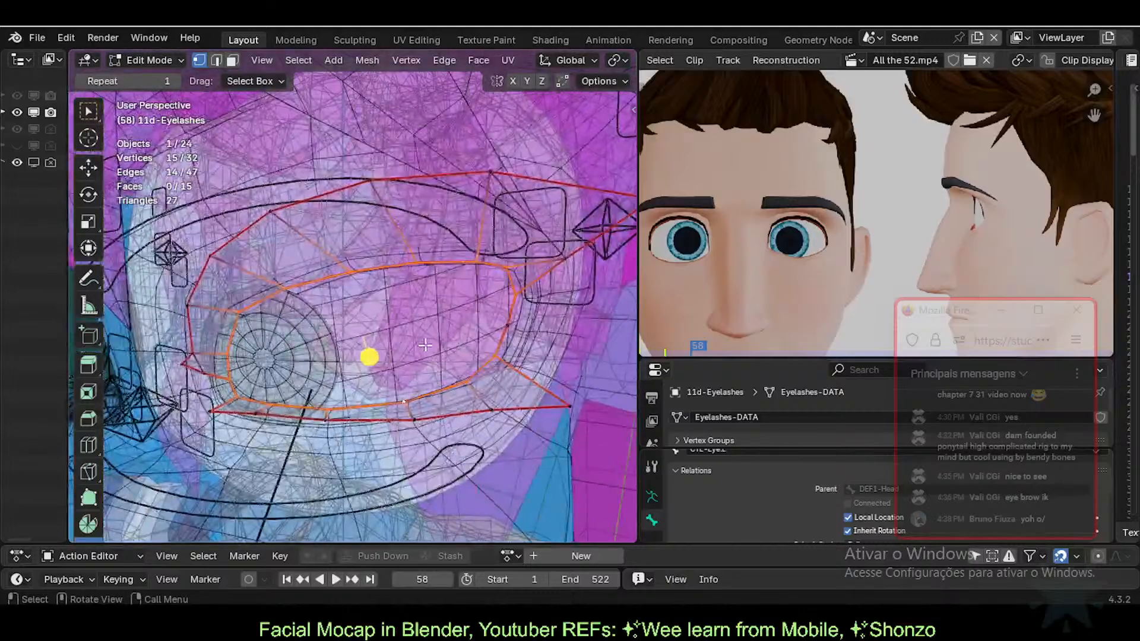
left_click(495, 326, "shift")
middle_click_drag(496, 326, 417, 319)
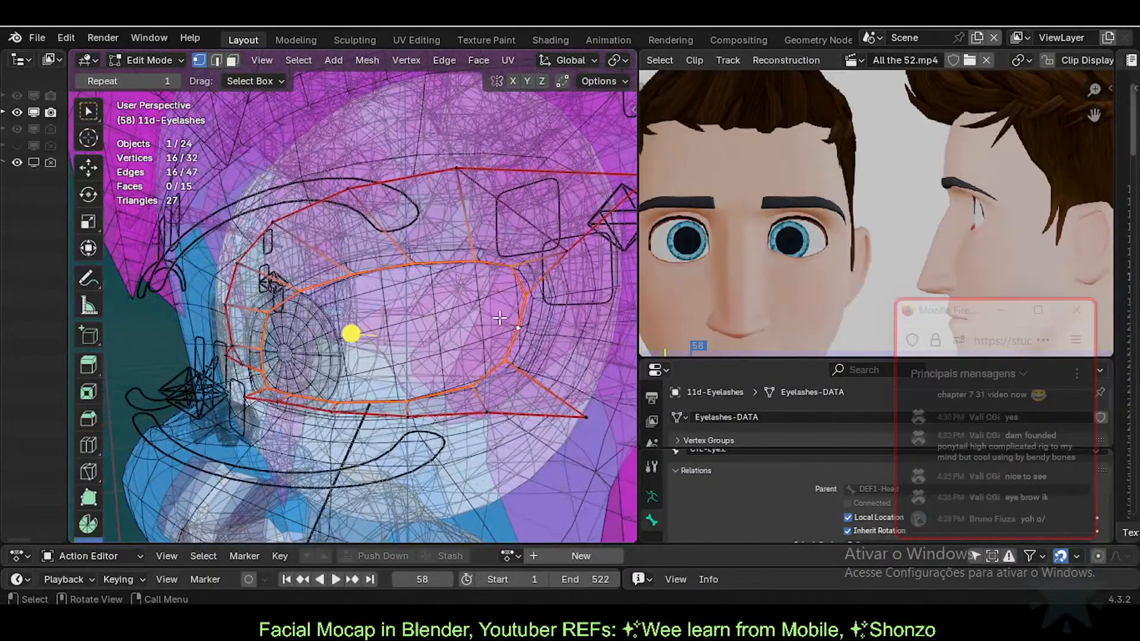
middle_click_drag(499, 319, 500, 291)
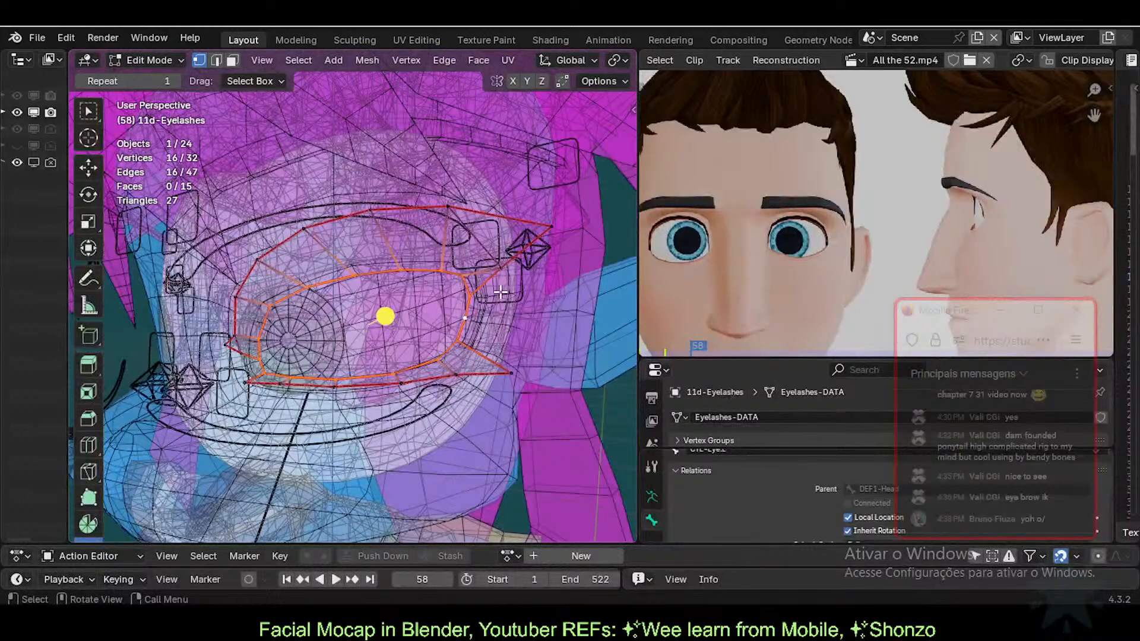
key("ctrl+Tab")
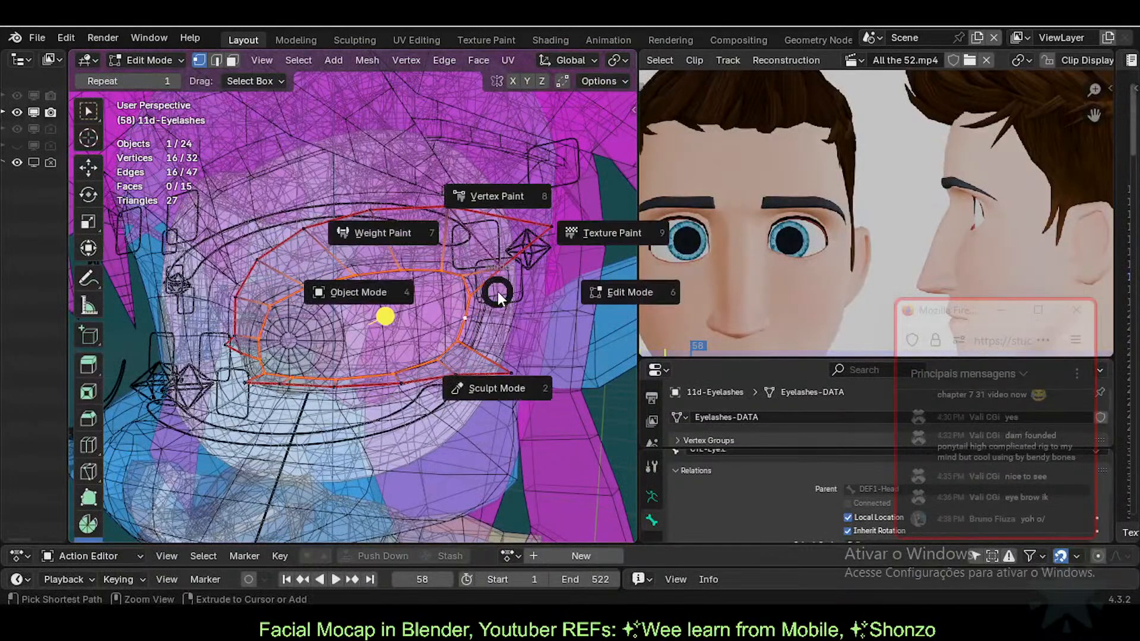
Step: Back in Object Mode, duplicate 11d-Eyelashes in place as 11d-Eyelashes.001
left_click(448, 258)
left_click(413, 254)
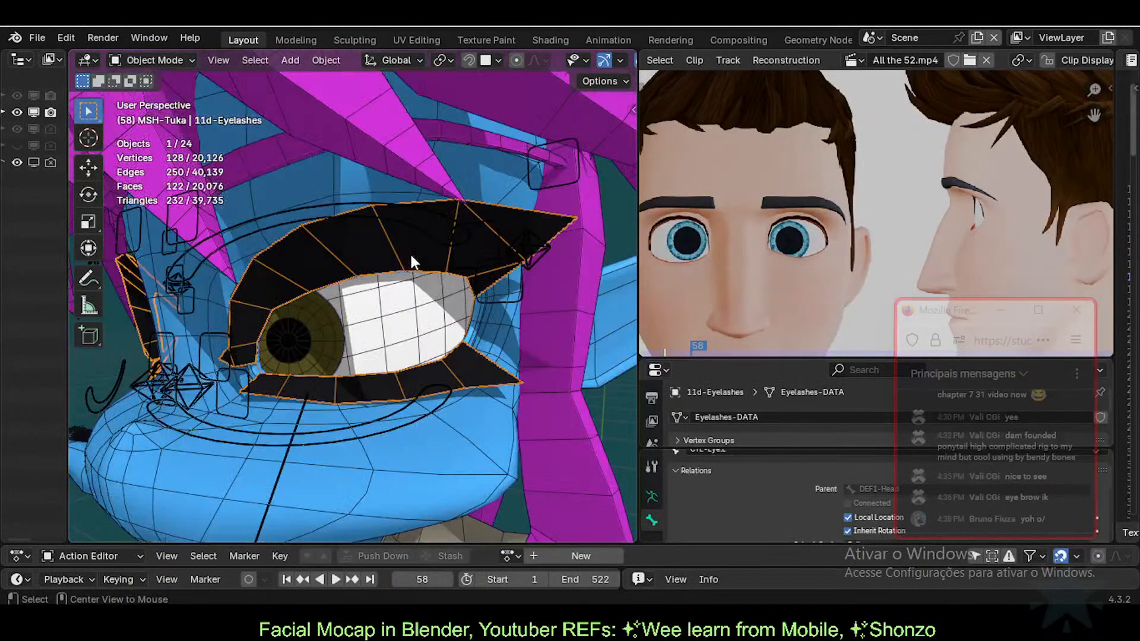
key("shift+d")
right_click(421, 243)
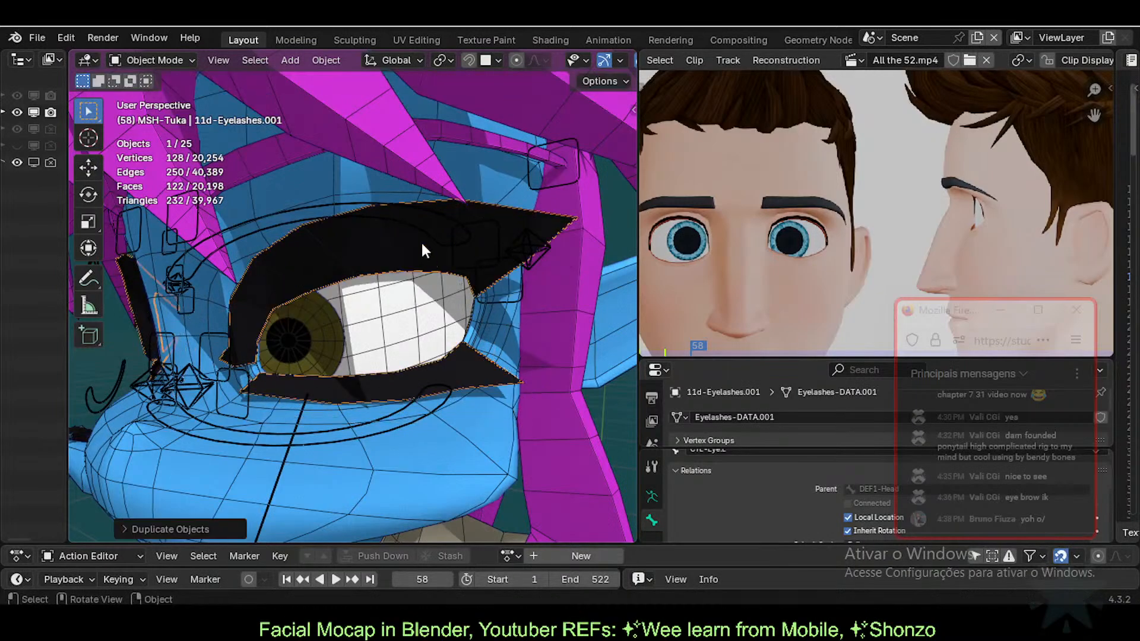
Step: Move the eyelash copy sideways, then up along Z, to park it beside the head
key("g")
left_click(523, 456)
scroll(364, 380, "down", 4)
key("g")
key("shift+z")
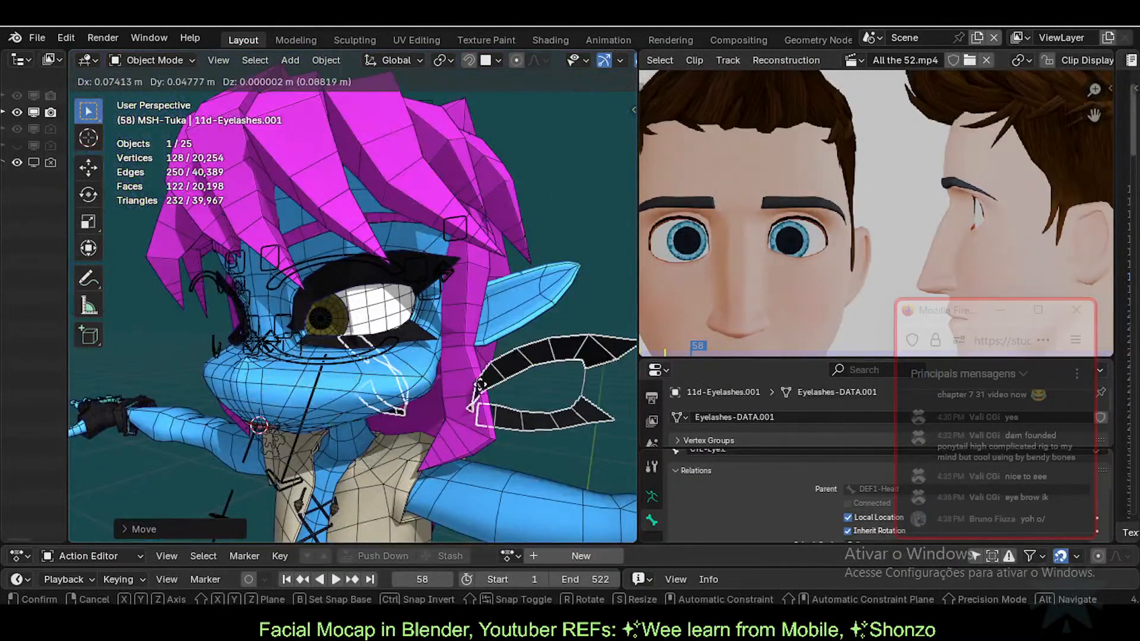
left_click(530, 354)
key("g")
key("z")
left_click(374, 161)
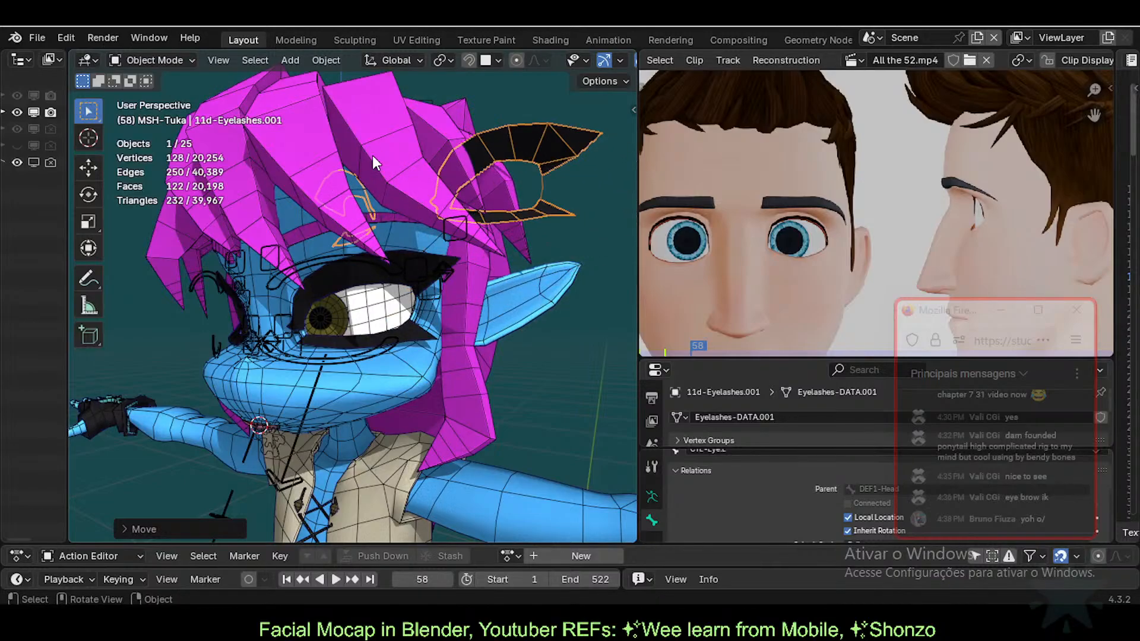
Step: Click through the rig, eyelashes and eyeballs objects, ending with the character's rig selected
scroll(419, 243, "up", 2)
left_click(401, 284)
scroll(401, 282, "up", 2)
left_click(368, 247)
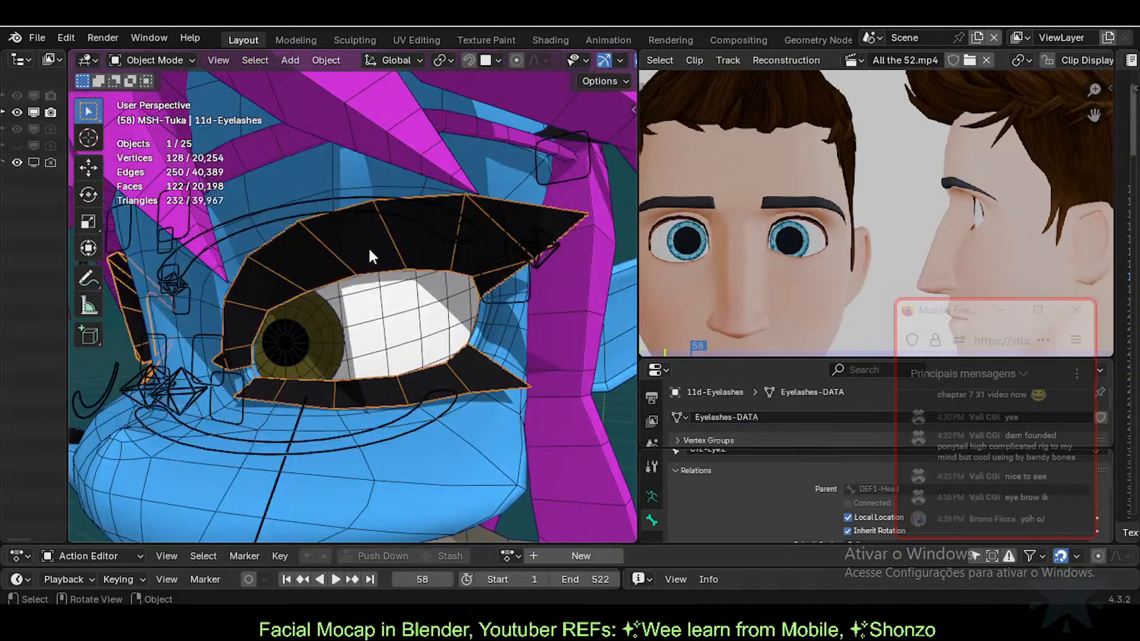
middle_click_drag(368, 247, 369, 330)
scroll(374, 336, "down", 2)
scroll(392, 343, "up", 1)
left_click(399, 334)
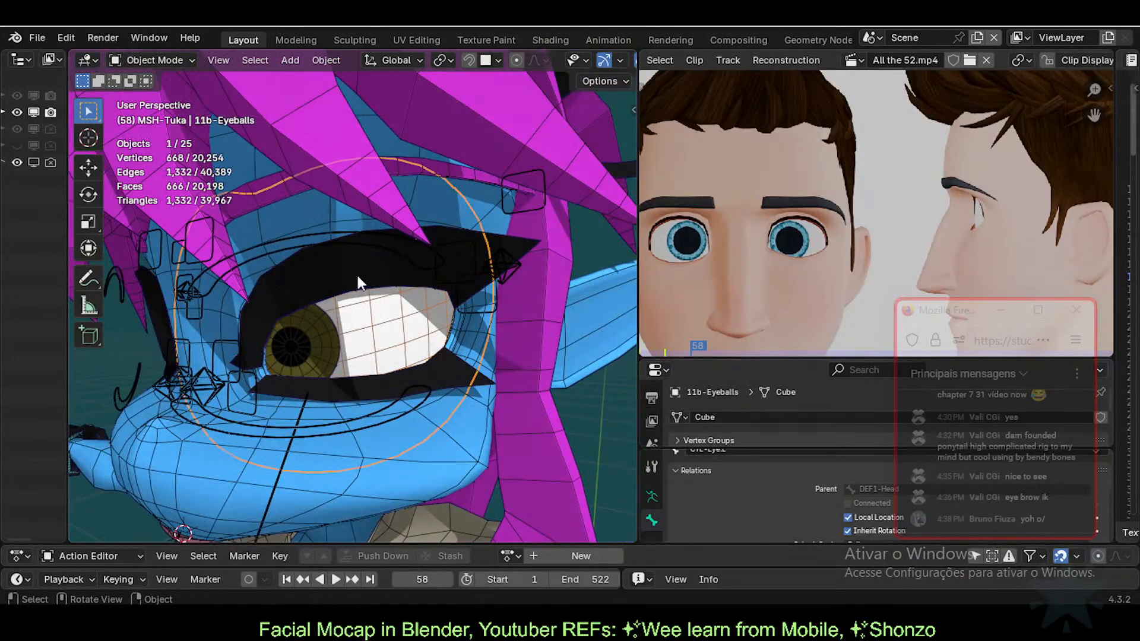
left_click(274, 239)
Step: Open 0-Body-Tuka in see-through Edit Mode with nothing selected
left_click(245, 218)
key("Tab")
key("alt+z")
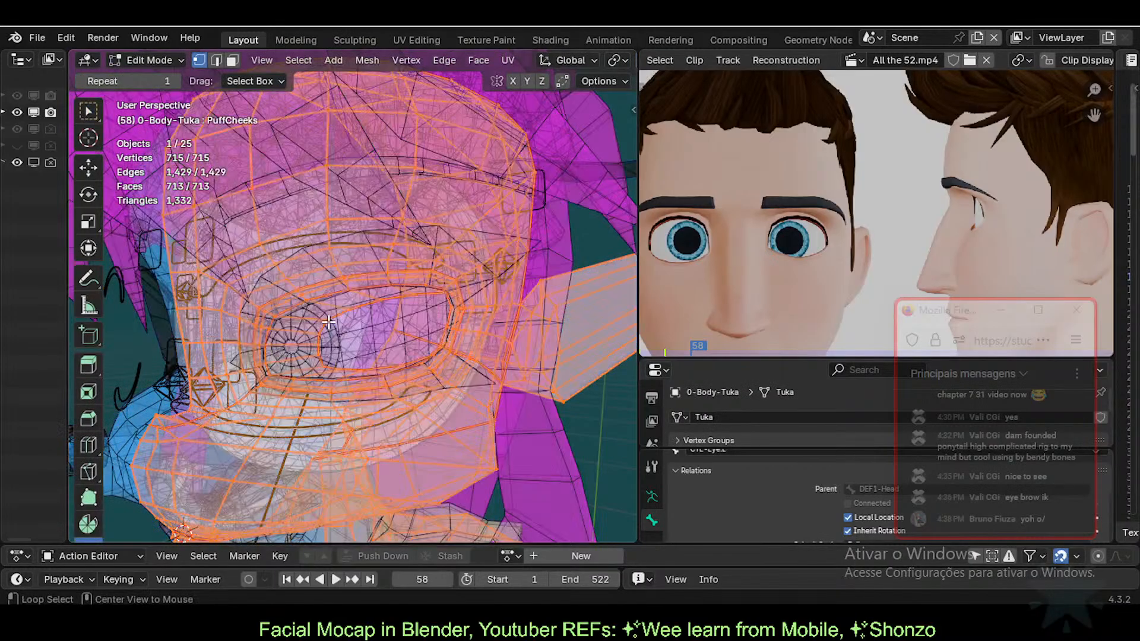
scroll(337, 325, "up", 2)
scroll(337, 325, "up", 1)
mouse_move(350, 326)
middle_mouse_down()
mouse_move(399, 325)
mouse_move(394, 303)
mouse_move(368, 316)
middle_mouse_up()
key("alt+a")
Step: Select the edge loop around the eye socket, switching to vertex select mode
key("3")
left_click(346, 303, "alt")
scroll(349, 294, "up", 3)
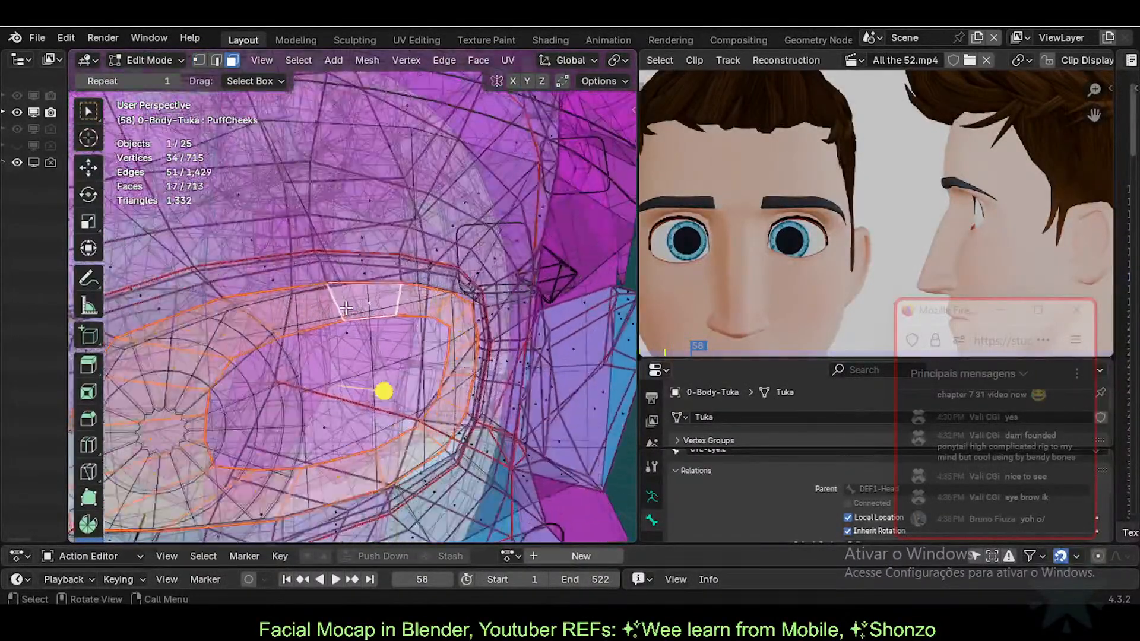
key("alt+a")
key("2")
left_click(340, 278, "alt")
key("1")
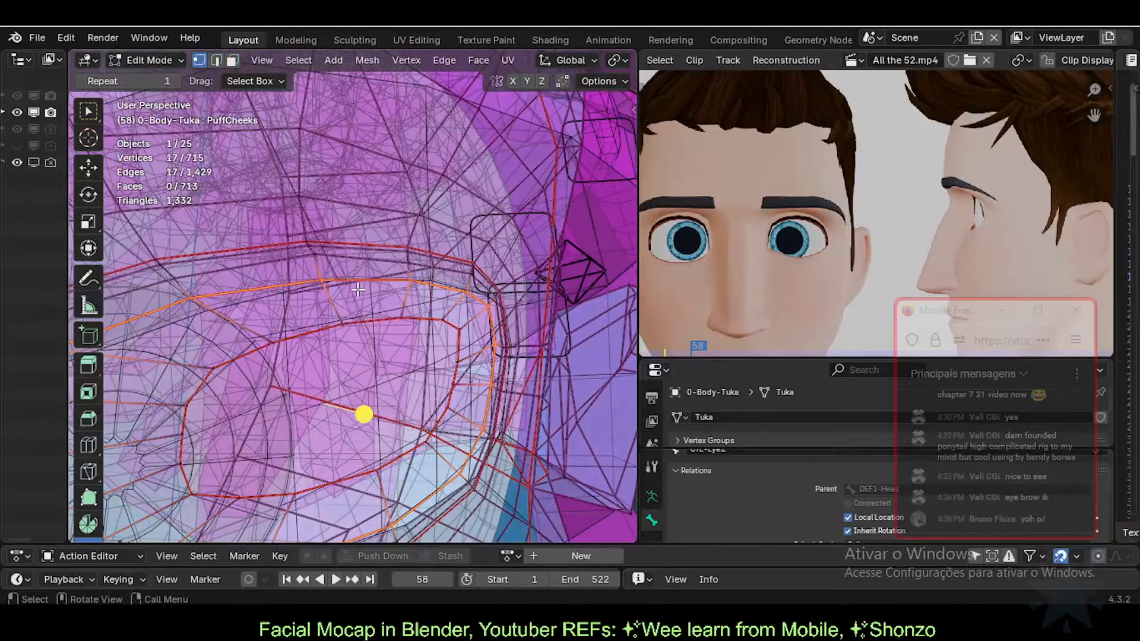
middle_click_drag(358, 282, 415, 288)
Step: Duplicate the eye-socket loop in place and separate it into its own object, 0-Body-Tuka.001
key("shift+d")
right_click(414, 288)
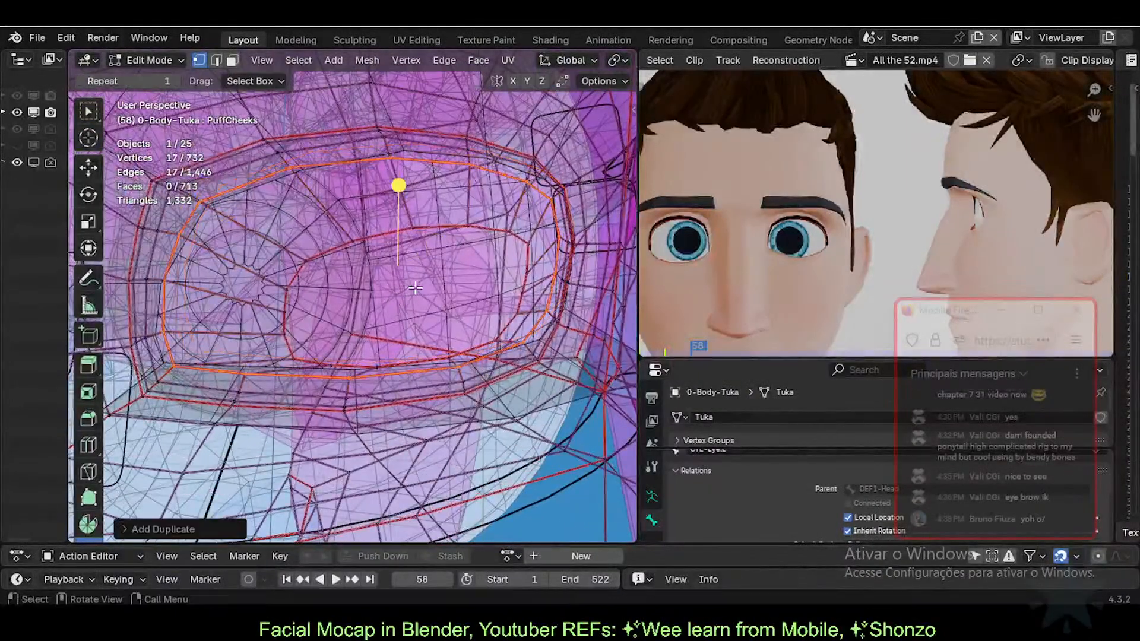
key("p")
left_click(410, 288)
key("Tab")
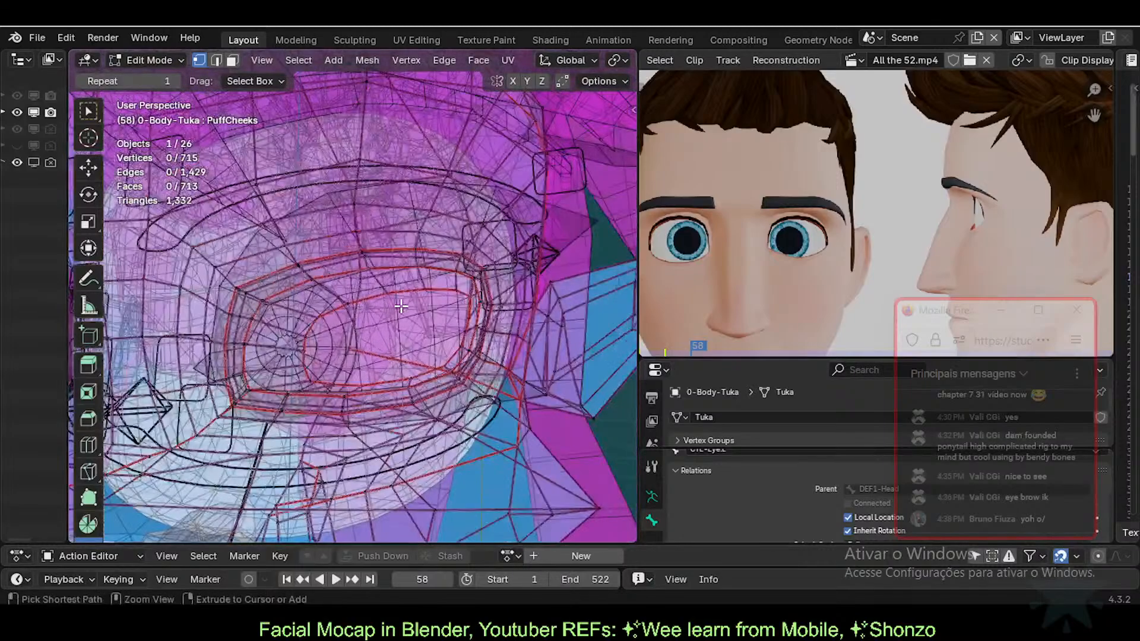
Step: With X-ray off, select the eyelashes and list the overlapping objects at the eye
scroll(400, 305, "down", 4)
middle_click_drag(443, 301, 409, 323)
key("alt+z")
scroll(409, 319, "up", 4)
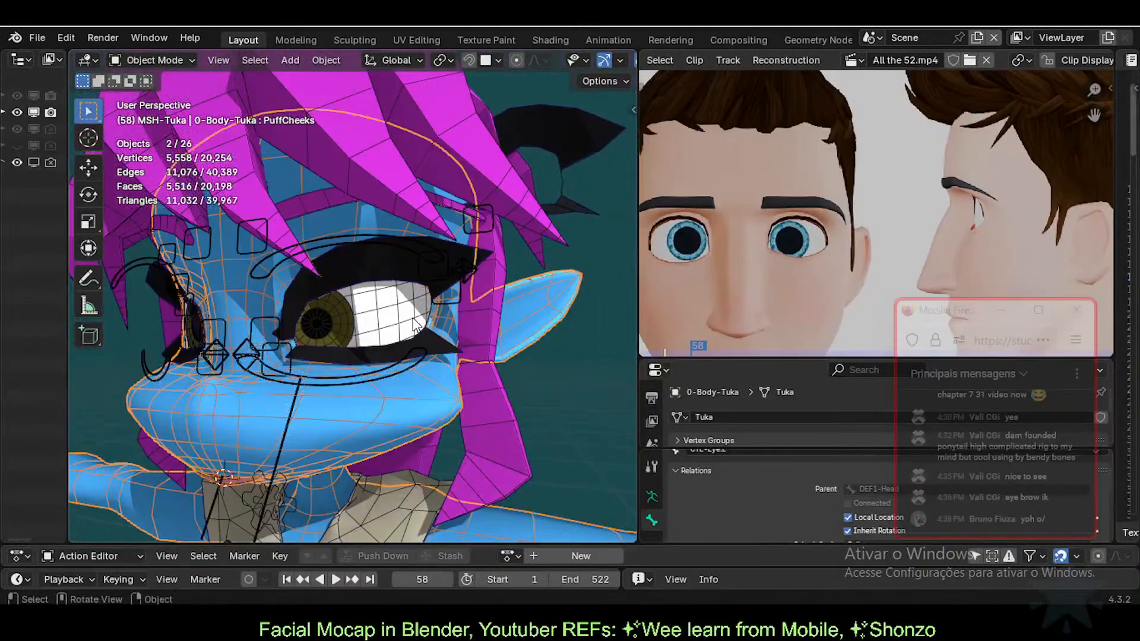
left_click(360, 277)
scroll(372, 286, "up", 2)
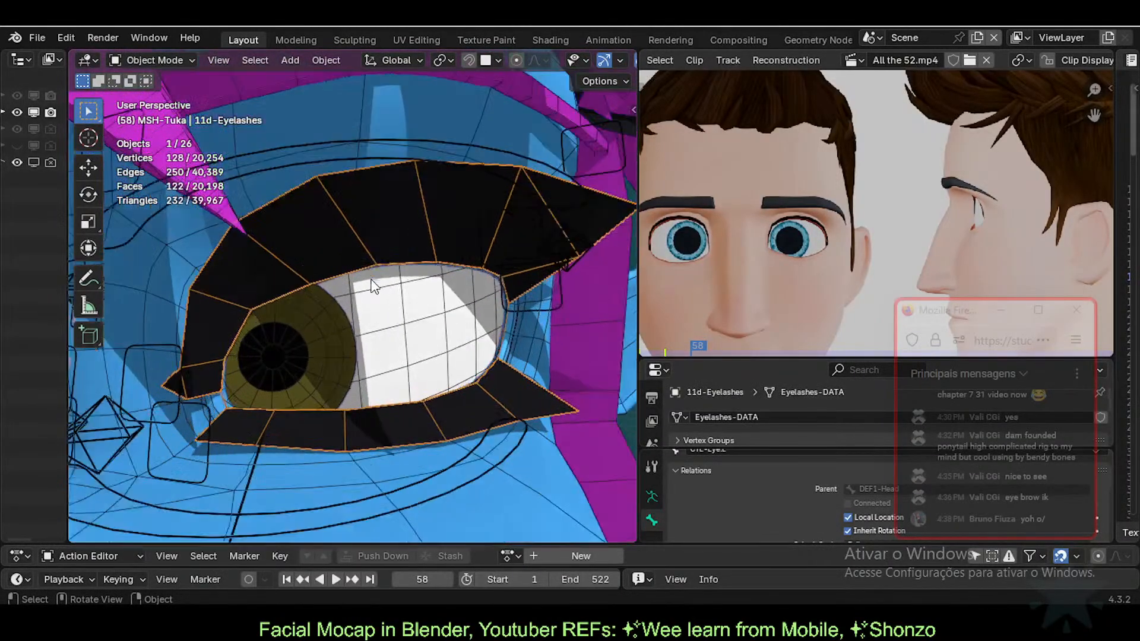
left_click(331, 271, "alt")
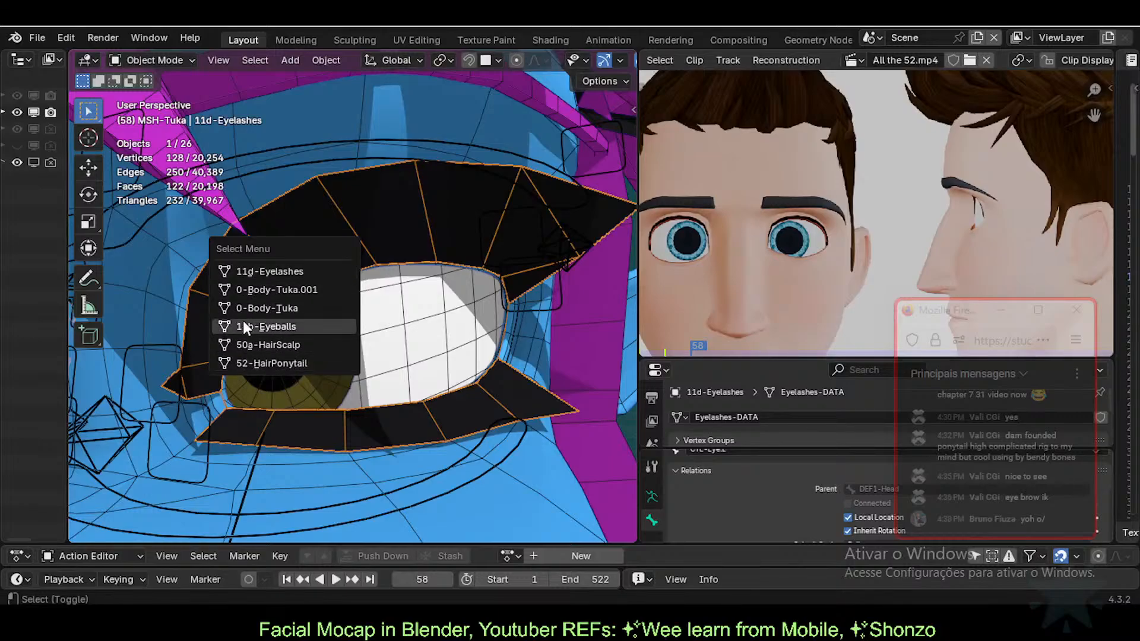
Step: Join 0-Body-Tuka.001 into 11d-Eyelashes with Ctrl+J
left_click(300, 291, "shift")
scroll(414, 292, "down", 4)
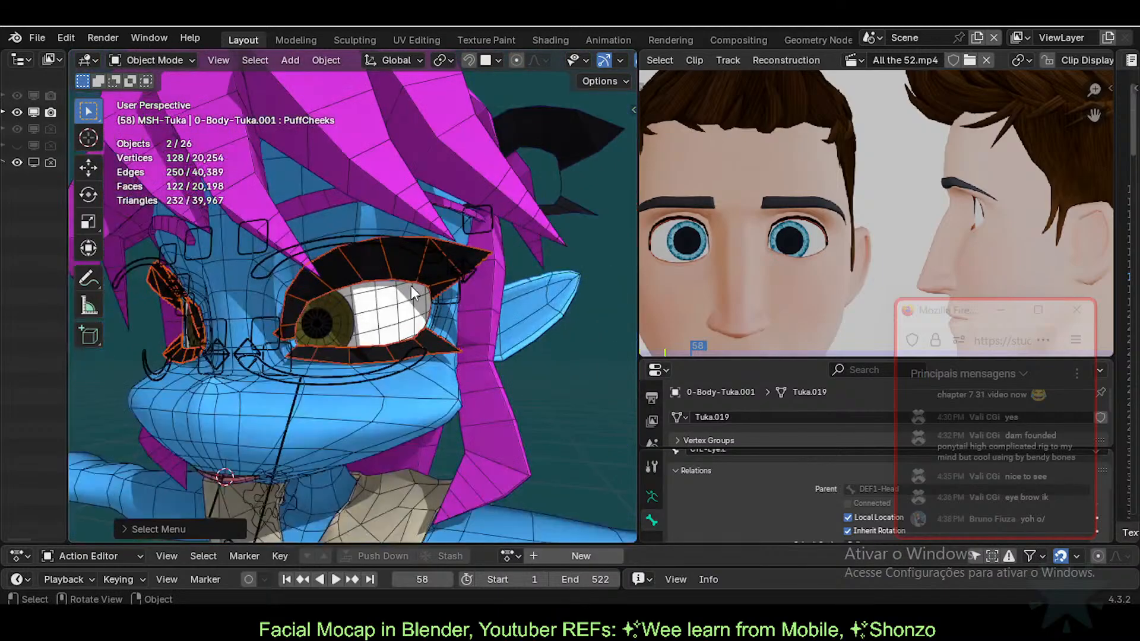
scroll(413, 293, "up", 4)
left_click(409, 238, "shift")
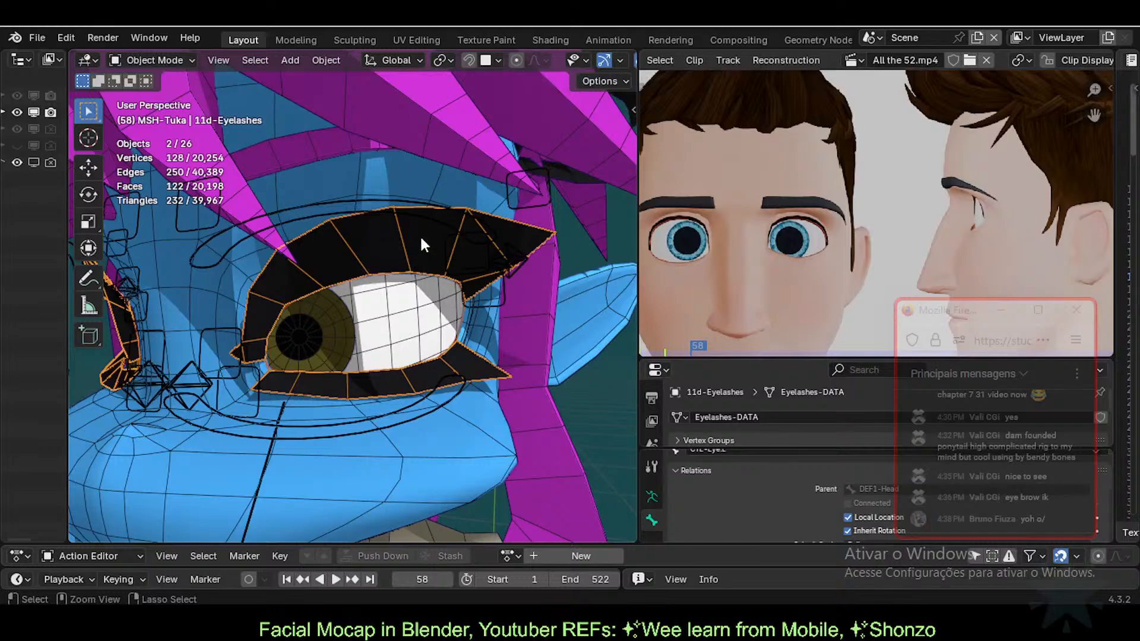
key("ctrl+j")
Step: Widen the outliner and reselect the eyelashes object, cancelling two trial moves
middle_click_drag(425, 270, 430, 285)
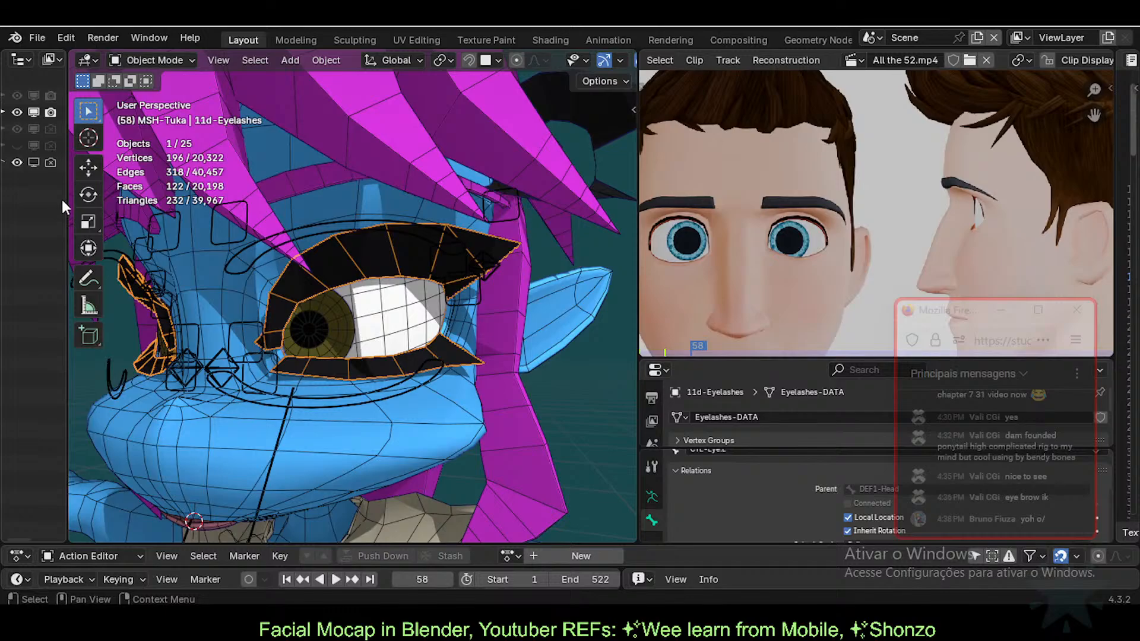
left_click_drag(68, 199, 138, 204)
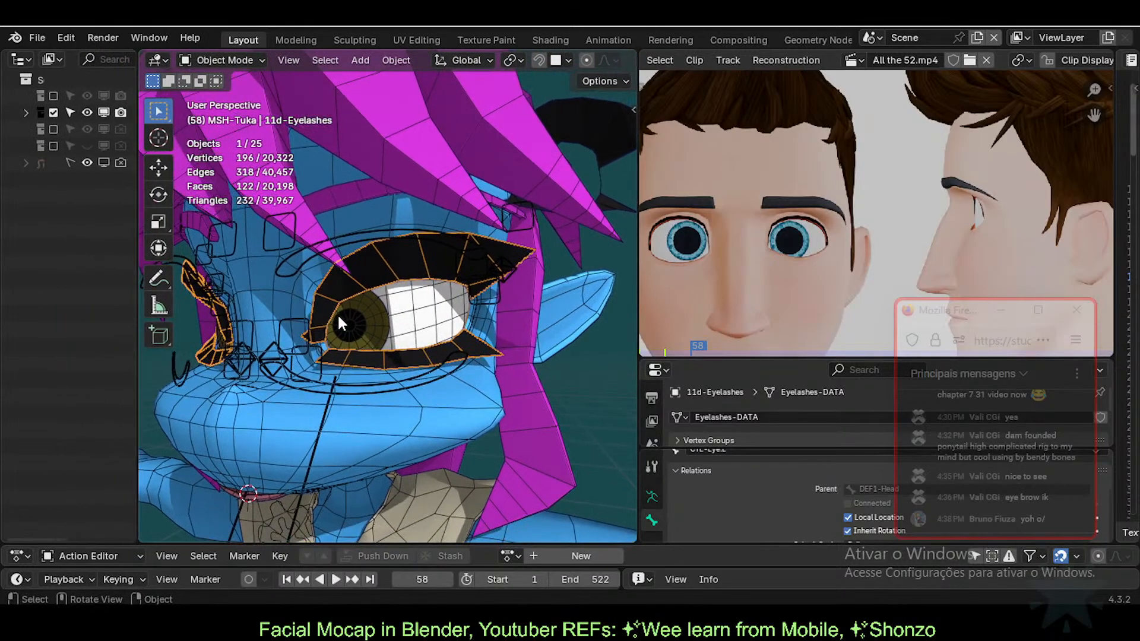
scroll(384, 252, "up", 2)
key("alt+a")
left_click(404, 252)
key("g")
right_click(401, 280)
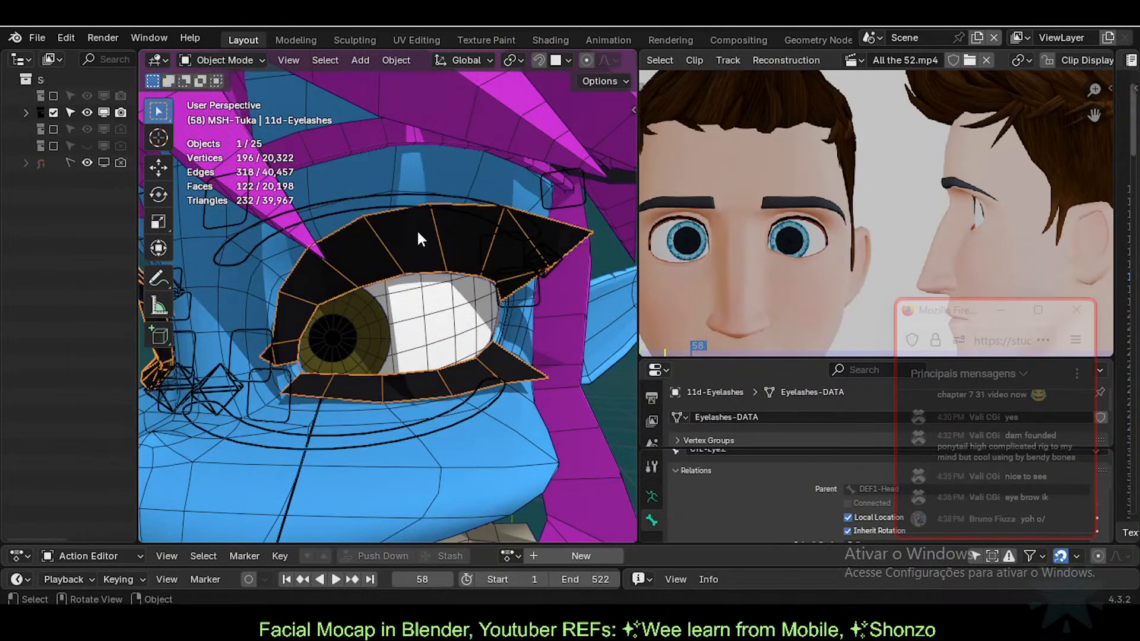
scroll(380, 322, "down", 5)
key("g")
right_click(478, 245)
scroll(418, 288, "up", 5)
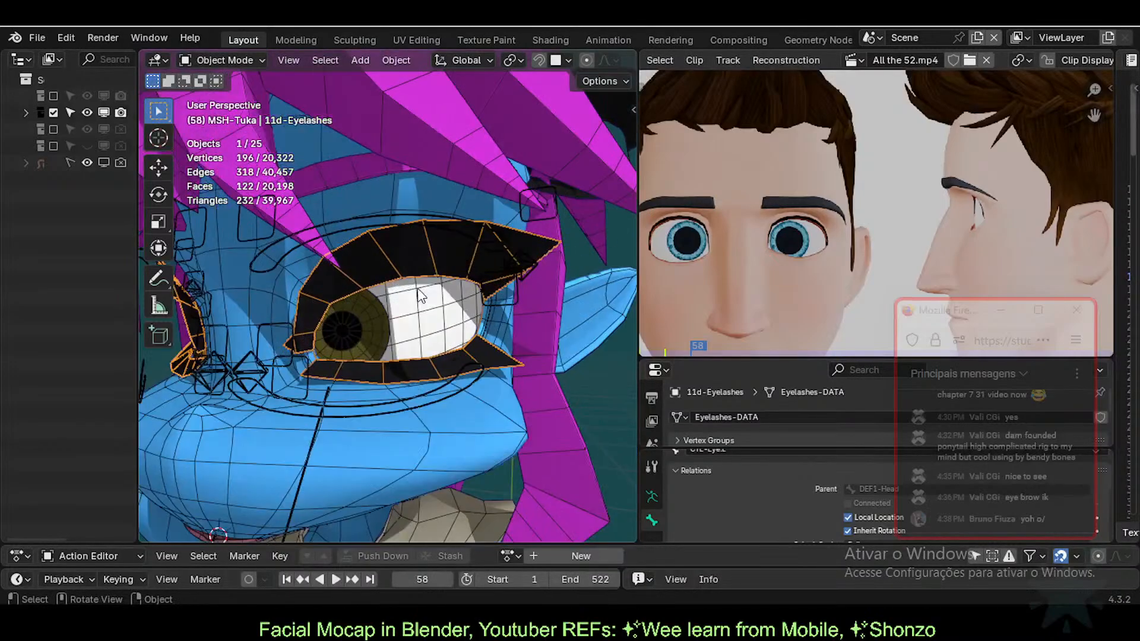
Step: Hide the eyelashes, select the body 0-Body-Tuka, then unhide the eyelashes
key("h")
left_click(422, 274)
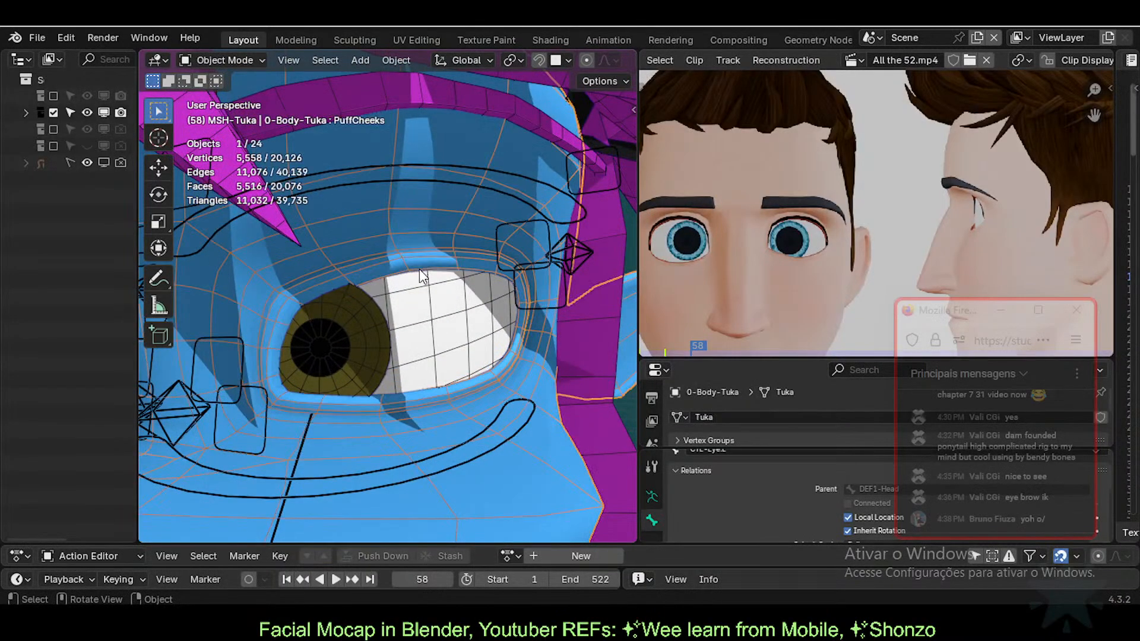
left_click(425, 266, "alt")
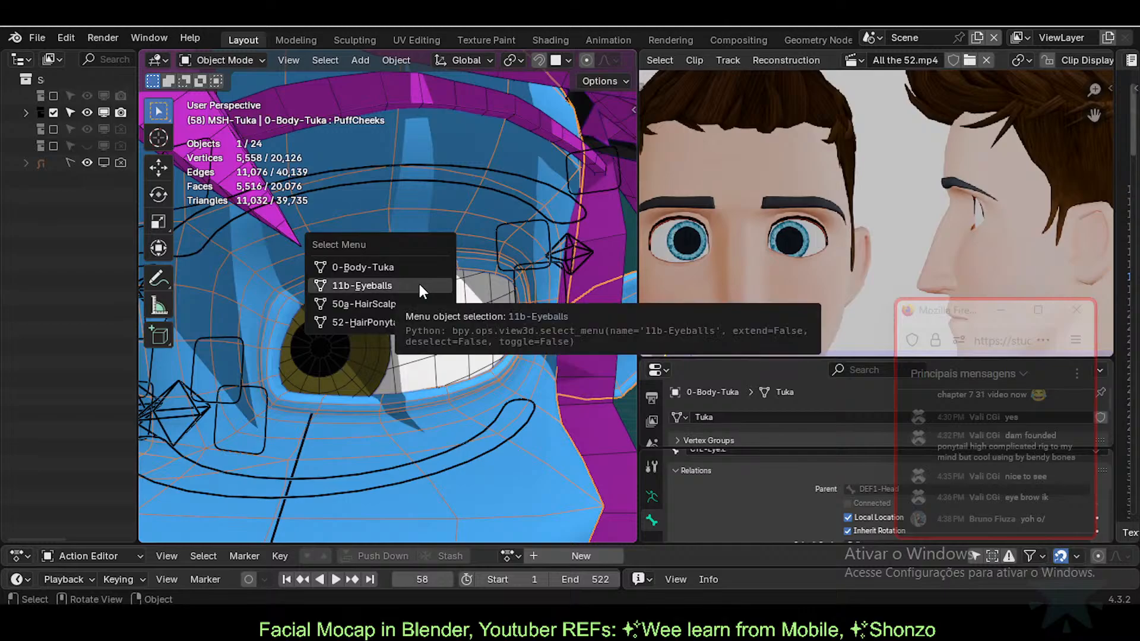
left_click(400, 263)
key("alt+h")
scroll(401, 263, "down", 3)
Step: Inspect an eye-rim edge in see-through Edit Mode, then select 11d-Eyelashes
key("Tab")
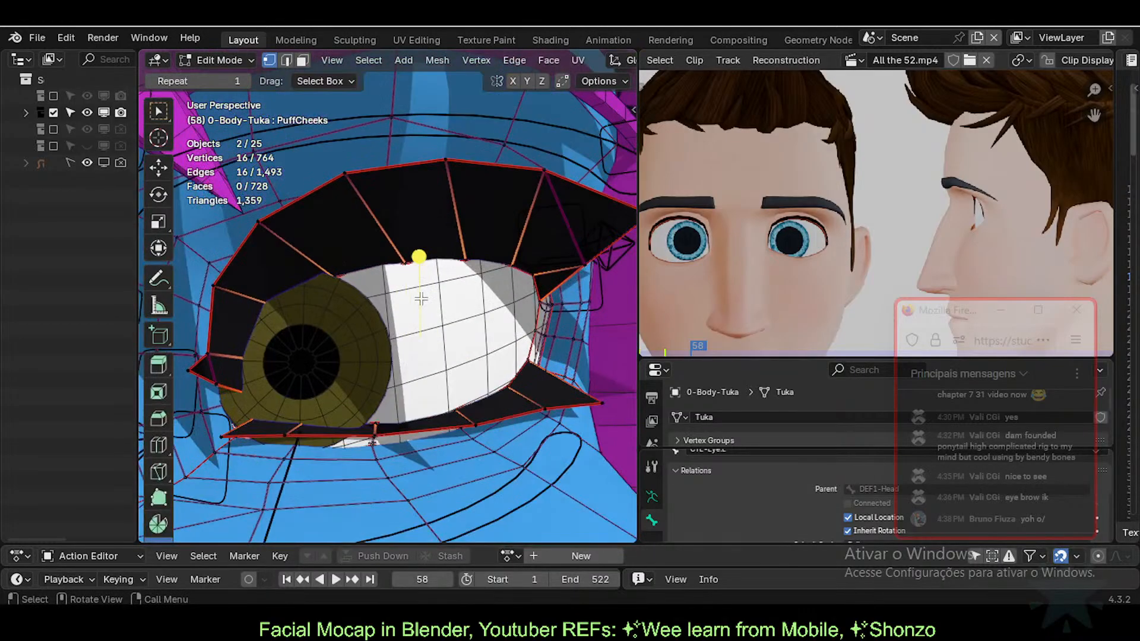
key("alt+z")
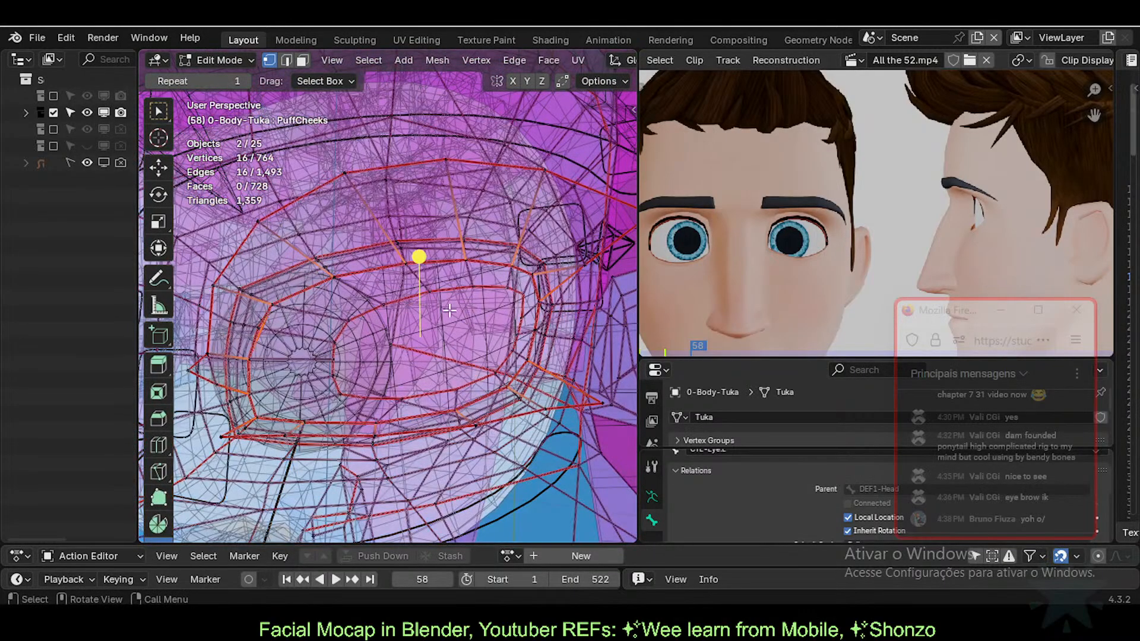
key("2")
left_click(434, 260)
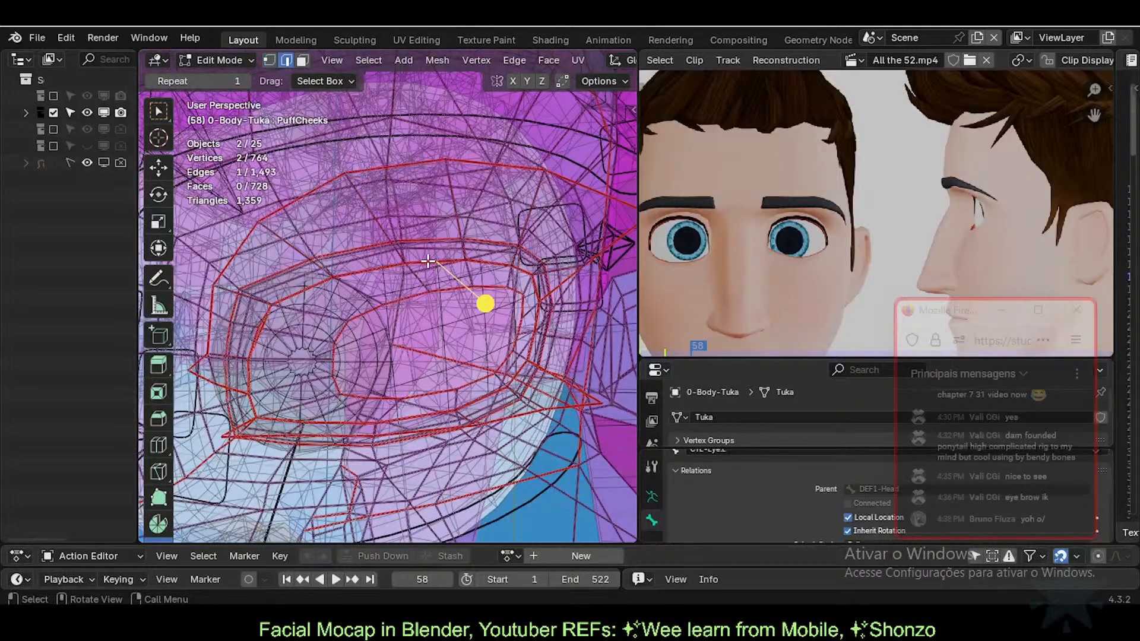
key("Tab")
left_click(462, 280)
key("alt+z")
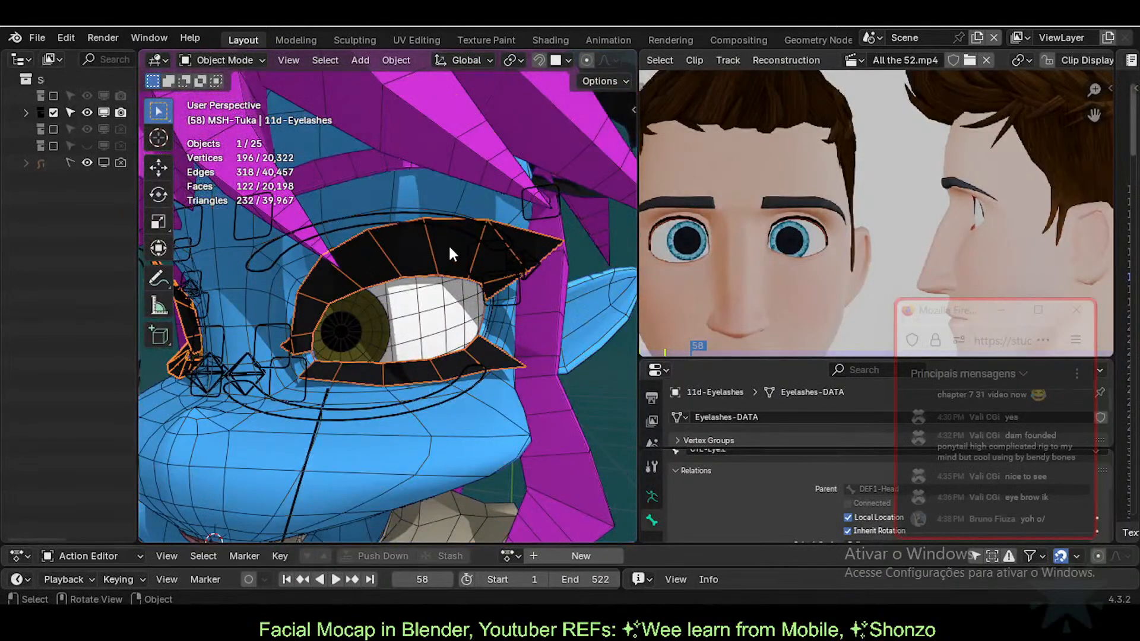
key("g")
right_click(441, 265)
Step: Enter the eyelash mesh in see-through Edit Mode, test-move an edge and cancel
key("Tab")
scroll(435, 275, "up", 1)
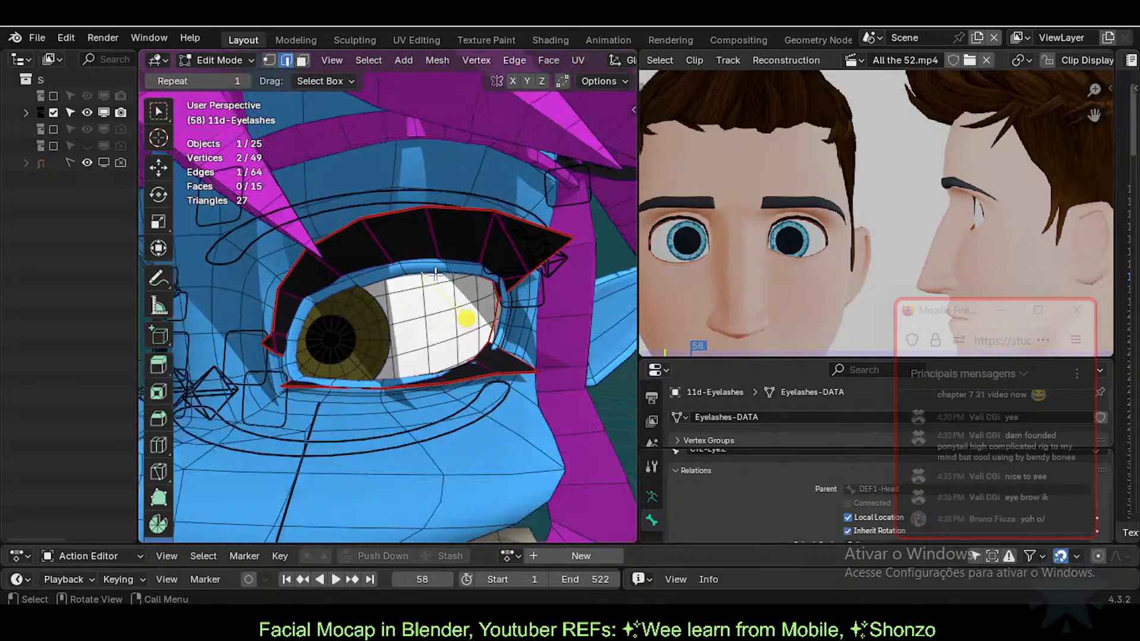
key("alt+z")
scroll(435, 274, "up", 3)
key("g")
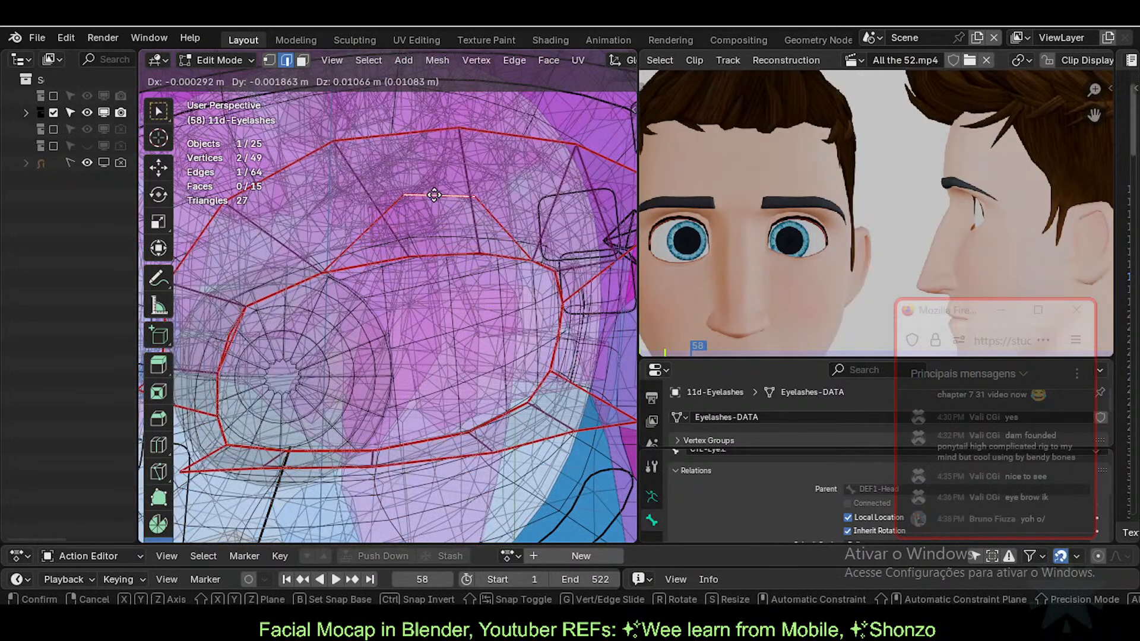
right_click(435, 196)
scroll(445, 289, "down", 3)
key("Tab")
scroll(443, 288, "down", 2)
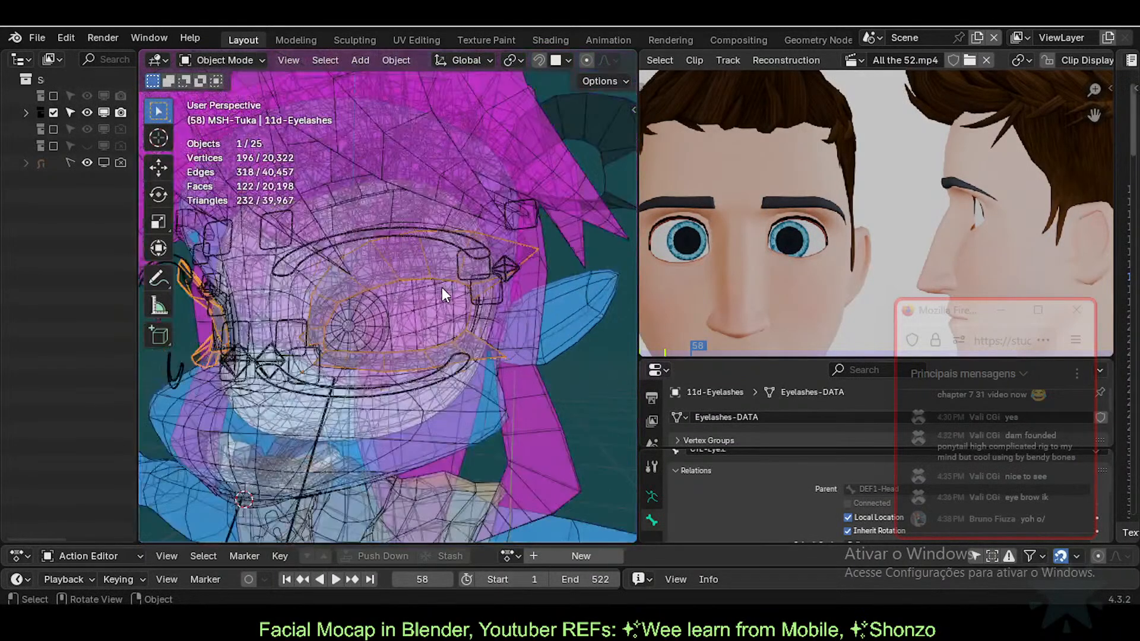
scroll(440, 288, "up", 3)
Step: Make the body active in Edit Mode and separate the eye-rim loop as 0-Body-Tuka.001
key("Tab")
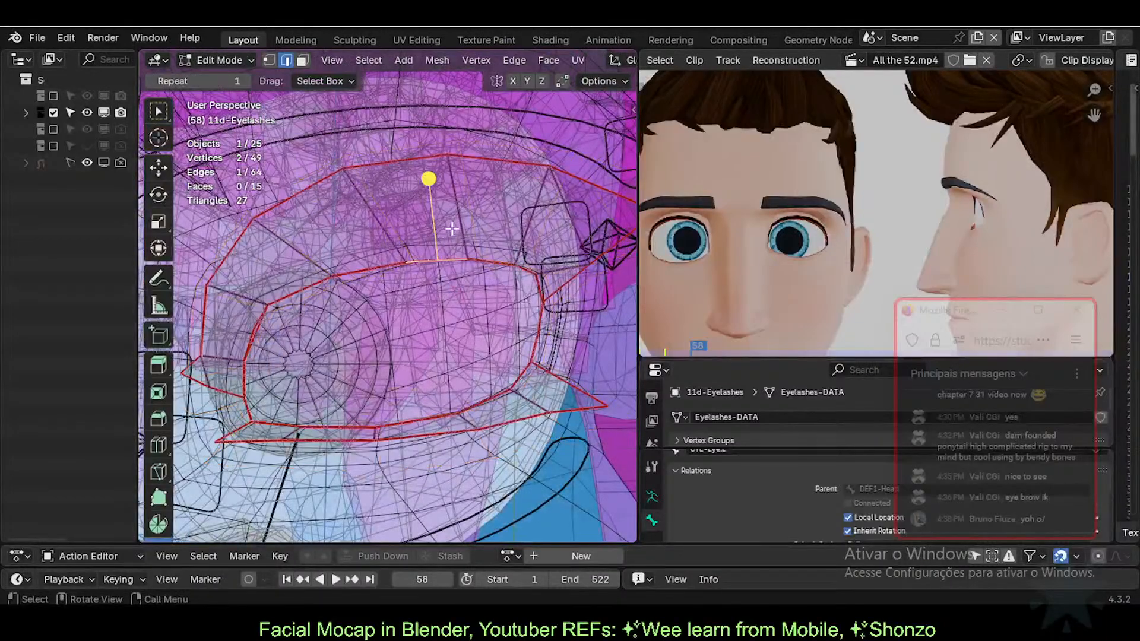
scroll(451, 228, "down", 2)
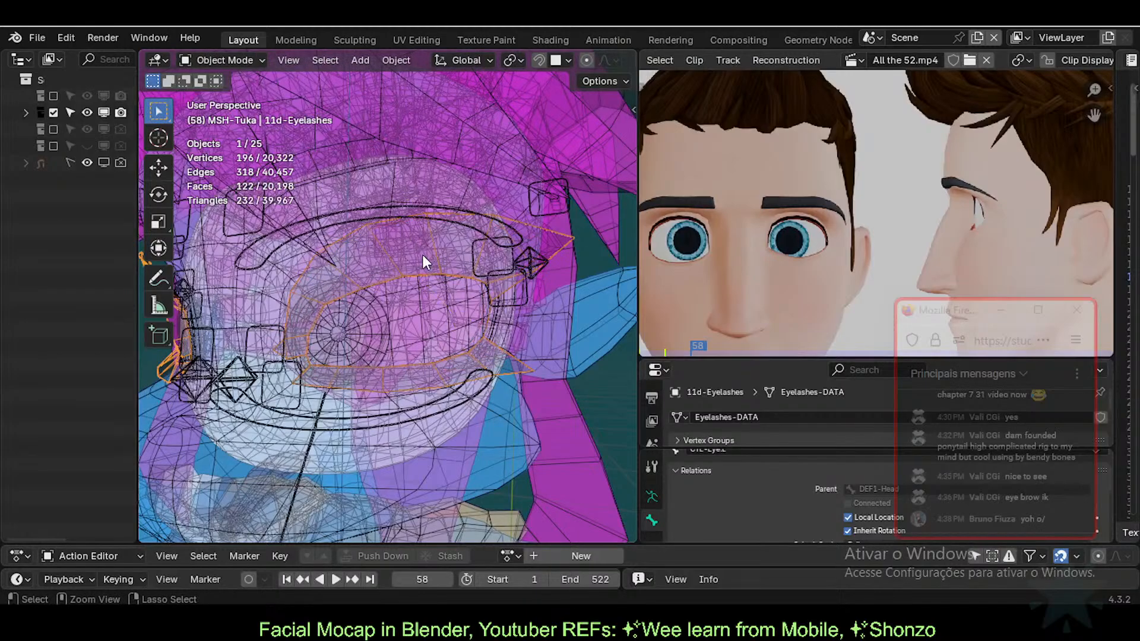
left_click(428, 269, "ctrl")
key("Tab")
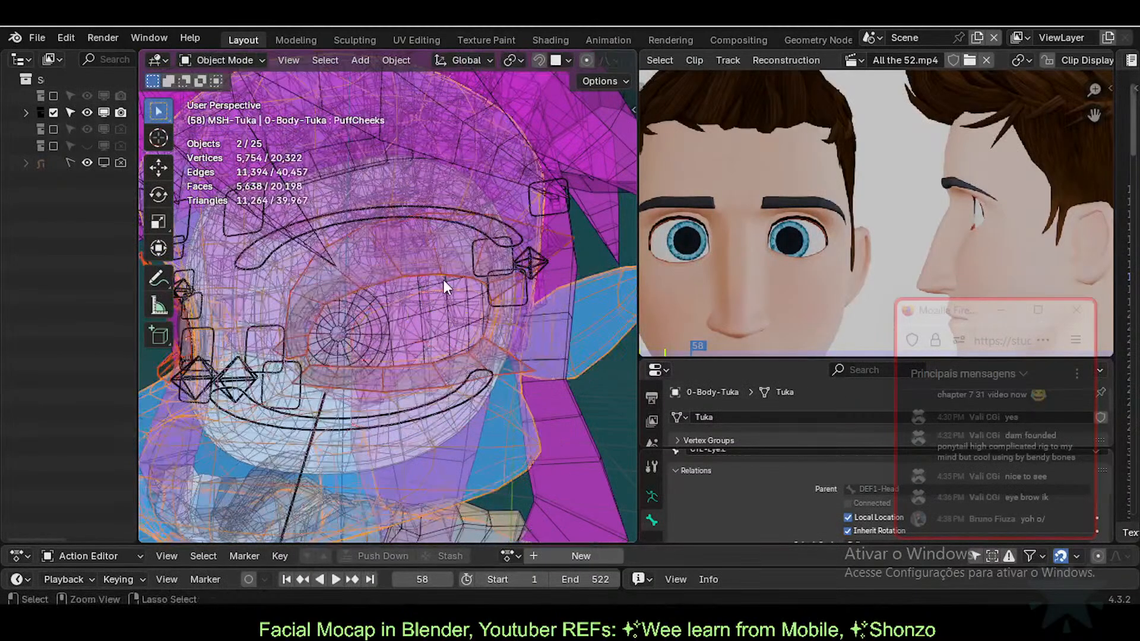
left_click(444, 280)
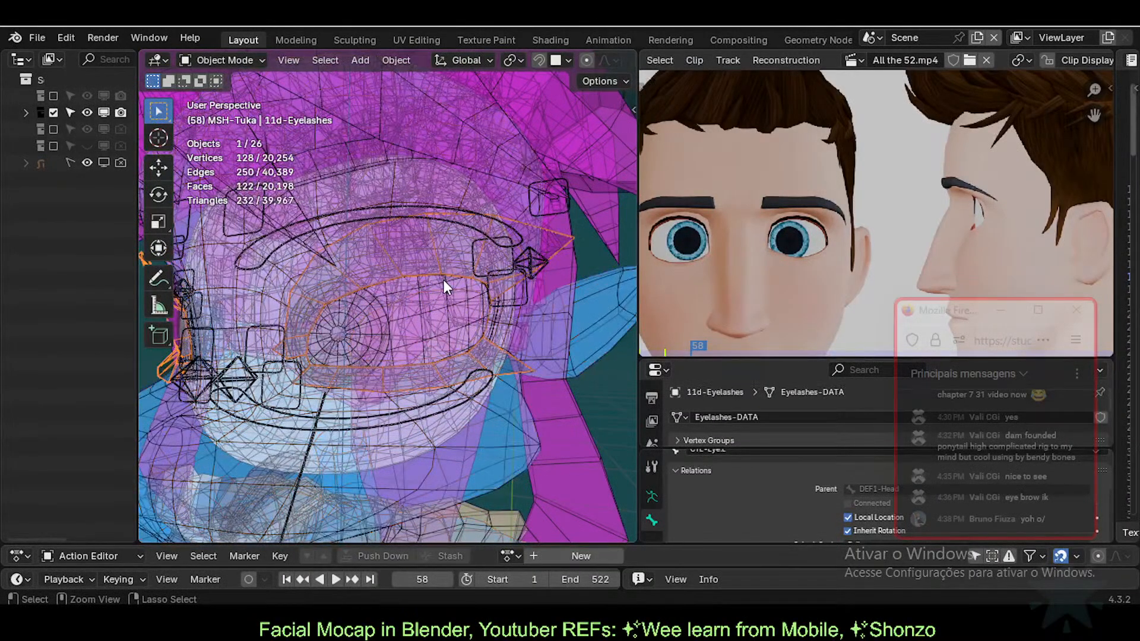
key("Tab")
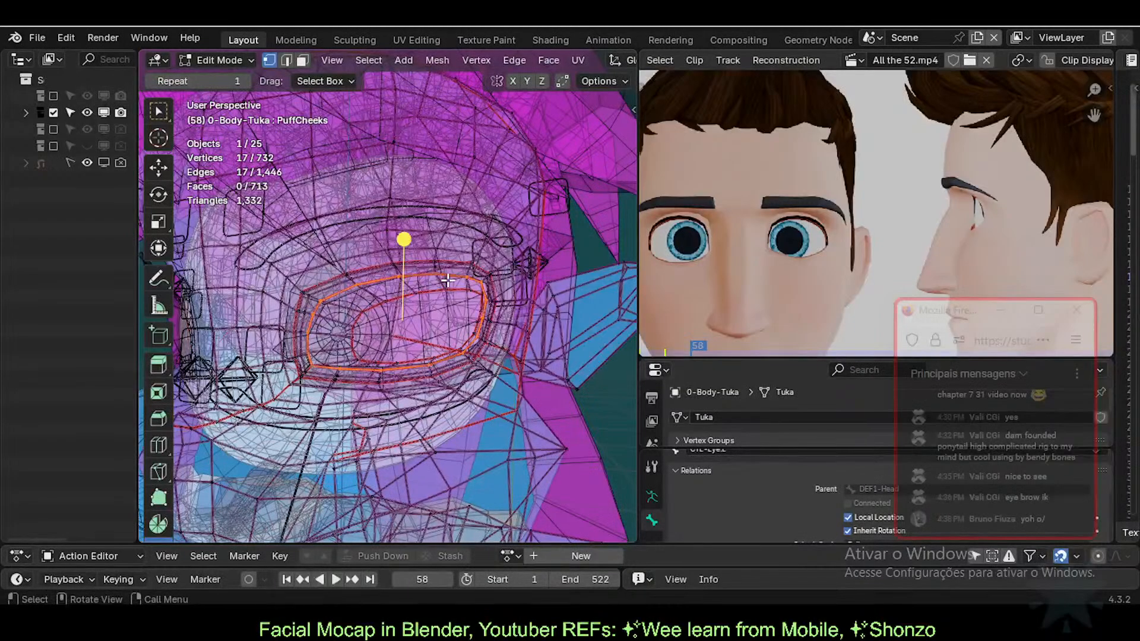
key("ctrl+shift+z")
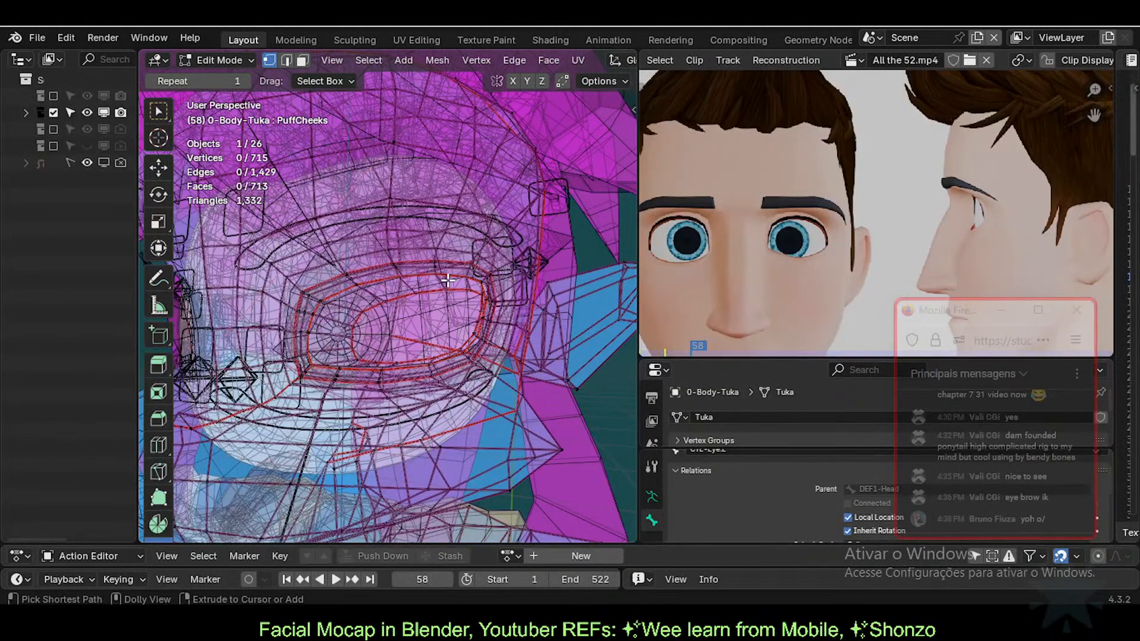
key("ctrl+shift+z")
key("ctrl+Tab")
Step: Select 11d-Eyelashes and 0-Body-Tuka.001, then save Tuka-Game-62-ExperimentalLipsTopology.blend
key("alt+z")
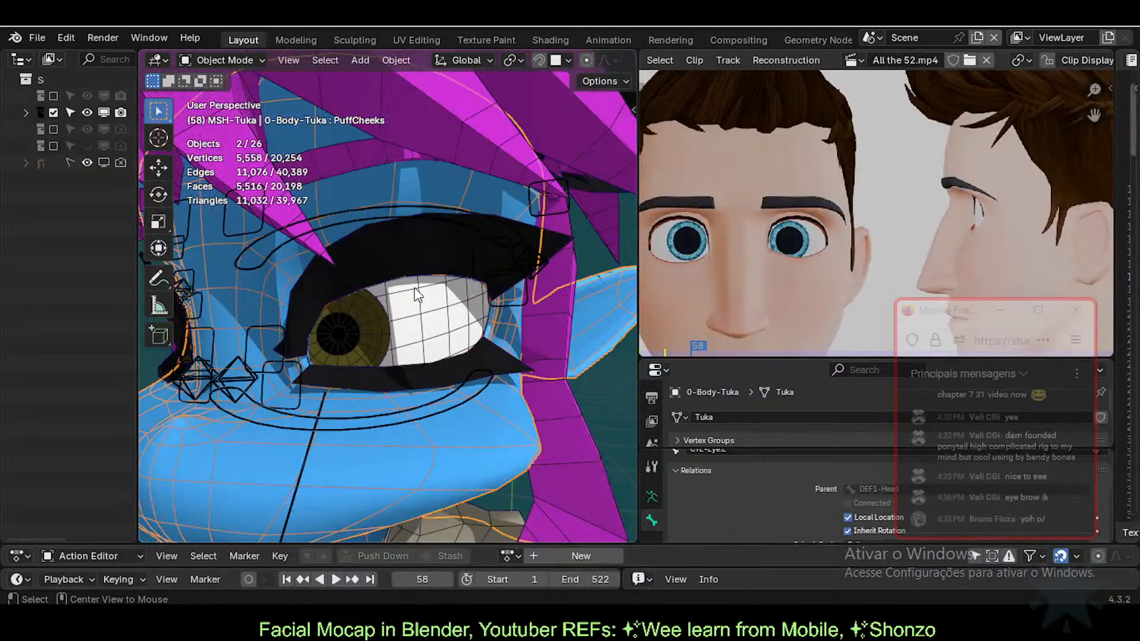
left_click(445, 251)
left_click(380, 253, "alt")
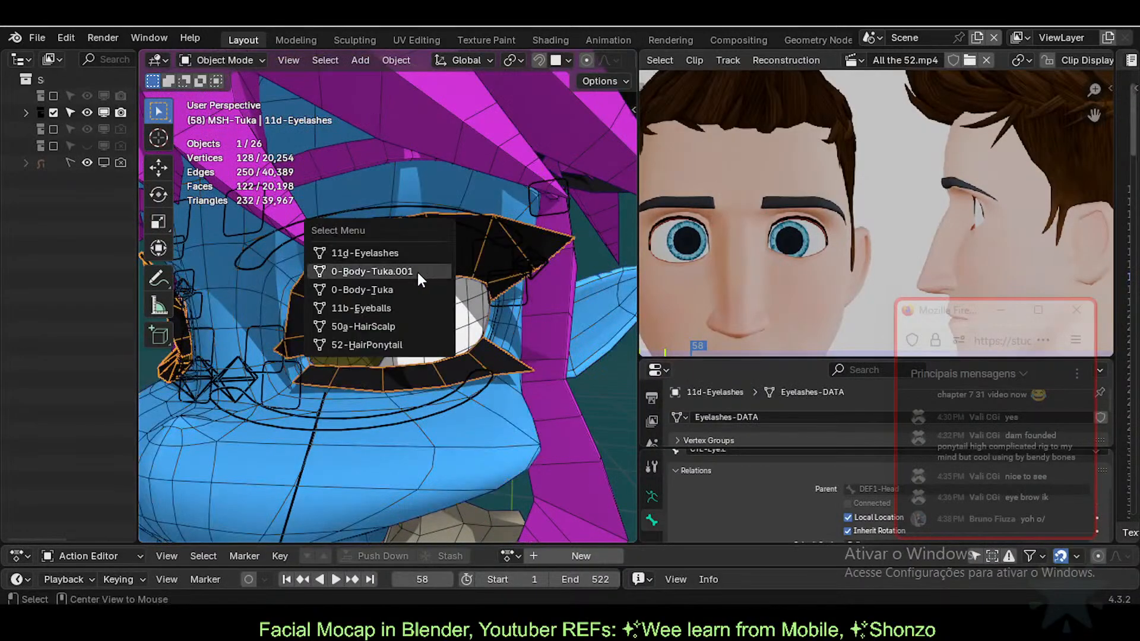
left_click(418, 272)
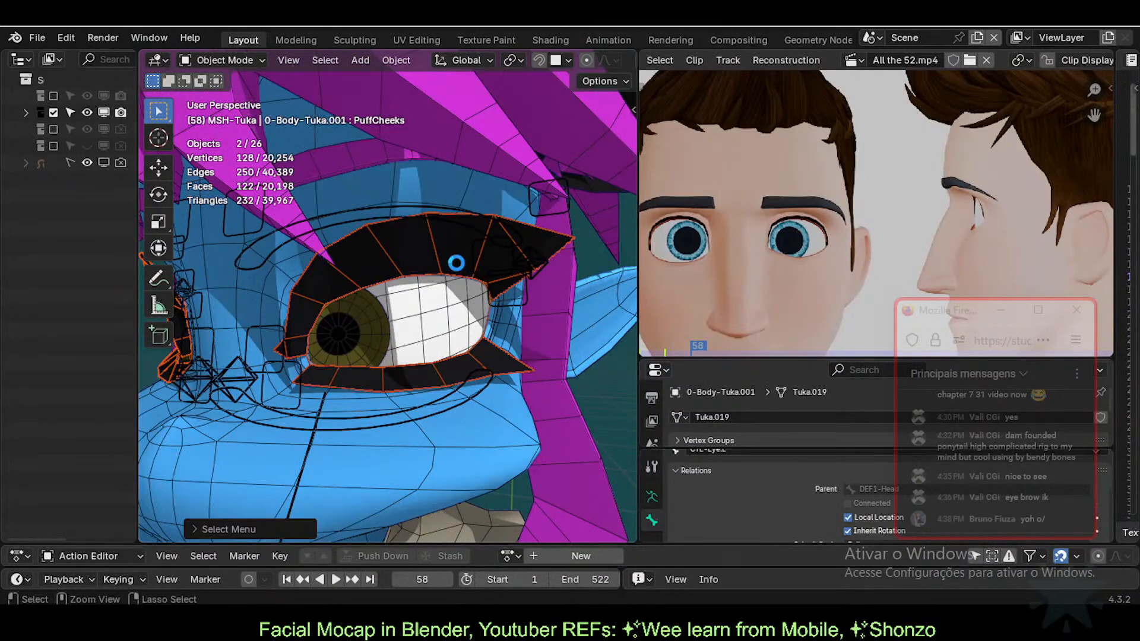
key("ctrl+s")
Step: Make 11d-Eyelashes active and enter see-through Edit Mode
left_click(444, 252)
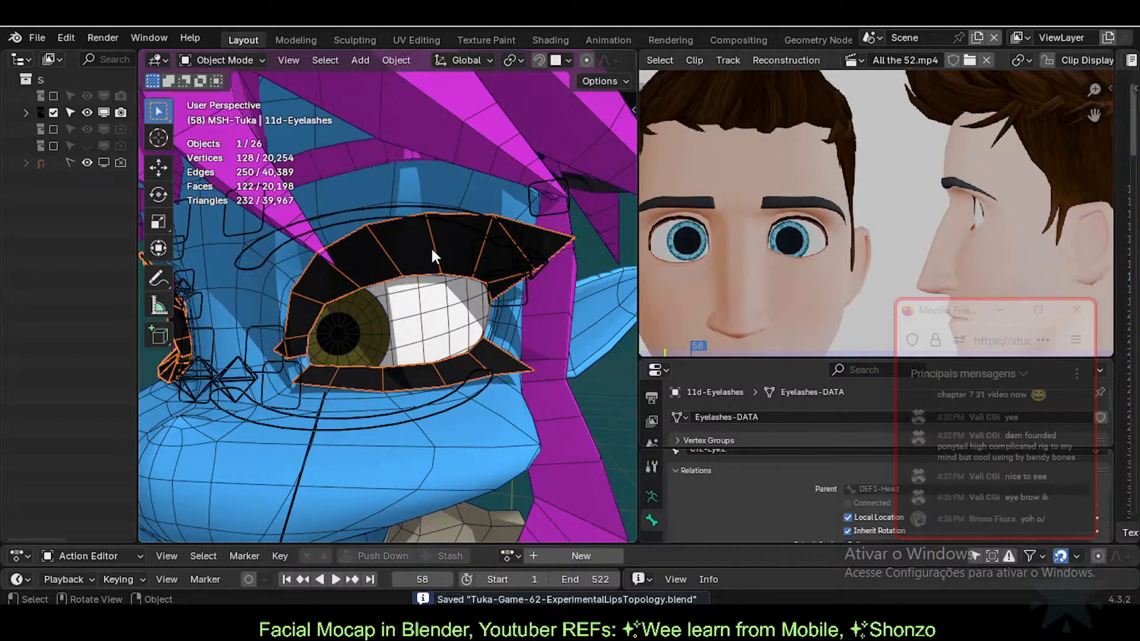
key("Tab")
key("alt+z")
Step: Select the inner eyelash edge loop, the lower eyelid loop and the right corner vertex
key("2")
left_click(446, 338, "alt")
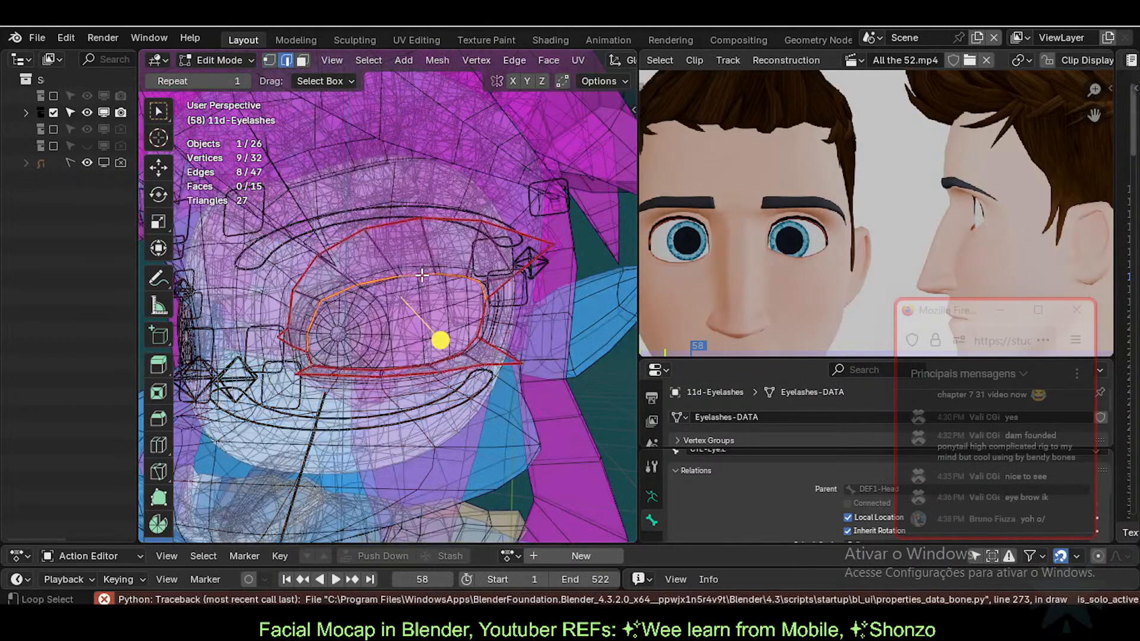
scroll(418, 315, "up", 2)
key("1")
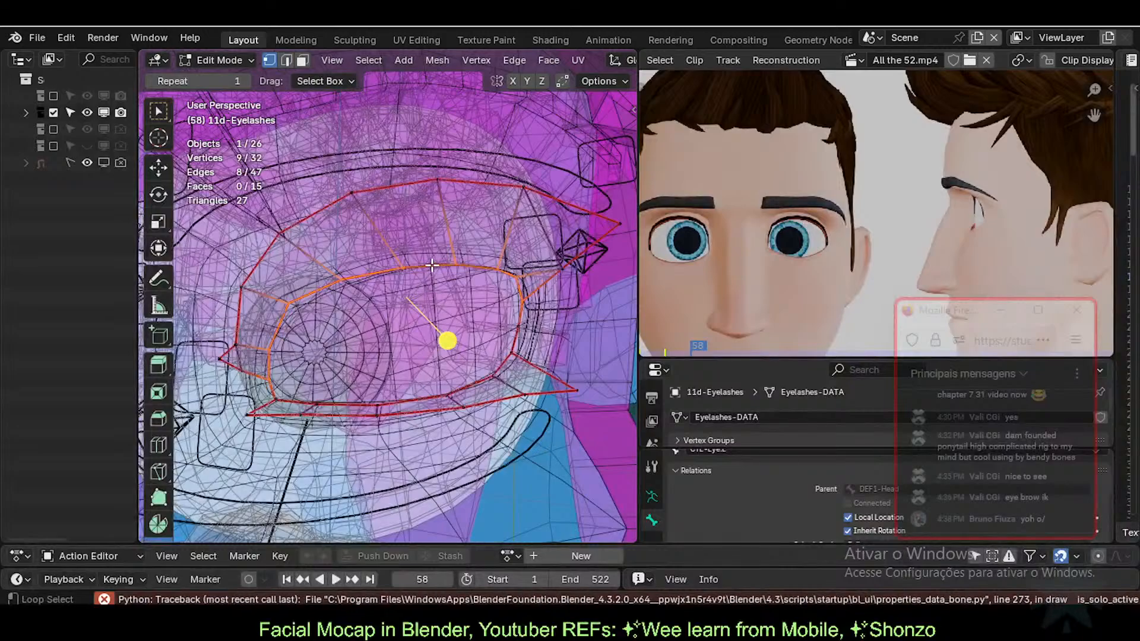
middle_click_drag(454, 361, 415, 388)
left_click(420, 398, "alt+shift")
middle_click_drag(436, 340, 484, 330)
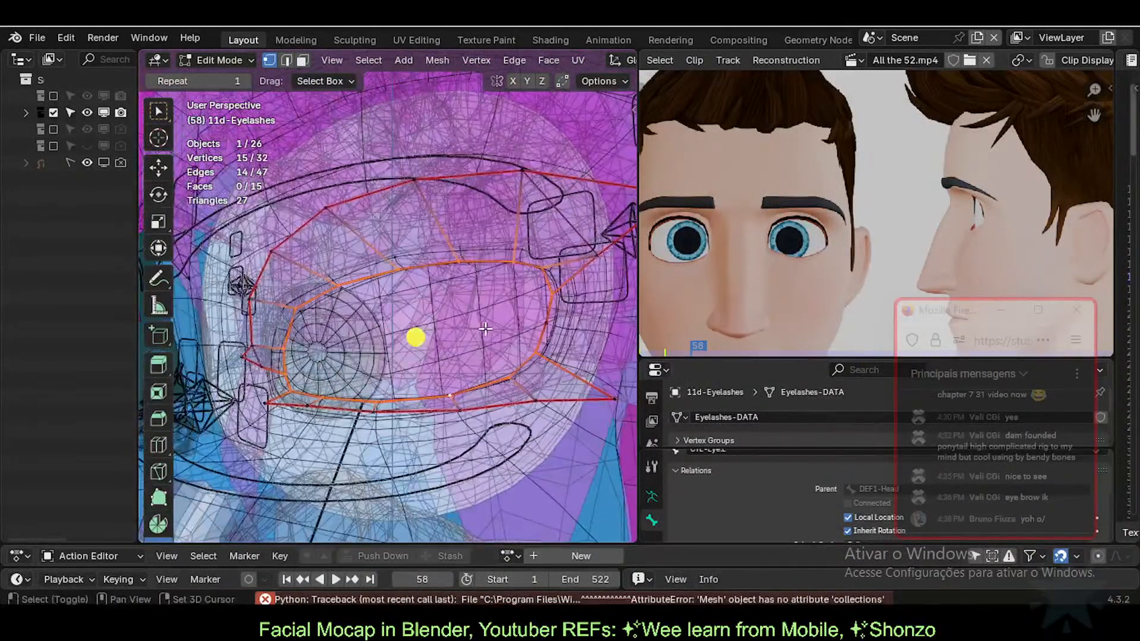
left_click(546, 324, "shift")
Step: Delete the selected vertices, then return to Object Mode with X-ray off
key("x")
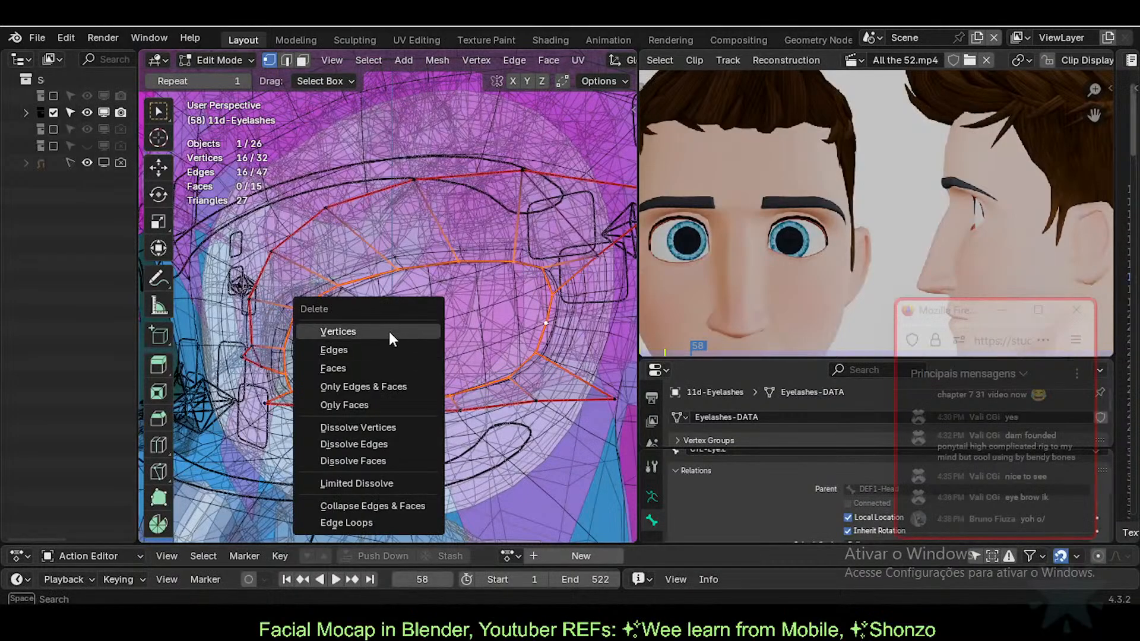
left_click(390, 332)
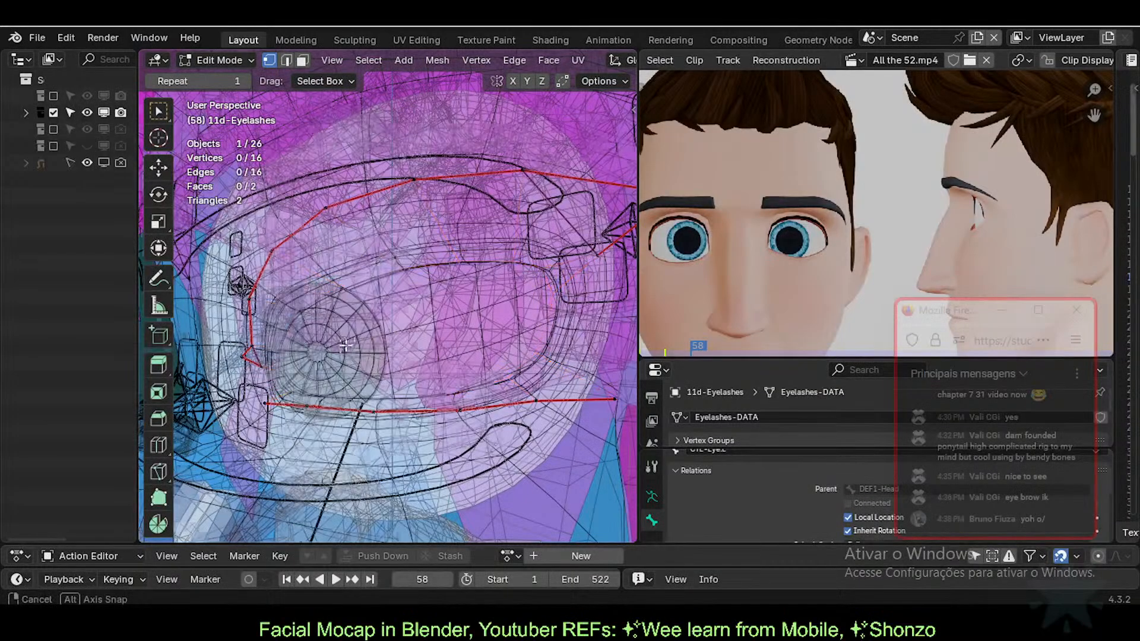
middle_click_drag(350, 348, 403, 330)
key("ctrl+Tab")
key("Tab")
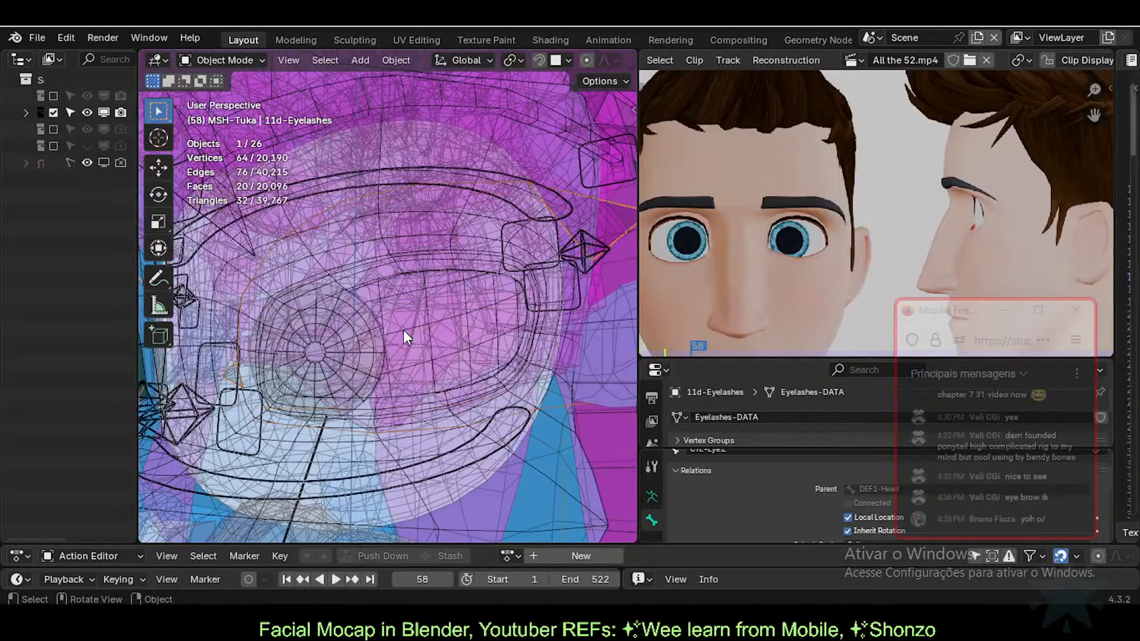
key("alt+z")
Step: After clicking through body, eye ring and armature, reselect 11d-Eyelashes and enter Edit Mode
left_click(417, 262)
scroll(424, 262, "down", 2)
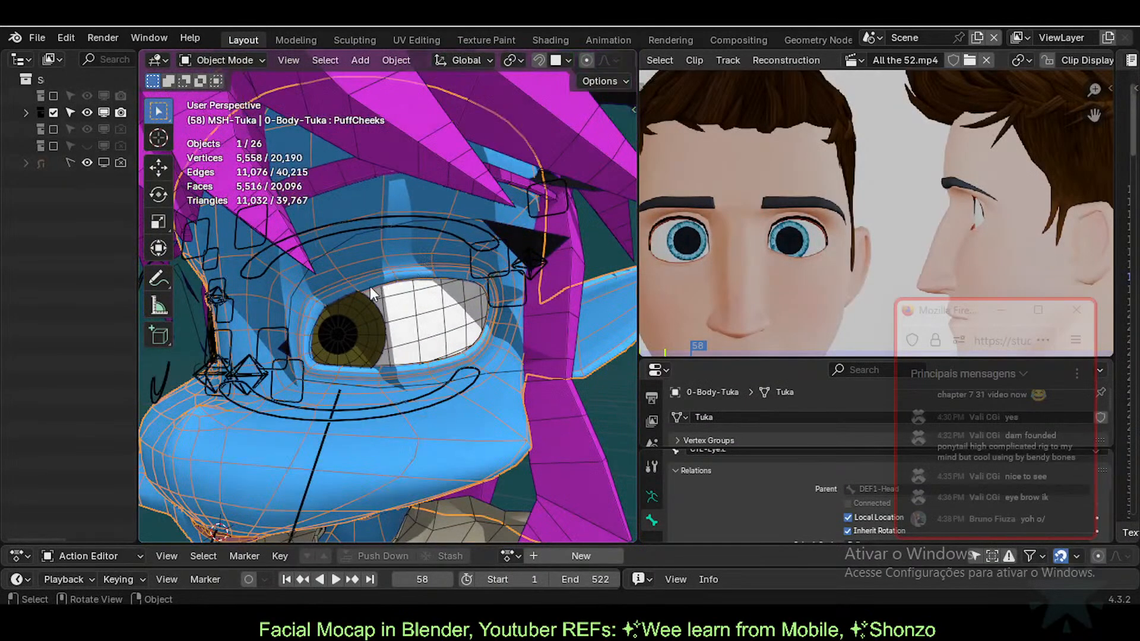
left_click(323, 257)
scroll(344, 279, "up", 2)
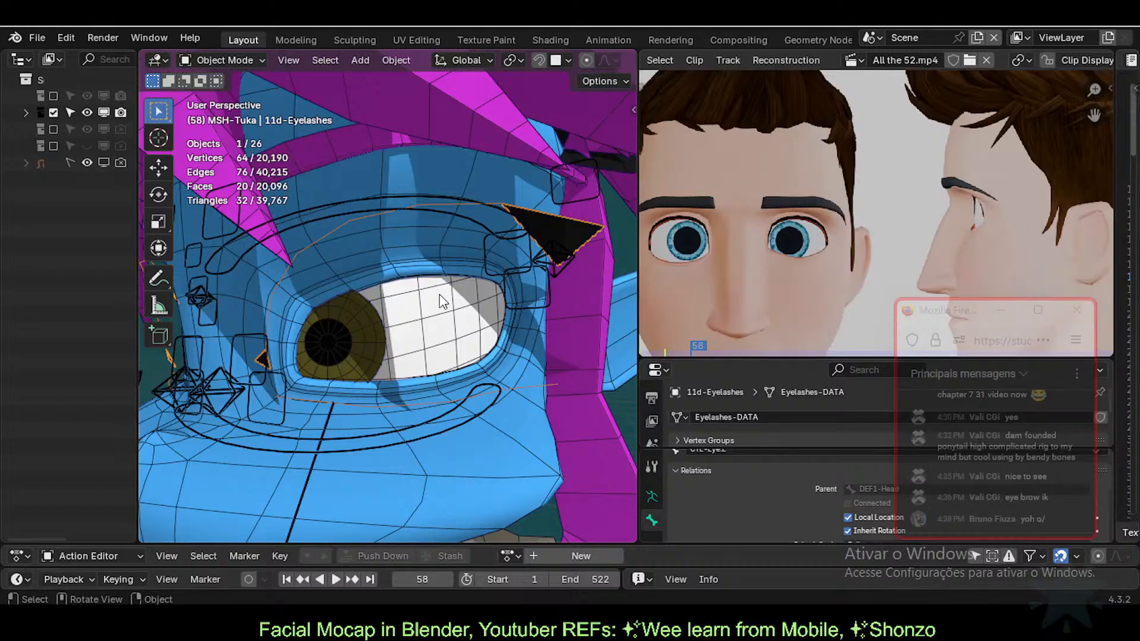
left_click(440, 277)
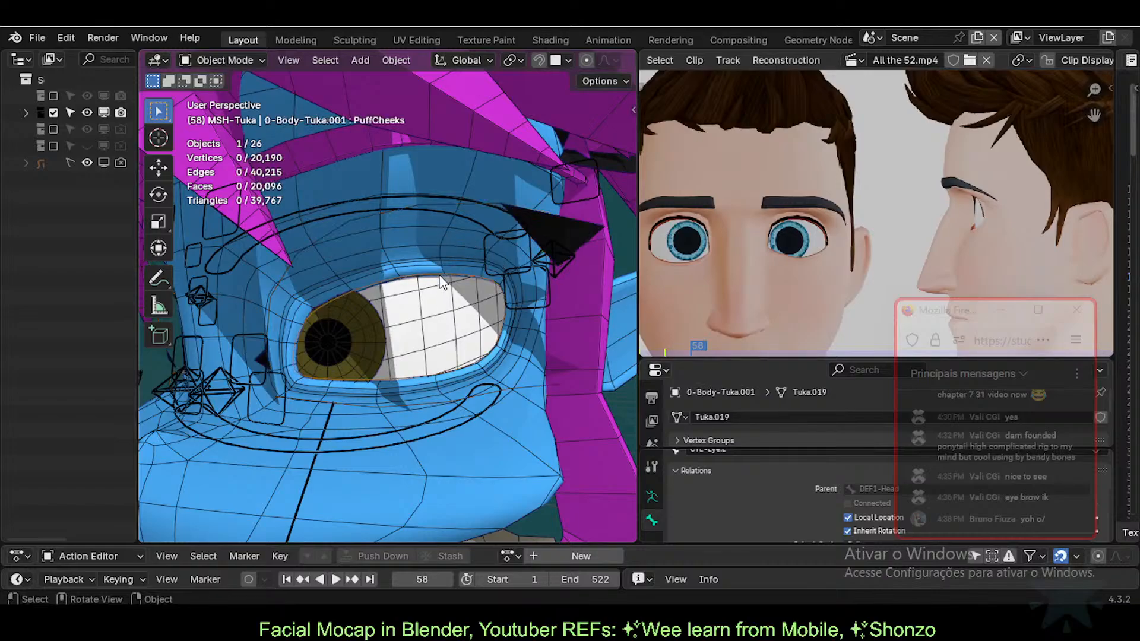
left_click(358, 213, "shift")
key("alt+a")
left_click(409, 278)
left_click(329, 237)
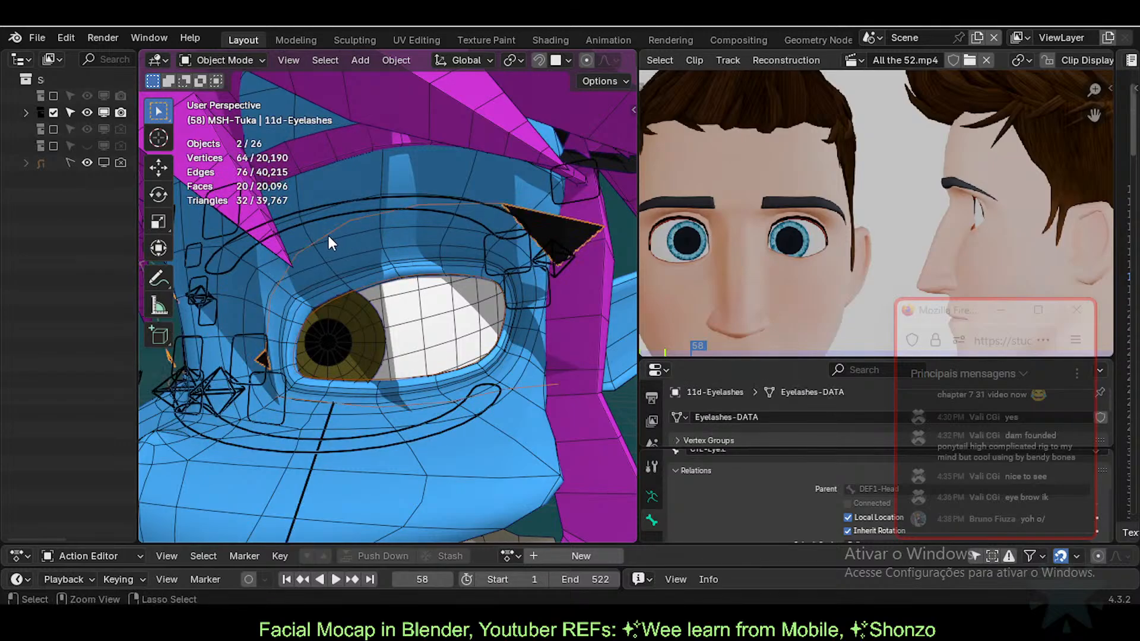
key("Tab")
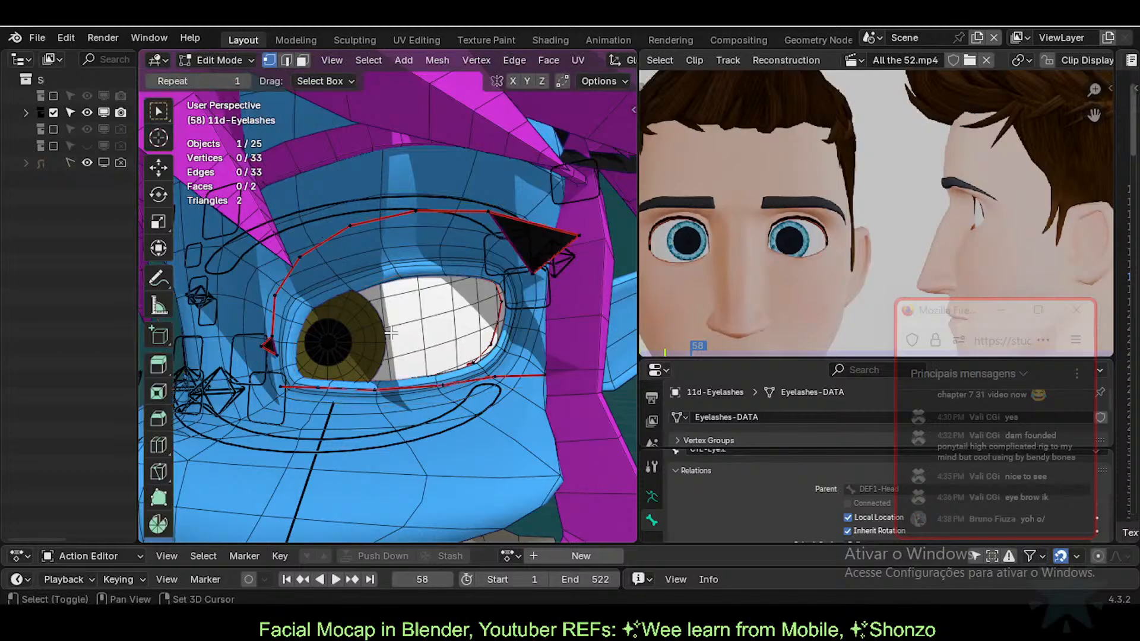
Step: Turn on X-ray and subdivide the edge near the eye corner
key("alt+z")
scroll(331, 370, "up", 2)
scroll(314, 407, "up", 2)
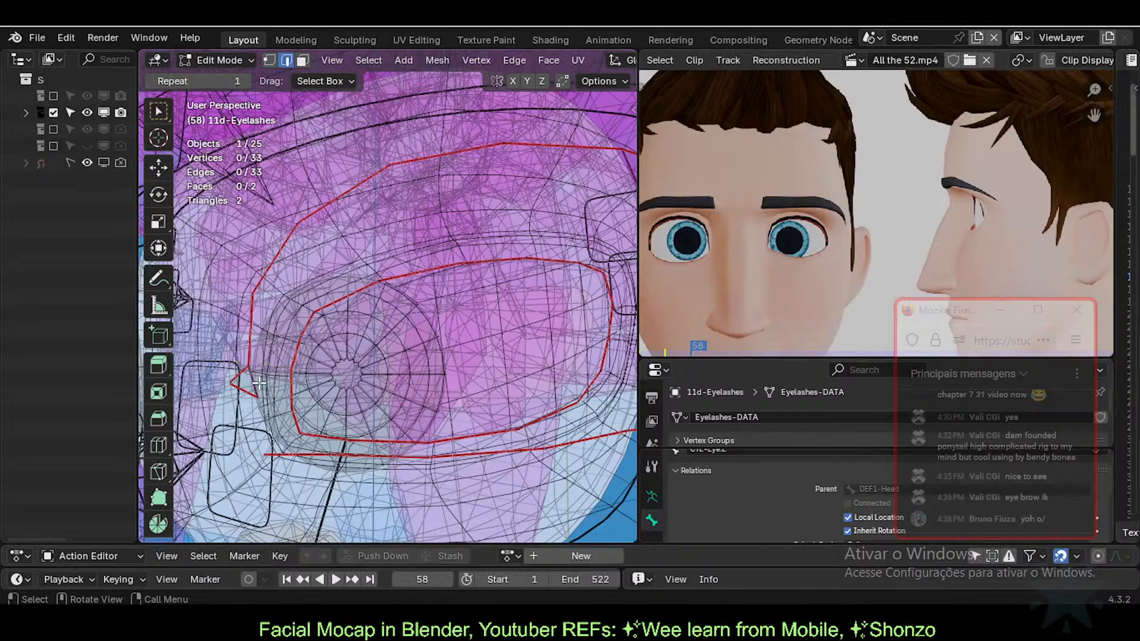
key("2")
left_click(252, 352)
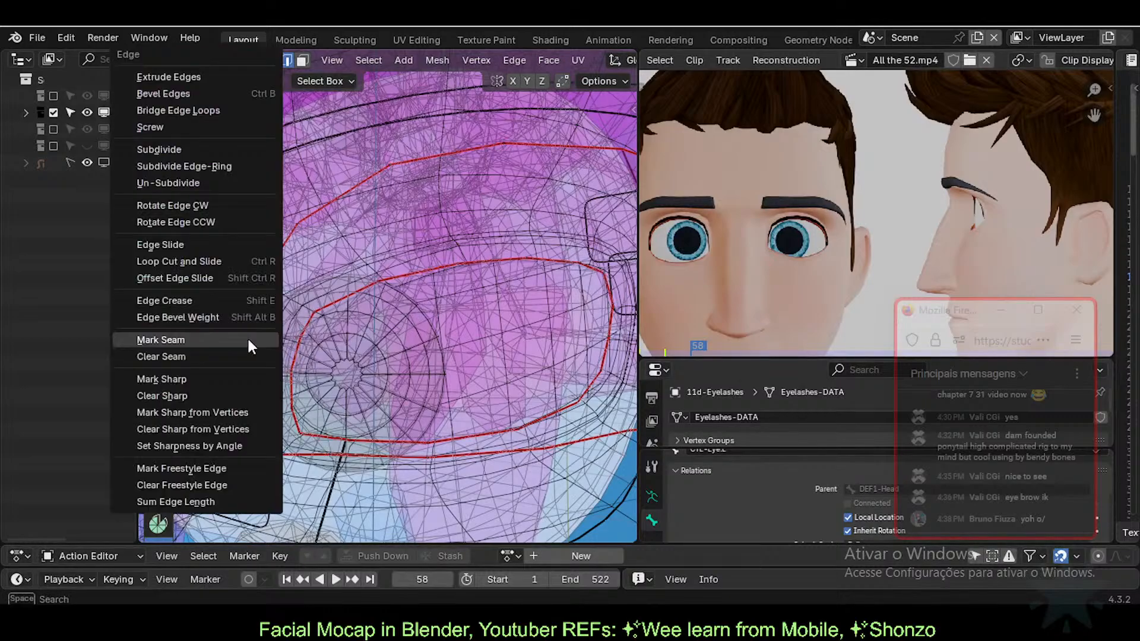
key("ctrl+e")
left_click(208, 148)
Step: Fill a new triangular face from three vertices at the eyelash's outer corner
scroll(408, 331, "down", 2)
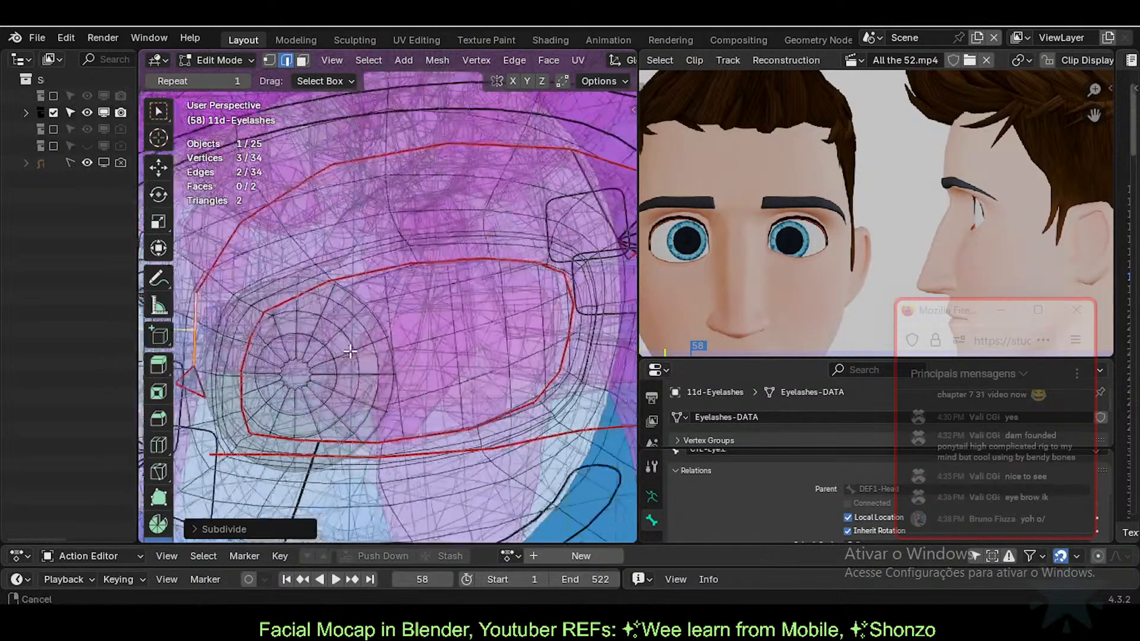
scroll(408, 331, "down", 1)
key("a")
middle_click_drag(408, 331, 417, 339)
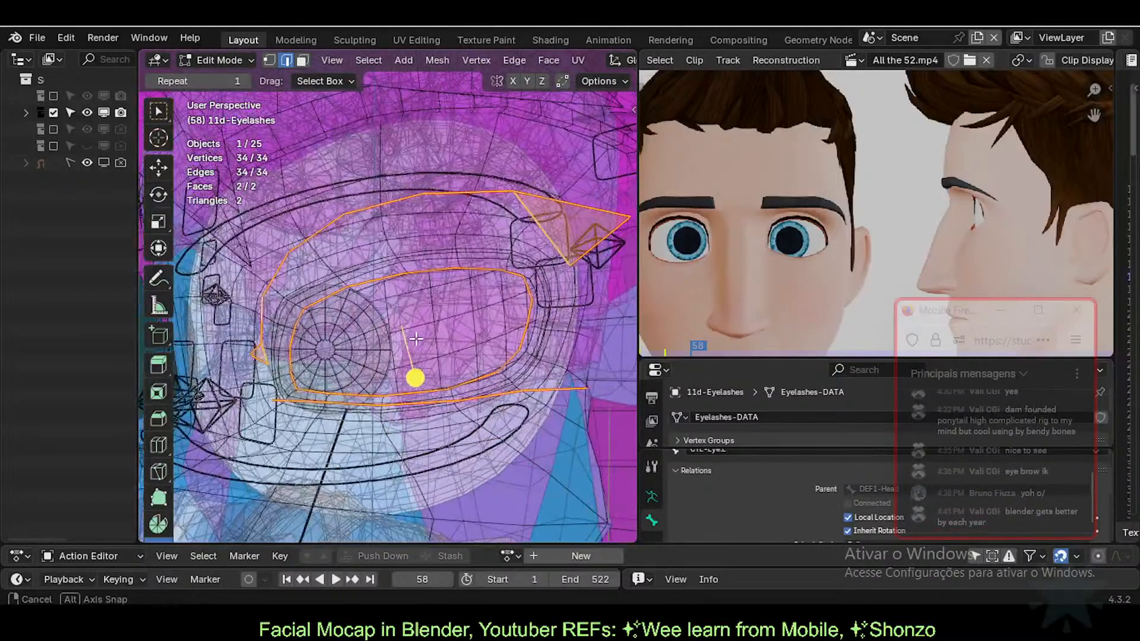
key("1")
left_click(572, 266)
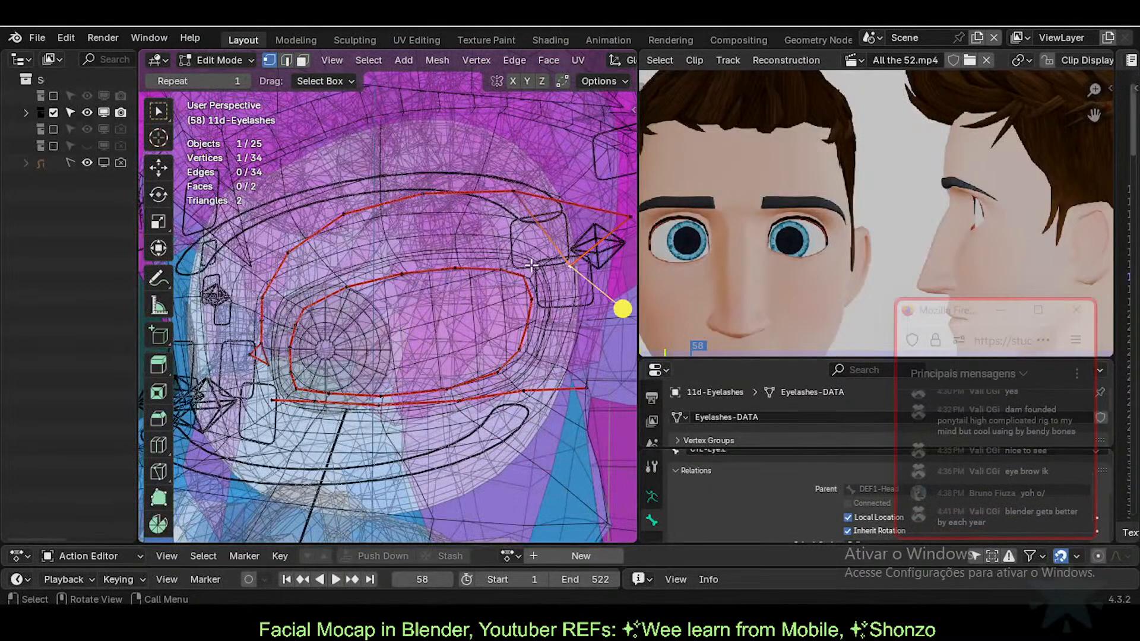
left_click(528, 277, "shift")
left_click(535, 294, "shift")
key("f")
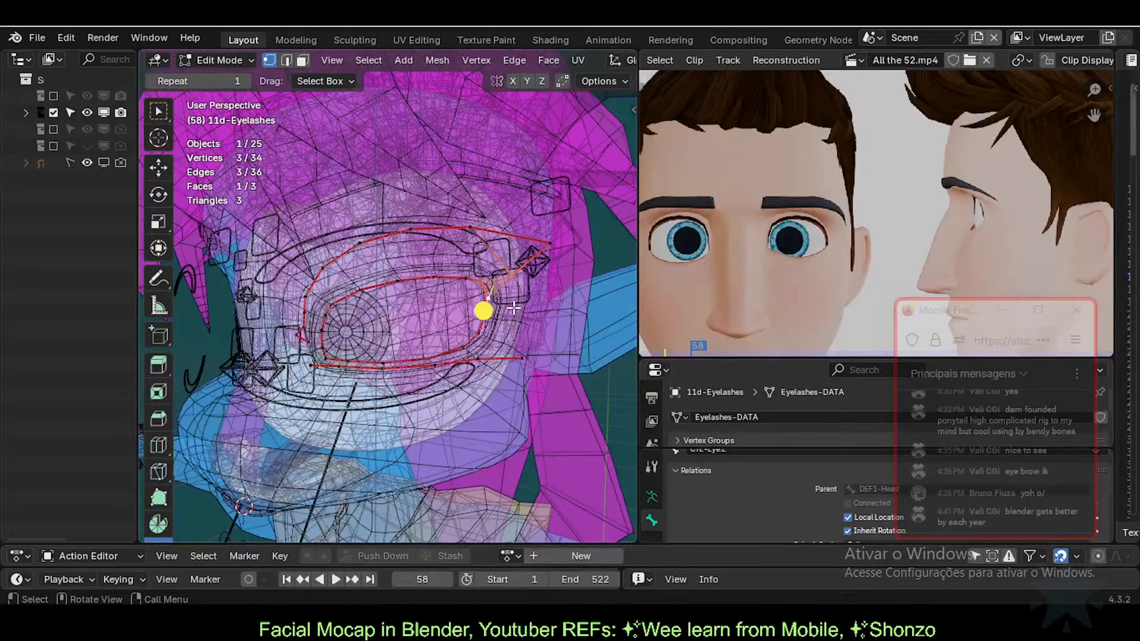
Step: Select the inner eye edge loop together with the upper outer edges
key("alt+a")
key("2")
left_click(572, 202)
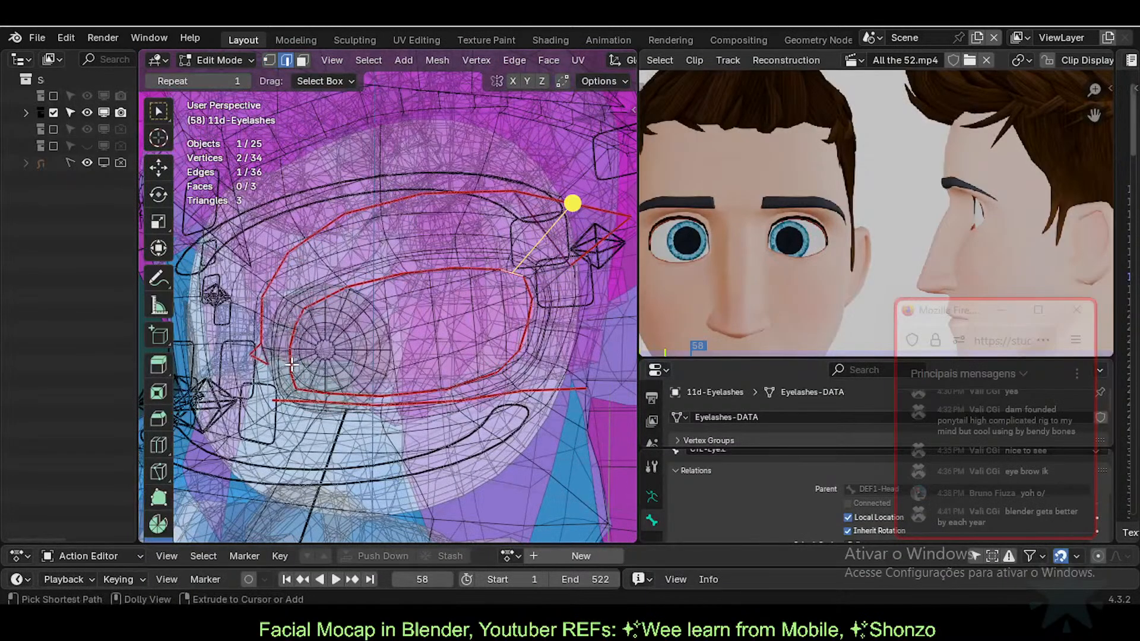
left_click(312, 349, "ctrl")
left_click(260, 354, "shift")
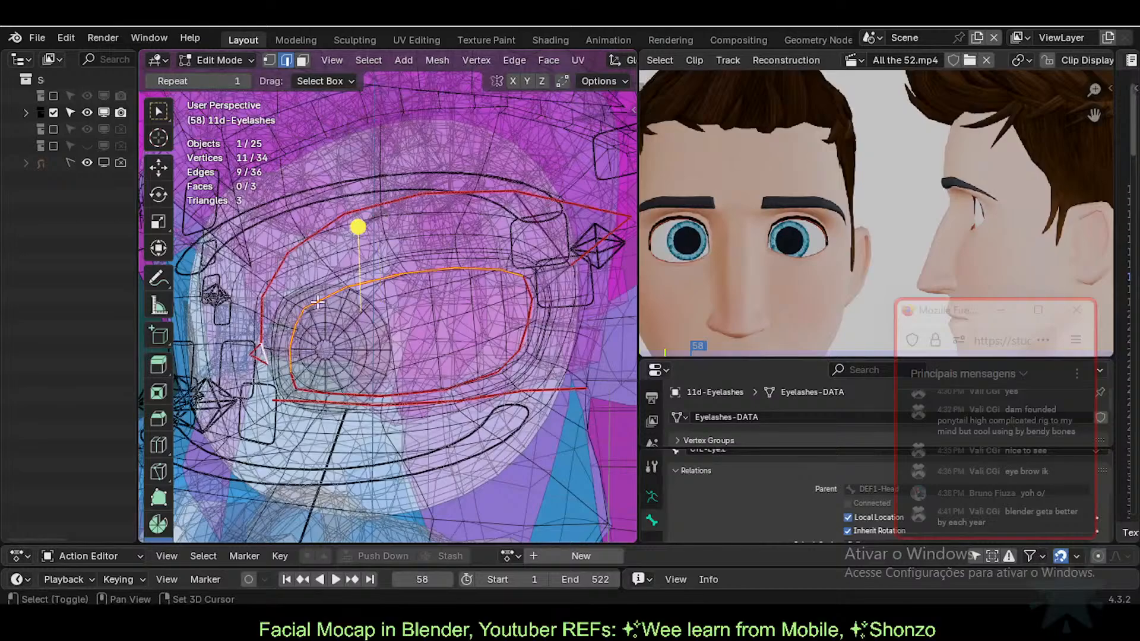
left_click(510, 213, "ctrl")
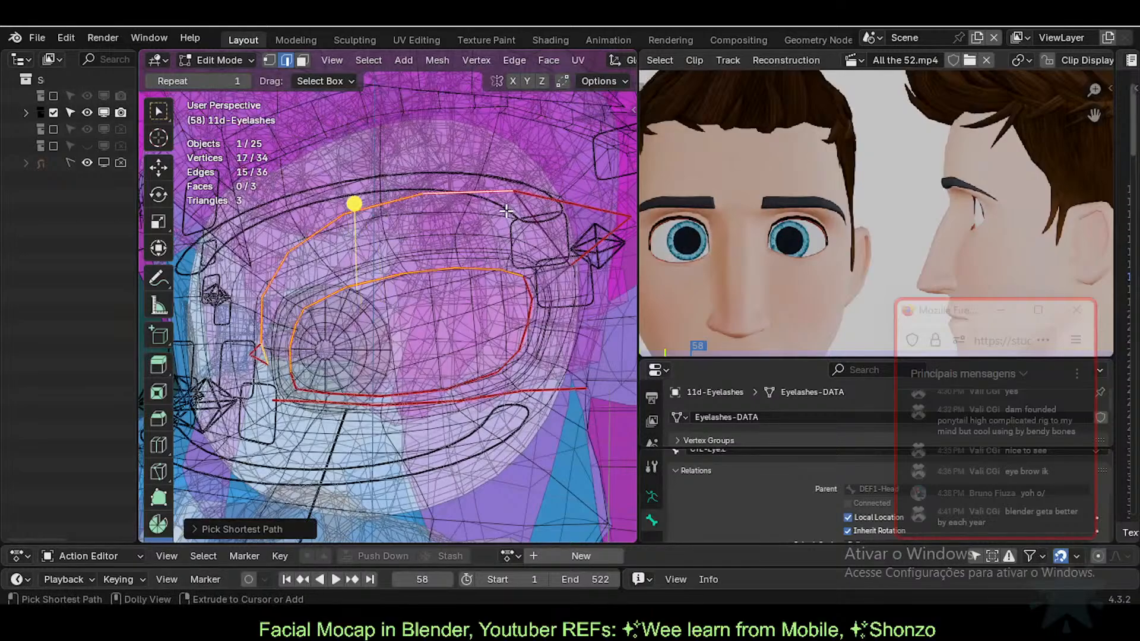
left_click(549, 238, "ctrl")
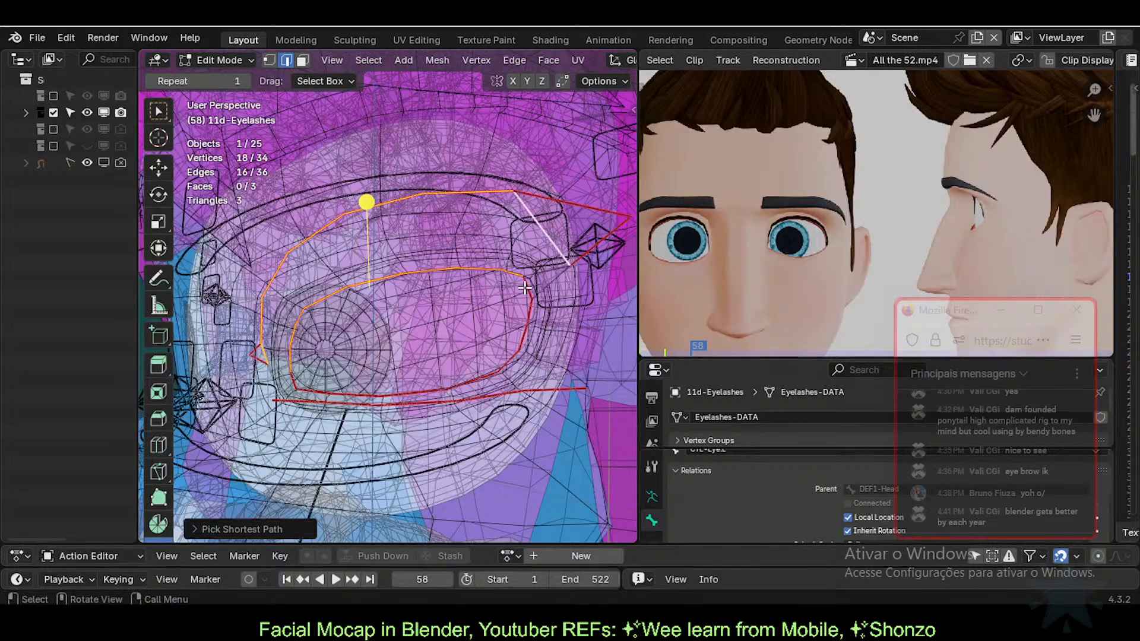
Step: Bridge the two loops into a band of 8 faces, then return to Object Mode
middle_click_drag(493, 288, 505, 285)
key("ctrl+e")
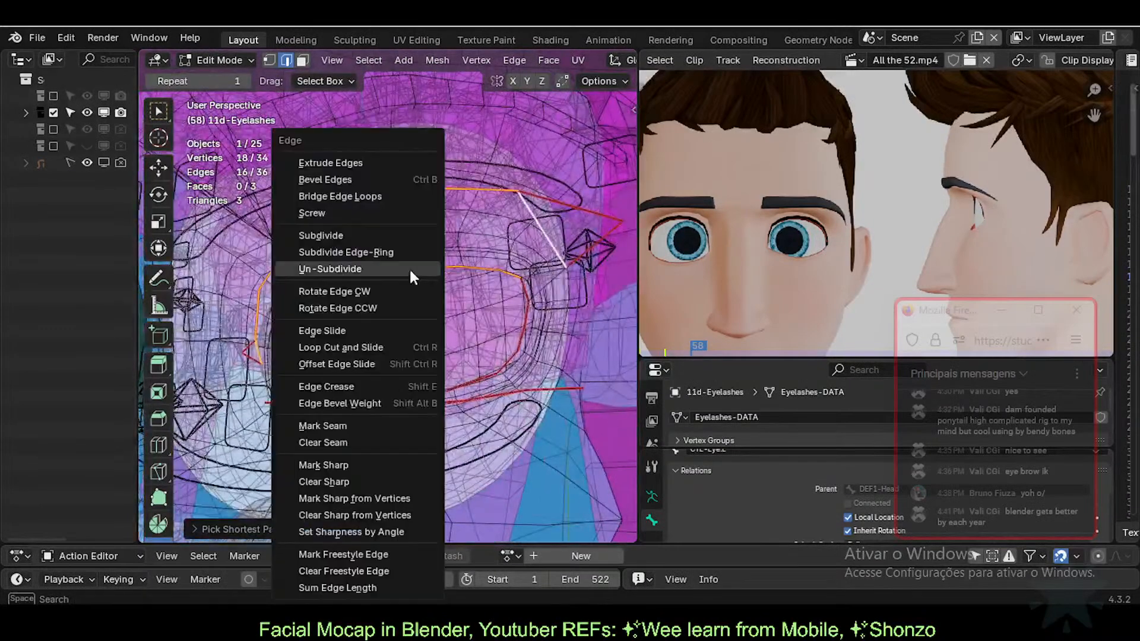
left_click(393, 196)
middle_click_drag(402, 224, 479, 294)
left_click(525, 264)
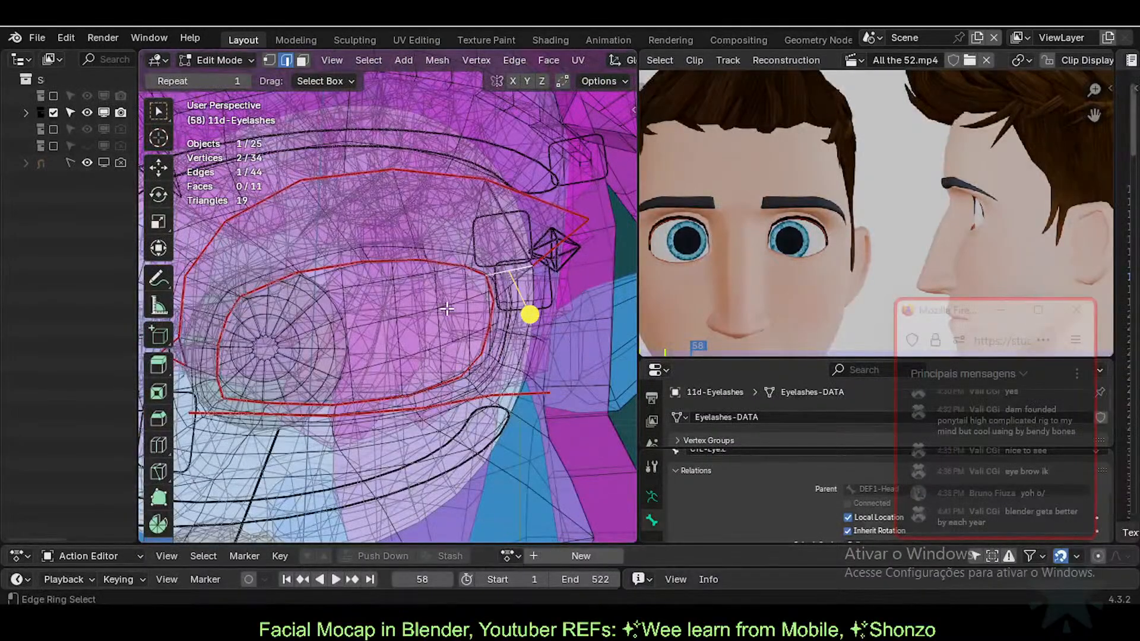
key("Tab")
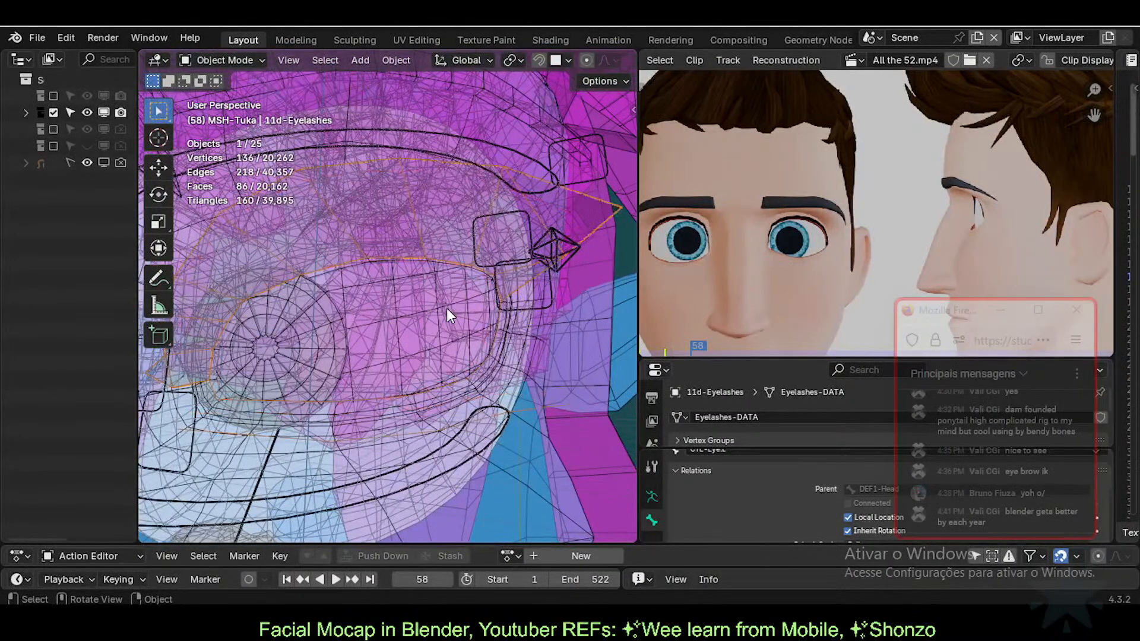
Step: Switch to solid shading and check the eyelashes' face orientation colours
key("shift+z")
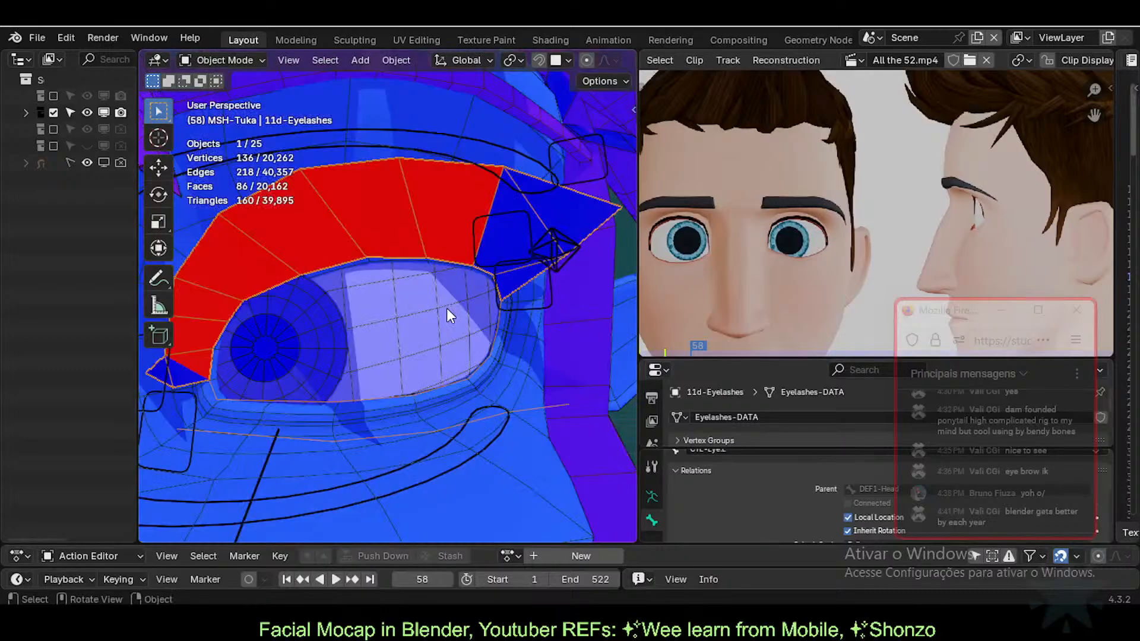
key("shift+f")
key("shift+f")
middle_click_drag(257, 354, 289, 383)
key("Tab")
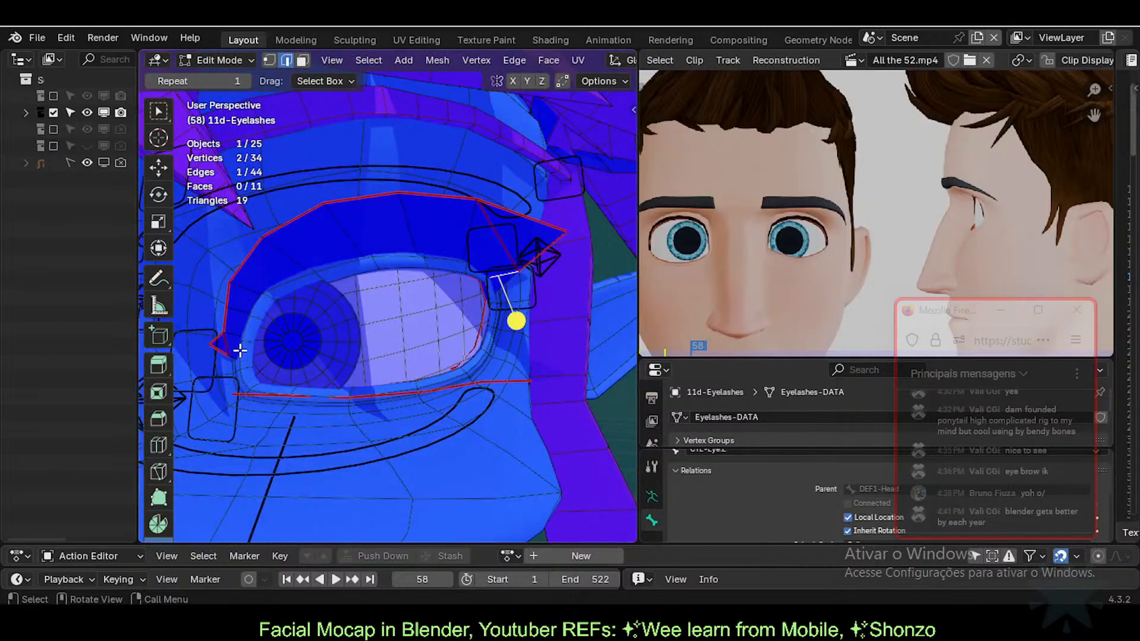
key("Tab")
scroll(252, 360, "up", 2)
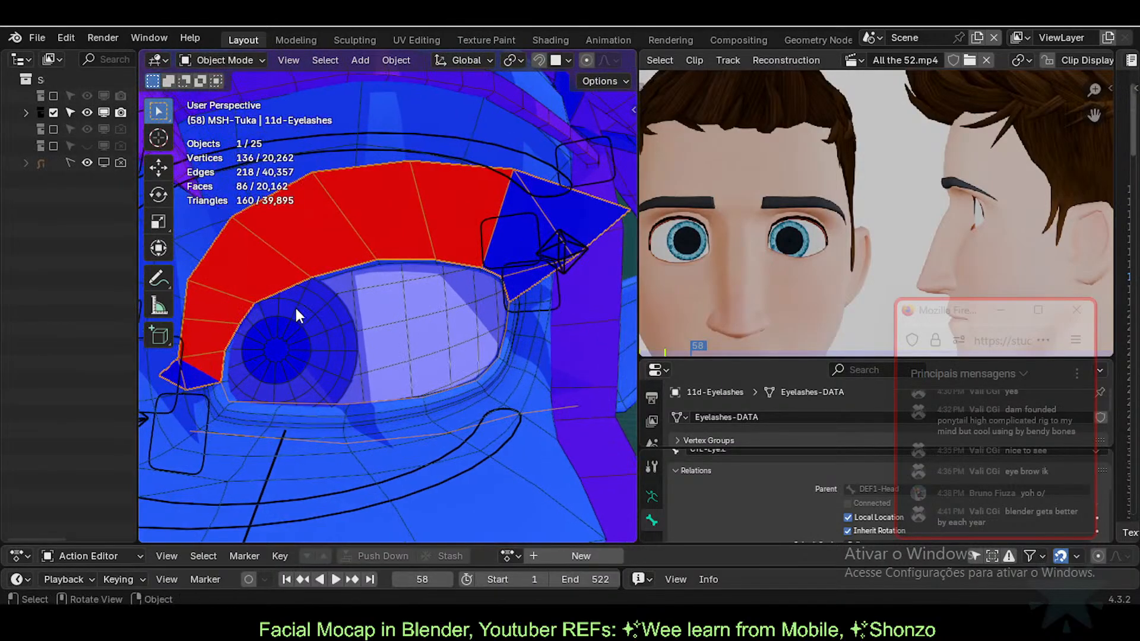
Step: In Edit Mode, select the whole eyelash mesh and recalculate its normals outward
key("Tab")
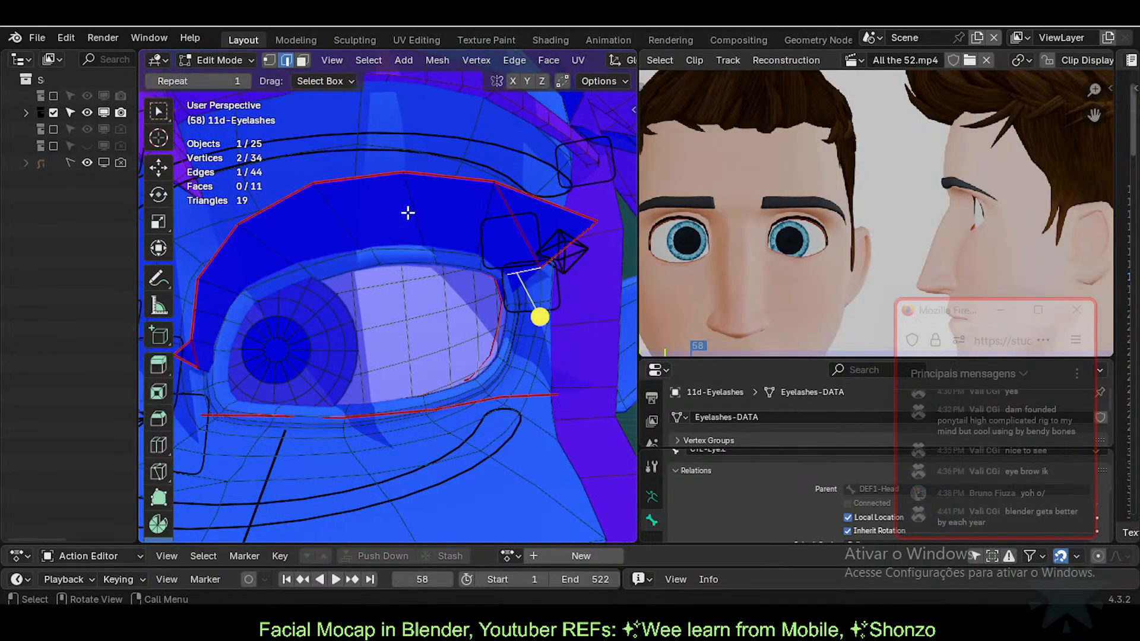
key("a")
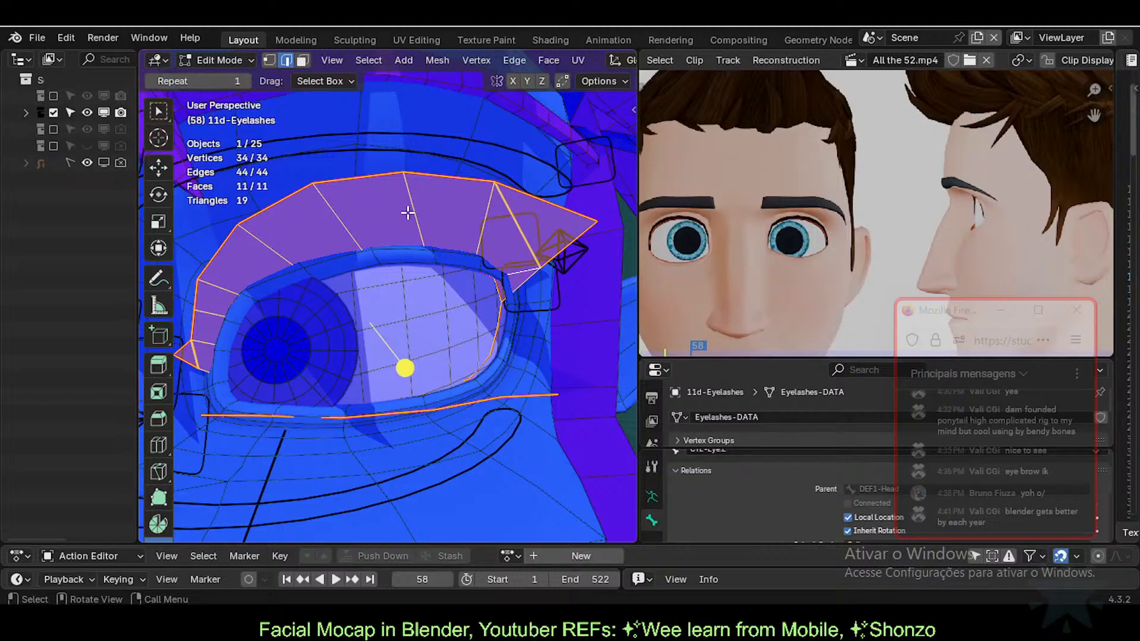
key("q")
key("Escape")
key("ctrl+e")
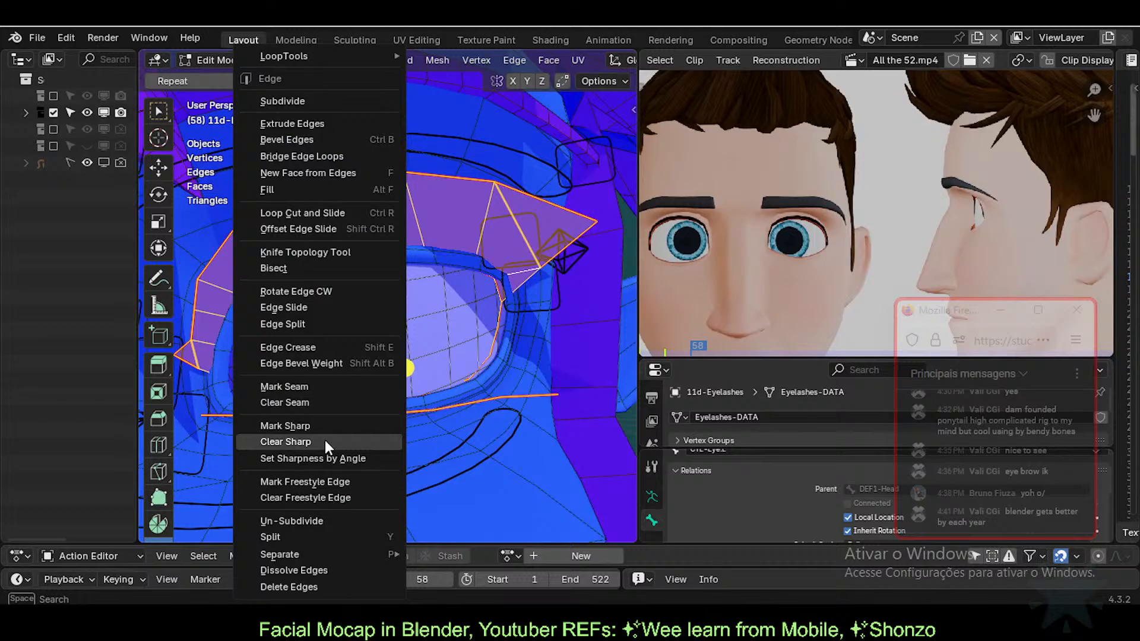
left_click(286, 191)
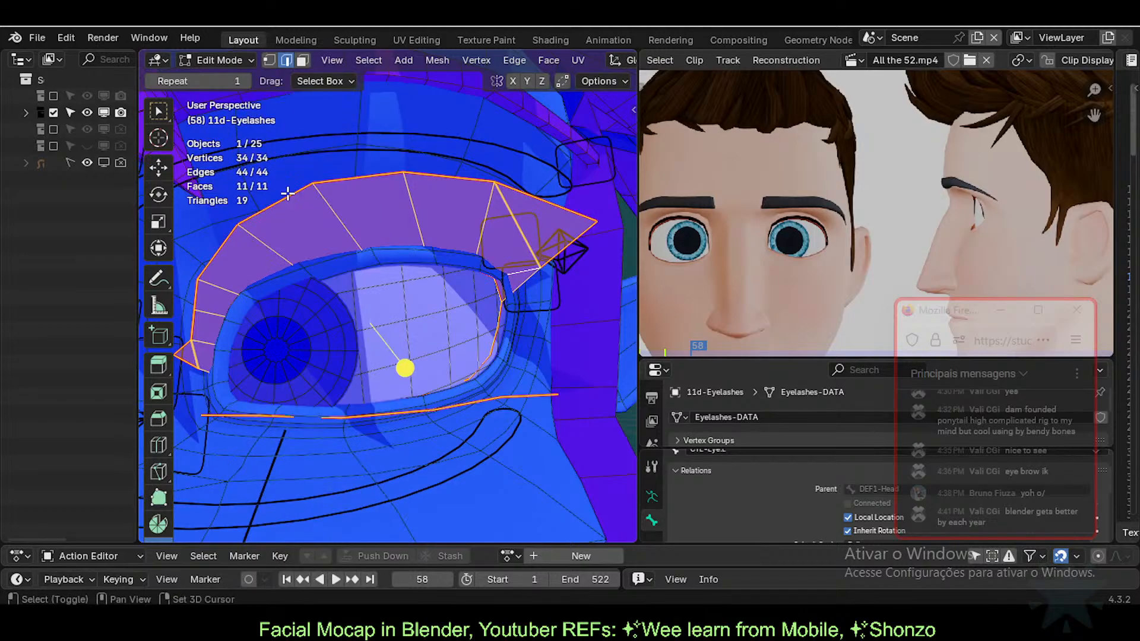
key("shift+n")
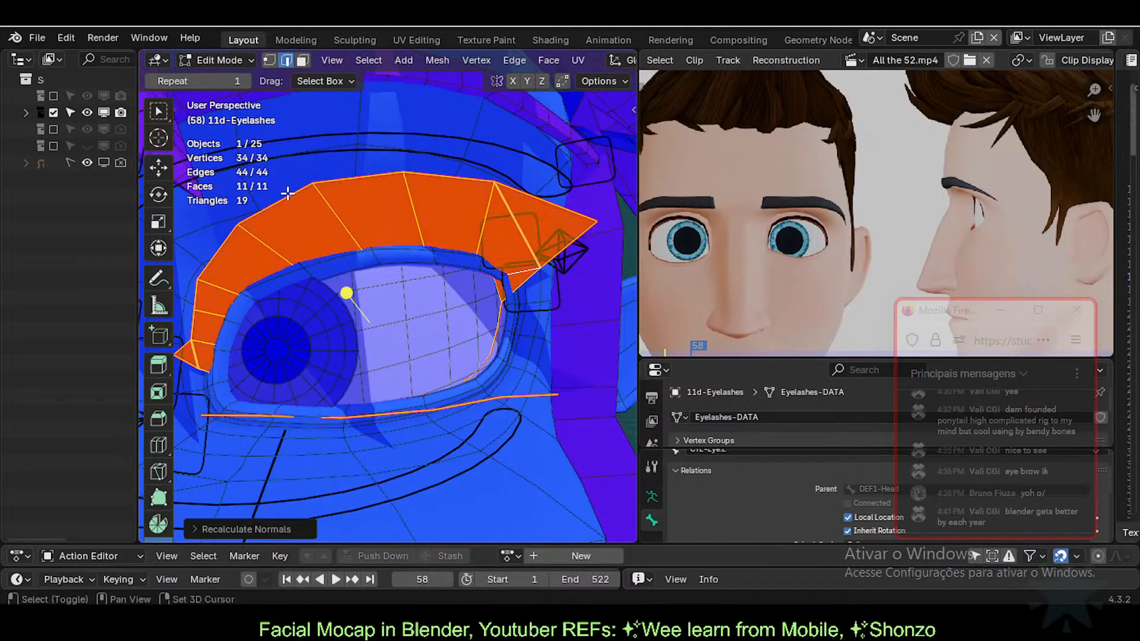
Step: Try edge selections on the eyelash top, then select and deselect the whole mesh
left_click(315, 213)
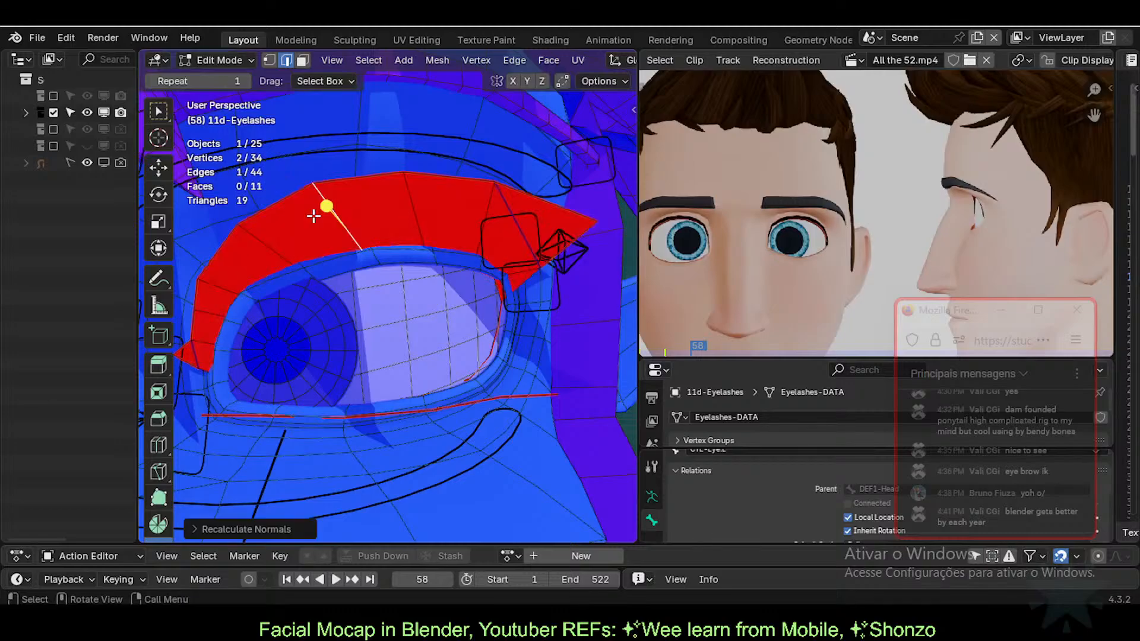
left_click(361, 228, "alt")
key("a")
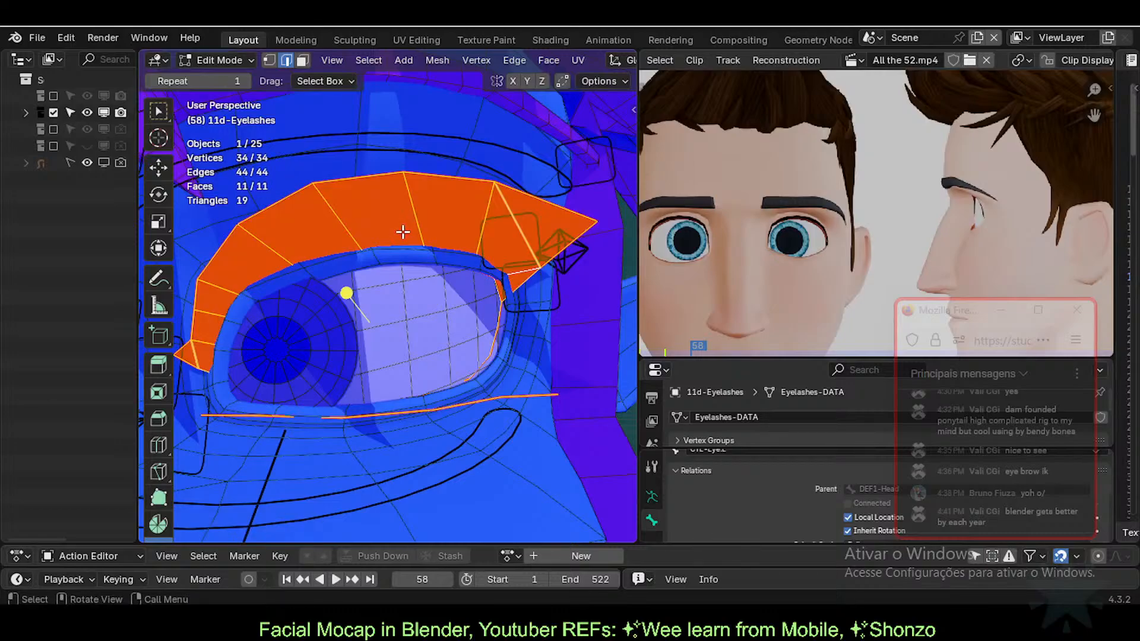
middle_click_drag(395, 305, 469, 362)
key("alt+a")
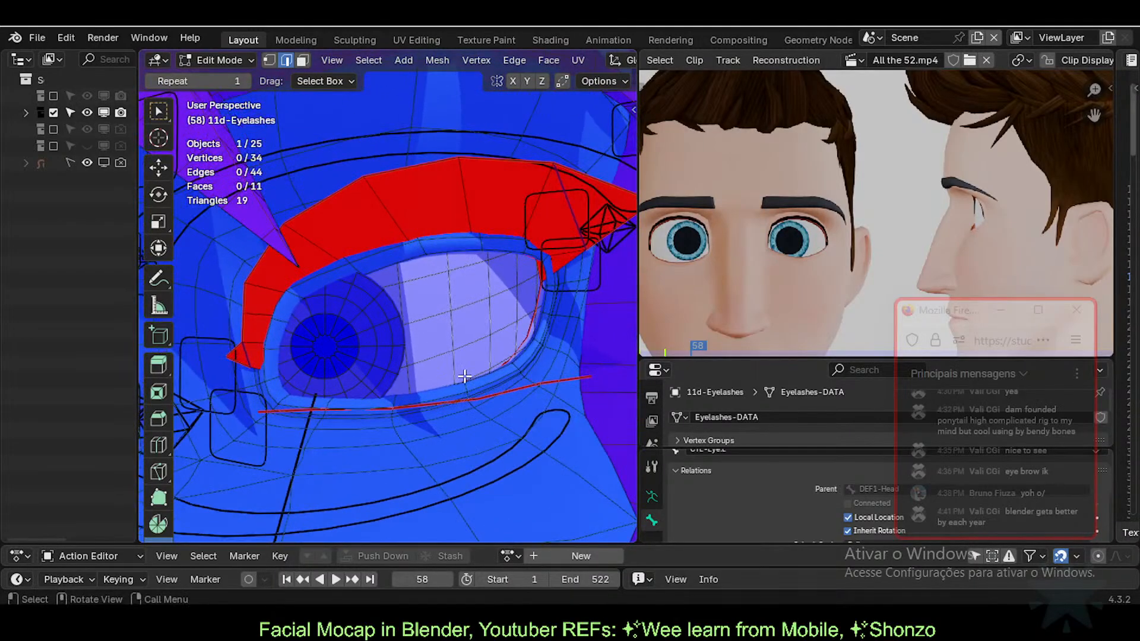
Step: Select the shortest path of edges along the lower eyelash rim
left_click(533, 337)
middle_click_drag(533, 338, 552, 369)
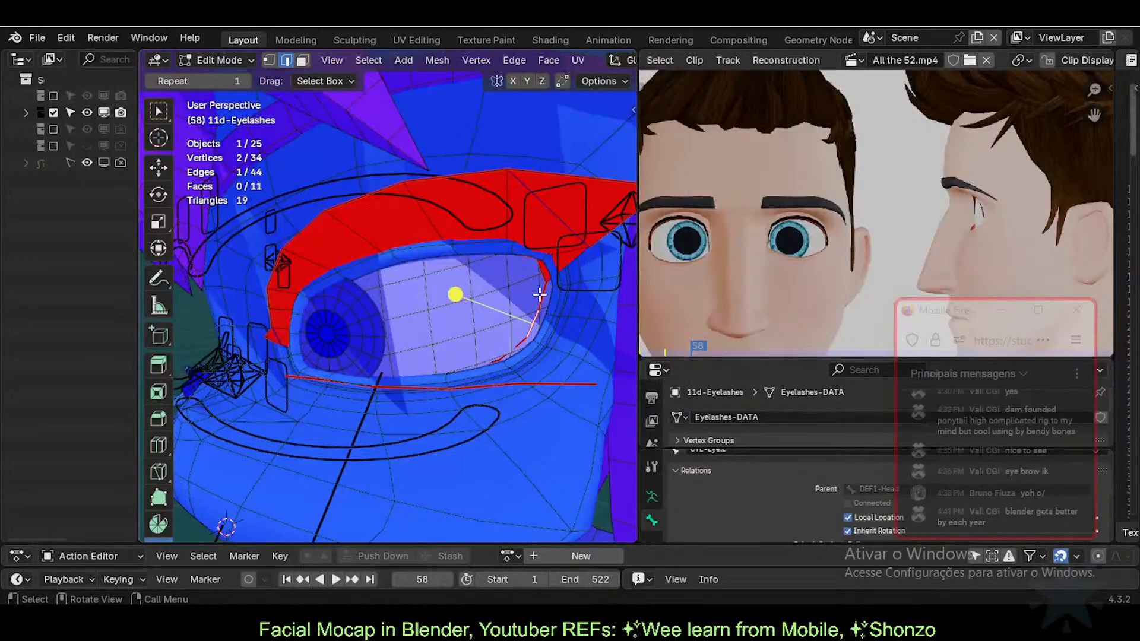
key("1")
key("2")
left_click(517, 346)
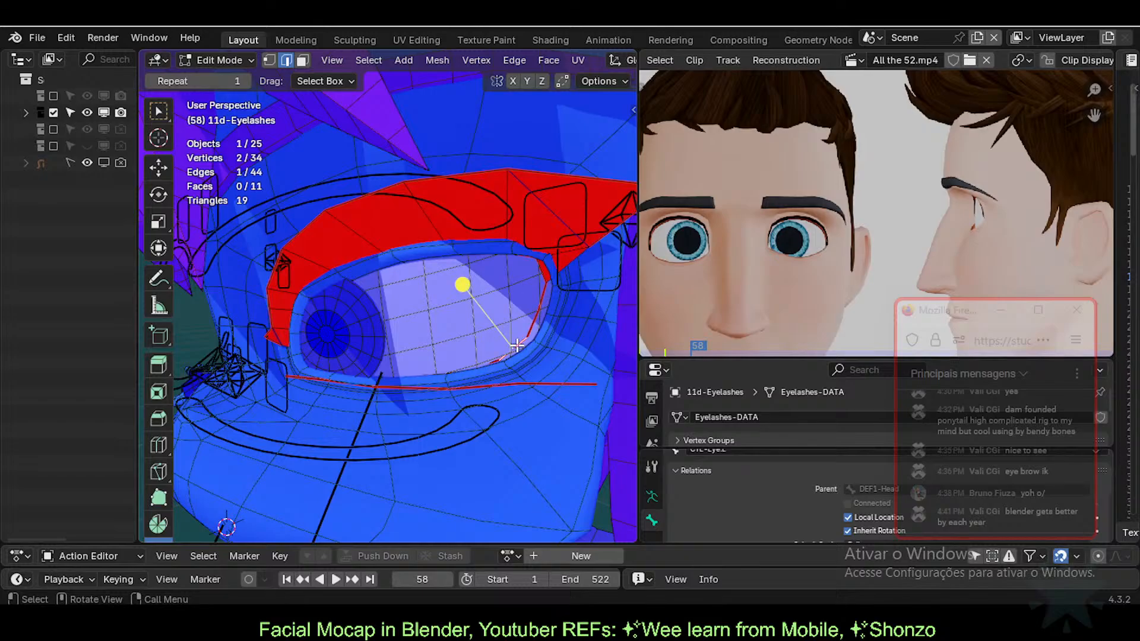
left_click(298, 373, "ctrl")
middle_click_drag(297, 376, 439, 370)
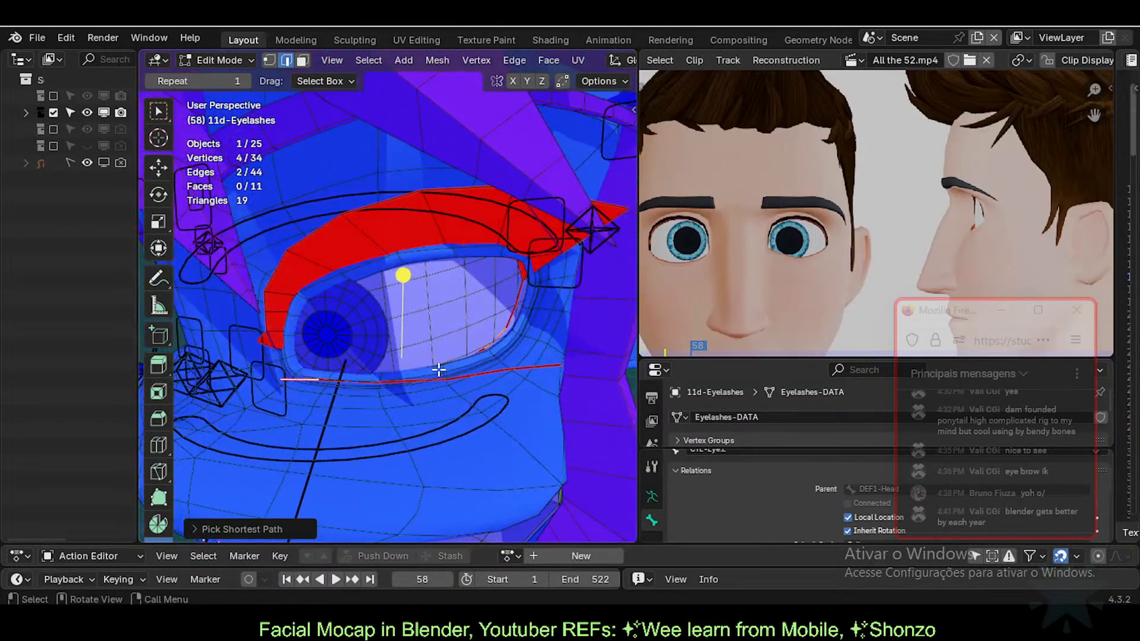
Step: With X-ray on, select the lower rim edge loops to bridge
key("alt+z")
scroll(442, 392, "up", 1)
key("alt+a")
left_click(513, 349)
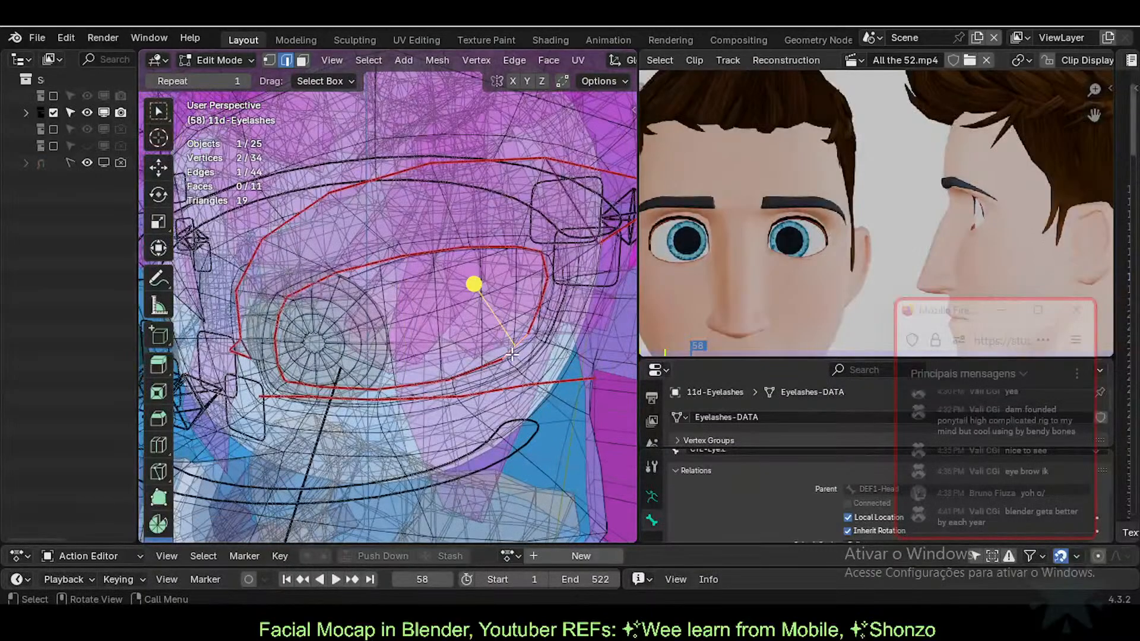
left_click(309, 383, "ctrl")
left_click(348, 393, "shift")
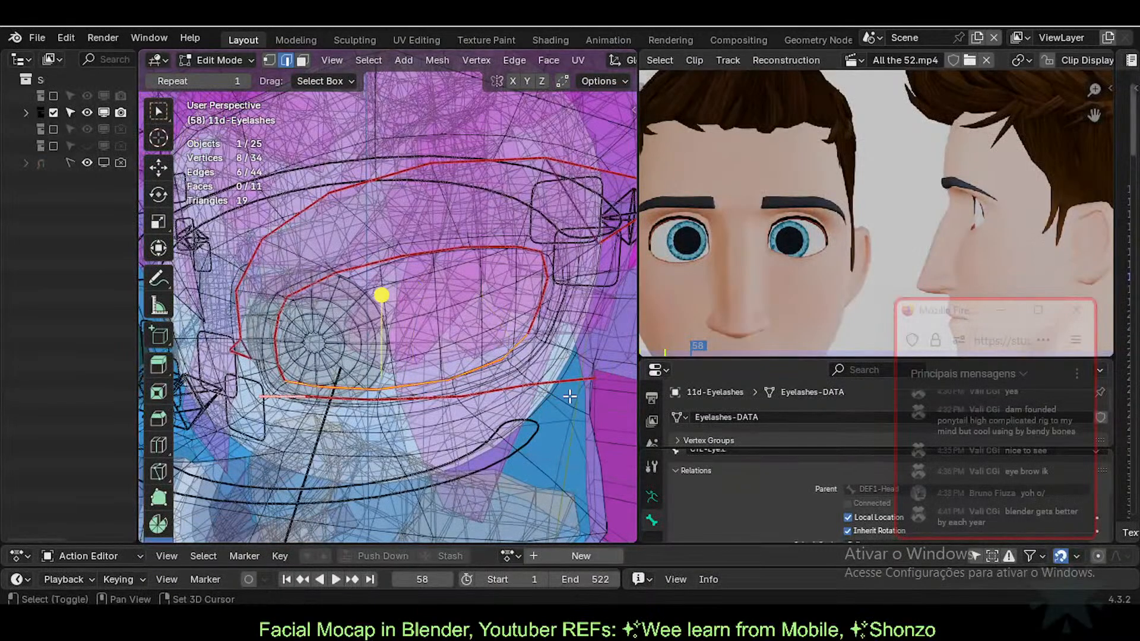
left_click(592, 378, "ctrl")
Step: Bridge the lower rim loops (11 to 16 faces) and save Tuka-Game-63-ExperimentalLipsTopology.blend
key("ctrl+e")
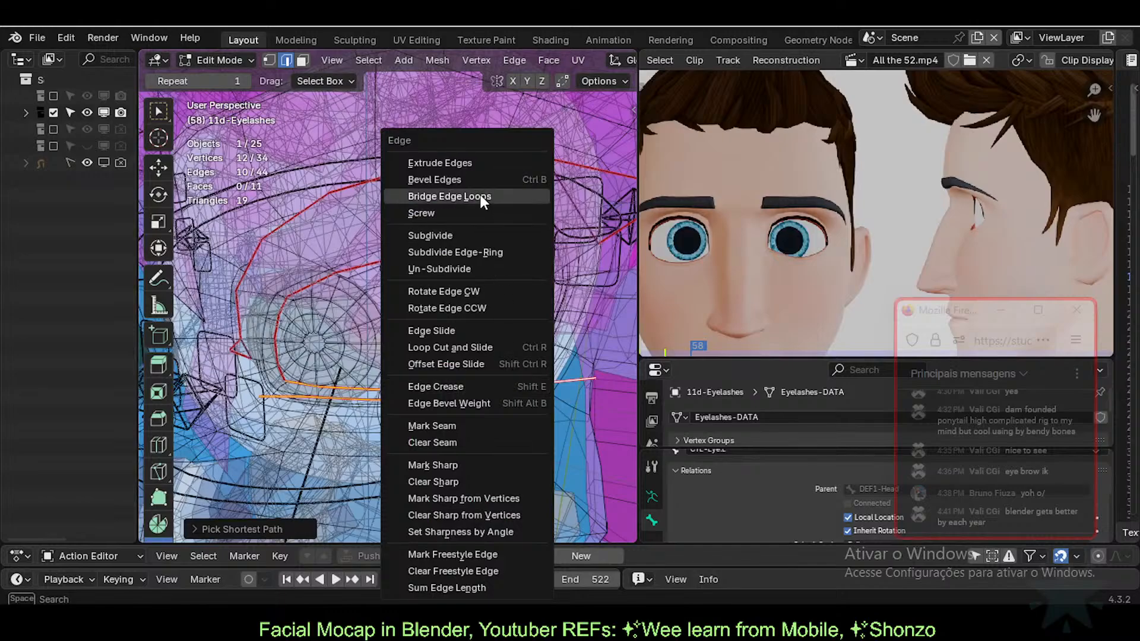
left_click(480, 194)
left_click(491, 362)
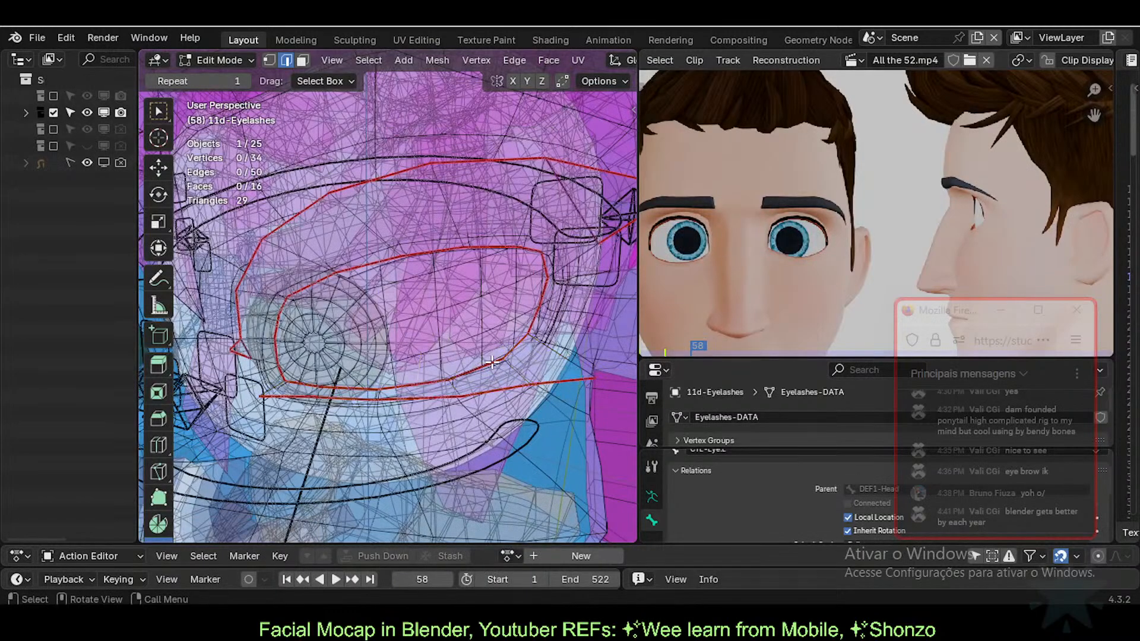
scroll(336, 332, "down", 2)
scroll(296, 347, "up", 3)
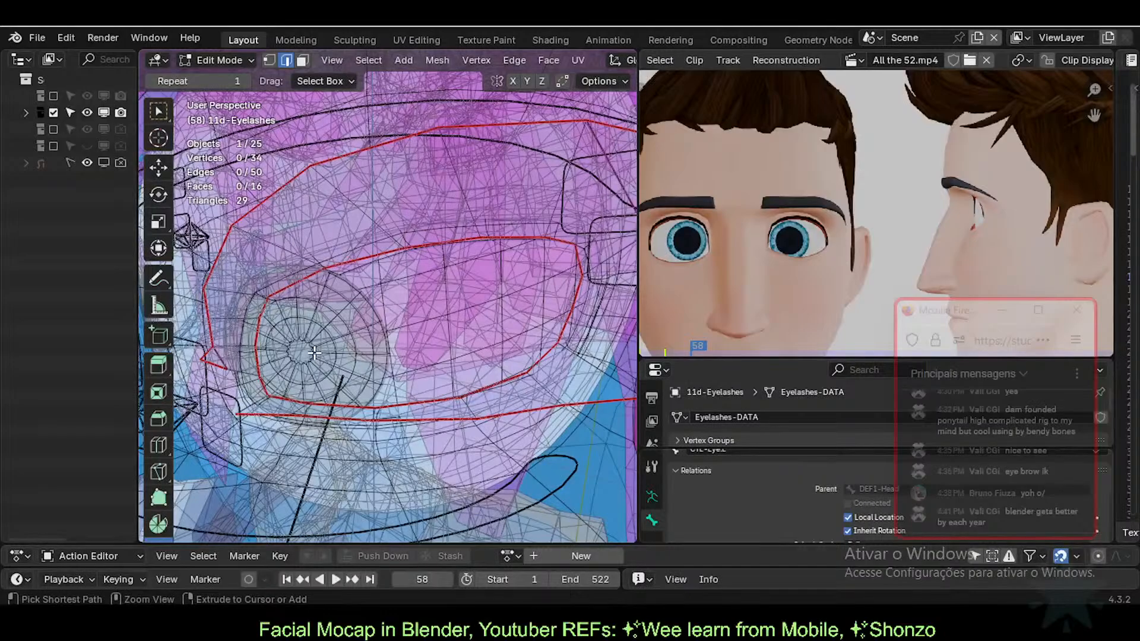
key("ctrl+alt+s")
Step: Mark the edge at the eye's left corner as a seam and turn X-ray off
left_click(249, 374)
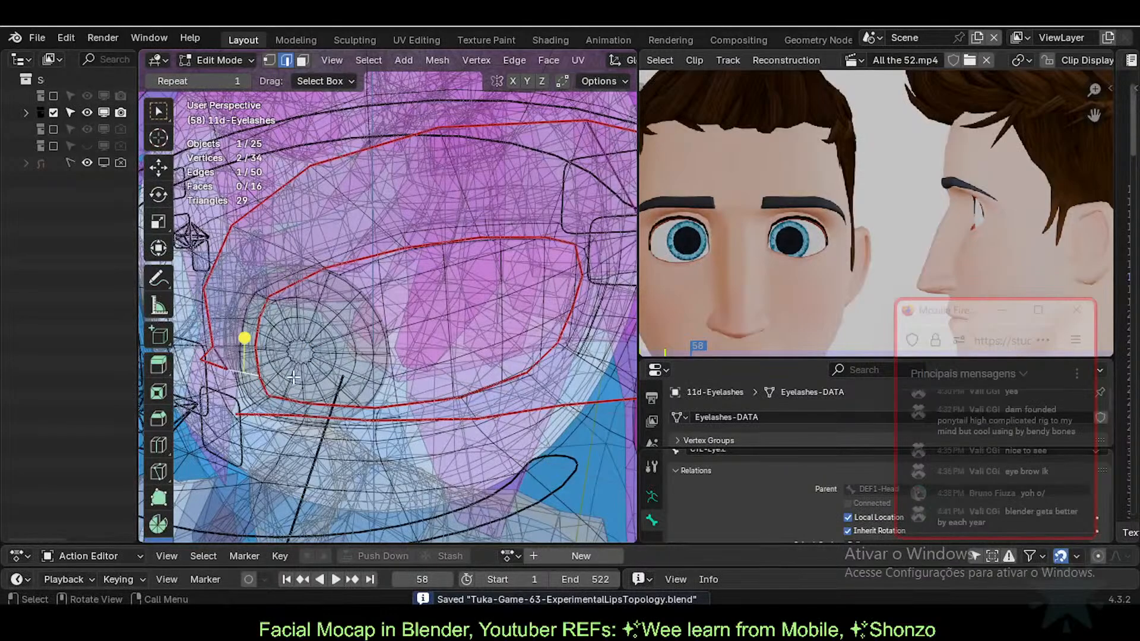
key("ctrl+e")
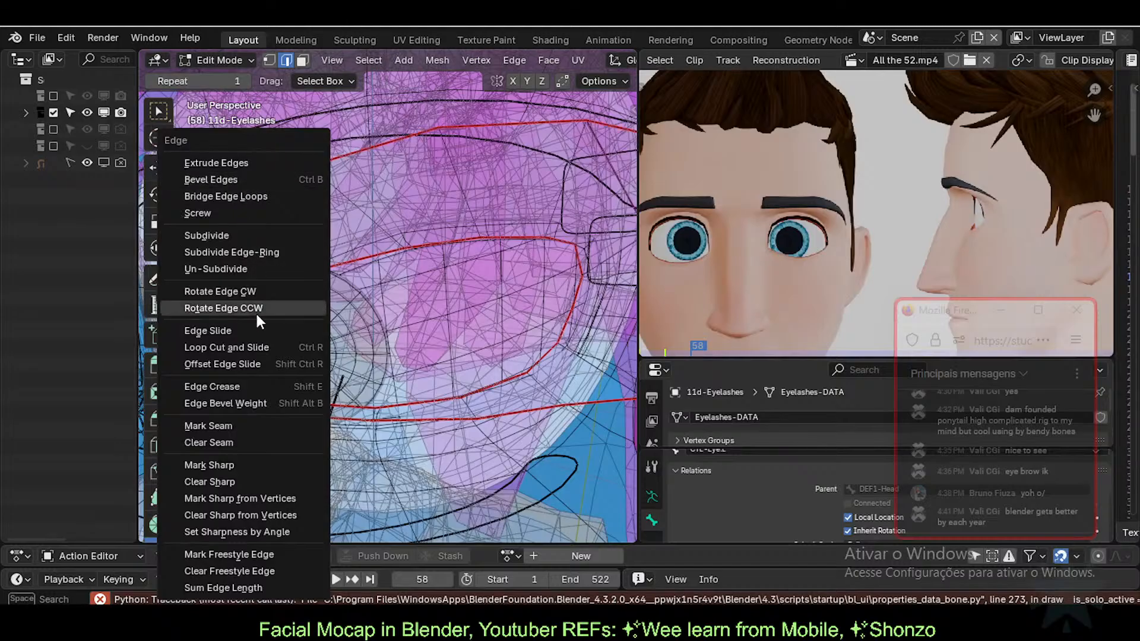
left_click(230, 425)
middle_click_drag(475, 336, 440, 264)
left_click(454, 336)
key("alt+z")
key("alt+z")
scroll(492, 304, "down", 3)
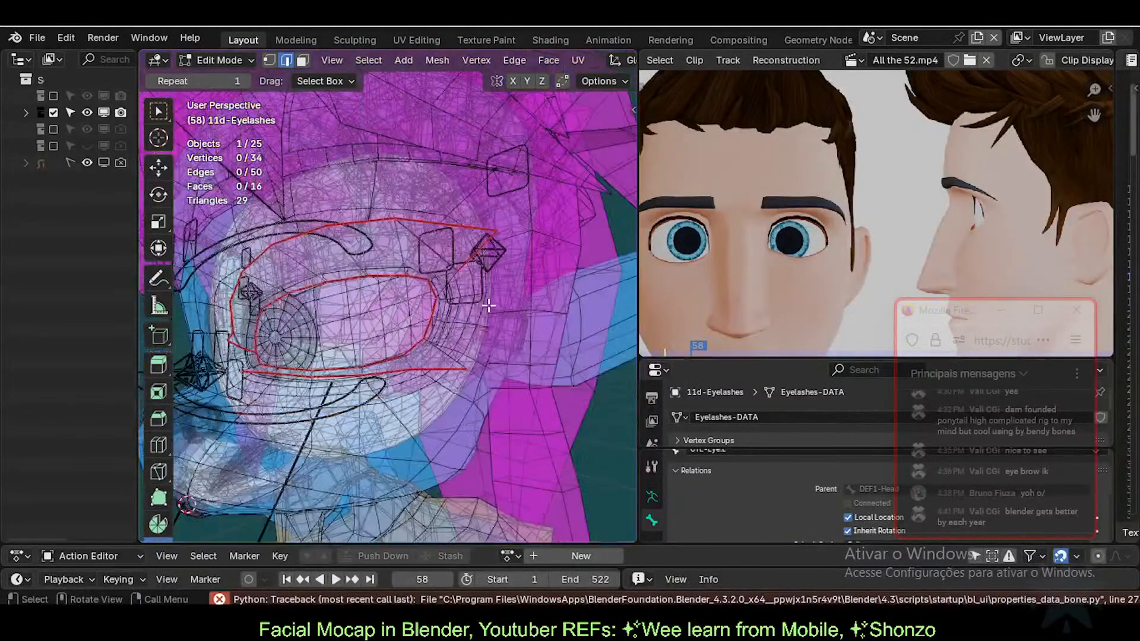
Step: Isolate the eyelash mesh in Local view and mark three edges, including the lower strip's, as seams
key("KP_Divide")
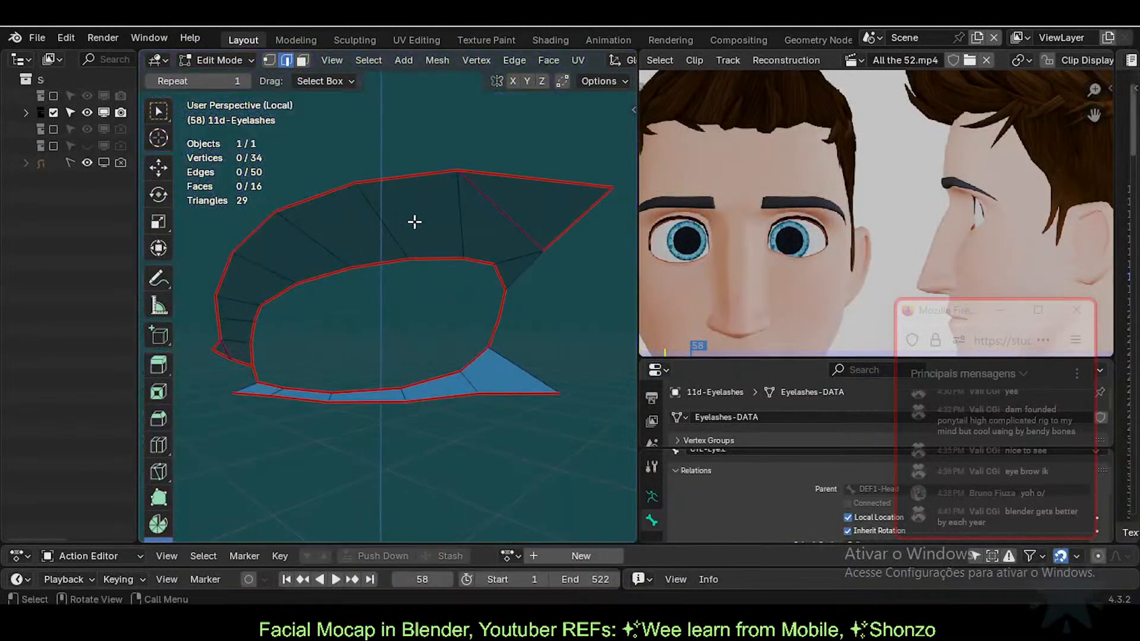
left_click(524, 273)
key("ctrl+e")
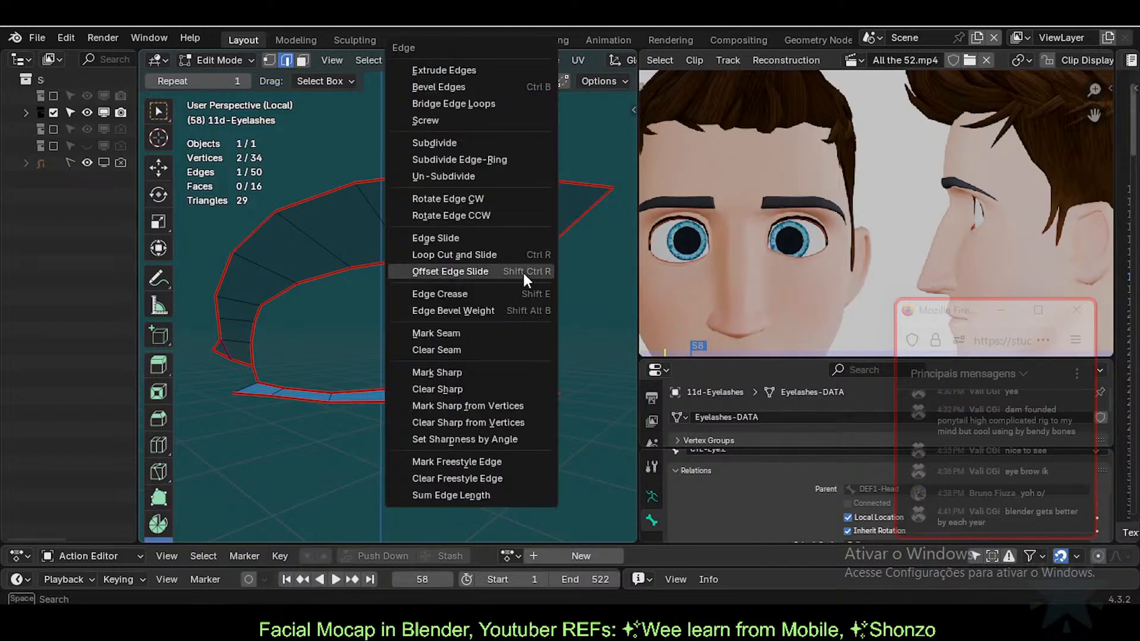
left_click(478, 337)
left_click(544, 364)
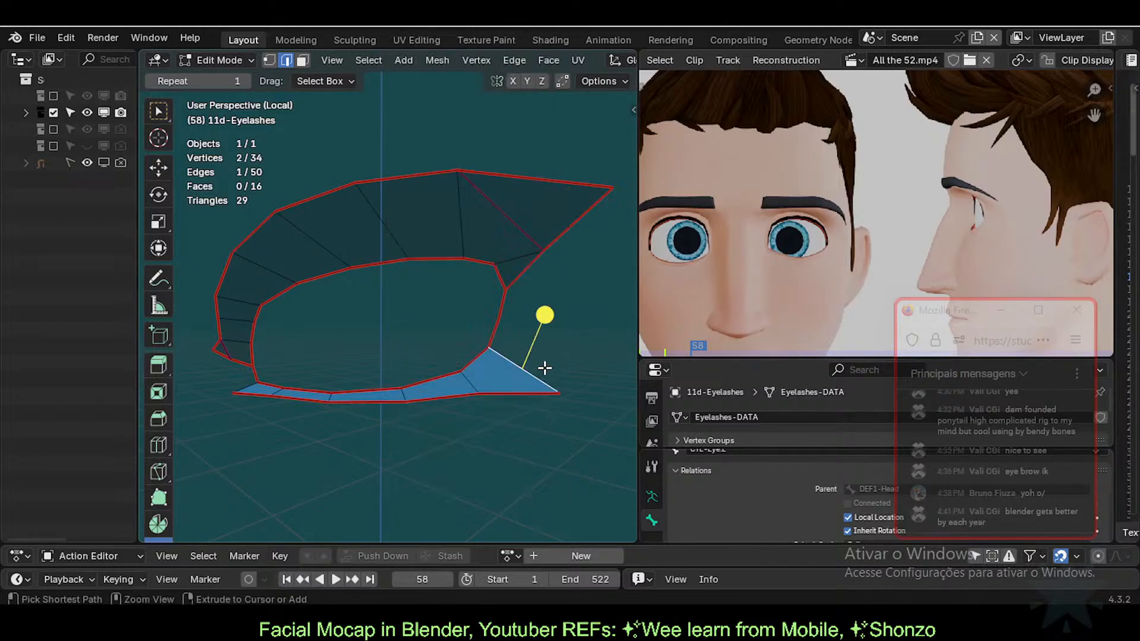
key("ctrl+e")
left_click(543, 364)
left_click(224, 386)
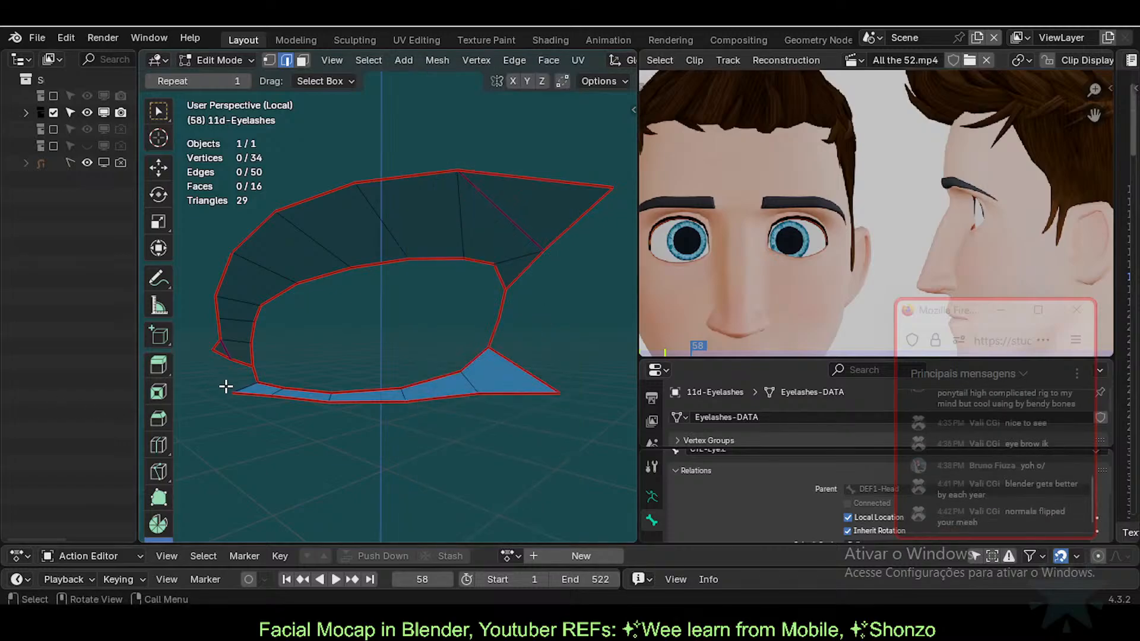
left_click(241, 383)
key("ctrl+e")
left_click(241, 382)
key("alt+a")
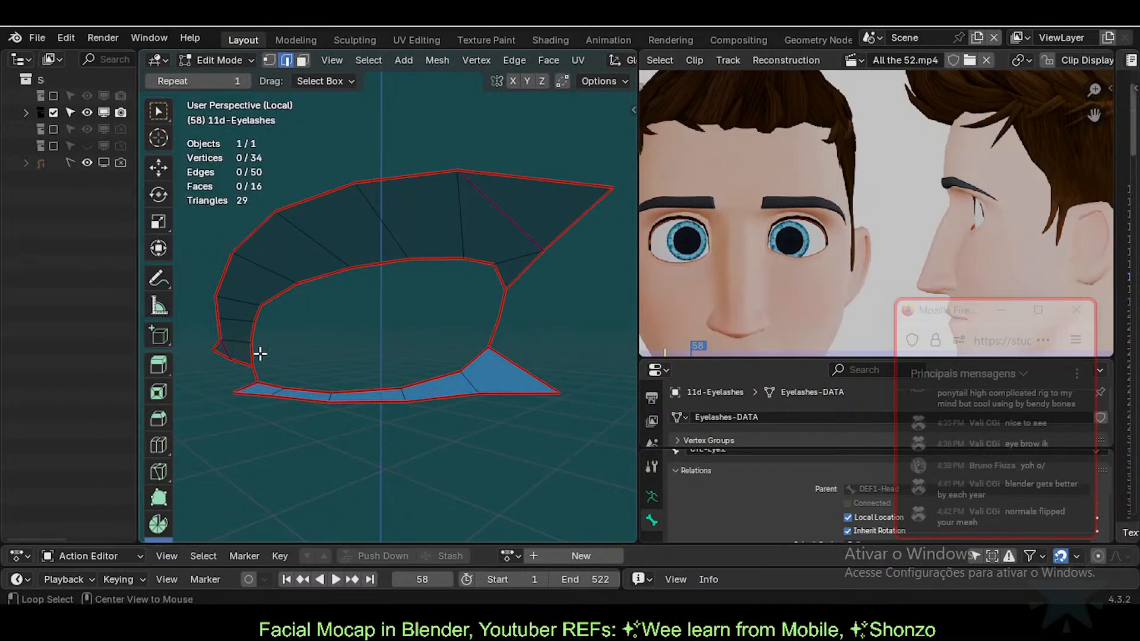
Step: Clear all edge creases with -1, then crease every edge at 0.3
key("a")
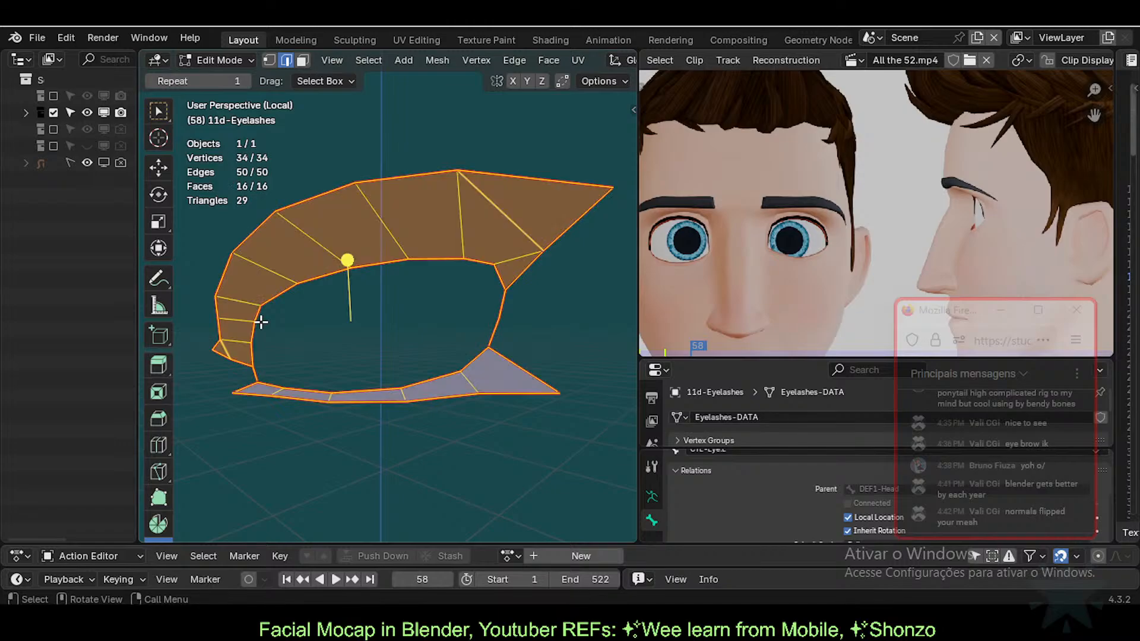
key("shift+e")
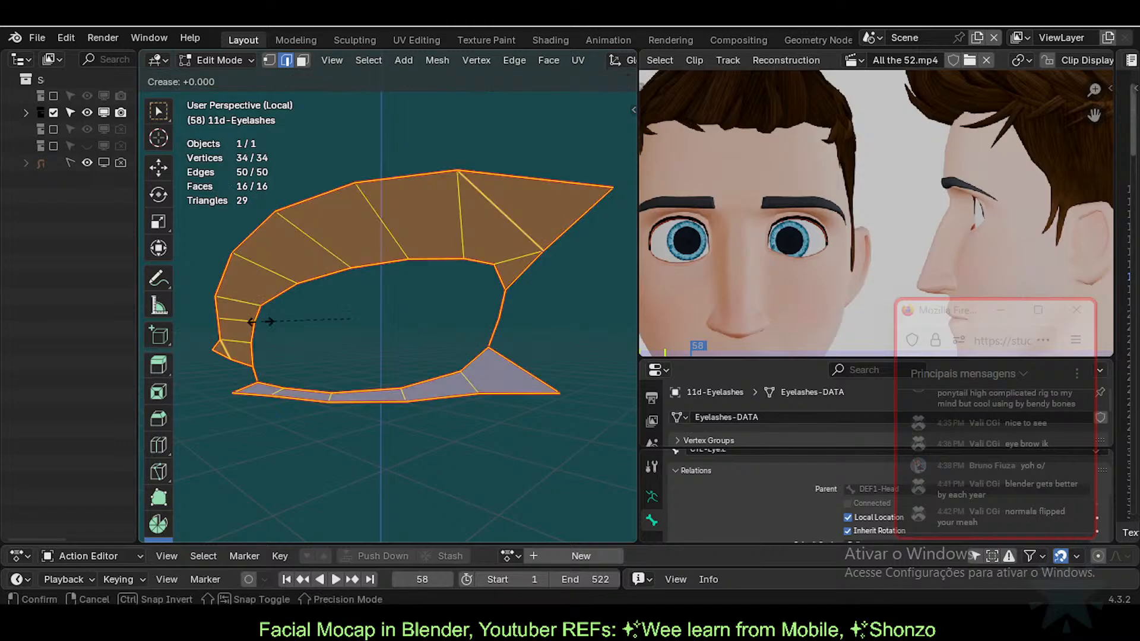
type("-1")
key("Return")
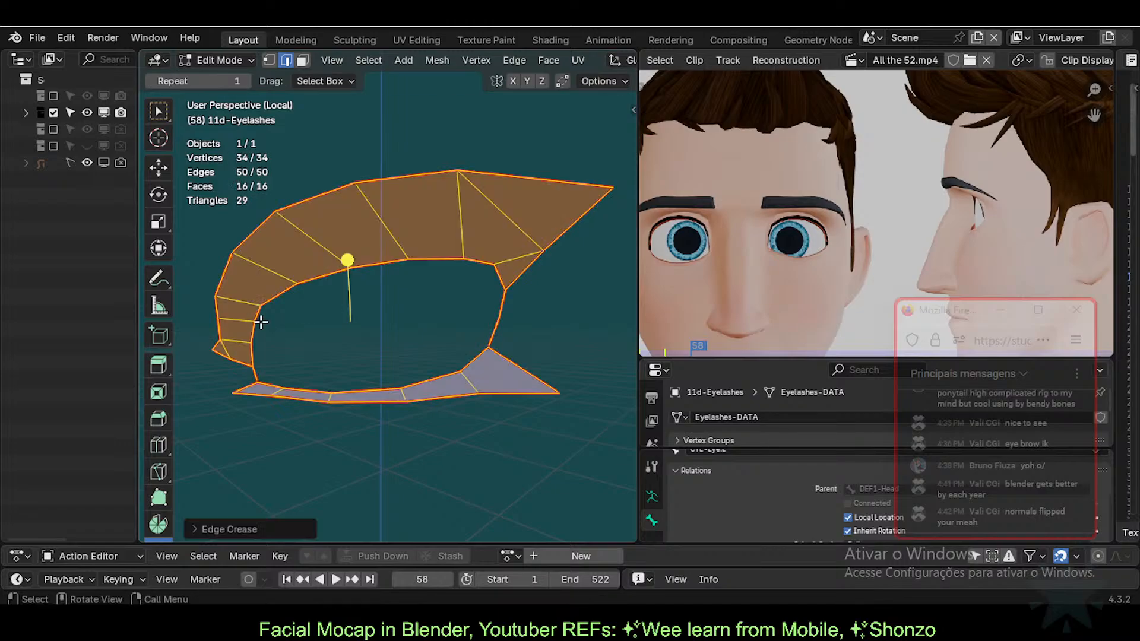
key("alt+a")
key("a")
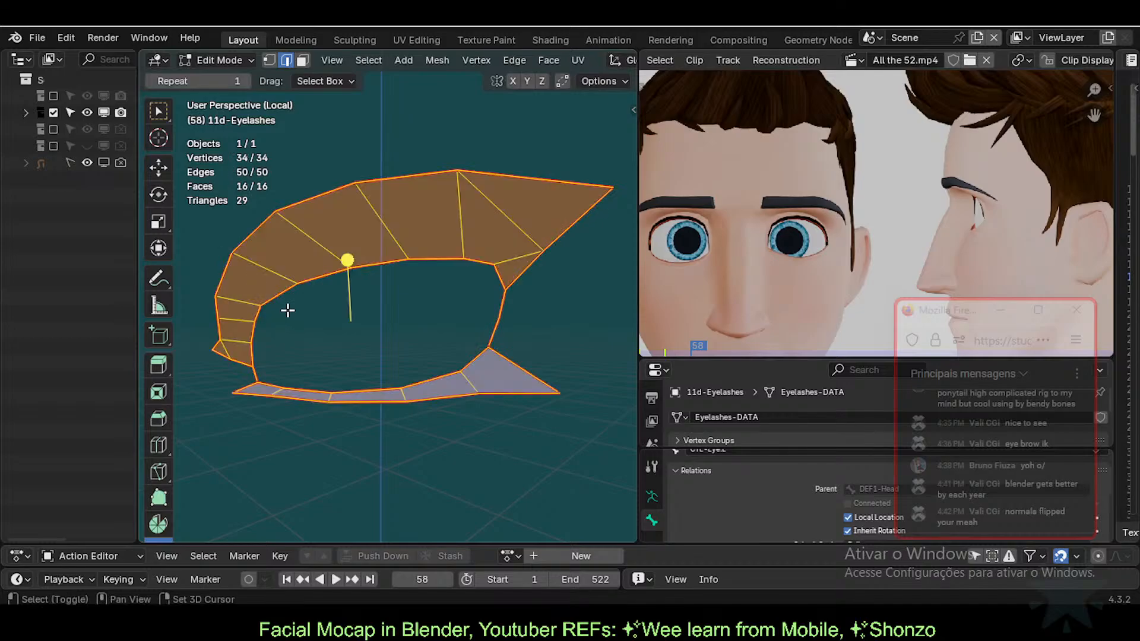
key("shift+e")
type("0.3")
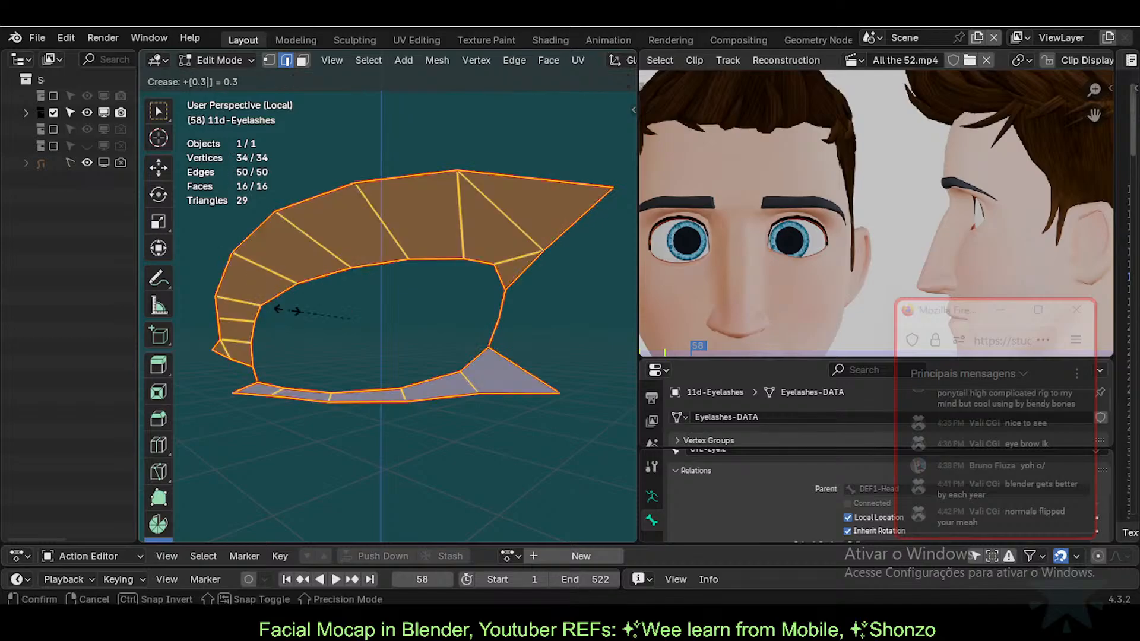
key("Return")
key("alt+a")
middle_click_drag(334, 283, 418, 338)
middle_click_drag(257, 346, 386, 410, "shift")
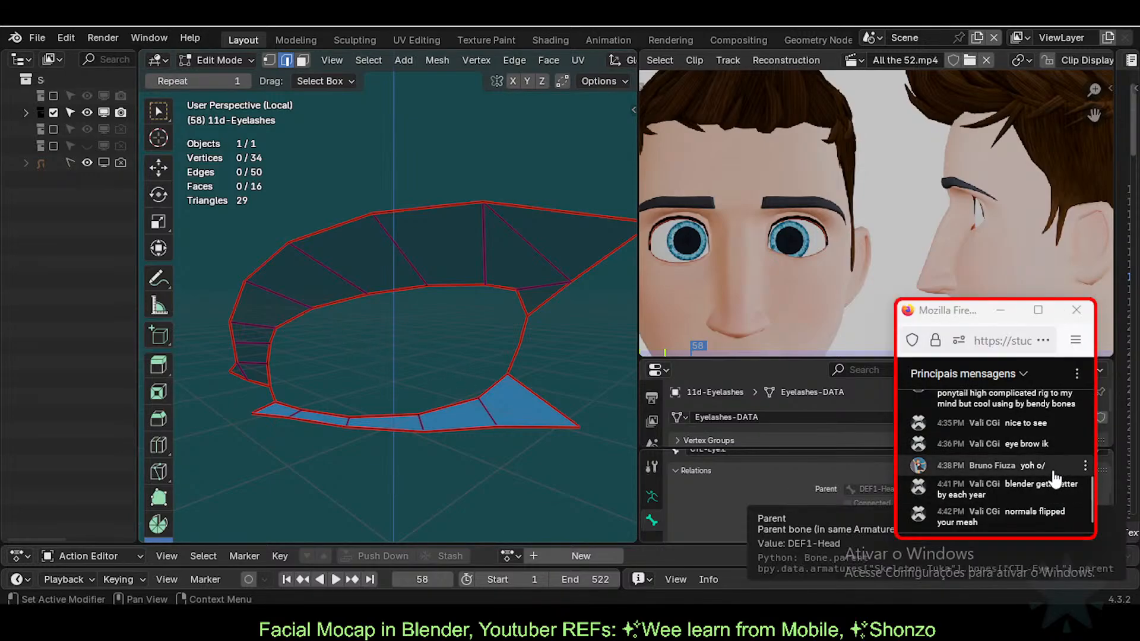
scroll(1056, 469, "up", 2)
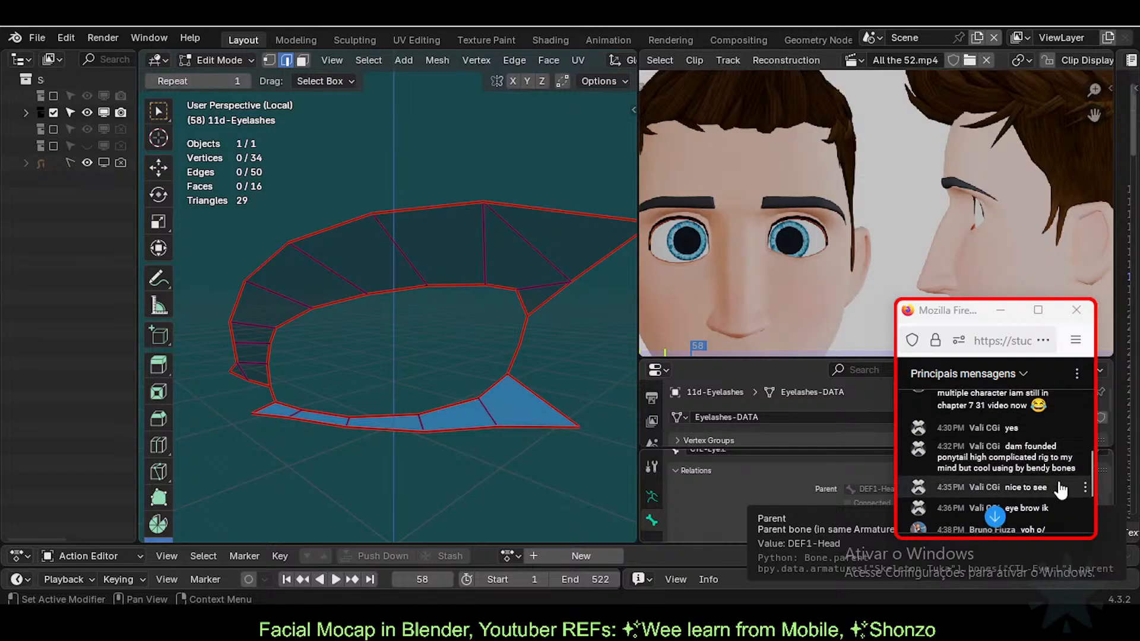
scroll(1056, 469, "down", 2)
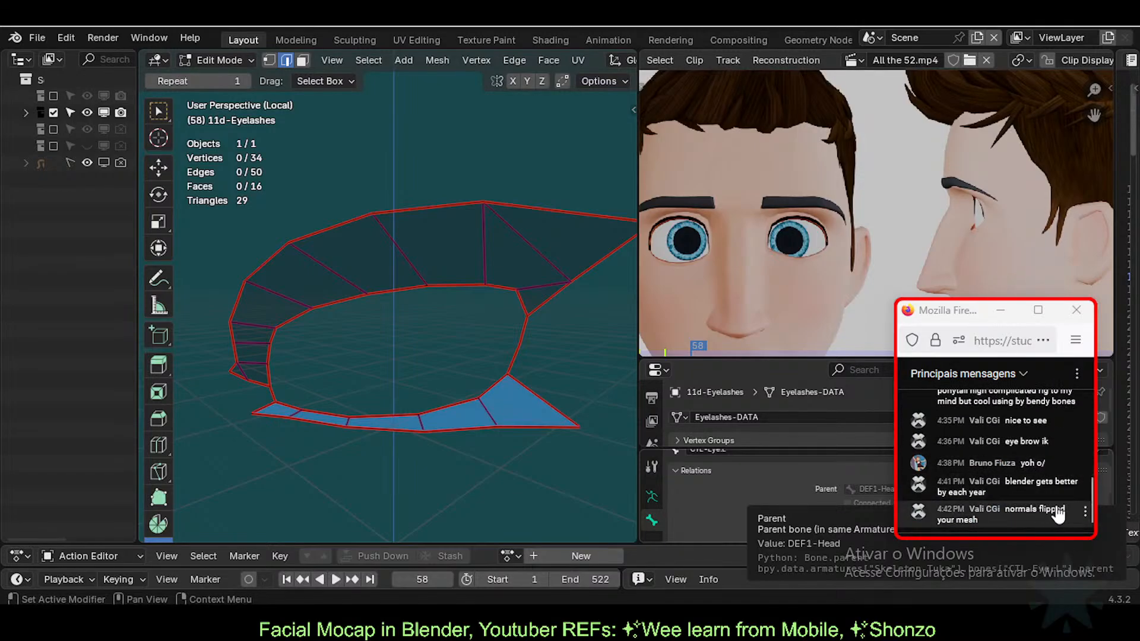
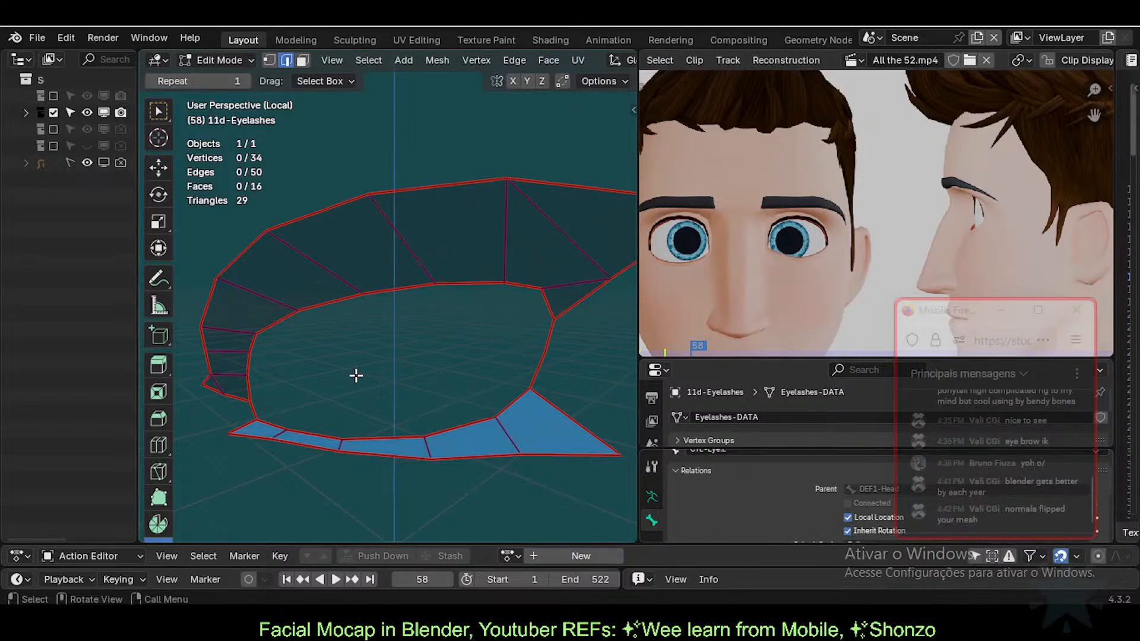
Step: Select the whole eyelash mesh and enable Face Orientation in the Viewport Overlays
key("a")
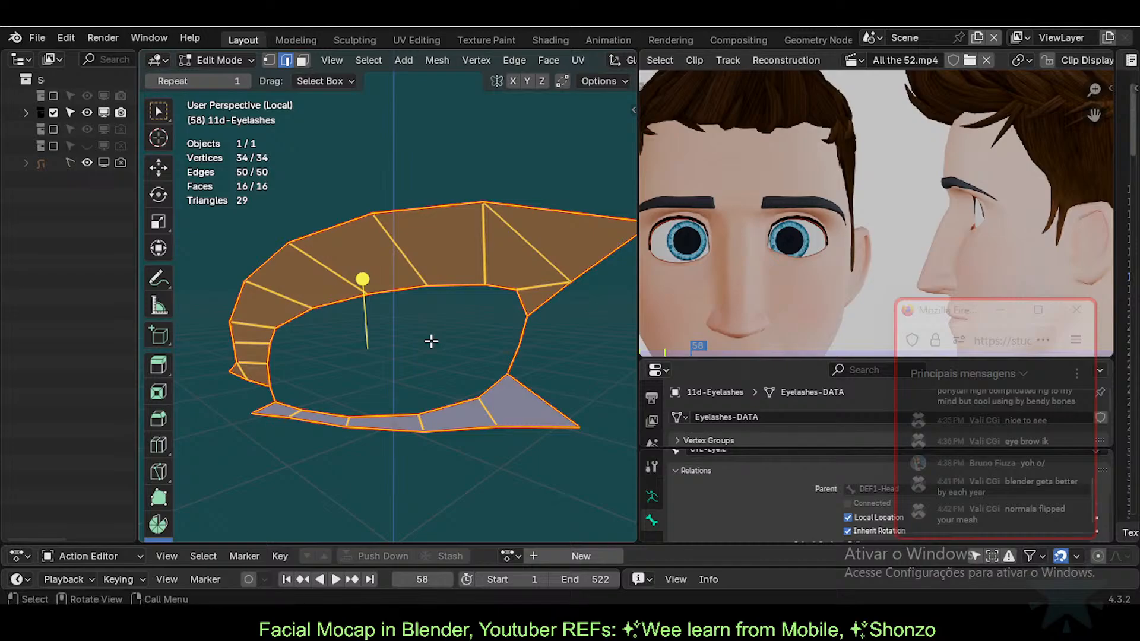
key("alt+a")
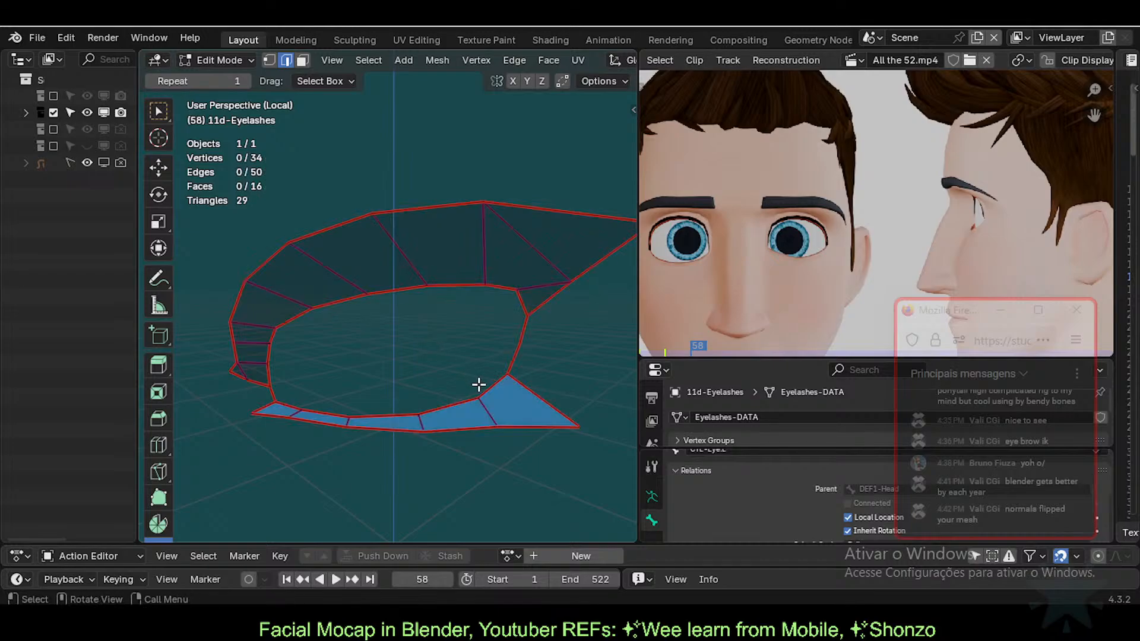
key("a")
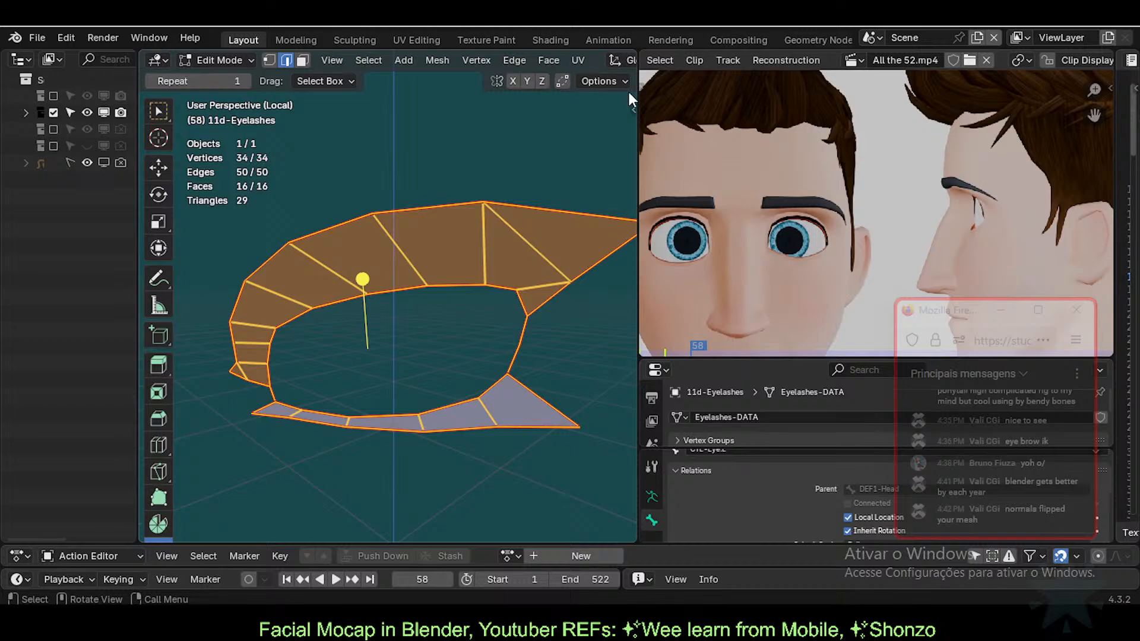
left_click_drag(639, 89, 705, 83)
scroll(604, 63, "down", 2)
left_click(658, 81)
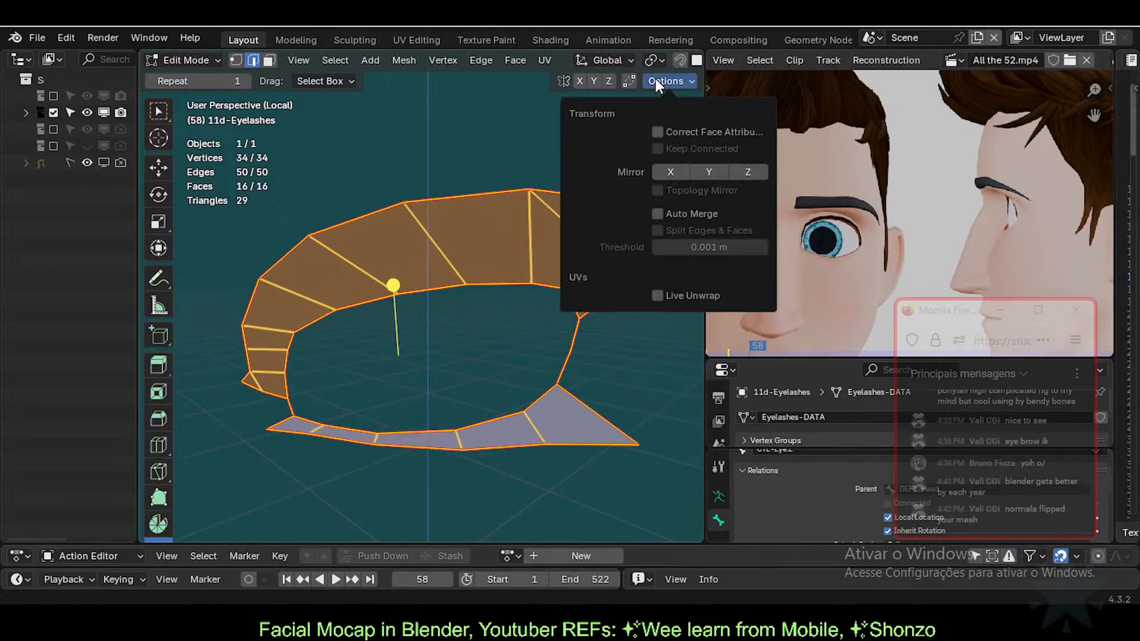
scroll(618, 60, "down", 5)
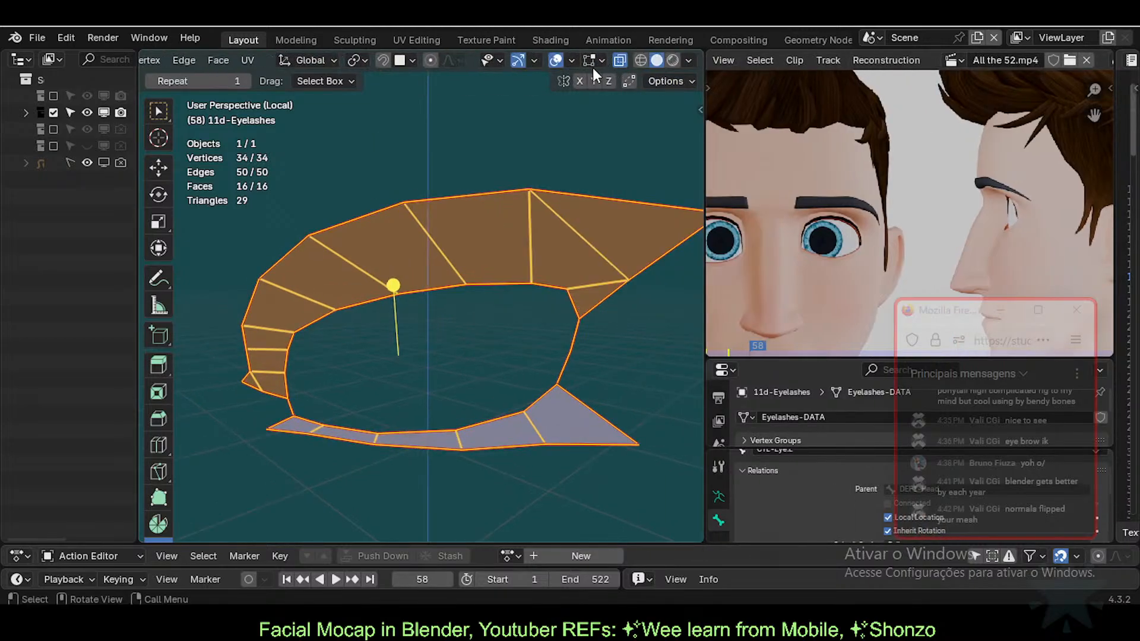
left_click(589, 62)
left_click(572, 60)
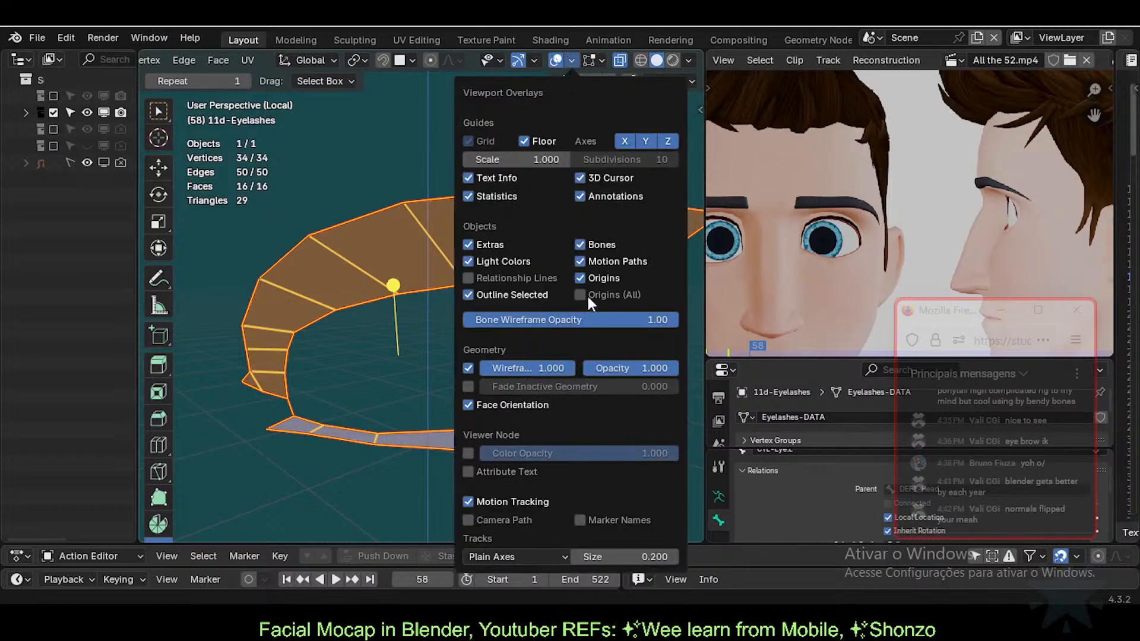
left_click(468, 404)
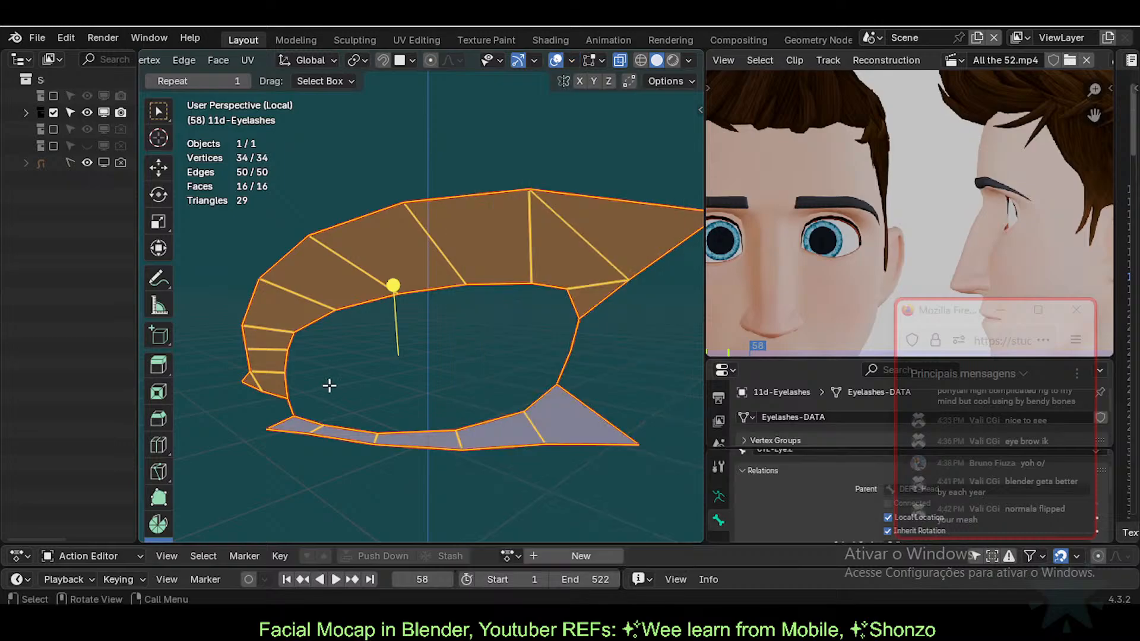
left_click(329, 386)
Step: Turn off X-ray and recalculate all eyelash normals to point outside
key("alt+z")
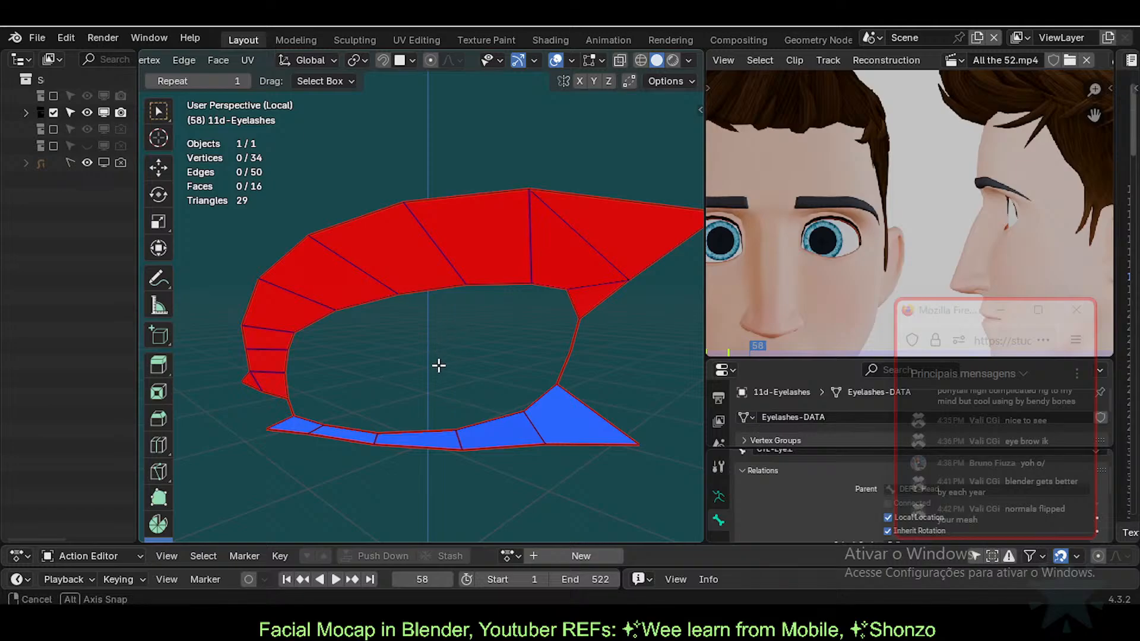
middle_click_drag(438, 366, 407, 363)
key("a")
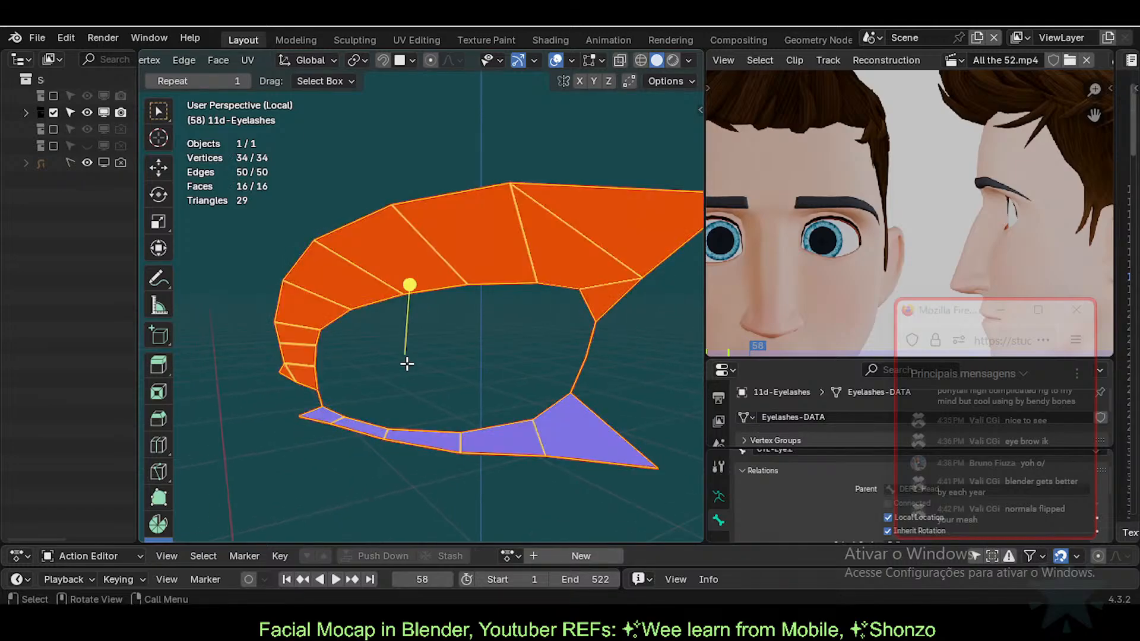
key("alt+n")
left_click(397, 354)
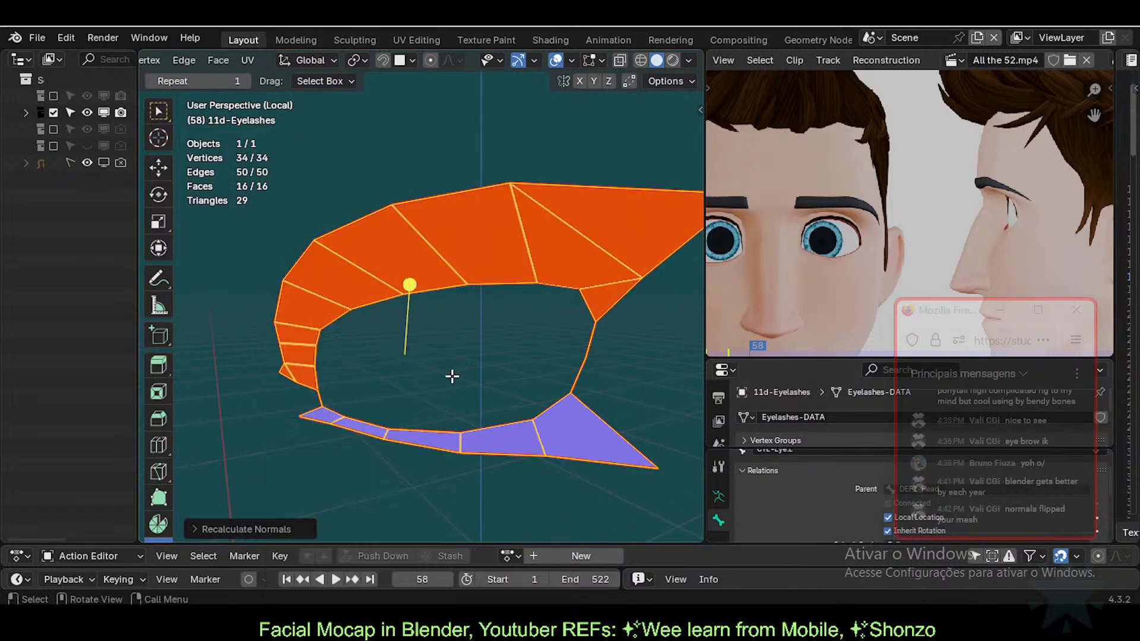
key("alt+a")
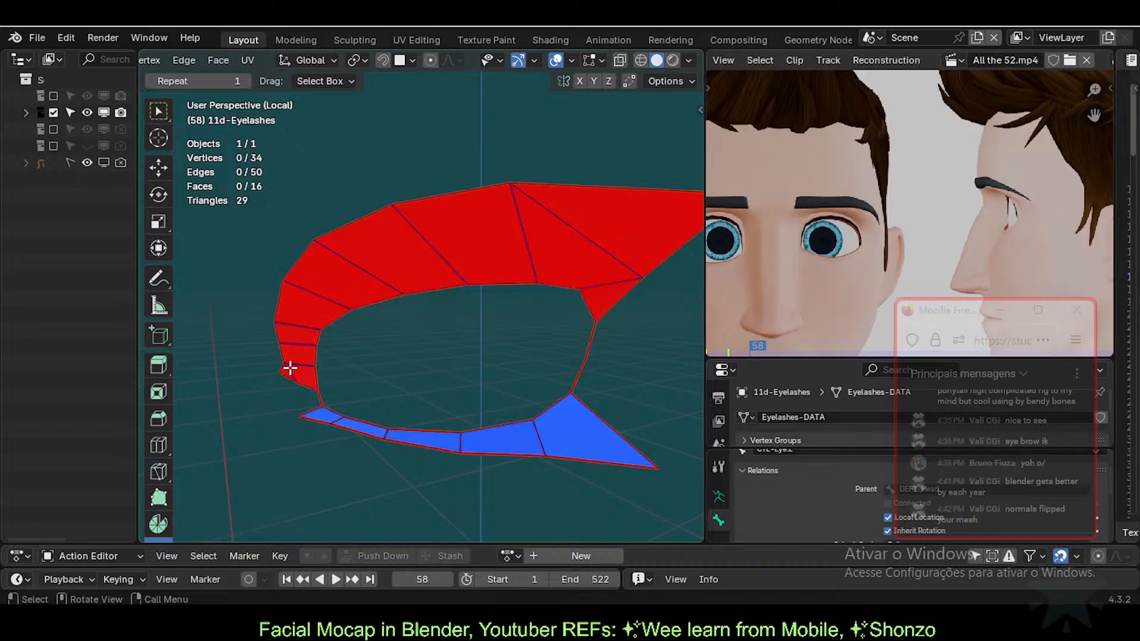
Step: Select the upper lash strip with circle select and Select Linked, then Recalculate Inside
key("ctrl+l")
key("alt+a")
key("c")
left_click_drag(297, 359, 298, 310)
right_click(298, 310)
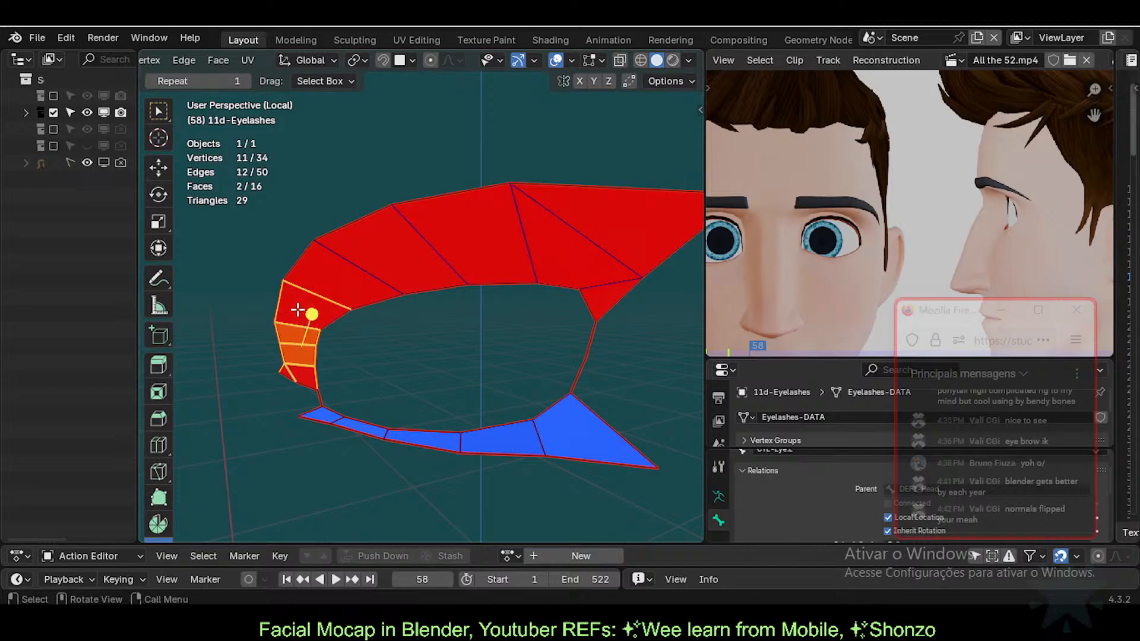
key("3")
key("ctrl+l")
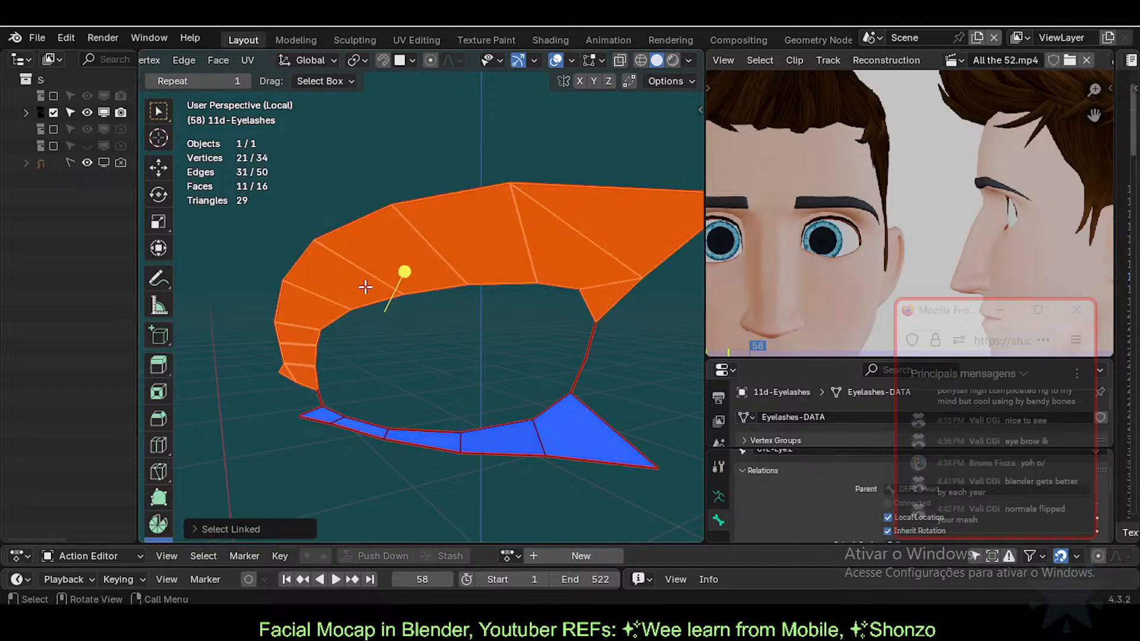
key("alt+n")
left_click(335, 288)
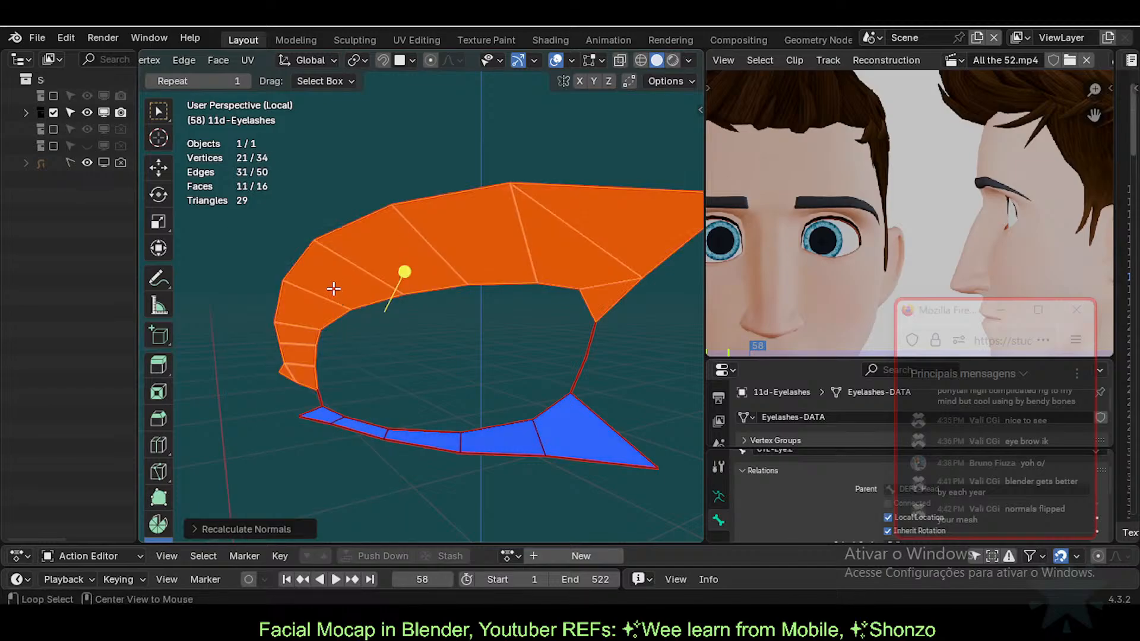
key("alt+n")
left_click(341, 308)
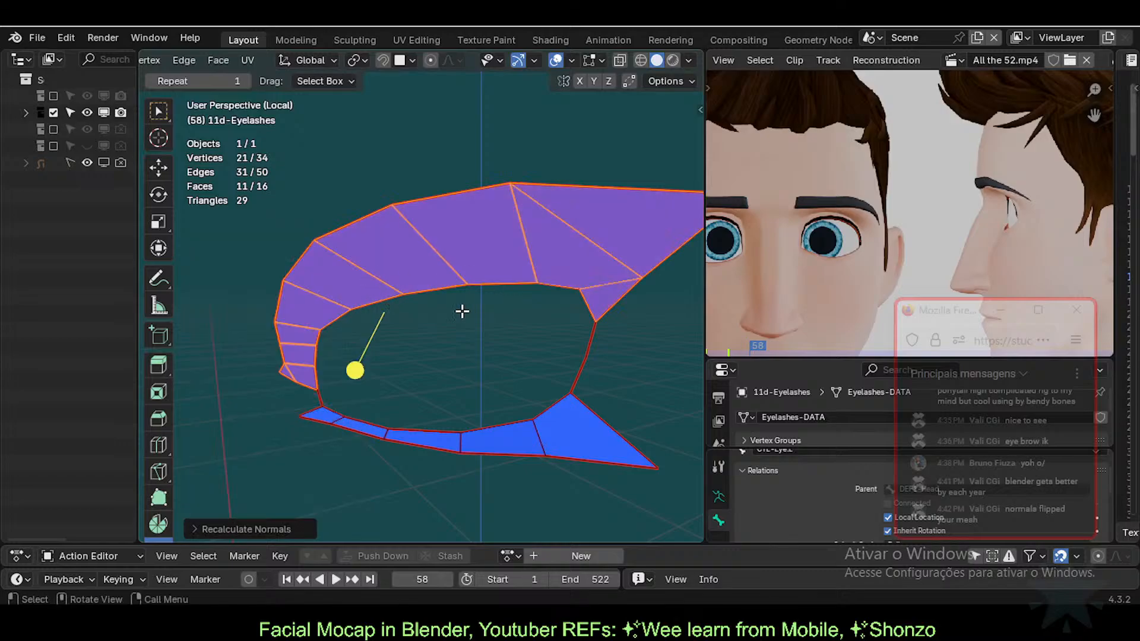
Step: Inspect the lashes for blue faces, deselect everything and return to Object Mode
middle_click_drag(461, 310, 542, 321)
key("alt+a")
middle_click_drag(491, 396, 437, 430)
scroll(447, 430, "down", 1)
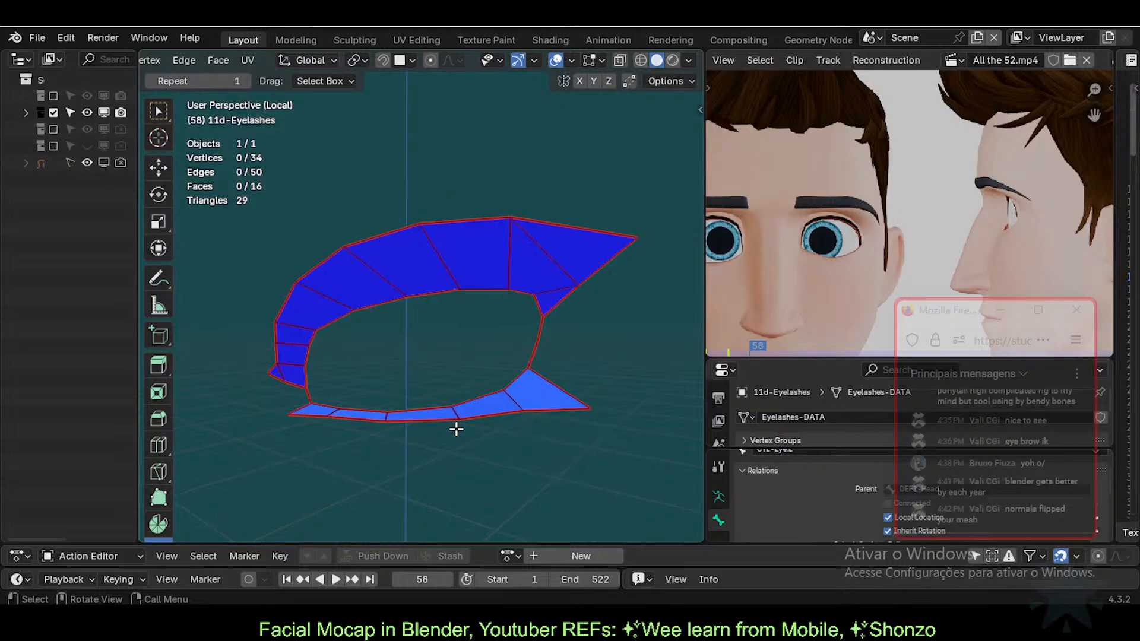
scroll(457, 428, "up", 1)
key("Tab")
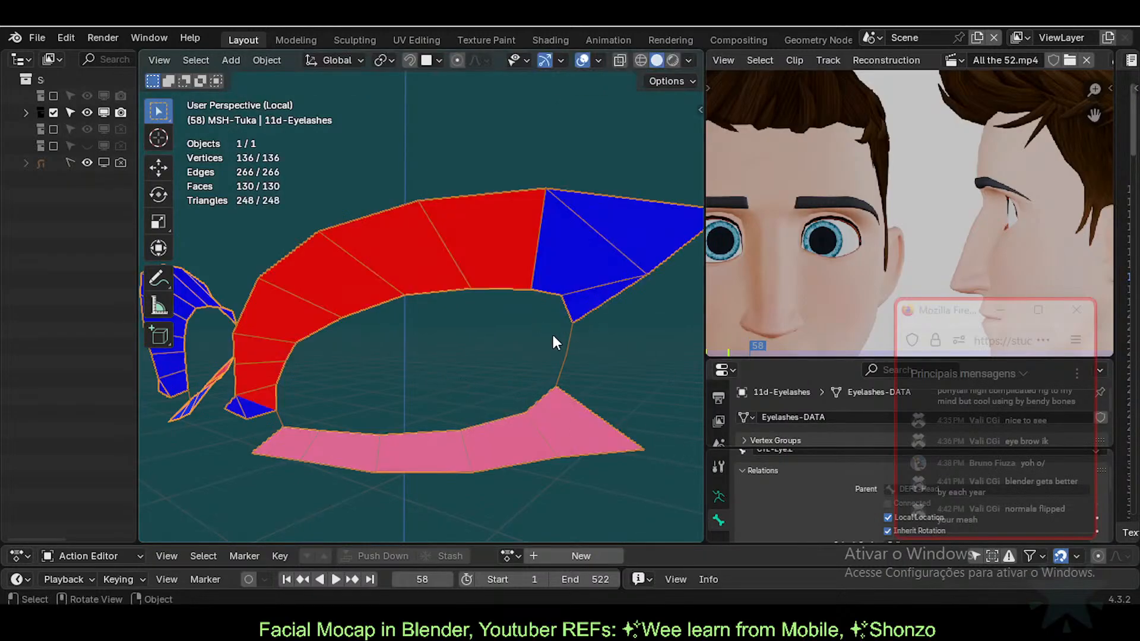
Step: In the eyelashes' modifier stack, toggle Solidify's viewport display off and back on
middle_click_drag(553, 336, 416, 369)
middle_click_drag(463, 338, 546, 436)
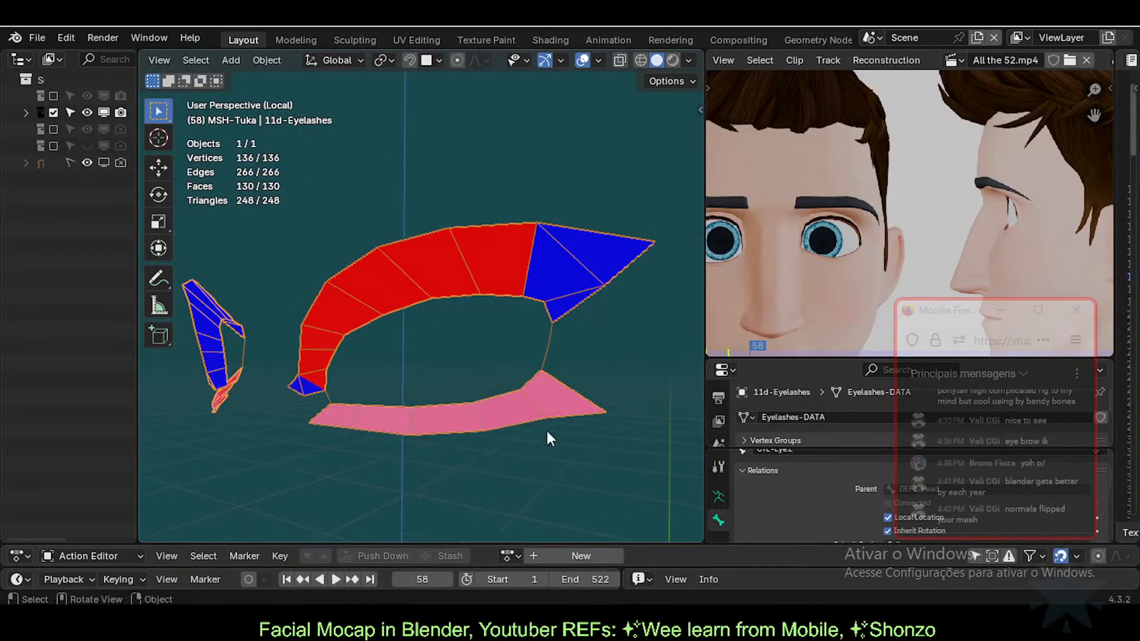
left_click_drag(780, 358, 780, 176)
left_click(718, 371)
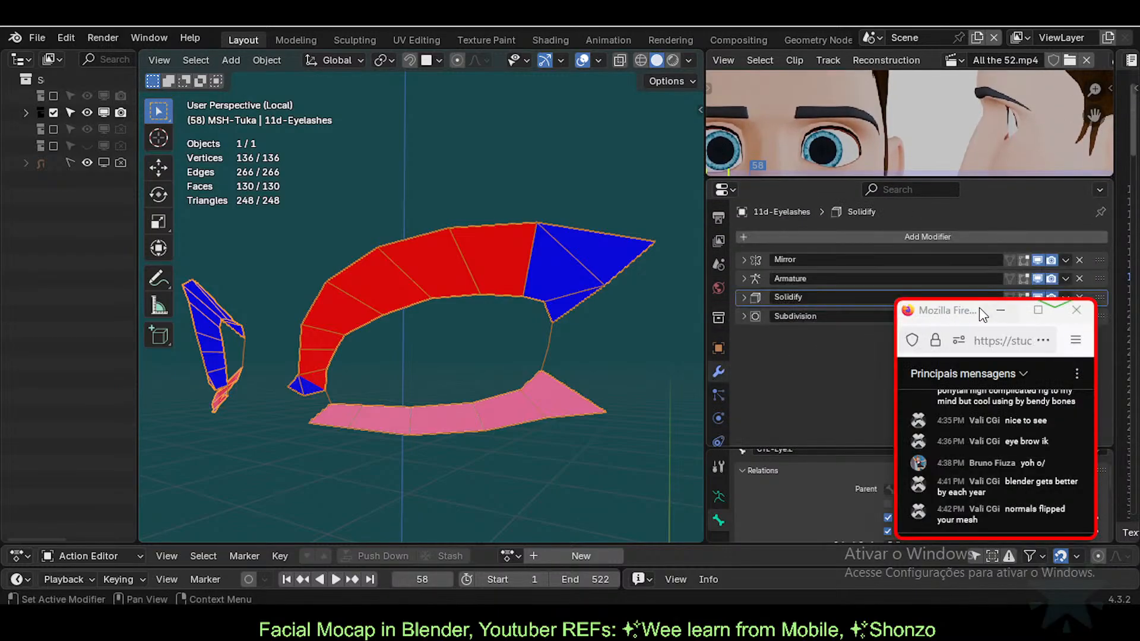
left_click(1035, 298)
left_click(1036, 300)
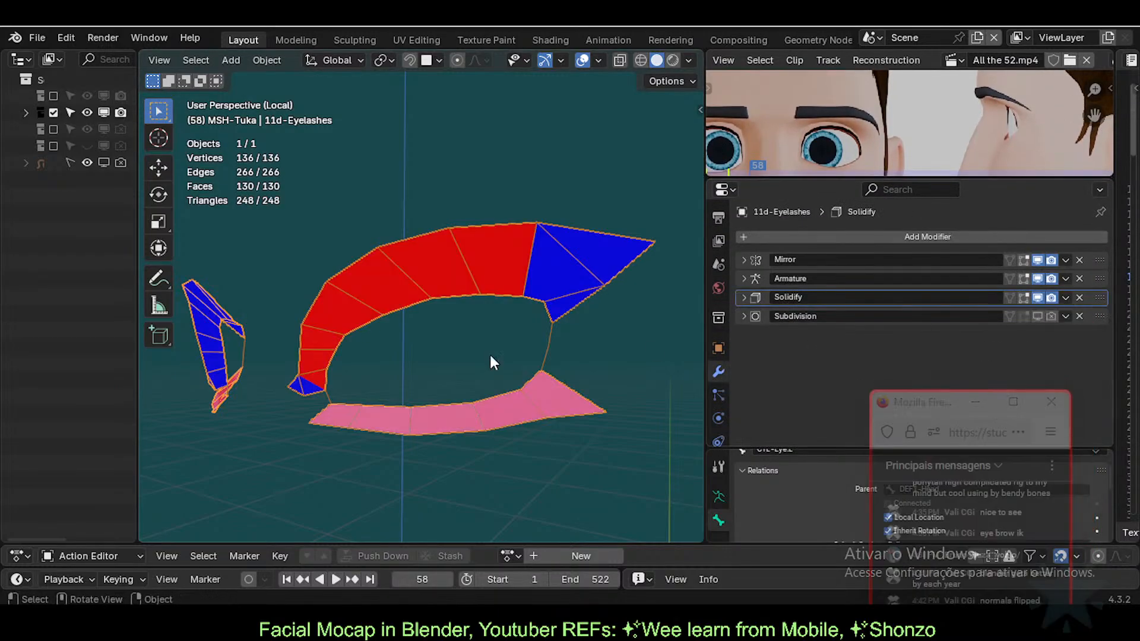
Step: In Edit Mode, pick an upper lash face and test-move it, cancelling the move
middle_click_drag(490, 359, 276, 386)
key("Tab")
middle_click_drag(344, 338, 416, 355)
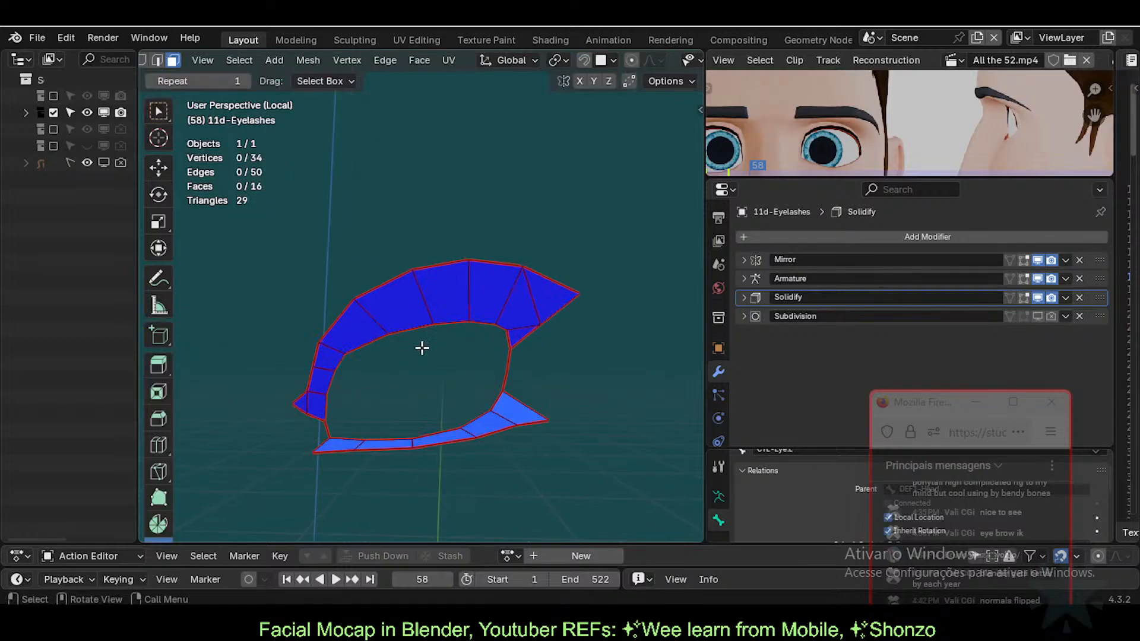
key("a")
left_click(479, 290)
middle_click_drag(482, 291, 487, 299)
key("g")
right_click(513, 339)
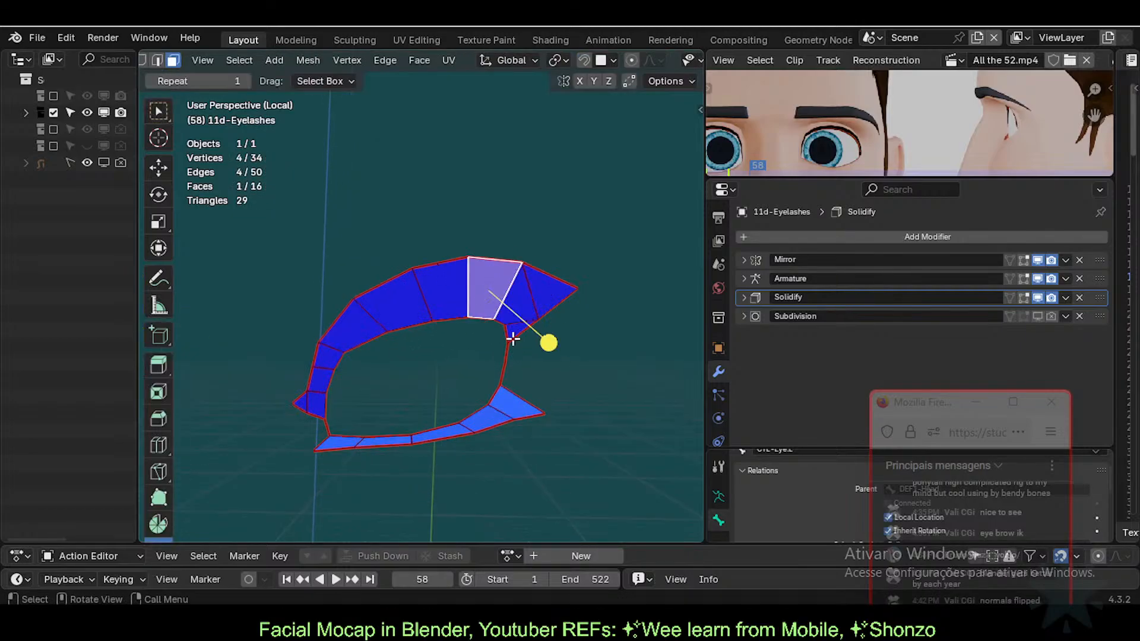
middle_click_drag(430, 332, 377, 340)
Step: Select all eyelash faces, run Reset Vectors on the normals and return to Object Mode
key("a")
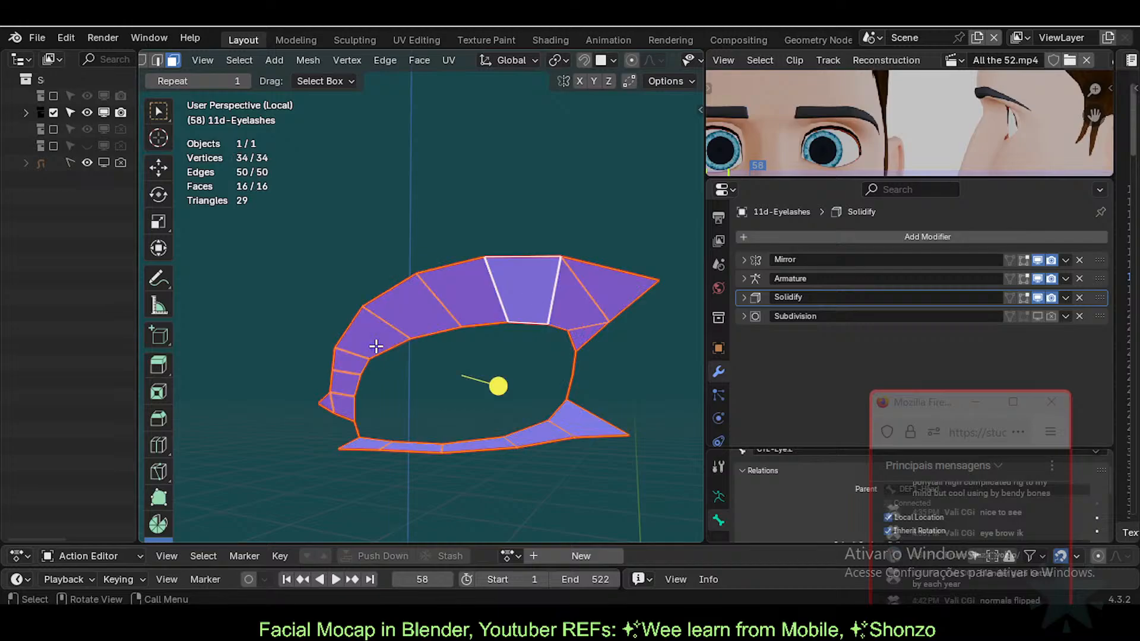
right_click(430, 300)
key("Escape")
key("q")
key("Escape")
key("q")
left_click(415, 304)
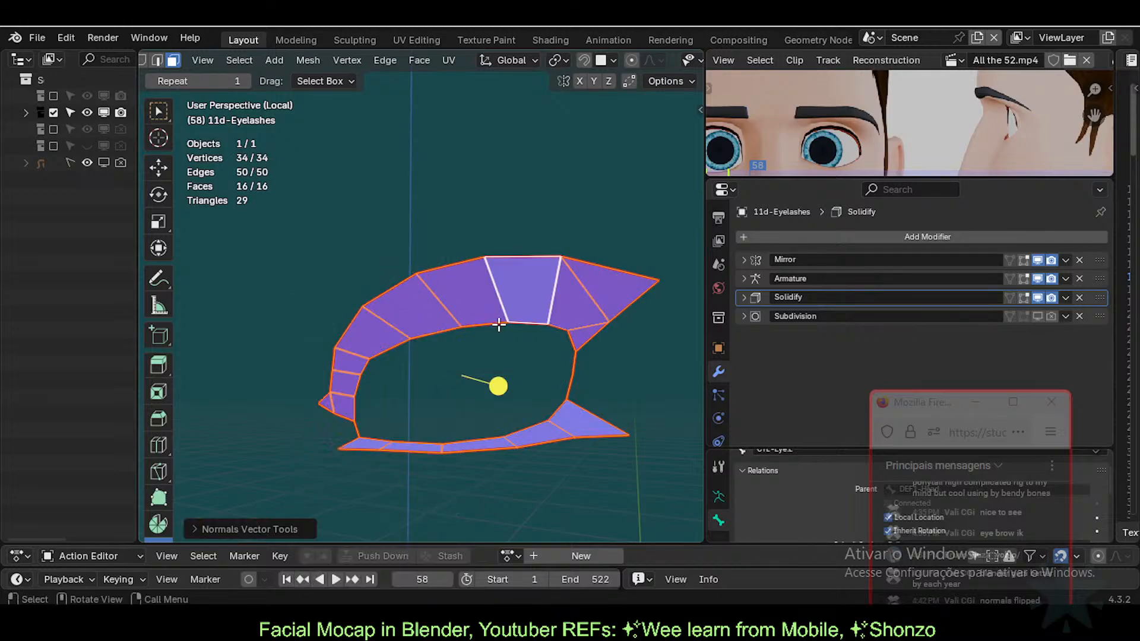
key("Tab")
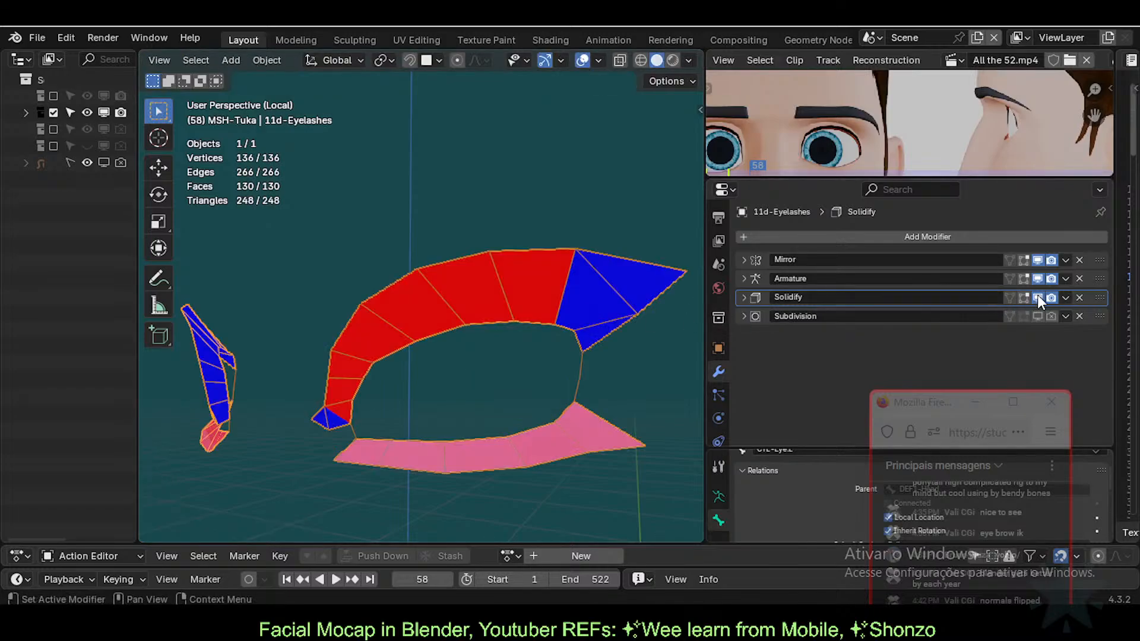
Step: Expand the Solidify modifier settings, then show the Object Data tab's Shape Keys
left_click(744, 297)
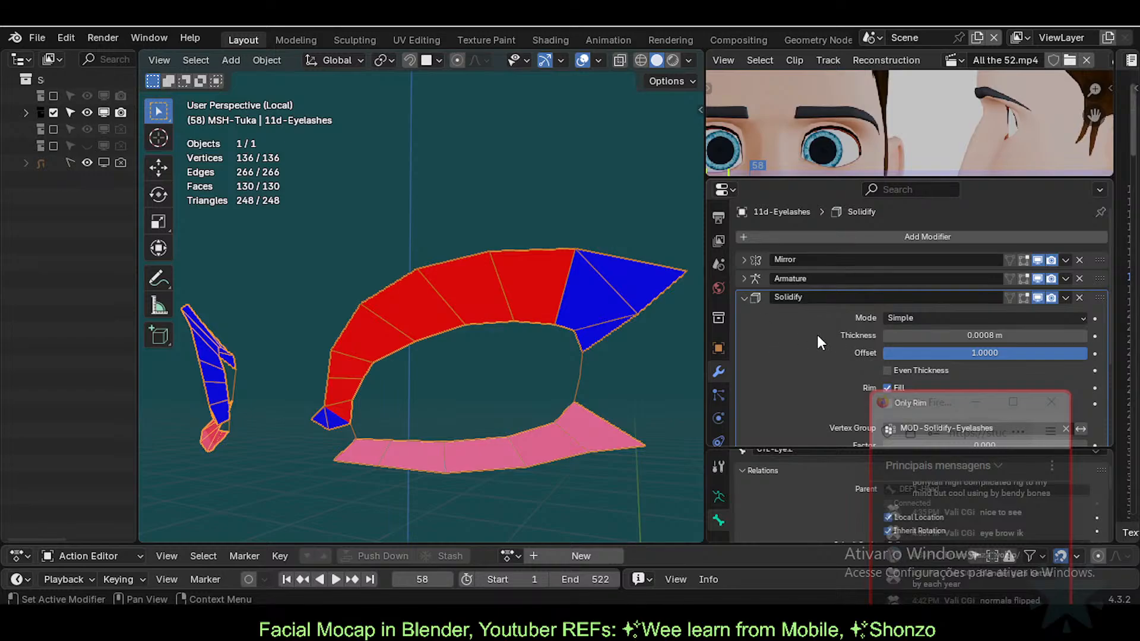
scroll(981, 329, "down", 3)
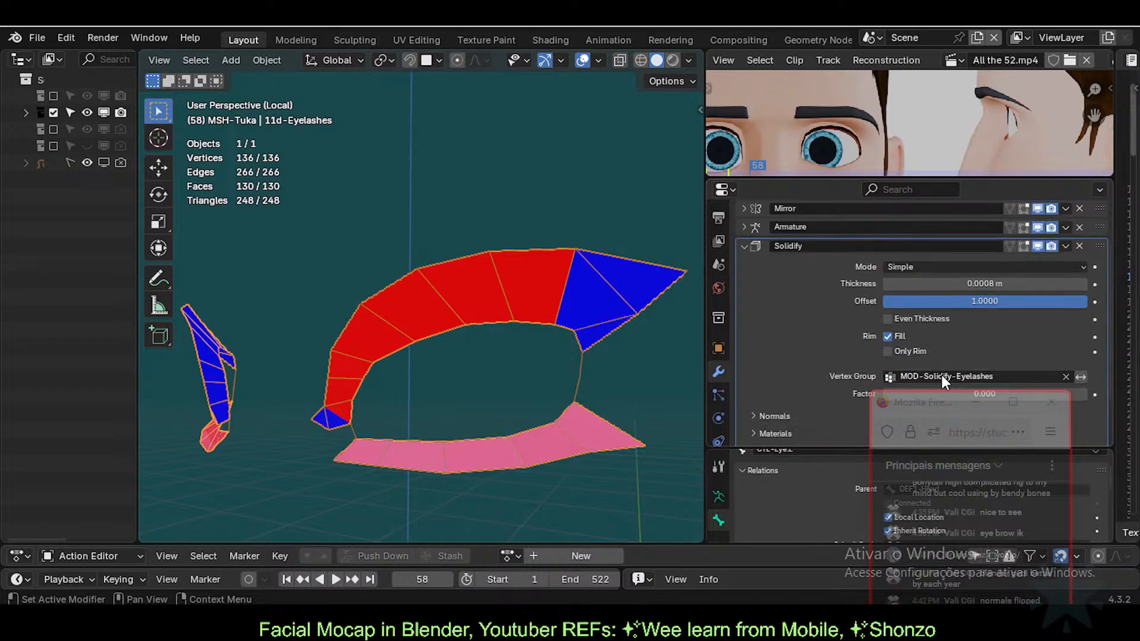
key("Tab")
key("alt+a")
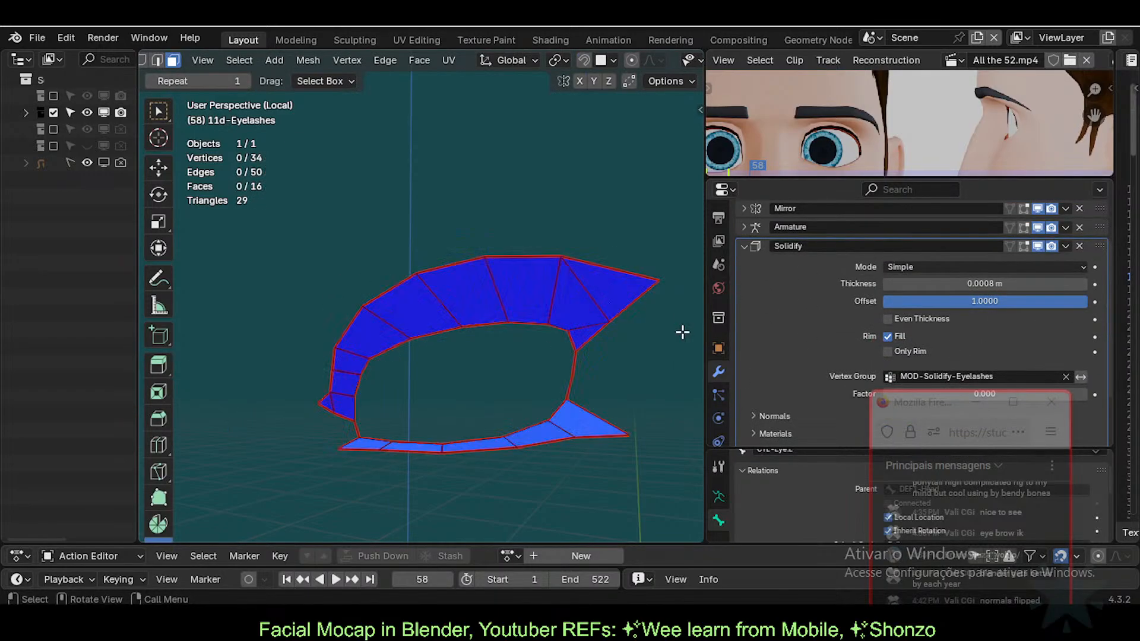
scroll(807, 401, "down", 2)
scroll(716, 409, "down", 3)
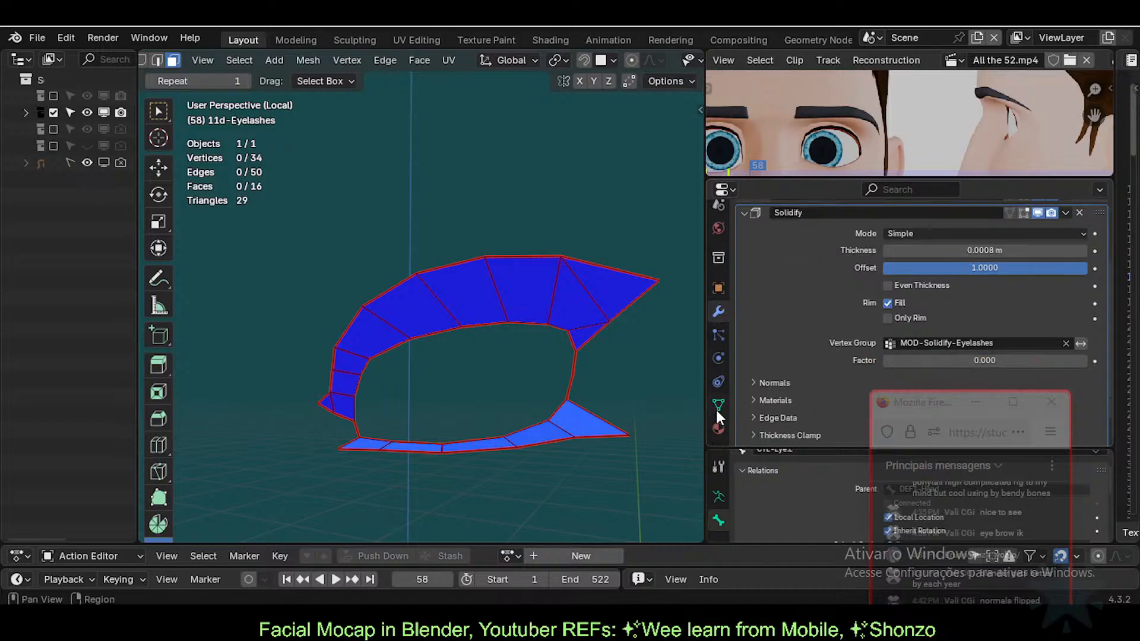
left_click(718, 406)
Step: Delete all the eyelashes' shape keys, starting from PuffCheeks, with the minus button
key("Tab")
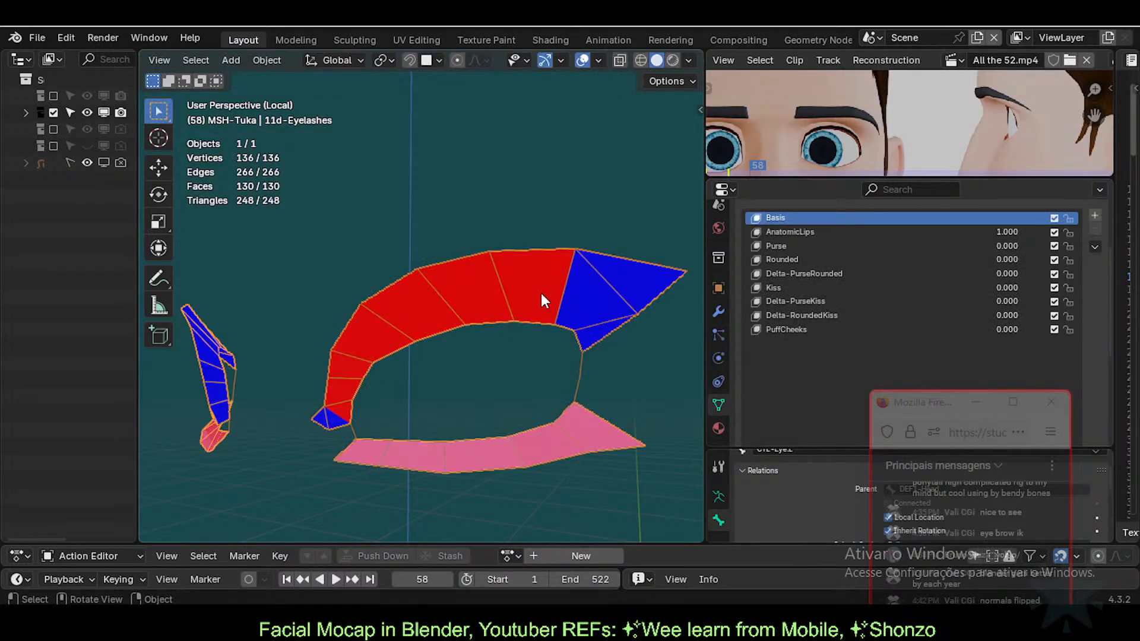
scroll(829, 356, "down", 5)
scroll(831, 373, "down", 2)
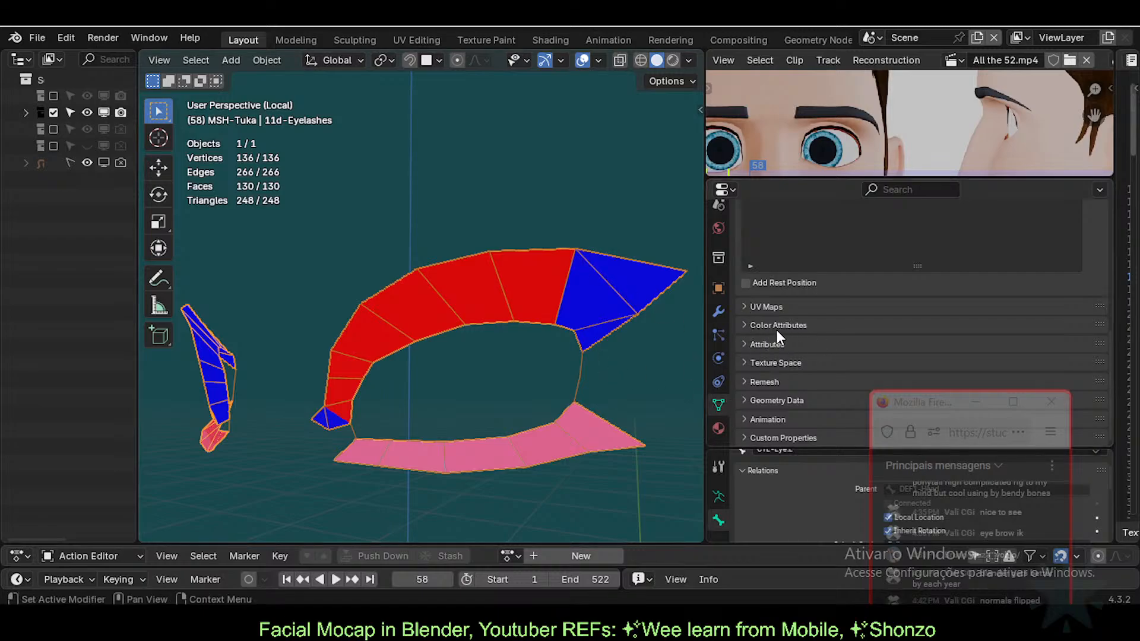
scroll(772, 321, "up", 8)
left_click(757, 279)
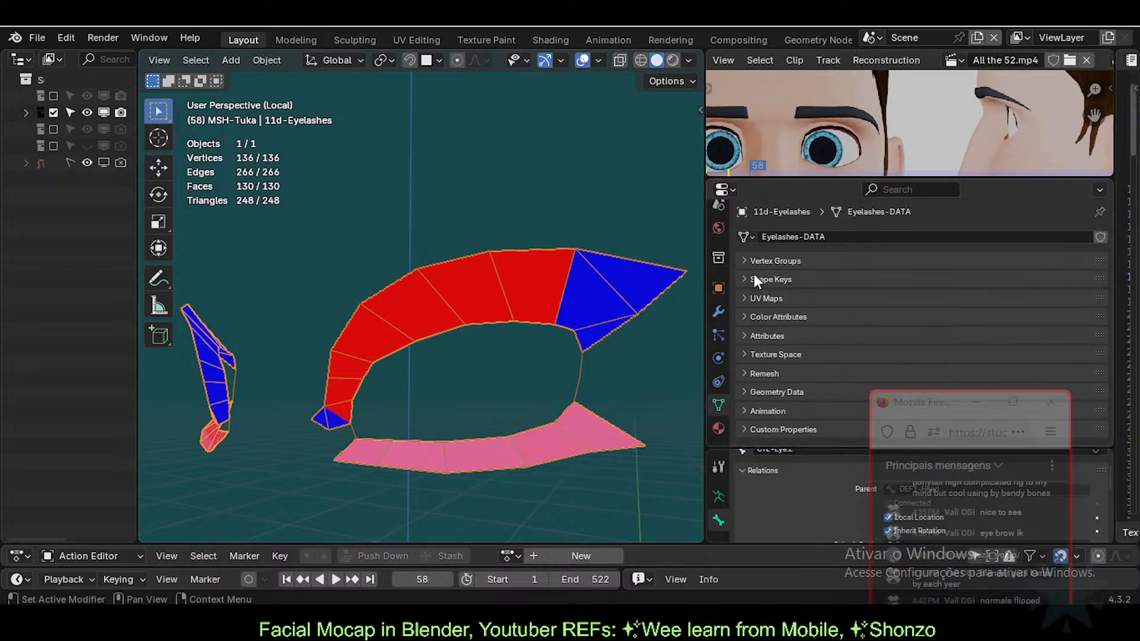
left_click(769, 274)
scroll(980, 302, "down", 3)
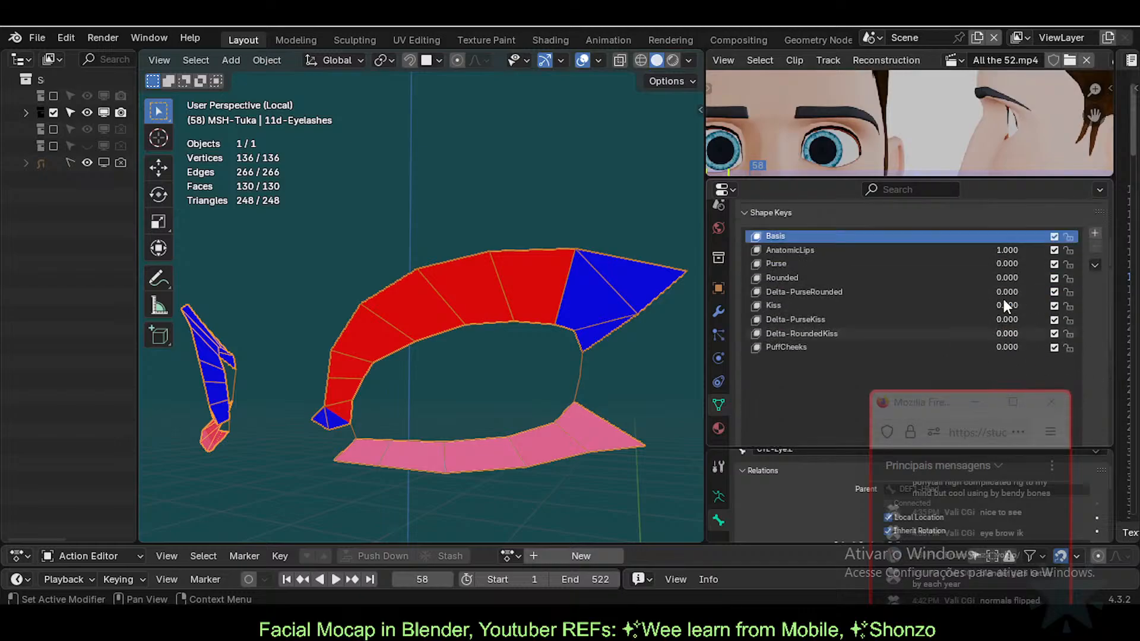
left_click(801, 347)
left_click(1095, 248)
left_click(1094, 248)
left_click(1095, 248)
left_click(1095, 249)
left_click(1095, 248)
left_click(1095, 248)
left_click(1094, 248)
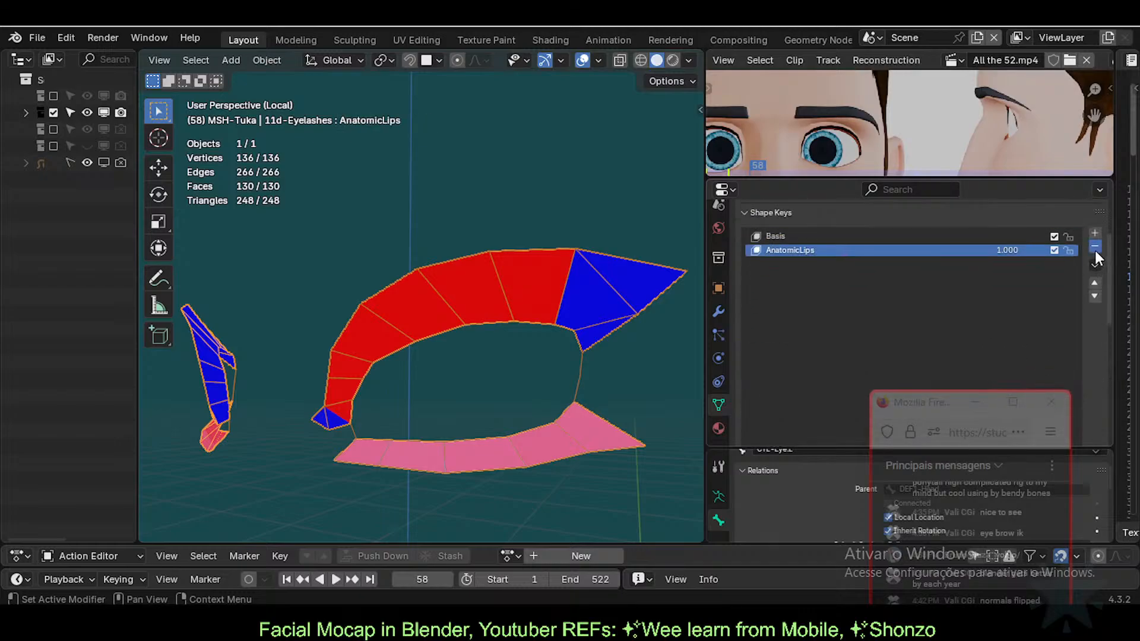
left_click(1094, 249)
left_click(1094, 248)
scroll(516, 319, "up", 1)
Step: Pick an eyelash face in Edit Mode, then return to Object Mode
key("Tab")
key("Tab")
key("Tab")
key("Tab")
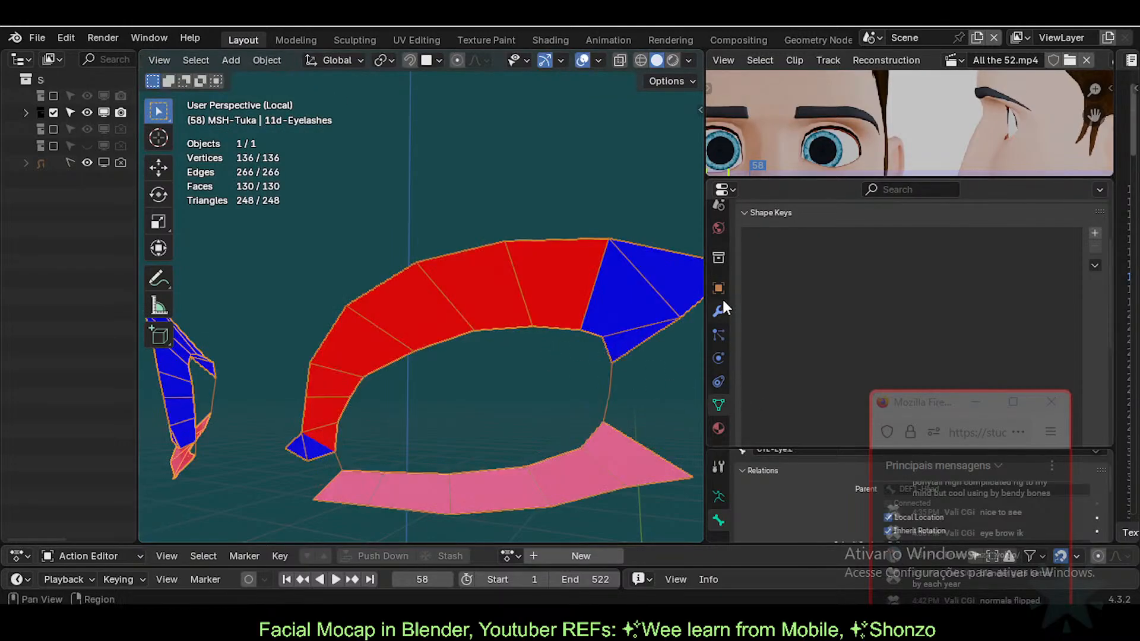
key("Tab")
left_click(608, 272)
key("Tab")
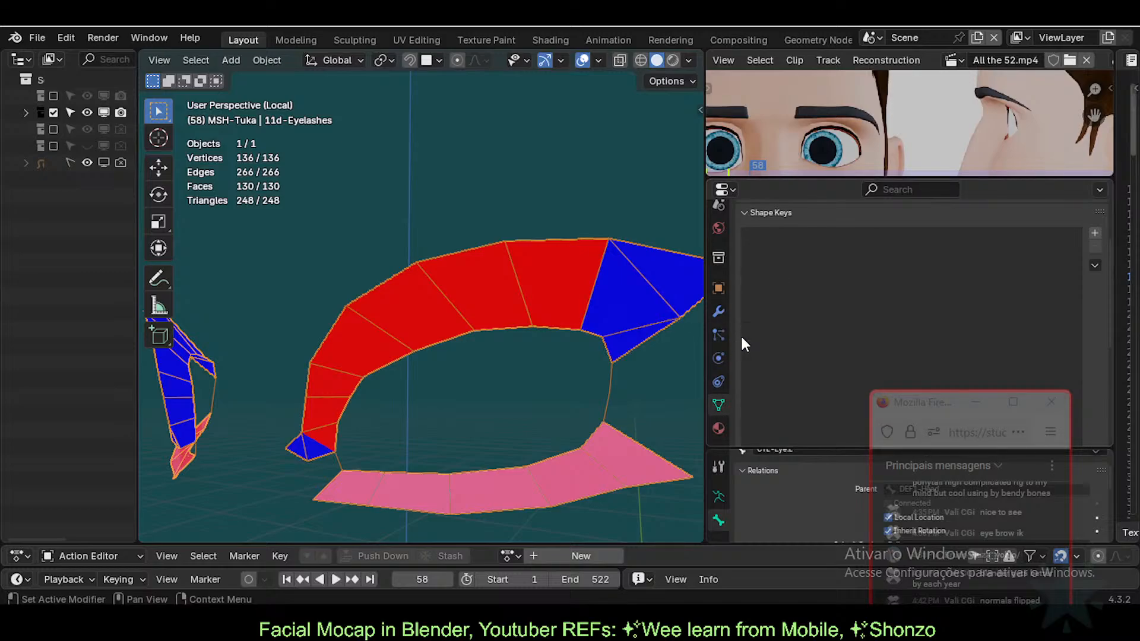
Step: Filter the vertex groups by 'solid' and make MOD-Solidify-Eyelashes the active group
scroll(742, 321, "up", 3)
left_click(747, 279)
left_click(768, 261)
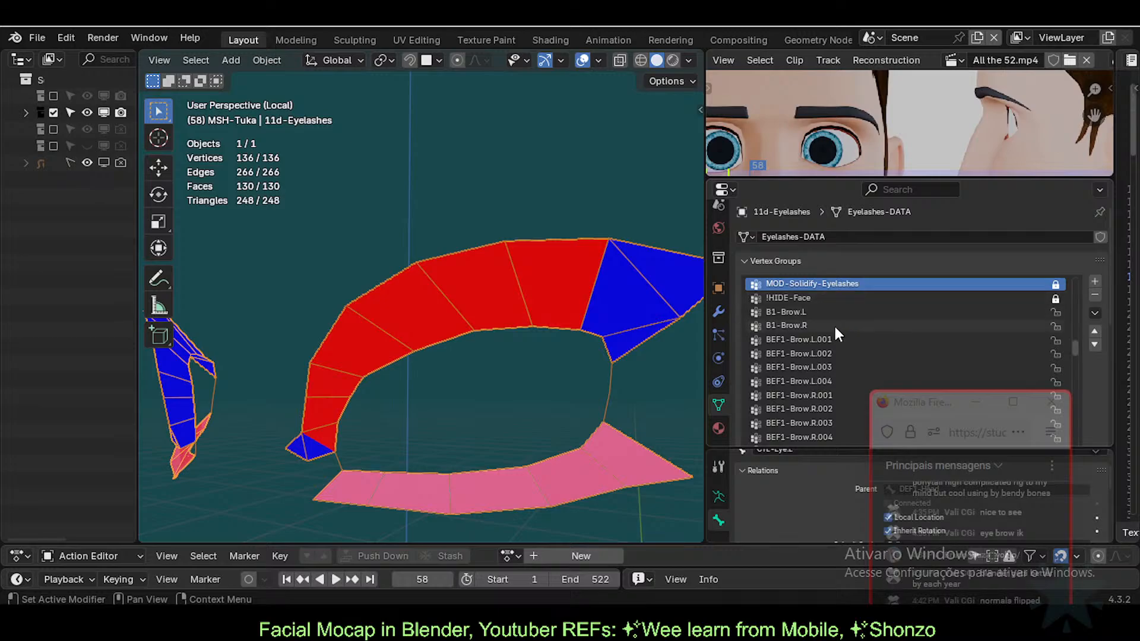
scroll(837, 336, "down", 5)
left_click_drag(1076, 350, 1066, 274)
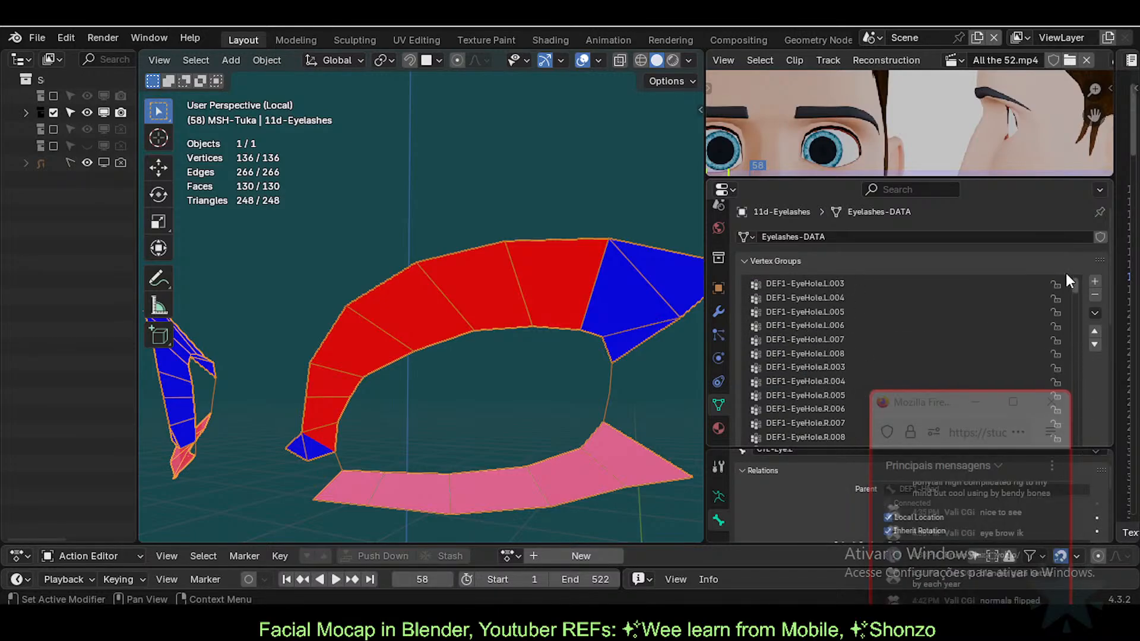
left_click(801, 285)
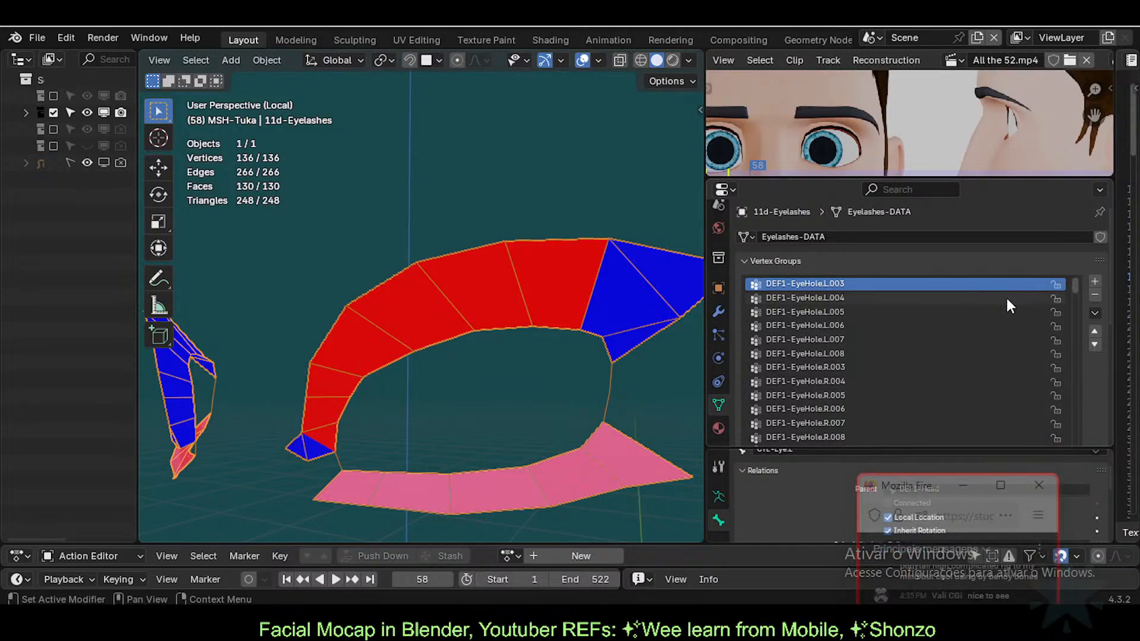
left_click_drag(1076, 285, 1075, 487)
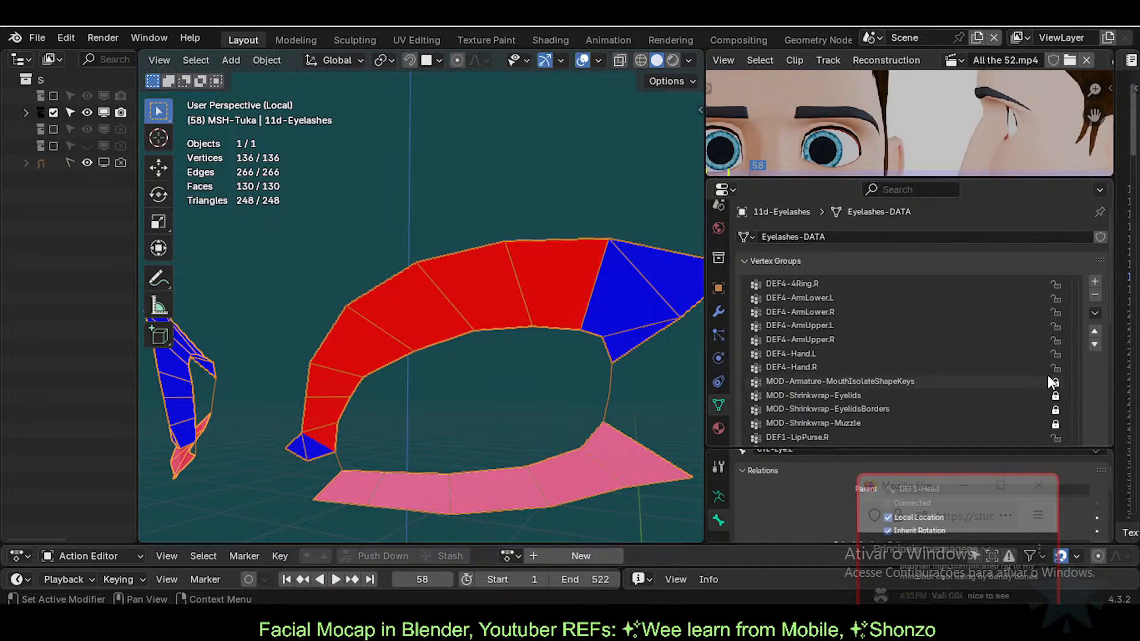
scroll(1009, 381, "down", 2)
key("ctrl+f")
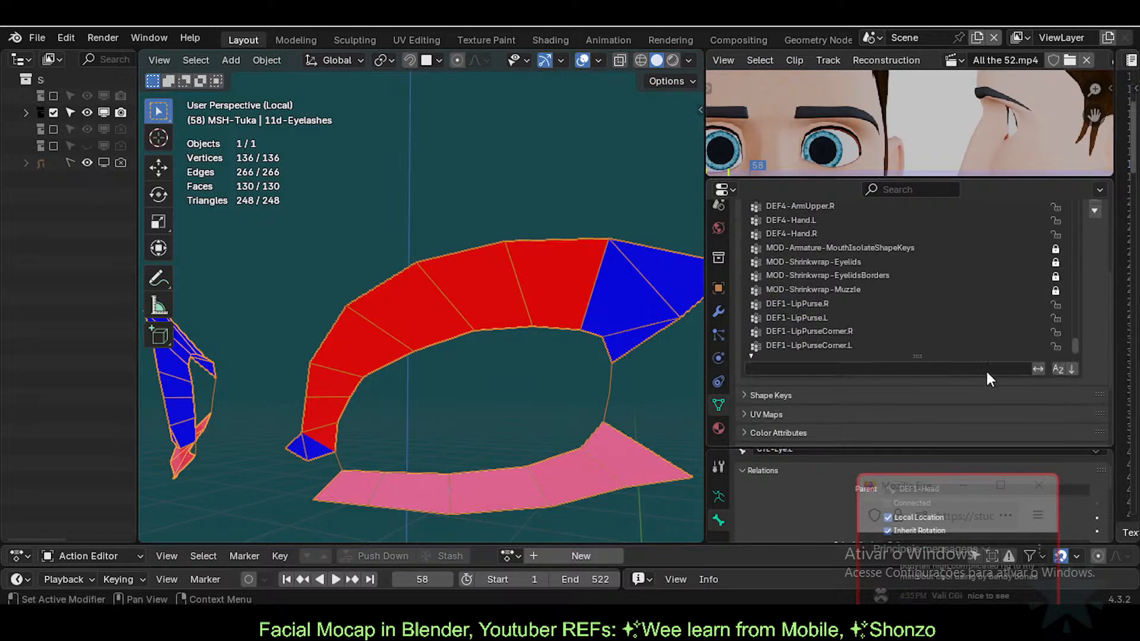
type("so")
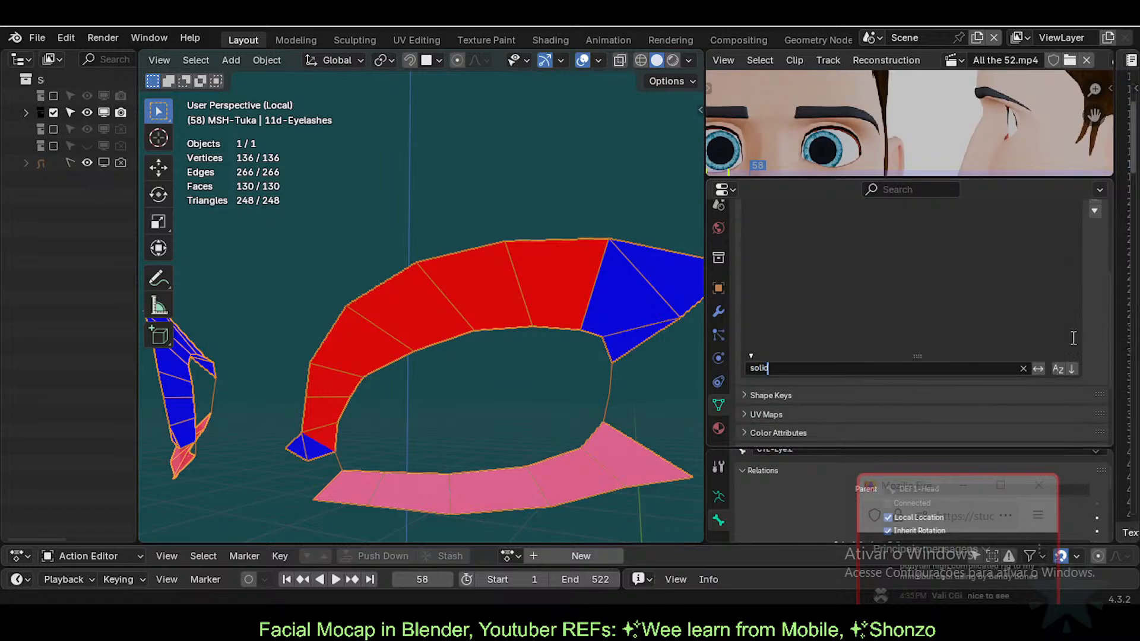
type("lid")
key("Return")
left_click(795, 284)
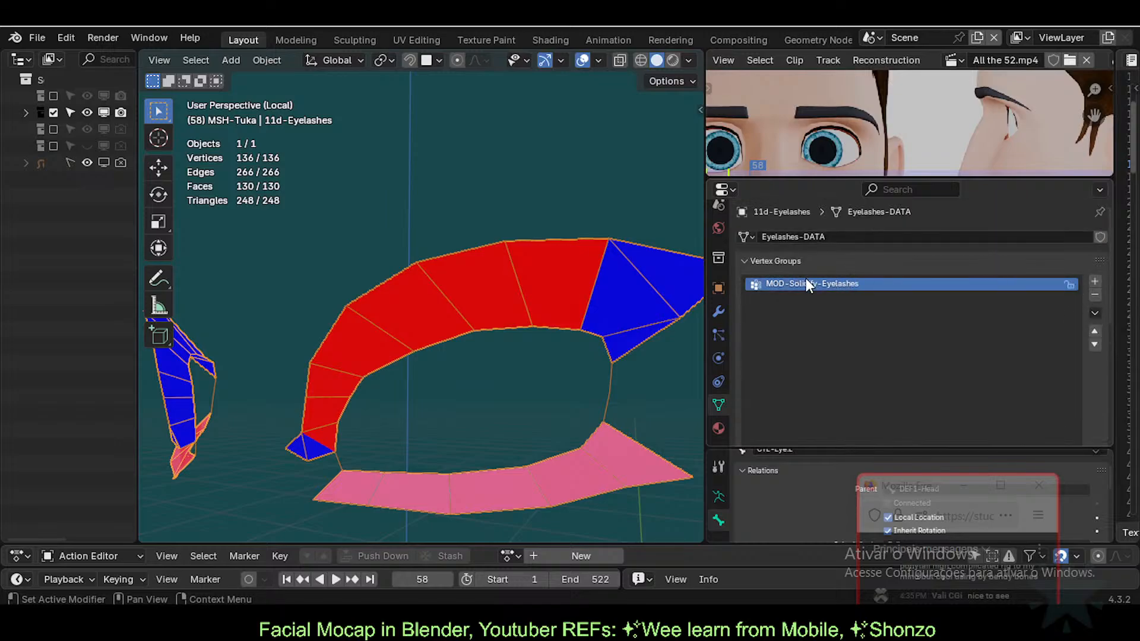
Step: Enter Weight Paint mode on the Solidify group, using the Draw brush at weight 0.300
key("ctrl+Tab")
key("w")
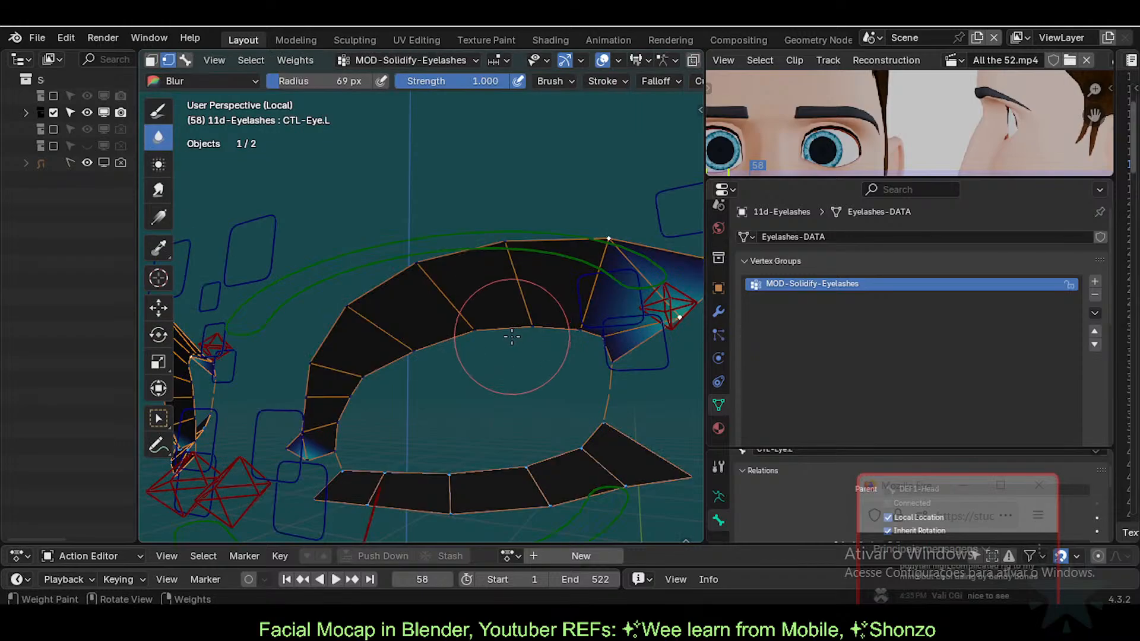
scroll(1105, 376, "down", 3)
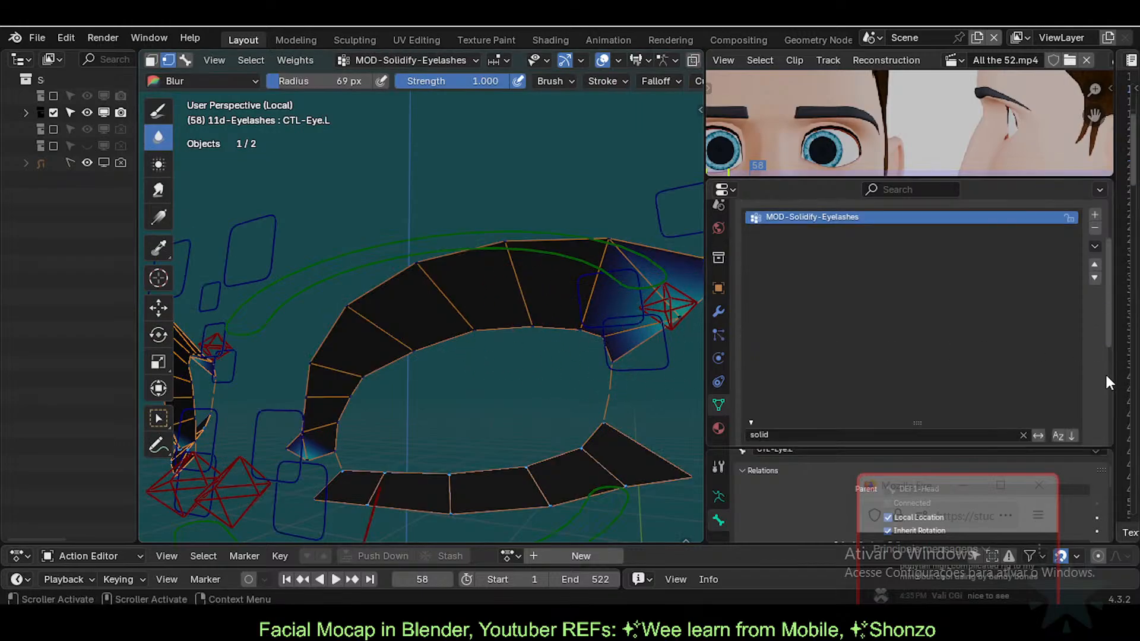
scroll(920, 390, "down", 2)
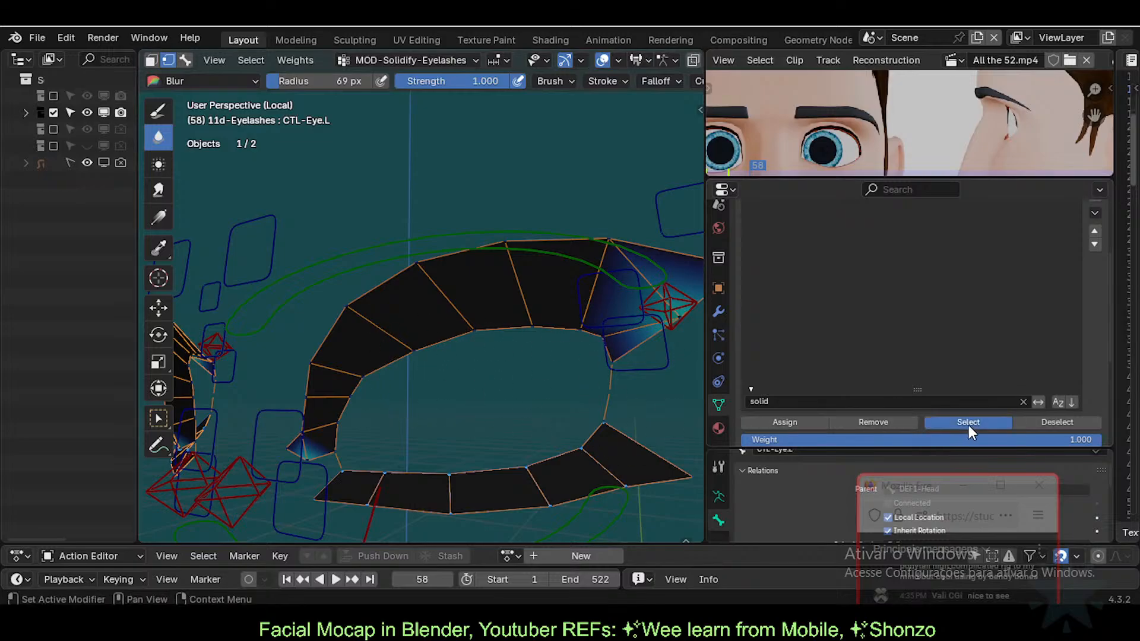
mouse_move(586, 342)
middle_mouse_down()
mouse_move(487, 349)
mouse_move(510, 348)
middle_mouse_up()
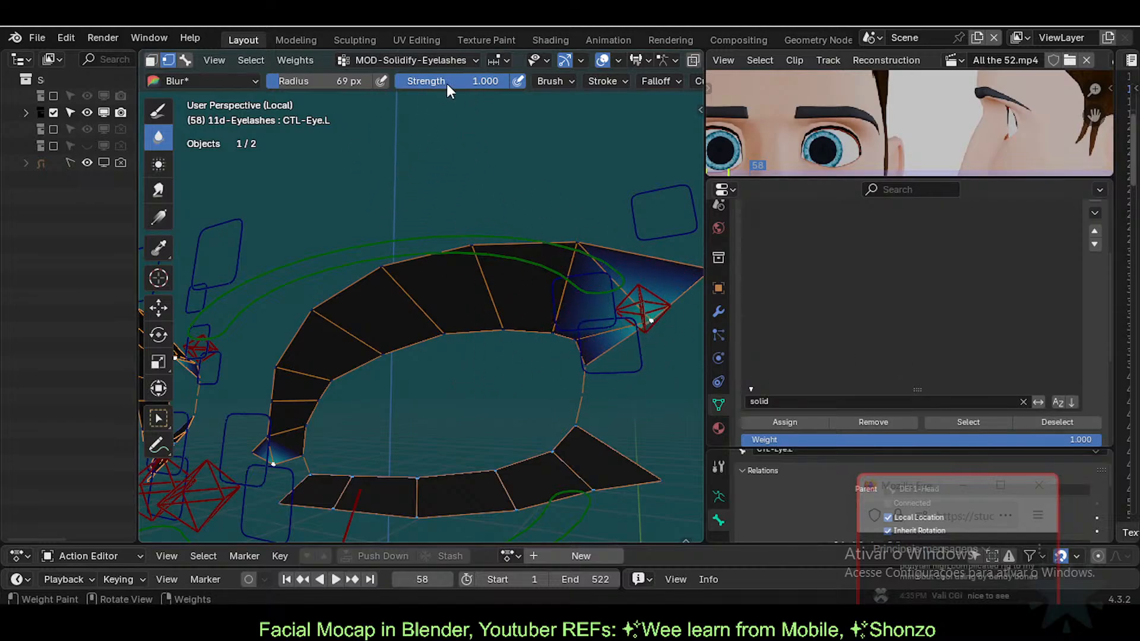
left_click(166, 102)
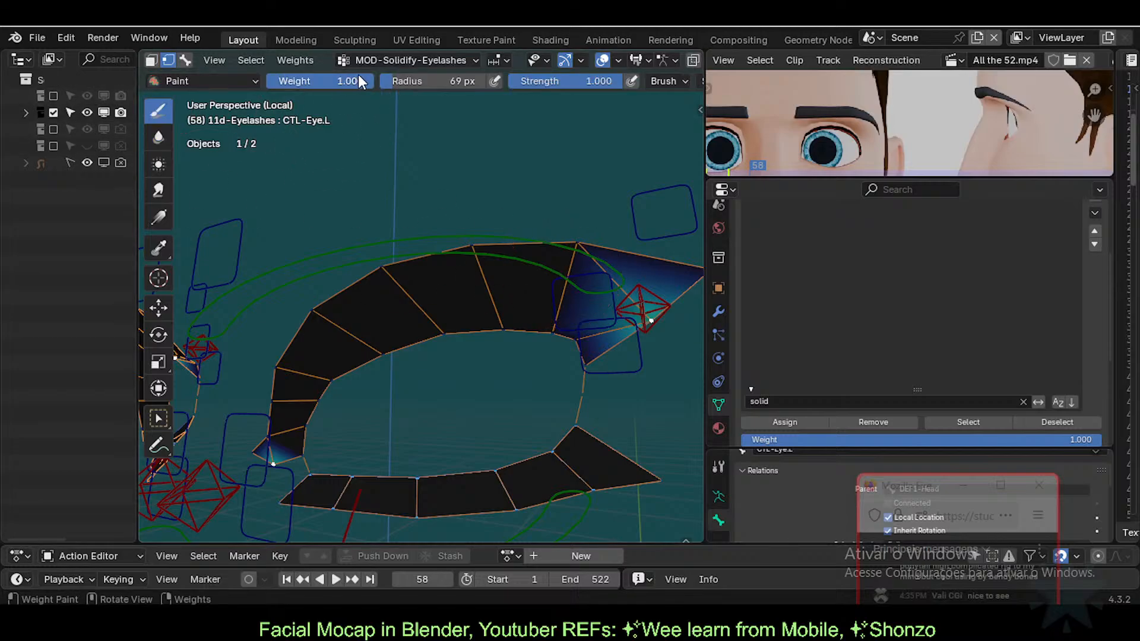
key("shift+x")
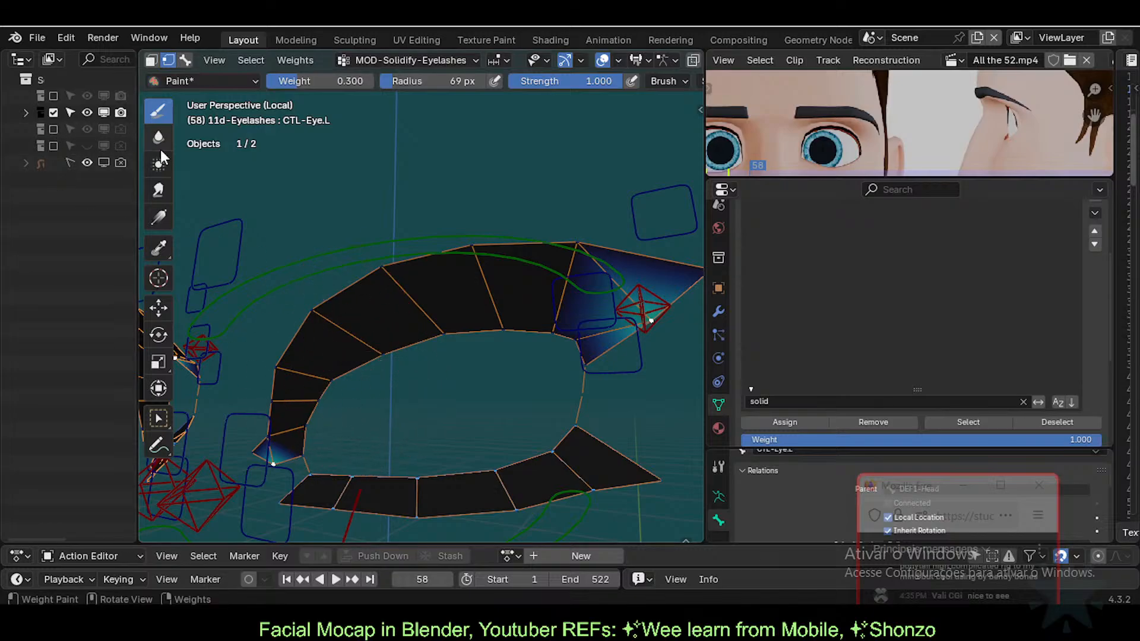
right_click(333, 249)
Step: Circle-select the lash rims, then undo an accidental full-mesh Solidify weight assignment
key("c")
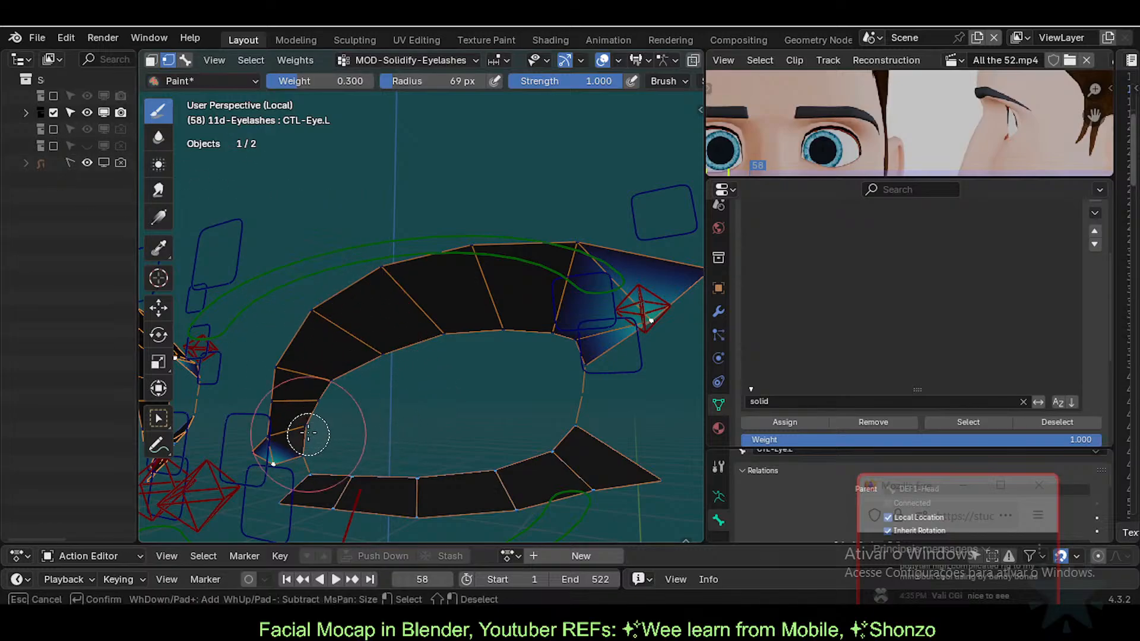
mouse_move(309, 432)
left_mouse_down()
mouse_move(301, 453)
mouse_move(305, 420)
mouse_move(332, 380)
mouse_move(542, 330)
mouse_move(572, 330)
mouse_move(574, 349)
left_mouse_up()
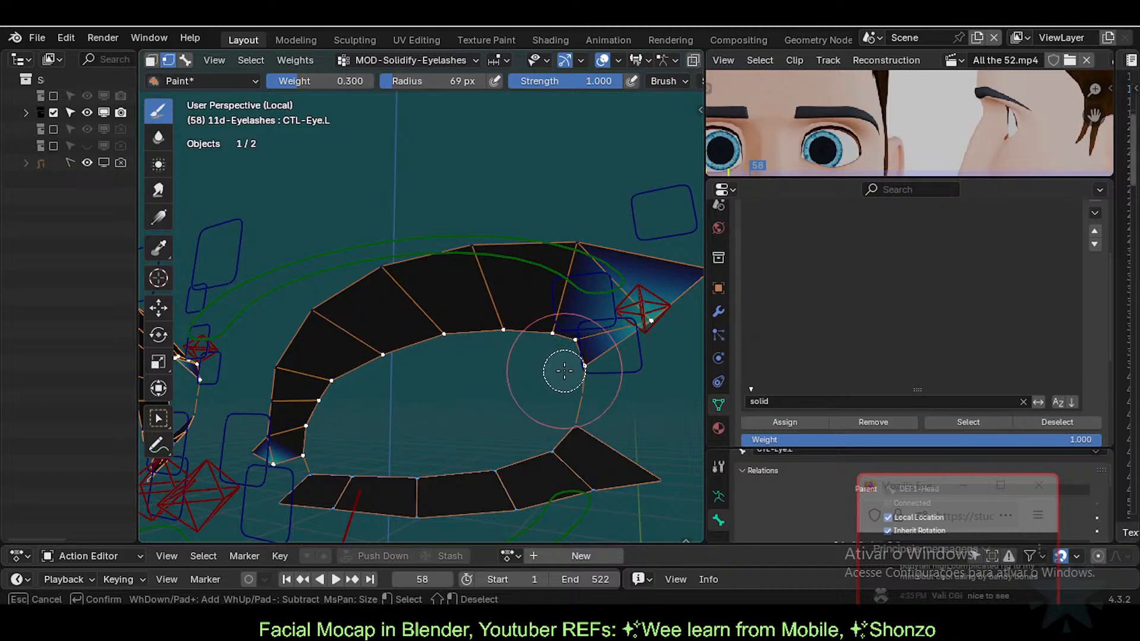
mouse_move(563, 414)
left_mouse_down()
mouse_move(412, 476)
mouse_move(315, 475)
left_mouse_up()
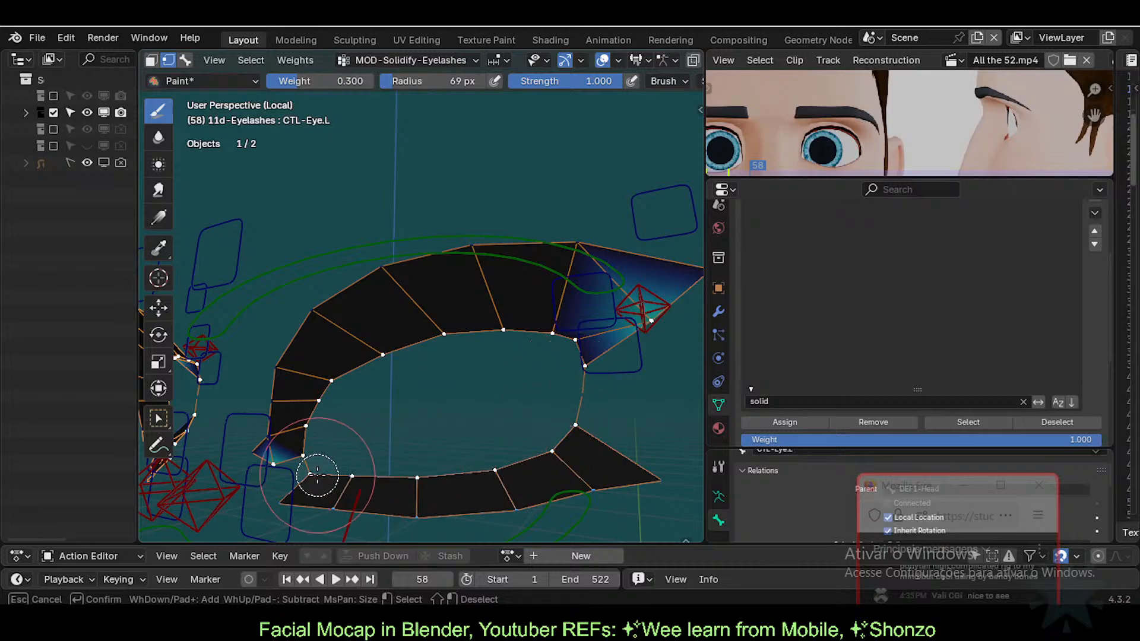
key("Escape")
key("a")
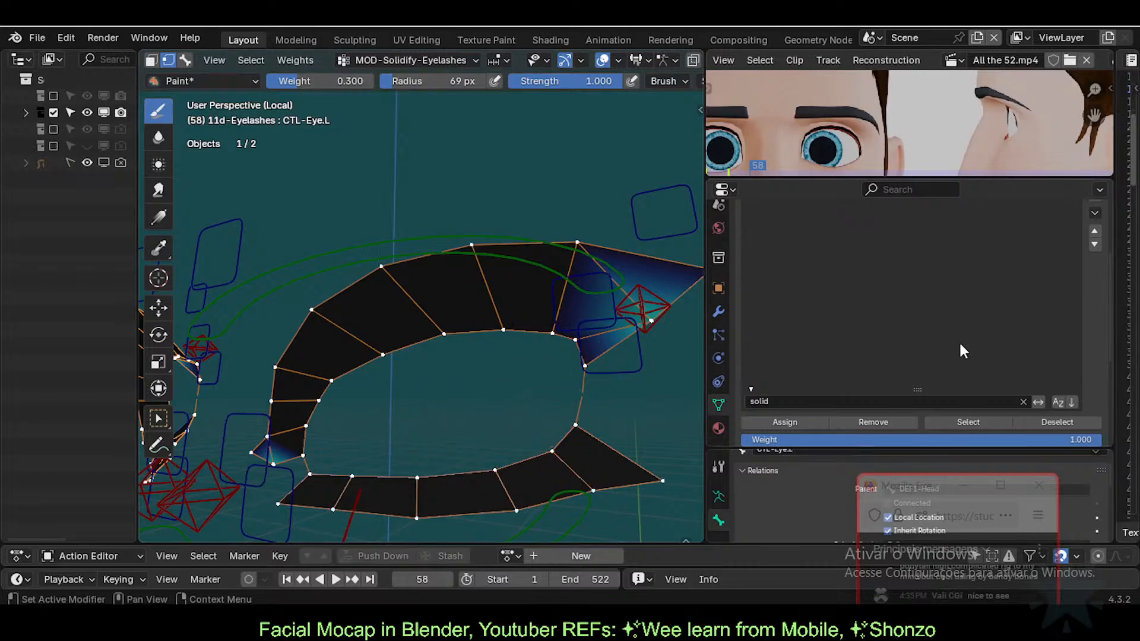
left_click(774, 423)
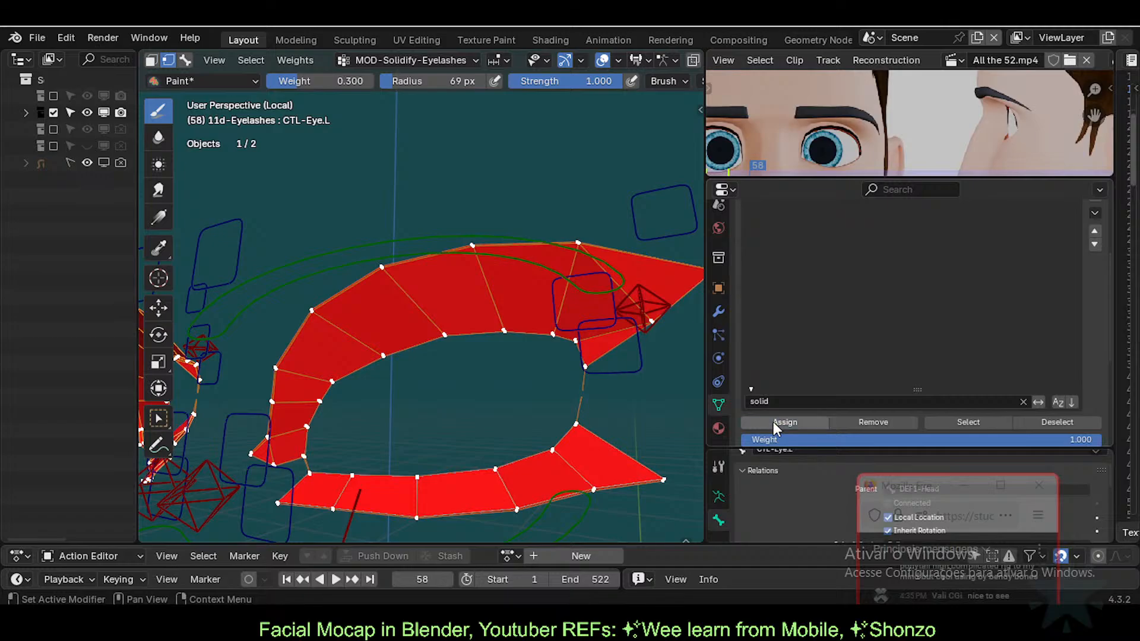
key("ctrl+z")
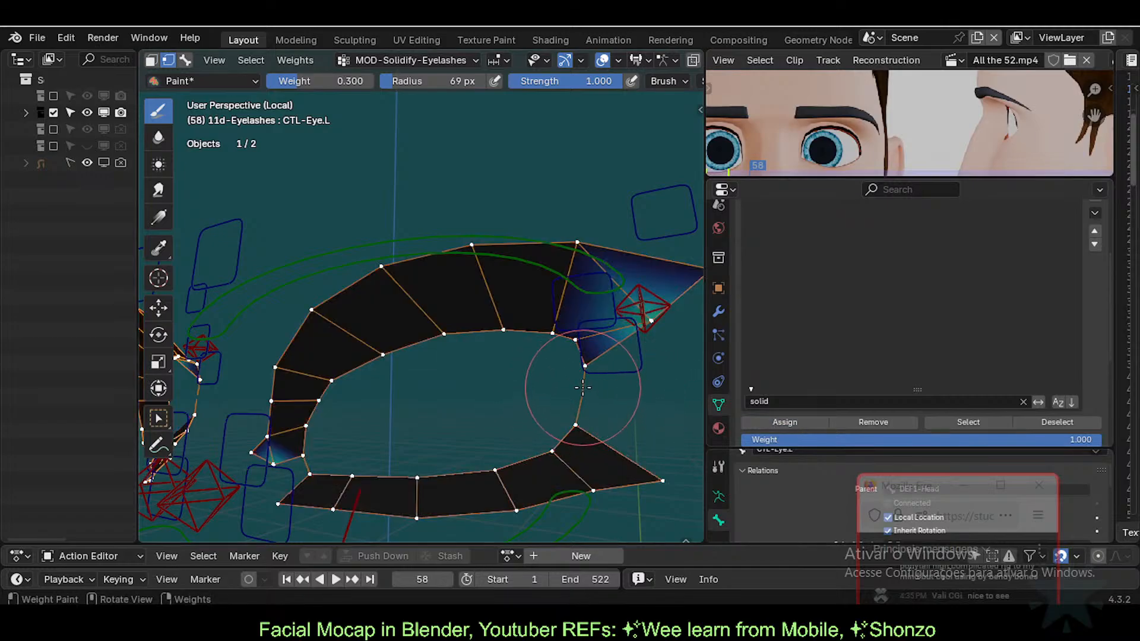
Step: Circle-select only the inner rim vertices and assign them to MOD-Solidify-Eyelashes
key("alt+a")
key("c")
mouse_move(316, 463)
left_mouse_down()
mouse_move(318, 420)
mouse_move(407, 331)
mouse_move(542, 326)
mouse_move(585, 358)
left_mouse_up()
key("Escape")
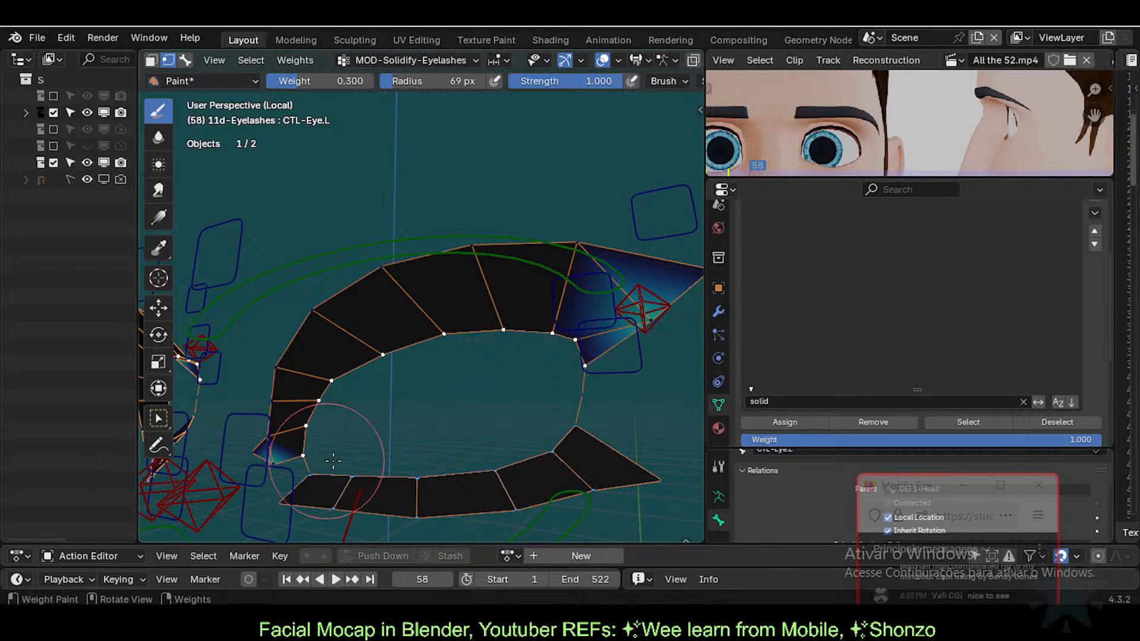
scroll(329, 448, "up", 1)
scroll(329, 449, "down", 1)
key("c")
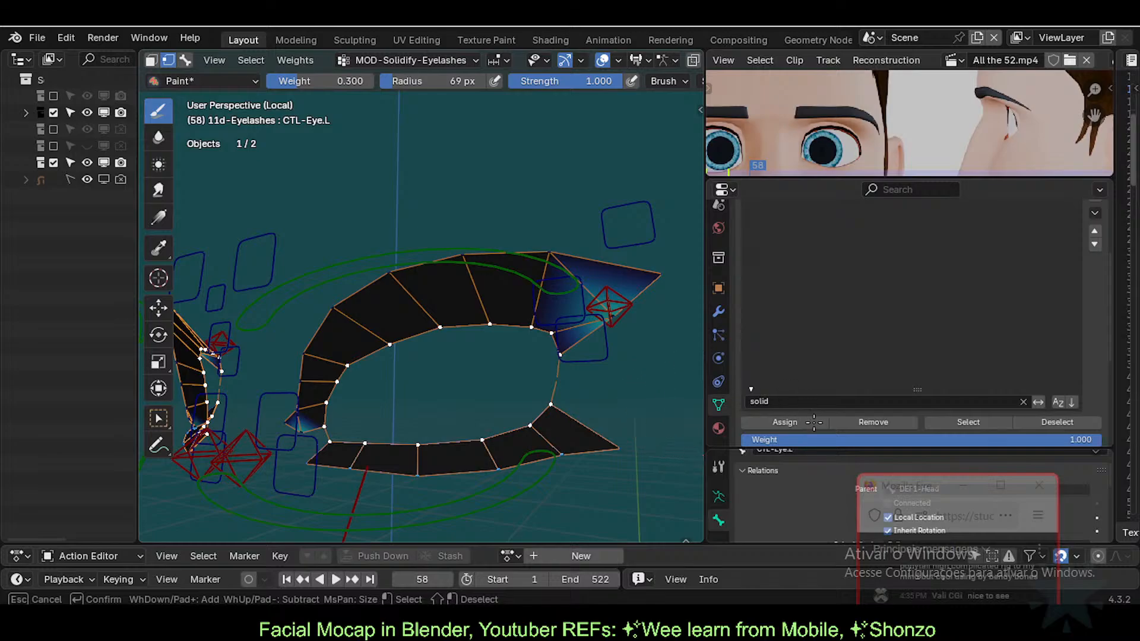
key("Escape")
left_click(781, 422)
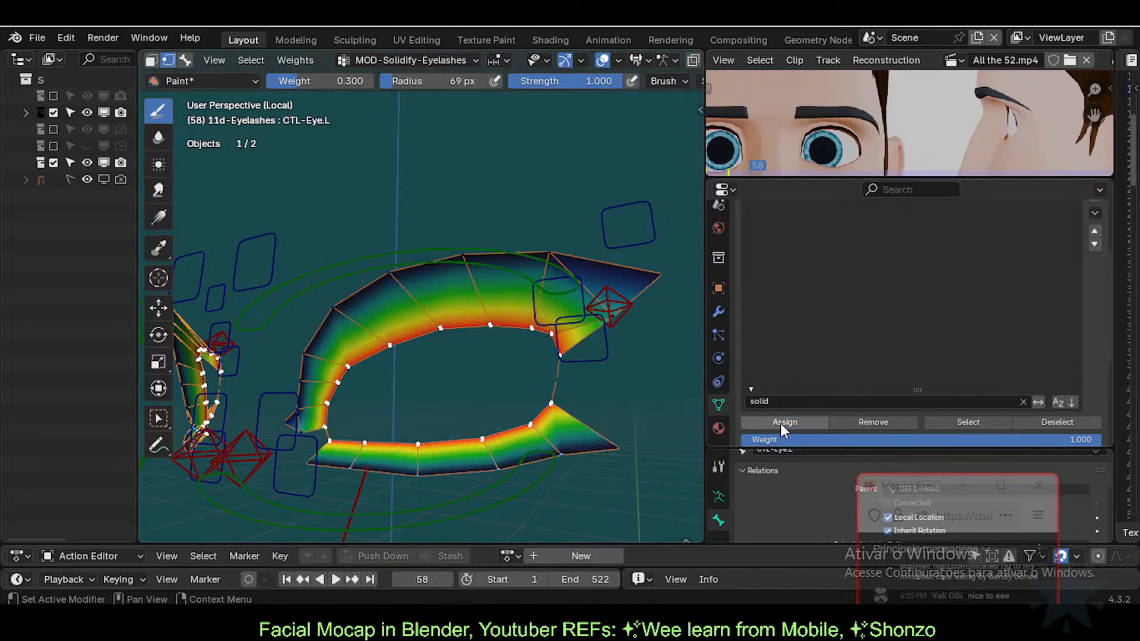
Step: Inspect the resulting weight gradient and go back to Object Mode via the Ctrl+Tab pie
middle_click_drag(502, 384, 476, 367)
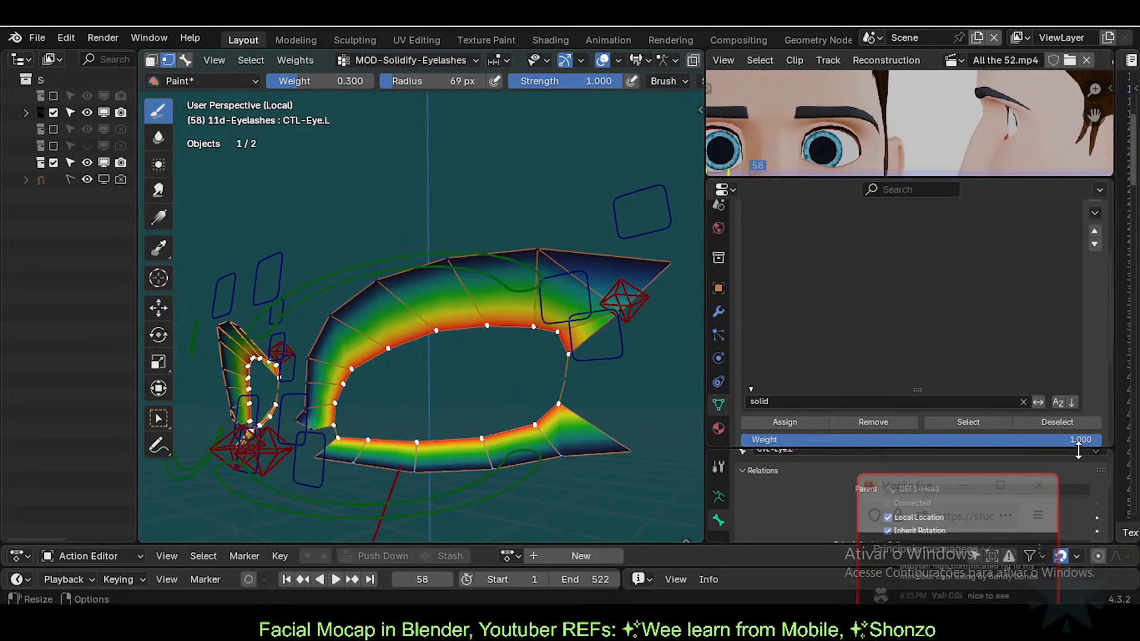
scroll(1063, 361, "up", 1)
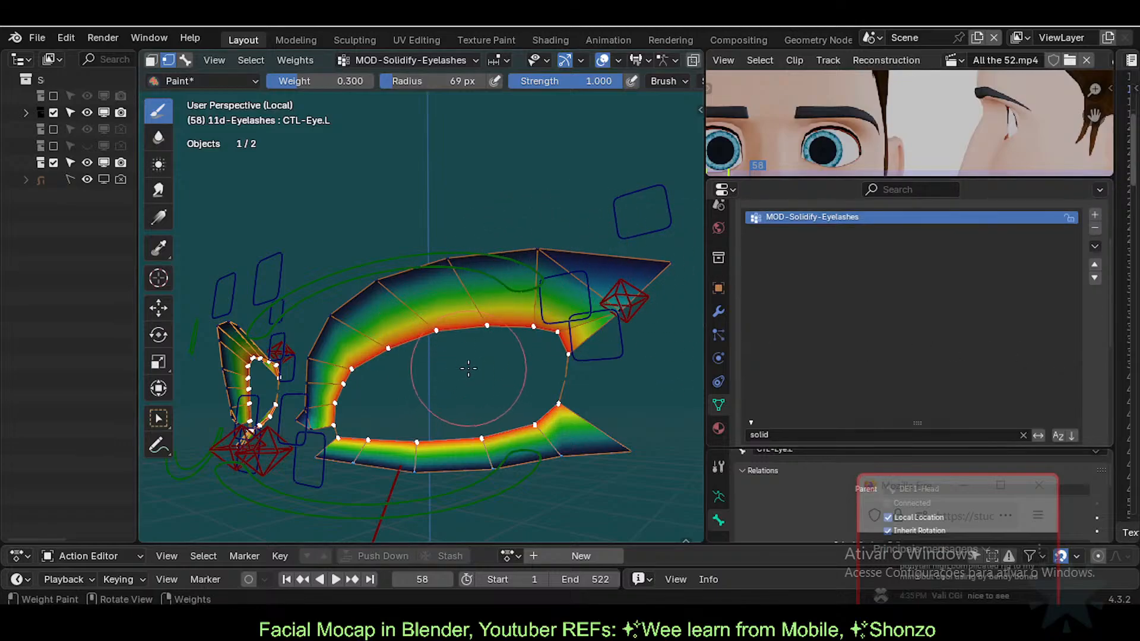
mouse_move(391, 378)
middle_mouse_down()
mouse_move(404, 356)
mouse_move(507, 386)
middle_mouse_up()
scroll(449, 369, "up", 1)
key("ctrl+Tab")
Step: Return to Object Mode, reselect the eyelashes and bring up their modifier stack
left_click(368, 387)
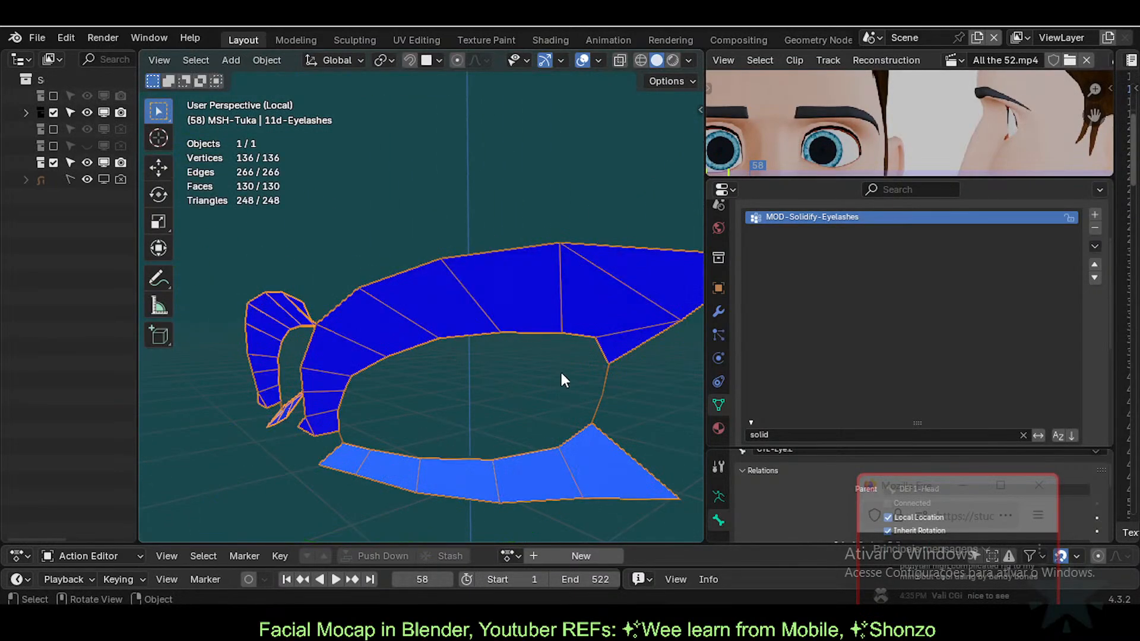
key("alt+a")
left_click(629, 321)
left_click(718, 311)
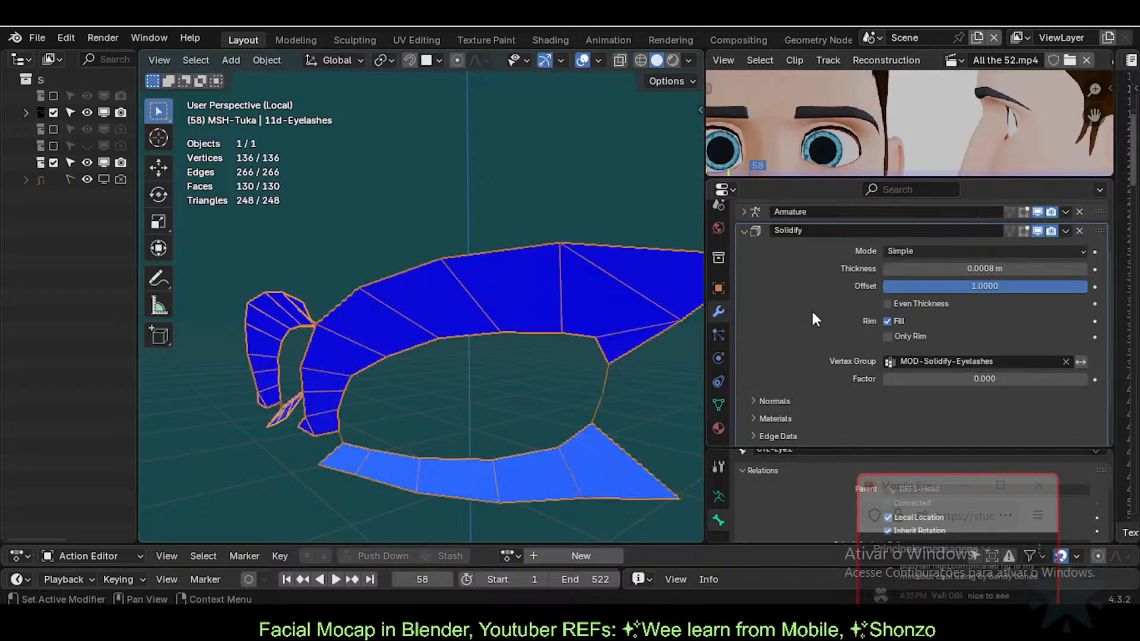
left_click(743, 229)
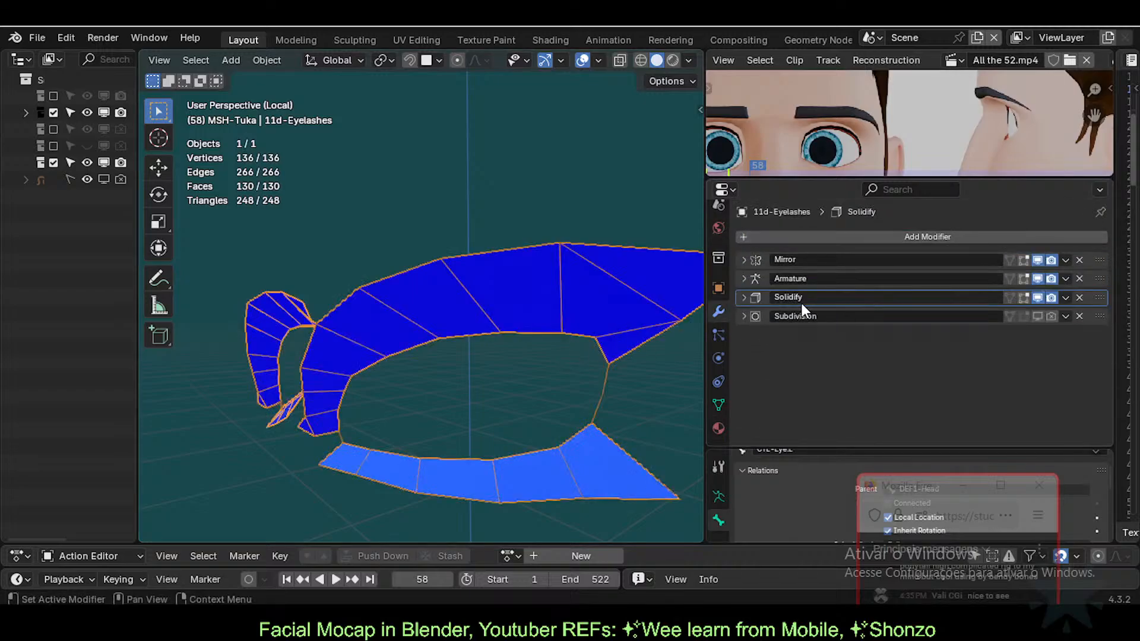
Step: Expand the Solidify settings and briefly check its normals options while orbiting around the lashes
middle_click_drag(516, 313, 495, 263)
scroll(478, 310, "up", 1)
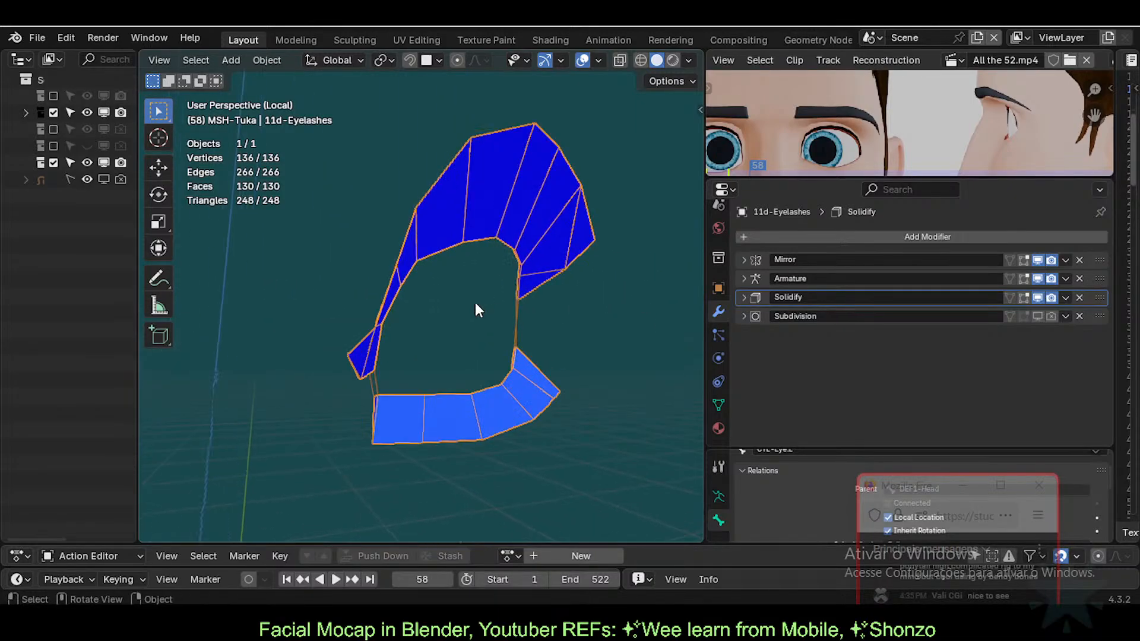
middle_click_drag(419, 390, 694, 331)
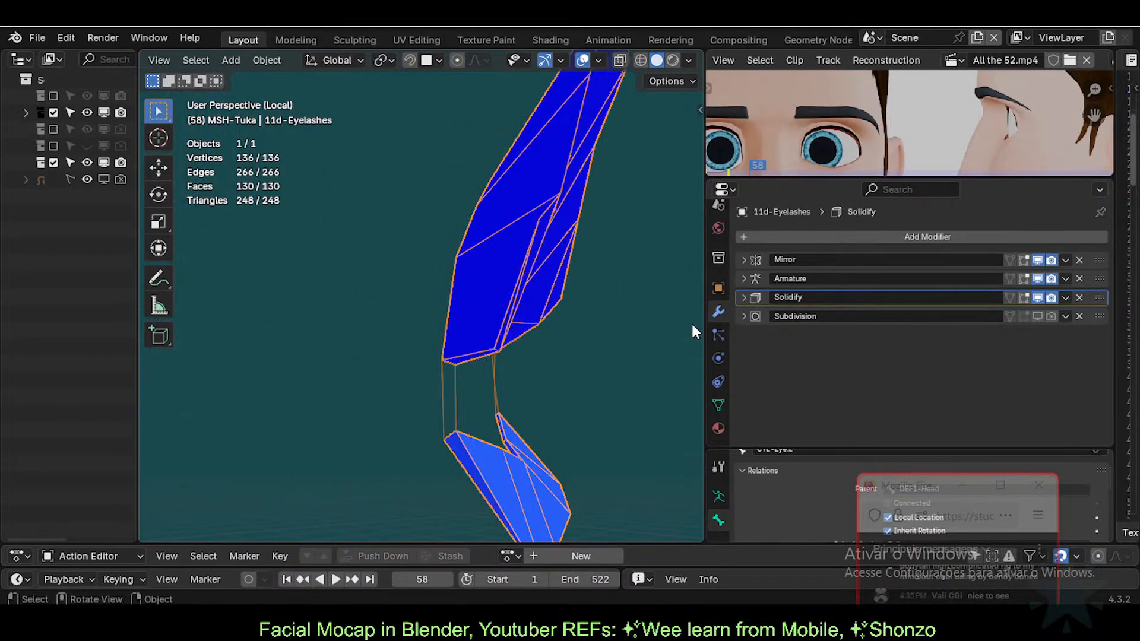
left_click(743, 297)
middle_click_drag(563, 339, 523, 353)
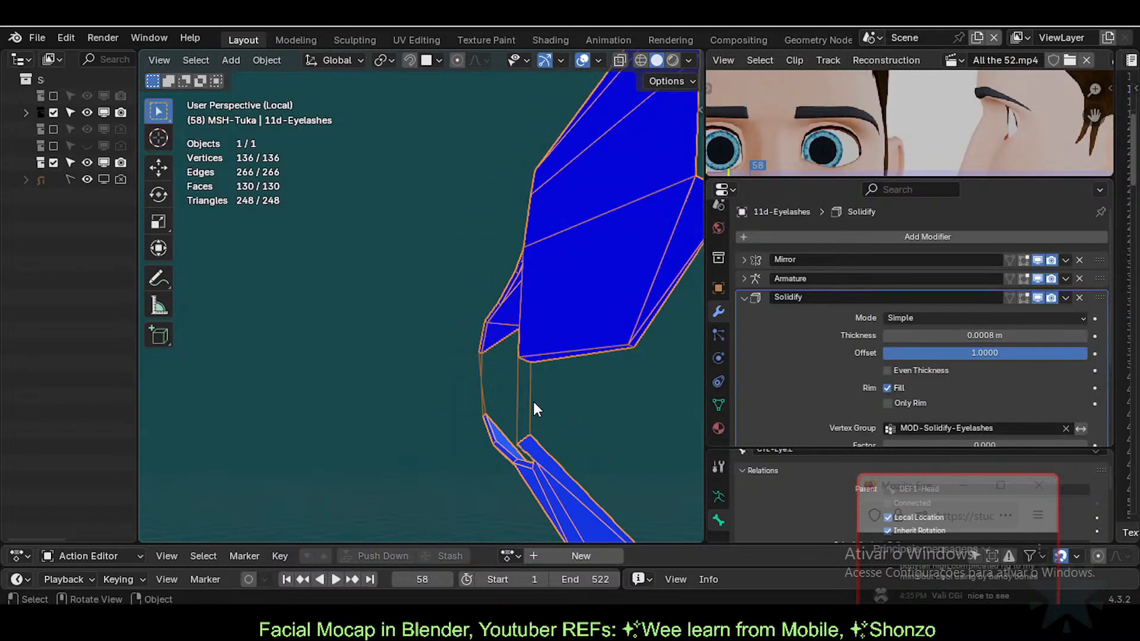
middle_click_drag(535, 405, 488, 307)
middle_click_drag(475, 300, 471, 265)
scroll(1027, 389, "down", 4)
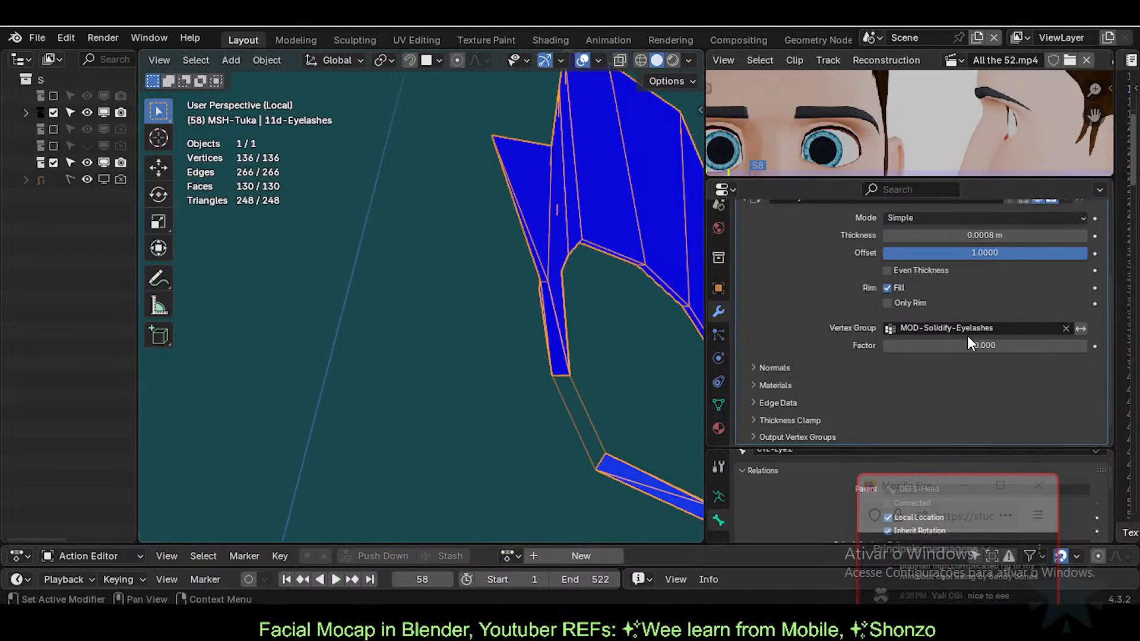
left_click(761, 367)
left_click(760, 367)
scroll(903, 345, "up", 3)
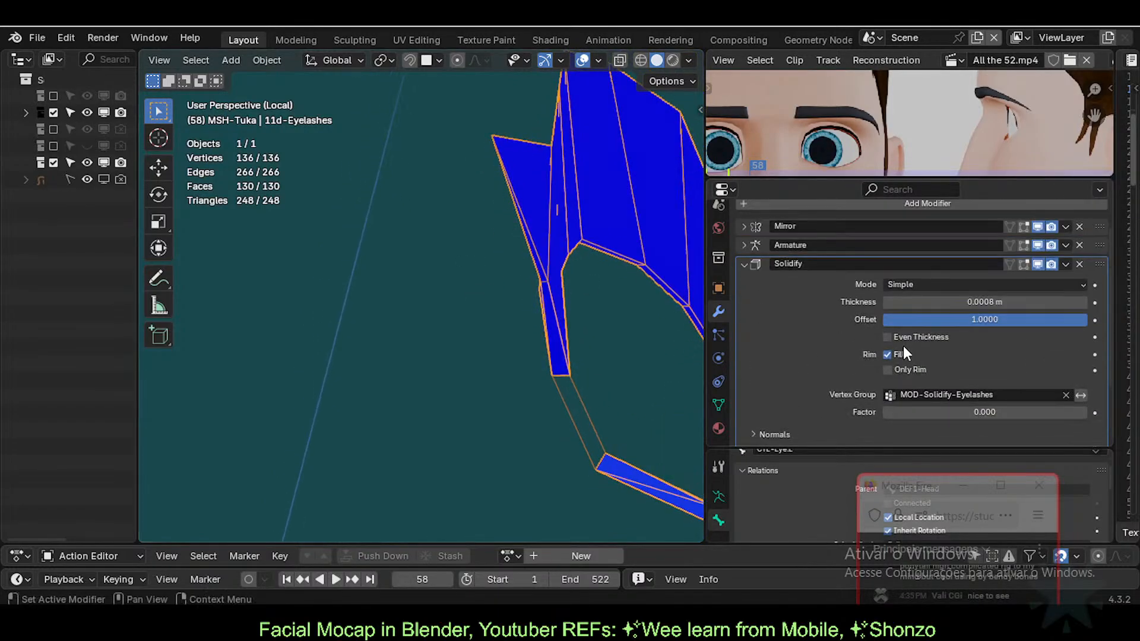
Step: Inspect the Solidify vertex group choices, leaving MOD-Solidify-Eyelashes with factor 0.000
left_click(932, 394)
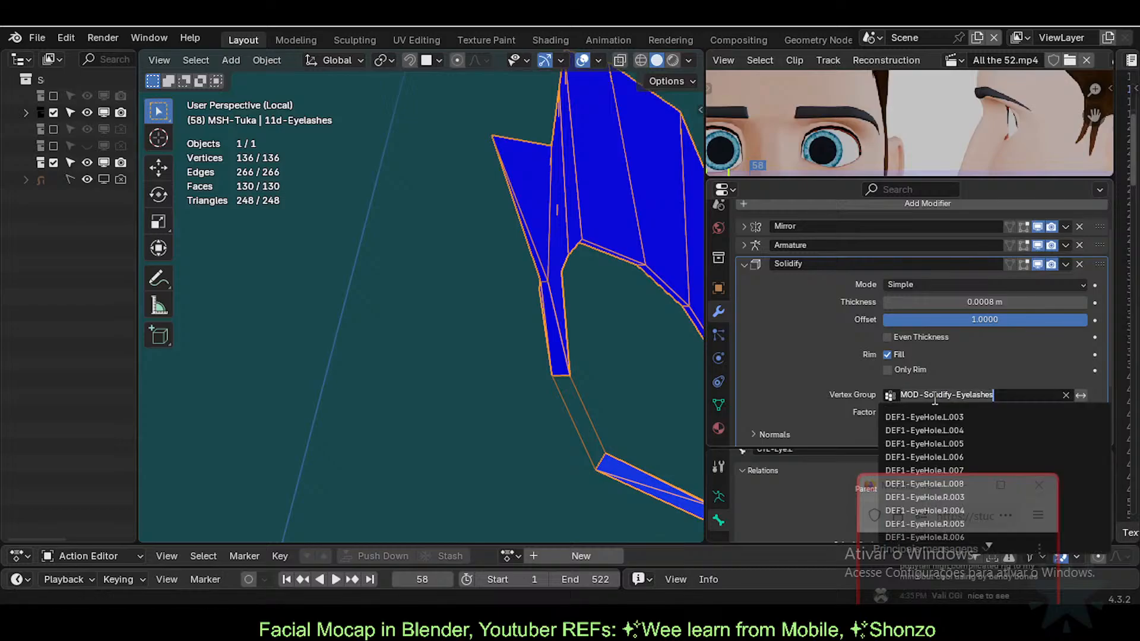
key("Escape")
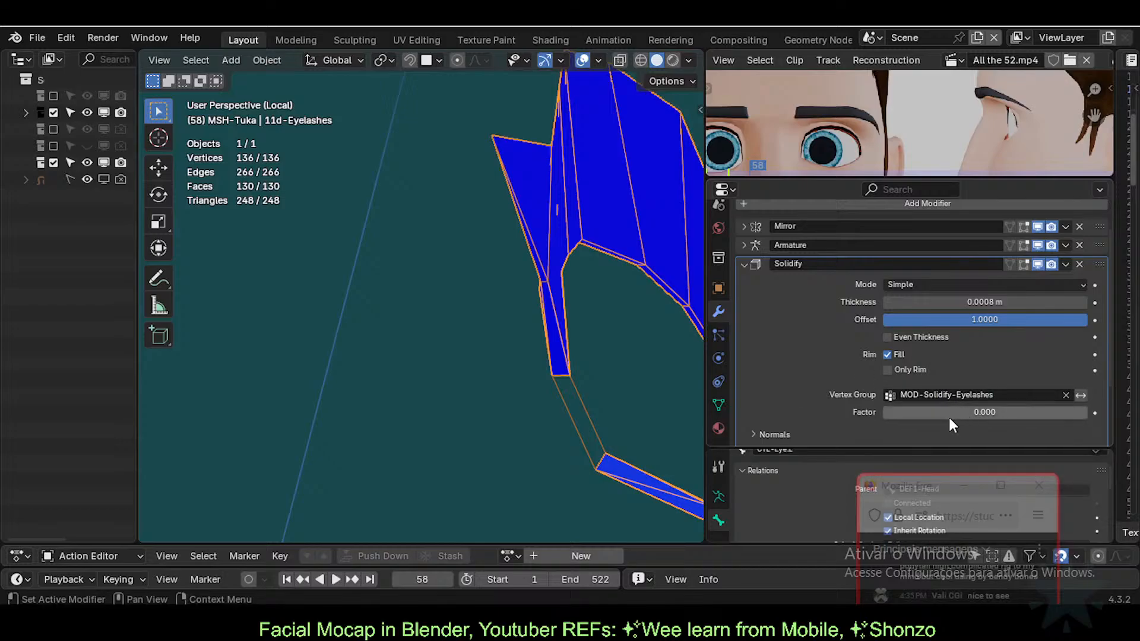
mouse_move(945, 414)
left_mouse_down()
mouse_move(1000, 414)
mouse_move(925, 407)
left_mouse_up()
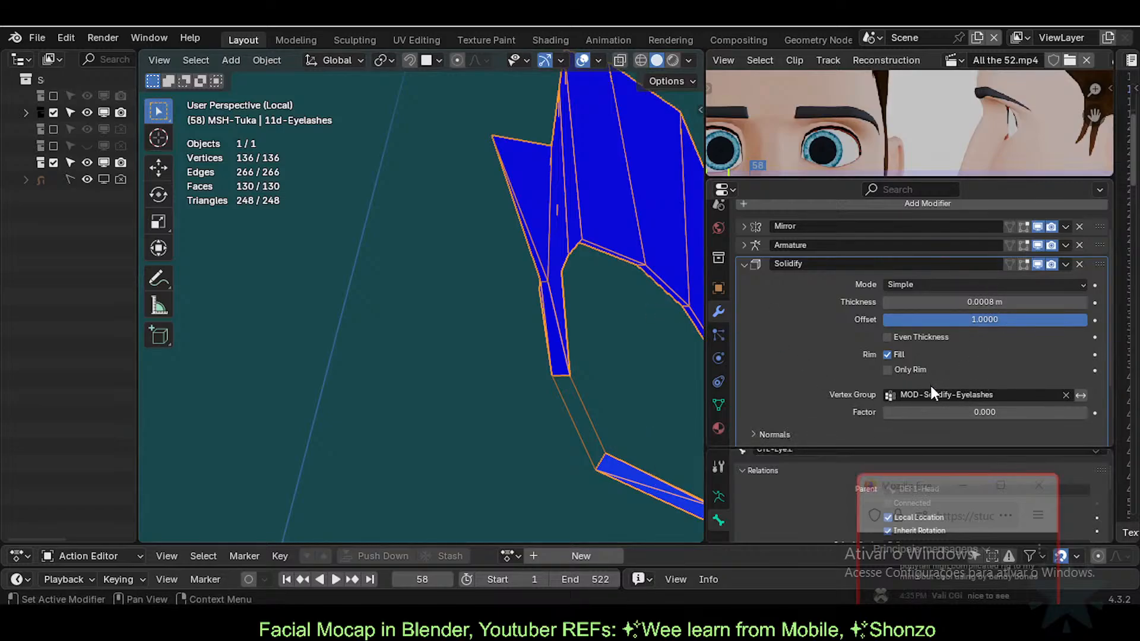
left_click(946, 394)
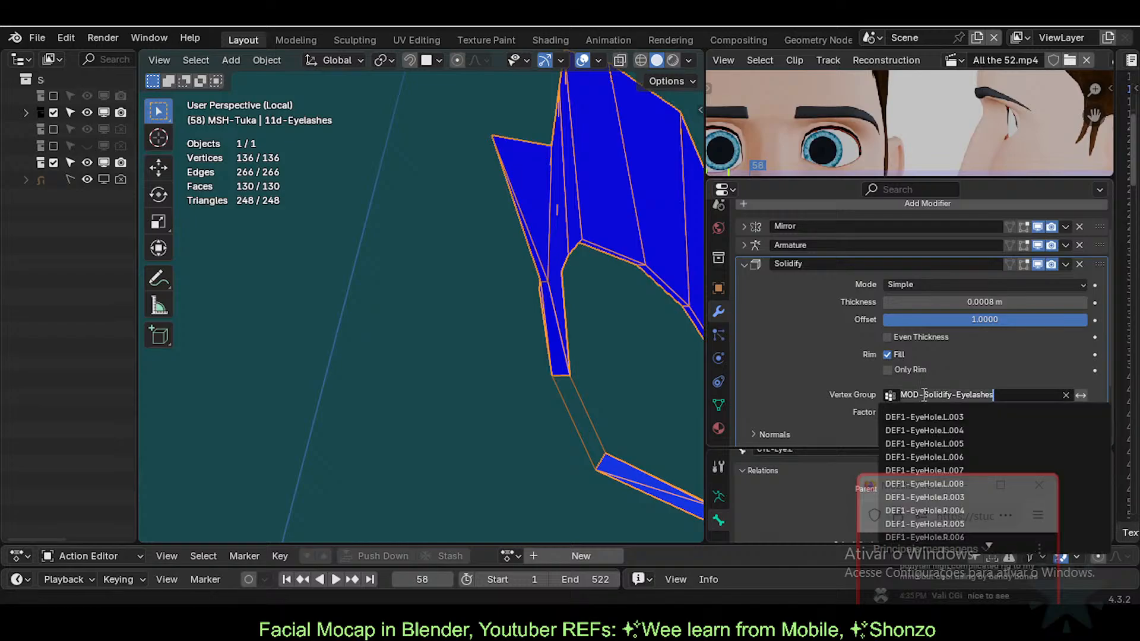
left_click(840, 395)
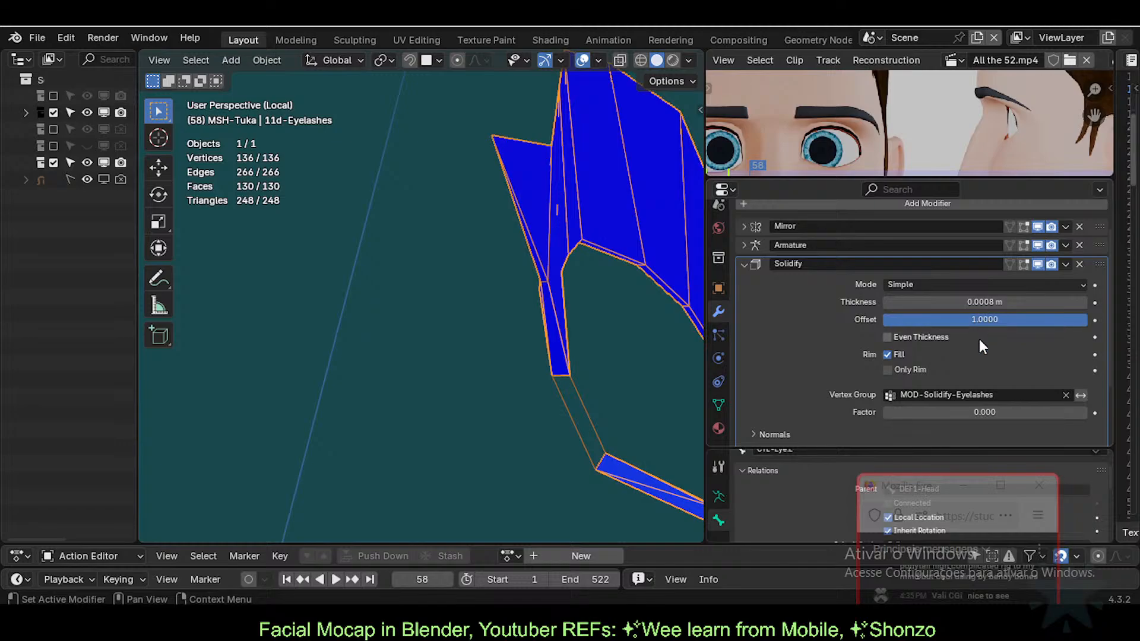
Step: Toggle the Solidify viewport display off and back on, then collapse its panel
left_click(1038, 263)
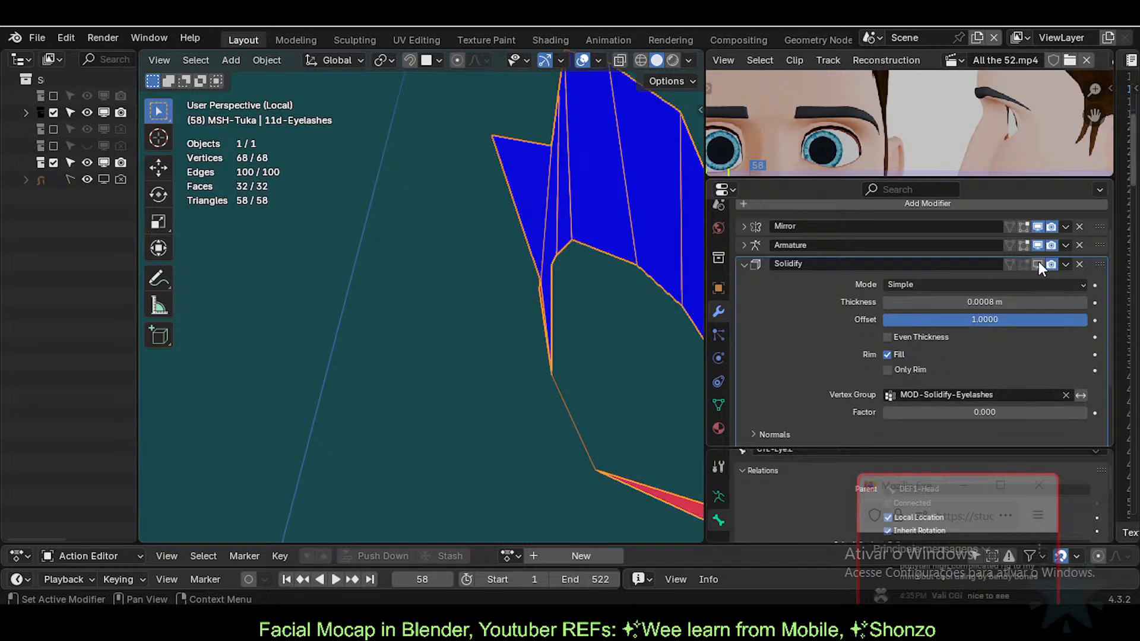
left_click(1037, 263)
middle_click_drag(567, 343, 576, 262)
middle_click_drag(491, 362, 390, 337)
middle_click_drag(590, 389, 505, 333)
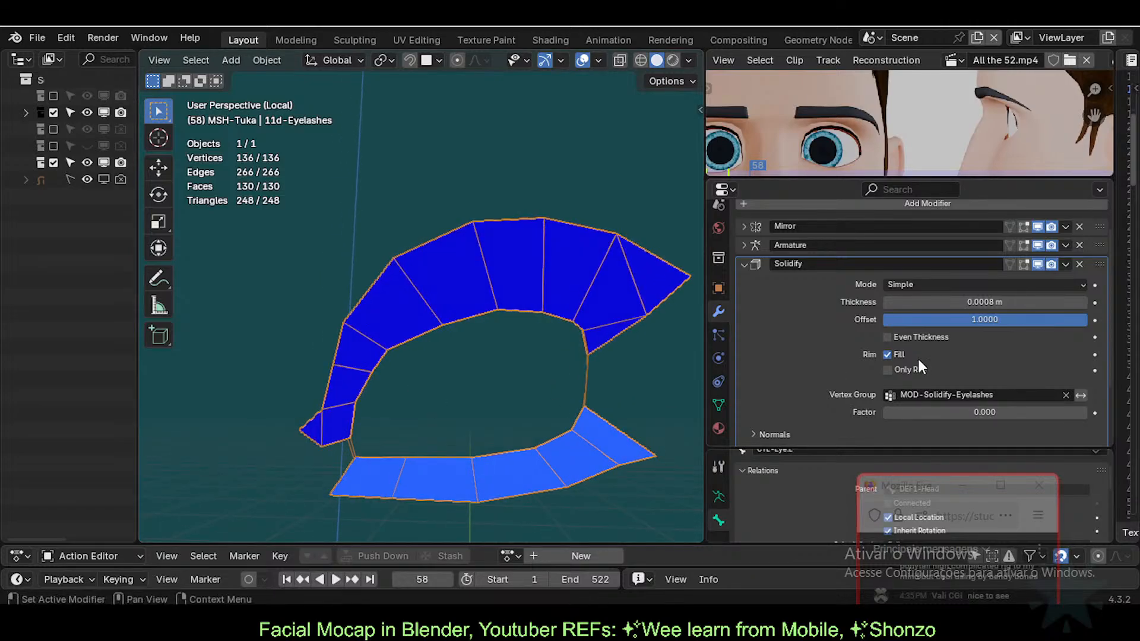
left_click(744, 264)
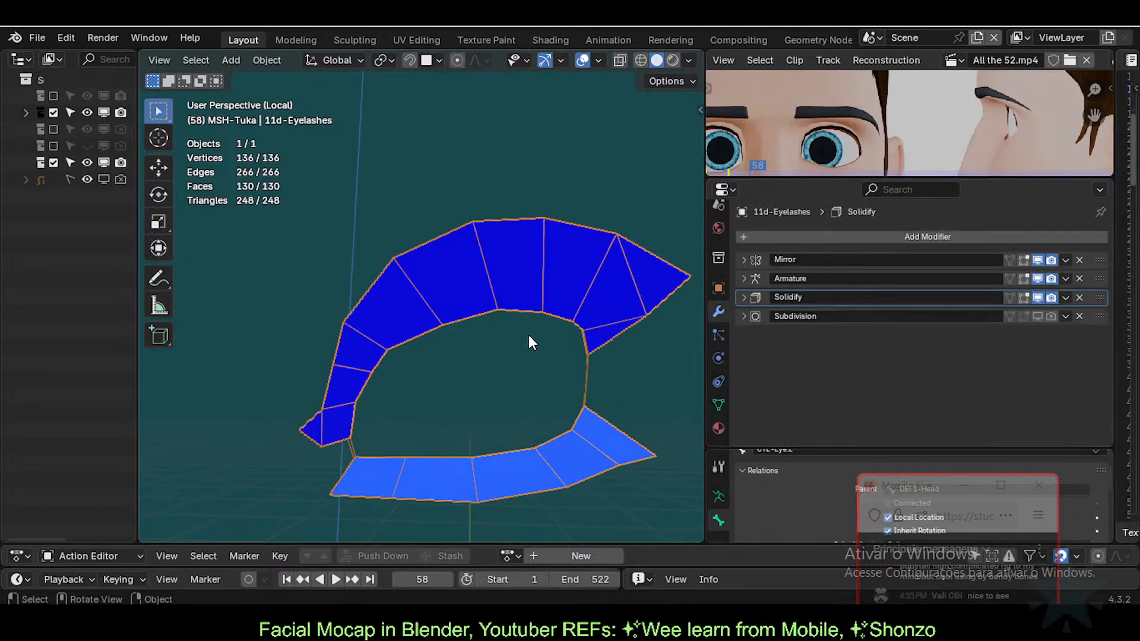
middle_click_drag(518, 366, 538, 380)
Step: Save Tuka-Game-63-ExperimentalLipsTopology.blend and exit Local View to show the whole character
key("ctrl+s")
key("Tab")
left_click(544, 351)
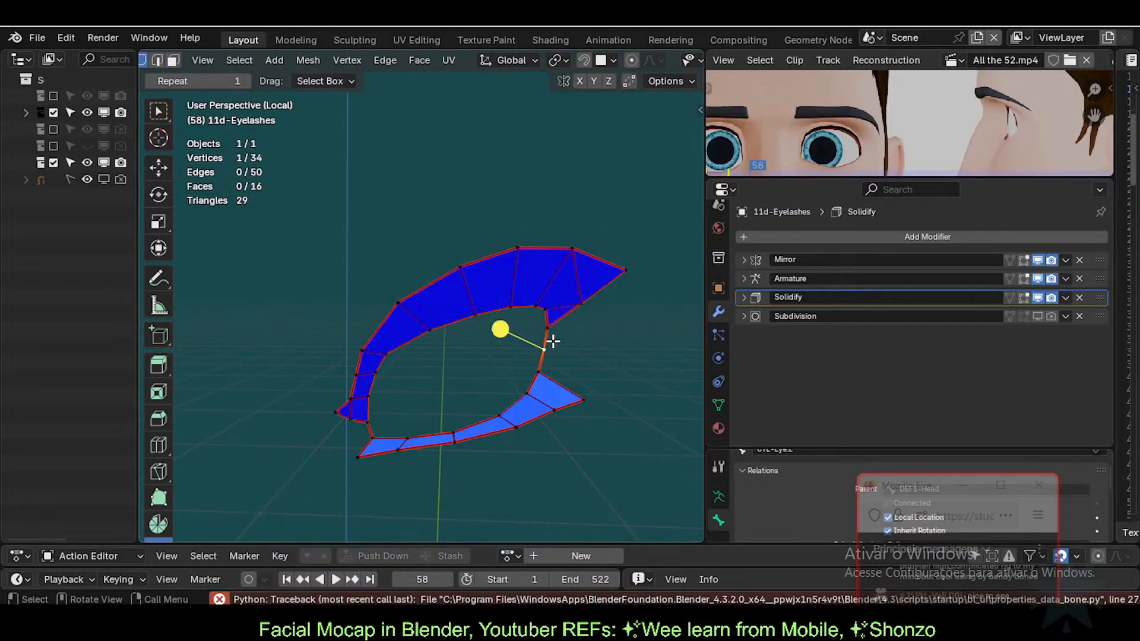
key("Tab")
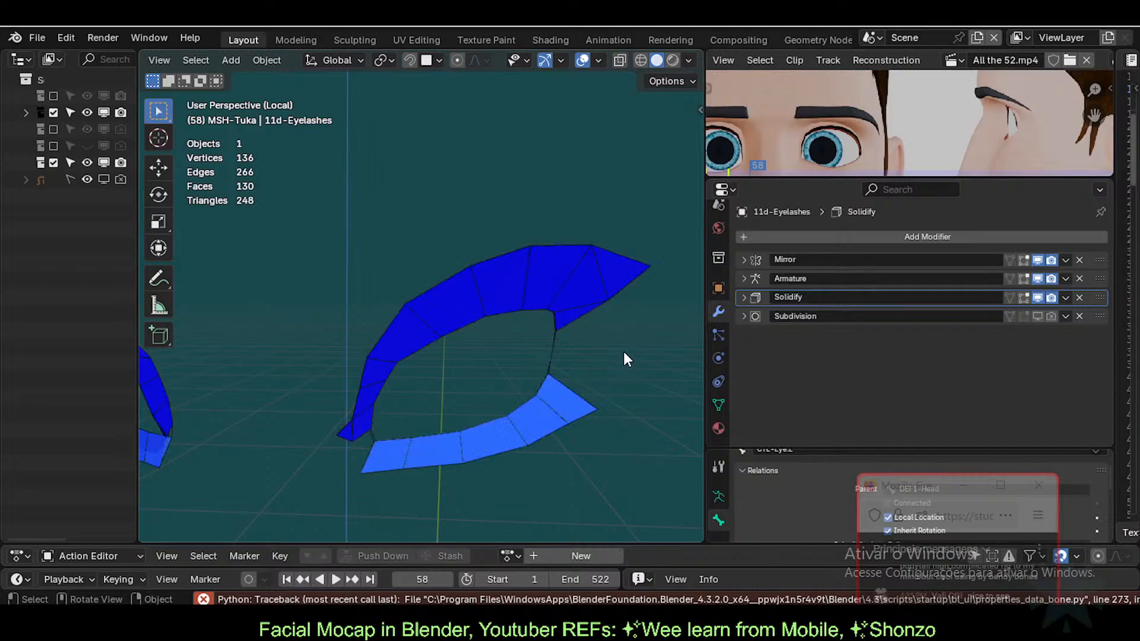
middle_click_drag(615, 358, 587, 365)
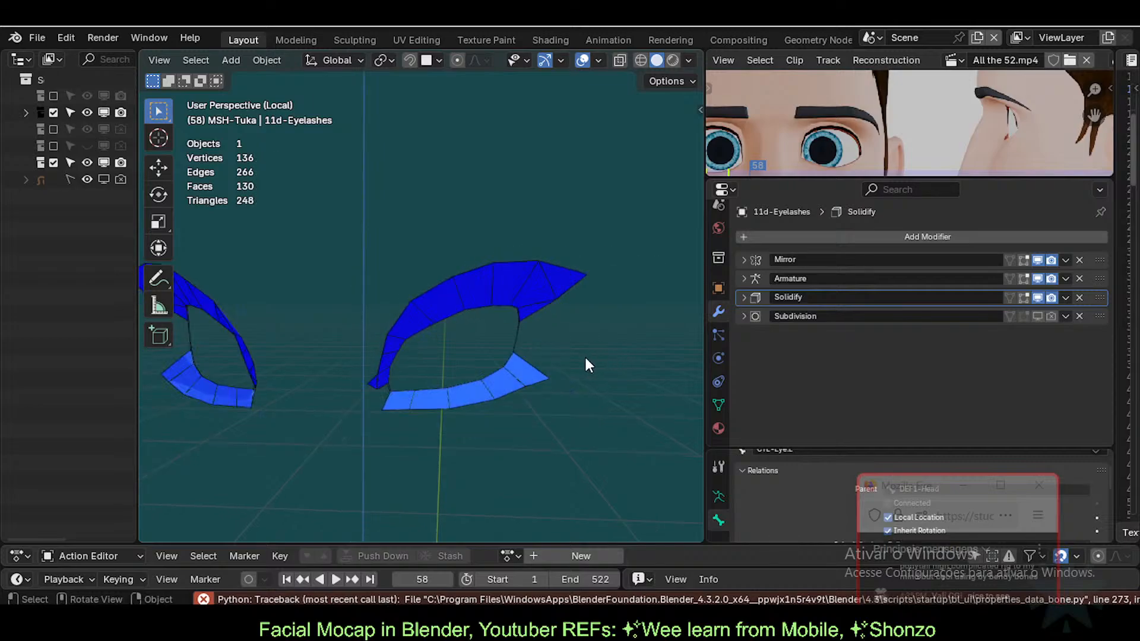
key("KP_Divide")
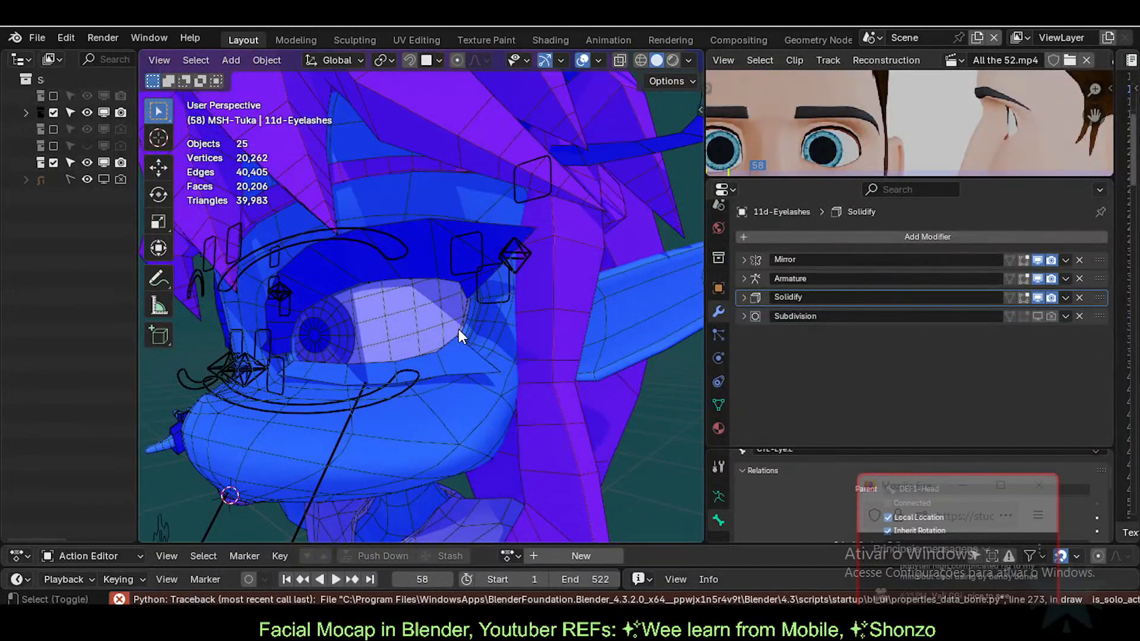
Step: Turn off face orientation colouring and select the eyelashes object
key("shift+f")
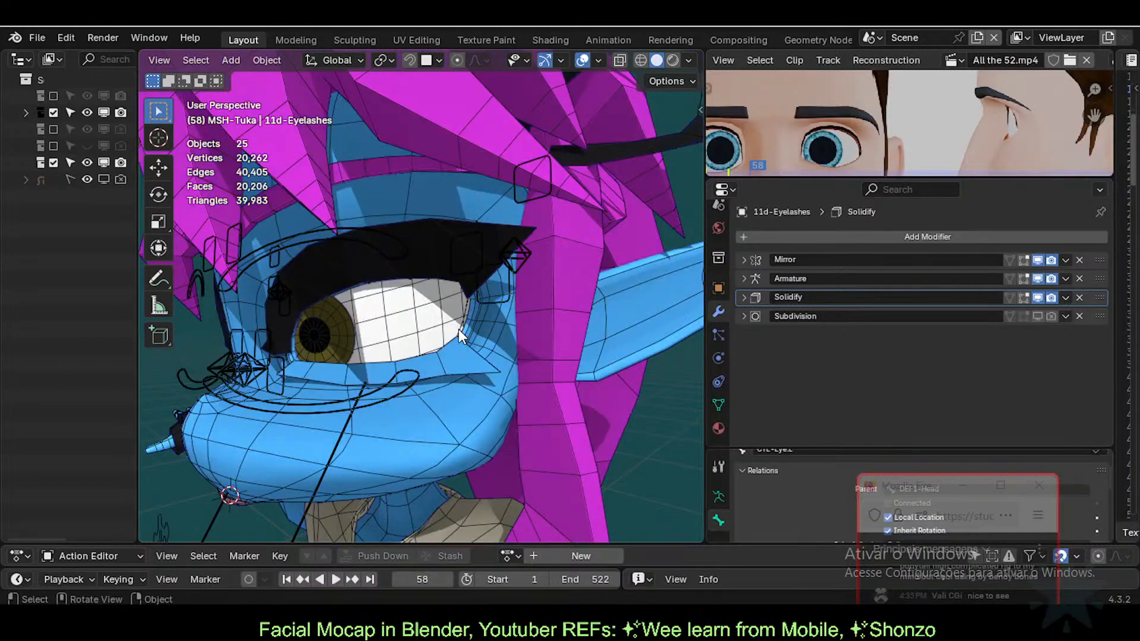
scroll(458, 329, "down", 1)
middle_click_drag(471, 340, 575, 319)
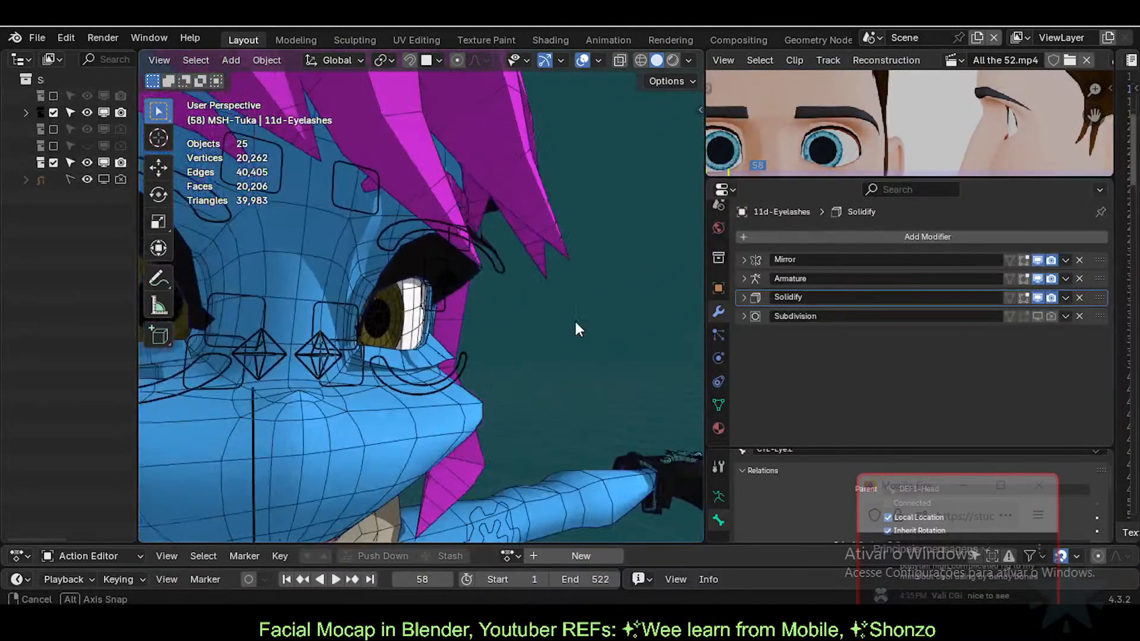
left_click(436, 347)
middle_click_drag(498, 353, 417, 368)
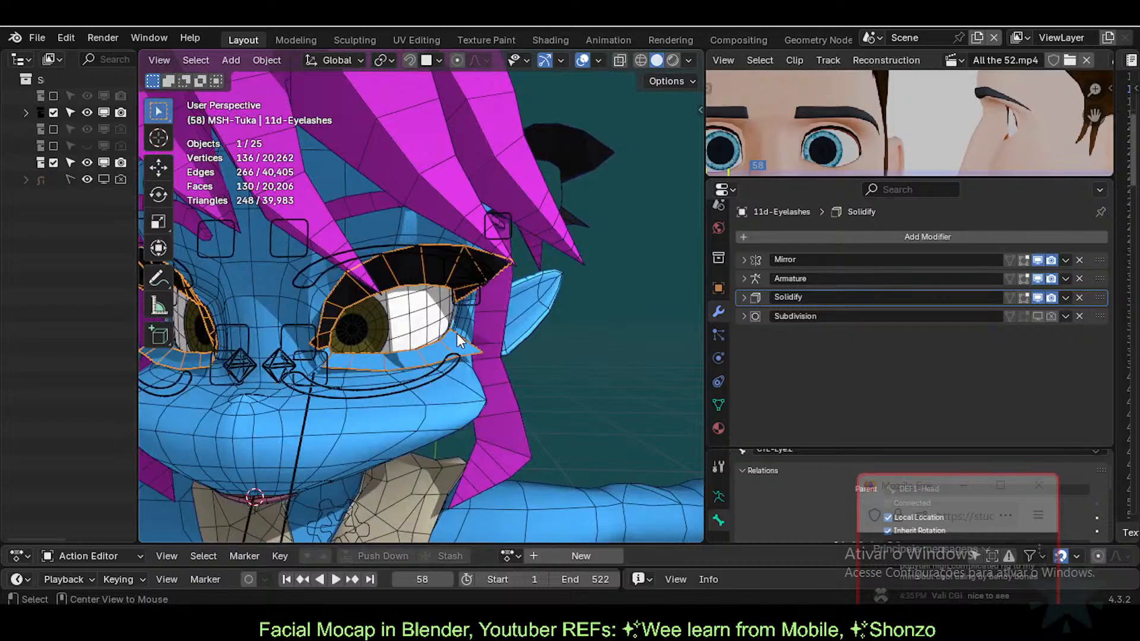
key("alt+a")
scroll(450, 357, "up", 2)
left_click(450, 358)
Step: In Edit Mode, select the lower eyelash faces plus the small triangular lash face
key("Tab")
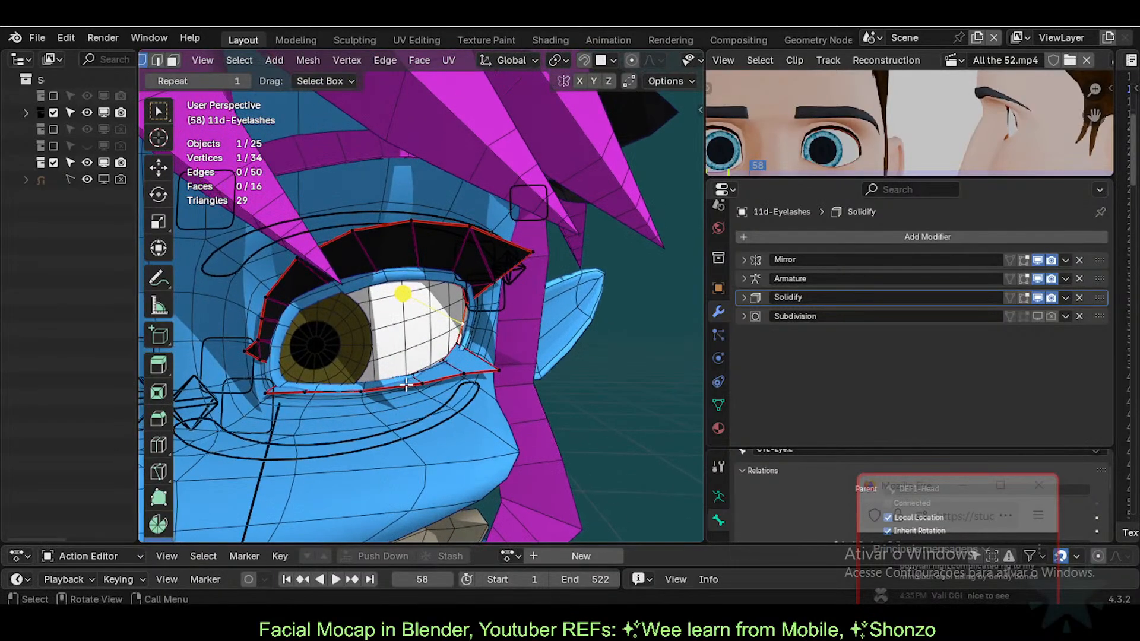
key("ctrl+l")
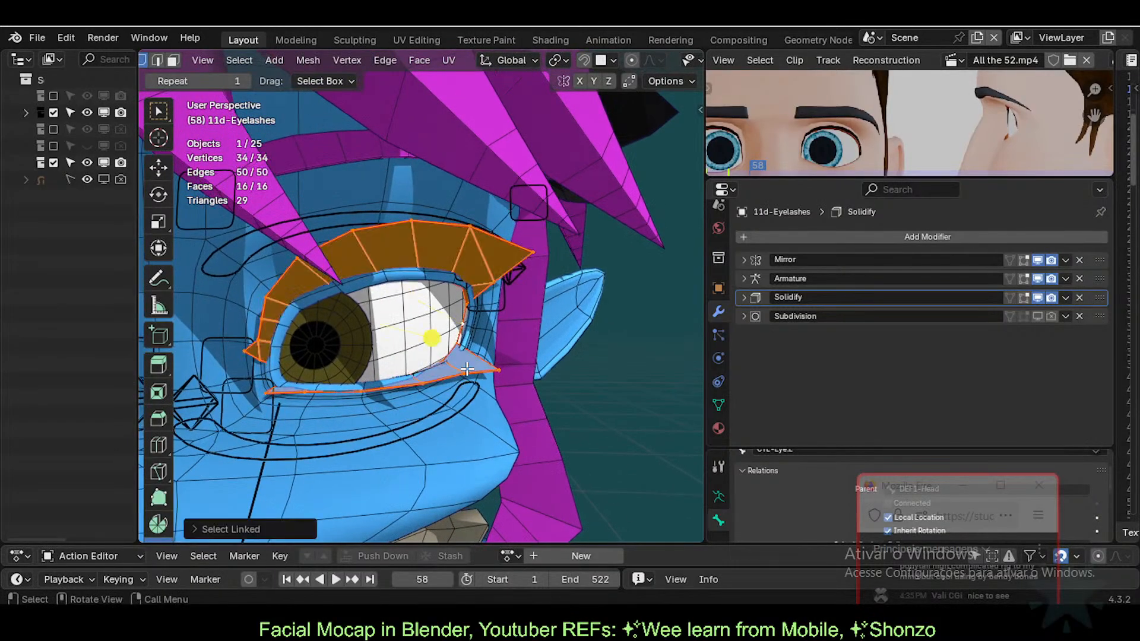
key("alt+a")
key("3")
key("l")
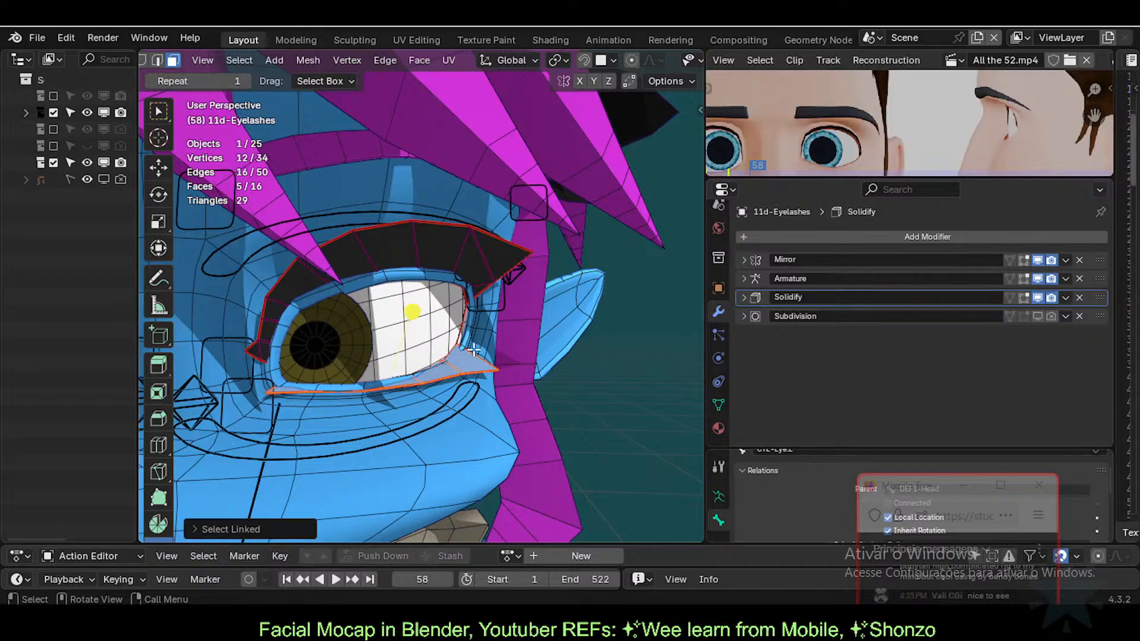
left_click(473, 262, "shift")
Step: Assign MATC-ClothBlack.001 to the selected faces and return to Object Mode
left_click(718, 428)
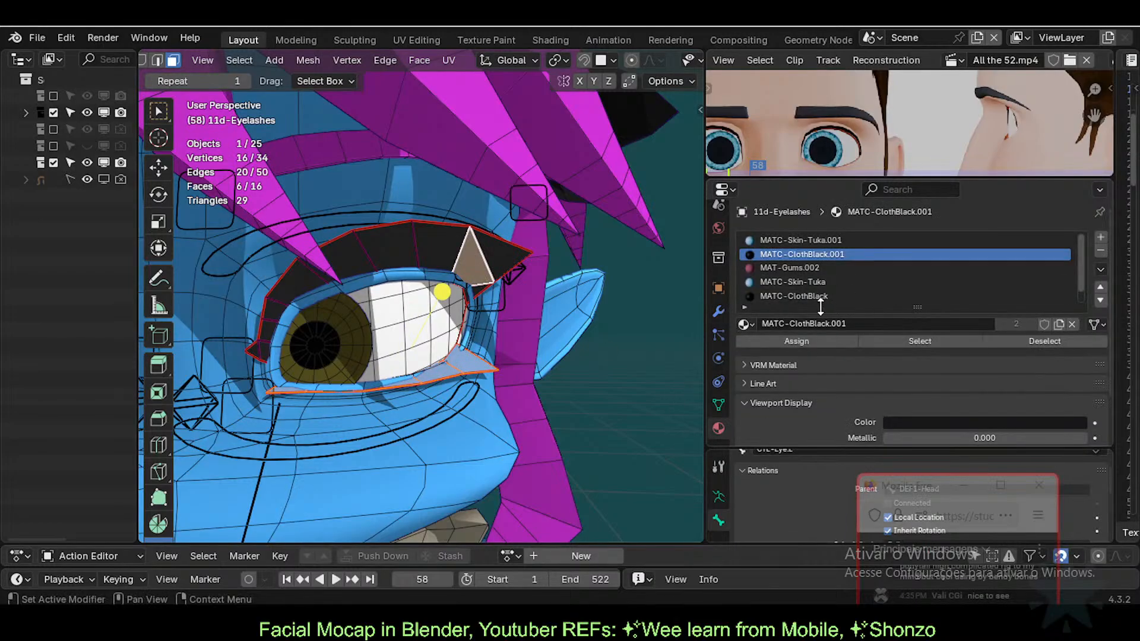
left_click(779, 344)
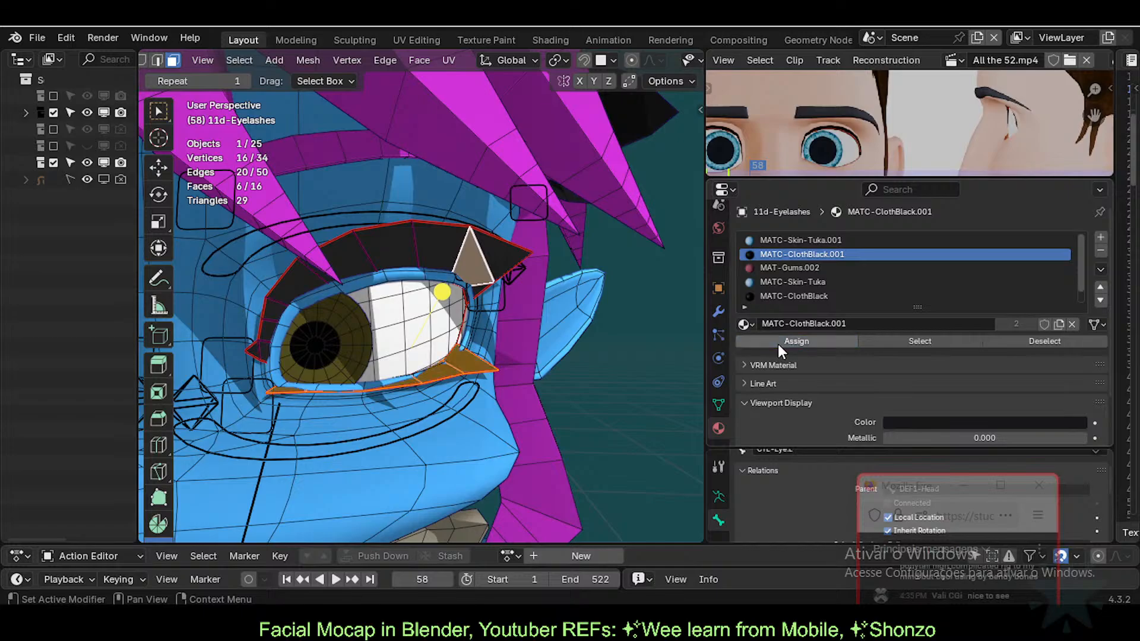
key("Tab")
mouse_move(466, 370)
middle_mouse_down()
mouse_move(408, 399)
mouse_move(450, 397)
mouse_move(453, 350)
mouse_move(476, 326)
mouse_move(497, 333)
mouse_move(473, 322)
mouse_move(483, 371)
mouse_move(468, 379)
middle_mouse_up()
scroll(474, 324, "up", 6)
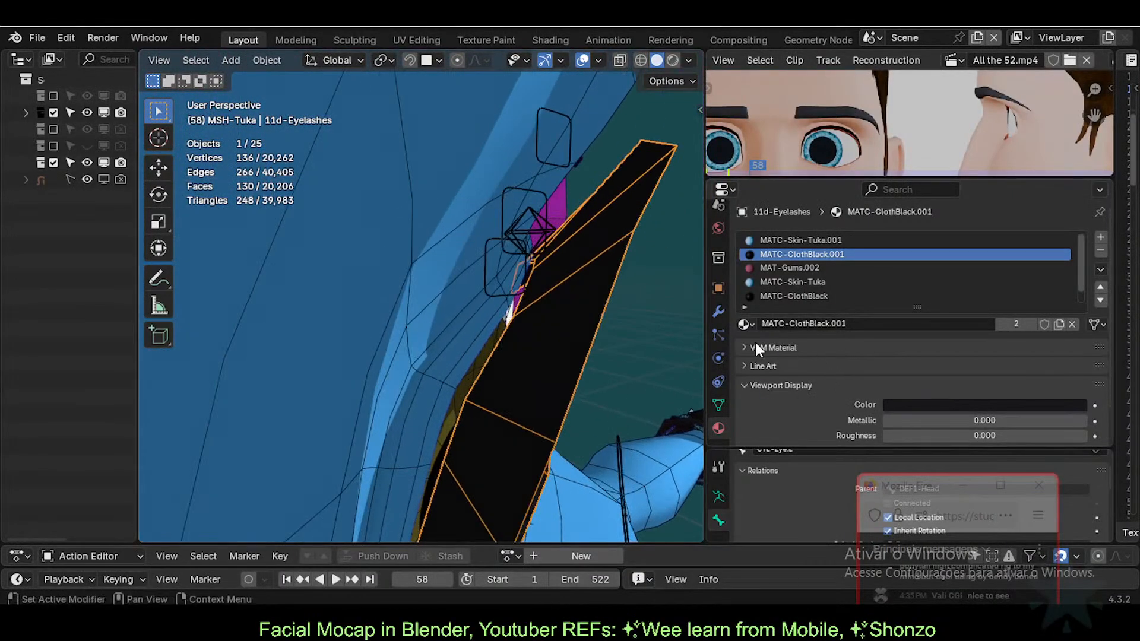
Step: Toggle the Armature modifier's viewport effect off and on to compare, leaving it enabled
left_click(718, 311)
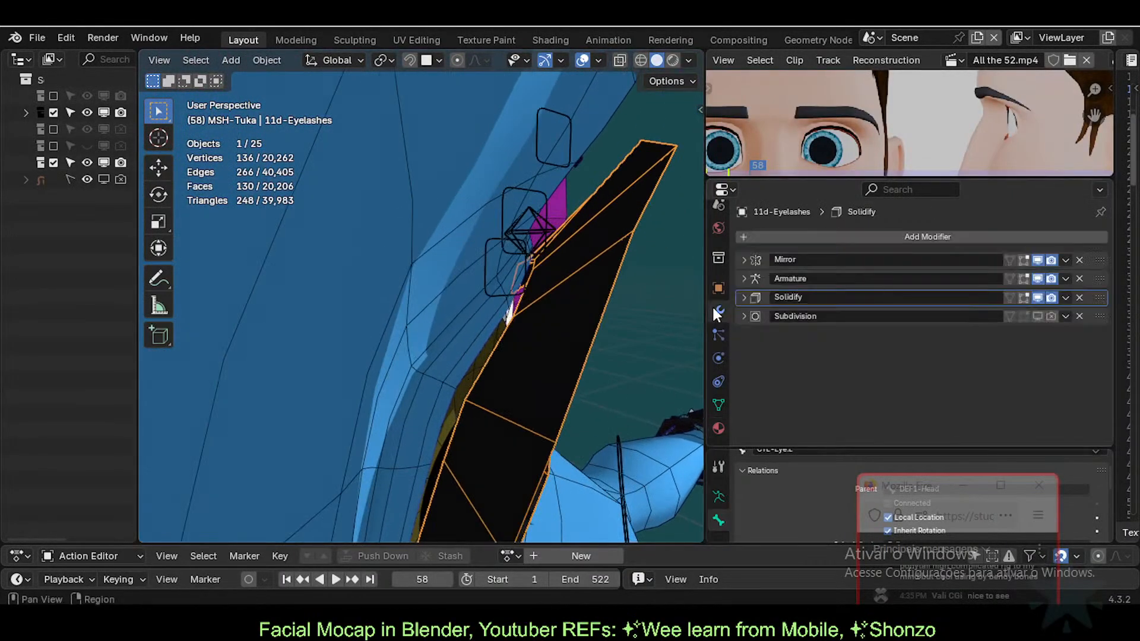
left_click(1035, 276)
left_click(1035, 276)
left_click(1034, 276)
left_click(1035, 276)
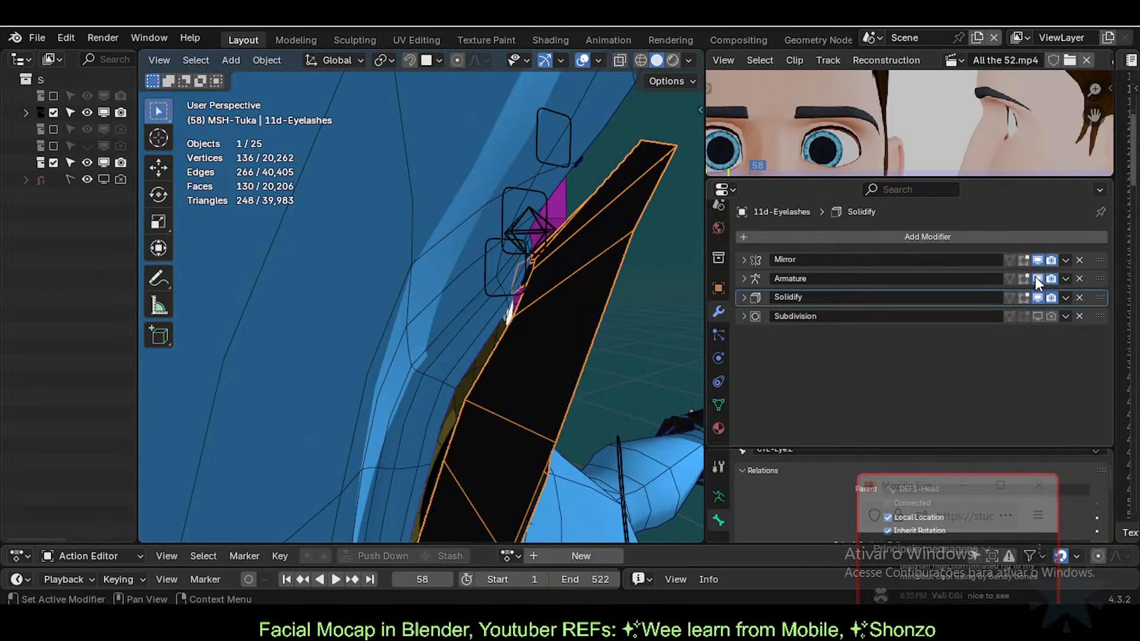
left_click(748, 276)
left_click(746, 278)
Step: Preview Subdivision smoothing then switch it back off, and briefly expand Solidify and Armature panels
left_click(1038, 317)
left_click(1036, 317)
left_click(745, 296)
left_click(746, 296)
left_click(741, 277)
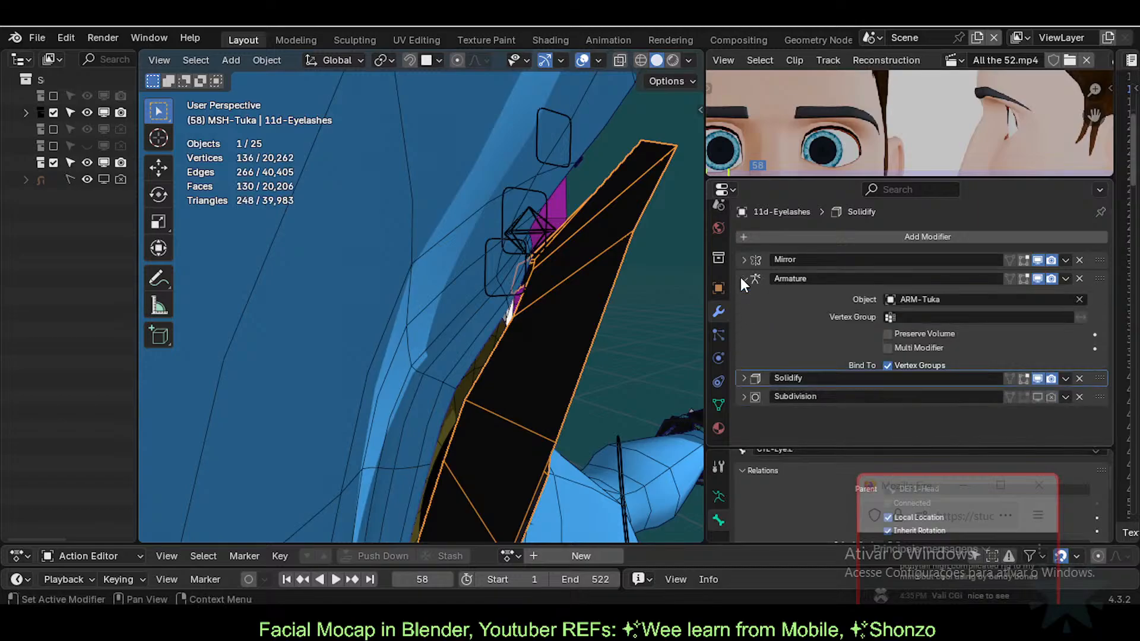
left_click(740, 278)
middle_click_drag(509, 303, 475, 400)
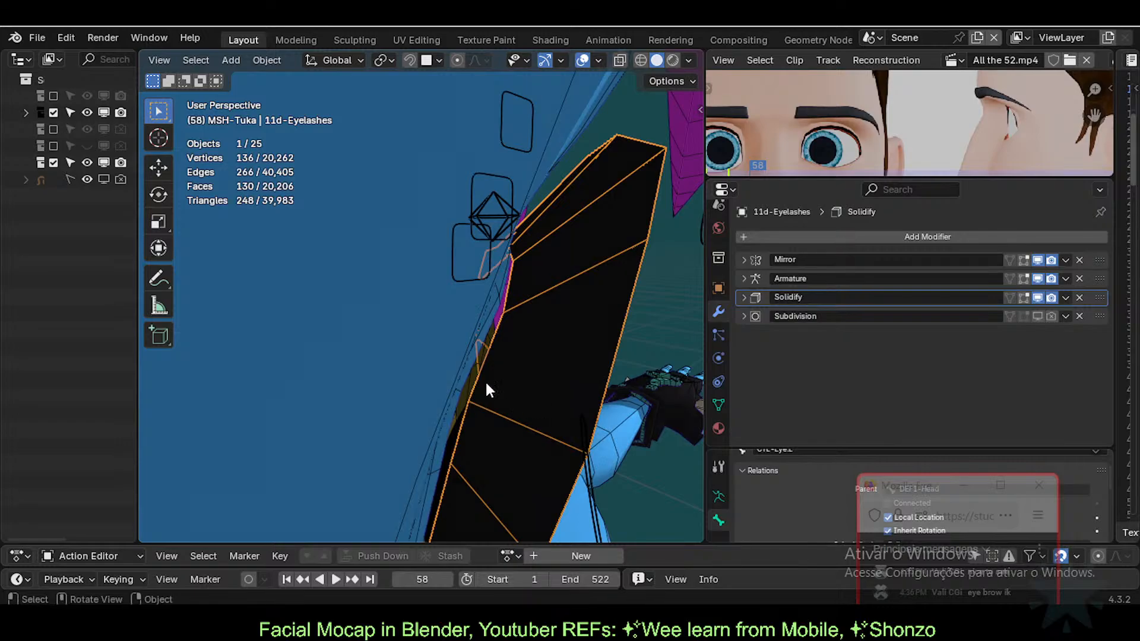
Step: Select the 0-Body-Tuka mesh, frame the eye up close, and save the file
left_click(460, 341)
middle_click_drag(534, 346, 421, 354)
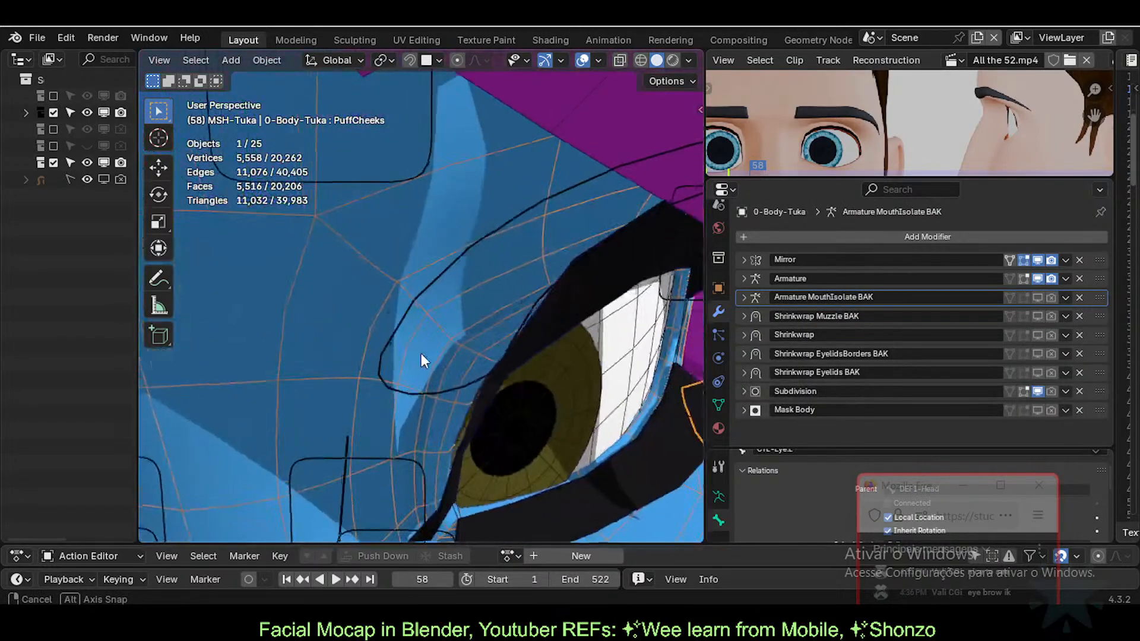
middle_click_drag(447, 397, 471, 402)
middle_click_drag(582, 456, 401, 354)
scroll(402, 354, "down", 5)
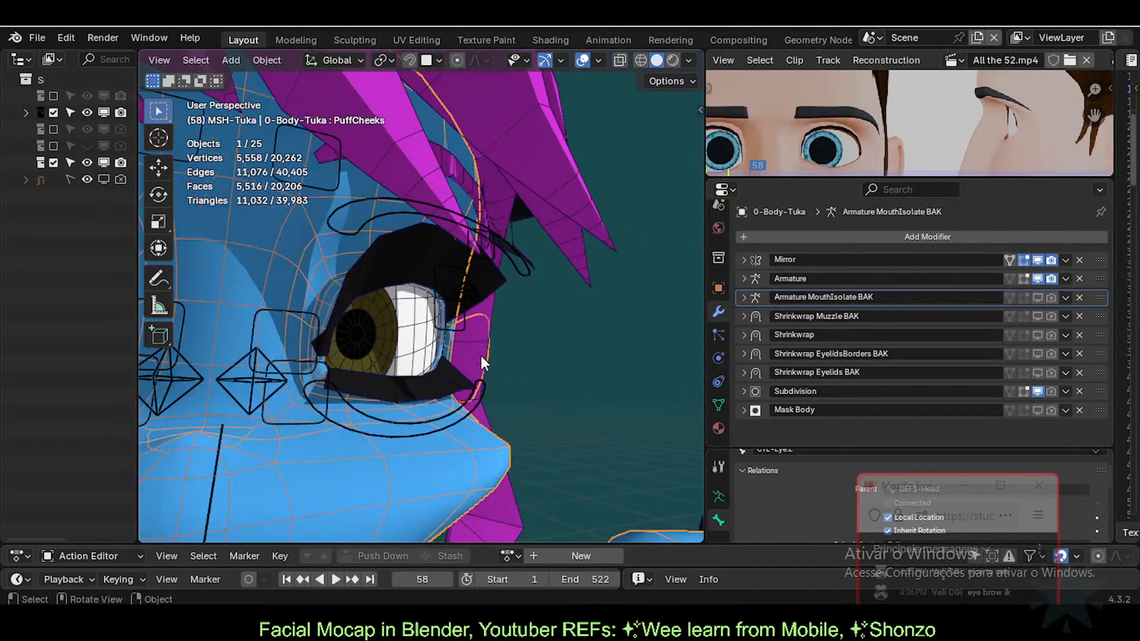
mouse_move(481, 355)
middle_mouse_down()
mouse_move(368, 364)
mouse_move(487, 375)
middle_mouse_up()
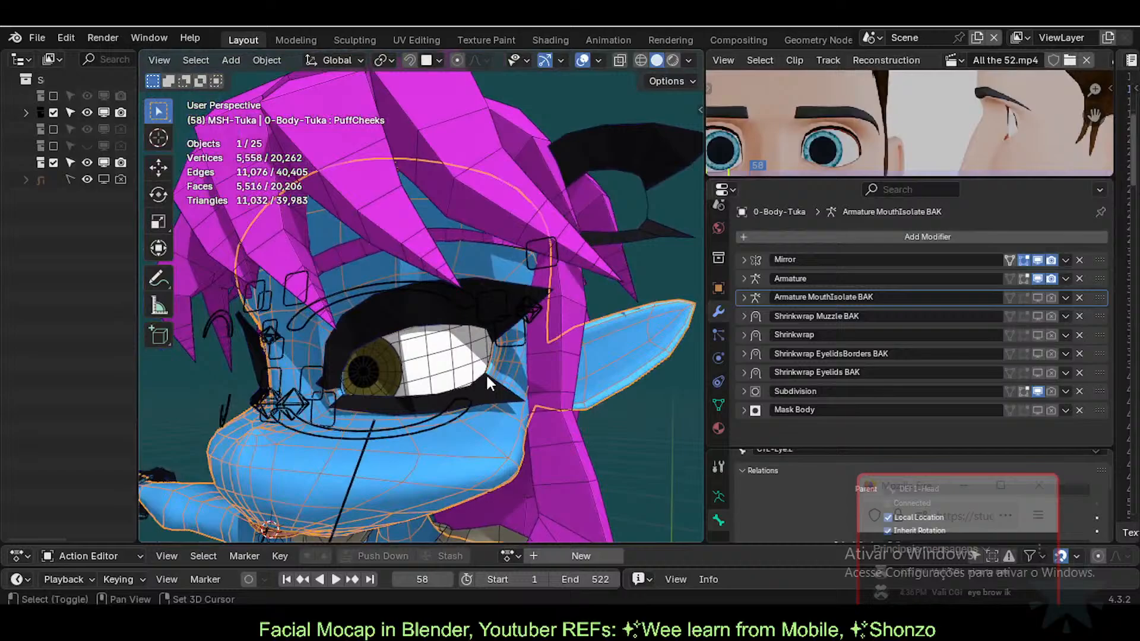
key("ctrl+s")
Step: In Pose Mode, test-move the CTL-IK-EyeHole-T-O.L eyelid bone and cancel, leaving it in place
left_click(462, 302)
key("ctrl+Tab")
left_click(490, 289)
key("g")
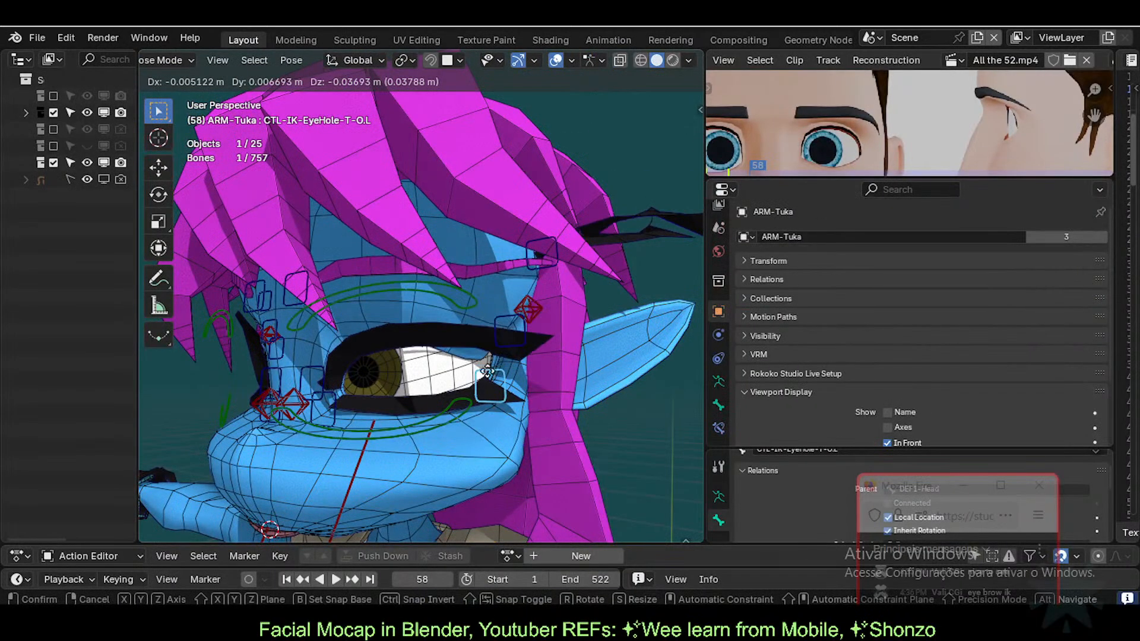
right_click(463, 356)
middle_click_drag(384, 337, 435, 333, "shift")
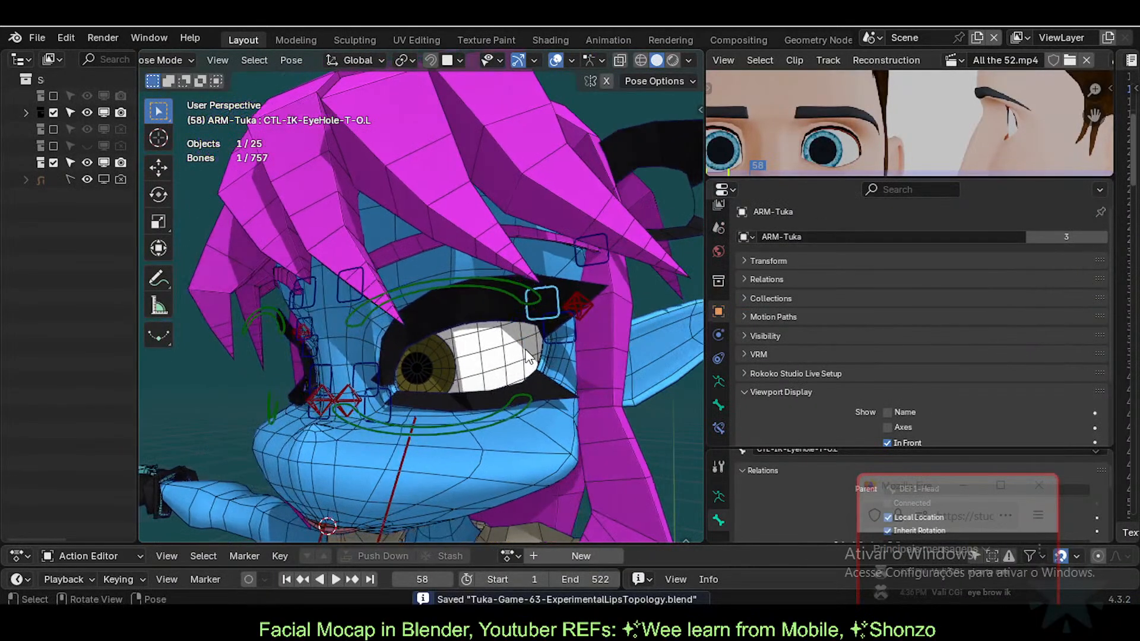
scroll(514, 371, "up", 2)
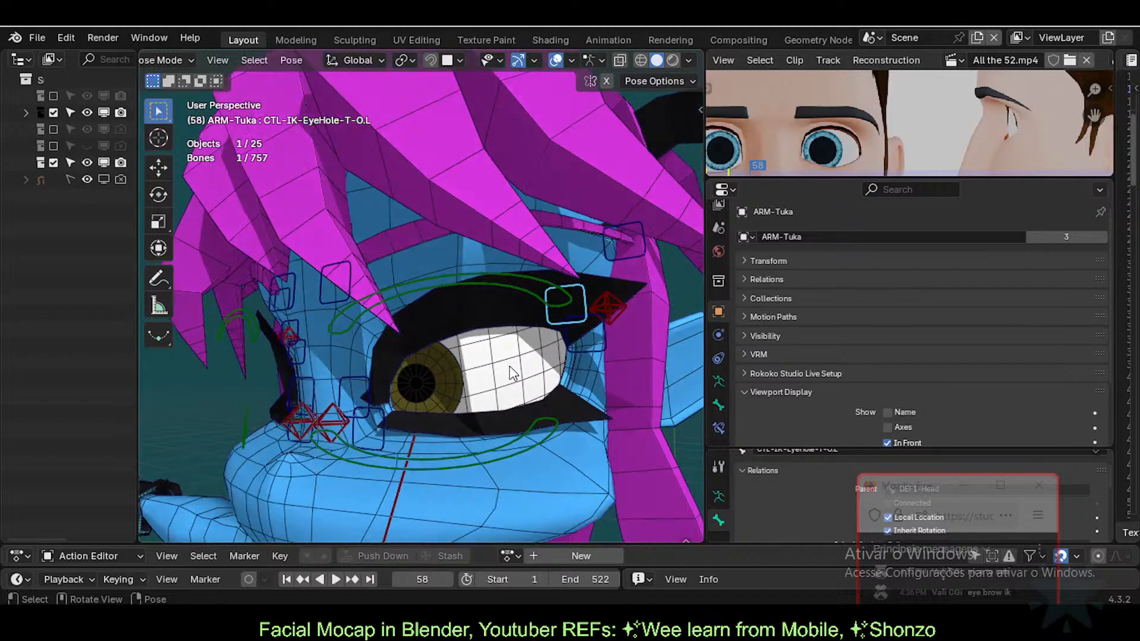
middle_click_drag(475, 347, 489, 323)
Step: Return to Object Mode, select the eyelash mesh and save the file
key("ctrl+Tab")
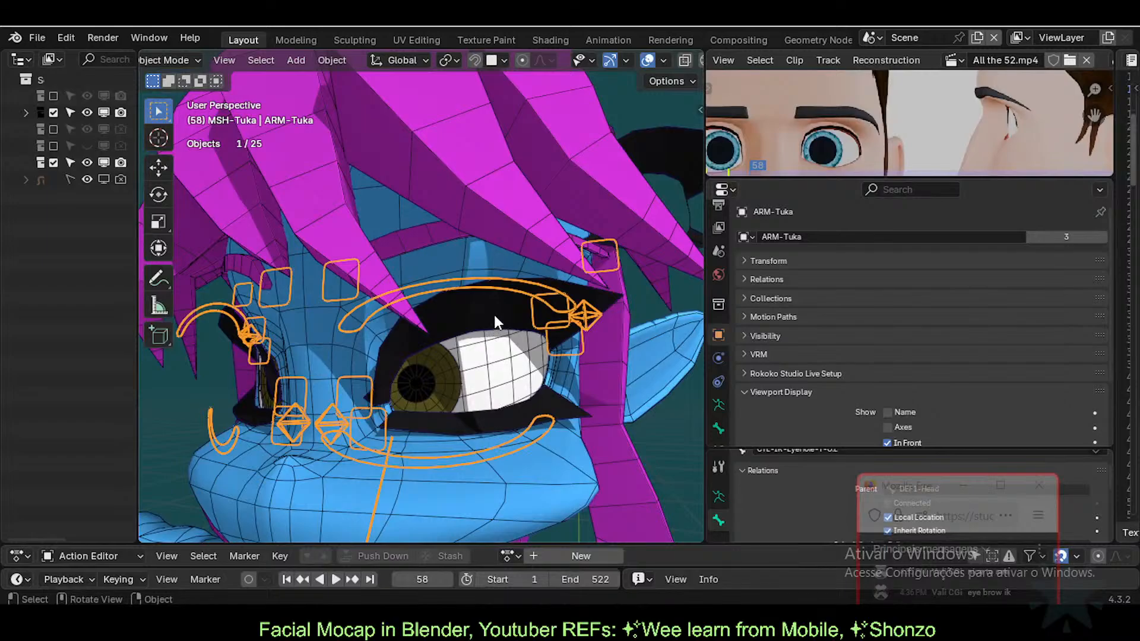
left_click(494, 314)
key("ctrl+s")
scroll(718, 408, "down", 2)
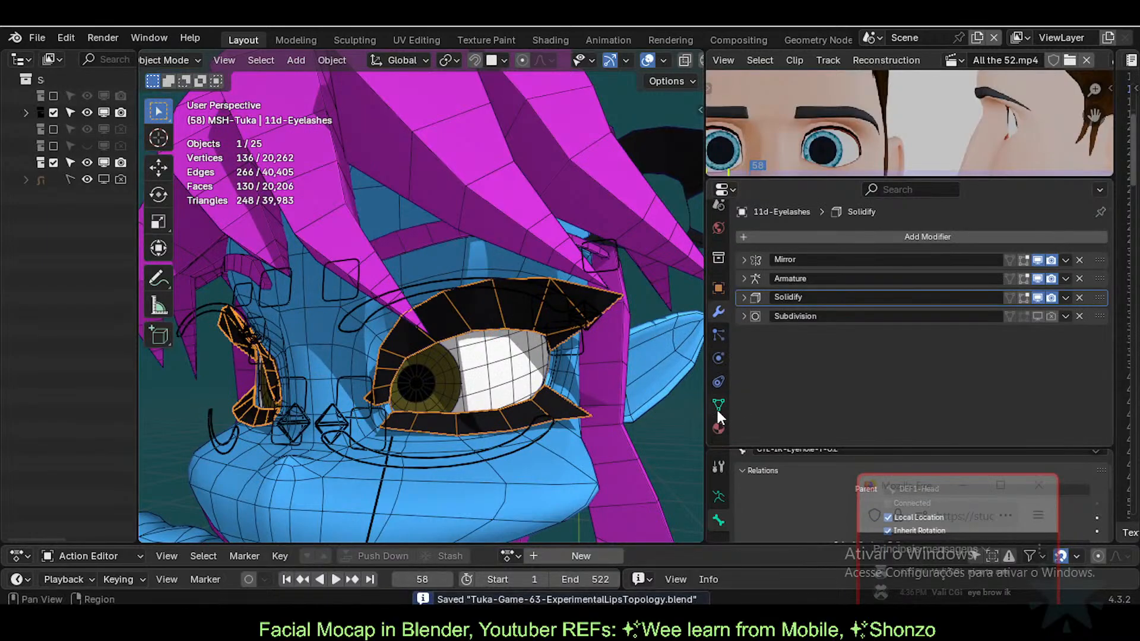
Step: Clear the 'solid' filter in the eyelashes' Vertex Groups list to show every group
left_click(717, 405)
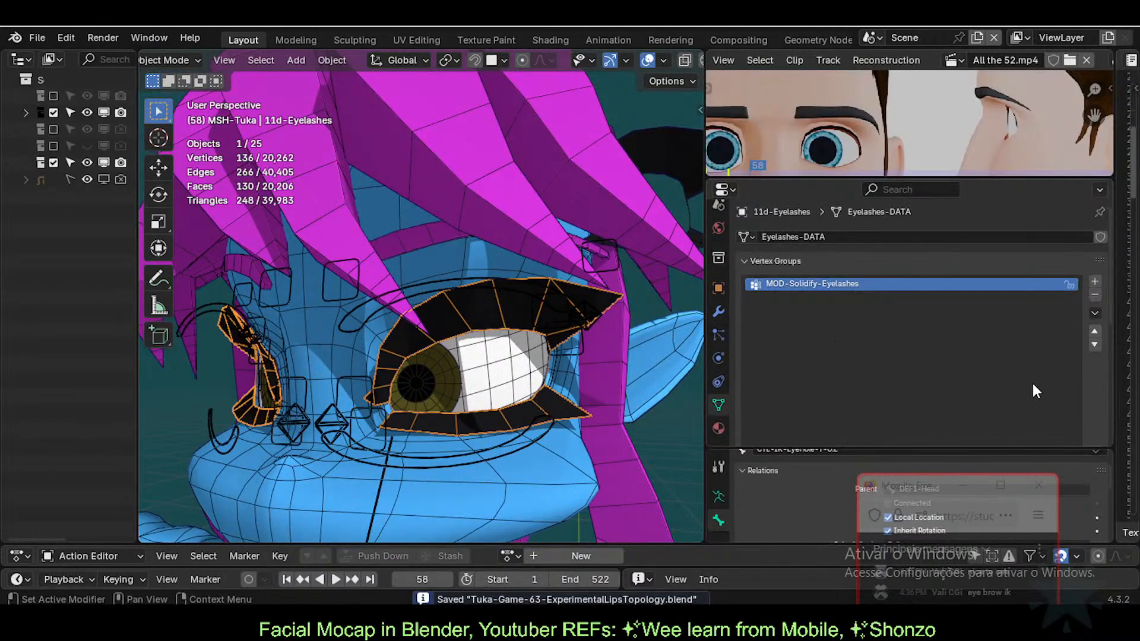
scroll(1034, 387, "down", 4)
left_click(1023, 402)
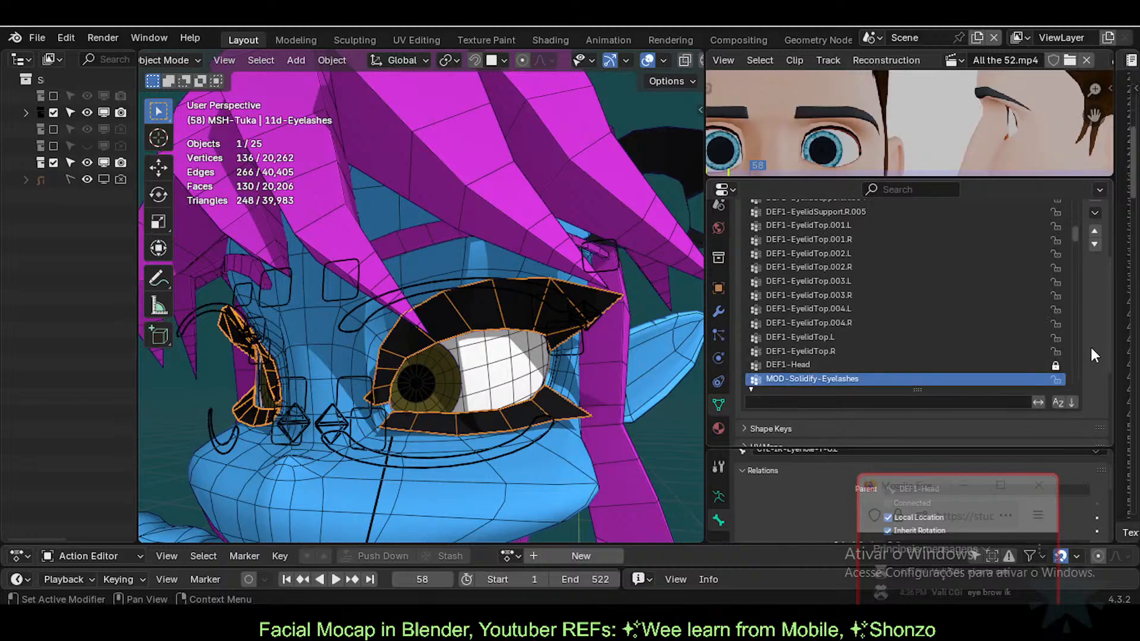
scroll(1091, 347, "up", 5)
scroll(555, 320, "down", 3)
scroll(511, 378, "up", 3)
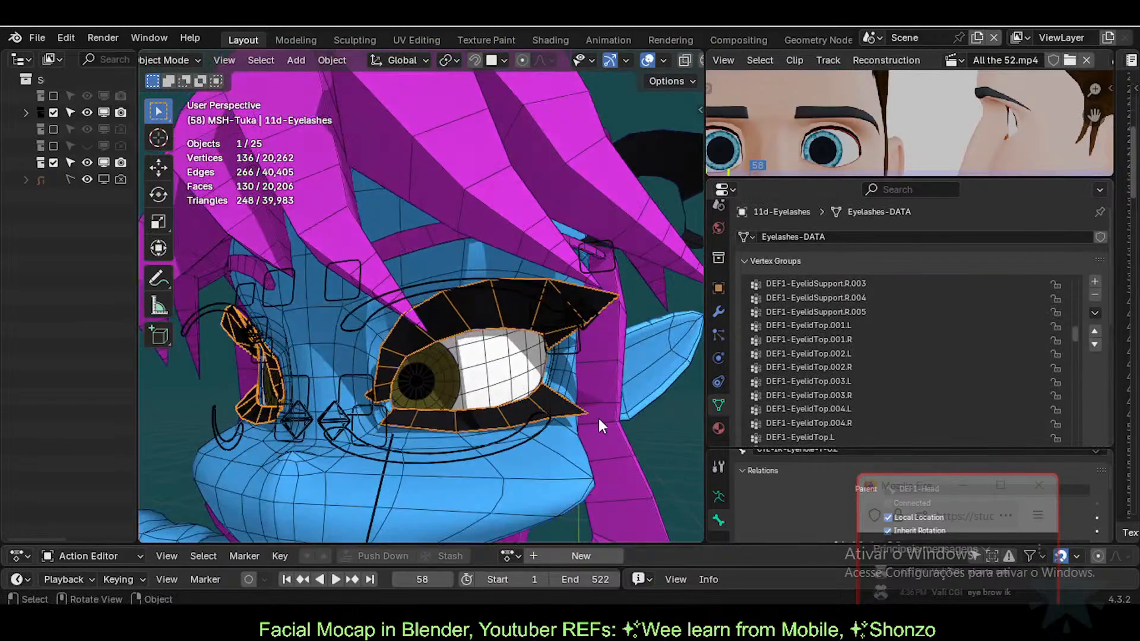
left_click_drag(910, 490, 913, 287)
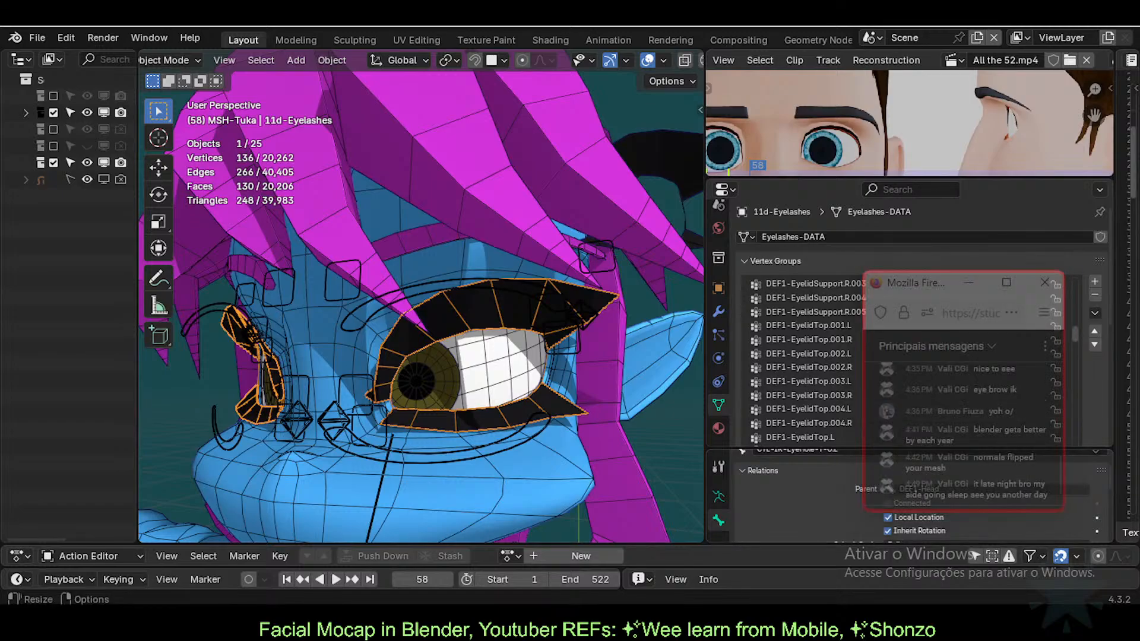
left_click_drag(939, 282, 977, 322)
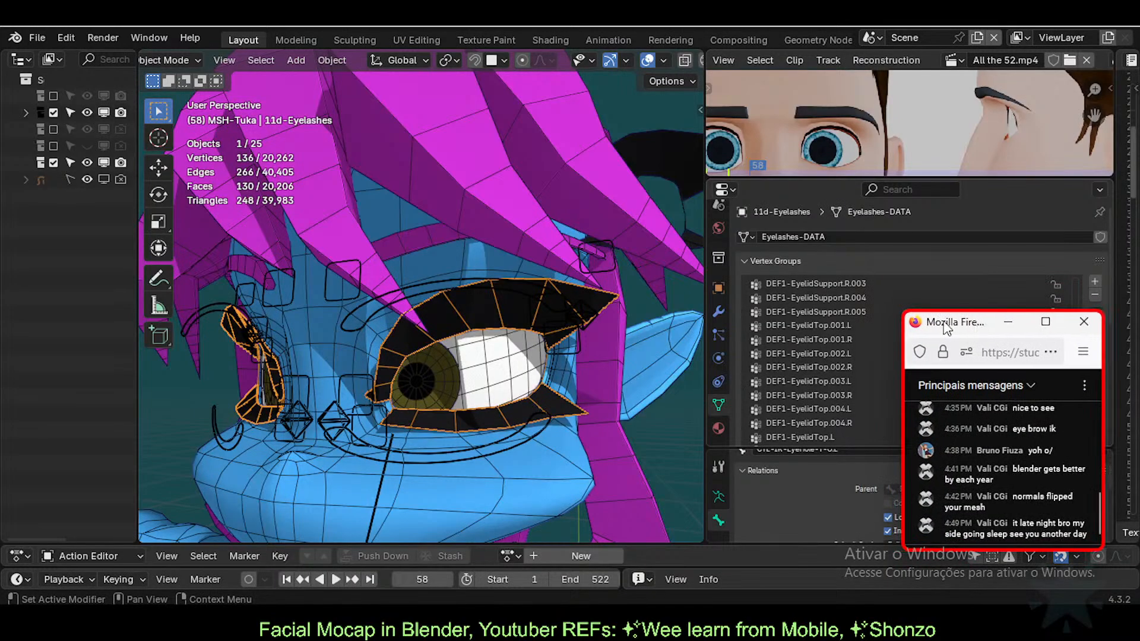
scroll(618, 273, "down", 1)
middle_click_drag(453, 319, 461, 240)
scroll(458, 330, "up", 5)
scroll(461, 243, "down", 3)
middle_click_drag(452, 304, 499, 290)
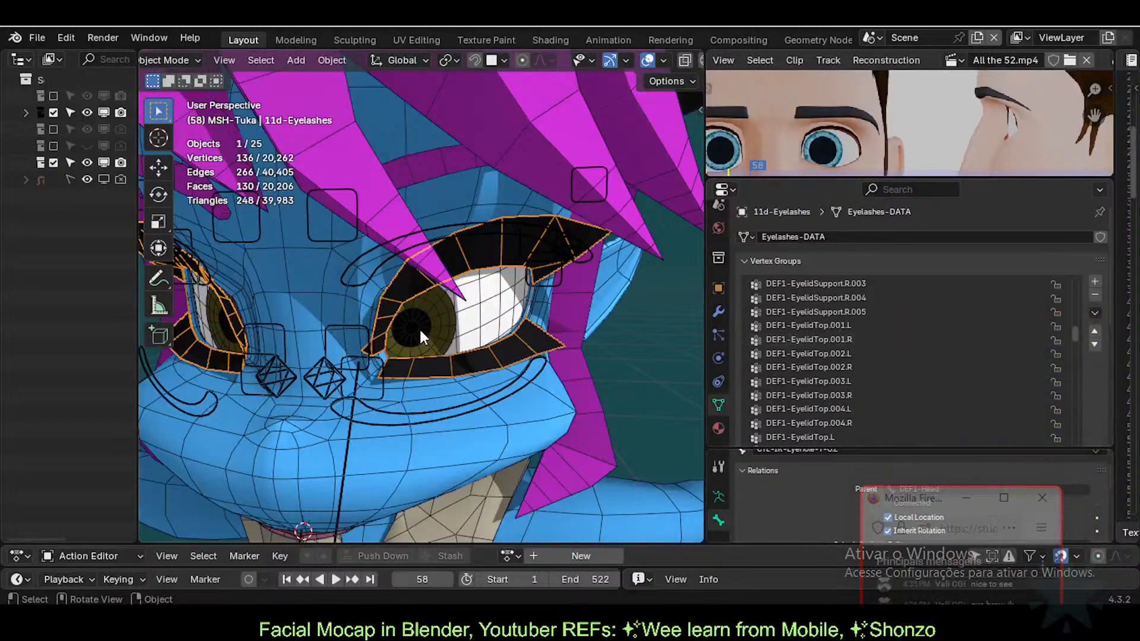
middle_click_drag(464, 244, 365, 305)
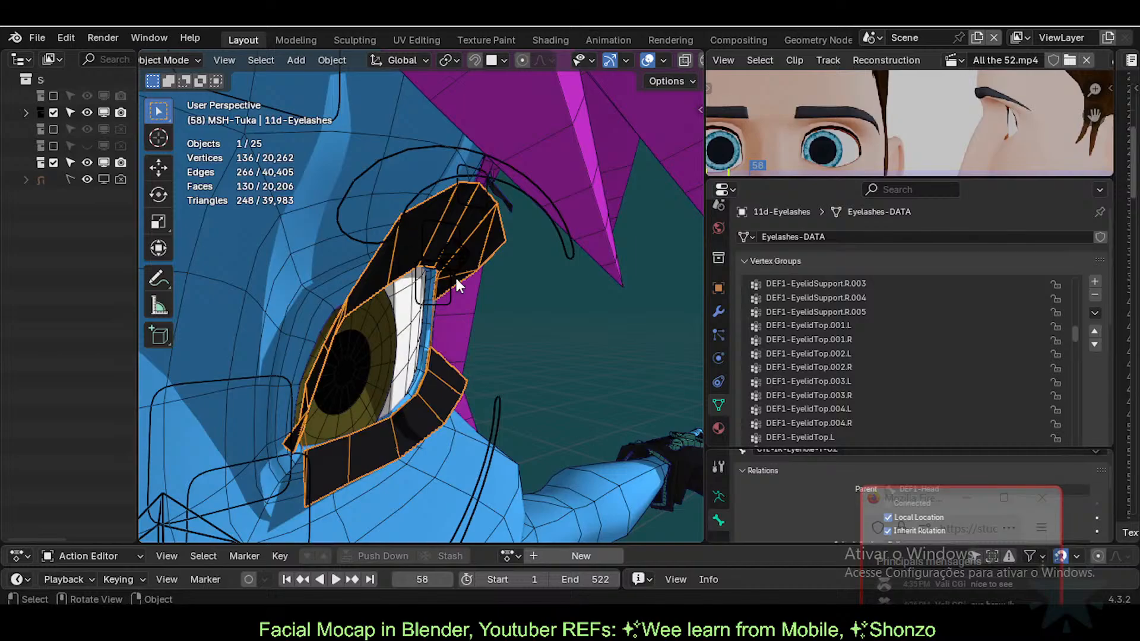
scroll(436, 278, "down", 4)
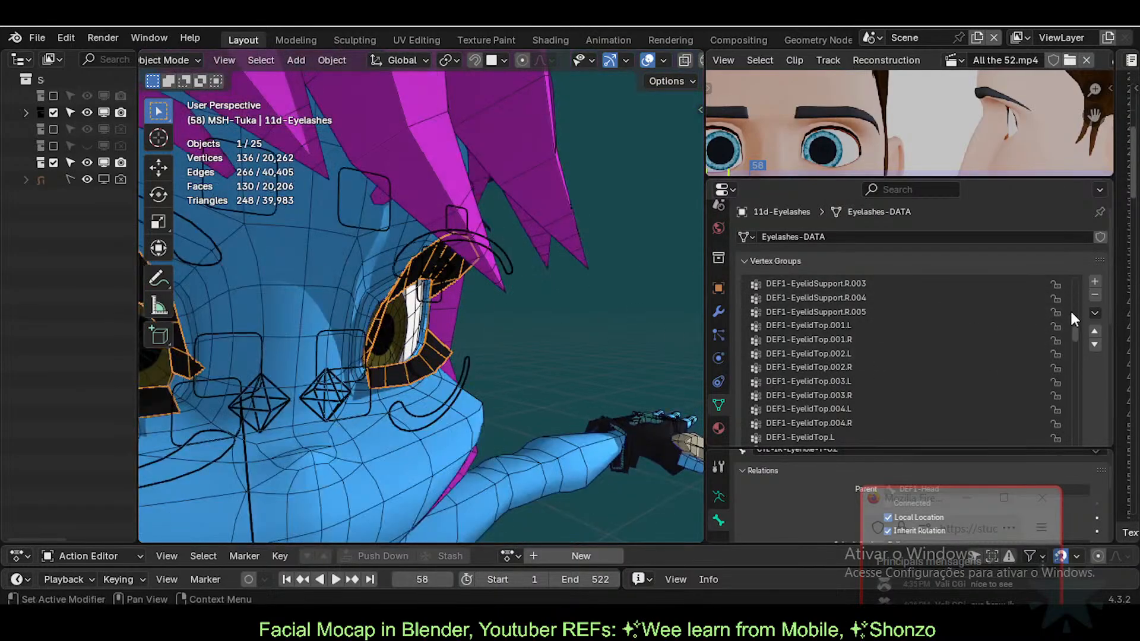
scroll(1070, 309, "up", 5)
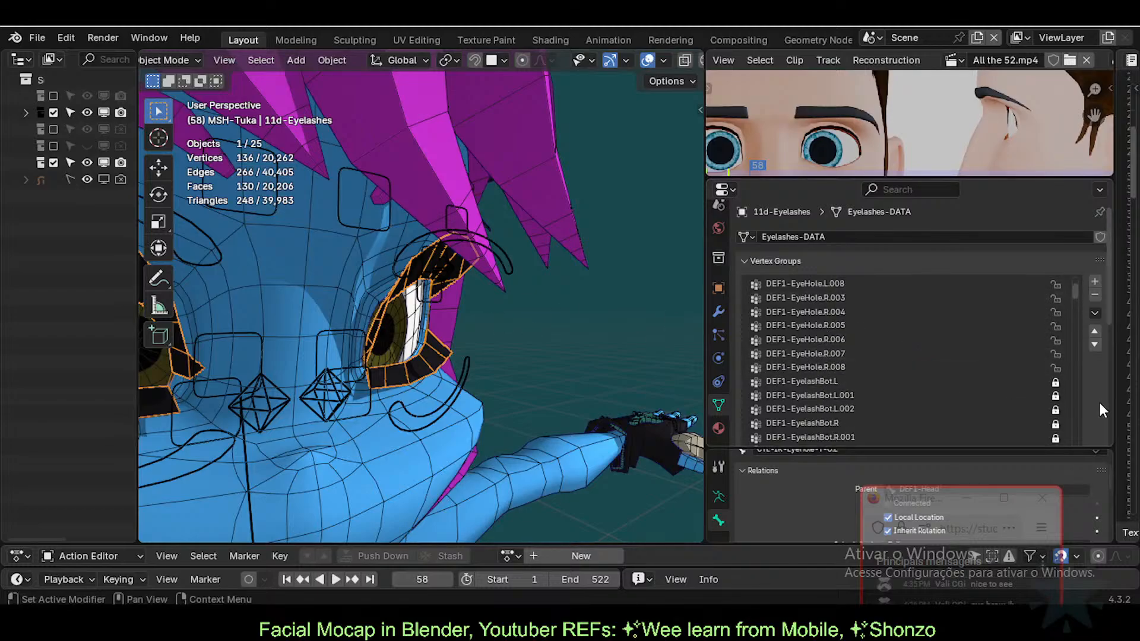
scroll(1099, 410, "down", 3)
left_click(1095, 246)
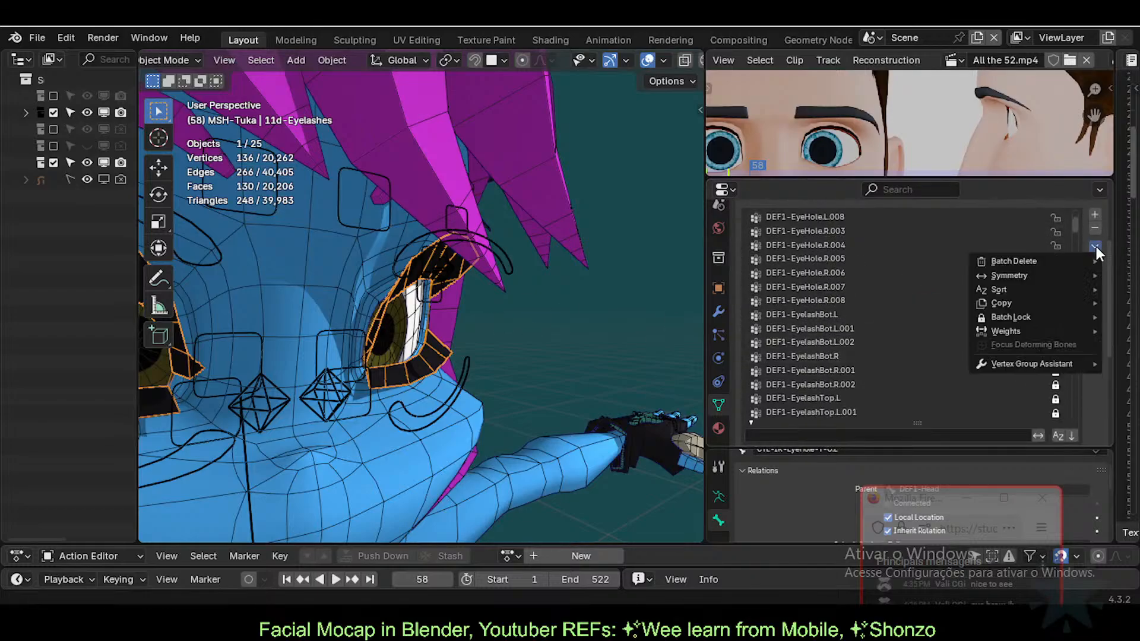
middle_click_drag(457, 382, 361, 380)
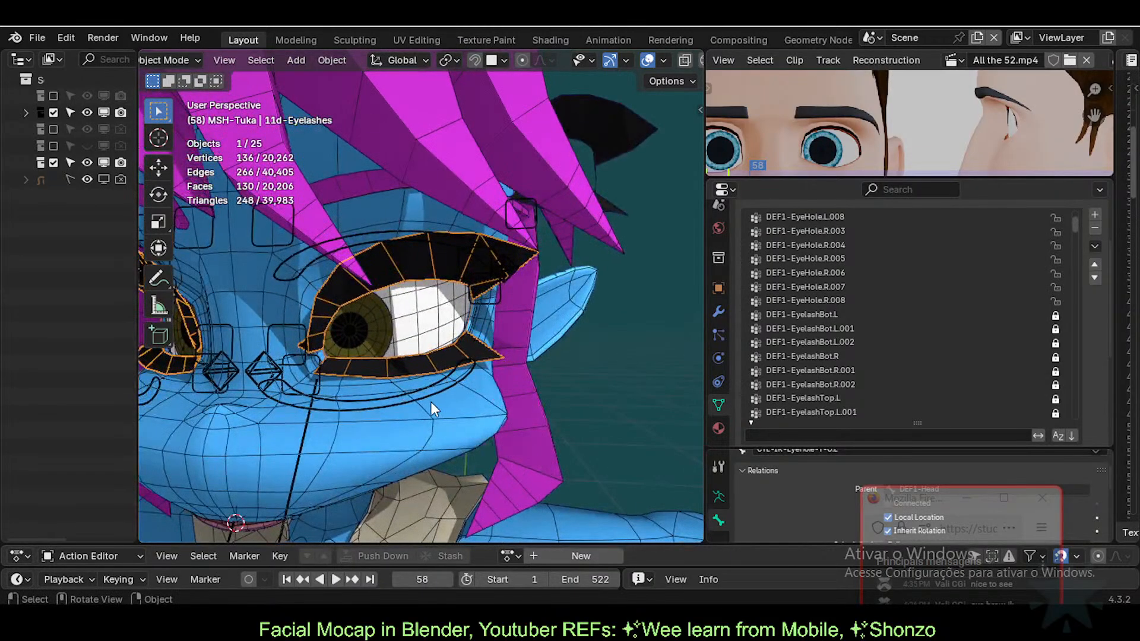
Step: Filter vertex groups by 'eyelash' and lock MOD-Solidify-Eyelashes
left_click(878, 435)
type("eye")
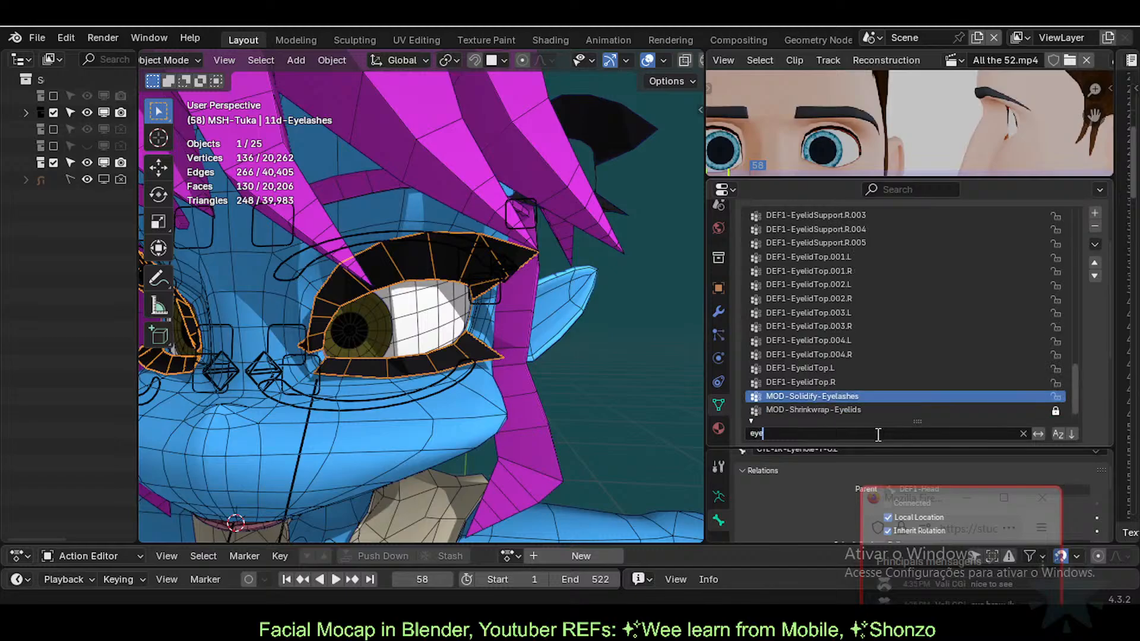
type("lash")
key("Return")
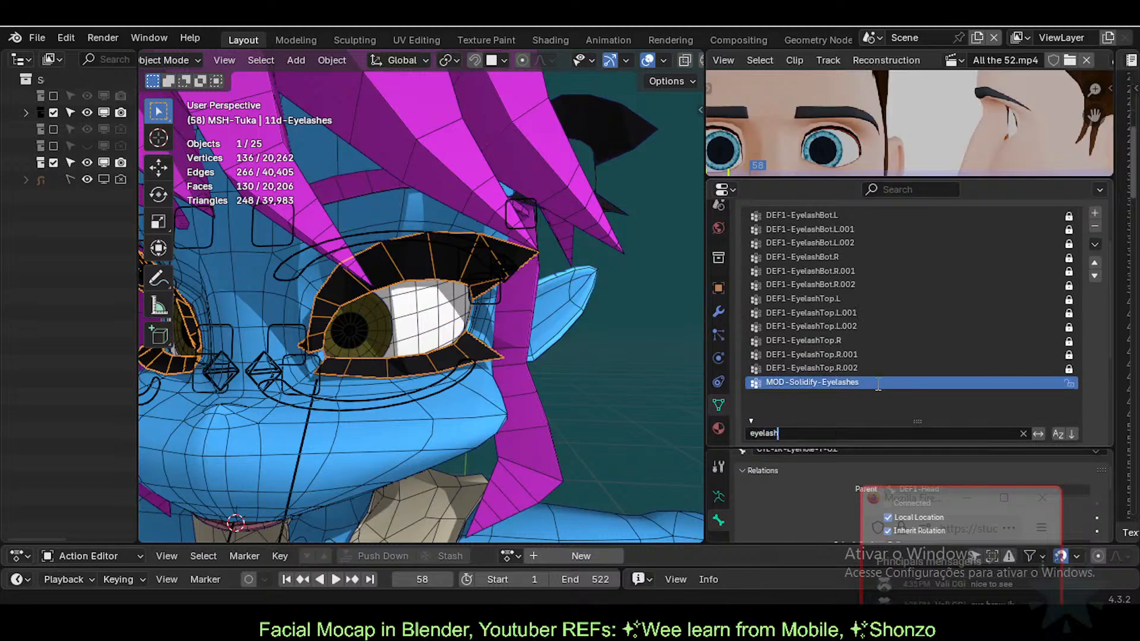
scroll(861, 322, "up", 3)
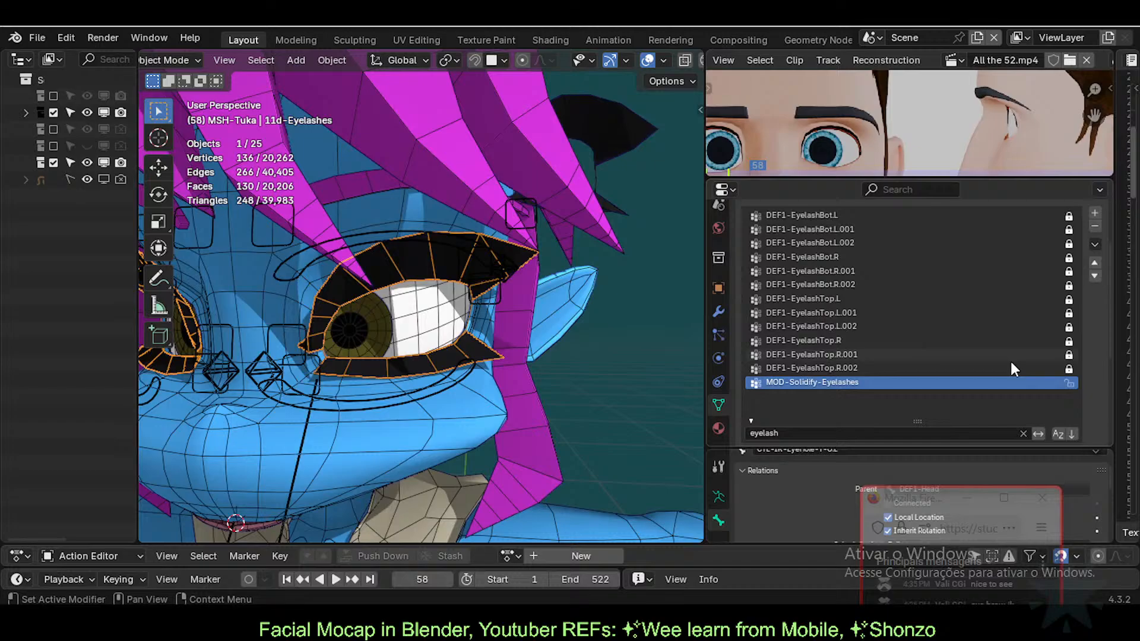
left_click(1070, 383)
scroll(899, 310, "up", 2)
scroll(897, 310, "down", 2)
Step: Clear the filter, batch-delete all unlocked vertex groups, and select the extra 11d-Eyelashes.001 object
left_click(1022, 433)
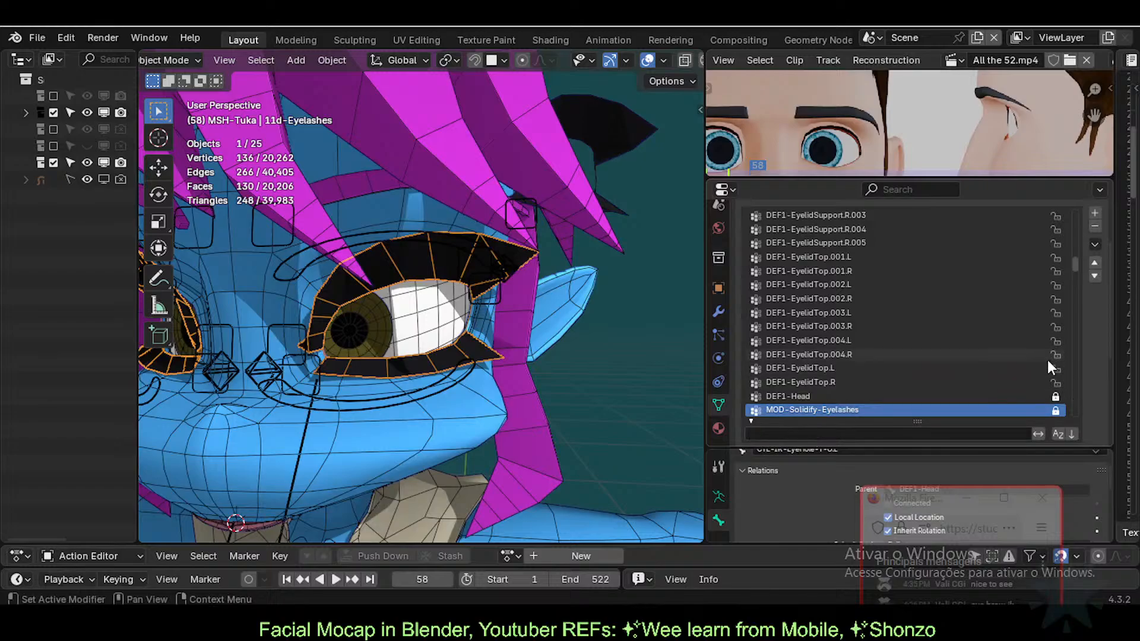
left_click(837, 355)
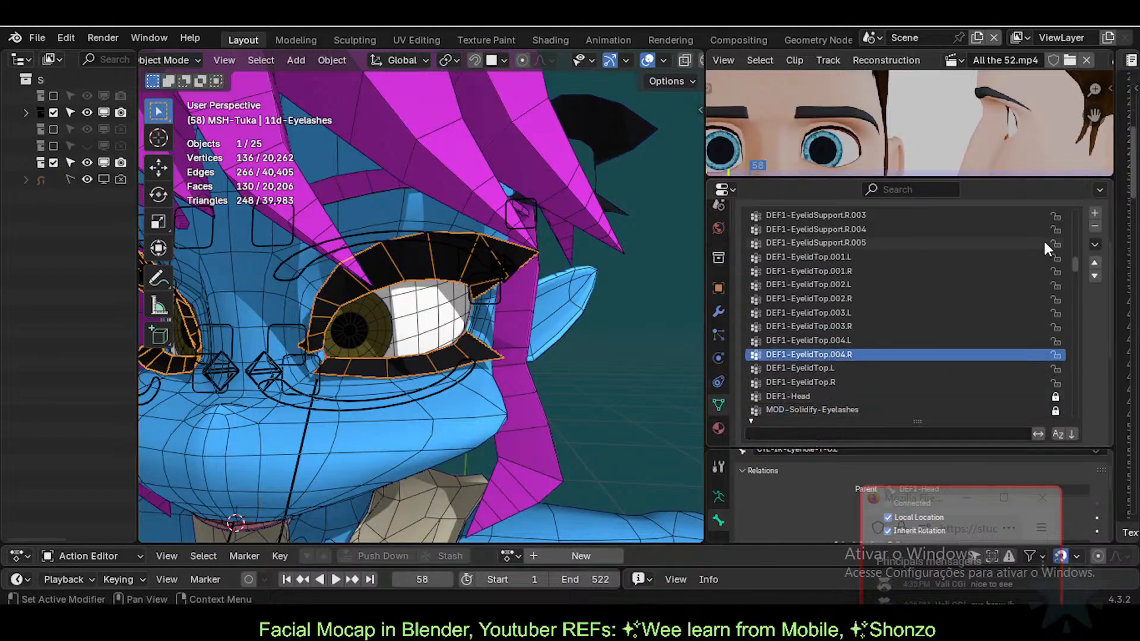
left_click(1095, 244)
mouse_move(1056, 258)
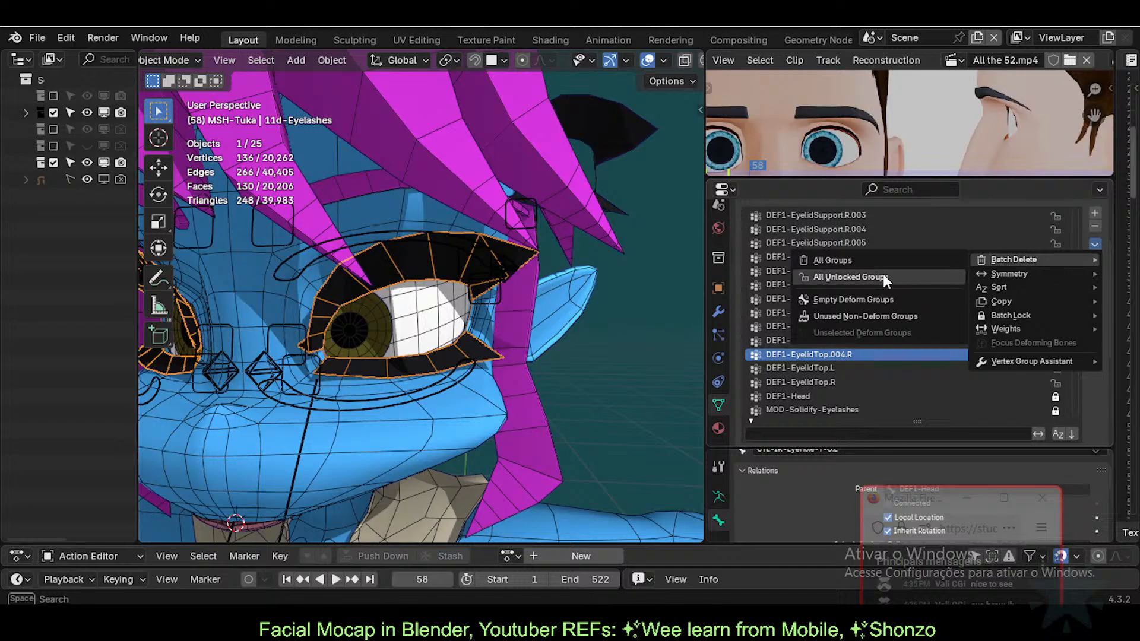
left_click(866, 275)
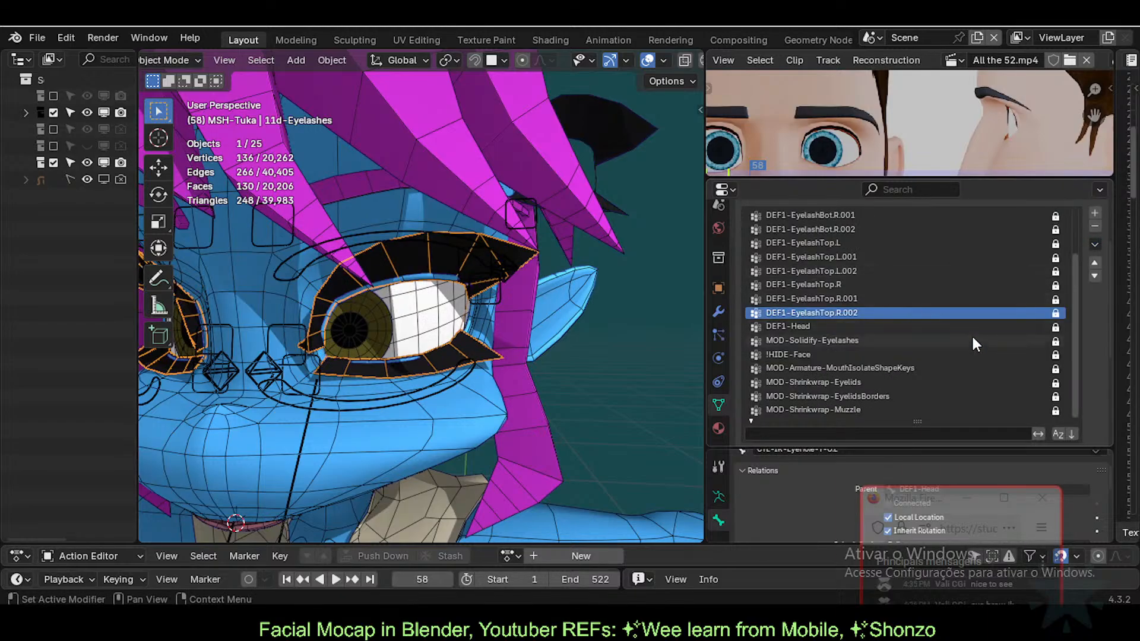
scroll(485, 315, "down", 5)
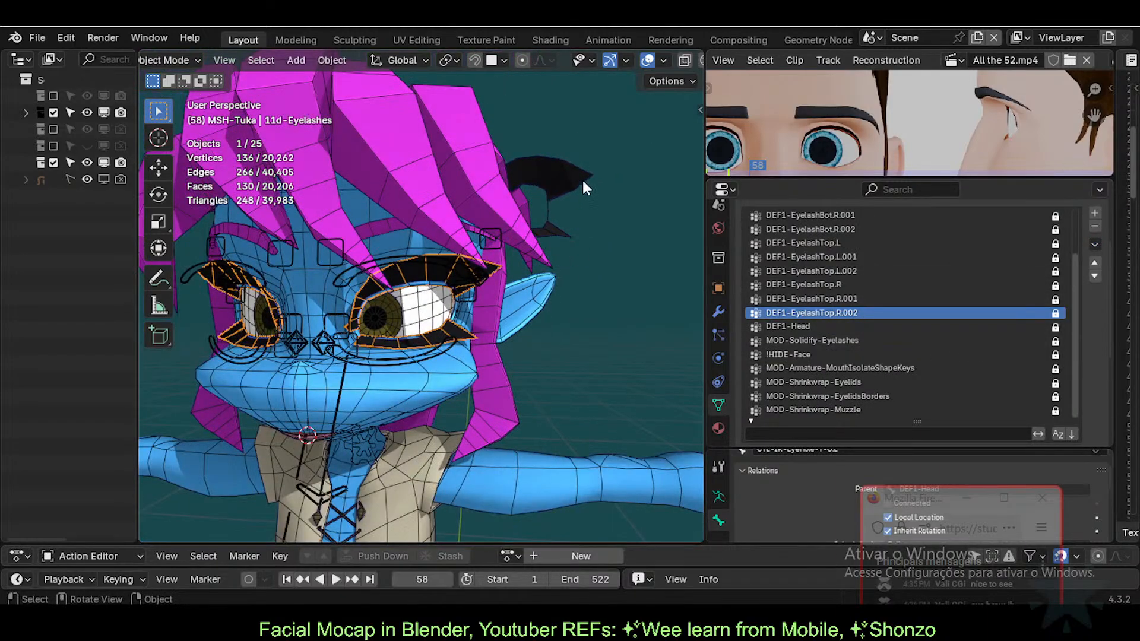
left_click(532, 171)
Step: Delete the extra eyelash object, then select the eyelashes together with the body mesh
key("Delete")
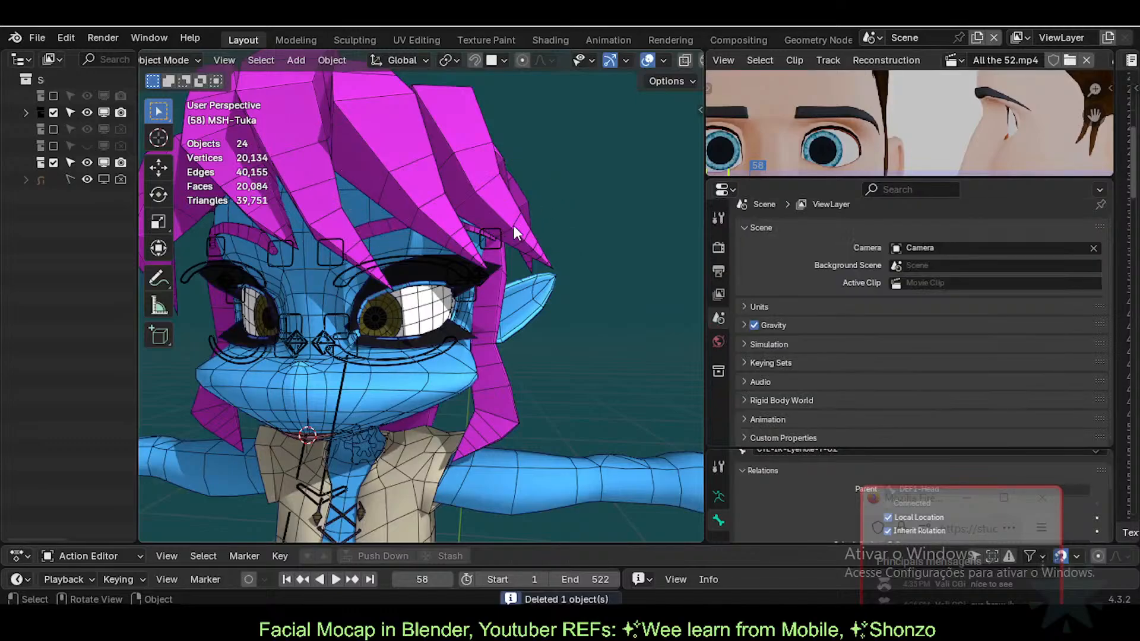
scroll(480, 236, "up", 5)
left_click(480, 236)
scroll(469, 297, "up", 1)
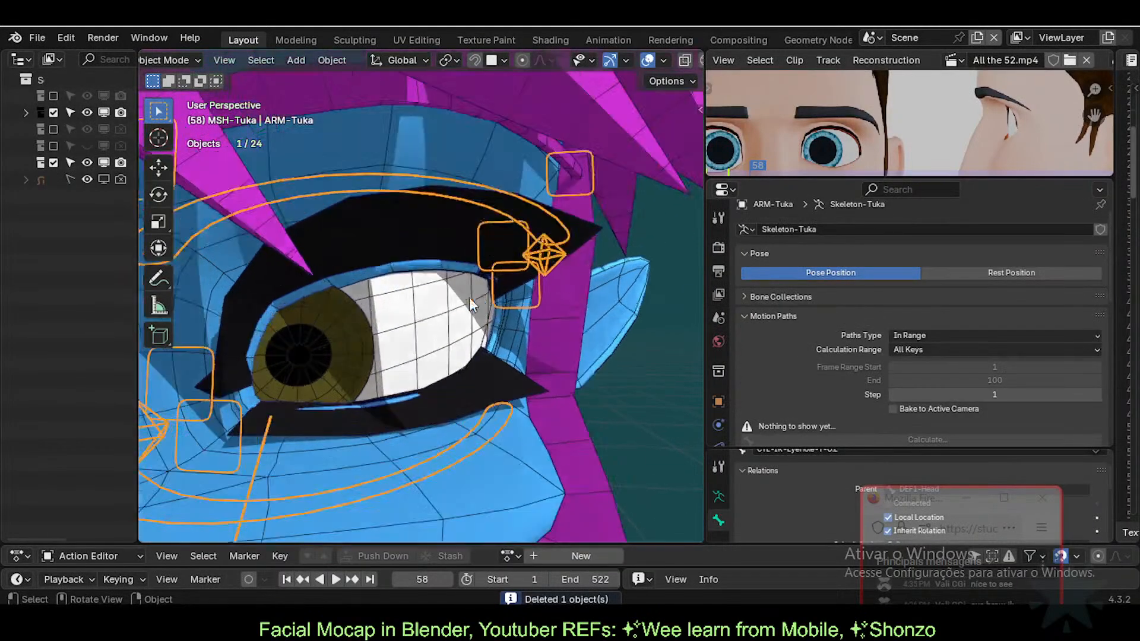
left_click(457, 228)
scroll(410, 331, "down", 1)
left_click(446, 174)
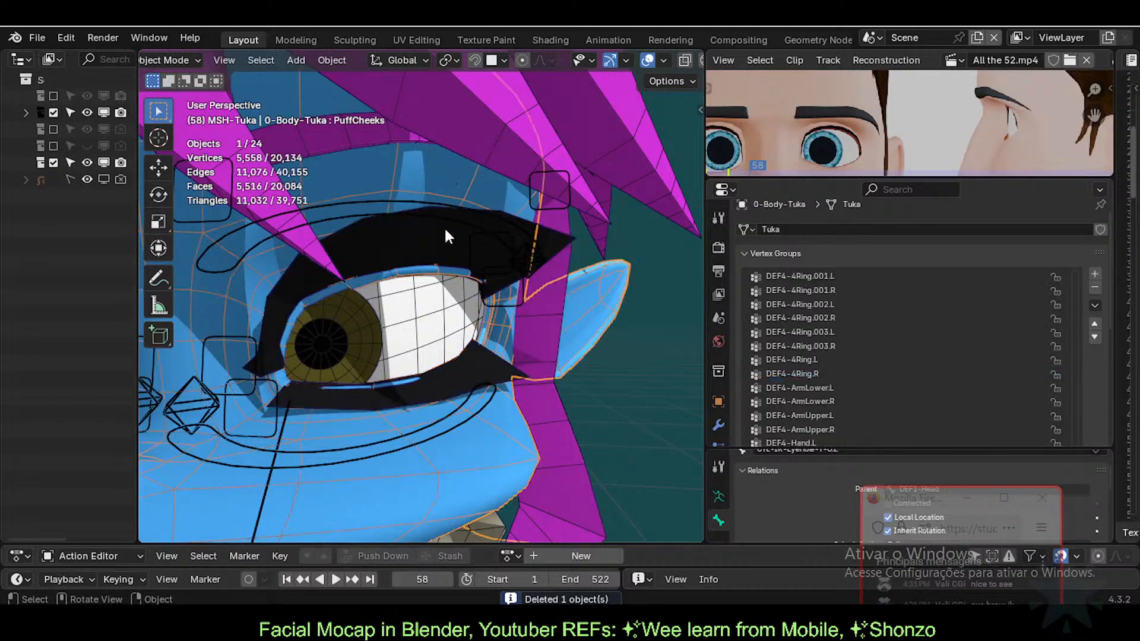
left_click(432, 244)
left_click(446, 176, "shift")
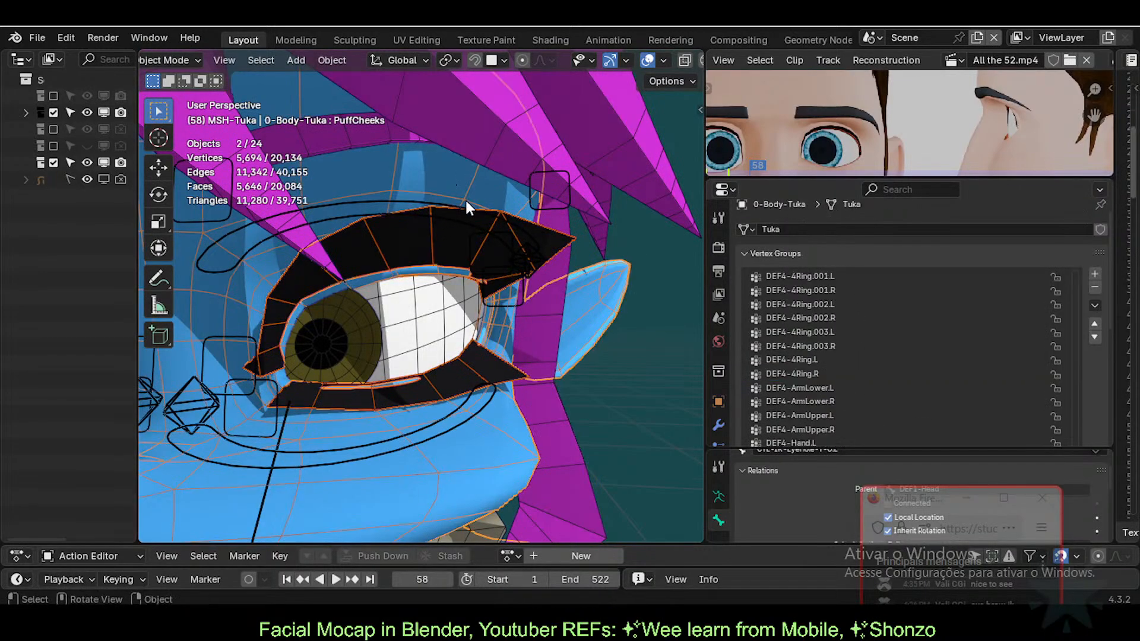
Step: Transfer vertex groups from the body to the eyelashes with Transfer Mesh Data
right_click(449, 179)
key("Escape")
key("q")
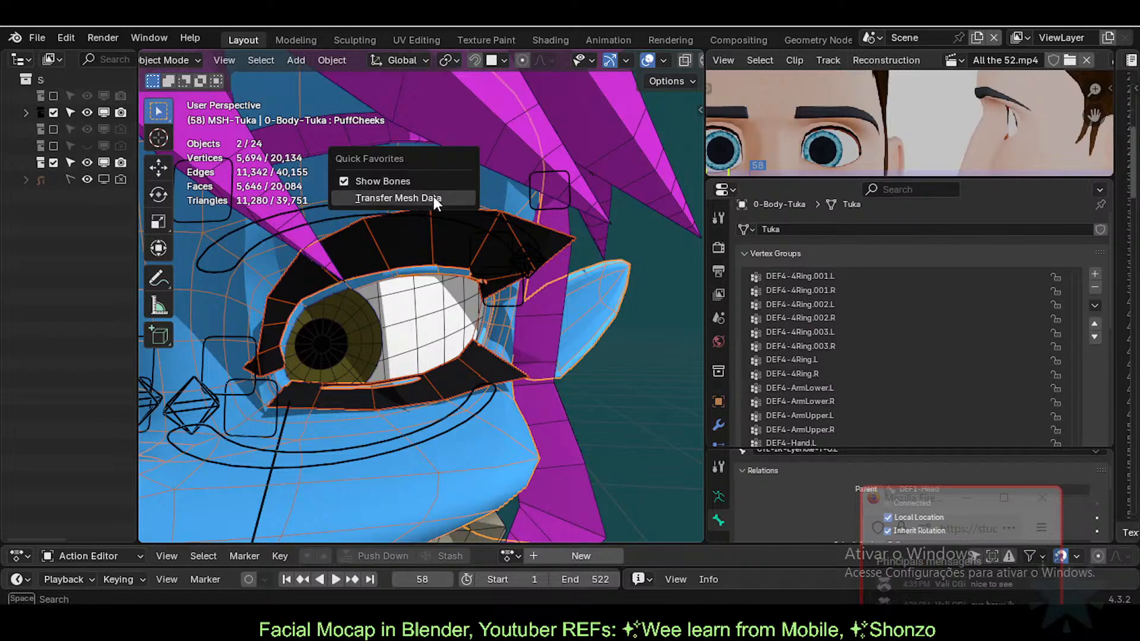
left_click(433, 197)
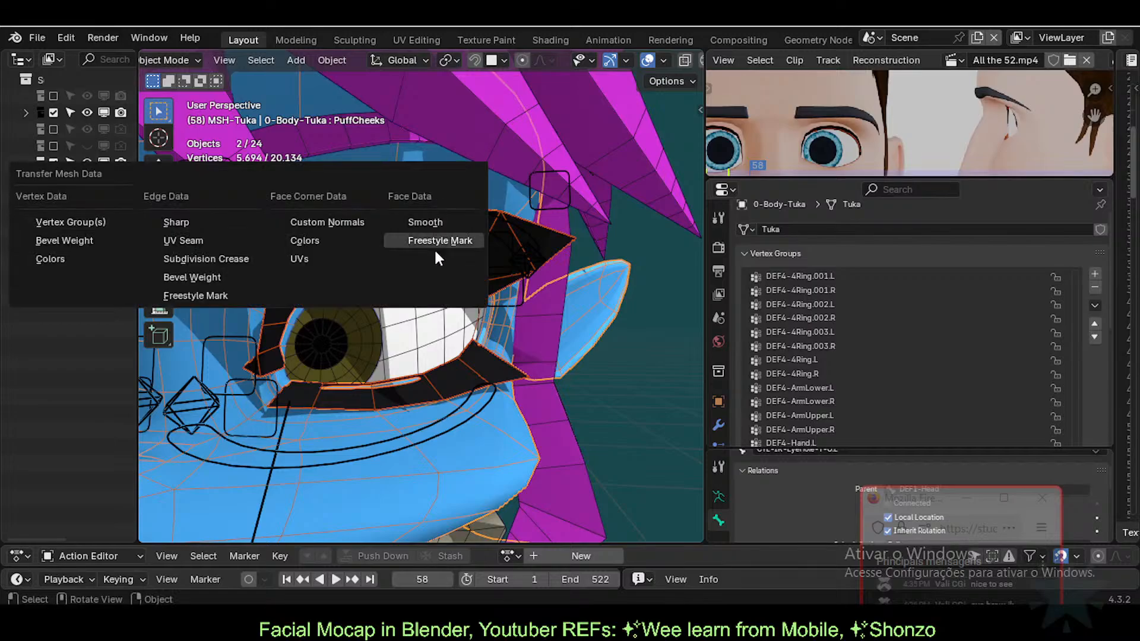
left_click(61, 224)
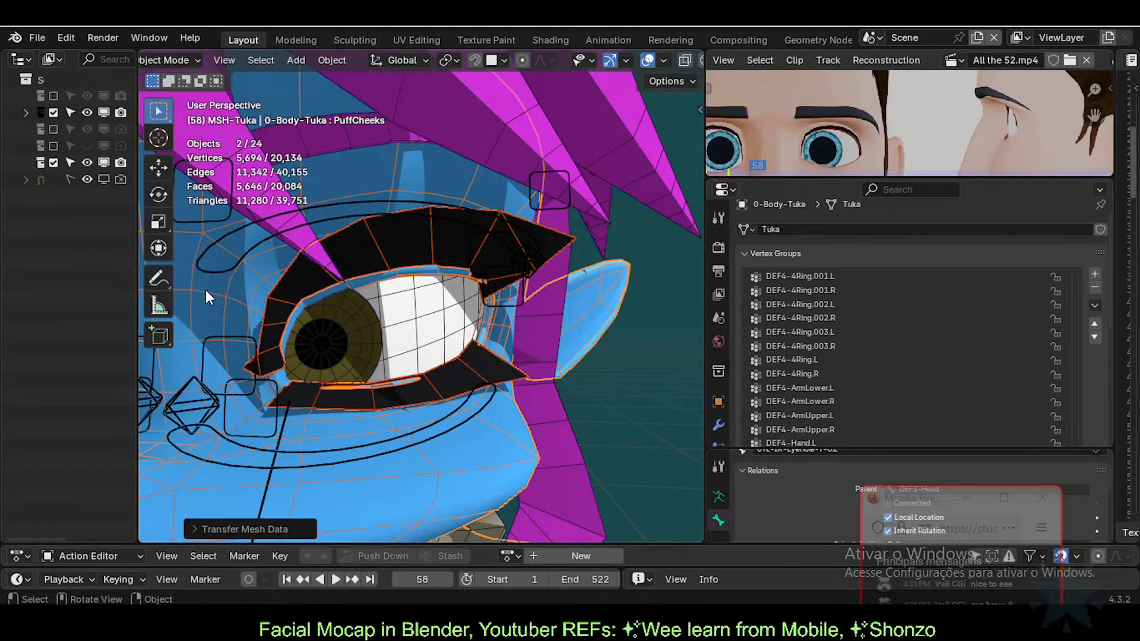
left_click(227, 529)
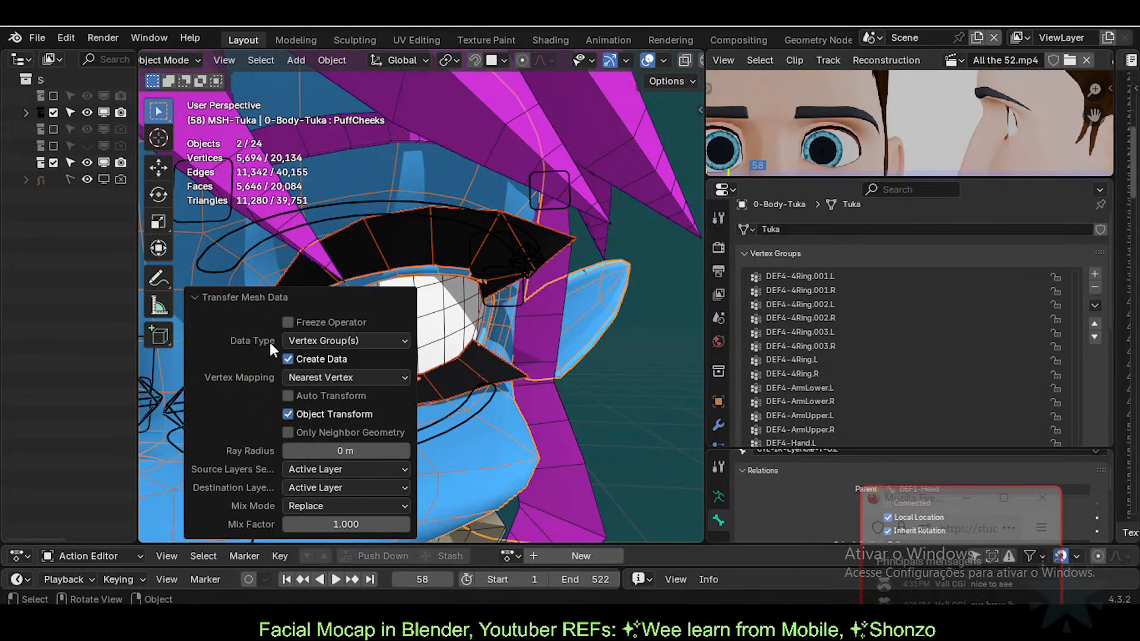
Step: Set Vertex Mapping to Nearest Face Interpolated and browse the Source Layers options
left_click(317, 378)
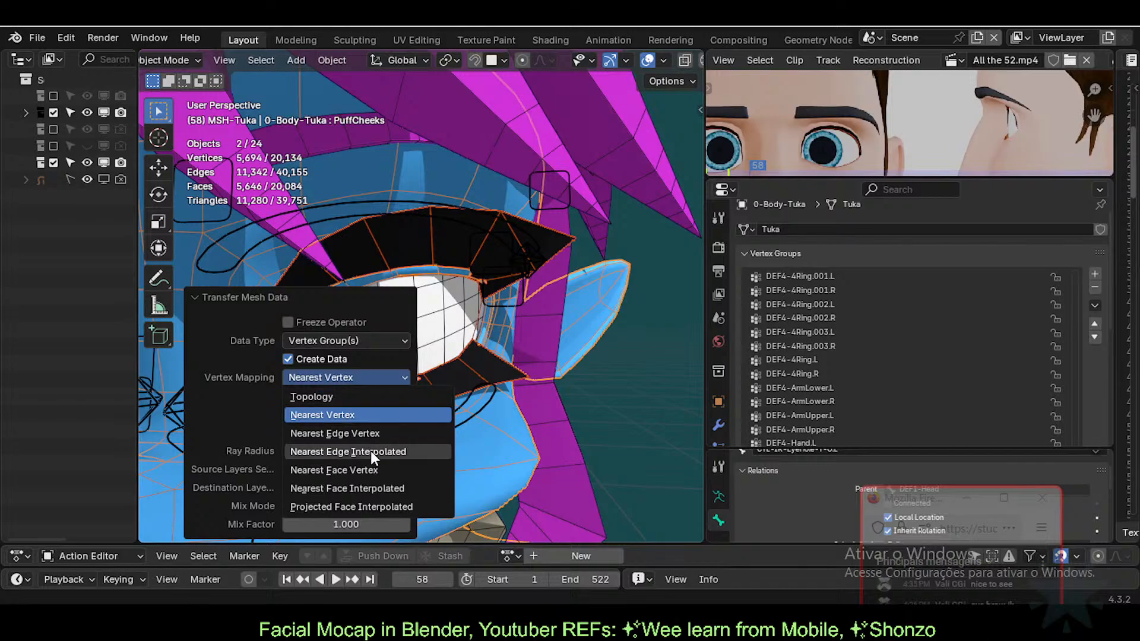
left_click(364, 487)
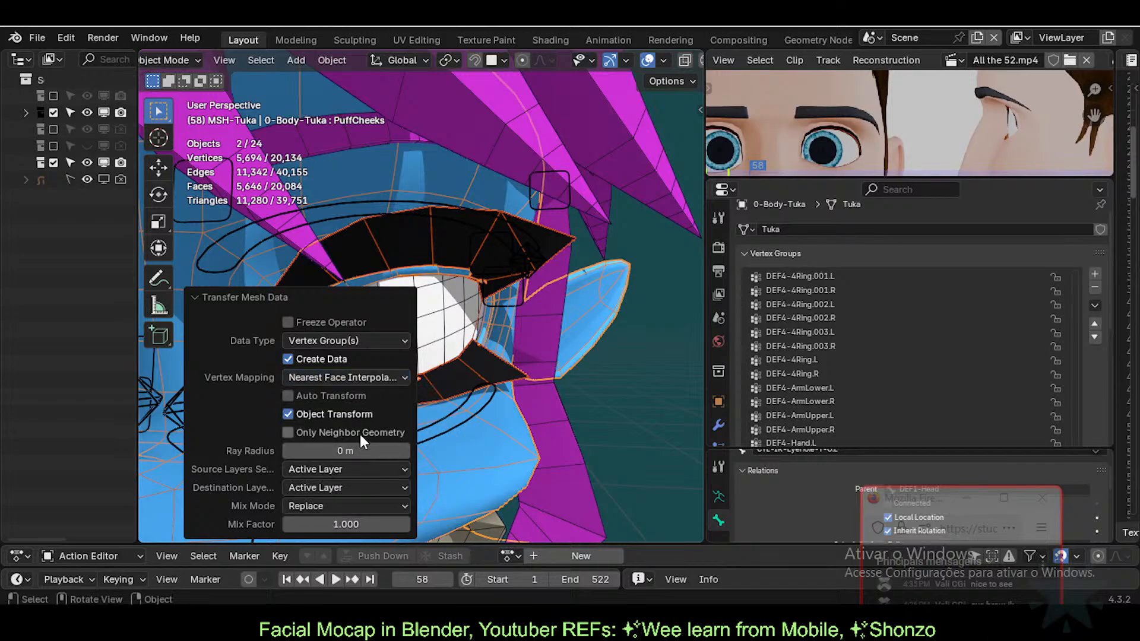
left_click(324, 474)
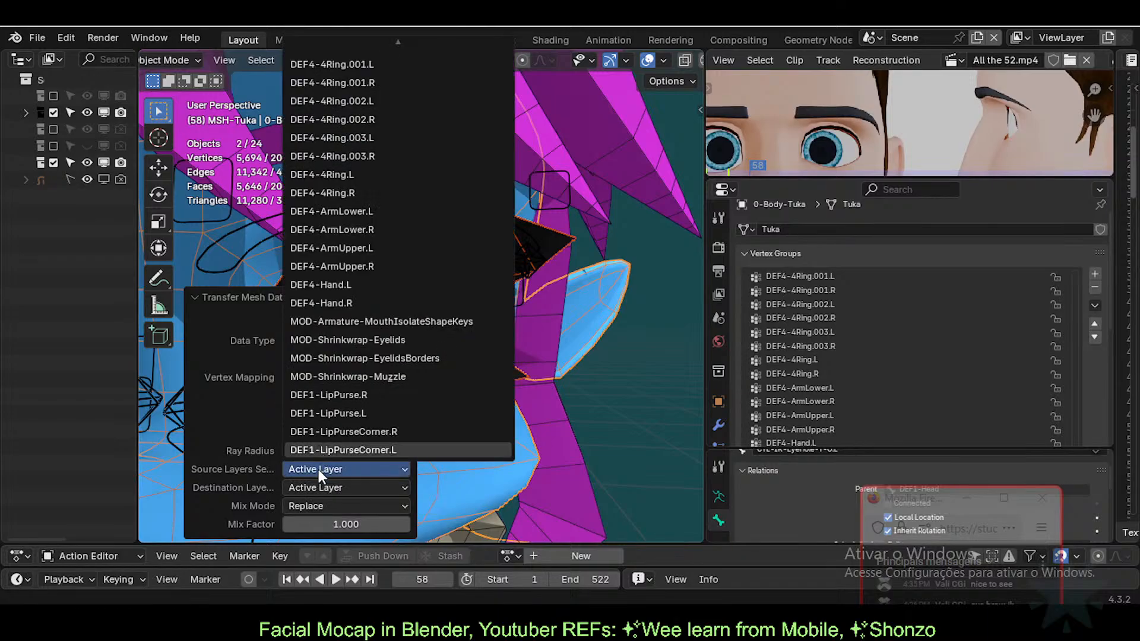
scroll(333, 265, "up", 10)
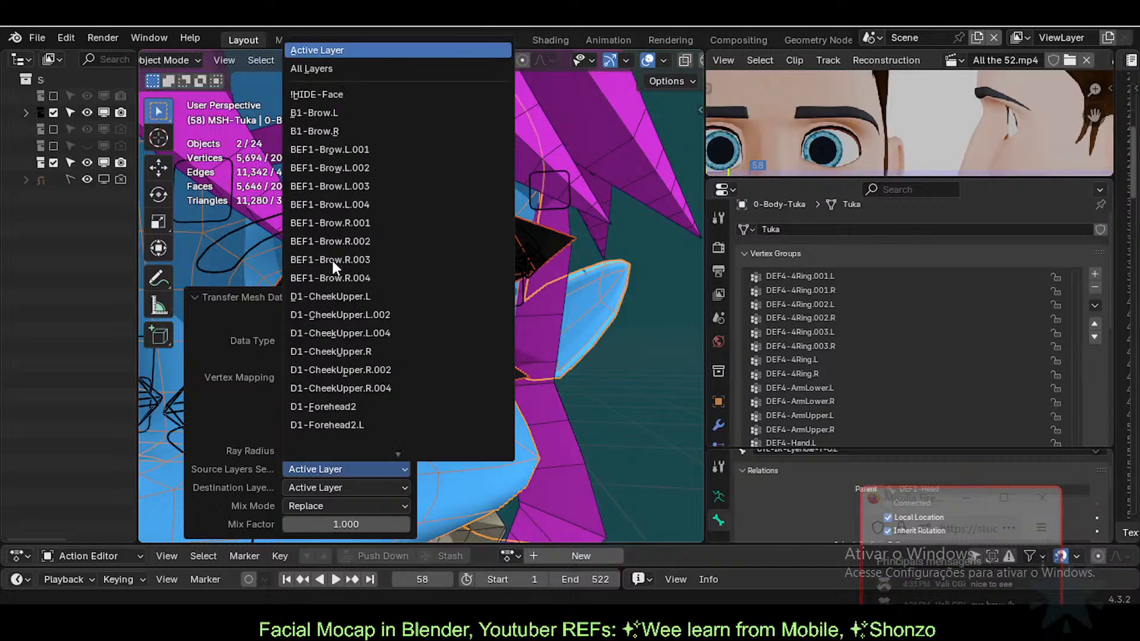
scroll(354, 53, "down", 10)
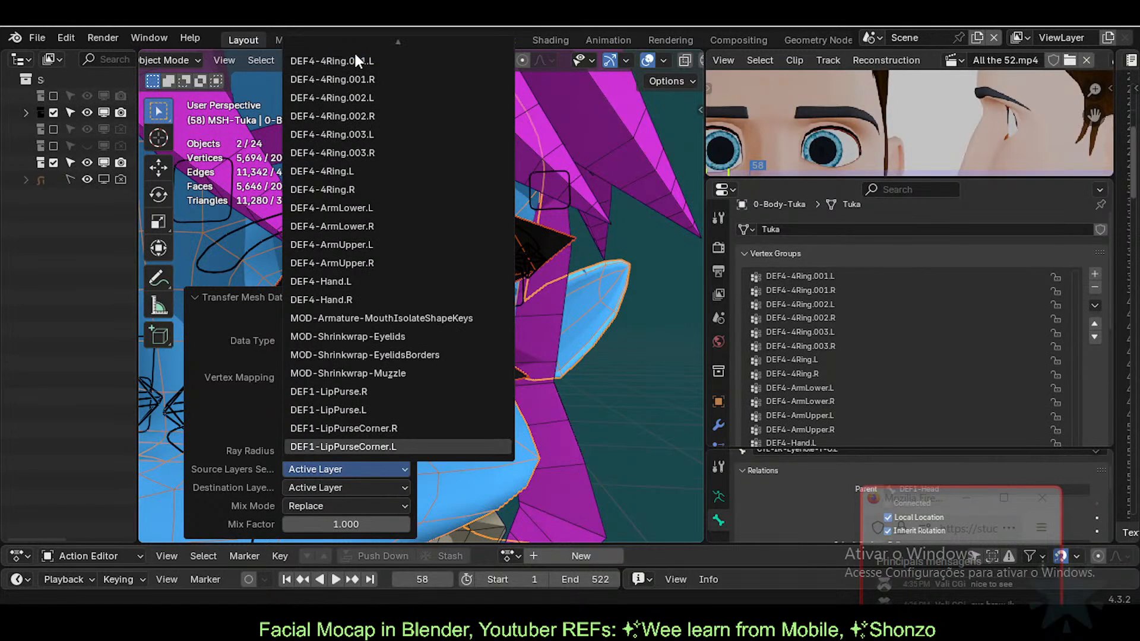
scroll(347, 83, "up", 10)
scroll(337, 44, "down", 10)
scroll(342, 57, "up", 10)
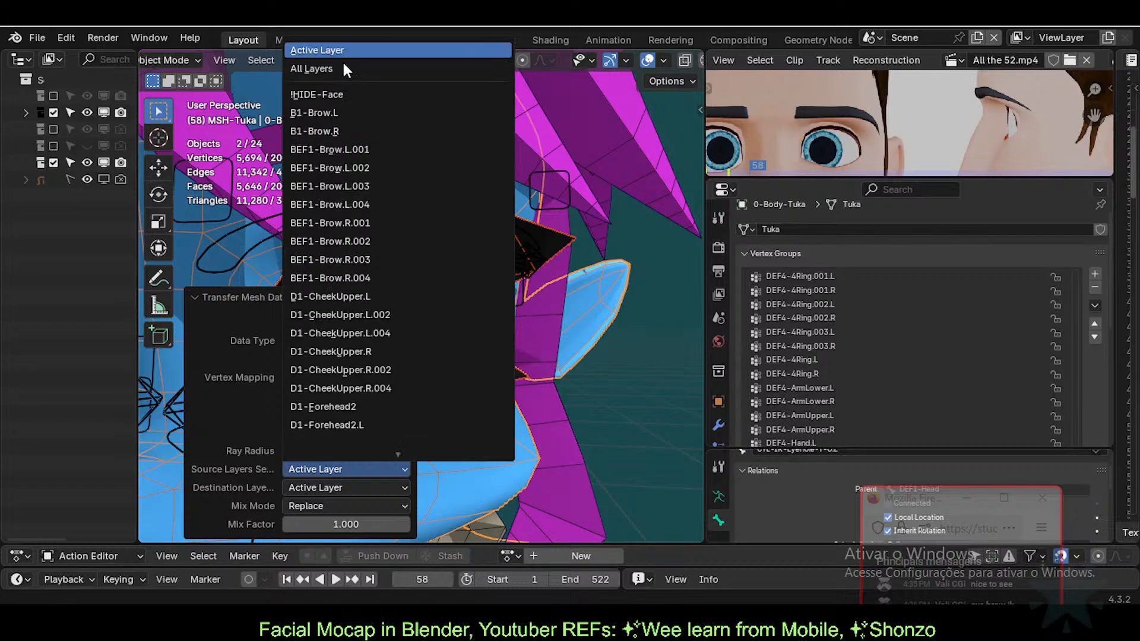
scroll(347, 83, "down", 10)
scroll(360, 447, "up", 10)
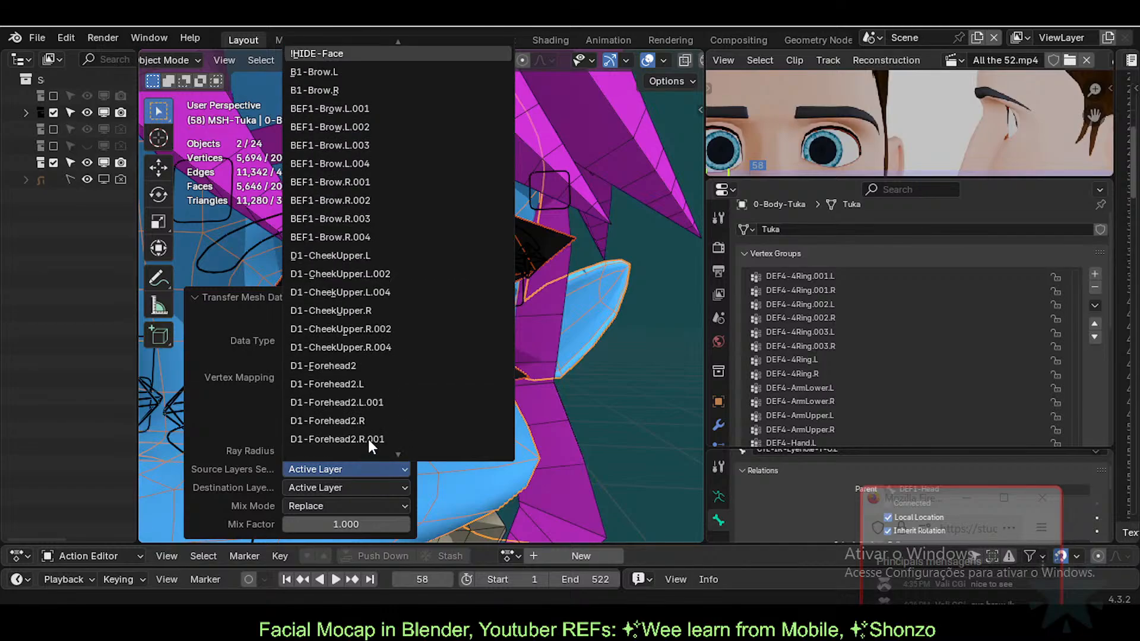
scroll(351, 36, "up", 3)
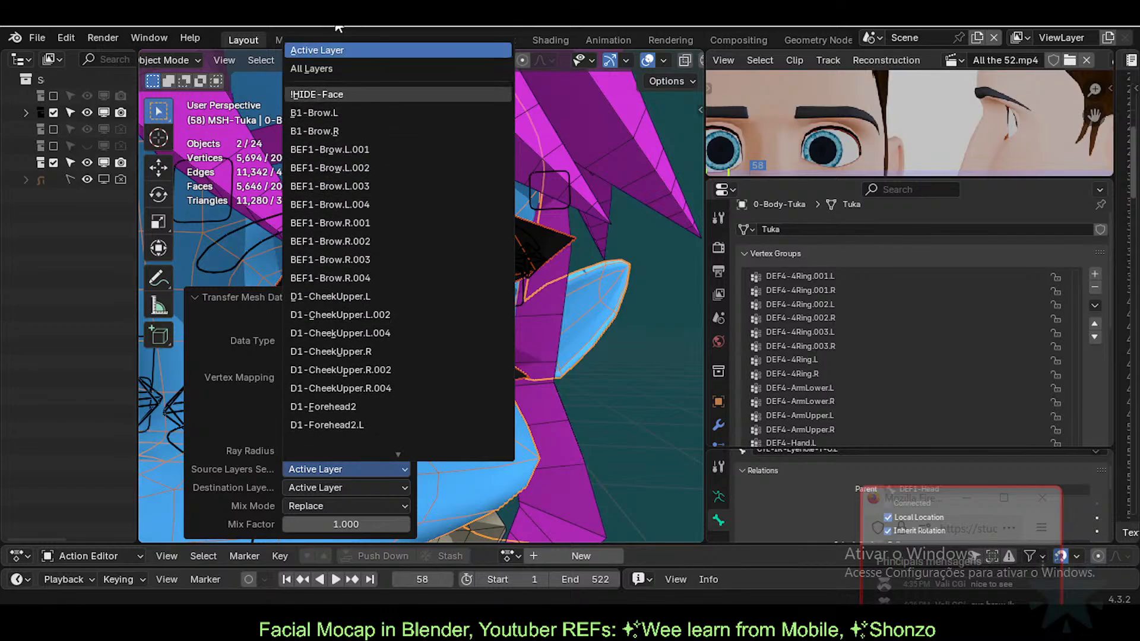
scroll(309, 41, "down", 10)
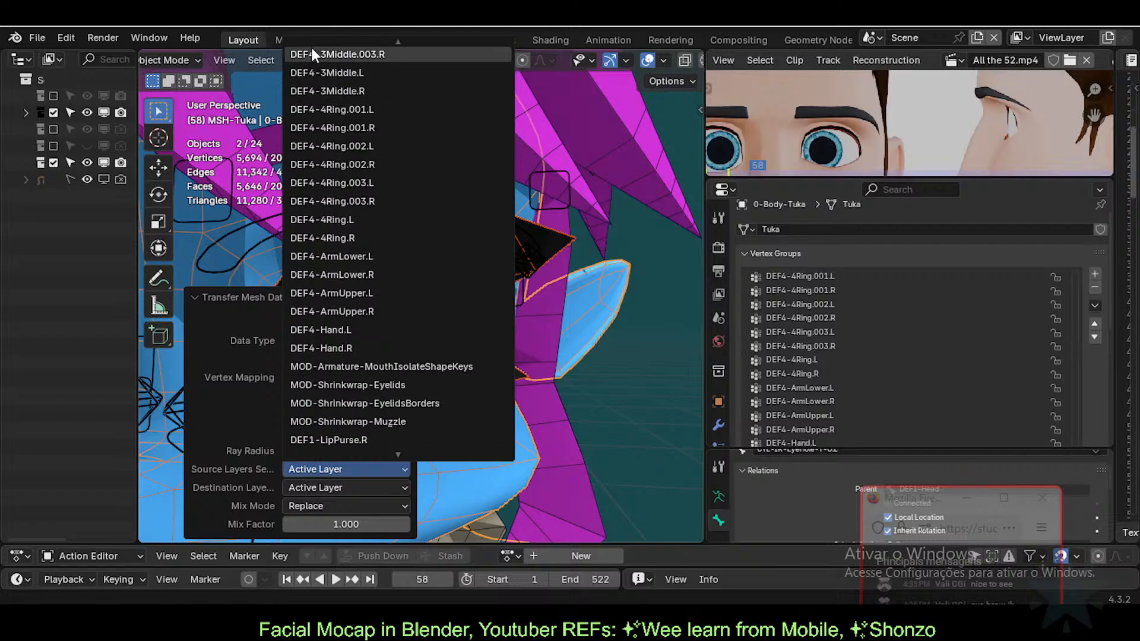
scroll(314, 49, "up", 10)
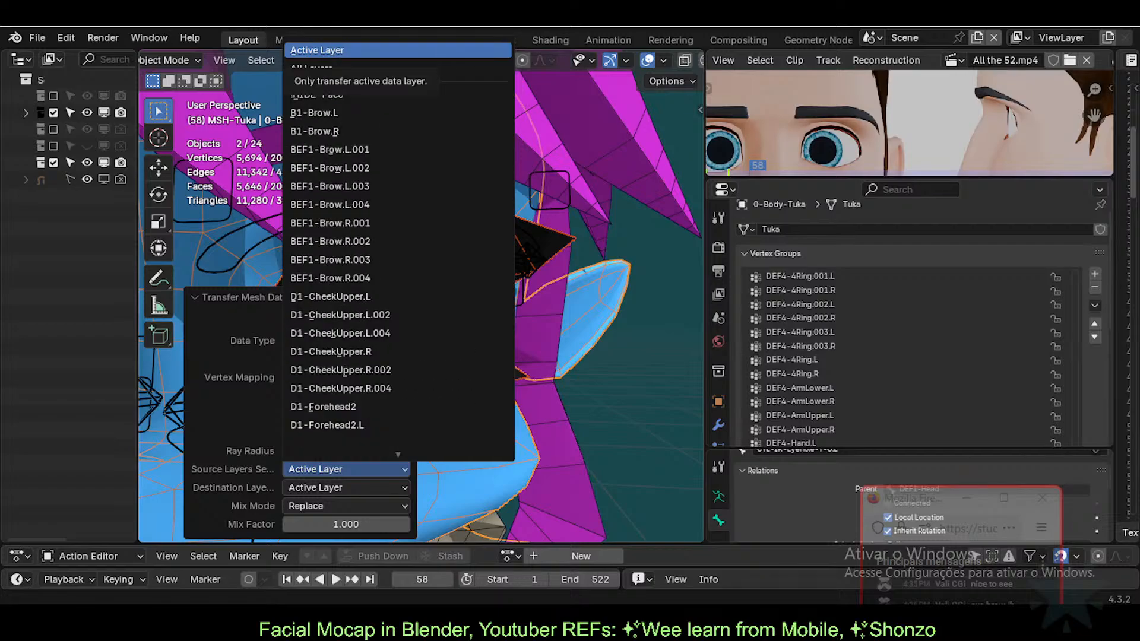
scroll(316, 56, "down", 10)
scroll(313, 65, "up", 10)
scroll(314, 59, "down", 10)
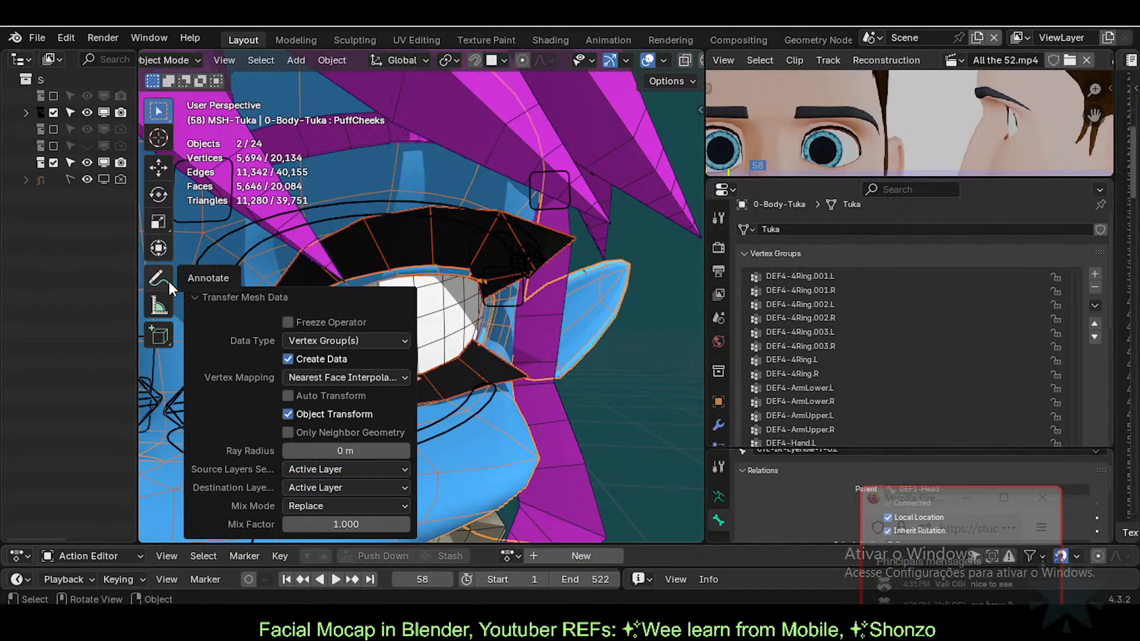
Step: Set Destination Layers to By Name and Source Layers to All Layers
left_click(314, 486)
left_click(315, 522)
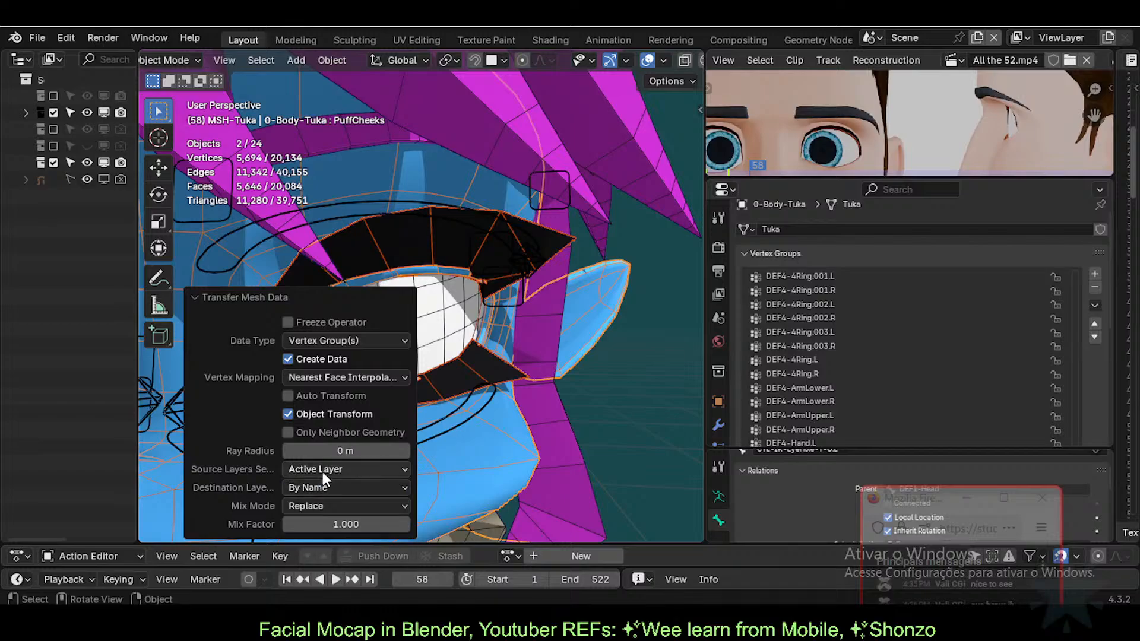
left_click(323, 468)
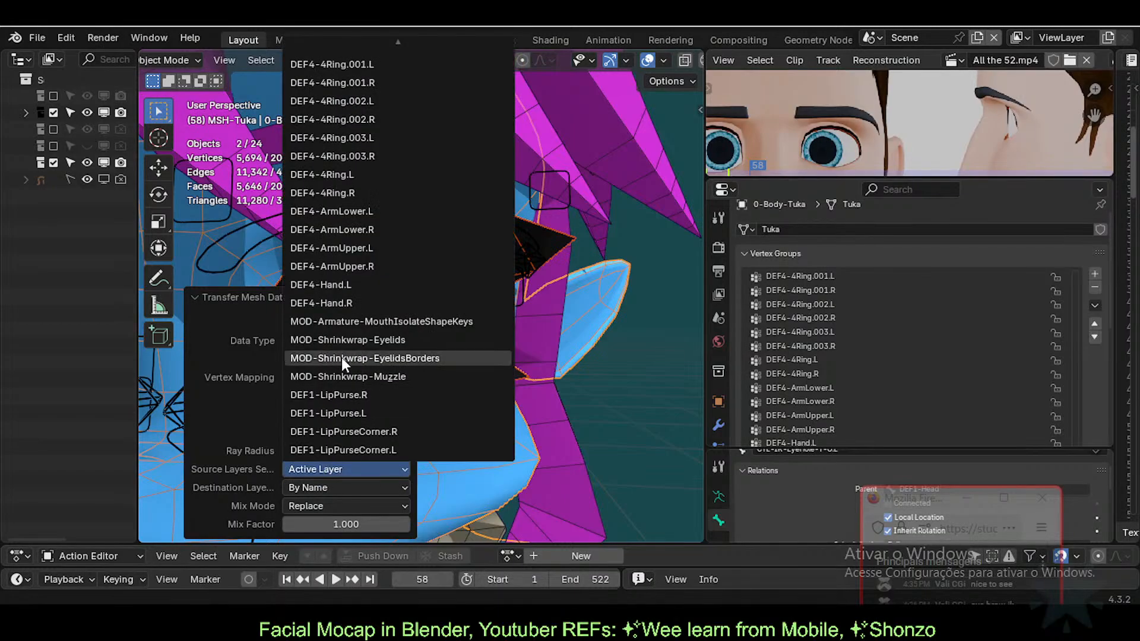
scroll(341, 359, "down", 6)
left_click(326, 68)
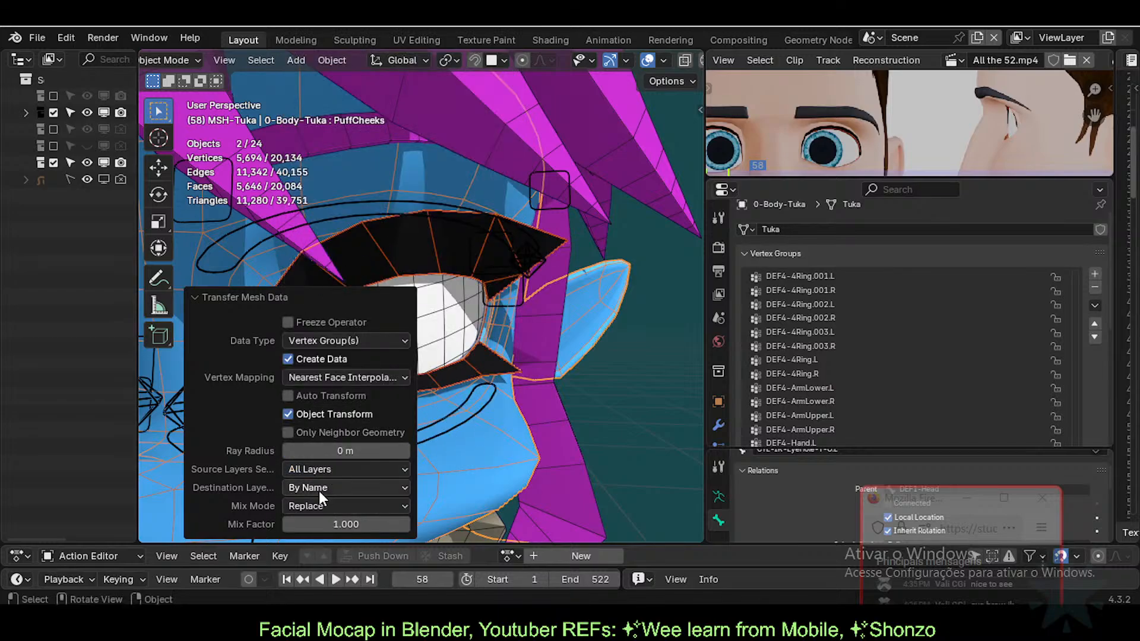
Step: Select the eyelashes and review their Mirror, Armature, Solidify and Subdivision modifier stack
left_click(529, 371)
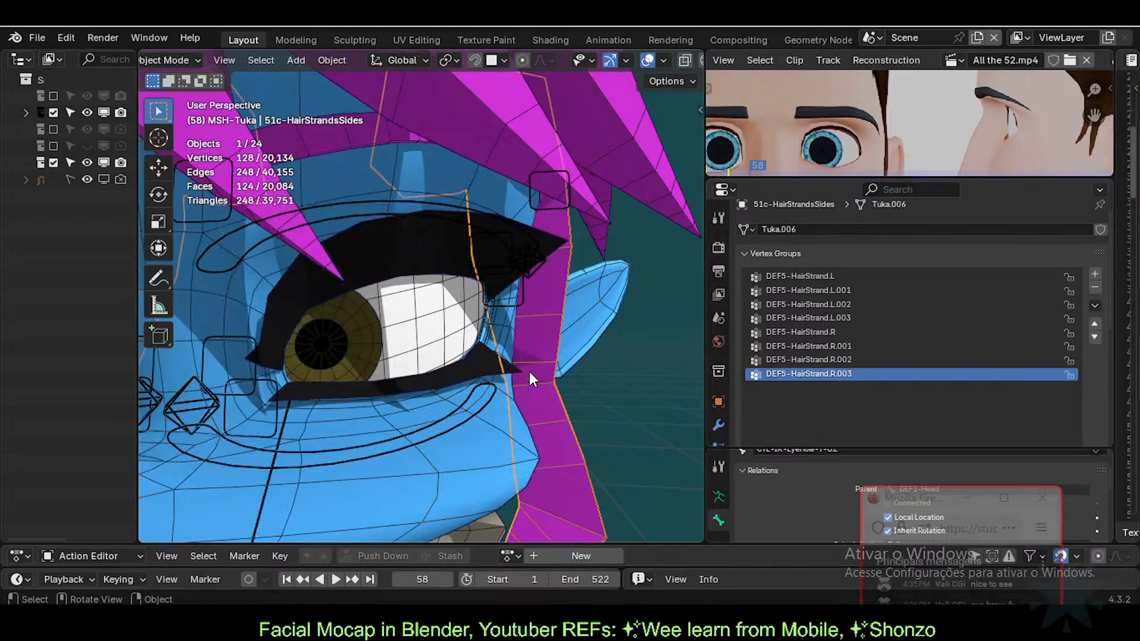
middle_click_drag(529, 372, 331, 359)
scroll(585, 383, "up", 3)
left_click(429, 341)
key("Tab")
key("Tab")
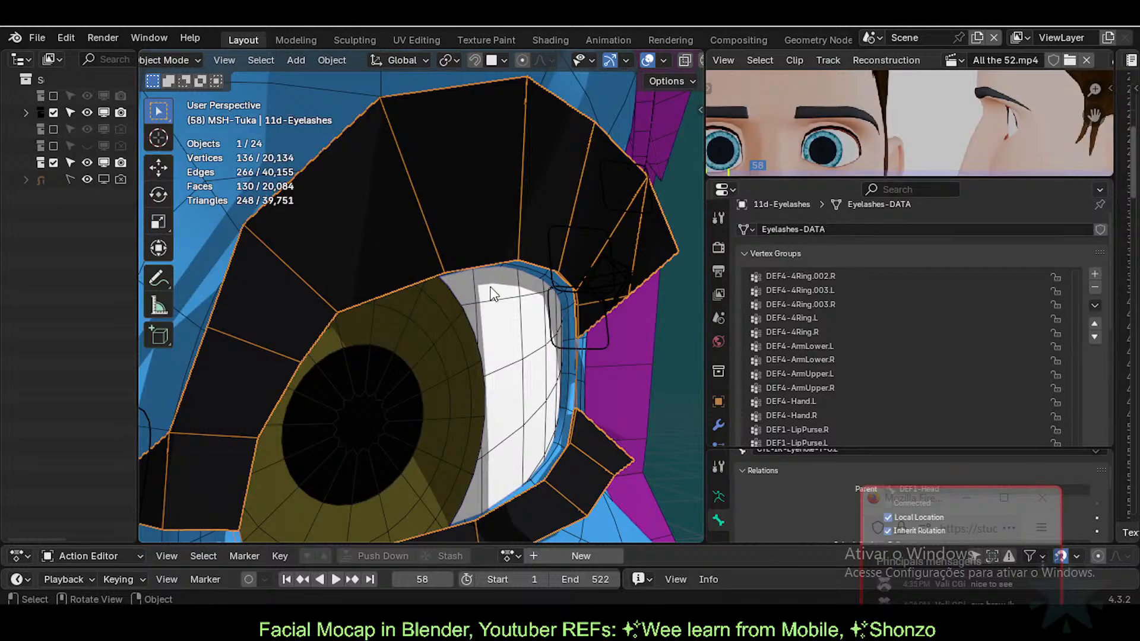
left_click(719, 423)
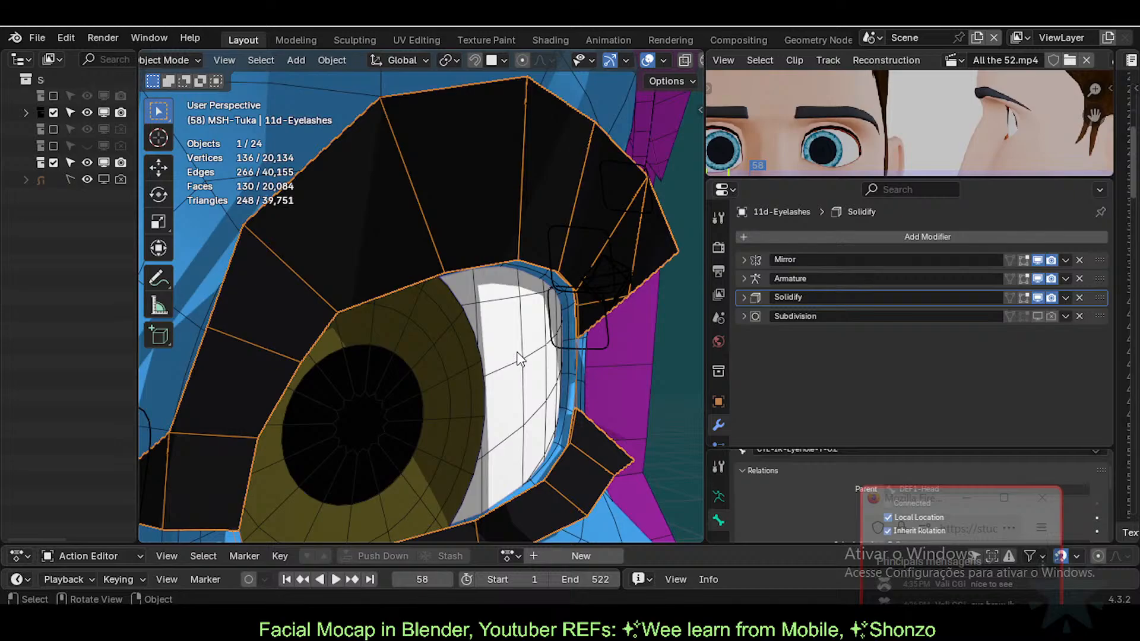
scroll(520, 356, "down", 5)
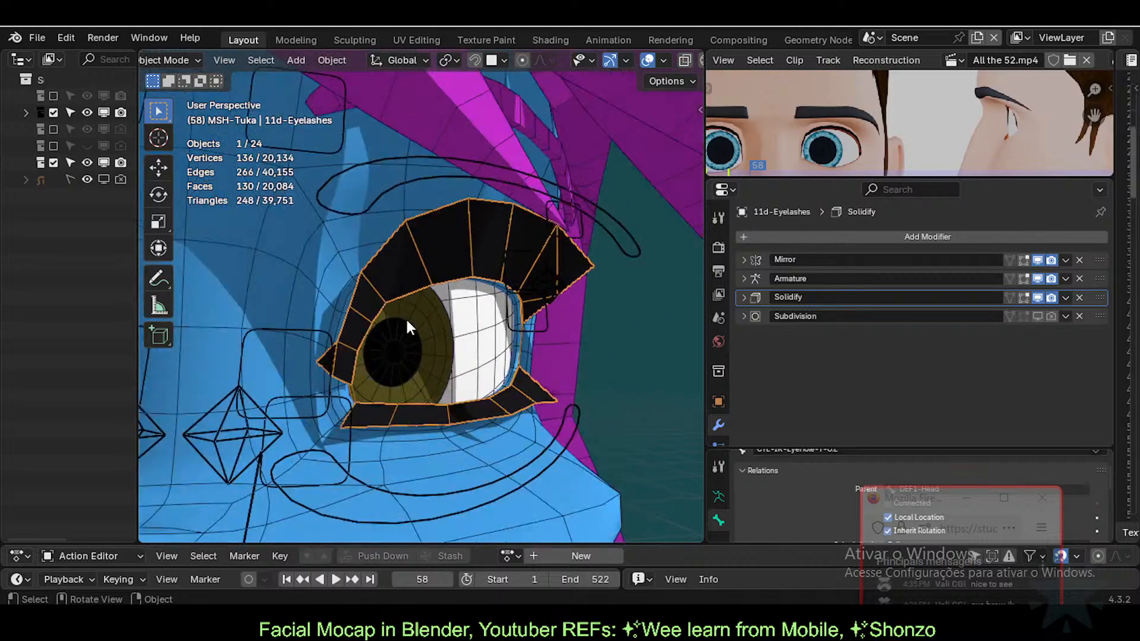
Step: In Pose Mode on ARM-Tuka, move the C-IK-EyeHole eyelid bones to test the lash deformation
left_click(315, 328)
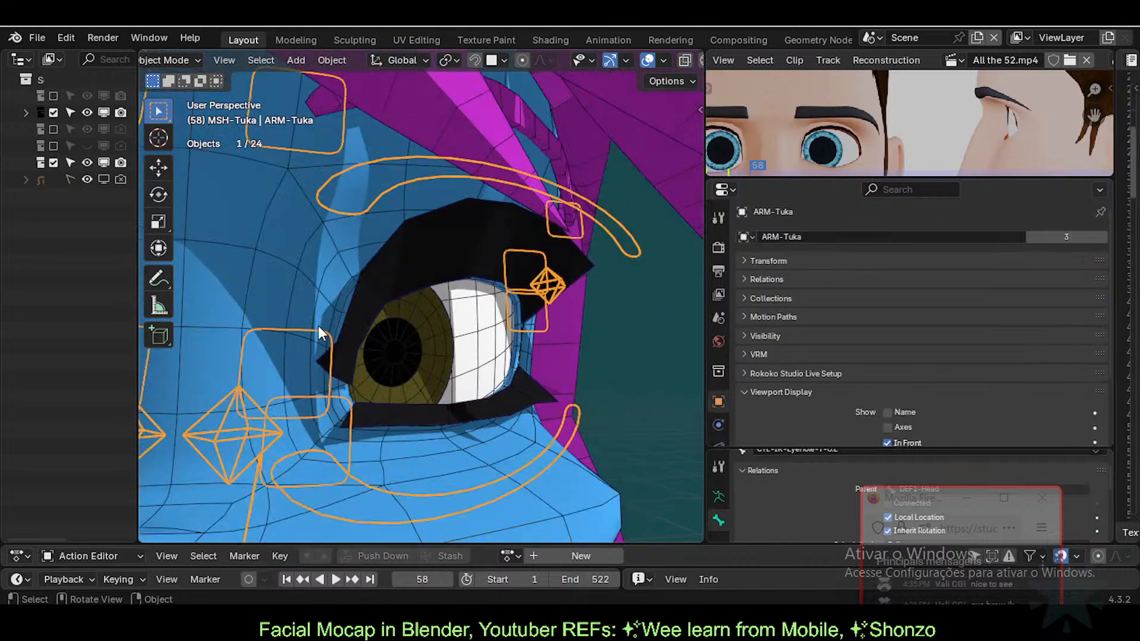
key("ctrl+Tab")
left_click(316, 329)
key("g")
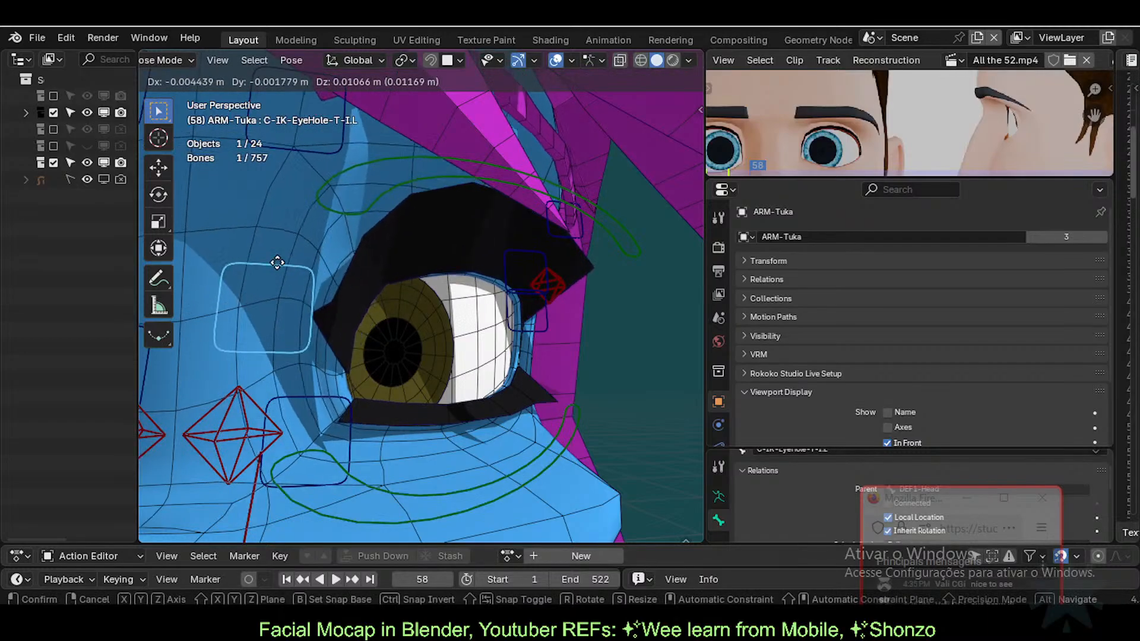
left_click(370, 410)
left_click(347, 423)
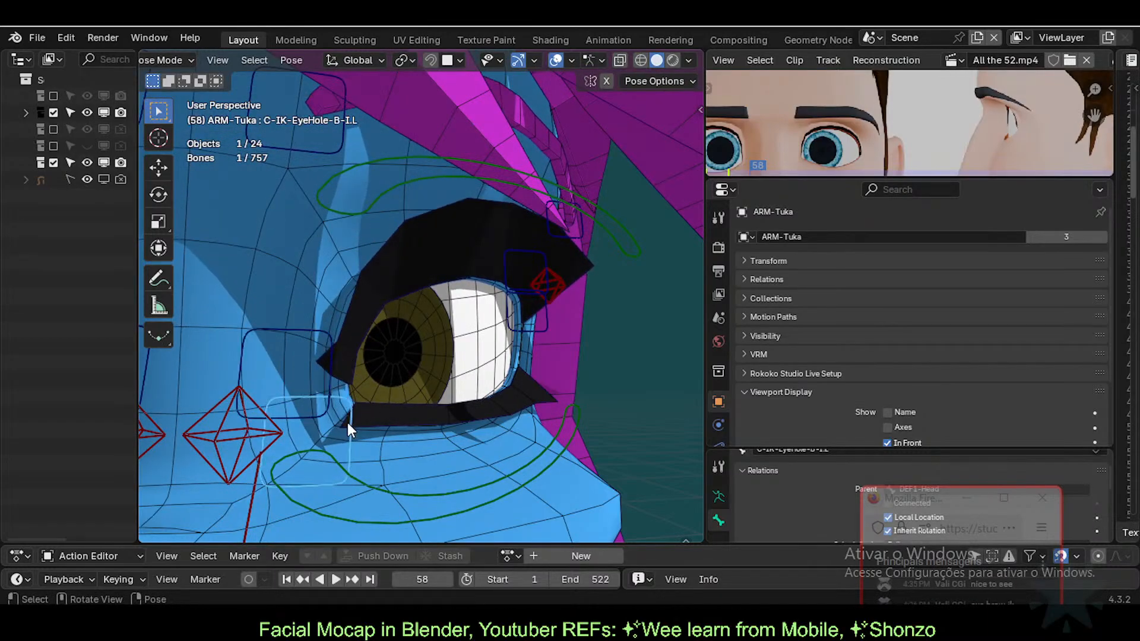
key("g")
right_click(466, 456)
middle_click_drag(467, 456, 480, 344)
left_click(358, 331)
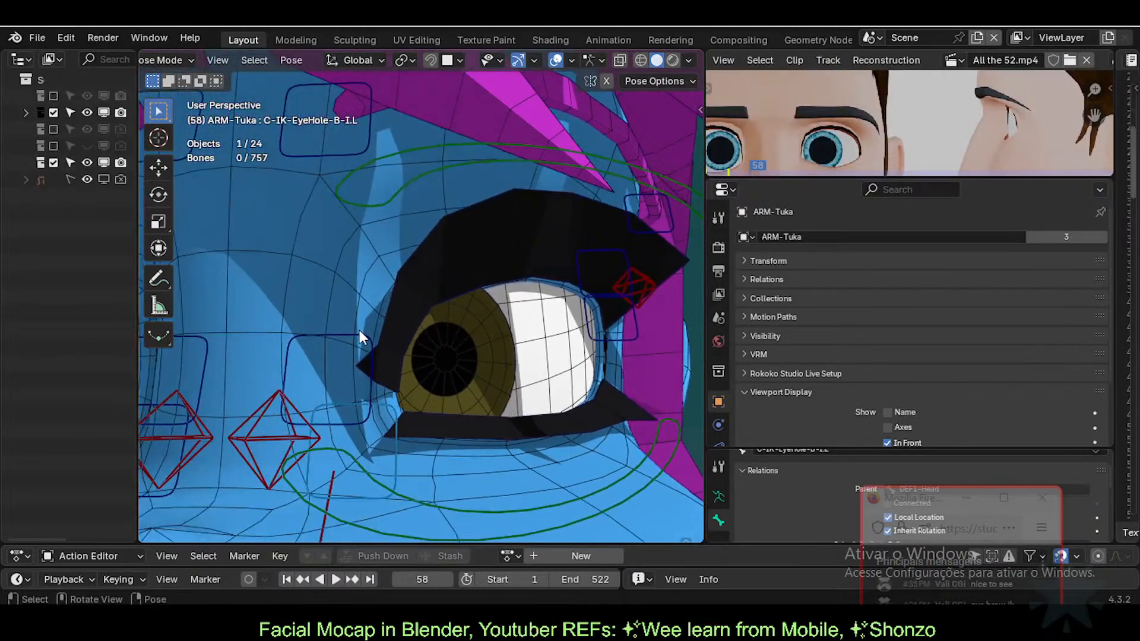
key("g")
left_click(386, 349)
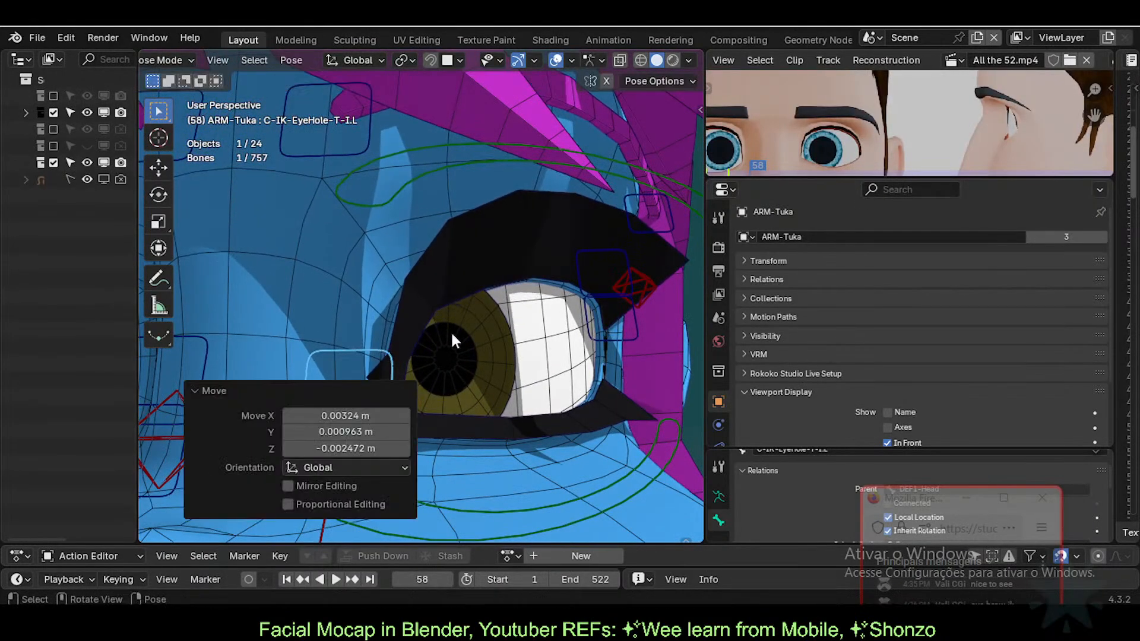
Step: Reset all bones to rest pose, return to Object Mode and reselect the eyelashes
key("a")
key("alt+g")
key("ctrl+Tab")
left_click(457, 254)
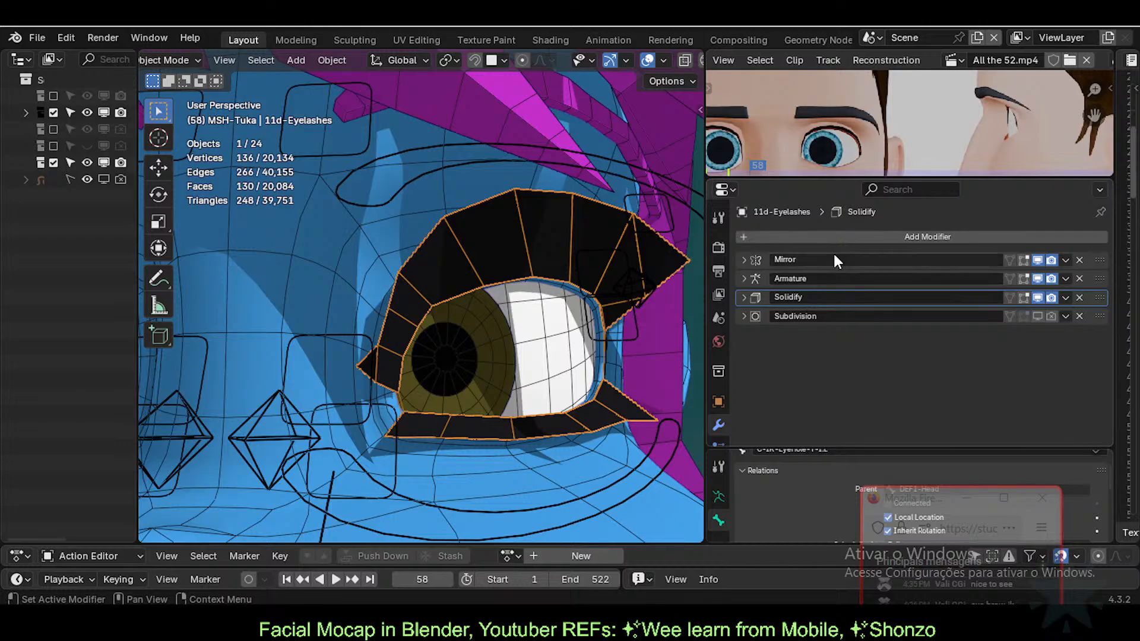
Step: Add a Shrinkwrap modifier from the Deform category to the eyelashes
left_click(823, 237)
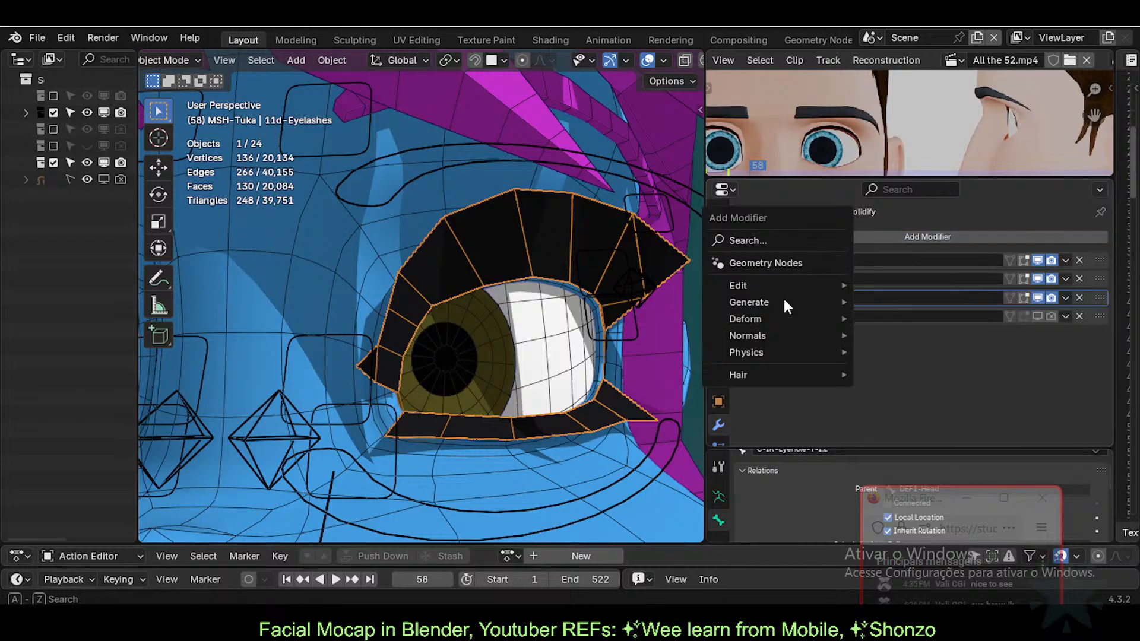
mouse_move(782, 303)
left_click_drag(898, 501, 631, 511)
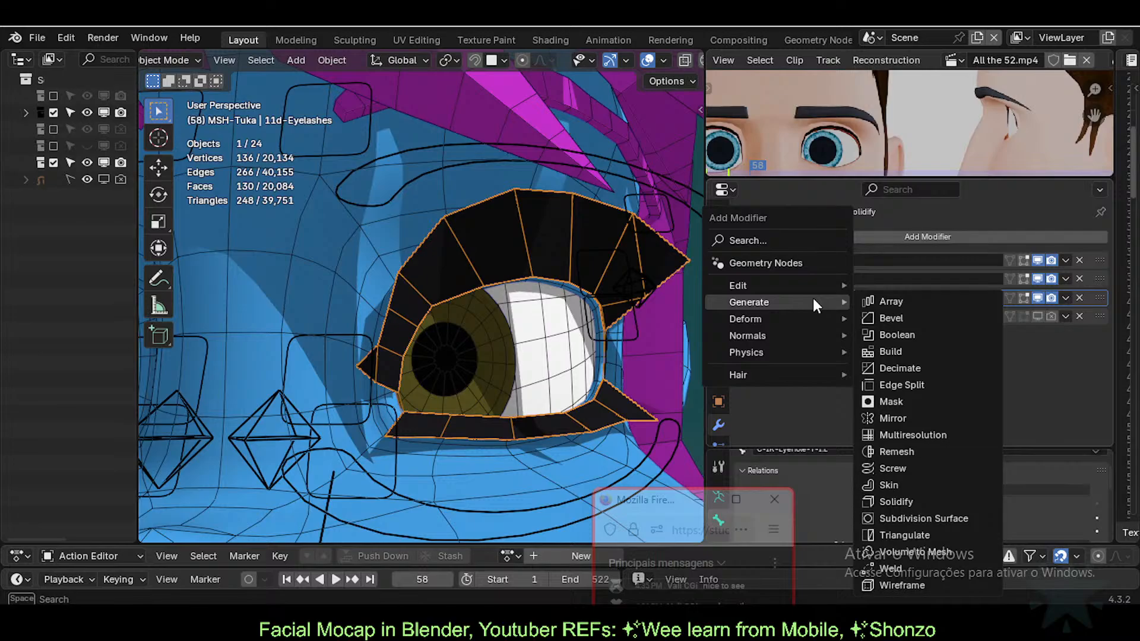
mouse_move(795, 319)
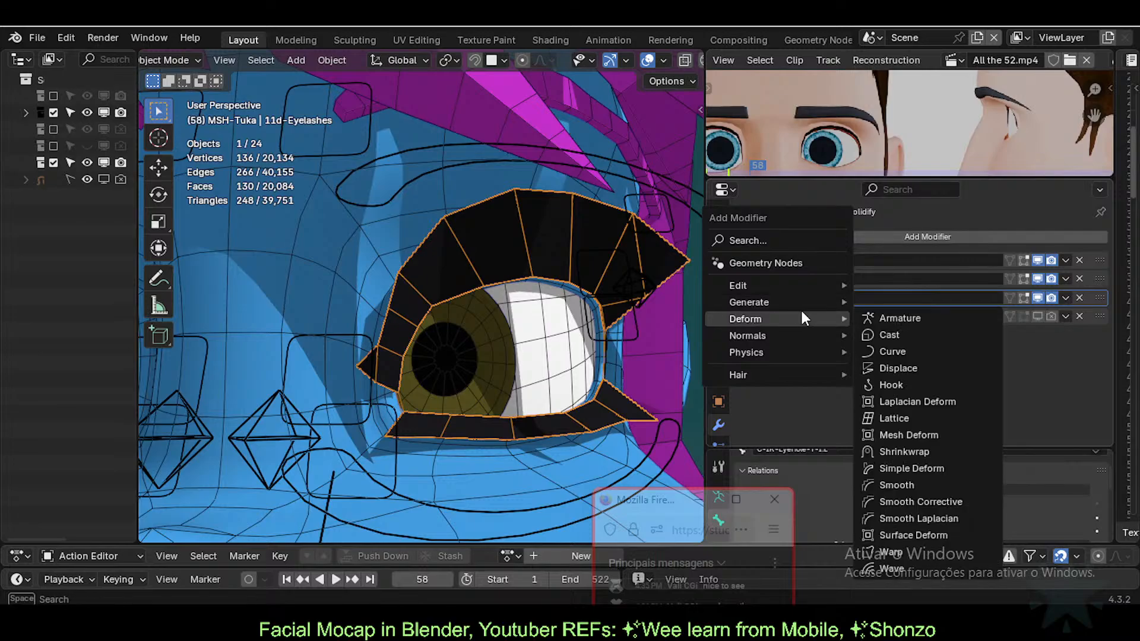
left_click(908, 452)
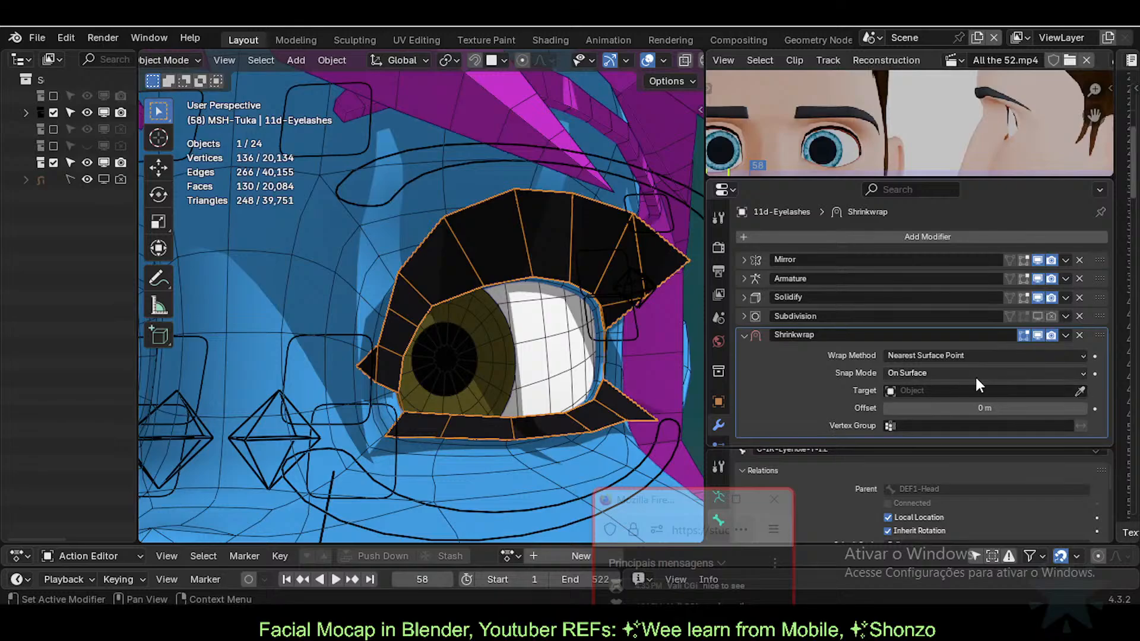
Step: Keep Snap Mode On Surface and restrict it to the MOD-Solidify-Eyelashes vertex group
left_click(936, 373)
left_click(935, 374)
left_click(926, 425)
type("MOD")
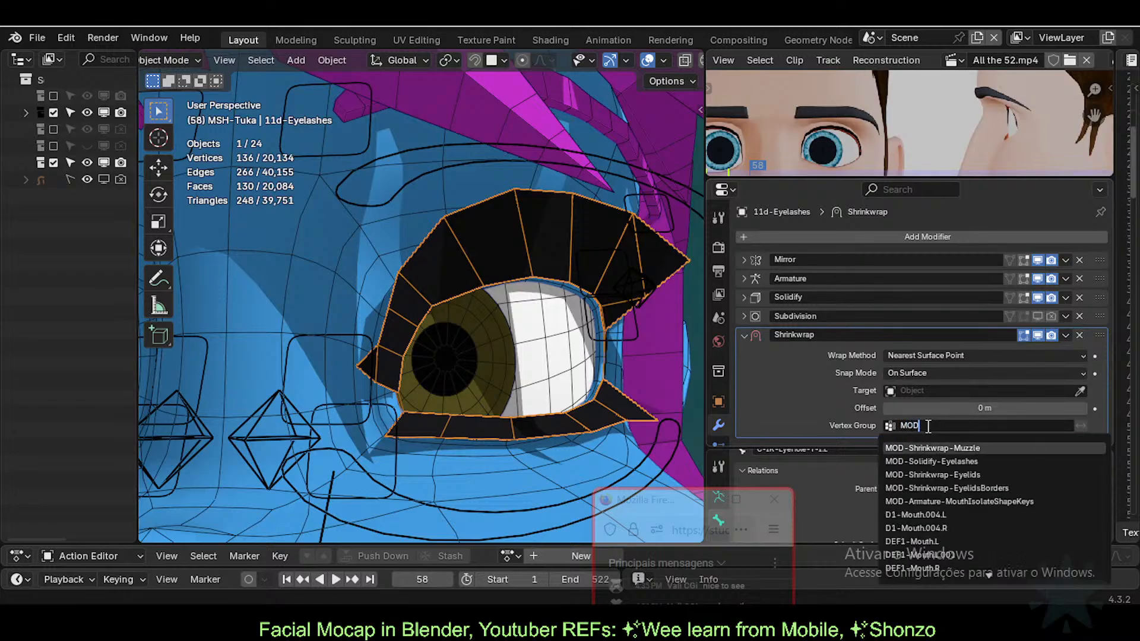
key("BackSpace")
key("BackSpace")
key("BackSpace")
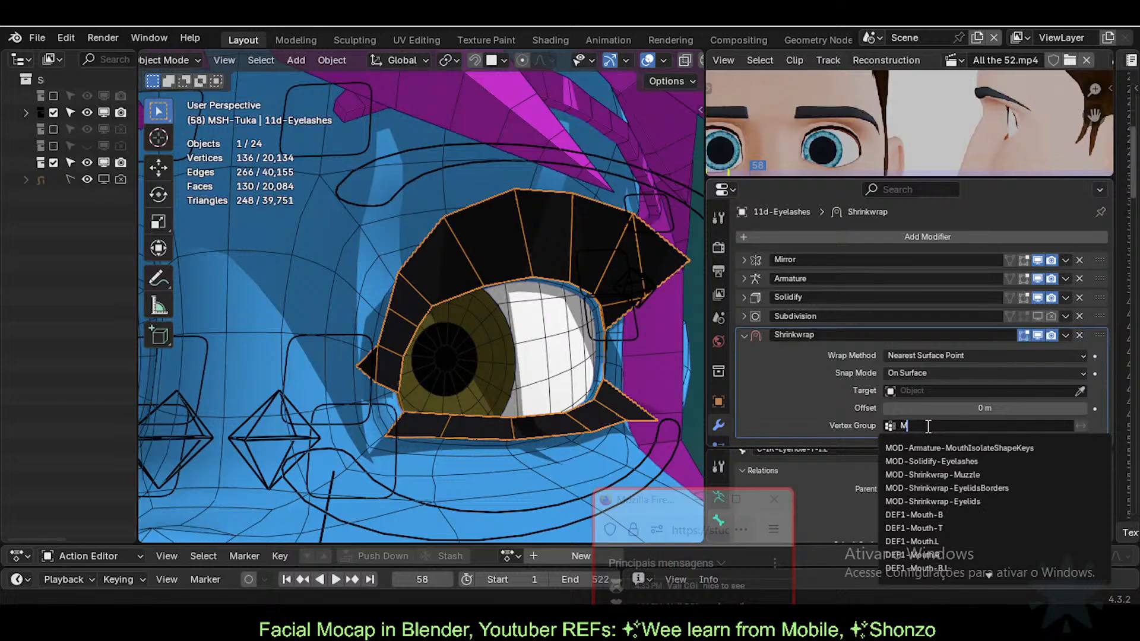
type("Eyelashes")
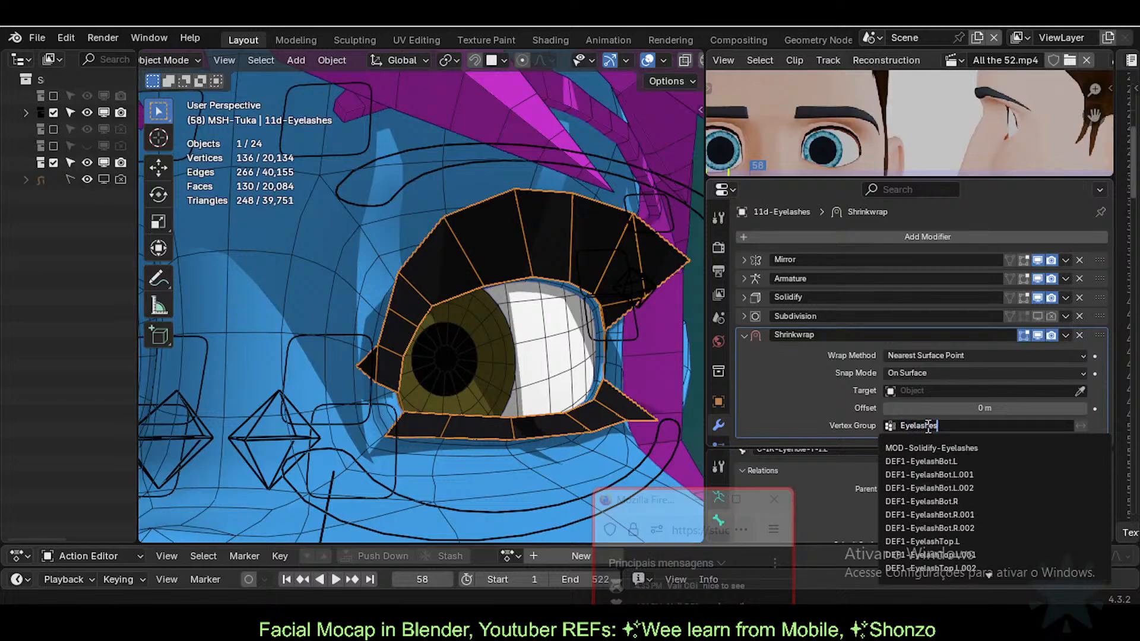
key("Down")
key("Return")
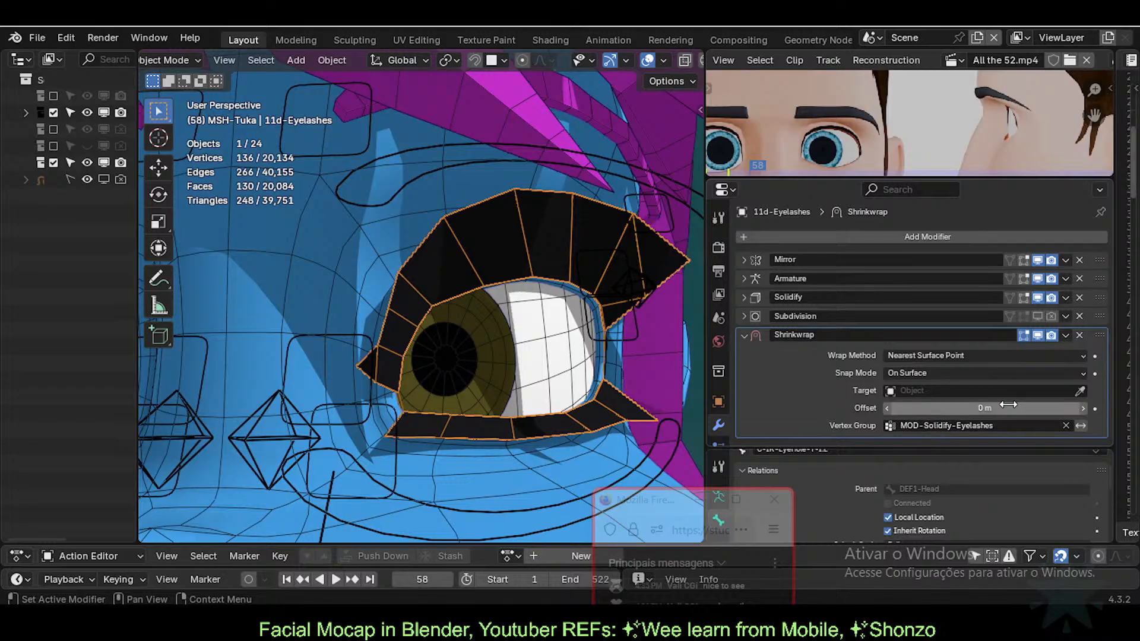
Step: Set the Shrinkwrap target to the 0-Body-Tuka body
left_click(1081, 391)
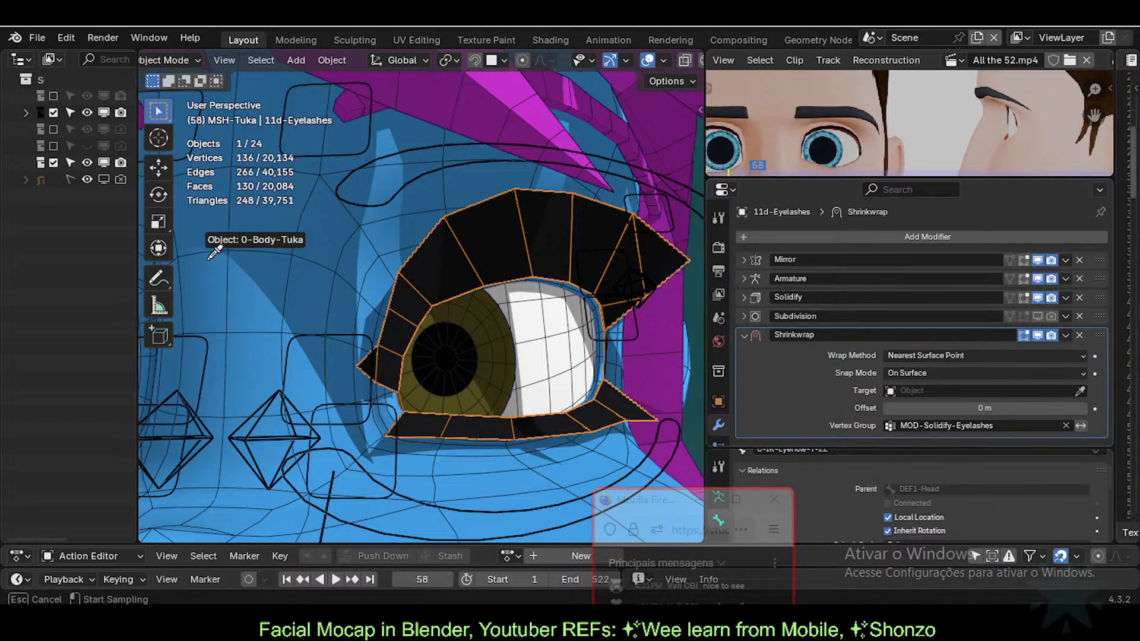
left_click(349, 214)
scroll(574, 341, "down", 1)
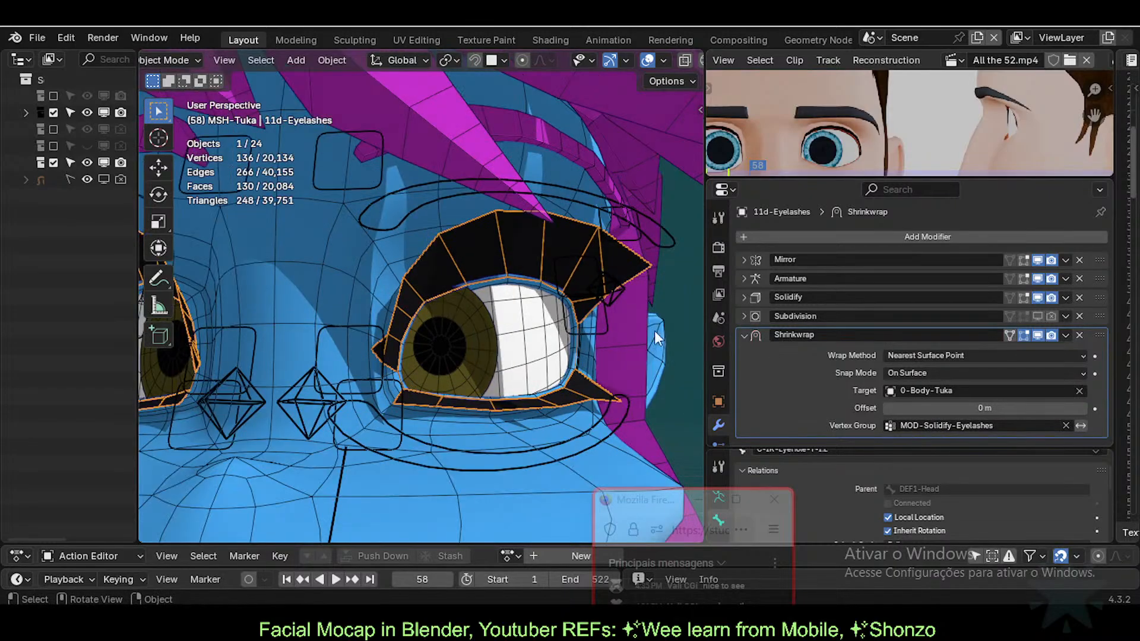
scroll(519, 331, "up", 1)
middle_click_drag(542, 336, 489, 333)
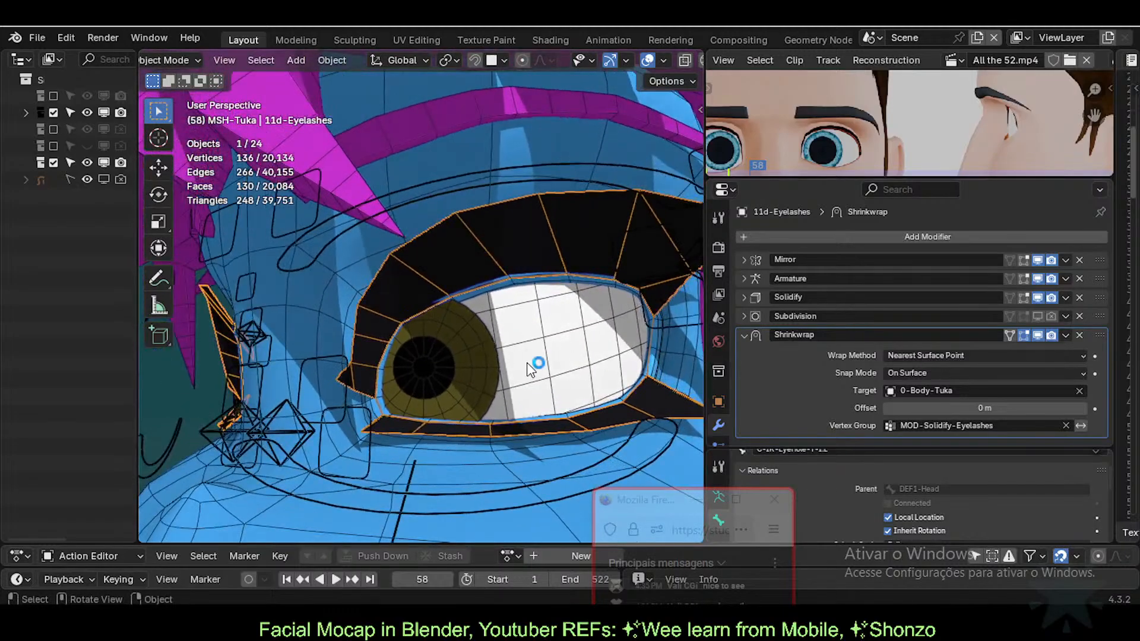
middle_click_drag(535, 364, 510, 356)
Step: Try a Shrinkwrap offset of 0.002 m and inspect the lashes around the eye
left_click_drag(979, 411, 957, 411)
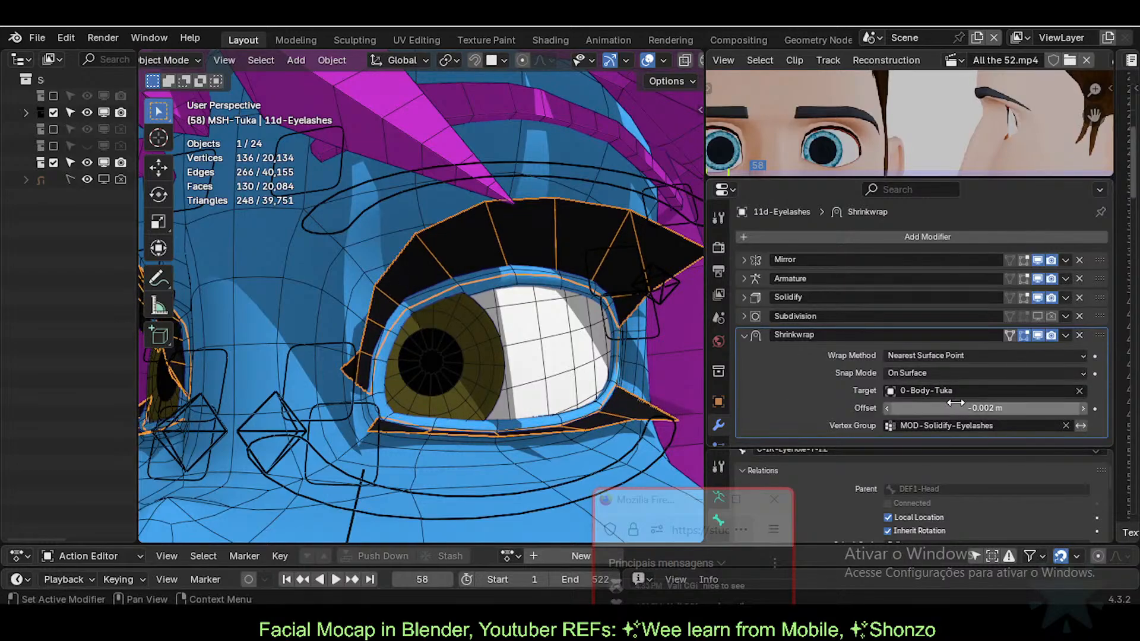
left_click(924, 407)
key("Home")
key("Delete")
key("Return")
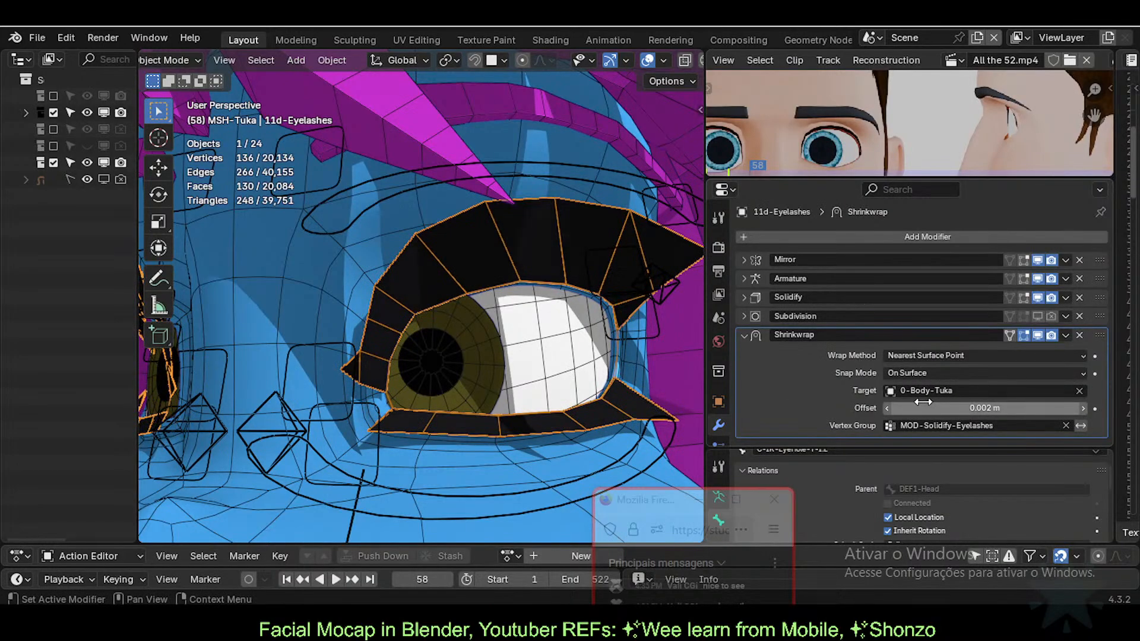
middle_click_drag(433, 439, 191, 325)
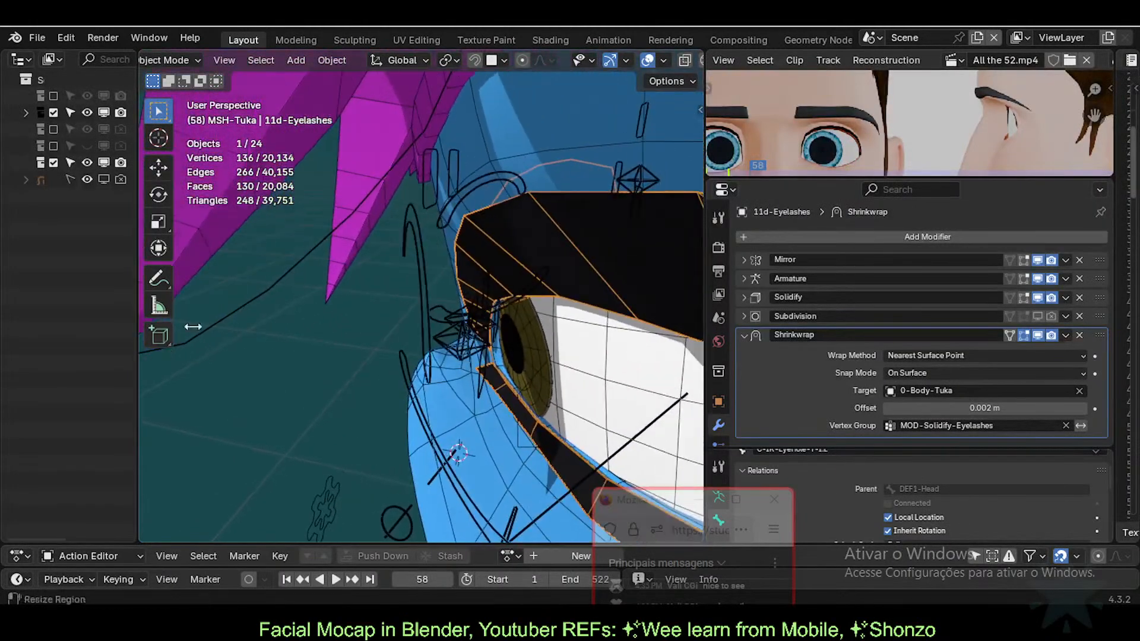
middle_click_drag(463, 307, 451, 373)
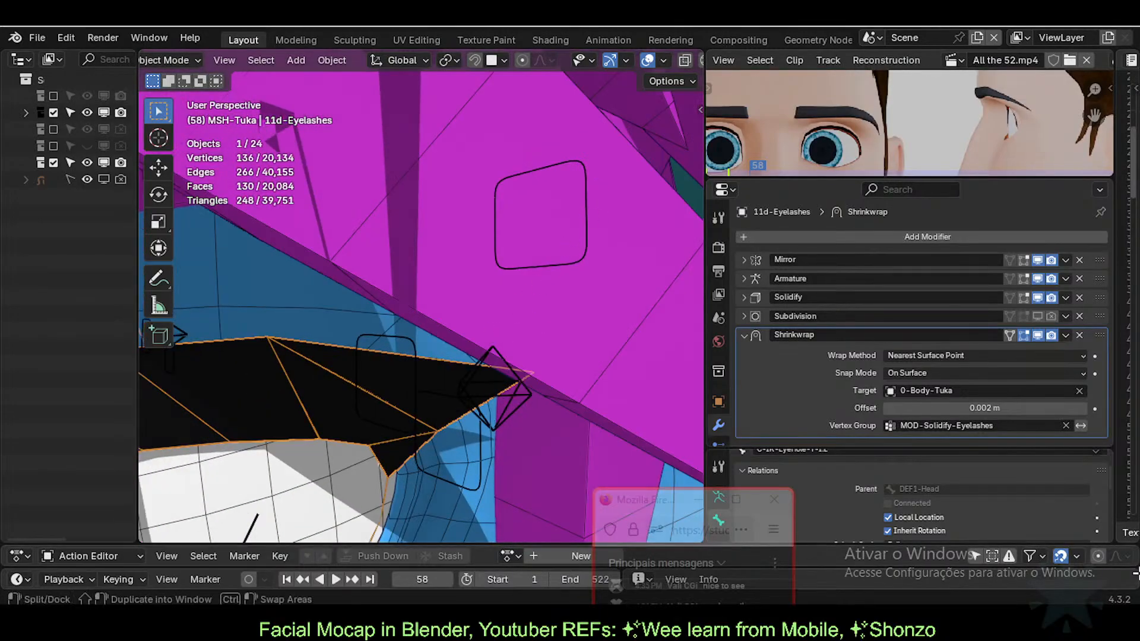
middle_click_drag(543, 395, 512, 350)
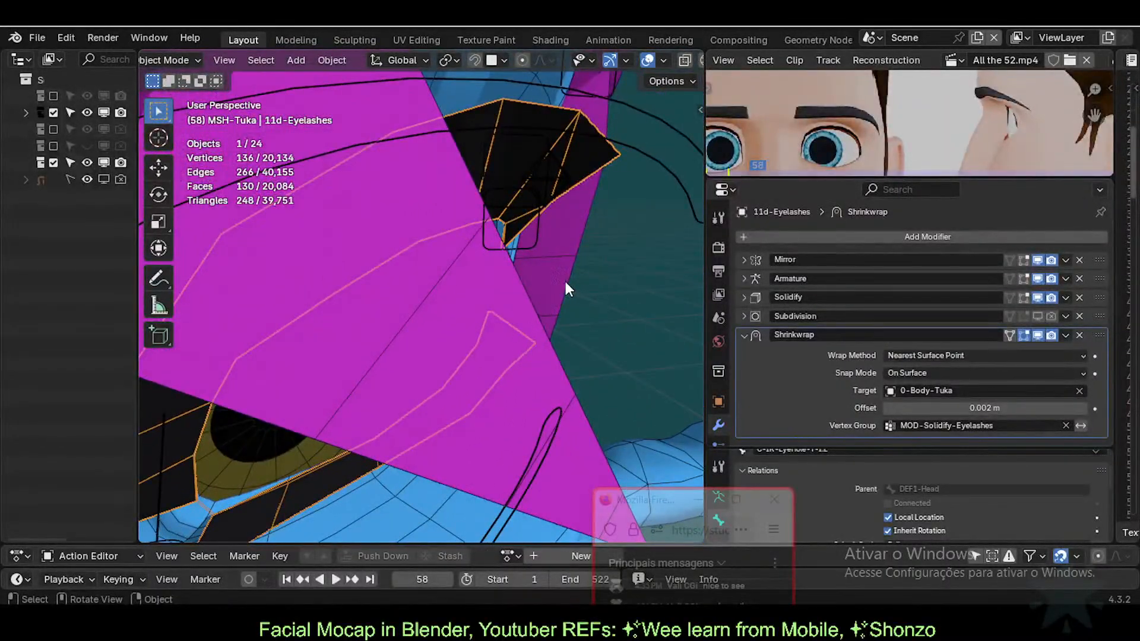
middle_click_drag(298, 282, 438, 283)
Step: Hide the ARM-Tuka armature and 51a-HairBangs, then reselect the eyelashes
left_click(308, 267)
key("h")
left_click(308, 267)
key("h")
left_click(335, 291)
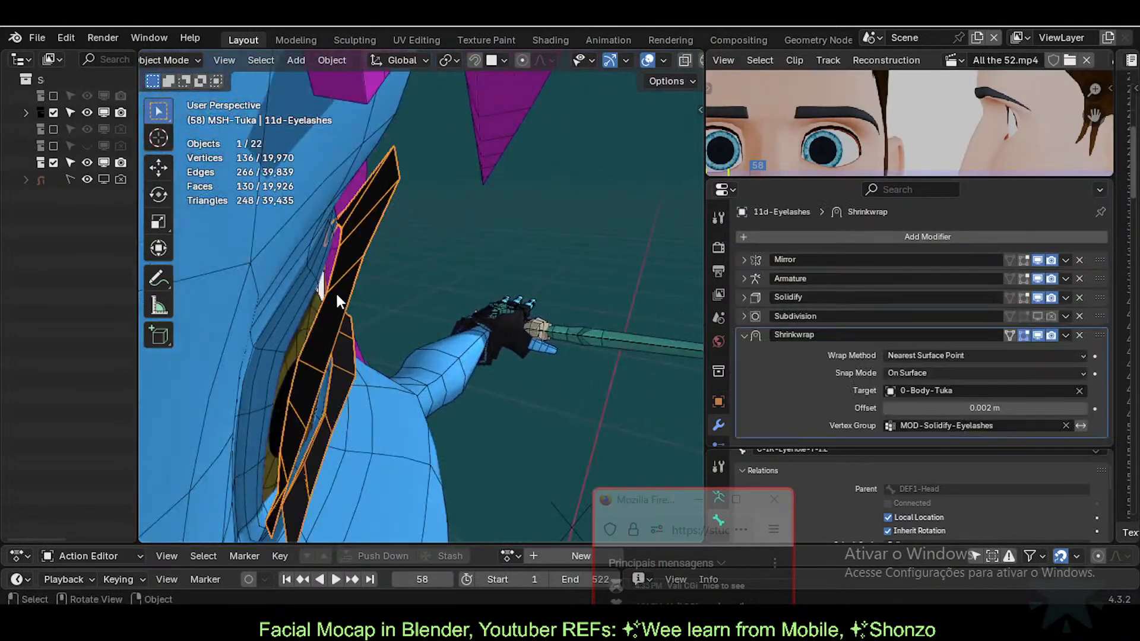
Step: Set the Shrinkwrap offset to 0 m and preview the lashes close up
left_click_drag(890, 412, 887, 412)
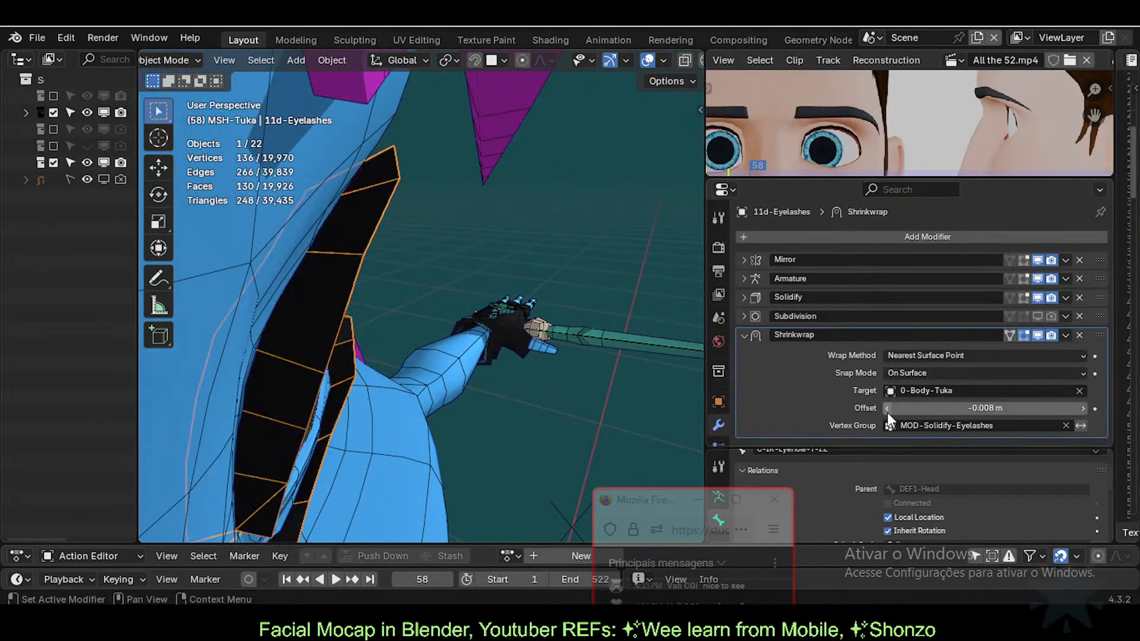
left_click(1023, 406)
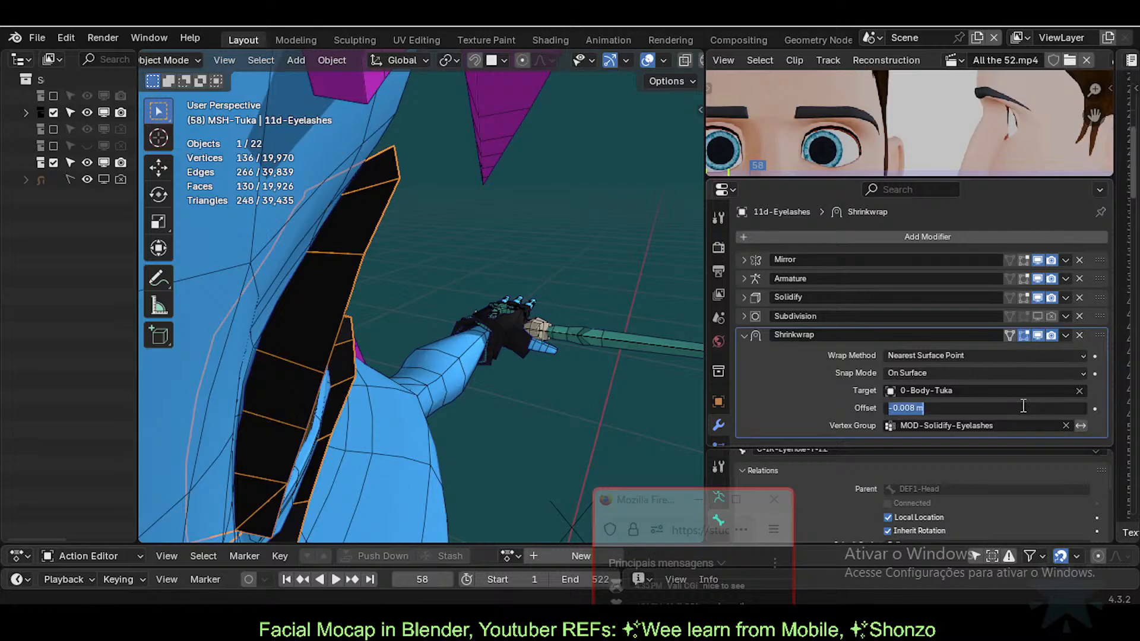
type("0")
key("Return")
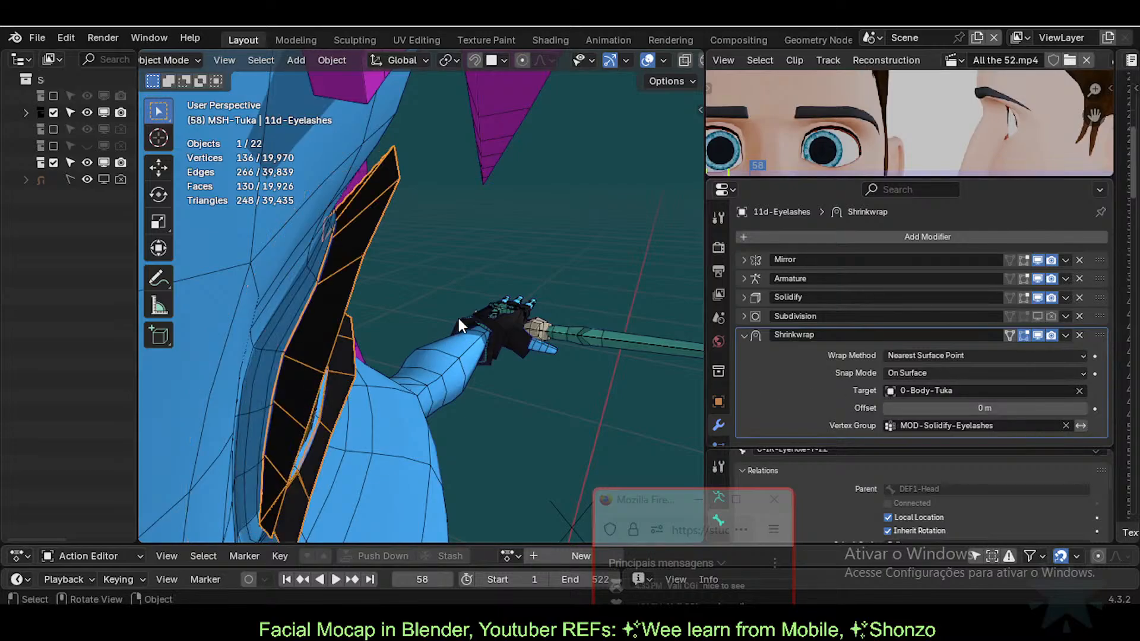
left_click(458, 319)
middle_click_drag(382, 338, 518, 344)
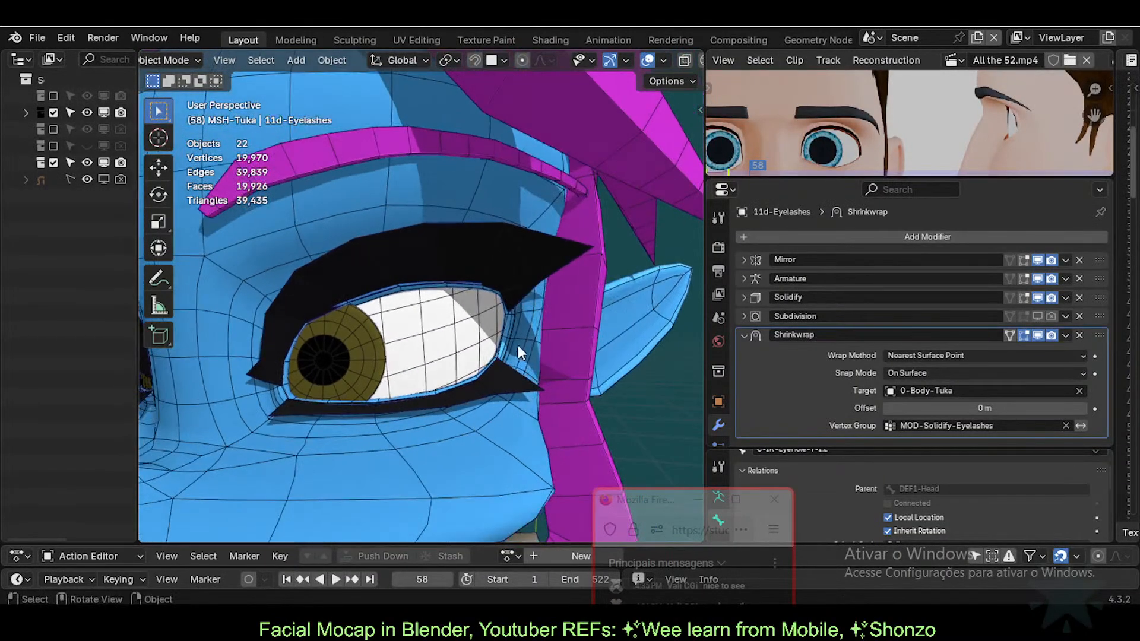
Step: Switch the eyelash Shrinkwrap Snap Mode to Above Surface with a 0.001 m offset
left_click(527, 244)
left_click(939, 375)
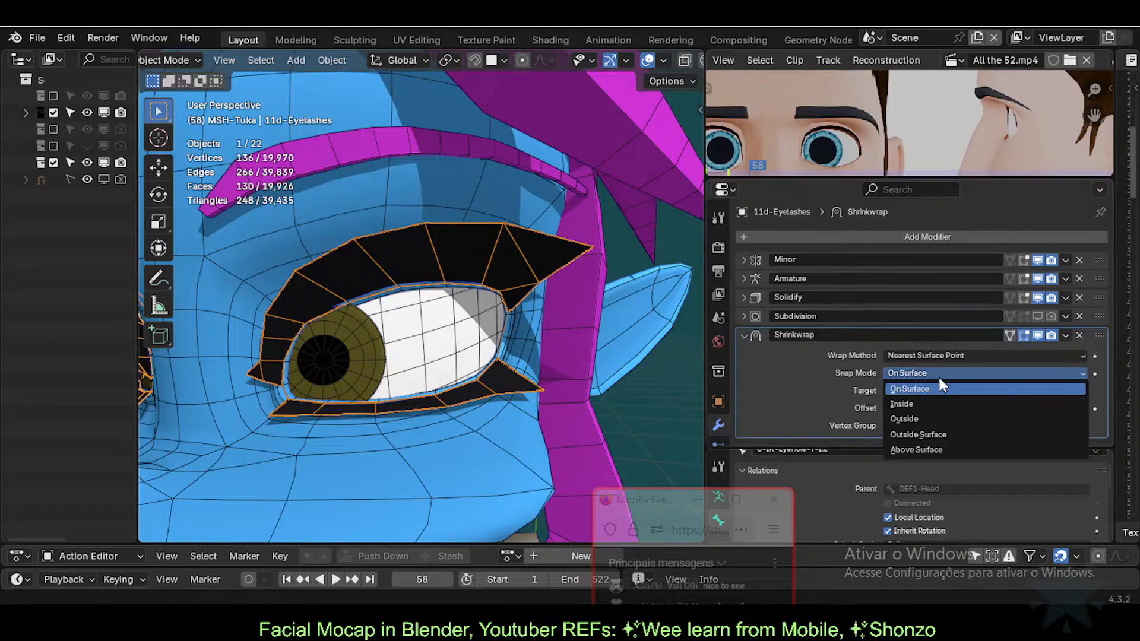
left_click(918, 434)
middle_click_drag(607, 368, 686, 350)
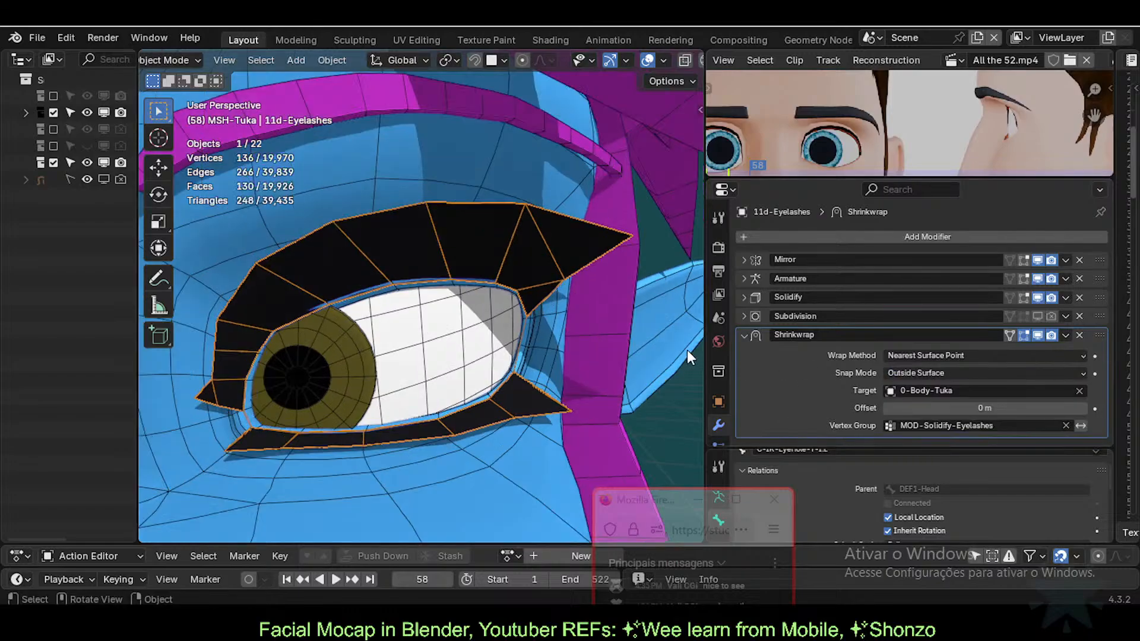
left_click(972, 370)
left_click(934, 446)
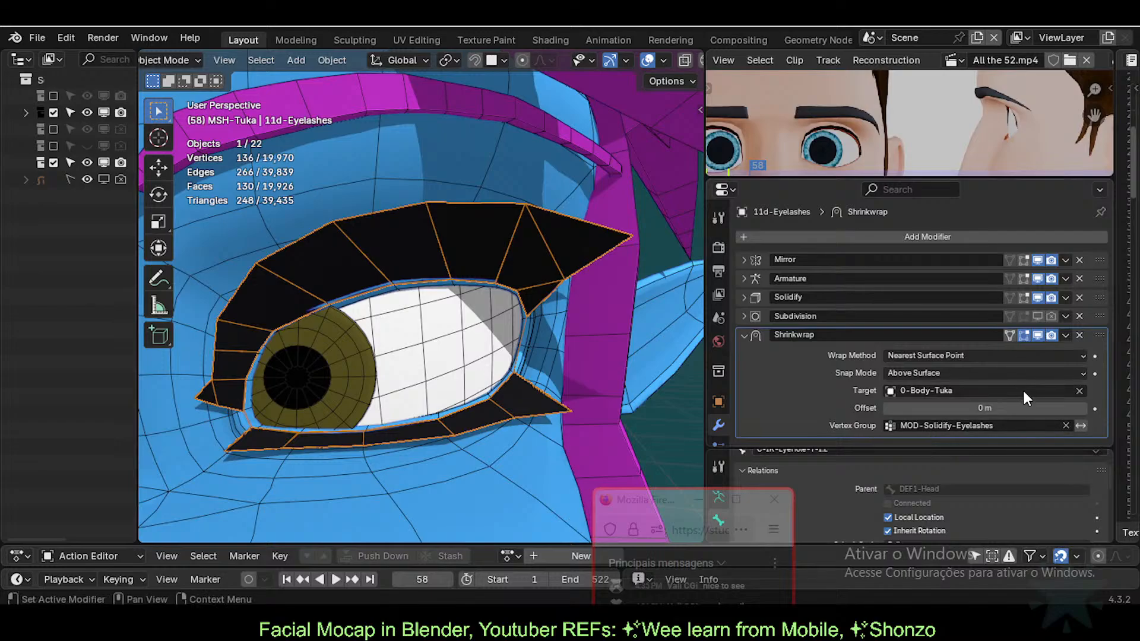
left_click(984, 408)
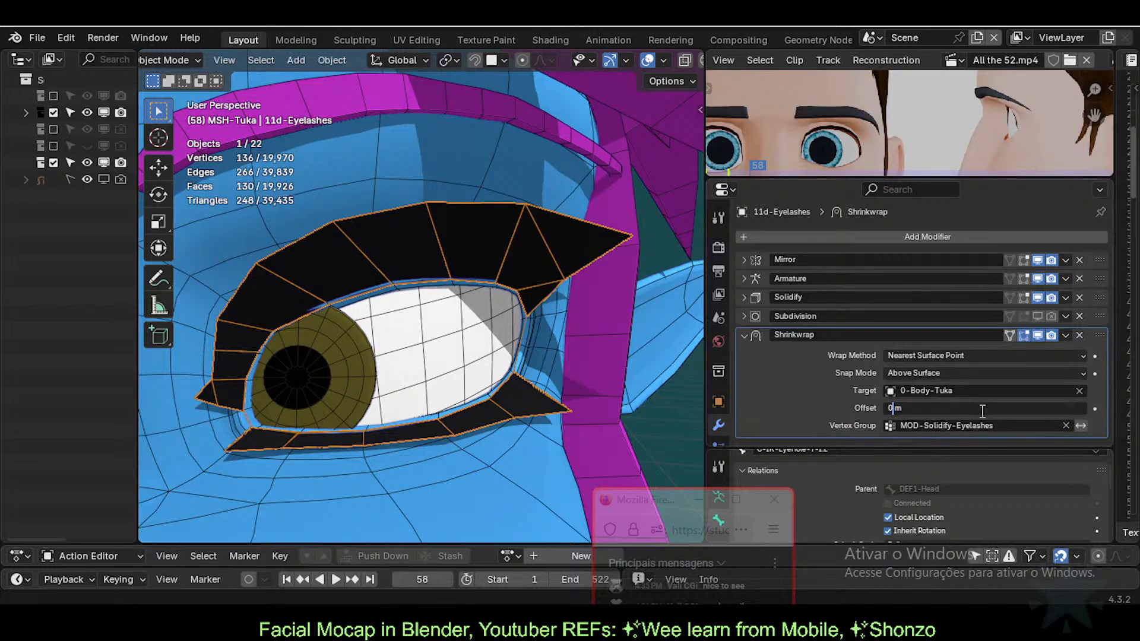
type("0.001")
key("Return")
key("alt+a")
middle_click_drag(409, 304, 427, 260)
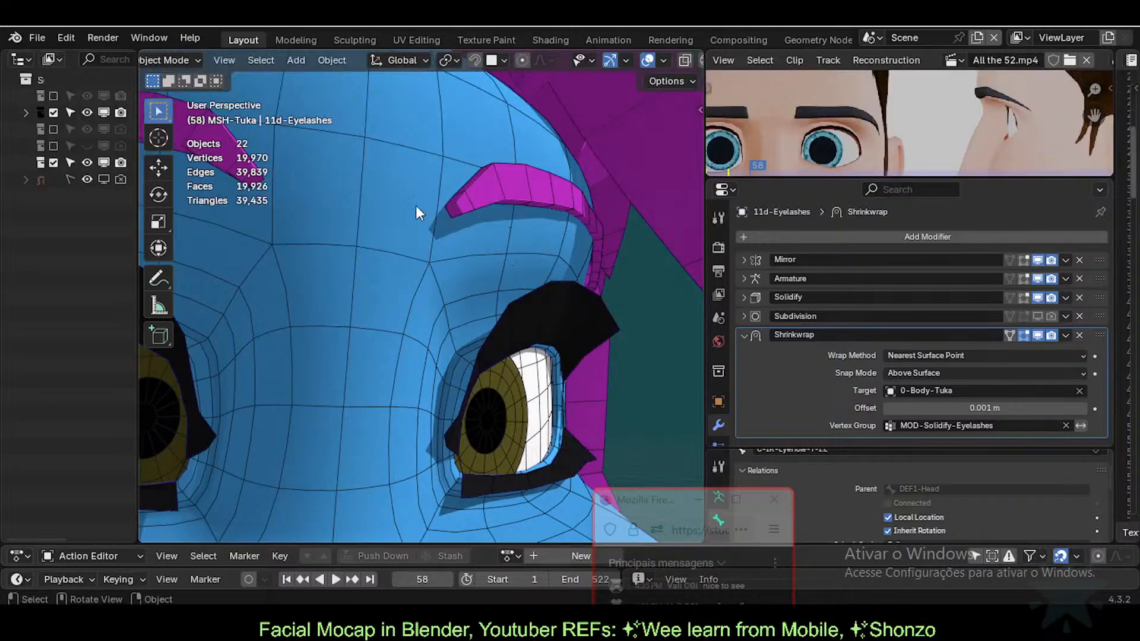
middle_click_drag(457, 351, 438, 271)
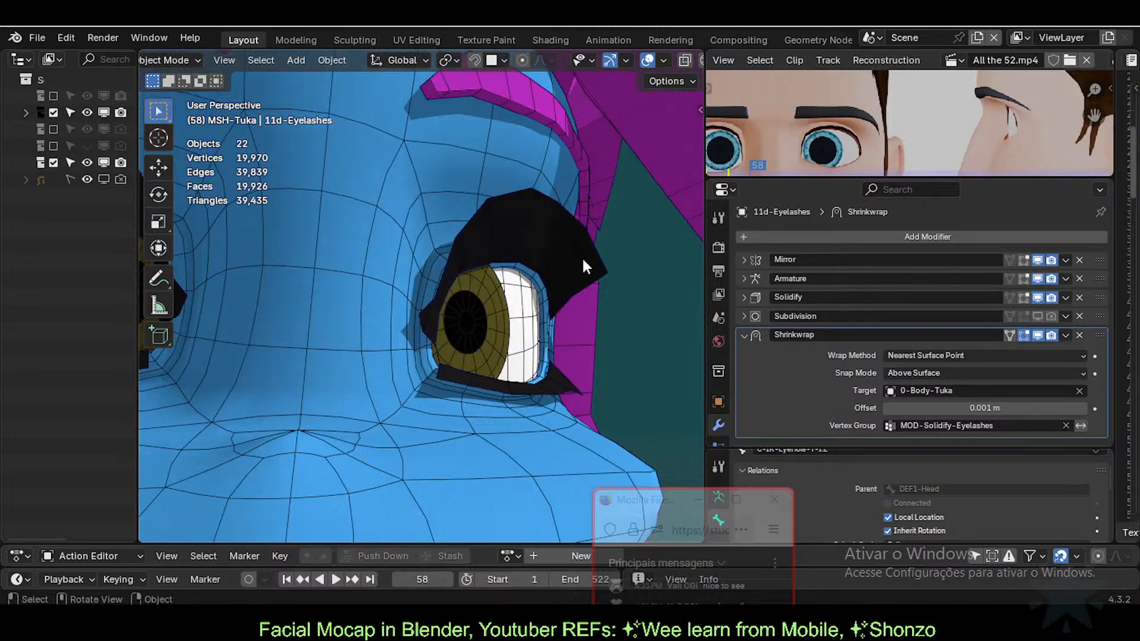
middle_click_drag(461, 177, 441, 233)
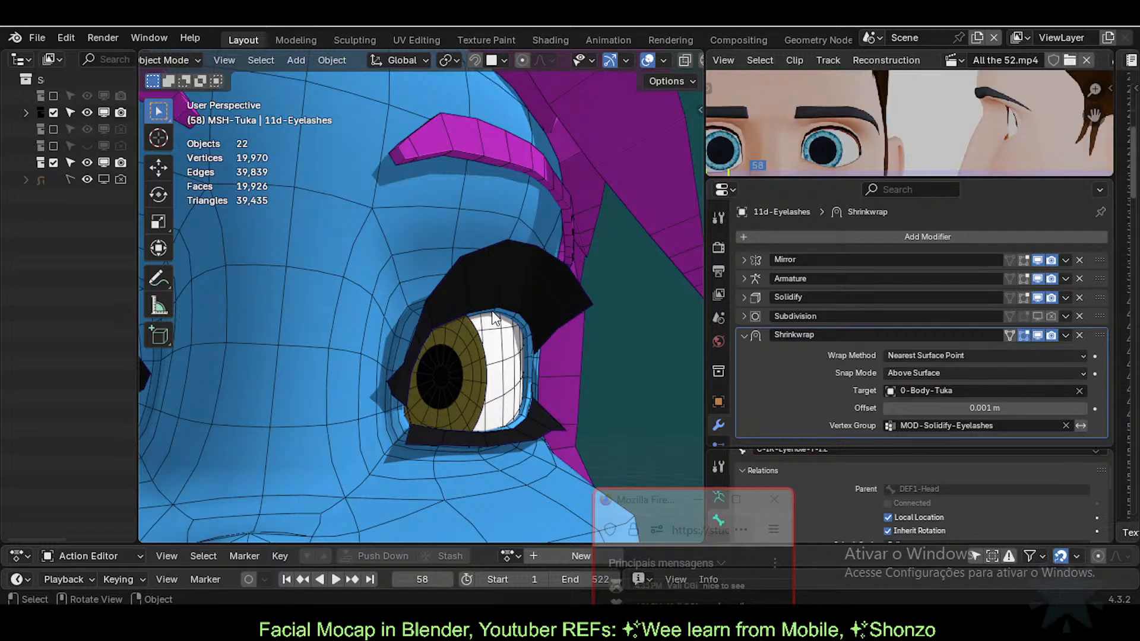
left_click(520, 279)
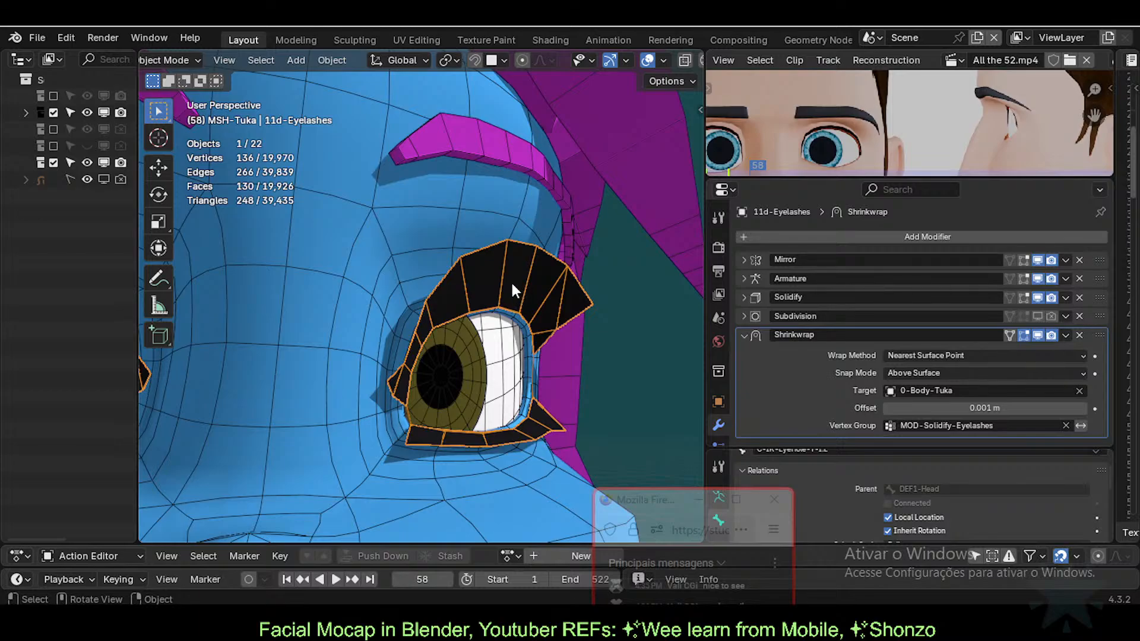
left_click(423, 150)
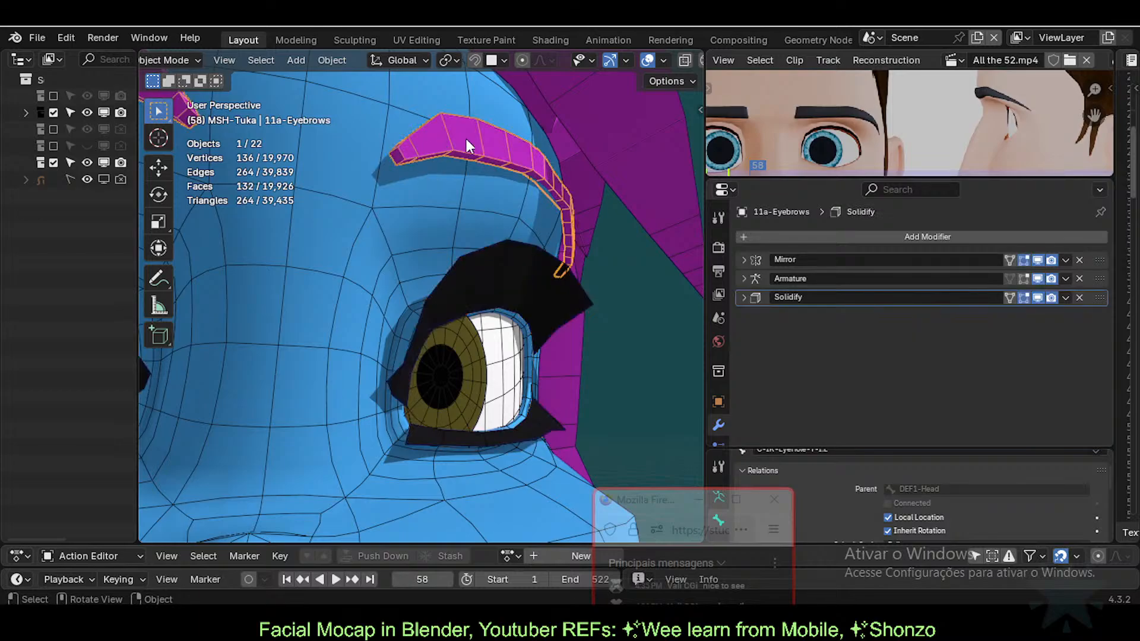
left_click(473, 289)
left_click(356, 234, "shift")
left_click(486, 282, "shift")
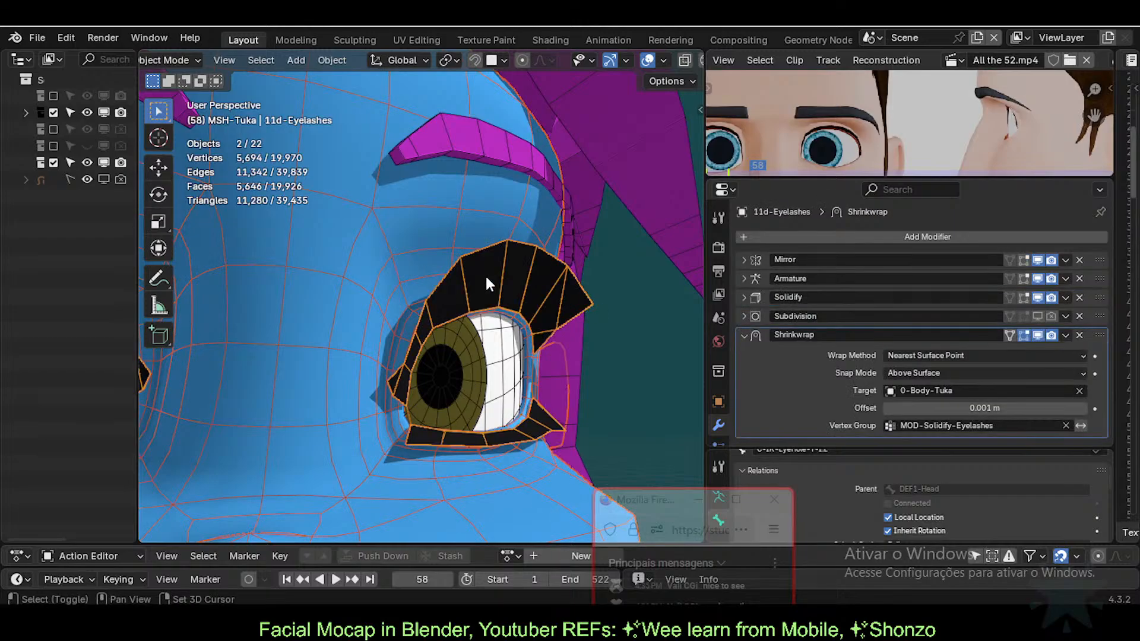
left_click(469, 128)
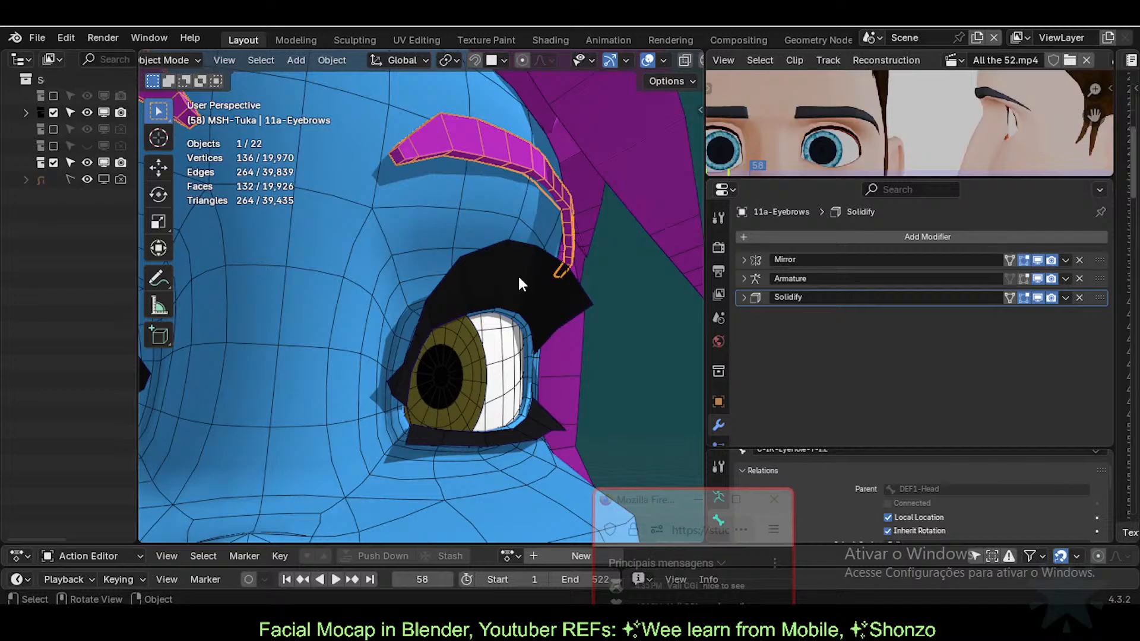
left_click_drag(653, 502, 853, 469)
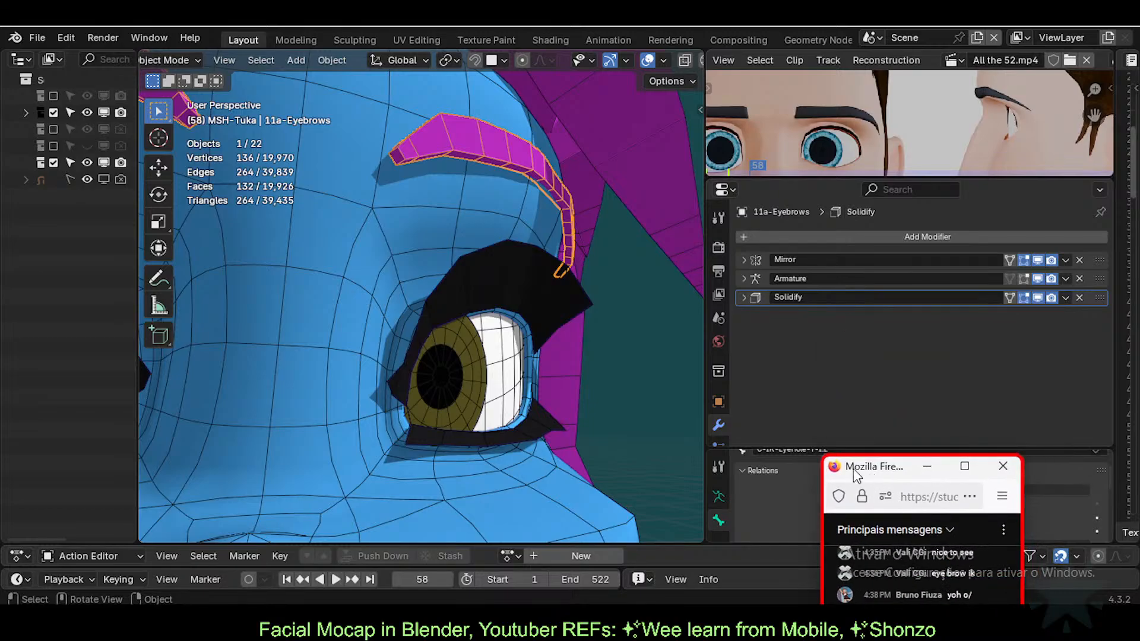
middle_click_drag(402, 254, 395, 279)
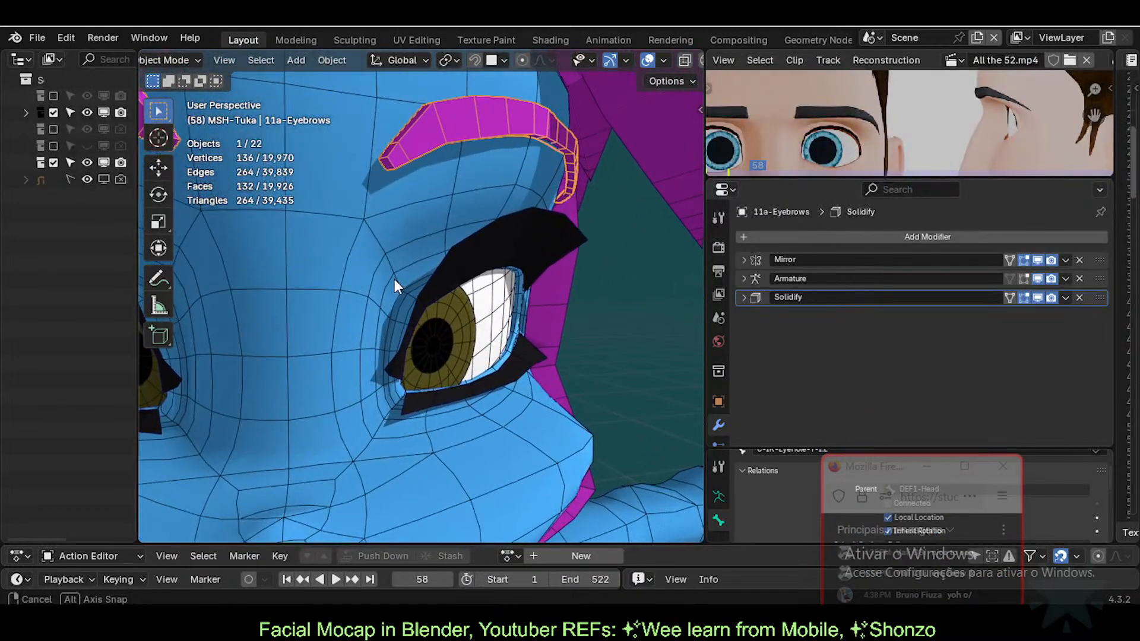
scroll(394, 279, "up", 3)
left_click(477, 251)
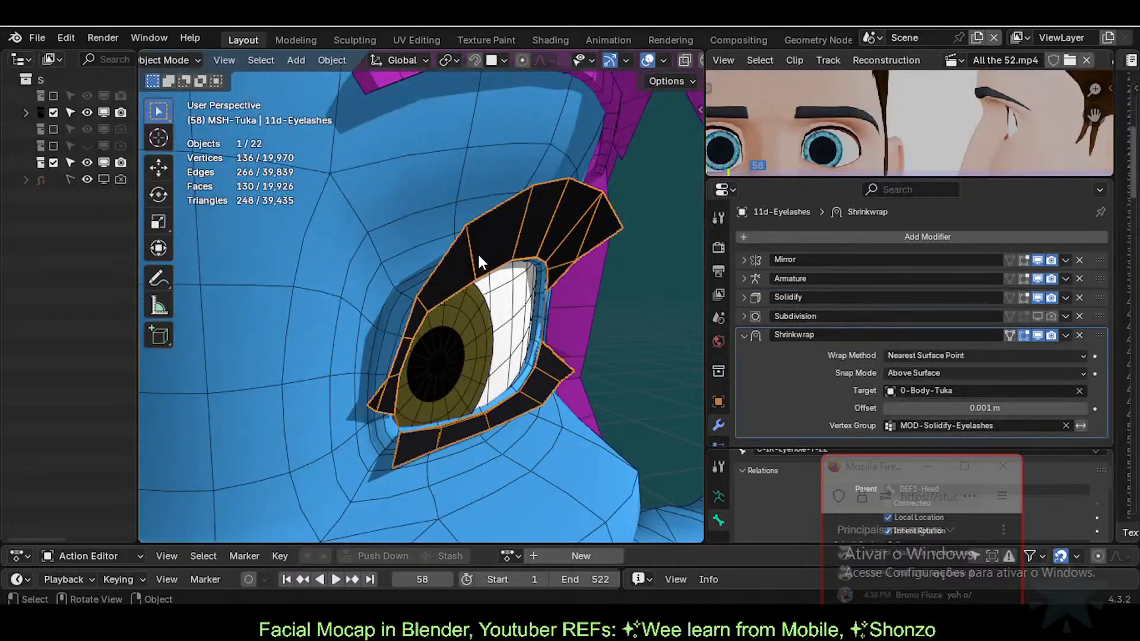
middle_click_drag(477, 251, 493, 287)
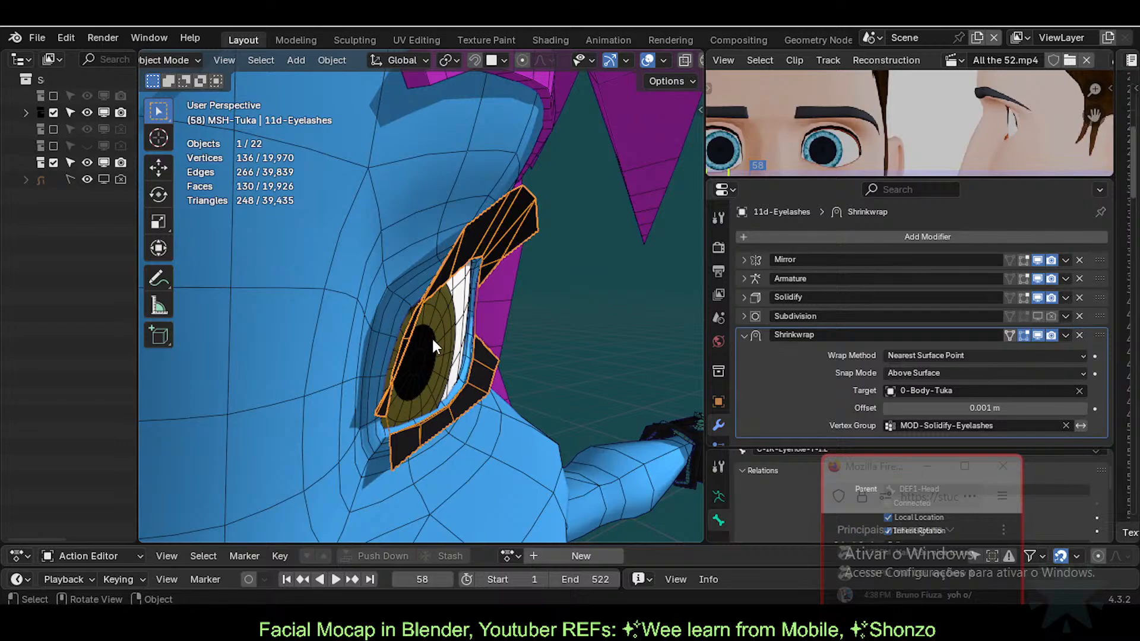
middle_click_drag(482, 337, 446, 314)
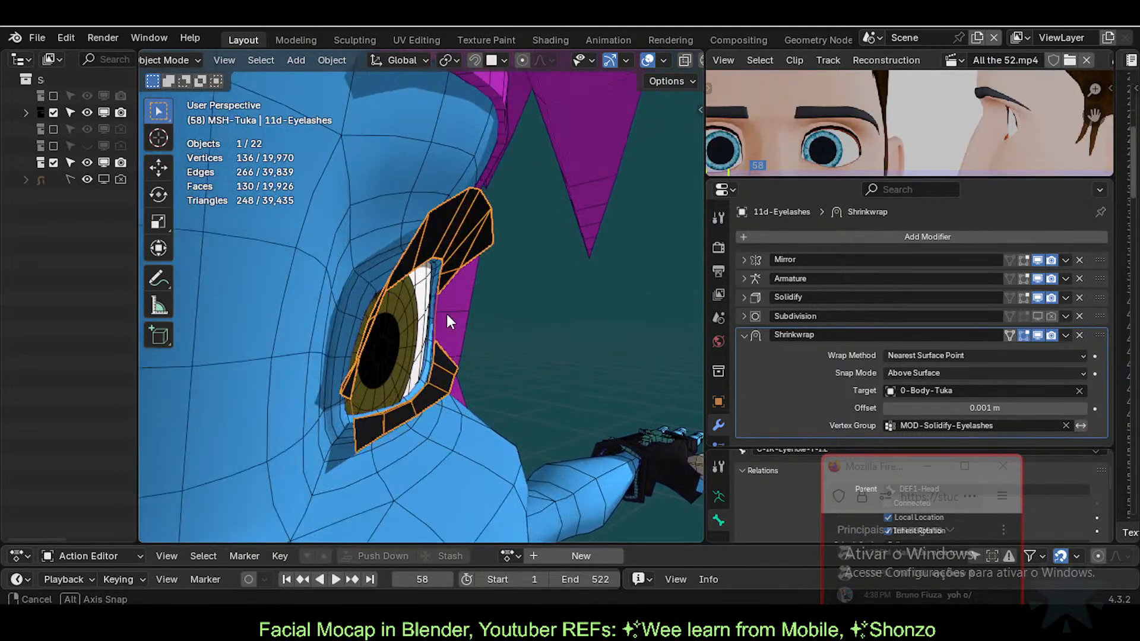
Step: Delete the Shrinkwrap, briefly restore it above Solidify, then delete it for good
left_click(1079, 335)
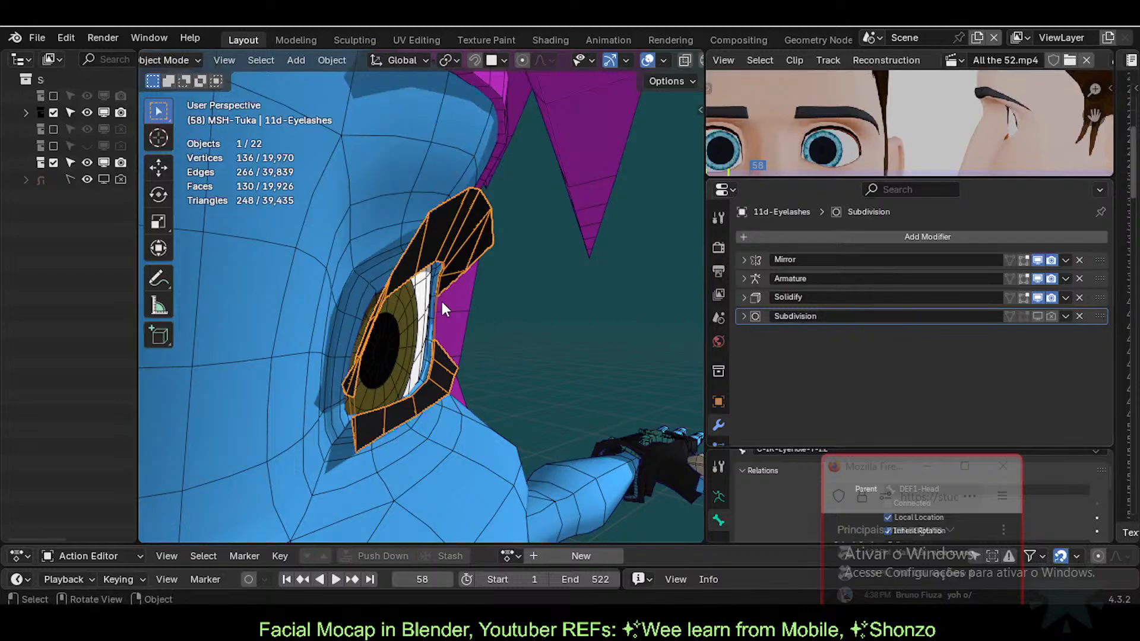
middle_click_drag(442, 302, 416, 297)
key("ctrl+z")
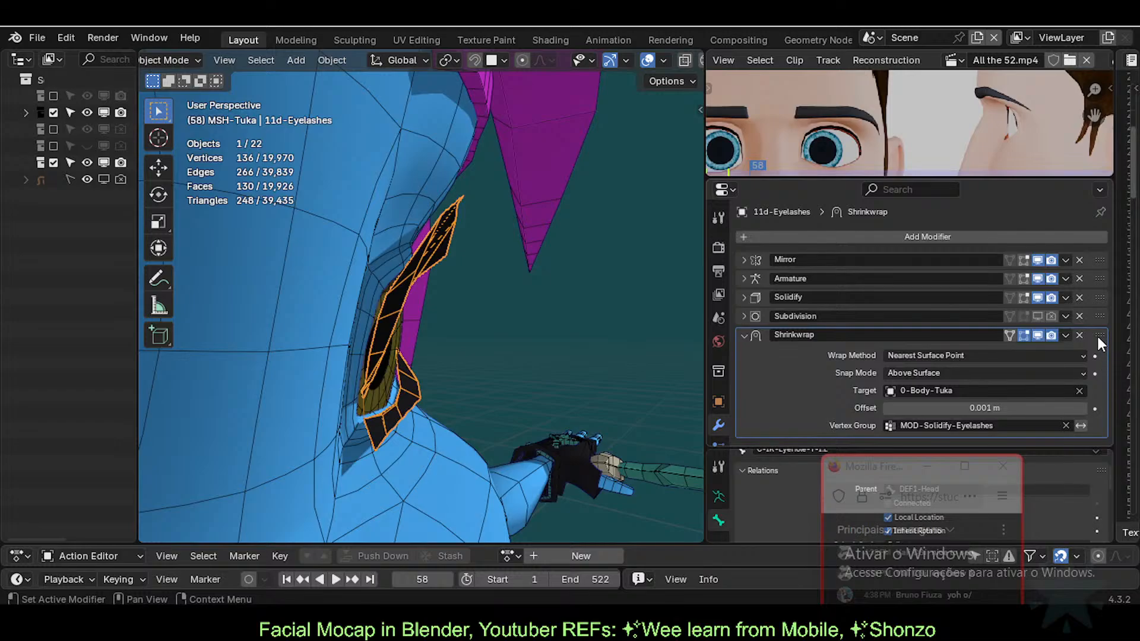
left_click_drag(1100, 335, 1098, 295)
mouse_move(396, 325)
middle_mouse_down()
mouse_move(418, 324)
mouse_move(406, 320)
middle_mouse_up()
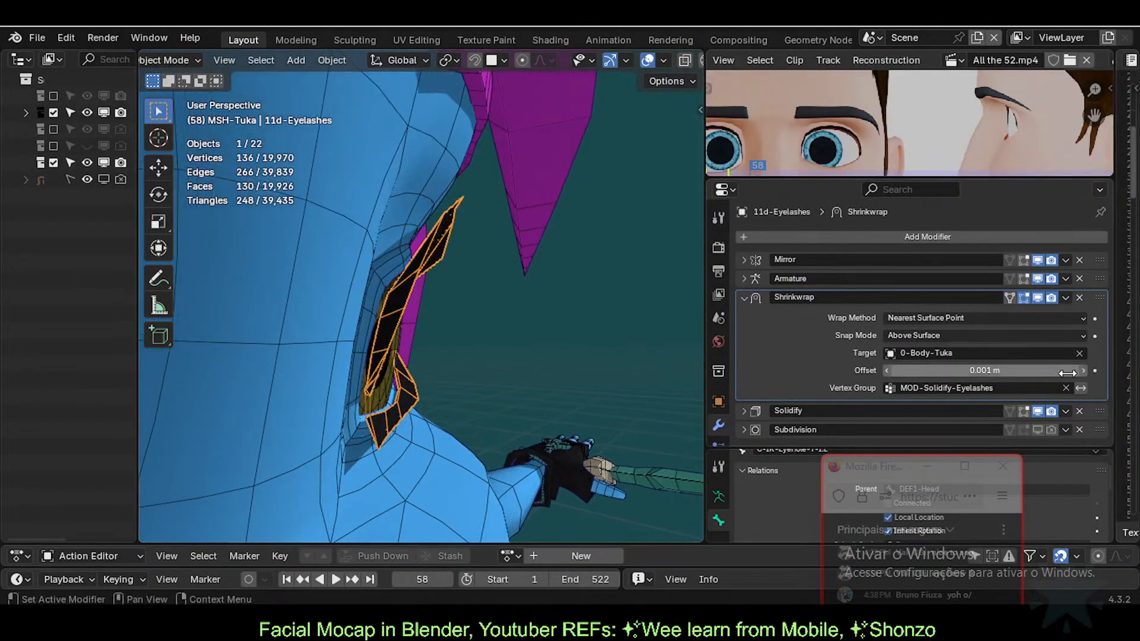
left_click(1079, 298)
middle_click_drag(512, 337, 348, 339)
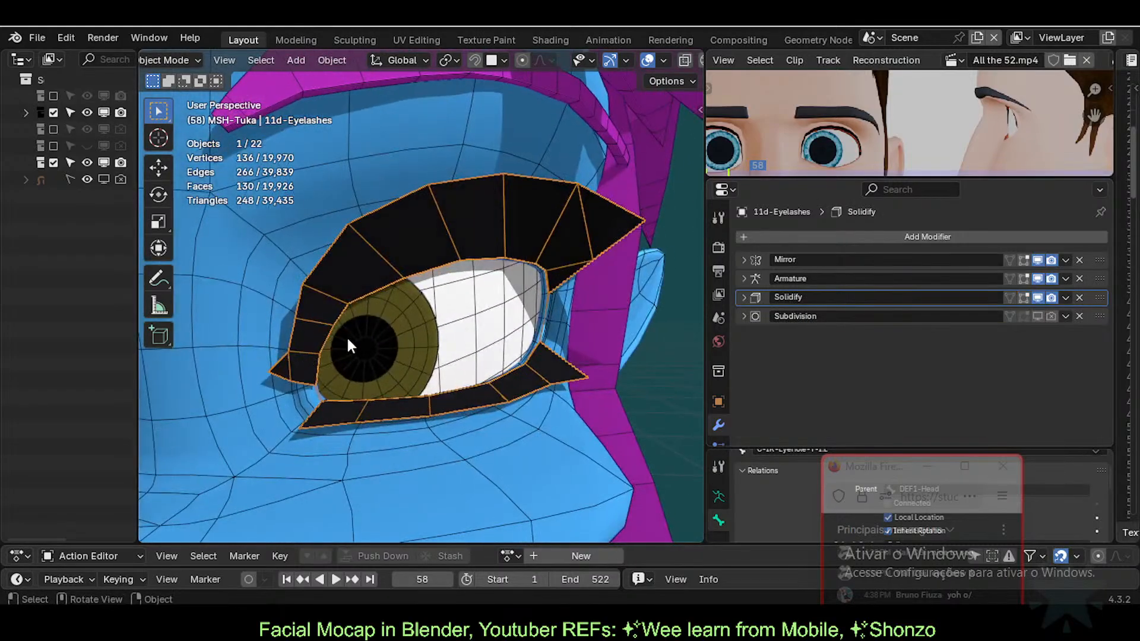
scroll(347, 338, "up", 1)
Step: In Edit Mode, delete the stray vertex at the eyelash corner
key("Tab")
middle_click_drag(488, 315, 462, 305)
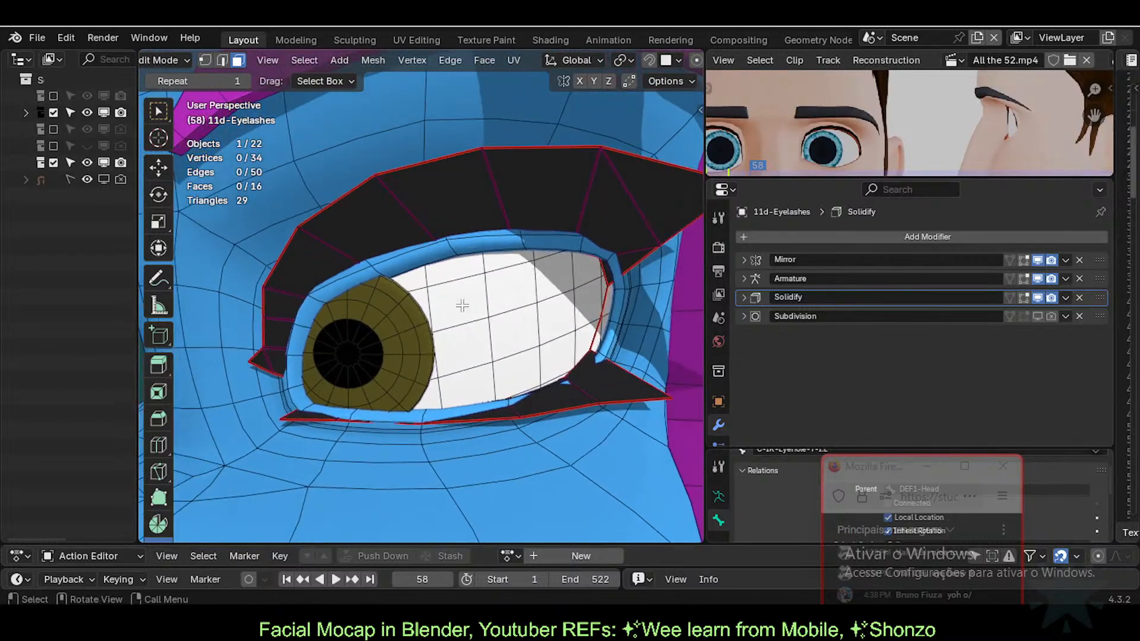
middle_click_drag(556, 295, 438, 323, "shift")
key("2")
key("1")
left_click(499, 340)
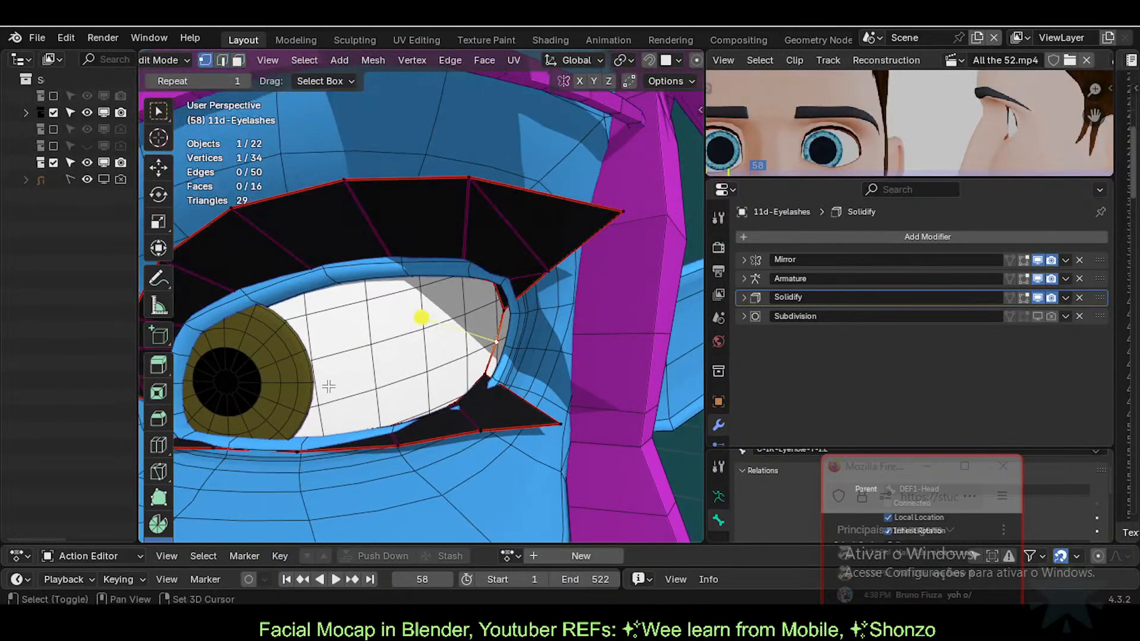
middle_click_drag(328, 386, 399, 358)
key("x")
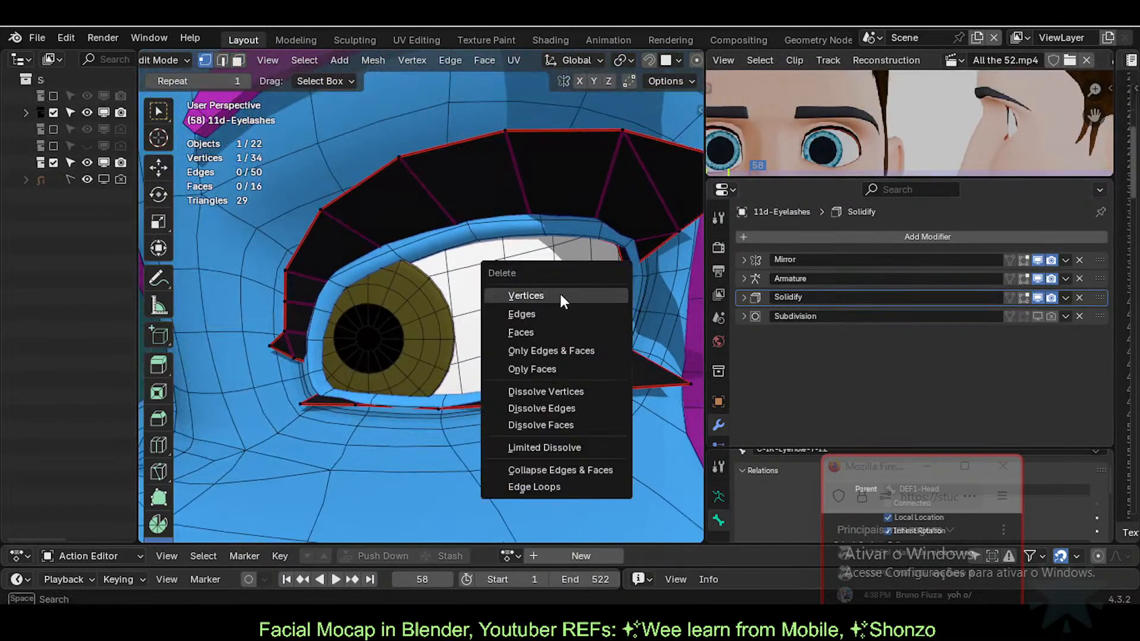
left_click(525, 296)
Step: Delete one eyelash edge, then return to Object Mode with X-ray turned off
key("2")
left_click(316, 374)
key("alt+z")
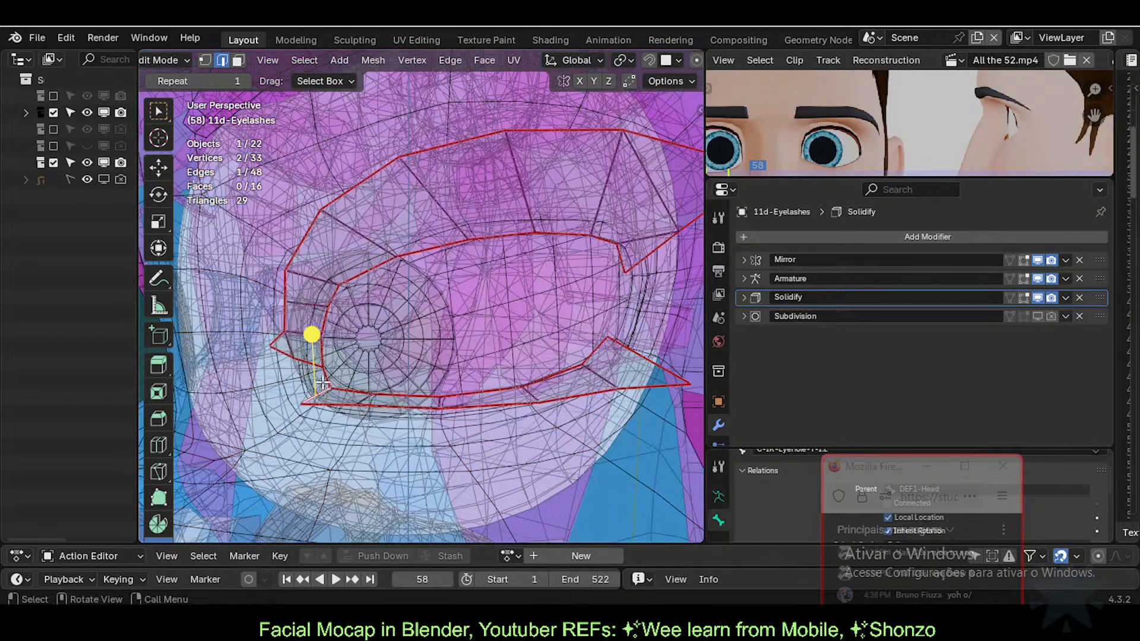
key("x")
left_click(303, 389)
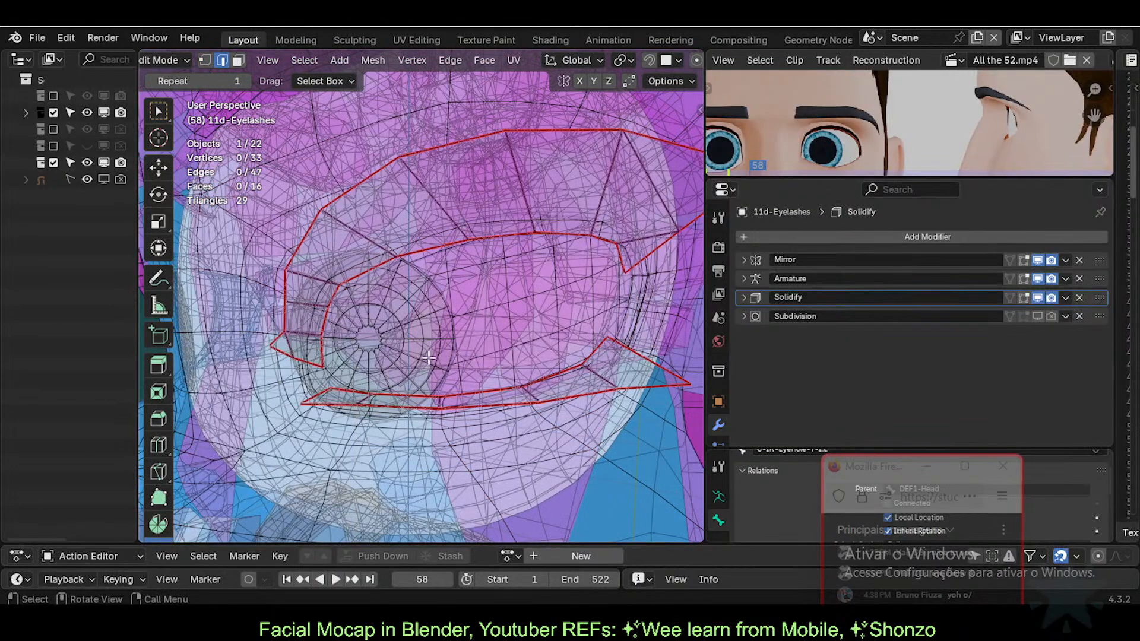
middle_click_drag(552, 326, 486, 329, "shift")
scroll(491, 325, "down", 2)
key("ctrl+Tab")
key("Tab")
key("alt+z")
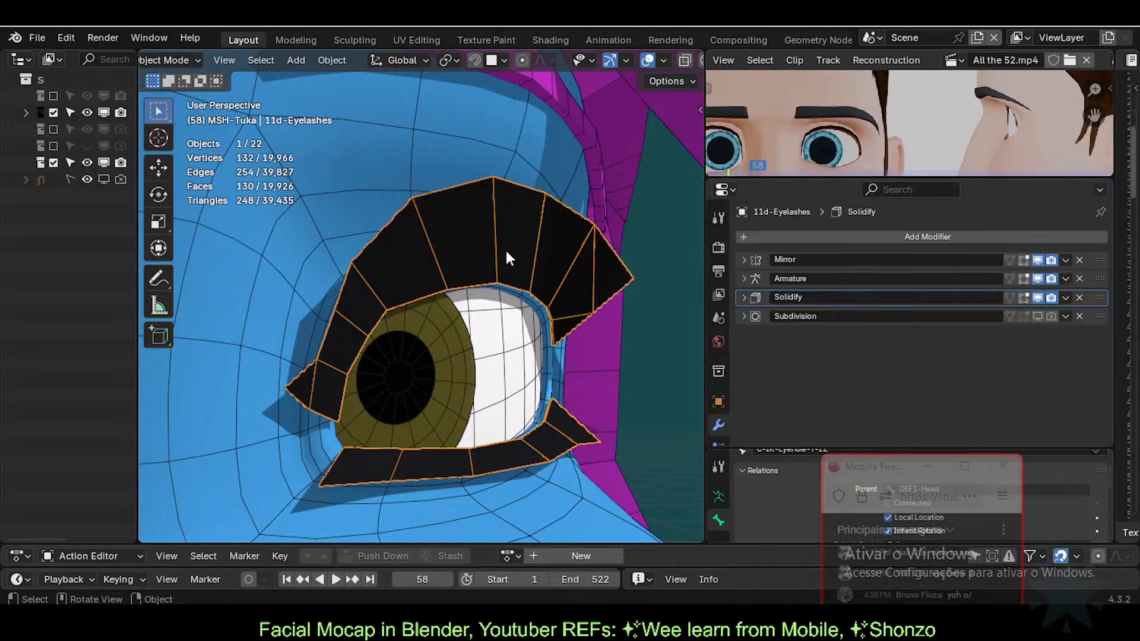
Step: Enlarge the reference video preview and save the file
scroll(423, 283, "down", 2)
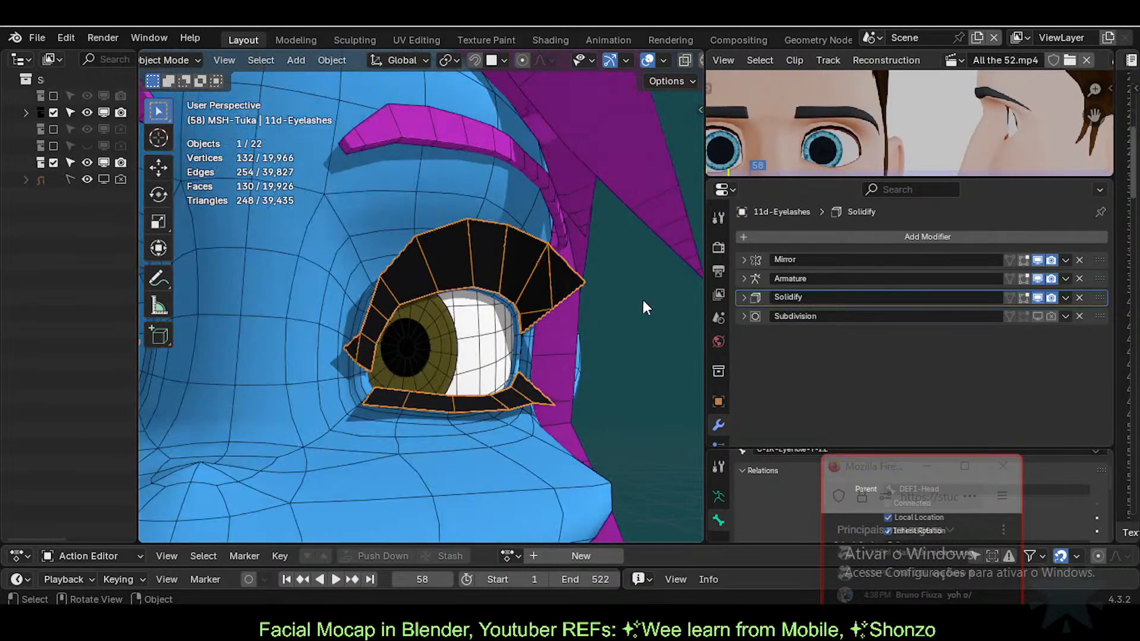
left_click_drag(775, 180, 788, 309)
middle_click_drag(345, 303, 468, 270)
scroll(468, 270, "down", 1)
key("ctrl+s")
Step: Reveal all hidden objects, bringing back the hair and rig, via Quick Favorites
middle_click_drag(496, 229, 335, 294)
scroll(334, 293, "down", 2)
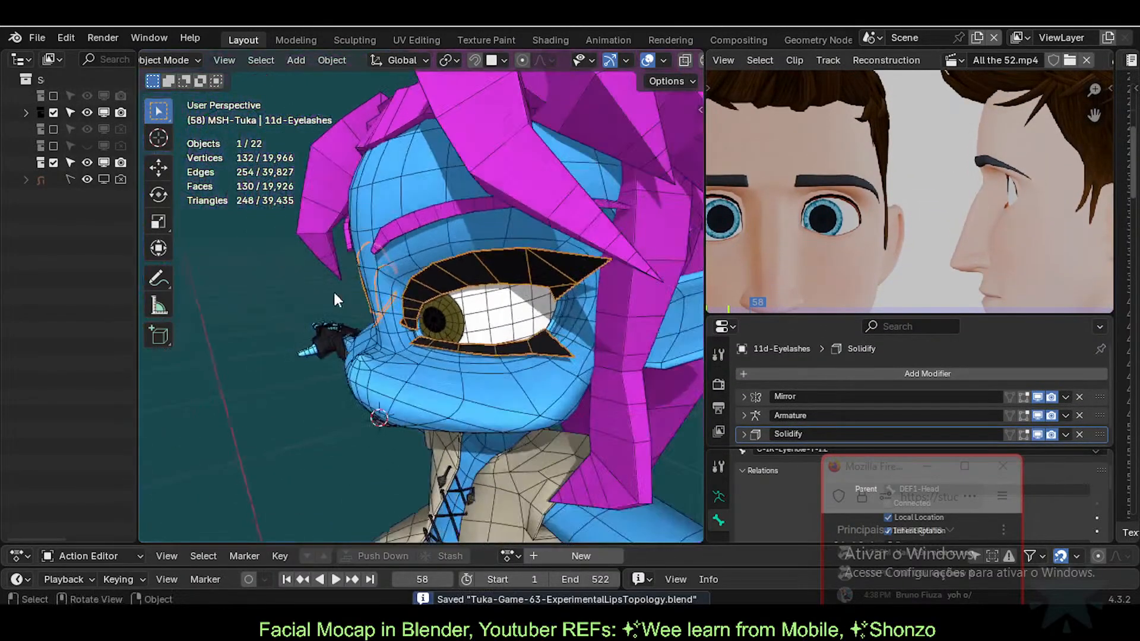
scroll(354, 341, "up", 3)
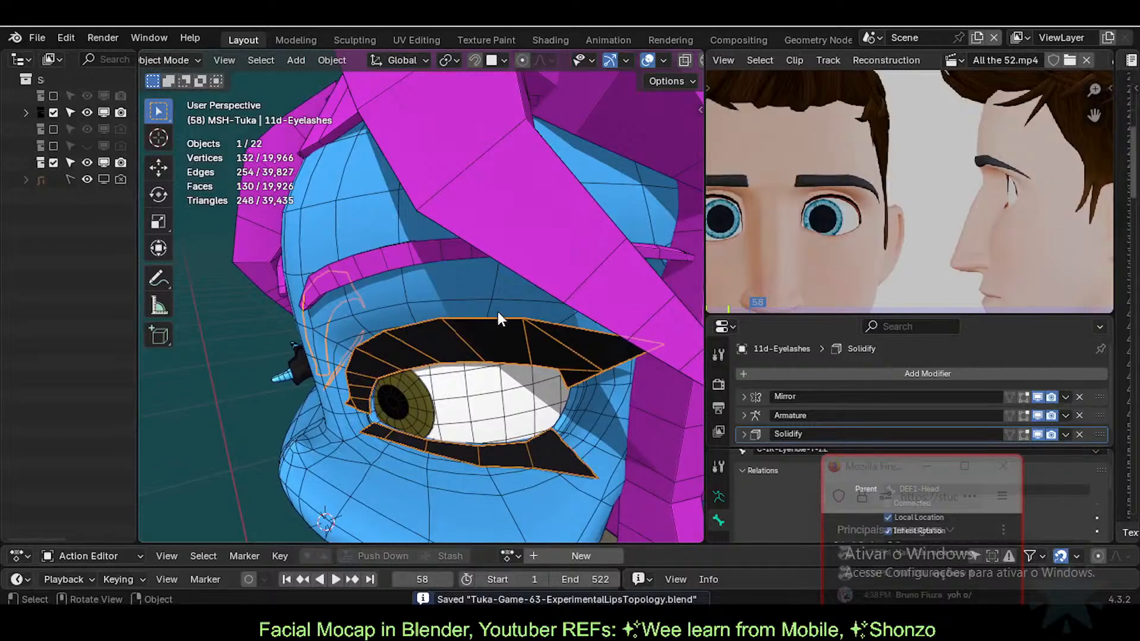
middle_click_drag(497, 311, 604, 362)
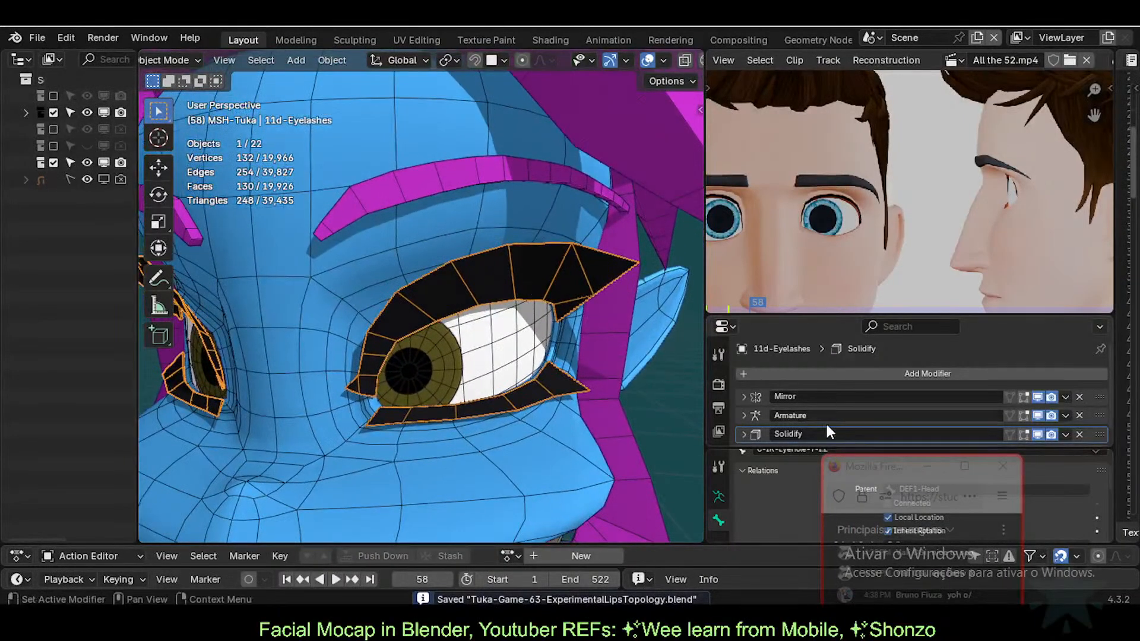
middle_click_drag(451, 321, 478, 331)
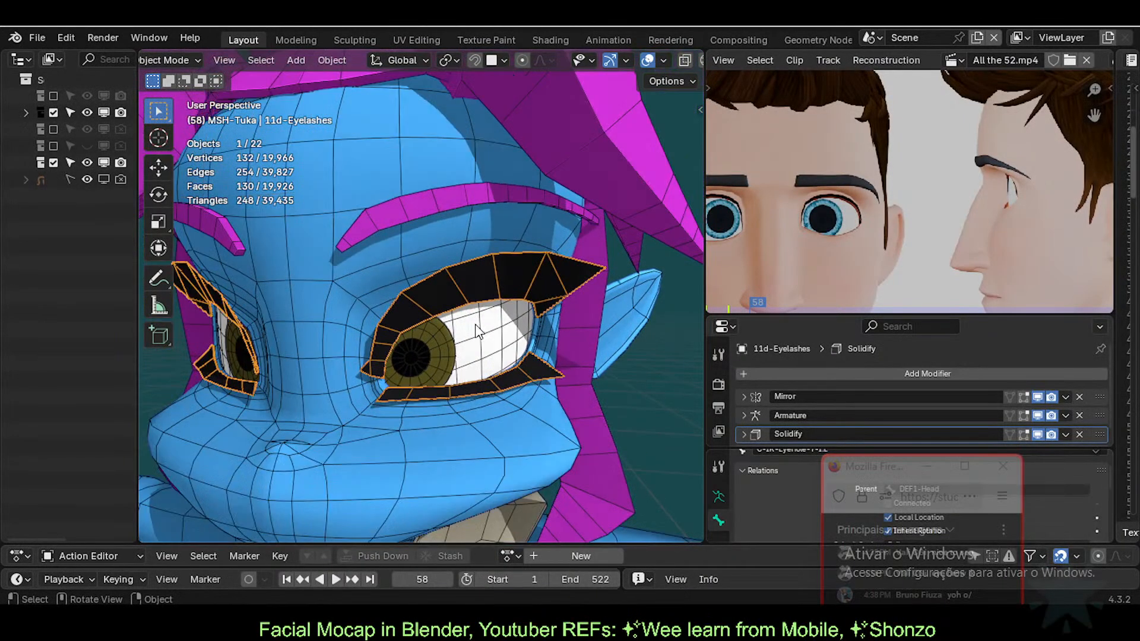
scroll(409, 268, "down", 5)
key("q")
left_click(412, 268)
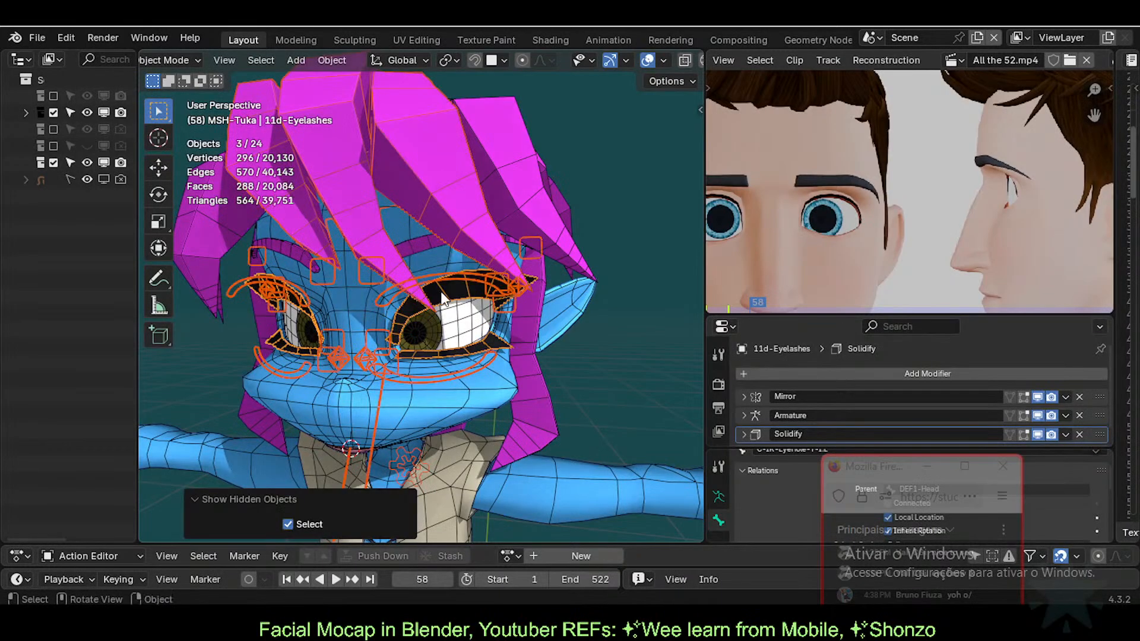
Step: Select the 11a-Eyebrows object, then the 0-Body-Tuka body mesh
scroll(445, 291, "up", 2)
left_click(433, 273)
left_click(425, 244)
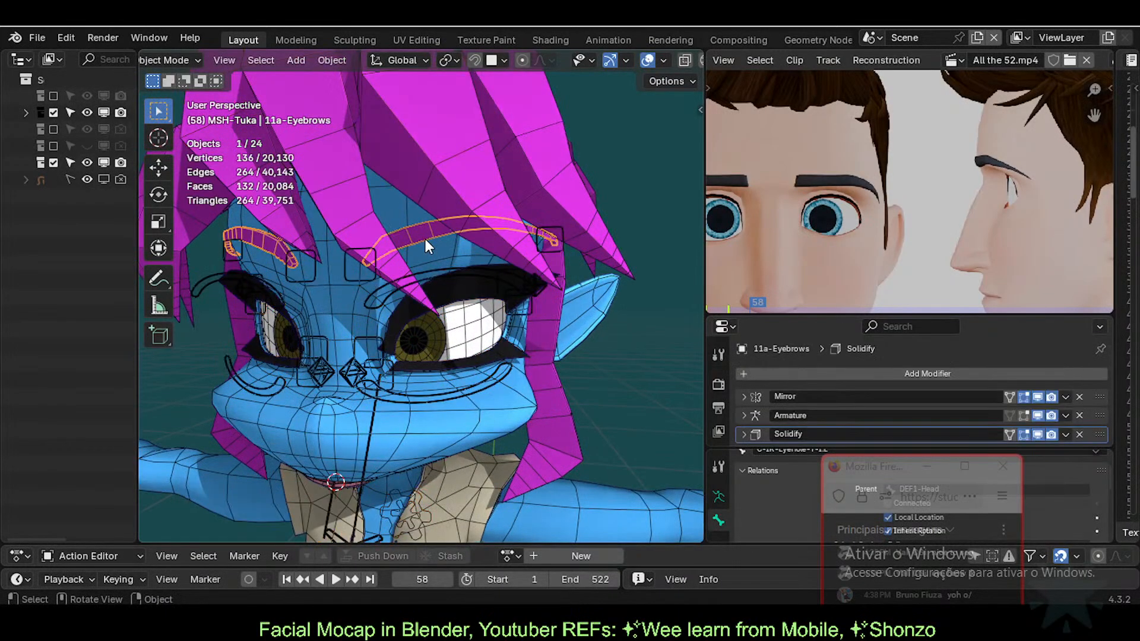
left_click(451, 266)
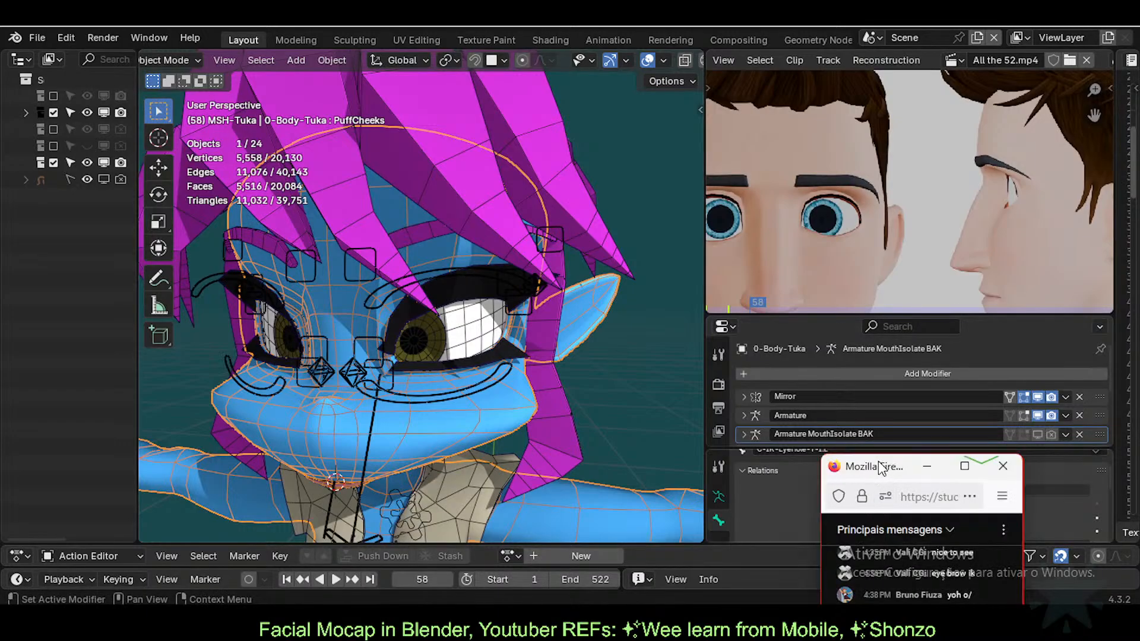
Step: Rewind the reference video to frame 0 and start playback
left_click_drag(878, 461, 917, 373)
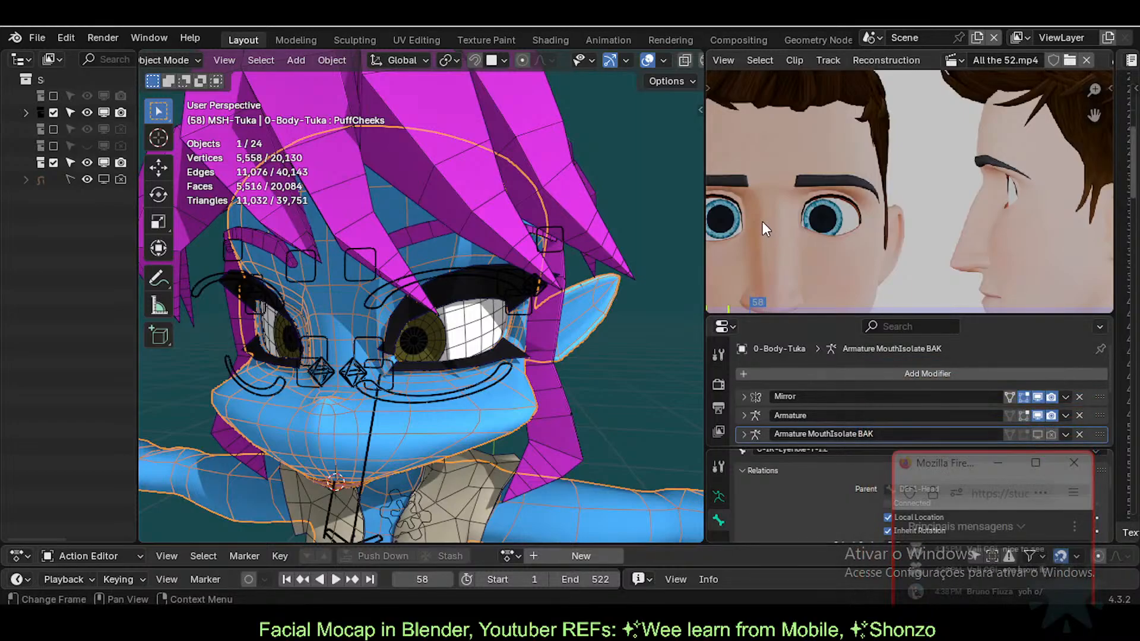
scroll(762, 222, "down", 1)
left_click_drag(749, 302, 709, 306)
key("space")
key("space")
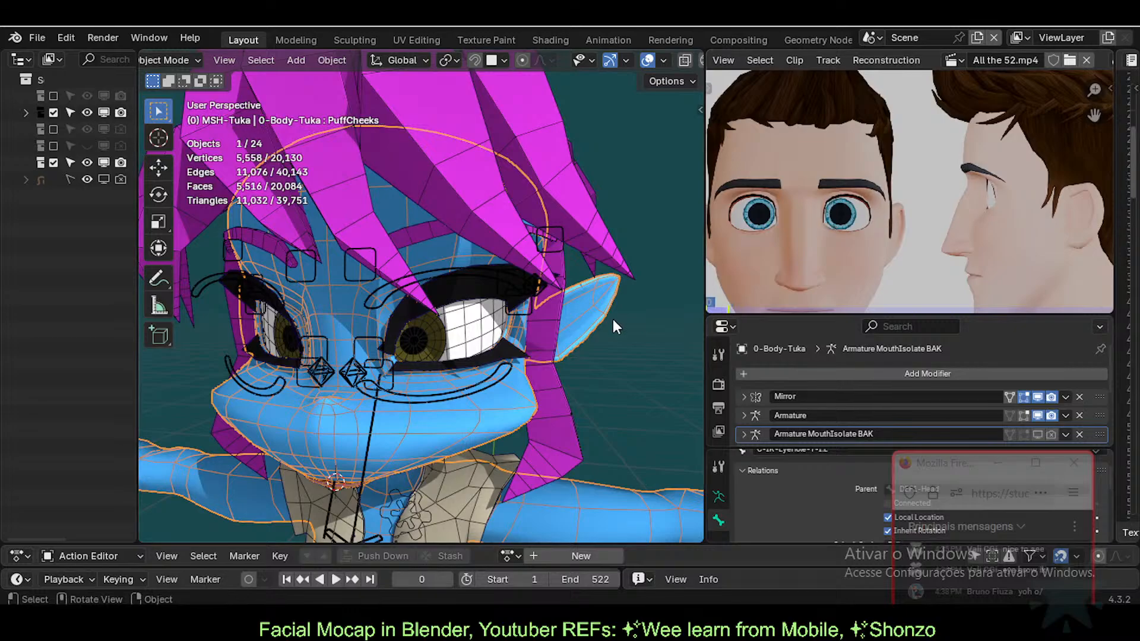
Step: Select the eyelashes object around the character's eye
scroll(613, 319, "up", 5)
scroll(465, 355, "down", 1)
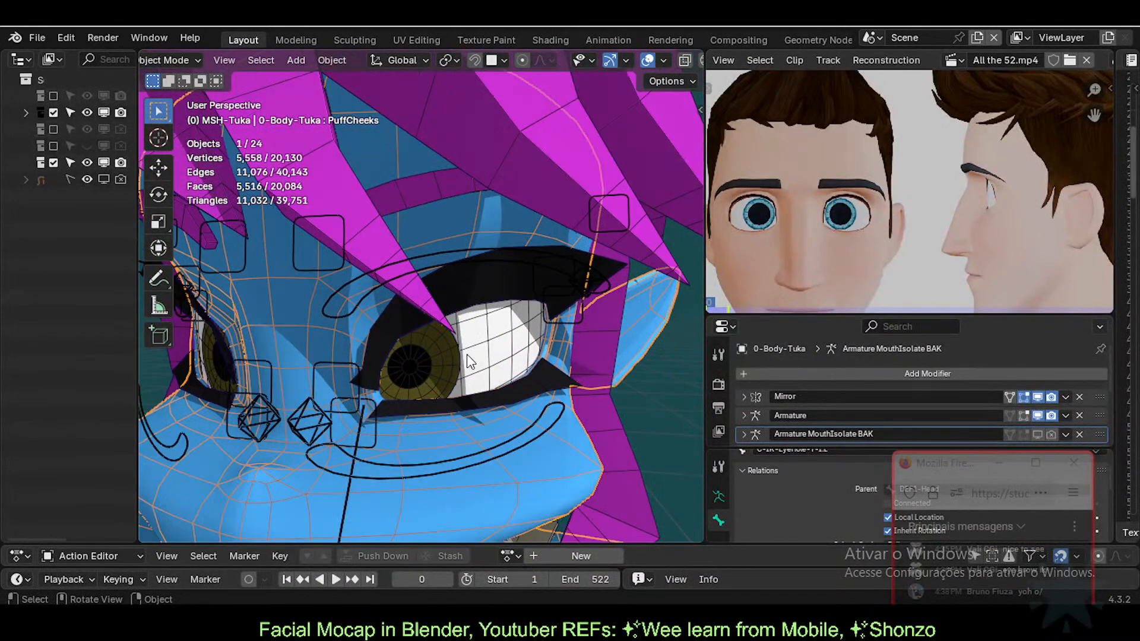
middle_click_drag(465, 355, 457, 333)
left_click(462, 288)
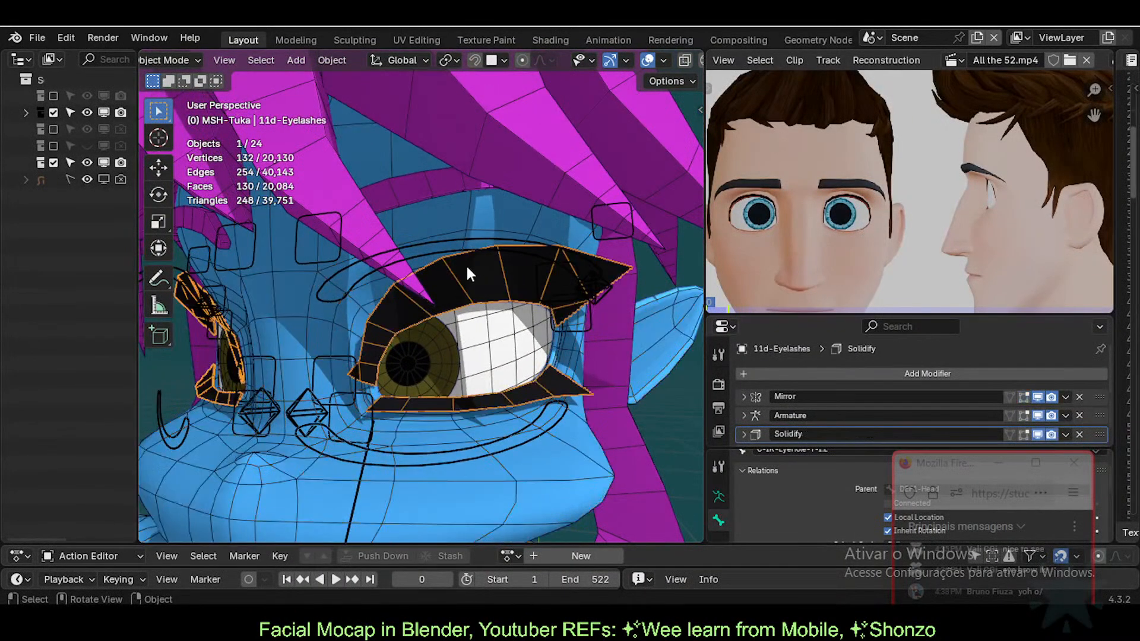
Step: Show the viewport sidebar with its View, 3D Cursor and Transform panels collapsed
key("n")
left_click(481, 183)
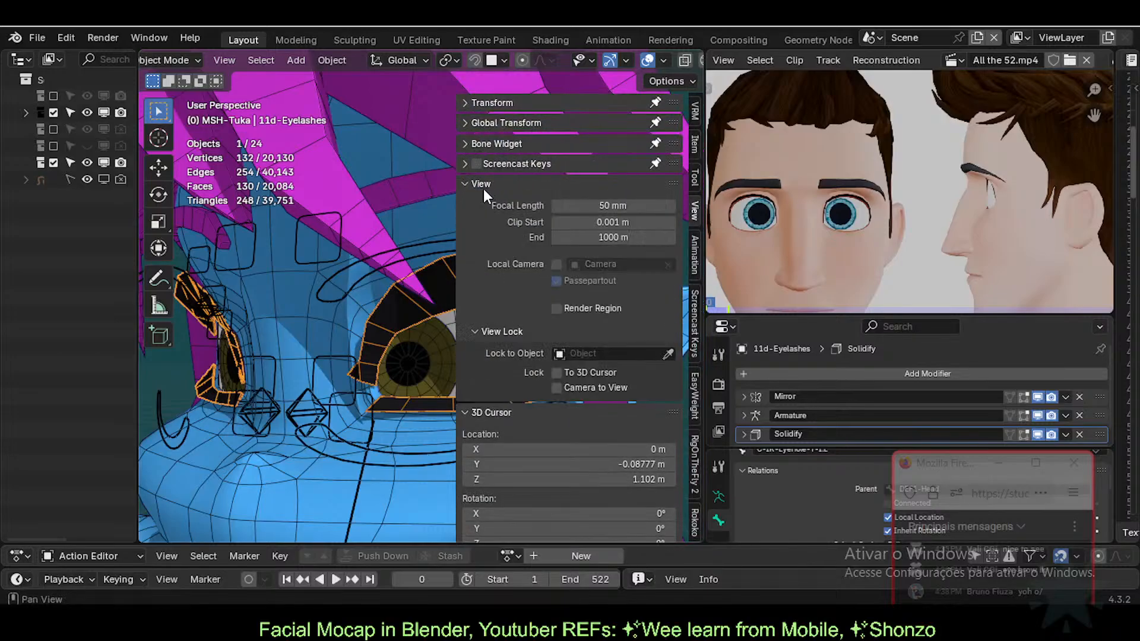
left_click(483, 184)
left_click(482, 203)
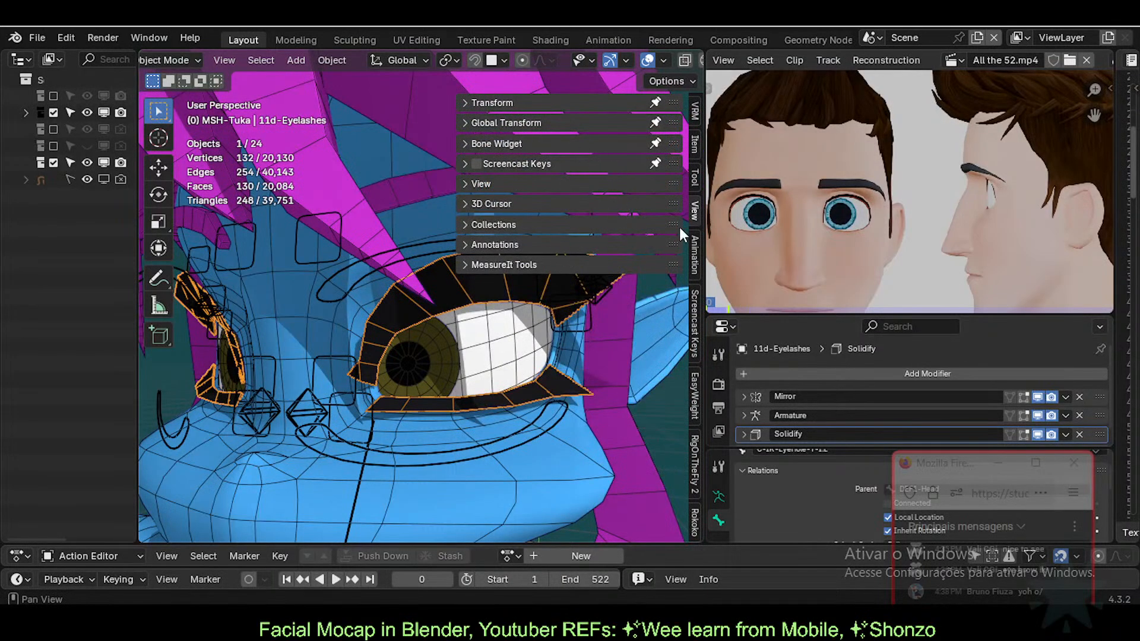
left_click(500, 100)
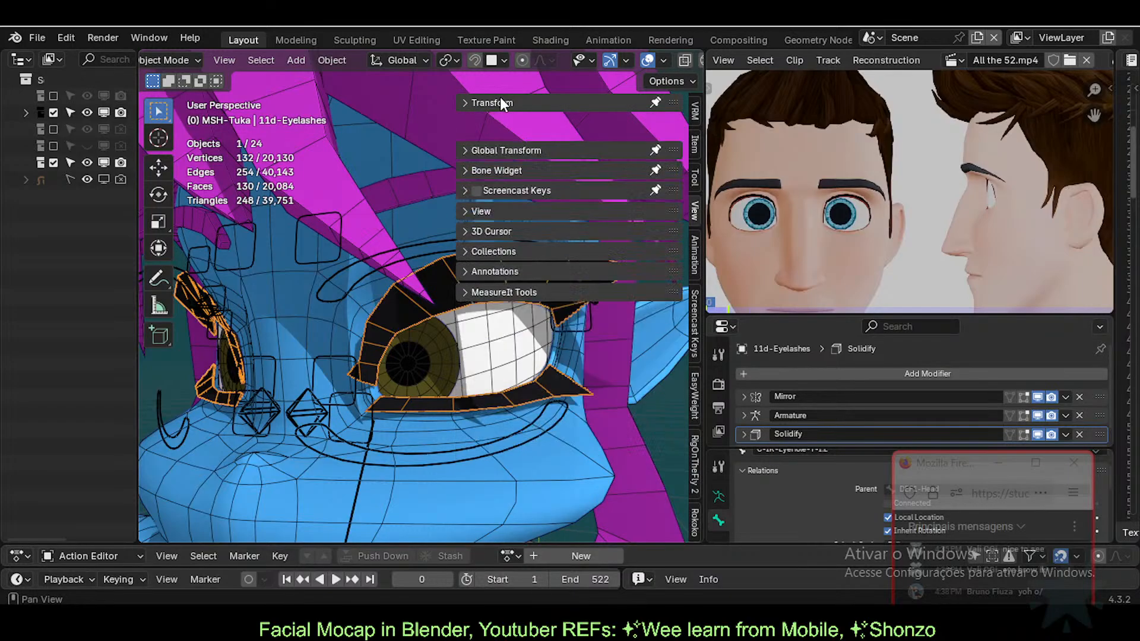
Step: Widen the outliner and expand LINK-Tuka and MSH-Tuka to list the mesh collections
left_click_drag(138, 184, 248, 184)
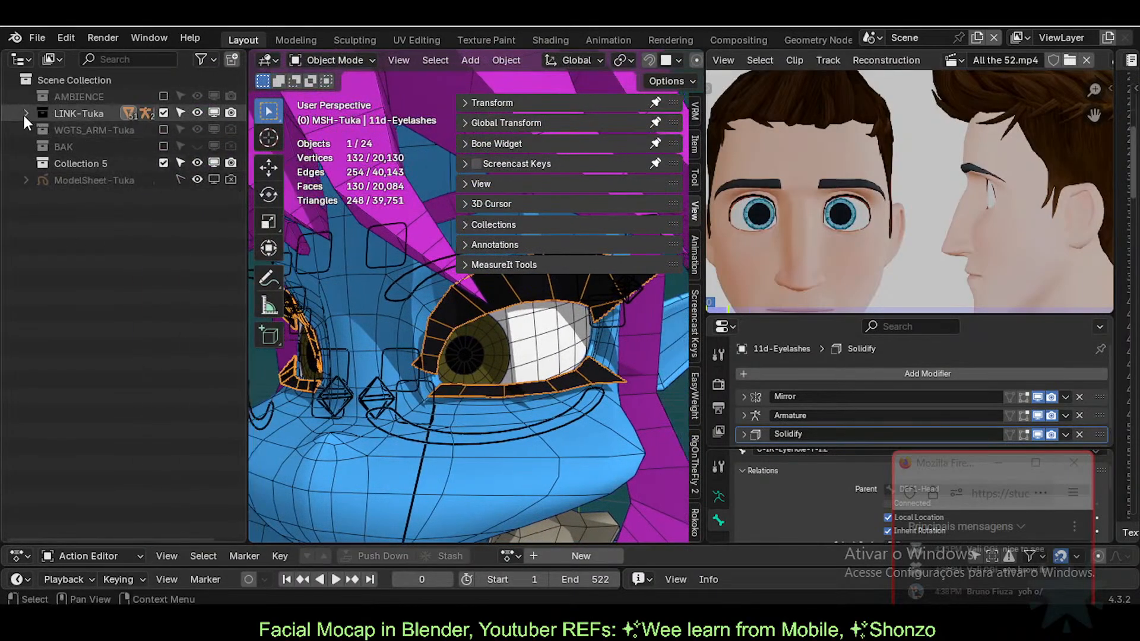
left_click(25, 113)
left_click(43, 130)
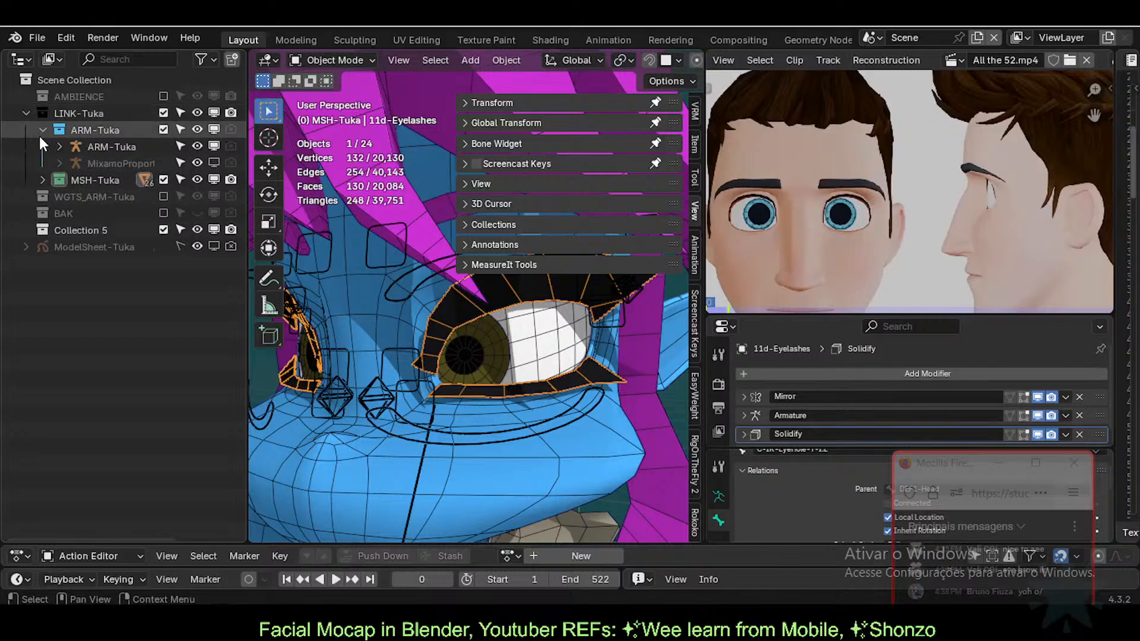
left_click(43, 129)
left_click(42, 146)
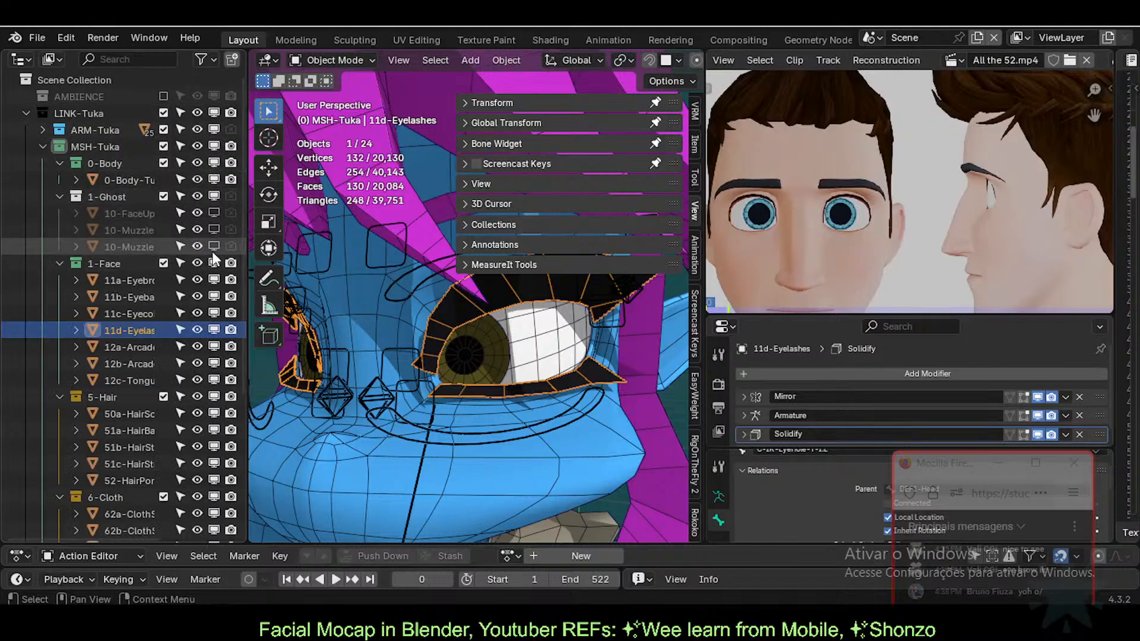
left_click_drag(248, 252, 265, 251)
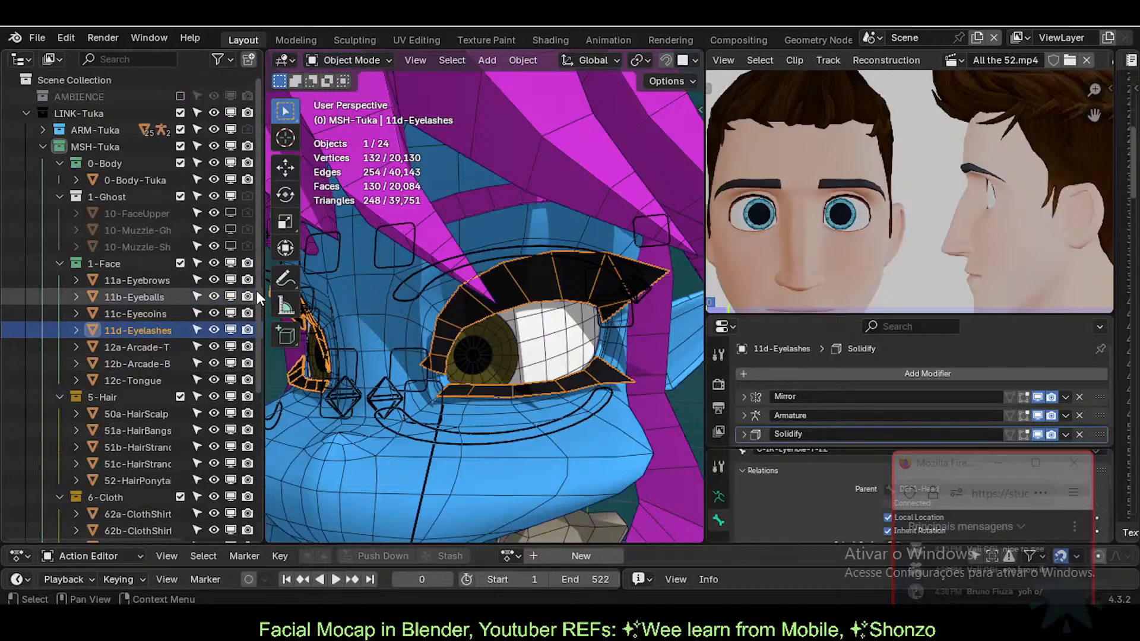
left_click_drag(262, 292, 325, 291)
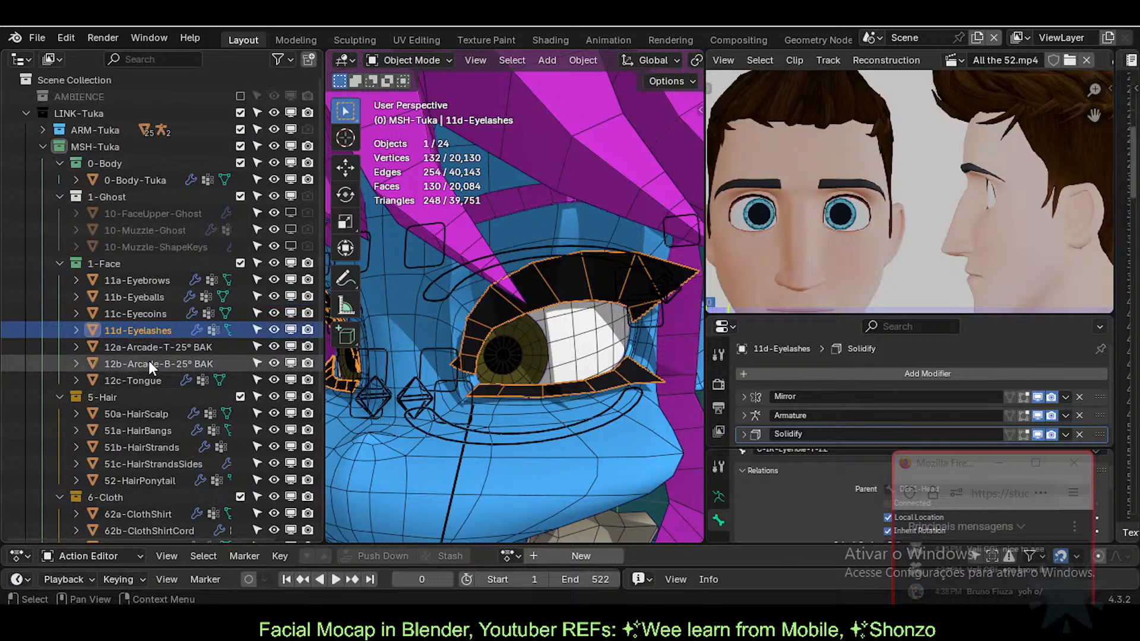
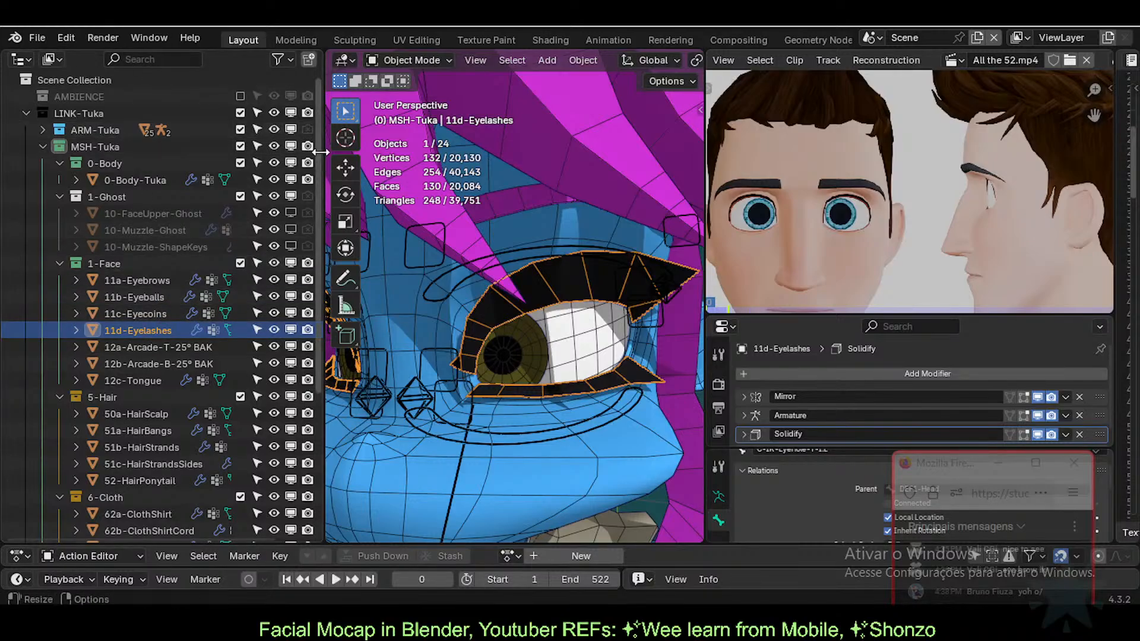
Step: Collapse the outliner to widen the 3D view and select the ARM-Tuka armature
left_click_drag(323, 152, 24, 152)
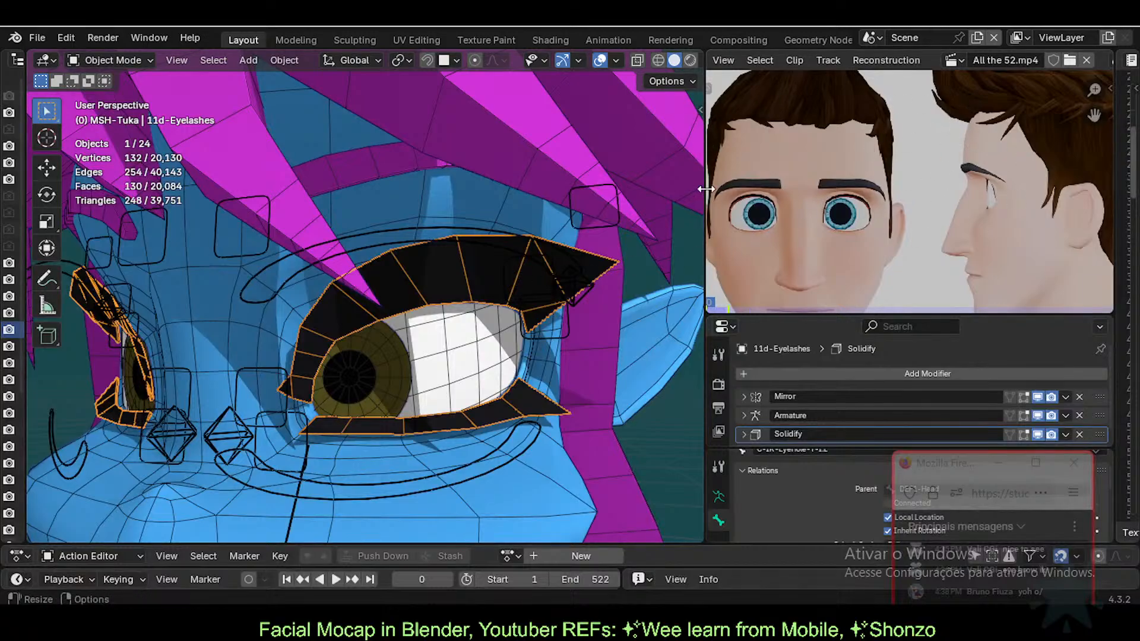
key("n")
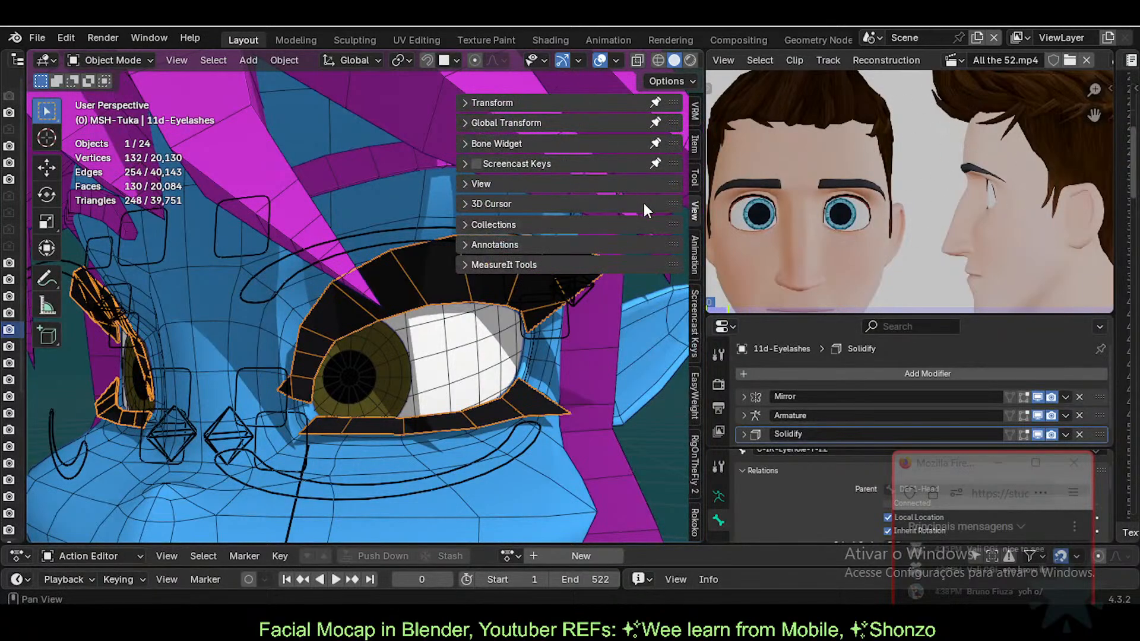
left_click(370, 230)
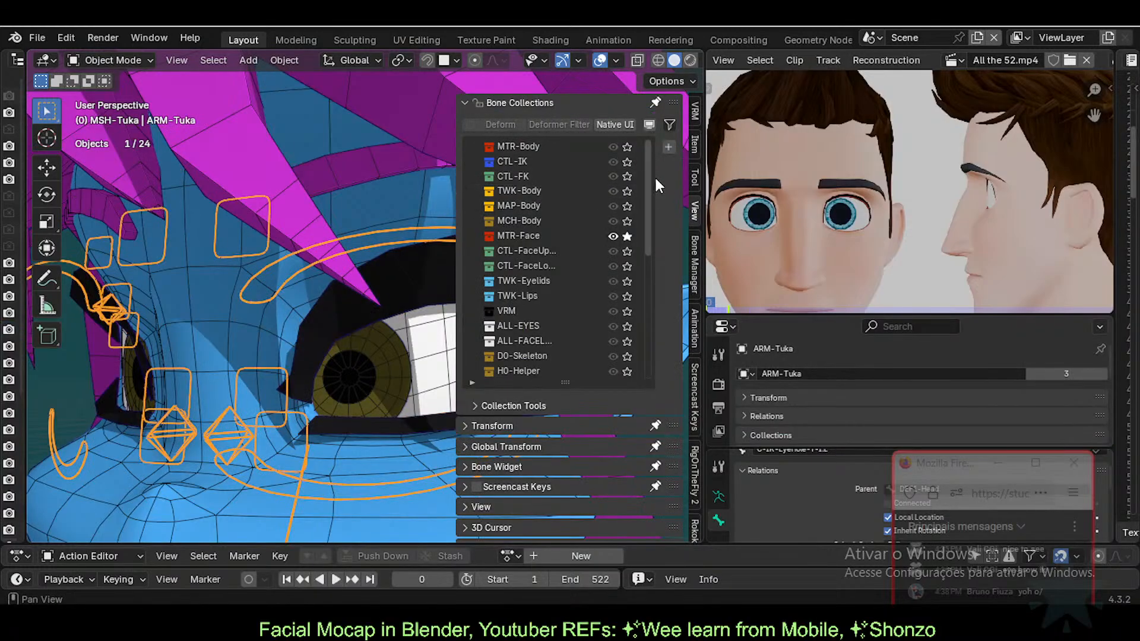
Step: Solo the CTL-FaceUp bone collection in place of MTR-Face
mouse_move(650, 177)
left_mouse_down()
mouse_move(650, 234)
mouse_move(645, 176)
left_mouse_up()
left_click(628, 252)
left_click(627, 239)
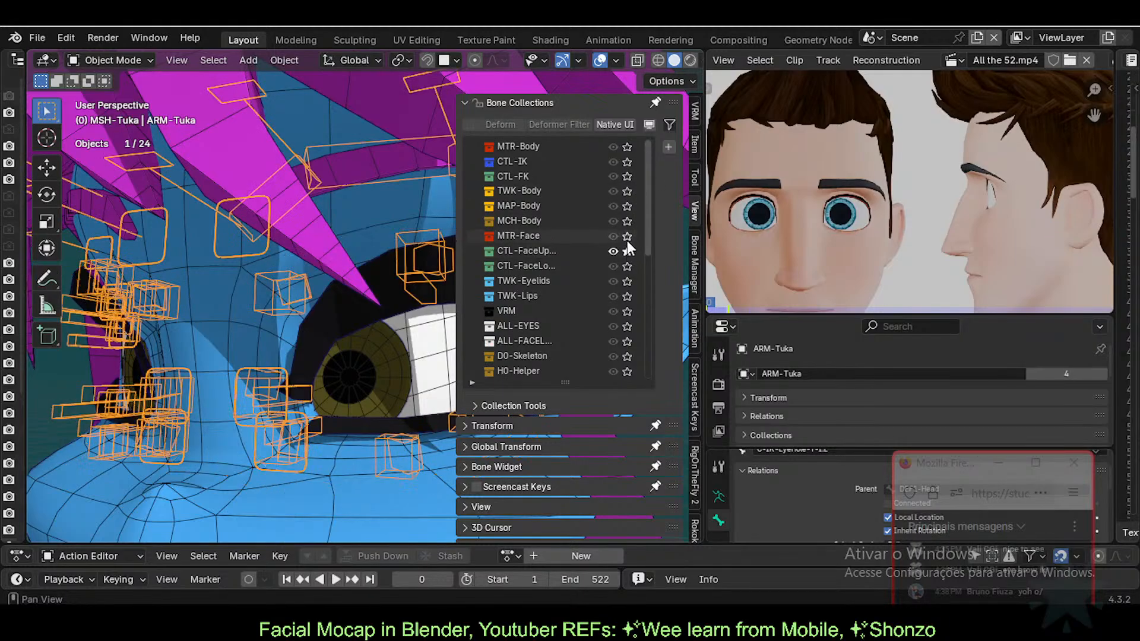
Step: Enter Pose Mode and select TWK-EyelidTop.L.001.L with the view facing the left eye
key("n")
key("ctrl+Tab")
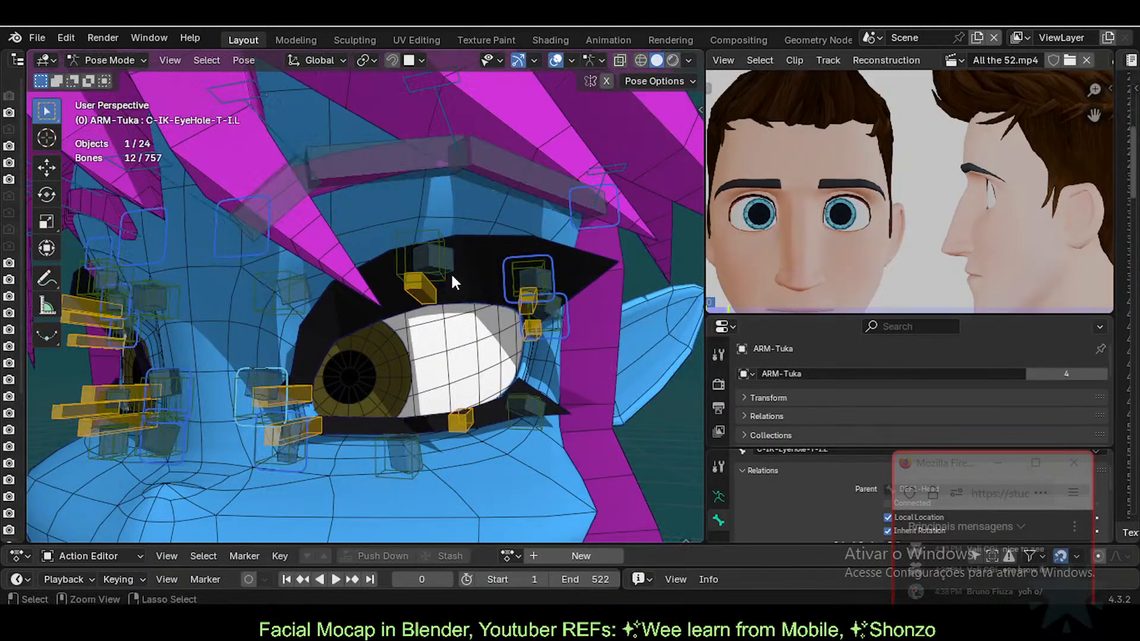
middle_click_drag(450, 272, 424, 332)
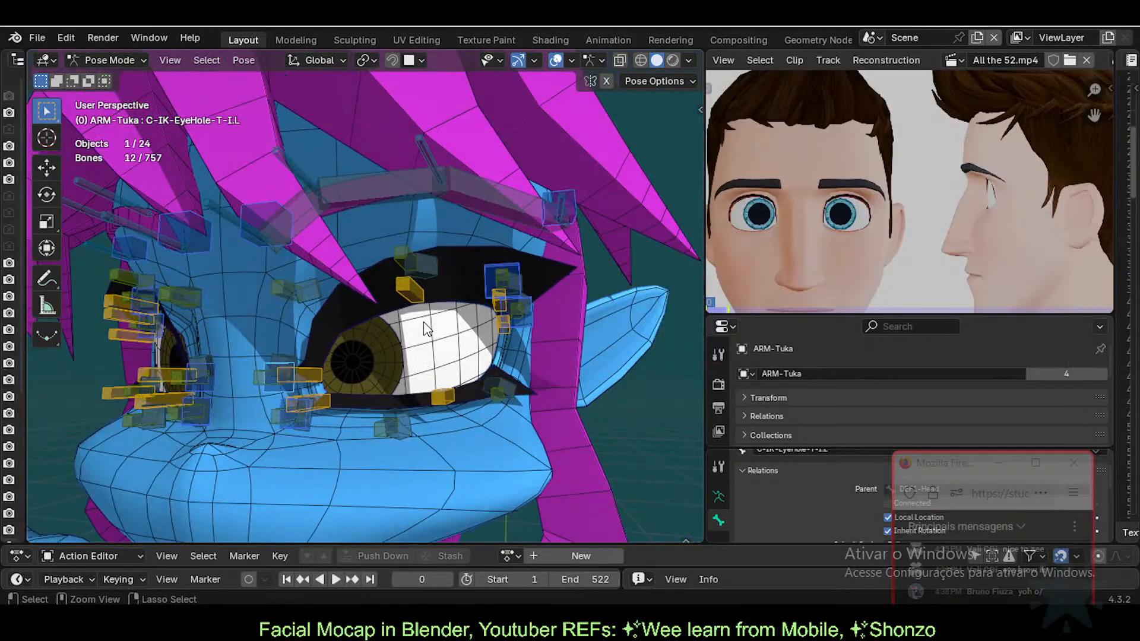
left_click(409, 291)
middle_click_drag(408, 294, 499, 288)
scroll(454, 315, "up", 1)
Step: Lower TWK-EyelidTop.L.001.L to start closing the eye, with the wireframe hidden
key("g")
right_click(474, 299)
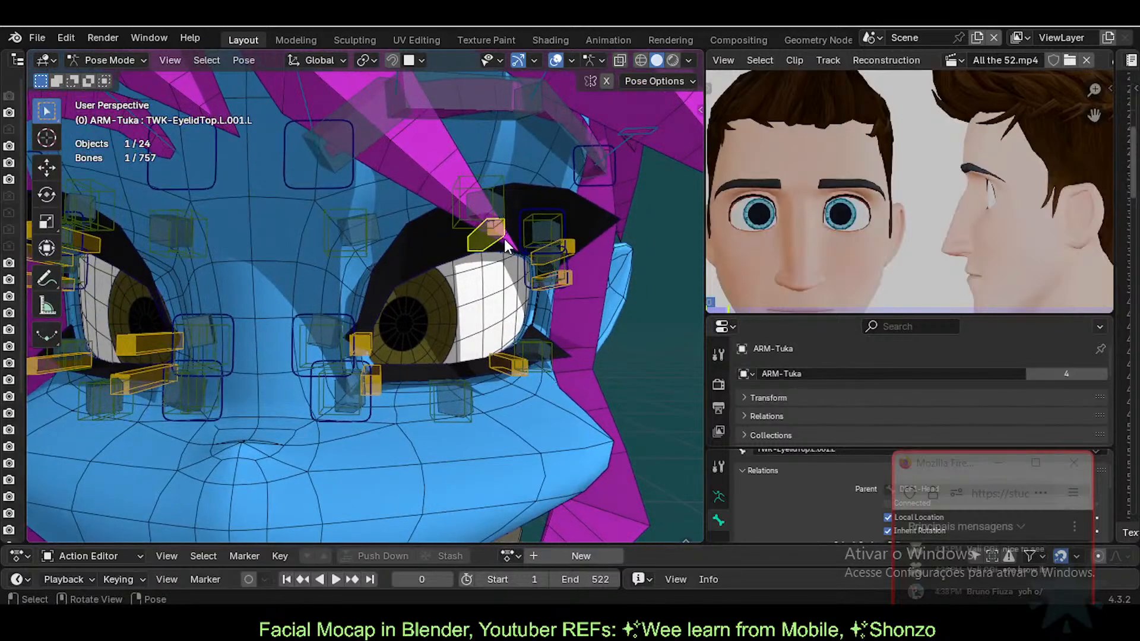
key("g")
right_click(510, 298)
key("shift+z")
key("g")
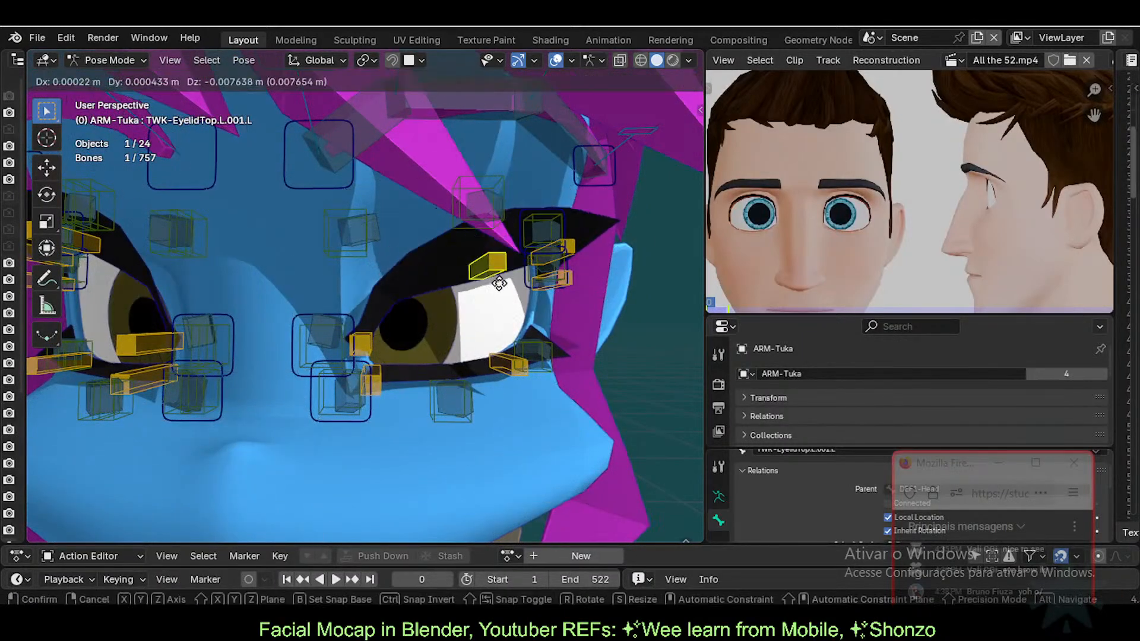
left_click(505, 334)
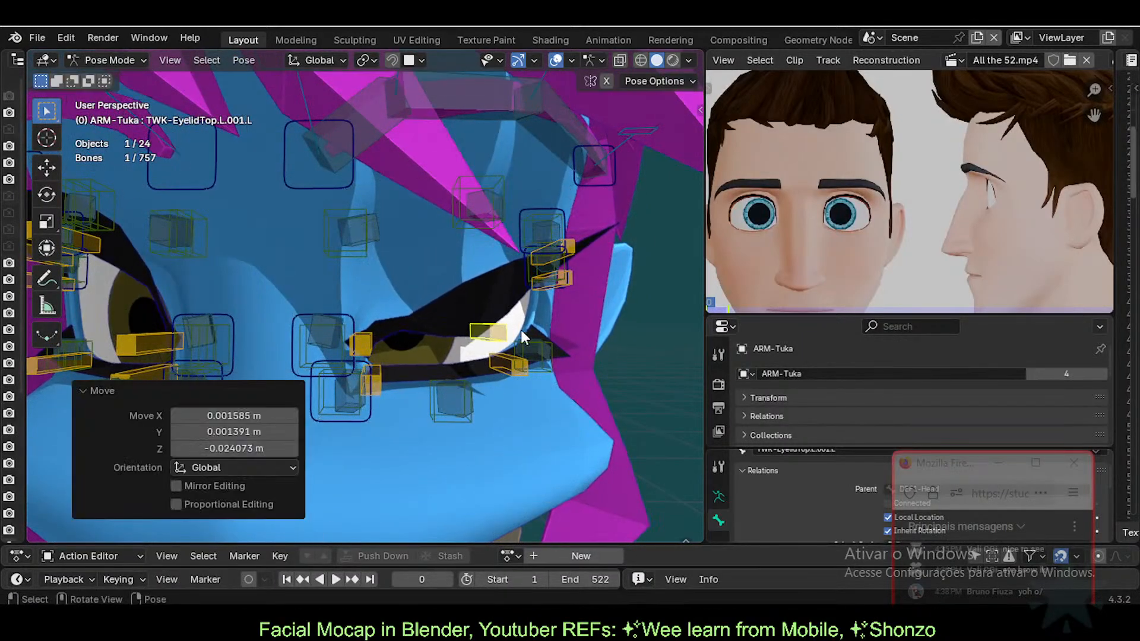
Step: Rotate and move the main TWK-EyelidTop.L bone to shape the upper lid
left_click(368, 338)
key("r")
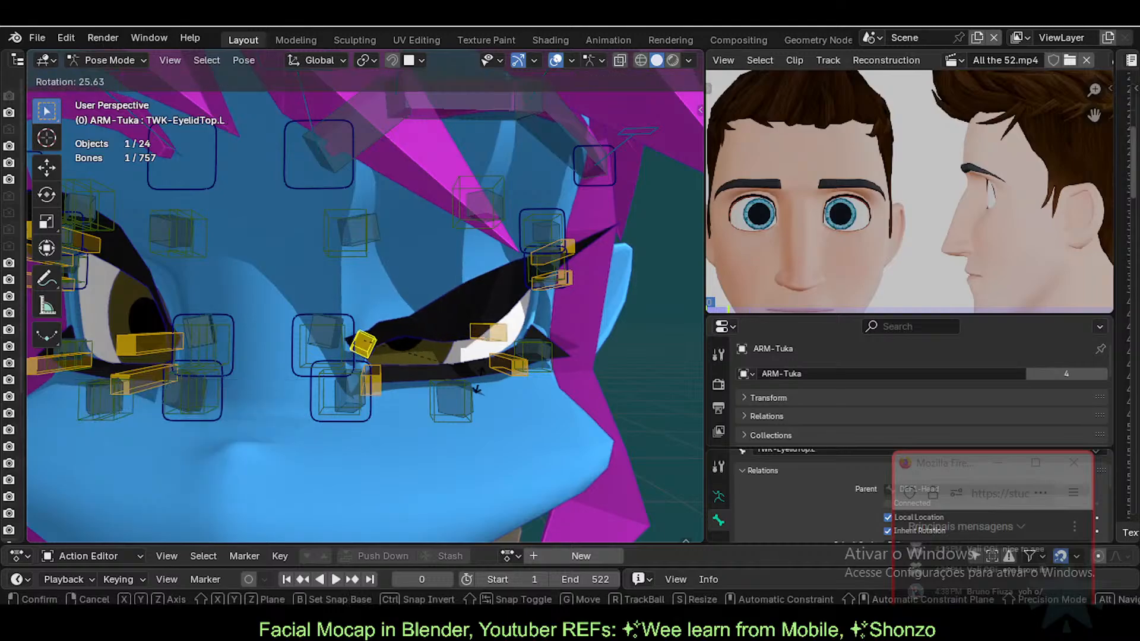
left_click(444, 411)
key("shift+z")
key("r")
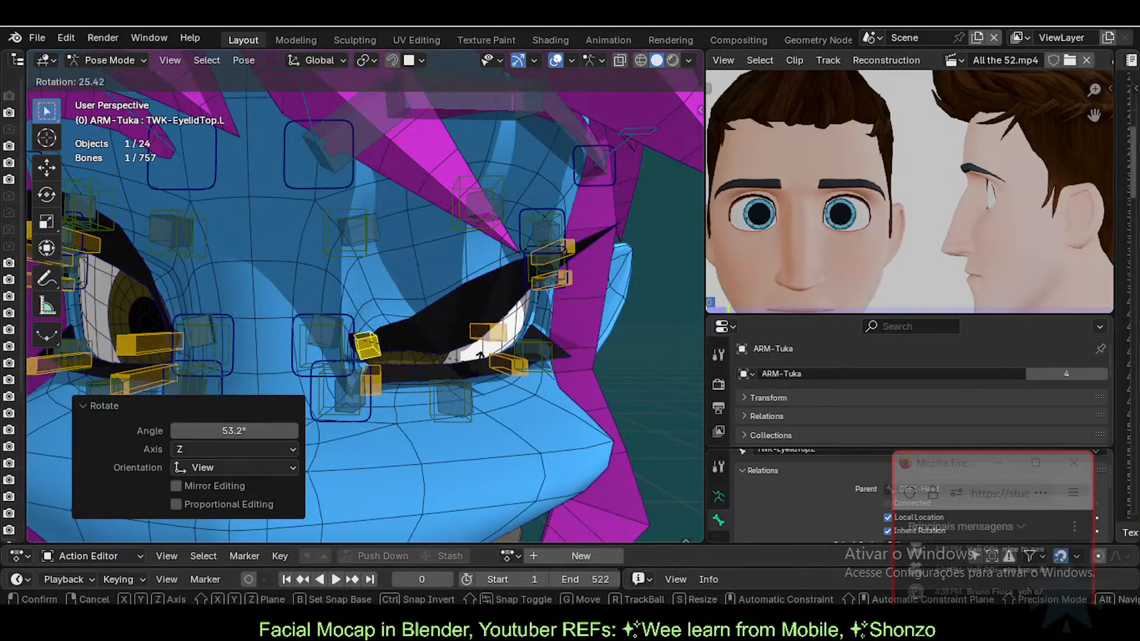
left_click(448, 346)
key("g")
left_click(416, 332)
Step: Pull TWK-EyelidTop.L.001.L and TWK-EyelidTop.L.002.L down to close the lid further
middle_click_drag(415, 332, 475, 334)
left_click(476, 334)
key("g")
left_click(506, 302)
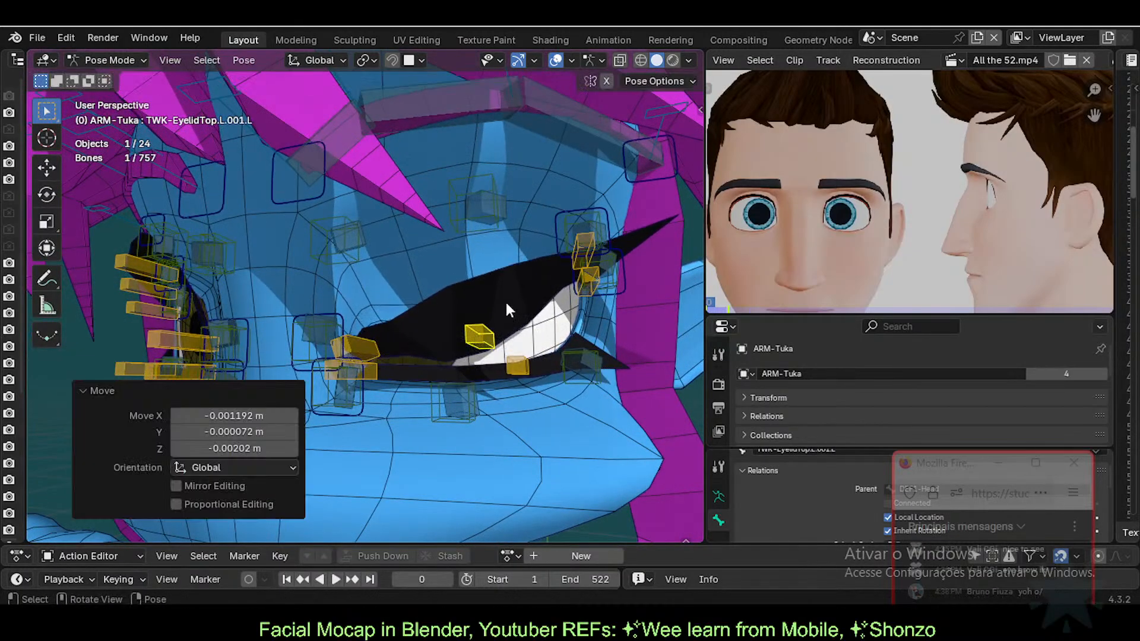
left_click(593, 244)
key("g")
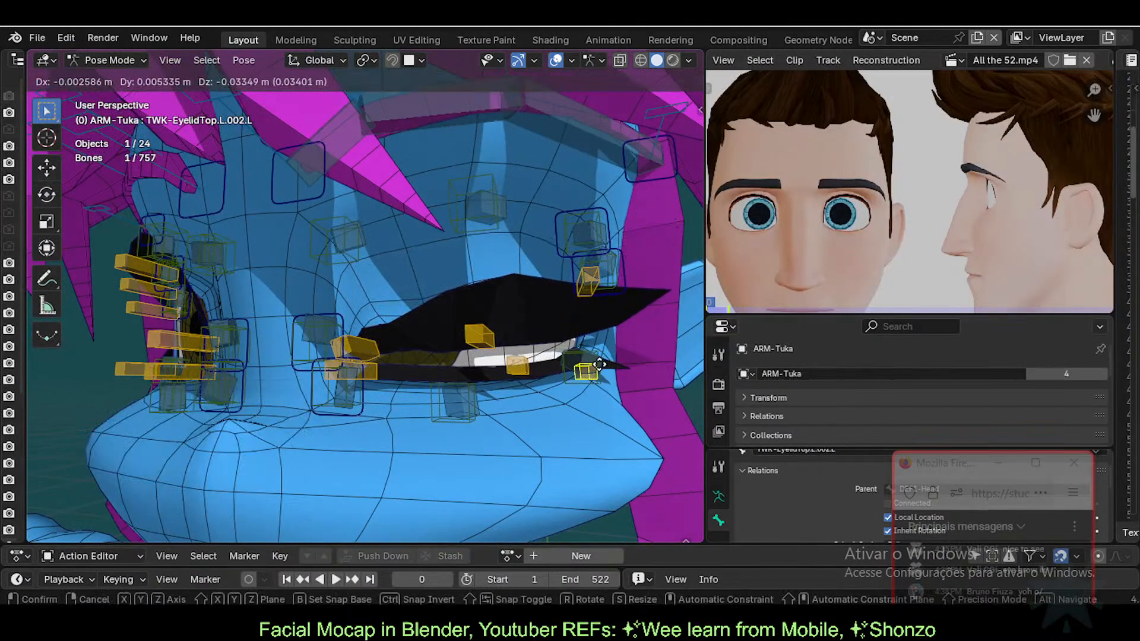
left_click(600, 319)
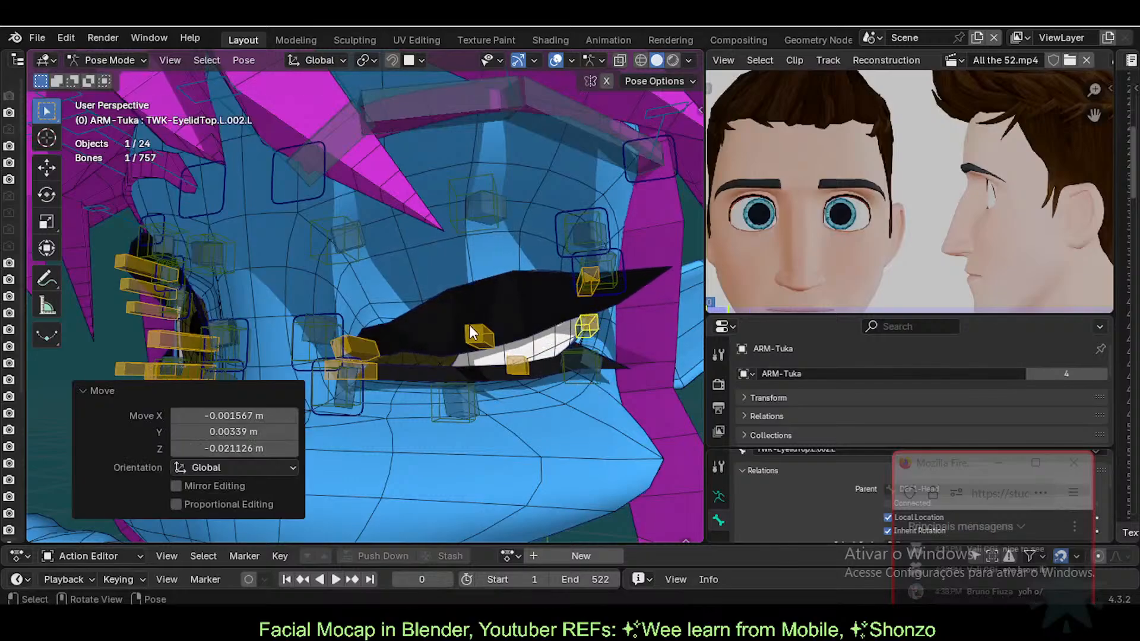
left_click(469, 333)
key("g")
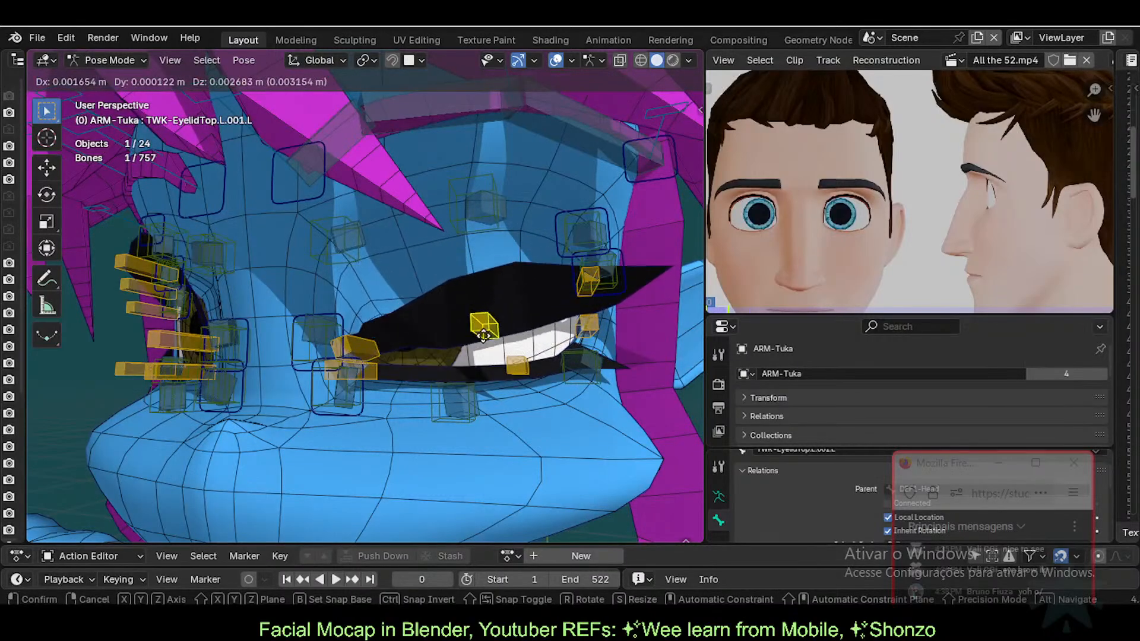
left_click(501, 317)
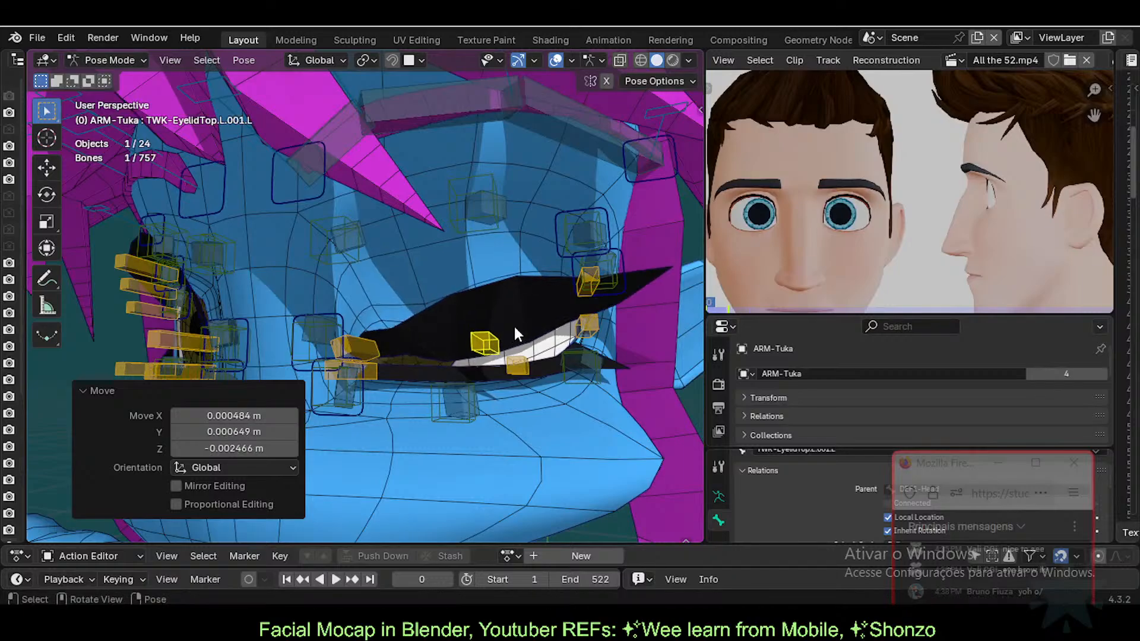
Step: Set the viewport shading wire colour to Object so the wireframe shows white
middle_click_drag(500, 309, 664, 53)
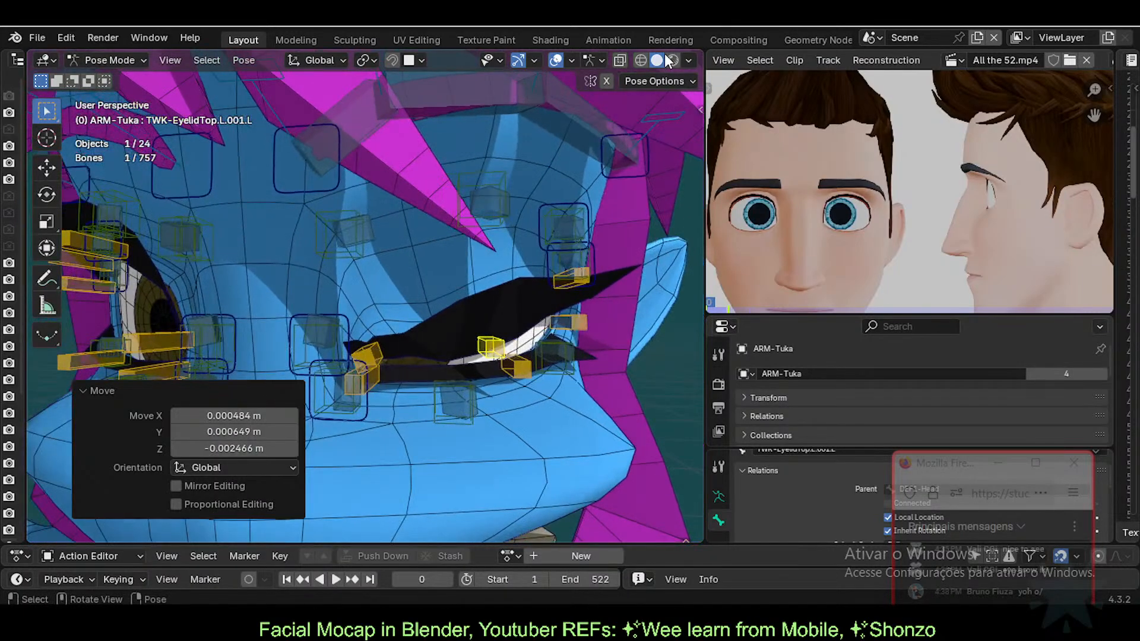
left_click(689, 60)
left_click(679, 193)
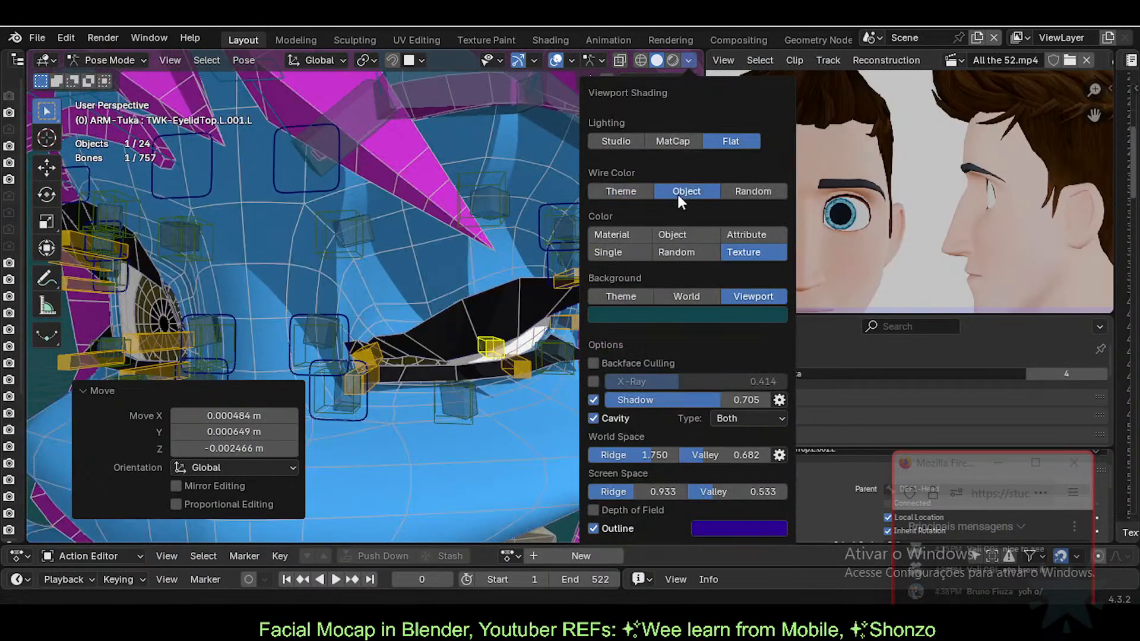
Step: Adjust the upper lid bone, TWK-EyelidBot.L.002.L and TWK-EyelidTop.L.002.L positions
middle_click_drag(491, 344, 452, 345)
key("g")
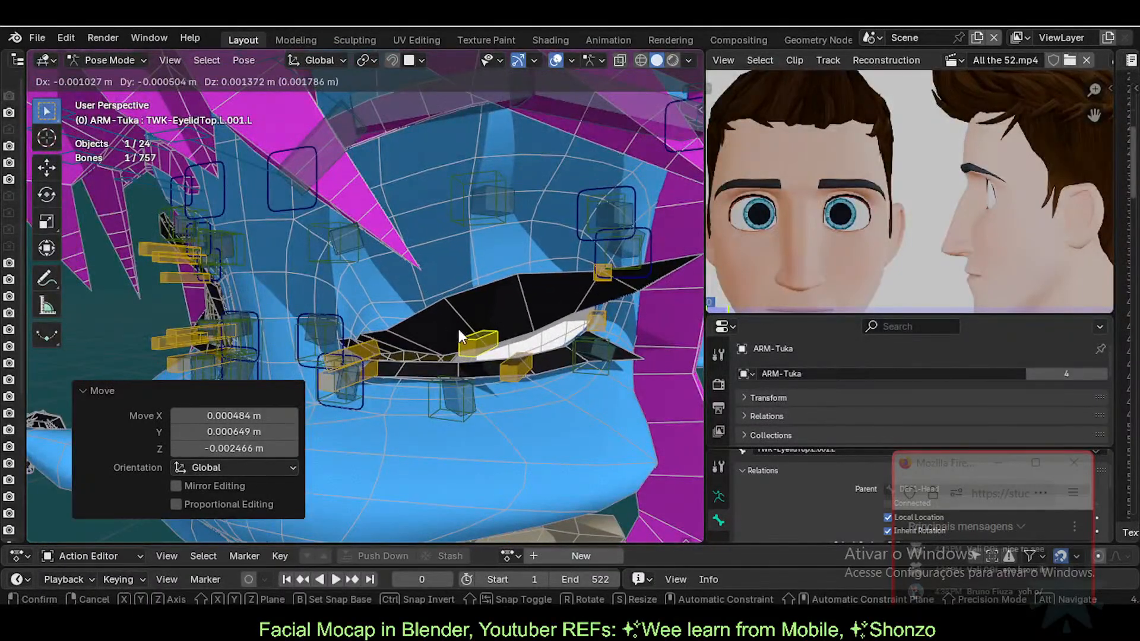
left_click(460, 337)
left_click(602, 277)
key("g")
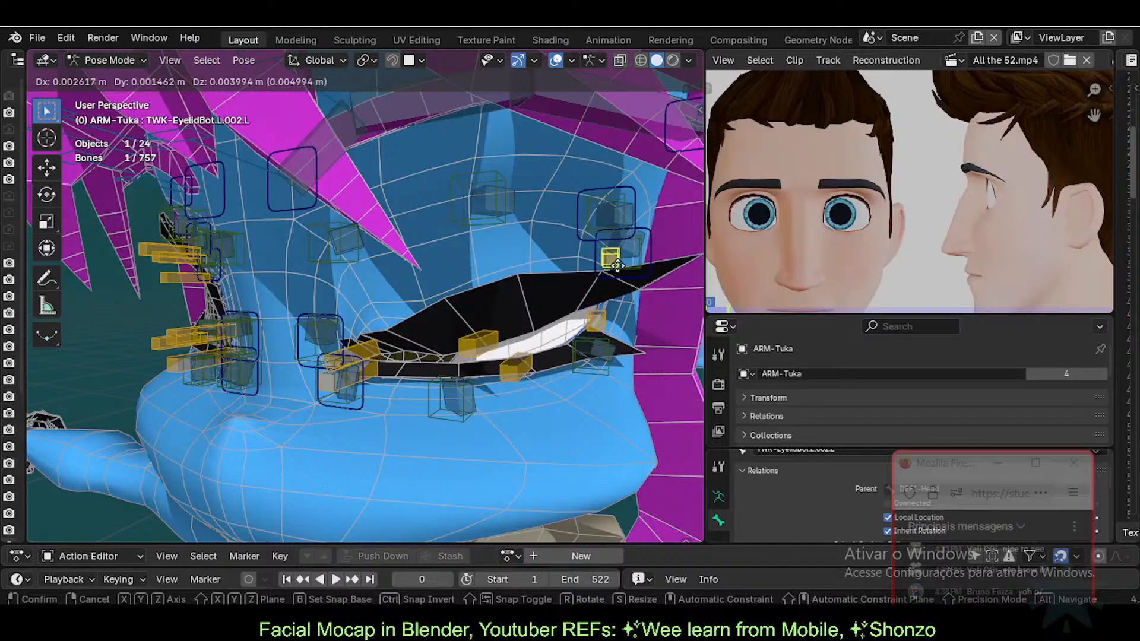
left_click(619, 271)
left_click(595, 321)
key("g")
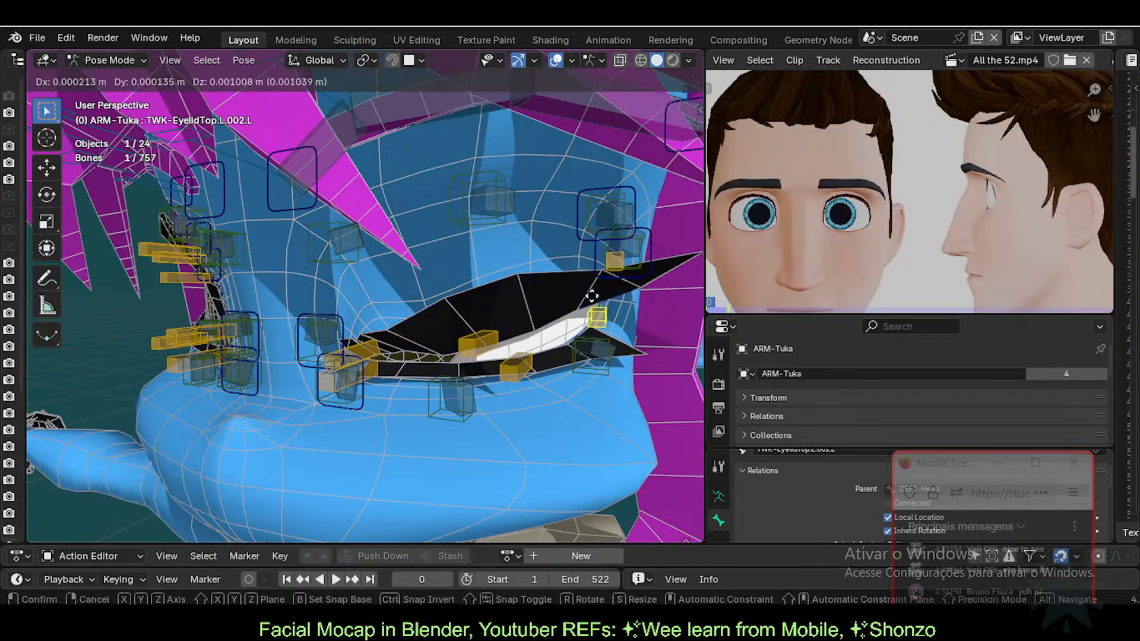
left_click(598, 329)
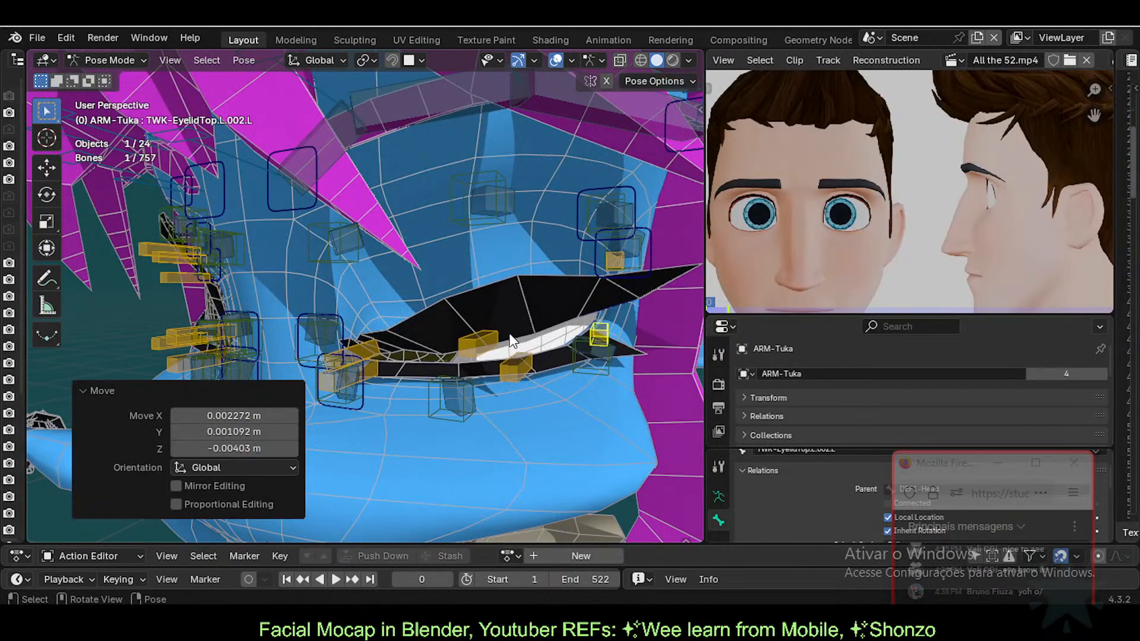
Step: Fine-tune TWK-EyelidTop.L.001.L, raise TWK-EyelidBot.L.001.L slightly and nudge TWK-EyelidTop.L
left_click(478, 344)
key("g")
left_click(504, 357)
left_click(514, 366)
key("g")
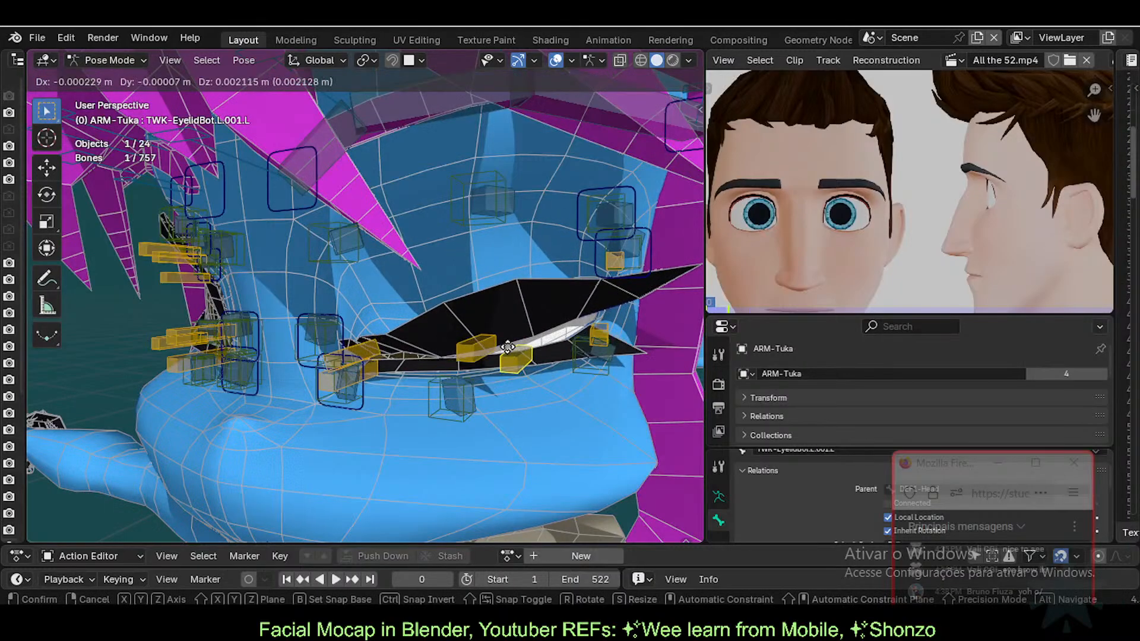
left_click(509, 358)
left_click(462, 389)
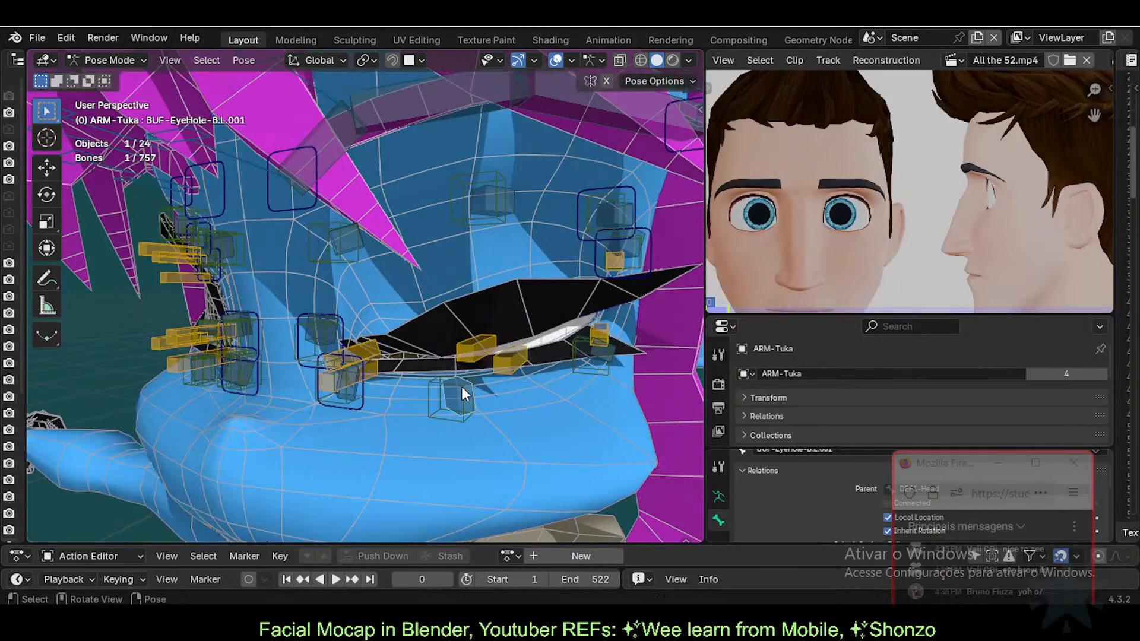
left_click(356, 351)
key("g")
left_click(406, 337)
Step: Return to Object Mode and select the 11d-Eyelashes mesh, then the ARM-Tuka armature
key("ctrl+Tab")
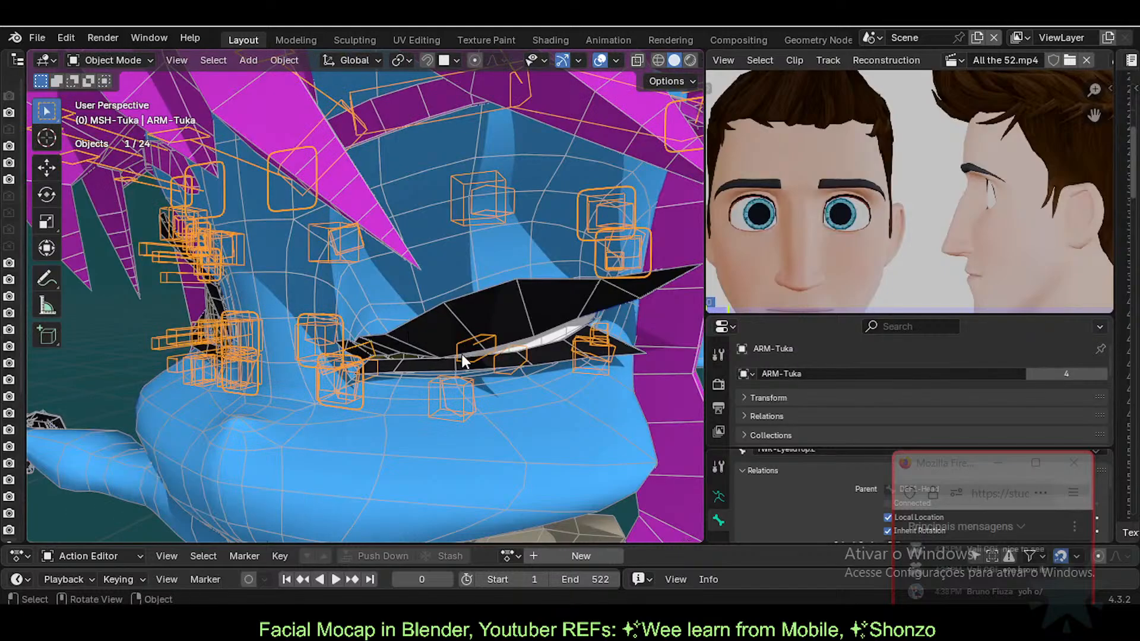
left_click(477, 352)
key("n")
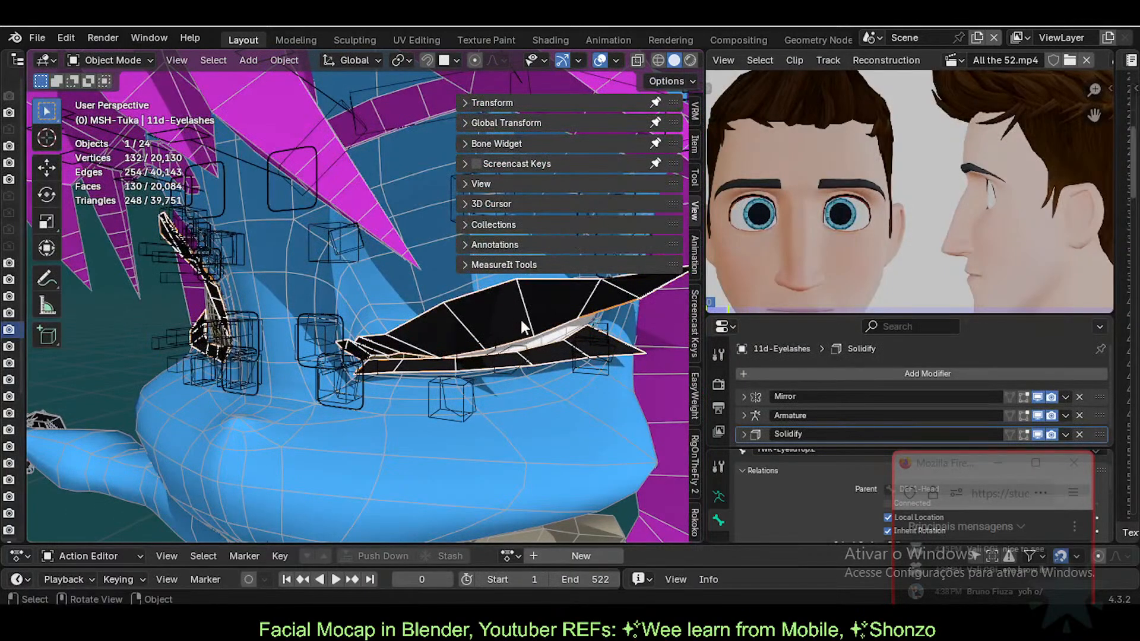
left_click(526, 346)
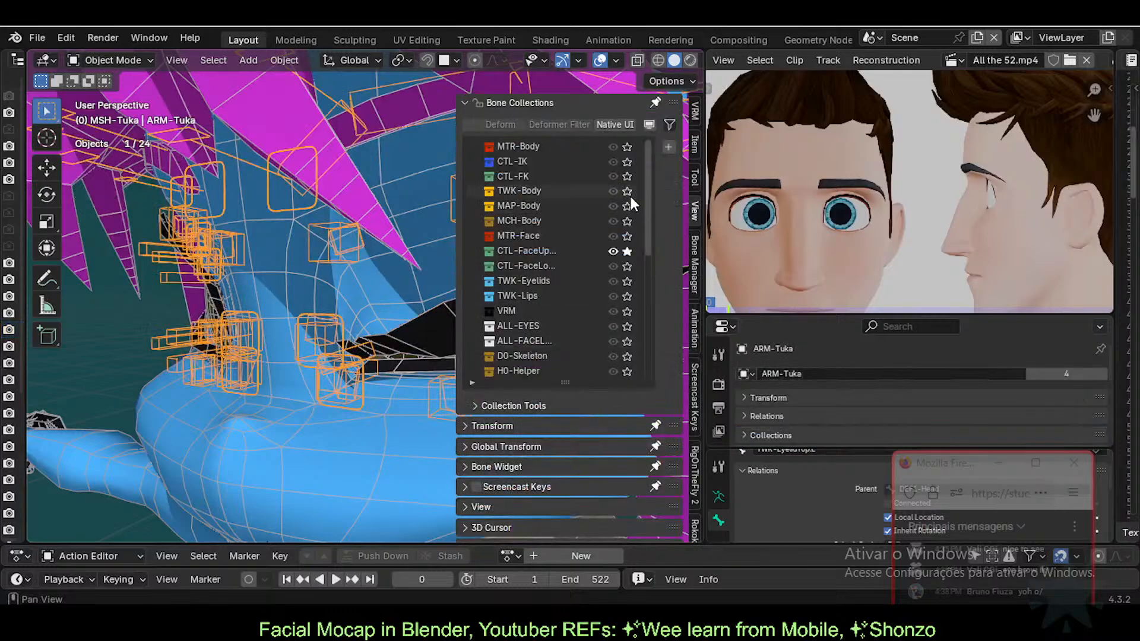
left_click_drag(648, 215, 614, 333)
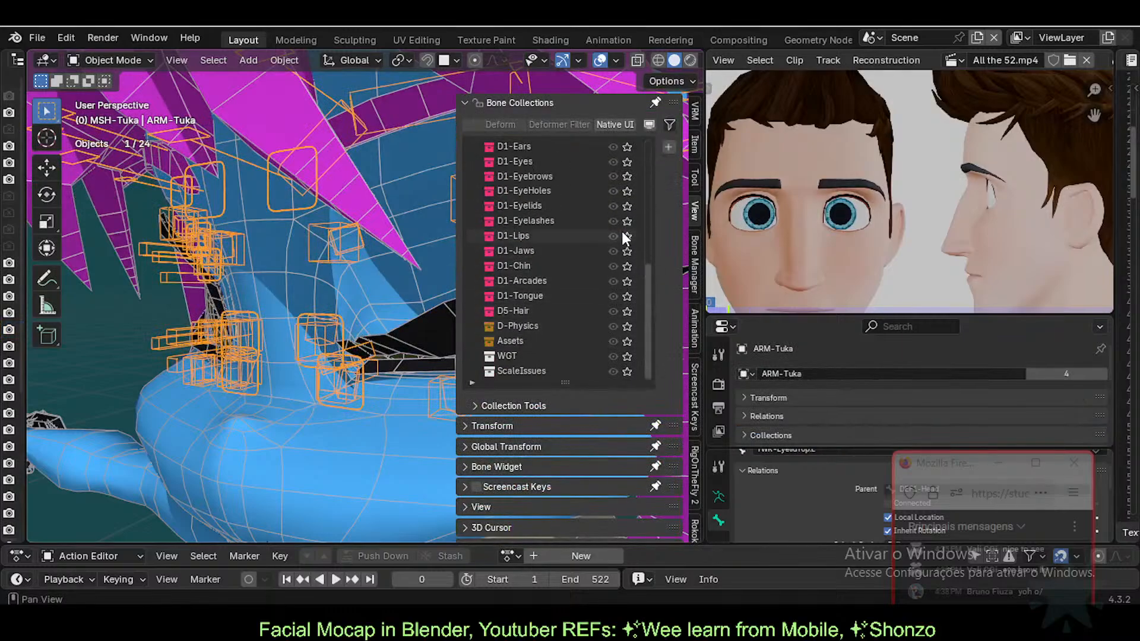
key("n")
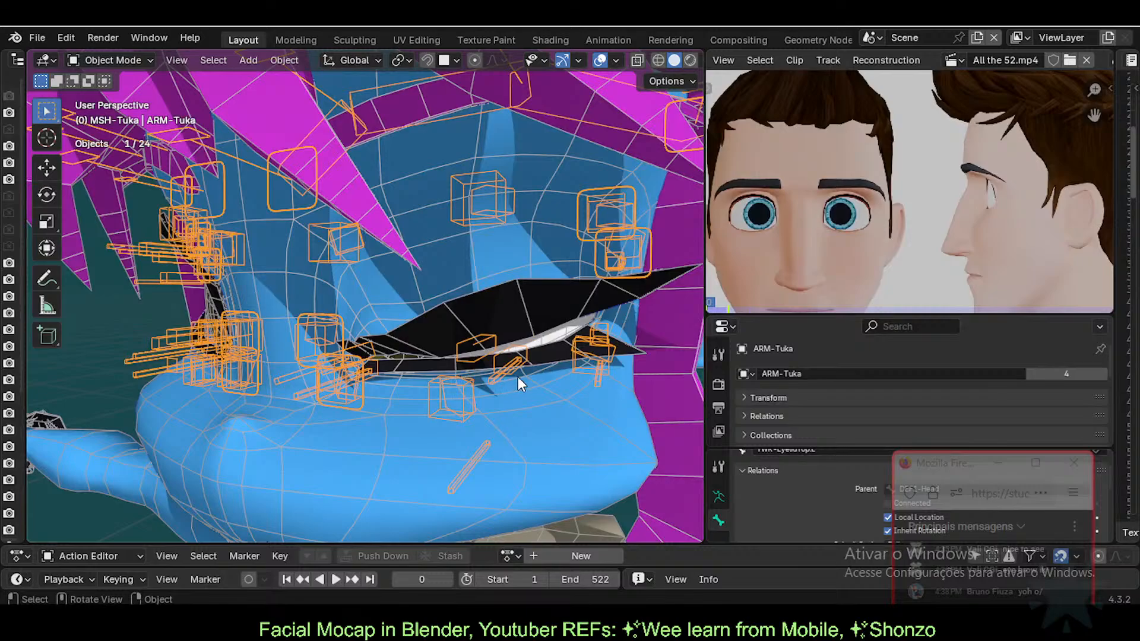
Step: Reselect Tuka's armature and add the eyelash mesh to the selection
left_click(505, 324, "shift")
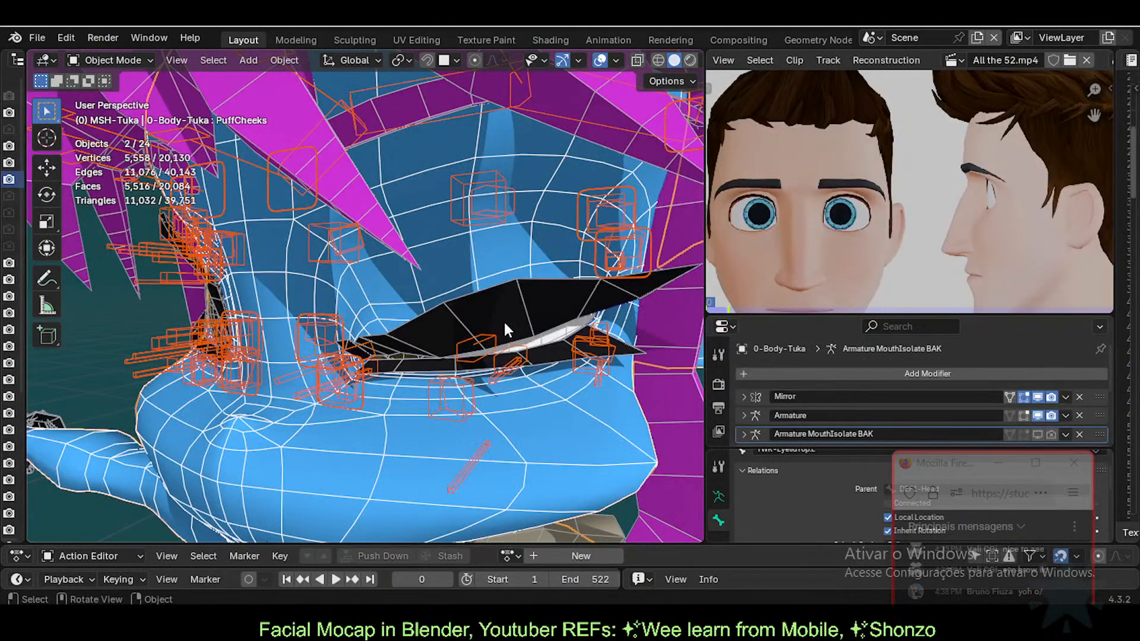
left_click(500, 371)
left_click(488, 246, "shift")
left_click(501, 379)
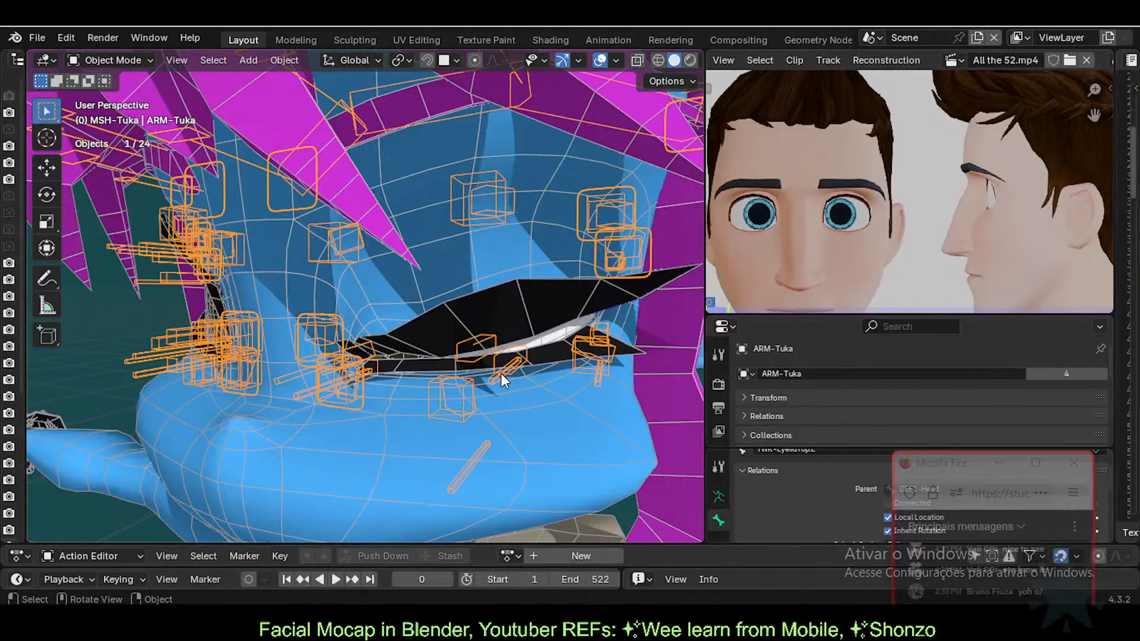
left_click(501, 373)
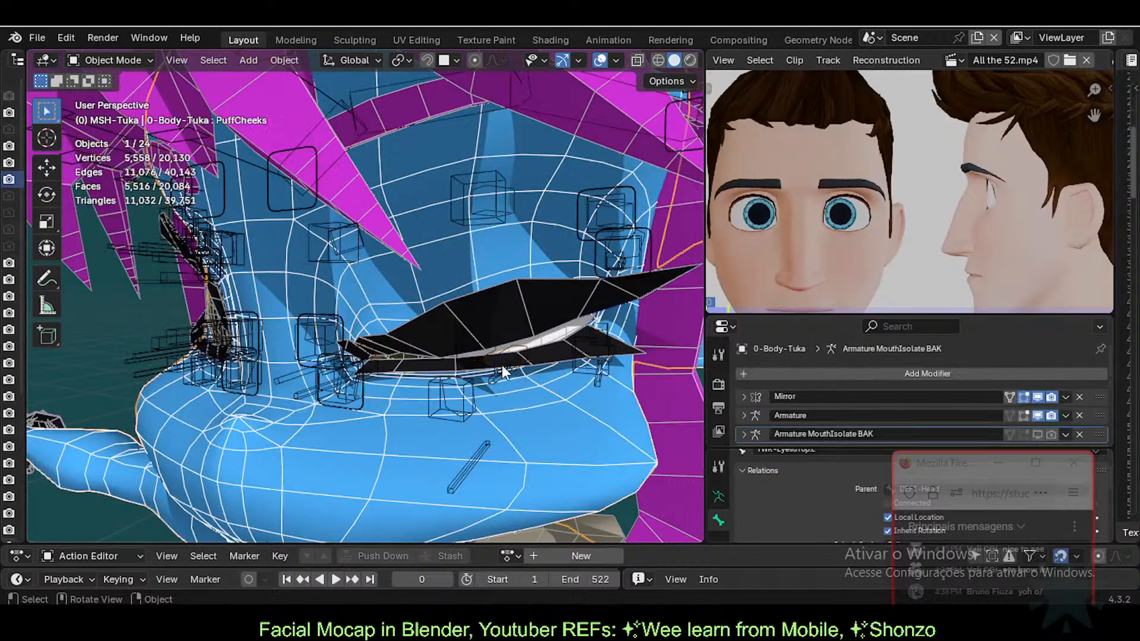
left_click(504, 373)
left_click(505, 294, "shift")
Step: Switch the eyelashes to Weight Paint with bone selection and show DEF1-EyelashTop.L.001 weights
key("ctrl+Tab")
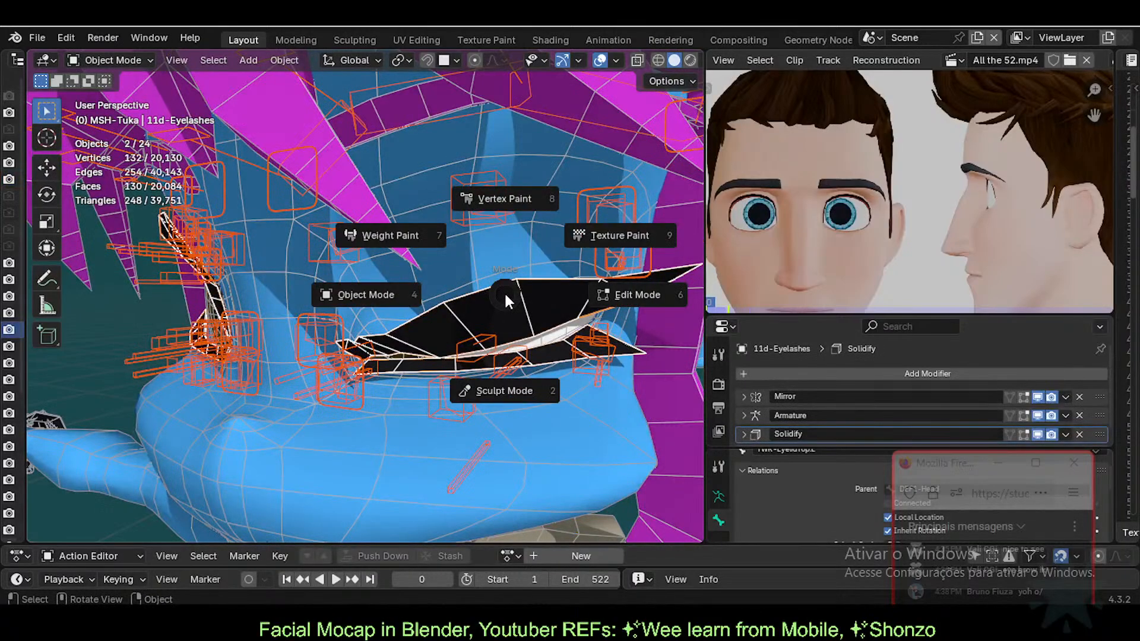
key("w")
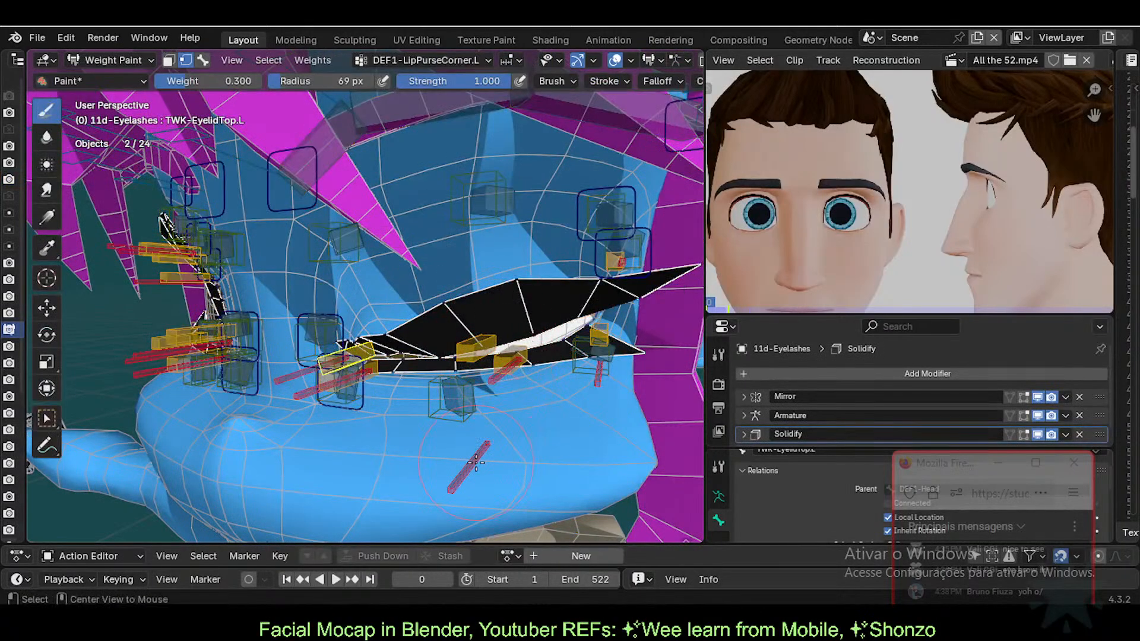
middle_click_drag(459, 384, 462, 444)
key("m")
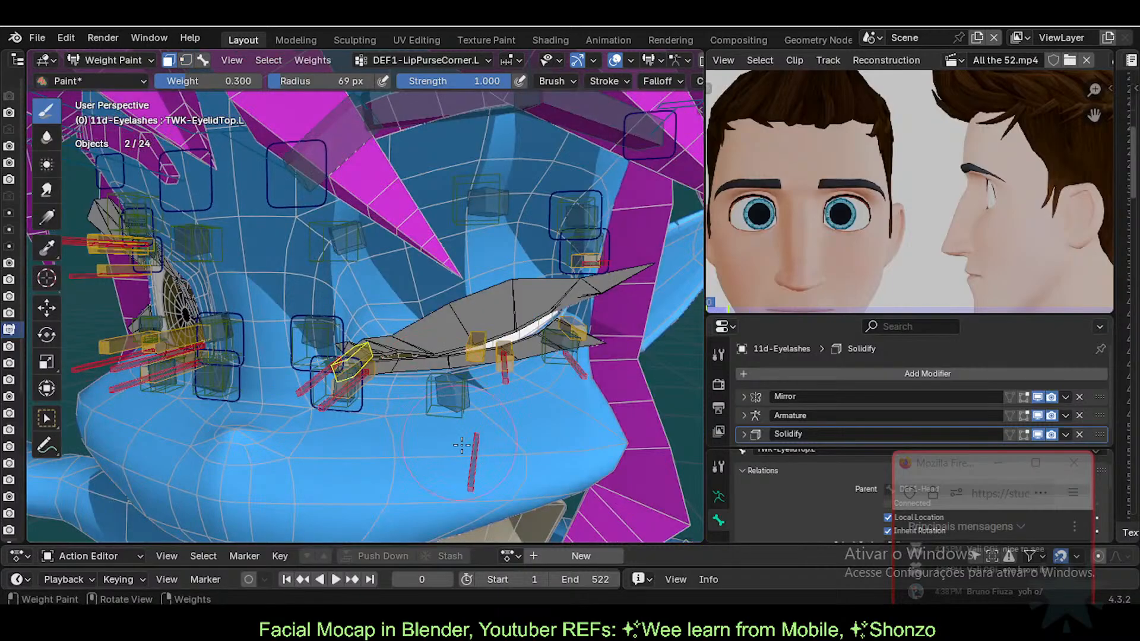
key("3")
left_click(475, 462, "alt")
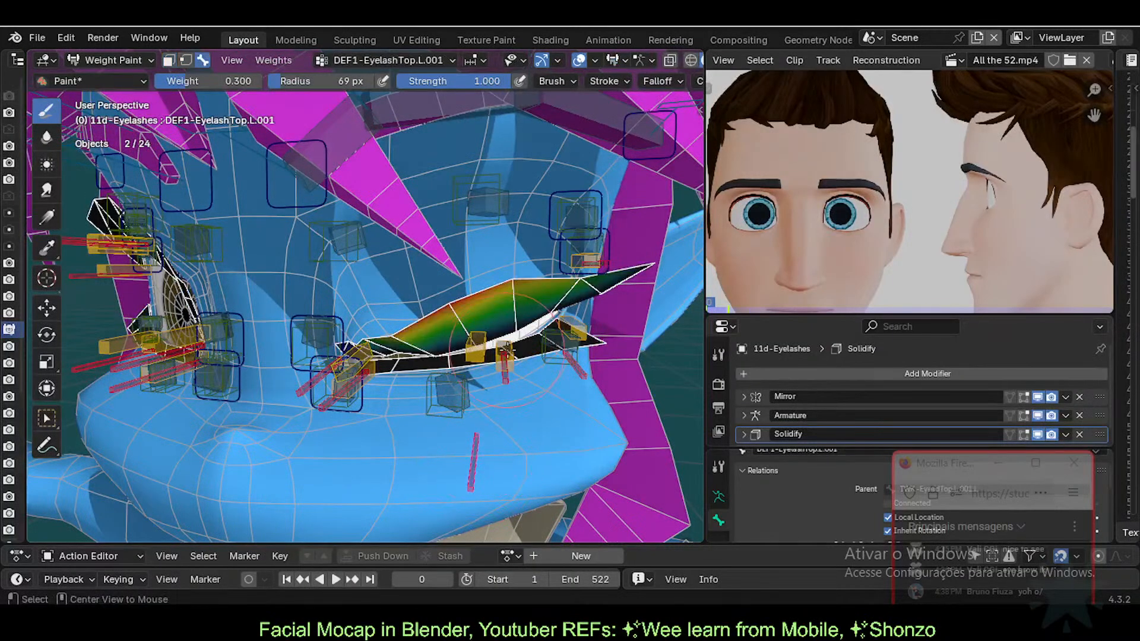
Step: Review DEF1-EyelashBot.L.001 and DEF1-EyelashTop.L.002 weights, then save Tuka-Game-63-ExperimentalLipsTopology.blend
middle_click_drag(505, 351, 459, 455)
left_click(468, 376, "alt")
left_click(459, 455, "alt")
left_click(469, 368, "alt")
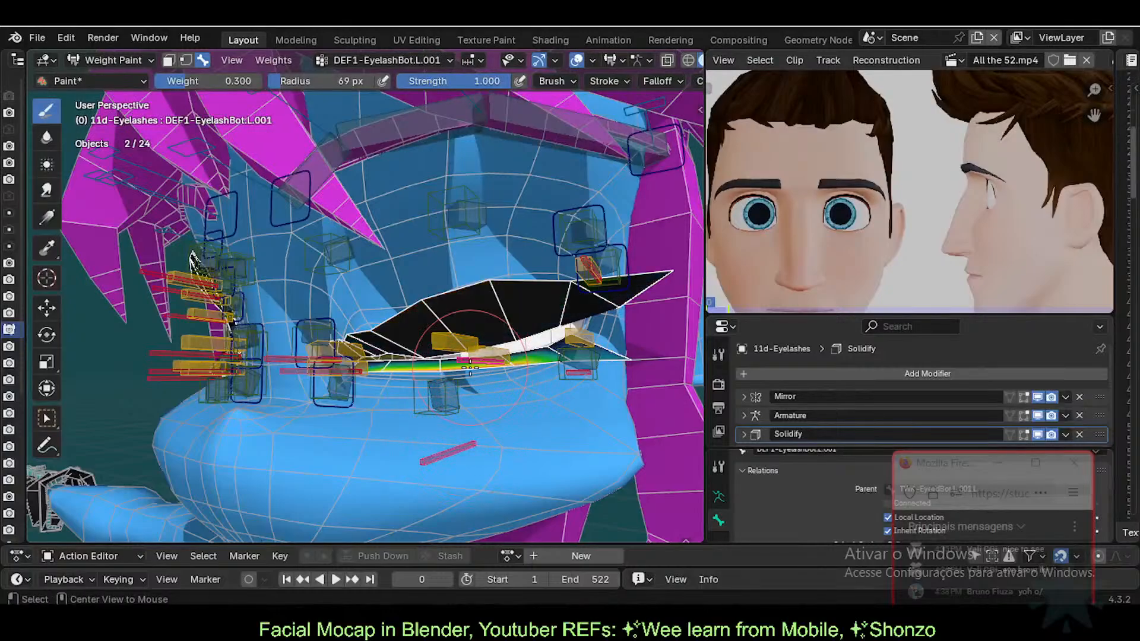
middle_click_drag(597, 273, 441, 341)
left_click(546, 405, "alt")
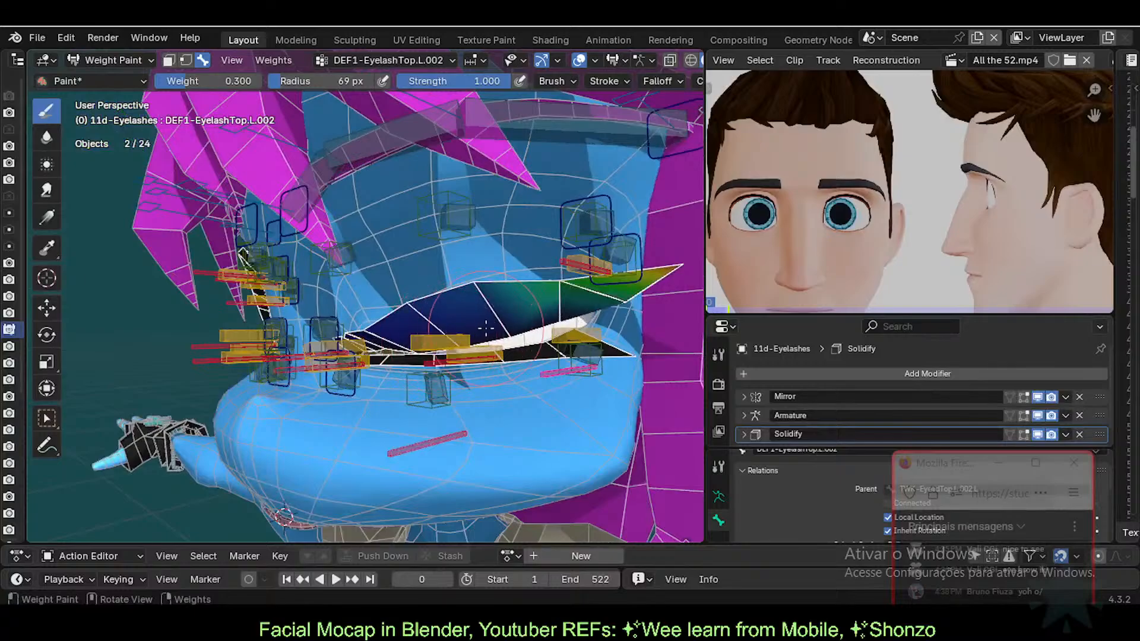
left_click(399, 410, "alt")
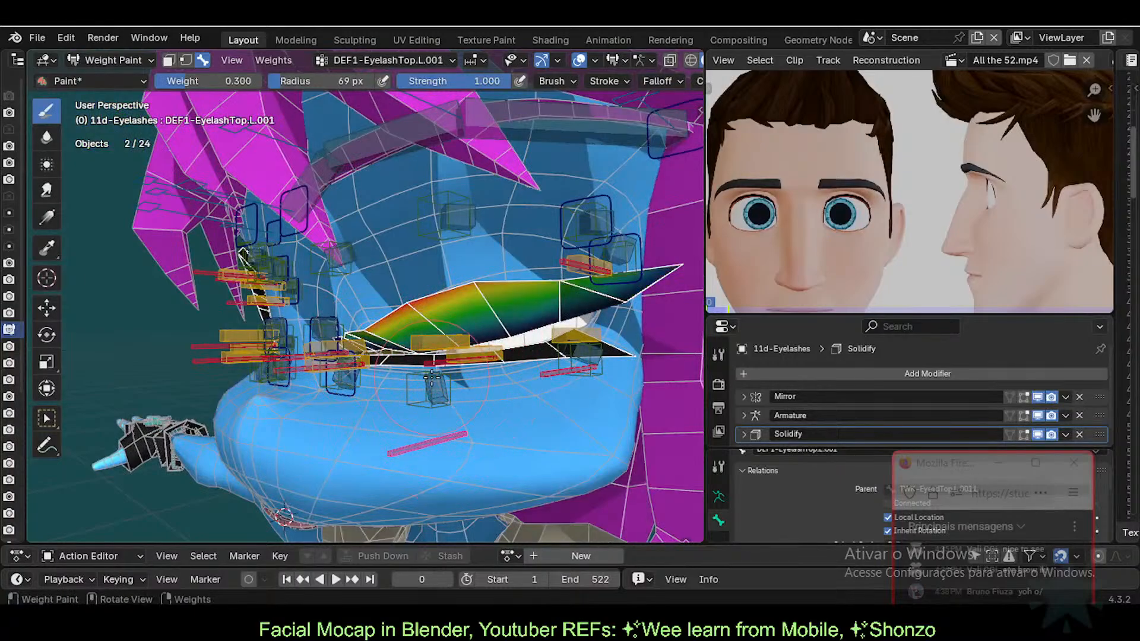
middle_click_drag(431, 378, 488, 380)
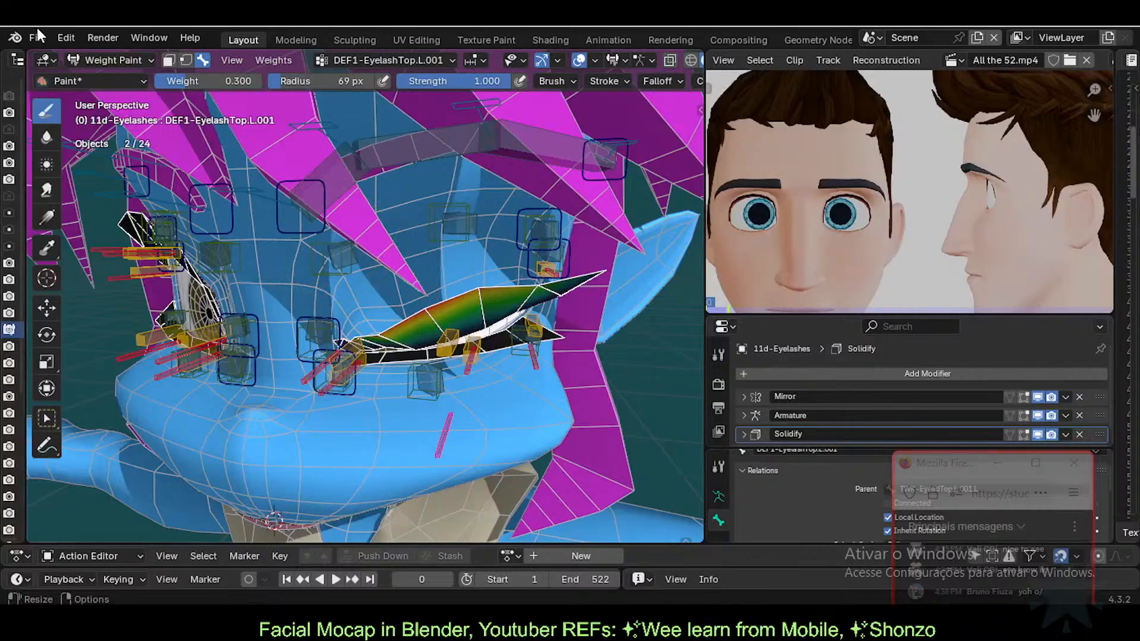
key("ctrl+s")
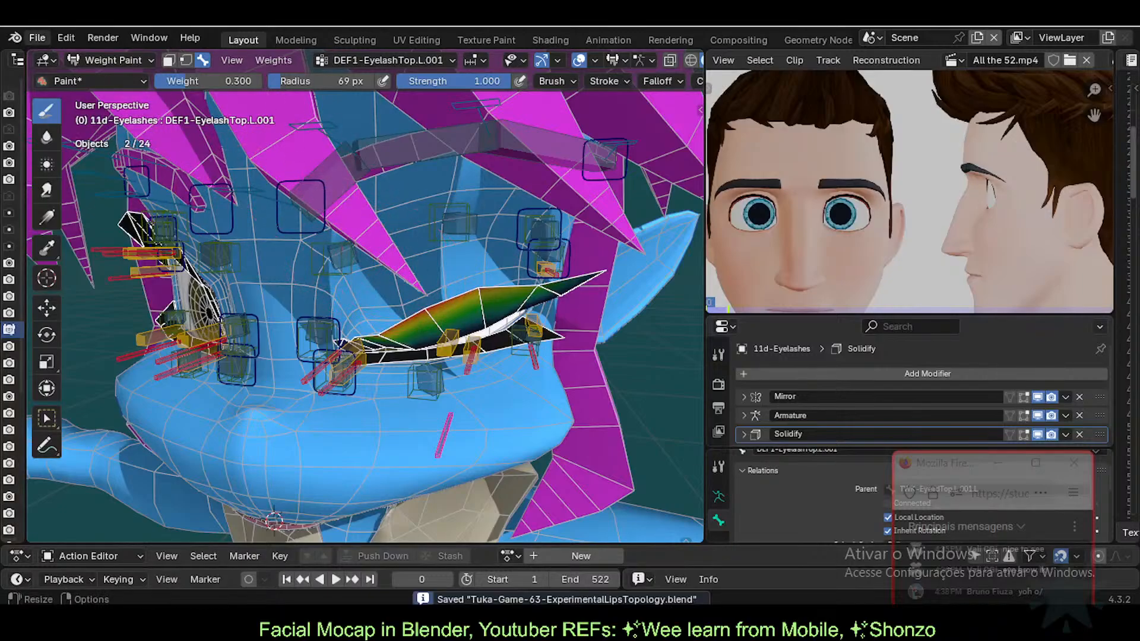
left_click(28, 39)
Step: Open the earlier file Tuka-Game-61-ExperimentalLipsTopology.blend
left_click(63, 72)
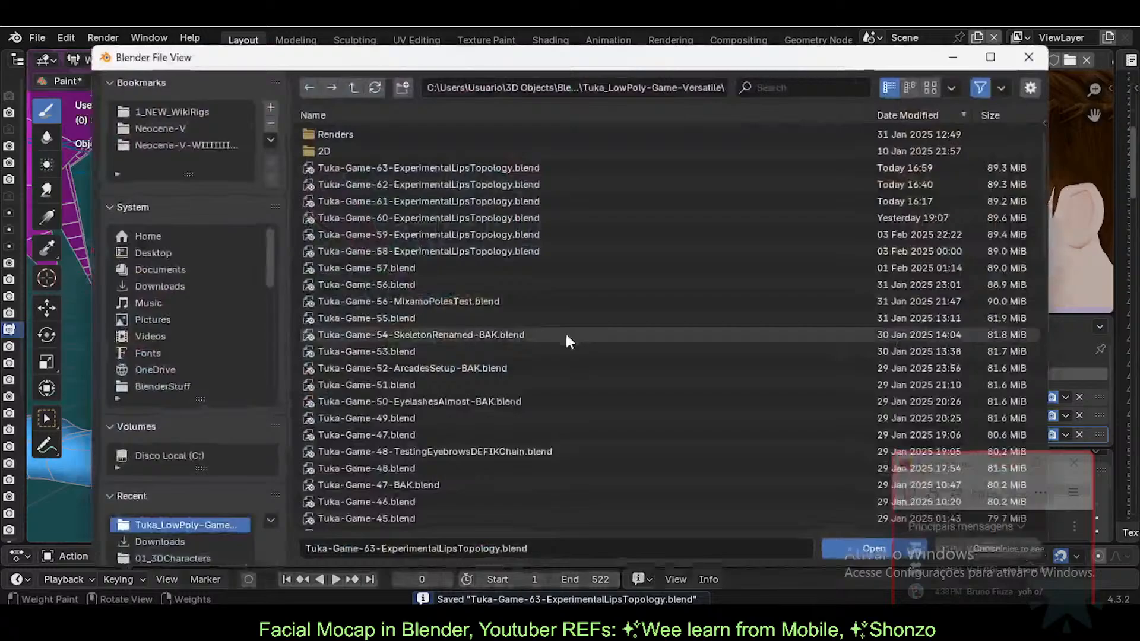
left_click(448, 200)
double_click(447, 200)
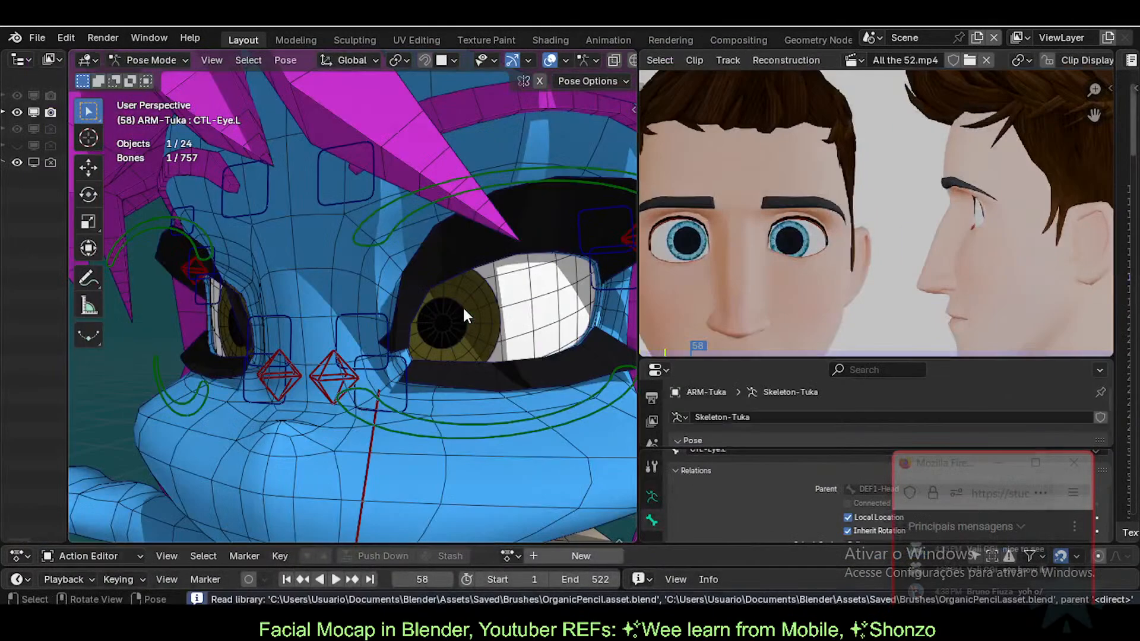
scroll(405, 316, "down", 2)
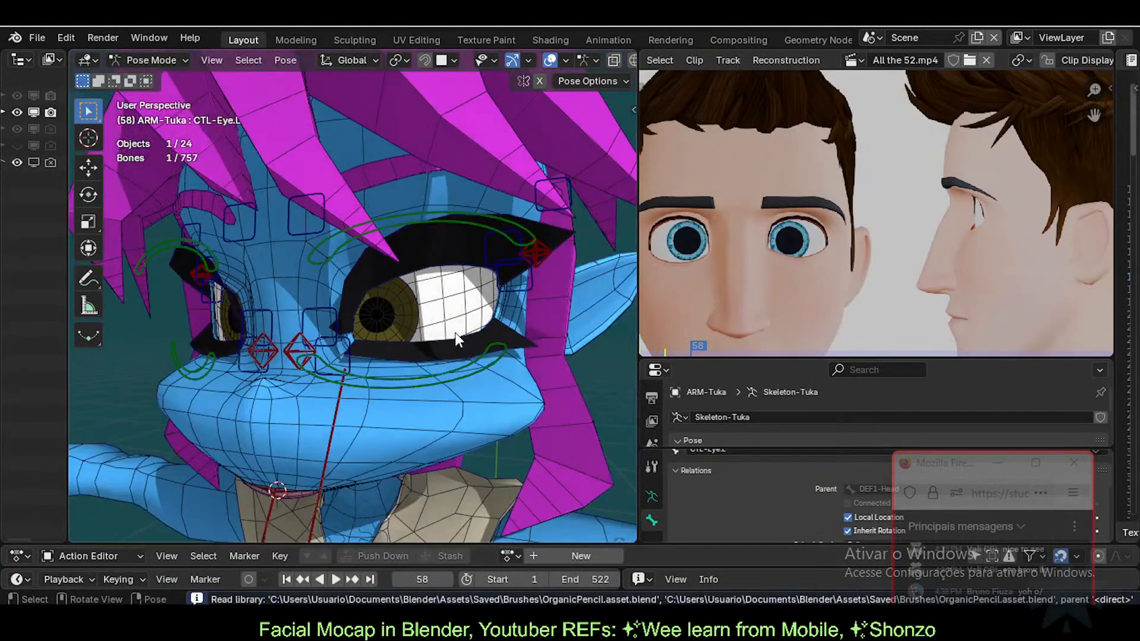
scroll(457, 332, "down", 4)
scroll(457, 331, "up", 5)
Step: Put Tuka's armature in Pose Mode with only the CTL-FaceUp bone collection shown
key("ctrl+Tab")
key("alt+a")
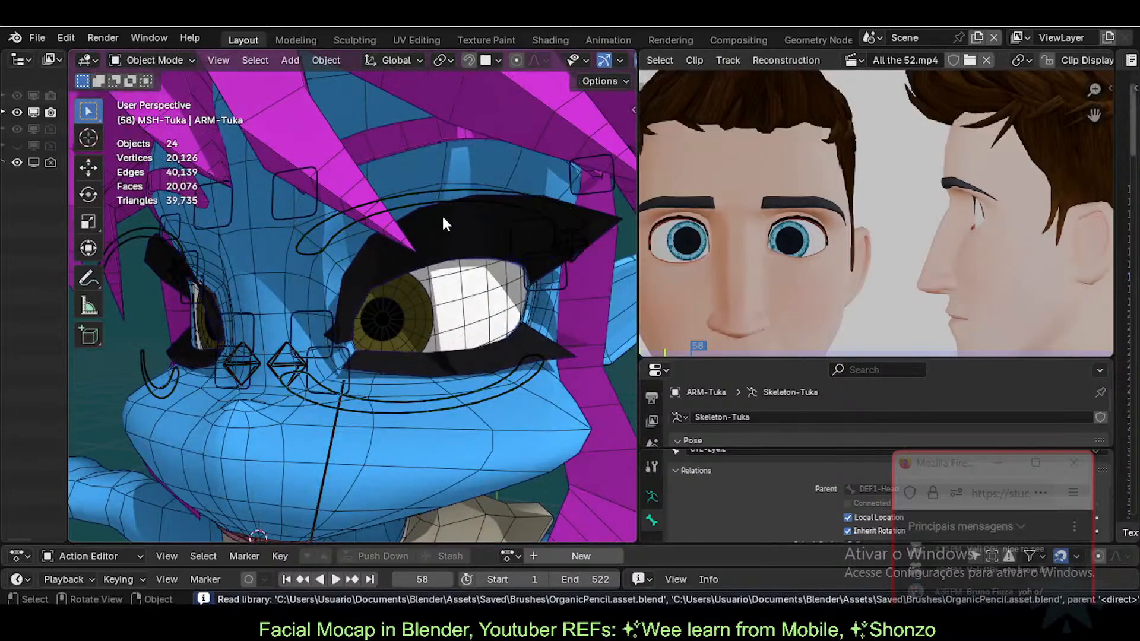
left_click(428, 202)
key("ctrl+Tab")
key("n")
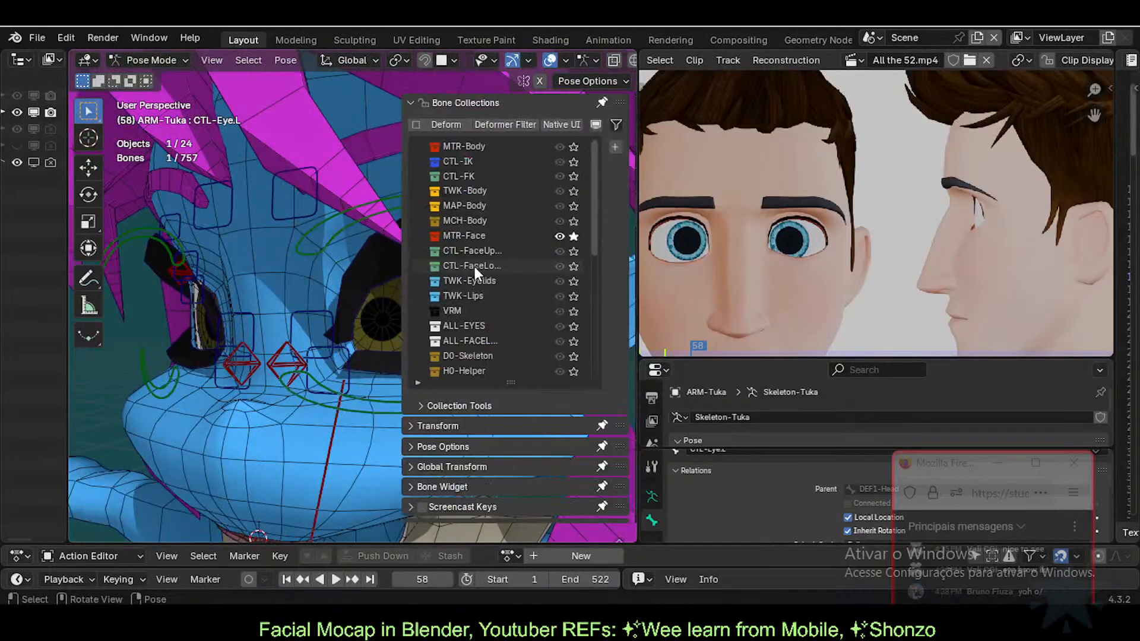
left_click(562, 250)
key("n")
scroll(454, 227, "up", 3)
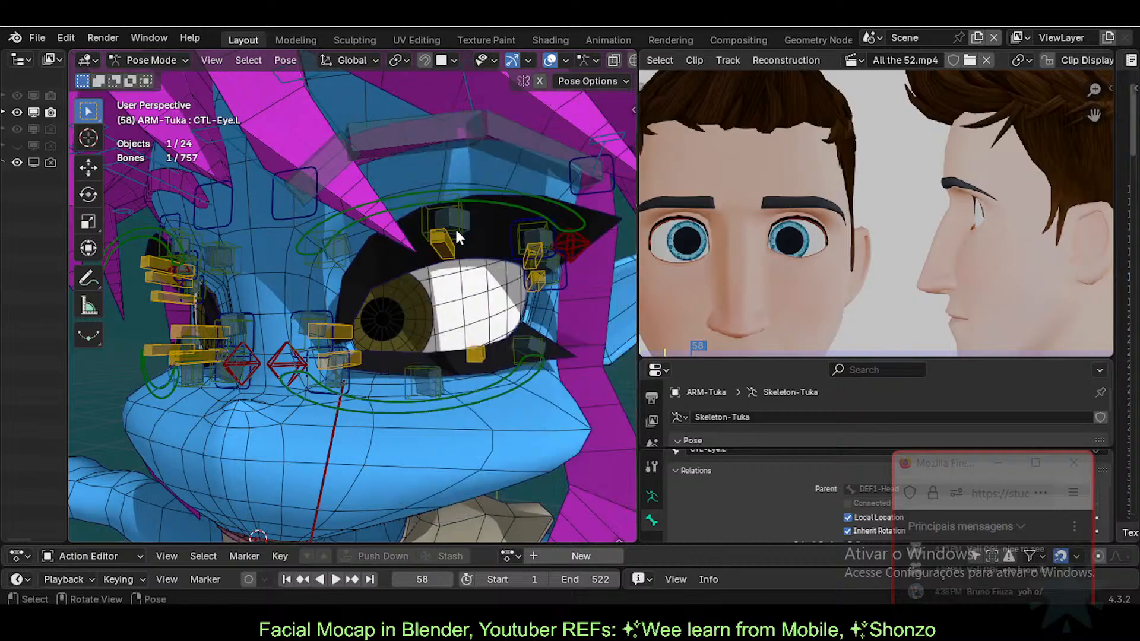
Step: Pull an upper-eyelid tweak bone down toward the closing eye and check the lid
left_click_drag(447, 243, 449, 319)
left_click(449, 320)
mouse_move(449, 320)
middle_mouse_down()
mouse_move(493, 328)
mouse_move(447, 331)
middle_mouse_up()
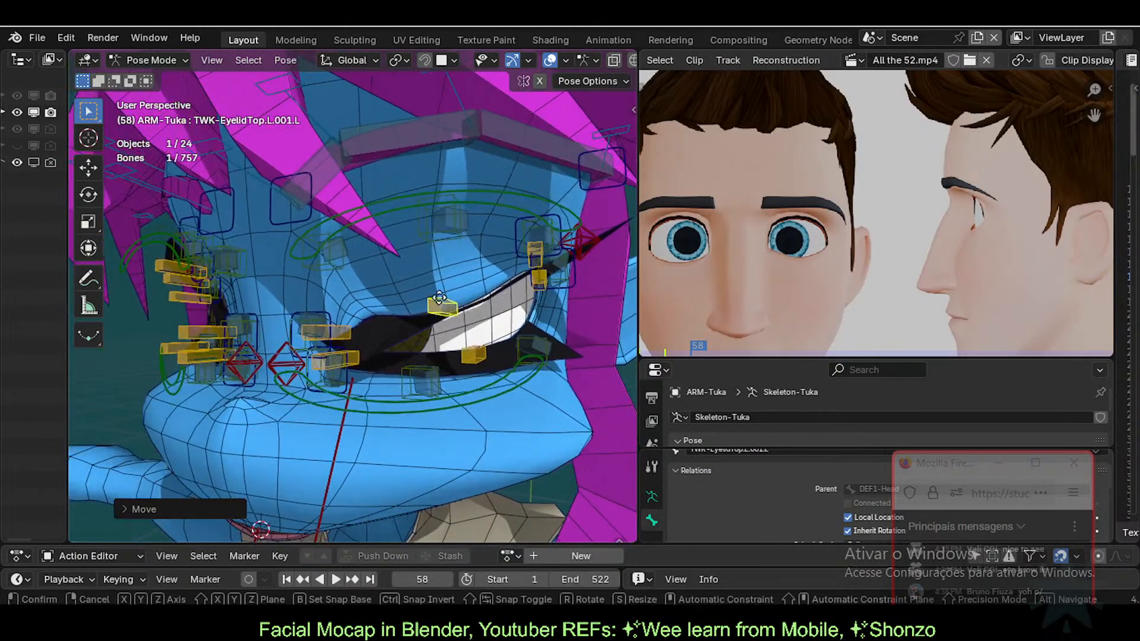
key("g")
left_click(438, 318)
Step: Move and rotate the inner bone TWK-EyelidTop.L to shape the upper lid
left_click(333, 333)
key("g")
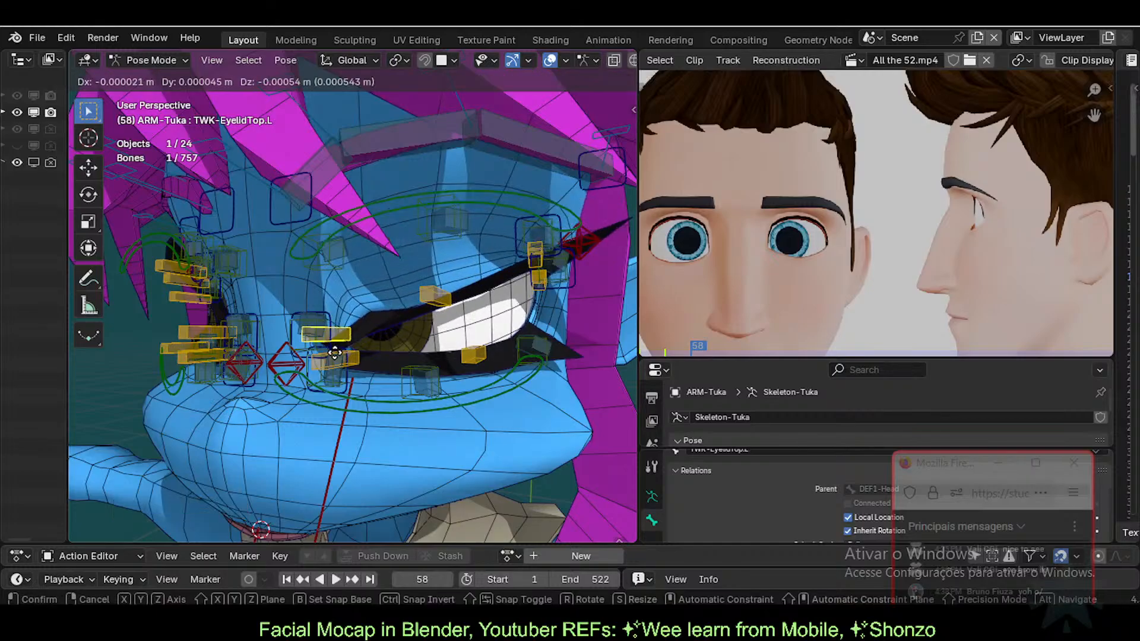
left_click(337, 334)
key("r")
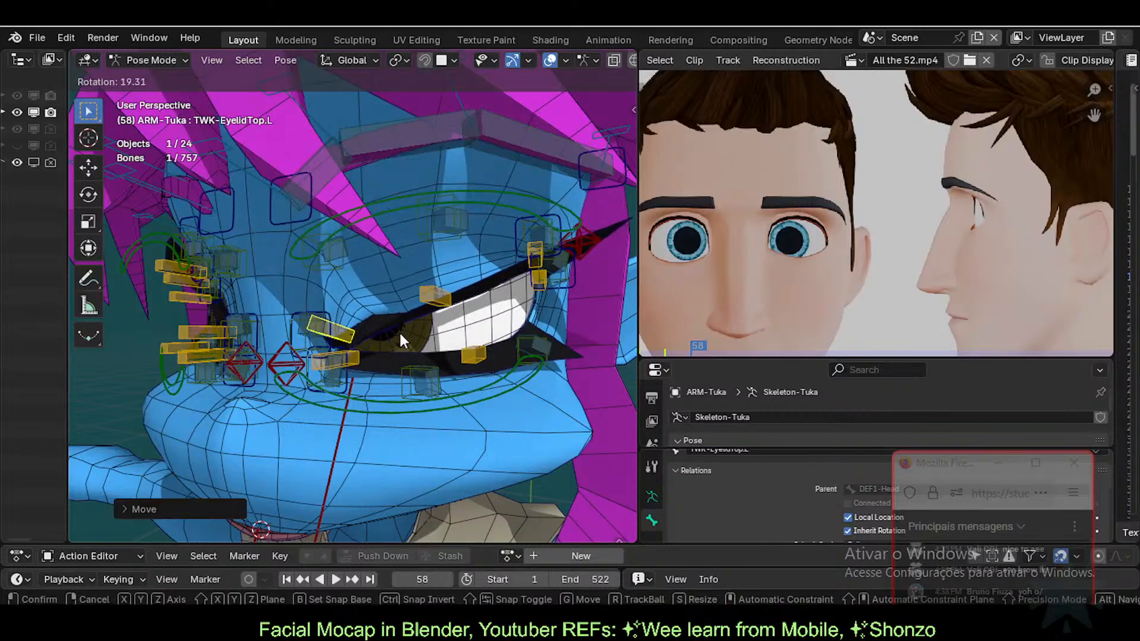
left_click(399, 330)
Step: Lower the TWK-EyelidTop.L.001.L and TWK-EyelidTop.L.002.L bones over the eye
left_click(441, 297)
key("g")
left_click(445, 318)
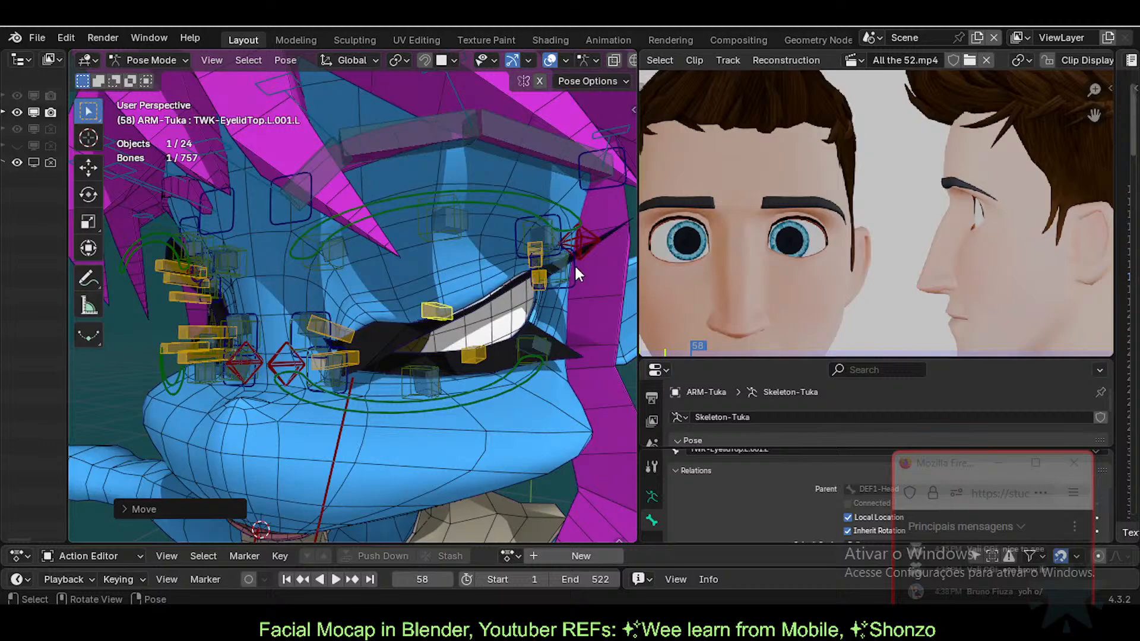
left_click(532, 254)
left_click(538, 254)
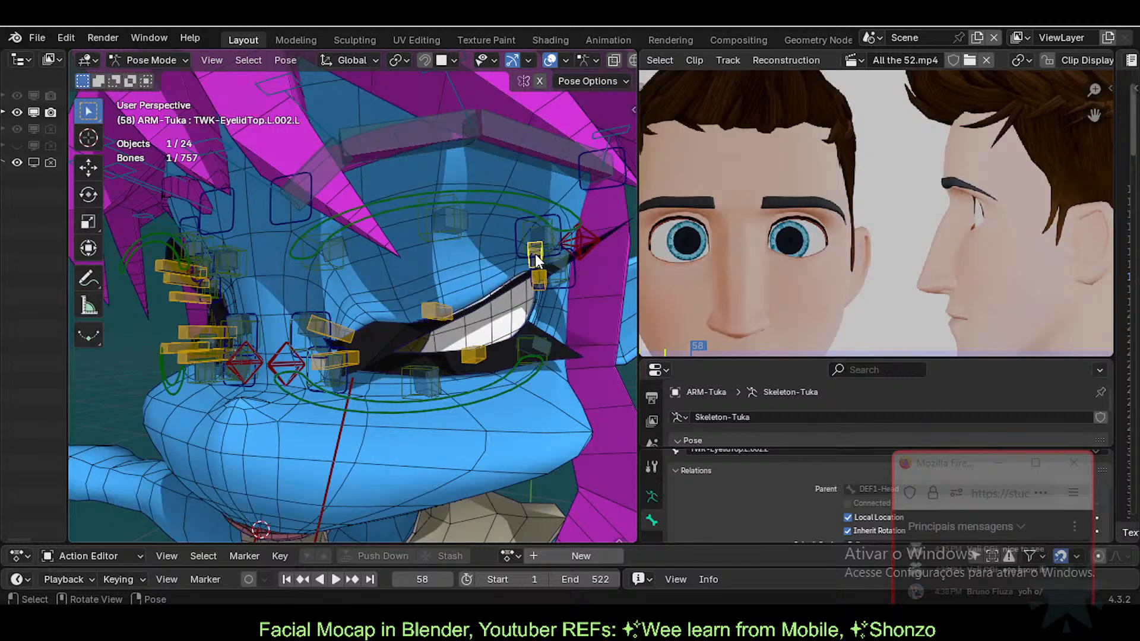
key("g")
left_click(543, 344)
Step: Raise lower-lid bone TWK-EyelidBot.L.001.L and shift TWK-EyelidBot.L down and left
left_click(475, 352)
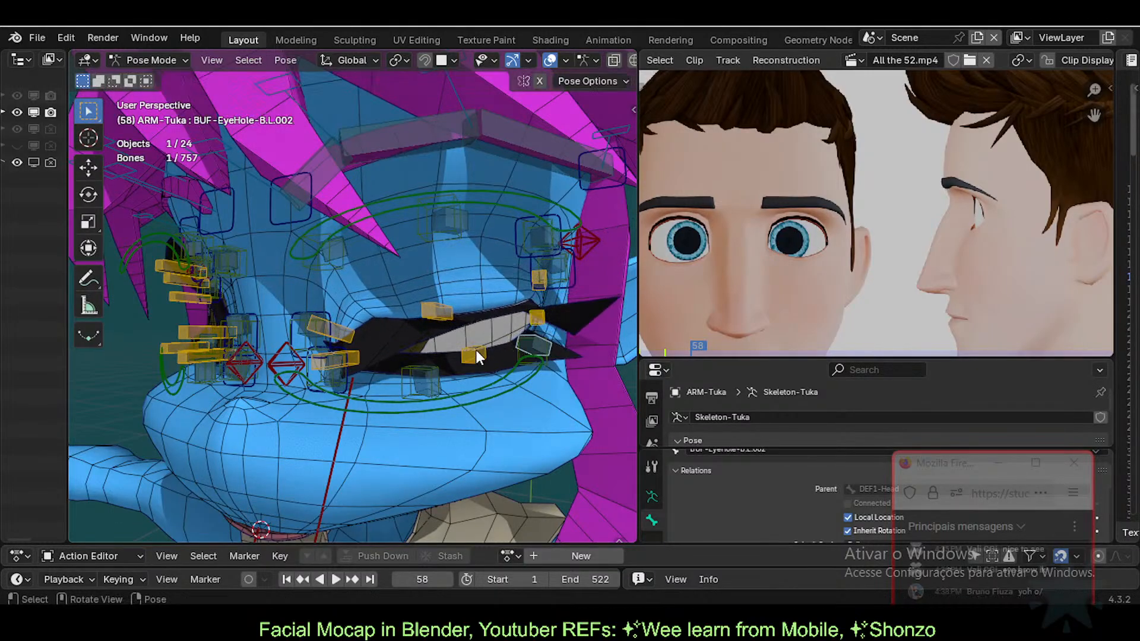
key("g")
left_click(442, 329)
left_click(433, 307)
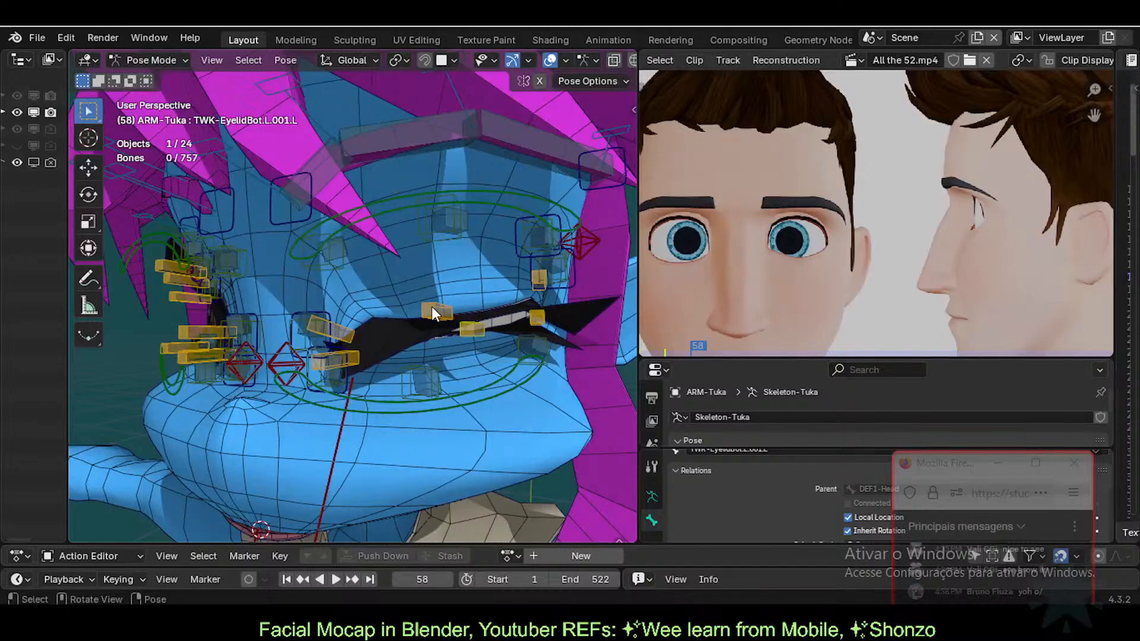
left_click(357, 354)
key("g")
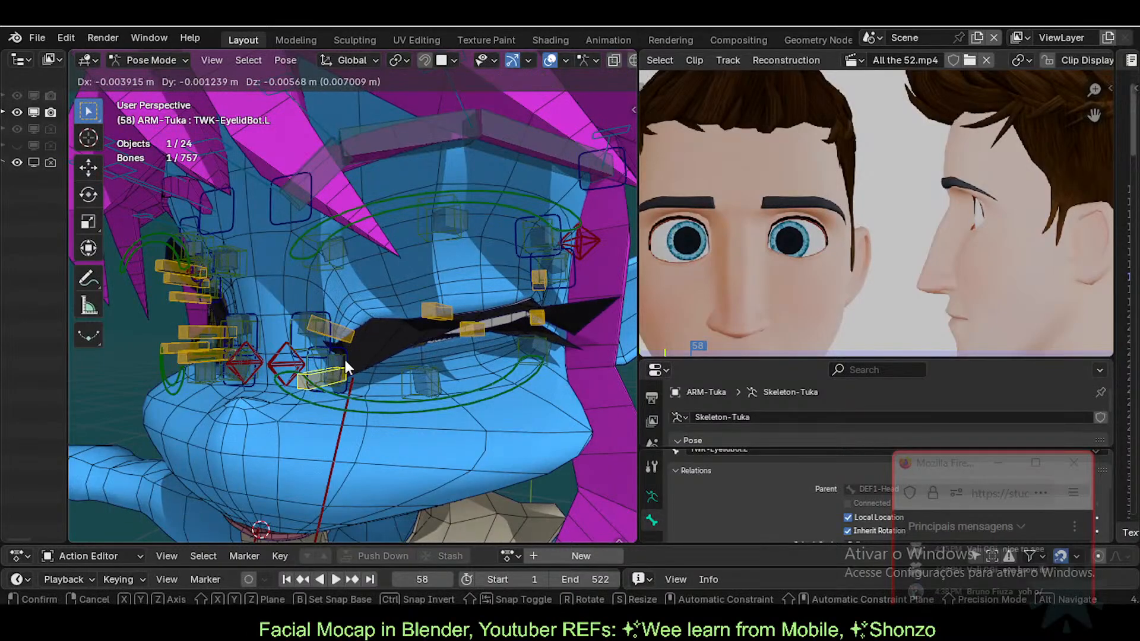
left_click(345, 364)
Step: Nudge TWK-EyelidTop.L and lower TWK-EyelidTop.L.001.L to close the upper lid
left_click(343, 338)
key("g")
left_click(341, 334)
left_click(428, 307)
key("g")
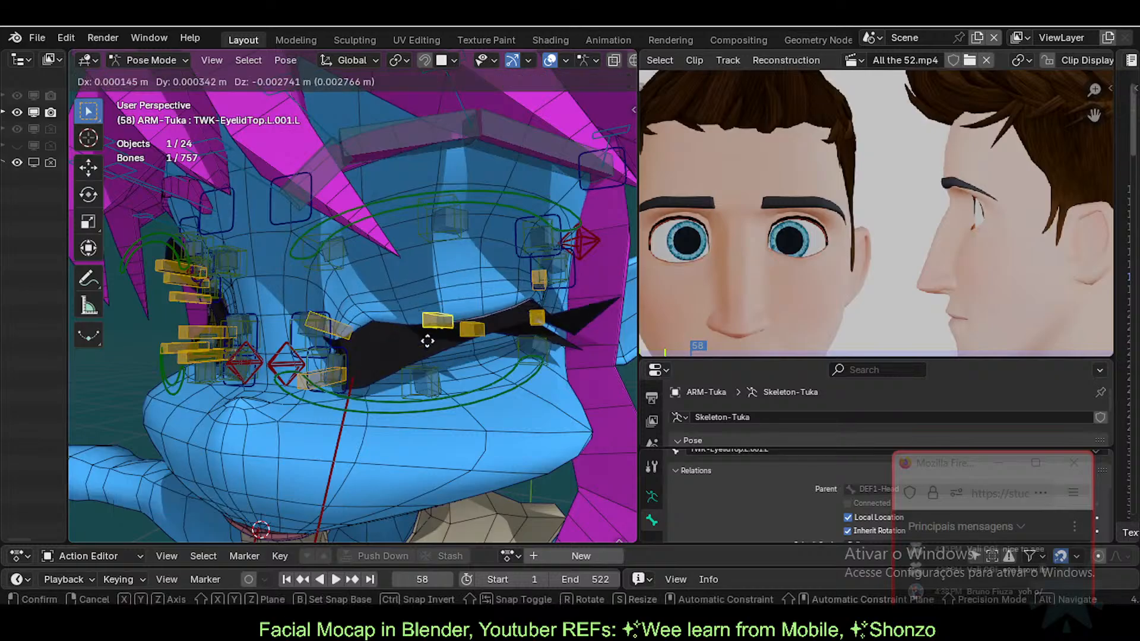
left_click(436, 301)
key("g")
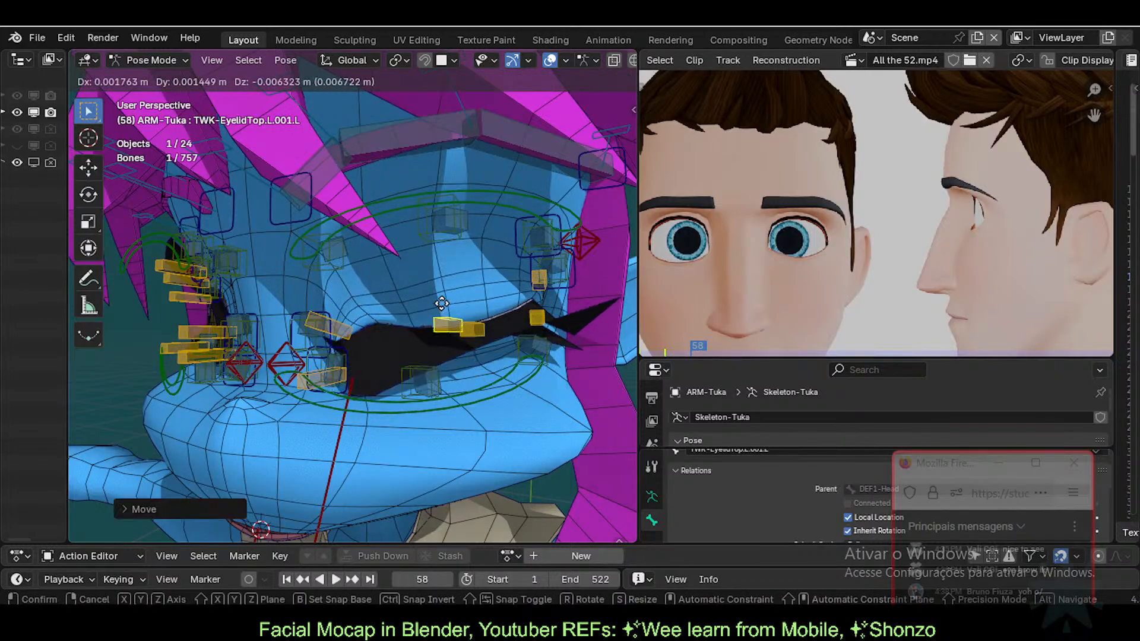
left_click(448, 295)
Step: Move lower-lid bone TWK-EyelidBot.L.001.L down and left
left_click(473, 332)
key("g")
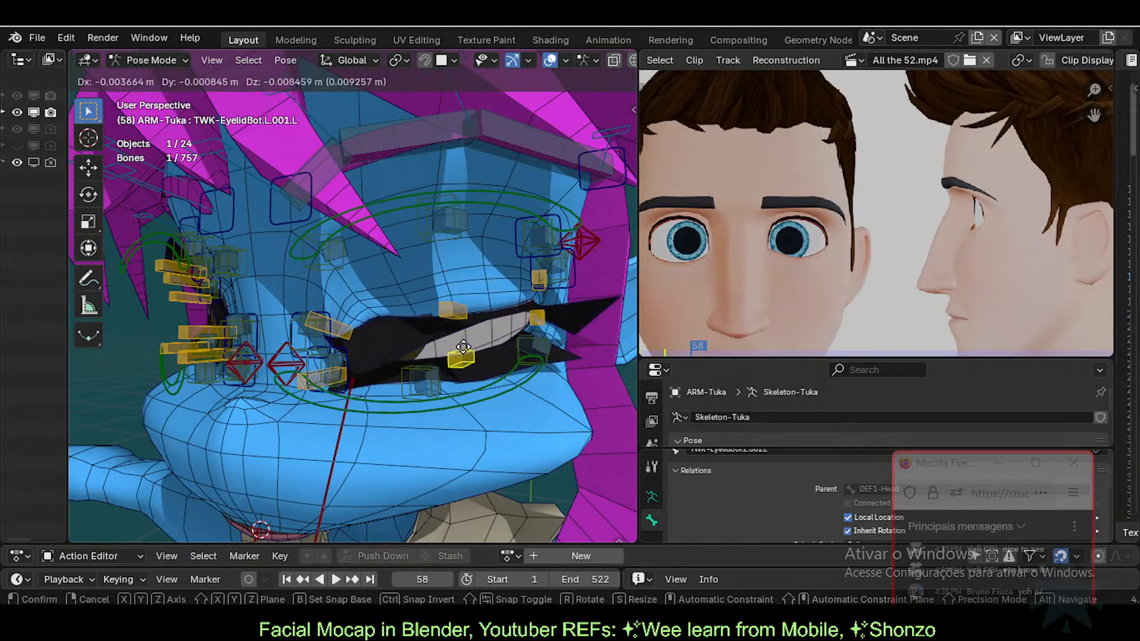
left_click(485, 338)
key("g")
left_click(485, 337)
Step: Select all bones and clear their pose locations with Alt+G
left_click(453, 312)
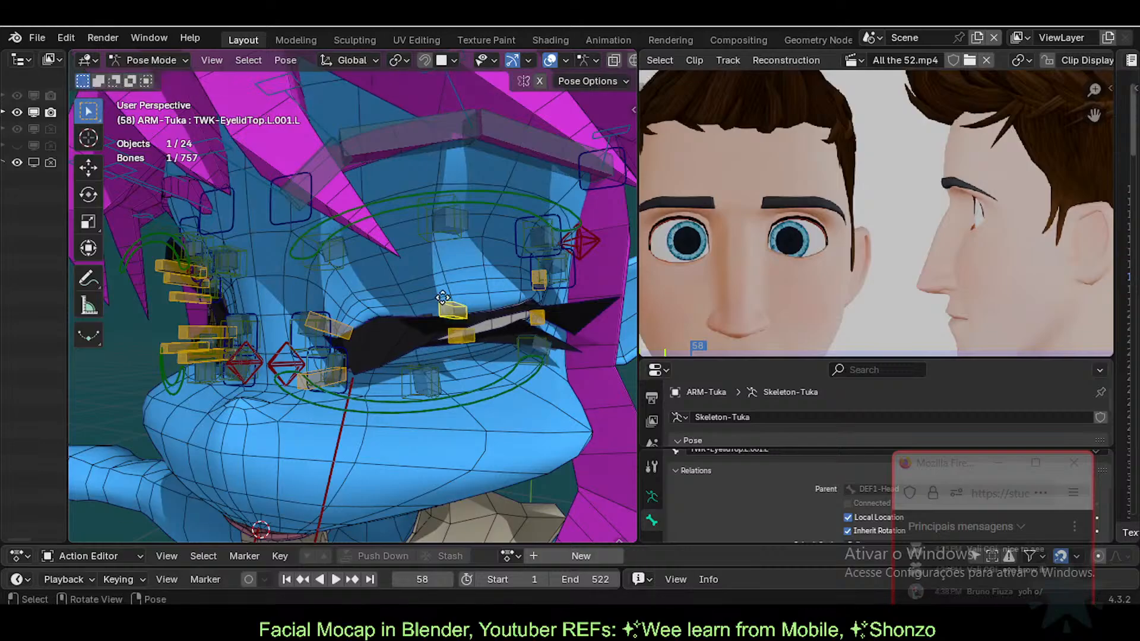
key("g")
left_click(455, 303)
key("a")
key("alt+g")
Step: Lower and rotate an upper-eyelid bone to bring the lid down over the eye
left_click(419, 250)
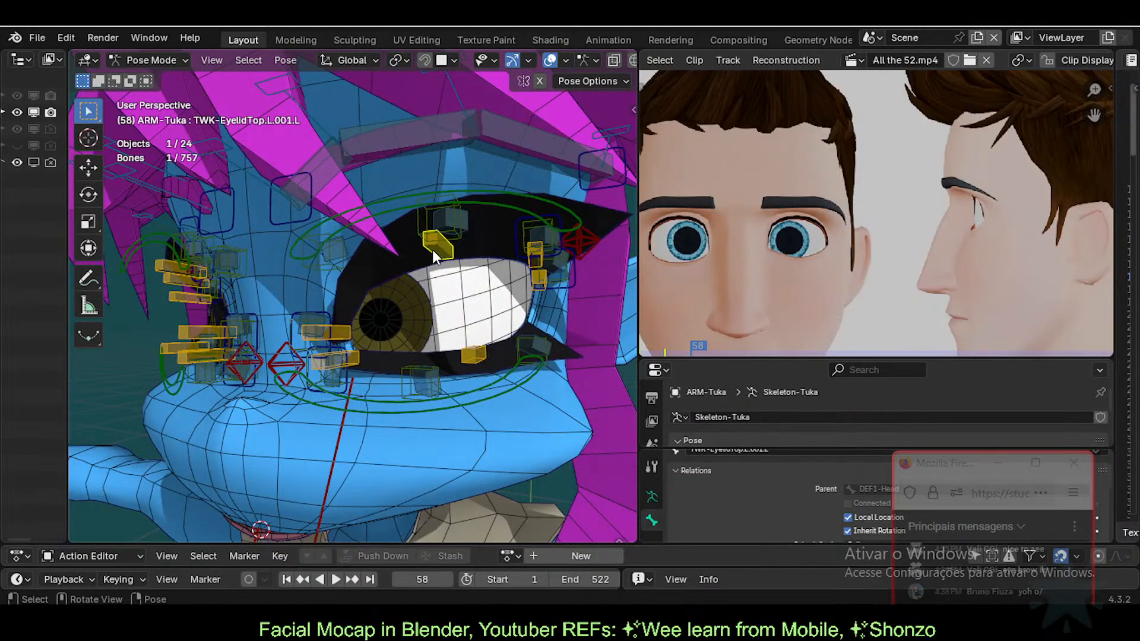
key("g")
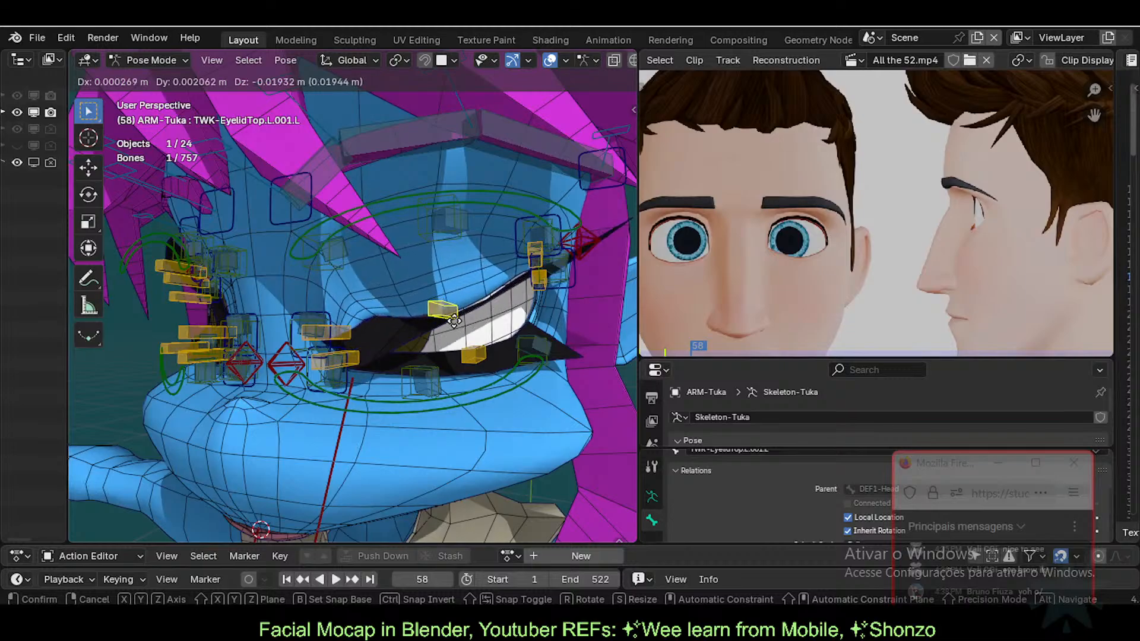
left_click(458, 322)
key("r")
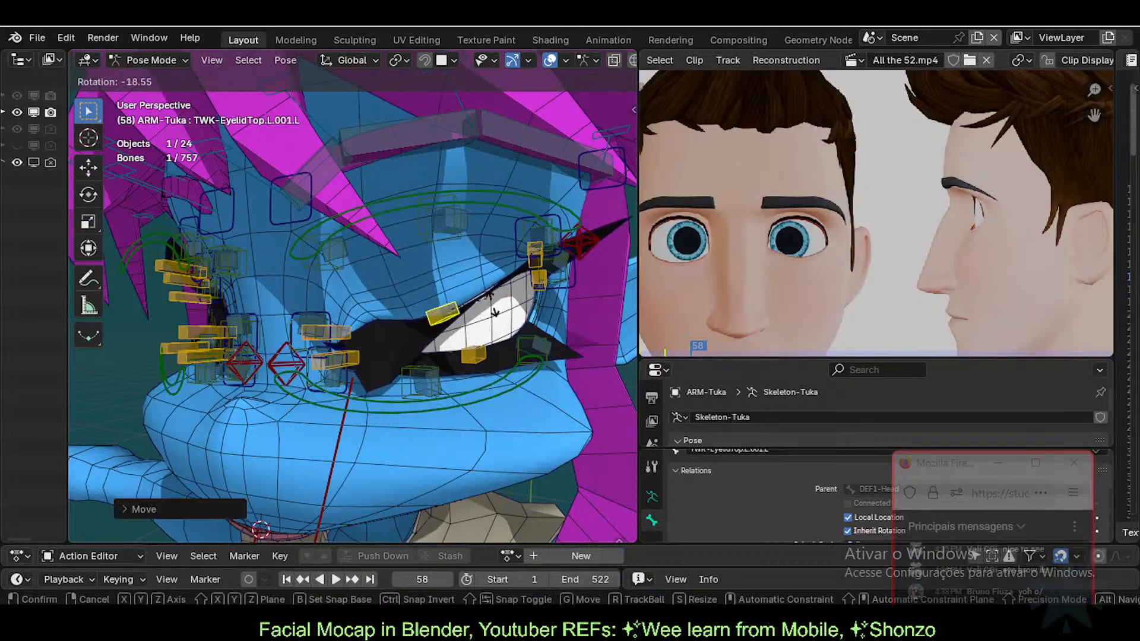
left_click(495, 315)
Step: Rotate TWK-EyelidTop.L on its local Y axis and reposition the next upper-lid tweak bone
left_click(346, 322)
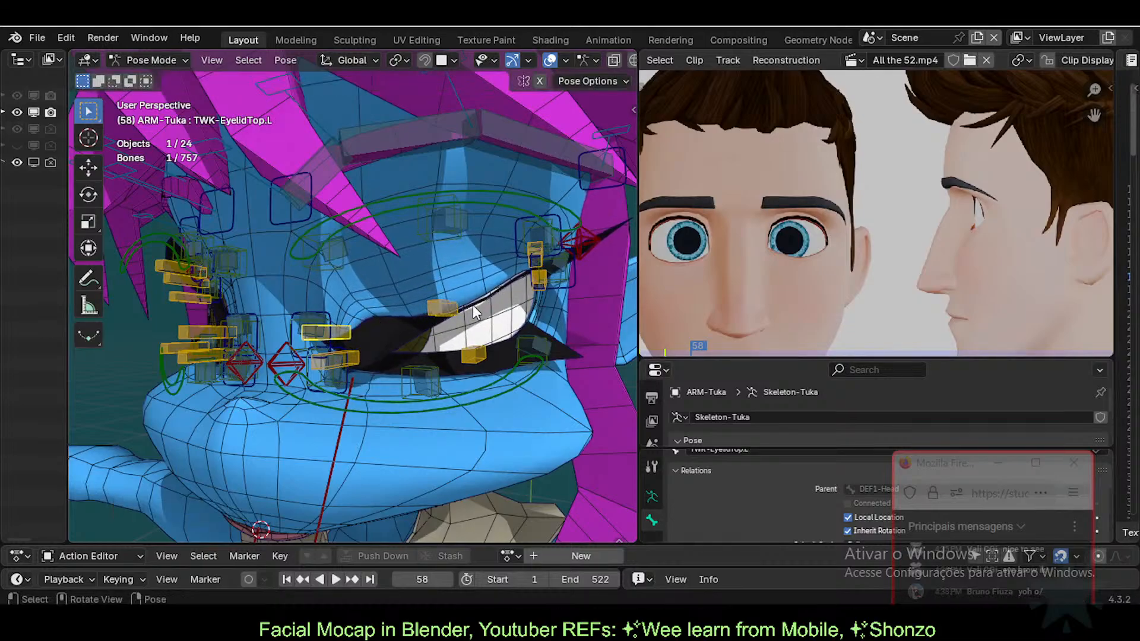
key("r")
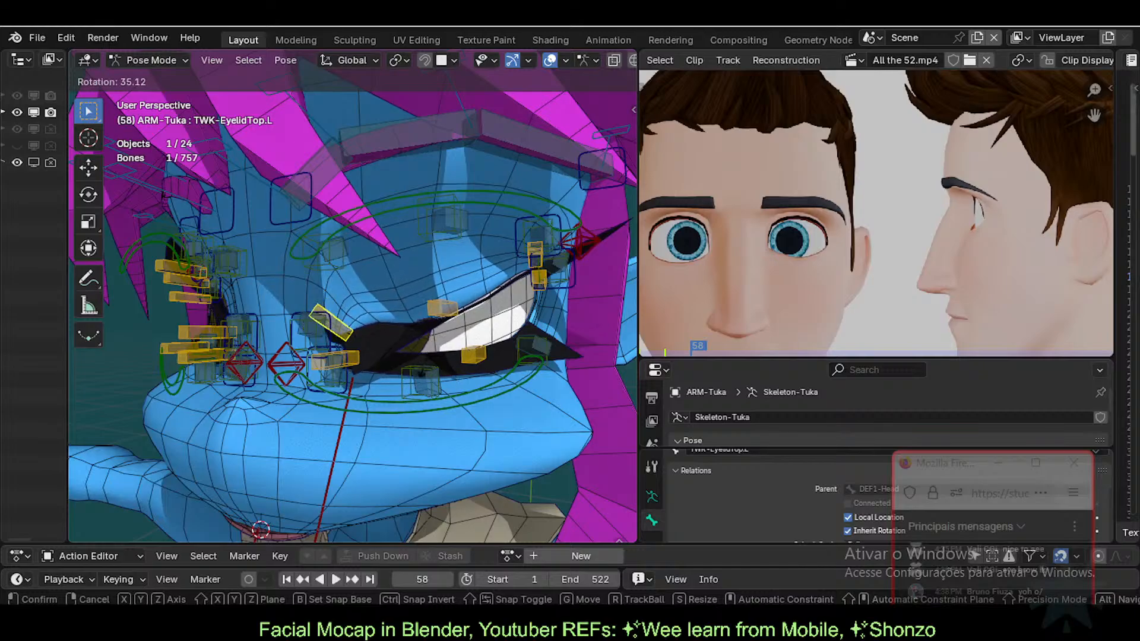
key("y")
key("y")
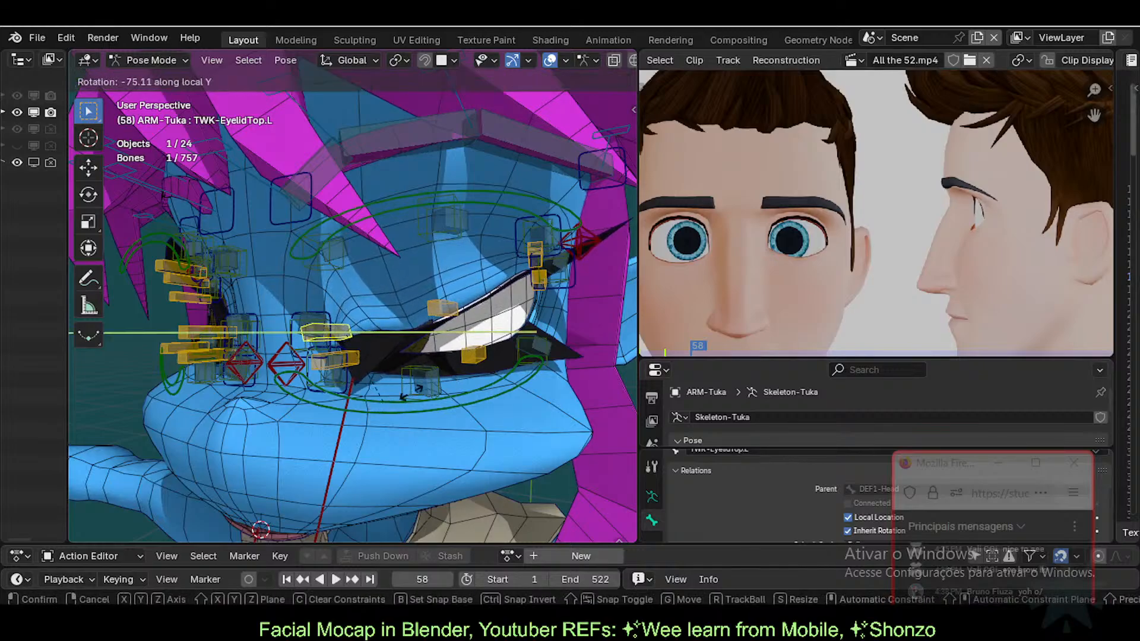
left_click(401, 388)
left_click(442, 308)
key("g")
left_click(372, 316)
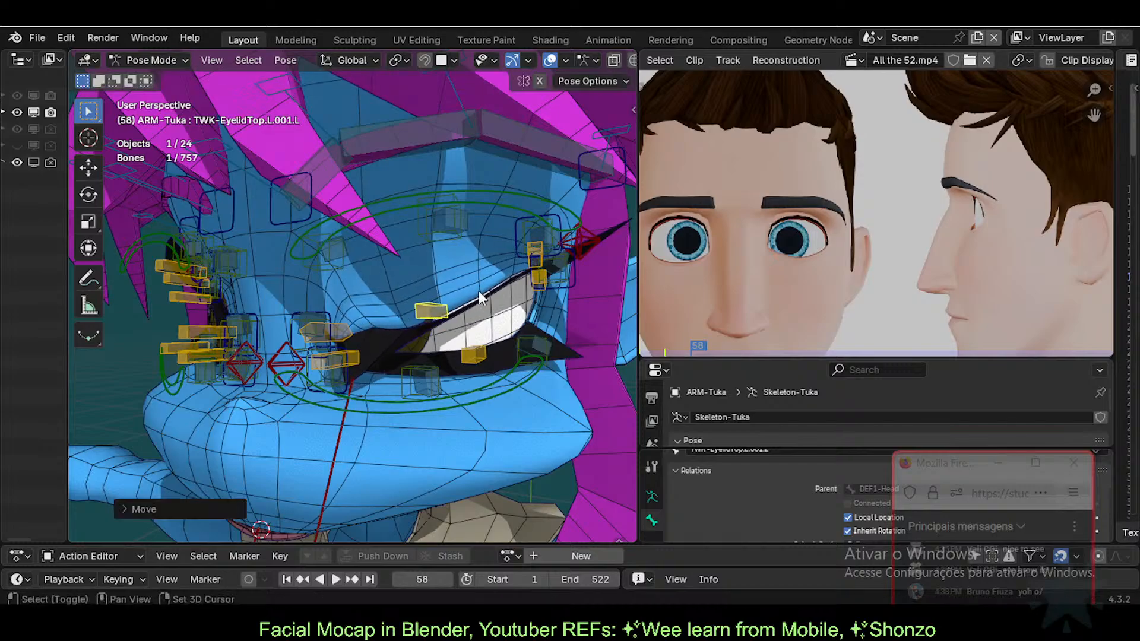
Step: Move and rotate the outer upper-eyelid tweak bone to wrap the lid
left_click(539, 245)
key("g")
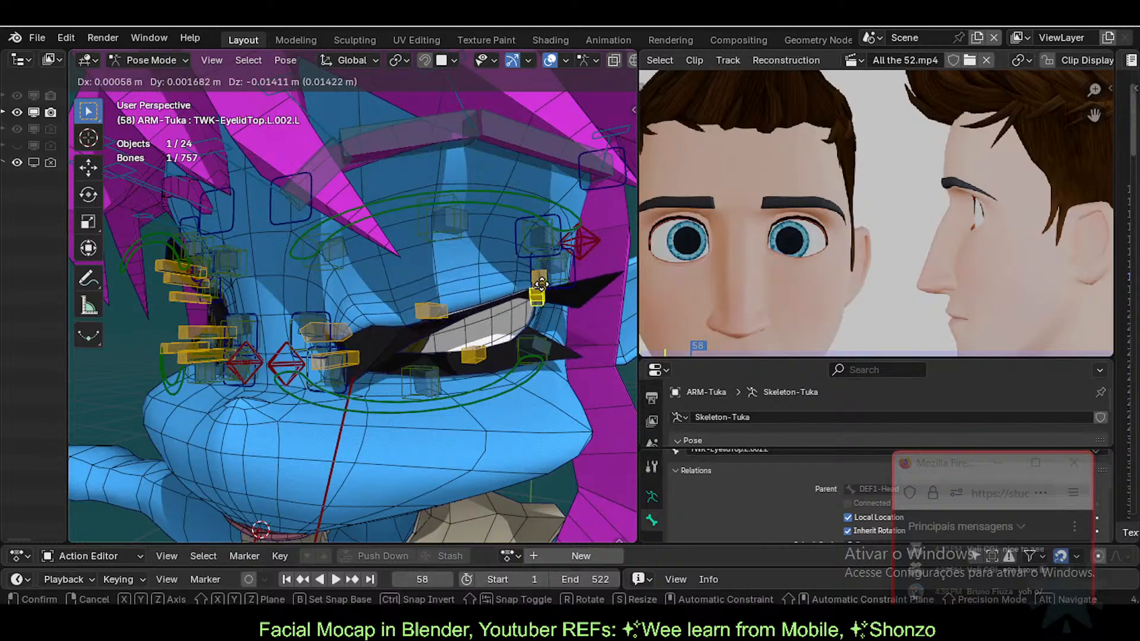
left_click(547, 298)
key("r")
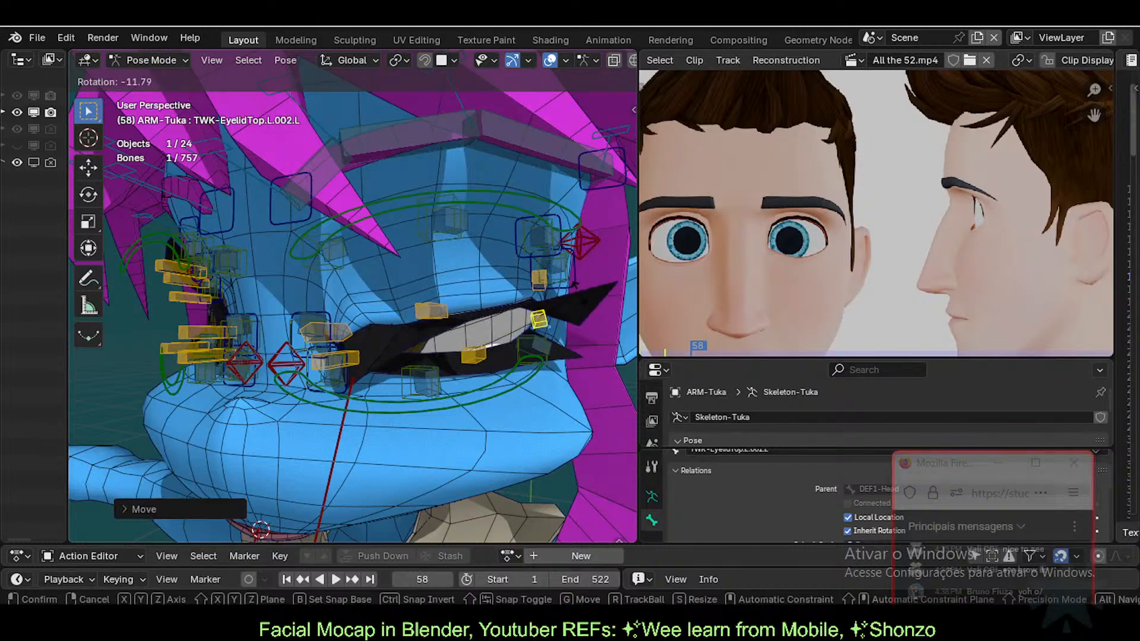
left_click(512, 322)
key("g")
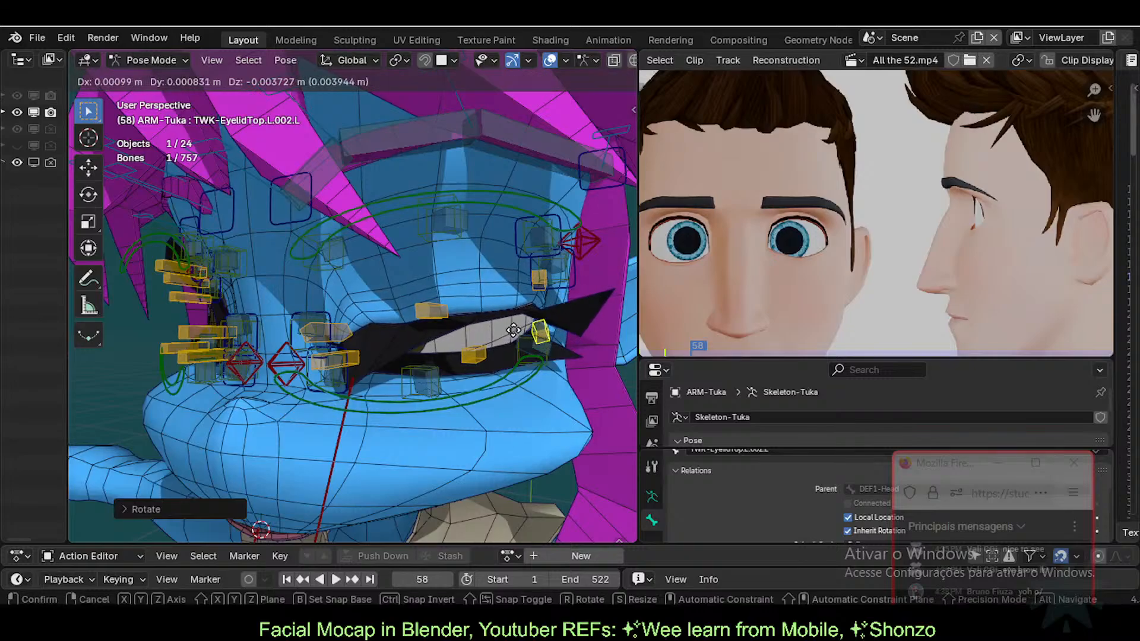
left_click(512, 323)
Step: Lower the middle upper-eyelid tweak bone over the eye
left_click(431, 311)
key("g")
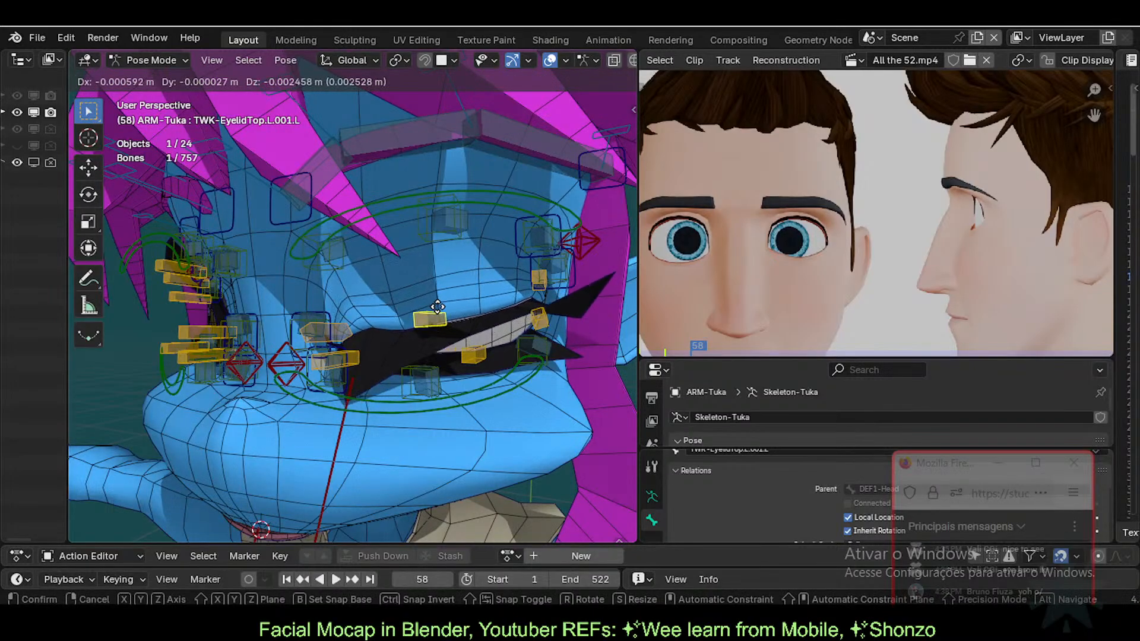
left_click(450, 328)
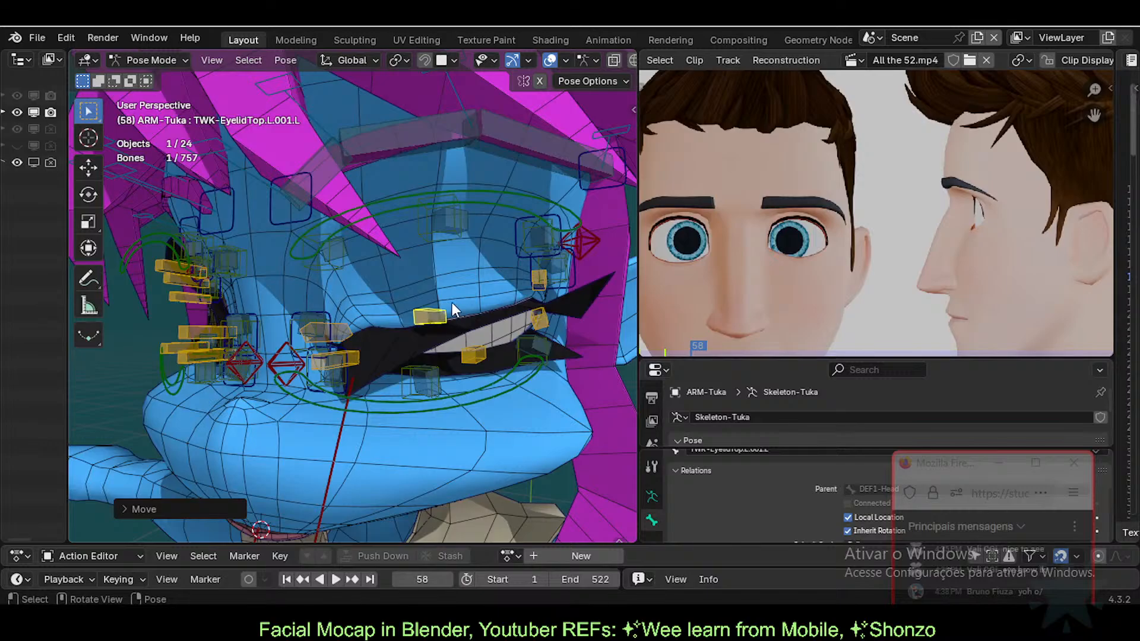
scroll(453, 303, "down", 2)
Step: Raise a lower eyelid tweak bone on Tuka's left eye toward the closed position
middle_click_drag(473, 324, 456, 359)
scroll(463, 290, "up", 4)
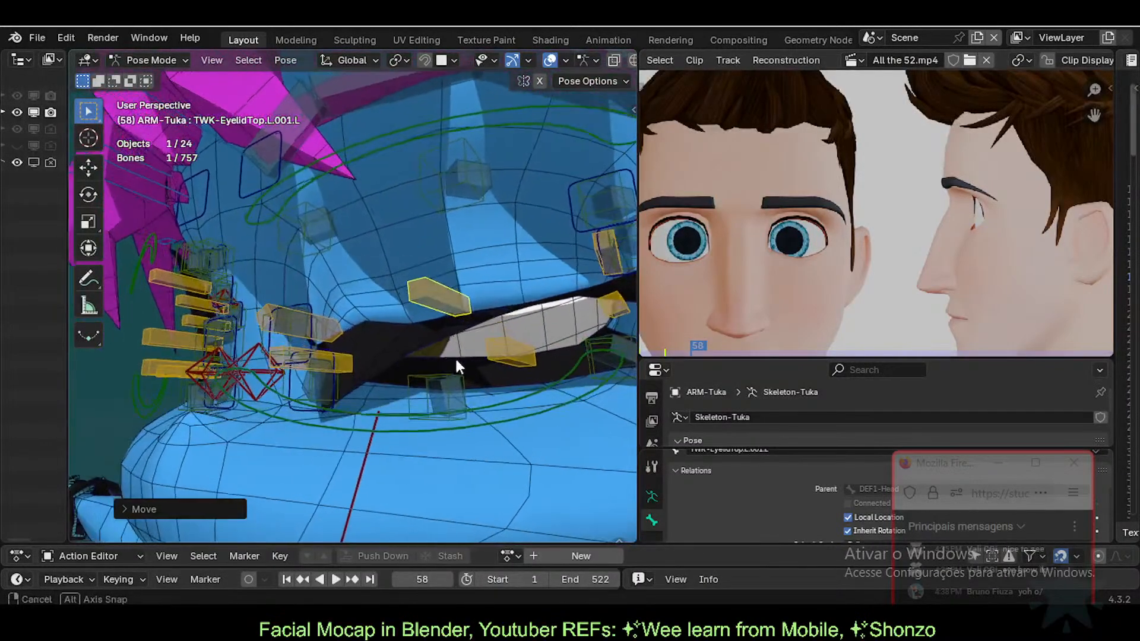
left_click(512, 351)
key("g")
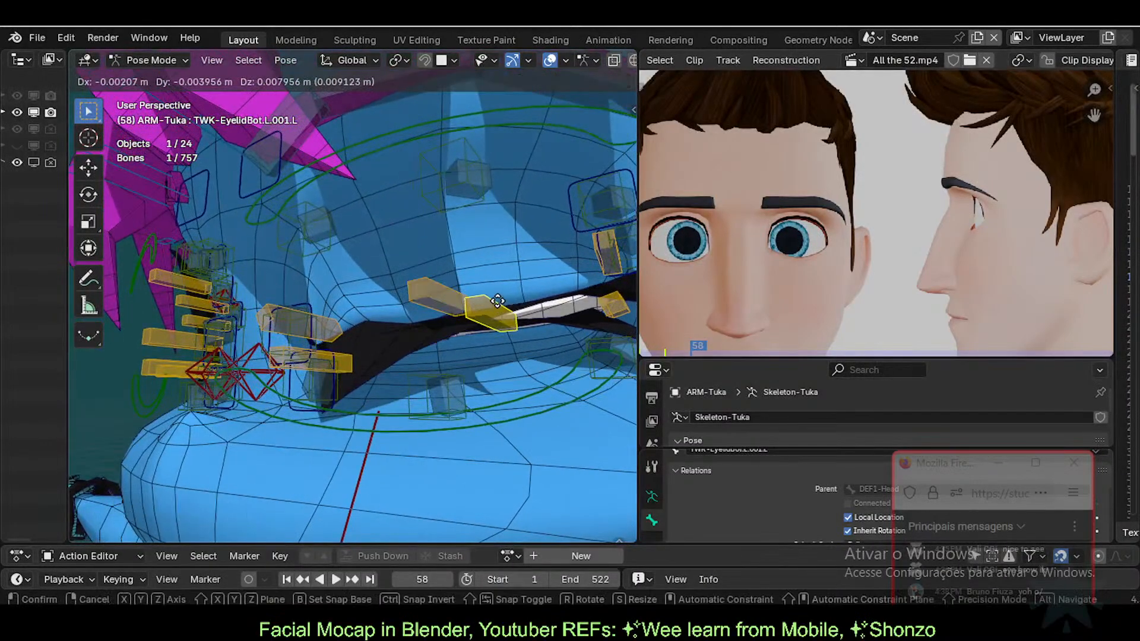
left_click(453, 298)
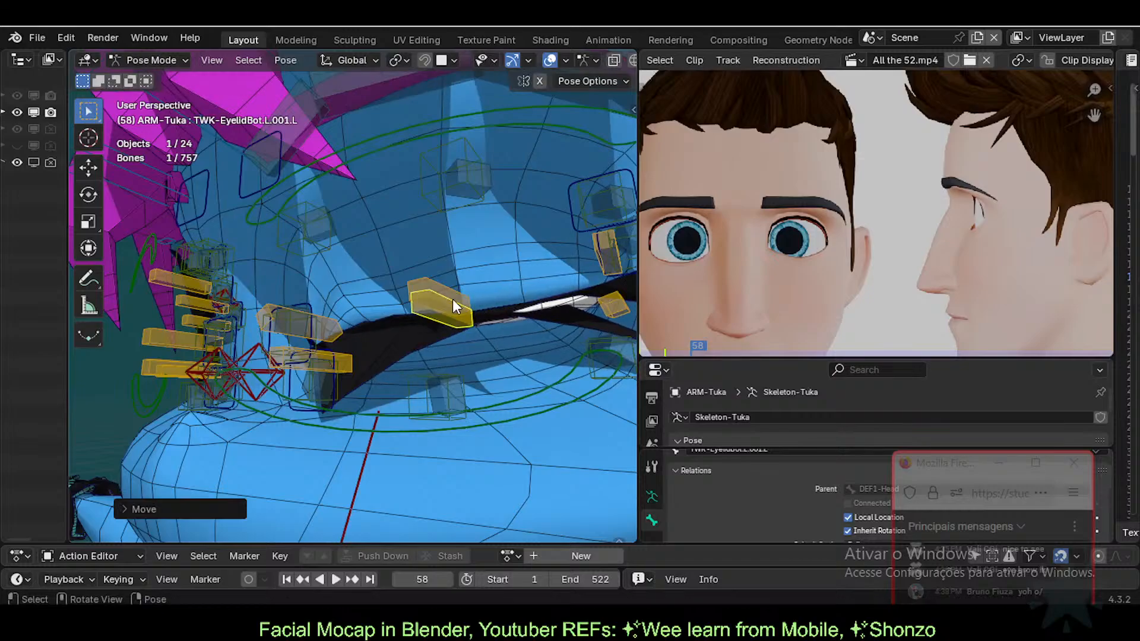
middle_click_drag(453, 298, 451, 307)
Step: Move the outer upper eyelid tweak bone down and inward over the eye
left_click(561, 308)
key("g")
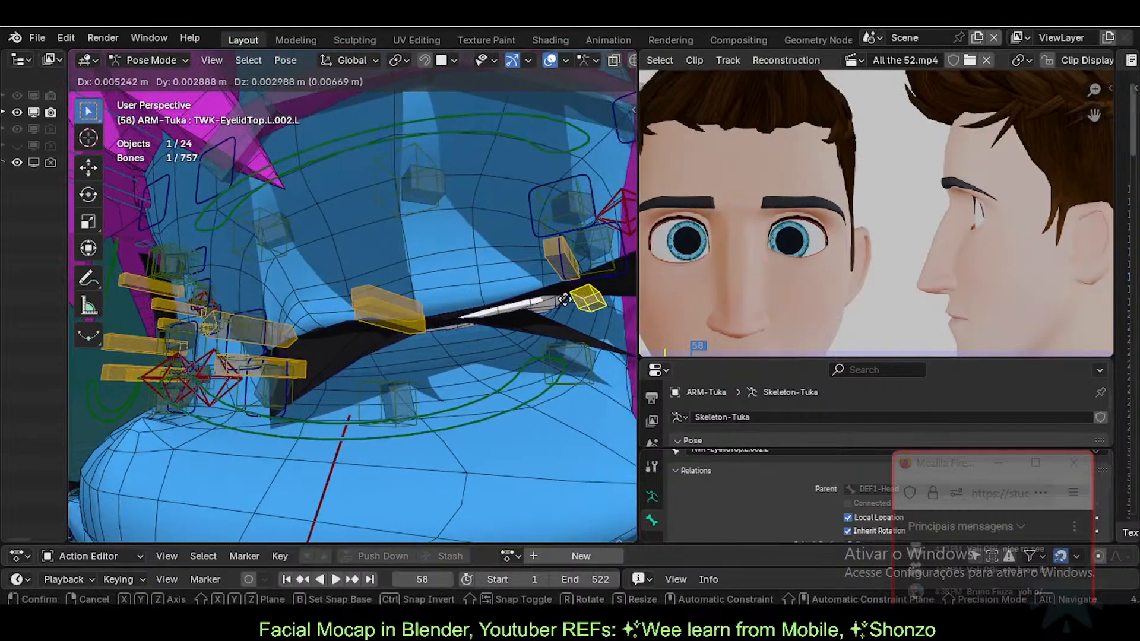
left_click(563, 316)
middle_click_drag(564, 316, 537, 281)
key("g")
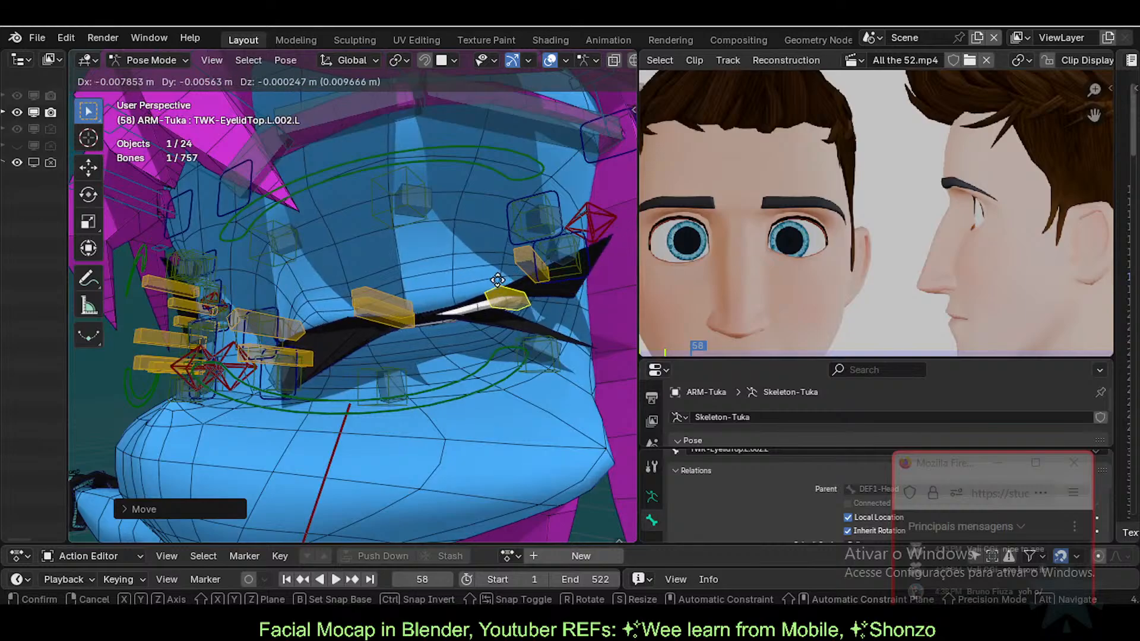
left_click(496, 283)
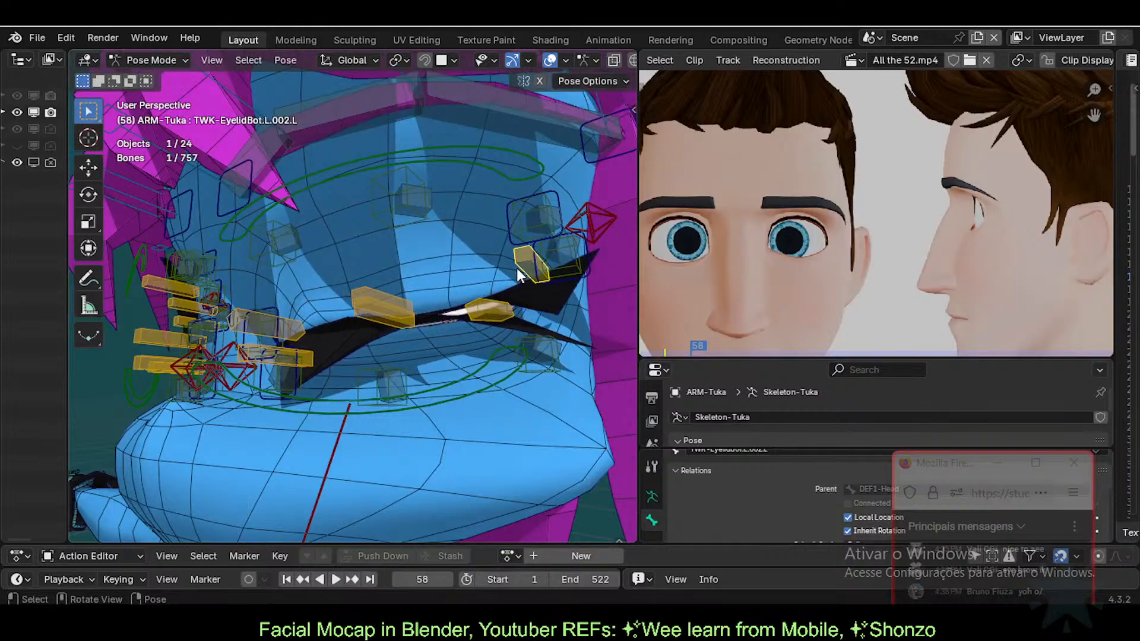
Step: Raise the outer lower eyelid bone and readjust the outer upper bone to meet it
left_click(516, 268)
key("g")
left_click(514, 249)
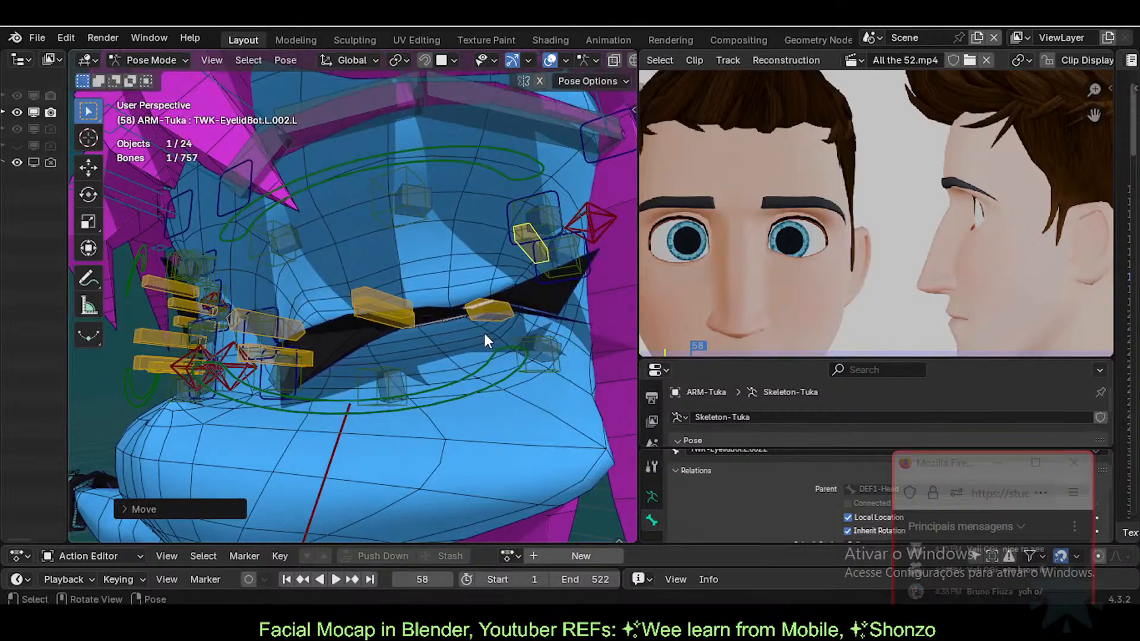
left_click(495, 315)
key("g")
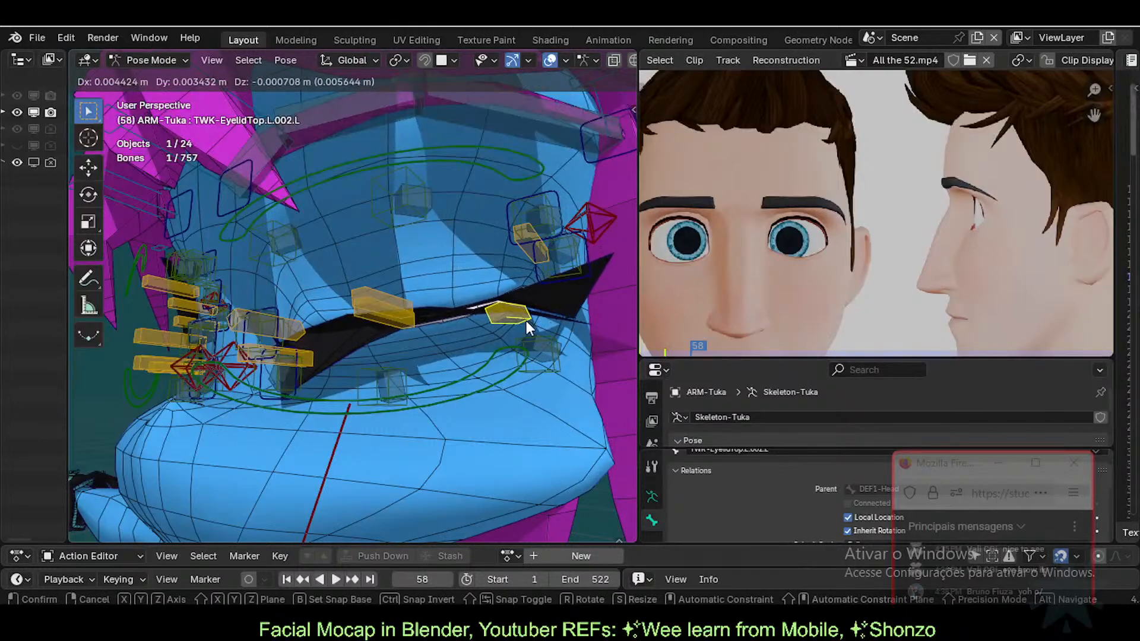
left_click(526, 320)
left_click(525, 254)
key("g")
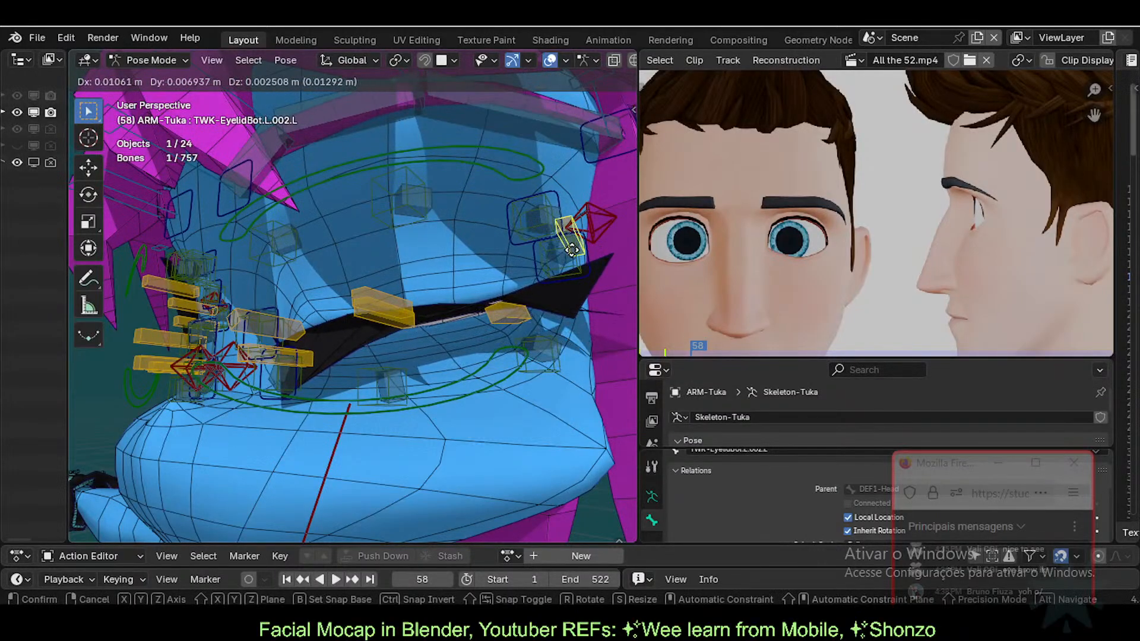
left_click(568, 255)
Step: Nudge the outer upper eyelid bone, then move and rotate the outer lower bone
left_click(506, 312)
key("g")
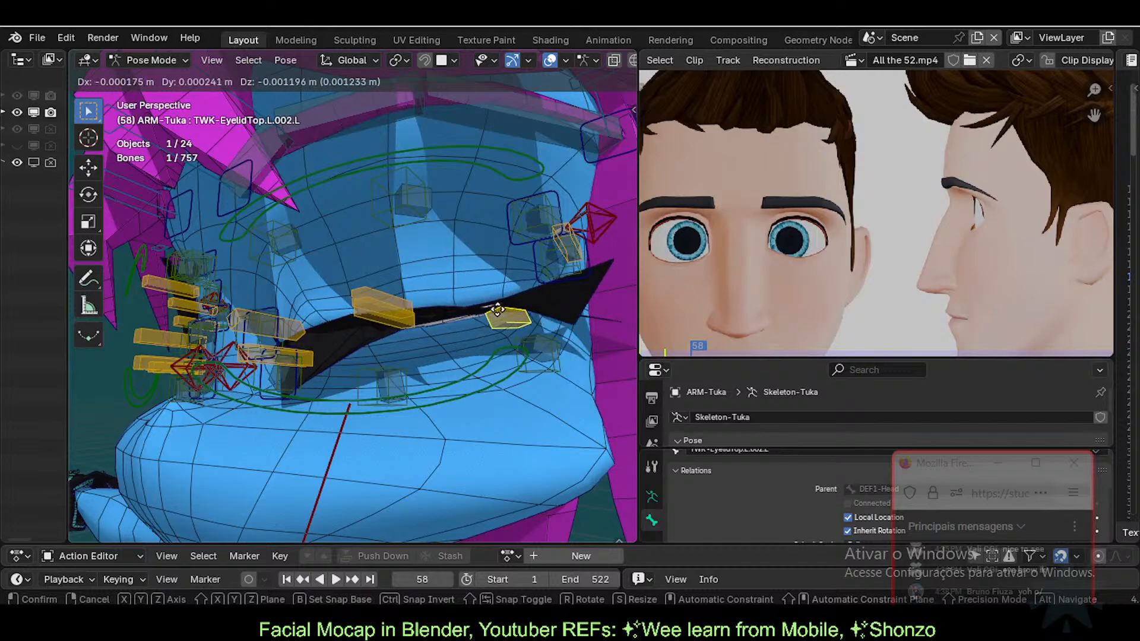
left_click(509, 310)
left_click(565, 235)
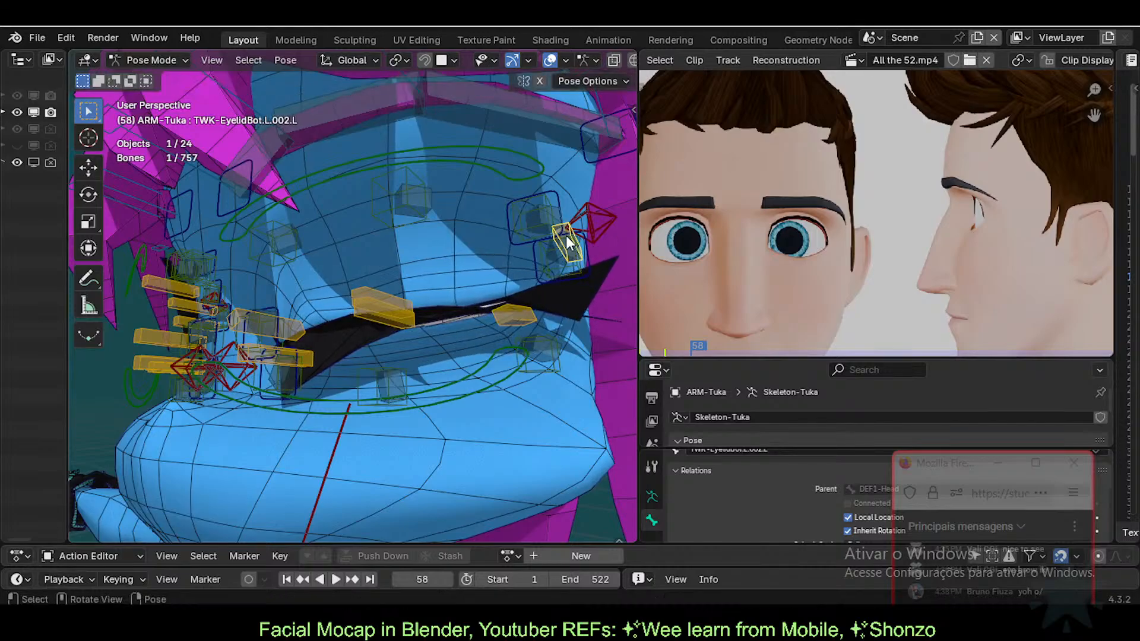
key("g")
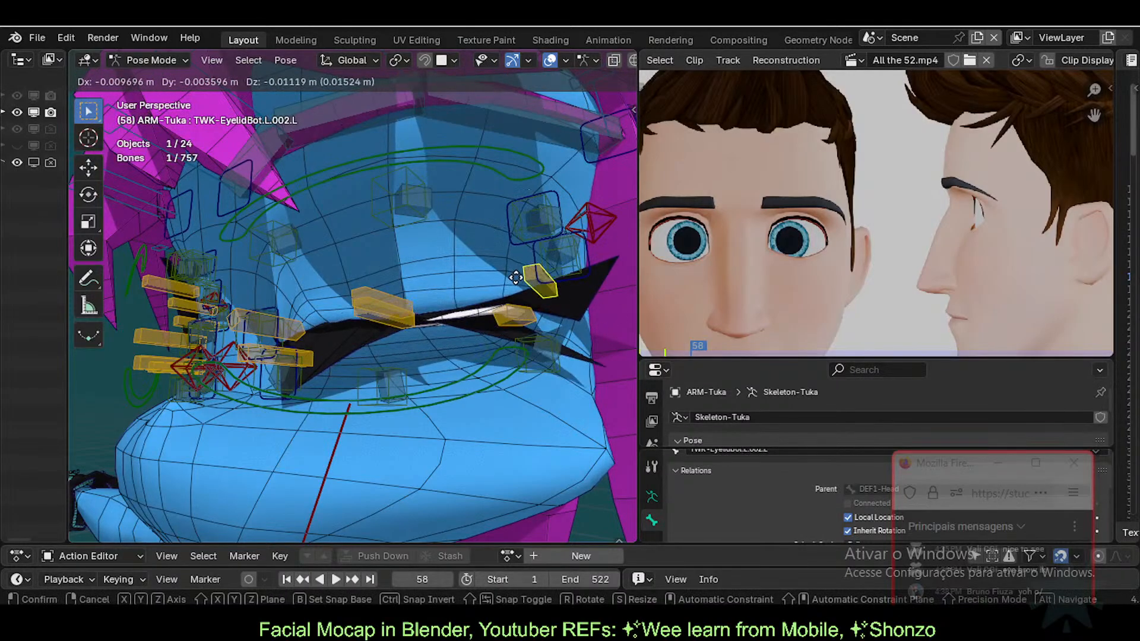
left_click(527, 258)
key("r")
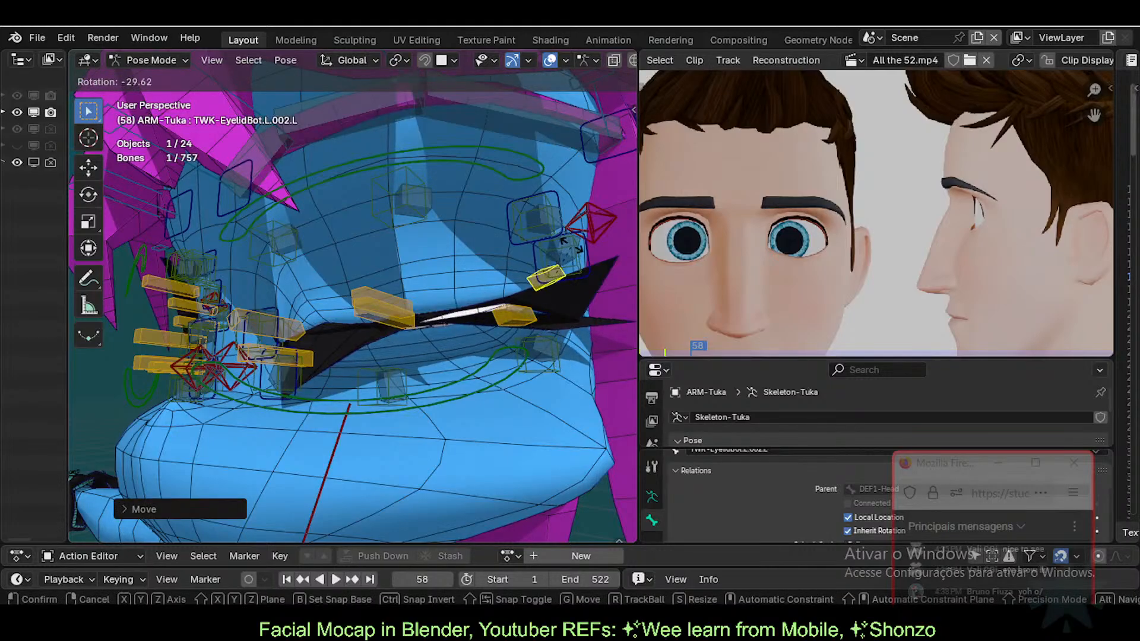
left_click(576, 261)
key("g")
left_click(570, 260)
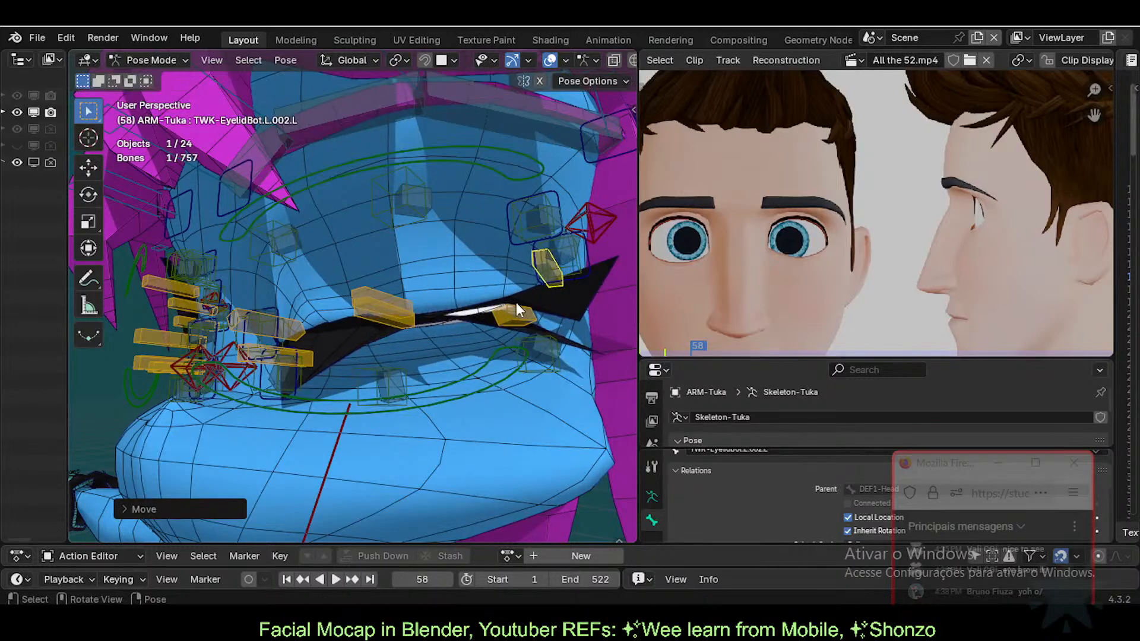
Step: Move and tilt the outer upper eyelid bone and reposition the neighbouring lower bone
left_click(515, 304)
key("g")
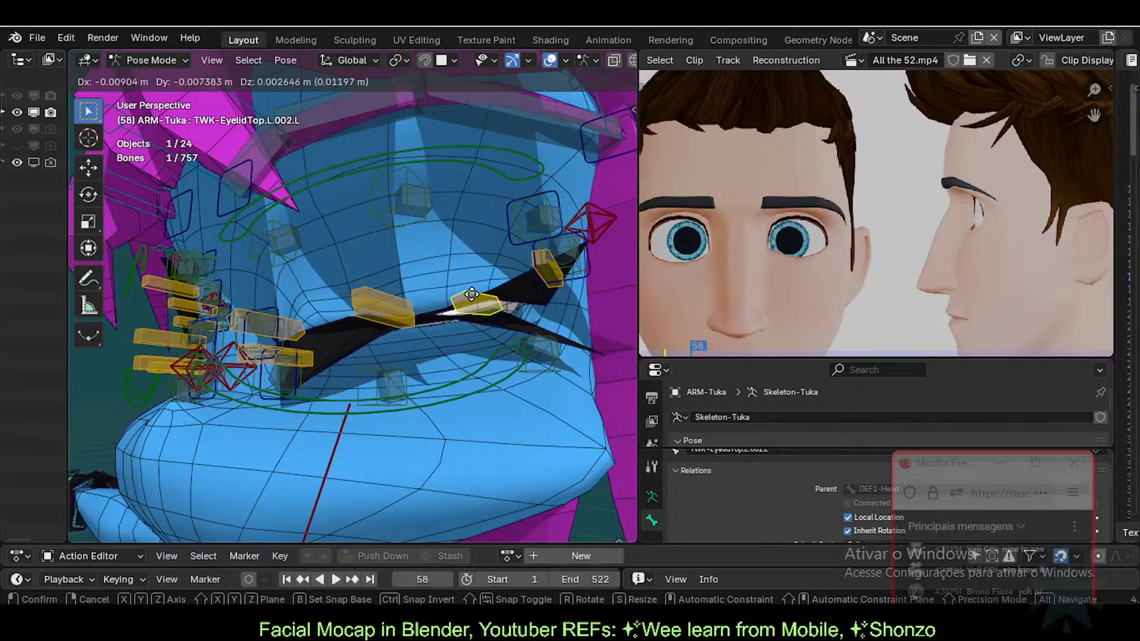
left_click(505, 297)
key("r")
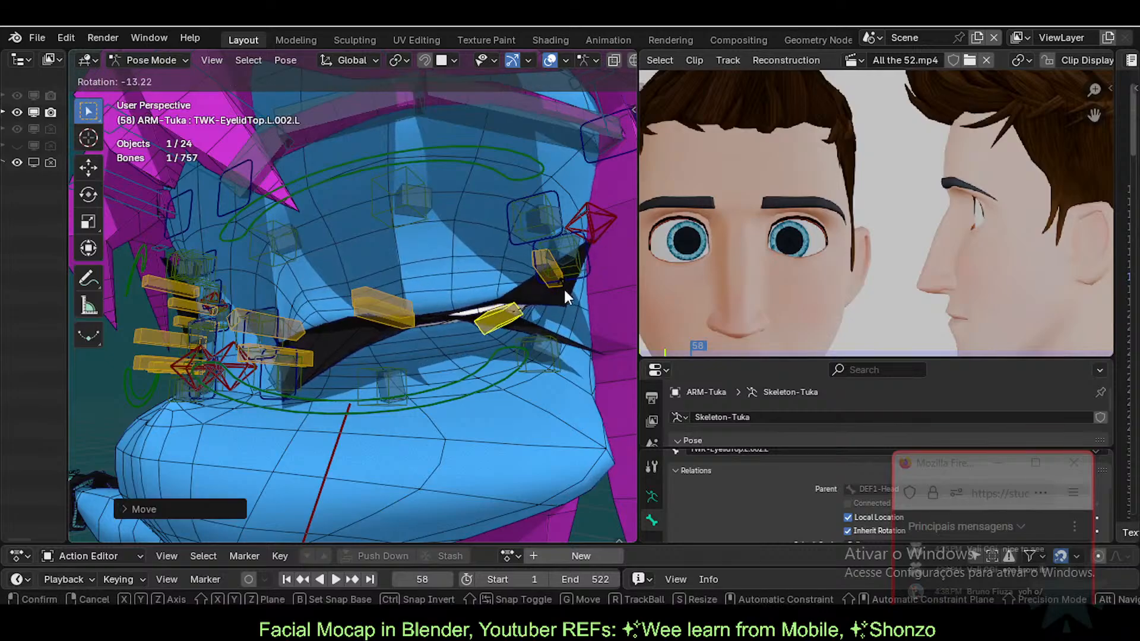
left_click(558, 283)
left_click(550, 283)
key("g")
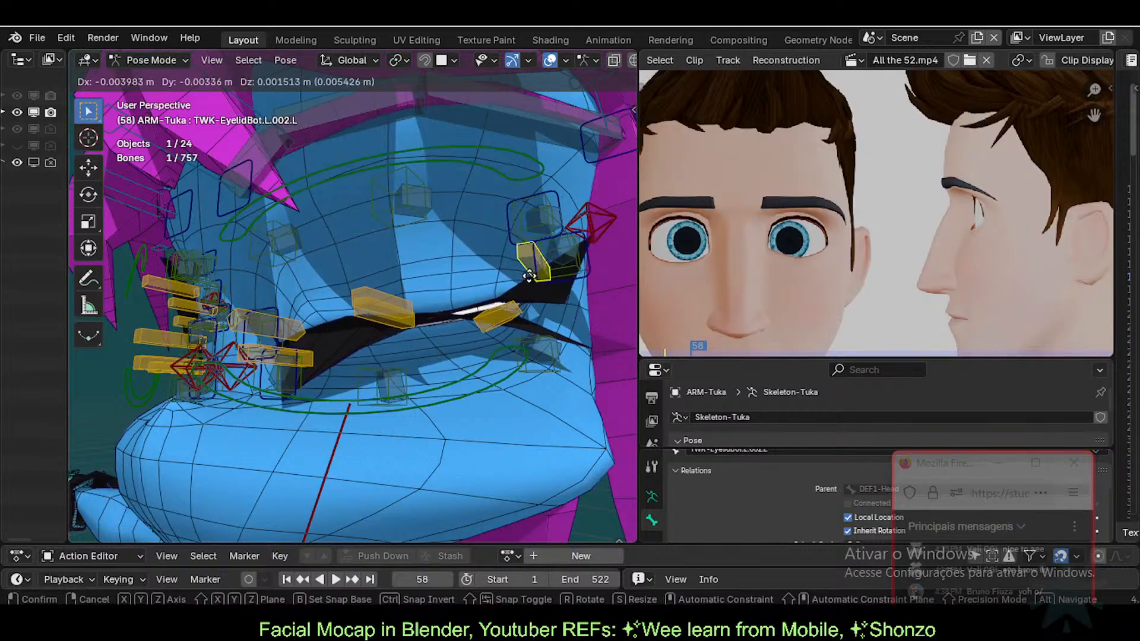
left_click(525, 270)
left_click(510, 300)
key("g")
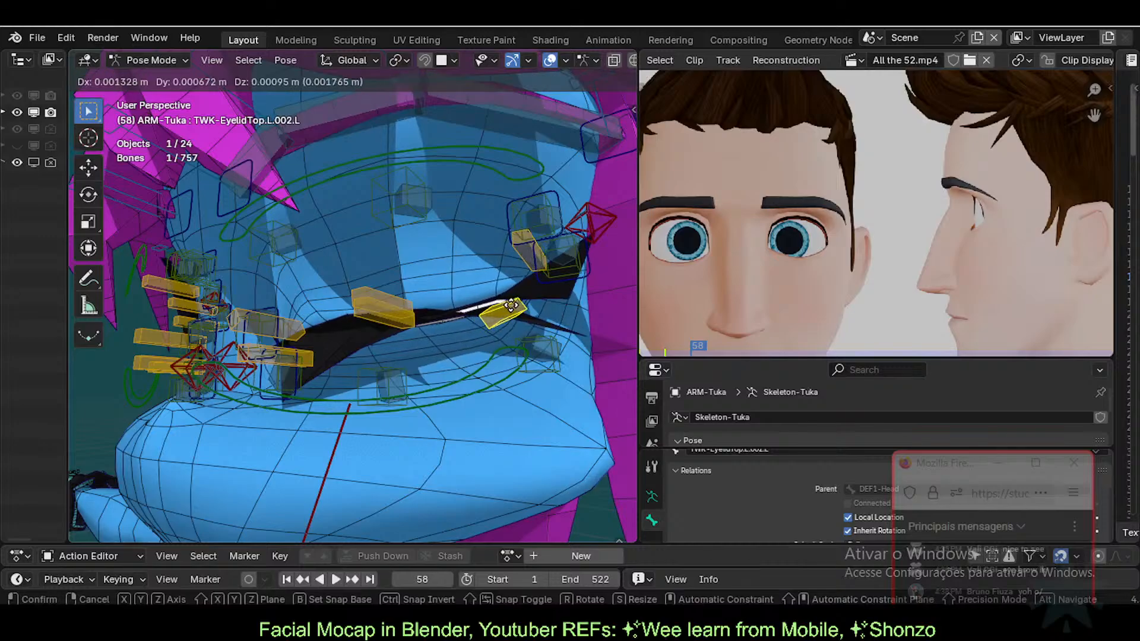
left_click(503, 309)
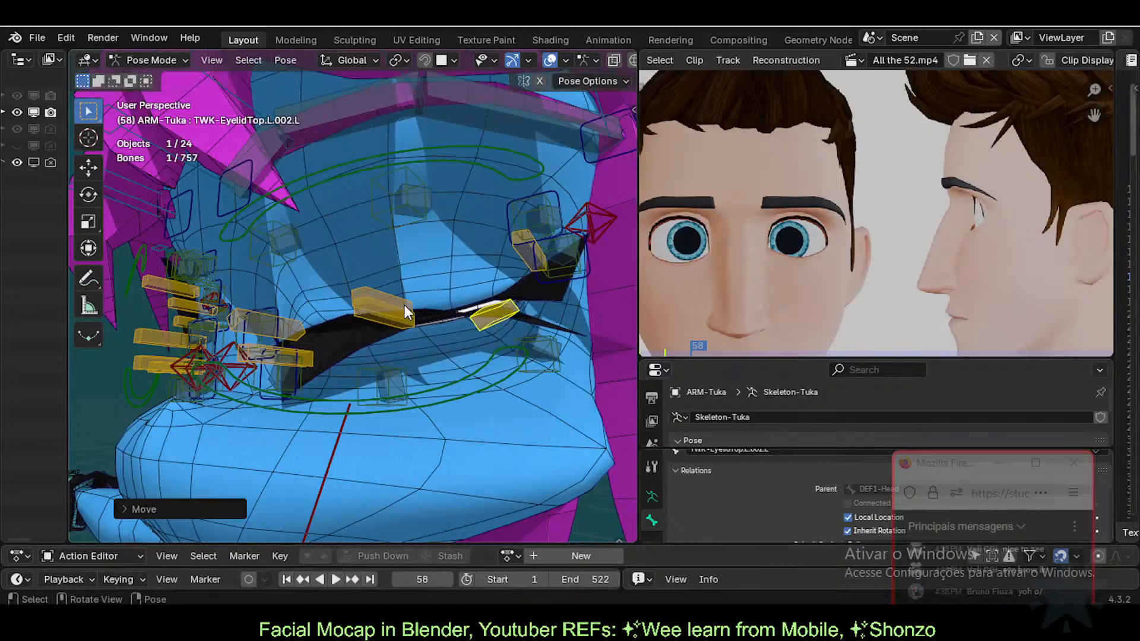
Step: Move the middle lower eyelid bone, then rotate and move the middle upper bone
left_click(380, 330)
middle_click_drag(432, 328, 453, 327)
key("g")
left_click(451, 334)
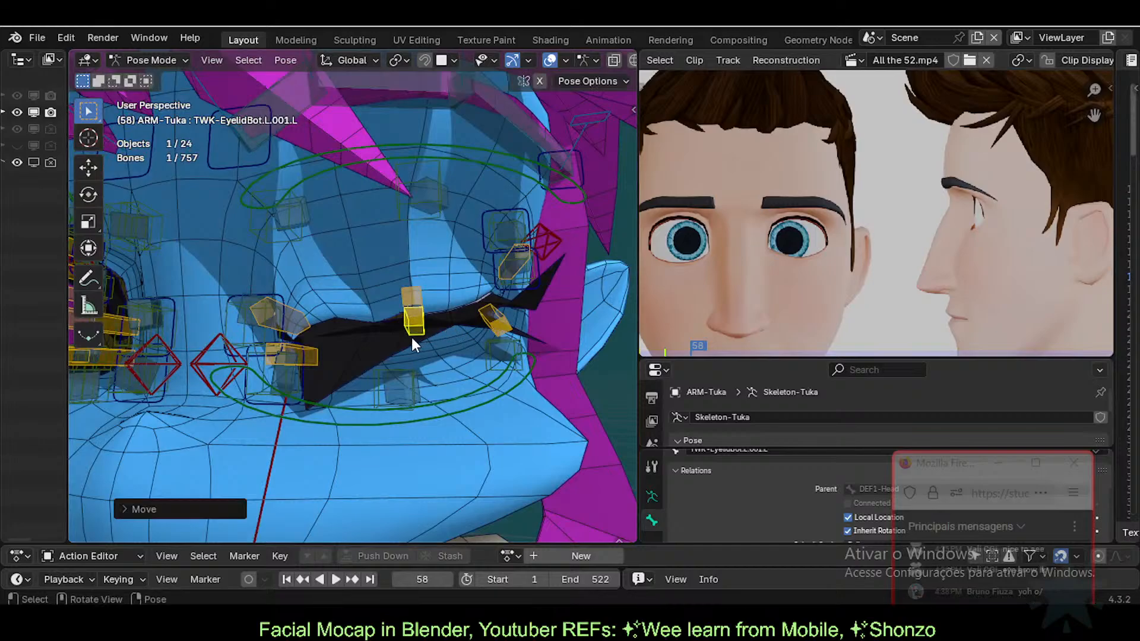
left_click(415, 289)
key("r")
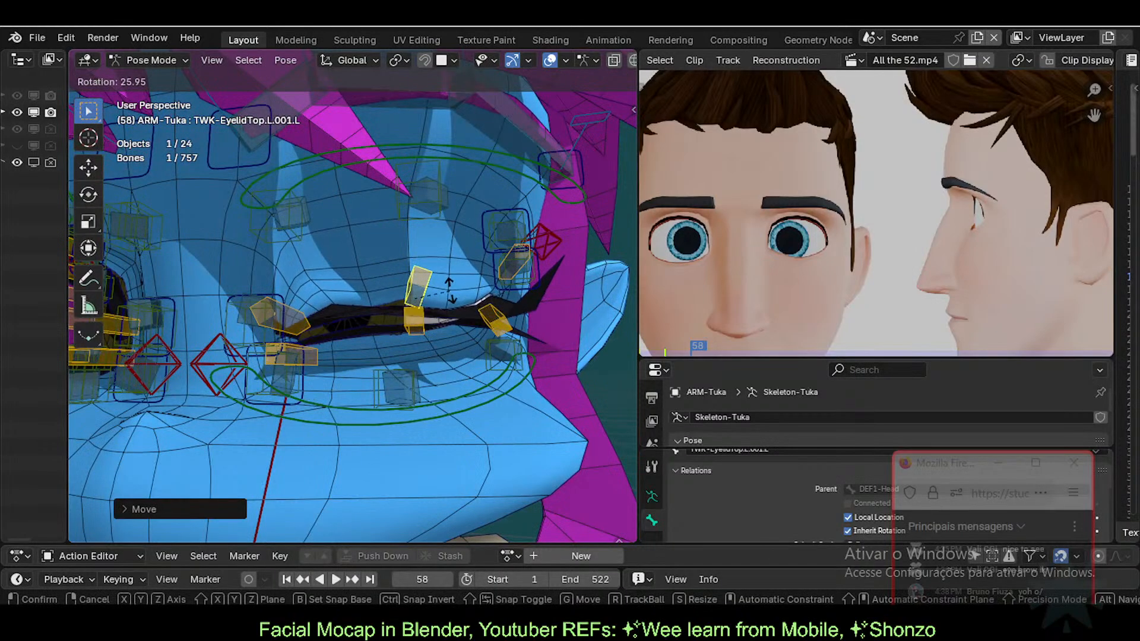
left_click(417, 304)
middle_click_drag(417, 298, 386, 287)
key("g")
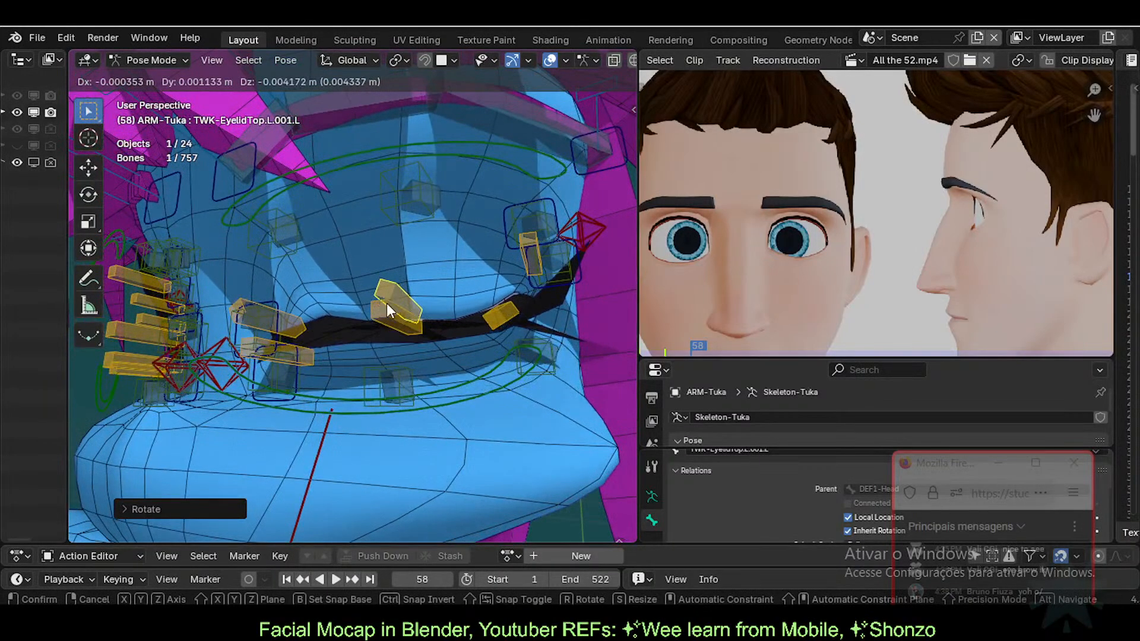
left_click(386, 303)
Step: Lower the inner upper eyelid bone and reposition TWK-EyelidTop.L.001.L and TWK-EyelidBot.L.001.L
left_click(320, 312)
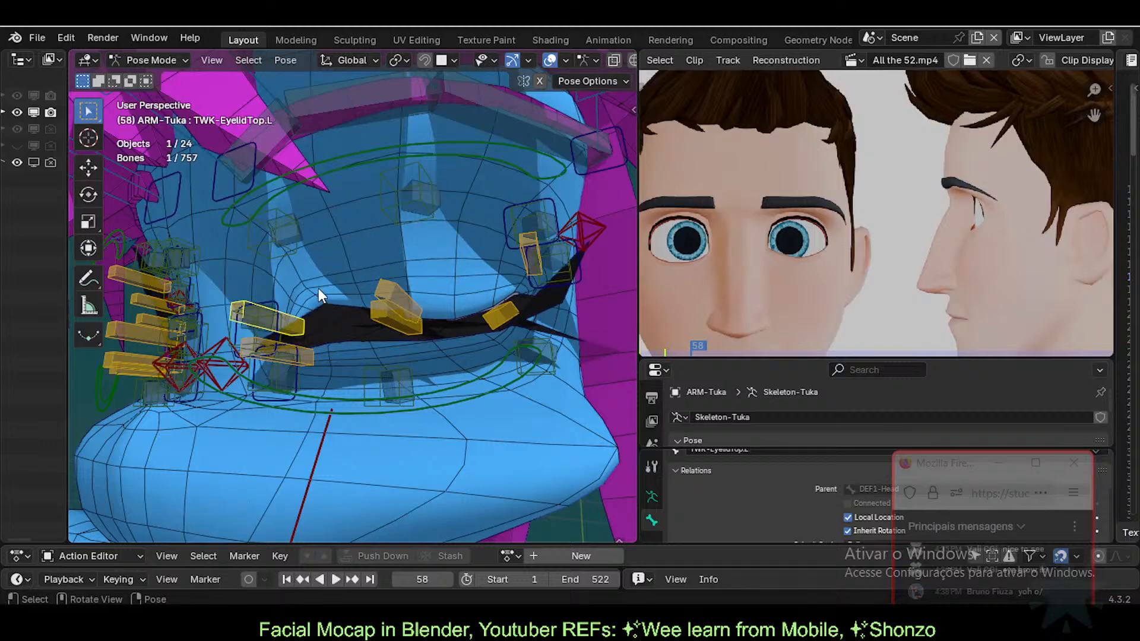
key("g")
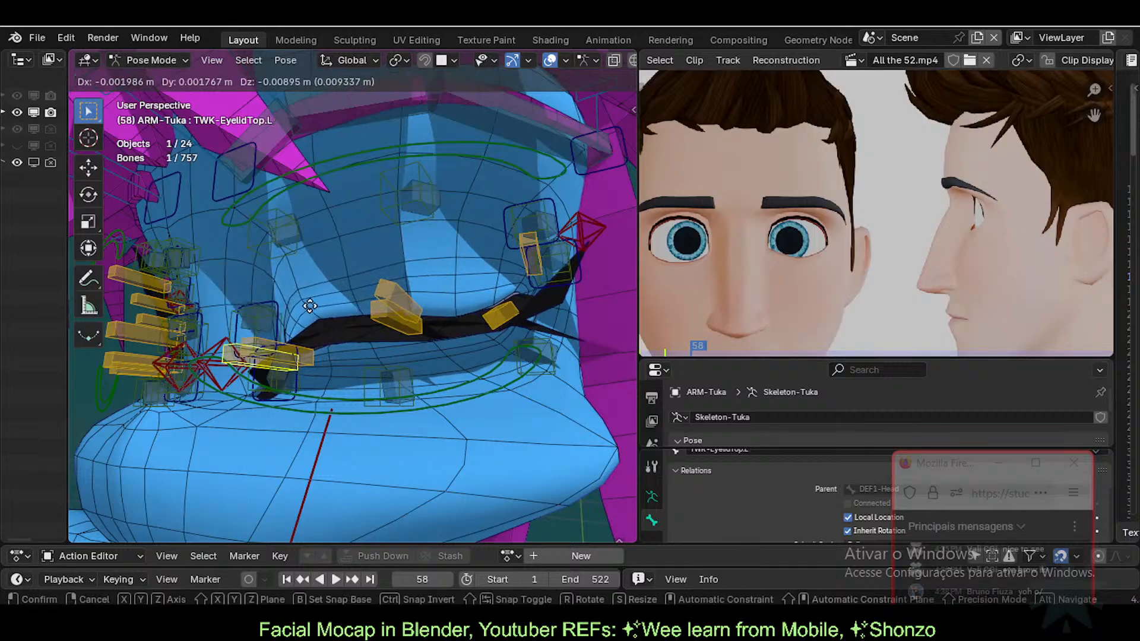
left_click(309, 344)
left_click(395, 298)
key("g")
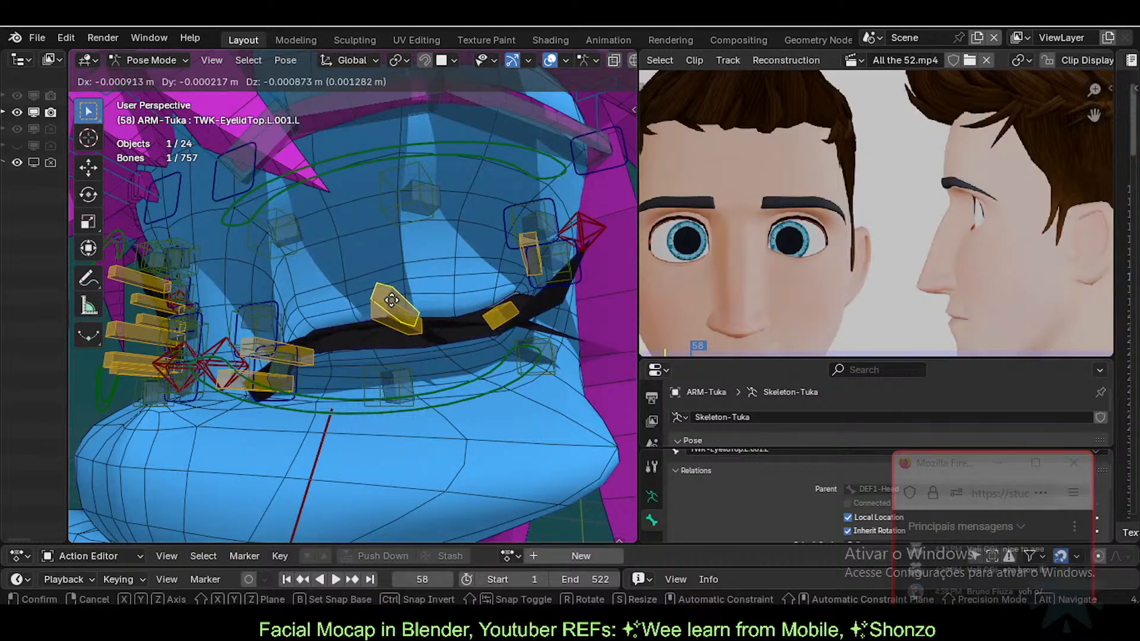
left_click(390, 296)
left_click(407, 330)
key("g")
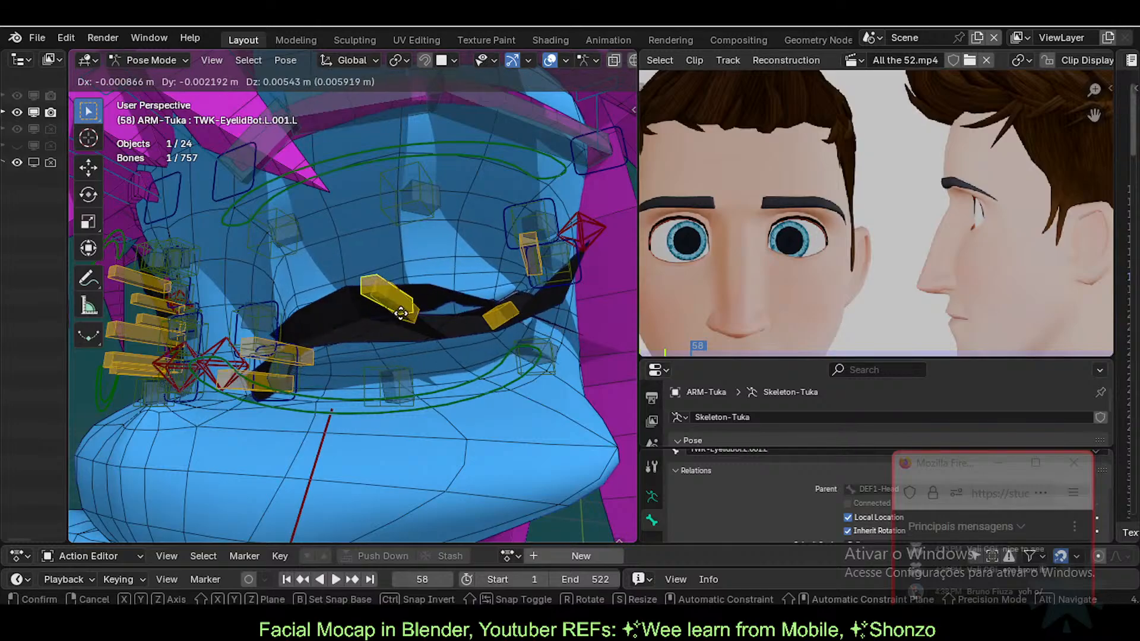
left_click(396, 340)
Step: Repeatedly move and rotate TWK-EyelidTop.L.002.L to settle the outer upper lid lower
left_click(515, 316)
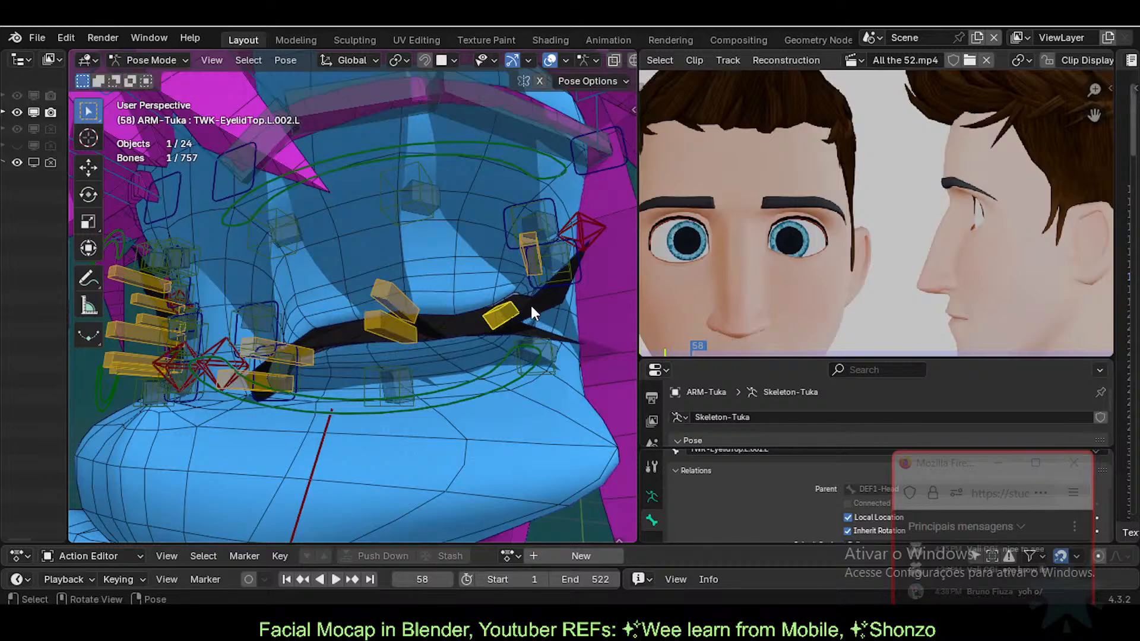
middle_click_drag(530, 305, 424, 320)
key("g")
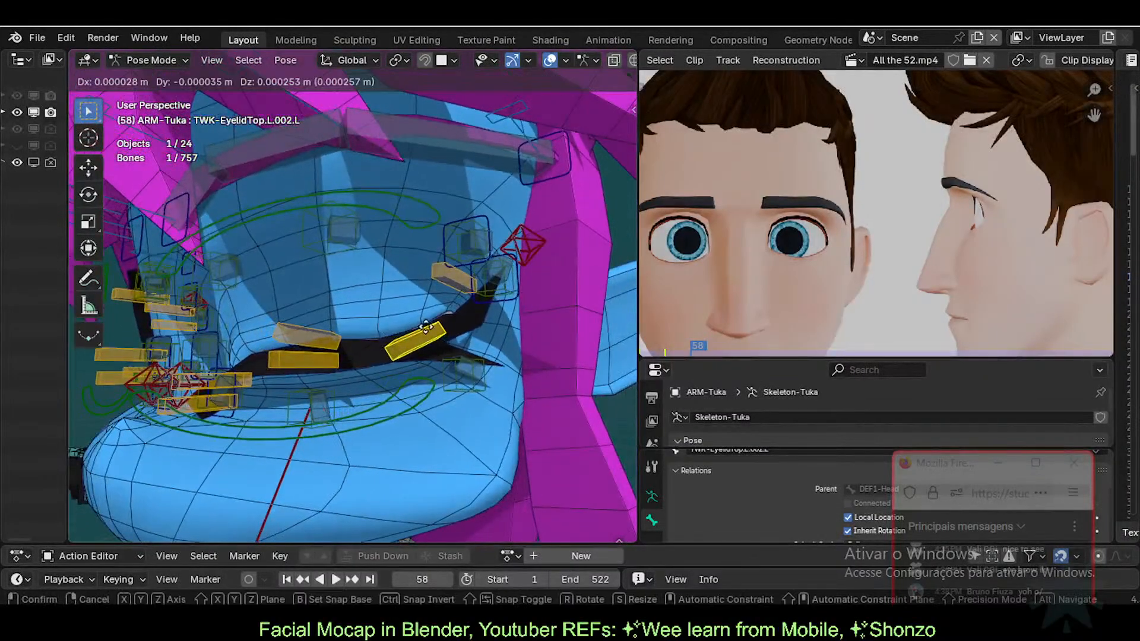
left_click(483, 316)
key("r")
left_click(492, 324)
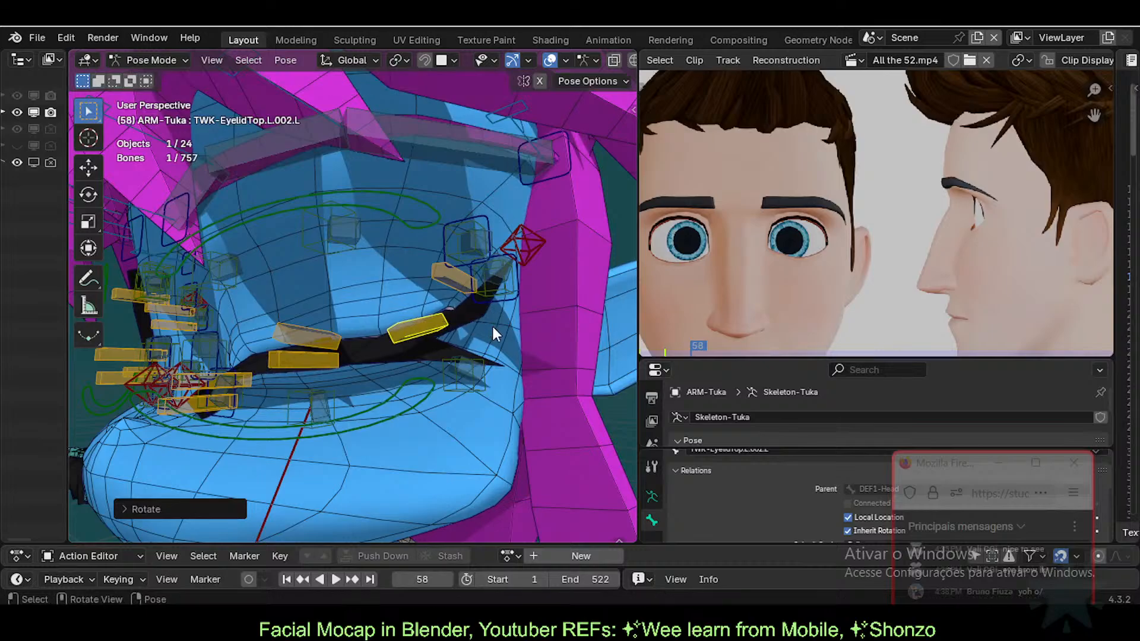
key("g")
left_click(492, 326)
key("r")
left_click(492, 337)
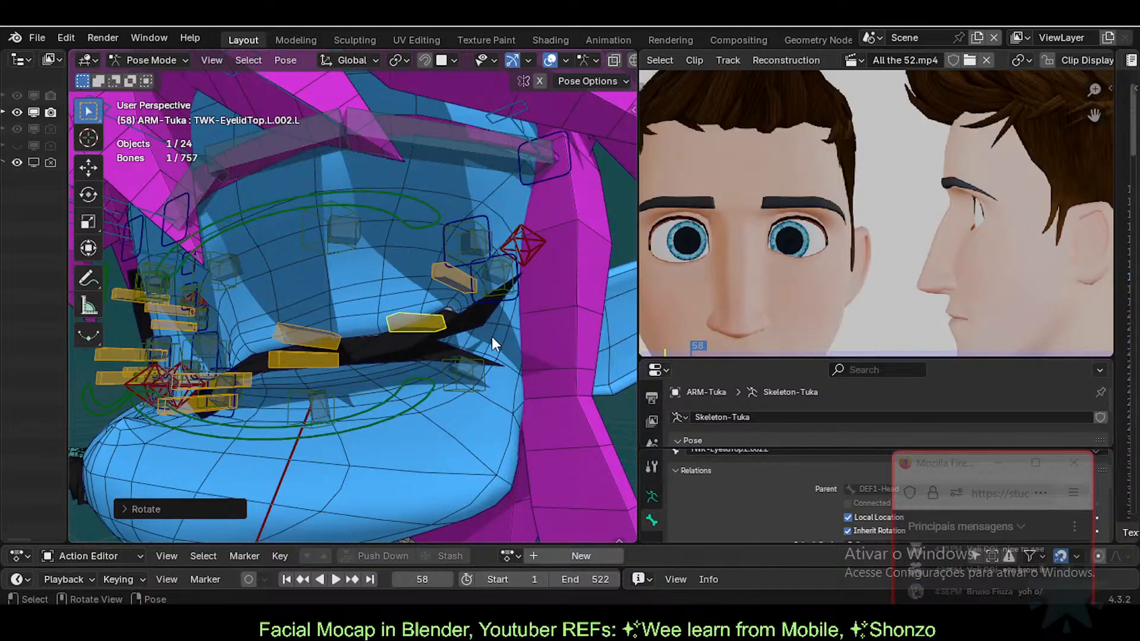
key("g")
left_click(493, 330)
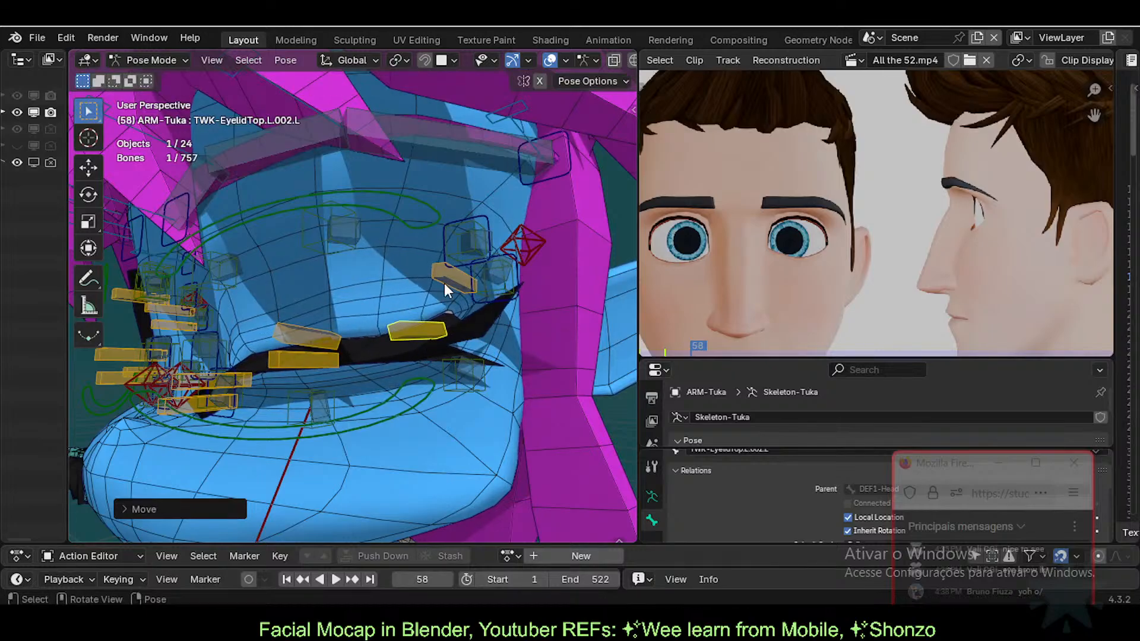
Step: Alternate adjusting TWK-EyelidBot.L.002.L and the outer upper bone until the outer lids meet
left_click(444, 284)
key("g")
left_click(422, 325)
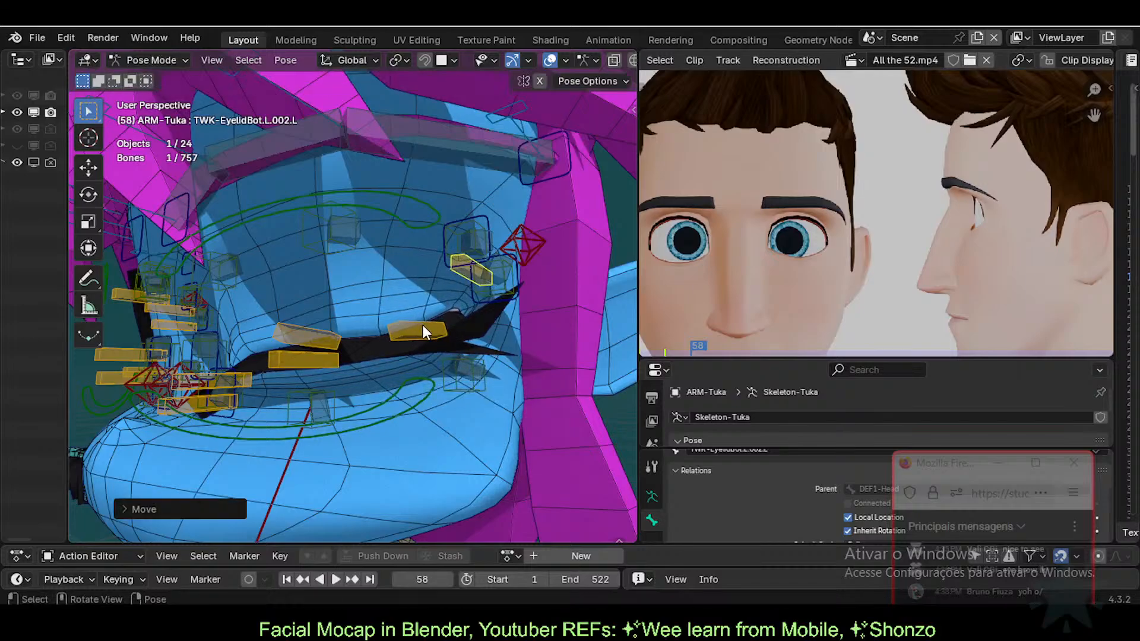
left_click(421, 305)
key("g")
left_click(457, 278)
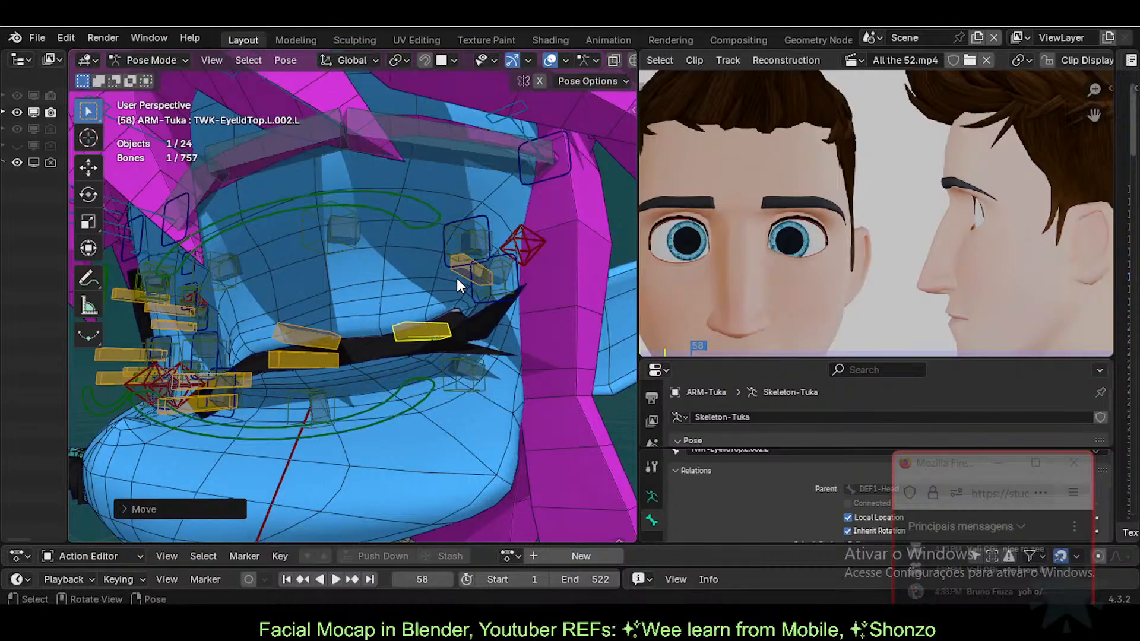
left_click(458, 290)
key("g")
left_click(458, 272)
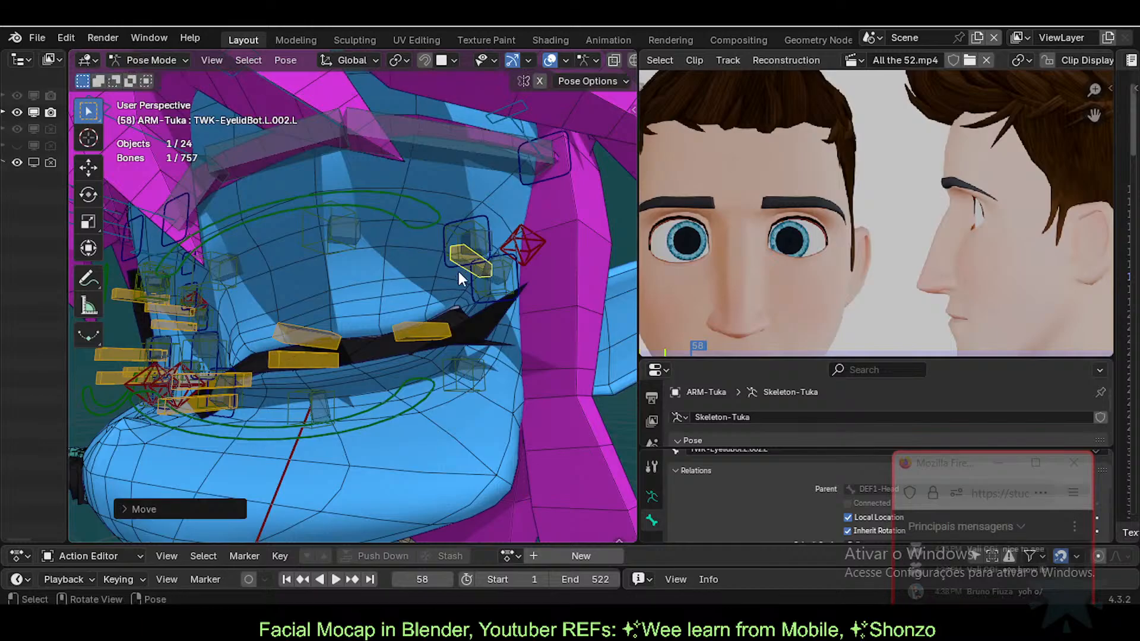
middle_click_drag(458, 272, 344, 351)
Step: Move and rotate the inner eyelid bones TWK-EyelidTop.L and TWK-EyelidBot.L to close the inner corner
left_click(320, 384)
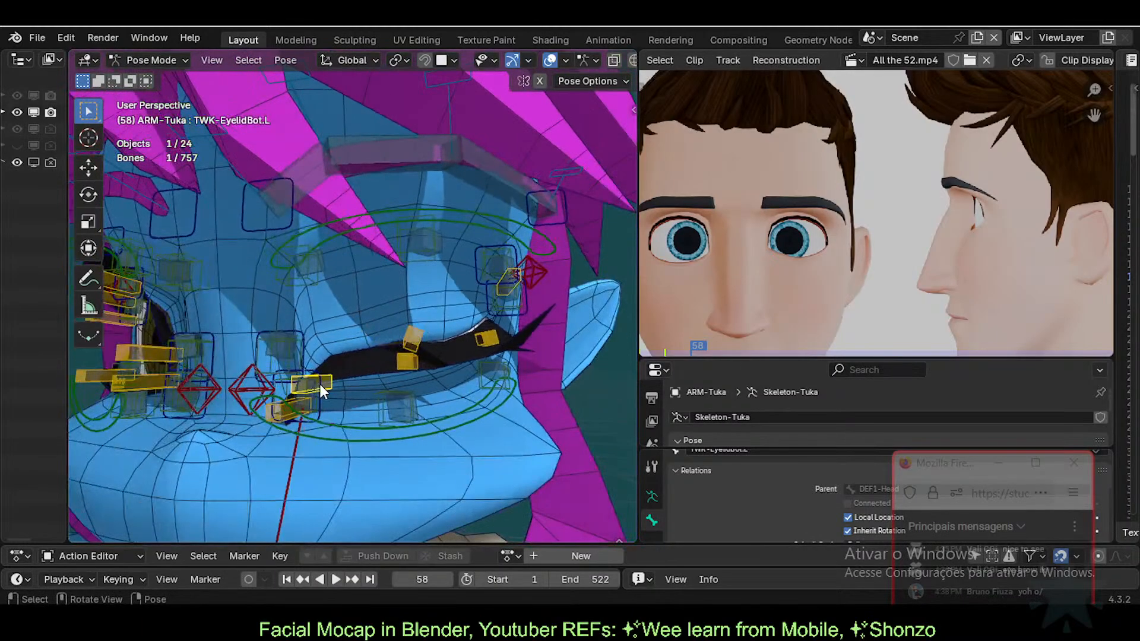
key("g")
left_click(329, 386)
left_click(298, 404)
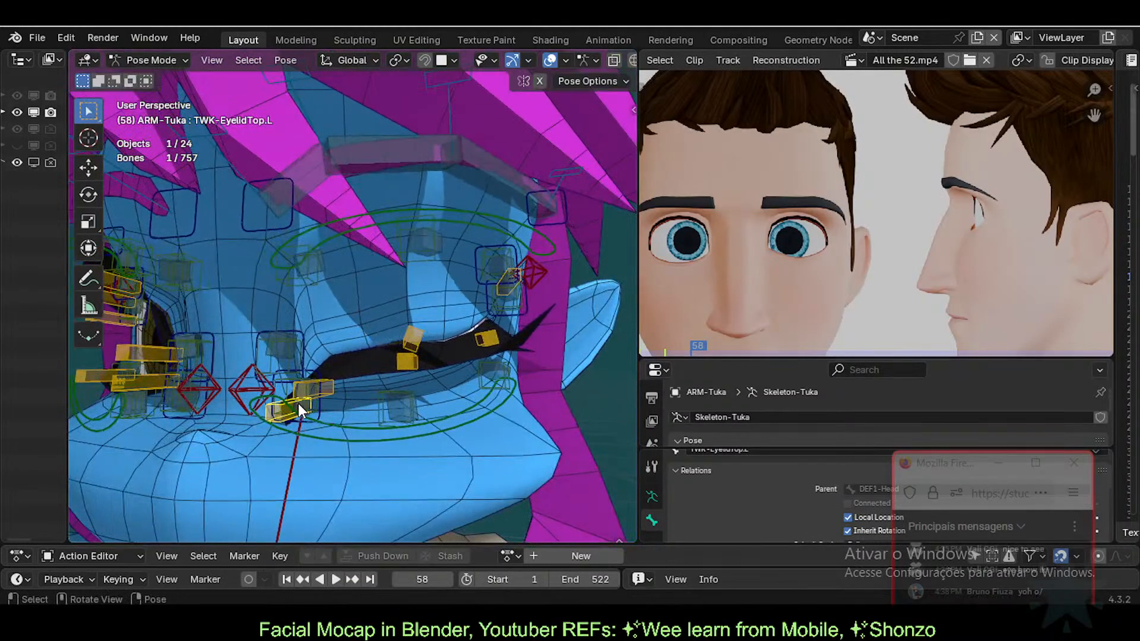
key("g")
left_click(317, 394)
key("r")
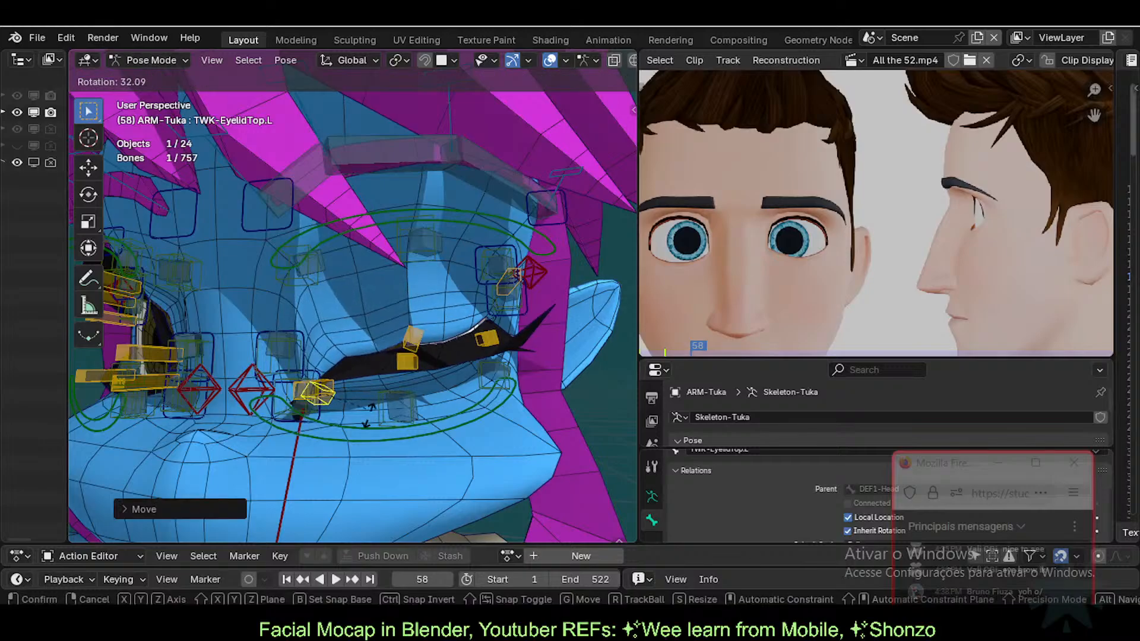
left_click(362, 403)
key("g")
left_click(349, 404)
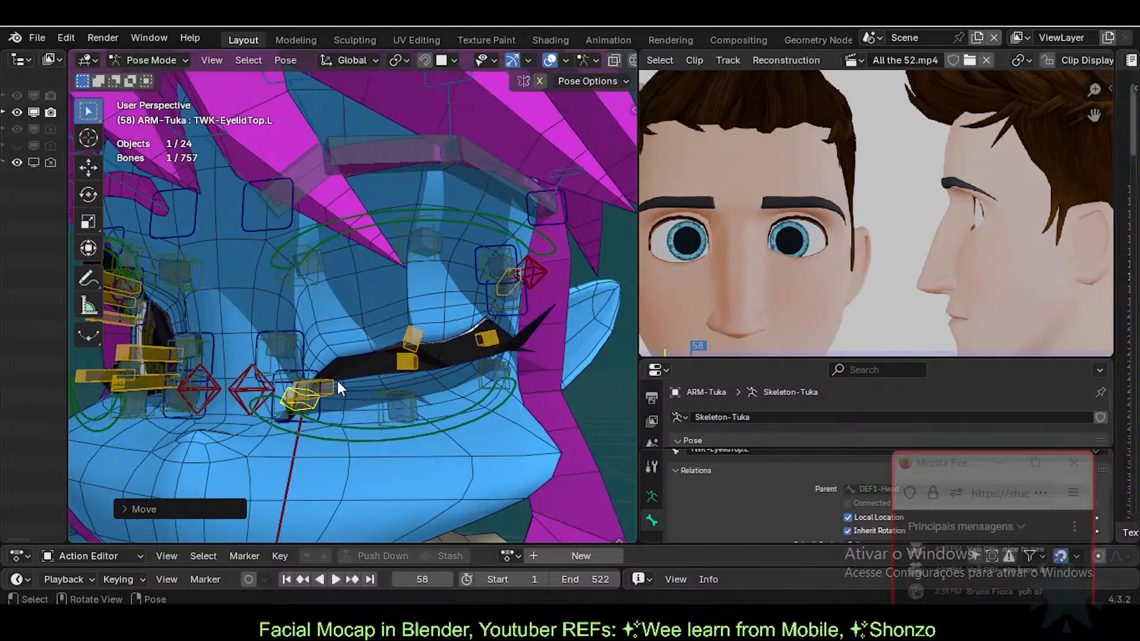
left_click(333, 383)
key("g")
left_click(325, 383)
Step: Reposition the middle eyelid bones TWK-EyelidTop.L.001.L and TWK-EyelidBot.L.001.L
left_click(419, 336)
key("g")
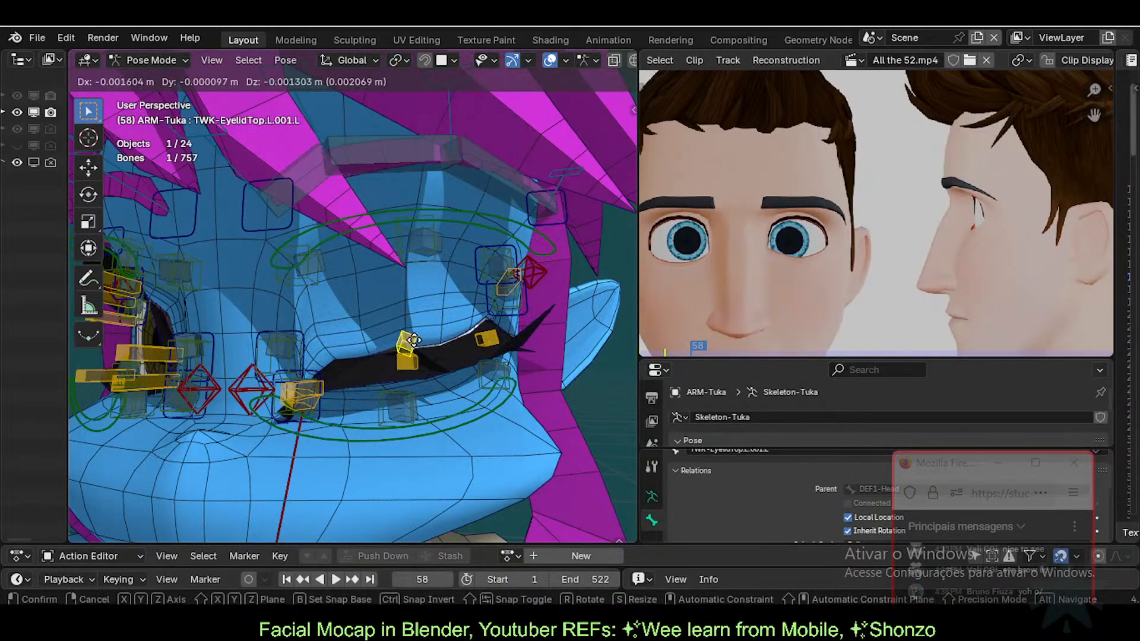
left_click(413, 342)
mouse_move(415, 343)
middle_mouse_down()
mouse_move(408, 329)
mouse_move(417, 332)
middle_mouse_up()
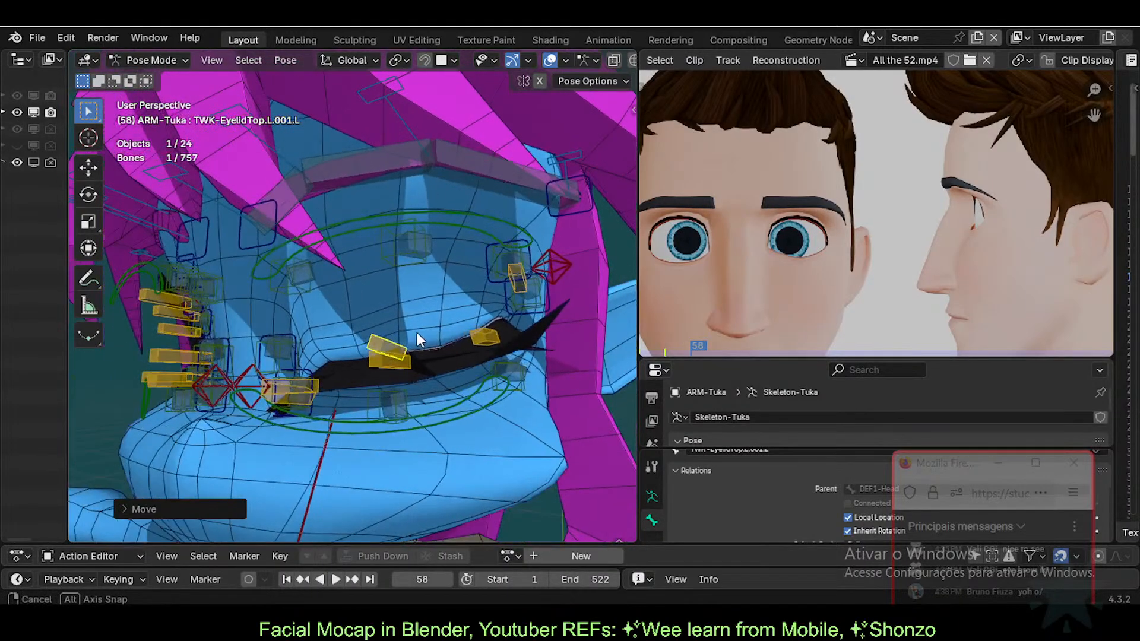
key("g")
left_click(420, 347)
left_click(415, 358)
key("g")
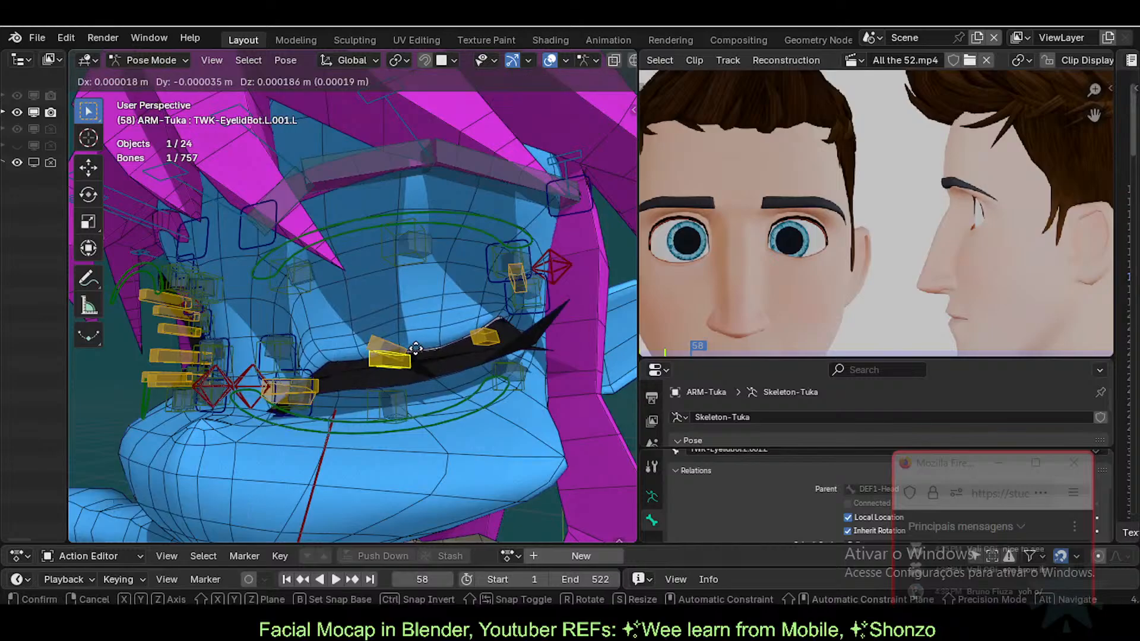
left_click(414, 359)
middle_click_drag(413, 358, 432, 314)
Step: Select the six left eyelid tweak bones and save as Tuka-Game-61-ExperimentalLipsTopology.blend
left_click(324, 371)
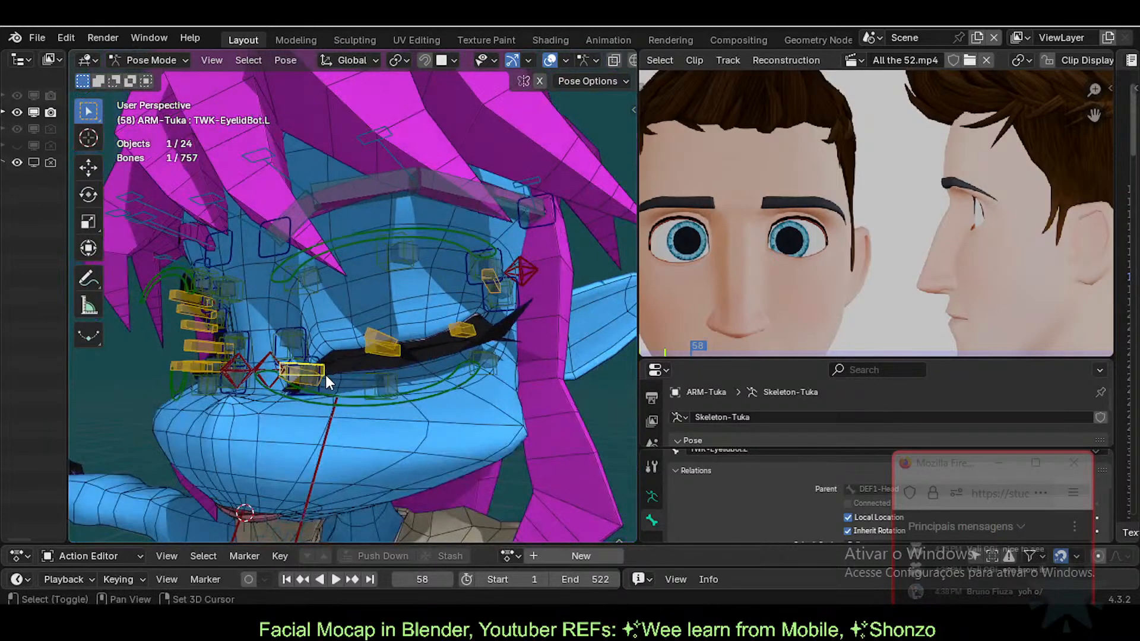
left_click(326, 375, "shift")
left_click(385, 351, "shift")
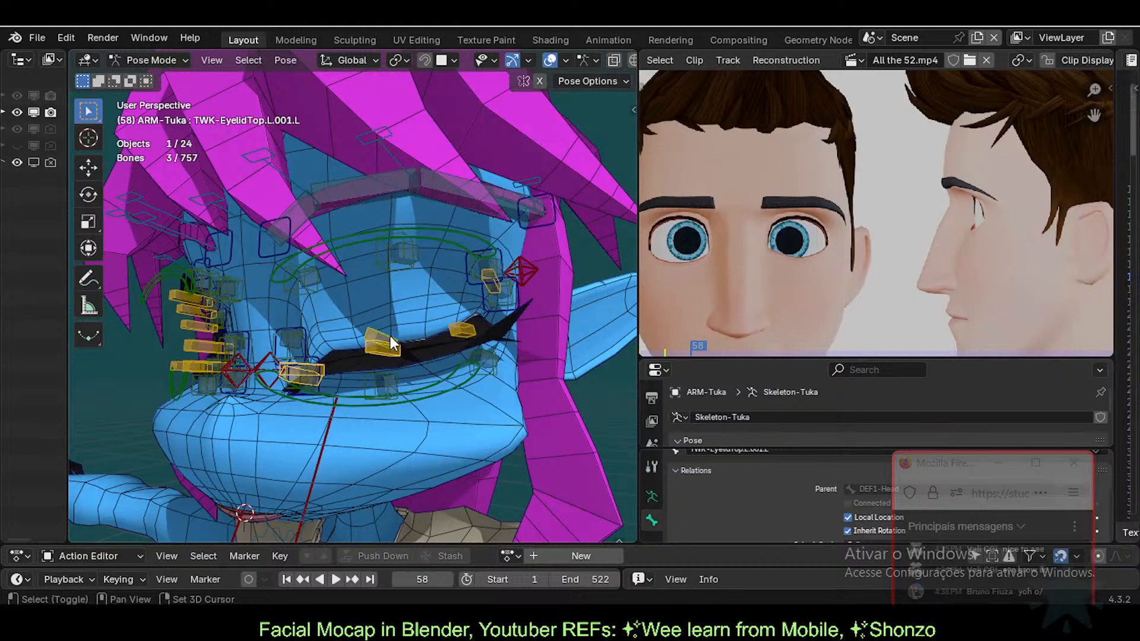
left_click(374, 330, "shift")
key("ctrl+z")
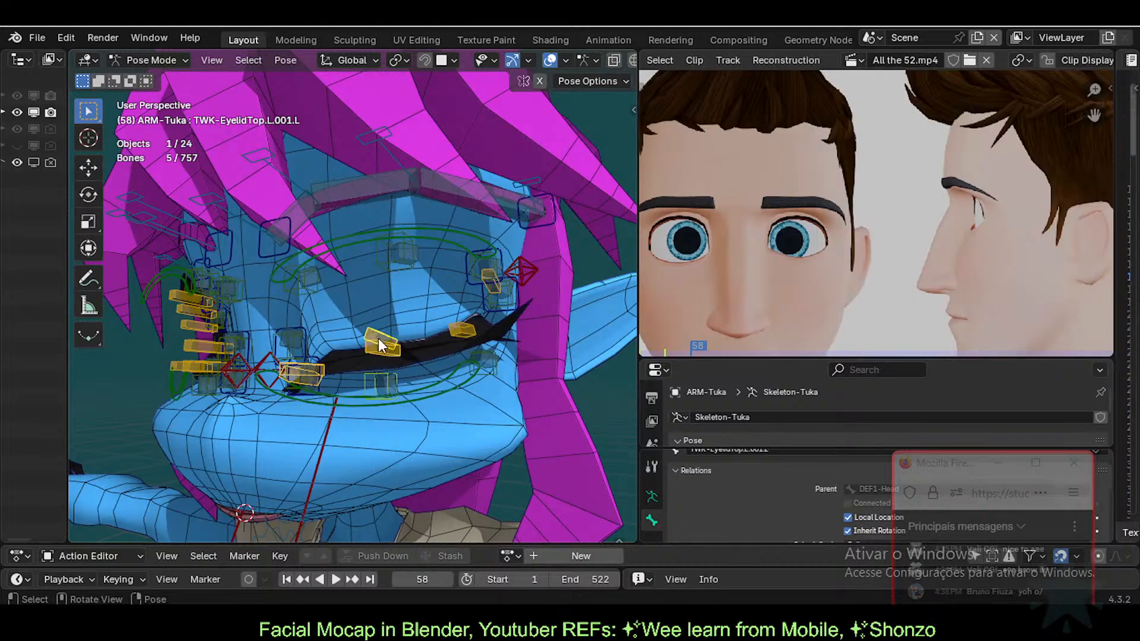
left_click(389, 357, "shift")
key("ctrl+z")
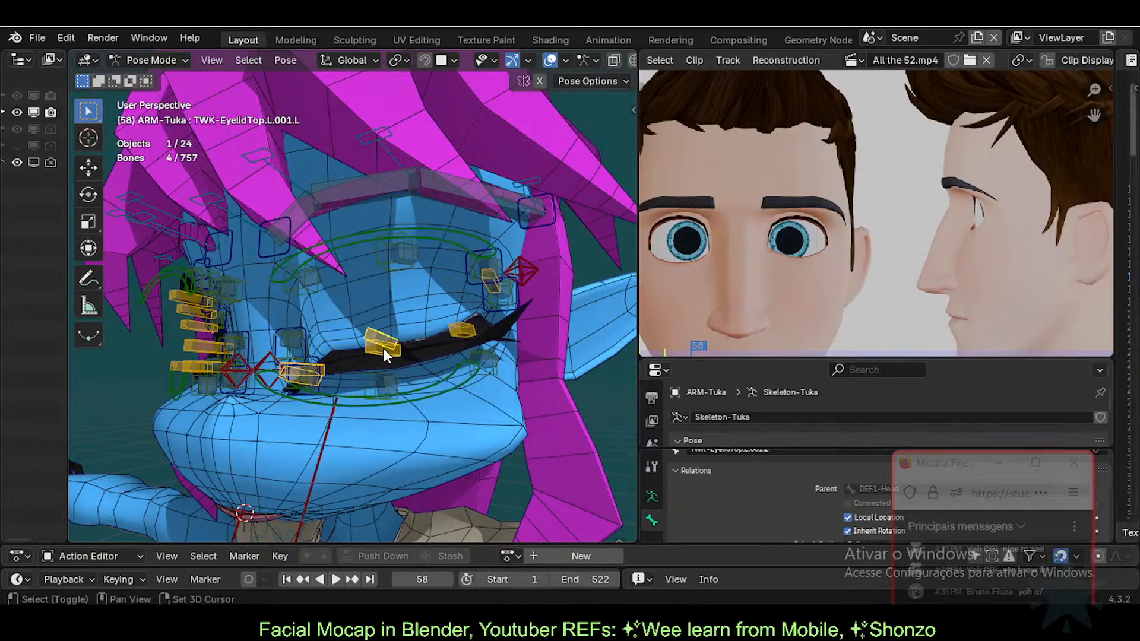
left_click(488, 283, "shift")
left_click(495, 285, "shift")
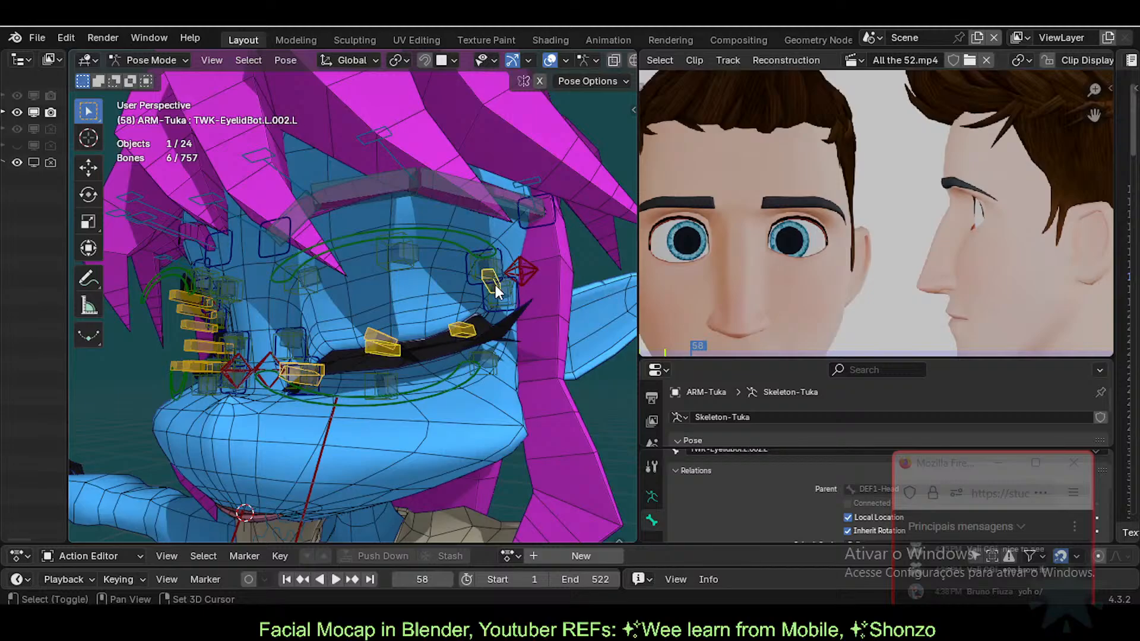
key("ctrl+s")
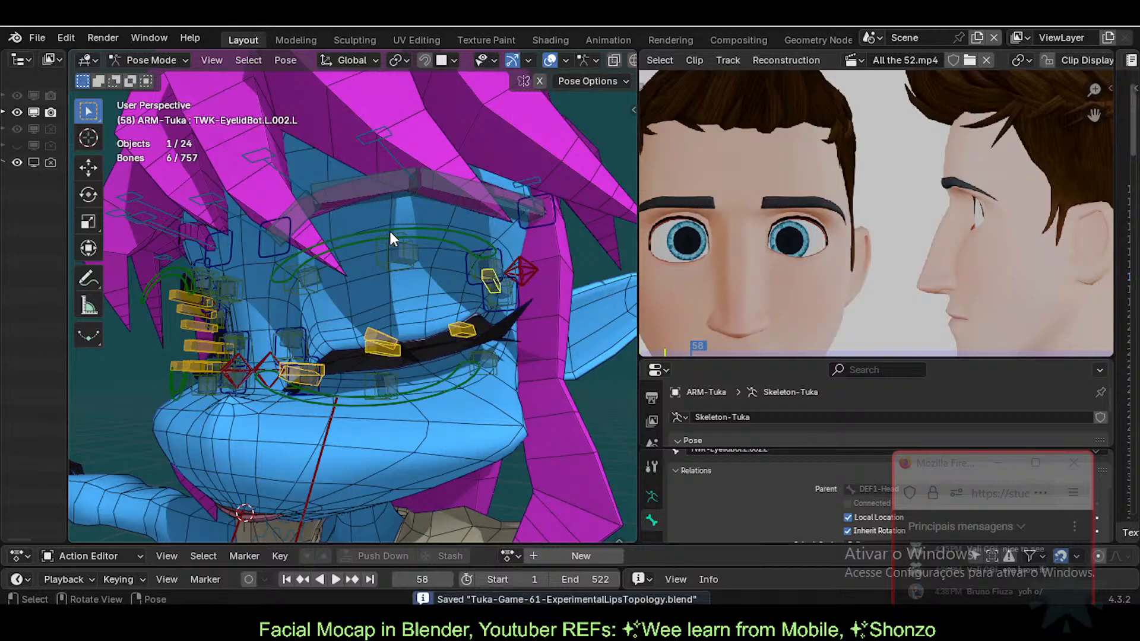
Step: Give the action editor more room, delete the F_58 marker and scrub the playhead
key("n")
key("n")
key("n")
key("n")
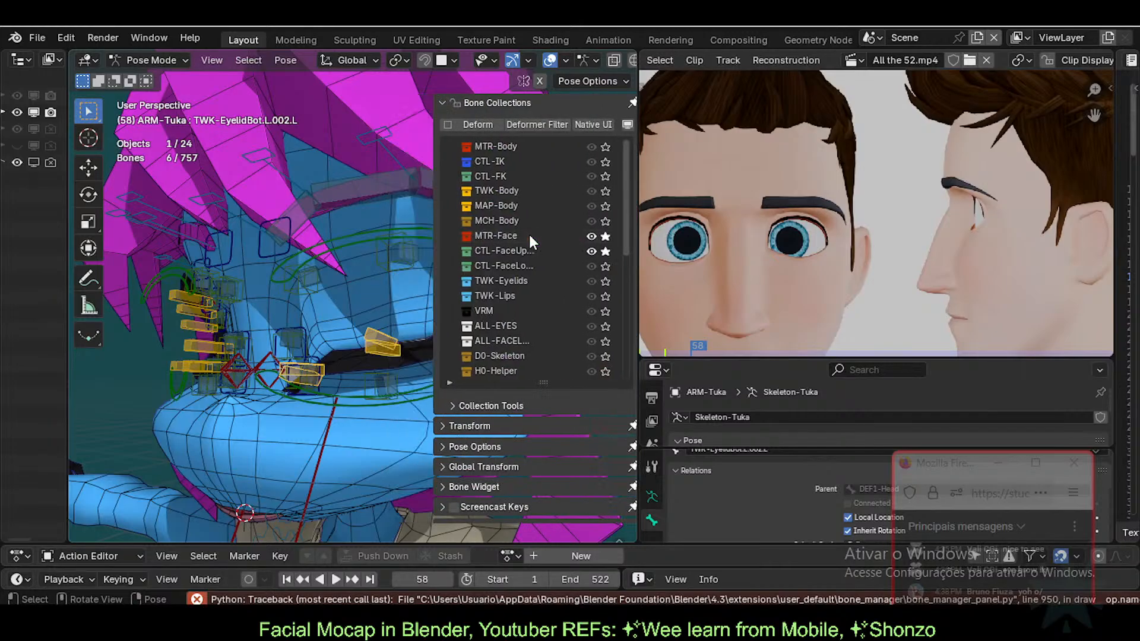
key("n")
key("n")
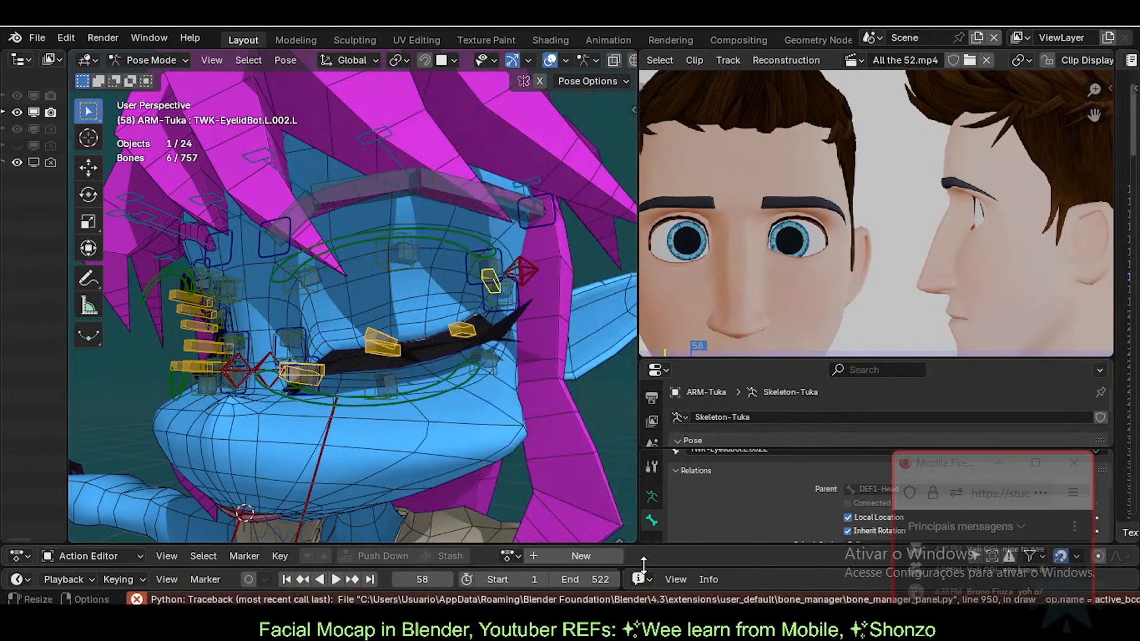
left_click_drag(640, 546, 640, 473)
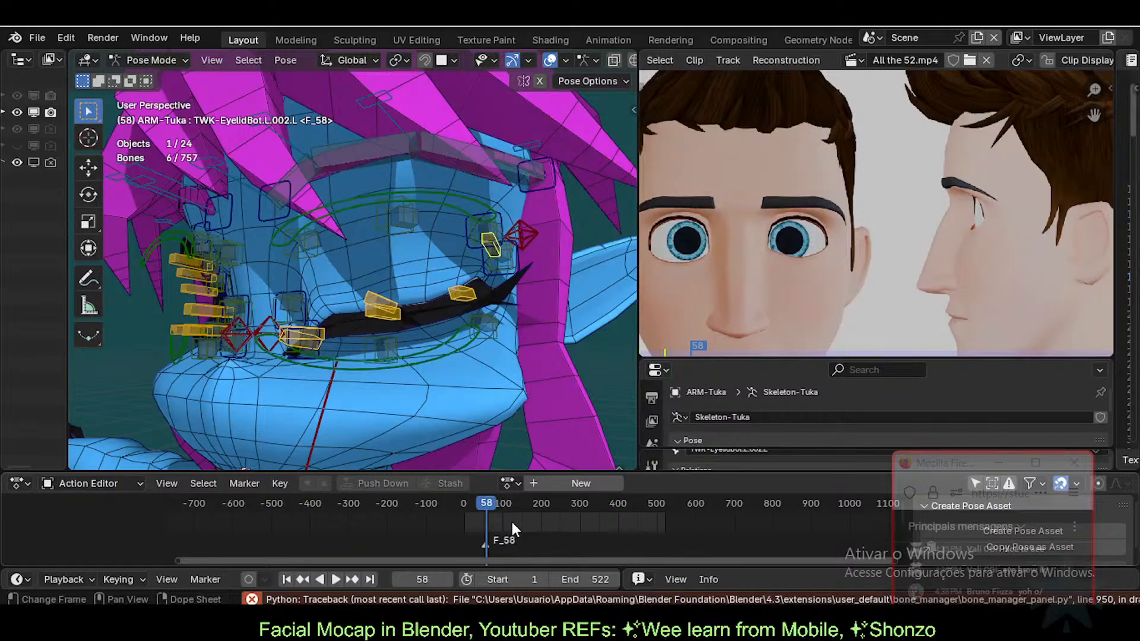
key("x")
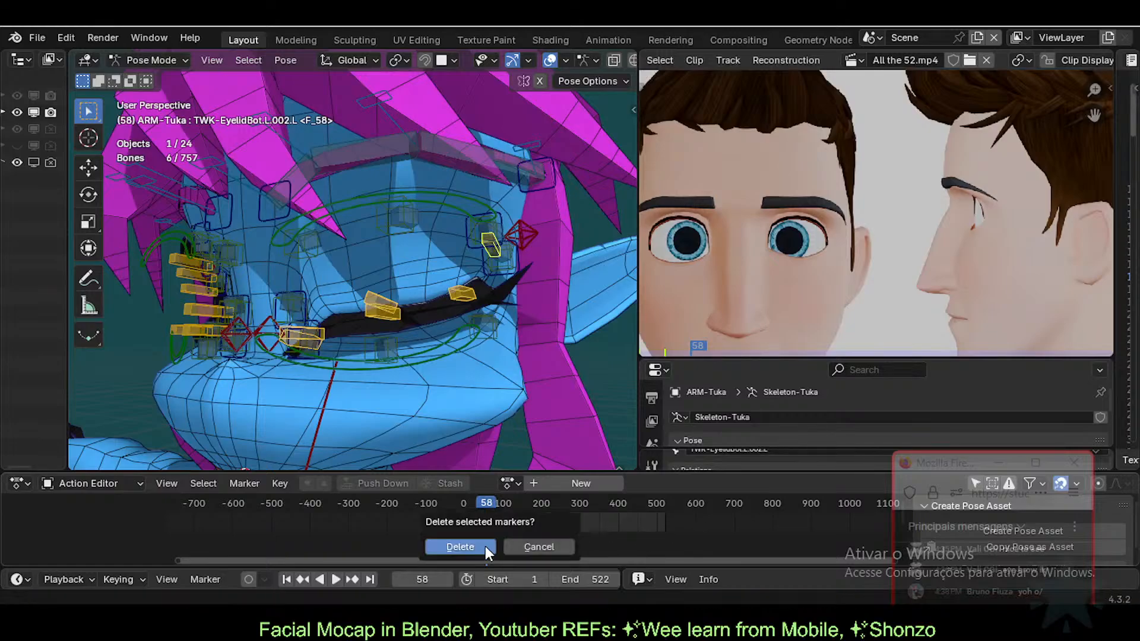
left_click(485, 546)
left_click_drag(490, 504, 462, 504)
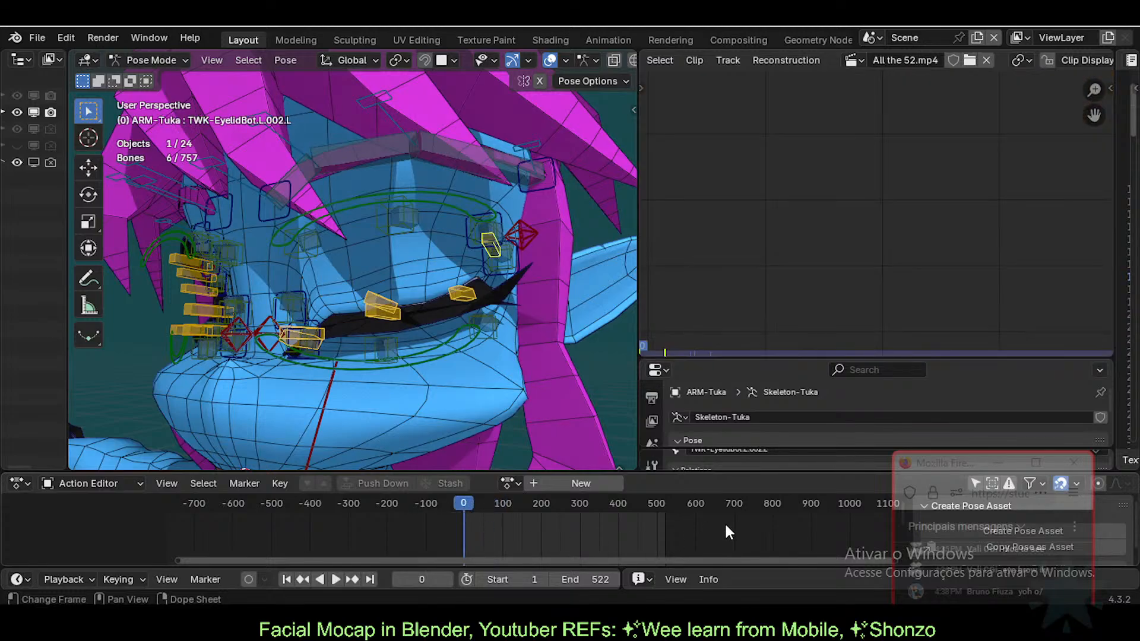
left_click(515, 504)
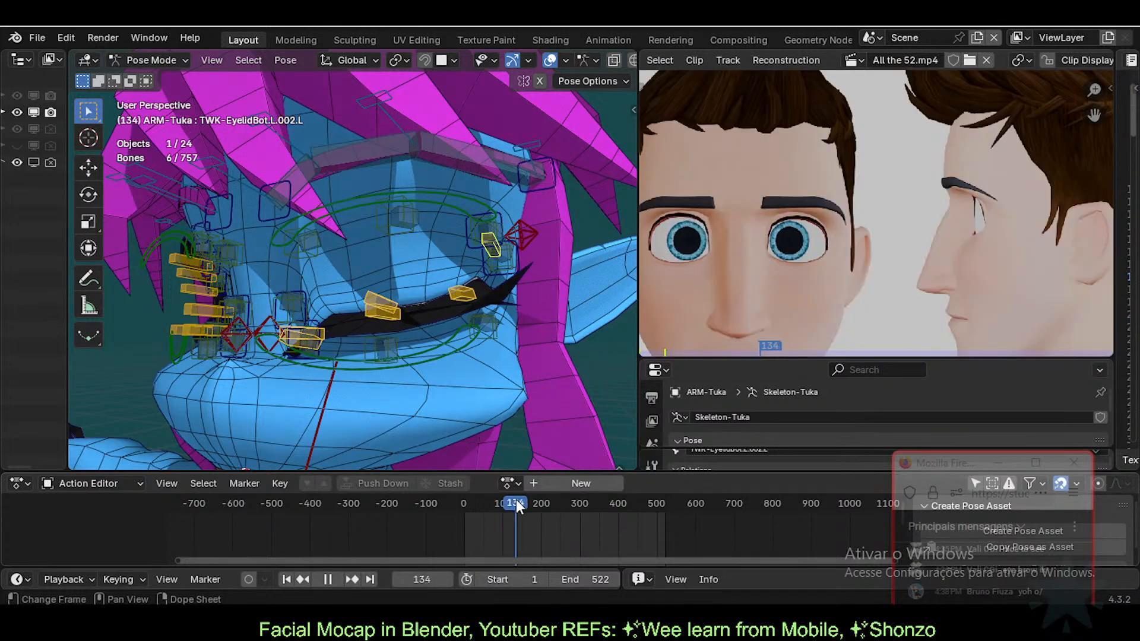
scroll(712, 514, "up", 2)
Step: Return the playhead to frame 0 and create a new action for the armature
key("n")
left_click_drag(511, 501, 436, 507)
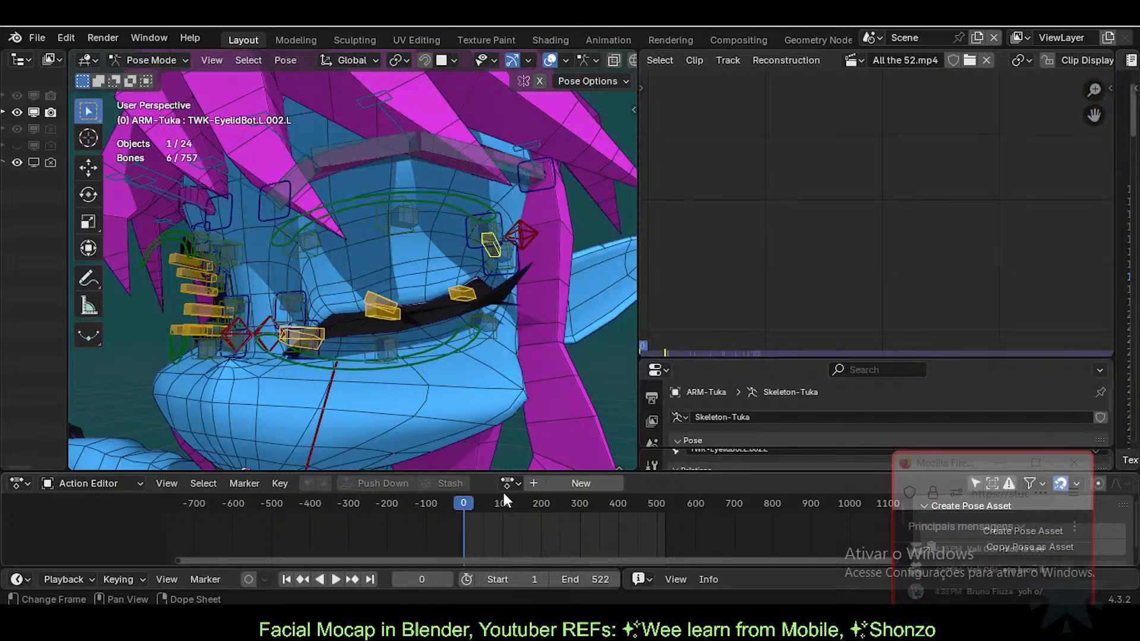
left_click(537, 485)
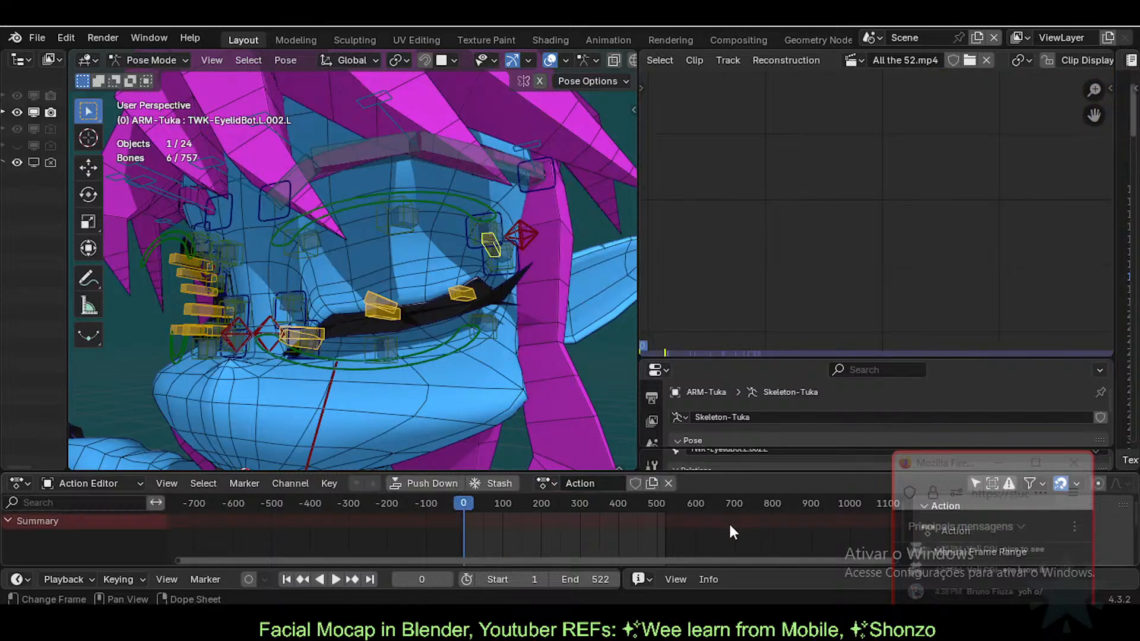
key("n")
key("n")
key("n")
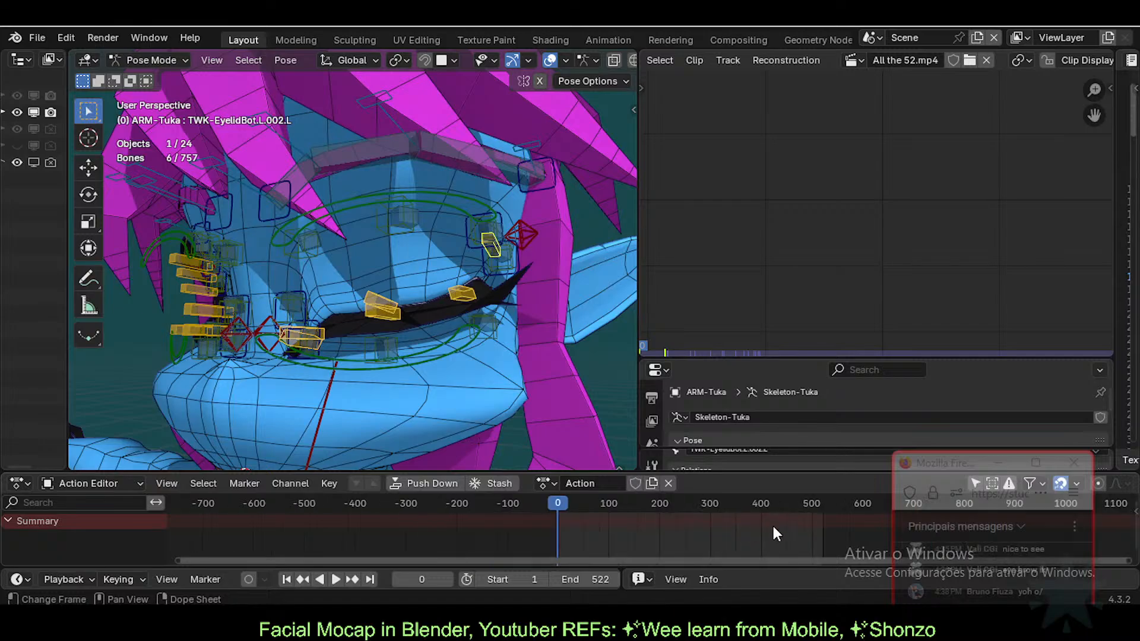
key("n")
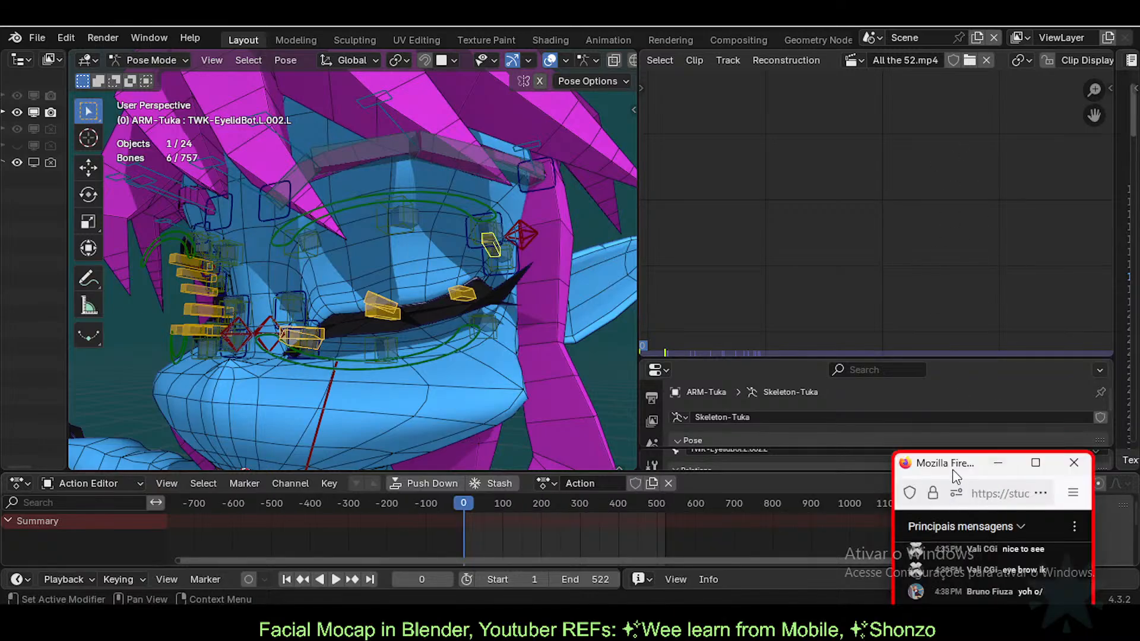
Step: Move the chat window aside, enlarge the Action Editor and scroll its sidebar to Create Pose Asset
left_click_drag(952, 470, 980, 205)
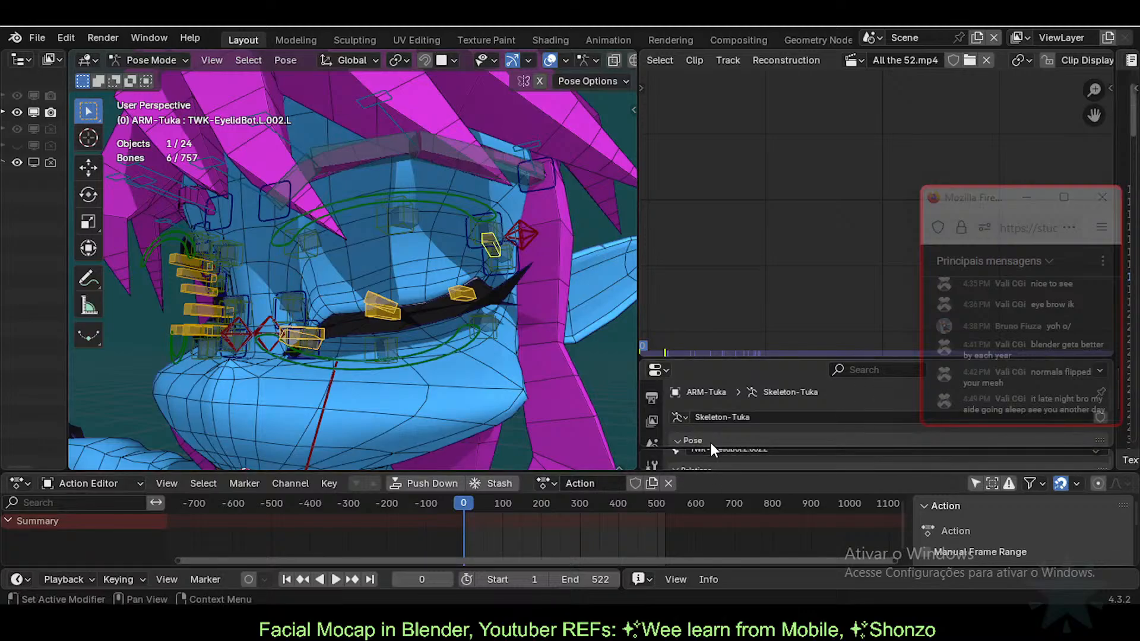
left_click_drag(705, 447, 699, 387)
left_click_drag(691, 472, 696, 419)
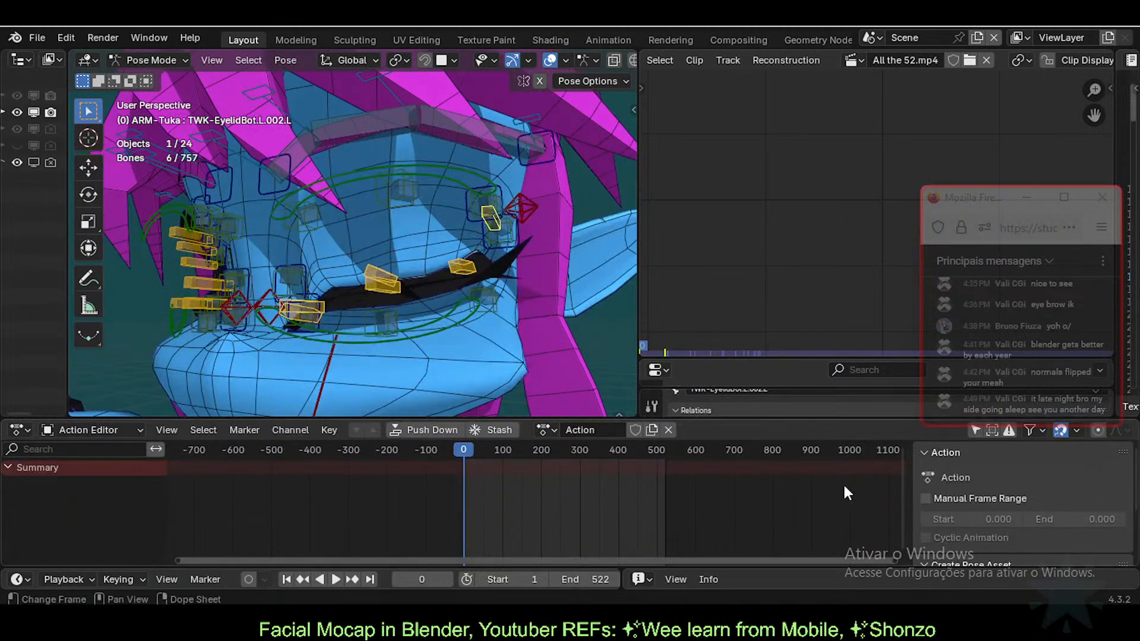
scroll(979, 478, "down", 4)
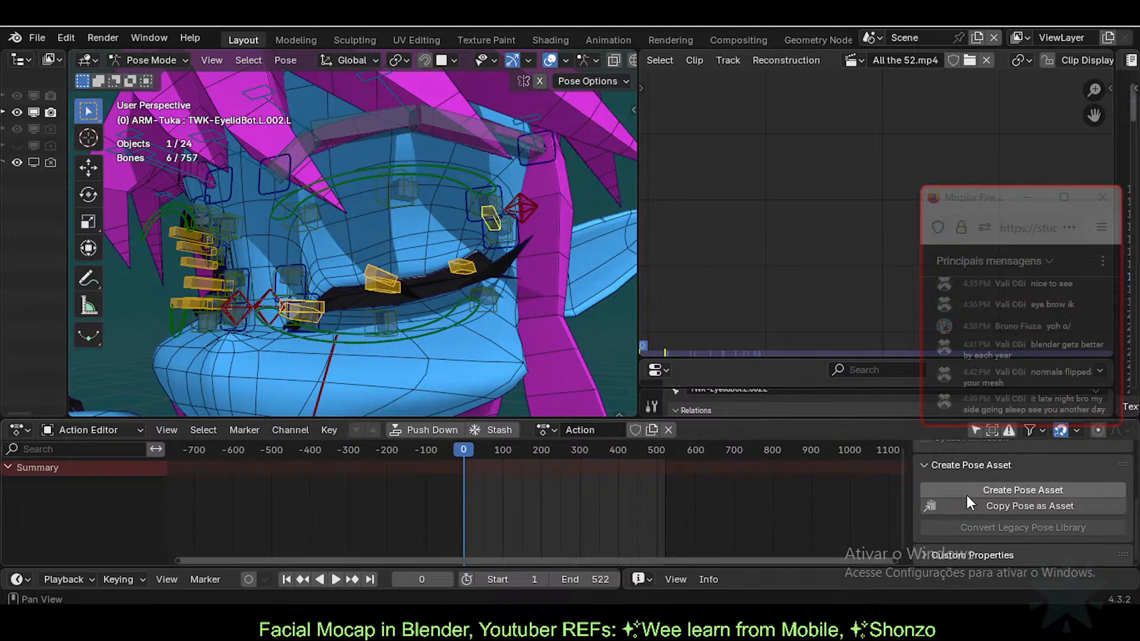
Step: Create a new action from the eyelid tweak bones' pose and name it Eyeblink.L
left_click(980, 490)
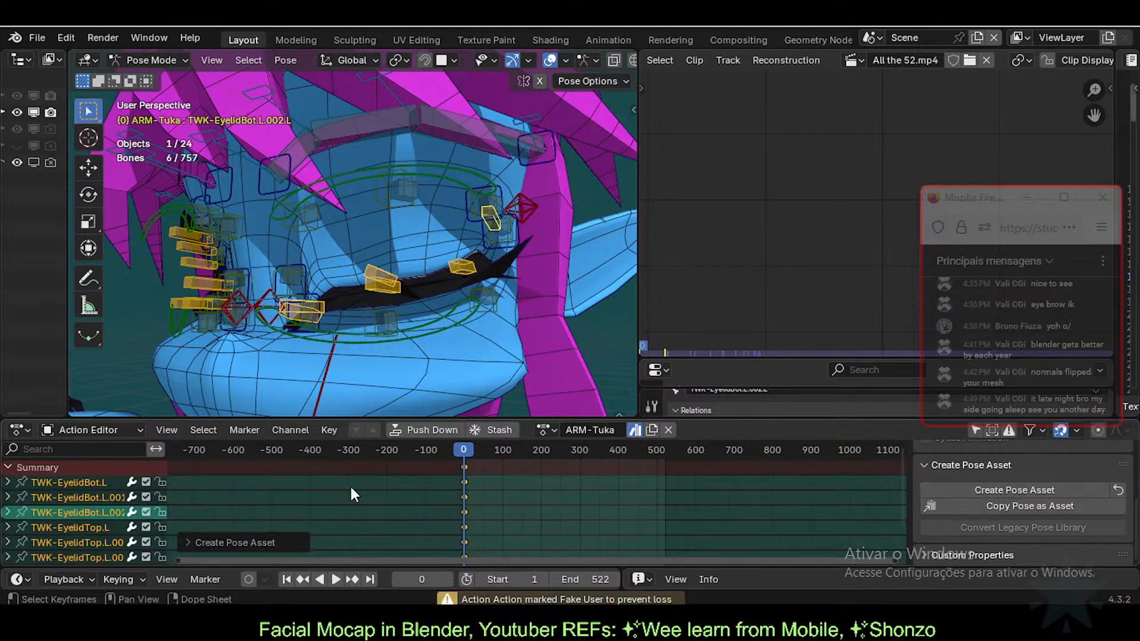
scroll(344, 479, "down", 2)
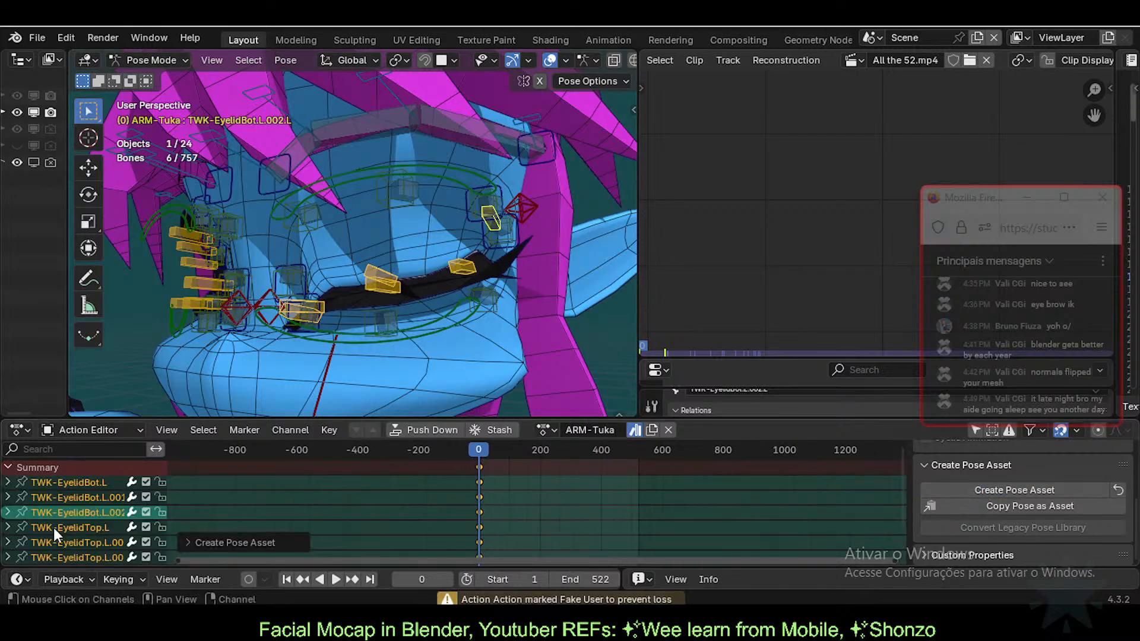
scroll(50, 526, "down", 2)
scroll(50, 526, "up", 2)
scroll(443, 503, "up", 2)
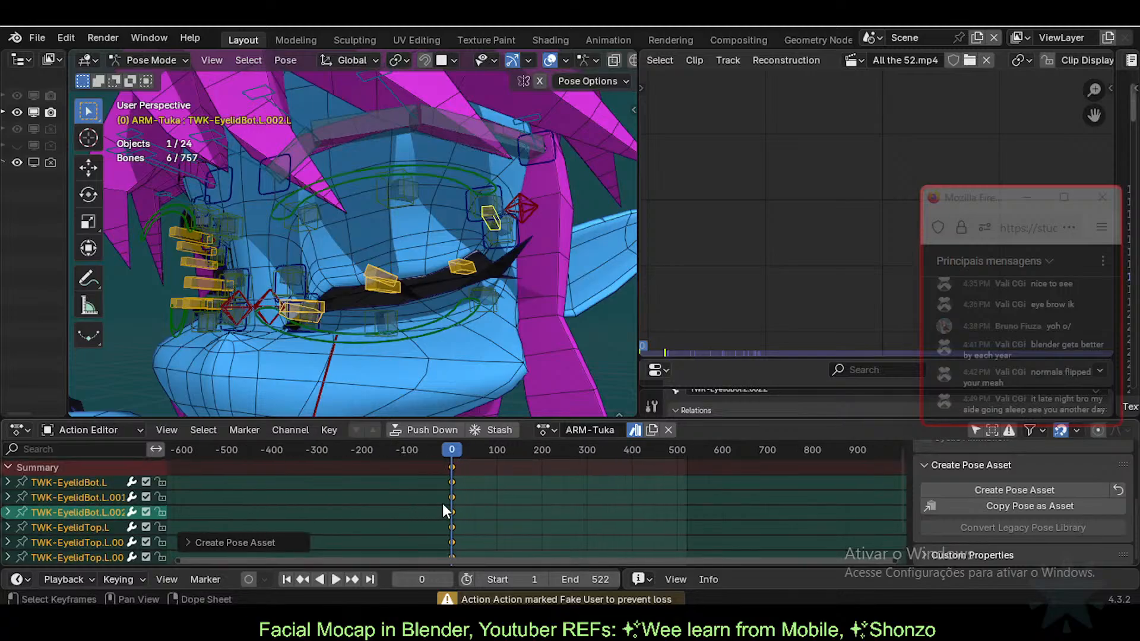
scroll(448, 478, "down", 1)
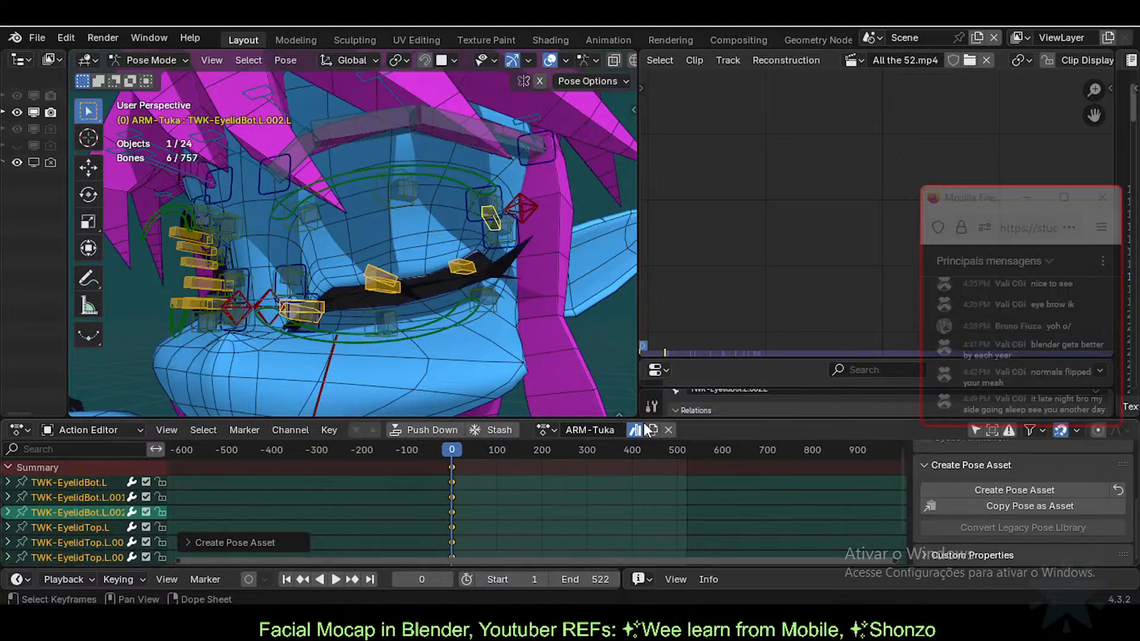
left_click(609, 428)
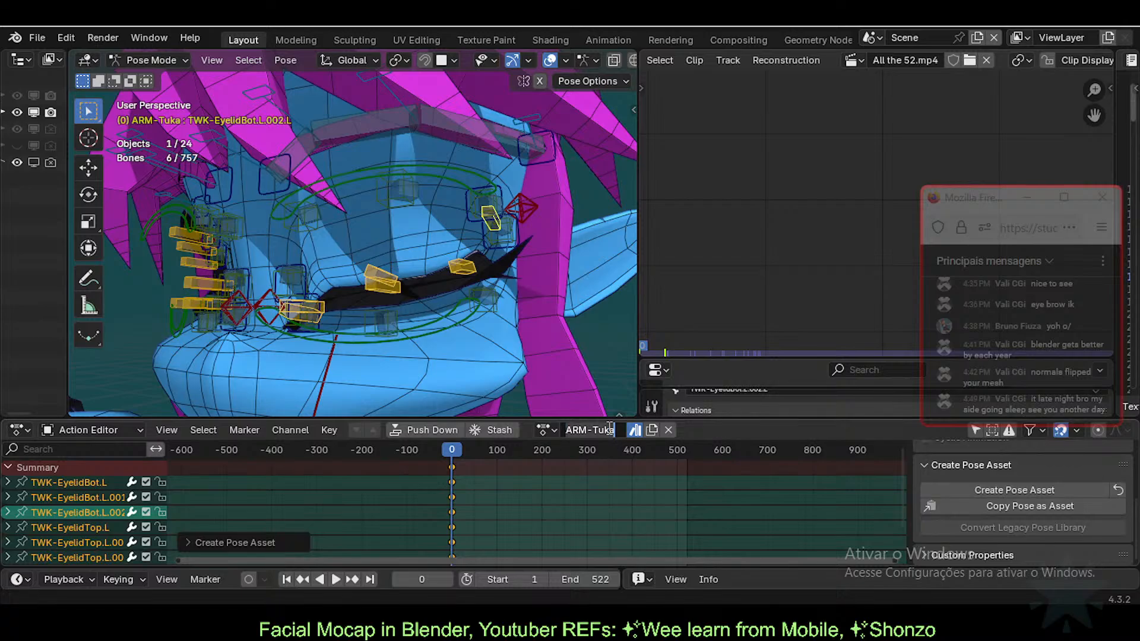
type("Eyeblink.L")
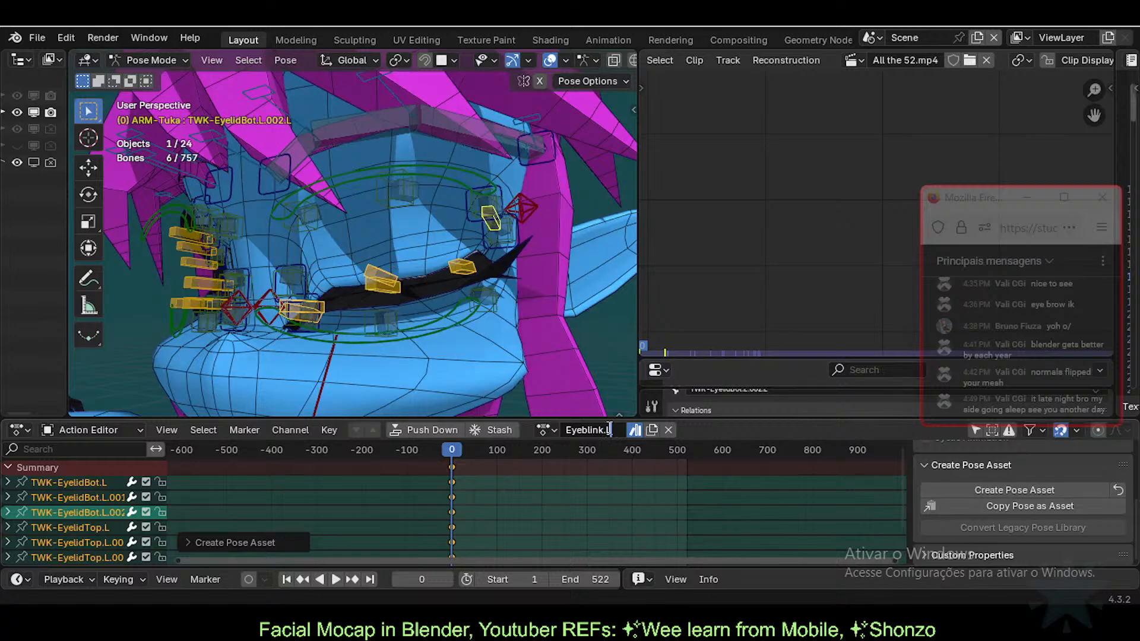
key("Return")
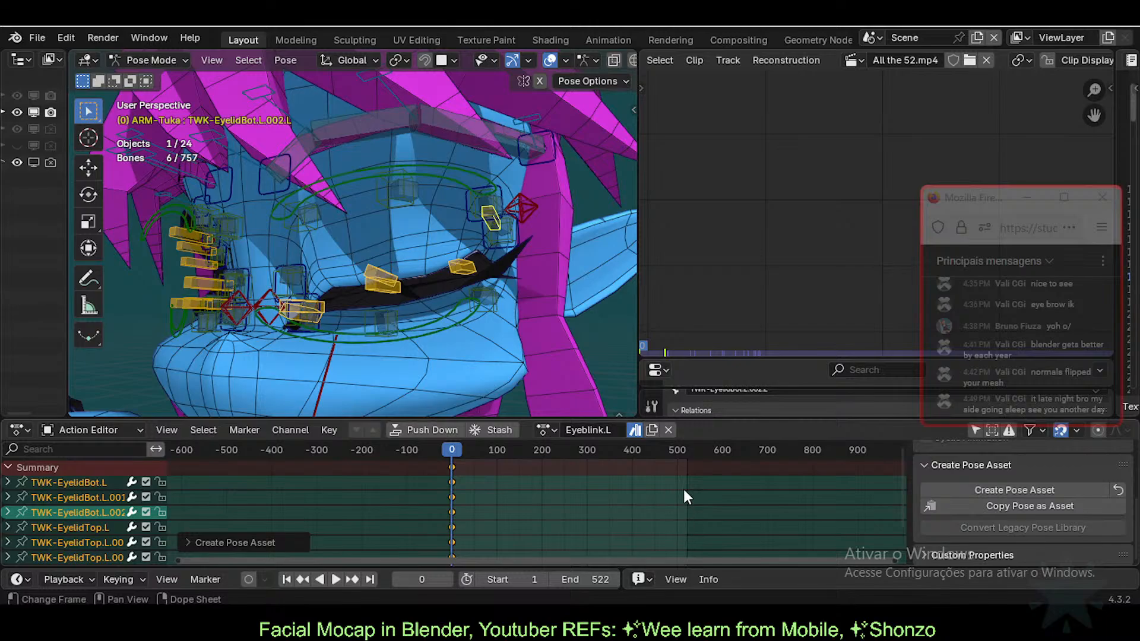
Step: Unlink the Eyeblink.L action from Tuka's armature
left_click(668, 429)
mouse_move(488, 297)
middle_mouse_down()
mouse_move(514, 259)
mouse_move(419, 295)
mouse_move(446, 325)
mouse_move(390, 320)
mouse_move(437, 319)
mouse_move(438, 328)
mouse_move(398, 328)
mouse_move(448, 343)
mouse_move(419, 346)
middle_mouse_up()
scroll(509, 268, "up", 2)
Step: Return to Object Mode and select Tuka's body mesh
key("ctrl+Tab")
left_click(451, 238)
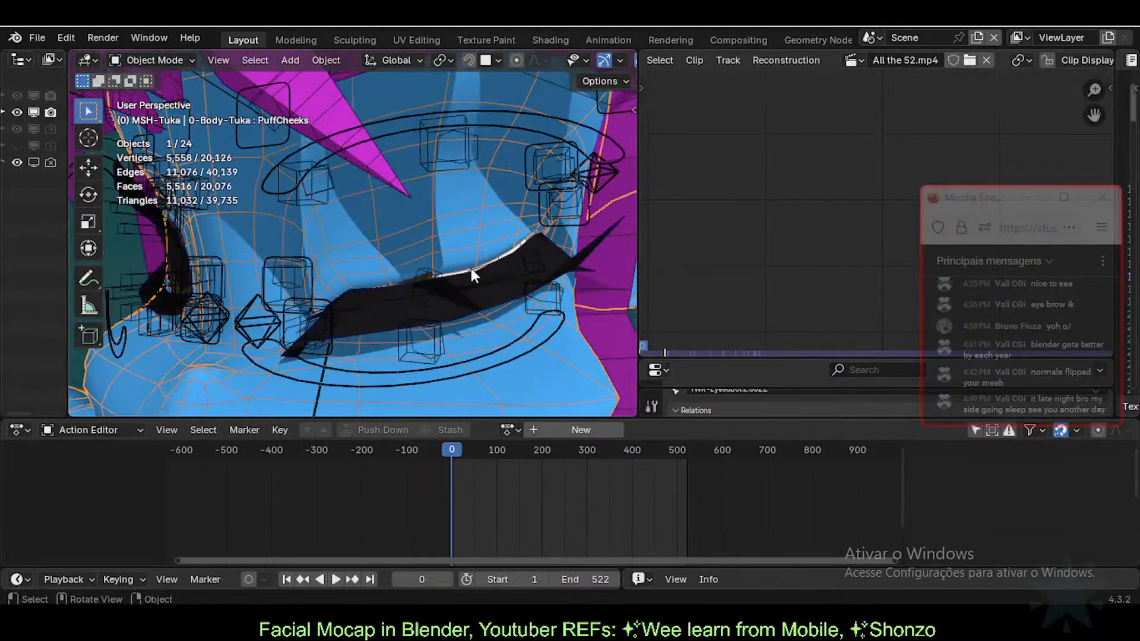
middle_click_drag(487, 287, 426, 298)
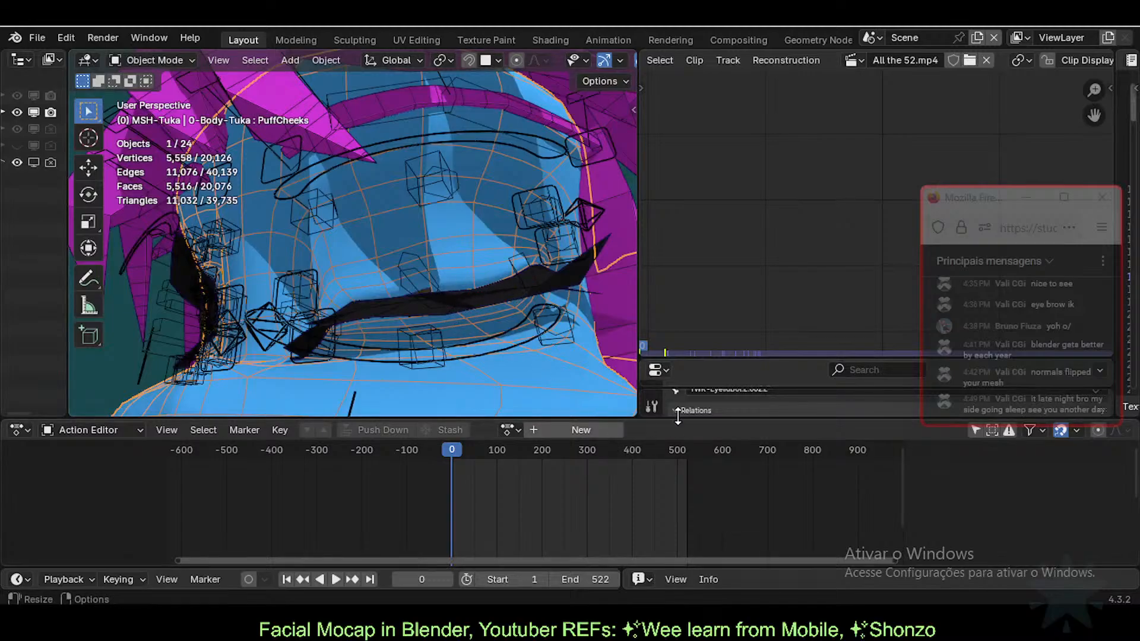
Step: Enlarge the properties area to show the shape keys list and advance to frame 1
left_click_drag(738, 386, 767, 254)
left_click(1027, 199)
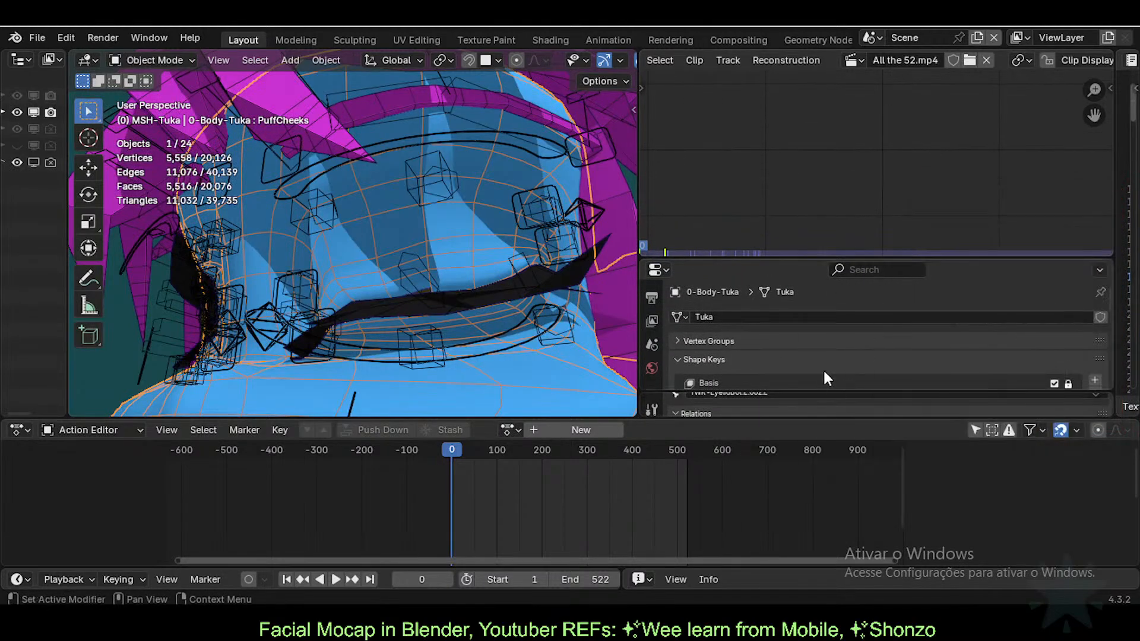
left_click_drag(793, 420, 802, 599)
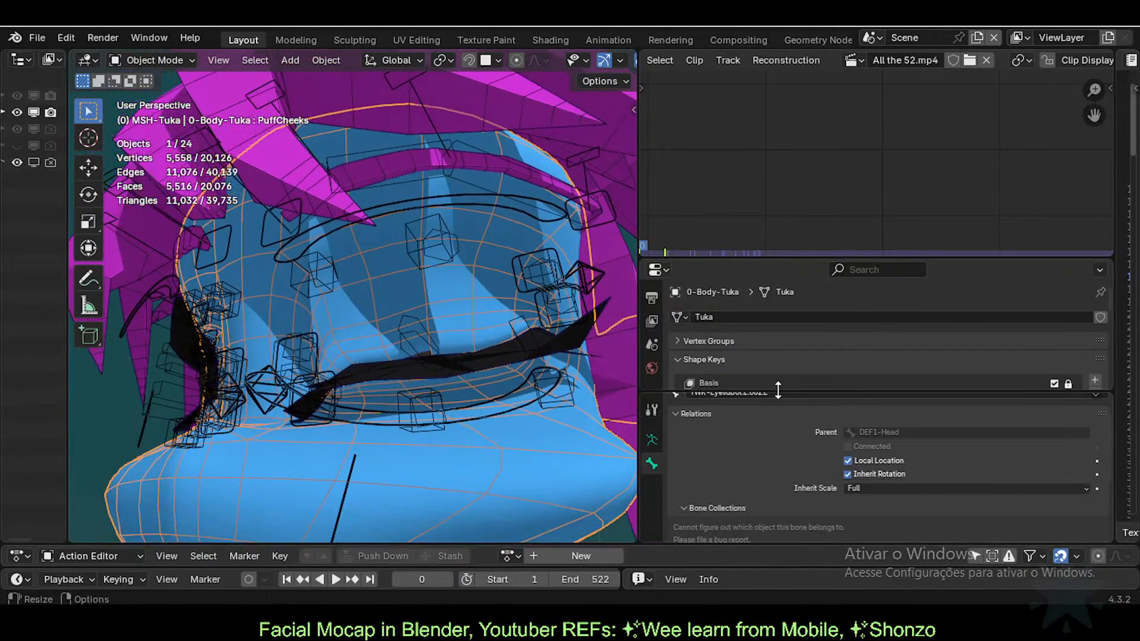
left_click_drag(779, 249, 796, 136)
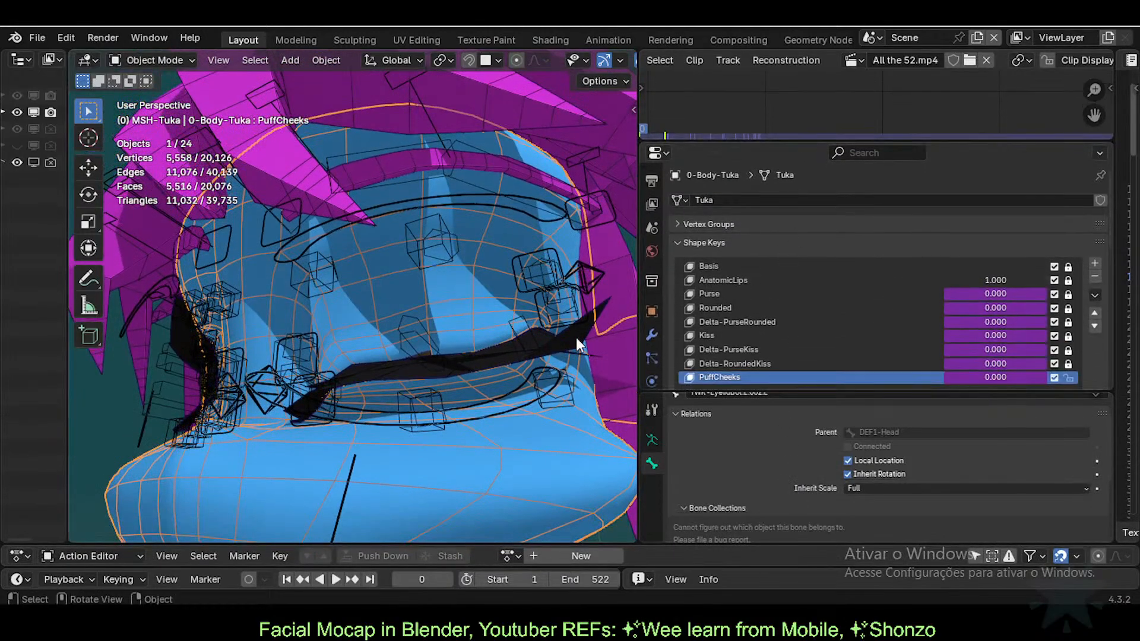
key("Right")
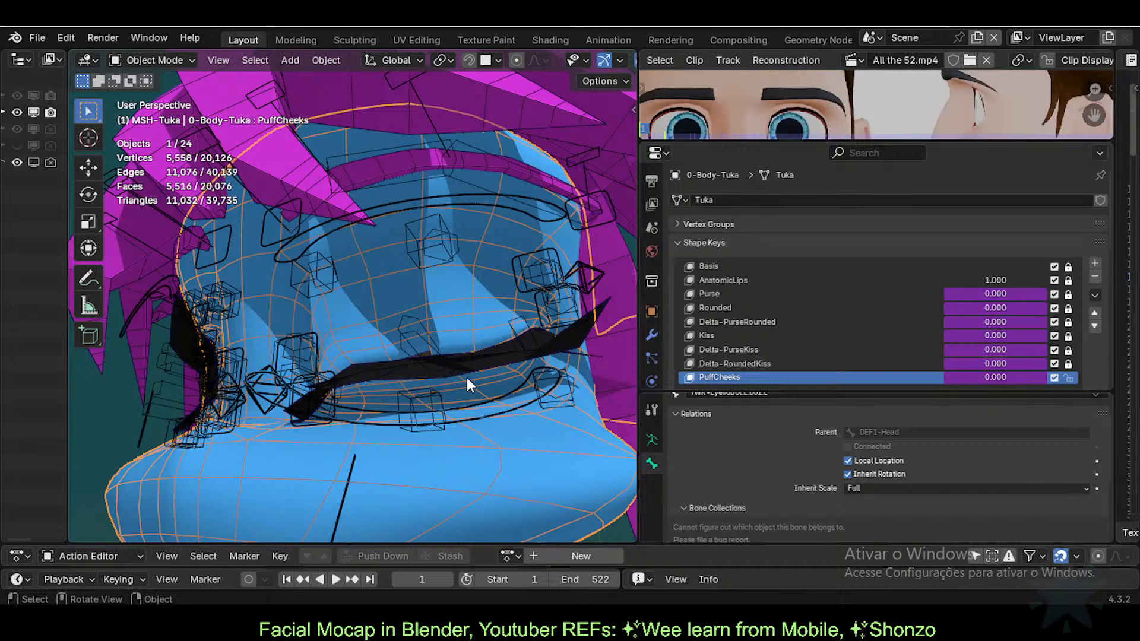
left_click_drag(791, 393, 651, 455)
middle_click_drag(344, 423, 430, 332, "shift")
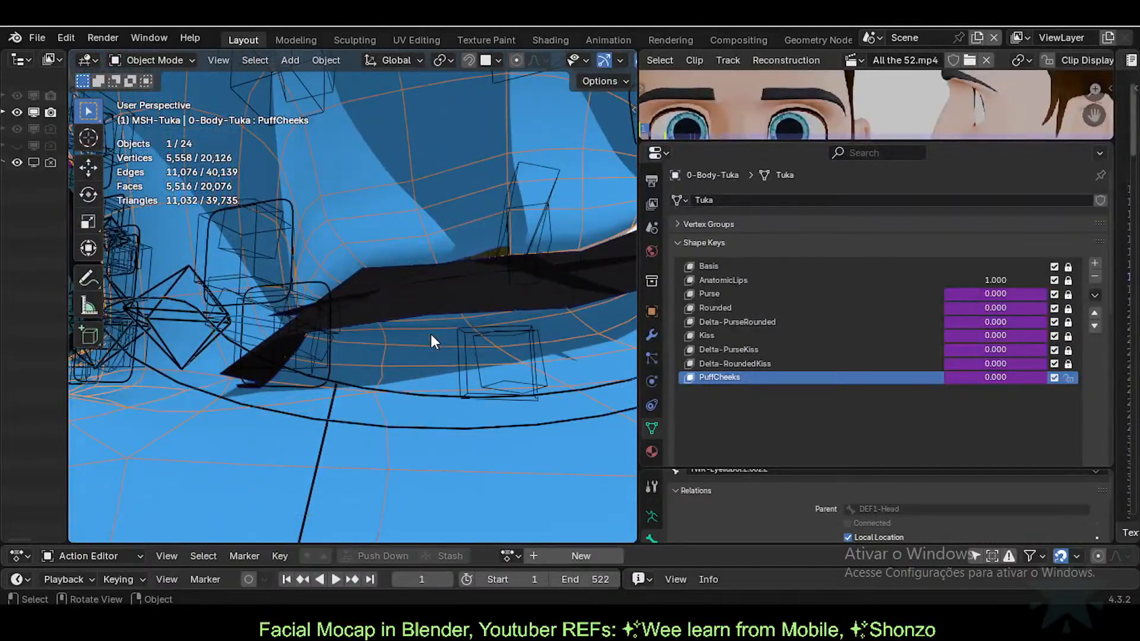
Step: Turn off the Subdivision modifier's viewport display after comparing the mesh with it on and off
left_click(651, 336)
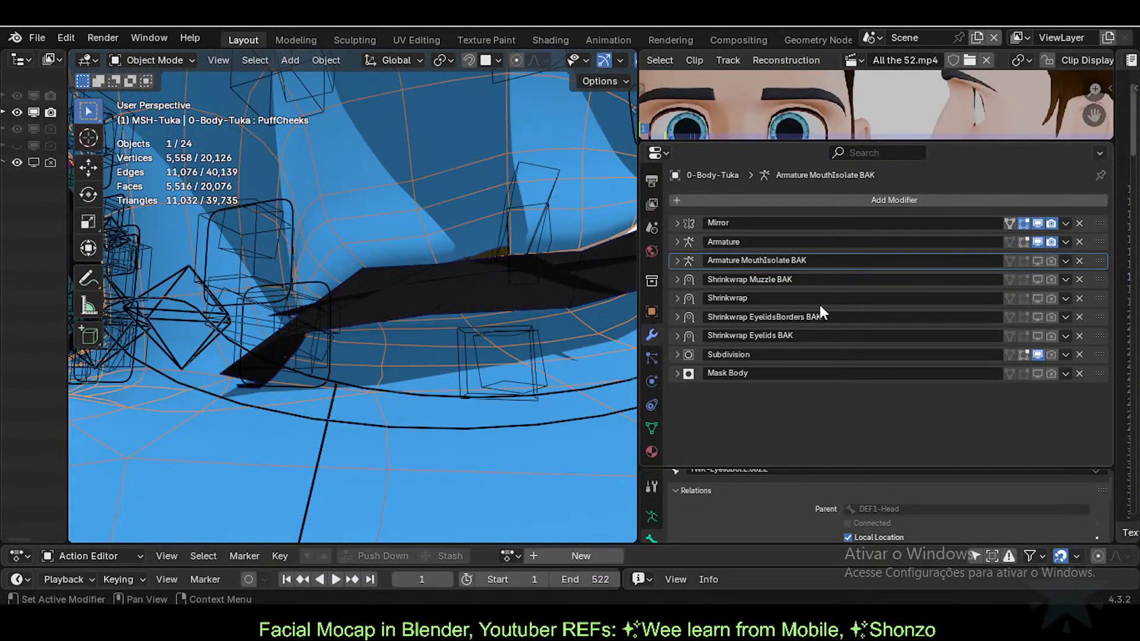
left_click(1038, 355)
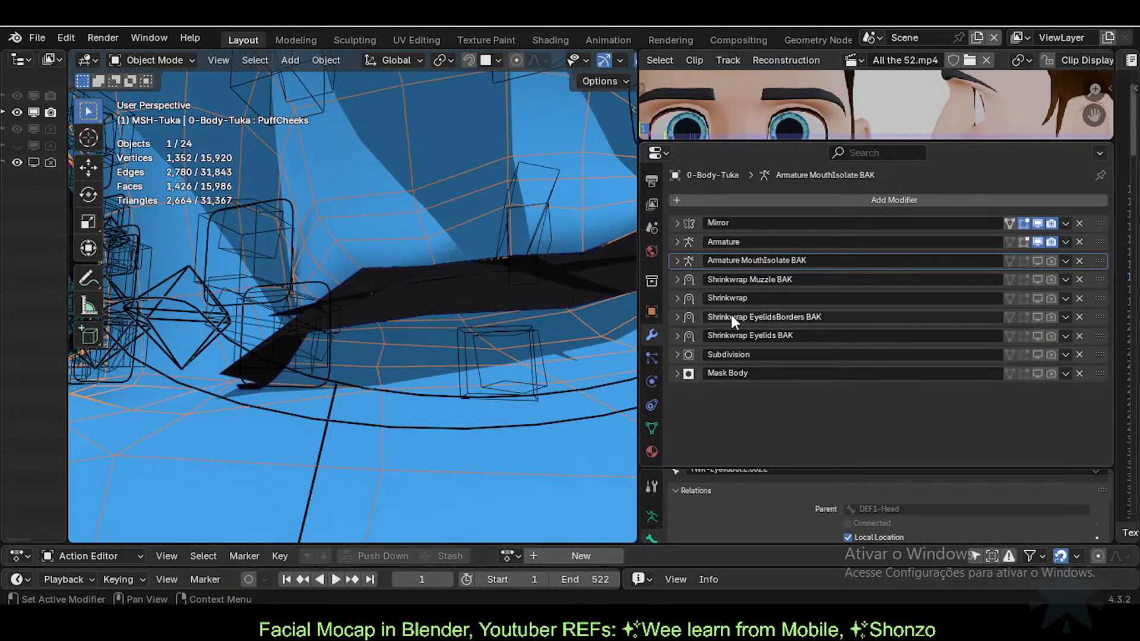
middle_click_drag(600, 297, 798, 336)
left_click(1037, 355)
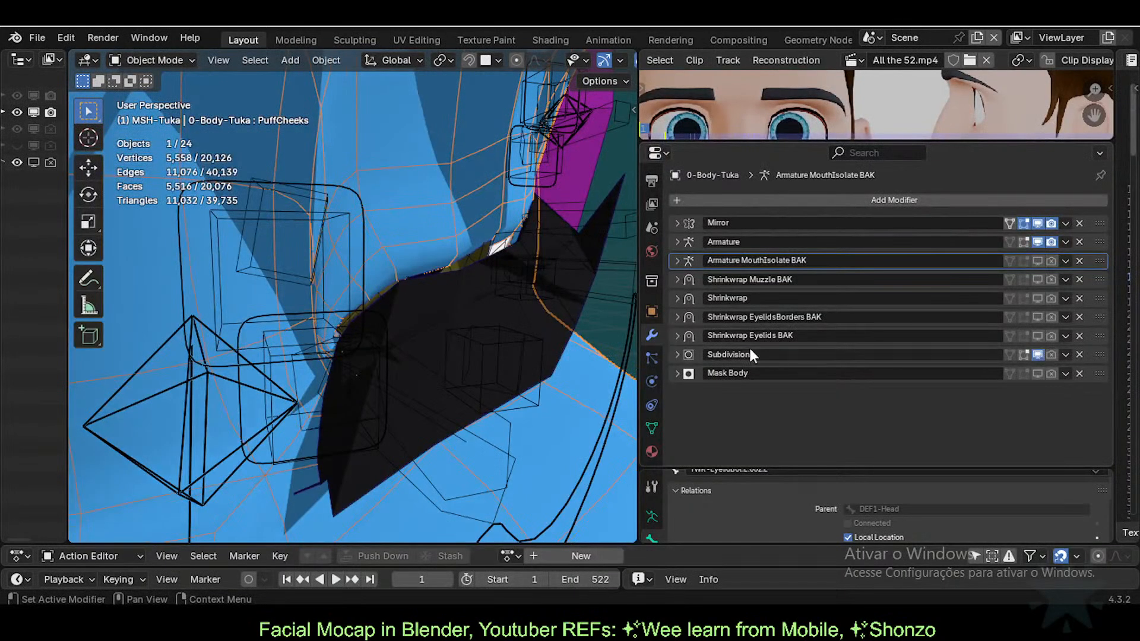
middle_click_drag(570, 324, 516, 333)
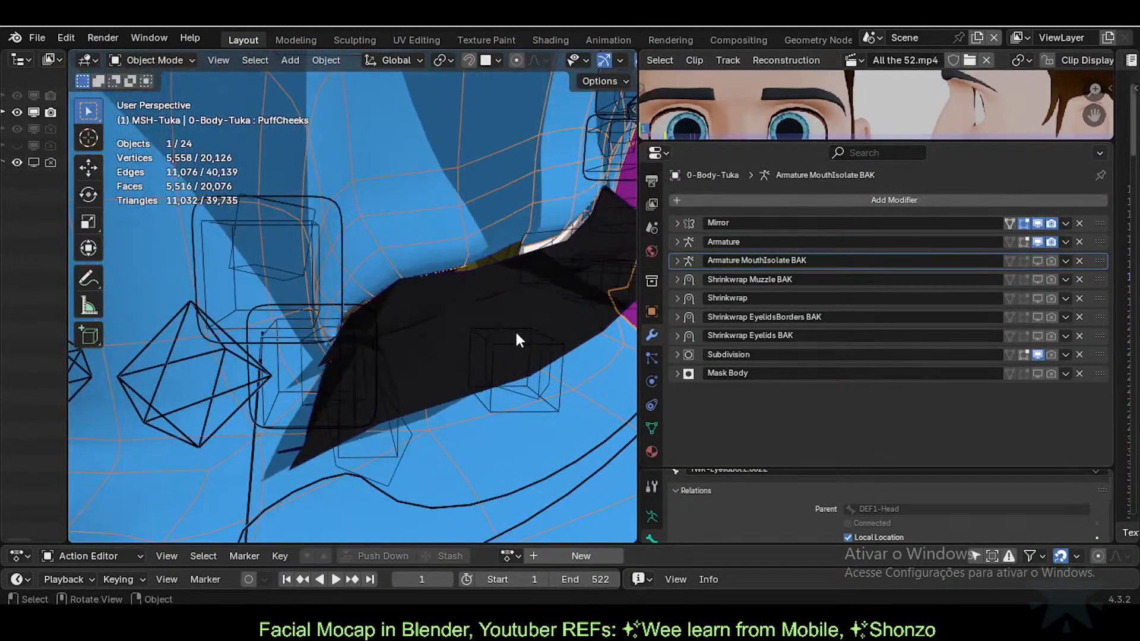
left_click(1038, 354)
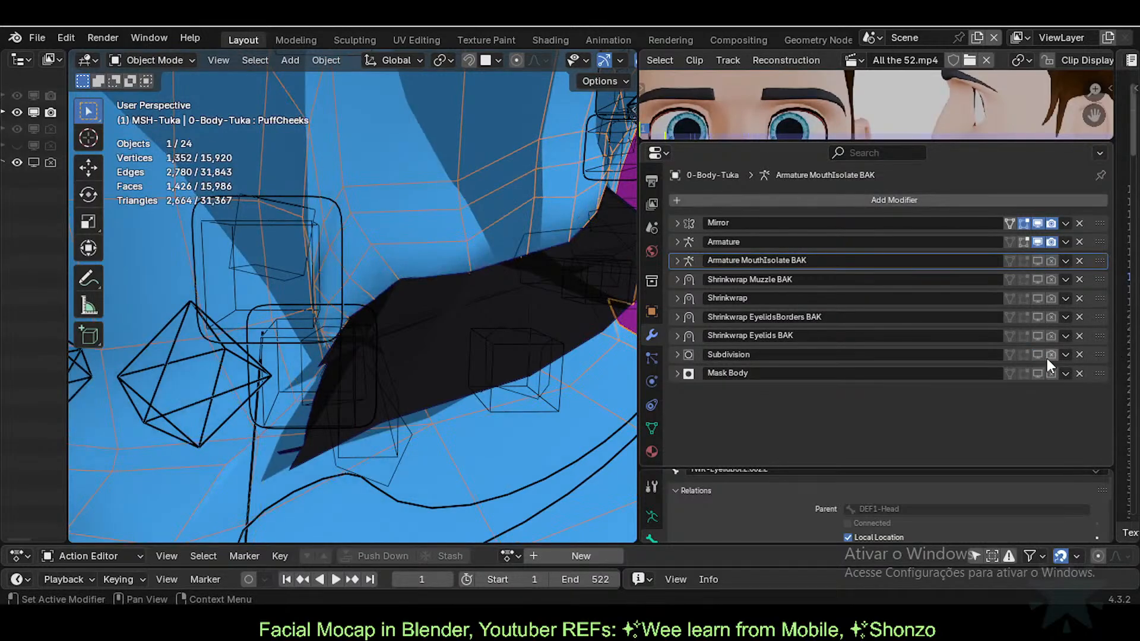
left_click(1039, 355)
left_click(1039, 355)
scroll(379, 332, "down", 2)
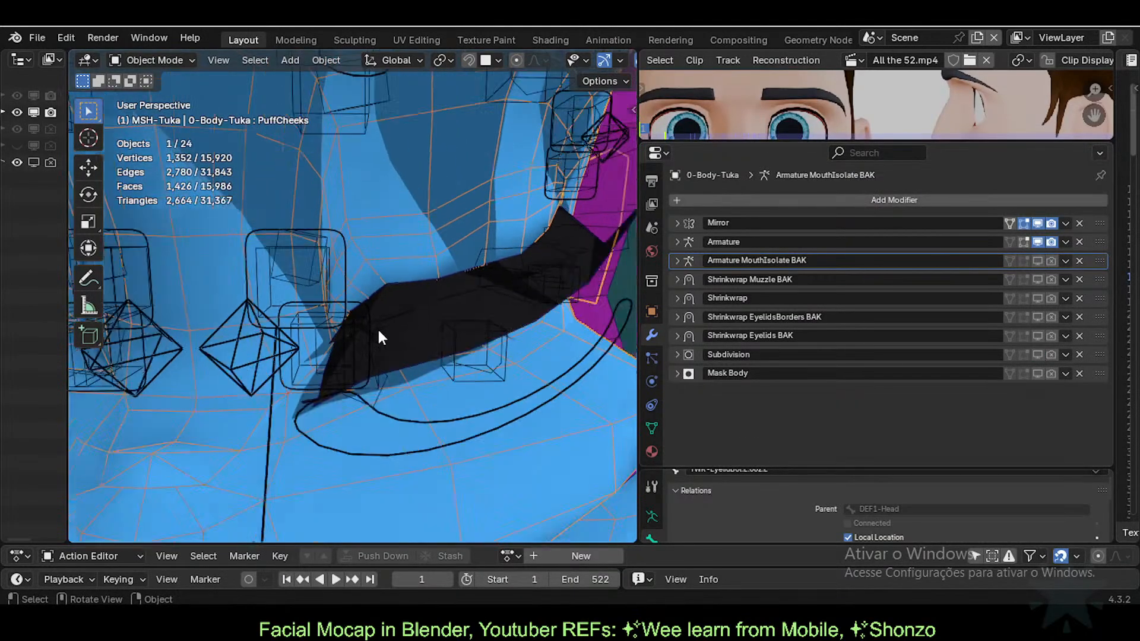
Step: Orbit around the head to inspect the unsubdivided mesh from above and the front
middle_click_drag(379, 337, 427, 358)
middle_click_drag(552, 297, 321, 355)
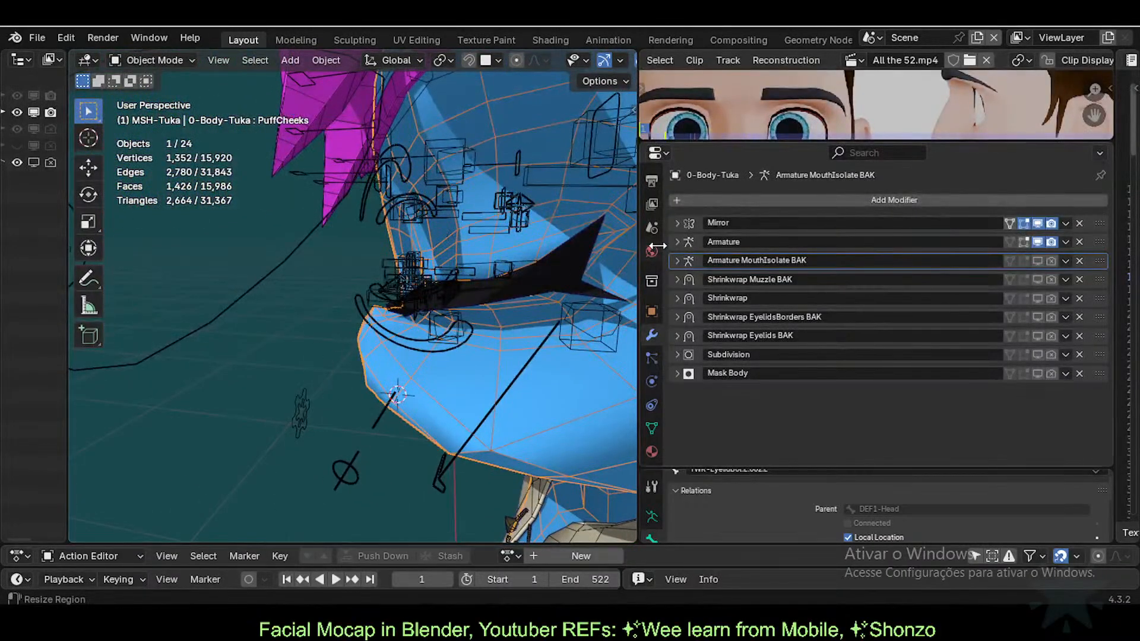
middle_click_drag(618, 250, 437, 252)
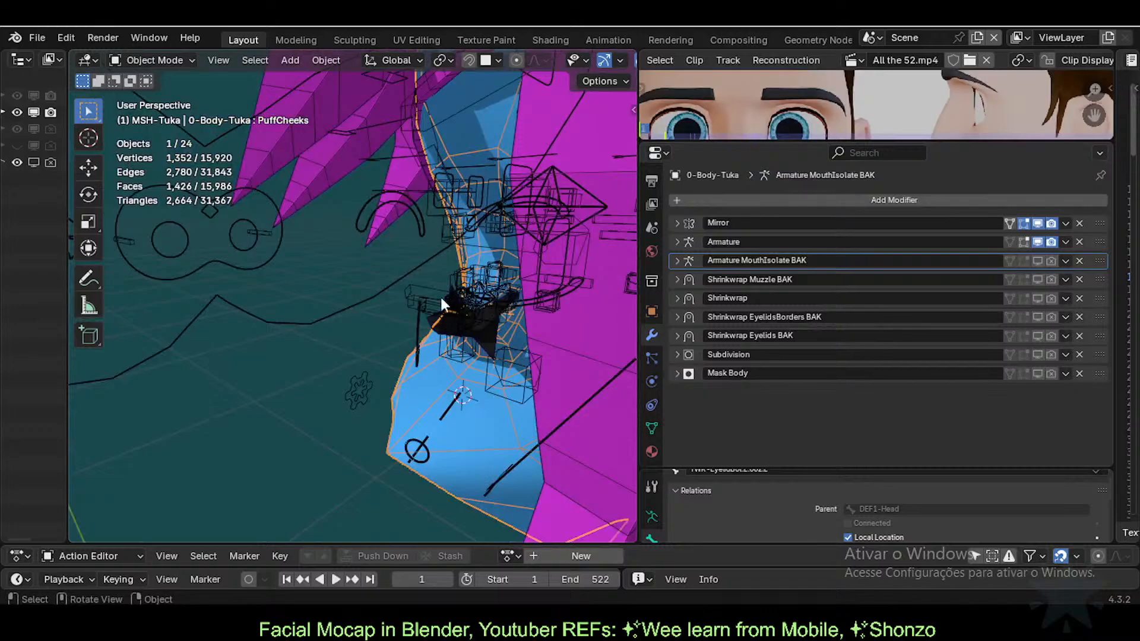
middle_click_drag(389, 351, 534, 247)
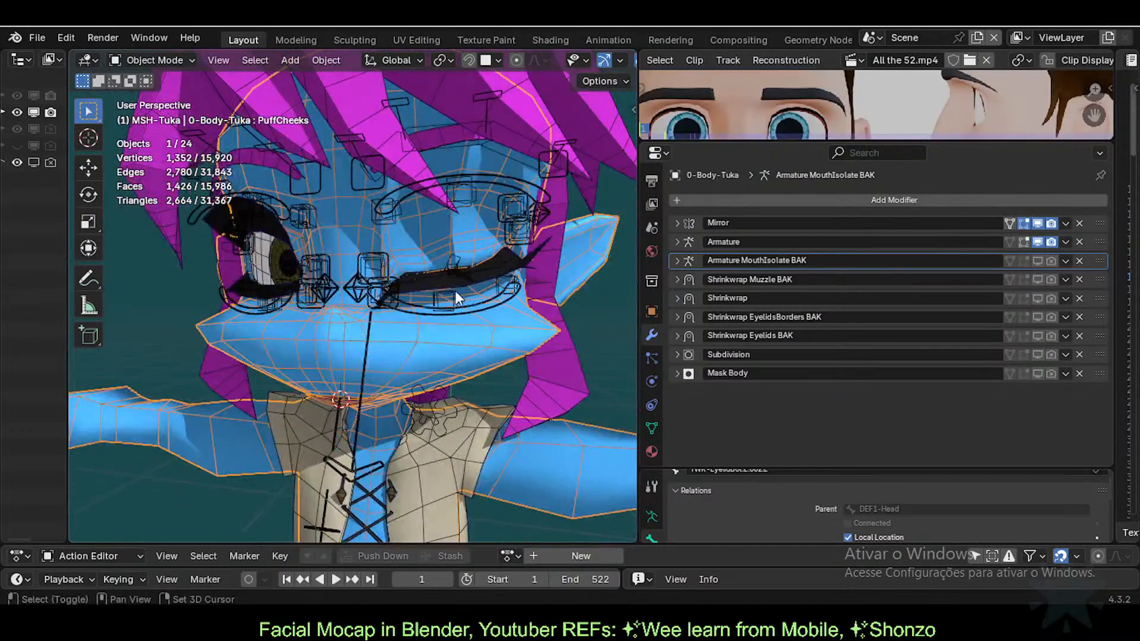
middle_click_drag(455, 290, 422, 373)
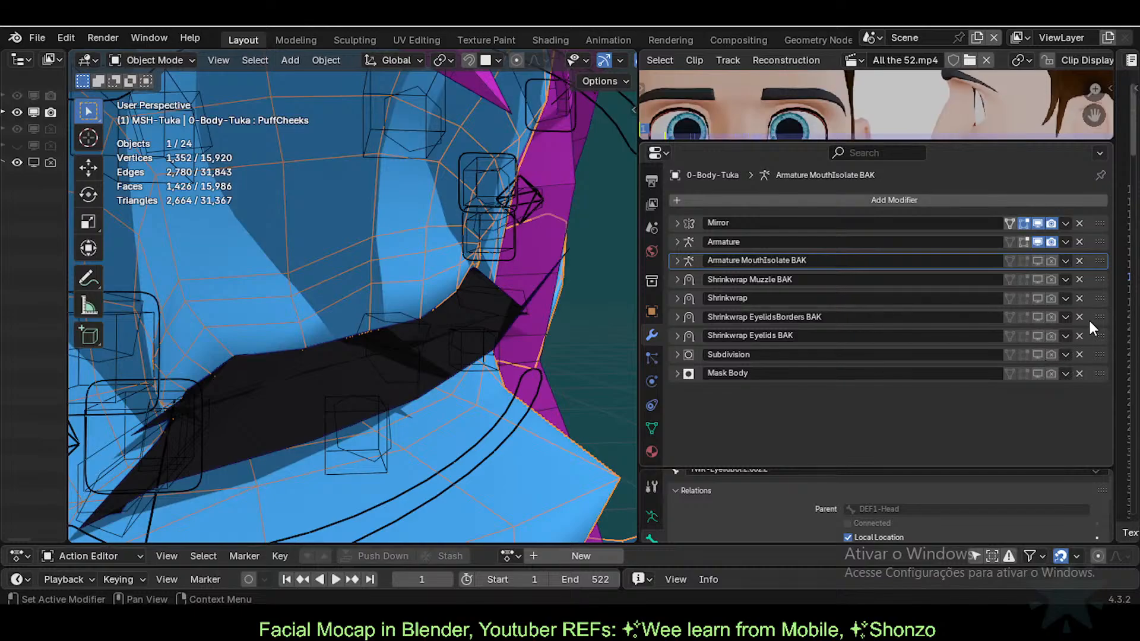
Step: Rename the Subdivision modifier to 'Subdivision BAK'
double_click(817, 354)
type("BA")
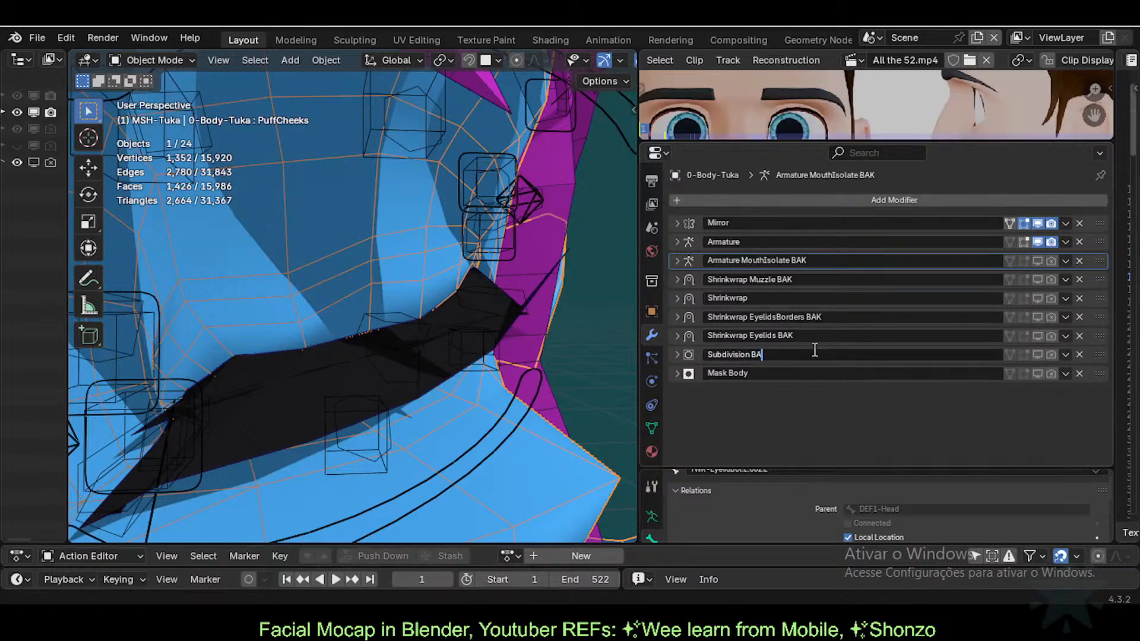
type("K")
key("Return")
scroll(516, 354, "up", 2)
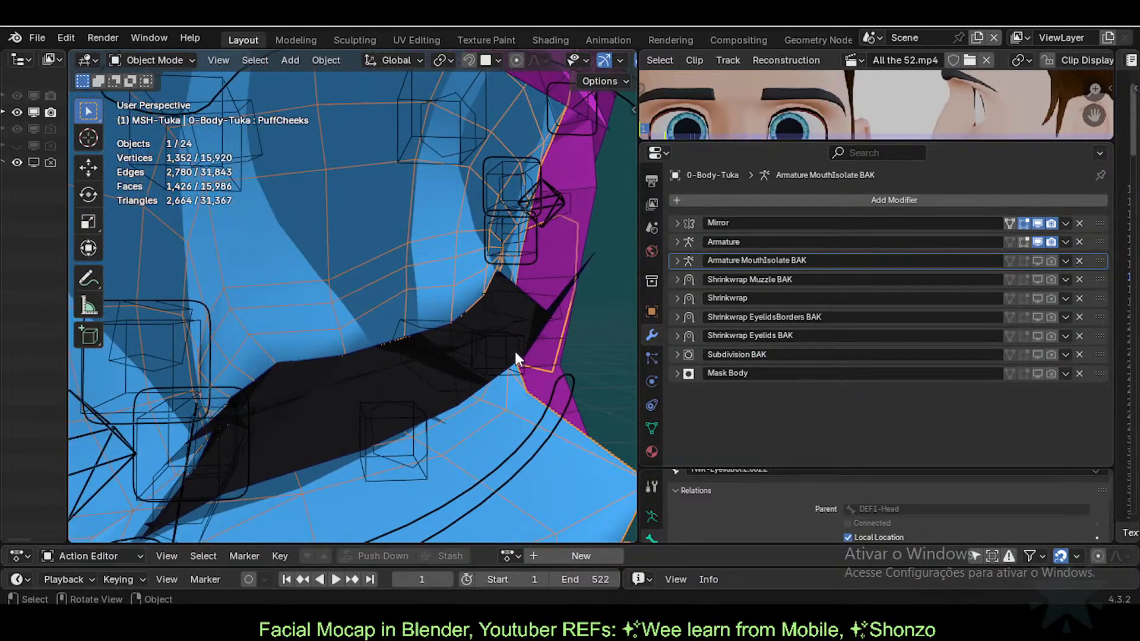
Step: Inspect the mouth and eyelid, then select the eyelash mesh
middle_click_drag(515, 351, 390, 362)
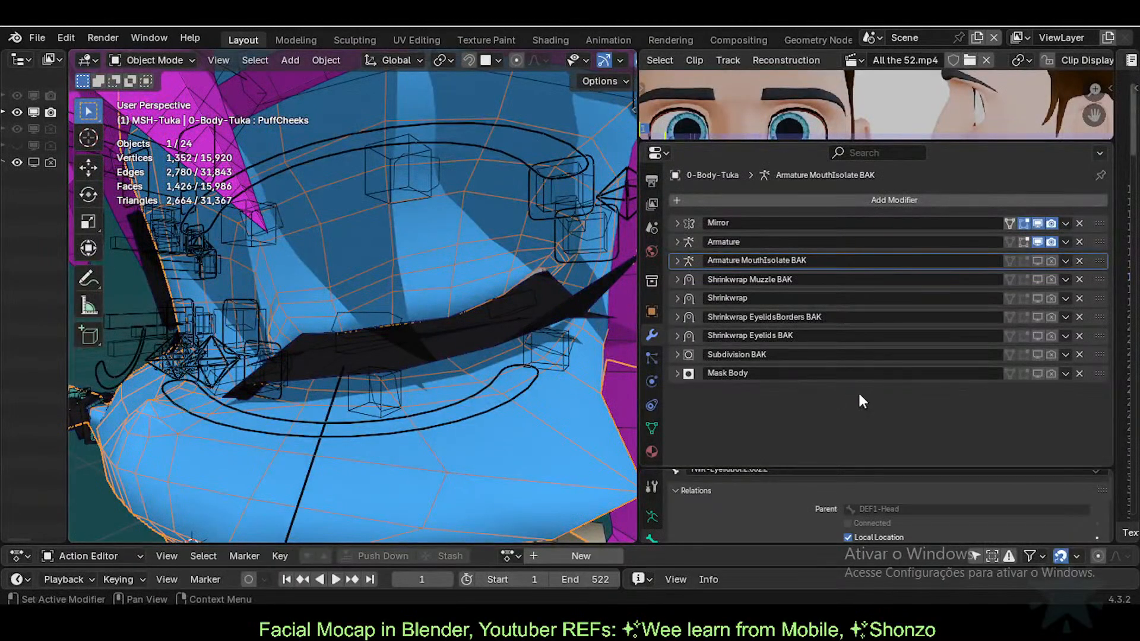
middle_click_drag(510, 320, 457, 316)
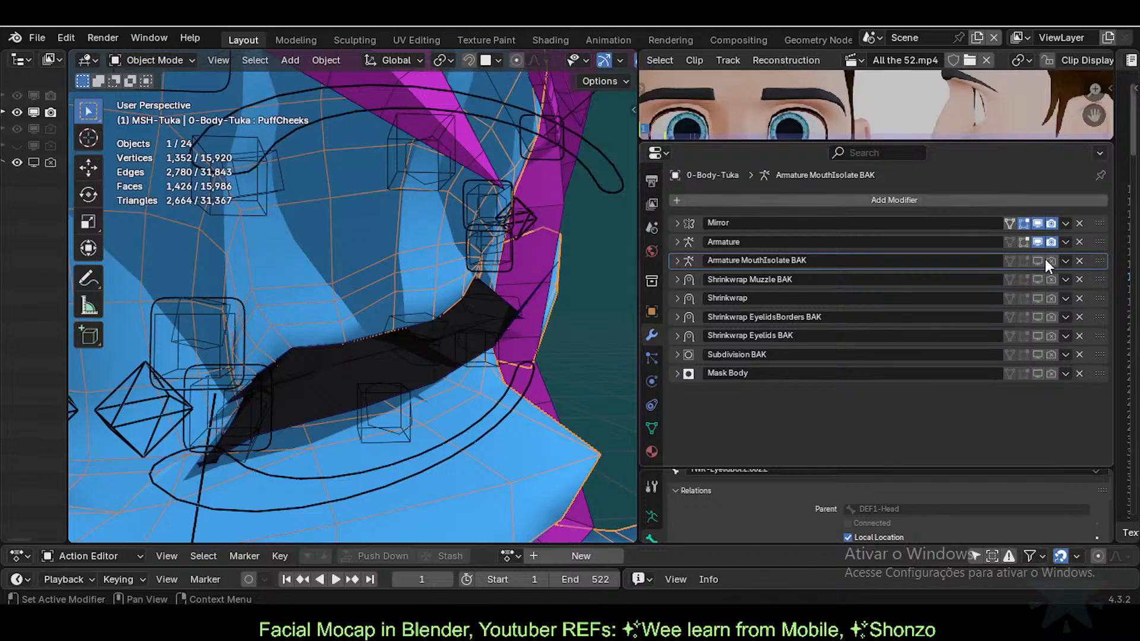
middle_click_drag(405, 319, 443, 319)
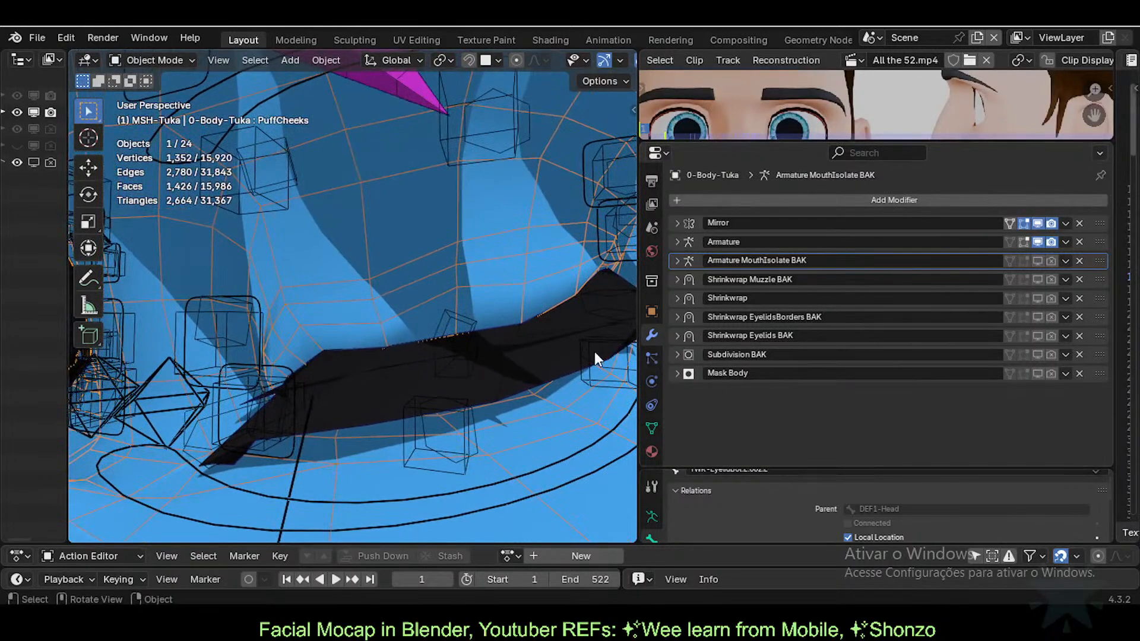
left_click(546, 348)
Step: Switch the selection between the eyelash and body meshes, ending on the body mesh
left_click(504, 260)
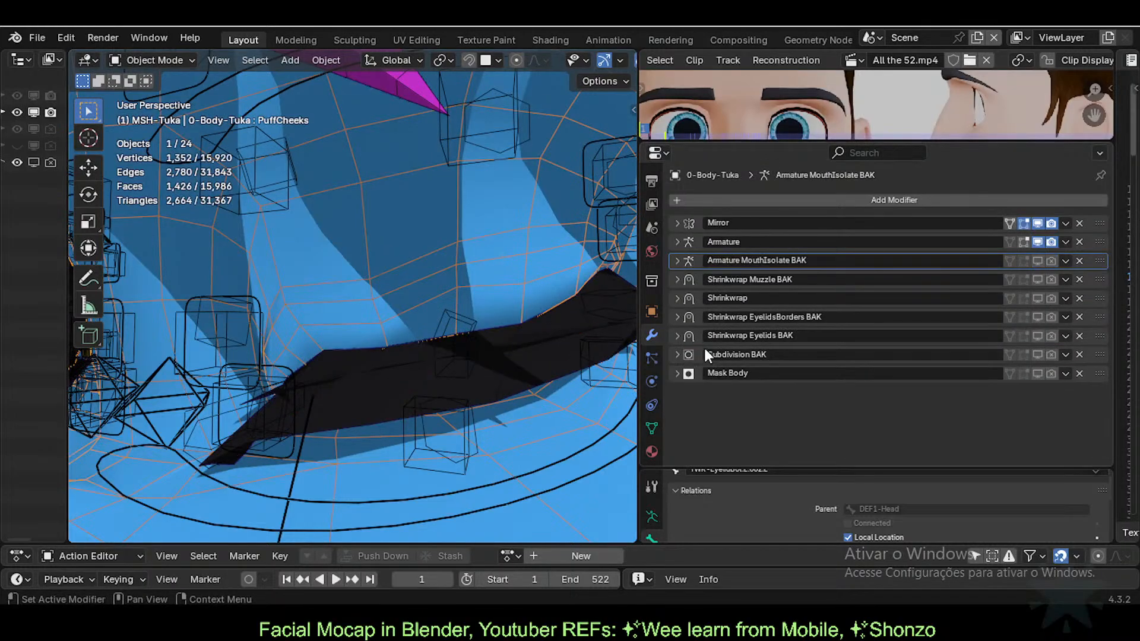
left_click(514, 367)
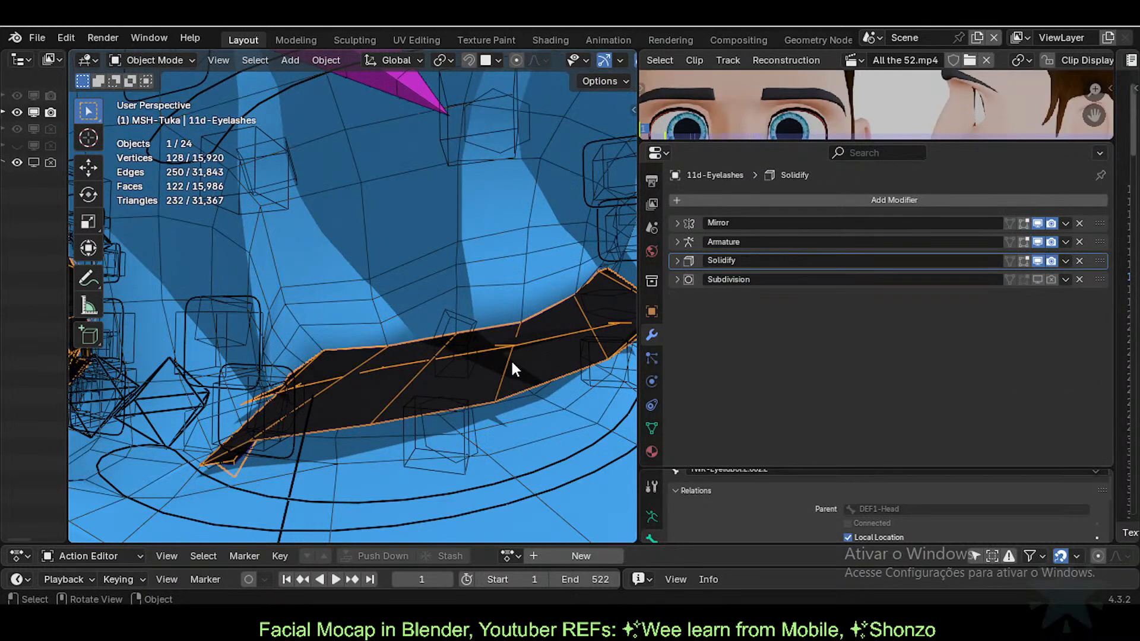
left_click(496, 255)
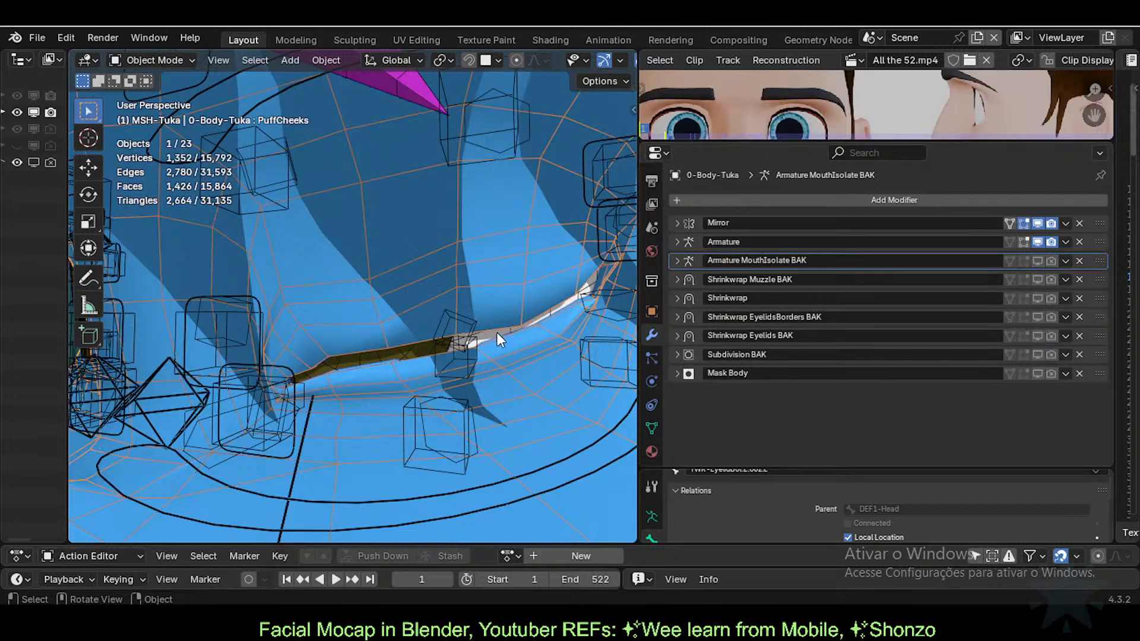
middle_click_drag(497, 330, 466, 334)
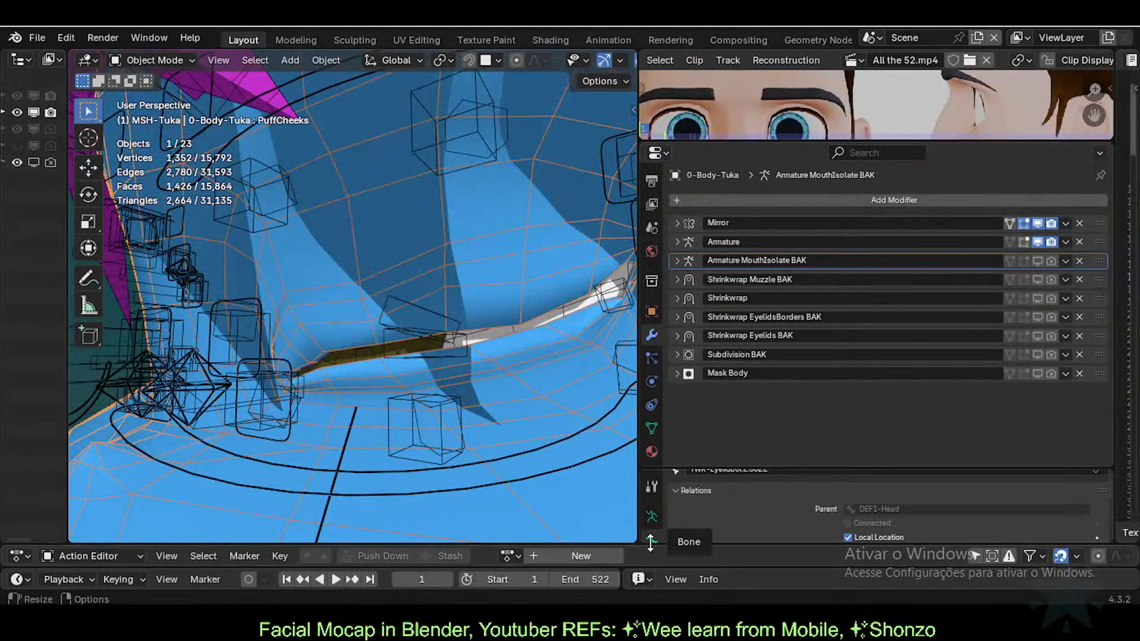
Step: Assign the Eyeblink.L action and put Tuka's armature into Pose Mode with a taller Action Editor
left_click(506, 555)
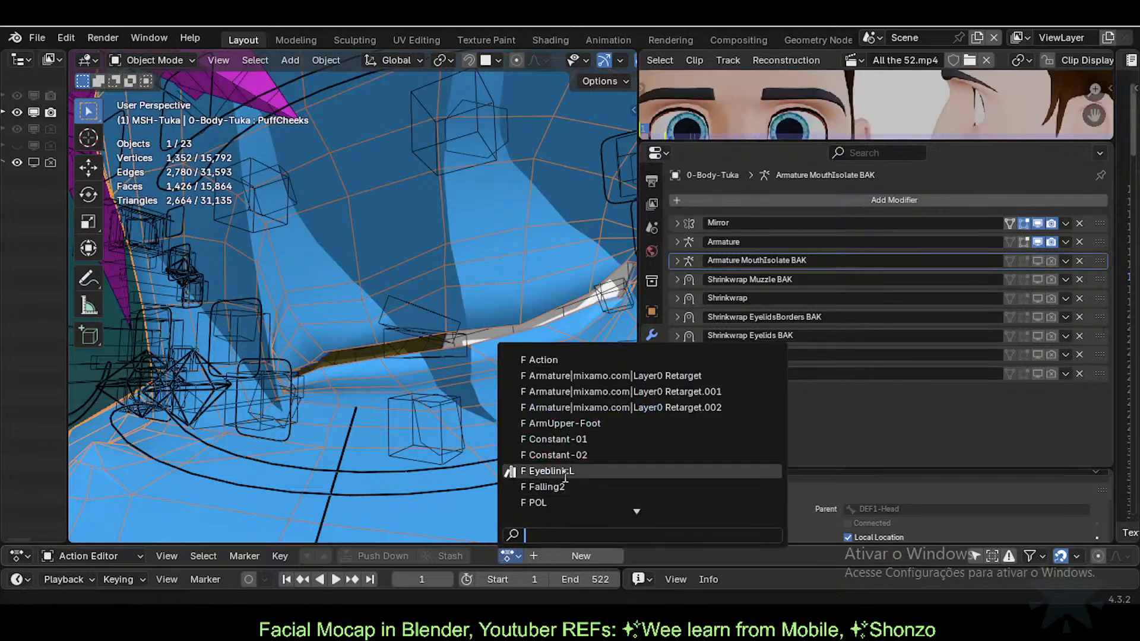
left_click(564, 472)
left_click(436, 321)
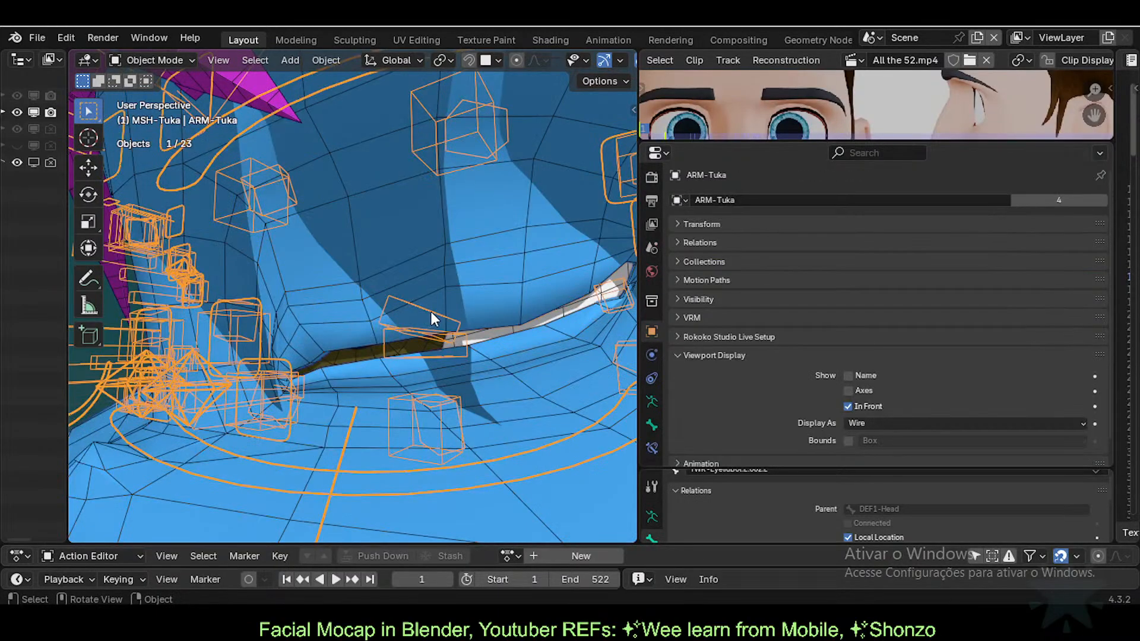
key("ctrl+Tab")
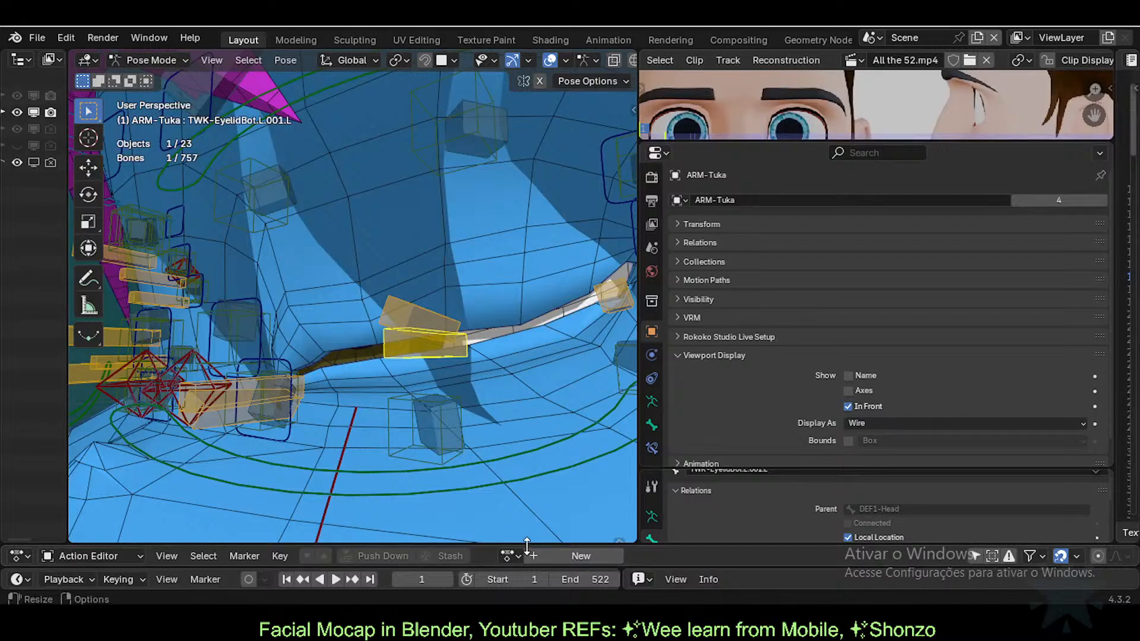
left_click_drag(541, 545, 540, 492)
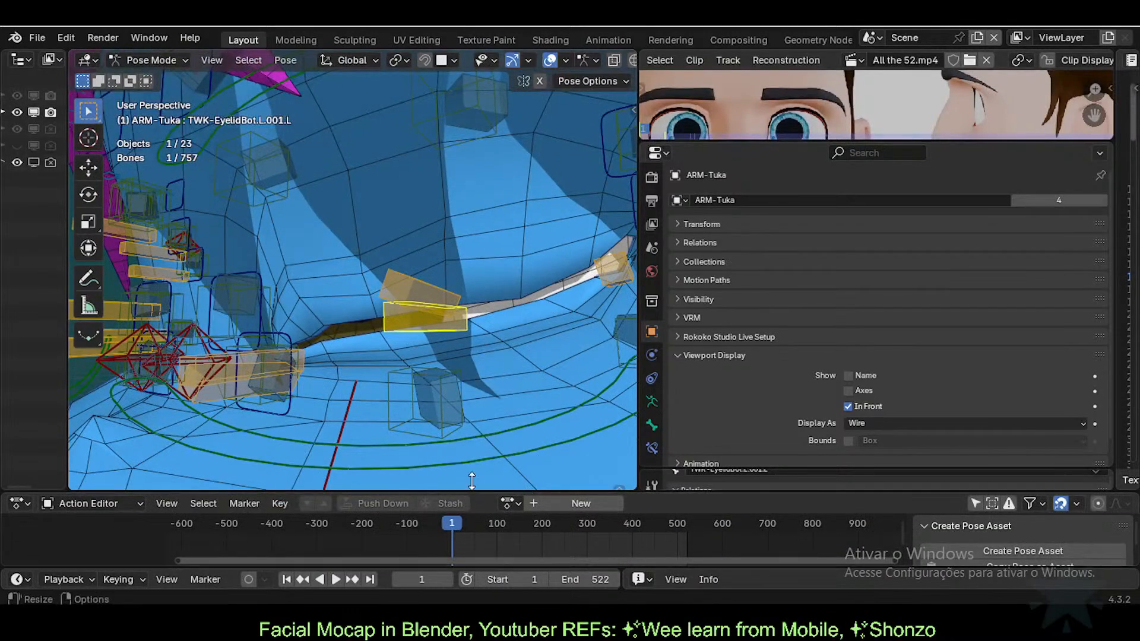
Step: Move and rotate the upper eyelid bone TWK-EyelidTop.L.001.L downward
left_click(441, 296)
mouse_move(433, 322)
middle_mouse_down()
mouse_move(456, 317)
mouse_move(447, 318)
middle_mouse_up()
key("g")
left_click(454, 356)
key("r")
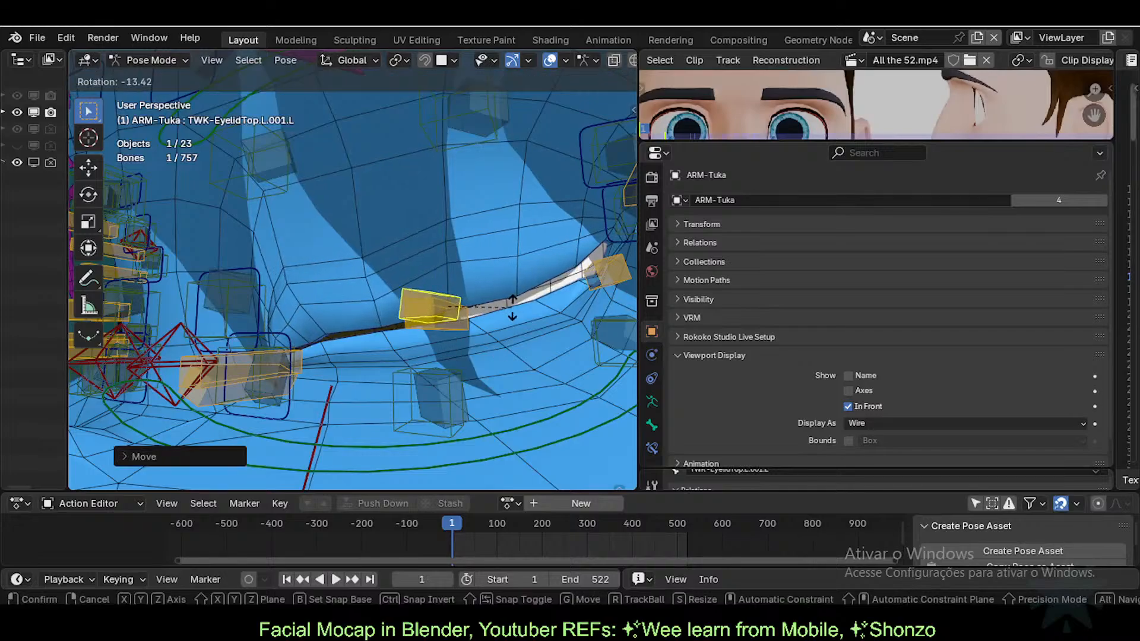
left_click(440, 324)
Step: Move the lower eyelid bone TWK-EyelidBot.L.001.L and tilt TWK-EyelidTop.L.001.L further
left_click(468, 326)
key("g")
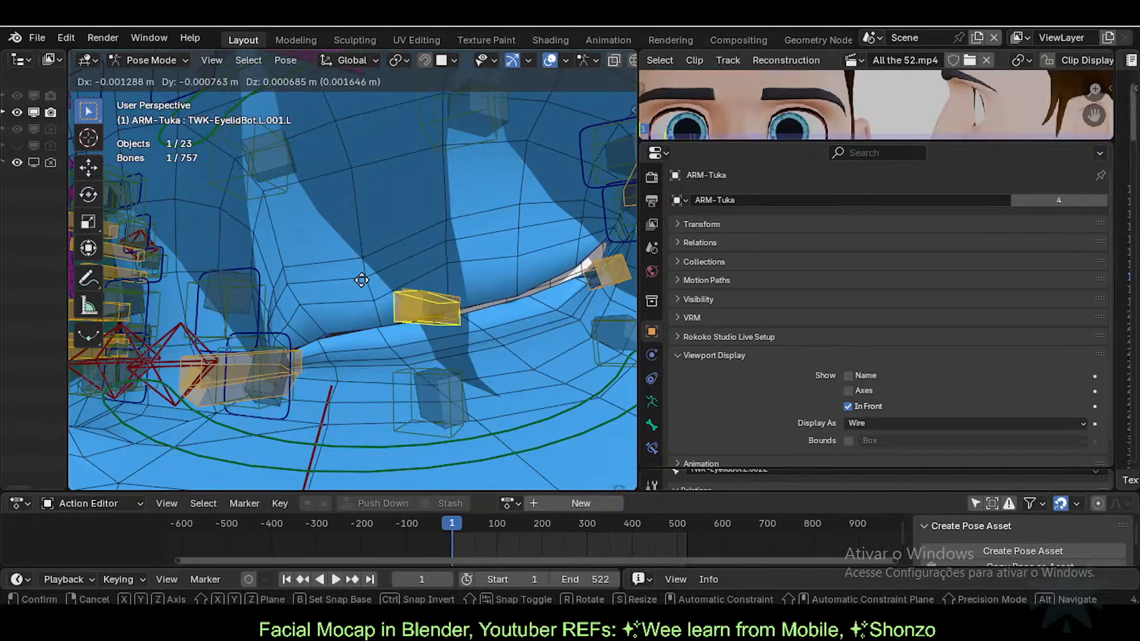
left_click(379, 273)
middle_click_drag(379, 272, 291, 303)
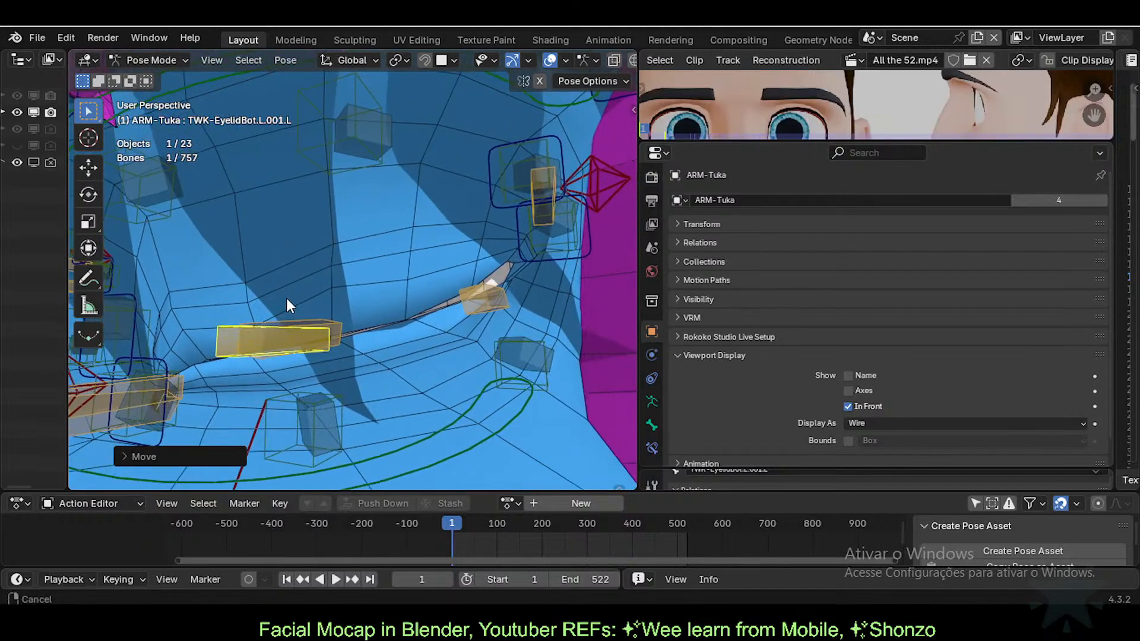
left_click(308, 337)
key("r")
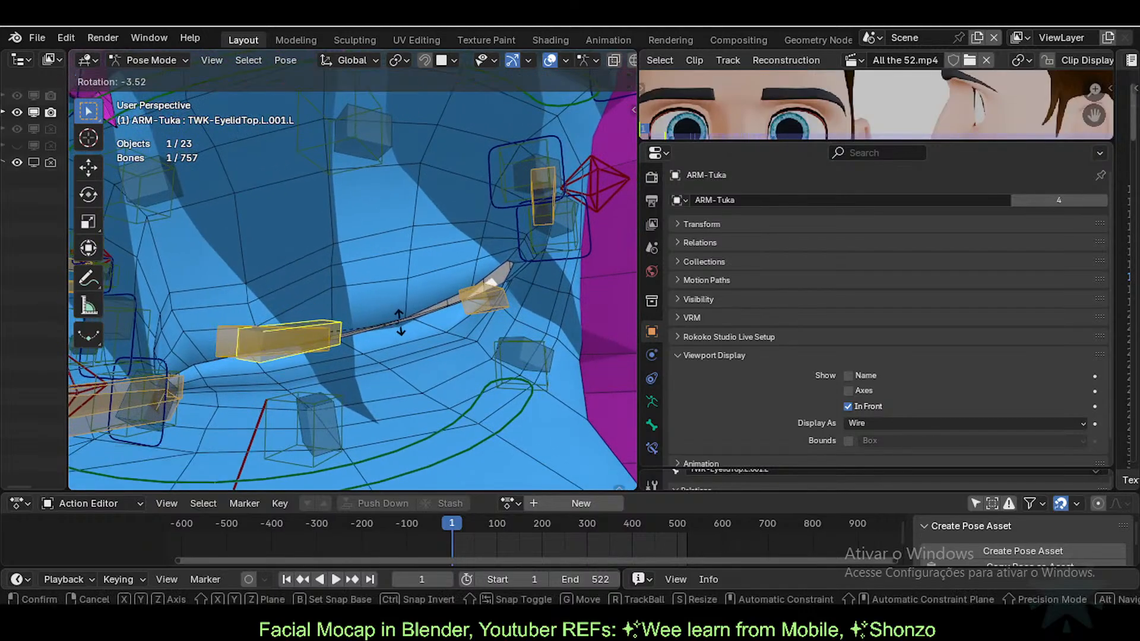
left_click(398, 320)
Step: Move and rotate the upper eyelid bone TWK-EyelidTop.L.002.L toward the closed position
left_click(490, 298)
middle_click_drag(490, 298, 475, 301)
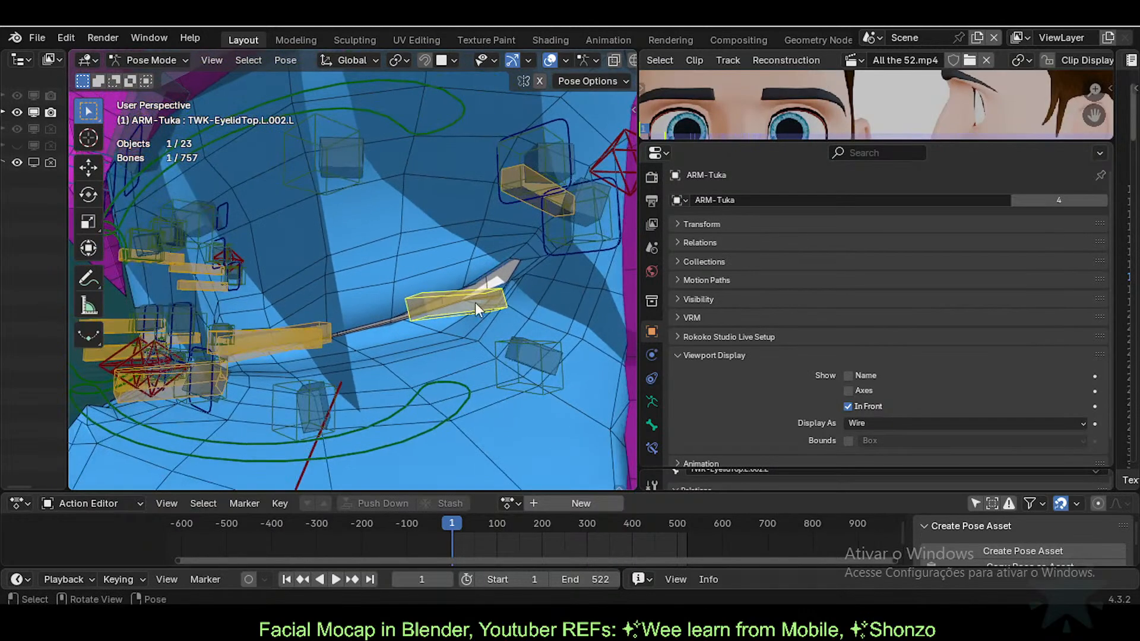
key("g")
left_click(504, 270)
key("r")
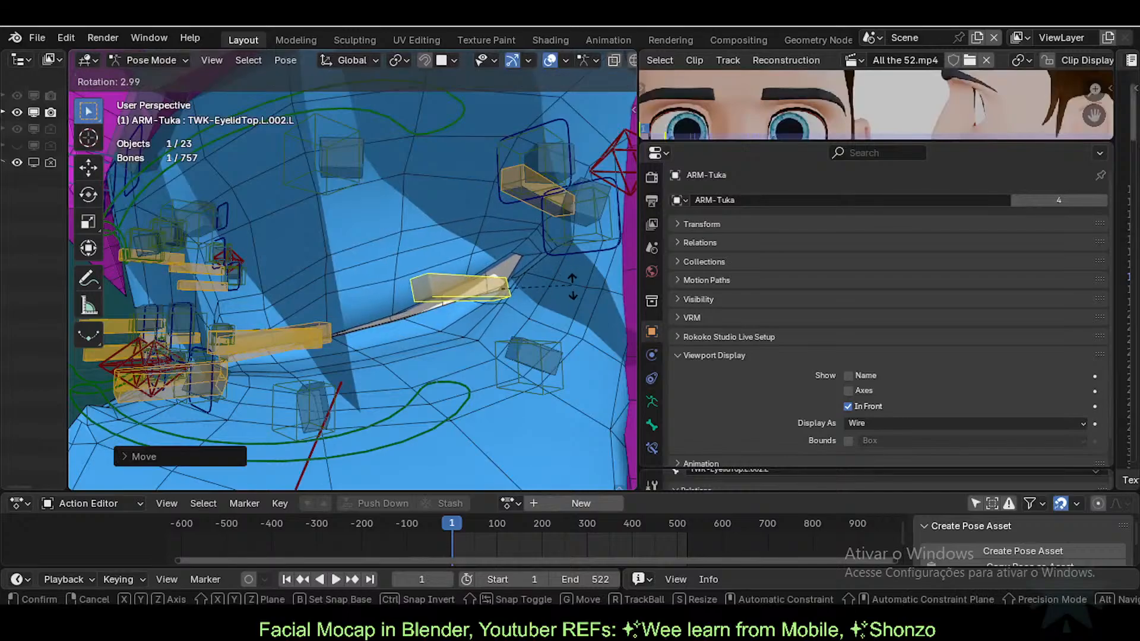
left_click(572, 290)
key("g")
left_click(530, 214)
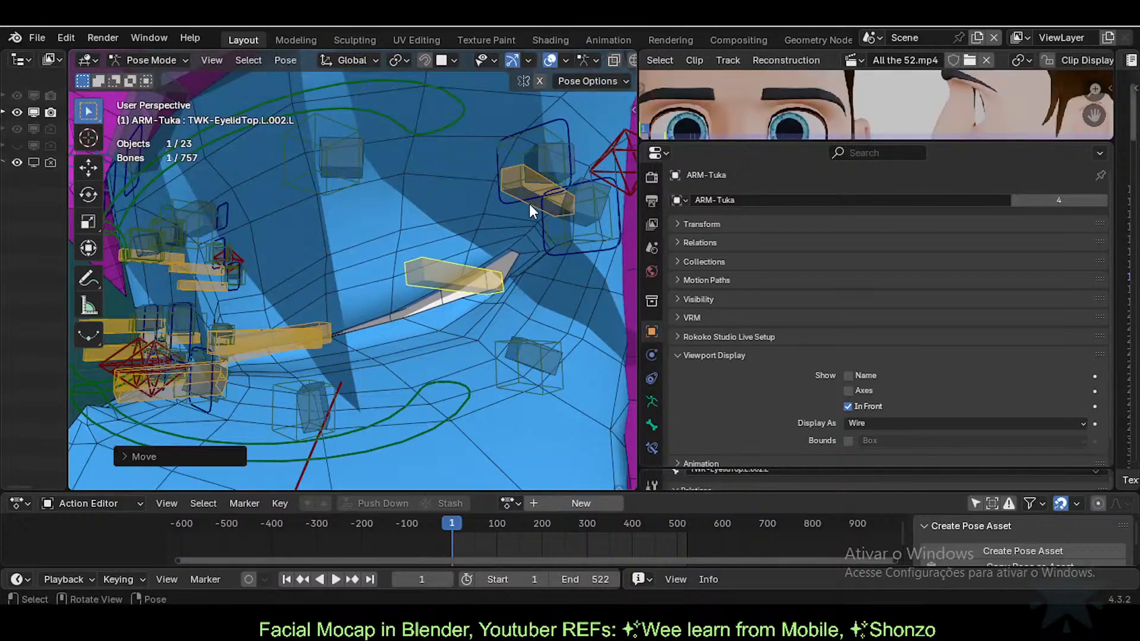
Step: Reposition TWK-EyelidBot.L.002.L with a move, a trackball rotation and a local Y rotation
left_click(524, 194)
key("g")
left_click(556, 182)
key("r")
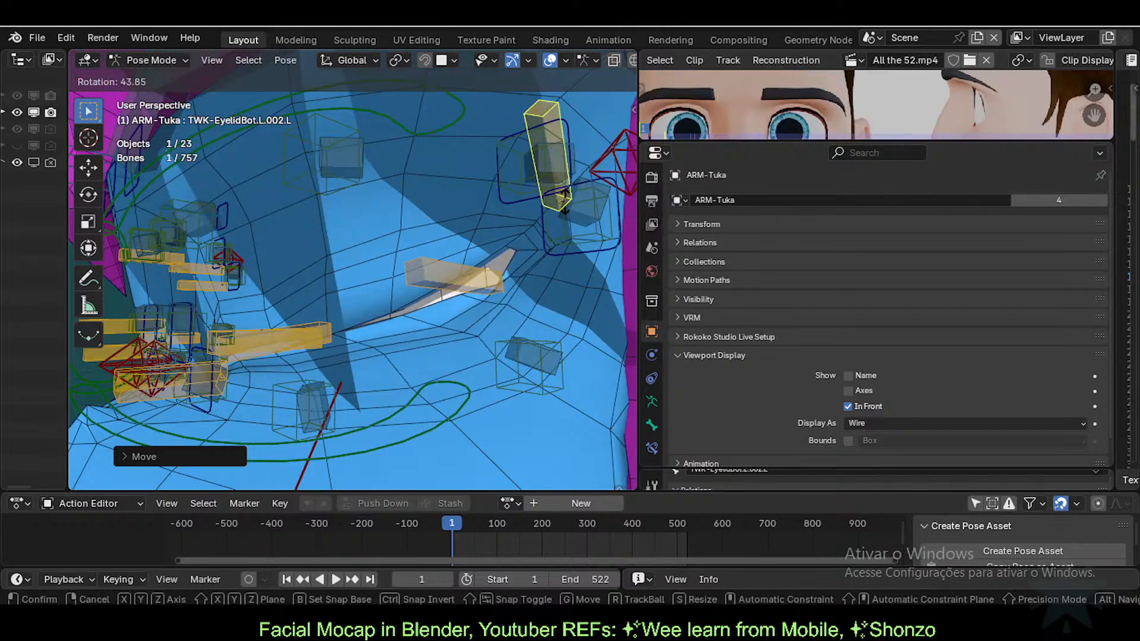
right_click(581, 187)
key("r")
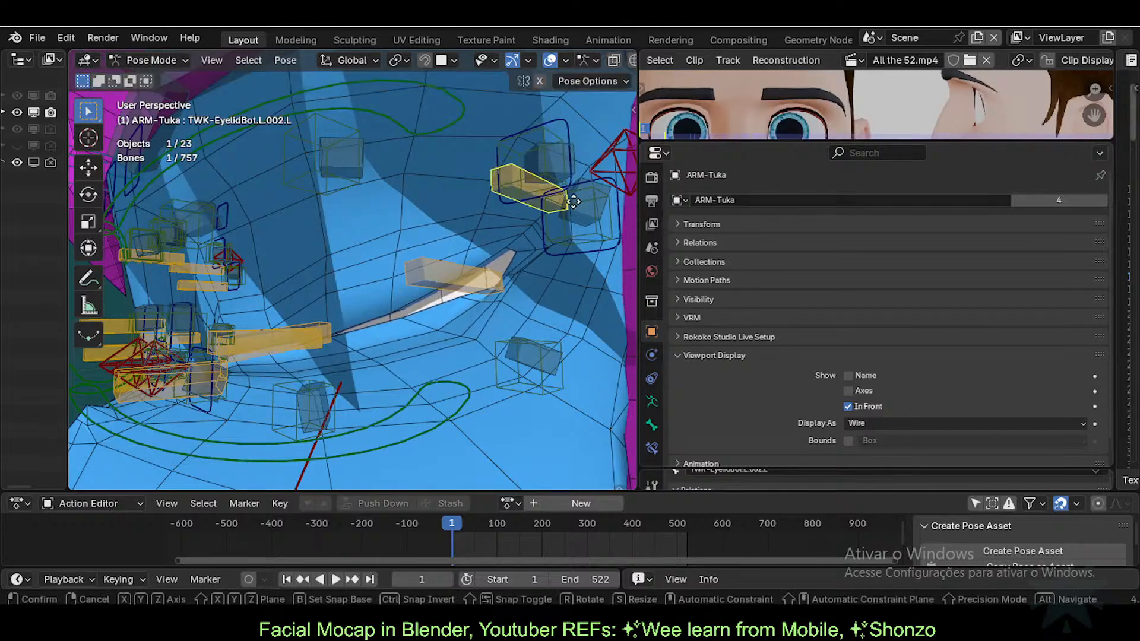
key("r")
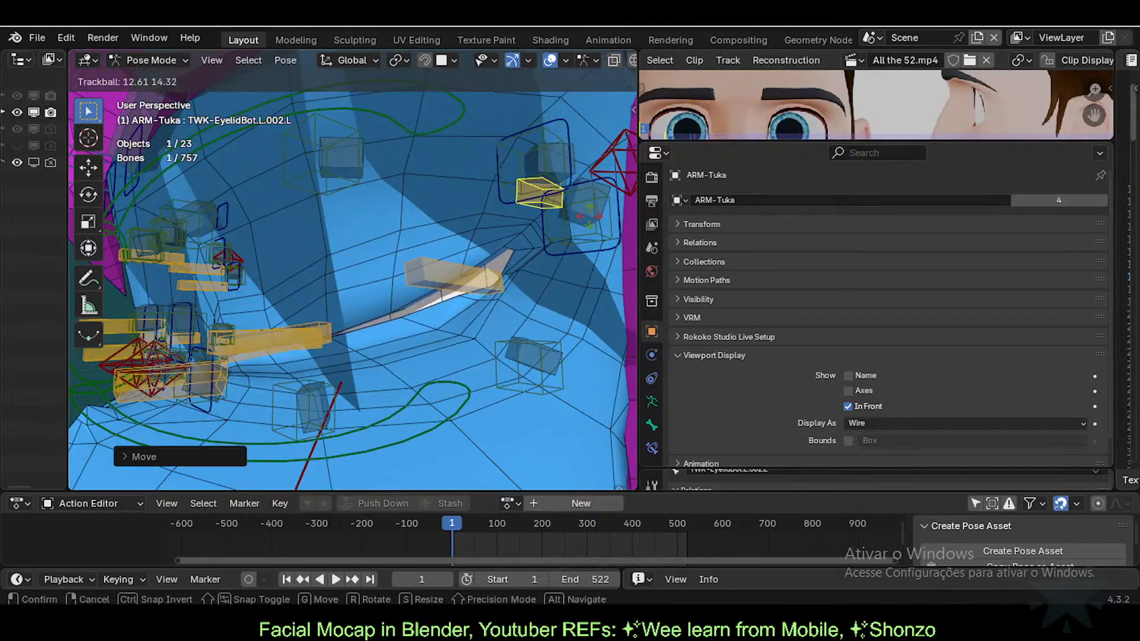
left_click(591, 209)
key("r")
key("y")
key("y")
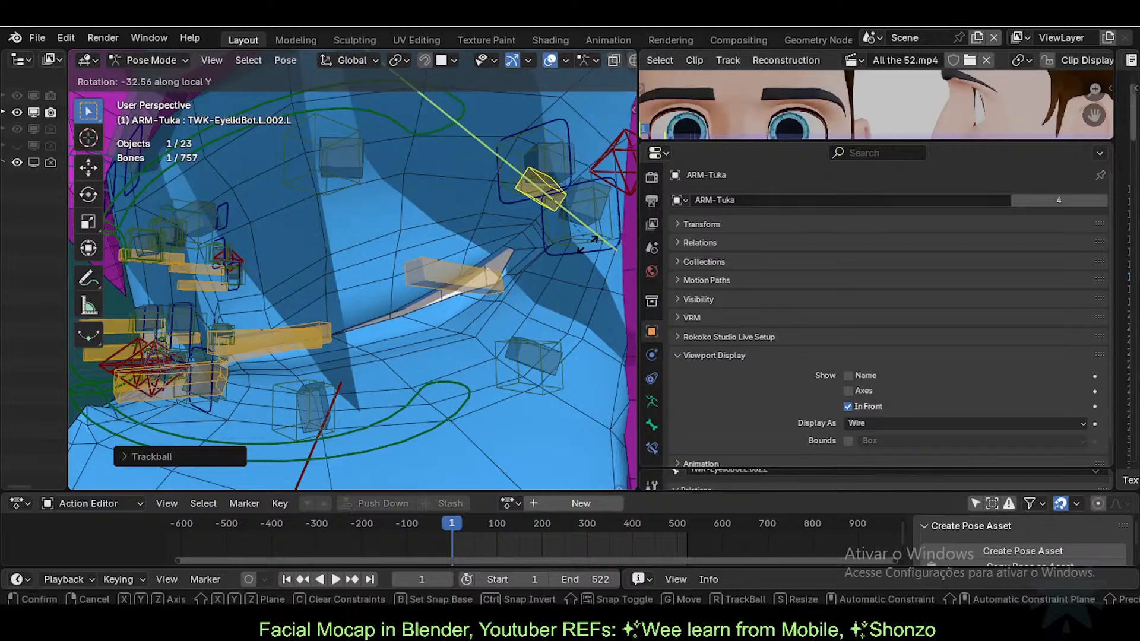
left_click(558, 263)
key("g")
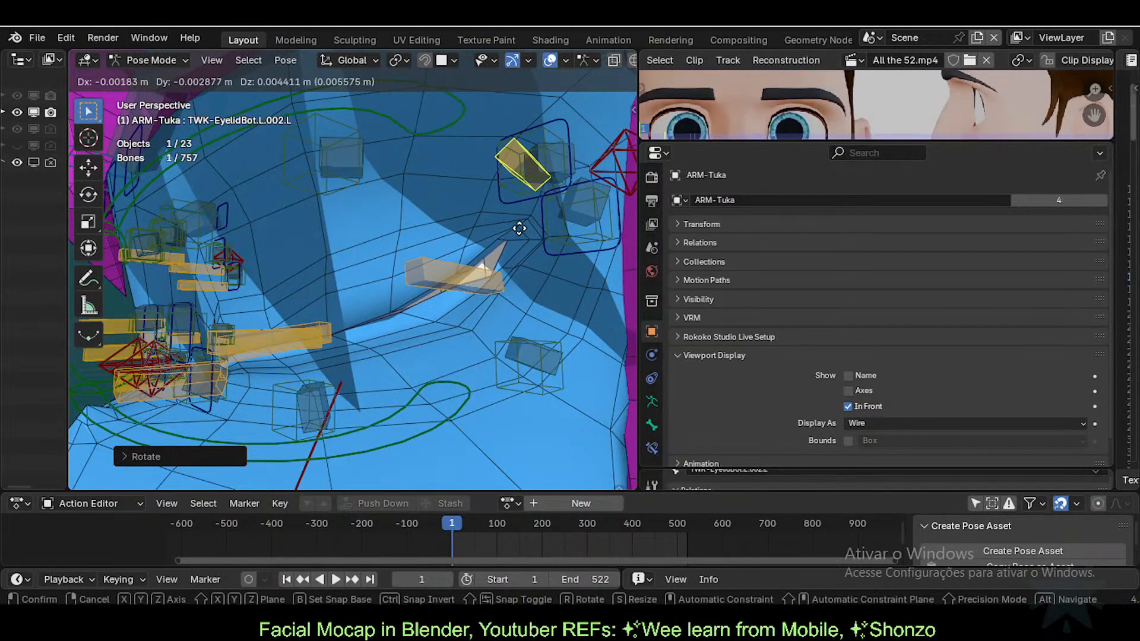
left_click(477, 279)
Step: Adjust TWK-EyelidTop.L.002.L's position once more to meet the lower lid
left_click(469, 276)
key("g")
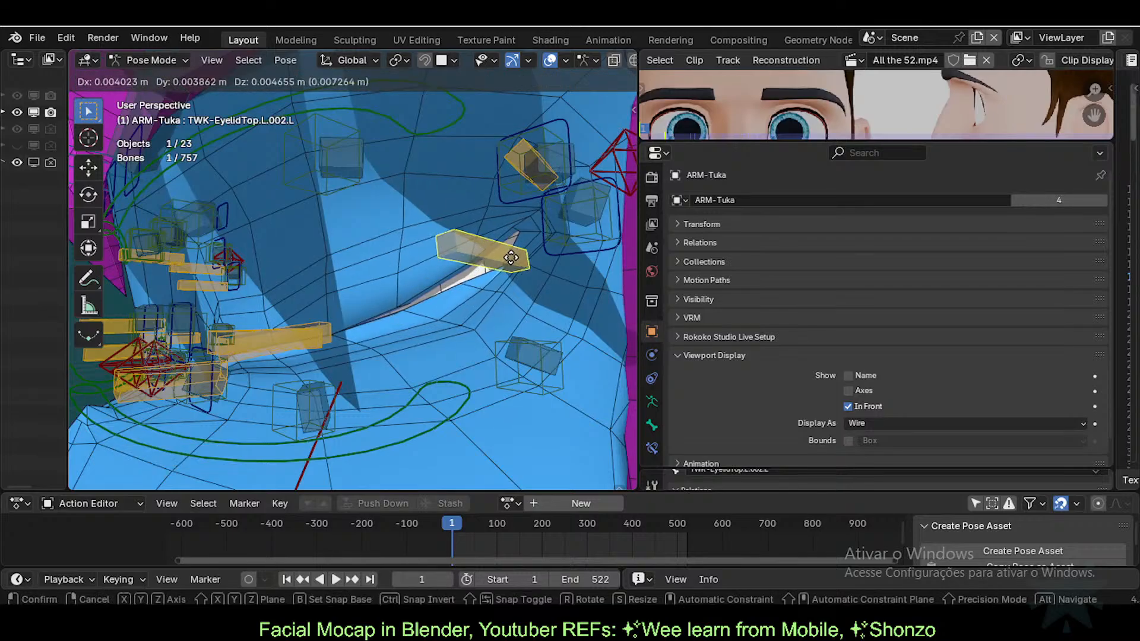
left_click(544, 249)
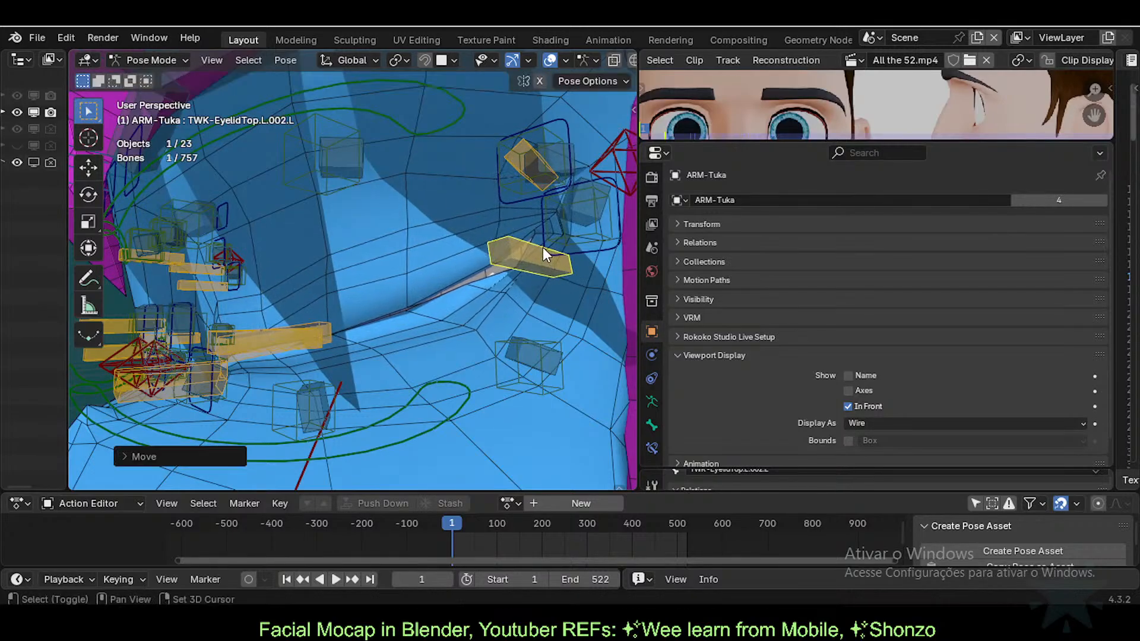
middle_click_drag(542, 248, 526, 280)
Step: Reposition TWK-EyelidTop.L.002.L, then move, trackball-rotate and nudge TWK-EyelidBot.L.002.L
key("g")
left_click(480, 293)
left_click(504, 202)
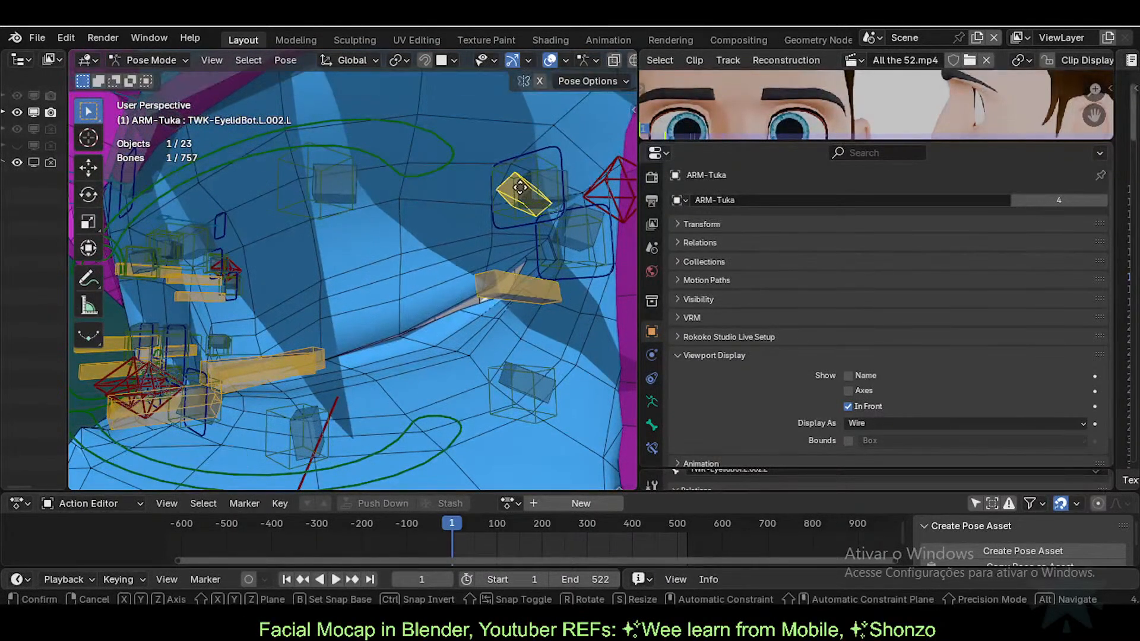
key("g")
left_click(547, 256)
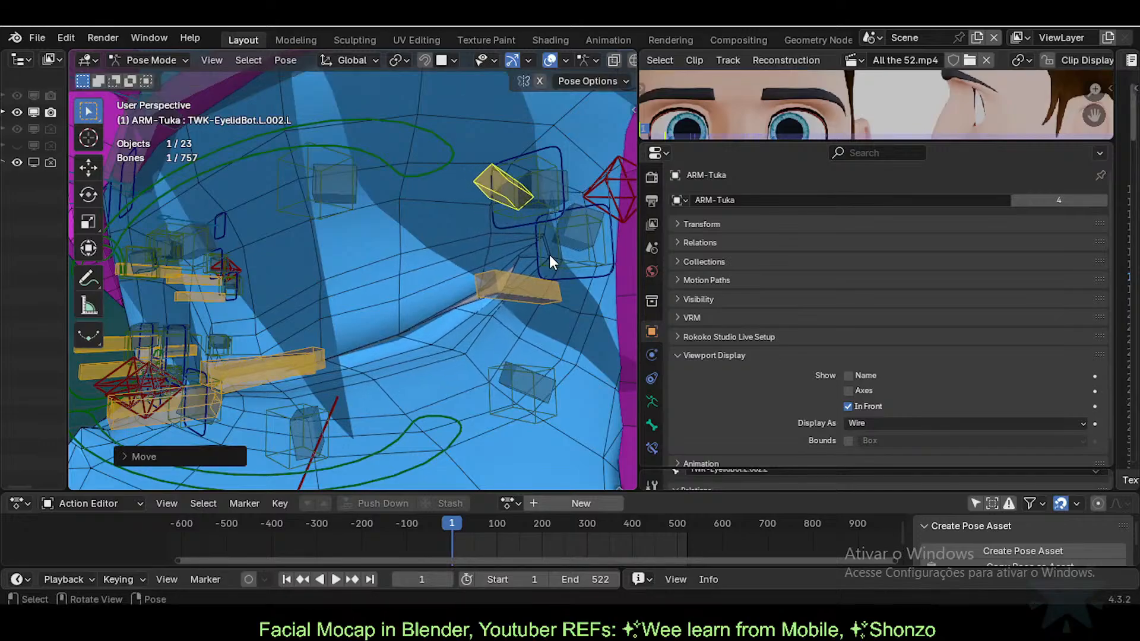
key("r")
key("r")
left_click(558, 243)
key("g")
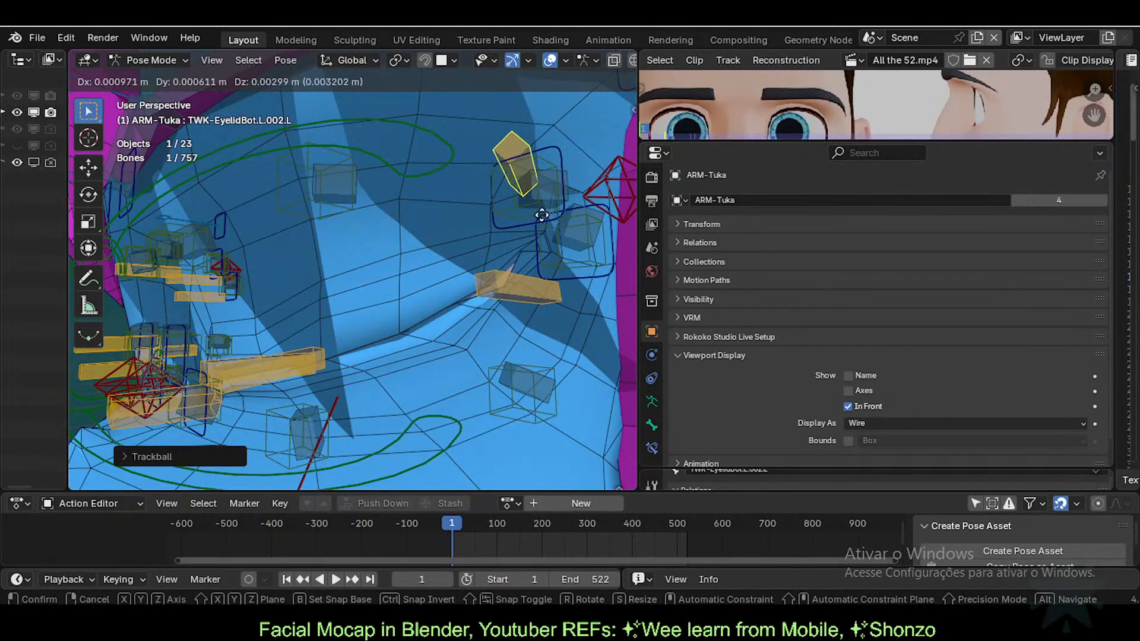
left_click(549, 275)
Step: Shift TWK-EyelidTop.L.002.L left and nudge TWK-EyelidBot.L.002.L into a new position
left_click(510, 287)
key("g")
left_click(497, 283)
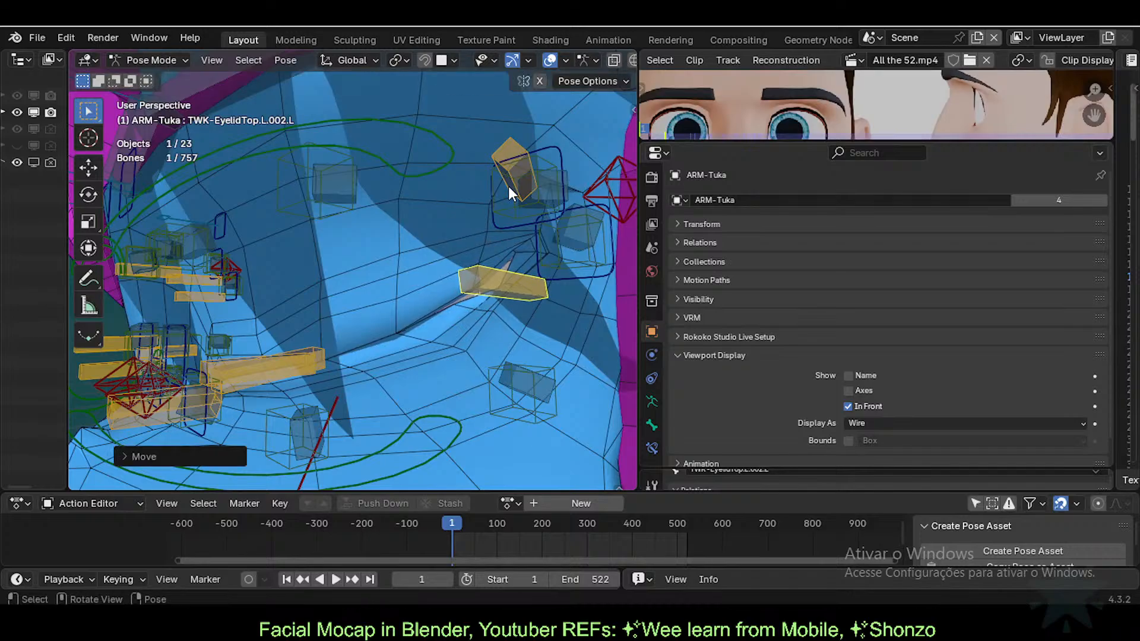
left_click(510, 182)
key("g")
left_click(517, 246)
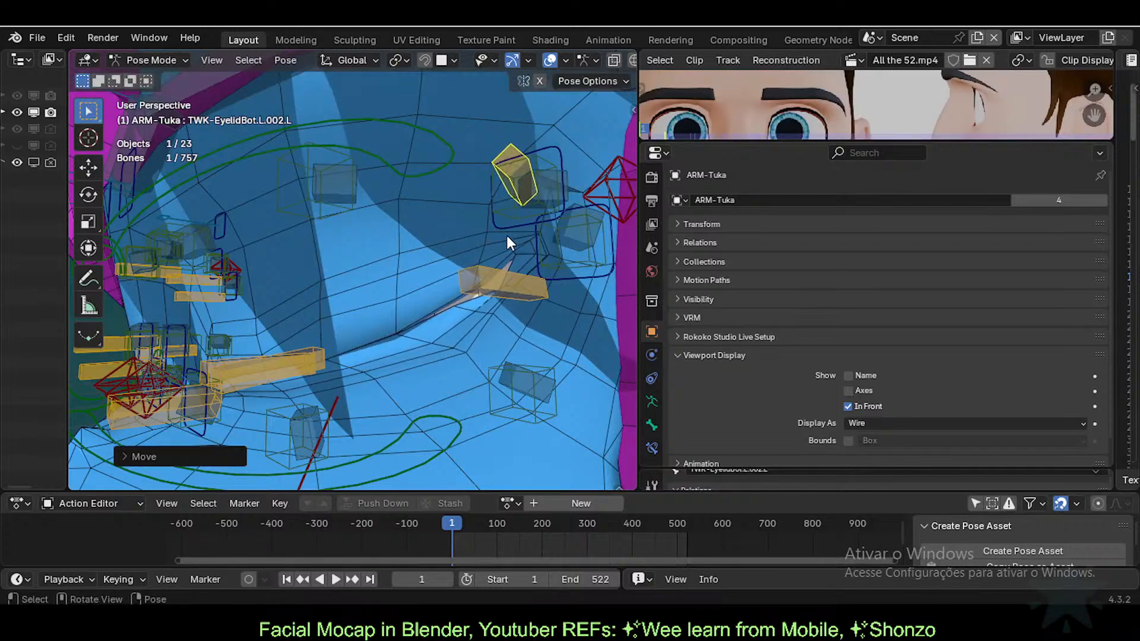
key("g")
left_click(510, 230)
Step: Move TWK-EyelidTop.L.002.L up-left, trackball-rotate it, and nudge it further up-left
left_click(509, 276)
key("g")
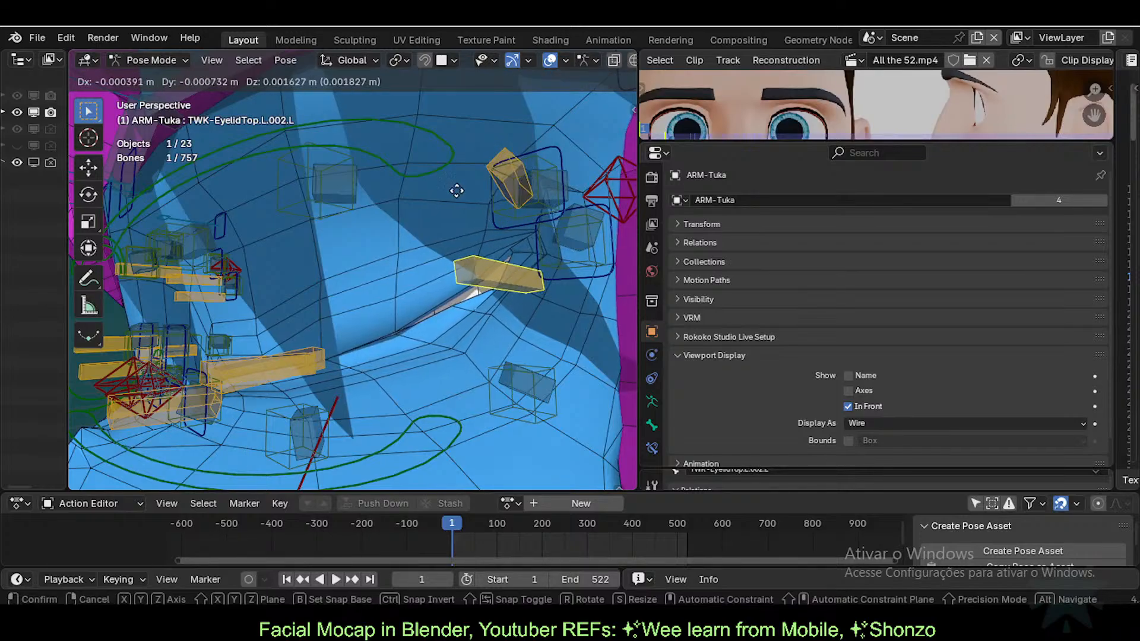
left_click(457, 212)
key("r")
key("r")
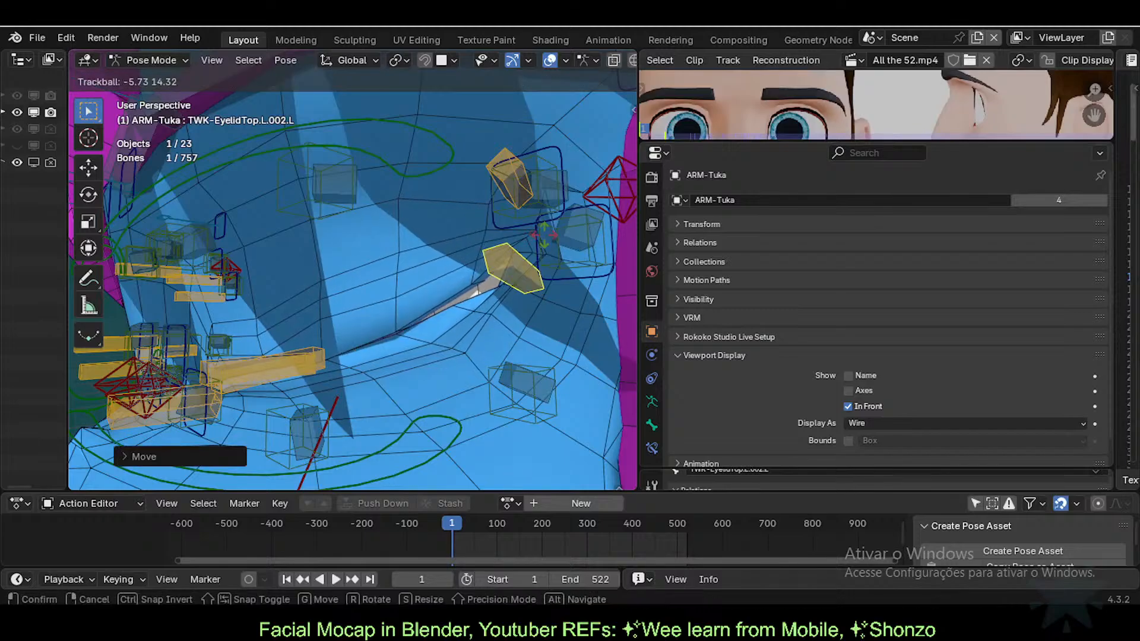
left_click(539, 221)
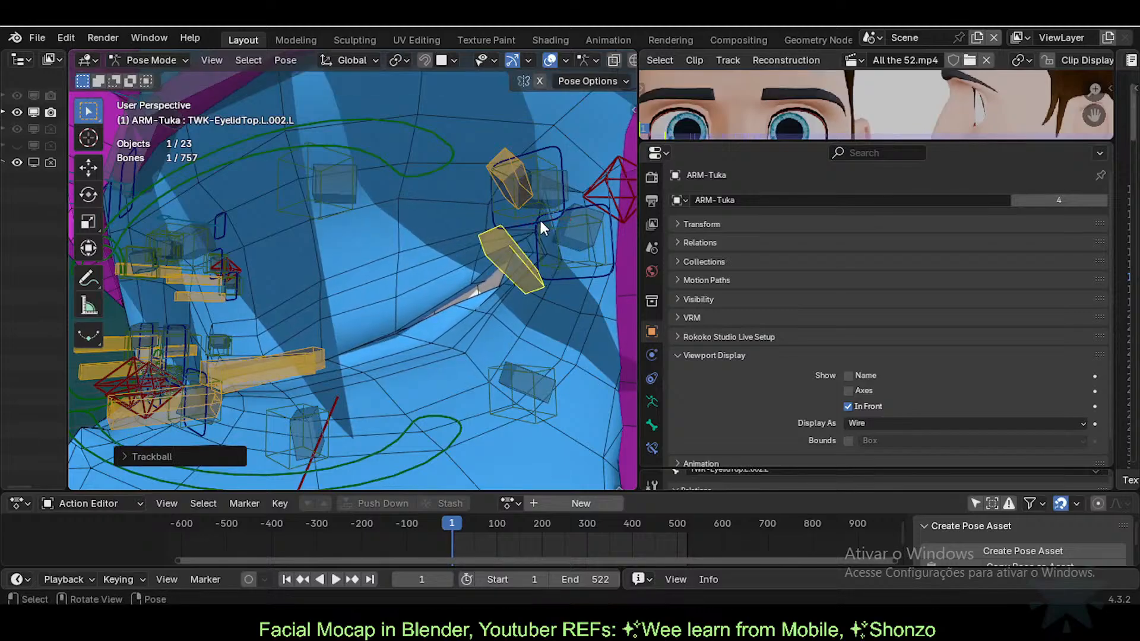
key("g")
left_click(504, 206)
Step: Raise TWK-EyelidBot.L.002.L slightly, abandoning trial Y-axis and trackball rotations of it
left_click(507, 195)
key("g")
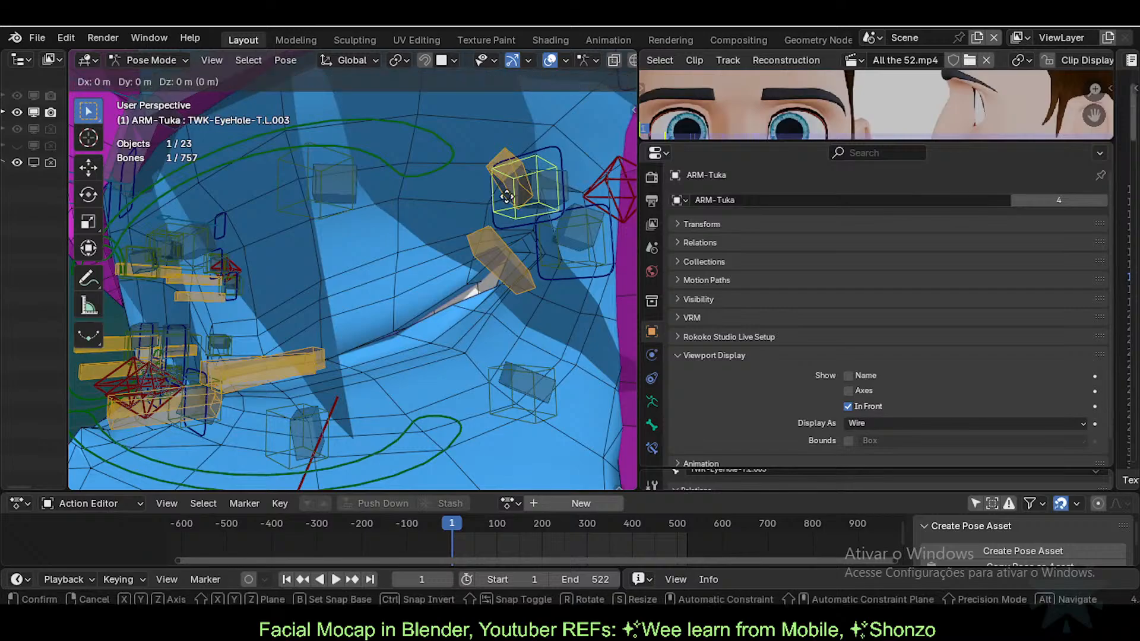
right_click(507, 195)
left_click(510, 182)
key("g")
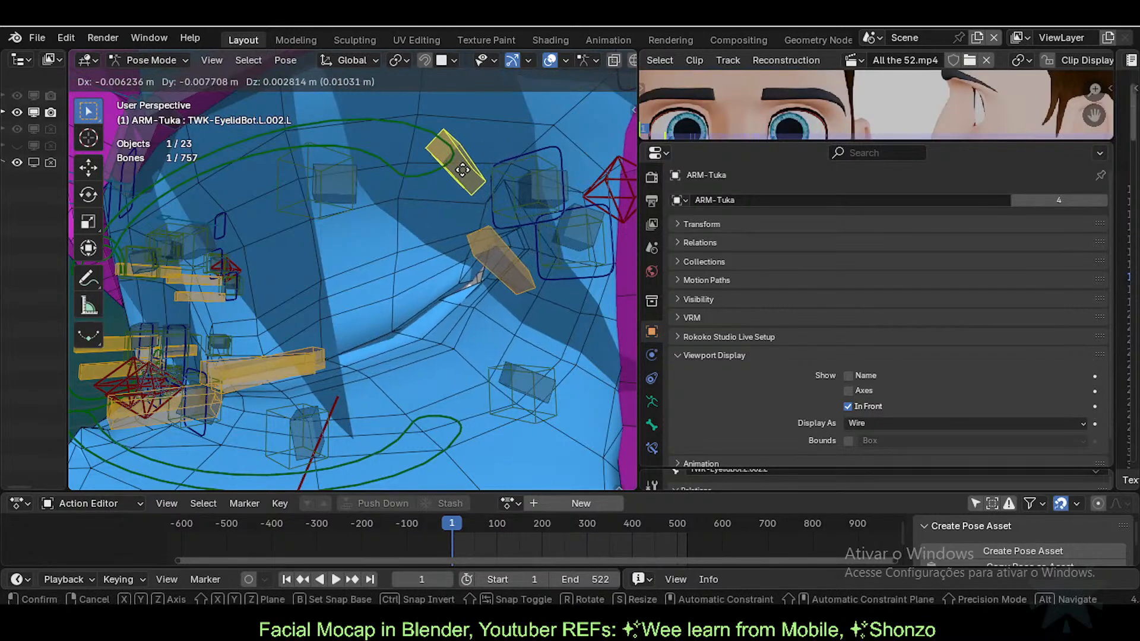
left_click(509, 179)
key("r")
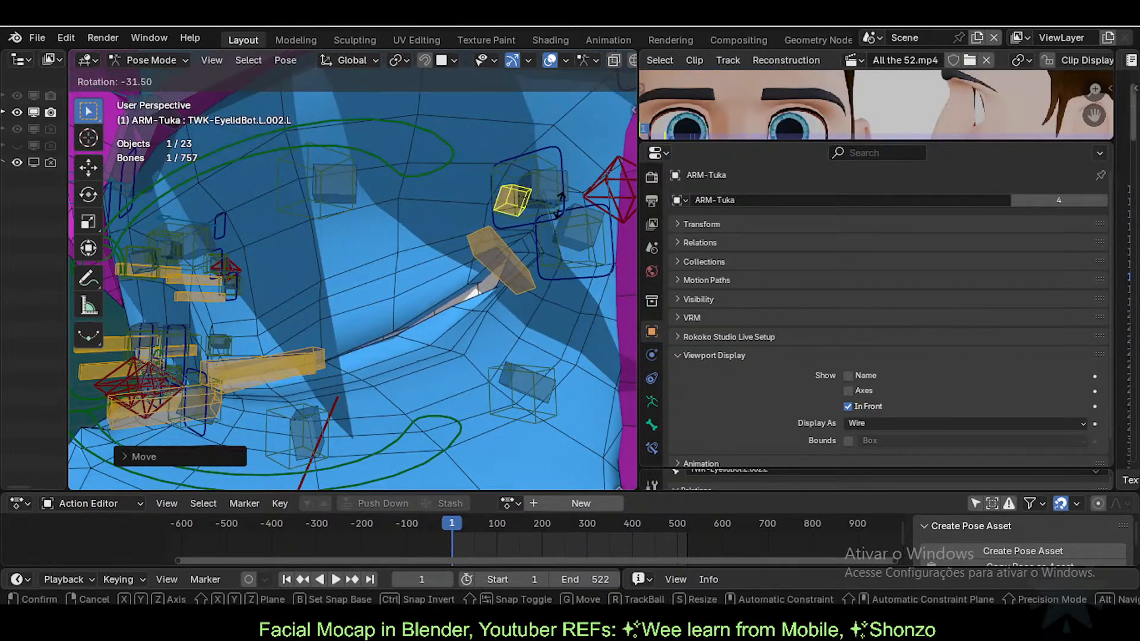
key("y")
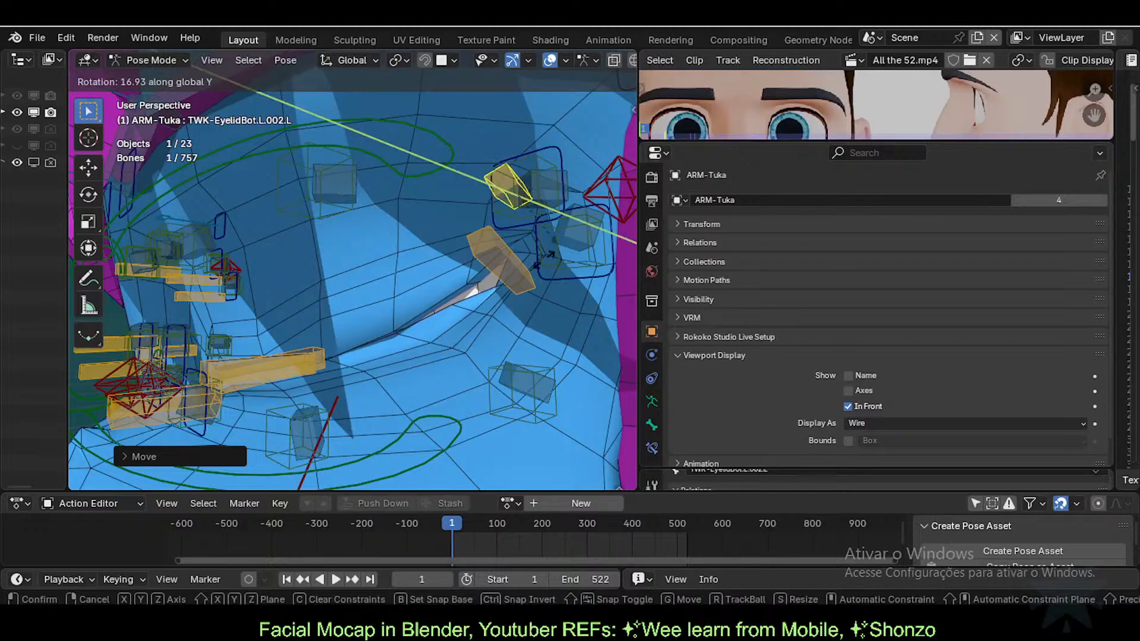
right_click(498, 286)
key("r")
key("r")
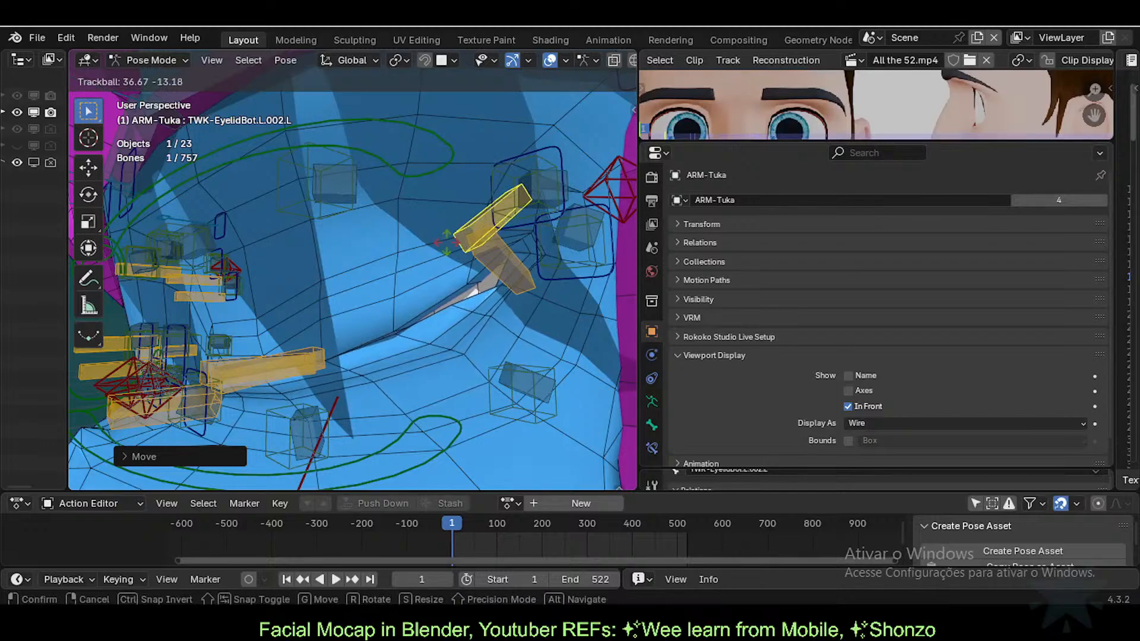
right_click(495, 249)
Step: Shift TWK-EyelidTop.L.002.L leftward and pull TWK-EyelidBot.L.002.L downward
left_click(493, 248)
key("g")
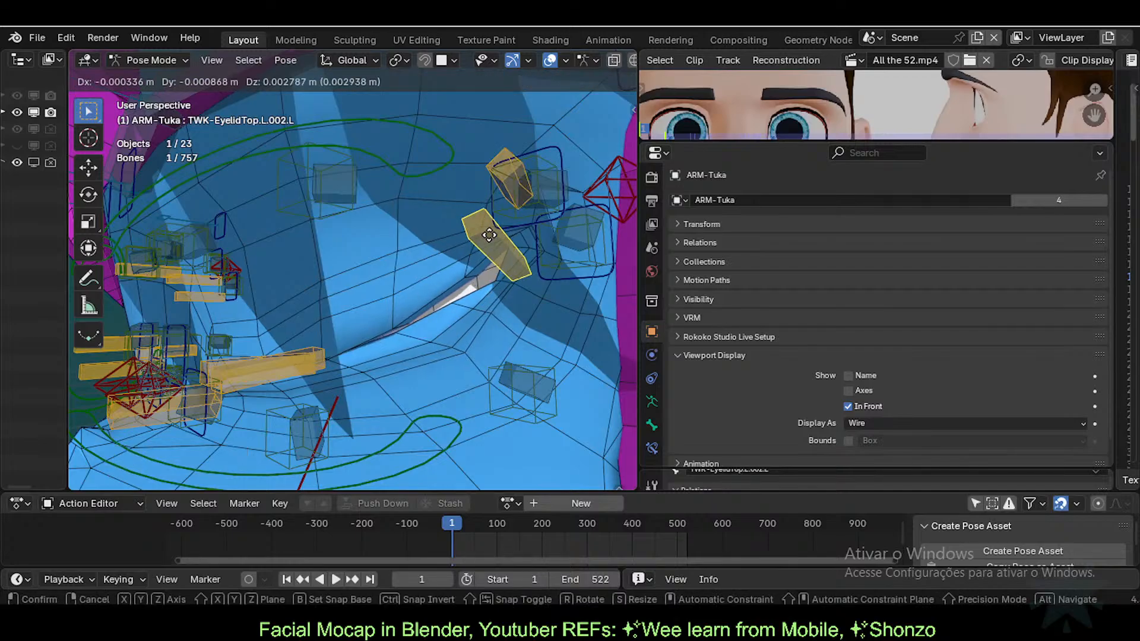
left_click(474, 243)
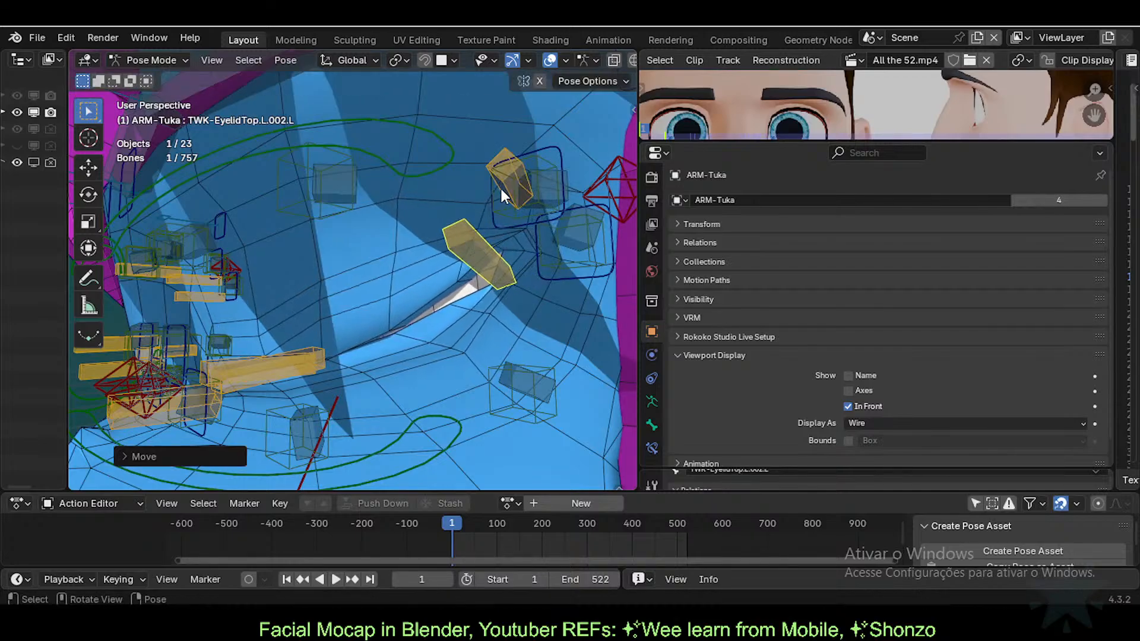
left_click(501, 188)
key("g")
left_click(485, 261)
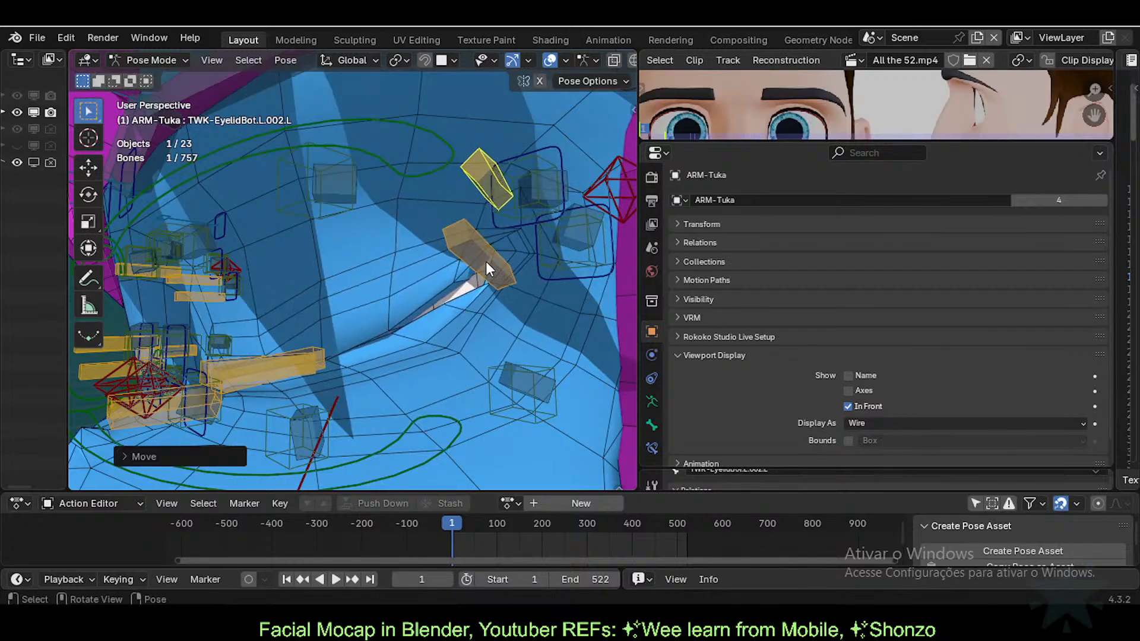
Step: Move TWK-EyelidTop.L.002.L down-right, then move TWK-EyelidBot.L.002.L up-left and tilt it
left_click(486, 264)
key("g")
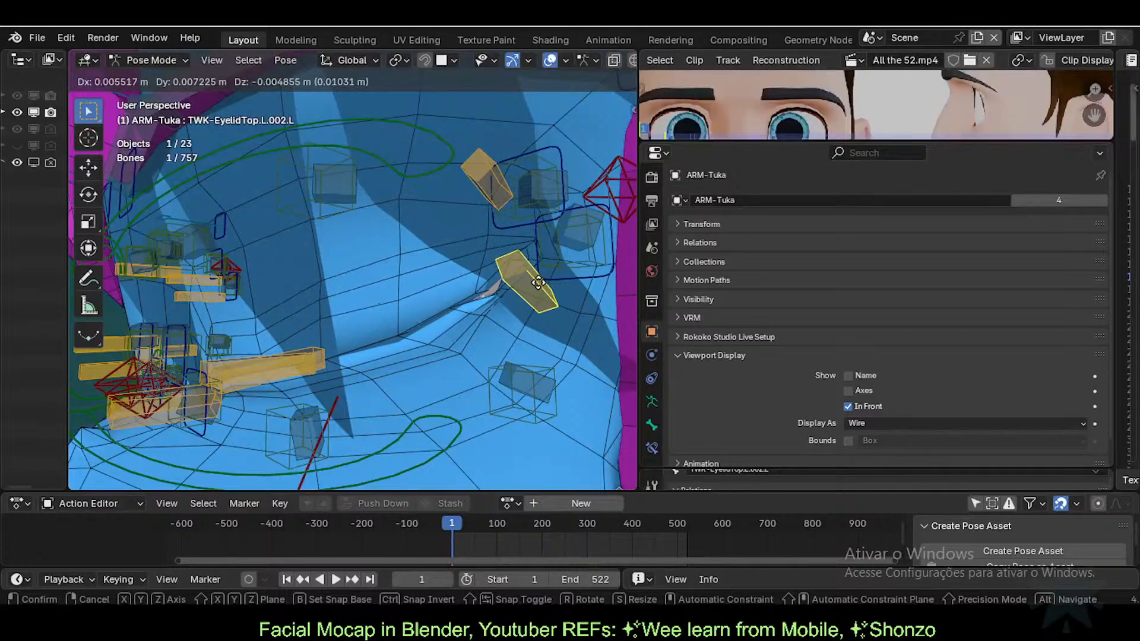
left_click(546, 288)
left_click(492, 187)
key("g")
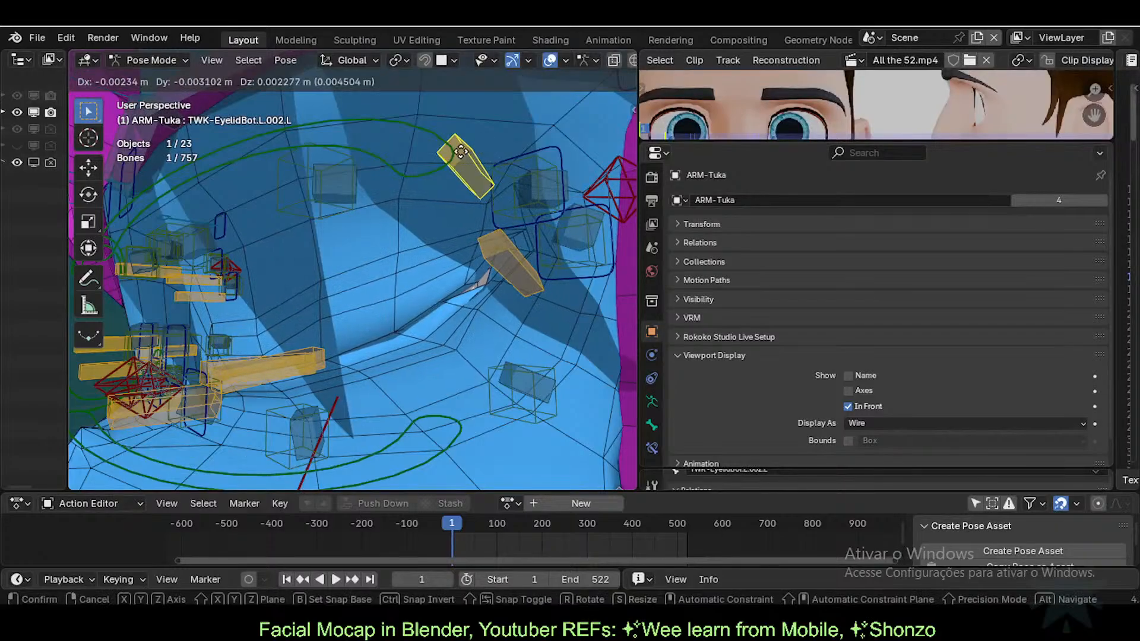
left_click(452, 161)
key("r")
key("r")
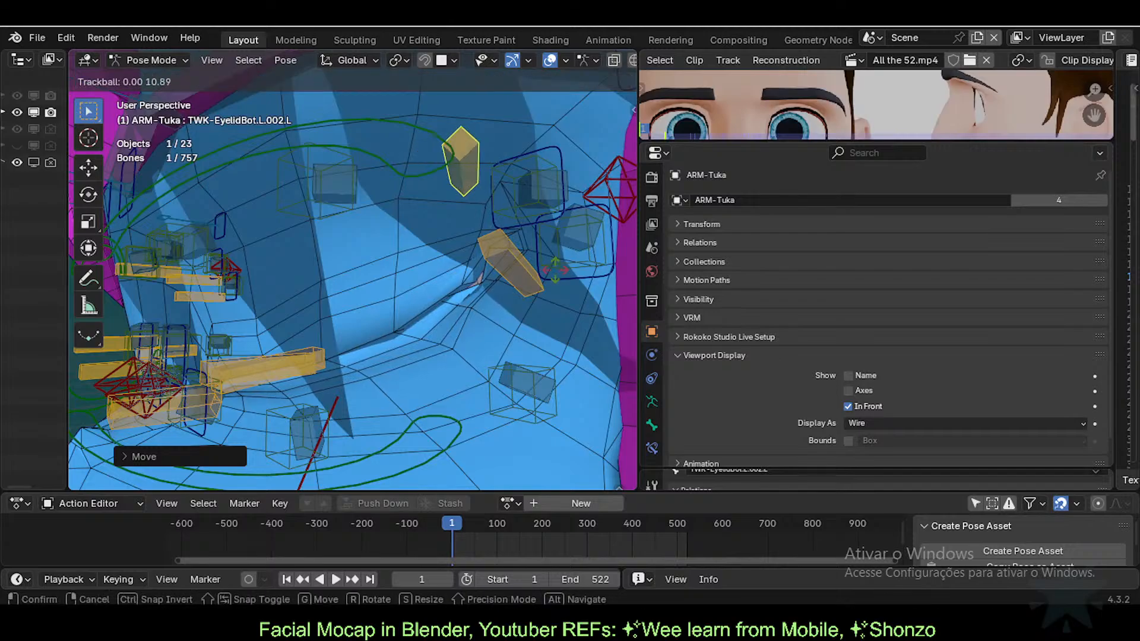
left_click(401, 335)
left_click(329, 350)
Step: Move TWK-EyelidTop.L.001.L, then trackball-rotate and nudge TWK-EyelidBot.L.001.L right
middle_click_drag(329, 350, 440, 357)
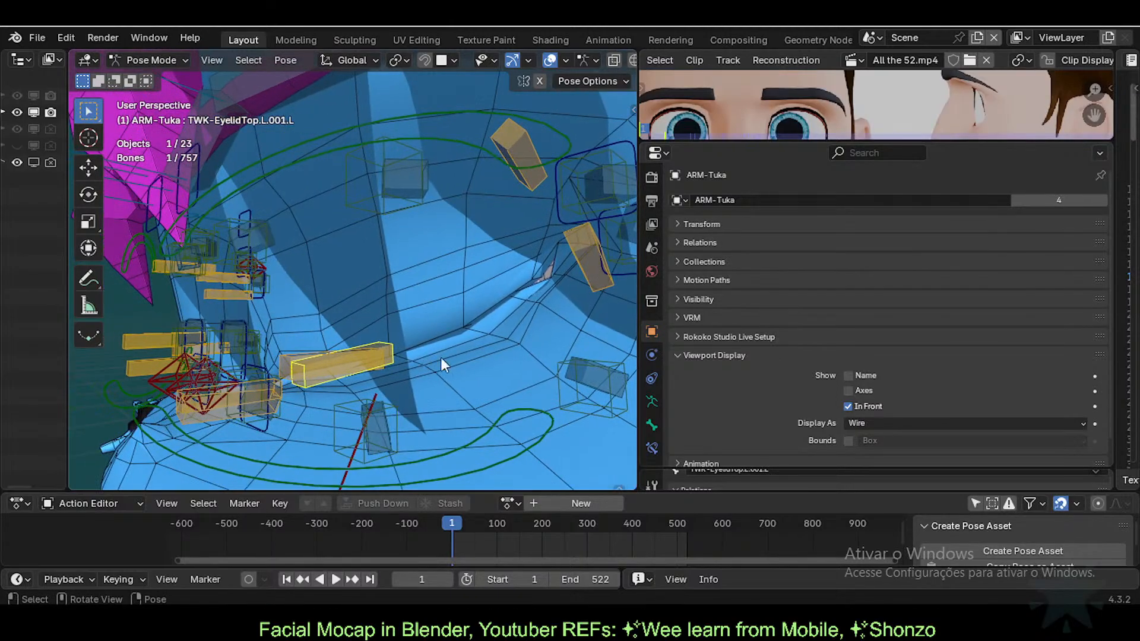
key("g")
left_click(357, 371)
left_click(356, 368)
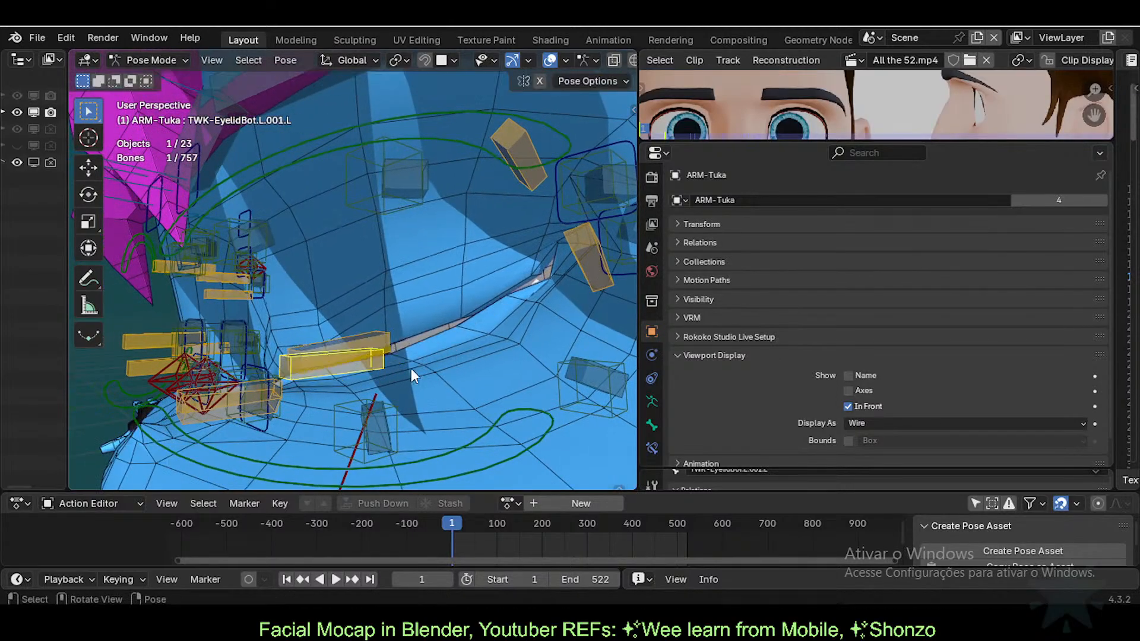
key("r")
key("r")
left_click(415, 360)
key("g")
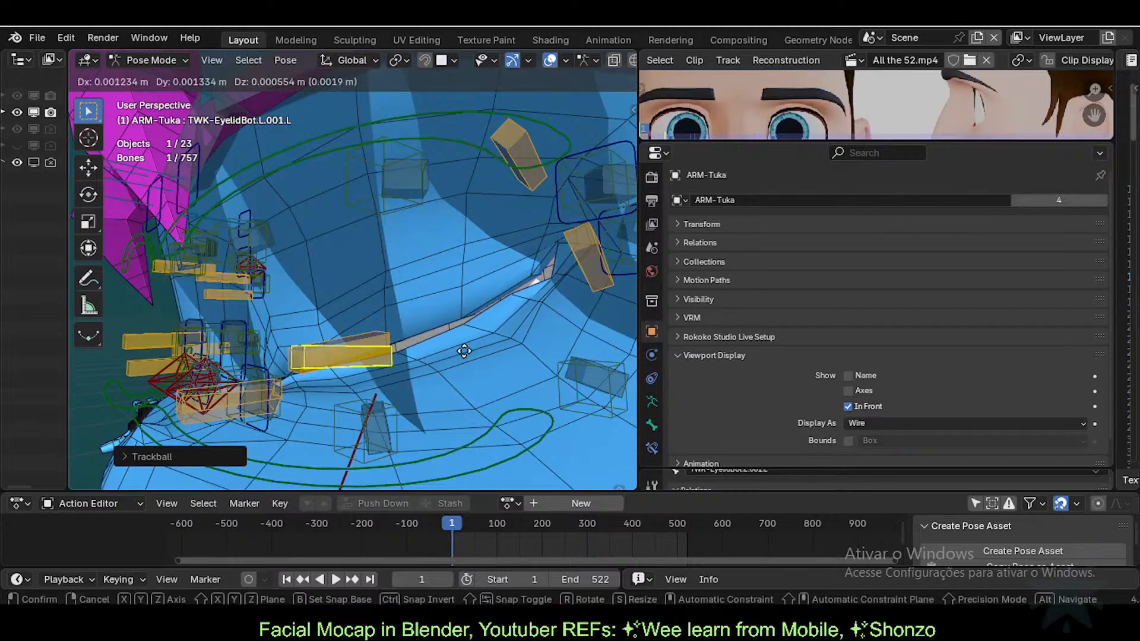
left_click(522, 251)
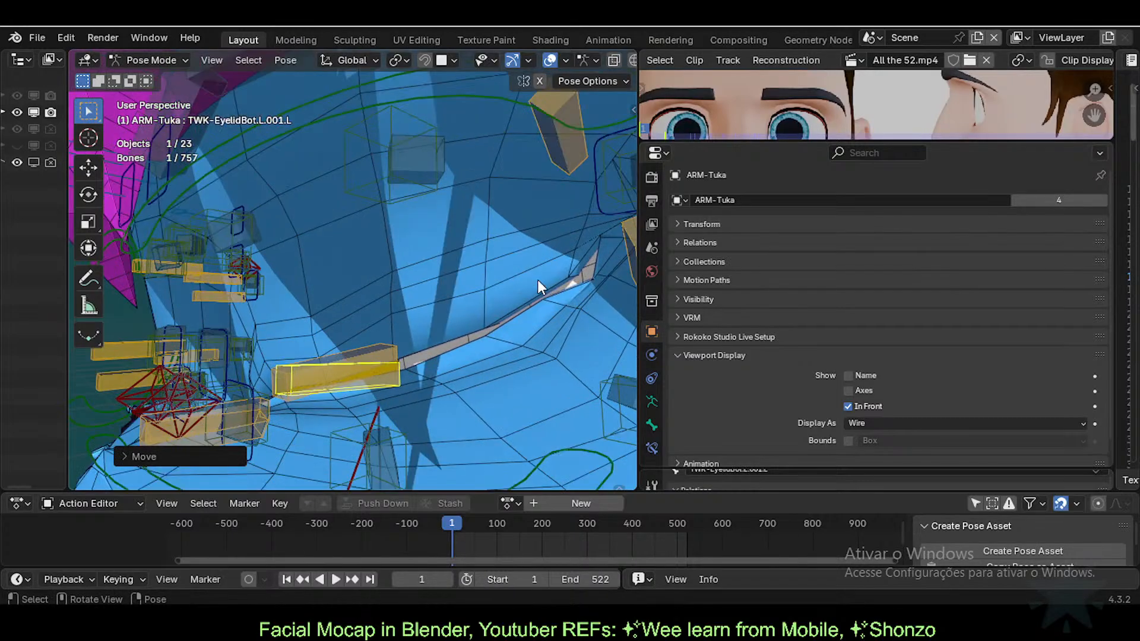
Step: Move TWK-EyelidBot.L at the inner corner, then move, rotate and reposition TWK-EyelidTop.L
middle_click_drag(537, 280, 465, 319)
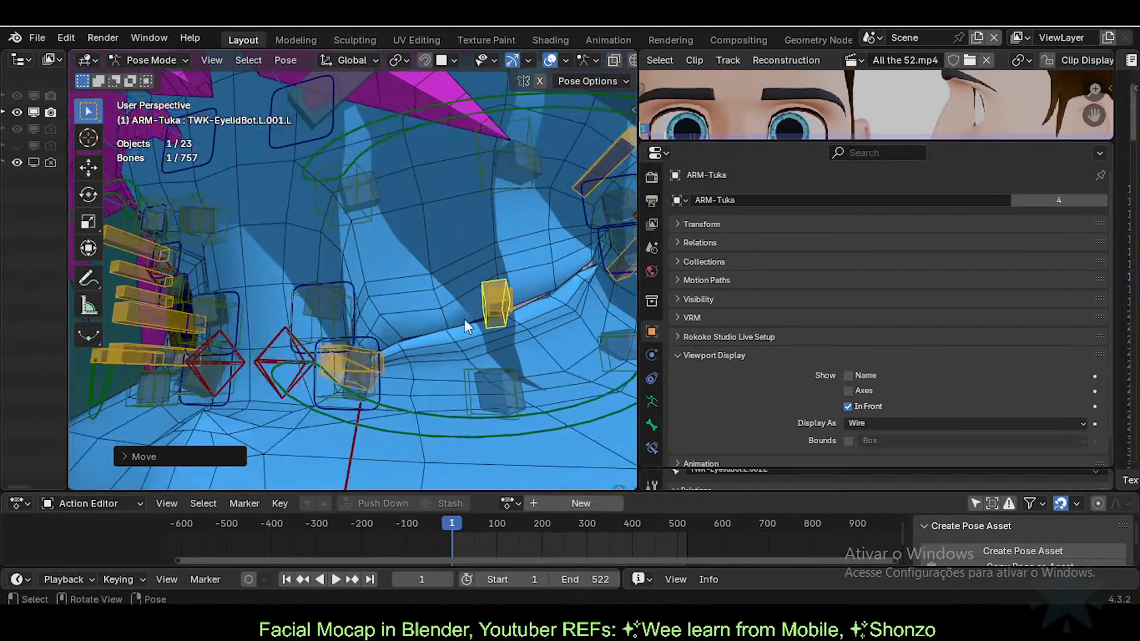
left_click(378, 363)
key("g")
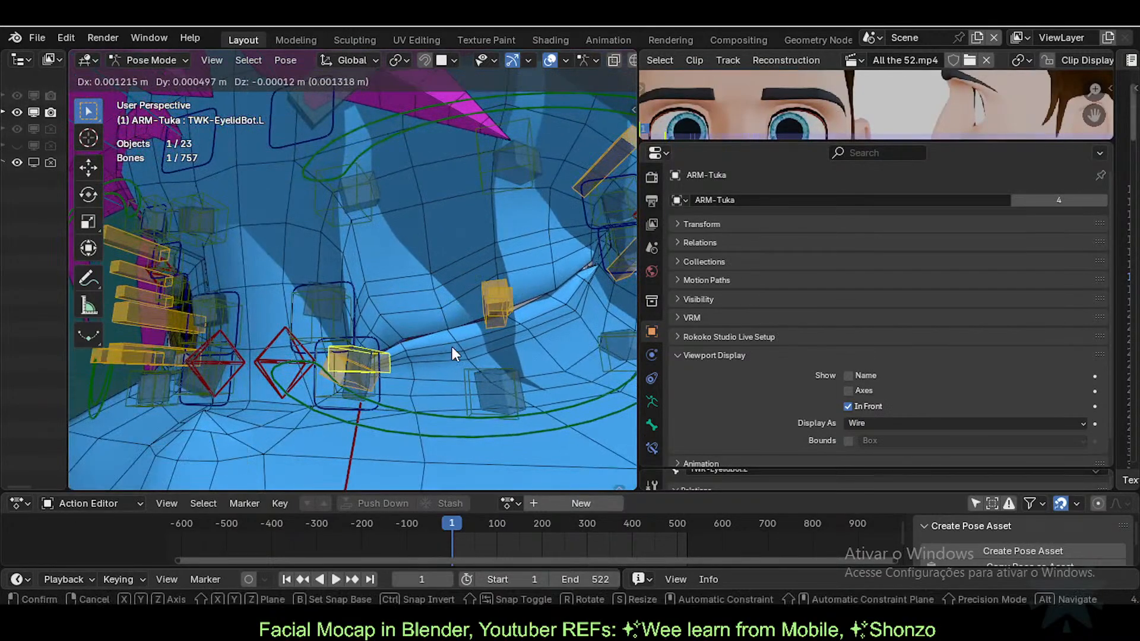
left_click(340, 368)
left_click(347, 373)
key("g")
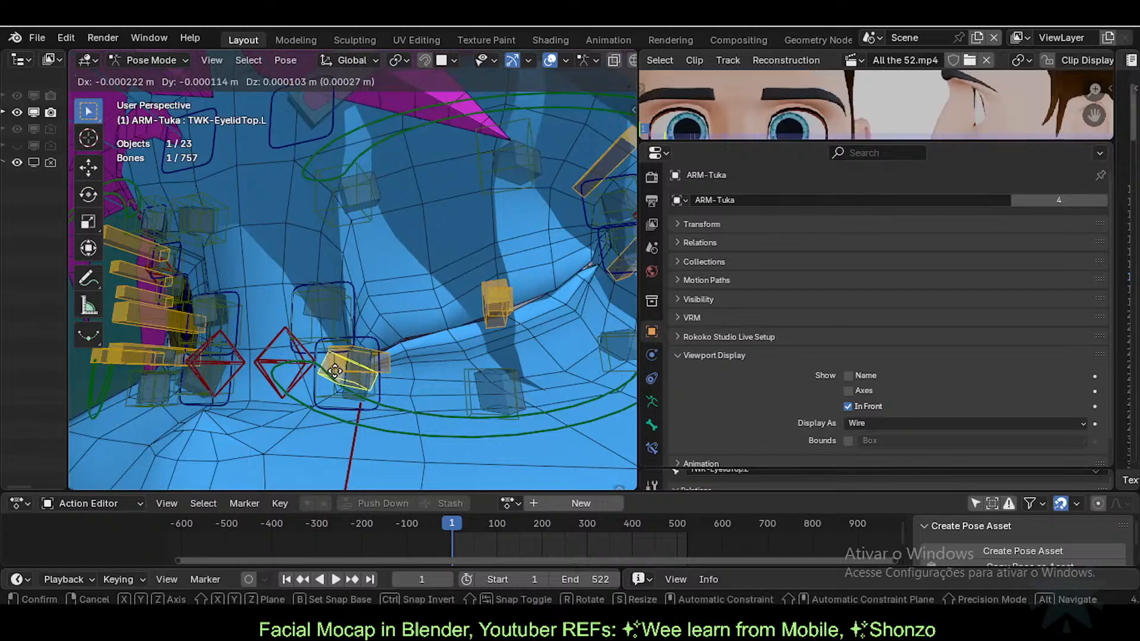
left_click(486, 351)
key("r")
left_click(475, 362)
key("g")
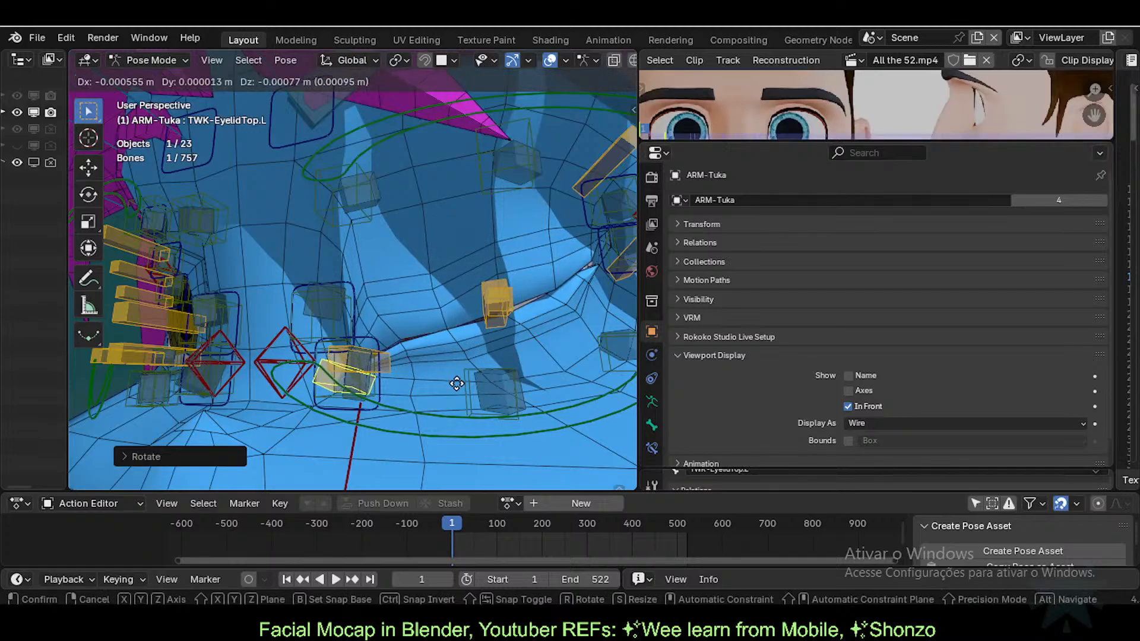
left_click(456, 386)
Step: Select all six left eyelid tweak bones, ending with TWK-EyelidTop.L.002.L
middle_click_drag(455, 388, 333, 370)
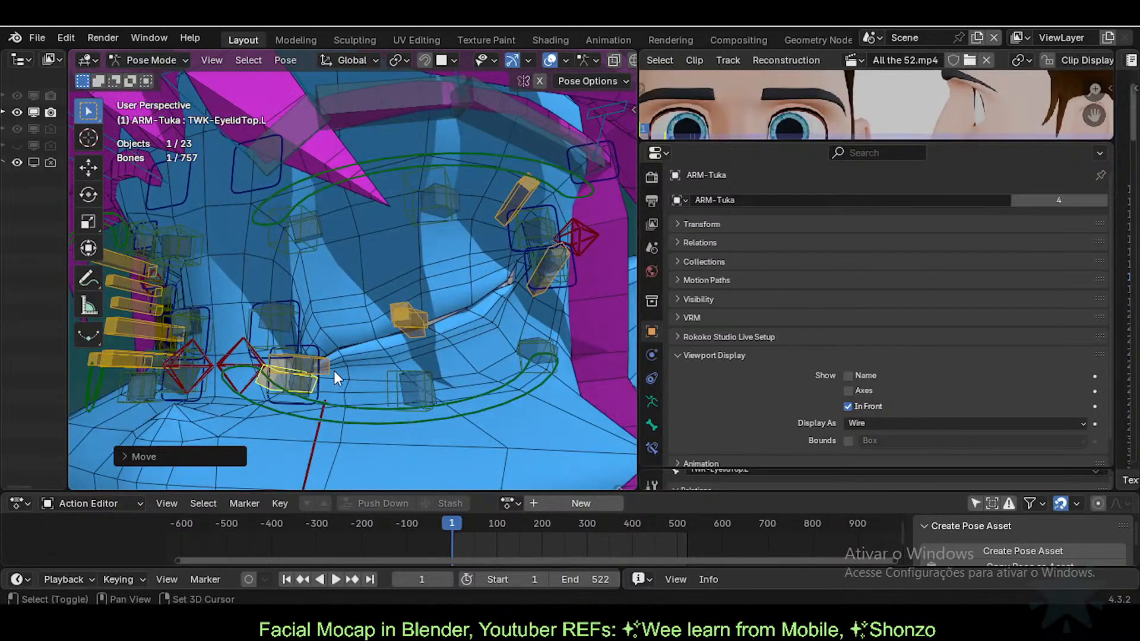
left_click(330, 368, "shift")
left_click(408, 321, "shift")
left_click(430, 327, "shift")
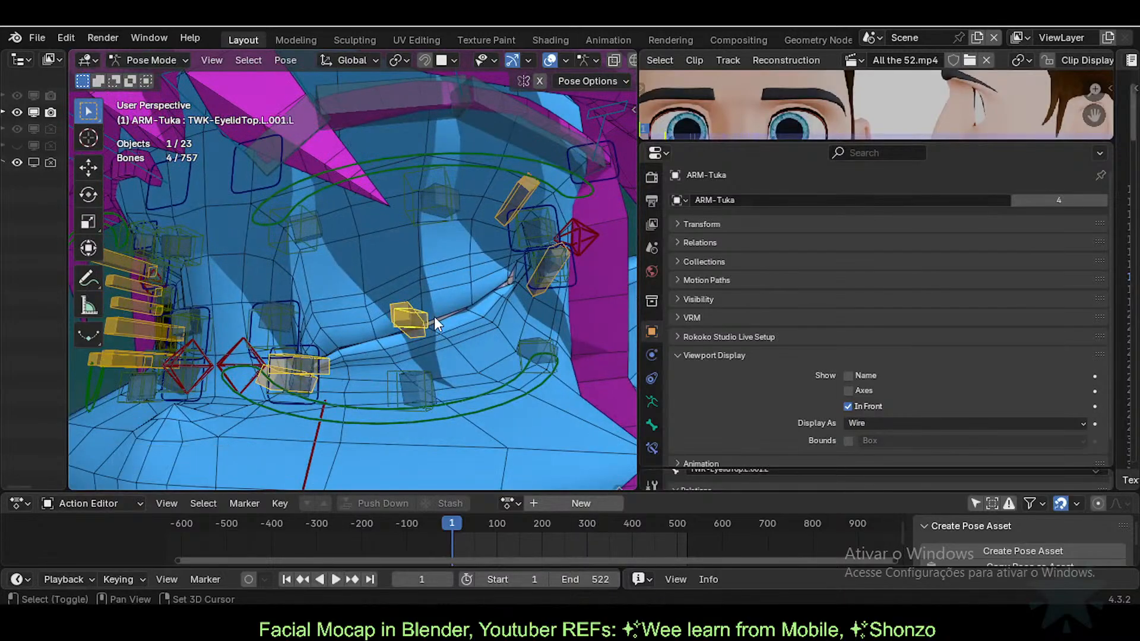
left_click(520, 209, "shift")
Step: Assign the existing Eyeblink.L action to the Tuka rig from the action list
middle_click_drag(545, 214, 522, 279)
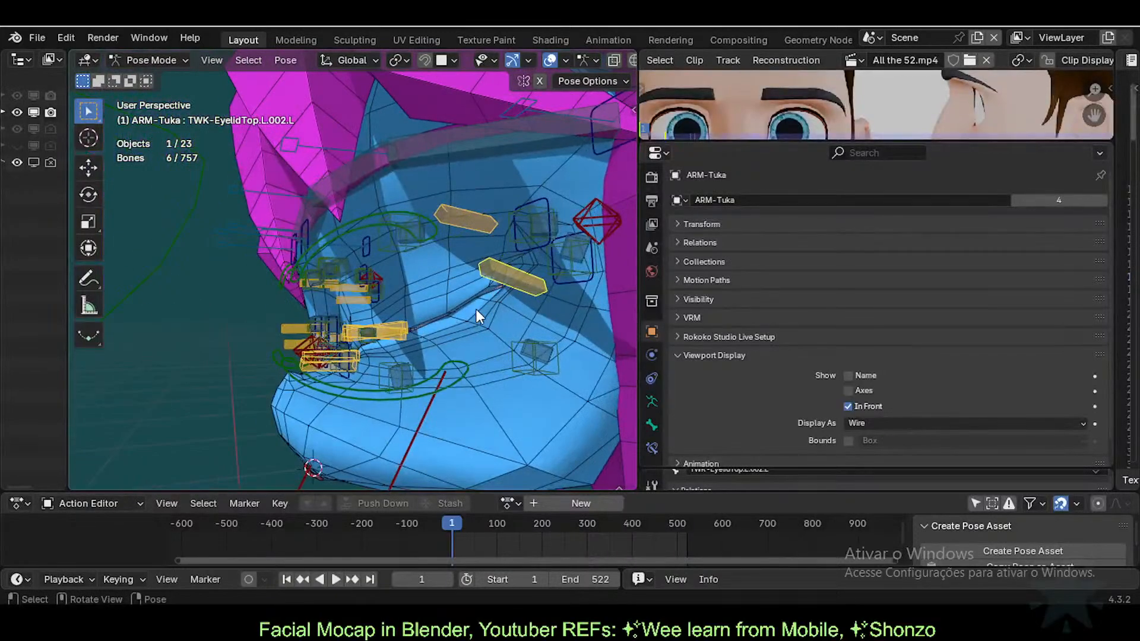
mouse_move(478, 316)
middle_mouse_down()
mouse_move(398, 329)
mouse_move(475, 331)
mouse_move(432, 354)
mouse_move(551, 325)
mouse_move(483, 331)
middle_mouse_up()
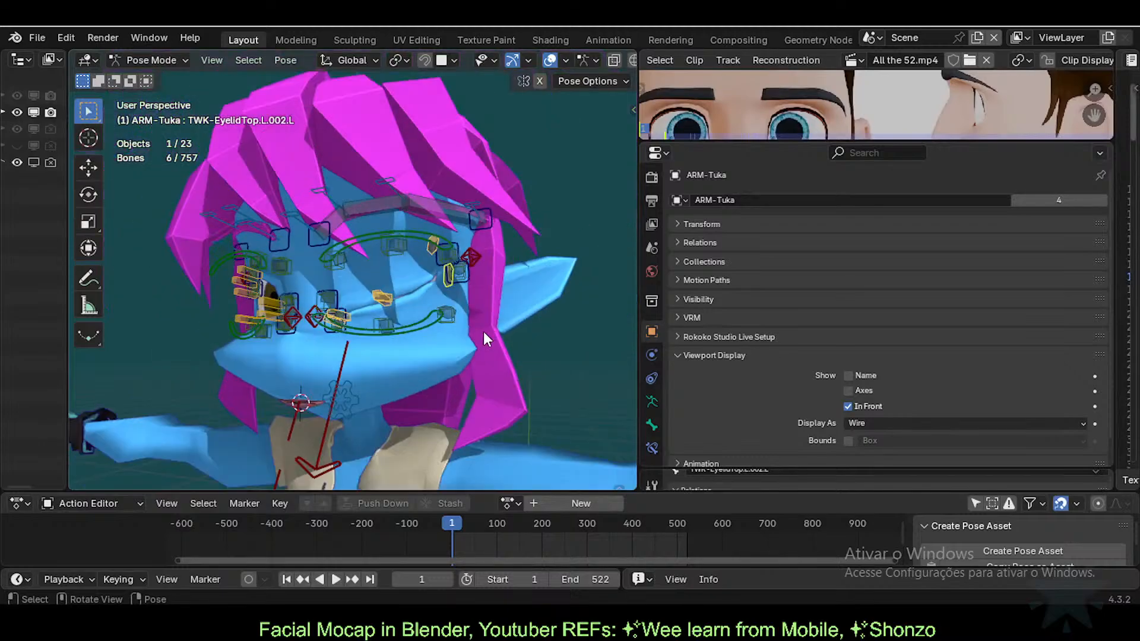
scroll(484, 337, "up", 4)
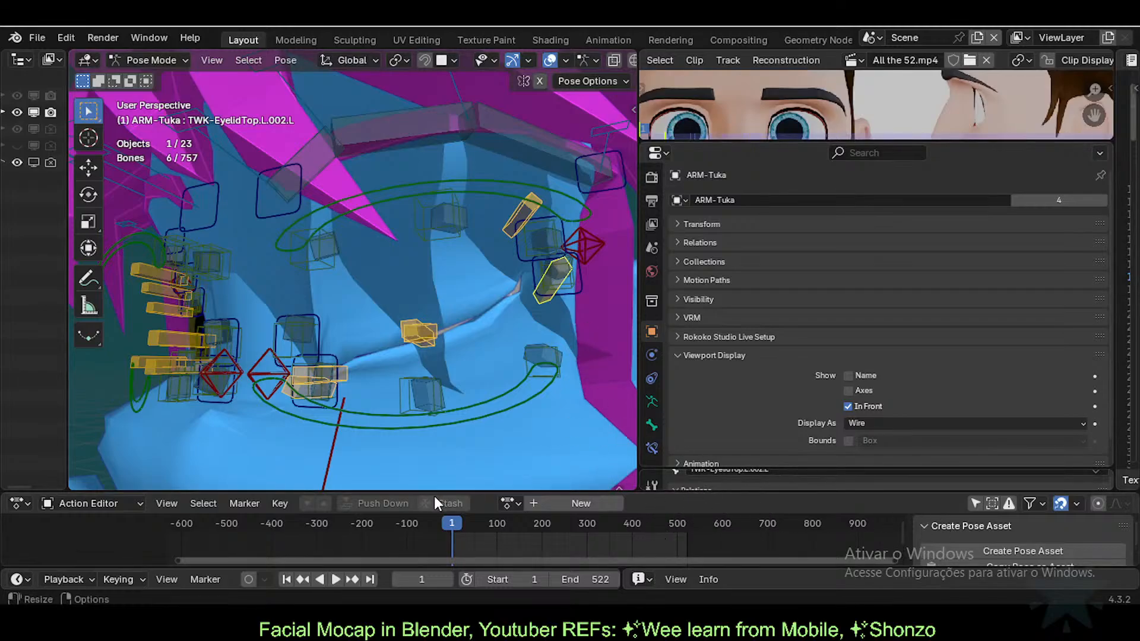
left_click(508, 503)
left_click(562, 419)
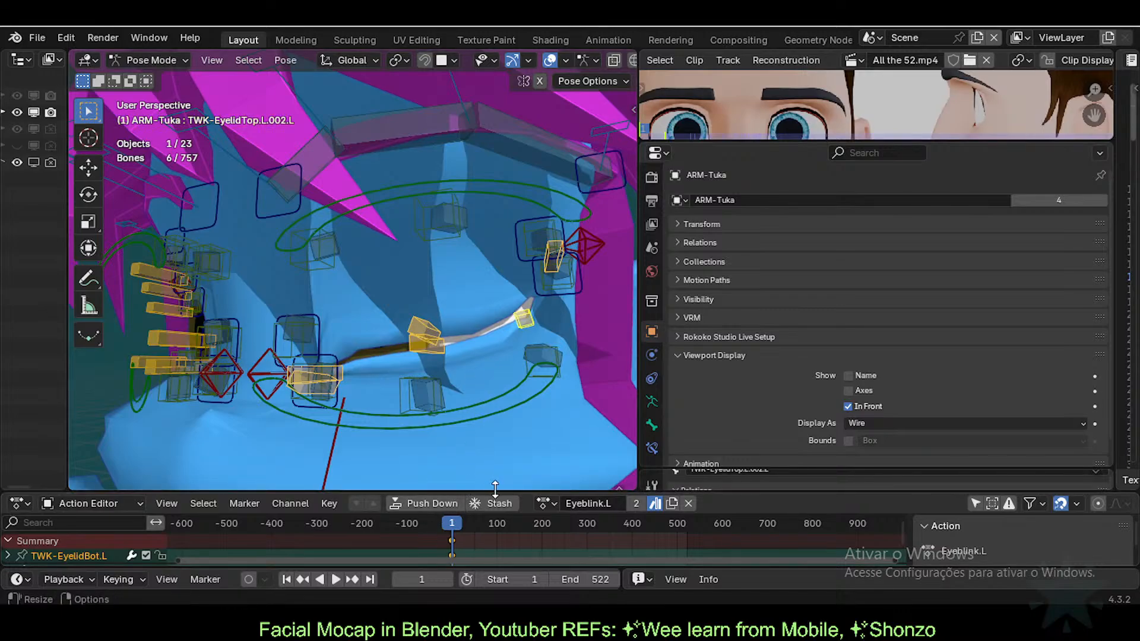
Step: Enlarge the Action Editor to show all eyelid channels and snap the selected keyframes
left_click_drag(773, 468, 771, 363)
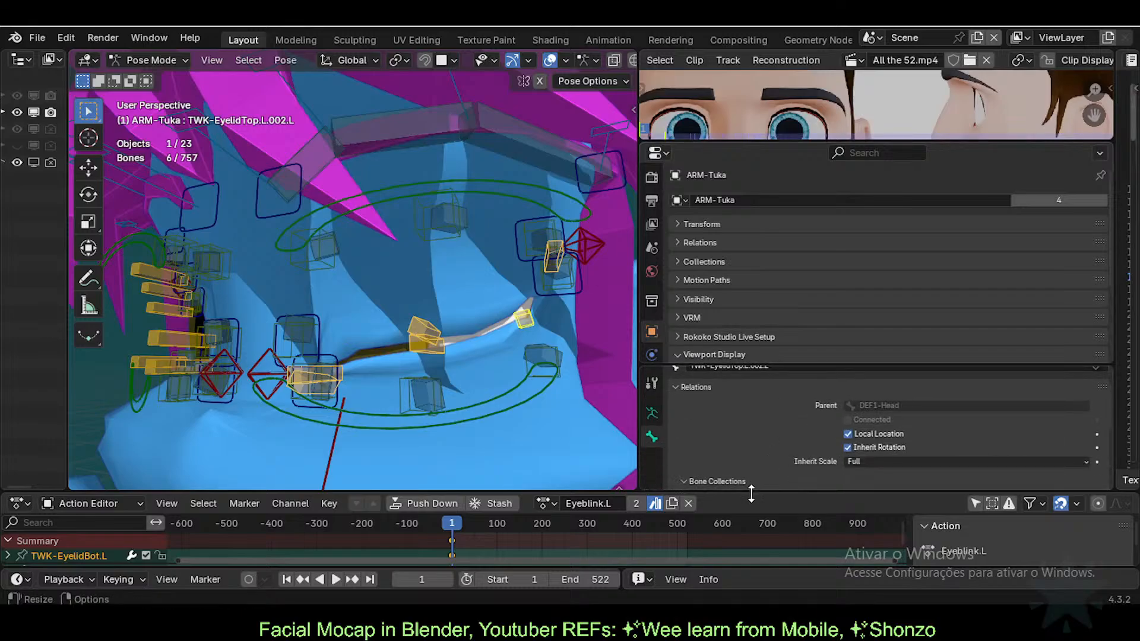
left_click_drag(752, 491, 764, 360)
scroll(403, 465, "up", 8)
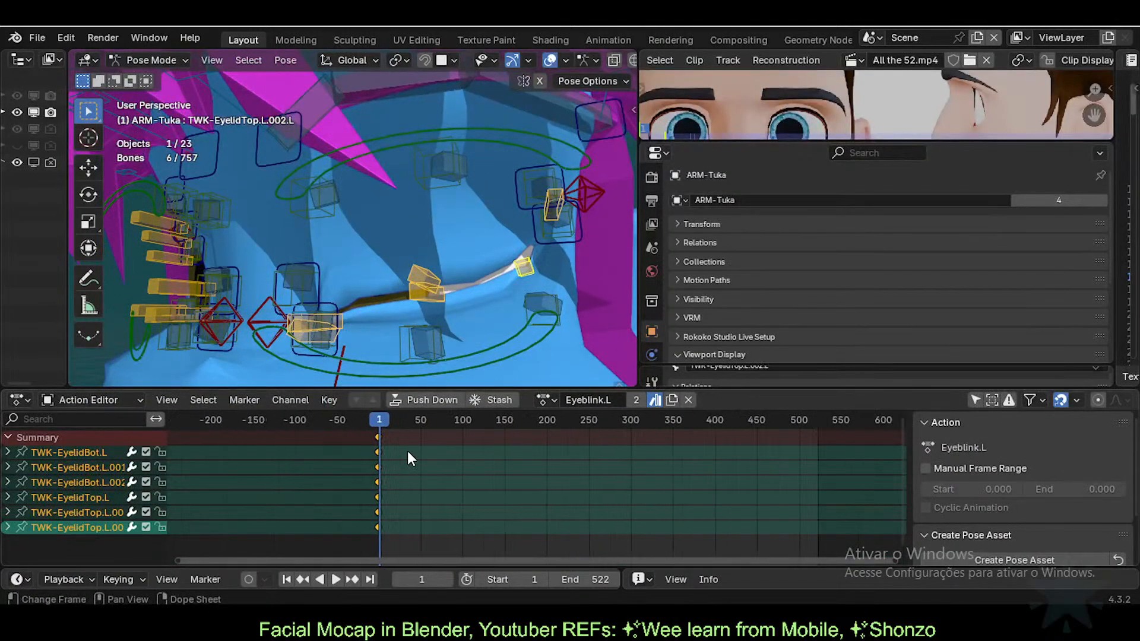
key("shift+s")
key("a")
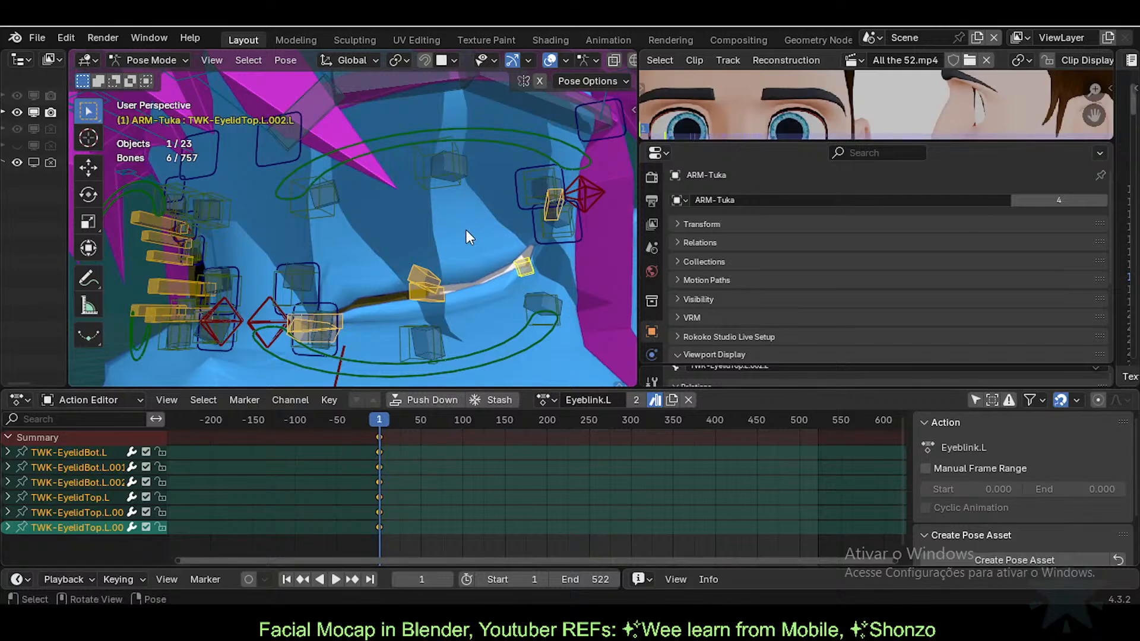
Step: Clear the location of all bones to reopen the eye, then step back to frame 0
middle_click_drag(467, 233, 461, 269)
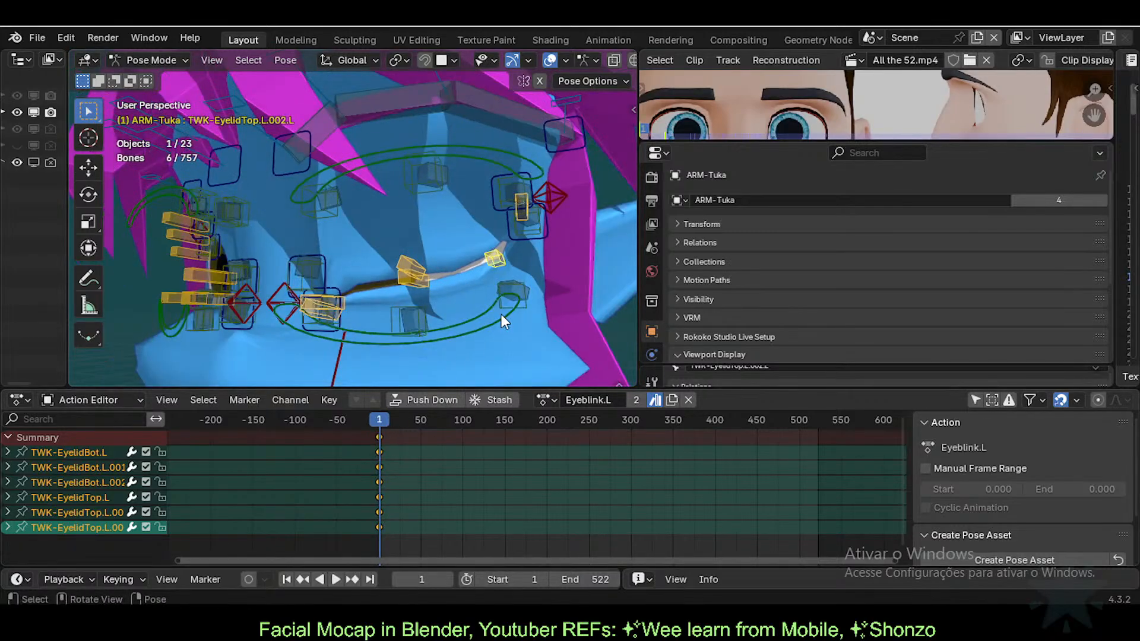
key("alt+a")
key("a")
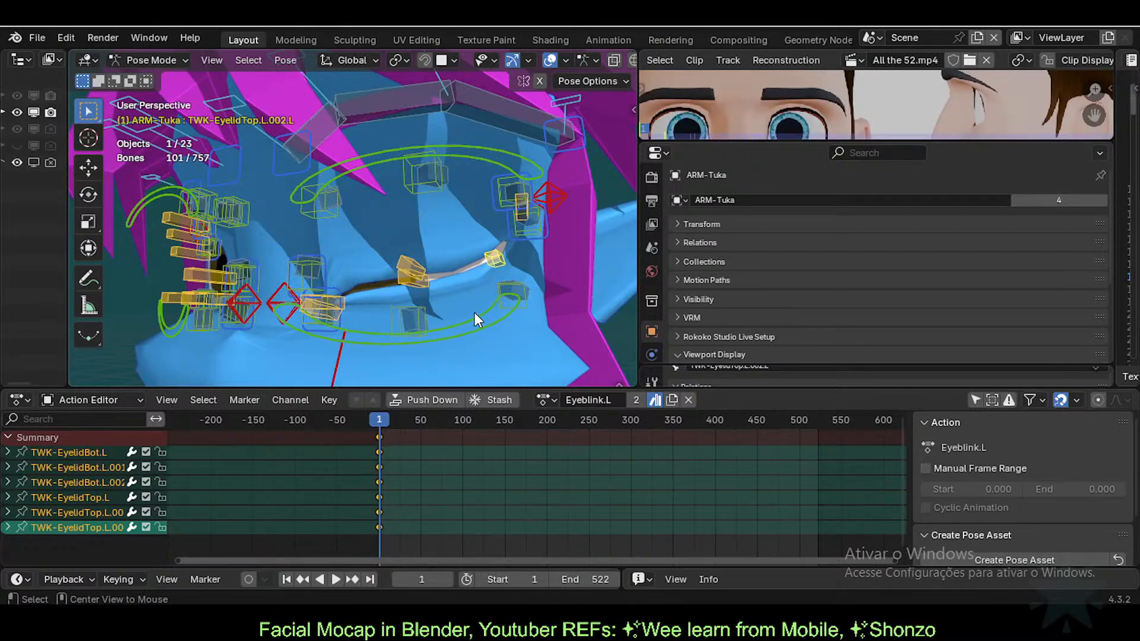
key("alt+g")
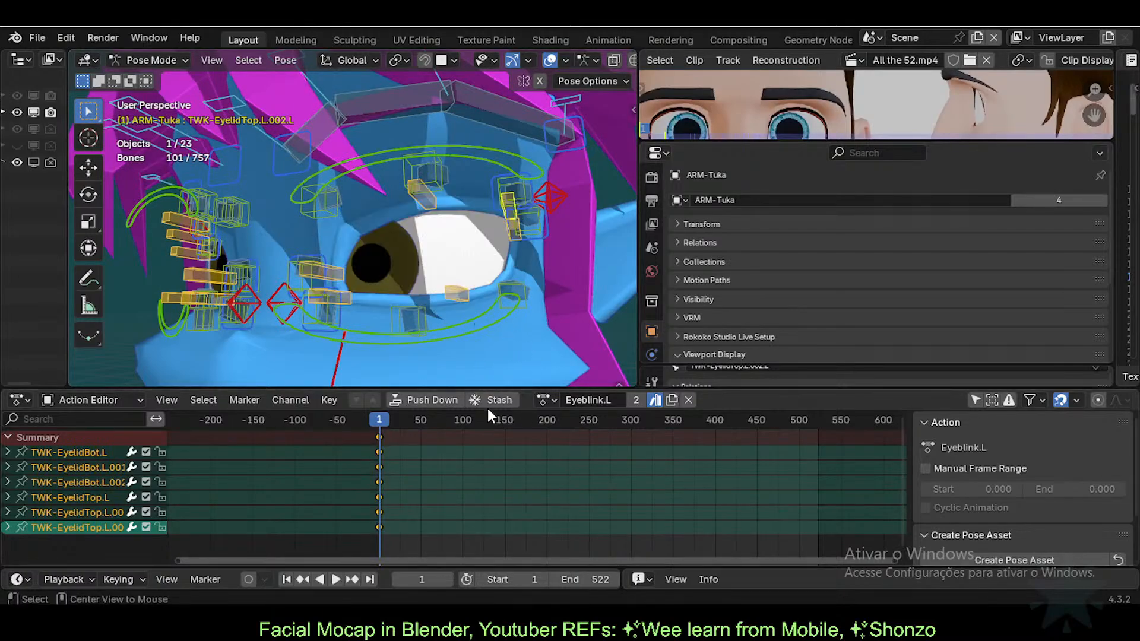
left_click(453, 456)
key("Left")
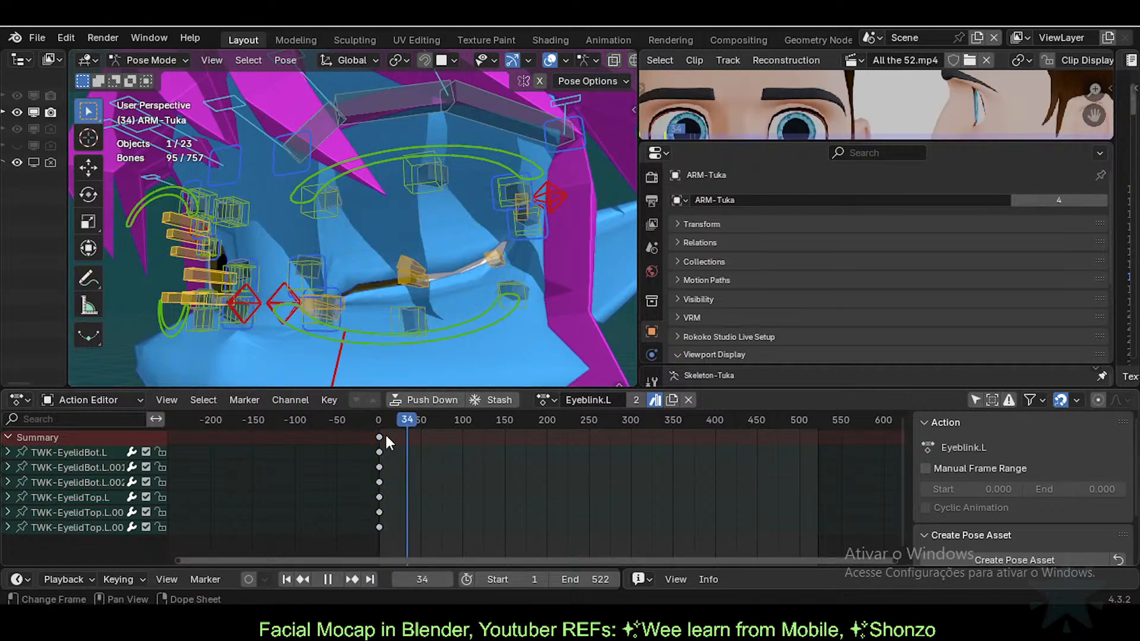
Step: Pick out the .001 eyelid bones, cancelling a trial move, and show the wireframe over the face
left_click(416, 281)
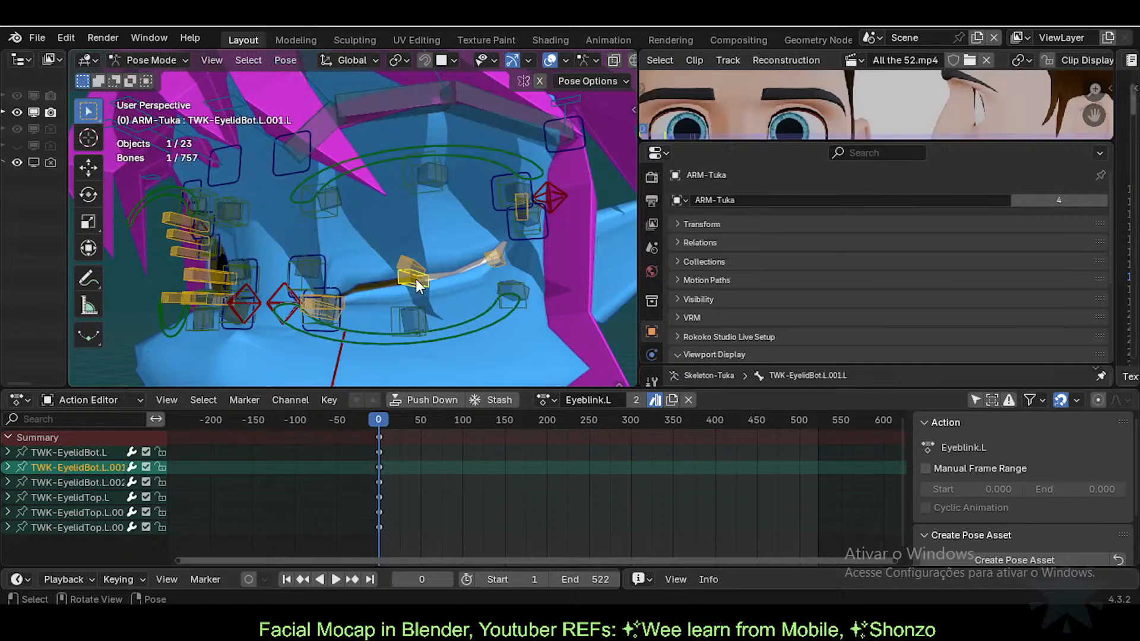
scroll(416, 279, "up", 1)
left_click(424, 264)
key("g")
right_click(427, 264)
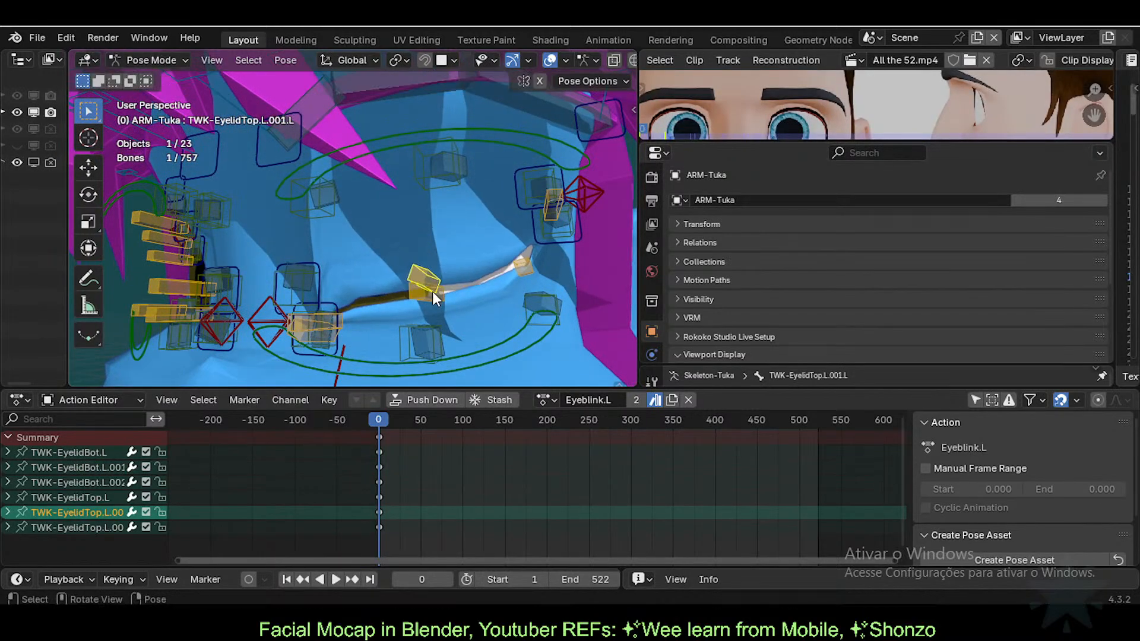
left_click(432, 291)
scroll(436, 337, "up", 1)
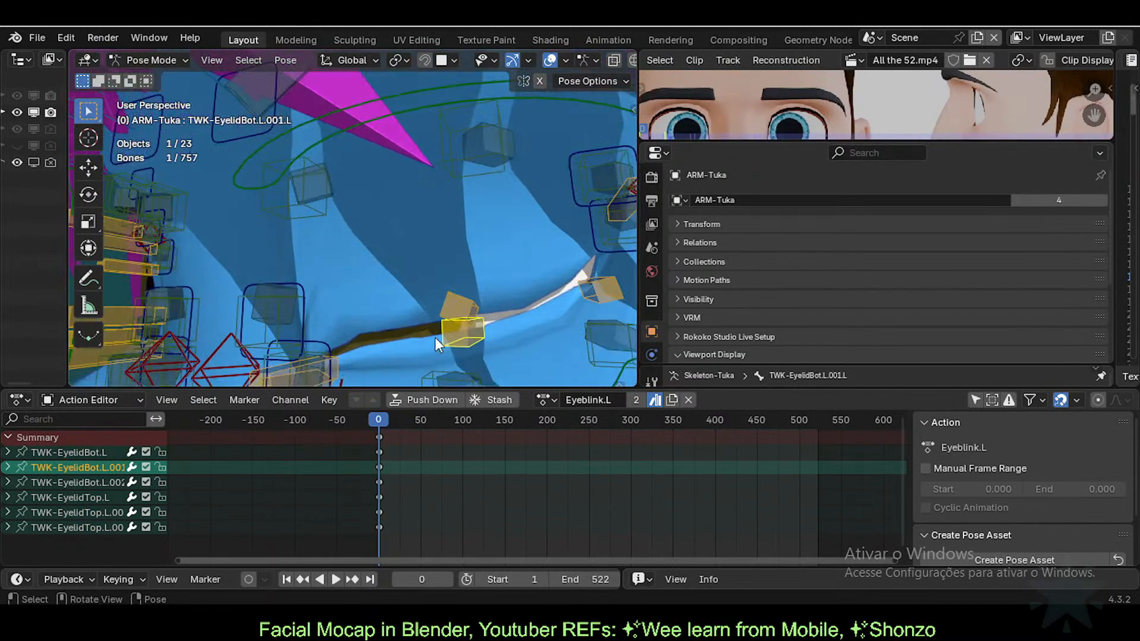
left_click(460, 309)
key("shift+z")
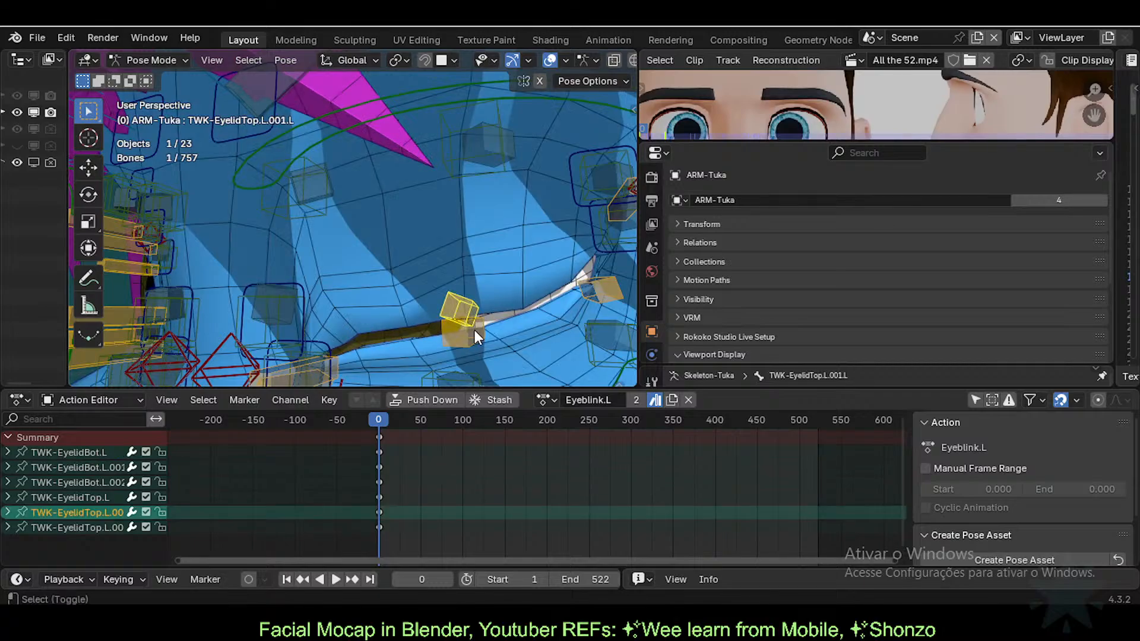
scroll(467, 311, "down", 1)
mouse_move(466, 311)
middle_mouse_down()
mouse_move(465, 273)
mouse_move(465, 318)
mouse_move(480, 325)
middle_mouse_up()
Step: Rotate TWK-EyelidBot.L.001 and TWK-EyelidTop.L.001.L toward each other to close the mid lid
left_click(458, 273)
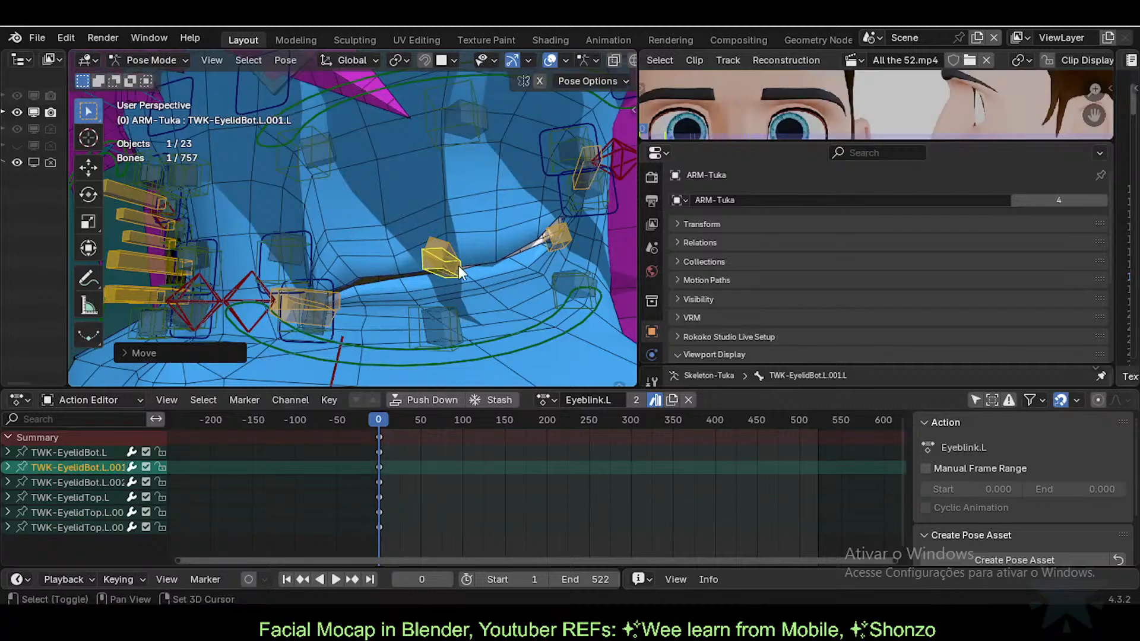
key("r")
left_click(522, 266)
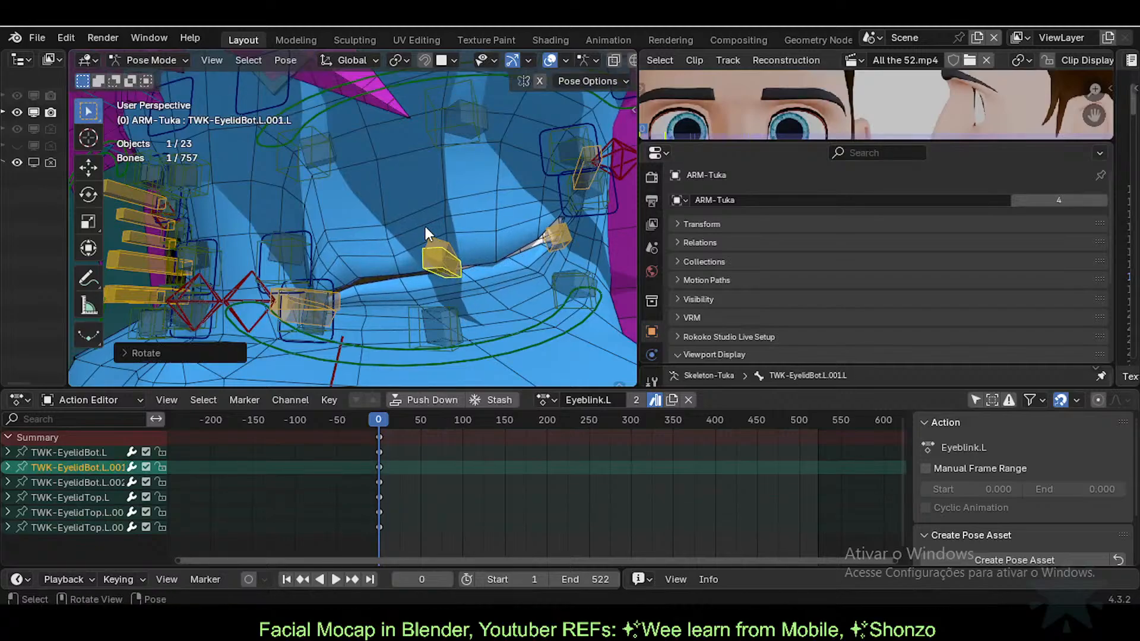
left_click(429, 237)
key("r")
key("r")
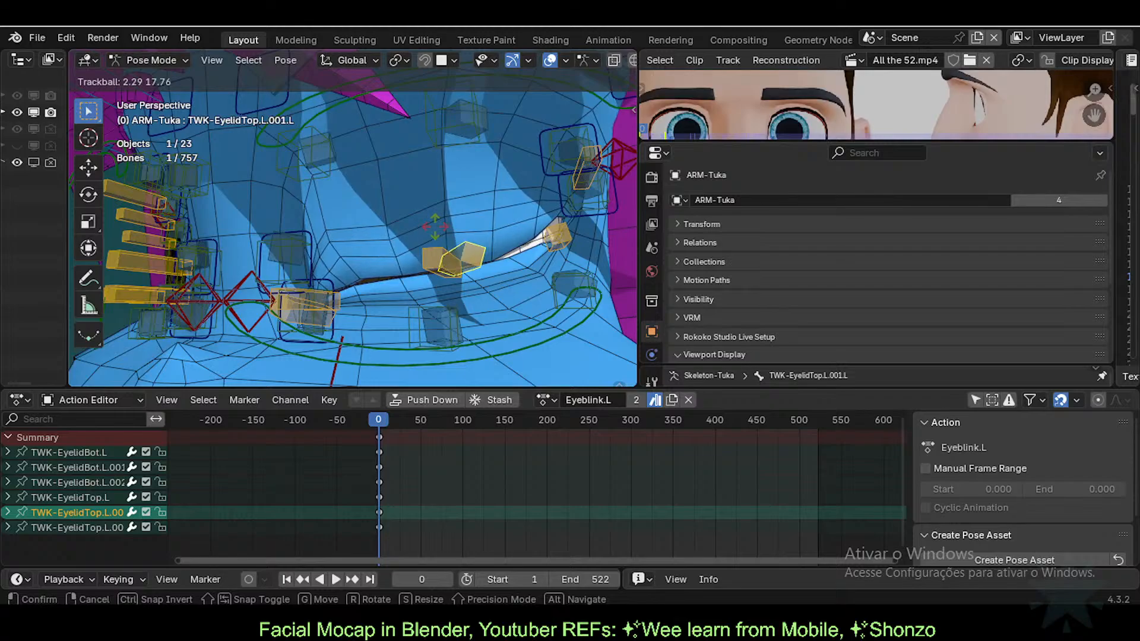
left_click(432, 227)
Step: Rotate the inner-corner bones TWK-EyelidBot.L and TWK-EyelidTop.L to close the lid there
left_click(349, 294)
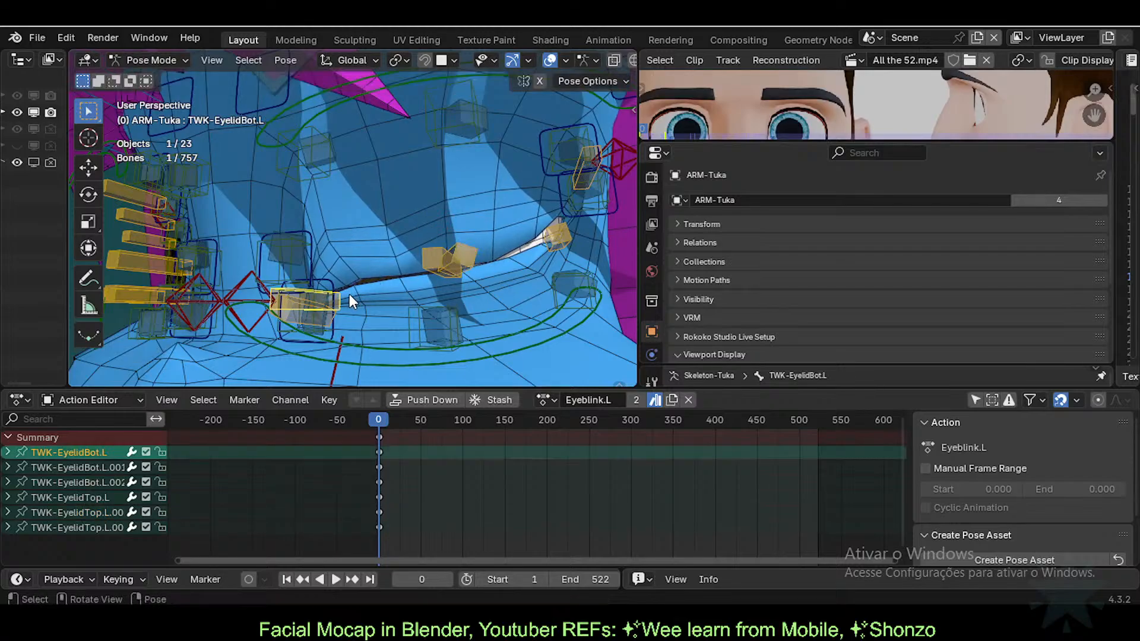
key("r")
left_click(296, 301)
left_click(306, 295)
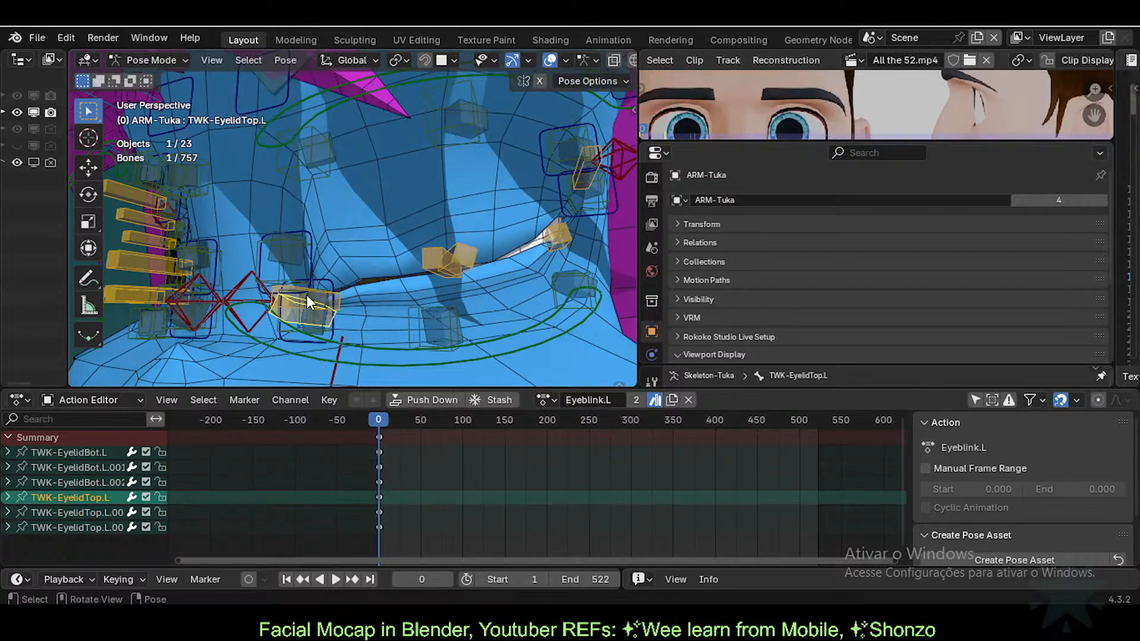
key("r")
left_click(395, 287)
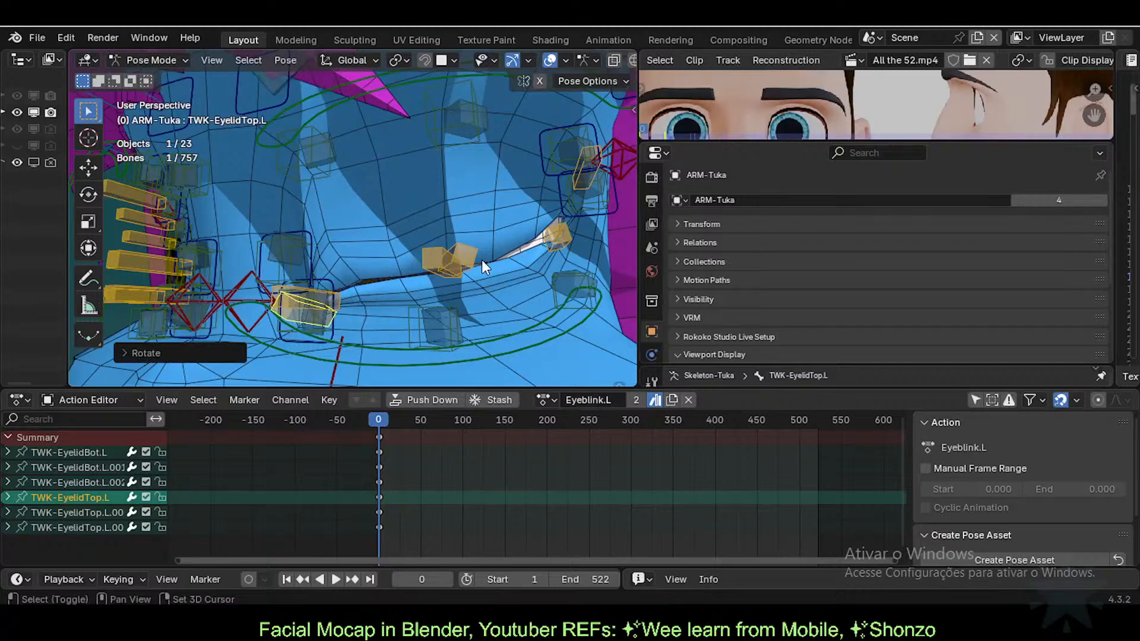
Step: Shift TWK-EyelidTop.L.002.L slightly, then move, rotate and reposition the outer lower lid bone
mouse_move(482, 259)
middle_mouse_down()
mouse_move(500, 266)
mouse_move(473, 257)
middle_mouse_up()
left_click(496, 252)
key("g")
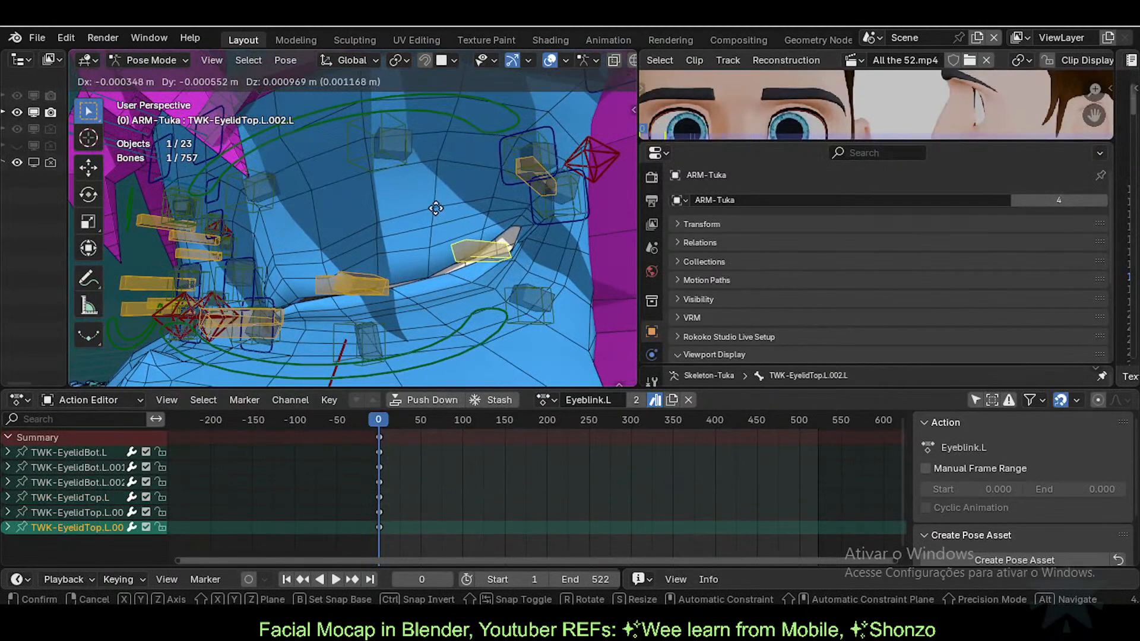
left_click(469, 269)
key("g")
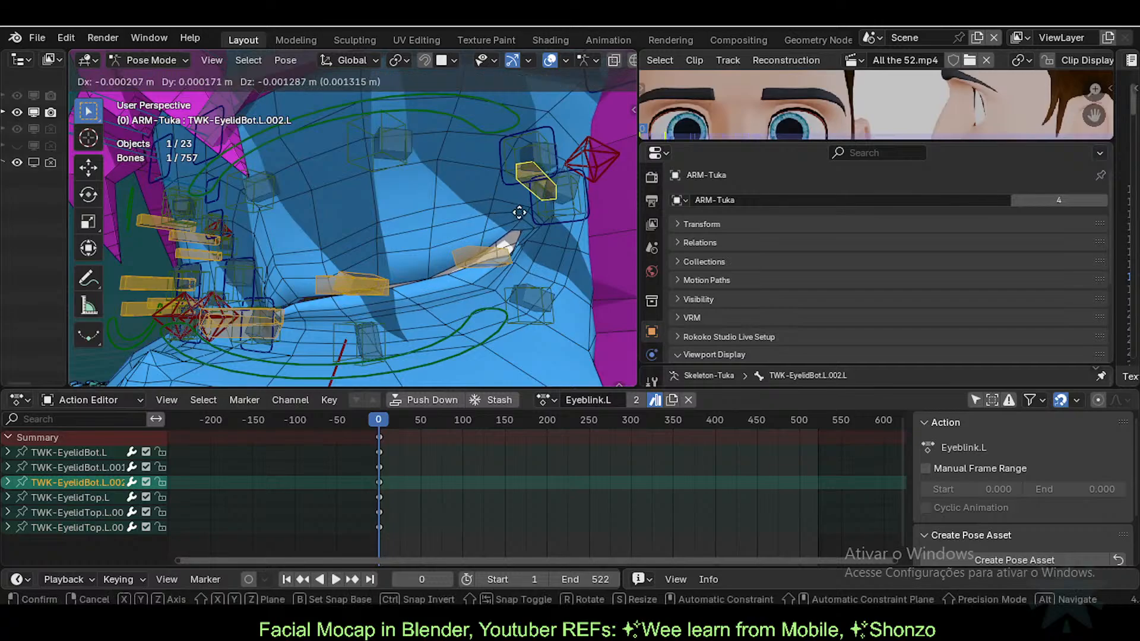
left_click(562, 190)
key("r")
key("r")
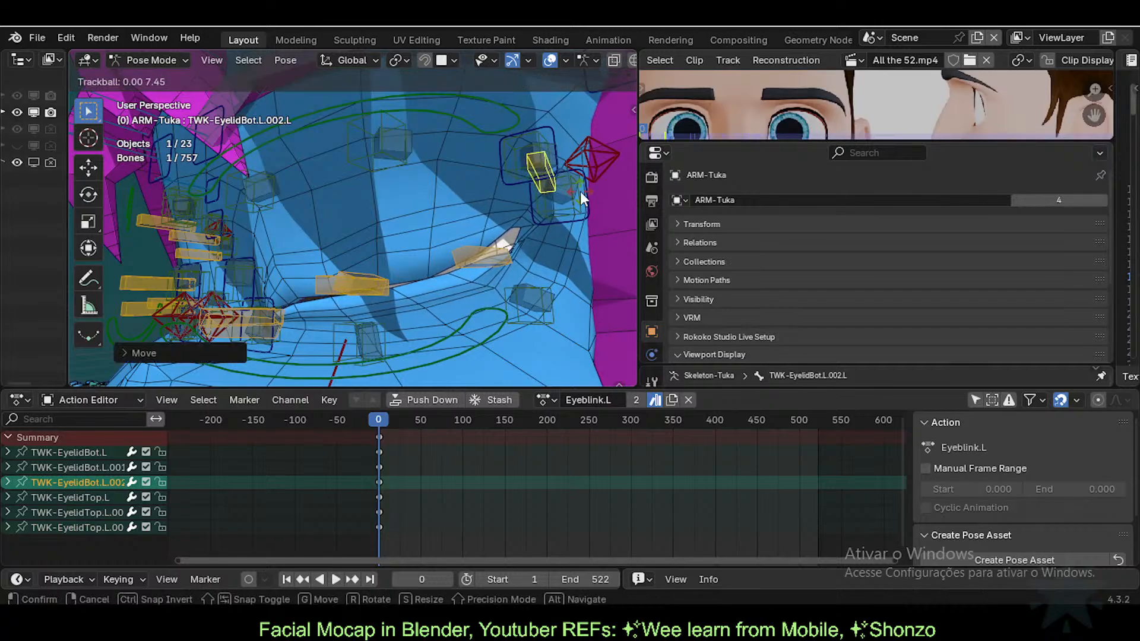
left_click(583, 200)
key("g")
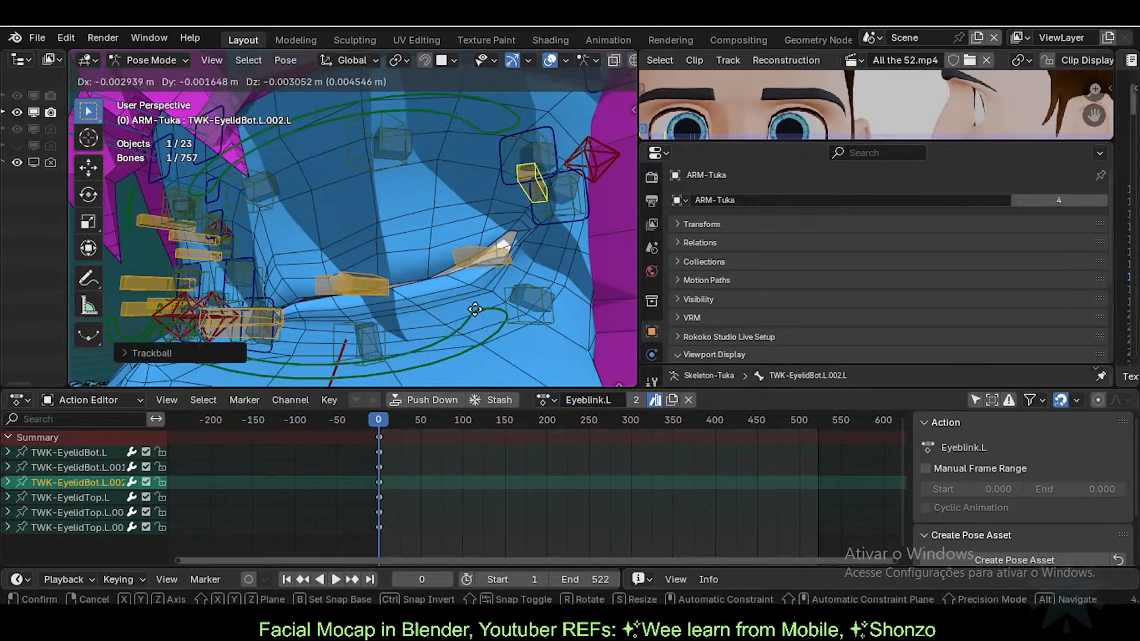
left_click(521, 234)
Step: Rotate the outer lower lid bone about the global Y axis and reposition TWK-EyelidTop.L.002.L
key("g")
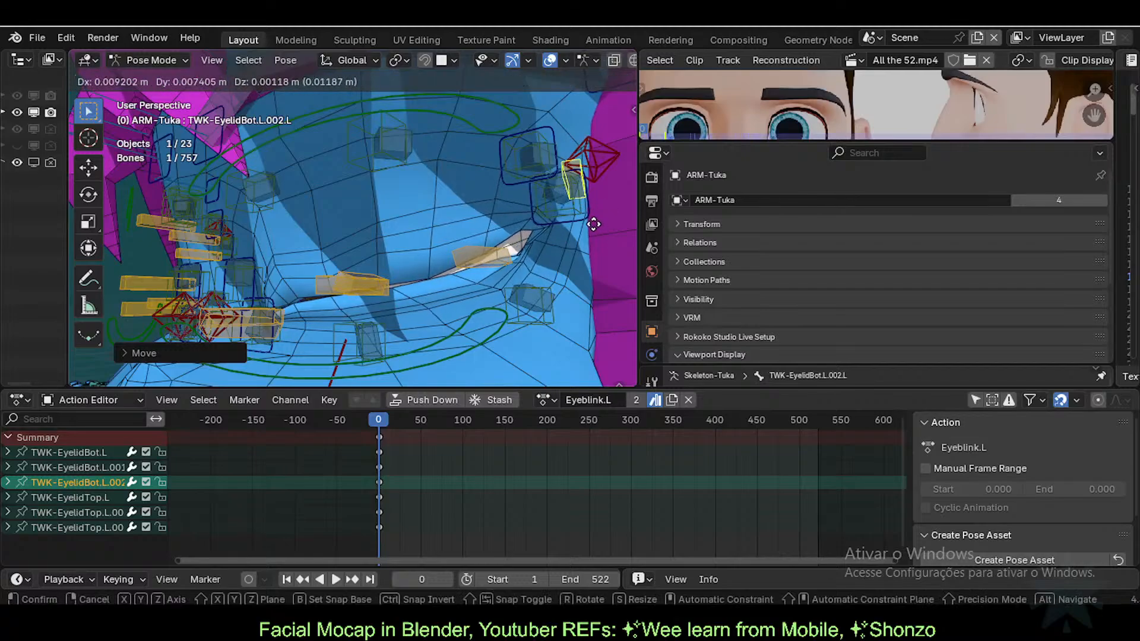
key("r")
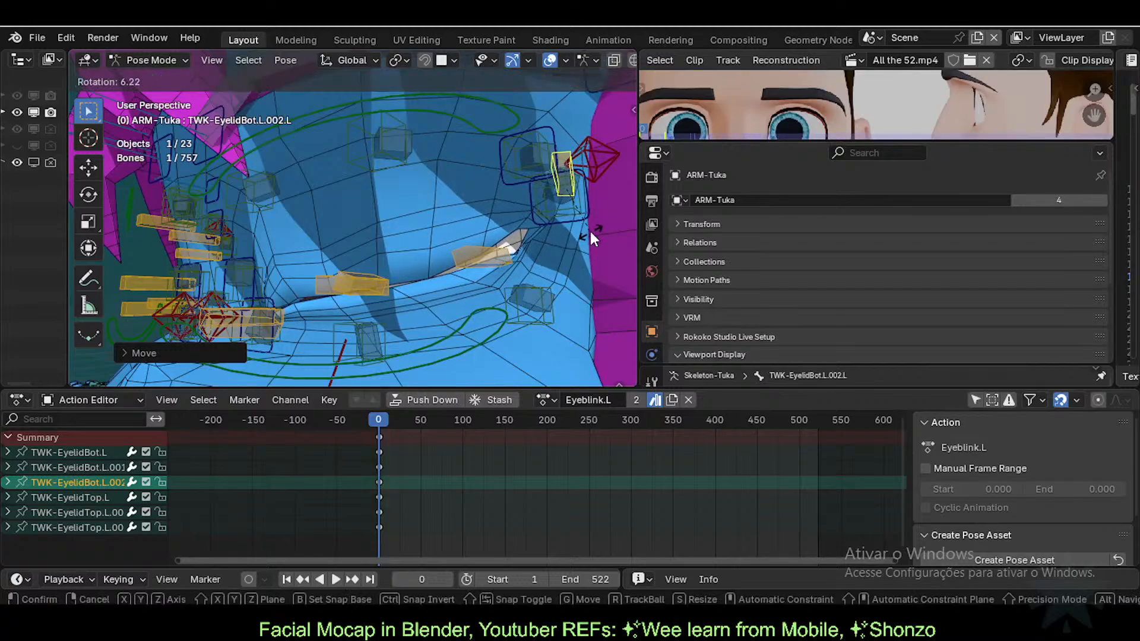
key("y")
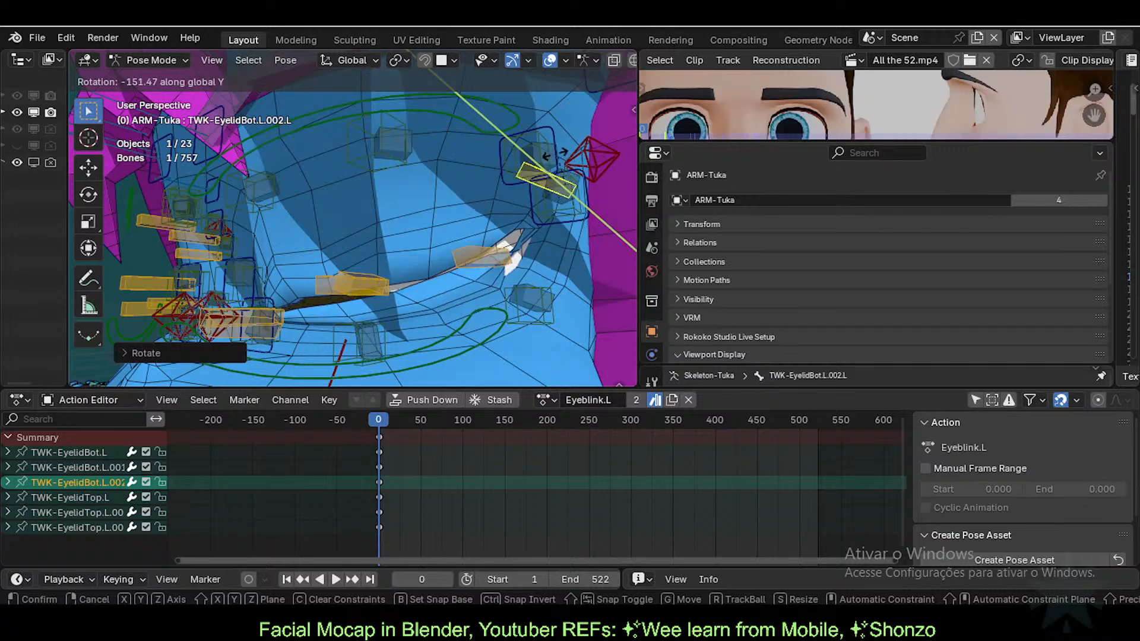
left_click(485, 257)
left_click(486, 254)
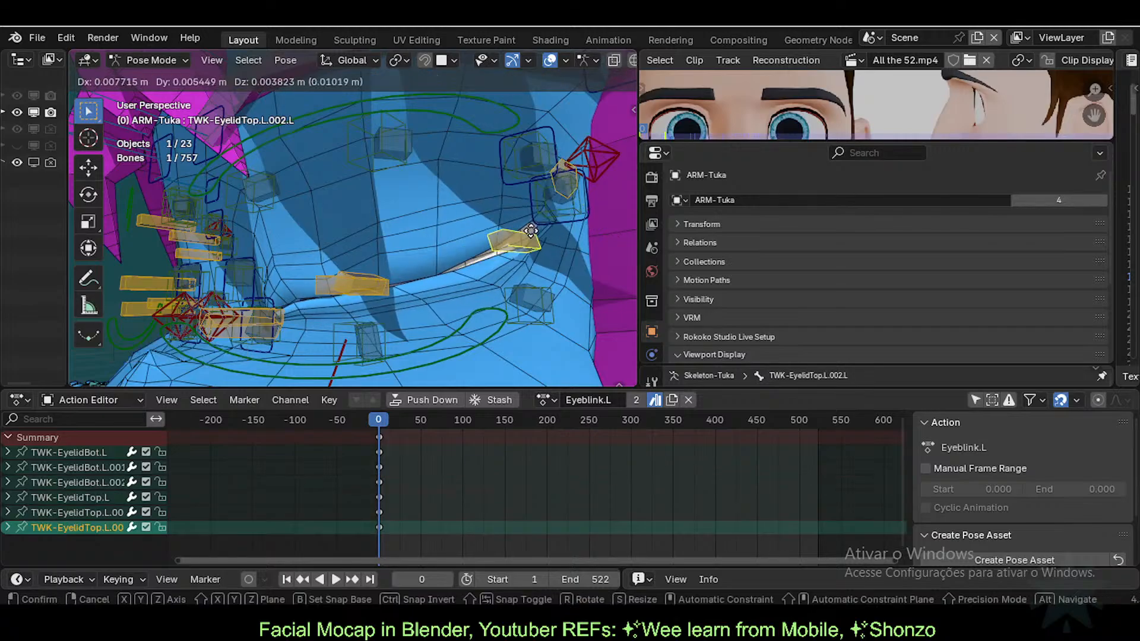
key("g")
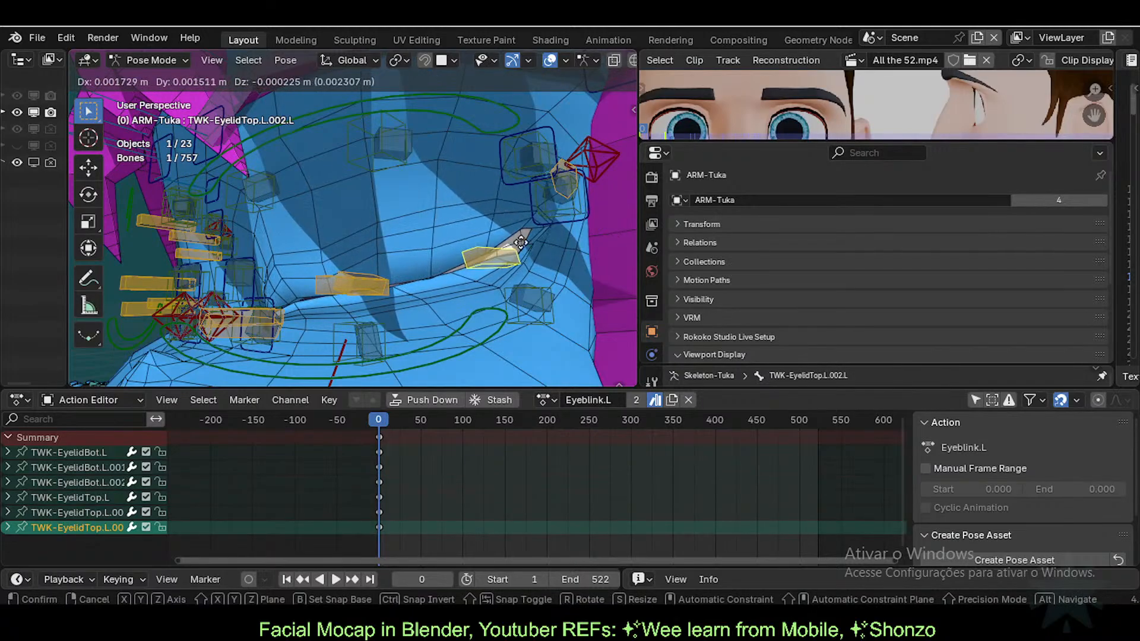
left_click(483, 243)
middle_click_drag(483, 243, 412, 249)
Step: Reposition the outer upper lid bone, then solo the D1-Eyelids bone collection
key("g")
left_click(494, 256)
key("n")
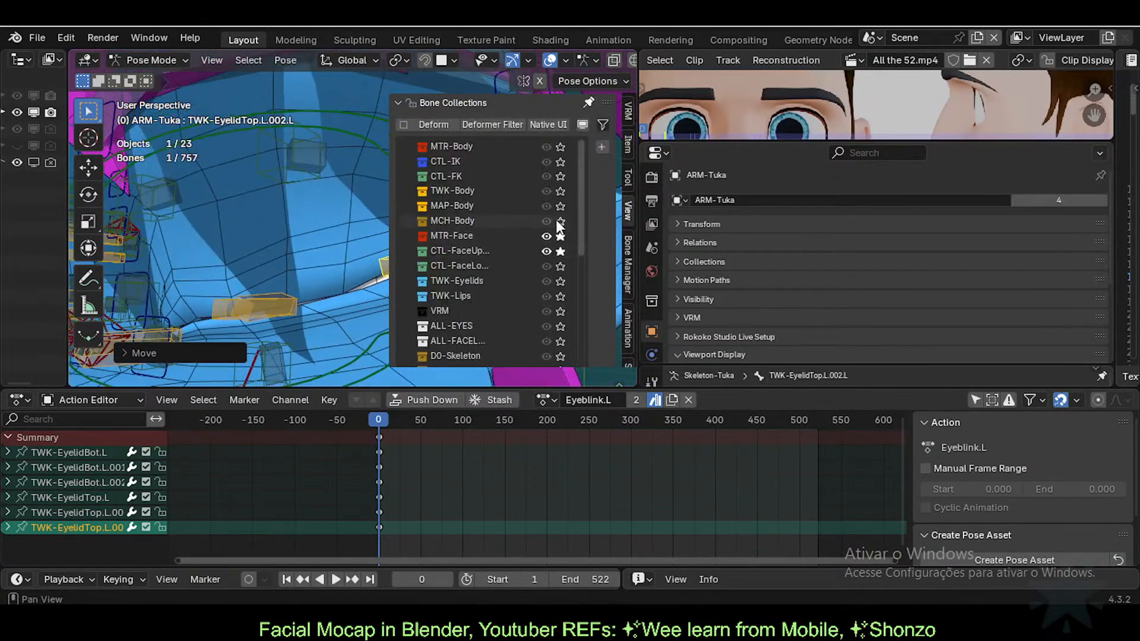
scroll(556, 240, "down", 5)
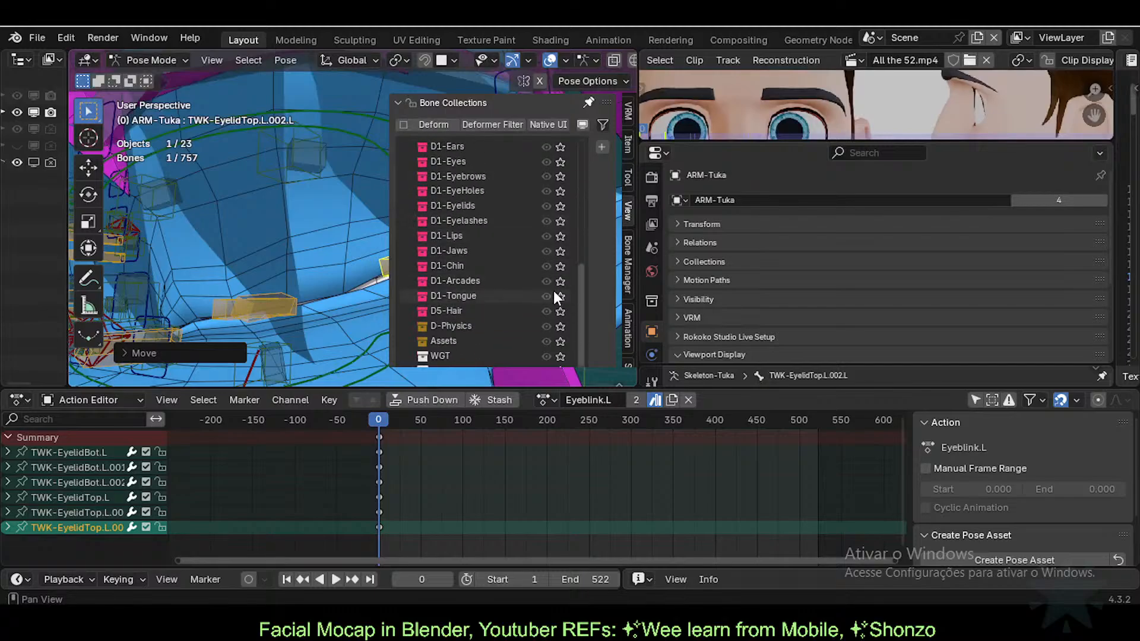
scroll(545, 203, "up", 1)
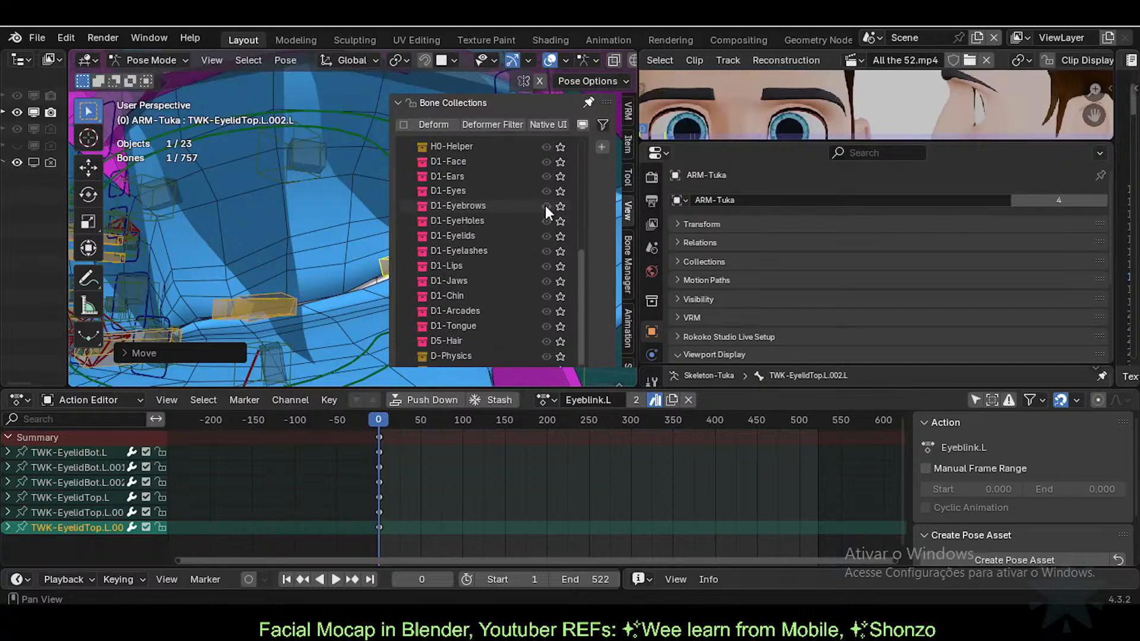
left_click(559, 235)
key("n")
Step: Select DEF1-EyelidBot.003.L, return to object mode, and add the body mesh to the selection
scroll(484, 282, "up", 2)
mouse_move(485, 284)
middle_mouse_down()
mouse_move(433, 289)
mouse_move(422, 271)
mouse_move(489, 234)
middle_mouse_up()
left_click(421, 255)
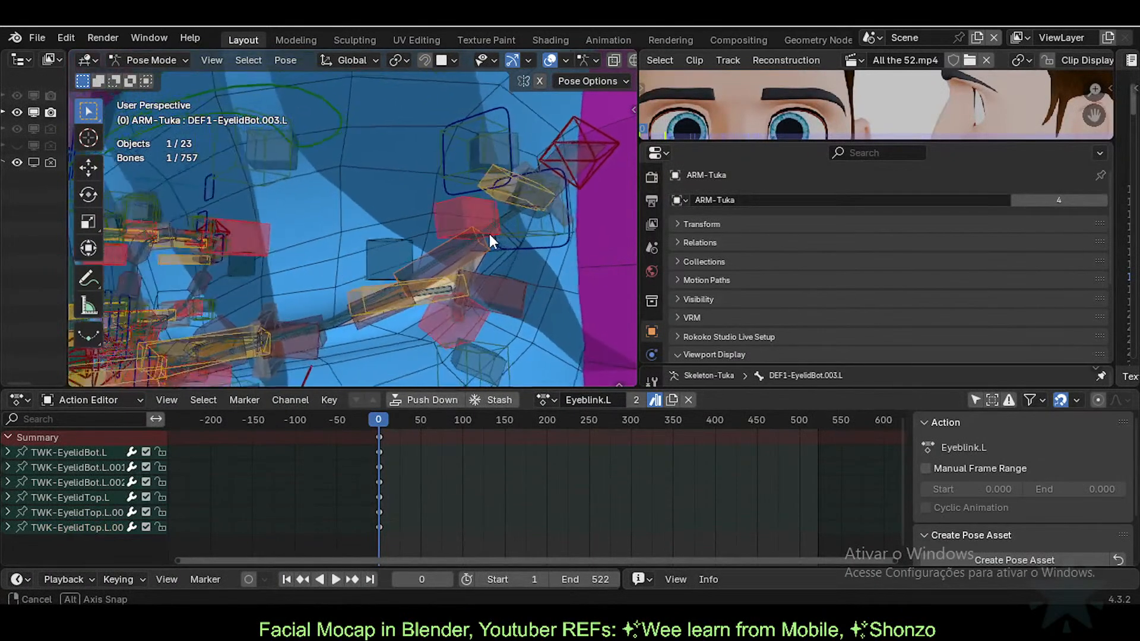
key("ctrl+Tab")
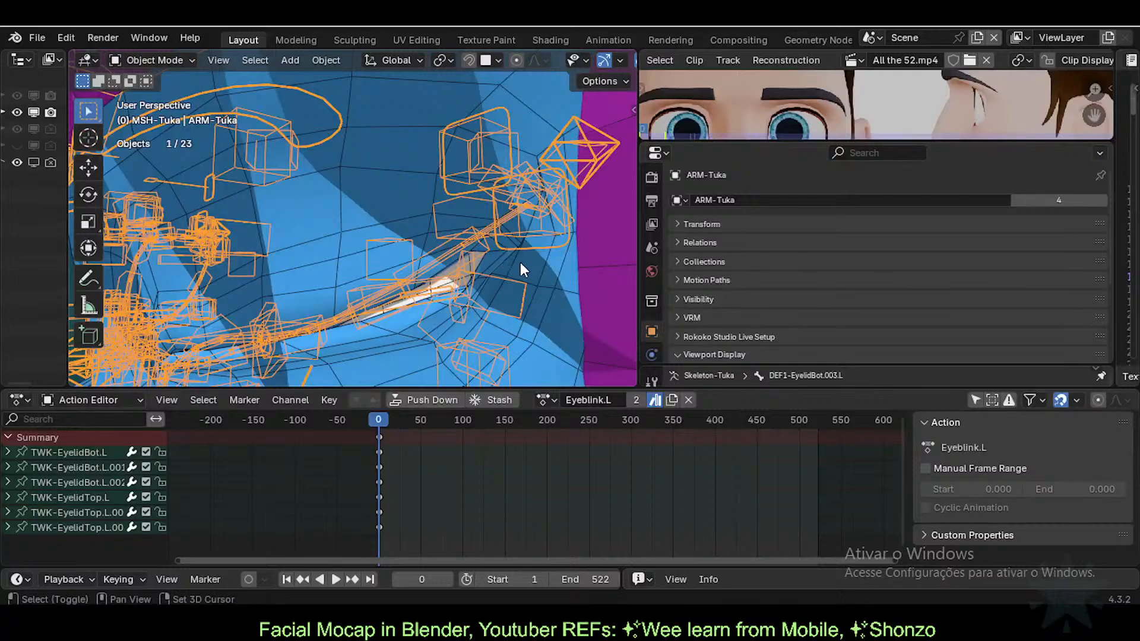
left_click(526, 262, "shift")
Step: Switch the body mesh to Weight Paint and inspect the DEF1-EyelidBot.003.L weights
key("ctrl+Tab")
left_click(472, 253)
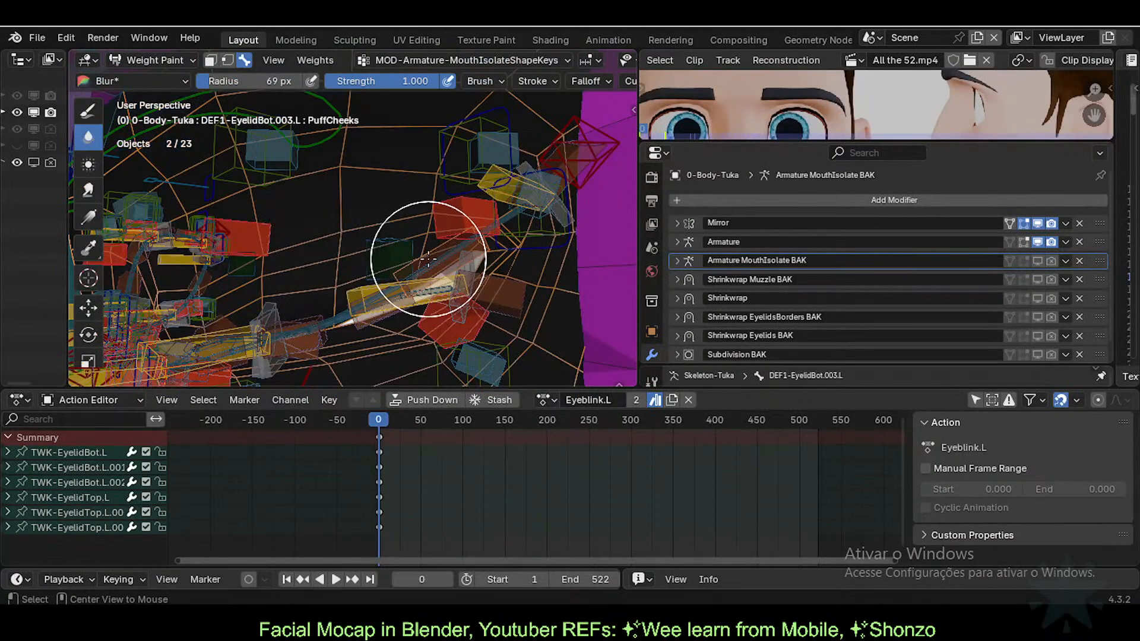
left_click(472, 252, "ctrl")
middle_click_drag(472, 254, 469, 250)
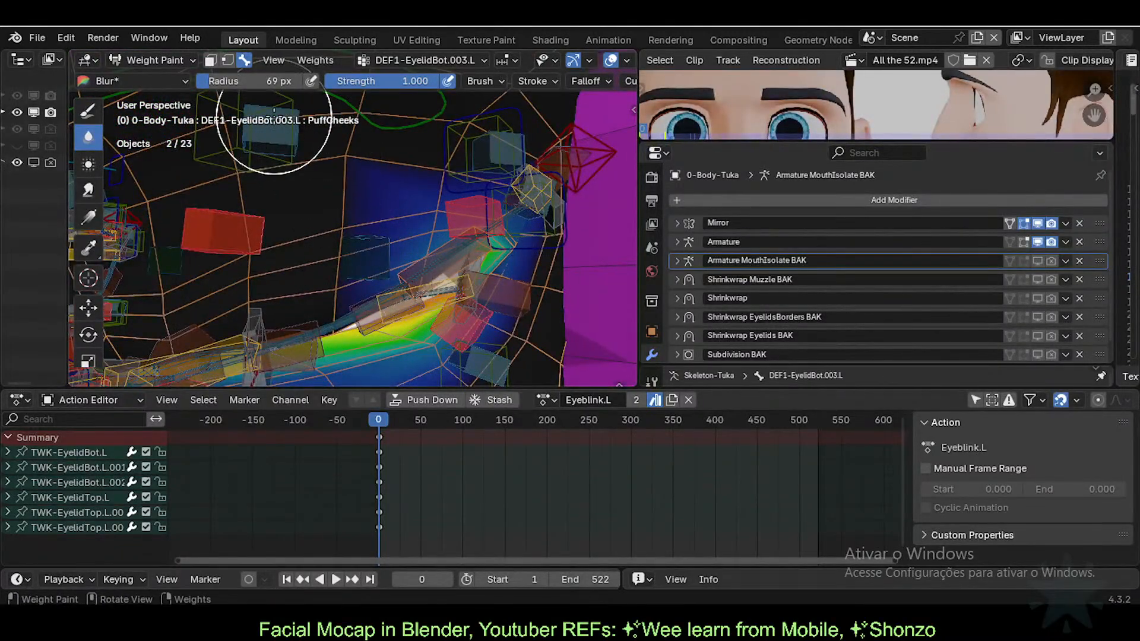
mouse_move(296, 164)
middle_mouse_down()
mouse_move(451, 273)
mouse_move(420, 271)
mouse_move(402, 333)
mouse_move(558, 261)
mouse_move(489, 281)
middle_mouse_up()
Step: Show the DEF1-EyelidTop.003.L weights and inspect them around the eye corner
left_click(378, 338, "alt")
mouse_move(458, 196)
middle_mouse_down()
mouse_move(509, 275)
mouse_move(439, 289)
mouse_move(401, 275)
mouse_move(464, 278)
mouse_move(431, 263)
middle_mouse_up()
scroll(432, 285, "up", 3)
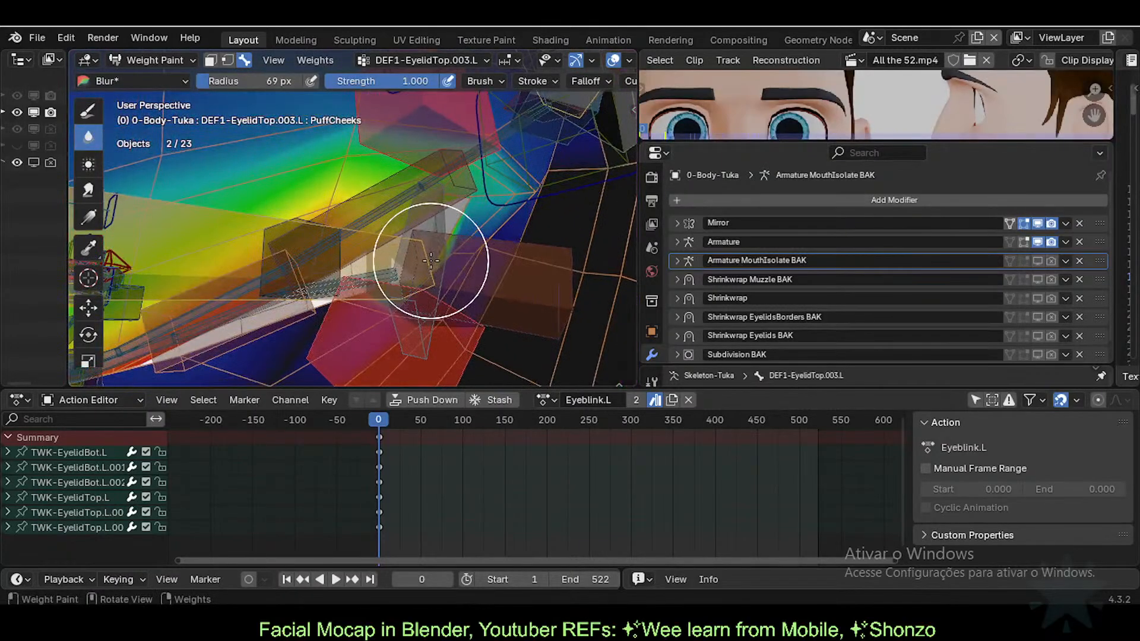
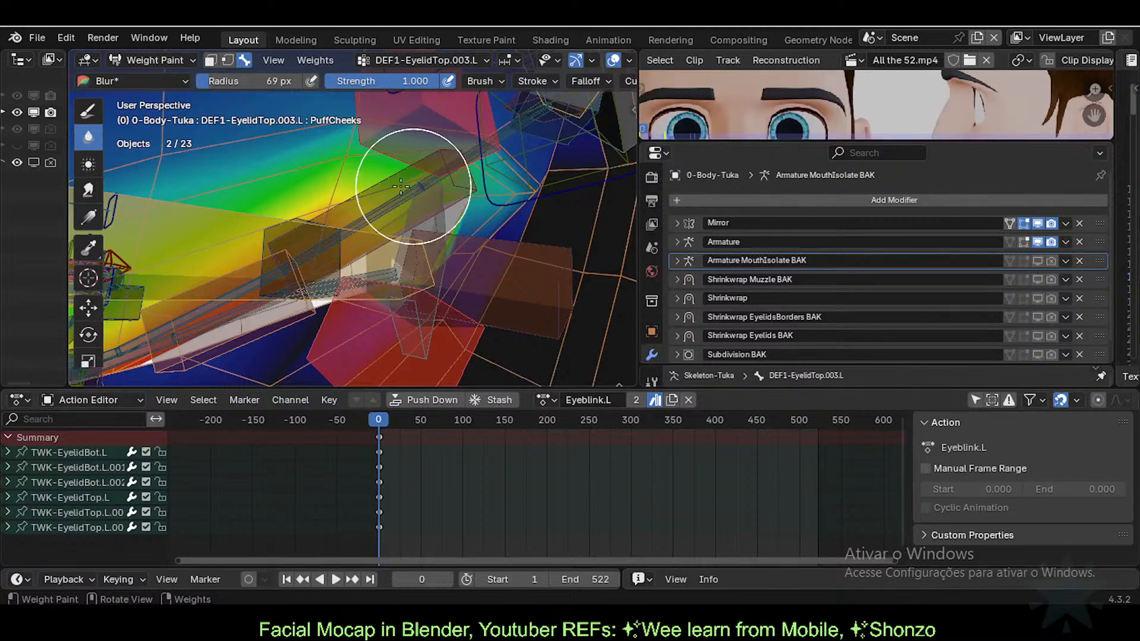
Step: Switch the weight tool from Blur to Paint and set a 21 px brush radius
left_click(89, 110)
mouse_move(398, 279)
middle_mouse_down("shift")
mouse_move(468, 239)
mouse_move(438, 290)
mouse_move(354, 288)
mouse_move(472, 268)
mouse_move(440, 267)
mouse_move(415, 325)
mouse_move(421, 297)
mouse_move(473, 270)
middle_mouse_up("shift")
key("f")
left_click(394, 290)
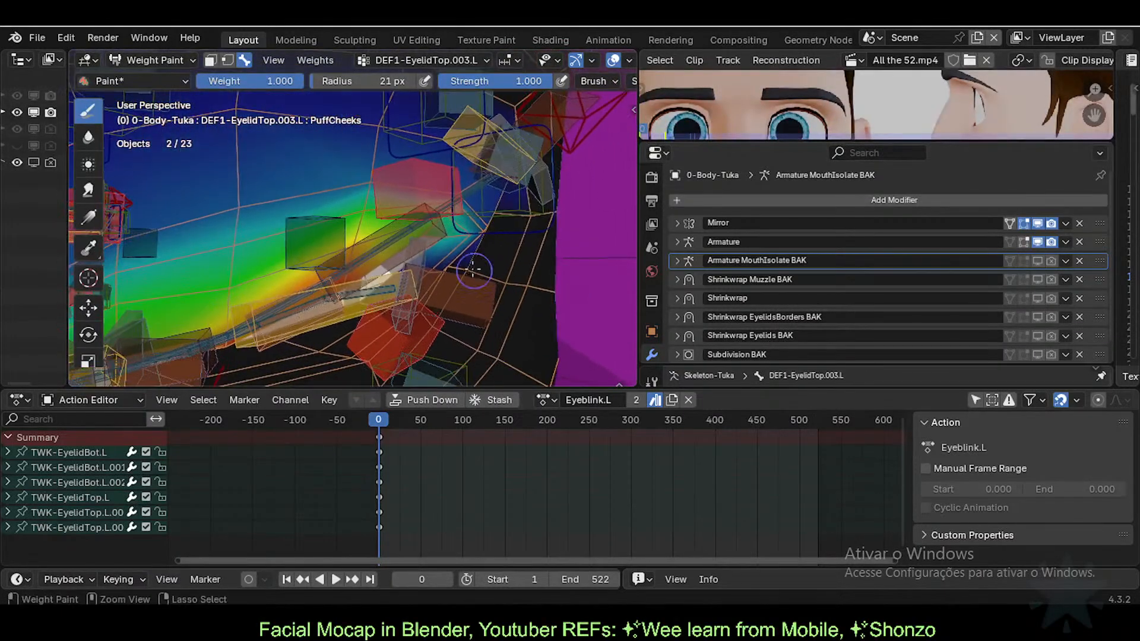
Step: Display the DEF1-EyelidBot.004.L weights on the eyelid
middle_click_drag(356, 276, 386, 267)
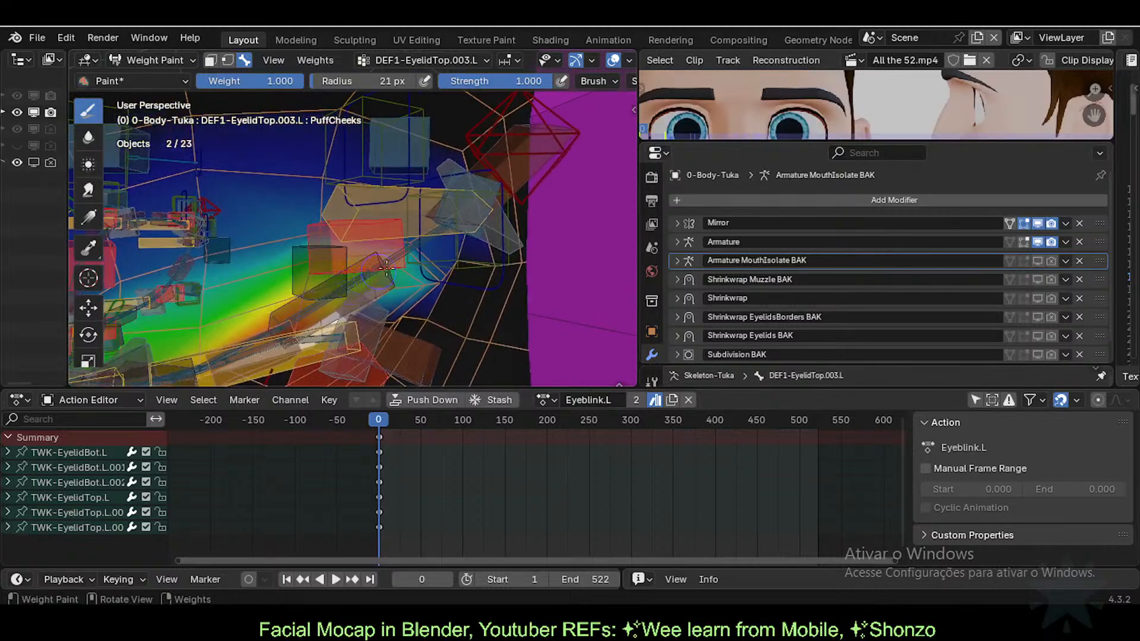
left_click(524, 170, "alt")
middle_click_drag(504, 193, 481, 212)
Step: Cycle through the overlapping lower eyelid bones to show the DEF1-EyelidBot.004.L weights
left_click(466, 207, "alt")
left_click(459, 207, "alt")
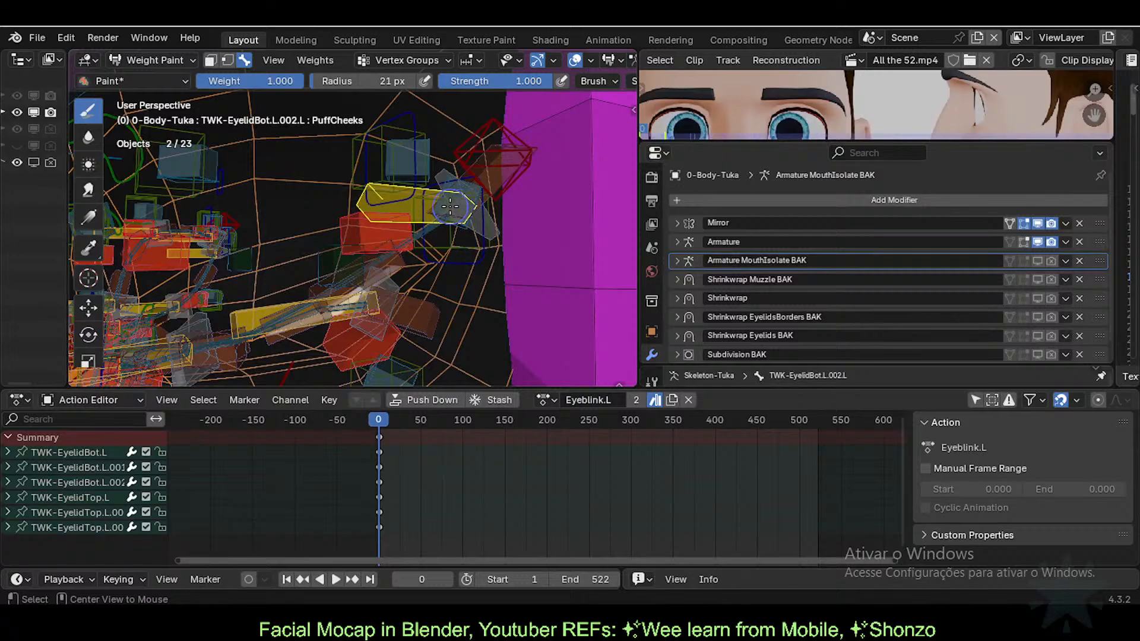
left_click(392, 253, "alt")
left_click(392, 256, "alt")
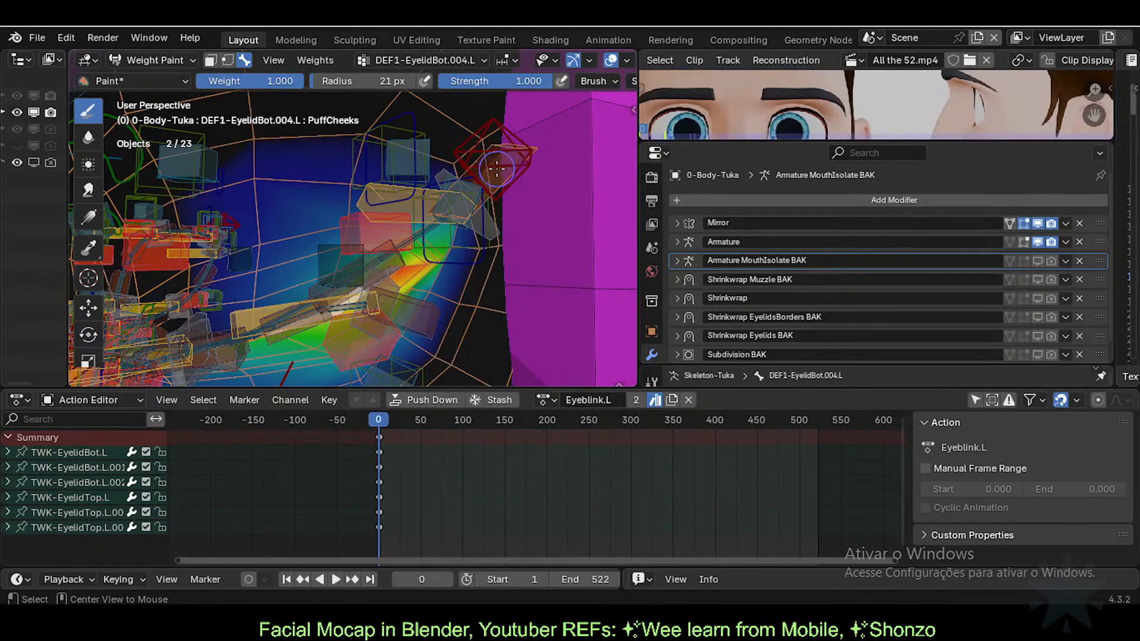
middle_click_drag(496, 169, 508, 183)
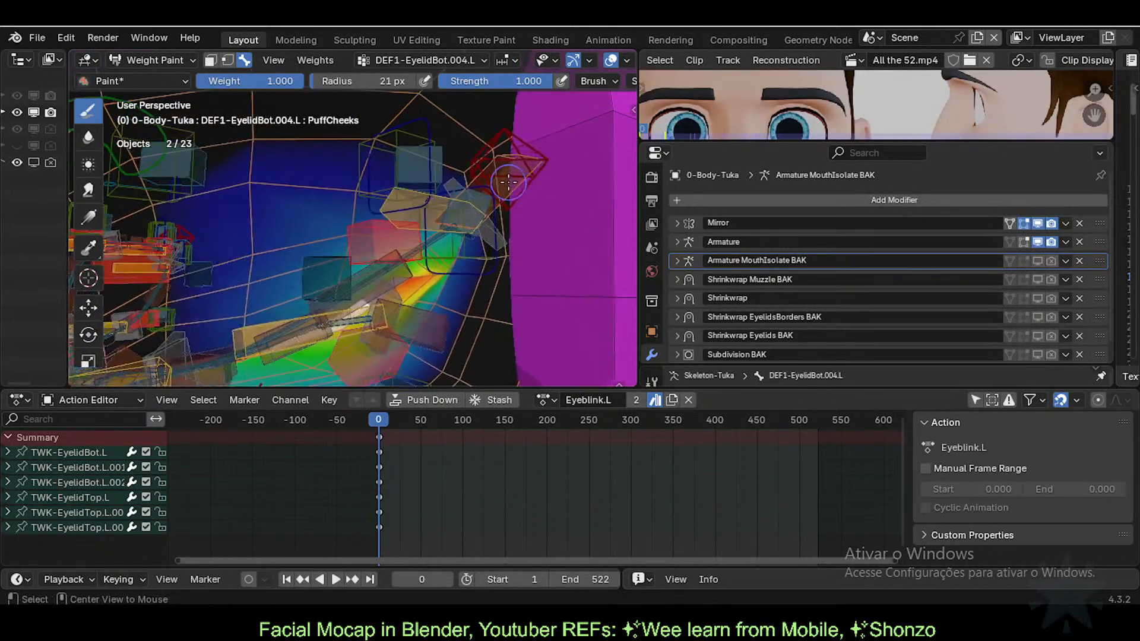
scroll(463, 220, "up", 2)
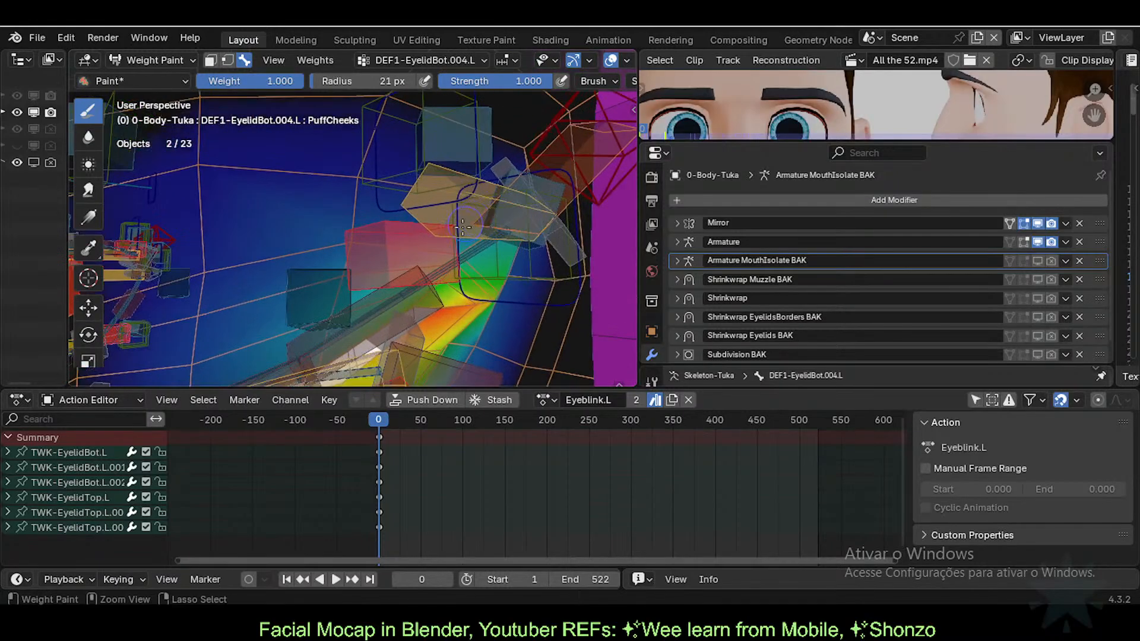
Step: Compare the DEF1-EyelidBot.003.L weights, then return to DEF1-EyelidBot.004.L
left_click(395, 287, "alt")
mouse_move(394, 288)
middle_mouse_down()
mouse_move(428, 272)
mouse_move(492, 200)
middle_mouse_up()
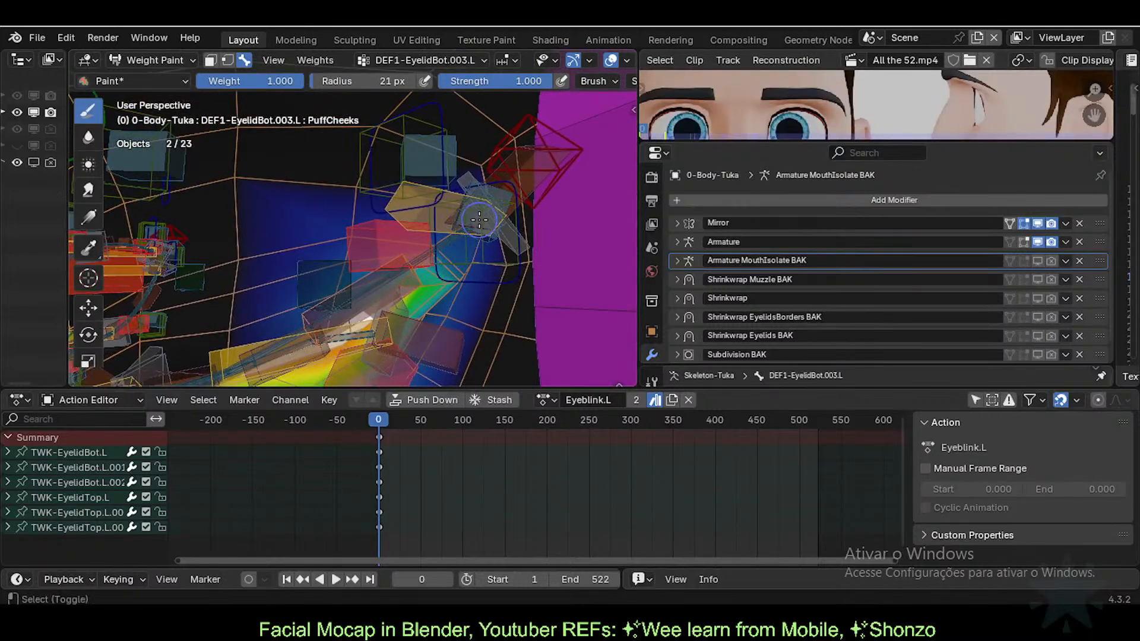
left_click(479, 220, "ctrl+shift")
left_click(494, 208, "ctrl+shift")
left_click(526, 180, "ctrl+shift")
left_click(527, 179, "ctrl+shift")
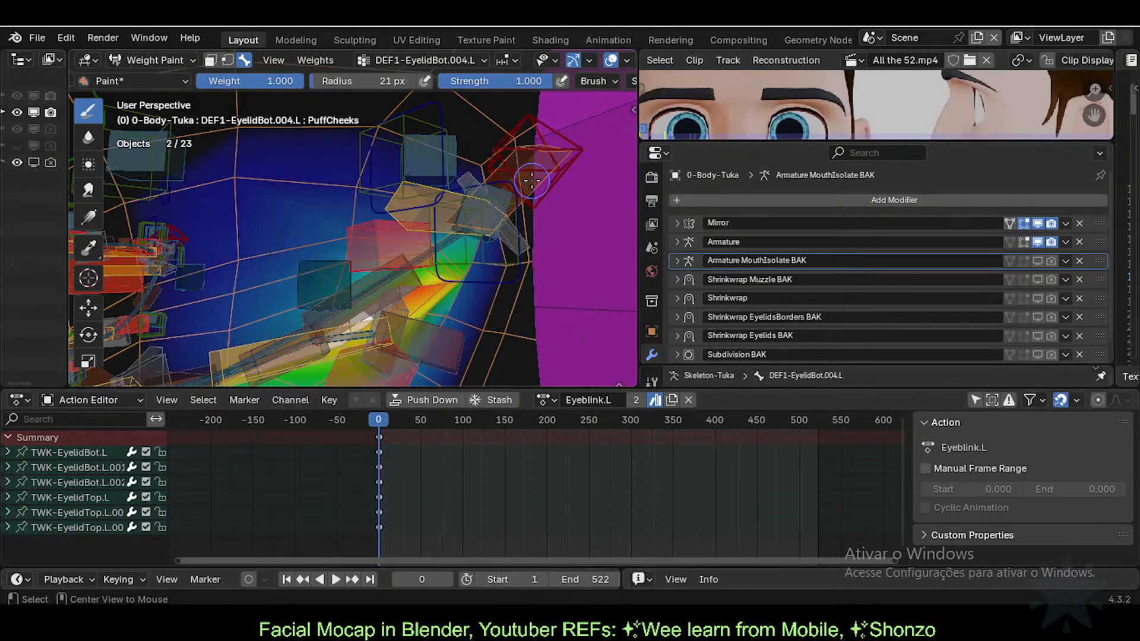
mouse_move(531, 180)
middle_mouse_down()
mouse_move(441, 243)
mouse_move(319, 302)
middle_mouse_up()
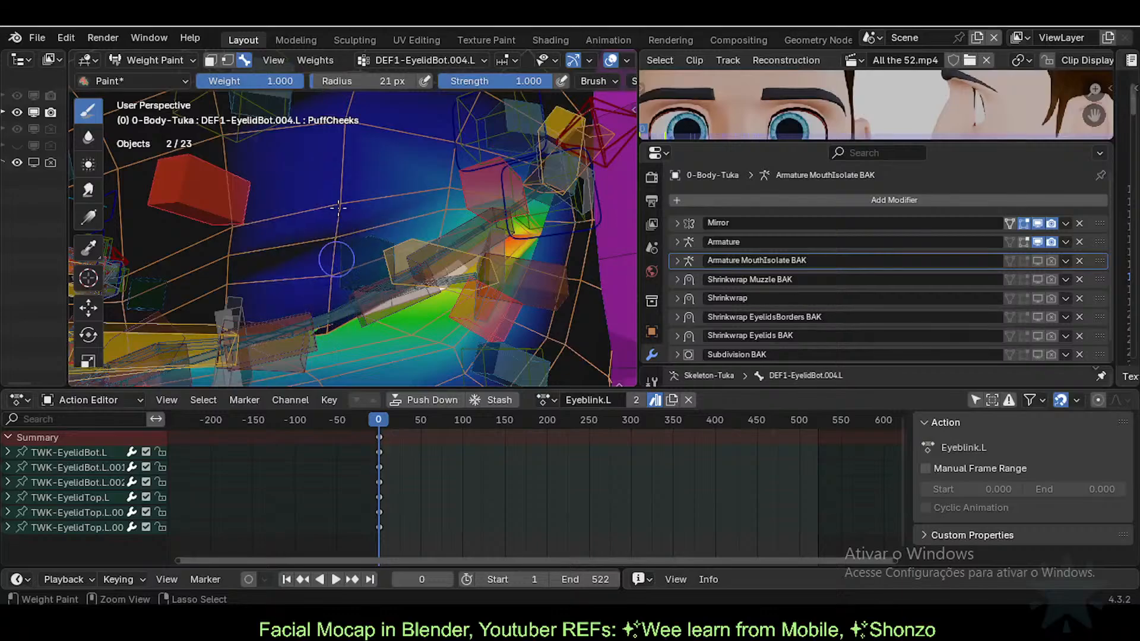
middle_click_drag(343, 160, 340, 189)
scroll(395, 201, "up", 4)
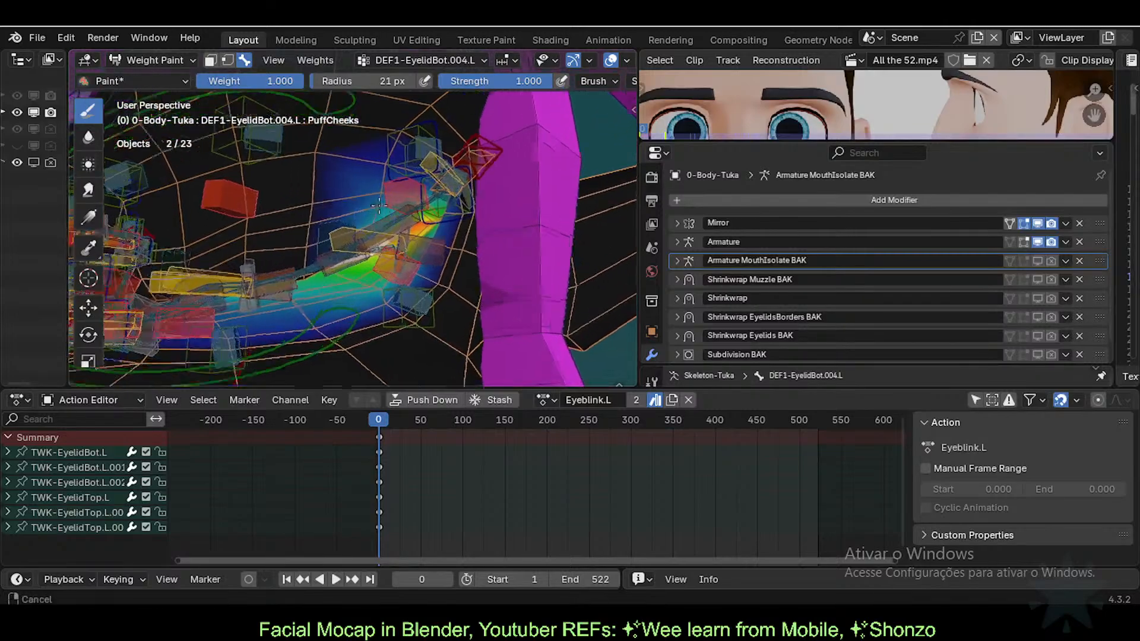
Step: Enlarge the brush radius to 40 px and show the DEF1-EyelidTop.004.L weights
key("f")
left_click(386, 264)
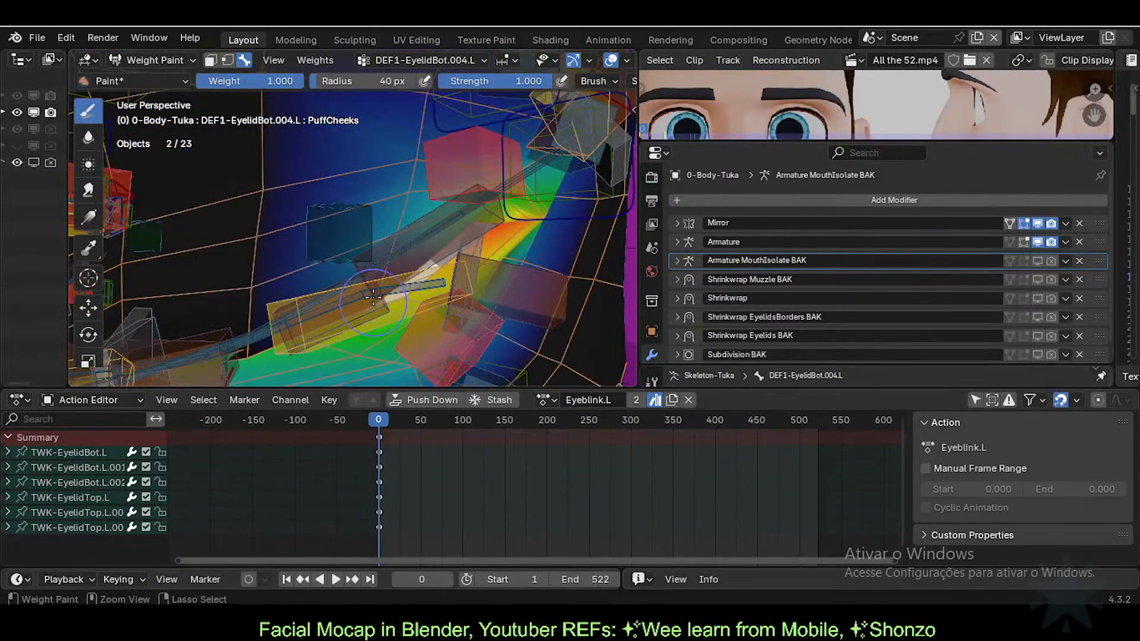
middle_click_drag(378, 289, 388, 250)
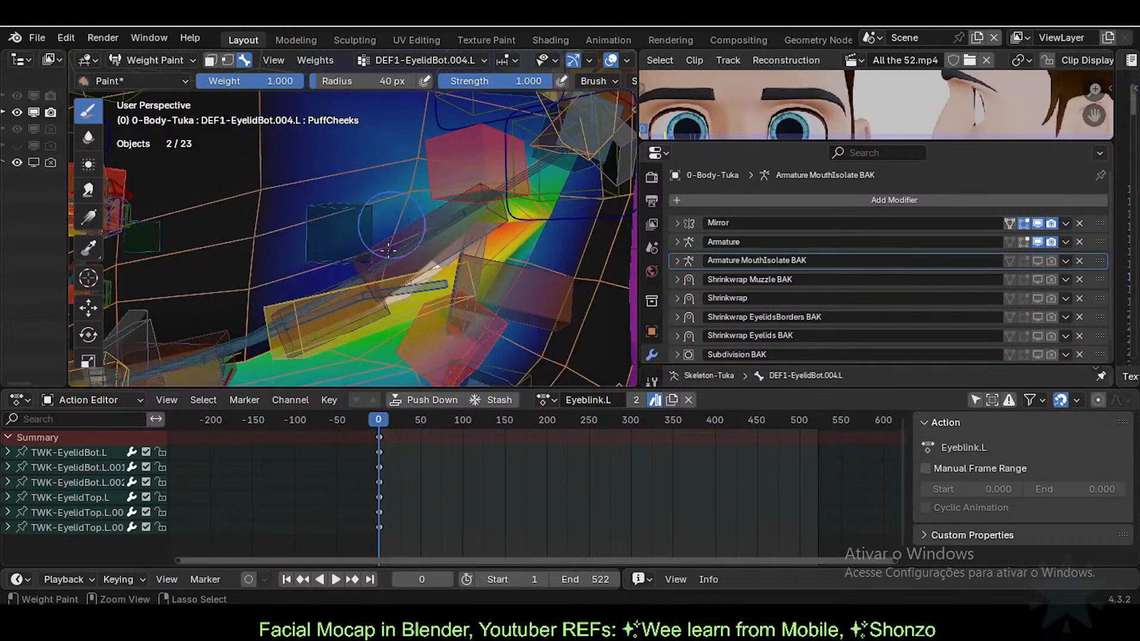
mouse_move(412, 155)
middle_mouse_down()
mouse_move(377, 171)
mouse_move(403, 187)
mouse_move(452, 159)
mouse_move(417, 251)
mouse_move(426, 251)
middle_mouse_up()
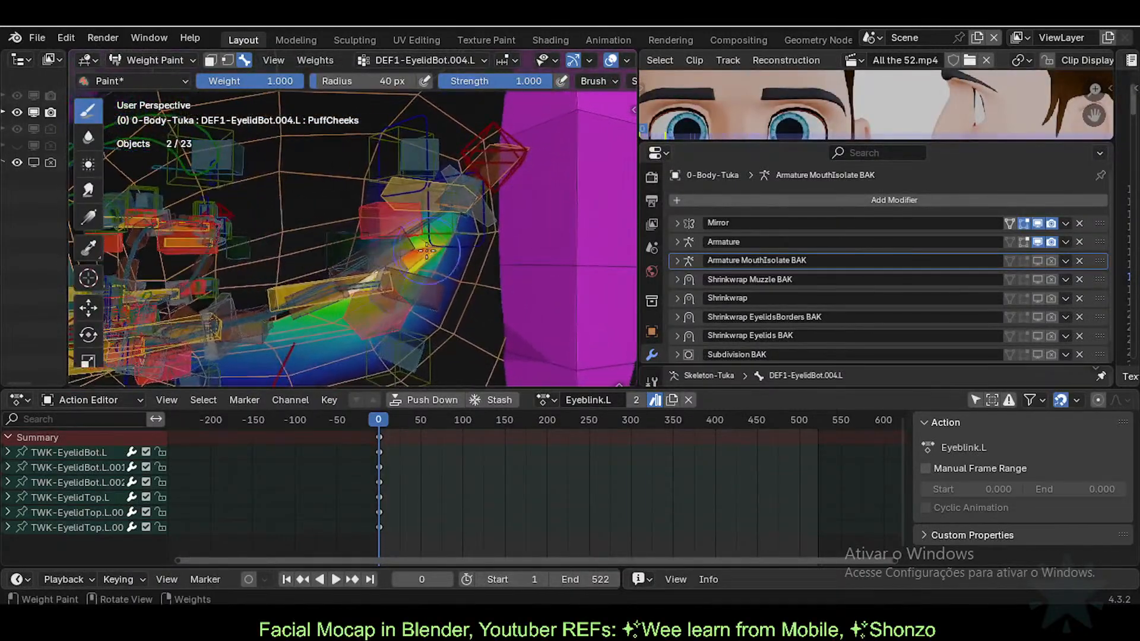
middle_click_drag(352, 288, 384, 226, "ctrl")
middle_click_drag(383, 268, 389, 202, "ctrl")
left_click(490, 276, "alt")
Step: Zoom in on the upper eyelid and resize the brush from 63 px and 42 px down to 20 px
middle_click_drag(488, 261, 499, 224, "ctrl")
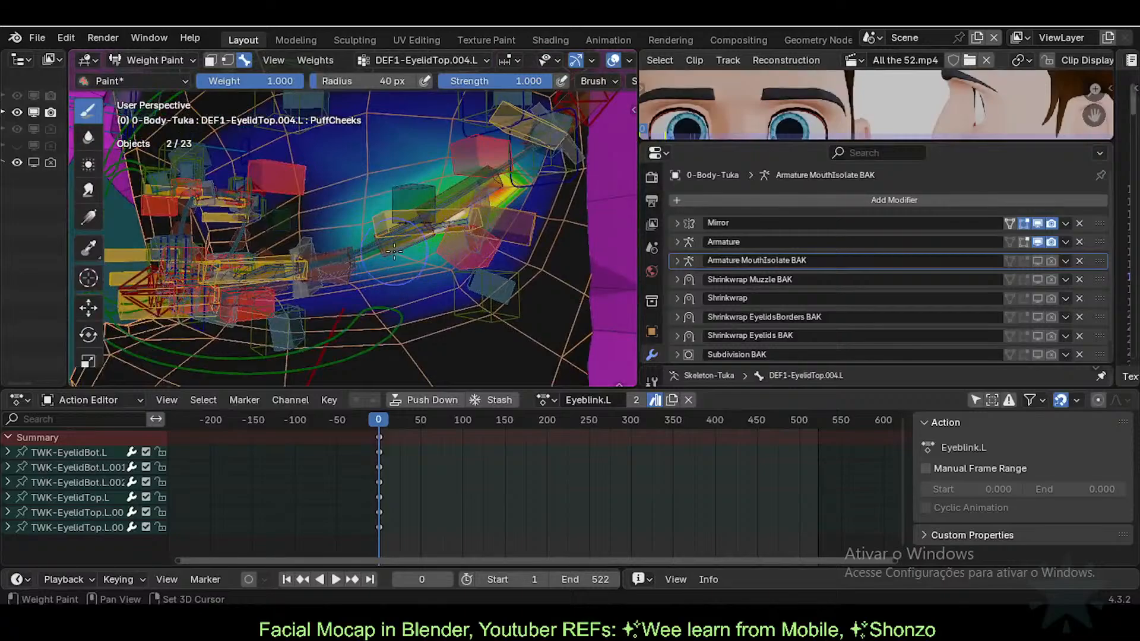
middle_click_drag(394, 252, 340, 300)
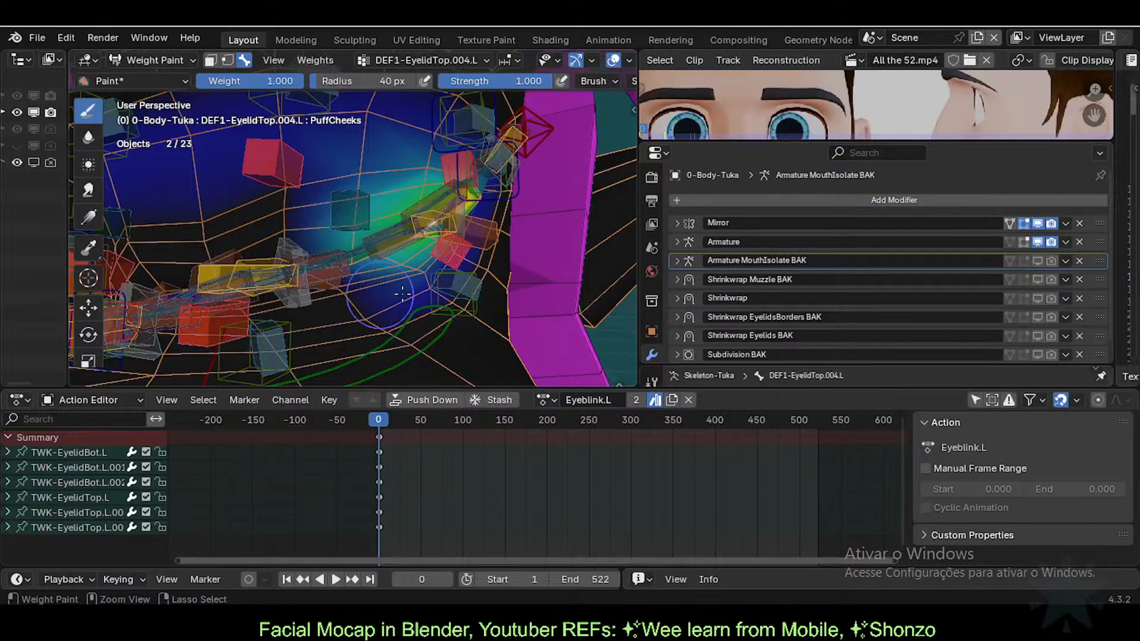
middle_click_drag(427, 289, 384, 241, "ctrl")
middle_click_drag(354, 276, 358, 278)
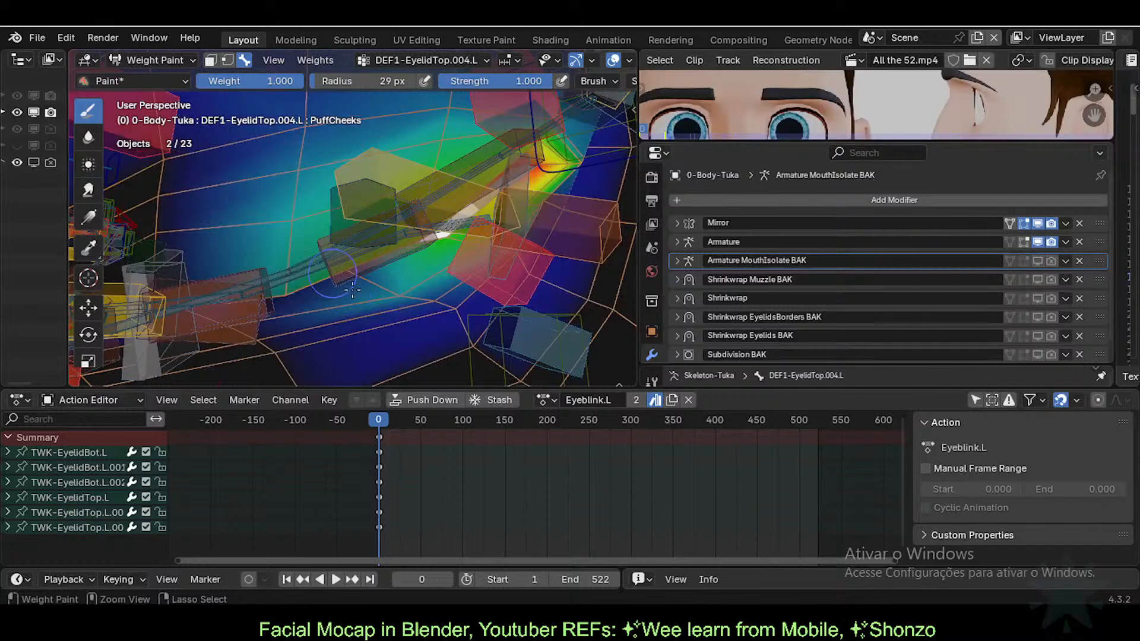
key("f")
left_click(377, 270)
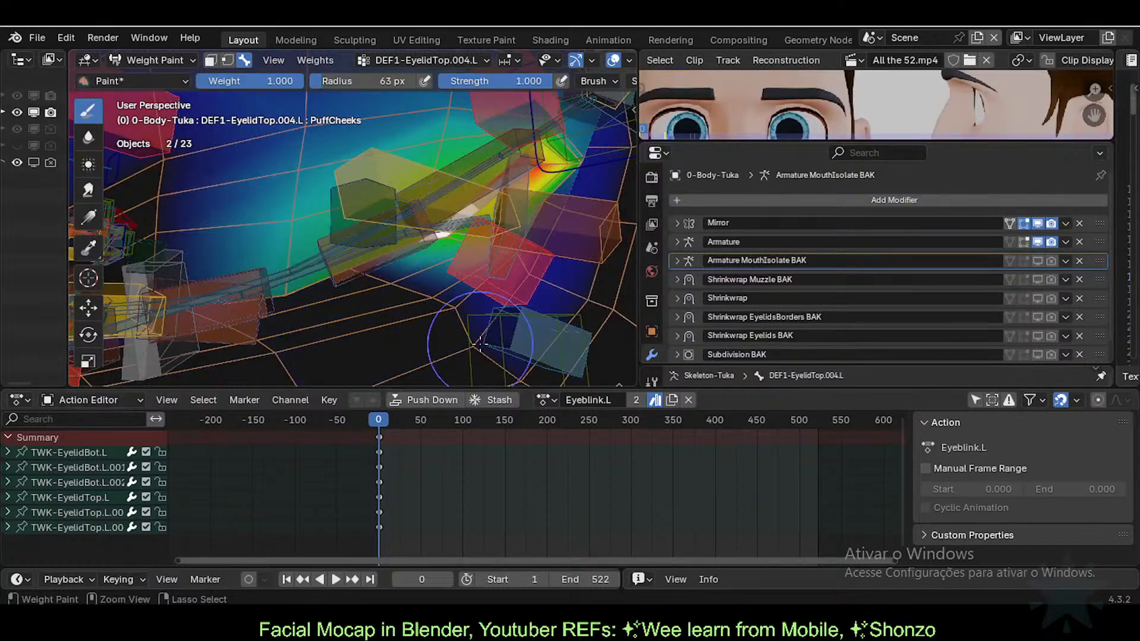
mouse_move(471, 266)
middle_mouse_down("shift")
mouse_move(436, 287)
mouse_move(444, 268)
middle_mouse_up("shift")
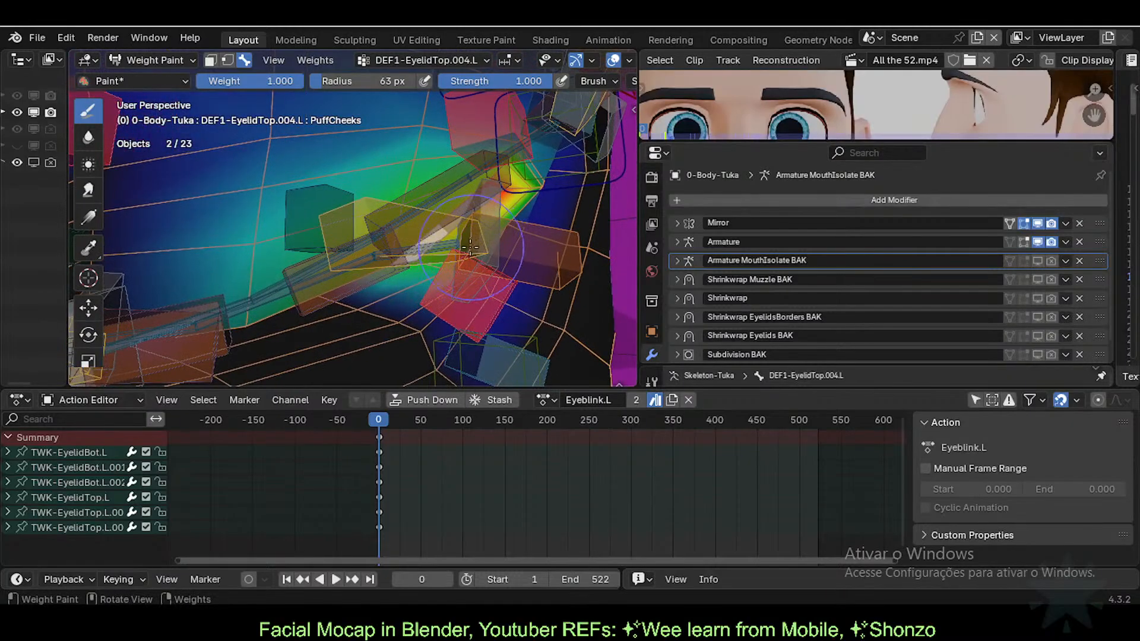
key("f")
left_click(442, 260)
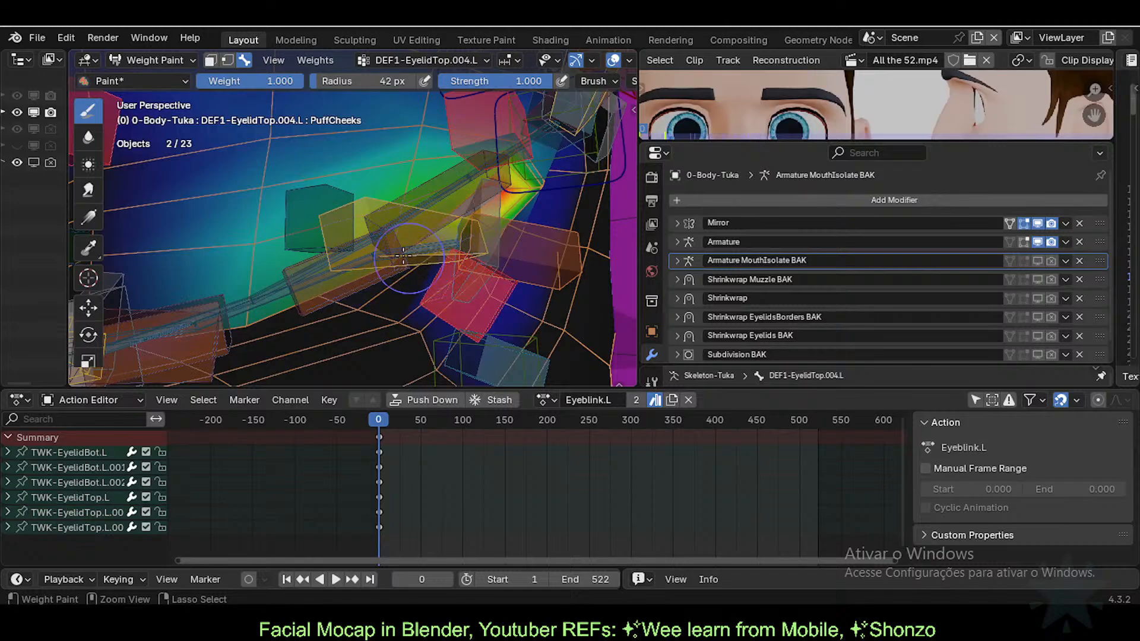
mouse_move(448, 258)
middle_mouse_down("ctrl")
mouse_move(376, 305)
mouse_move(427, 166)
mouse_move(209, 156)
middle_mouse_up("ctrl")
key("f")
left_click(429, 265)
Step: Turn on vertex selection masking and deselect all vertices
key("v")
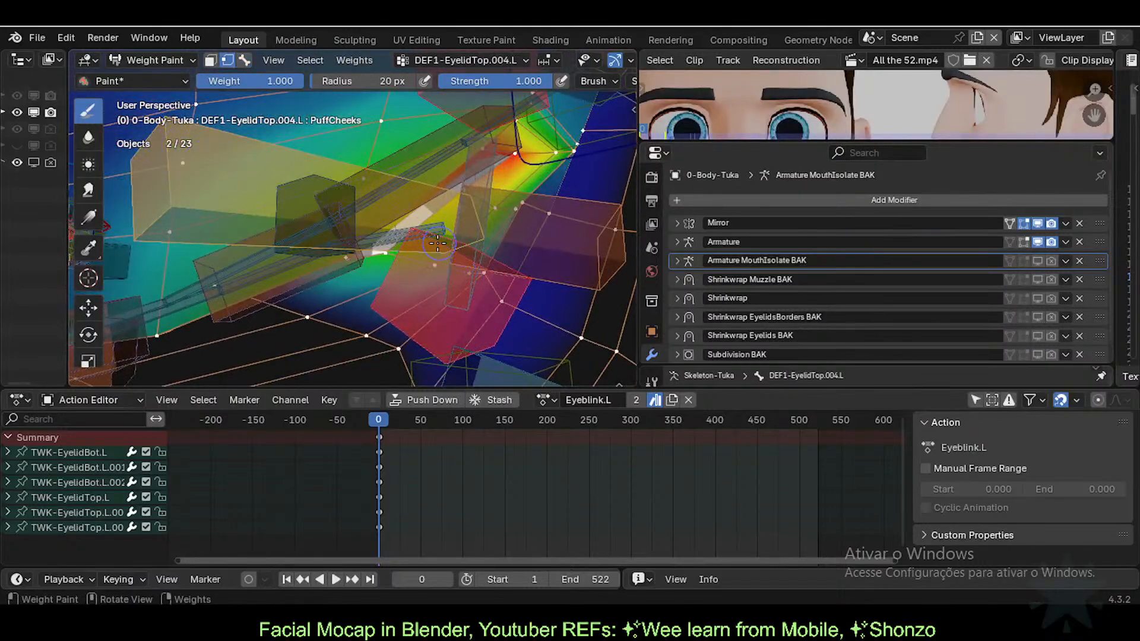
key("alt+a")
key("c")
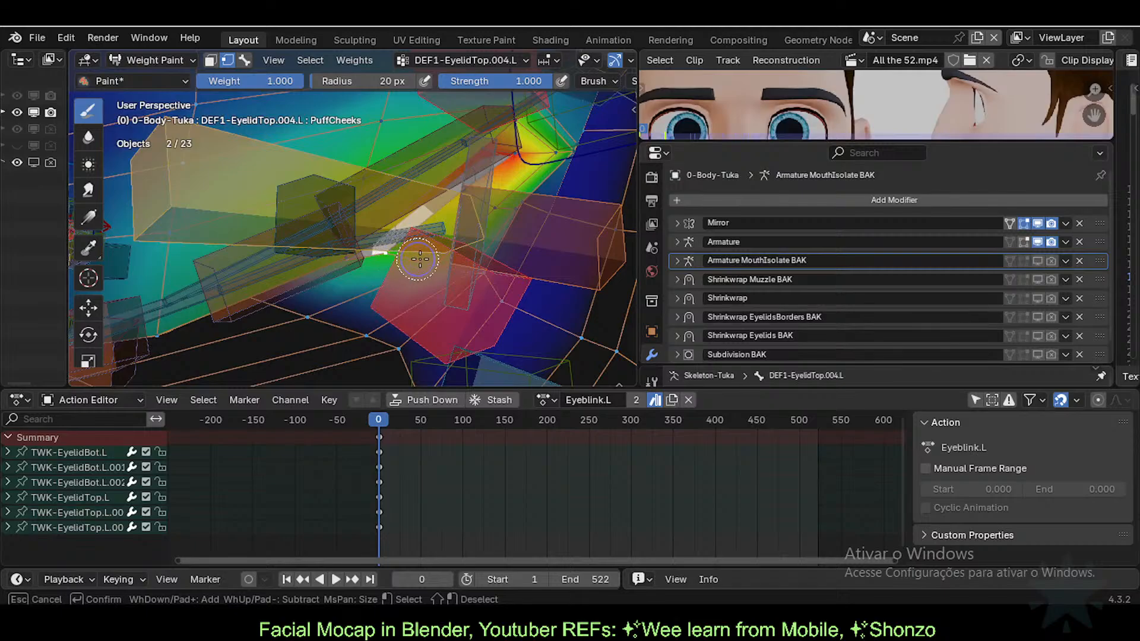
key("Escape")
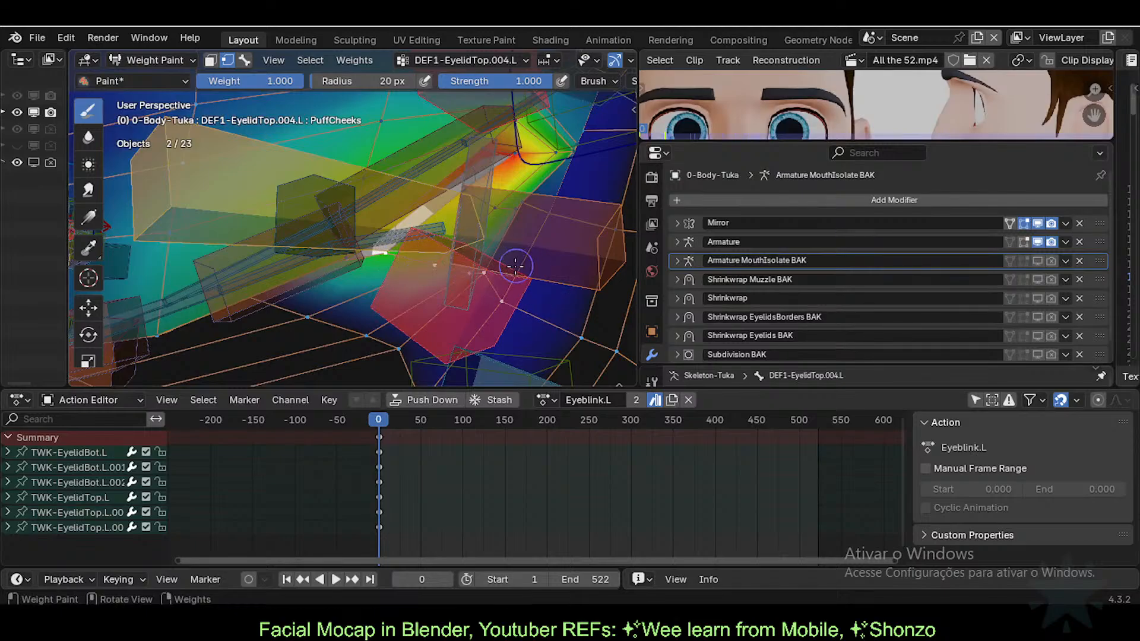
Step: Set the brush weight to 0.000
scroll(478, 300, "down", 2)
right_click(469, 285)
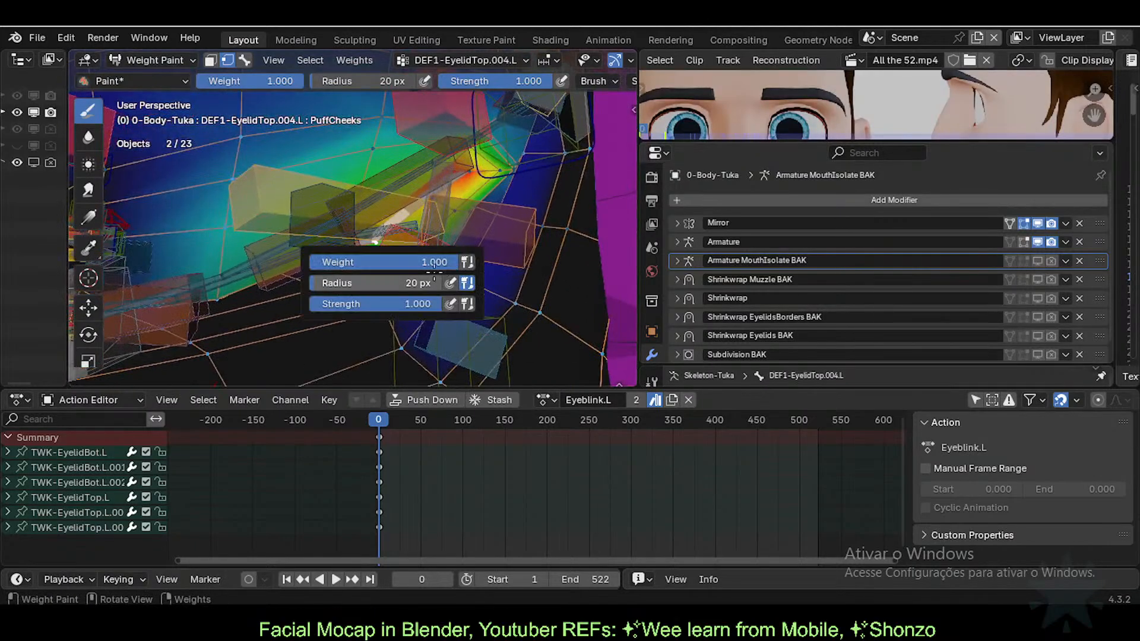
left_click_drag(413, 263, 262, 271)
key("ctrl+x")
scroll(461, 276, "up", 1)
Step: Circle-select the vertices along the eyelid edge
middle_click_drag(460, 276, 465, 231)
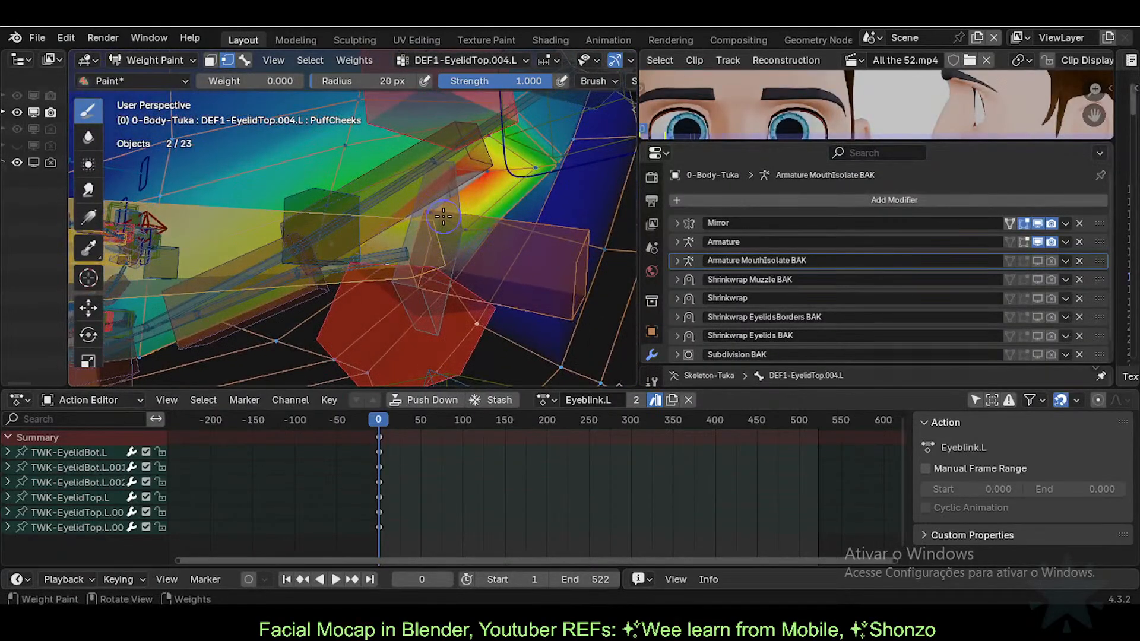
key("c")
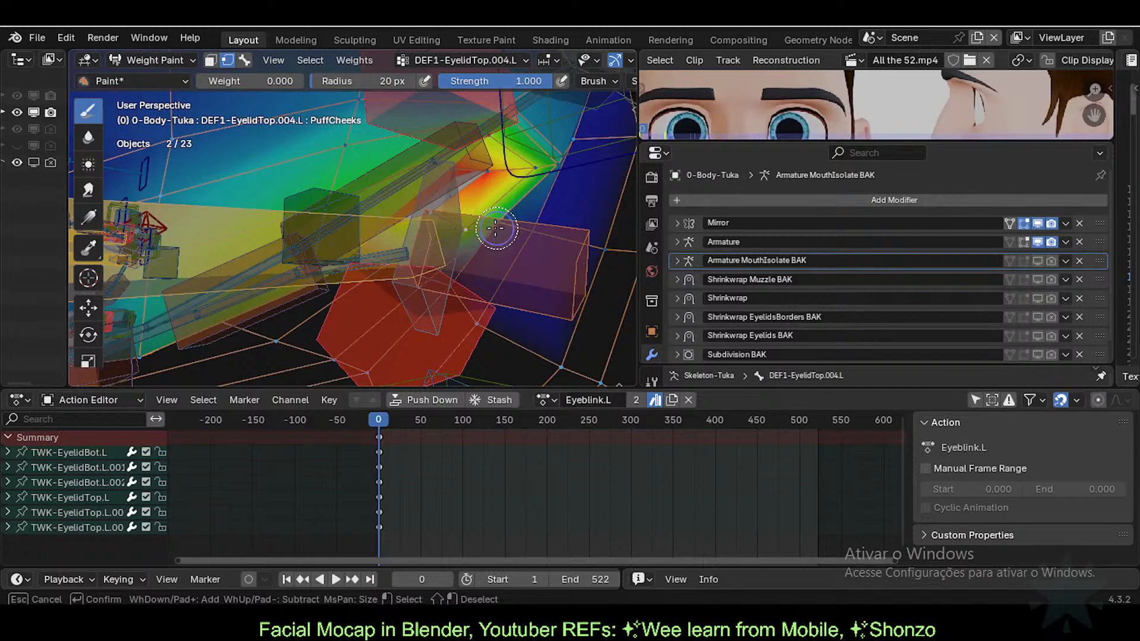
left_click_drag(530, 235, 615, 254)
key("Escape")
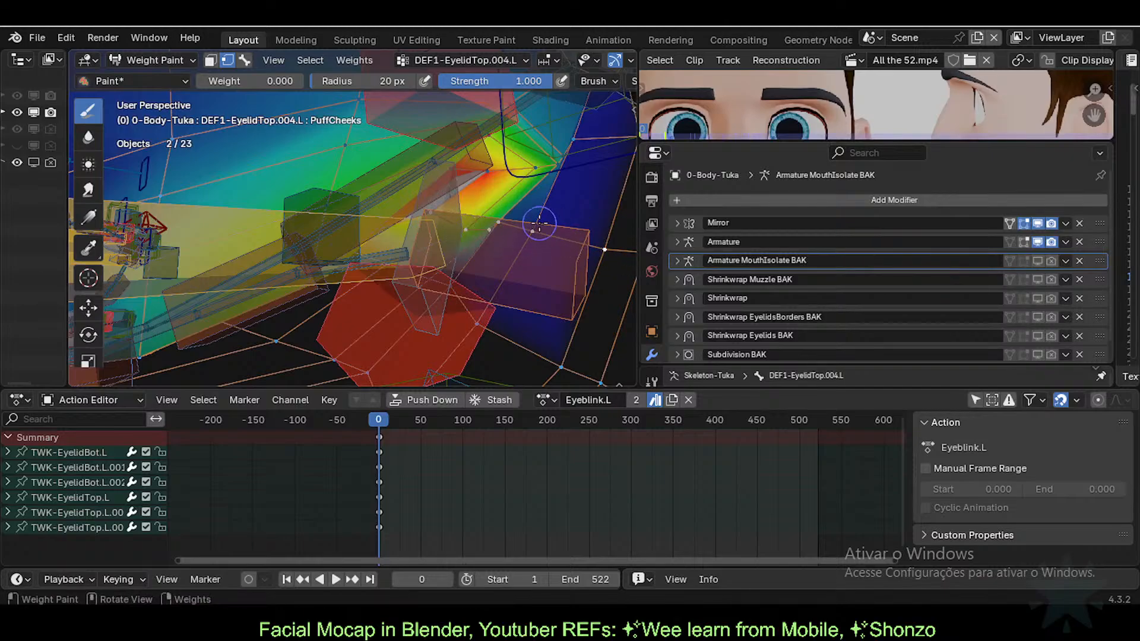
key("c")
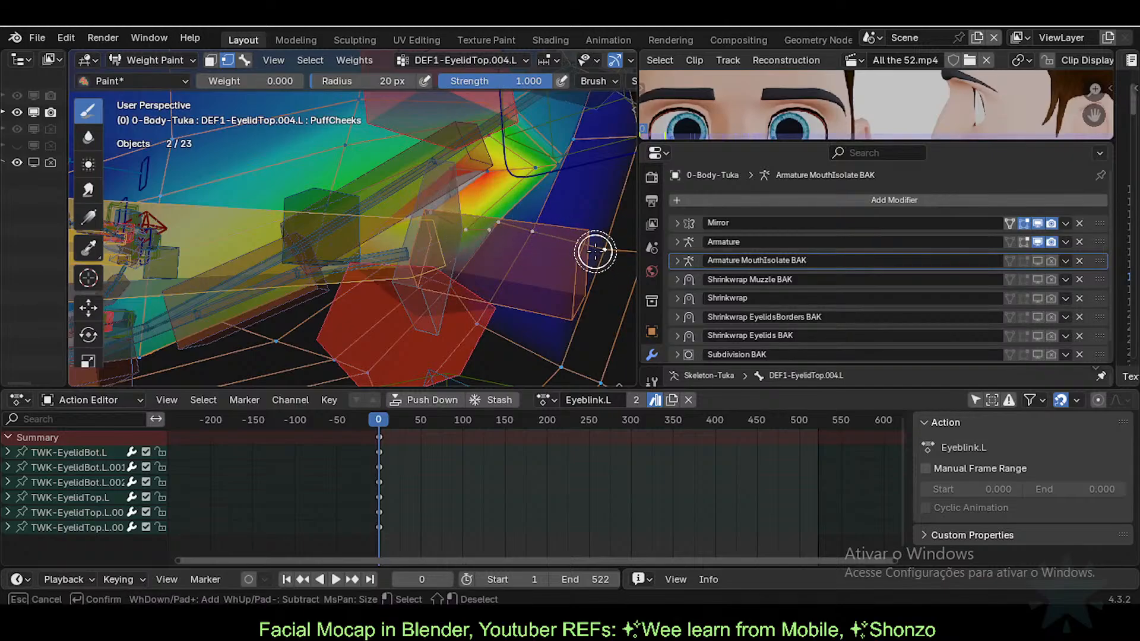
key("Escape")
middle_click_drag(547, 219, 519, 223)
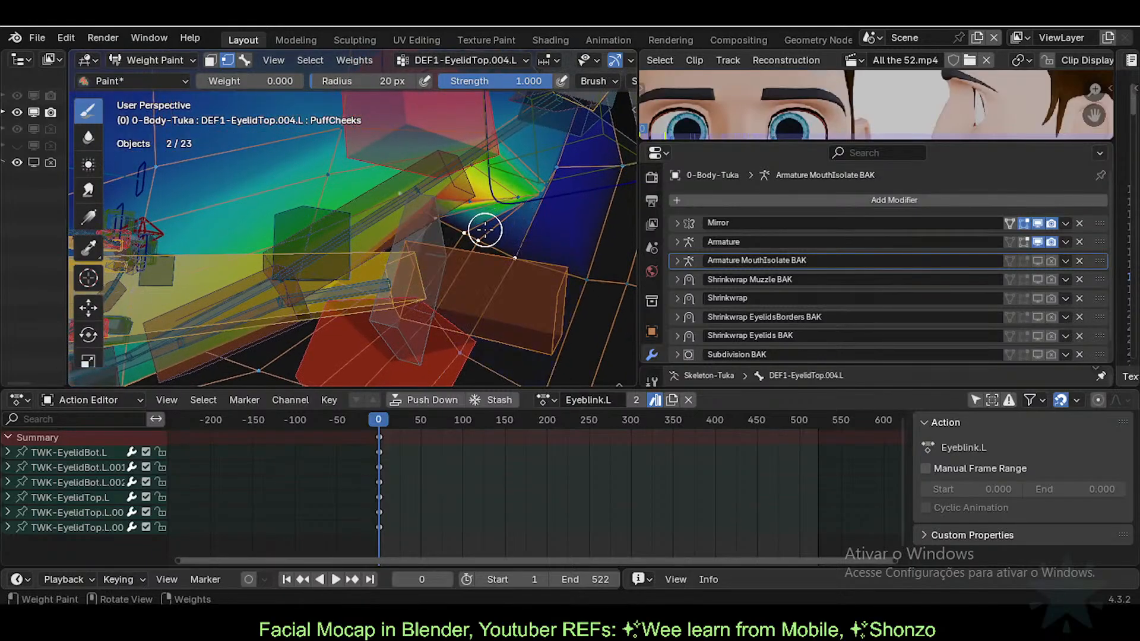
Step: Blur the weights at the eyelid corner with the Blur tool at strength 1.000
left_click(88, 137)
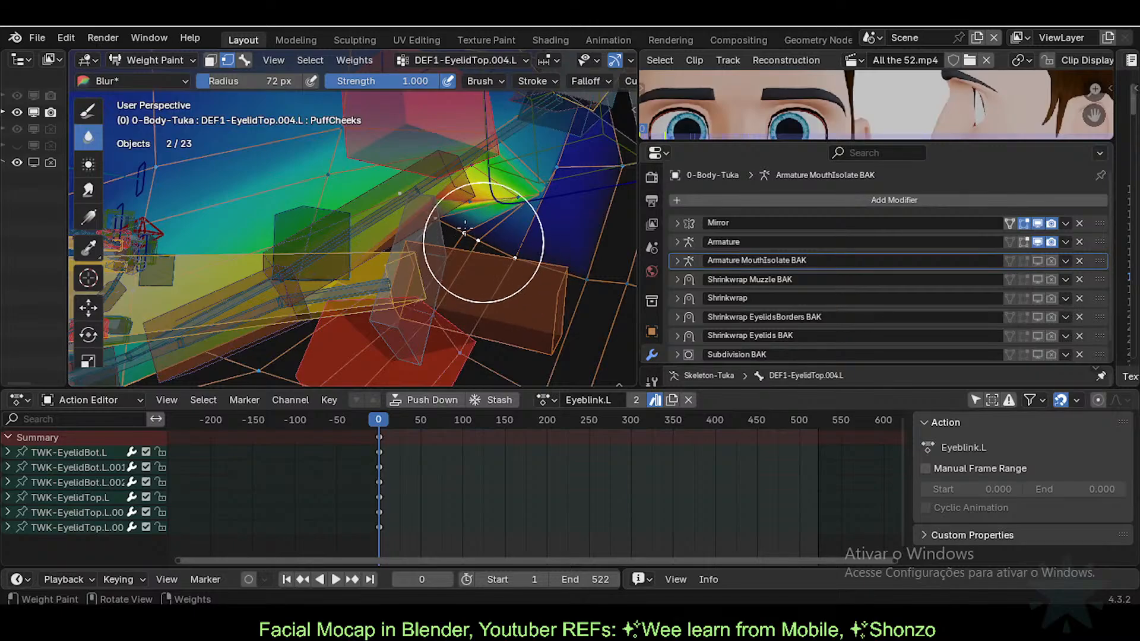
left_click_drag(482, 238, 559, 228)
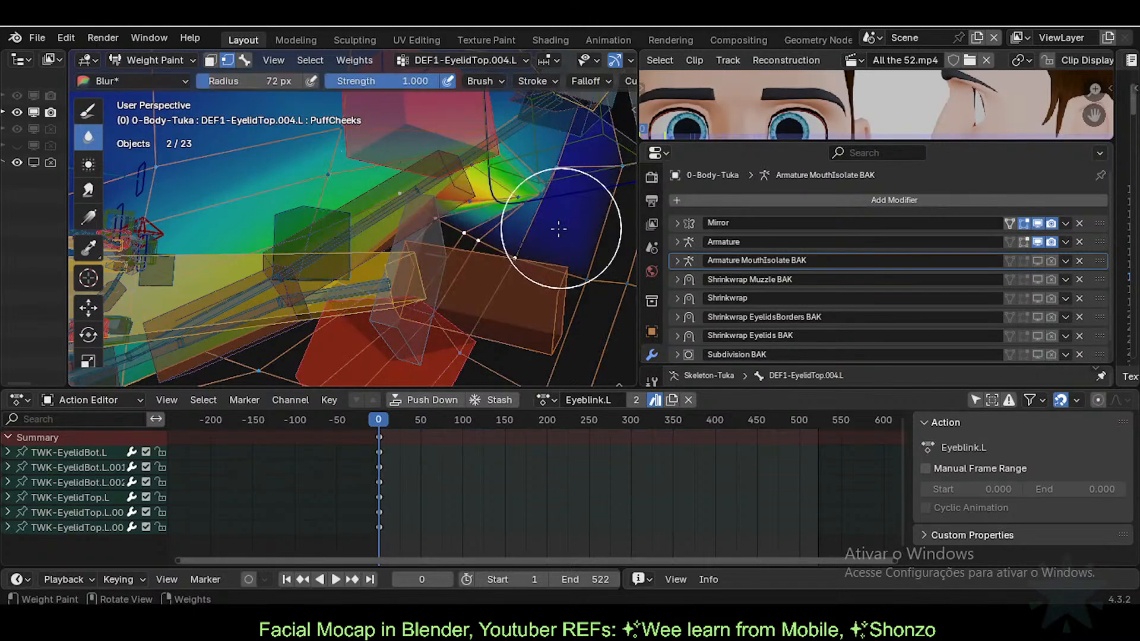
key("shift+f")
left_click(537, 227)
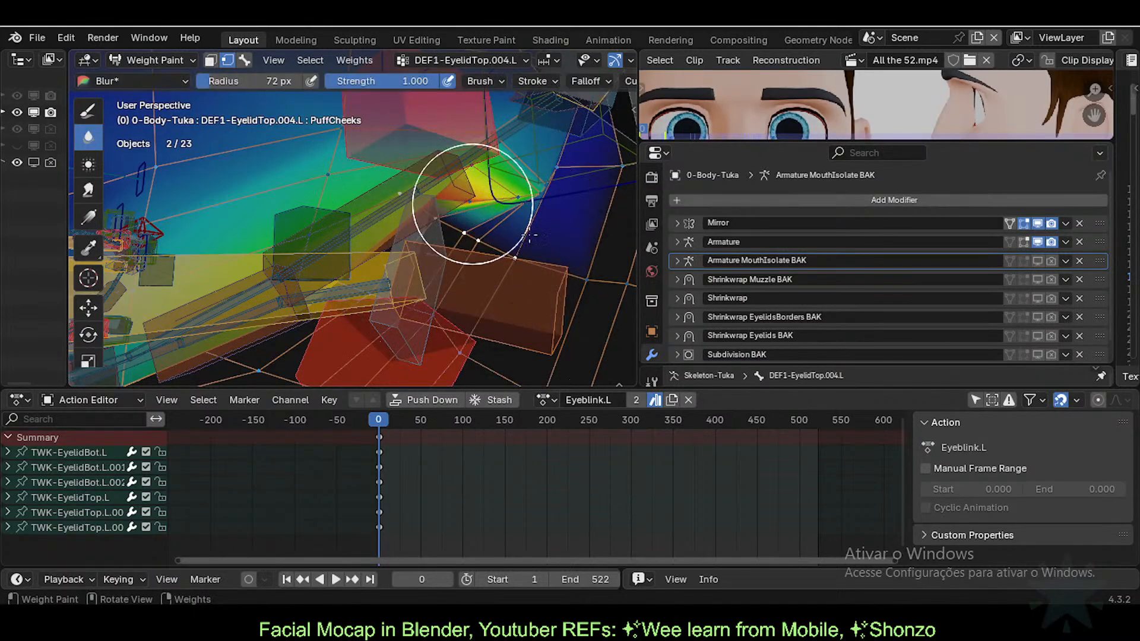
mouse_move(504, 213)
middle_mouse_down()
mouse_move(522, 225)
mouse_move(426, 218)
middle_mouse_up()
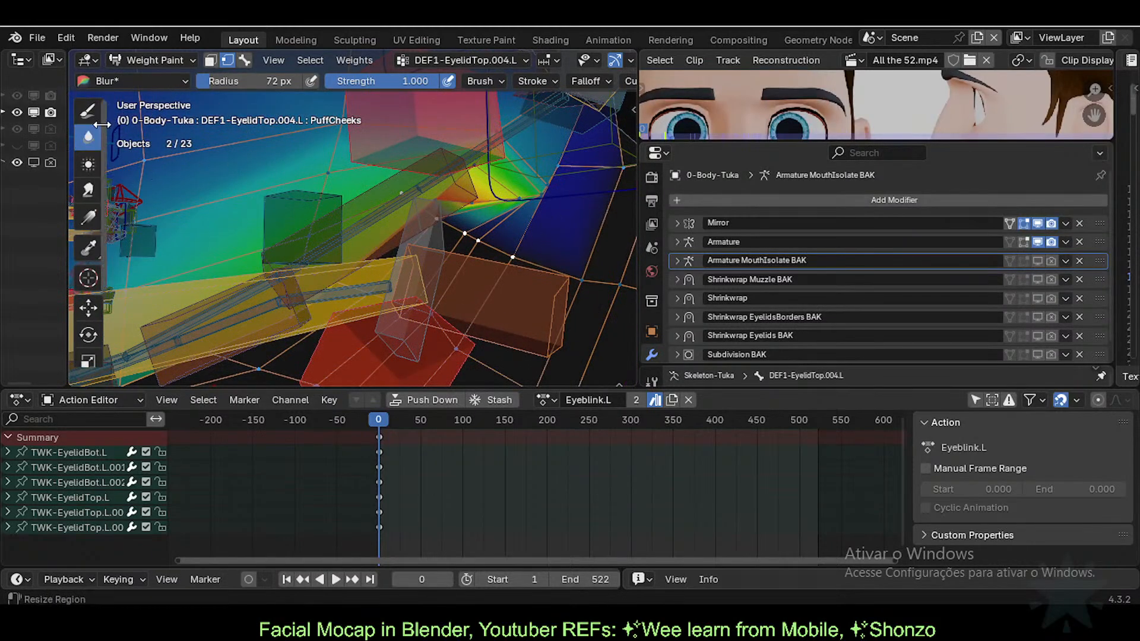
Step: Switch selection masking to bone selection and inspect the eyelid corner weights
key("1")
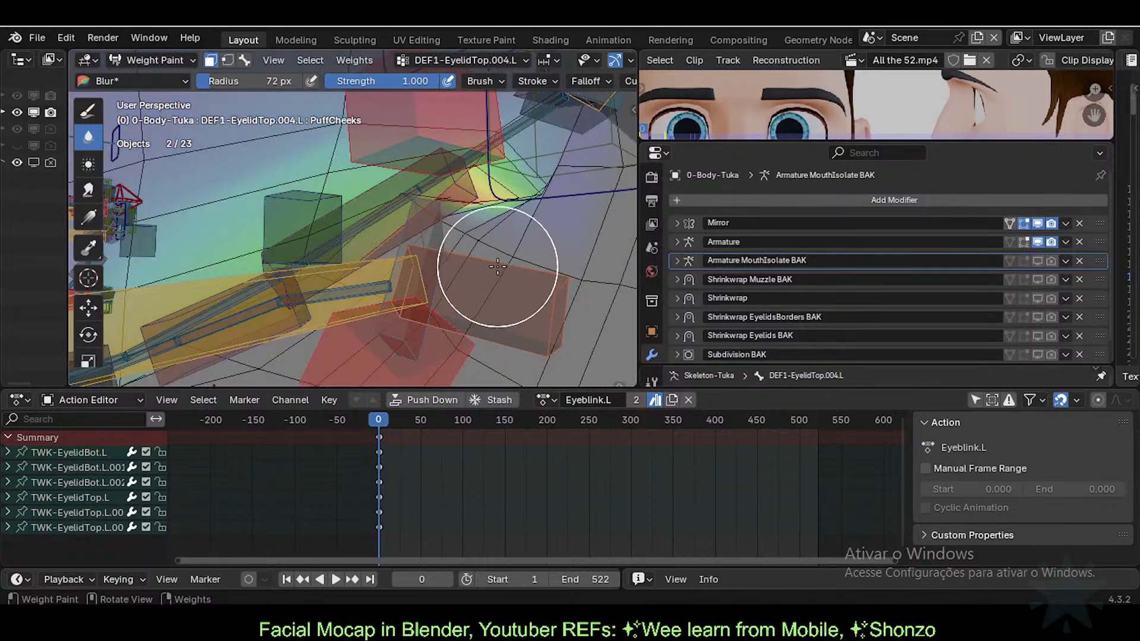
key("3")
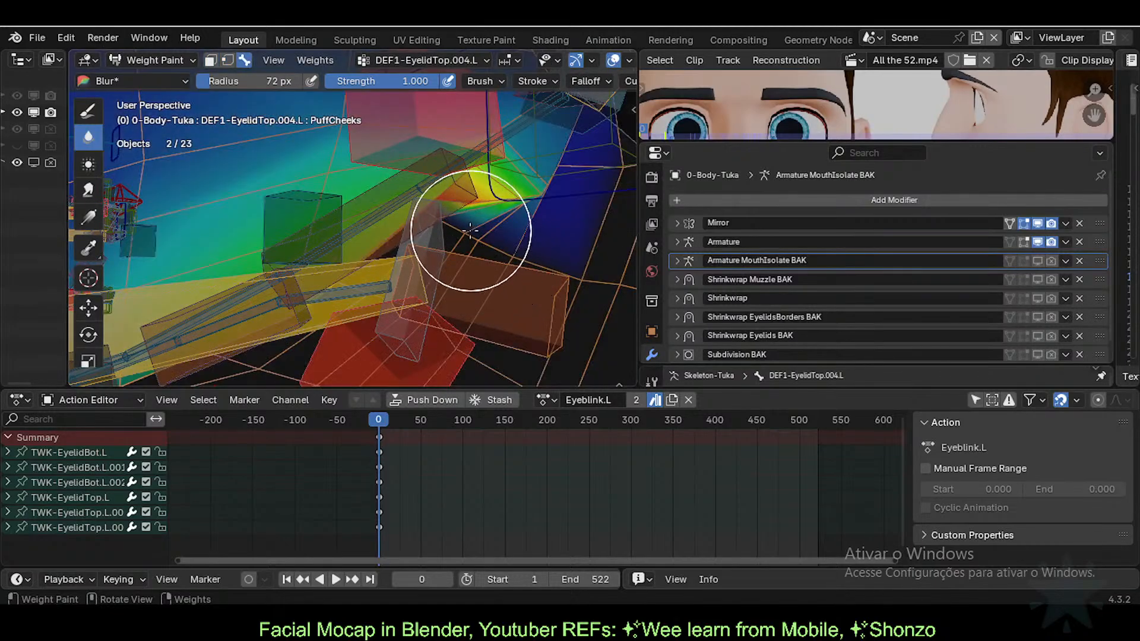
mouse_move(499, 231)
middle_mouse_down("shift")
mouse_move(486, 245)
mouse_move(515, 244)
middle_mouse_up("shift")
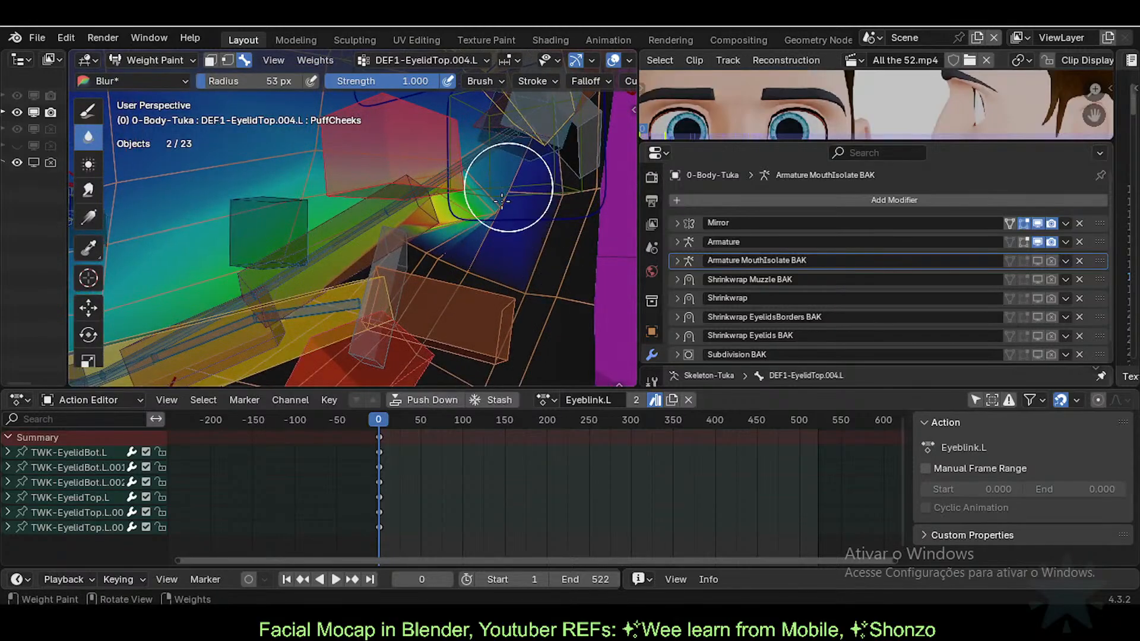
middle_click_drag(496, 202, 458, 260)
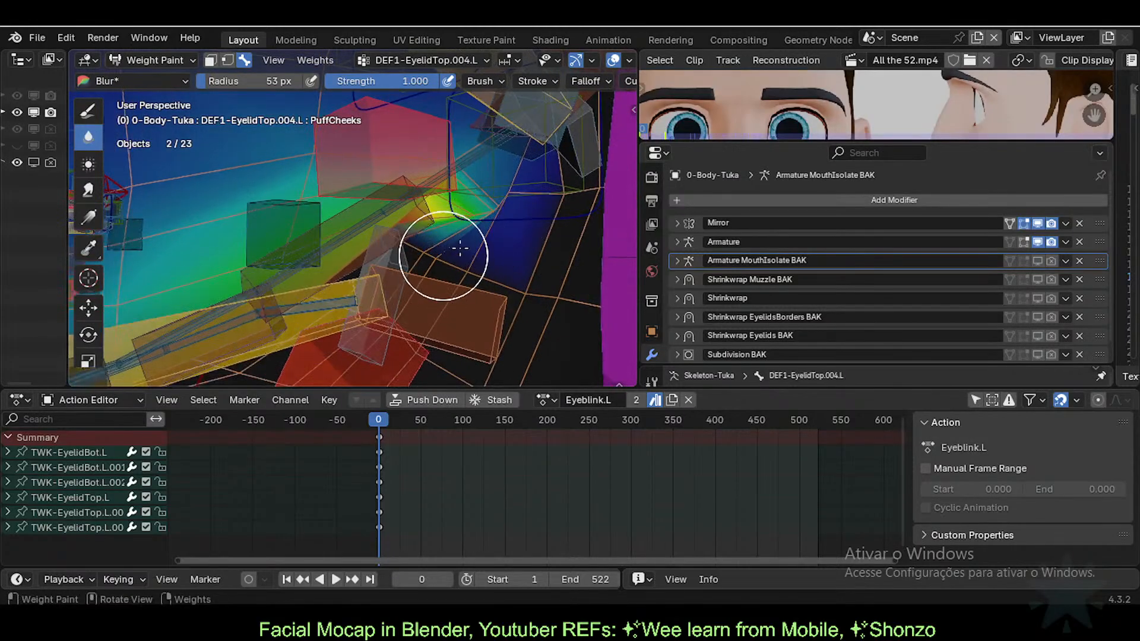
mouse_move(446, 323)
middle_mouse_down()
mouse_move(511, 243)
mouse_move(399, 237)
middle_mouse_up()
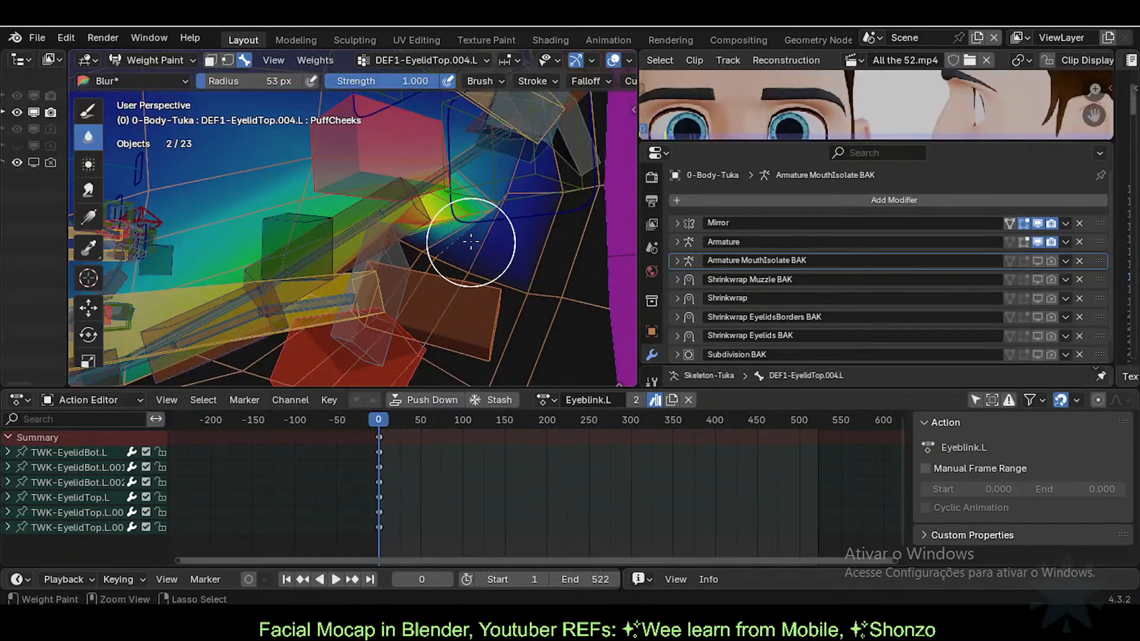
mouse_move(487, 224)
middle_mouse_down()
mouse_move(470, 250)
mouse_move(483, 254)
middle_mouse_up()
Step: Switch to the Smear tool and test-move TWK-EyelidTop.L.002.L, cancelling the move
left_click(88, 190)
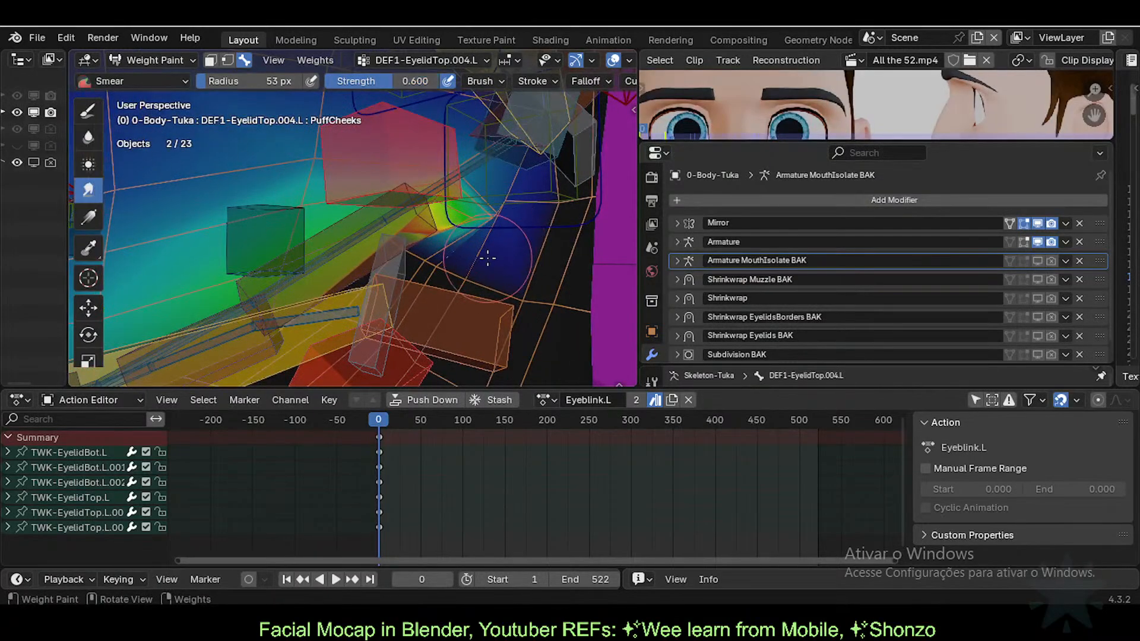
mouse_move(418, 259)
middle_mouse_down()
mouse_move(506, 277)
mouse_move(488, 252)
mouse_move(368, 257)
middle_mouse_up()
scroll(496, 247, "down", 2)
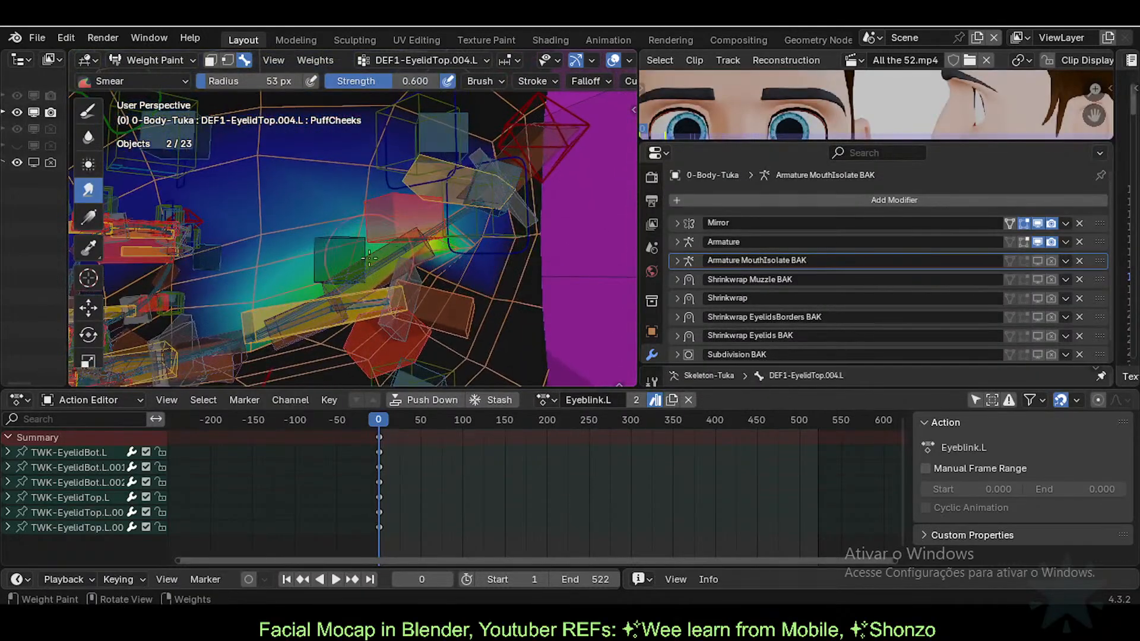
left_click(367, 294, "alt")
key("g")
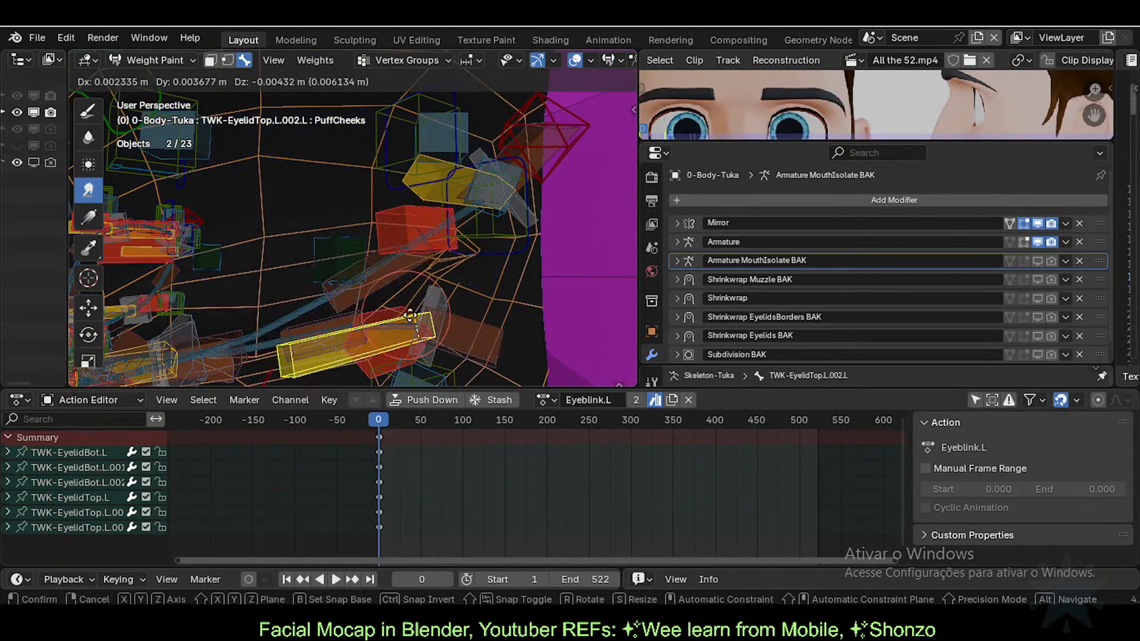
right_click(439, 213)
Step: Rotate the TWK-EyelidBot.L.002.L bone to test the lower eyelid deformation
left_click(423, 170, "alt")
key("g")
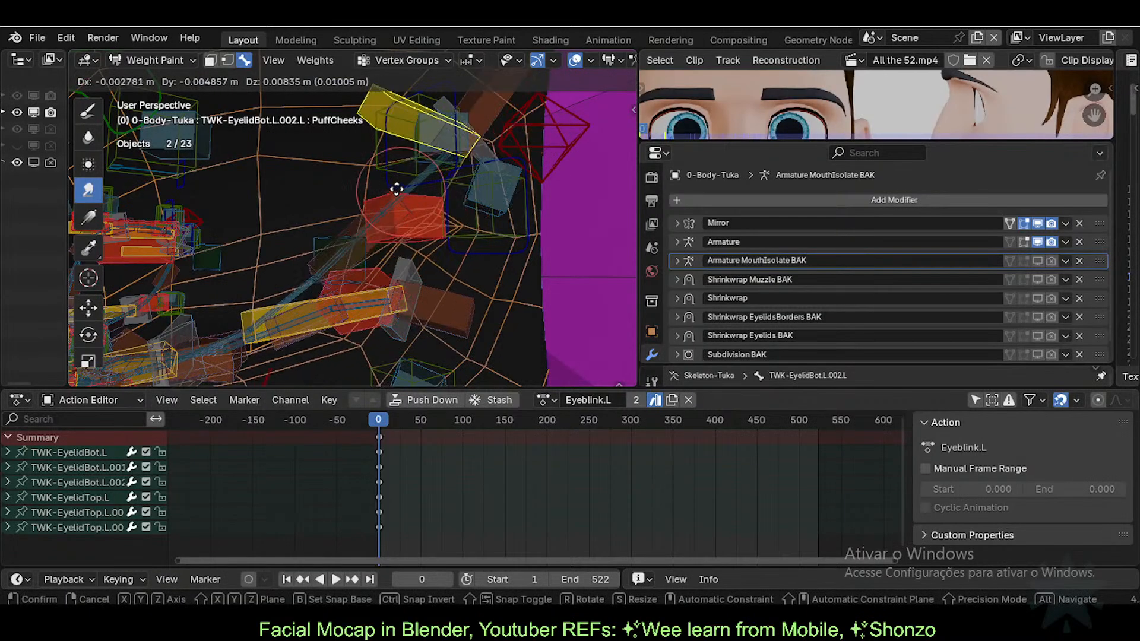
key("r")
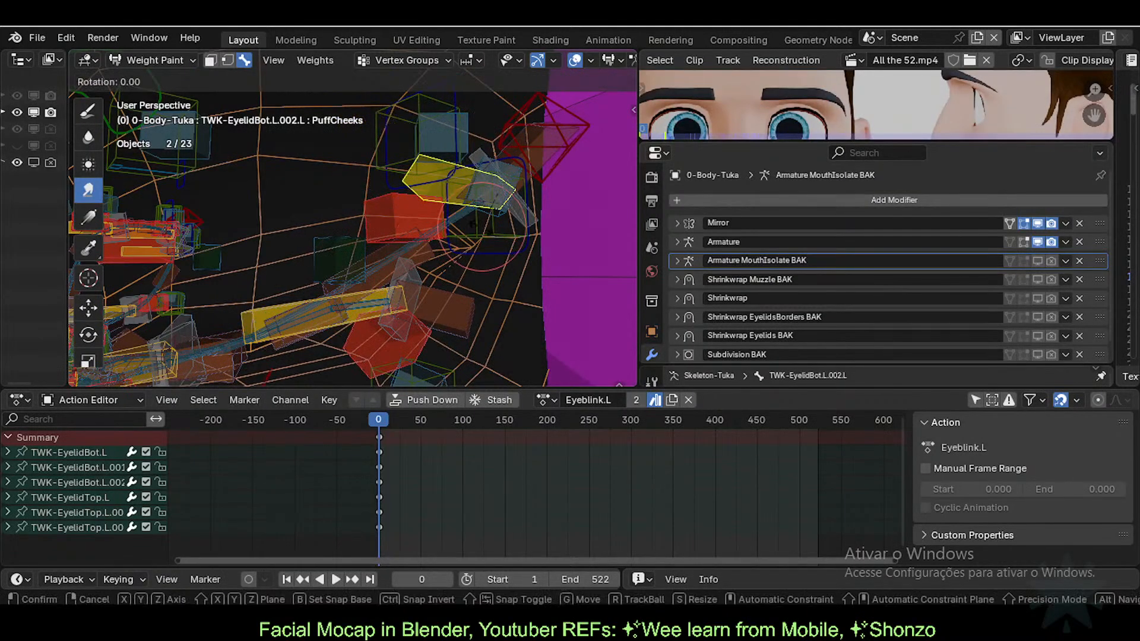
left_click(422, 308)
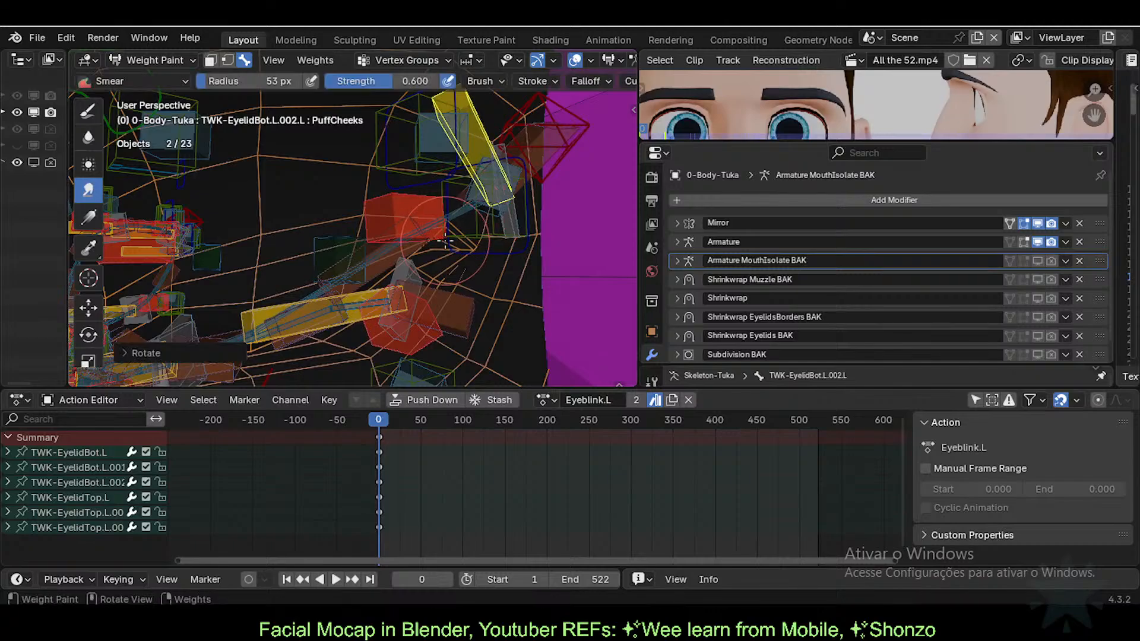
Step: Show the DEF1-EyelidTop.004.L weights with the Blur tool and save the file
left_click(425, 245, "alt")
scroll(438, 249, "up", 2)
middle_click_drag(438, 249, 442, 263)
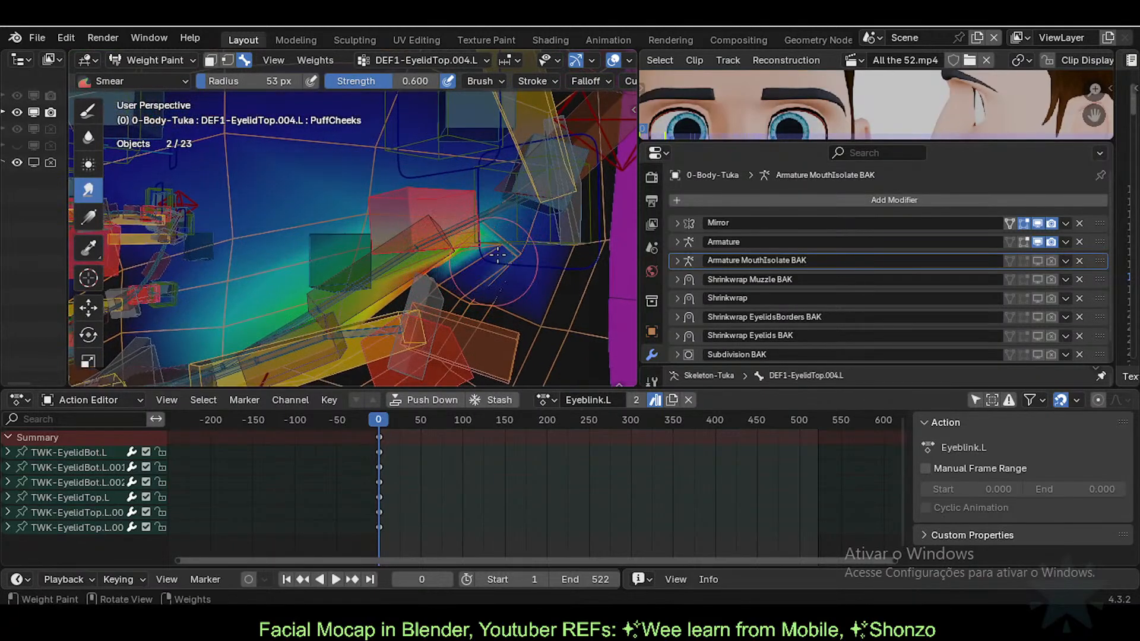
left_click(88, 136)
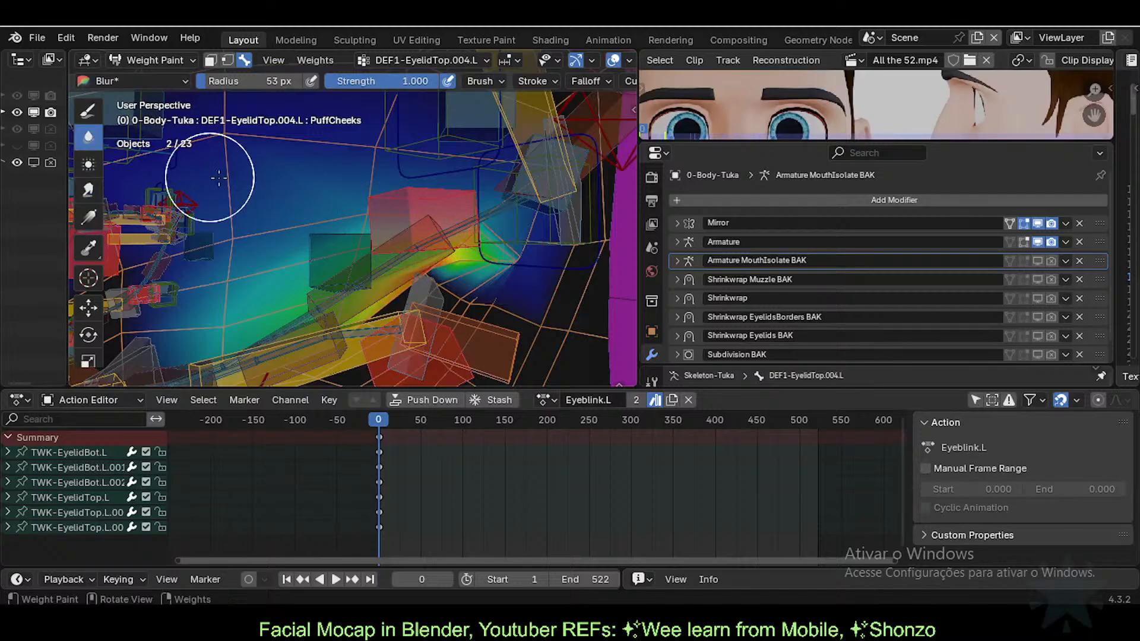
middle_click_drag(506, 257, 520, 254)
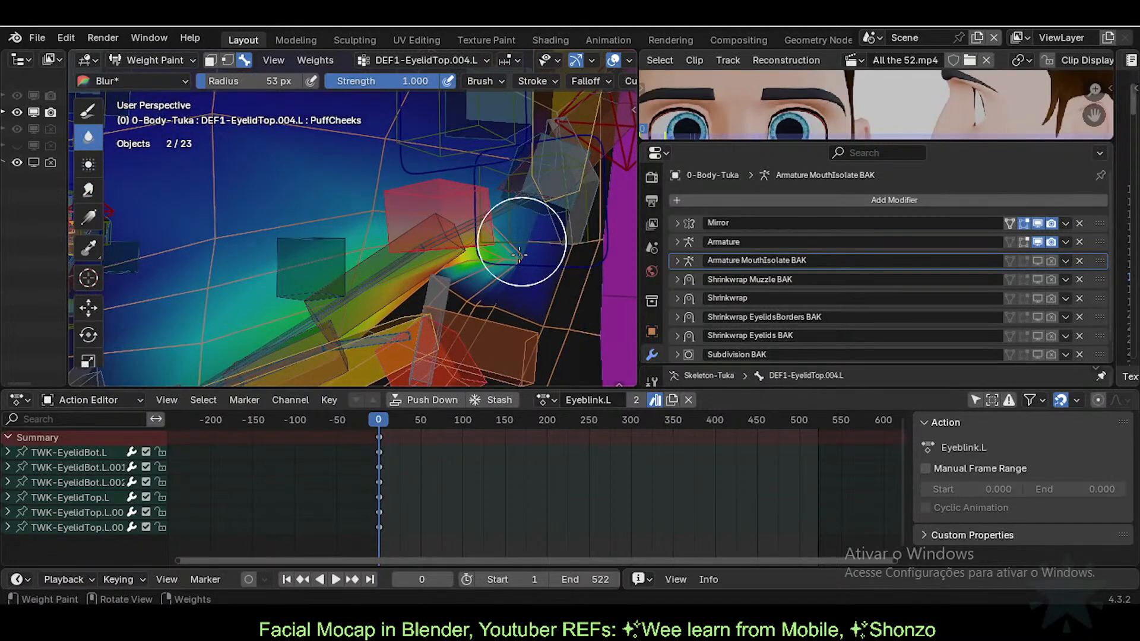
middle_click_drag(447, 288, 474, 233)
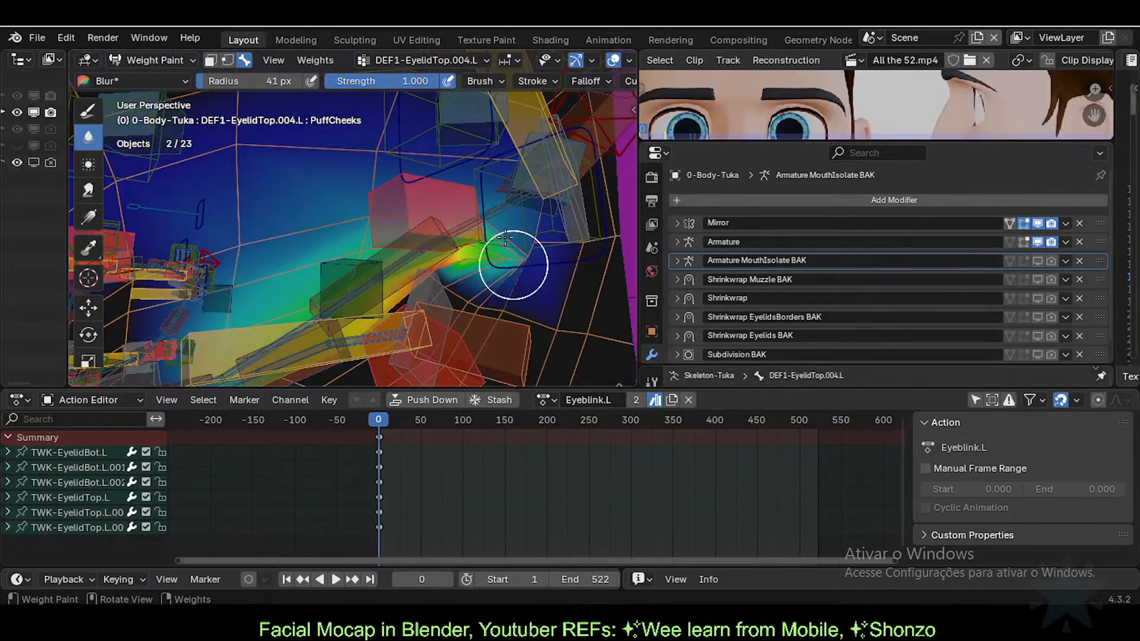
scroll(492, 238, "down", 5)
mouse_move(491, 239)
middle_mouse_down()
mouse_move(479, 250)
mouse_move(494, 263)
mouse_move(363, 204)
middle_mouse_up()
key("ctrl+s")
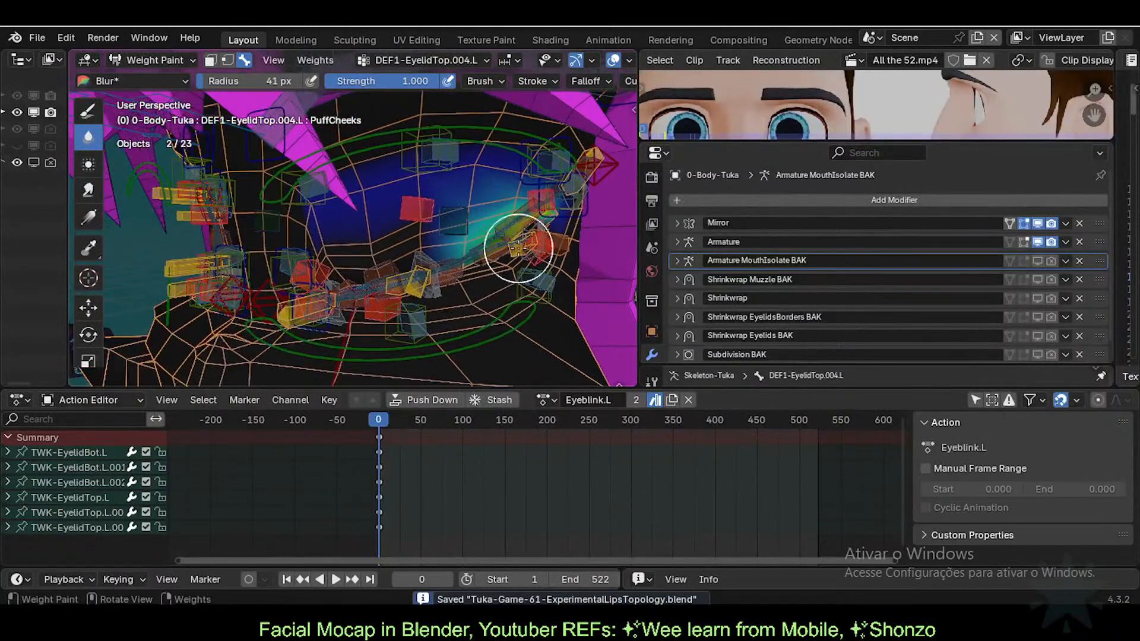
Step: Switch to Paint at 80 px radius, try a stroke at the eyelid corner, and undo it
left_click(88, 112)
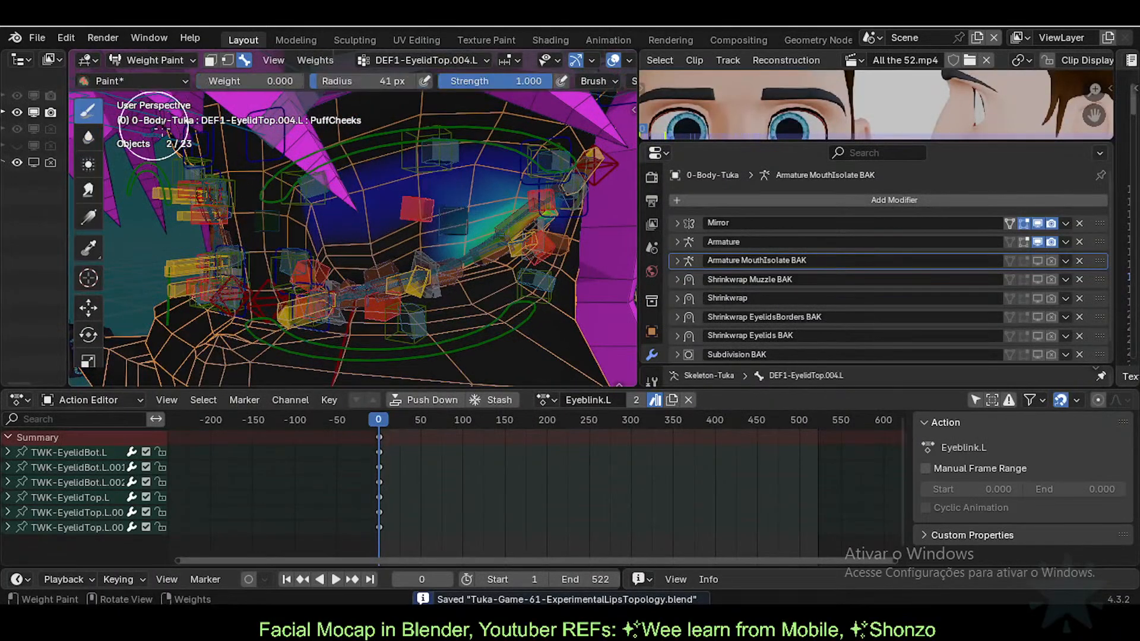
key("f")
left_click(442, 212)
mouse_move(333, 235)
left_mouse_down("ctrl")
mouse_move(335, 182)
mouse_move(358, 204)
left_mouse_up("ctrl")
key("ctrl+z")
middle_click_drag(373, 214, 352, 221)
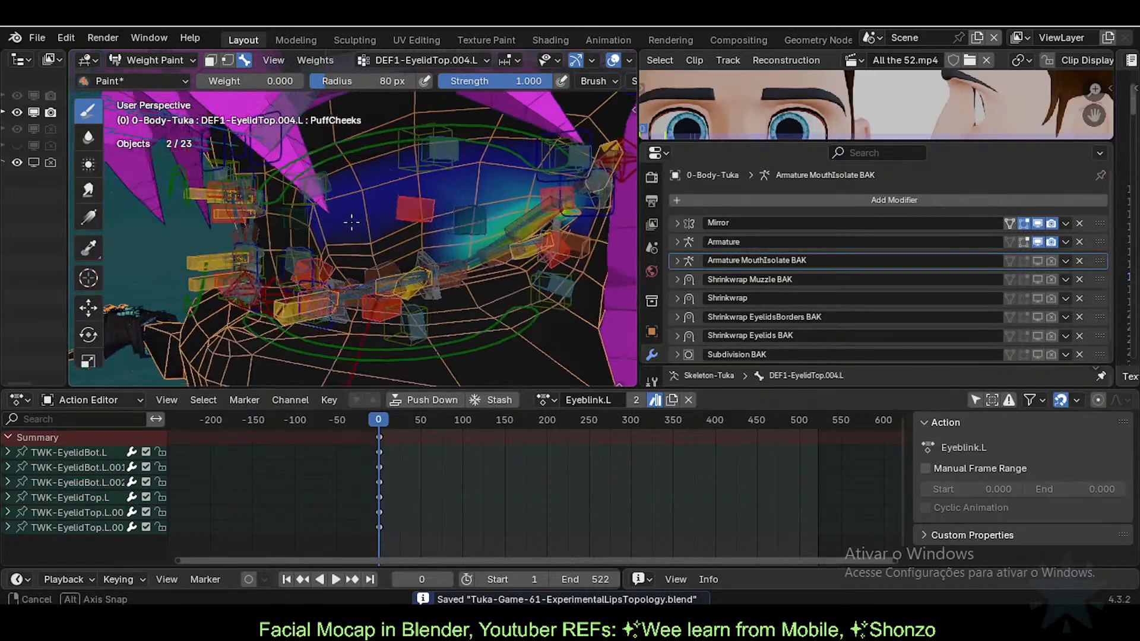
Step: Set the brush weight to 1.000 and radius to 28 px, then save the file
key("ctrl+f")
left_click(353, 218)
key("ctrl+f")
left_click(405, 219)
key("f")
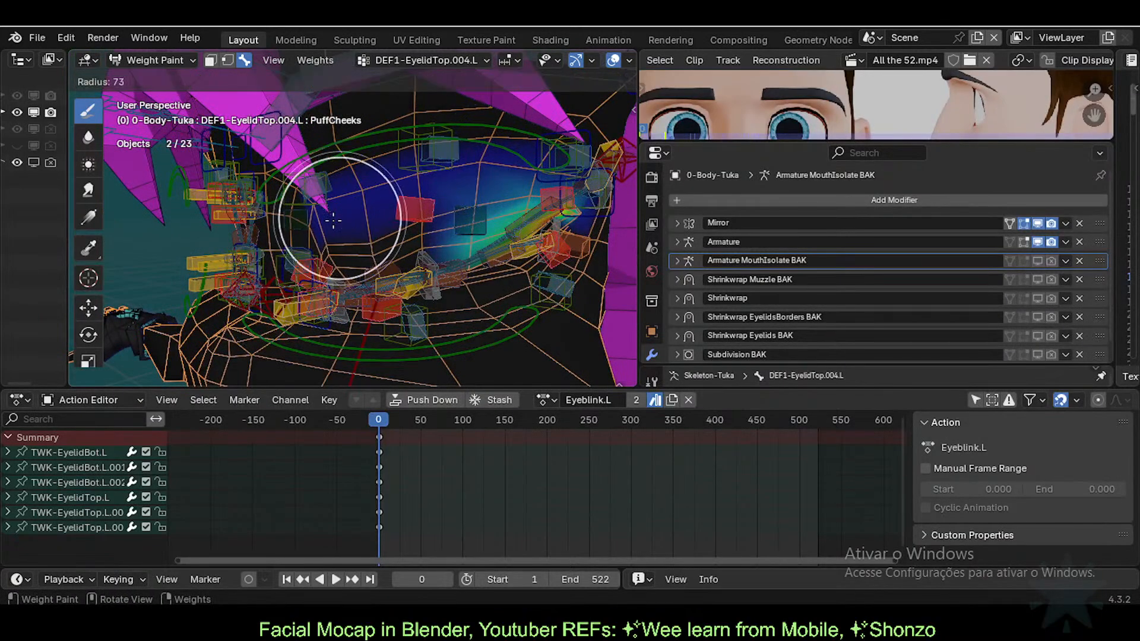
left_click(316, 219)
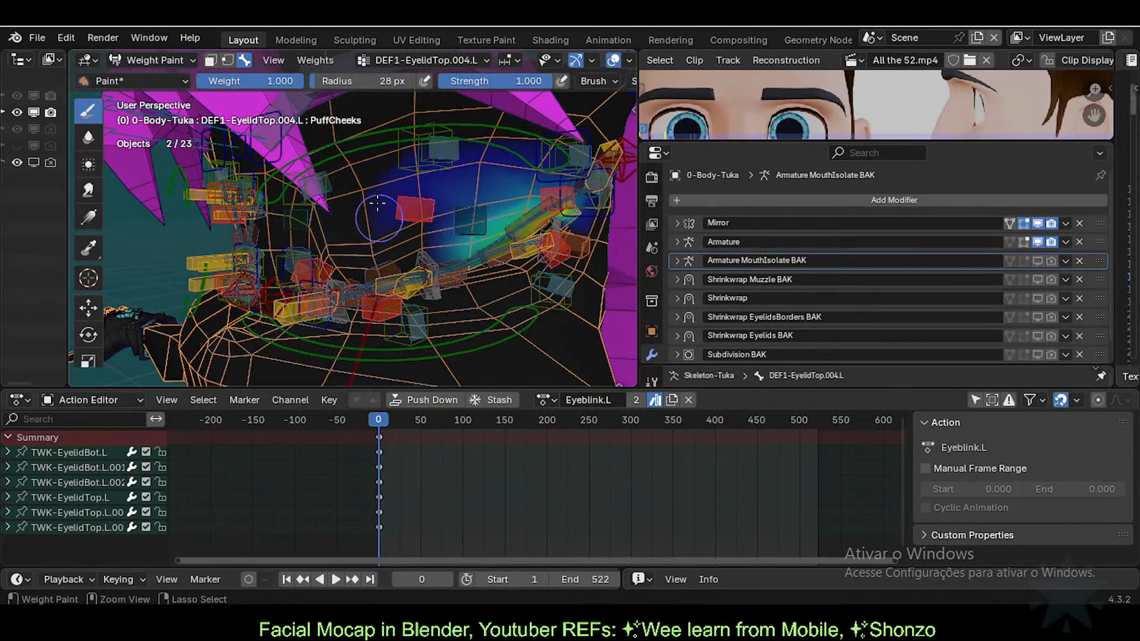
mouse_move(418, 235)
middle_mouse_down()
mouse_move(434, 166)
mouse_move(461, 184)
middle_mouse_up()
key("ctrl+s")
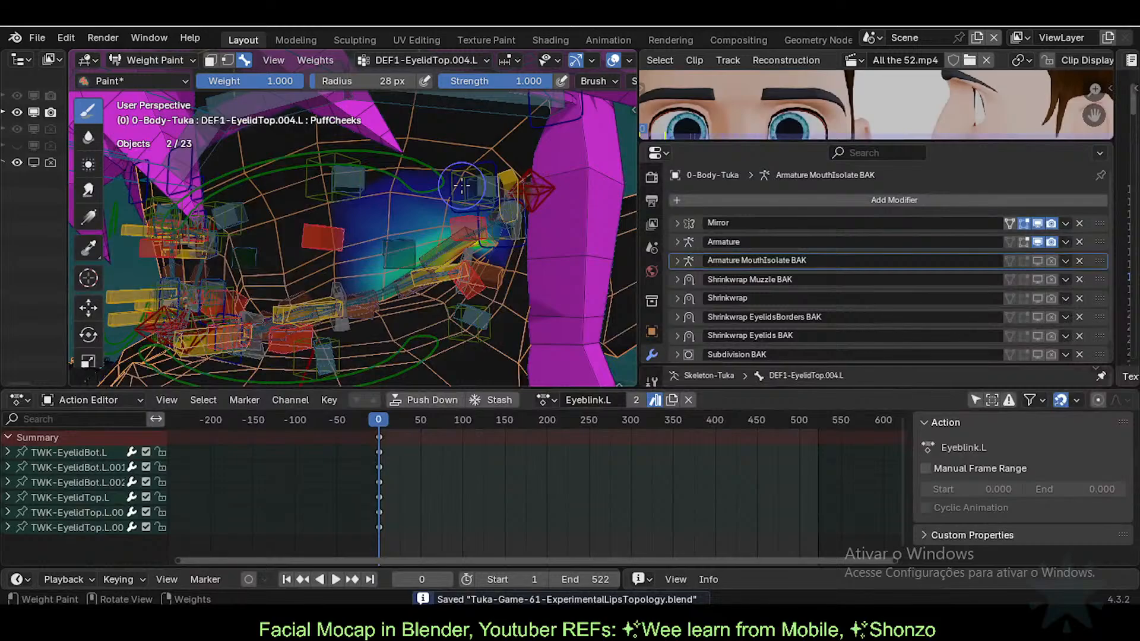
scroll(463, 238, "up", 4)
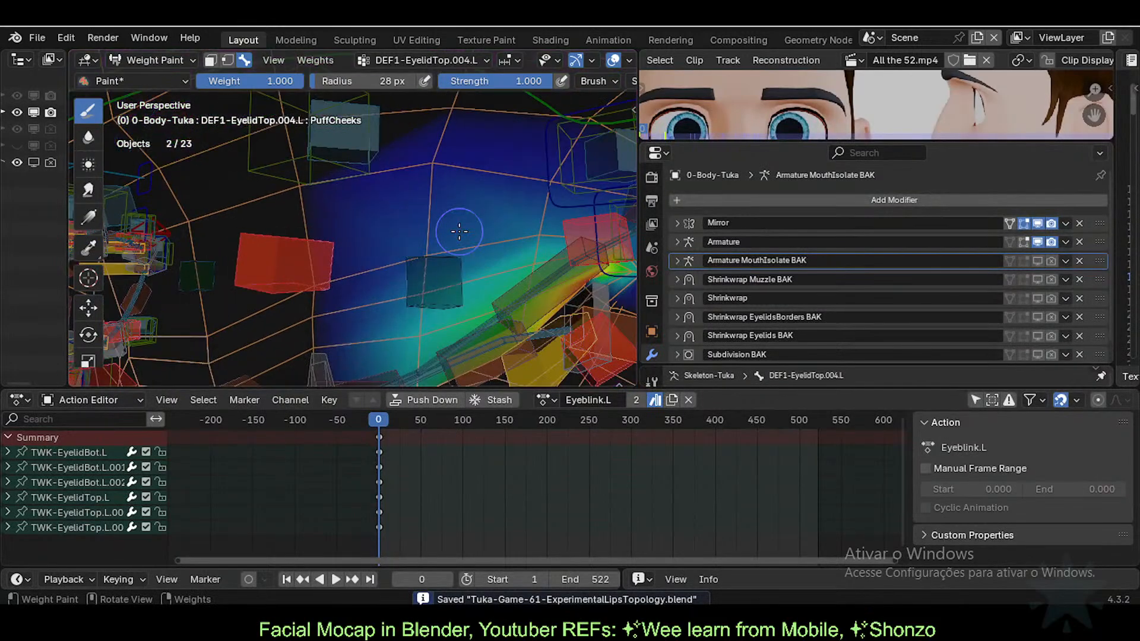
middle_click_drag(459, 232, 414, 193, "shift")
scroll(450, 242, "down", 2)
Step: Select ARM-Tuka in Object Mode, unsolo D1-Eyelids, and pick an upper eyelid bone in Pose Mode
key("ctrl+Tab")
key("4")
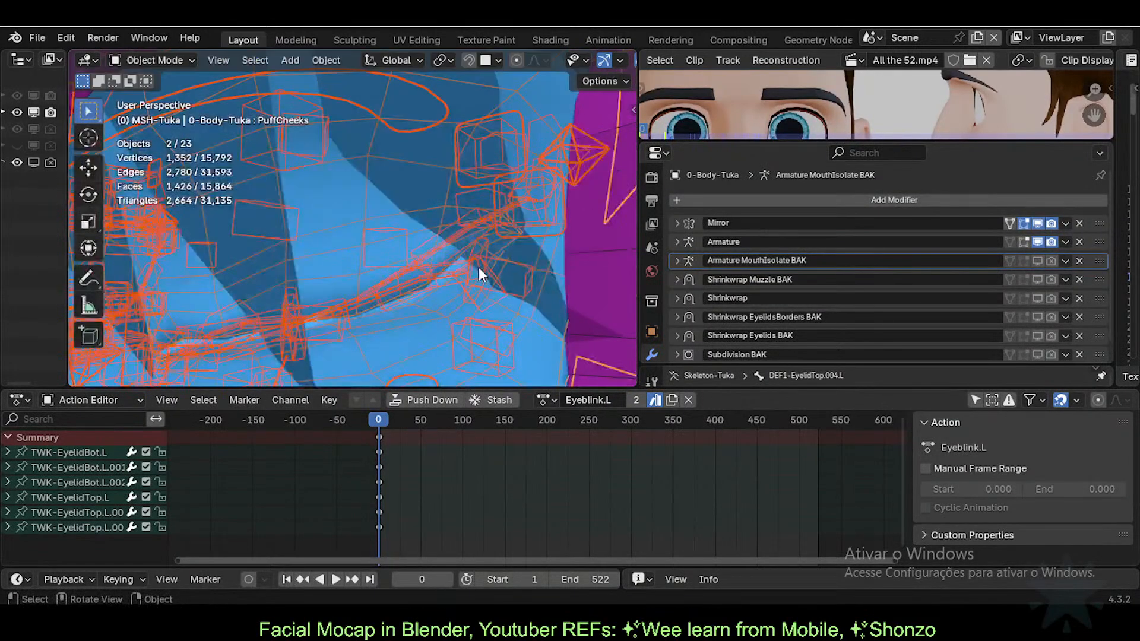
left_click(447, 254)
key("n")
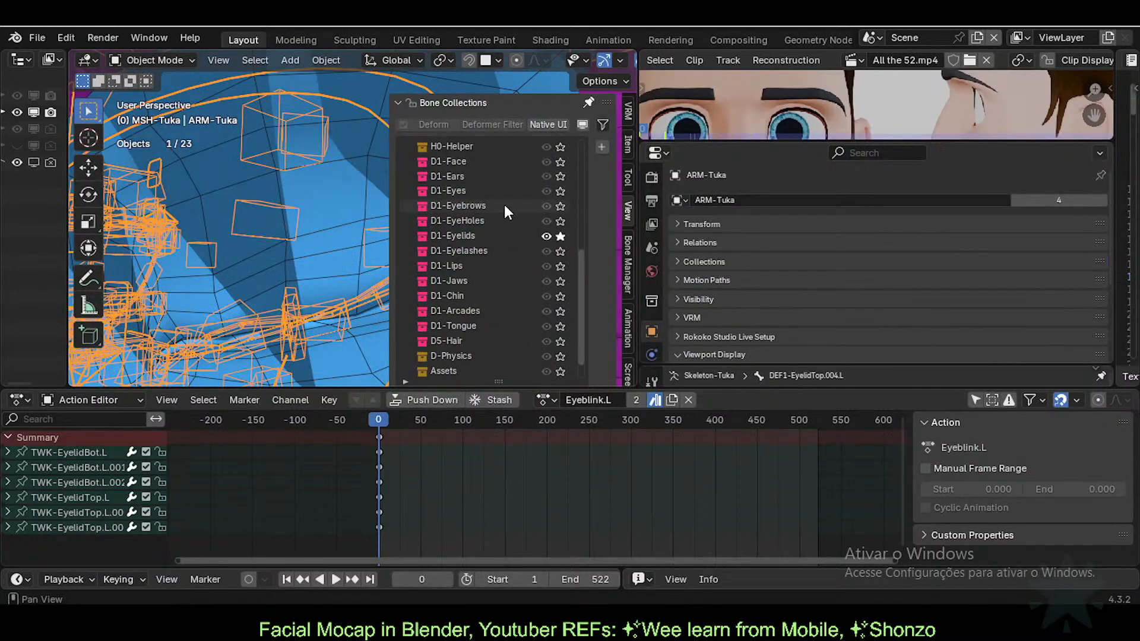
scroll(550, 262, "down", 2)
scroll(551, 249, "up", 1)
left_click(558, 220)
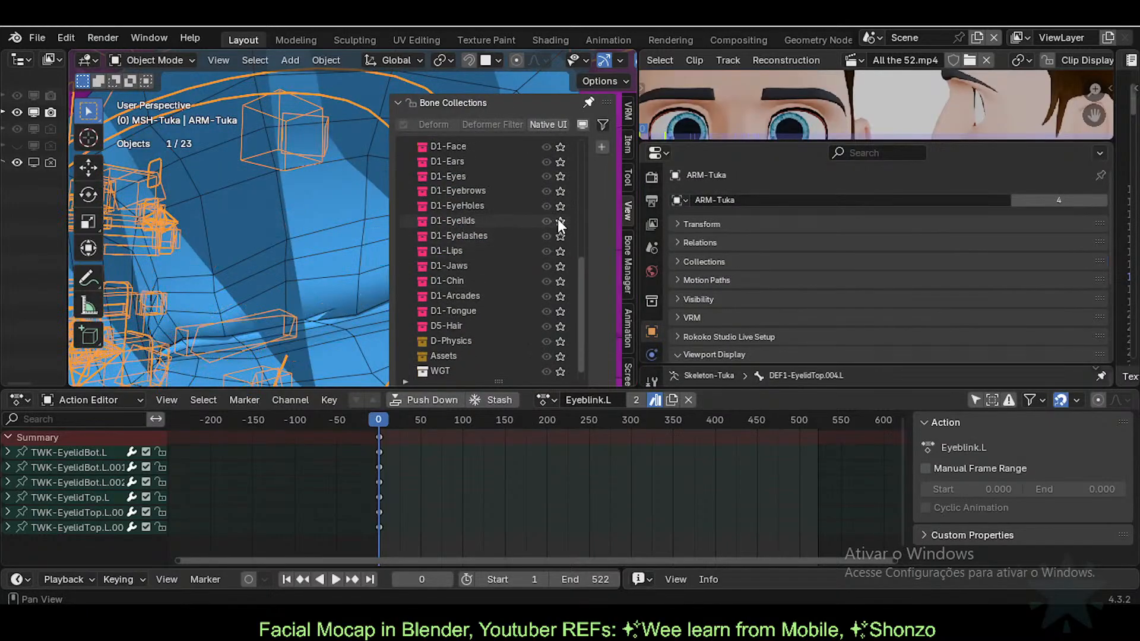
key("n")
key("ctrl+Tab")
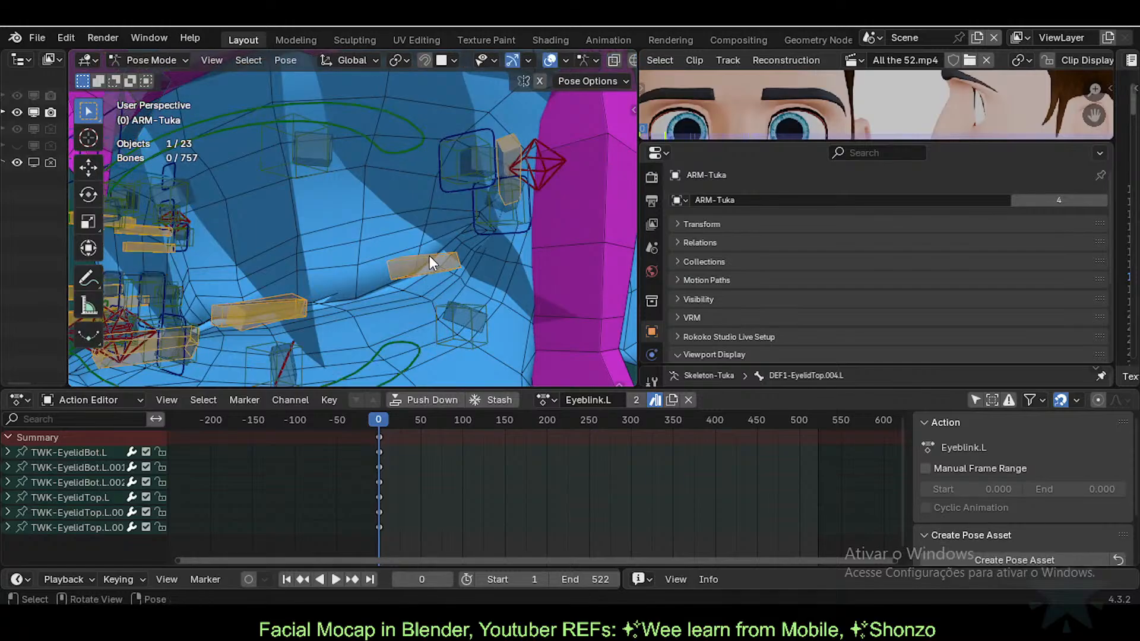
left_click(431, 266)
Step: Move, rotate and nudge the TWK-EyelidBot.L.001 lower eyelid bone
middle_click_drag(434, 282, 409, 260)
left_click(361, 246)
key("g")
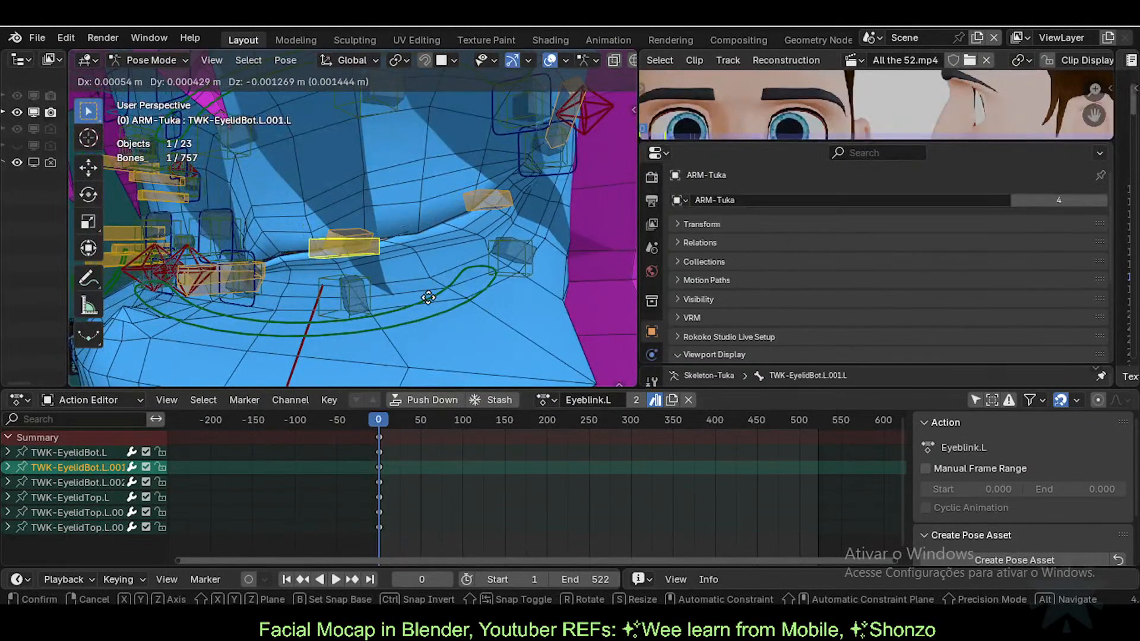
left_click(373, 216)
key("r")
left_click(419, 234)
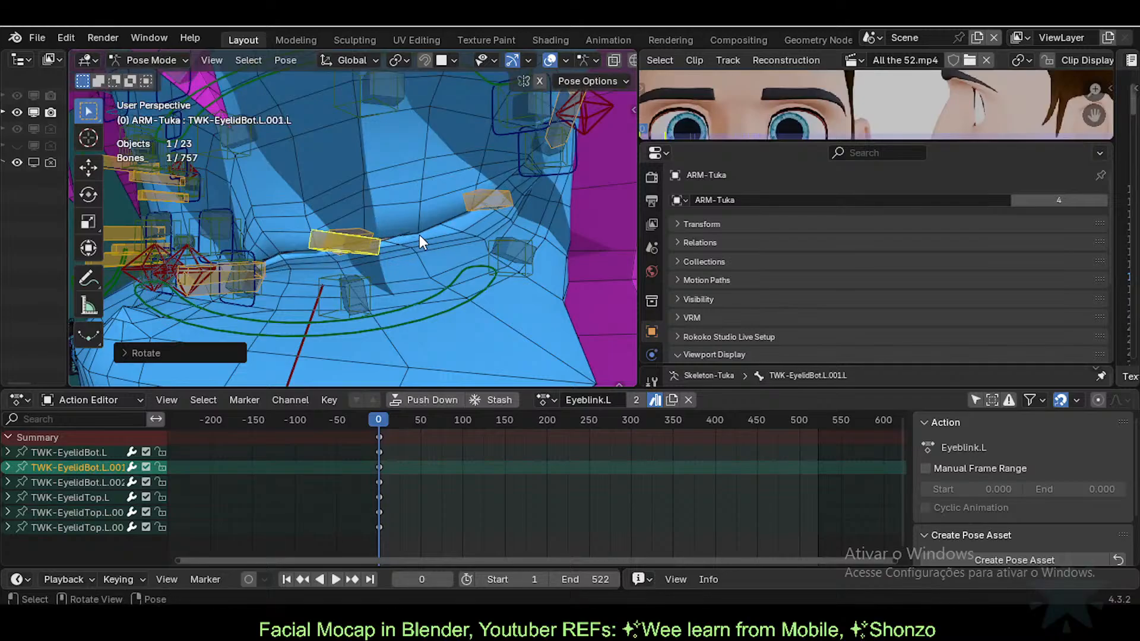
key("g")
left_click(428, 243)
Step: Move the outer and middle upper eyelid bones, TWK-EyelidTop.L.002.L and TWK-EyelidTop.L.001.L
left_click(494, 202)
key("g")
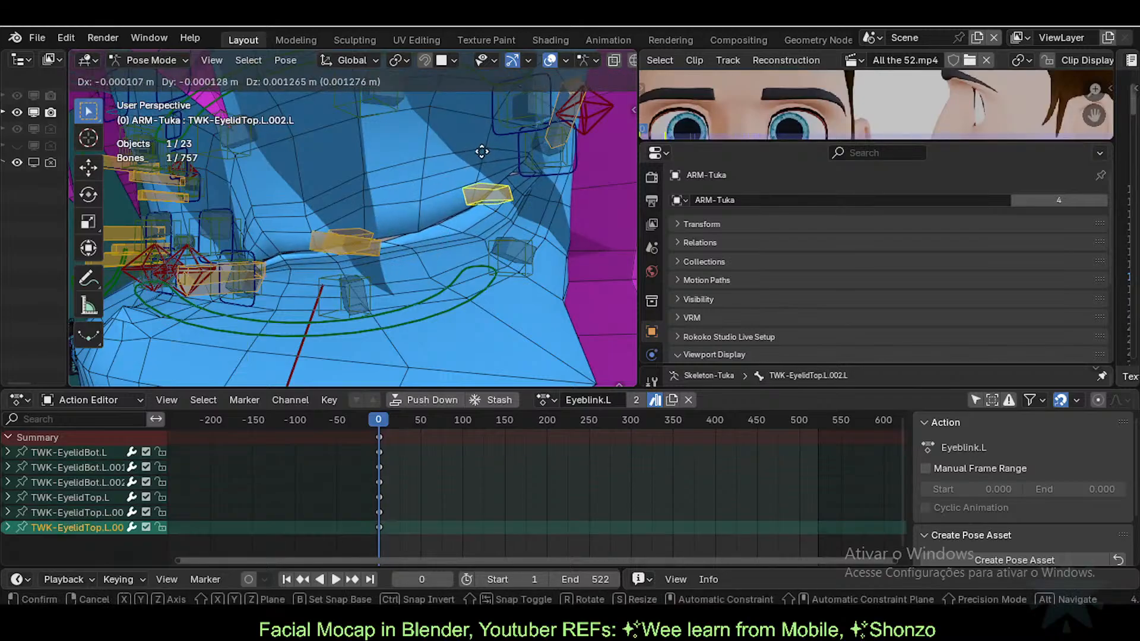
left_click(446, 183)
middle_click_drag(446, 183, 397, 186)
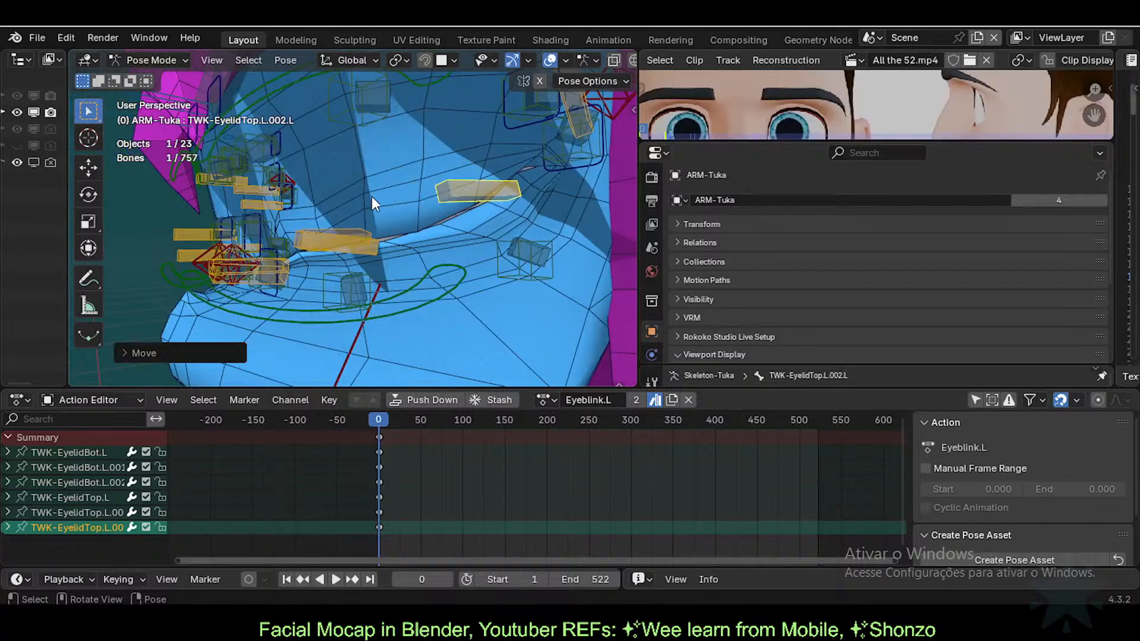
left_click(360, 231)
key("g")
left_click(377, 253)
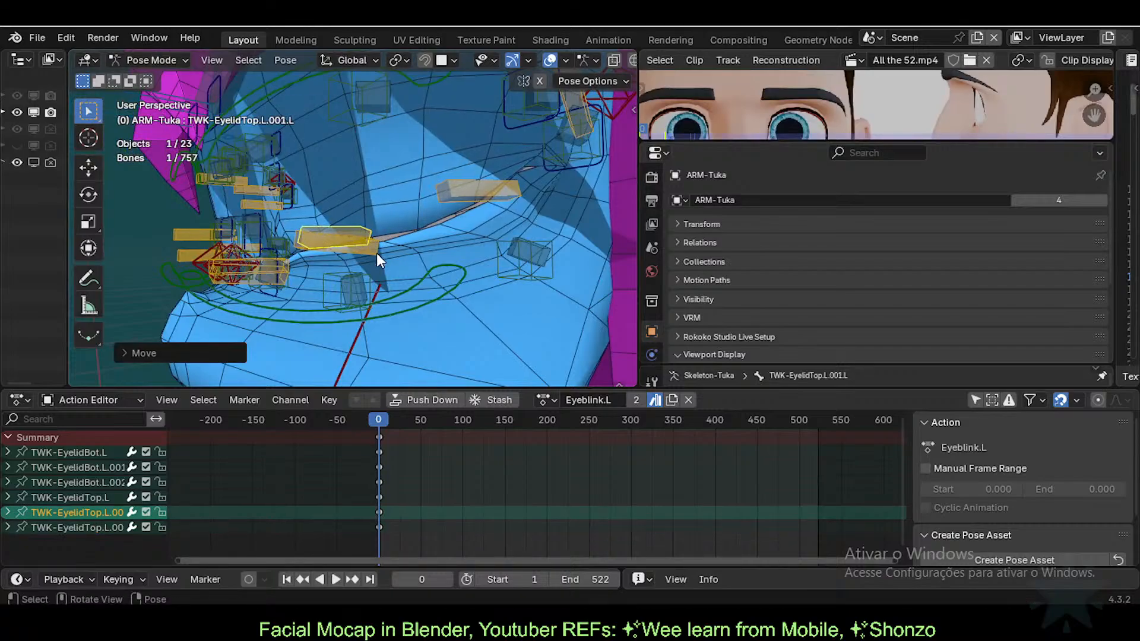
Step: Rotate and reposition the TWK-EyelidBot.L.001 lower eyelid bone again
left_click(373, 248)
key("r")
left_click(477, 243)
key("g")
left_click(371, 238)
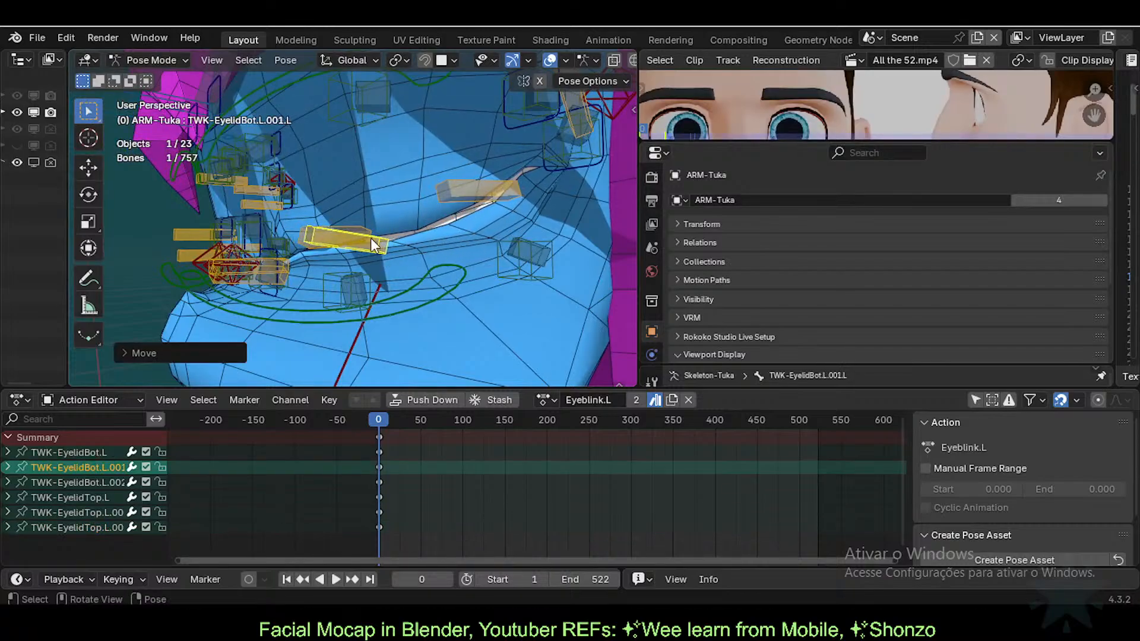
middle_click_drag(371, 238, 393, 222)
Step: Move and rotate the middle upper eyelid bone, then shift the middle lower one slightly left
left_click(357, 230)
key("g")
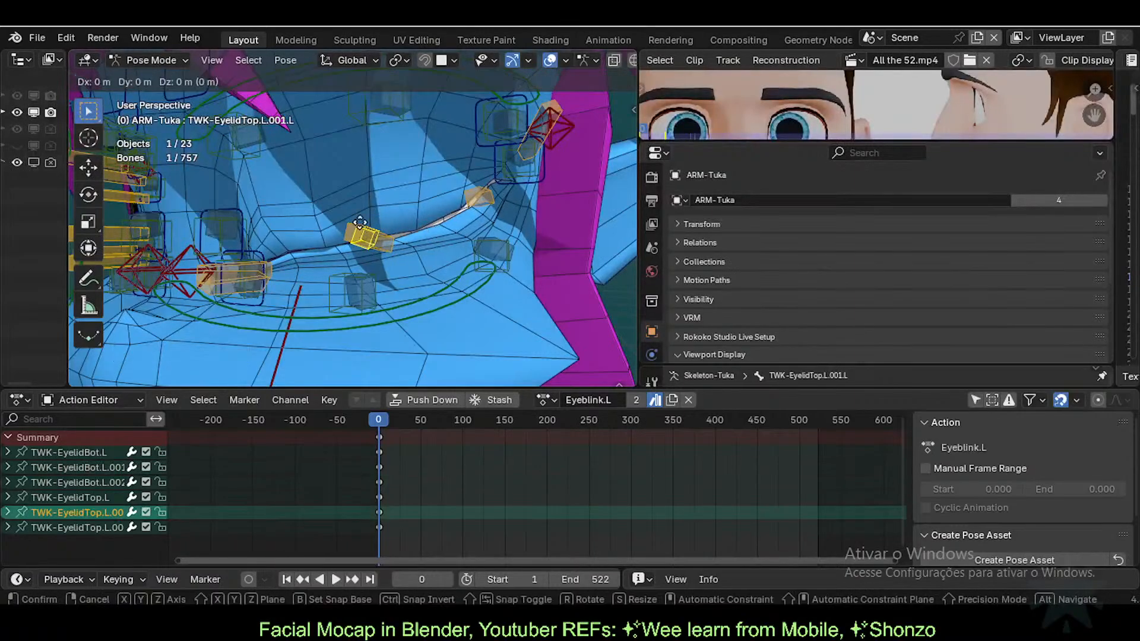
left_click(354, 205)
key("r")
left_click(419, 220)
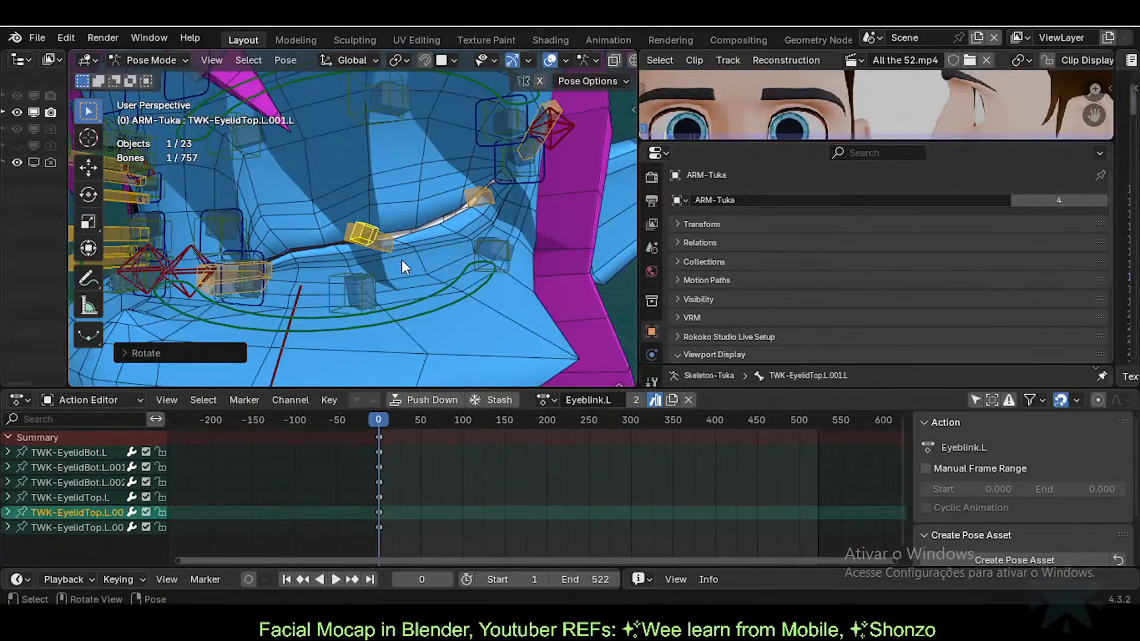
left_click(385, 248)
key("g")
left_click(379, 247)
Step: Tilt the outer upper eyelid bone, then move, level and nudge the outer lower eyelid bone
mouse_move(443, 244)
middle_mouse_down()
mouse_move(386, 273)
mouse_move(368, 254)
mouse_move(436, 222)
middle_mouse_up()
left_click(441, 225)
key("r")
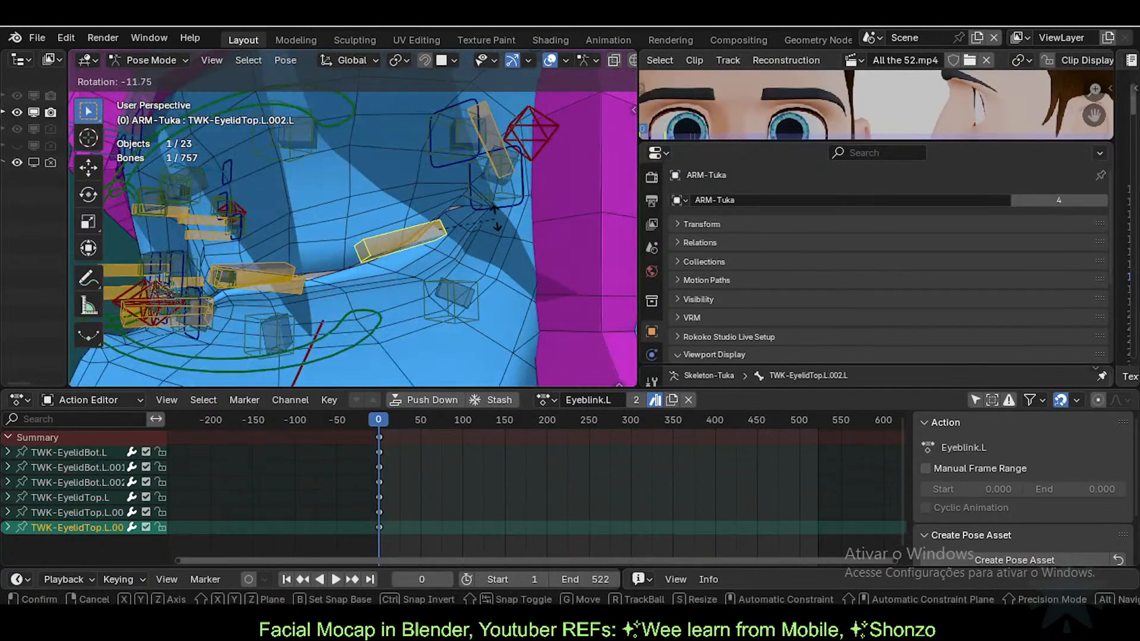
left_click(497, 203)
left_click(489, 104)
key("g")
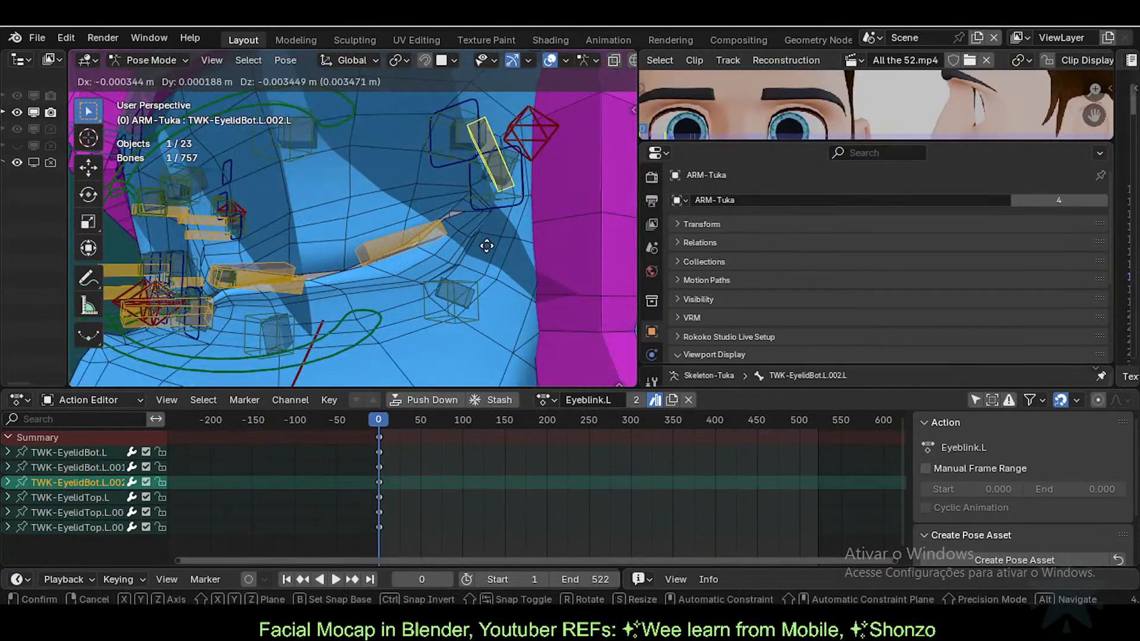
left_click(486, 244)
key("r")
left_click(543, 184)
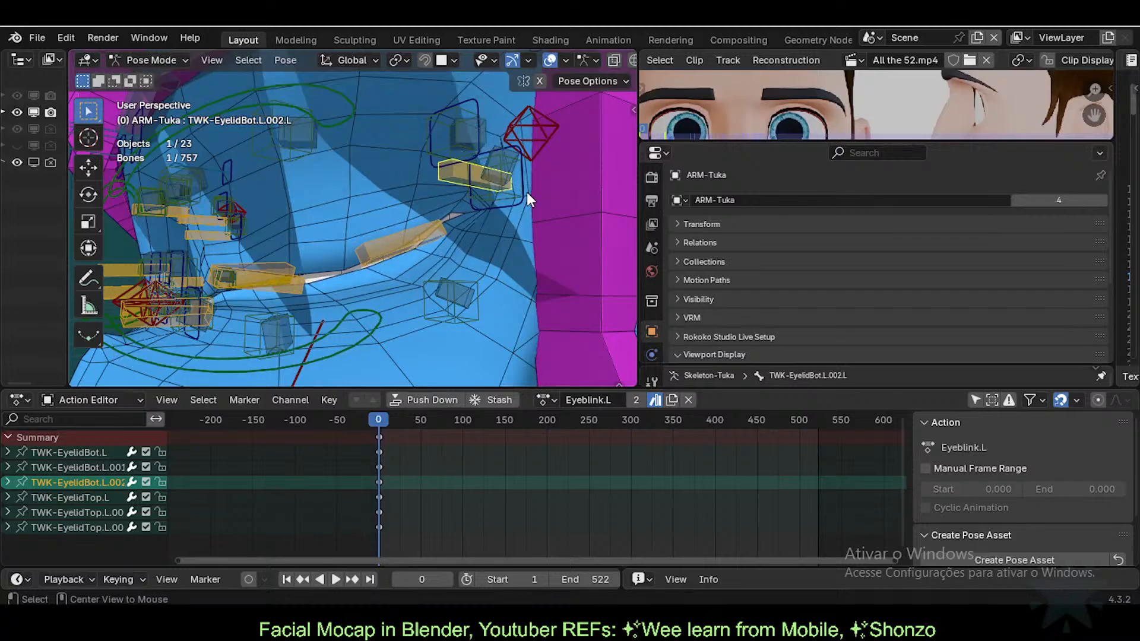
key("g")
left_click(502, 207)
Step: Clear and re-place the outer upper eyelid bone; move and rotate the outer lower eyelid bone
left_click(407, 232)
key("alt+r")
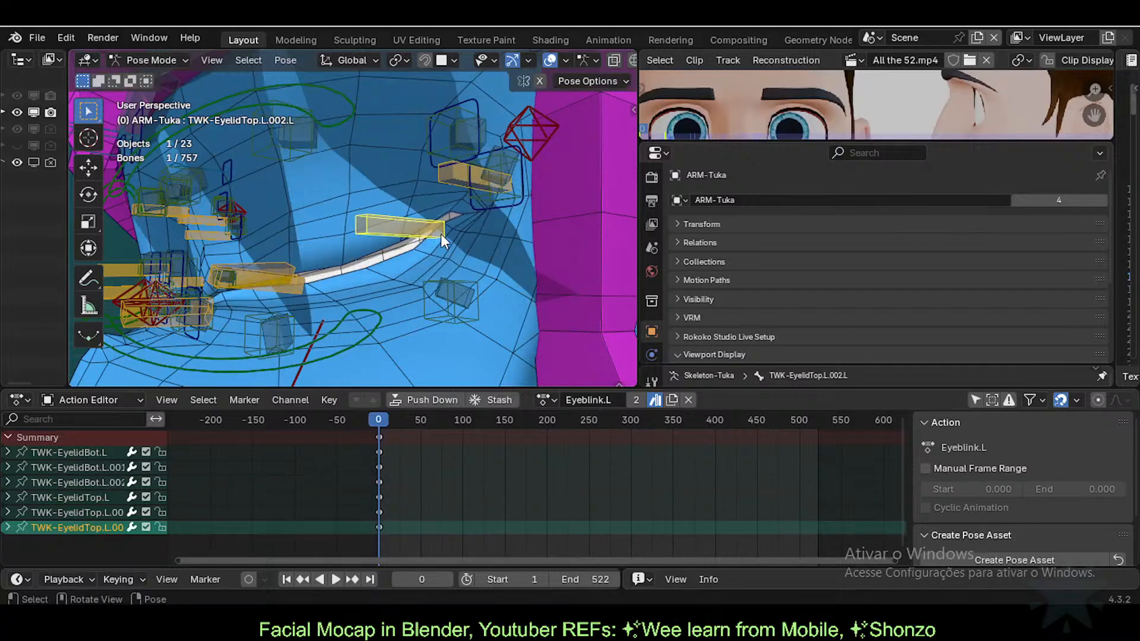
key("g")
left_click(428, 264)
left_click(469, 191)
key("g")
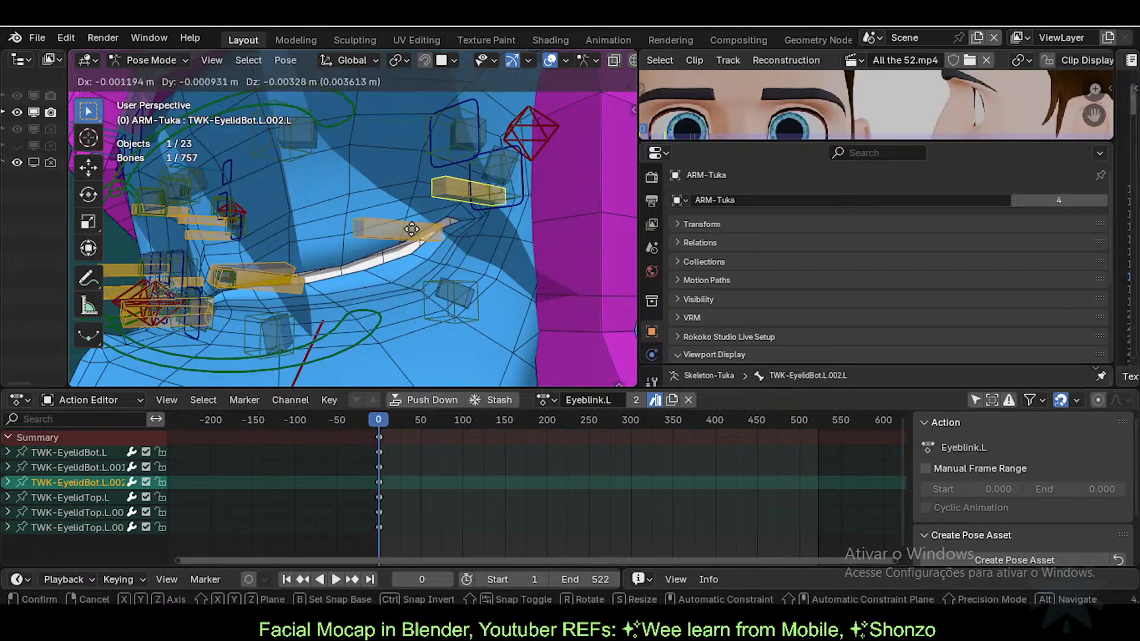
left_click(522, 201)
key("r")
left_click(533, 177)
Step: Shift the outer lower eyelid bone up-right in steps and freely rotate it
key("g")
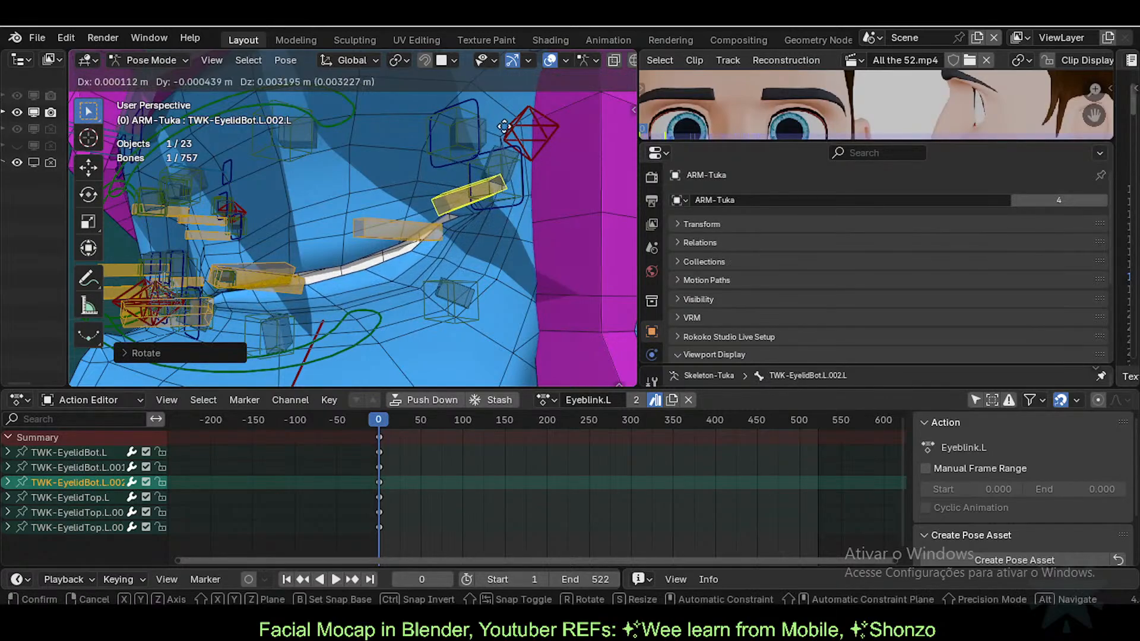
left_click(468, 117)
key("g")
left_click(452, 191)
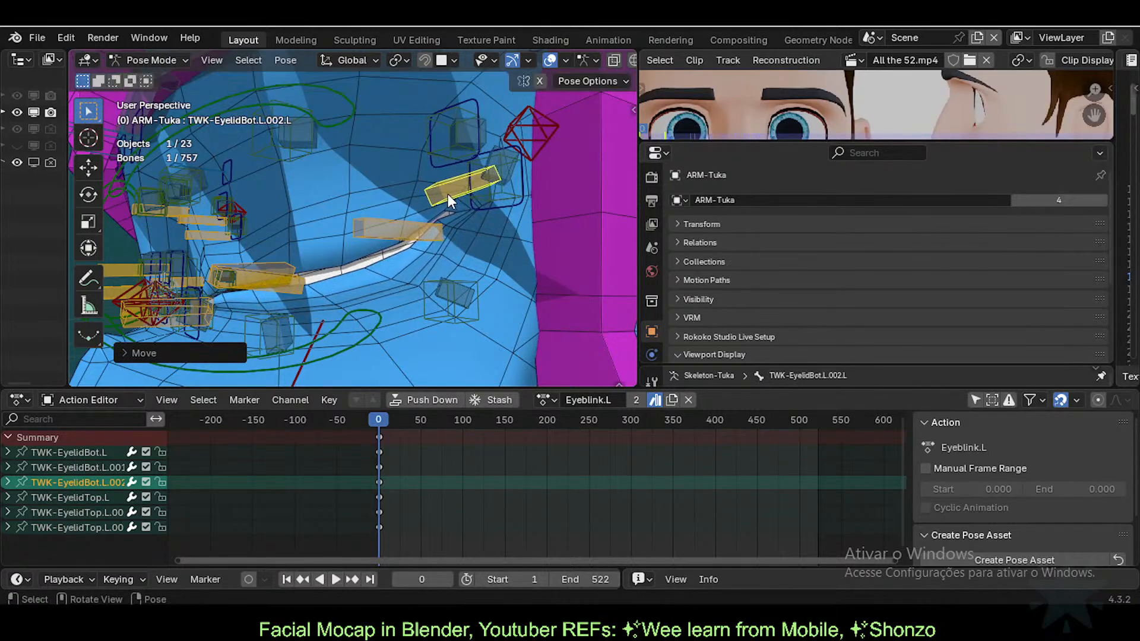
key("g")
left_click(462, 181)
key("r")
key("r")
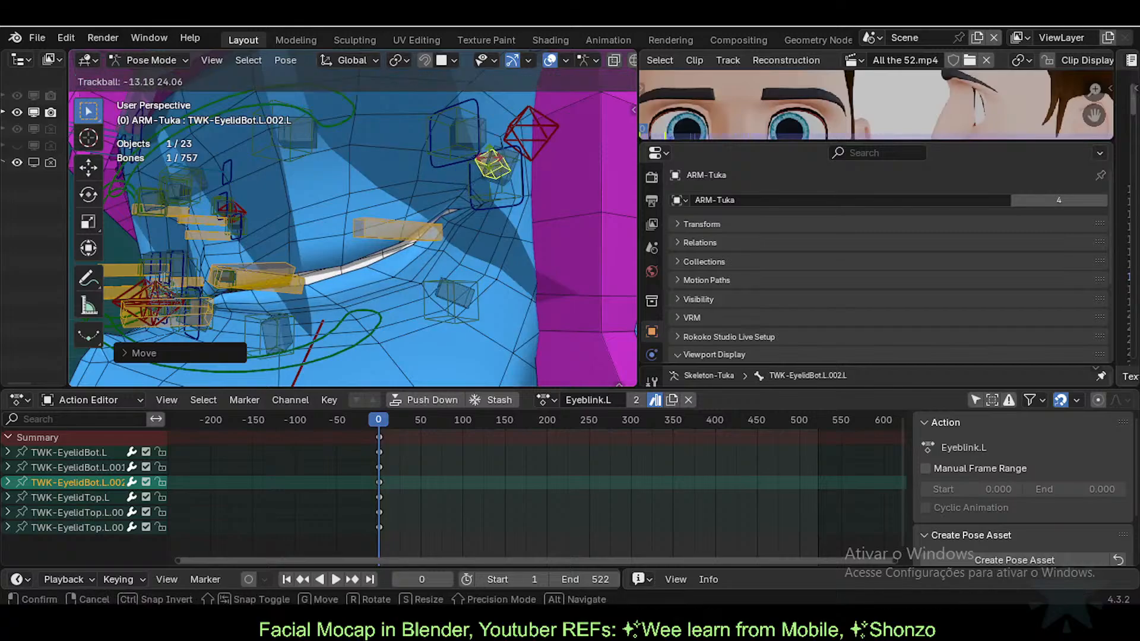
left_click(364, 252)
Step: Freely rotate the outer upper eyelid bone and move the middle upper eyelid bone
left_click(369, 233)
key("r")
key("r")
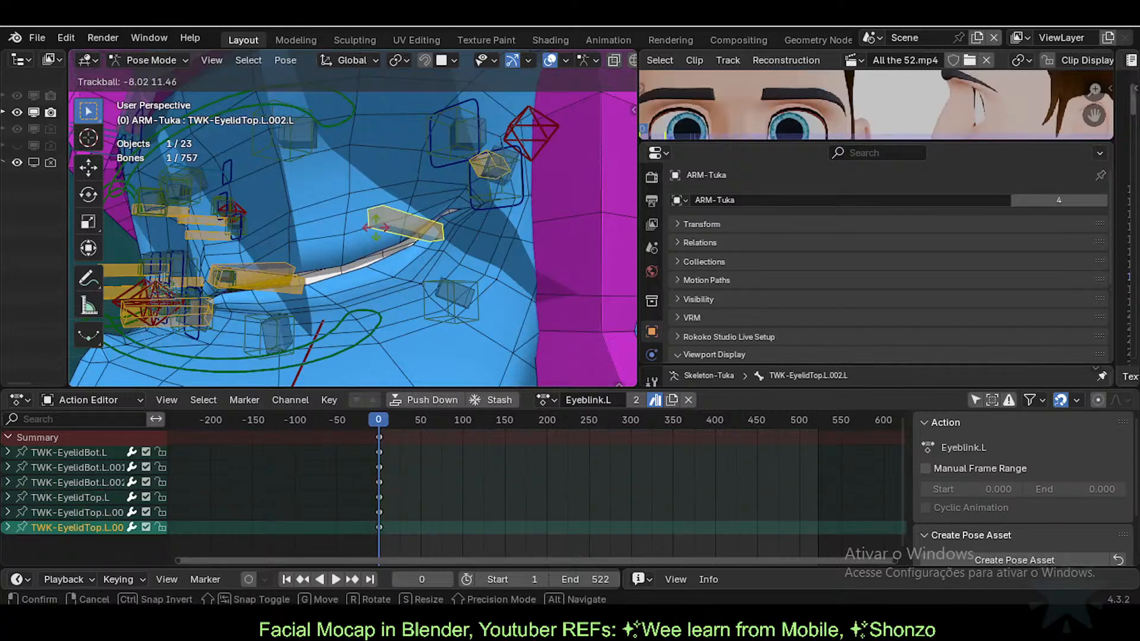
left_click(331, 276)
middle_click_drag(330, 276, 490, 240, "shift")
left_click(436, 239)
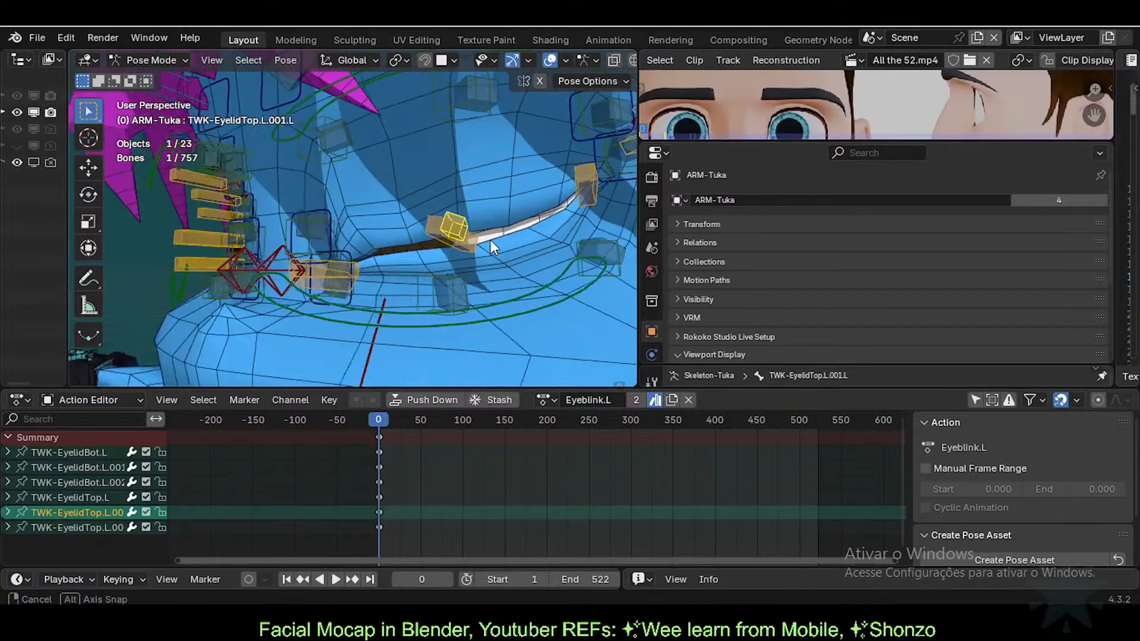
key("g")
left_click(483, 259)
Step: Move the TWK-EyelidBot.L.001.L middle lower eyelid bone, cancelling its rotation
left_click(467, 252)
key("g")
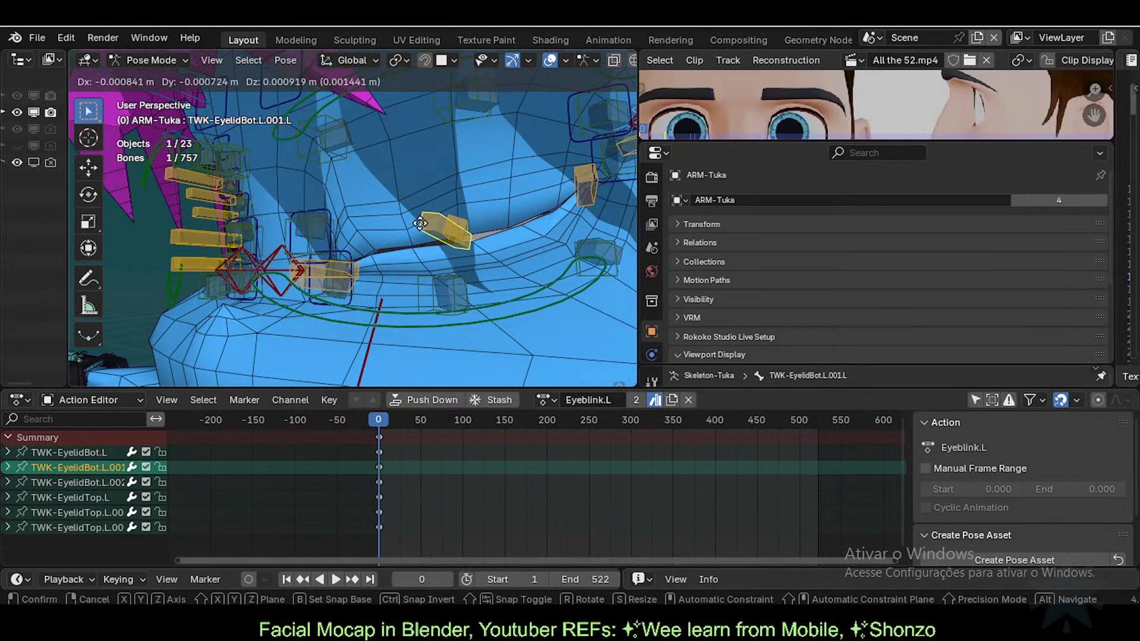
left_click(453, 201)
key("r")
key("r")
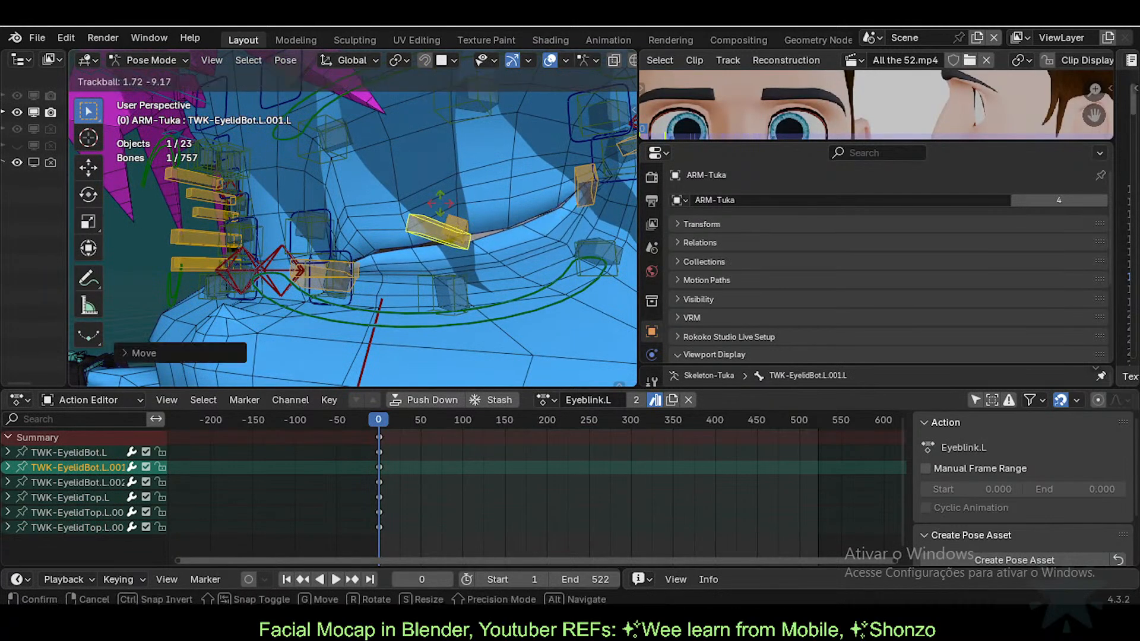
right_click(440, 203)
left_click(452, 227)
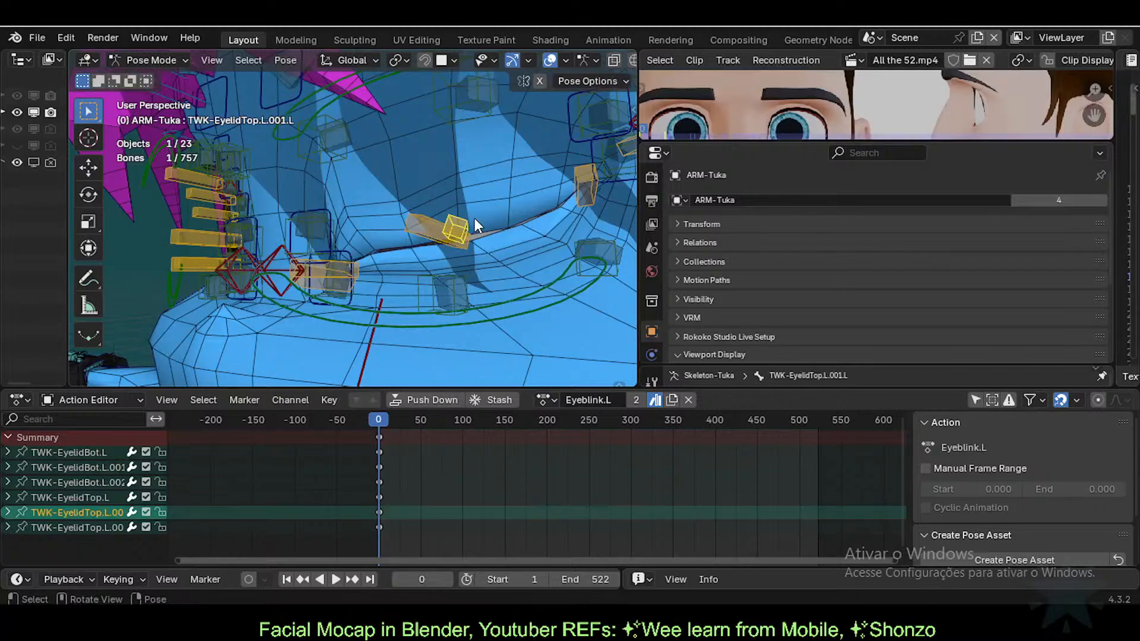
Step: Move the TWK-EyelidBot.L inner lower eyelid bone, then shift it rightward
left_click(340, 269)
scroll(360, 298, "up", 4)
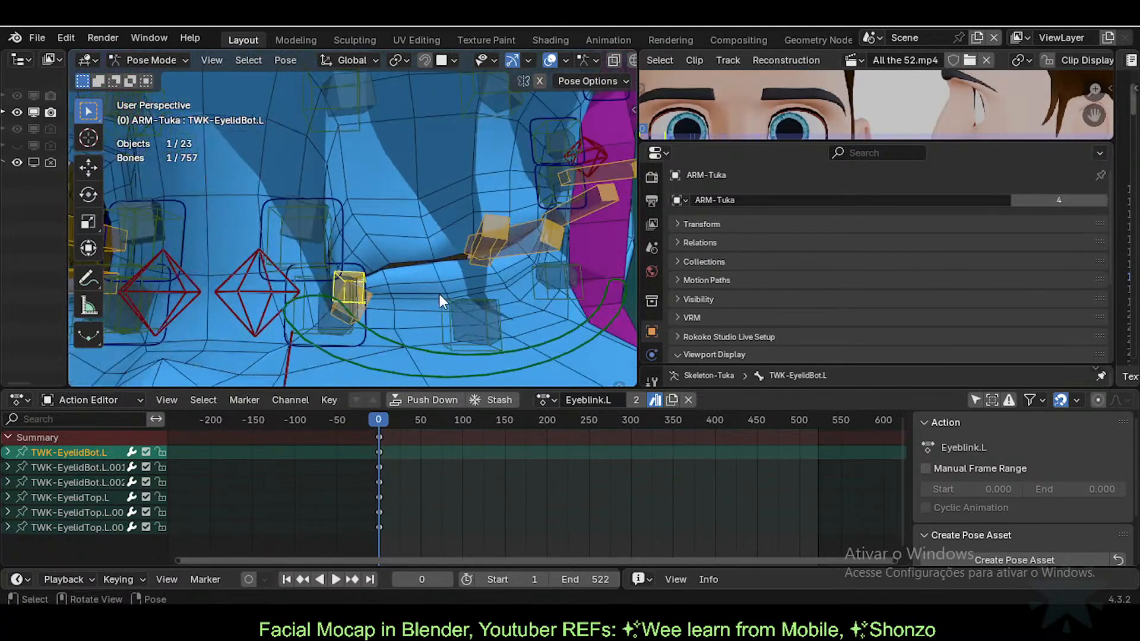
key("g")
left_click(480, 289)
key("g")
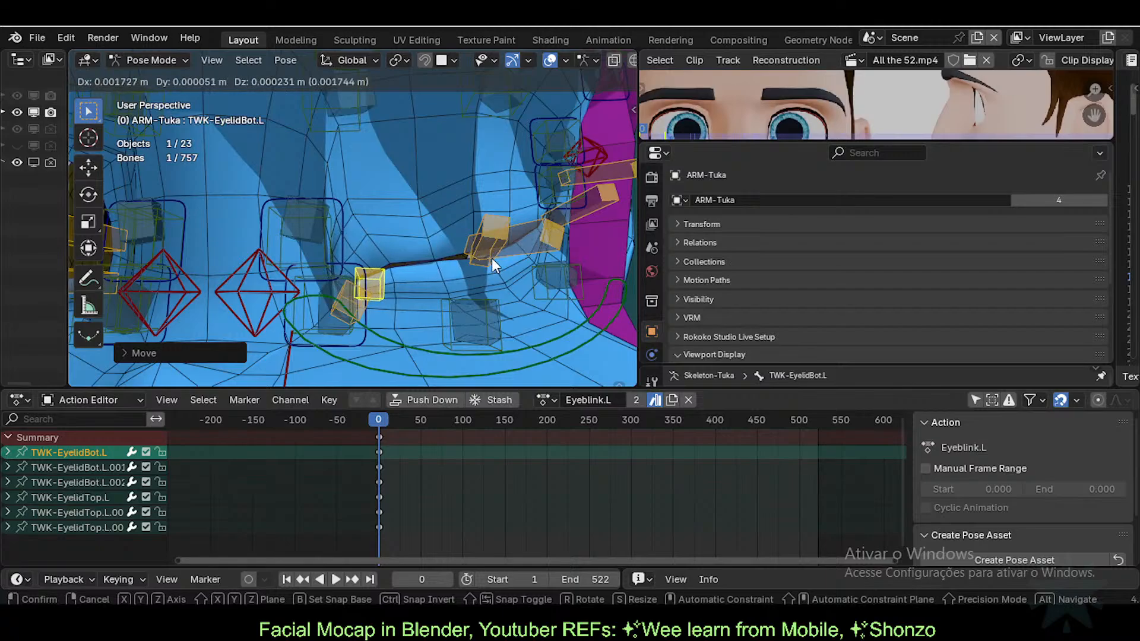
left_click(493, 259)
Step: Rotate and move the TWK-EyelidTop.L inner upper eyelid bone
left_click(347, 298)
key("r")
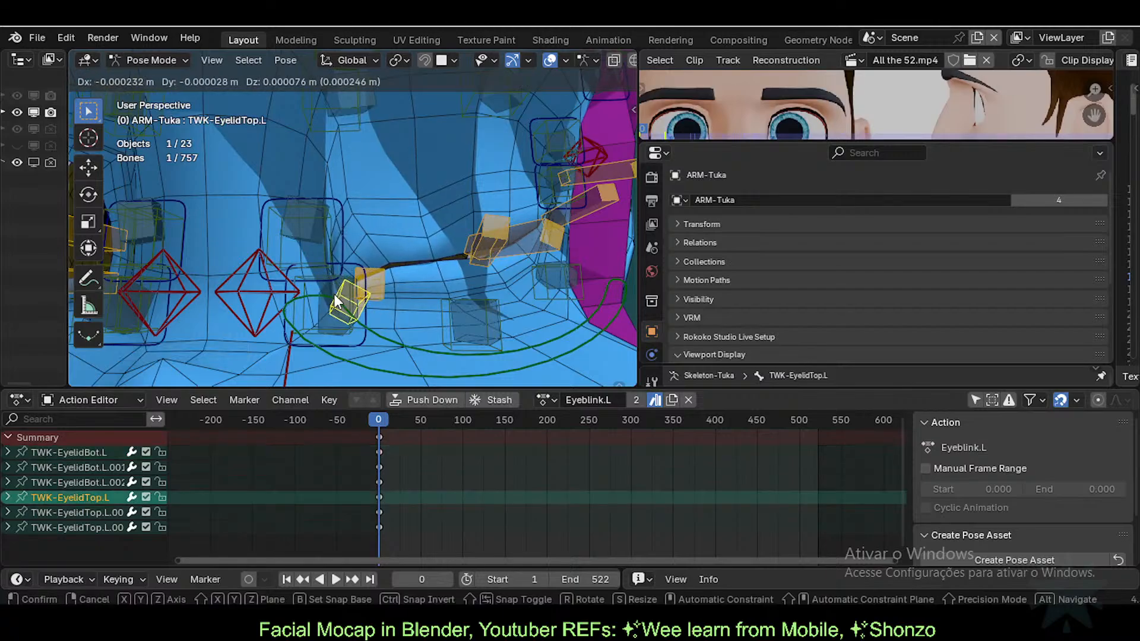
left_click(456, 255)
key("g")
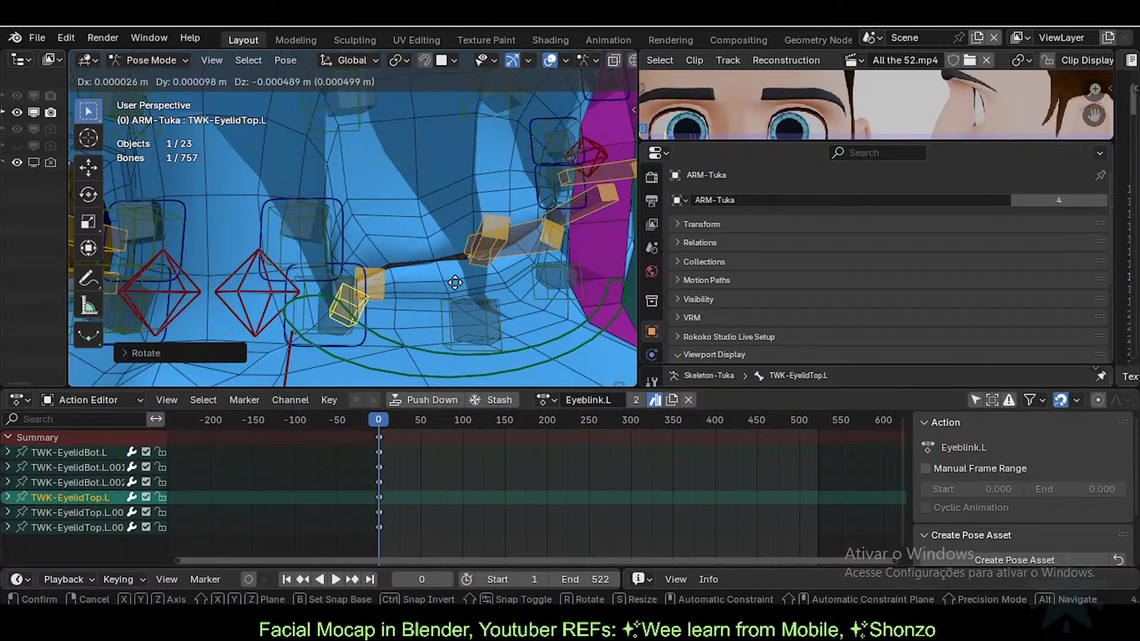
left_click(461, 282)
middle_click_drag(461, 282, 426, 289)
Step: Move the middle lower and middle upper eyelid bones
left_click(456, 240)
key("g")
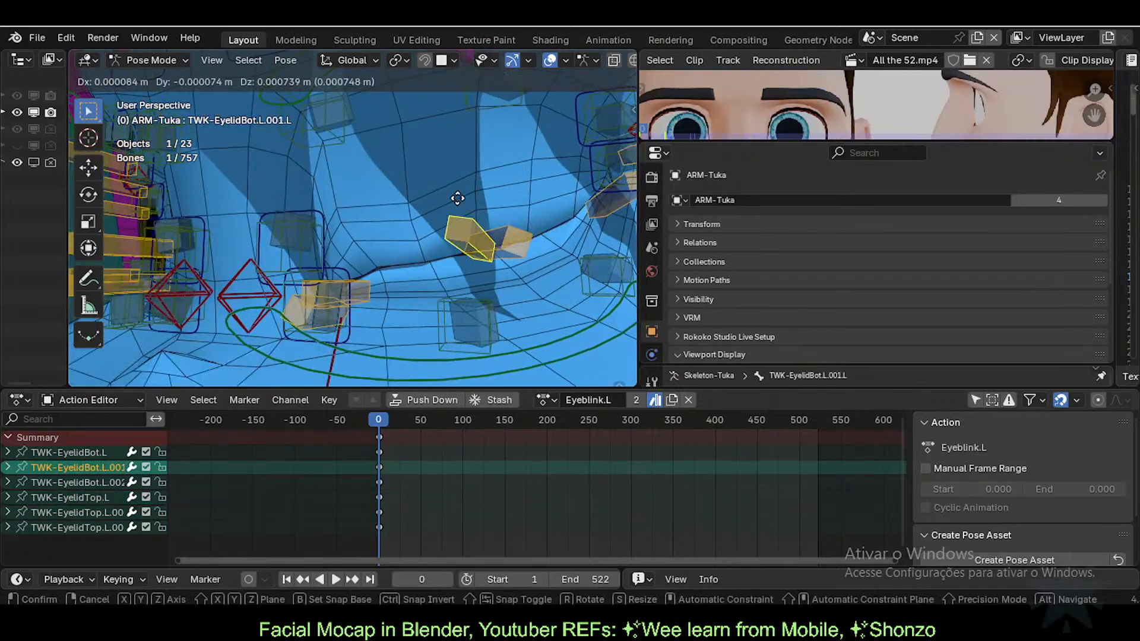
left_click(450, 254)
left_click(502, 244)
key("g")
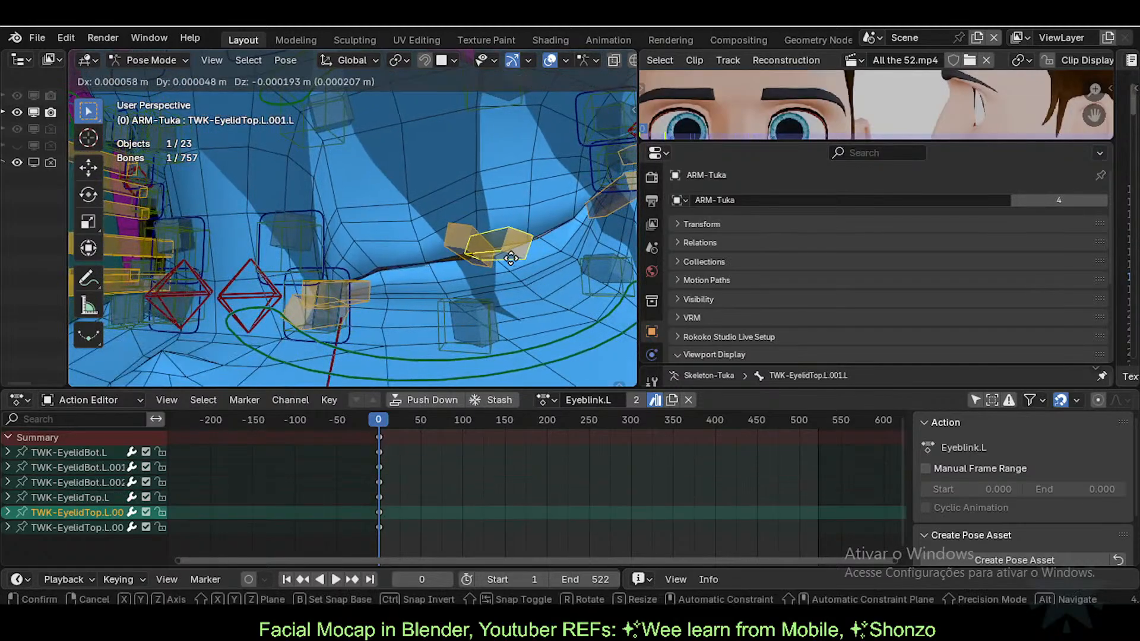
left_click(478, 259)
Step: Reposition the TWK-EyelidBot.L.001 middle lower eyelid bone after cancelling trial transforms
left_click(474, 255)
key("r")
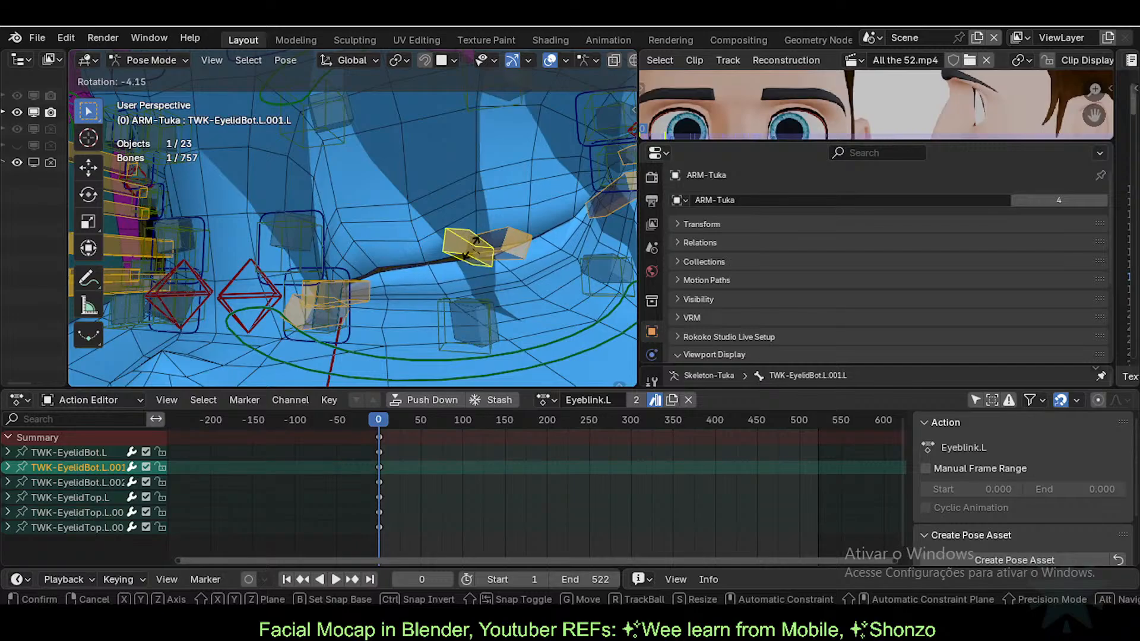
right_click(469, 239)
key("g")
right_click(466, 273)
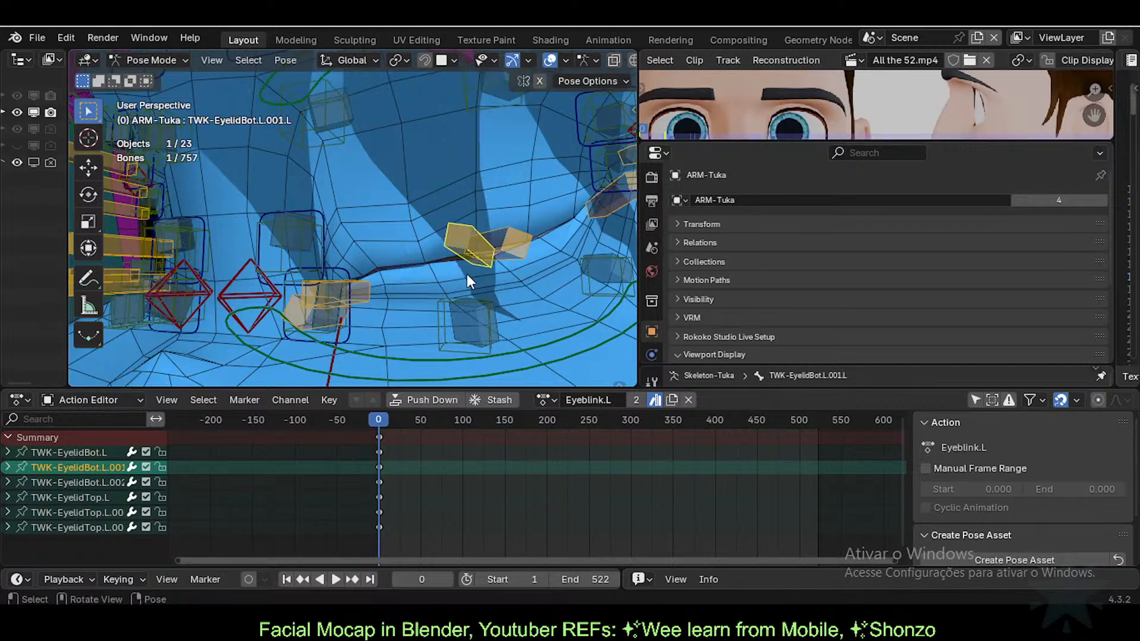
key("g")
left_click(502, 247)
Step: Move TWK-EyelidTop.L.001.L up-right and orbit to inspect the new eyelid shape
left_click(506, 248)
key("g")
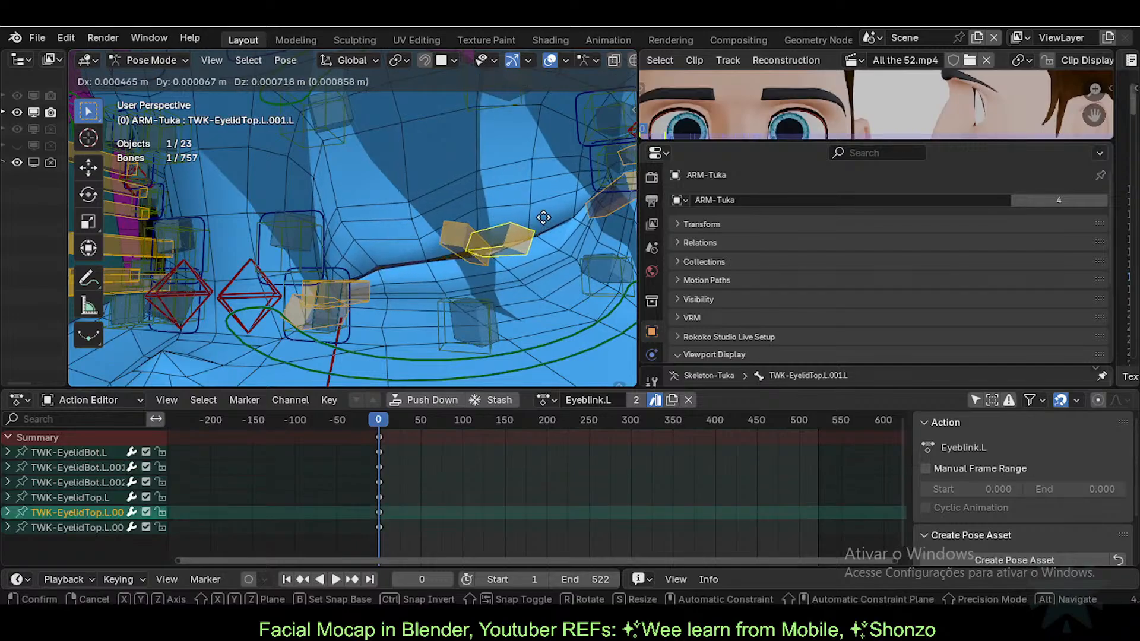
left_click(541, 221)
middle_click_drag(542, 219, 447, 235)
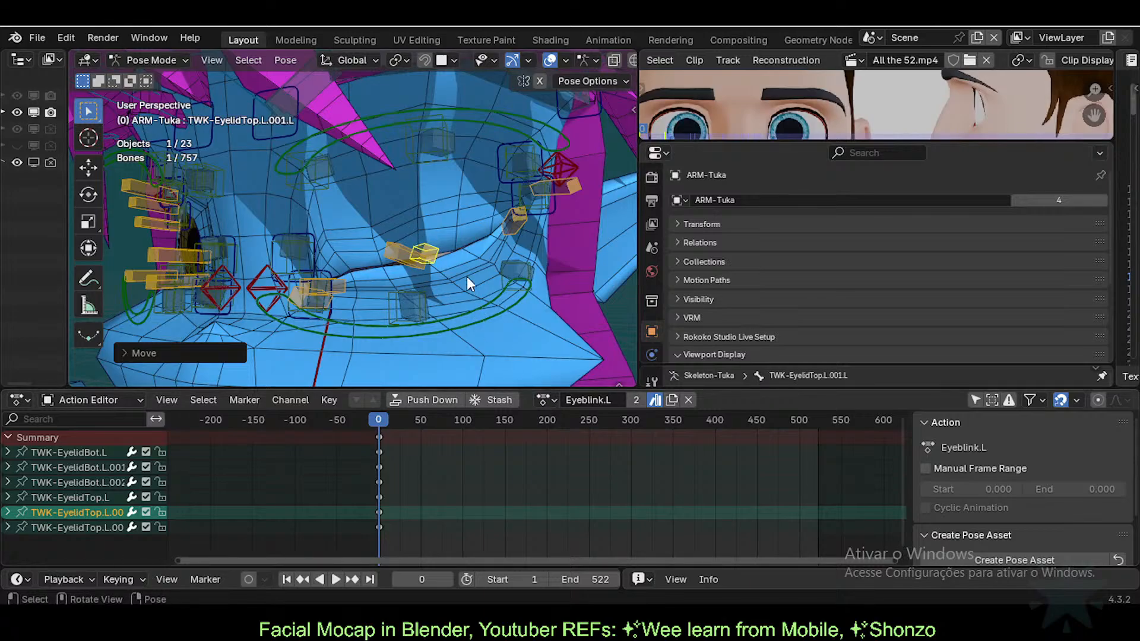
scroll(403, 283, "up", 2)
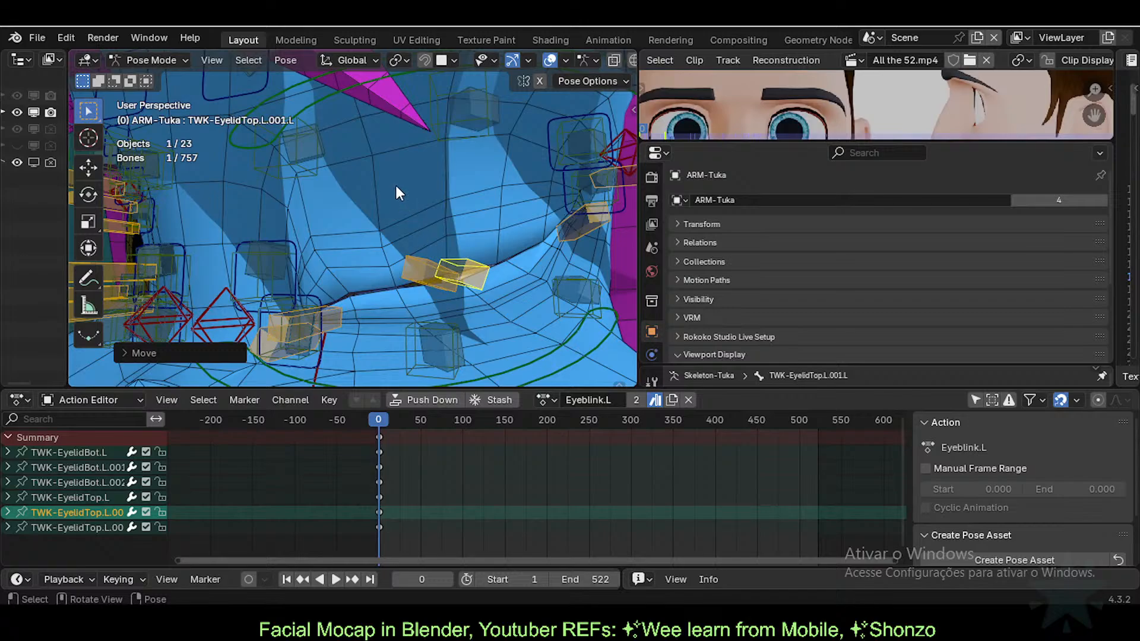
middle_click_drag(395, 185, 340, 232)
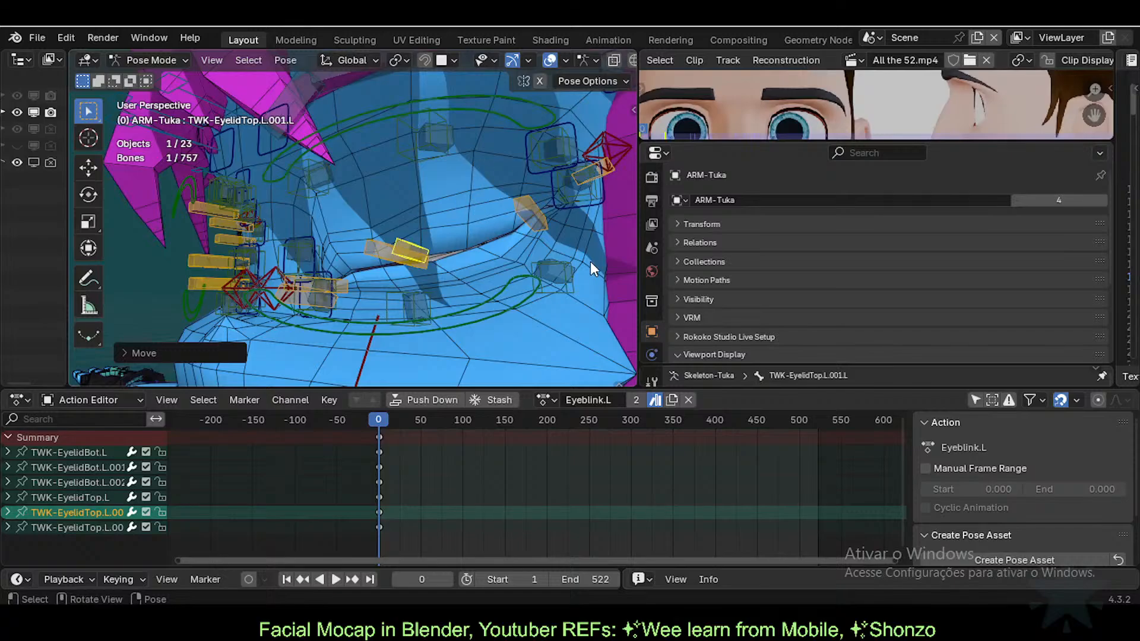
left_click(524, 212)
Step: Select the six left-eyelid tweak bones, including TWK-EyelidBot.L and TWK-EyelidTop.L
left_click(603, 169)
left_click(602, 169)
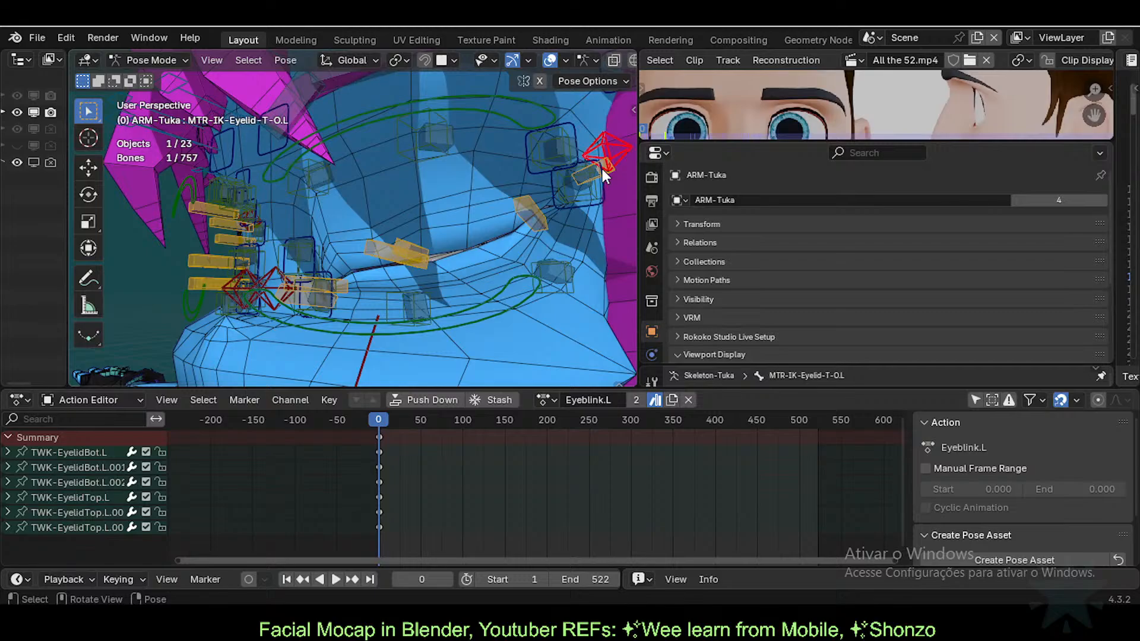
left_click(602, 168)
left_click(403, 251, "shift")
left_click(380, 260, "shift")
left_click(365, 268, "shift")
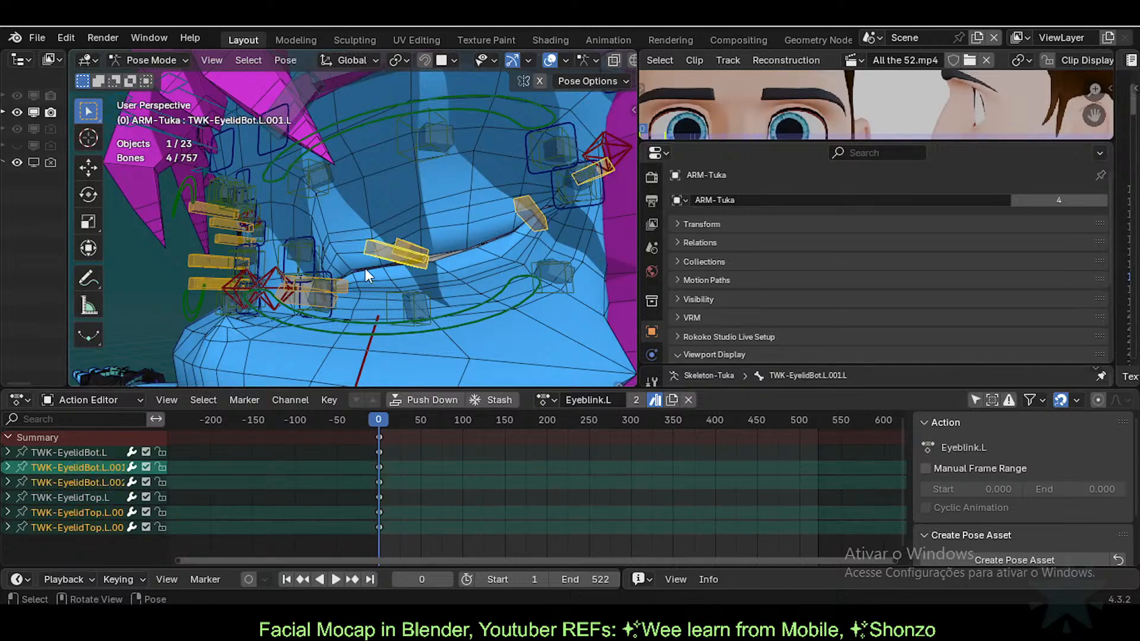
middle_click_drag(364, 268, 388, 304)
left_click(324, 300, "shift")
left_click(400, 297, "shift")
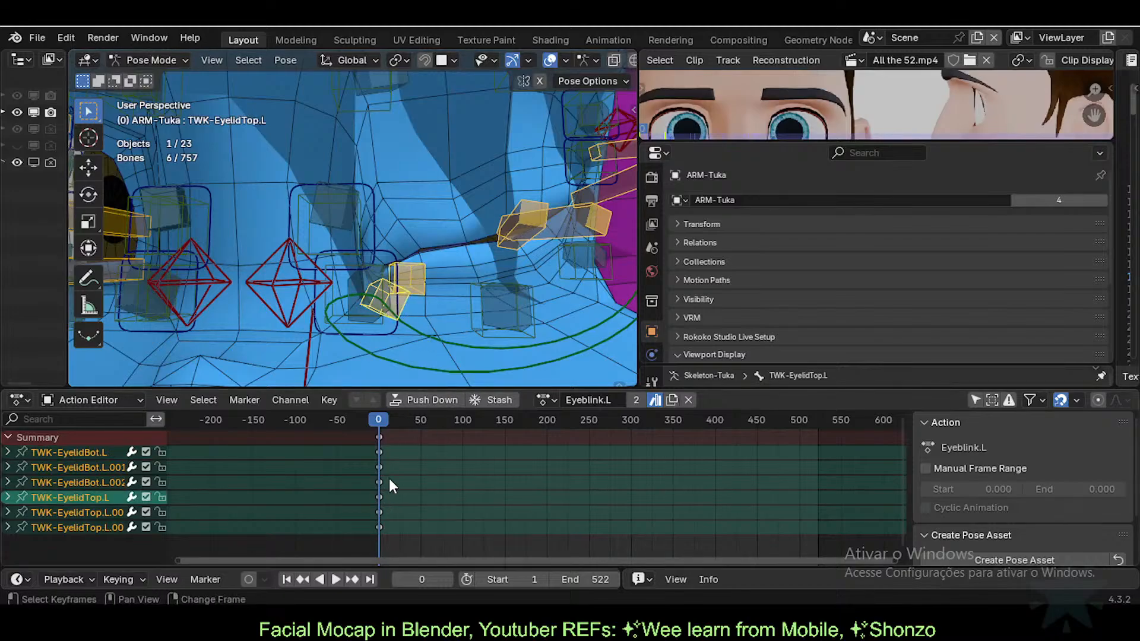
Step: Compare frames 0 and 1 and fix the eyelid bone selection with undo/redo
key("Right")
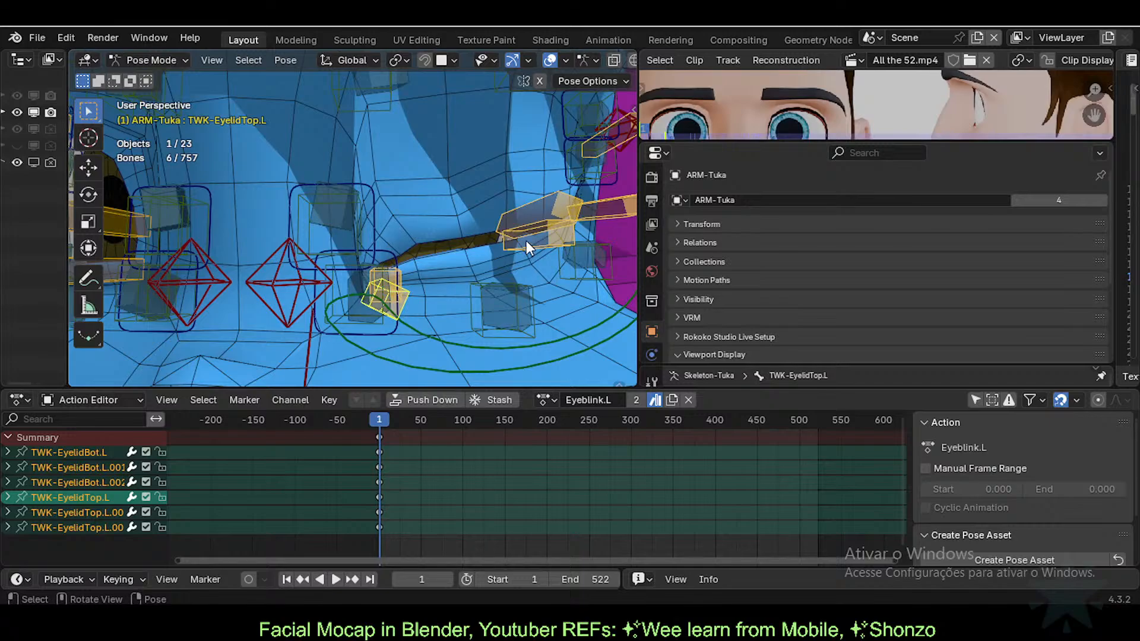
key("Left")
key("ctrl+z")
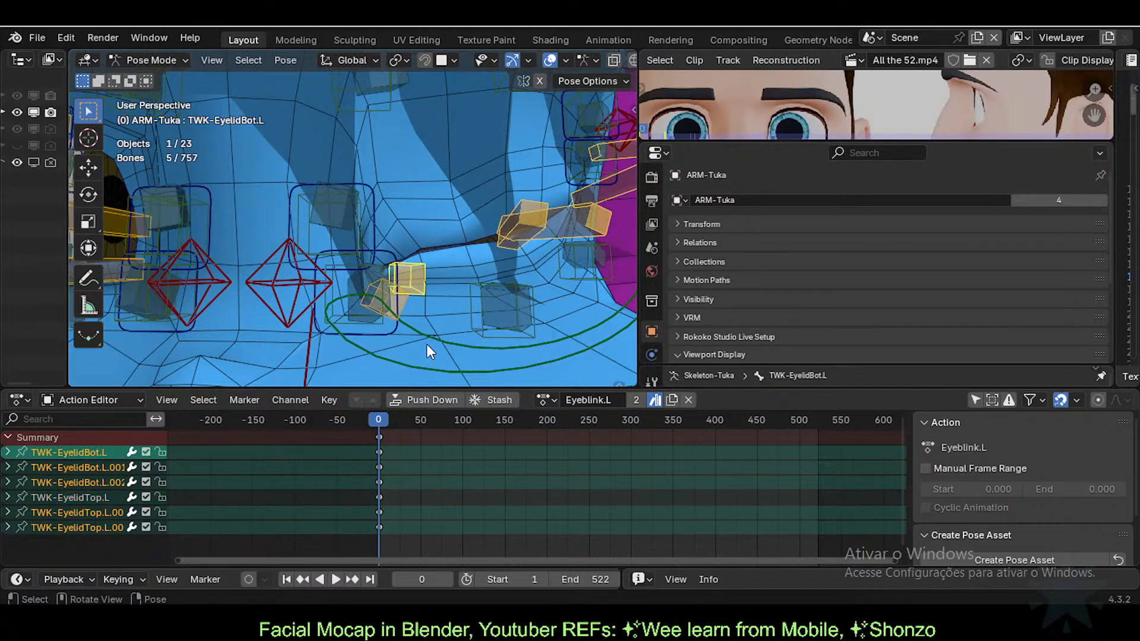
key("Right")
key("Left")
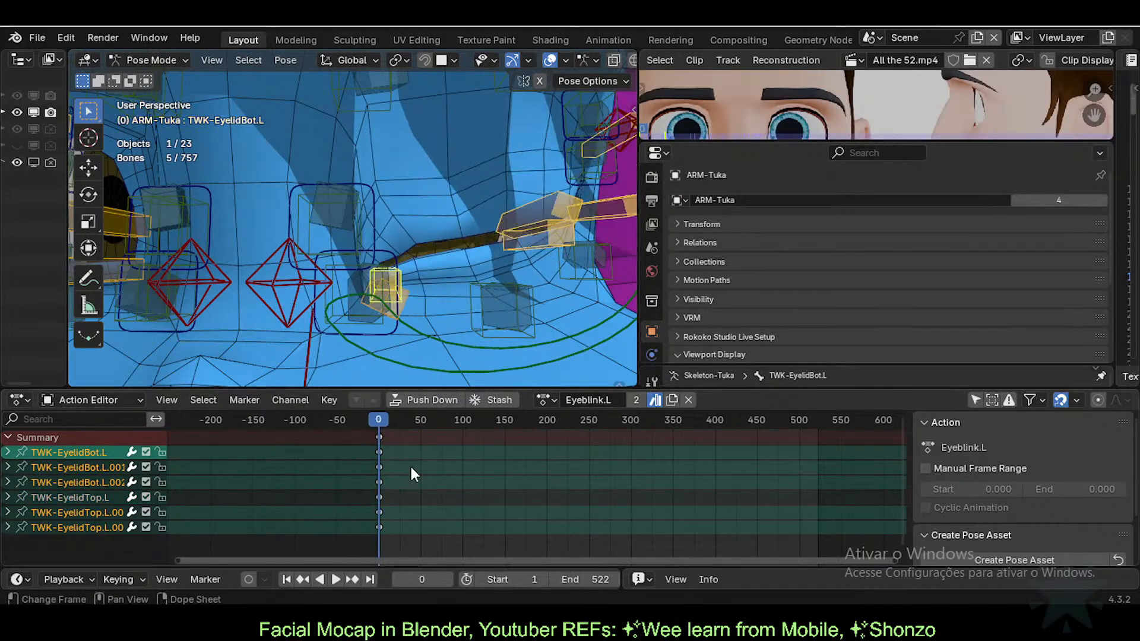
key("ctrl+z")
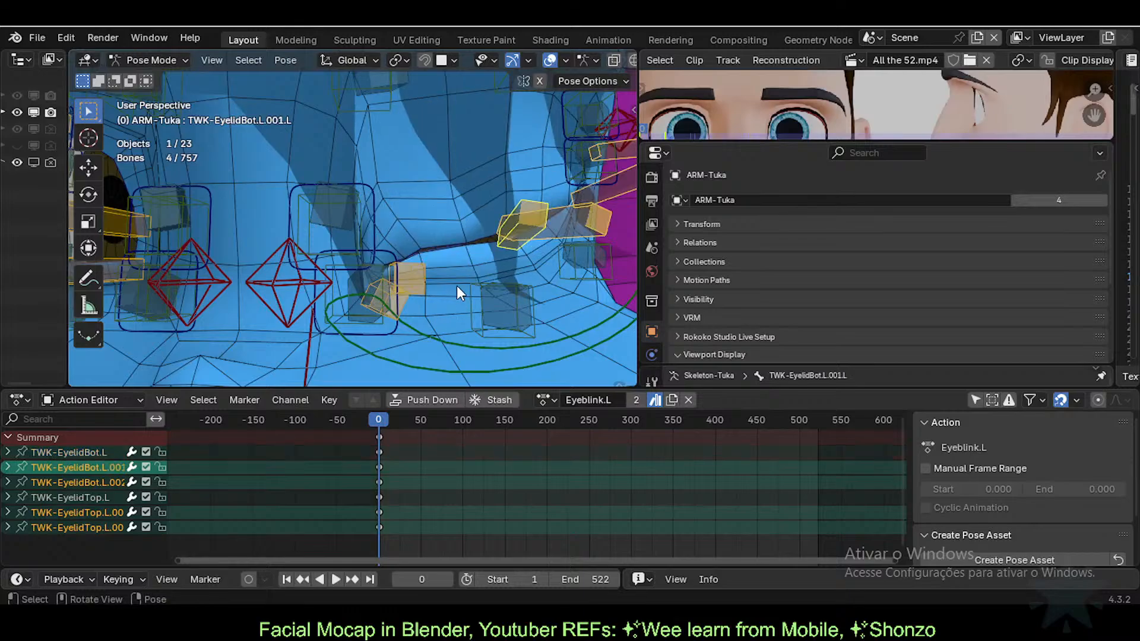
middle_click_drag(524, 244, 494, 237)
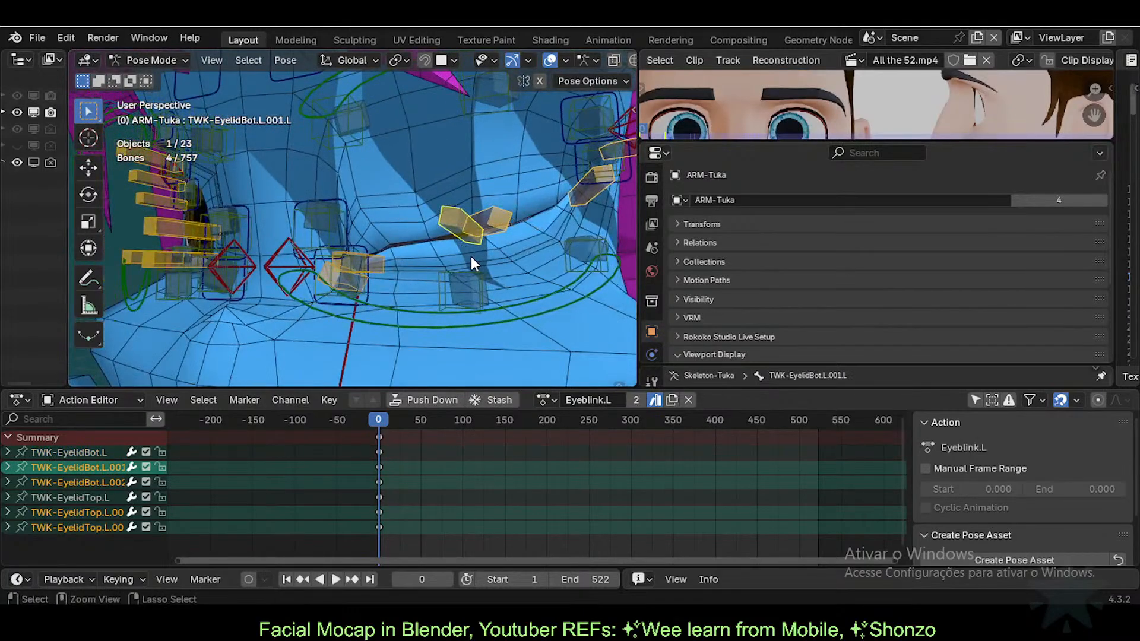
key("ctrl+shift+z")
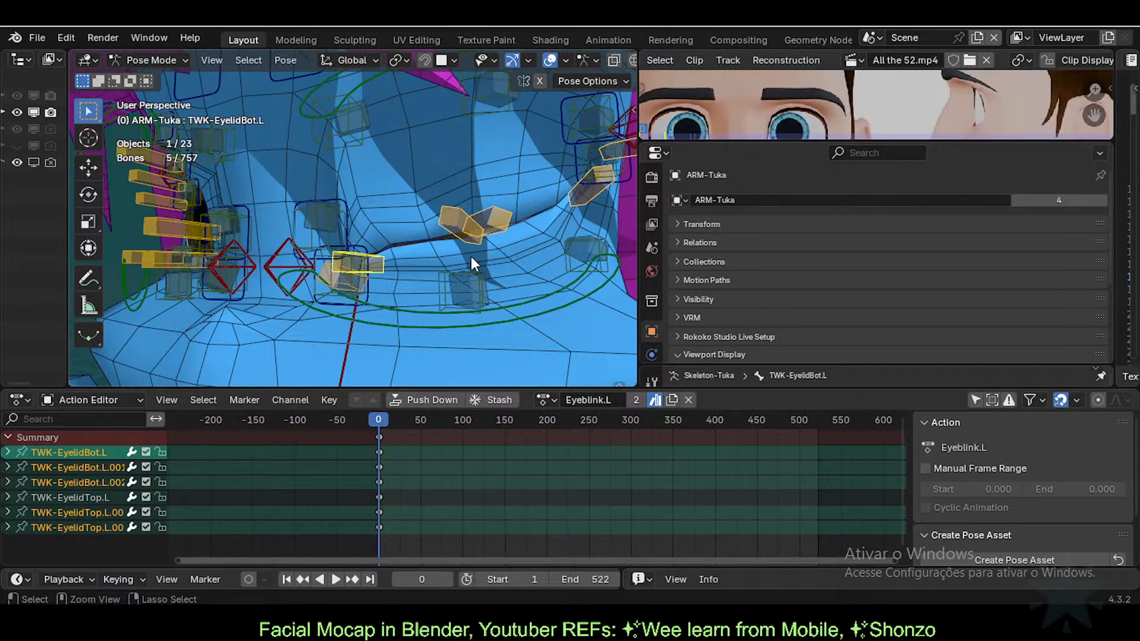
Step: Go to frame 1 and snap the selected bones' keyframes onto it
key("g")
right_click(426, 286)
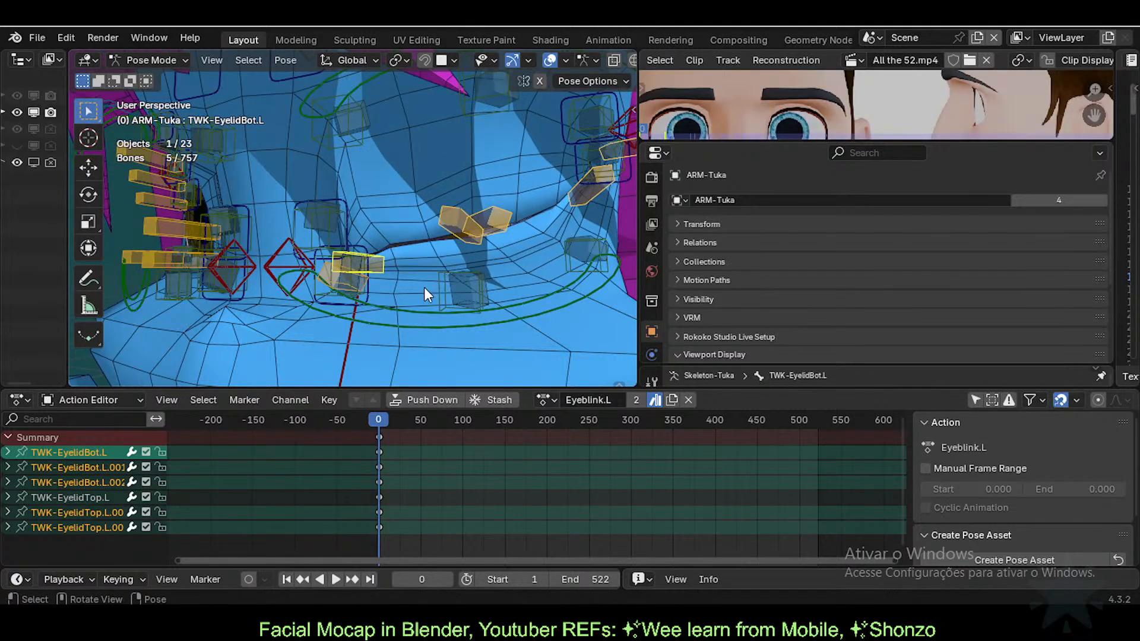
scroll(399, 460, "up", 8)
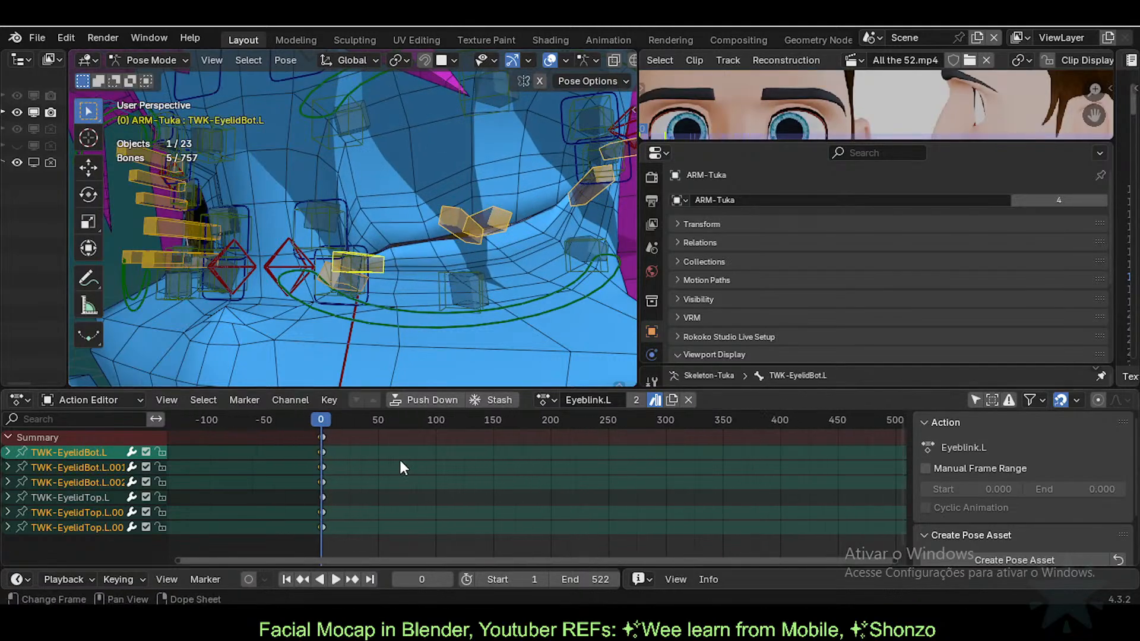
middle_click_drag(310, 486, 433, 482)
scroll(433, 491, "up", 5)
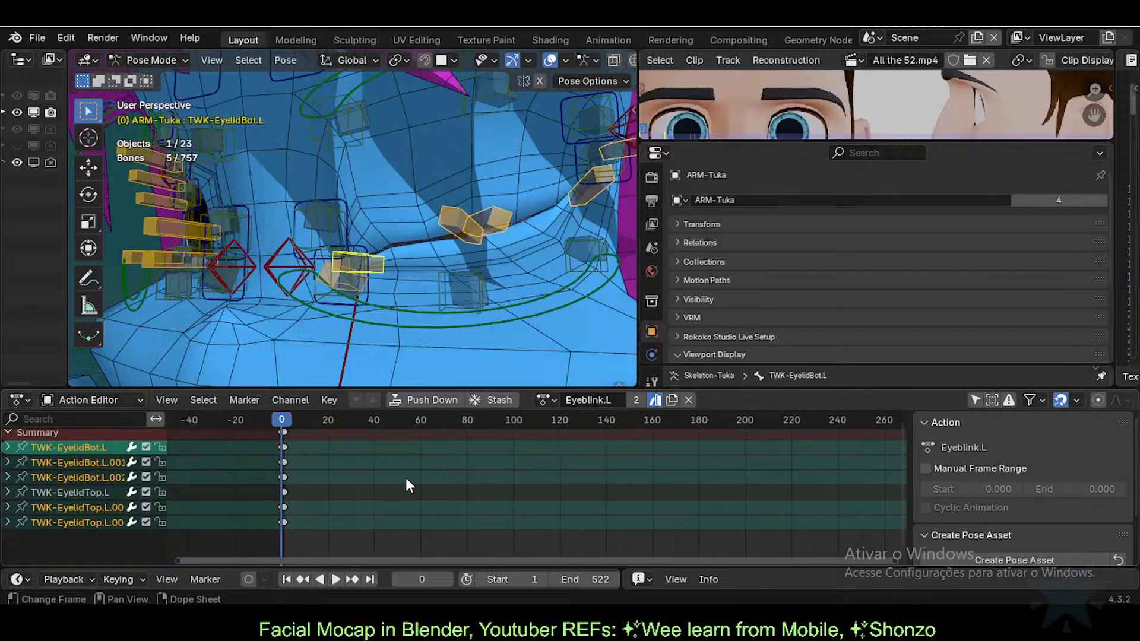
key("Right")
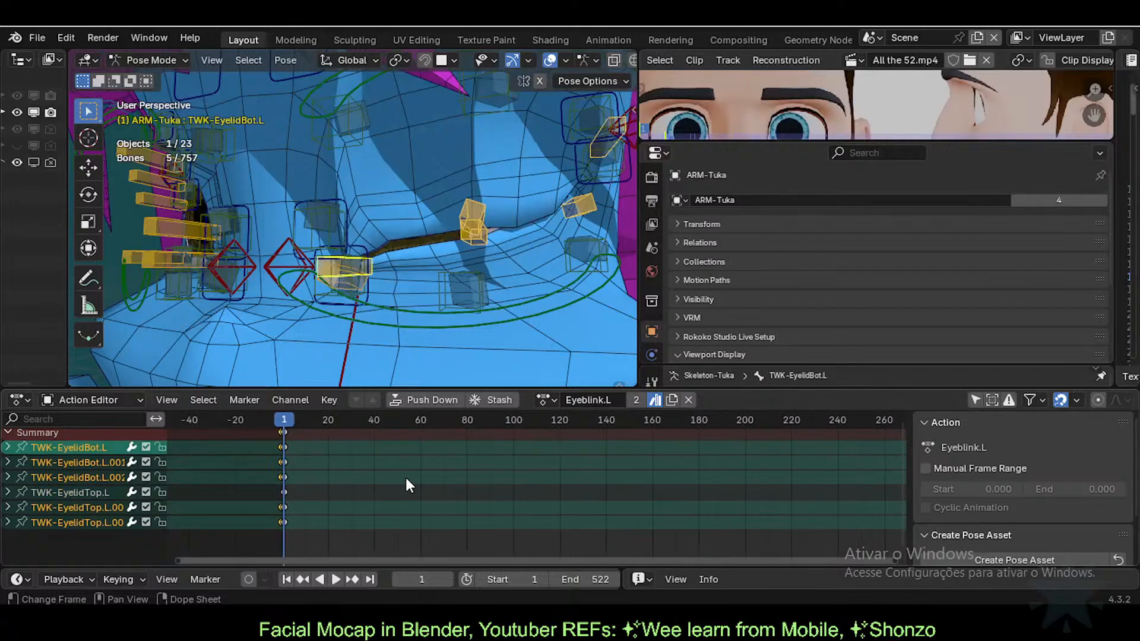
key("shift+s")
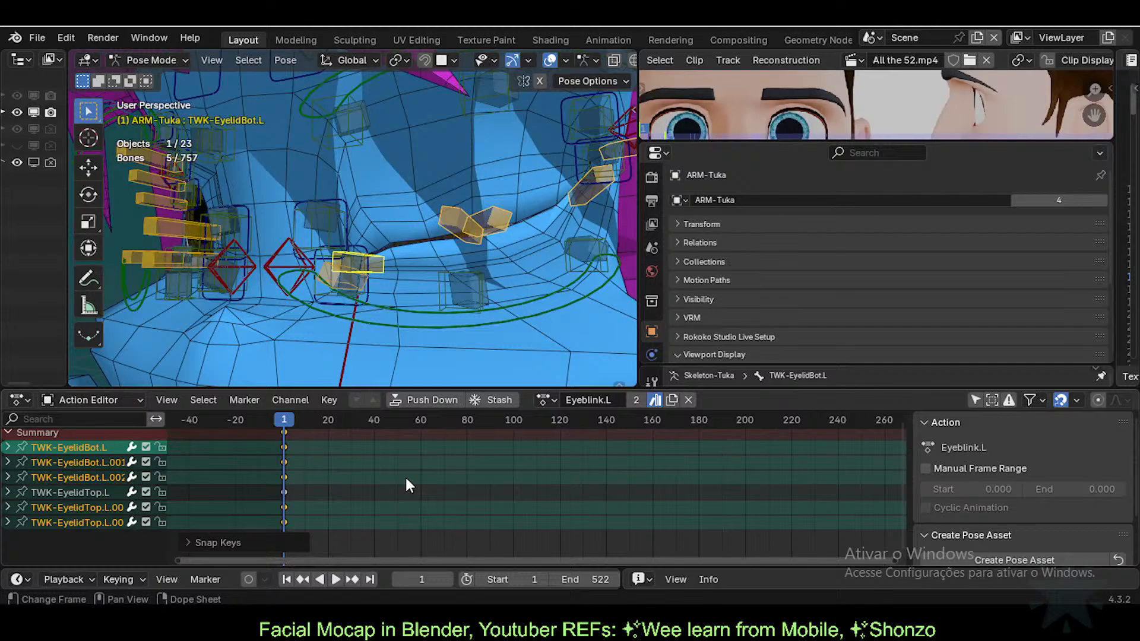
middle_click_drag(579, 262, 386, 232)
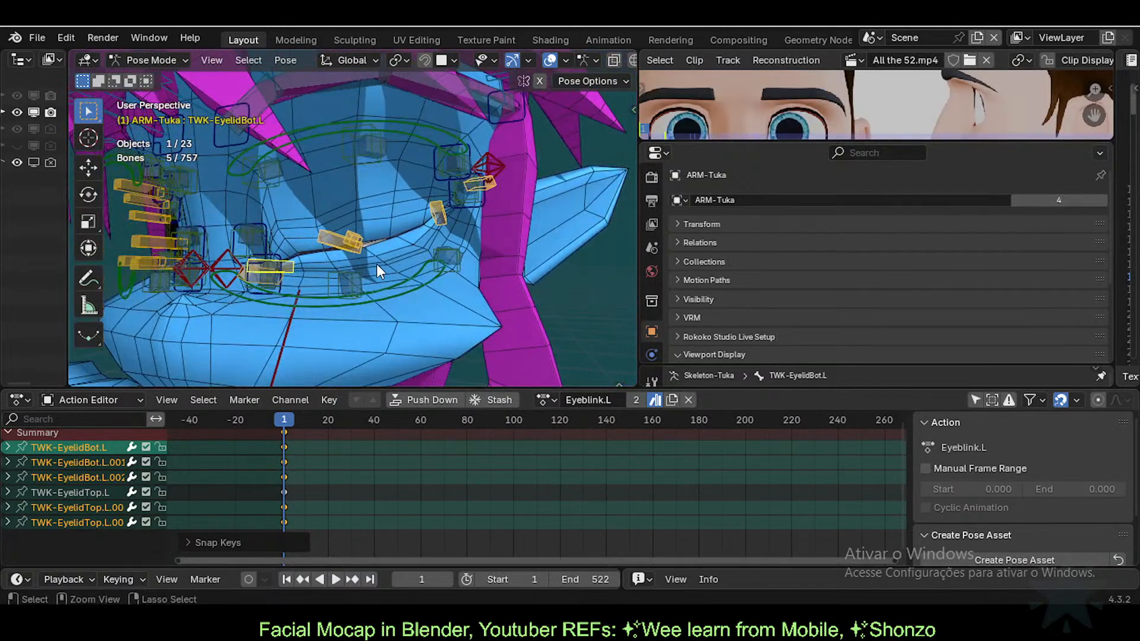
Step: Save Tuka-Game-61-ExperimentalLipsTopology.blend and deselect all bones
key("ctrl+s")
middle_click_drag(337, 226, 390, 275)
left_click(401, 284)
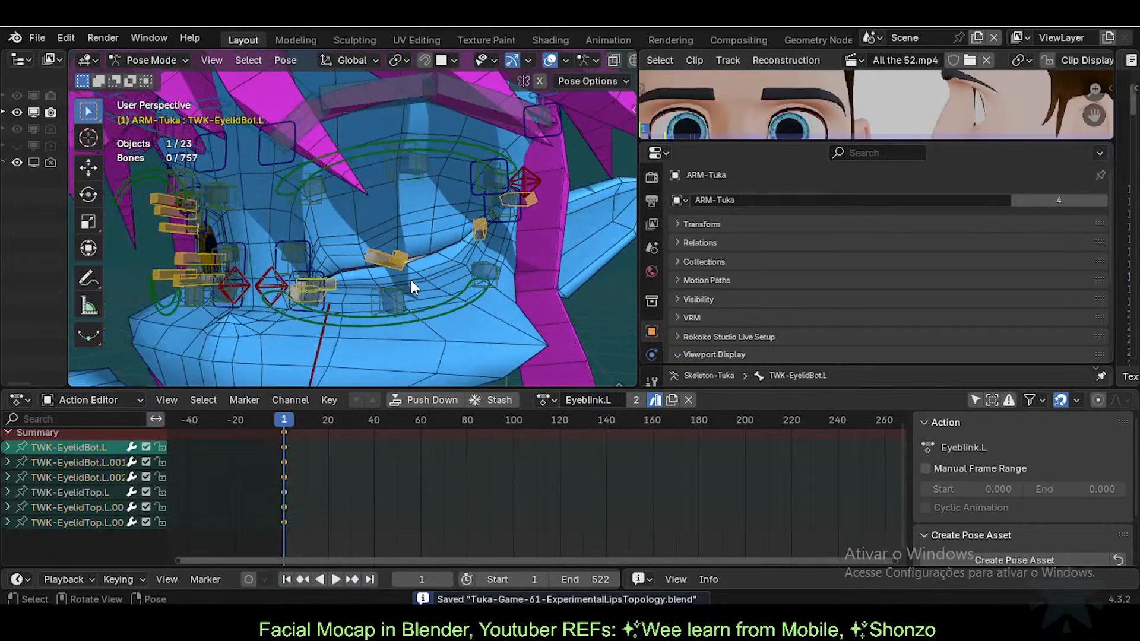
Step: Switch to Object Mode, unhide all objects, and select the 11d-Eyelashes mesh
key("ctrl+Tab")
key("alt+h")
scroll(432, 272, "up", 2)
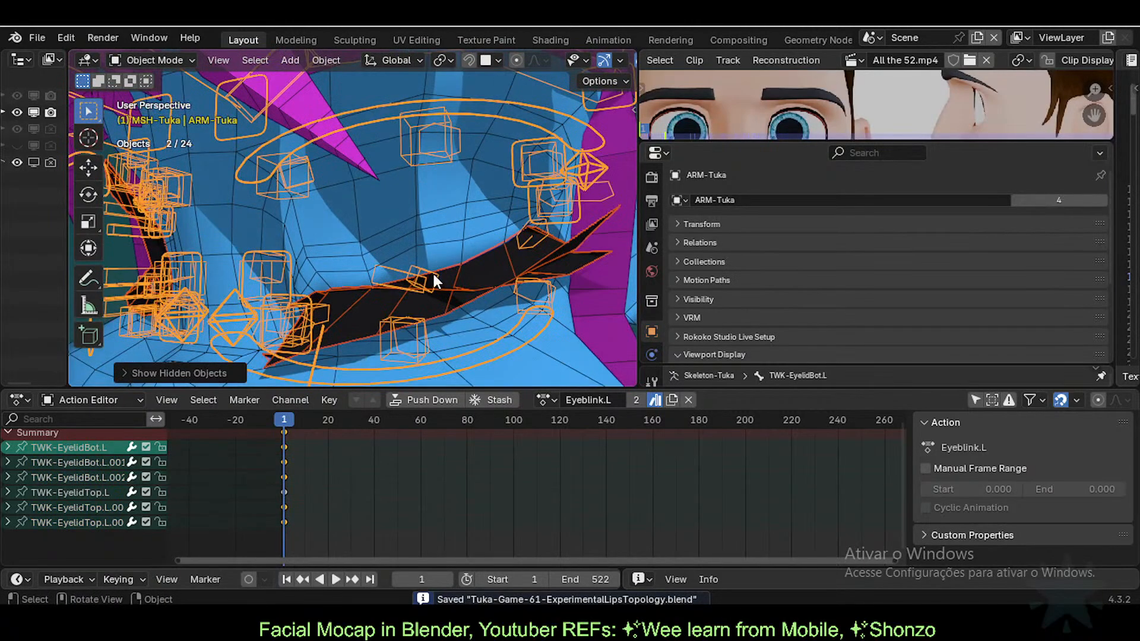
middle_click_drag(443, 293, 524, 315)
middle_click_drag(423, 309, 368, 291)
middle_click_drag(457, 298, 448, 227)
left_click(426, 212)
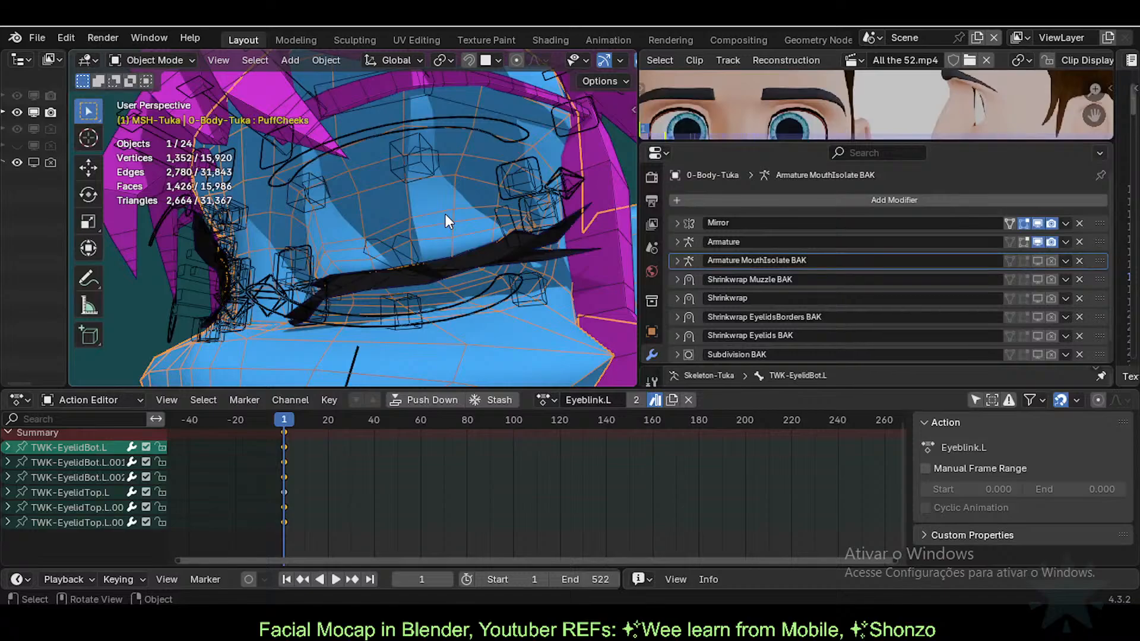
middle_click_drag(445, 214, 461, 266)
left_click(462, 273)
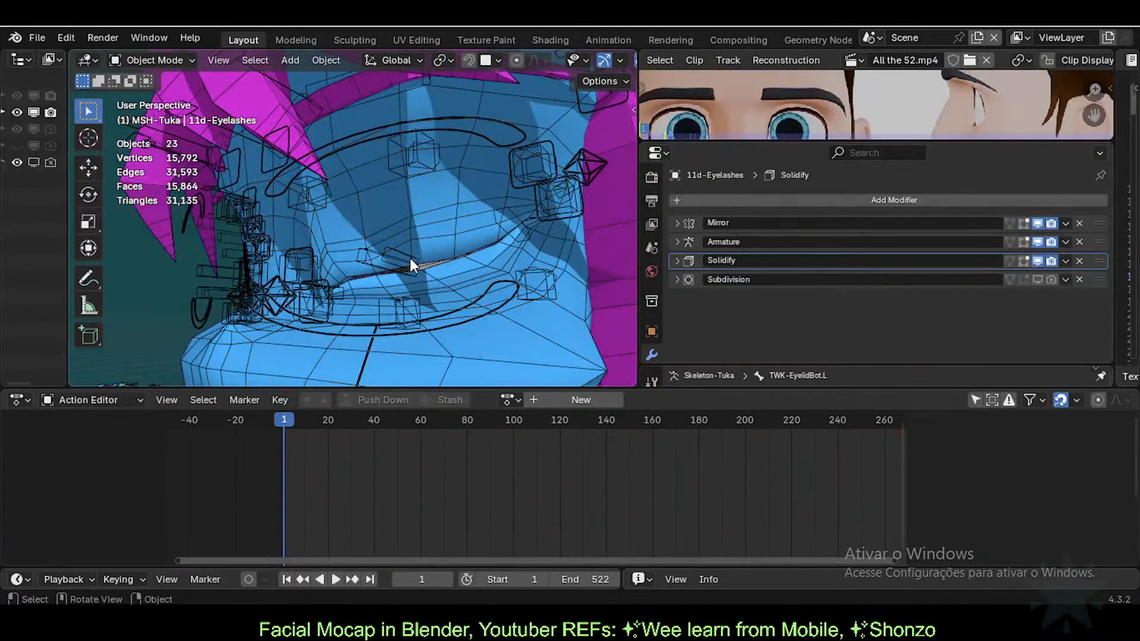
key("alt+h")
Step: Toggle Edit Mode on the eyelashes and enlarge the upper editor areas
scroll(451, 279, "up", 2)
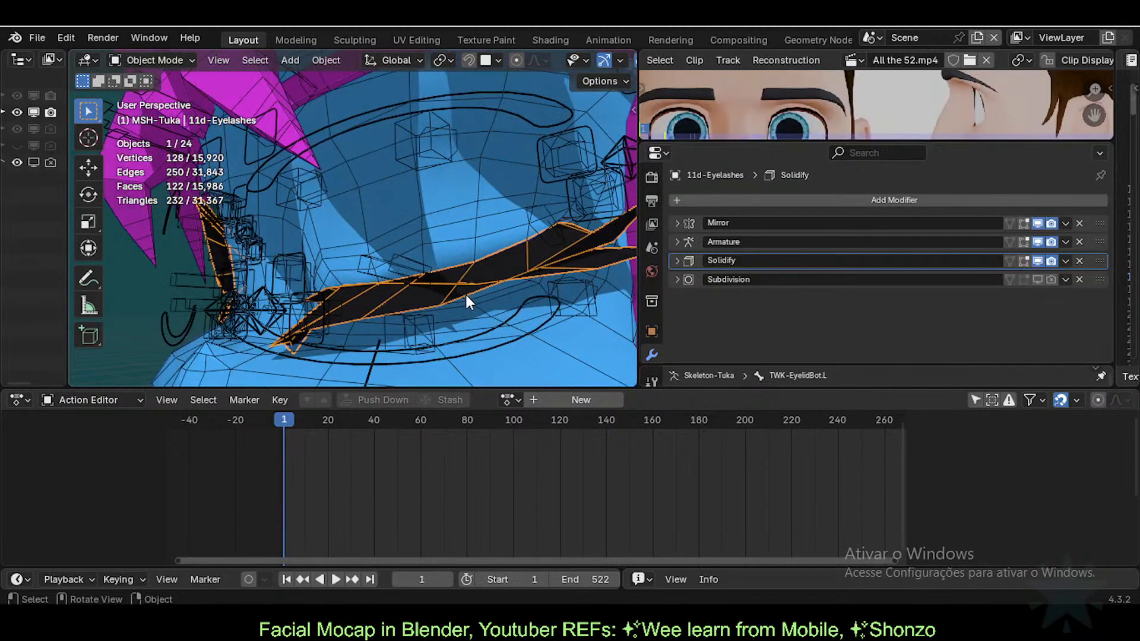
middle_click_drag(466, 302, 499, 306)
key("Tab")
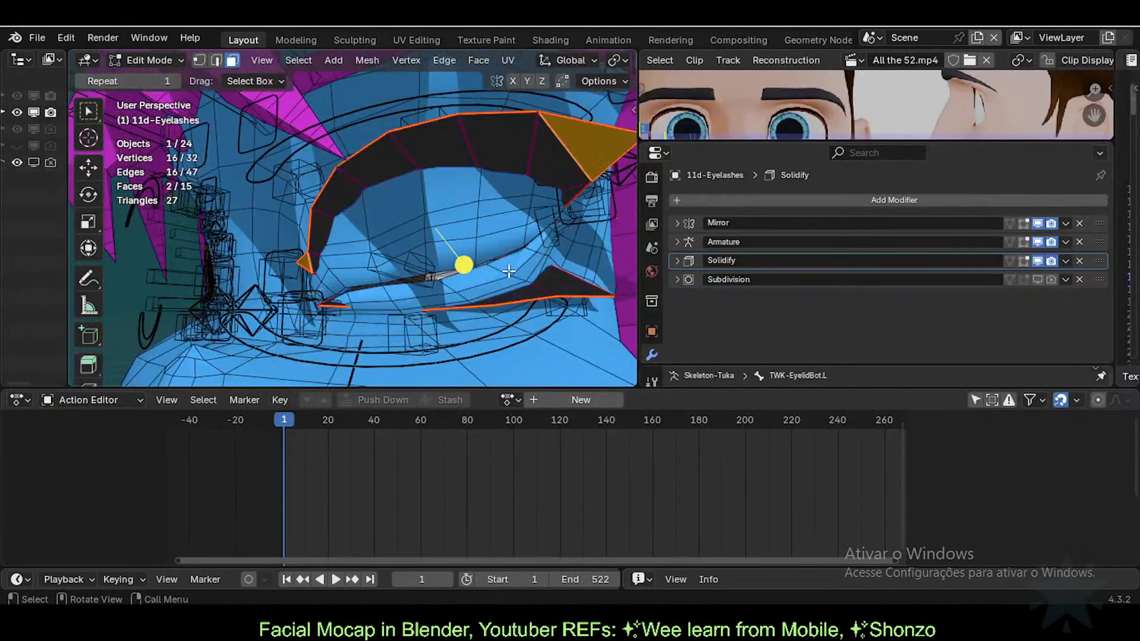
key("Tab")
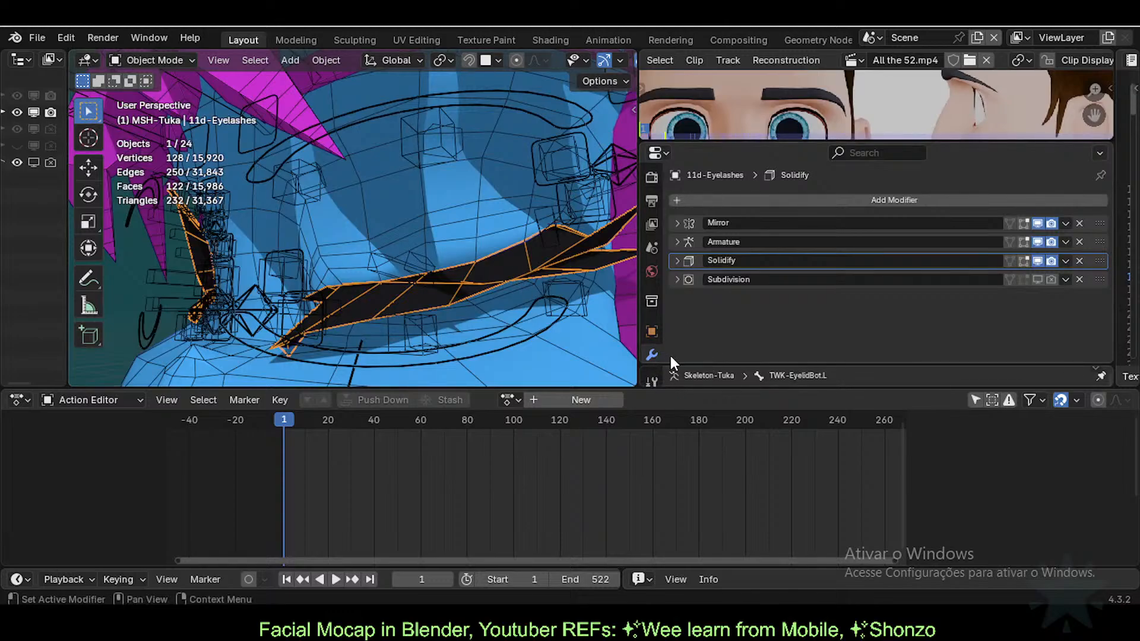
left_click_drag(687, 390, 686, 445)
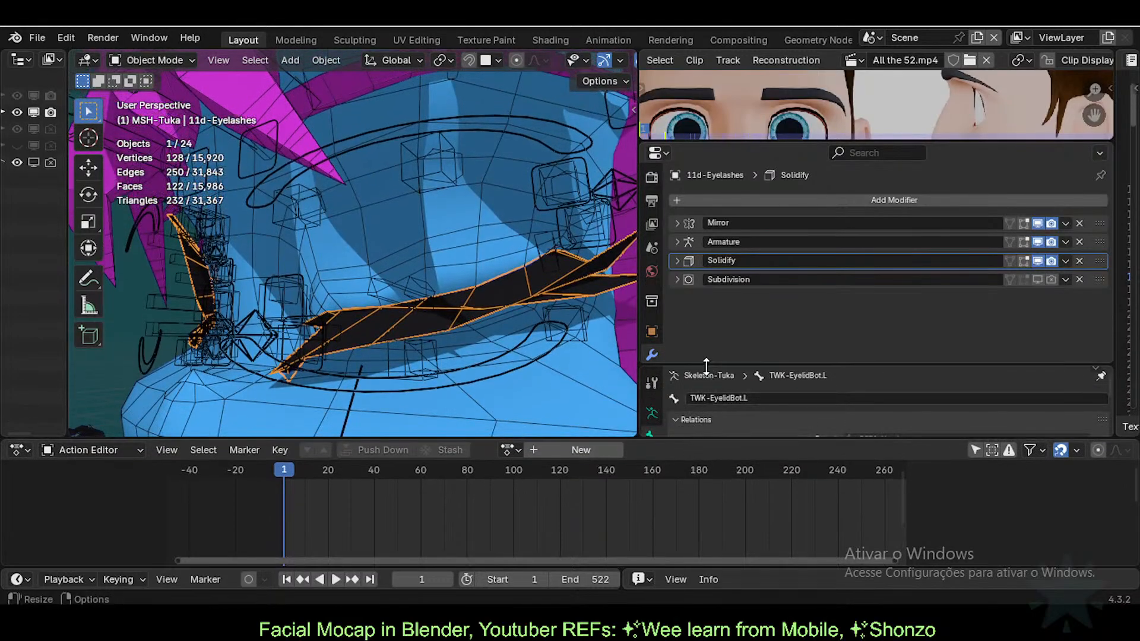
left_click_drag(707, 366, 689, 389)
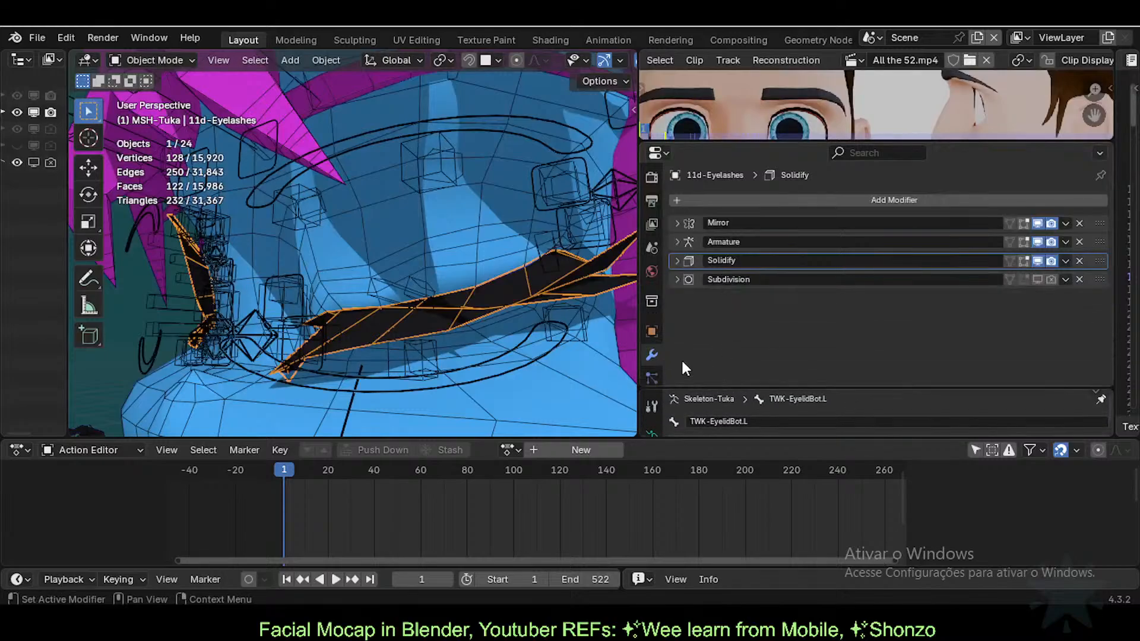
scroll(650, 330, "down", 3)
Step: Add Basis and a second shape key, rename it EyelashBlink, and set its value to 1.000
left_click(651, 343)
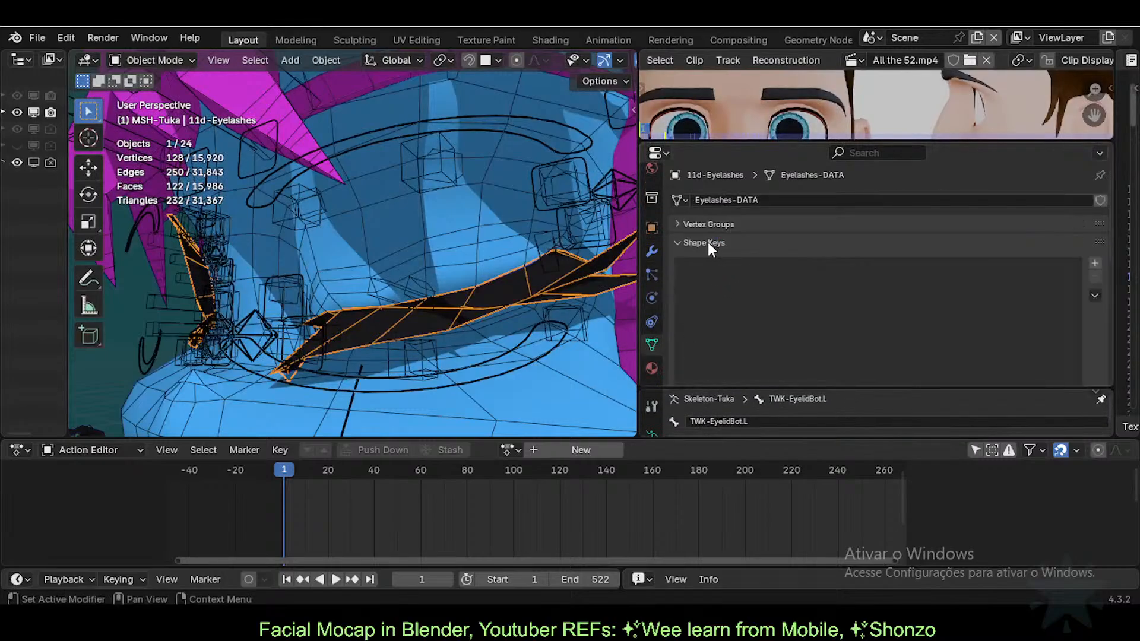
left_click(1094, 263)
left_click(1094, 264)
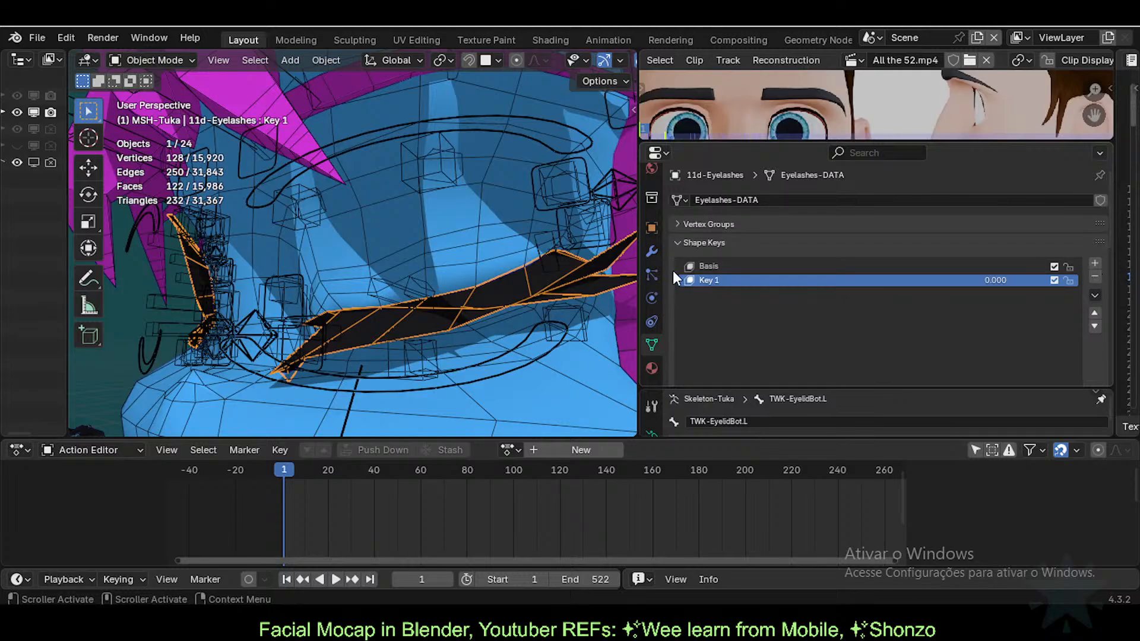
double_click(741, 283)
type("Ey")
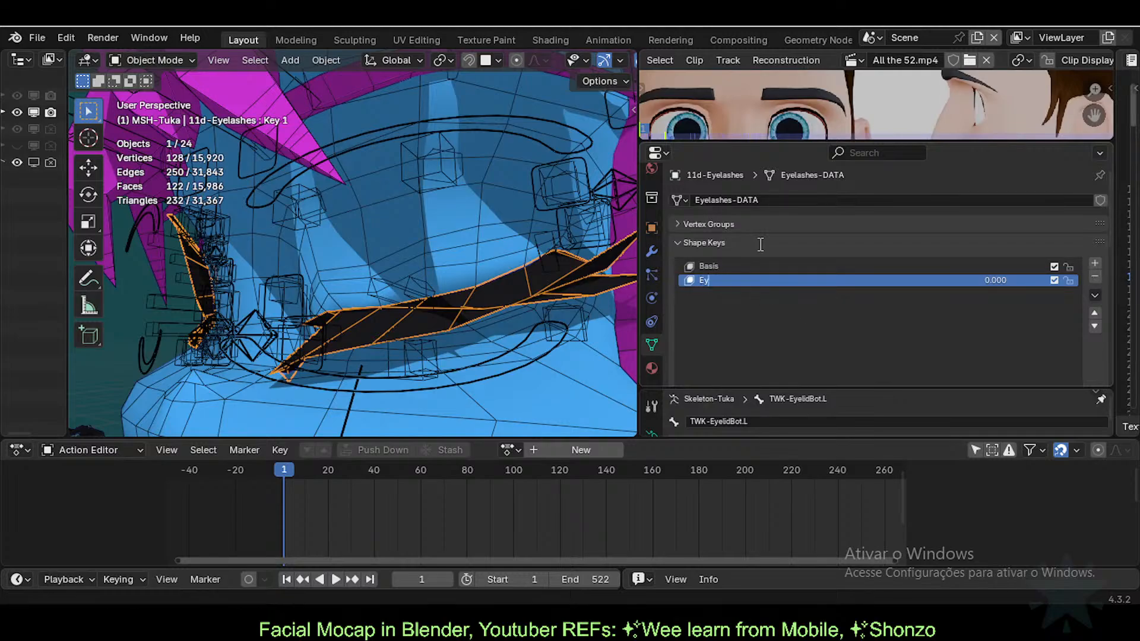
type("eblink")
key("Return")
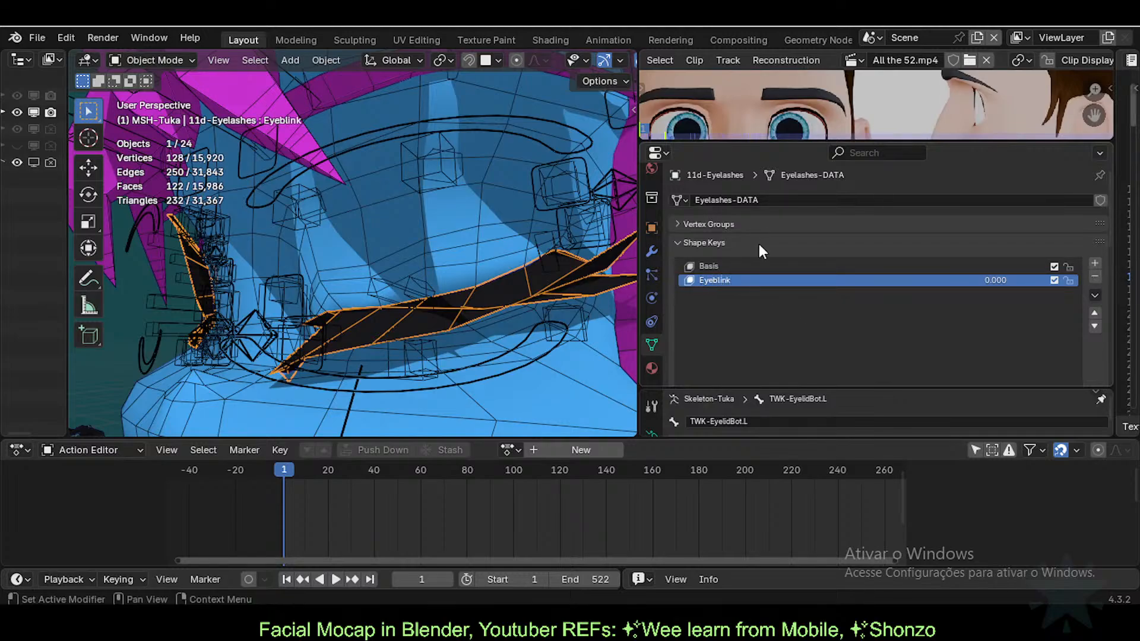
middle_click_drag(261, 231, 288, 294)
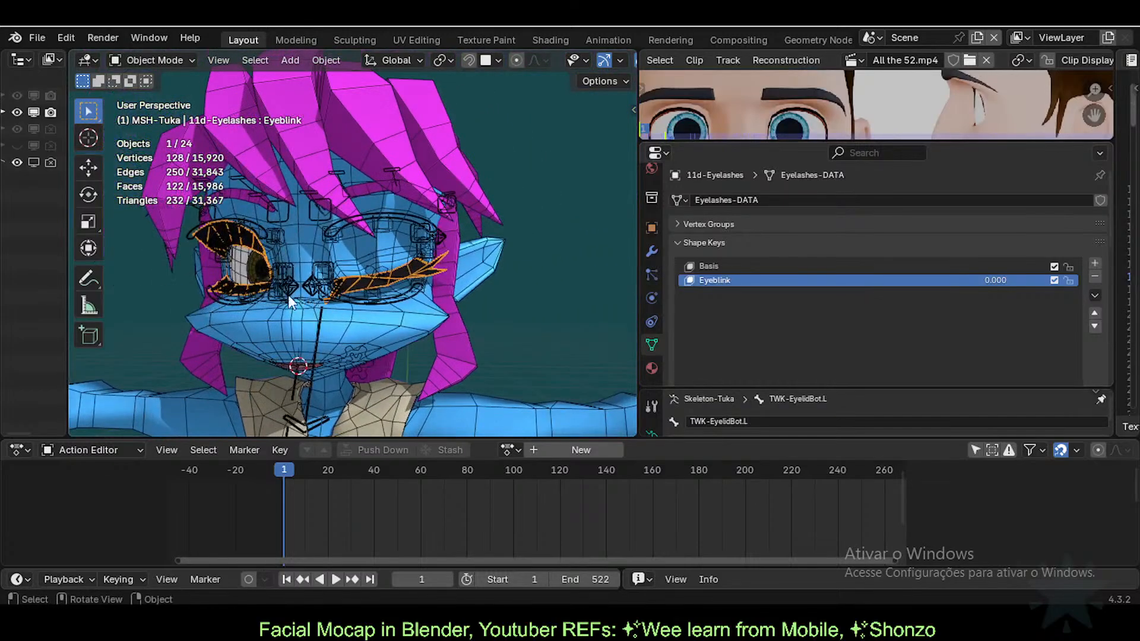
scroll(287, 293, "up", 8)
scroll(382, 259, "up", 1)
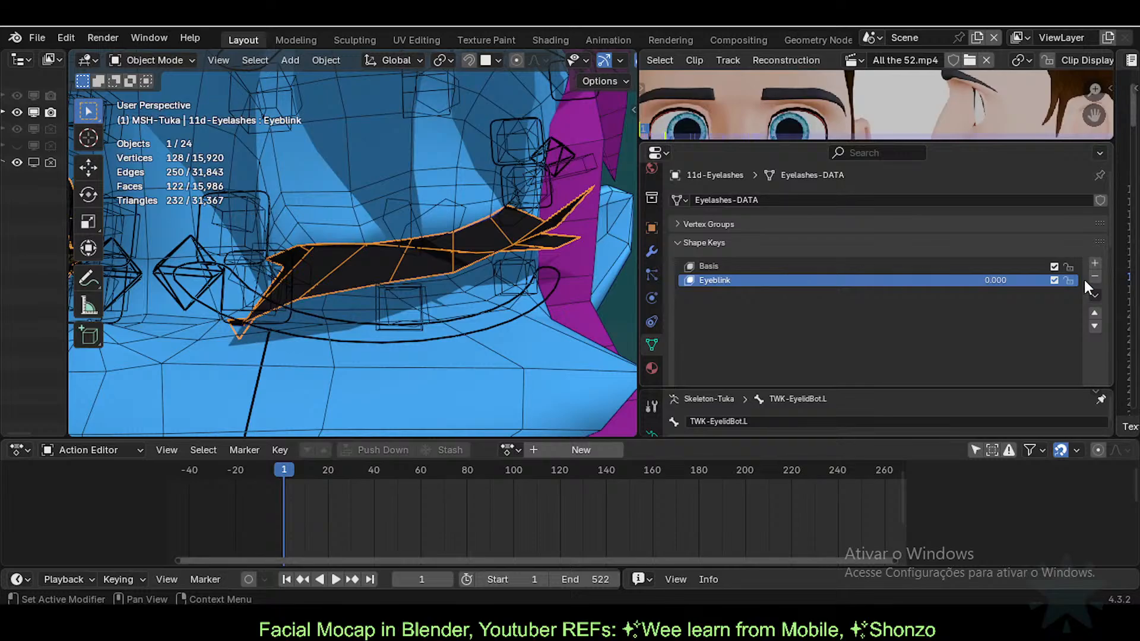
left_click_drag(986, 279, 1052, 283)
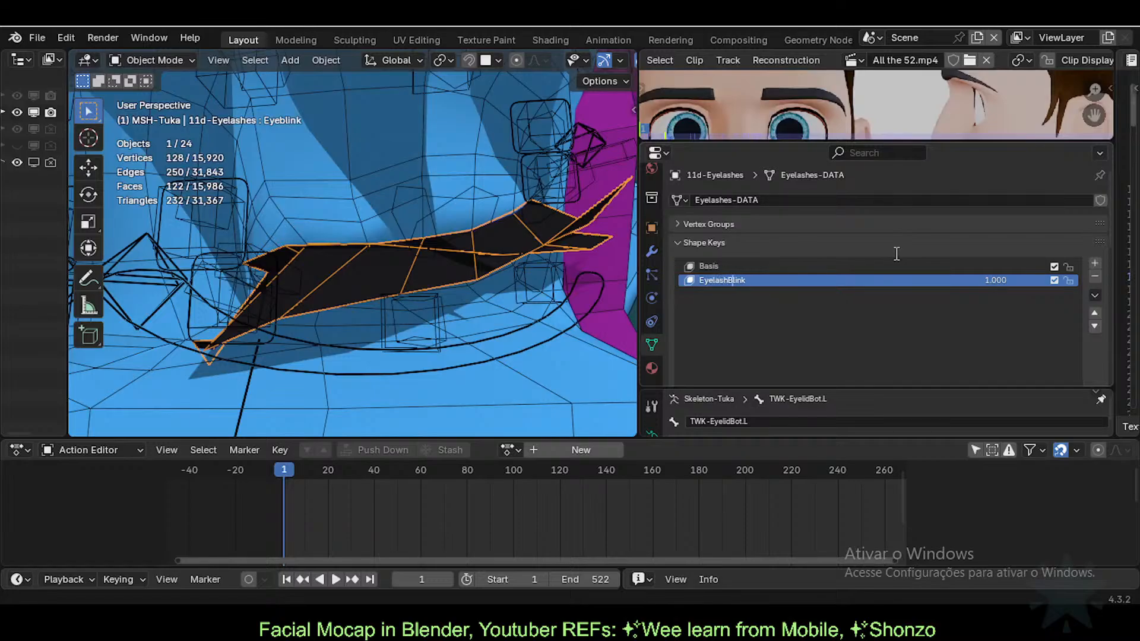
key("Return")
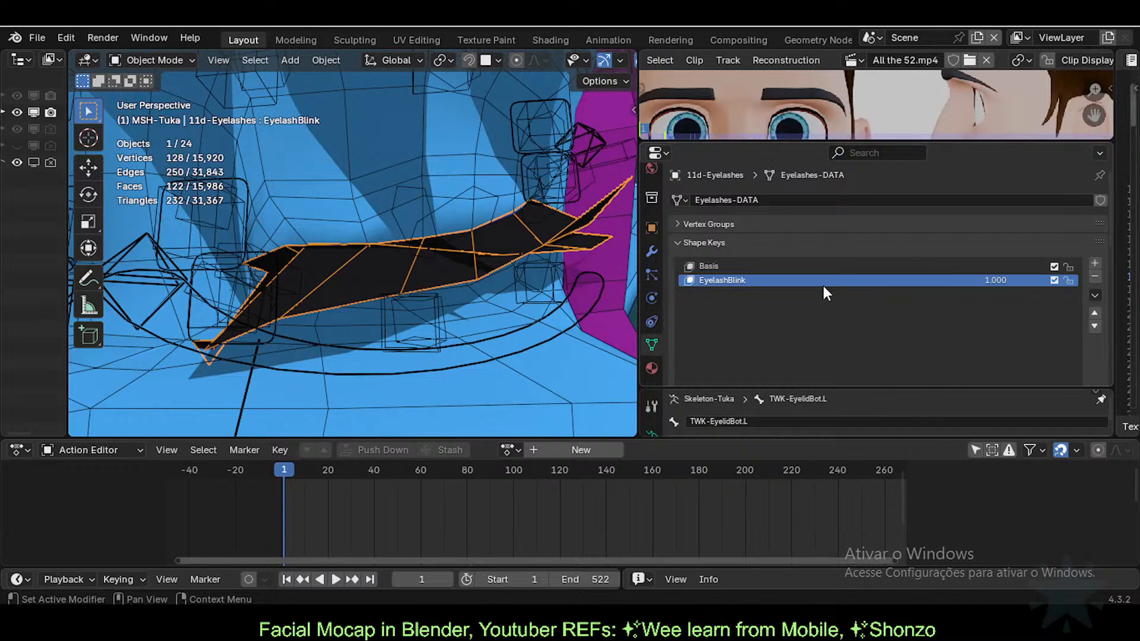
Step: Enter Edit Mode on the eyelashes with the EyelashBlink key active
scroll(483, 259, "down", 4)
scroll(484, 260, "up", 2)
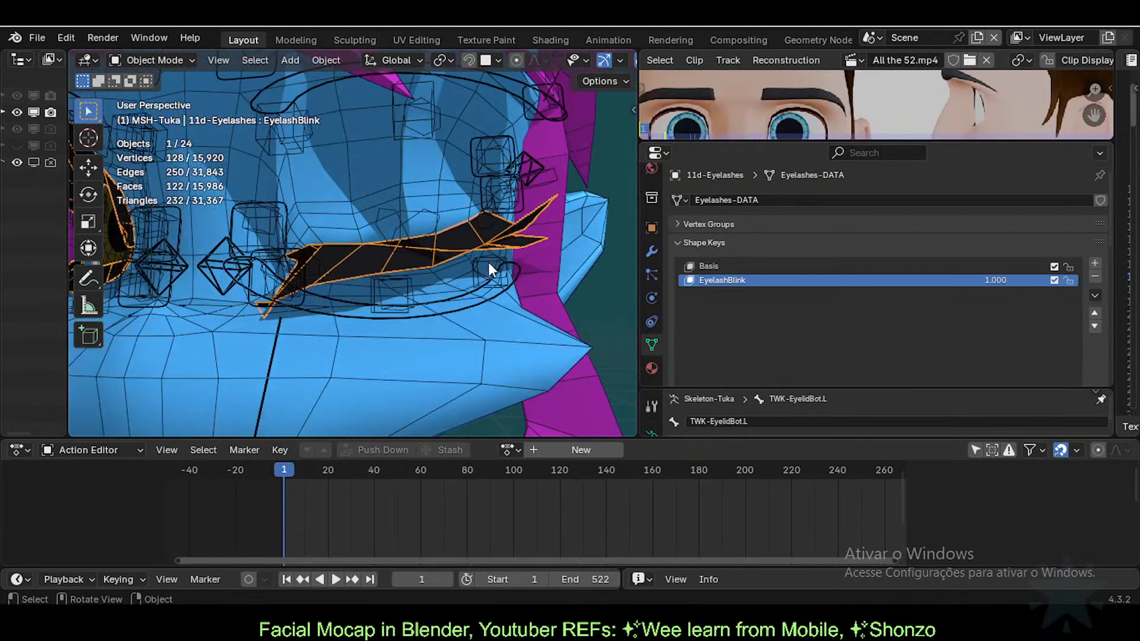
scroll(497, 257, "up", 3)
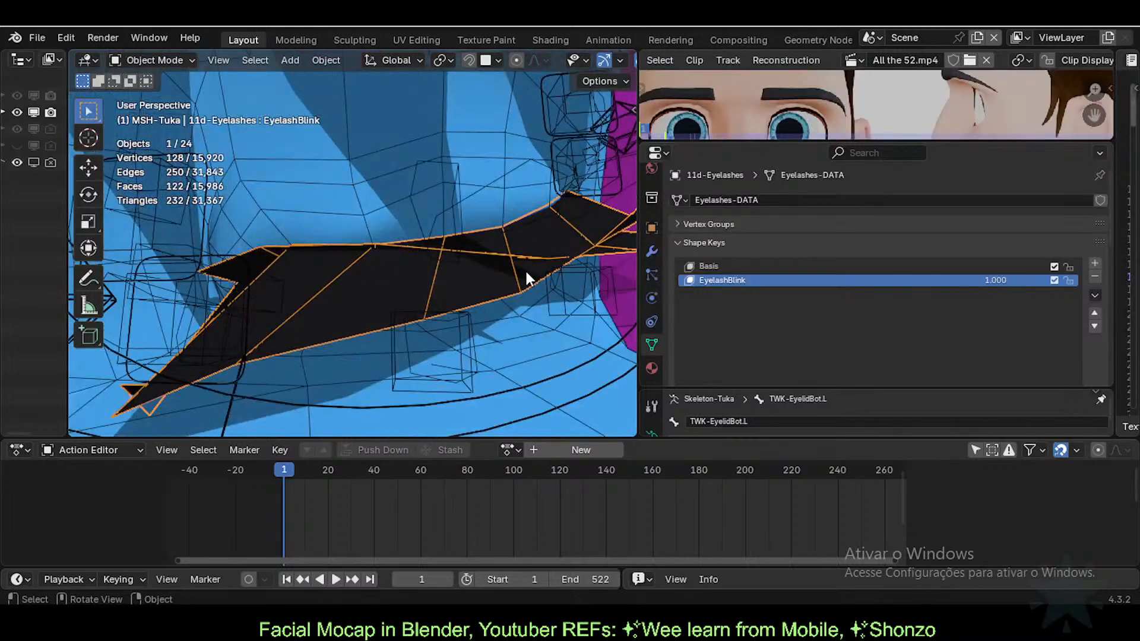
scroll(399, 288, "down", 3)
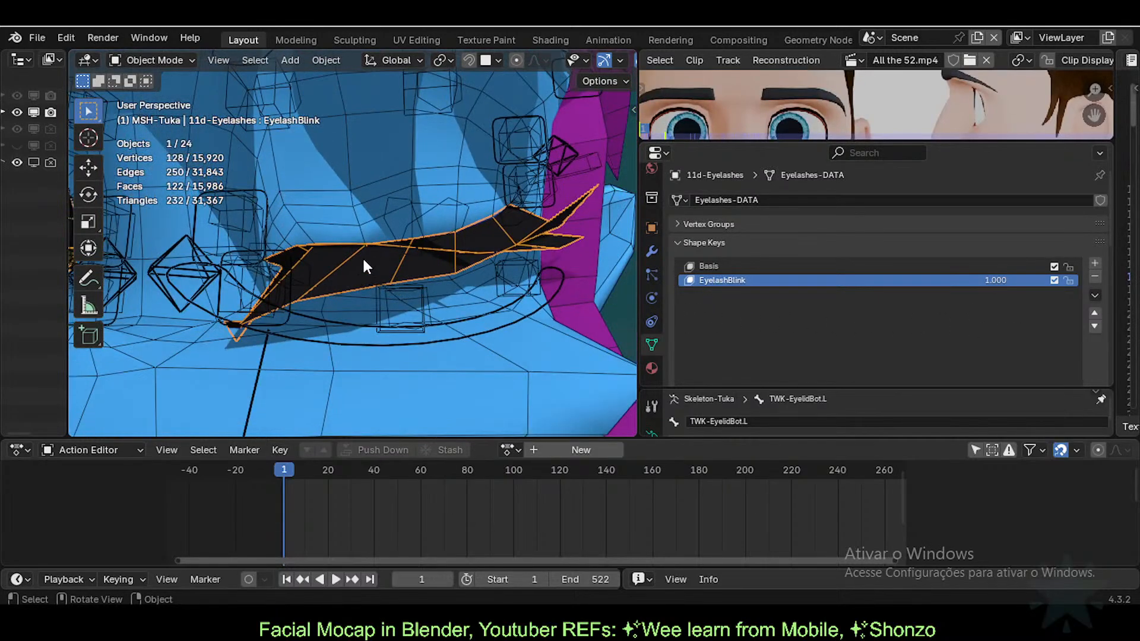
key("Tab")
scroll(368, 292, "up", 1)
key("Tab")
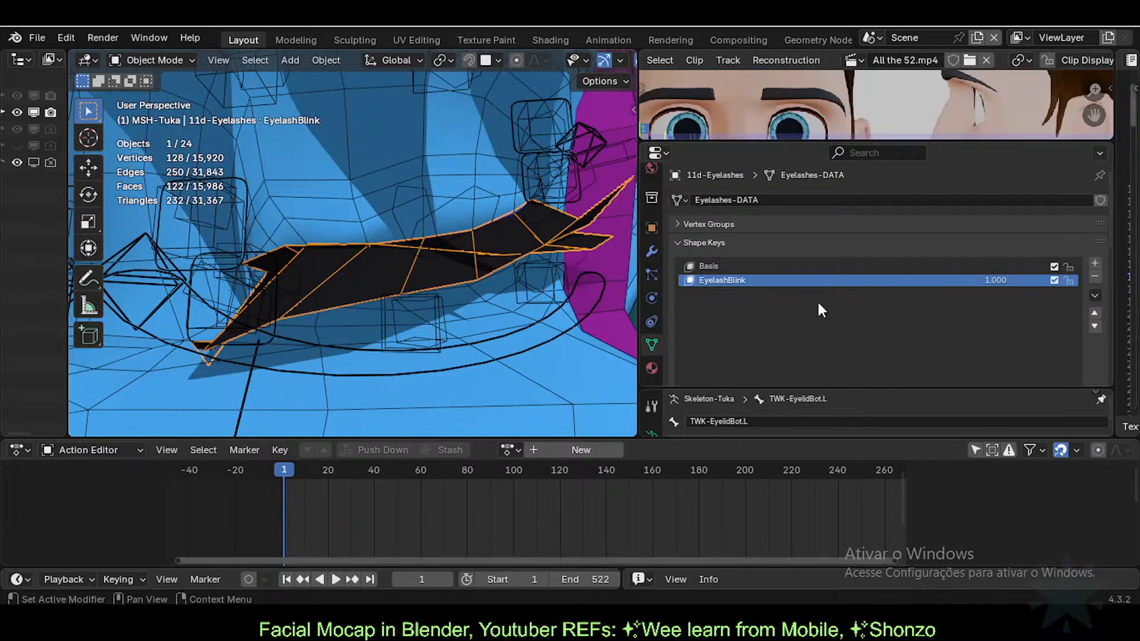
key("Tab")
middle_click_drag(425, 232, 456, 250)
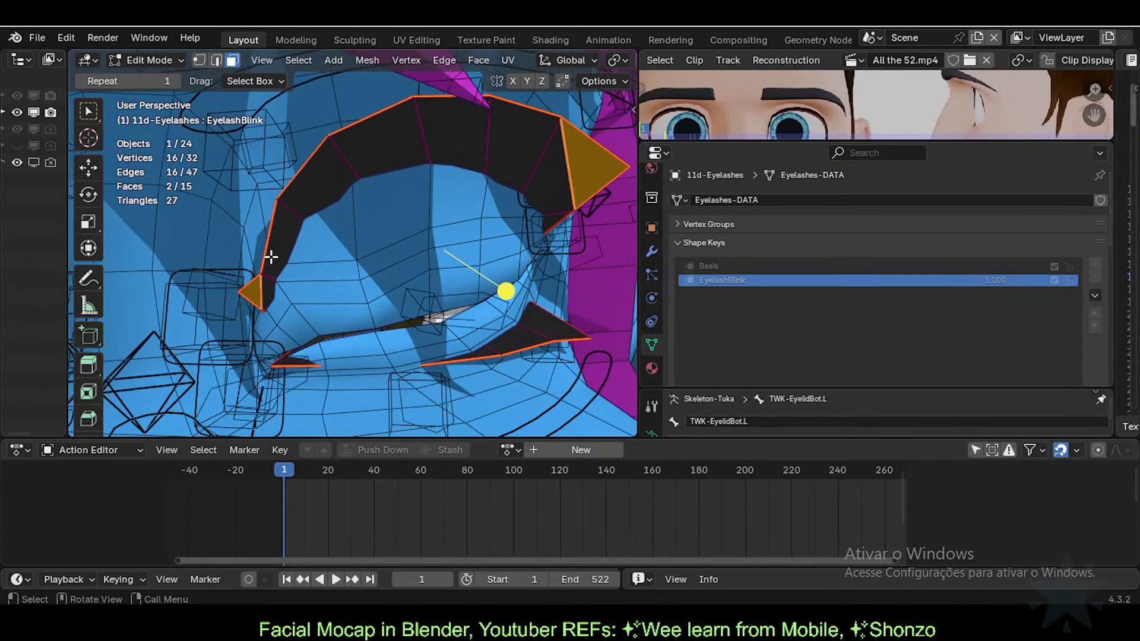
Step: Test the blink key's value and rename the key to EyelashesBlink
key("Tab")
scroll(1036, 308, "down", 4)
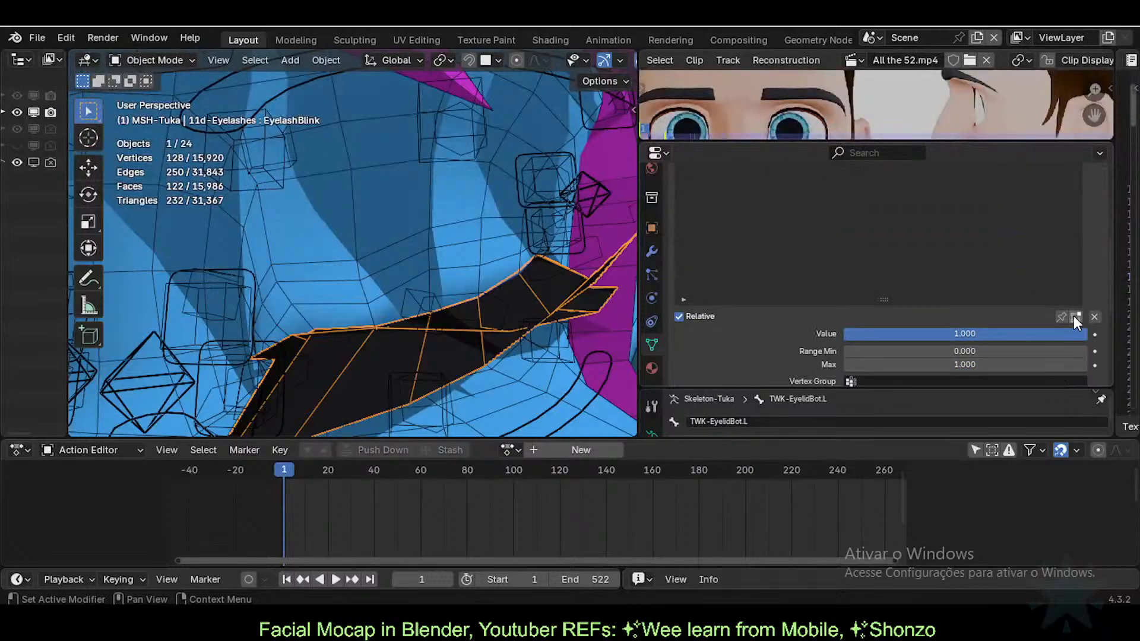
scroll(1073, 316, "up", 1)
scroll(876, 333, "up", 4)
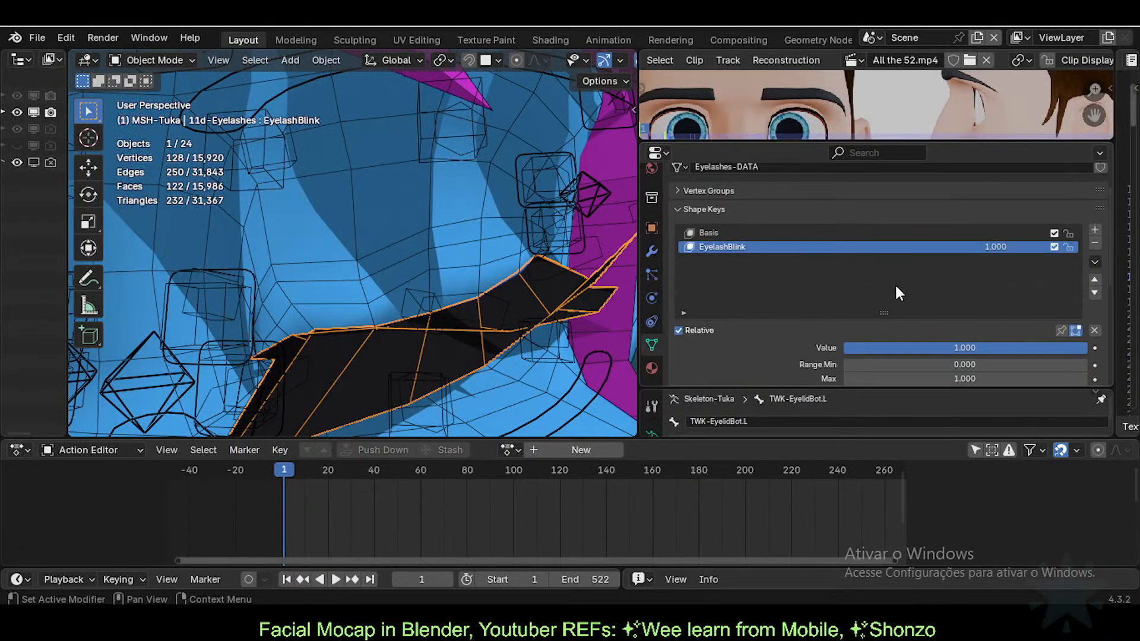
middle_click_drag(528, 309, 460, 297)
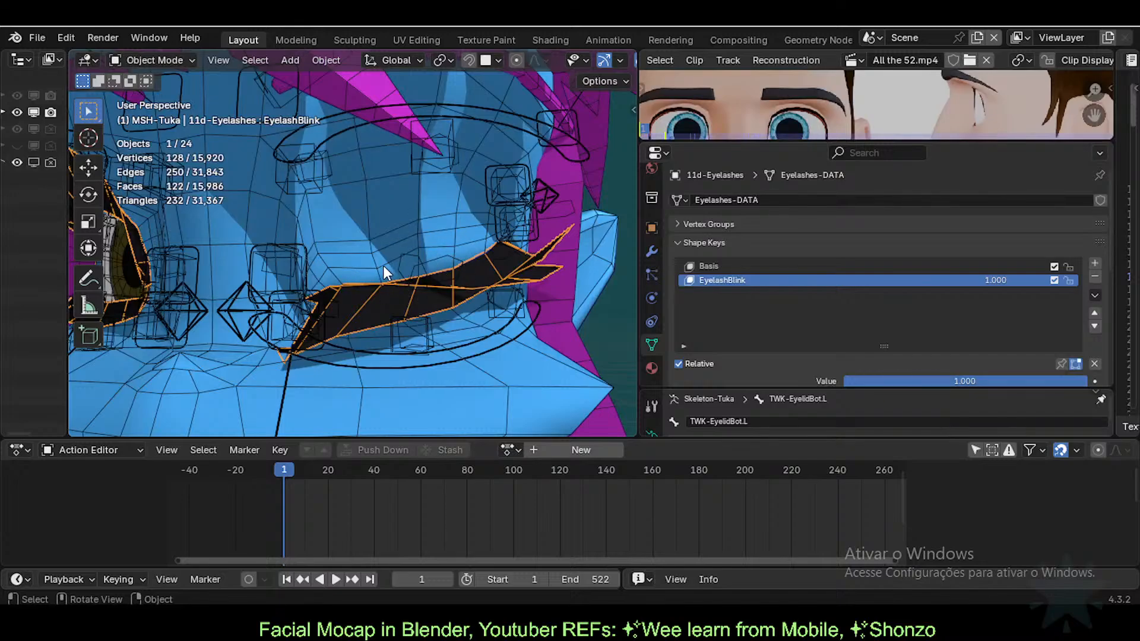
scroll(384, 268, "up", 2)
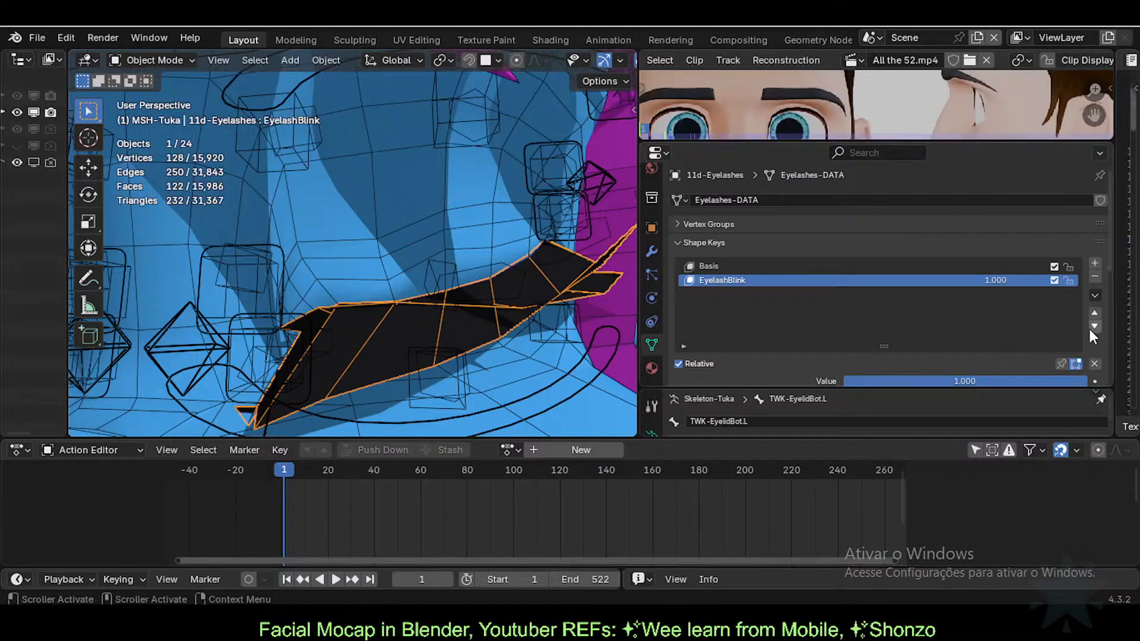
scroll(1088, 330, "down", 2)
mouse_move(971, 347)
left_mouse_down()
mouse_move(906, 347)
mouse_move(979, 347)
left_mouse_up()
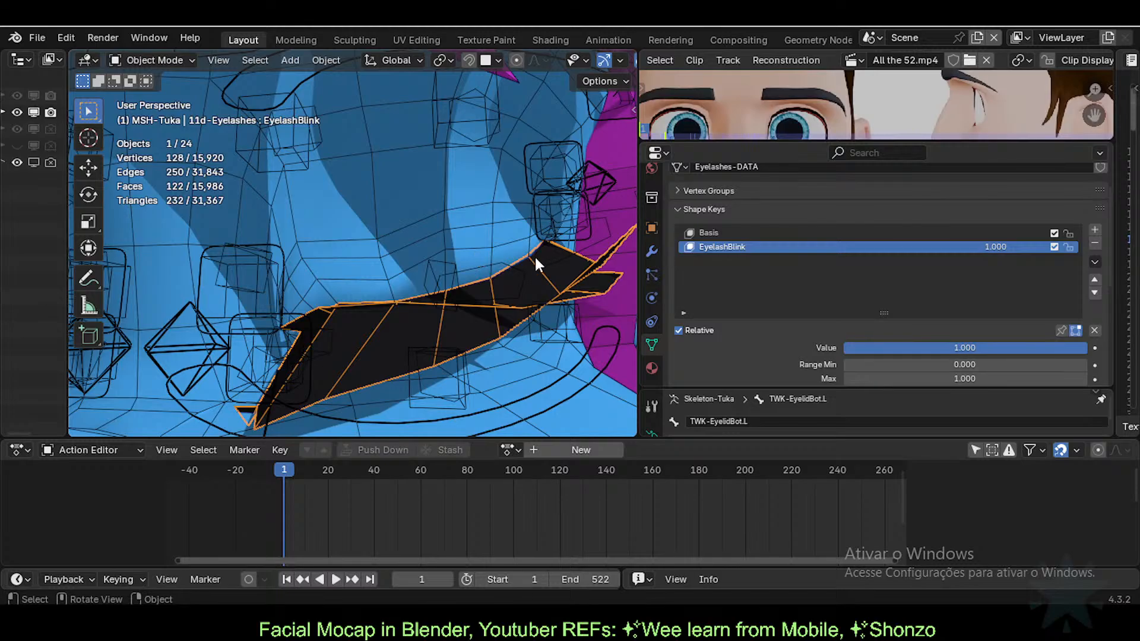
double_click(721, 248)
type("es")
key("Return")
Step: Compare the Basis and EyelashesBlink shapes, leaving EyelashesBlink active in Edit Mode
middle_click_drag(463, 287, 445, 280)
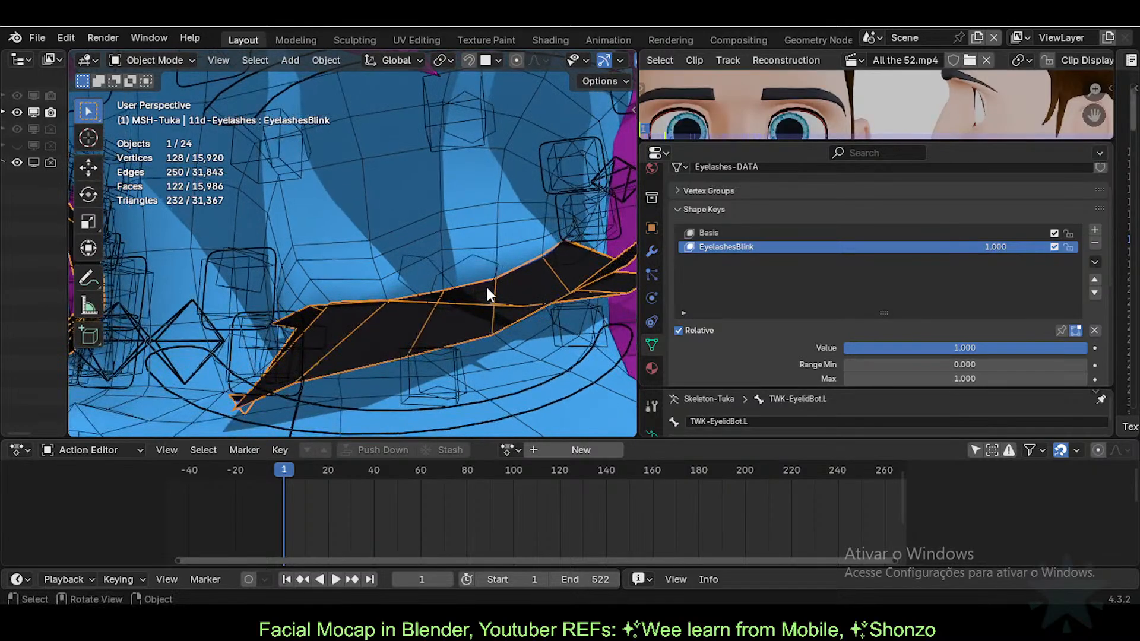
key("Tab")
key("Tab")
key("Tab")
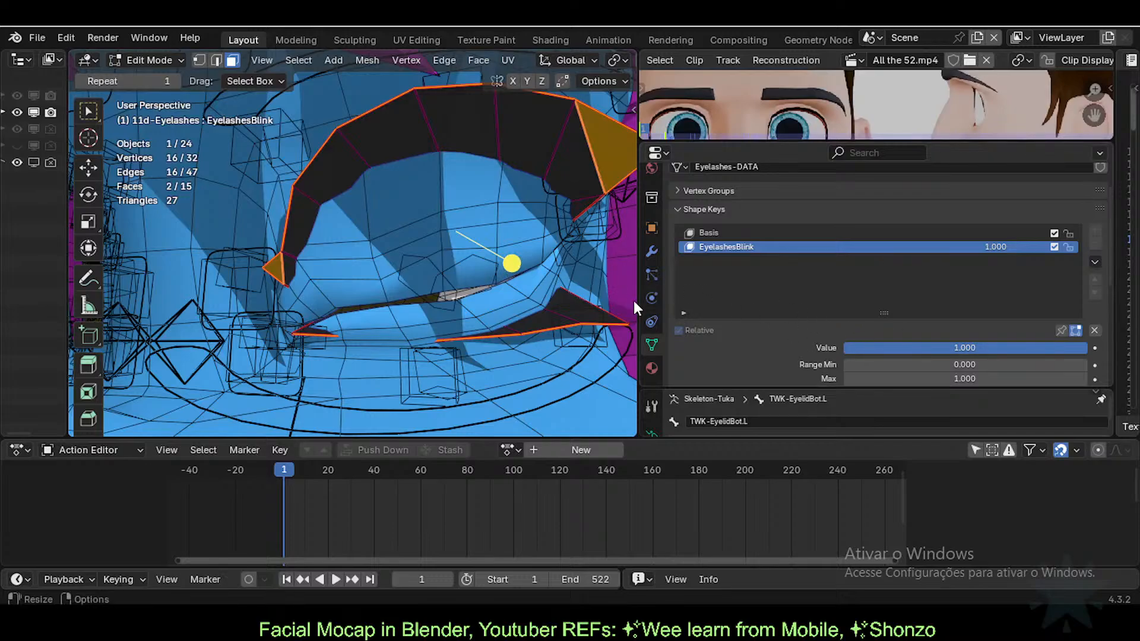
key("Tab")
left_click(746, 232)
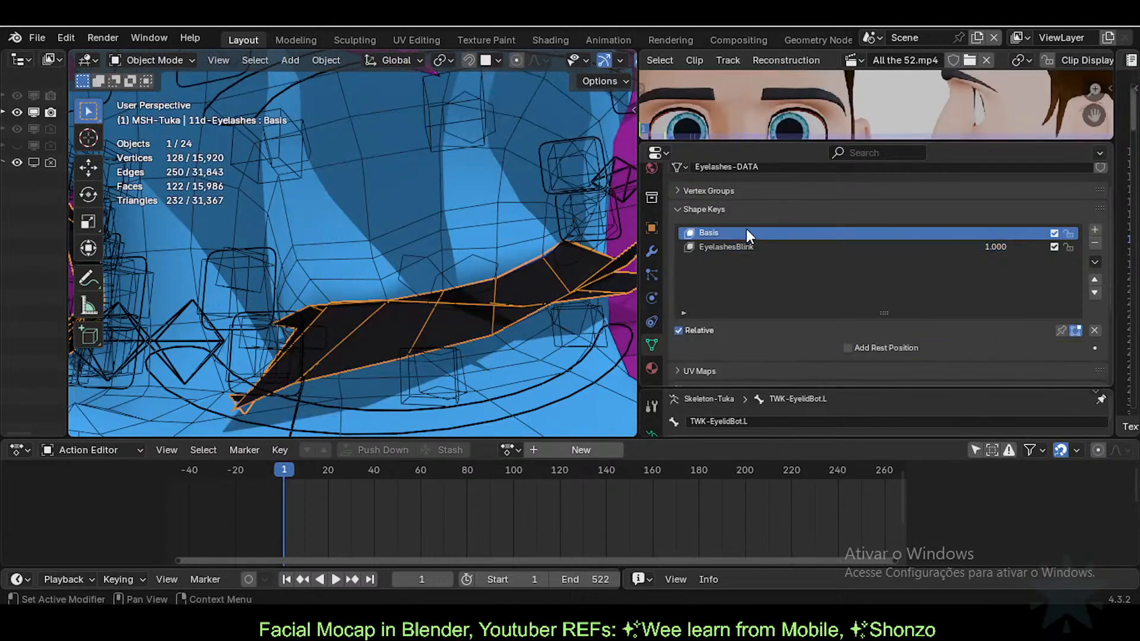
left_click(756, 247)
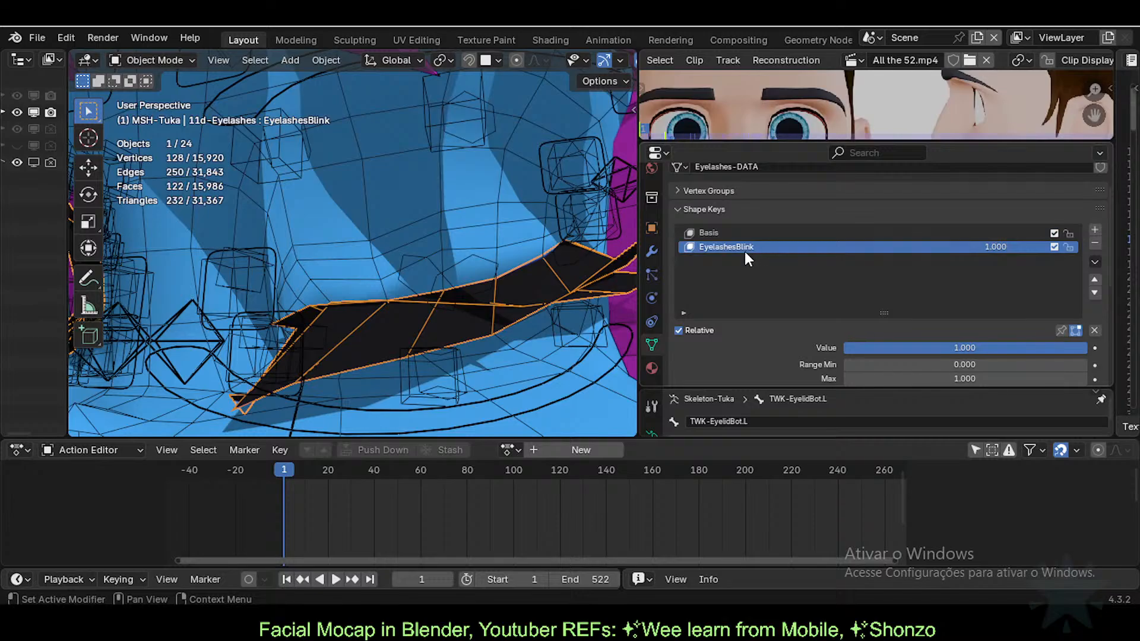
key("Tab")
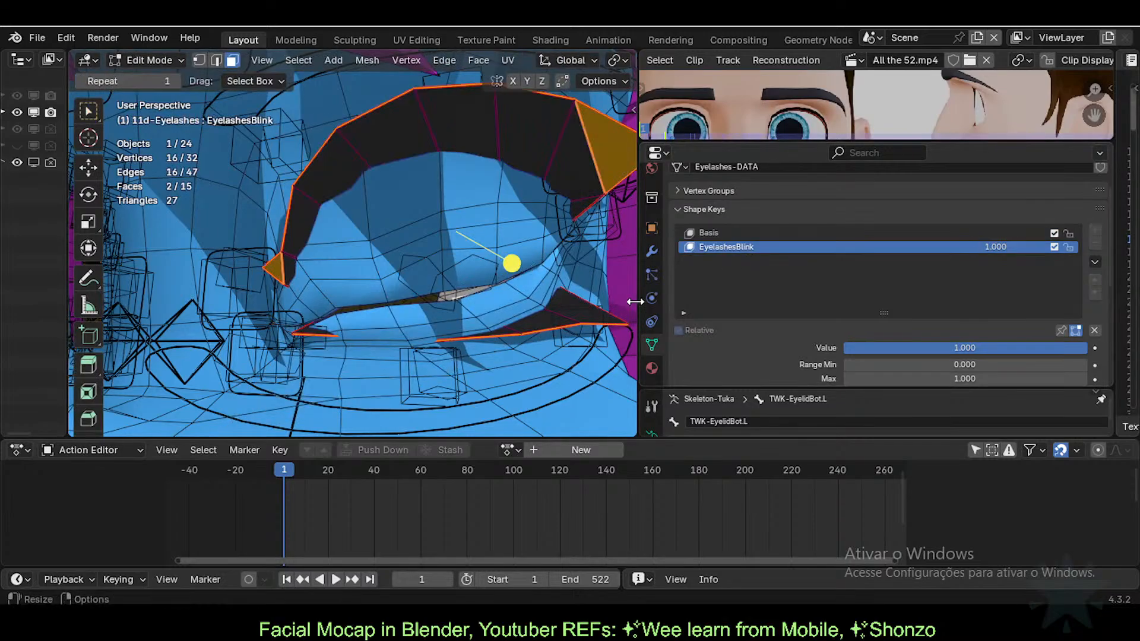
Step: Show the Armature modifier's deformation in Edit Mode, then return to the shape keys
left_click(652, 252)
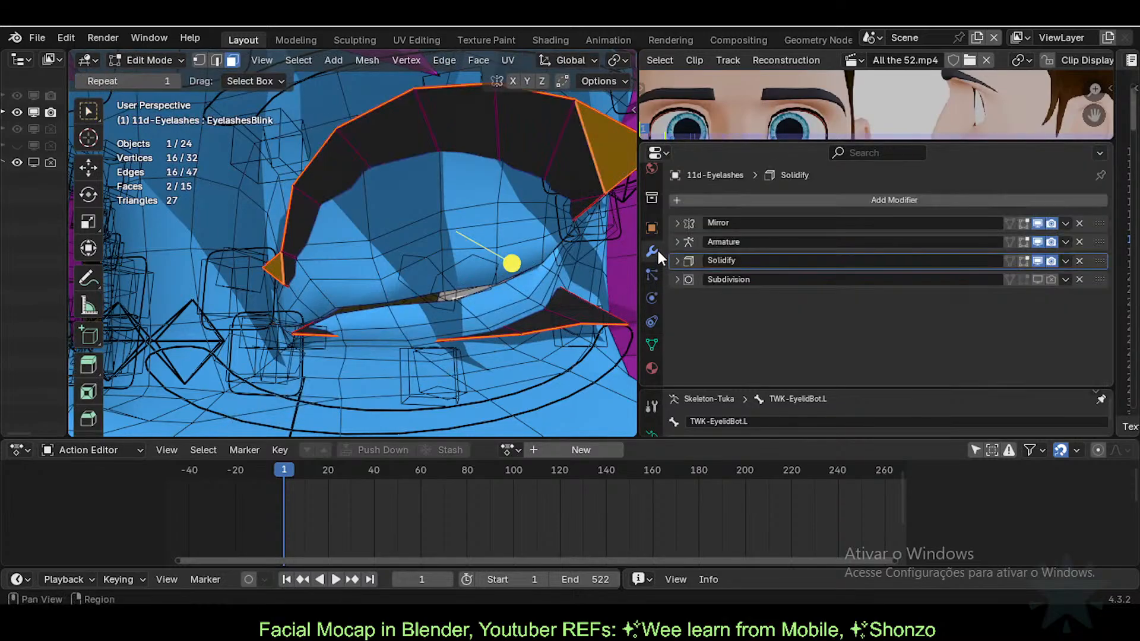
left_click(1022, 241)
key("Tab")
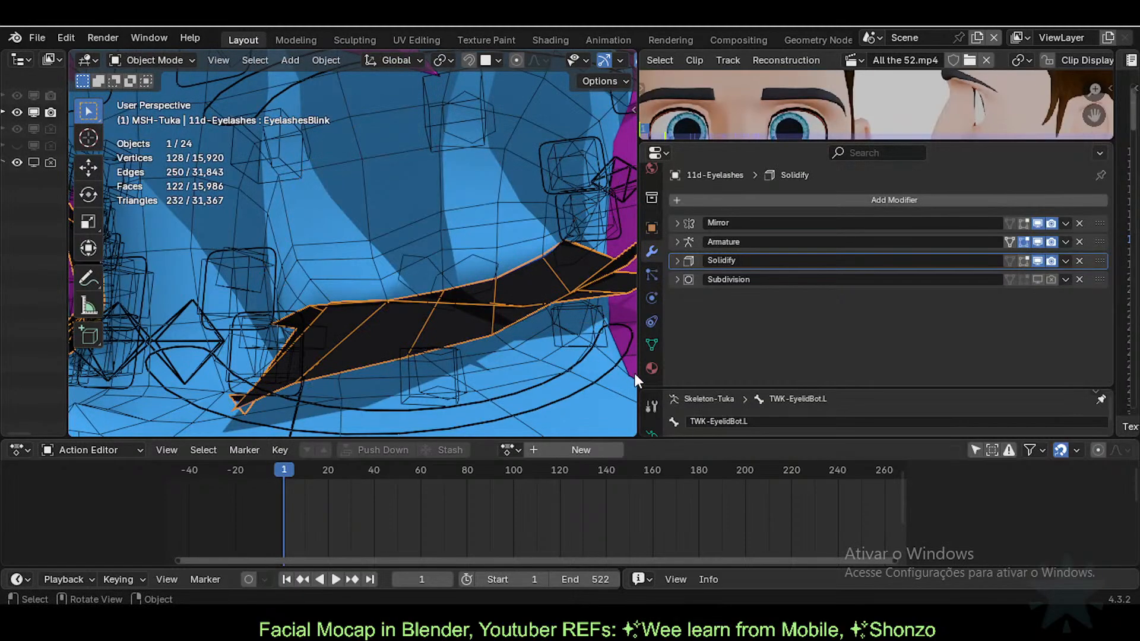
left_click(651, 344)
key("Tab")
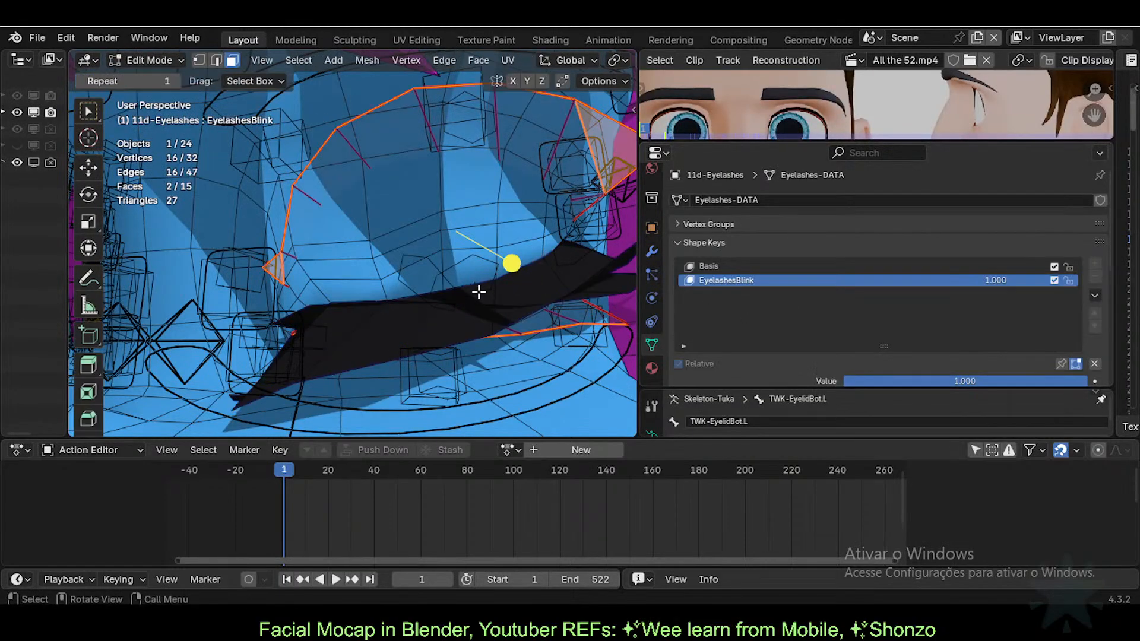
middle_click_drag(457, 252, 451, 240)
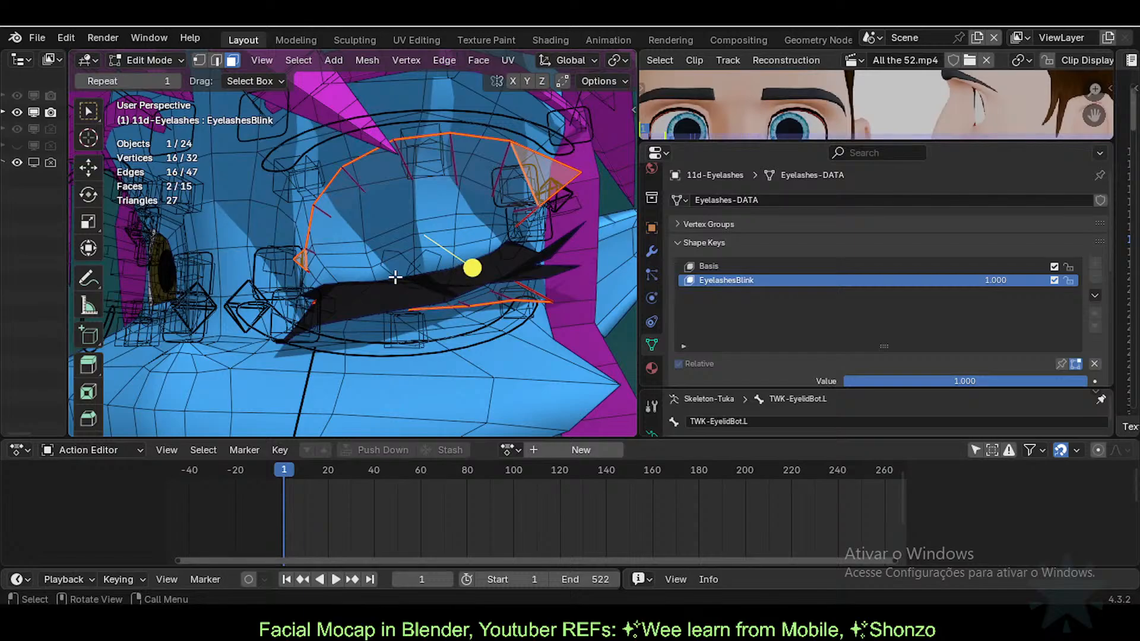
Step: Toggle the Armature edit-mode display again and enter Edit Mode on EyelashesBlink
left_click(651, 251)
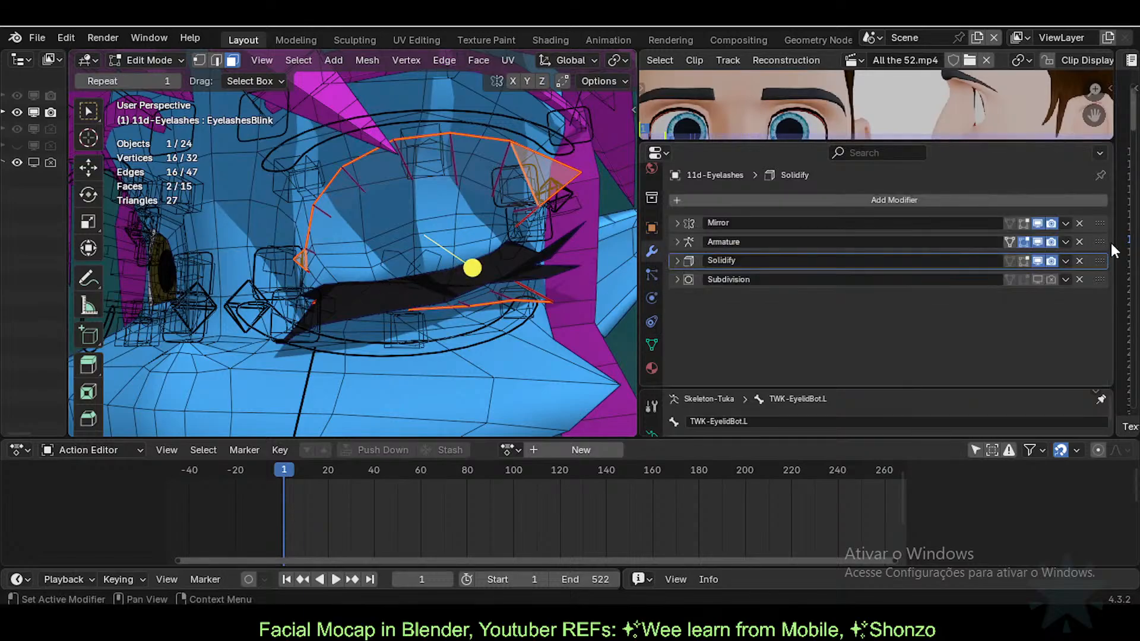
left_click(1010, 241)
key("Tab")
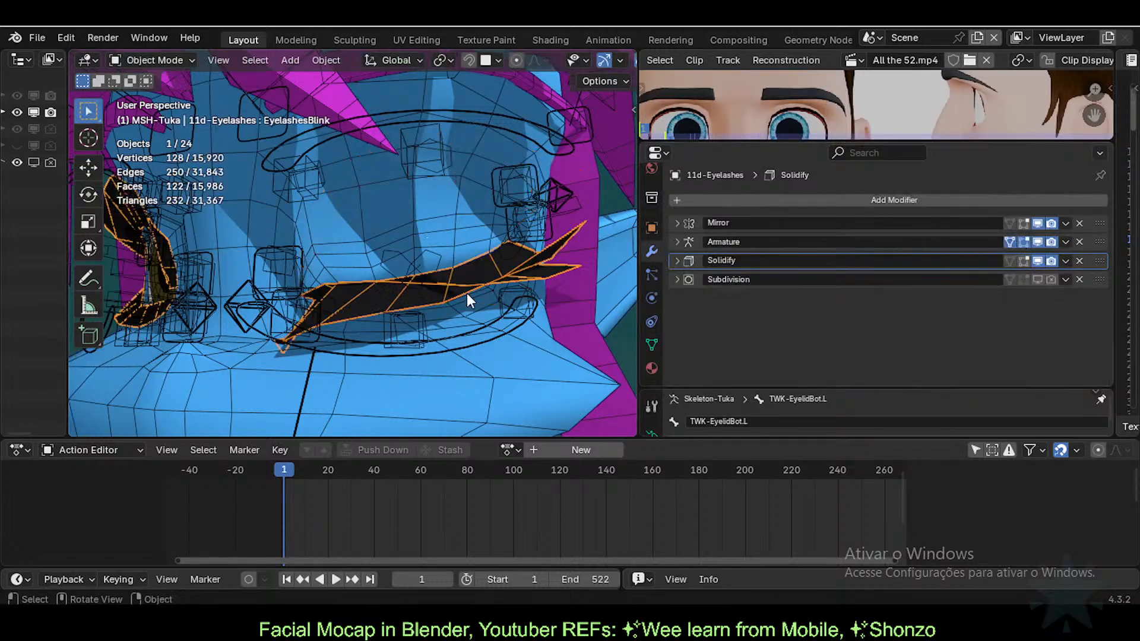
scroll(466, 294, "up", 2)
left_click(652, 345)
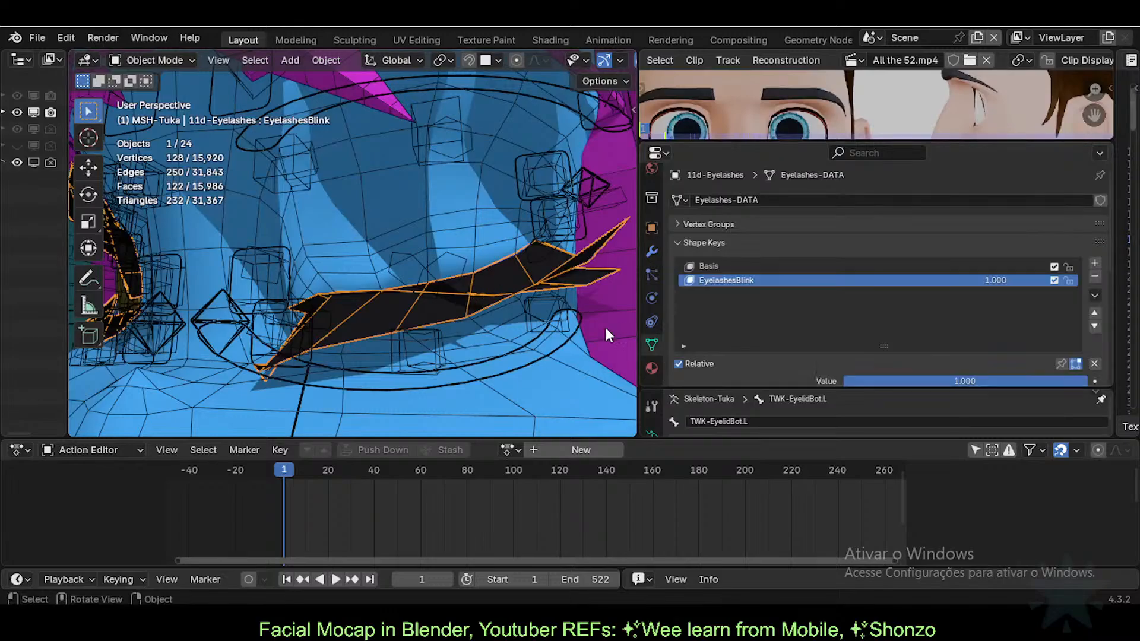
key("Tab")
scroll(536, 293, "up", 2)
middle_click_drag(546, 296, 501, 285, "shift")
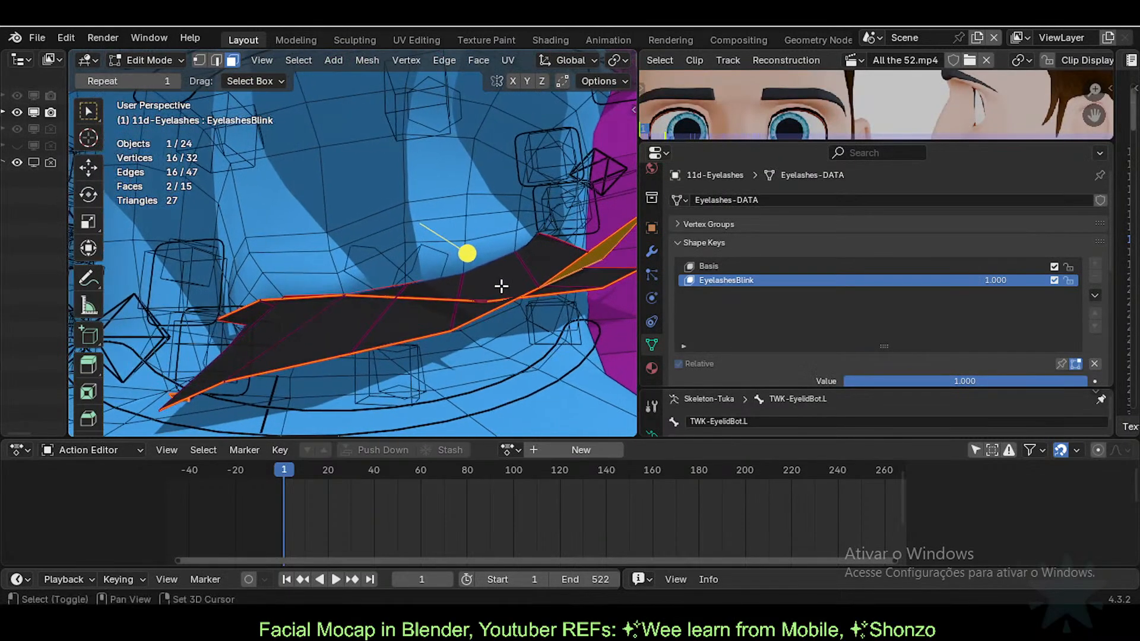
scroll(542, 275, "down", 1)
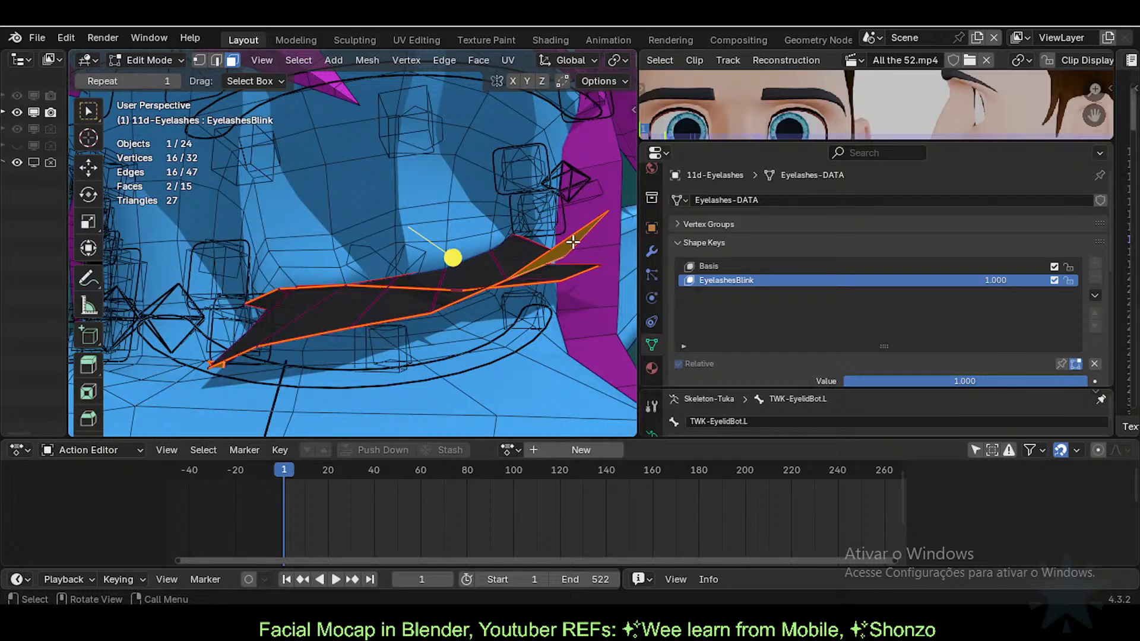
key("1")
left_click(607, 215)
key("g")
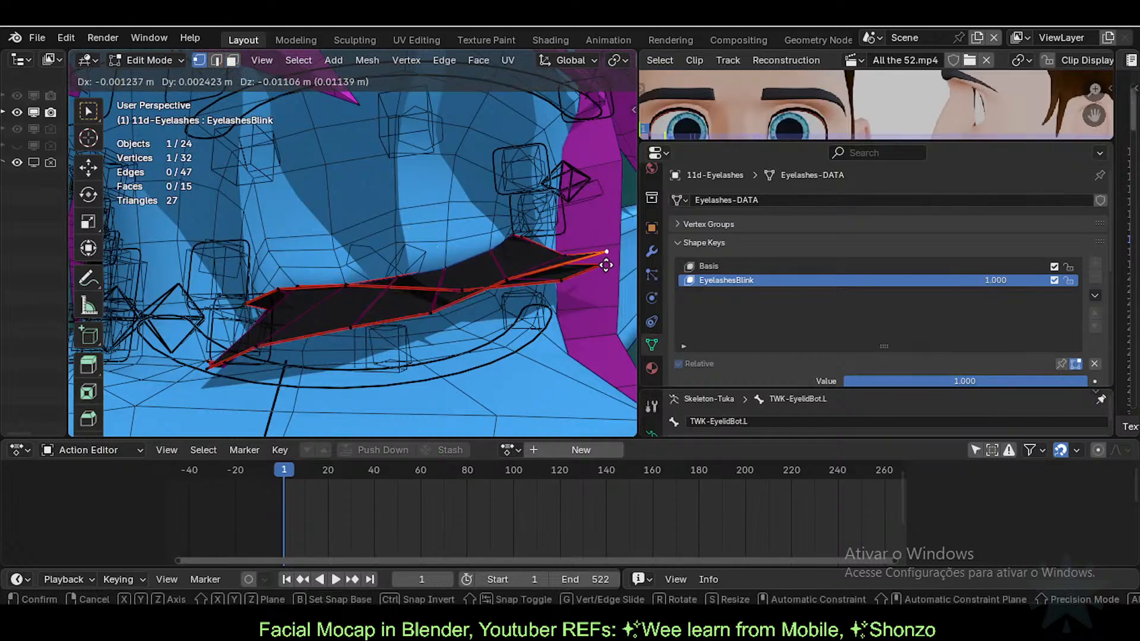
key("Escape")
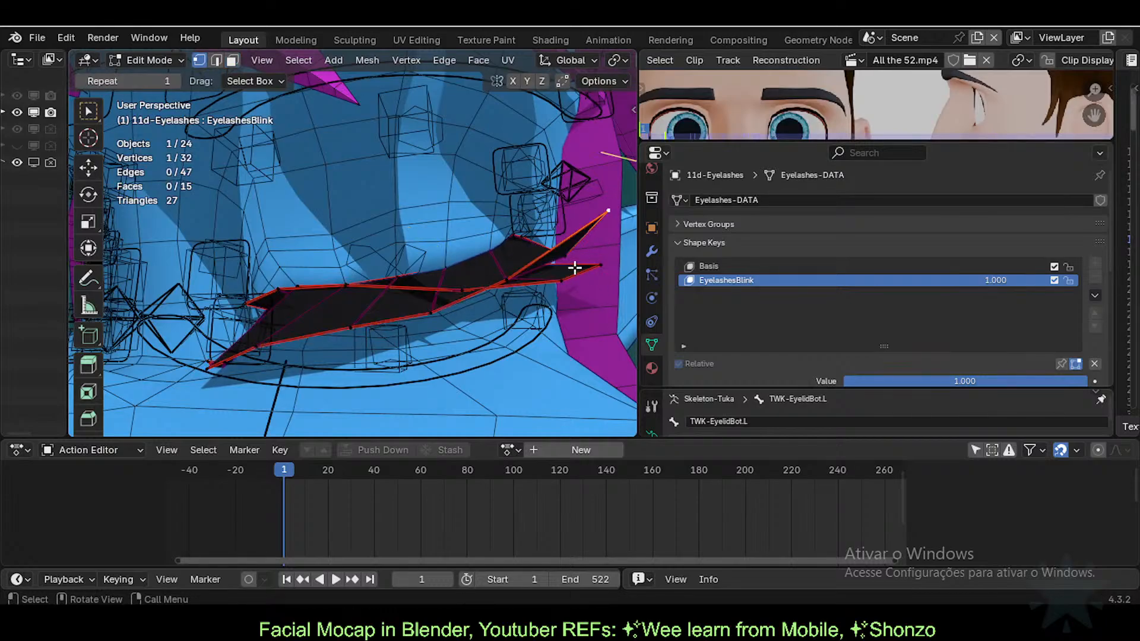
key("g")
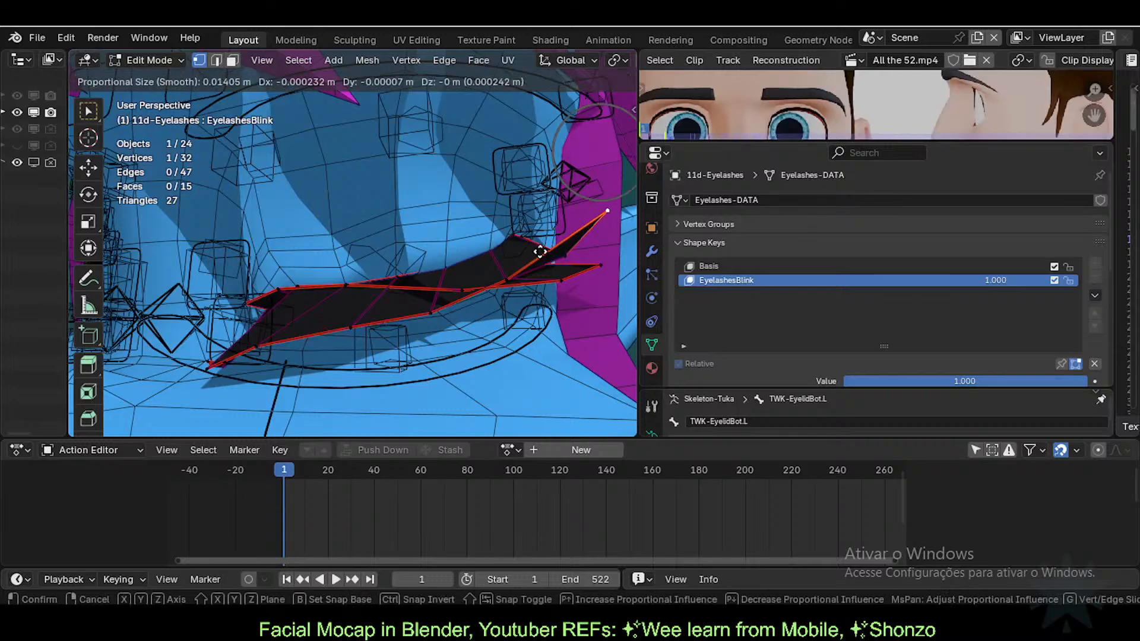
key("Escape")
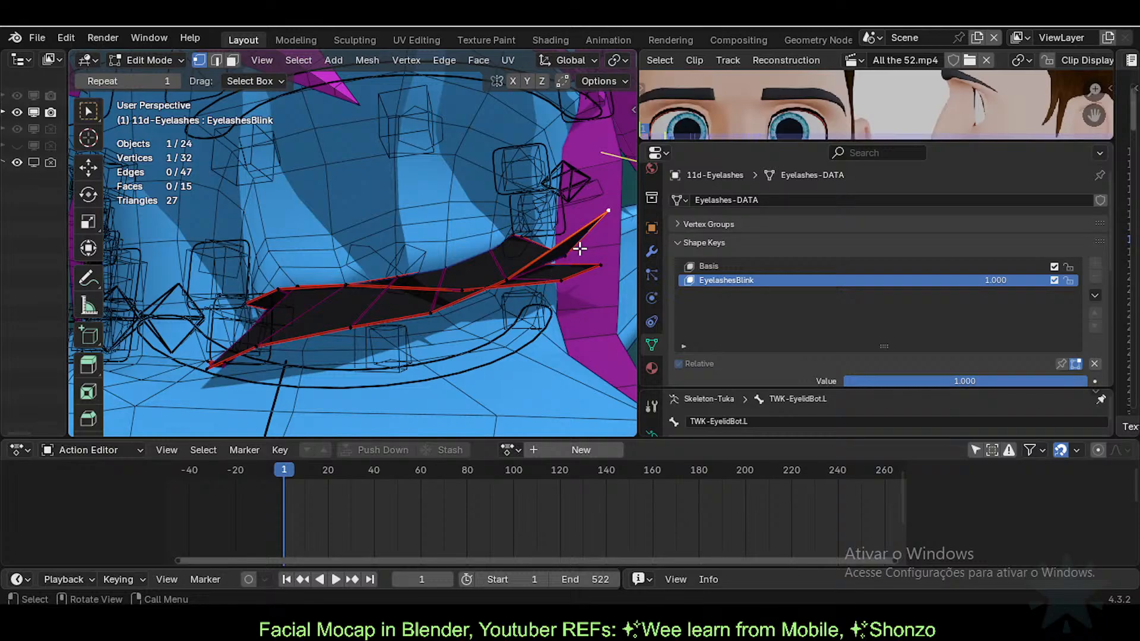
middle_click_drag(386, 296, 430, 301)
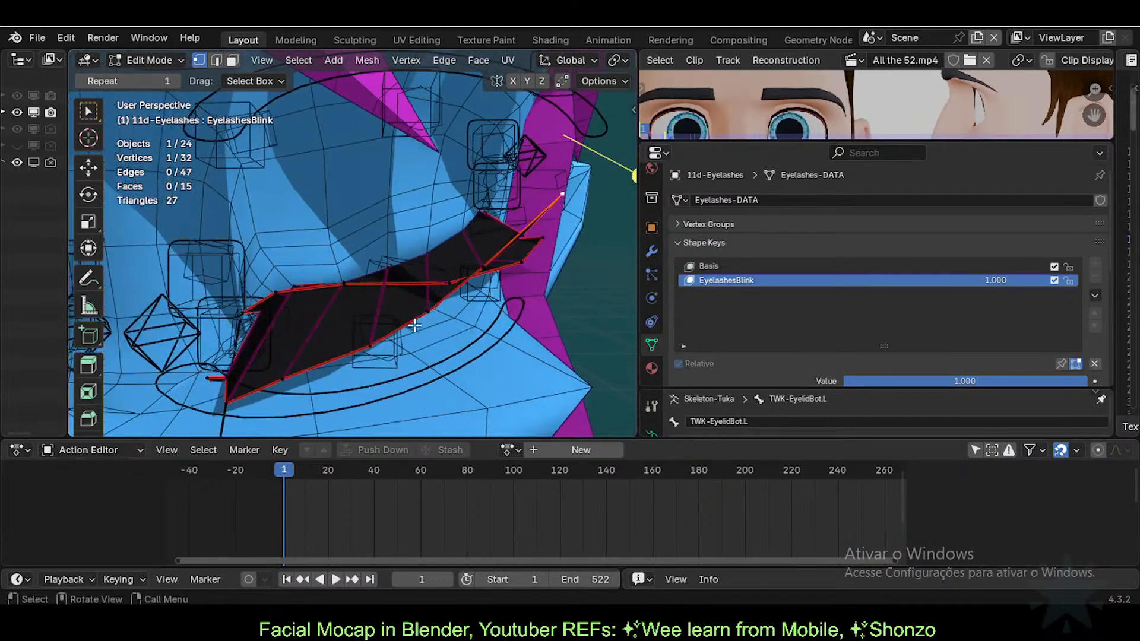
key("alt+a")
key("2")
left_click(437, 243, "alt")
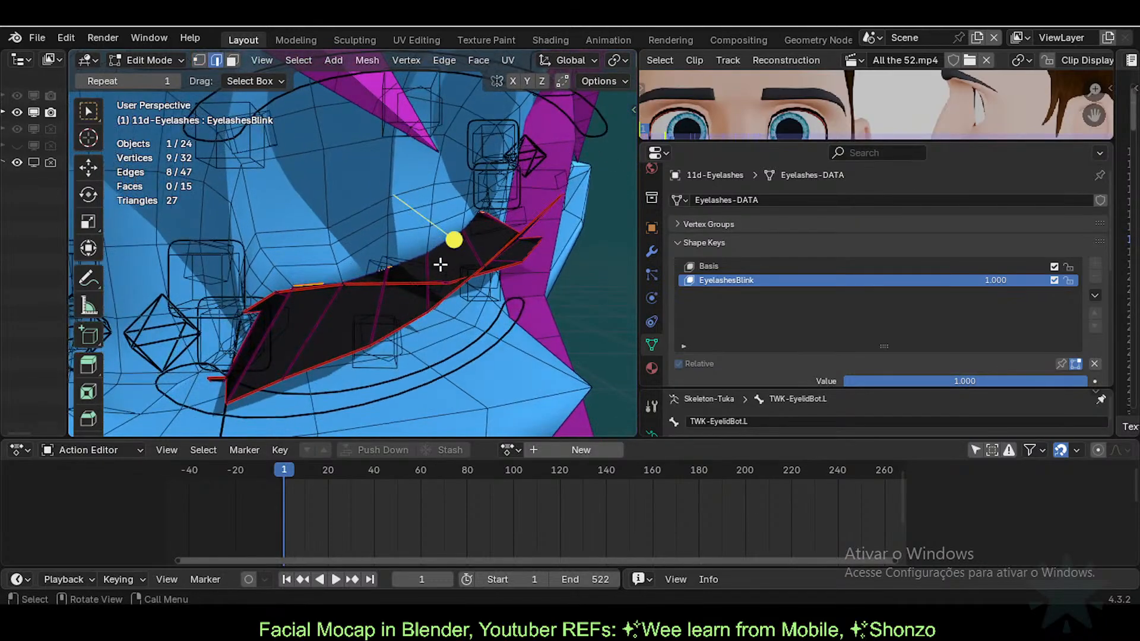
key("1")
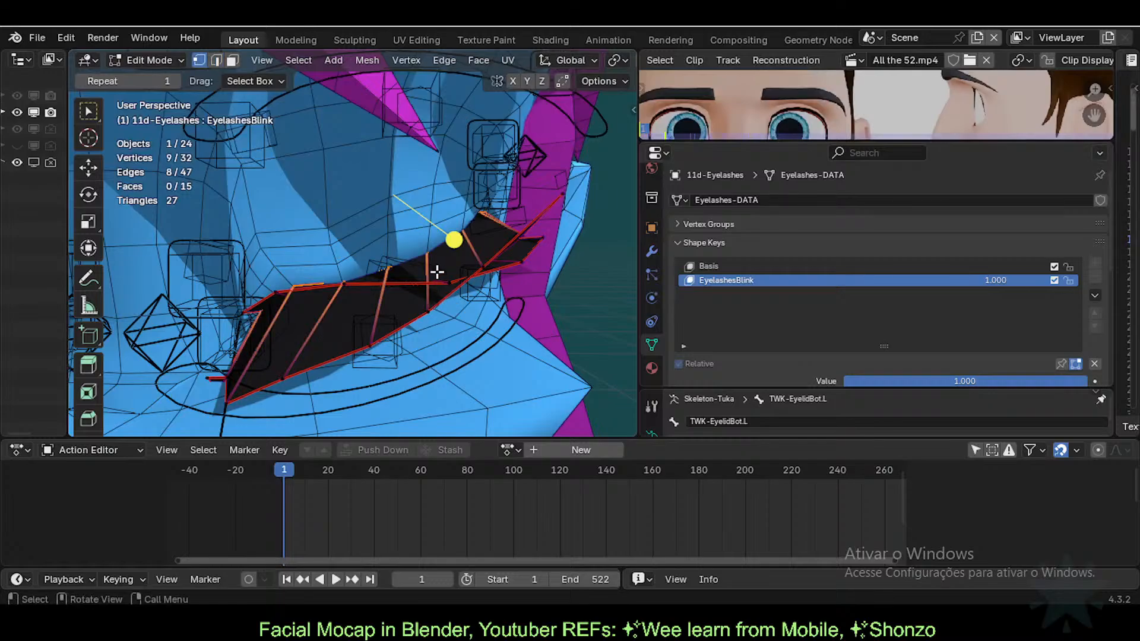
middle_click_drag(437, 272, 501, 298)
key("h")
key("ctrl+z")
key("ctrl+z")
key("ctrl+z")
key("ctrl+z")
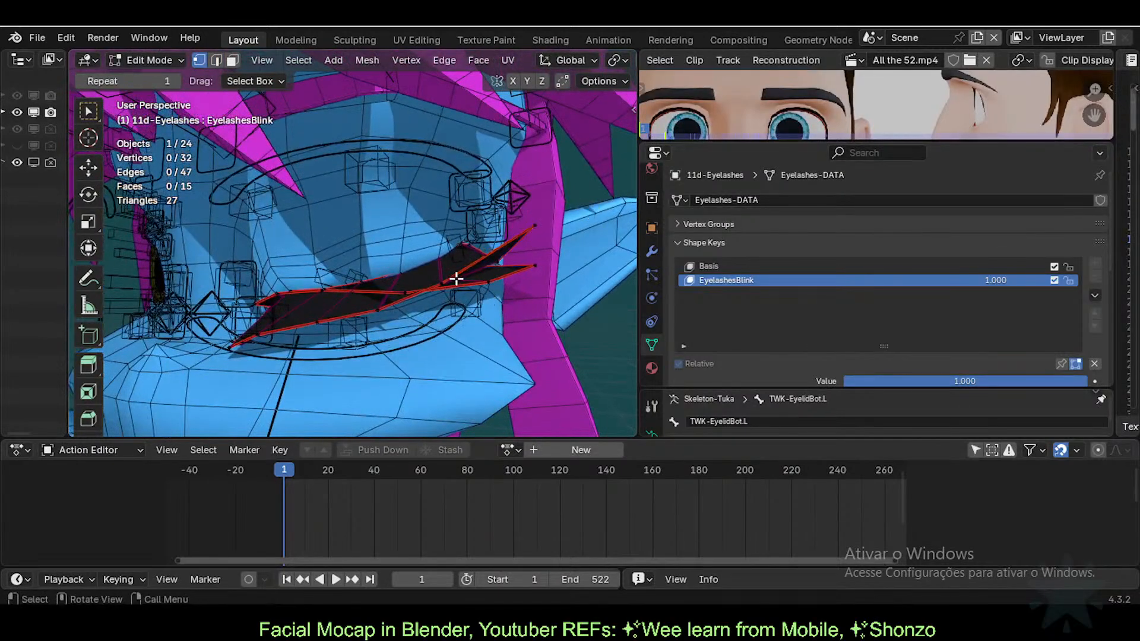
key("ctrl+l")
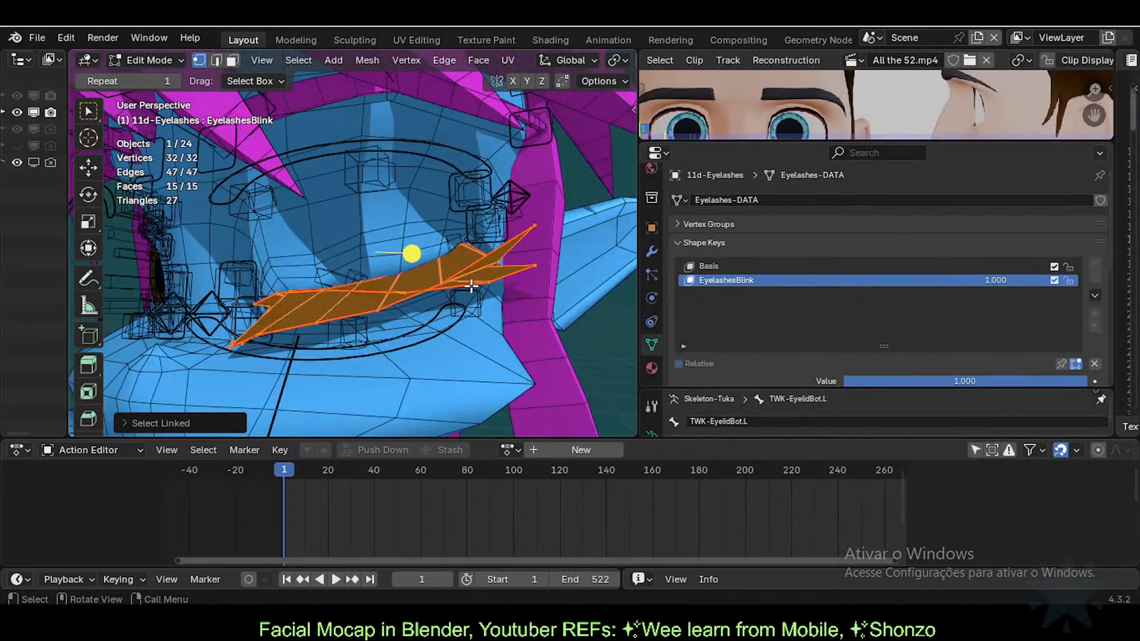
key("3")
key("alt+a")
key("l")
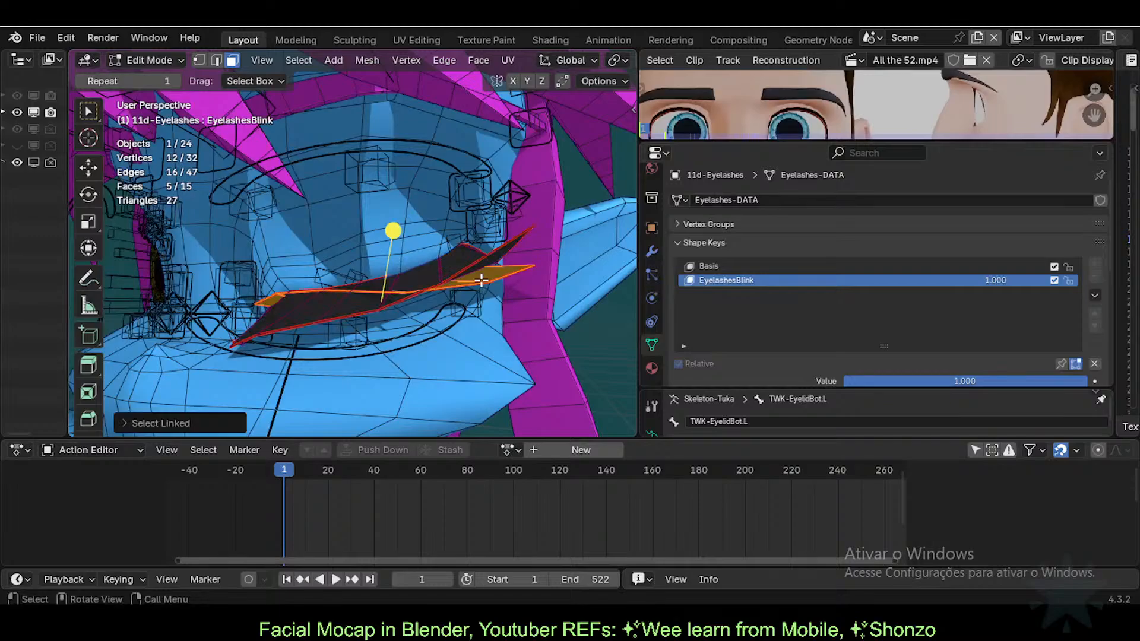
key("h")
middle_click_drag(480, 287, 552, 245)
key("1")
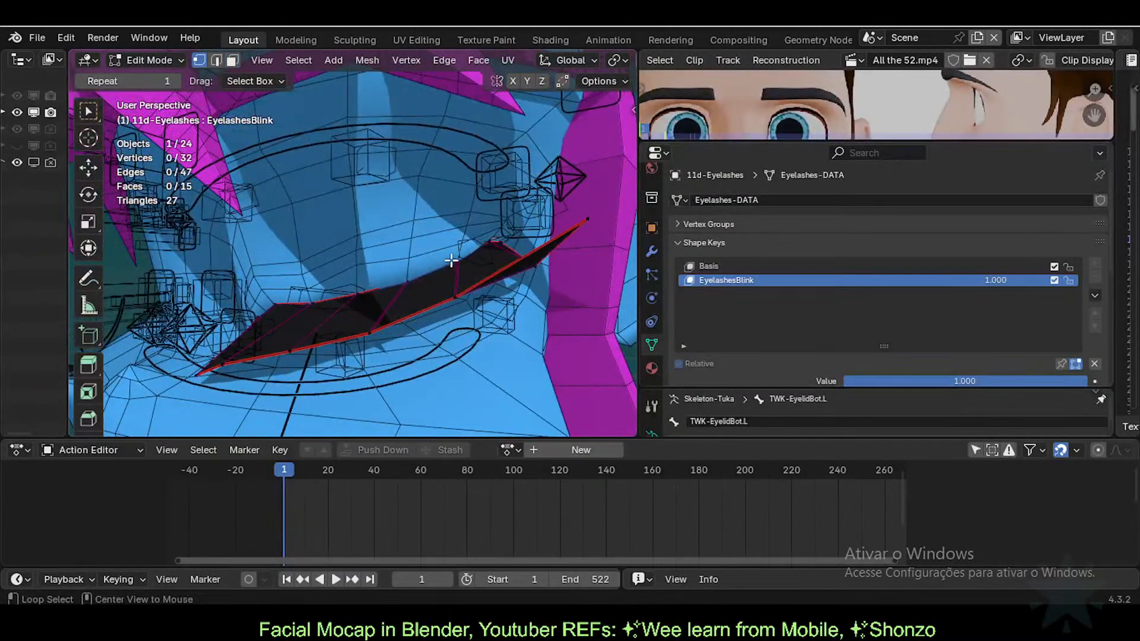
left_click(341, 293, "alt")
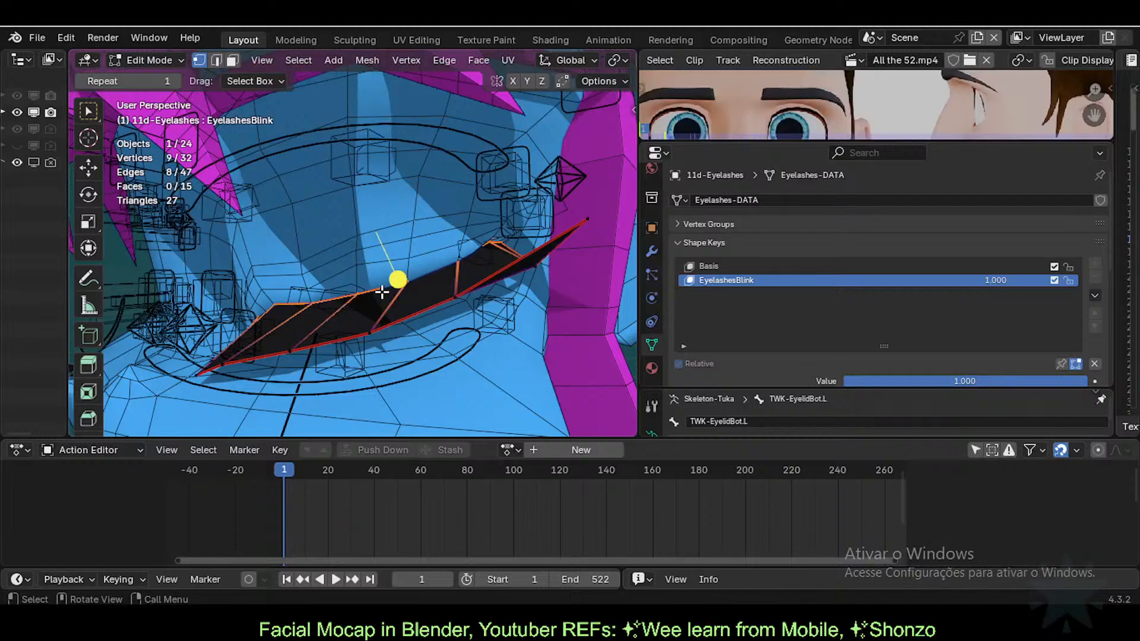
key("h")
middle_click_drag(486, 264, 519, 278)
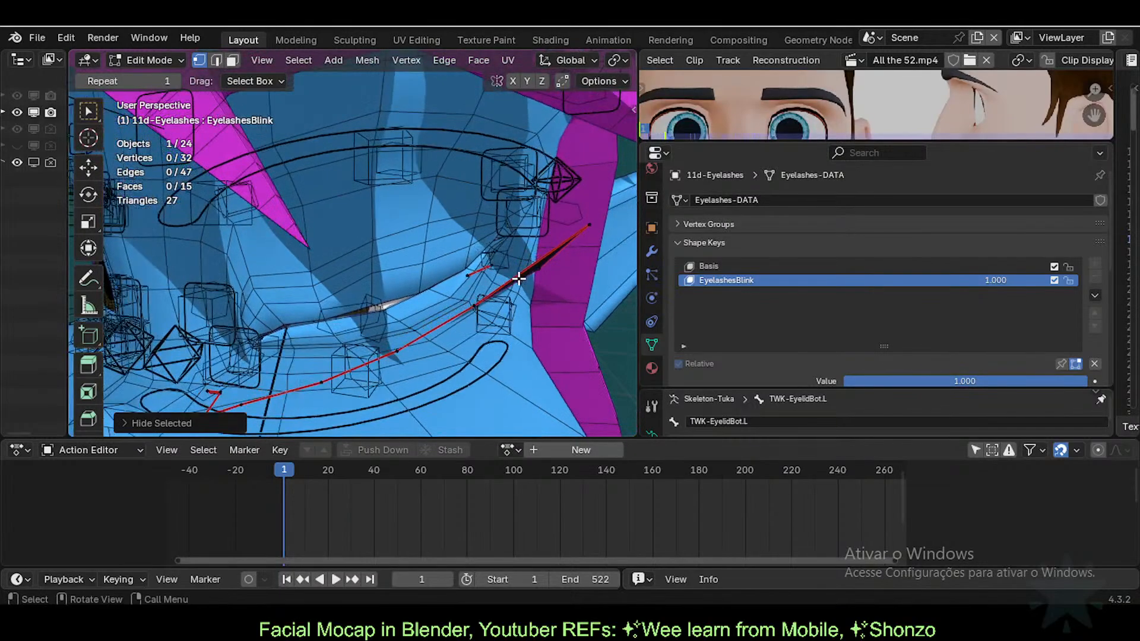
key("alt+h")
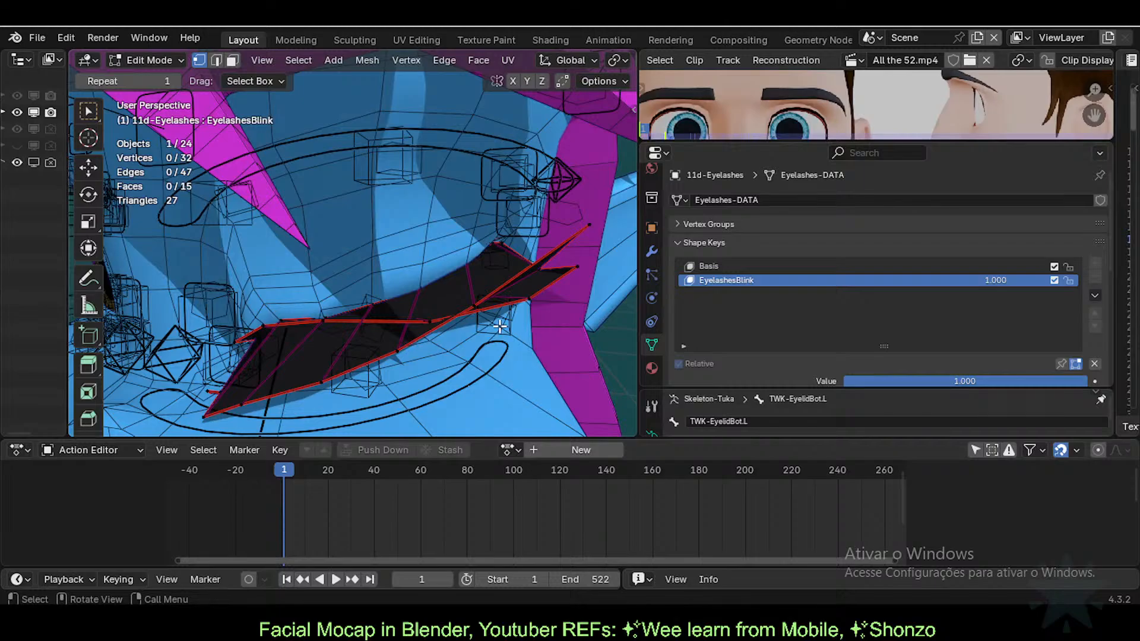
middle_click_drag(500, 325, 303, 359)
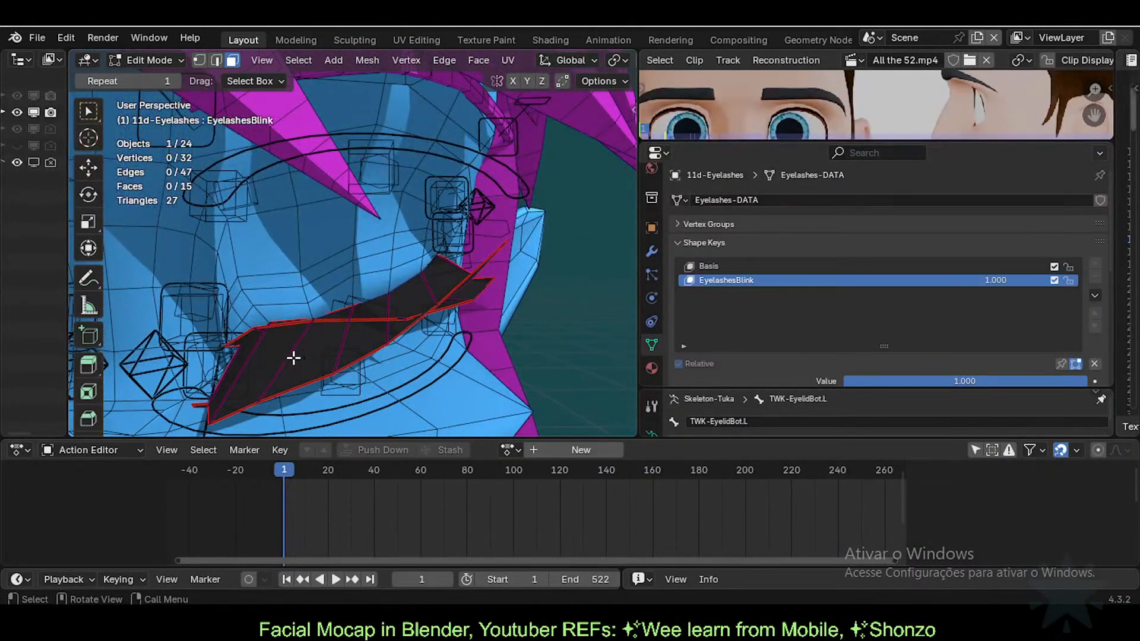
Step: Try moving lash faces with proportional falloff, cancelling and undoing the moves
left_click(294, 358)
key("g")
right_click(303, 338)
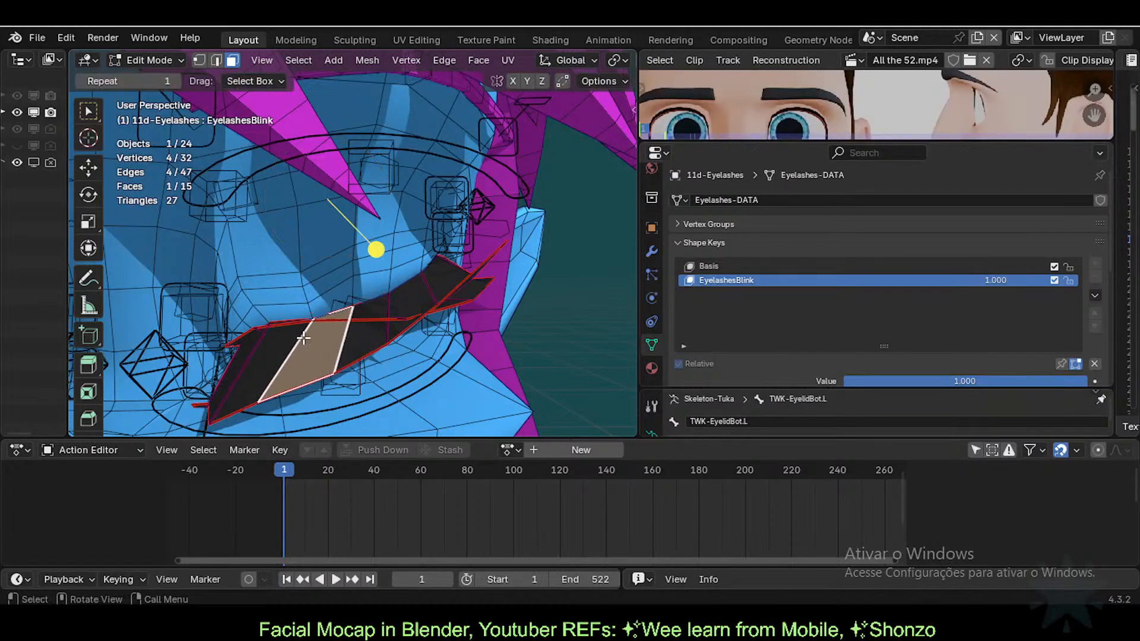
middle_click_drag(367, 318, 470, 228)
left_click(532, 276)
key("g")
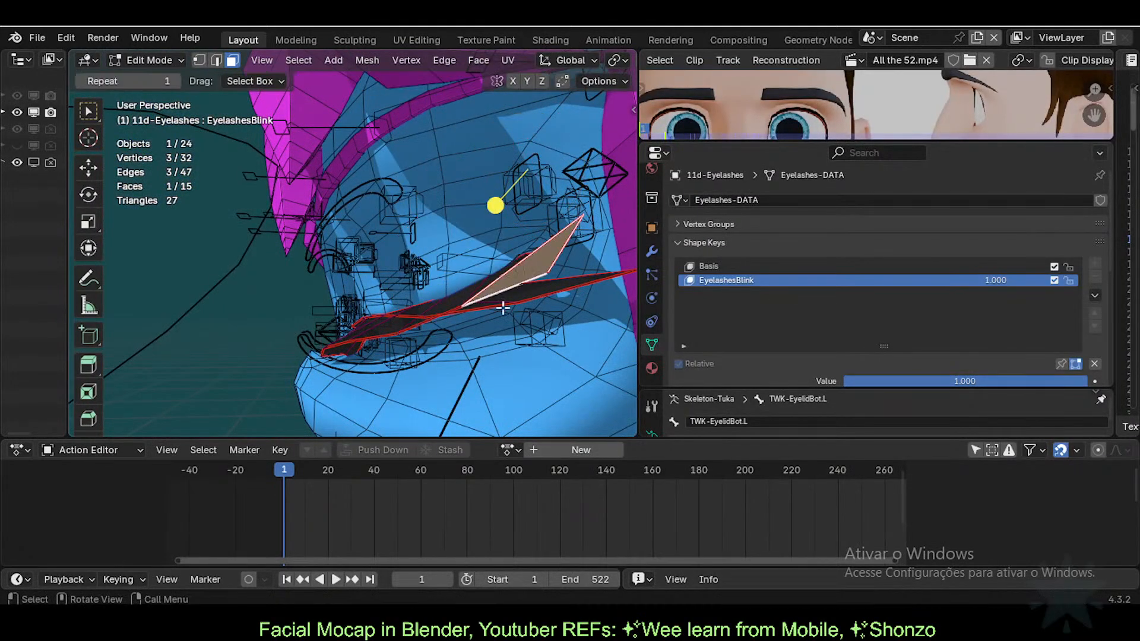
left_click(491, 201)
key("ctrl+z")
Step: Make a proportional move on a lash face and check the resulting lash shape
middle_click_drag(500, 248, 427, 255)
key("g")
right_click(417, 178)
middle_click_drag(418, 195, 519, 301)
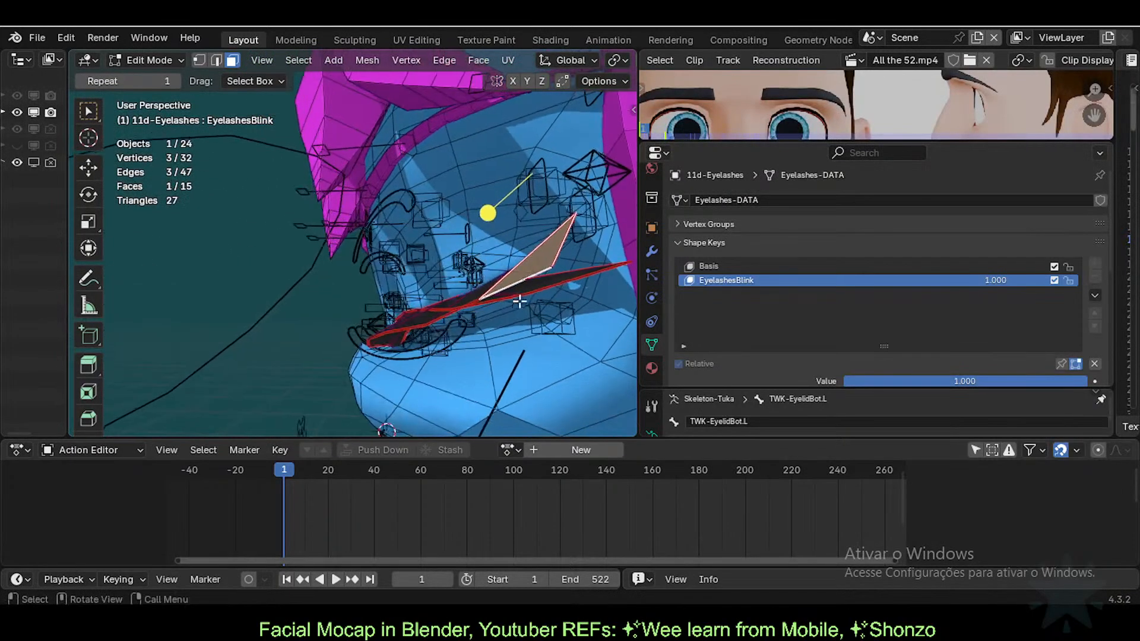
left_click(538, 291)
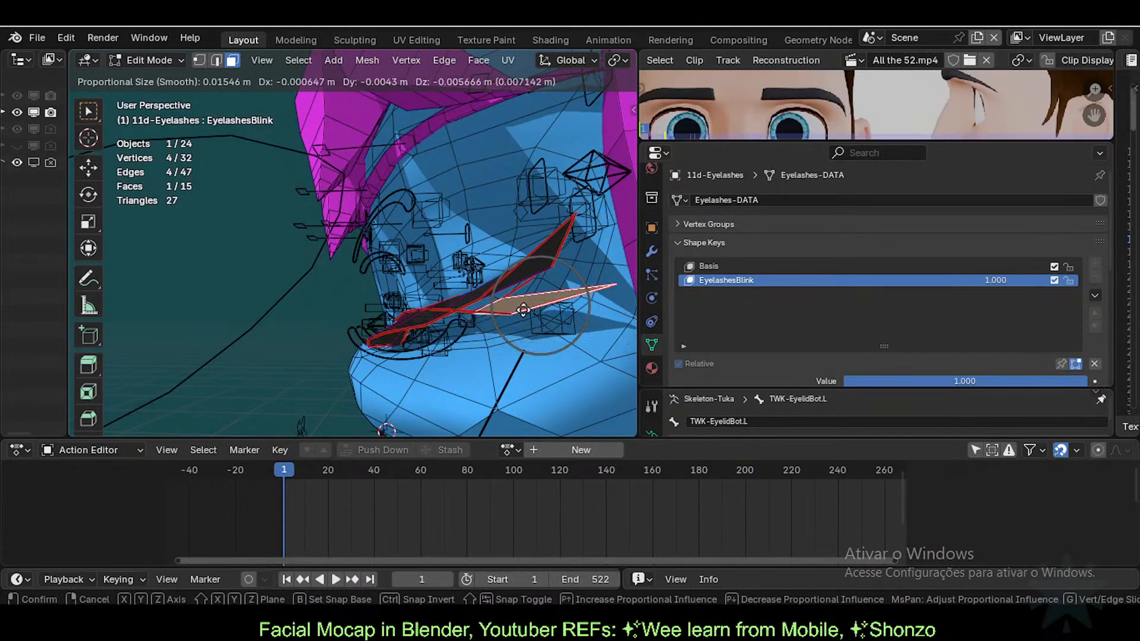
left_click(512, 321)
middle_click_drag(516, 324, 497, 307)
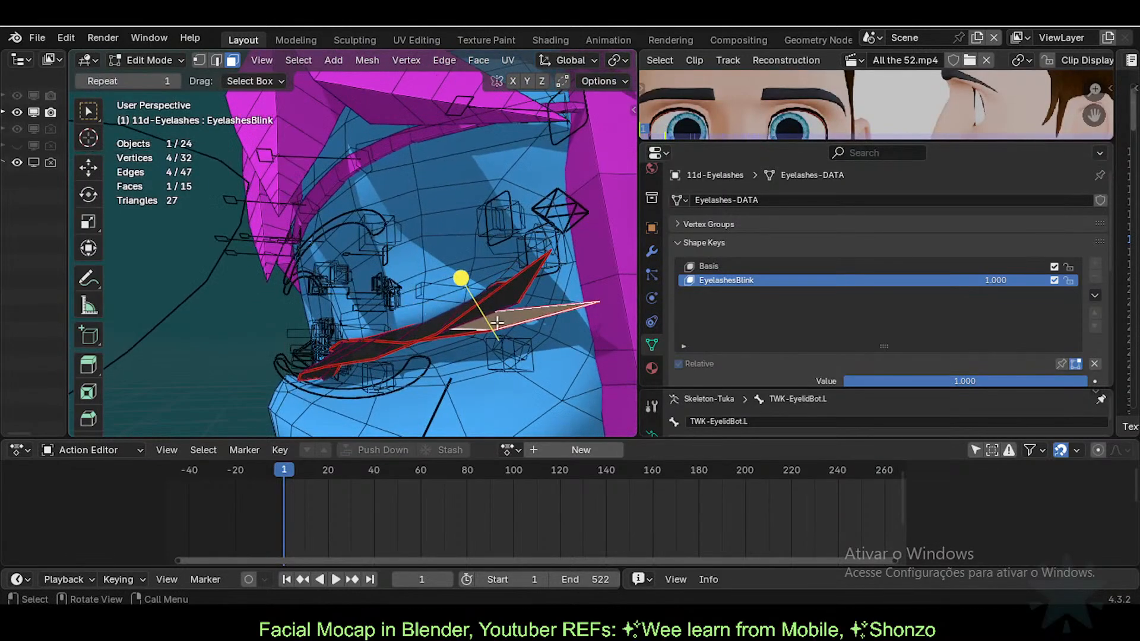
middle_click_drag(366, 353, 484, 350)
middle_click_drag(484, 350, 484, 309, "shift")
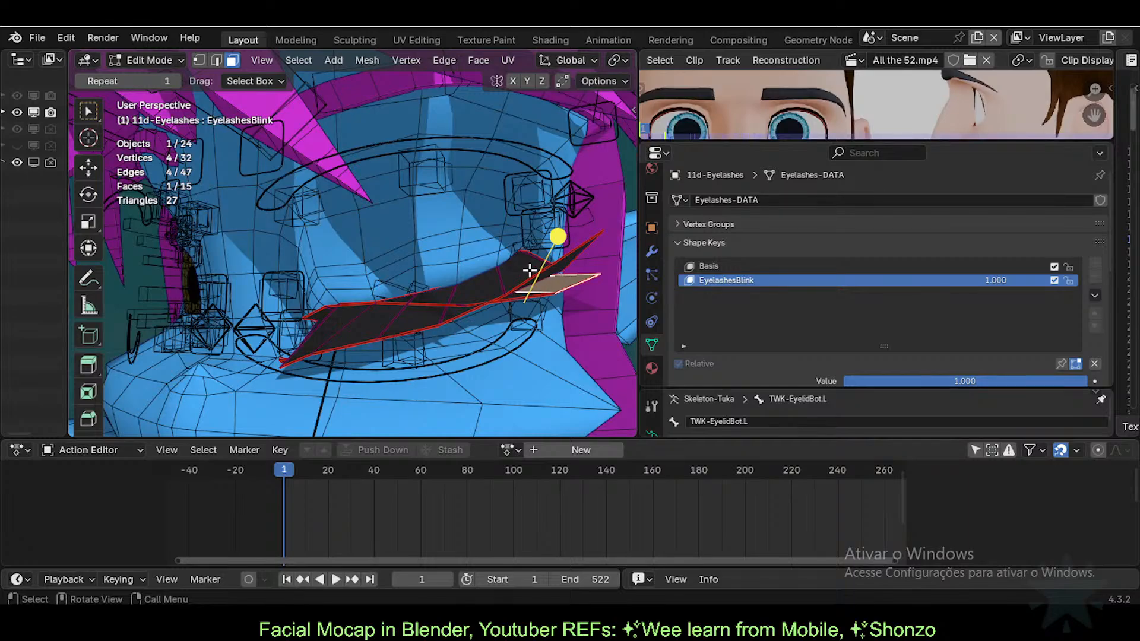
Step: Switch to vertex selection and reposition the outer lash tip vertex
key("Tab")
key("Tab")
key("1")
left_click(596, 233)
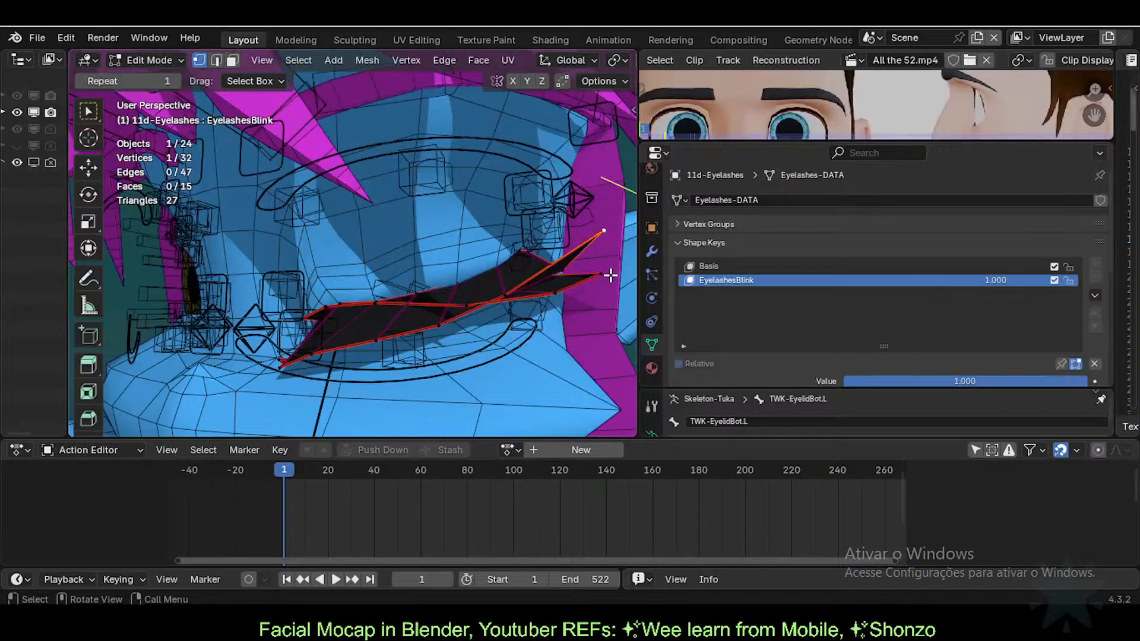
key("g")
left_click(595, 304)
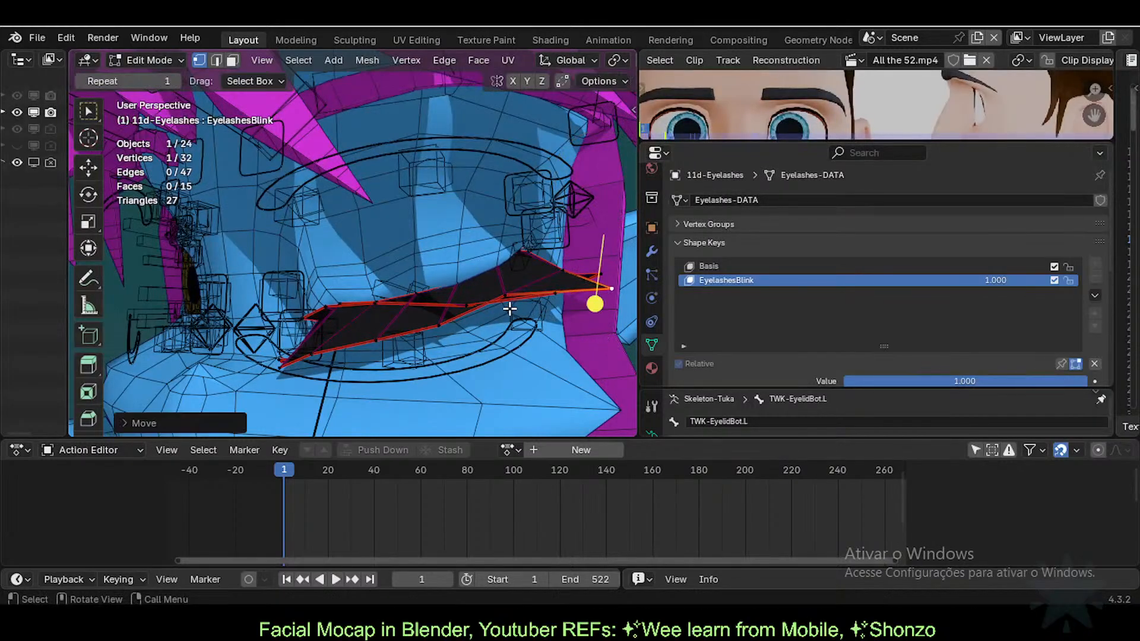
left_click(600, 270)
key("g")
right_click(602, 231)
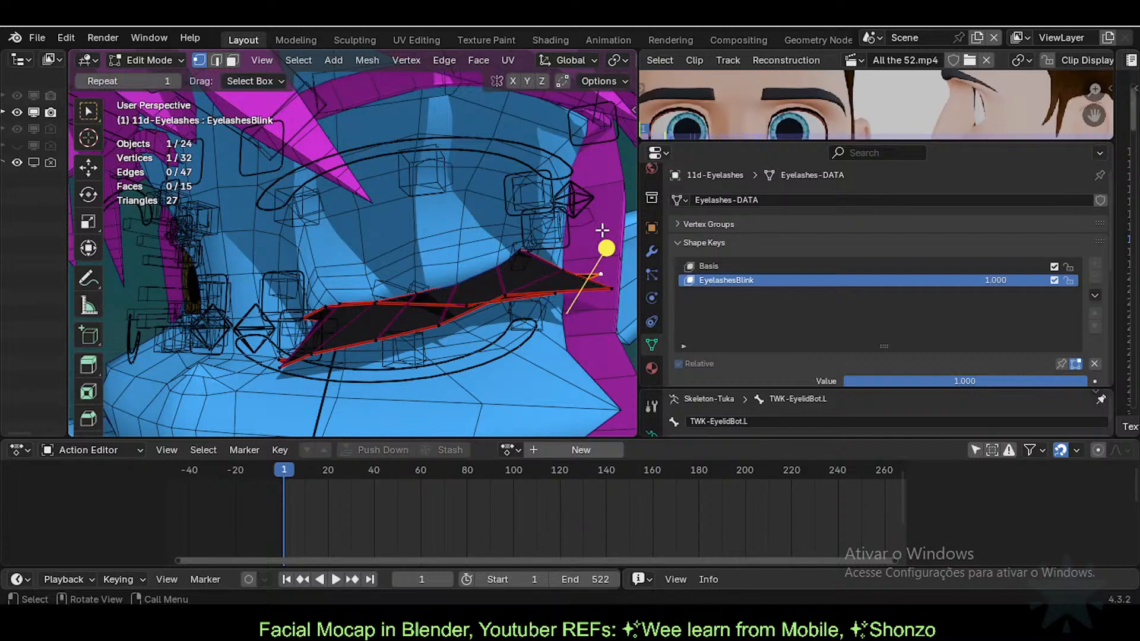
key("g")
left_click(599, 259)
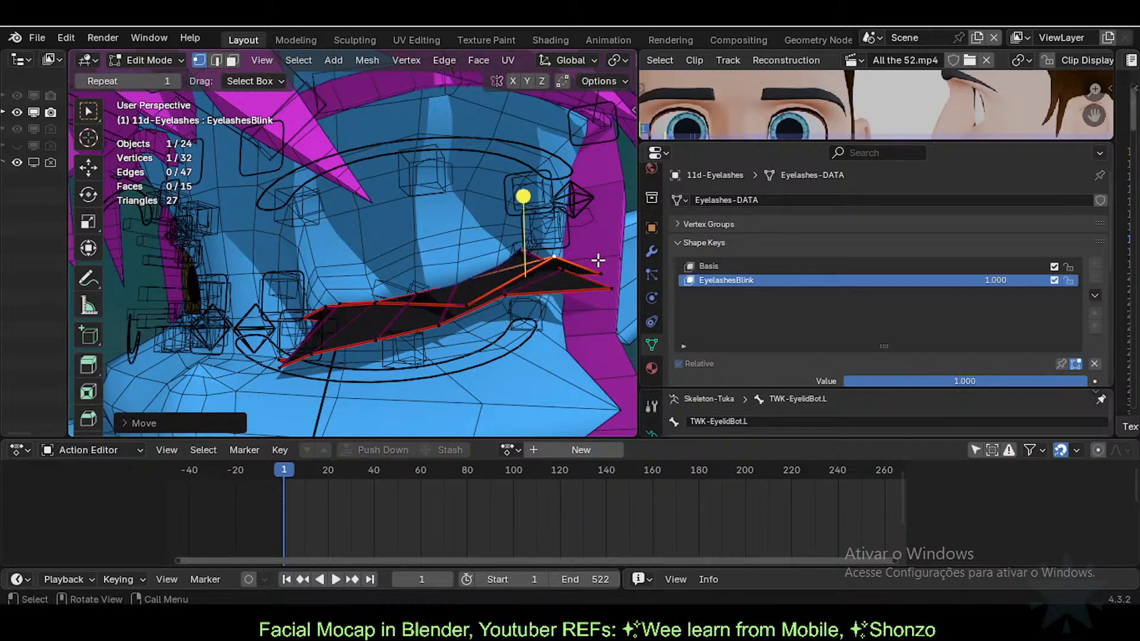
key("g")
left_click(606, 216)
Step: Start and cancel a soft-falloff move on a middle lash vertex
left_click(458, 311)
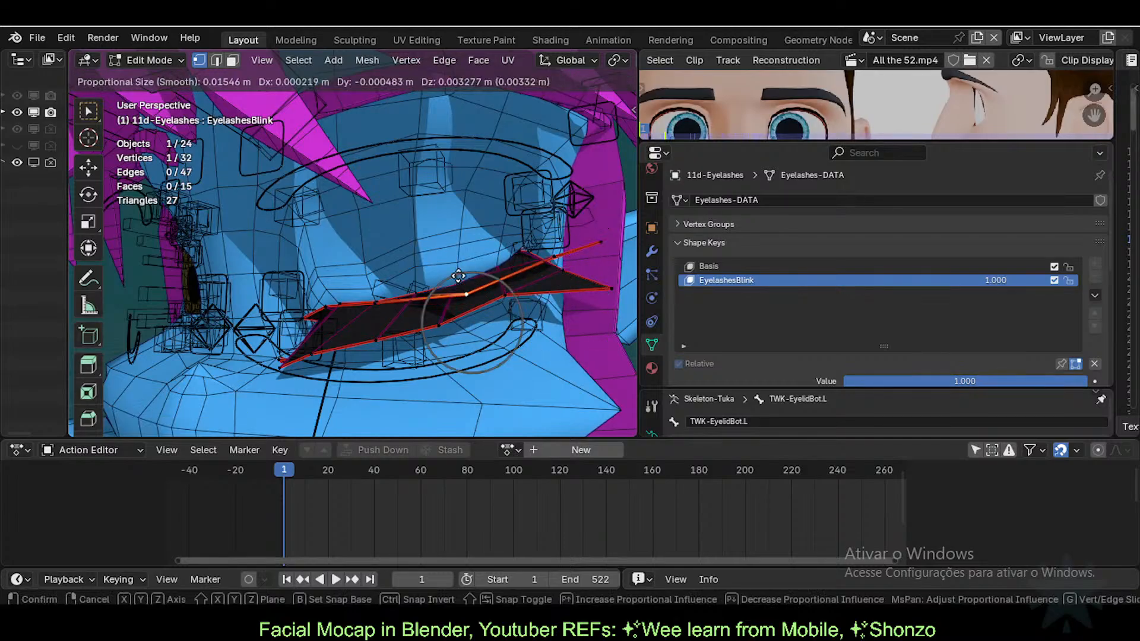
key("g")
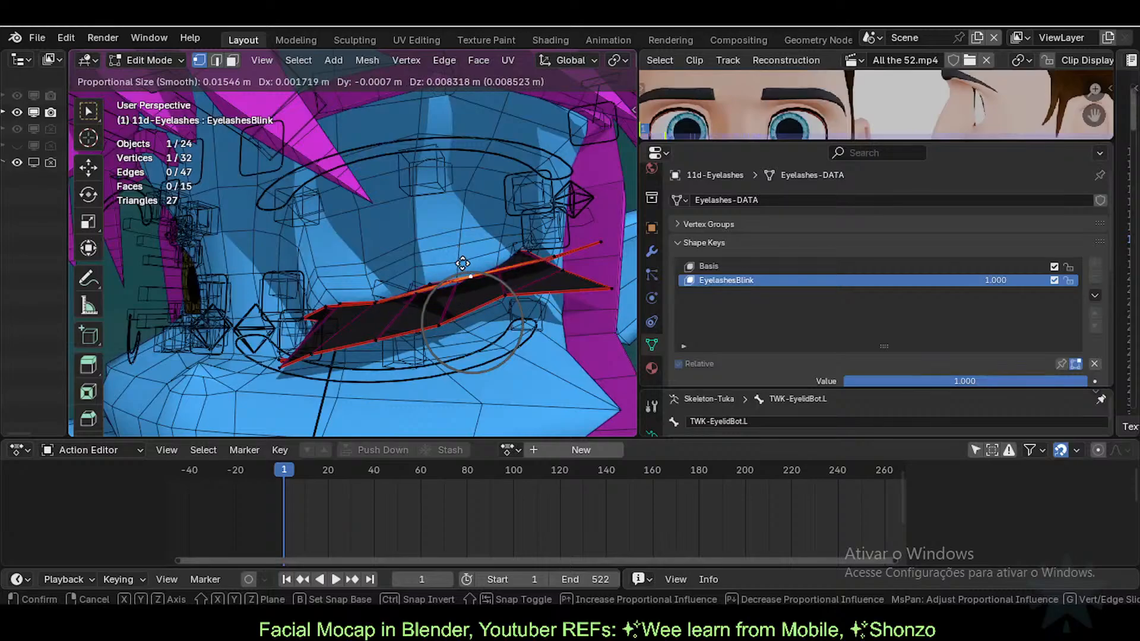
right_click(466, 251)
scroll(482, 41, "down", 3)
scroll(482, 61, "down", 4)
Step: Undo the recent lash edits and return to Edit Mode with nothing selected, in vertex mode
scroll(482, 62, "down", 2)
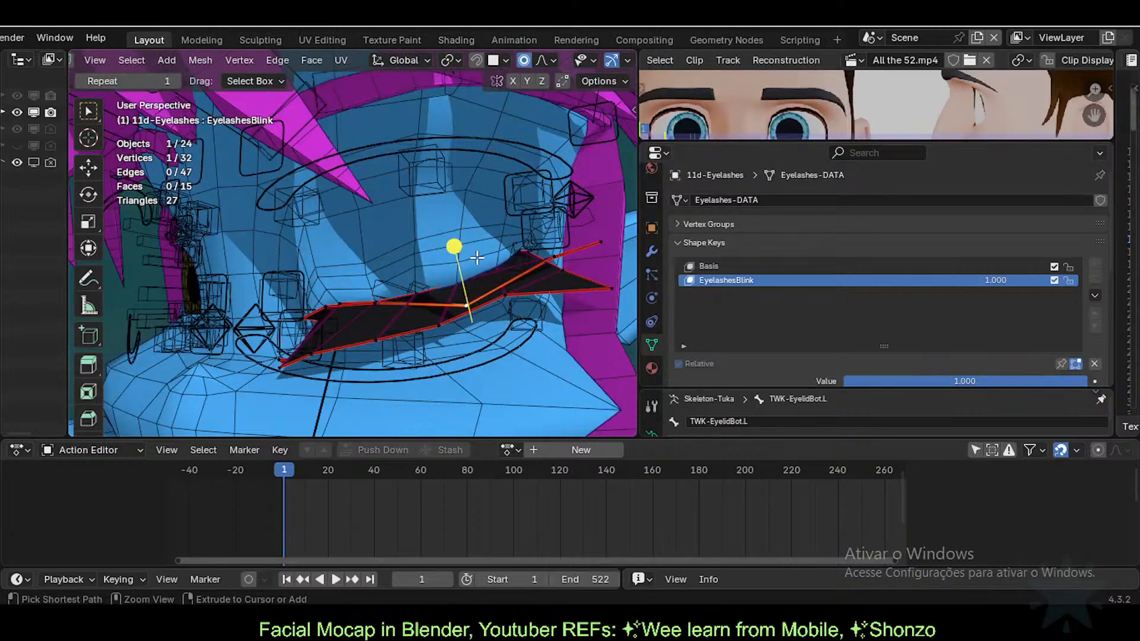
key("ctrl+z")
key("ctrl+z")
key("ctrl+z")
key("ctrl+z")
key("ctrl+z")
key("ctrl+z")
key("ctrl+z")
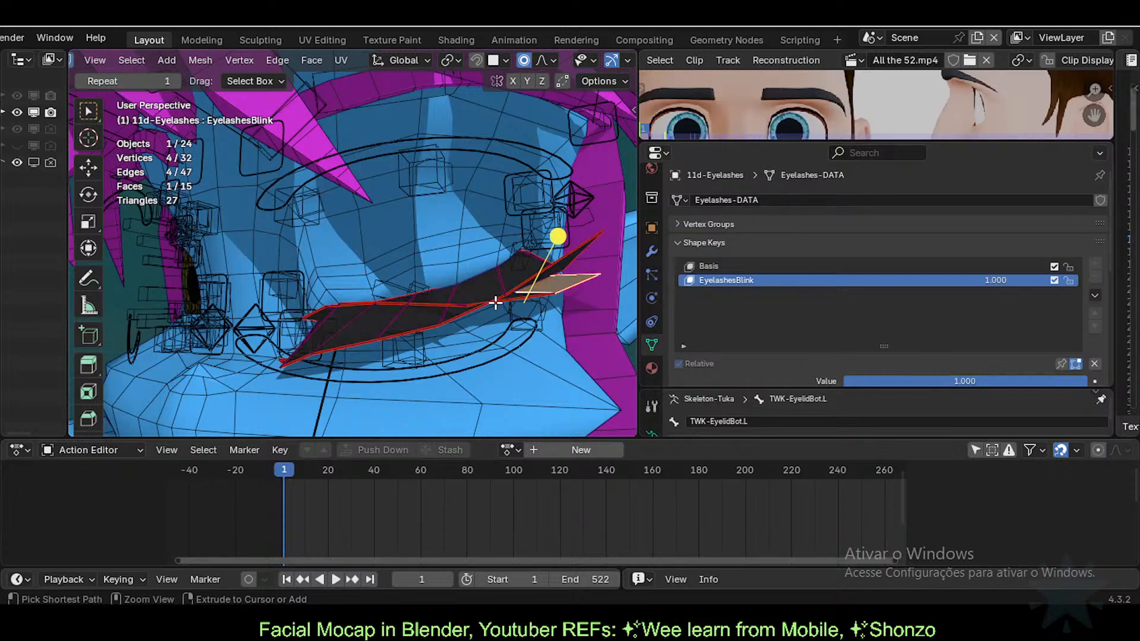
key("ctrl+z")
key("Tab")
key("alt+a")
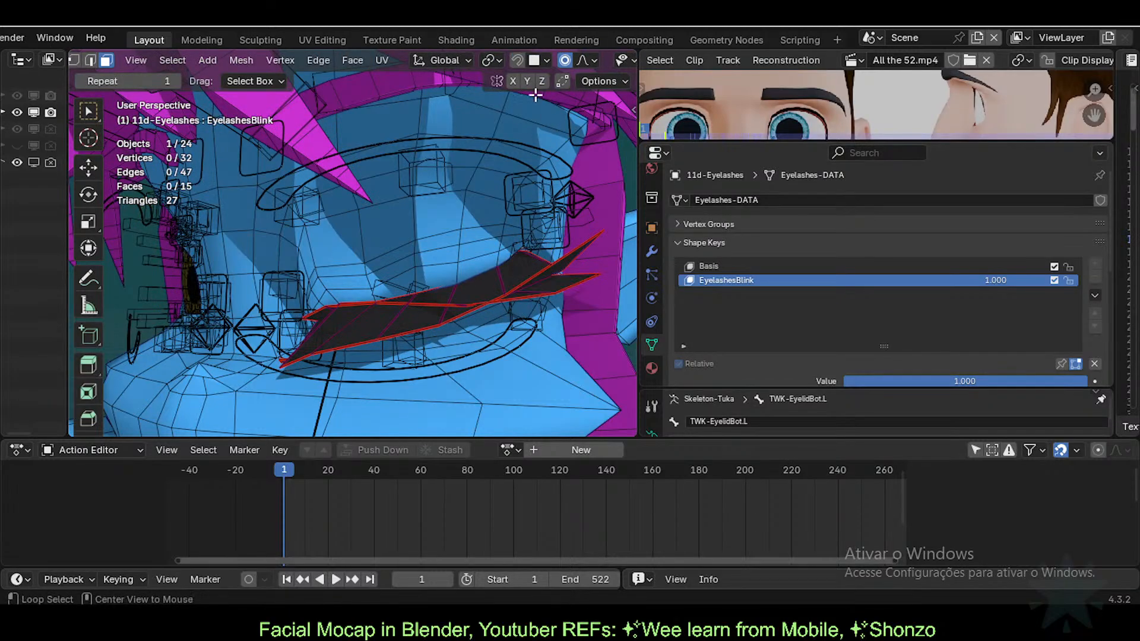
key("1")
Step: Try moving a couple of lash faces, cancelling each move
left_click(596, 228)
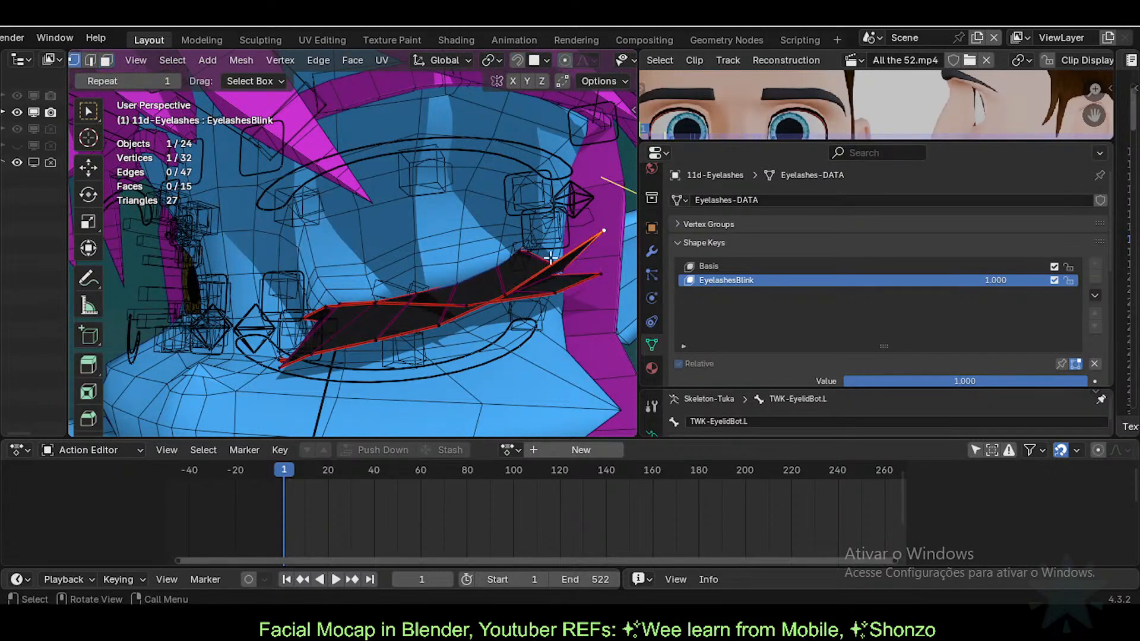
middle_click_drag(552, 255, 509, 308)
key("3")
left_click(528, 268)
key("g")
right_click(526, 166)
left_click(537, 267)
middle_click_drag(537, 269, 470, 294)
key("g")
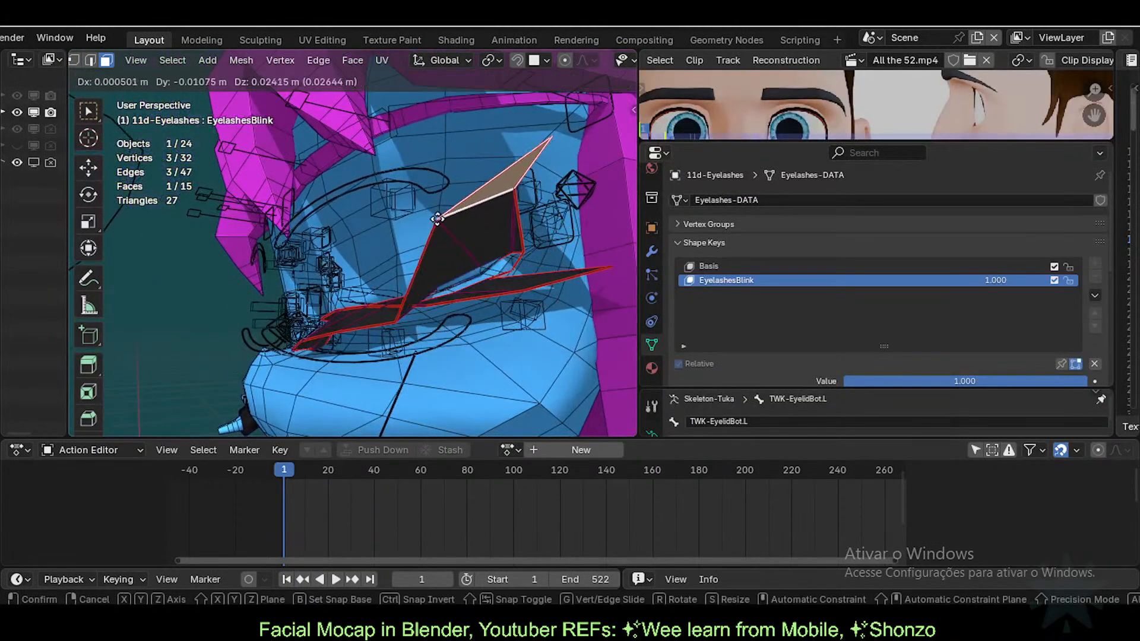
right_click(429, 181)
Step: Raise a lash face upward, then undo that face move
middle_click_drag(466, 231, 500, 242)
key("g")
left_click(469, 154)
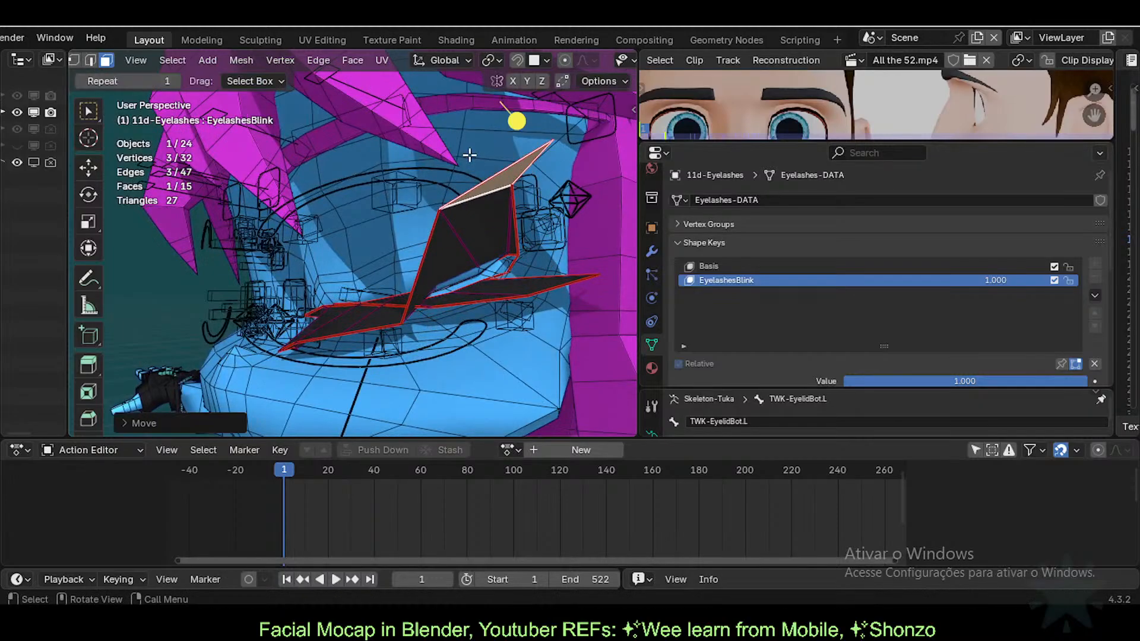
left_click(515, 236)
key("ctrl+z")
key("ctrl+z")
Step: Move the lash tip vertex down and reposition a nearby lash vertex
key("1")
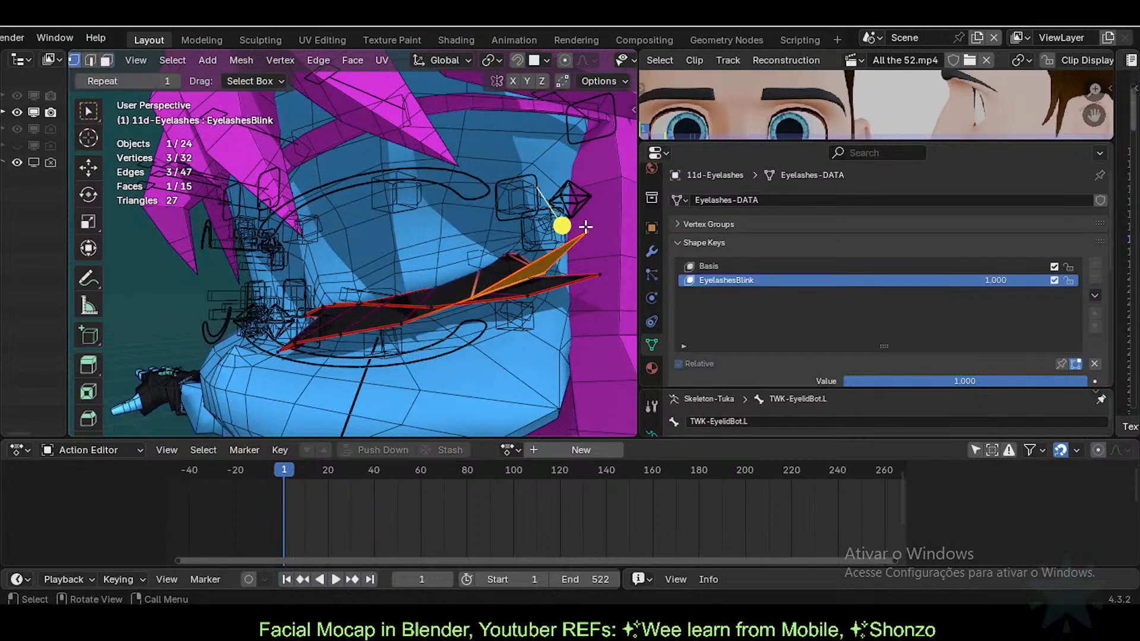
left_click(587, 230)
key("g")
left_click(596, 261)
middle_click_drag(522, 279, 543, 301)
left_click(476, 298)
key("g")
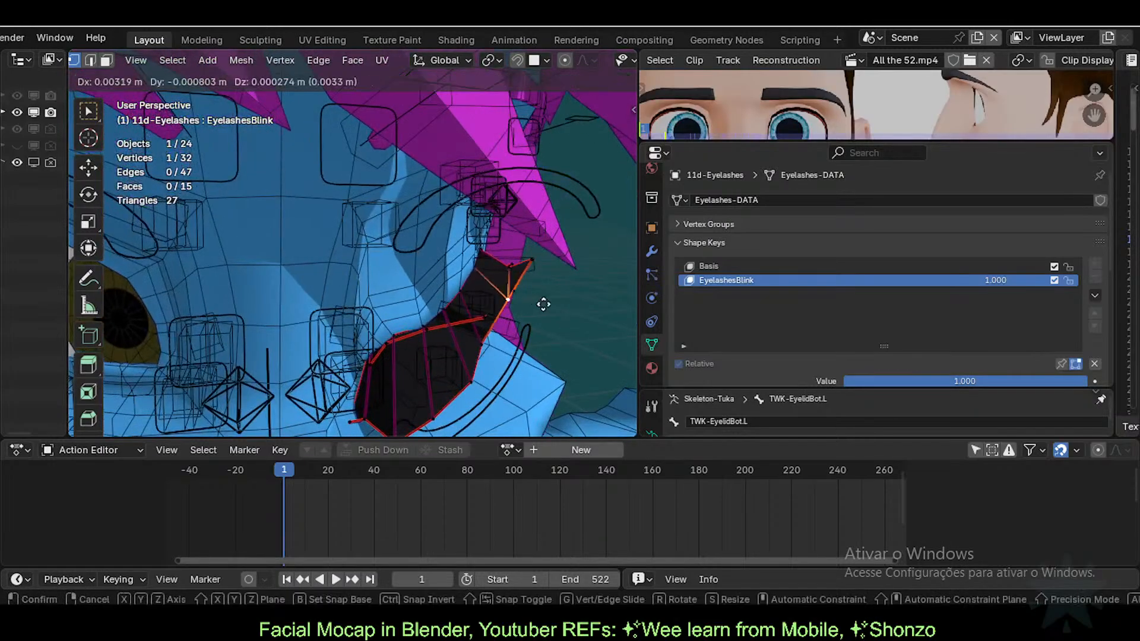
left_click(550, 305)
Step: Shift three vertices along the lower lash edge to tuck the strip in
middle_click_drag(470, 330, 337, 379)
key("g")
left_click(523, 338)
left_click(433, 369)
key("g")
left_click(425, 372)
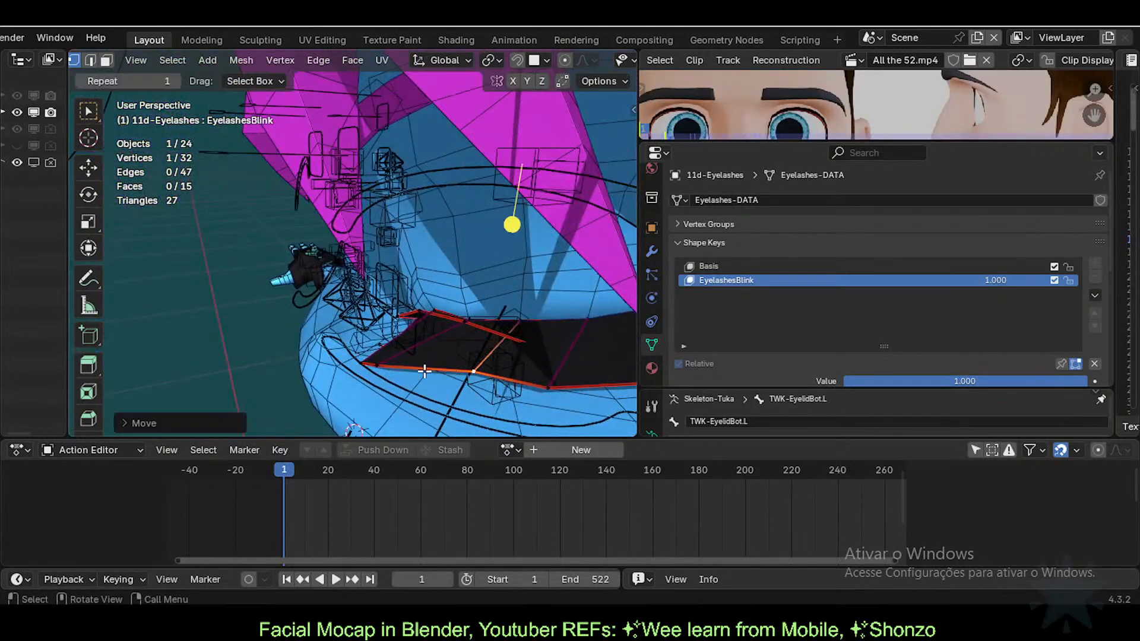
left_click(385, 366)
key("g")
left_click(429, 359)
Step: Raise the inner corner vertex, lower a lash vertex and nudge its neighbour up-right
left_click(360, 365)
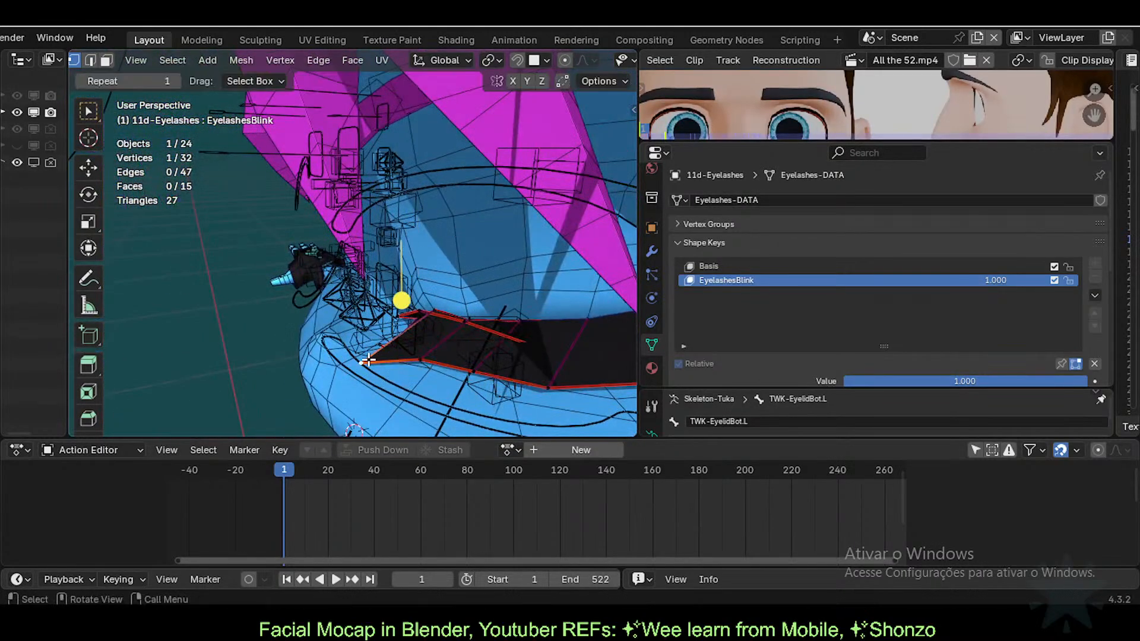
middle_click_drag(359, 364, 395, 266)
key("g")
left_click(372, 338)
key("g")
left_click(398, 291)
left_click(437, 289)
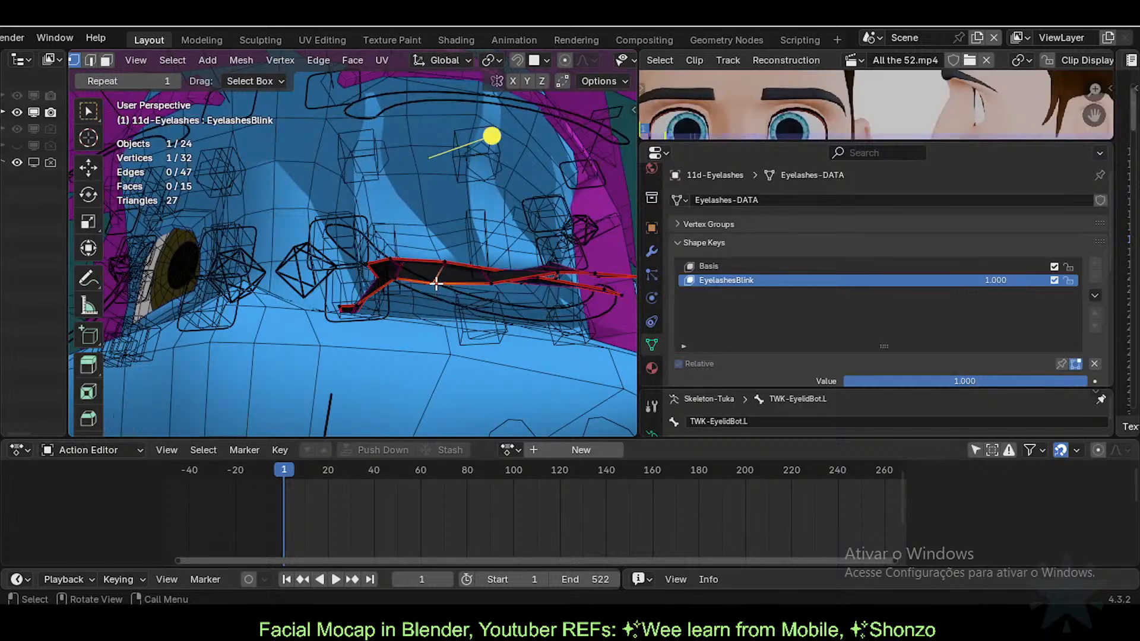
key("g")
left_click(445, 277)
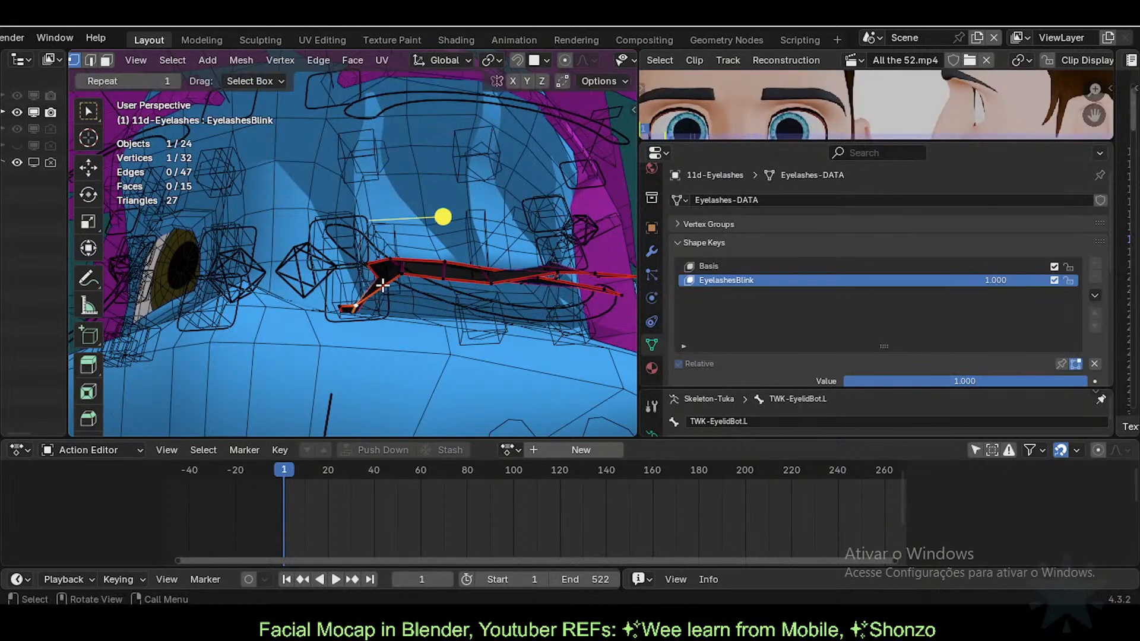
Step: Reposition the left lash tip vertex, raising it slightly and shifting it right
middle_click_drag(392, 285, 398, 325)
key("g")
left_click(390, 299)
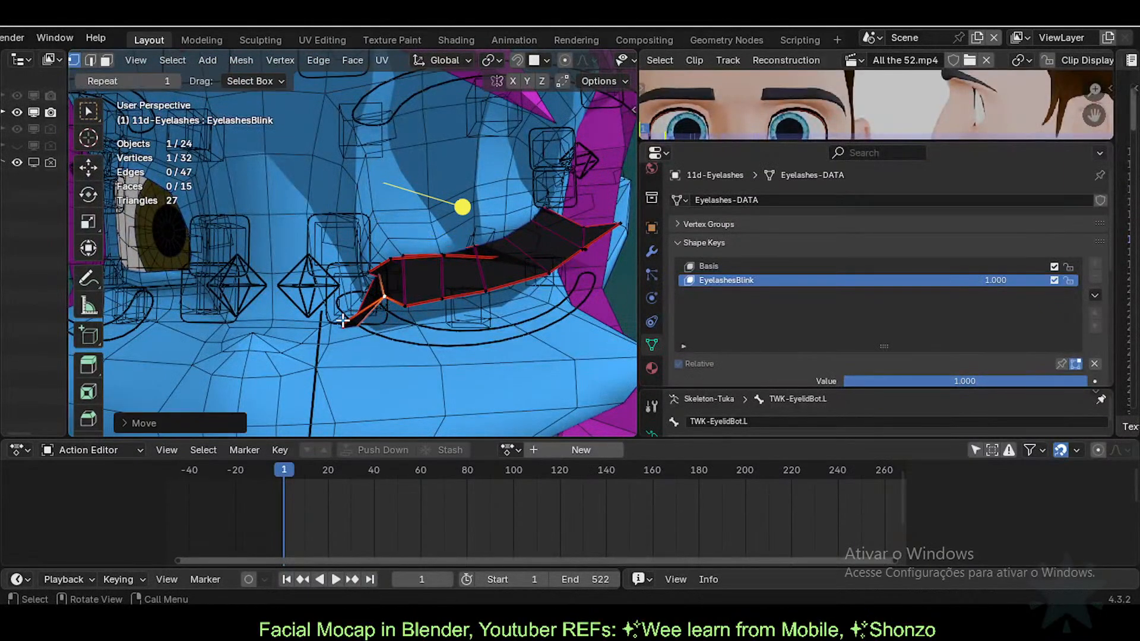
left_click(341, 321)
key("g")
left_click(344, 317)
middle_click_drag(346, 319, 386, 330)
key("g")
left_click(420, 319)
Step: Tuck in the lower-left and bottom lash tip vertices
left_click(363, 321)
key("g")
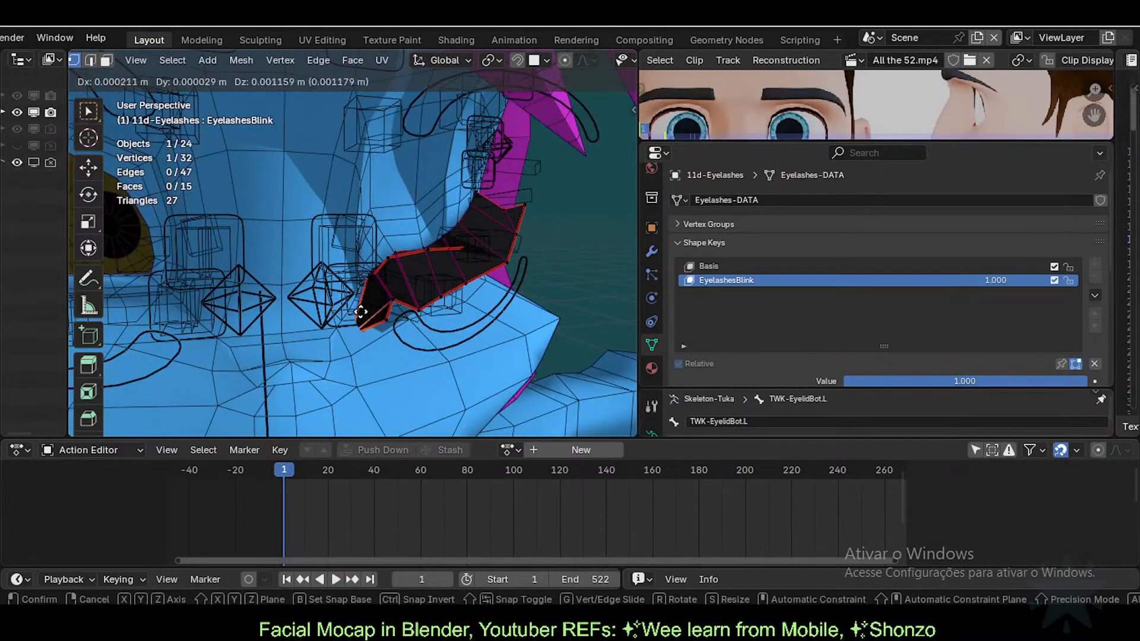
left_click(373, 275)
left_click(385, 319)
key("g")
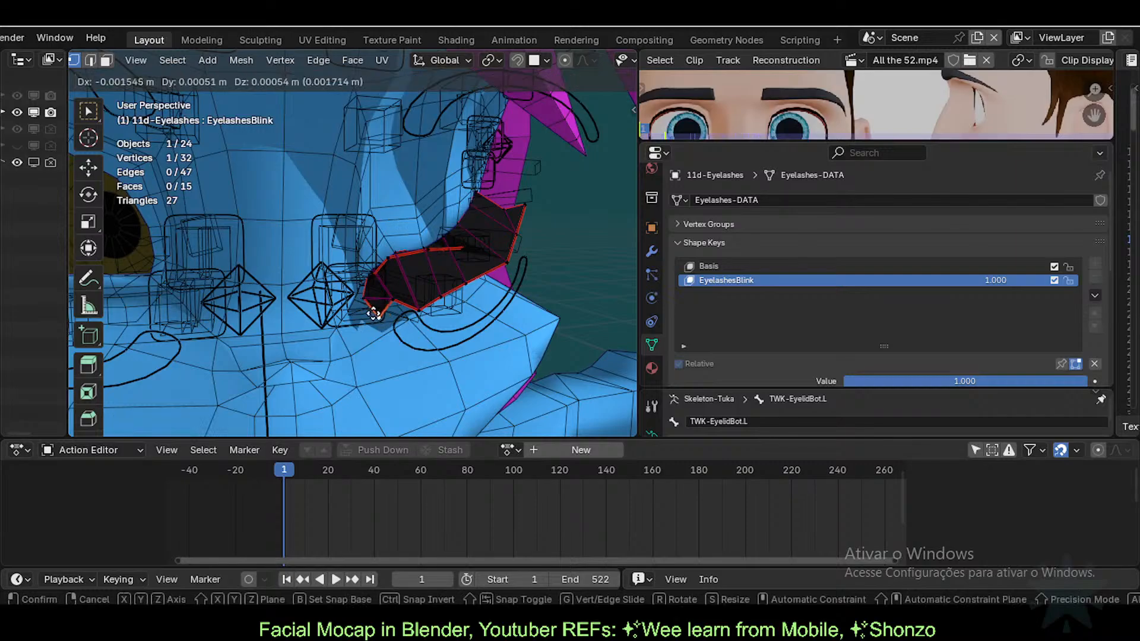
left_click(375, 315)
Step: Move the inner lash vertex left and slightly raise the left edge vertex
scroll(392, 325, "up", 2)
left_click(420, 325)
key("g")
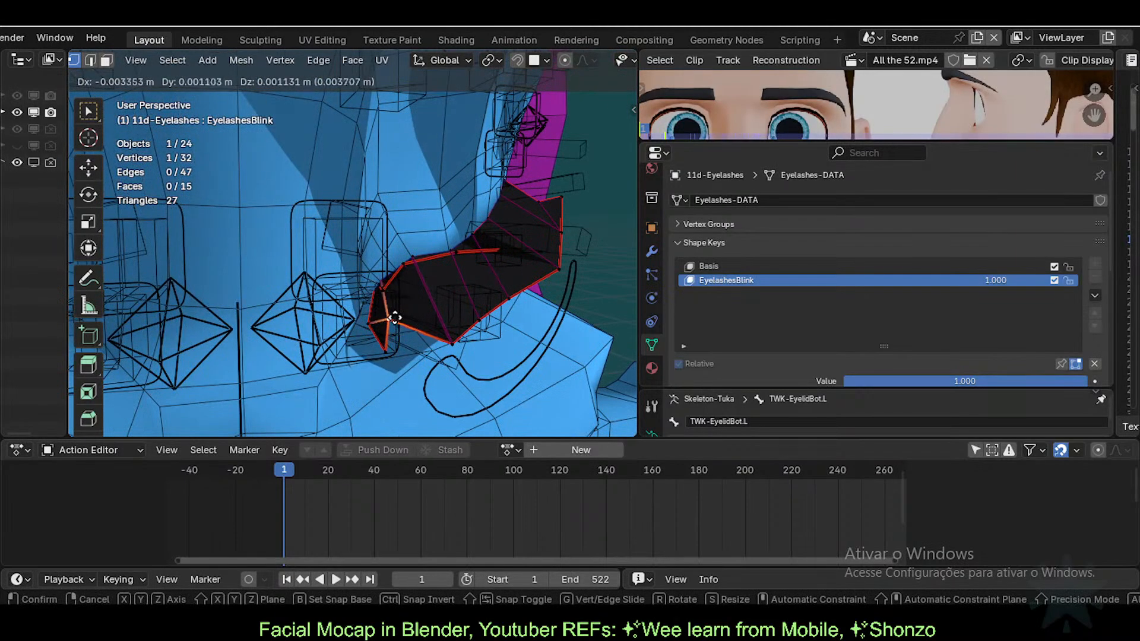
left_click(393, 317)
left_click(372, 323)
middle_click_drag(372, 323, 346, 366)
key("g")
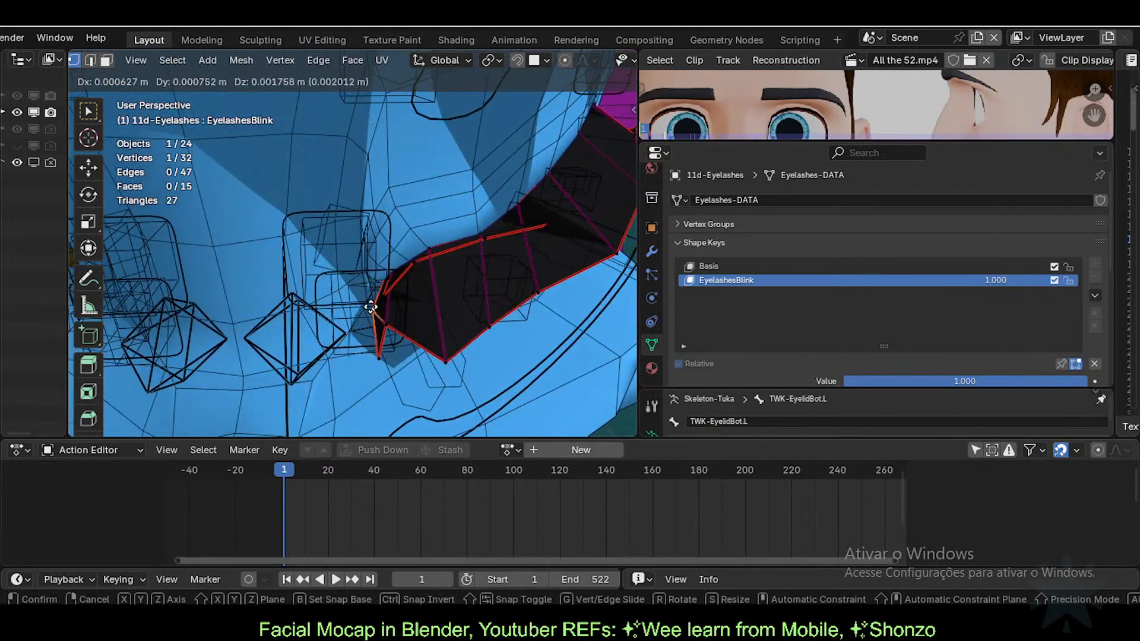
left_click(371, 309)
Step: Nudge the neighbouring edge vertex left, then pull the lash edge down-left
left_click(385, 324)
key("g")
left_click(382, 320)
key("g")
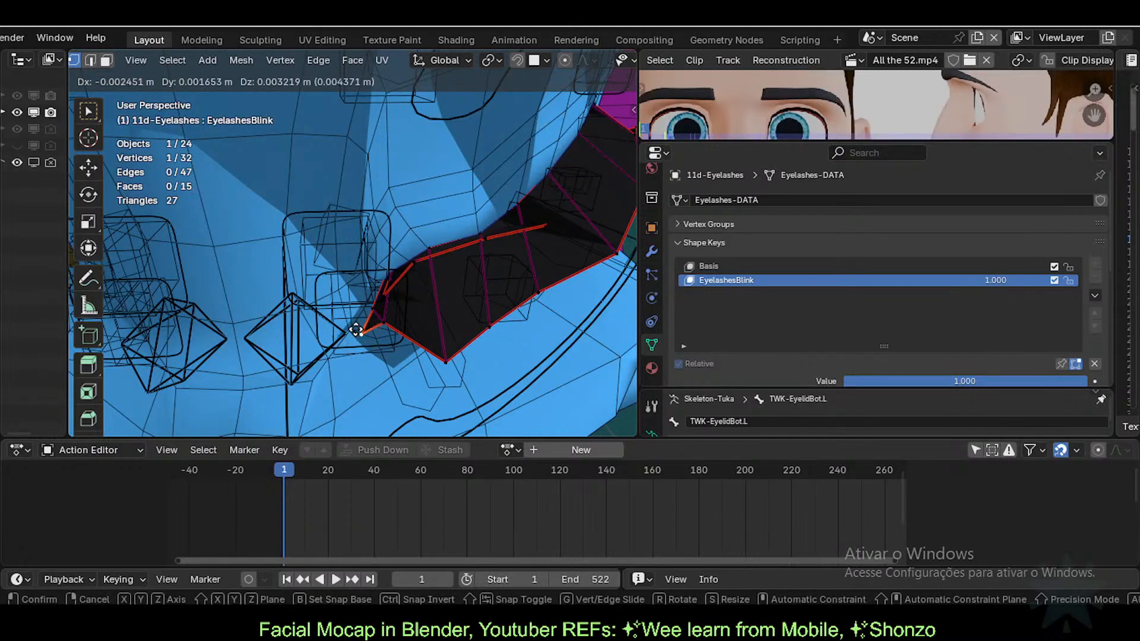
left_click(357, 366)
key("g")
left_click(400, 330)
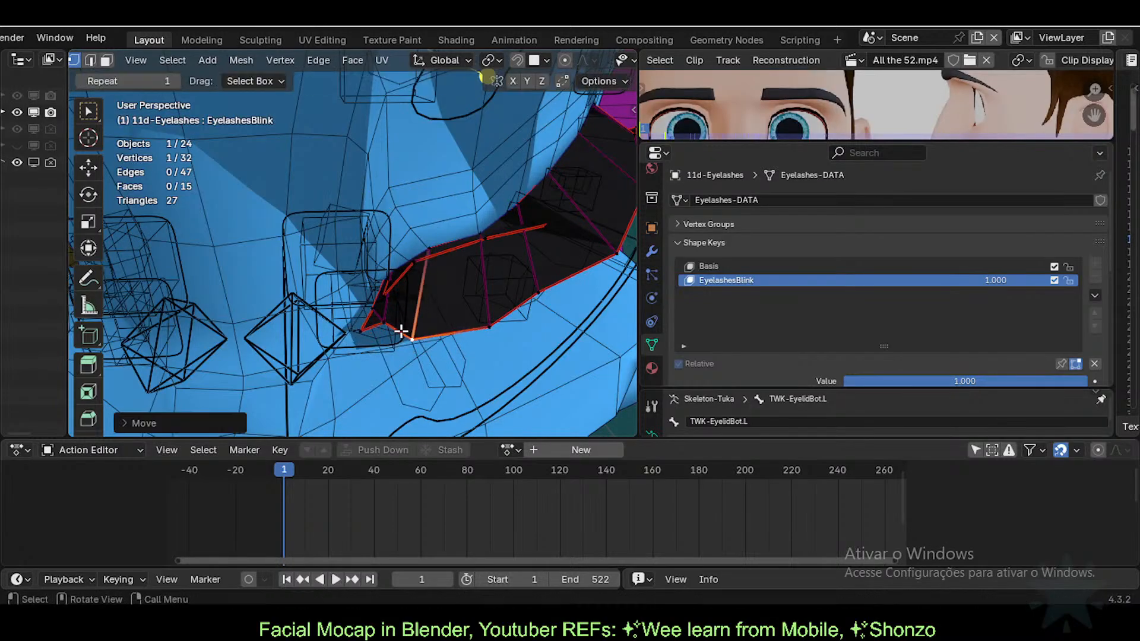
Step: Move the bottom lash vertex left and the next lower vertex down
mouse_move(400, 330)
middle_mouse_down()
mouse_move(376, 354)
mouse_move(415, 315)
middle_mouse_up()
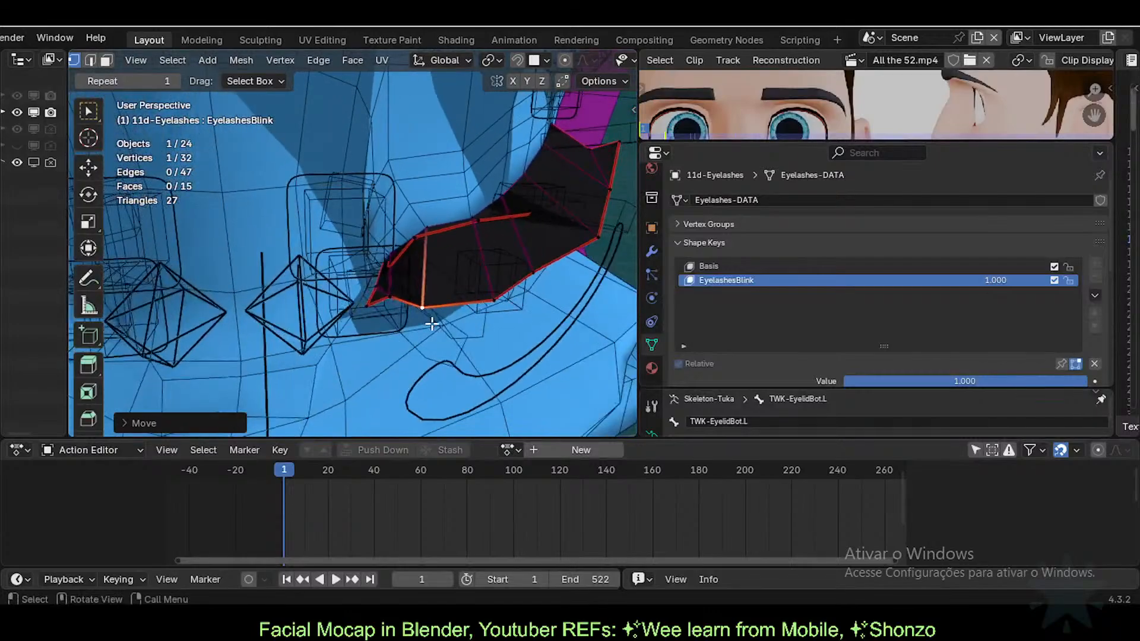
left_click(492, 303)
key("g")
left_click(462, 303)
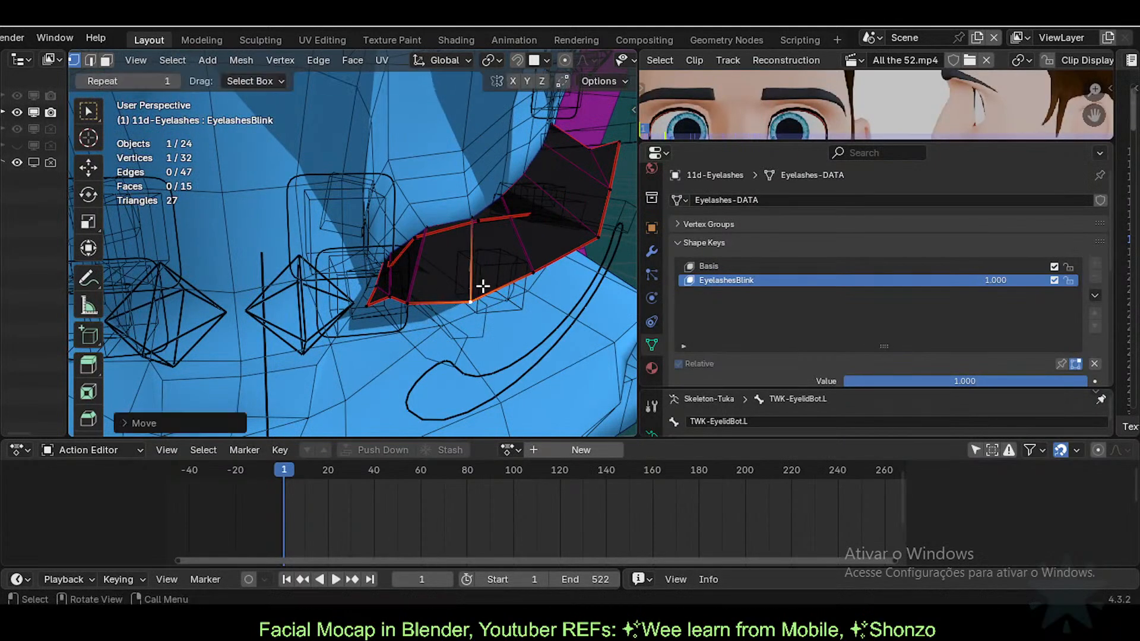
left_click(524, 275)
key("g")
left_click(523, 289)
key("2")
left_click(458, 301)
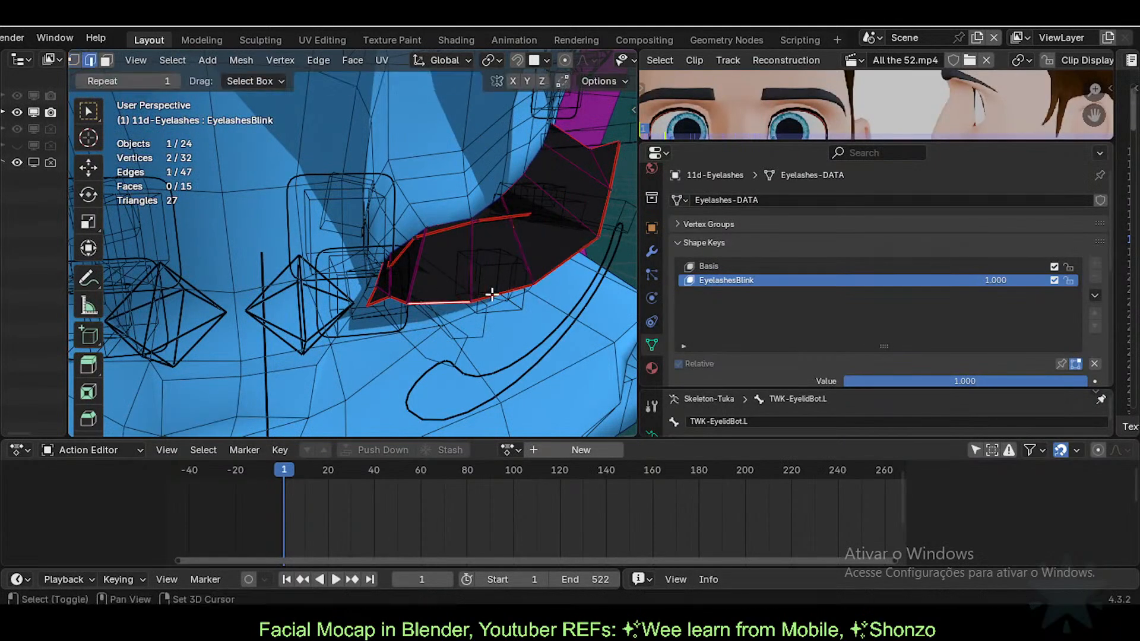
Step: Edge-slide two lower lash edges along the strip, then raise them
left_click(491, 295, "shift")
key("g")
key("g")
left_click(424, 271)
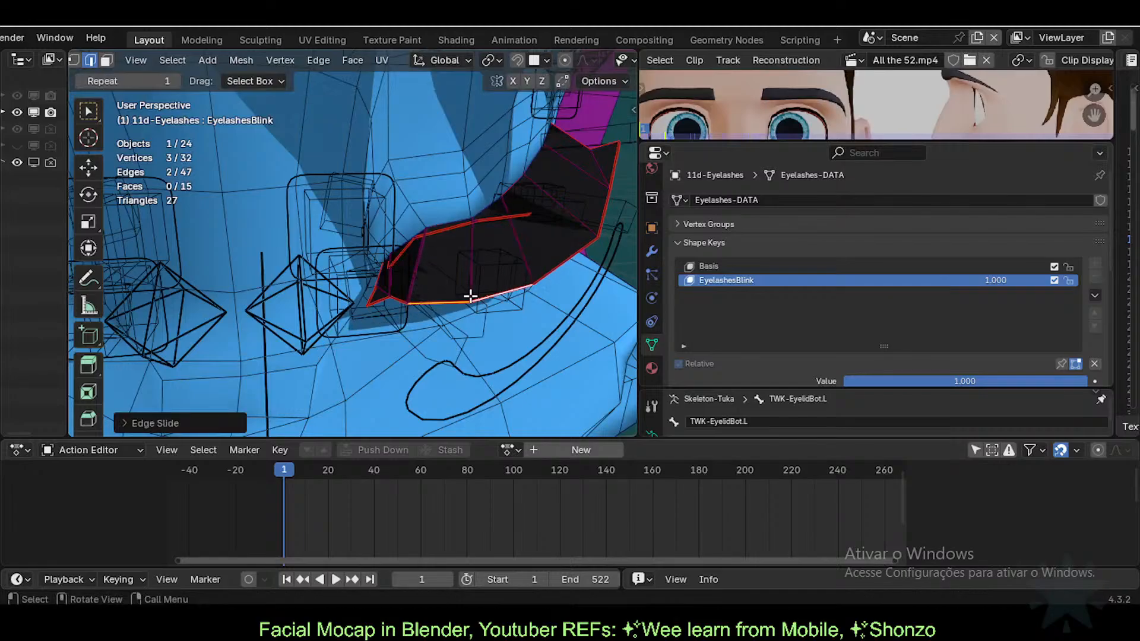
middle_click_drag(470, 296, 545, 198)
key("g")
left_click(530, 276)
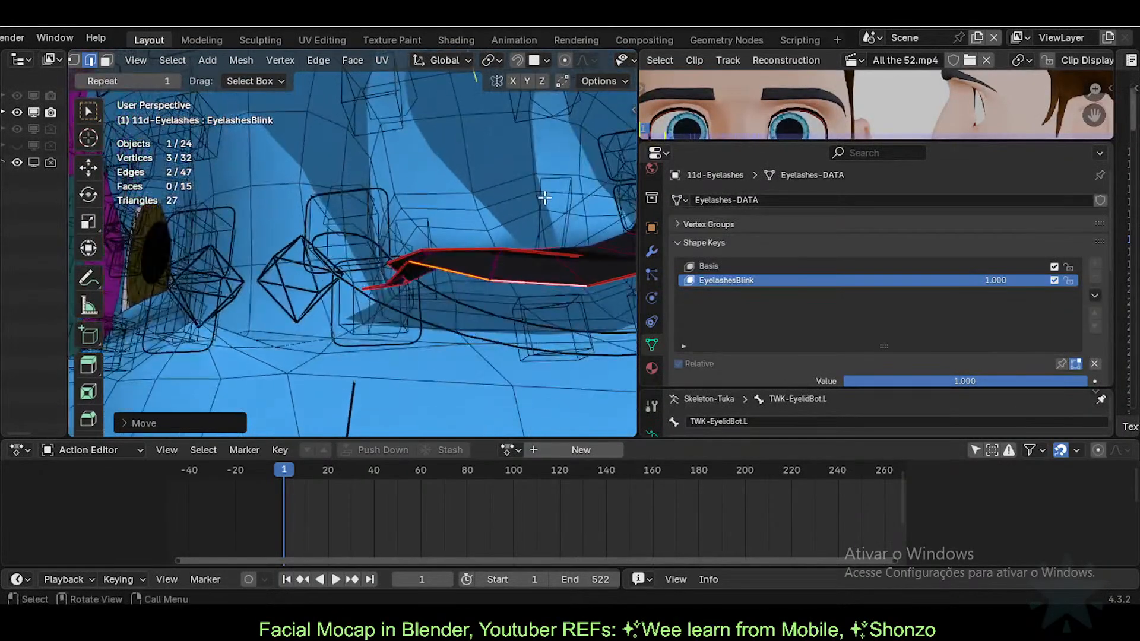
Step: In vertex mode, move the selected lash vertex down-right, then nudge it again
key("1")
key("g")
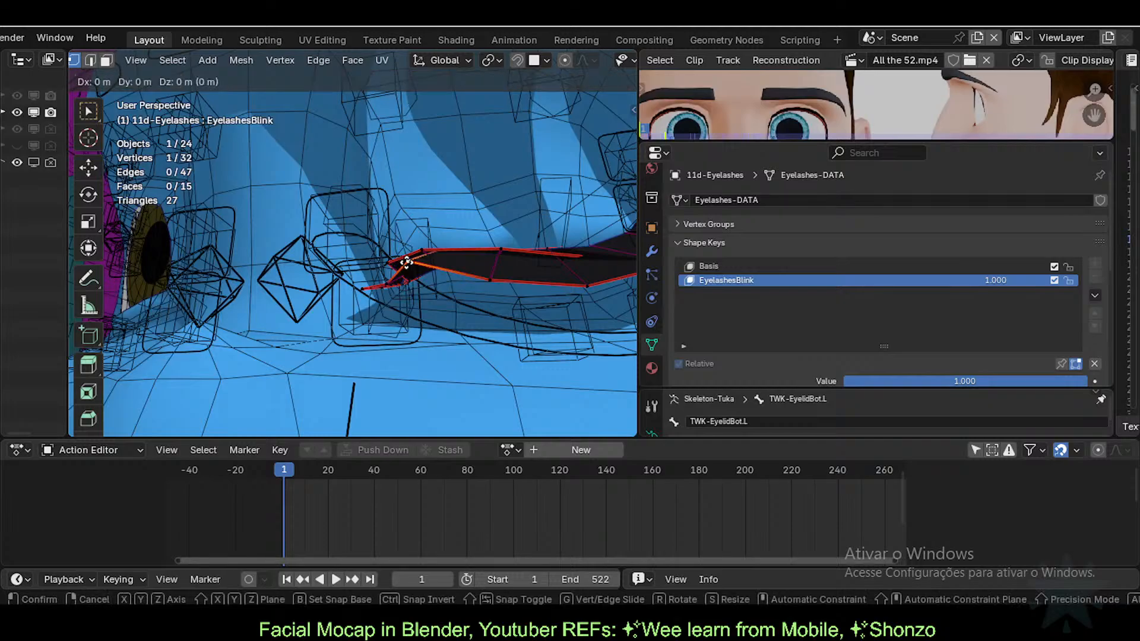
left_click(471, 366)
scroll(443, 333, "up", 1)
middle_click_drag(460, 276, 440, 334)
key("g")
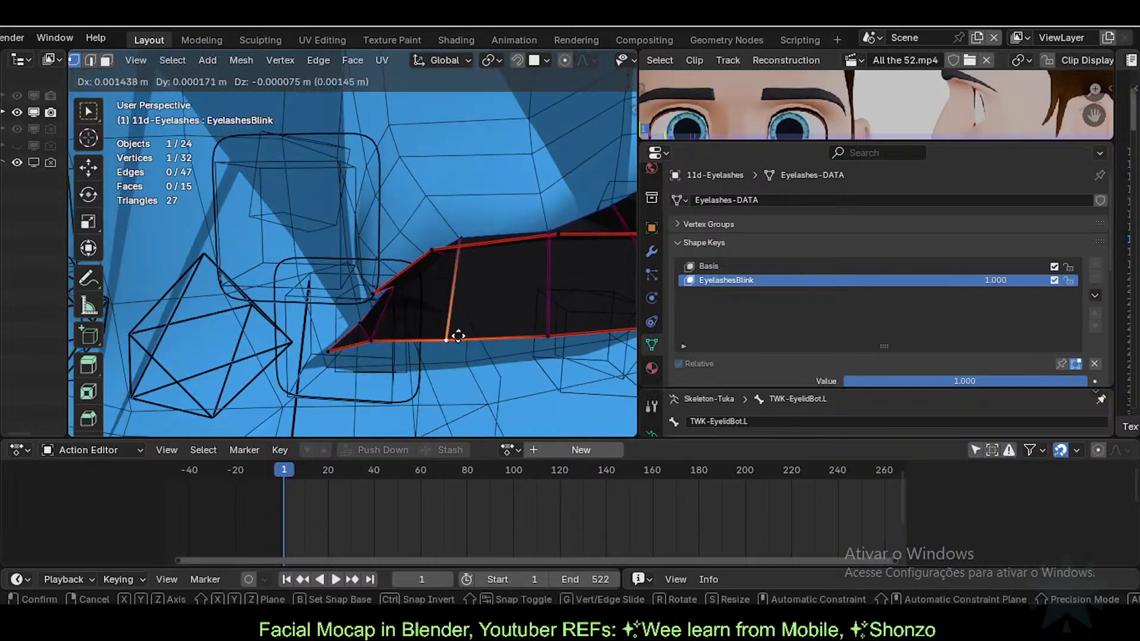
left_click(453, 334)
Step: Shift the lower lash vertex, the corner vertex and the tip vertex to the right
left_click(372, 339)
key("g")
left_click(419, 338)
left_click(358, 325)
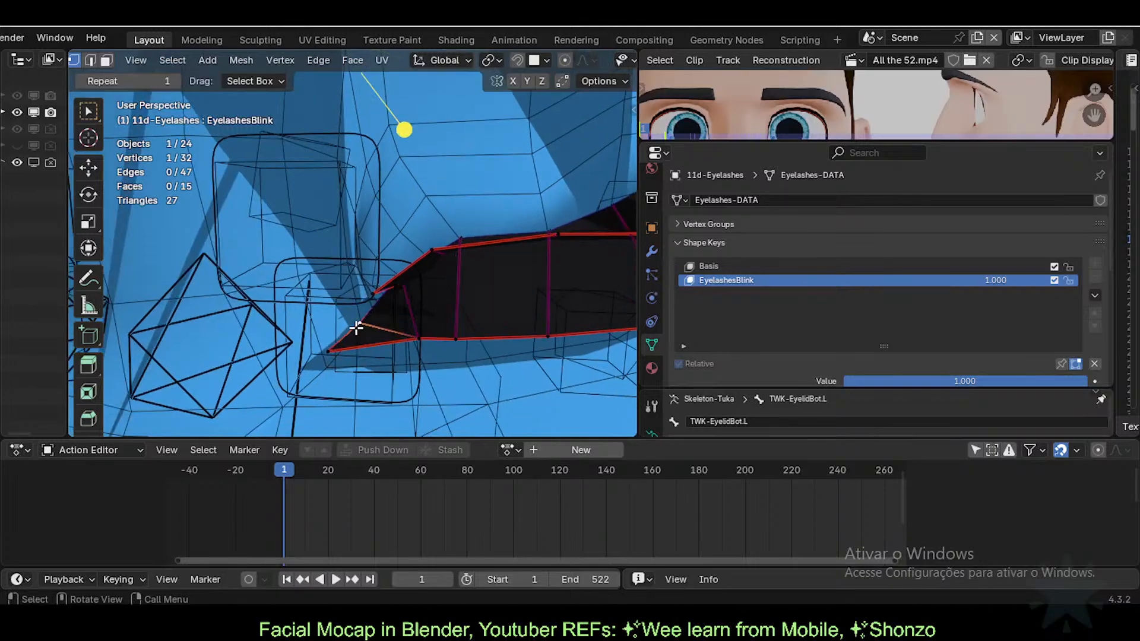
key("g")
left_click(377, 317)
left_click(342, 340)
key("g")
left_click(377, 333)
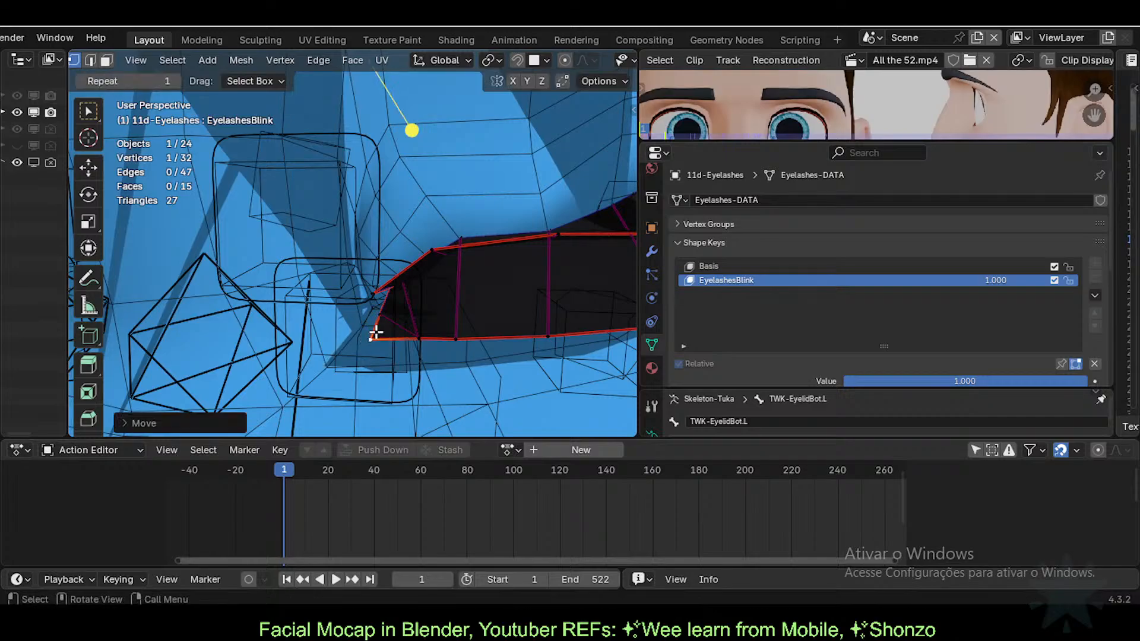
Step: Pull the lash tip vertex back left and reposition its neighbouring vertex twice
middle_click_drag(376, 334, 449, 337)
key("g")
left_click(404, 339)
left_click(362, 312)
middle_click_drag(363, 311, 319, 315)
key("g")
left_click(322, 312)
key("g")
left_click(386, 323)
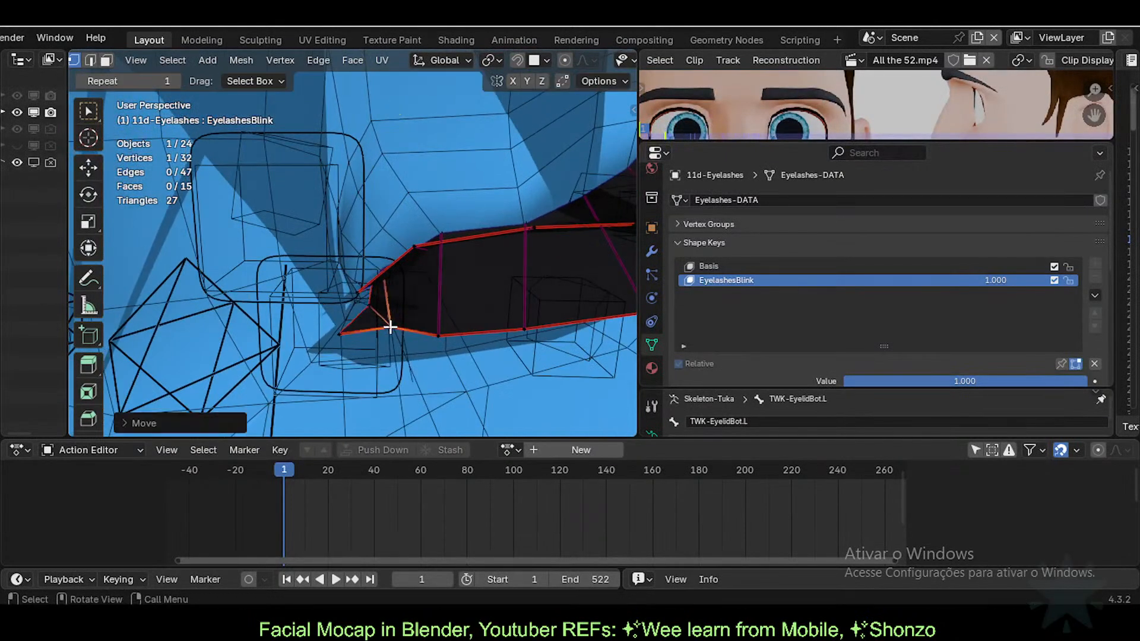
middle_click_drag(387, 323, 247, 334)
Step: Move the lower corner vertex up-right and shift the tip-side and inner vertices right
left_click(386, 362)
key("g")
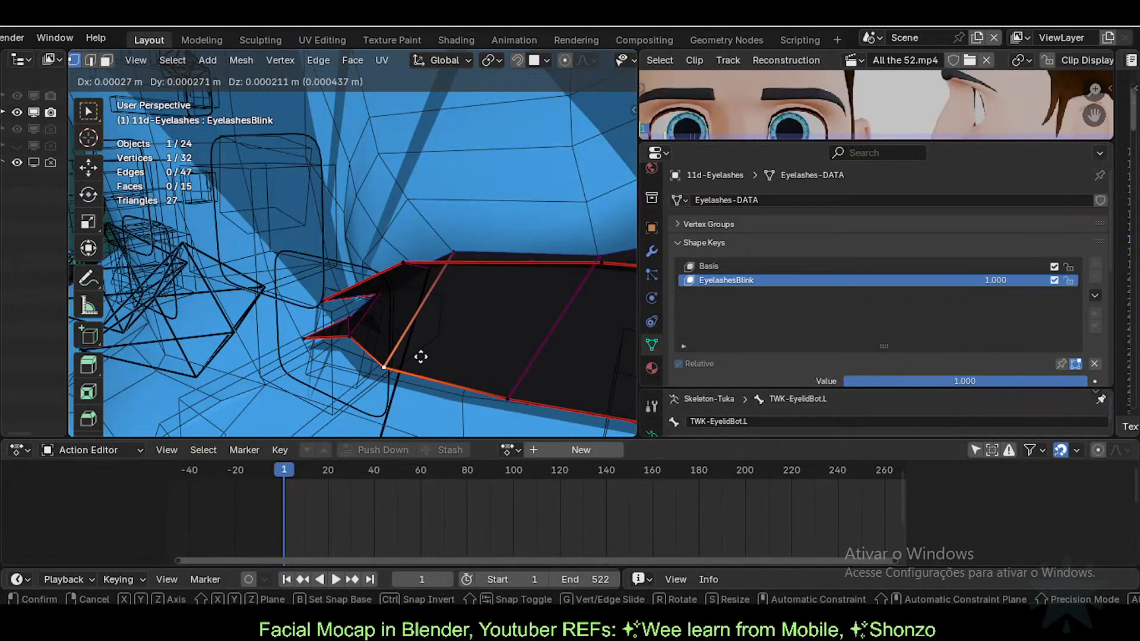
left_click(421, 355)
left_click(358, 345)
key("g")
left_click(377, 346)
left_click(308, 341)
key("g")
left_click(324, 339)
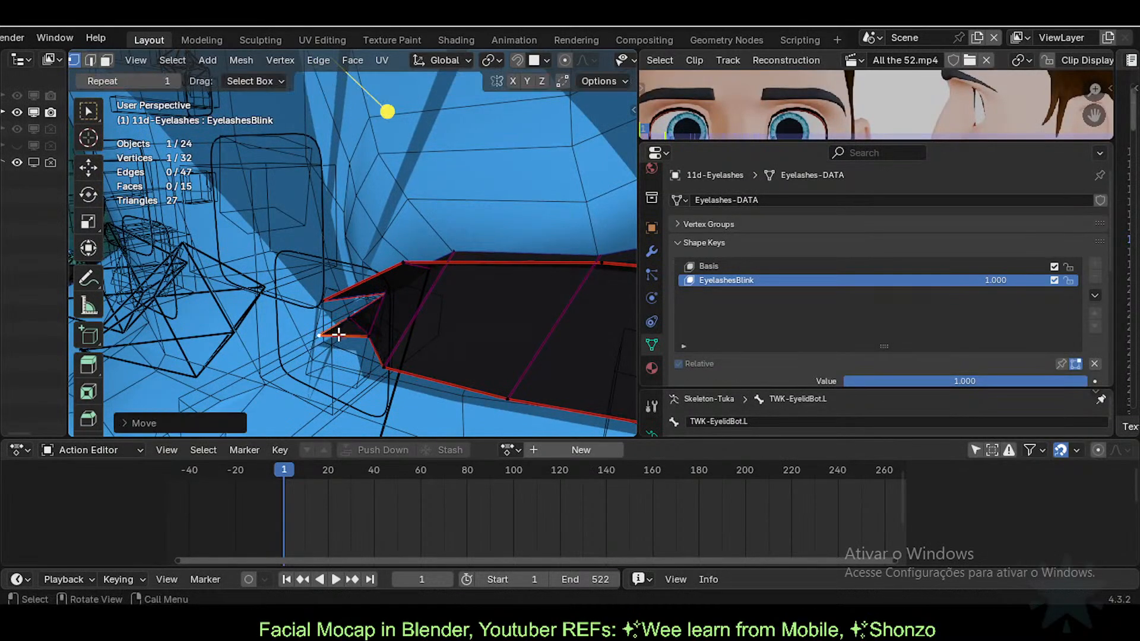
left_click(349, 321)
key("g")
left_click(355, 319)
Step: Undo the inner vertex nudge, then adjust a vertex near the tip and the lower corner
key("ctrl+z")
left_click(368, 335)
key("g")
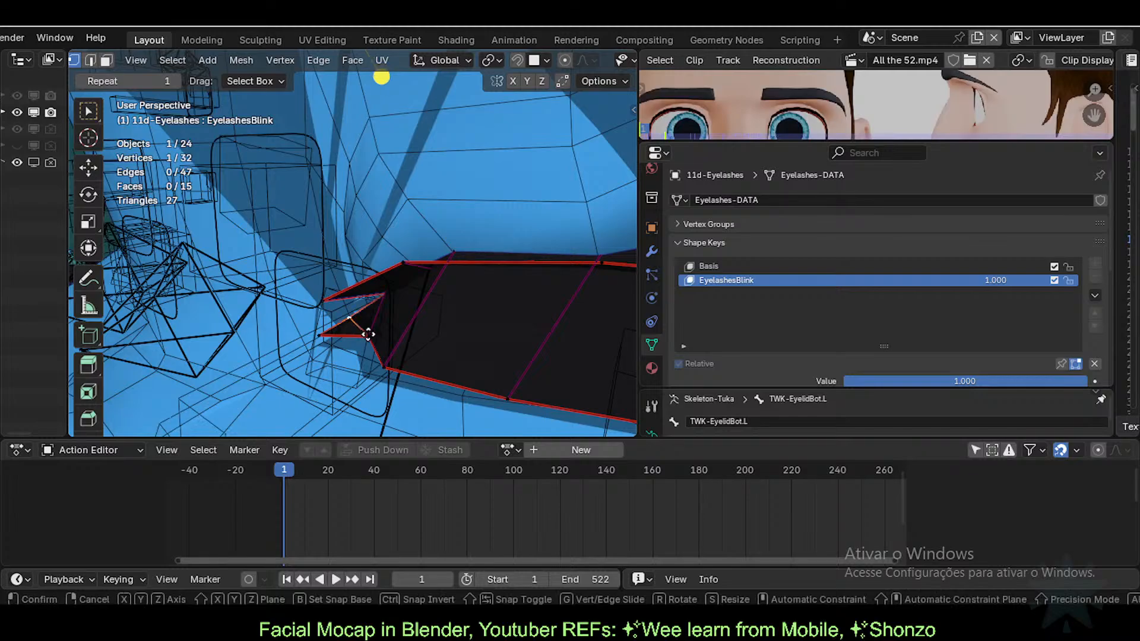
left_click(370, 337)
left_click(384, 366)
key("g")
left_click(404, 354)
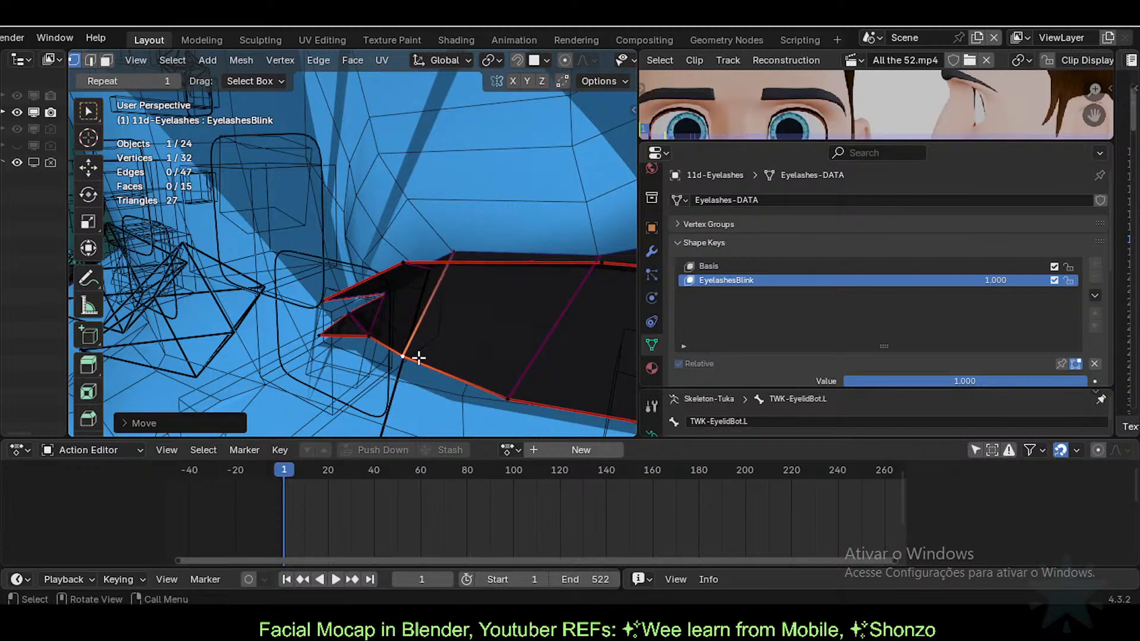
scroll(418, 359, "down", 2)
Step: Select the lash's whole lower edge loop and apply Smooth Vertices to it
key("2")
middle_click_drag(419, 358, 256, 297)
left_click(492, 330, "alt")
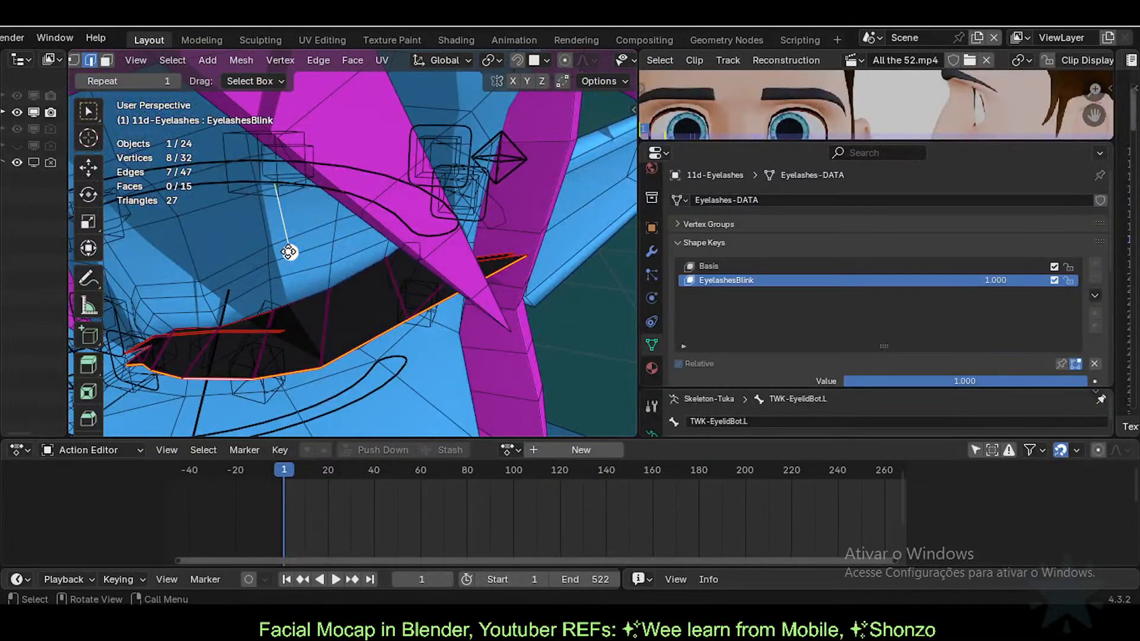
left_click_drag(289, 251, 303, 255)
middle_click_drag(303, 255, 404, 279)
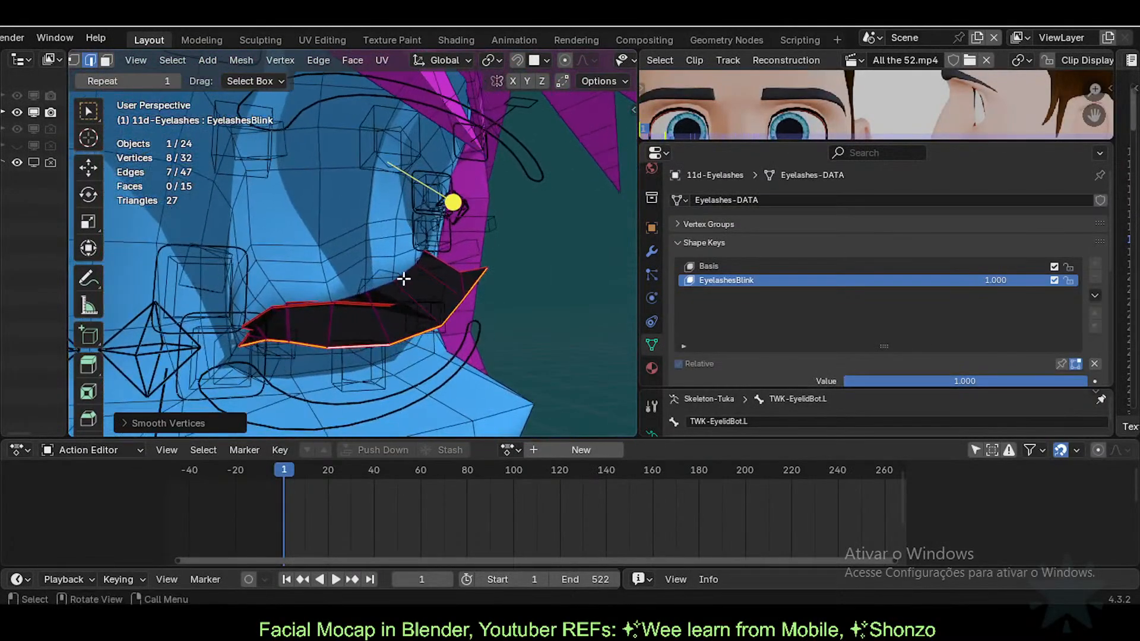
Step: Slightly adjust one lower eyelash vertex, then return to Object Mode
key("1")
left_click(435, 327)
key("g")
left_click(422, 337)
middle_click_drag(422, 337, 347, 311)
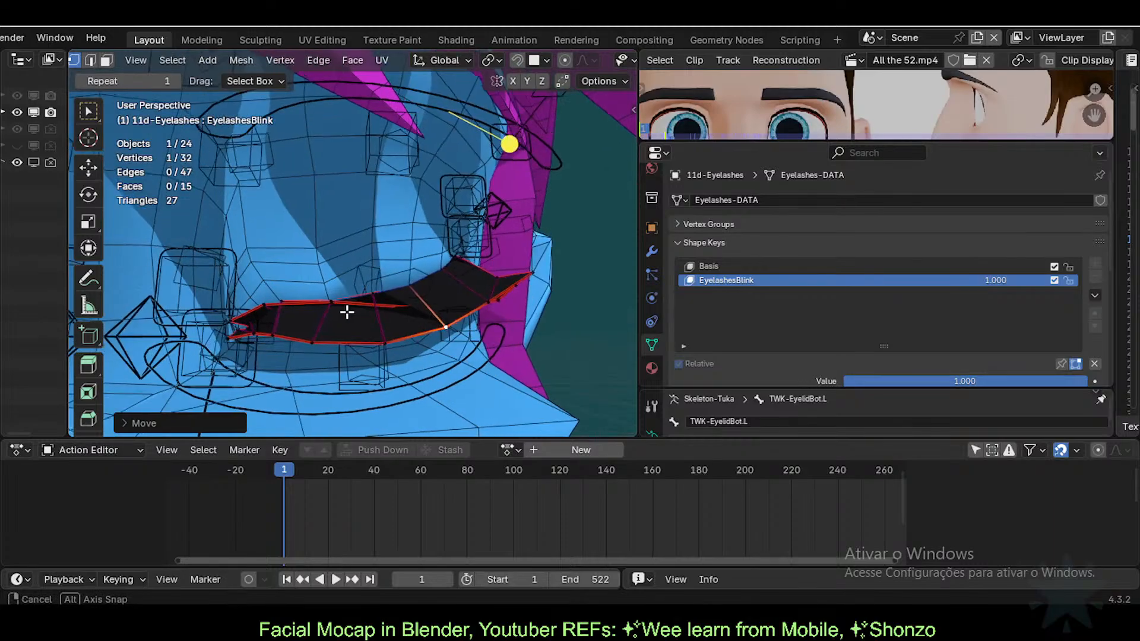
key("Tab")
Step: Select the eyelash mesh again and enter Edit Mode in vertex select mode
left_click(255, 305)
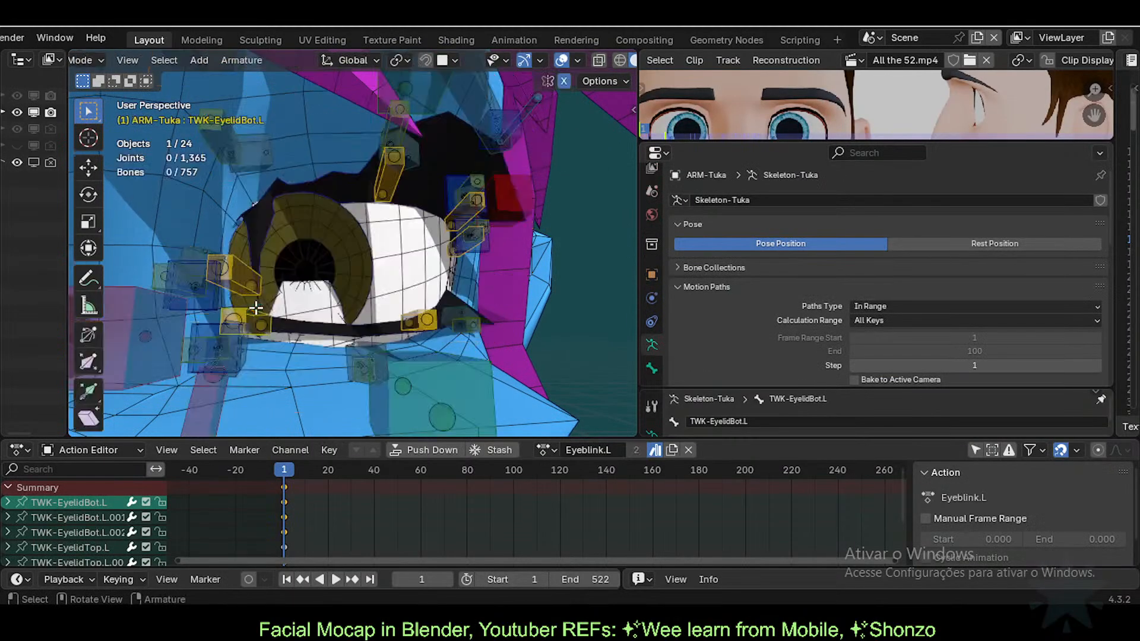
left_click(278, 304)
key("Tab")
middle_click_drag(290, 336, 375, 336)
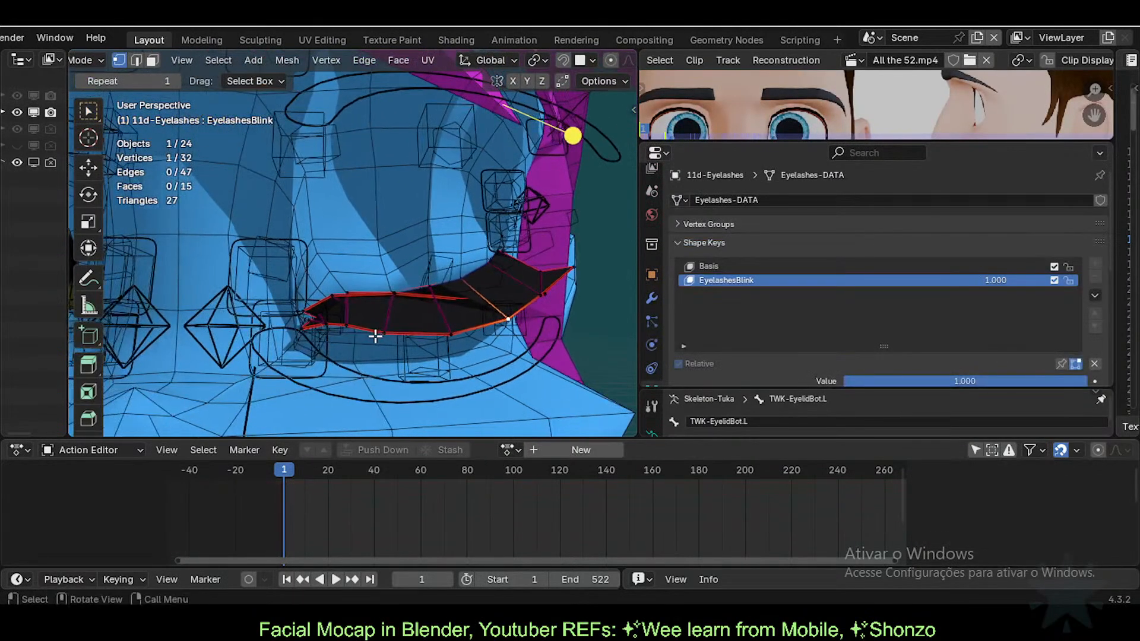
key("3")
key("l")
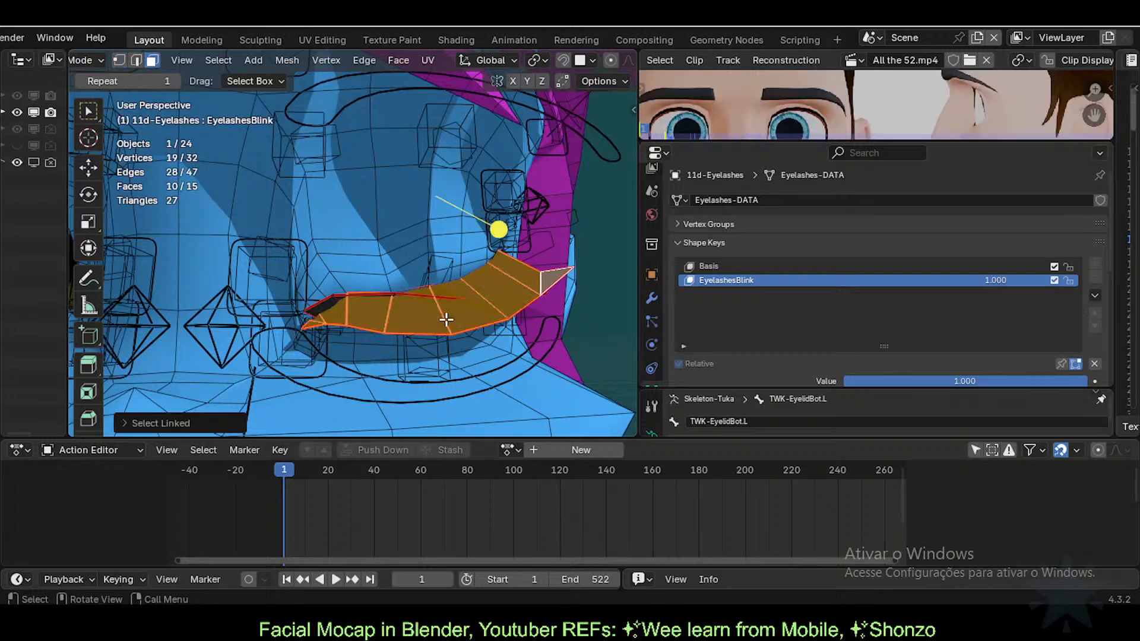
key("alt+a")
middle_click_drag(446, 319, 352, 323)
key("1")
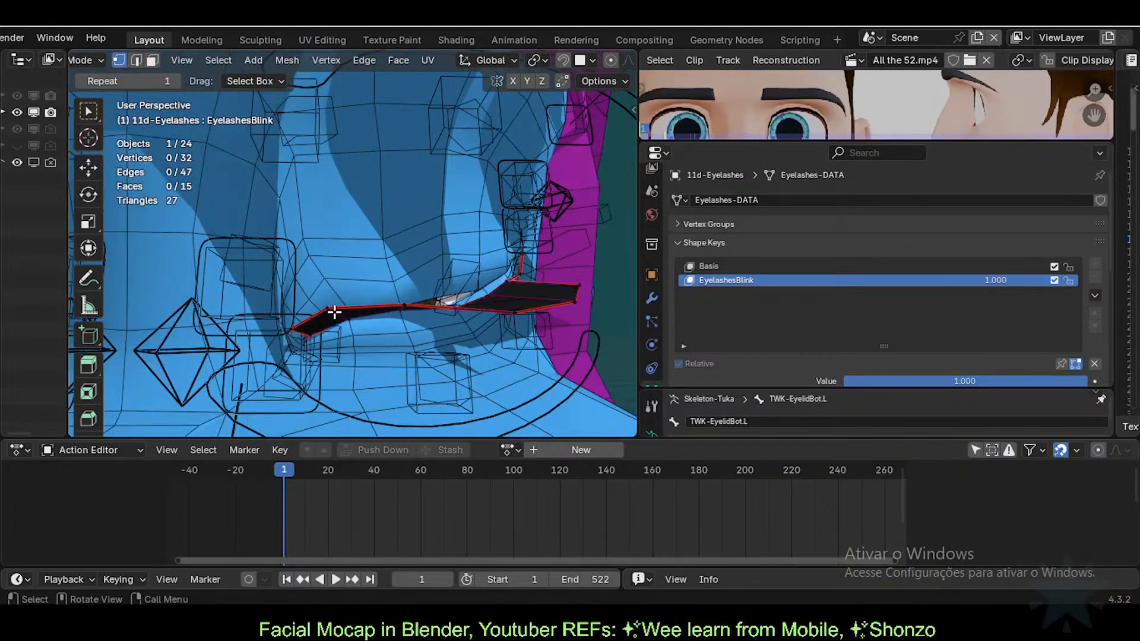
Step: Lower the first lash vertex, the left corner vertex and the middle vertex
key("g")
left_click(347, 349)
left_click(296, 340)
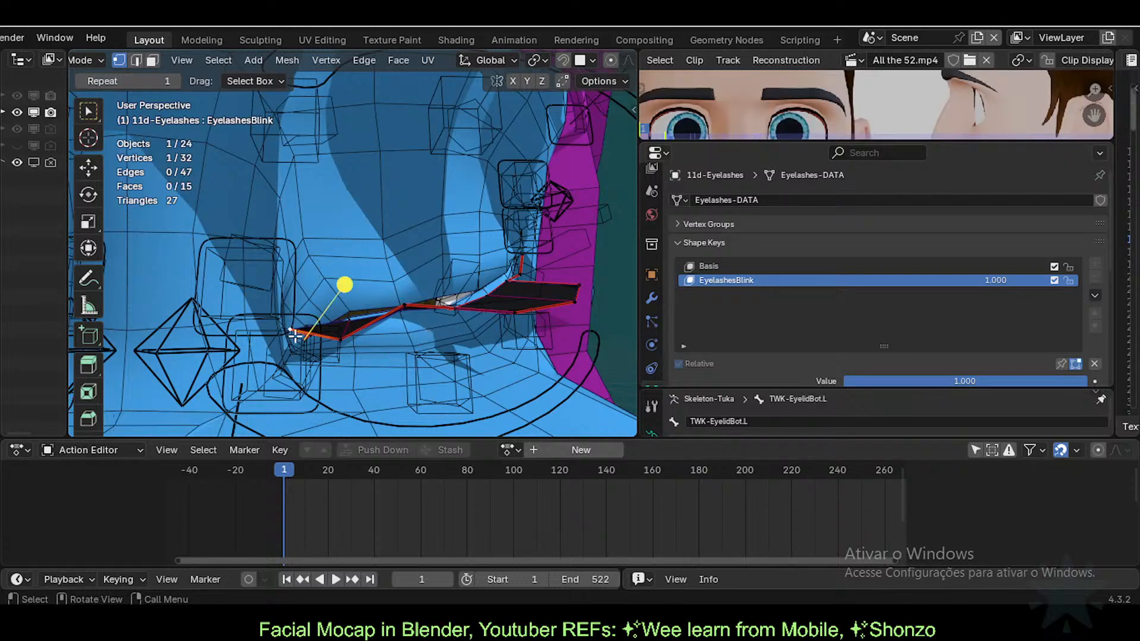
key("g")
left_click(297, 358)
left_click(404, 305)
key("g")
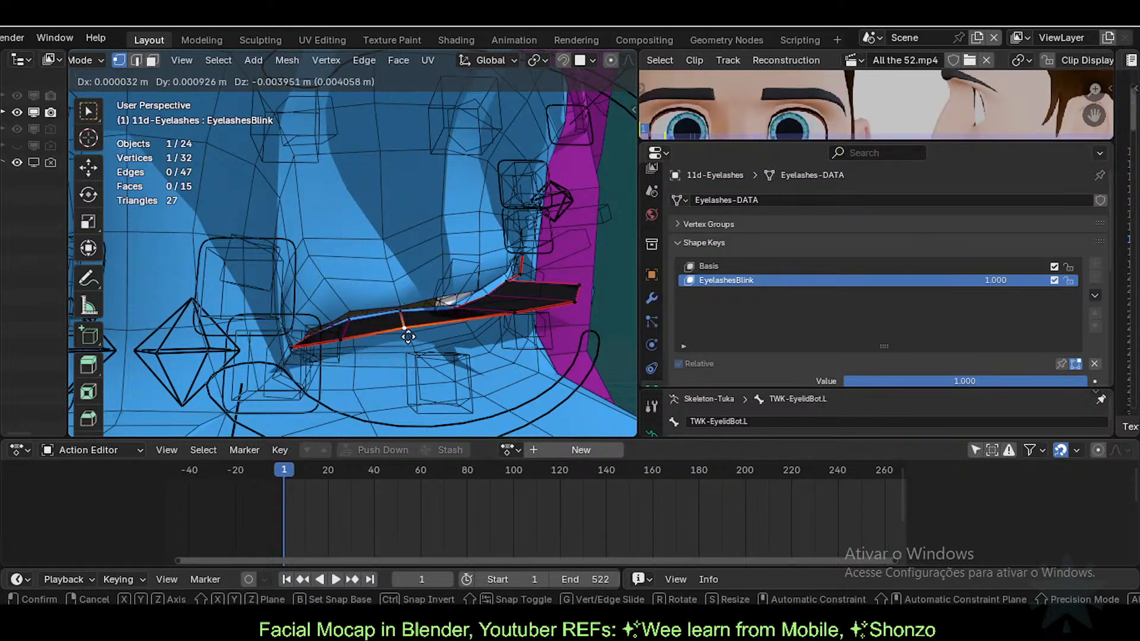
left_click(403, 330)
Step: Shift a neighbouring lash vertex left, lower the corner vertex, and pick a lower vertex
left_click(353, 339)
key("g")
left_click(333, 337)
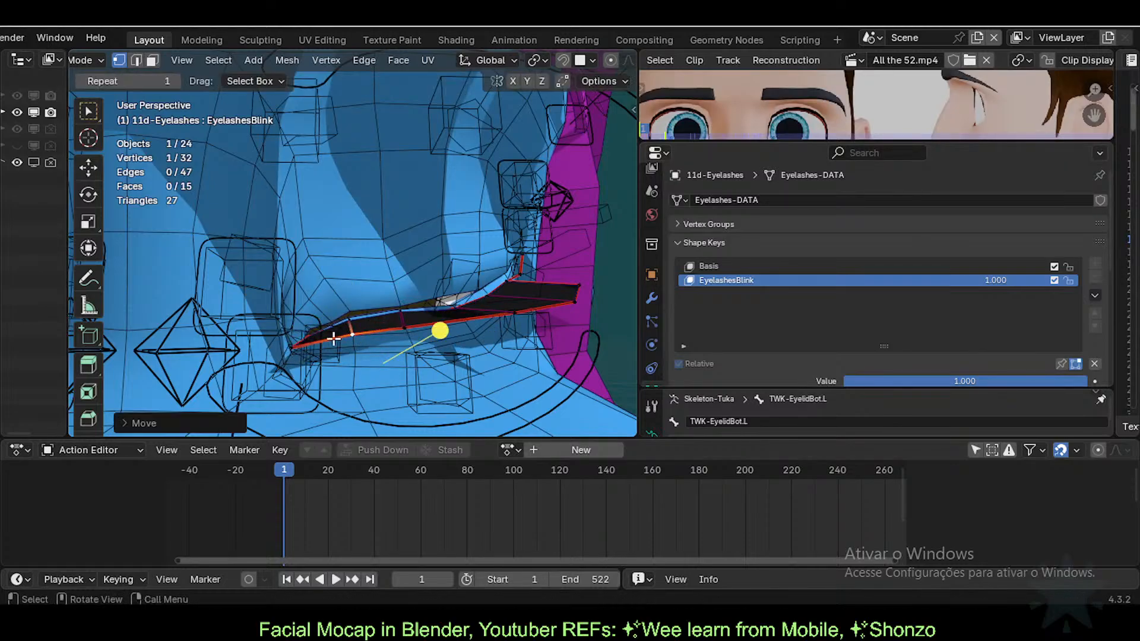
left_click(293, 345)
key("g")
left_click(291, 353)
middle_click_drag(409, 318, 374, 342, "shift")
left_click(406, 338)
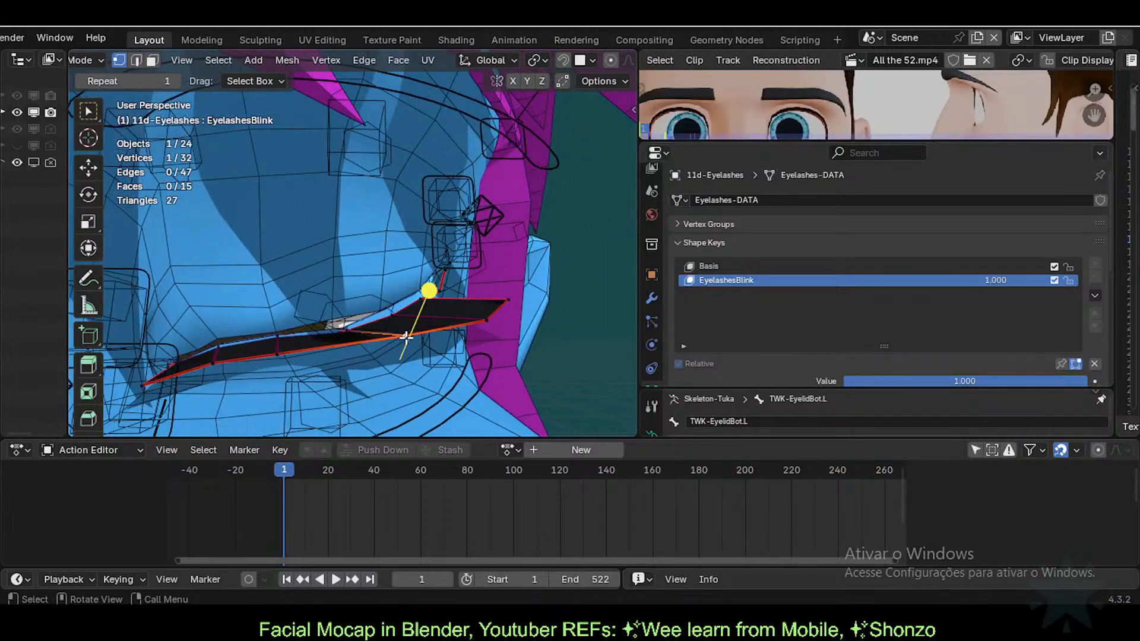
key("g")
left_click(425, 339)
Step: Reposition the lower lash vertex and the eyelash tip vertex, refining them several times
middle_click_drag(498, 321, 527, 316)
key("g")
left_click(549, 301)
left_click(574, 285)
key("g")
left_click(527, 293)
key("g")
left_click(511, 337)
key("g")
left_click(497, 323)
Step: Nudge three lower-row lash vertices into place along the closed lid
left_click(489, 323)
key("g")
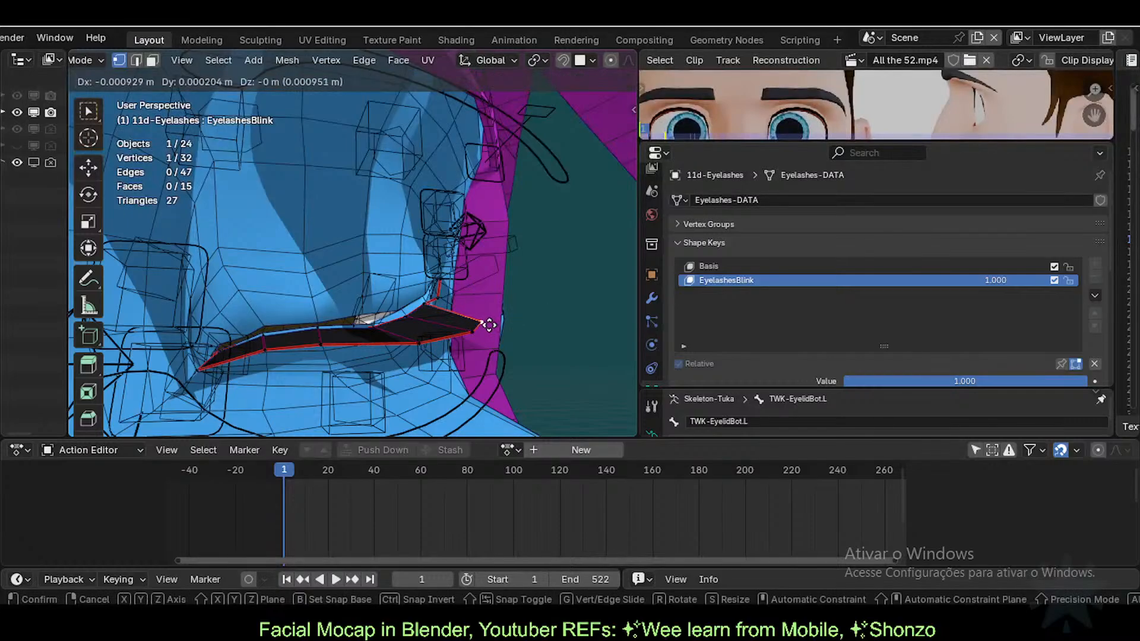
left_click(485, 323)
left_click(473, 333)
key("g")
left_click(458, 339)
left_click(417, 344)
key("g")
left_click(407, 345)
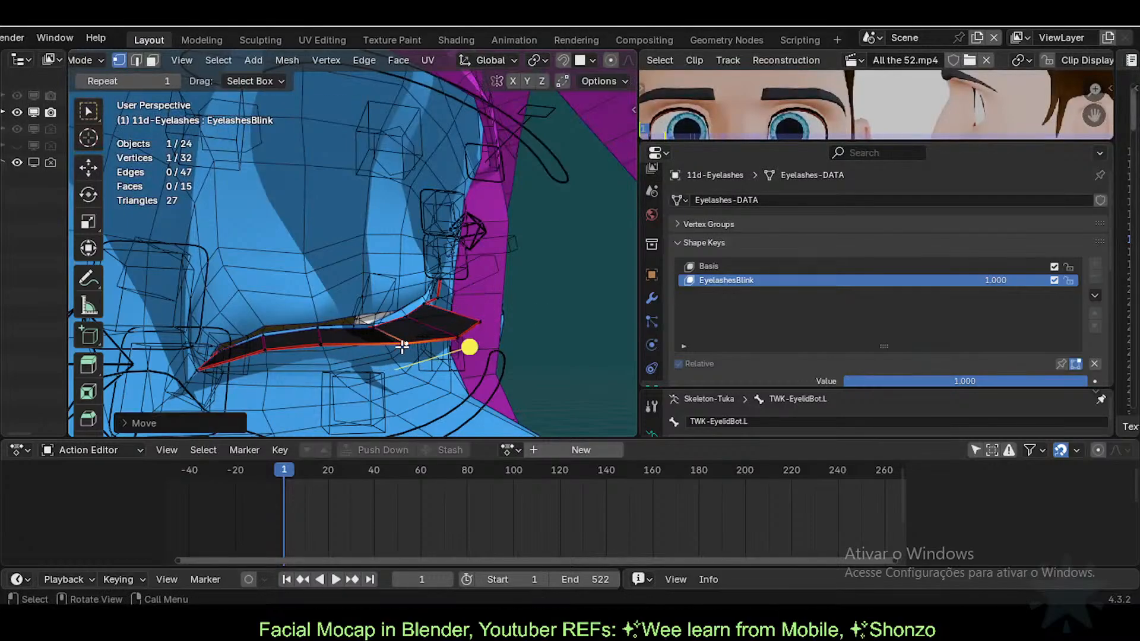
middle_click_drag(415, 347, 451, 315)
Step: Back in Object Mode, scrub EyelashesBlink from 0 to 1 and inspect the eyelashes
key("Tab")
mouse_move(985, 377)
left_mouse_down()
mouse_move(739, 377)
mouse_move(991, 376)
left_mouse_up()
mouse_move(500, 290)
middle_mouse_down()
mouse_move(526, 303)
mouse_move(472, 284)
mouse_move(491, 294)
middle_mouse_up()
Step: Save the file Tuka-Game-61-ExperimentalLipsTopology.blend
scroll(347, 259, "down", 2)
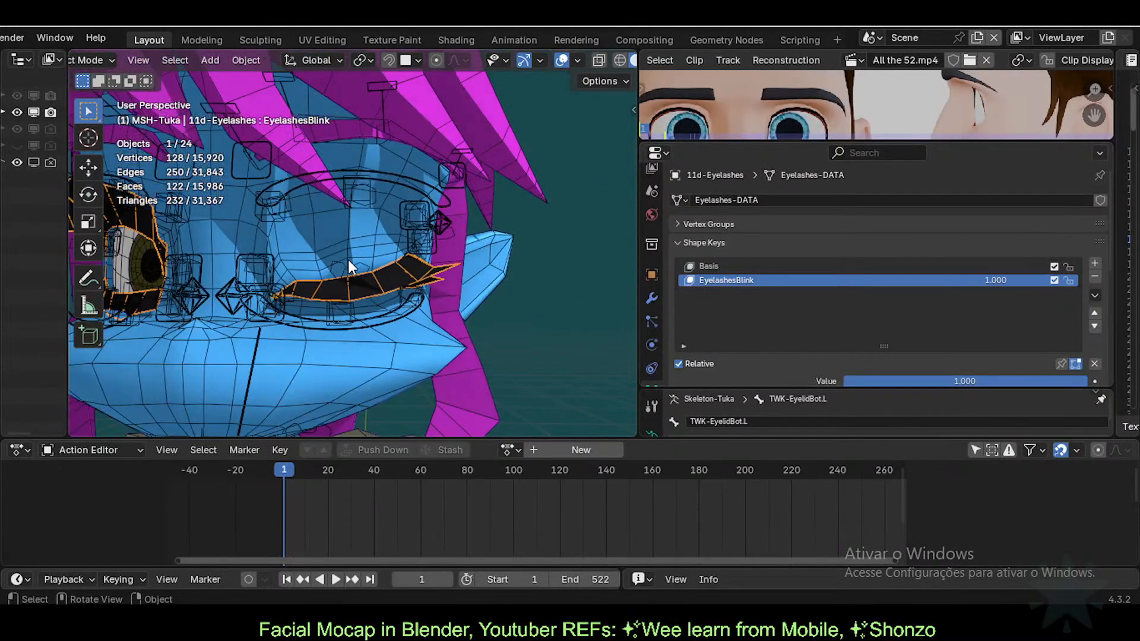
key("ctrl+s")
scroll(348, 259, "up", 1)
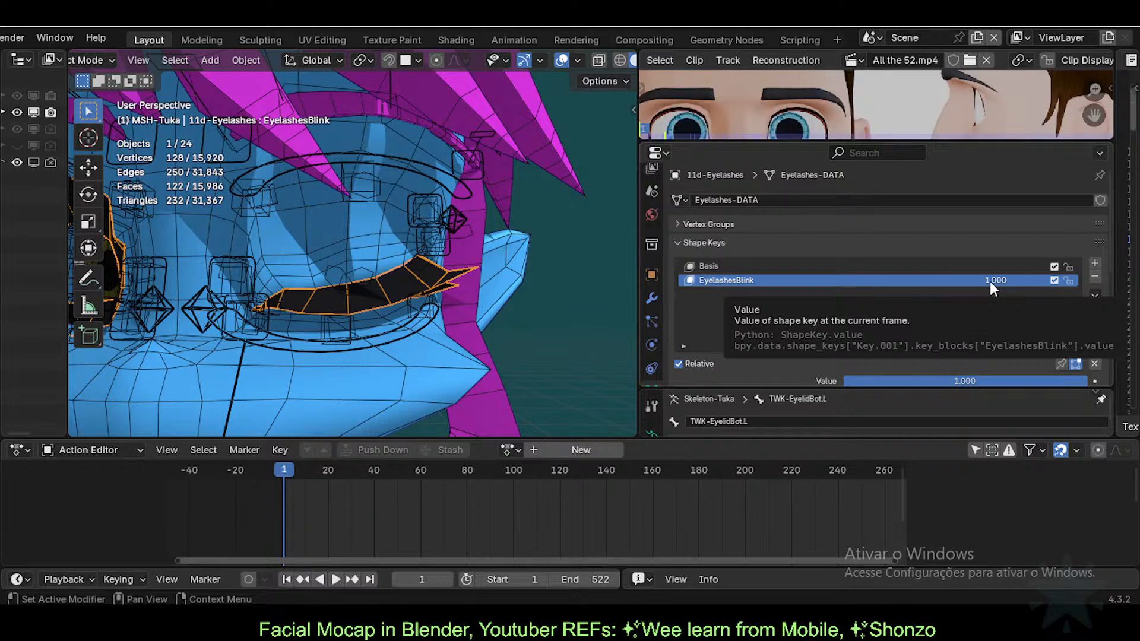
Step: Select the body mesh and collapse the 3D Cursor panel in the viewport sidebar
left_click(334, 277)
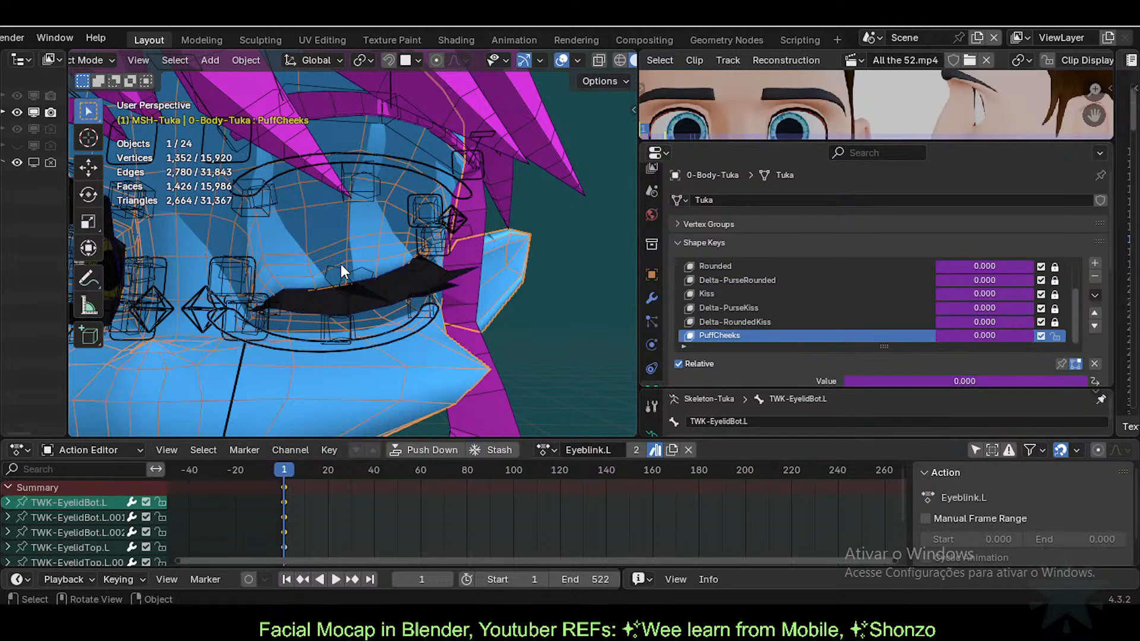
key("n")
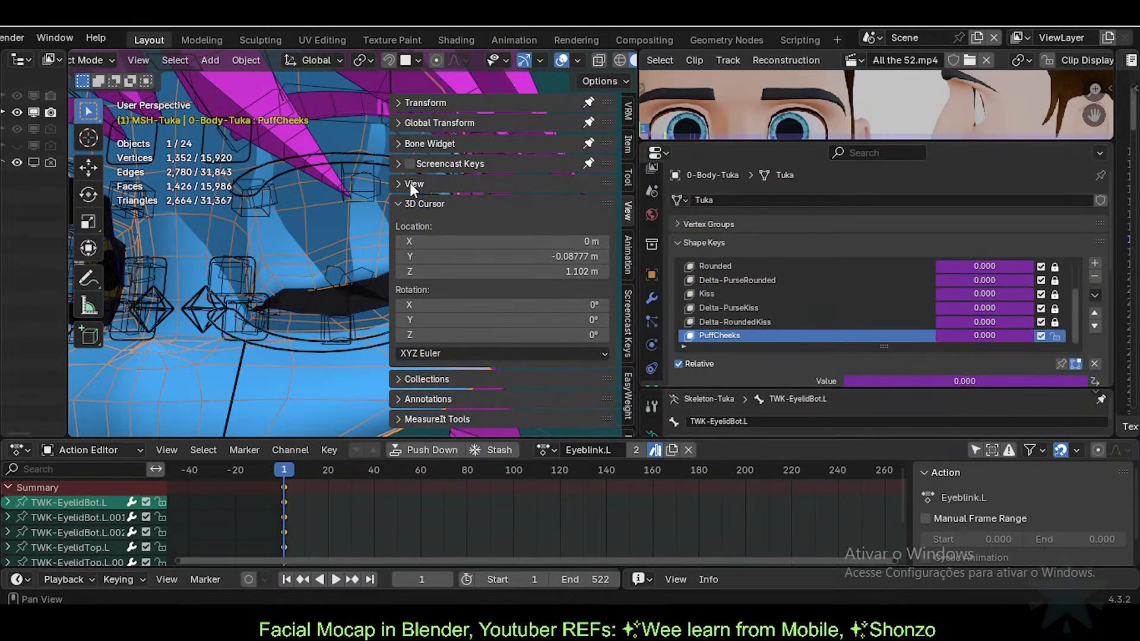
left_click(406, 202)
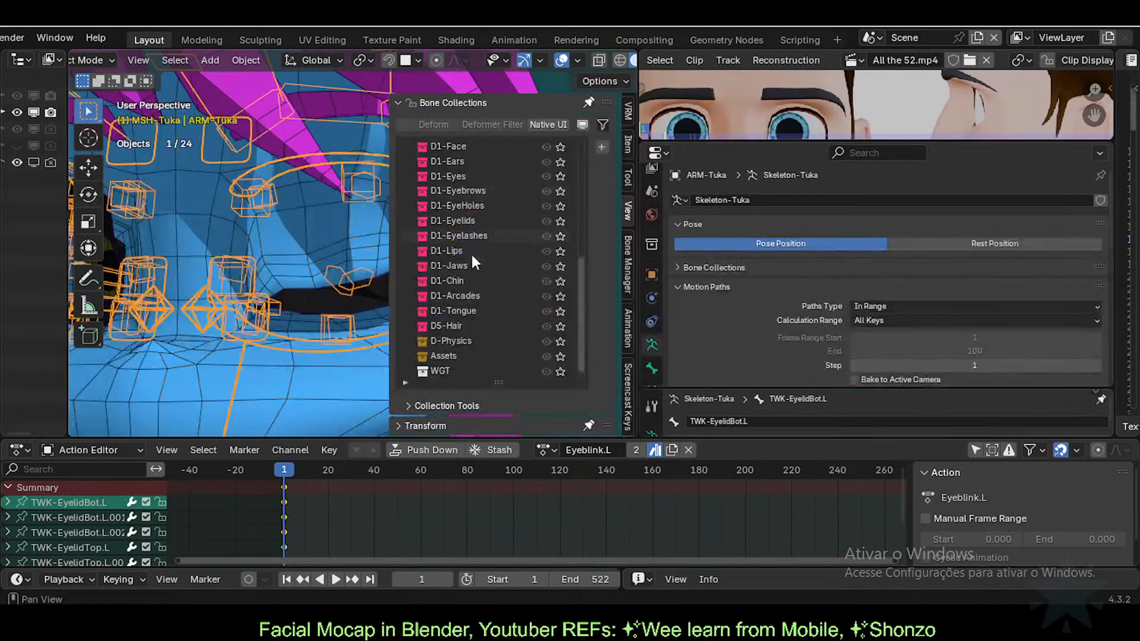
scroll(492, 290, "down", 1)
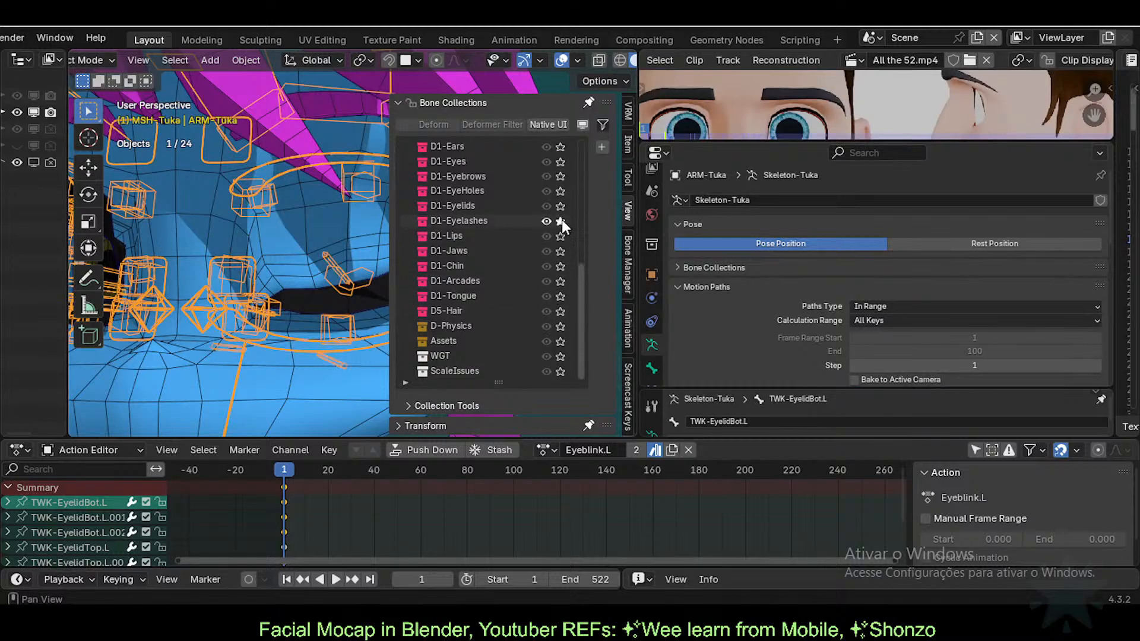
key("n")
Step: In Pose Mode, select bone DEF1-EyelashBot.L.001 and show the Bone Collections sidebar
key("ctrl+Tab")
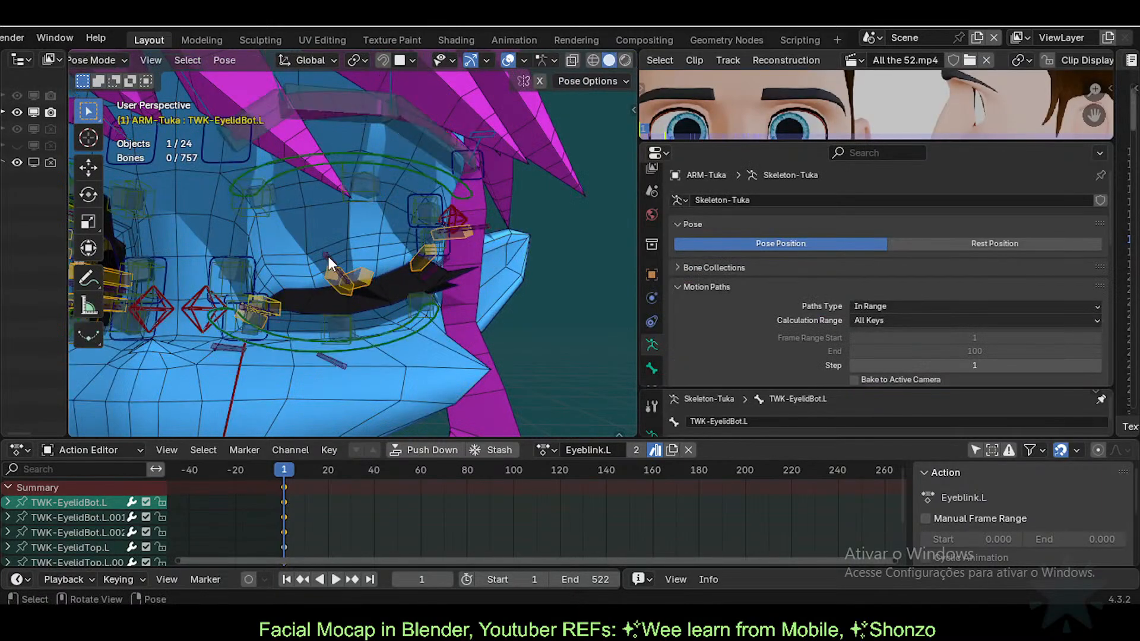
left_click(332, 258)
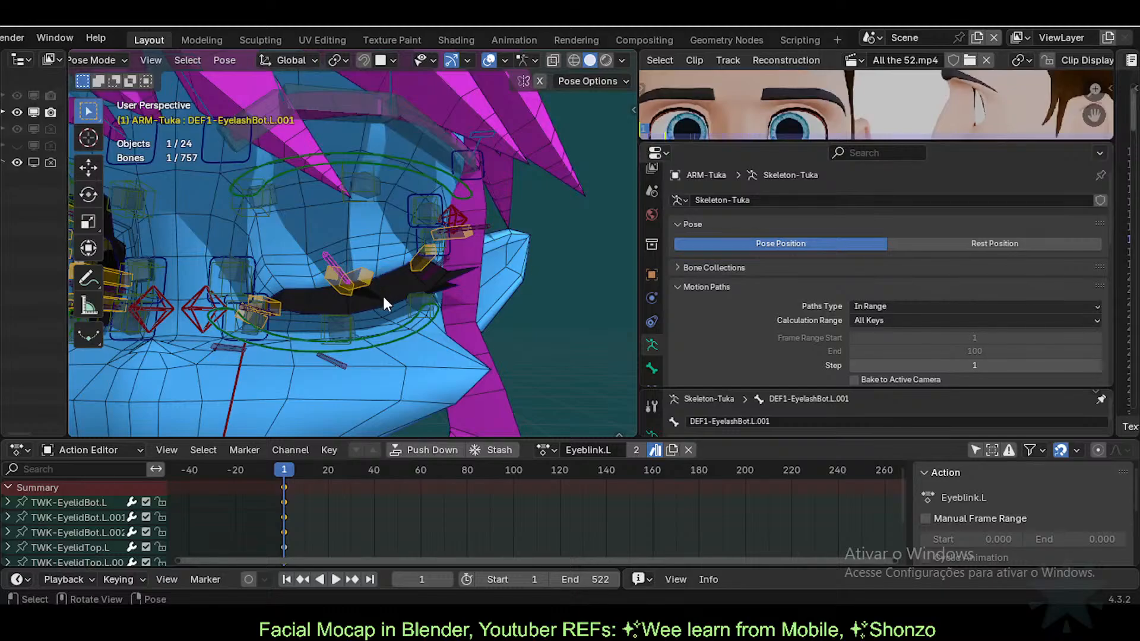
key("n")
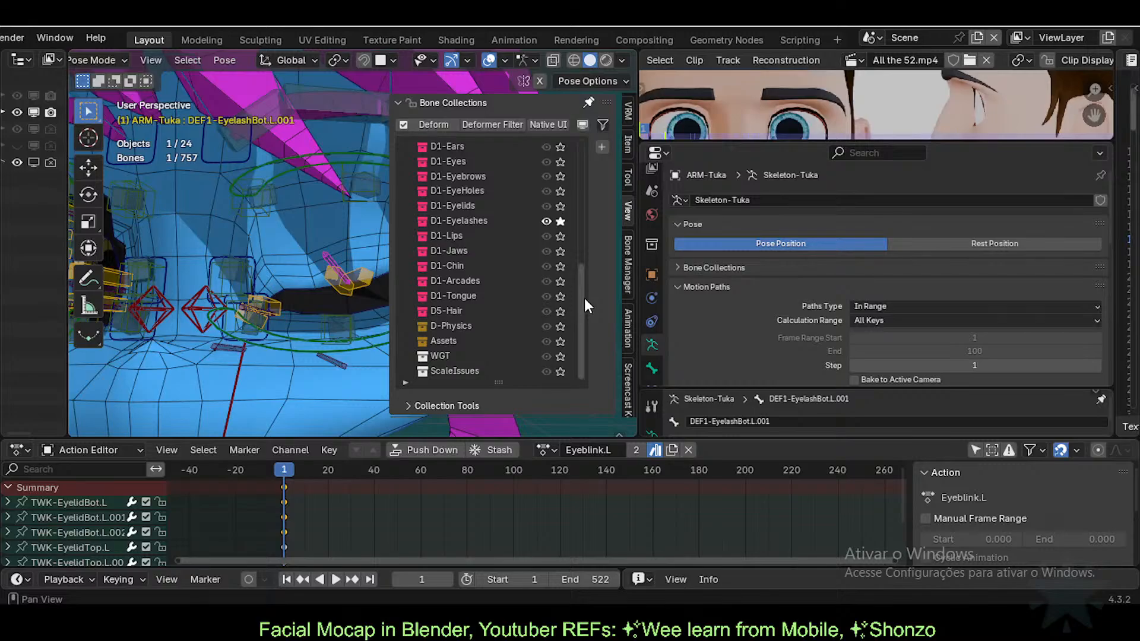
Step: Inspect the selected bone's constraints, then hide the Bone Collections sidebar
scroll(653, 357, "down", 1)
left_click(652, 369)
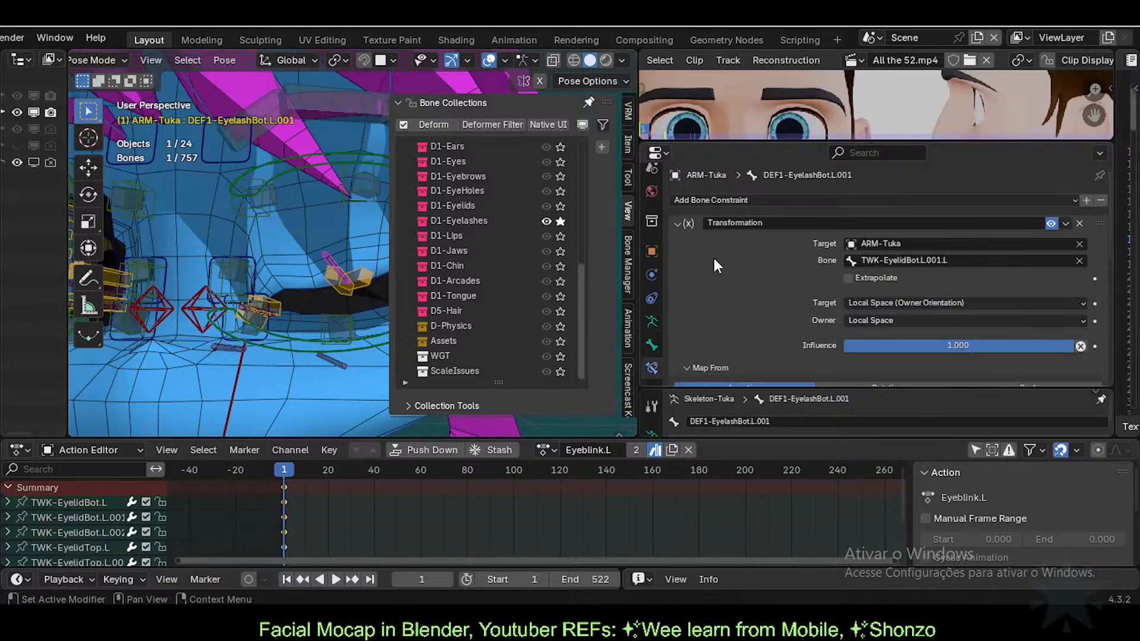
scroll(756, 289, "down", 6)
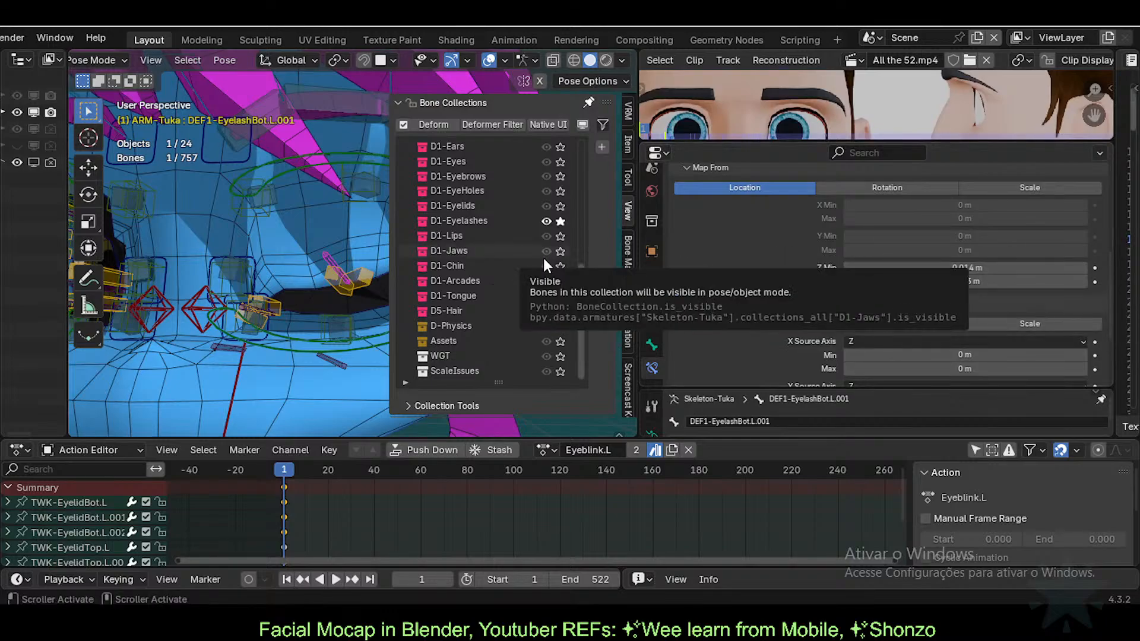
key("n")
key("n")
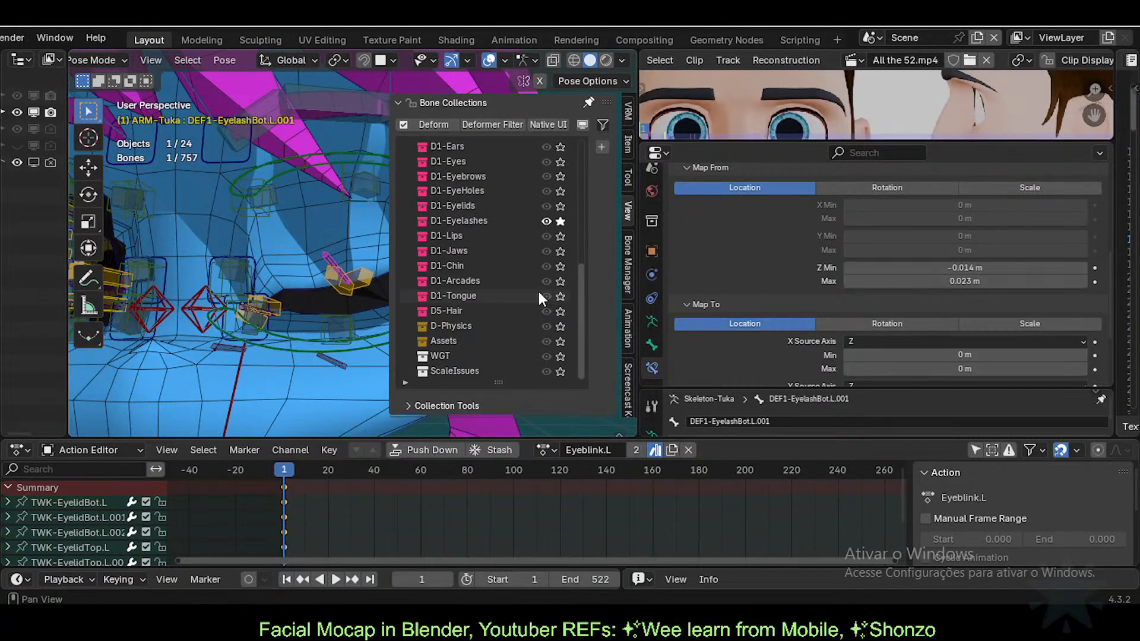
key("n")
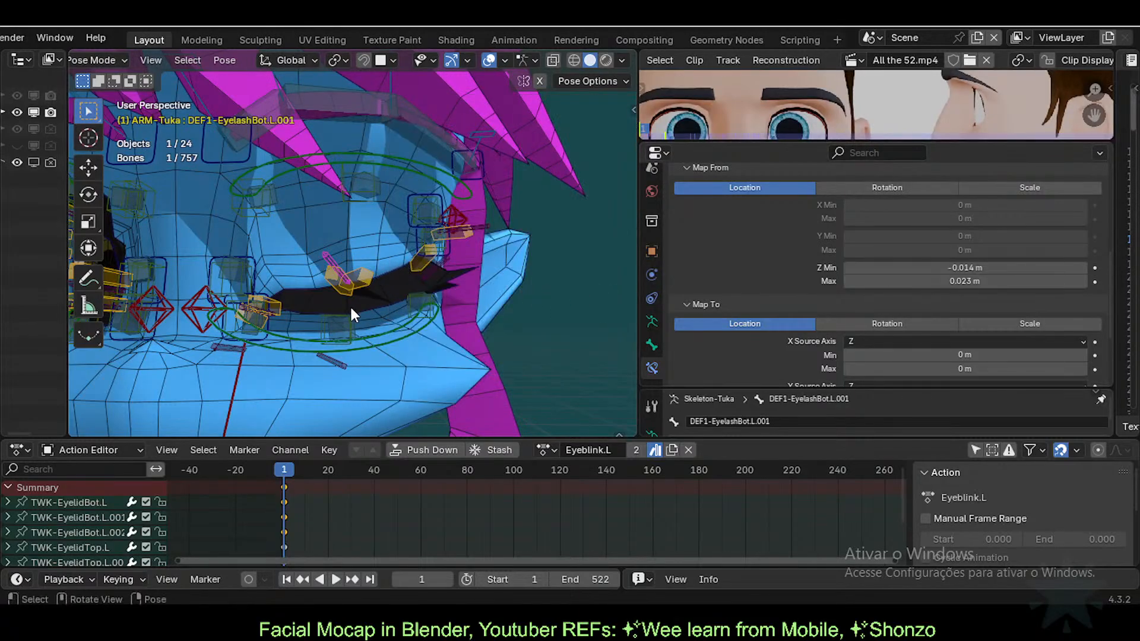
Step: Briefly select the eyelash mesh in Object Mode, then put the armature back into Pose Mode
key("ctrl+Tab")
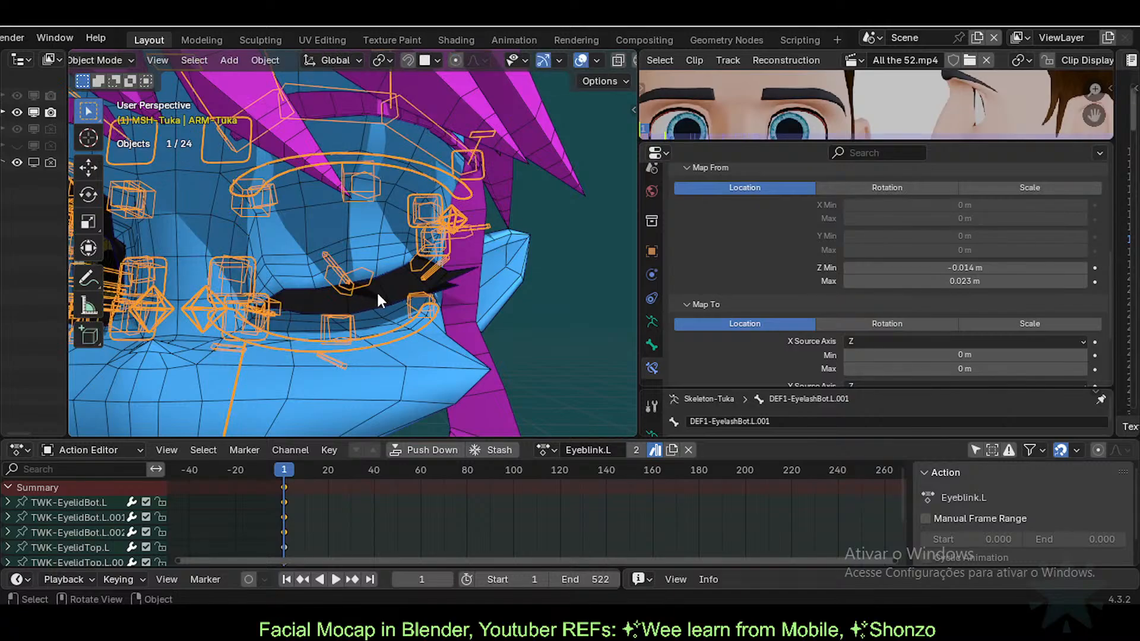
left_click(381, 291)
left_click(331, 257)
key("ctrl+Tab")
Step: Check the full names of bones TWK-EyelidBot.L.001.L and DEF1-EyelashBot.L.001, then select the eyelash mesh
key("F2")
key("Escape")
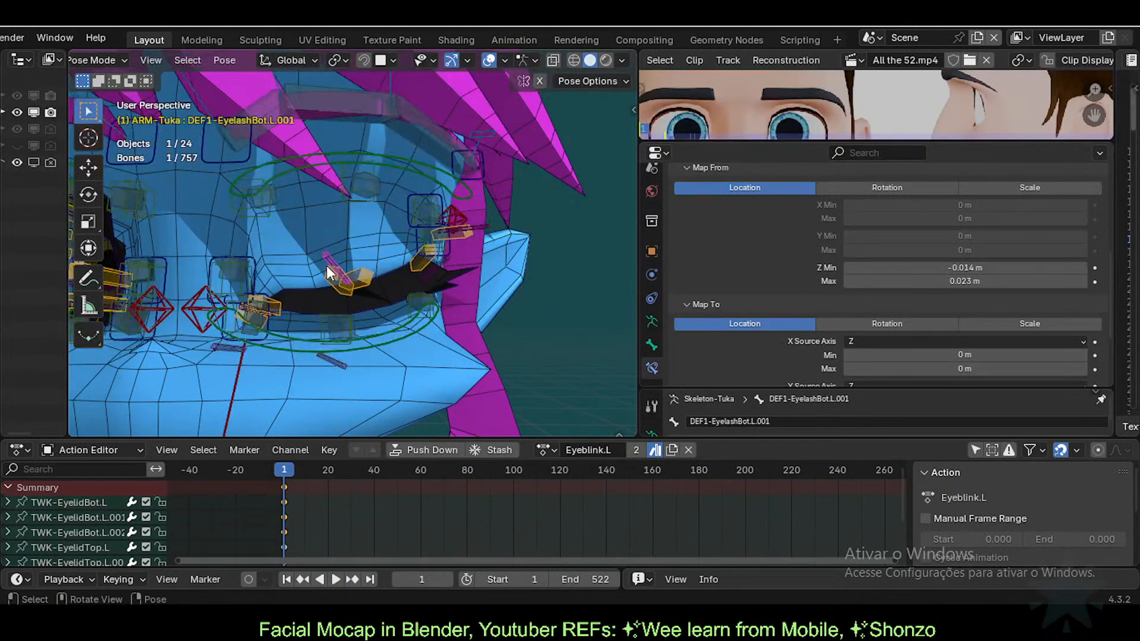
left_click(325, 282)
key("F2")
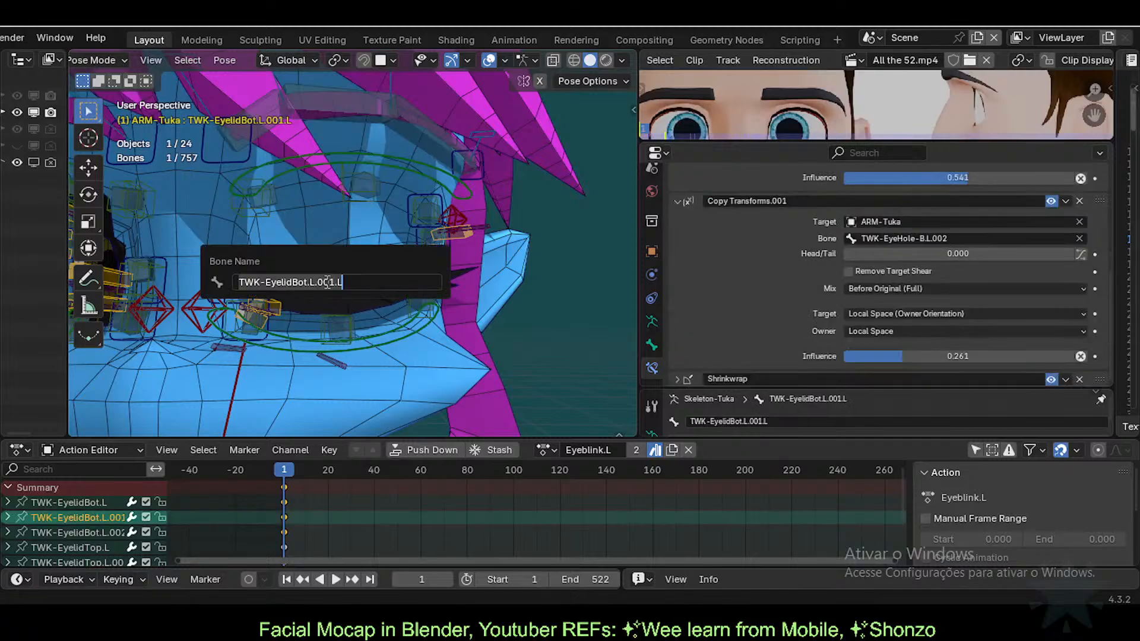
key("Escape")
left_click(333, 250)
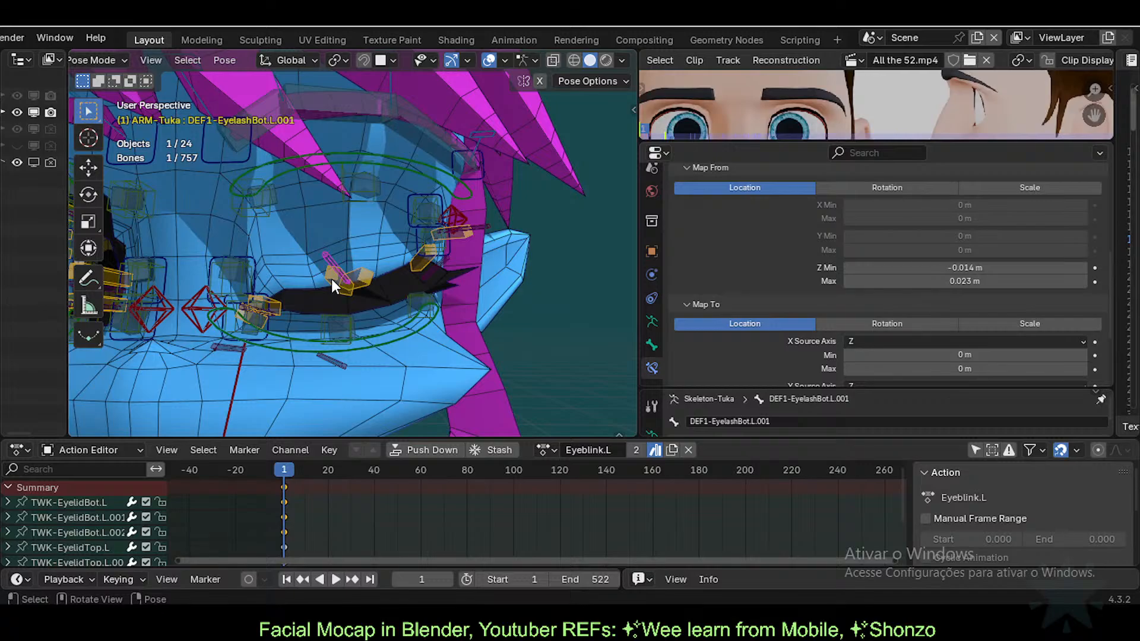
left_click(331, 279)
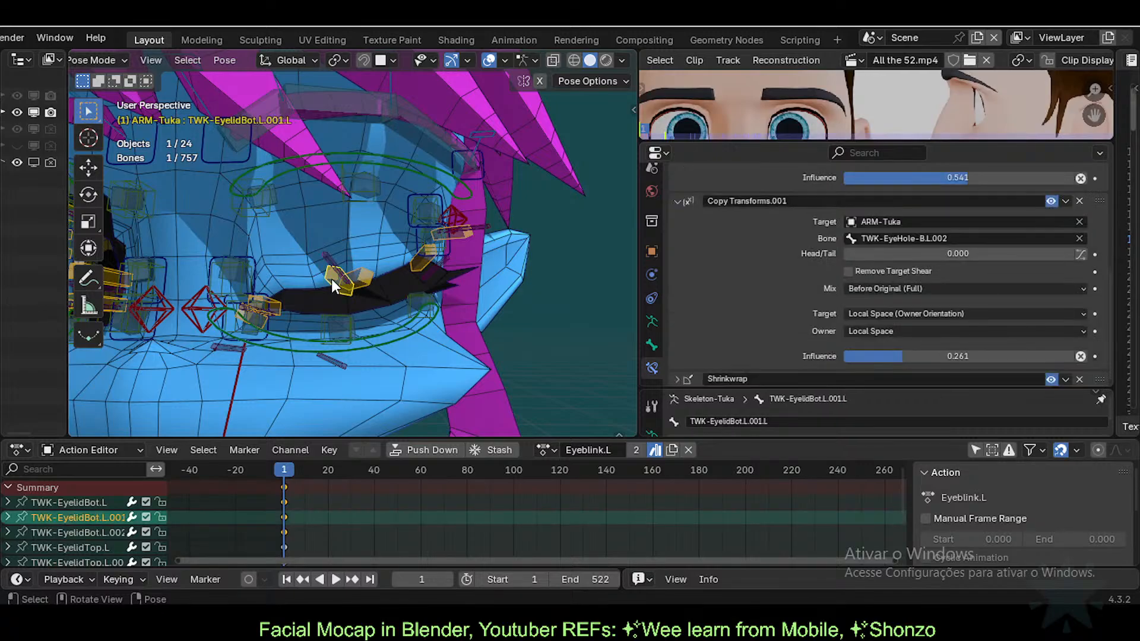
key("F2")
key("Escape")
left_click(652, 345)
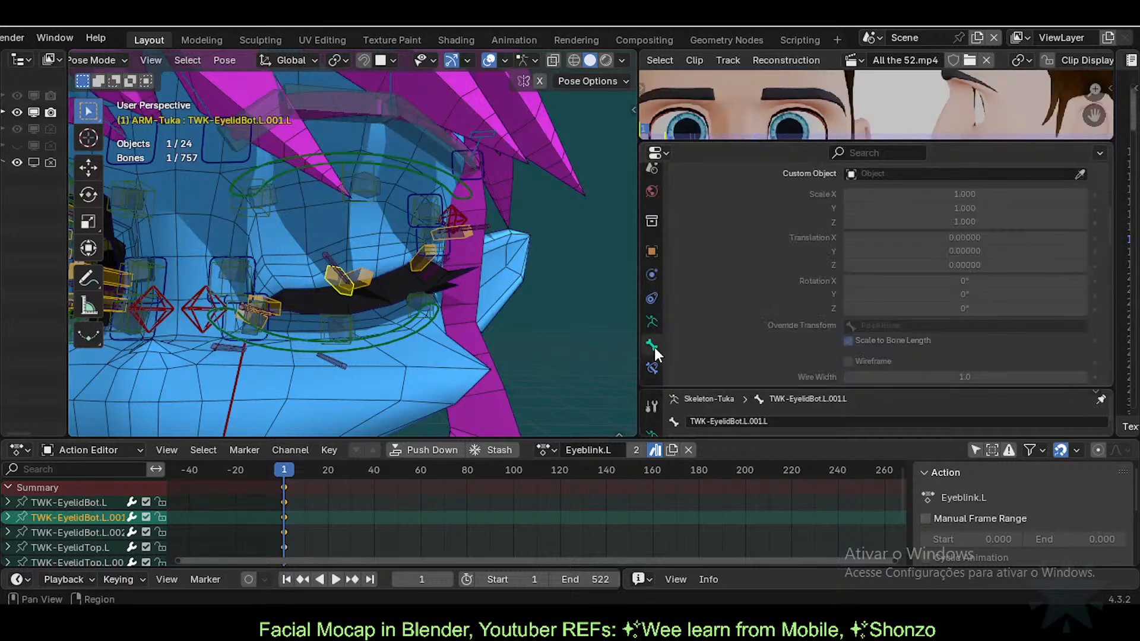
left_click(368, 300)
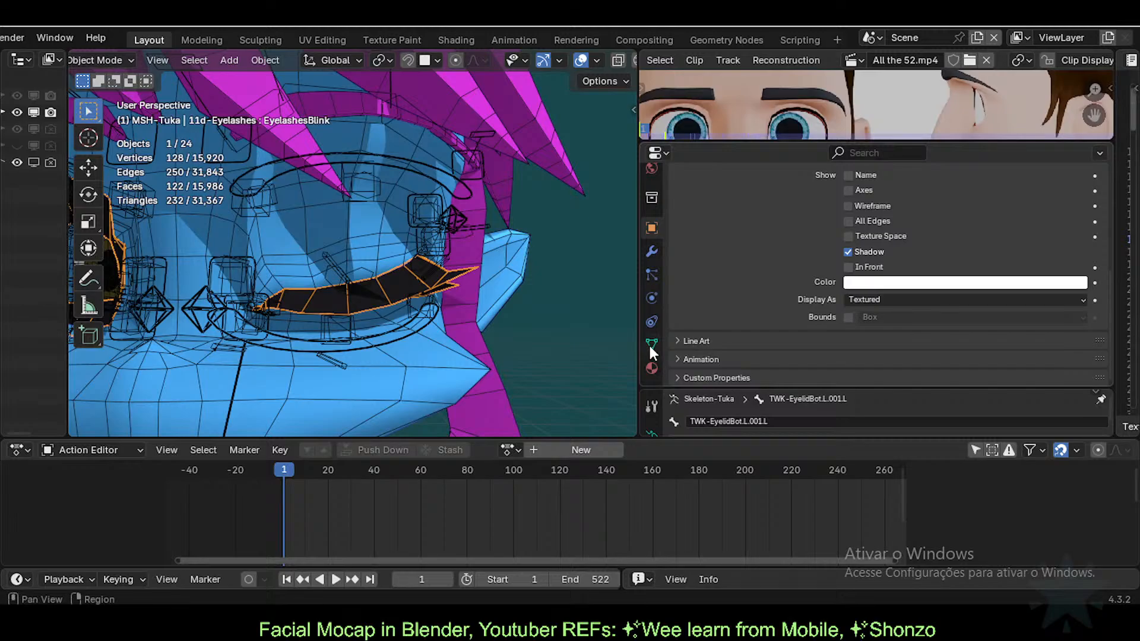
Step: Review the eyelash mesh's shape keys and modifiers and zoom in on the eyelashes
left_click(651, 344)
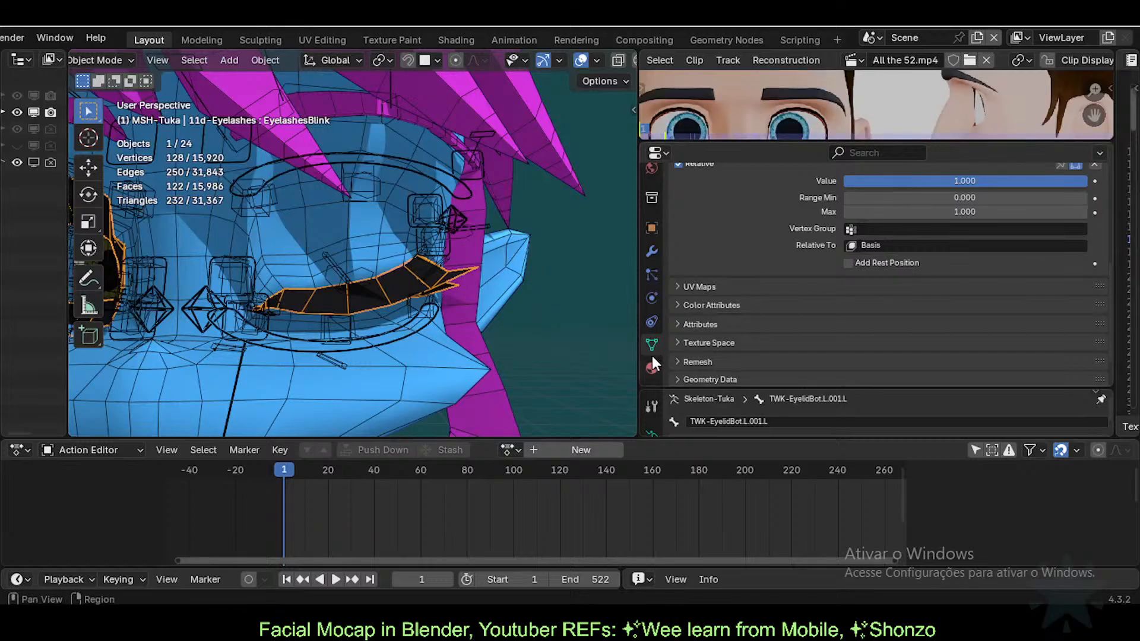
scroll(653, 285, "up", 2)
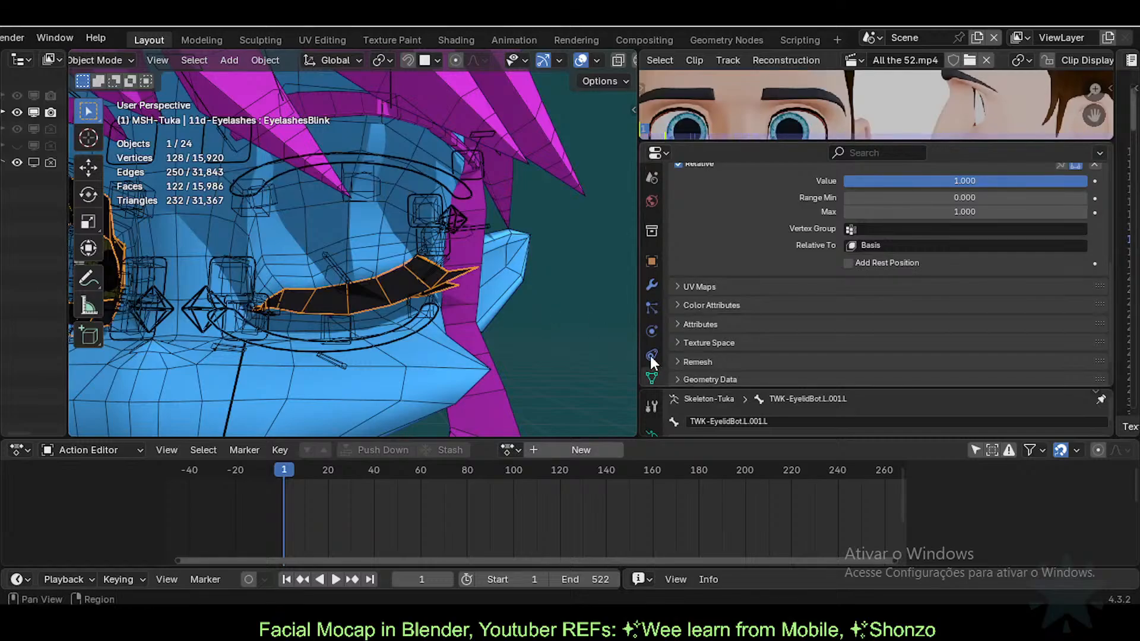
left_click(652, 286)
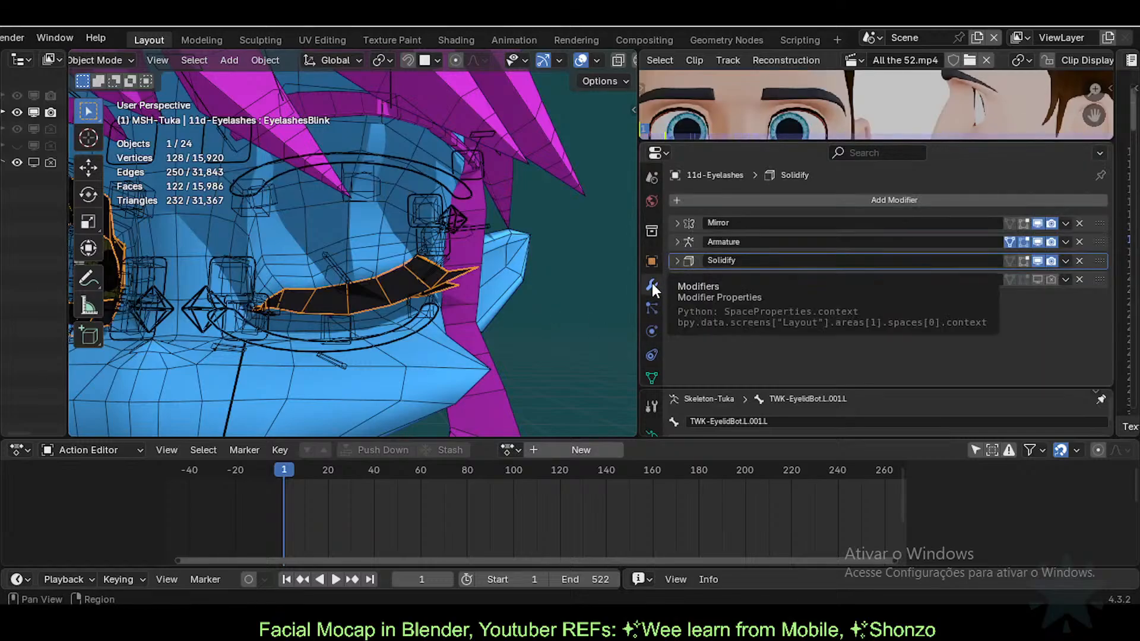
left_click(651, 378)
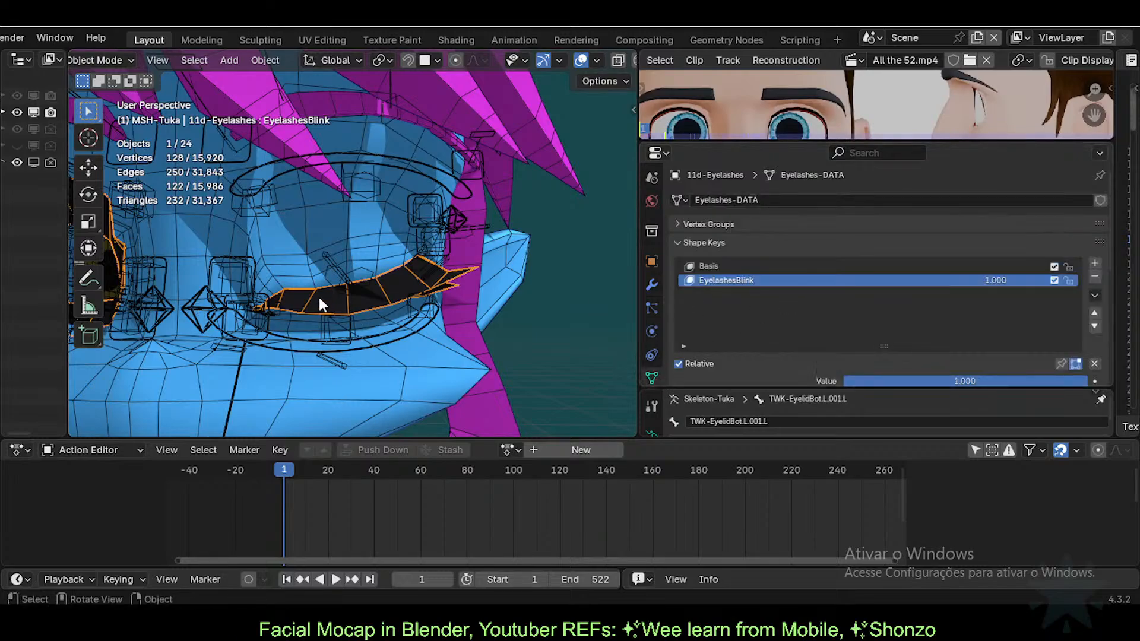
middle_click_drag(323, 300, 323, 349)
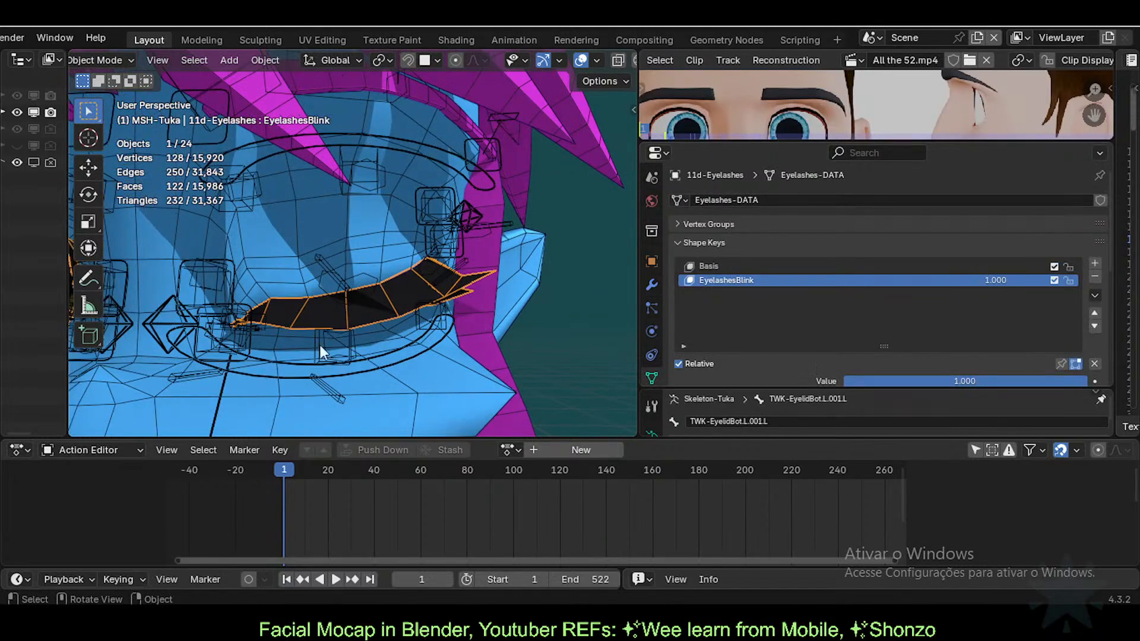
Step: Add a driver to the EyelashesBlink shape key value
right_click(991, 280)
left_click(950, 297)
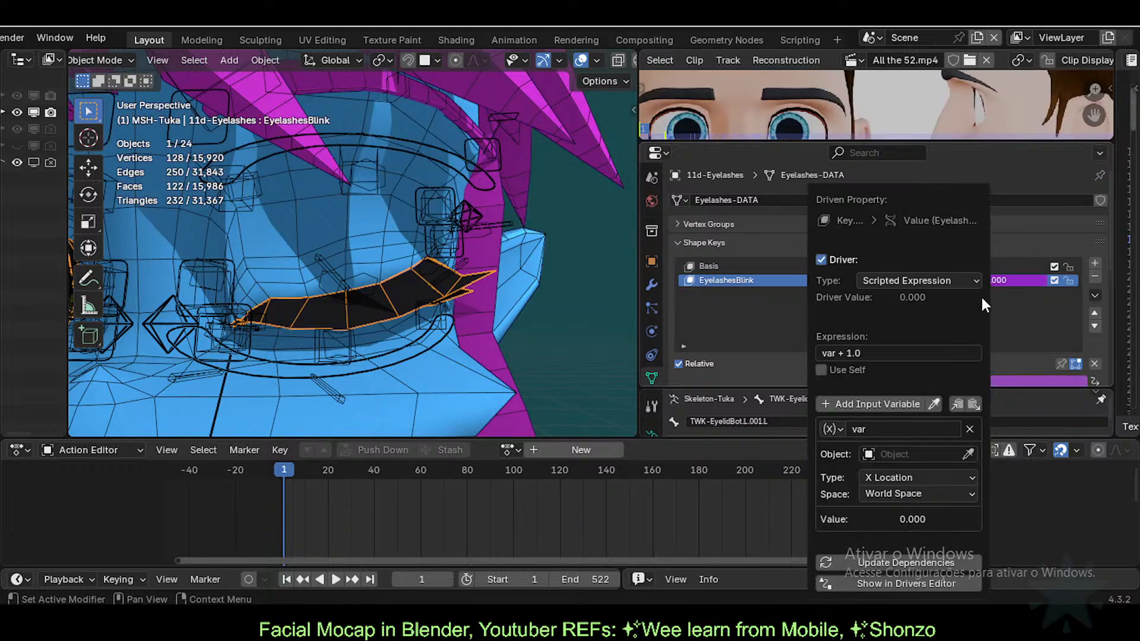
left_click(842, 354)
key("End")
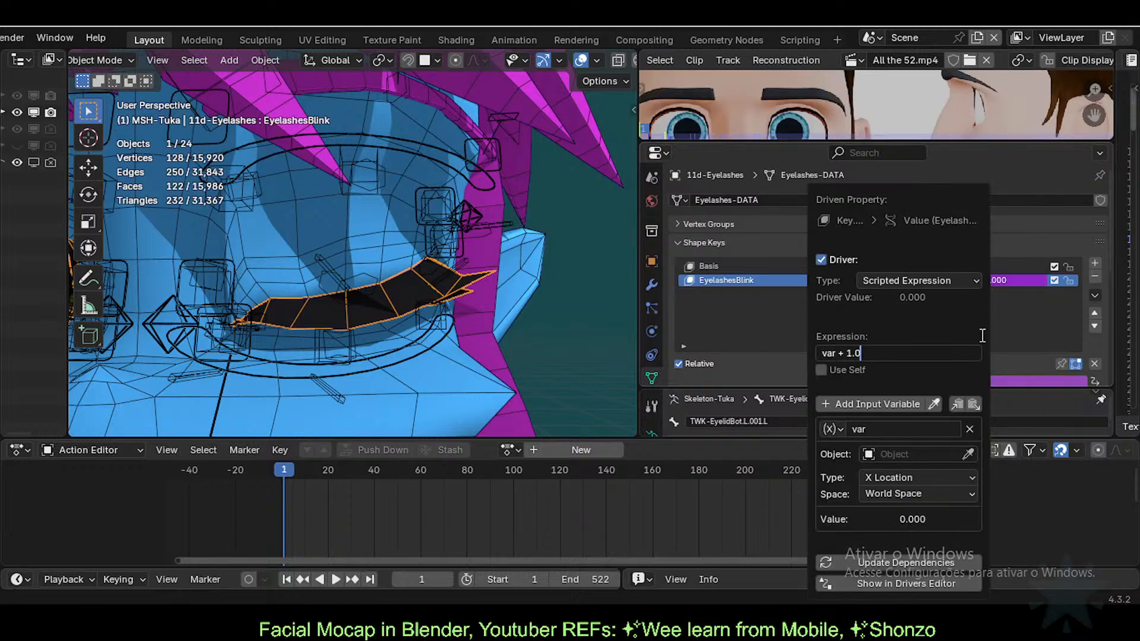
Step: Point the driver variable at ARM-Tuka's eyelid bone, reading Z Location in Local Space
left_click(894, 454)
type("ar")
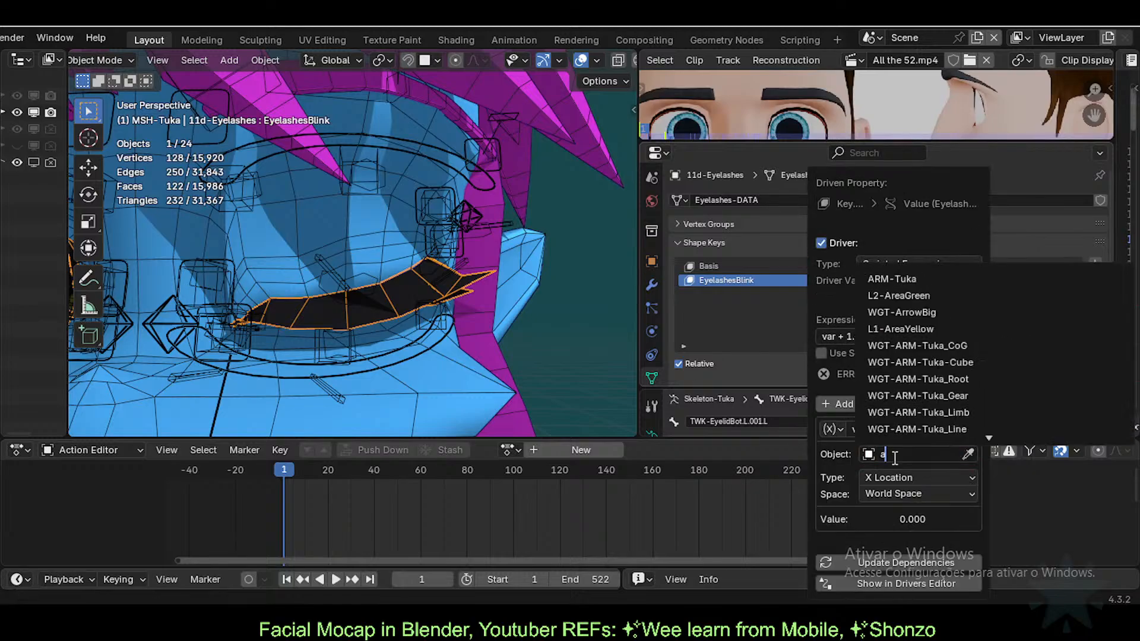
left_click(896, 279)
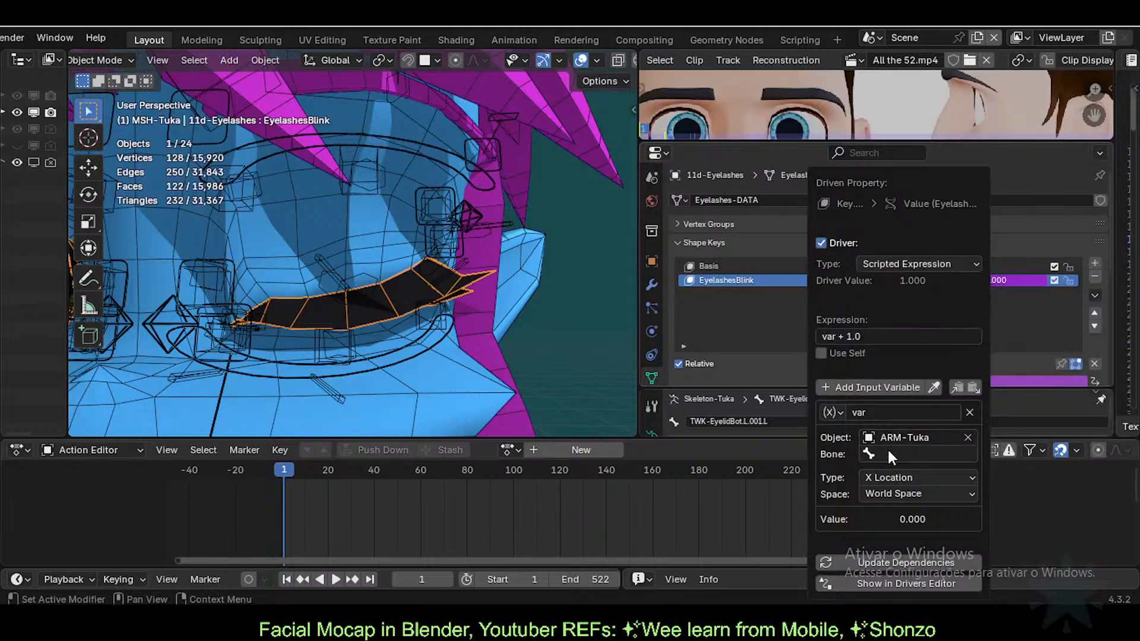
key("ctrl+v")
left_click(905, 477)
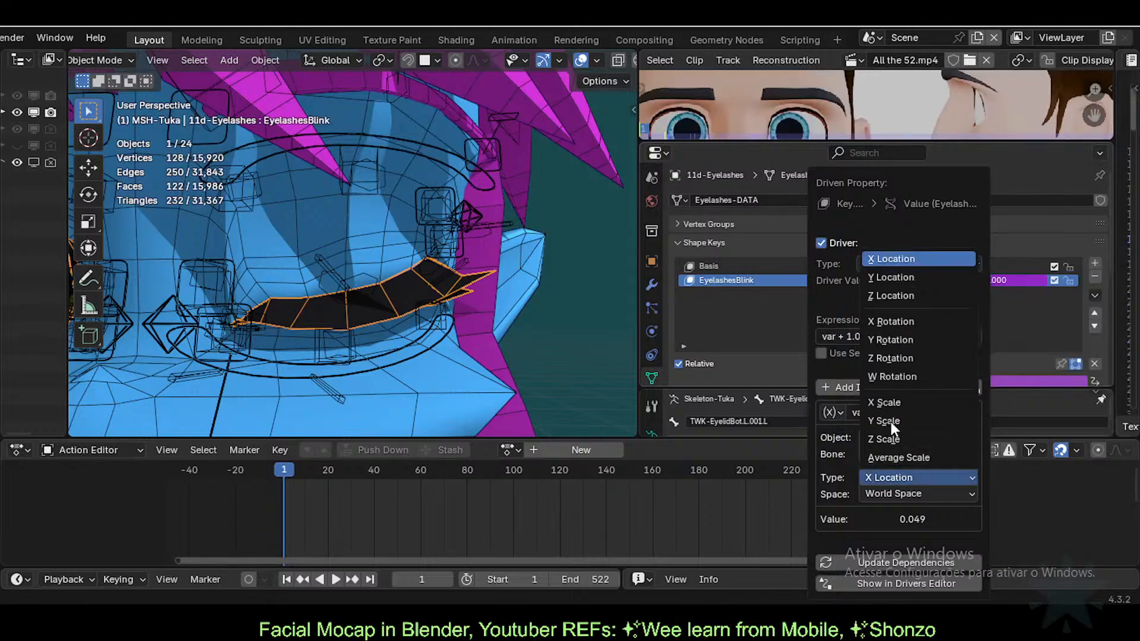
left_click(896, 295)
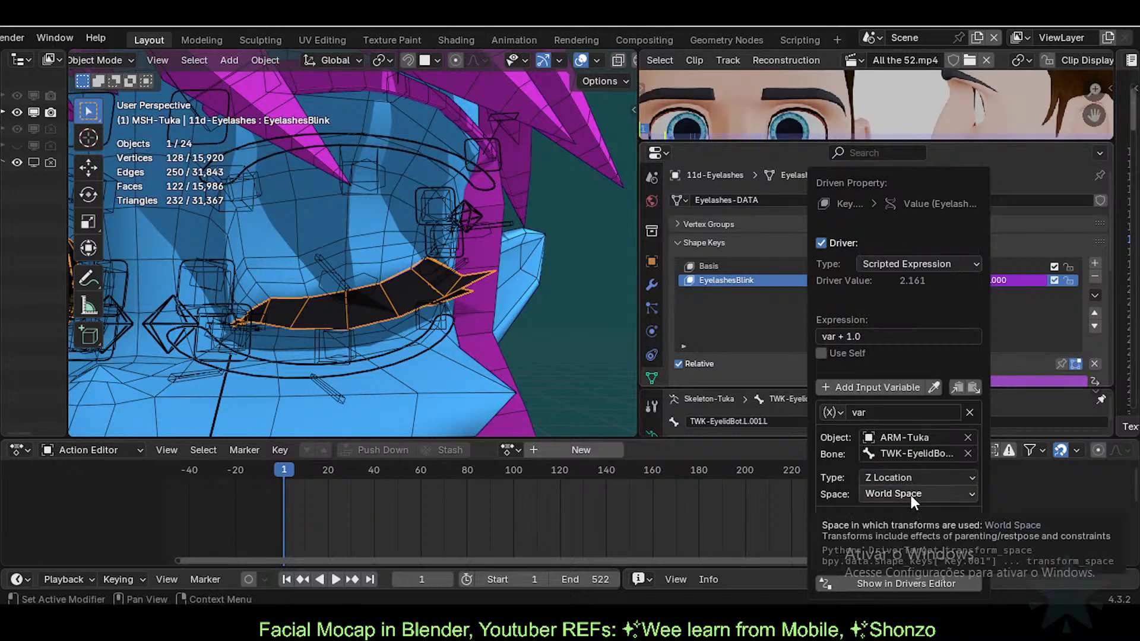
left_click(911, 495)
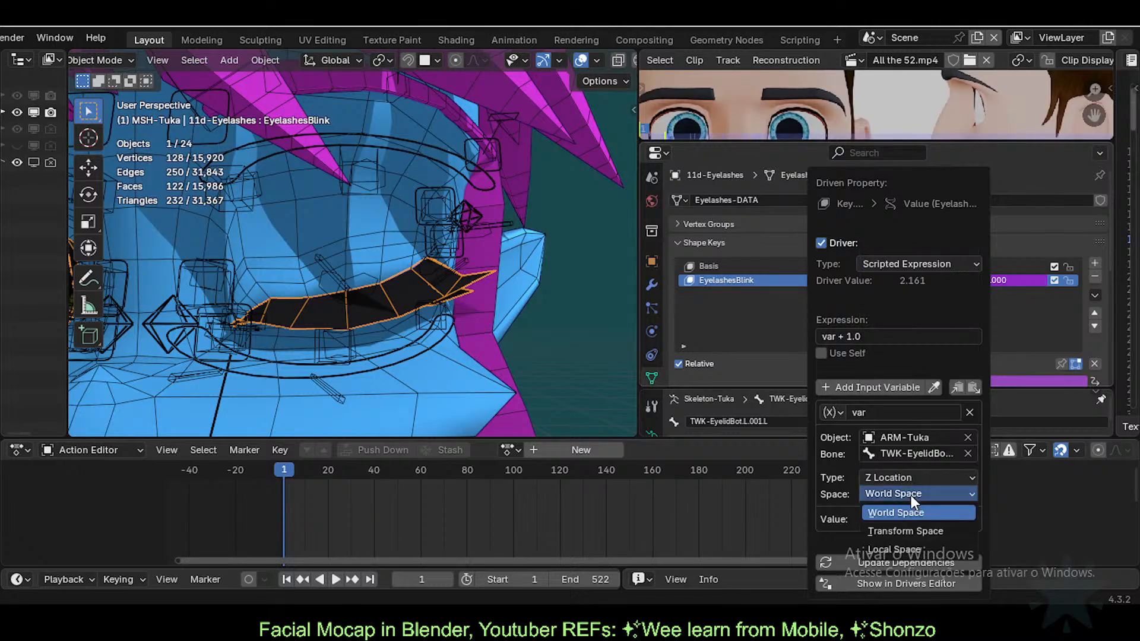
left_click(899, 548)
Step: Set the driver expression to -var*100
left_click(887, 336)
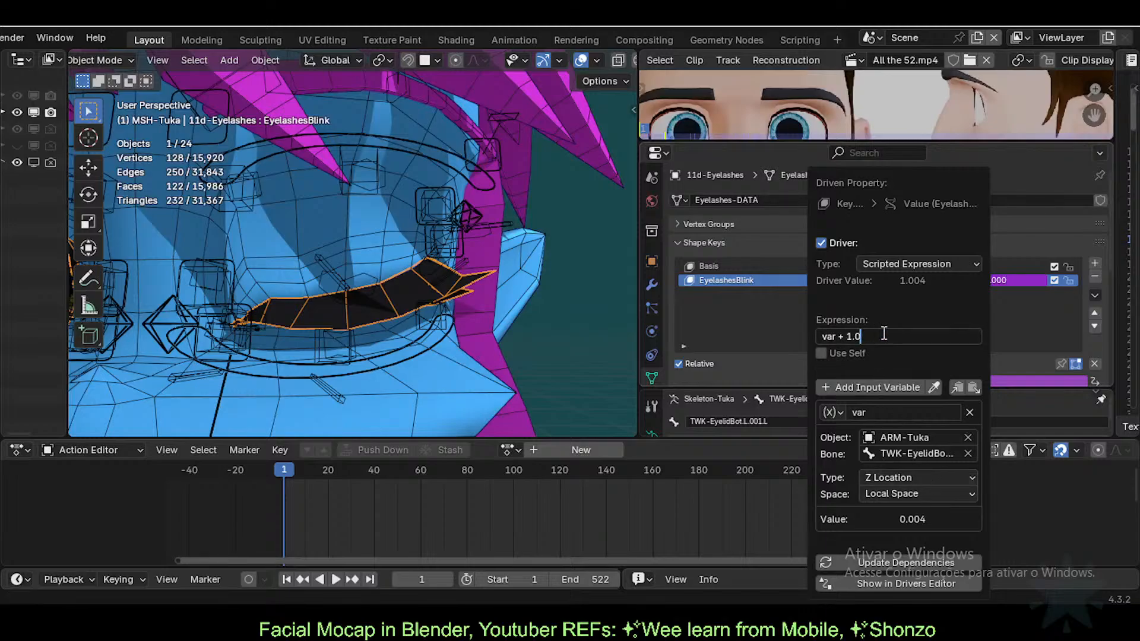
key("BackSpace")
key("BackSpace")
key("BackSpace")
key("BackSpace")
key("BackSpace")
key("BackSpace")
key("Home")
type("-")
key("Return")
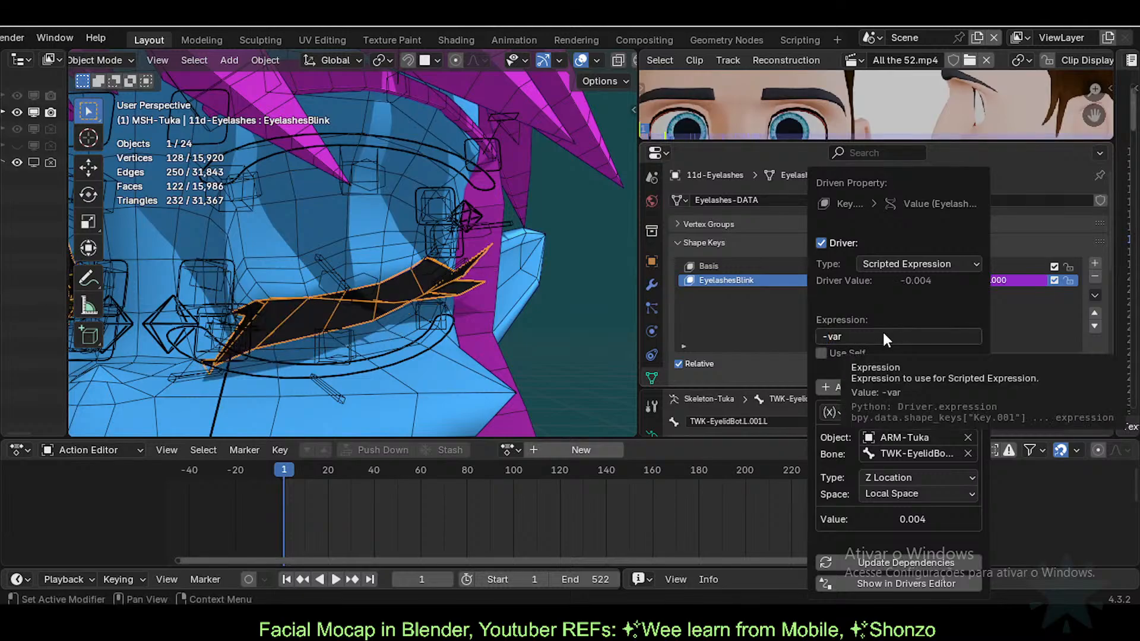
left_click(868, 336)
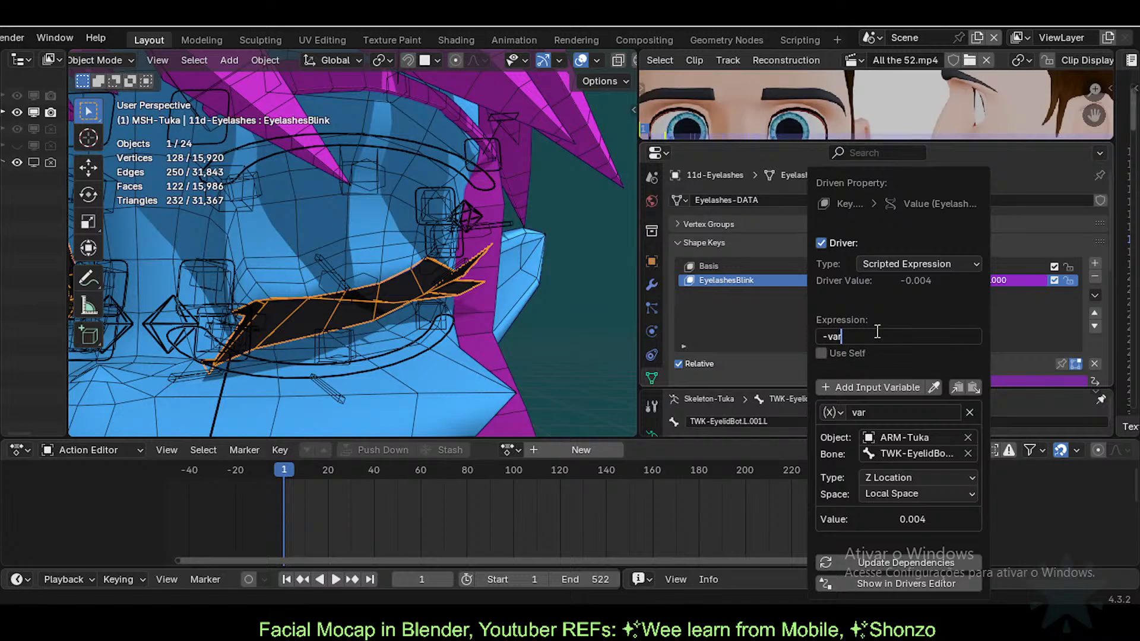
type("*")
type("100")
key("Return")
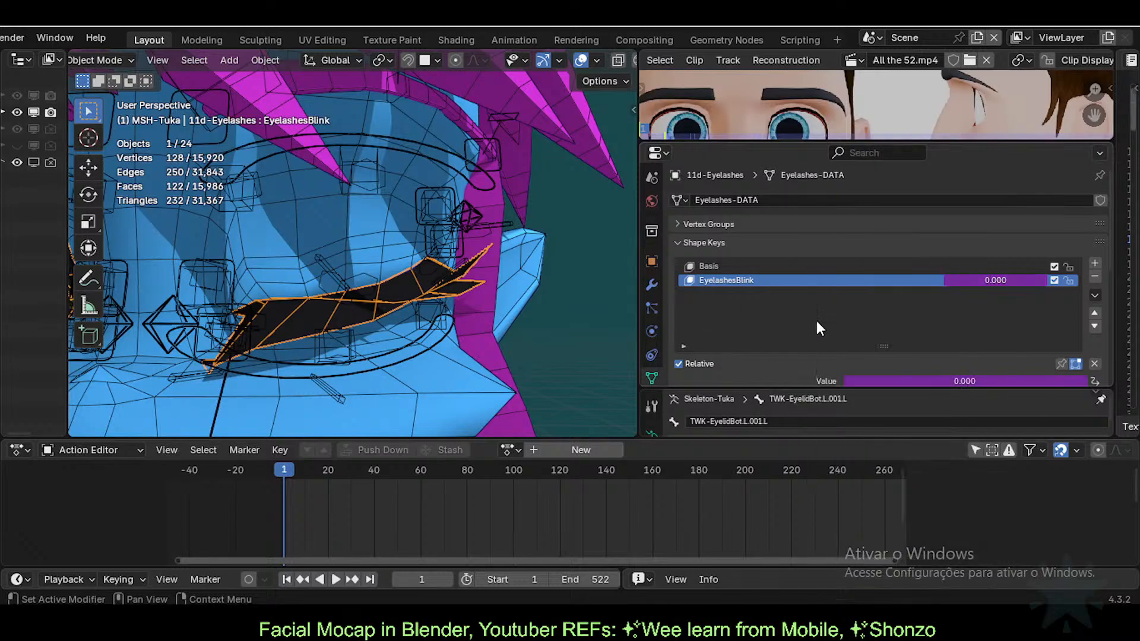
Step: Remove the leading minus so the EyelashesBlink driver expression reads var*100
right_click(974, 285)
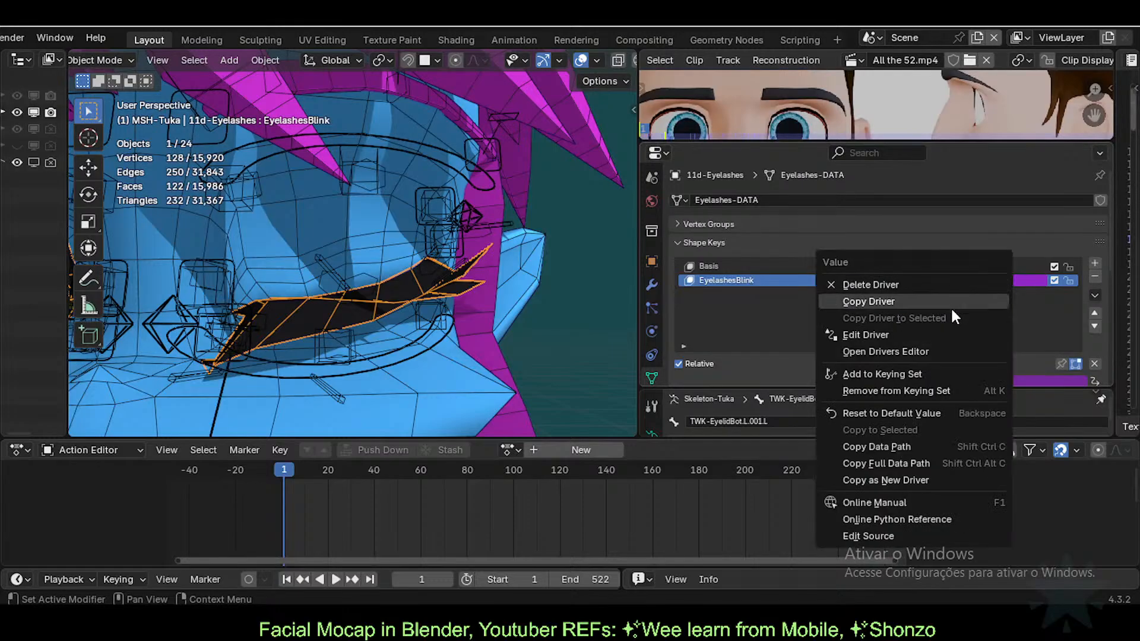
left_click(946, 332)
left_click(911, 336)
key("End")
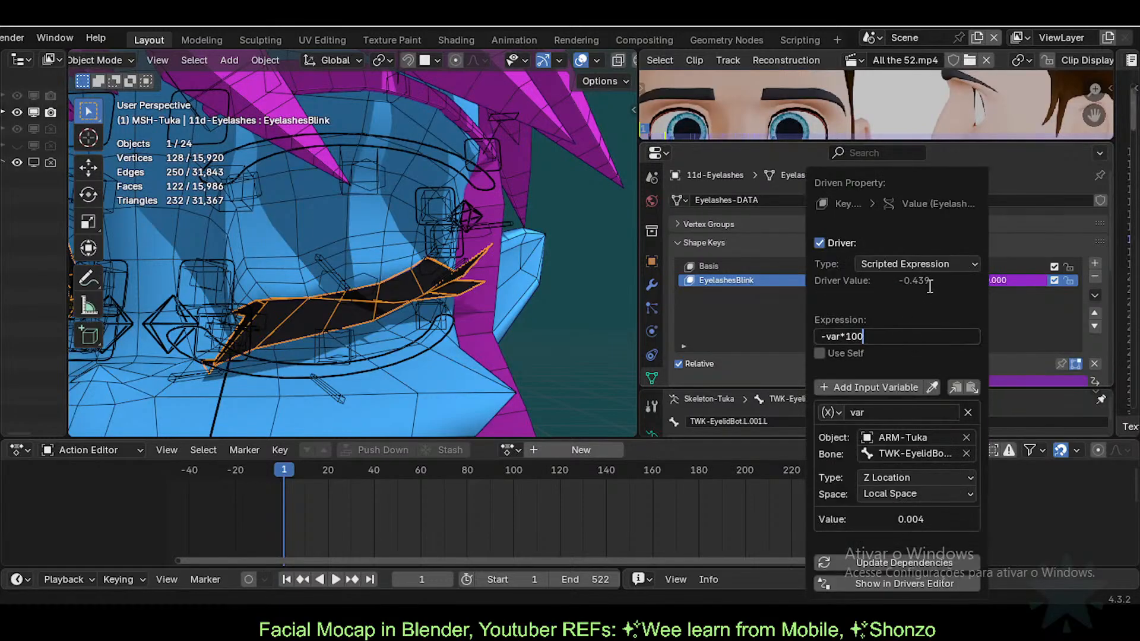
key("Home")
key("Delete")
key("Return")
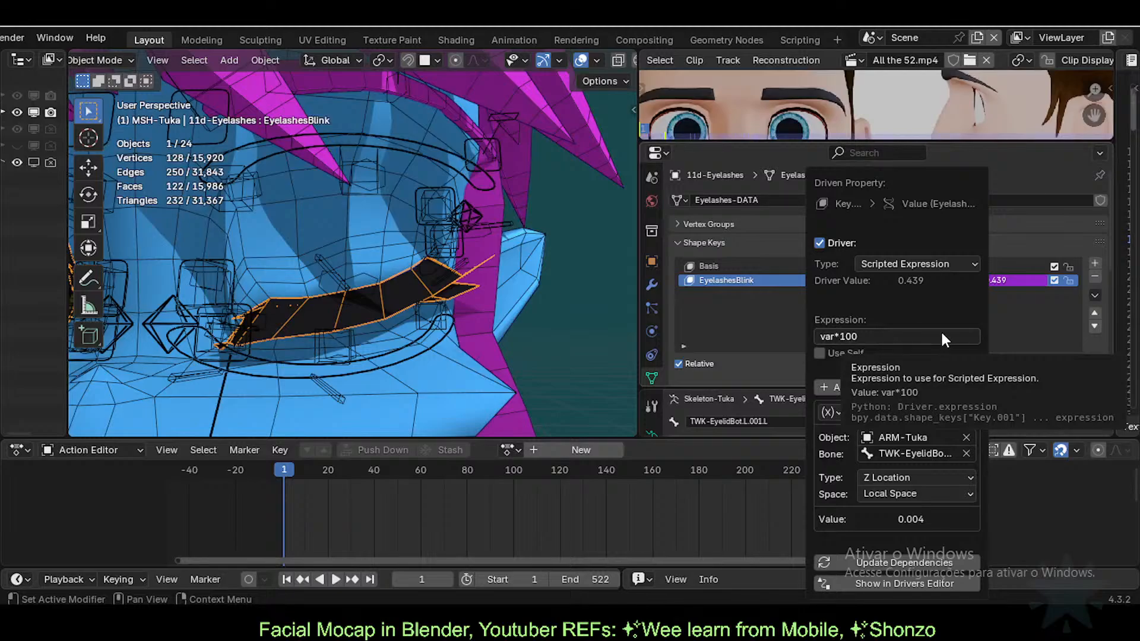
Step: Raise the driver multiplier from 100 to 110, then to 200
right_click(995, 279)
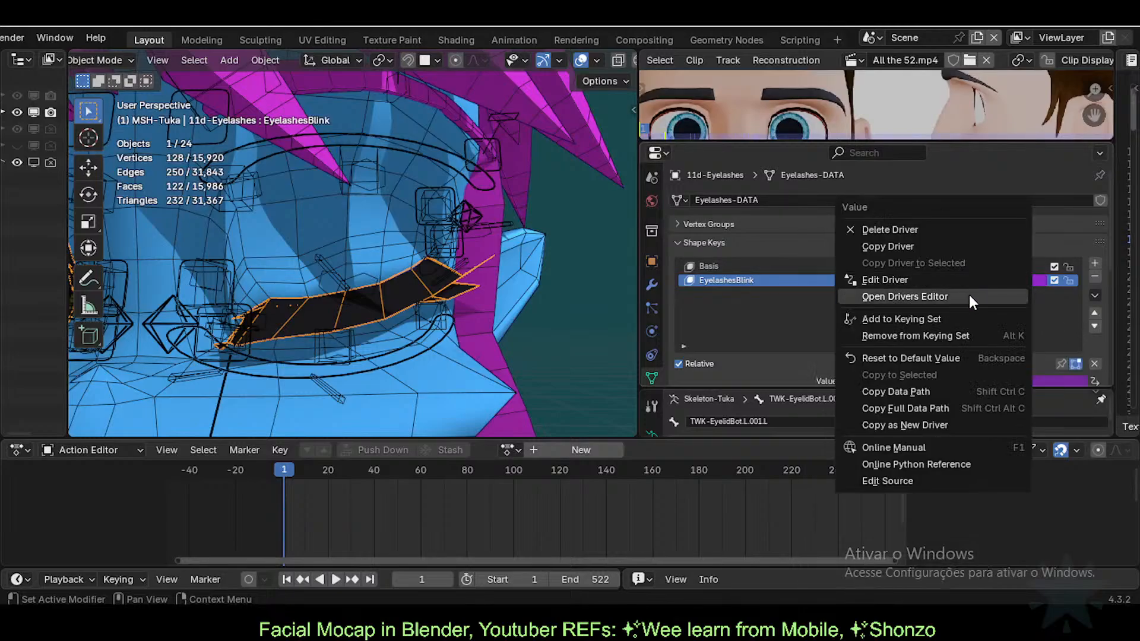
left_click(940, 279)
double_click(839, 336)
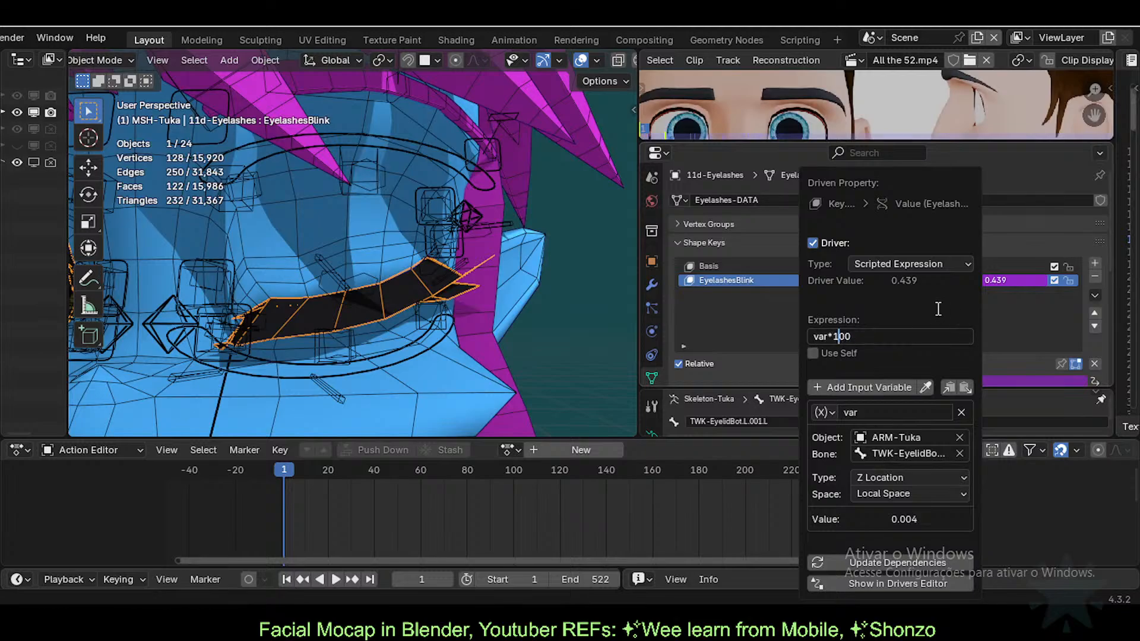
key("Delete")
type("1")
key("Return")
left_click(845, 337)
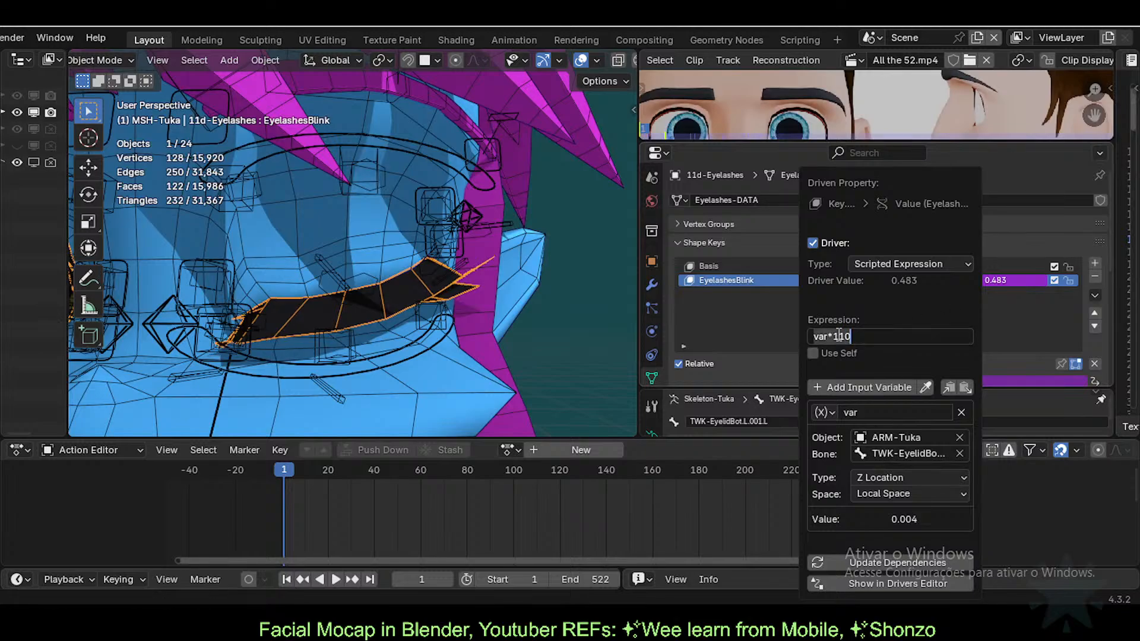
left_click(846, 337)
key("Left")
key("Left")
key("Delete")
key("Delete")
type("20")
key("Return")
Step: Set the expression to var*250 and save the blend file
left_click(843, 336)
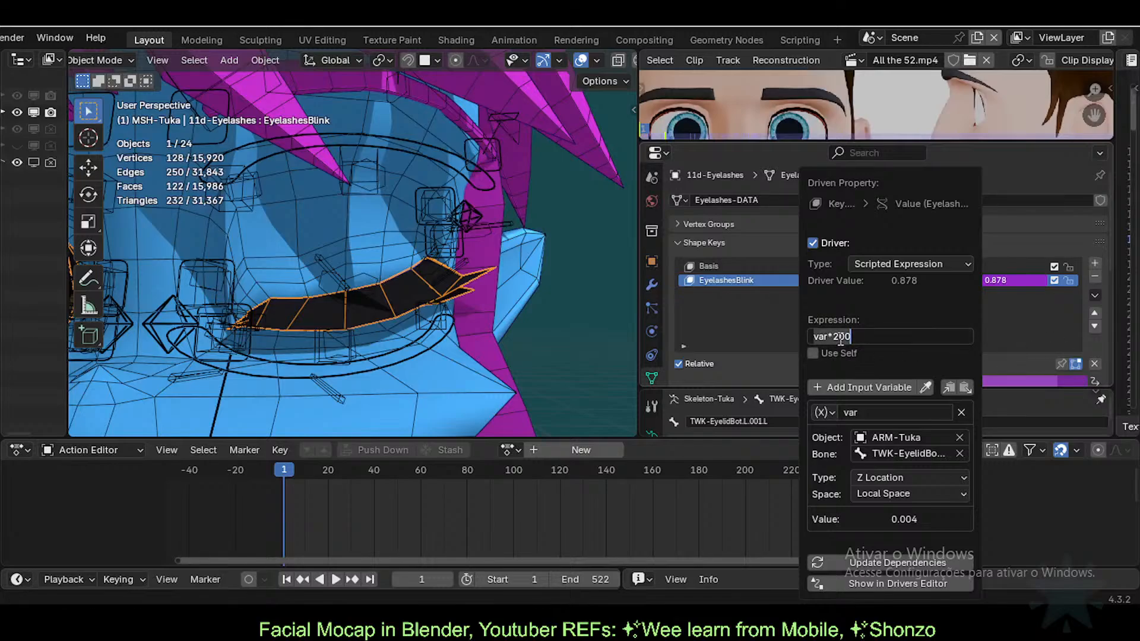
left_click(840, 336)
key("Delete")
type("5")
key("Return")
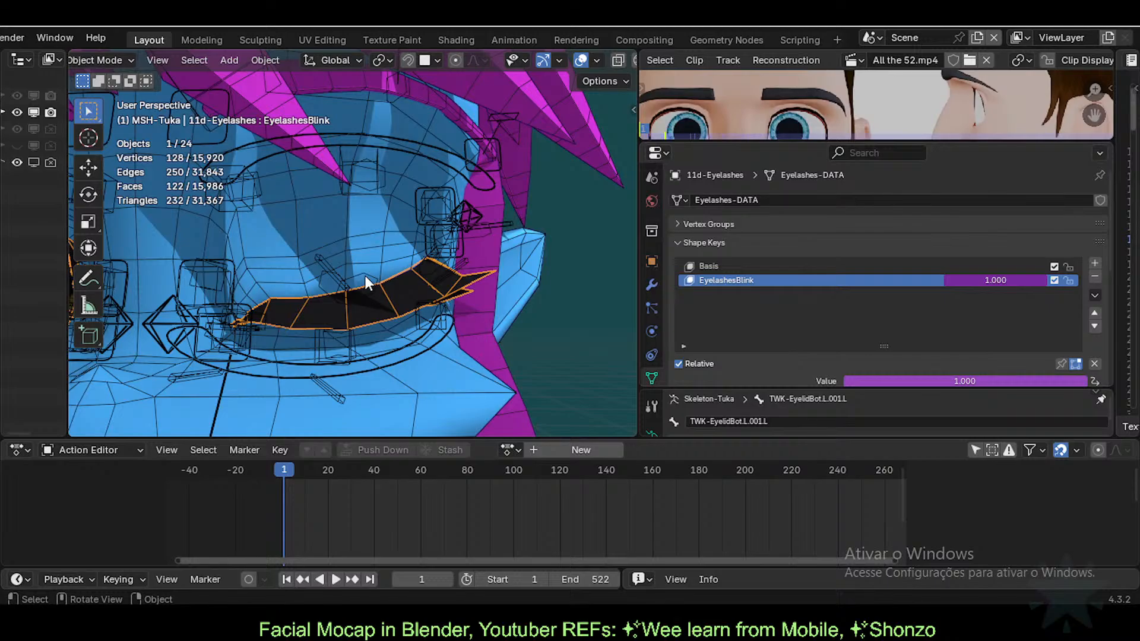
key("ctrl+s")
Step: In Pose Mode, move upper eyelid bone TWK-EyelidTop.L.001.L to test the lashes
left_click(336, 276)
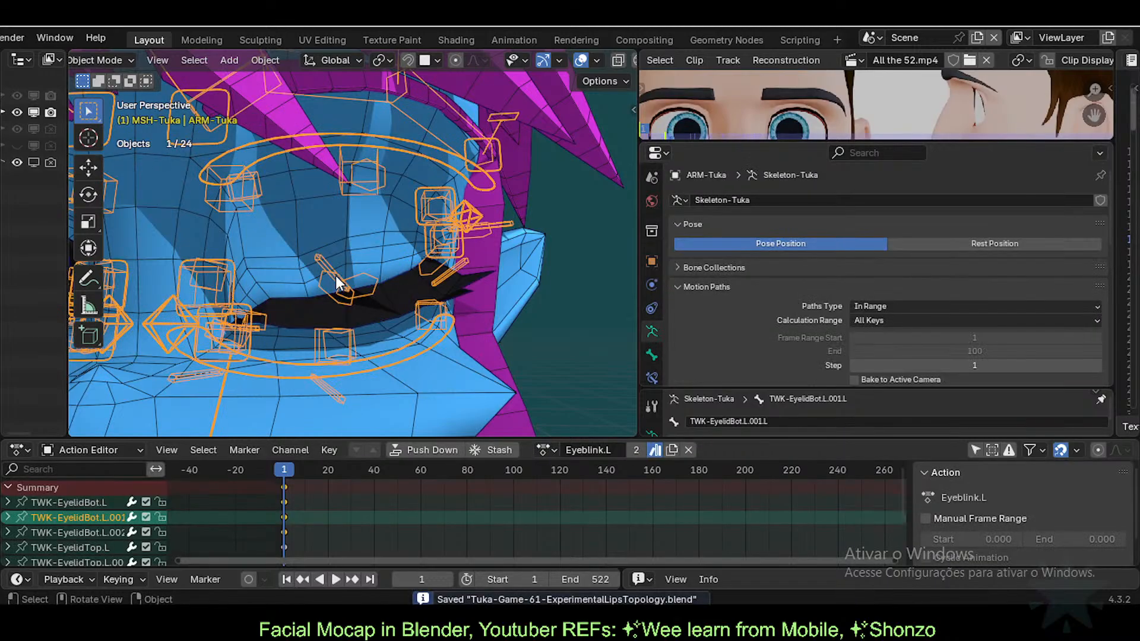
key("ctrl+Tab")
left_click(340, 286)
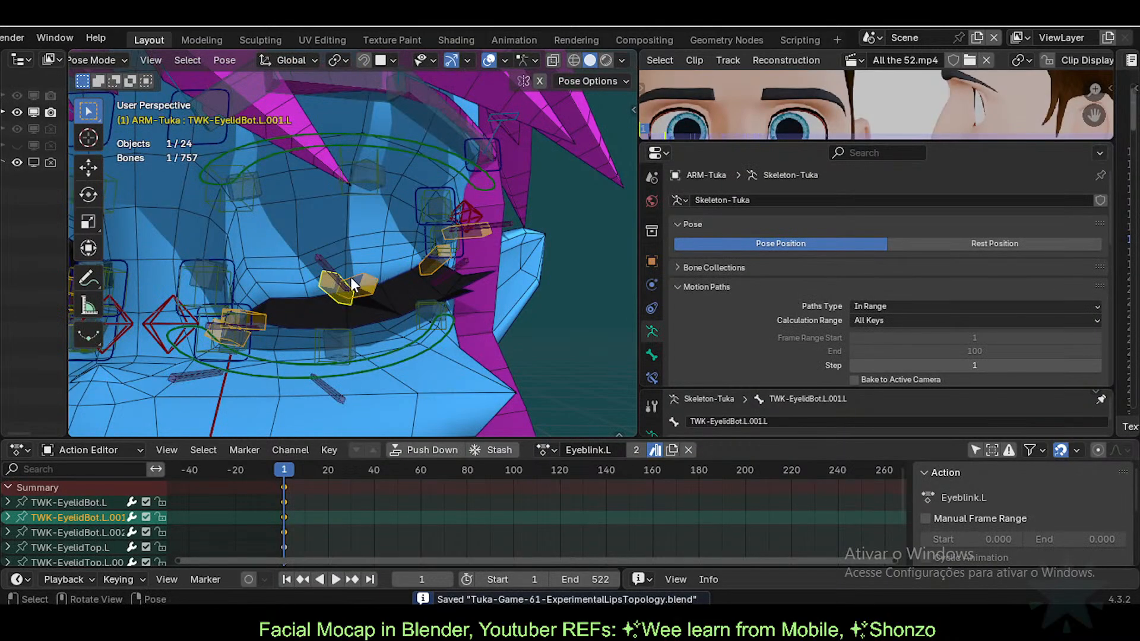
left_click(335, 288)
key("g")
right_click(352, 257)
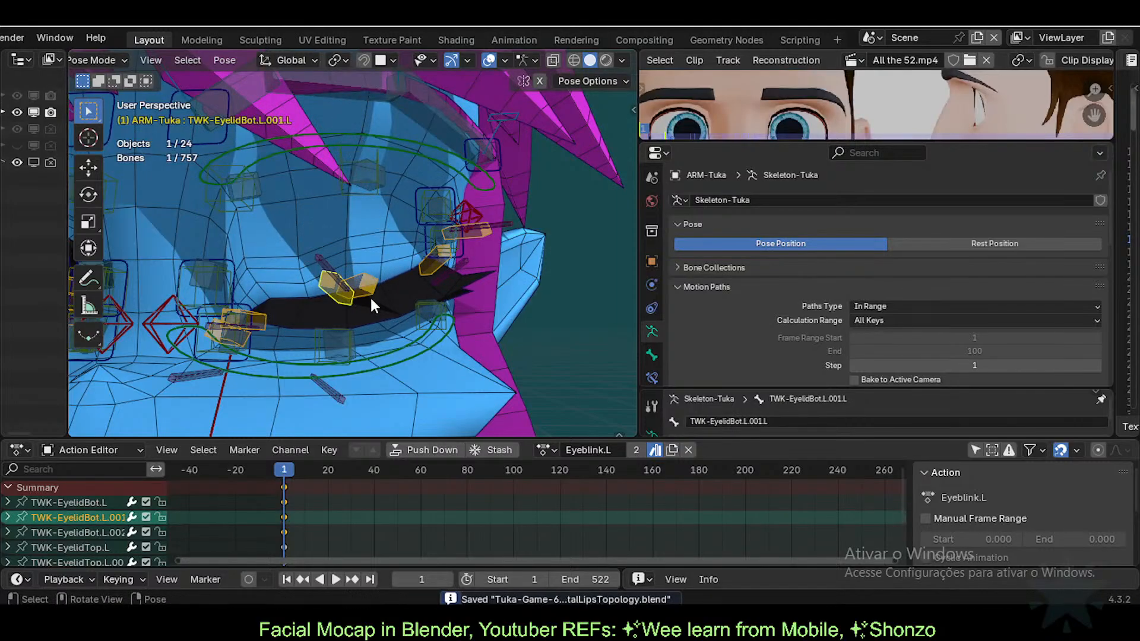
left_click(368, 289)
key("g")
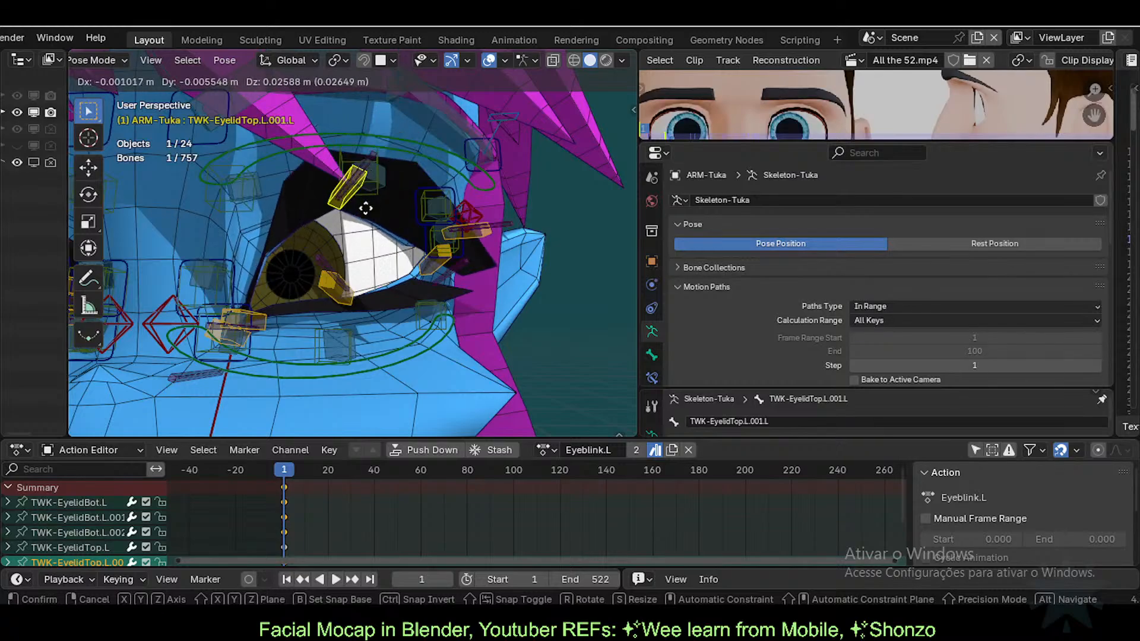
left_click(367, 222)
Step: Change the eyelash mesh's EyelashesBlink driver expression to var*-250
key("ctrl+Tab")
left_click(401, 304)
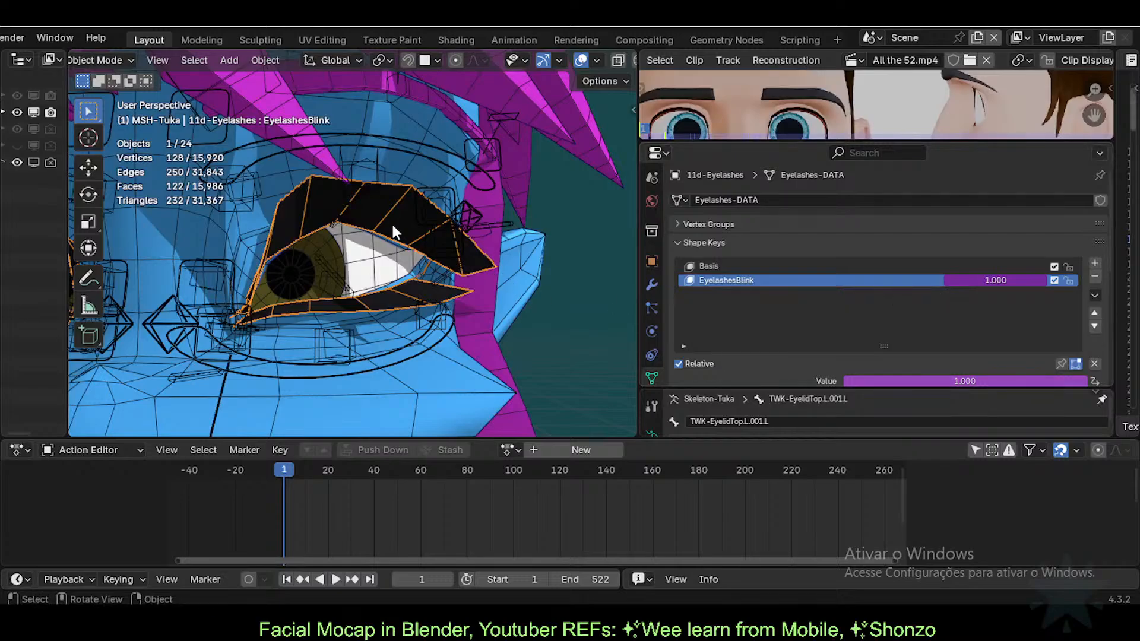
right_click(975, 279)
left_click(942, 280)
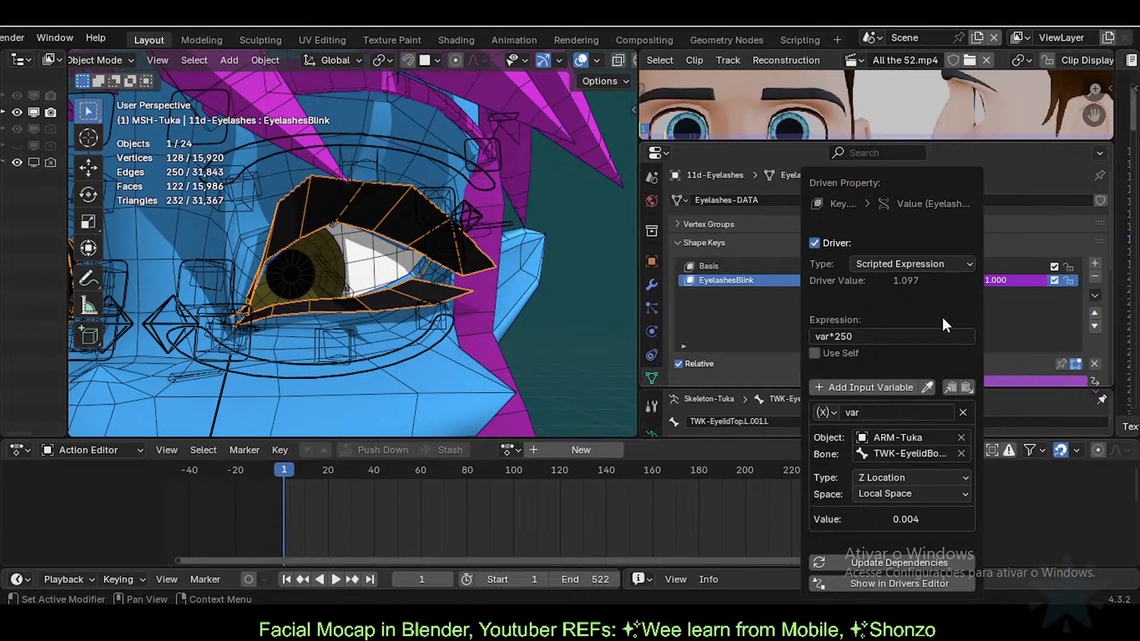
left_click(885, 336)
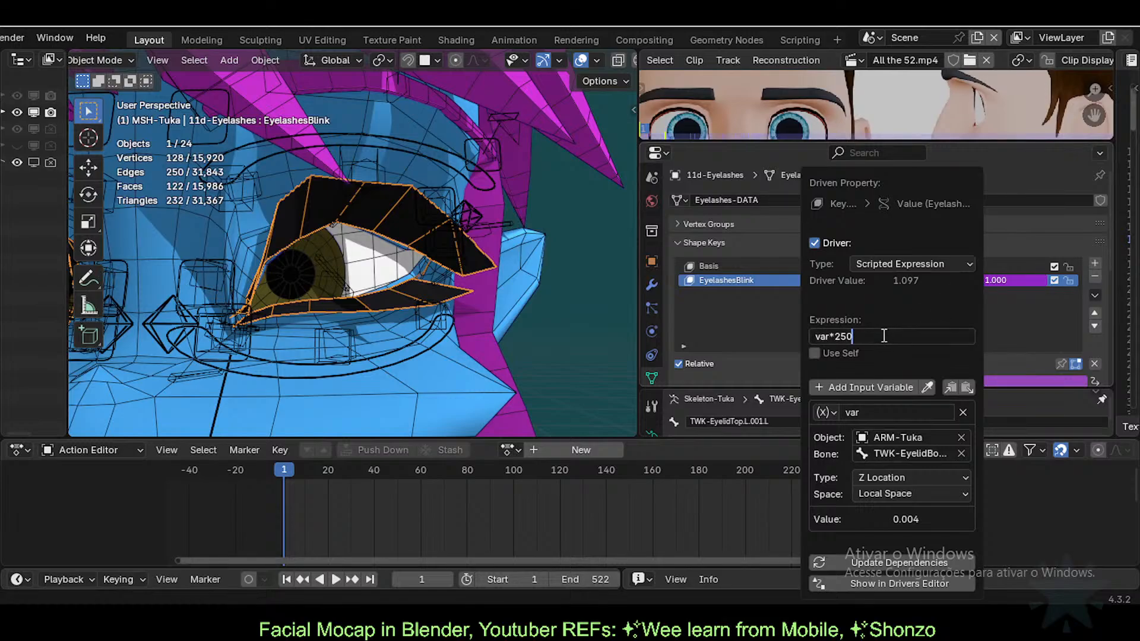
key("Left")
key("Left")
key("Left")
type("-")
key("Return")
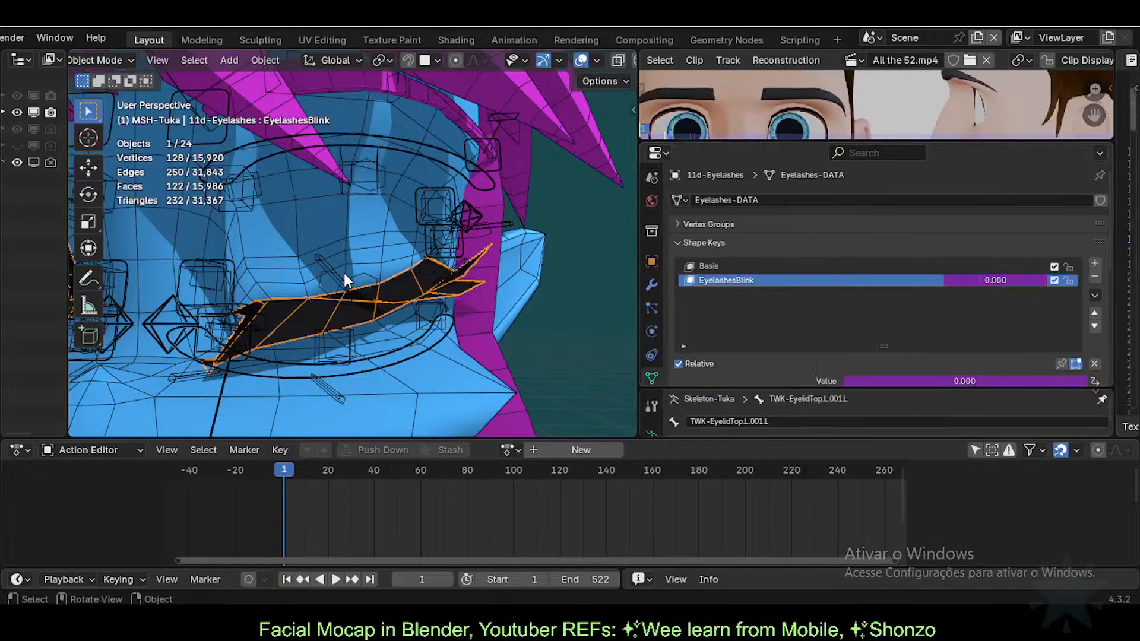
Step: Raise the upper eyelid to open the eye and check the eyelashes' response
left_click(361, 274)
key("ctrl+Tab")
left_click_drag(363, 278, 370, 198)
key("ctrl+Tab")
left_click(405, 174)
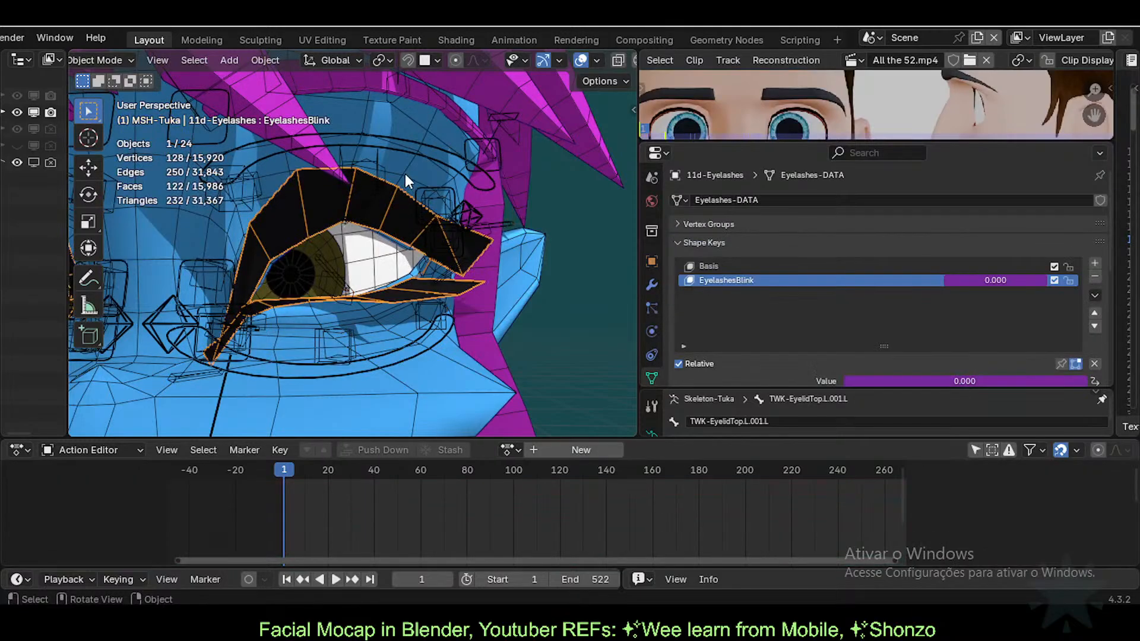
left_click(401, 221)
left_click(354, 211)
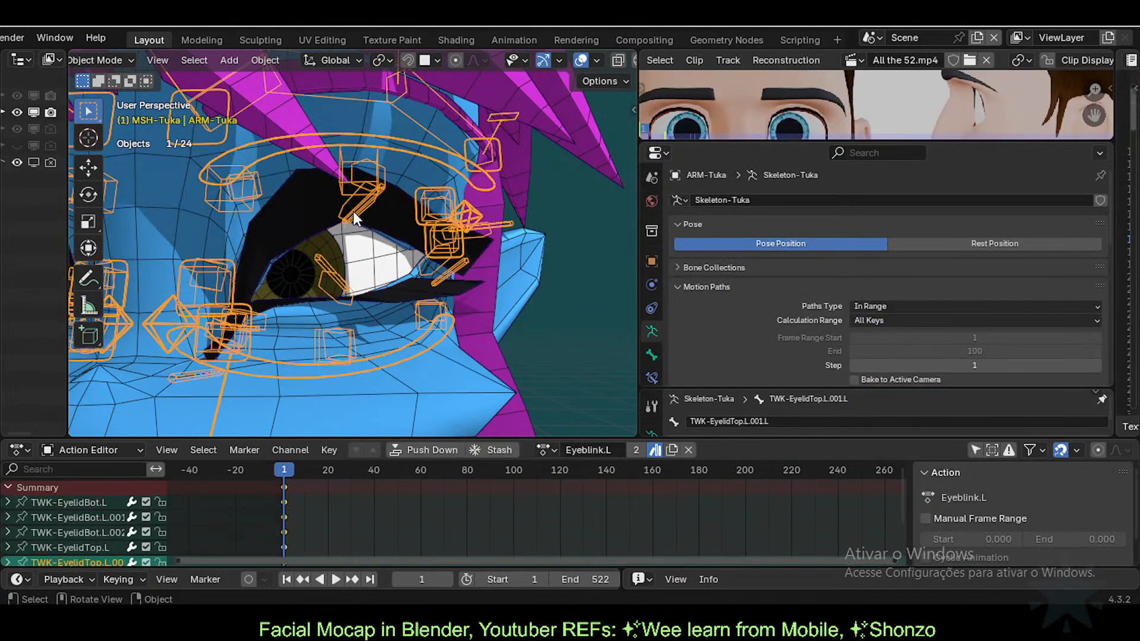
Step: Lower the upper eyelid bone to close the eye
key("ctrl+Tab")
left_click(352, 198)
left_click(351, 202)
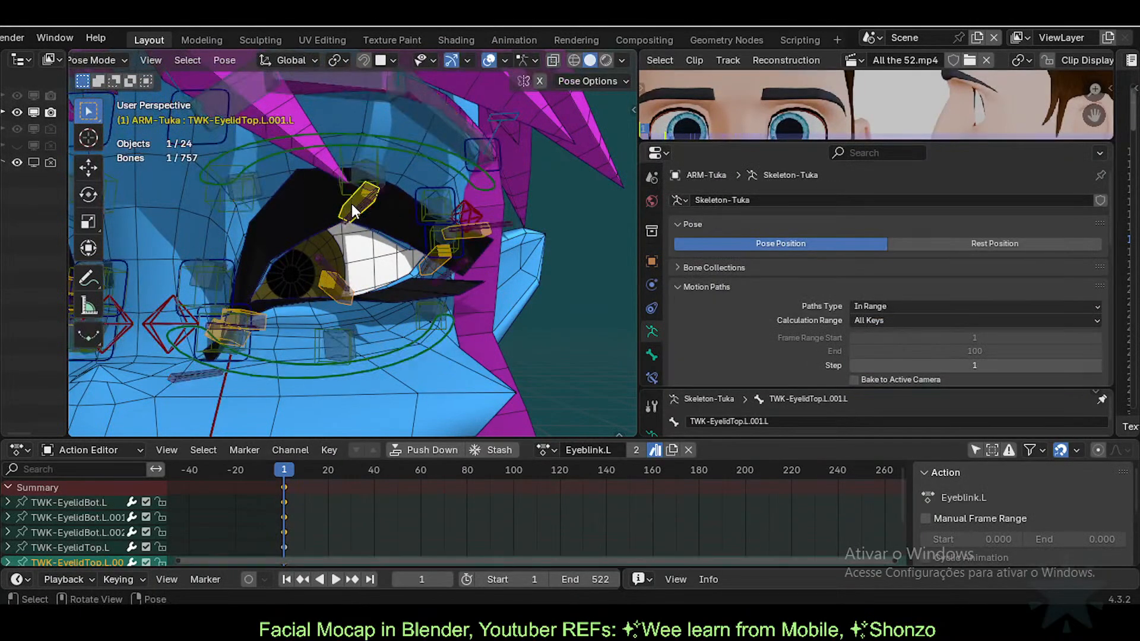
key("g")
left_click(351, 263)
key("g")
left_click(345, 268)
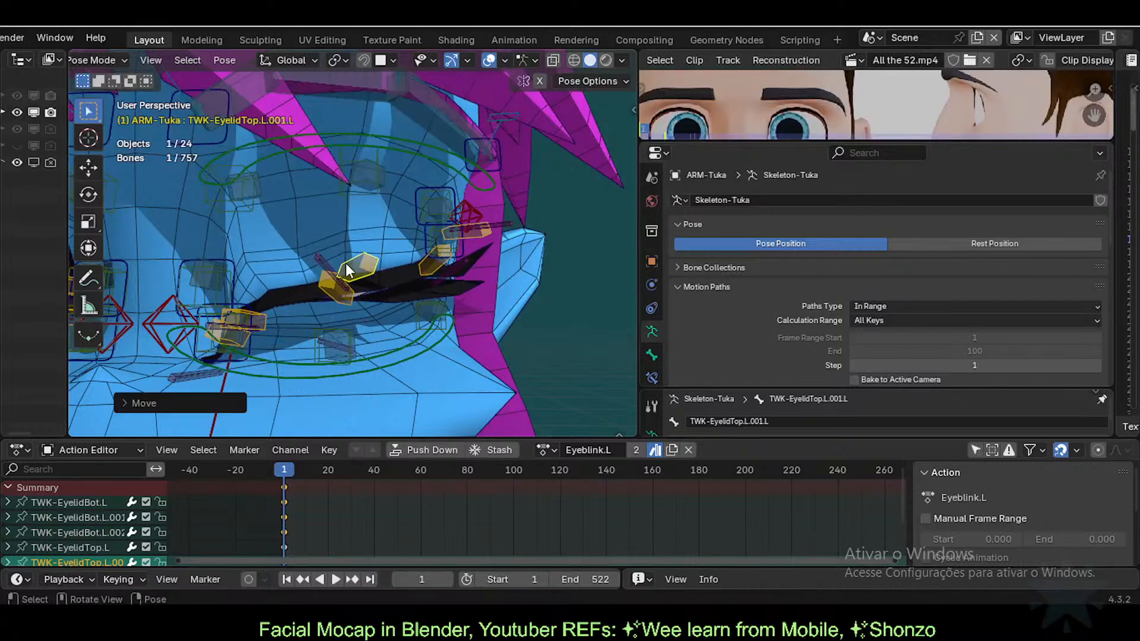
key("ctrl+Tab")
Step: Adjust the upper eyelid into its final closed pose and reselect the eyelash mesh
left_click(380, 222)
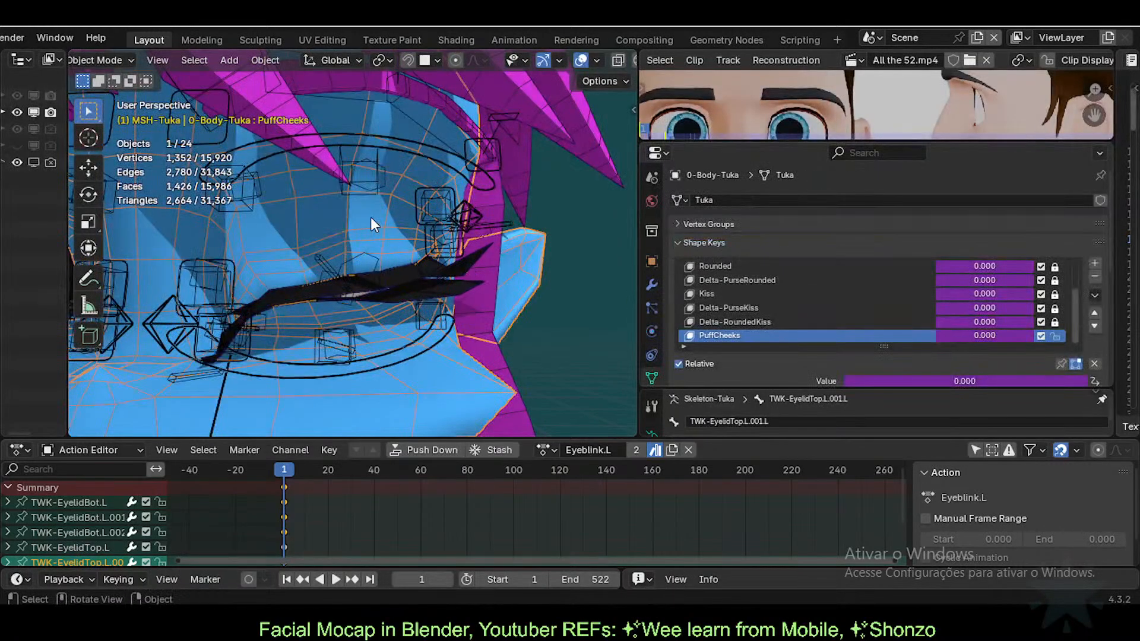
left_click(349, 219)
left_click(397, 273)
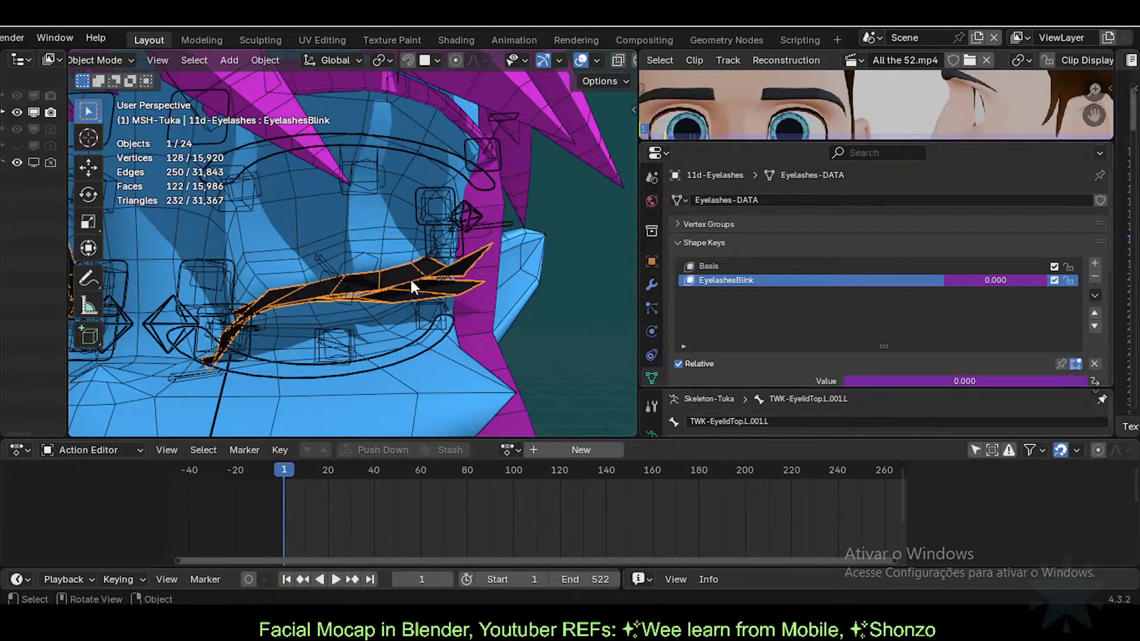
left_click(376, 262)
key("ctrl+Tab")
key("g")
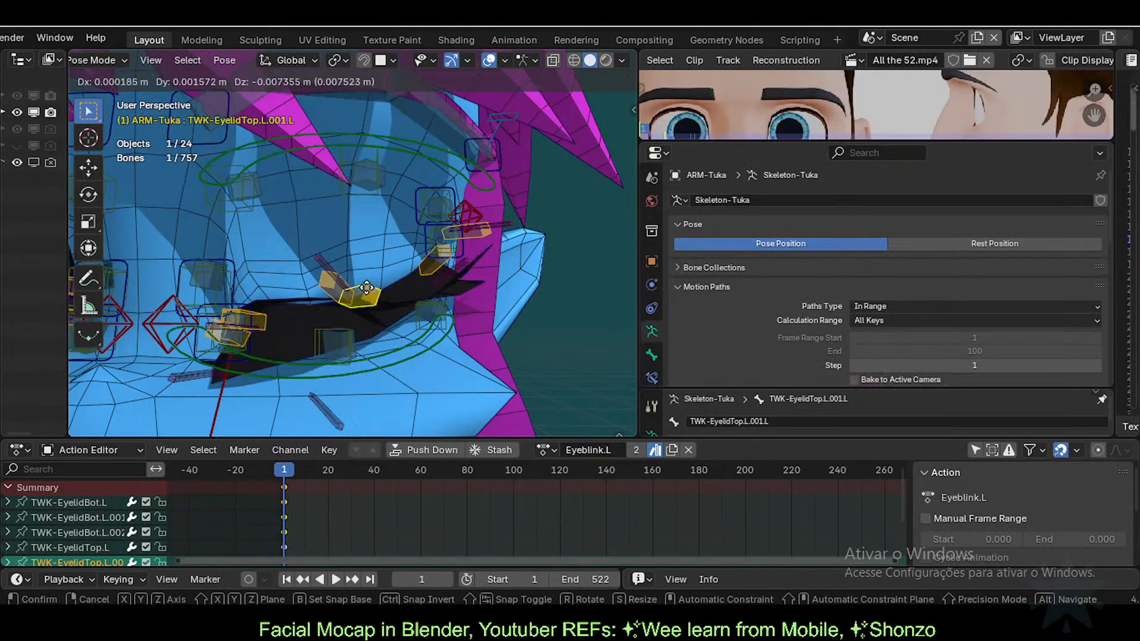
left_click(366, 299)
key("ctrl+Tab")
left_click(368, 321)
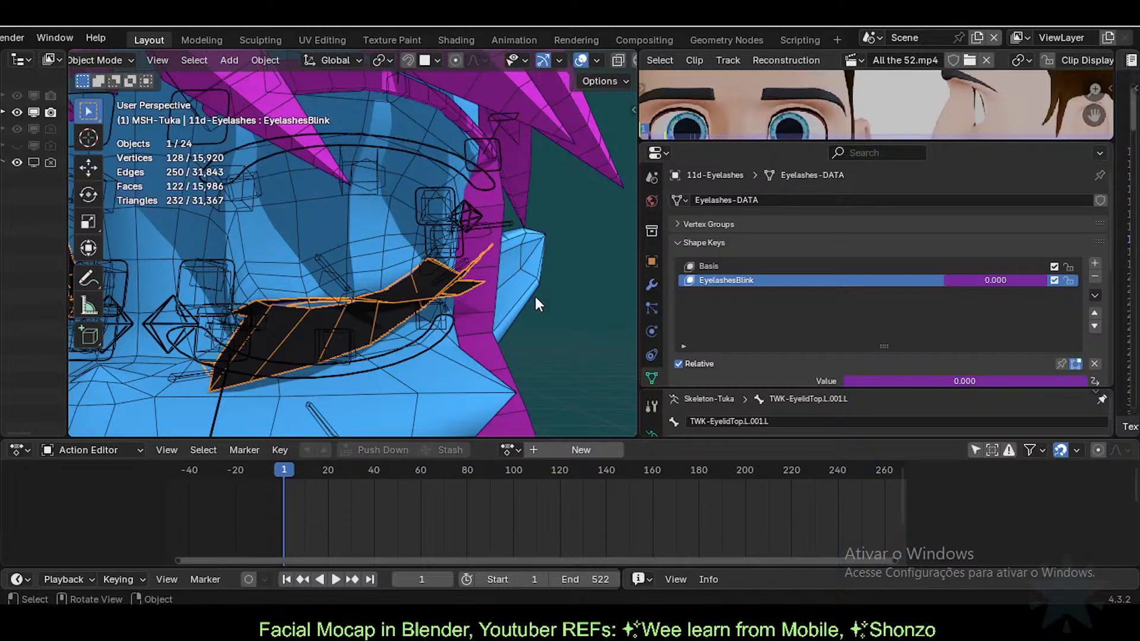
Step: Edit the EyelashesBlink driver so its expression is simply var, giving value 0.004
right_click(1006, 281)
left_click(964, 280)
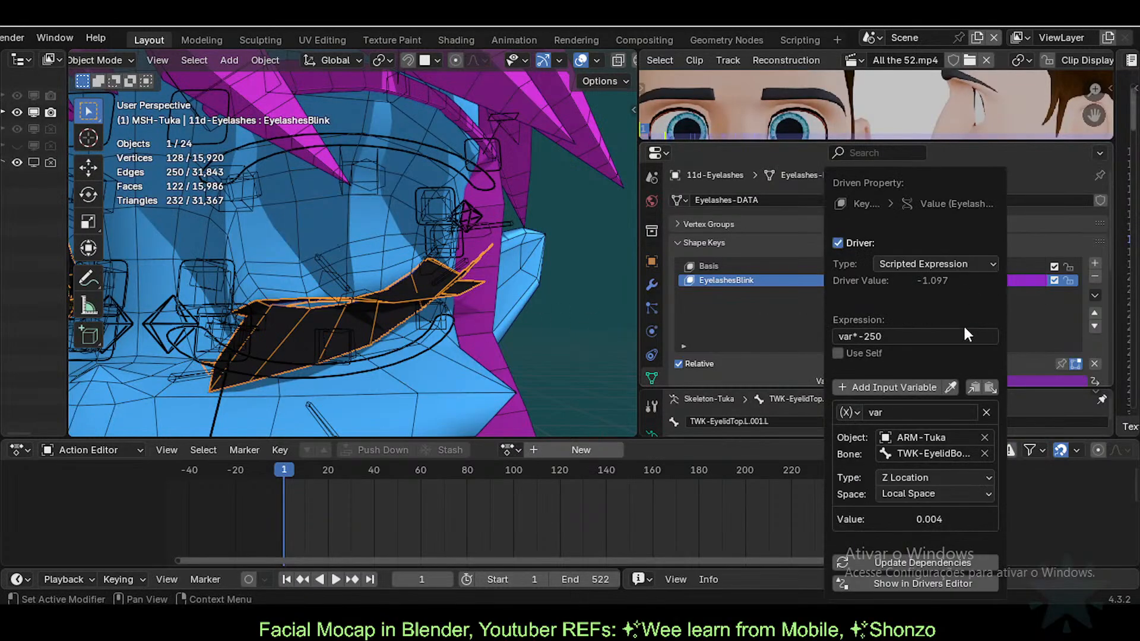
key("Right")
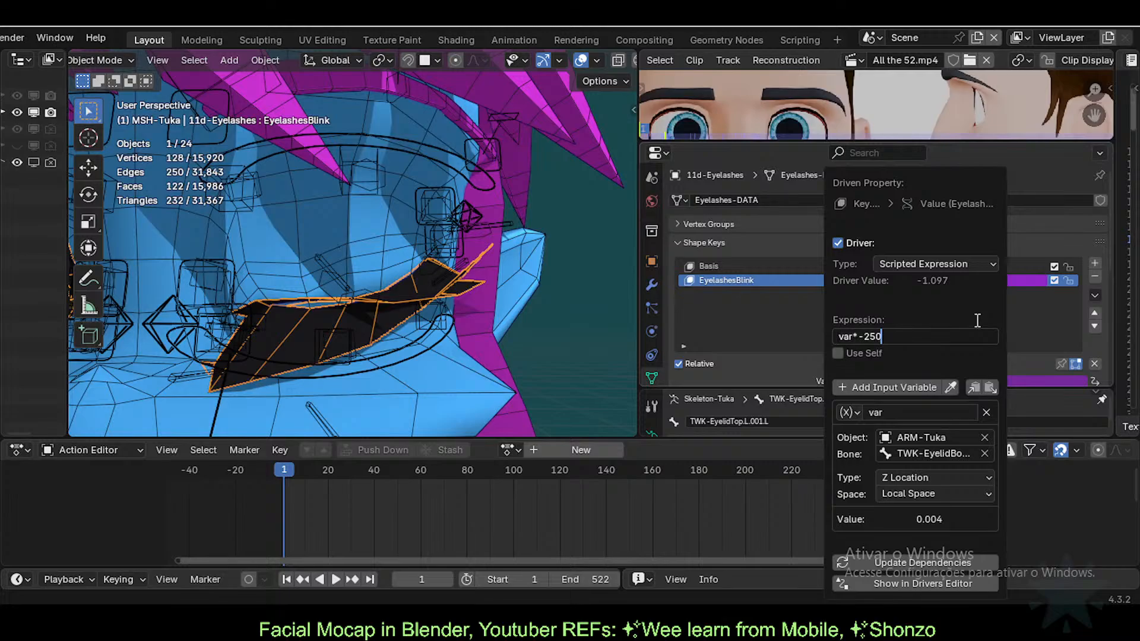
key("Return")
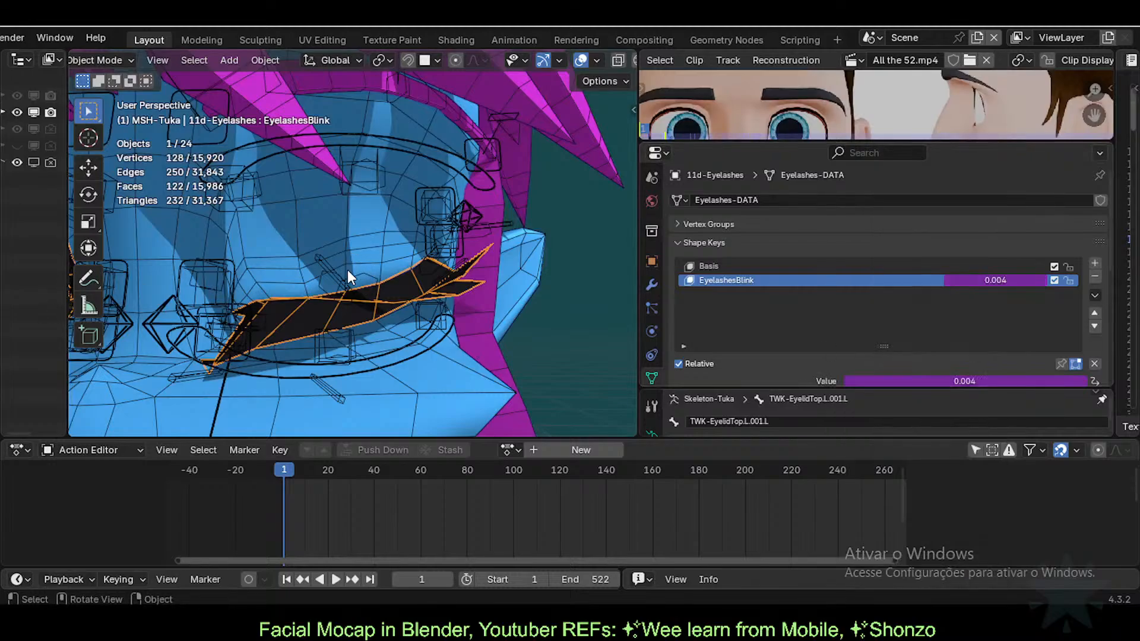
Step: Reset the face armature's eyelid bone to its rest position and inspect the Eyelashes shape keys
left_click(364, 277)
left_click(364, 277)
key("ctrl+Tab")
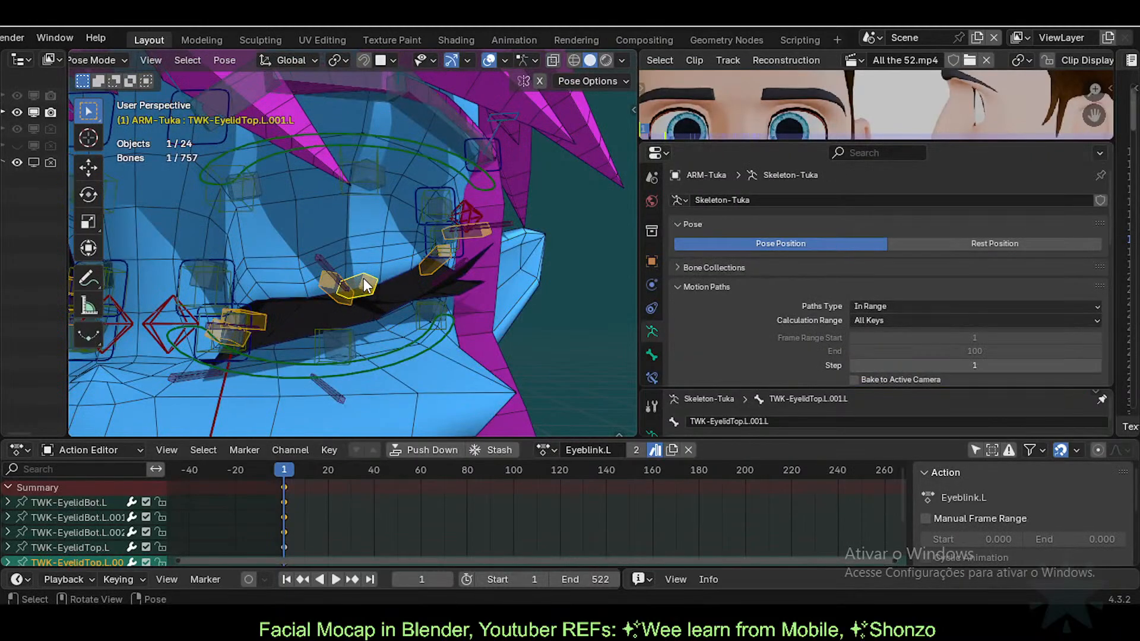
key("alt+g")
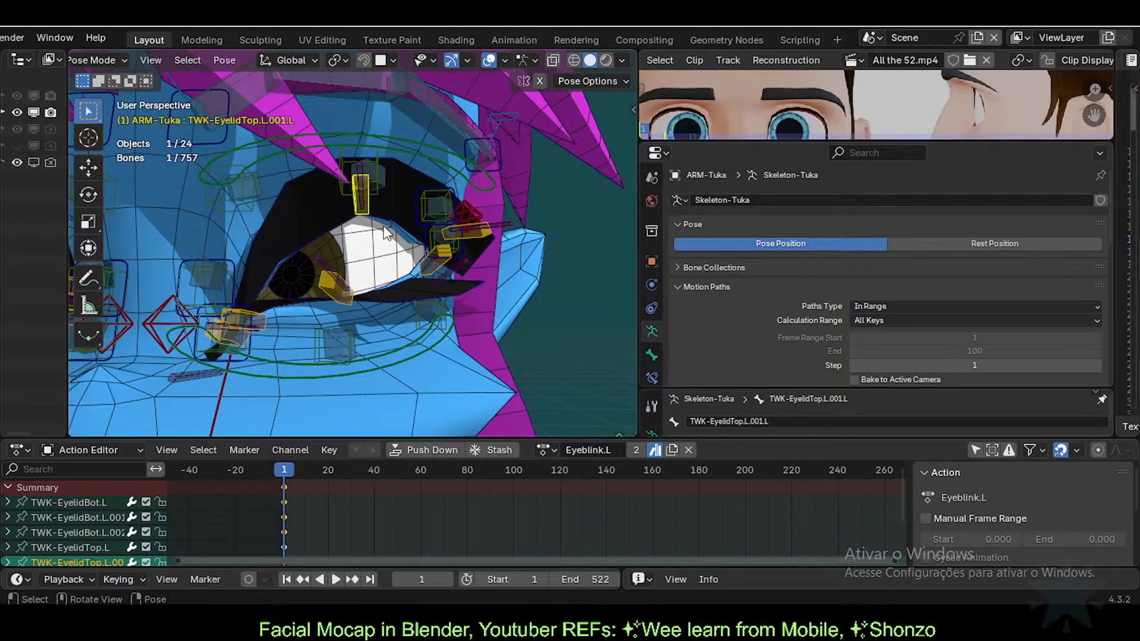
key("ctrl+Tab")
left_click(407, 294)
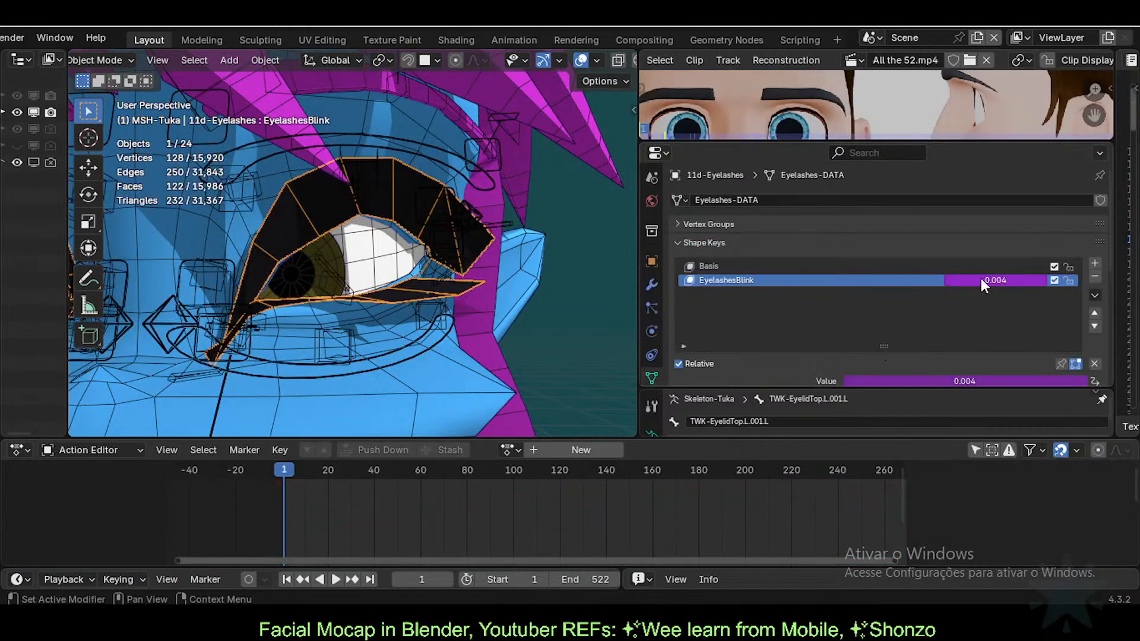
left_click(356, 194)
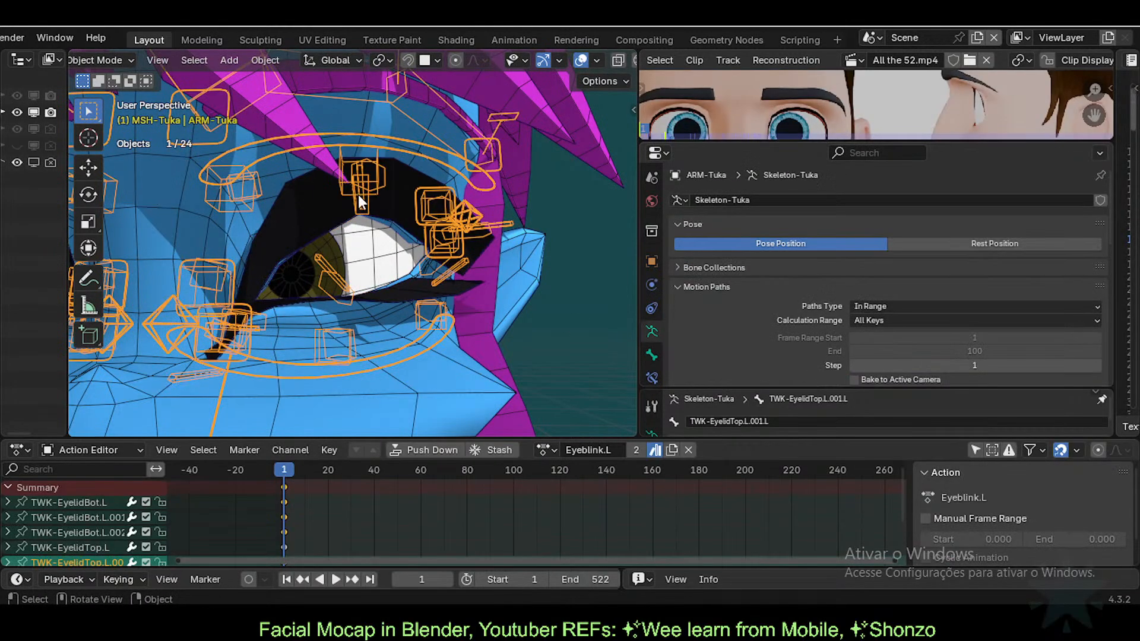
key("ctrl+Tab")
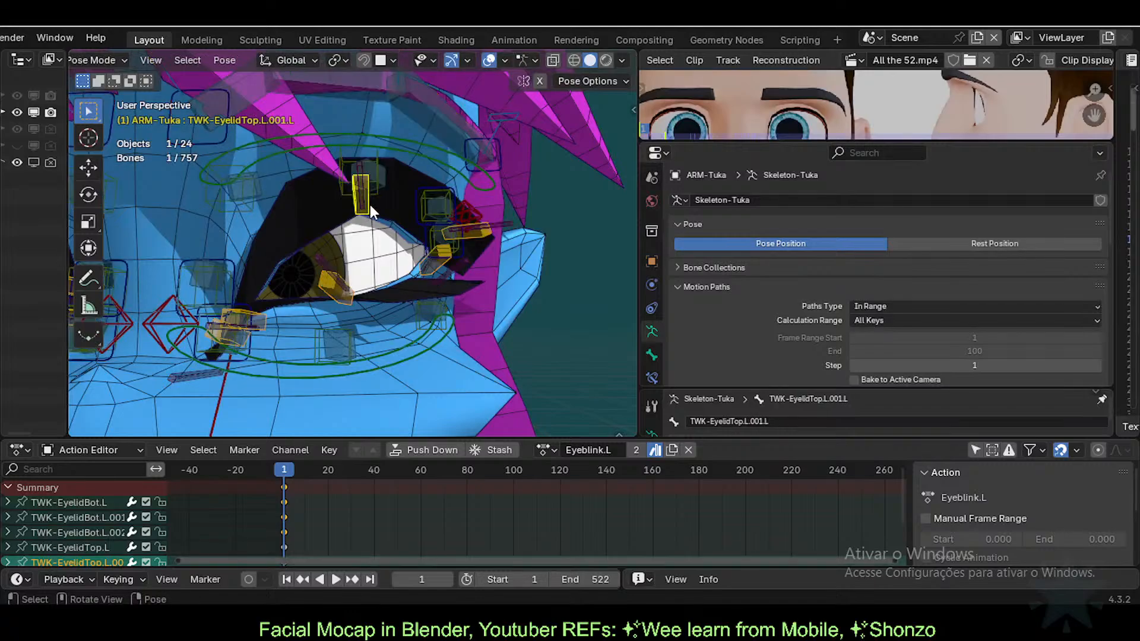
key("ctrl+Tab")
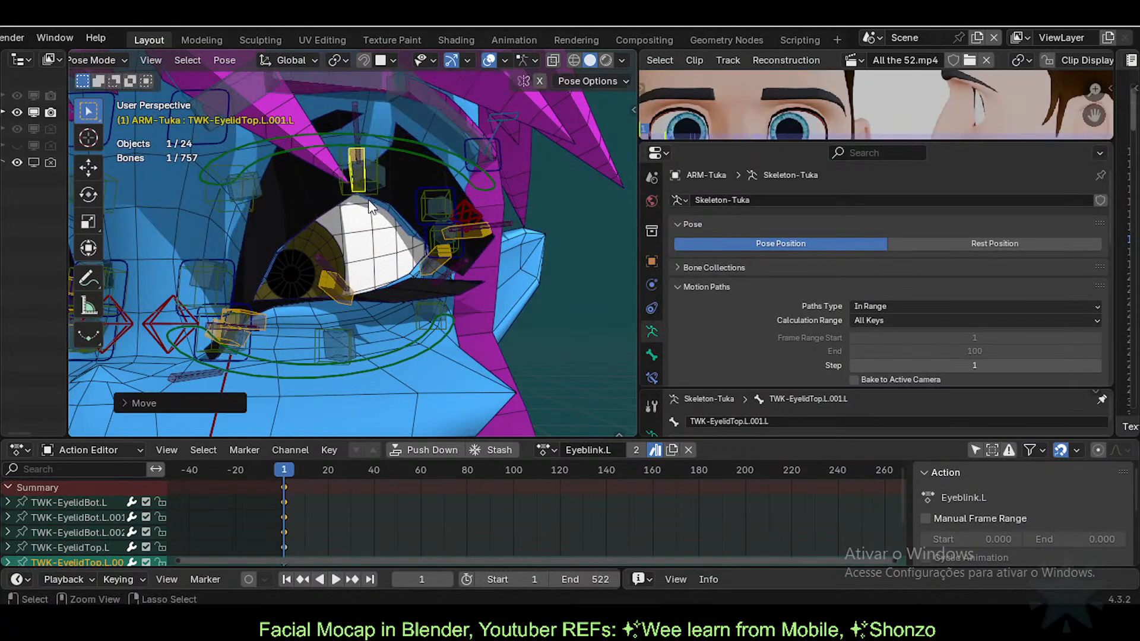
left_click(369, 201)
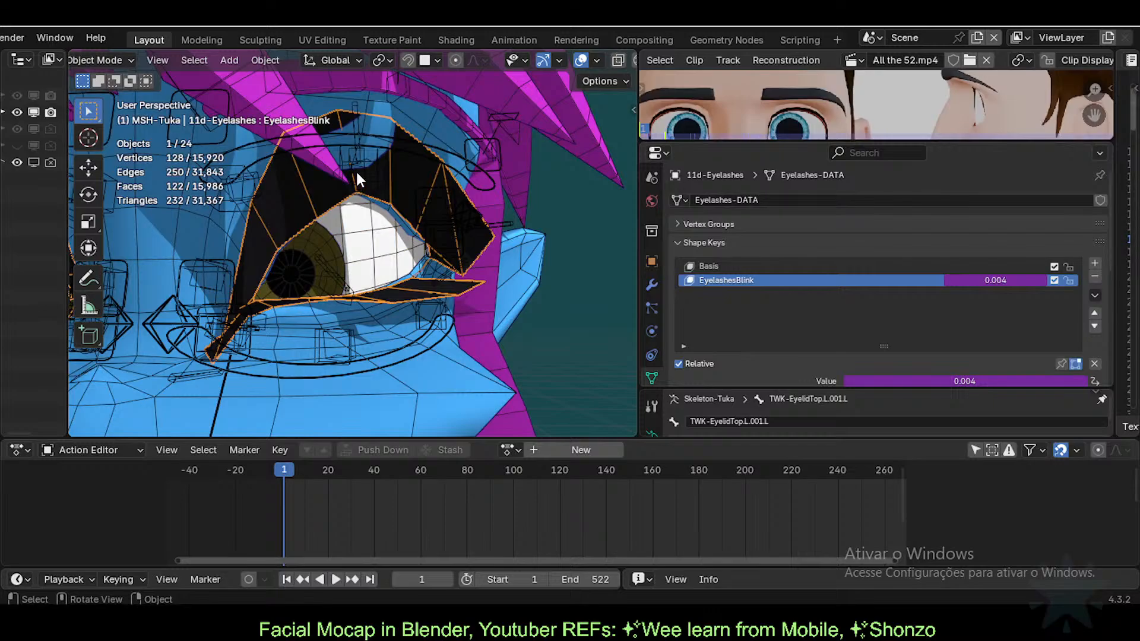
Step: Lower the upper eyelid bone along Z to close the eye, then select the Eyelashes mesh
left_click(357, 166)
key("ctrl+Tab")
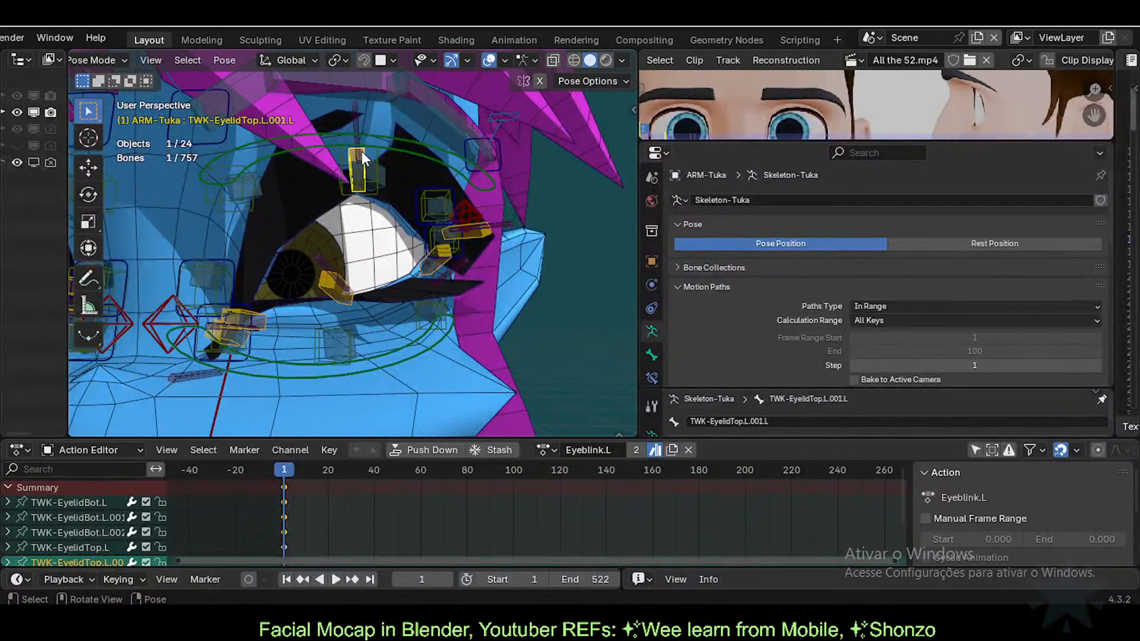
key("g")
key("z")
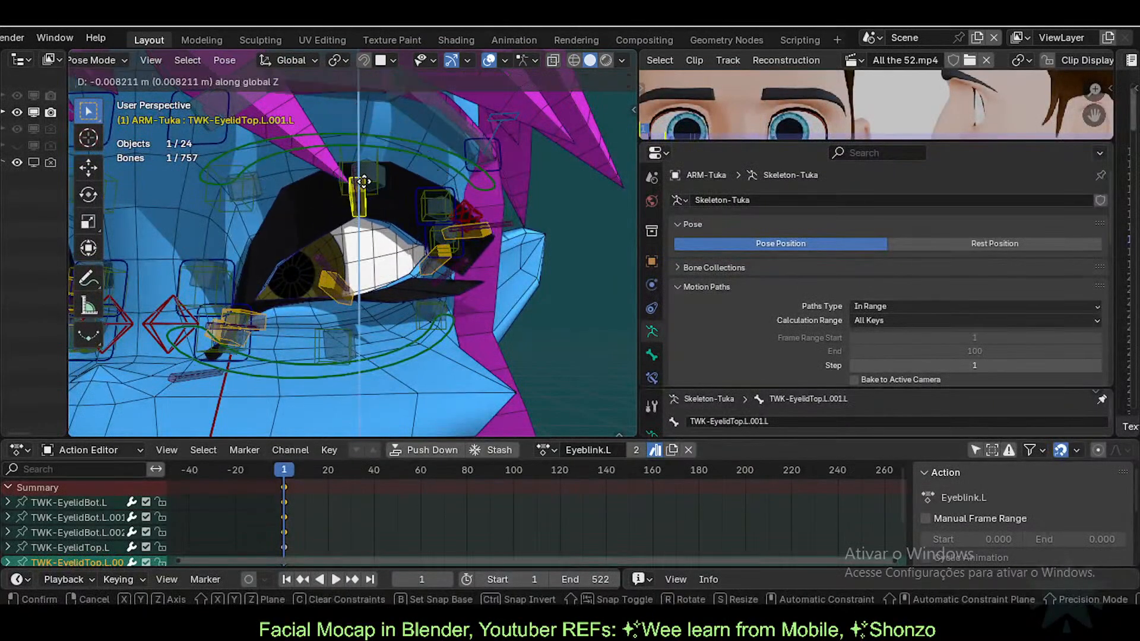
left_click(365, 197)
middle_click_drag(389, 225, 364, 240)
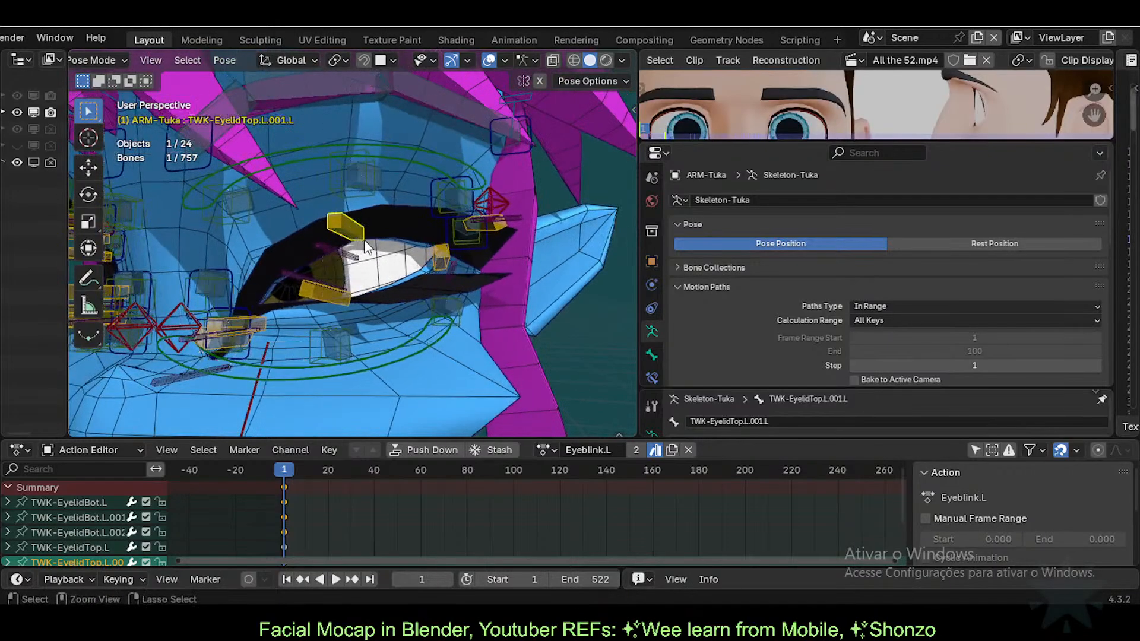
key("g")
key("z")
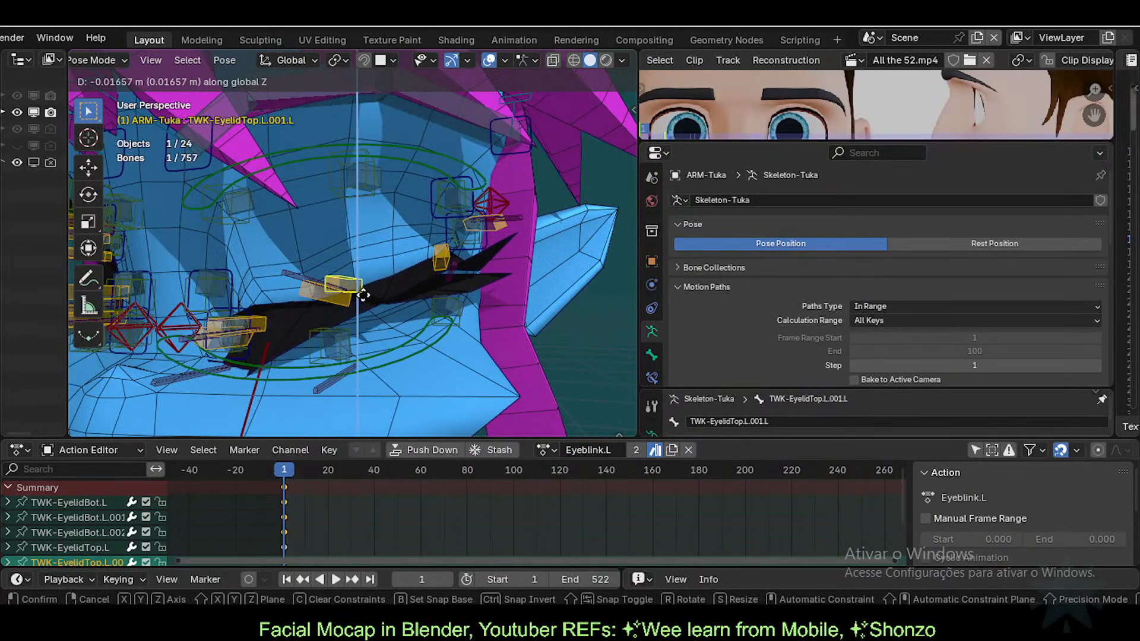
left_click(363, 295)
key("ctrl+Tab")
left_click(396, 296)
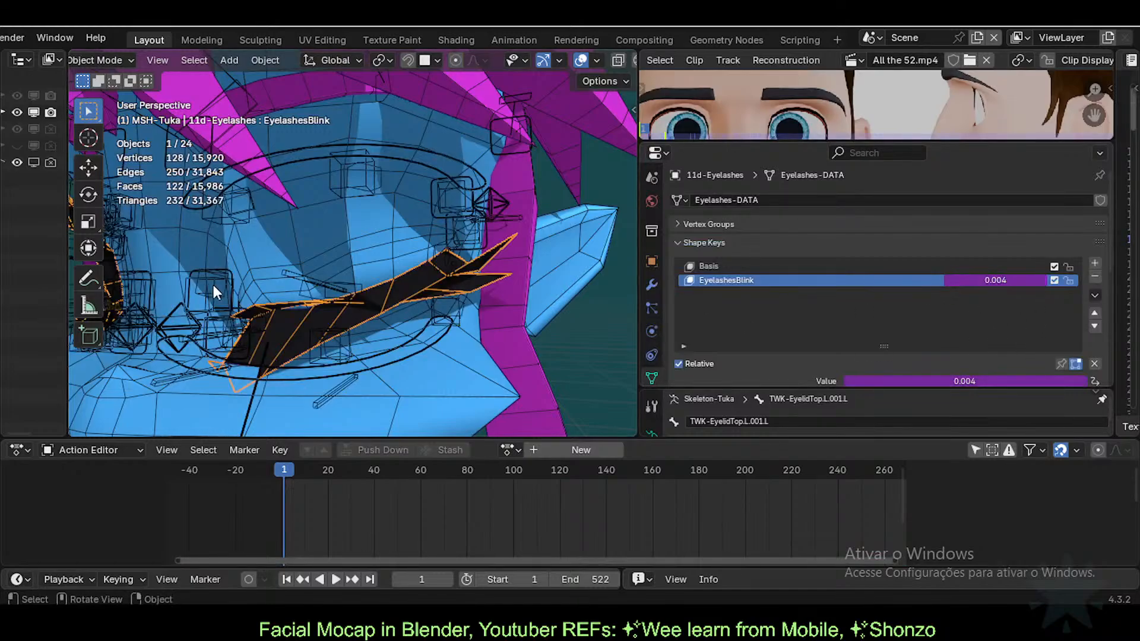
Step: Move the upper eyelid bone along Z once more; EyelashesBlink still reads 0.004
left_click(358, 283)
left_click(356, 284)
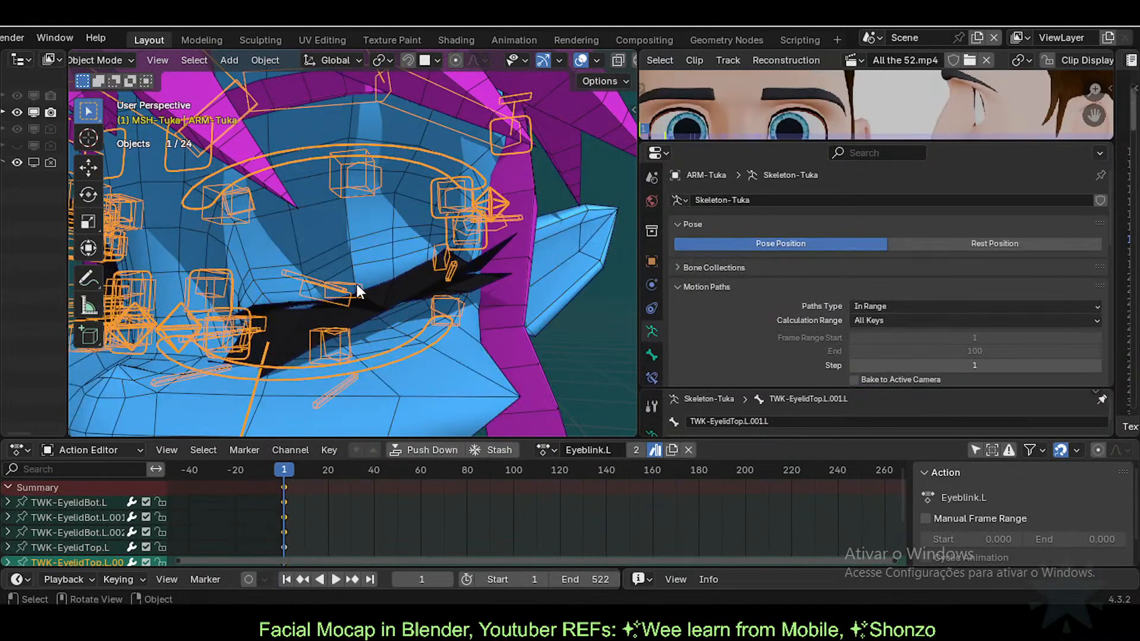
key("ctrl+Tab")
key("g")
key("z")
left_click(350, 357)
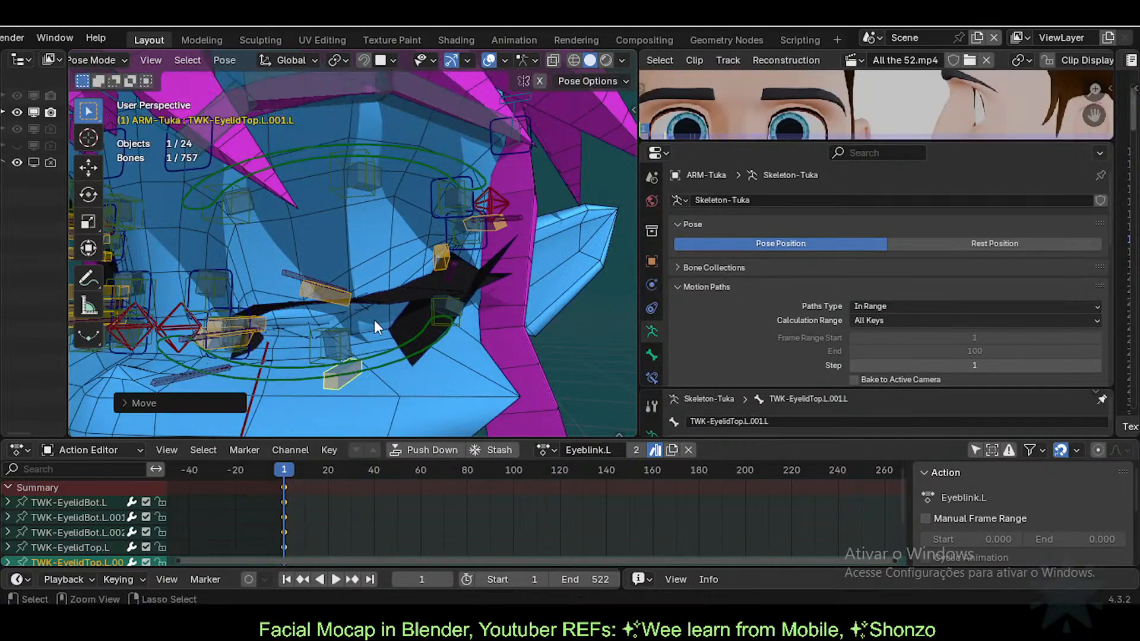
key("ctrl+Tab")
left_click(394, 286)
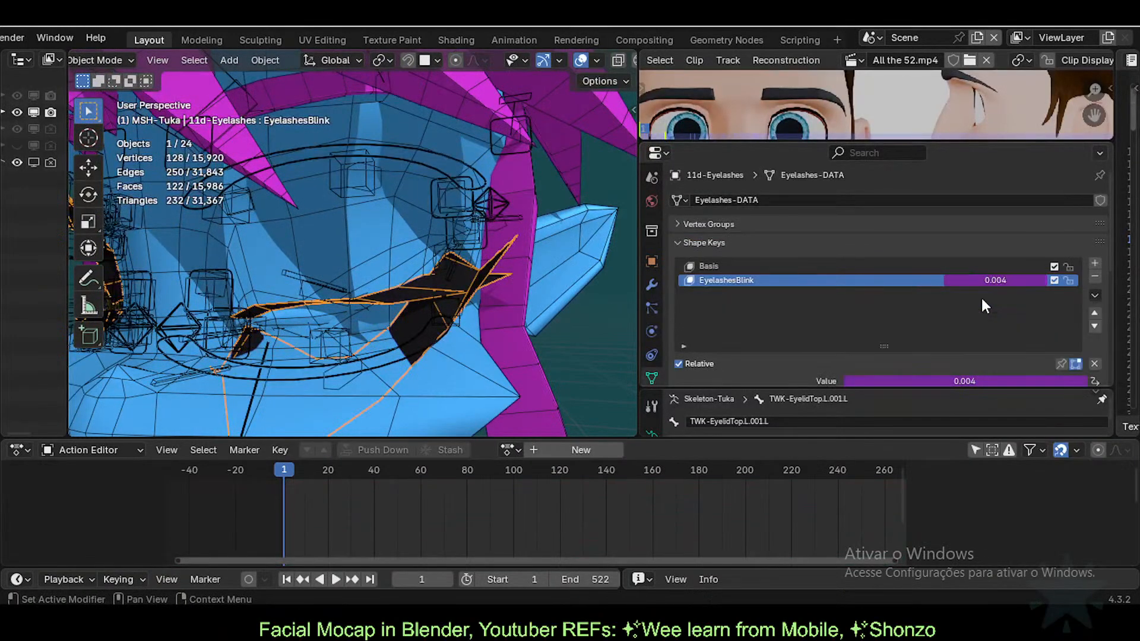
scroll(976, 309, "down", 3)
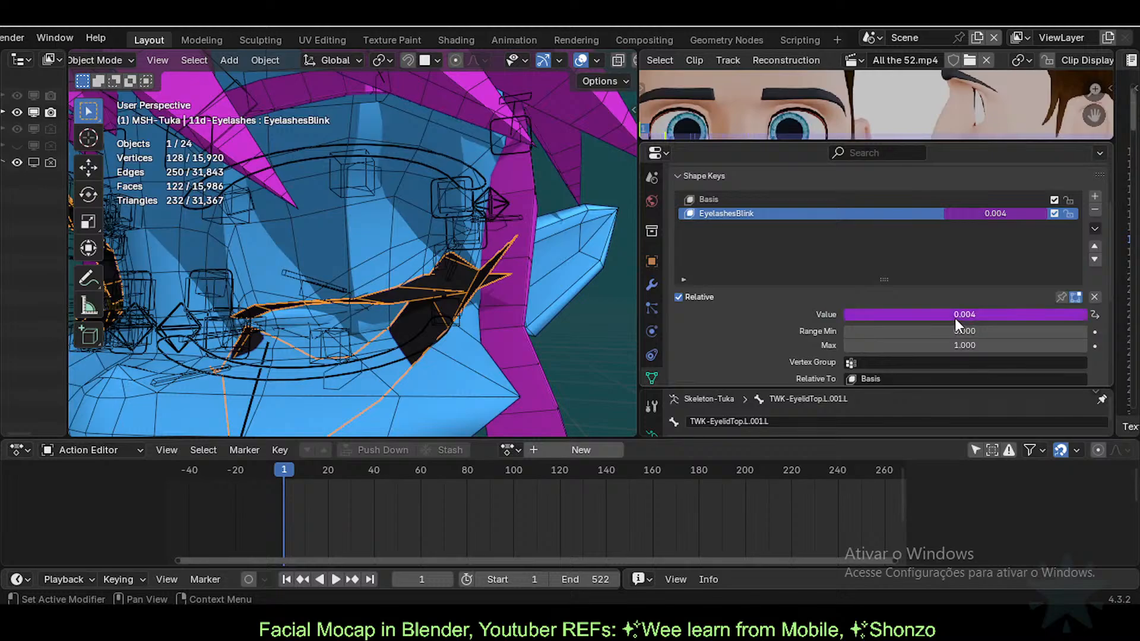
Step: Open the EyelashesBlink driver editor and check which bone its variable reads
right_click(955, 318)
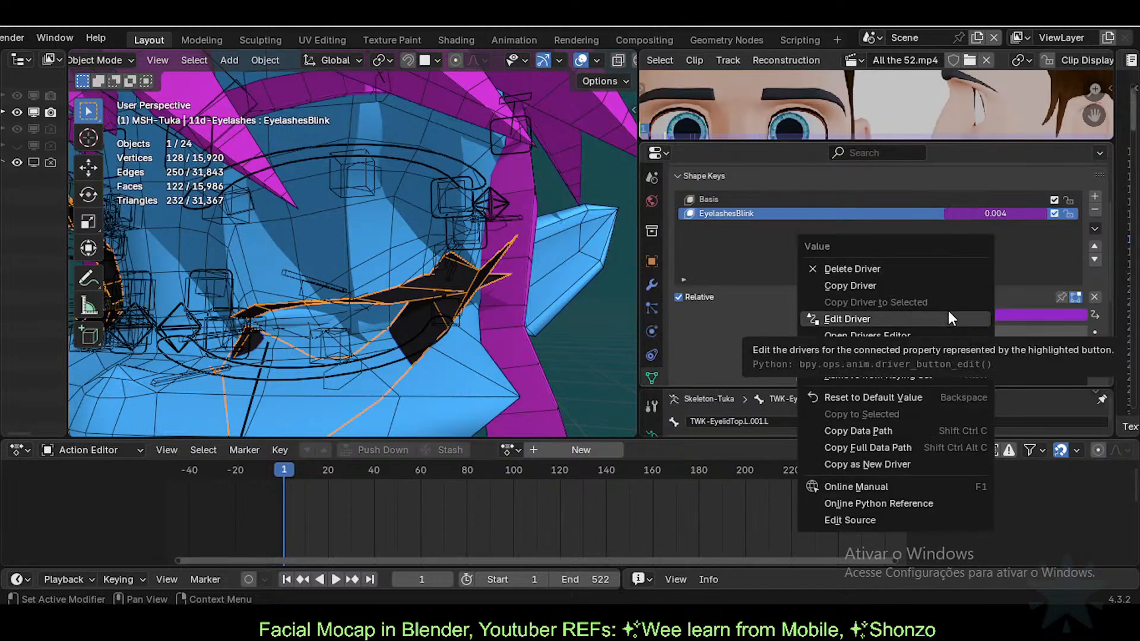
key("Escape")
scroll(977, 291, "up", 2)
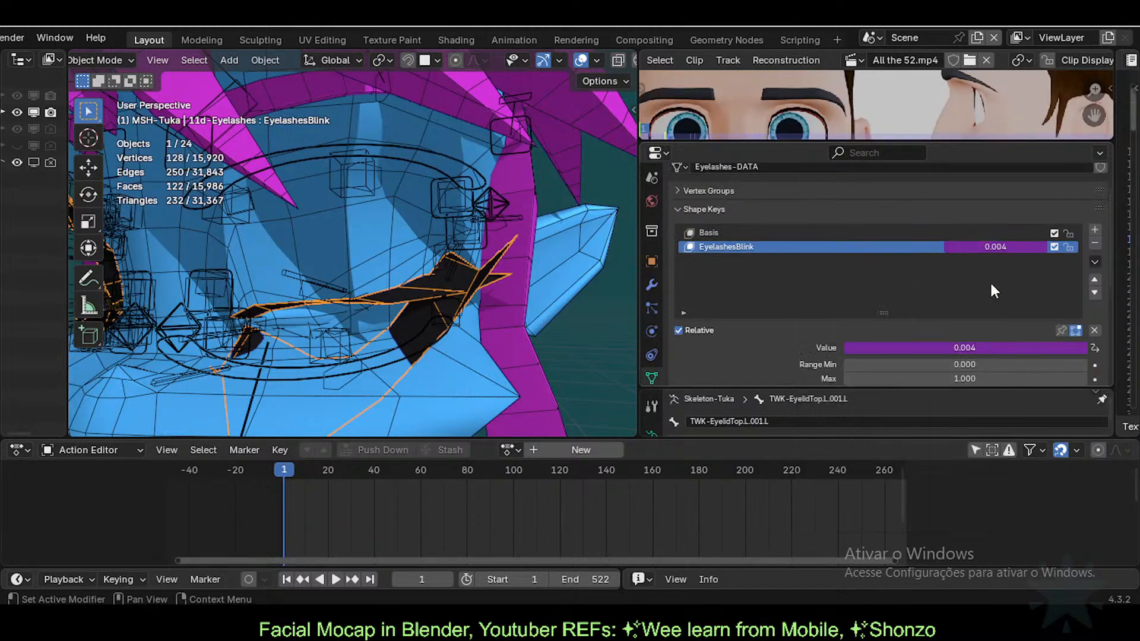
right_click(984, 248)
left_click(946, 301)
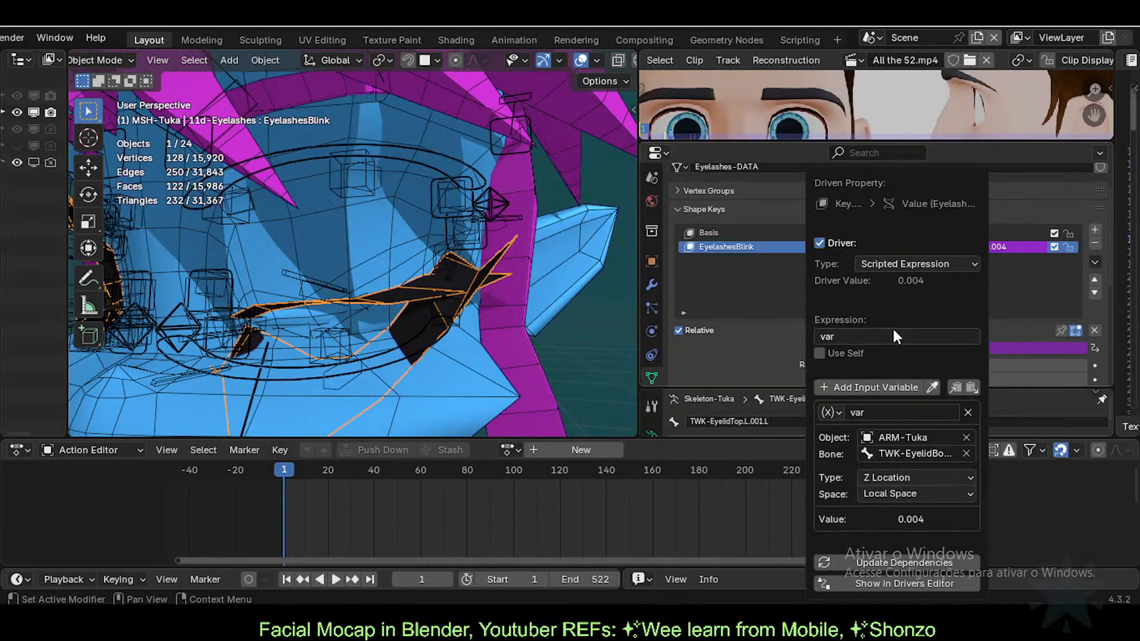
left_click(907, 454)
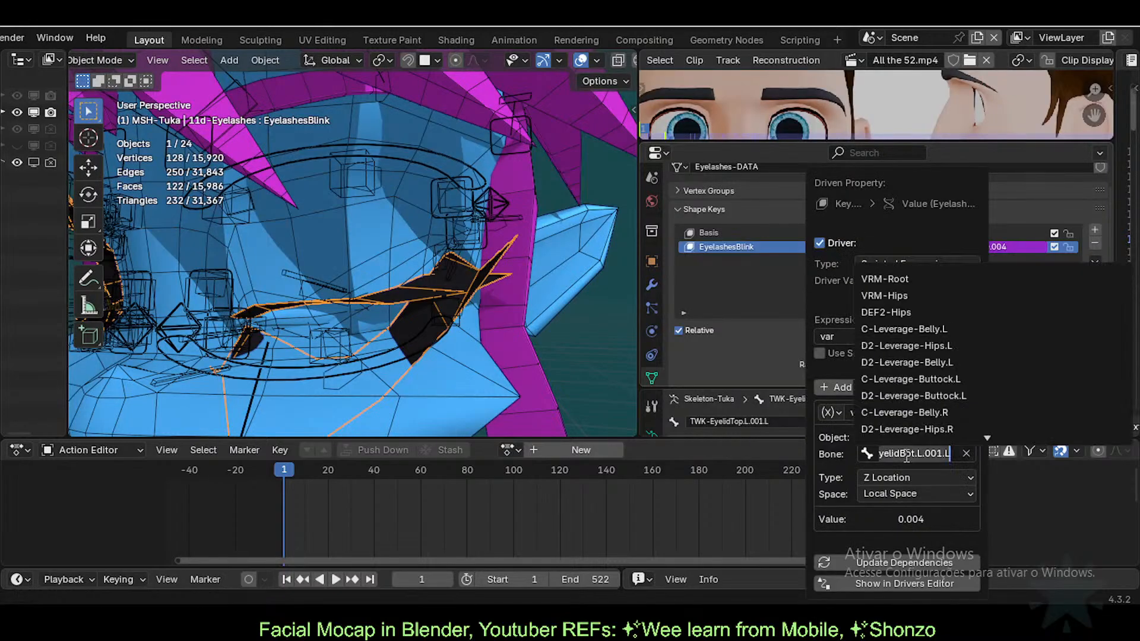
left_click(854, 459)
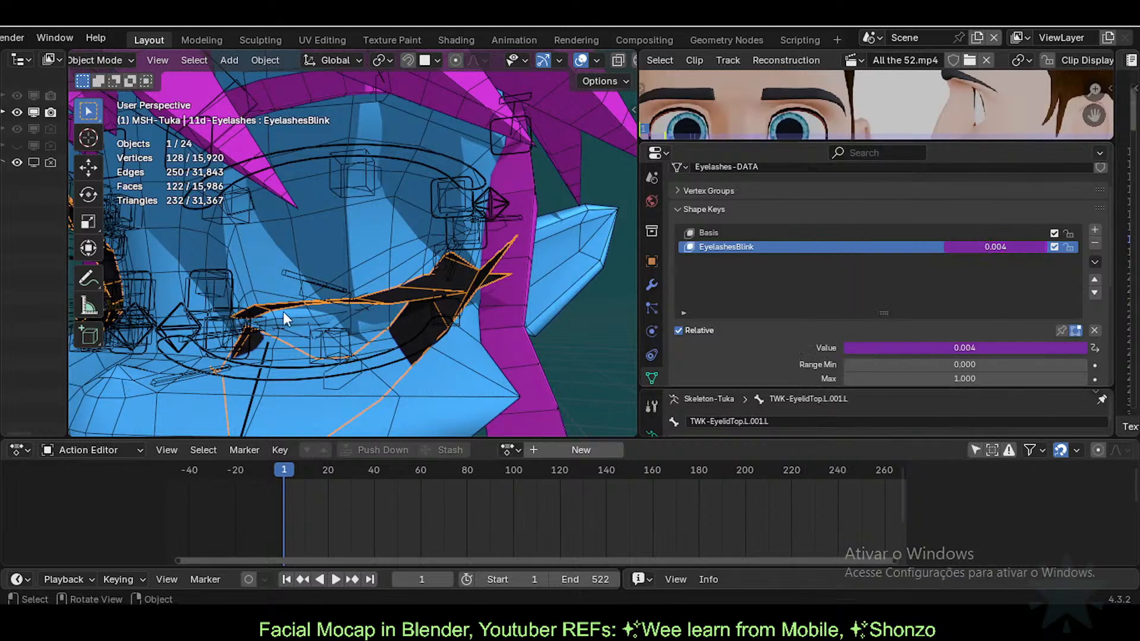
Step: Test-move an eyelid bone in Pose Mode, then reselect the Eyelashes mesh
left_click(336, 282)
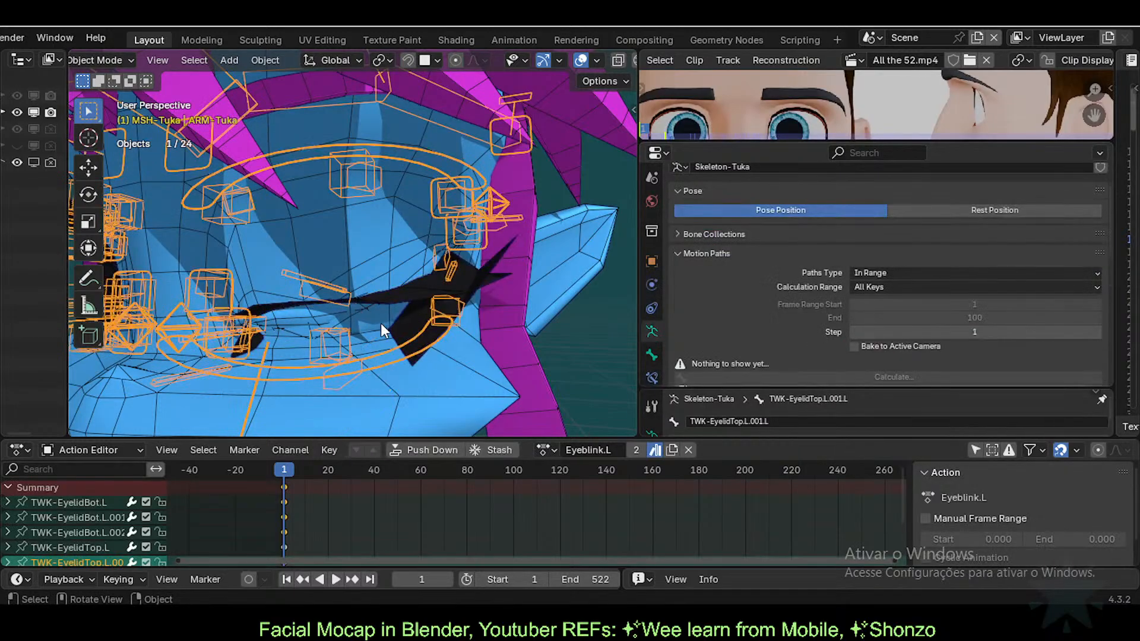
key("ctrl+Tab")
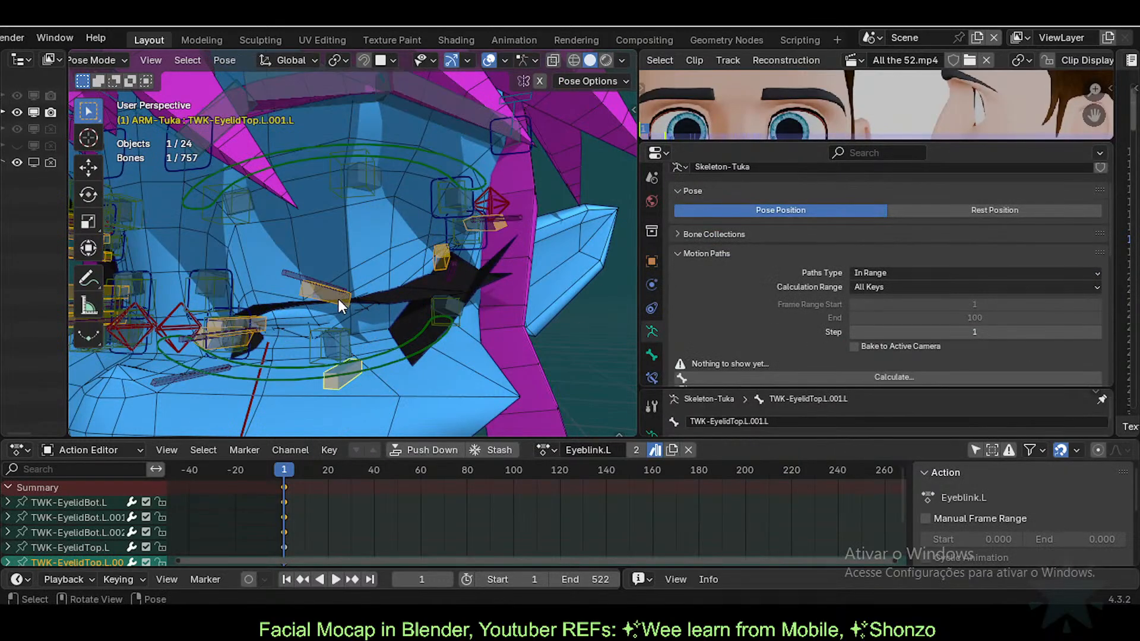
left_click(339, 301)
left_click(338, 373)
key("g")
left_click(338, 275)
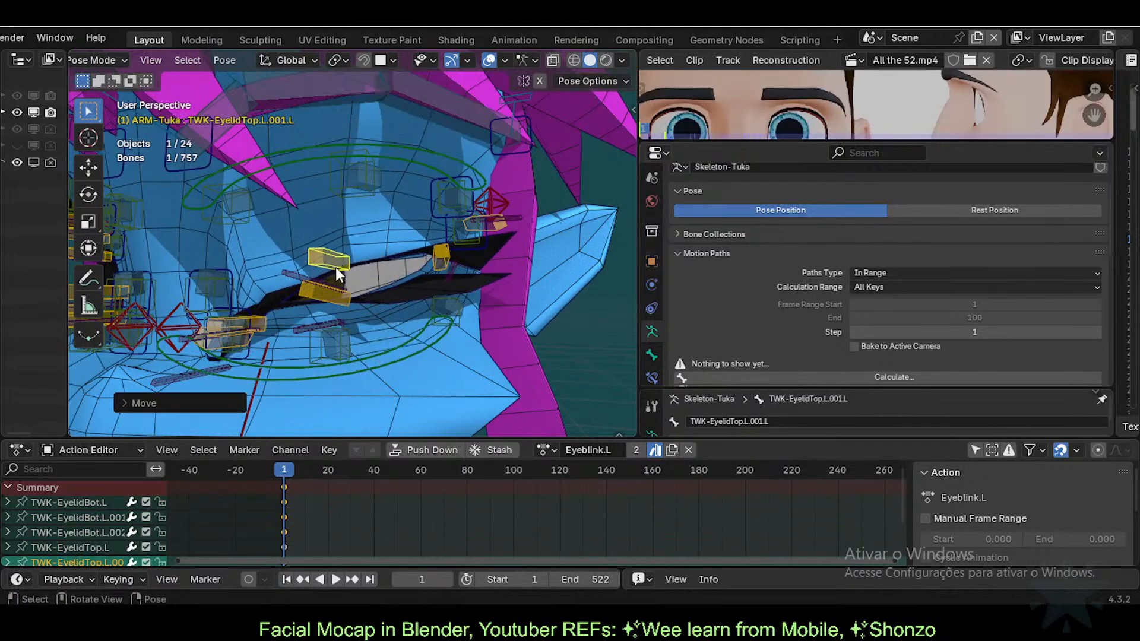
key("F2")
key("Return")
key("ctrl+Tab")
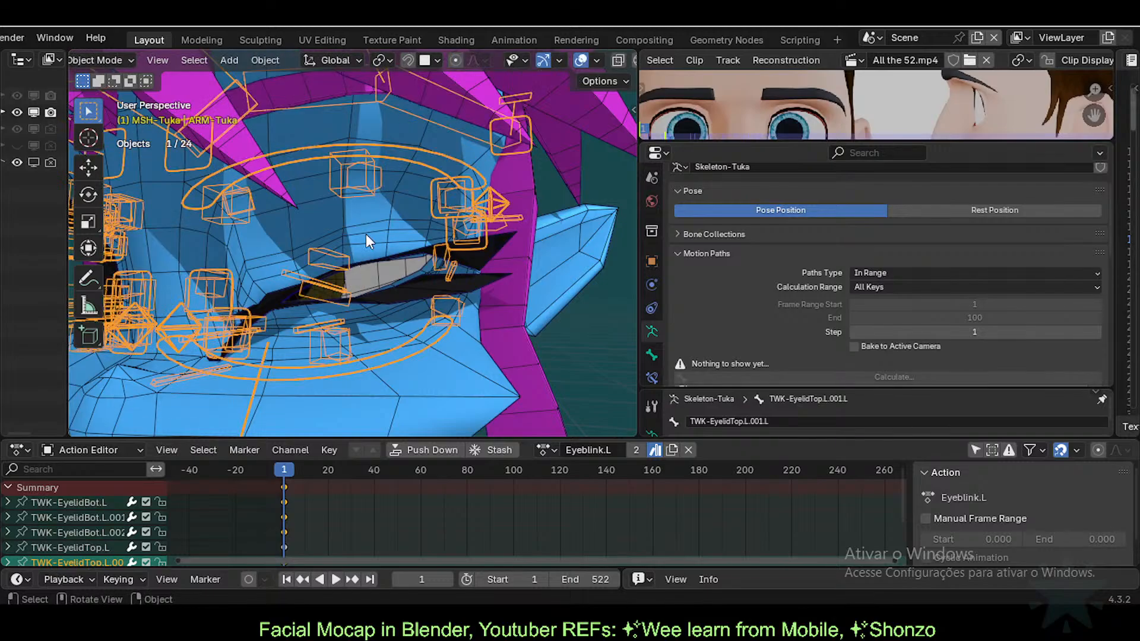
left_click(365, 233)
left_click(473, 254)
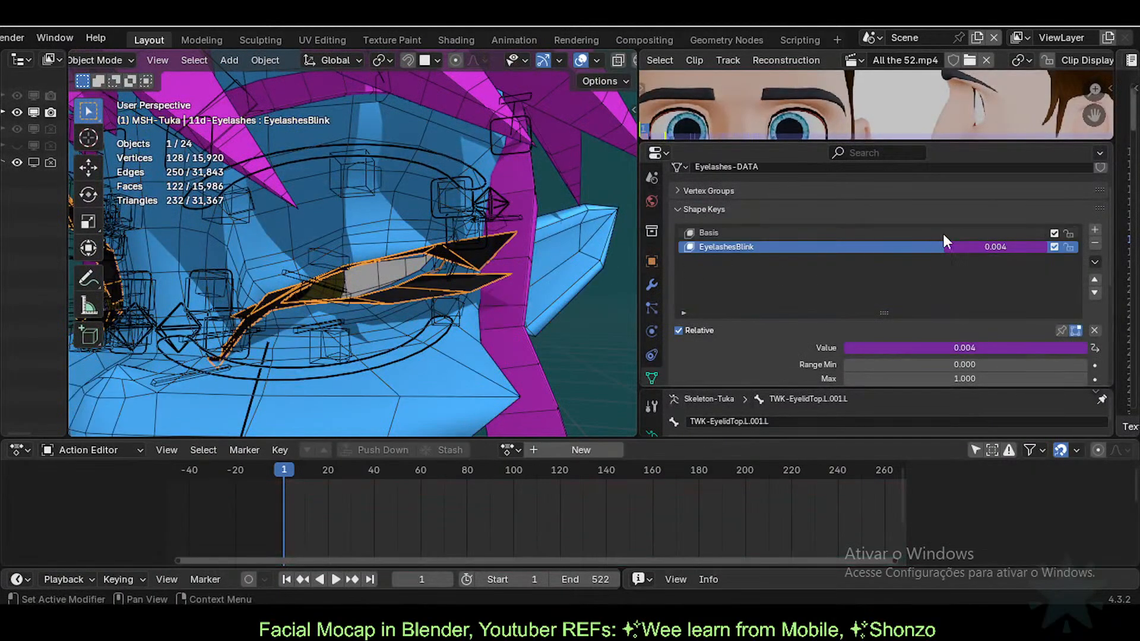
Step: Paste TWK-EyelidTop as the driver variable's bone, giving a driver value of -0.026
right_click(999, 245)
right_click(985, 243)
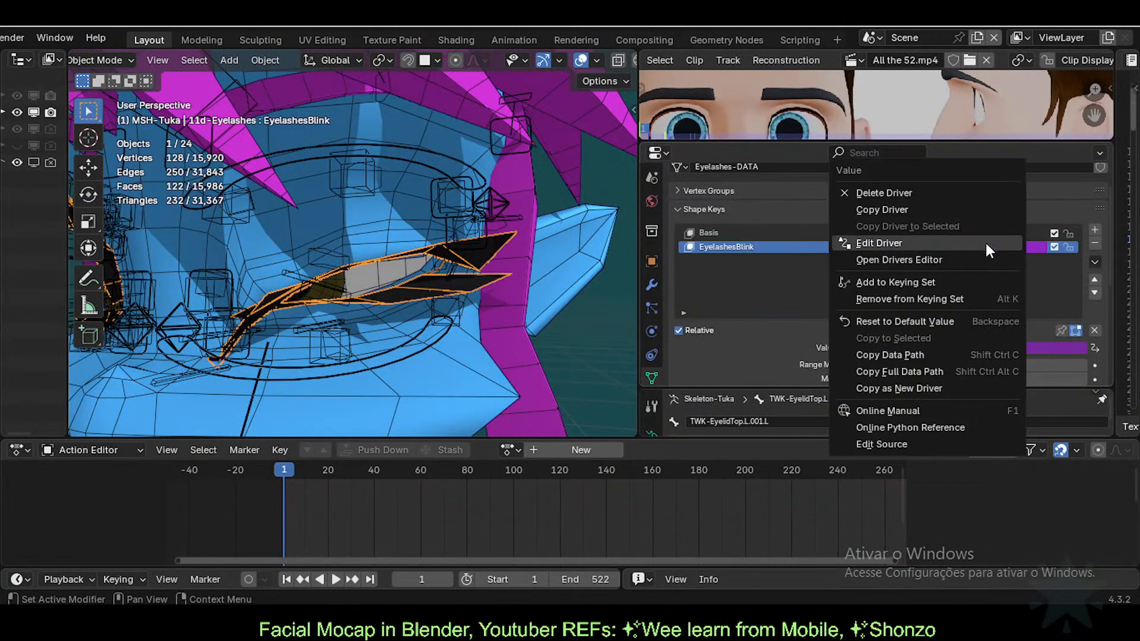
left_click(911, 237)
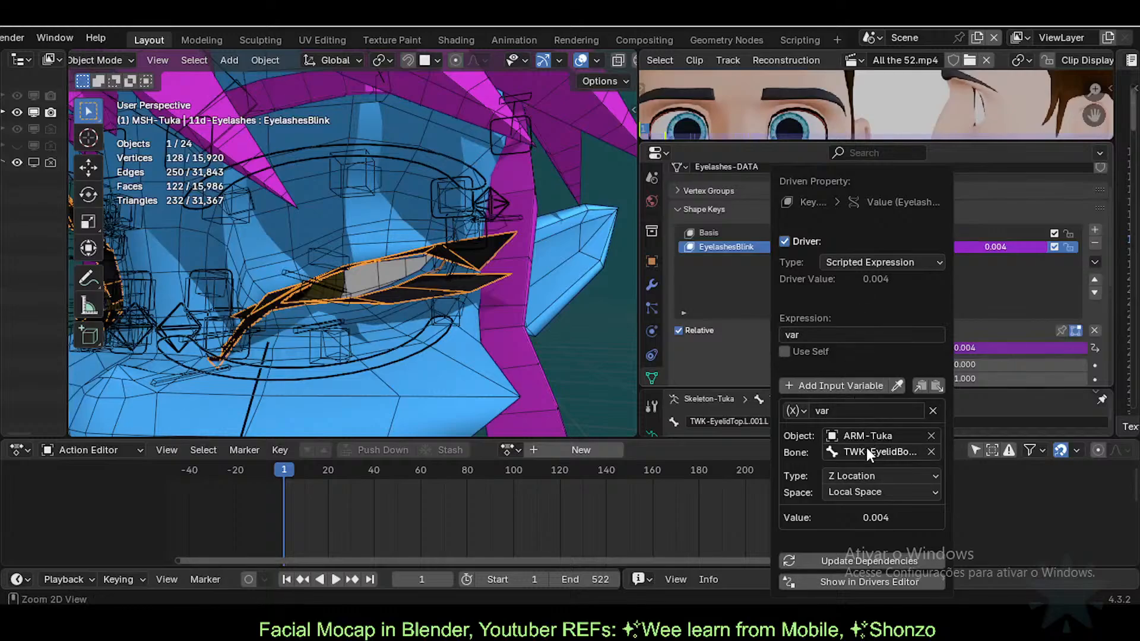
key("ctrl+v")
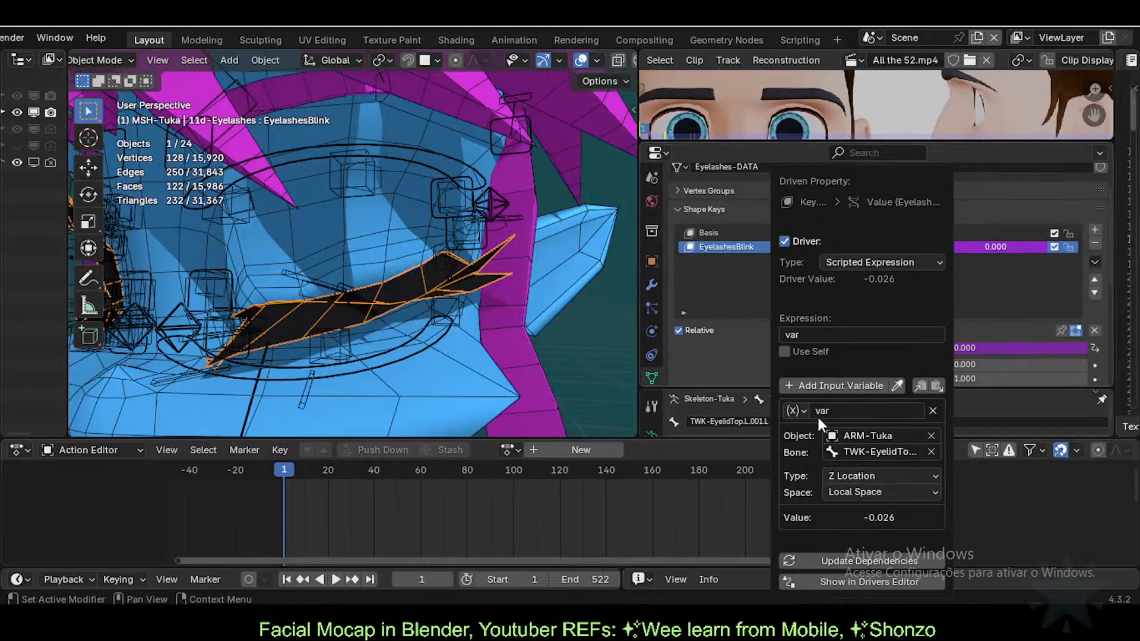
left_click(358, 299)
Step: Clear the eyelid pose, go to frame 1, and raise the upper eyelid bone to open the eye
key("ctrl+Tab")
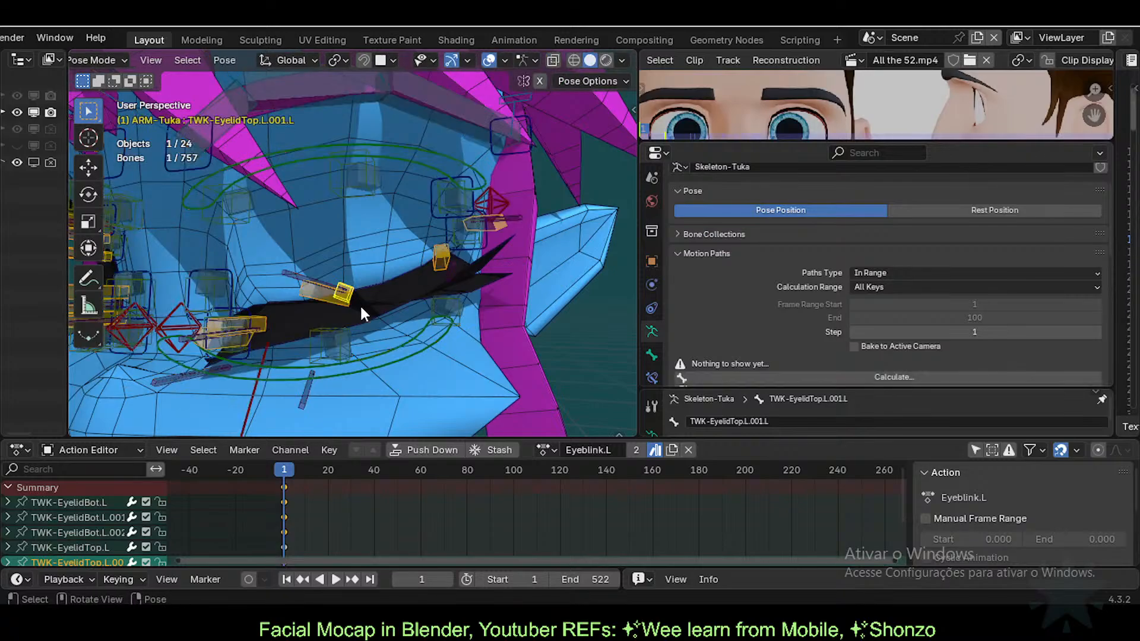
key("alt+g")
left_click_drag(312, 469, 273, 461)
key("Right")
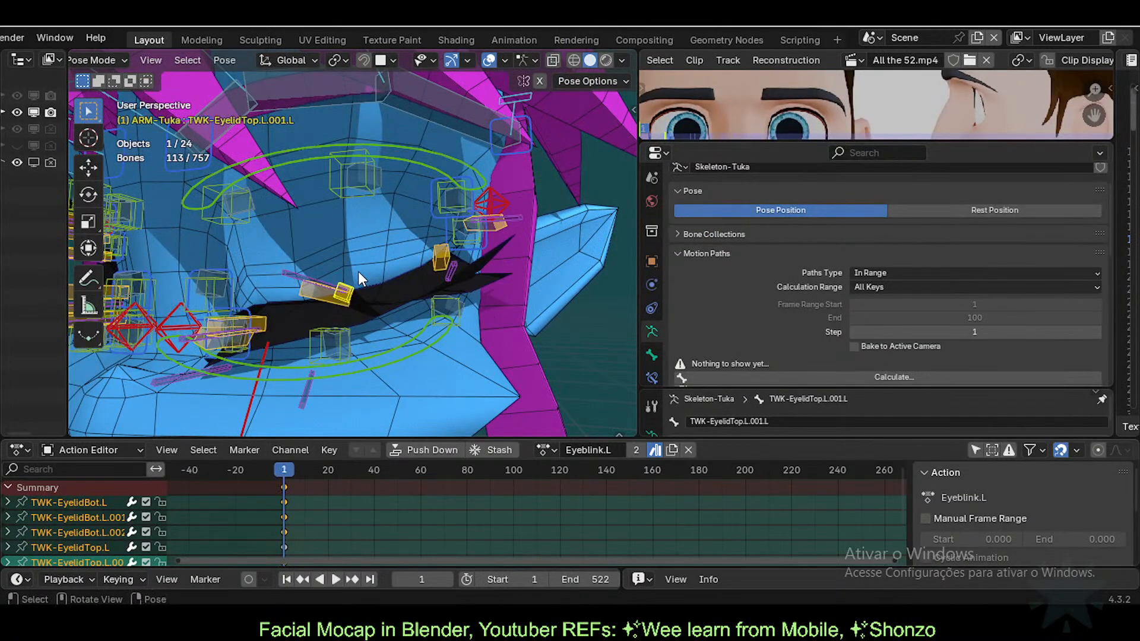
left_click(341, 295)
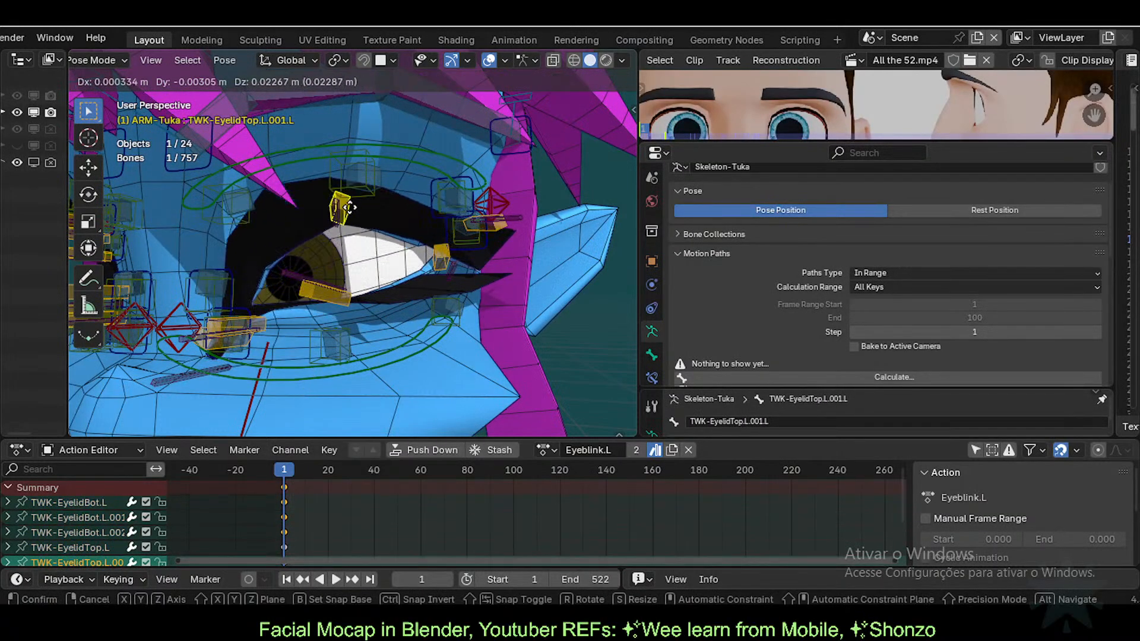
left_click(399, 221)
key("ctrl+Tab")
left_click(408, 220)
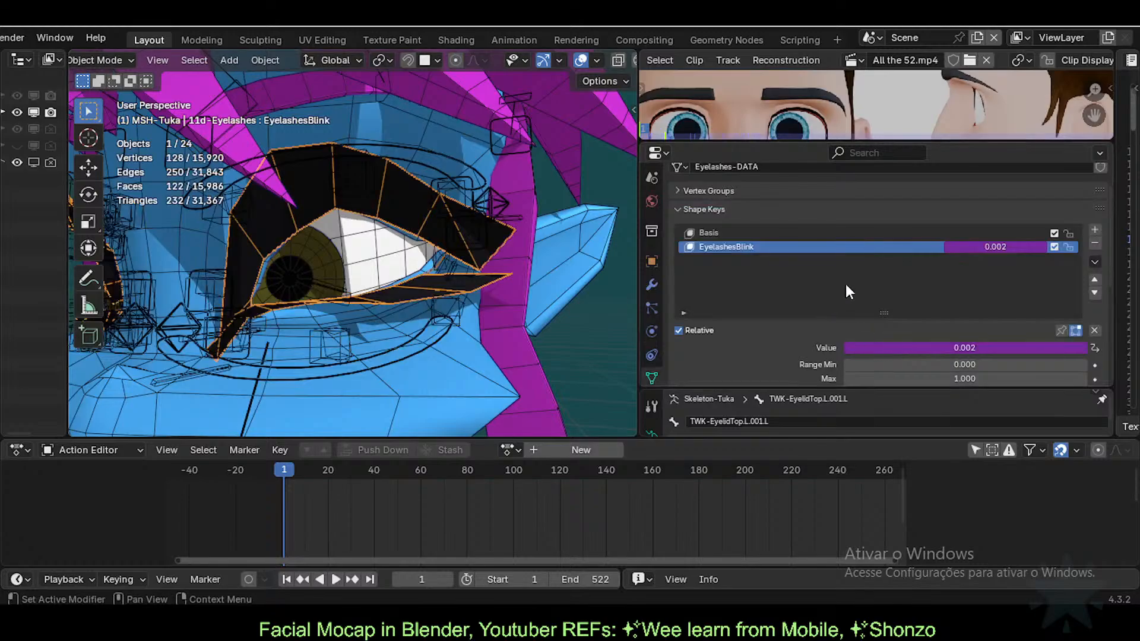
Step: Reposition TWK-EyelidTop.L.001.L and check EyelashesBlink on the Eyelashes mesh
left_click(365, 185)
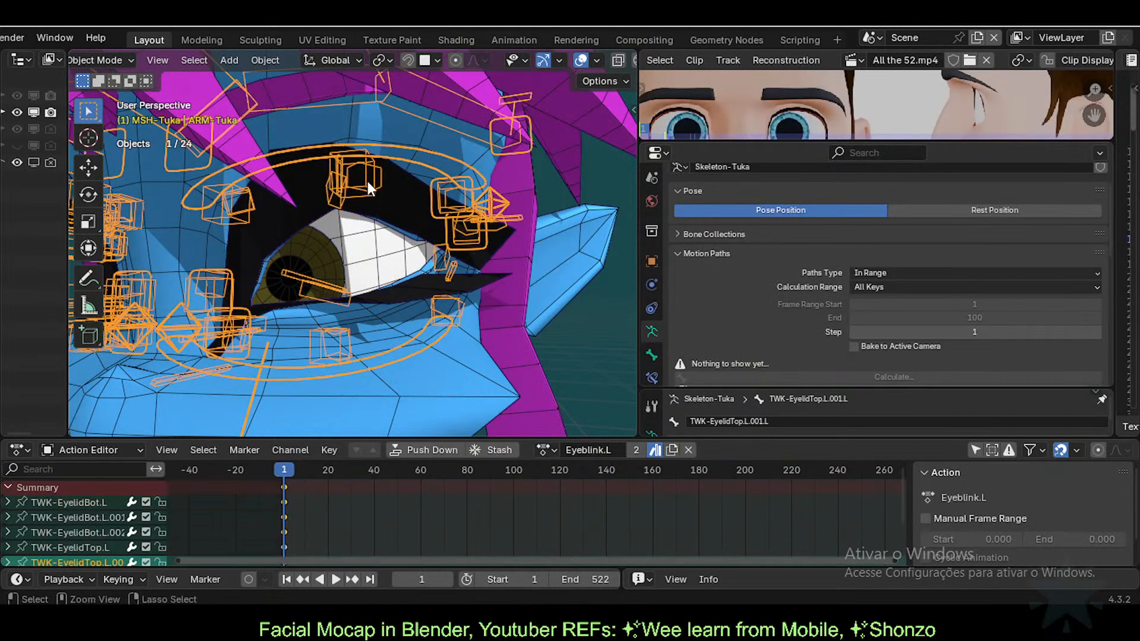
key("ctrl+Tab")
left_click(368, 187)
key("g")
right_click(337, 207)
left_click(337, 189)
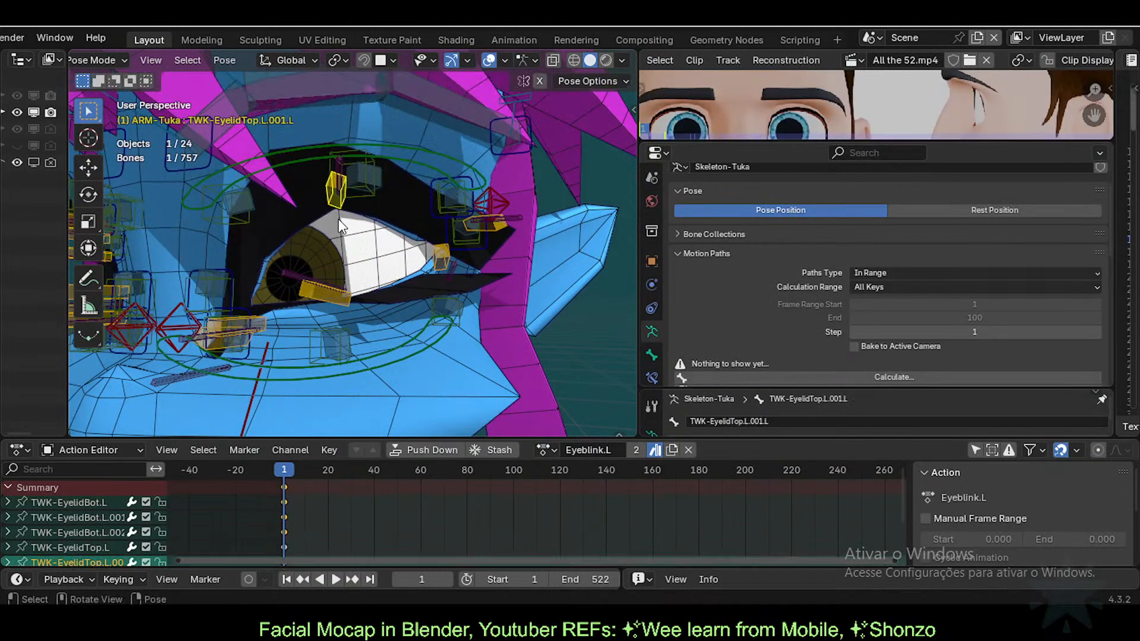
key("g")
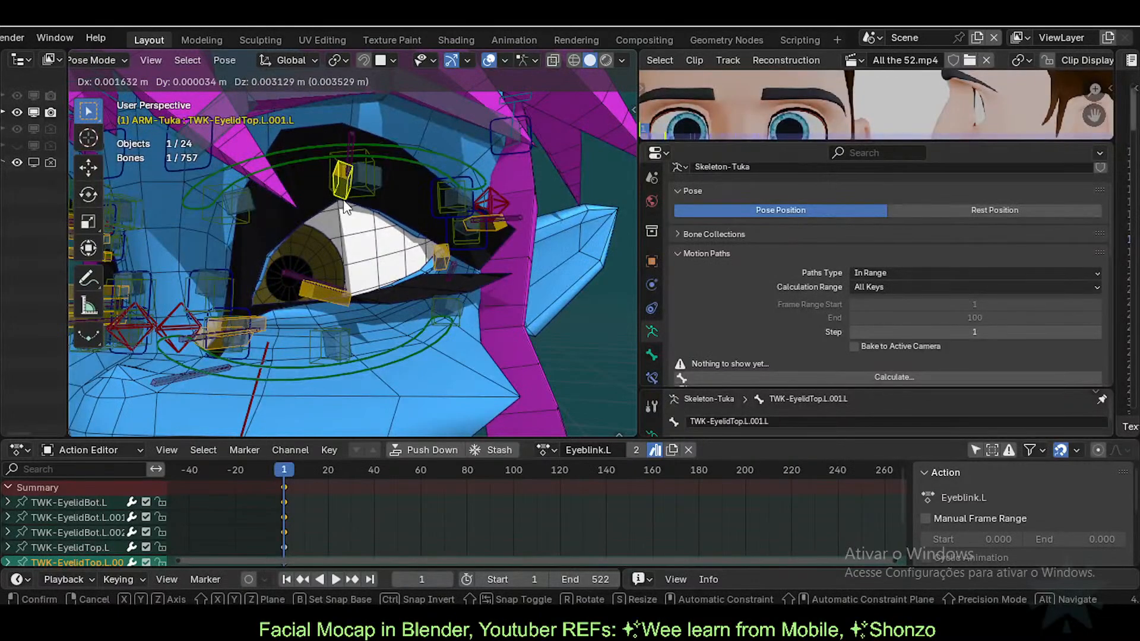
left_click(343, 200)
key("ctrl+Tab")
left_click(410, 204)
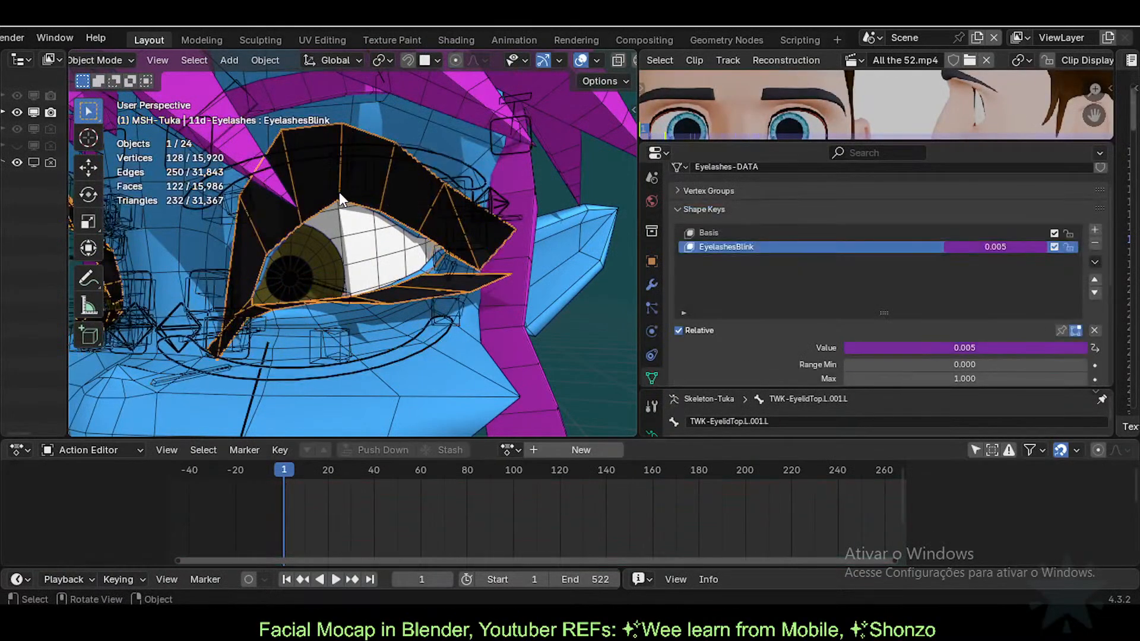
Step: Lower the upper eyelid bone twice, the second time along Z, rechecking EyelashesBlink each time
left_click(339, 191)
key("ctrl+Tab")
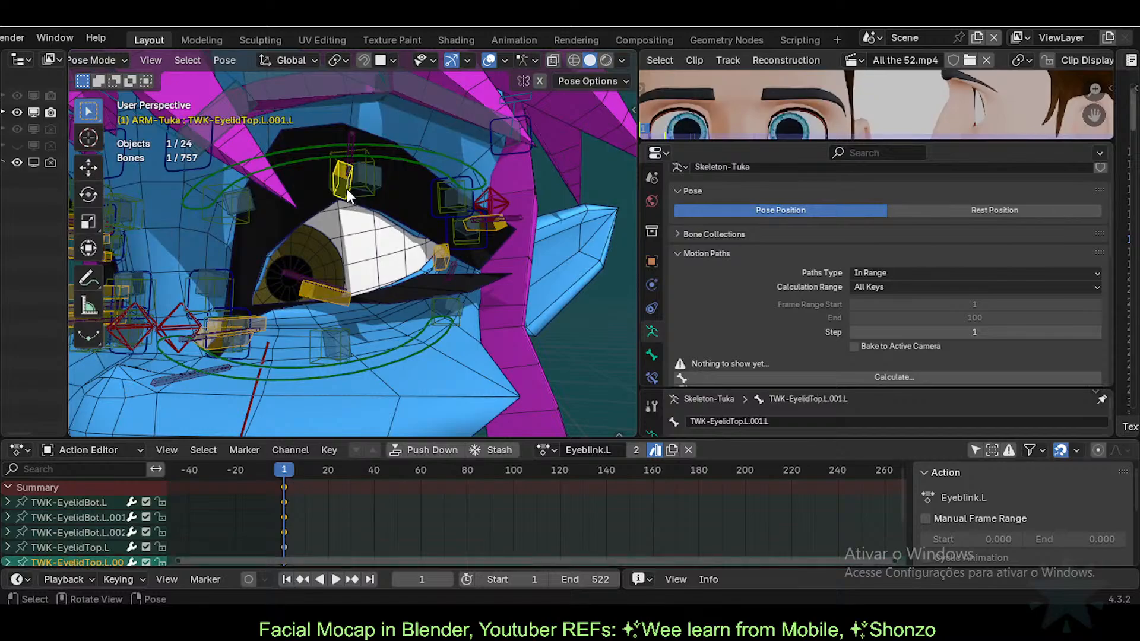
key("g")
left_click(349, 205)
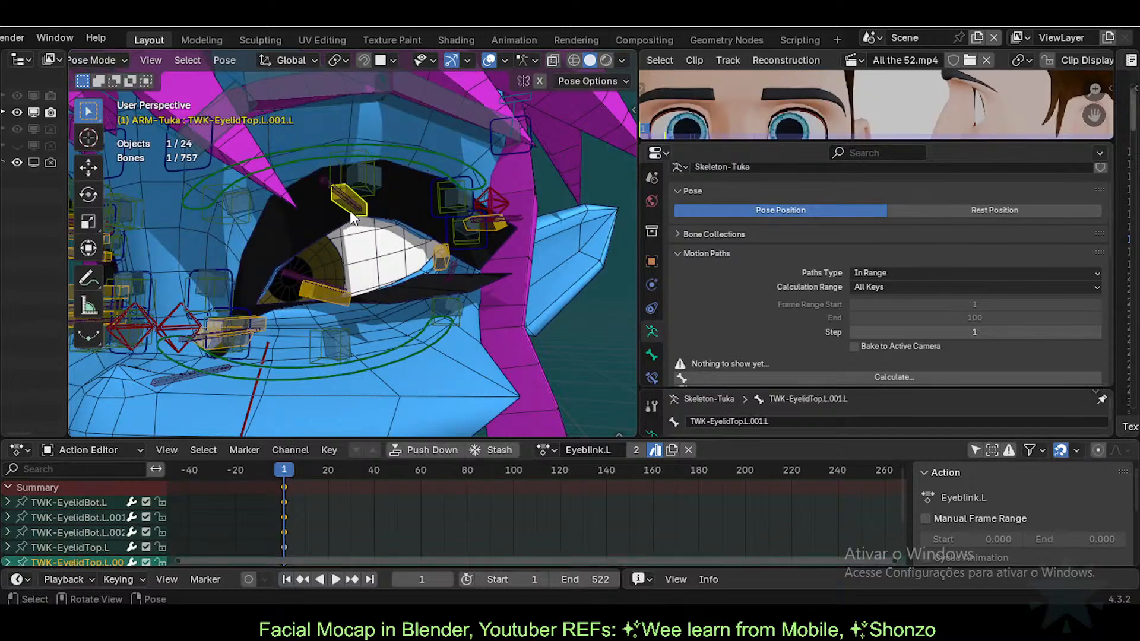
key("ctrl+Tab")
left_click(403, 201)
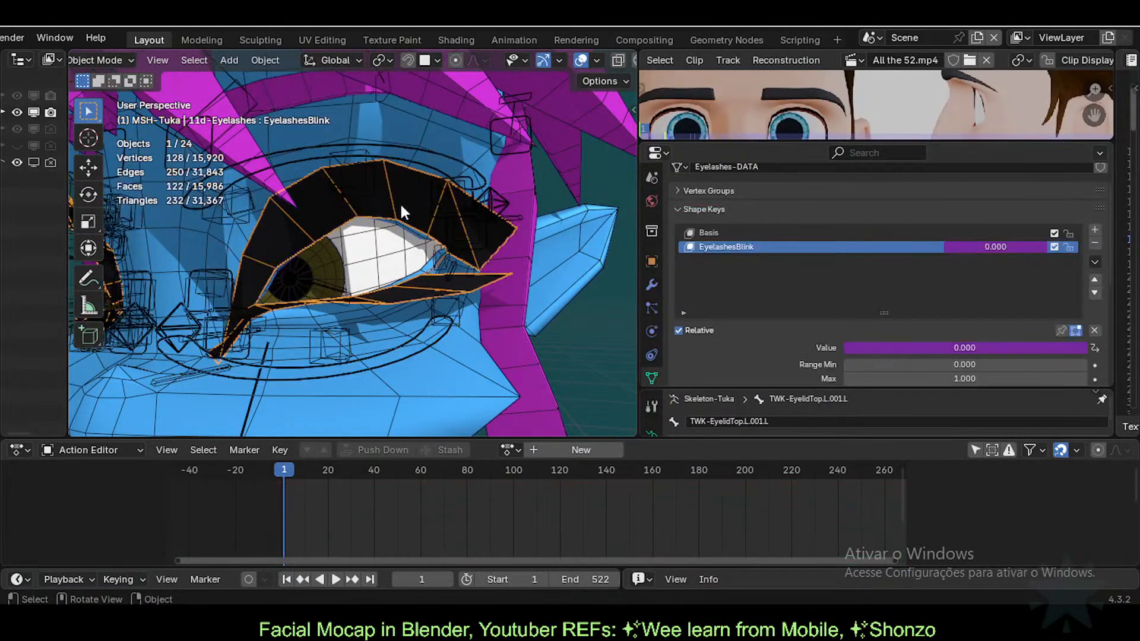
left_click(355, 219)
key("ctrl+Tab")
key("g")
key("z")
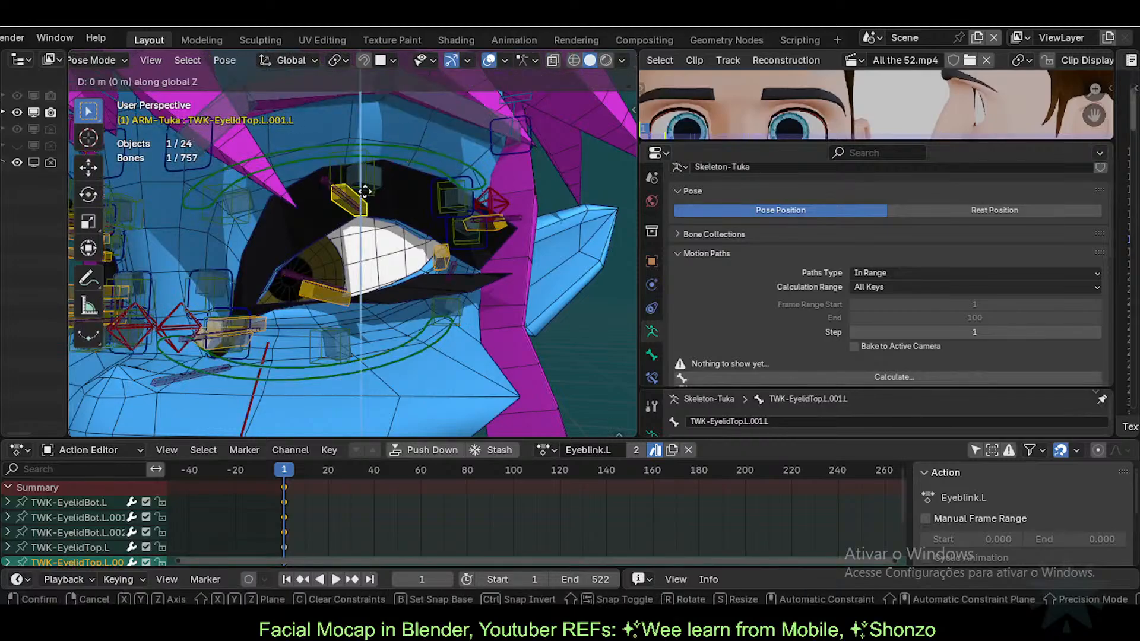
left_click(380, 185)
key("ctrl+Tab")
left_click(405, 186)
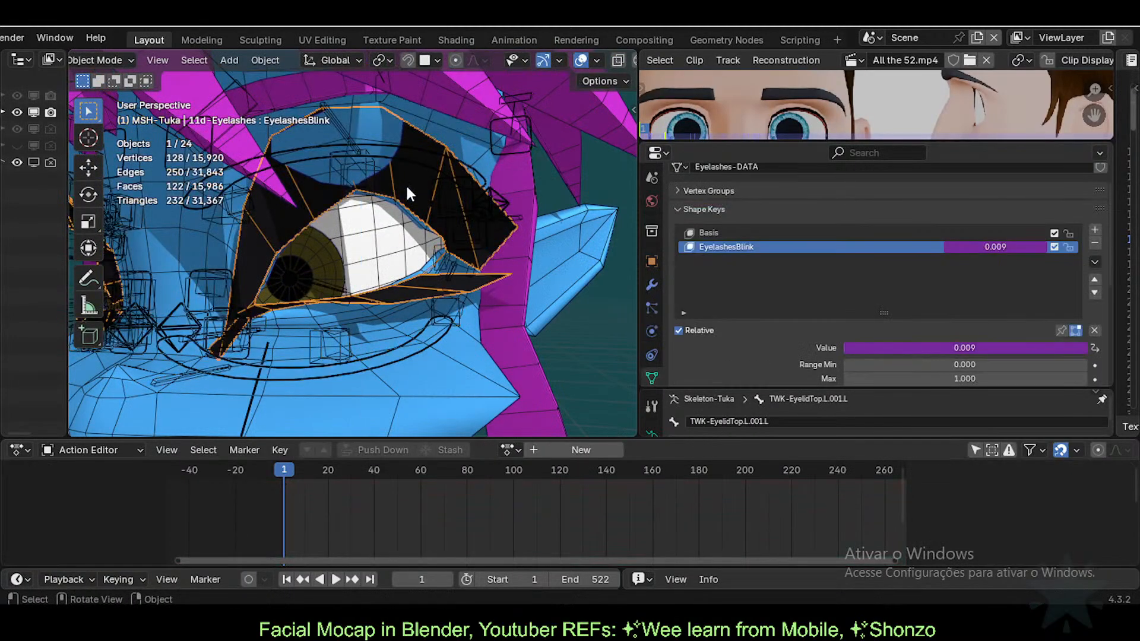
Step: Drop the upper eyelid along Z to shut the eye; EyelashesBlink reads 0.000
left_click(380, 184)
key("ctrl+Tab")
left_click(369, 180)
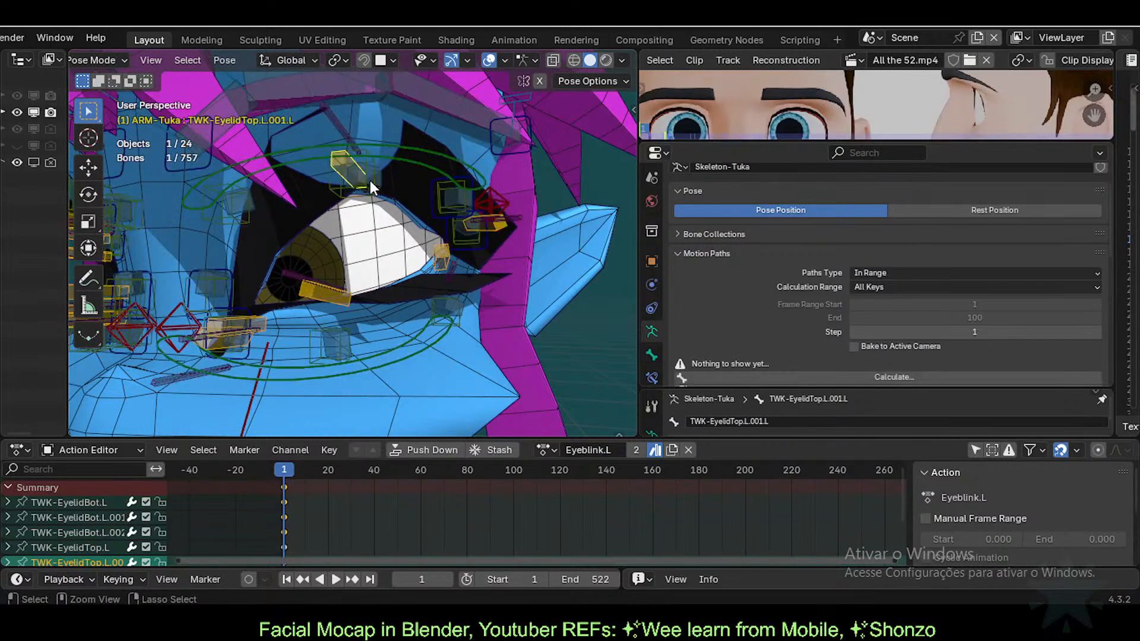
left_click(358, 176)
key("ctrl+Tab")
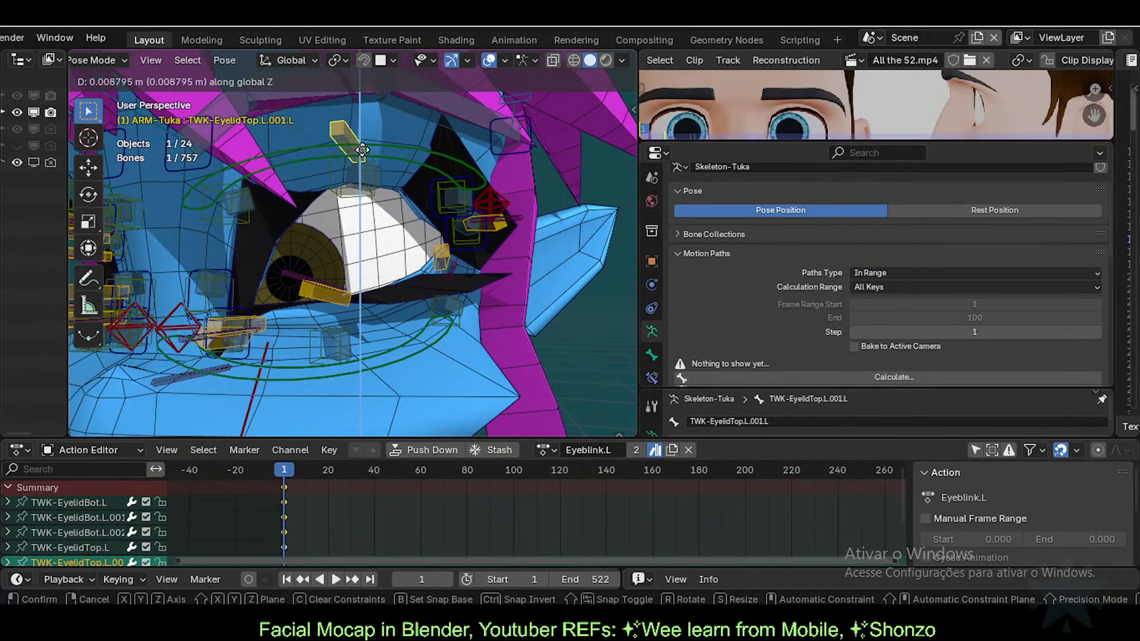
left_click(422, 197)
left_click(354, 181)
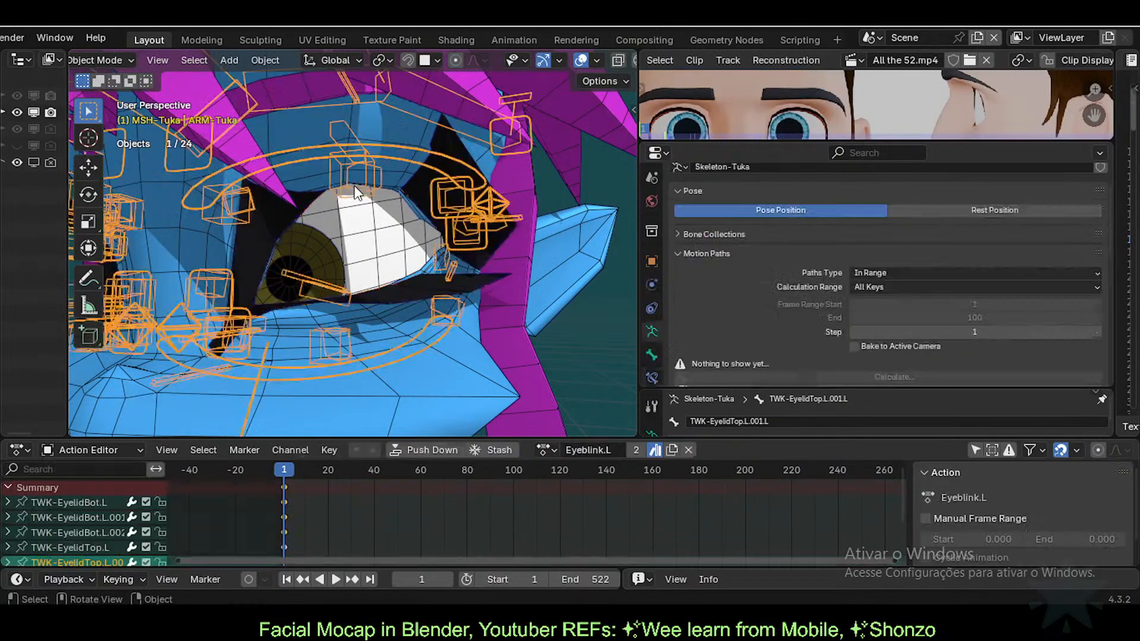
key("ctrl+Tab")
key("g")
key("z")
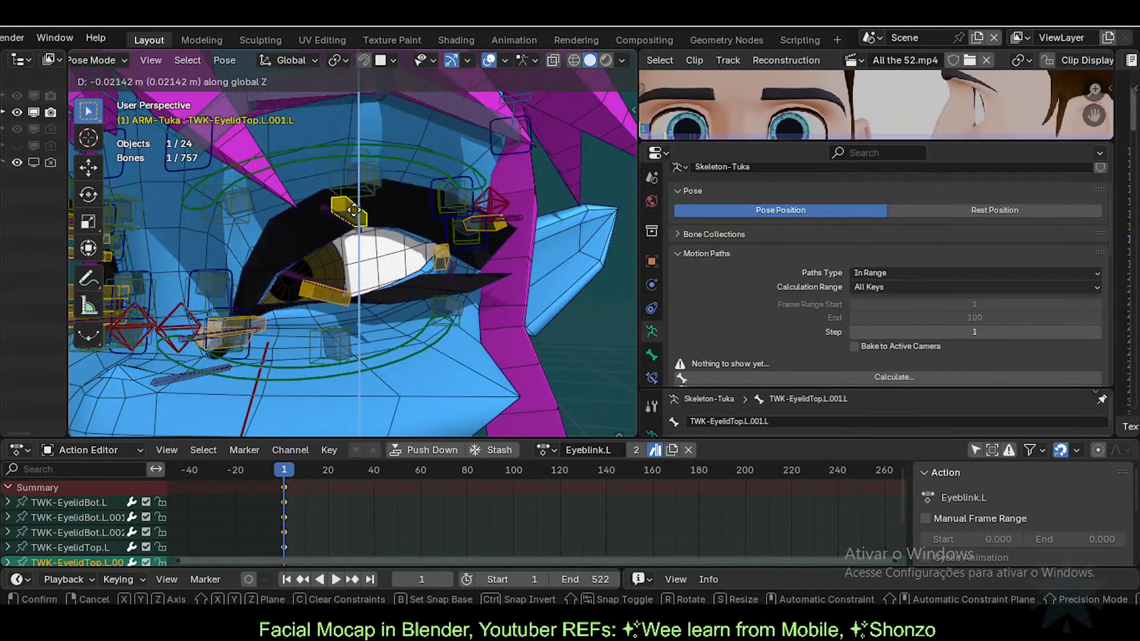
left_click(357, 262)
key("ctrl+Tab")
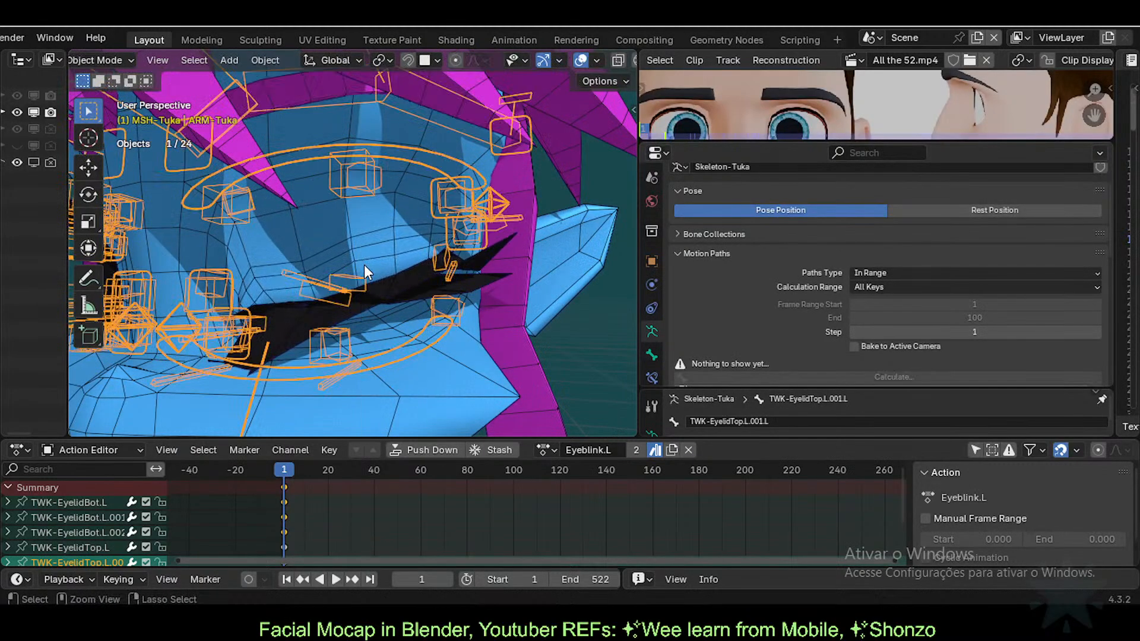
left_click(384, 272)
left_click(404, 295)
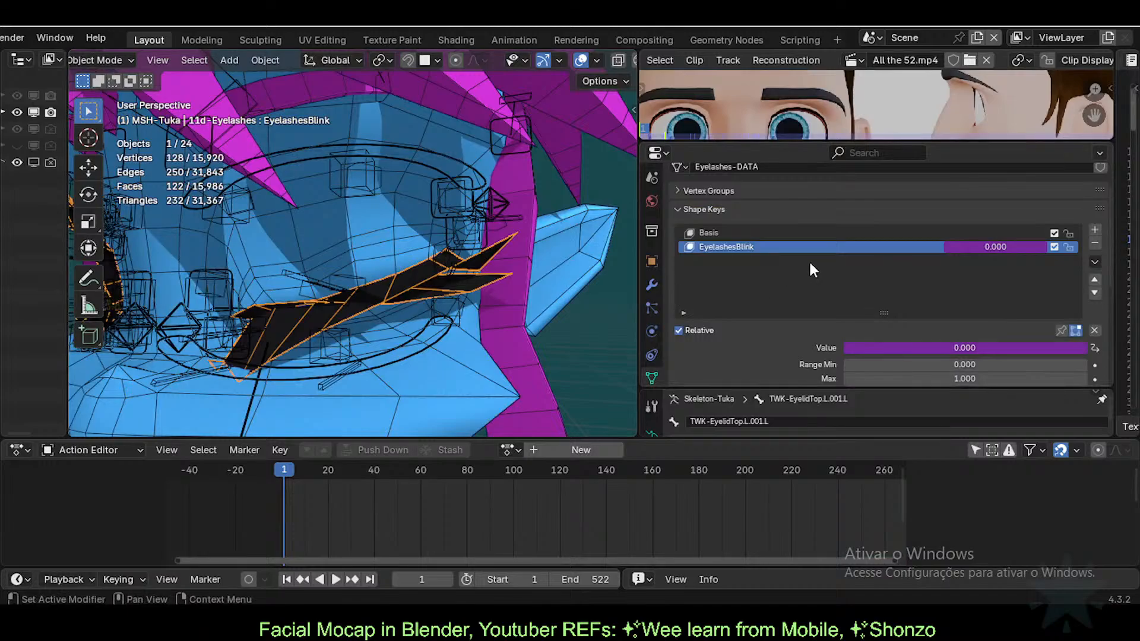
Step: Append *100 to the EyelashesBlink driver expression, making it -var*100 so the value reaches 1.000
right_click(995, 248)
left_click(914, 245)
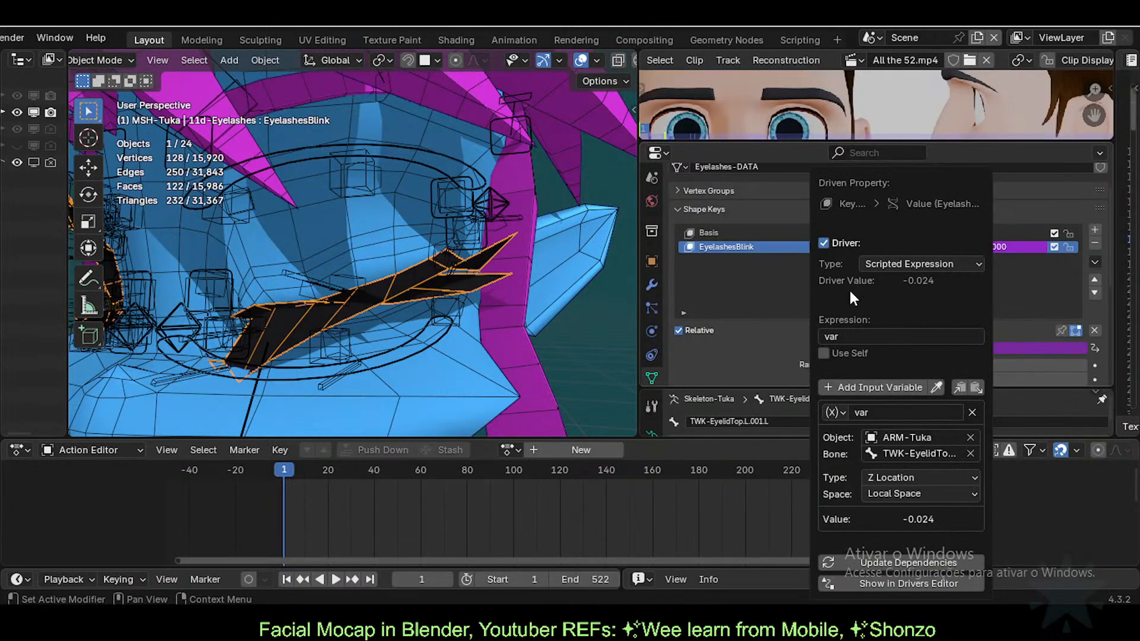
left_click(851, 334)
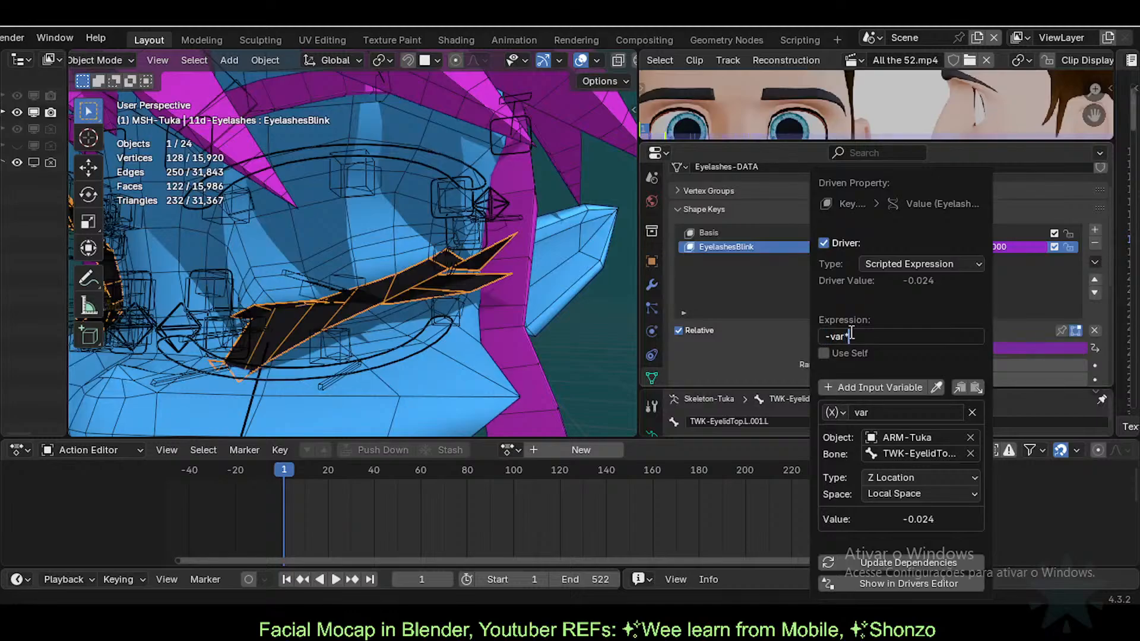
type("*100")
key("Return")
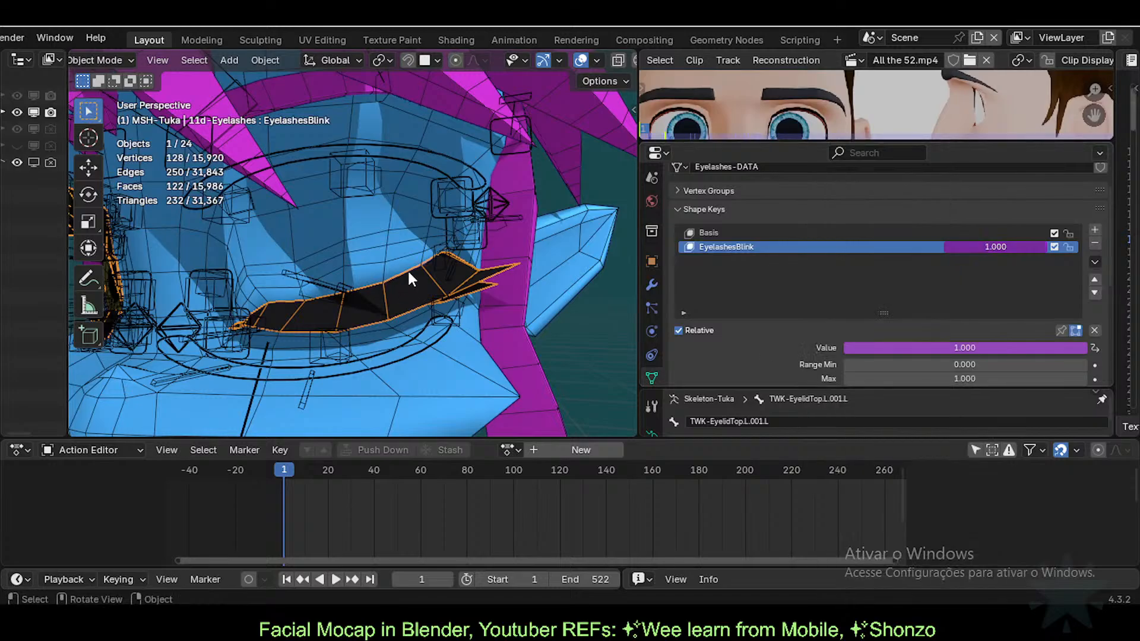
Step: Raise the upper eyelid bone to open the eye; EyelashesBlink reads about 0.053
left_click(348, 301)
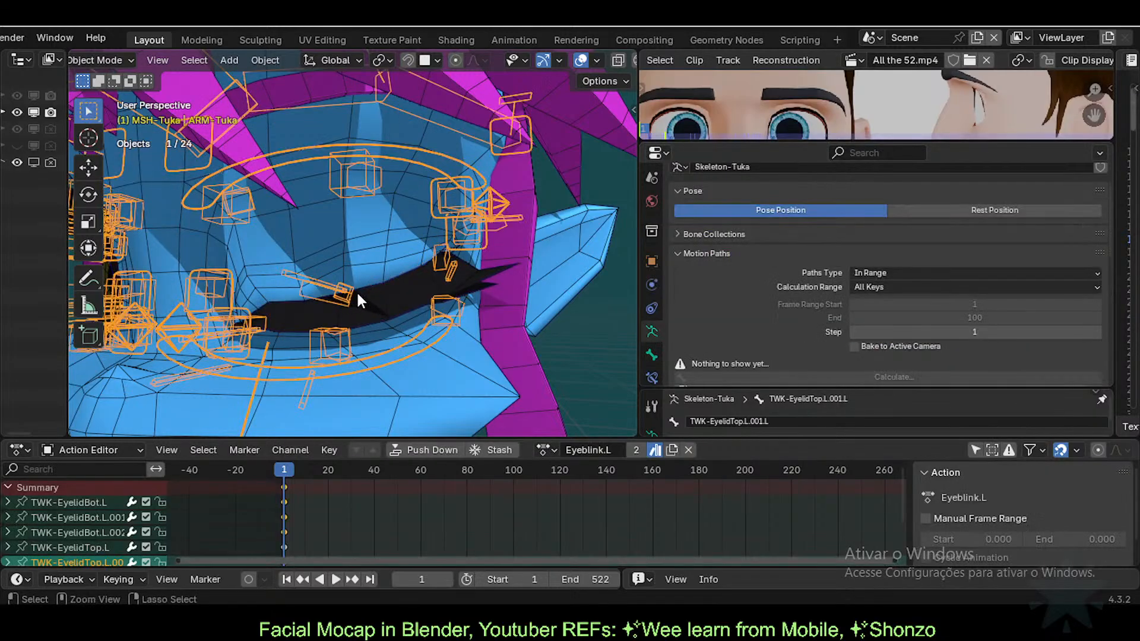
key("ctrl+Tab")
left_click_drag(326, 302, 331, 239)
right_click(330, 239)
left_click(346, 297)
key("g")
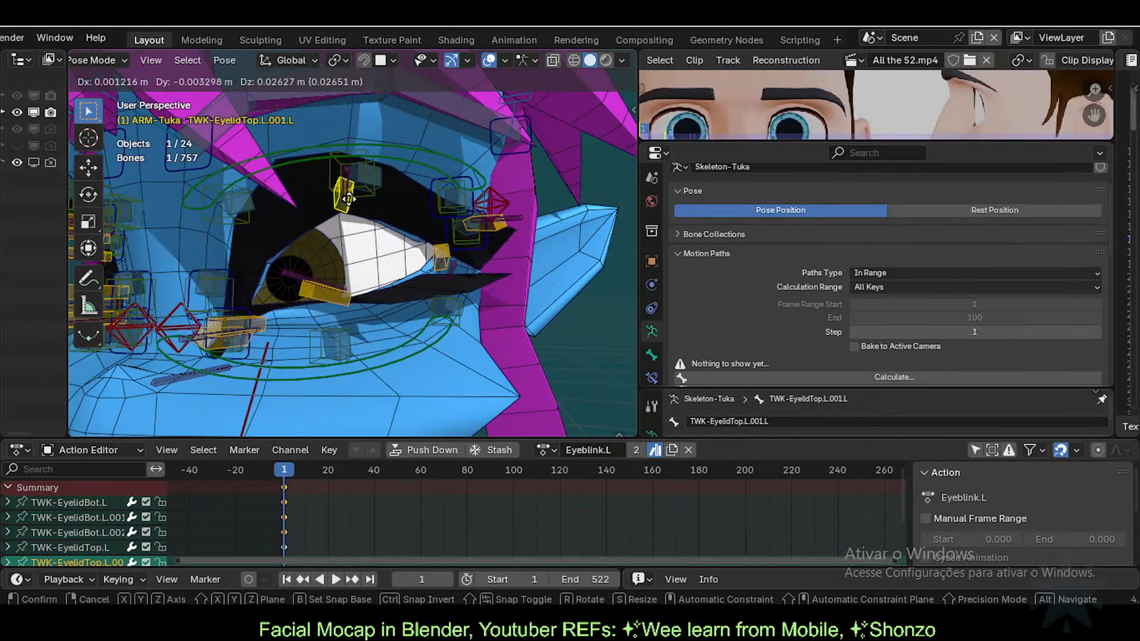
left_click(356, 206)
key("ctrl+Tab")
left_click(420, 129)
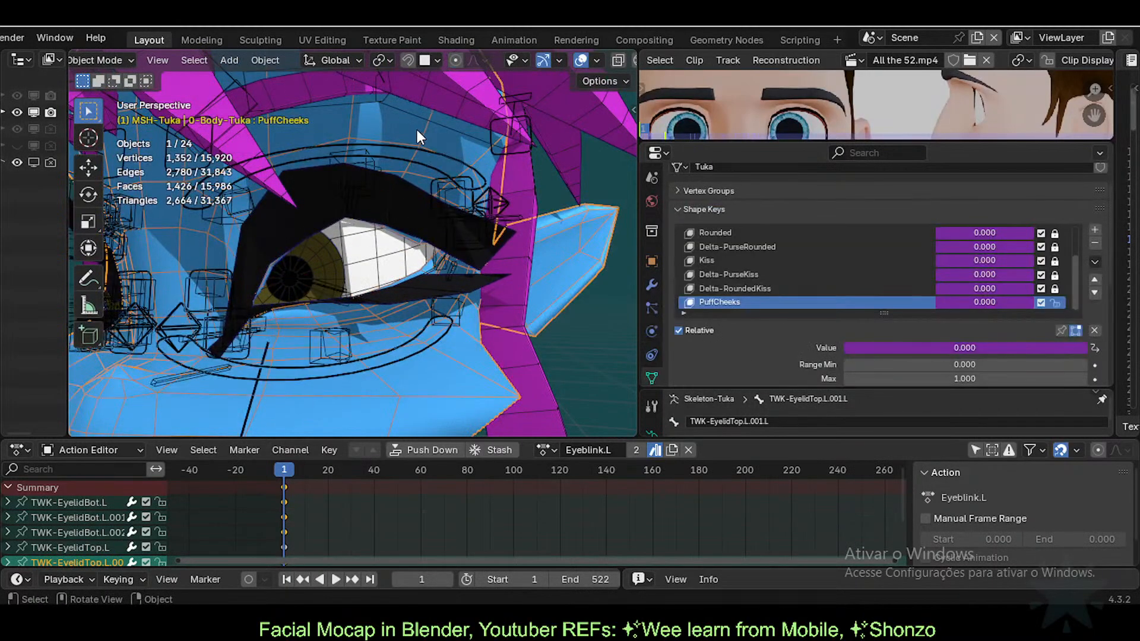
left_click(406, 201)
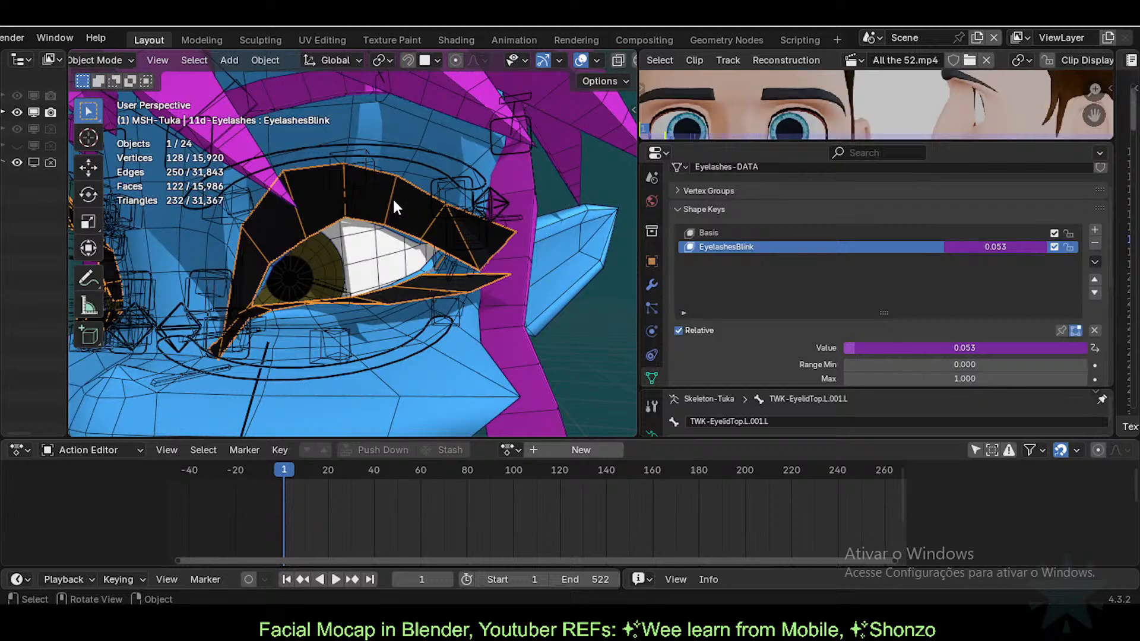
Step: Lower the upper eyelid bone to shut the eye; EyelashesBlink rises to 1.000
left_click(359, 184)
key("ctrl+Tab")
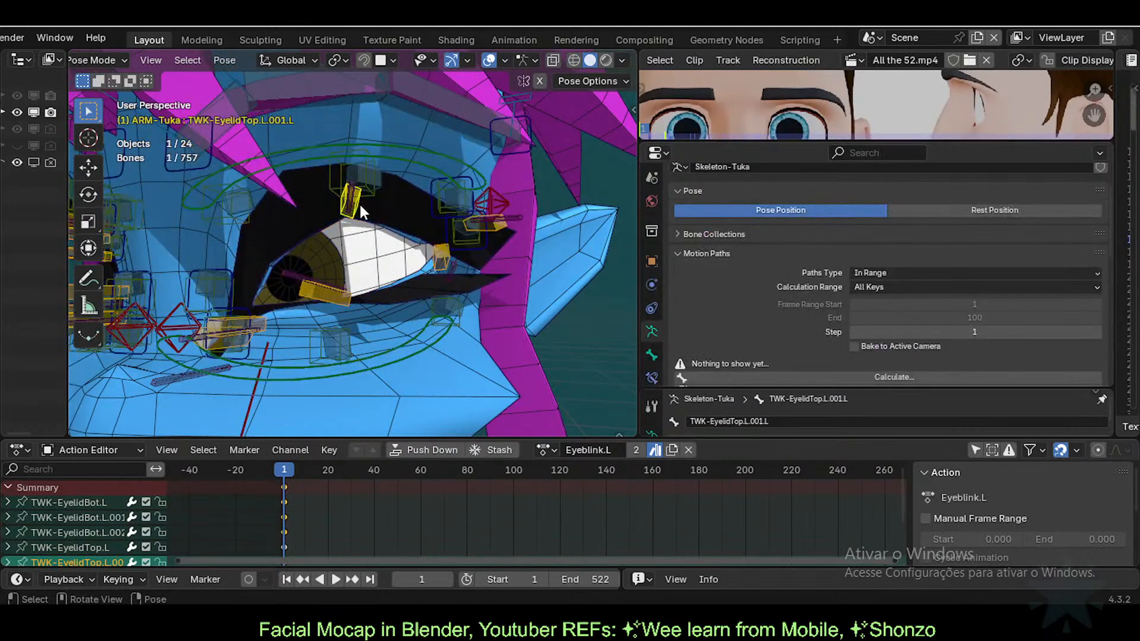
key("g")
left_click(361, 260)
key("ctrl+Tab")
left_click(408, 265)
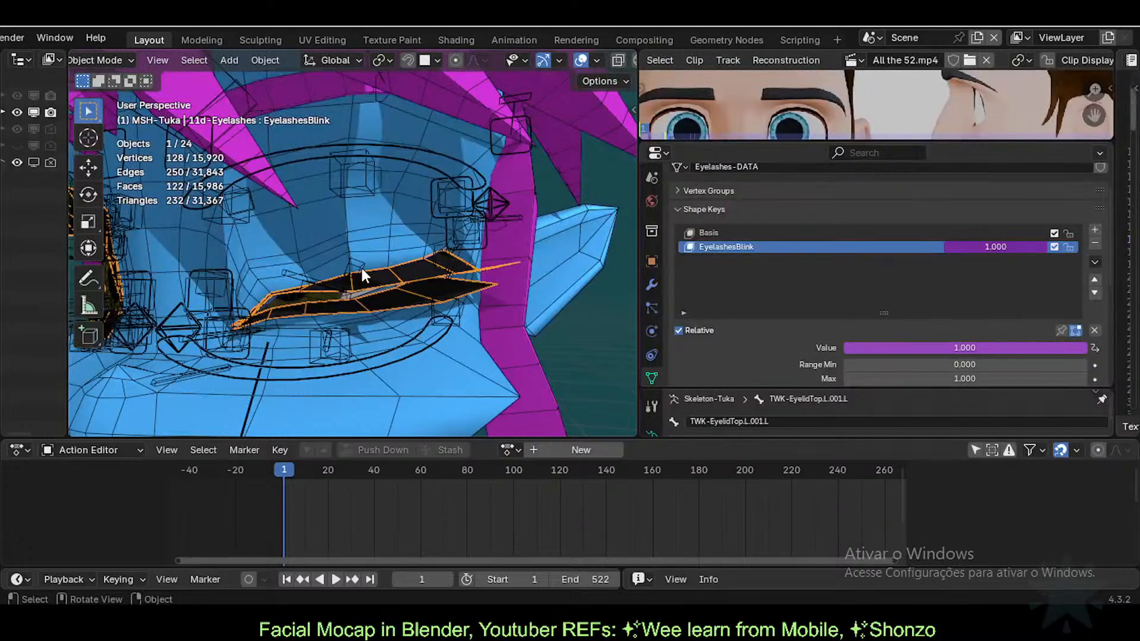
left_click(361, 269)
key("ctrl+Tab")
key("g")
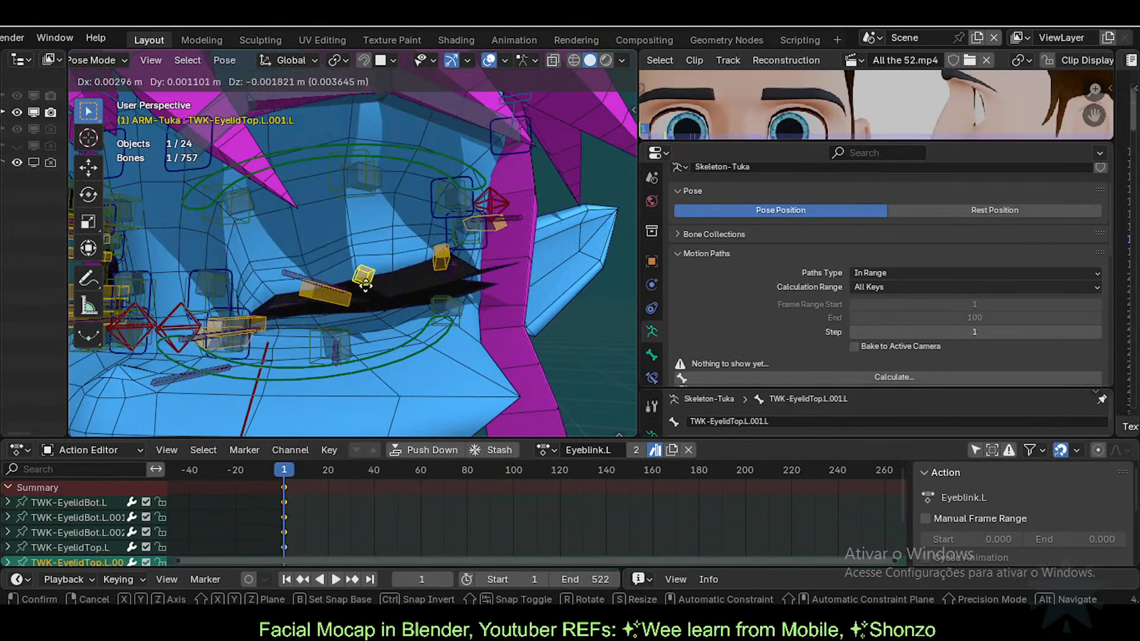
Step: Close the left eye by moving the lower and upper eyelid bones
left_click(347, 302)
left_click(346, 298)
key("g")
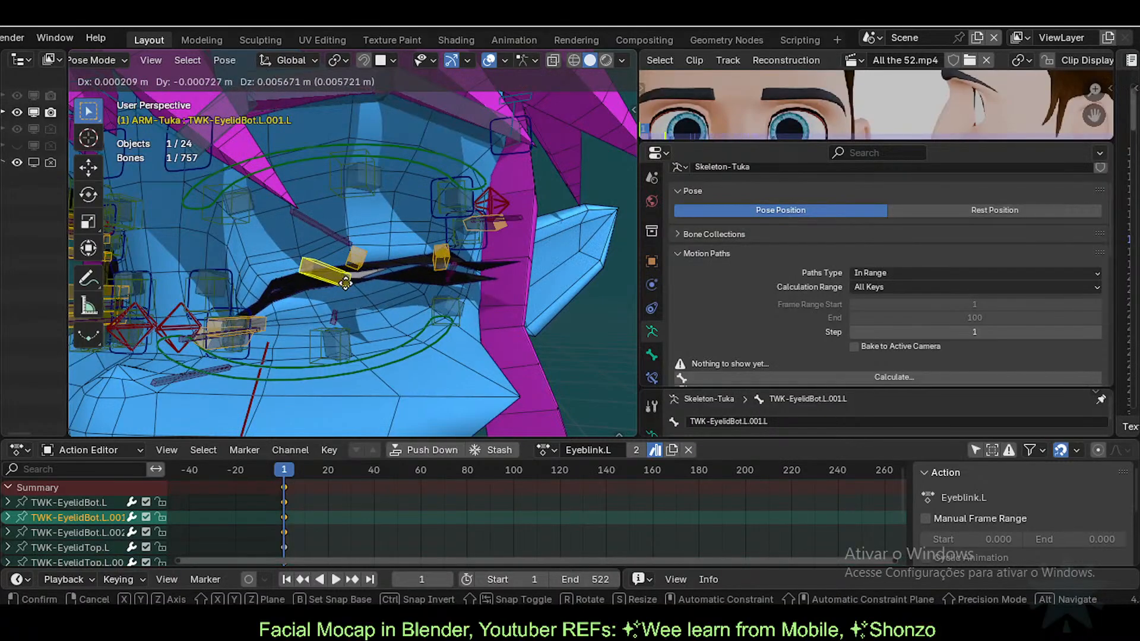
left_click(352, 326)
left_click(357, 260)
key("g")
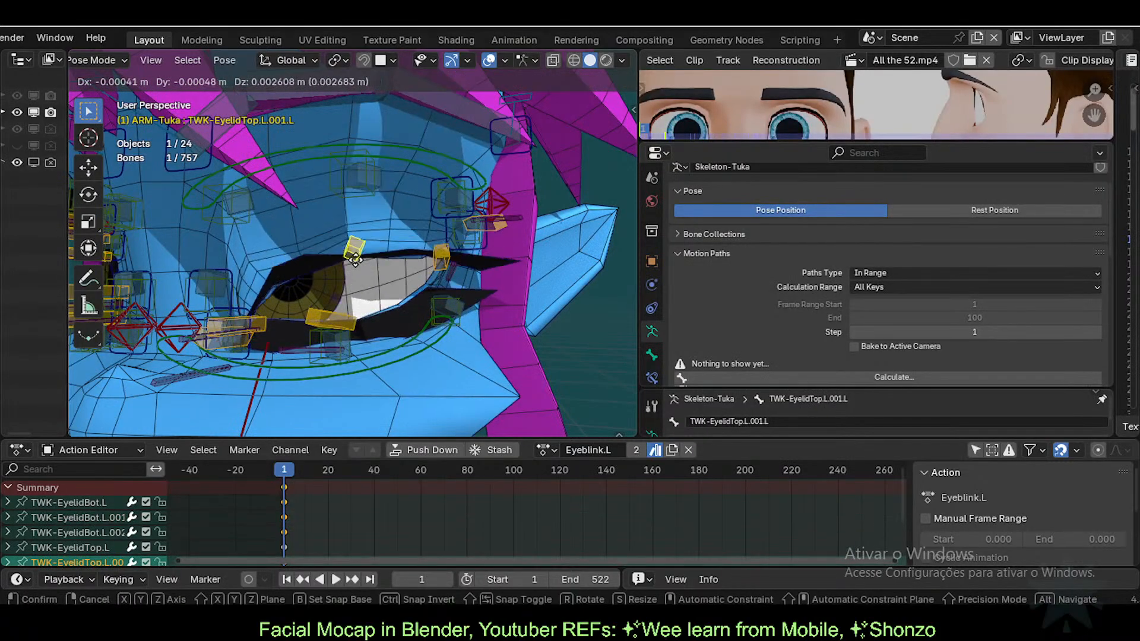
left_click(347, 303)
Step: Readjust TWK-EyelidBot.L.001.L and TWK-EyelidTop.L.001.L until the left eye is fully open
left_click(326, 319)
key("g")
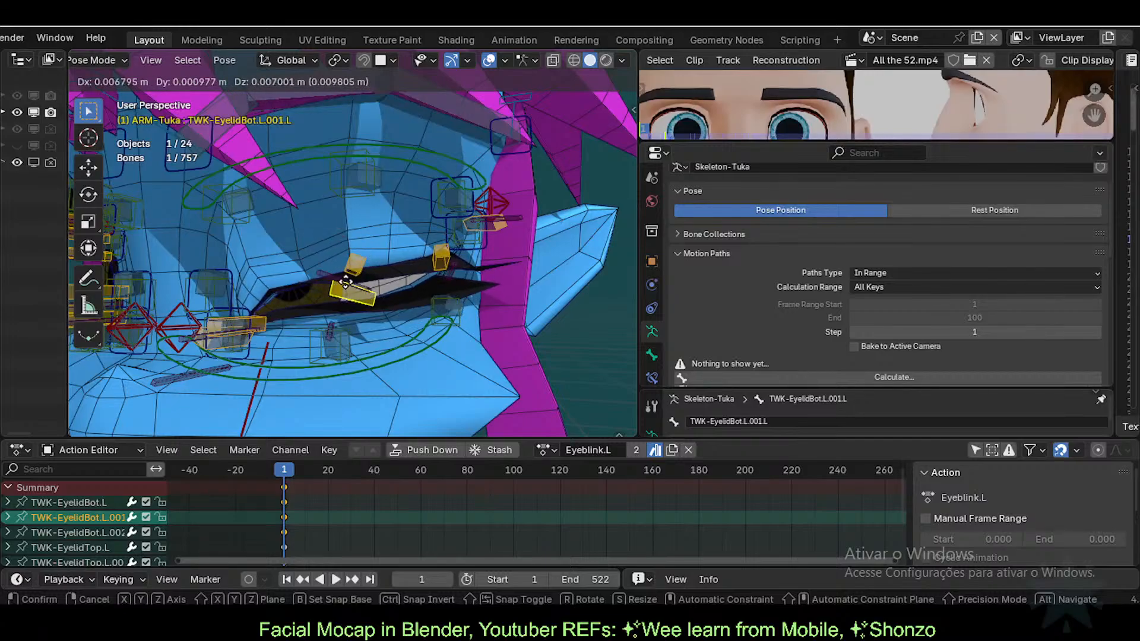
left_click(346, 276)
left_click(350, 265)
key("g")
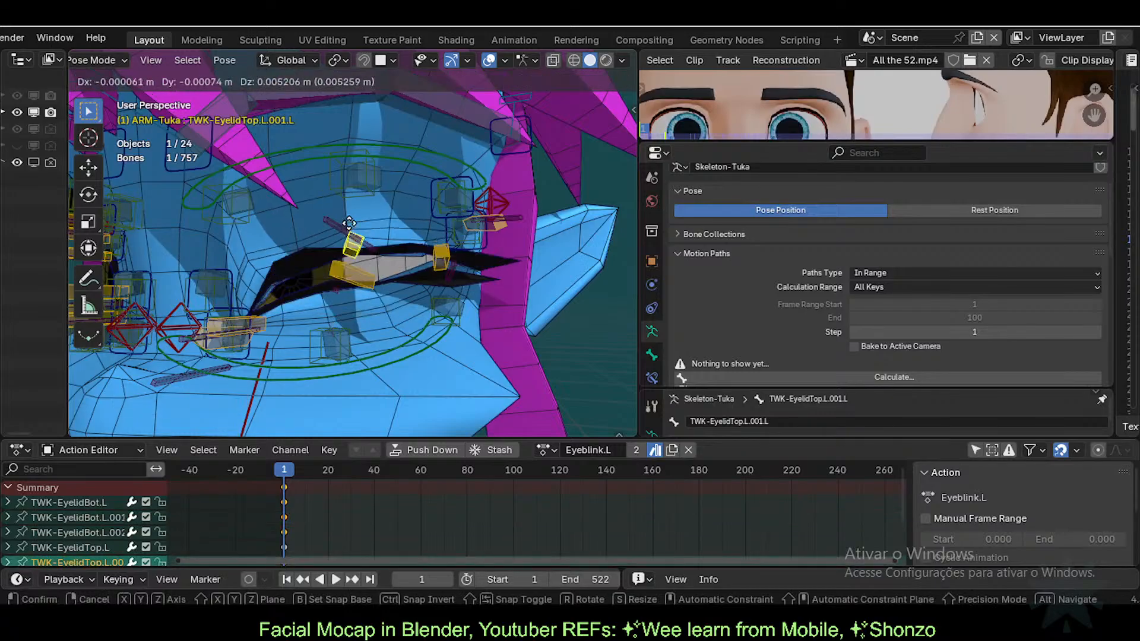
left_click(358, 286)
key("g")
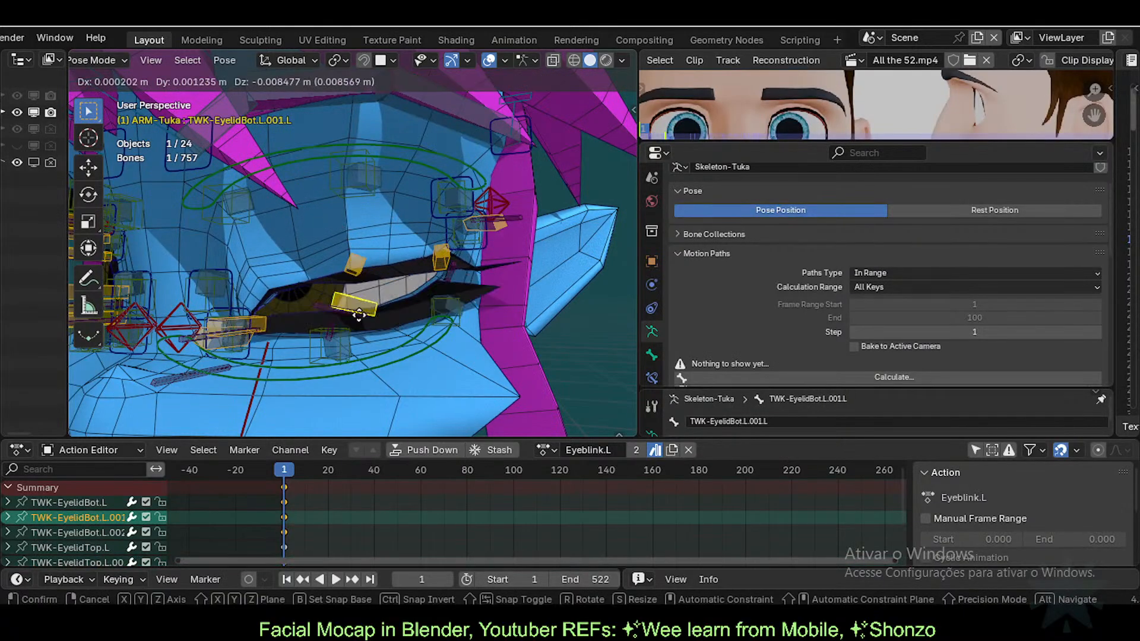
left_click(356, 281)
key("g")
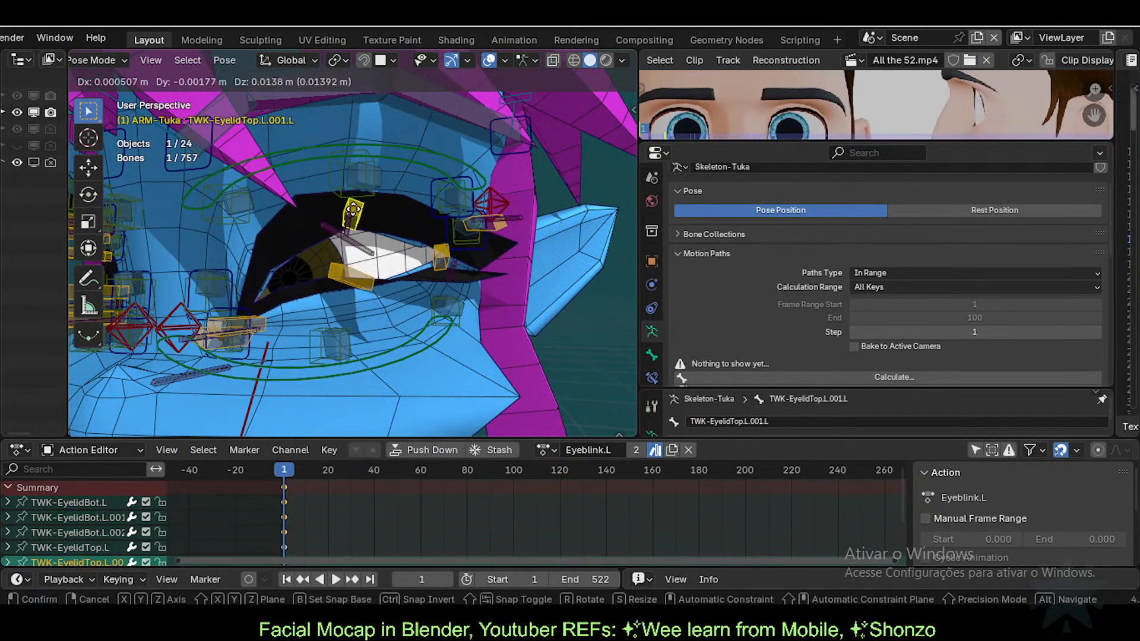
left_click(363, 267)
Step: Reset the rig pose, then raise the lower left eyelid and lower the upper lid nearly closed
key("a")
key("alt+g")
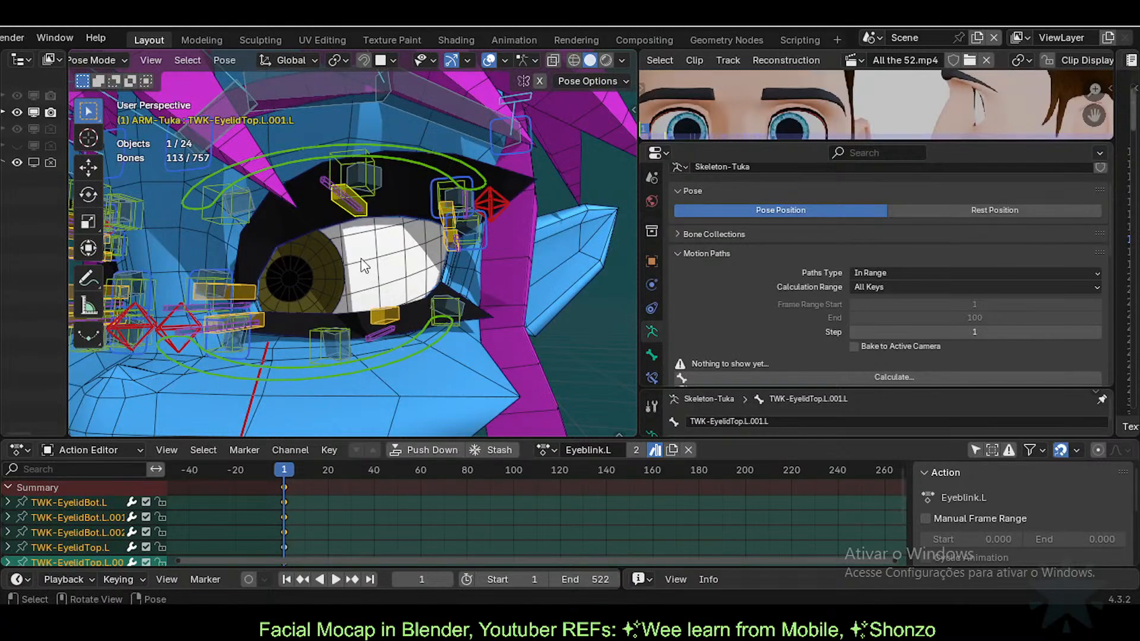
left_click(364, 217)
left_click(389, 312)
key("g")
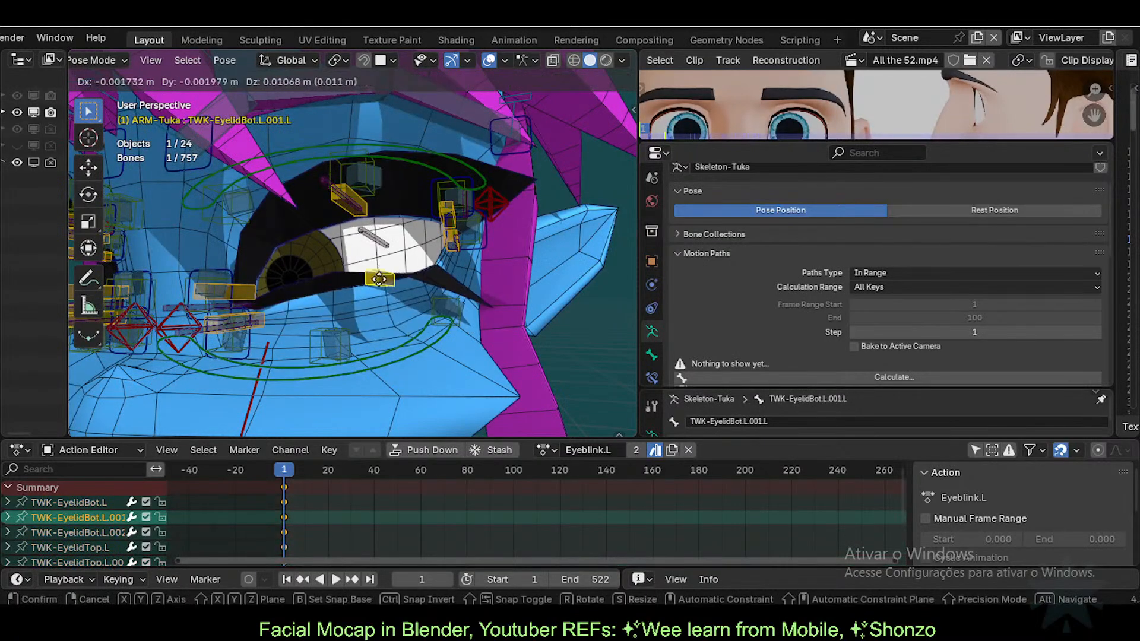
left_click(372, 240)
left_click(358, 214)
key("g")
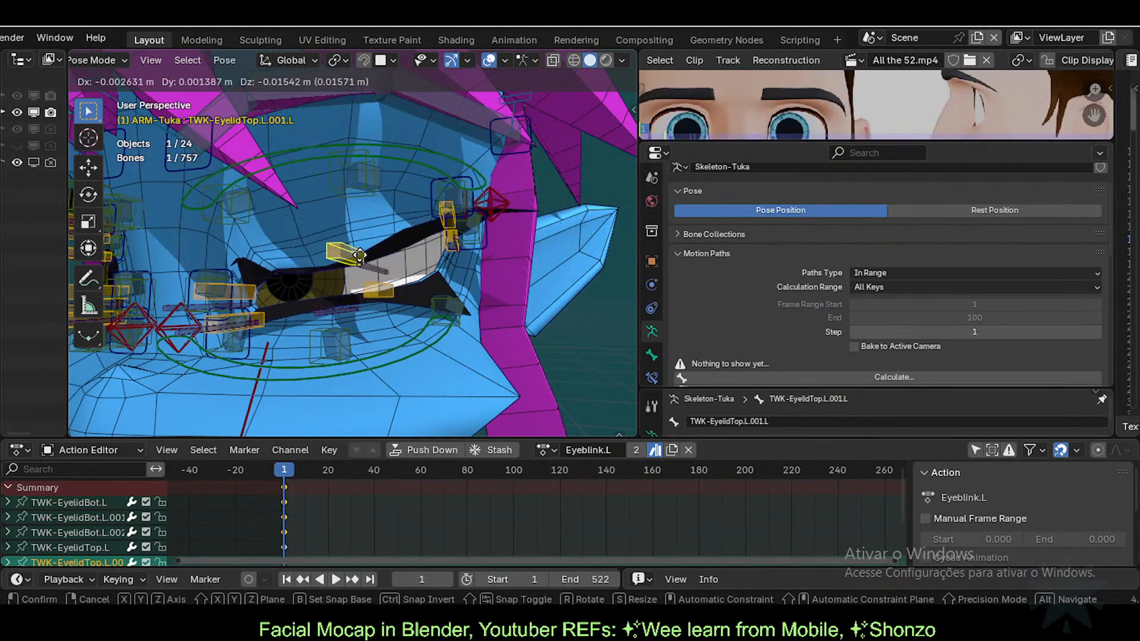
left_click(304, 273)
Step: Reset the pose and test lowering and reopening TWK-EyelidTop.L.001.L, then cancel a move of TWK-EyelidTop.L.002.L
key("a")
key("alt+g")
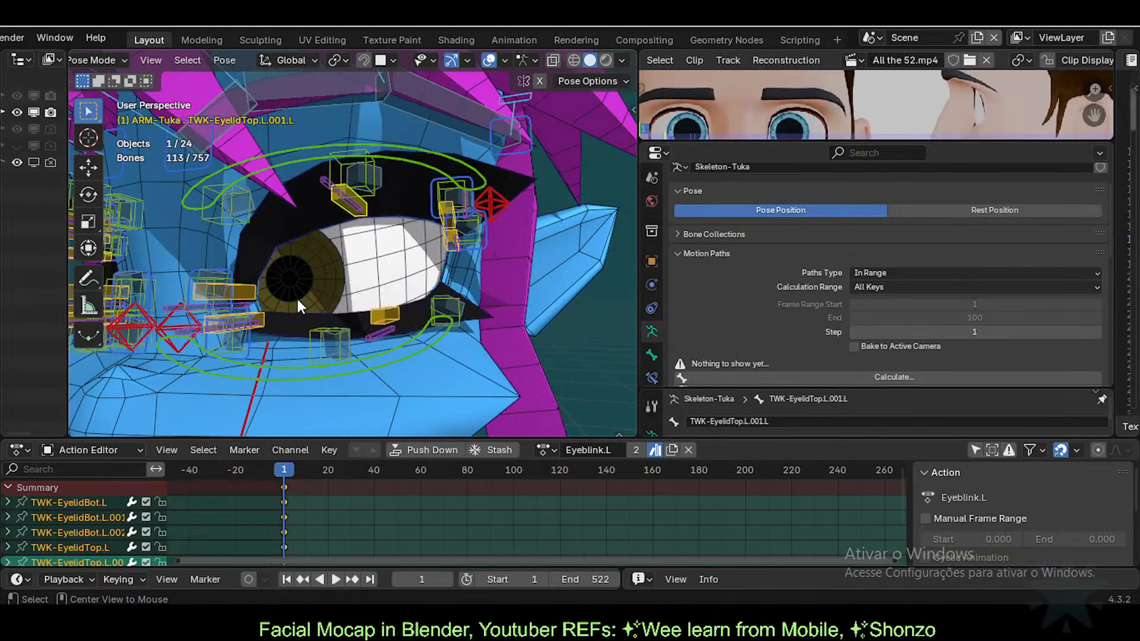
left_click(368, 210)
key("g")
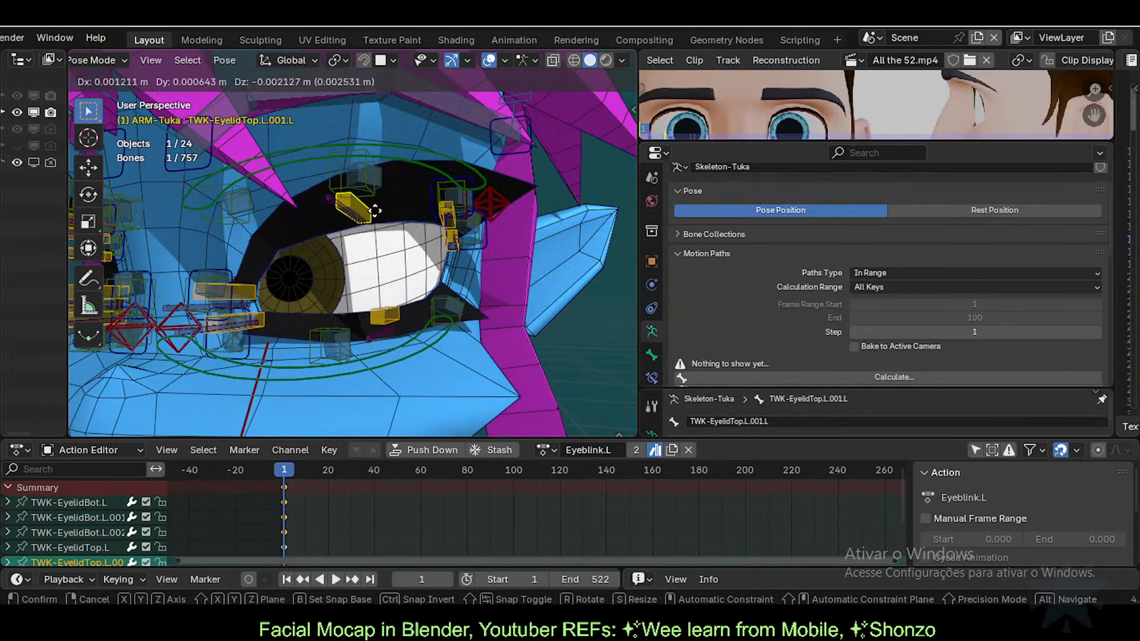
left_click(377, 273)
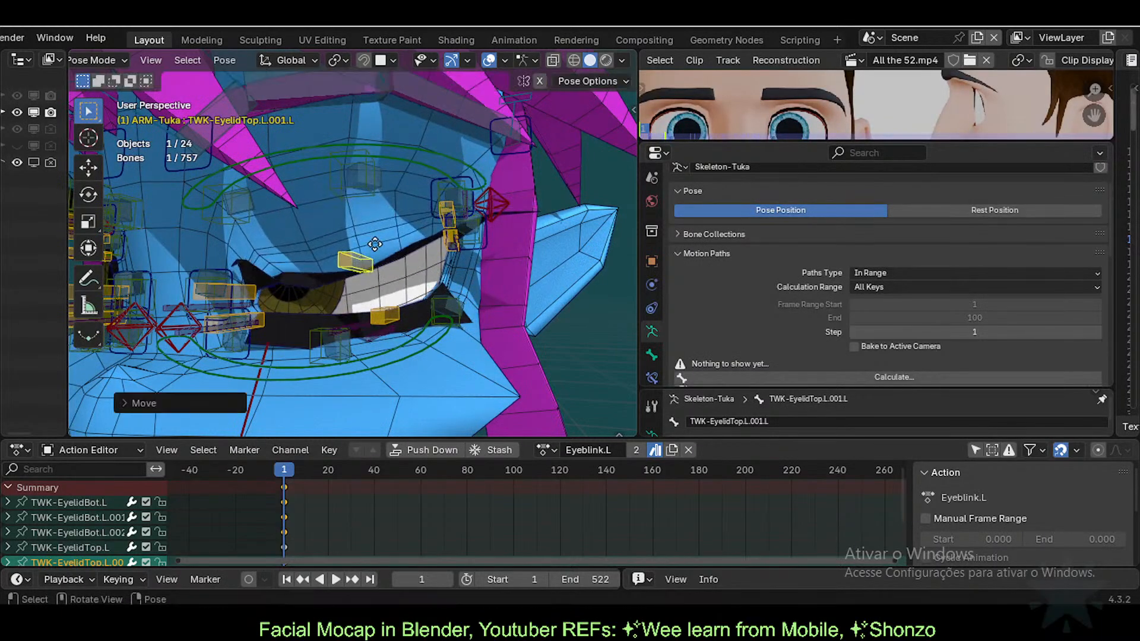
key("g")
left_click(377, 244)
left_click(447, 215)
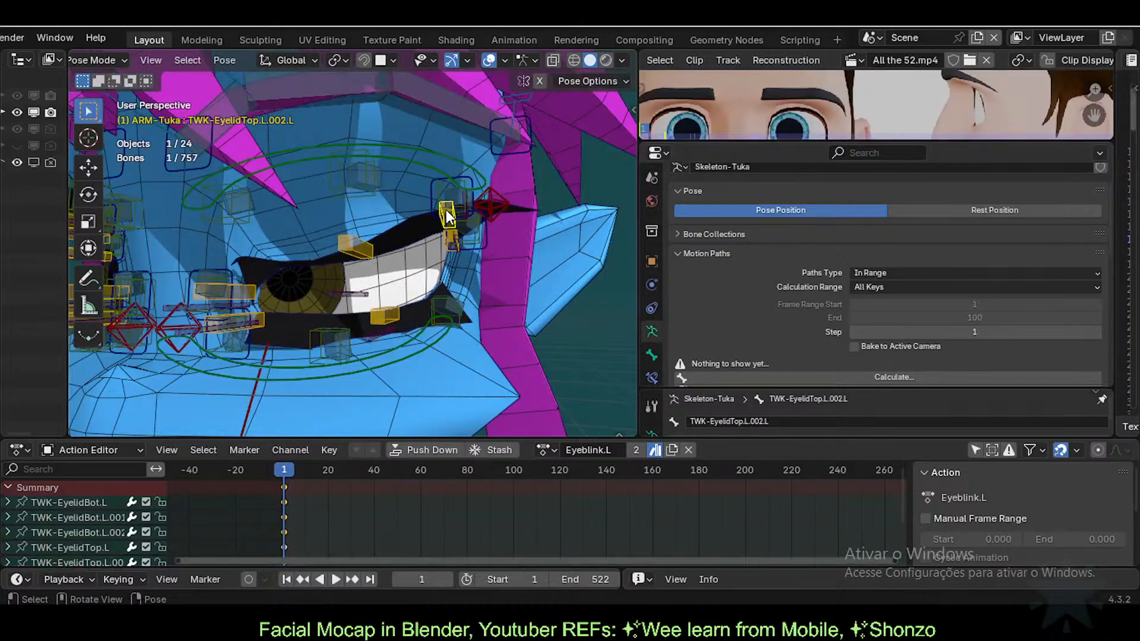
key("g")
right_click(435, 265)
Step: Raise the lower eyelid bone TWK-EyelidBot.L.001.L and lower the upper eyelid bone, refining its position
left_click(378, 316)
key("g")
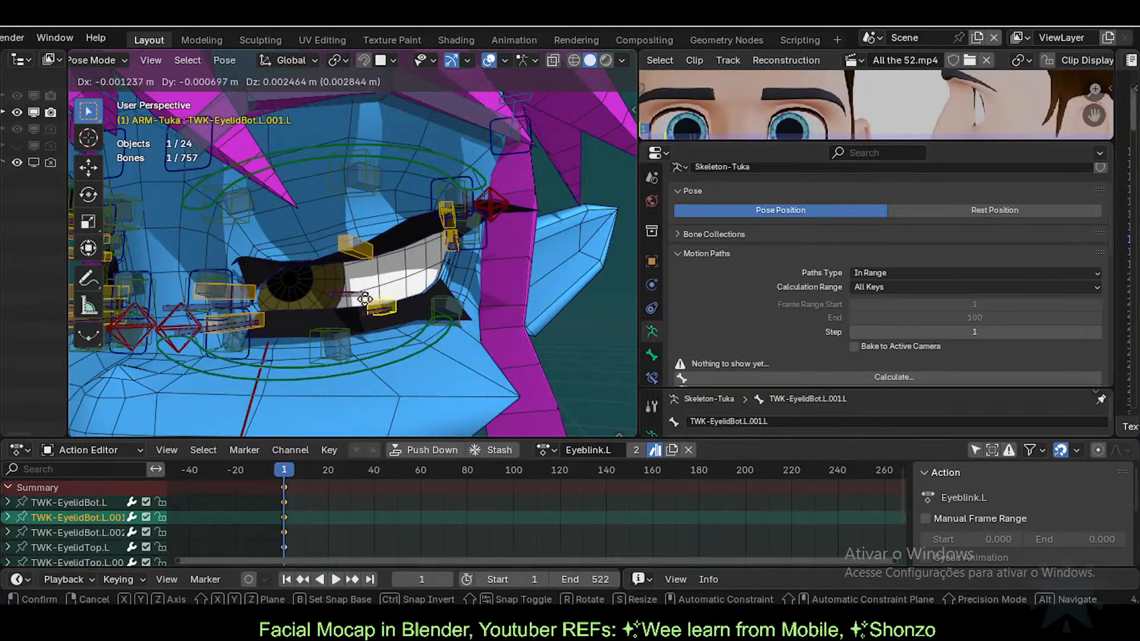
left_click(365, 294)
left_click(348, 244)
key("g")
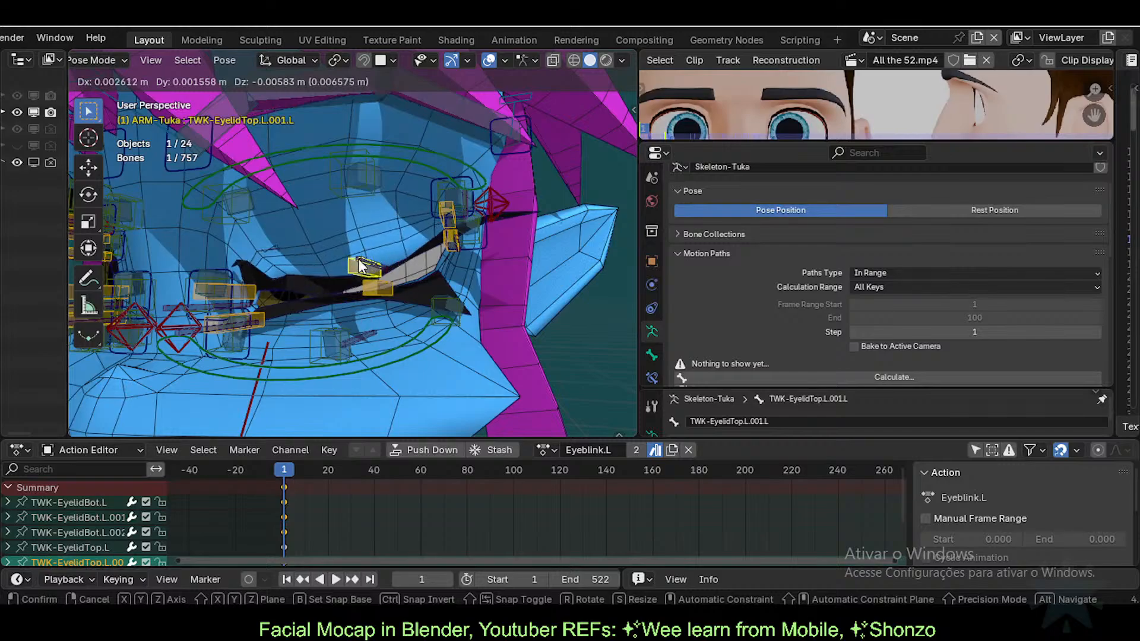
left_click(360, 264)
key("g")
left_click(364, 269)
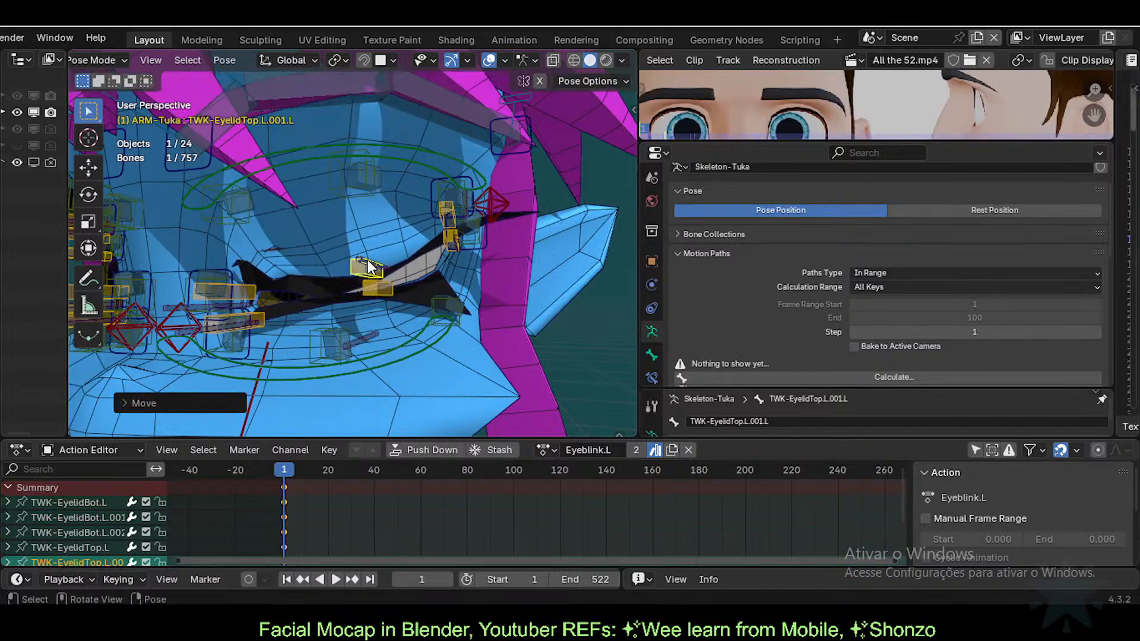
key("g")
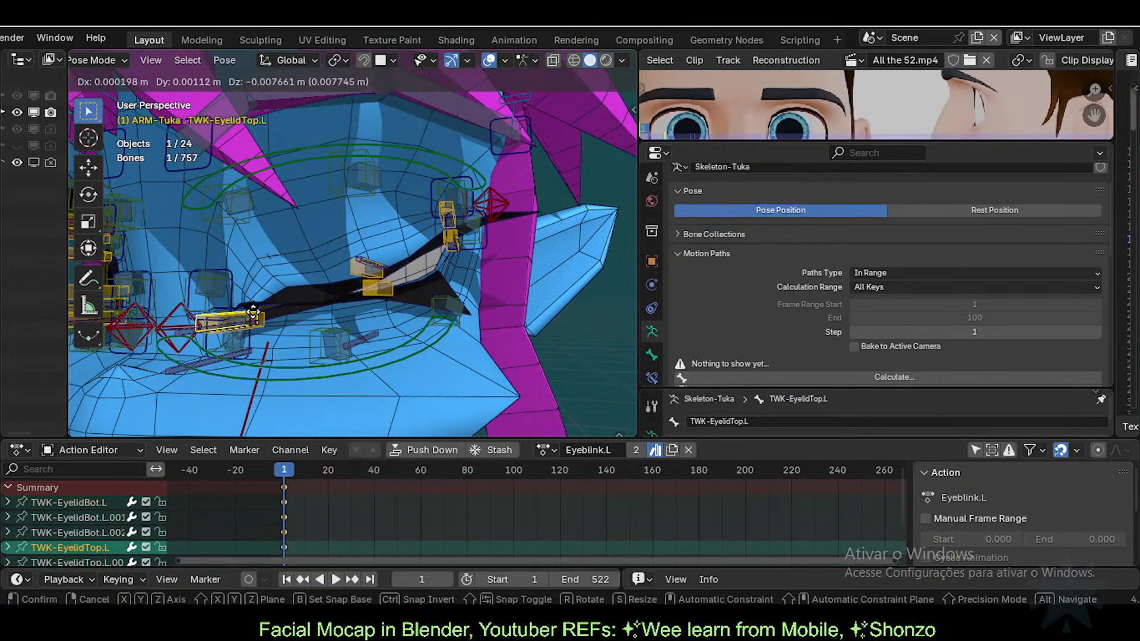
left_click(362, 270)
Step: Raise the upper eyelid back open and nudge the lower eyelid bone slightly down
key("g")
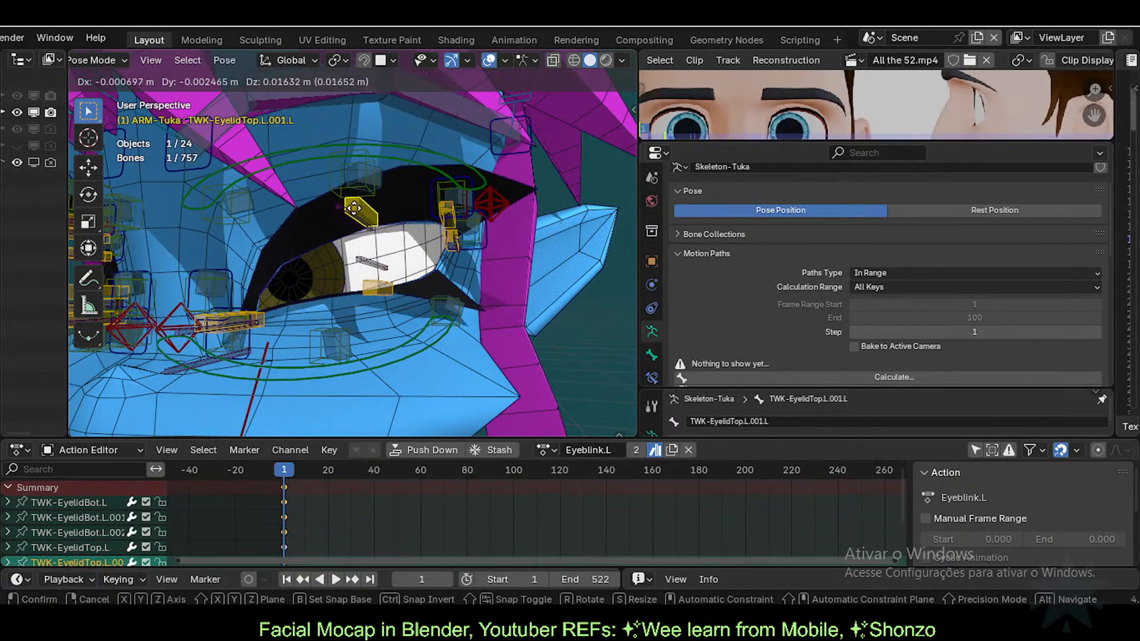
left_click(357, 221)
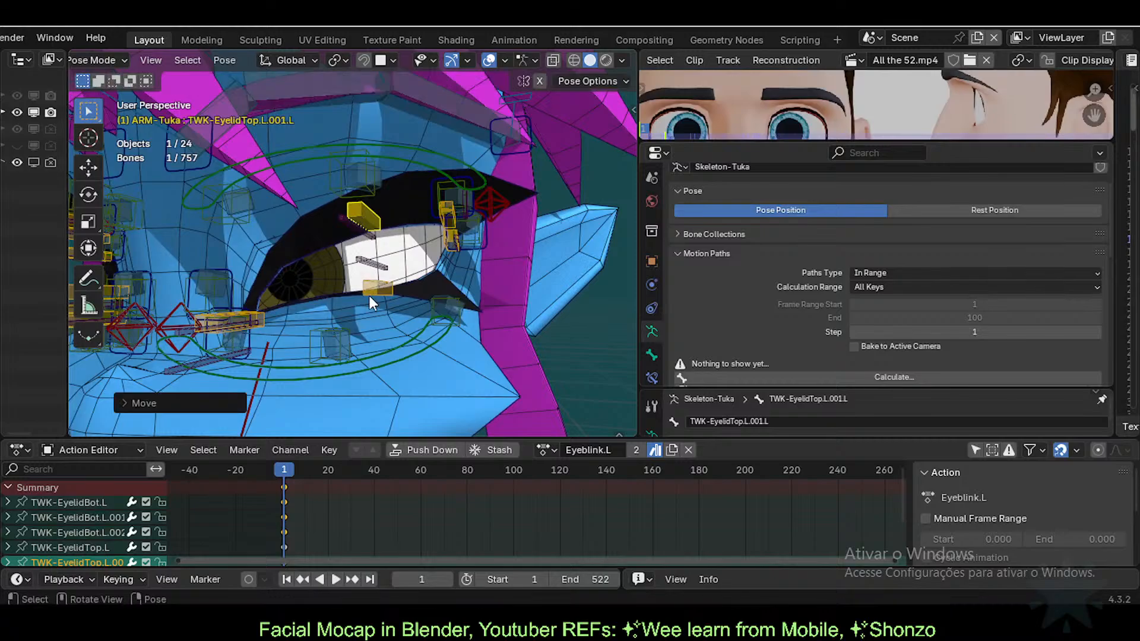
left_click(369, 295)
key("g")
left_click(368, 296)
key("g")
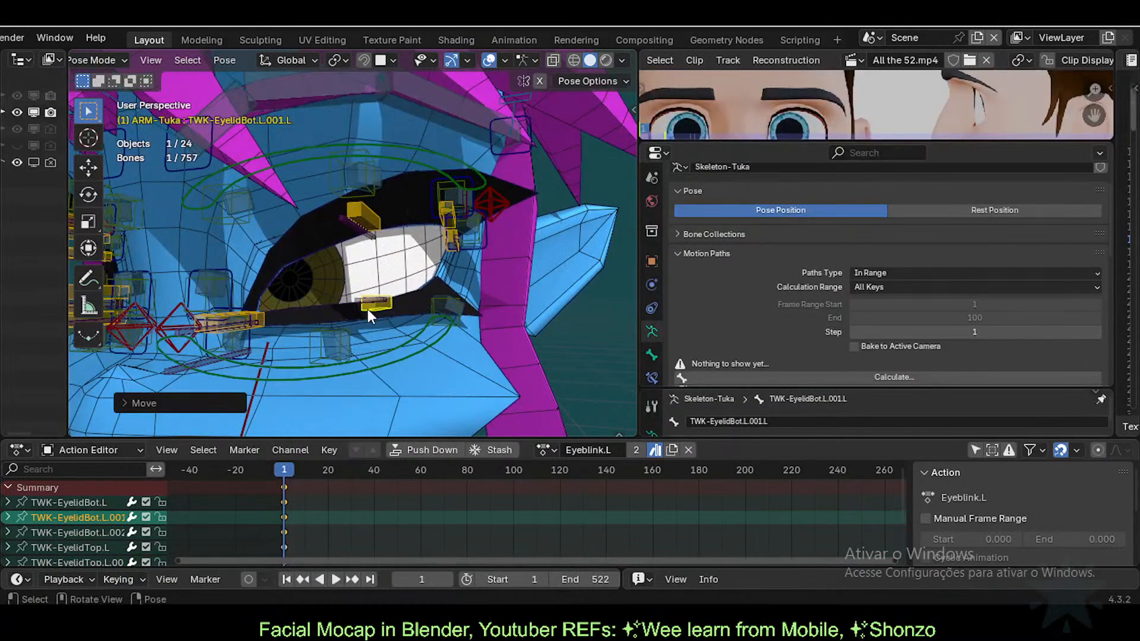
left_click(368, 301)
Step: Clear all bone locations, then move the lower eyelid bone up to half-close the eye
key("a")
key("alt+g")
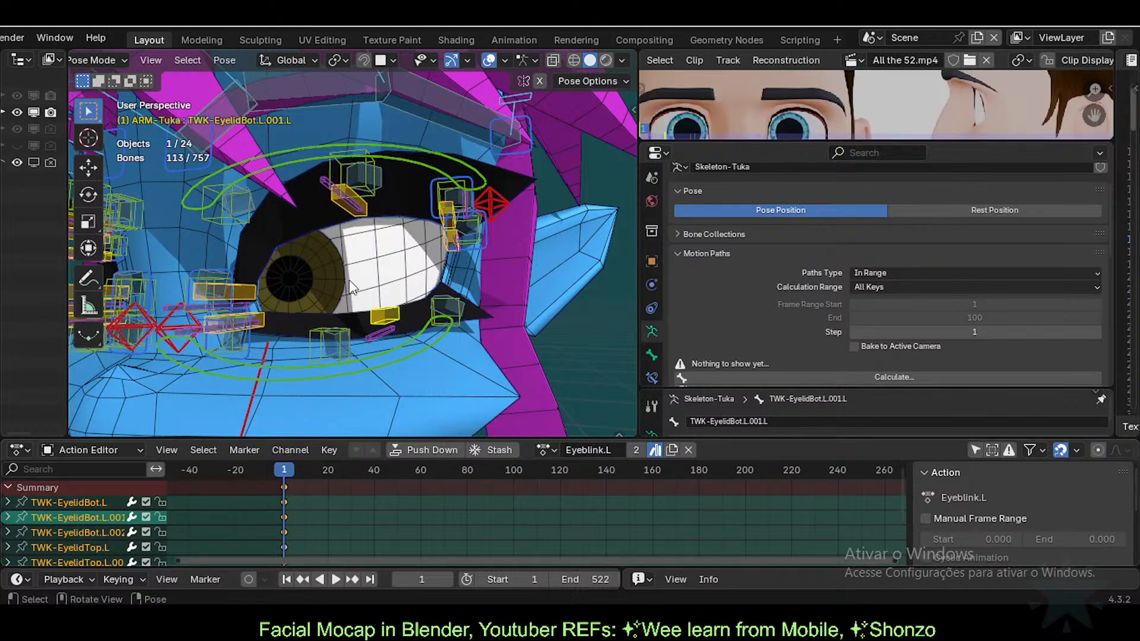
left_click(371, 194)
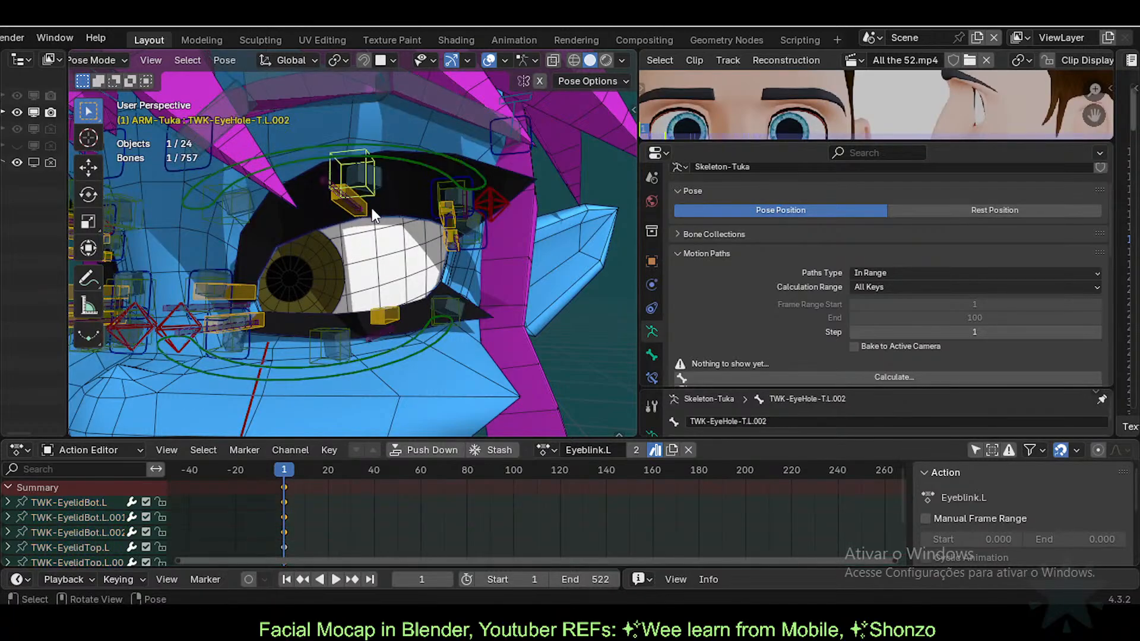
key("g")
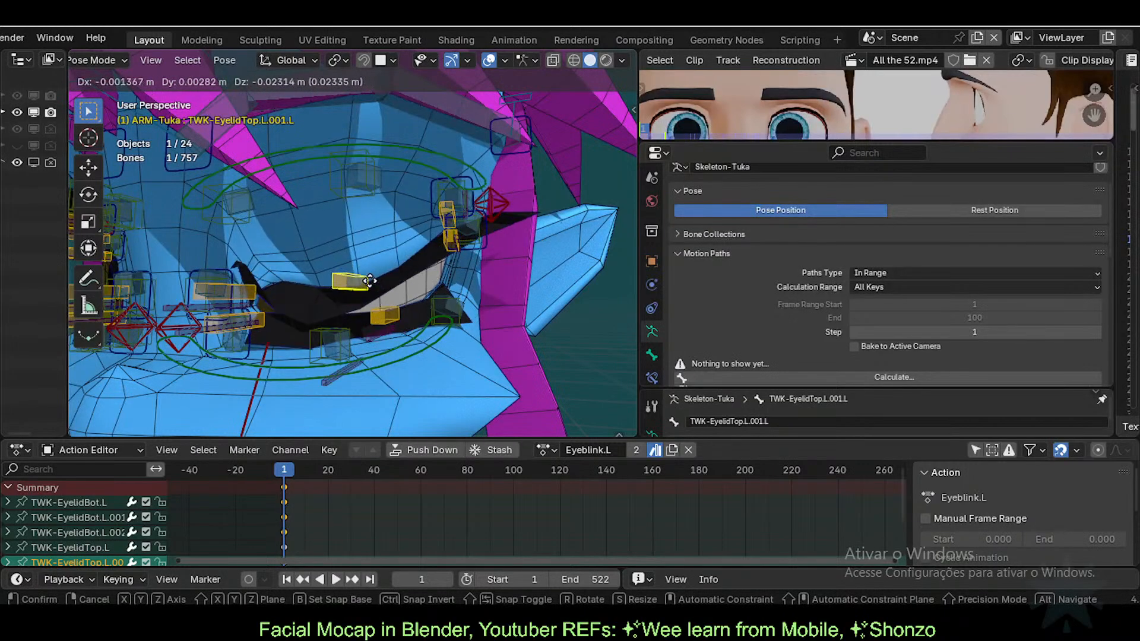
right_click(369, 238)
left_click(369, 308)
key("g")
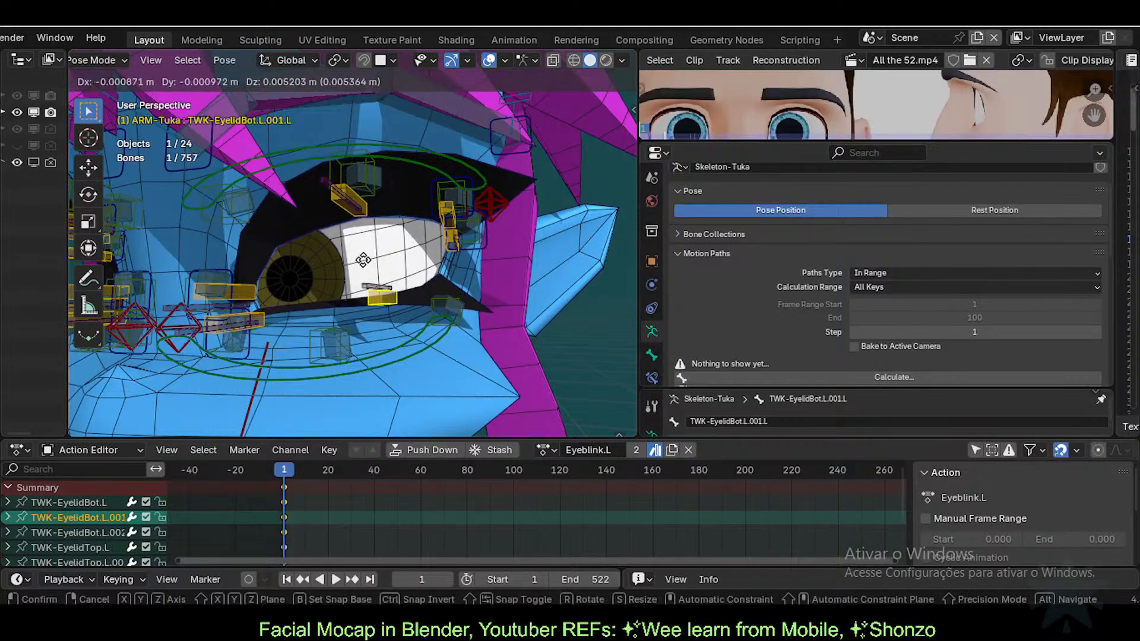
left_click(358, 249)
Step: Leave Pose Mode and select the Eyelashes mesh to view its shape keys
left_click(368, 208)
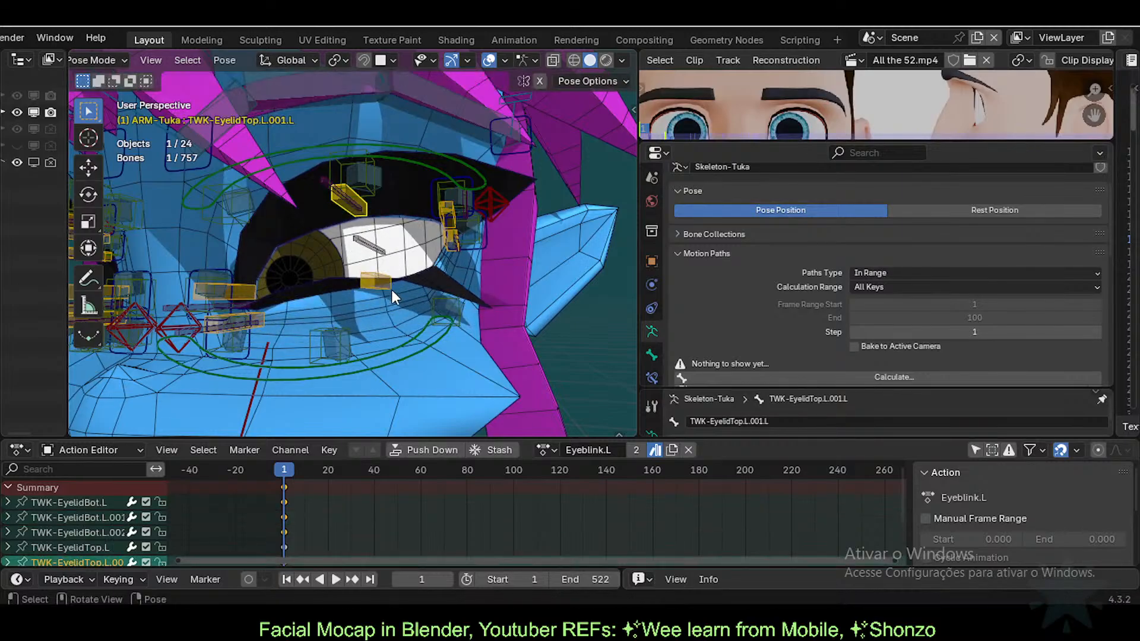
key("ctrl+Tab")
left_click(421, 281)
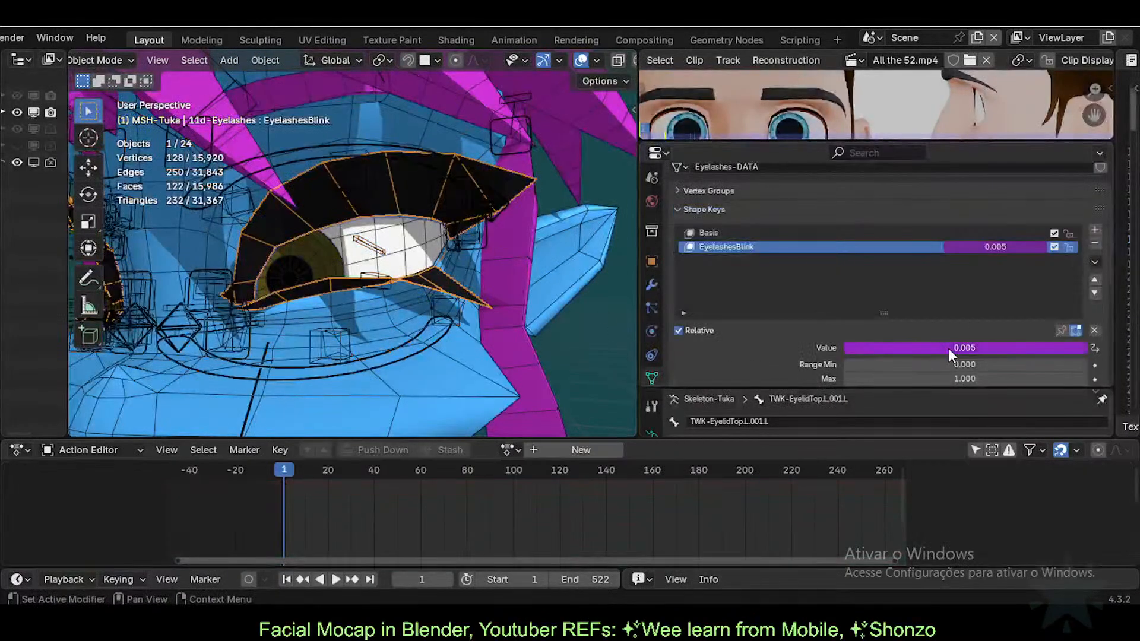
Step: In the EyelashesBlink driver, add a Transform Channel variable var_001 targeting ARM-Tuka
right_click(996, 246)
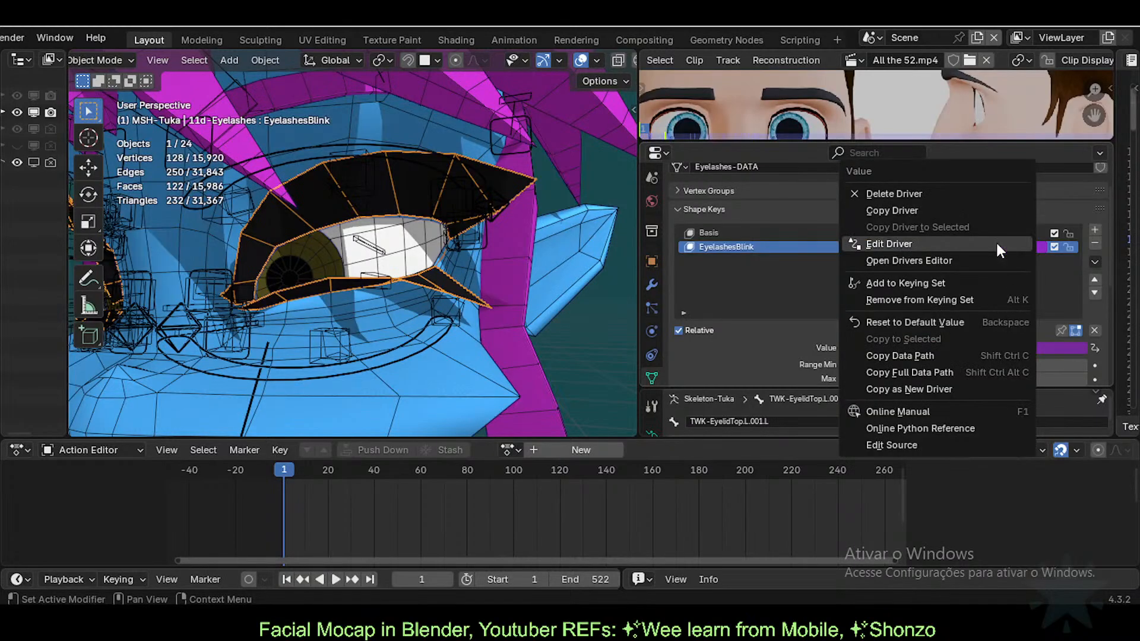
left_click(998, 249)
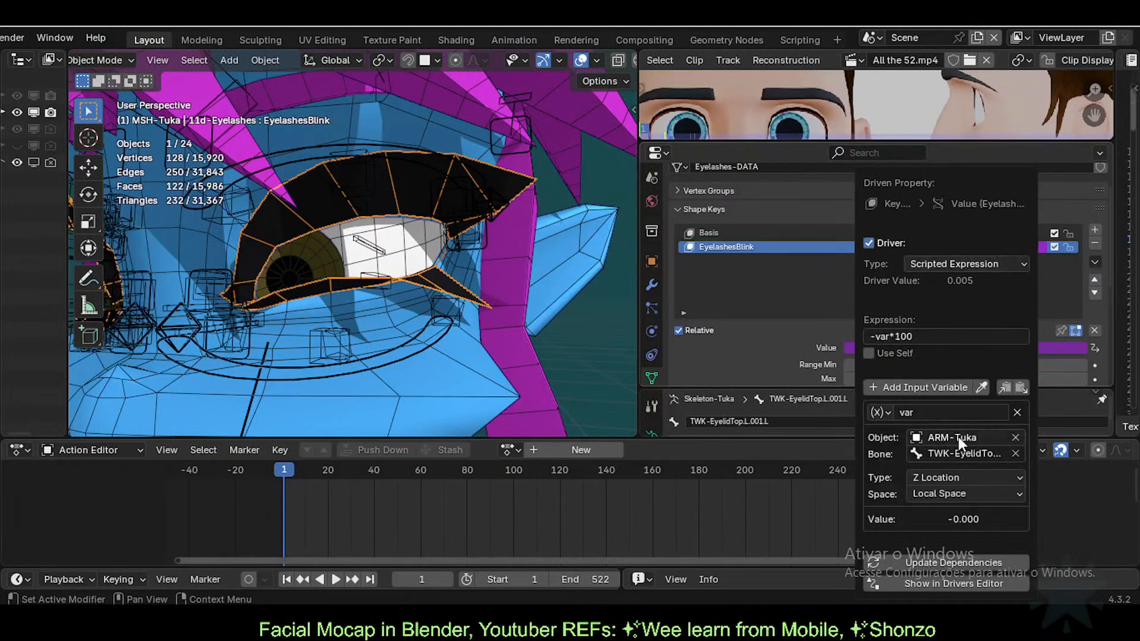
left_click(903, 387)
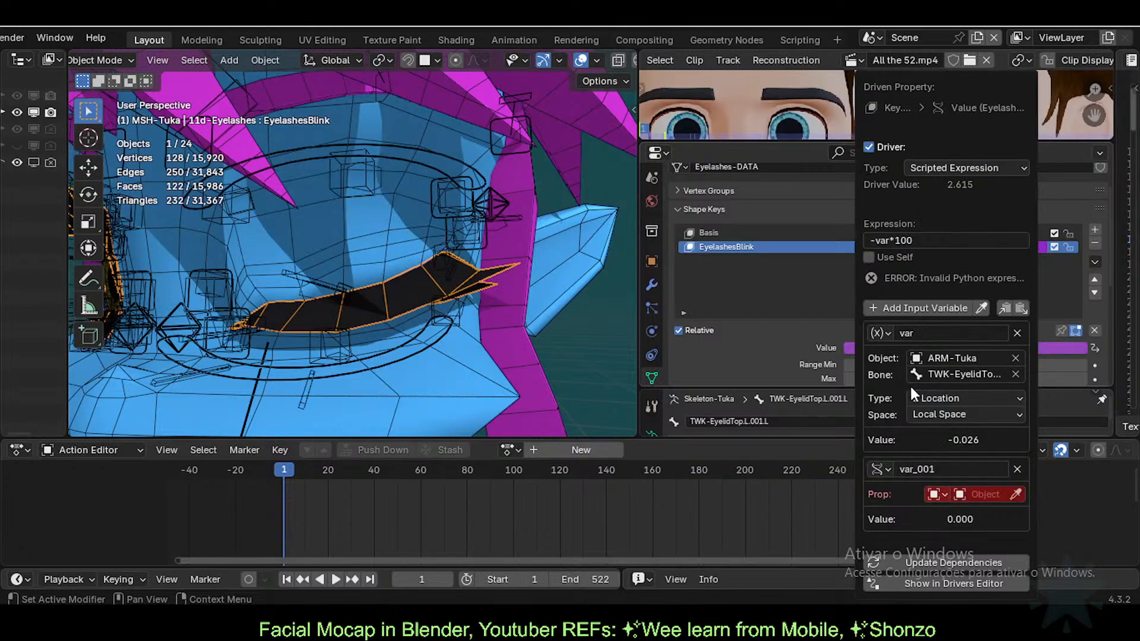
left_click(877, 469)
left_click(943, 527)
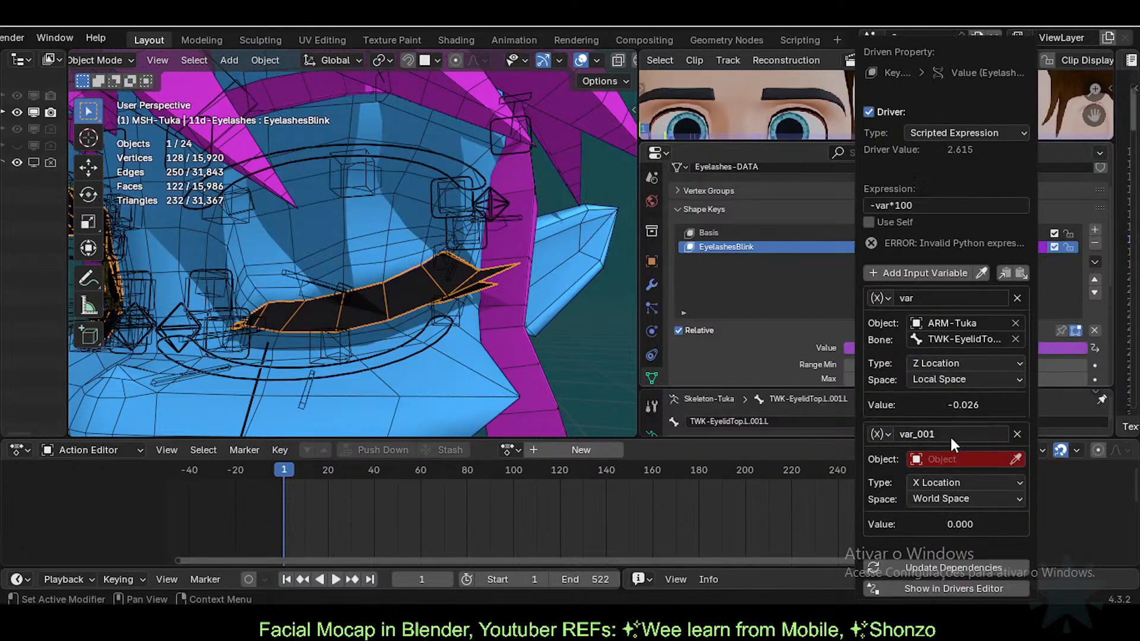
type("ARM-Tuka")
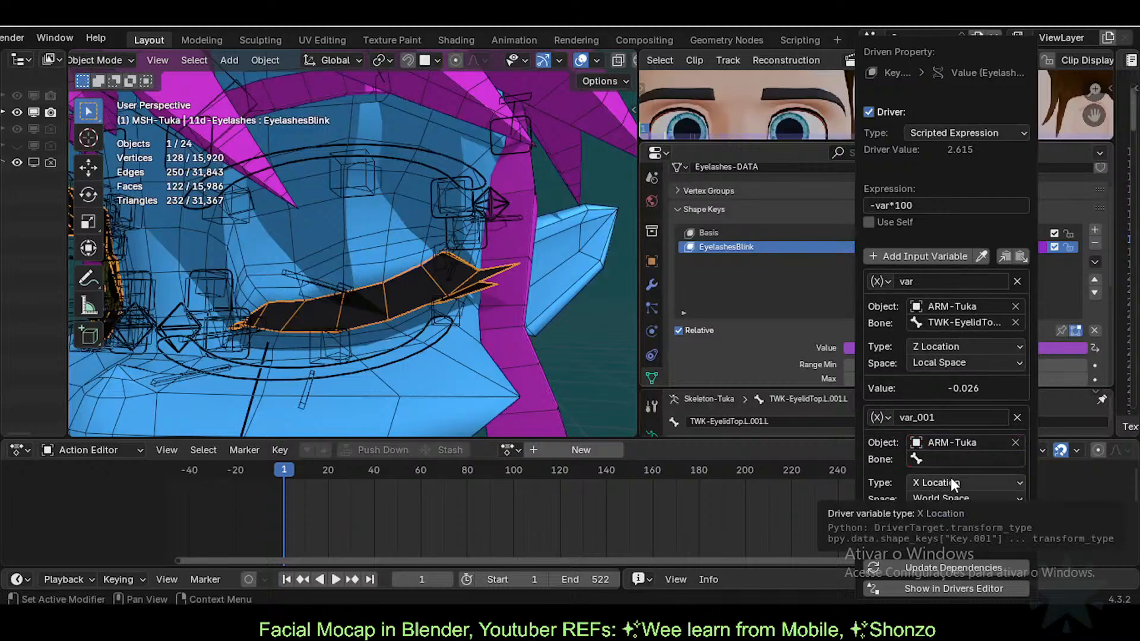
Step: Point var_001 at bone TWK-EyelidBot.L.001.L, reading Z Location in Local Space
left_click(935, 458)
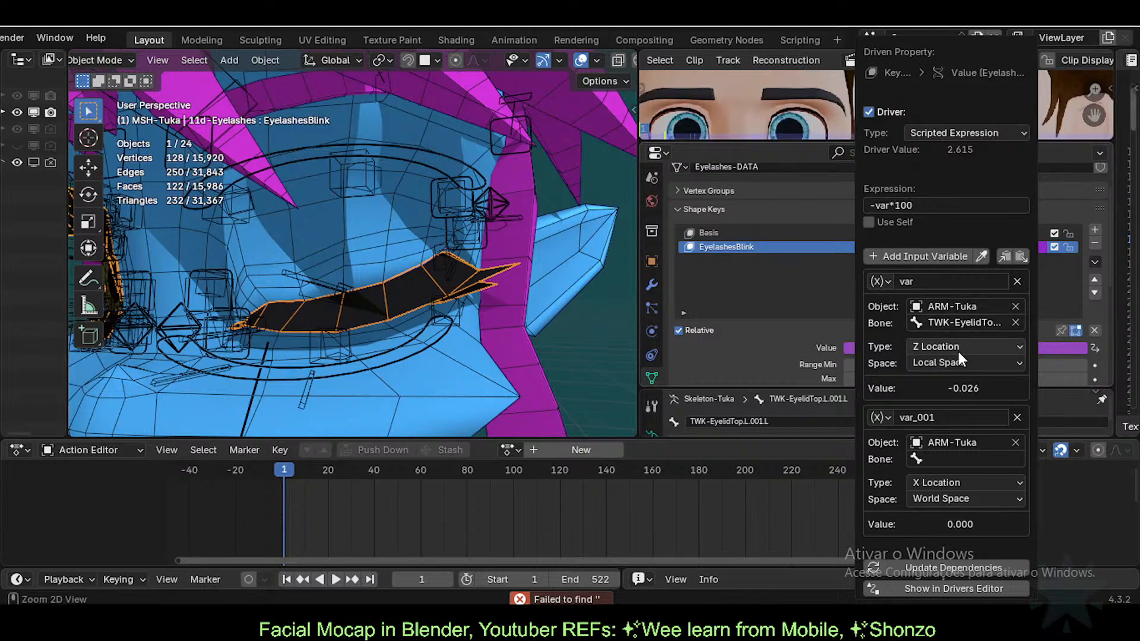
left_click(953, 459)
type("TWK-EyelidTop.L.001.L")
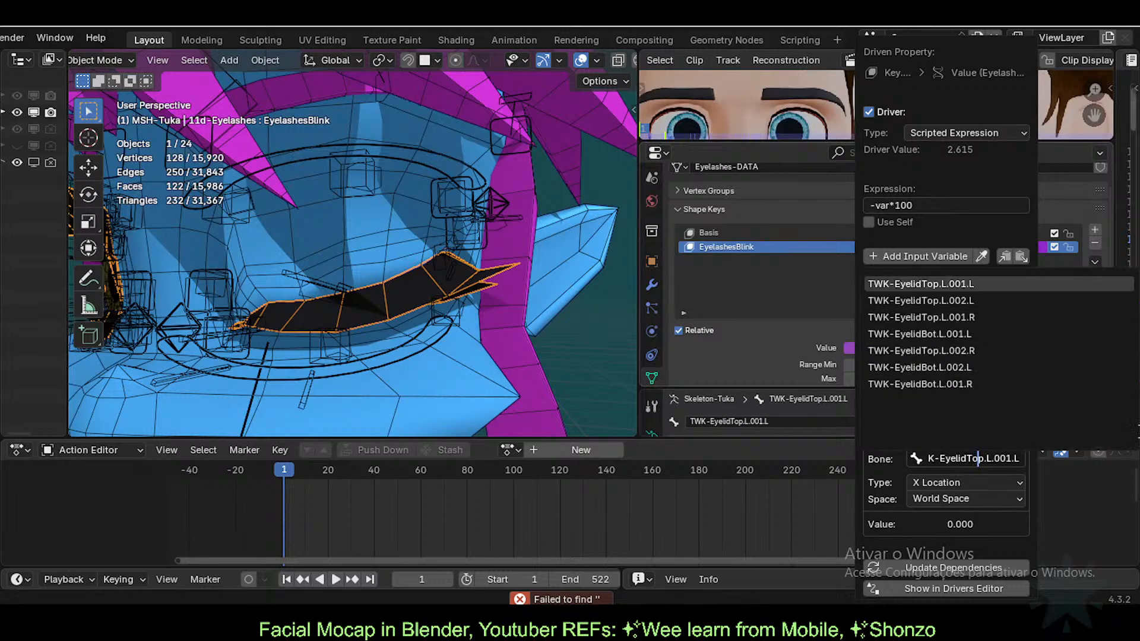
key("BackSpace")
type("B")
key("BackSpace")
key("BackSpace")
type("Bot")
key("Delete")
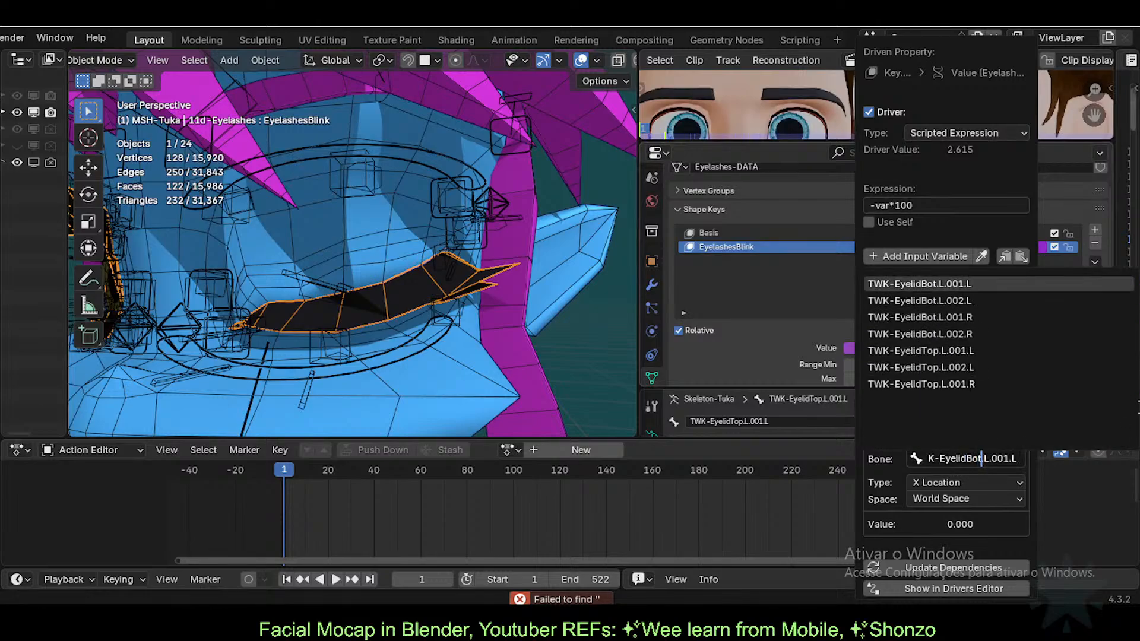
key("Return")
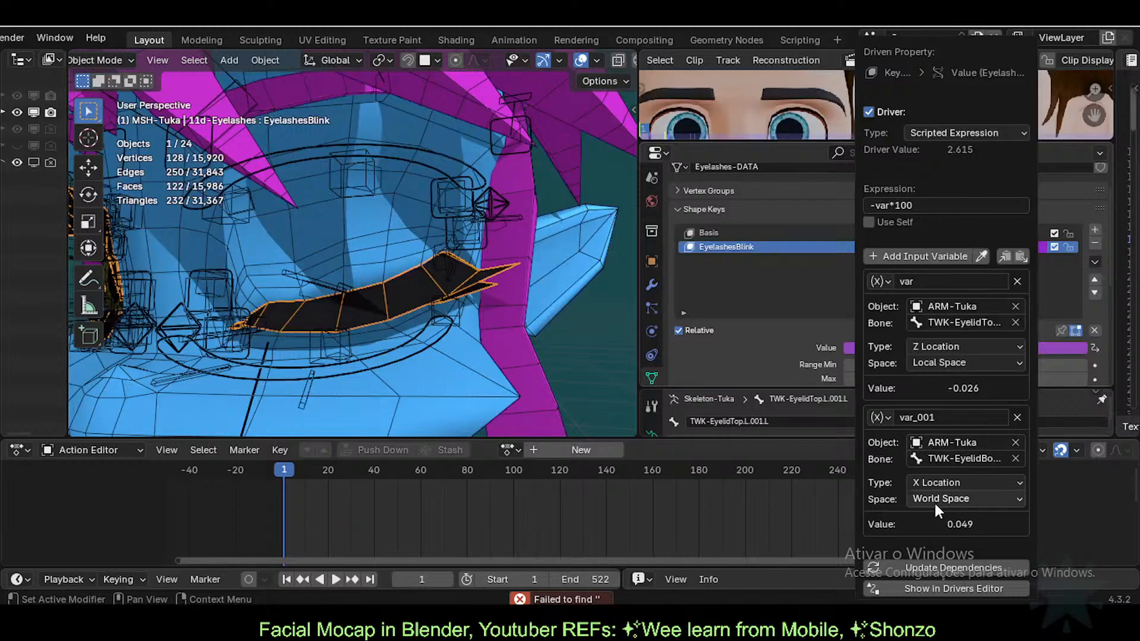
left_click(938, 482)
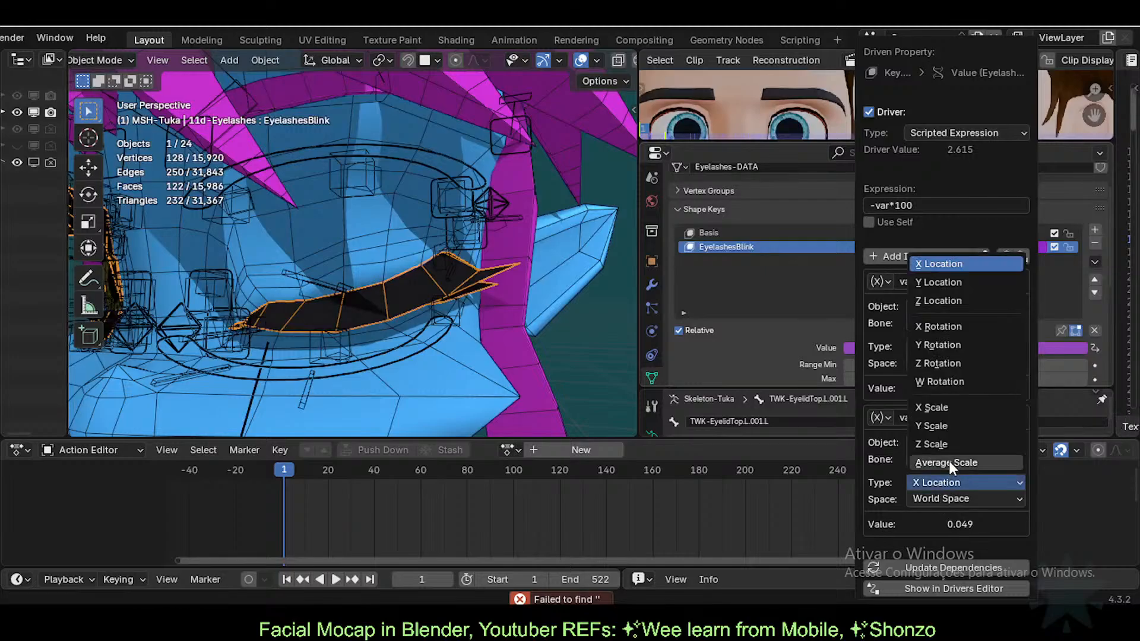
left_click(958, 300)
left_click(938, 499)
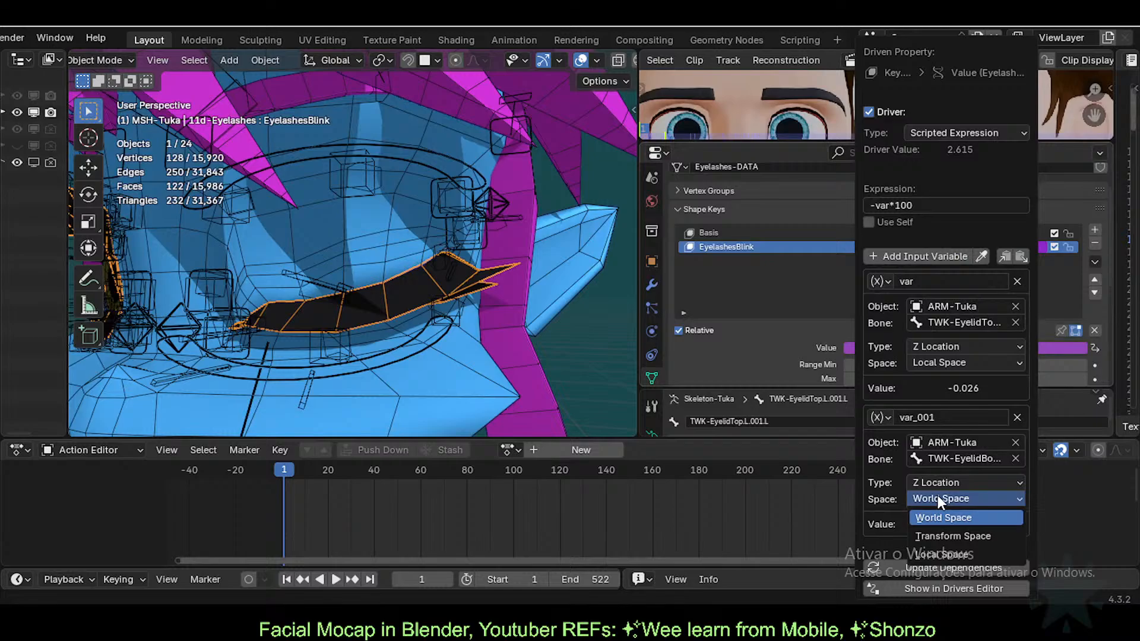
left_click(936, 554)
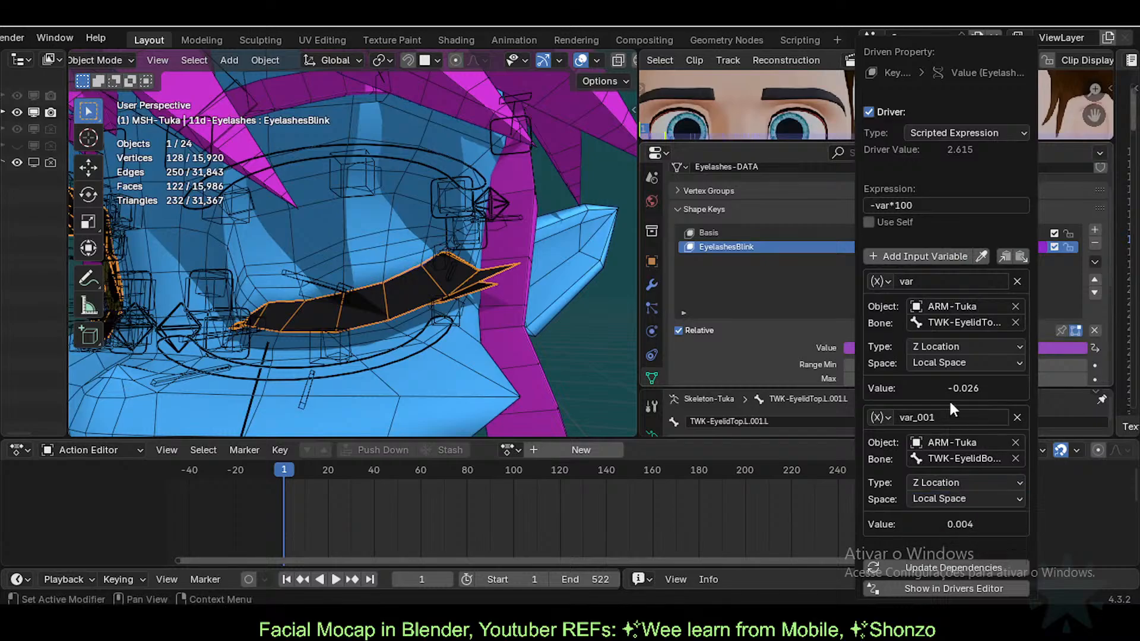
Step: Remove the leading minus so the driver expression reads var*100
left_click(898, 205)
key("Home")
key("Delete")
key("Return")
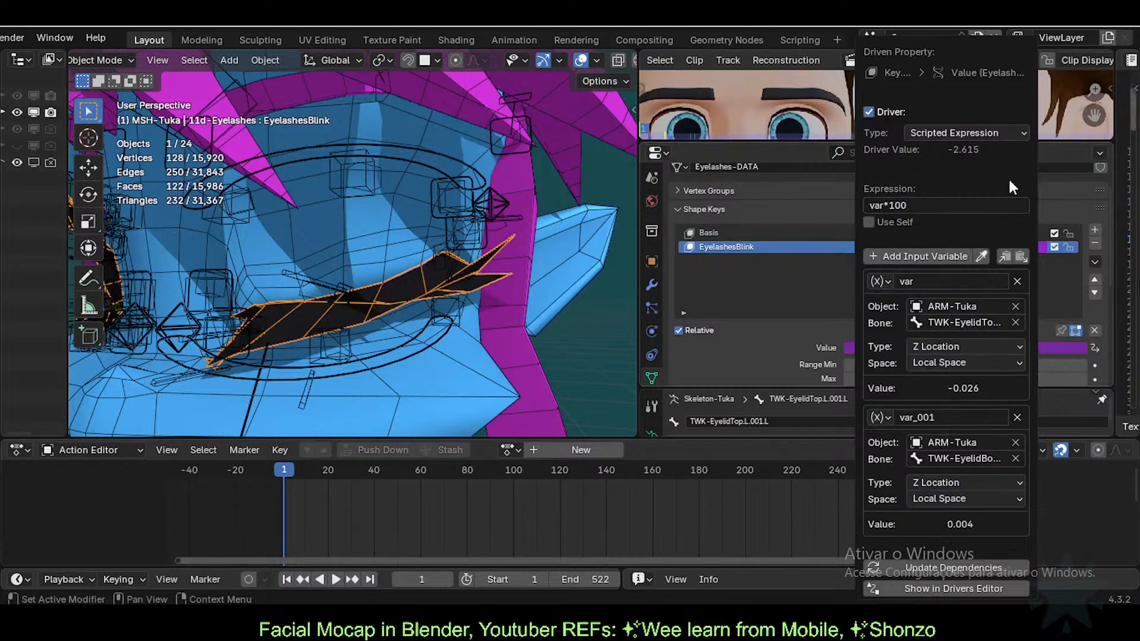
Step: Rewrite the driver expression as (-var*100)*(var_001*100)
left_click(936, 204)
key("Right")
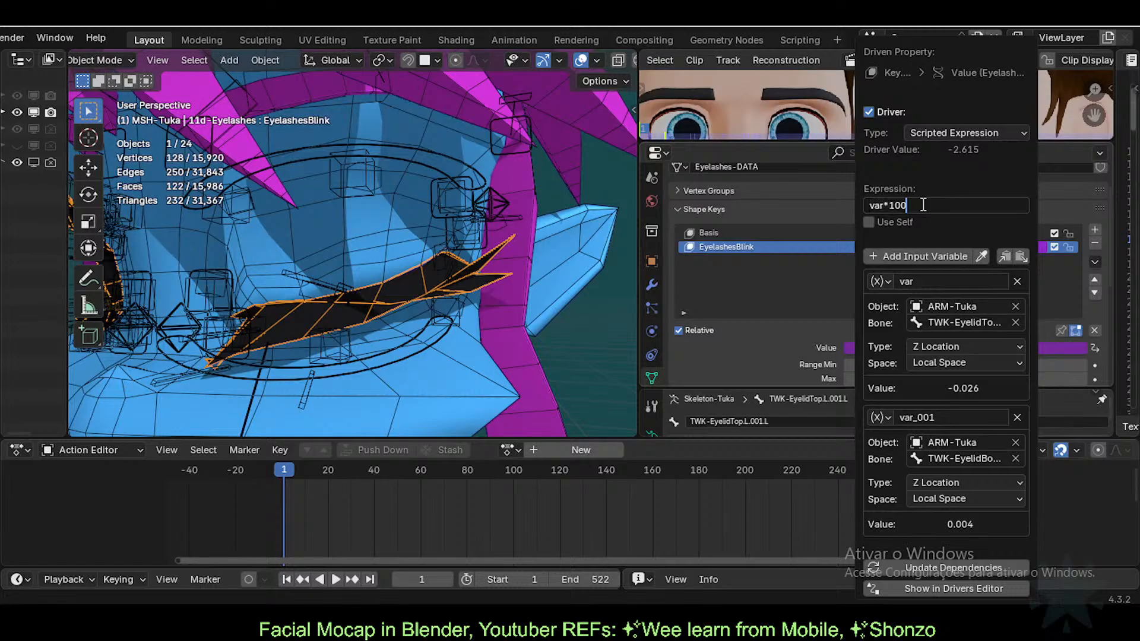
key("Home")
type("-")
key("End")
key("Home")
key("End")
key("Home")
type("(")
key("End")
type(")*(var_001*100)")
key("Return")
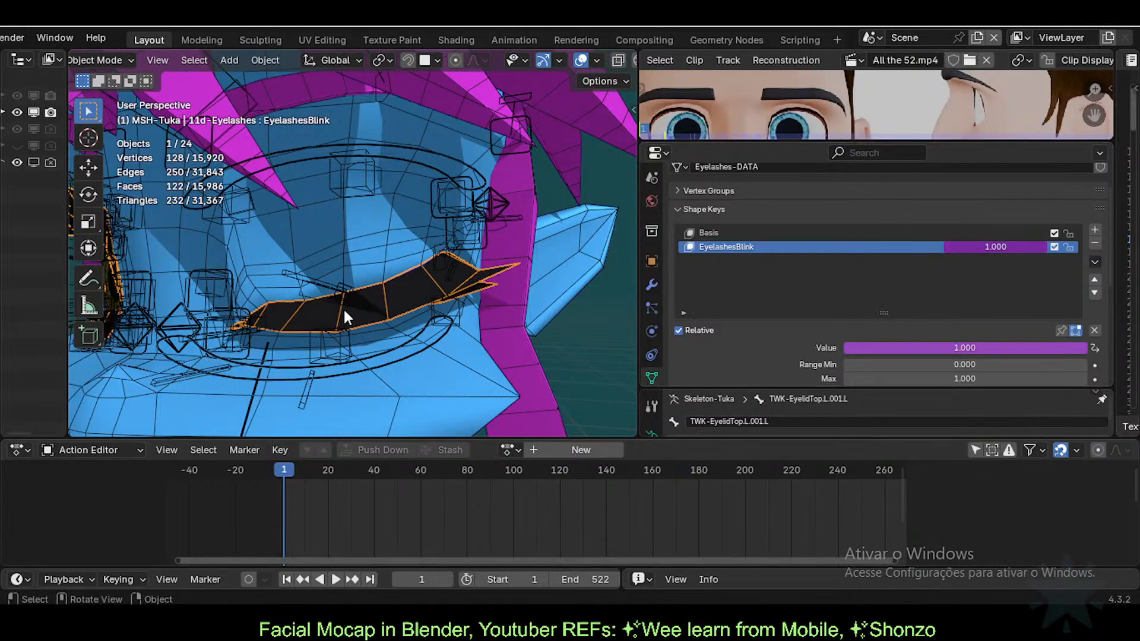
Step: Put the rig in Pose Mode and move the left upper eyelid bone upward
left_click(347, 288)
key("ctrl+Tab")
left_click(324, 299)
key("g")
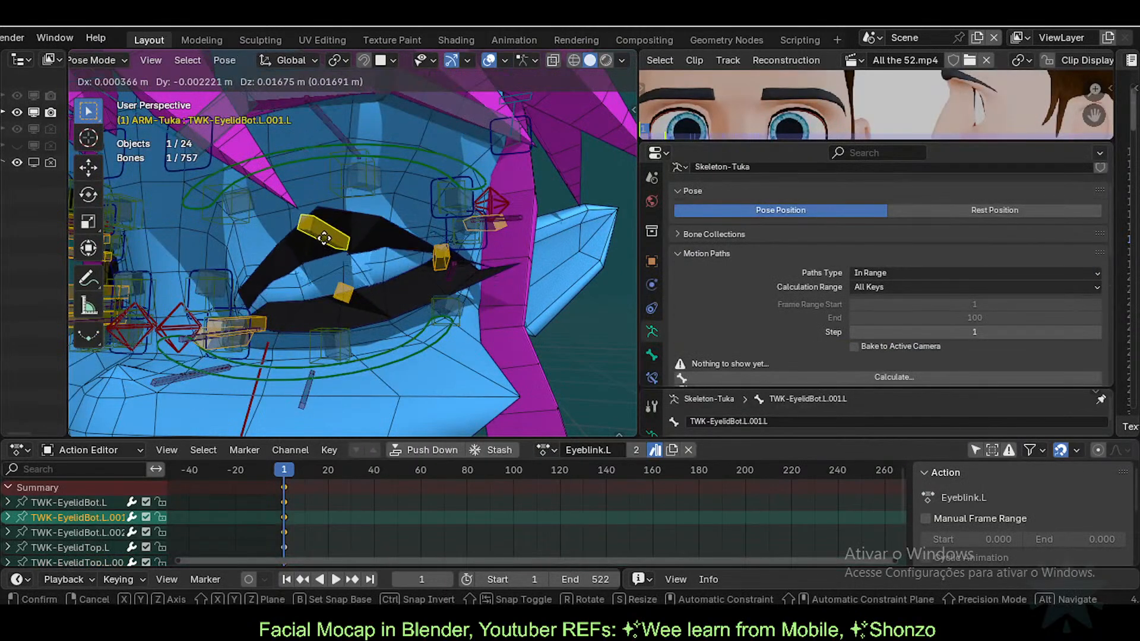
right_click(321, 271)
left_click(346, 287)
key("g")
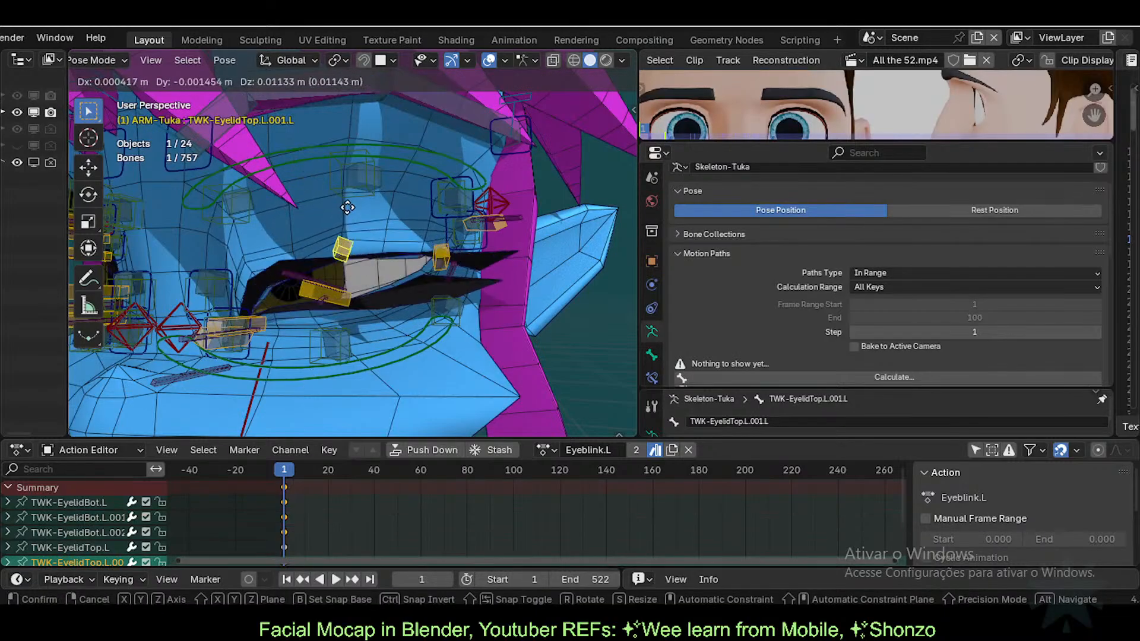
left_click(348, 187)
Step: Test-close the left eye with both lid bones, then reset all bone locations with Alt+G
left_click(335, 292)
key("g")
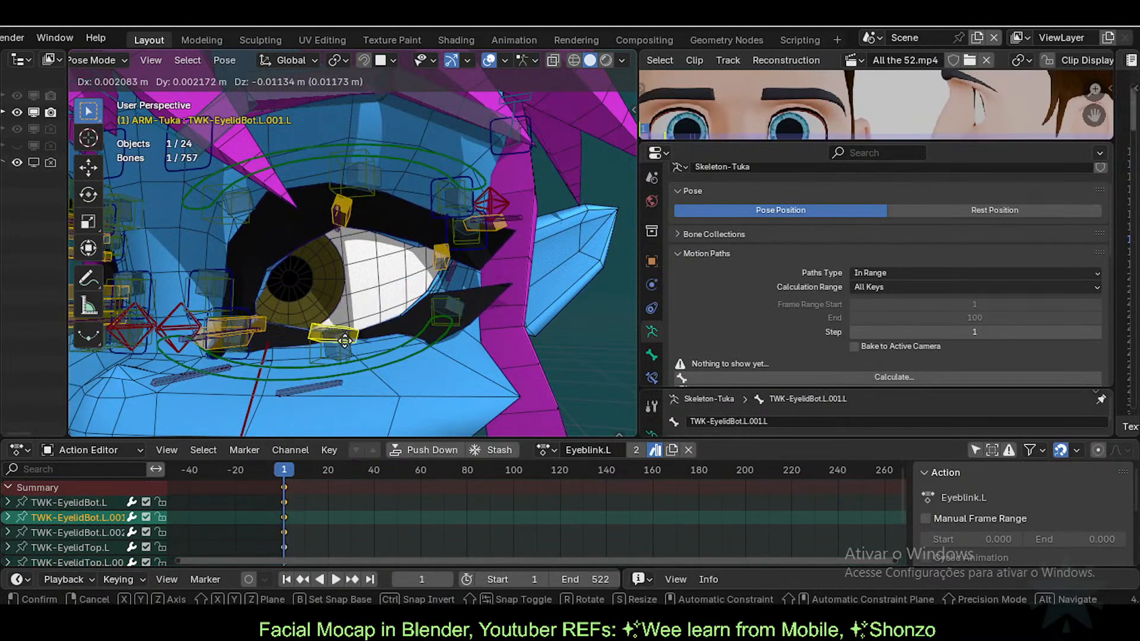
left_click(352, 230)
left_click(351, 208)
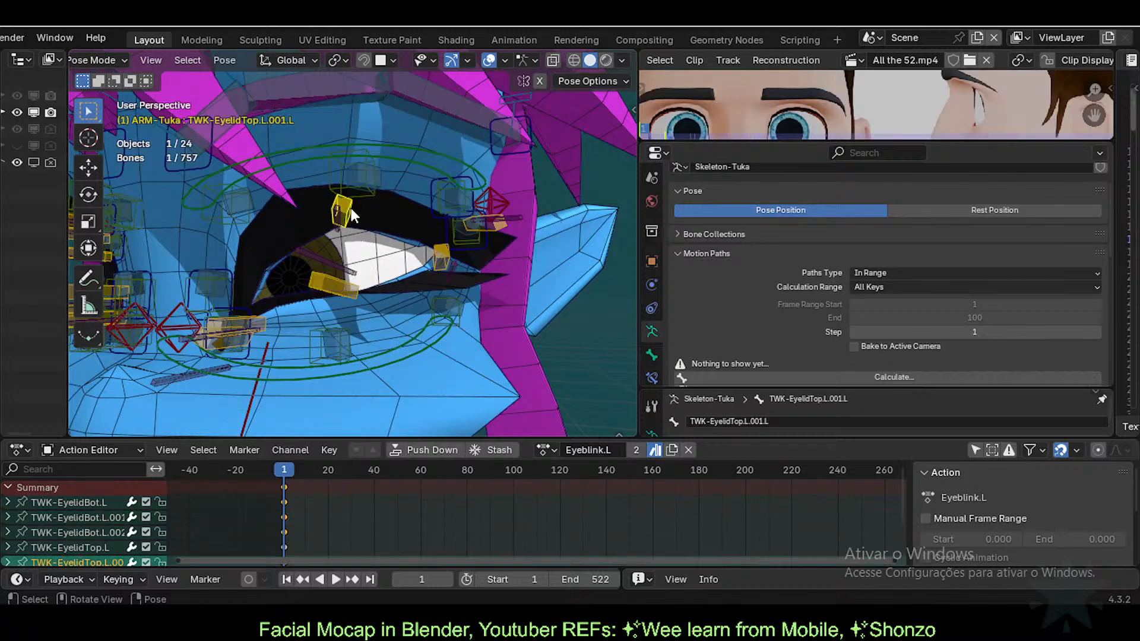
key("g")
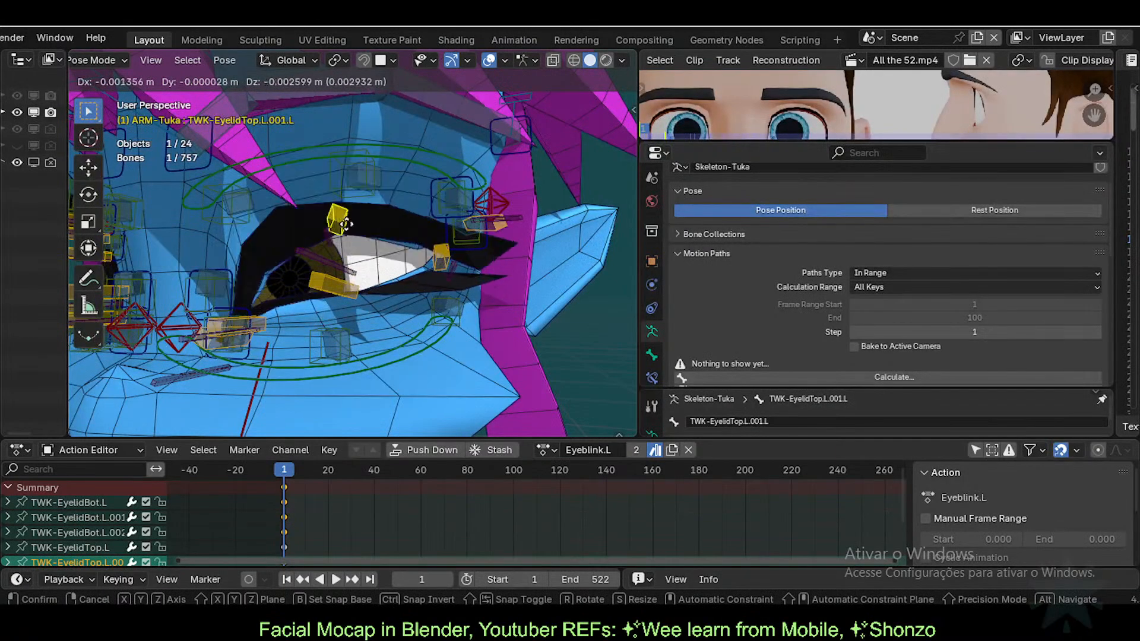
left_click(337, 227)
left_click(340, 288)
key("a")
key("alt+g")
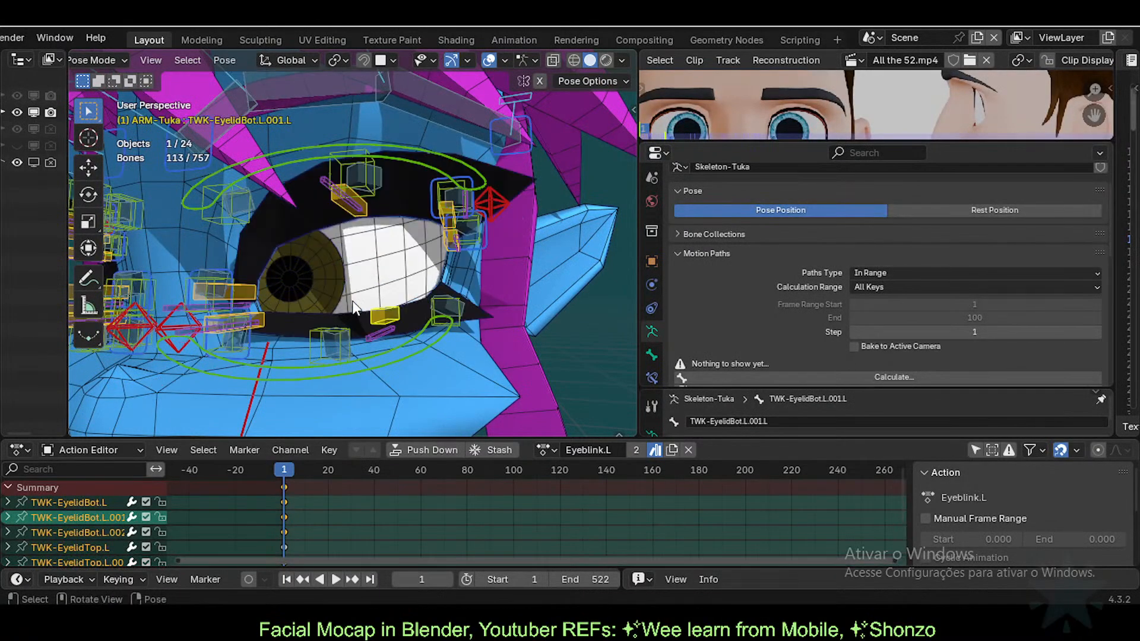
Step: Close the left eye again by moving the upper lid down and lower lid up
left_click(349, 209)
key("g")
left_click(380, 254)
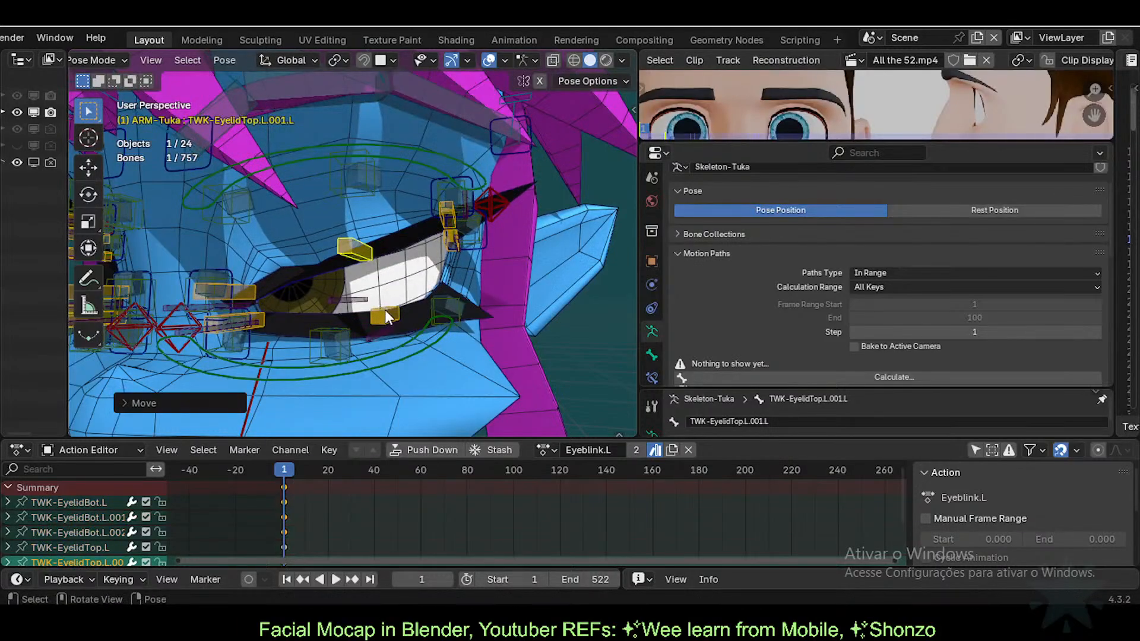
left_click(385, 310)
key("g")
left_click(361, 261)
left_click(352, 249)
key("g")
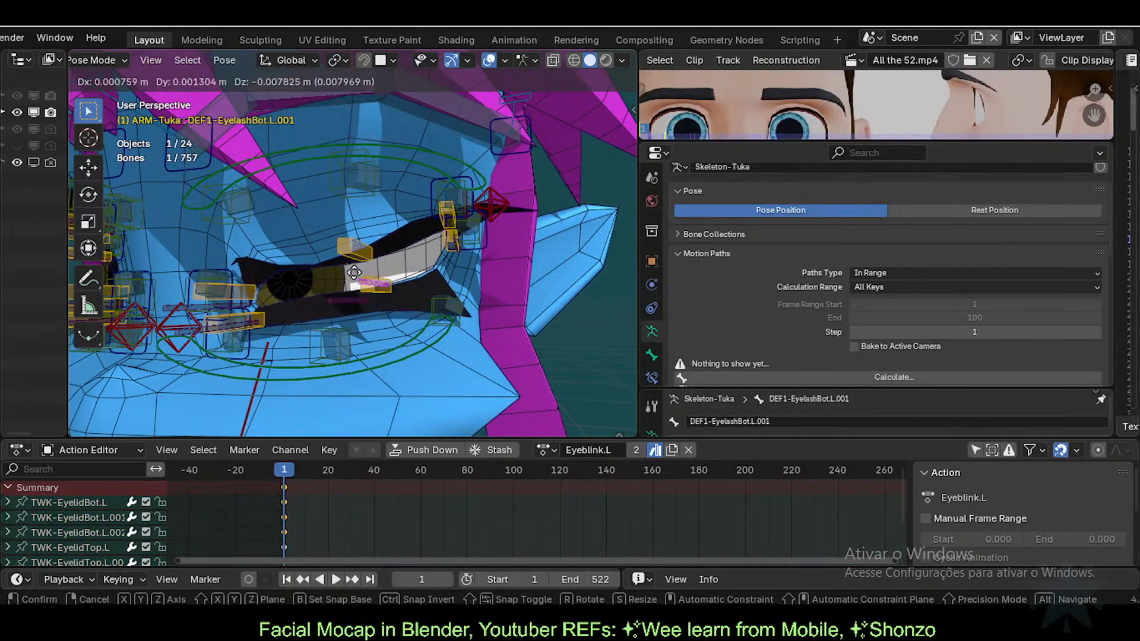
right_click(356, 267)
Step: Reopen the eye and fine-tune the upper and lower eyelid bone positions
left_click(375, 282)
key("g")
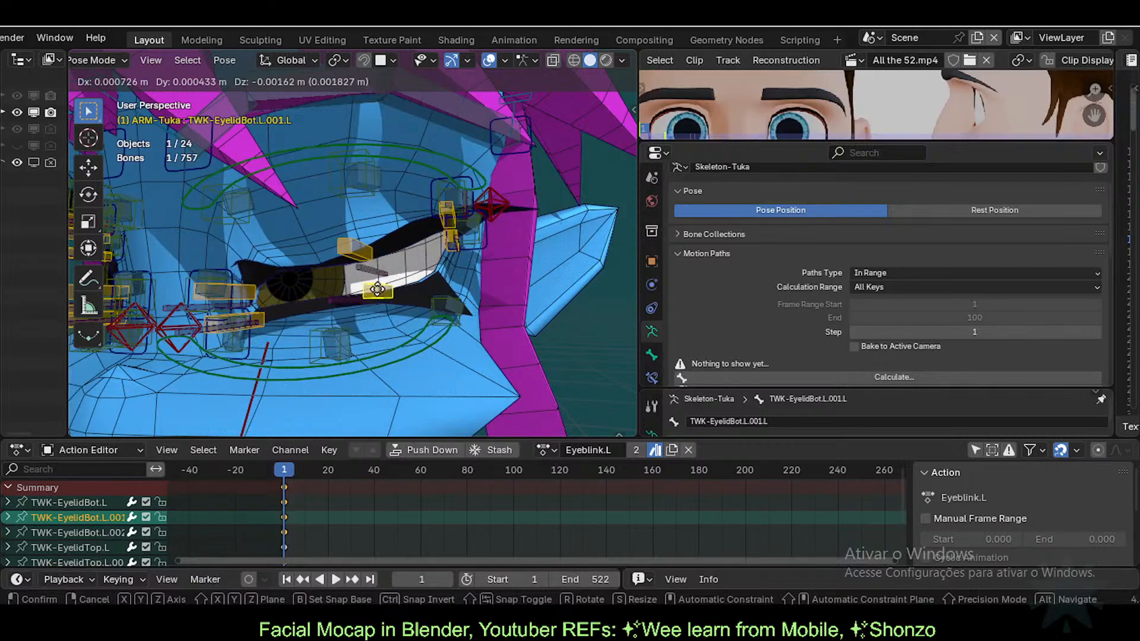
left_click(360, 237)
left_click(359, 238)
key("g")
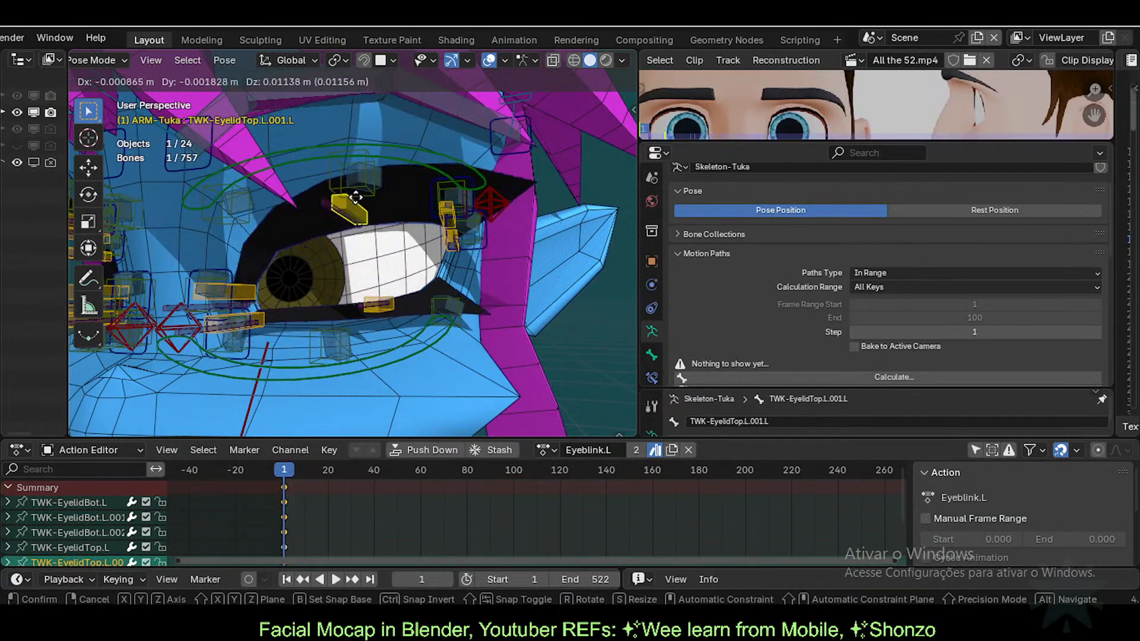
left_click(363, 244)
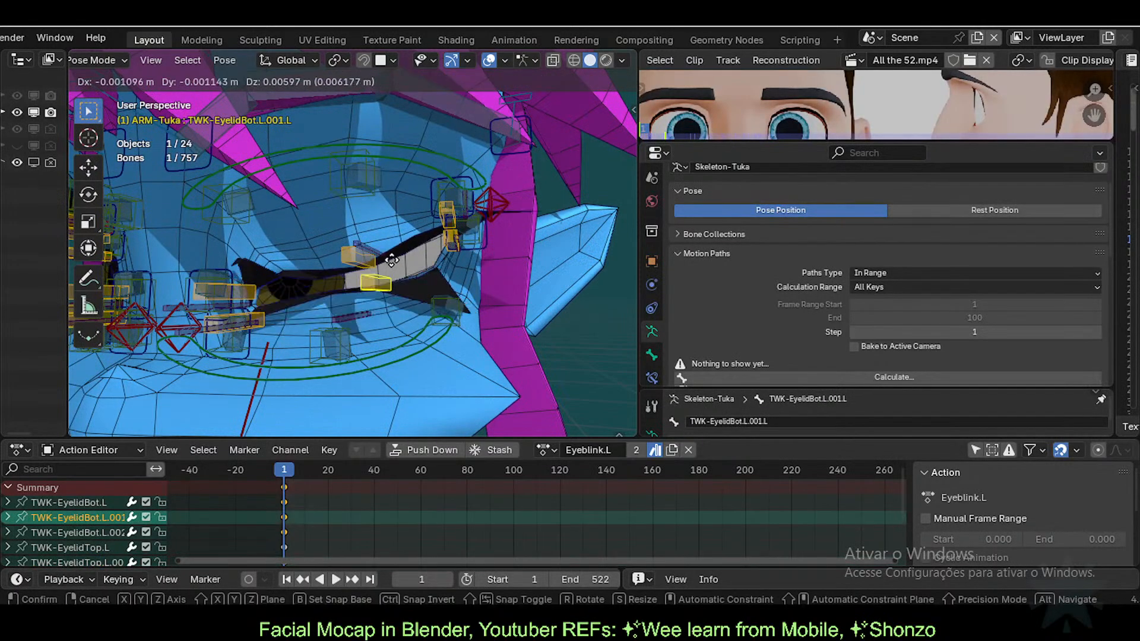
left_click(377, 304)
key("g")
left_click(357, 256)
left_click(357, 255)
key("g")
left_click(359, 261)
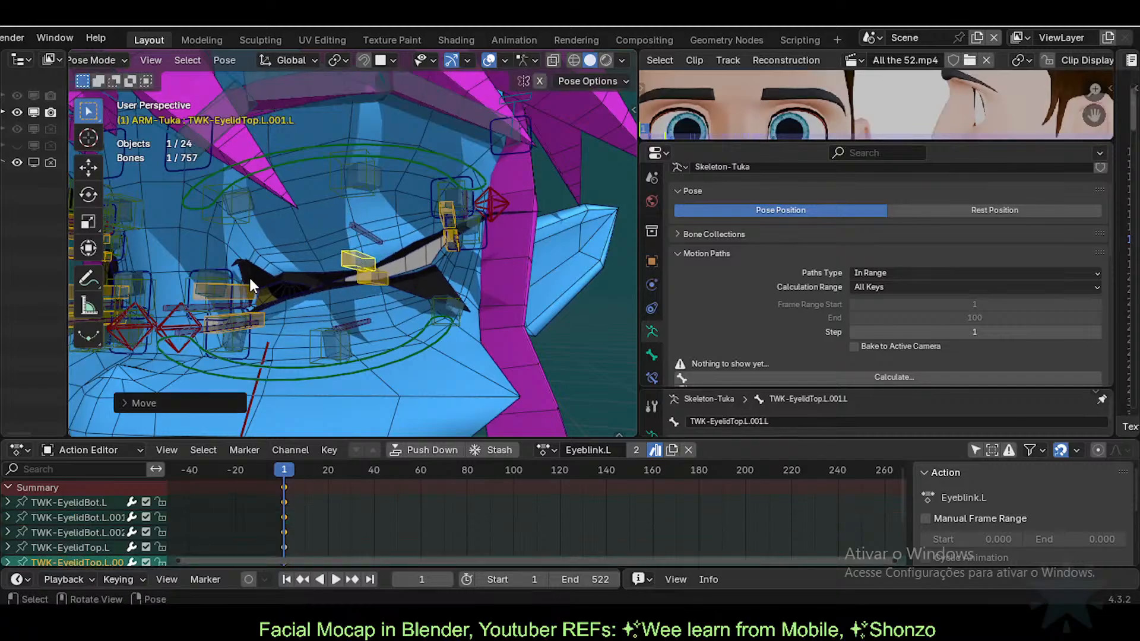
Step: Lower TWK-EyelidTop.L and make small adjustments to both eyelid bones
left_click(250, 287)
key("g")
left_click(262, 320)
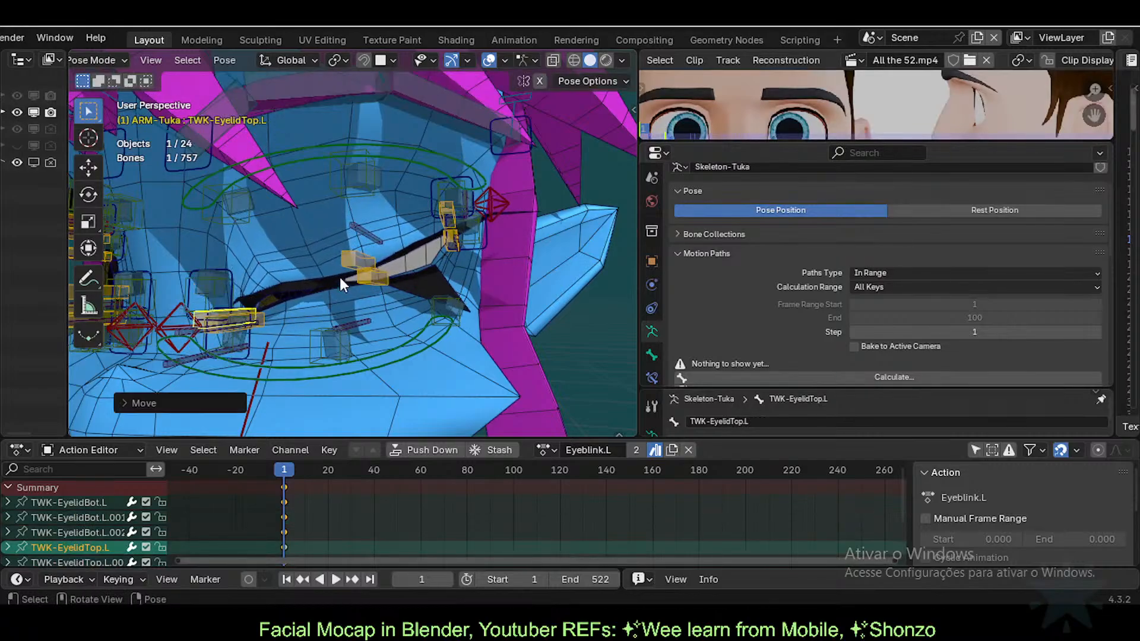
left_click(351, 267)
key("g")
left_click(363, 284)
left_click(363, 281)
key("g")
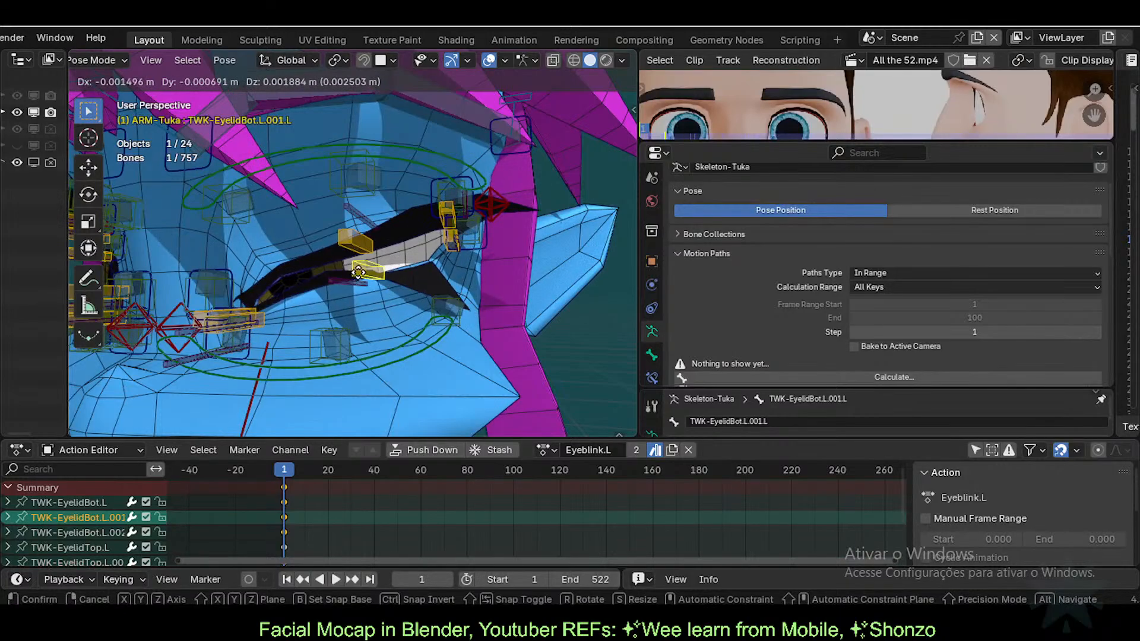
left_click(359, 269)
left_click(350, 244)
key("g")
left_click(350, 255)
left_click(364, 265)
key("g")
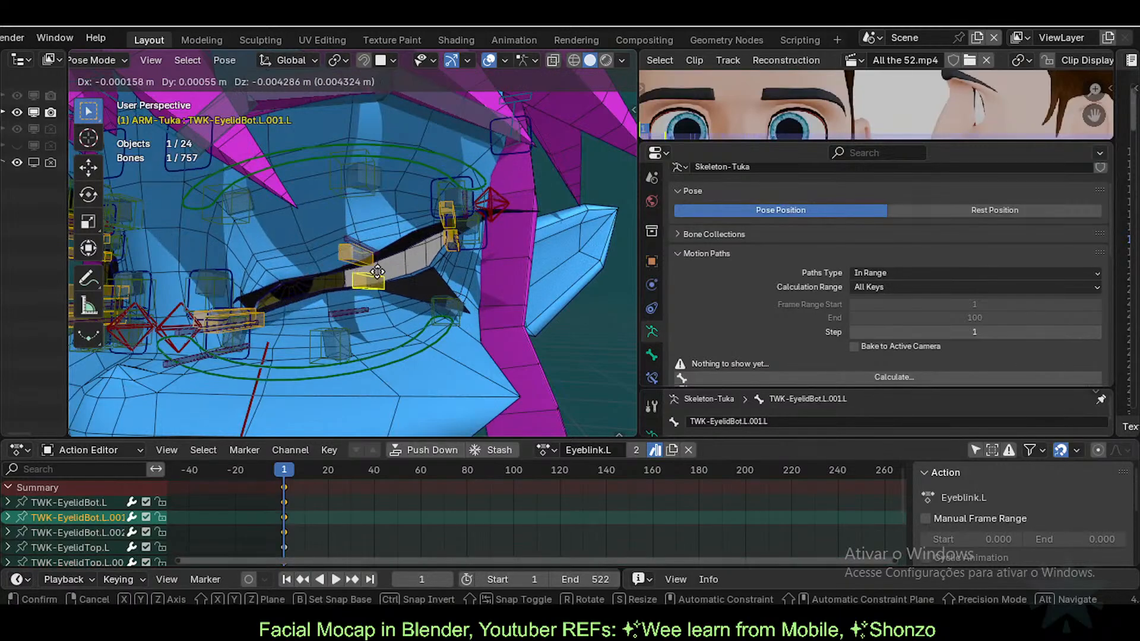
left_click(376, 282)
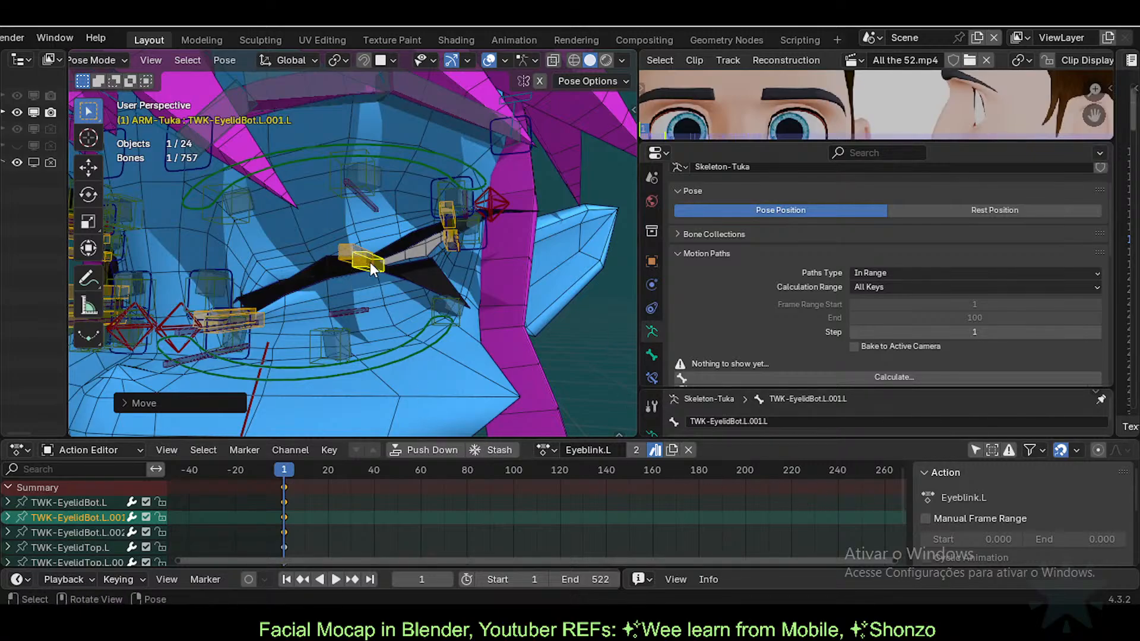
Step: Raise the upper eyelid and nudge the lower lid and TWK-EyelidTop.L so the left eye opens
key("g")
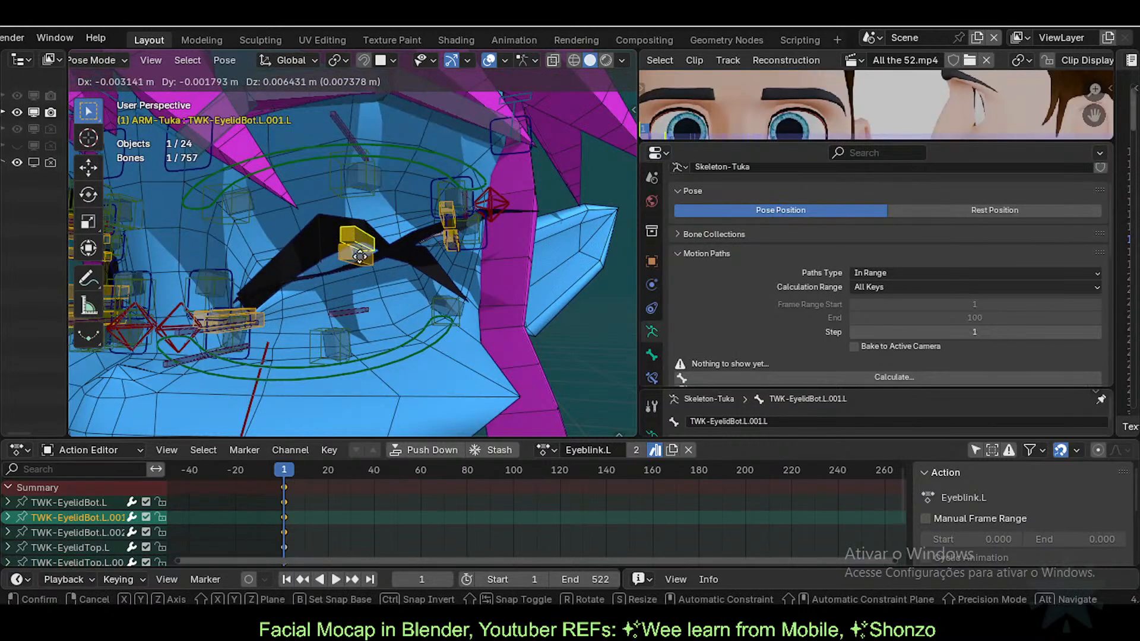
left_click(366, 291)
left_click(355, 254)
key("g")
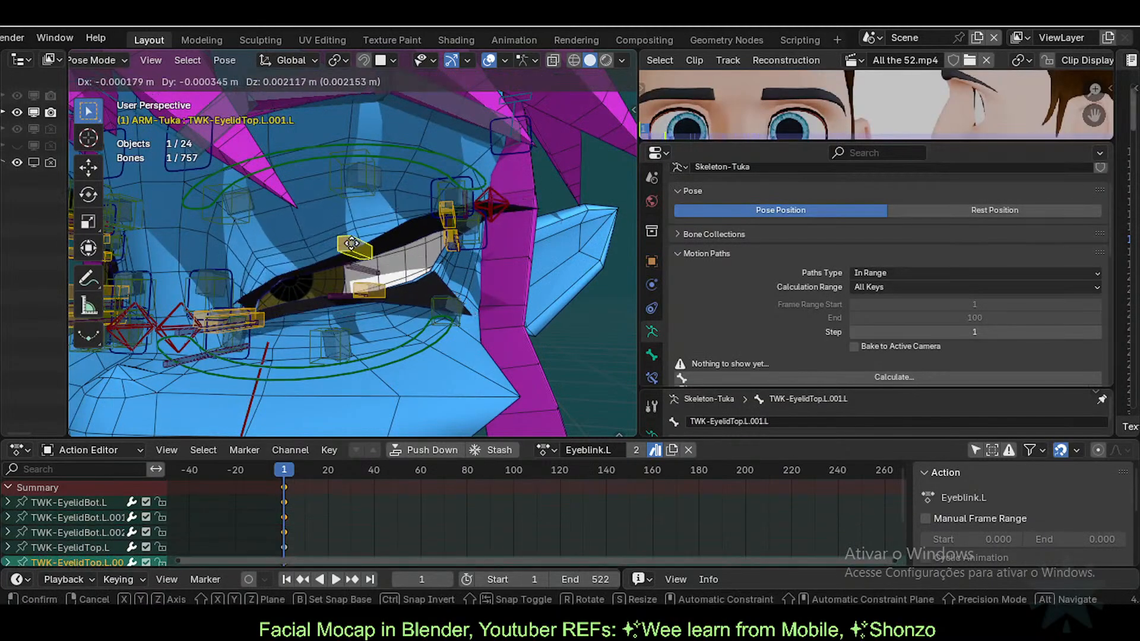
left_click(345, 256)
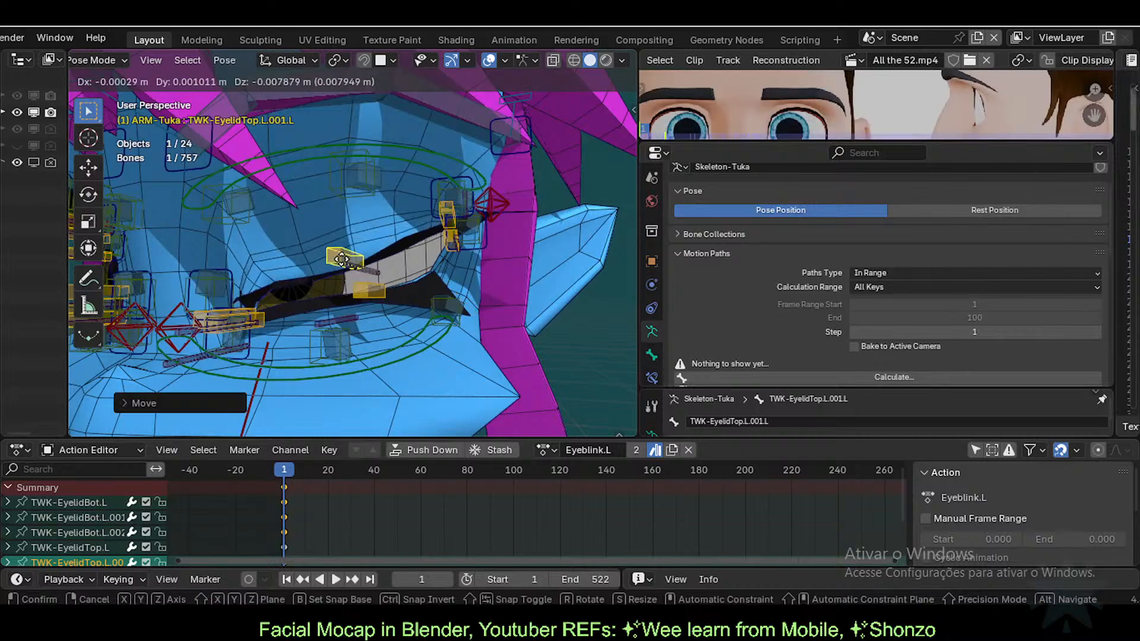
left_click_drag(344, 257, 343, 245)
left_click(371, 296)
key("g")
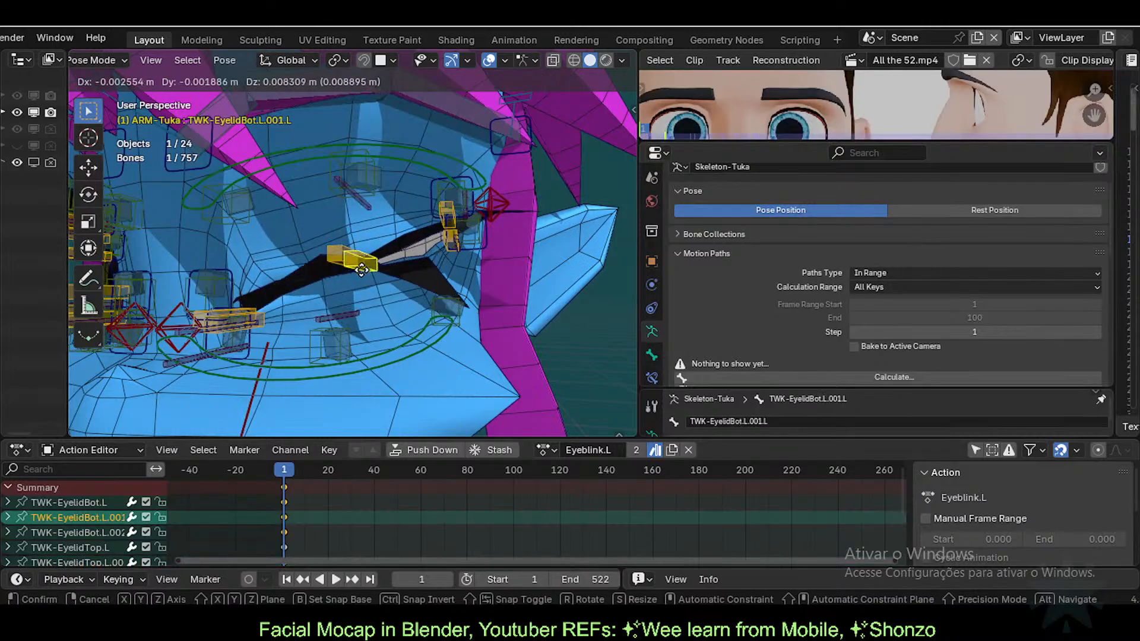
left_click(375, 304)
left_click(352, 256)
key("g")
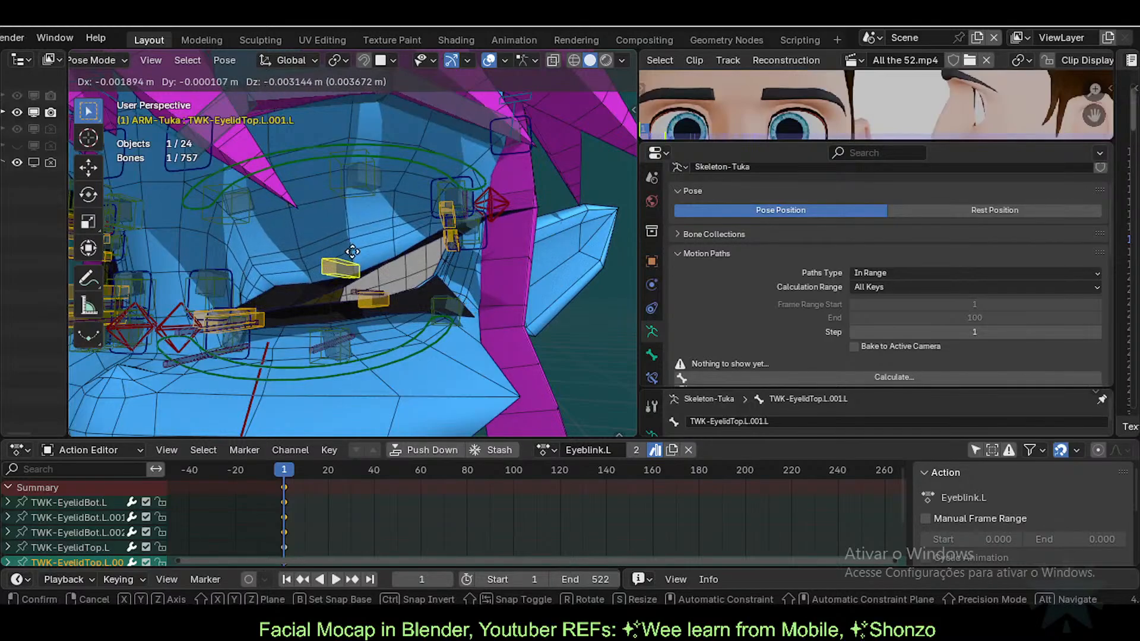
left_click(349, 226)
left_click(229, 314)
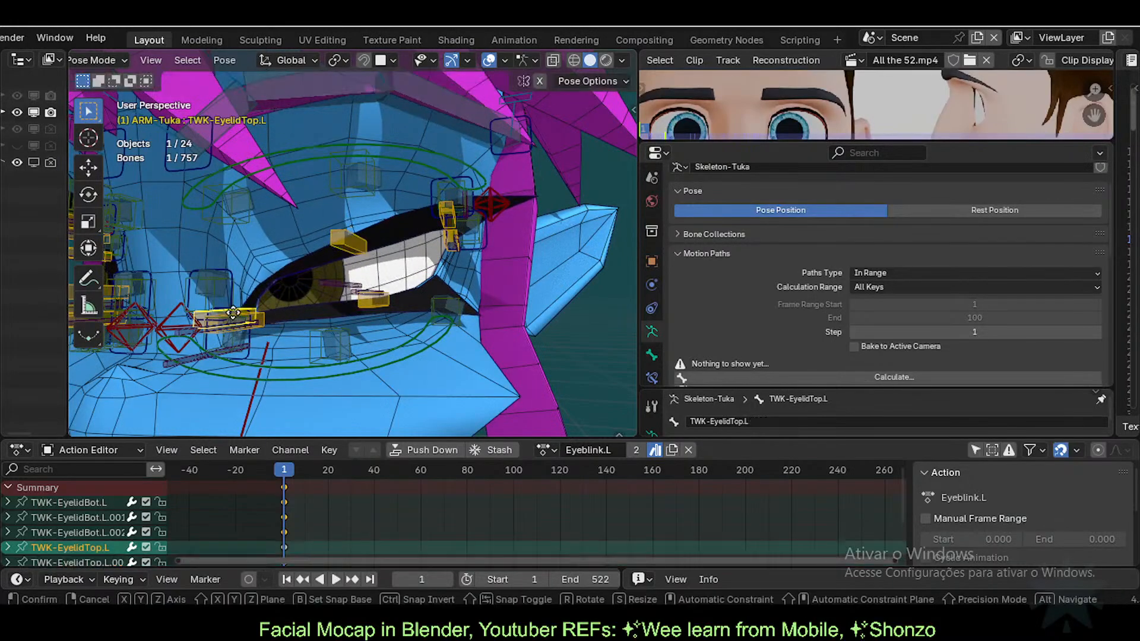
key("g")
left_click(237, 315)
Step: Scrub from frame 0 to frame 2 and reset TWK-EyelidTop.L's location to review the keyed blink
key("g")
left_click(239, 315)
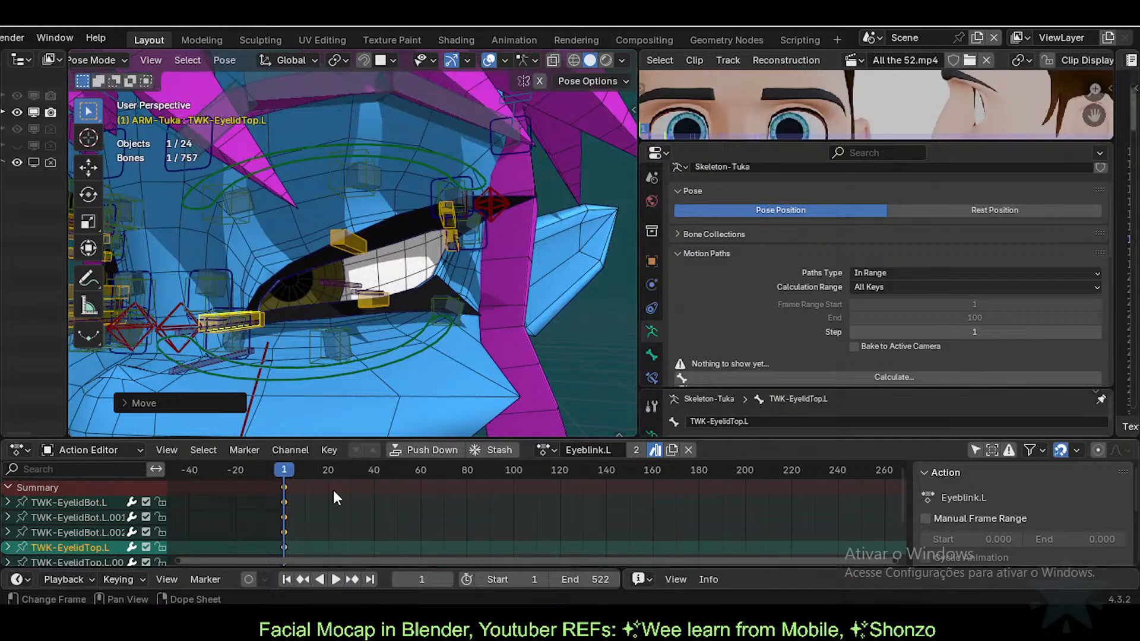
mouse_move(292, 468)
left_mouse_down()
mouse_move(311, 473)
mouse_move(244, 463)
mouse_move(300, 469)
mouse_move(281, 469)
left_mouse_up()
left_click(251, 338)
left_click(249, 343)
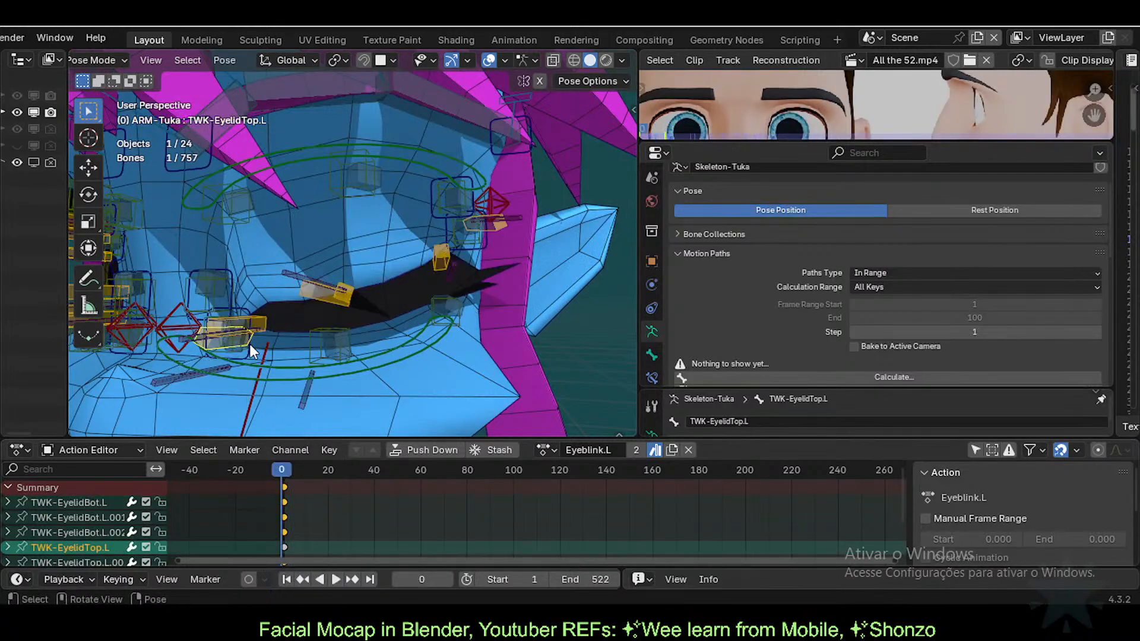
key("alt+g")
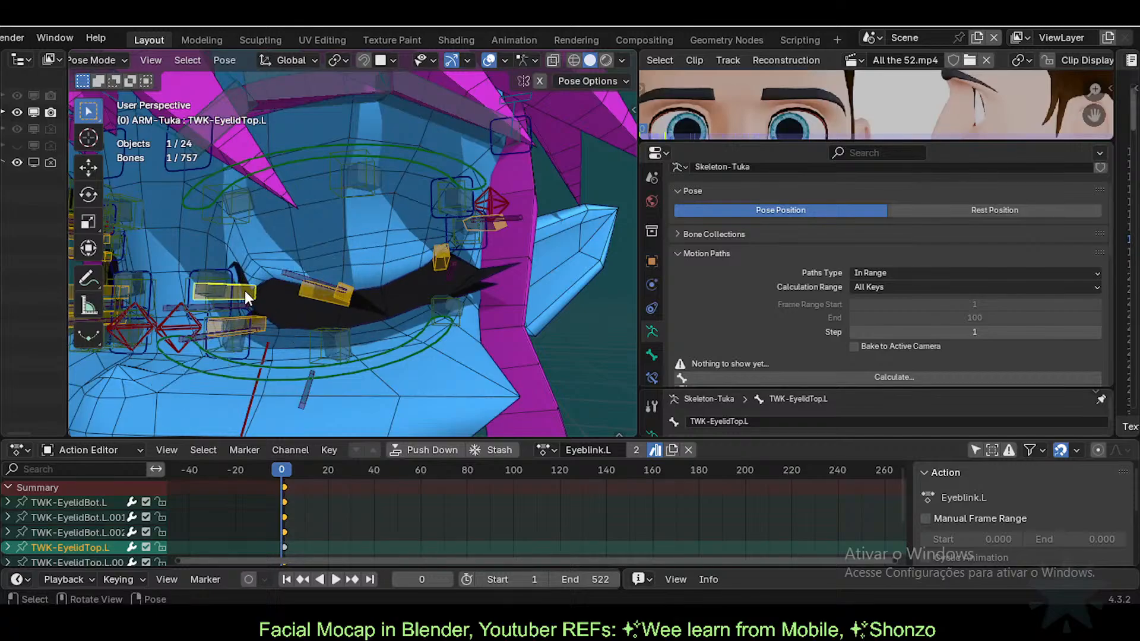
left_click_drag(289, 466, 269, 469)
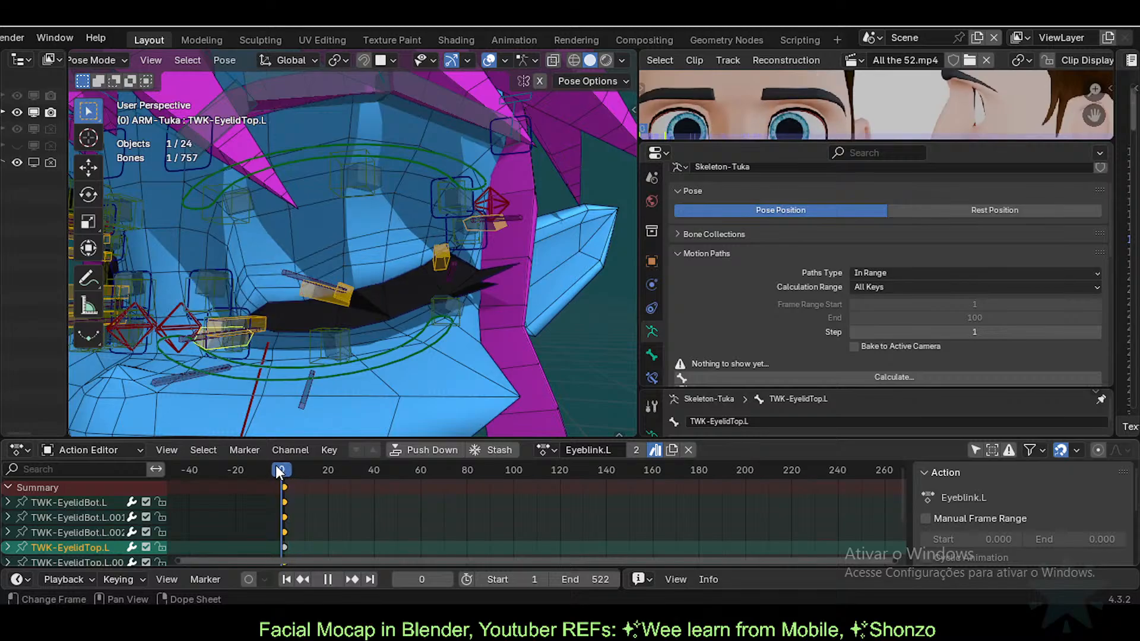
left_click_drag(284, 470, 287, 470)
Step: Toggle between Pose and Object Mode, selecting the eyelid bones and the eyelashes mesh
left_click(336, 295)
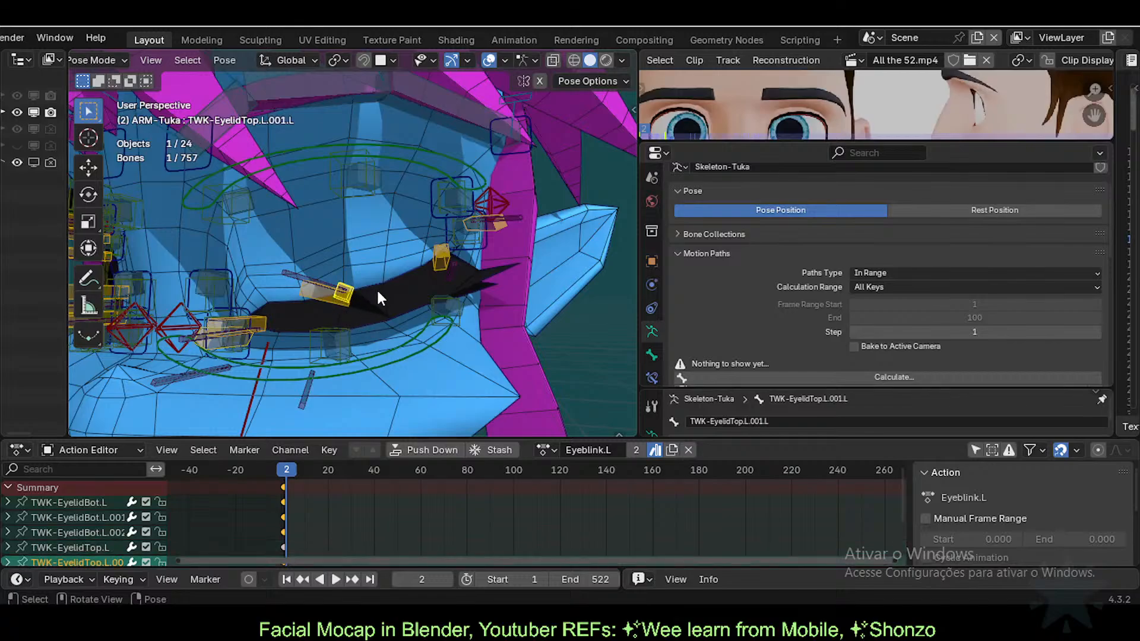
key("ctrl+Tab")
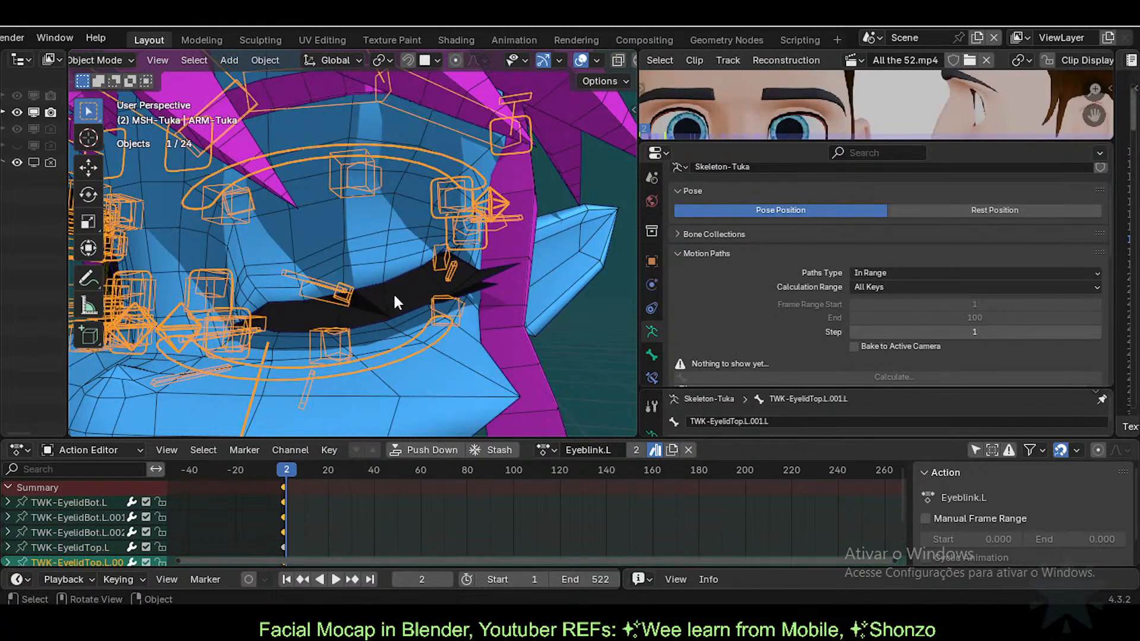
left_click(345, 290)
left_click(236, 312)
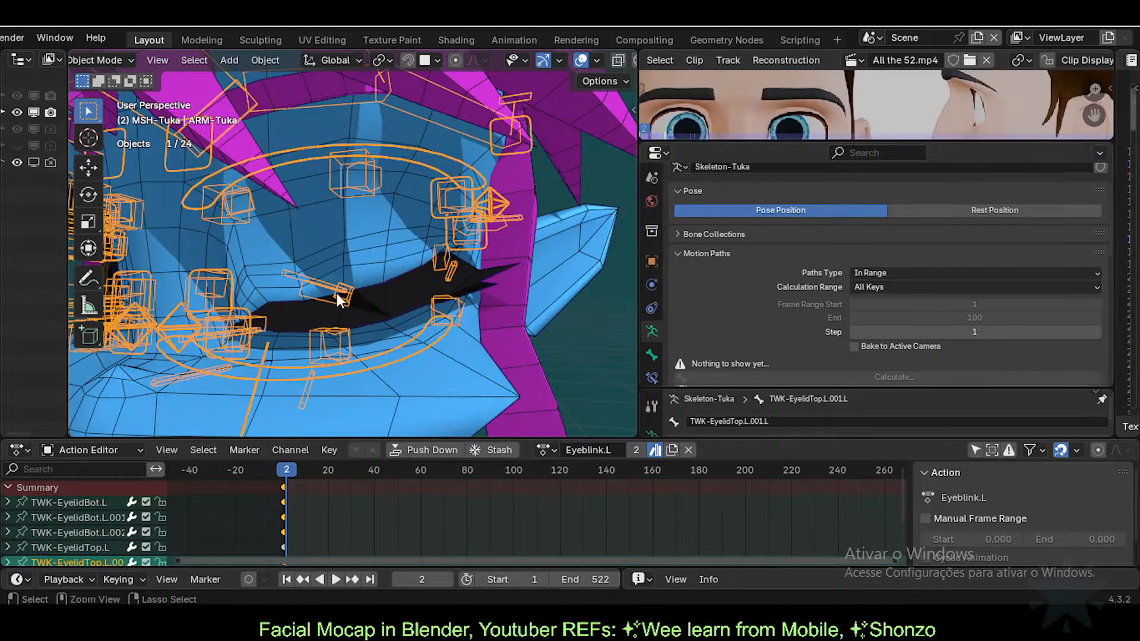
key("ctrl+Tab")
left_click(336, 293)
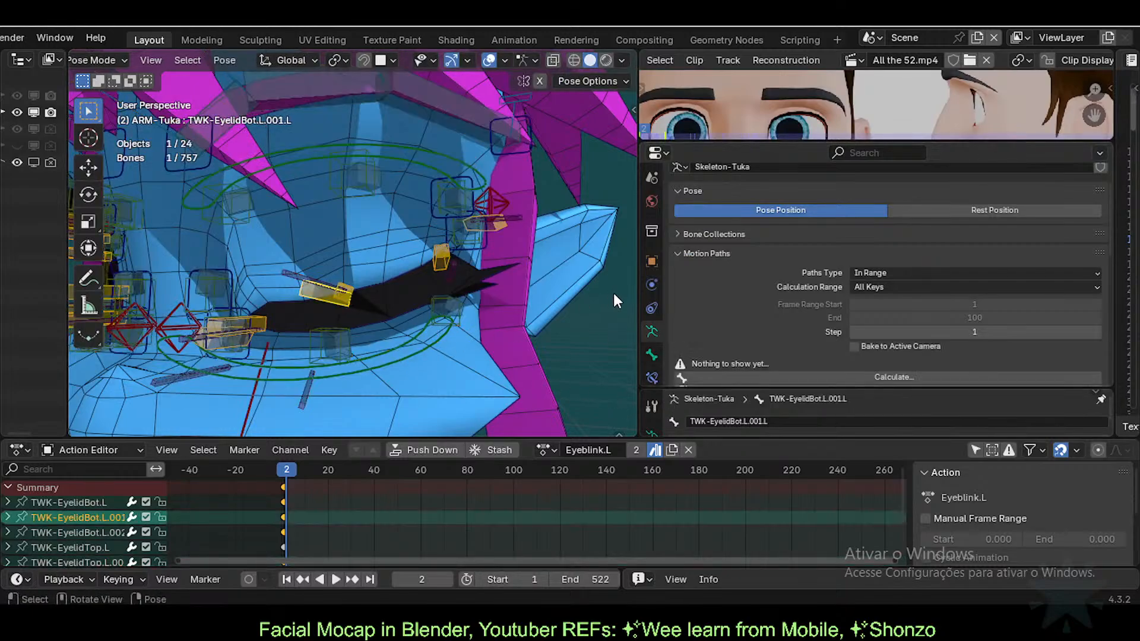
key("ctrl+Tab")
left_click(393, 300)
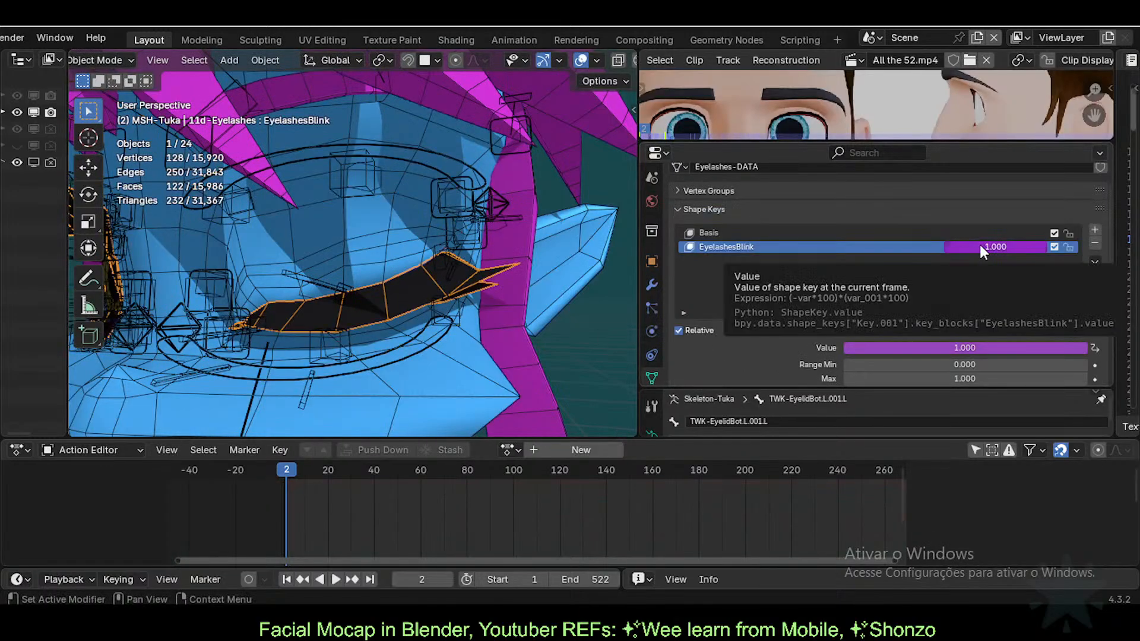
Step: Read TWK-EyelidTop.L's name with F2 on ARM-Tuka, then reselect the eyelashes mesh
left_click(167, 330)
key("ctrl+Tab")
left_click(264, 324)
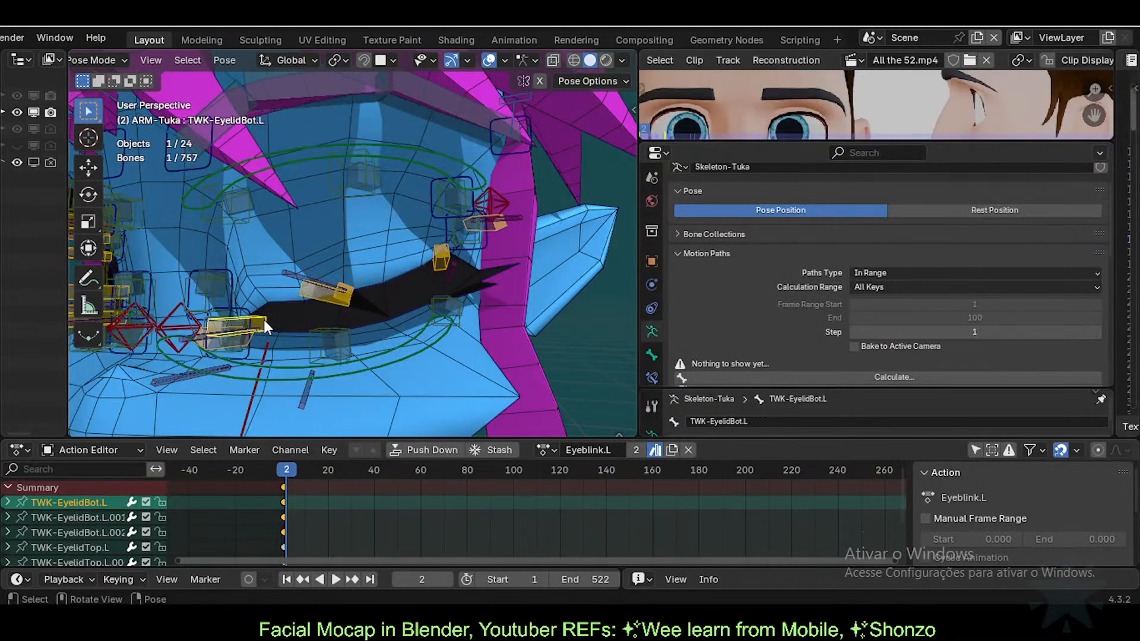
left_click(252, 339)
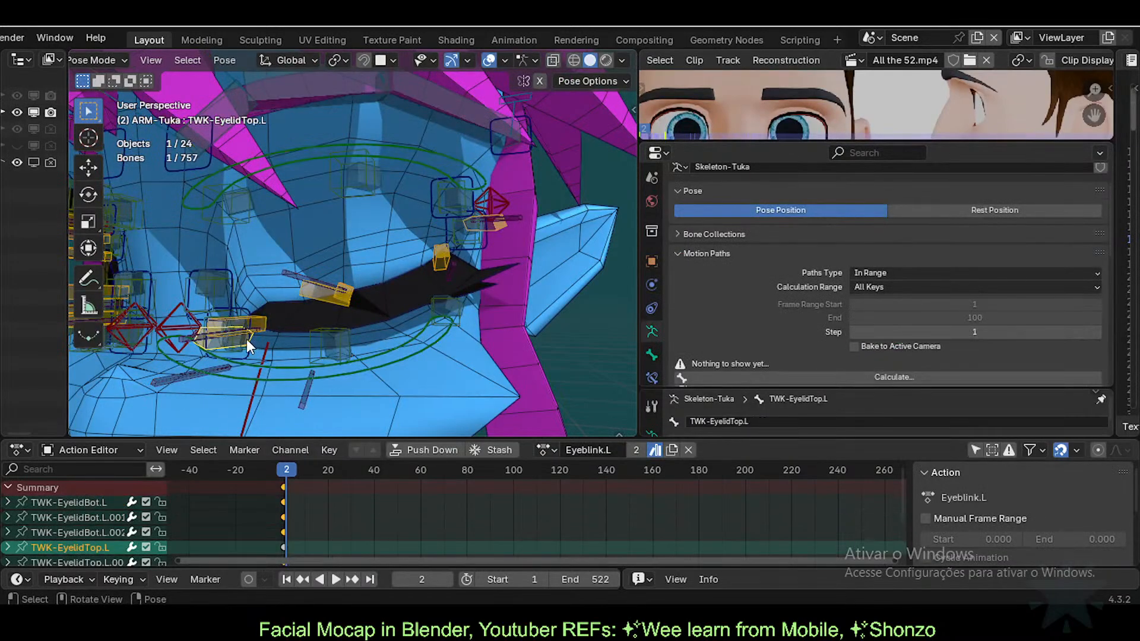
key("F2")
key("Escape")
left_click(352, 296)
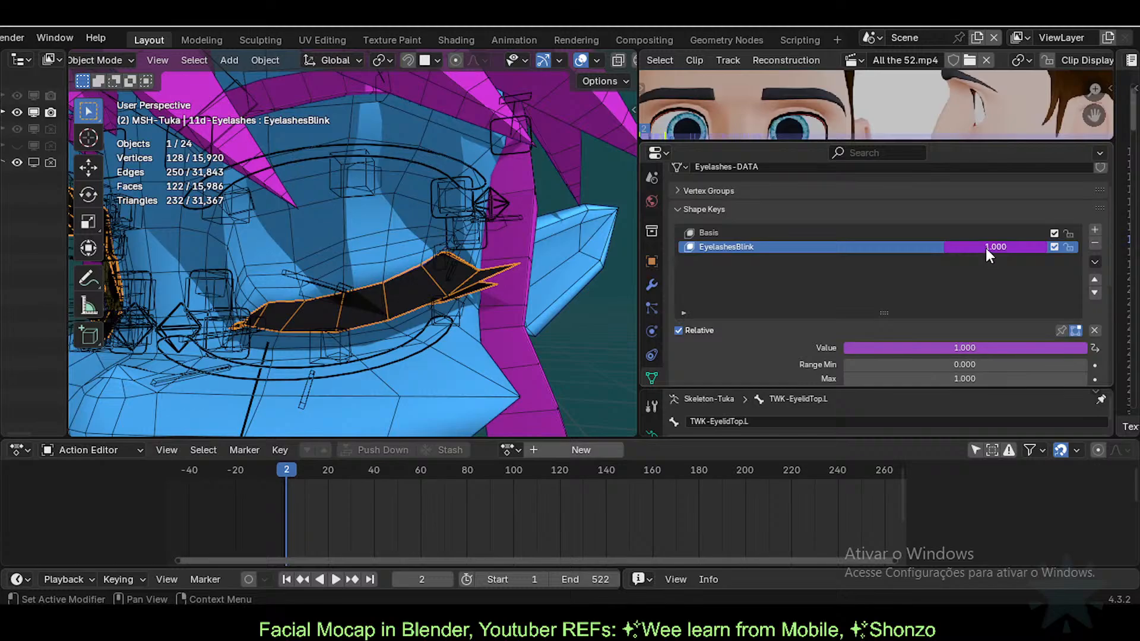
Step: Edit the EyelashesBlink driver, add var_002 and browse its type options via Transform Channel
right_click(986, 248)
left_click(931, 245)
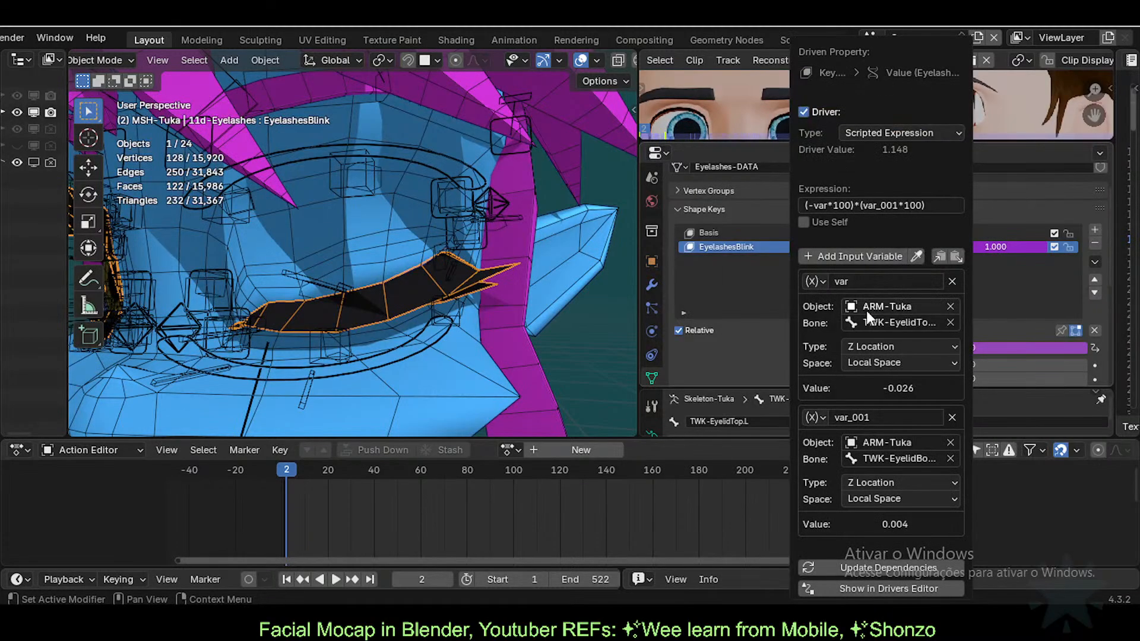
left_click(842, 254)
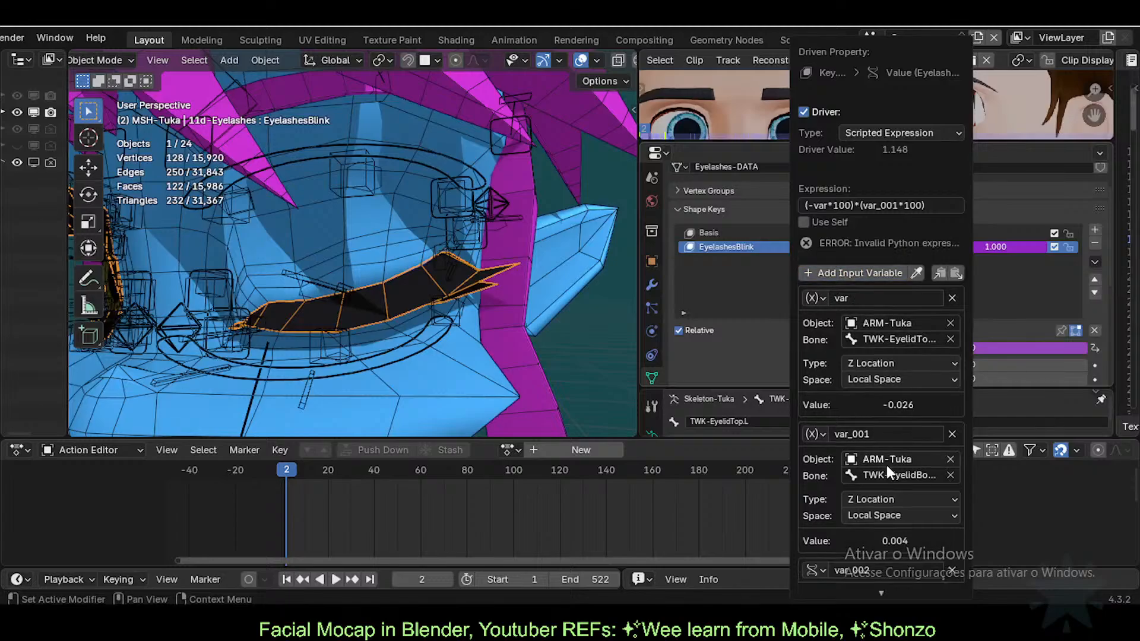
left_click(819, 570)
left_click(824, 493)
scroll(887, 547, "down", 2)
left_click(817, 524)
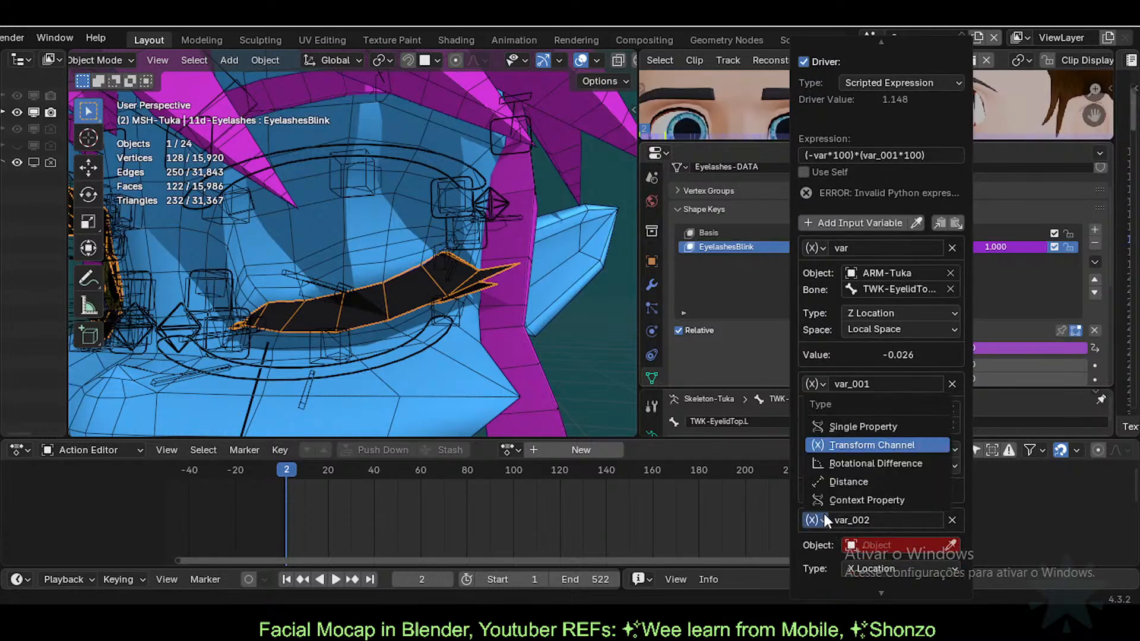
Step: Make var_002 a Distance variable with ARM-Tuka as both target objects
left_click(847, 479)
scroll(931, 475, "down", 3)
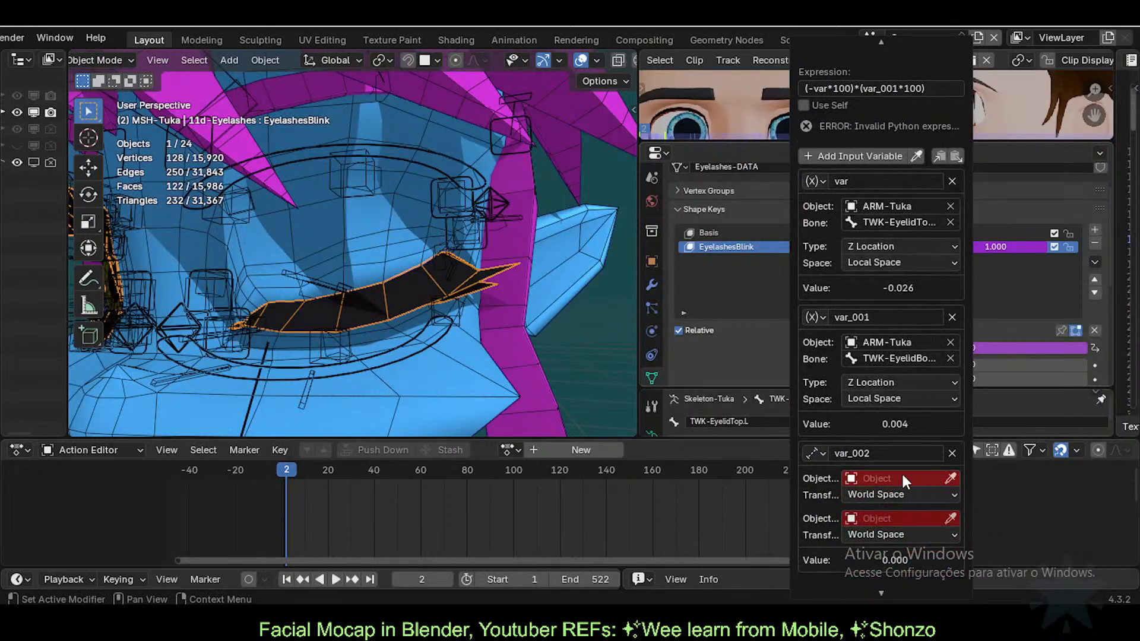
left_click(901, 479)
type("arm")
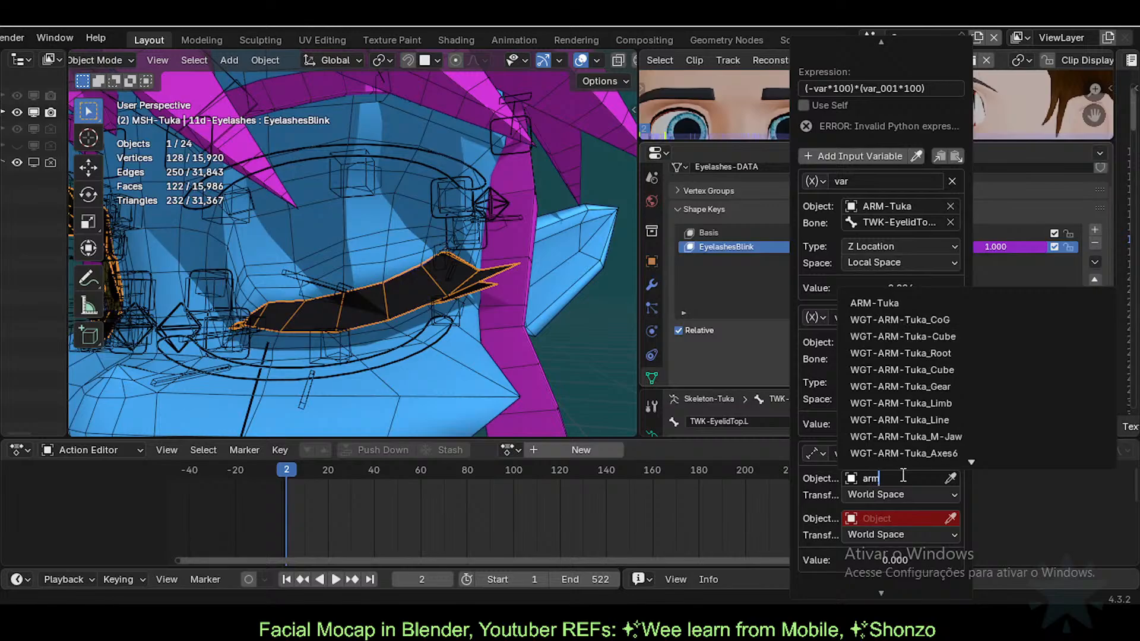
left_click(901, 303)
scroll(891, 502, "down", 2)
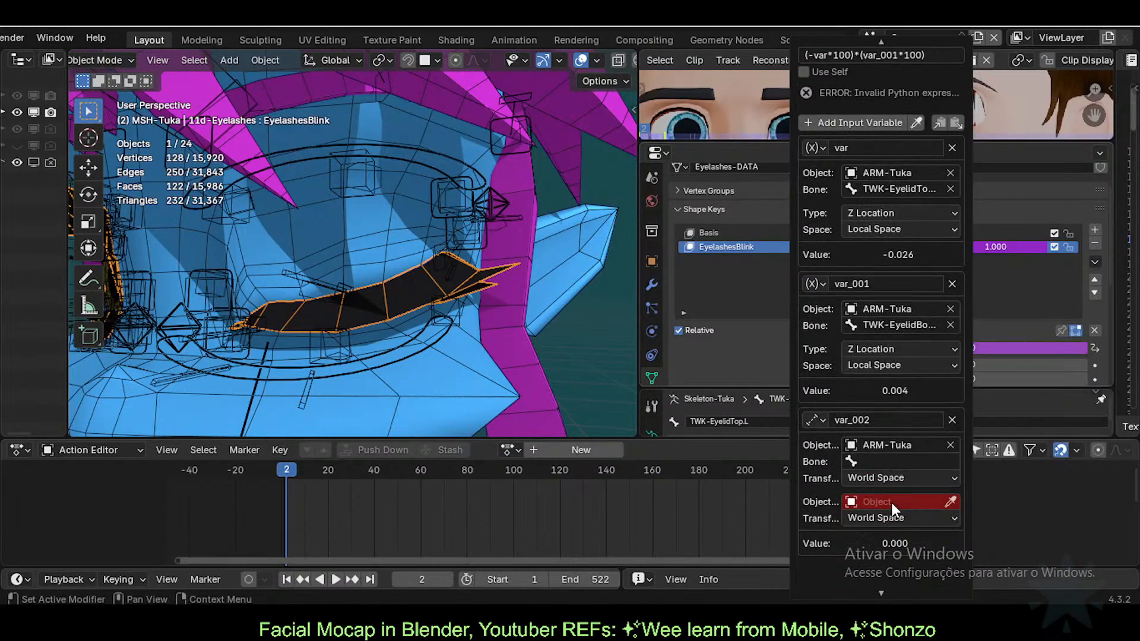
left_click(891, 503)
type("ar")
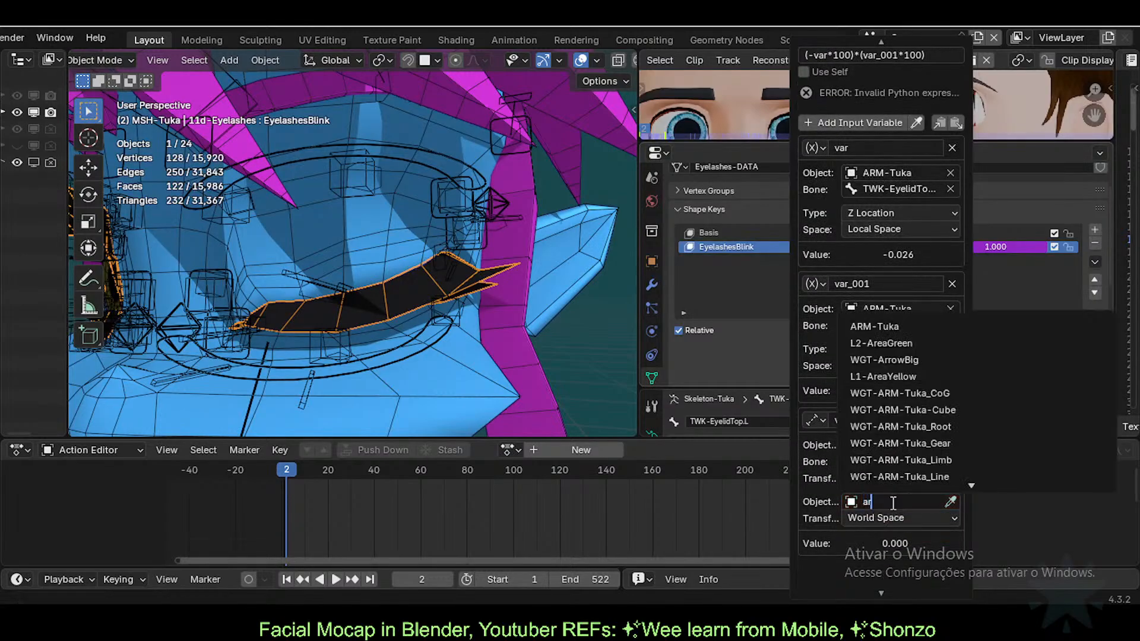
left_click(893, 326)
scroll(882, 472, "down", 2)
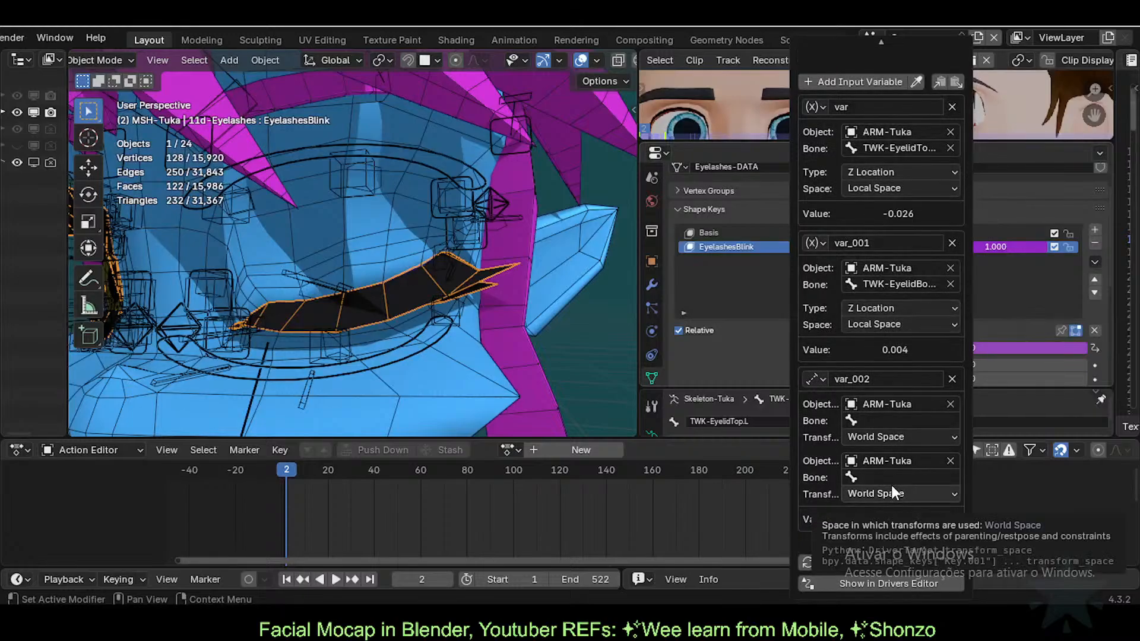
scroll(860, 328, "up", 2)
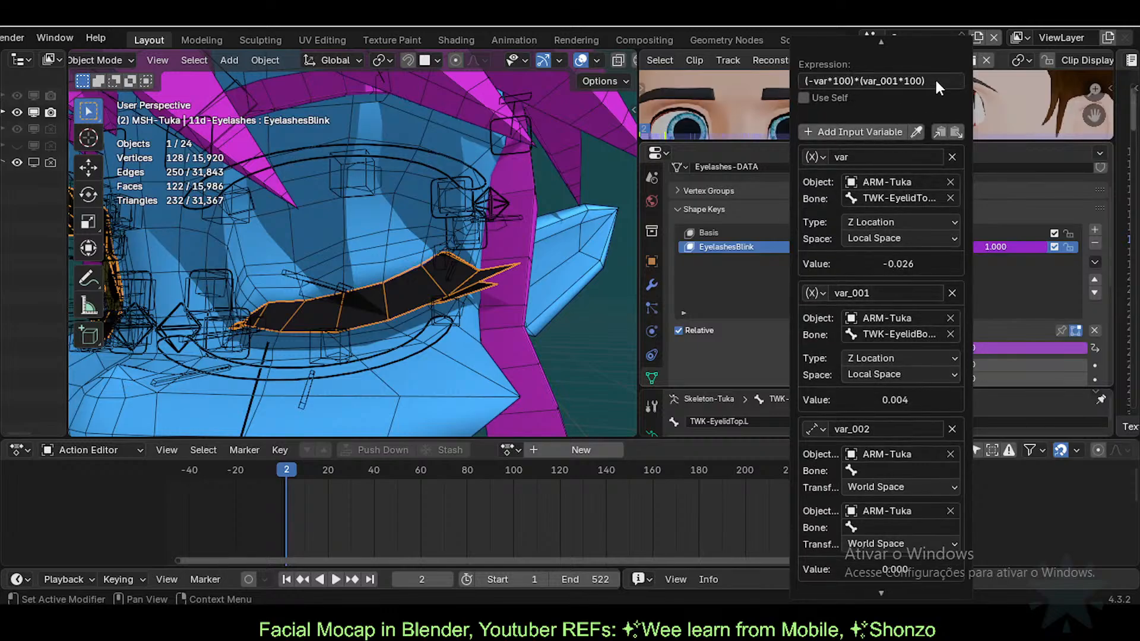
scroll(878, 391, "down", 2)
scroll(911, 326, "up", 1)
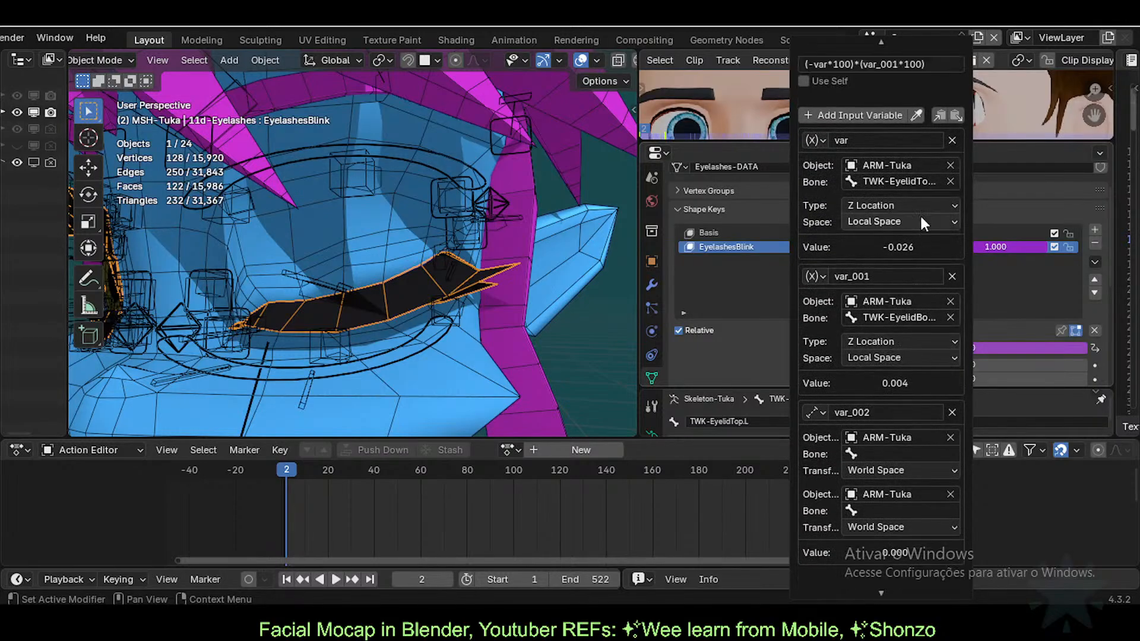
Step: Delete var and var_001, and set both distance targets to Local Space
left_click(952, 140)
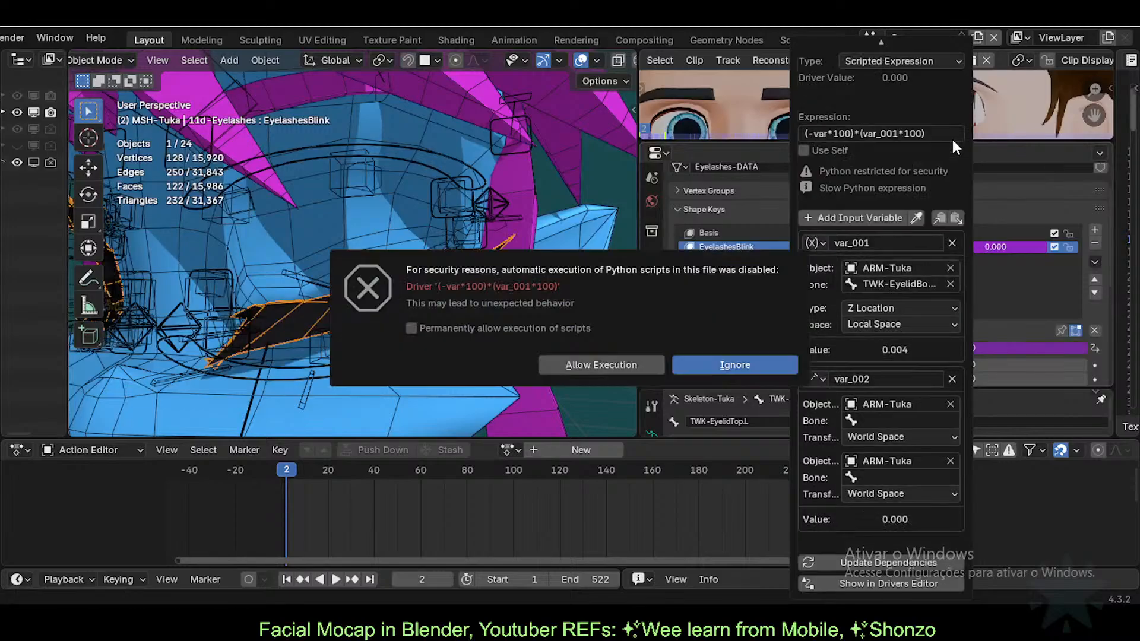
left_click(951, 243)
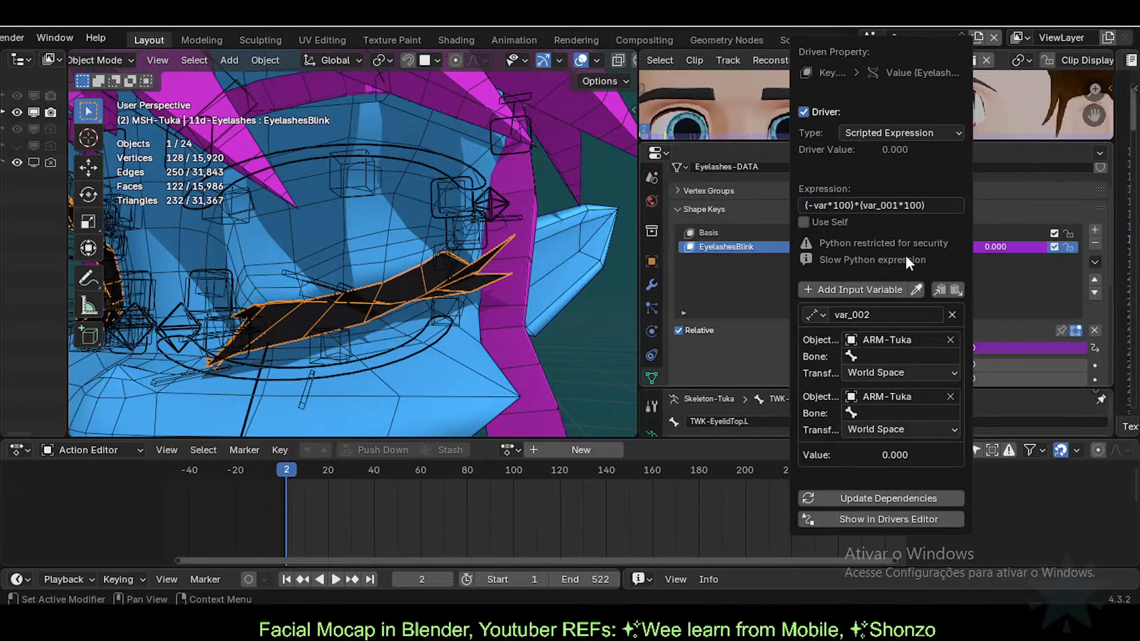
left_click(876, 373)
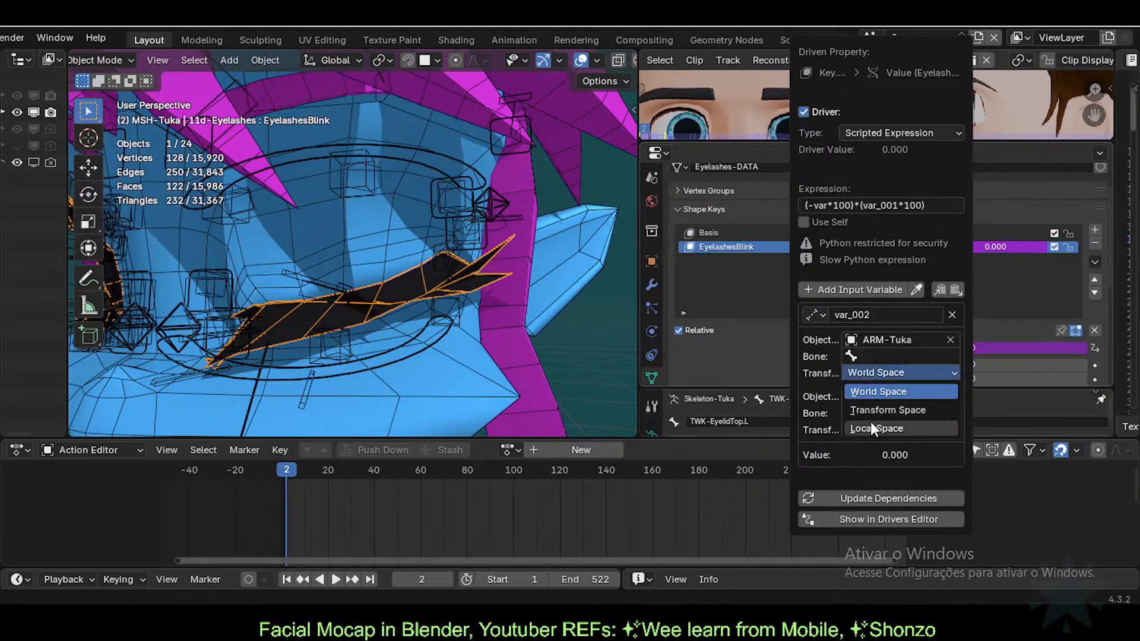
left_click(883, 430)
left_click(885, 434)
left_click(868, 485)
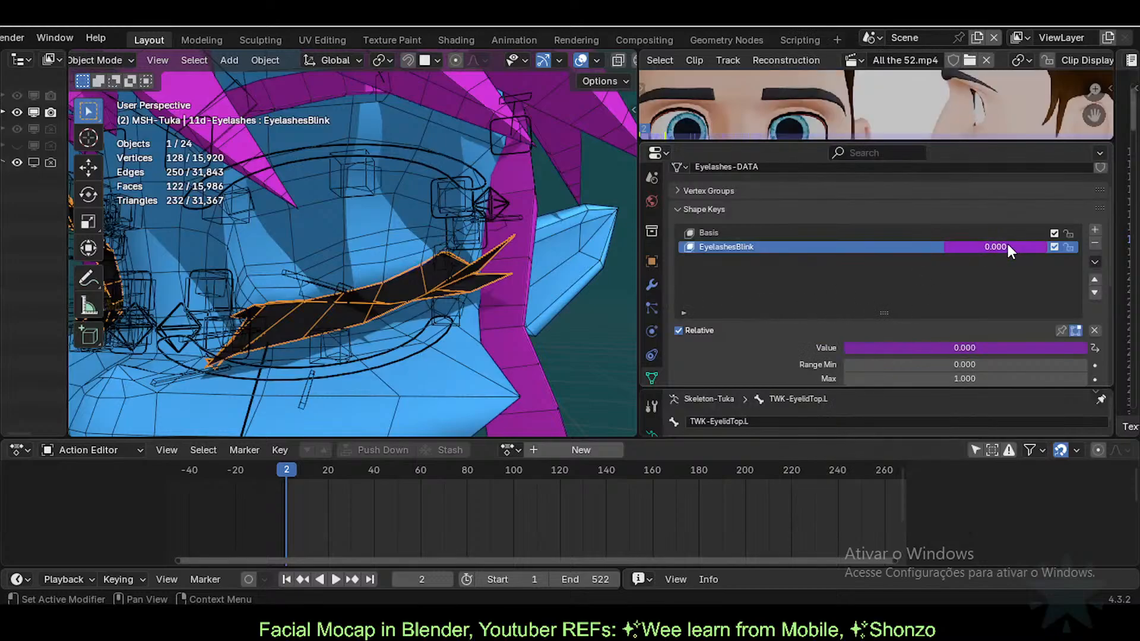
Step: Set the distance variable's first target bone to the upper eyelid bone TWK-EyelidTop
right_click(1007, 244)
left_click(919, 243)
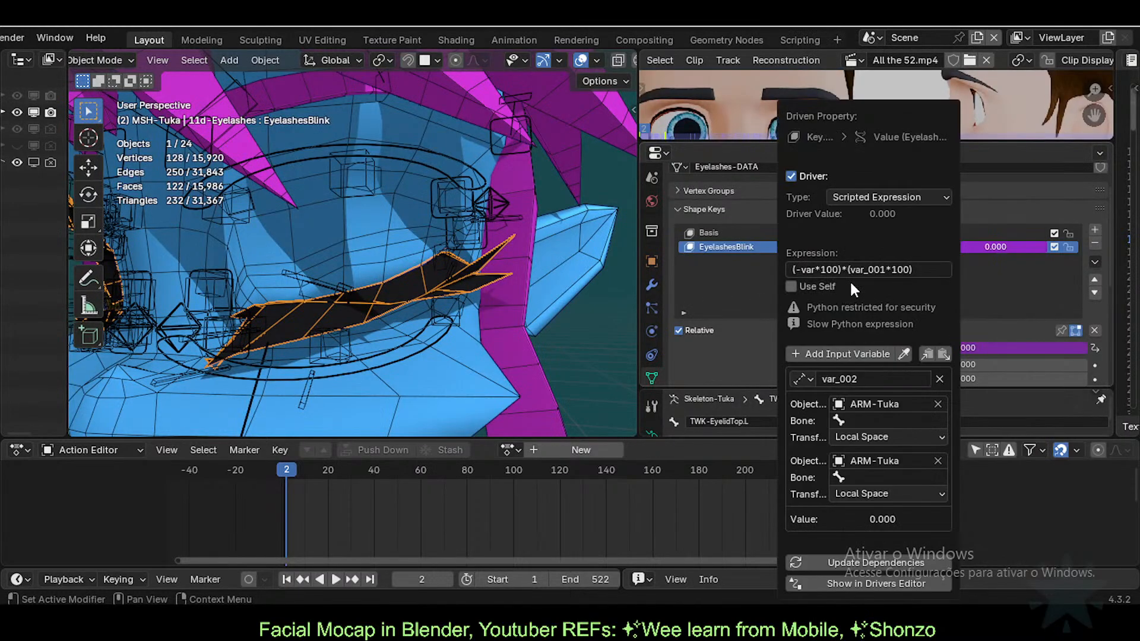
left_click(883, 420)
type("TWK-EyelidTop.L")
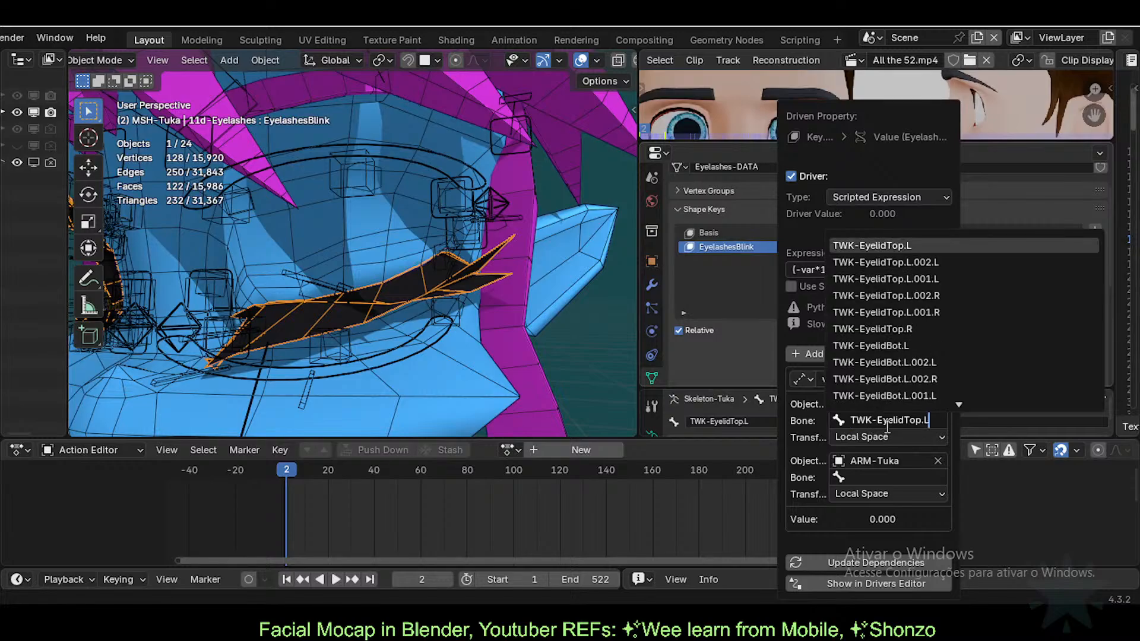
type(".001")
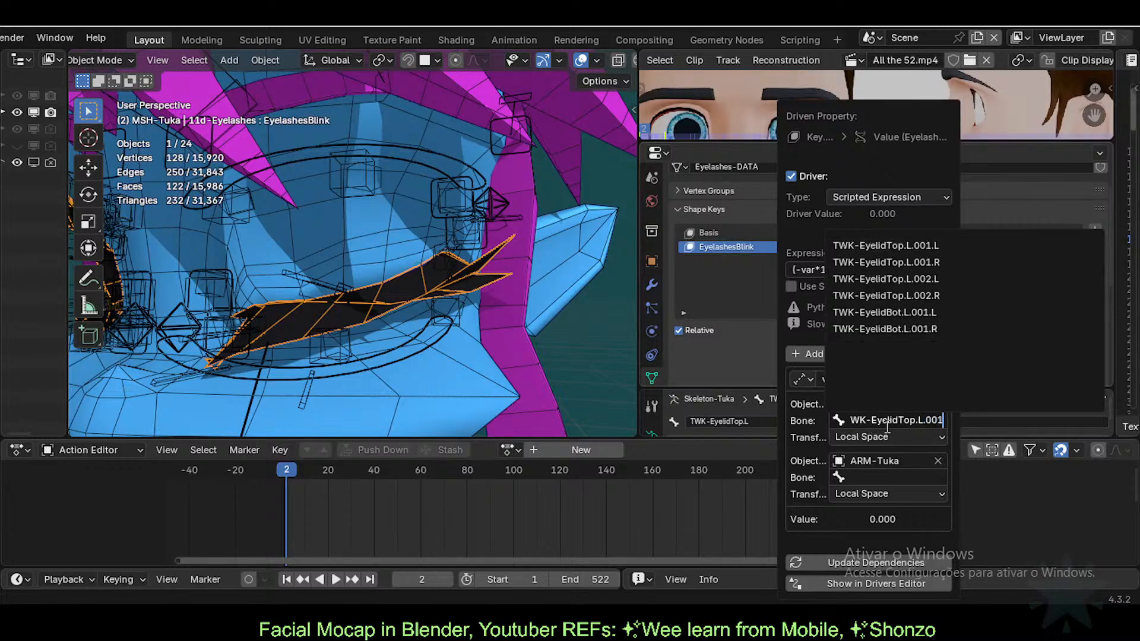
key("Return")
left_click(887, 425)
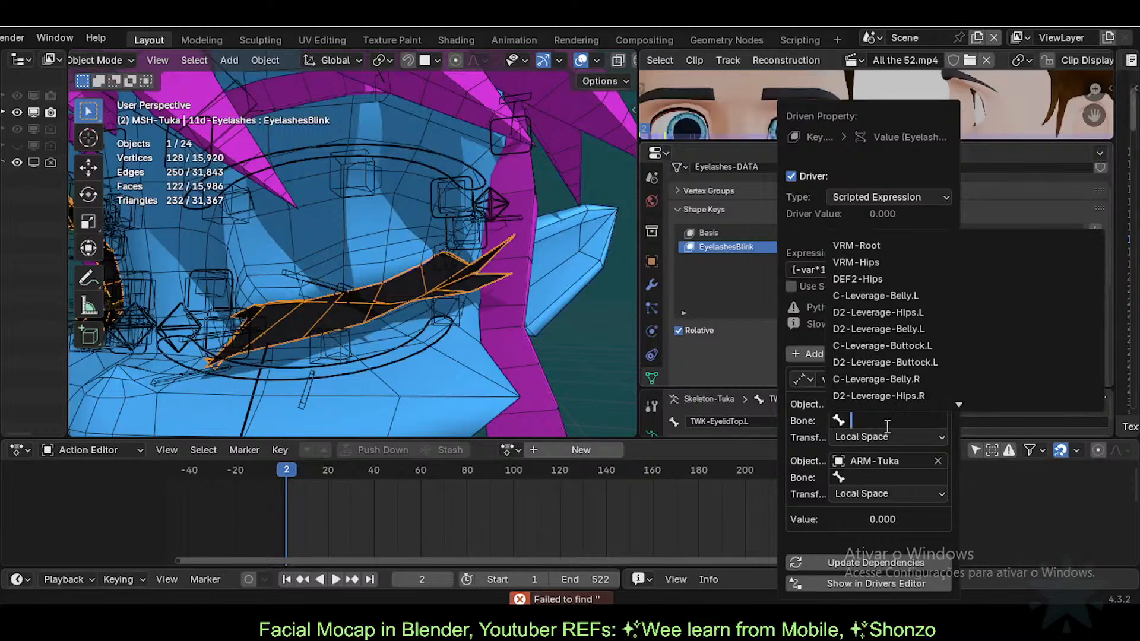
type("Eye")
key("BackSpace")
key("BackSpace")
key("BackSpace")
type("TWK-EyelidTop.L")
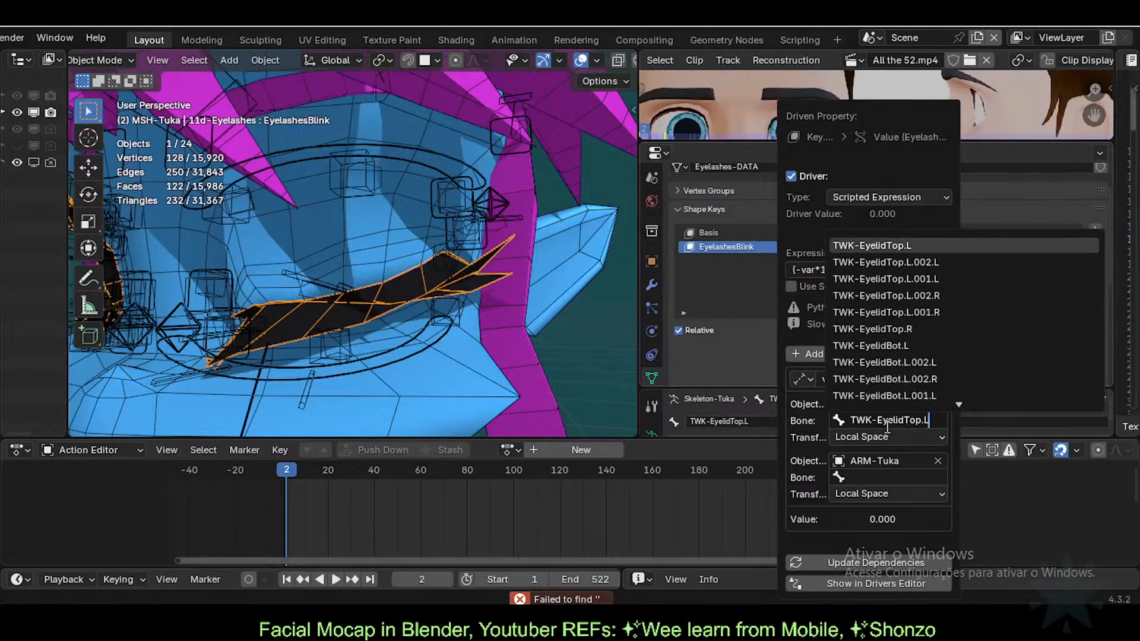
left_click(899, 278)
Step: Set the second target bone to the lower eyelid bone TWK-EyelidBot, reading 0.033
left_click(890, 478)
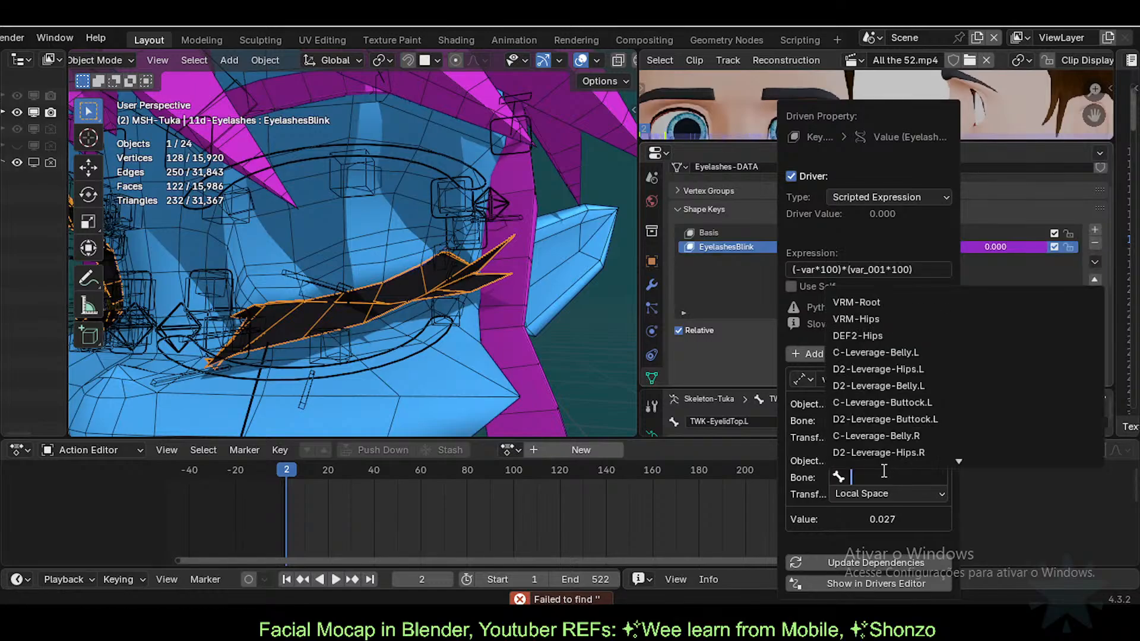
key("Escape")
left_click(884, 478)
type("TWK-EyelidTop.L.001.L")
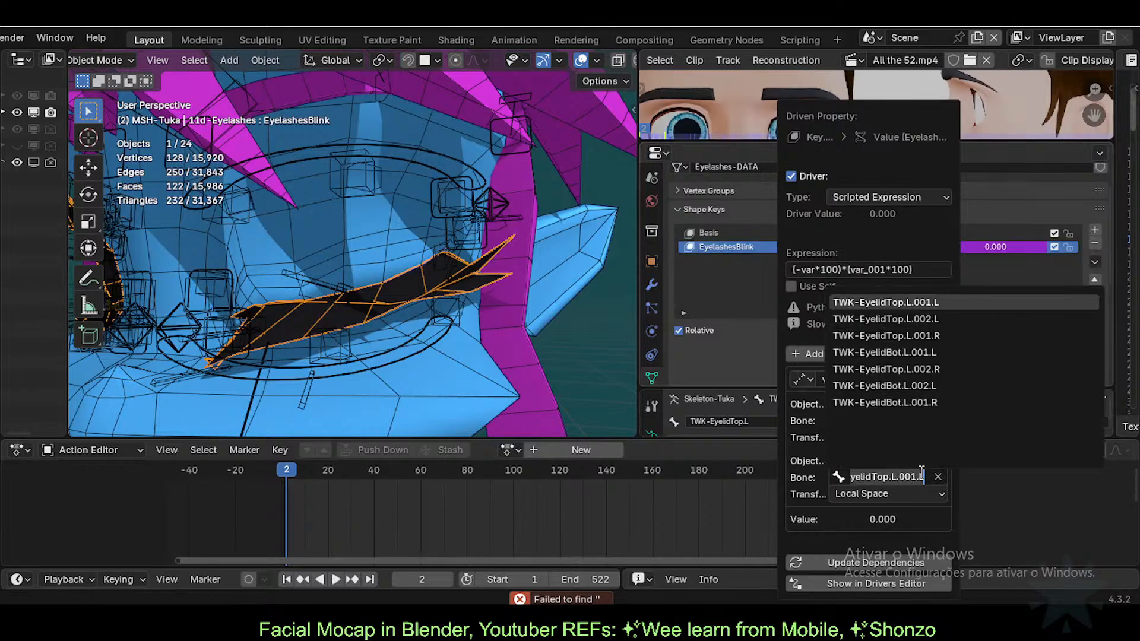
left_click(927, 353)
left_click(884, 421)
key("Escape")
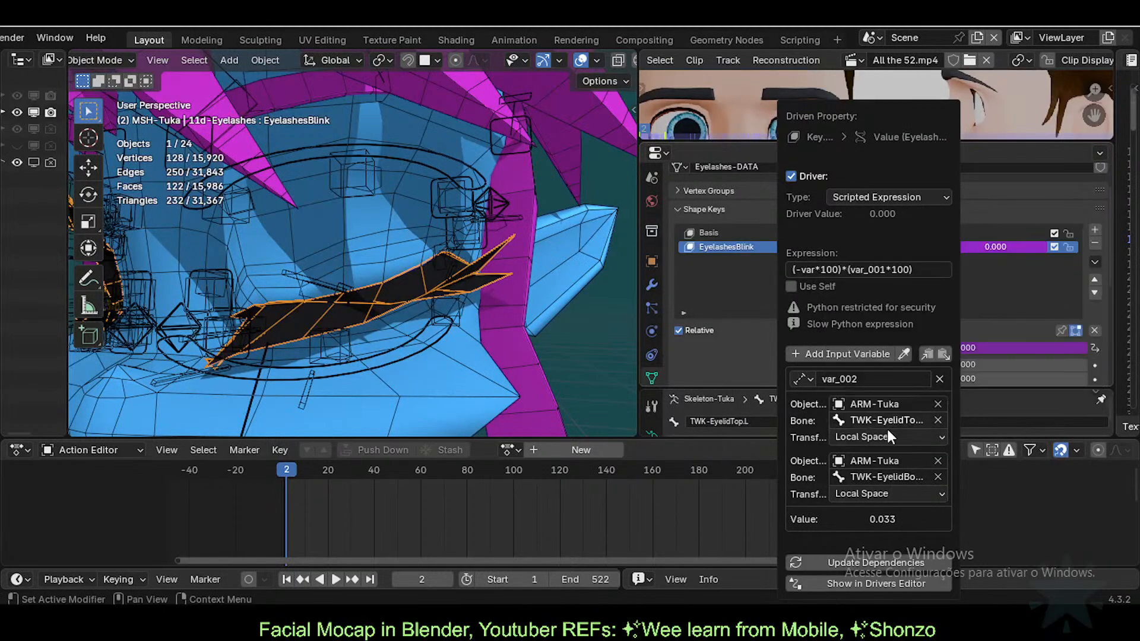
left_click(890, 477)
key("Escape")
left_click(918, 271)
left_click(924, 268)
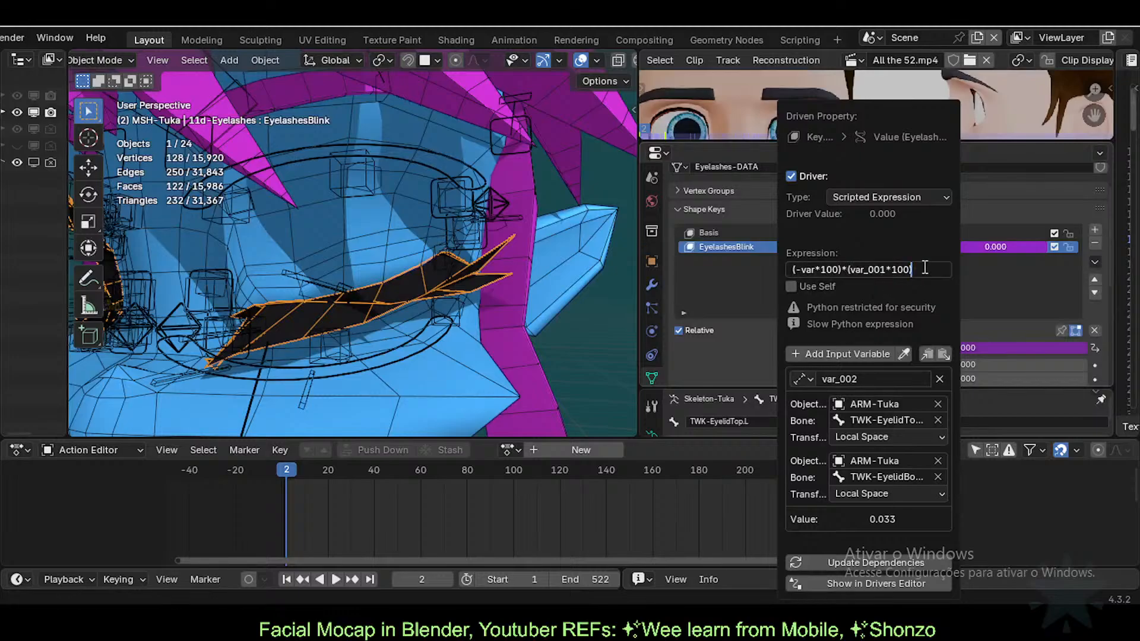
Step: Empty the driver expression and rename the variable var_002 to 'var'
key("Home")
key("ctrl+a")
key("BackSpace")
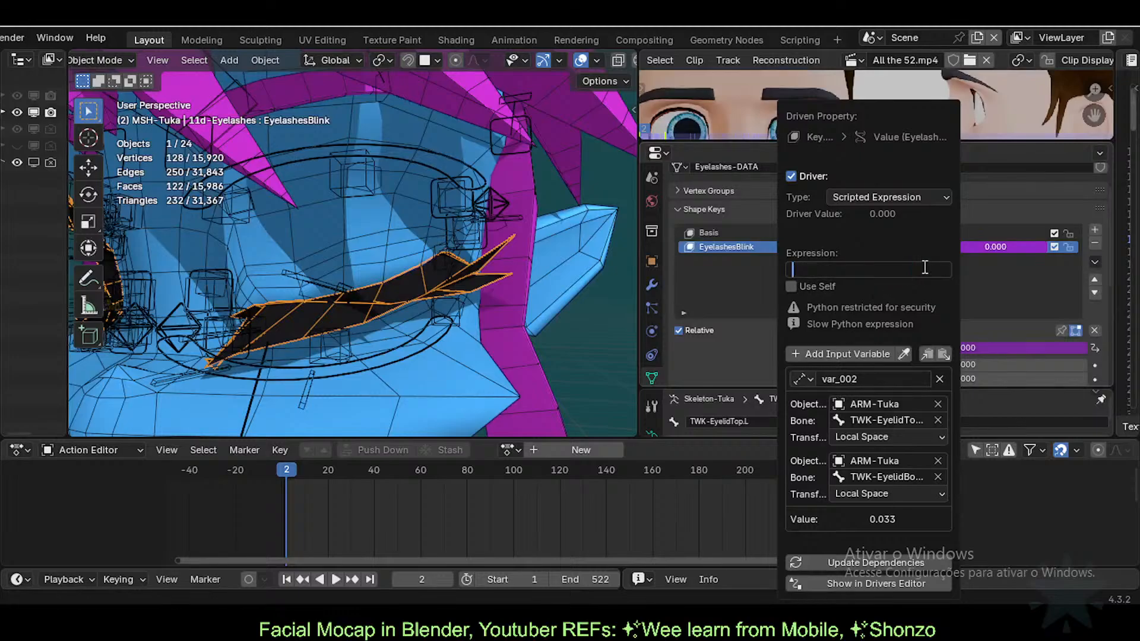
key("Return")
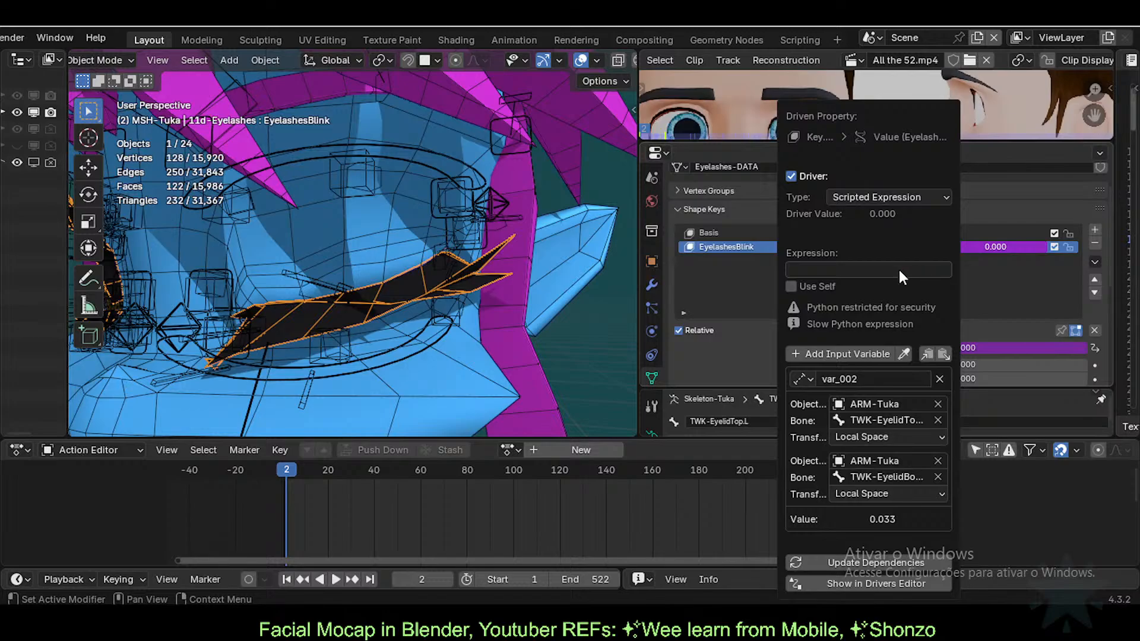
left_click(870, 379)
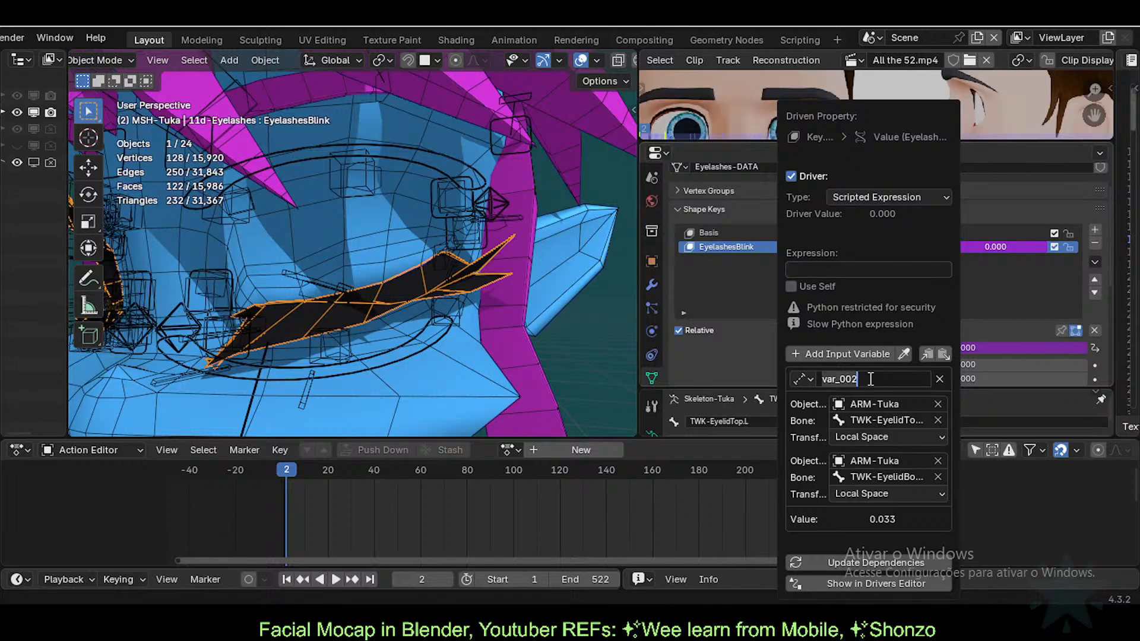
type("var")
key("Return")
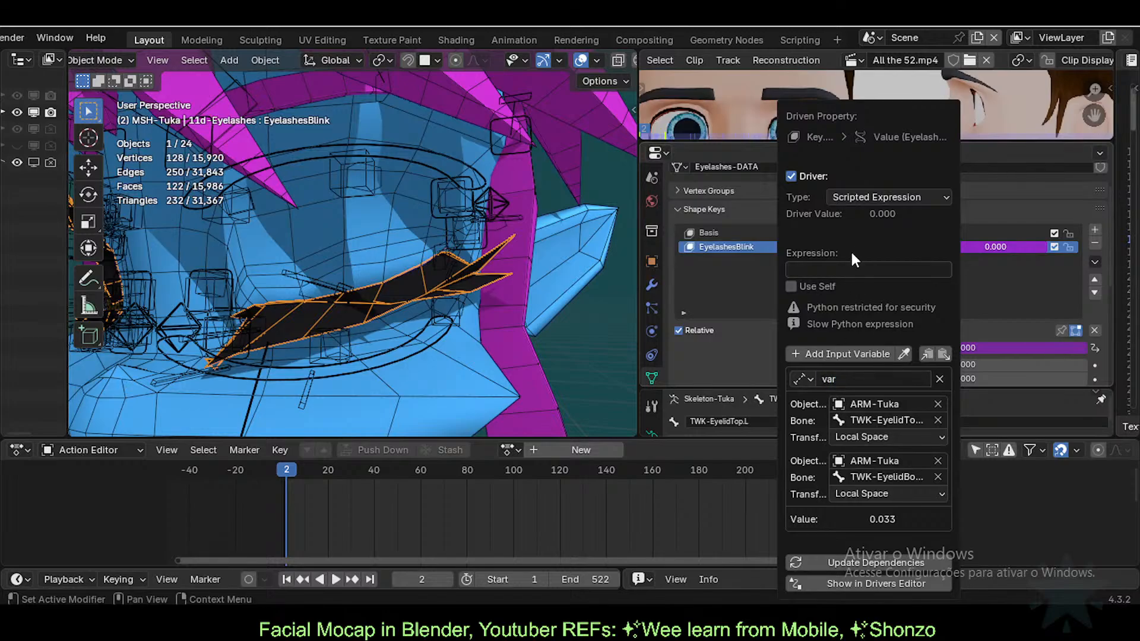
Step: Test the driver expression as var, then var*100, then var*10
left_click(848, 267)
type("var")
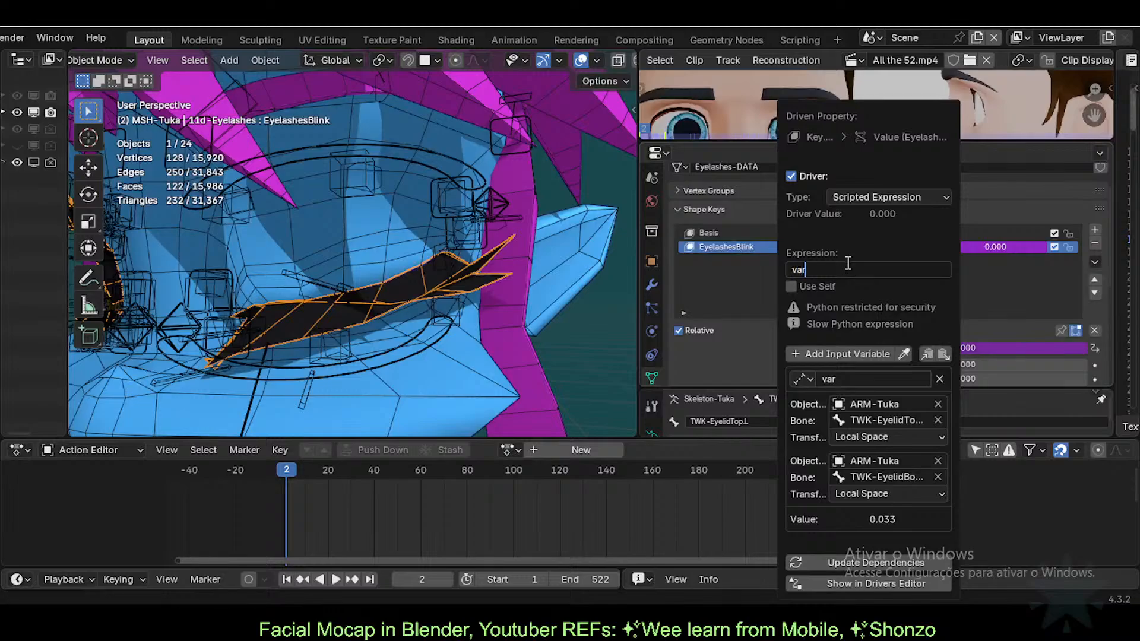
key("Return")
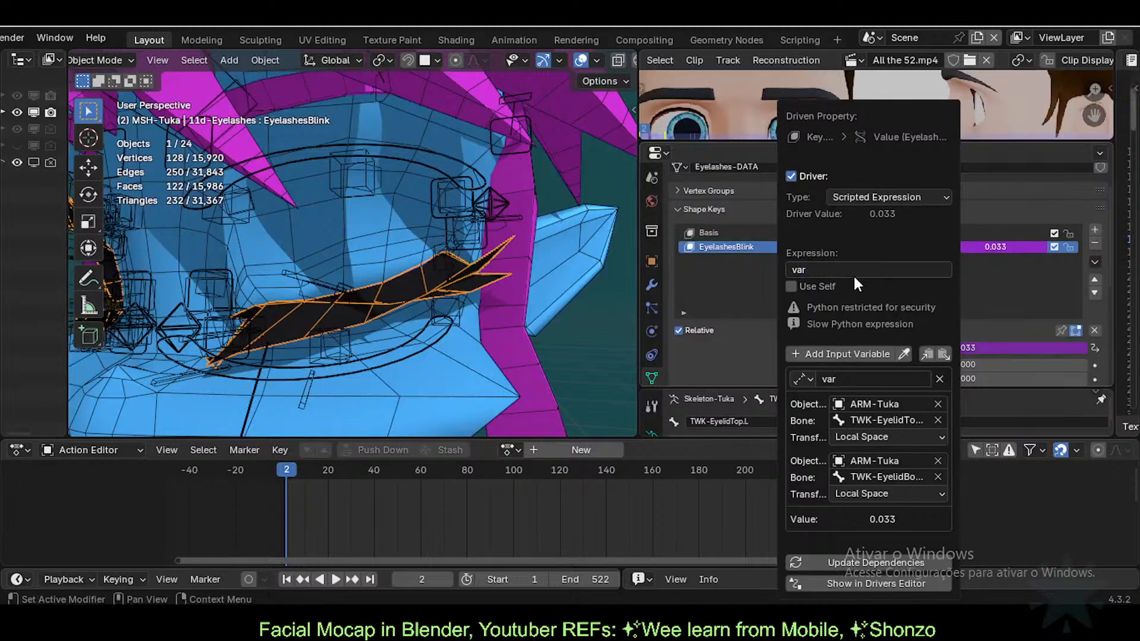
left_click(855, 275)
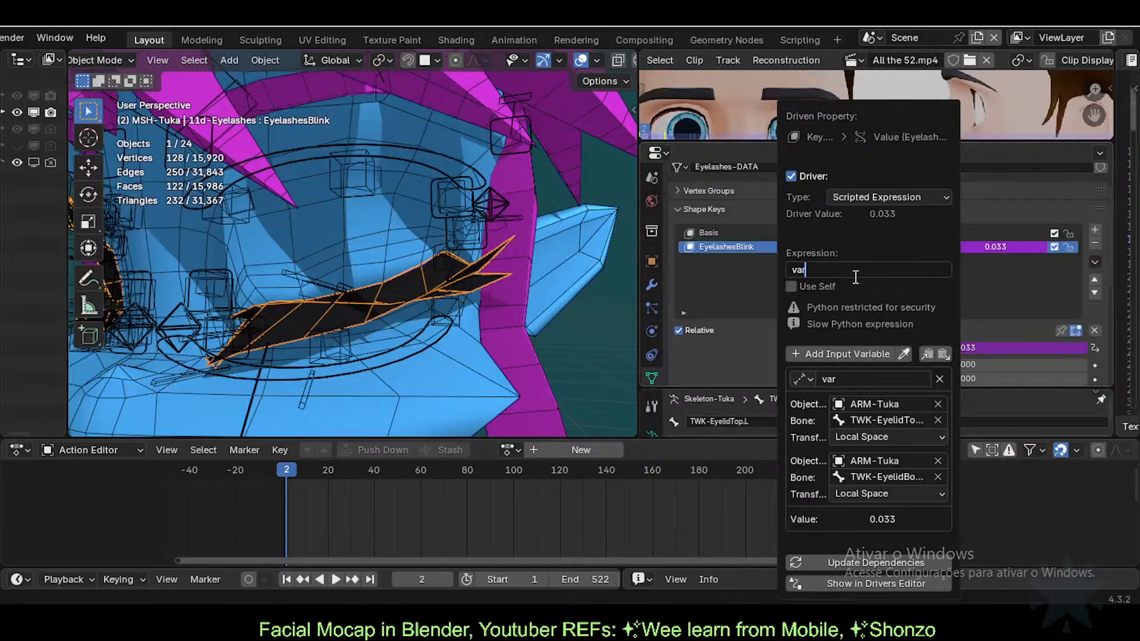
type("*100")
key("Return")
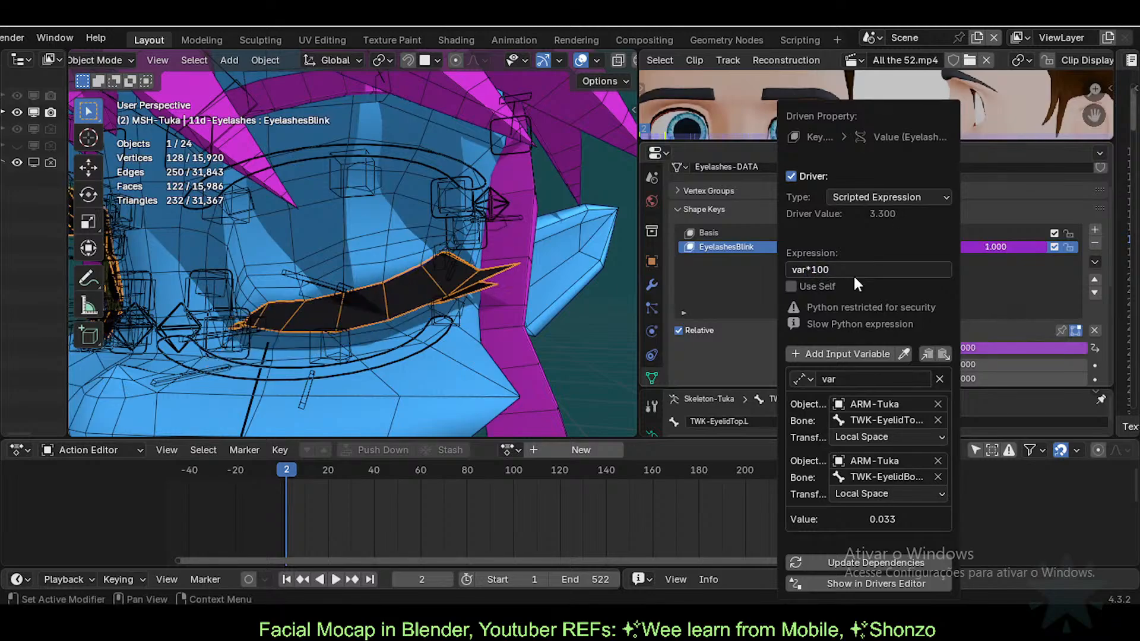
left_click(853, 274)
key("End")
key("BackSpace")
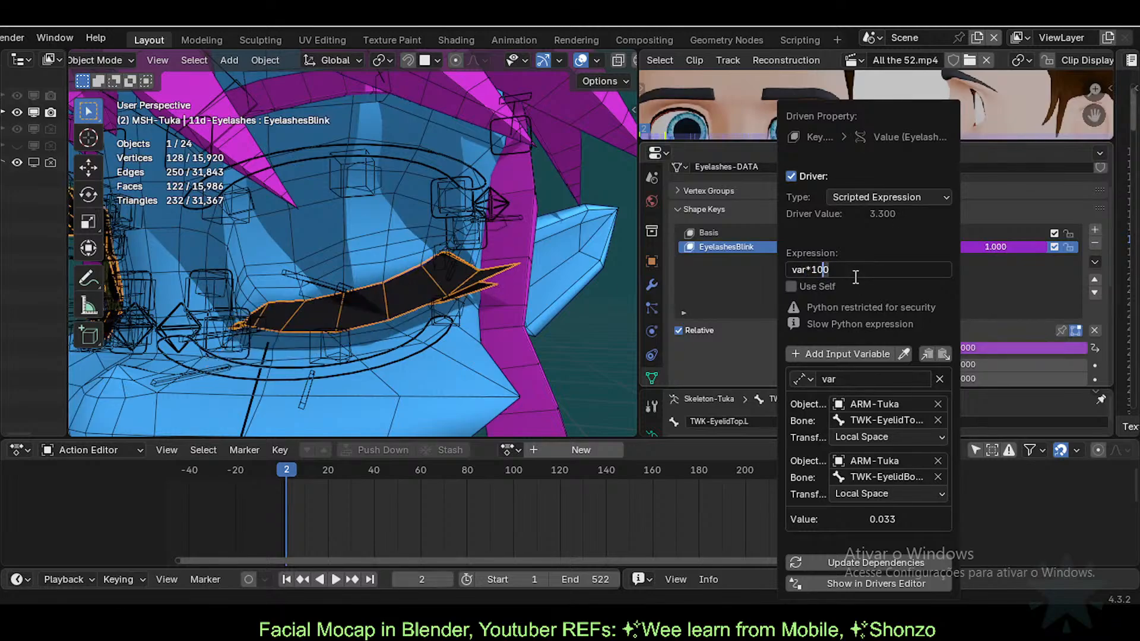
key("Return")
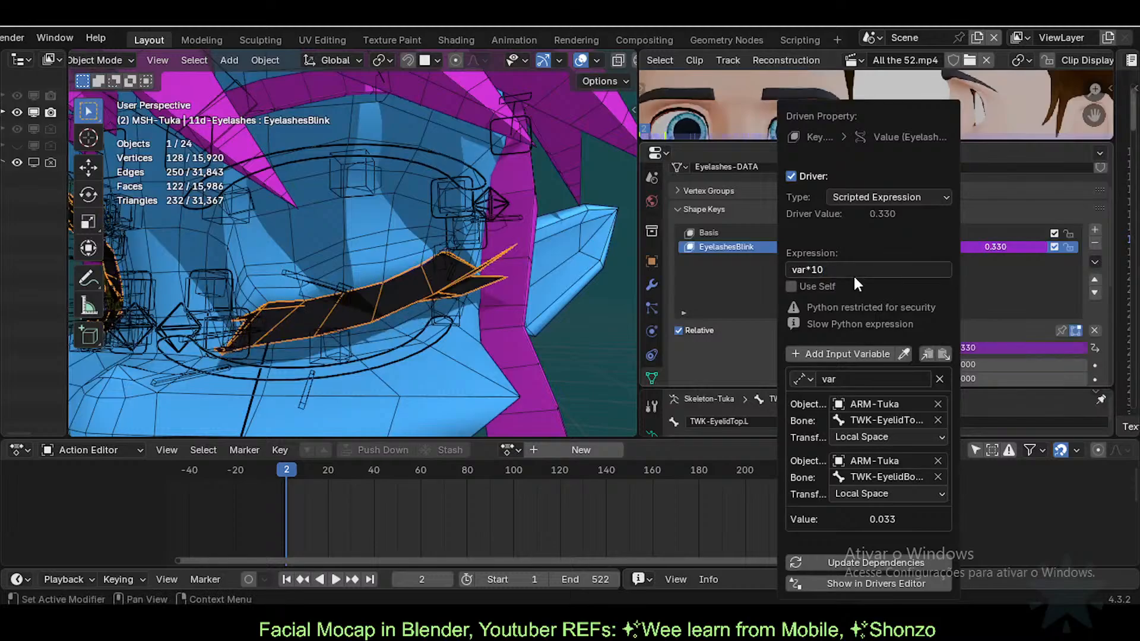
Step: Change the expression to var/100, dropping EyelashesBlink to 0.0003
left_click(853, 275)
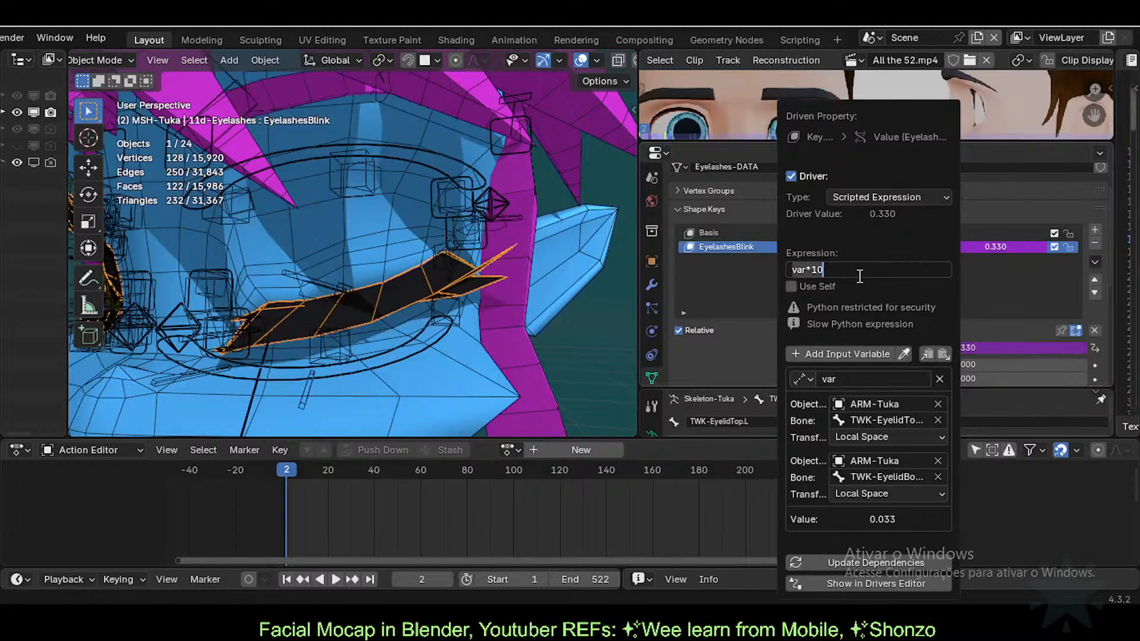
key("End")
key("BackSpace")
key("BackSpace")
key("BackSpace")
type("/100")
key("Return")
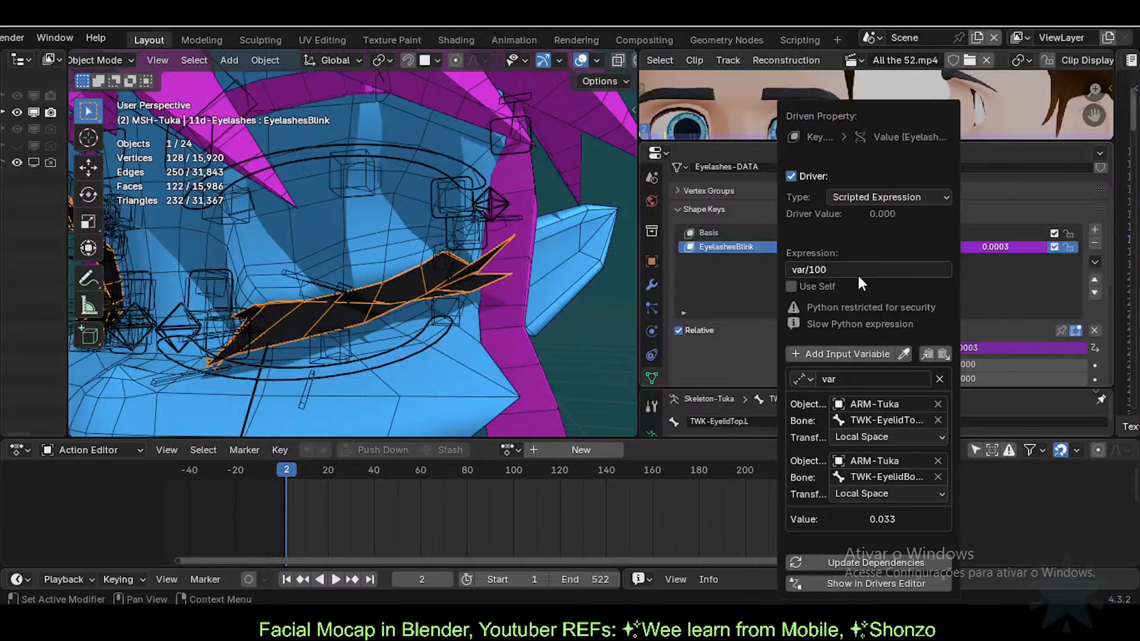
left_click(858, 269)
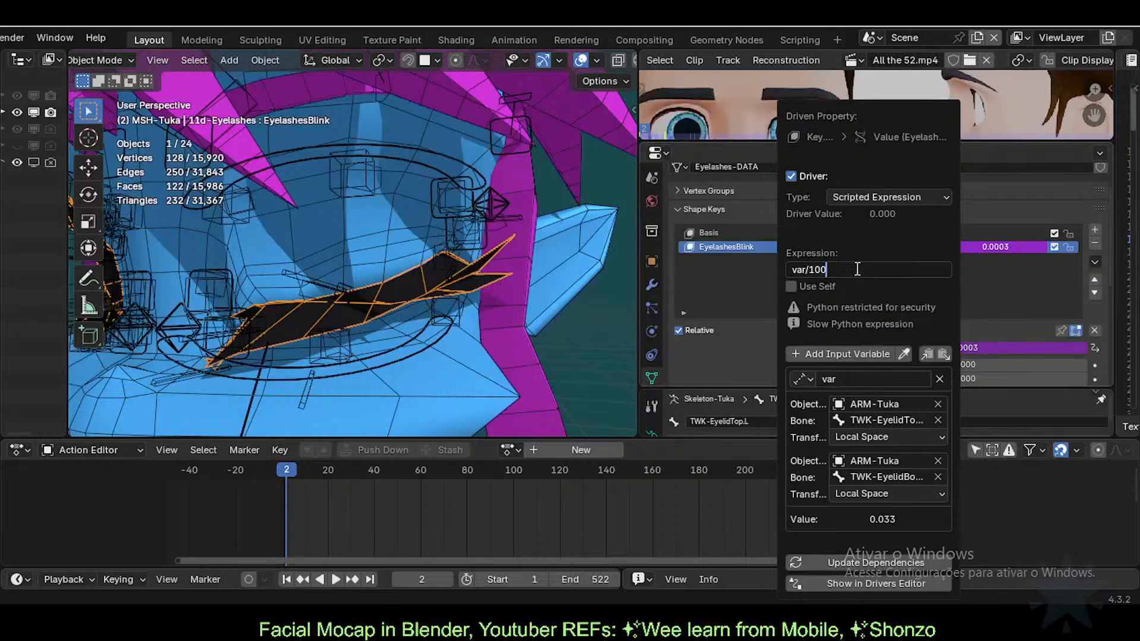
key("Left")
key("Left")
key("Left")
key("Left")
key("End")
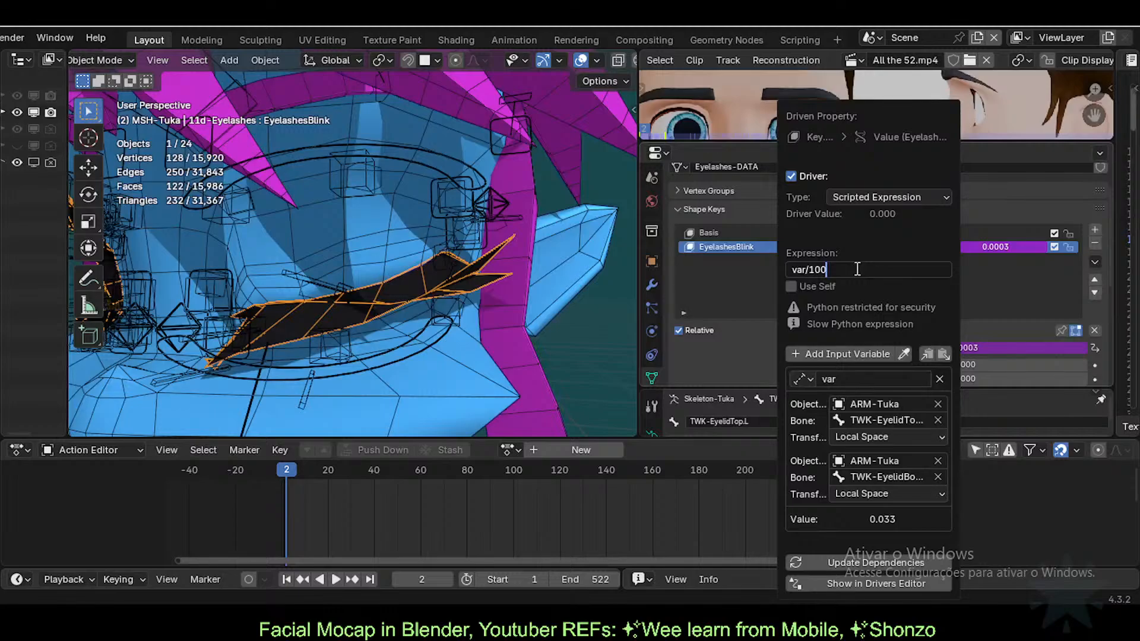
Step: Strip the /100 from the driver expression, briefly try -var, and settle on var
key("BackSpace")
key("BackSpace")
key("BackSpace")
key("BackSpace")
key("Home")
type("-")
key("End")
key("Home")
key("Delete")
key("End")
key("Return")
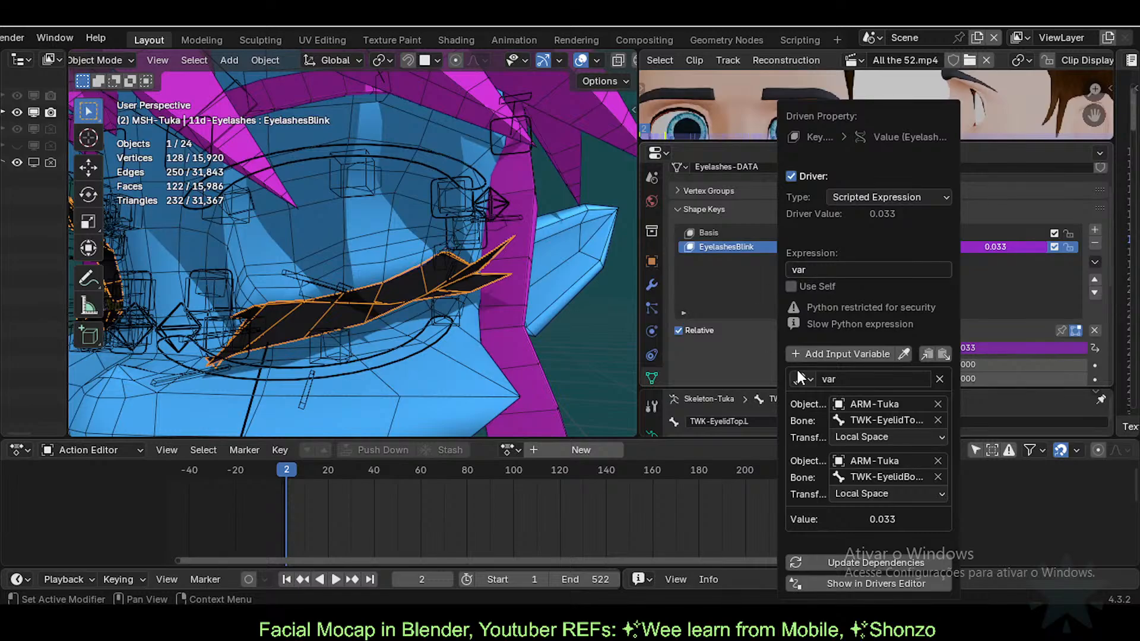
Step: Keep Distance as the variable type and change the expression to 1/var
left_click(807, 381)
left_click(810, 377)
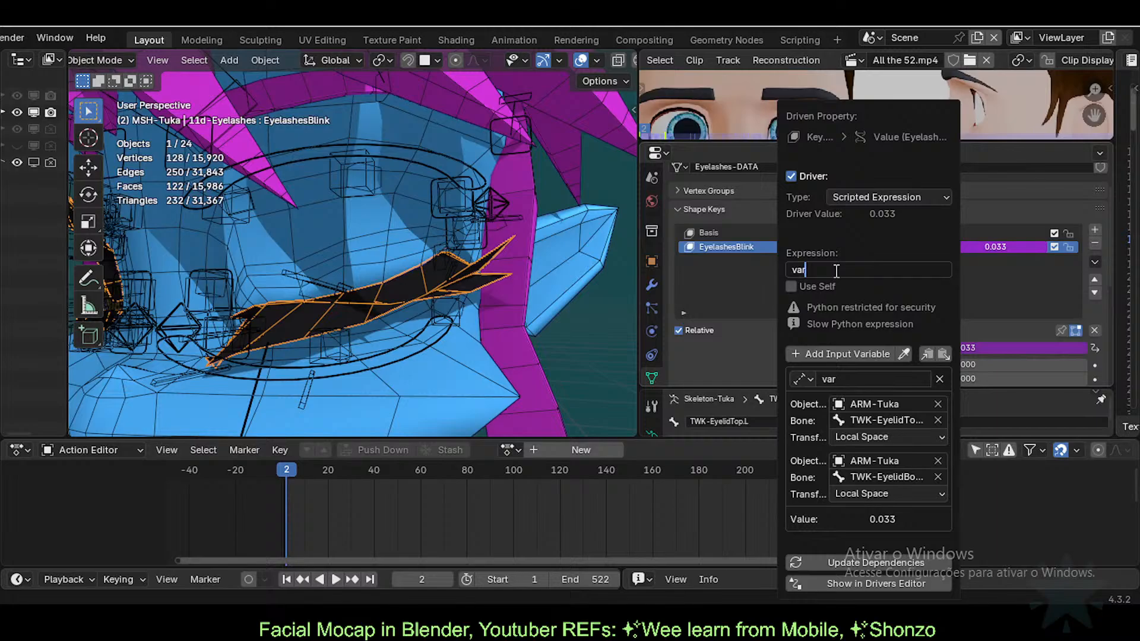
key("Home")
type("1/")
key("Return")
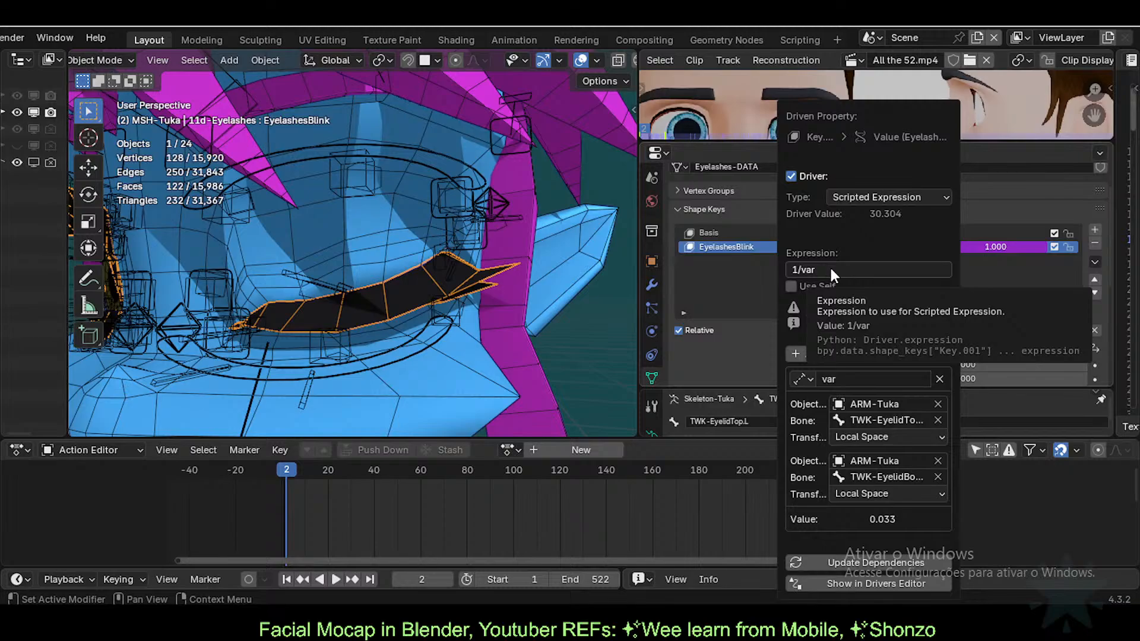
Step: Try the expression as 100/var, then revert it to 1/var
left_click(869, 267)
left_click(870, 266)
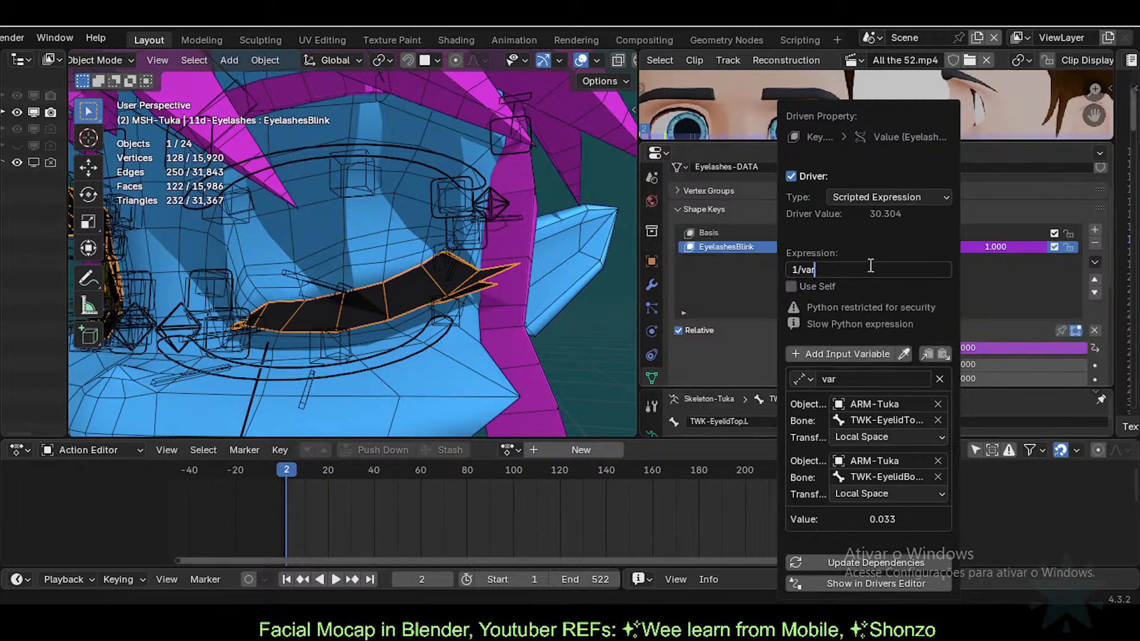
key("Left")
key("Left")
key("Left")
key("Left")
type("00")
key("Return")
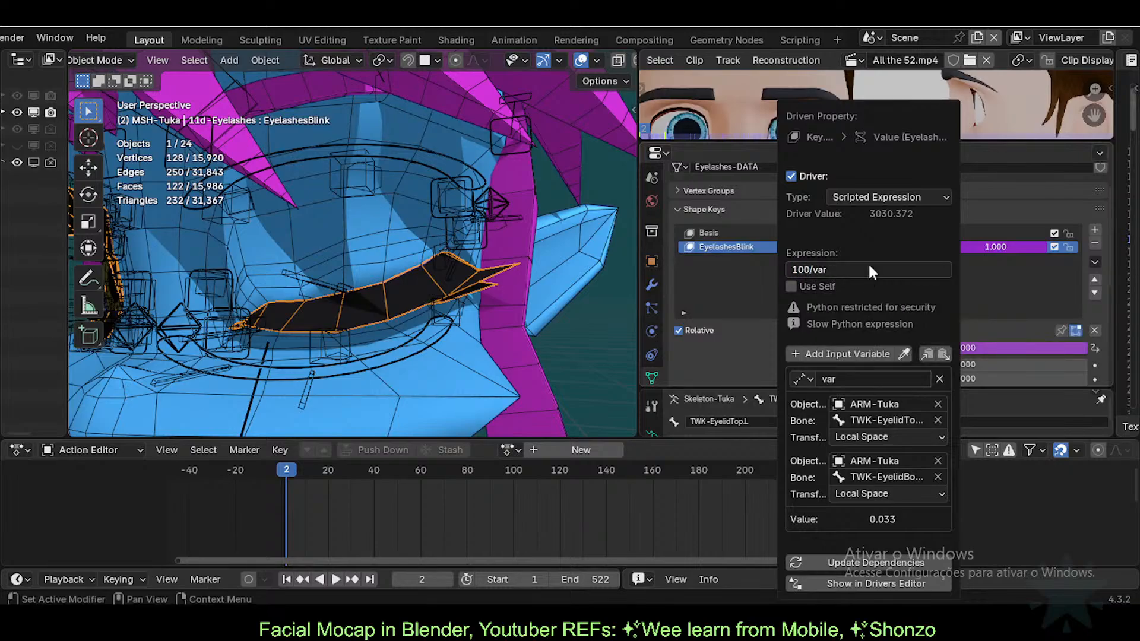
left_click(866, 268)
key("Left")
key("Right")
key("Right")
key("Delete")
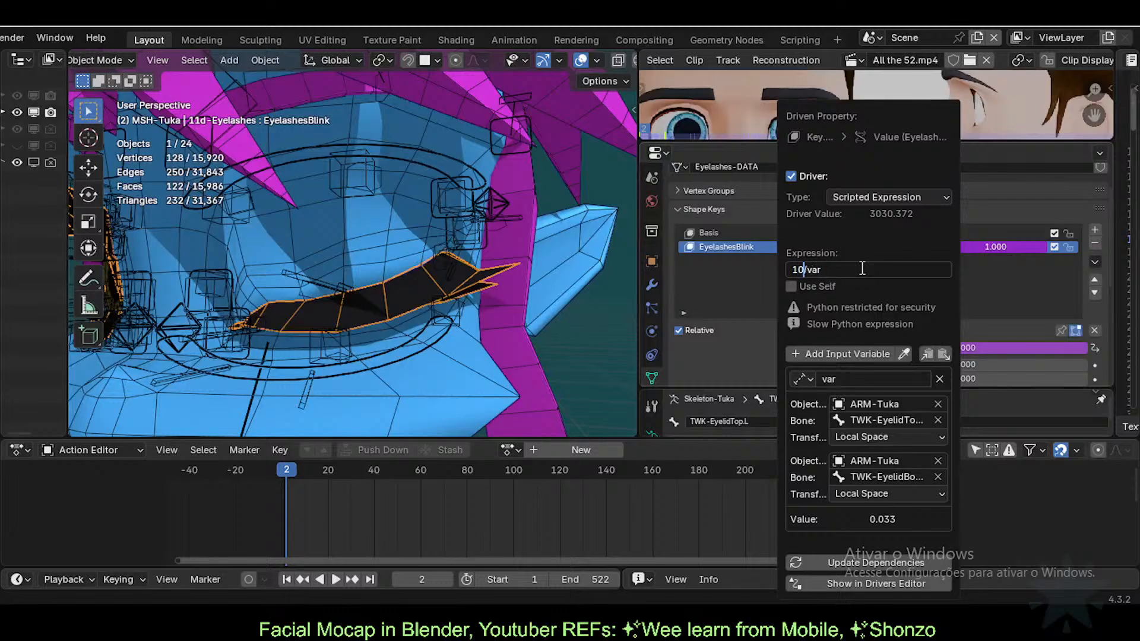
key("BackSpace")
key("Return")
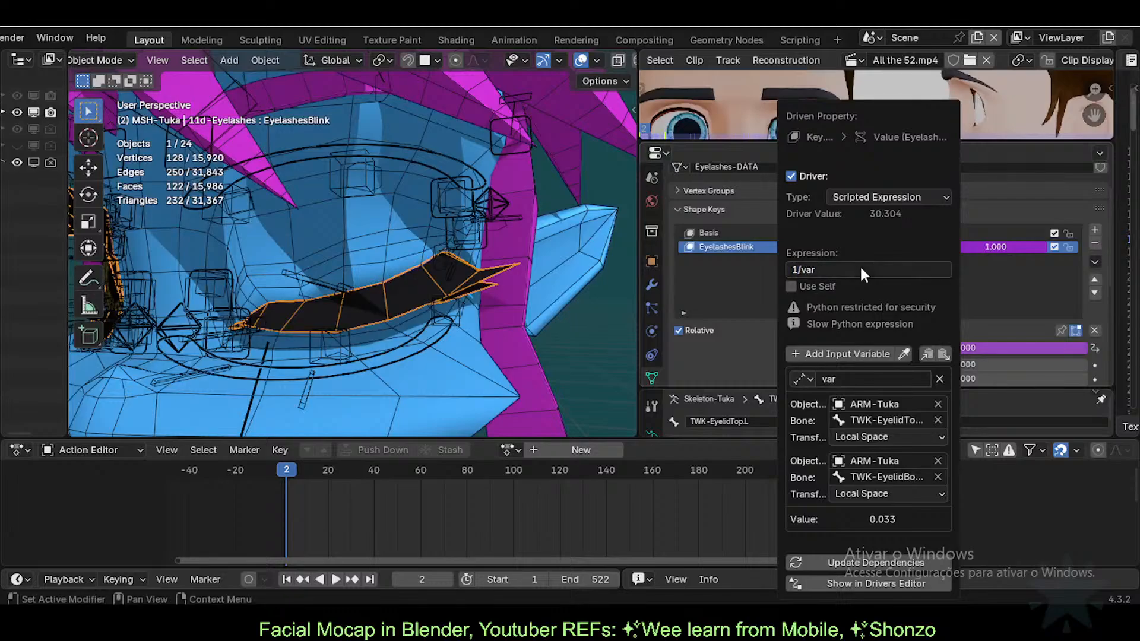
Step: Change the driver expression to 0.1/var, then to 0.01/var
left_click(860, 265)
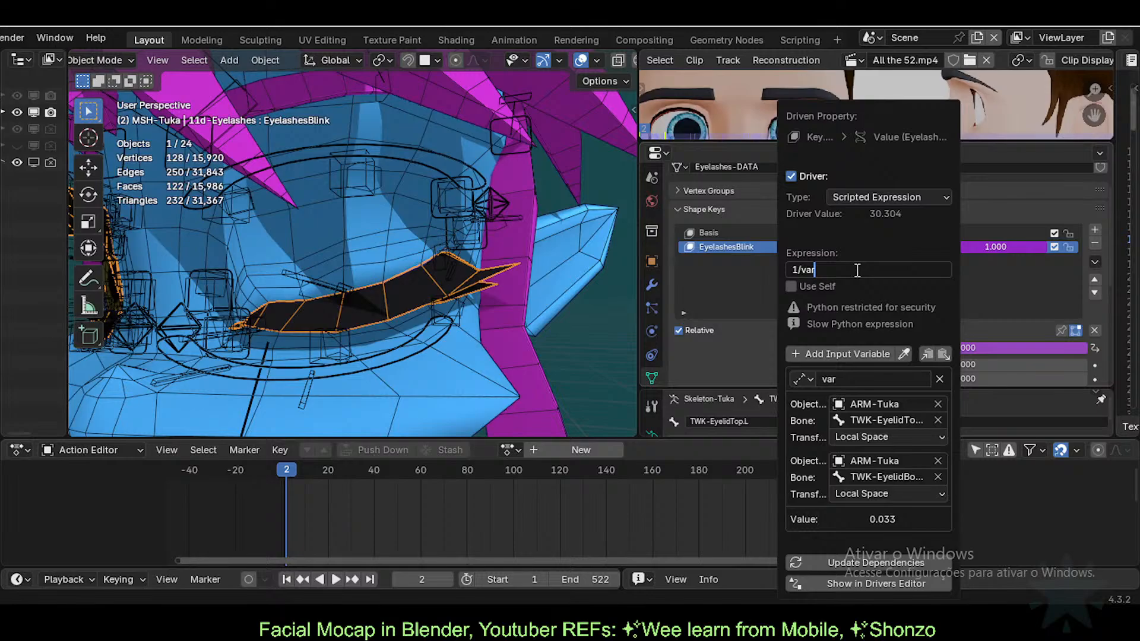
key("Home")
type("0.")
key("Return")
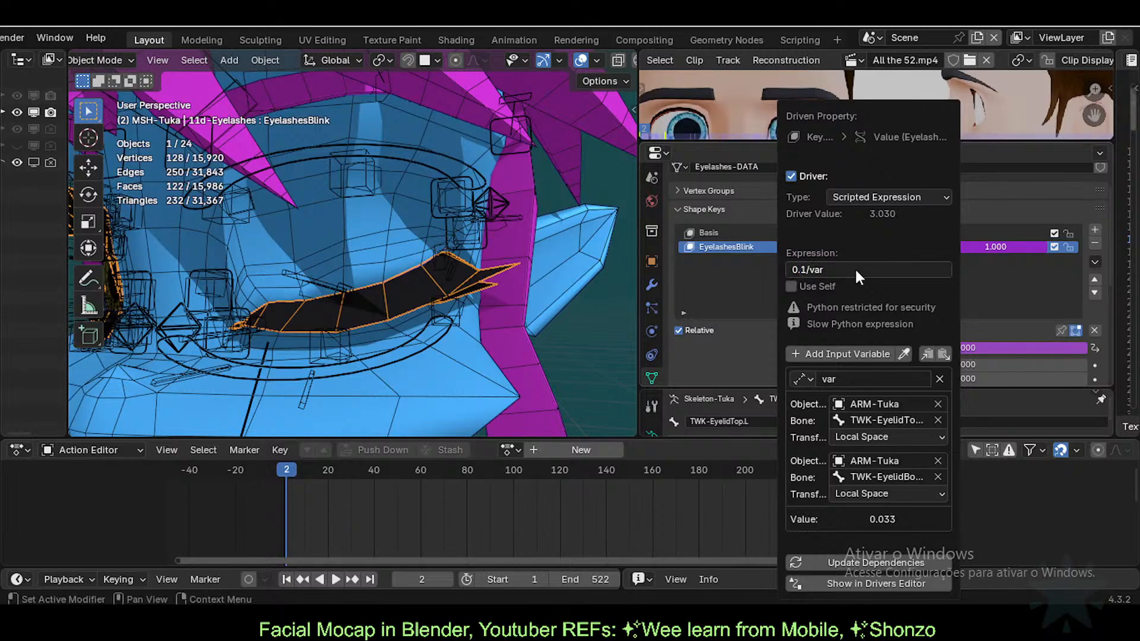
left_click(857, 270)
key("Home")
key("Right")
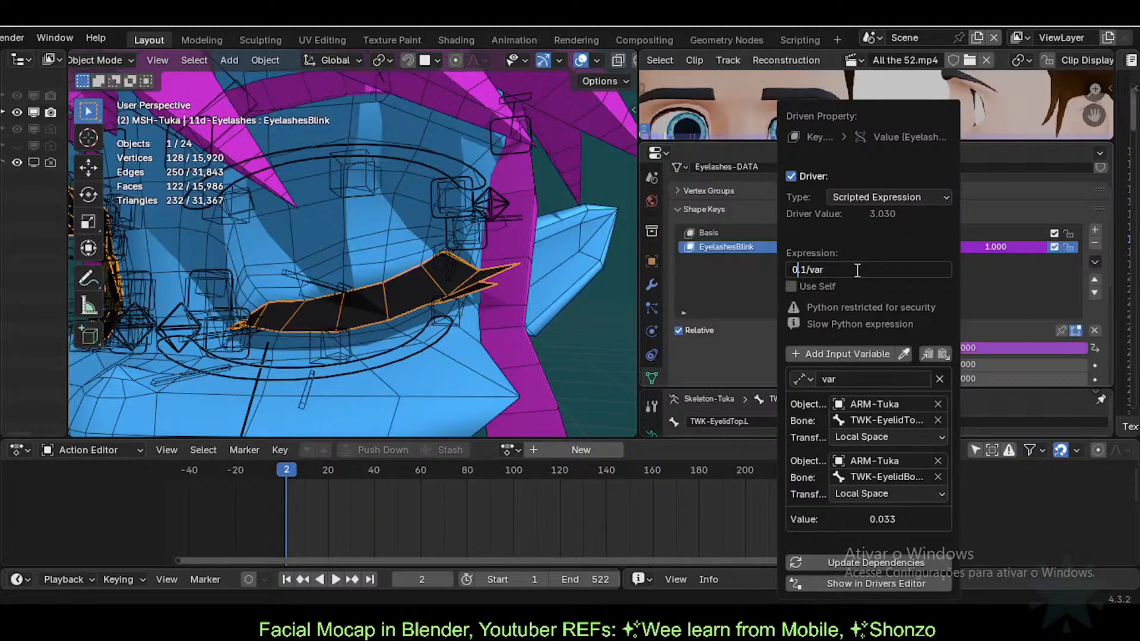
type("0")
key("Return")
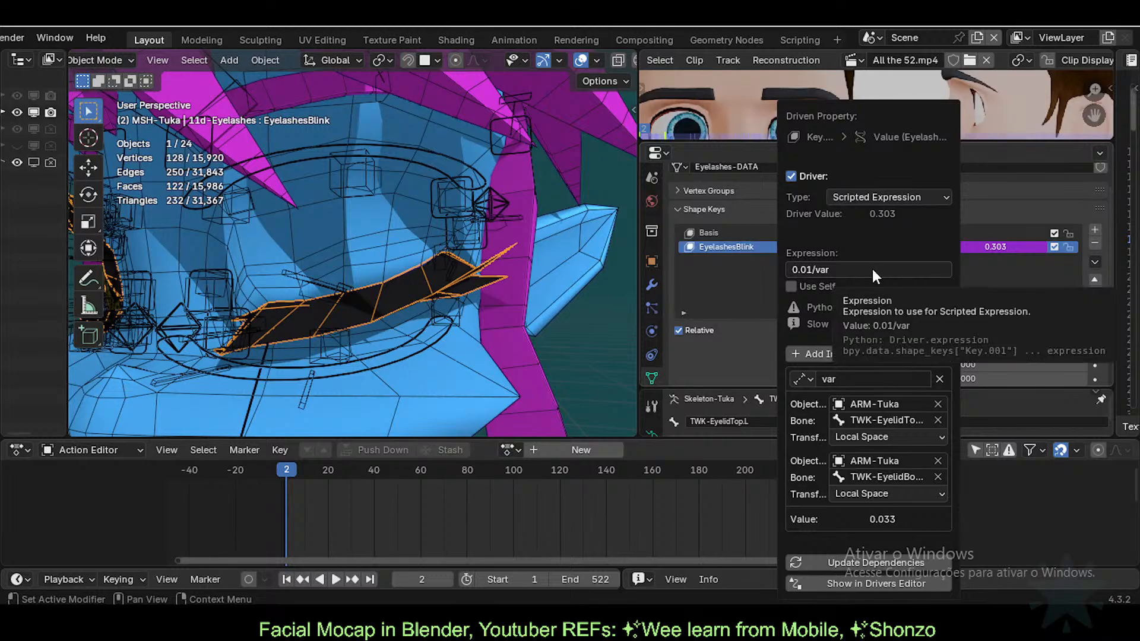
Step: Step the numerator through 0.02/var and 0.03/var to reach 0.033/var
left_click(810, 269)
key("Delete")
type("2")
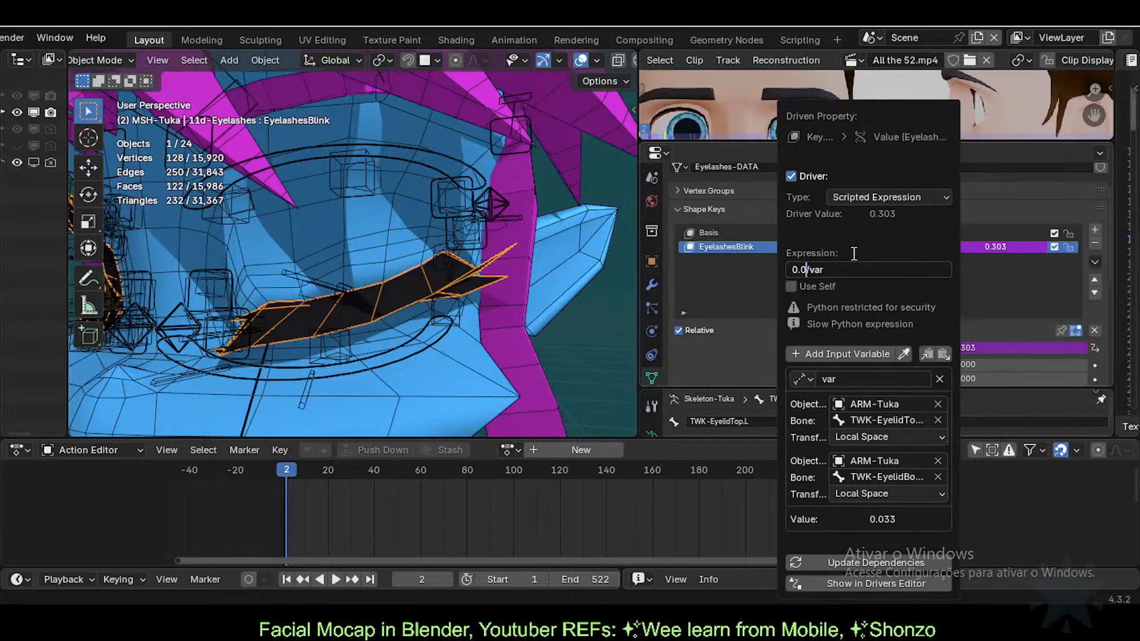
key("Return")
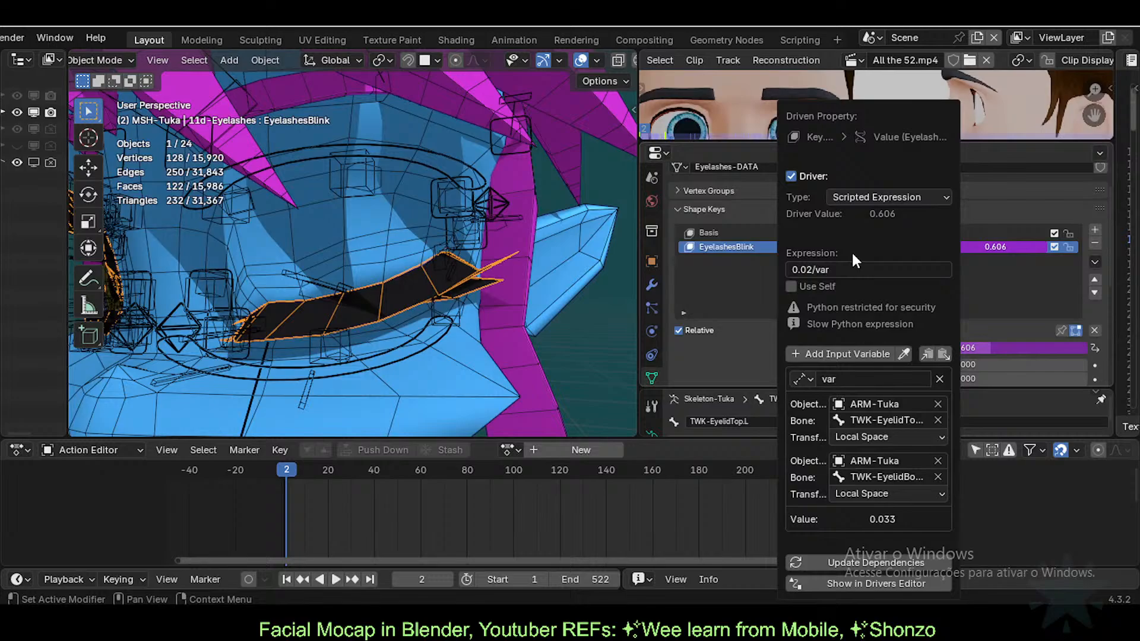
left_click(809, 269)
key("Delete")
type("3")
key("Return")
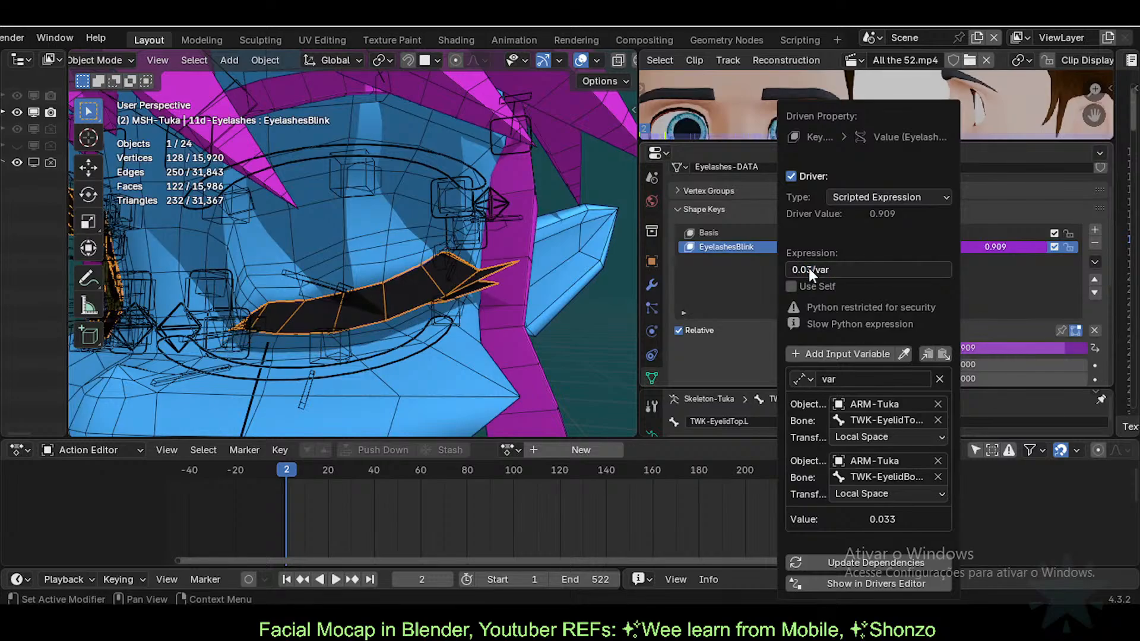
left_click(809, 268)
type("3")
key("Return")
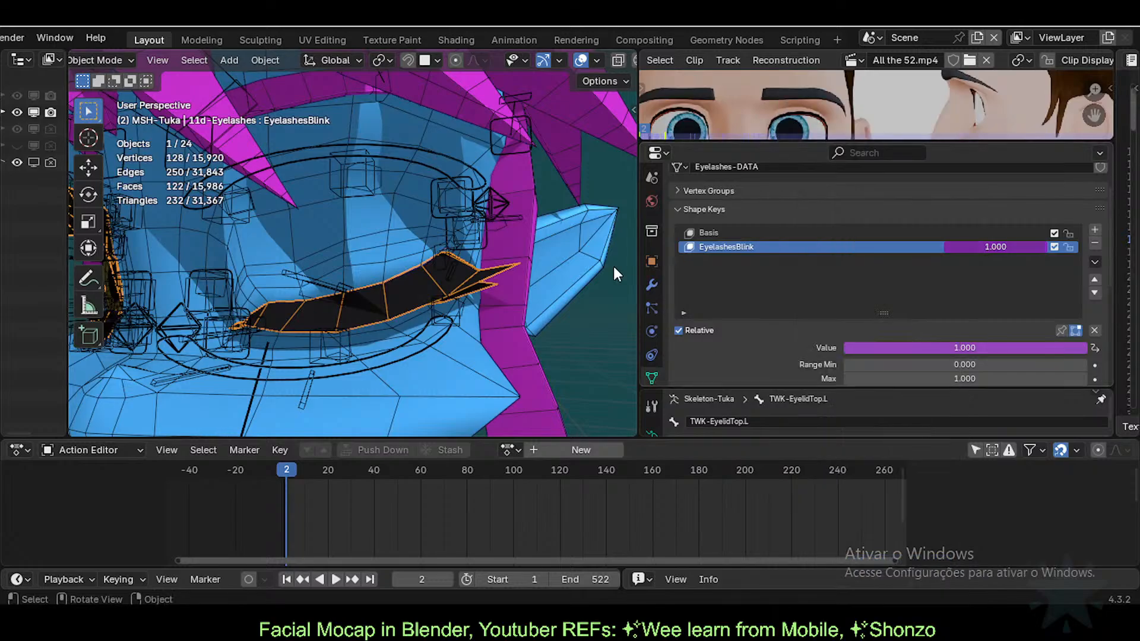
Step: Raise the upper eyelid bone TWK-EyelidTop.L.001.L in Pose Mode, then select the eyelash mesh
left_click(334, 286)
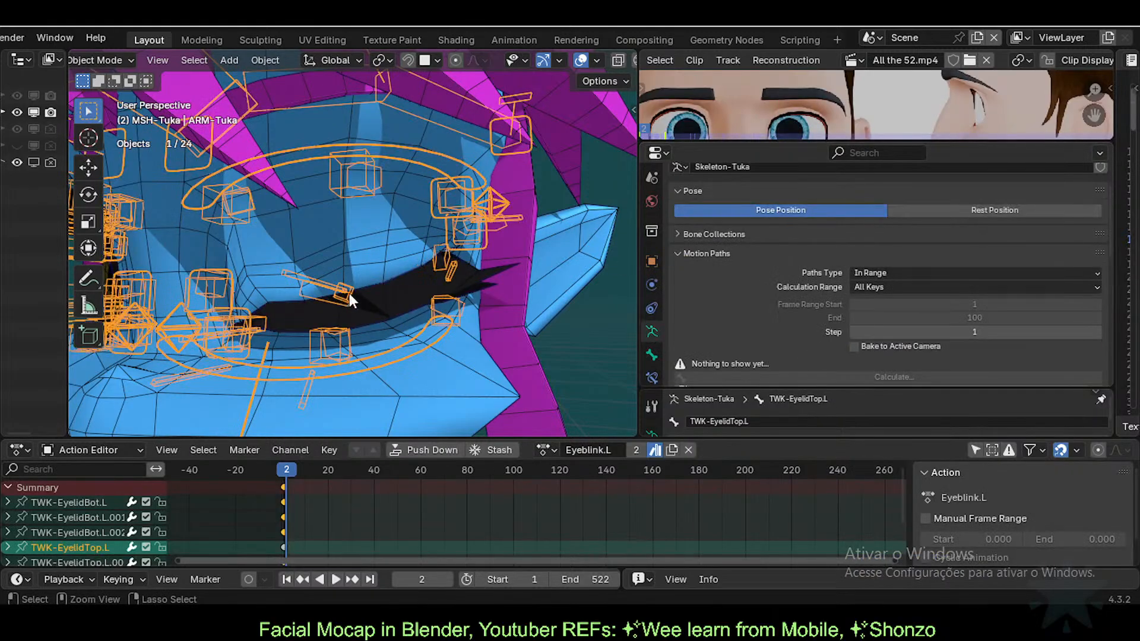
key("ctrl+Tab")
left_click(333, 296)
key("g")
left_click(332, 229)
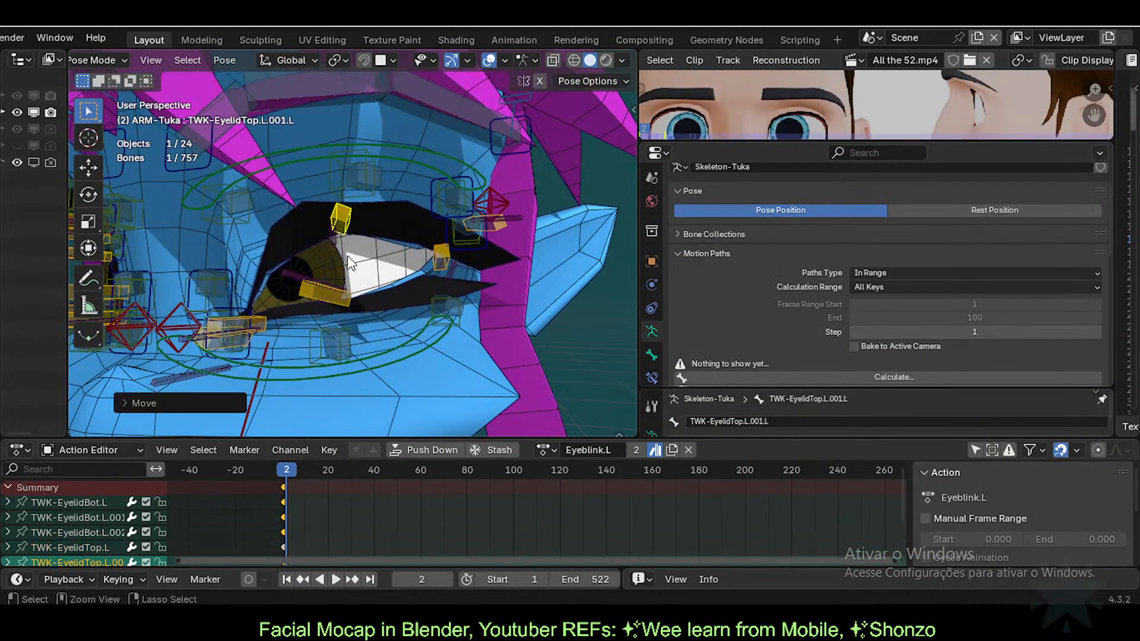
key("ctrl+Tab")
left_click(397, 297)
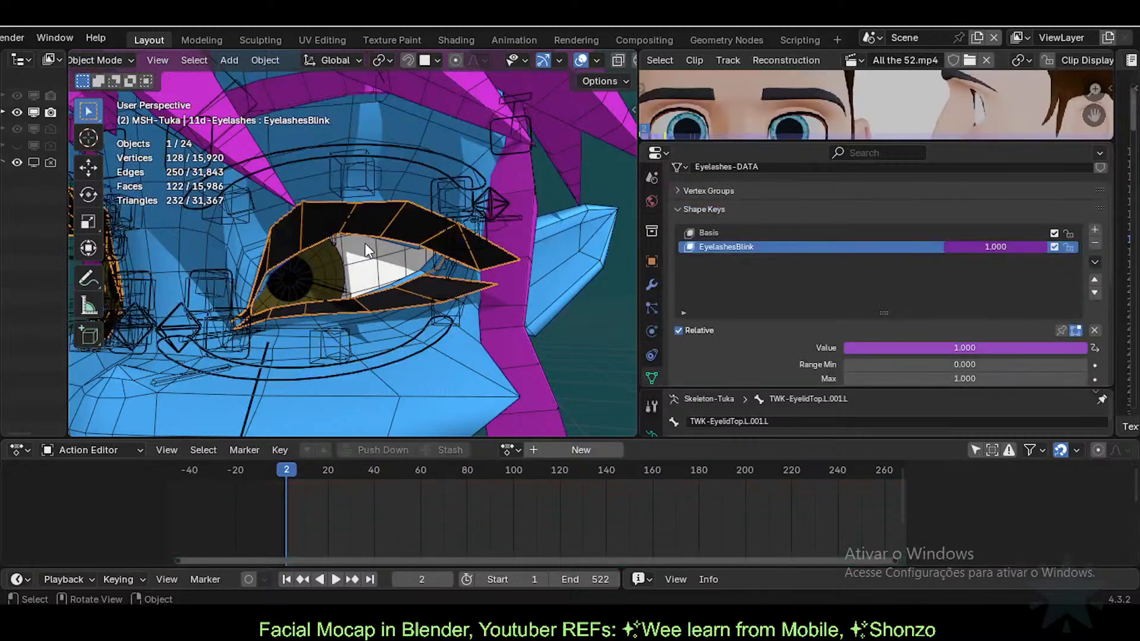
Step: Lower the bottom eyelid bone TWK-EyelidBot.L.001.L to open the eye, then reselect the eyelashes
left_click(347, 288)
key("ctrl+Tab")
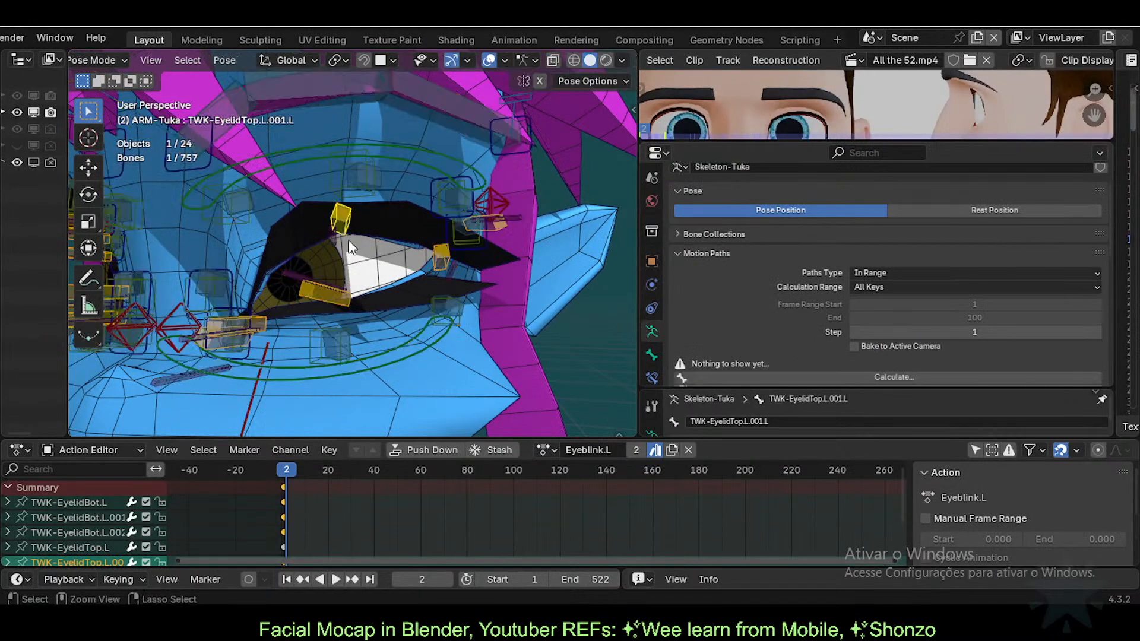
key("g")
left_click(343, 212)
left_click(343, 291)
key("g")
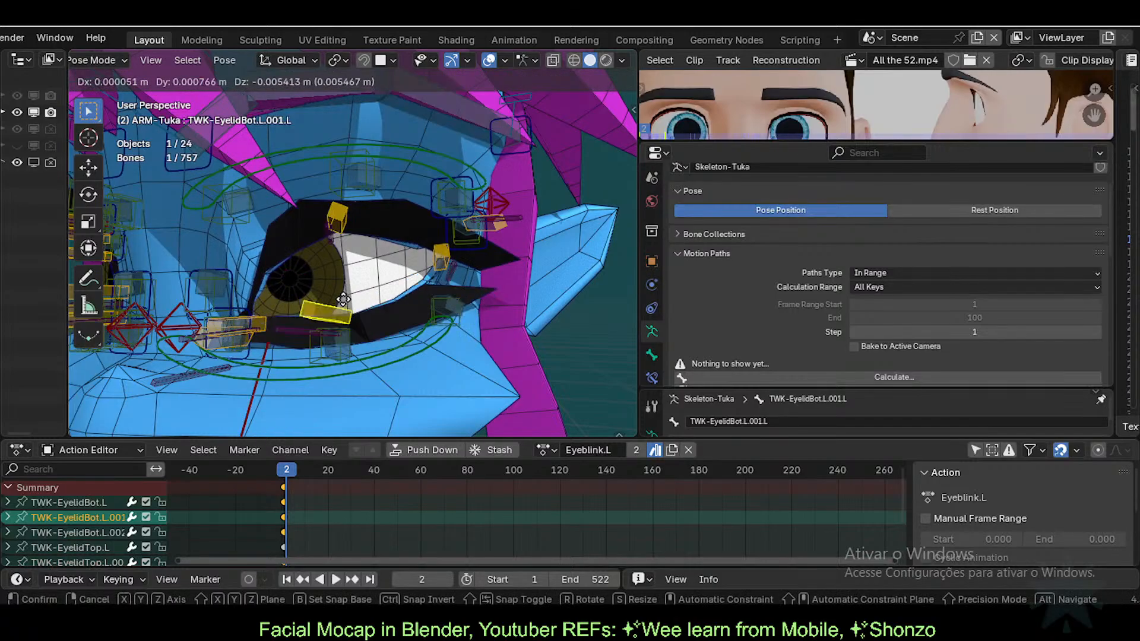
left_click(344, 300)
key("ctrl+Tab")
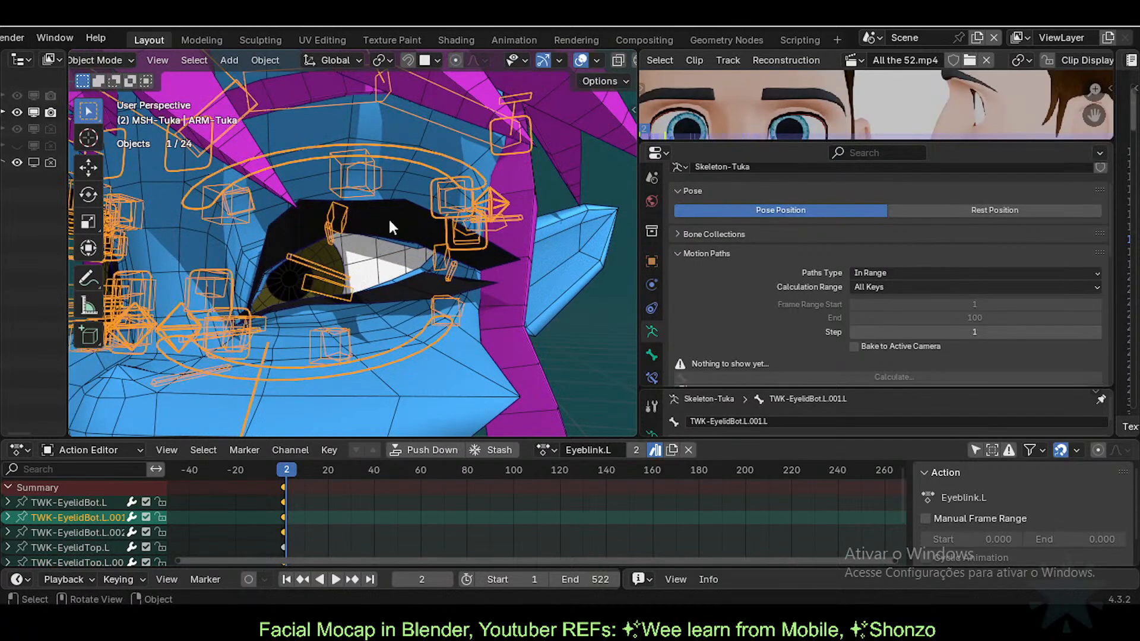
left_click(390, 225)
Step: Enable Use Self on the EyelashesBlink driver
right_click(988, 244)
left_click(987, 244)
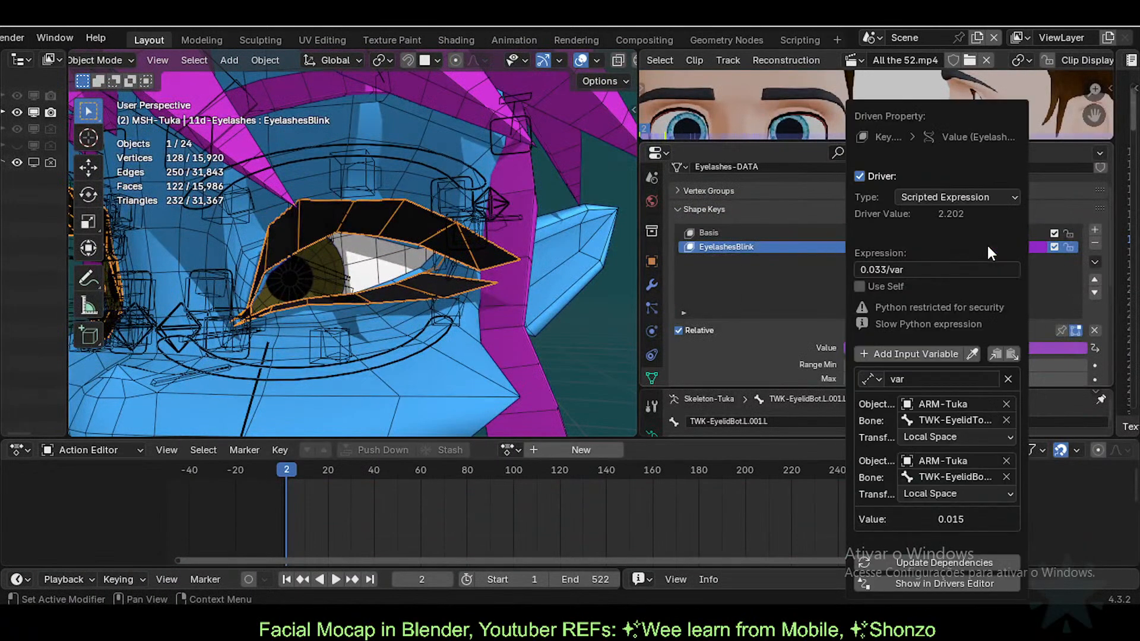
left_click(893, 286)
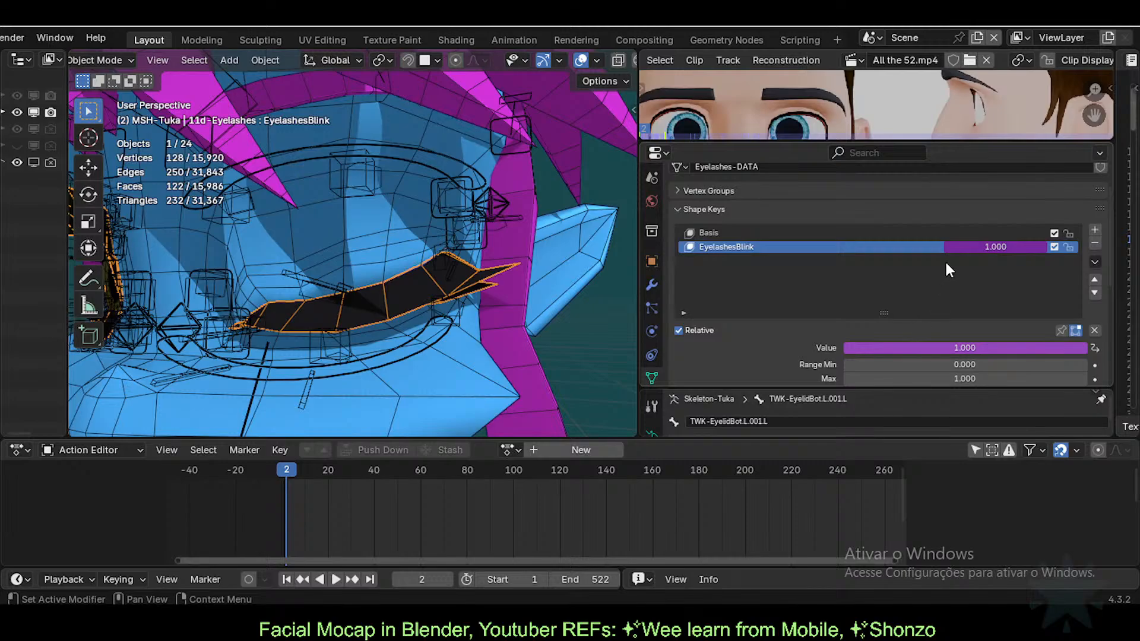
Step: Raise the upper eyelid bone again and reselect the eyelash mesh
left_click(352, 291)
key("ctrl+Tab")
left_click(350, 287)
key("g")
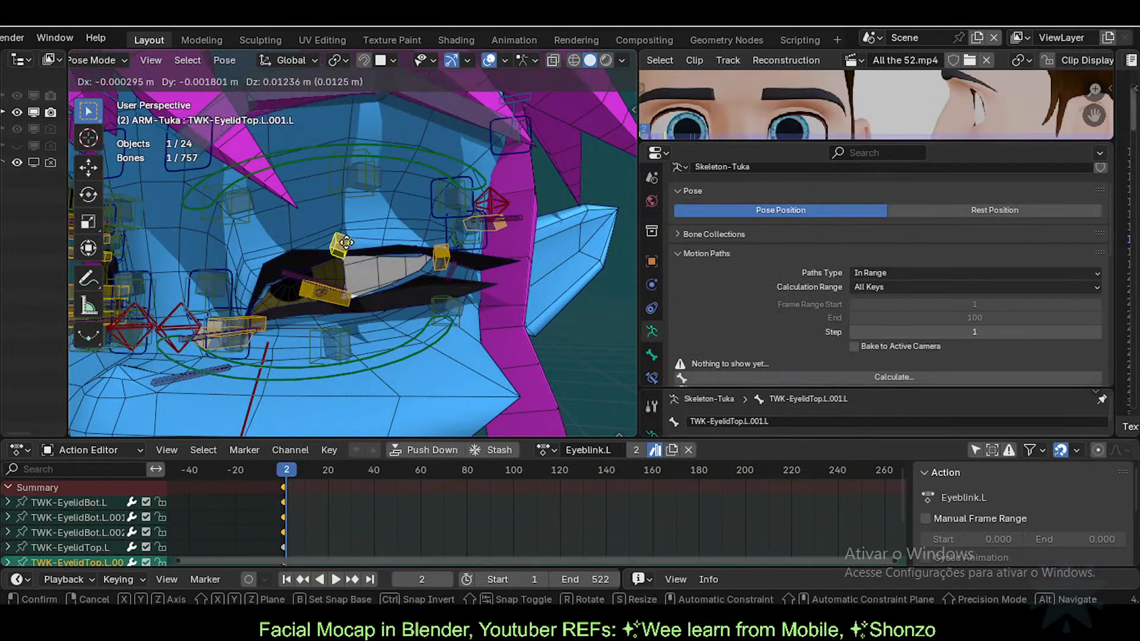
left_click(346, 242)
key("ctrl+Tab")
left_click(385, 294)
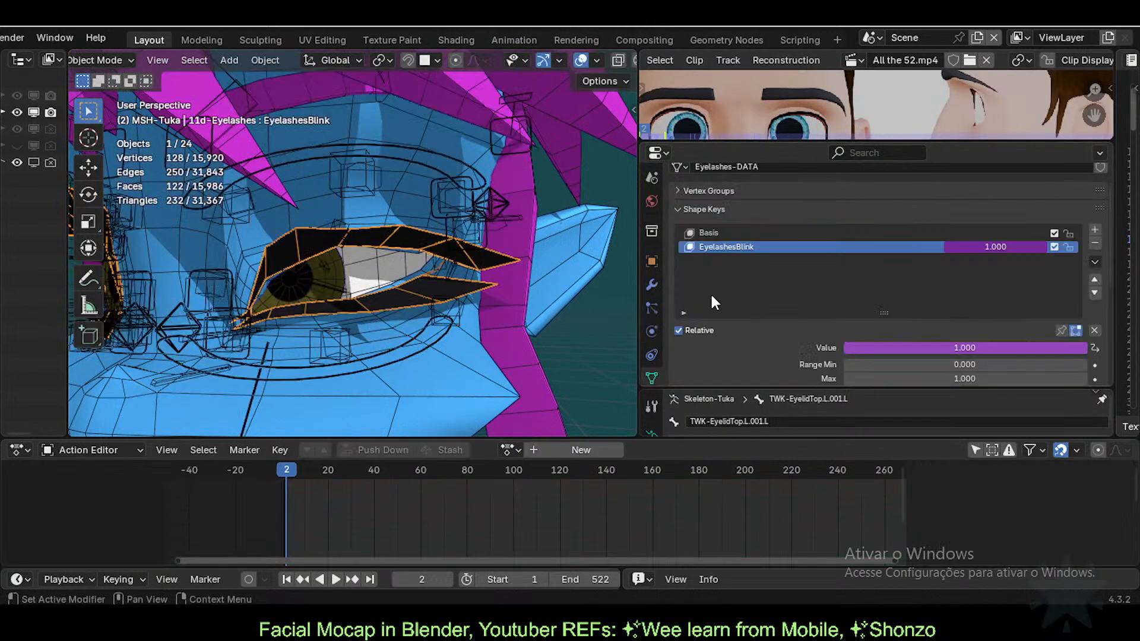
Step: Move the lower eyelid bone again, reselect the eyelashes, and bring up the EyelashesBlink value options
left_click(347, 285)
key("ctrl+Tab")
left_click(339, 302)
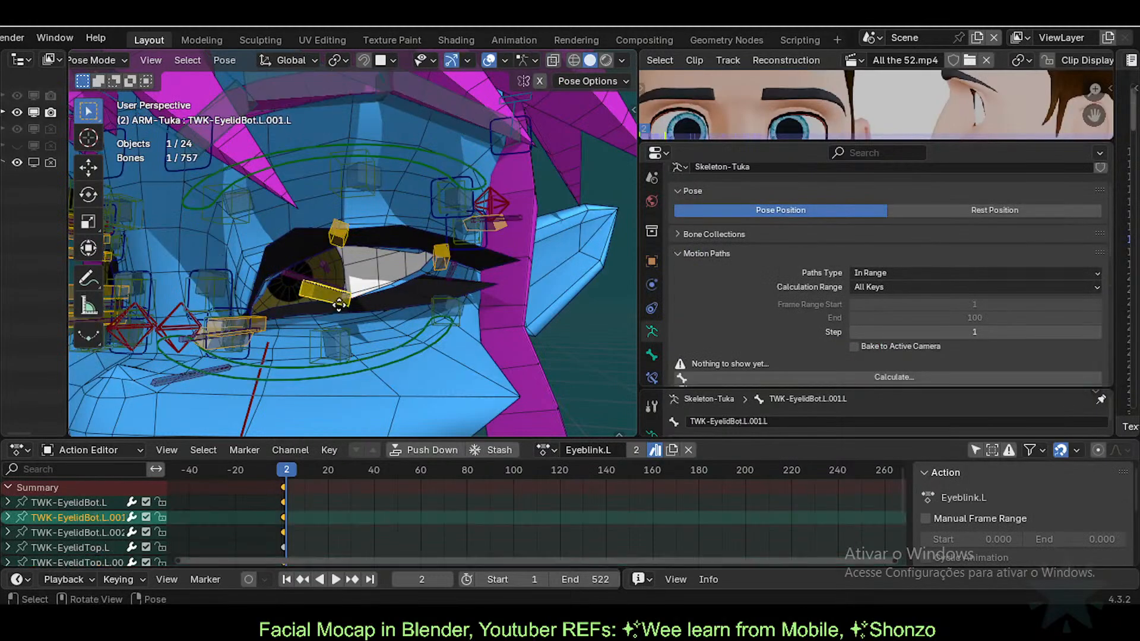
key("g")
left_click(341, 307)
key("ctrl+Tab")
left_click(388, 215)
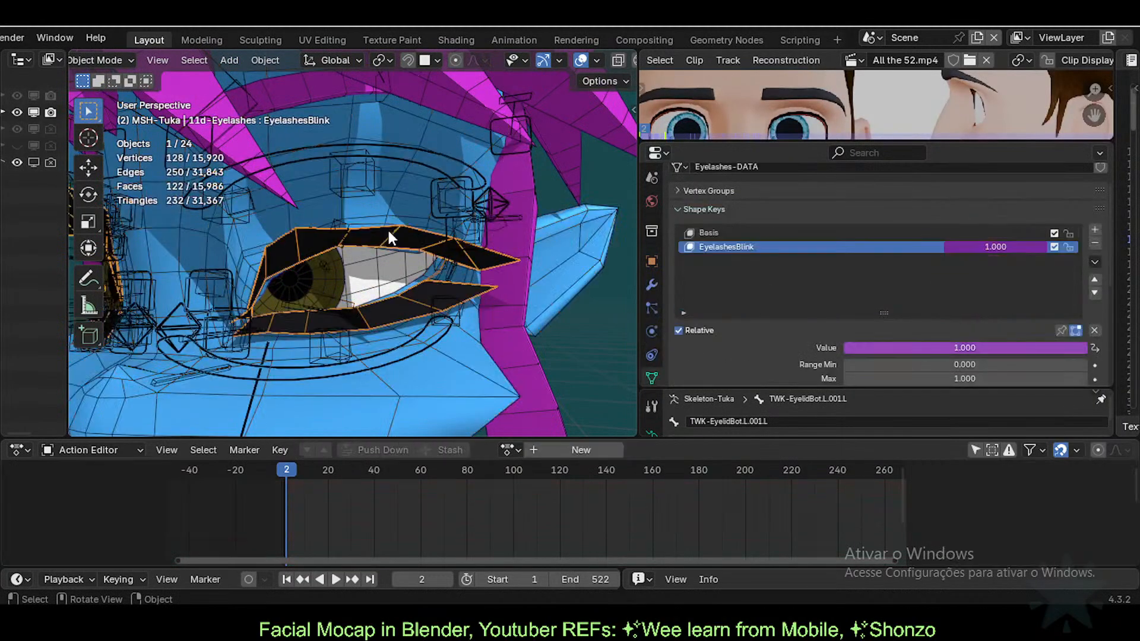
right_click(1000, 241)
key("Escape")
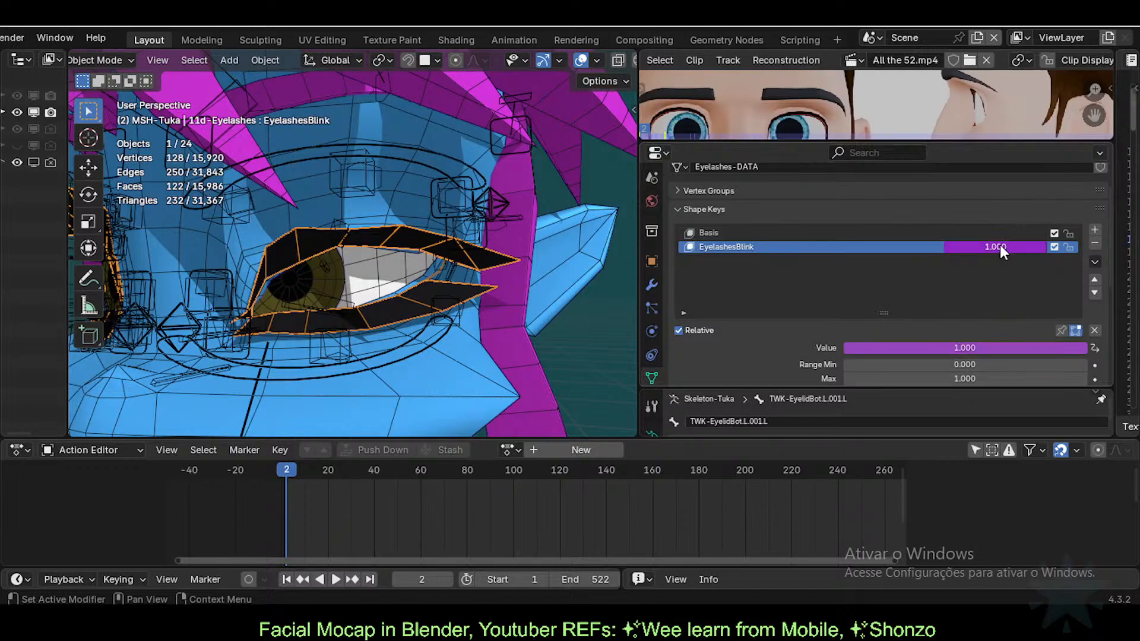
right_click(1000, 245)
Step: Open the EyelashesBlink driver settings and try the expression 0.0033/var
left_click(950, 246)
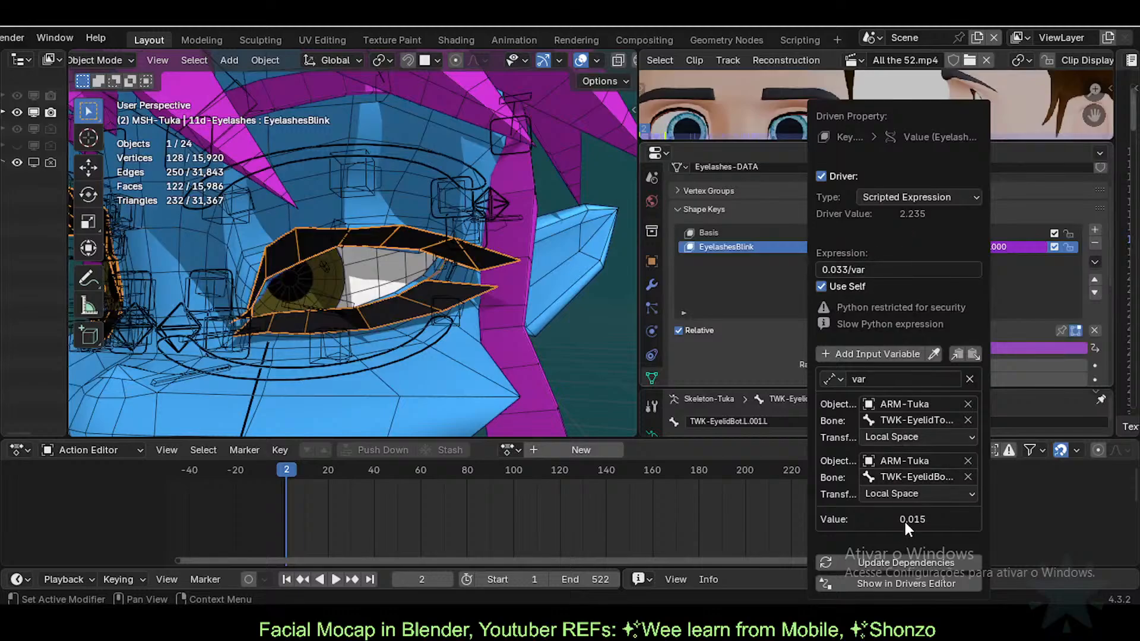
left_click(838, 270)
left_click(836, 270)
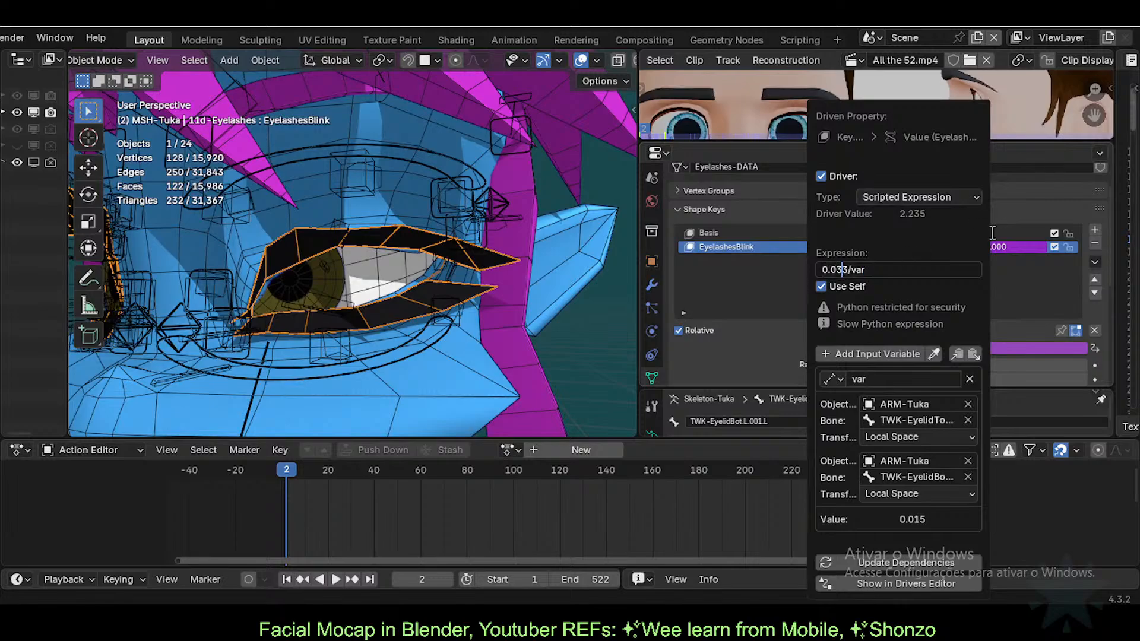
type("0")
key("Return")
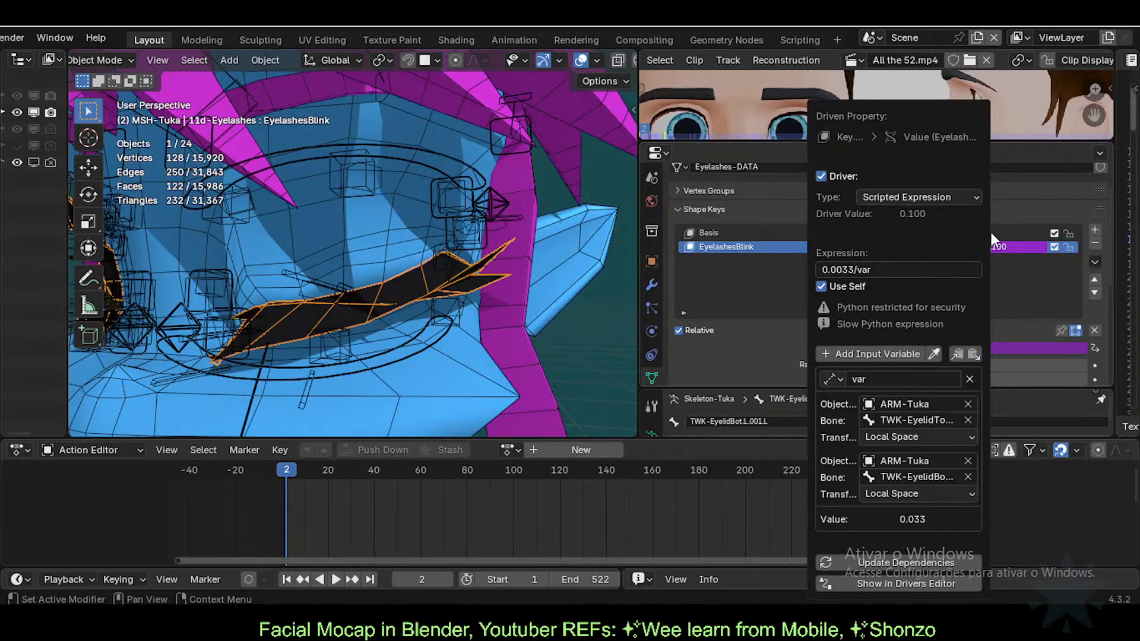
Step: Change the expression to 0.013/var, then trim it to 0.01/var
left_click(848, 271)
left_click(848, 272)
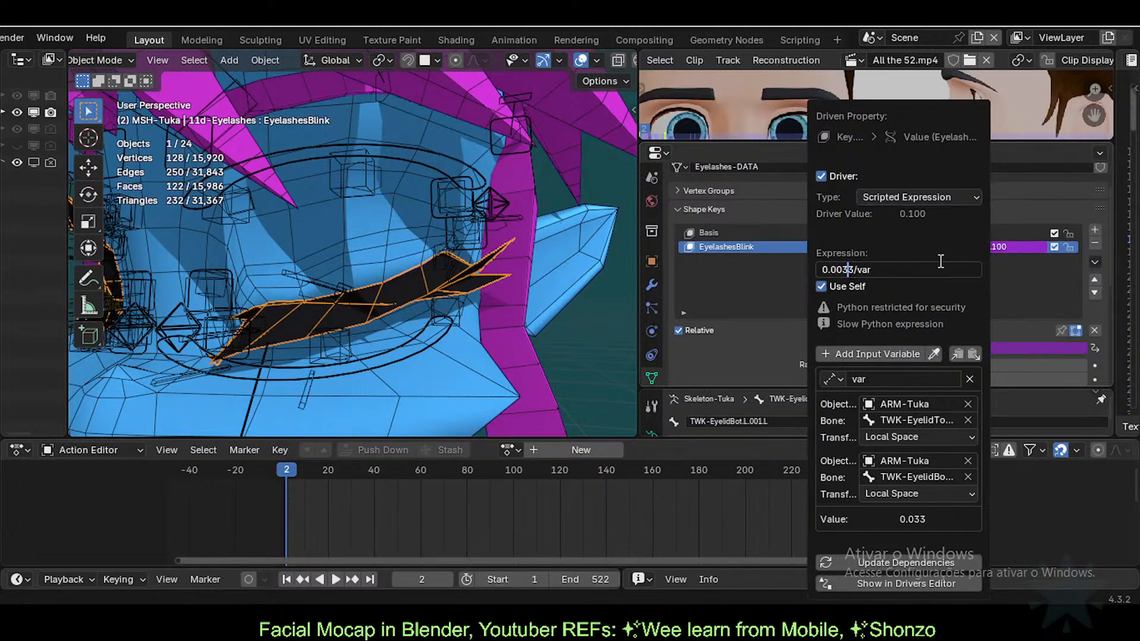
key("Left")
key("Left")
key("Delete")
key("Delete")
type("1")
key("Return")
left_click(840, 271)
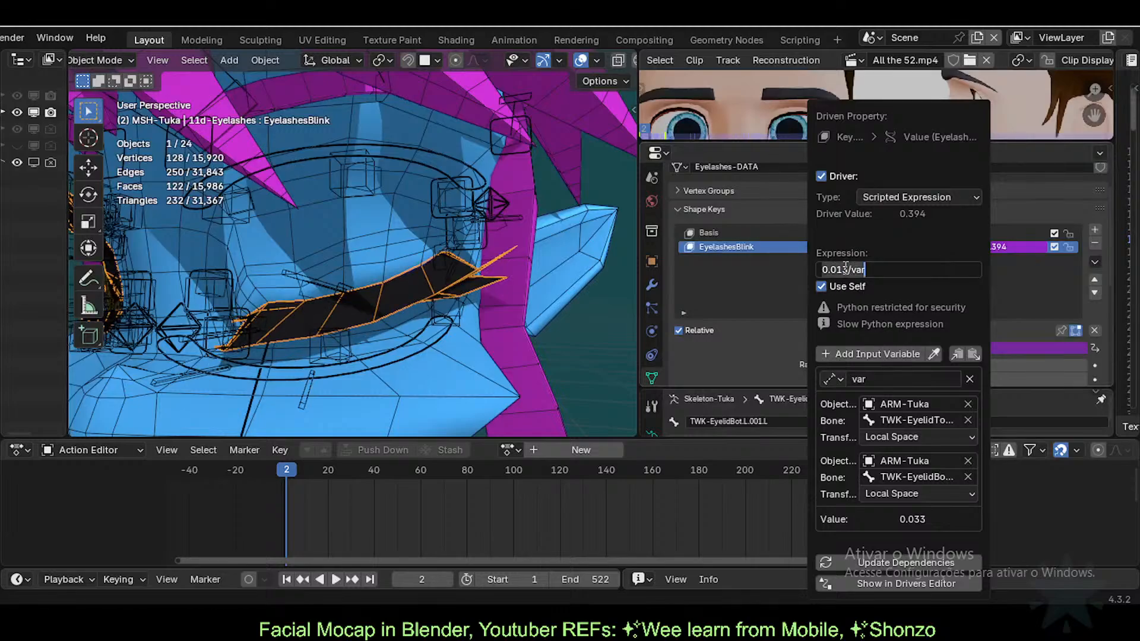
left_click(843, 271)
key("Delete")
Step: Confirm the 0.01/var driver, then raise ARM-Tuka's upper eyelid bone in Pose Mode to open the eye
key("Return")
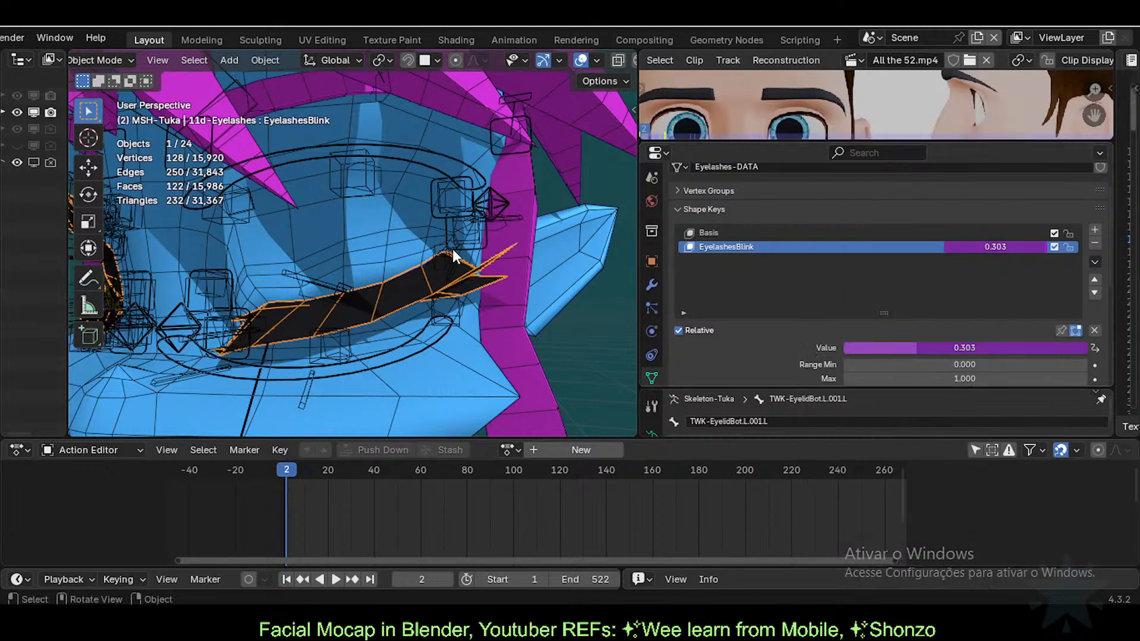
left_click(340, 285)
key("ctrl+Tab")
key("g")
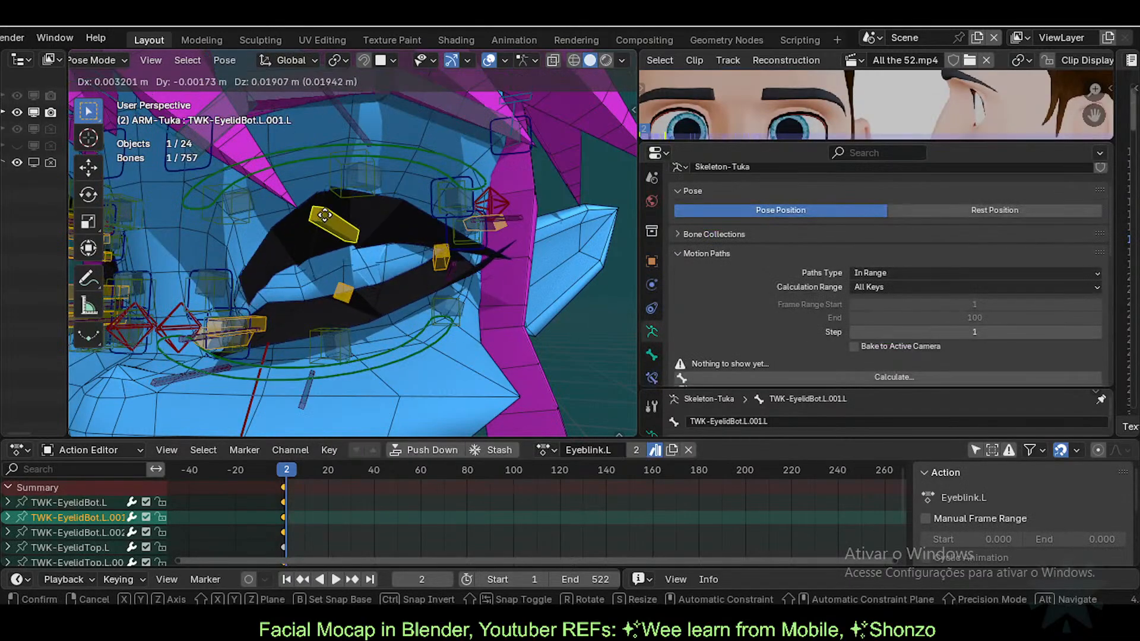
right_click(324, 287)
left_click(352, 287)
key("g")
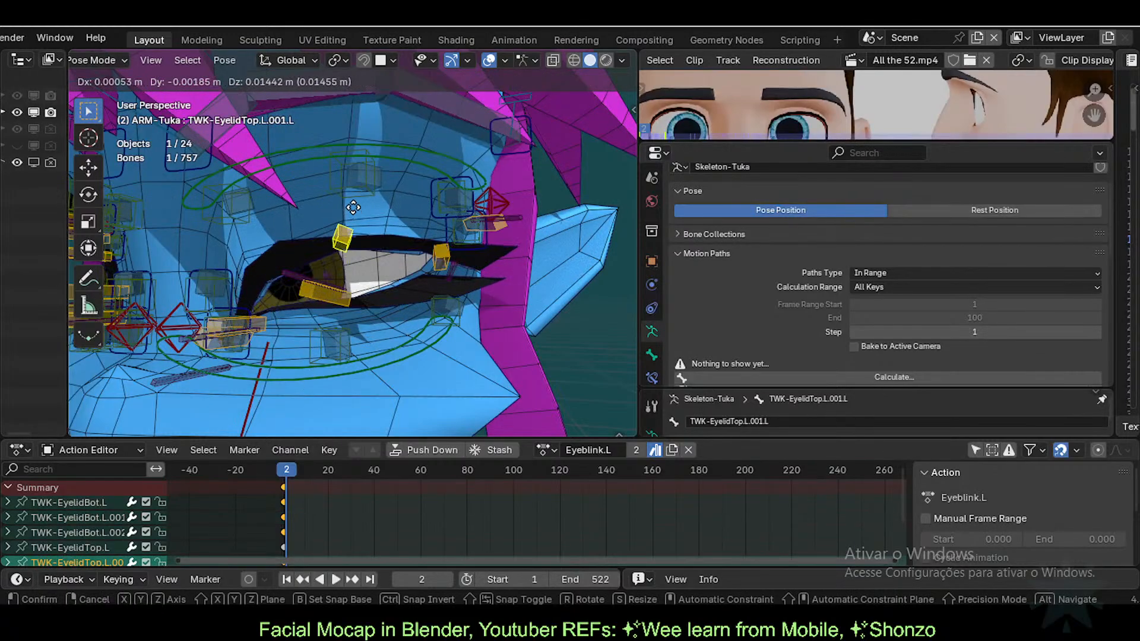
left_click(355, 226)
key("ctrl+Tab")
Step: Check the eyelashes, then lower the upper eyelid bone to close the eye and save
left_click(387, 301)
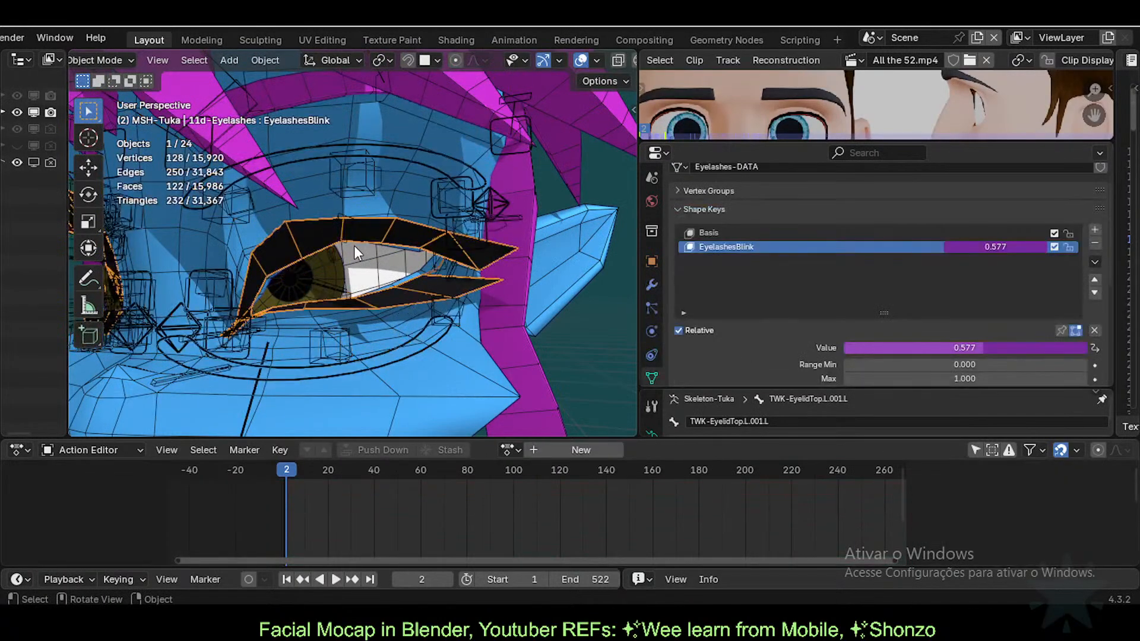
key("ctrl+Tab")
left_click(344, 215)
key("ctrl+Tab")
key("g")
left_click(346, 263)
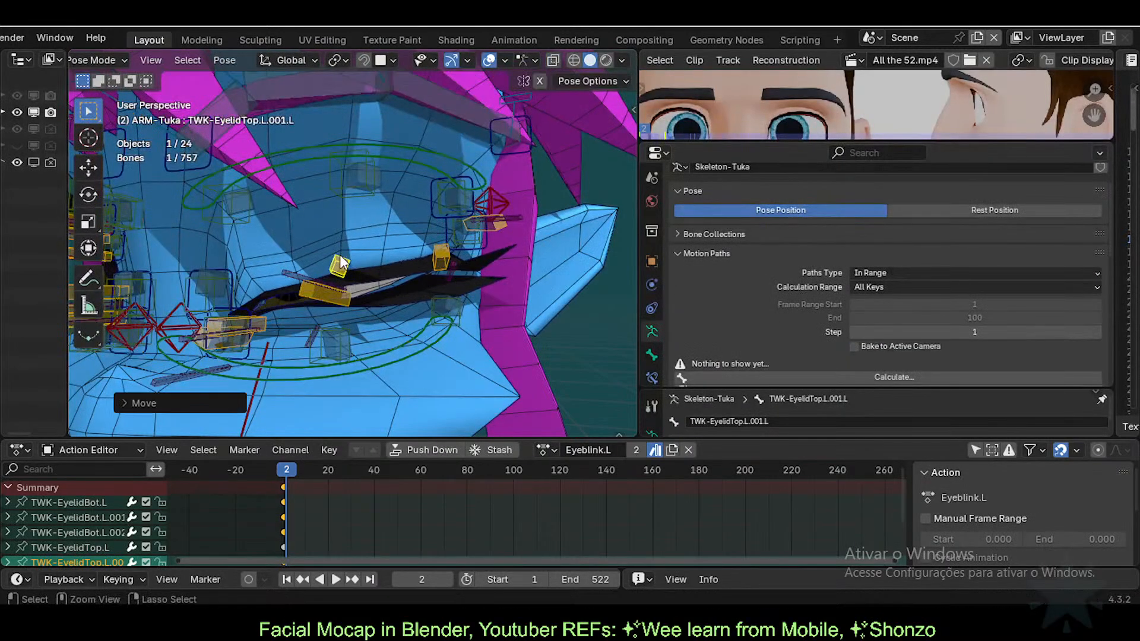
key("ctrl+s")
Step: Readjust the upper eyelid bone, save, and read EyelashesBlink on the eyelashes mesh
key("g")
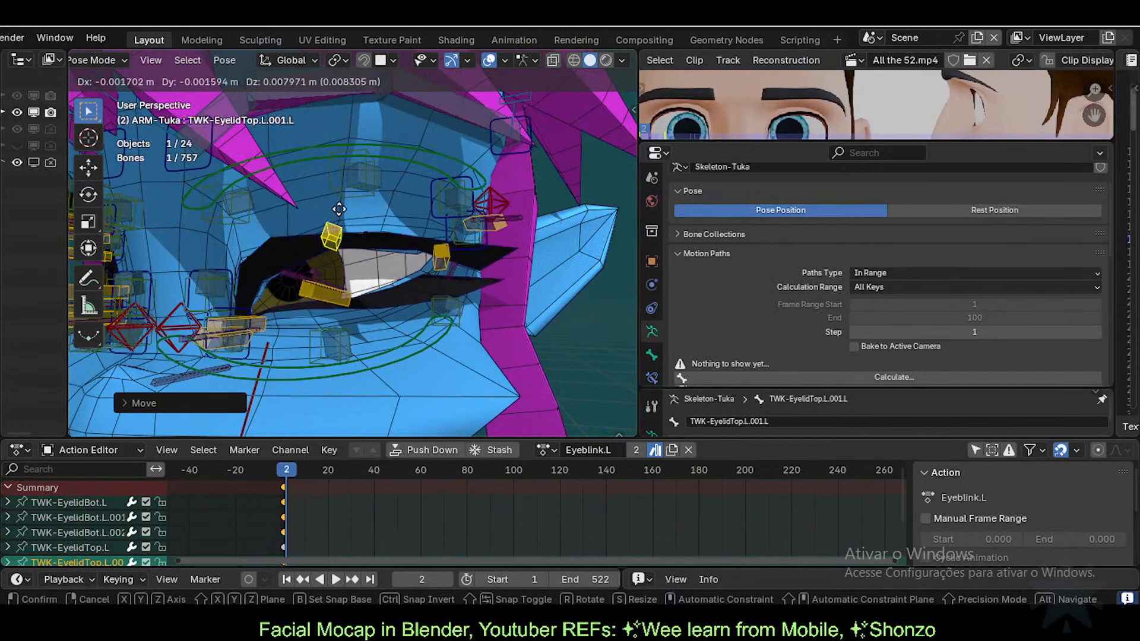
left_click(336, 262)
key("ctrl+s")
key("ctrl+Tab")
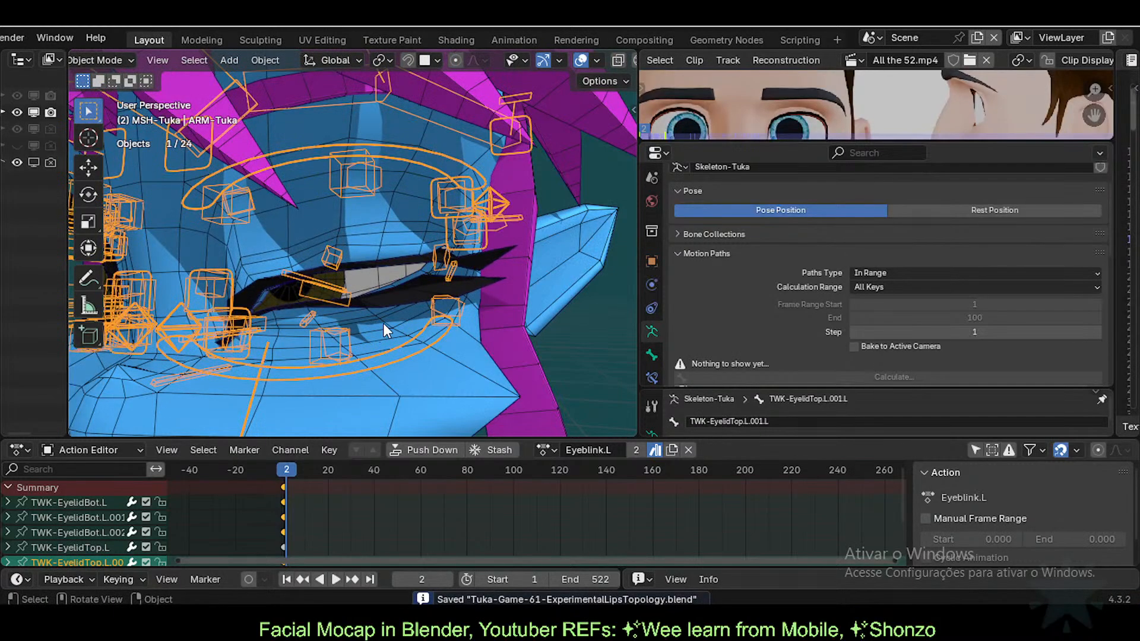
left_click(385, 325)
scroll(1002, 337, "down", 4)
scroll(974, 345, "up", 3)
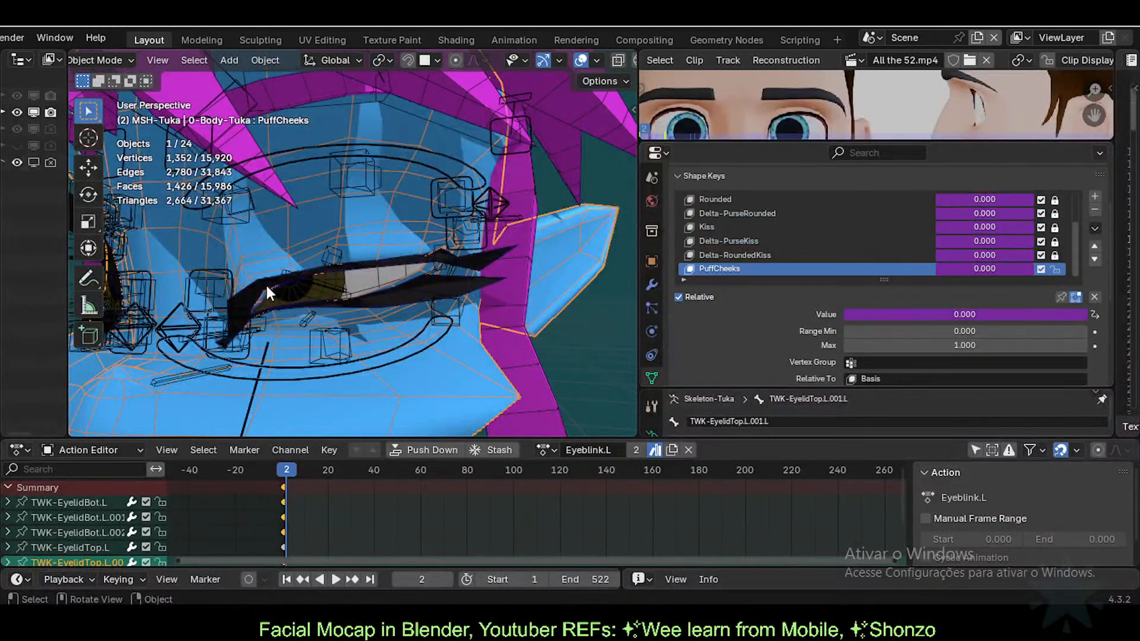
left_click(405, 277)
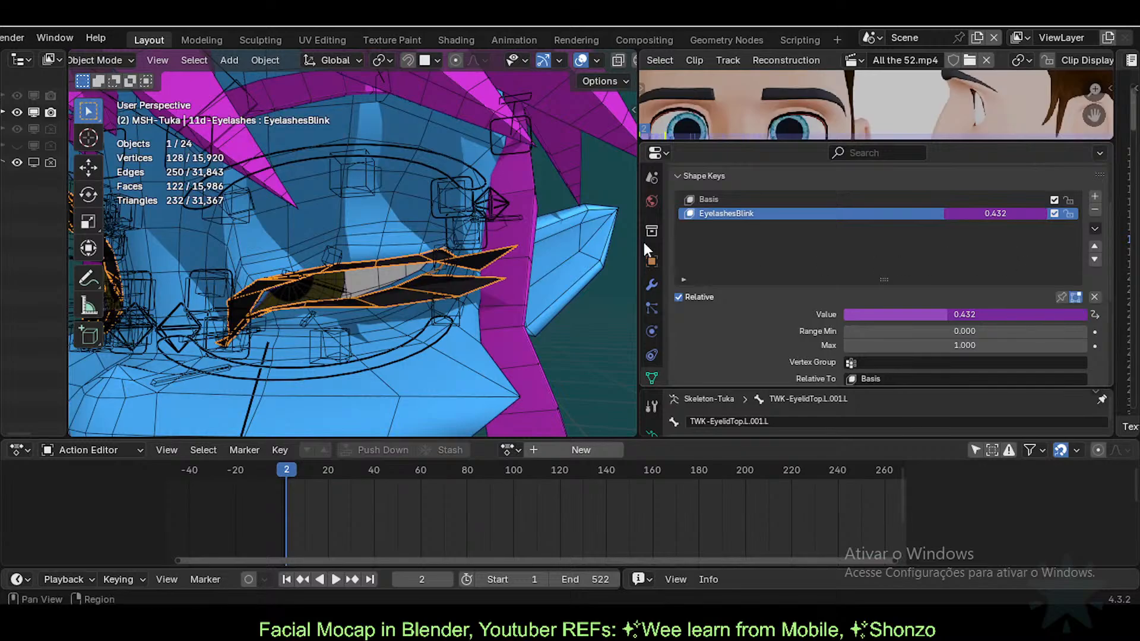
Step: Reposition the upper eyelid bone and inspect the EyelashesBlink driver options
left_click(342, 254)
left_click(337, 255)
key("ctrl+Tab")
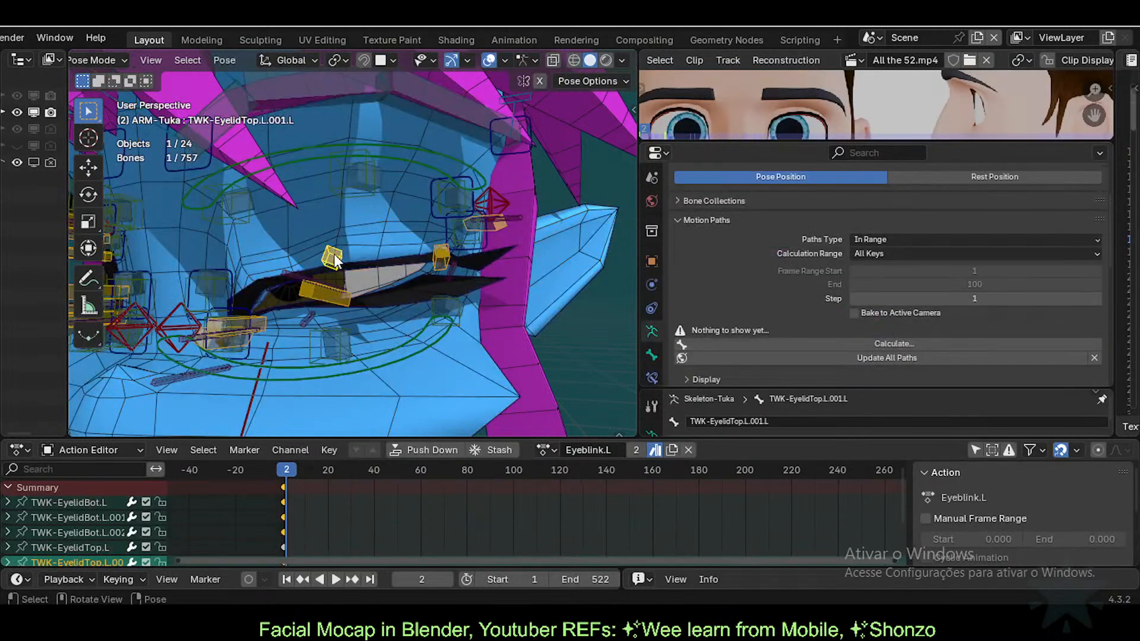
key("g")
left_click(333, 277)
key("ctrl+Tab")
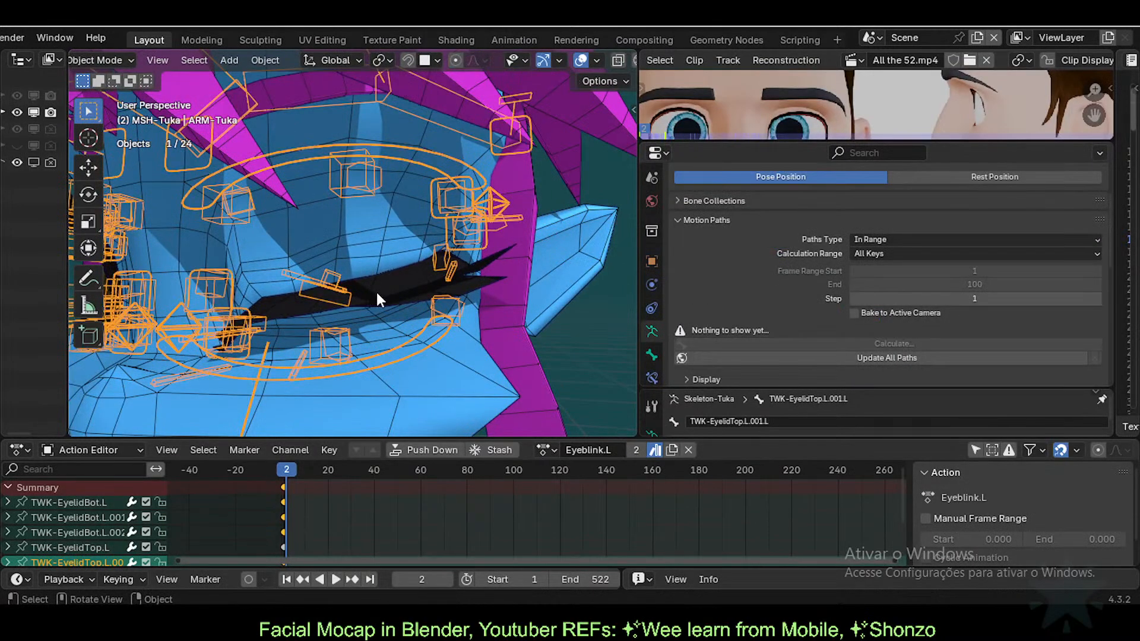
left_click(378, 293)
right_click(1000, 211)
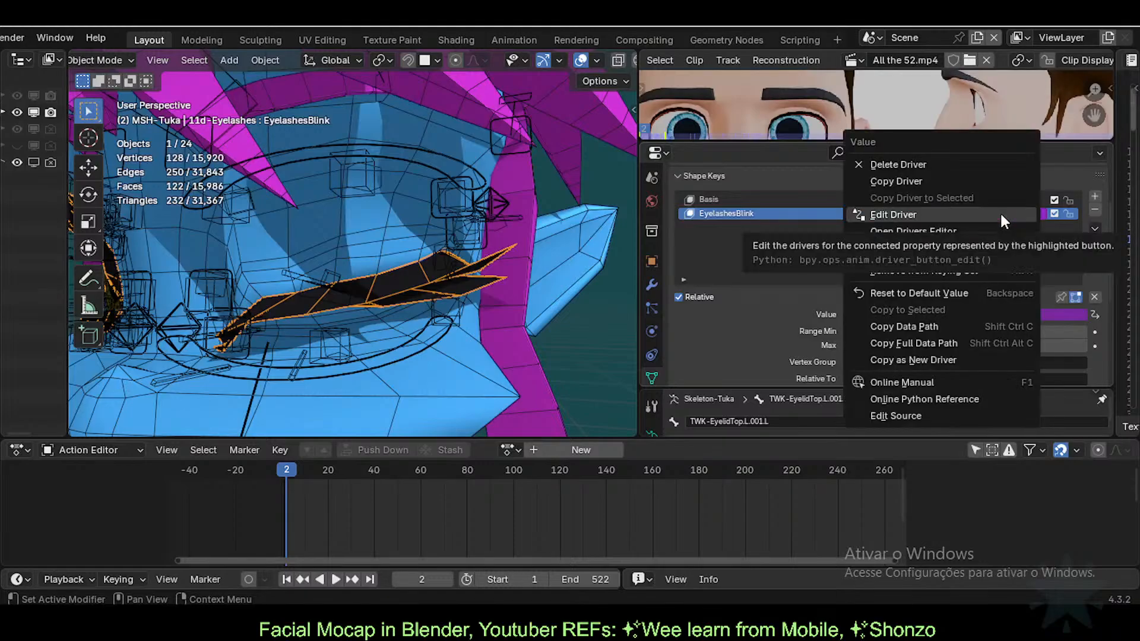
key("Escape")
Step: Move the upper eyelid bone to open the eye and reselect the eyelashes mesh
left_click(332, 278)
key("ctrl+Tab")
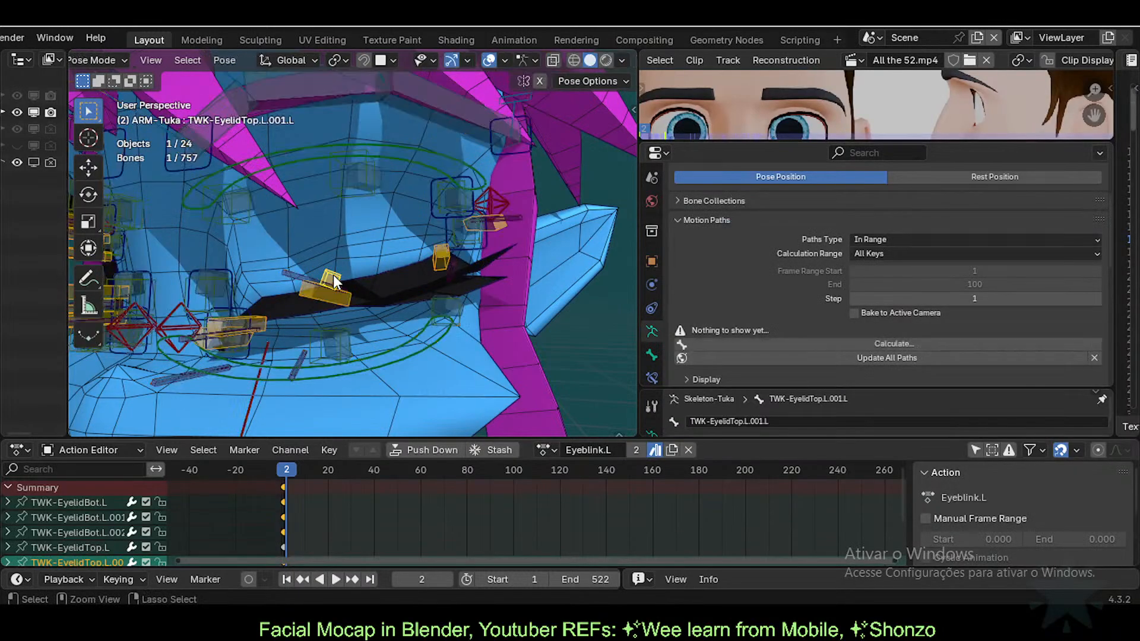
key("g")
left_click(356, 285)
key("ctrl+Tab")
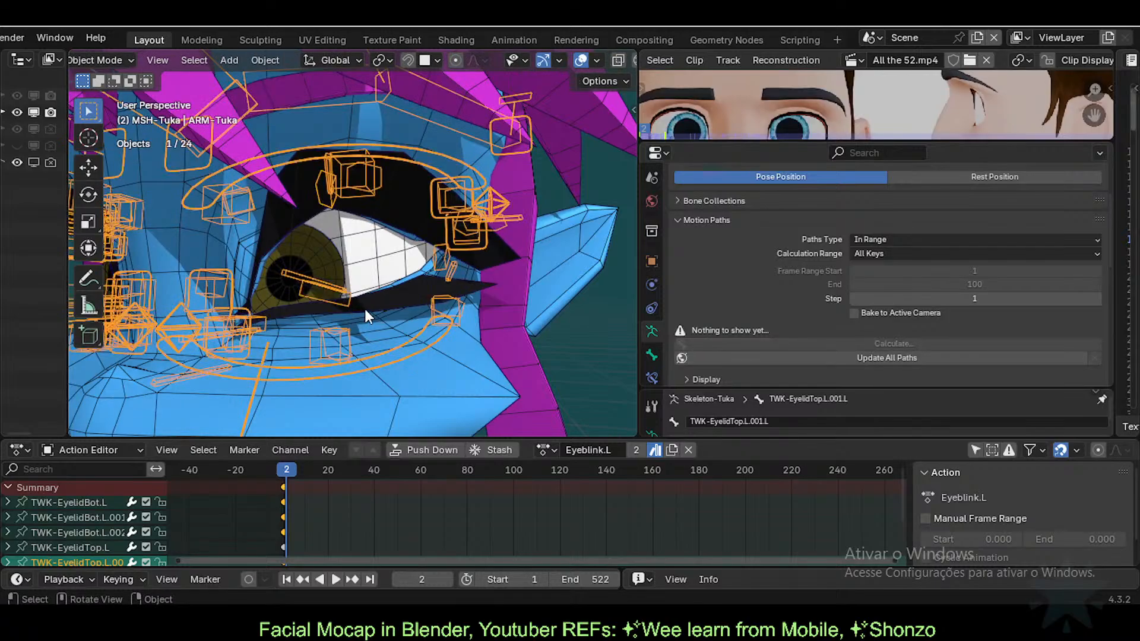
left_click(448, 305)
Step: Reapply the 0.01/var expression in the EyelashesBlink driver via Edit Driver
right_click(1006, 212)
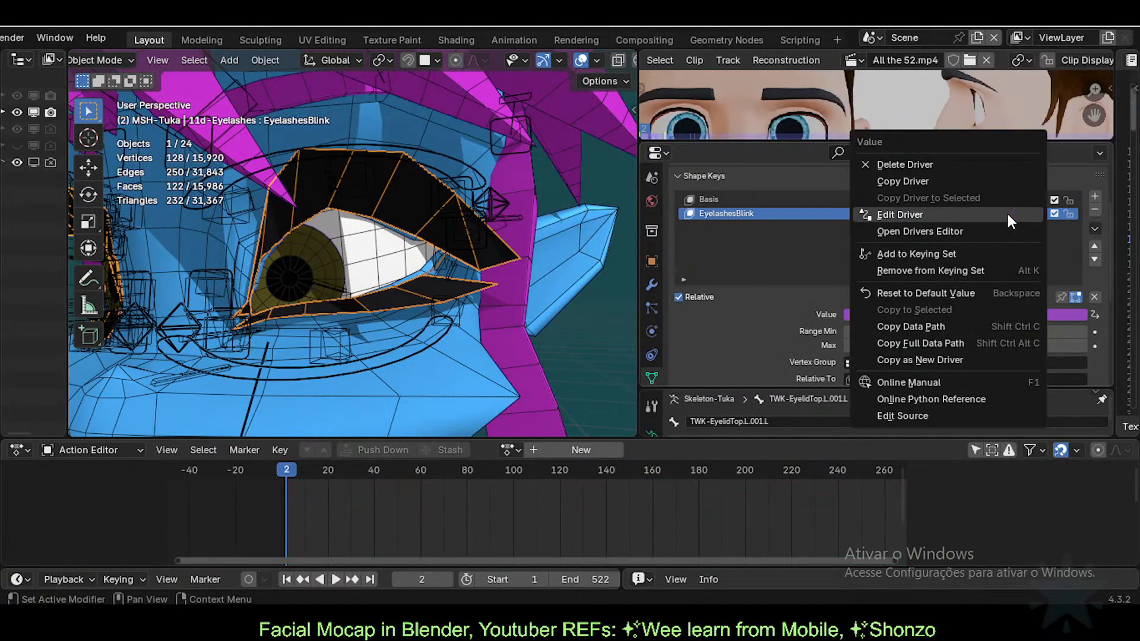
left_click(891, 214)
left_click(807, 266)
left_click(808, 266)
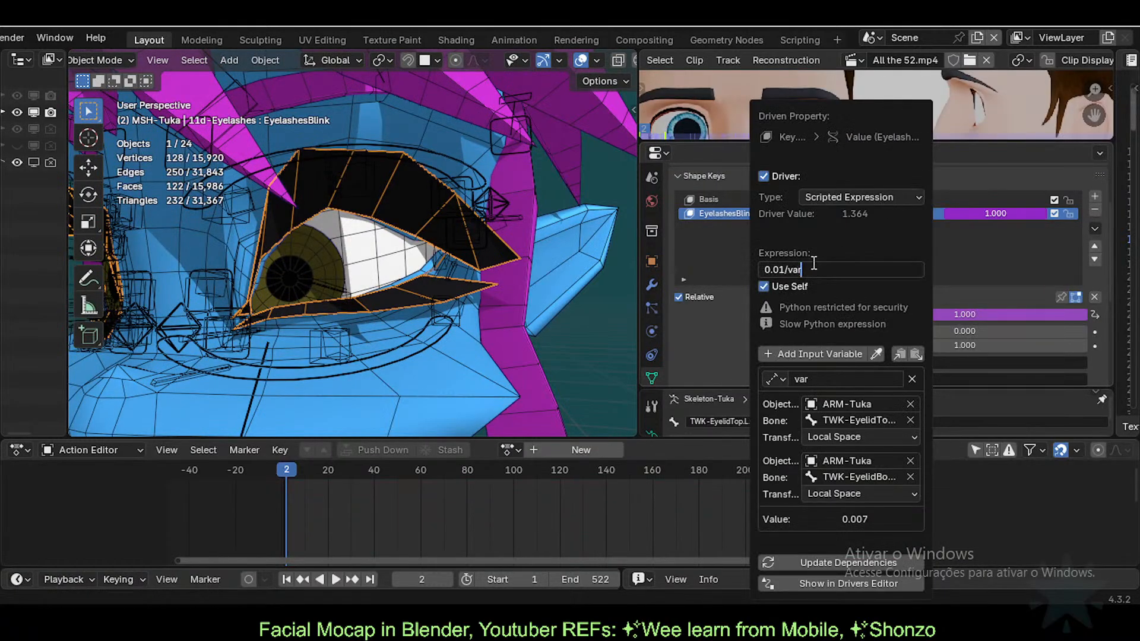
key("Return")
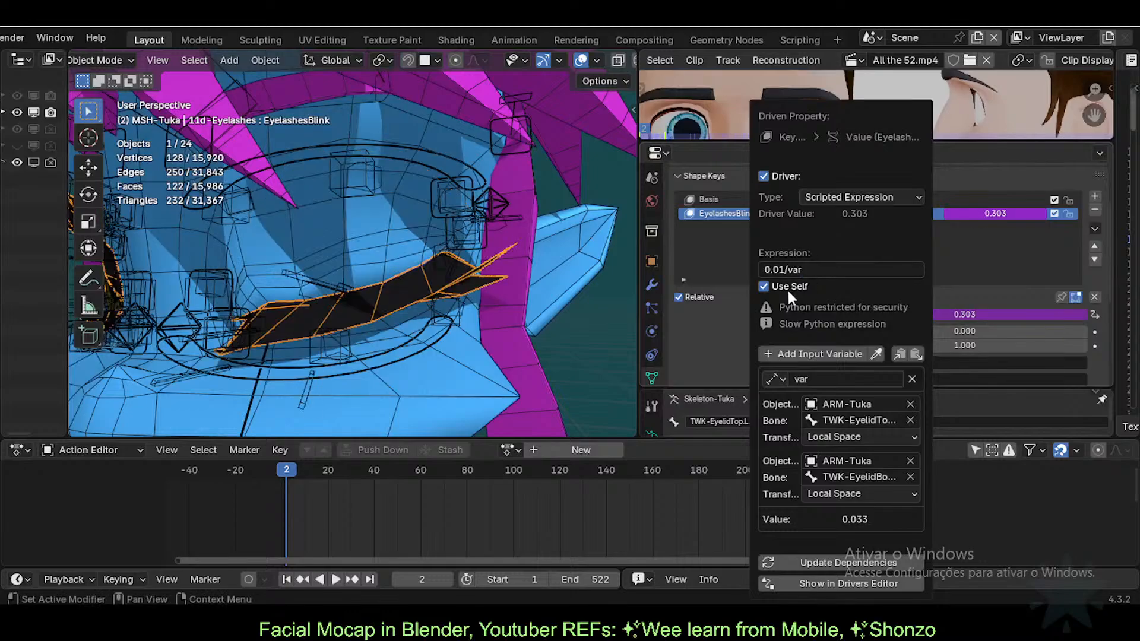
Step: Move the lower eyelid bone up and down several times to test the blink
left_click(351, 286)
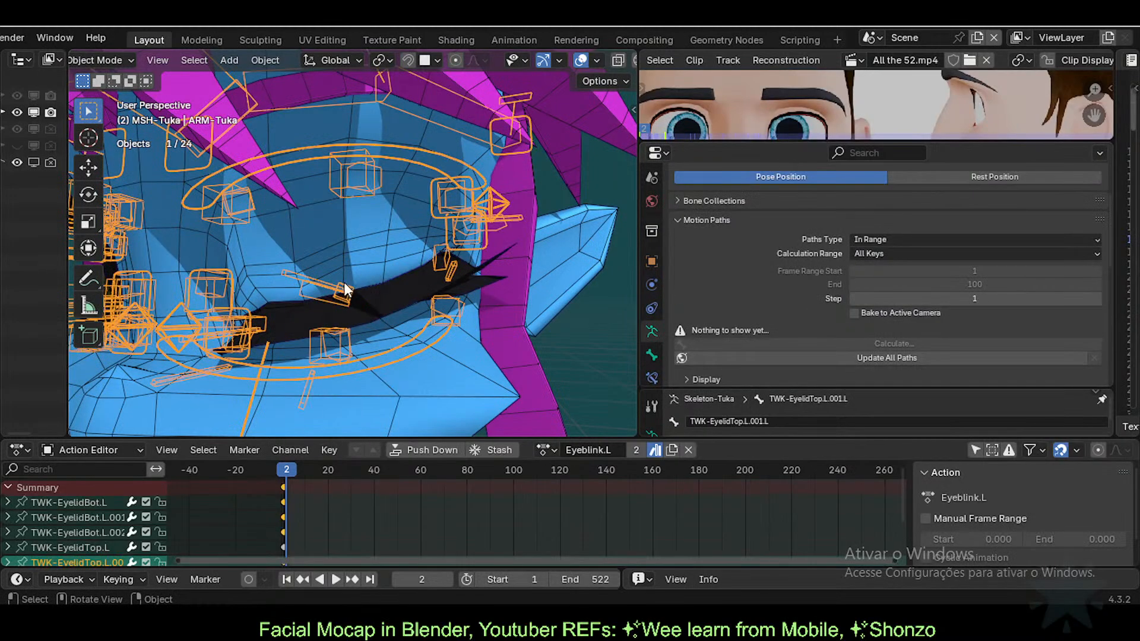
left_click(381, 307)
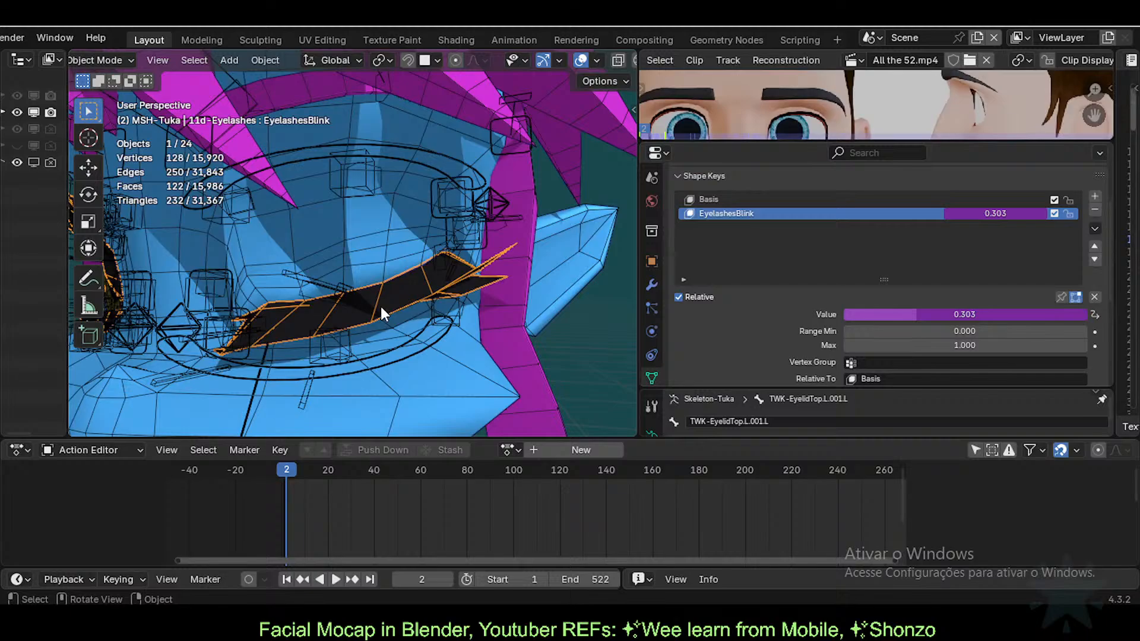
left_click(350, 288)
key("g")
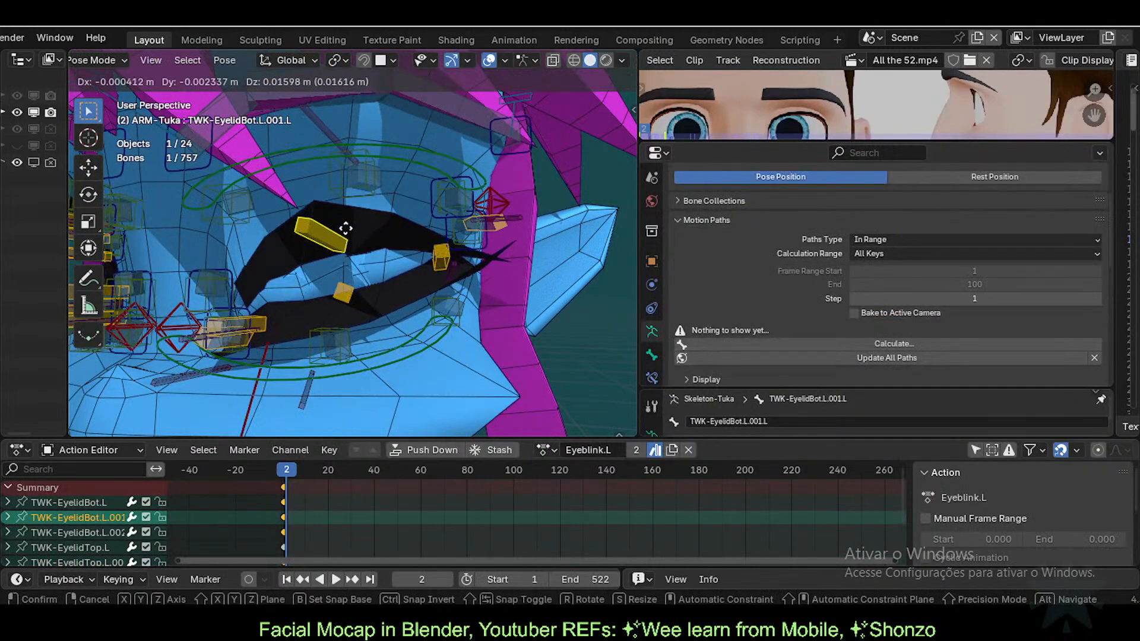
left_click(348, 242)
key("g")
left_click(349, 305)
key("g")
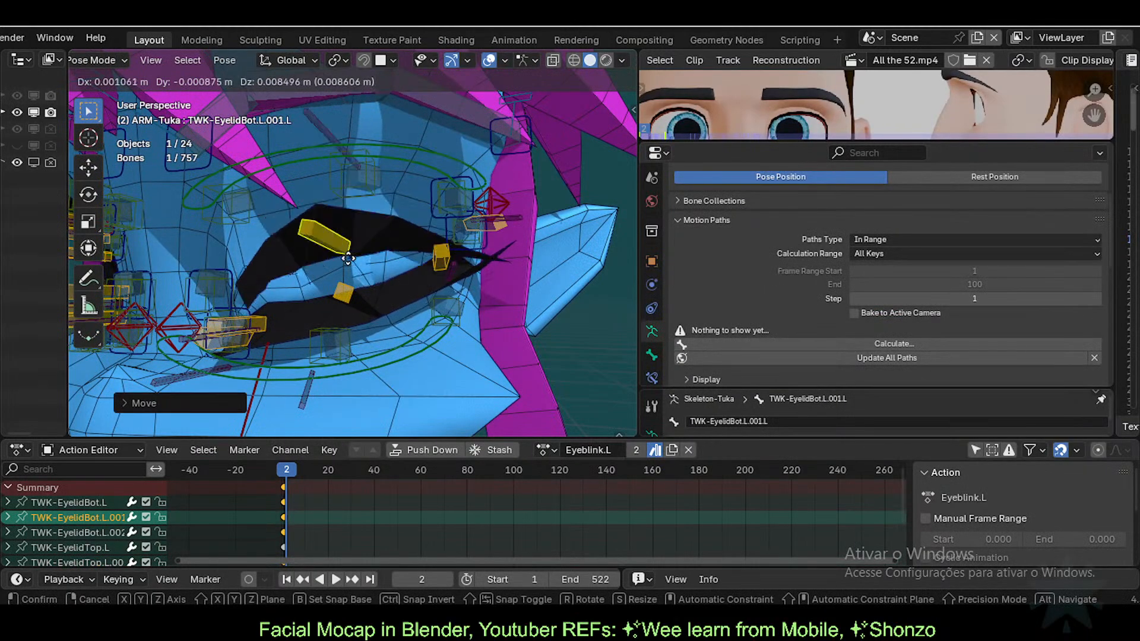
left_click(343, 309)
Step: Raise the upper eyelid bone to open the eye, leaving EyelashesBlink at 0.620
left_click(346, 283)
key("g")
left_click(345, 211)
key("ctrl+Tab")
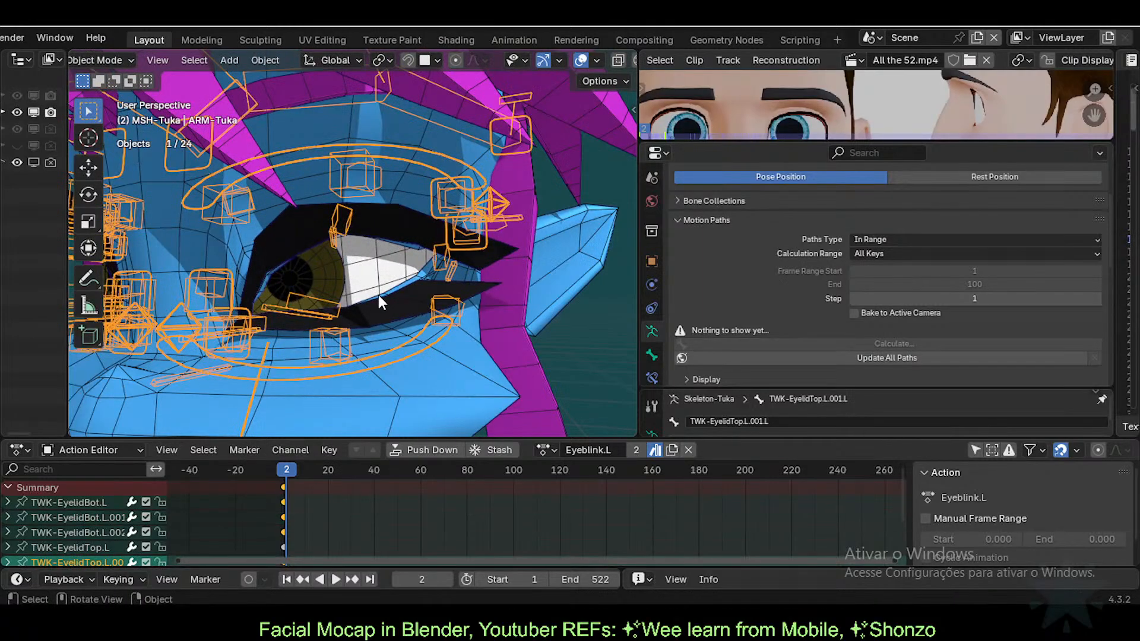
left_click(379, 295)
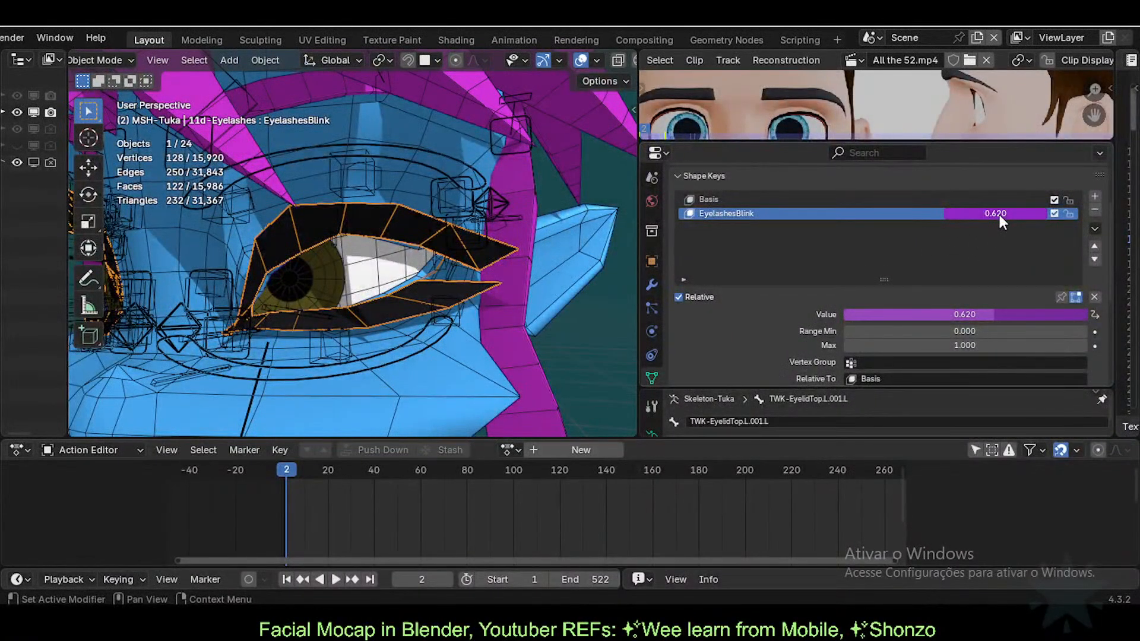
Step: Change the EyelashesBlink driver expression from 0.01/var to var/0.01
right_click(999, 212)
left_click(998, 213)
left_click(898, 270)
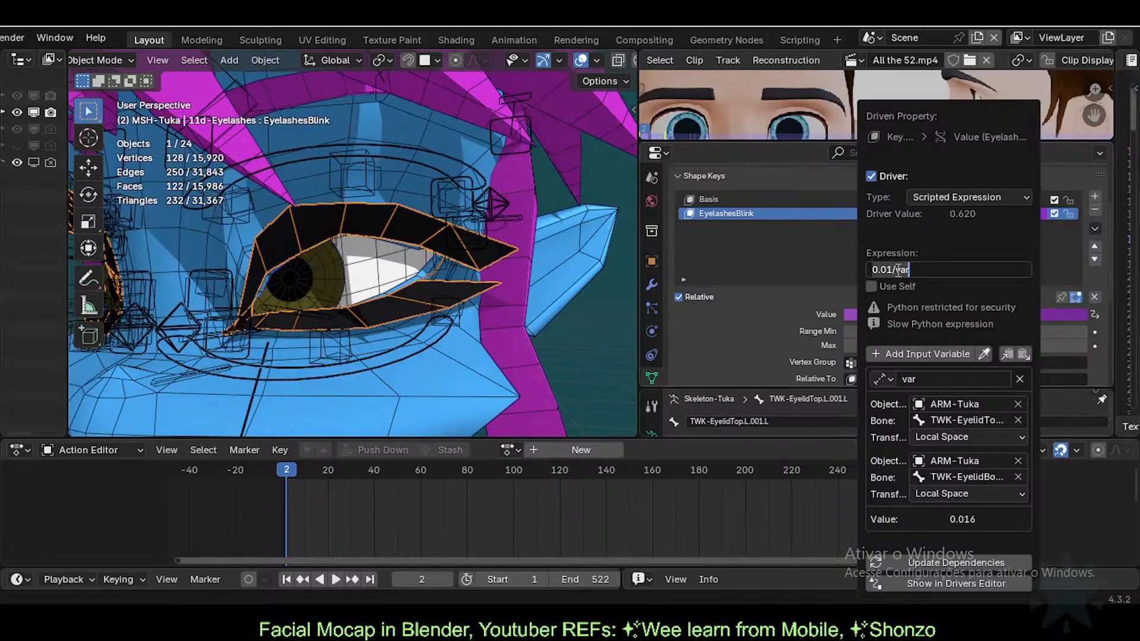
left_click(895, 270)
key("shift+Home")
key("BackSpace")
key("End")
type("/0.01")
key("Return")
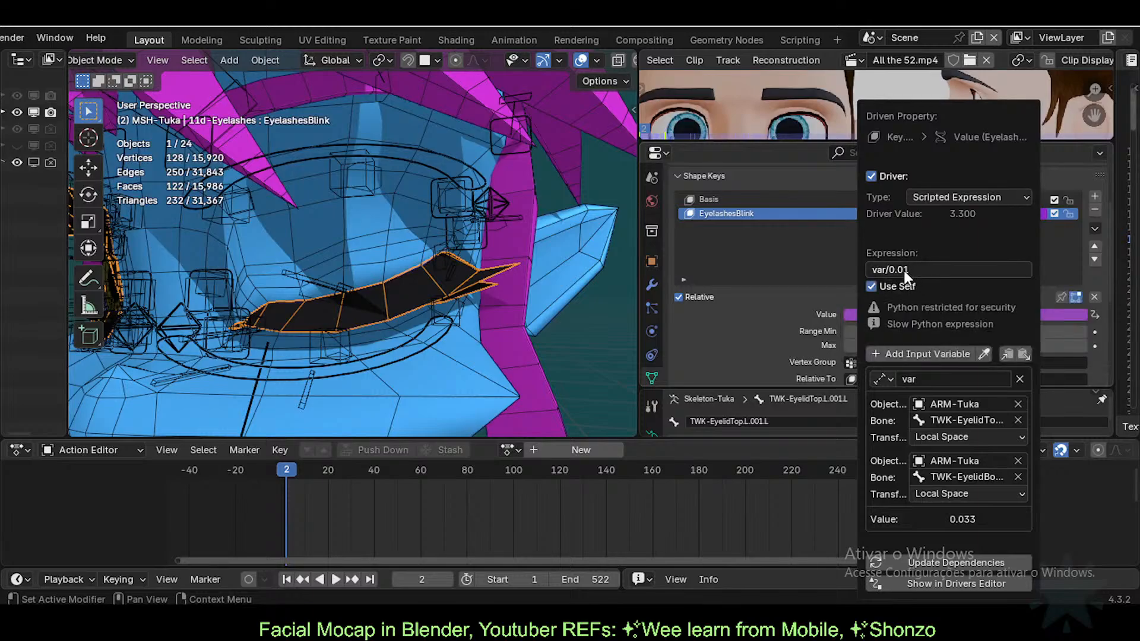
Step: Edit the expression to var/0.1, bringing the driver value to 0.330
left_click(913, 272)
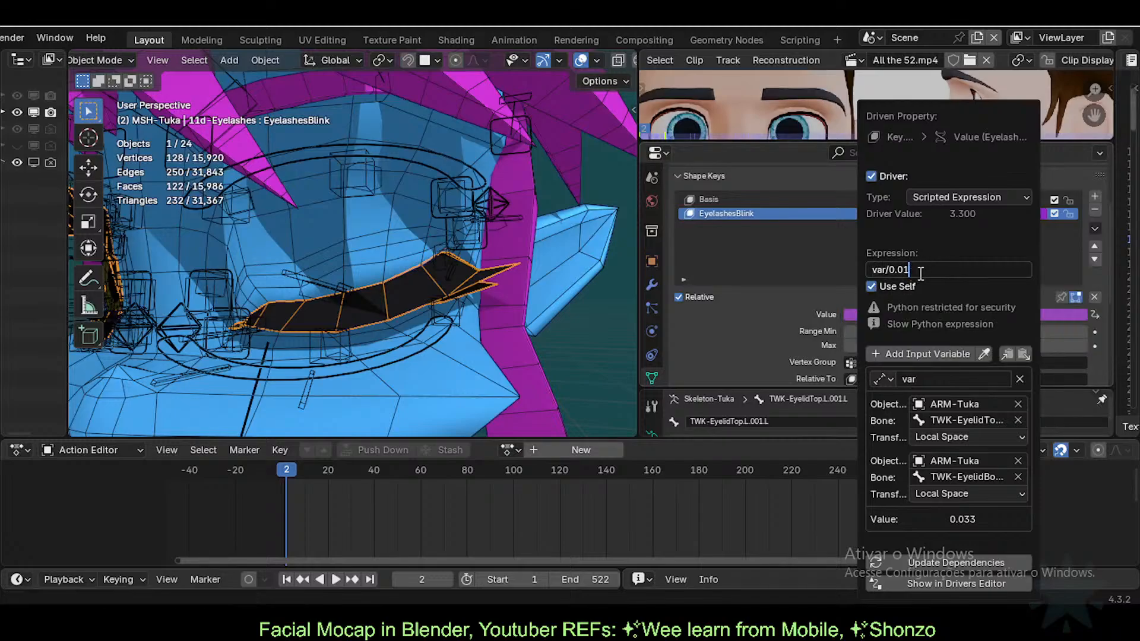
key("BackSpace")
key("BackSpace")
type("1")
key("Return")
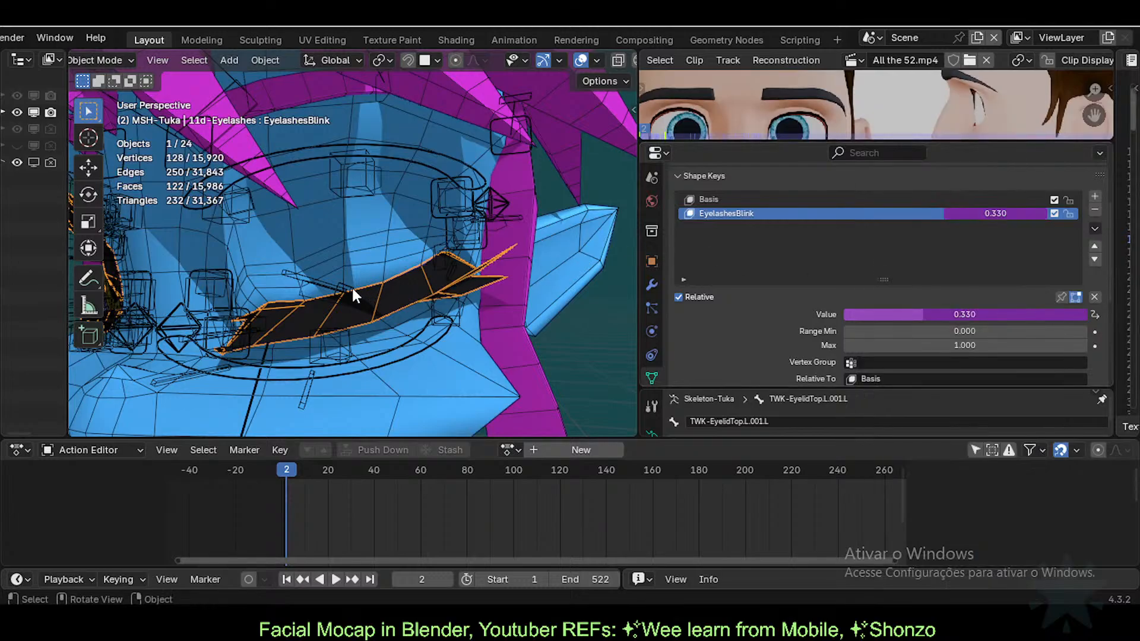
Step: Drag the upper eyelid bone up to open the eye and read EyelashesBlink
left_click(350, 289)
key("ctrl+Tab")
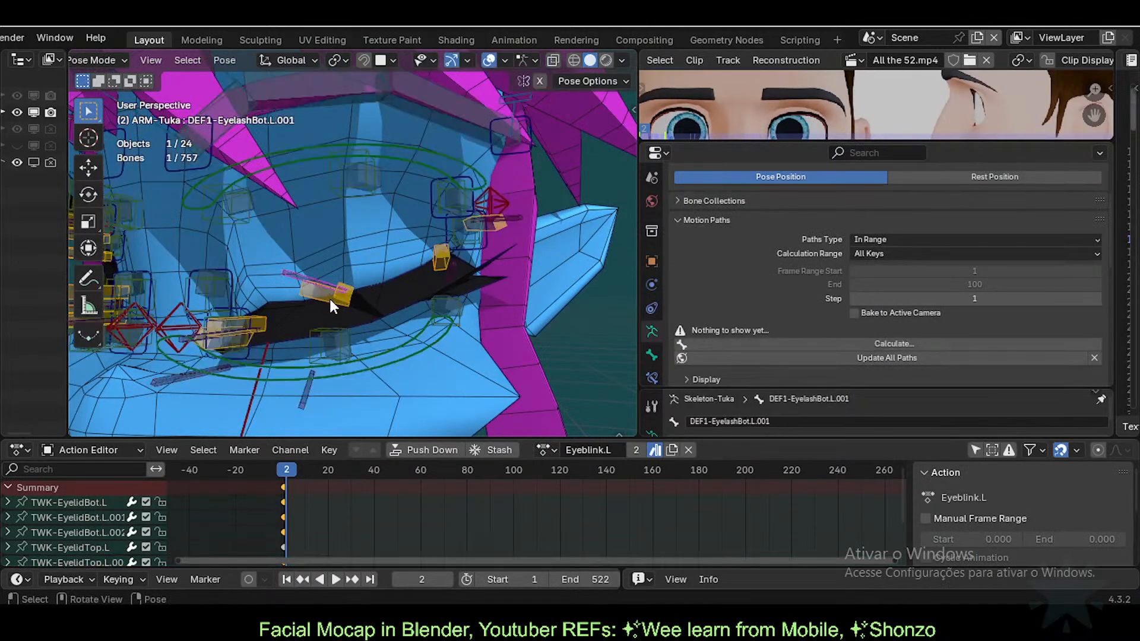
left_click_drag(350, 287, 360, 212)
key("ctrl+Tab")
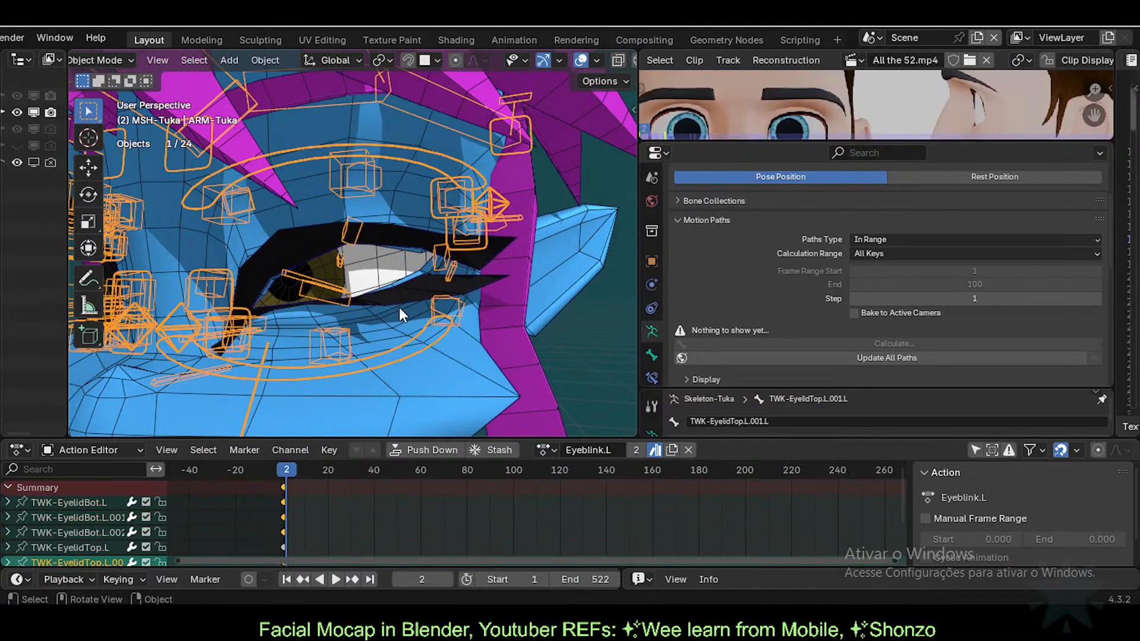
left_click(400, 291)
left_click(356, 226)
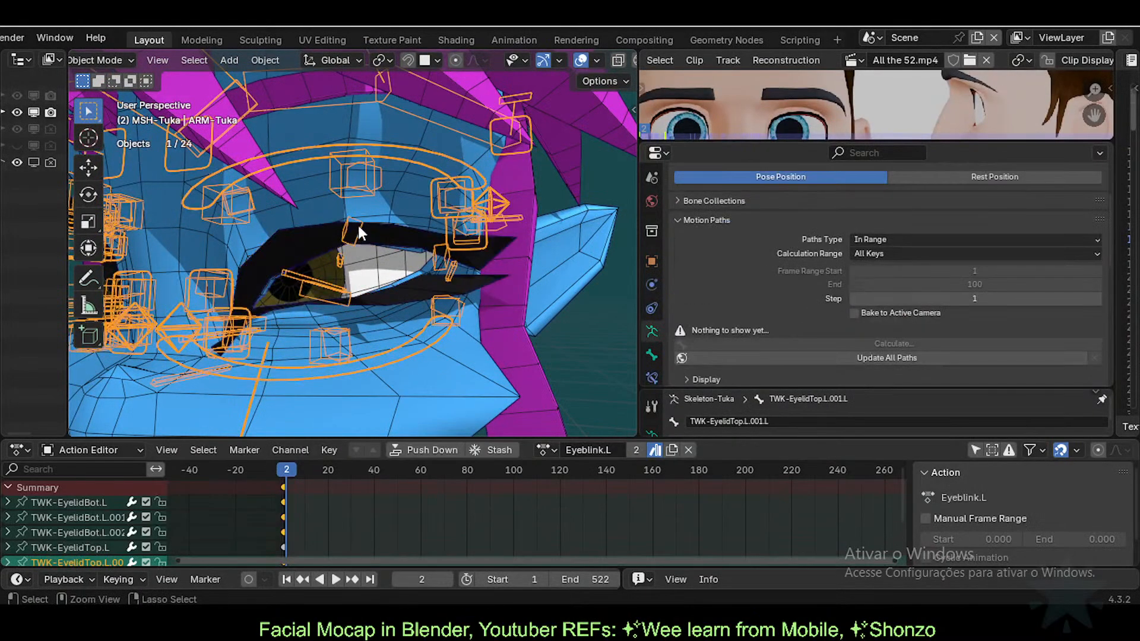
left_click(402, 289)
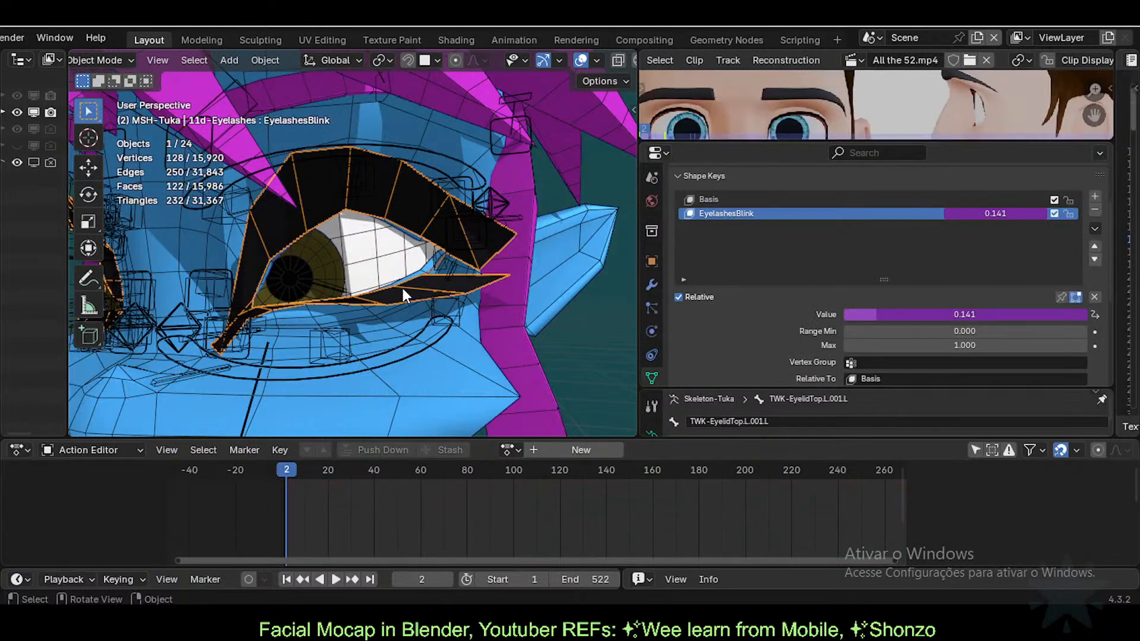
Step: Nudge the upper eyelid bone slightly higher and recheck EyelashesBlink on the eyelashes
key("ctrl+Tab")
key("Escape")
left_click(356, 201)
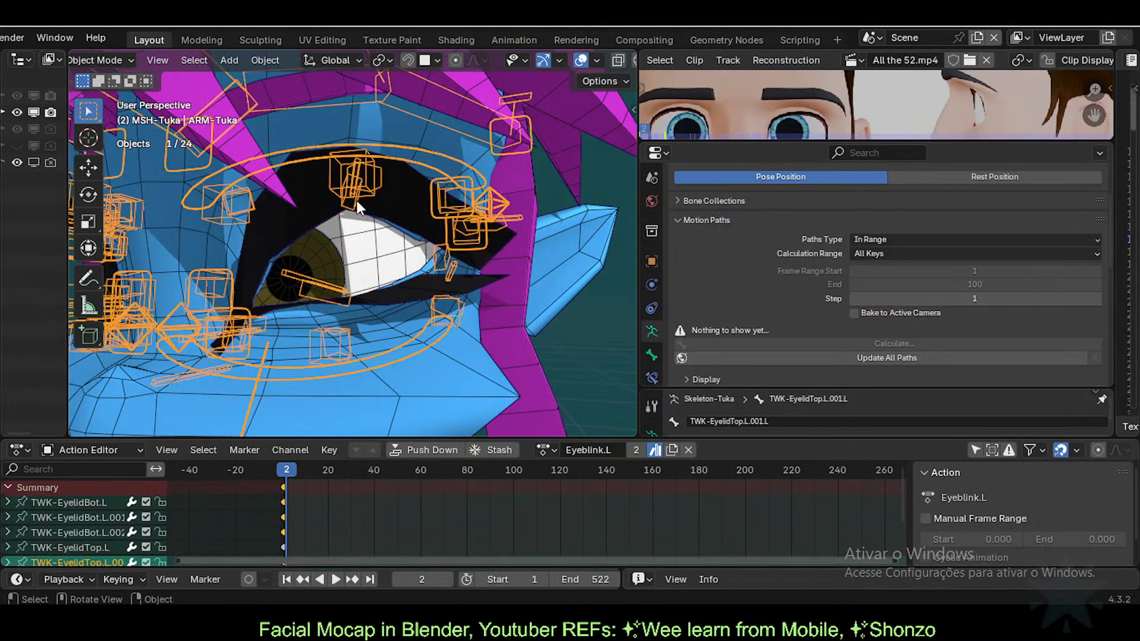
key("ctrl+Tab")
key("g")
left_click(355, 194)
key("ctrl+Tab")
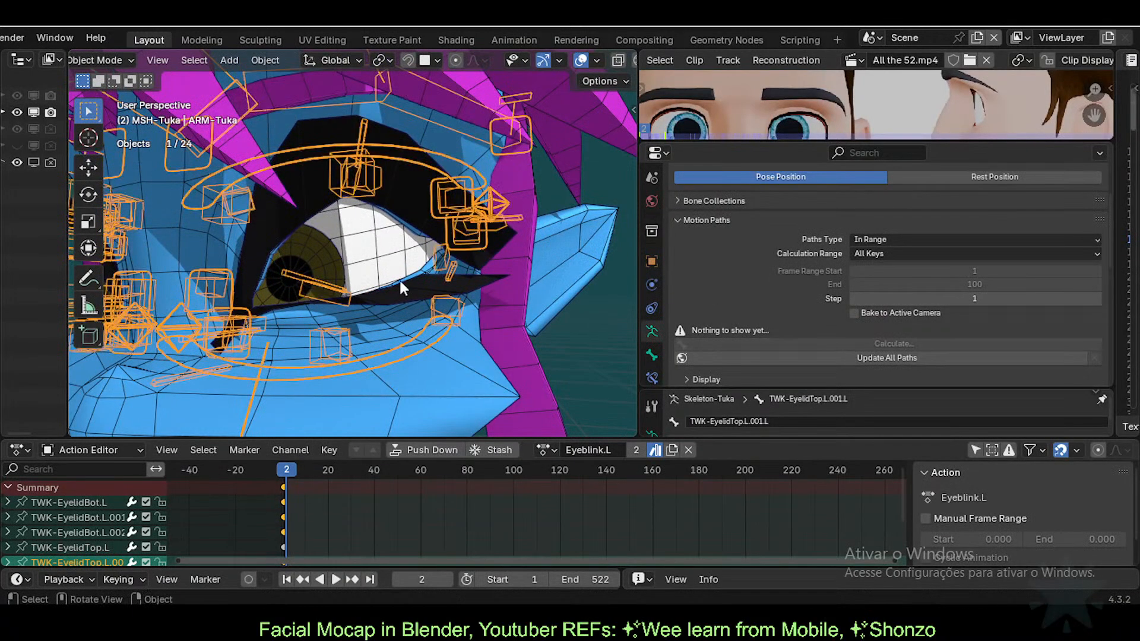
left_click(411, 286)
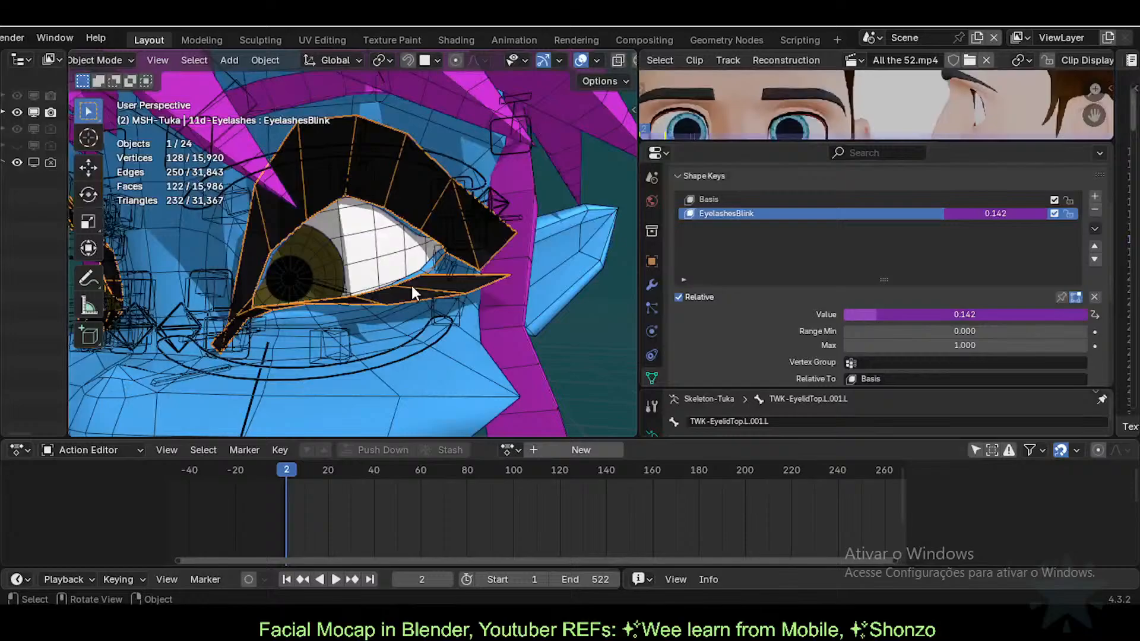
Step: Lower the upper eyelid bone to close the eye; EyelashesBlink rises to 0.289
left_click(352, 180)
key("ctrl+Tab")
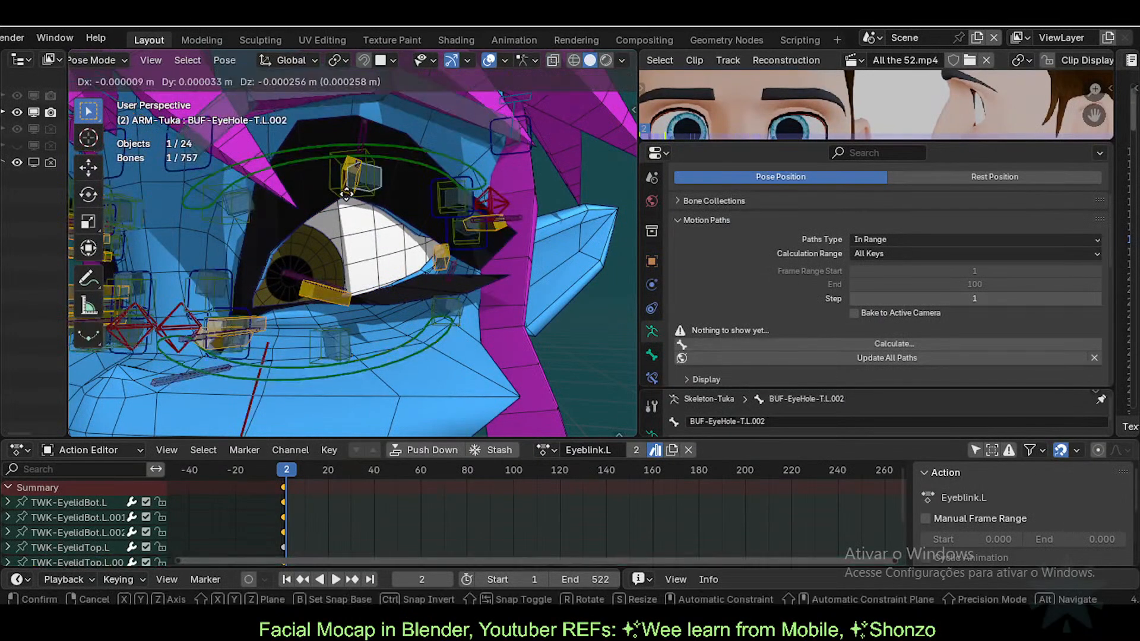
key("g")
left_click(356, 262)
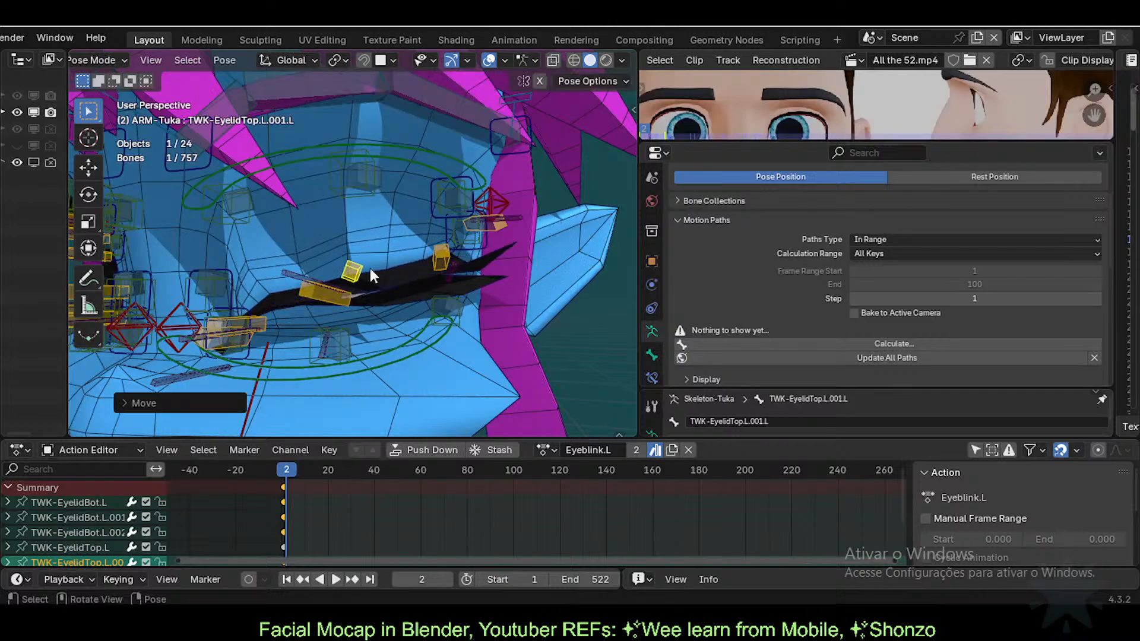
key("ctrl+Tab")
left_click(401, 297)
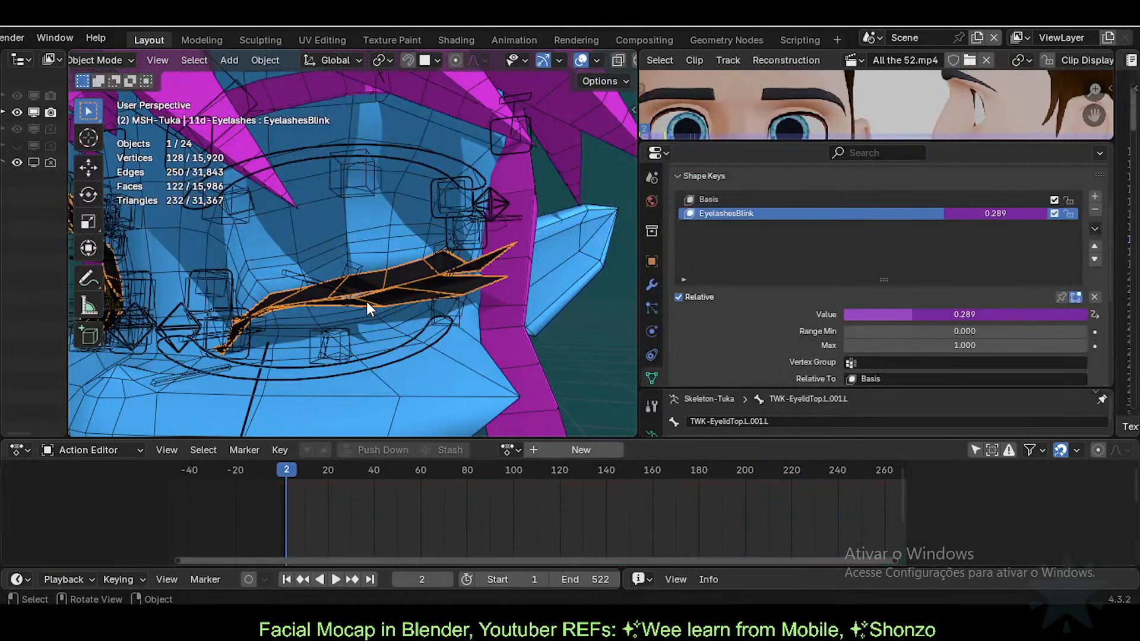
Step: Open the EyelashesBlink driver and try the divisors var/0.2, var/0.01, var/0.05 and var/0.07
right_click(1006, 211)
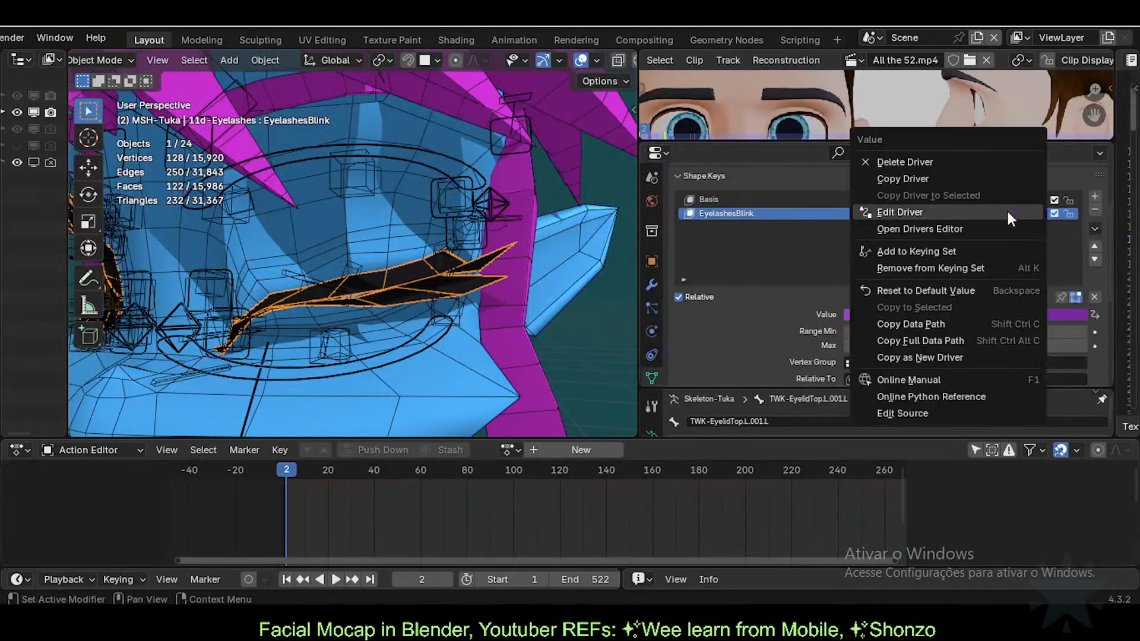
left_click(999, 210)
left_click(922, 268)
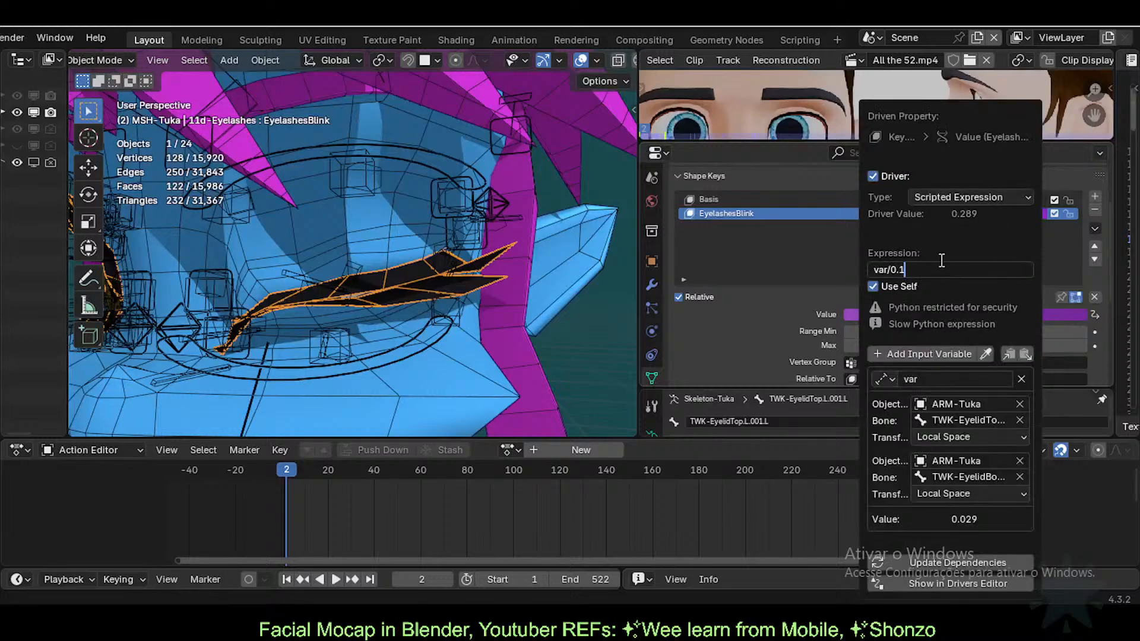
key("BackSpace")
type("2")
key("Return")
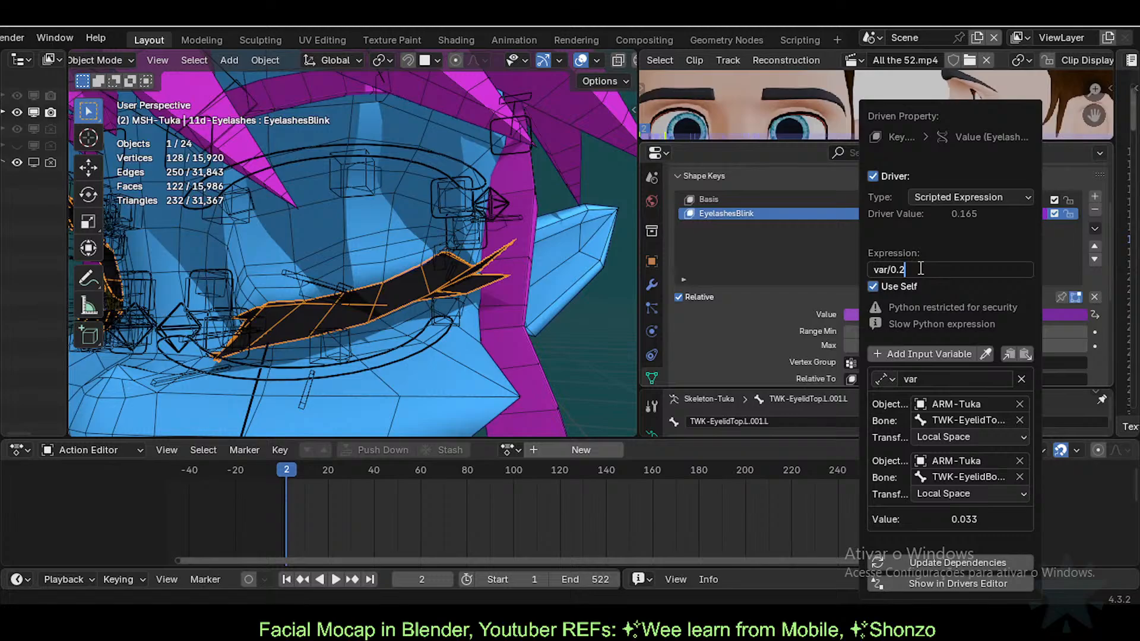
key("BackSpace")
type("01")
key("Return")
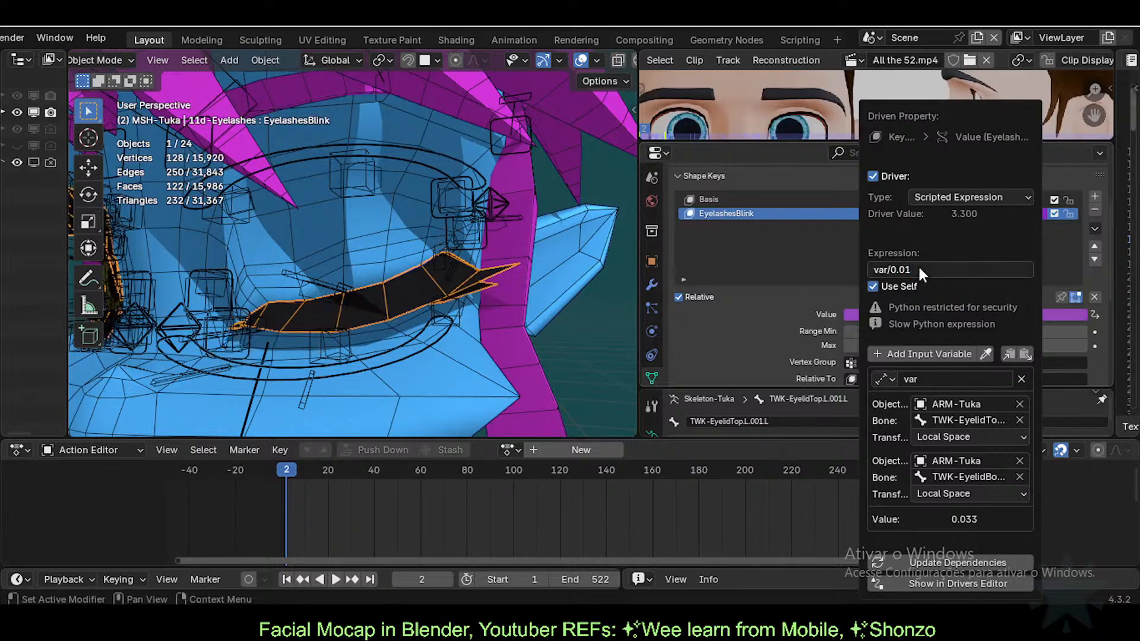
left_click(919, 268)
key("BackSpace")
type("5")
key("Return")
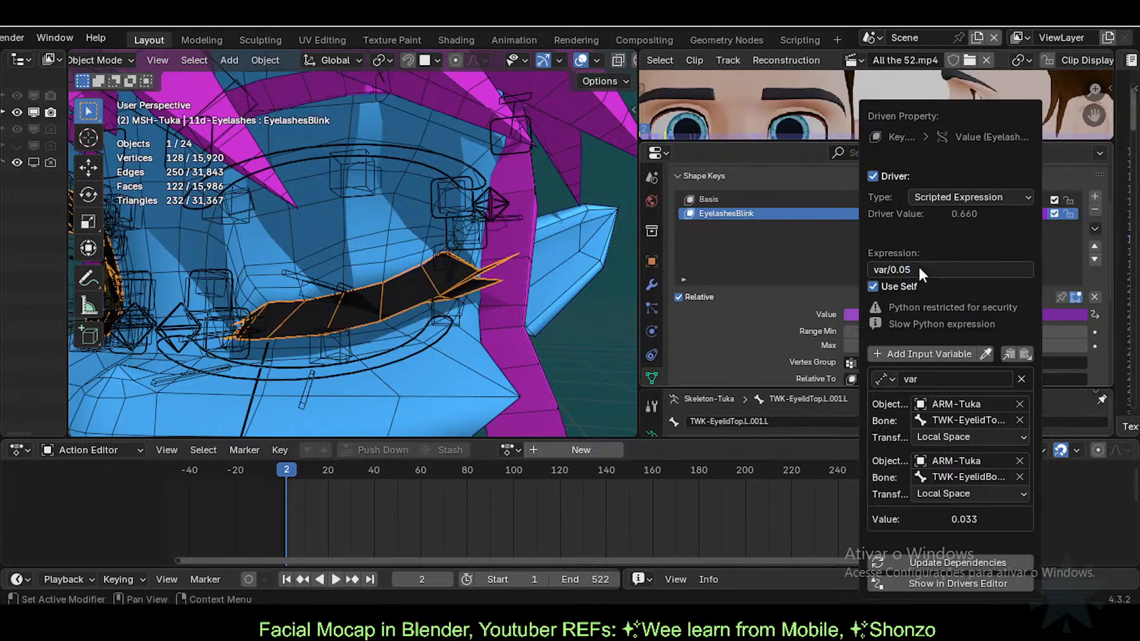
left_click(918, 266)
key("BackSpace")
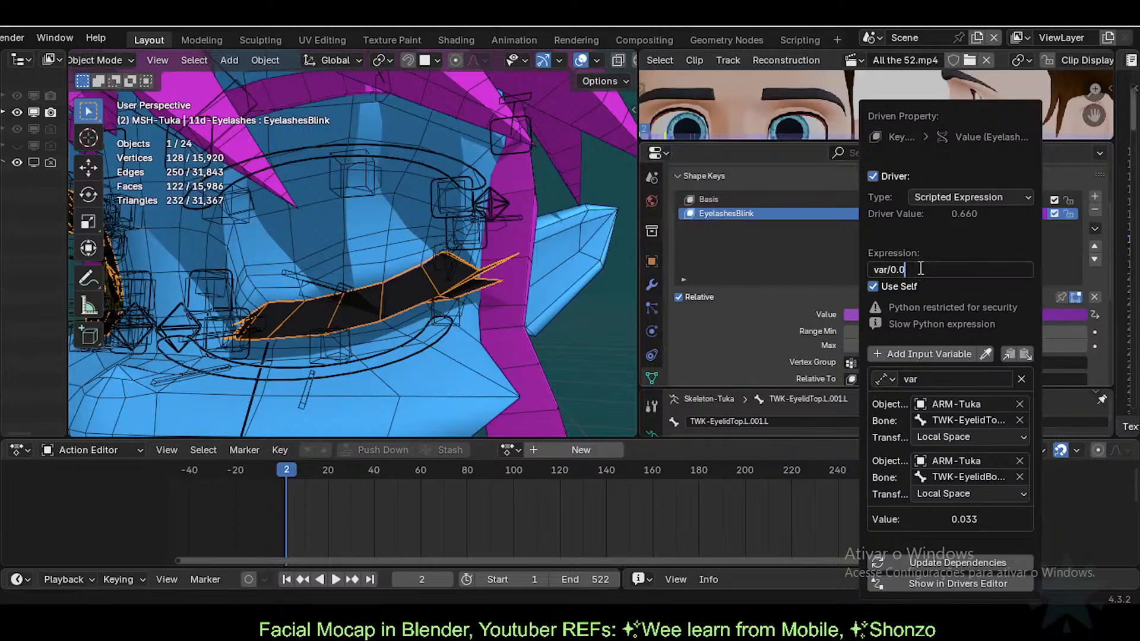
type("8")
key("BackSpace")
type("7")
key("Return")
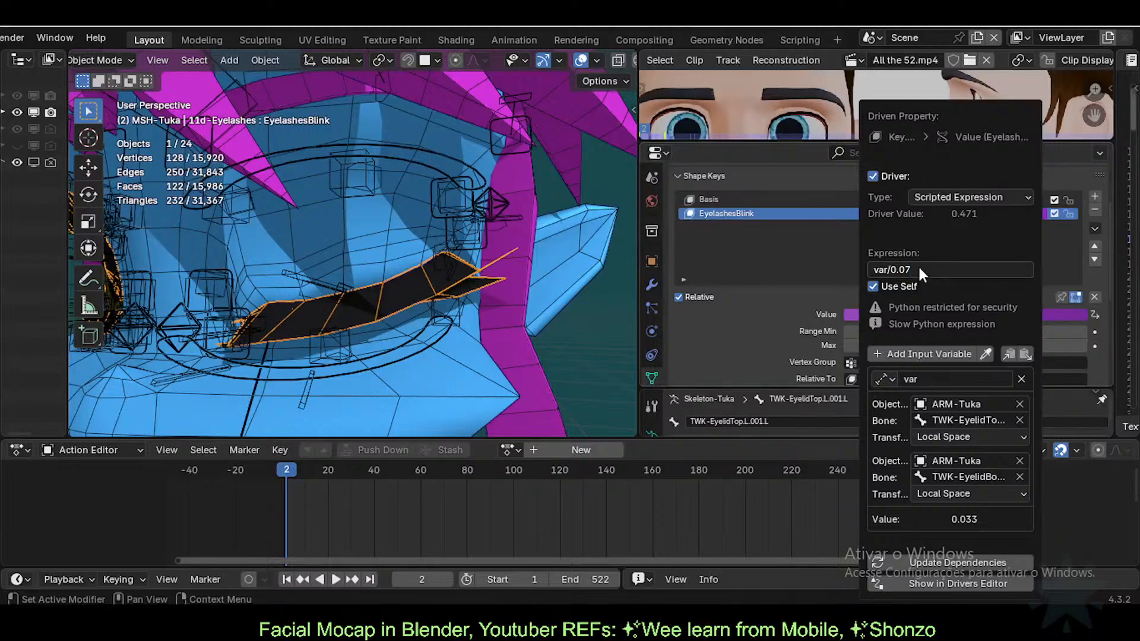
Step: Keep testing the driver expression with var/0.077, var/0.08, var/0.1 and var/0.01
left_click(917, 265)
type("7")
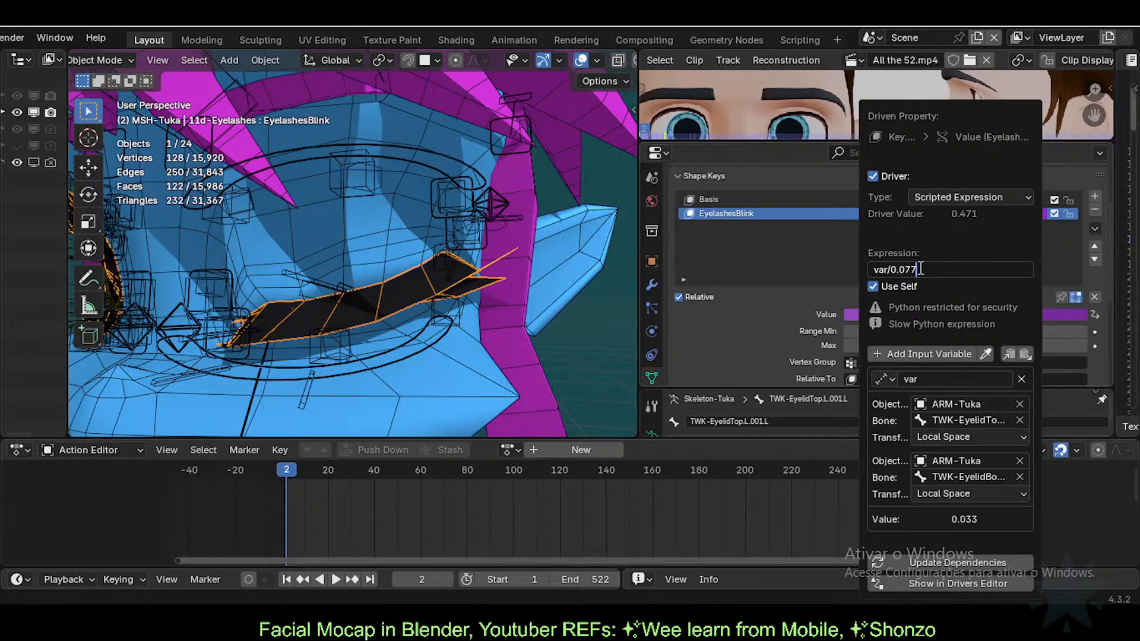
key("Return")
left_click(918, 265)
key("BackSpace")
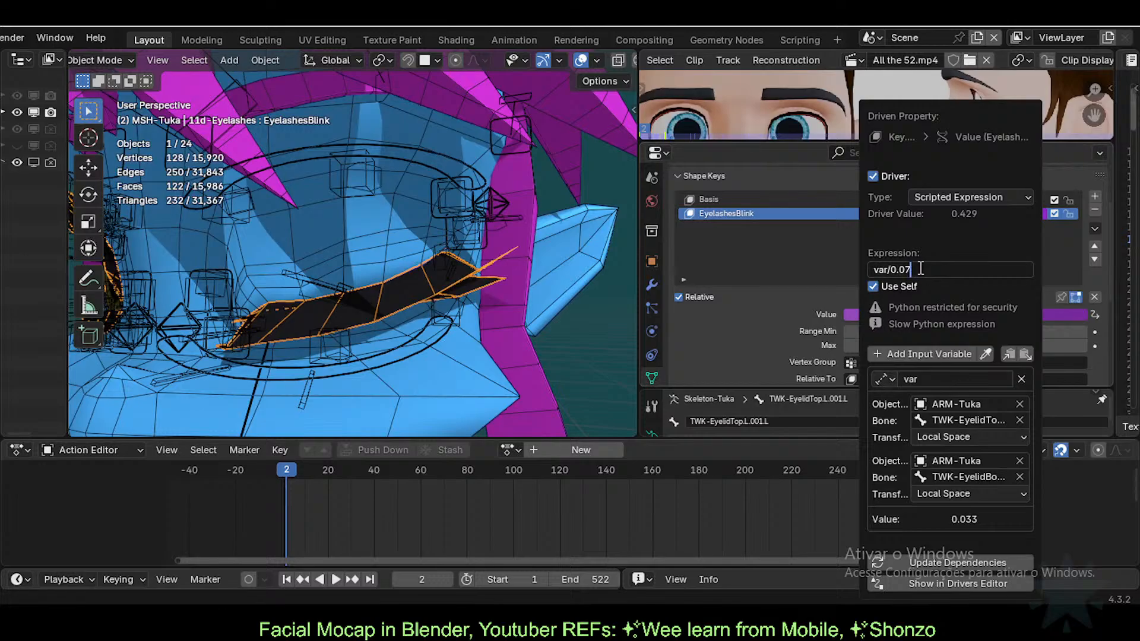
key("BackSpace")
type("8")
key("Return")
left_click(920, 268)
key("BackSpace")
key("BackSpace")
type("1")
key("Return")
left_click(920, 268)
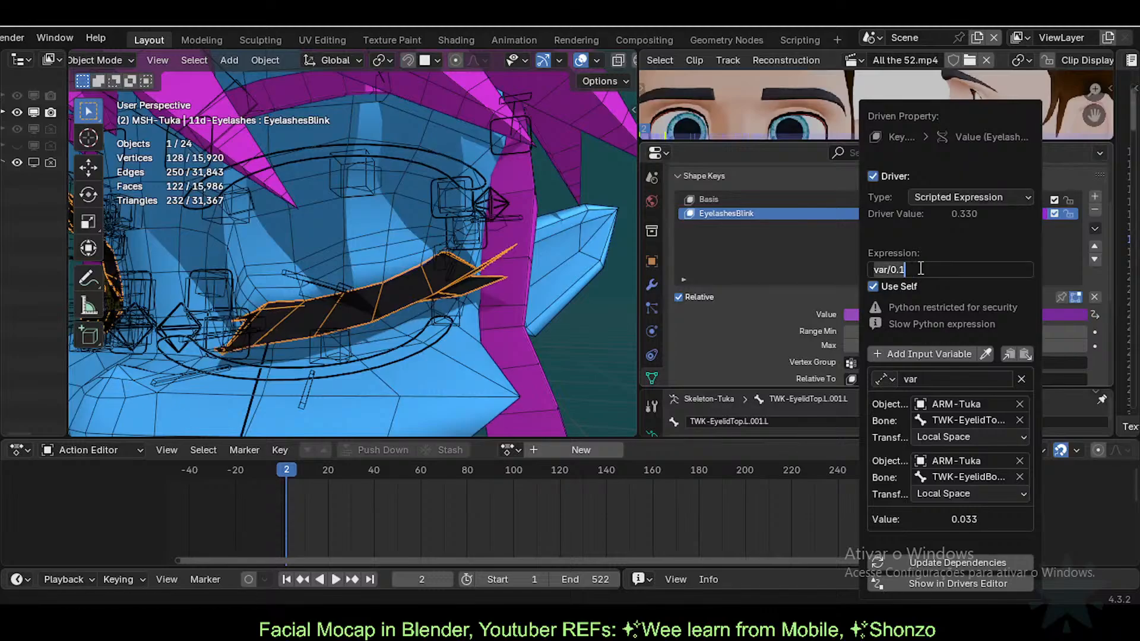
key("BackSpace")
type("01")
key("Return")
Step: Narrow the divisor through 0.03, 0.02 and 0.035 to var/0.033, reaching a driver value of 1.000
left_click(919, 269)
left_click(919, 268)
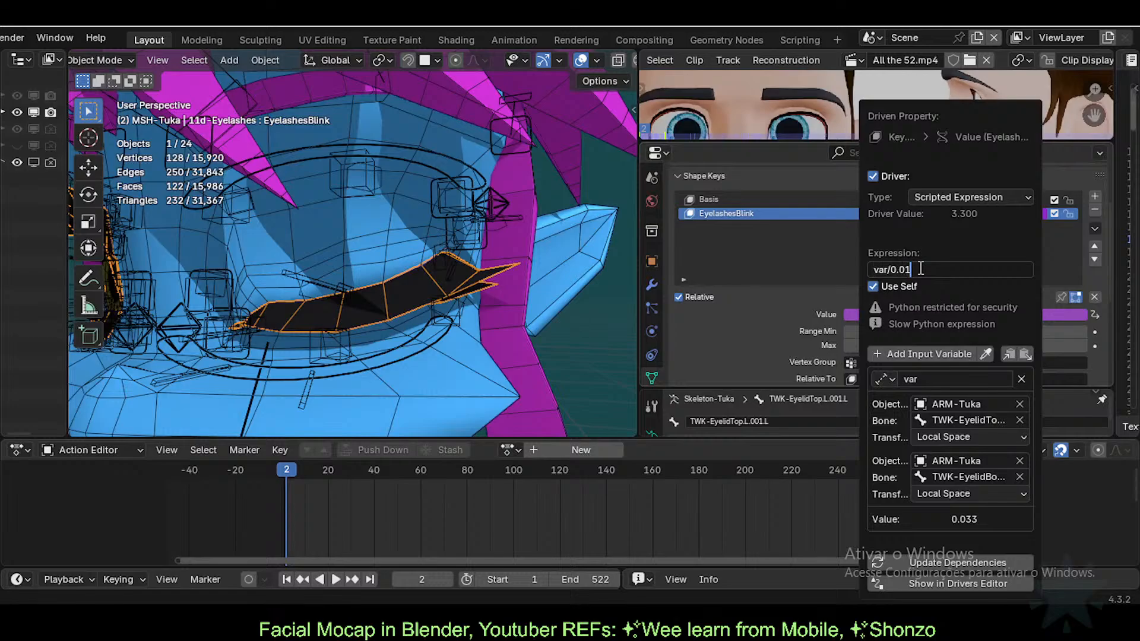
key("BackSpace")
type("3")
key("Return")
left_click(918, 268)
key("BackSpace")
type("2")
key("Return")
left_click(918, 268)
key("BackSpace")
type("3")
key("Return")
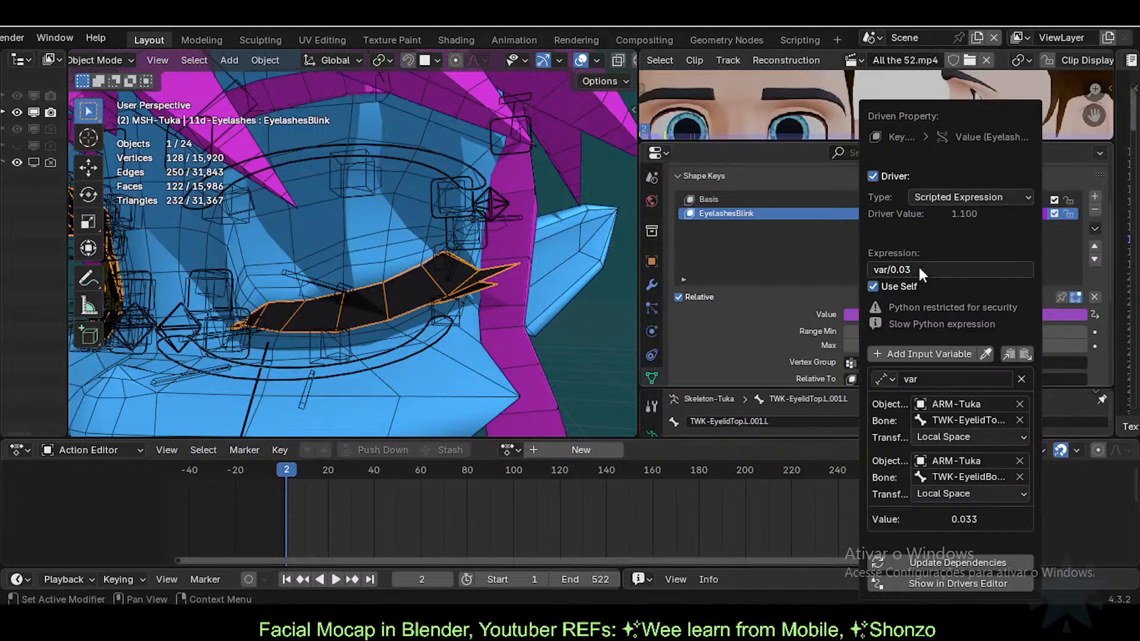
left_click(918, 269)
type("5")
key("Return")
left_click(917, 269)
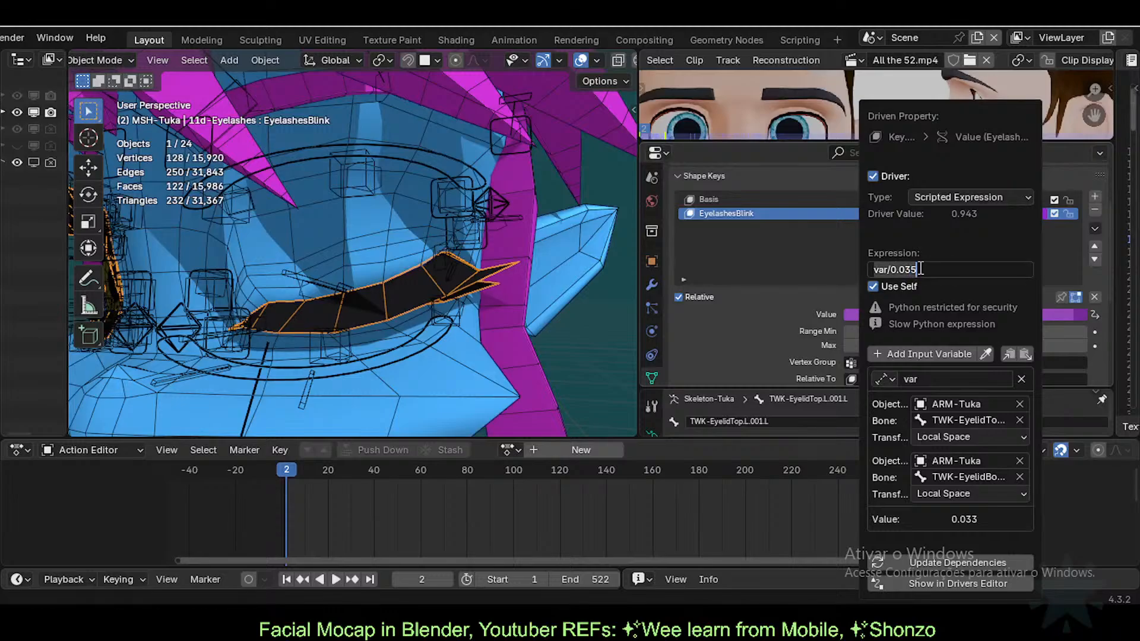
key("BackSpace")
type("3")
key("Return")
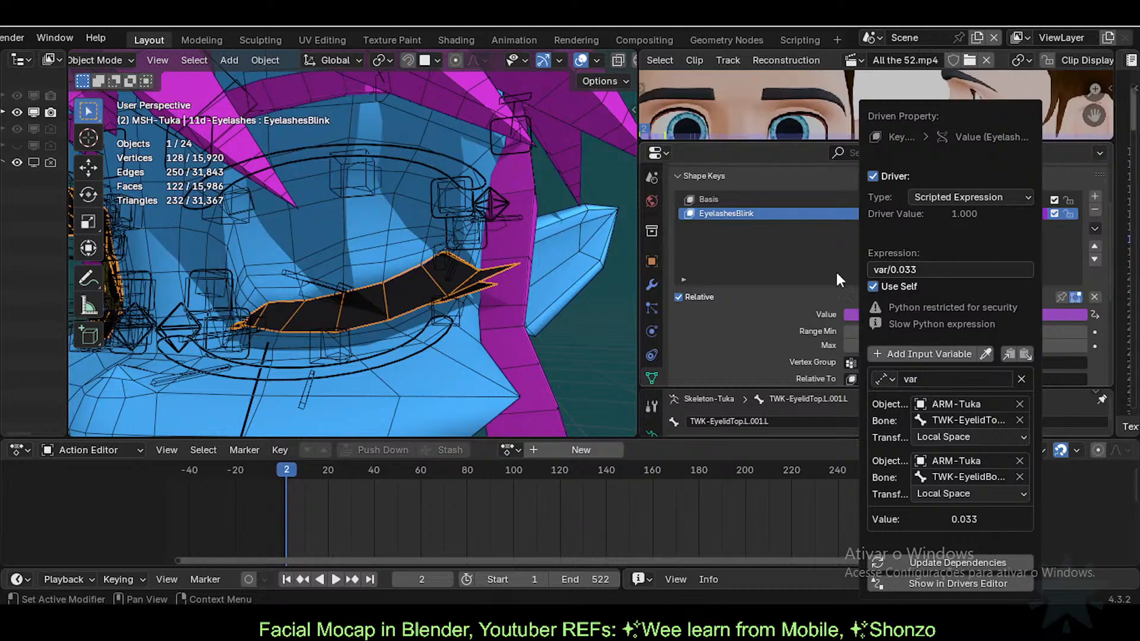
left_click(330, 273)
Step: Pose the rig's upper eyelid bone up to open the eye, then select the eyelashes mesh
left_click(356, 290)
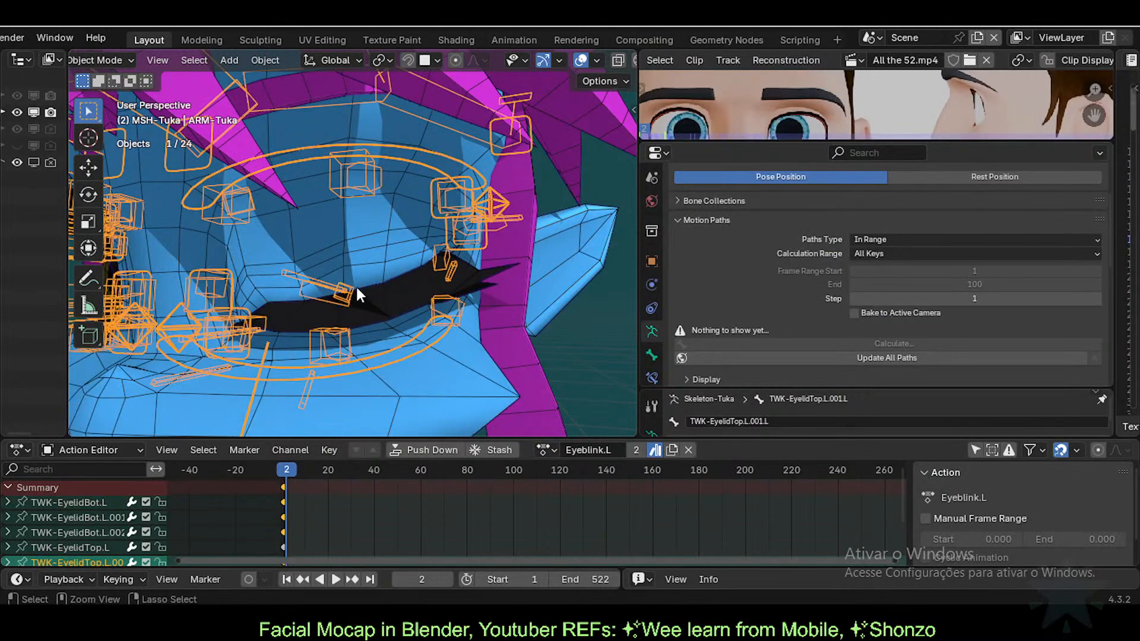
key("ctrl+Tab")
key("g")
left_click(358, 196)
key("ctrl+Tab")
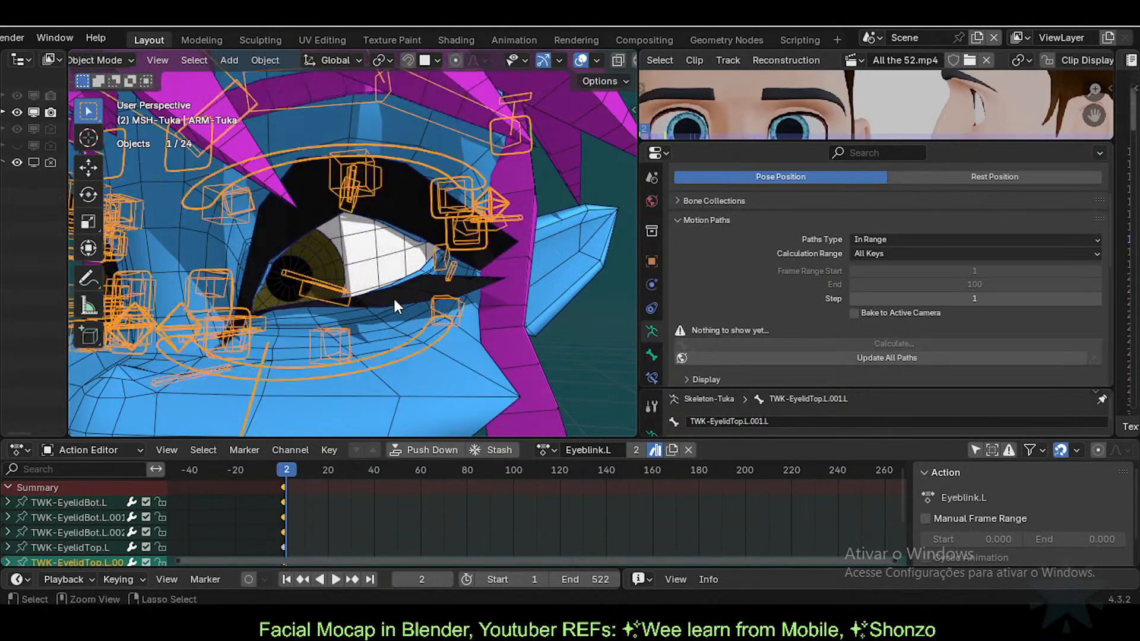
left_click(394, 284)
Step: Nudge the upper eyelid bone slightly and recheck the eyelashes mesh
left_click(351, 190)
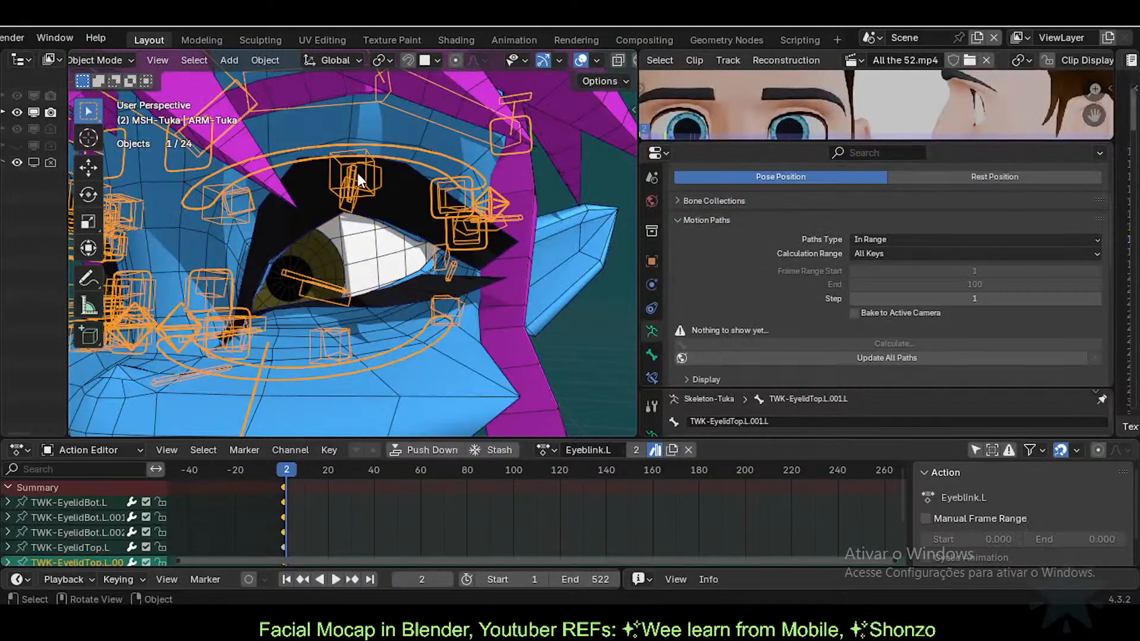
key("ctrl+Tab")
left_click(354, 196)
key("g")
right_click(354, 198)
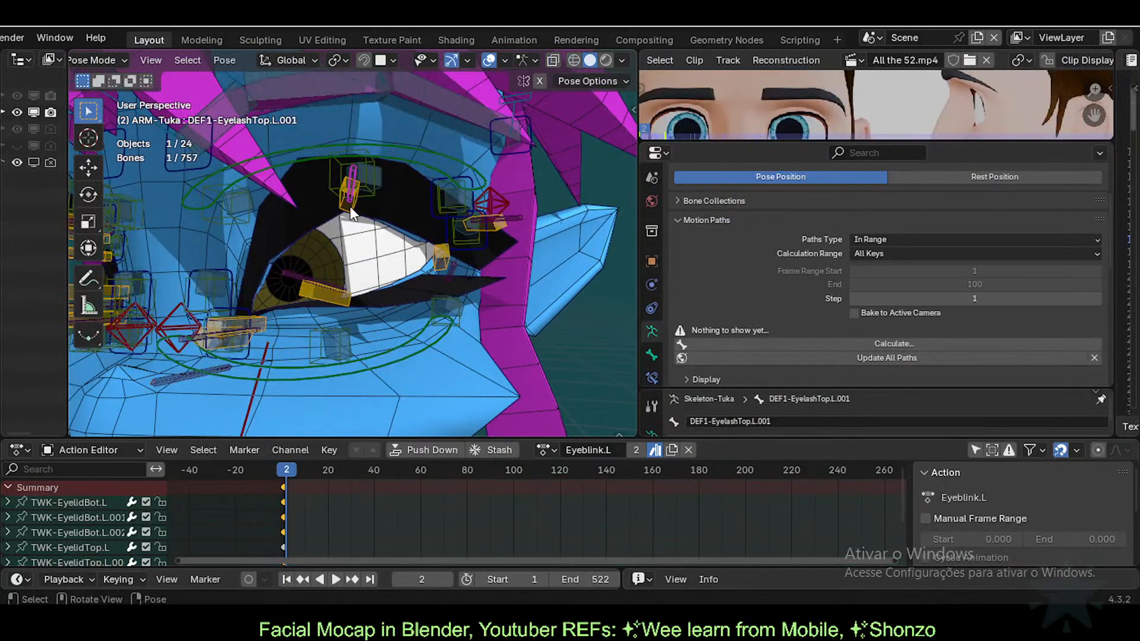
left_click(351, 206)
key("g")
left_click(385, 290)
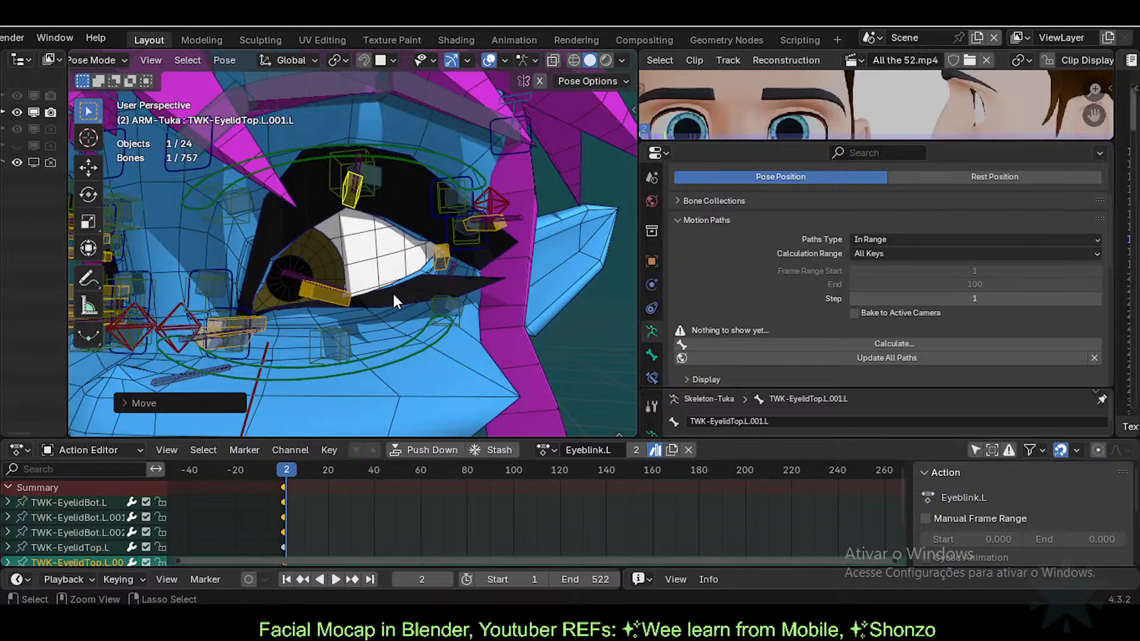
key("ctrl+Tab")
left_click(398, 294)
Step: Close the eye by lowering the upper eyelid bone and raising the lower one, then inspect the eyelashes' shape keys
left_click(362, 186)
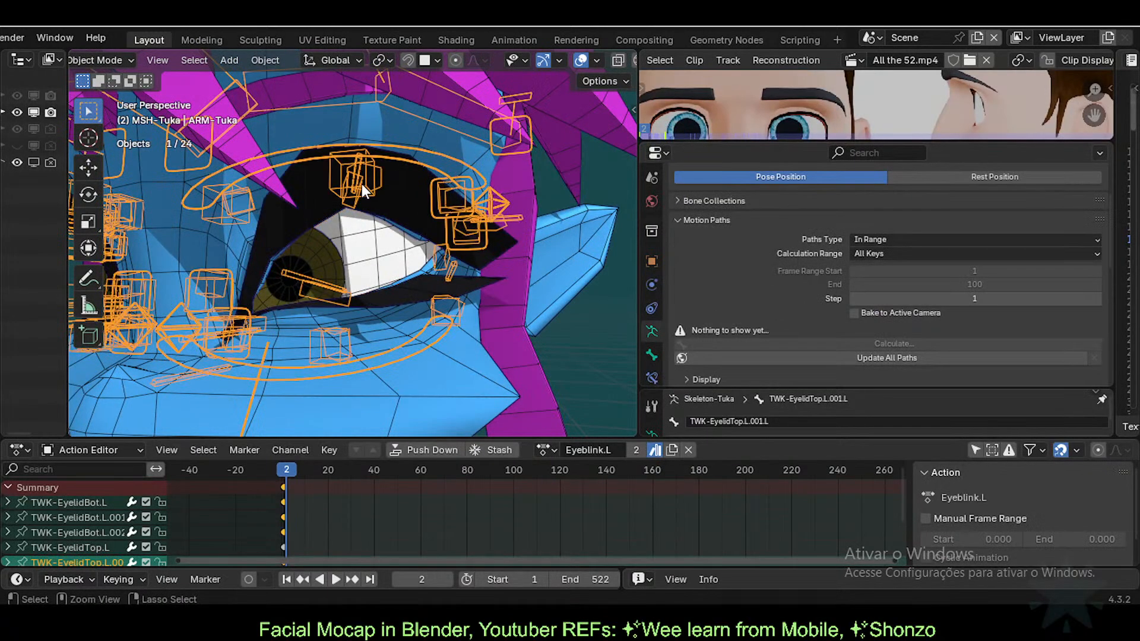
key("ctrl+Tab")
left_click(356, 197)
key("g")
right_click(351, 206)
left_click(352, 205)
key("g")
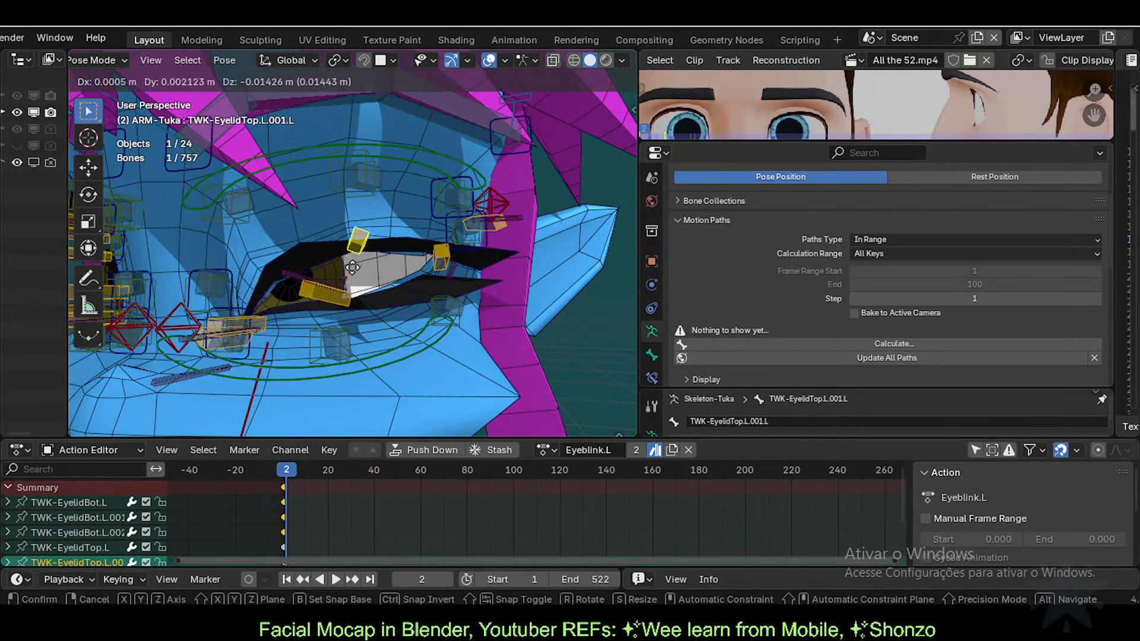
left_click(340, 304)
left_click(340, 304)
key("g")
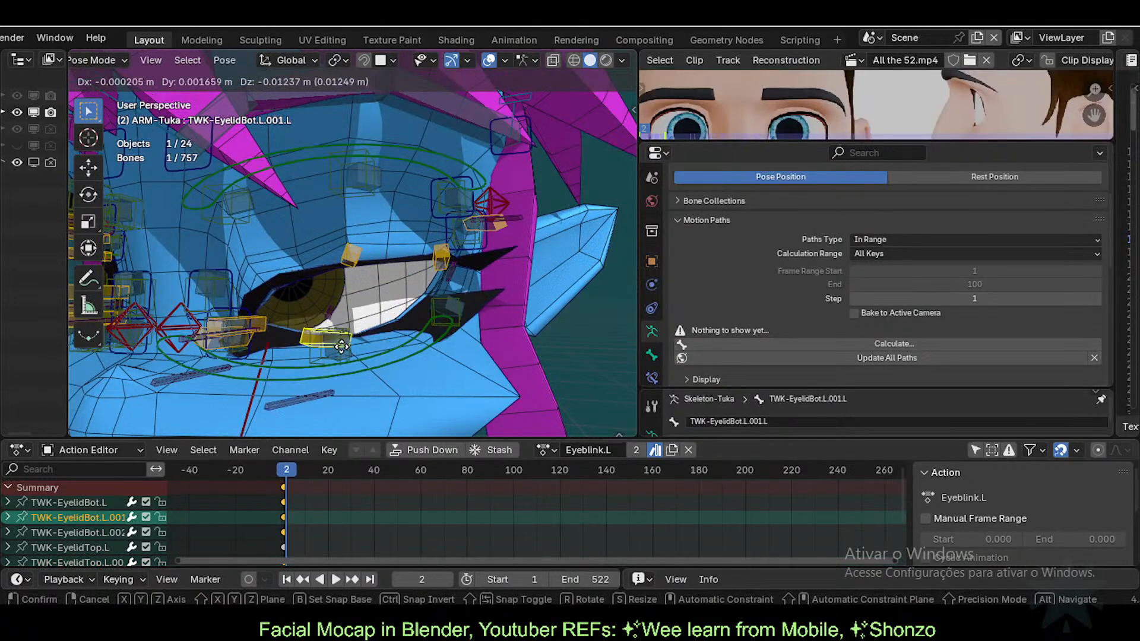
left_click(345, 279)
key("ctrl+Tab")
left_click(379, 253)
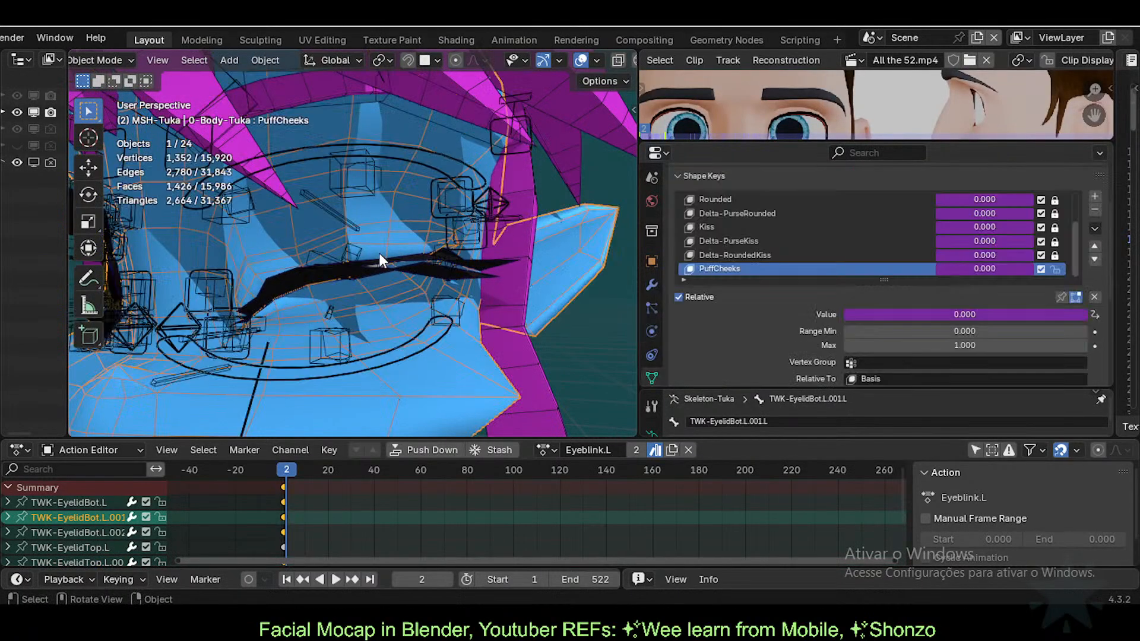
left_click(383, 276)
Step: Reopen the eye with the lower and upper eyelid bones, so EyelashesBlink reads 0.756
left_click(357, 263)
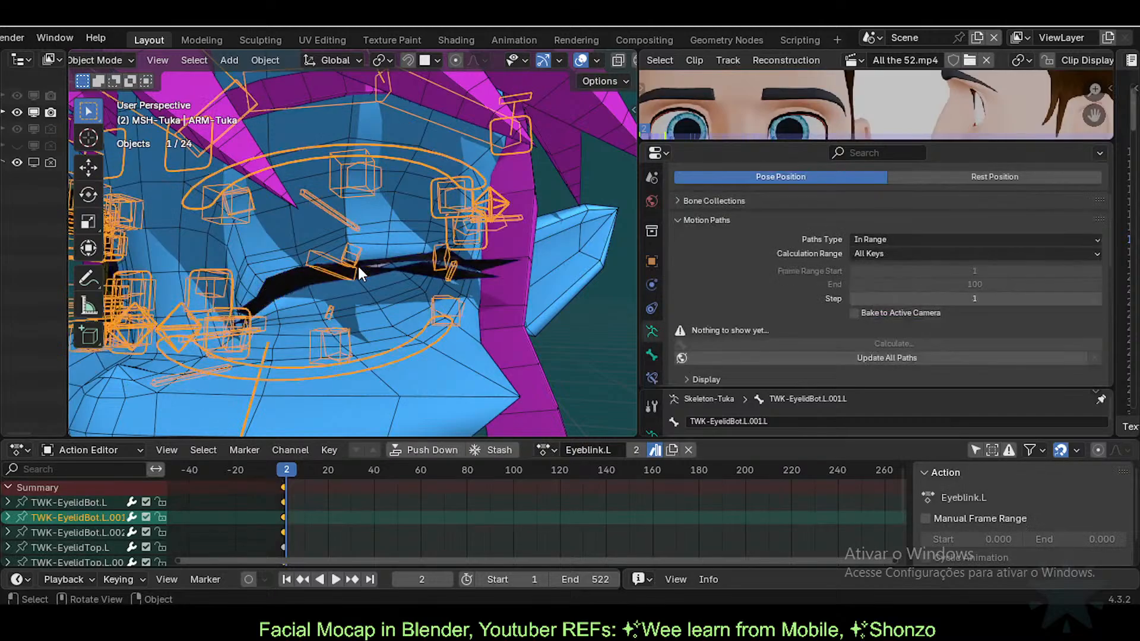
key("ctrl+Tab")
key("g")
left_click(350, 303)
left_click(352, 255)
key("g")
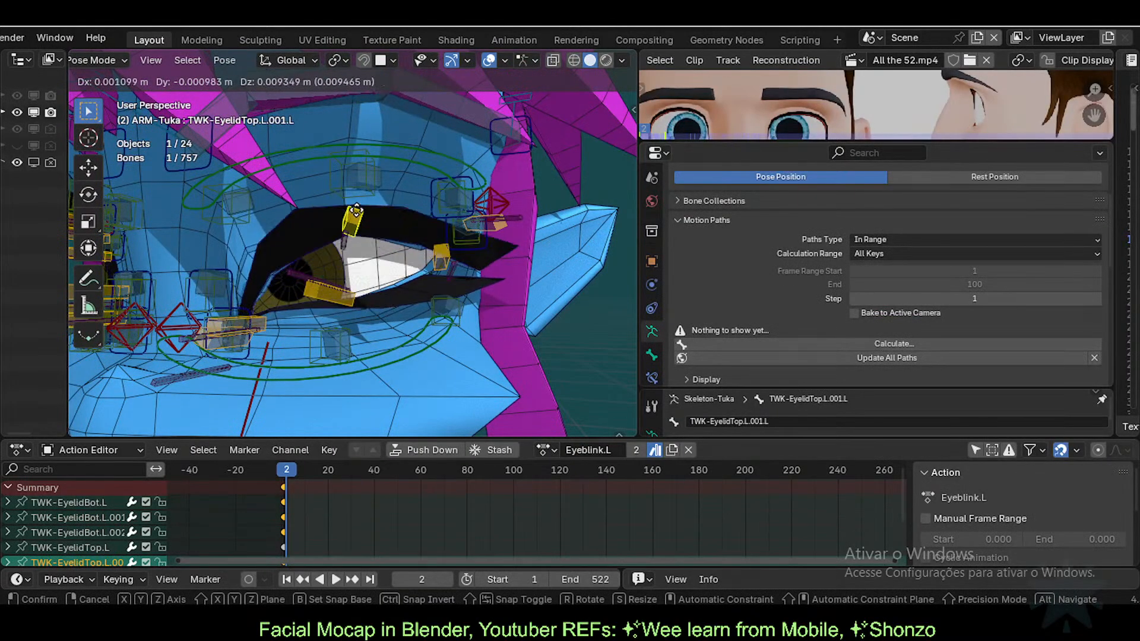
left_click(351, 293)
key("ctrl+Tab")
left_click(369, 306)
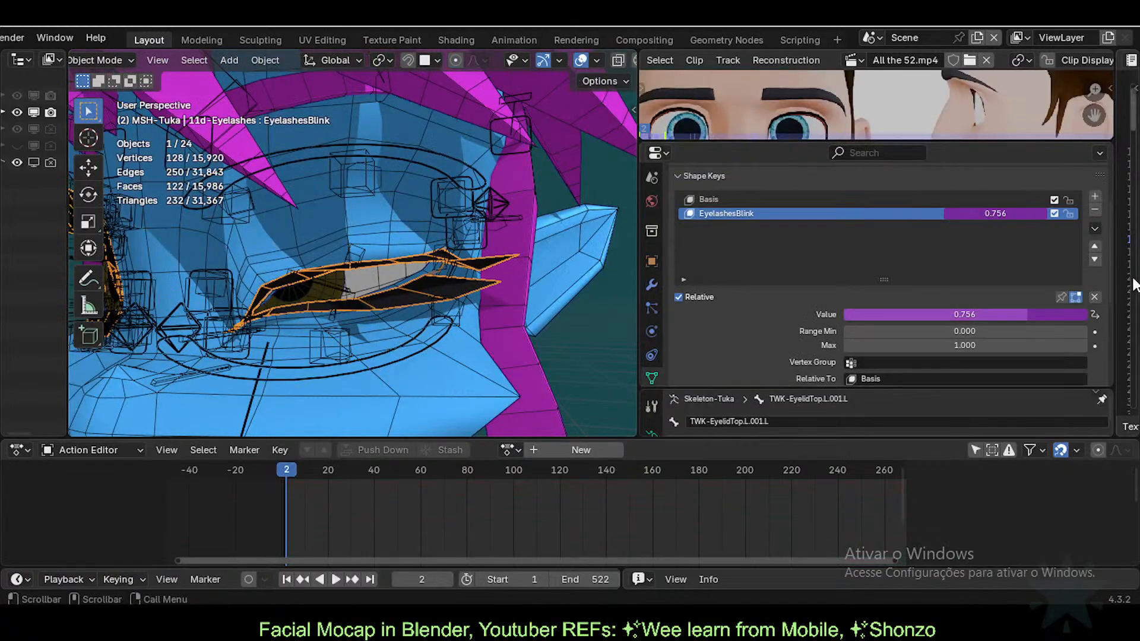
Step: Wrap the driver expression as (var/0.033) multiplied by a var term, then save the .blend file
right_click(1005, 215)
left_click(988, 213)
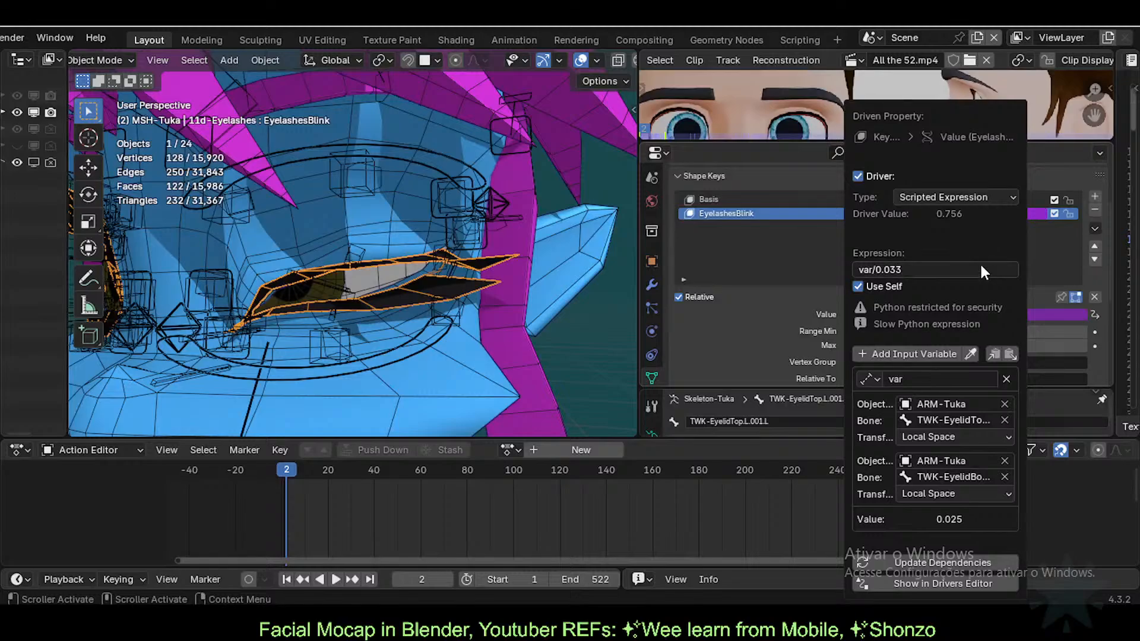
left_click(957, 266)
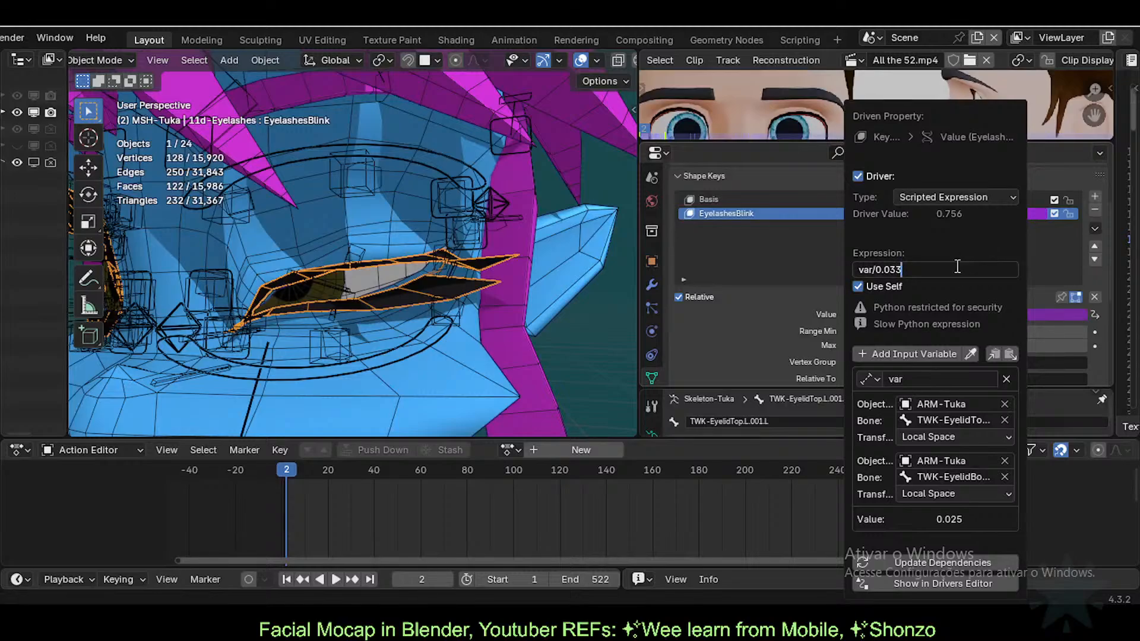
key("Home")
type("(")
key("End")
type(")*(var")
key("BackSpace")
key("BackSpace")
key("BackSpace")
key("BackSpace")
key("BackSpace")
key("Return")
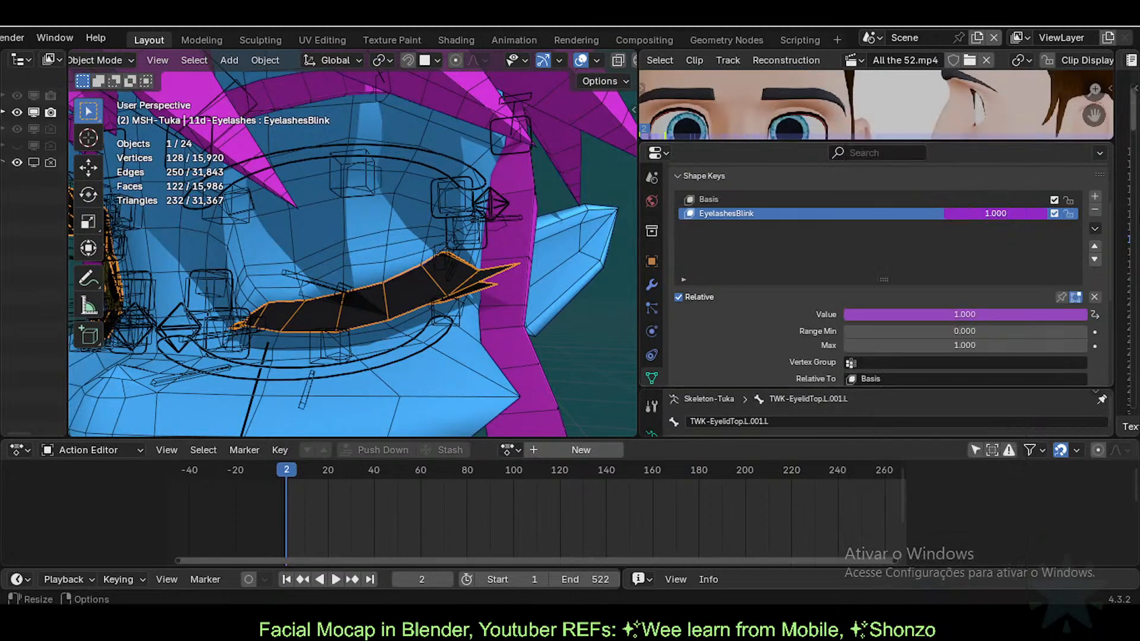
key("ctrl+s")
Step: Duplicate the EyelashesBlink driver variable and rename the two variables varA and varB
right_click(1006, 211)
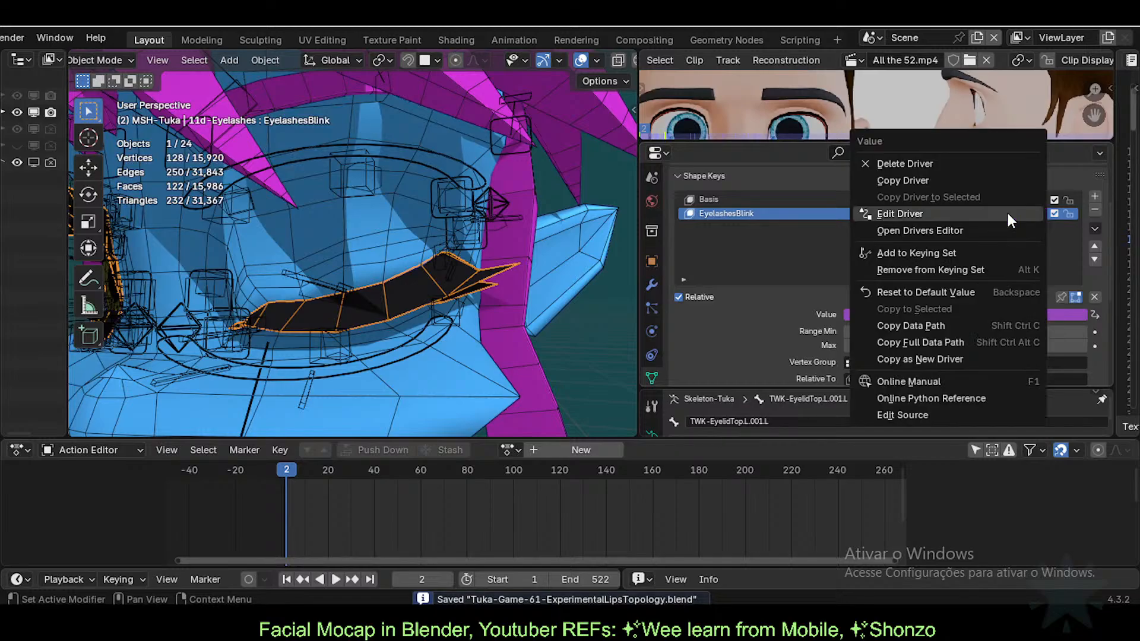
left_click(1006, 213)
left_click(902, 269)
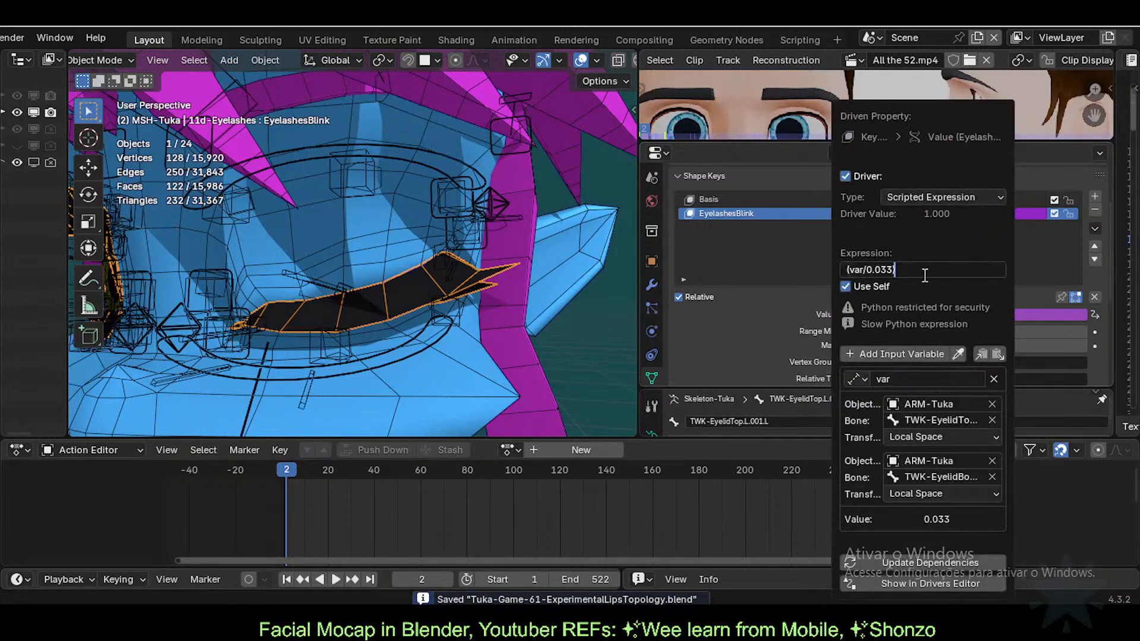
key("Return")
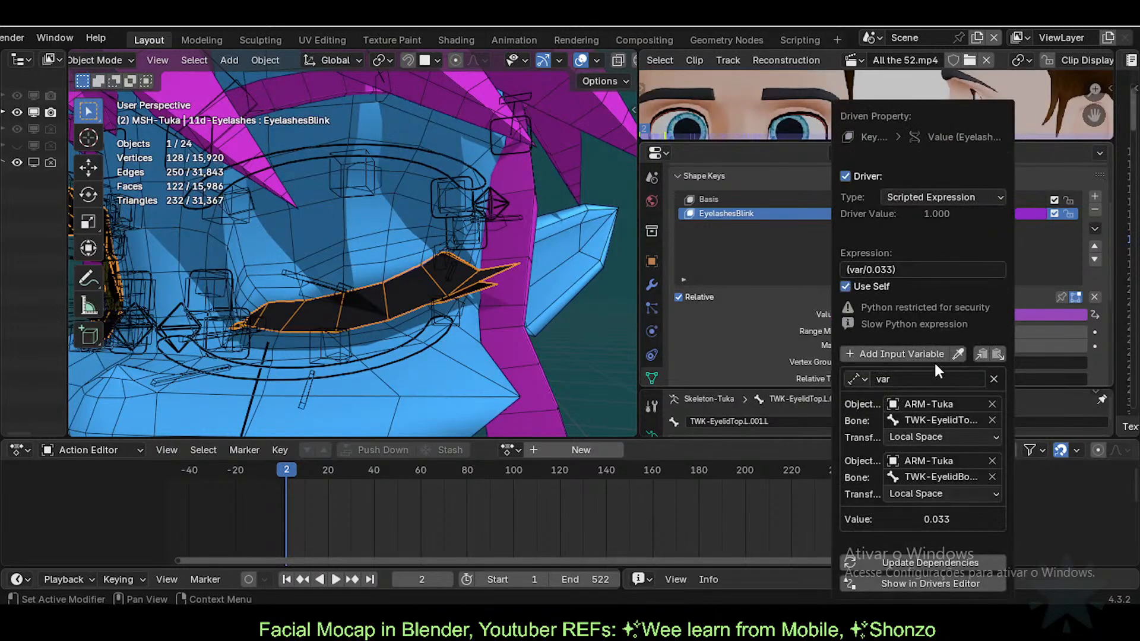
left_click(984, 357)
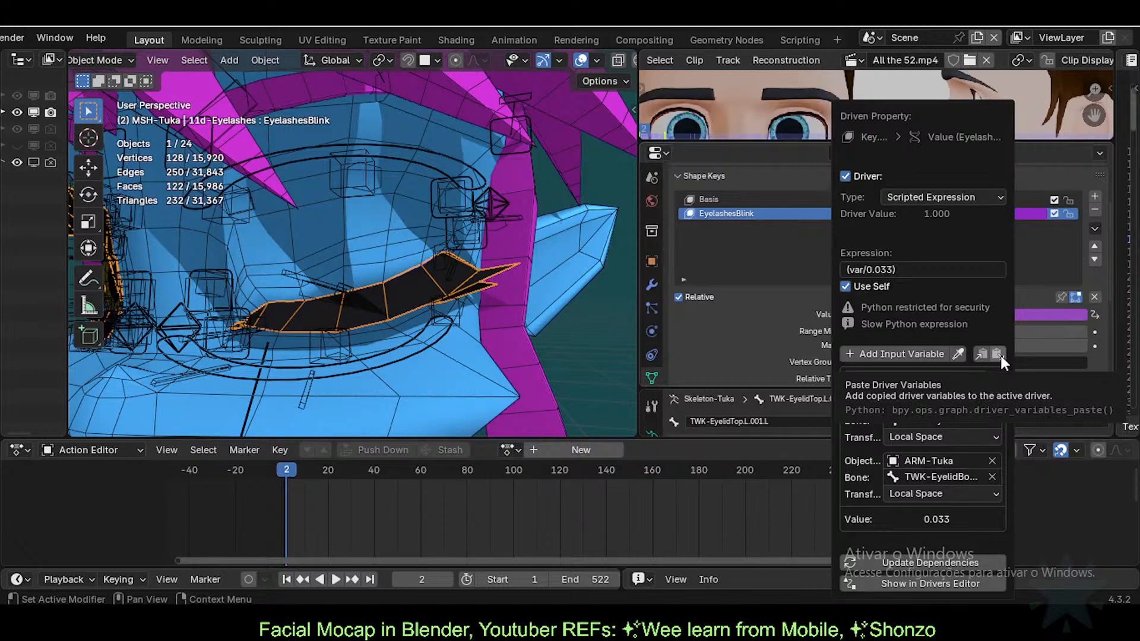
left_click(1001, 354)
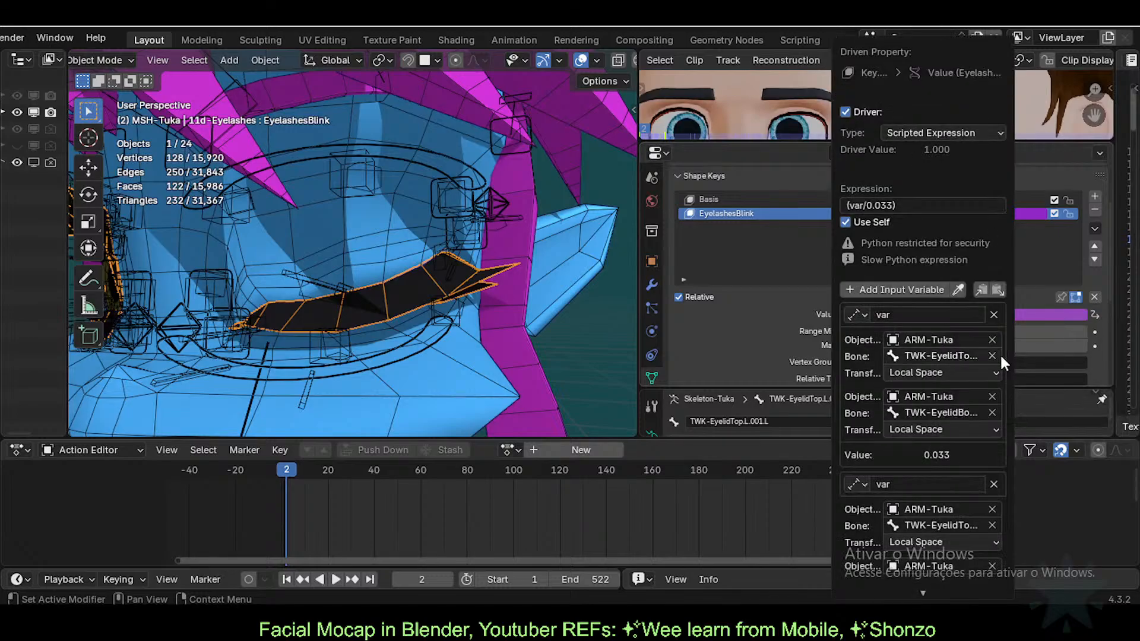
left_click(915, 484)
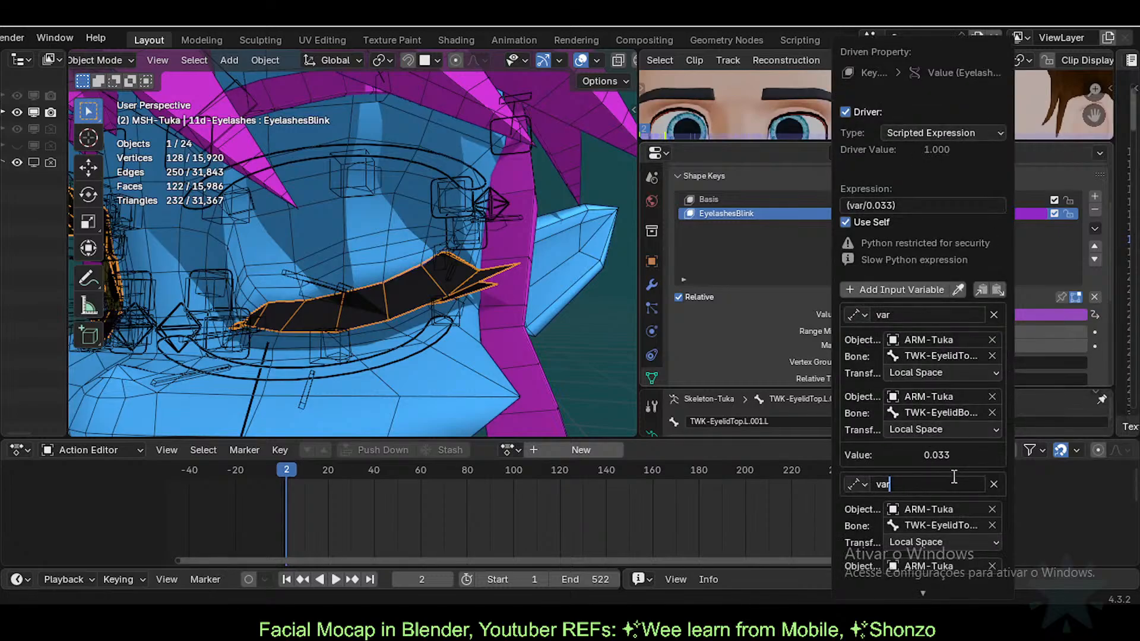
type("B")
key("Return")
left_click(906, 320)
type("A")
key("Return")
Step: Set the driver expression to (varA/0.033)*(varB/0.33)
left_click(857, 208)
left_click(864, 208)
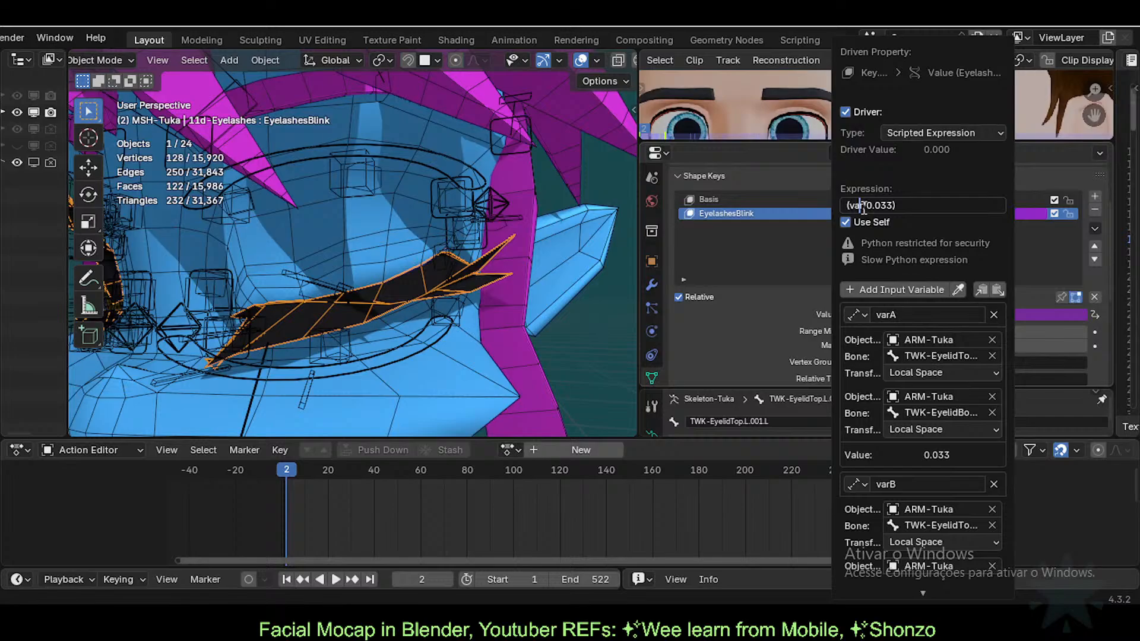
type("A")
key("Return")
left_click(963, 205)
left_click(962, 206)
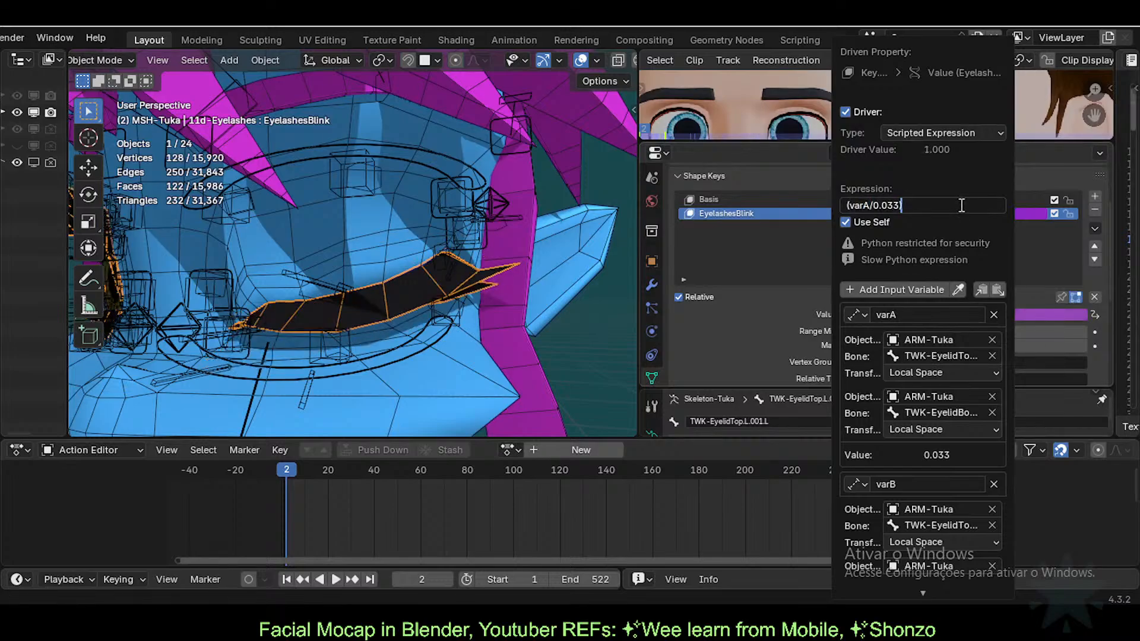
type("*(varB/0.33)")
key("Return")
Step: Change varB's first bone target to TWK-EyelidTop.L by removing the .001.L suffix
scroll(909, 415, "down", 2)
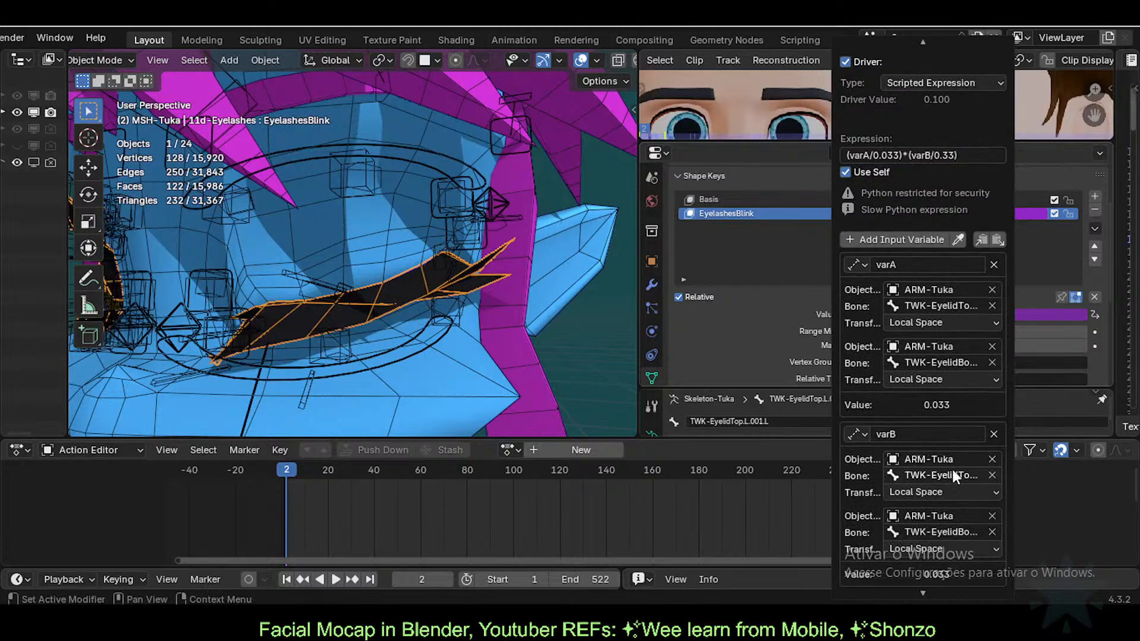
left_click(956, 475)
key("Left")
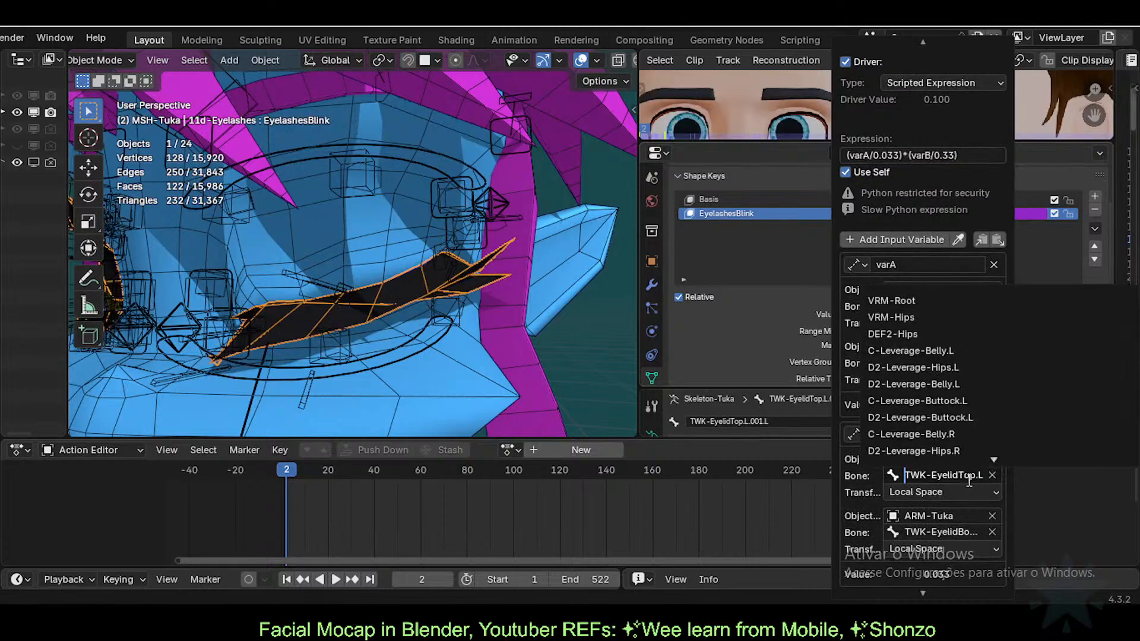
key("End")
key("Left")
key("Left")
key("Left")
key("Left")
key("Left")
key("Left")
key("shift+End")
key("BackSpace")
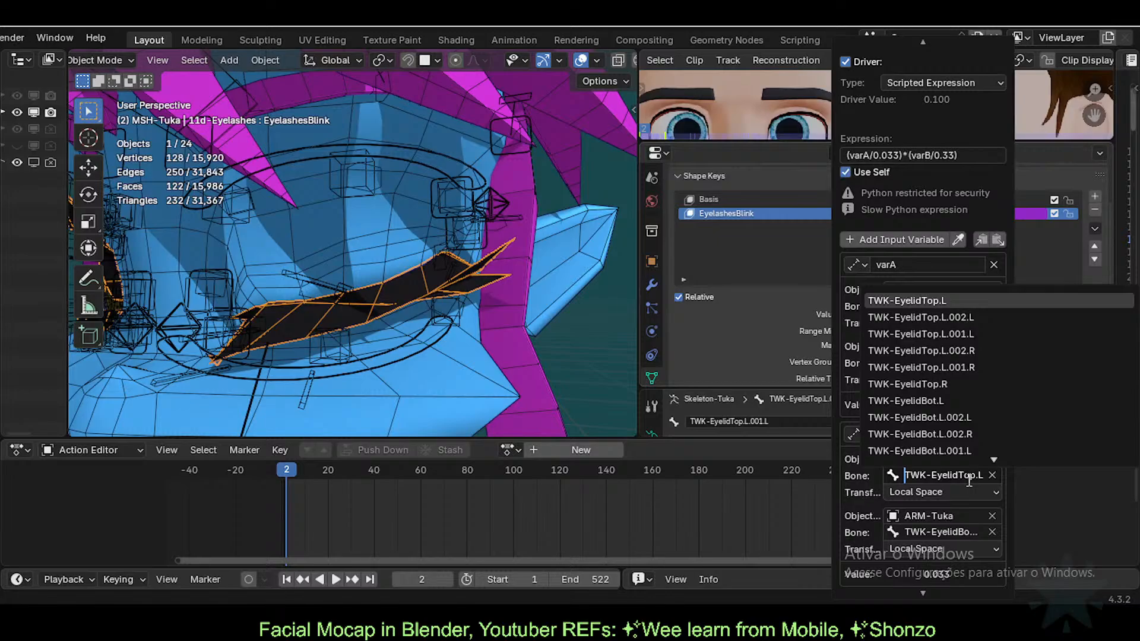
key("Return")
Step: Change varB's second bone target to TWK-EyelidBot.L, dropping EyelashesBlink to 0.037
left_click(969, 530)
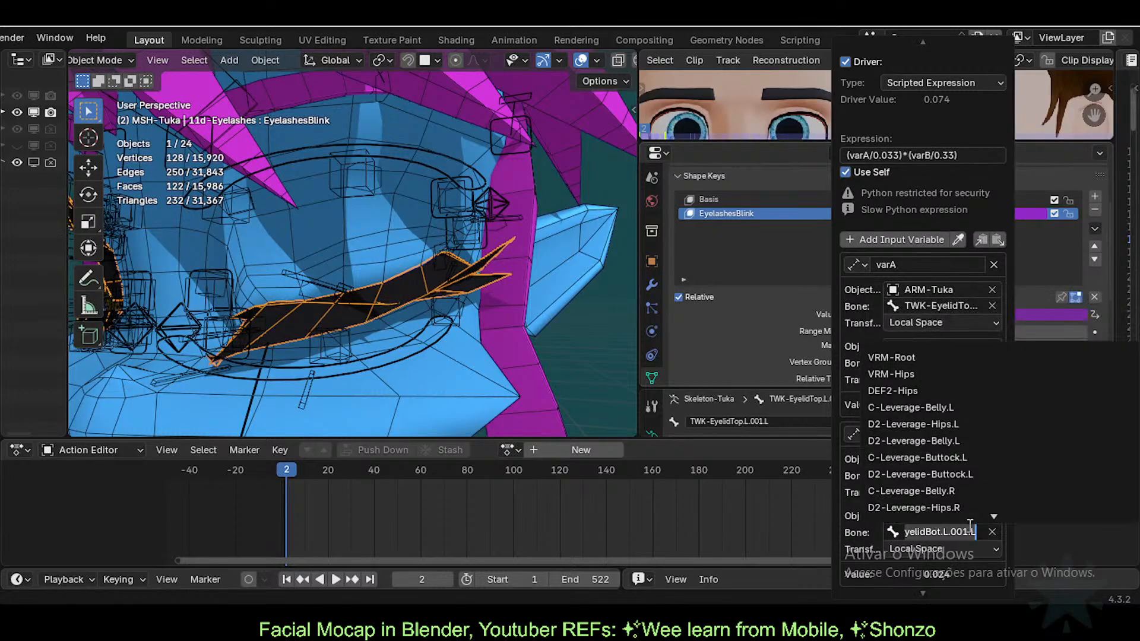
key("Left")
key("Left")
key("Left")
key("shift+End")
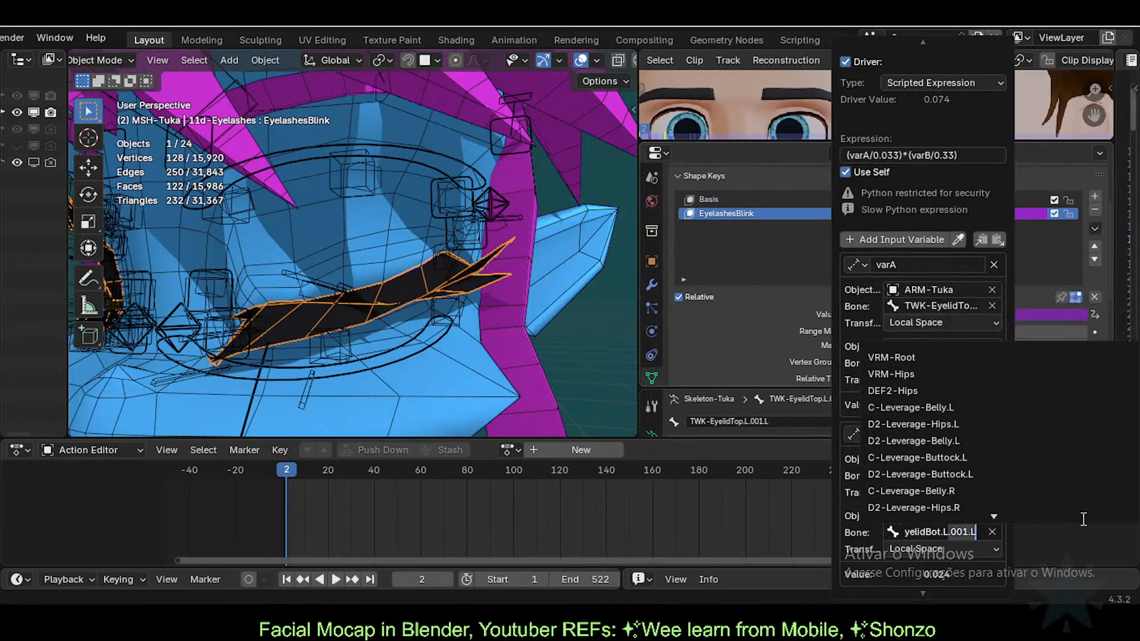
key("BackSpace")
key("Return")
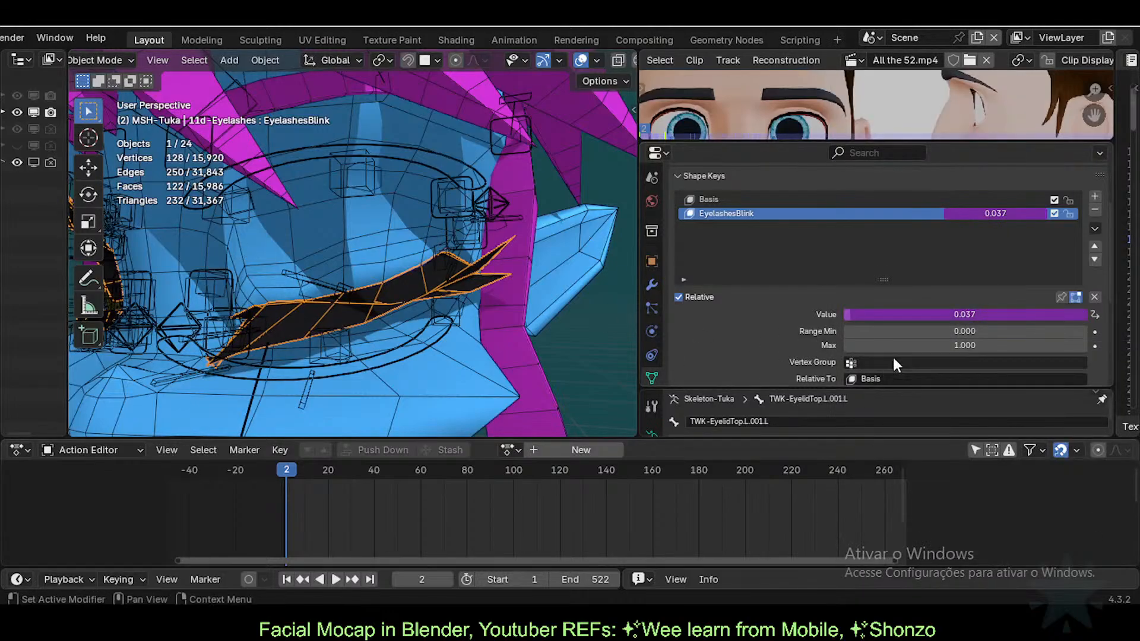
Step: Inspect the left eyelid control bones in Pose Mode, then select the eyelashes and save the file
left_click(338, 285)
key("ctrl+Tab")
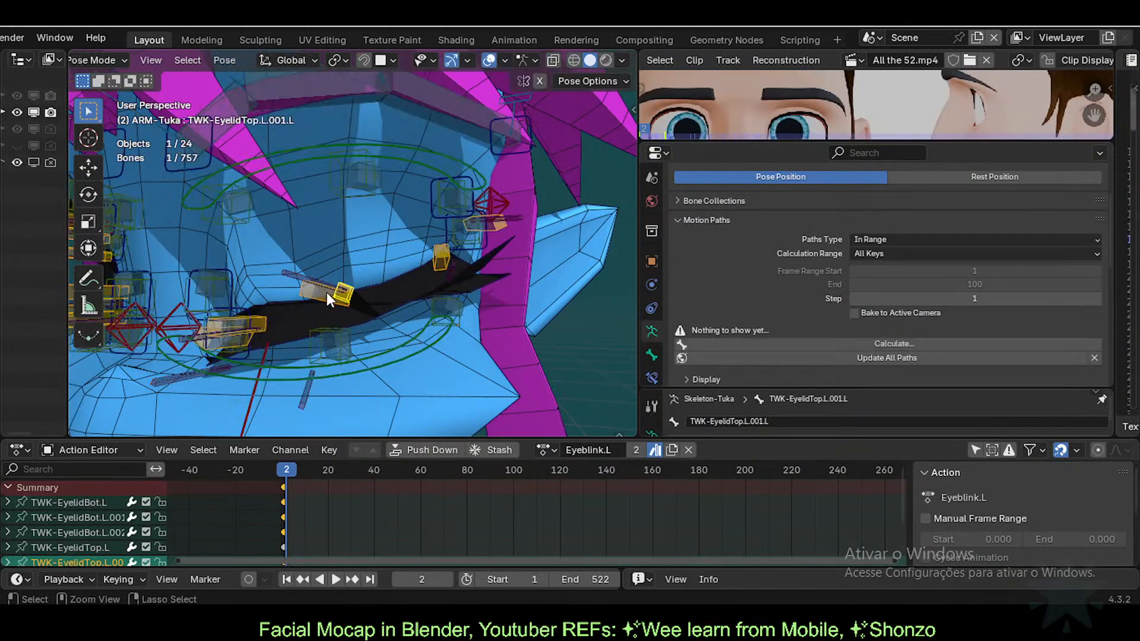
left_click(324, 292)
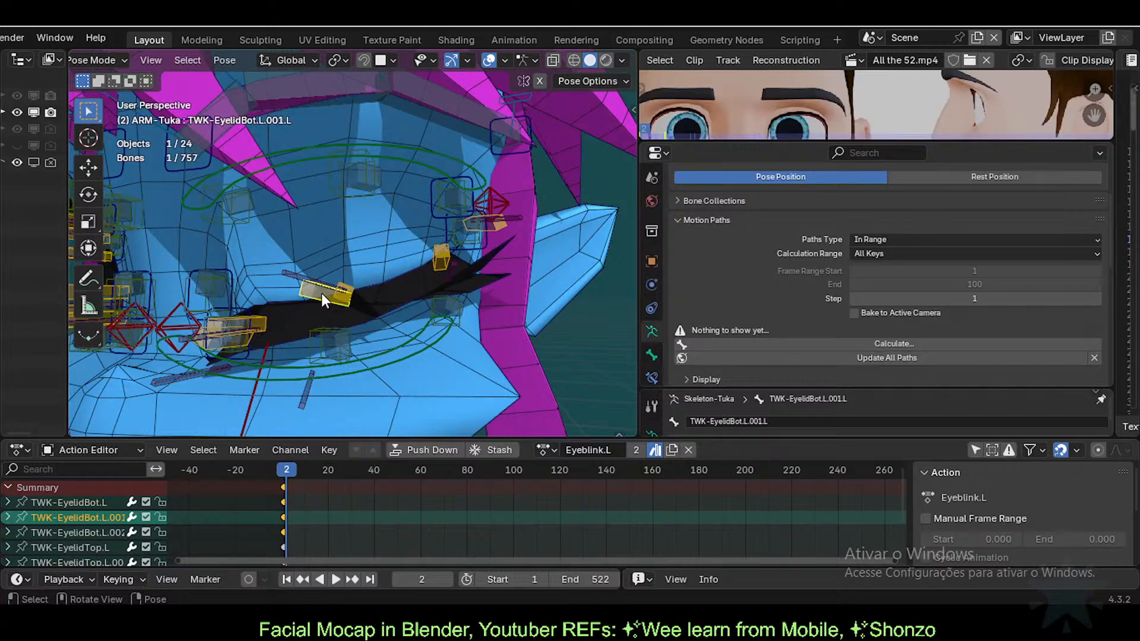
key("F2")
key("Escape")
left_click(440, 259)
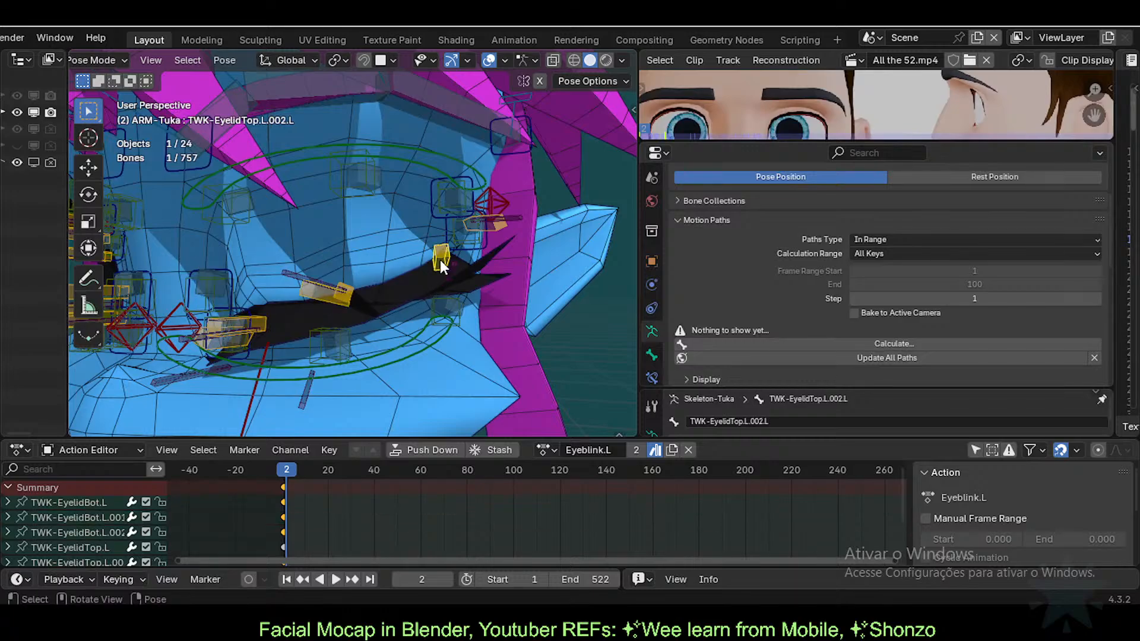
left_click(333, 298)
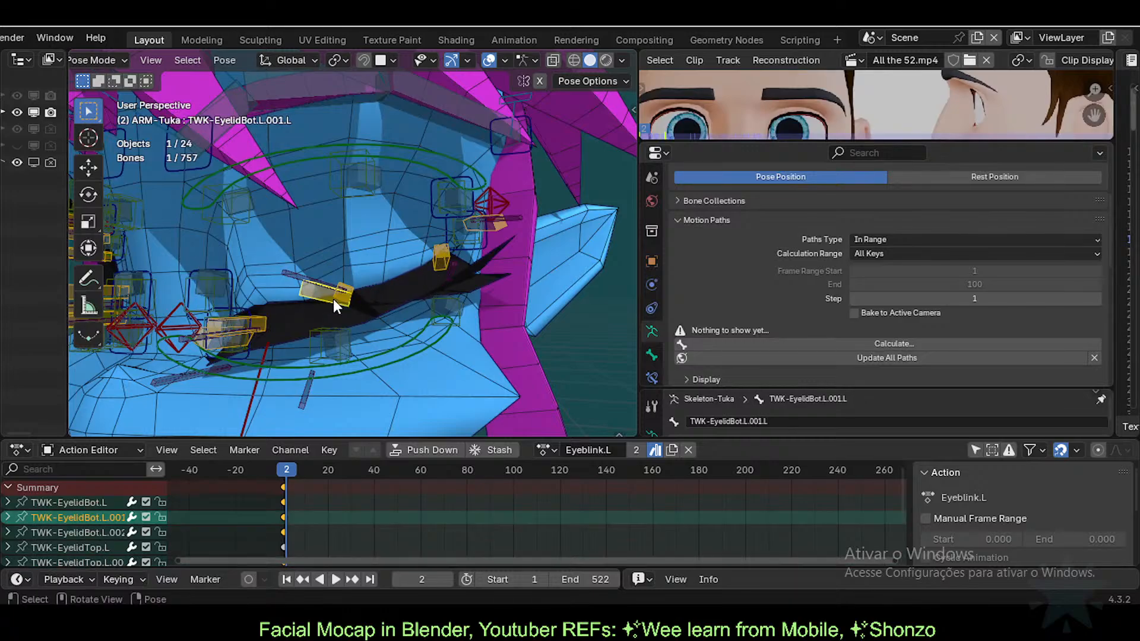
key("ctrl+Tab")
left_click(361, 268)
left_click(382, 294)
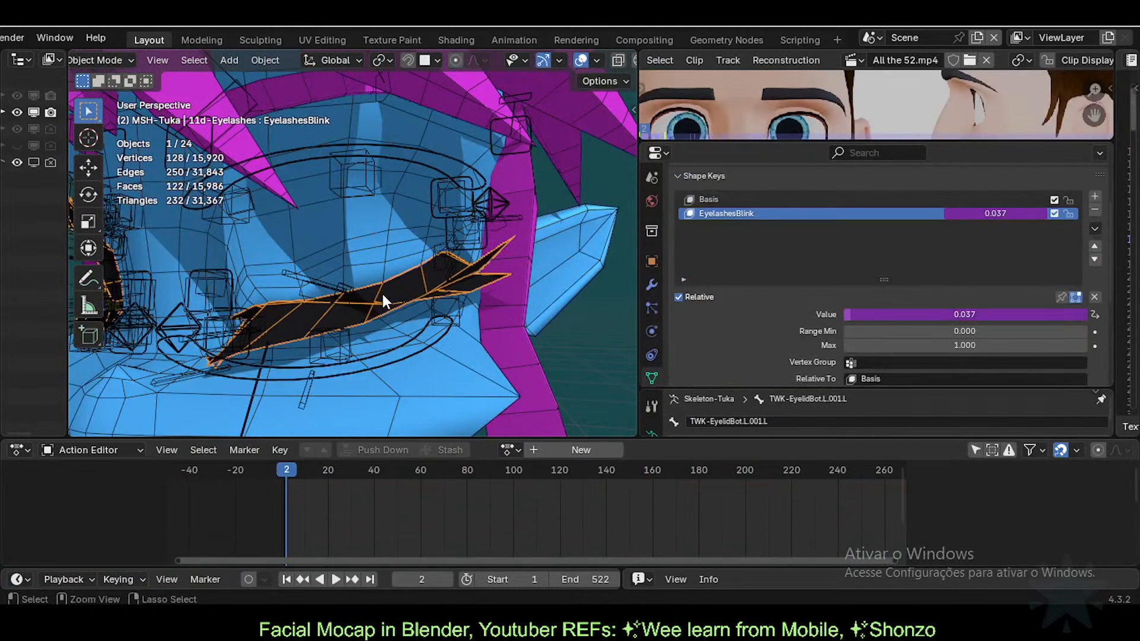
key("ctrl+s")
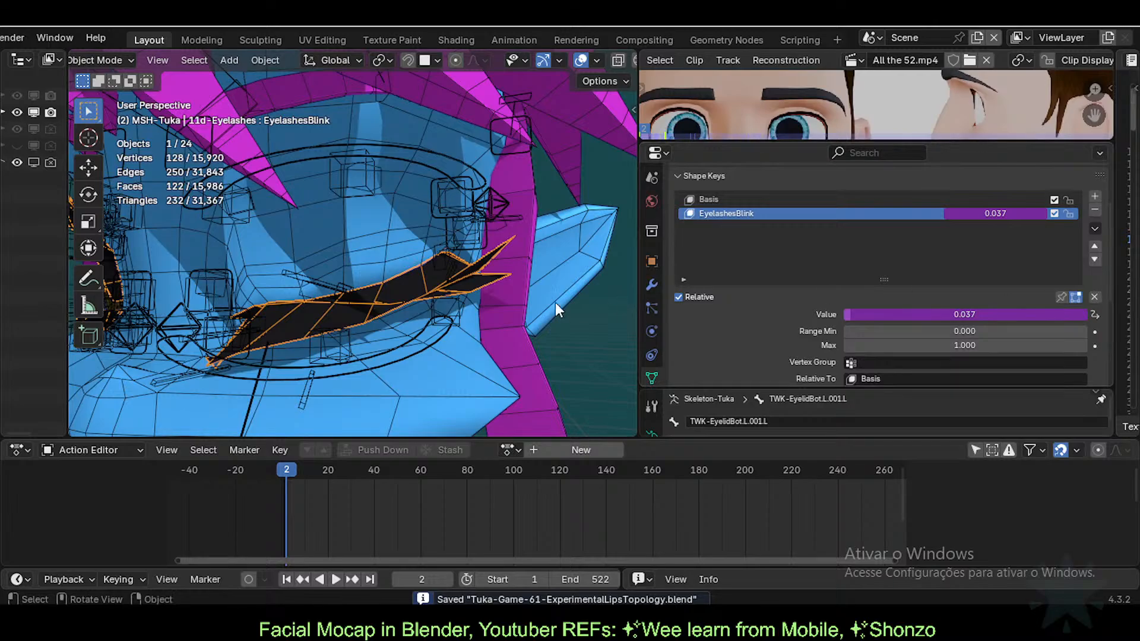
Step: Move the middle lower eyelid control bone and check the eyelashes' shape key response
left_click(326, 284)
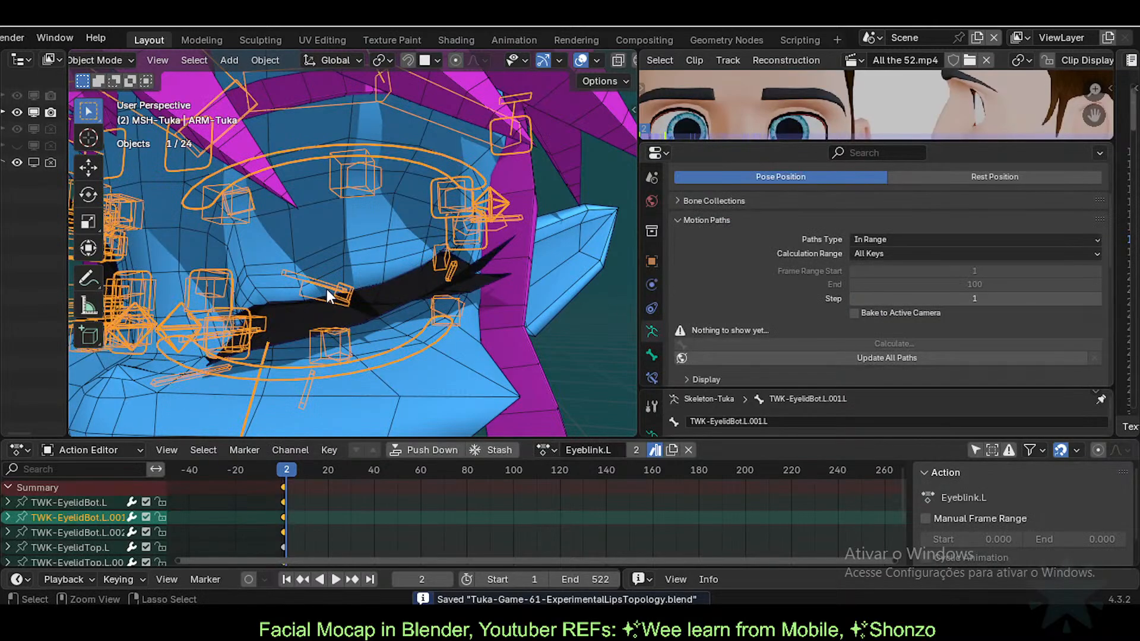
key("ctrl+Tab")
left_click(331, 291)
key("g")
right_click(321, 288)
left_click(318, 305)
key("g")
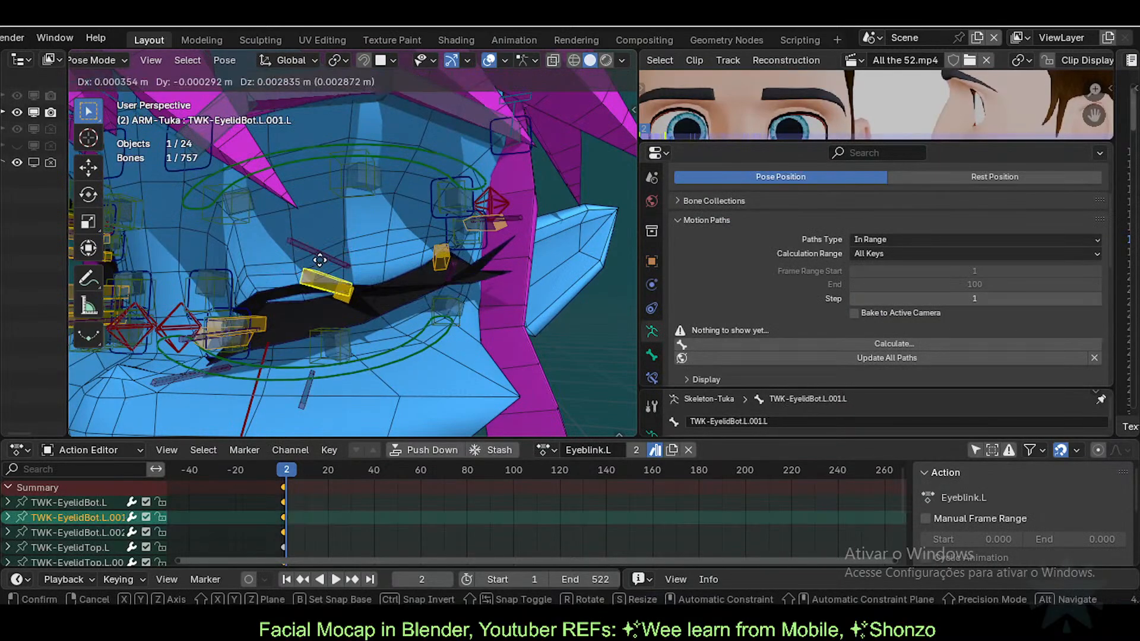
left_click(319, 297)
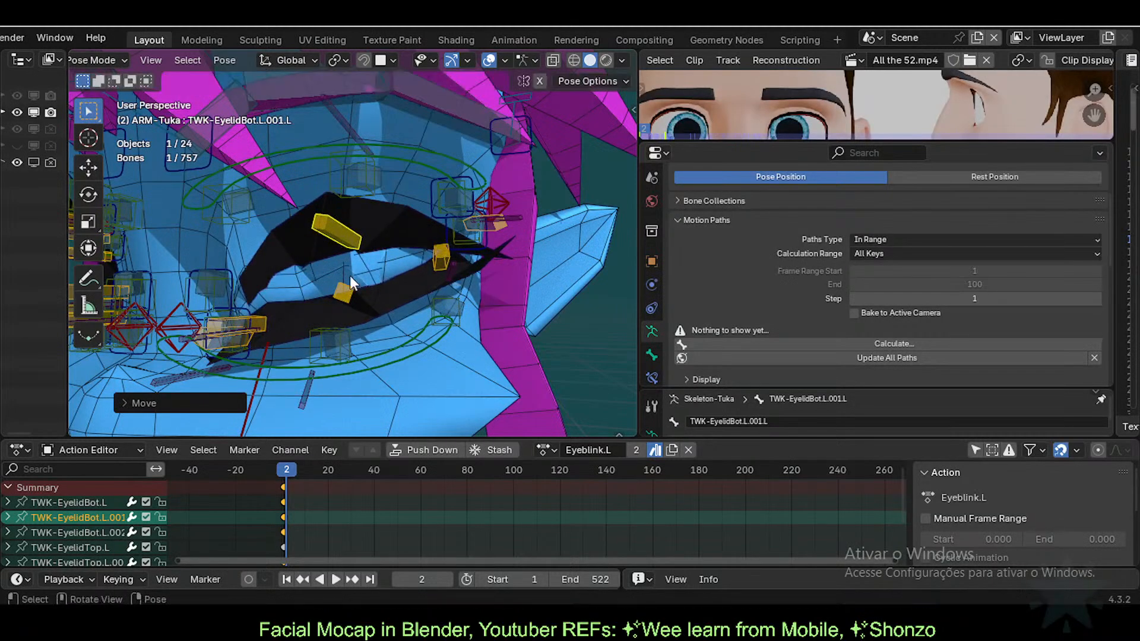
key("ctrl+Tab")
left_click(391, 300)
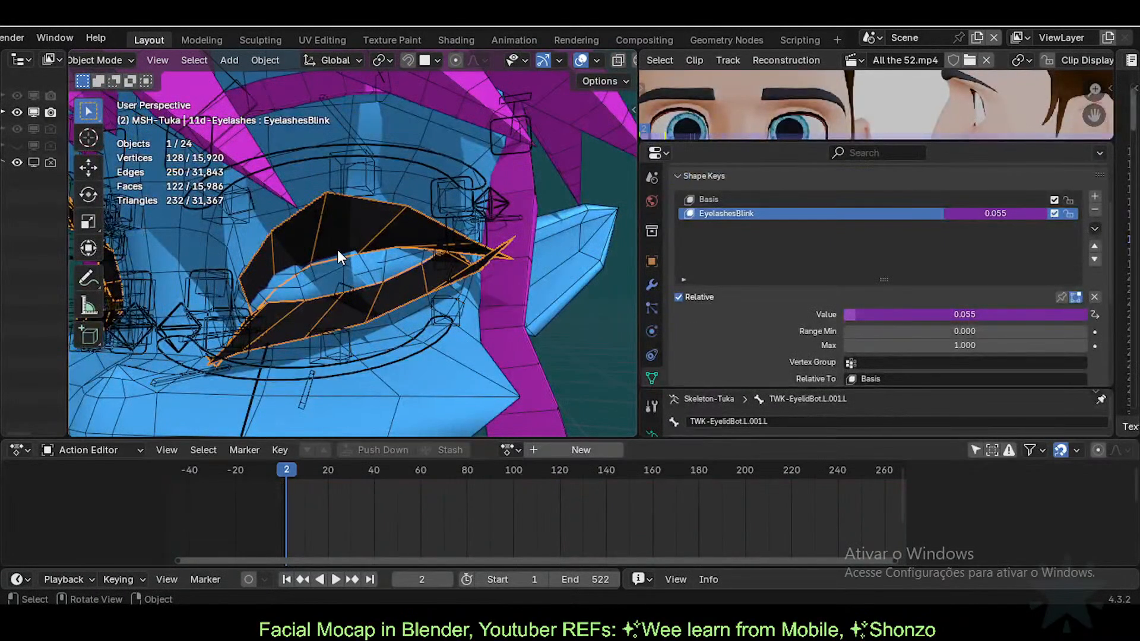
Step: Lower the lower eyelid and raise the upper eyelid to open the eye, then read the blink value
left_click(354, 189)
key("ctrl+Tab")
key("g")
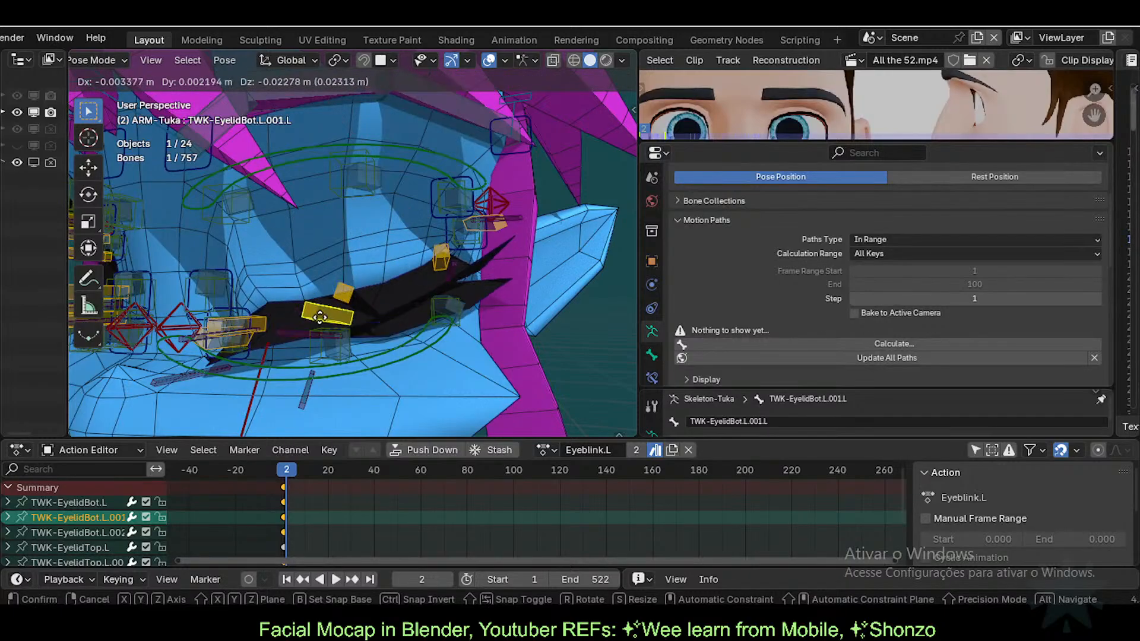
left_click(319, 325)
left_click(343, 292)
key("g")
left_click(340, 194)
key("ctrl+Tab")
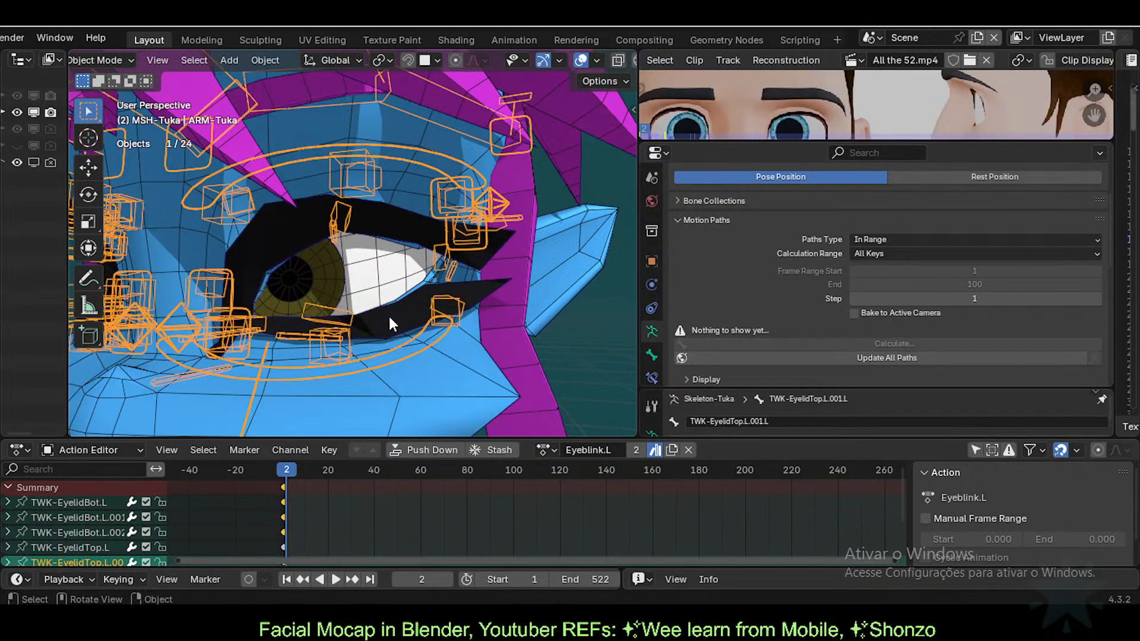
left_click(389, 317)
Step: Pose both eyelid controls closed again so EyelashesBlink reads 0.033 on the eyelashes
left_click(330, 224)
key("ctrl+Tab")
key("g")
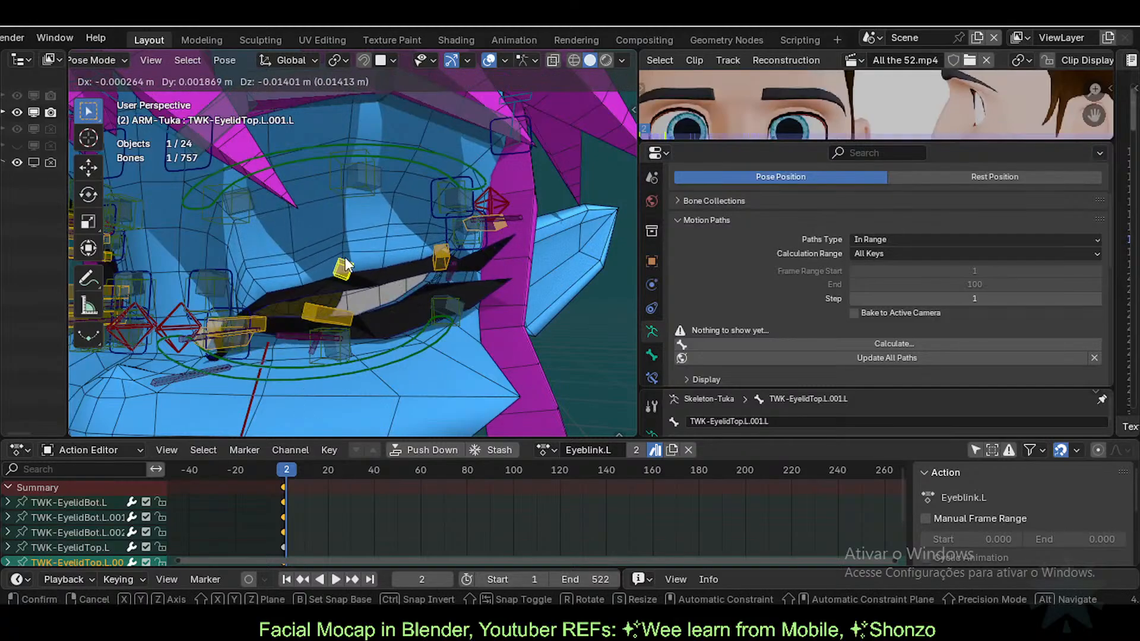
left_click(343, 238)
left_click(344, 320)
key("g")
left_click(358, 292)
key("ctrl+Tab")
left_click(358, 294)
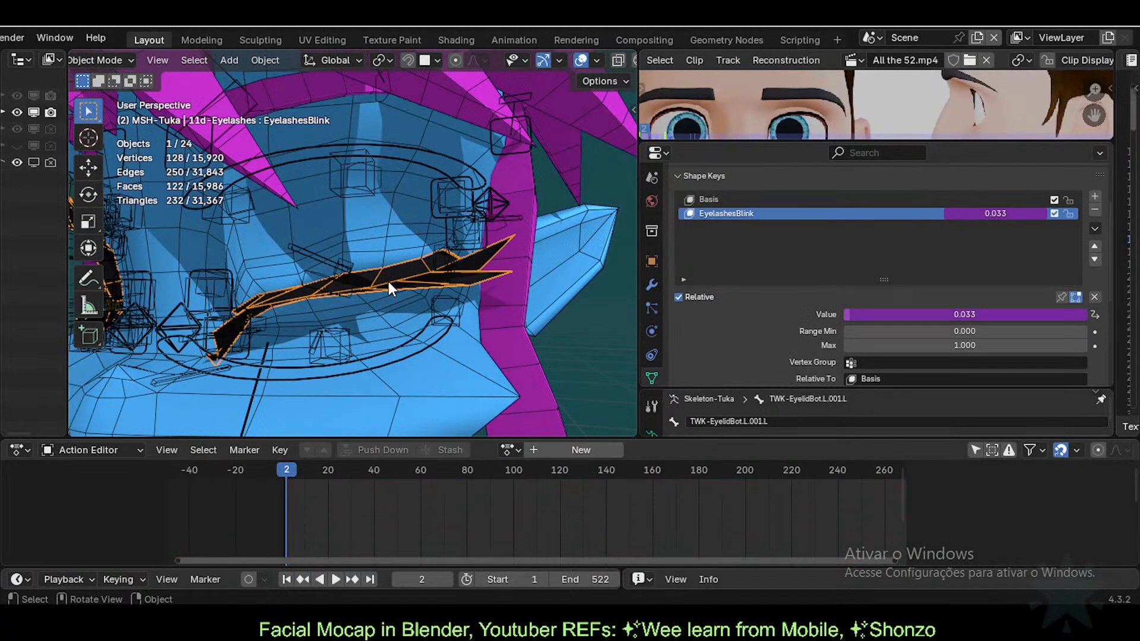
Step: Wrap the EyelashesBlink driver expression in parentheses and append *100, giving a driver value of 3.676
right_click(987, 212)
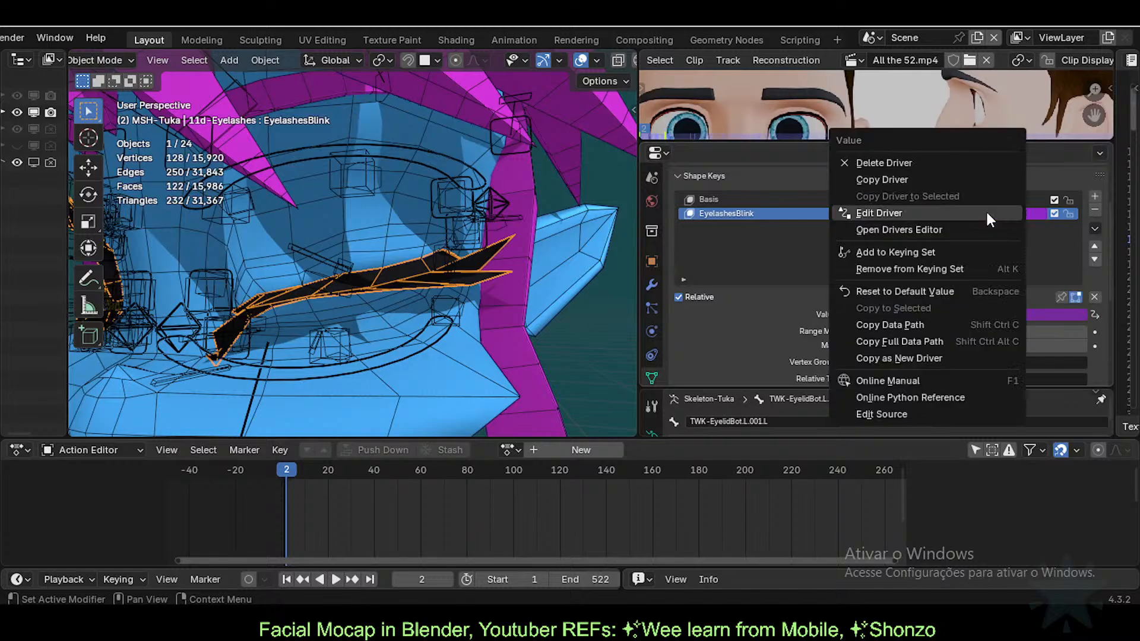
left_click(987, 212)
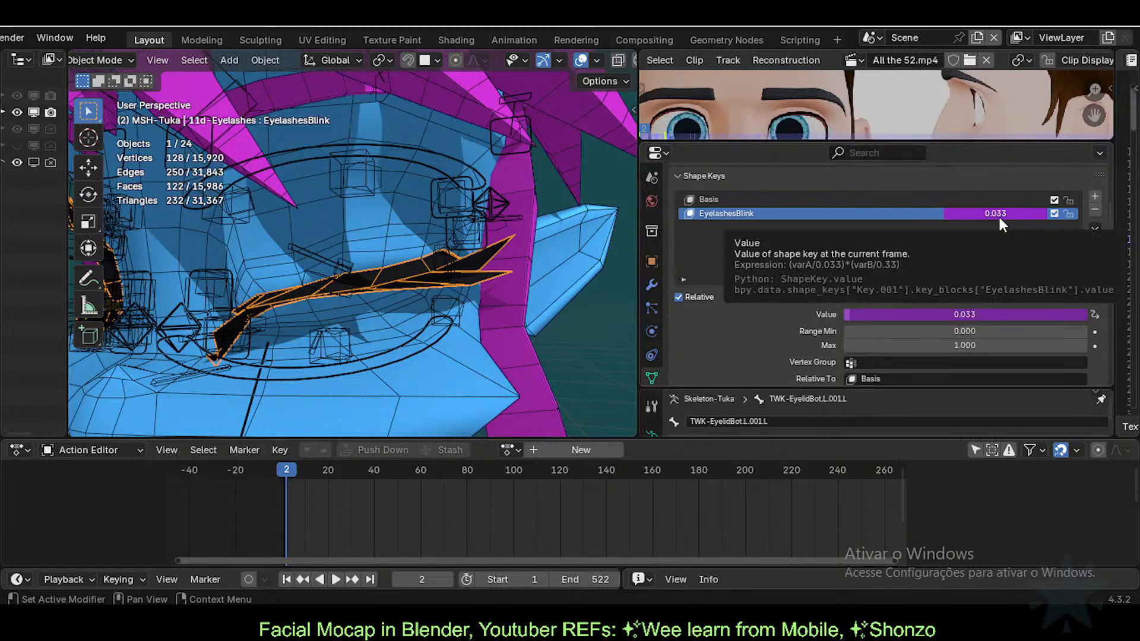
right_click(997, 217)
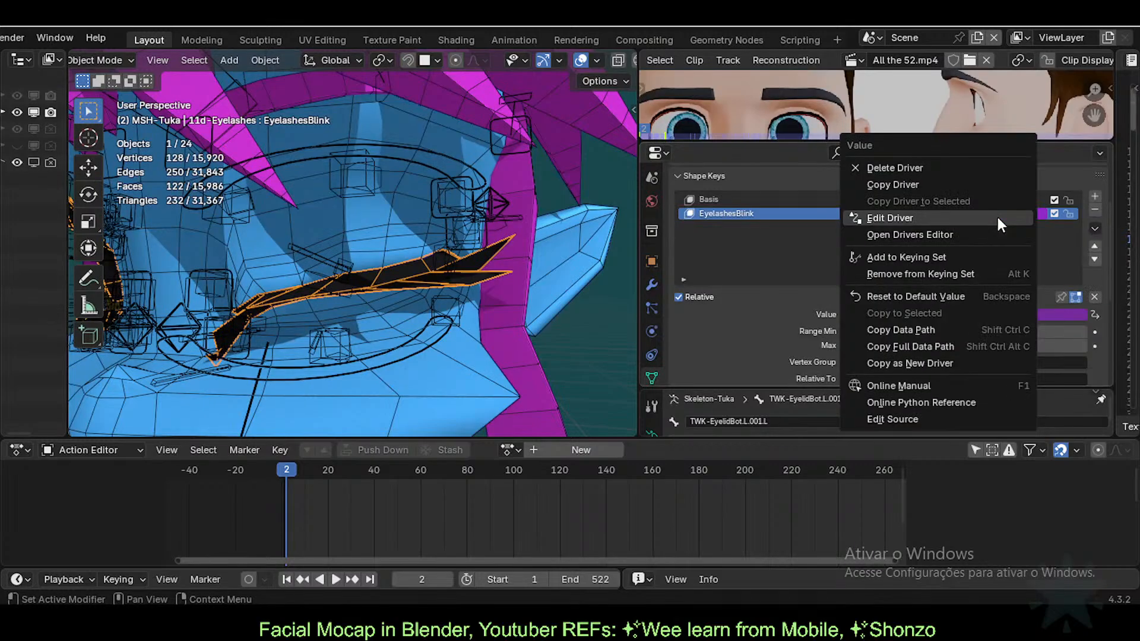
left_click(985, 215)
left_click(946, 203)
key("End")
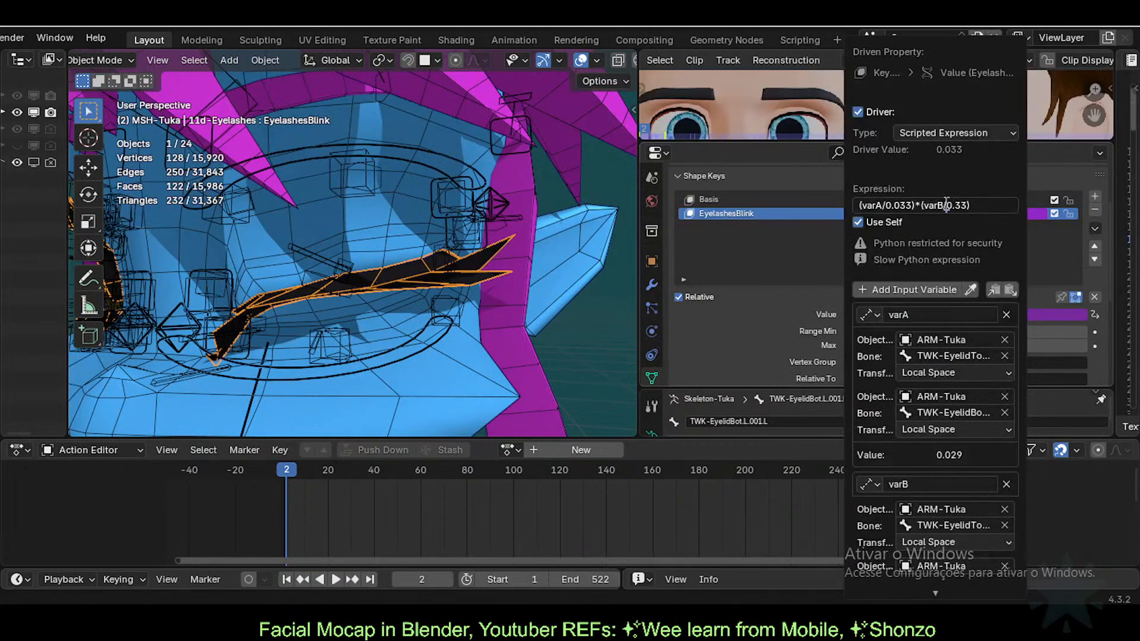
type(")")
key("Home")
type("(")
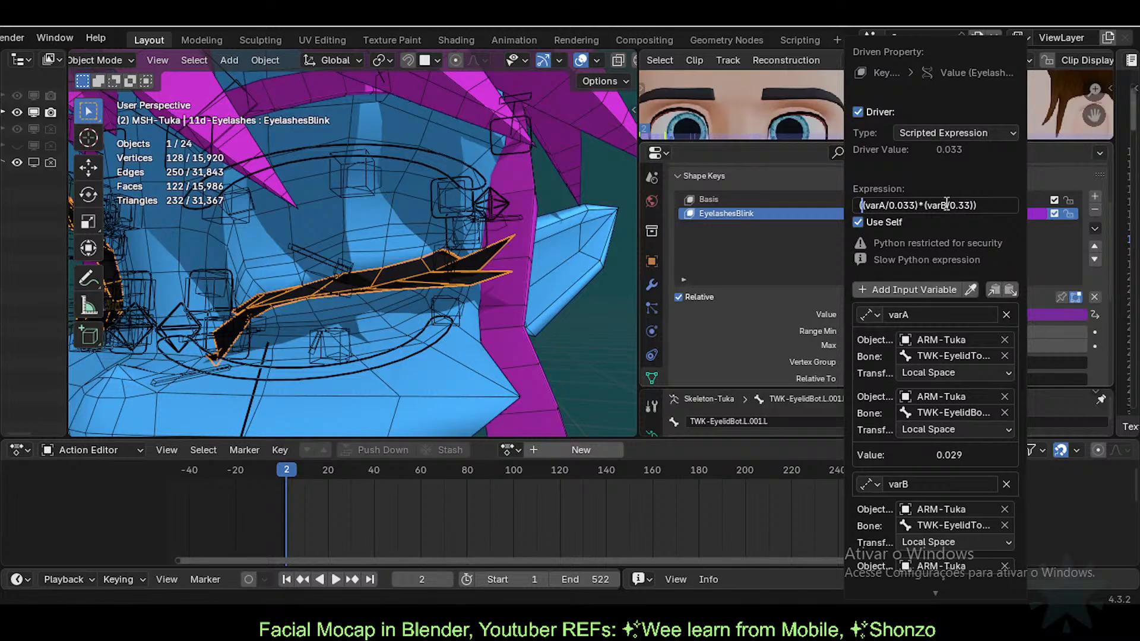
key("End")
type("*100")
key("Return")
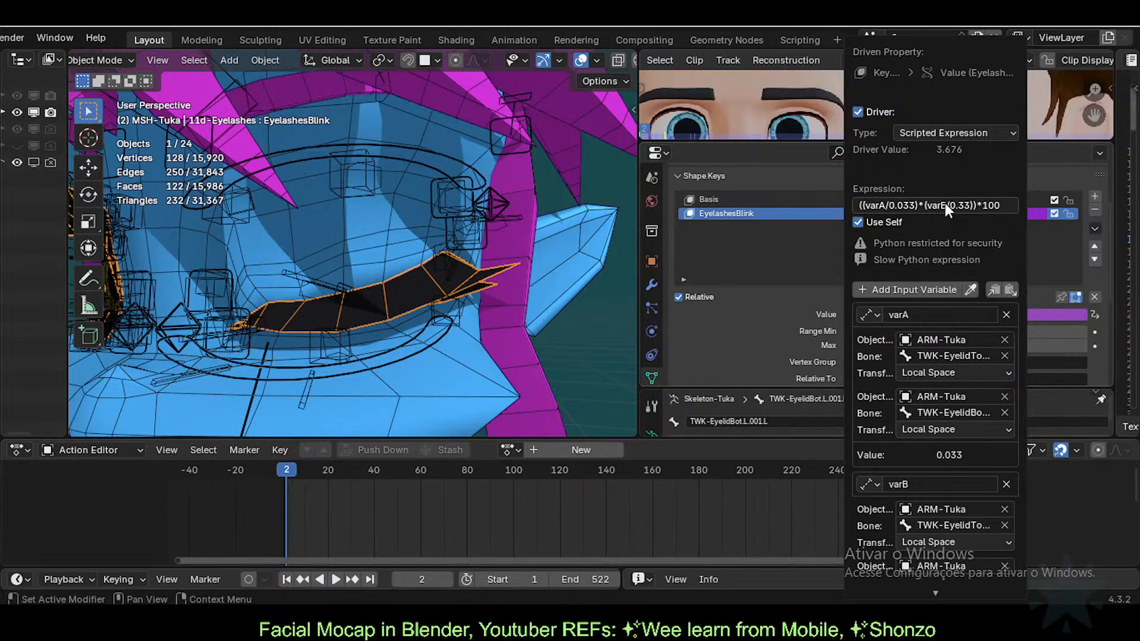
Step: Lower the middle lower eyelid, raise the middle upper eyelid, and check the eyelashes' blink value
left_click(352, 290)
key("ctrl+Tab")
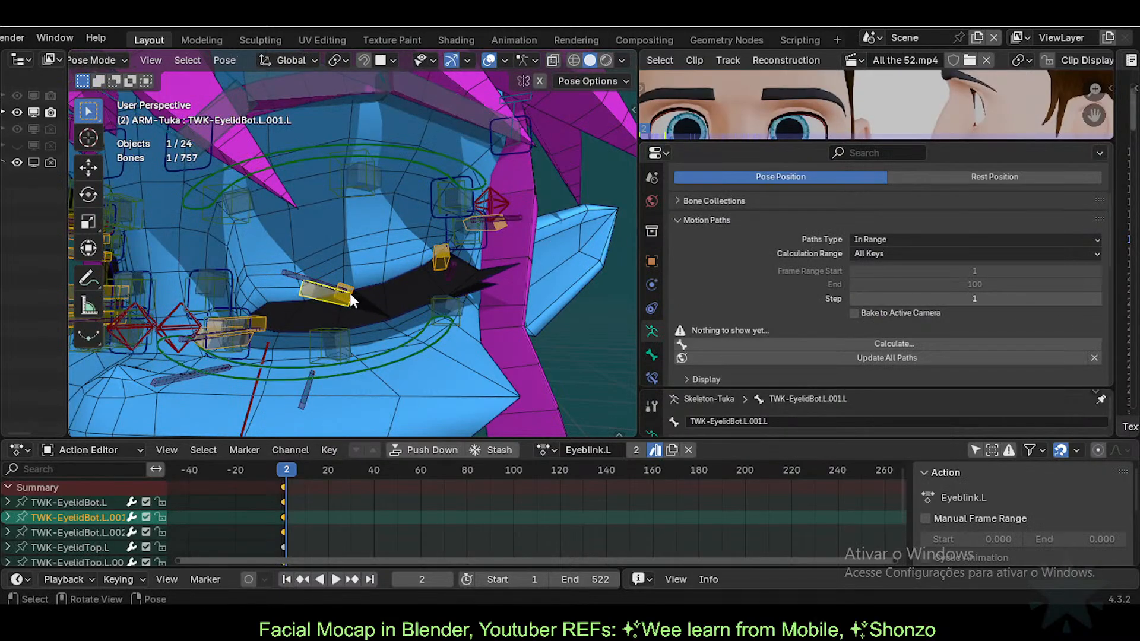
left_click(344, 292)
left_click(332, 279)
left_click(330, 305)
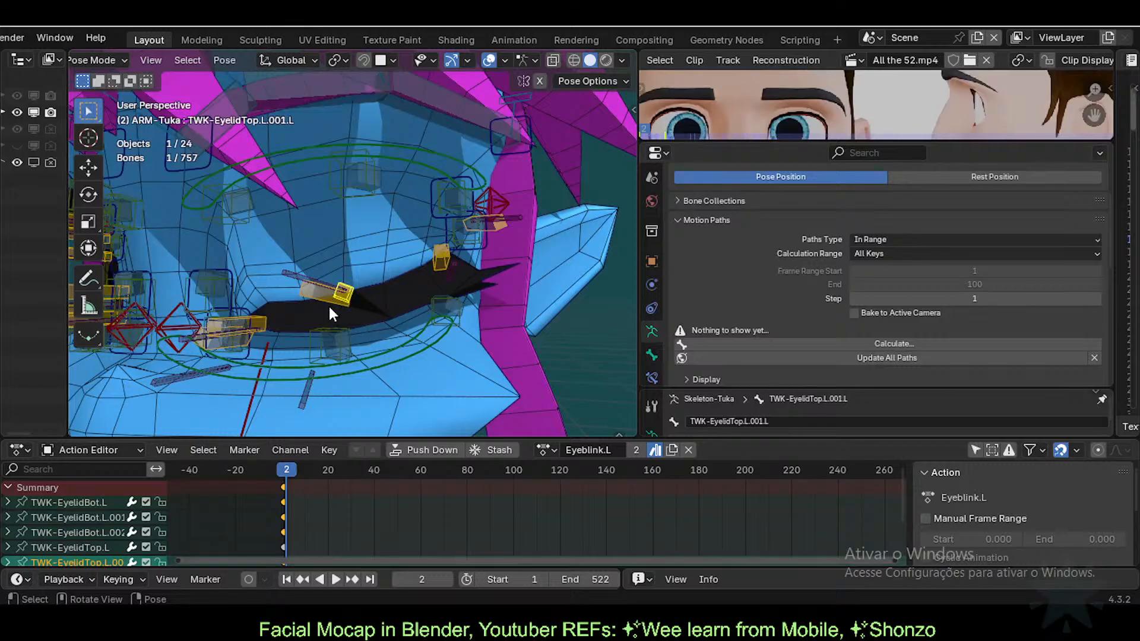
left_click(329, 306)
key("g")
left_click(330, 312)
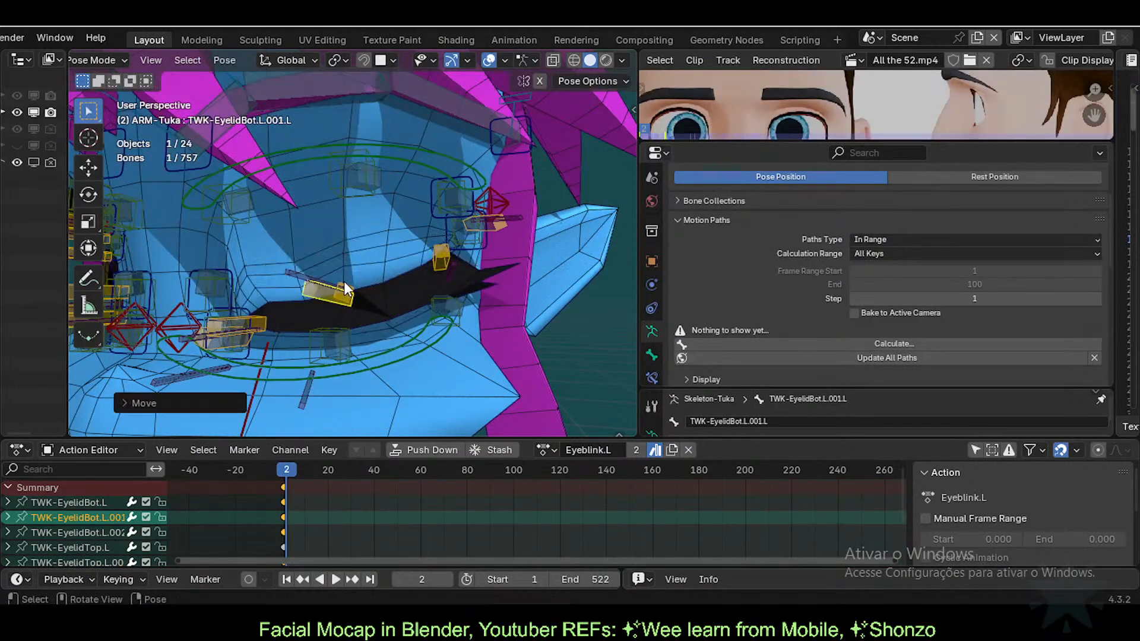
left_click(346, 290)
key("g")
left_click(350, 208)
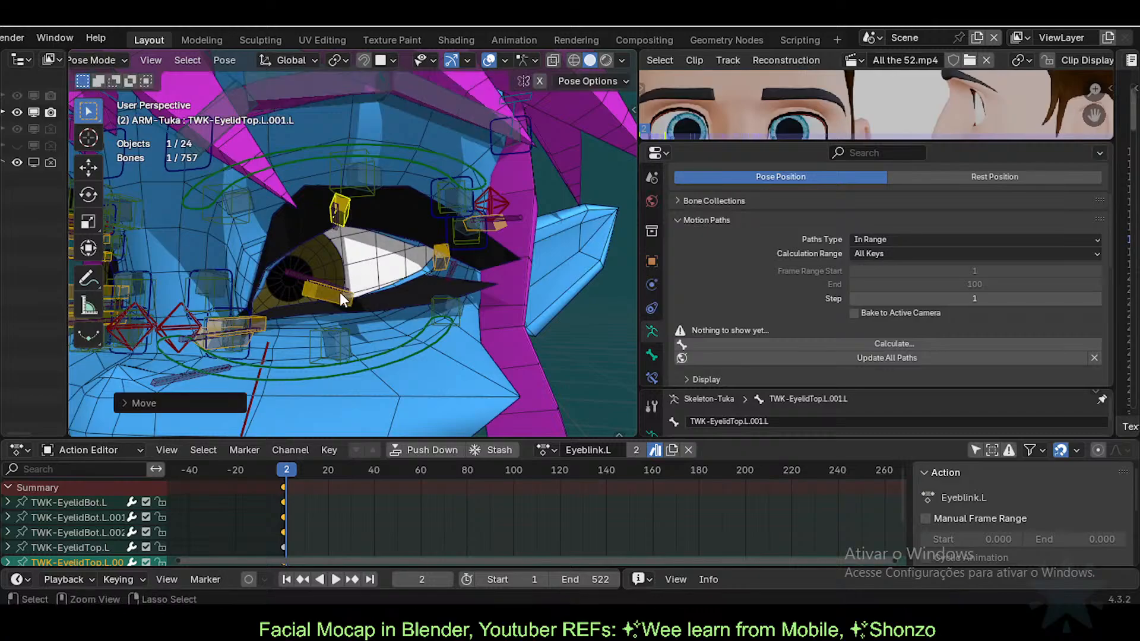
key("ctrl+Tab")
left_click(346, 295)
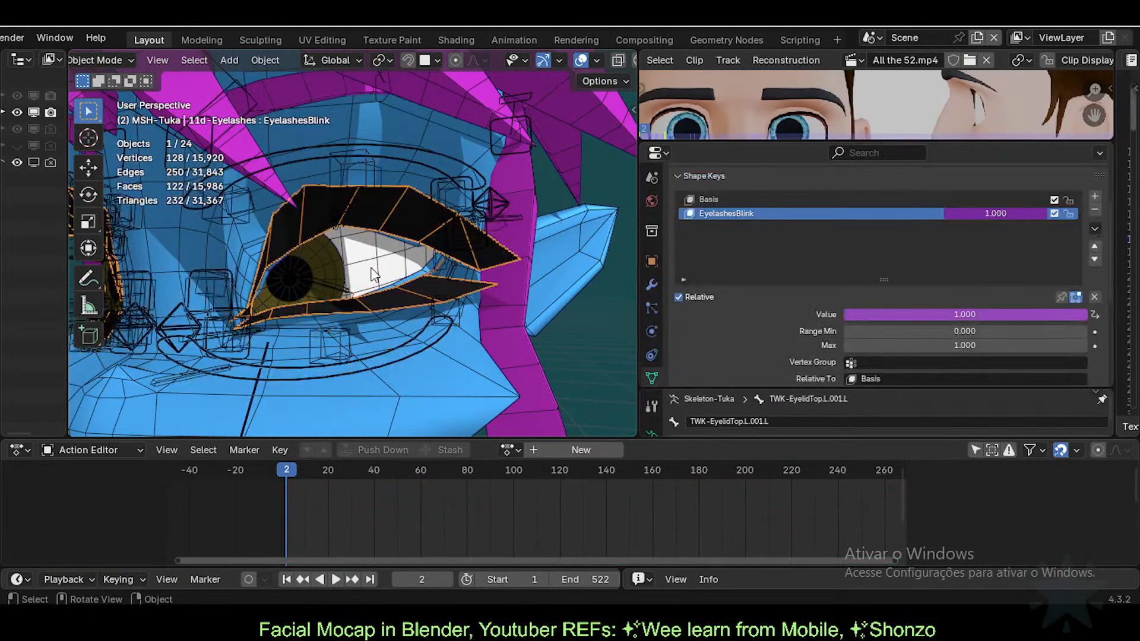
Step: Reposition the main lower eyelid control bone while orbiting the view around the eye
left_click(259, 319)
key("ctrl+Tab")
left_click(265, 318)
key("g")
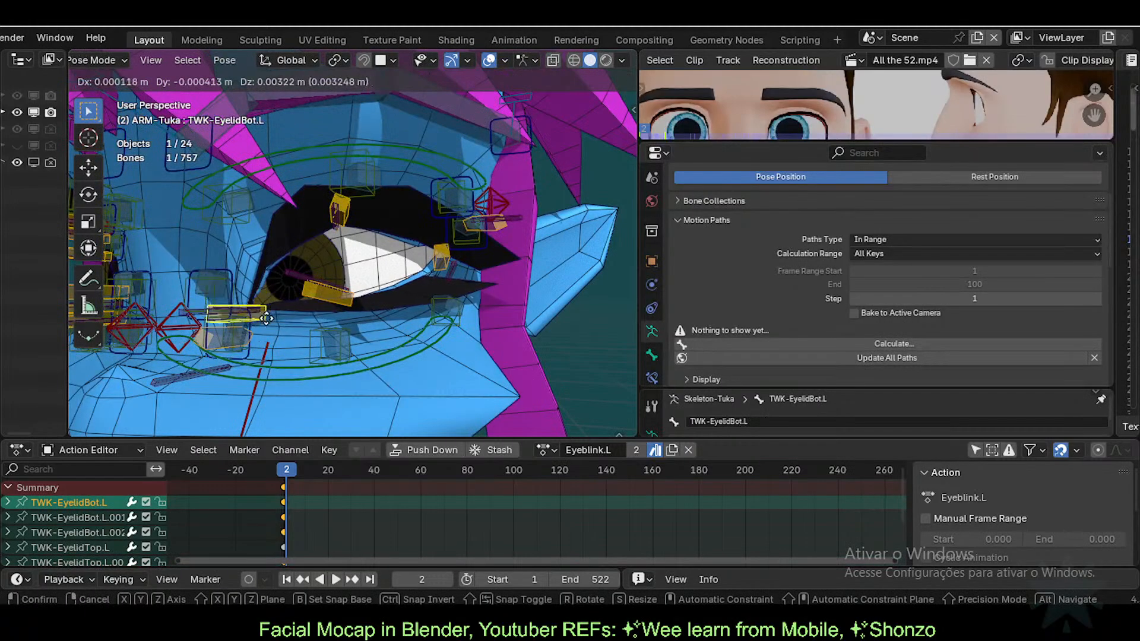
left_click(262, 321)
left_click(229, 342)
left_click(236, 322)
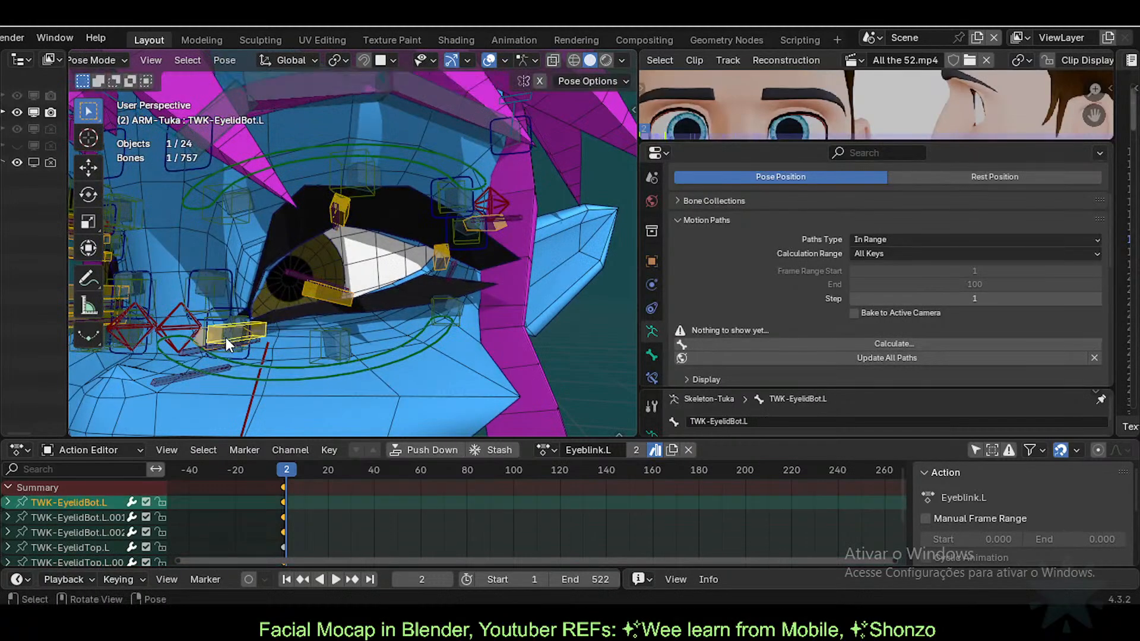
key("g")
left_click(257, 320)
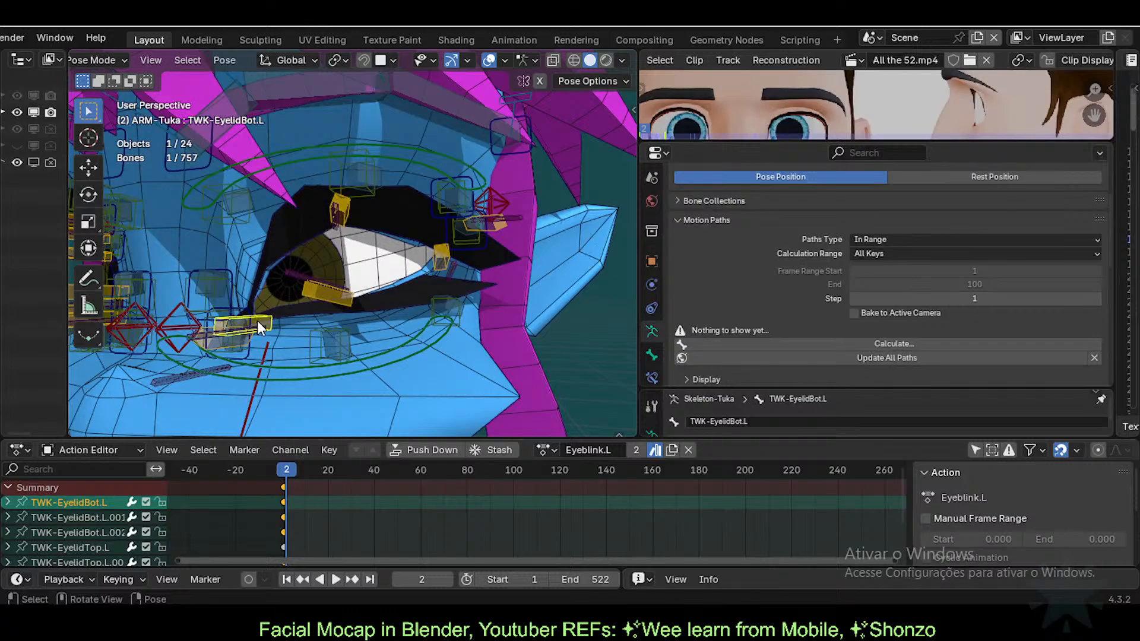
left_click(234, 324)
left_click(262, 315)
middle_click_drag(252, 337, 261, 358)
Step: Raise the main upper eyelid, lower the middle upper eyelid to close the eye, and adjust the lower lid
left_click(243, 356)
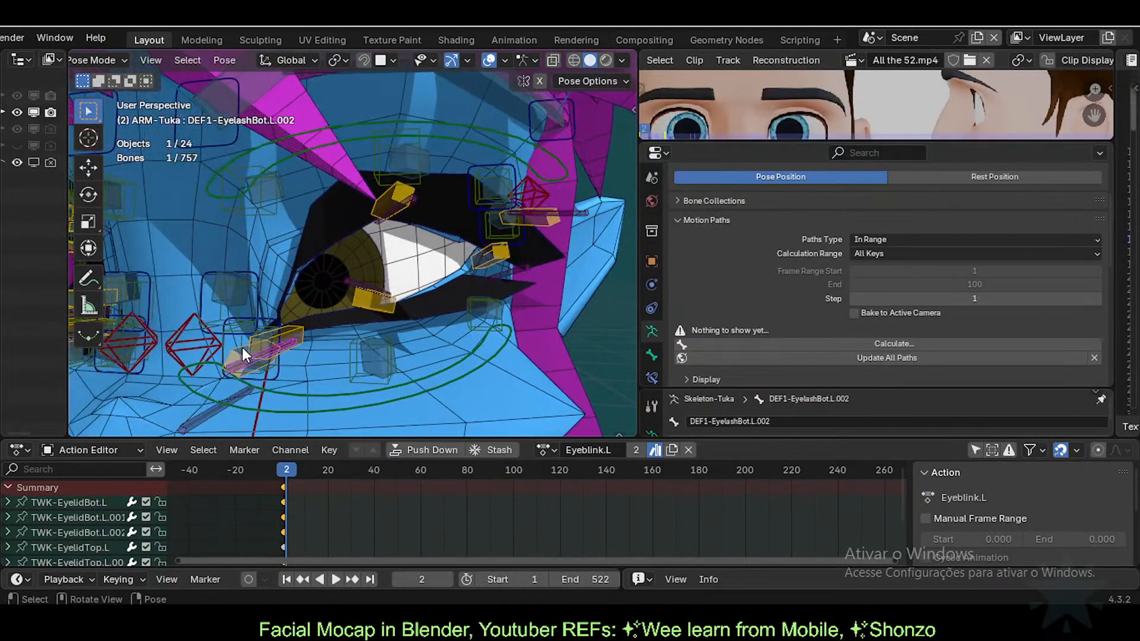
left_click(242, 347)
key("g")
left_click(243, 299)
left_click(365, 217)
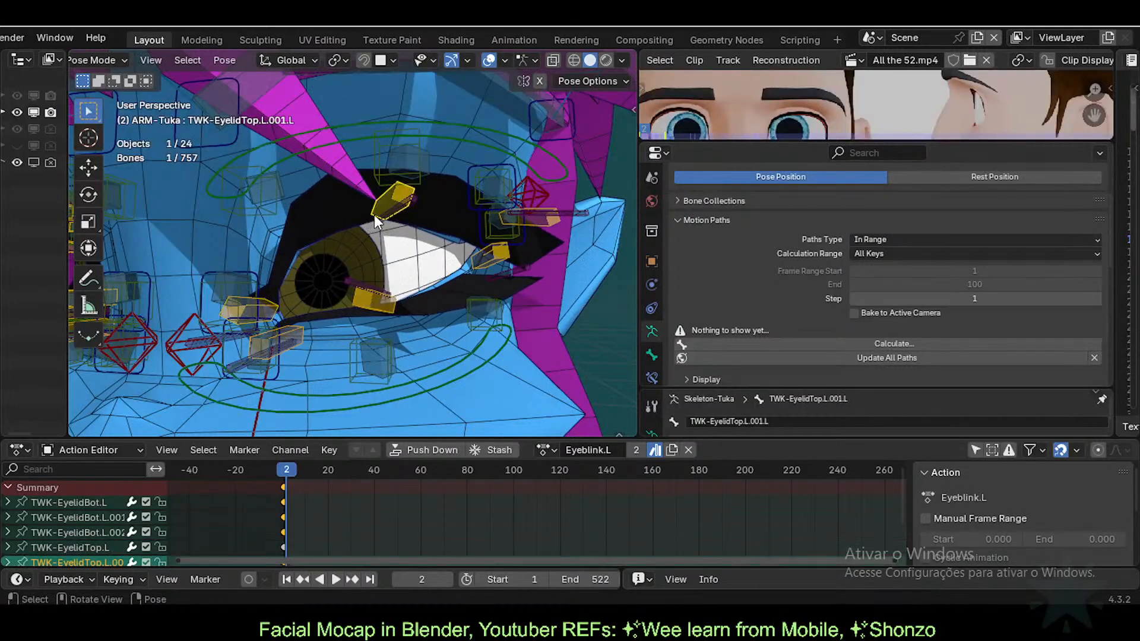
key("g")
left_click(365, 295)
left_click(368, 293)
key("g")
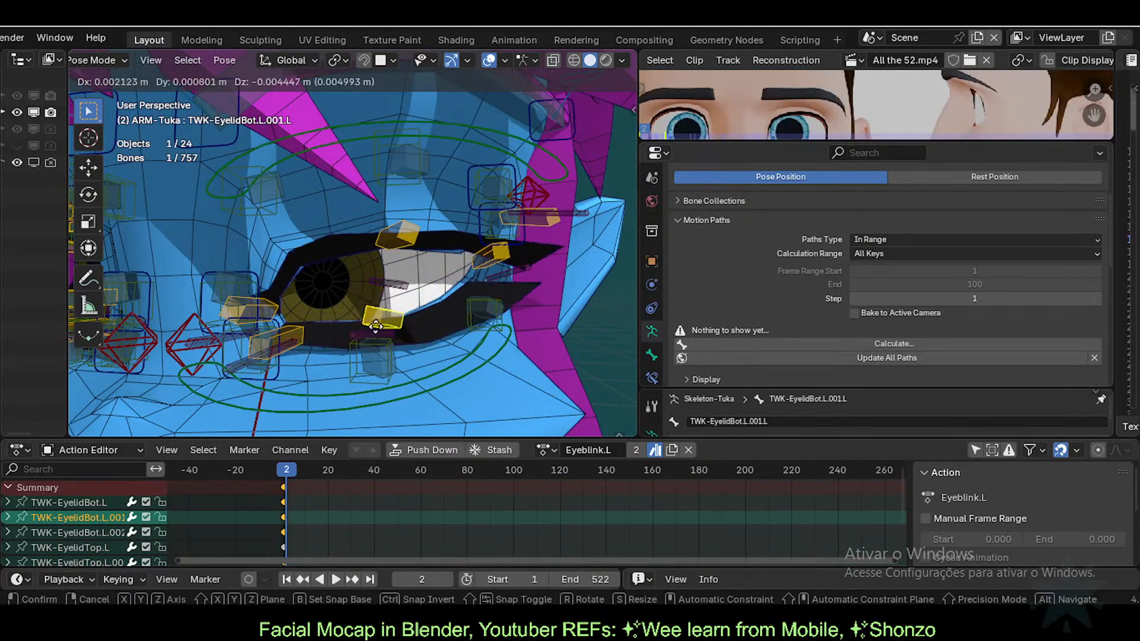
left_click(383, 312)
left_click(272, 310)
key("g")
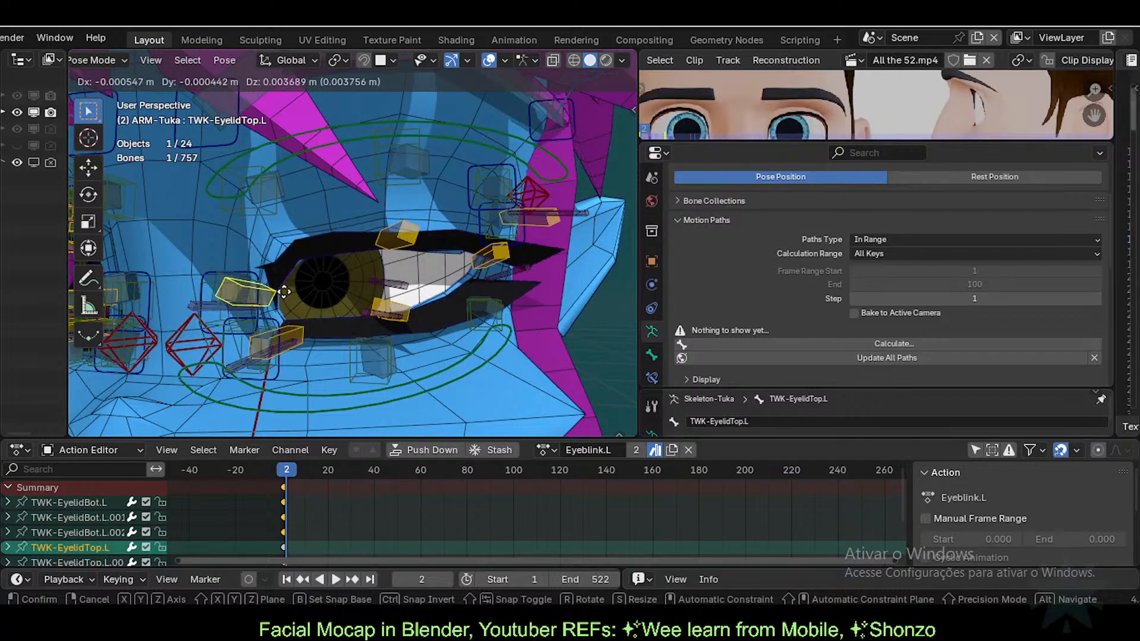
left_click(275, 299)
Step: Readjust the middle and outer upper eyelid controls, the middle lower lid, and the main upper lid
left_click(392, 244)
key("g")
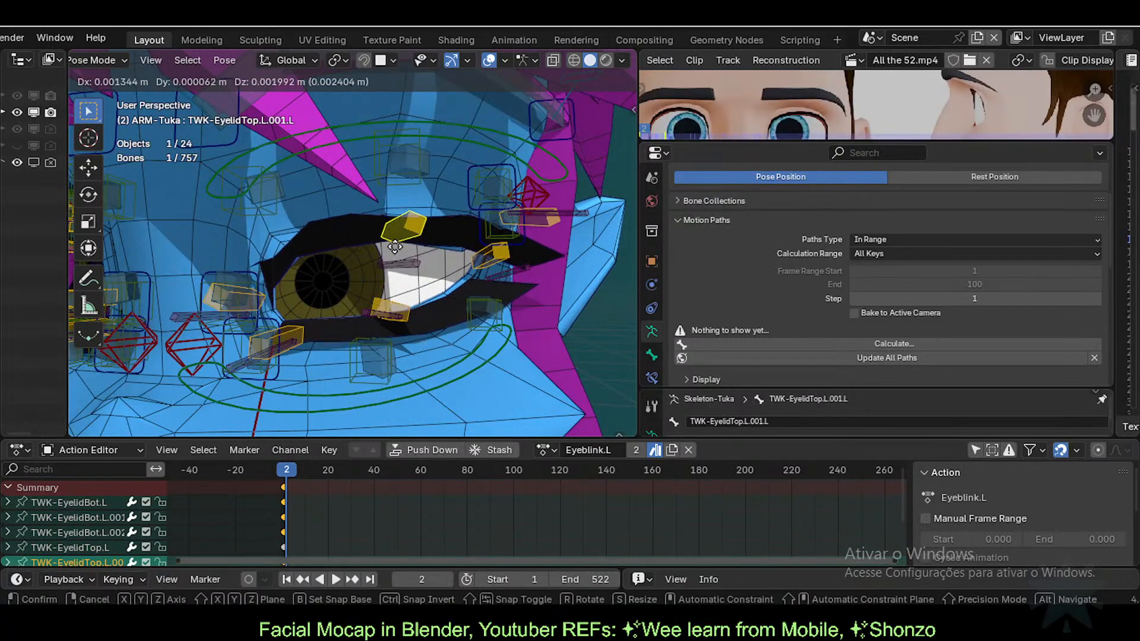
left_click(407, 227)
left_click(503, 264)
key("g")
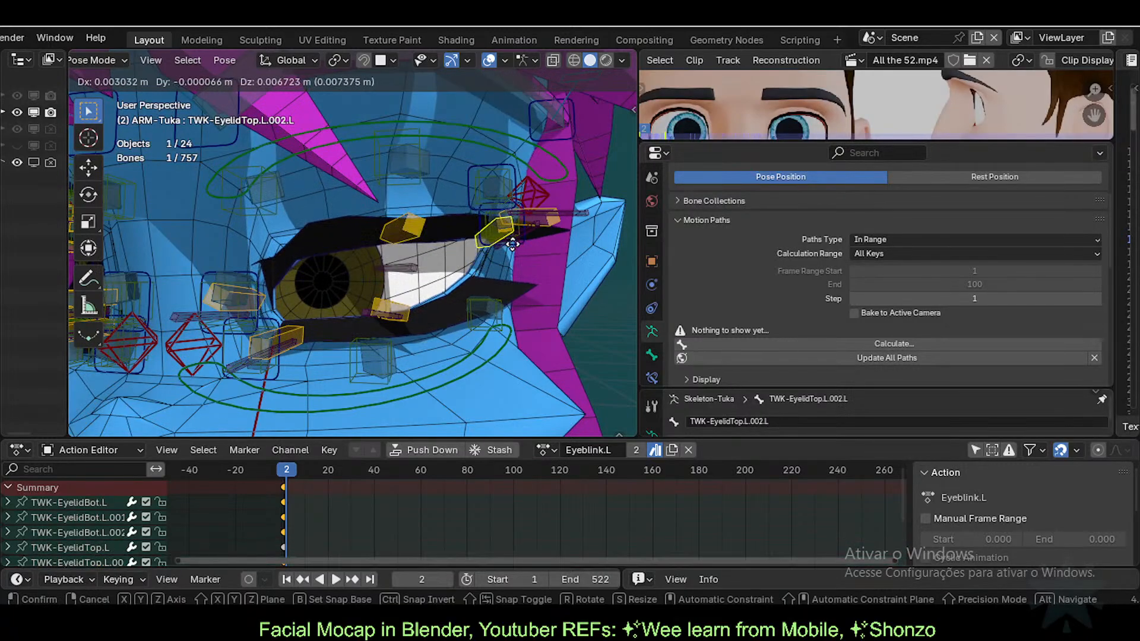
left_click(518, 232)
left_click(393, 300)
key("g")
left_click(406, 288)
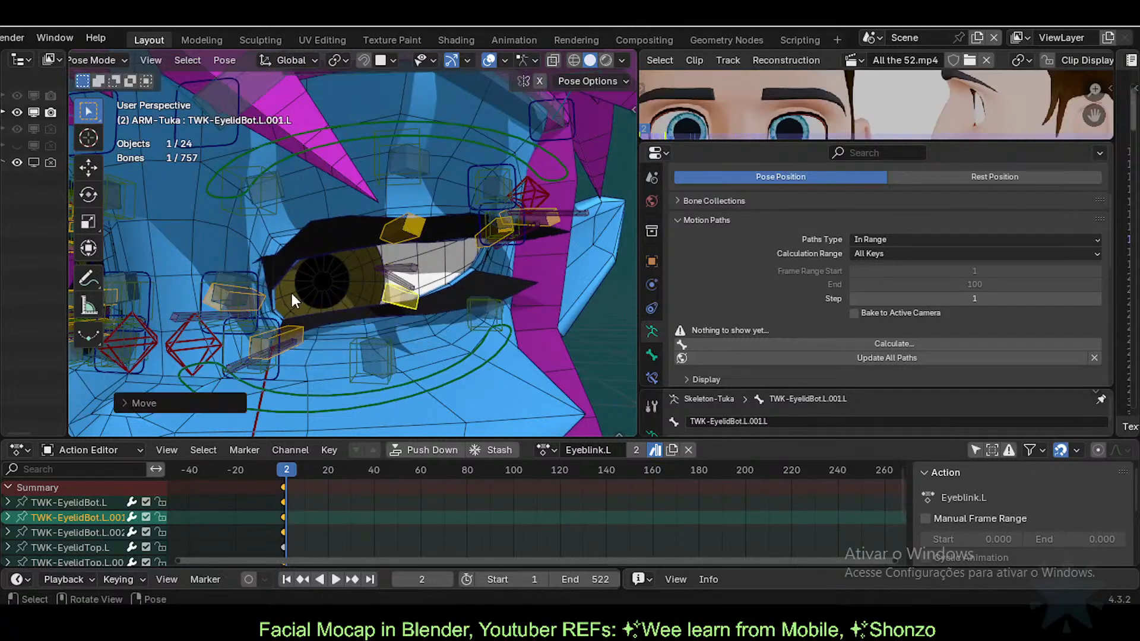
left_click(236, 300)
key("g")
left_click(256, 304)
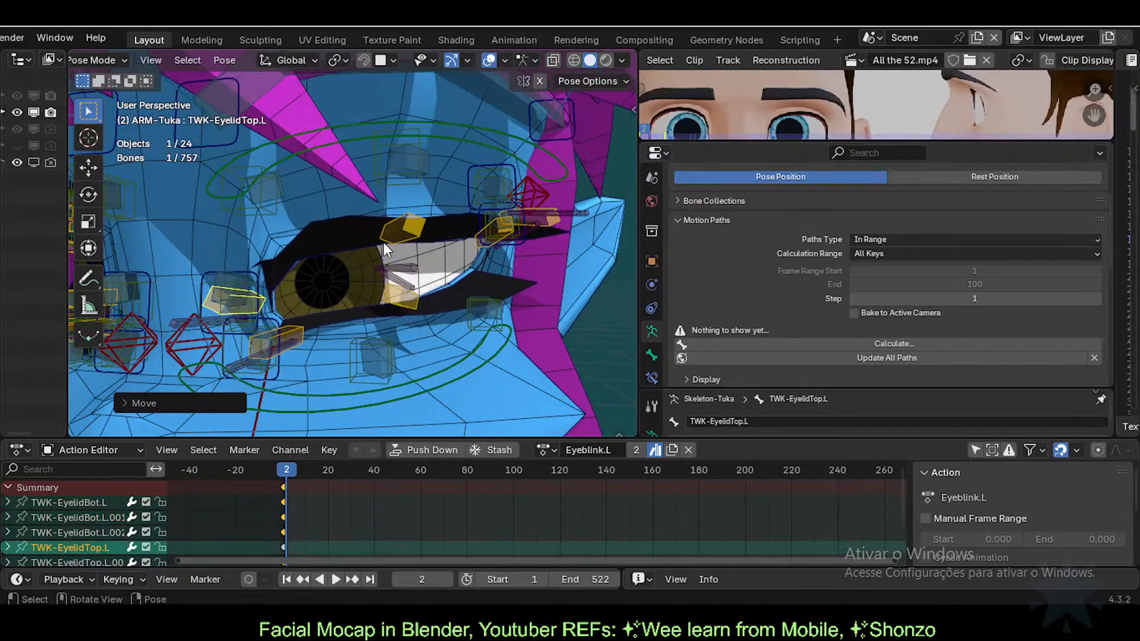
Step: Move the TWK-EyelidTop.L.001.L bone and check the eyelashes' shape keys
left_click(386, 240)
key("g")
left_click(389, 237)
key("g")
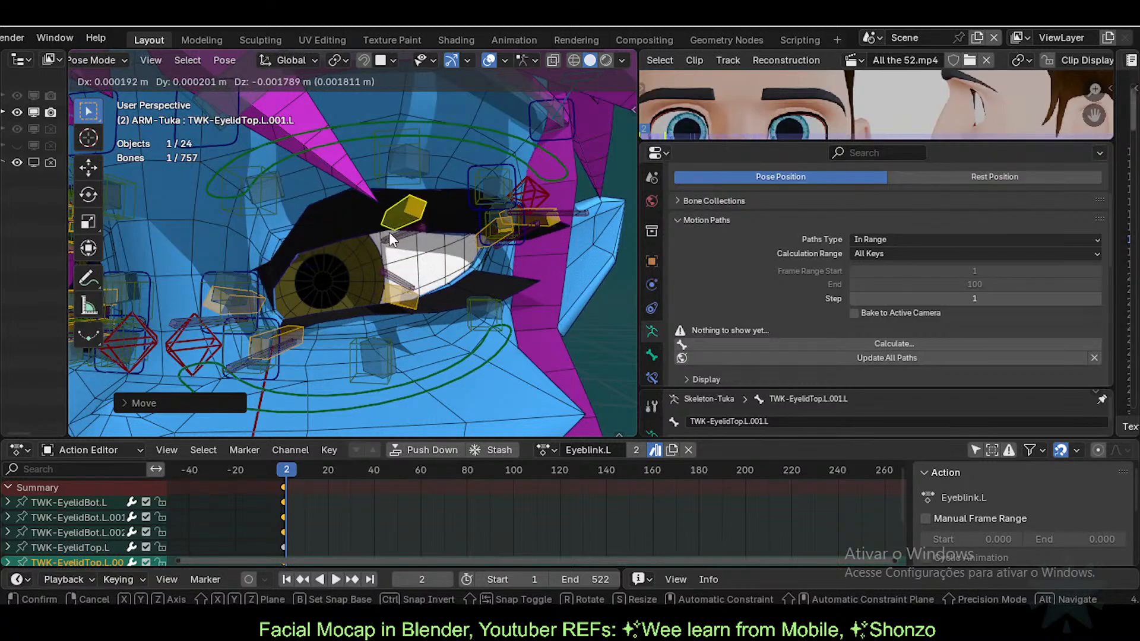
left_click(389, 232)
key("ctrl+Tab")
left_click(483, 276)
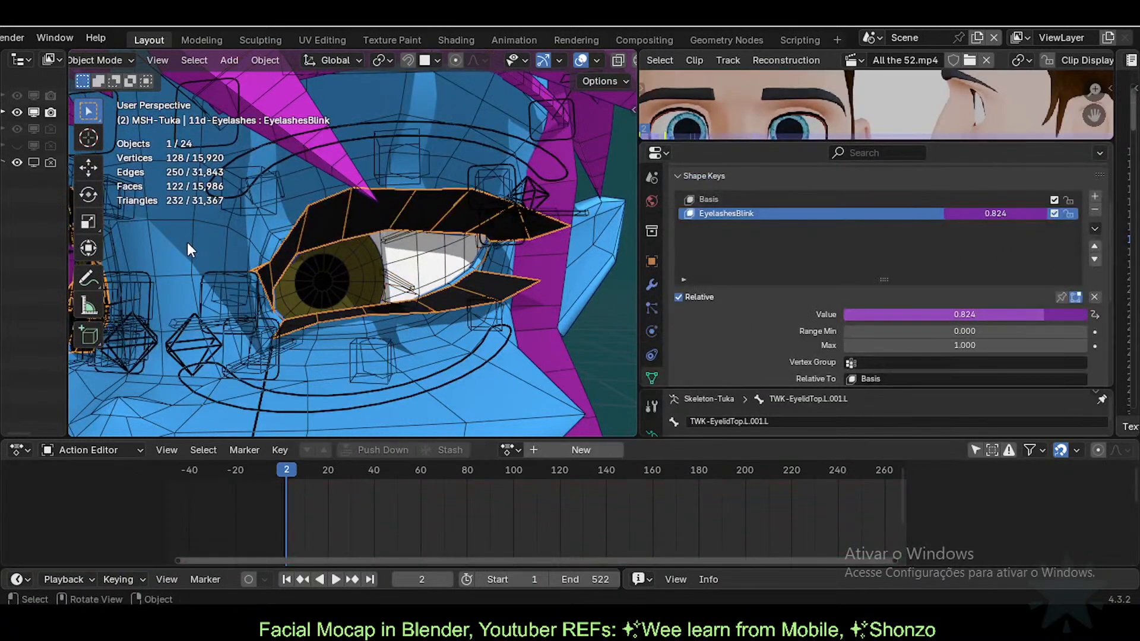
Step: Lower the TWK-EyelidTop.L bones on ARM-Tuka to close the eye, bringing EyelashesBlink to 1.000
left_click(429, 164)
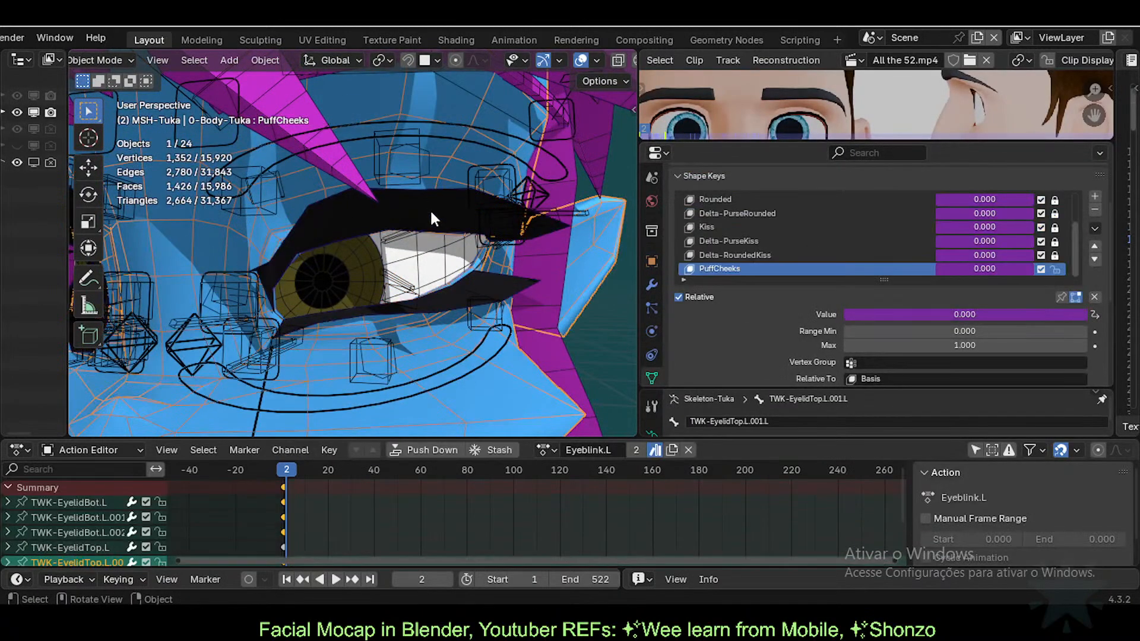
left_click(403, 225)
key("ctrl+Tab")
key("g")
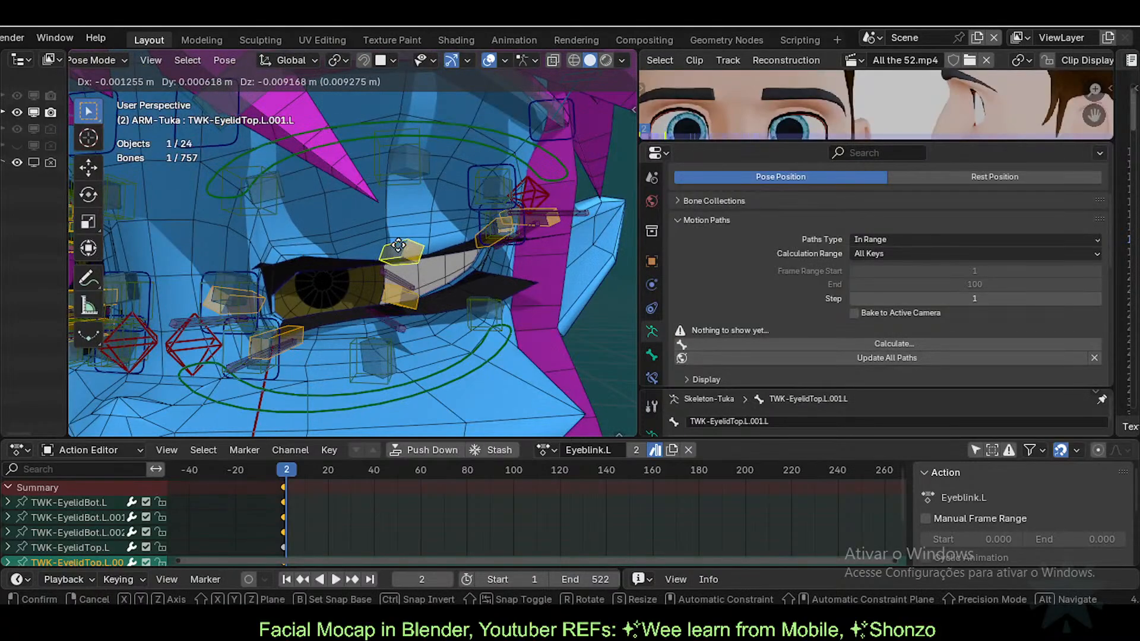
left_click(228, 298)
left_click(227, 299)
key("g")
left_click(231, 336)
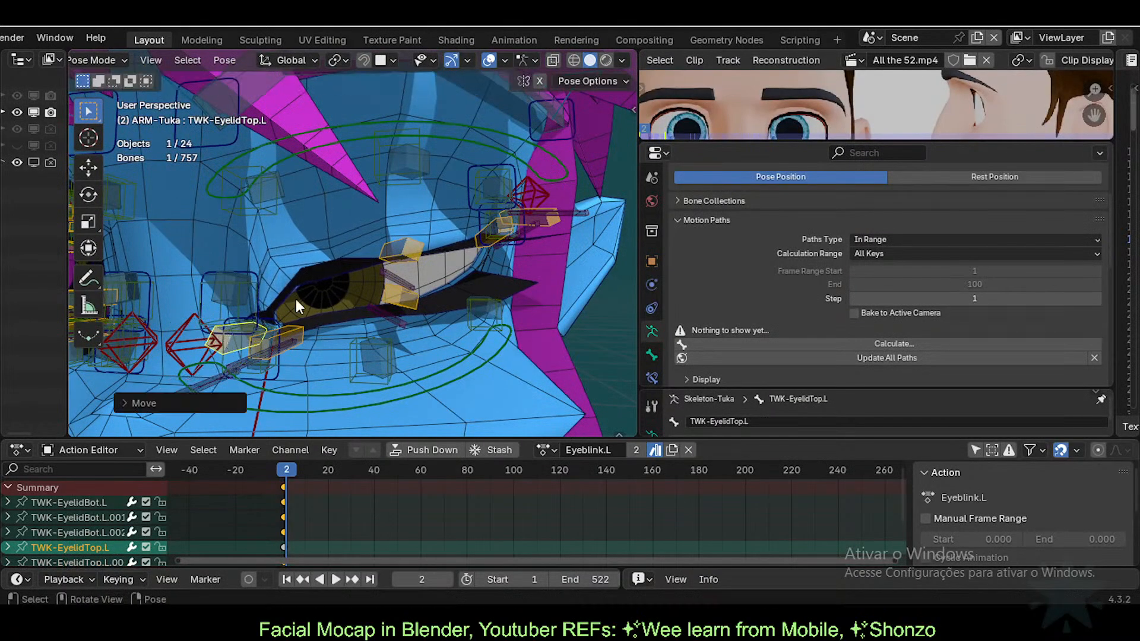
key("ctrl+Tab")
left_click(457, 243)
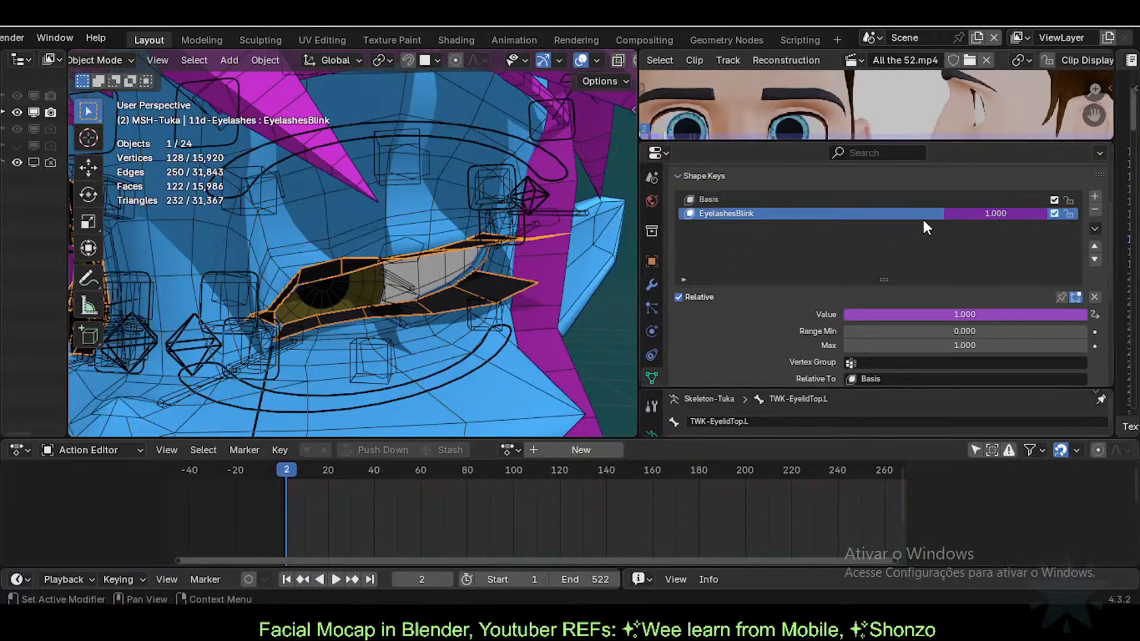
Step: Change the EyelashesBlink driver's trailing *100 to *33, giving 1.213 with the eye closed
right_click(997, 212)
left_click(996, 208)
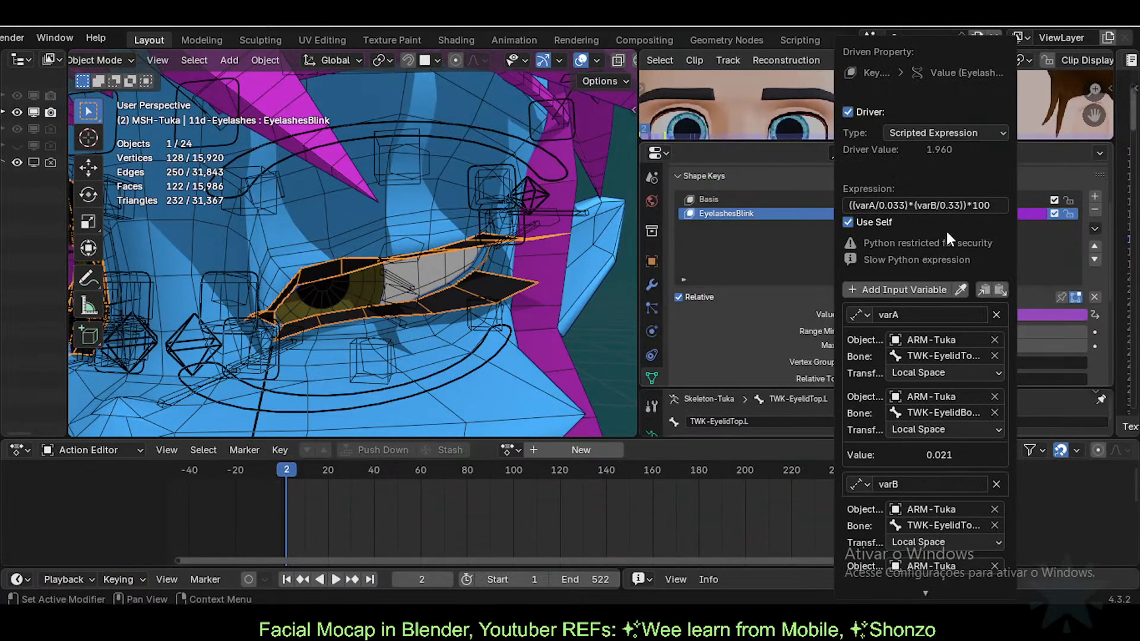
left_click(978, 209)
left_click(977, 209)
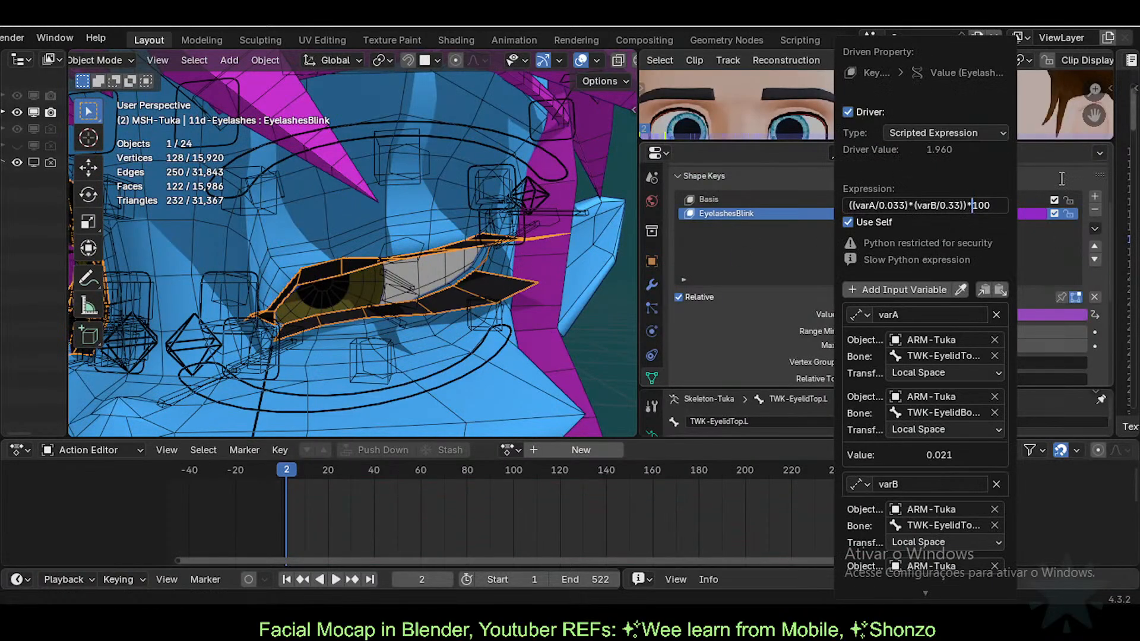
key("Return")
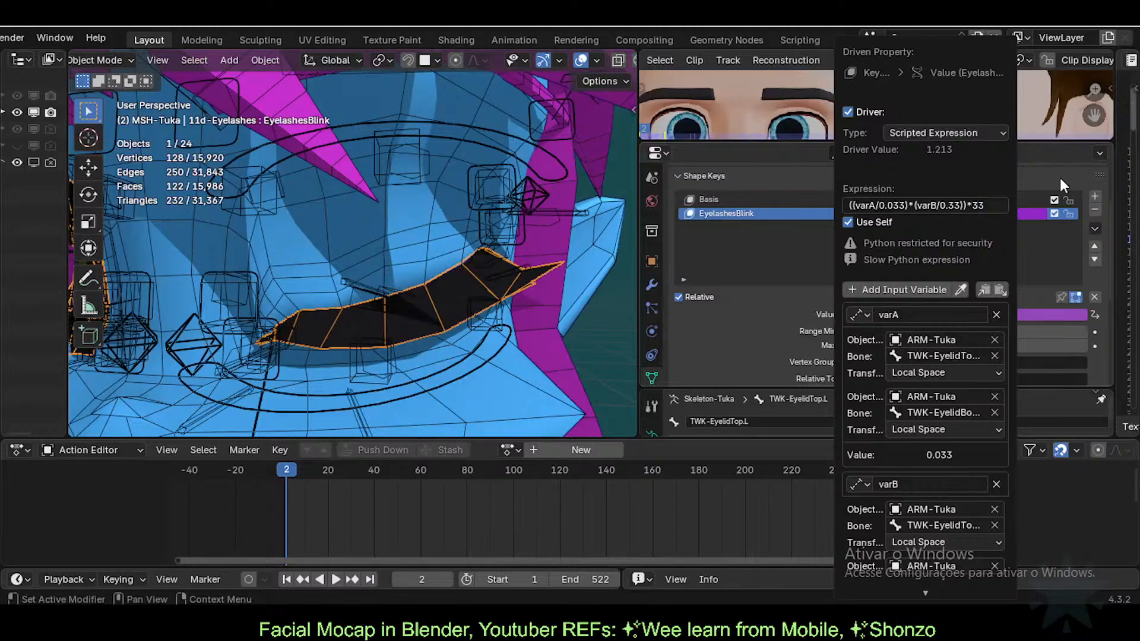
left_click(395, 291)
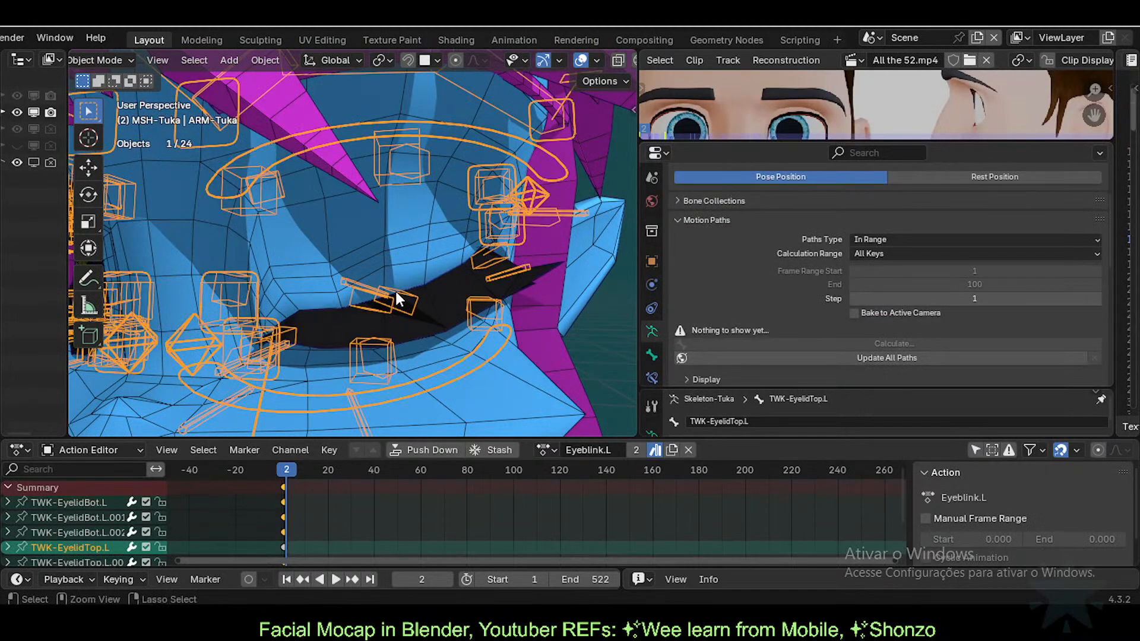
Step: Move the left upper and lower eyelid bones, then read EyelashesBlink on the eyelashes mesh
left_click(433, 299)
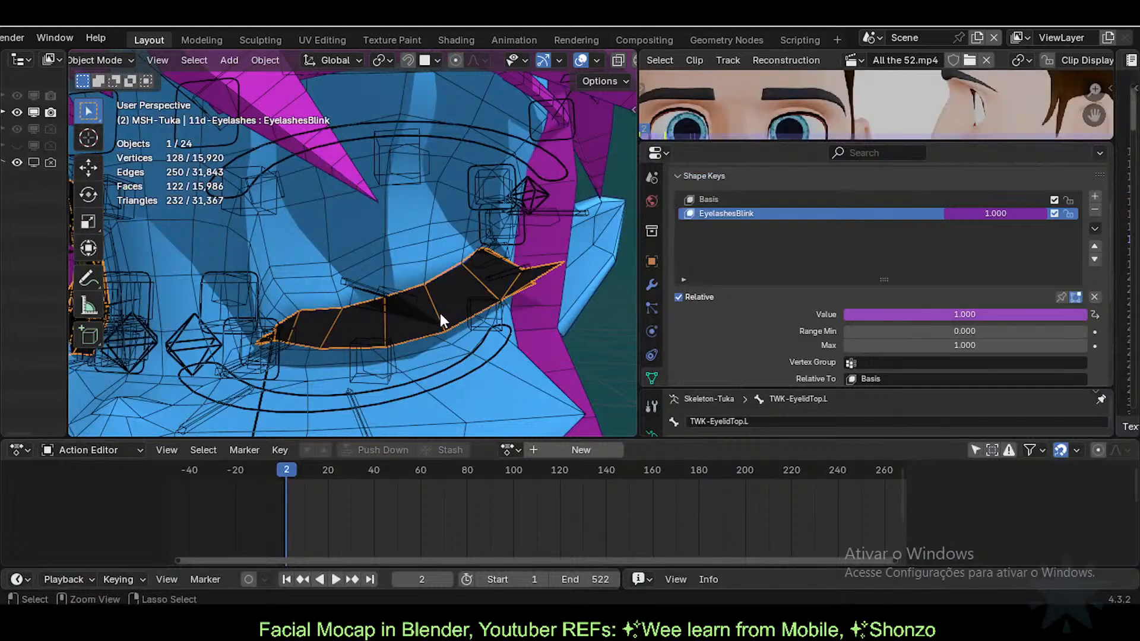
key("ctrl+Tab")
left_click(403, 297)
left_click(408, 296)
key("g")
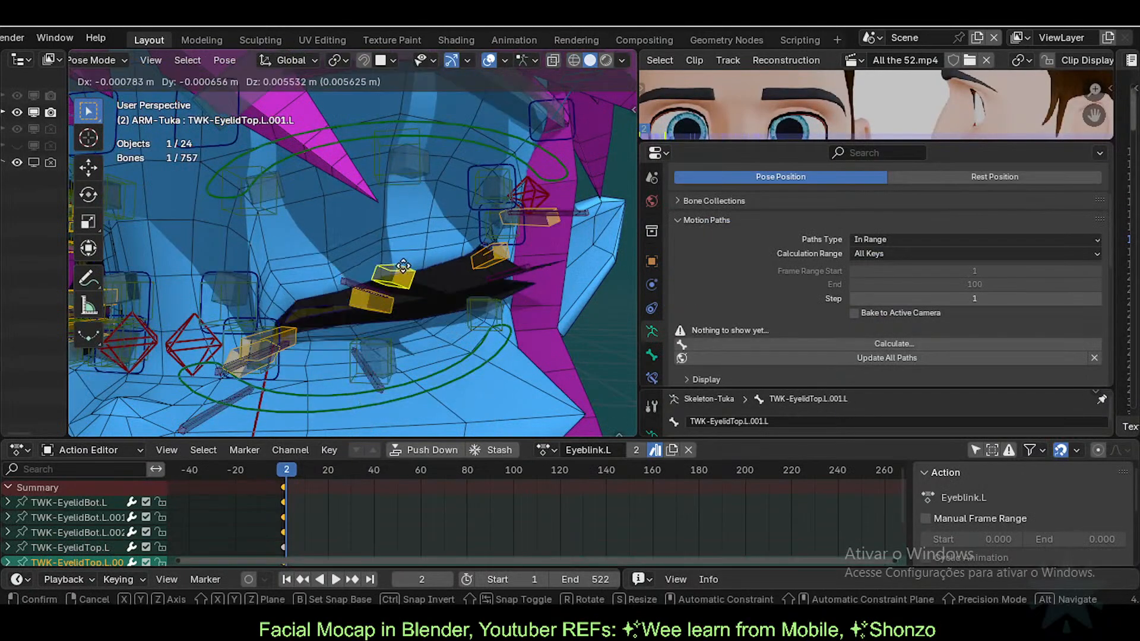
left_click(409, 215)
left_click(290, 331)
key("g")
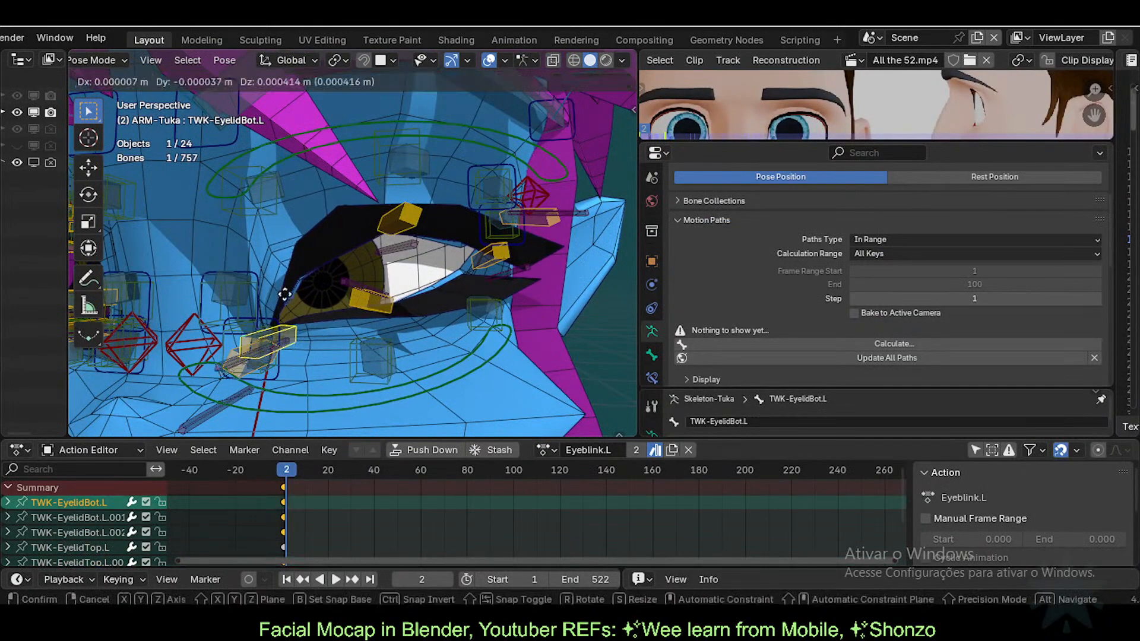
left_click(287, 324)
left_click(244, 355)
key("ctrl+Tab")
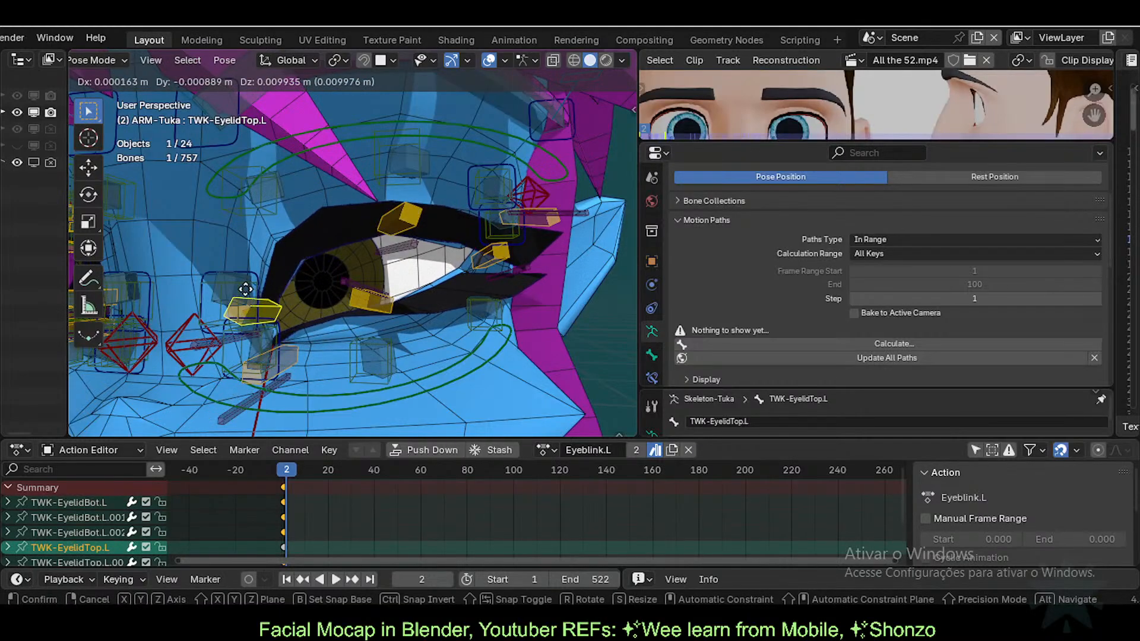
left_click(438, 222)
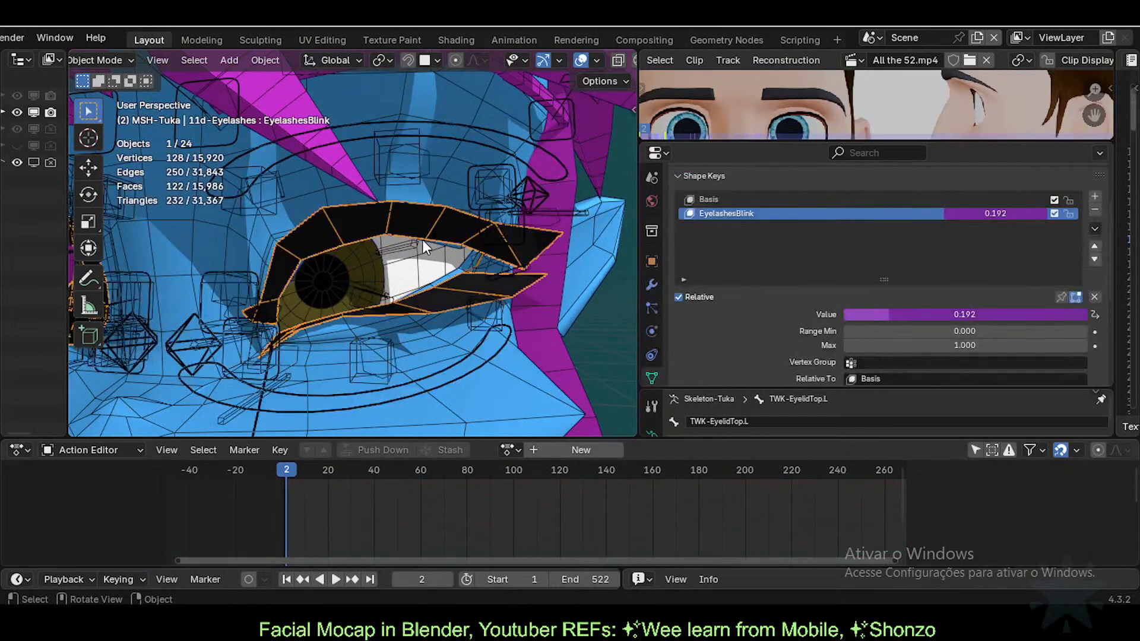
Step: On ARM-Tuka in Pose Mode, close the left eye by lowering the upper lid and raising the lower lid
left_click(402, 238)
key("ctrl+Tab")
left_click(407, 214)
key("g")
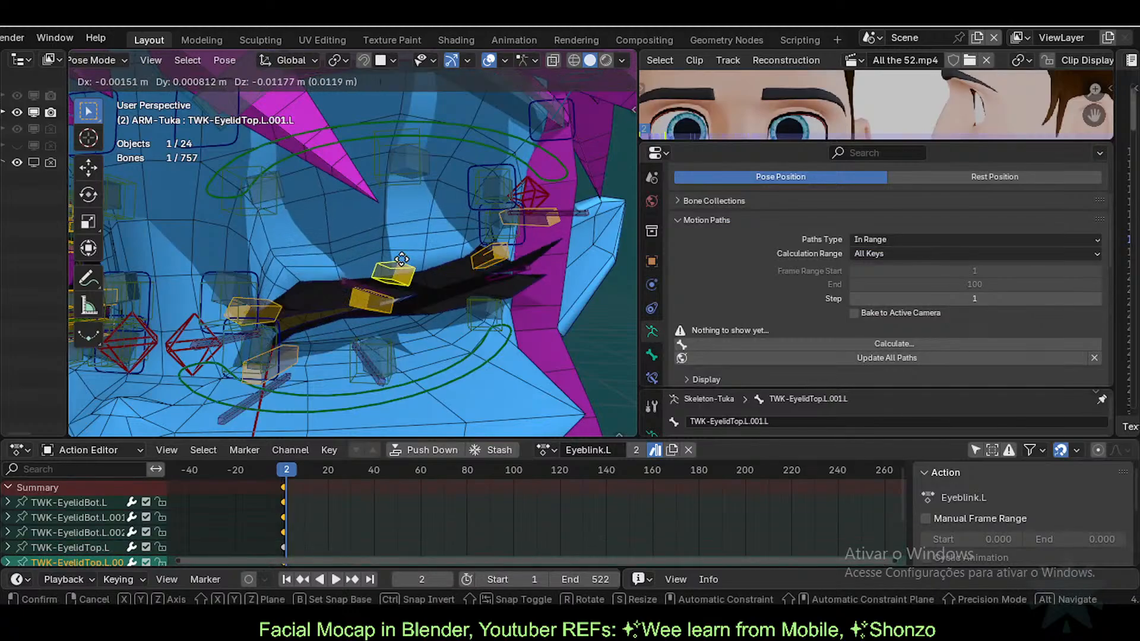
left_click(401, 246)
left_click(384, 304)
key("g")
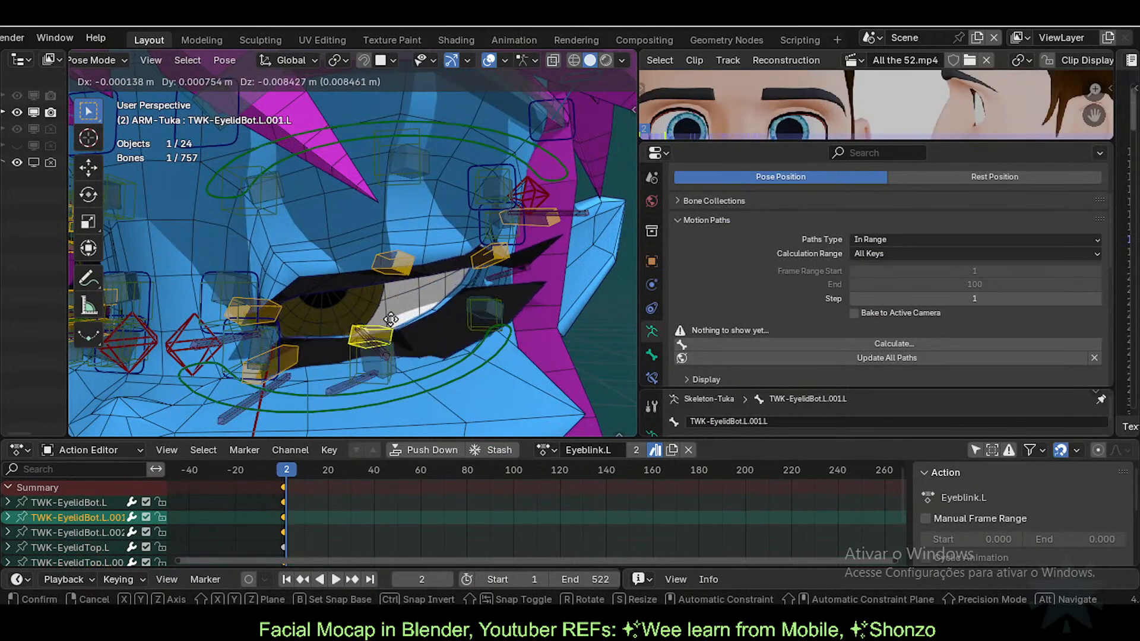
left_click(391, 272)
Step: Reopen the upper eyelid and reposition the outer lower eyelid bone TWK-EyelidBot.L.002.L
left_click(391, 262)
key("g")
left_click(413, 266)
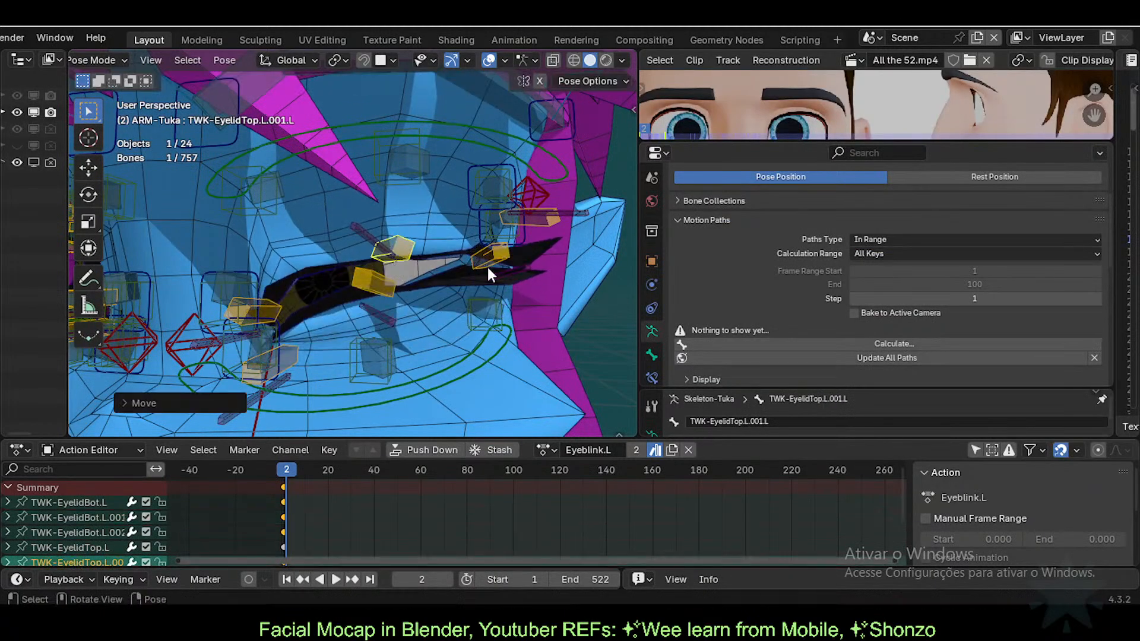
key("g")
left_click(546, 225)
left_click(554, 222)
key("g")
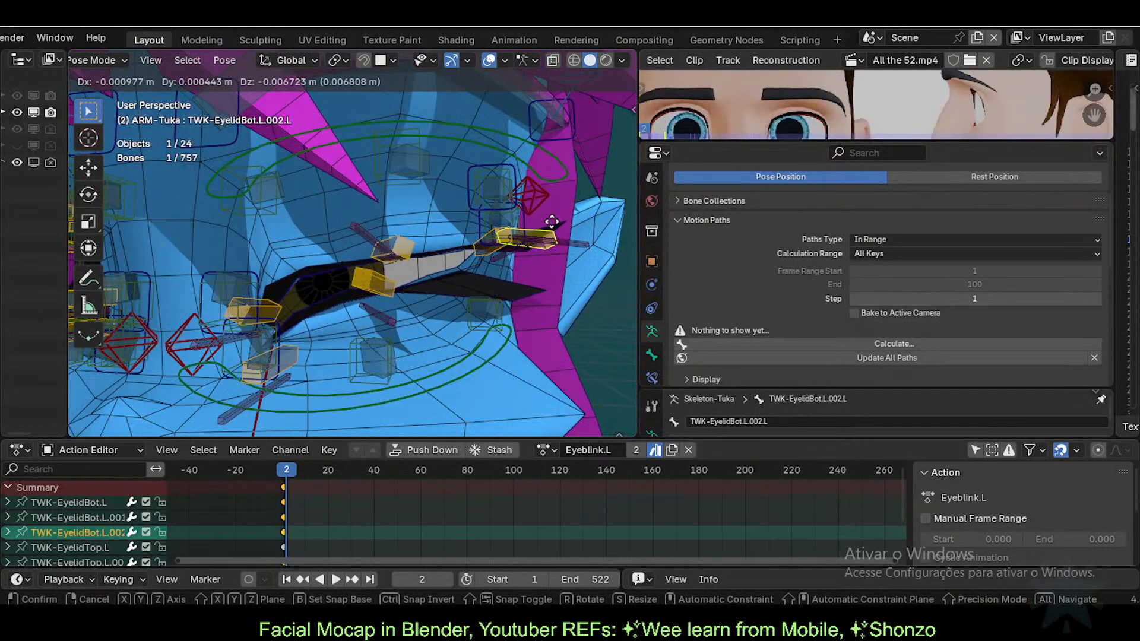
left_click(370, 238)
Step: Fine-tune the upper and lower eyelid bones, including TWK-EyelidTop.L, into a partly open pose
left_click(391, 248)
key("g")
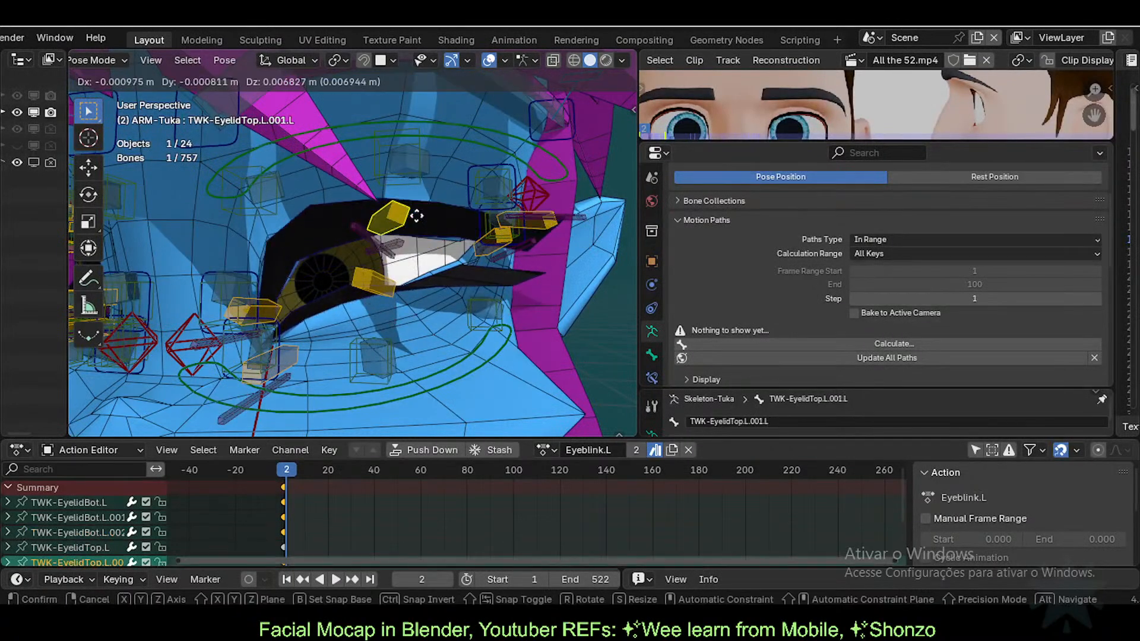
left_click(415, 230)
key("g")
left_click(387, 281)
left_click(364, 275)
key("g")
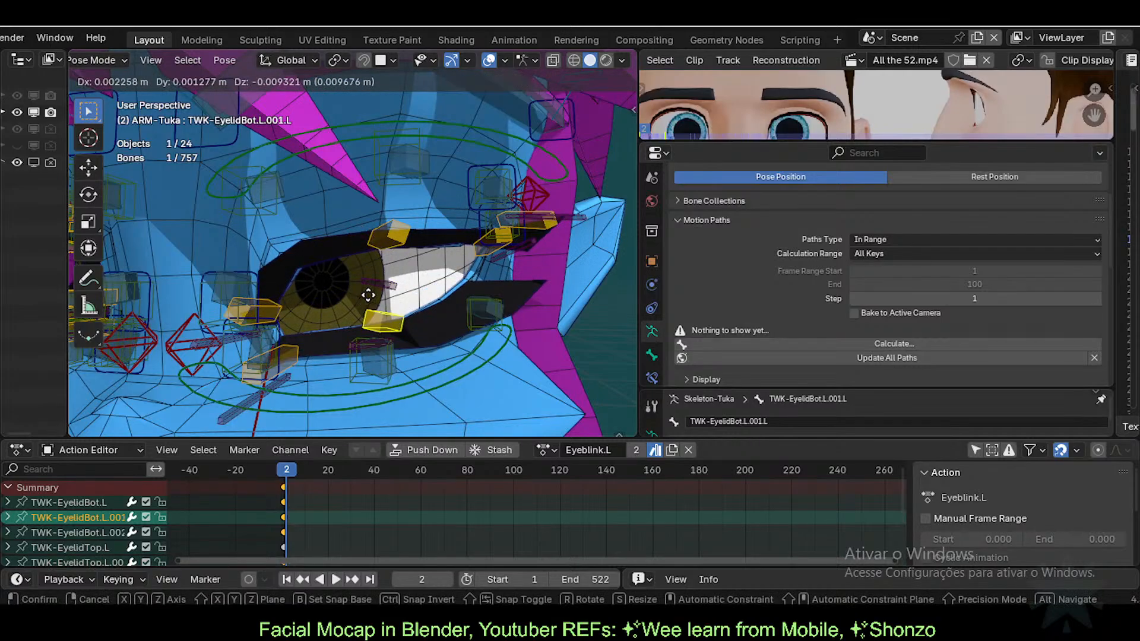
left_click(365, 295)
left_click(276, 301)
key("g")
left_click(285, 297)
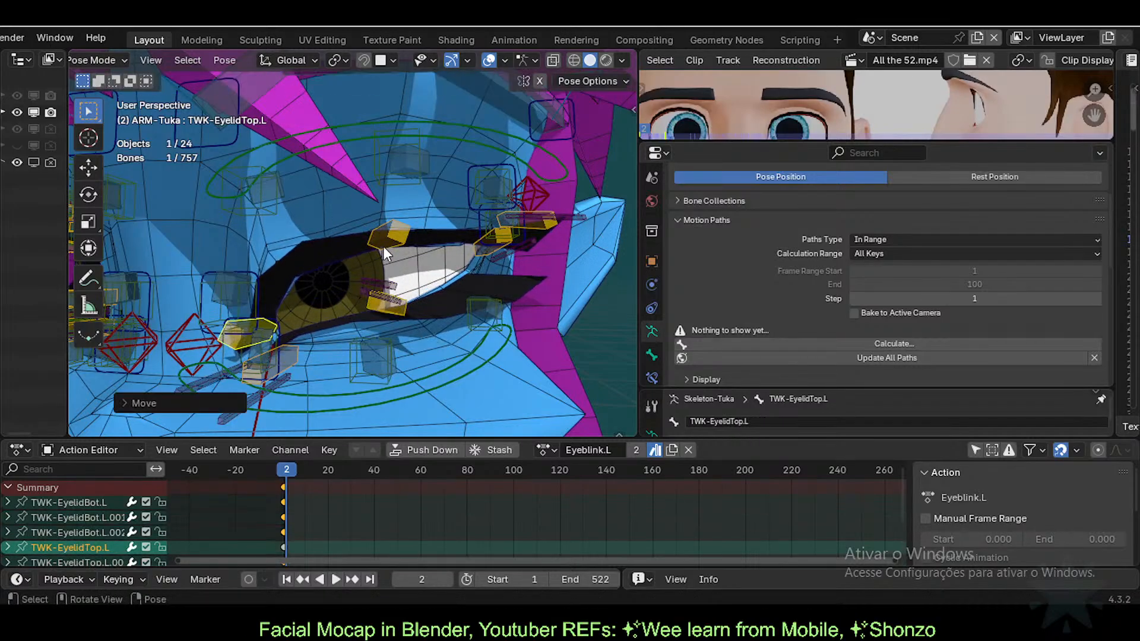
left_click(383, 247)
key("g")
left_click(386, 261)
Step: Confirm EyelashesBlink reads 0.216 and save Tuka-Game-61-ExperimentalLipsTopology.blend
key("ctrl+Tab")
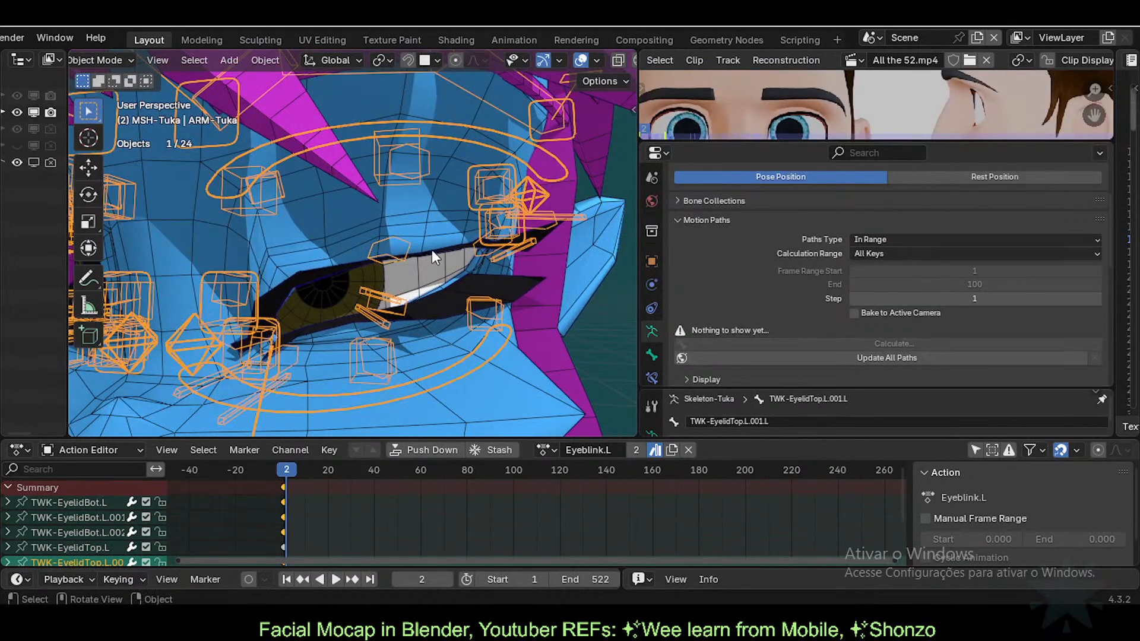
left_click(432, 251)
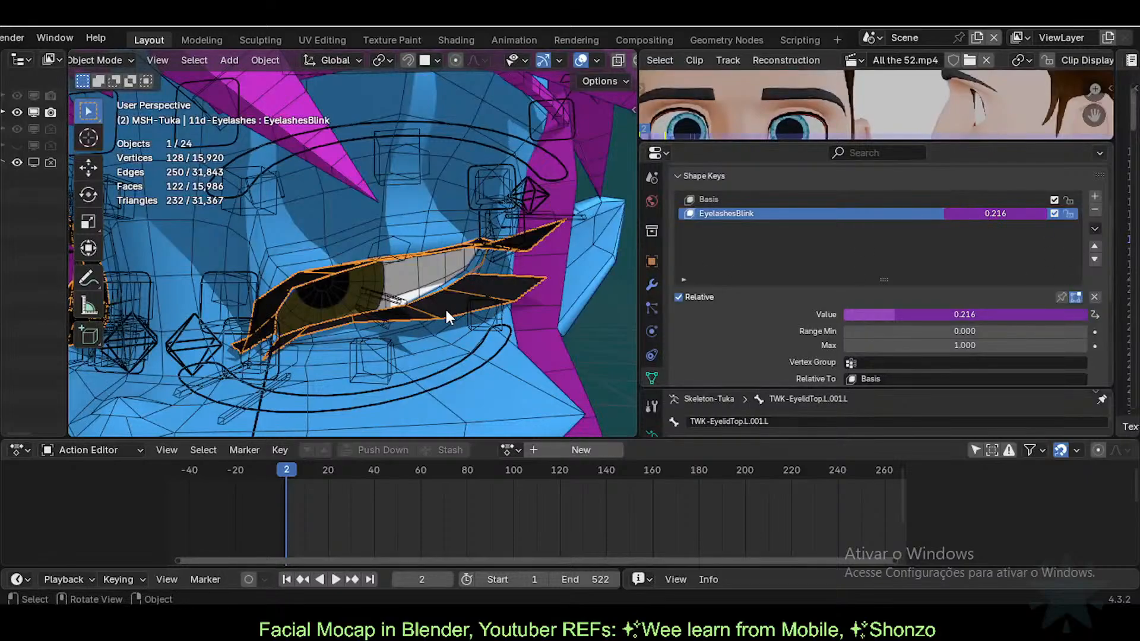
key("ctrl+s")
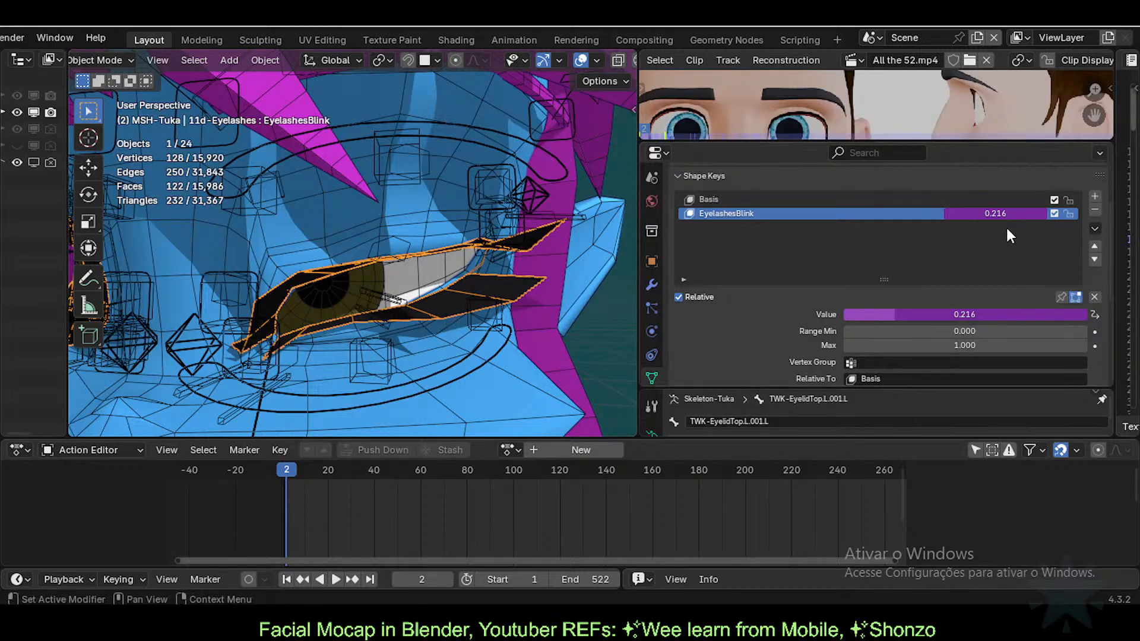
Step: Open the EyelashesBlink driver editor and inspect the varB variable type without changing it
right_click(977, 213)
left_click(977, 215)
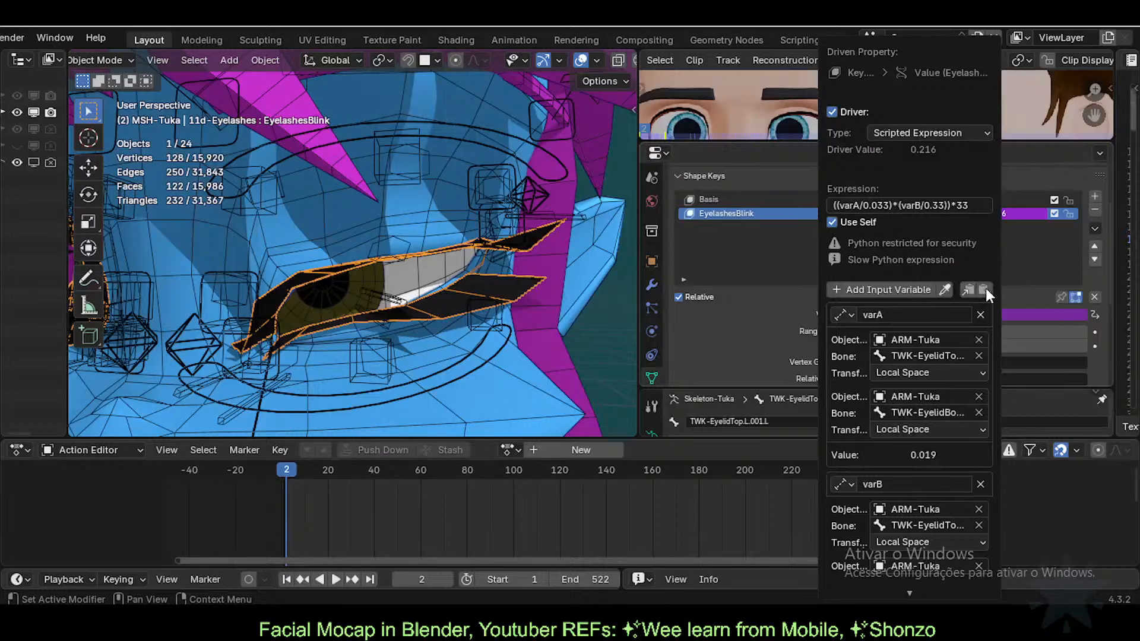
scroll(908, 487, "down", 1)
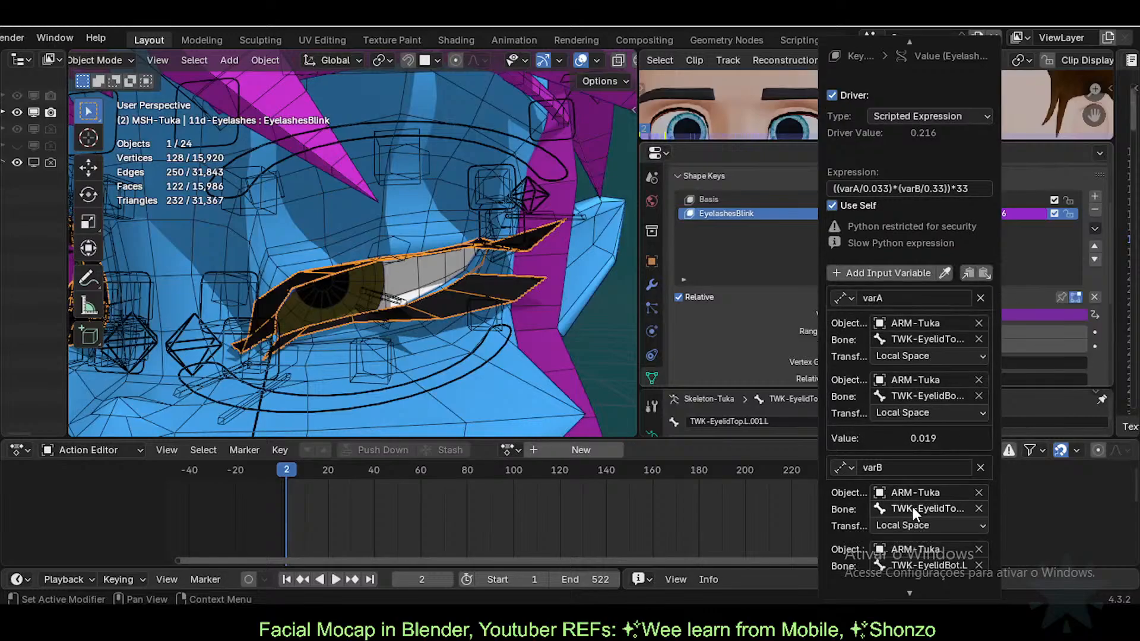
left_click(848, 467)
left_click(848, 467)
scroll(895, 531, "down", 2)
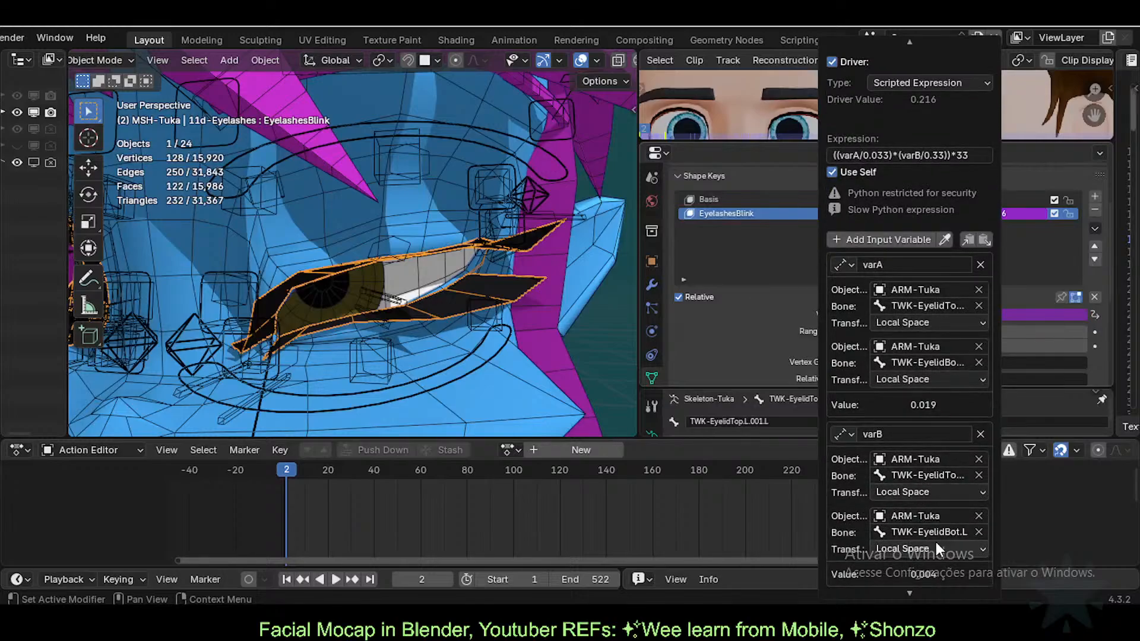
scroll(907, 372, "up", 1)
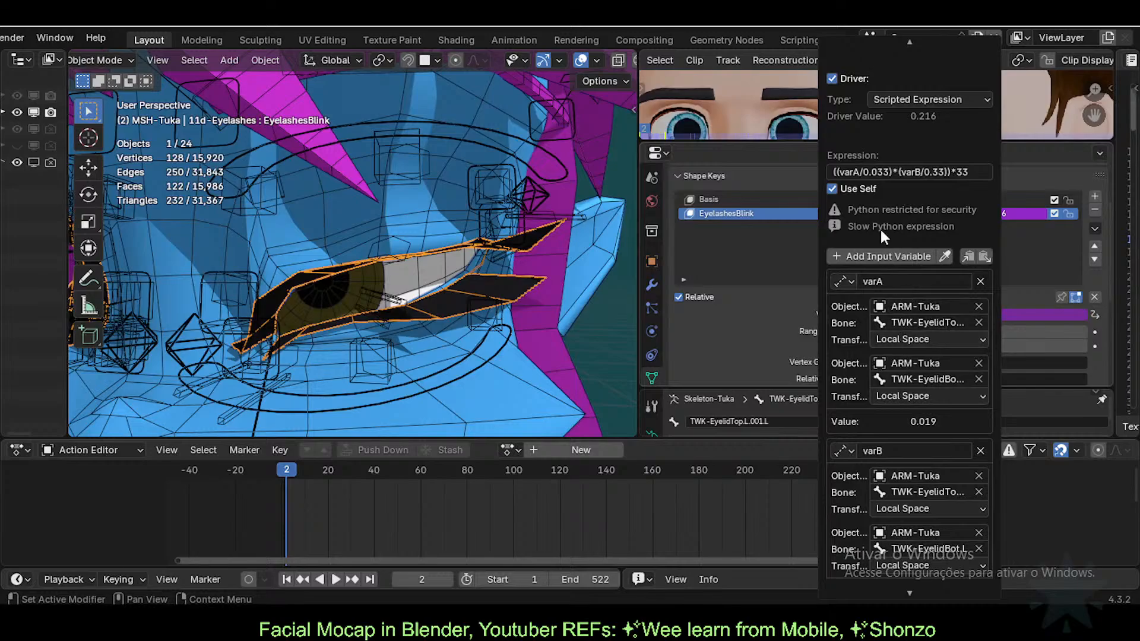
Step: Change the driver expression to ((varA/0.033)*(varB/0.33))*33, returning EyelashesBlink to 1.000
left_click(894, 173)
left_click(892, 172)
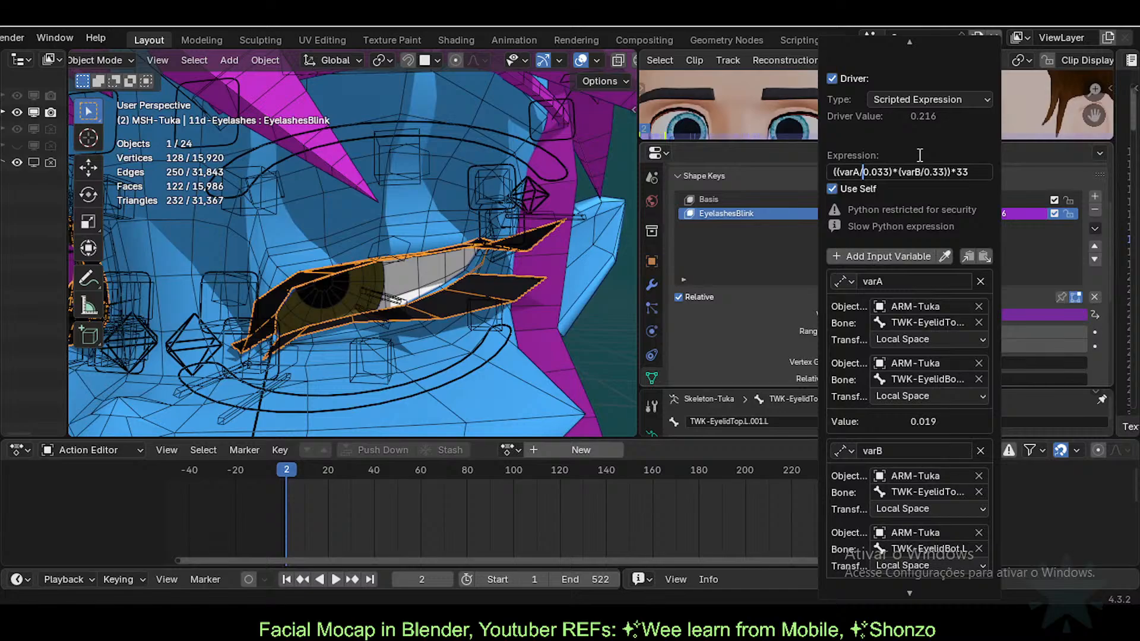
key("Return")
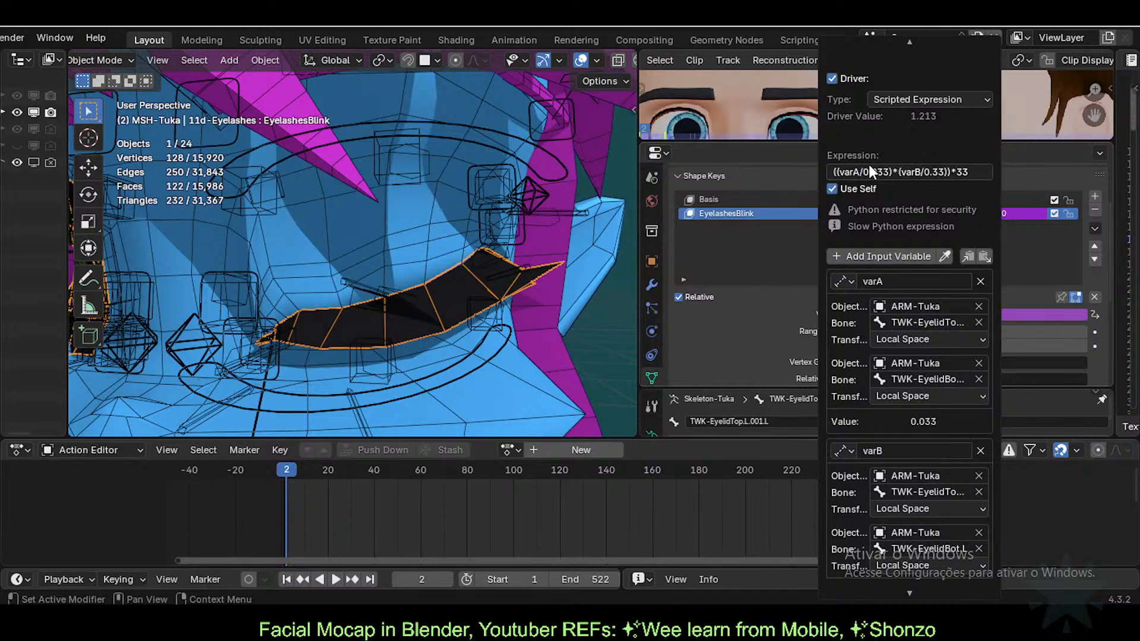
scroll(855, 408, "down", 3)
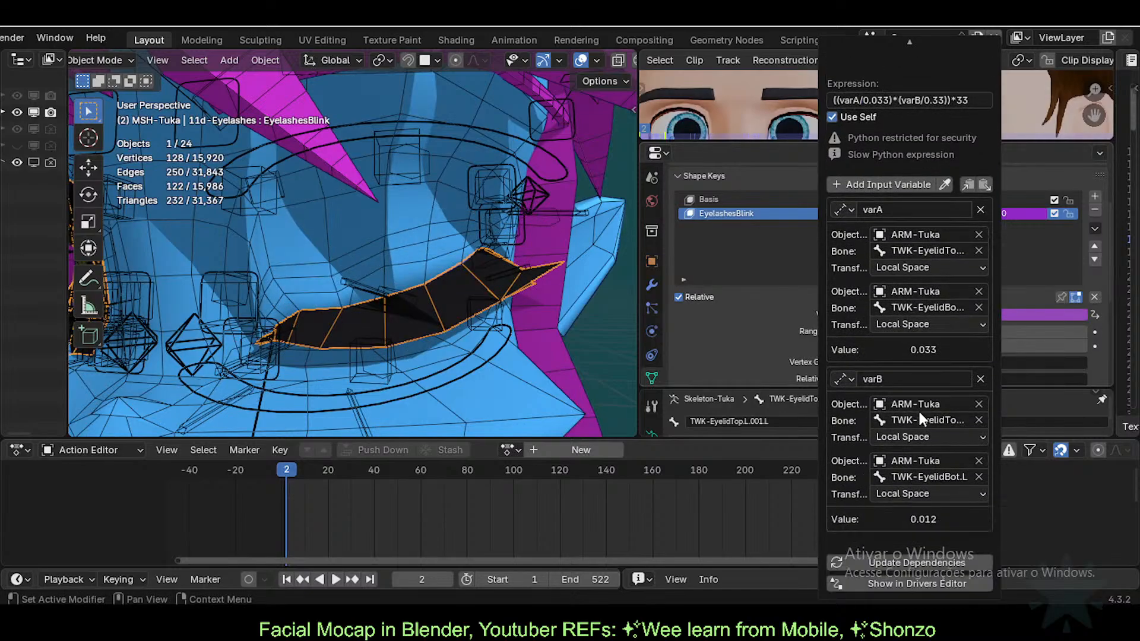
scroll(918, 333, "up", 3)
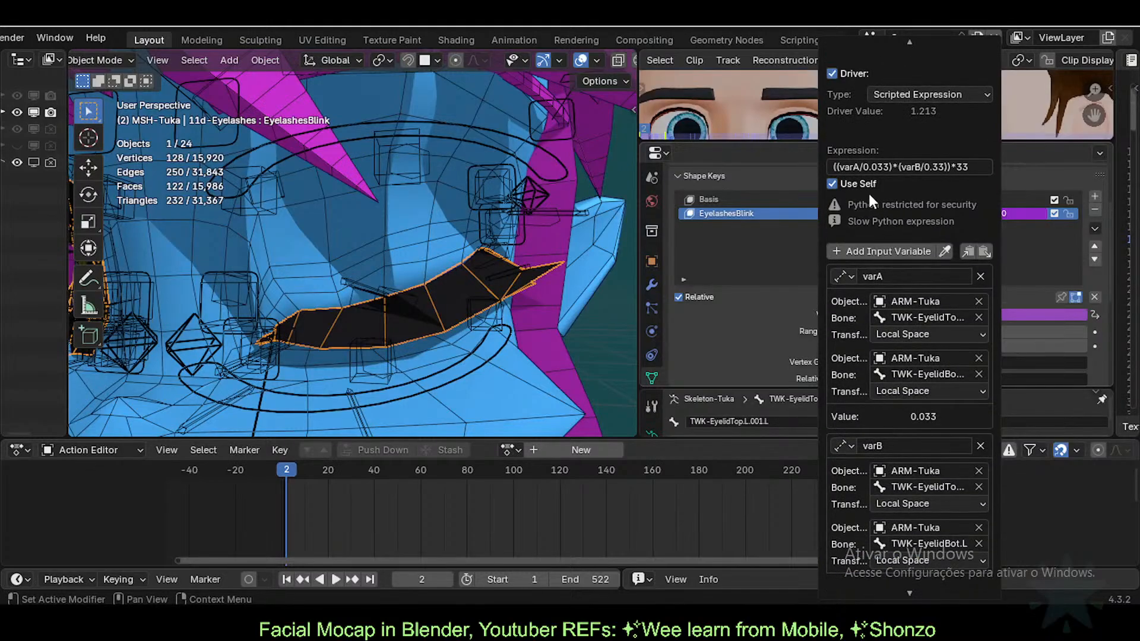
scroll(891, 368, "down", 2)
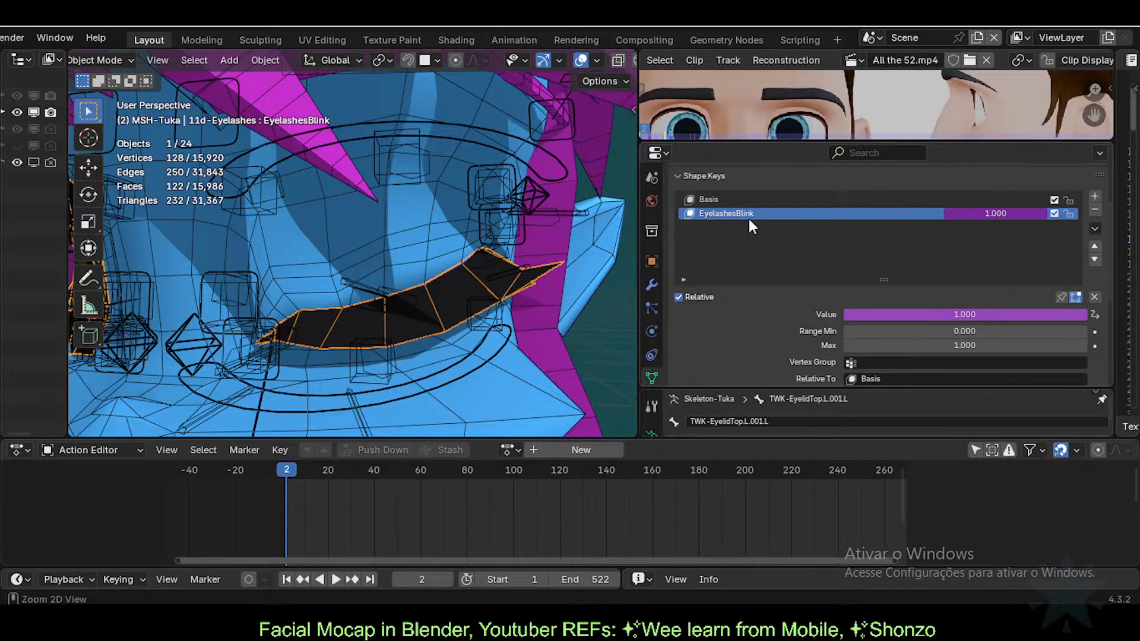
Step: Save the current file, then open and cancel the File > Open browser
key("ctrl+s")
scroll(398, 257, "down", 2)
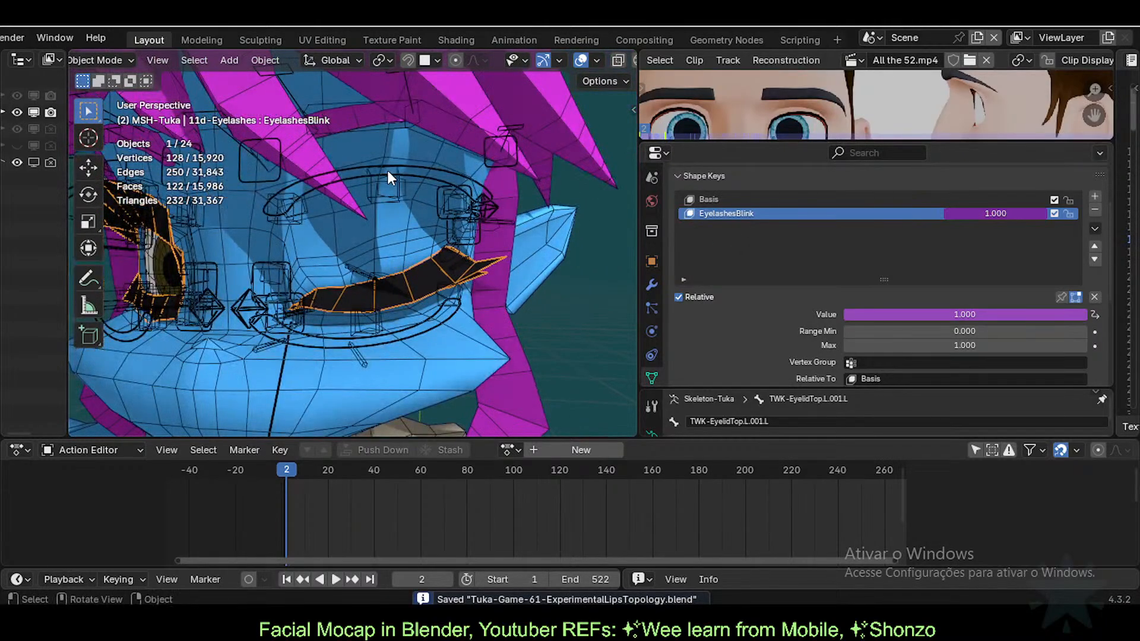
scroll(23, 38, "up", 3)
left_click(36, 38)
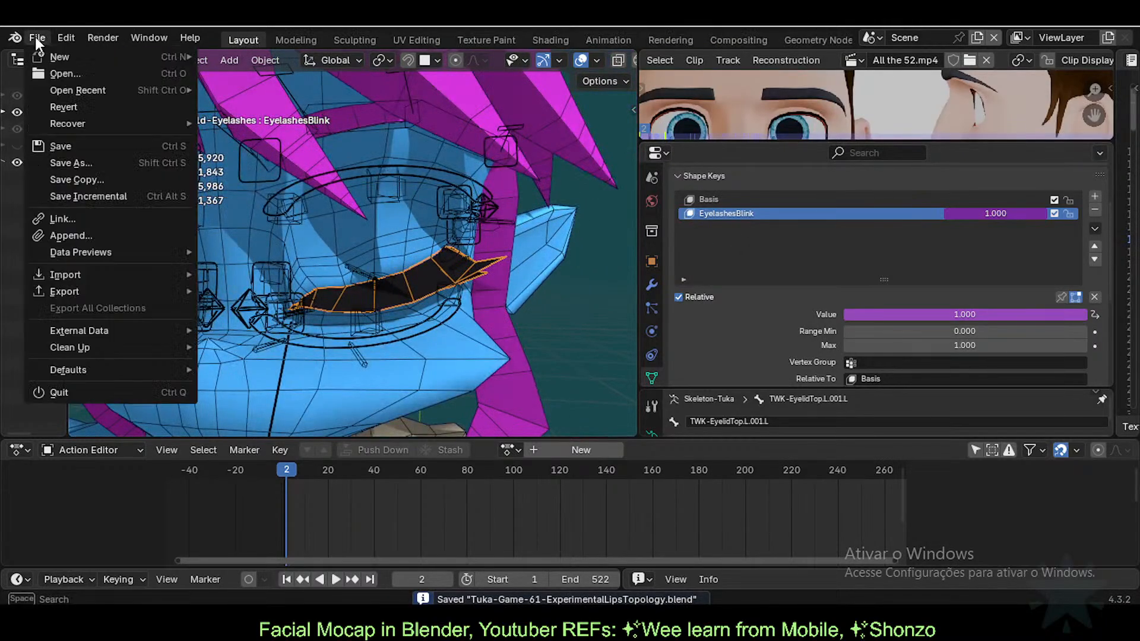
left_click(48, 70)
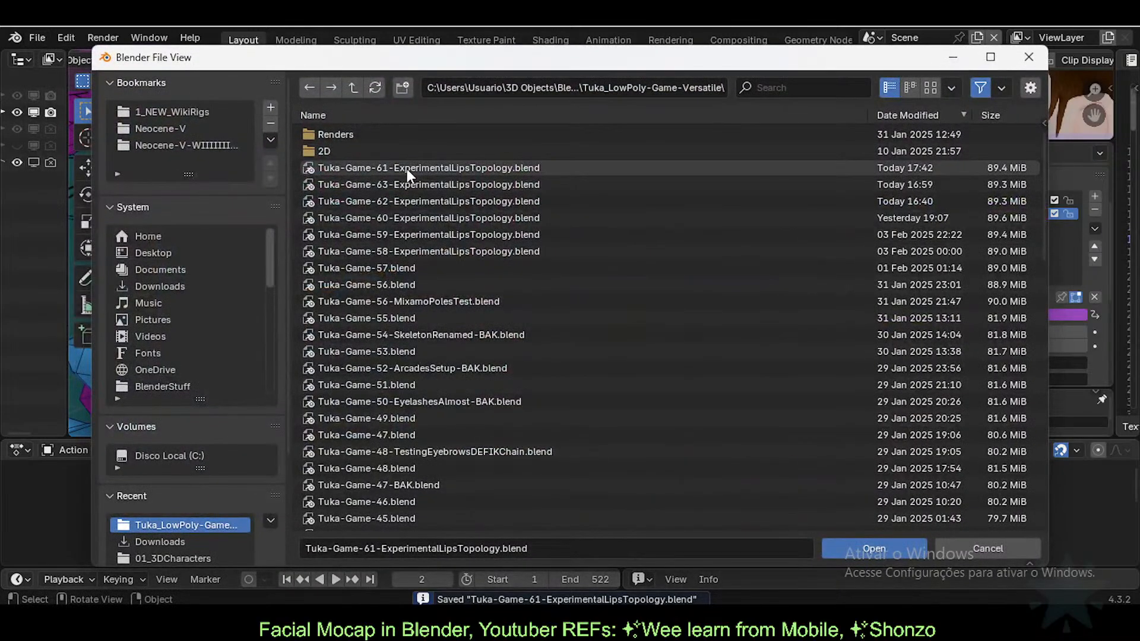
key("Escape")
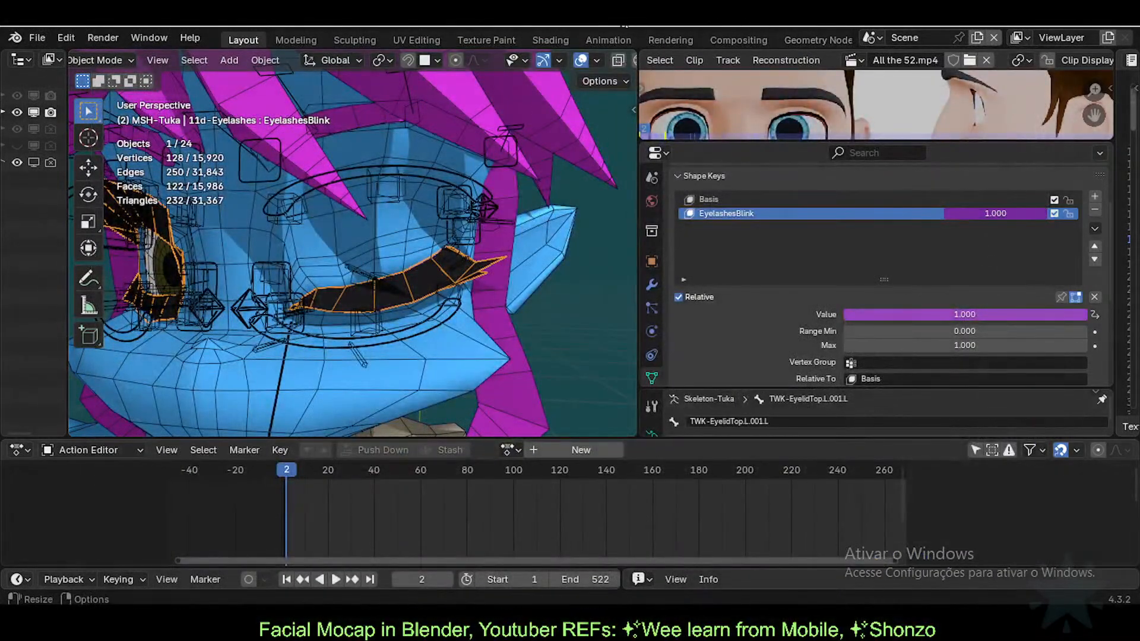
Step: Save a new version as Tuka-Game-62-ExperimentalLipsTopology.blend
left_click(35, 38)
left_click(110, 163)
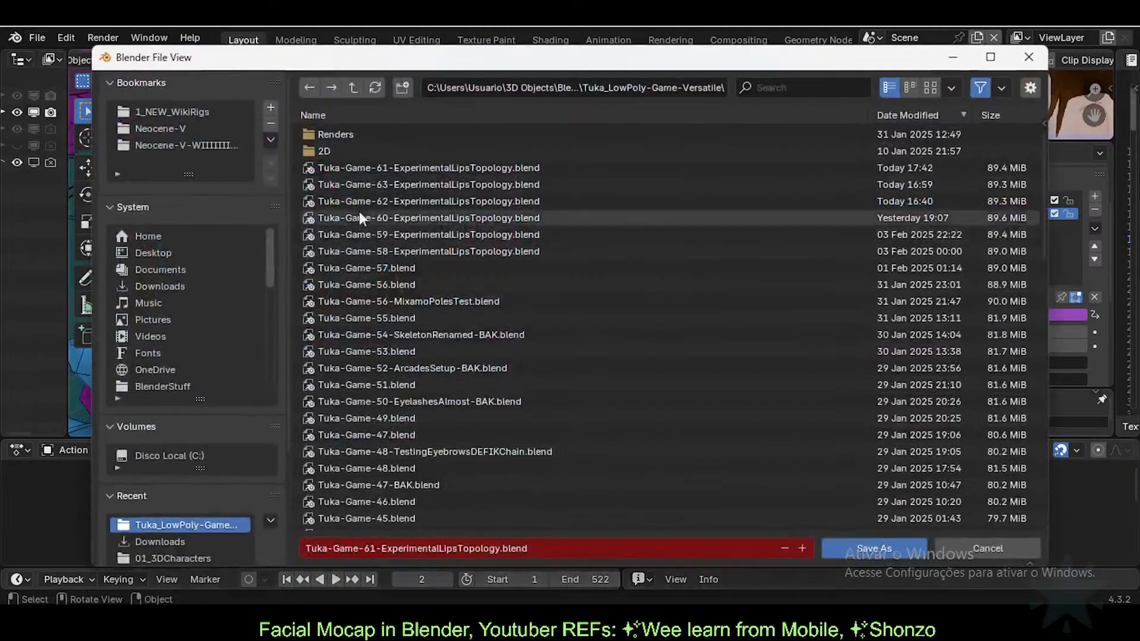
double_click(398, 196)
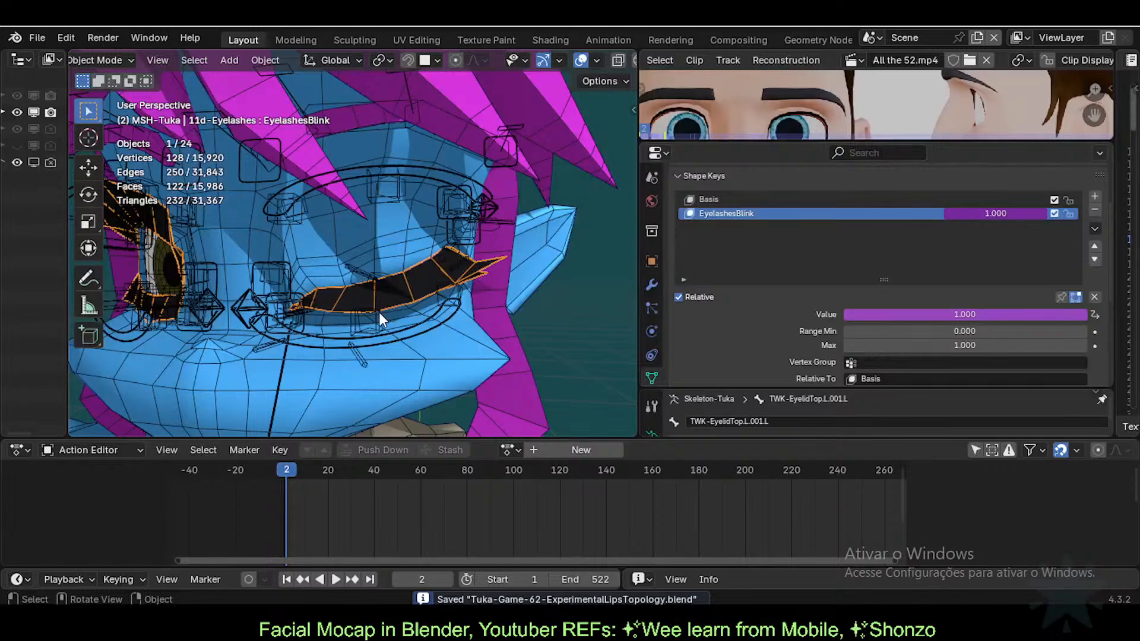
middle_click_drag(379, 312, 446, 321)
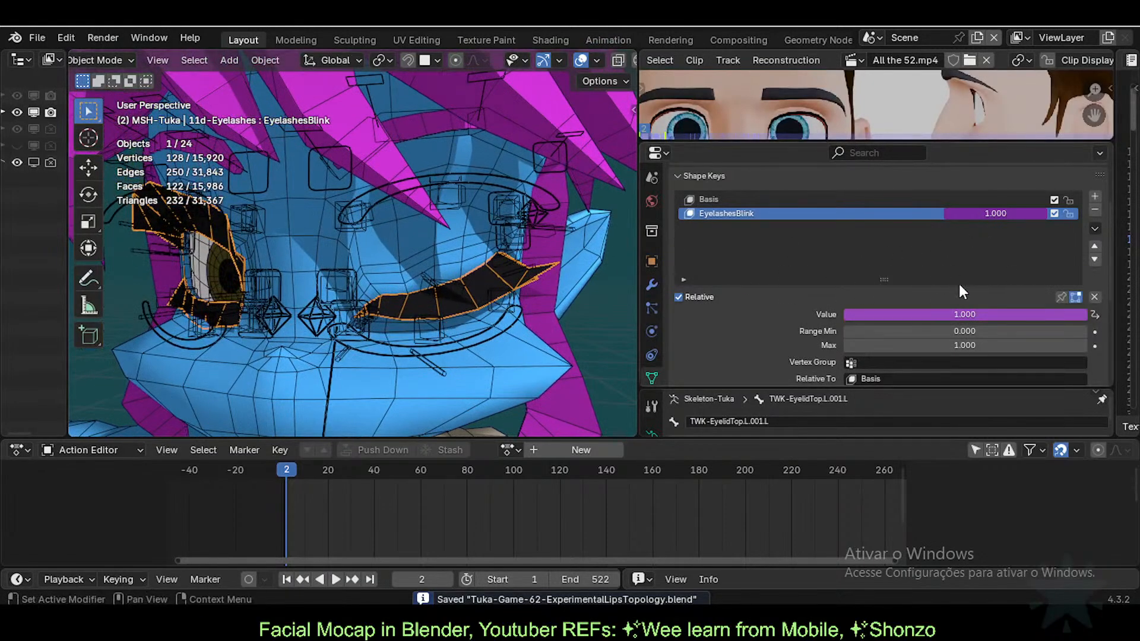
Step: Turn off Use Self on the EyelashesBlink driver
right_click(999, 212)
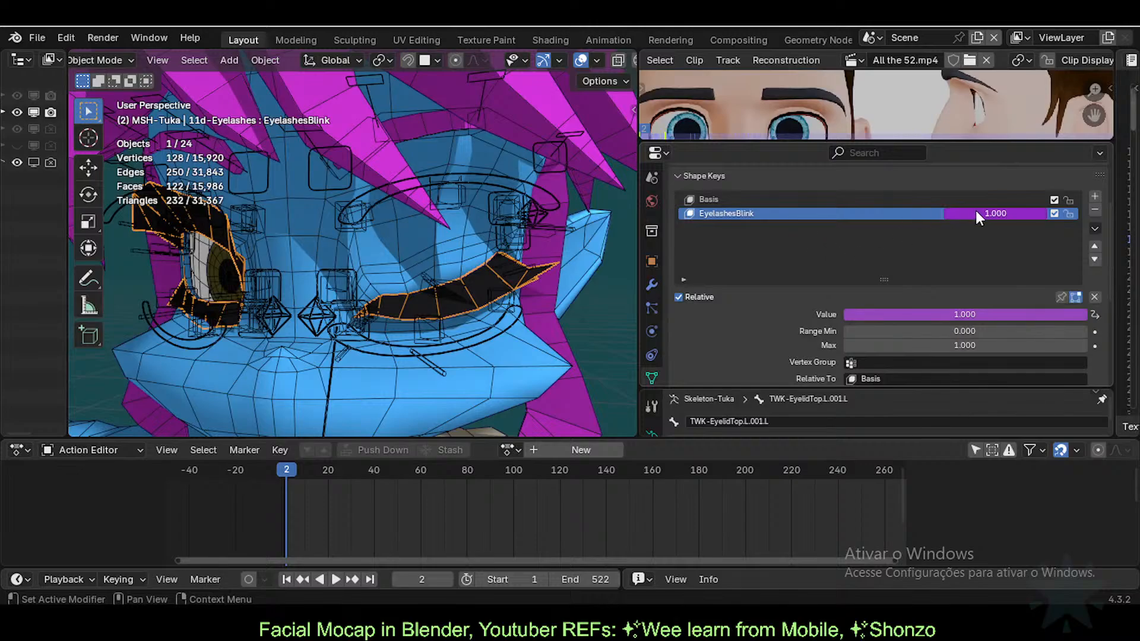
right_click(976, 212)
left_click(971, 211)
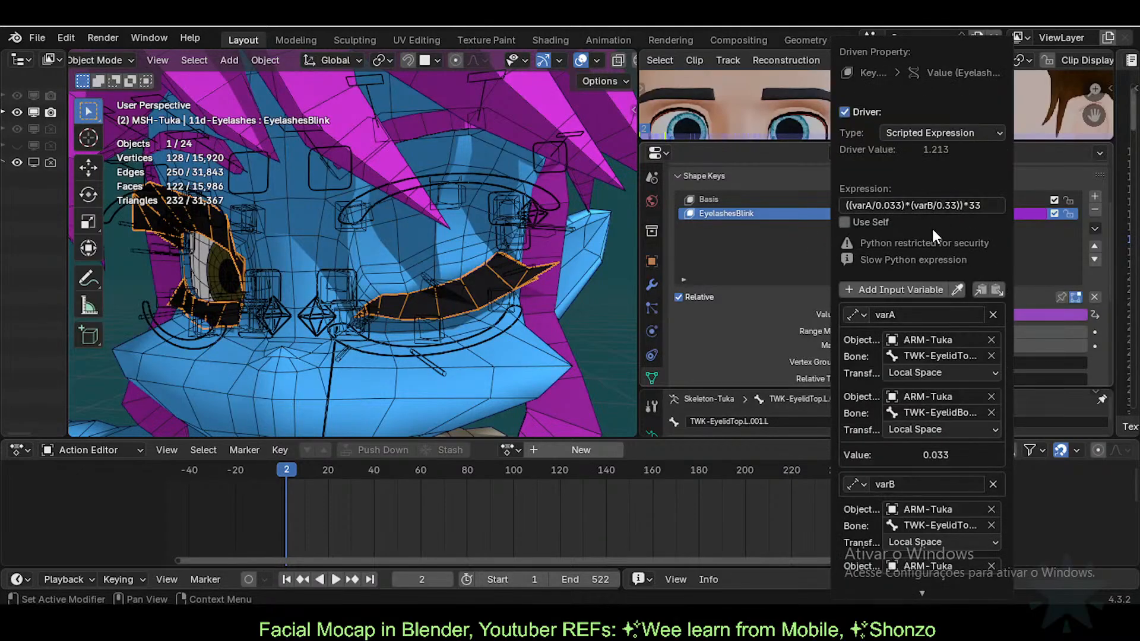
left_click(874, 222)
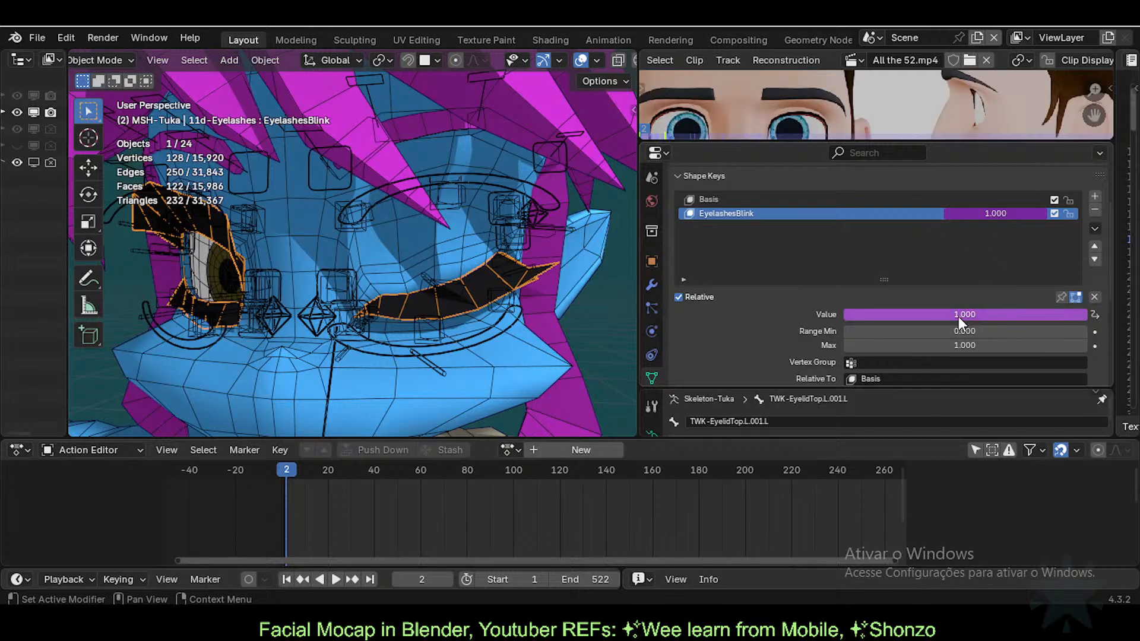
scroll(436, 289, "up", 1)
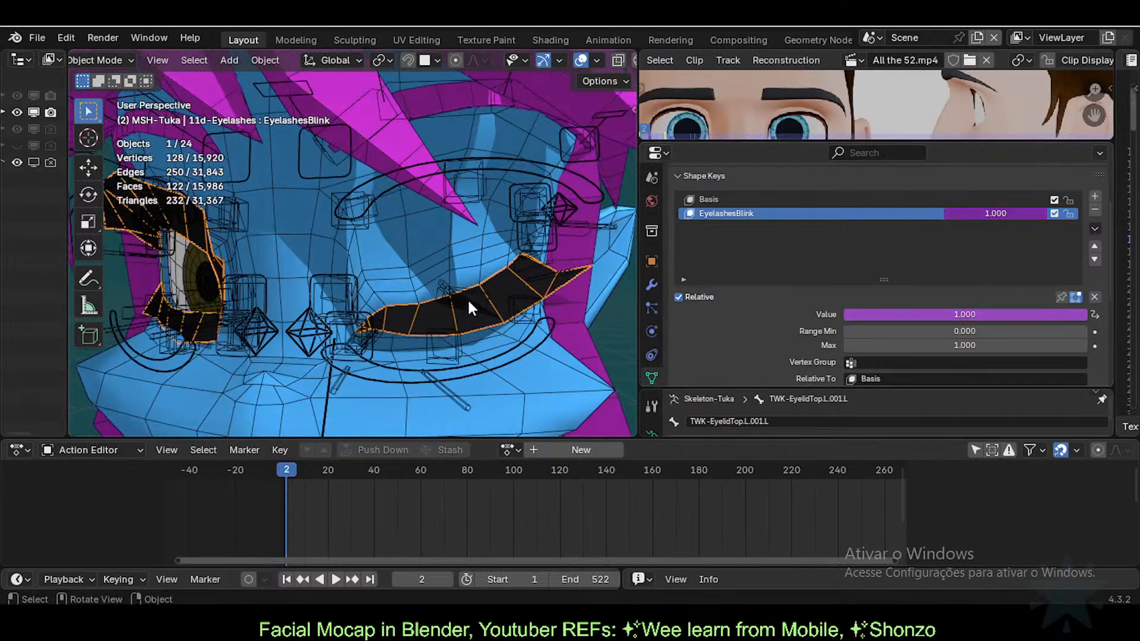
Step: In Pose Mode, move the upper eyelid bone up and down several times to test the blink
left_click(468, 302)
key("ctrl+Tab")
key("g")
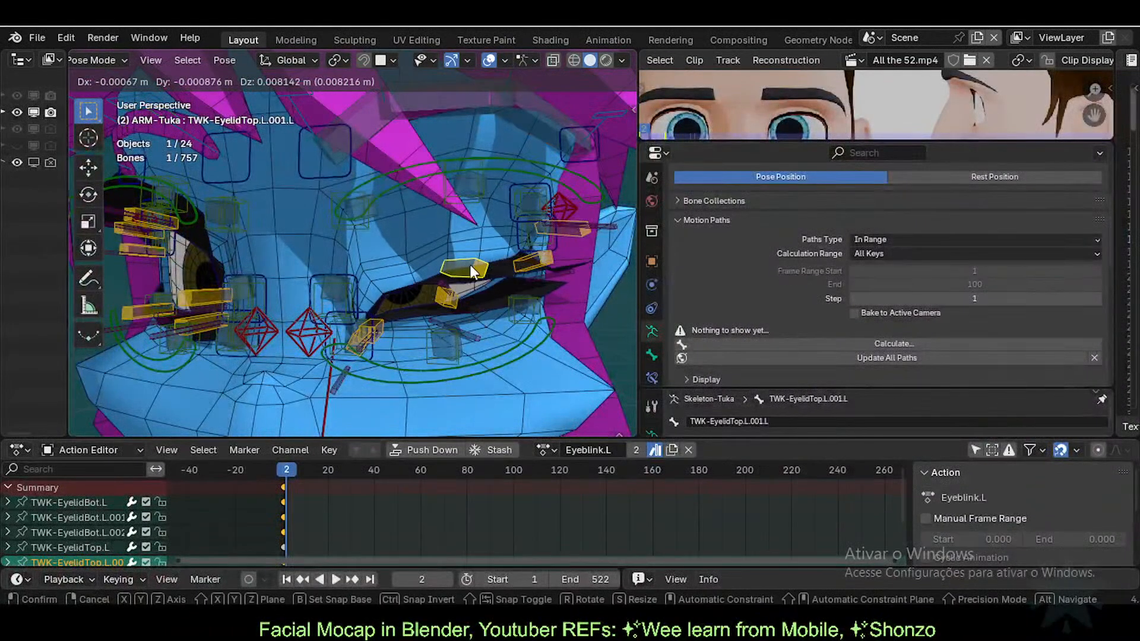
left_click(473, 273)
key("g")
left_click(467, 291)
key("g")
left_click(467, 271)
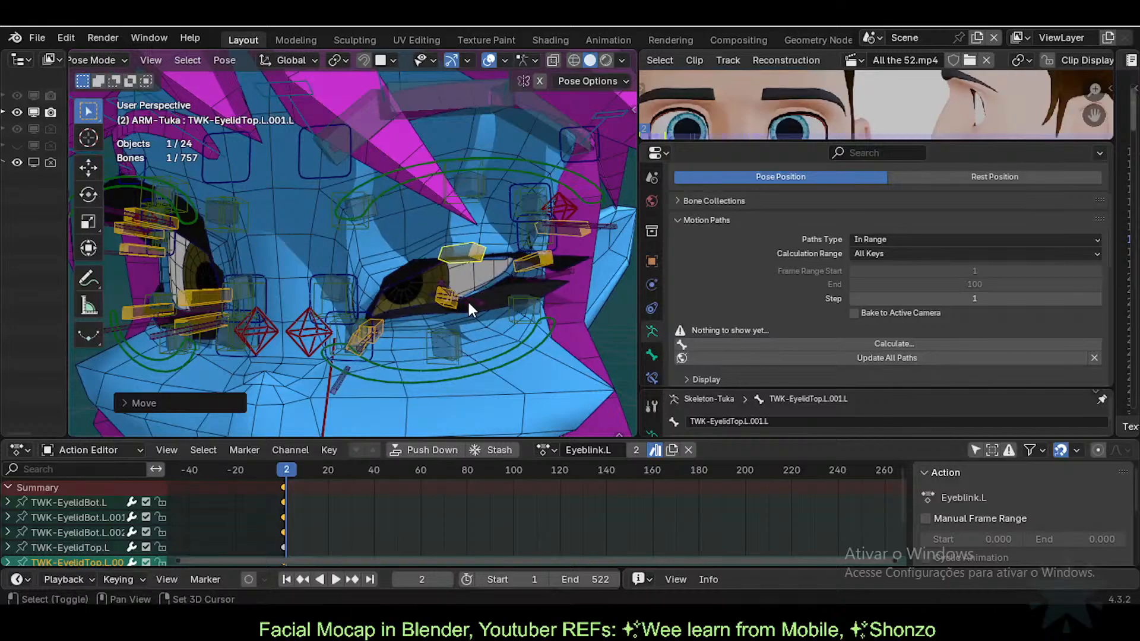
Step: Open the eye by raising the upper eyelid bone and lowering TWK-EyelidBot.L.001.L
scroll(468, 301, "up", 2)
middle_click_drag(468, 300, 436, 283)
key("g")
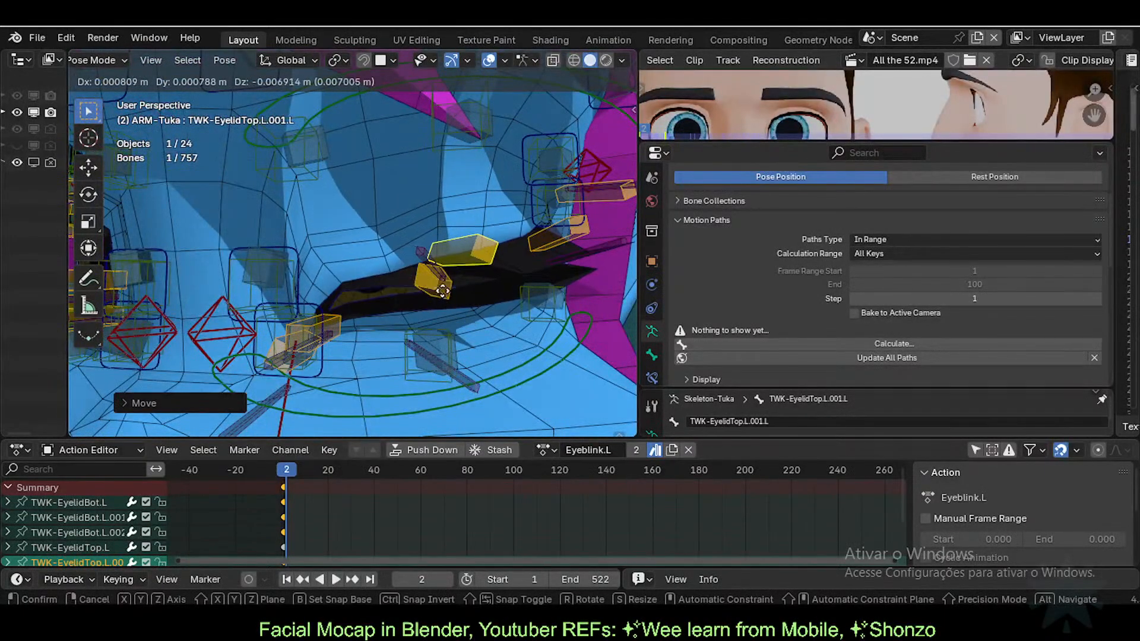
left_click(437, 279)
left_click(432, 289)
key("g")
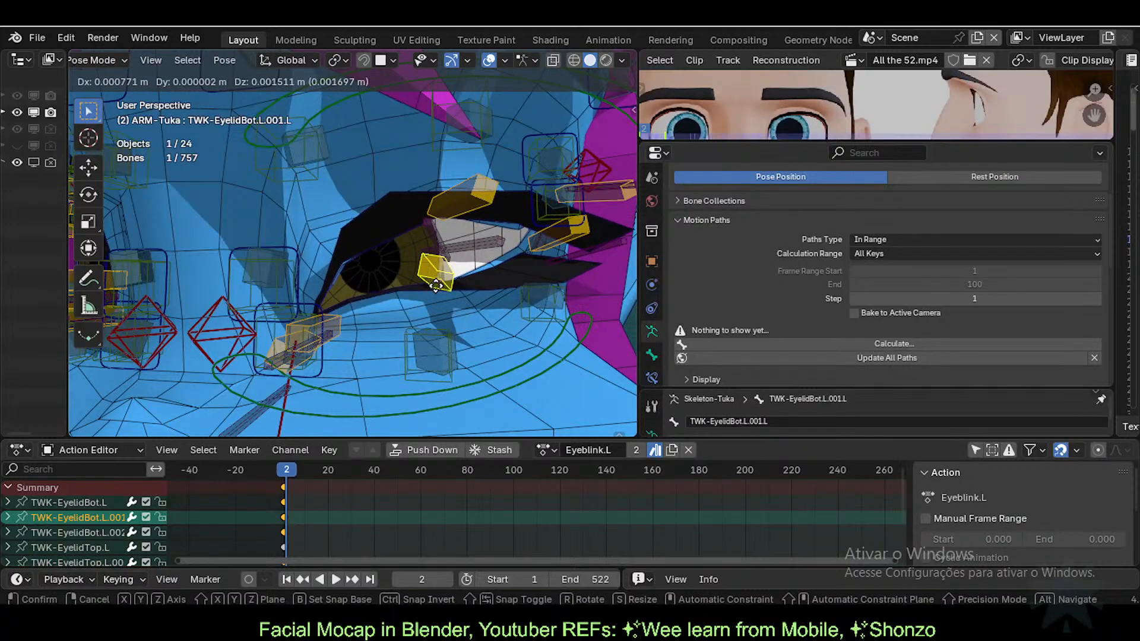
left_click(441, 297)
Step: Reset all bone positions, go to frame 0, and unlink the Eyeblink.L action from ARM-Tuka
key("a")
key("alt+g")
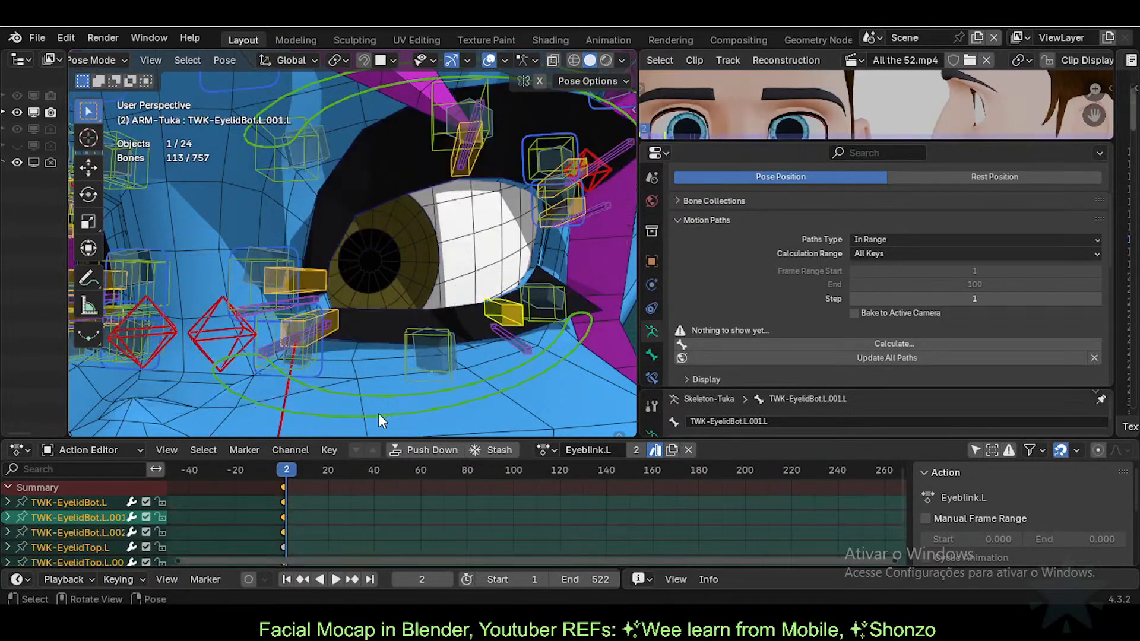
left_click(281, 469)
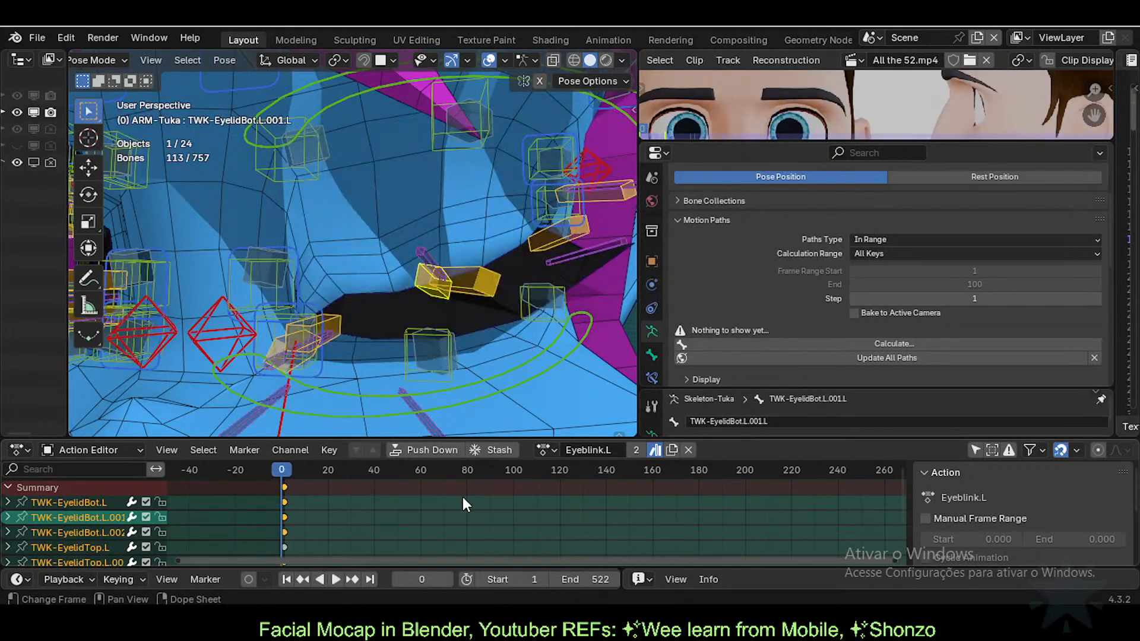
left_click(689, 450)
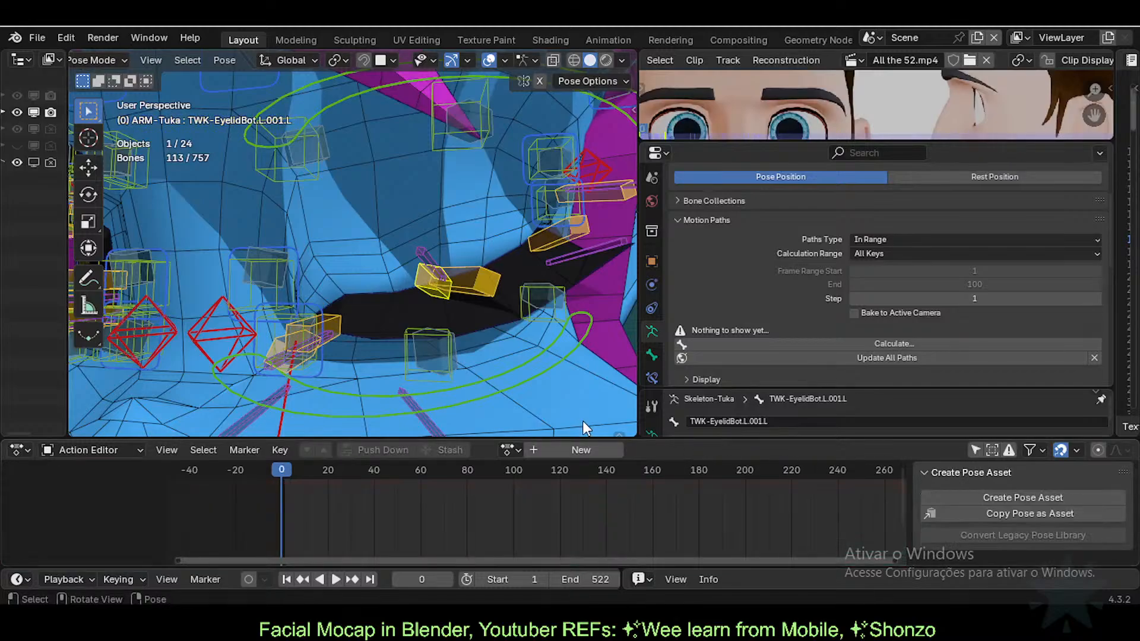
Step: Apply the Eyeblink.L pose asset to all selected bones, then undo it
left_click(617, 433)
left_click(618, 435)
key("a")
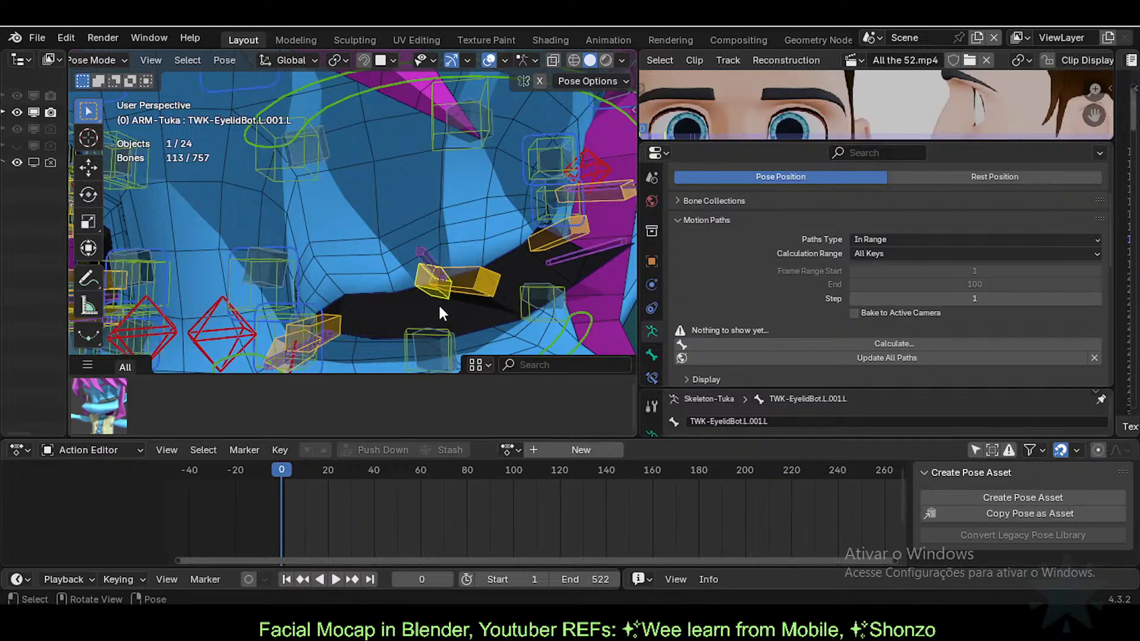
scroll(354, 329, "down", 2)
left_click(99, 406)
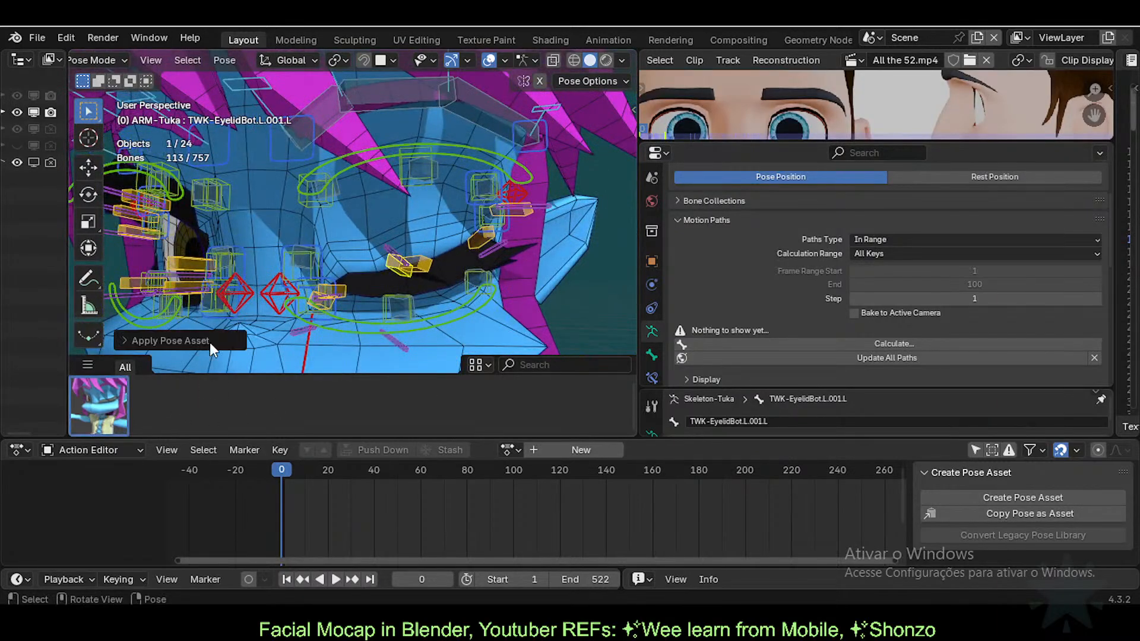
left_click(134, 340)
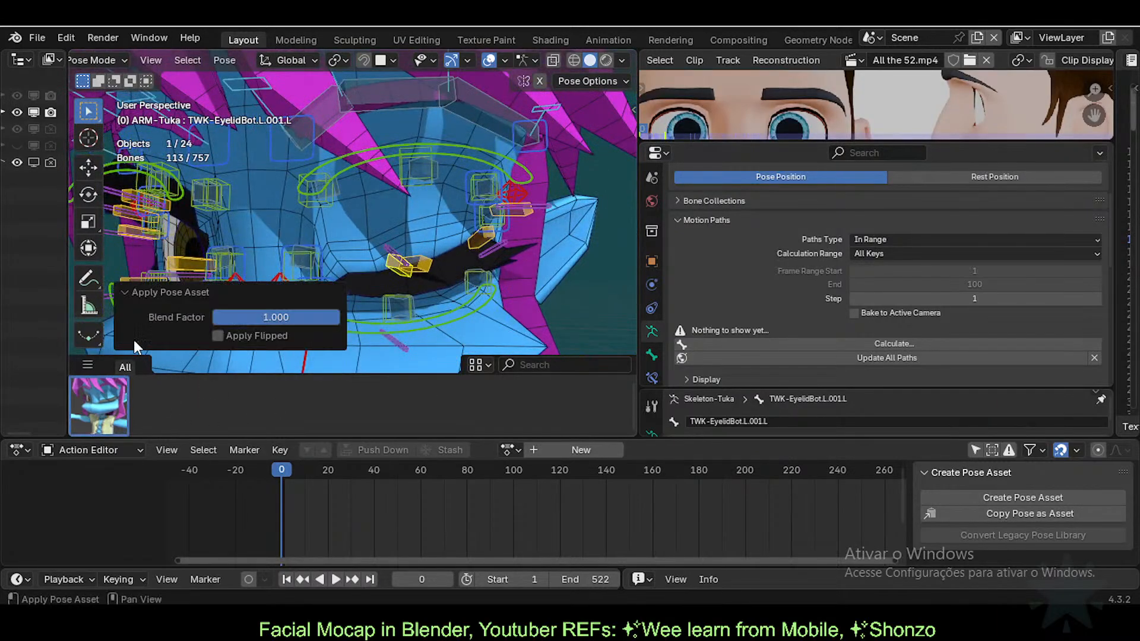
scroll(407, 268, "up", 1)
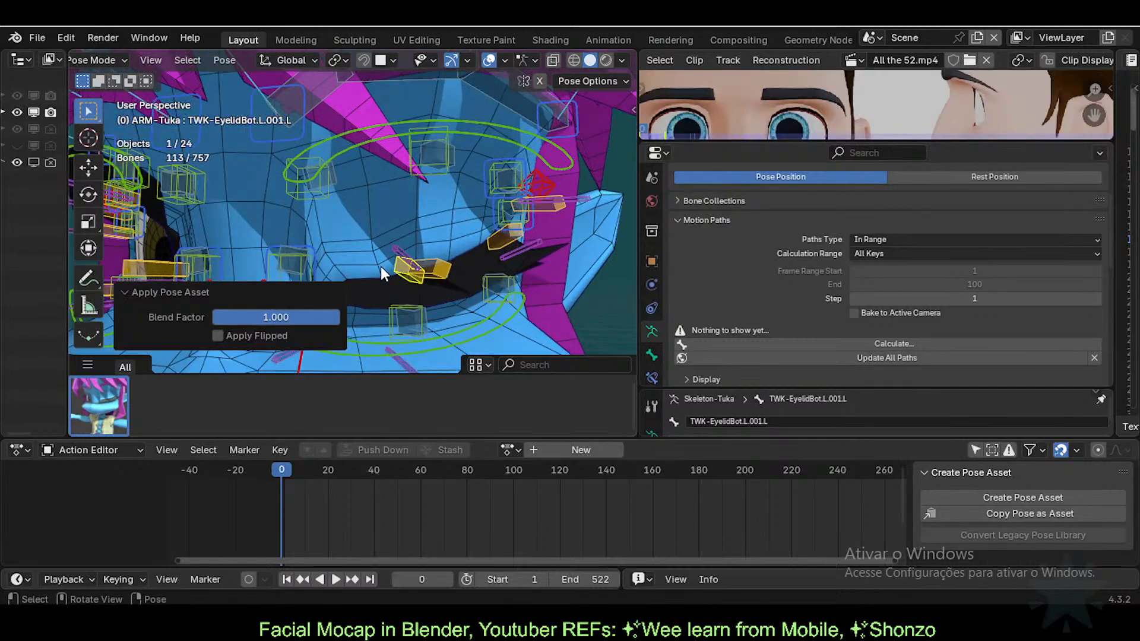
key("ctrl+z")
Step: Blend the Eyeblink.L pose onto the rig by dragging, settling at blend factor 0.600
left_click(107, 409)
mouse_move(107, 409)
left_mouse_down()
mouse_move(66, 409)
mouse_move(199, 400)
mouse_move(102, 401)
left_mouse_up()
key("ctrl+z")
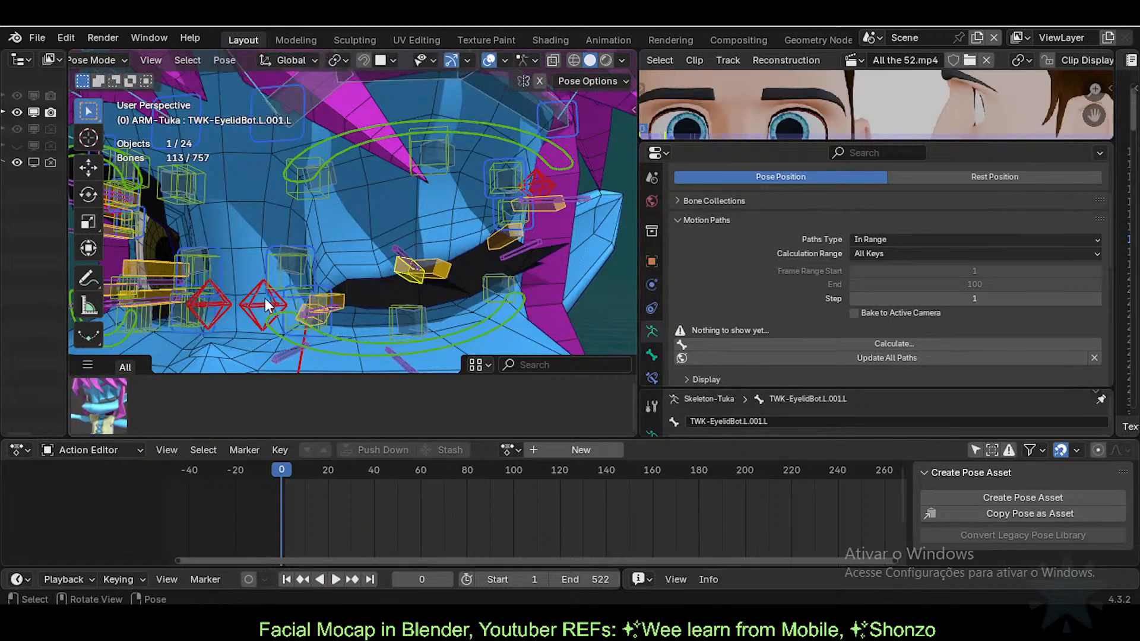
key("ctrl+z")
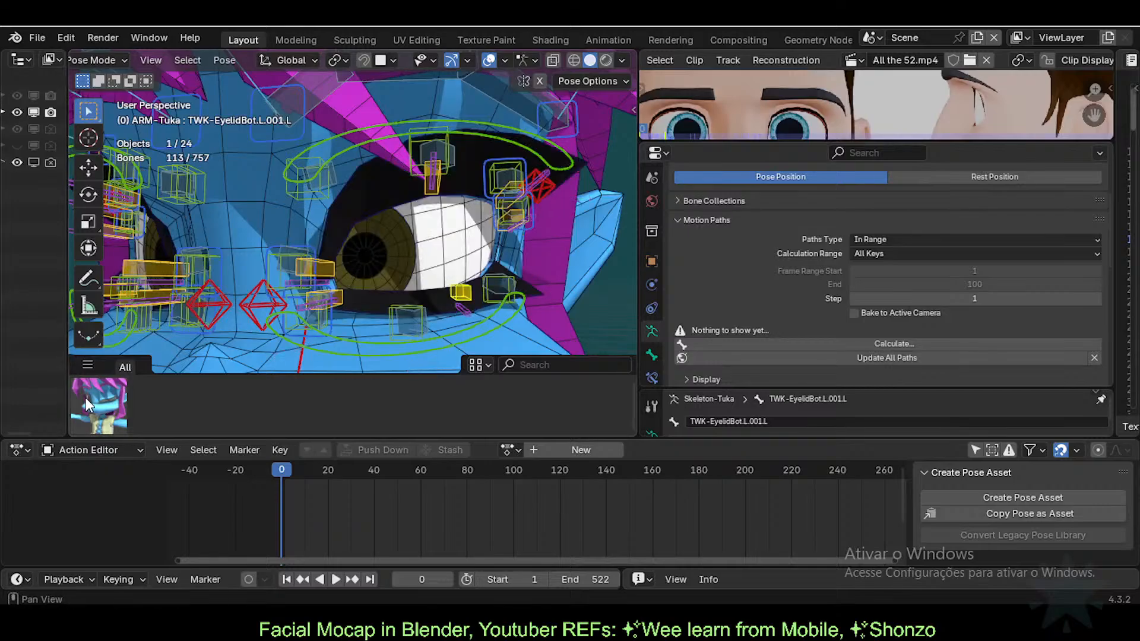
left_click_drag(88, 406, 167, 409)
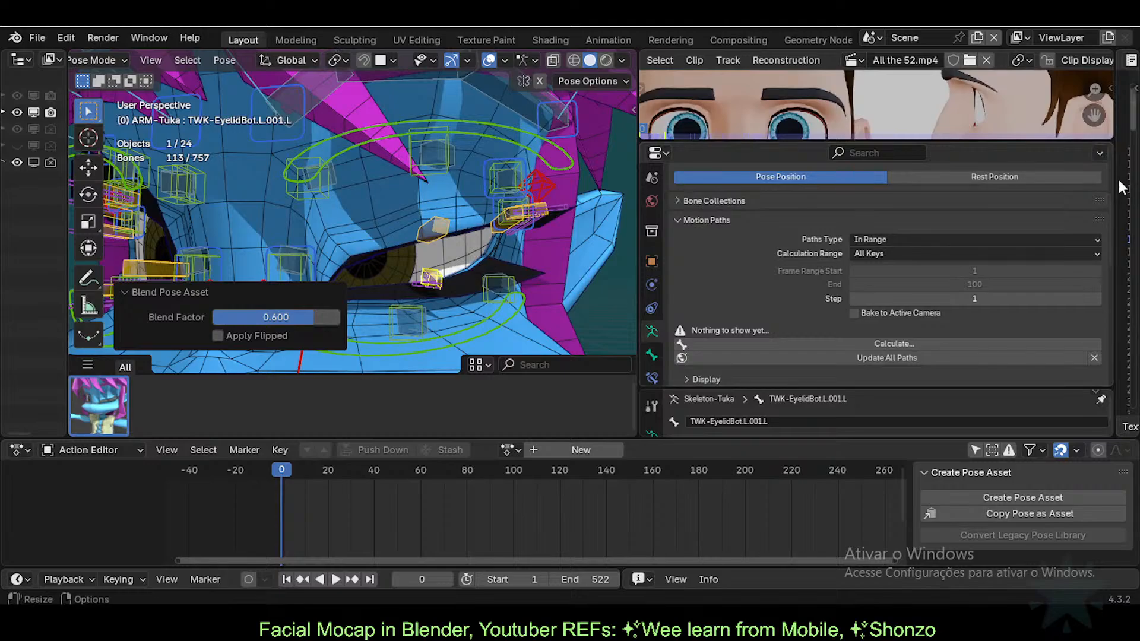
Step: Widen the Text Editor and type the note 'Eyelashes Eyeblink Armature Deform Automation Setup' on a new line
left_click_drag(1129, 193, 749, 193)
scroll(894, 238, "up", 1)
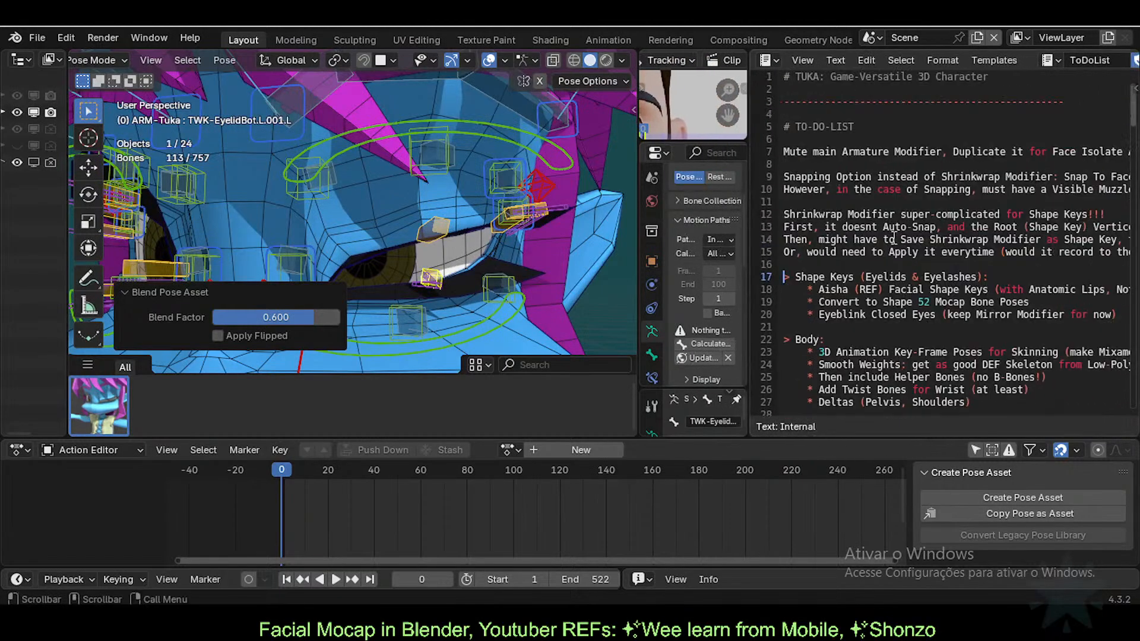
scroll(787, 147, "down", 5)
scroll(837, 322, "up", 5)
left_click(811, 263)
key("Return")
key("Return")
key("Up")
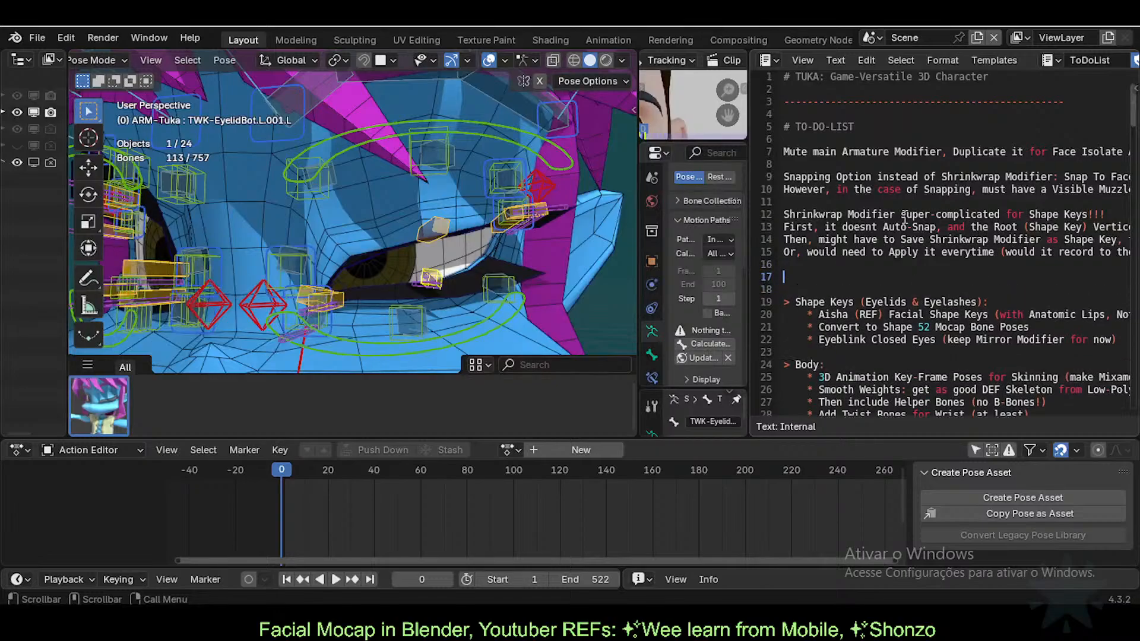
type("Eyekasg")
type("shes Close")
key("BackSpace")
key("BackSpace")
key("BackSpace")
key("BackSpace")
key("BackSpace")
key("BackSpace")
type("Eyeblink")
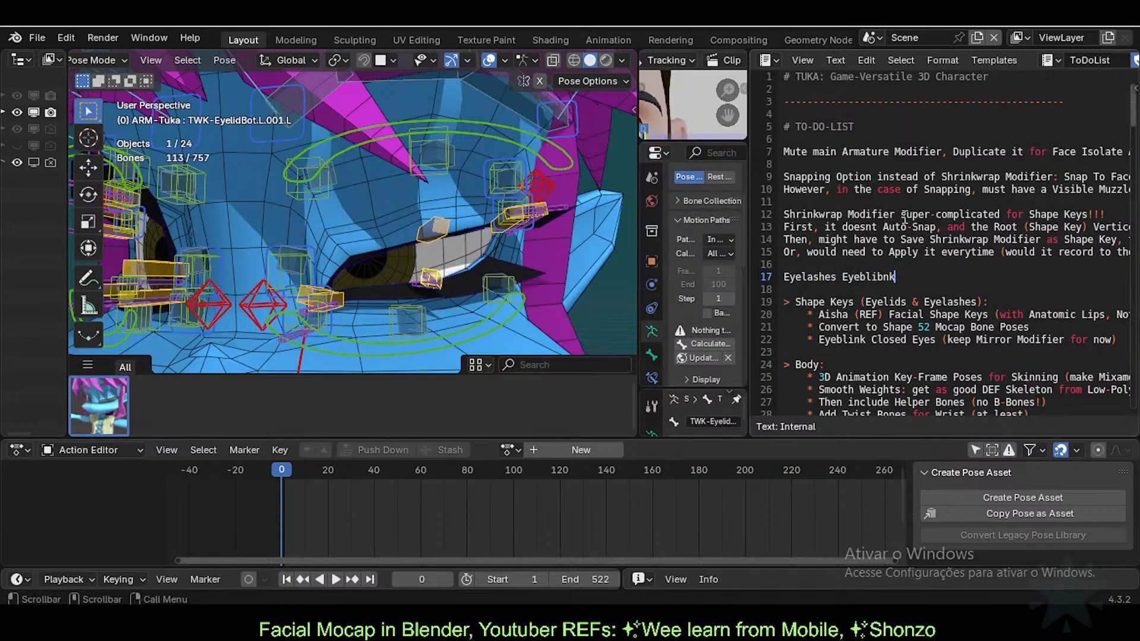
key("BackSpace")
key("BackSpace")
key("BackSpace")
type("nk Armature Deform Automation")
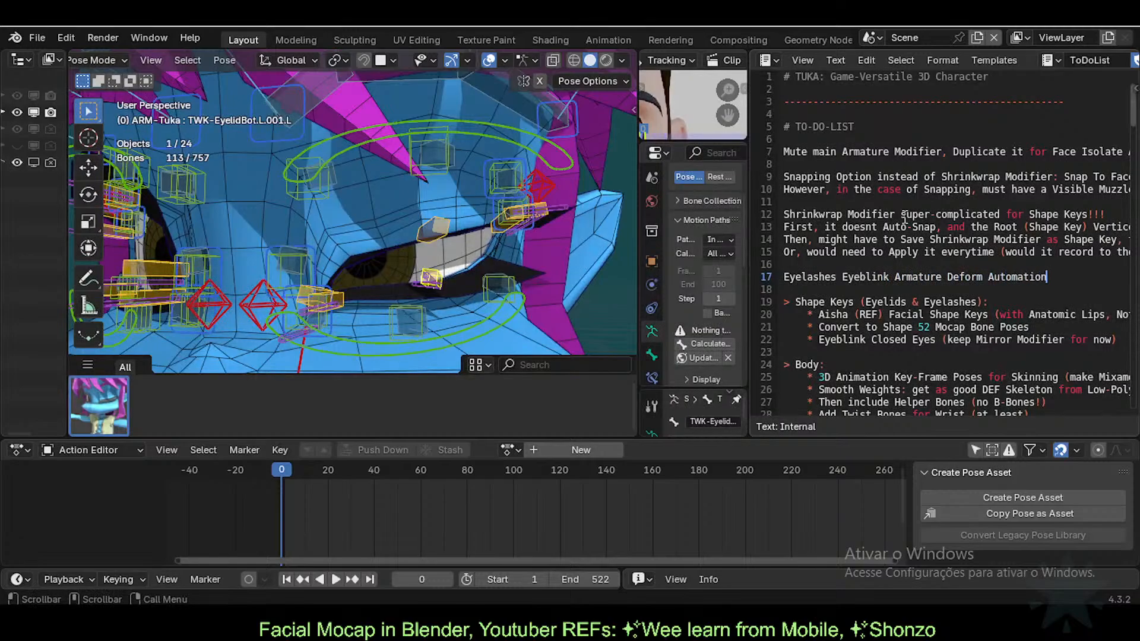
type(" Setup")
Step: Prefix the note with 'Investigate:' and save the file
key("Home")
type("Investigage:")
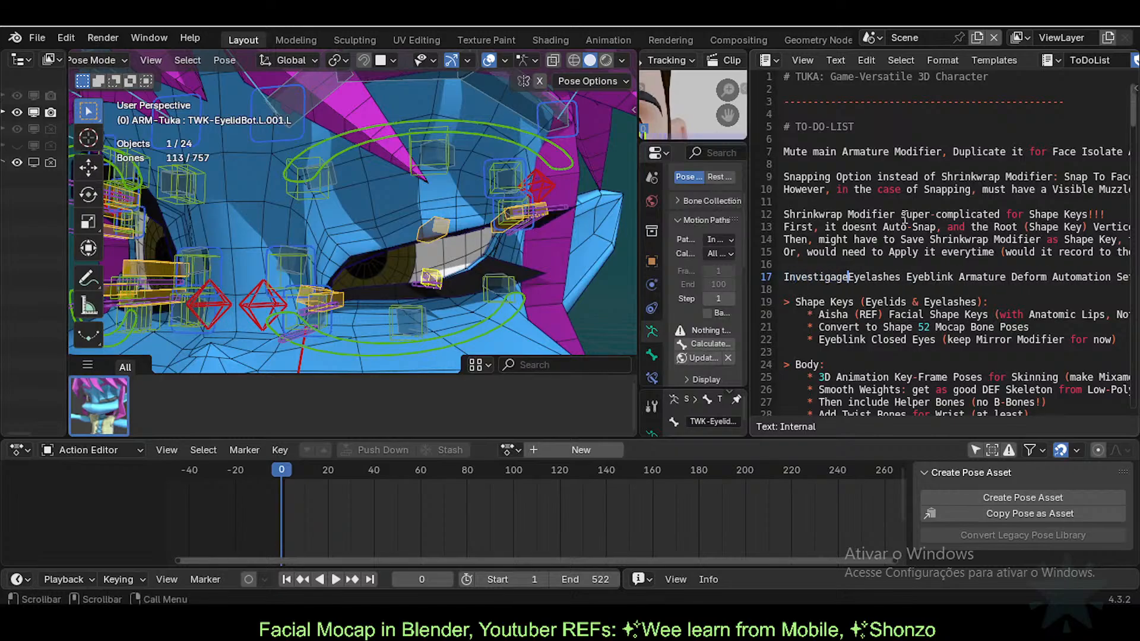
key("BackSpace")
key("BackSpace")
key("BackSpace")
key("BackSpace")
type("ate:")
key("Return")
key("BackSpace")
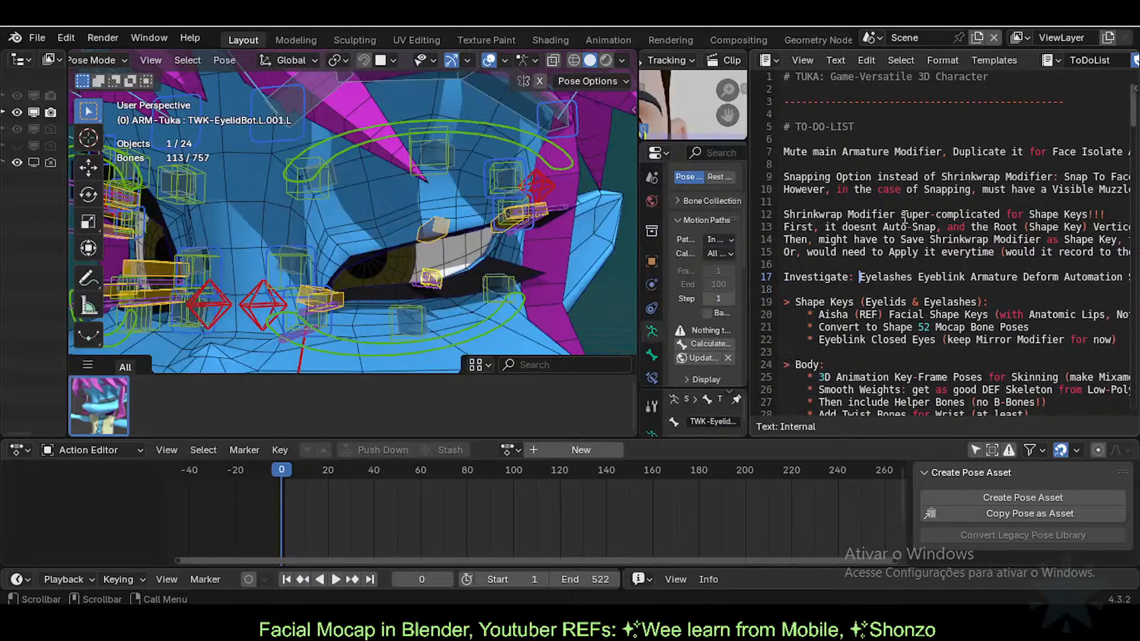
left_click(997, 295)
key("ctrl+s")
Step: Append '(instead of Corrective Shape Key)' to the note, save, and widen the Properties area again
key("Up")
key("End")
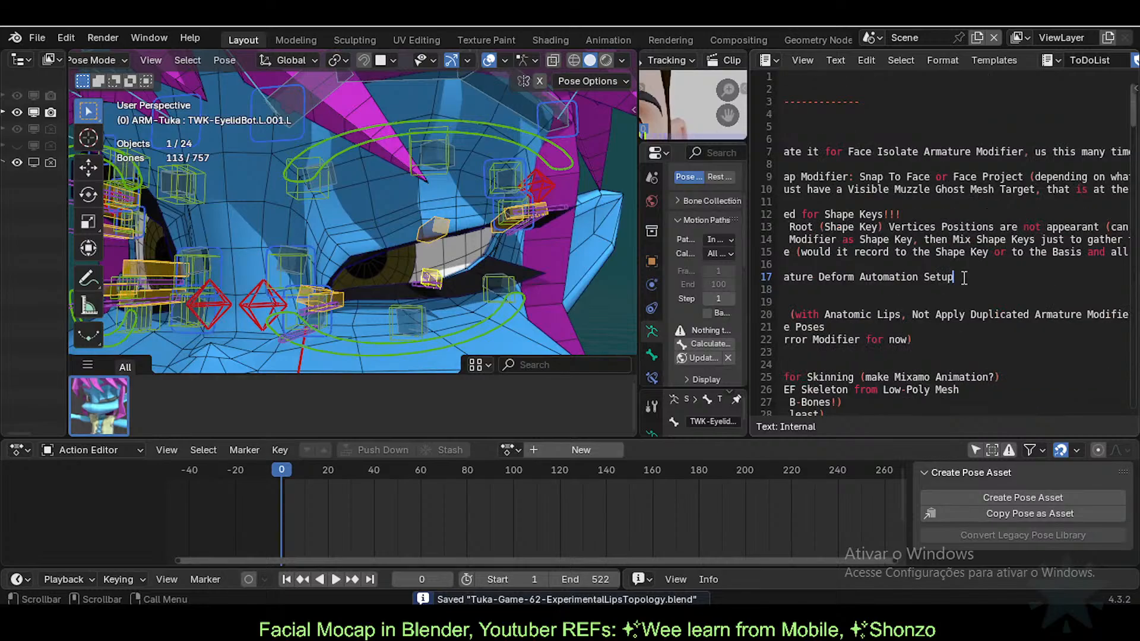
type("(instead of ")
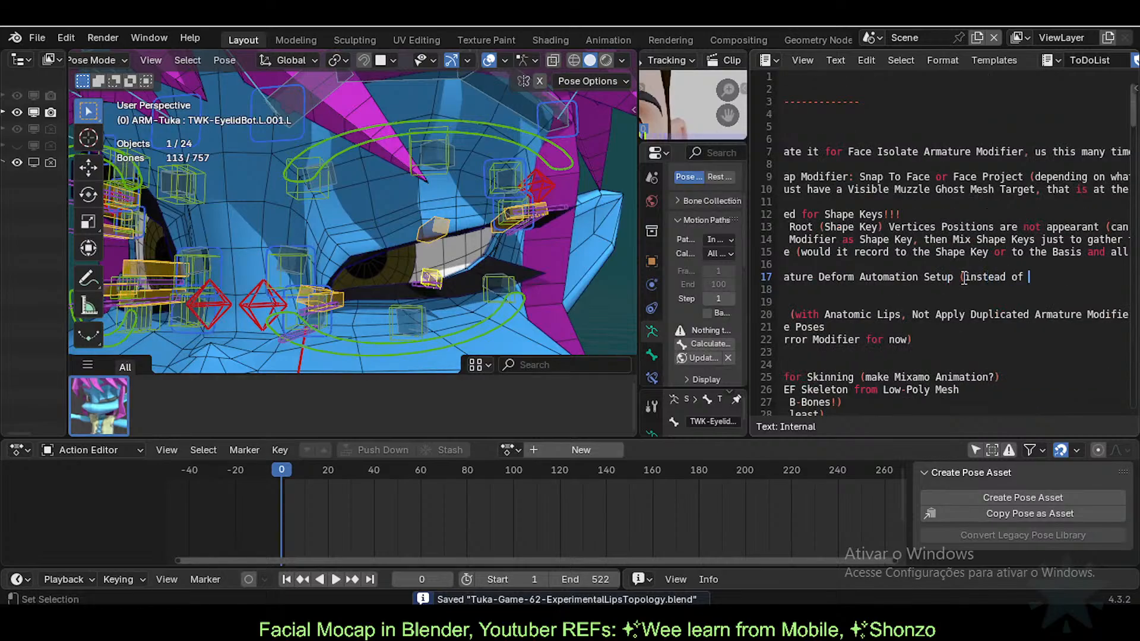
type("Corrective Shape Key")
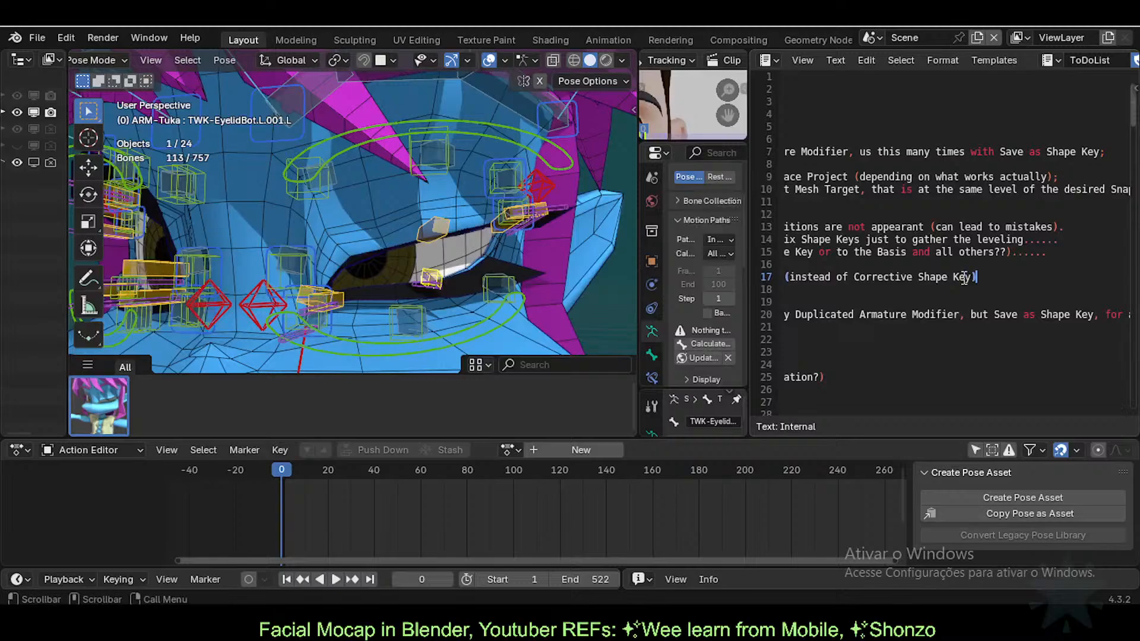
key("ctrl+s")
type("y")
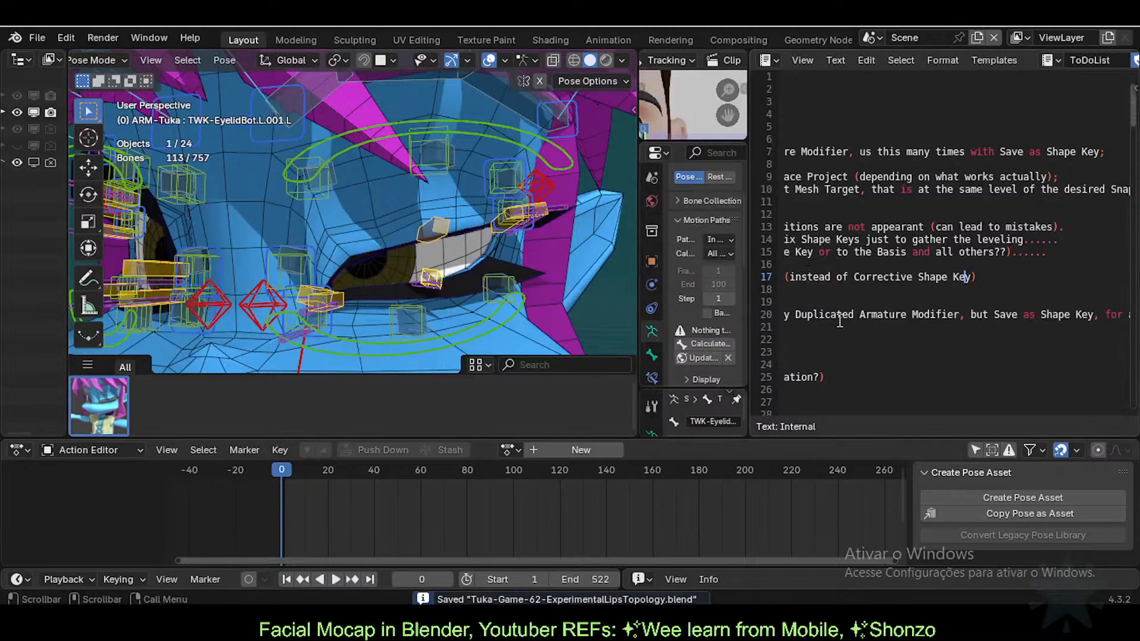
left_click_drag(753, 266, 1114, 265)
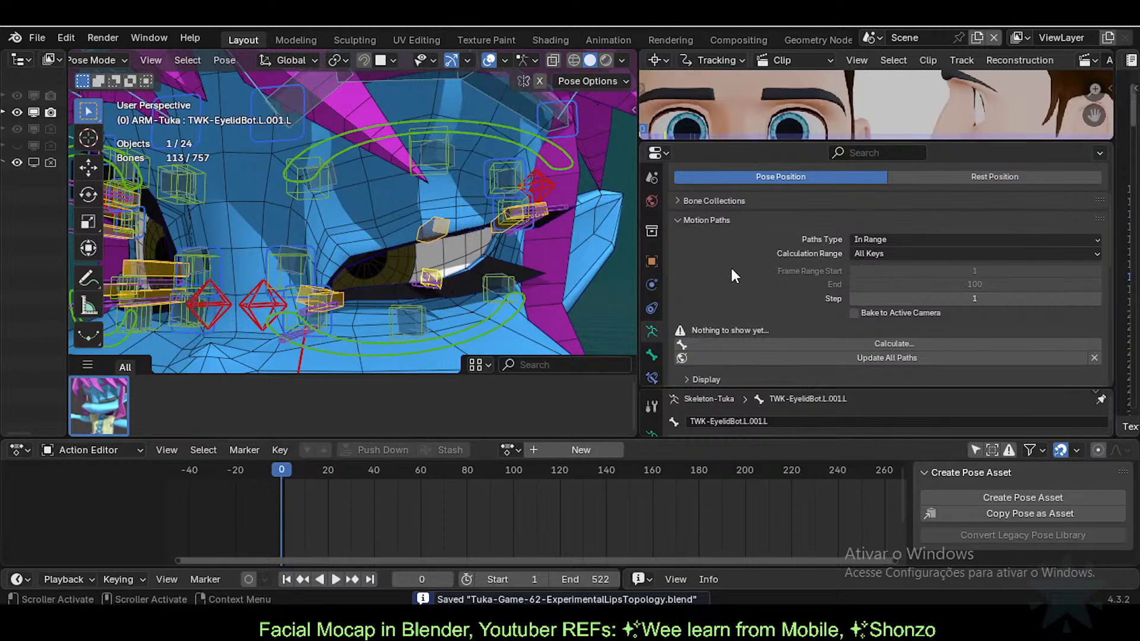
Step: Widen the 3D viewport and enlarge the Clip editor to fit the whole eyeBlinkLeft reference frame
left_click_drag(637, 260, 698, 259)
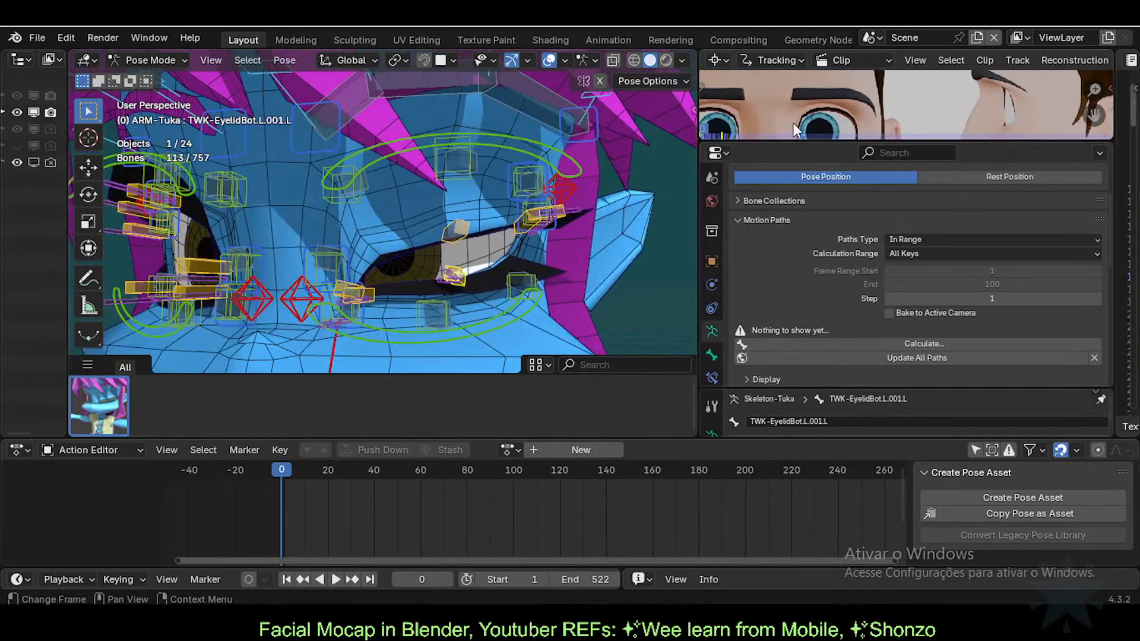
left_click_drag(786, 141, 786, 308)
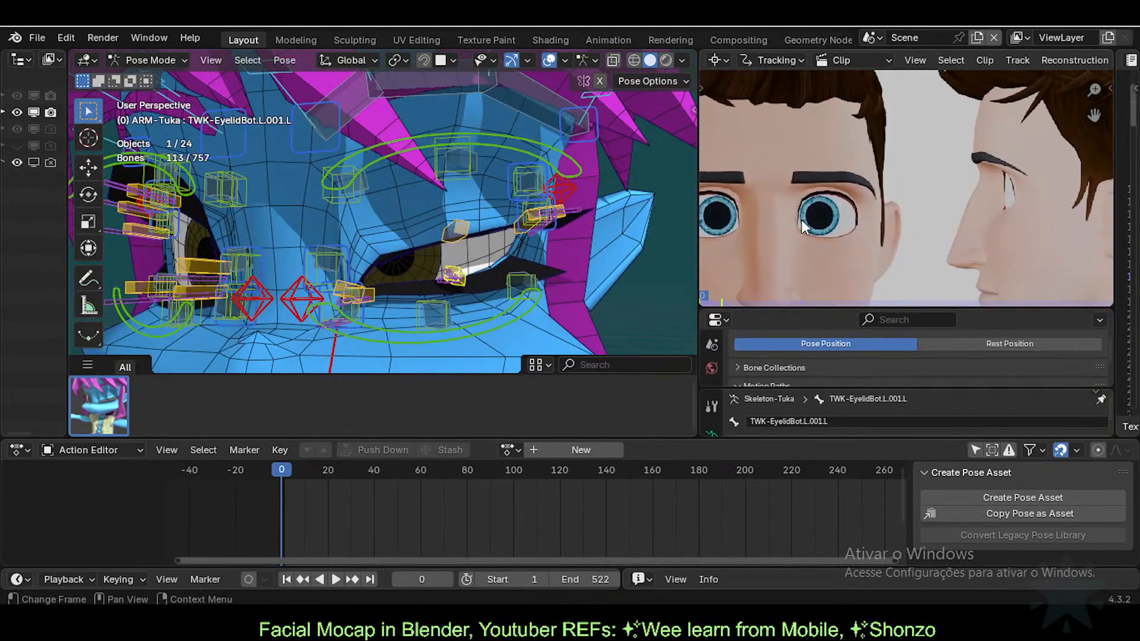
scroll(851, 226, "down", 5)
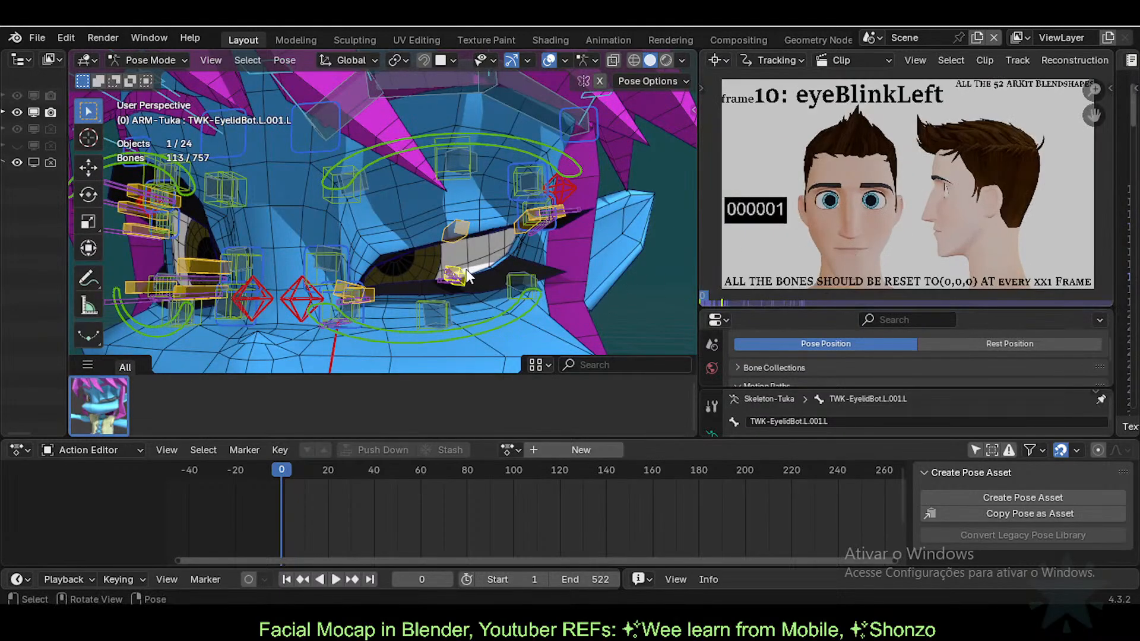
Step: Reset the pose and test pulling the BUF-EyeHole-T.L.002 upper lid bone closed, then cancel
key("alt+g")
left_click(471, 166)
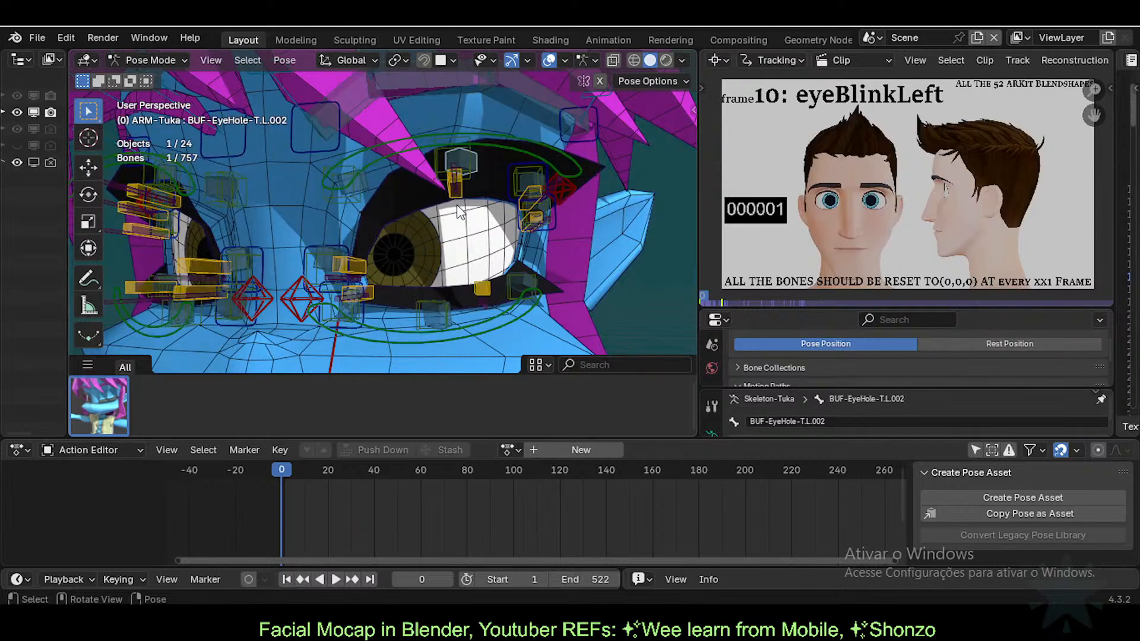
left_click_drag(454, 188, 453, 272)
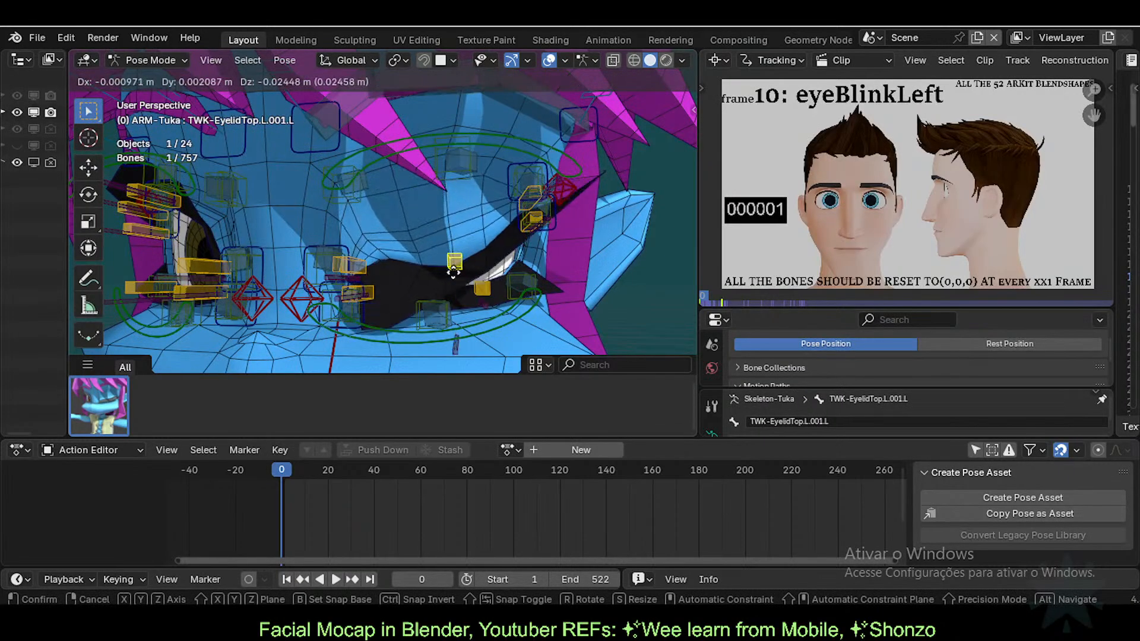
right_click(453, 268)
Step: Nudge the TWK-EyelidTop.L inner eyelid bone slightly and orbit around the left eye
left_click(369, 261)
key("g")
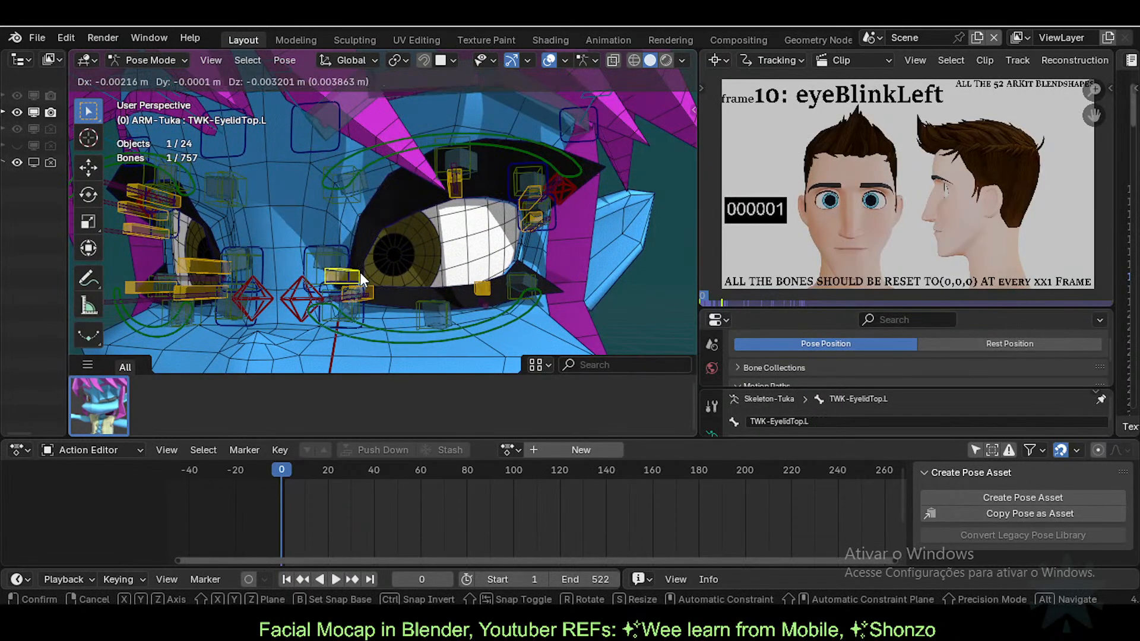
left_click(360, 272)
left_click(140, 222)
middle_click_drag(258, 219, 340, 180)
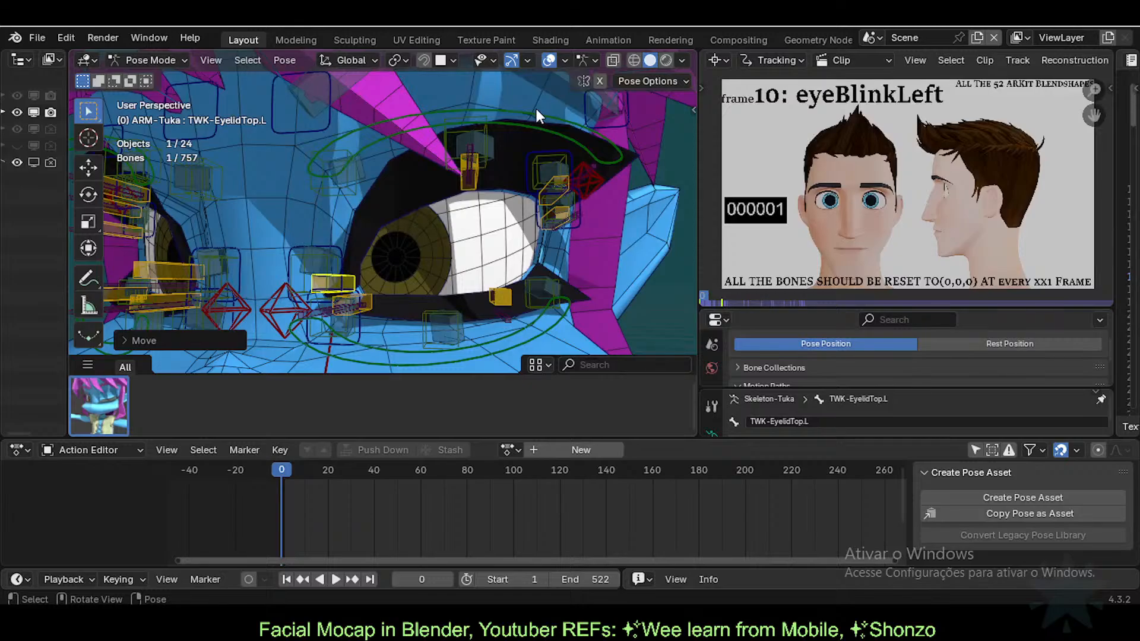
Step: Pull the outer and middle upper eyelid bones down toward a closed left eye
left_click(477, 193)
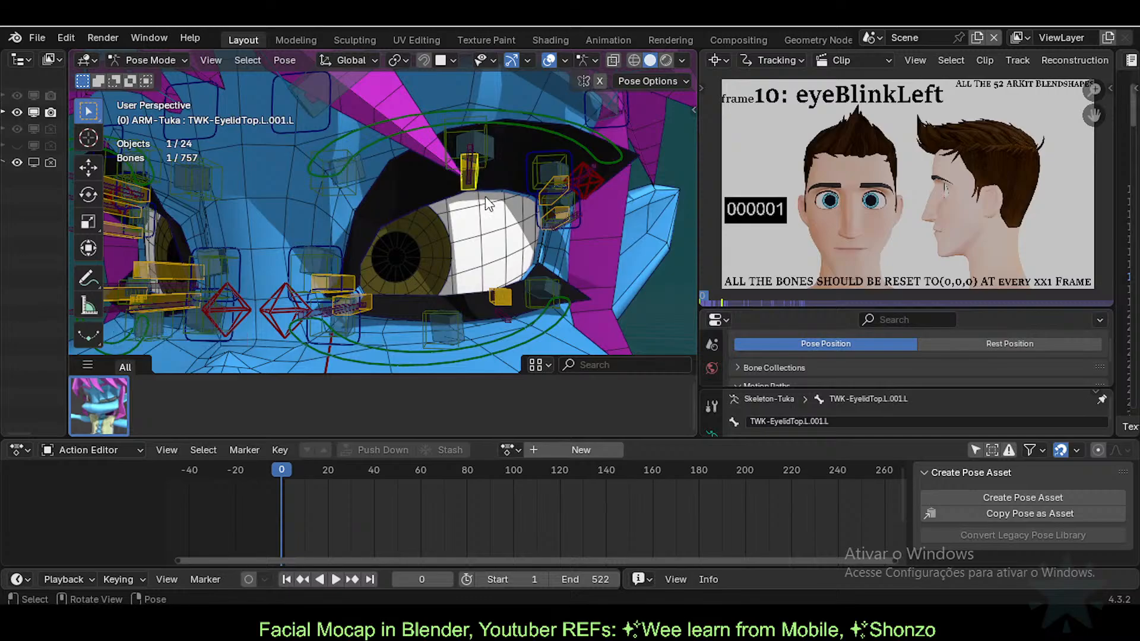
key("g")
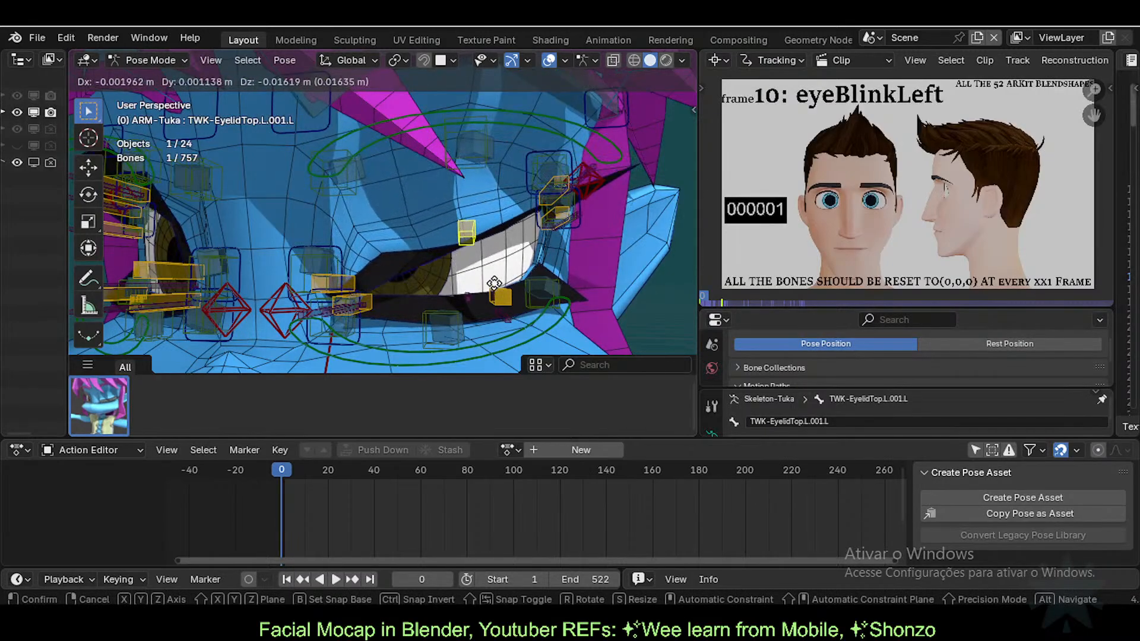
right_click(543, 241)
left_click(552, 184)
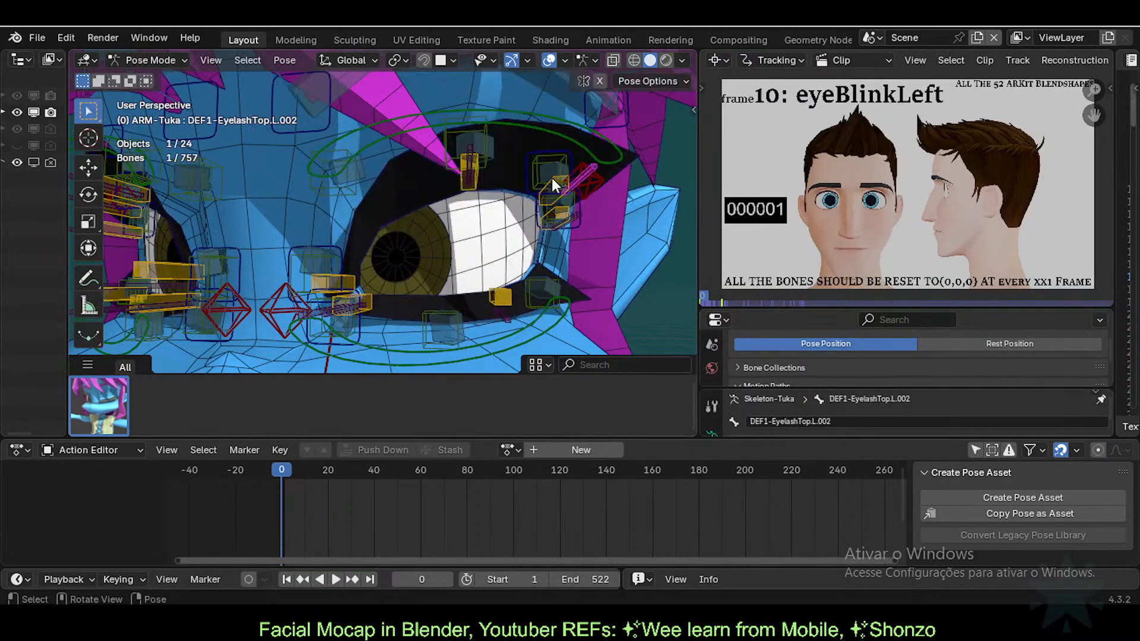
left_click(556, 205)
key("g")
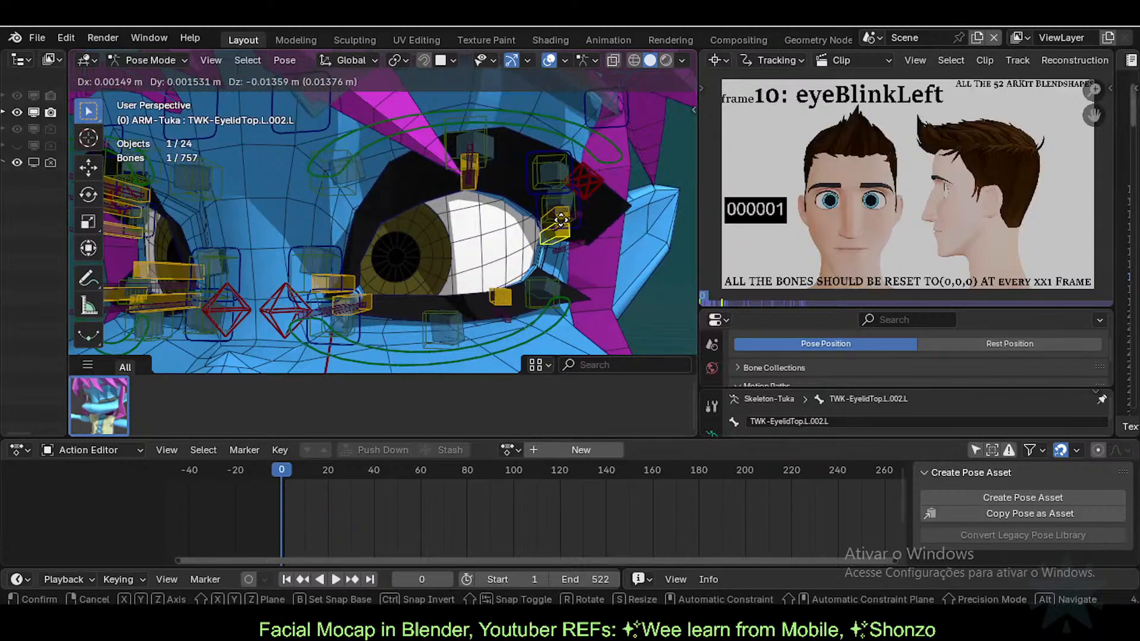
left_click(560, 219)
left_click(469, 175)
key("g")
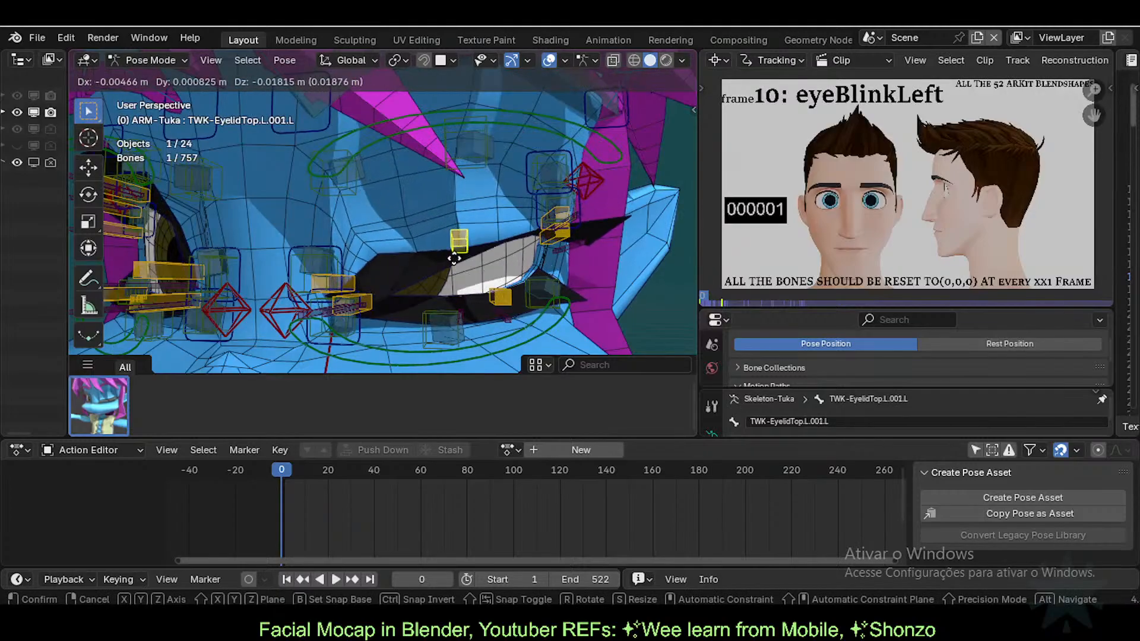
left_click(389, 267)
Step: Lower the inner TWK-EyelidTop.L bone and readjust the middle upper eyelid bone
left_click(356, 279)
key("g")
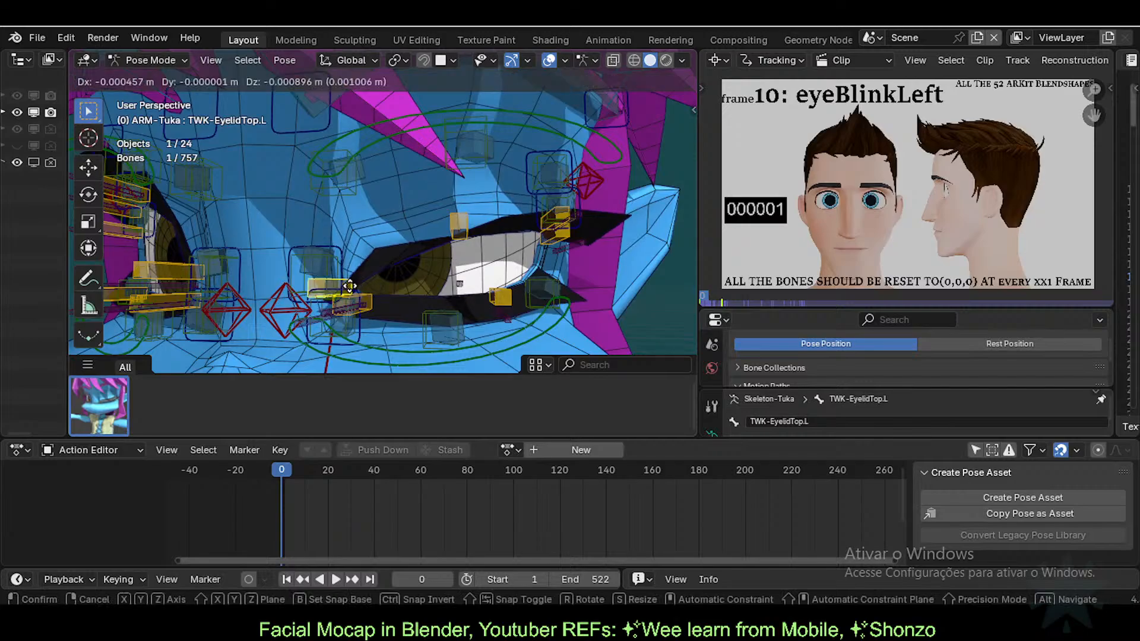
left_click(348, 294)
left_click(459, 225)
key("g")
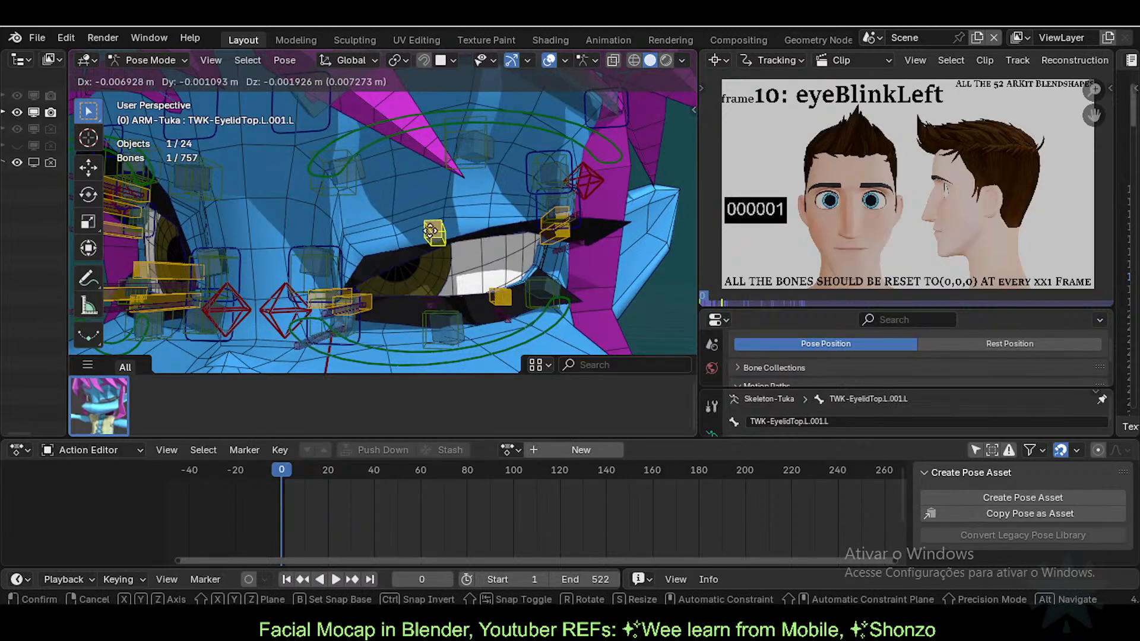
left_click(439, 247)
key("g")
left_click(446, 245)
Step: Clear all bone locations and apply the blink pose asset to close the left eye
key("a")
key("alt+g")
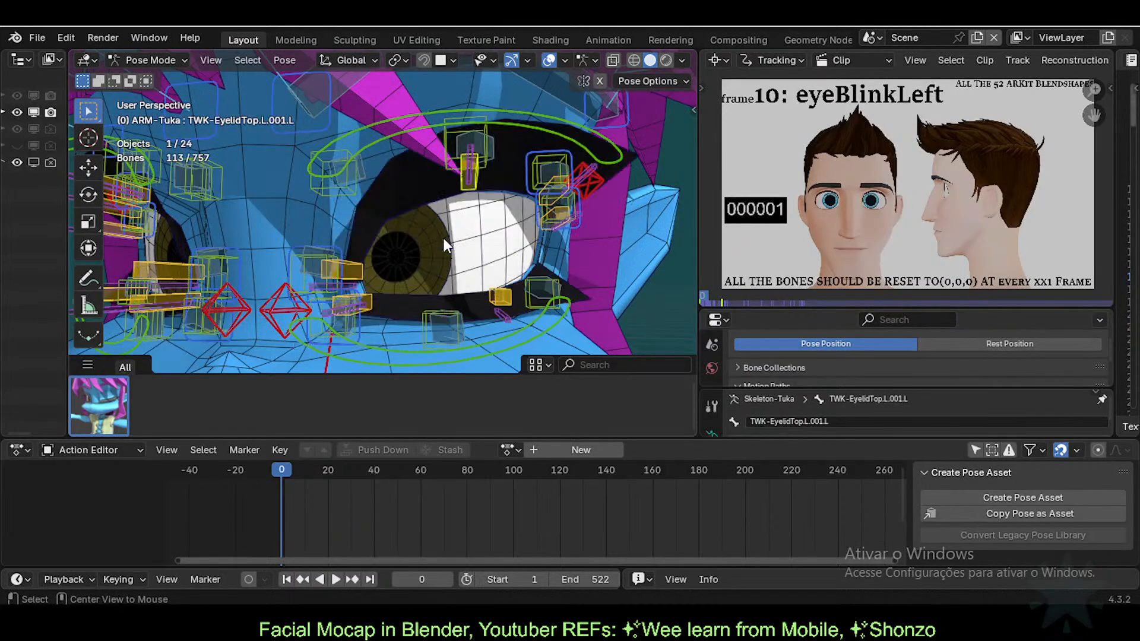
left_click(99, 405)
Step: Save Tuka-Game-62-ExperimentalLipsTopology.blend and give the properties area more height
scroll(462, 274, "down", 2)
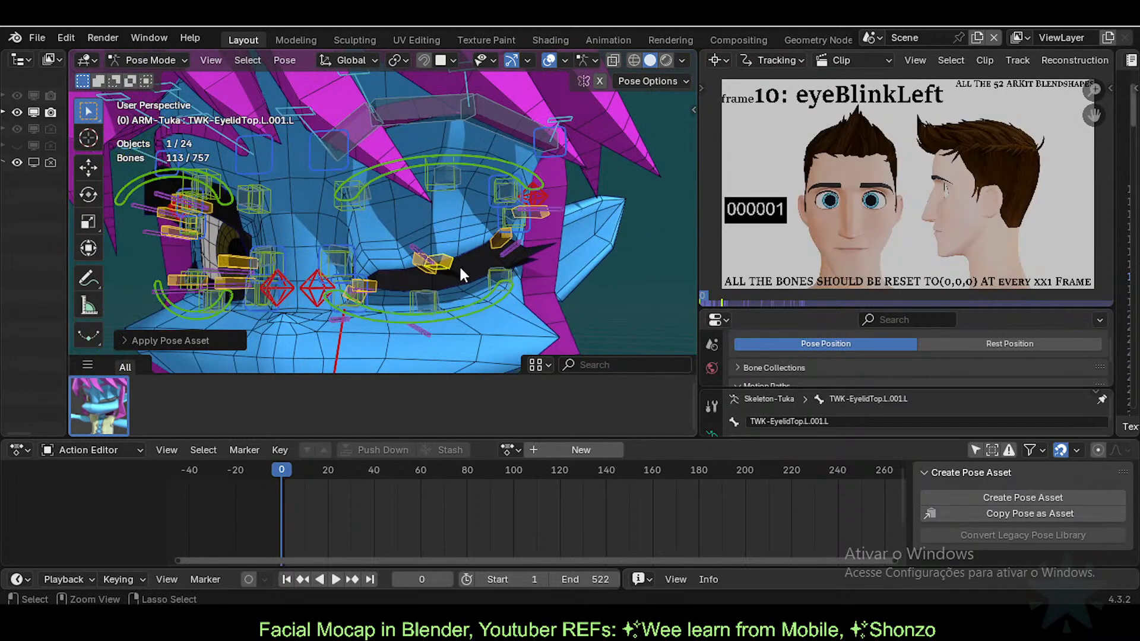
key("ctrl+s")
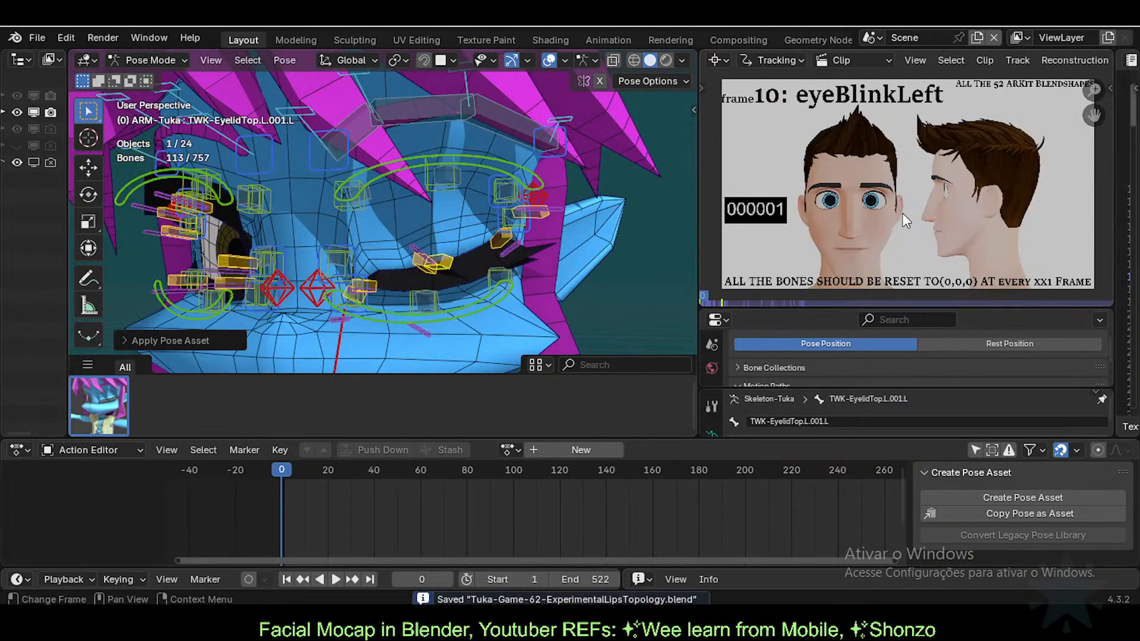
scroll(455, 276, "up", 2)
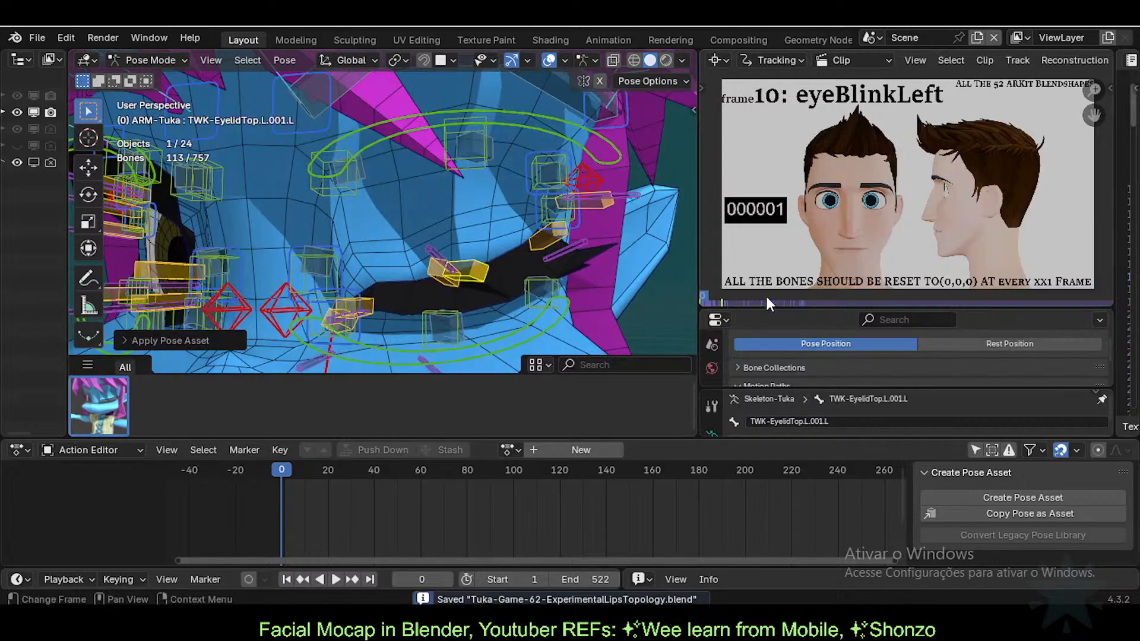
left_click_drag(776, 305, 775, 148)
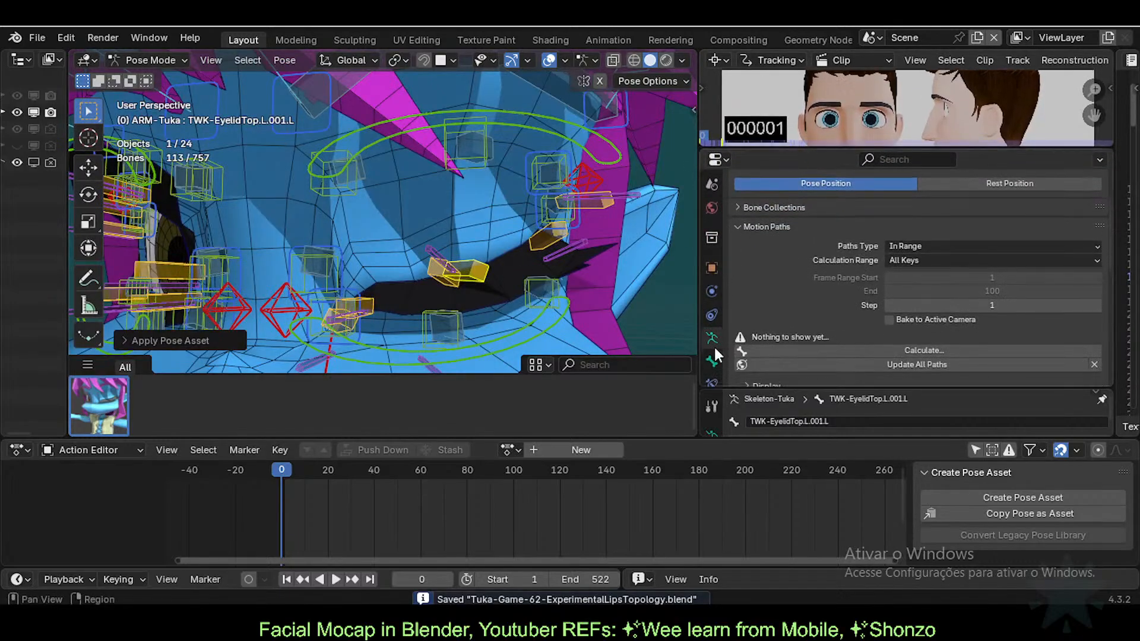
Step: In object mode, review 11d-Eyelashes' shape keys and its Mirror, Armature, Solidify, Subdivision modifiers
key("ctrl+Tab")
left_click(503, 264)
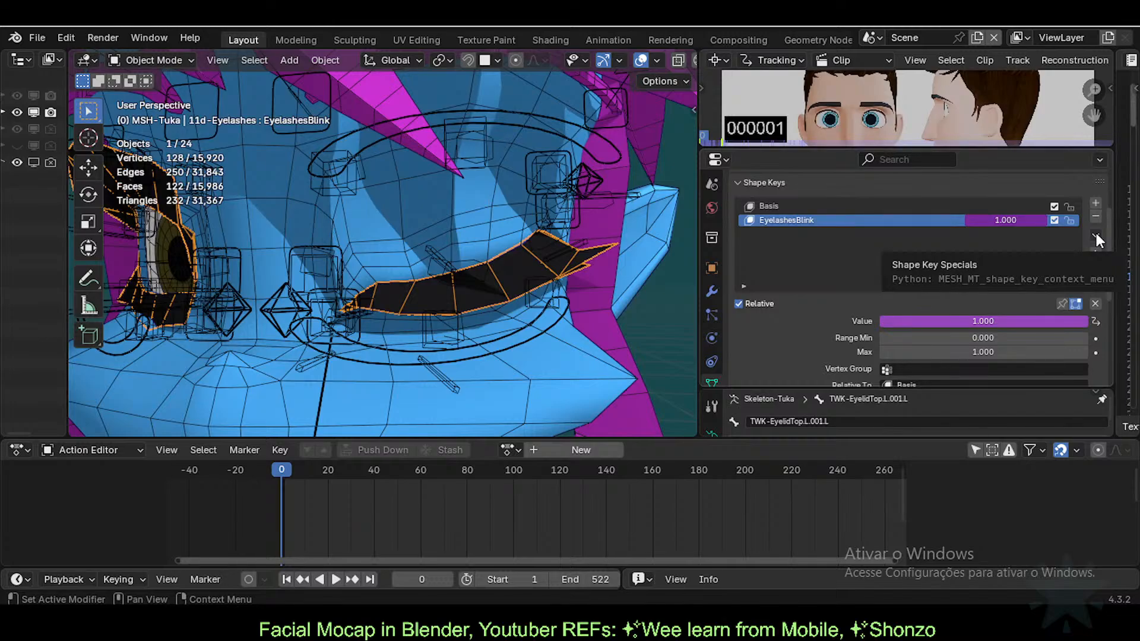
middle_click_drag(481, 261, 452, 265)
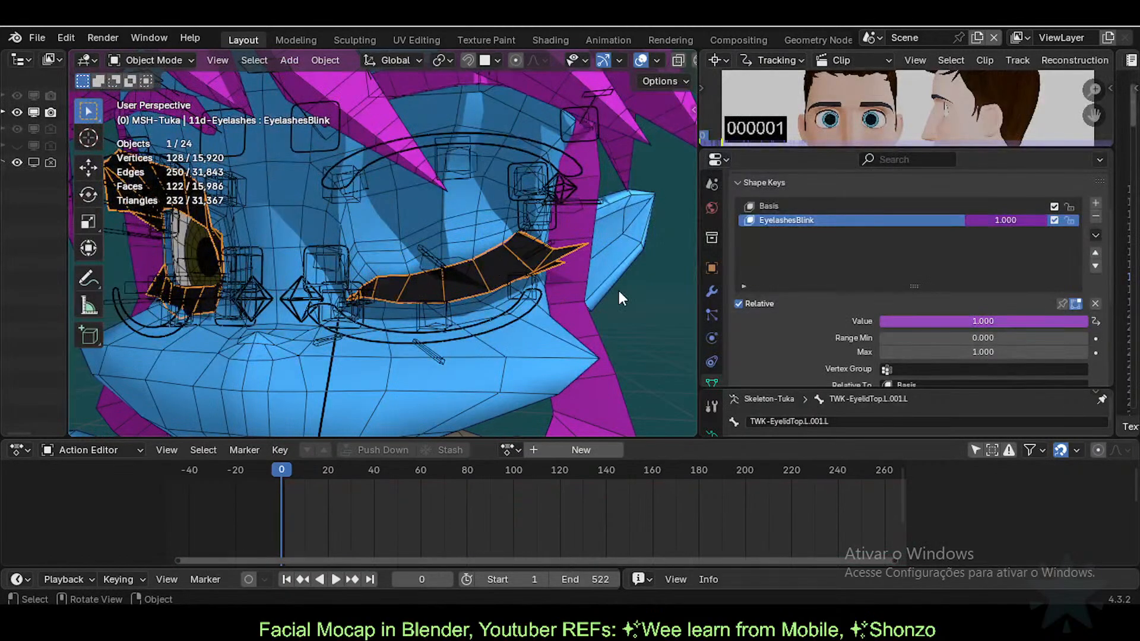
left_click(711, 291)
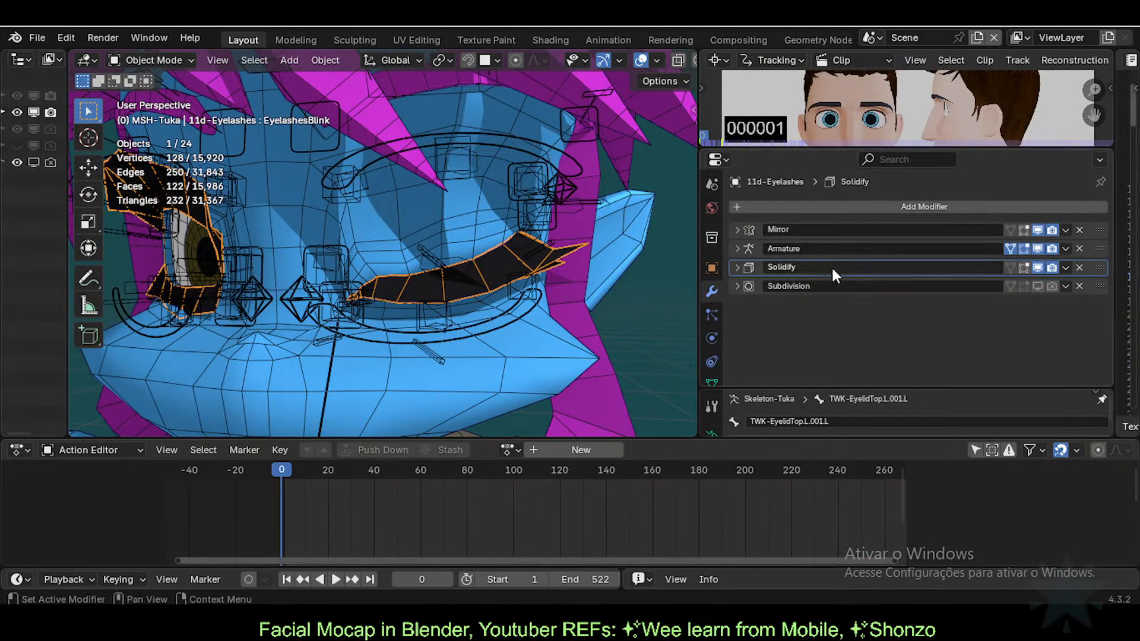
left_click(488, 233)
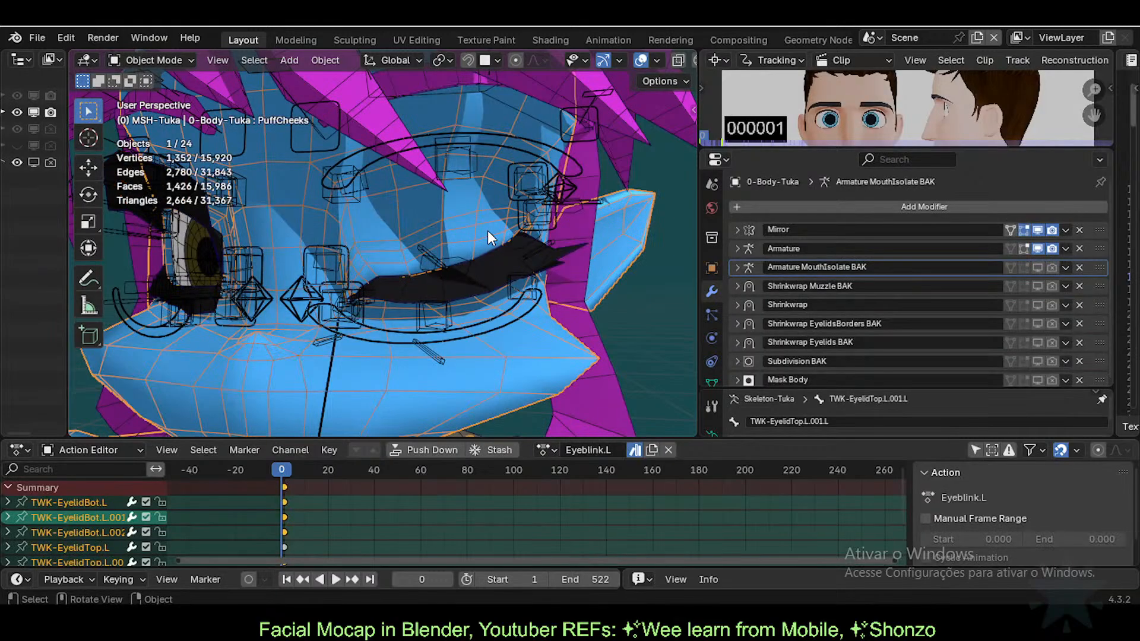
left_click(714, 380)
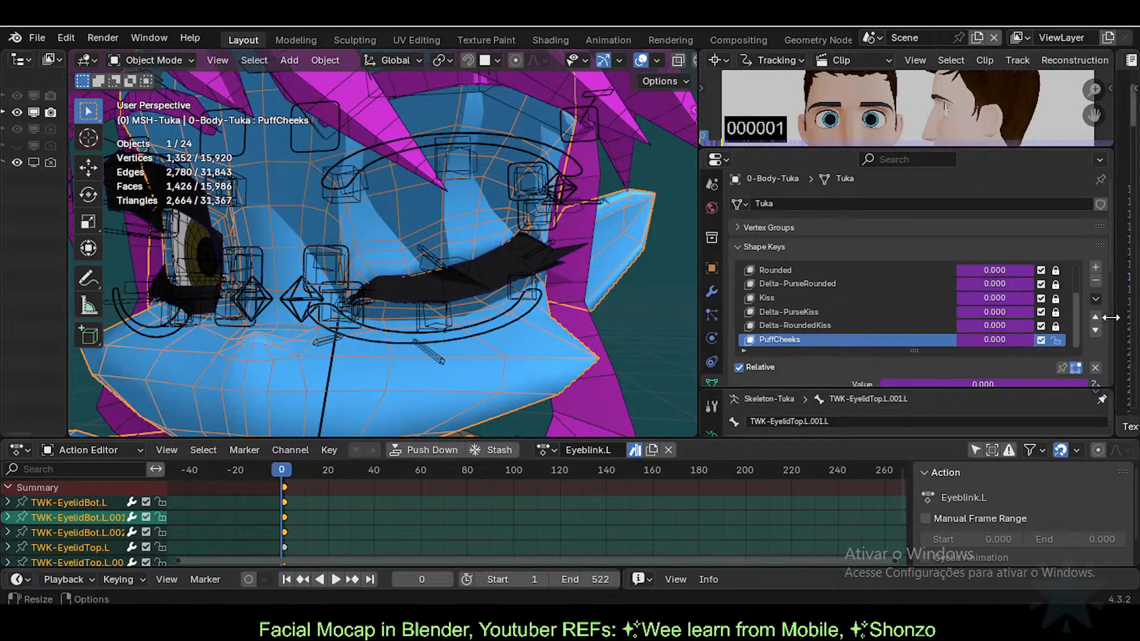
scroll(1106, 309, "down", 3)
left_click_drag(914, 284, 912, 325)
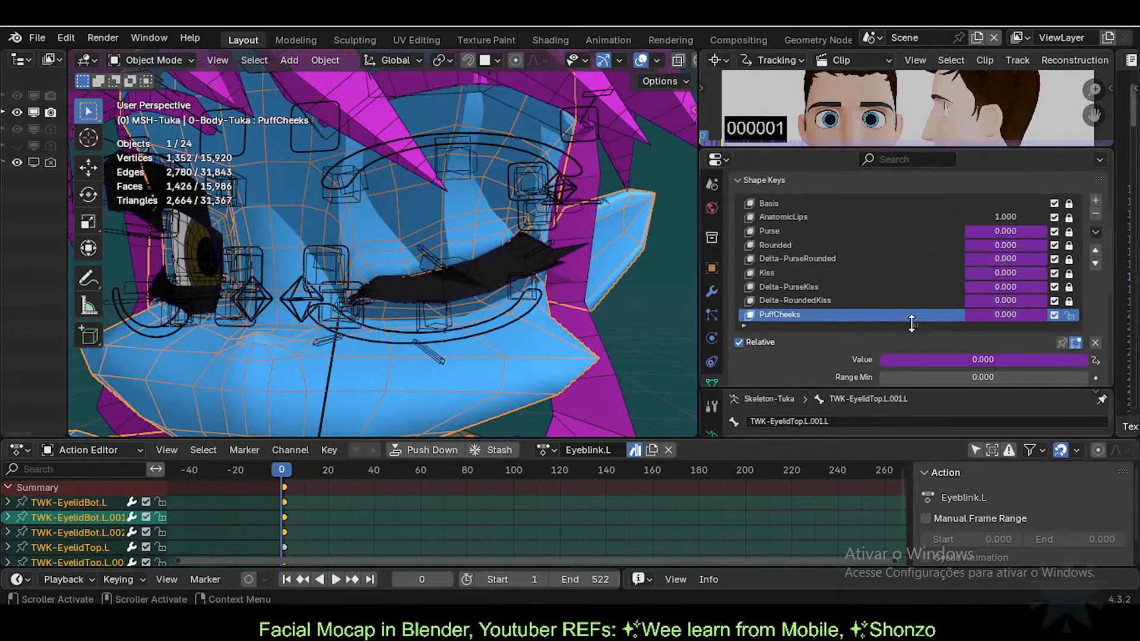
scroll(992, 259, "up", 3)
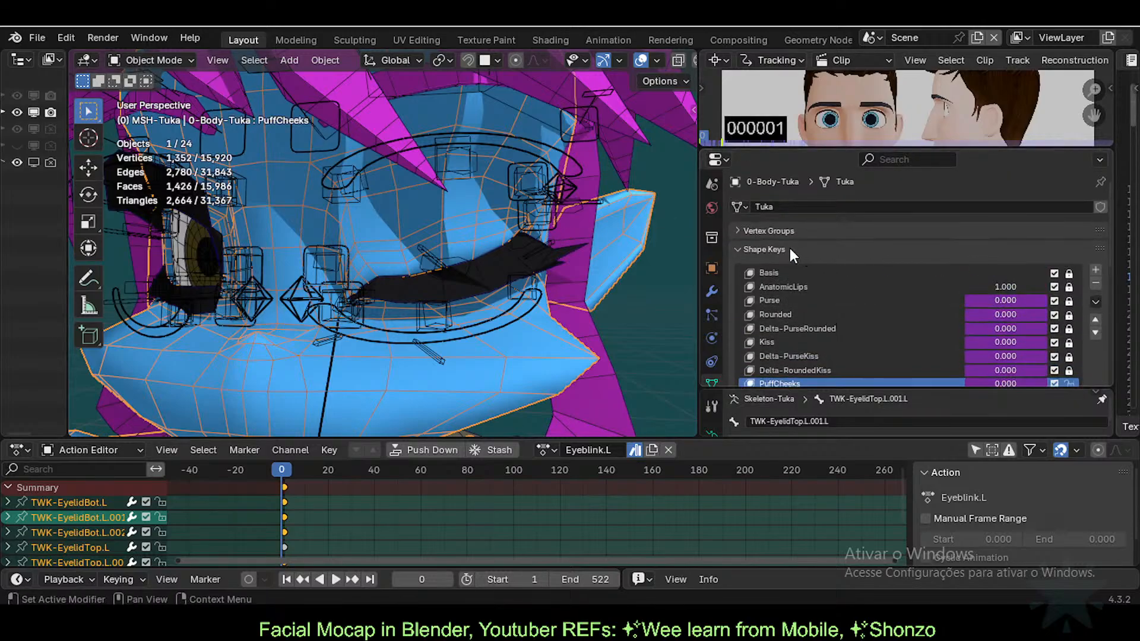
left_click(789, 249)
left_click(712, 291)
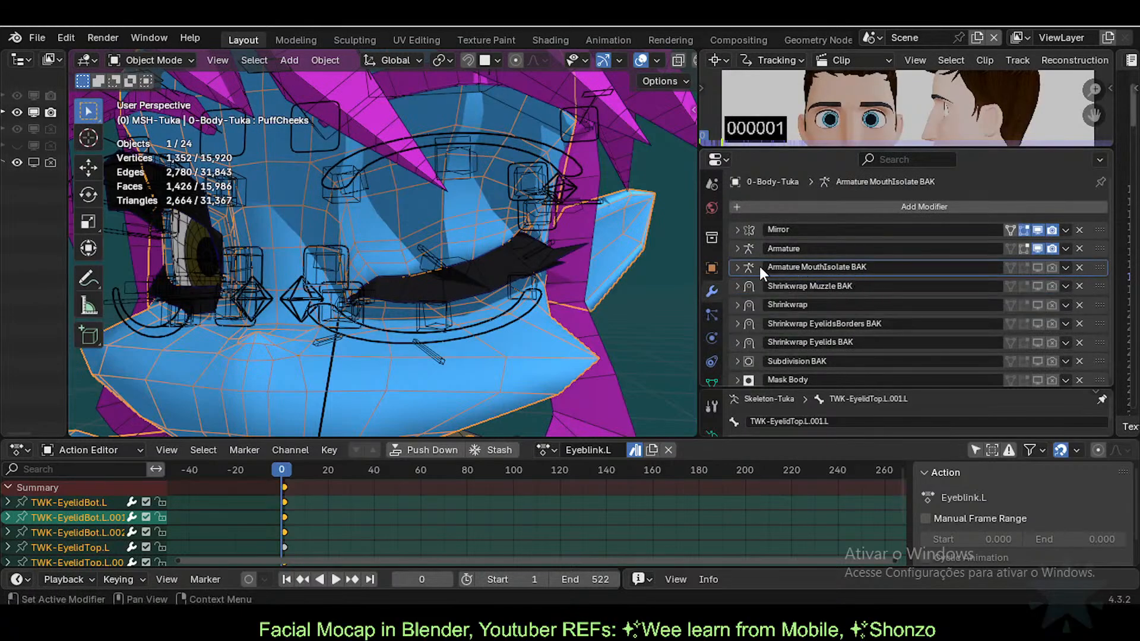
left_click(1038, 267)
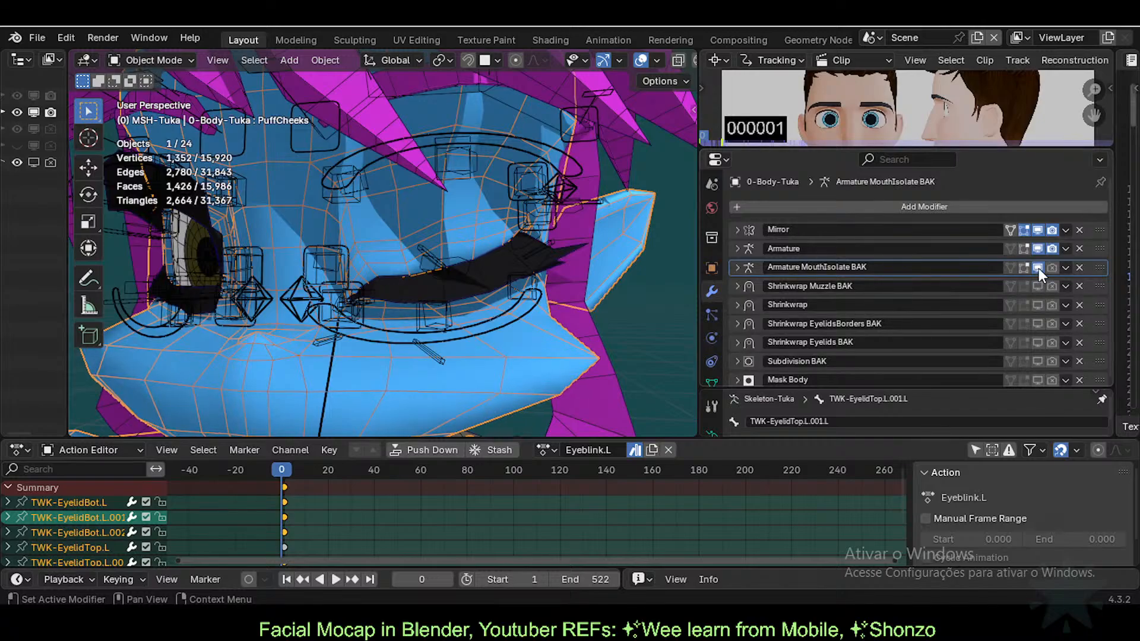
left_click(1038, 267)
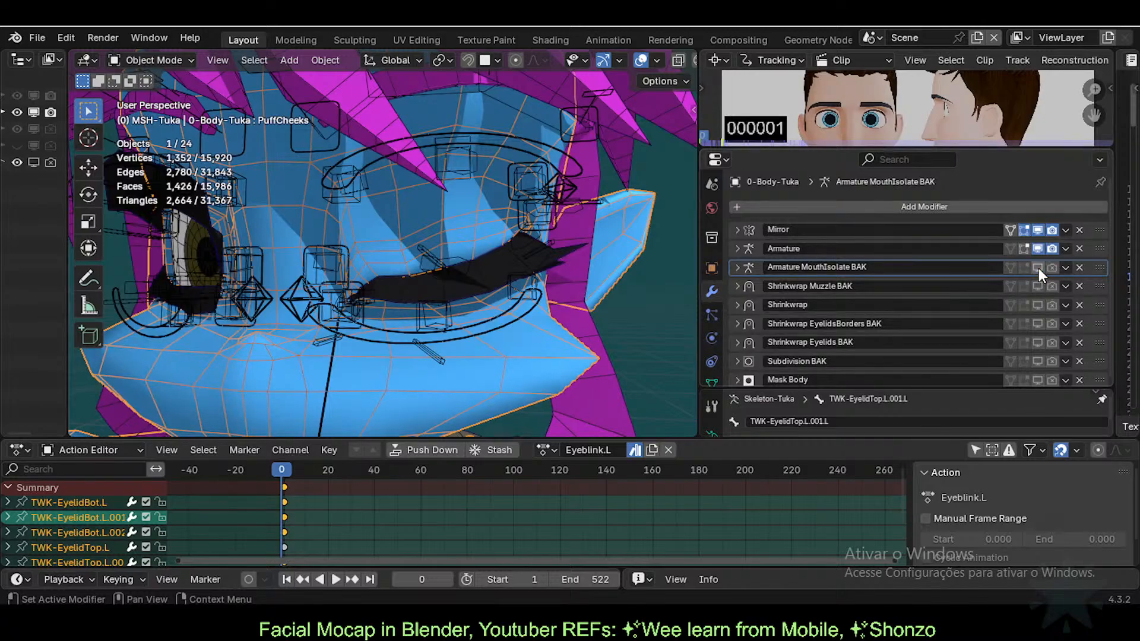
left_click(739, 248)
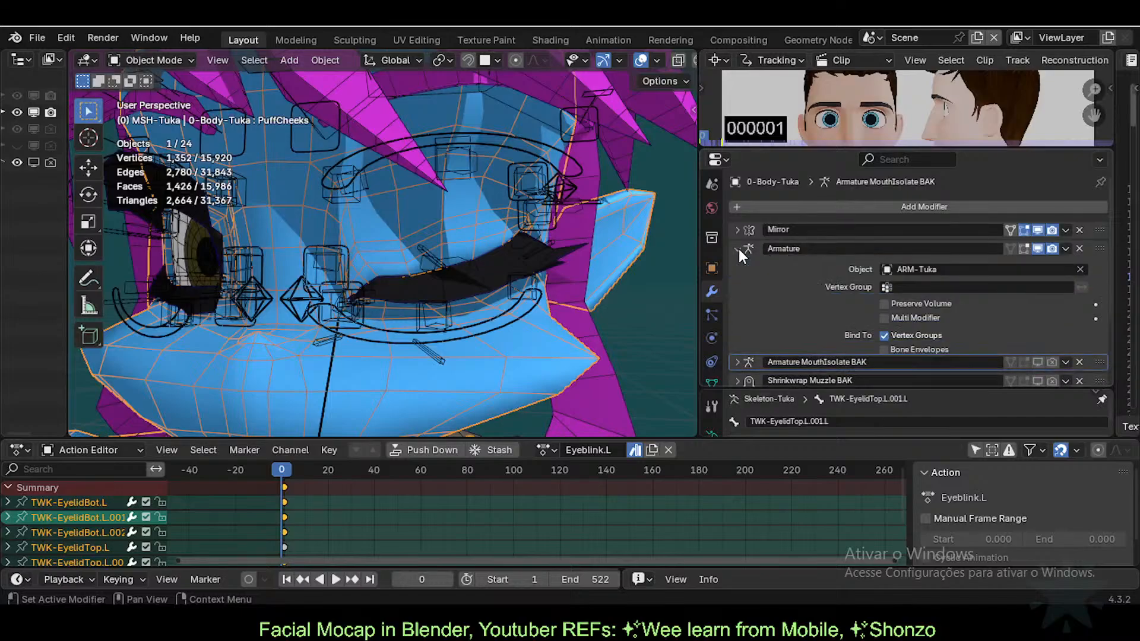
left_click(749, 248)
left_click(736, 249)
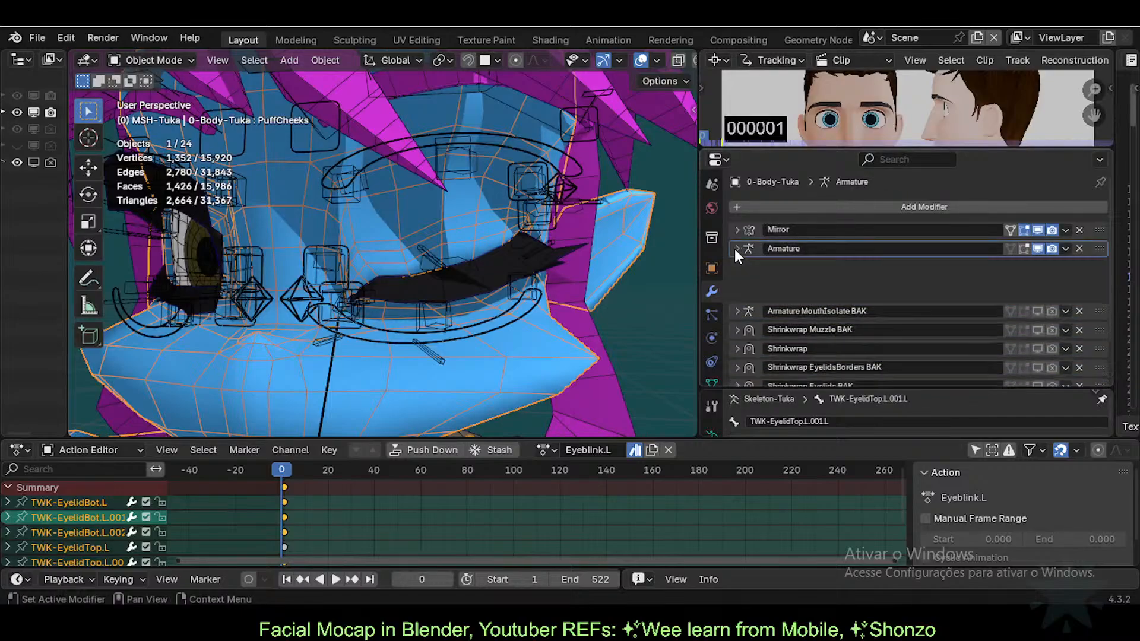
left_click(736, 248)
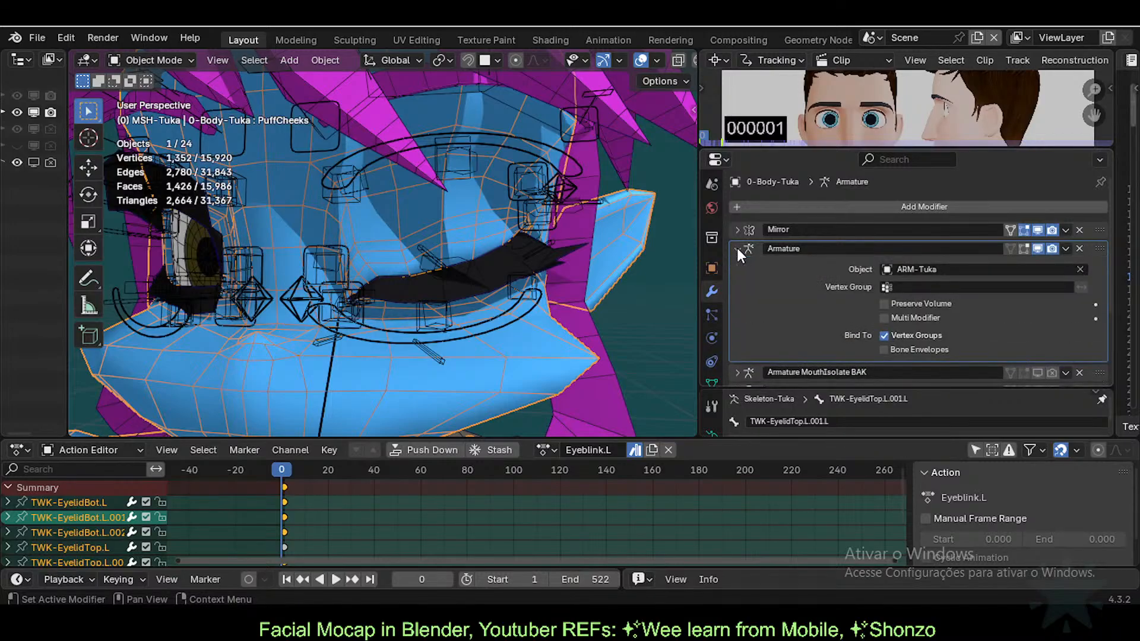
left_click(736, 248)
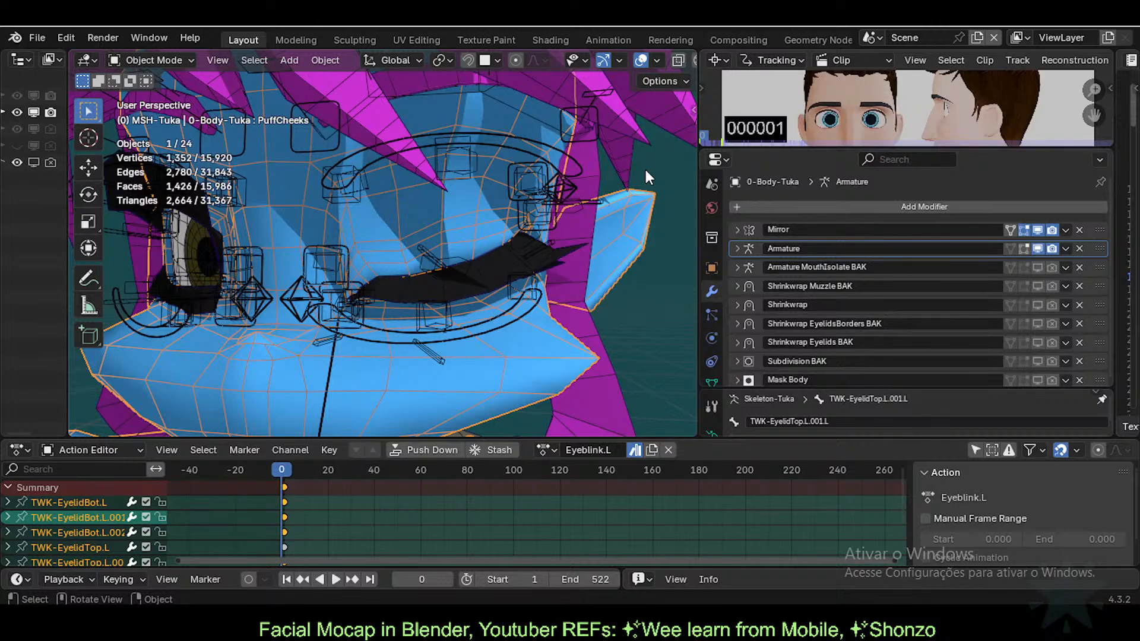
Step: Unlink the Eyeblink.L action, collapse the action area, and make the body mesh active
left_click(669, 450)
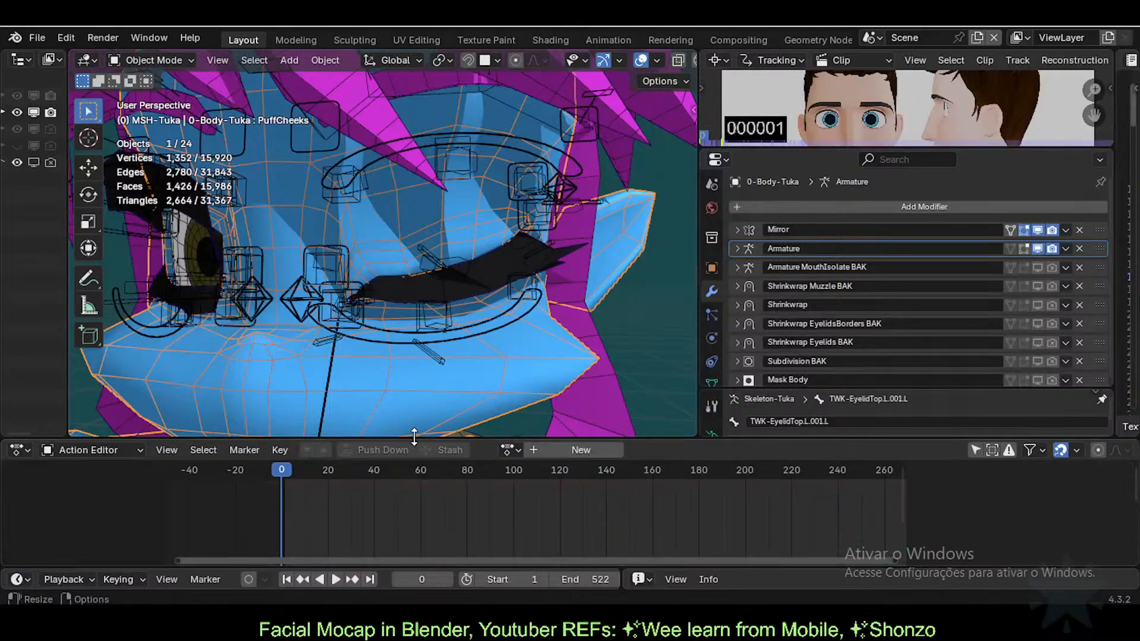
left_click_drag(419, 439, 423, 580)
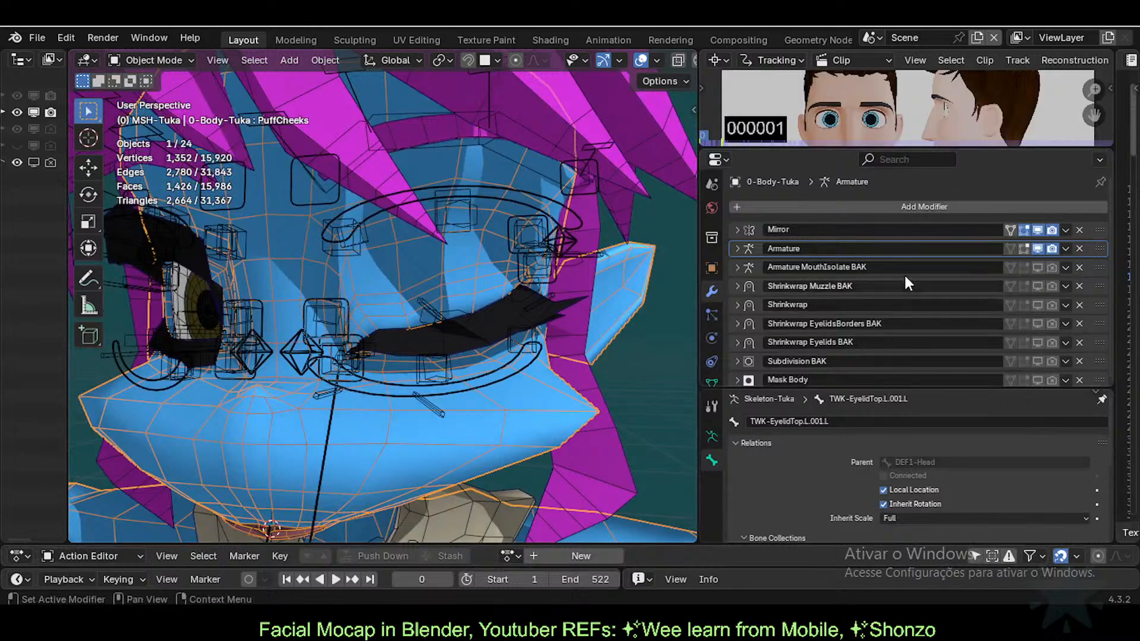
mouse_move(489, 347)
middle_mouse_down()
mouse_move(440, 355)
mouse_move(405, 345)
mouse_move(504, 348)
middle_mouse_up()
left_click(529, 332)
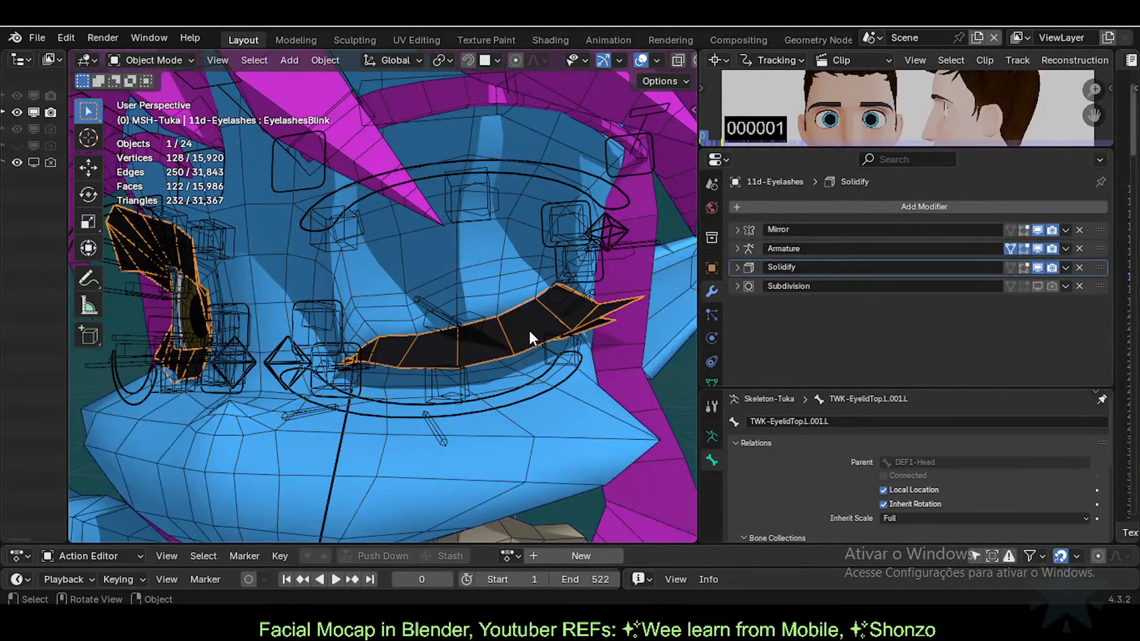
left_click(466, 269)
left_click(487, 326)
left_click(482, 269)
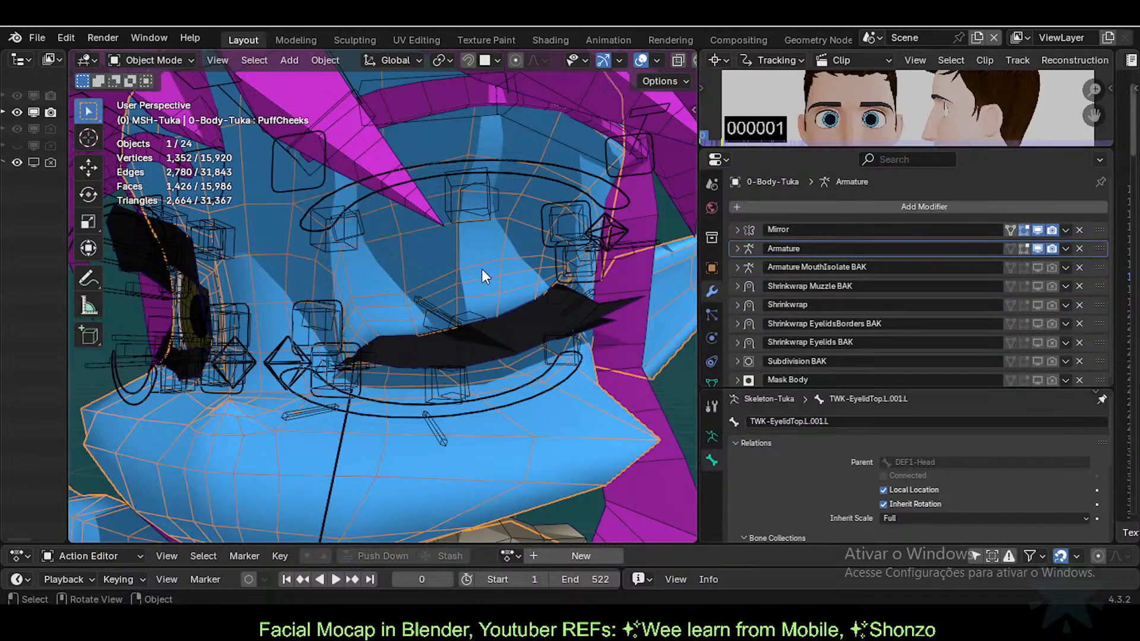
Step: Expand the body's Shape Keys list to show every key, Basis through PuffCheeks
scroll(712, 338, "down", 2)
left_click(712, 346)
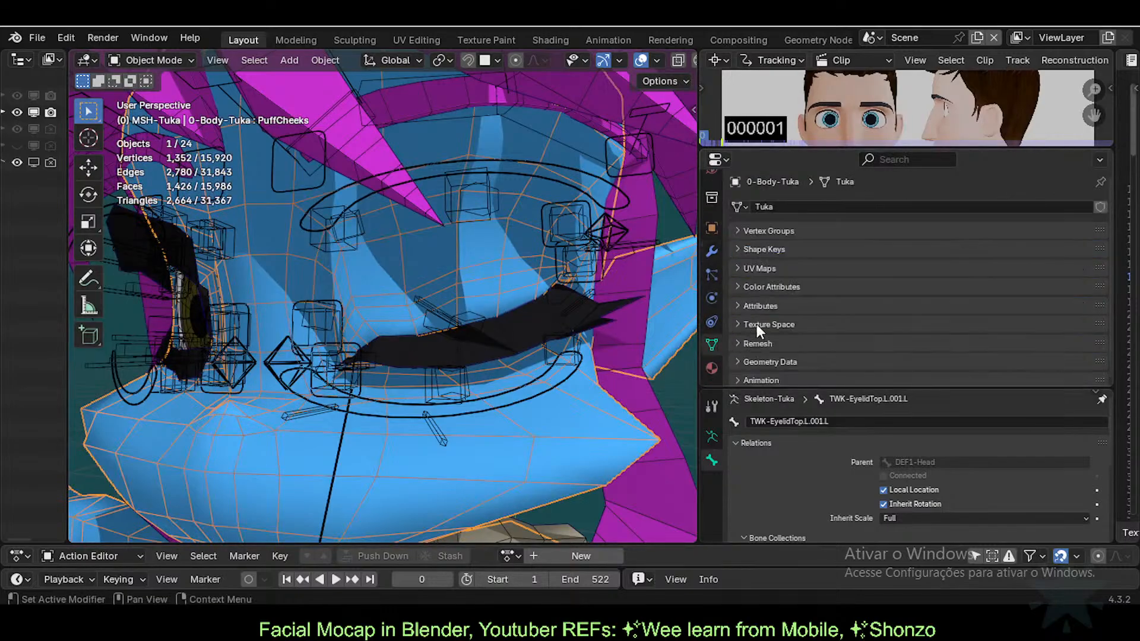
left_click(749, 231)
left_click(751, 230)
left_click(751, 249)
scroll(946, 315, "down", 6)
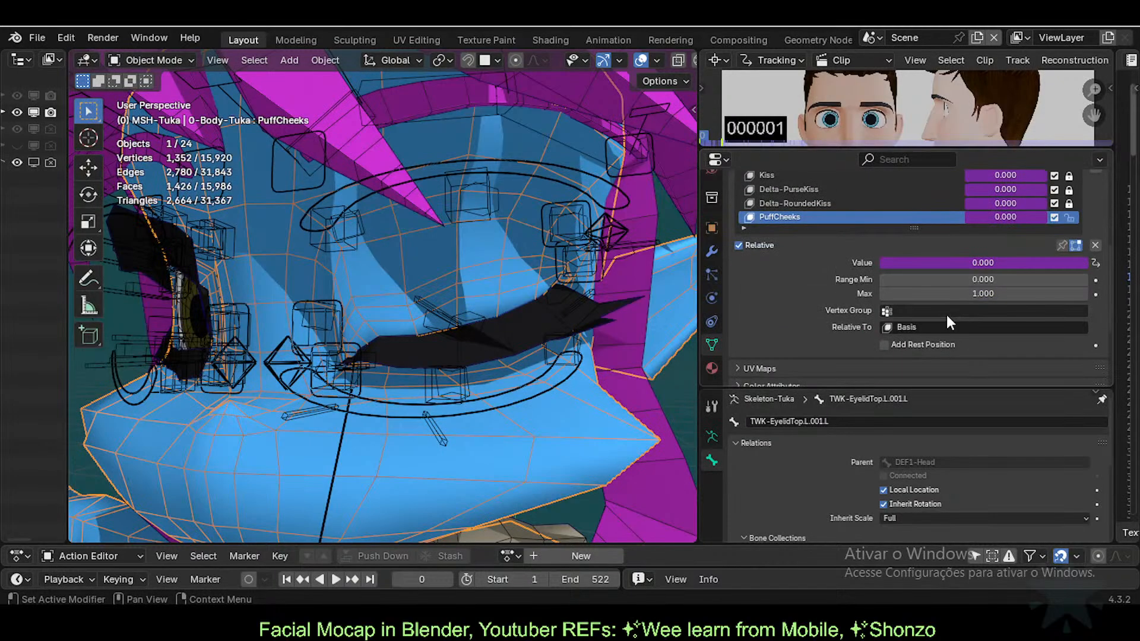
scroll(947, 315, "up", 4)
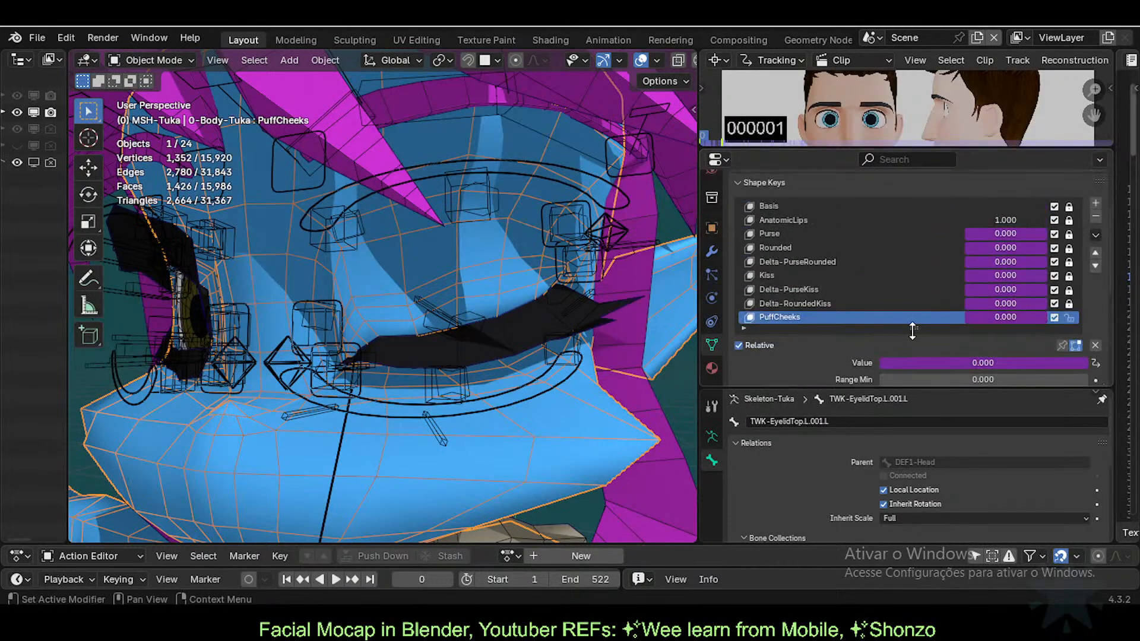
left_click_drag(912, 327, 921, 362)
scroll(787, 287, "up", 1)
scroll(785, 284, "down", 1)
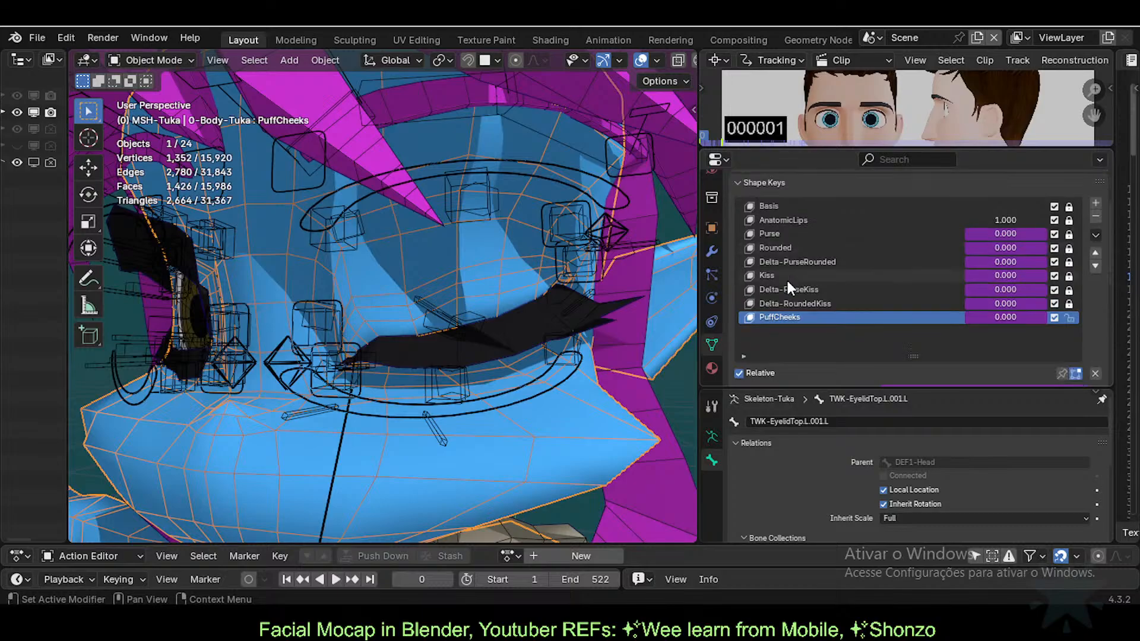
scroll(888, 287, "up", 1)
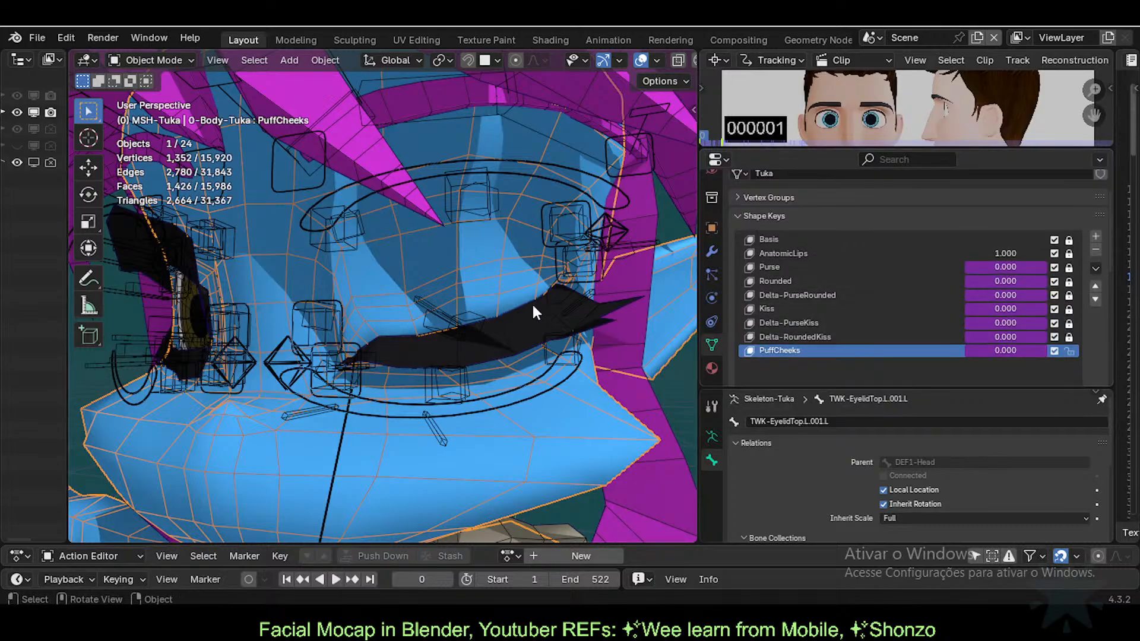
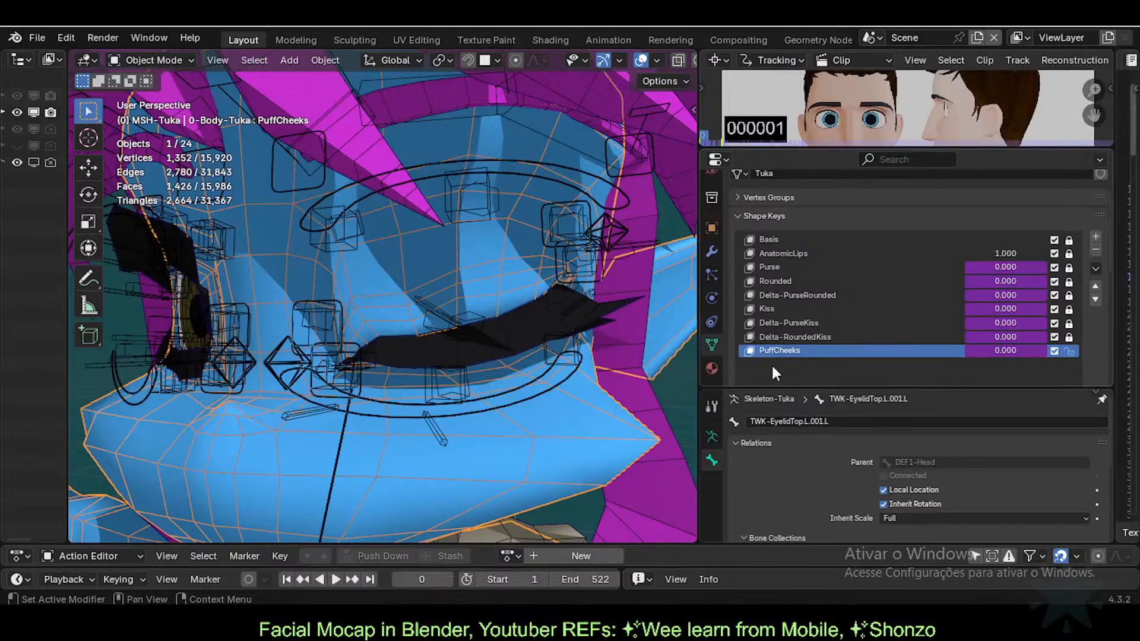
Step: Leave the Range Min field and show 0-Body-Tuka's modifier stack, Mirror through Mask Body
left_click_drag(984, 386, 984, 445)
scroll(878, 333, "down", 1)
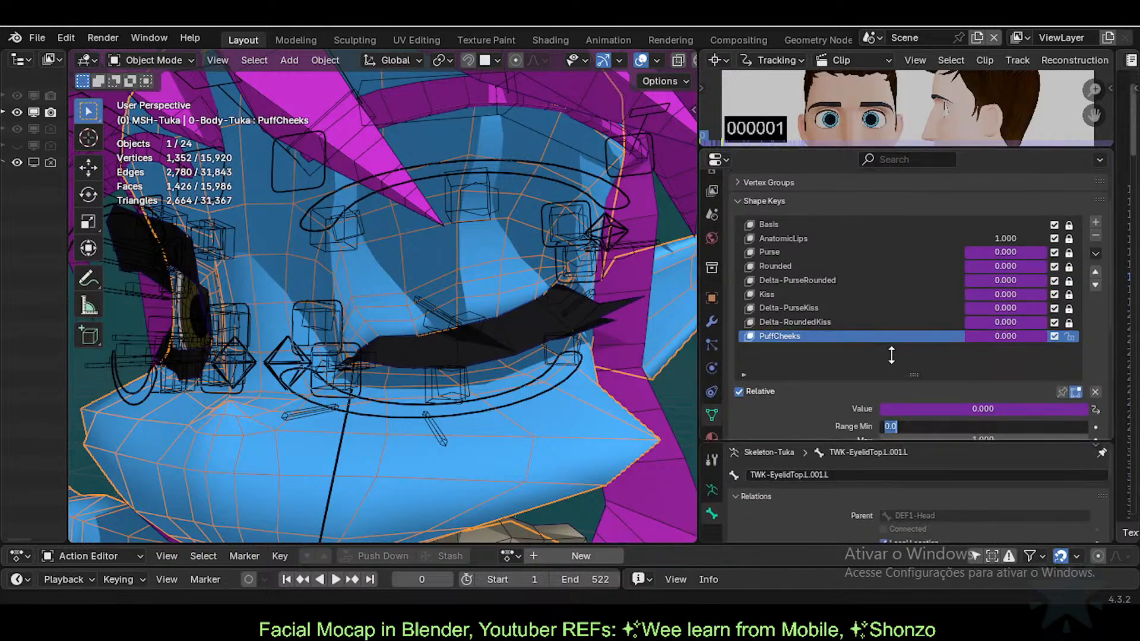
left_click(890, 355)
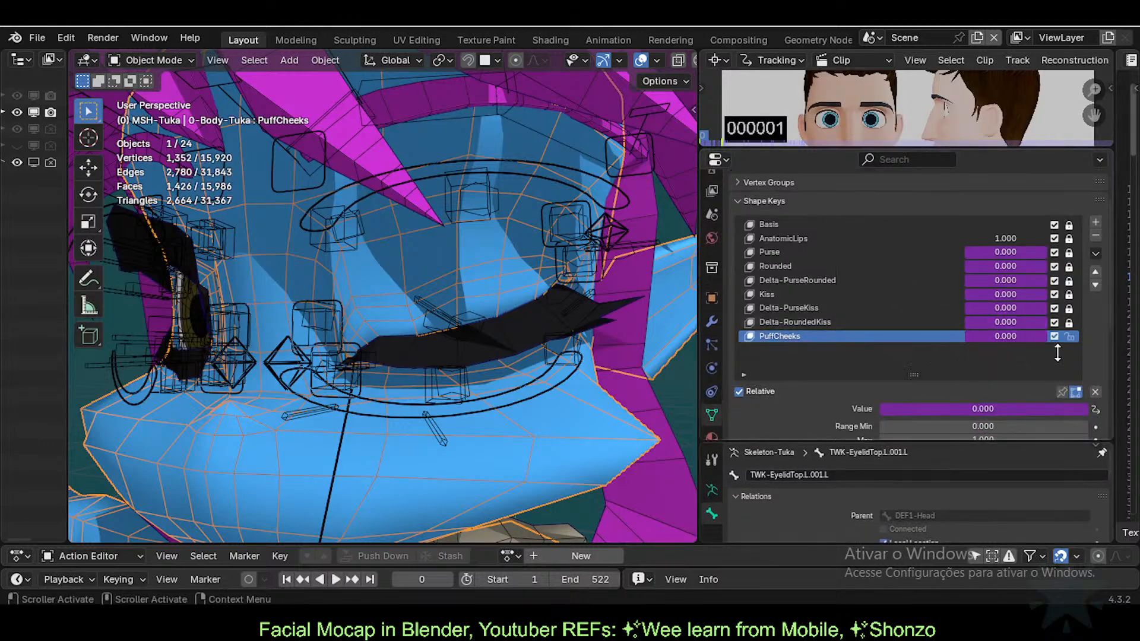
scroll(1089, 343, "up", 1)
scroll(1089, 343, "down", 1)
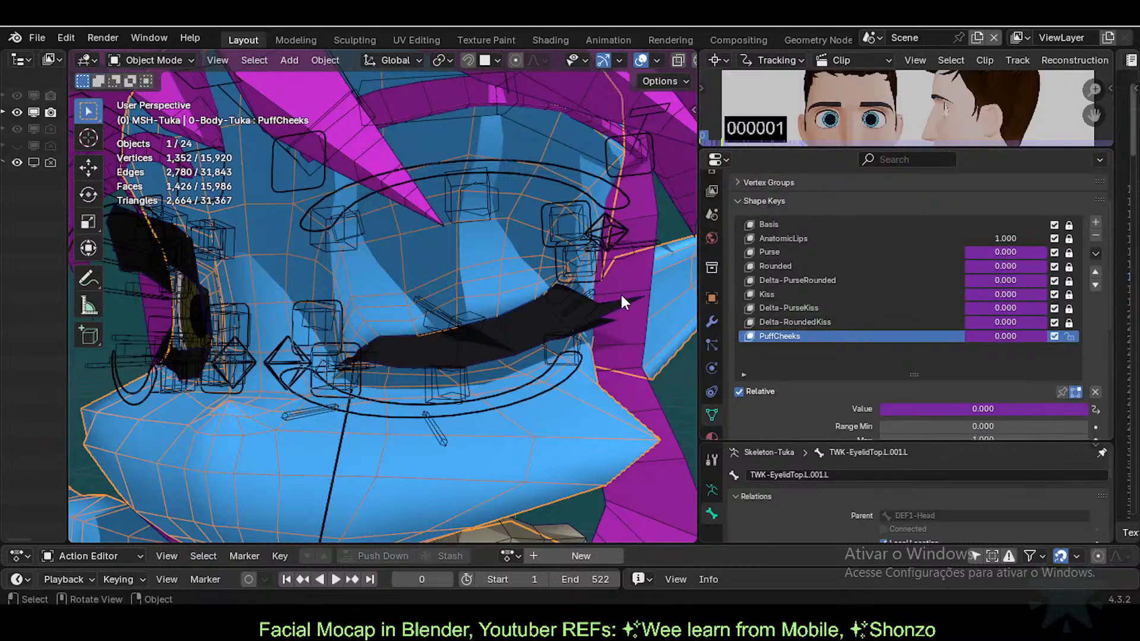
left_click(711, 321)
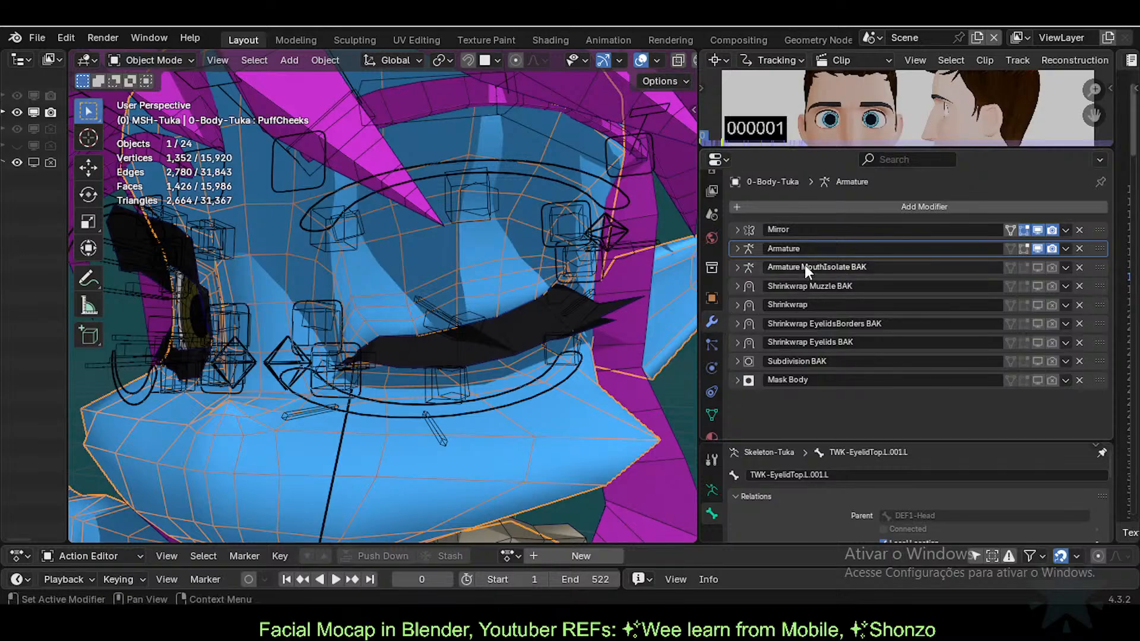
Step: Save the Armature modifier's deformation as a shape key named Eyeblink, then put ARM-Tuka into Pose Mode
left_click(1066, 248)
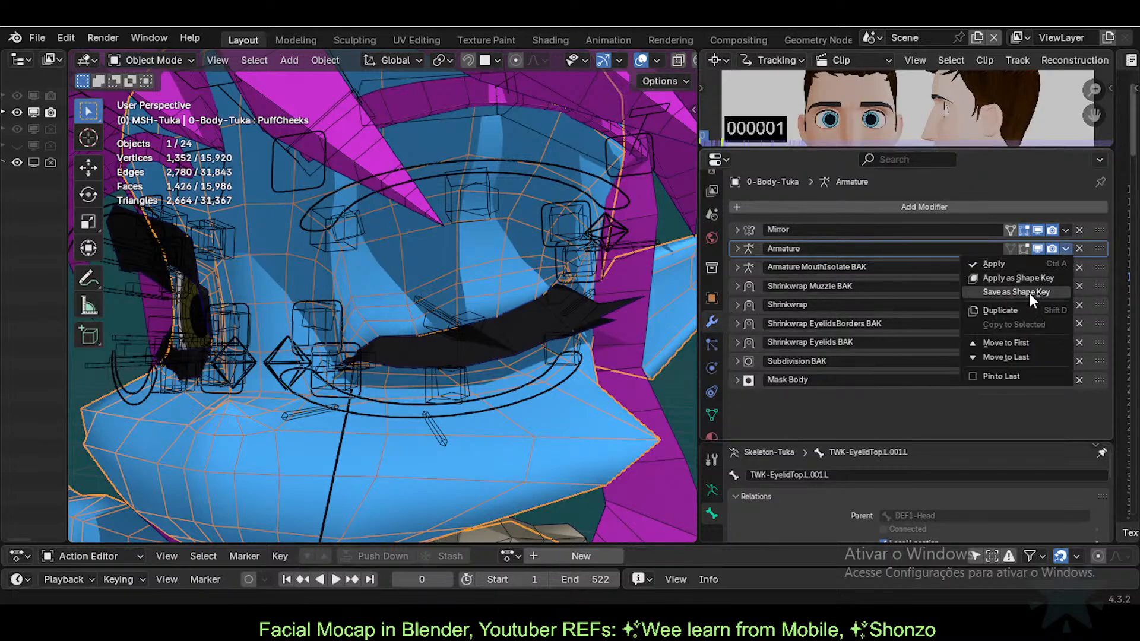
left_click(1028, 294)
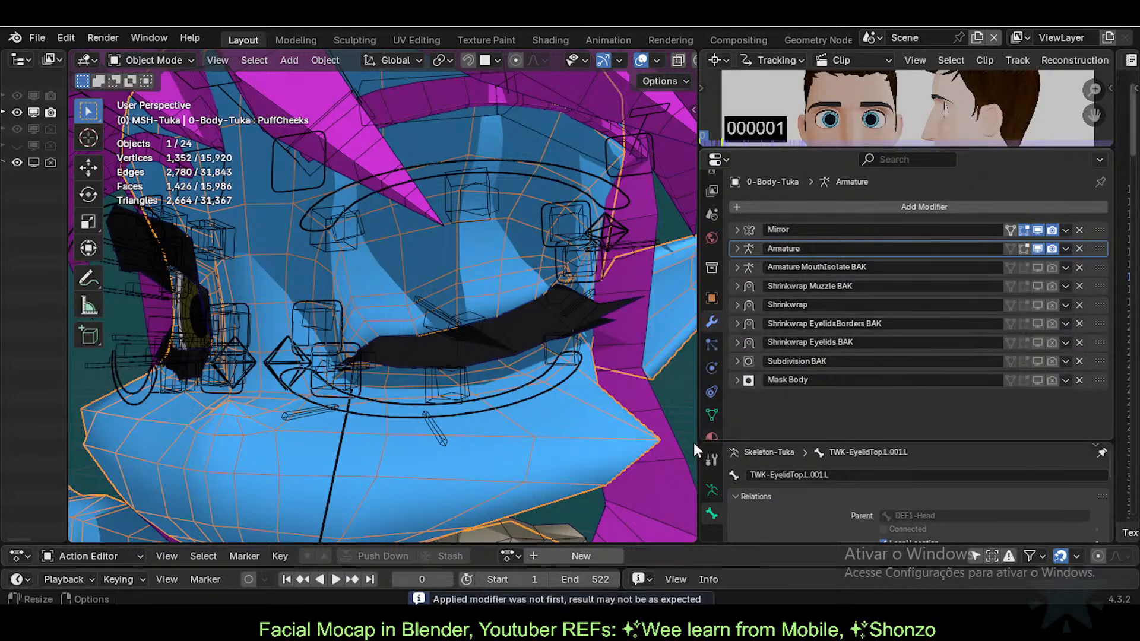
left_click(712, 414)
scroll(892, 386, "down", 3)
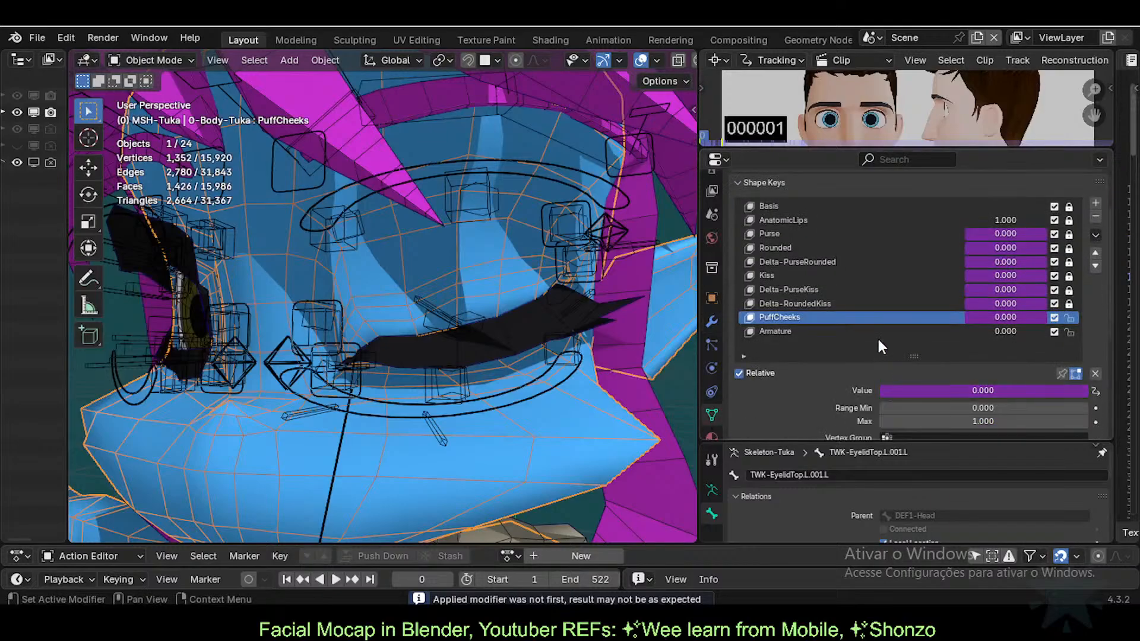
double_click(813, 332)
type("Eyeblink")
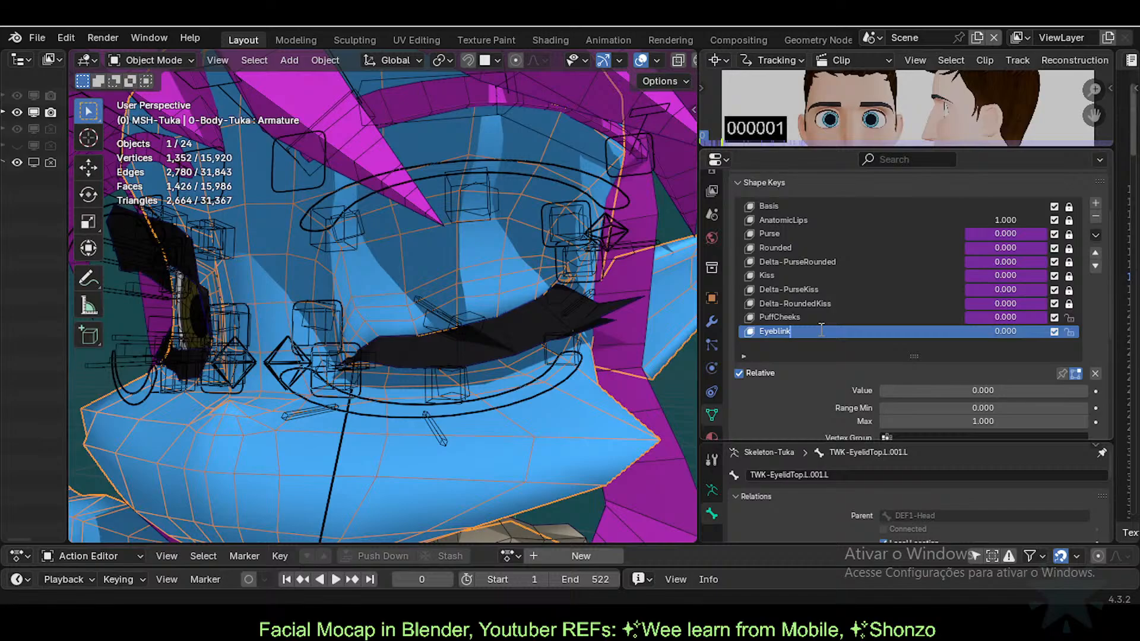
key("Return")
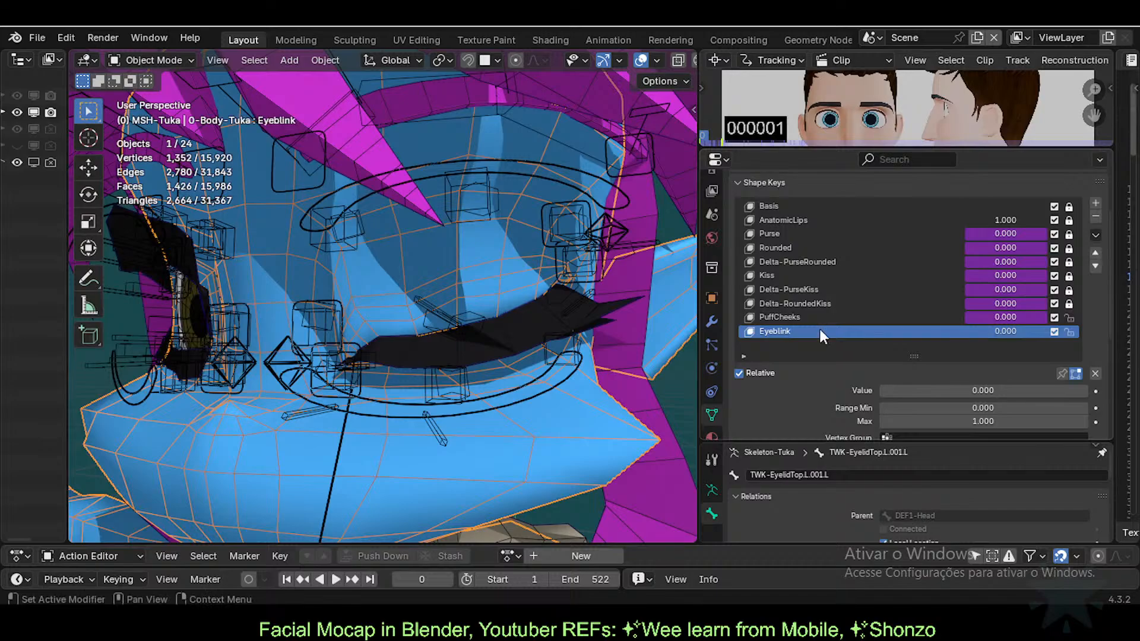
left_click(569, 275)
key("ctrl+Tab")
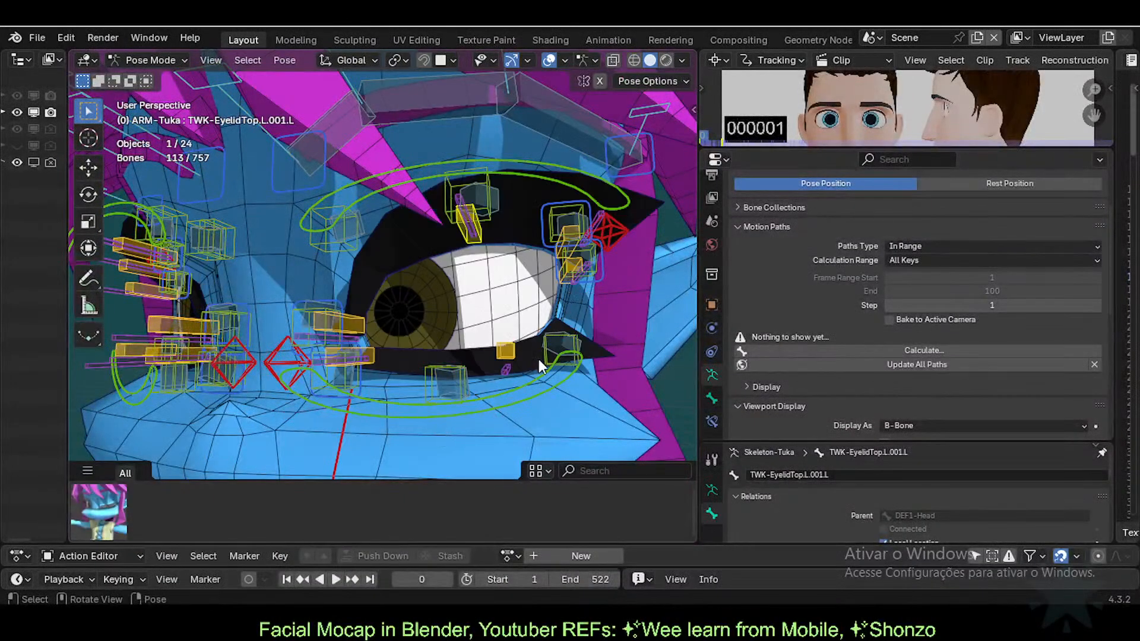
Step: Back on the body mesh, sweep Eyeblink from 0 to 1.000 and back to 0
key("ctrl+Tab")
left_click(588, 318)
left_click_drag(1006, 333, 1069, 333)
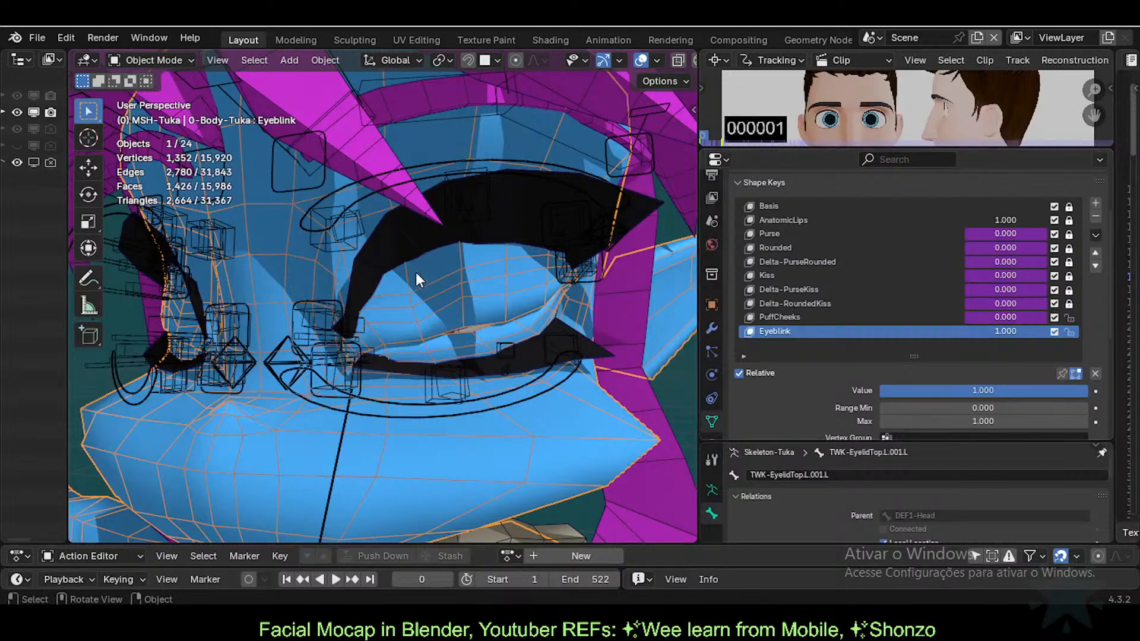
scroll(417, 279, "down", 2)
scroll(417, 279, "down", 2)
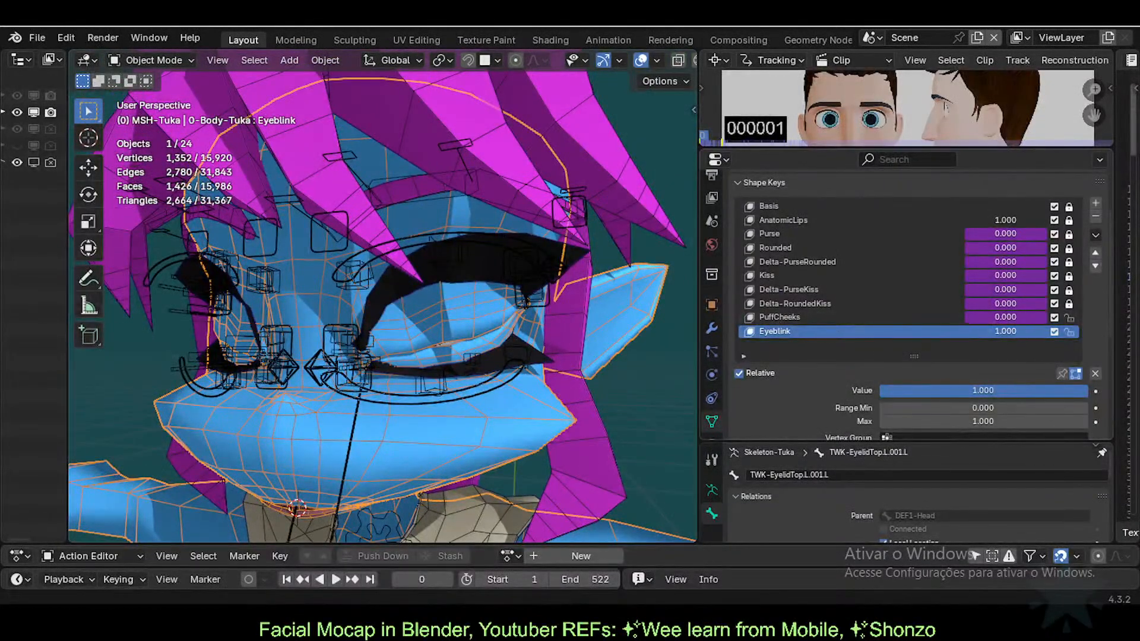
left_click_drag(1084, 390, 885, 390)
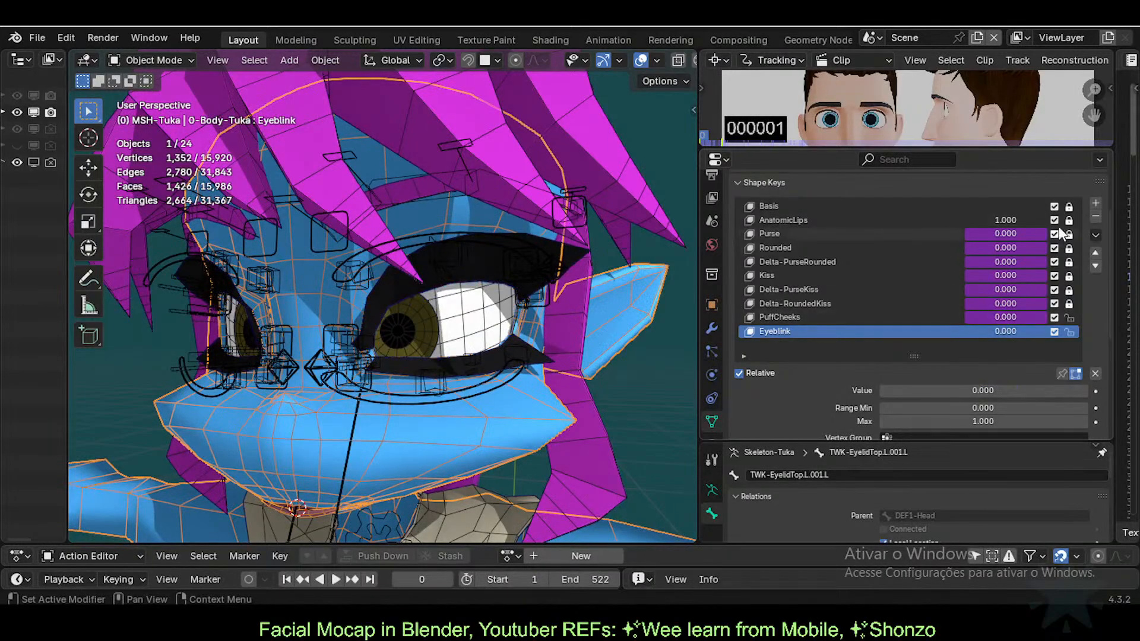
Step: Delete the Eyeblink shape key and select the face armature
left_click(1095, 217)
left_click(451, 265)
left_click(464, 270)
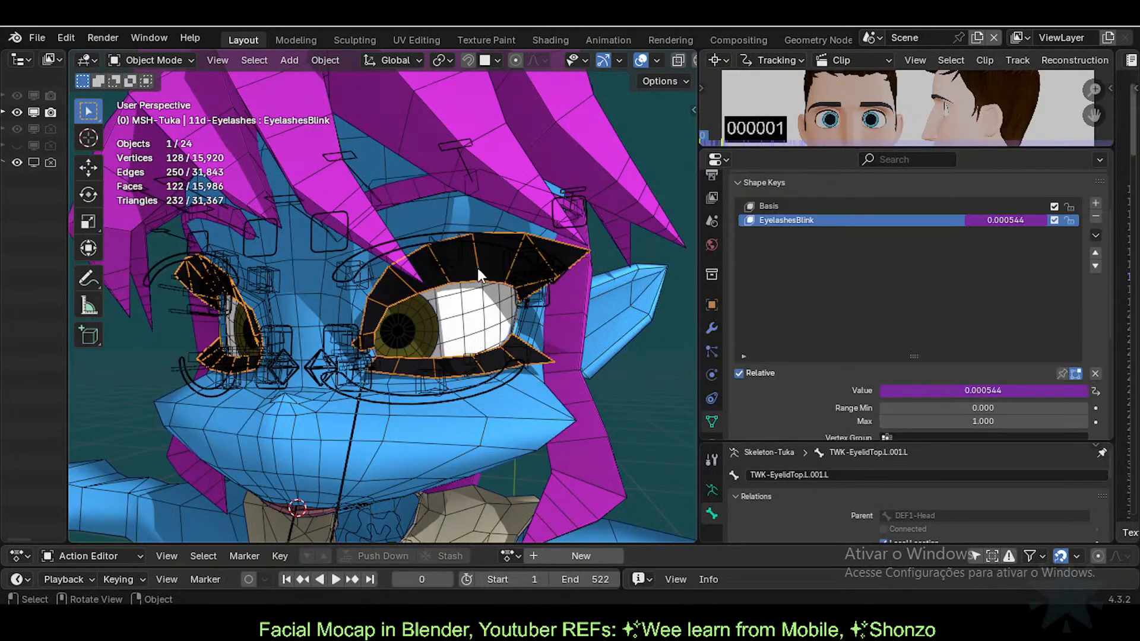
scroll(415, 440, "up", 1)
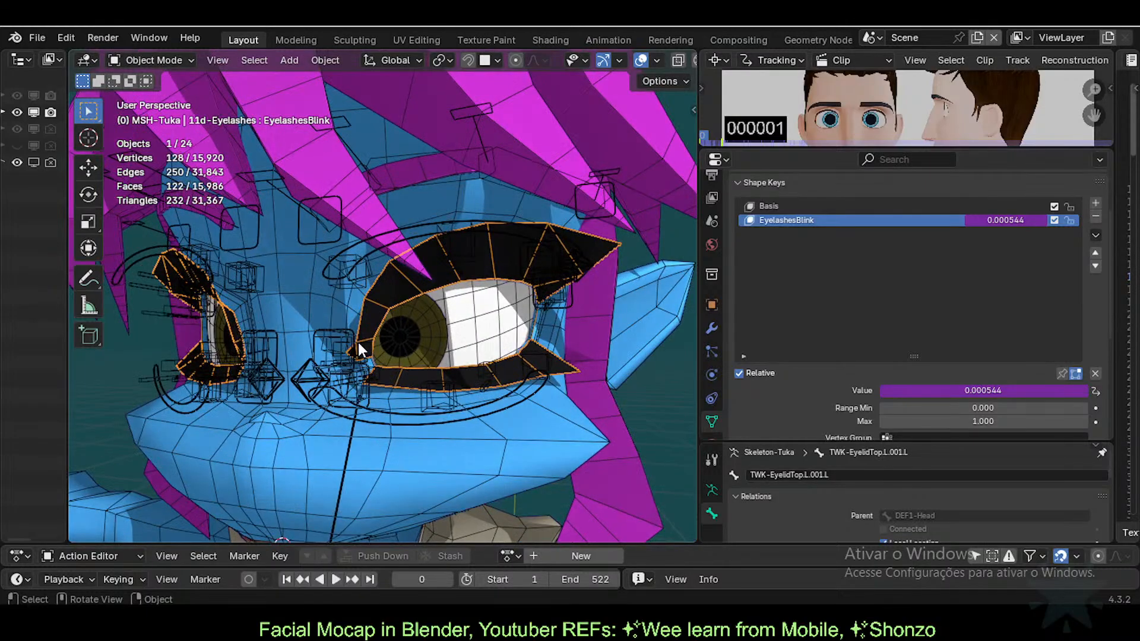
left_click(341, 346)
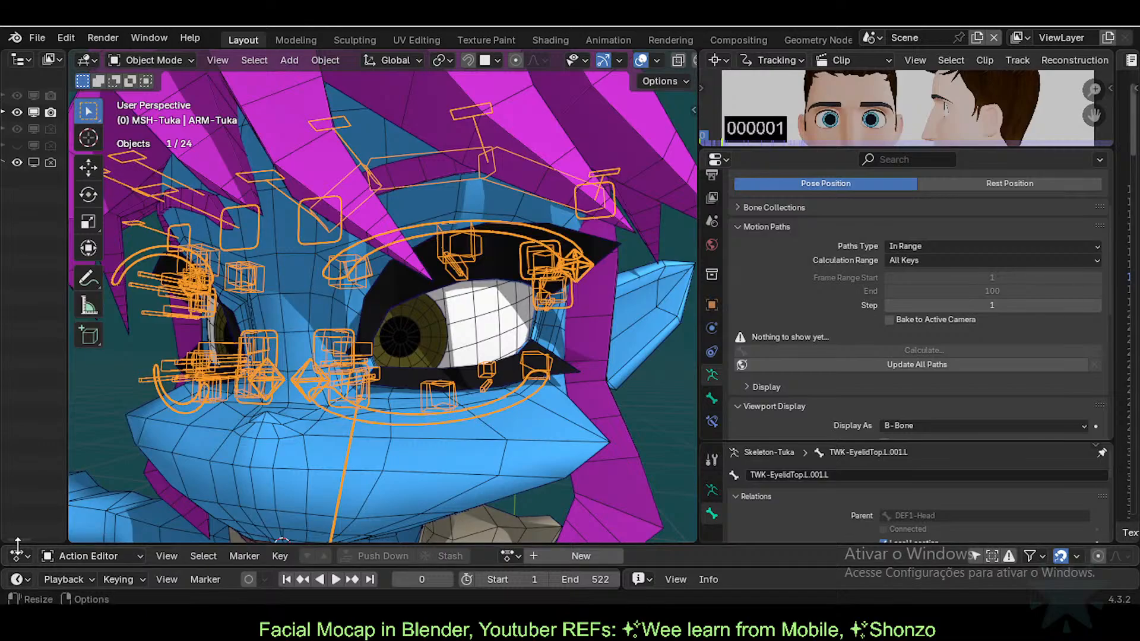
middle_click_drag(691, 526, 619, 533)
left_click_drag(395, 539, 379, 579)
Step: In Pose Mode, apply the saved pose so the eyelid closes, and inspect it from the front
key("ctrl+Tab")
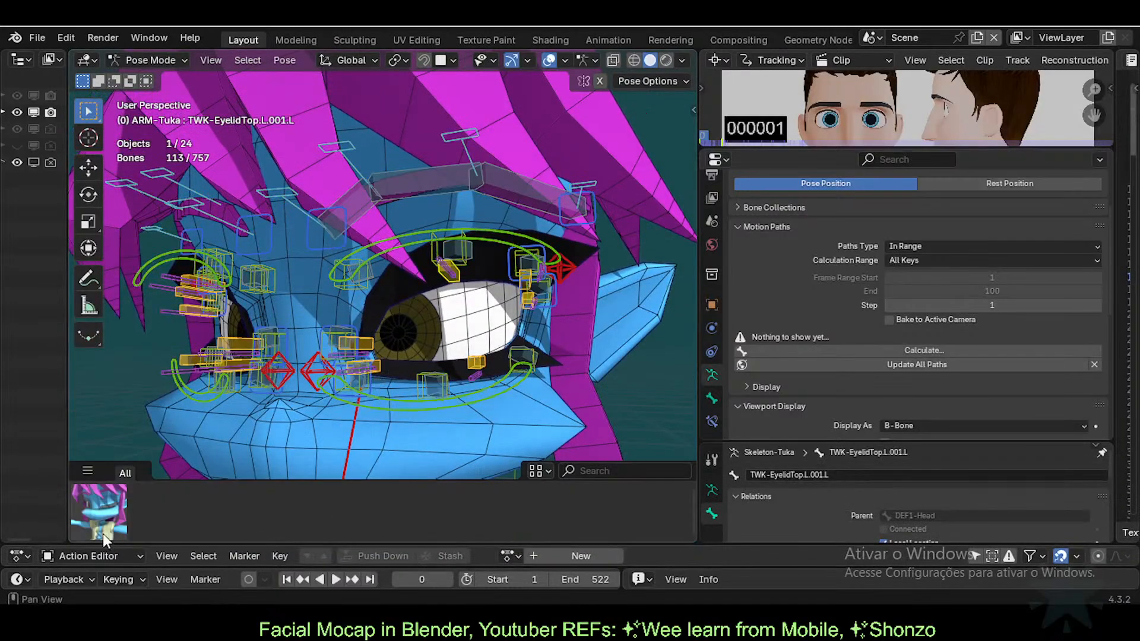
left_click(107, 515)
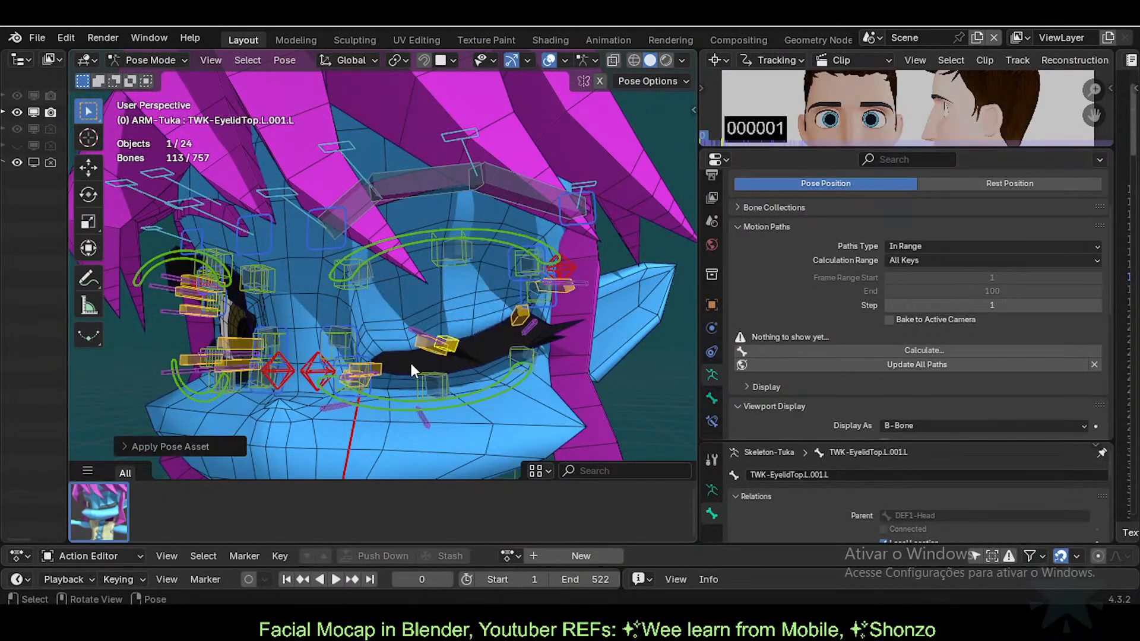
middle_click_drag(411, 364, 457, 362)
scroll(437, 363, "up", 1)
scroll(457, 362, "down", 3)
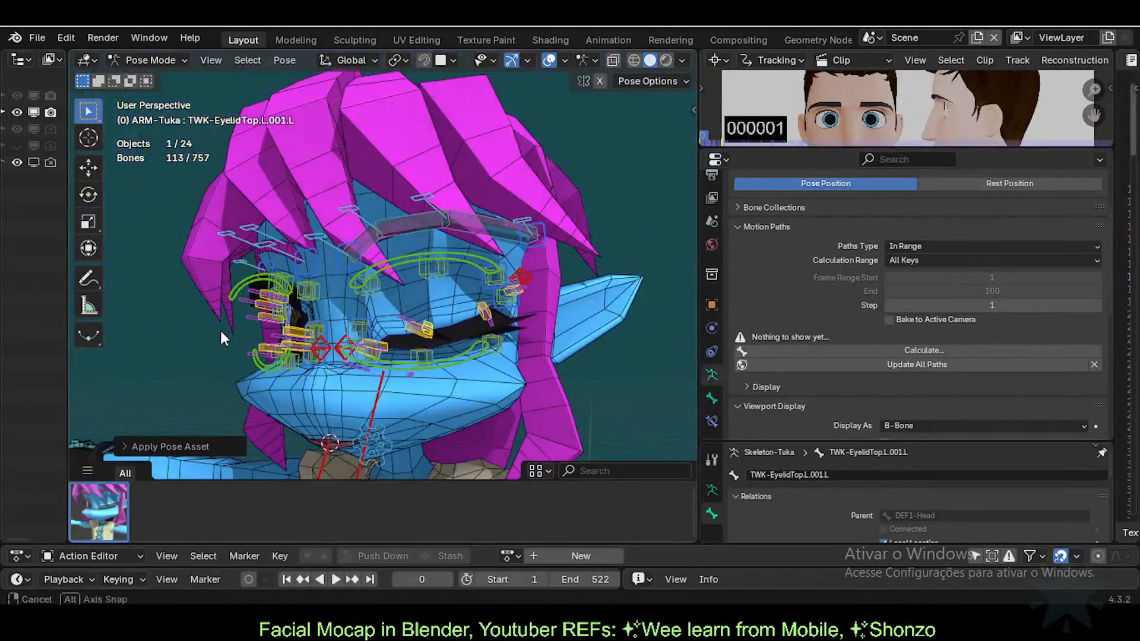
middle_click_drag(219, 329, 393, 273)
scroll(320, 310, "up", 2)
scroll(346, 330, "up", 4)
middle_click_drag(286, 238, 432, 311)
Step: Enter Edit Mode on the body mesh in face select with see-through display on
key("ctrl+Tab")
left_click(404, 291)
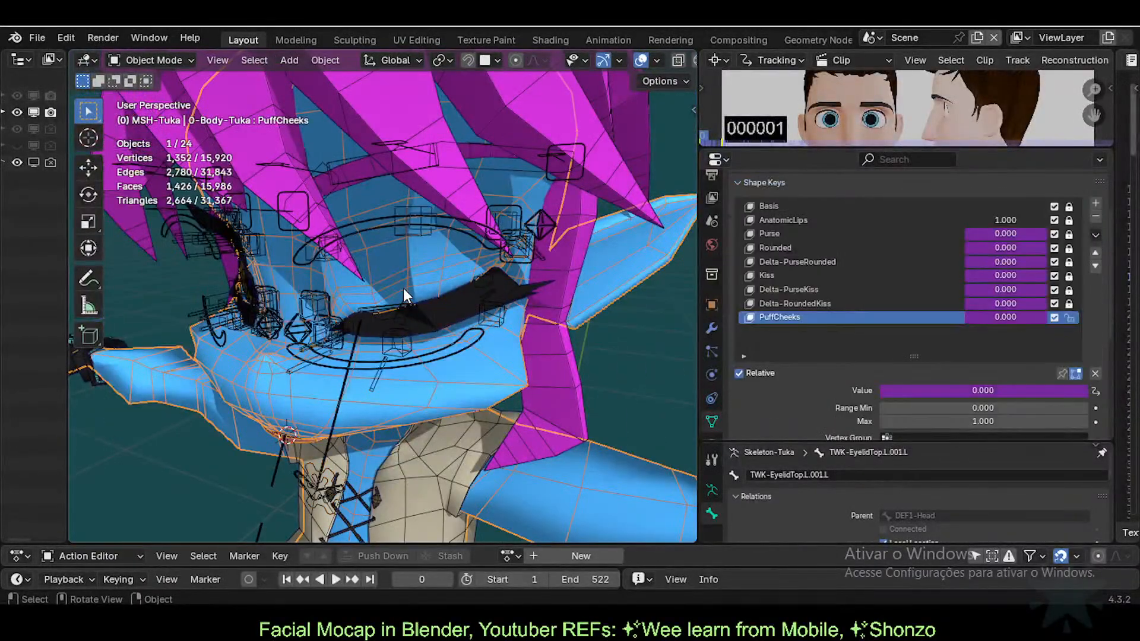
key("Tab")
middle_click_drag(374, 297, 326, 263)
key("3")
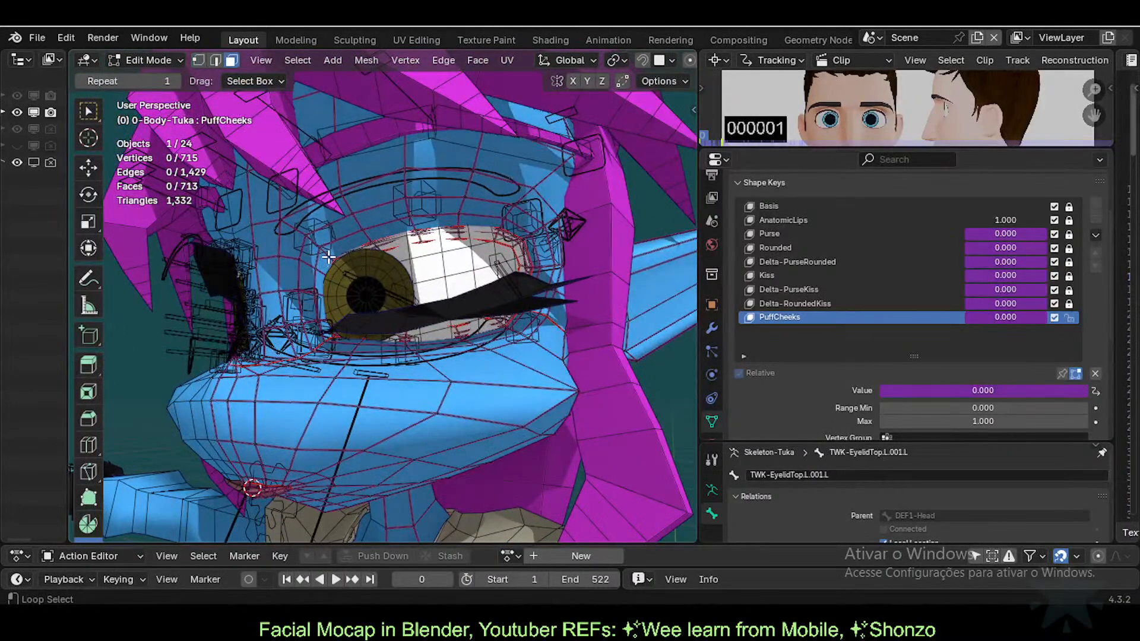
left_click(326, 259, "alt")
key("KP_Decimal")
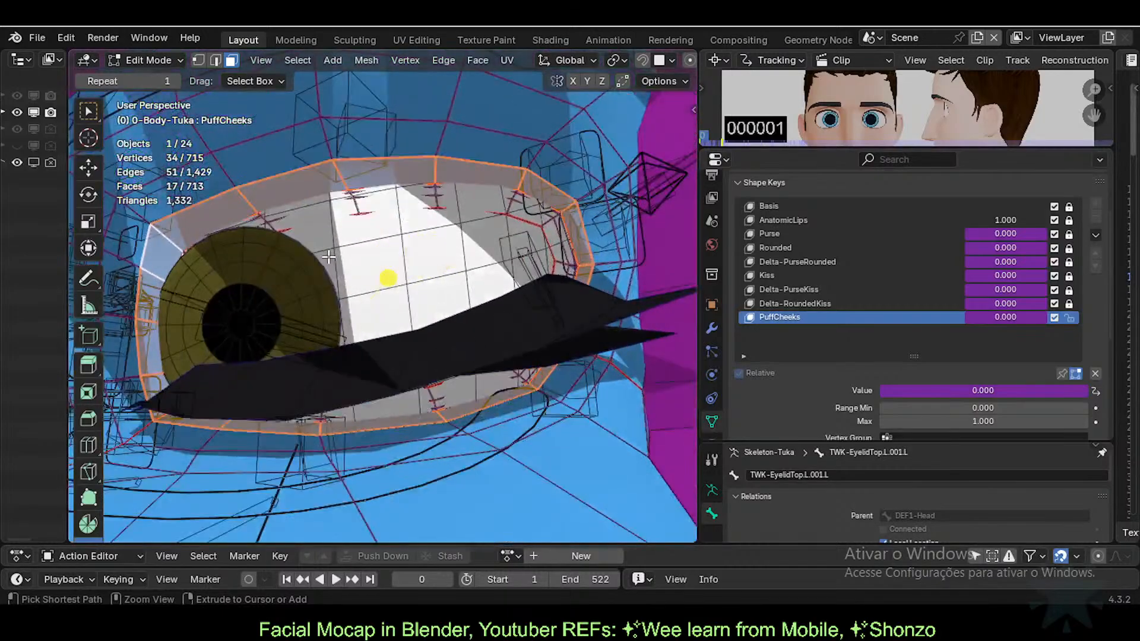
key("ctrl+KP_Add")
key("alt+a")
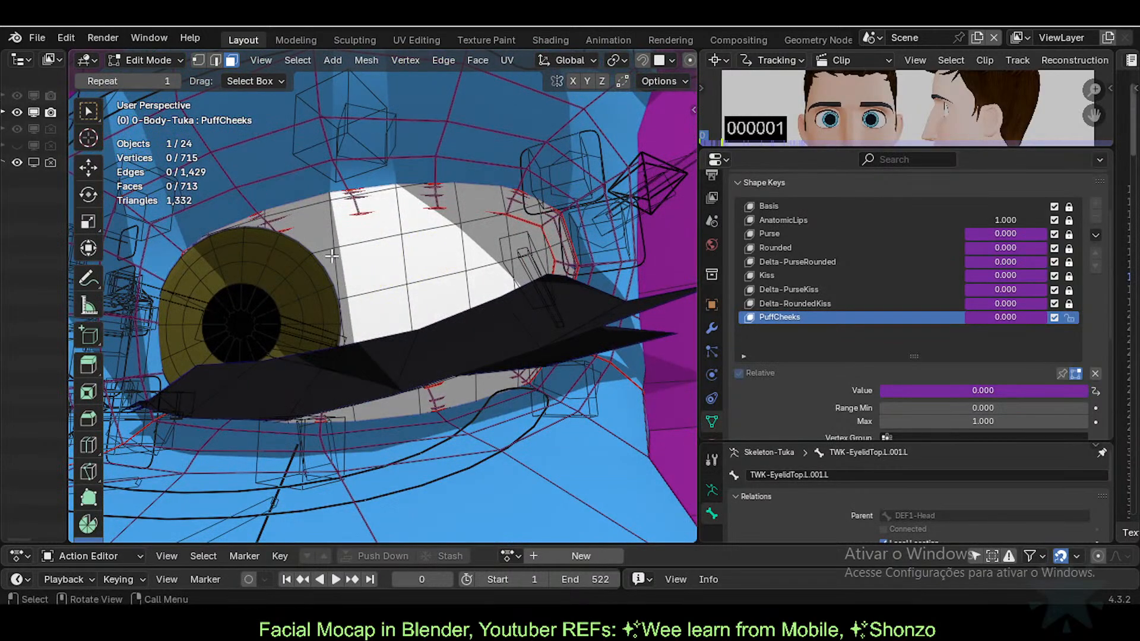
key("alt+z")
key("alt+z")
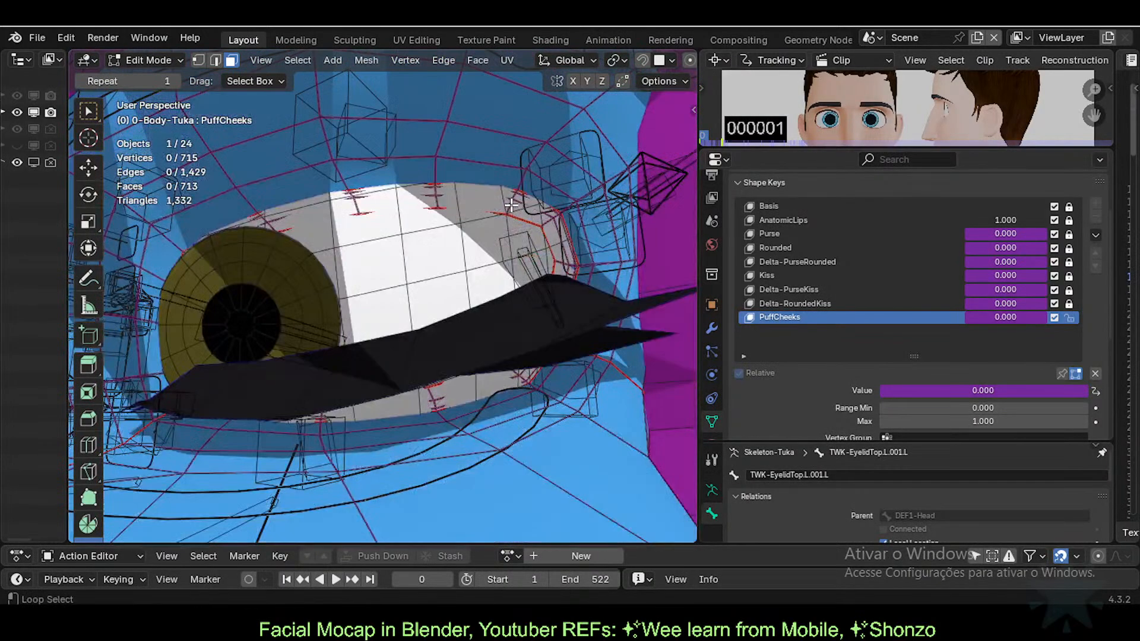
Step: Select the face loop around the left eye and grow it outward by several rings
left_click(510, 209, "alt")
key("ctrl+KP_Add")
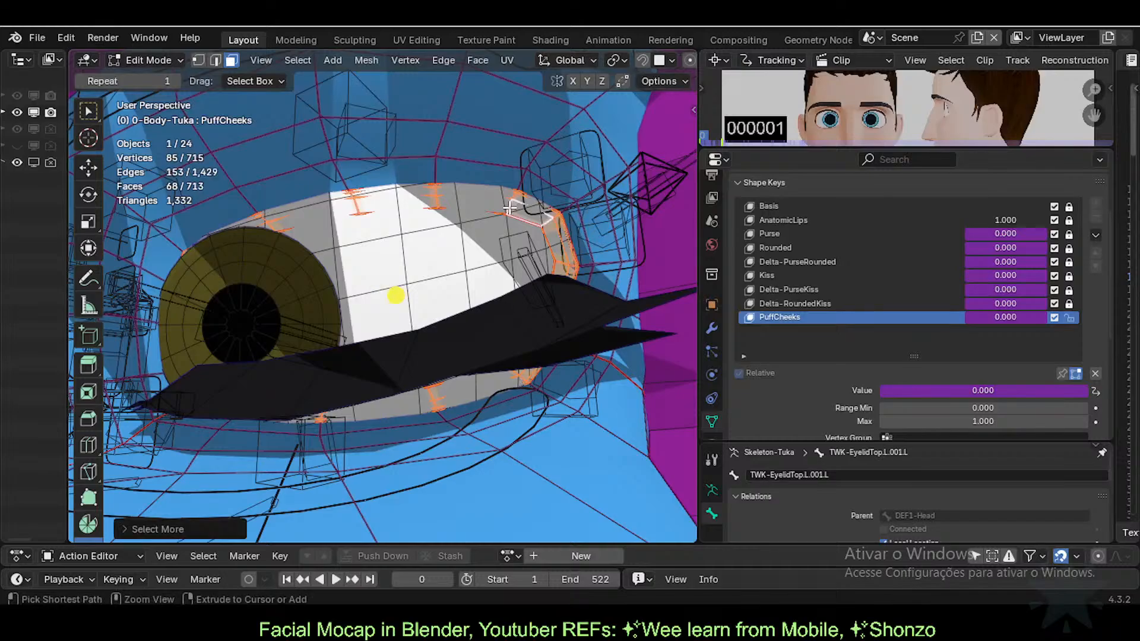
key("ctrl+KP_Add")
key("KP_Decimal")
middle_click_drag(509, 208, 506, 315)
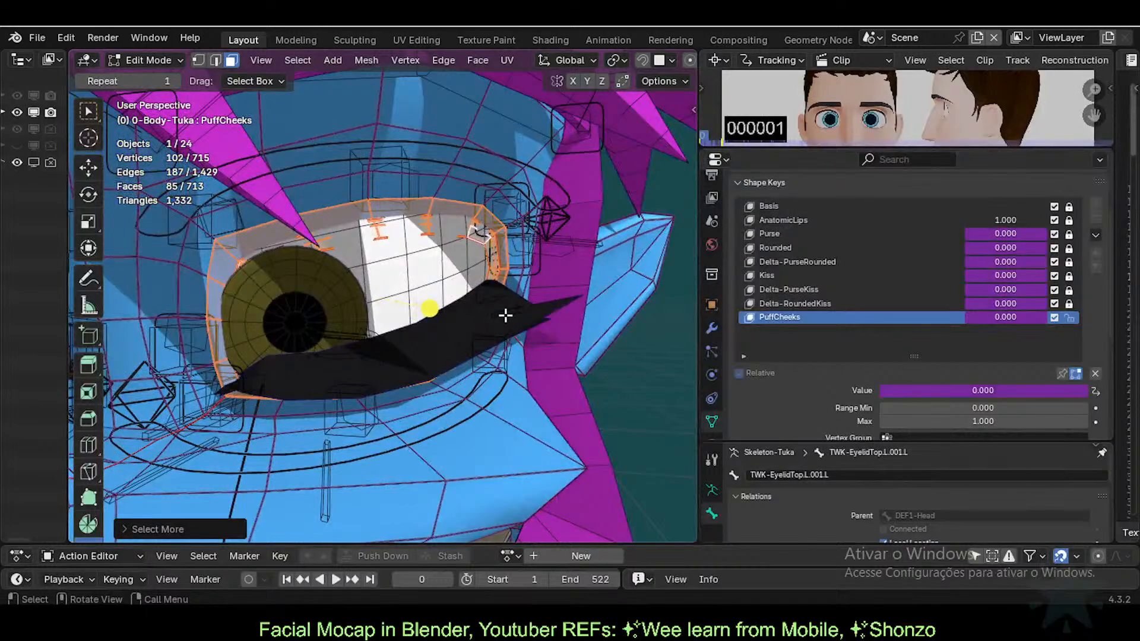
key("ctrl+KP_Add")
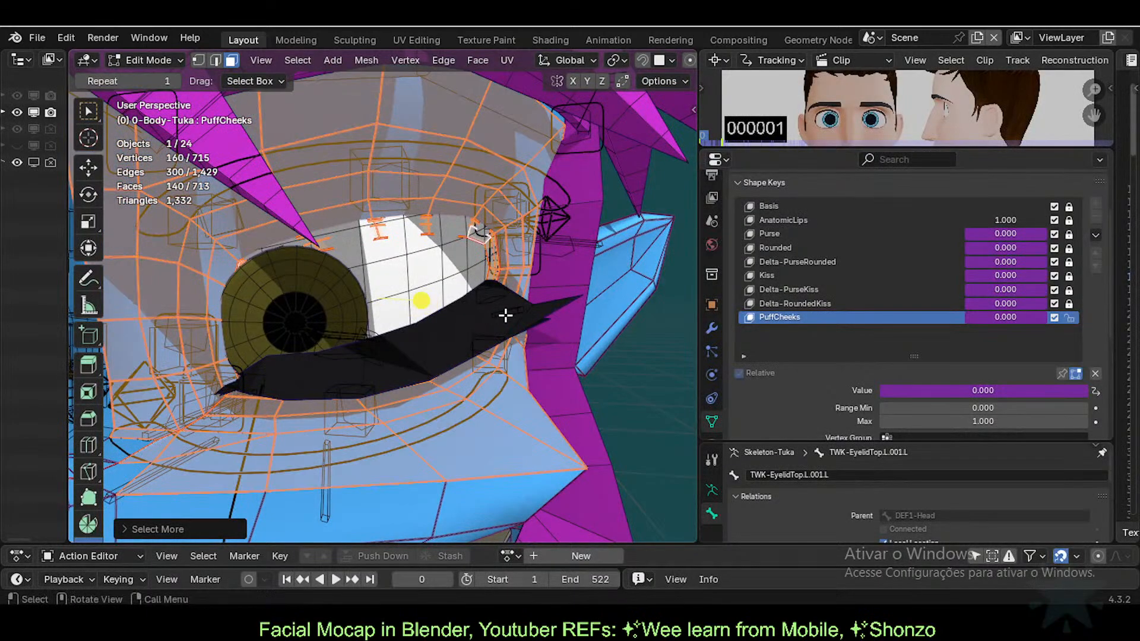
scroll(505, 315, "down", 6)
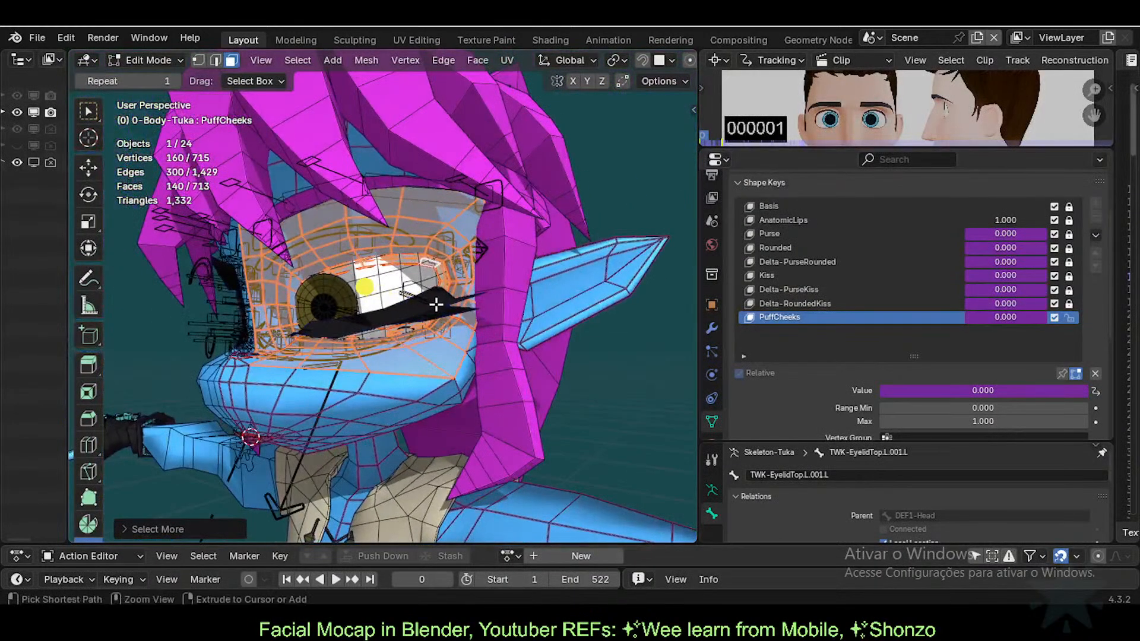
key("ctrl+KP_Subtract")
scroll(437, 305, "up", 1)
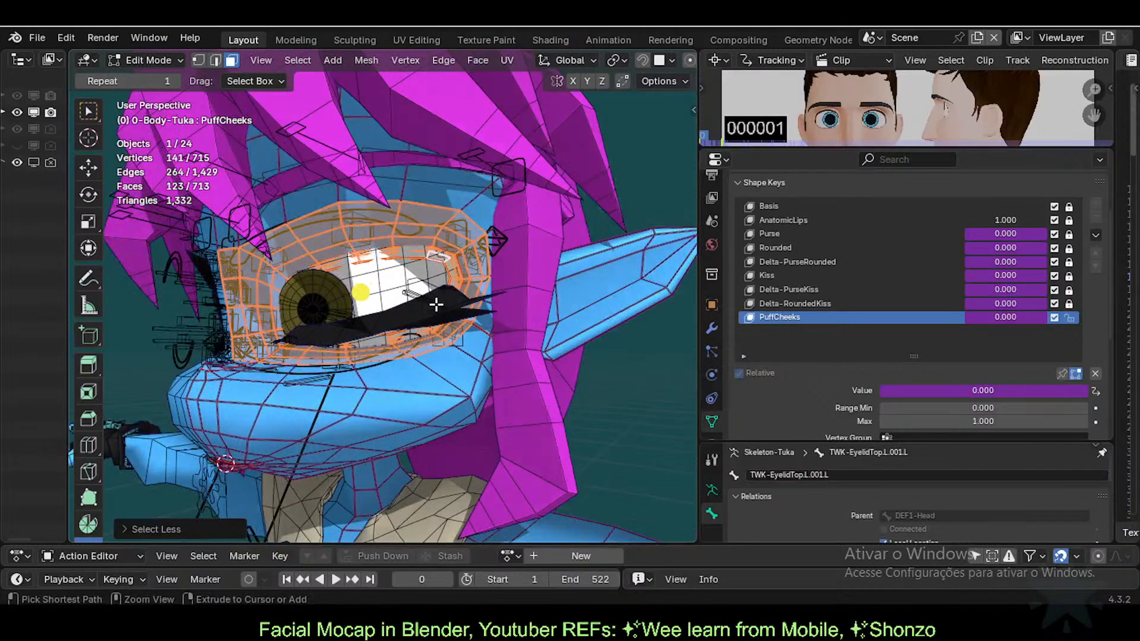
key("ctrl+KP_Add")
middle_click_drag(330, 314, 380, 327)
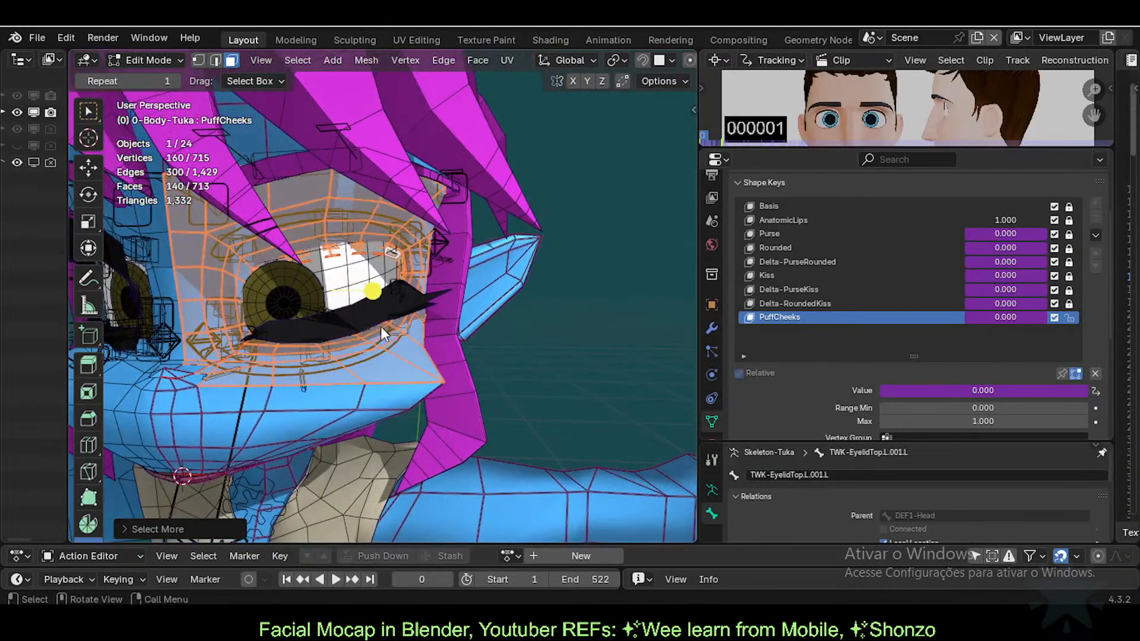
key("Tab")
key("Tab")
key("Tab")
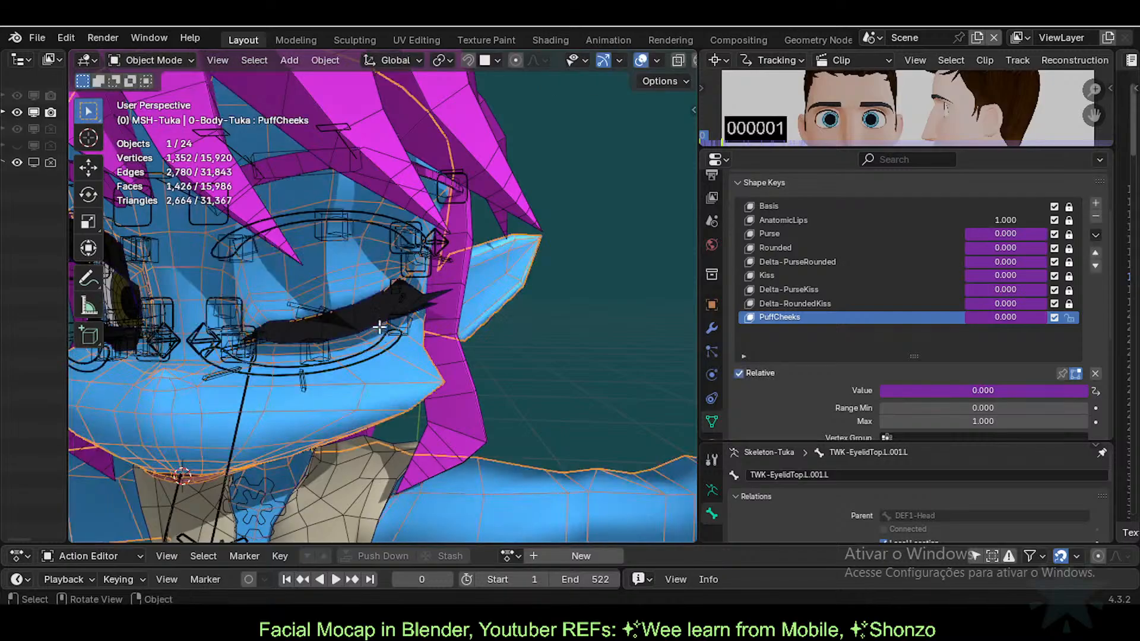
key("Tab")
Step: Deselect the outer cheek loop and circle-deselect the column of faces left of the eye
middle_click_drag(389, 343, 246, 410)
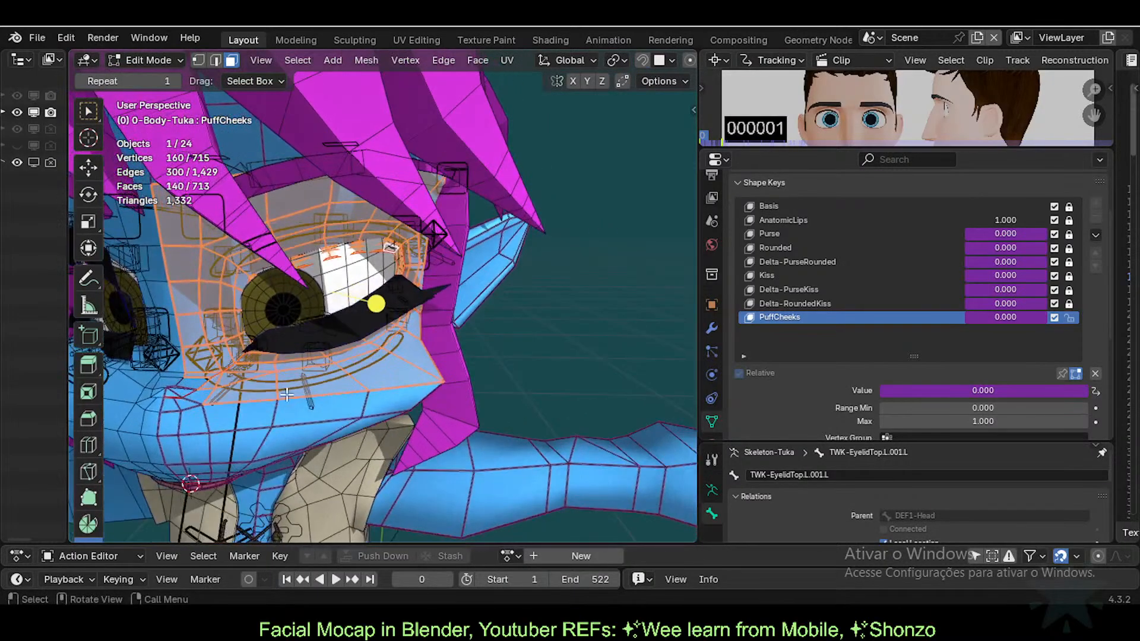
scroll(244, 409, "up", 1)
middle_click_drag(347, 400, 440, 374)
scroll(344, 399, "up", 1)
left_click(344, 399, "alt+shift")
key("c")
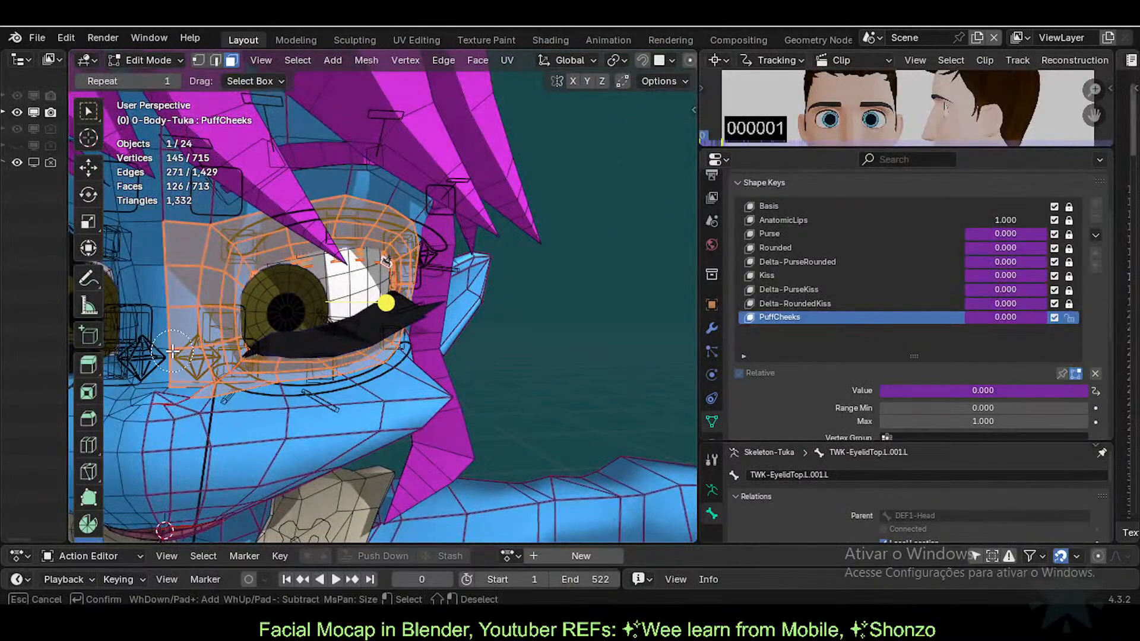
middle_click_drag(175, 355, 171, 234)
right_click(180, 230)
middle_click_drag(462, 376, 524, 389)
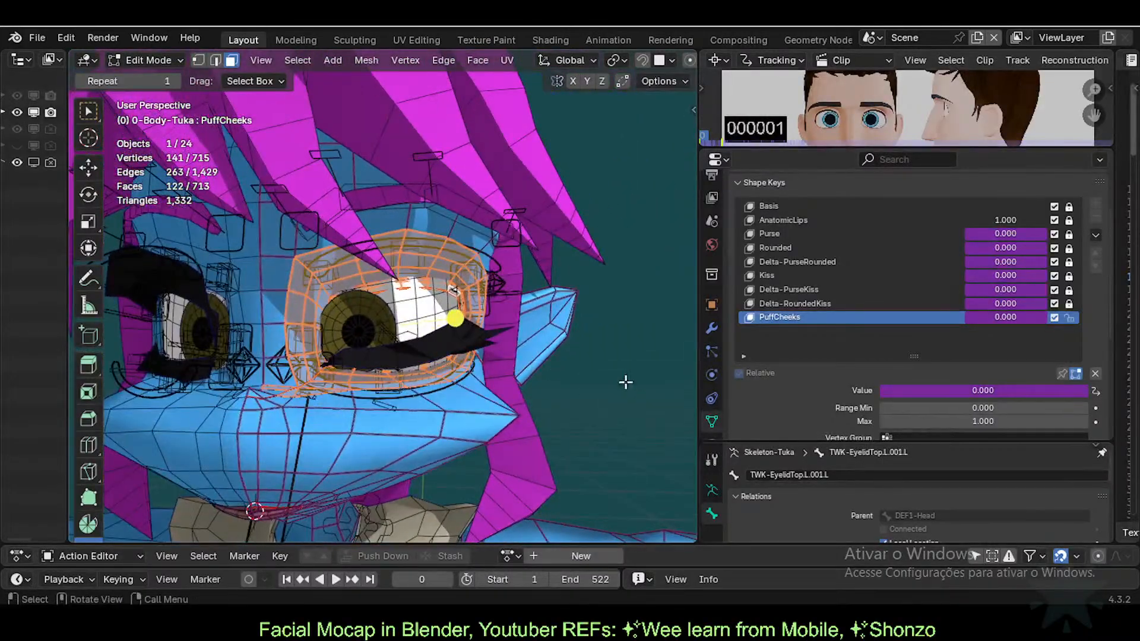
Step: Add a new Armature modifier to the body and move it to third place in the stack
left_click(712, 328)
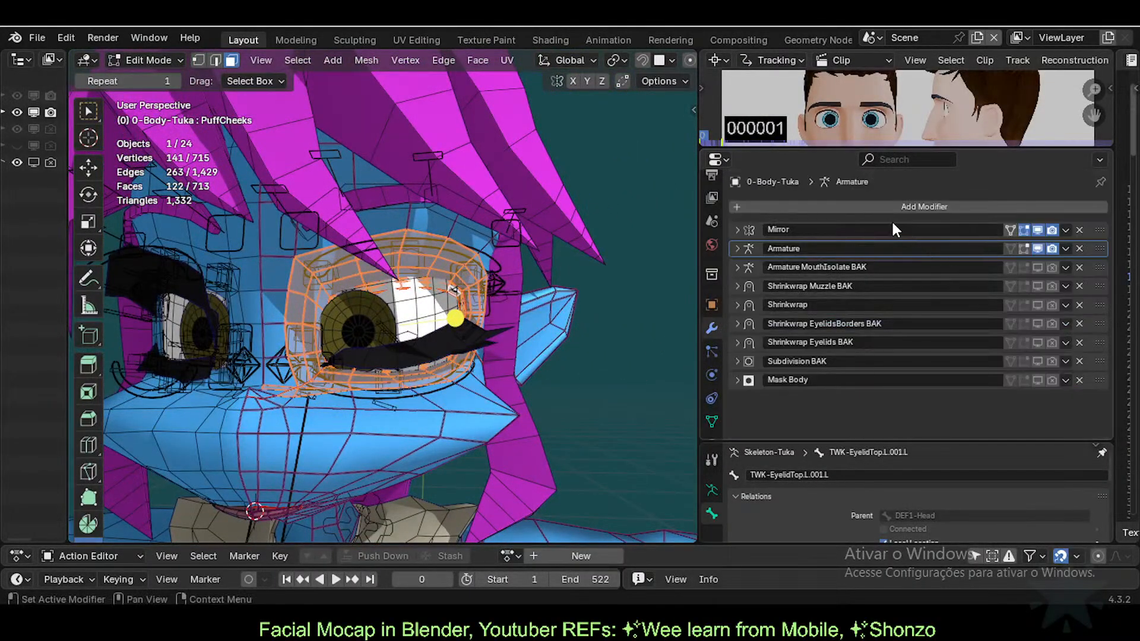
left_click(864, 208)
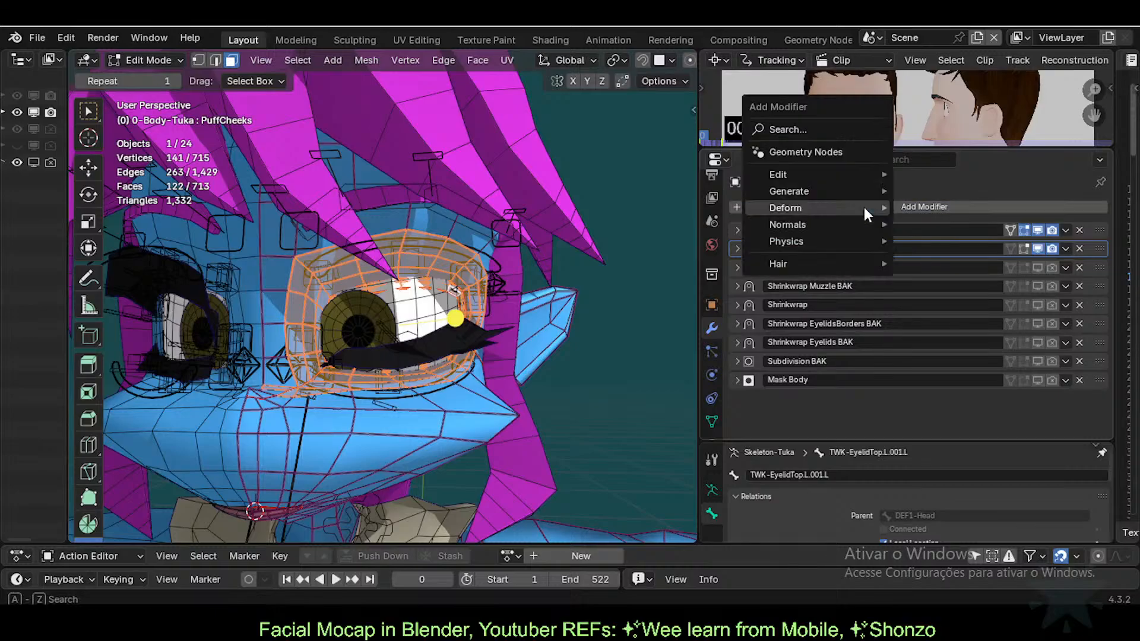
mouse_move(864, 207)
left_click(939, 206)
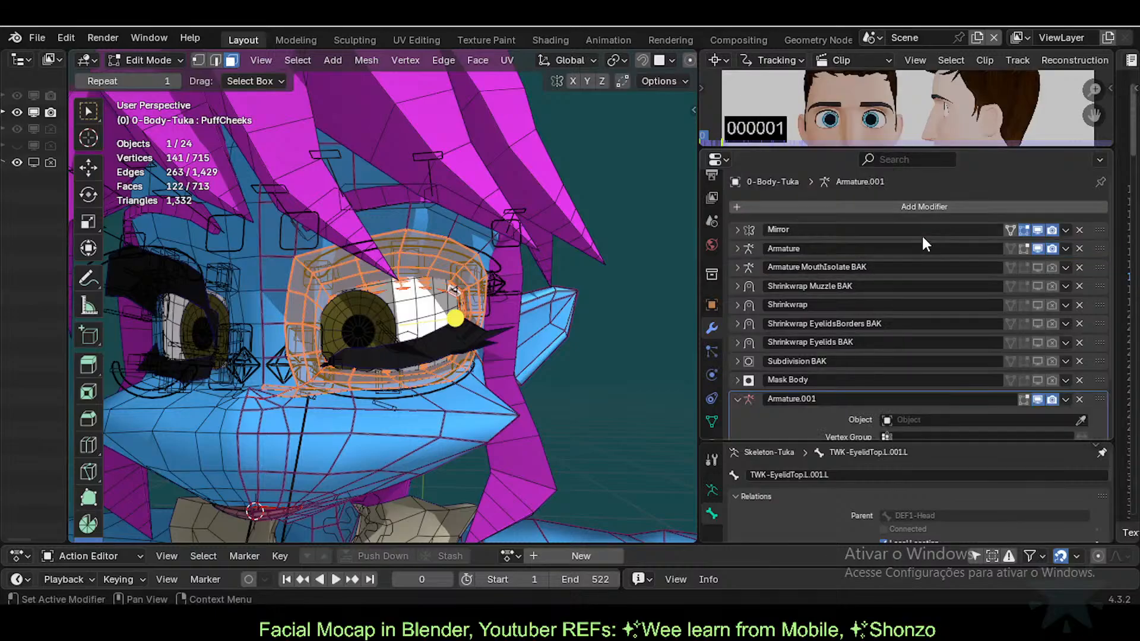
left_click_drag(1097, 404, 1092, 261)
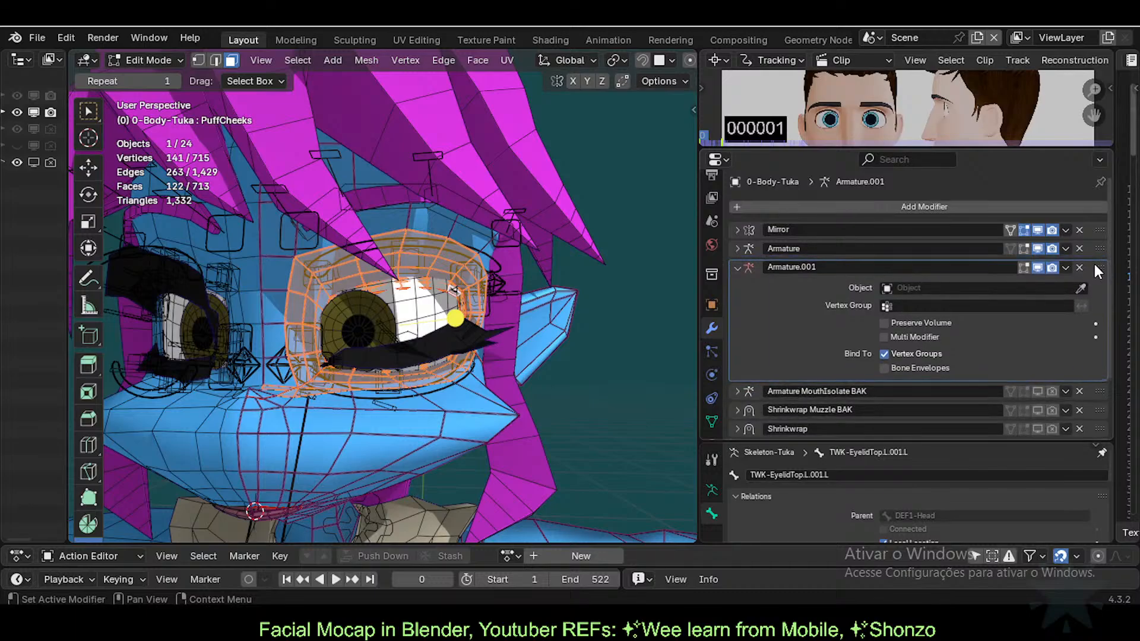
left_click(1079, 262)
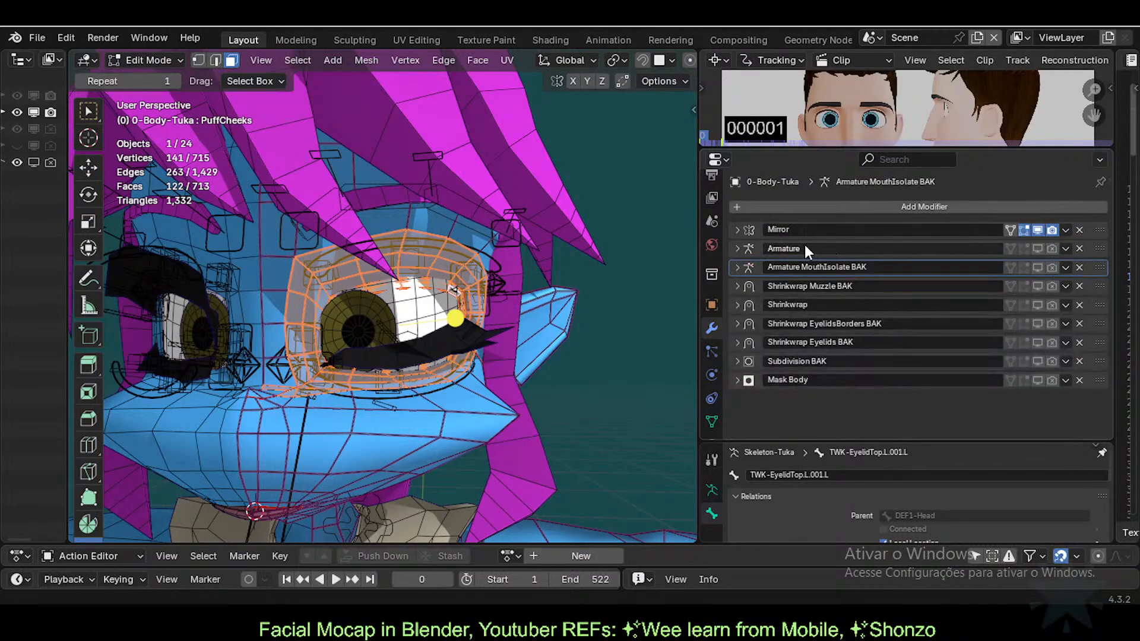
key("ctrl+z")
Step: Rename the new modifier 'Armature EyeIsolate BAK' and expand its settings
double_click(796, 268)
key("End")
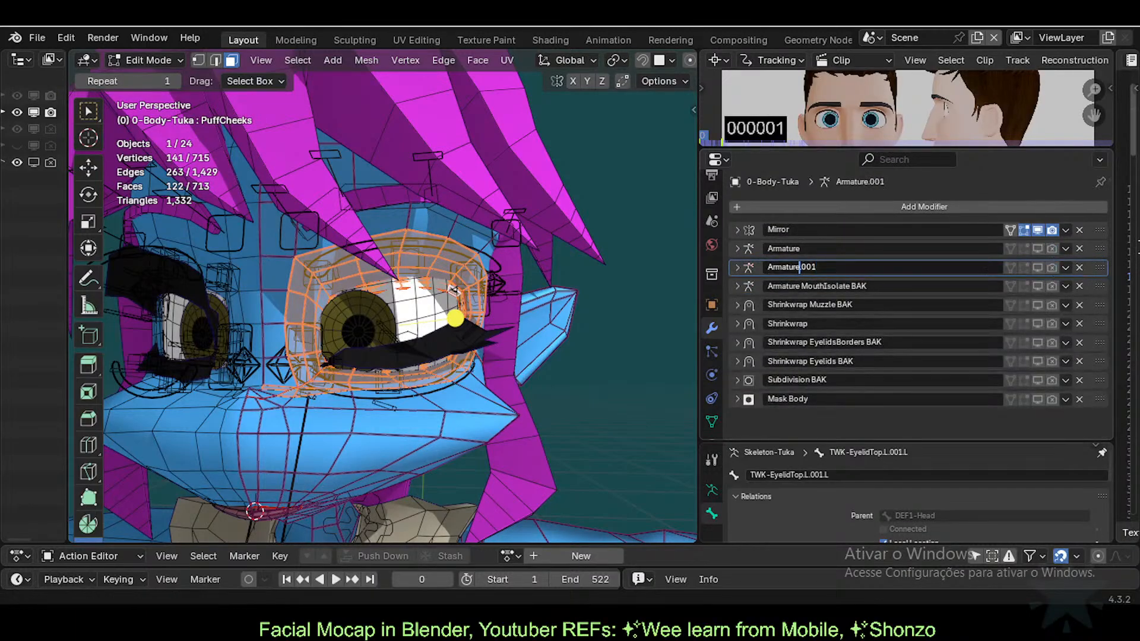
key("BackSpace")
key("BackSpace")
key("BackSpace")
key("BackSpace")
type("EyeIsolate")
key("Return")
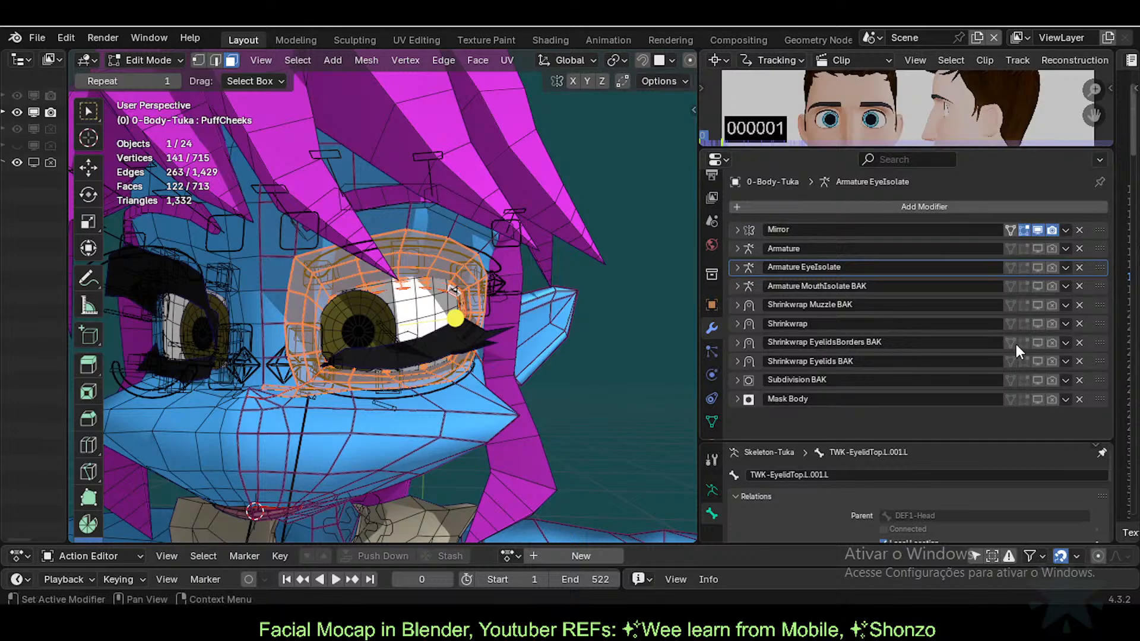
double_click(860, 267)
left_click(861, 268)
type("BAK")
key("Return")
left_click(761, 267)
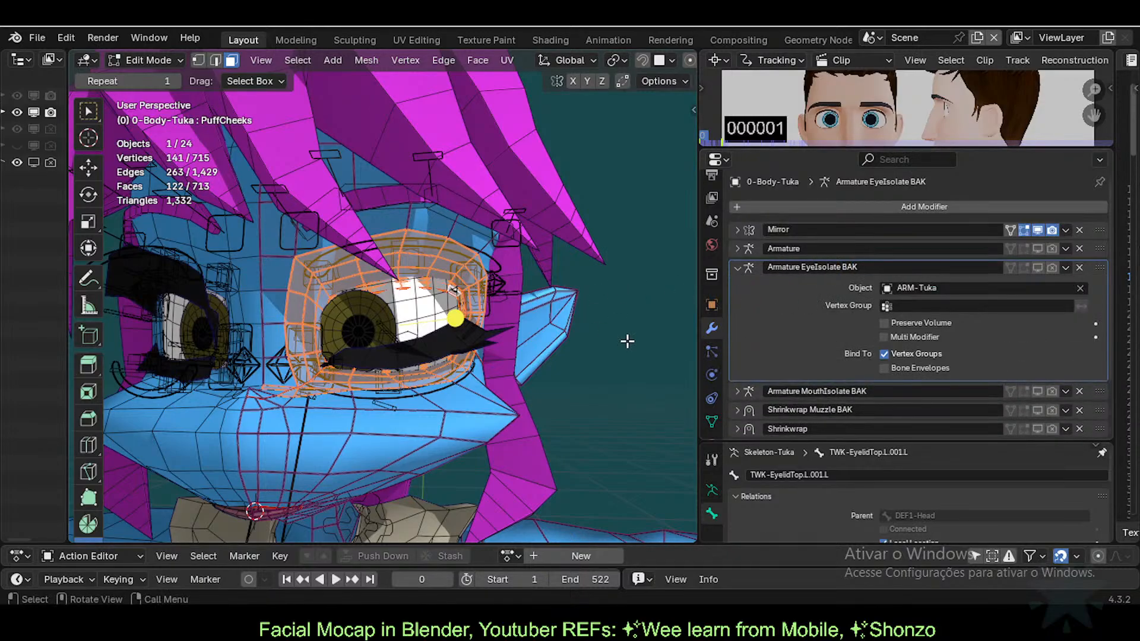
left_click(712, 422)
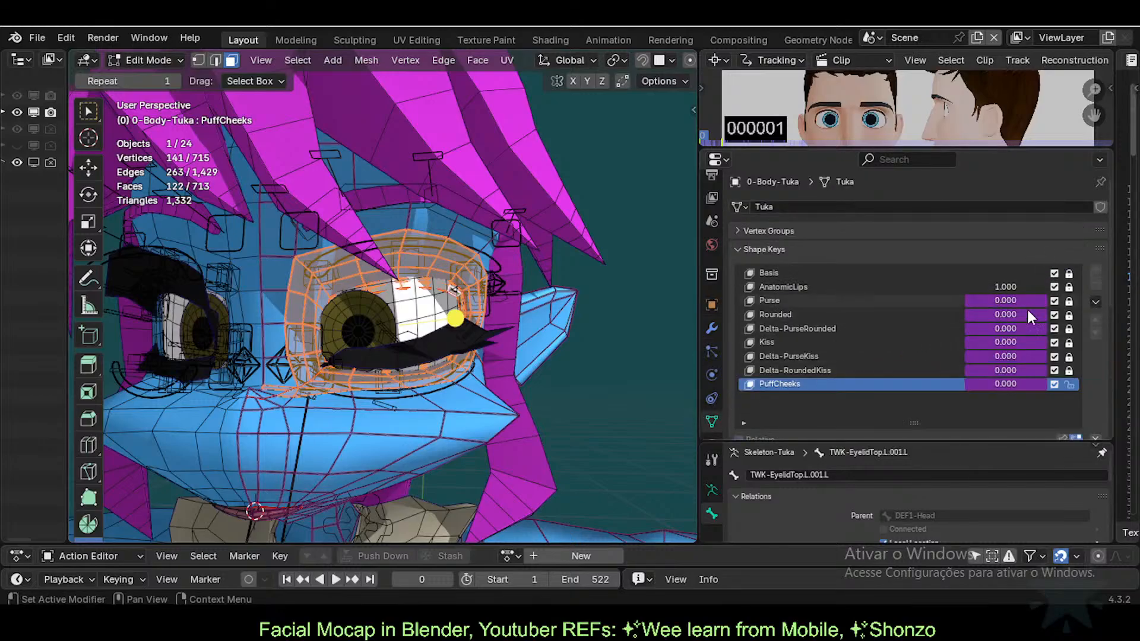
Step: Add a vertex group named MOD-Armature-EyesIsolateShapeKeys
scroll(832, 398, "down", 3)
scroll(746, 260, "up", 3)
left_click(755, 230)
left_click(1094, 251)
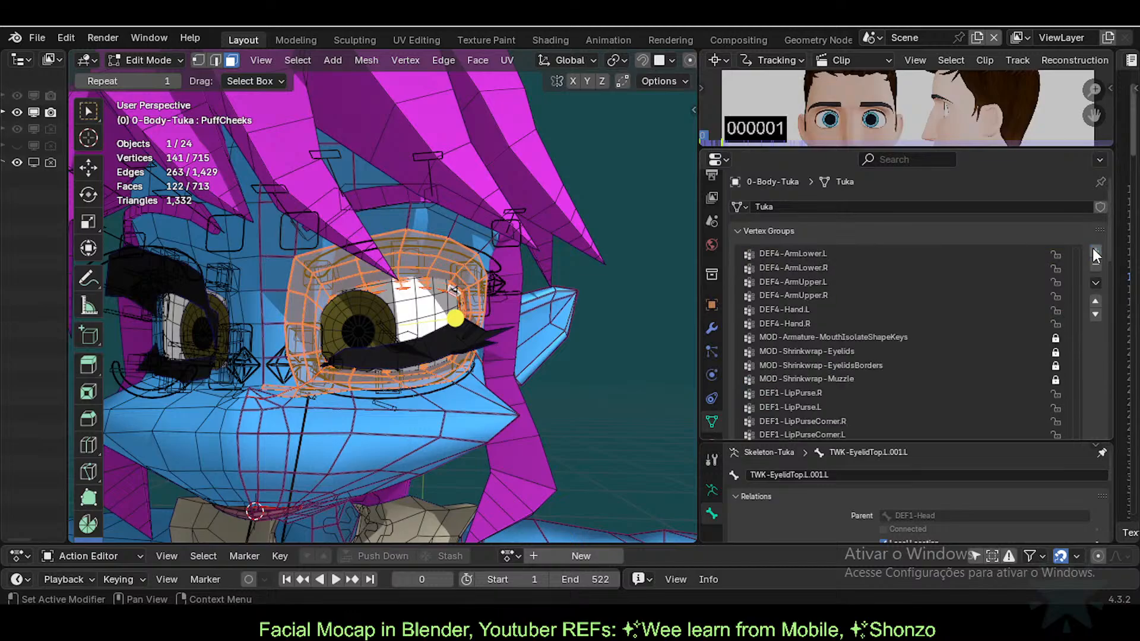
scroll(1098, 371, "down", 4)
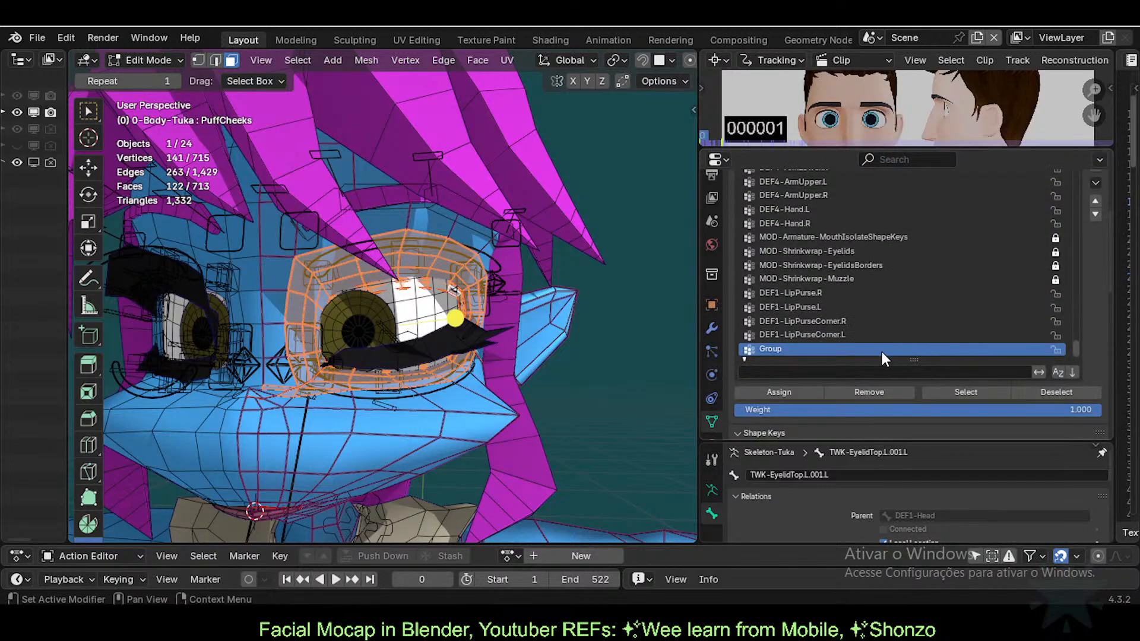
type("MOD-Armature-EyeIsolate")
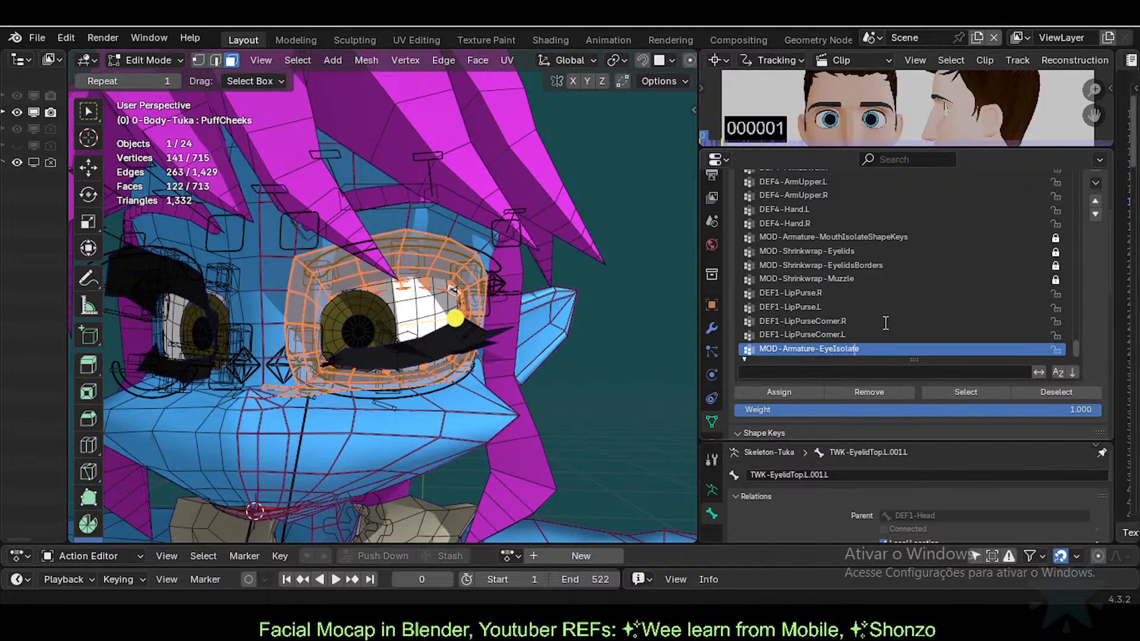
type("s")
key("End")
type("s")
key("Return")
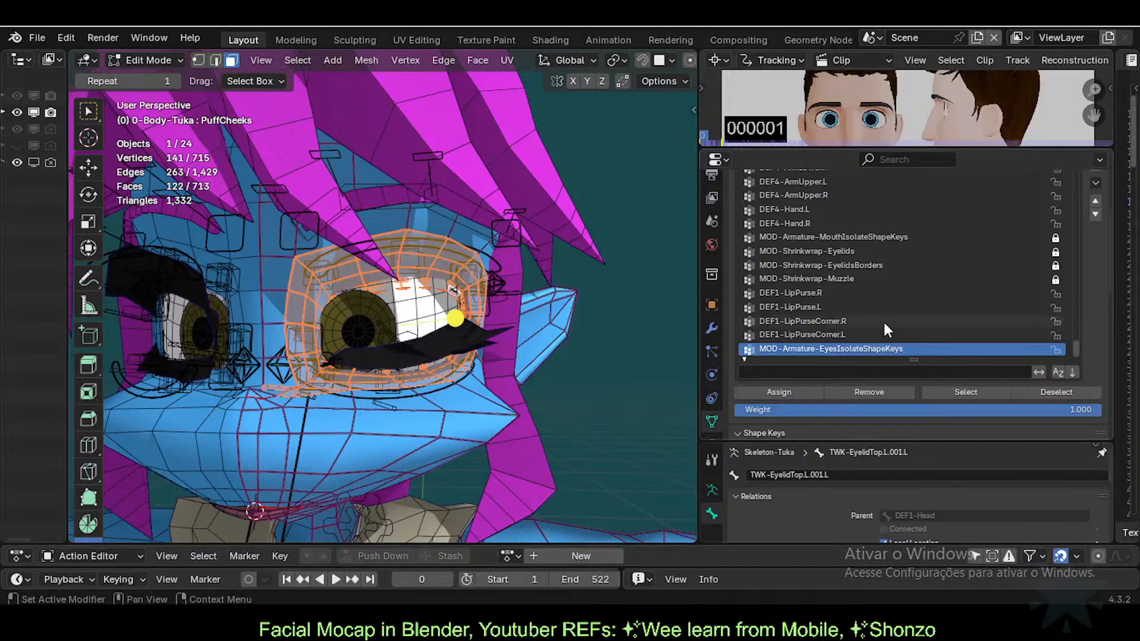
Step: Assign the selected eye faces to the group, then return to Object Mode with nothing selected
left_click(755, 390)
scroll(489, 340, "up", 1)
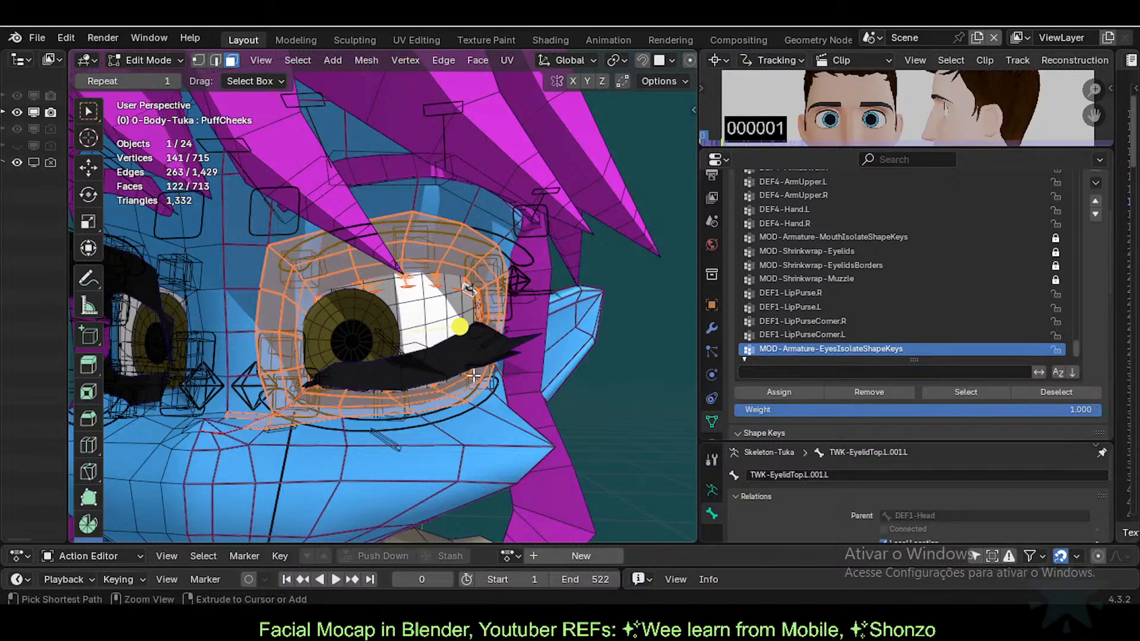
key("ctrl+Tab")
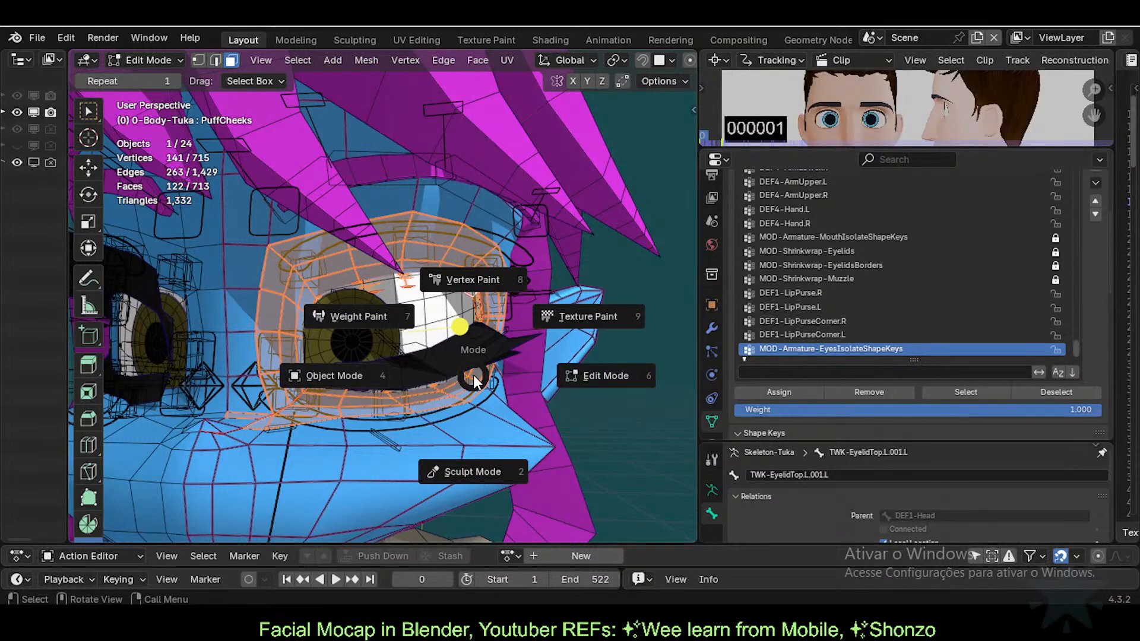
key("4")
key("alt+a")
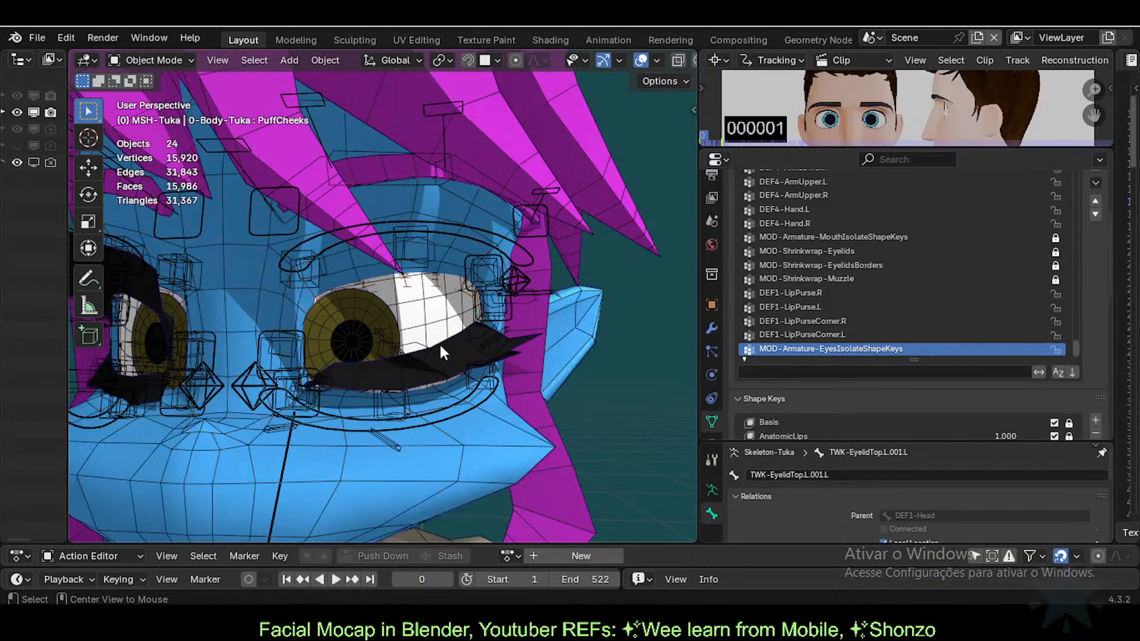
Step: Enable Armature EyeIsolate BAK in the viewport and set its vertex group to MOD-Armature-EyesIsolateShapeKeys
left_click(712, 326)
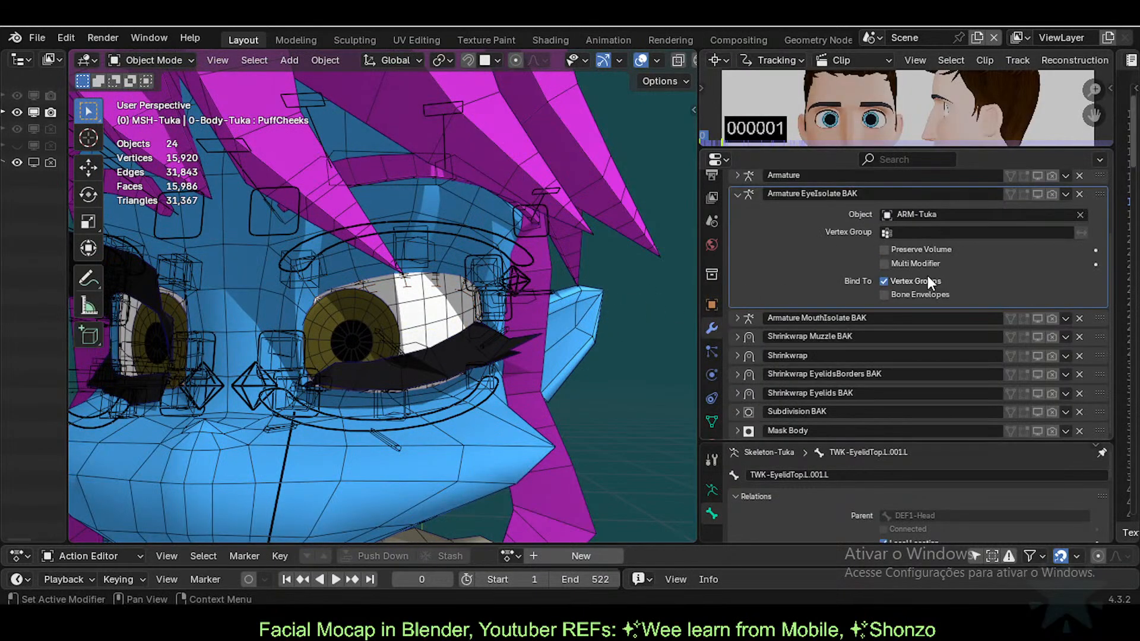
scroll(968, 267, "up", 3)
left_click(1037, 261)
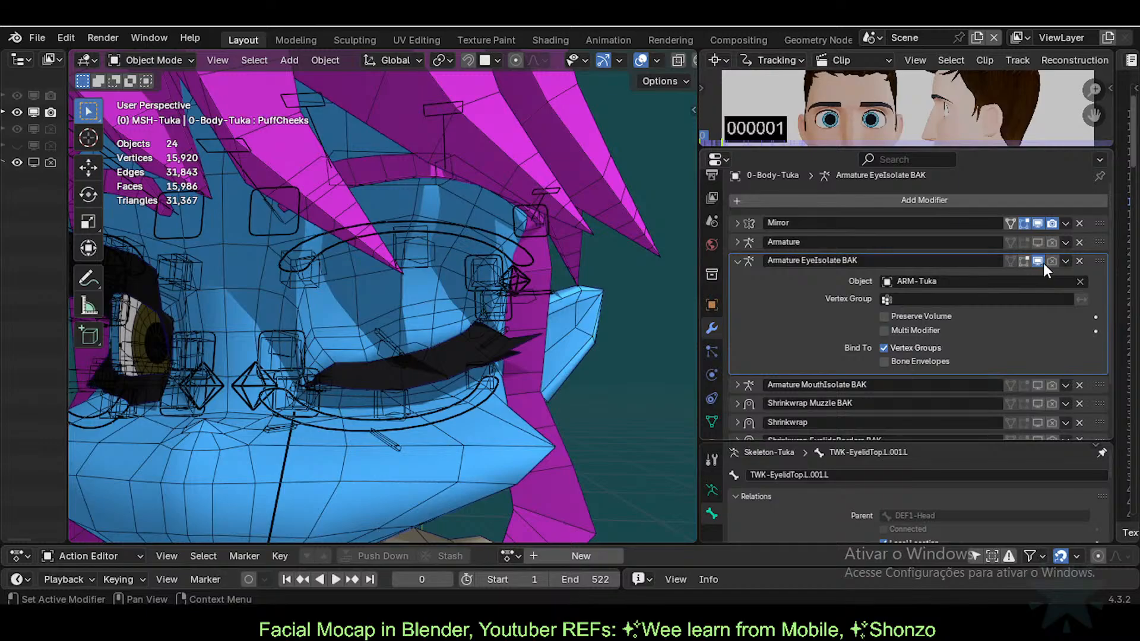
left_click(929, 299)
type("eyes")
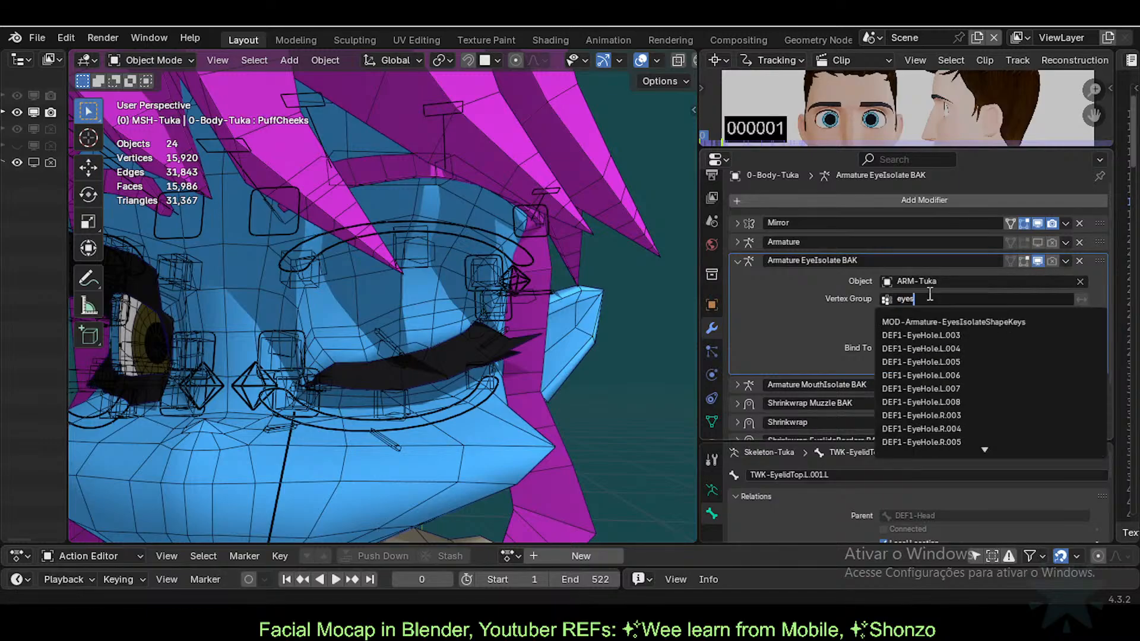
key("Return")
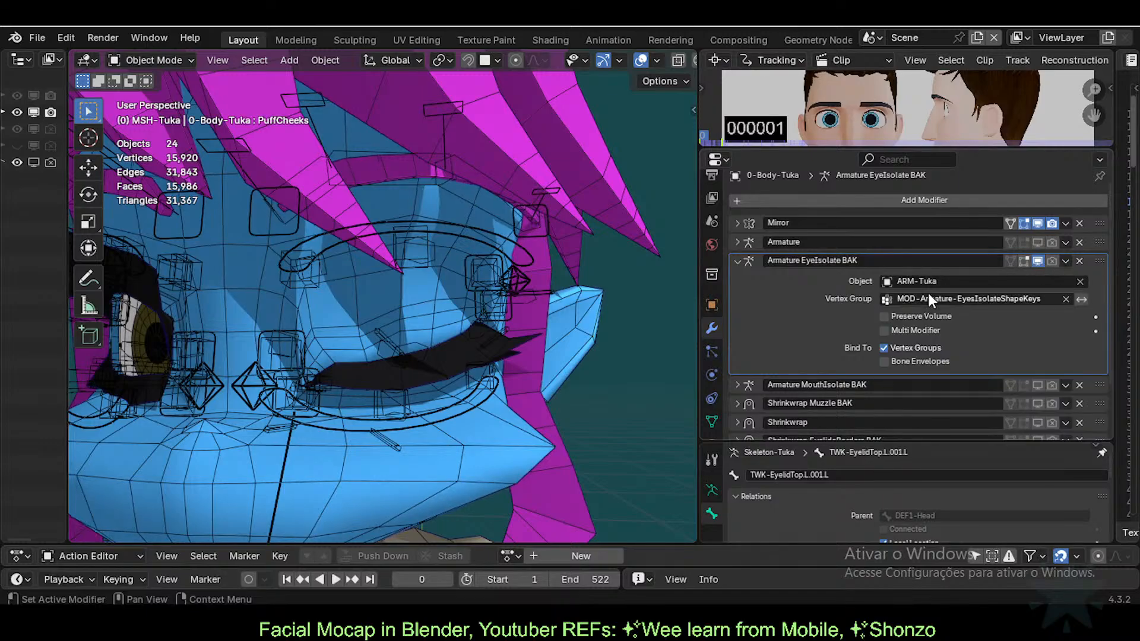
Step: Toggle the EyeIsolate and main Armature modifiers to compare, leaving only EyeIsolate active so the eye closes
middle_click_drag(569, 297, 461, 343)
scroll(460, 343, "up", 3)
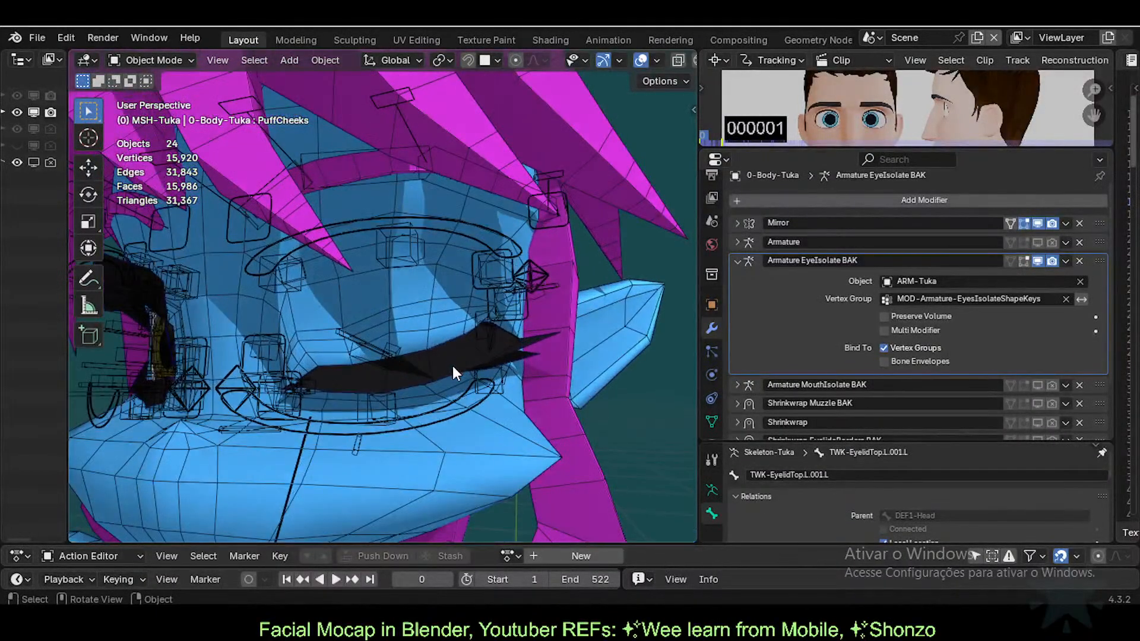
left_click(1038, 259)
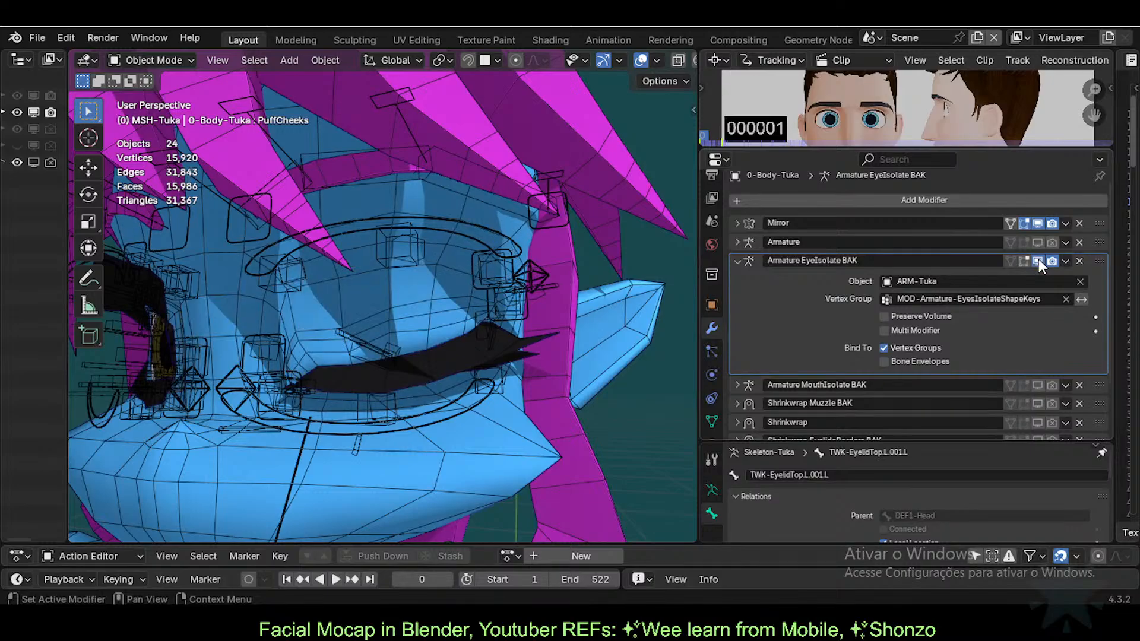
left_click(1038, 259)
left_click(1038, 259)
mouse_move(440, 294)
middle_mouse_down()
mouse_move(362, 318)
mouse_move(439, 296)
middle_mouse_up()
left_click(1037, 260)
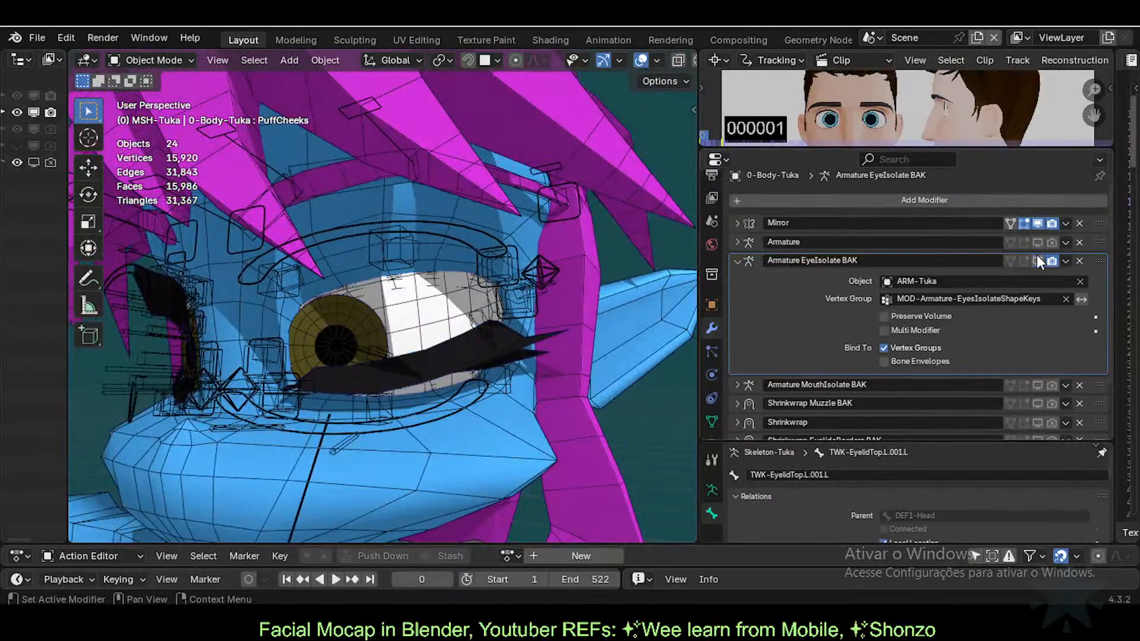
left_click(1038, 241)
left_click(1039, 242)
left_click(1038, 242)
left_click(1039, 242)
left_click(1037, 260)
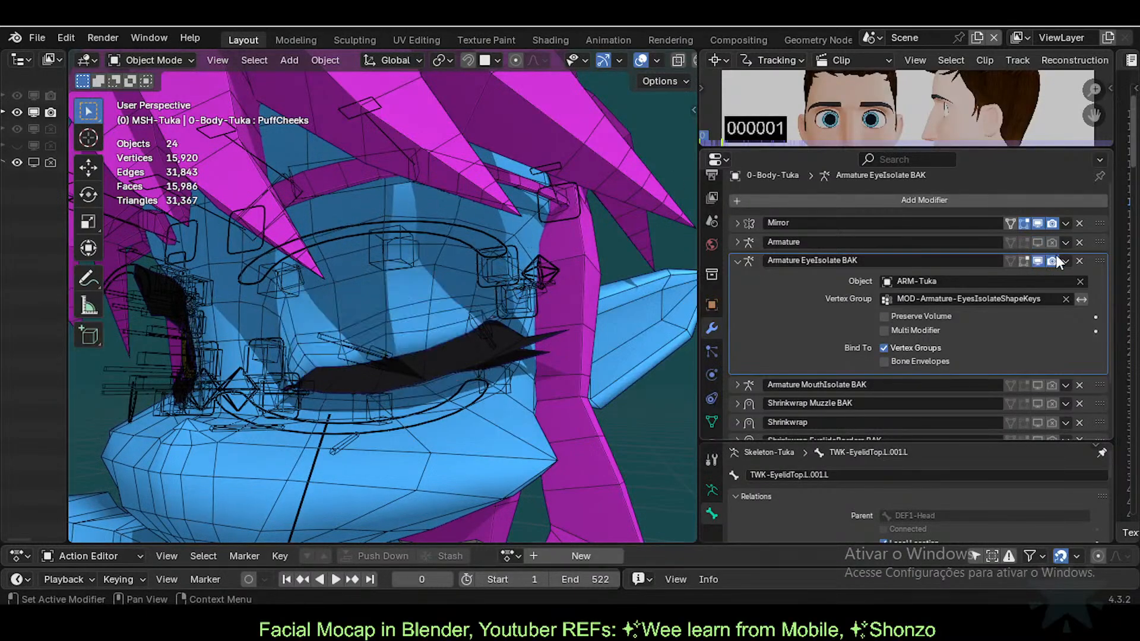
left_click(1038, 261)
left_click(1038, 261)
middle_click_drag(349, 314, 465, 415)
scroll(398, 348, "up", 1)
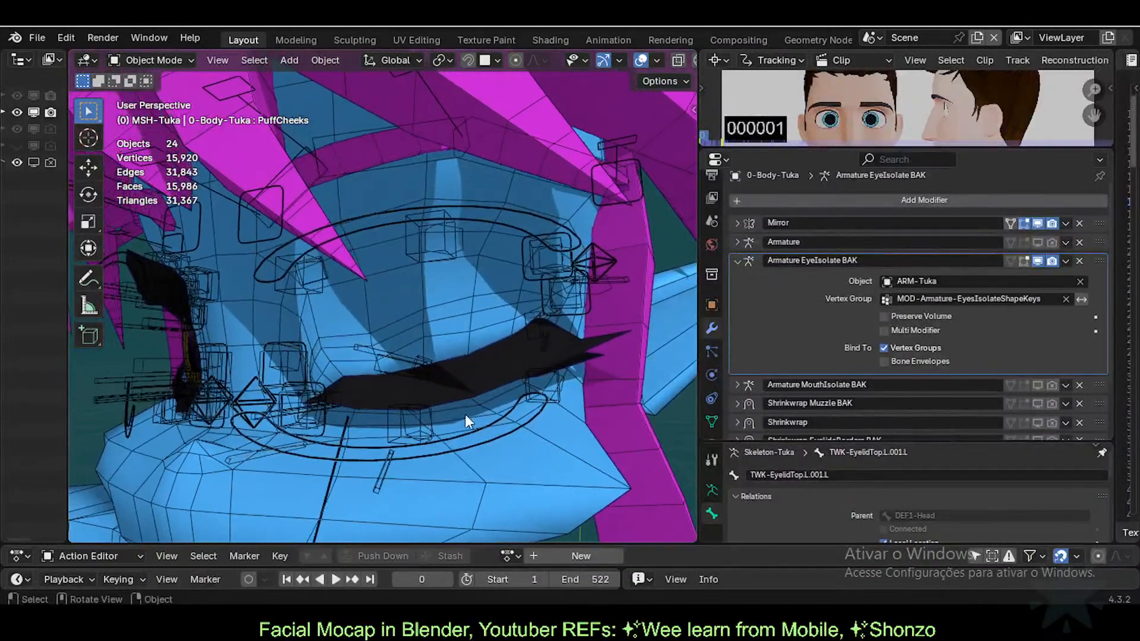
Step: Collapse Vertex Groups and check the extra shape key options in Object Data
left_click(712, 421)
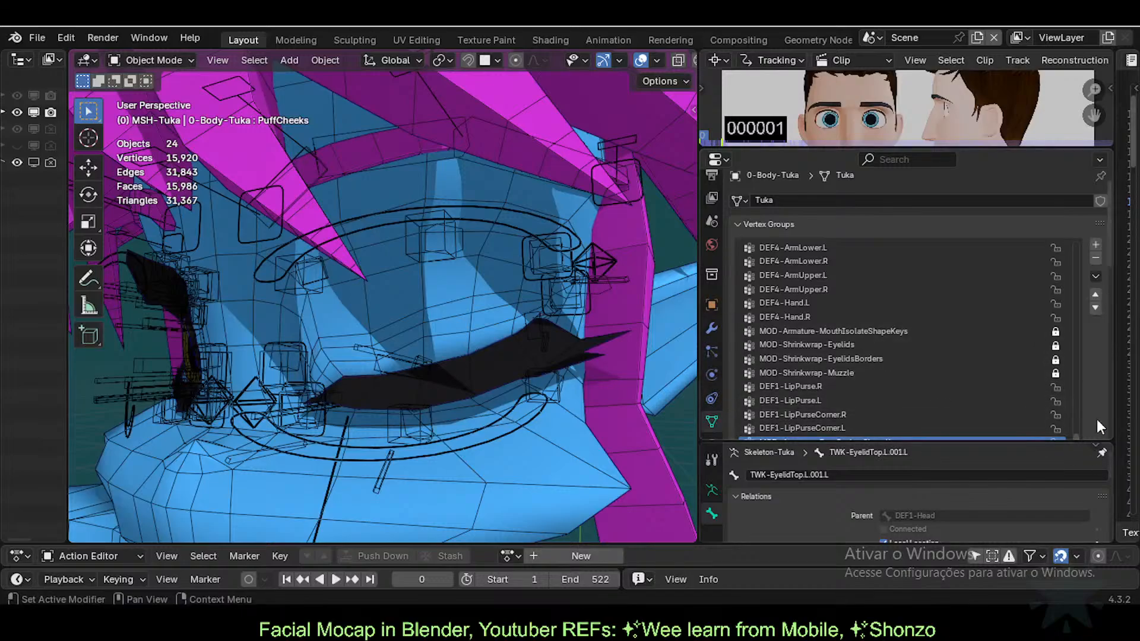
left_click(784, 225)
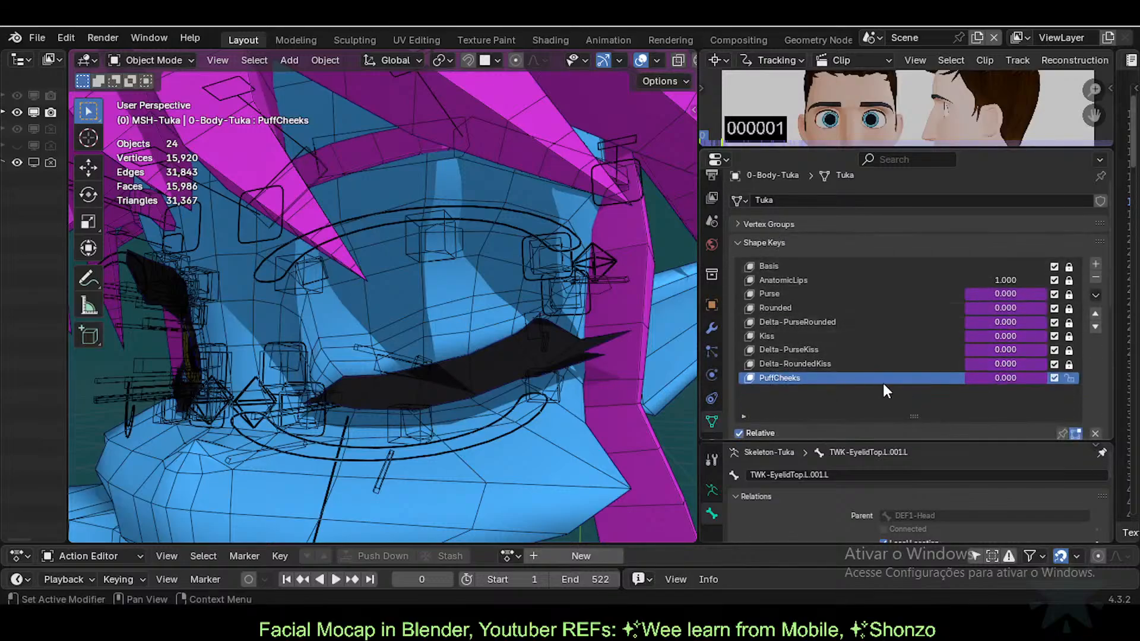
left_click(1096, 295)
left_click(712, 328)
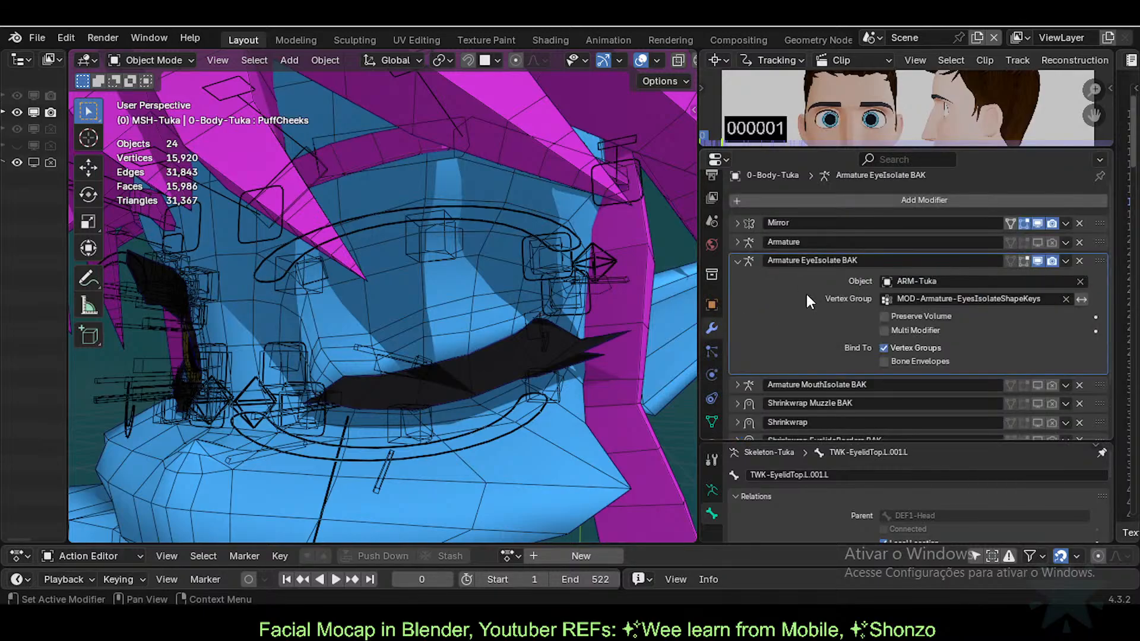
Step: Save the Armature EyeIsolate BAK deformation as a body shape key named Eyesblink
left_click(1065, 262)
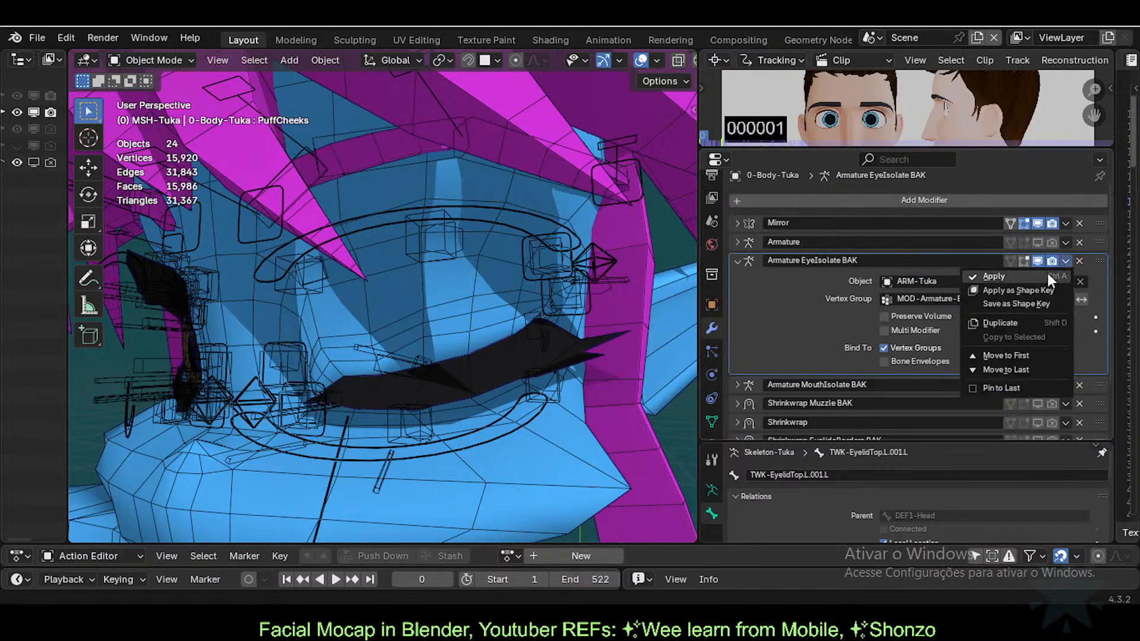
left_click(1021, 303)
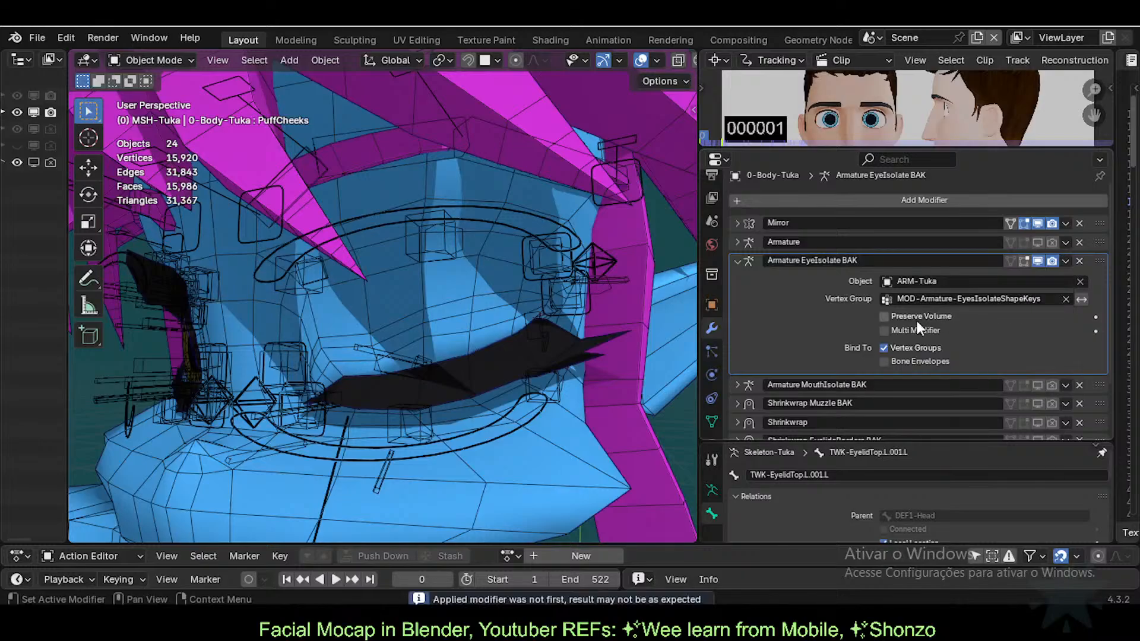
left_click(712, 422)
left_click(860, 389)
double_click(860, 389)
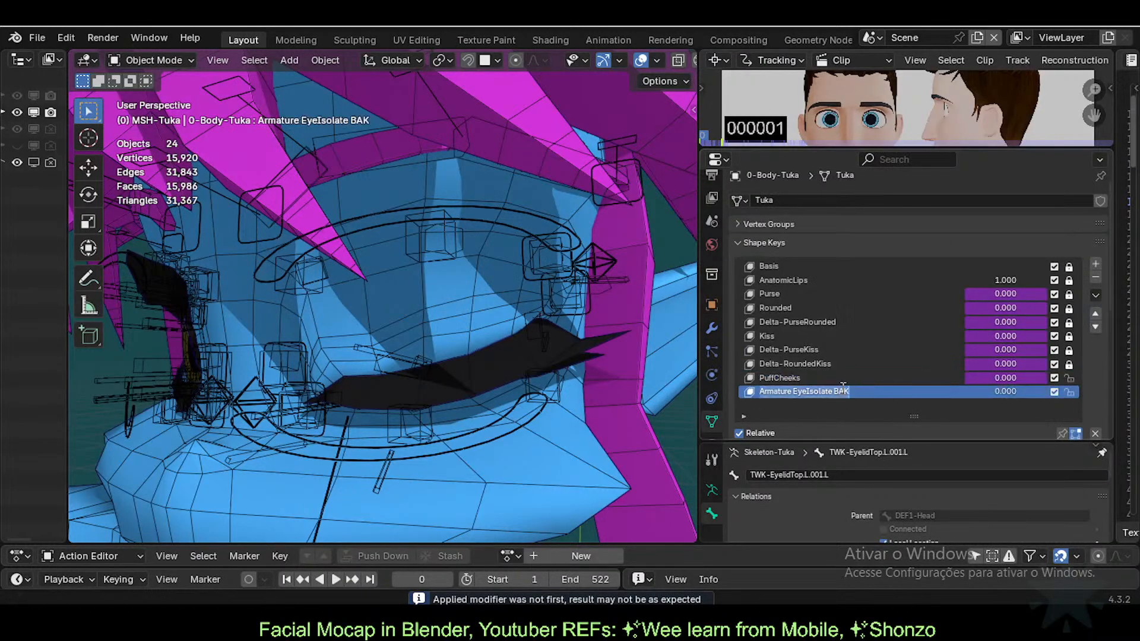
type("Eyeblink")
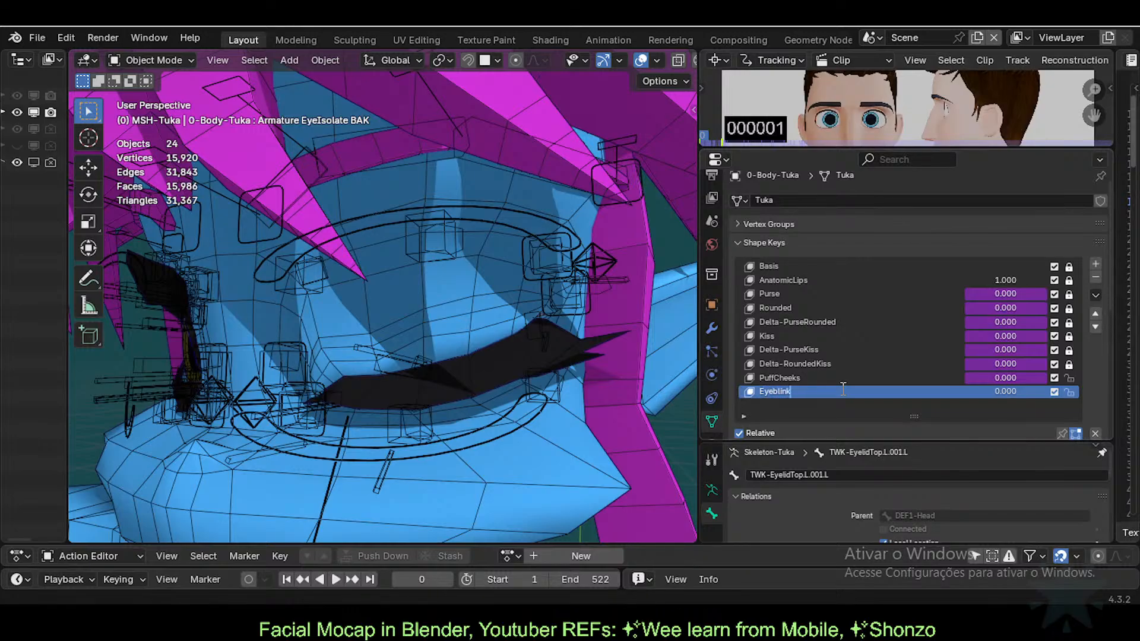
key("Left")
key("Left")
key("Left")
key("Left")
key("Left")
type("s")
key("Return")
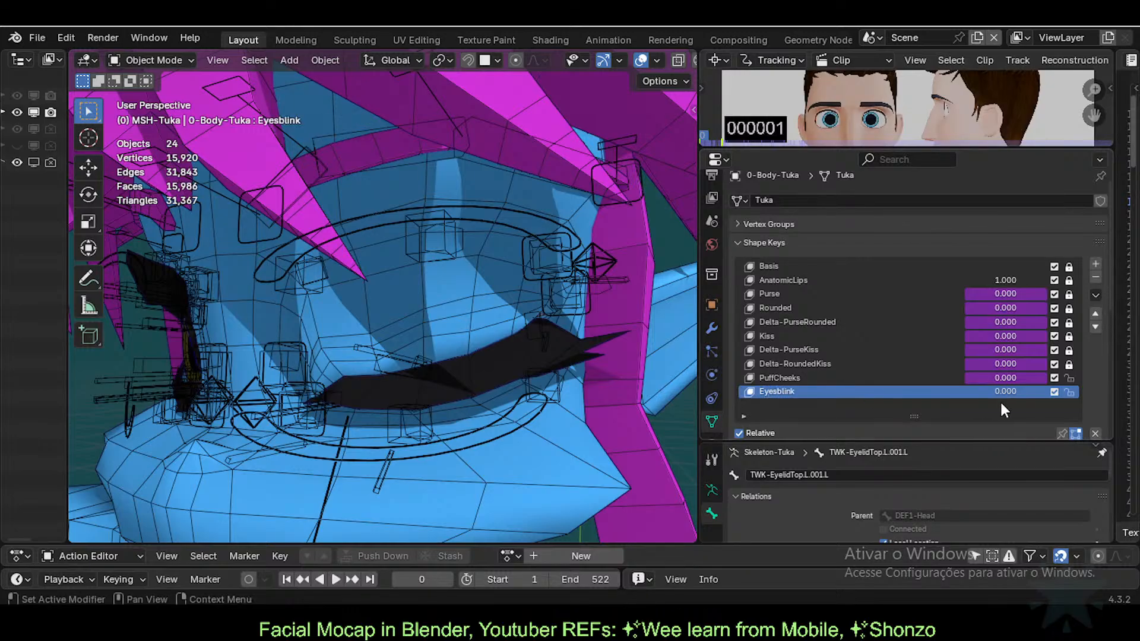
Step: Select the armature through an eye bone and toggle Pose Mode on and off
left_click(520, 267)
key("ctrl+Tab")
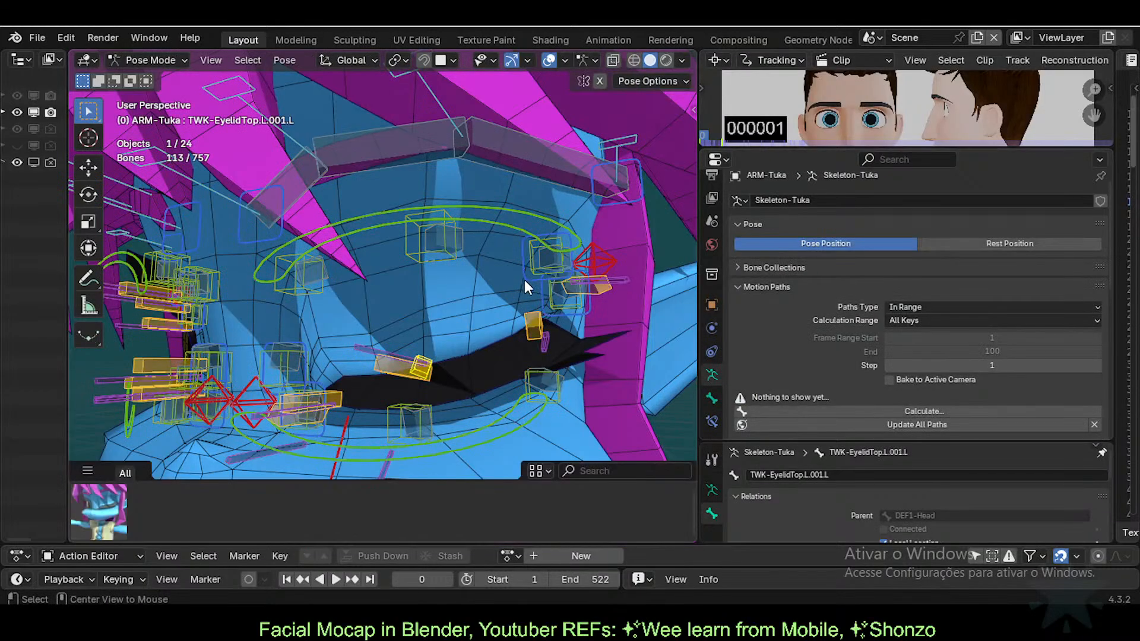
key("ctrl+Tab")
Step: Test the body's Eyesblink shape key by sliding it to 1.000 and back to 0
left_click(583, 348)
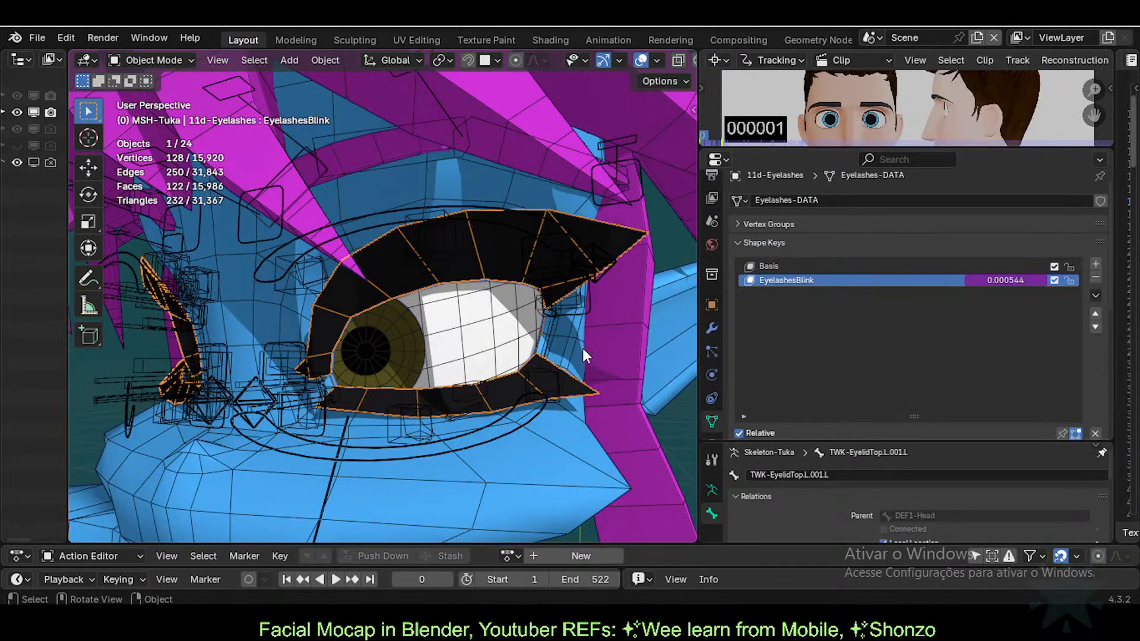
left_click(472, 180)
left_click_drag(1005, 391, 1044, 391)
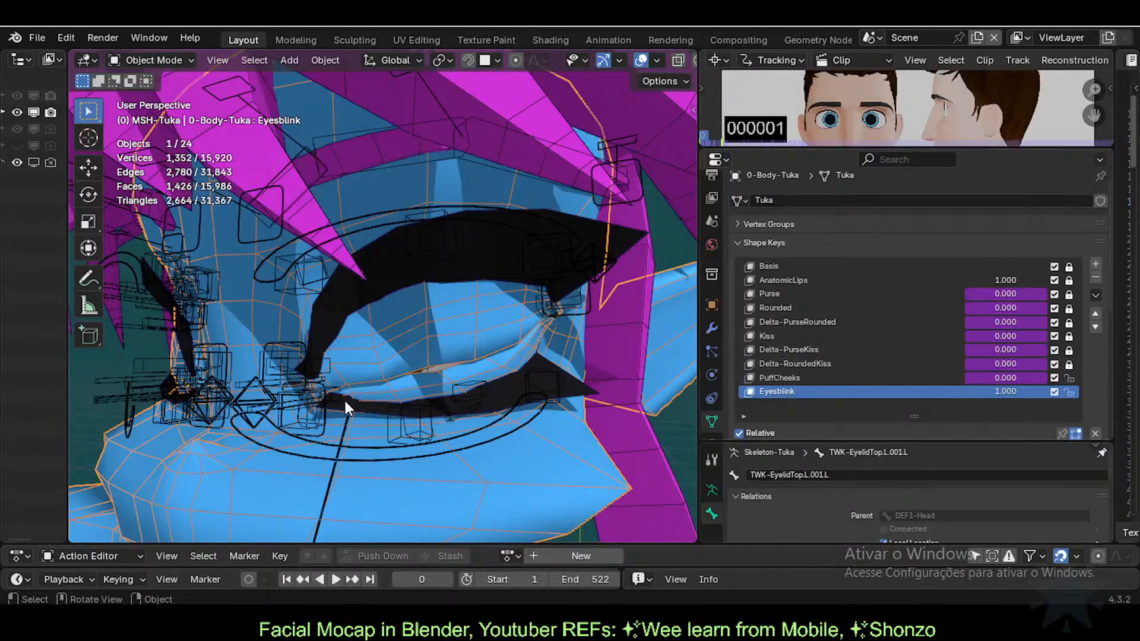
left_click_drag(1020, 391, 965, 391)
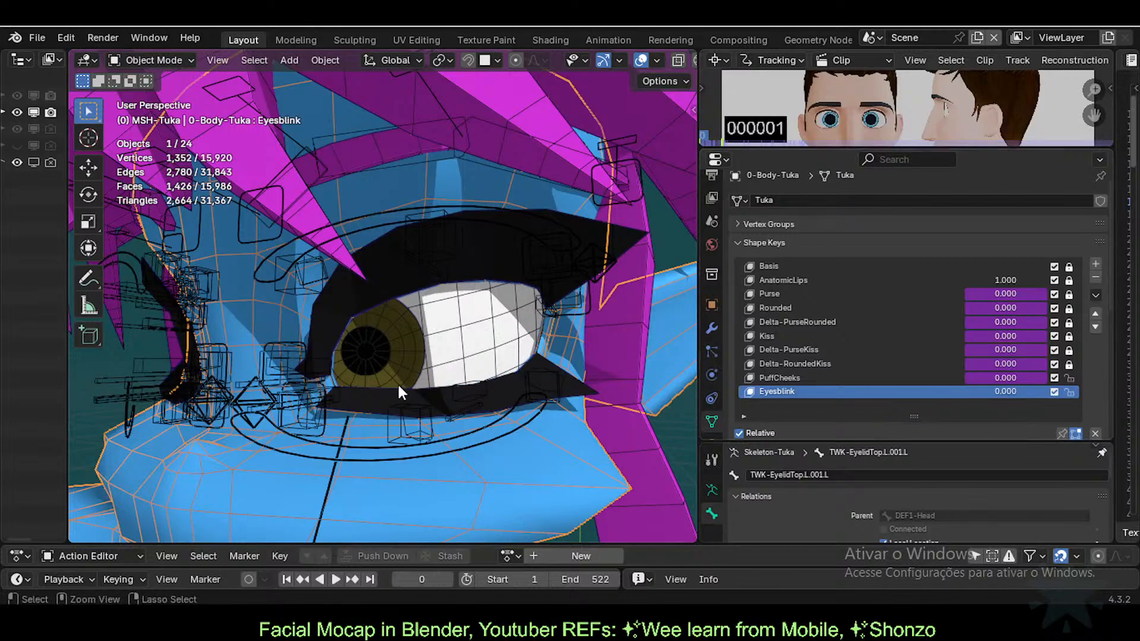
Step: Apply the eye-closing pose asset to the armature in Pose Mode
key("ctrl+Tab")
left_click(314, 291)
key("ctrl+Tab")
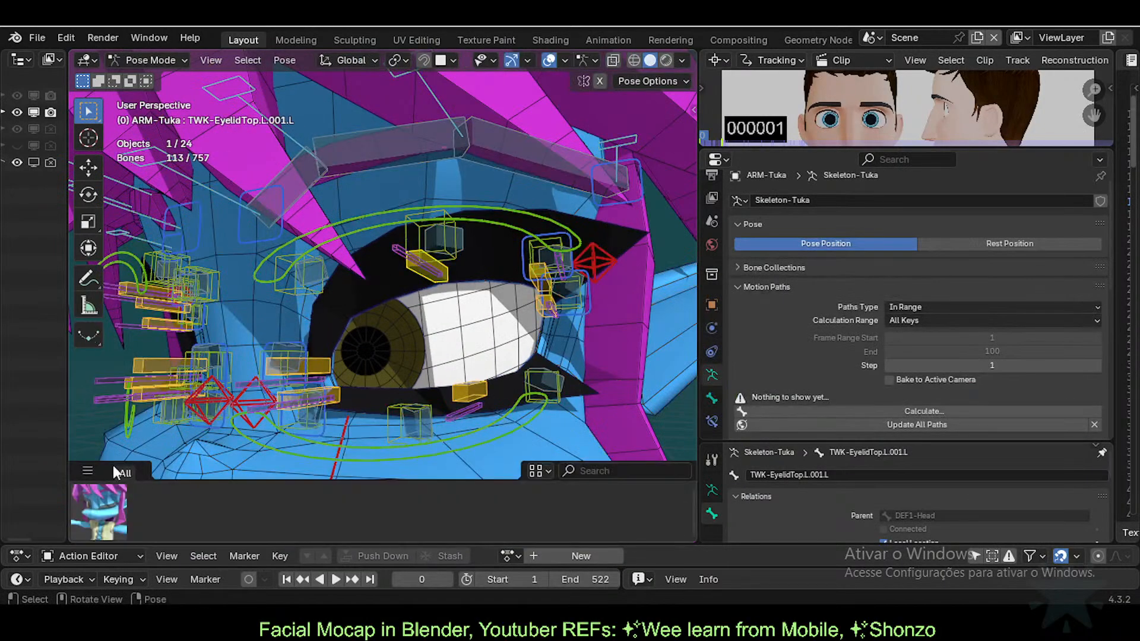
left_click(87, 498)
key("ctrl+Tab")
Step: Save the file with the eyelashes selected, then toggle EyelashesBlink off and on to compare
left_click(510, 368)
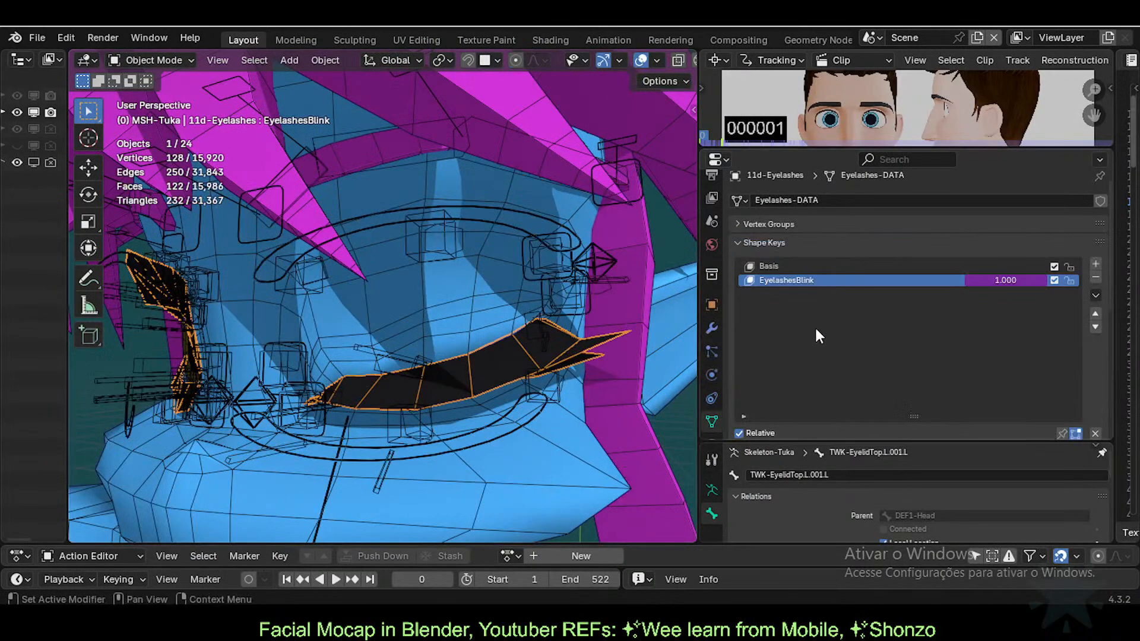
key("ctrl+s")
left_click(1054, 281)
left_click(1055, 281)
Step: Save the eyelashes' Armature modifier deformation as a new shape key
left_click(710, 327)
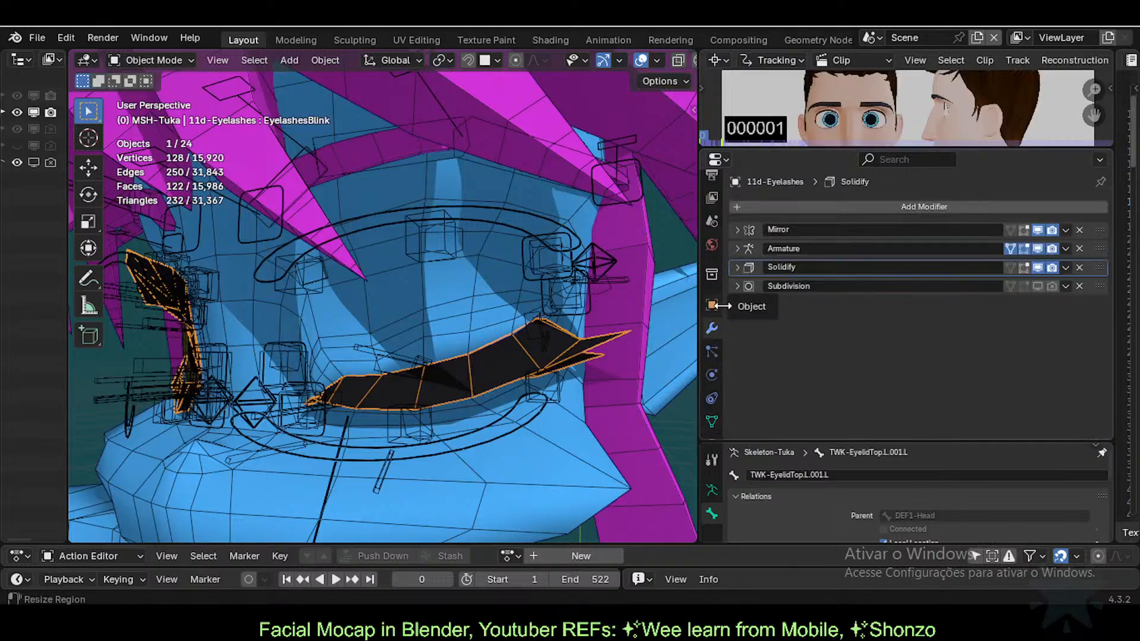
left_click(739, 249)
left_click(740, 250)
left_click(1065, 249)
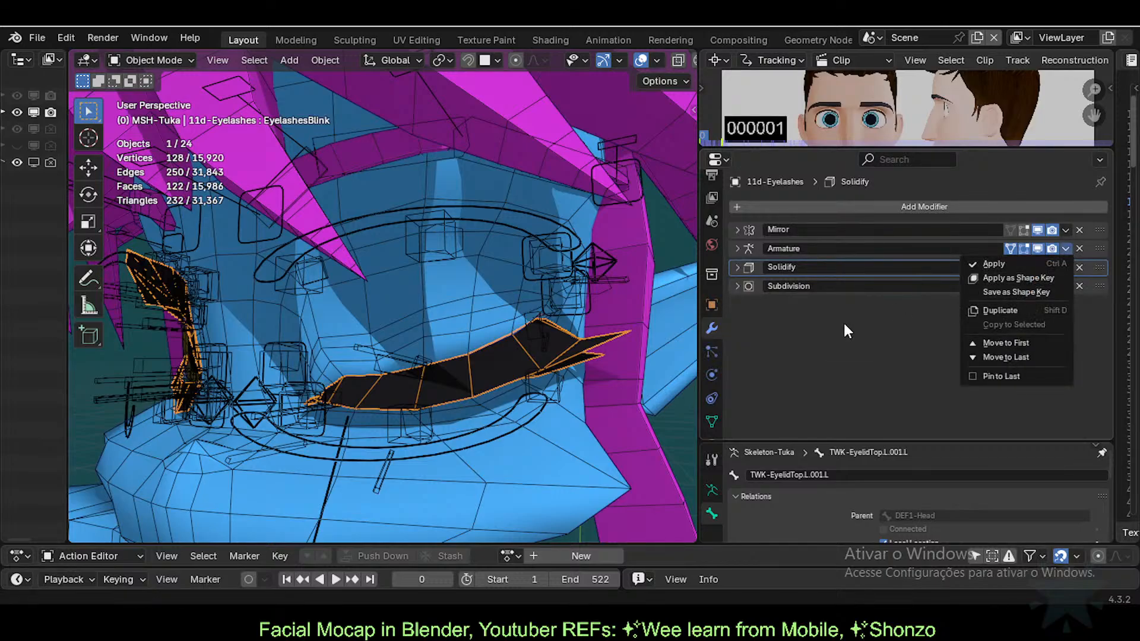
left_click(820, 330)
left_click(1068, 248)
left_click(1017, 292)
left_click(1026, 248)
left_click(1001, 247)
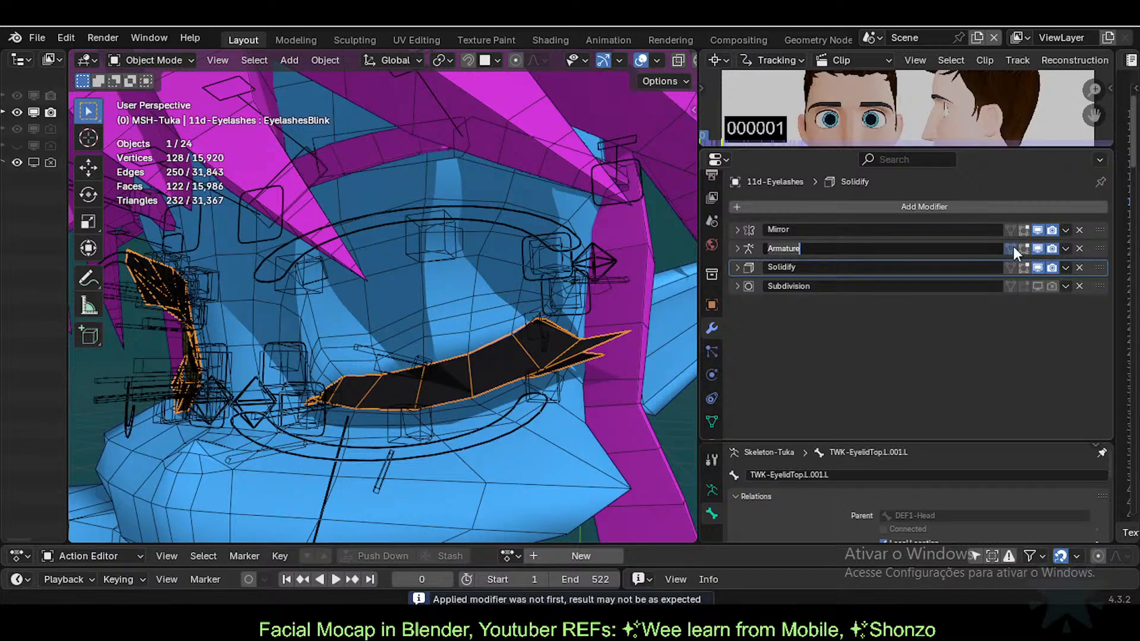
Step: Test the new Armature shape key slider, comparing with EyelashesBlink toggled off and on
left_click(711, 422)
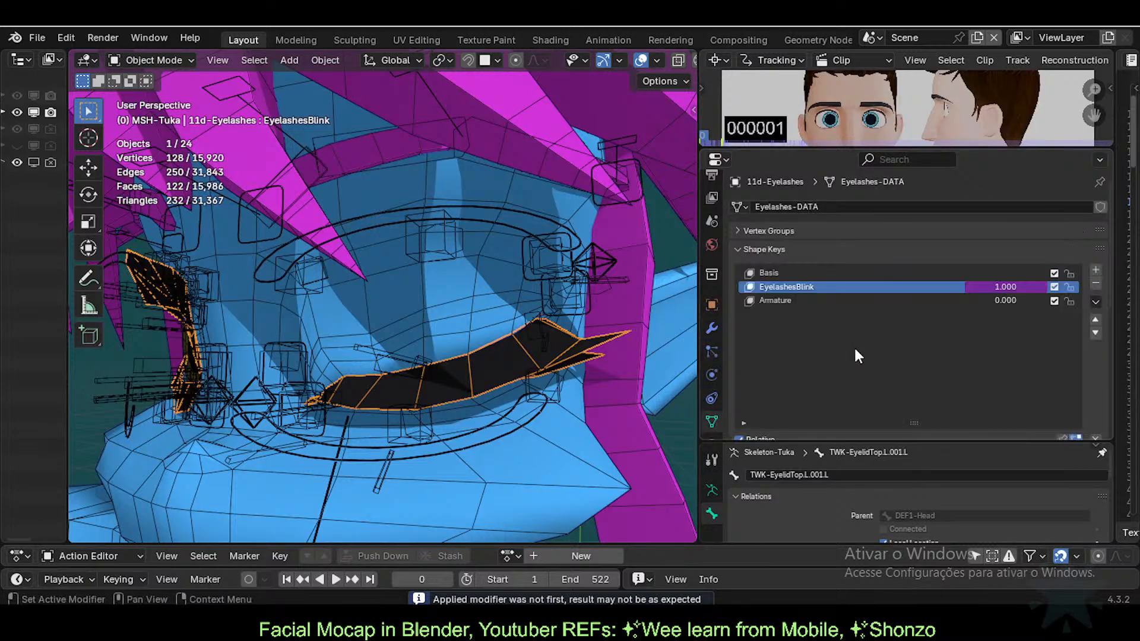
mouse_move(1002, 301)
left_mouse_down()
mouse_move(1062, 302)
mouse_move(1001, 302)
left_mouse_up()
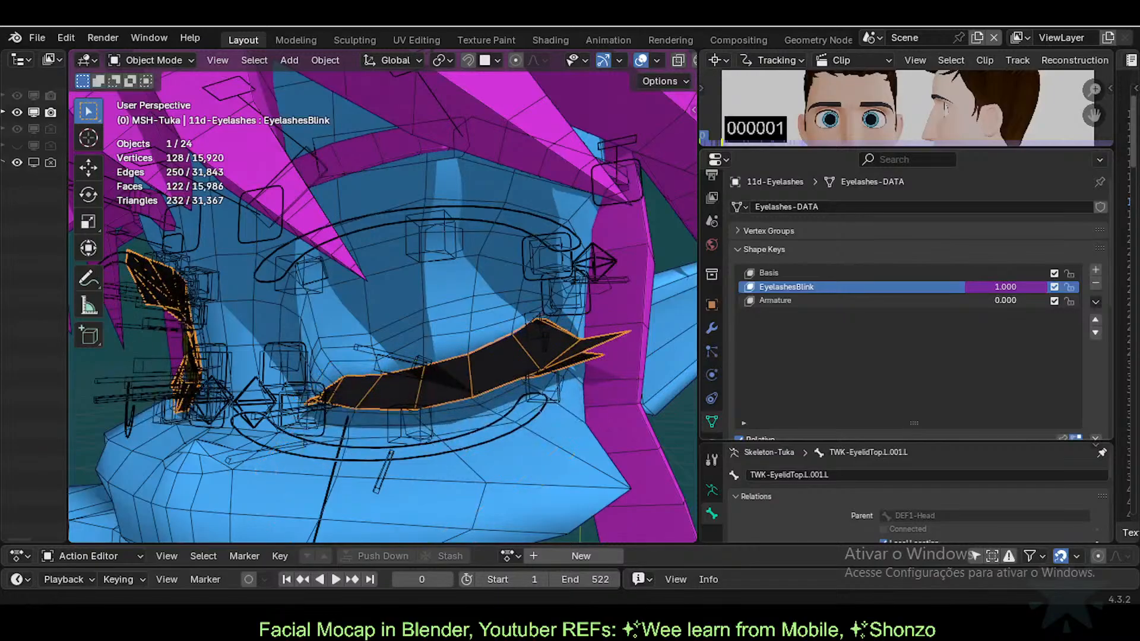
left_click(1053, 286)
left_click(1051, 286)
mouse_move(1004, 302)
left_mouse_down()
mouse_move(1055, 302)
mouse_move(1002, 301)
left_mouse_up()
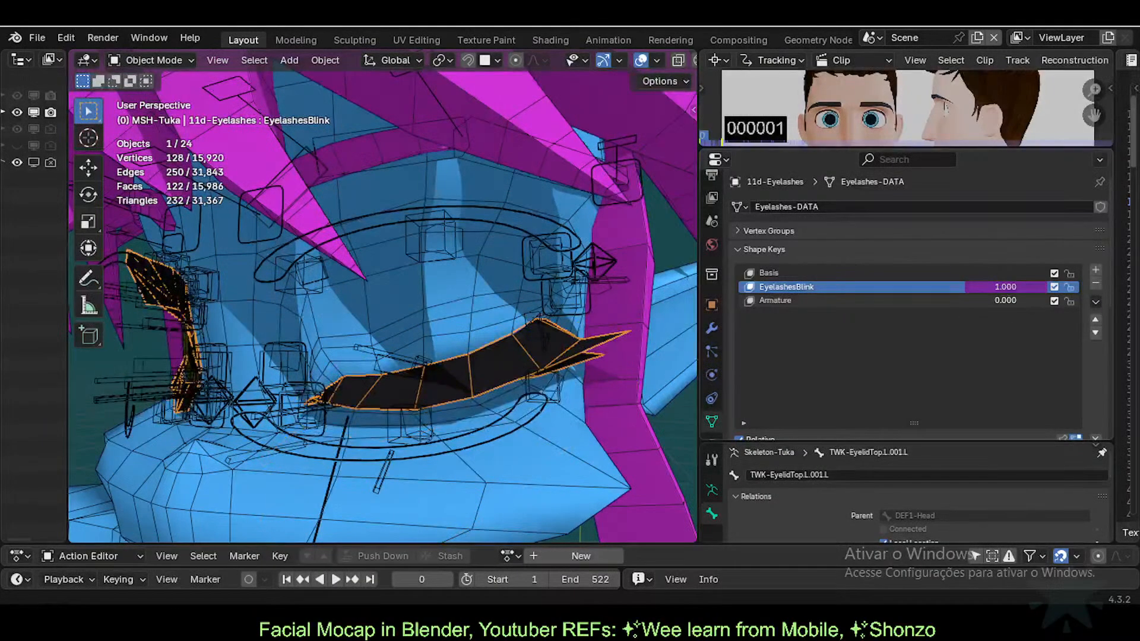
left_click(564, 268)
Step: Set the body's Eyesblink shape key to 1.000 to close the eyelid
key("ctrl+Tab")
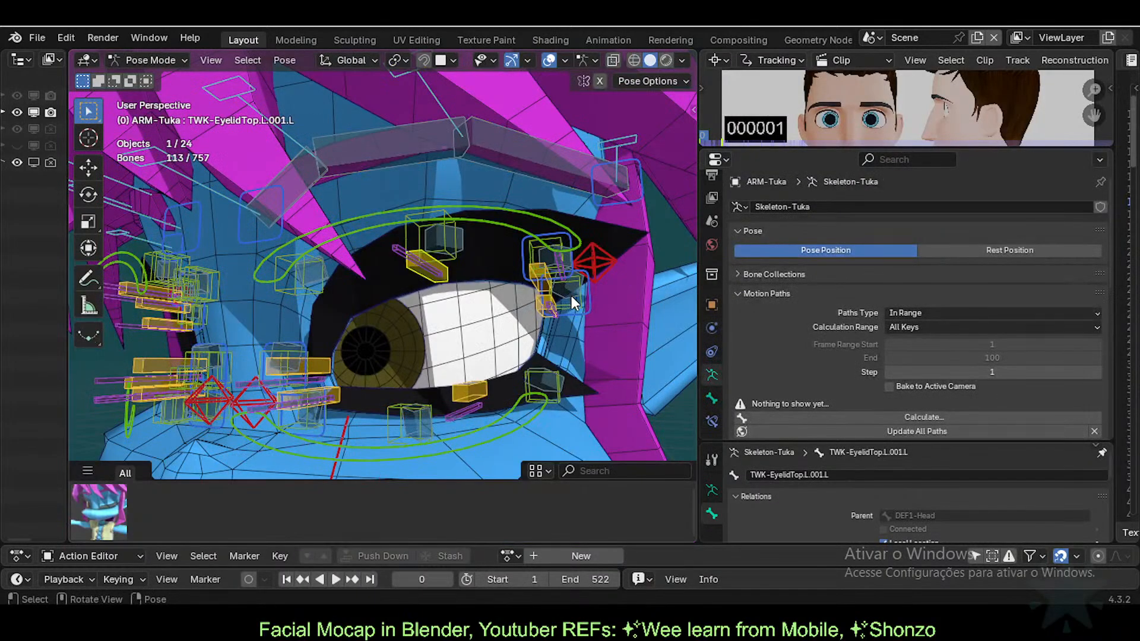
key("ctrl+Tab")
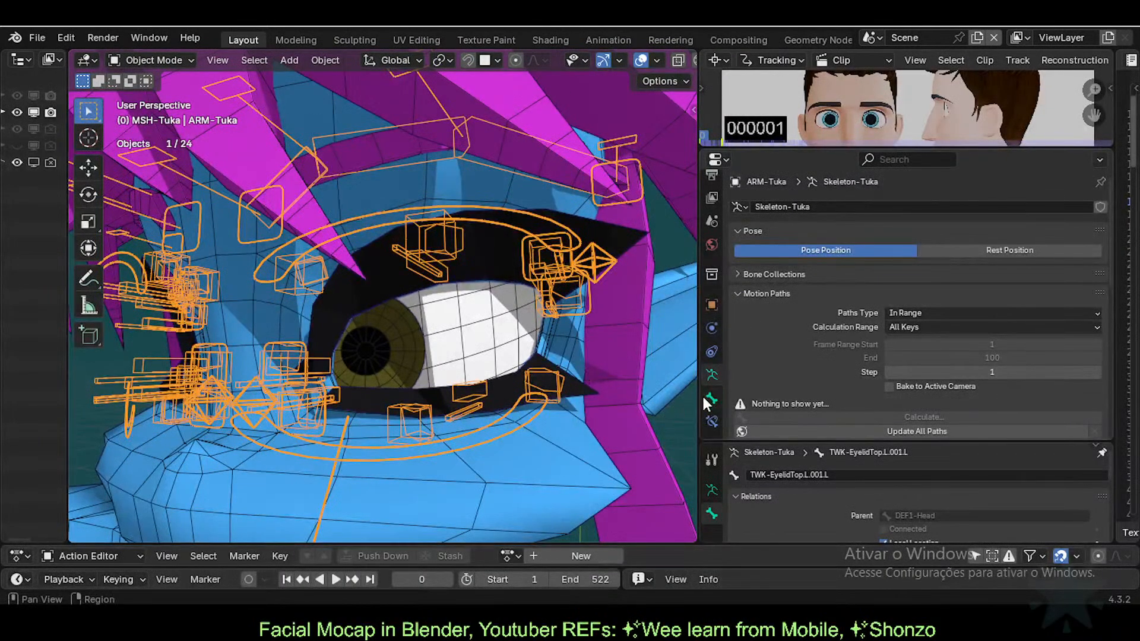
left_click(585, 354)
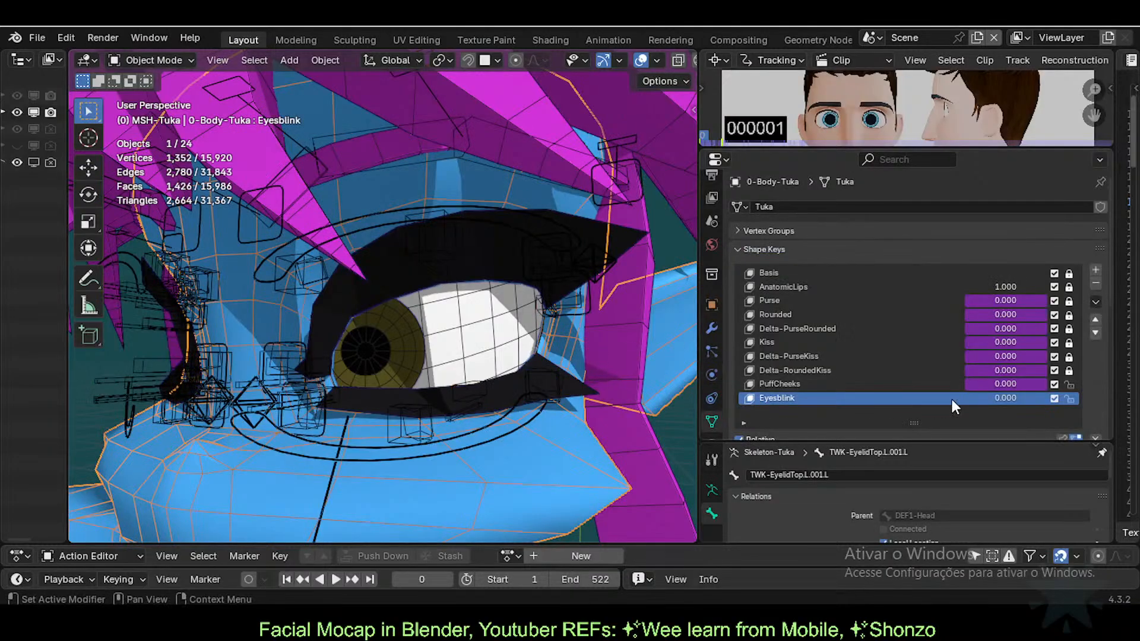
left_click_drag(1006, 398, 1089, 398)
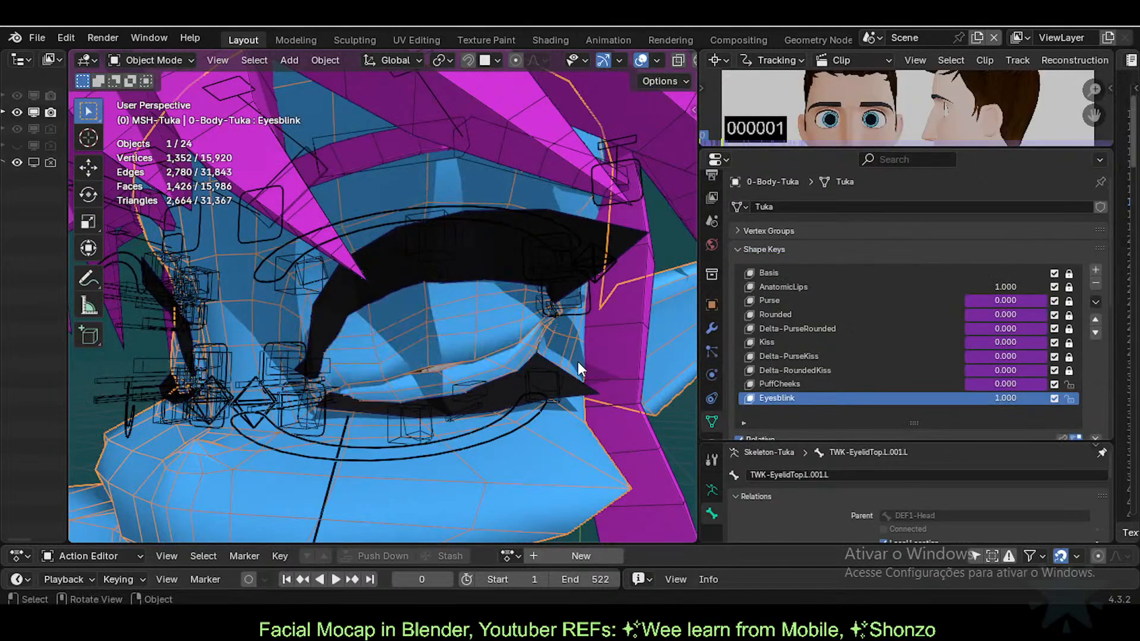
Step: Set the eyelashes' Armature shape key to 1.000 and orbit to inspect the lashes
left_click(550, 281)
left_click(486, 249)
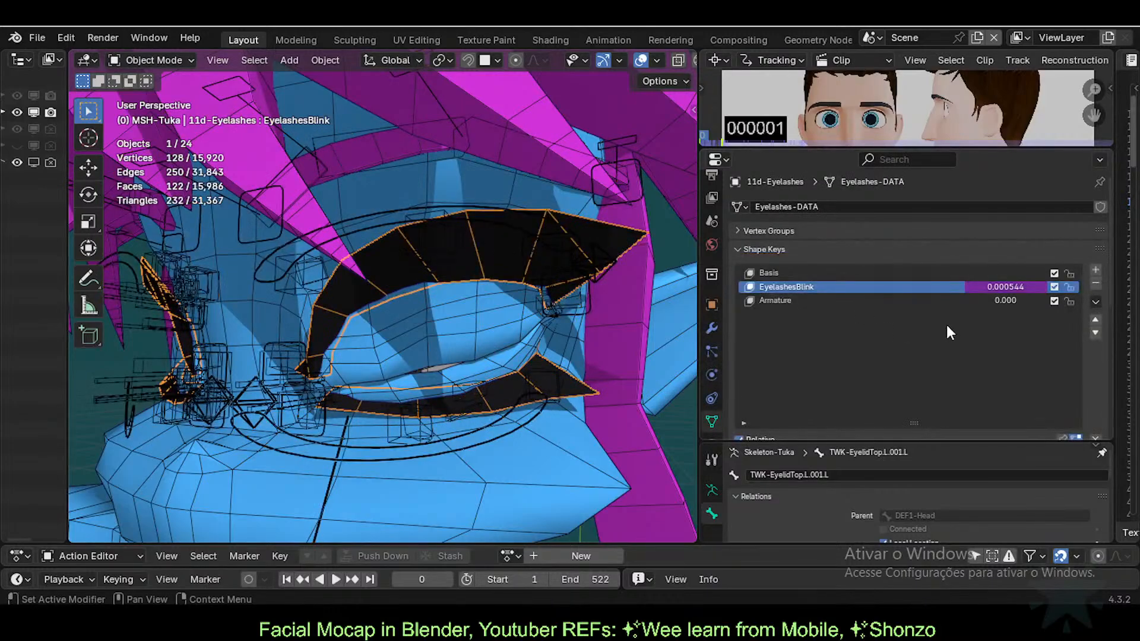
left_click_drag(1002, 305, 1081, 305)
middle_click_drag(445, 294, 386, 319)
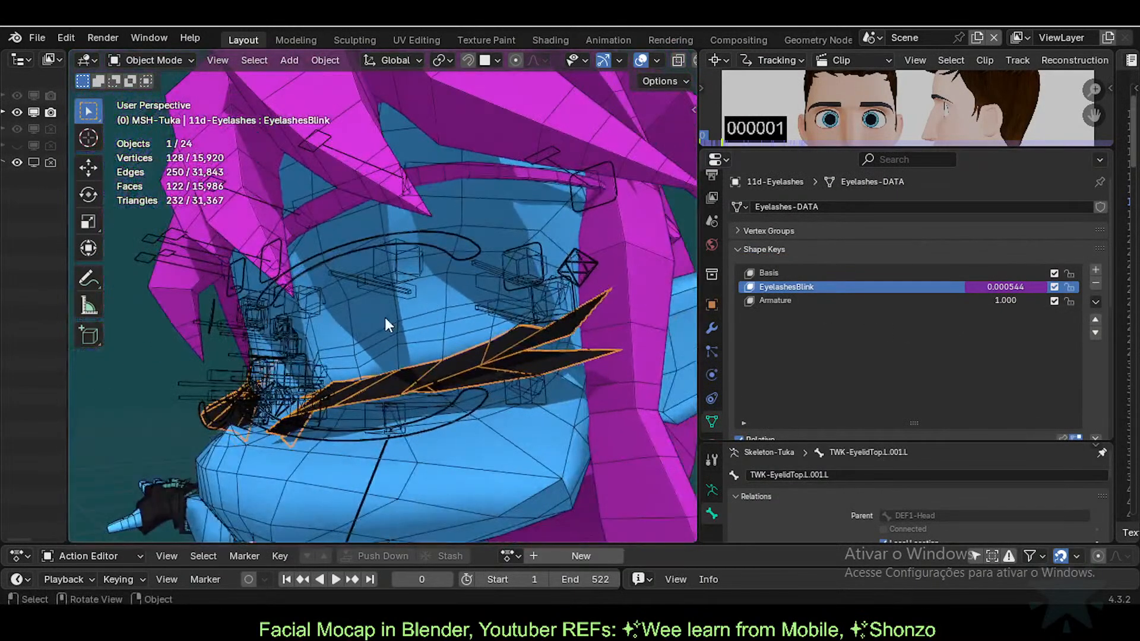
middle_click_drag(341, 369, 393, 388)
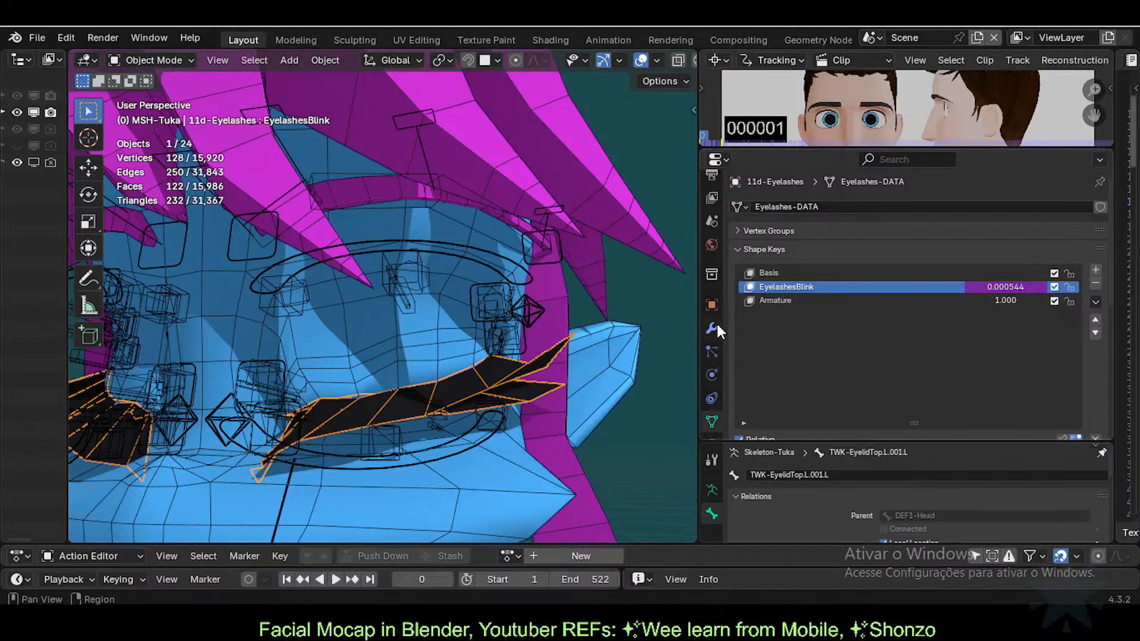
mouse_move(454, 304)
middle_mouse_down()
mouse_move(504, 362)
mouse_move(457, 307)
middle_mouse_up()
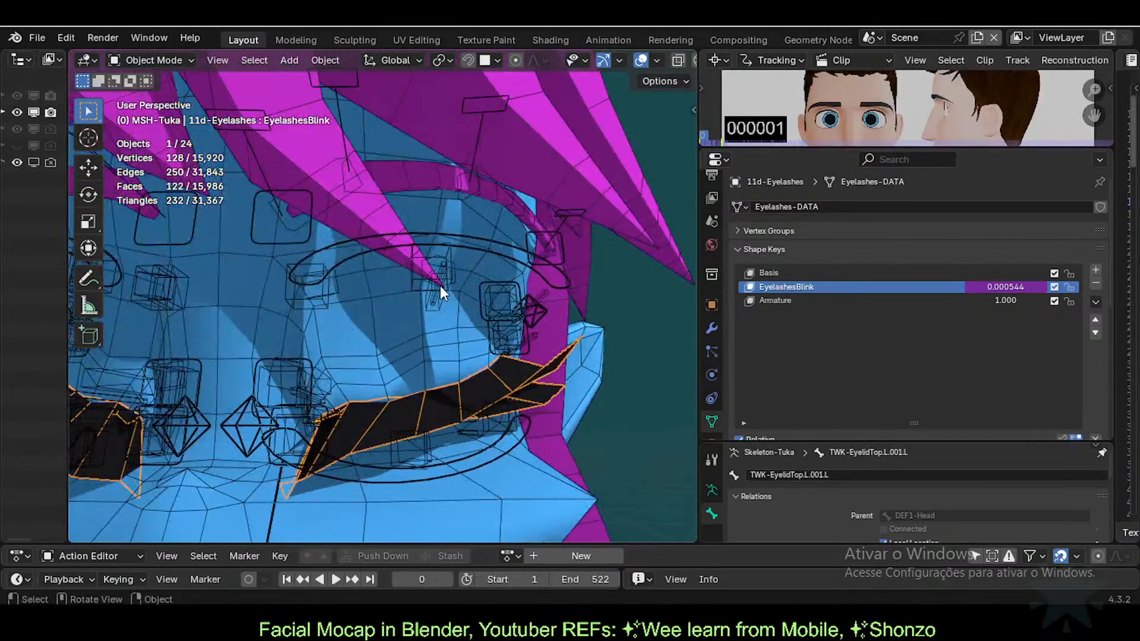
Step: Move the upper eyelid bone TWK-EyelidTop.L.001.L in Pose Mode
left_click(440, 287)
key("ctrl+Tab")
key("g")
left_click(440, 334)
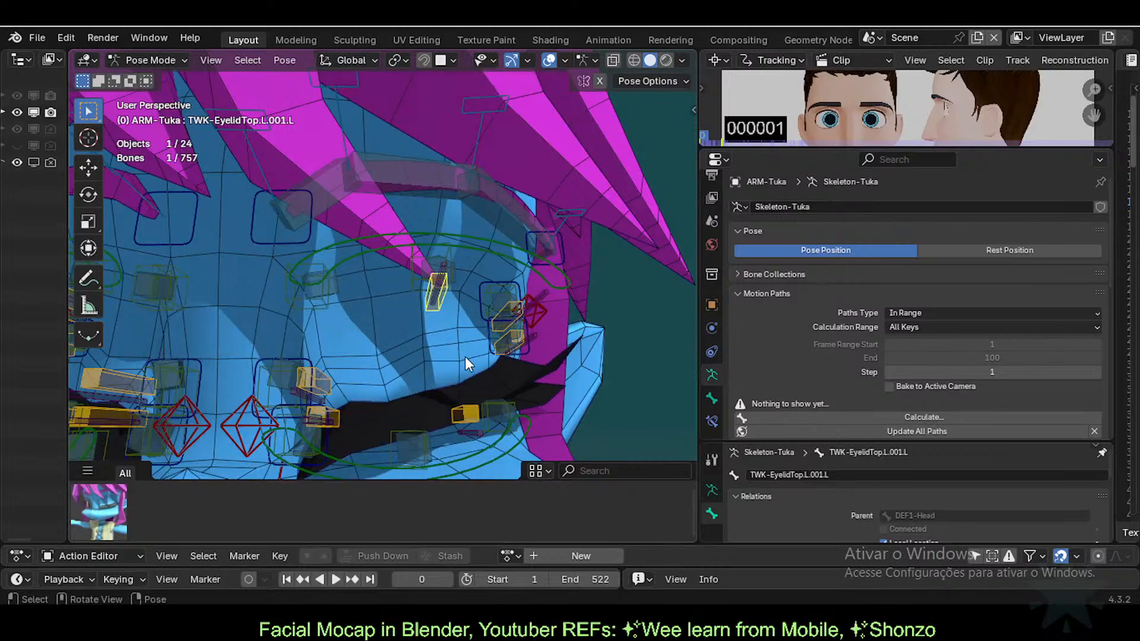
middle_click_drag(465, 356, 440, 388)
Step: Flick the lashes' Armature key between 0 and 1 and toggle EyelashesBlink to compare
left_click(469, 394)
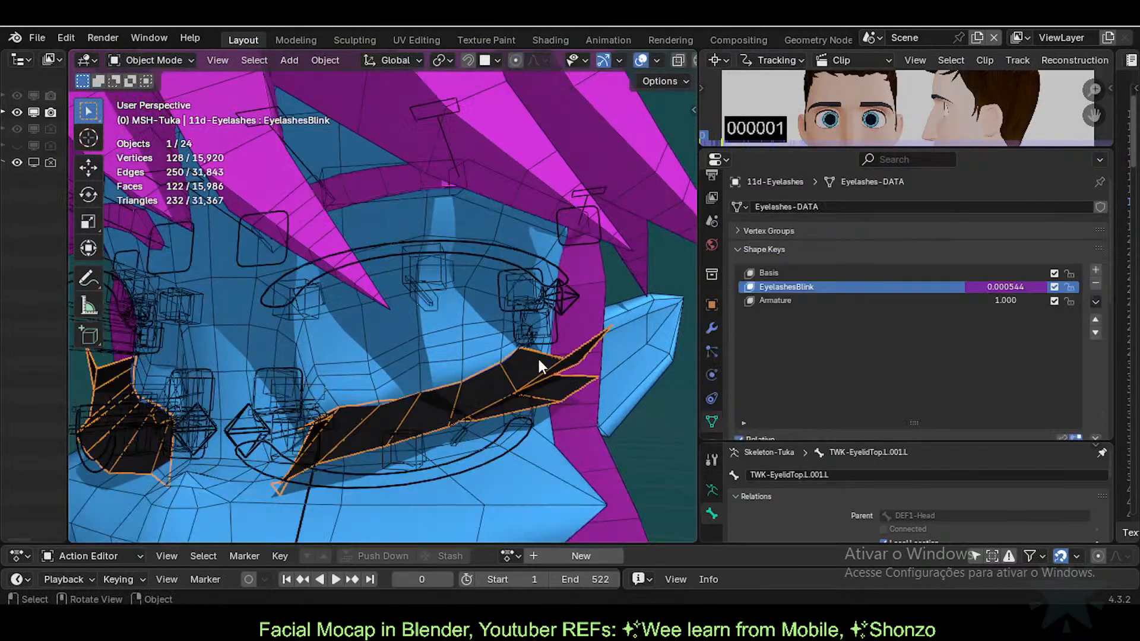
left_click_drag(1013, 300, 1048, 301)
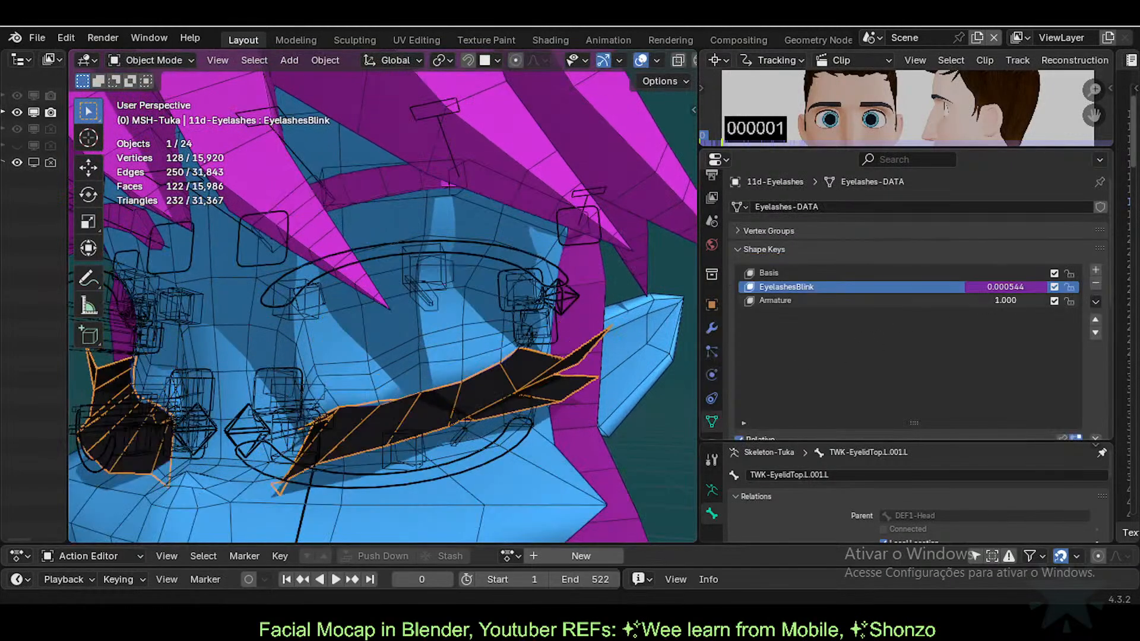
middle_click_drag(614, 337, 550, 349)
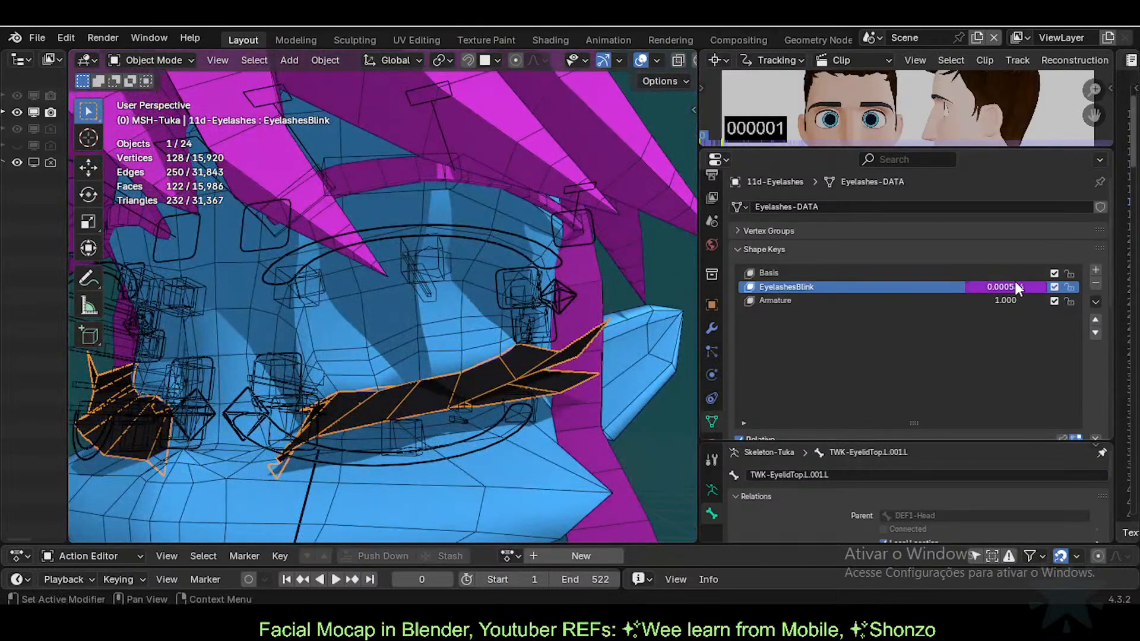
mouse_move(1016, 287)
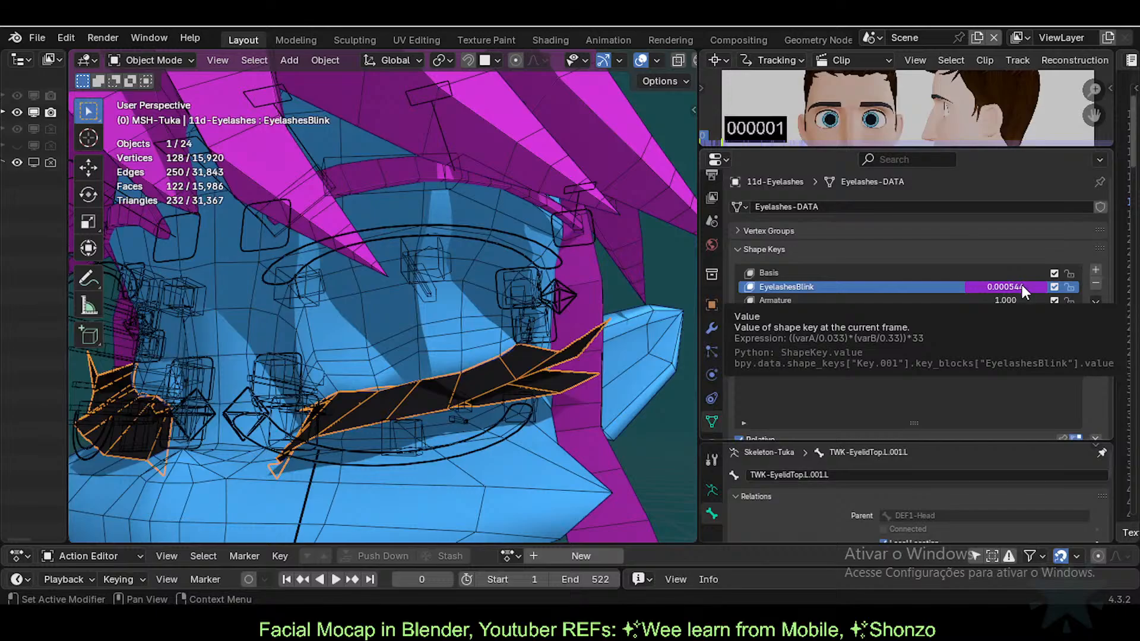
left_click(1053, 286)
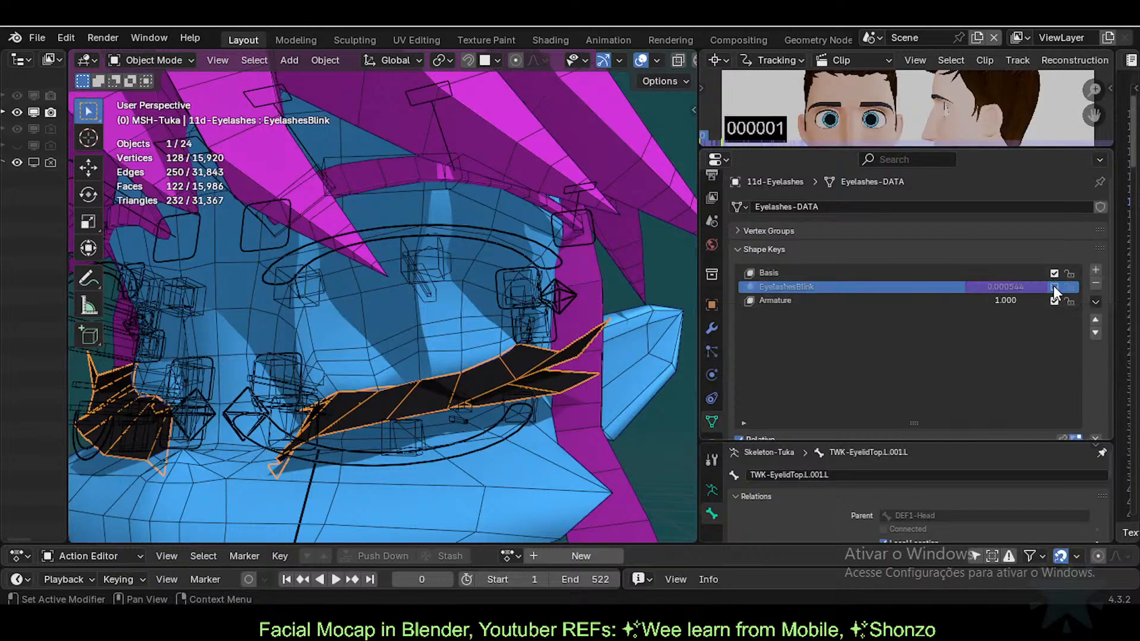
left_click(1053, 287)
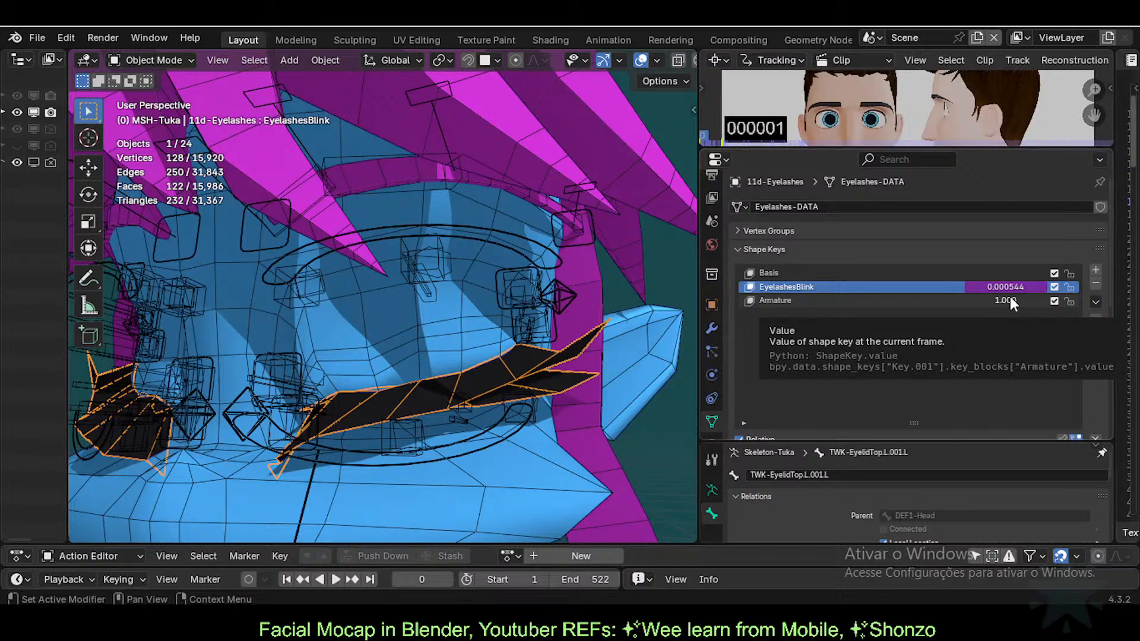
Step: Rename the Armature shape key to Eyesblink, then to Eyesblink2
double_click(782, 300)
type("E")
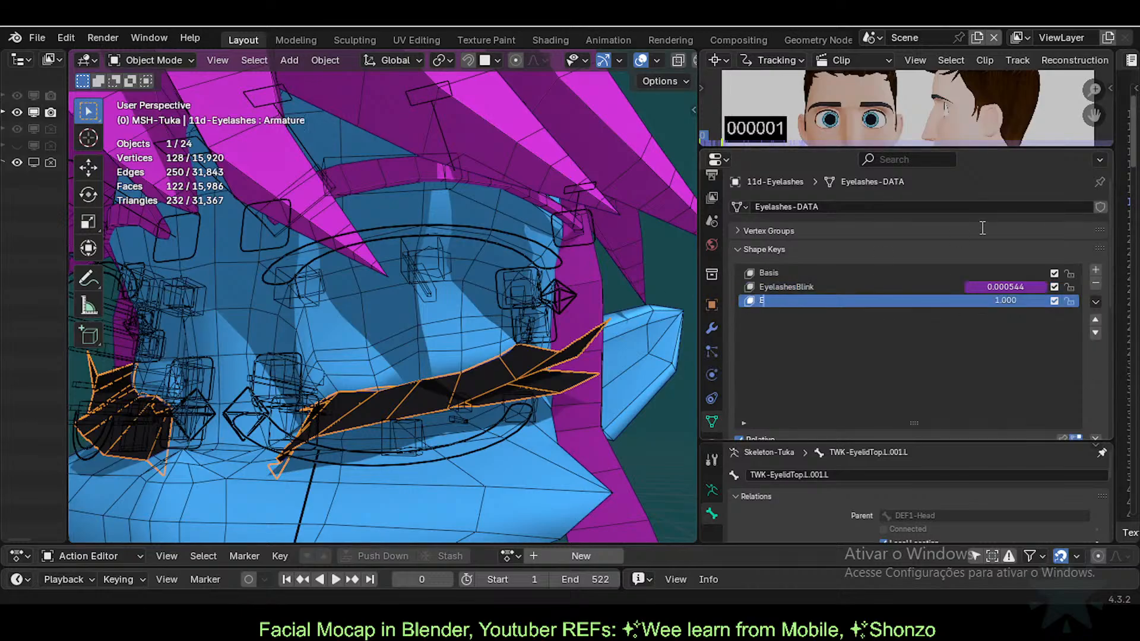
type("yesblink")
key("Return")
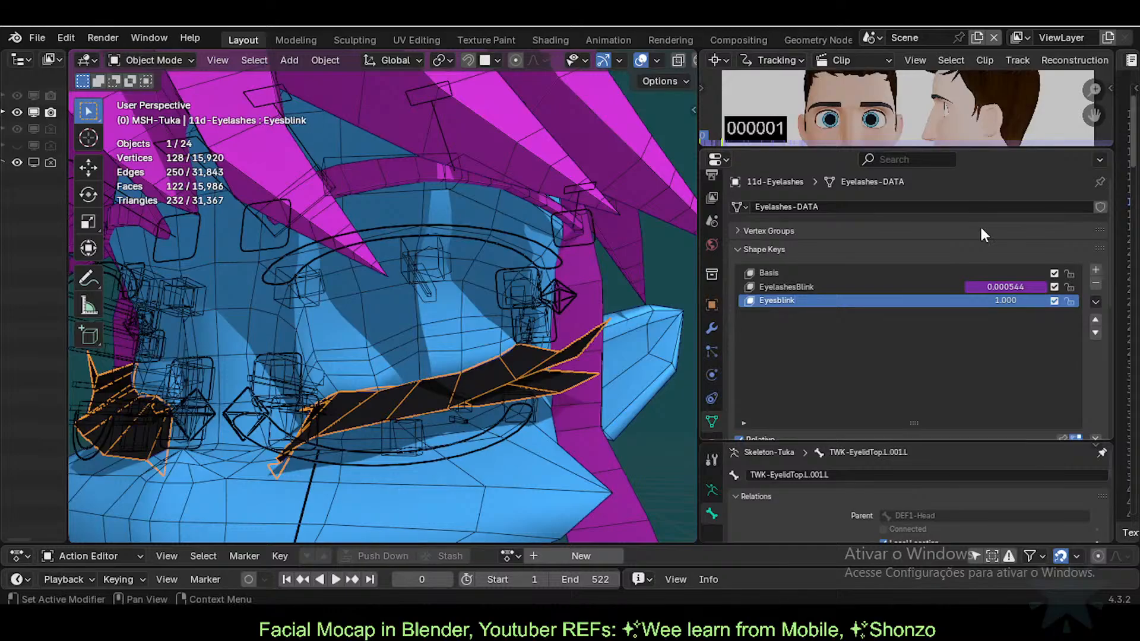
double_click(834, 297)
type("2")
key("Return")
Step: Edit the shape key name into its final form, Eyesblink-Eyelashes
double_click(835, 297)
key("Home")
type("Eyelash")
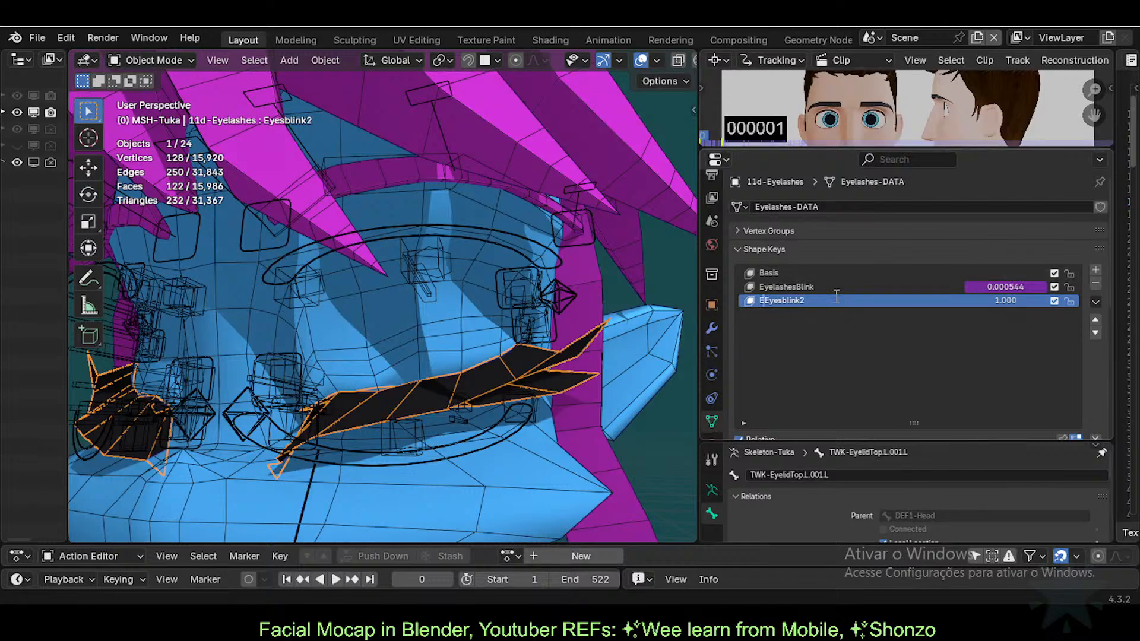
type("es-")
key("End")
key("BackSpace")
key("Home")
key("shift+Right")
key("shift+Right")
key("shift+Right")
key("shift+Right")
key("shift+Right")
key("shift+Right")
key("shift+Right")
key("shift+Right")
key("shift+Right")
key("shift+Right")
key("BackSpace")
type("-Eyelashes")
key("Return")
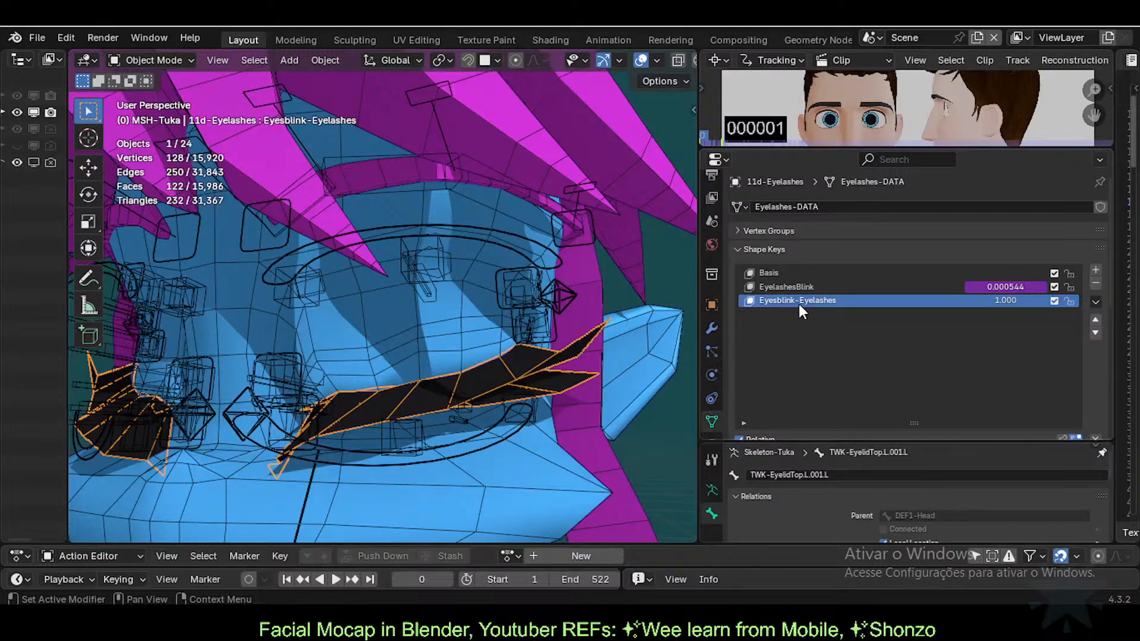
left_click(457, 340)
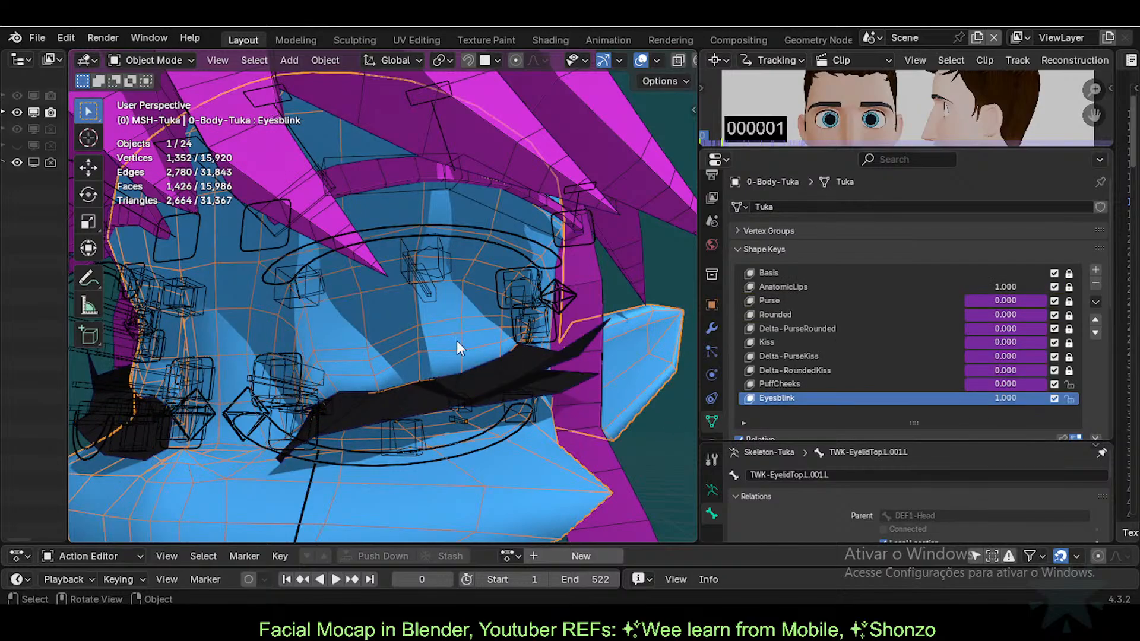
scroll(802, 365, "down", 2)
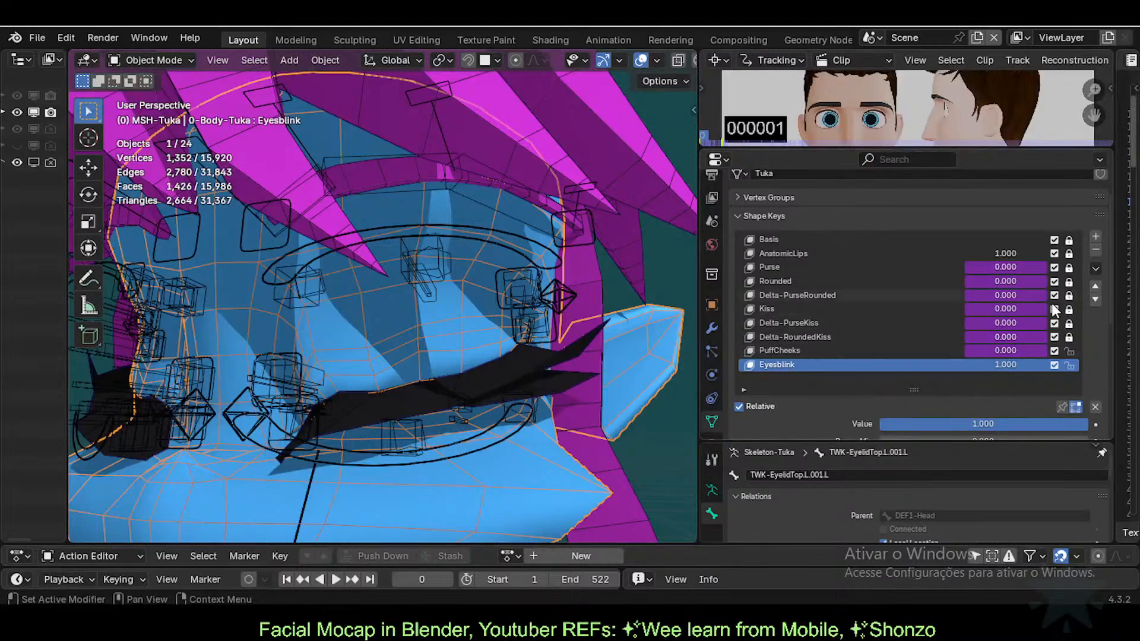
left_click(1096, 268)
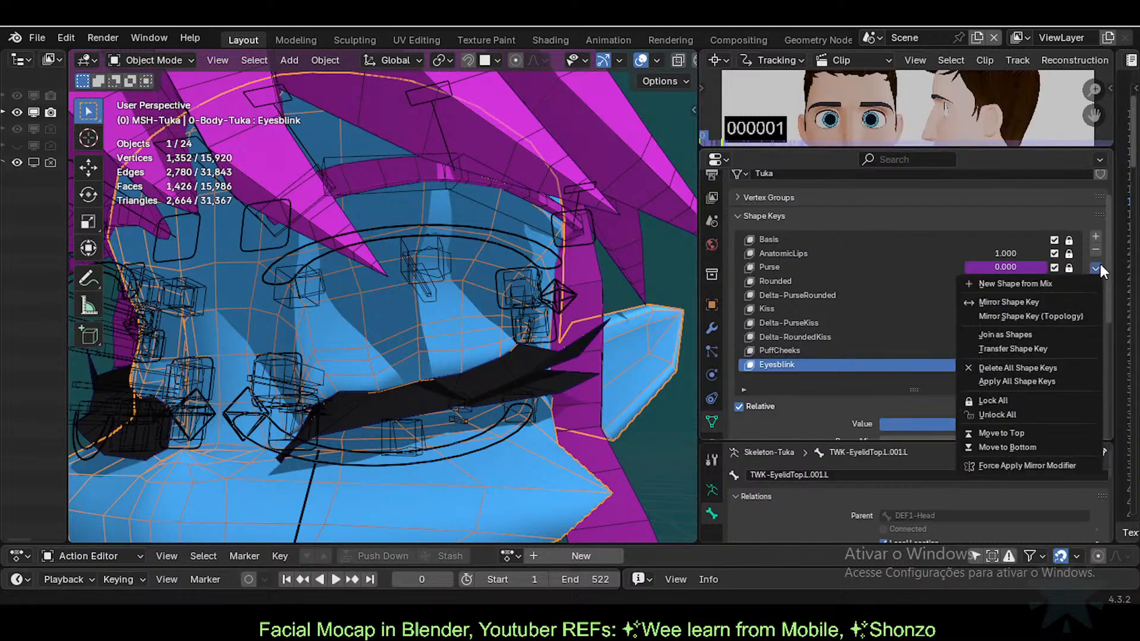
left_click(1100, 266)
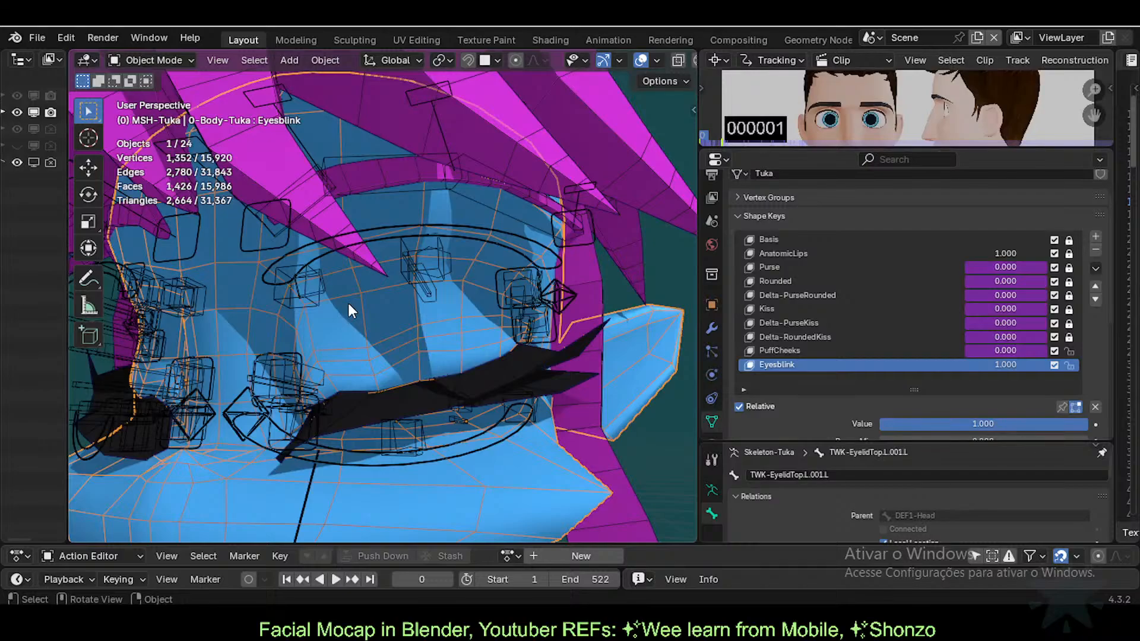
Step: Enlarge the reference clip view, play through the ARKit poses, and scrub back to frame 0
left_click_drag(823, 149, 823, 304)
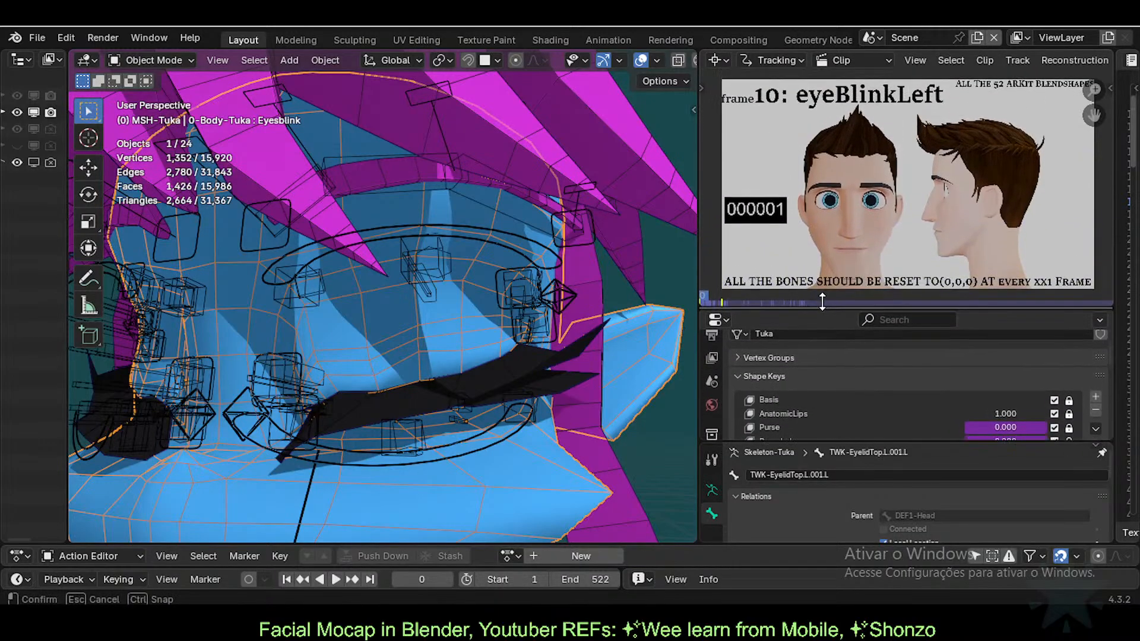
key("space")
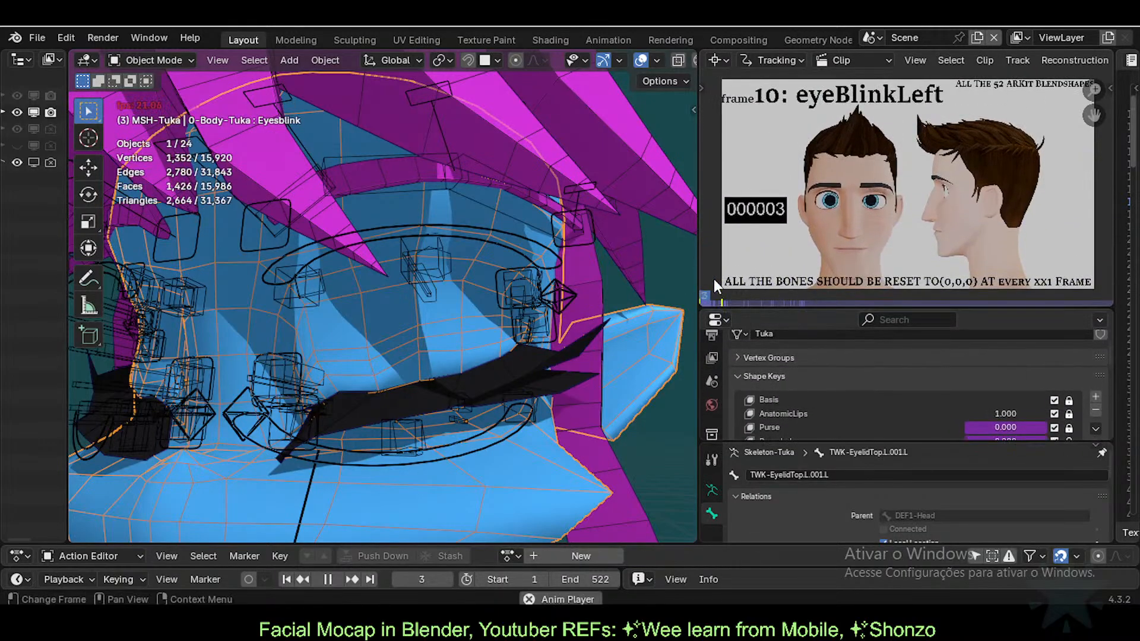
key("space")
key("space")
key("space")
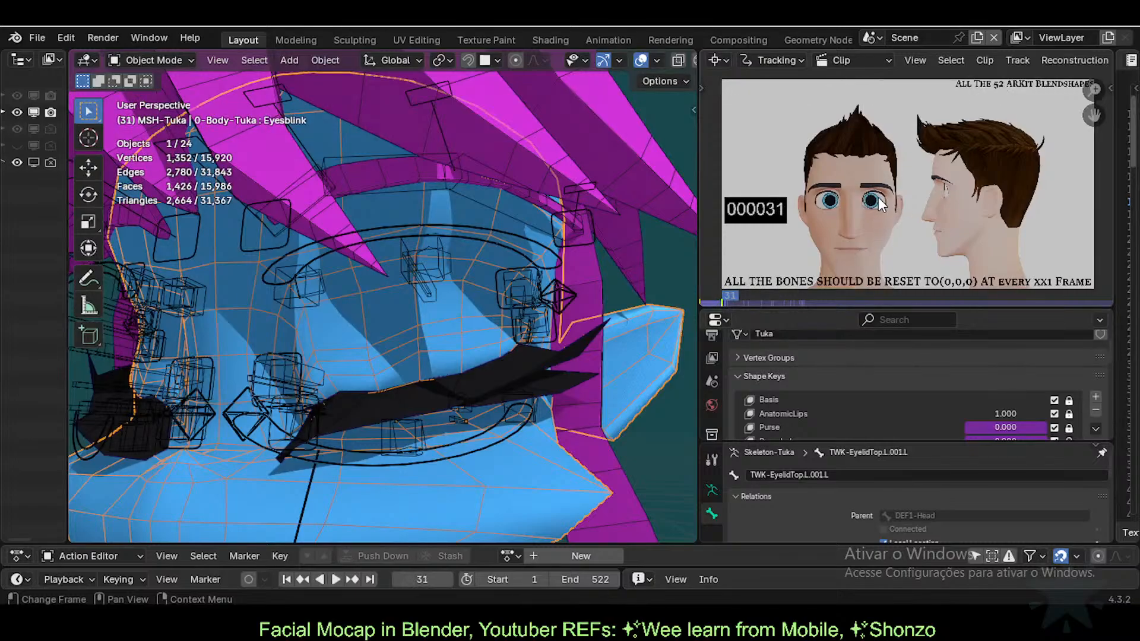
key("space")
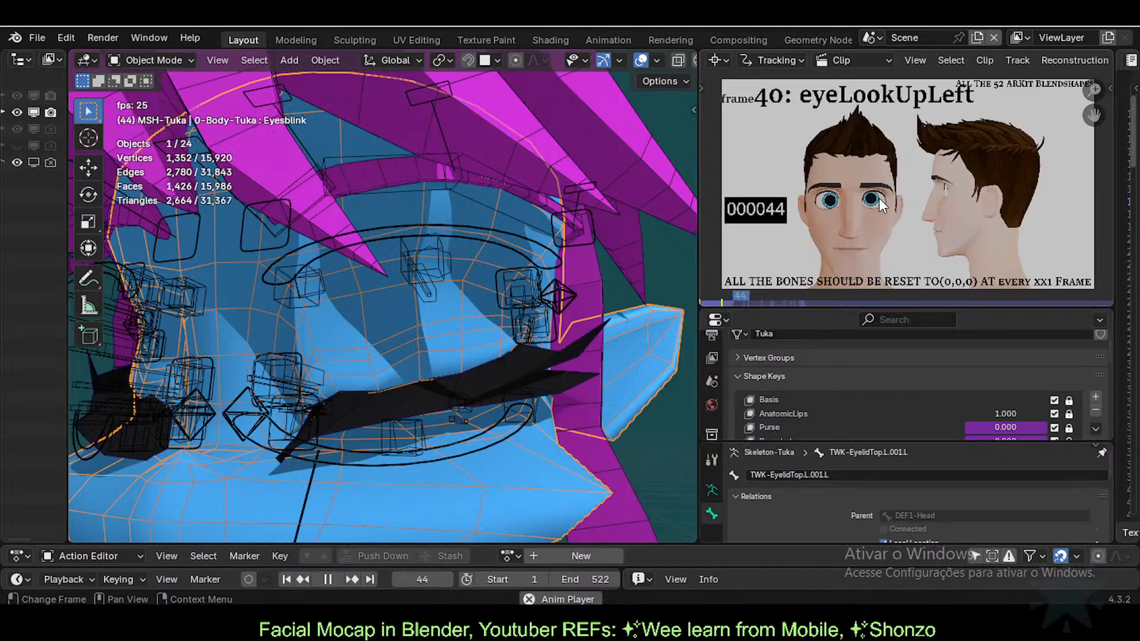
key("space")
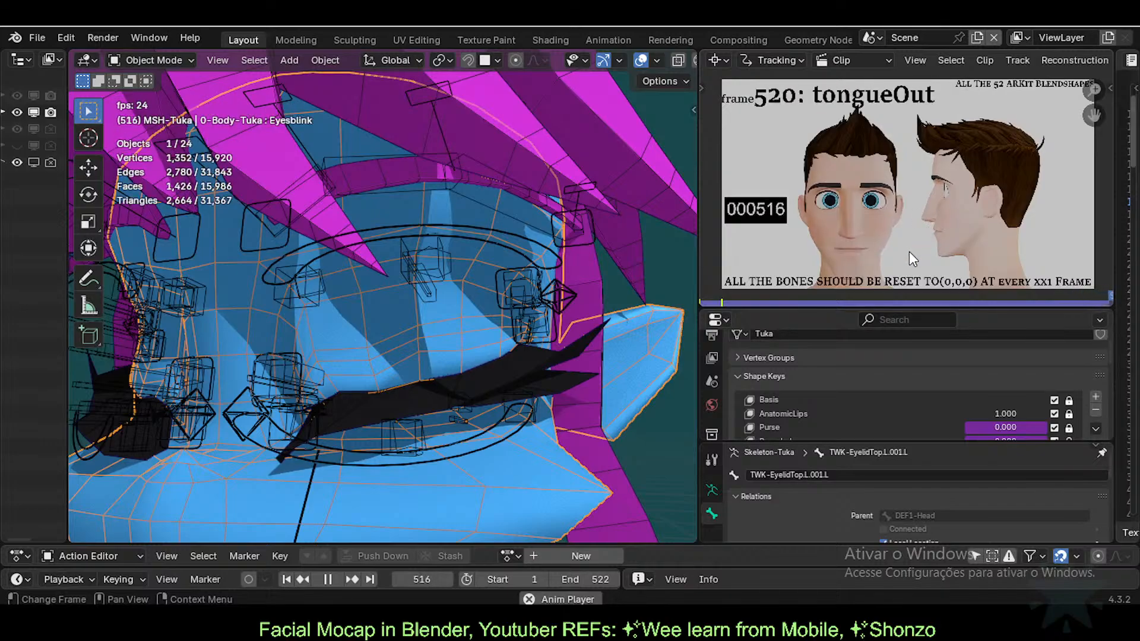
left_click(724, 300)
left_click_drag(722, 301, 691, 302)
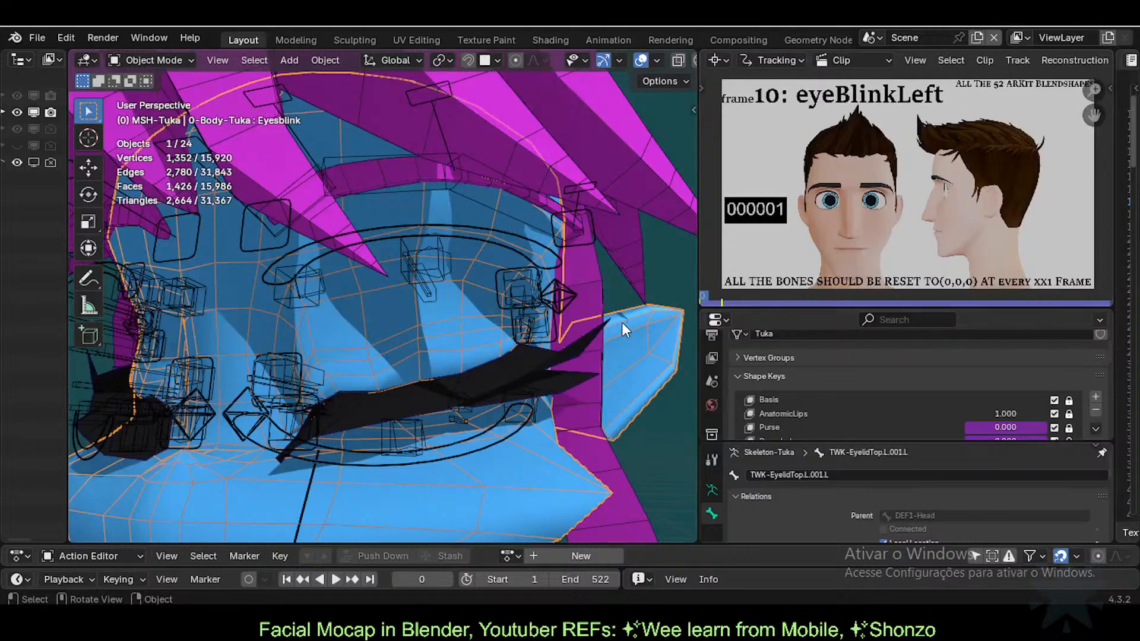
Step: Orbit around the closed left eye, switching between eyelashes and body mesh to check their fit
scroll(843, 416, "down", 5)
left_click_drag(907, 443, 908, 456)
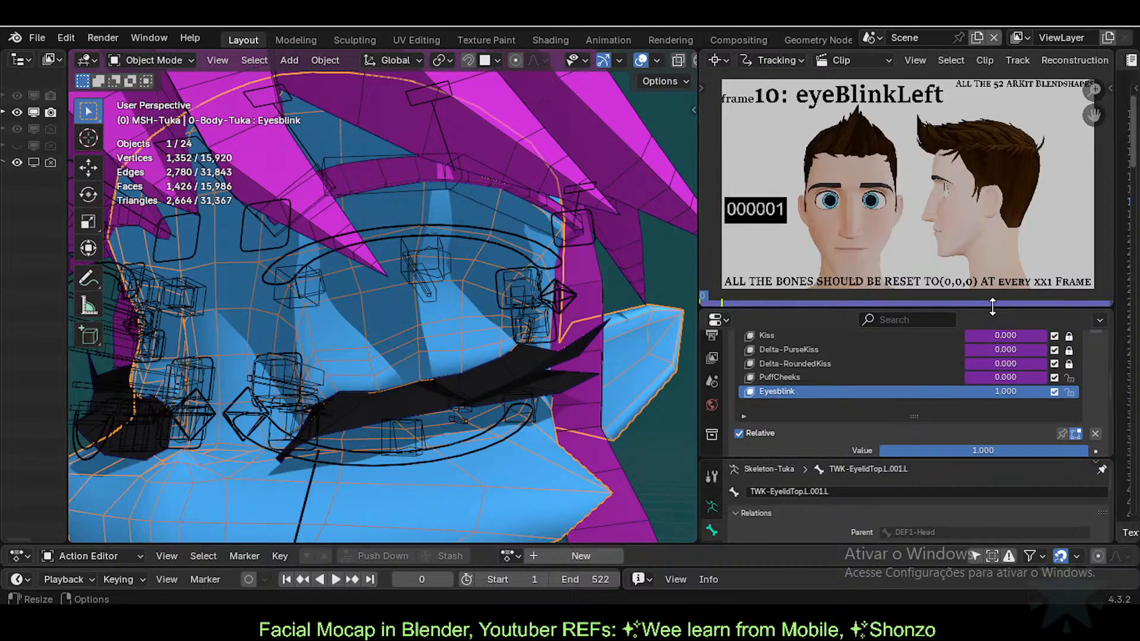
left_click(526, 383)
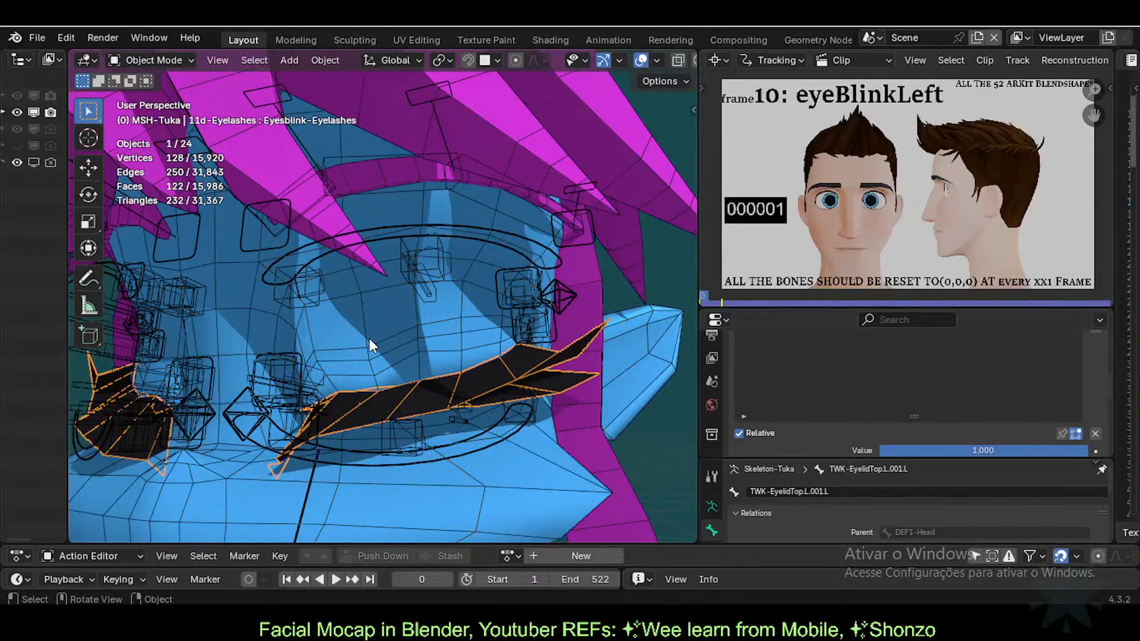
middle_click_drag(353, 376, 348, 376)
left_click(527, 379)
left_click(506, 355)
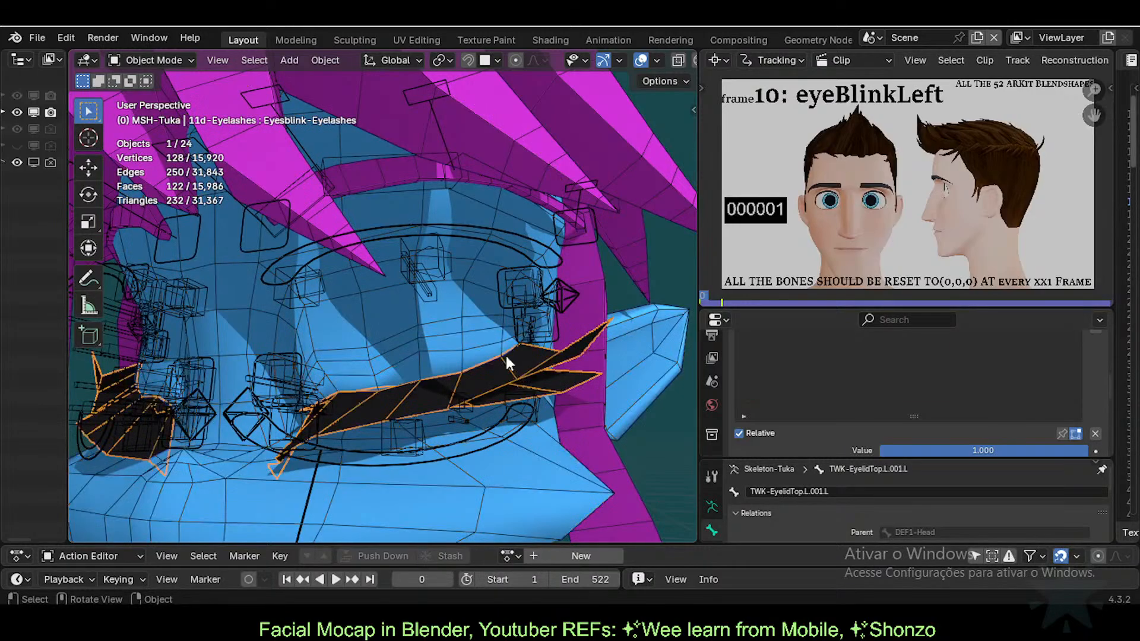
left_click(444, 315)
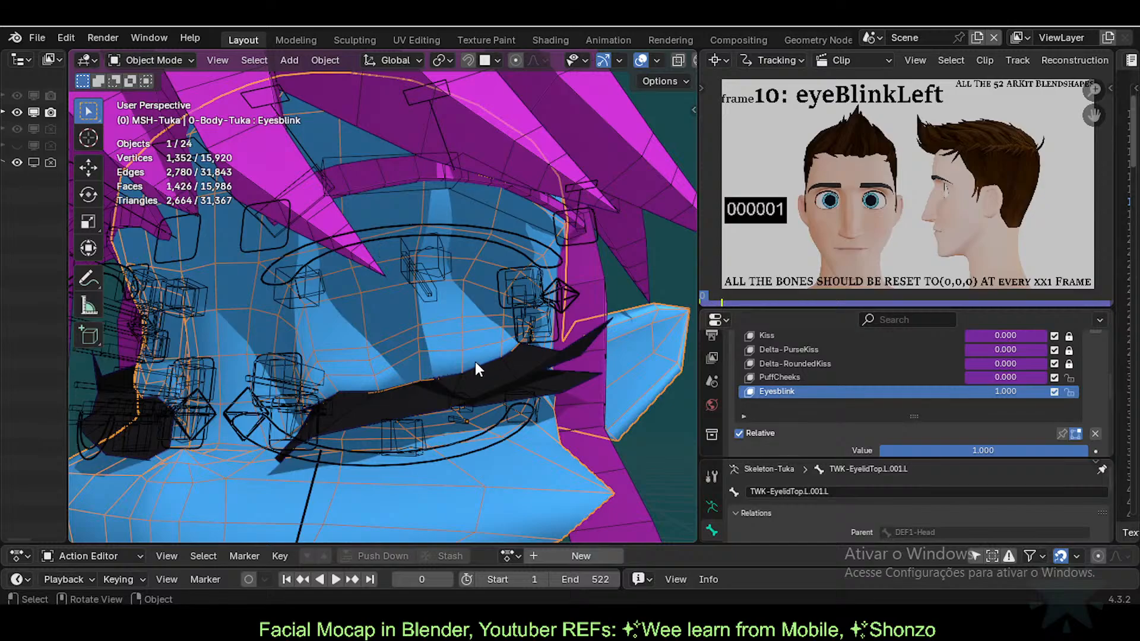
middle_click_drag(474, 361, 292, 332)
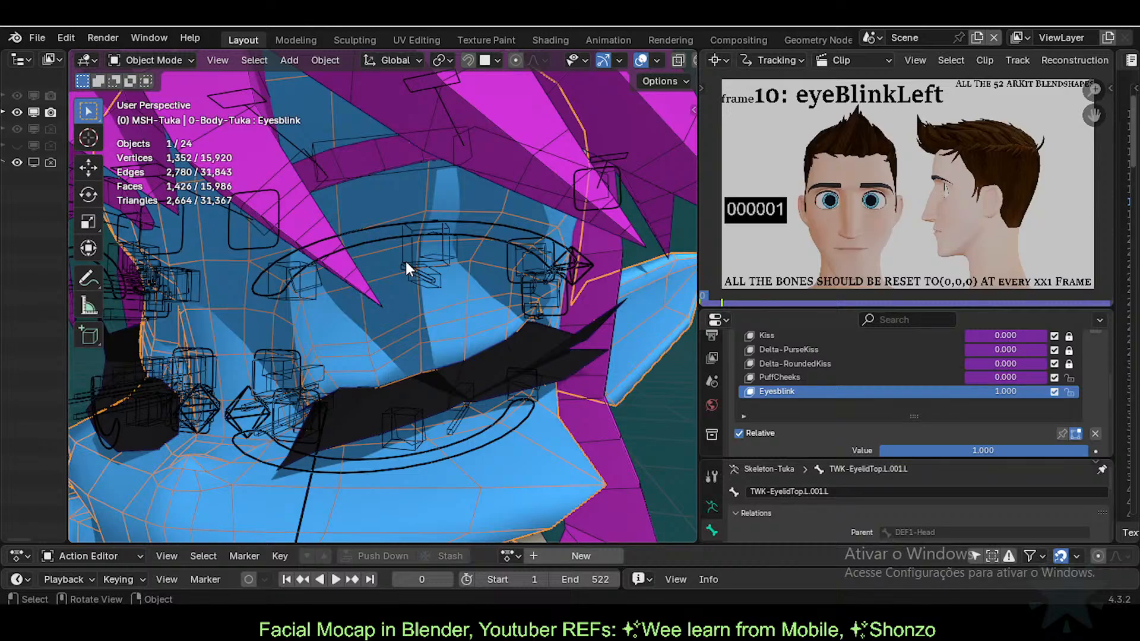
scroll(873, 411, "up", 5)
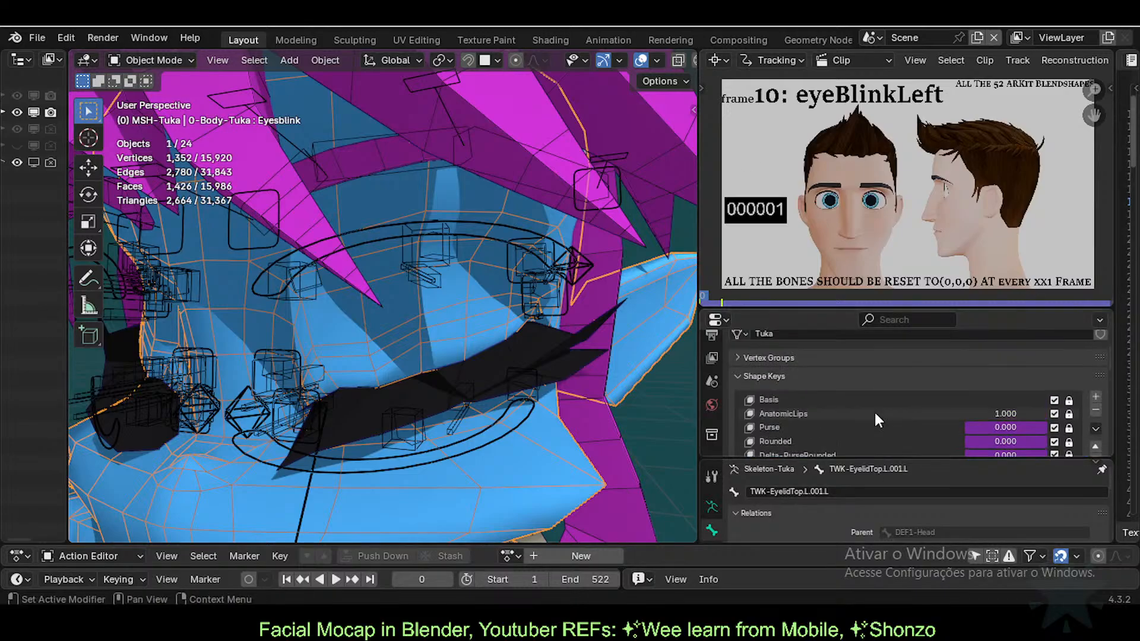
scroll(843, 407, "up", 3)
scroll(795, 407, "down", 3)
scroll(831, 397, "up", 3)
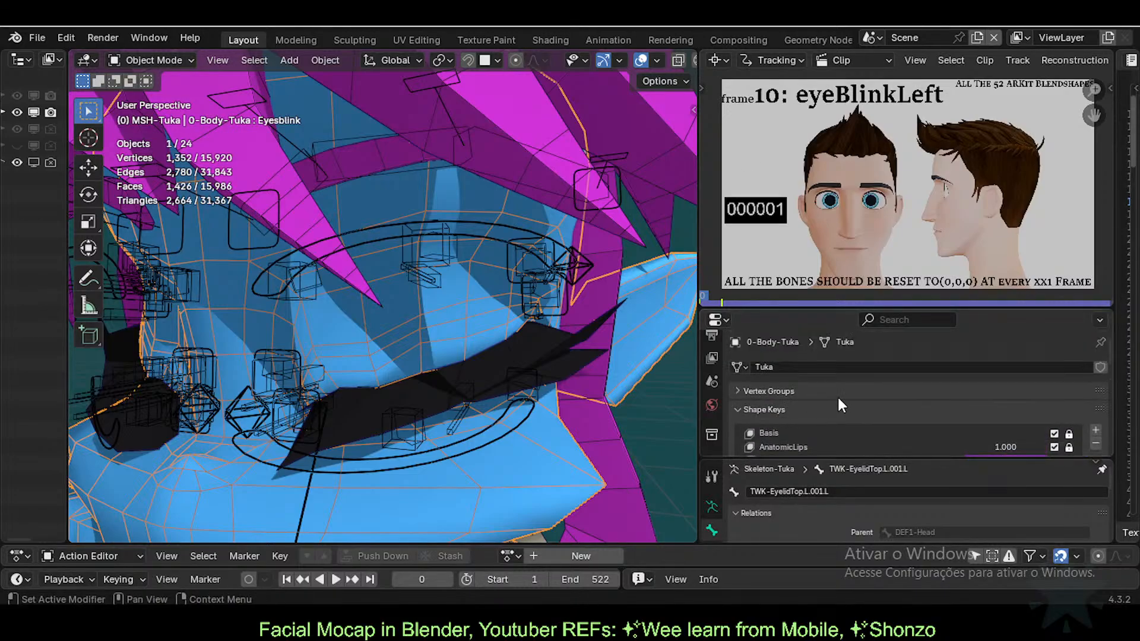
scroll(825, 422, "down", 8)
scroll(842, 419, "down", 2)
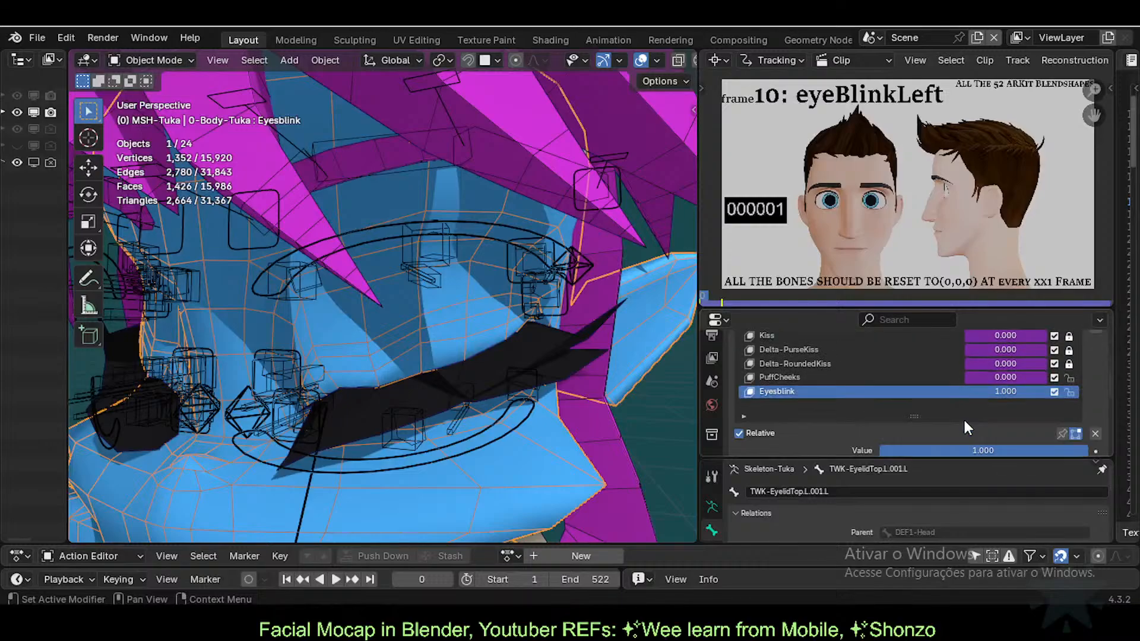
scroll(937, 378, "up", 8)
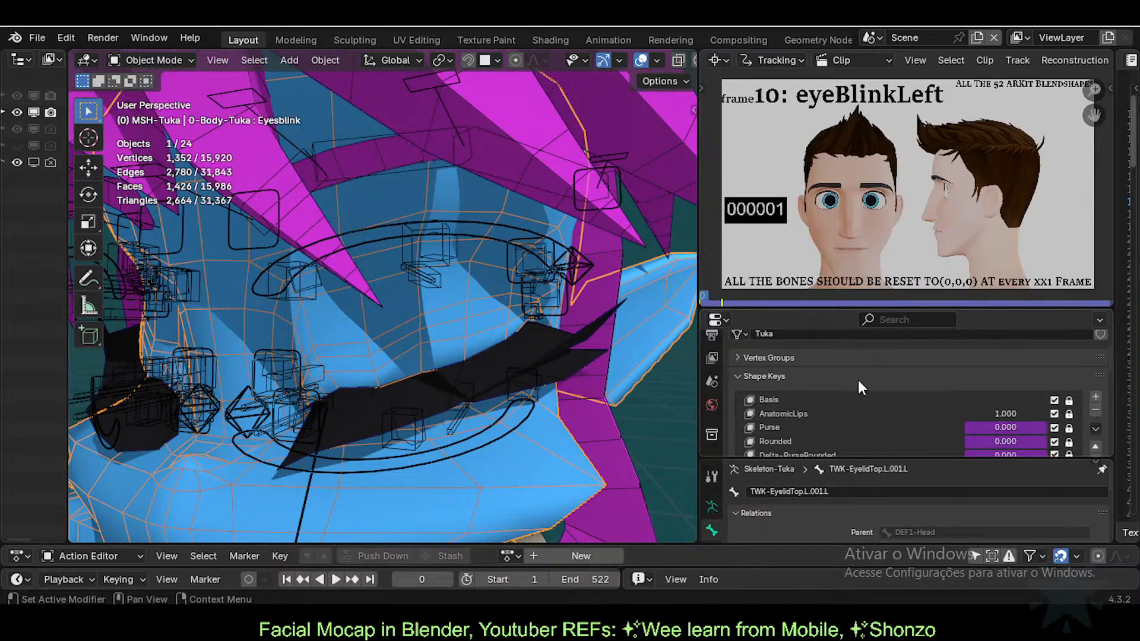
scroll(834, 388, "down", 2)
scroll(903, 394, "down", 2)
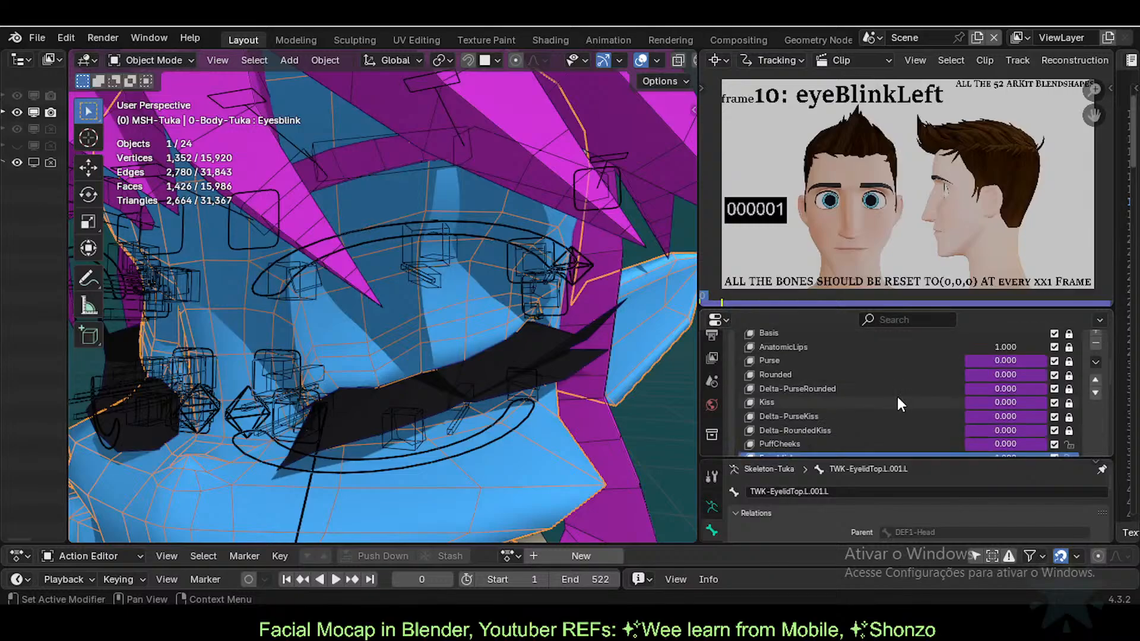
scroll(846, 393, "down", 2)
scroll(846, 390, "up", 4)
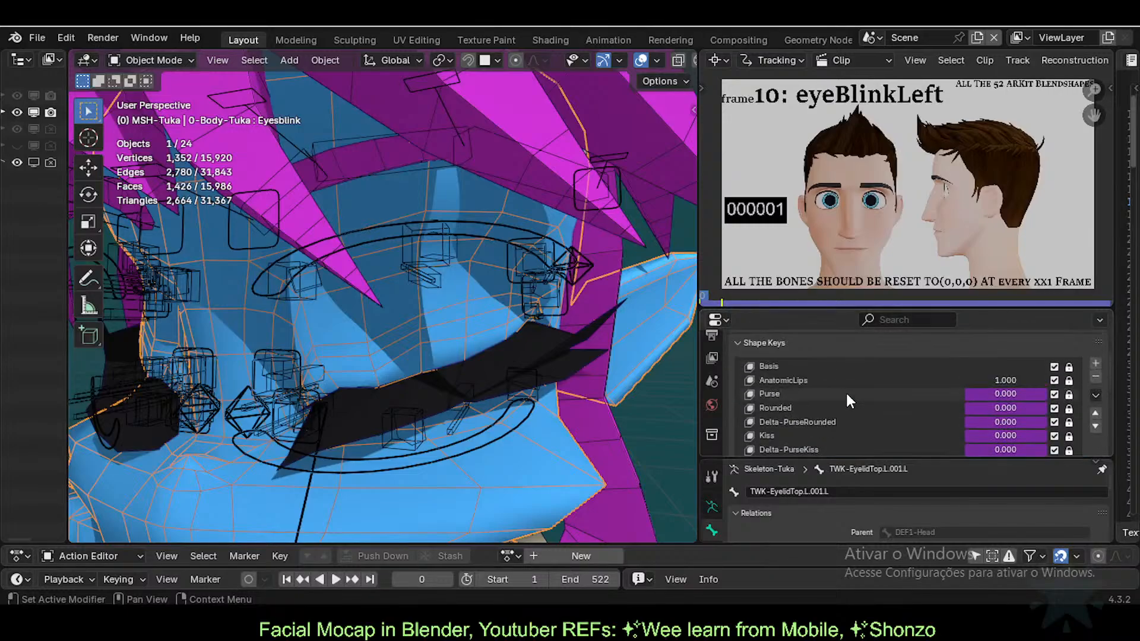
scroll(847, 394, "up", 2)
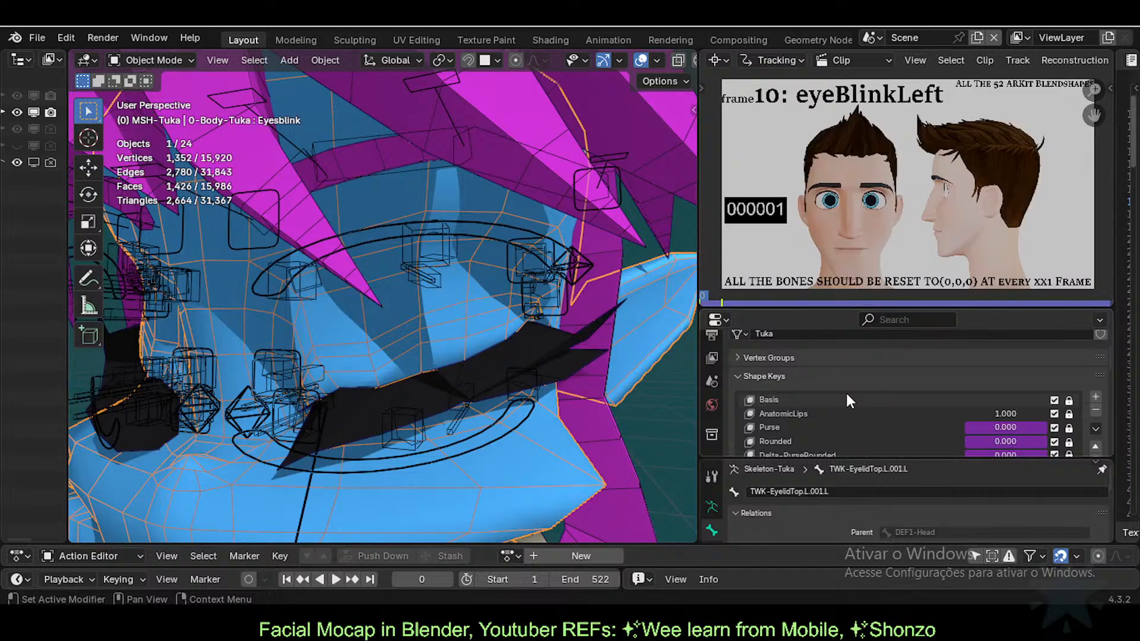
scroll(848, 401, "down", 4)
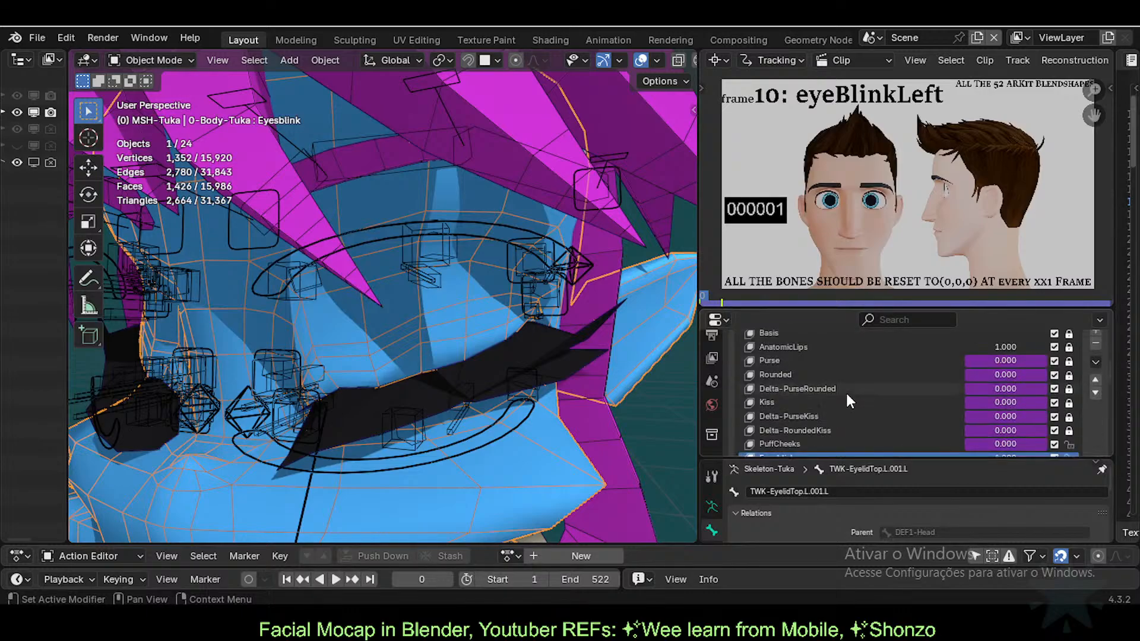
scroll(857, 392, "up", 4)
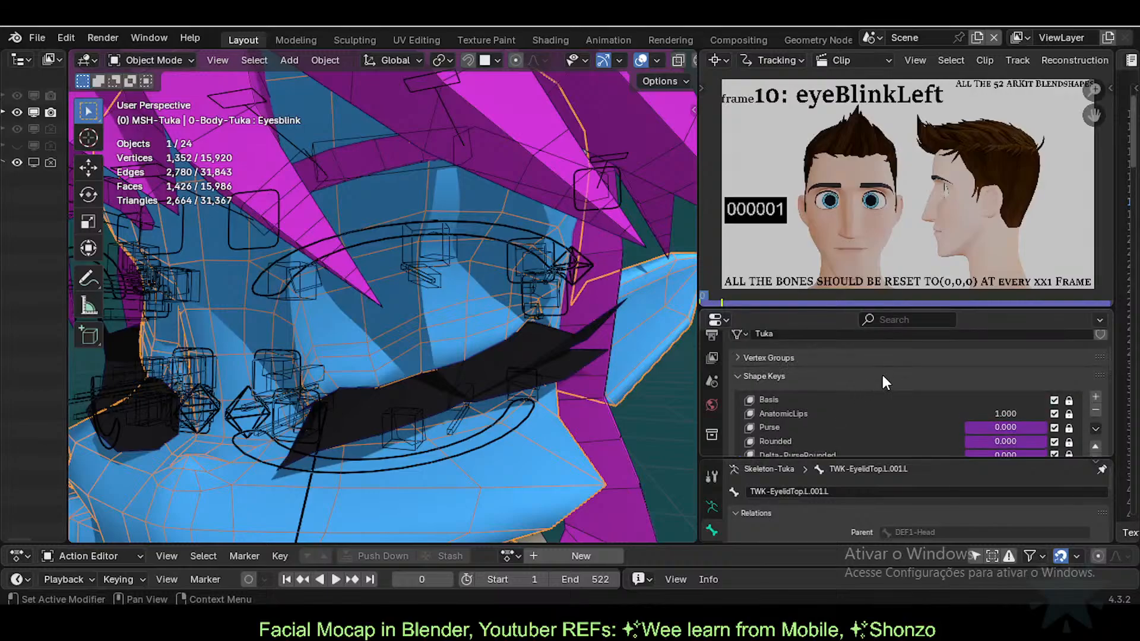
scroll(831, 383, "down", 8)
scroll(830, 396, "up", 10)
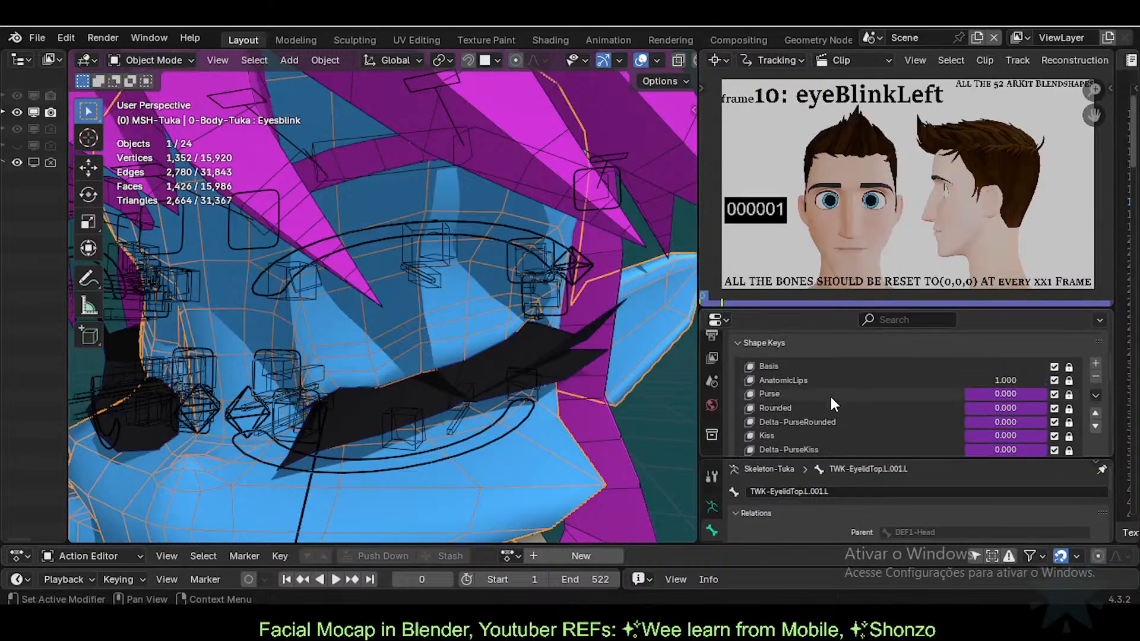
scroll(795, 408, "down", 4)
scroll(760, 406, "down", 2)
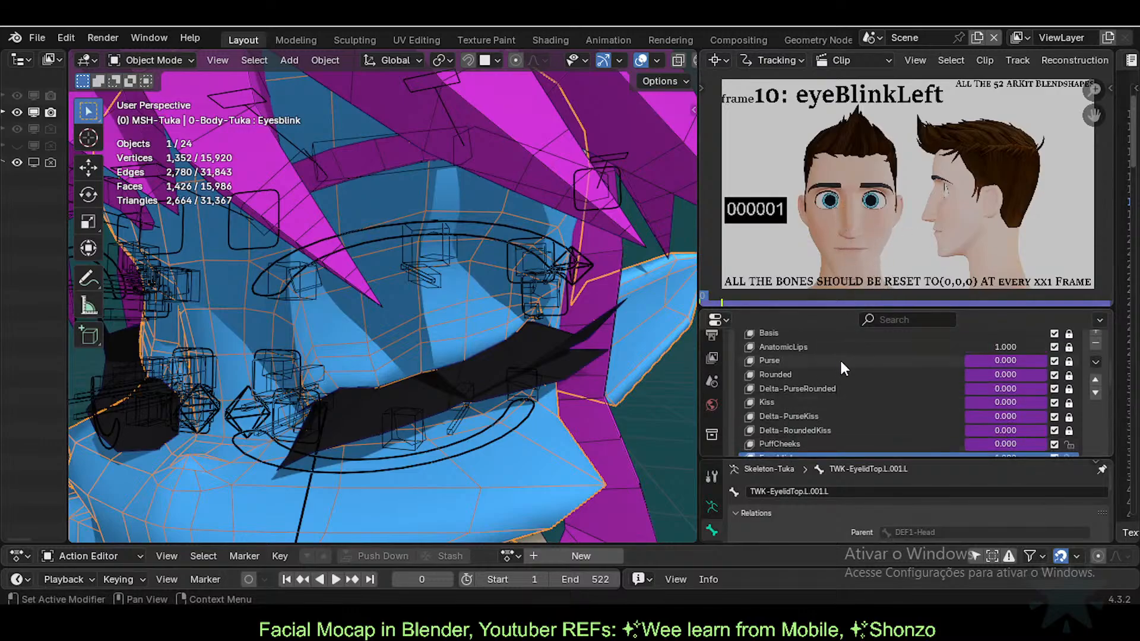
scroll(833, 369, "up", 4)
scroll(832, 369, "down", 6)
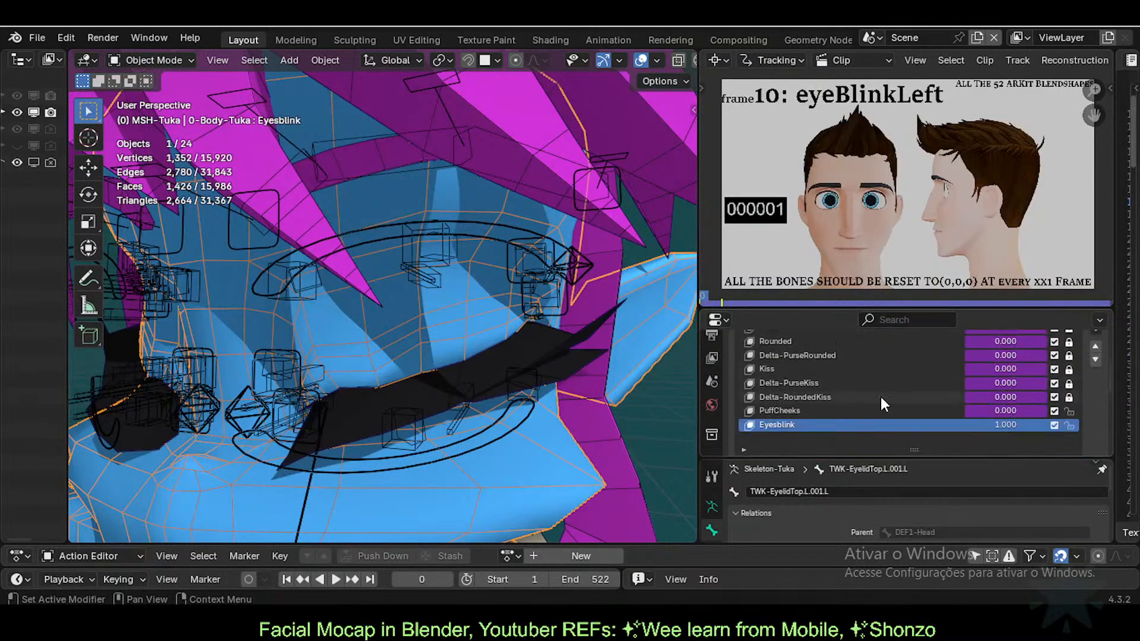
mouse_move(1014, 424)
left_mouse_down()
mouse_move(963, 423)
mouse_move(1015, 423)
left_mouse_up()
scroll(1022, 408, "up", 8)
scroll(1023, 409, "down", 10)
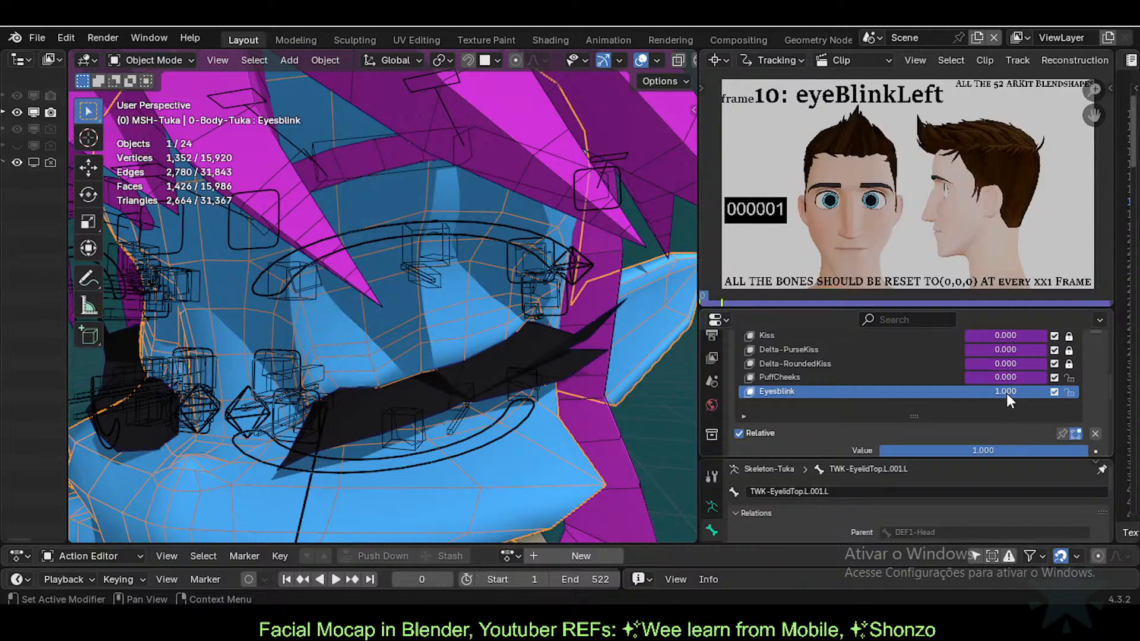
left_click_drag(1006, 393, 1049, 393)
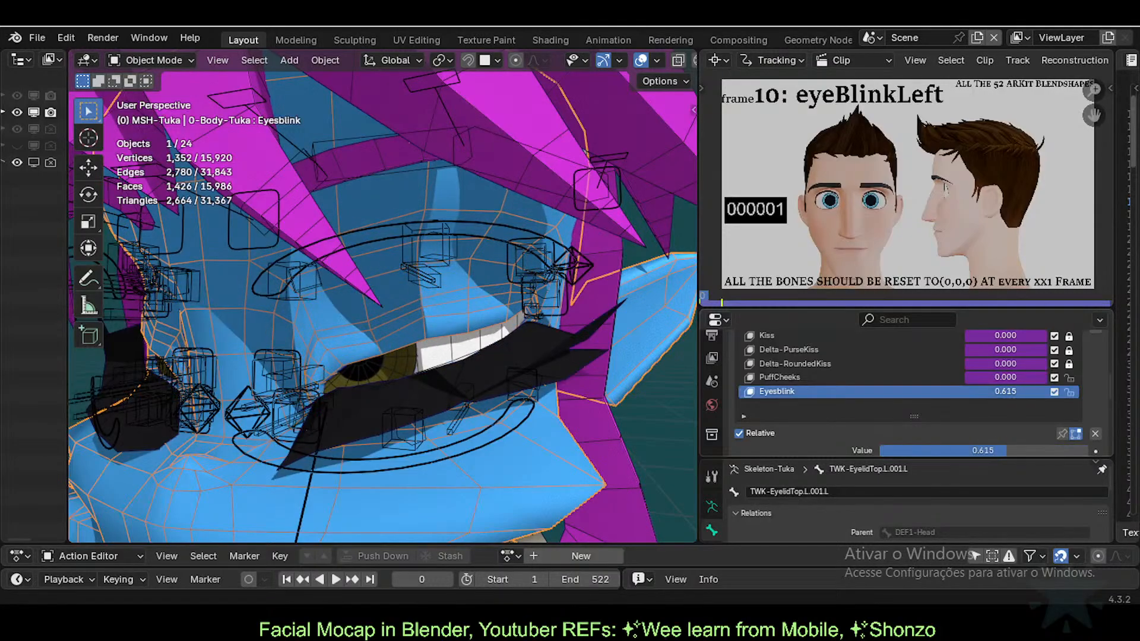
Step: Test the body's Eyesblink value at 0, then set it back to 1
left_click(992, 448)
type("0")
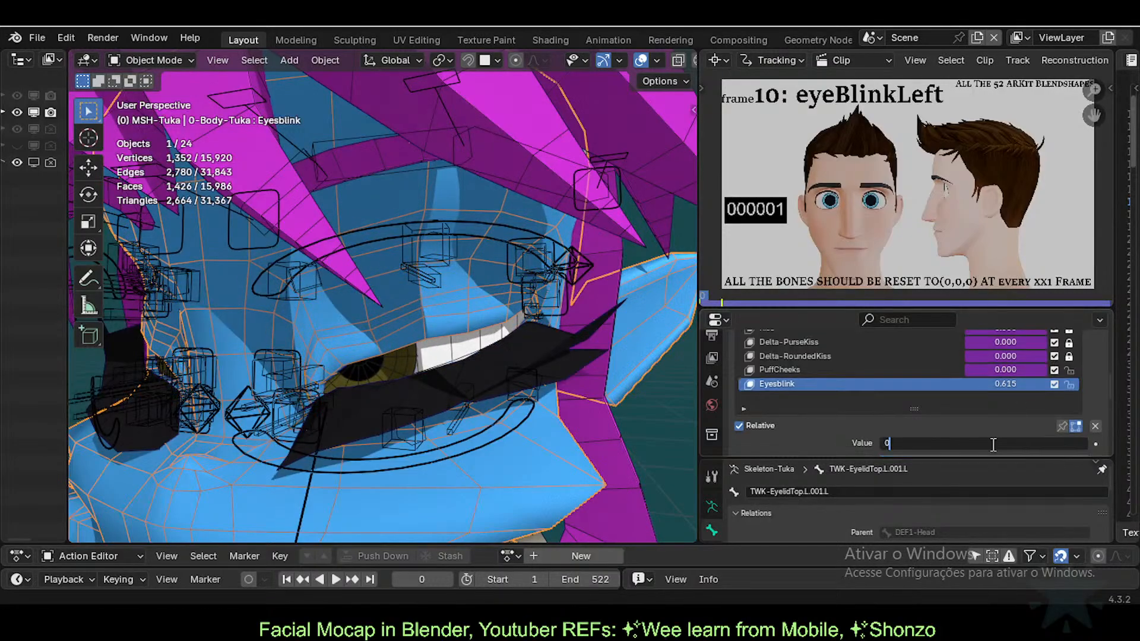
key("Return")
left_click(991, 444)
key("BackSpace")
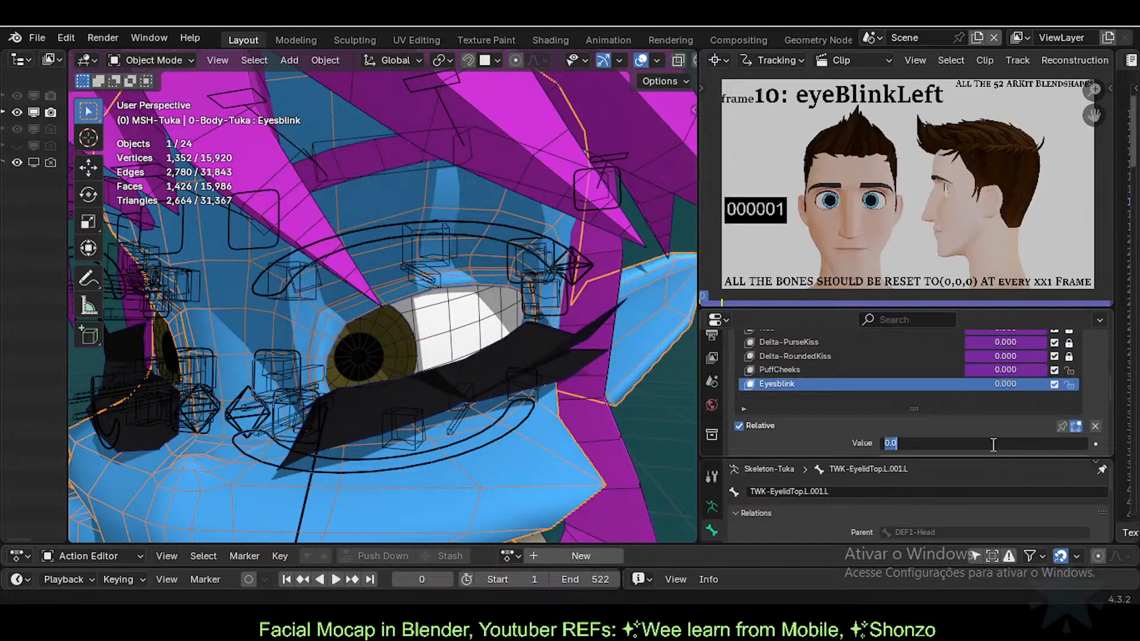
type("1")
key("Return")
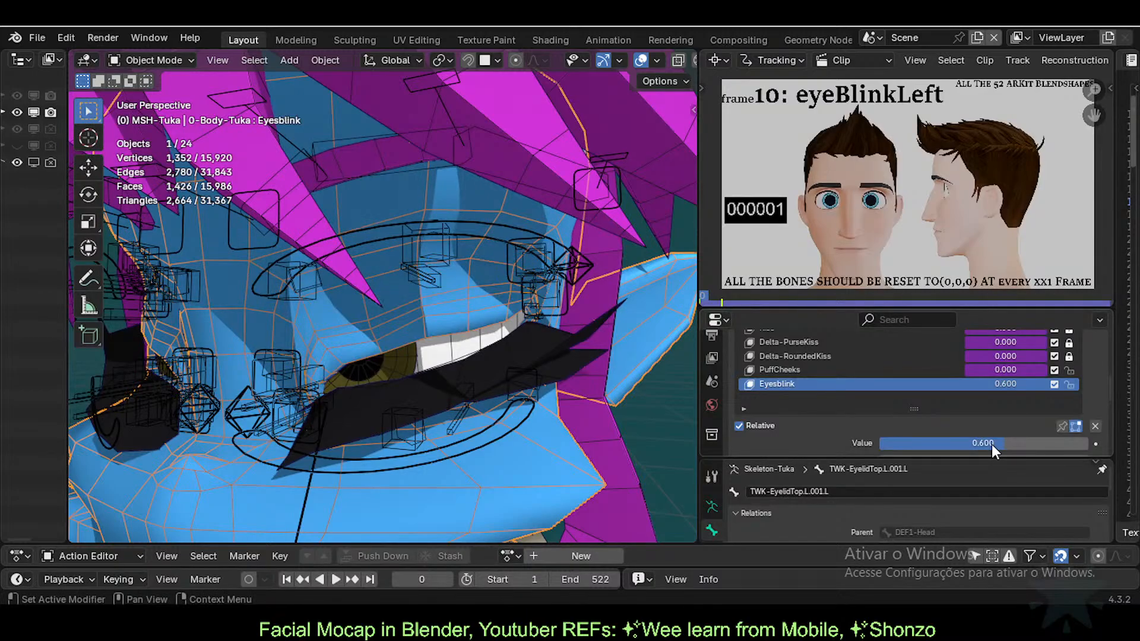
Step: Set the eyelashes' blink value to 0.6, inspect the lashes, then raise it to 1
left_click(573, 354)
left_click(988, 444)
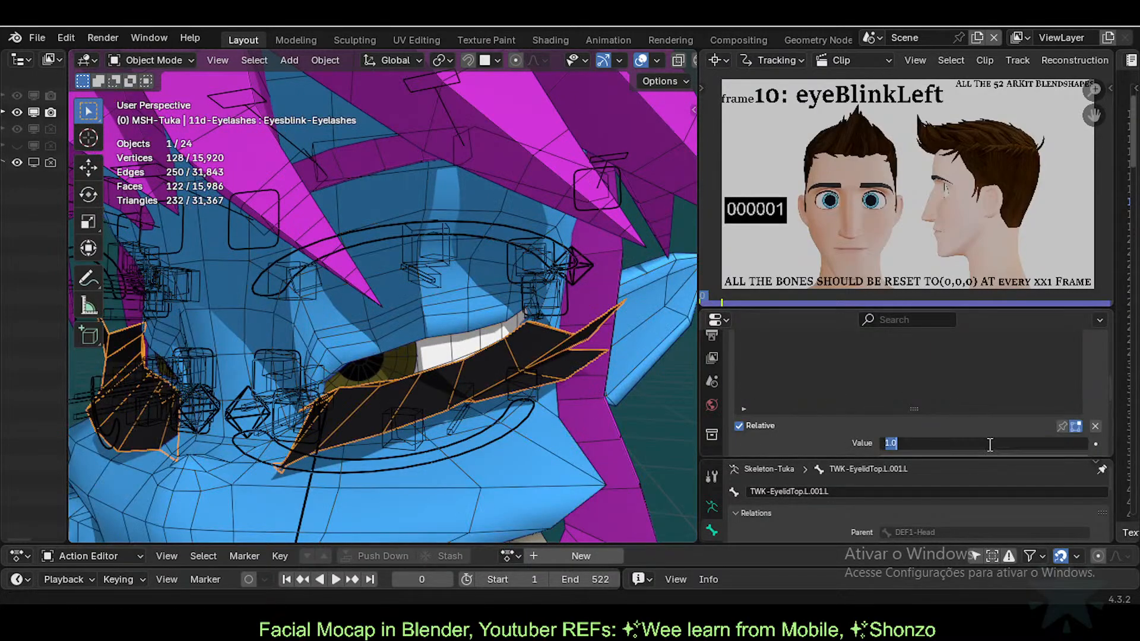
type("0.6")
key("Return")
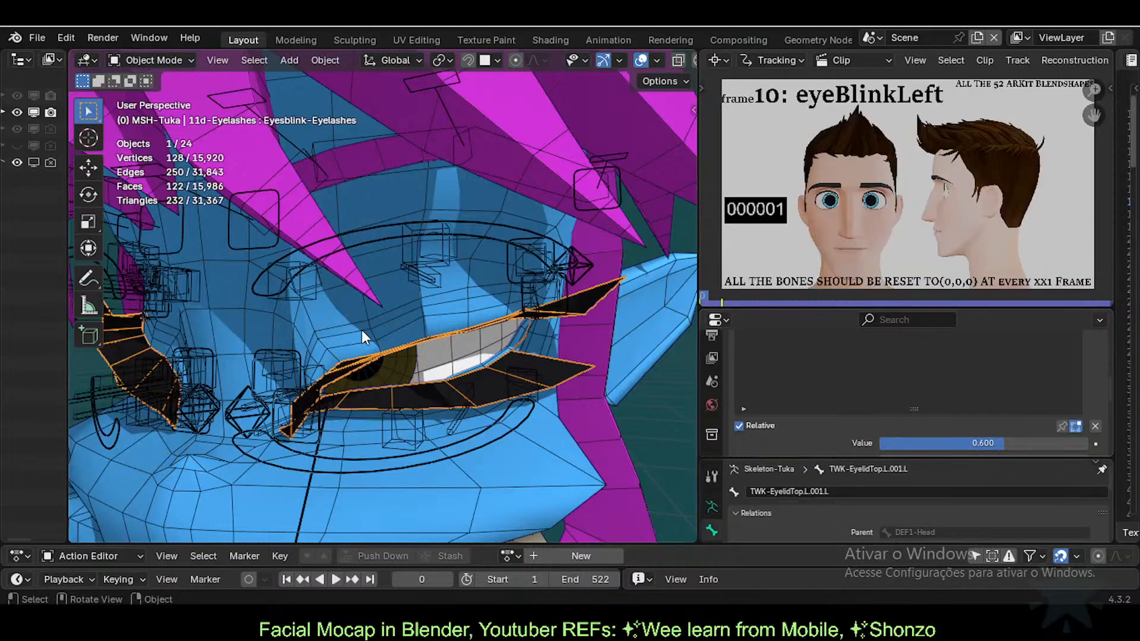
middle_click_drag(364, 336, 389, 343)
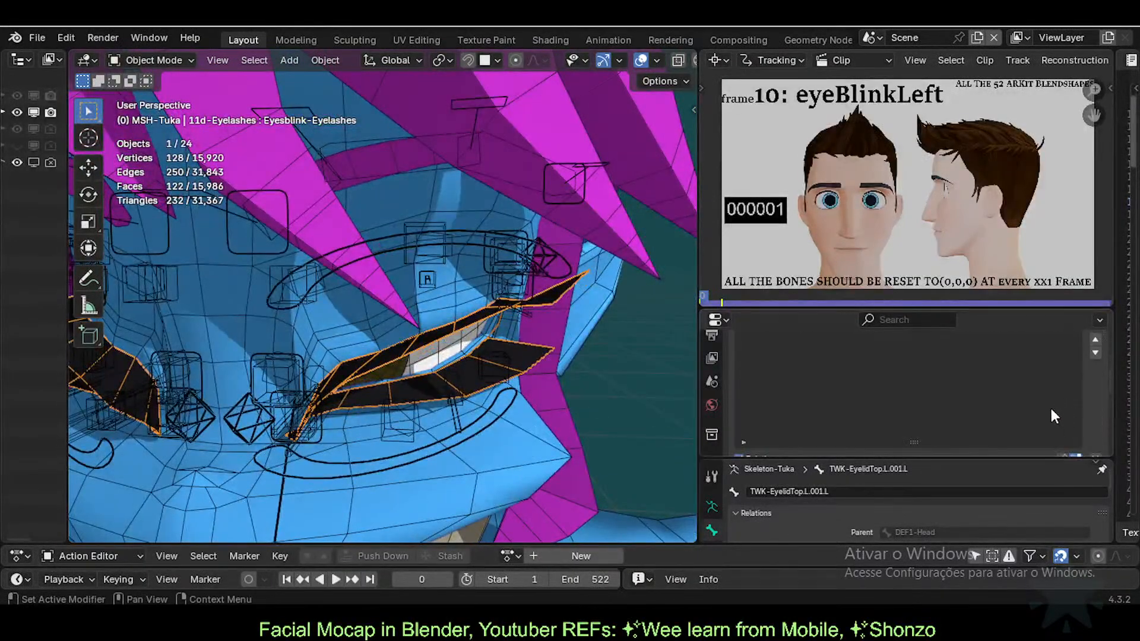
scroll(1044, 408, "down", 2)
left_click(994, 411)
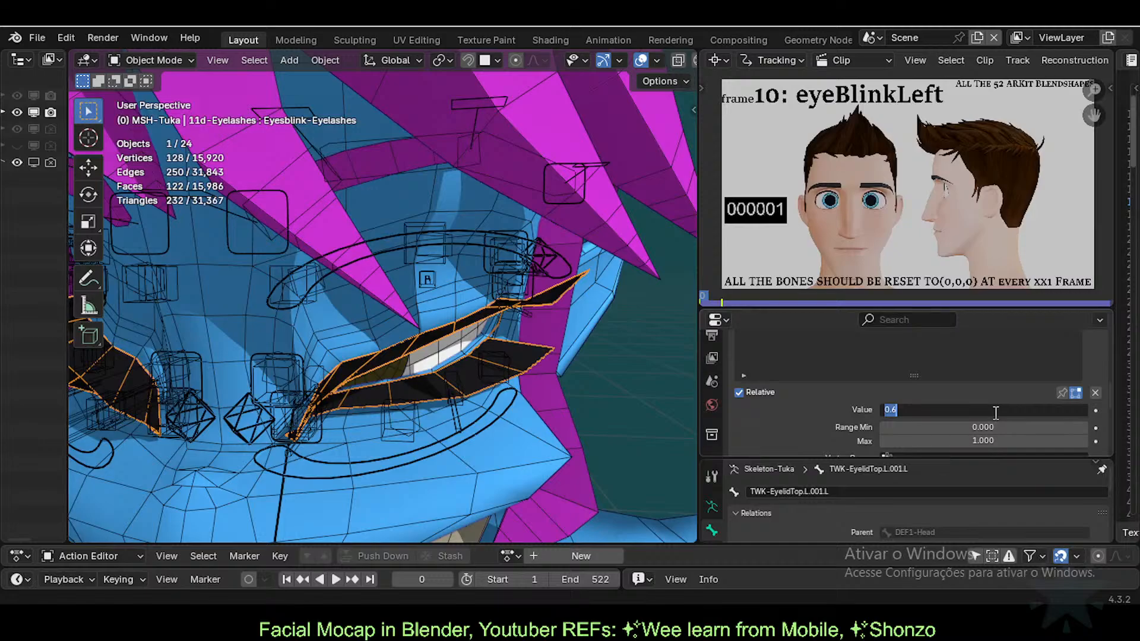
type("1")
key("Return")
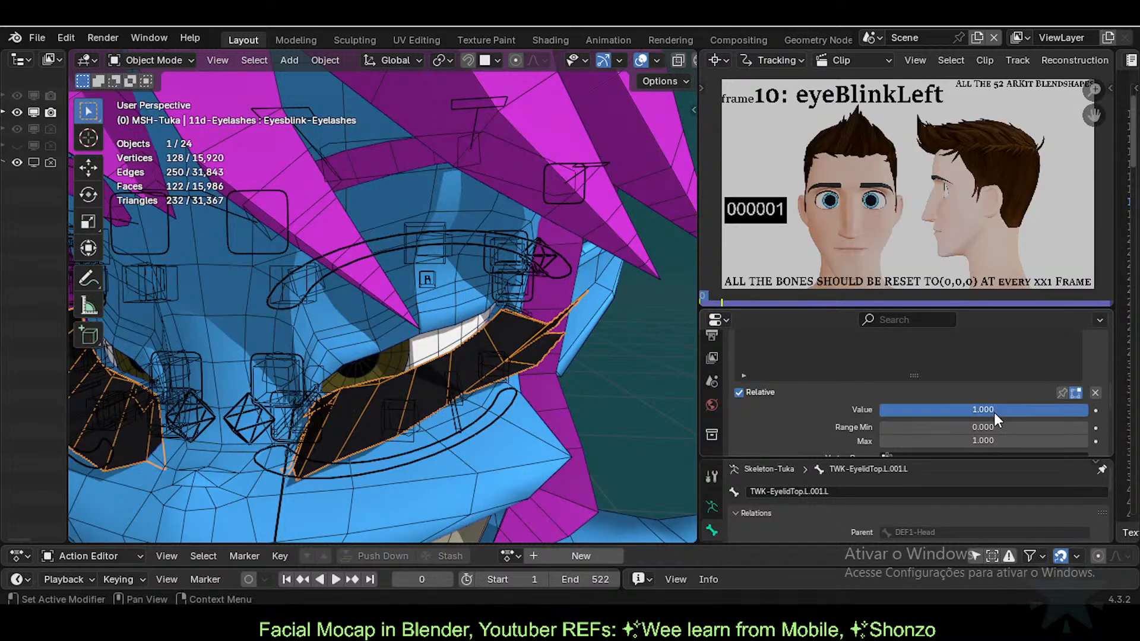
scroll(970, 383, "up", 2)
Step: Confirm the body's Eyesblink at 1, then widen the shape-key panel and reference clip area
left_click(432, 300)
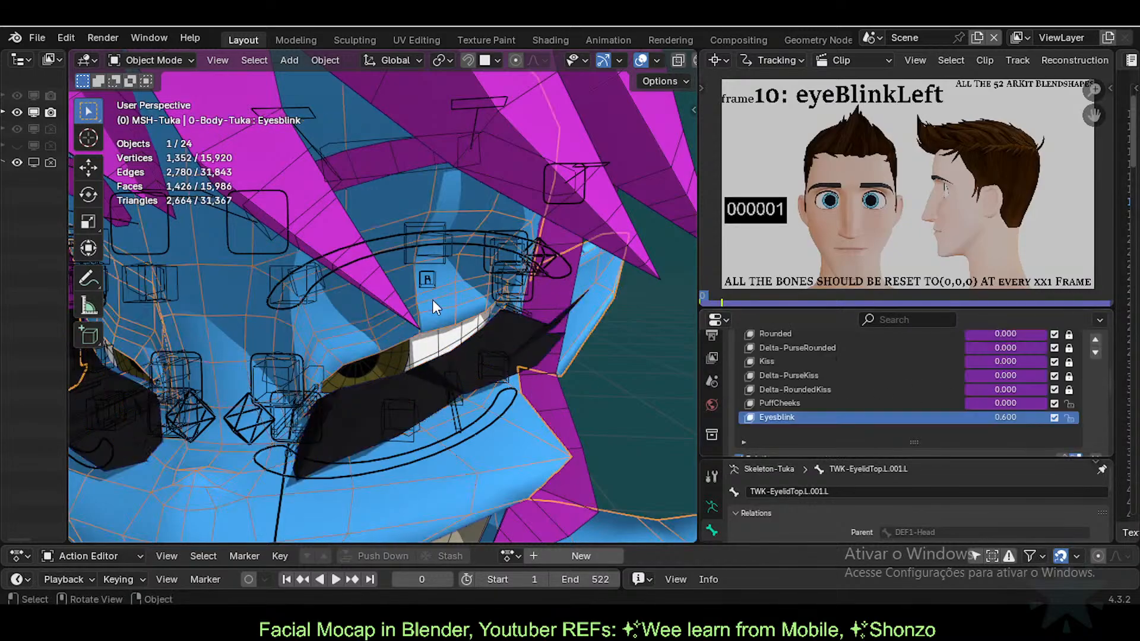
left_click(1000, 414)
type("1")
key("Return")
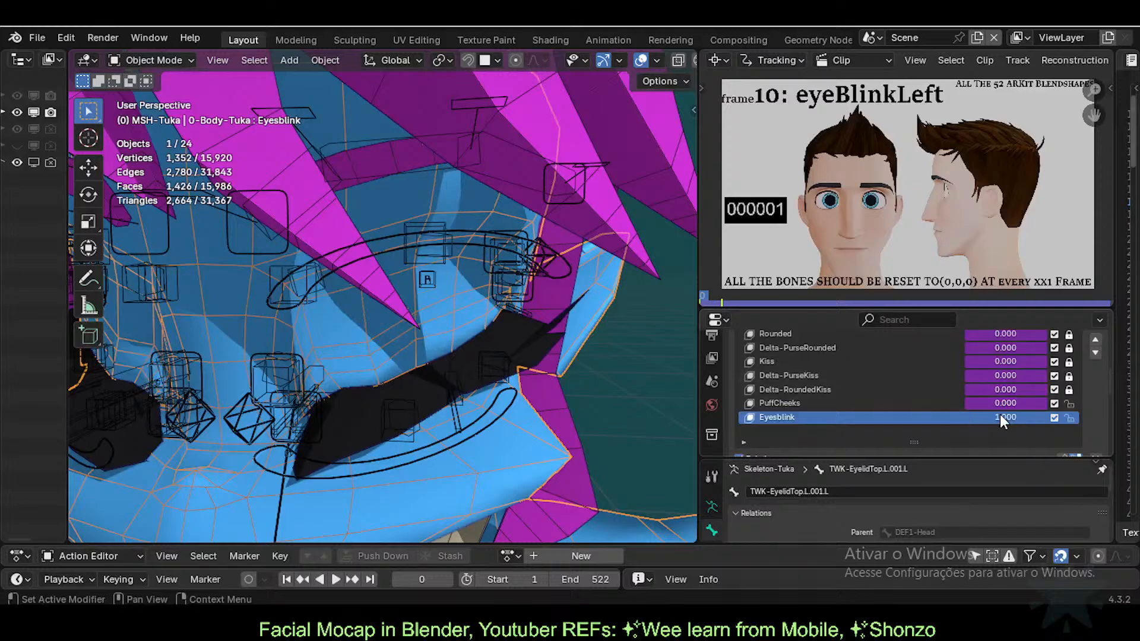
scroll(560, 402, "down", 3)
middle_click_drag(559, 401, 478, 376)
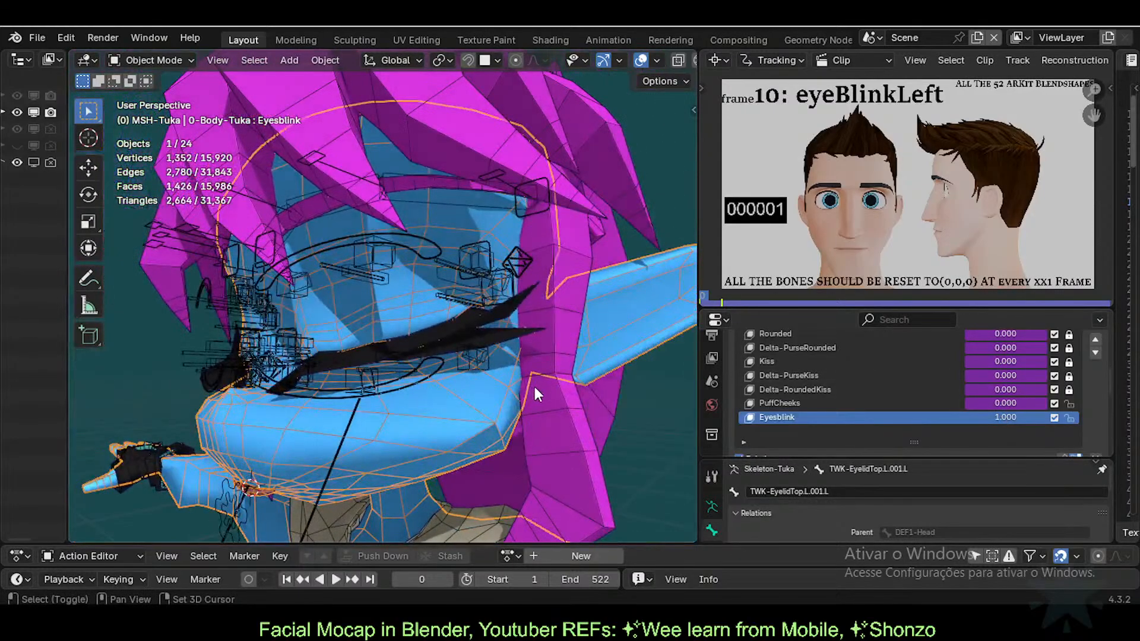
left_click_drag(956, 306, 910, 292)
scroll(1088, 397, "down", 2)
scroll(1084, 394, "up", 3)
middle_click_drag(482, 360, 452, 356)
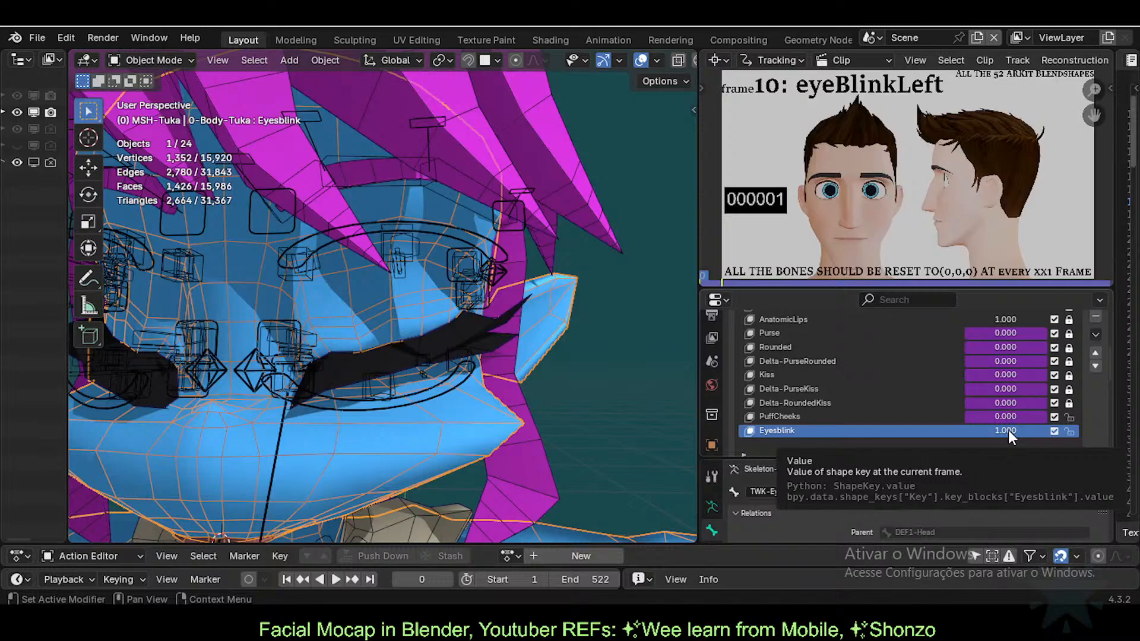
Step: Reset Eyesblink and Eyesblink-Eyelashes to 0 to open the eyes, and save the file
key("BackSpace")
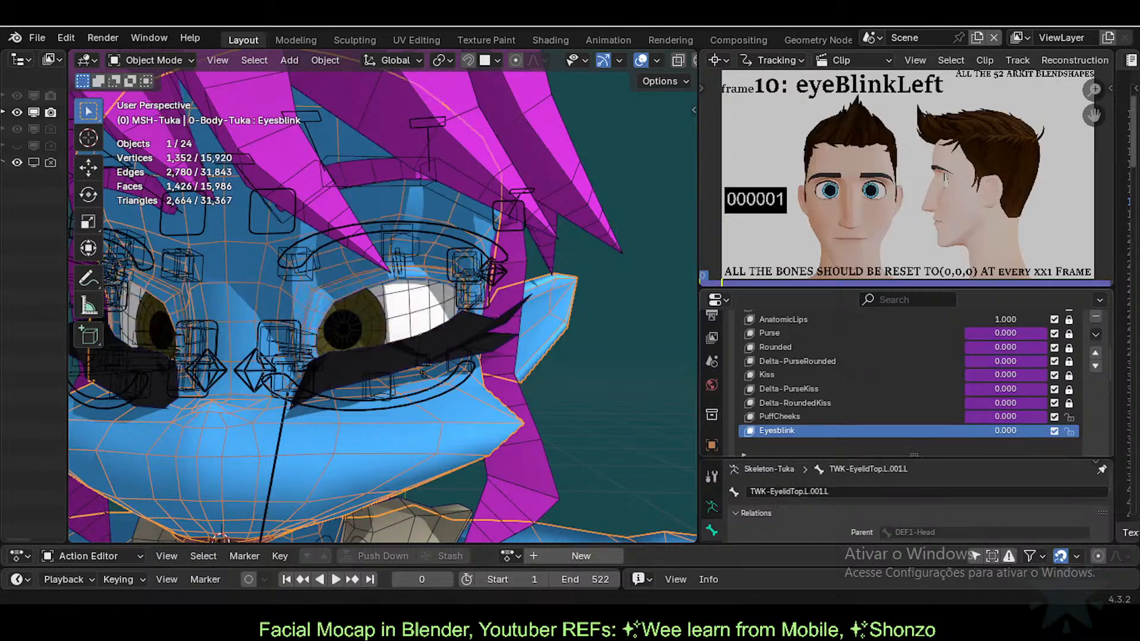
left_click(463, 334)
key("BackSpace")
middle_click_drag(520, 329, 536, 338)
key("ctrl+s")
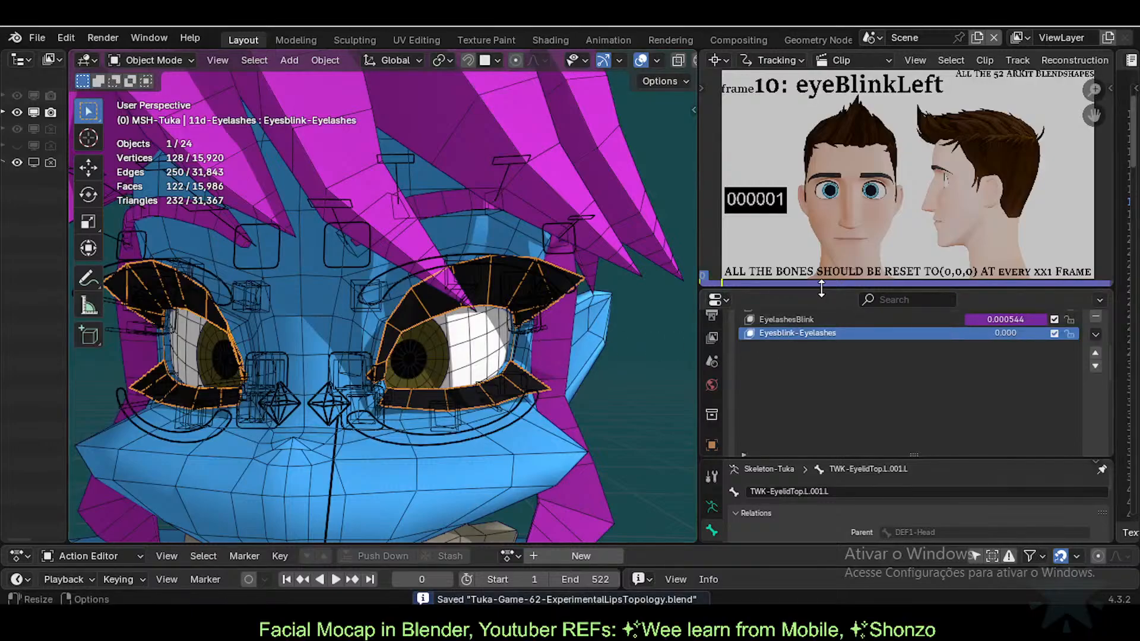
Step: Enlarge the reference clip area and the shape keys list, panning the view toward the left eye
left_click_drag(820, 288, 817, 322)
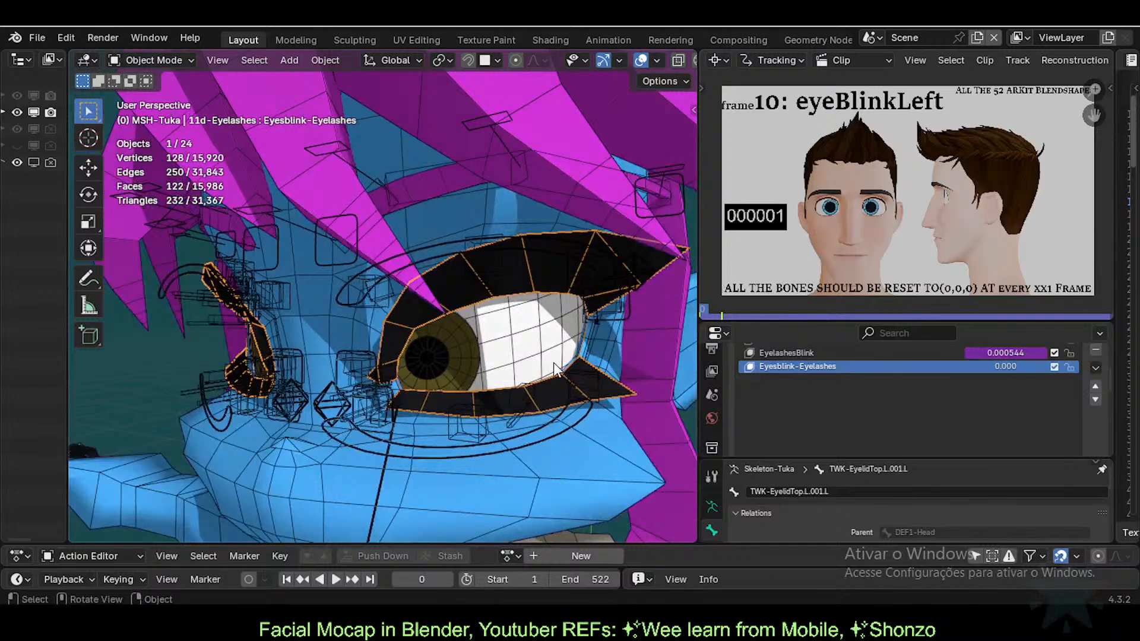
middle_click_drag(534, 334, 496, 378, "shift")
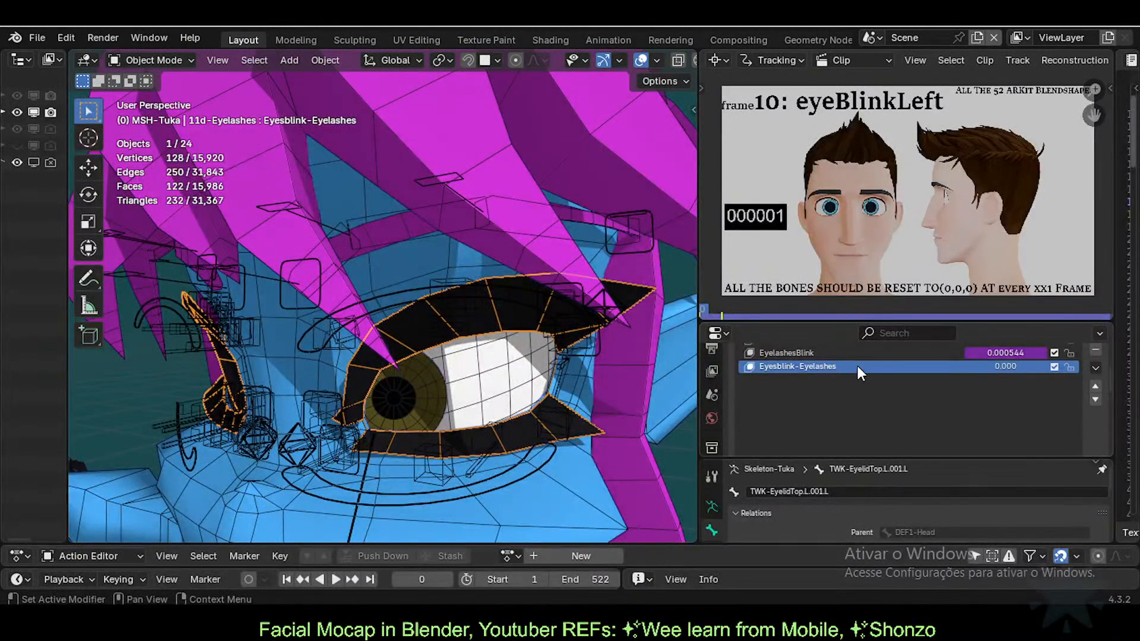
left_click_drag(864, 324, 878, 362)
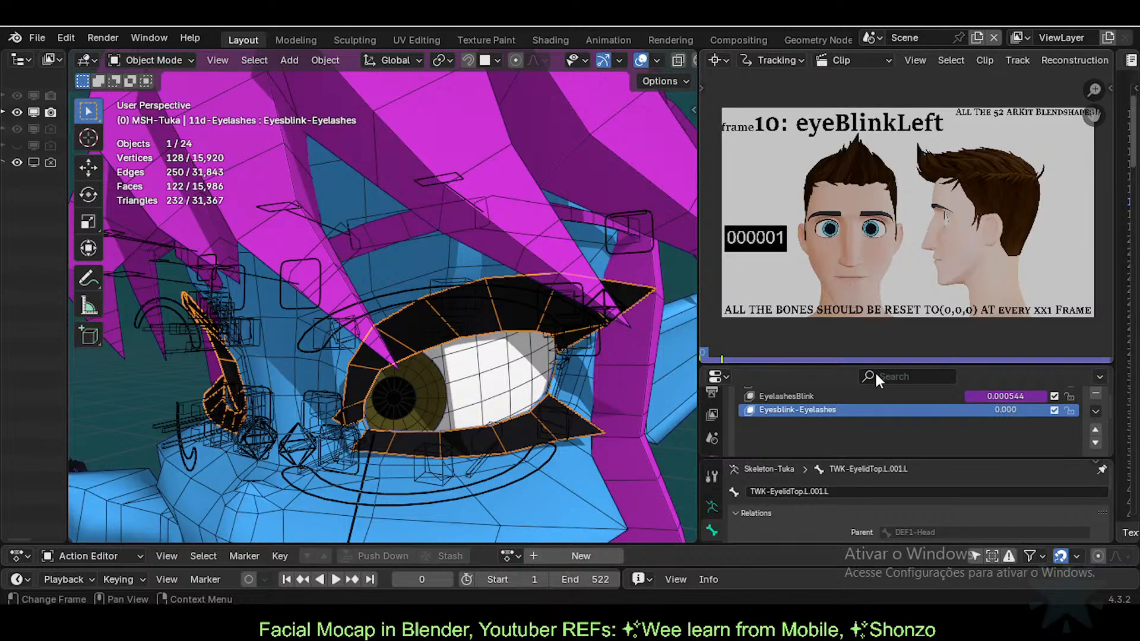
scroll(899, 399, "up", 2)
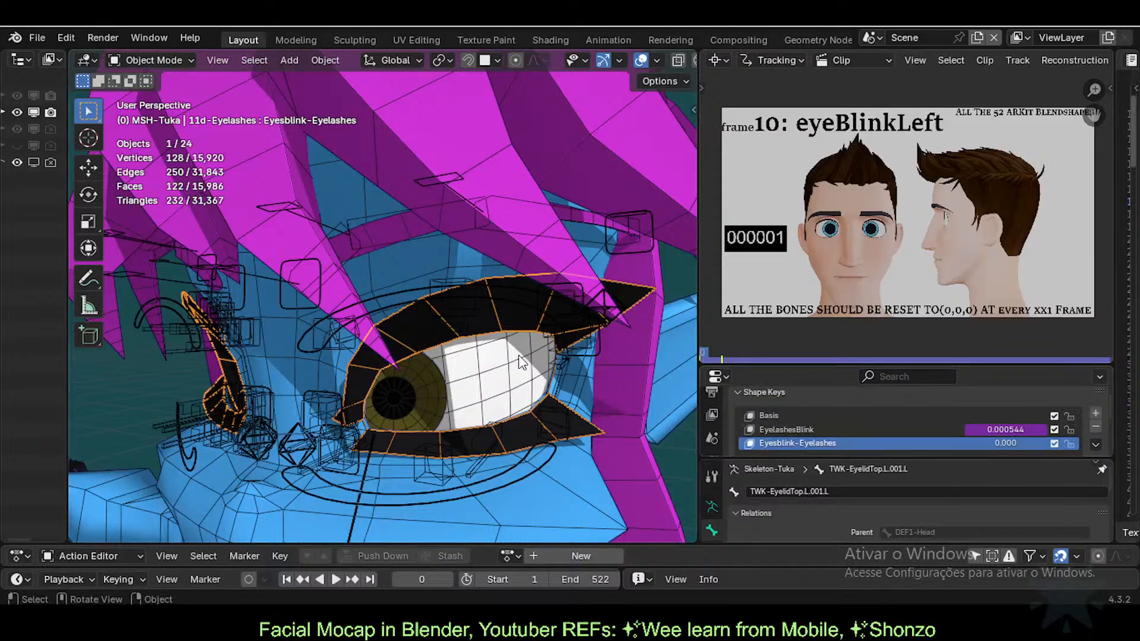
scroll(433, 378, "up", 5)
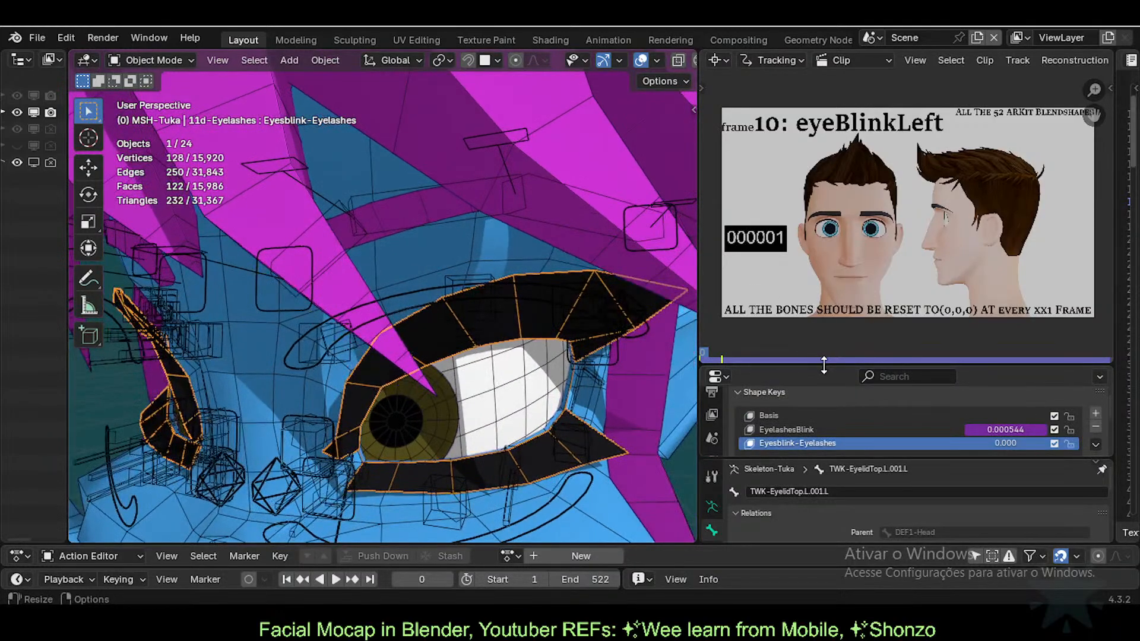
left_click_drag(825, 367, 831, 307)
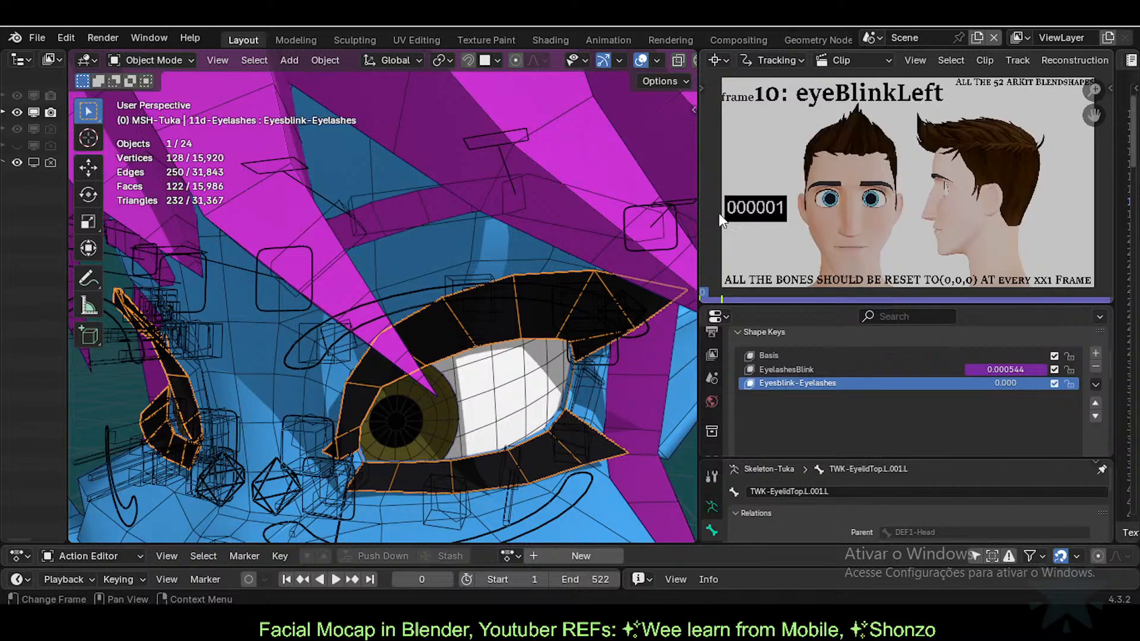
scroll(535, 356, "down", 5)
Step: Select the ARM-Tuka armature, enter Pose Mode and select all bones
left_click(441, 297)
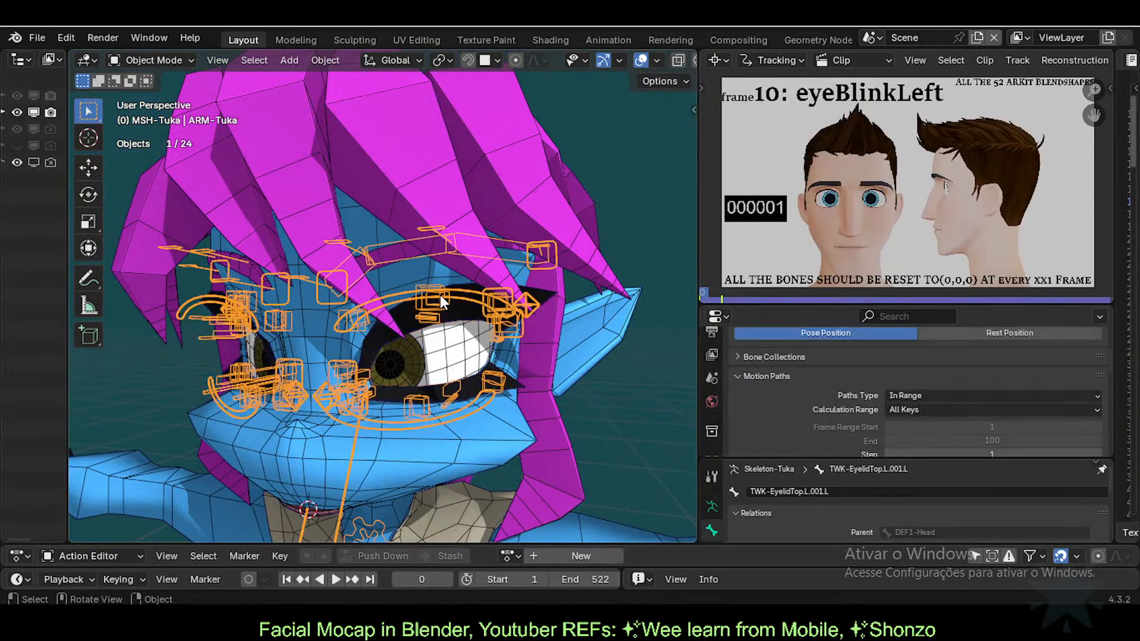
key("ctrl+Tab")
key("a")
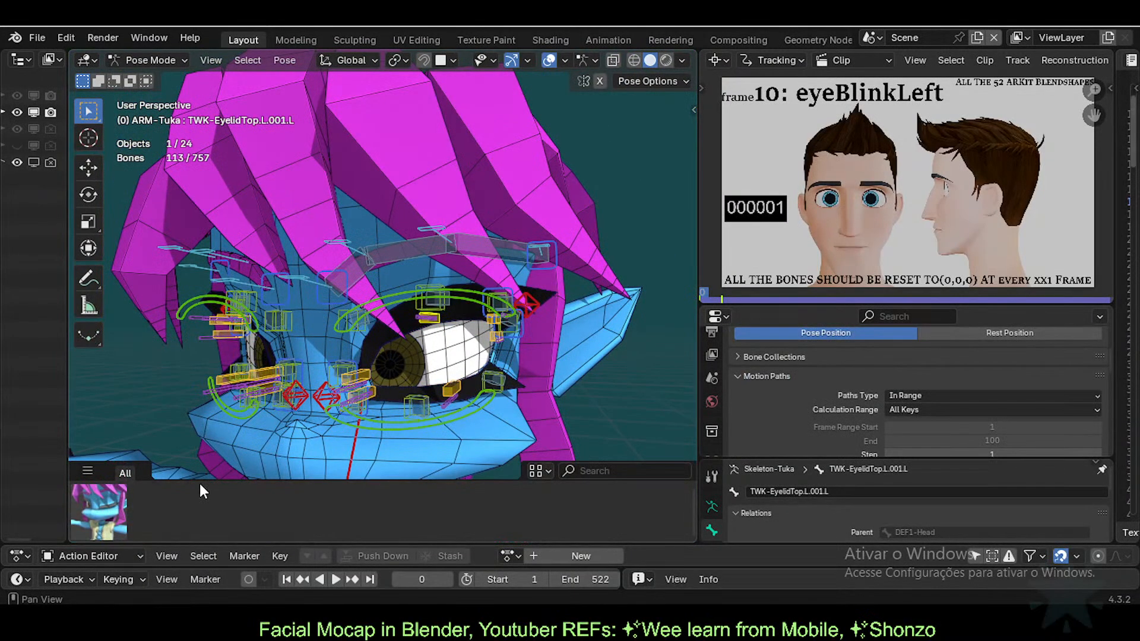
middle_click_drag(384, 377, 439, 363)
Step: Play the animation to frame 34 (eyeLookOutLeft) and switch to front orthographic view
key("space")
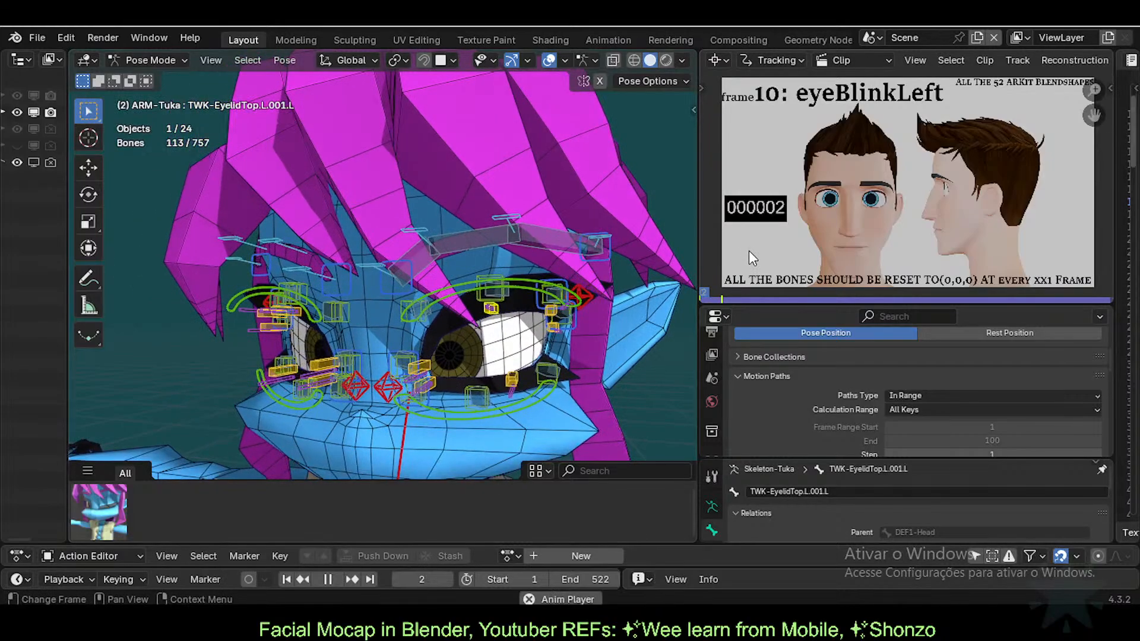
key("space")
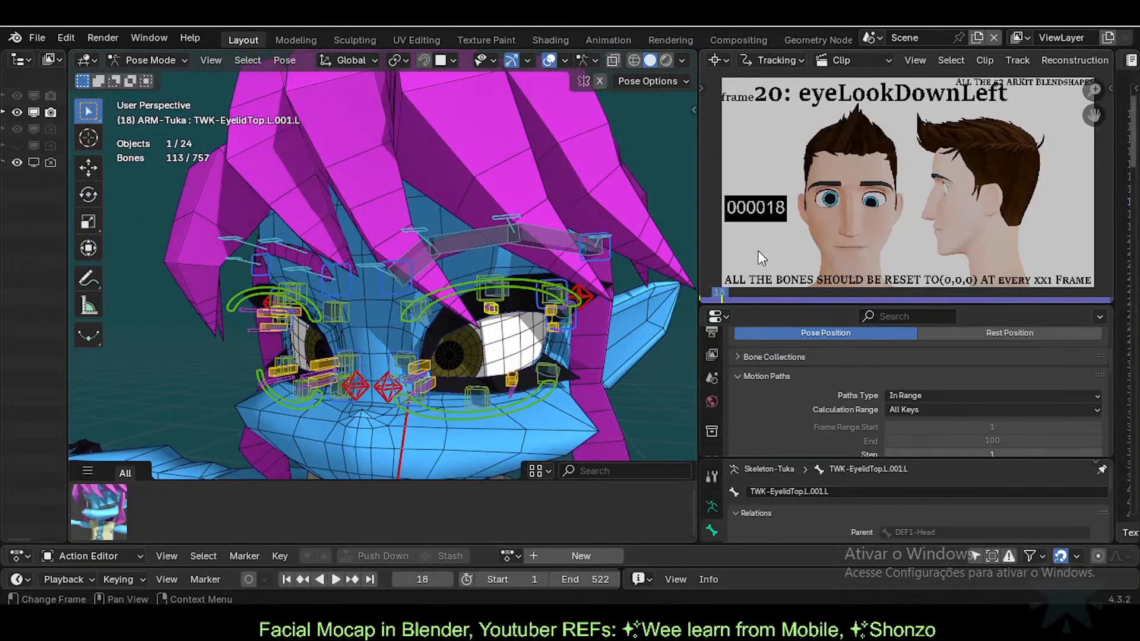
key("space")
key("space")
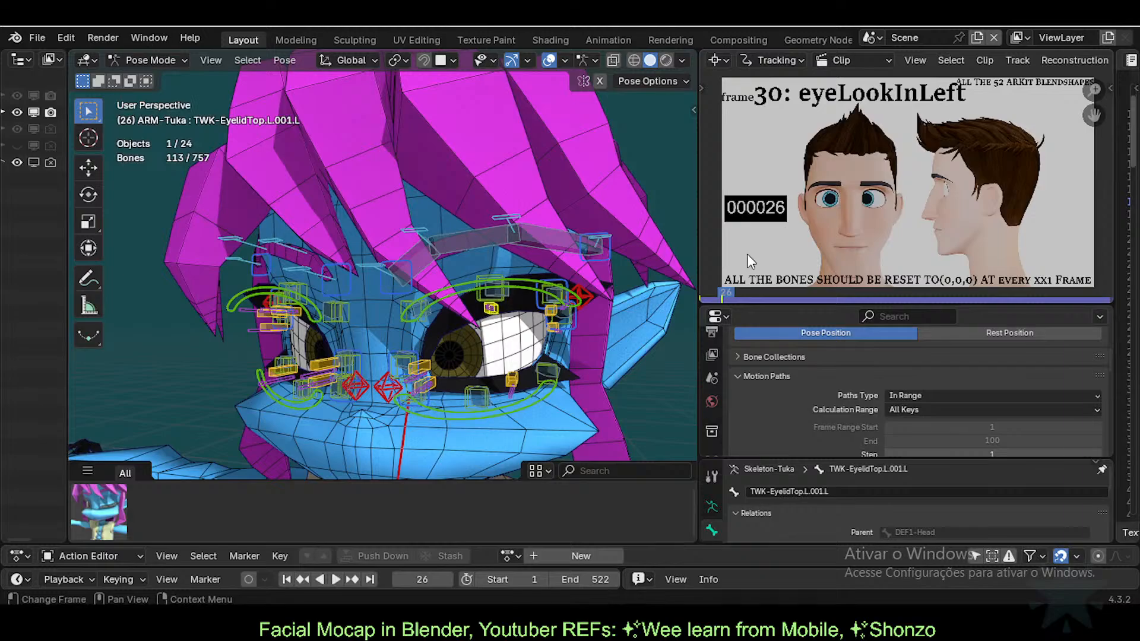
key("space")
key("space")
middle_click_drag(488, 376, 529, 330)
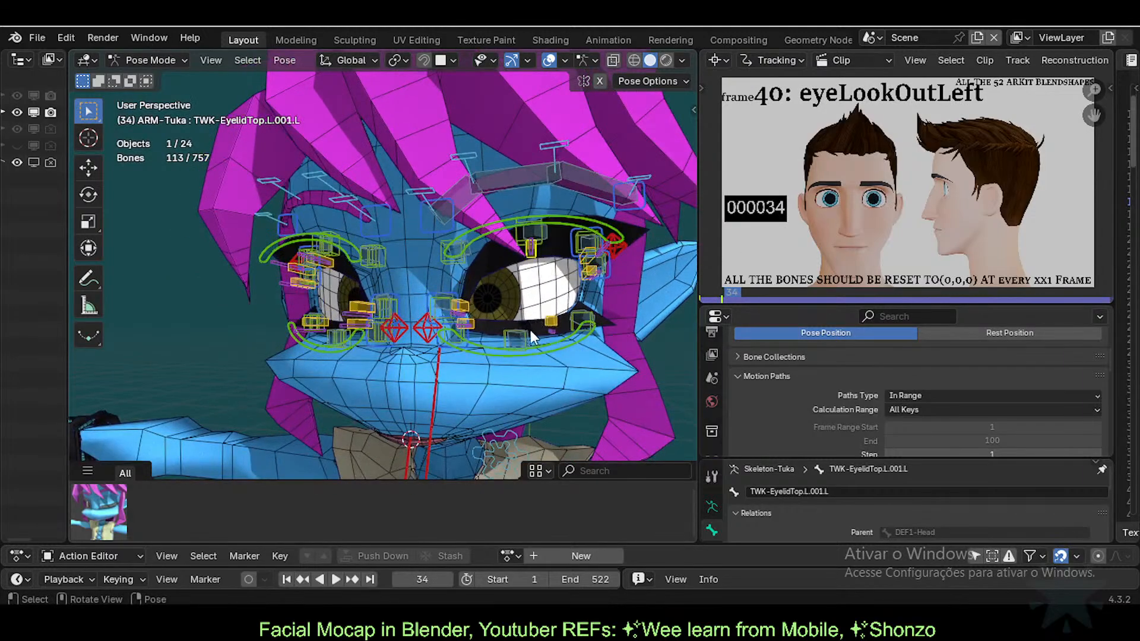
scroll(543, 332, "down", 5)
middle_click_drag(401, 321, 448, 310)
key("KP_1")
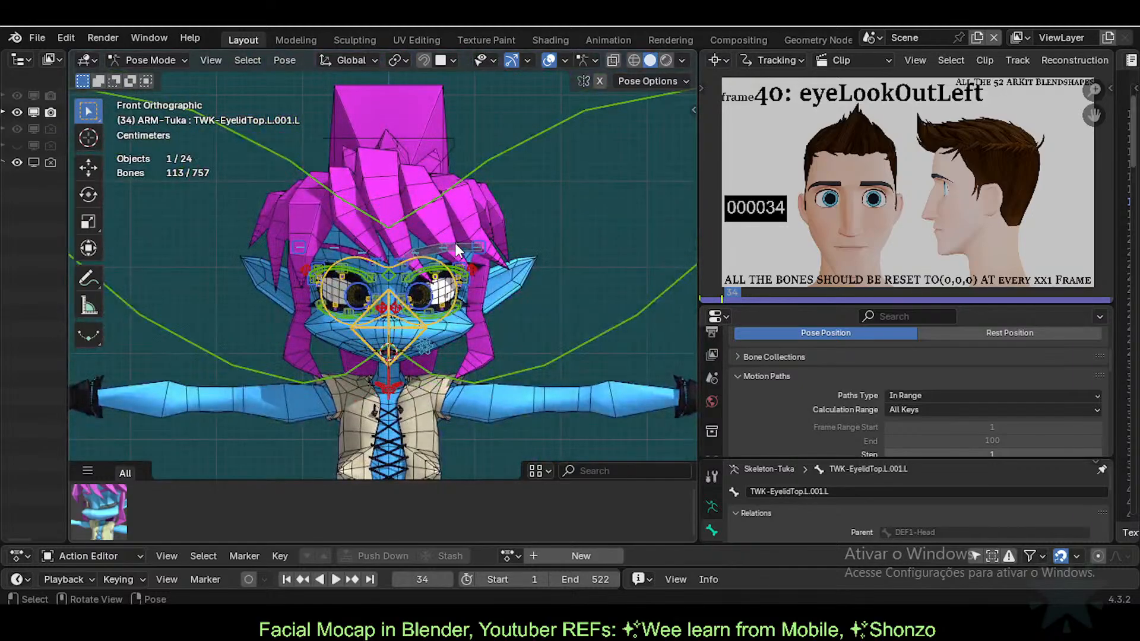
Step: Select the CTL-Eye.L bone and nudge it along the X axis
left_click(457, 303)
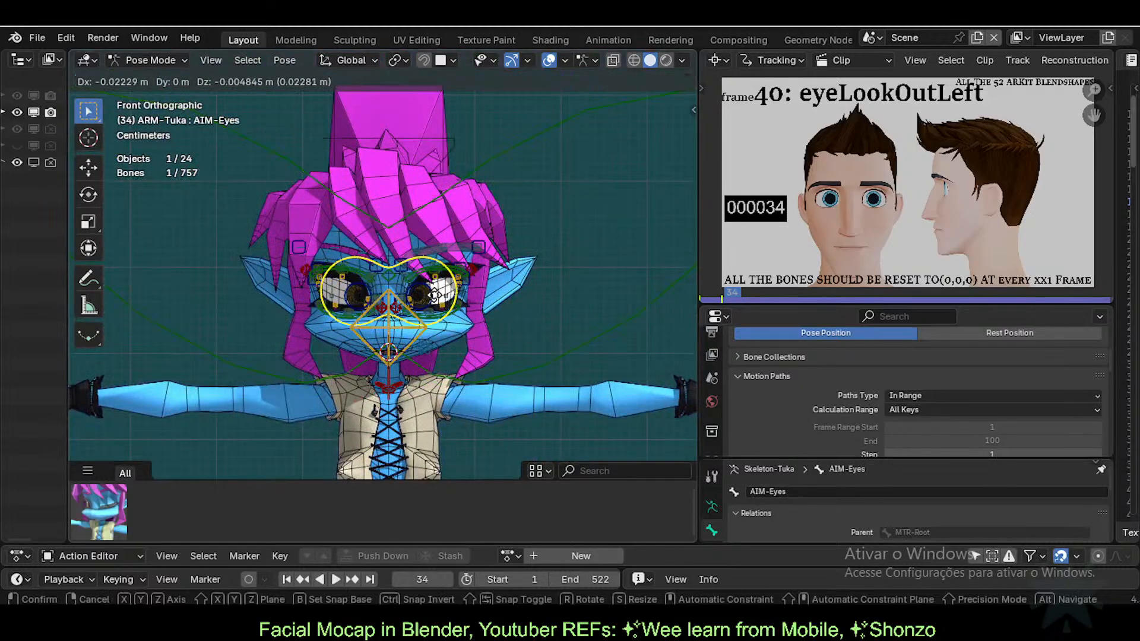
left_click(432, 297)
key("g")
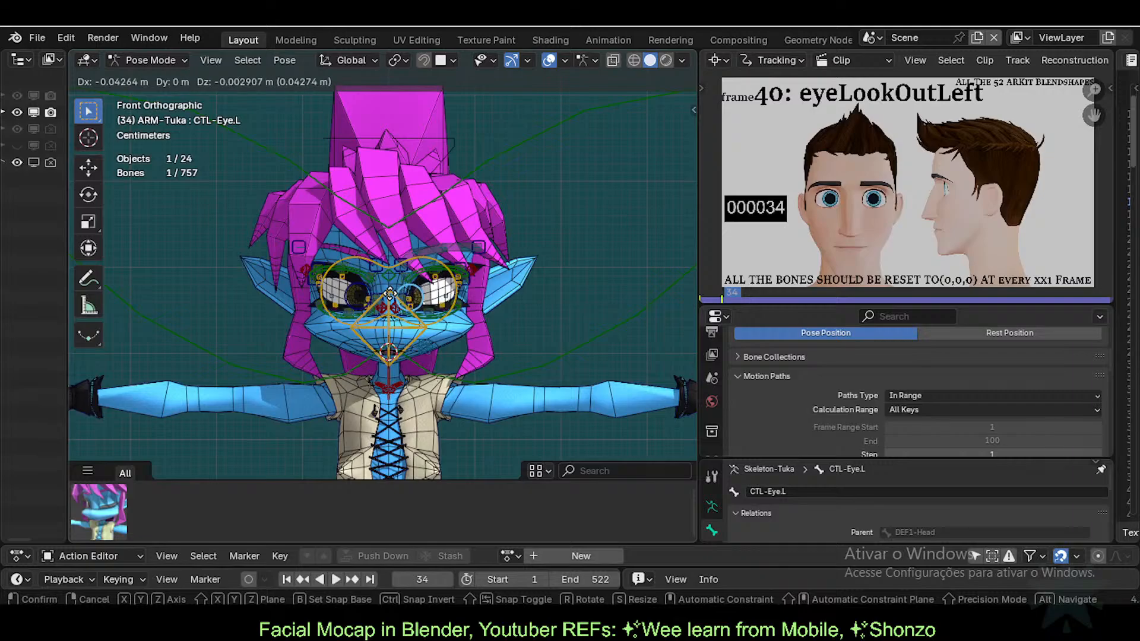
right_click(444, 301)
key("g")
key("x")
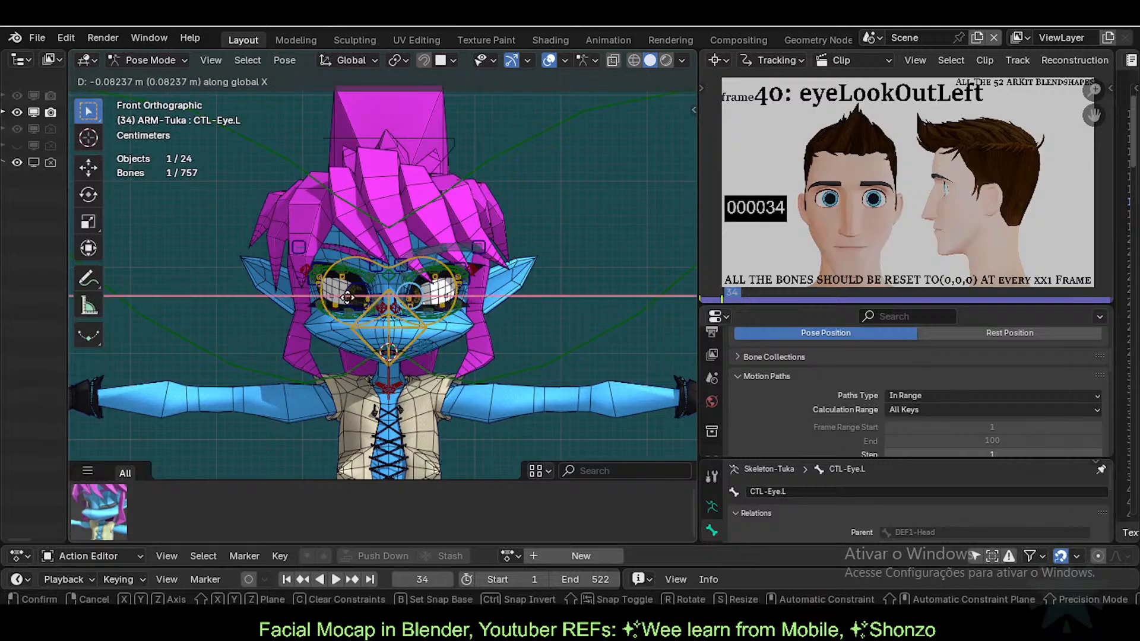
left_click(404, 314)
Step: From a front view without wireframe, move CTL-Eye.L slightly and watch the eye coins follow
scroll(454, 326, "up", 2)
middle_click_drag(454, 327, 483, 329)
key("shift+z")
scroll(404, 333, "down", 1)
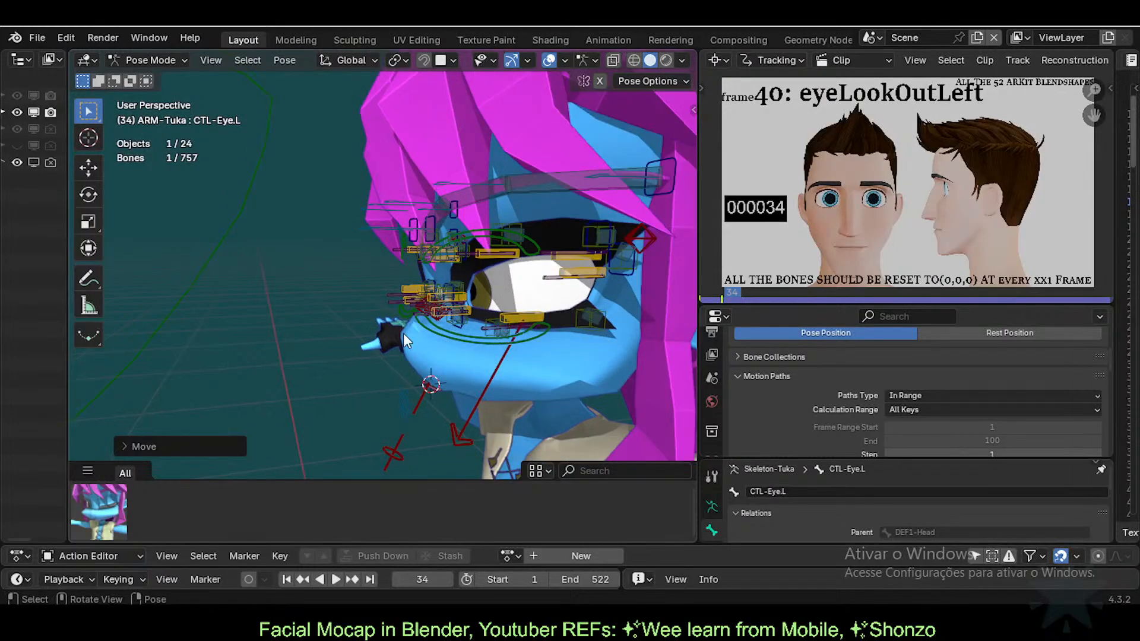
middle_click_drag(368, 282, 411, 290)
scroll(408, 290, "down", 2)
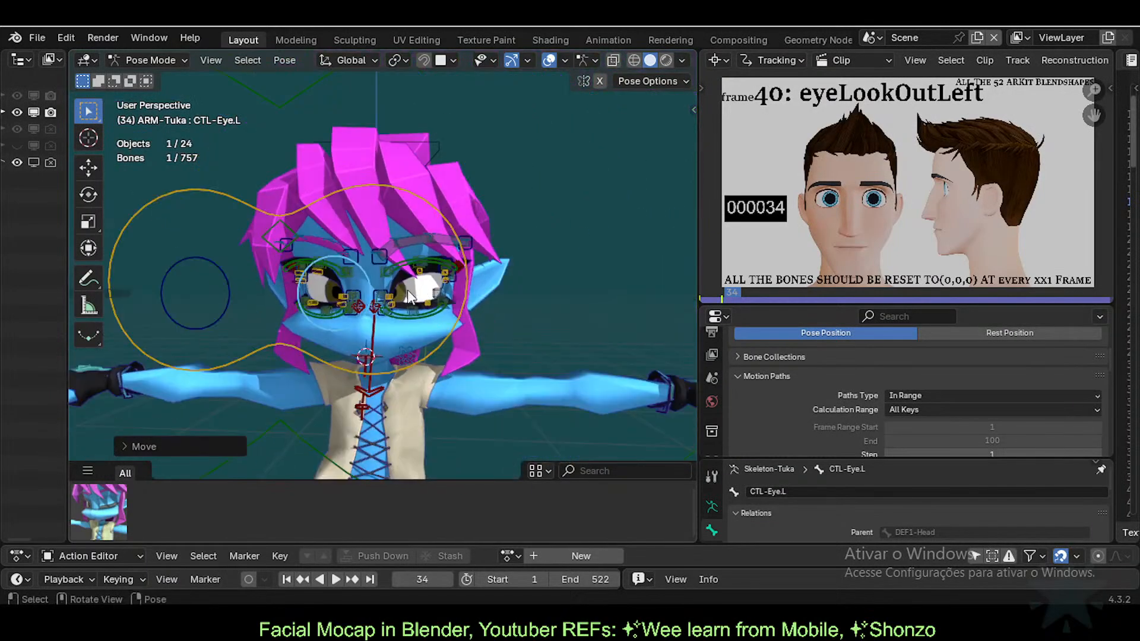
key("g")
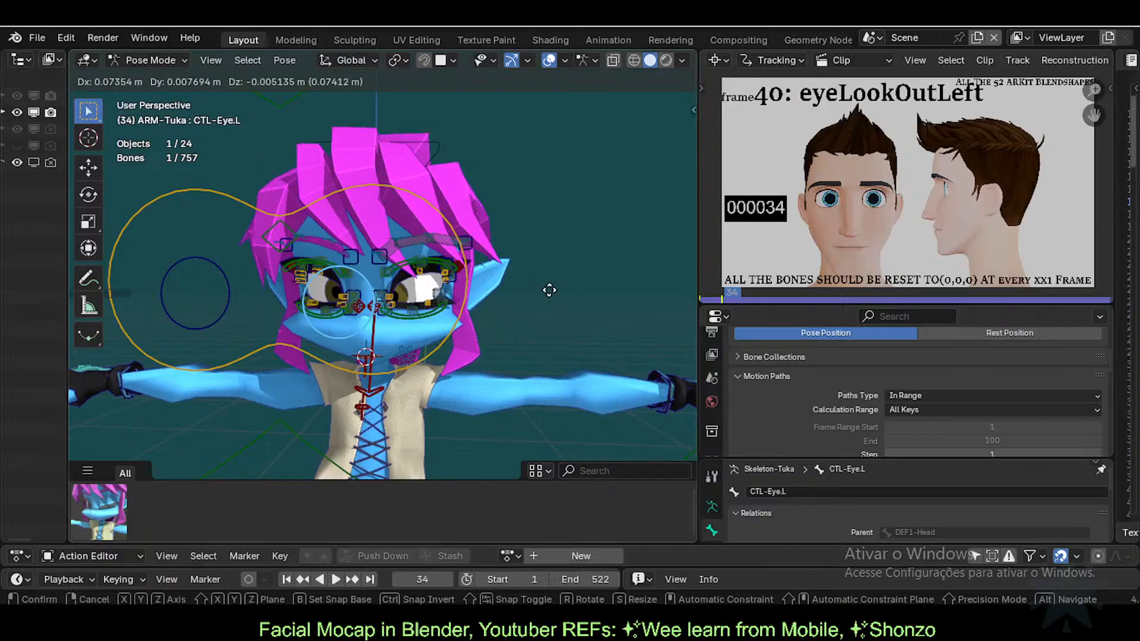
left_click(346, 315)
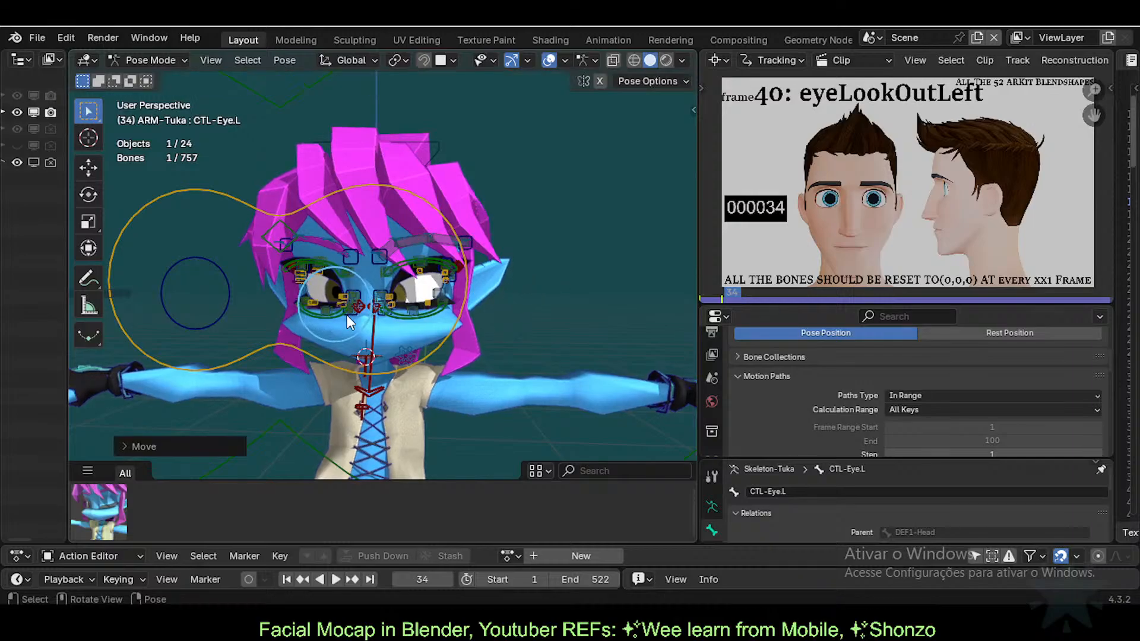
scroll(452, 314, "up", 2)
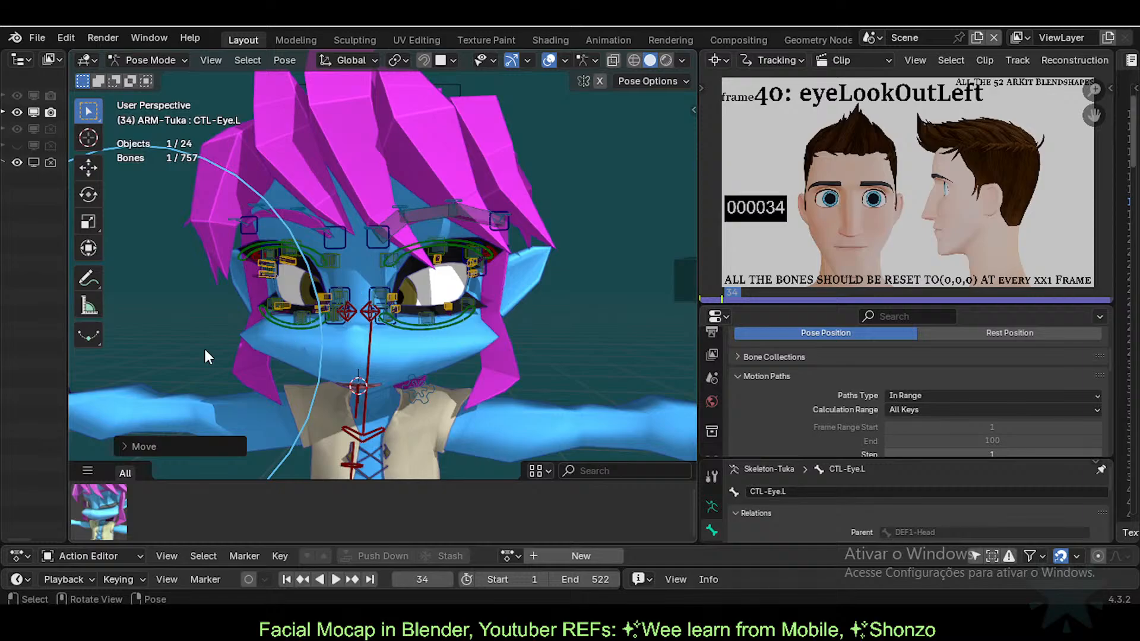
scroll(275, 343, "down", 2)
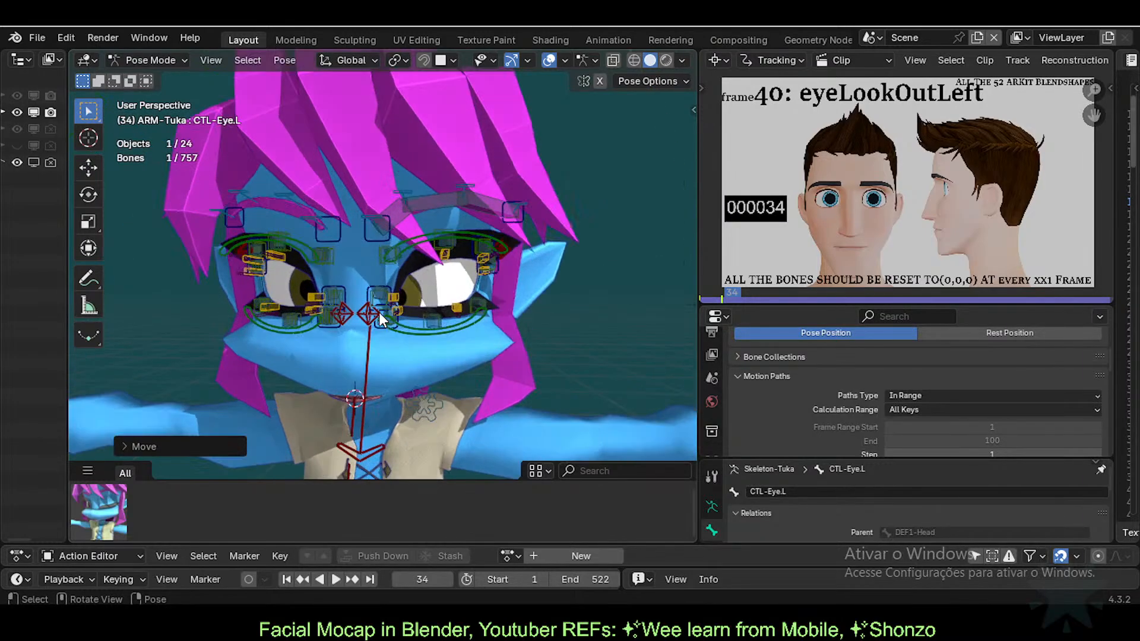
scroll(427, 296, "up", 2)
Step: Return to Object Mode, select the eye-coin mesh and show its modifier stack
key("ctrl+Tab")
left_click(418, 294)
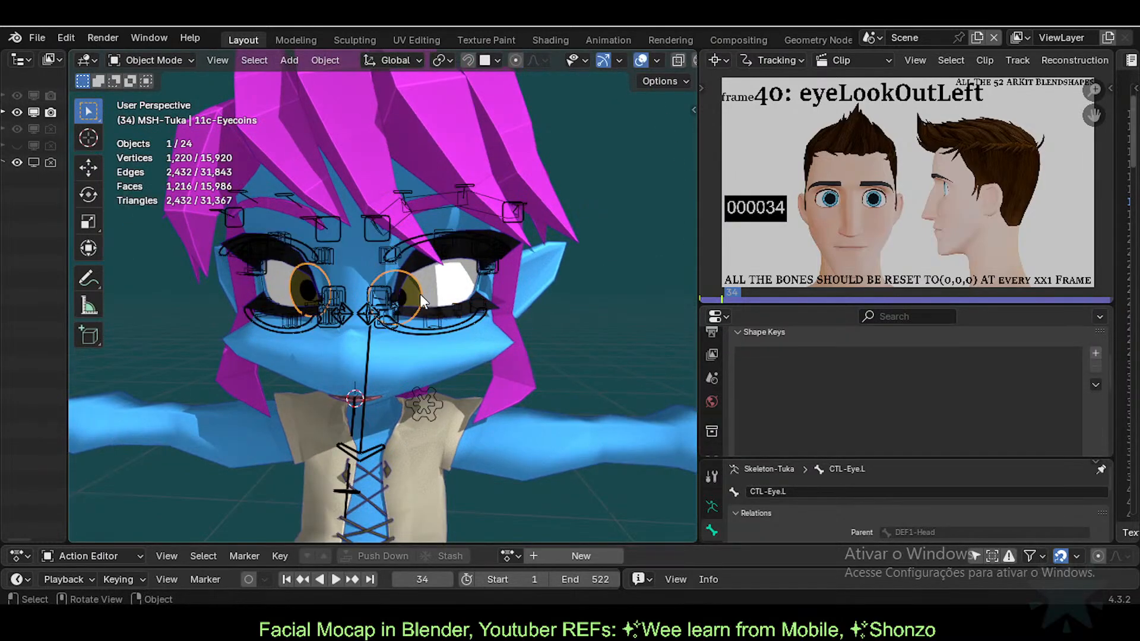
scroll(433, 333, "down", 3)
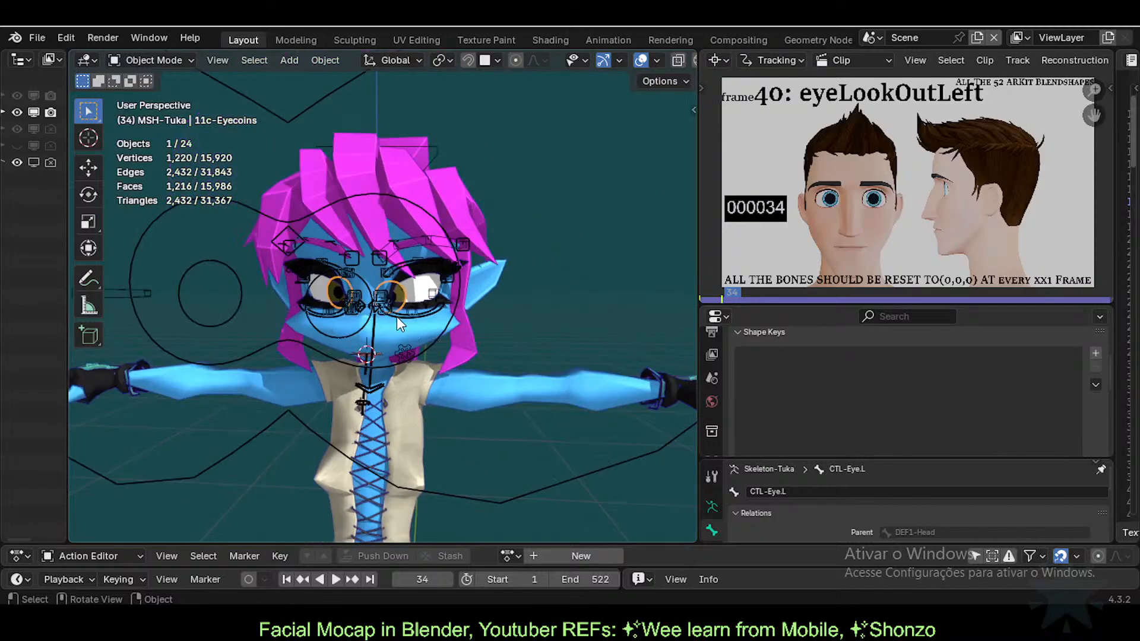
scroll(391, 316, "up", 1)
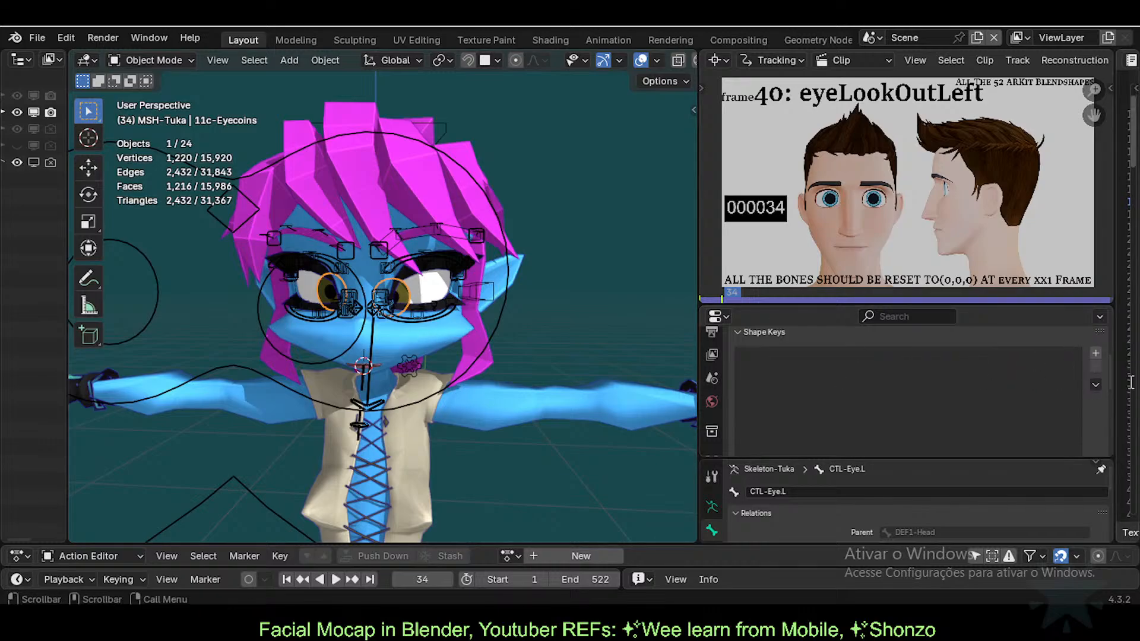
scroll(692, 390, "down", 2)
scroll(730, 396, "up", 3)
scroll(713, 371, "down", 5)
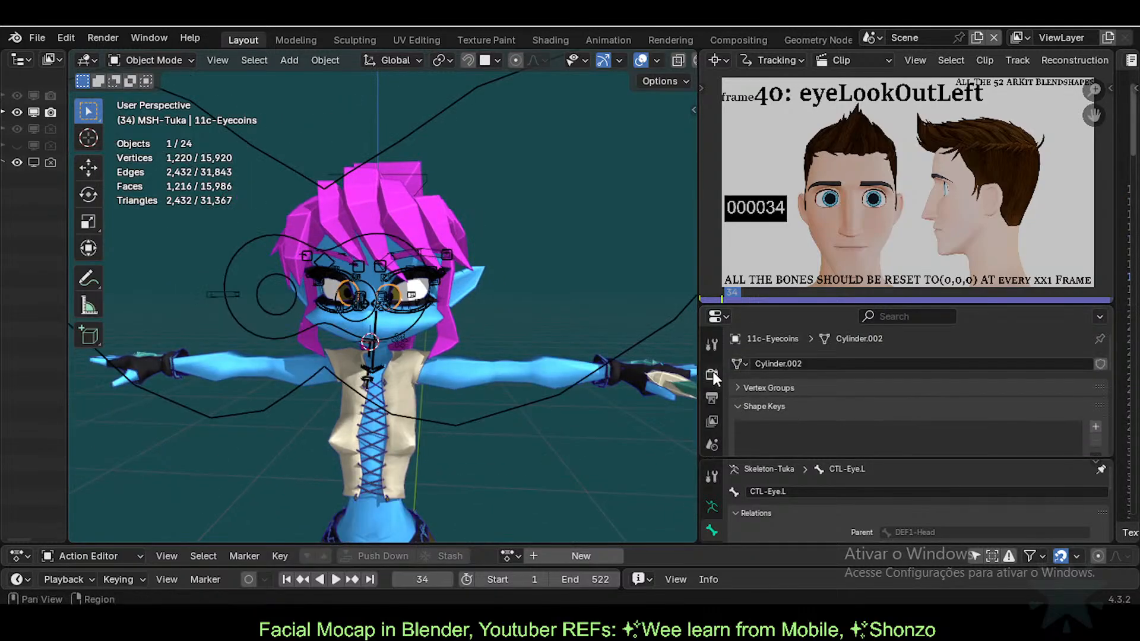
left_click(713, 353)
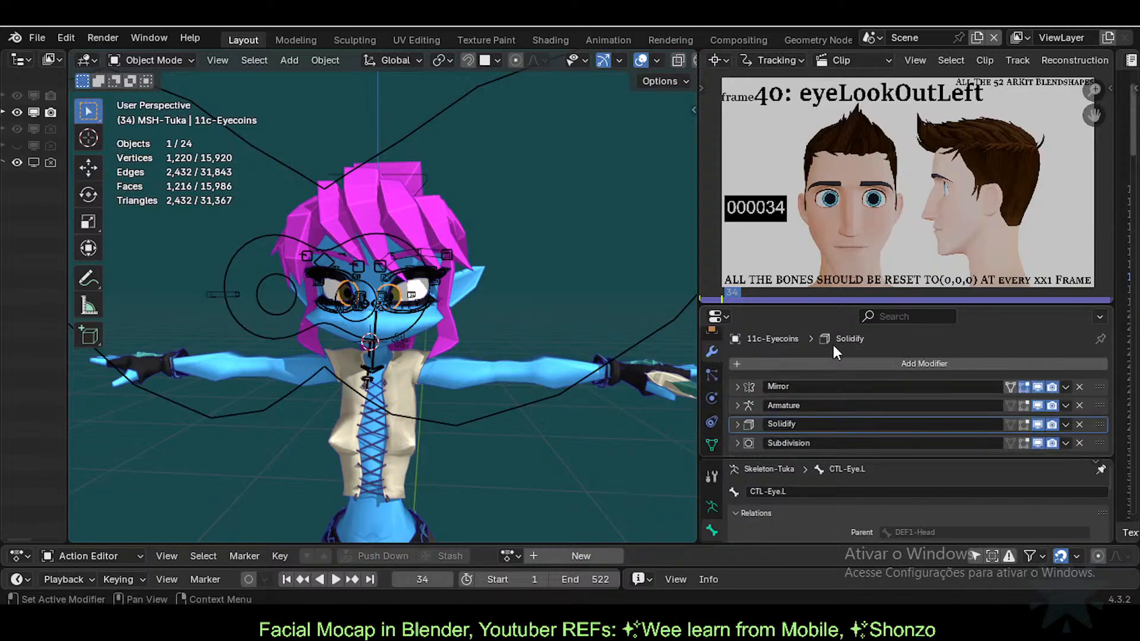
left_click_drag(826, 305, 849, 198)
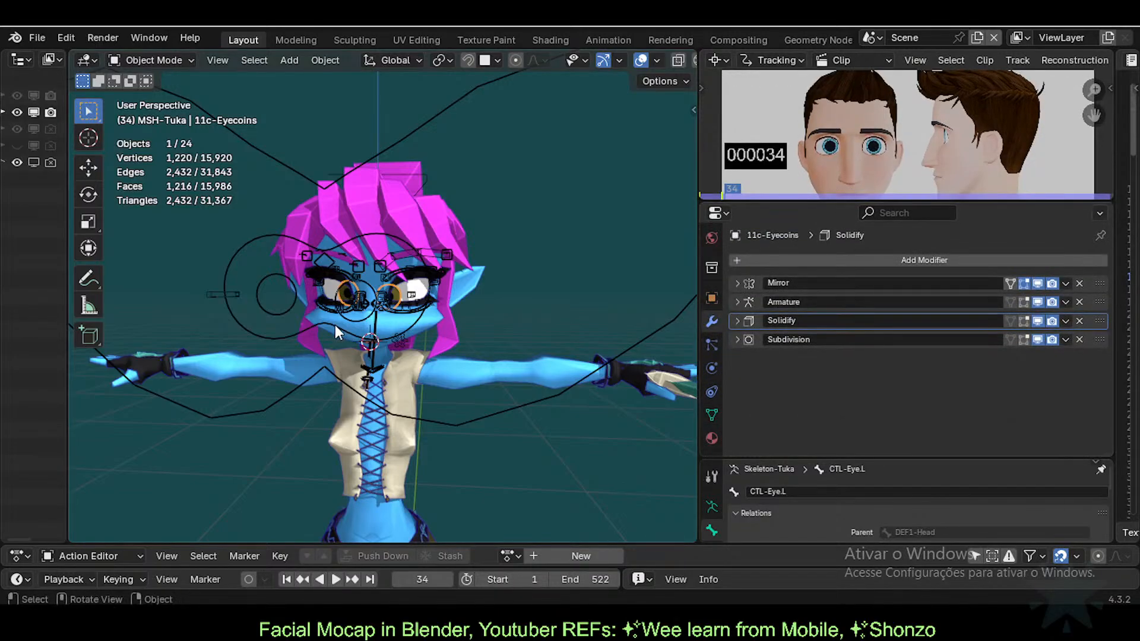
scroll(400, 326, "up", 6)
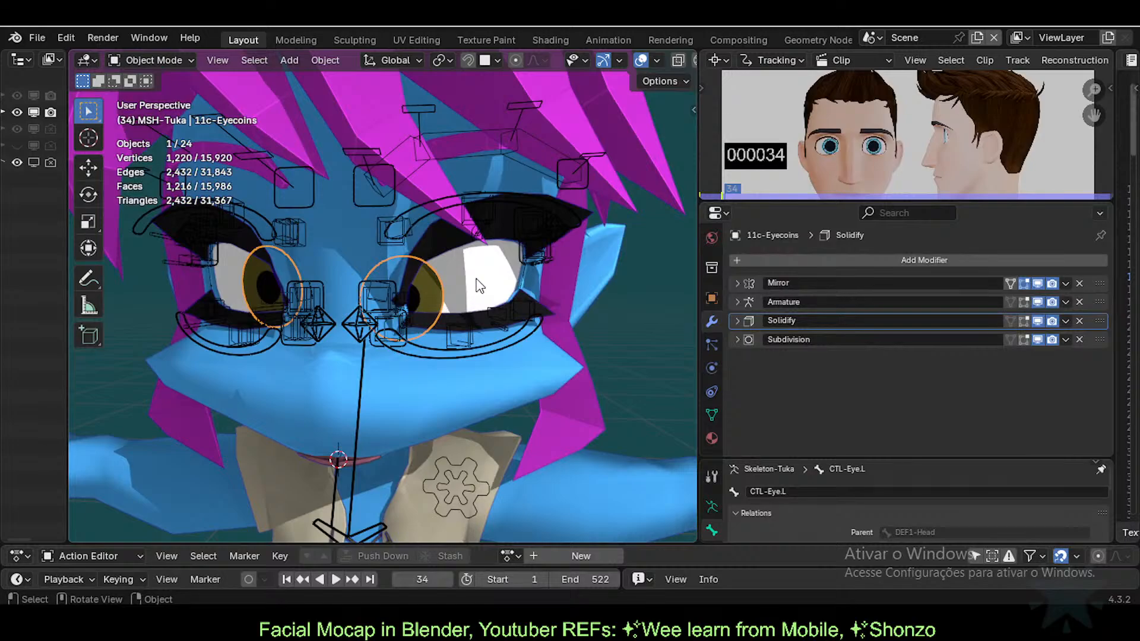
Step: Show the eyeballs as Wire, switch them back to Solid, and reselect the eye-coin mesh
left_click(480, 285)
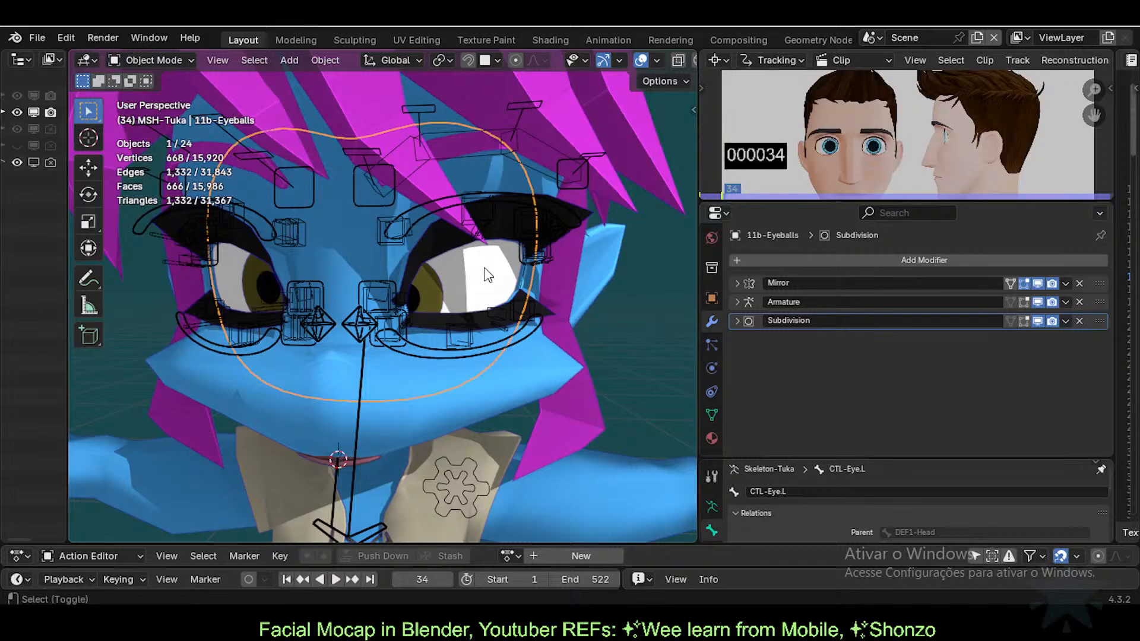
key("ctrl+alt+shift+d")
key("Down")
key("Return")
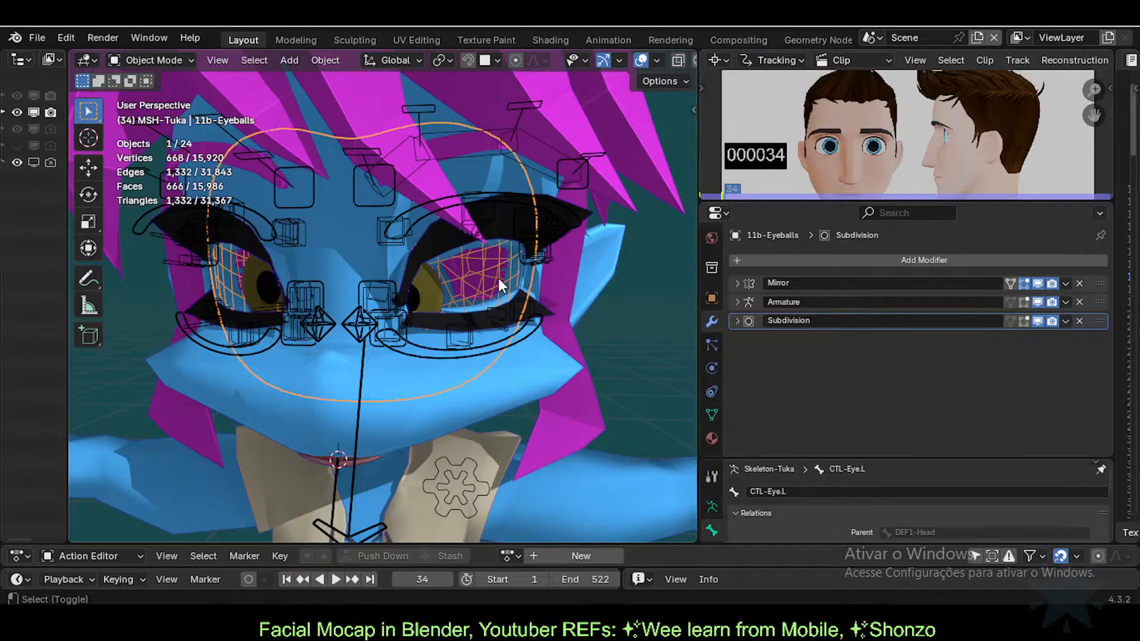
key("ctrl+alt+shift+h")
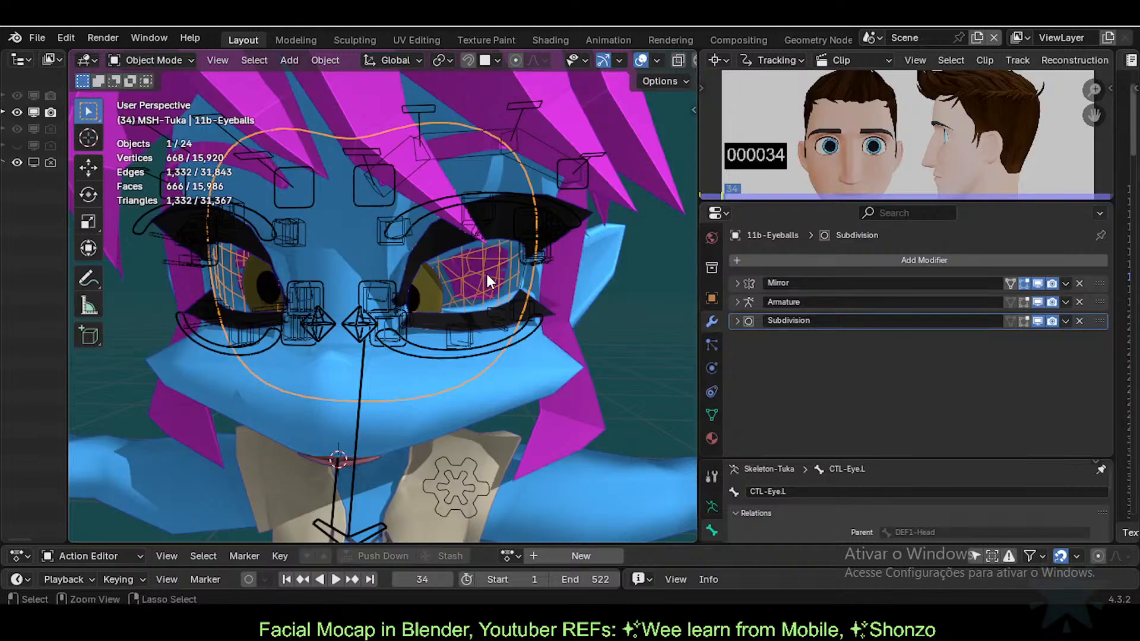
key("ctrl+alt+shift+h")
left_click(460, 291)
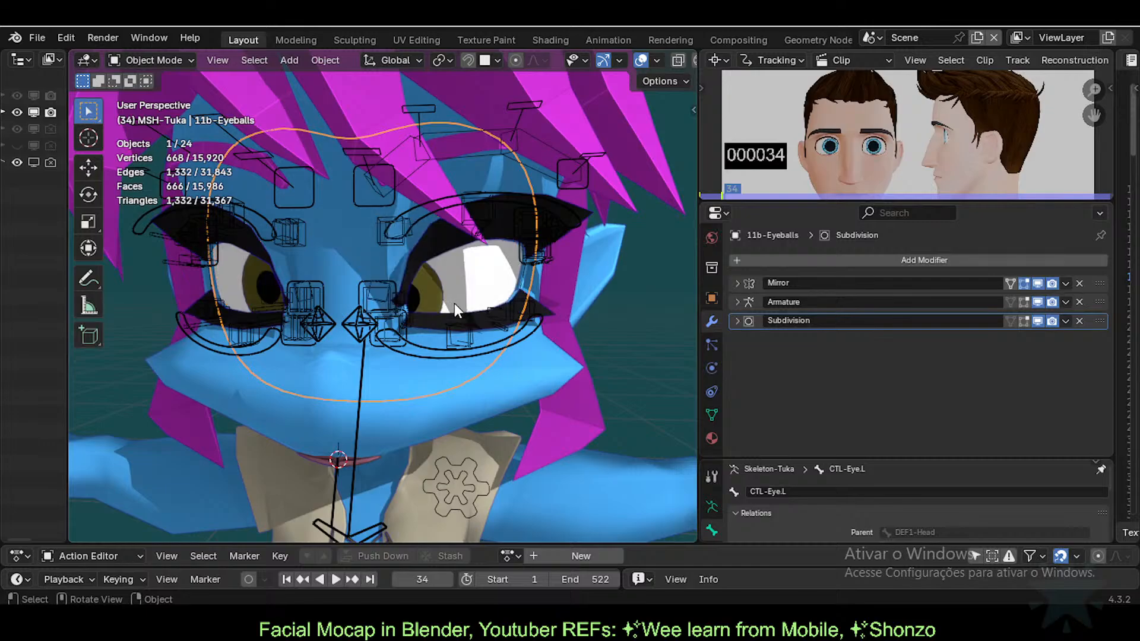
scroll(476, 327, "down", 3)
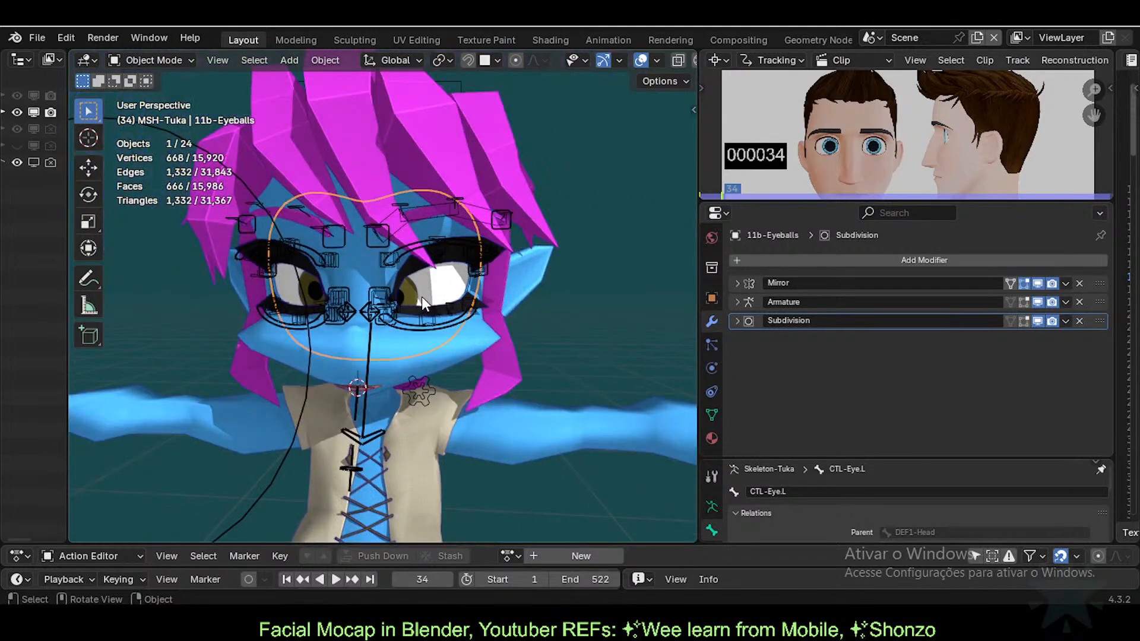
scroll(419, 300, "down", 2)
left_click(408, 292)
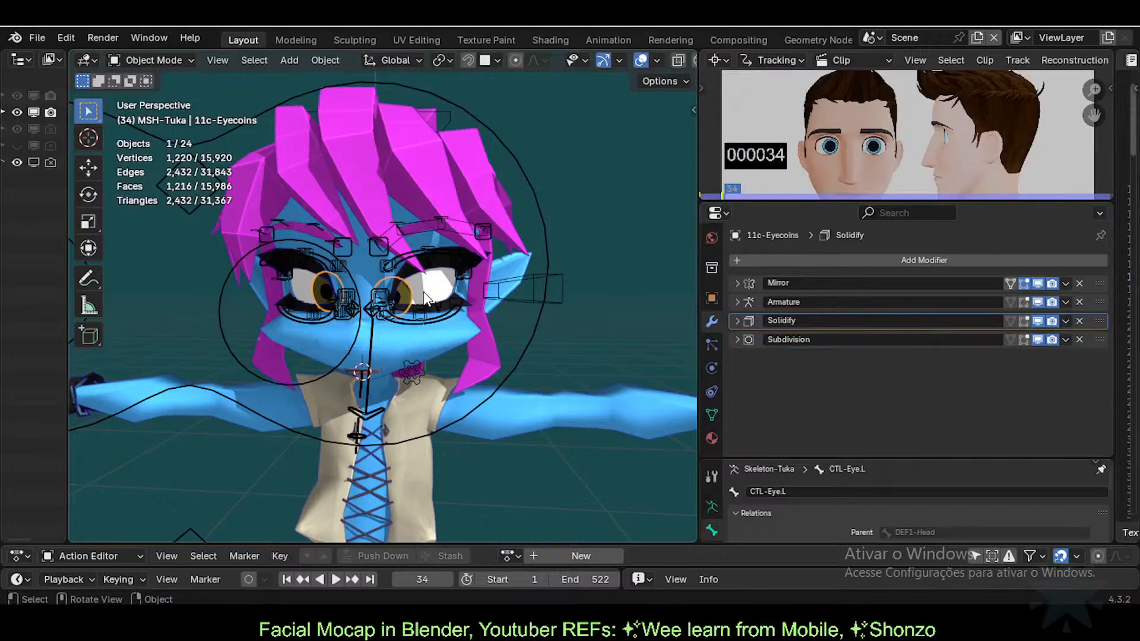
scroll(437, 290, "up", 2)
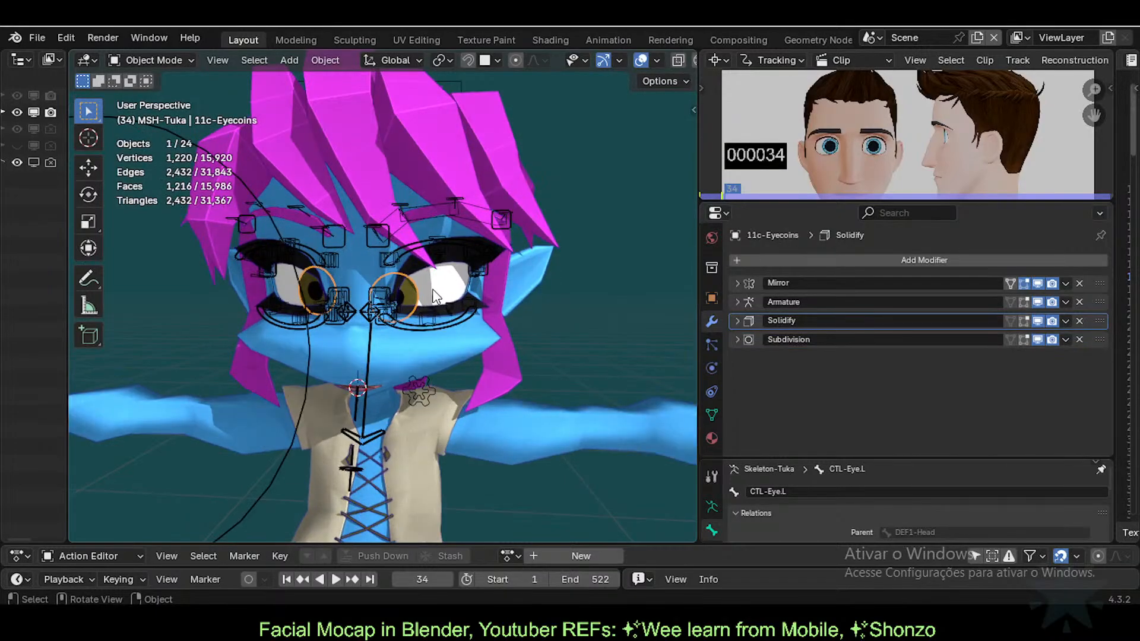
scroll(416, 277, "down", 2)
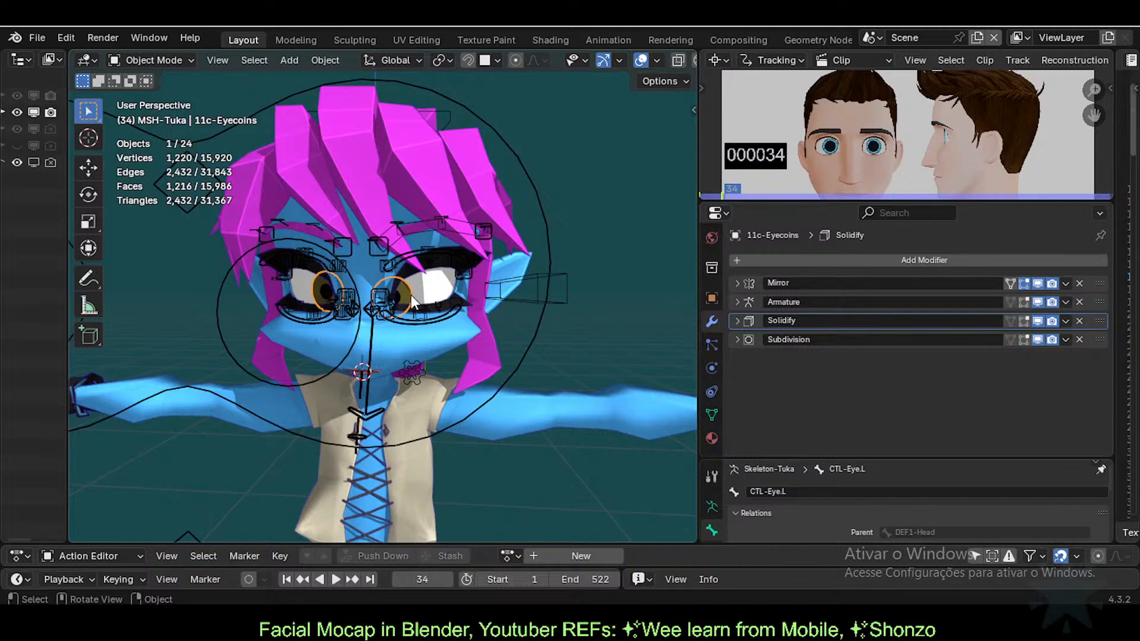
Step: Apply the eye coins' Armature modifier as a shape key
scroll(433, 295, "up", 2)
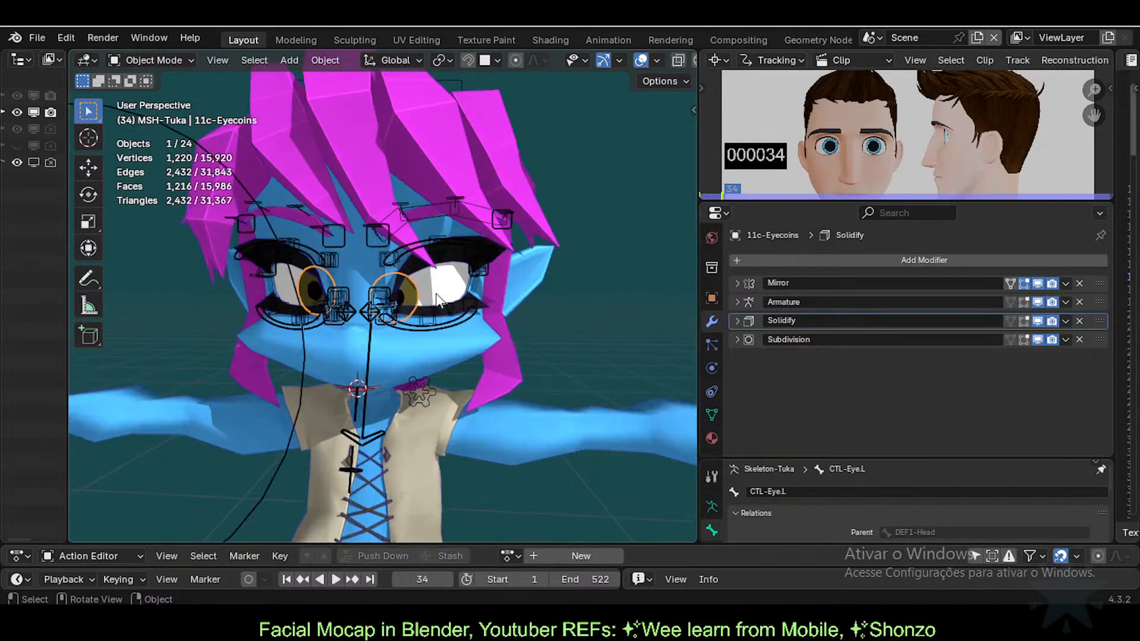
left_click(711, 414)
left_click(711, 323)
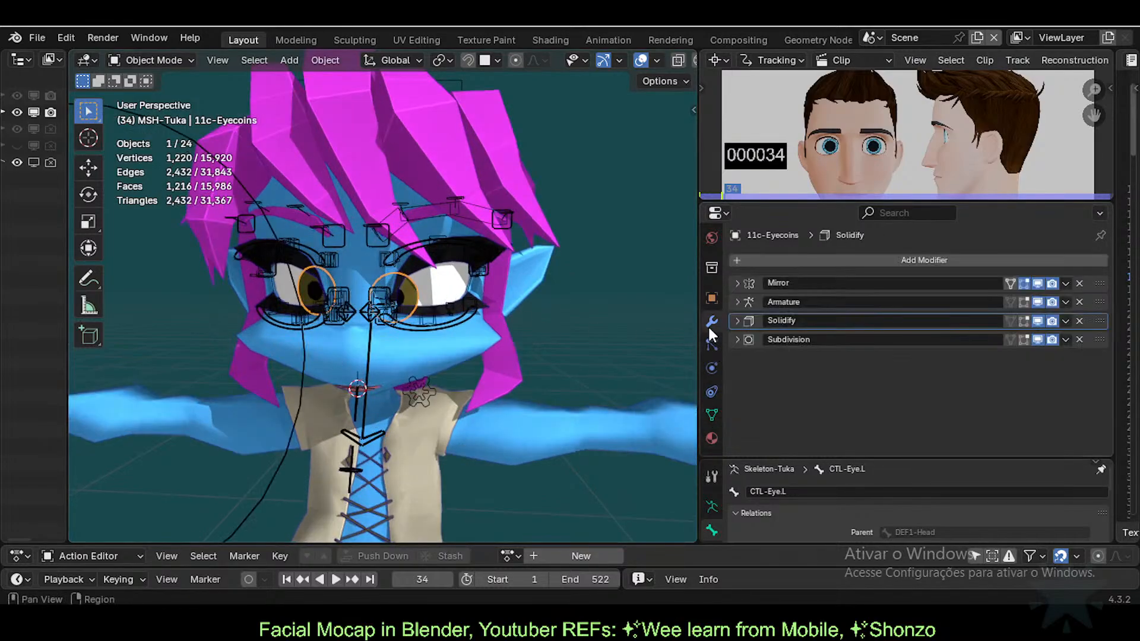
left_click(737, 300)
left_click(737, 301)
left_click(1065, 302)
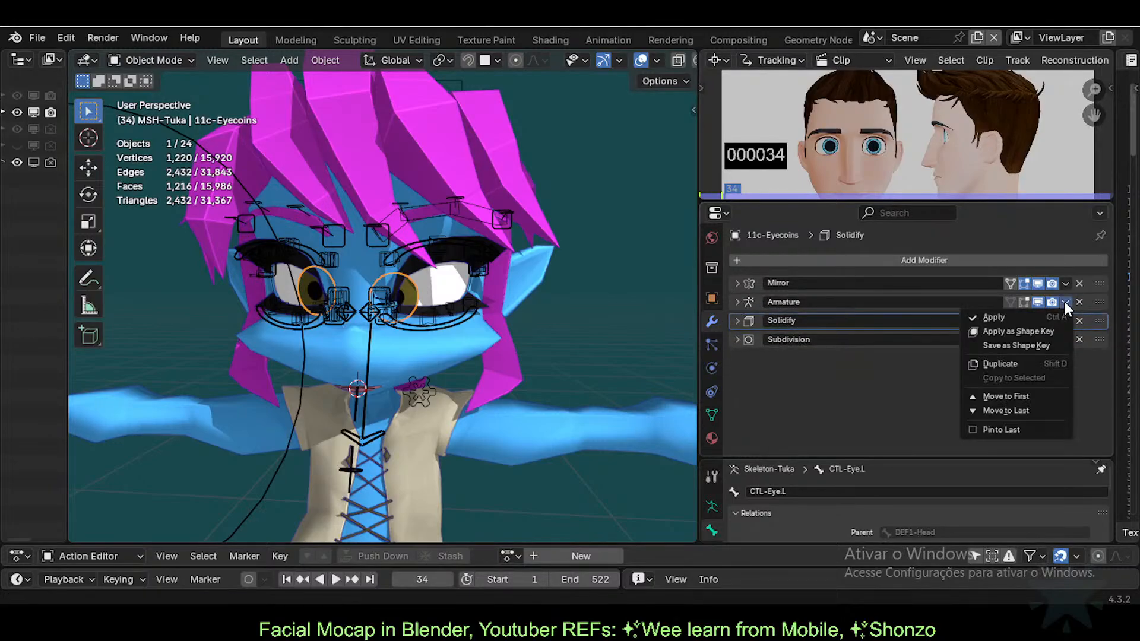
left_click(1016, 332)
Step: Rename the new shape key 'EyeLeft', then put the ARM-Tuka rig into Pose Mode
left_click(711, 415)
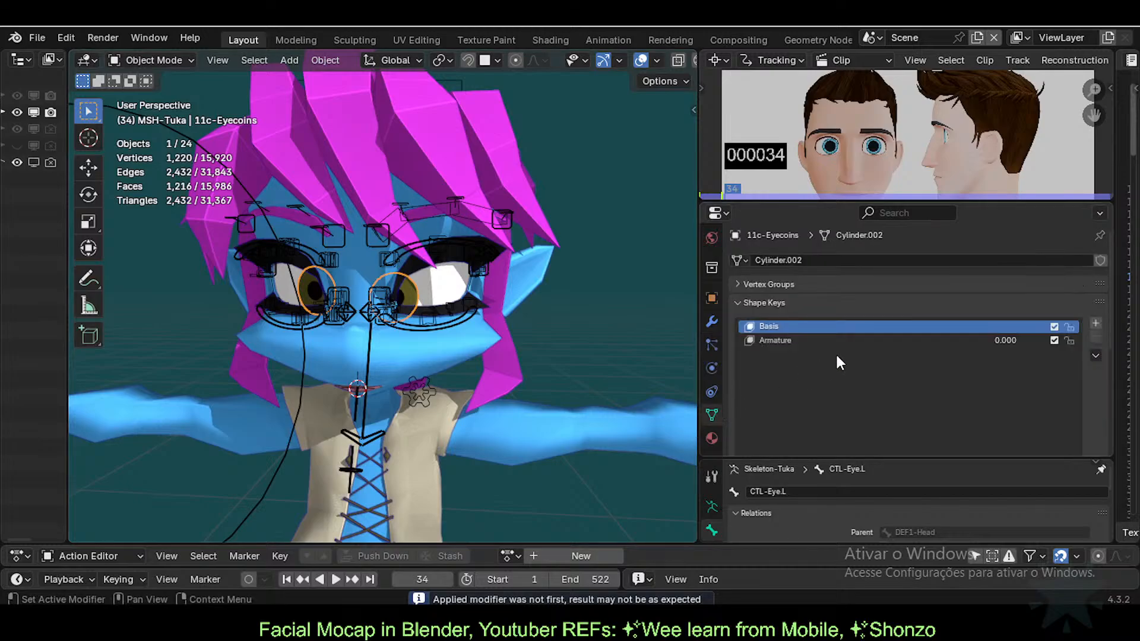
left_click(800, 342)
double_click(801, 342)
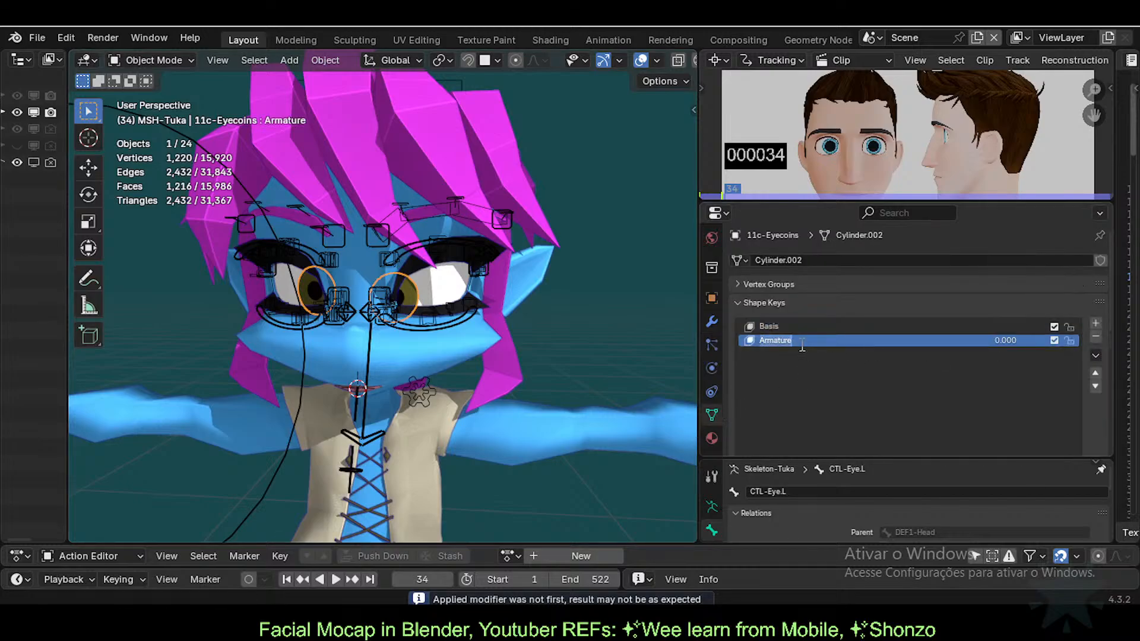
type("EyeLeft")
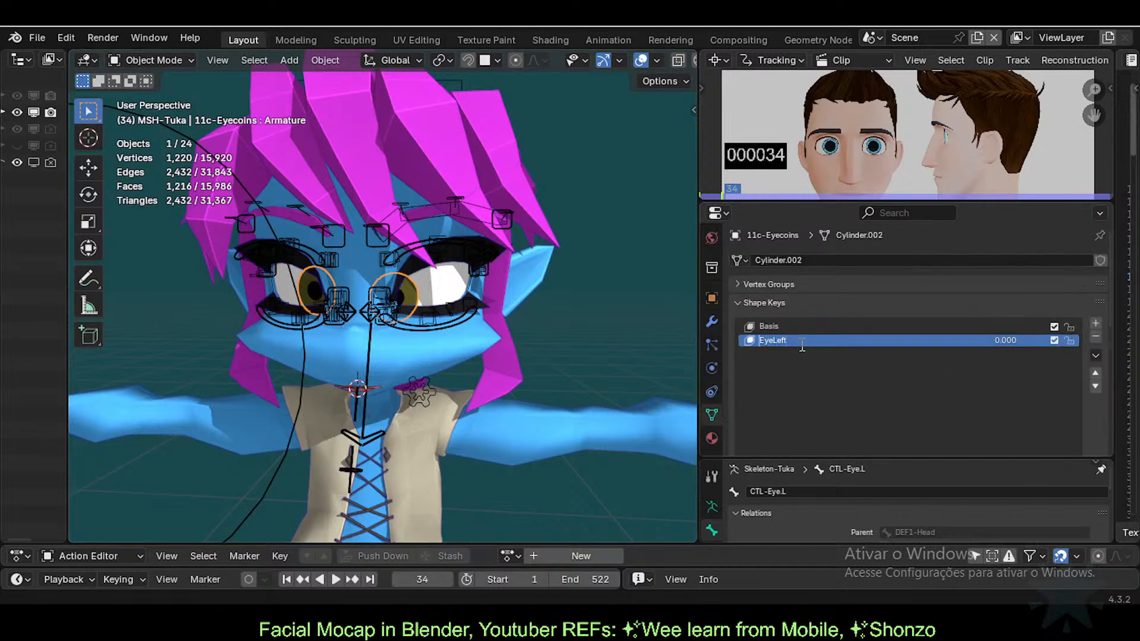
key("Return")
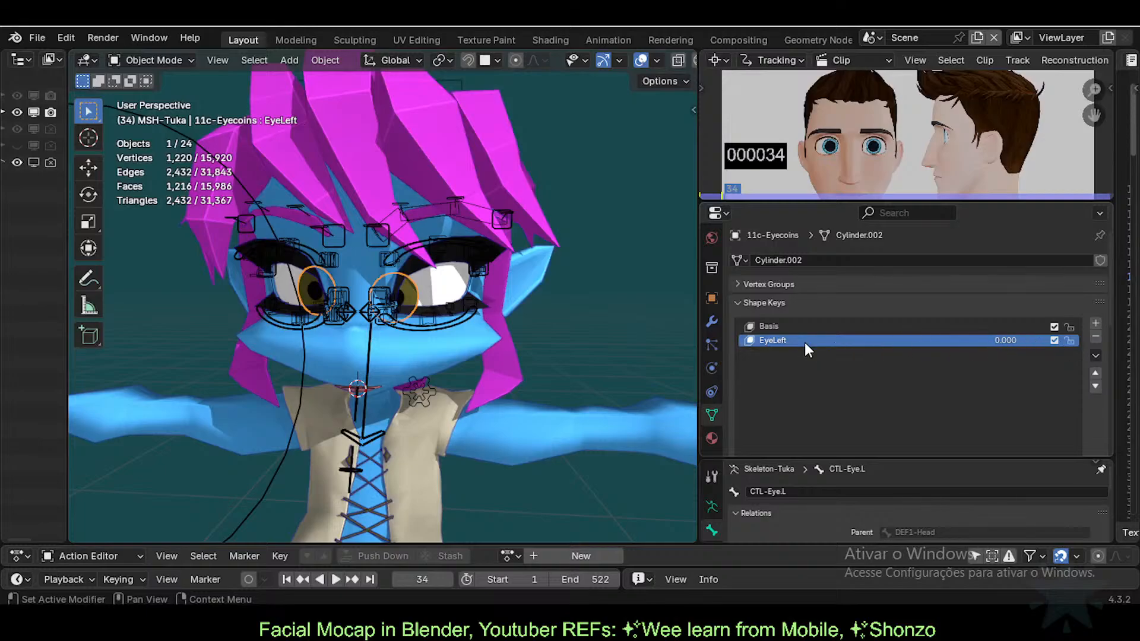
left_click(356, 310)
key("ctrl+Tab")
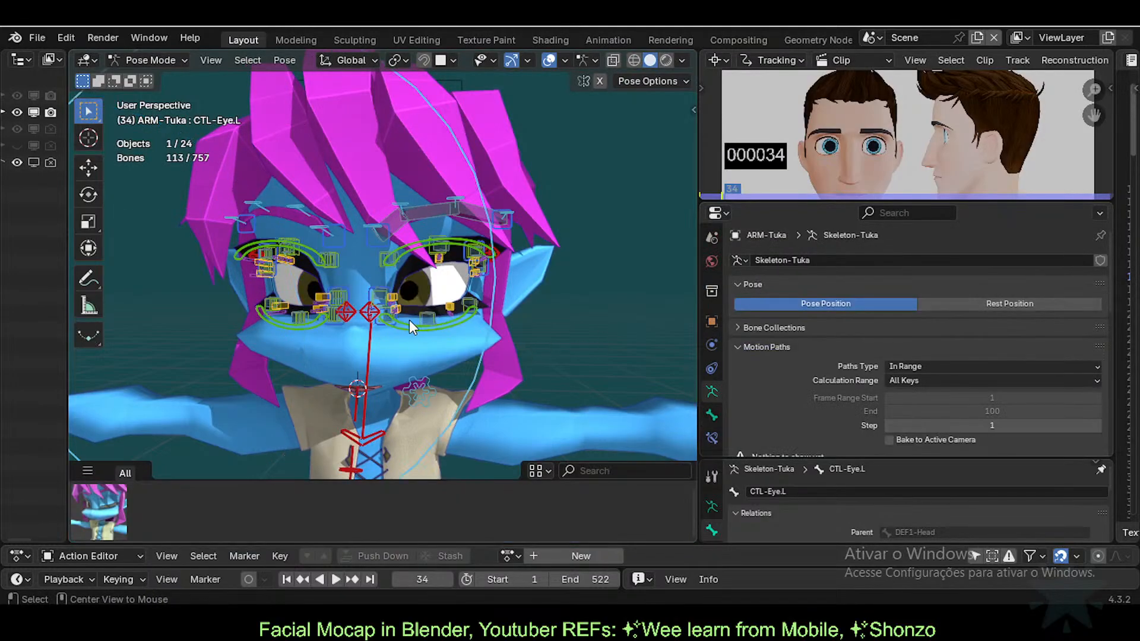
Step: In Object Mode, try the eye coins' EyeLeft shape key at 0, 1.000 and about 0.230
key("ctrl+Tab")
left_click(409, 287)
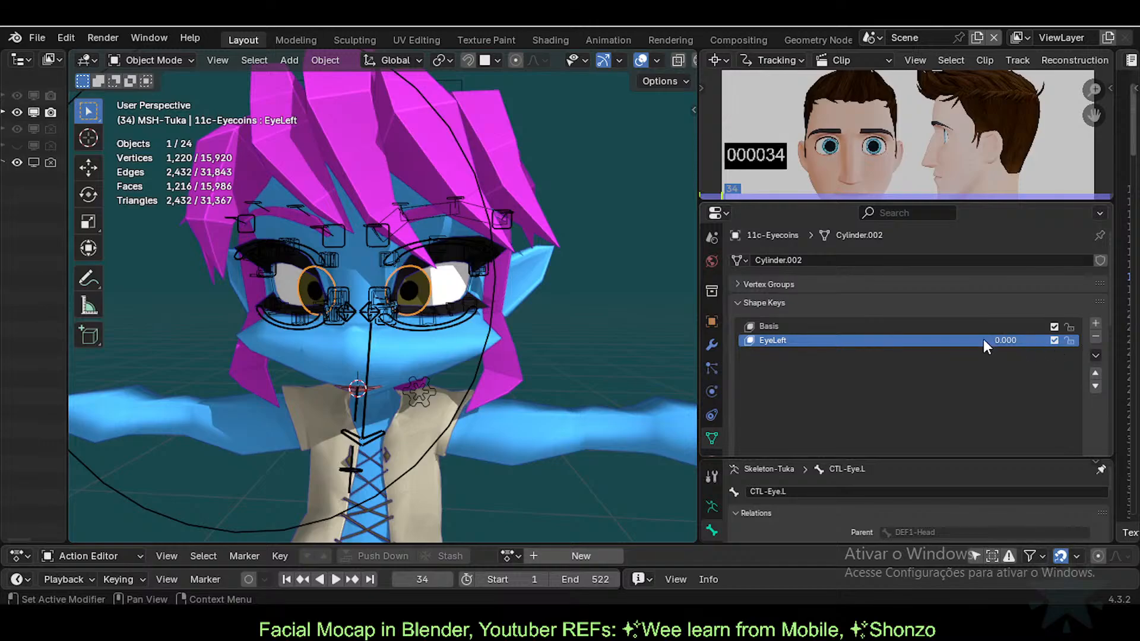
left_click_drag(983, 340, 1068, 340)
scroll(438, 288, "up", 2)
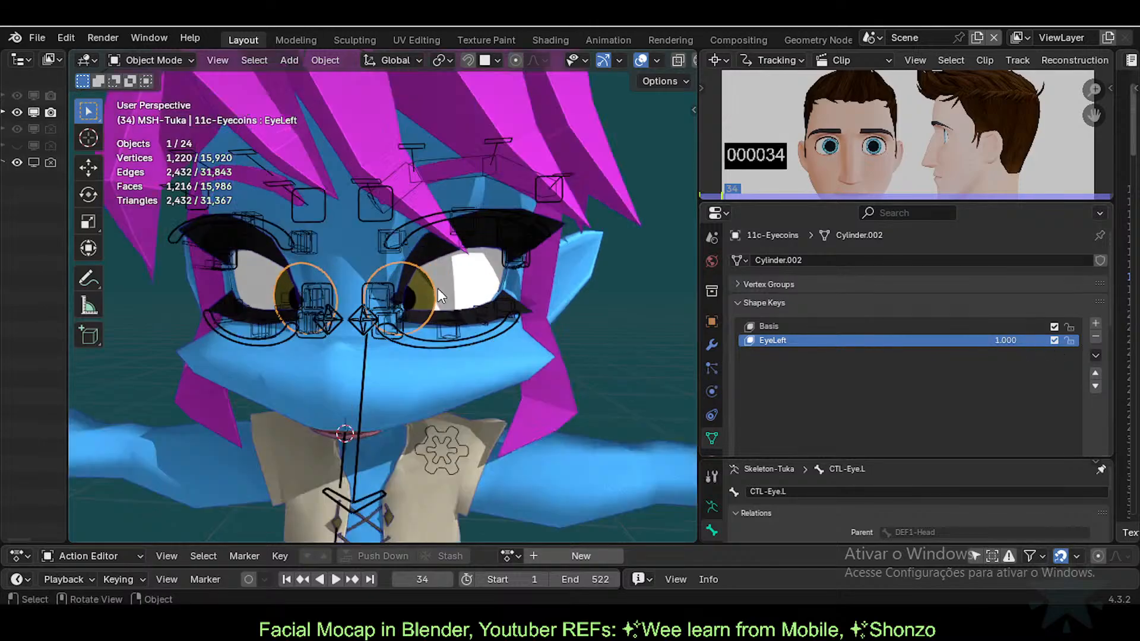
scroll(438, 288, "up", 2)
middle_click_drag(461, 341, 617, 368)
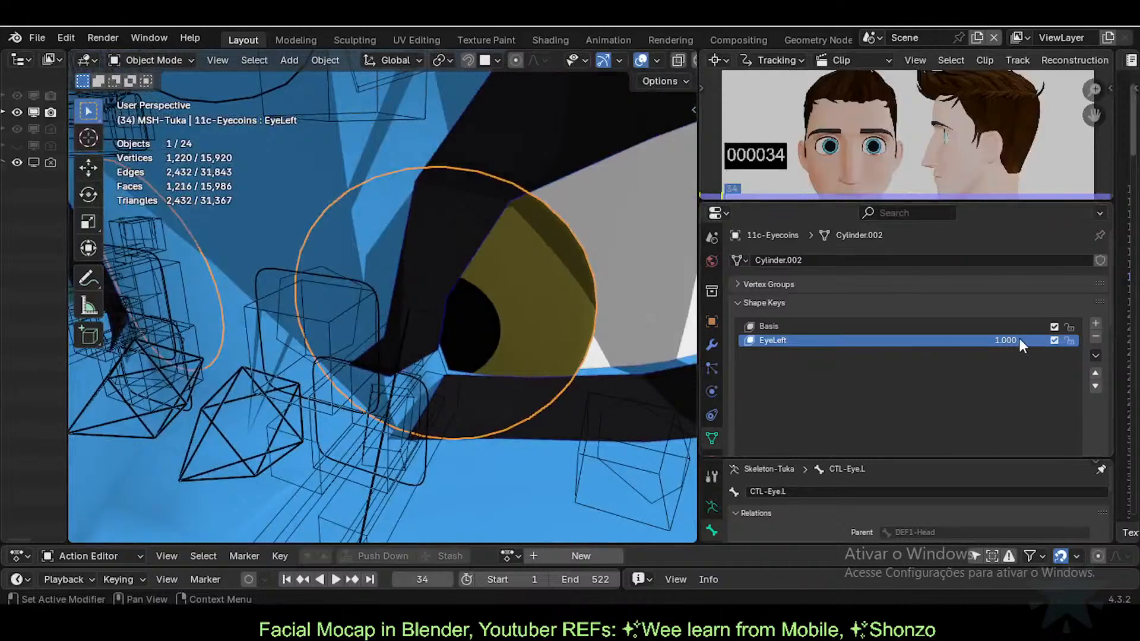
left_click_drag(1019, 339, 1045, 340)
middle_click_drag(515, 398, 486, 427)
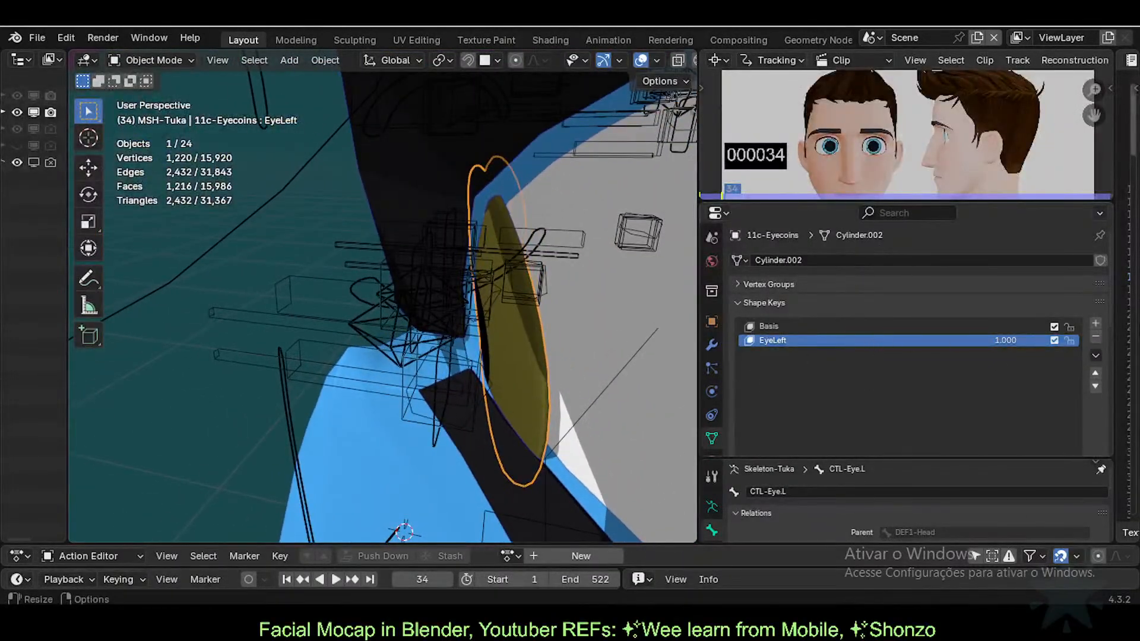
left_click_drag(1016, 340, 1045, 340)
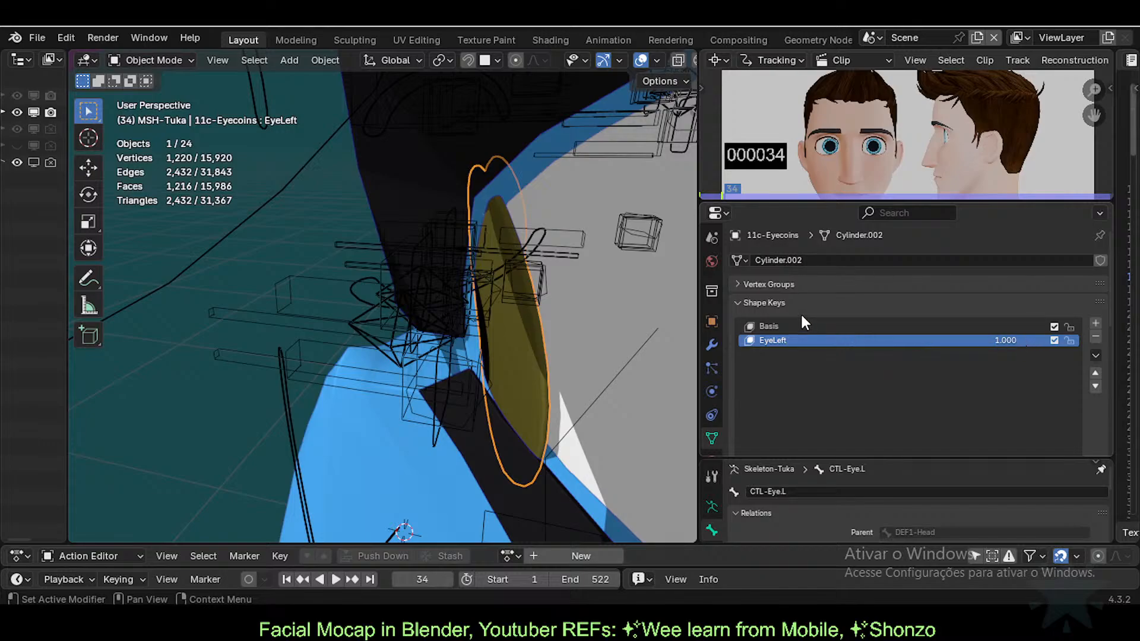
Step: Toggle the Solidify modifier's viewport display off and on to compare the eye thickness
left_click(712, 343)
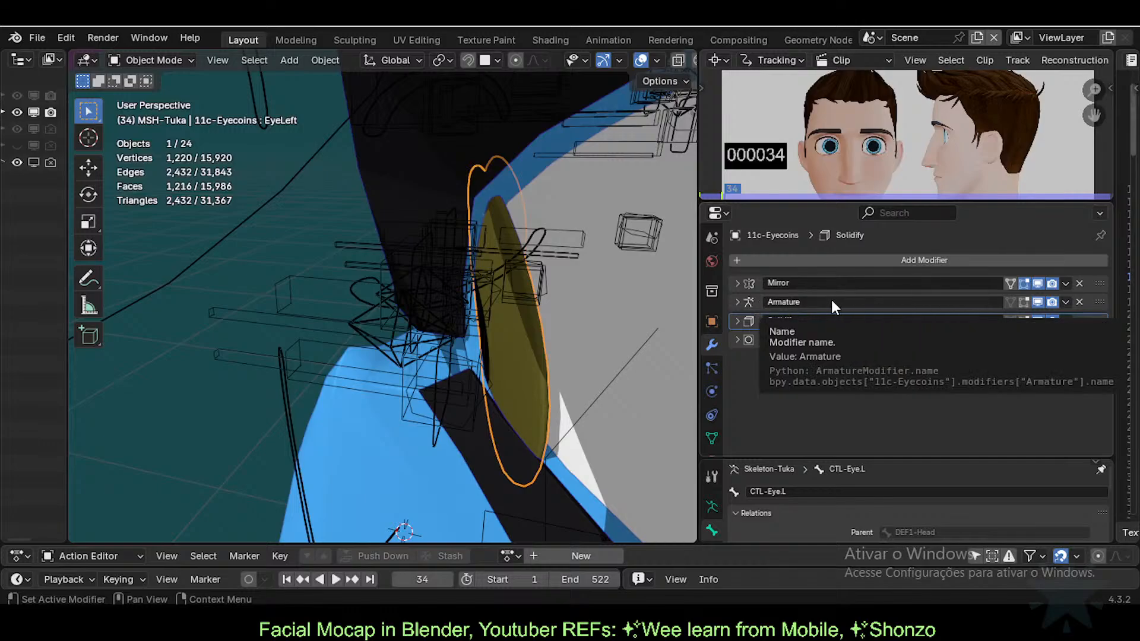
middle_click_drag(653, 315, 396, 304)
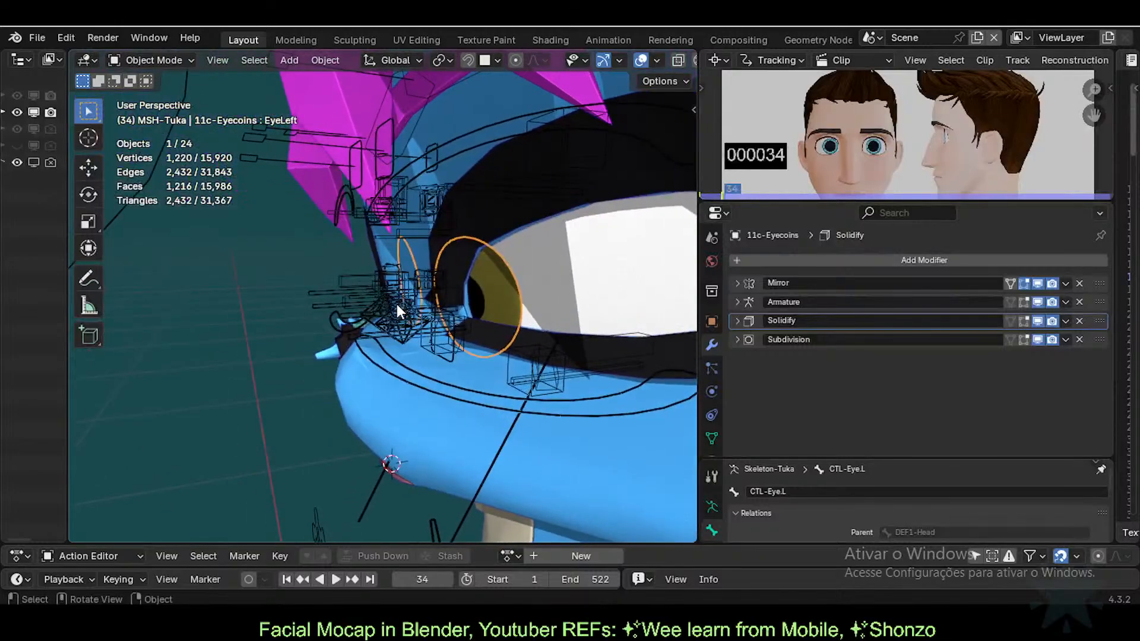
left_click(1038, 322)
left_click(1037, 321)
middle_click_drag(534, 332, 451, 374)
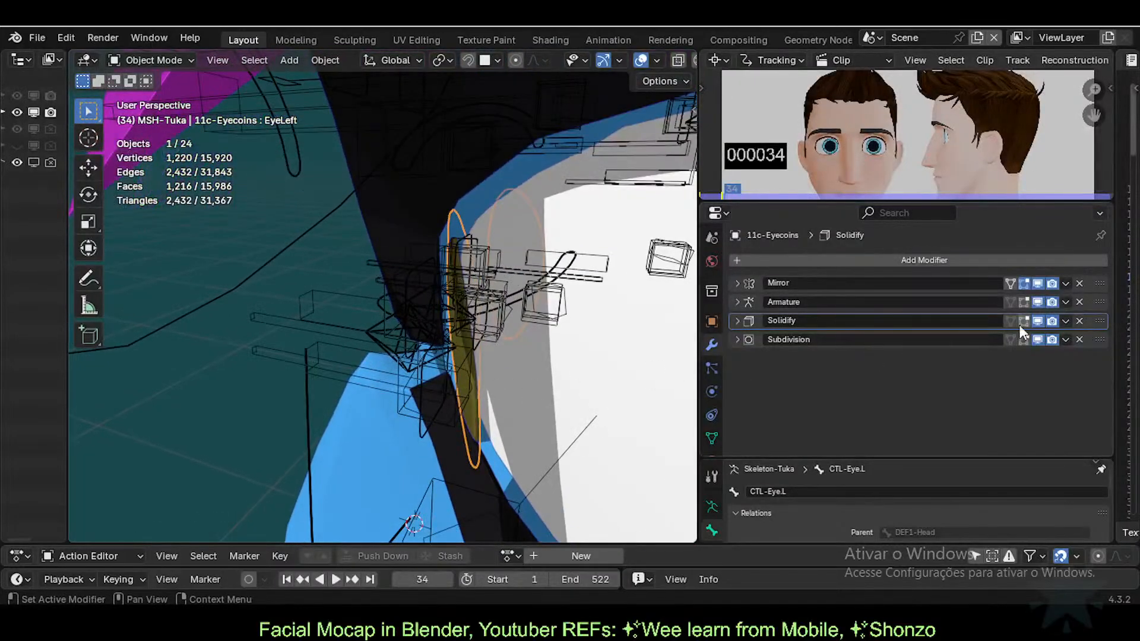
left_click(1037, 320)
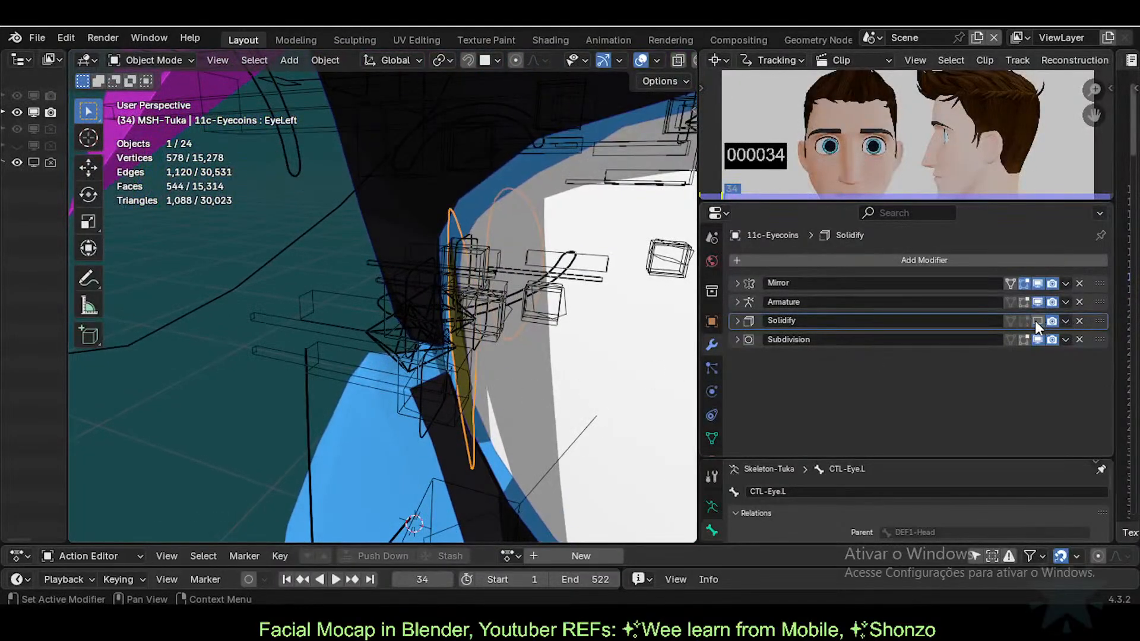
left_click(1037, 321)
left_click(1037, 320)
left_click(1037, 321)
Step: Set the EyeLeft shape key back to 0.000
scroll(298, 352, "down", 4)
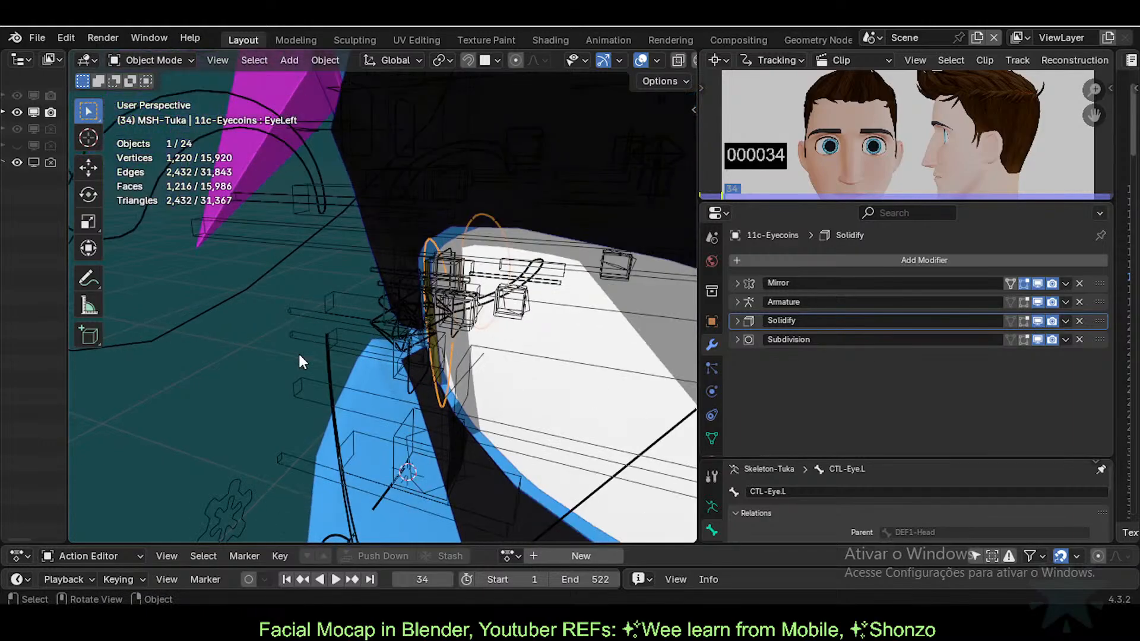
middle_click_drag(298, 351, 500, 333)
scroll(461, 343, "down", 2)
left_click(712, 438)
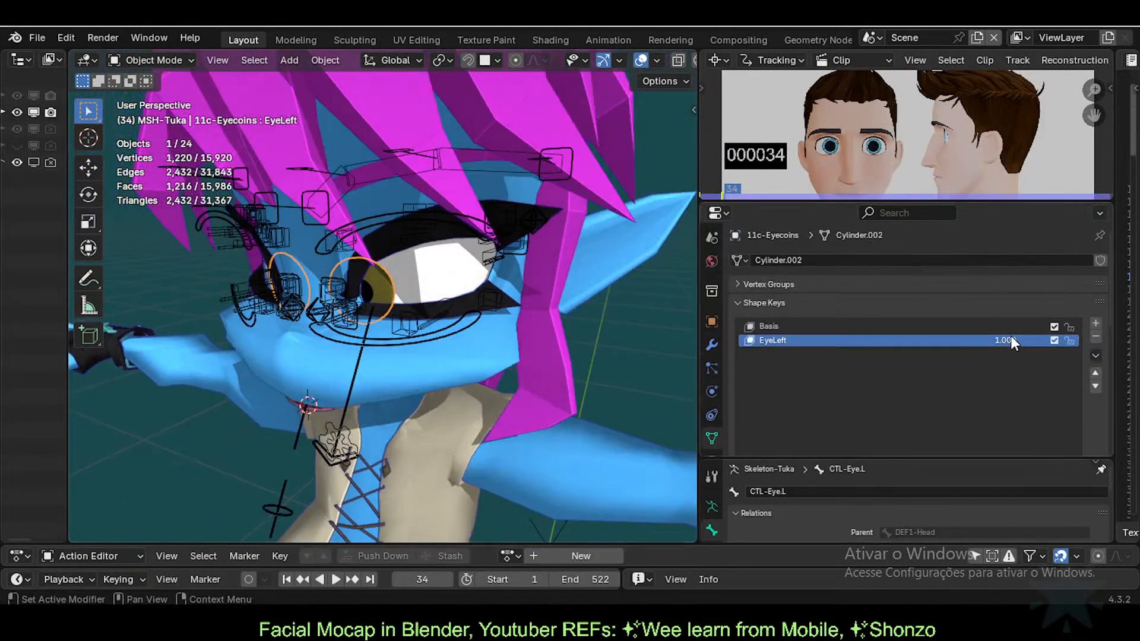
left_click_drag(1011, 342, 926, 341)
middle_click_drag(383, 340, 424, 356)
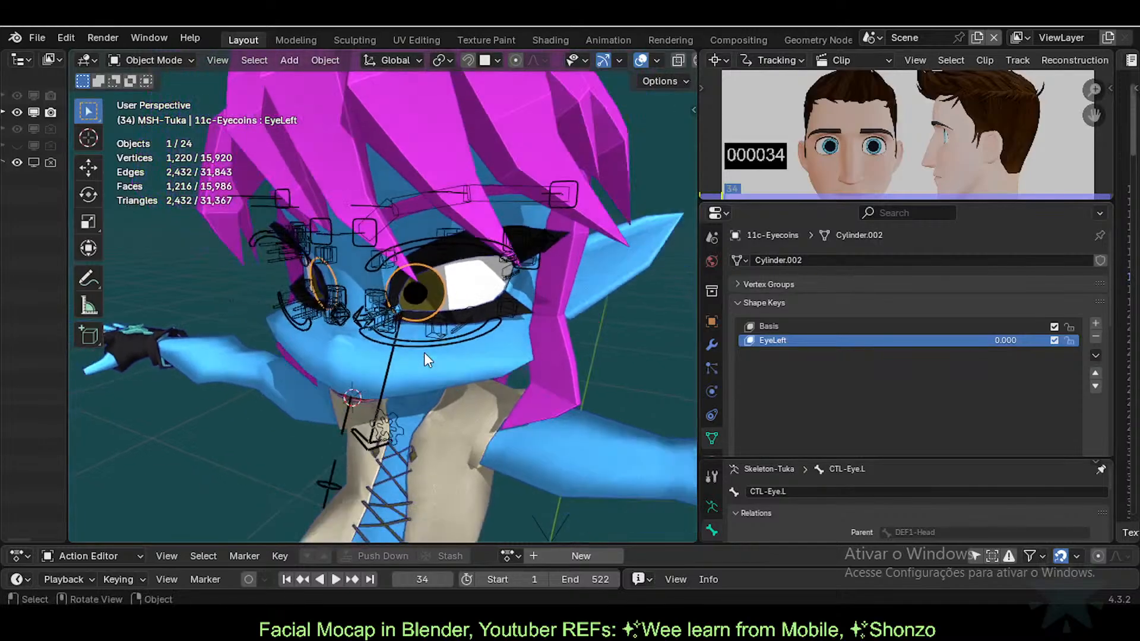
Step: In Pose Mode, deselect all bones and move CTL-Eye.L along the X axis
left_click(393, 326)
key("ctrl+Tab")
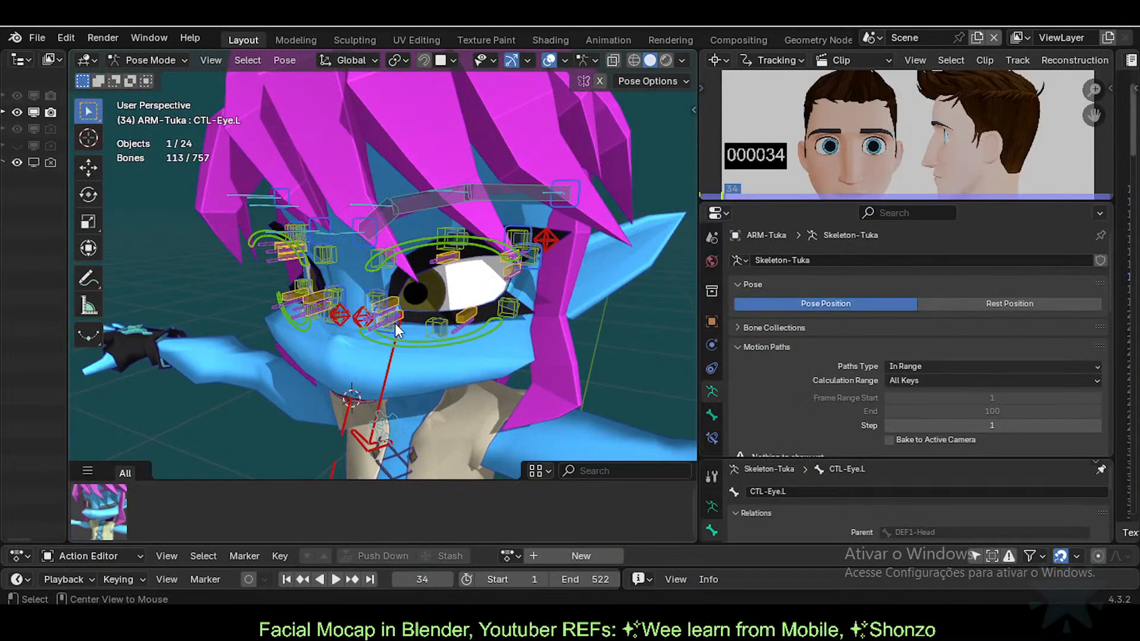
scroll(409, 340, "up", 2)
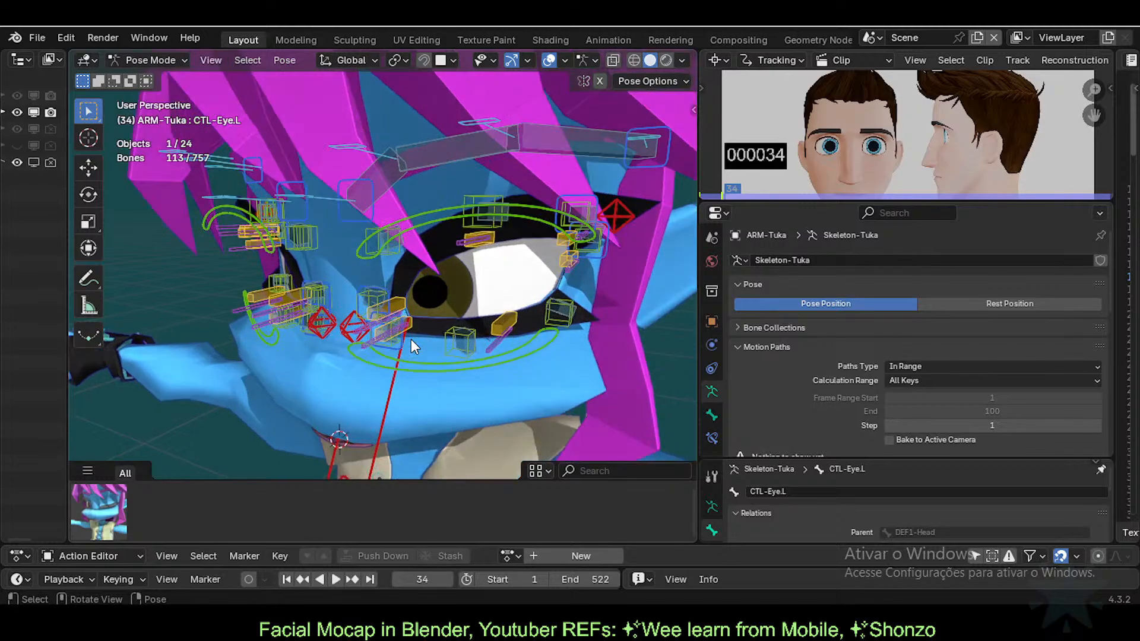
key("alt+a")
scroll(411, 340, "down", 6)
mouse_move(394, 348)
middle_mouse_down()
mouse_move(351, 362)
mouse_move(380, 363)
middle_mouse_up()
left_click(304, 365)
key("g")
key("x")
left_click(269, 357)
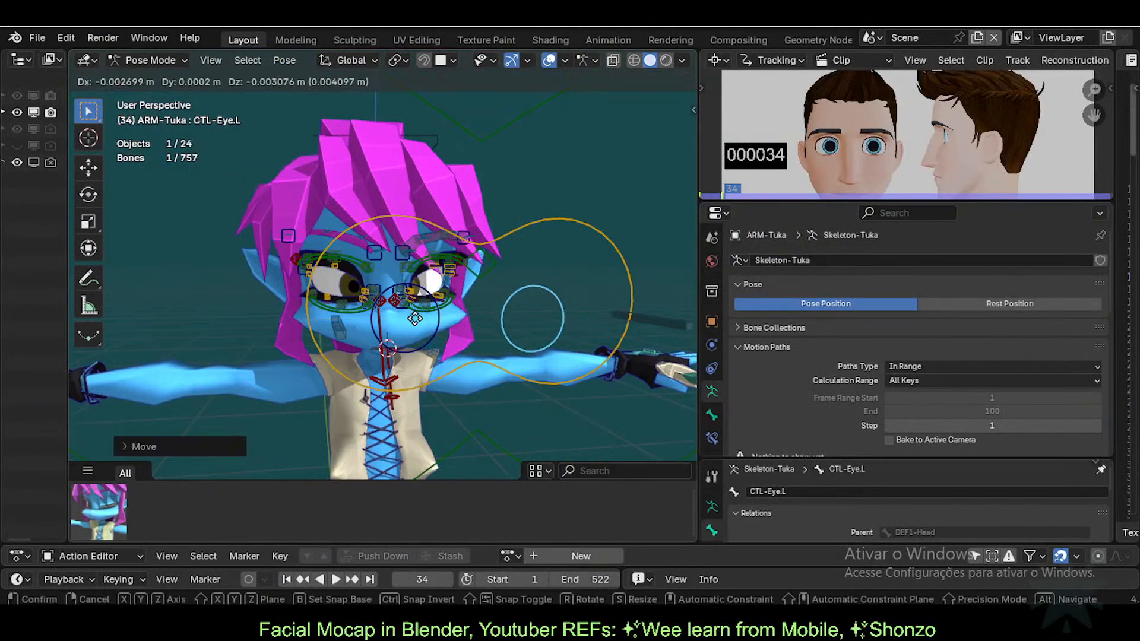
Step: Inspect the eye from the side in Object Mode, then put the armature back into Pose Mode
middle_click_drag(409, 320, 332, 469)
key("ctrl+Tab")
scroll(473, 331, "up", 5)
scroll(373, 385, "up", 6)
middle_click_drag(370, 388, 314, 442)
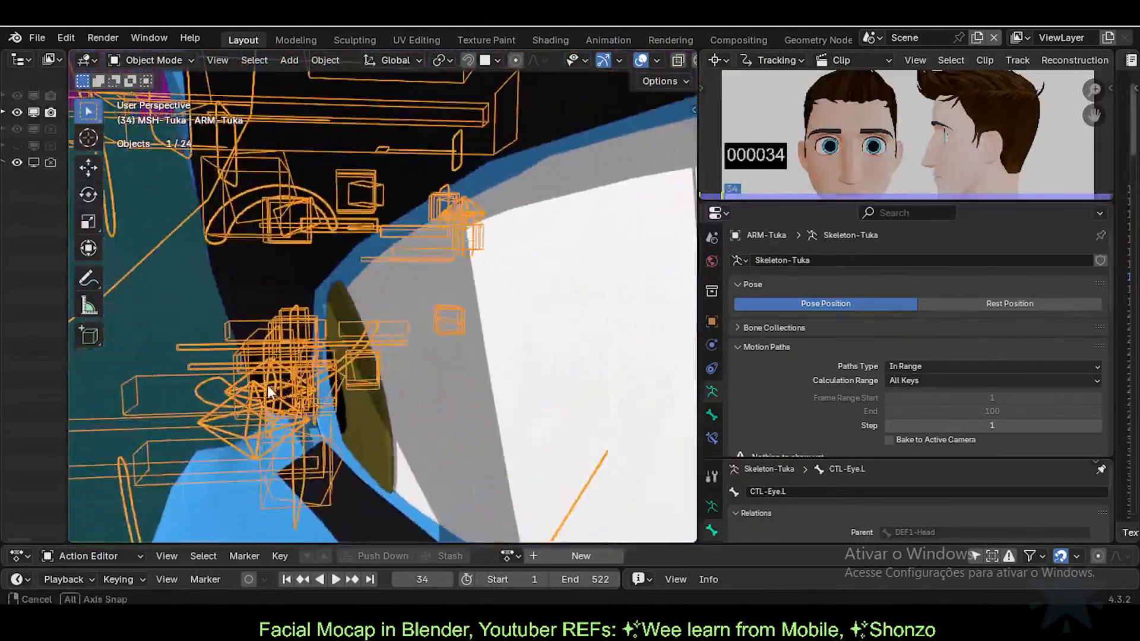
middle_click_drag(380, 492, 359, 487)
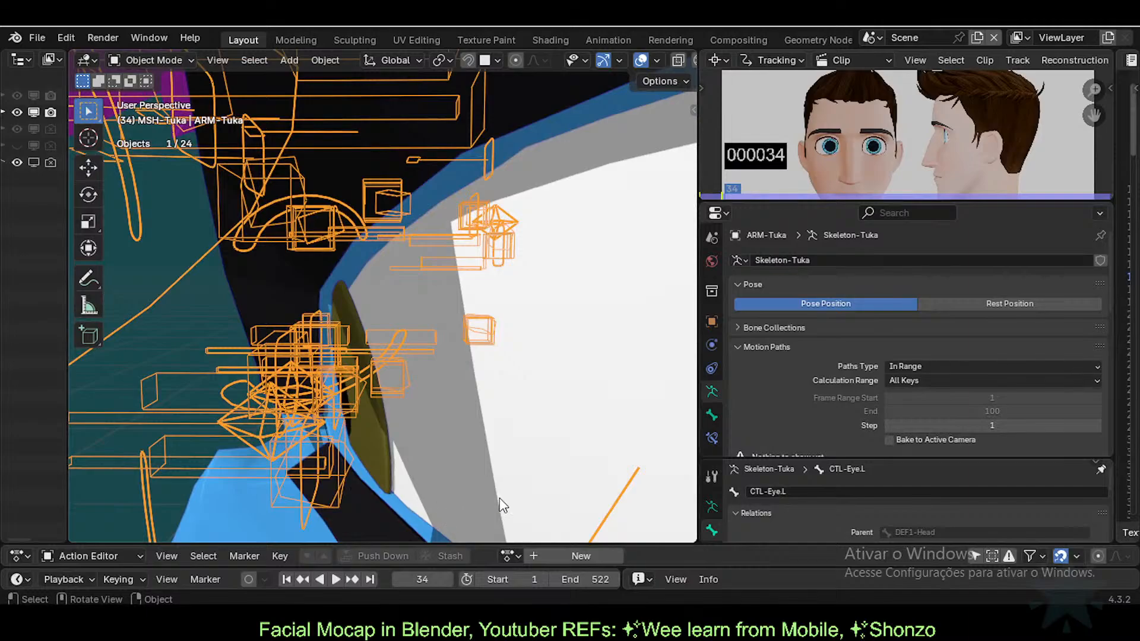
middle_click_drag(500, 497, 465, 436)
left_click(385, 431)
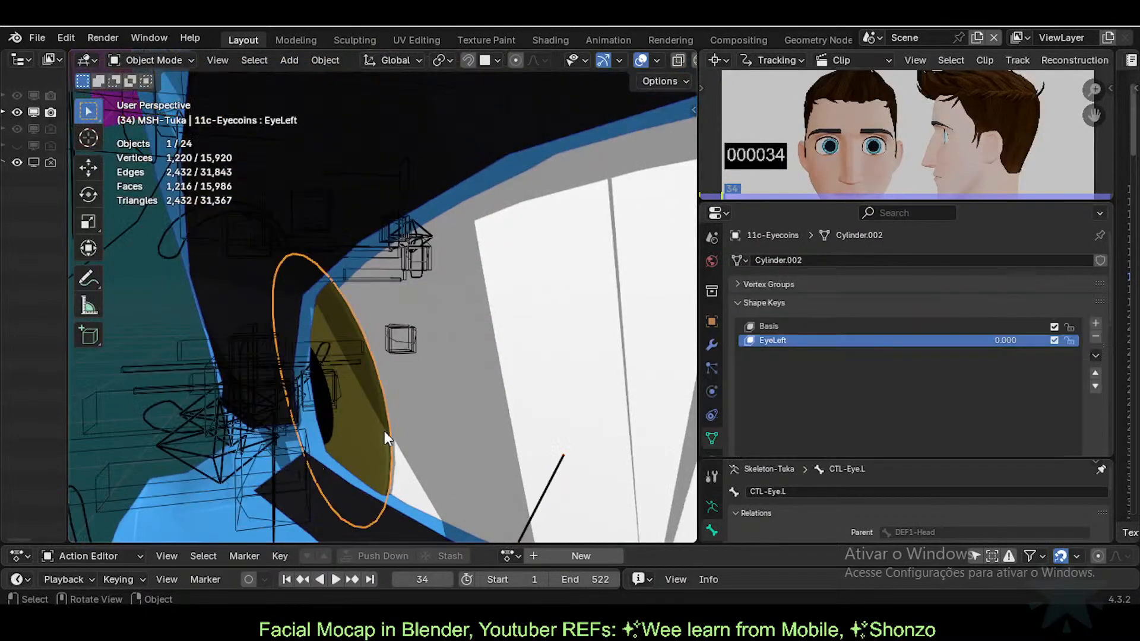
left_click(295, 368)
key("ctrl+Tab")
key("ctrl+Tab")
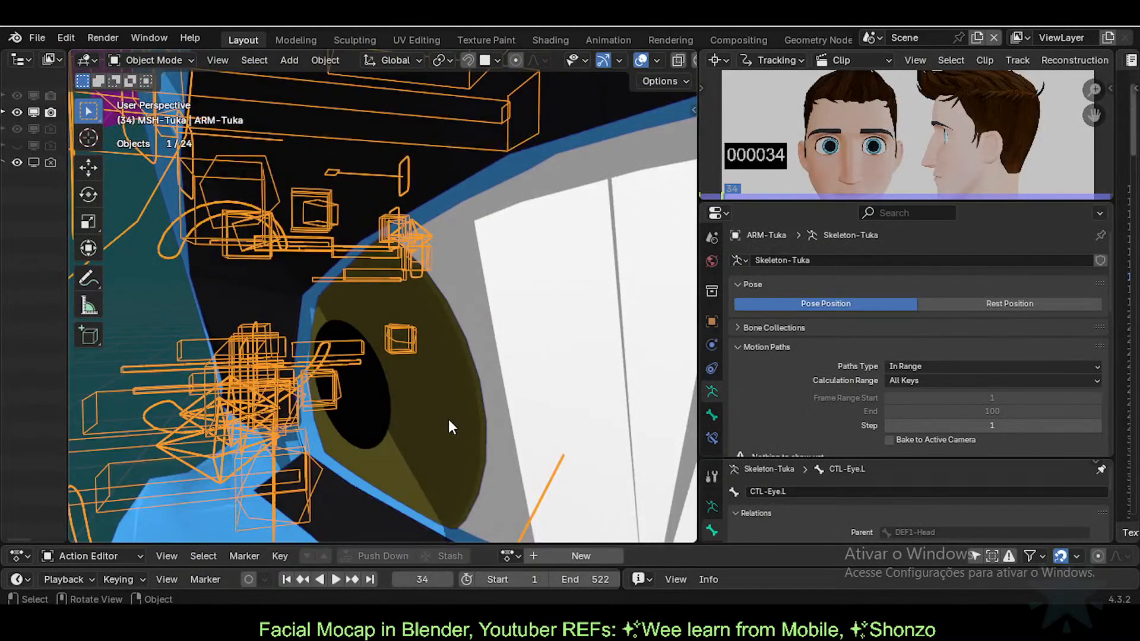
Step: On the eye mesh, raise EyeLeft to 1 and set it back to 0
left_click(447, 419)
left_click_drag(1014, 340, 1074, 340)
scroll(522, 404, "down", 3)
scroll(352, 351, "down", 3)
middle_click_drag(351, 351, 473, 350)
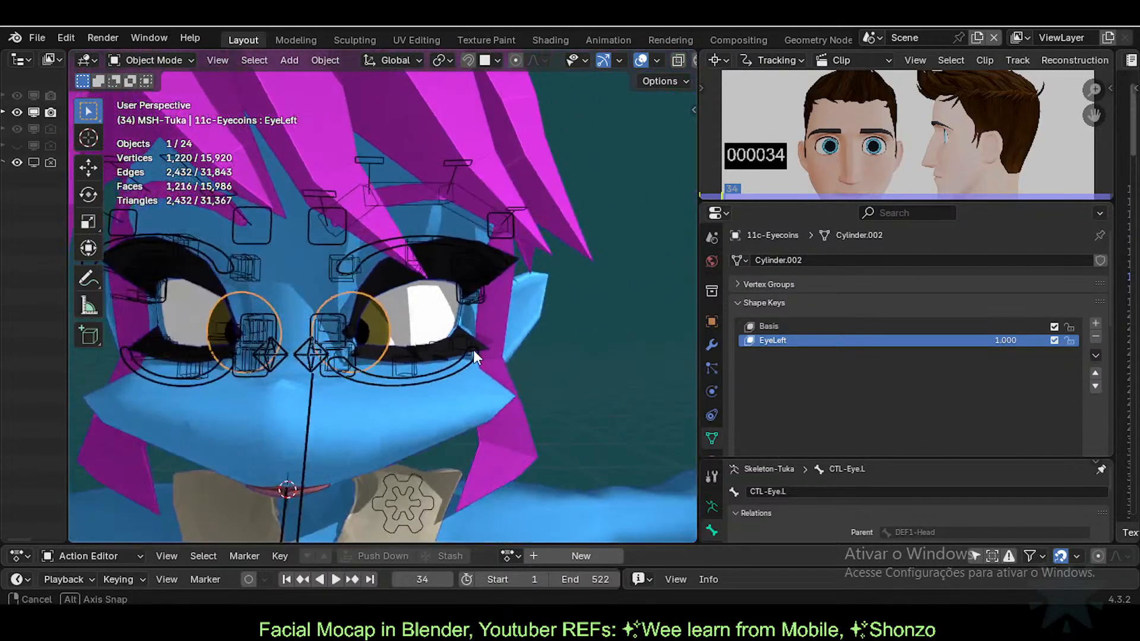
left_click_drag(1013, 343, 954, 340)
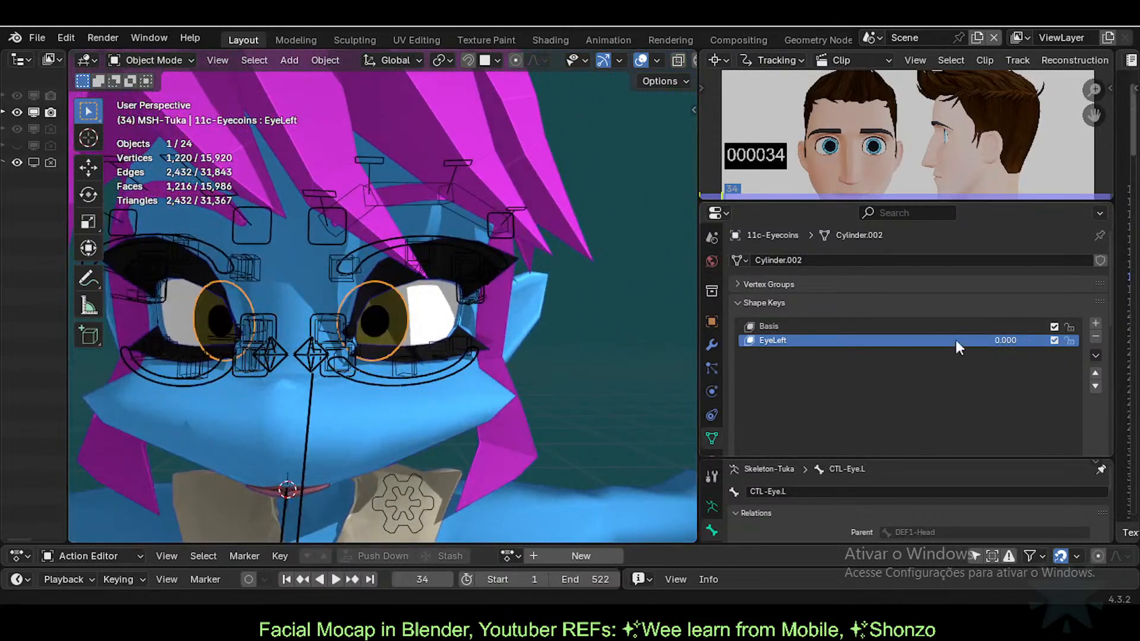
scroll(432, 361, "down", 3)
Step: Move the CTL-Eye.L control twice in Pose Mode to turn the eyes sideways
left_click(429, 254)
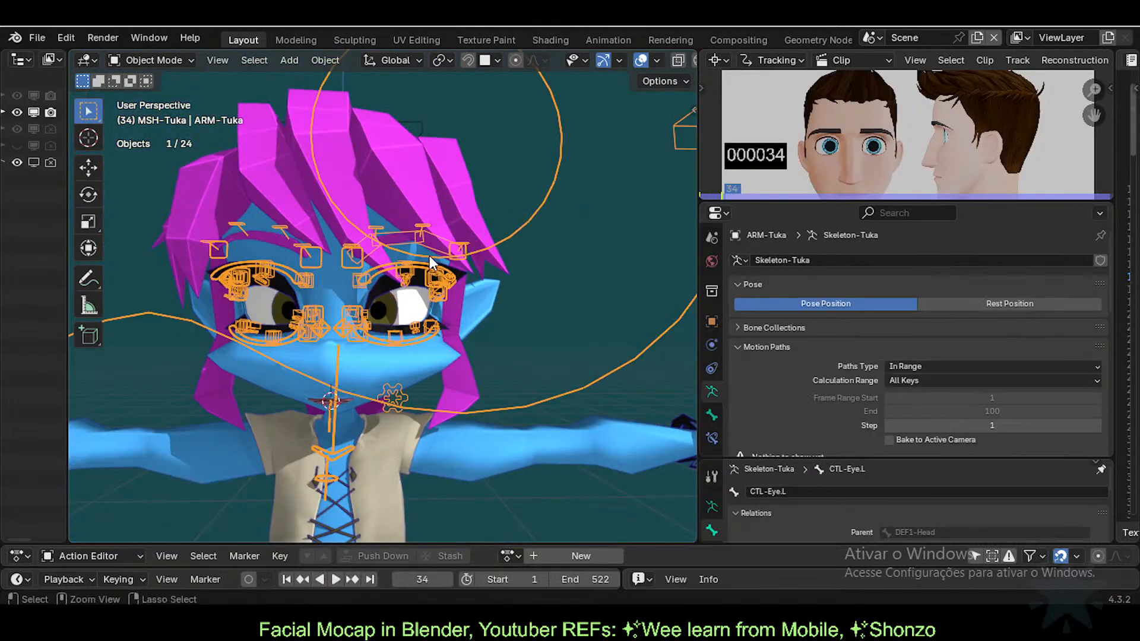
key("ctrl+Tab")
scroll(404, 215, "down", 3)
scroll(404, 215, "up", 3)
left_click(419, 180)
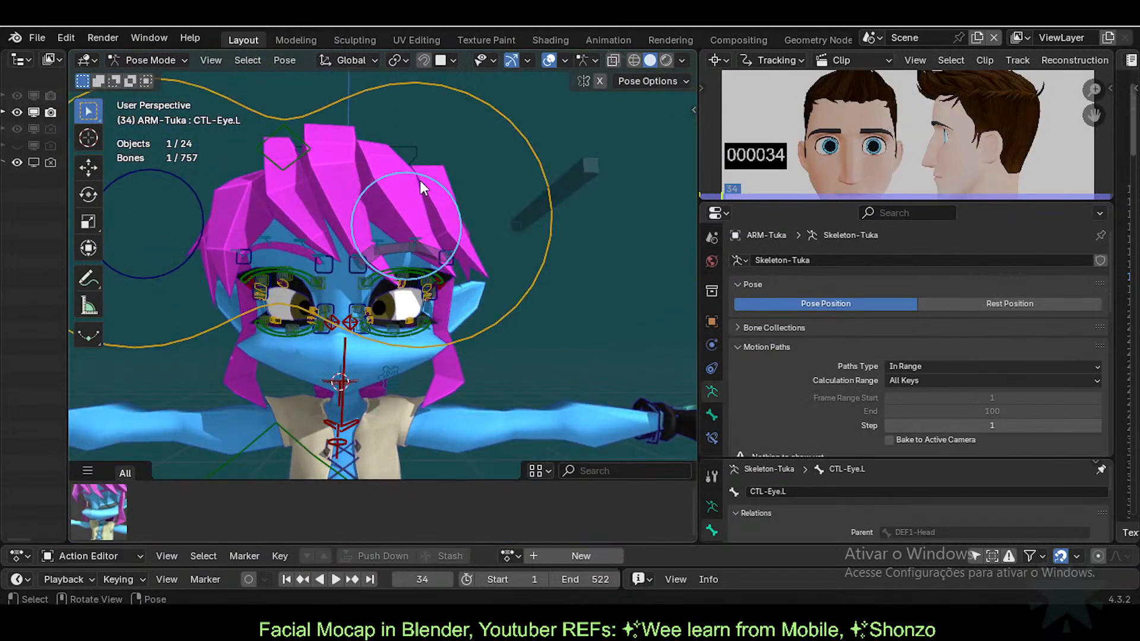
key("g")
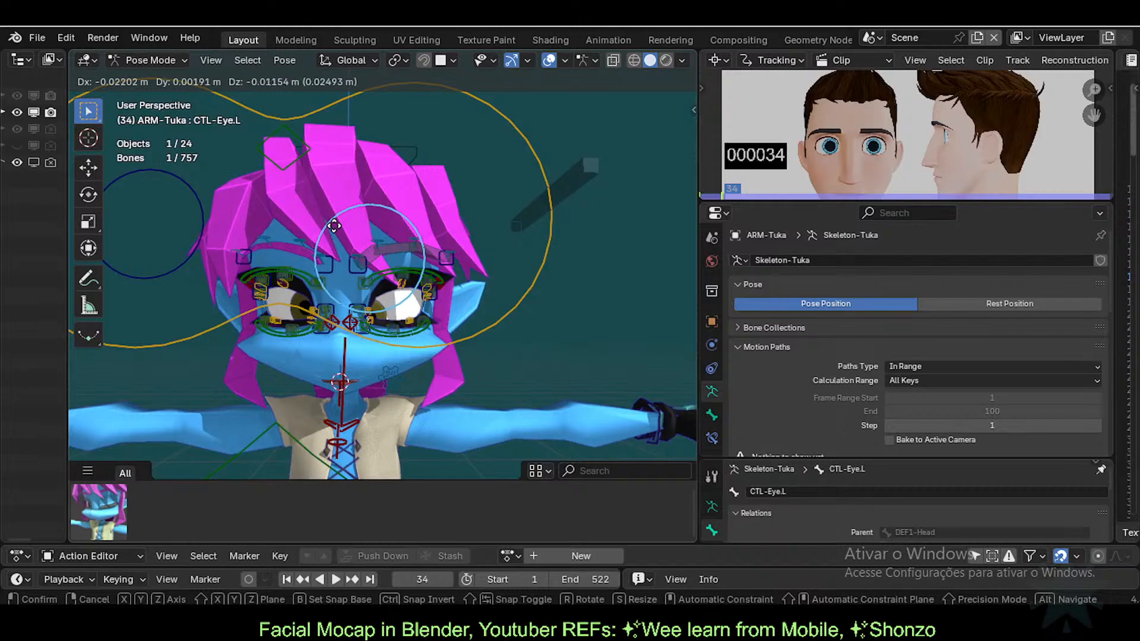
left_click(380, 291)
scroll(416, 355, "up", 6)
middle_click_drag(329, 418, 343, 344)
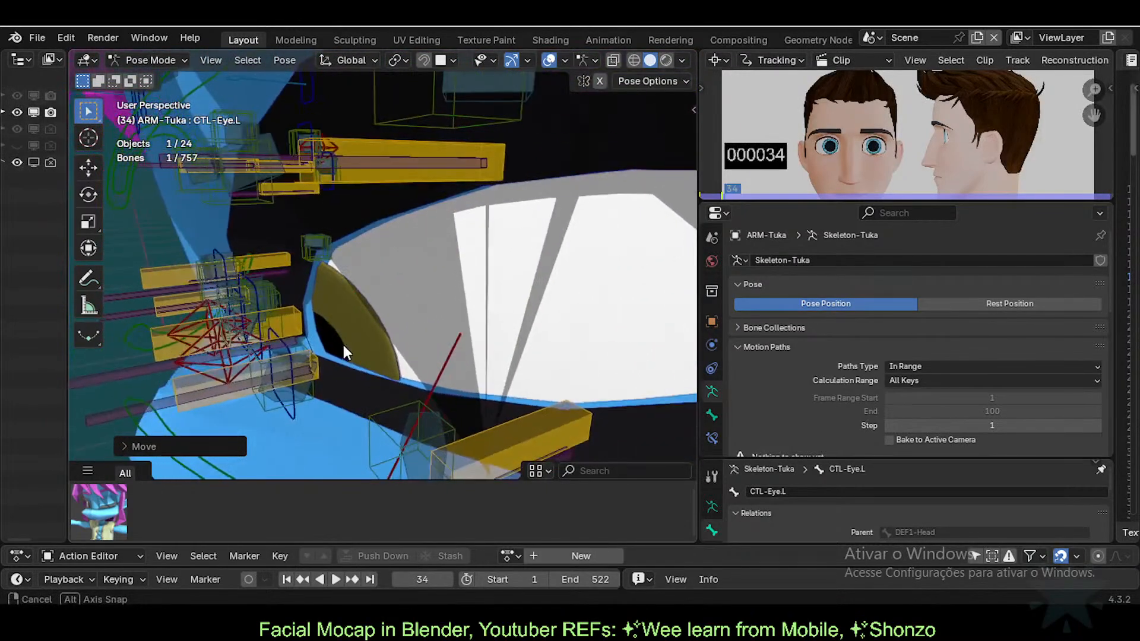
key("g")
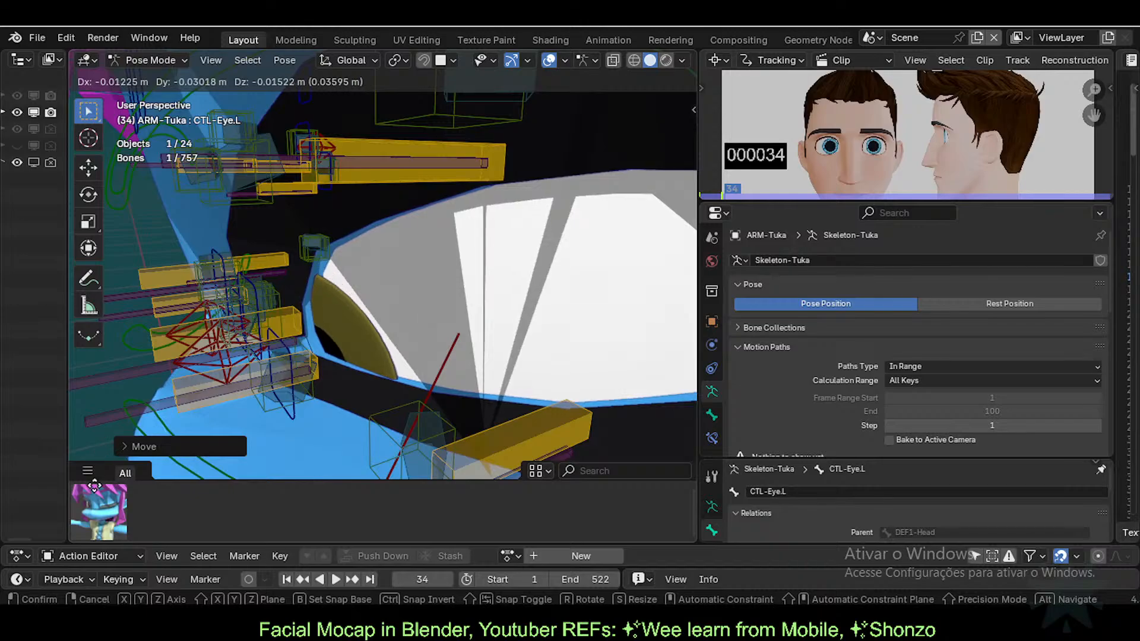
left_click(133, 370)
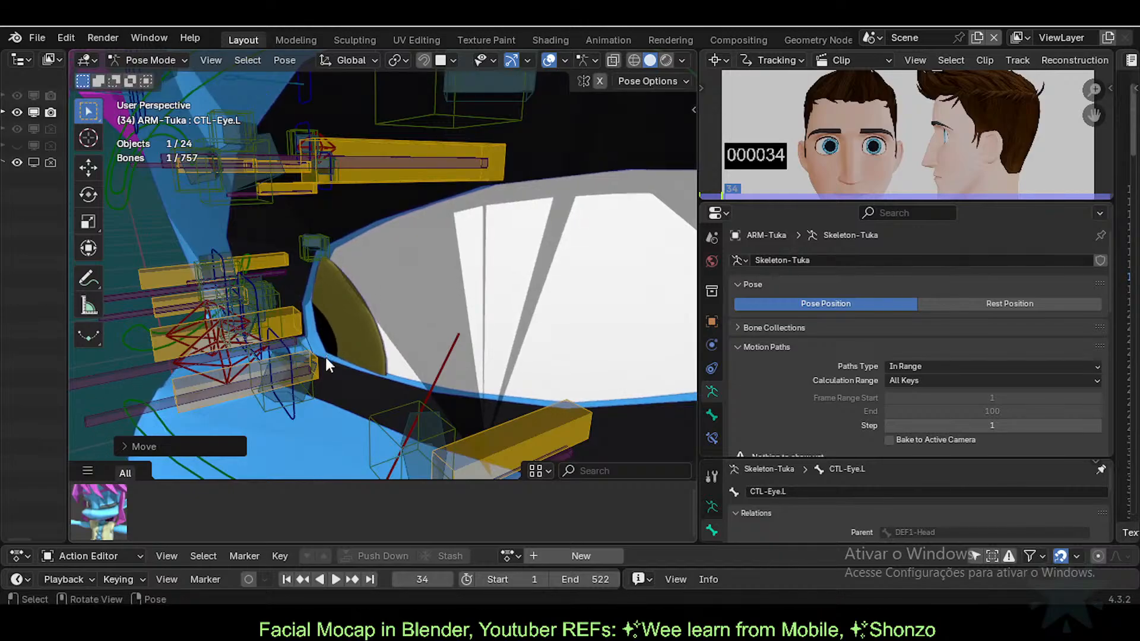
scroll(327, 358, "down", 7)
middle_click_drag(326, 358, 372, 328)
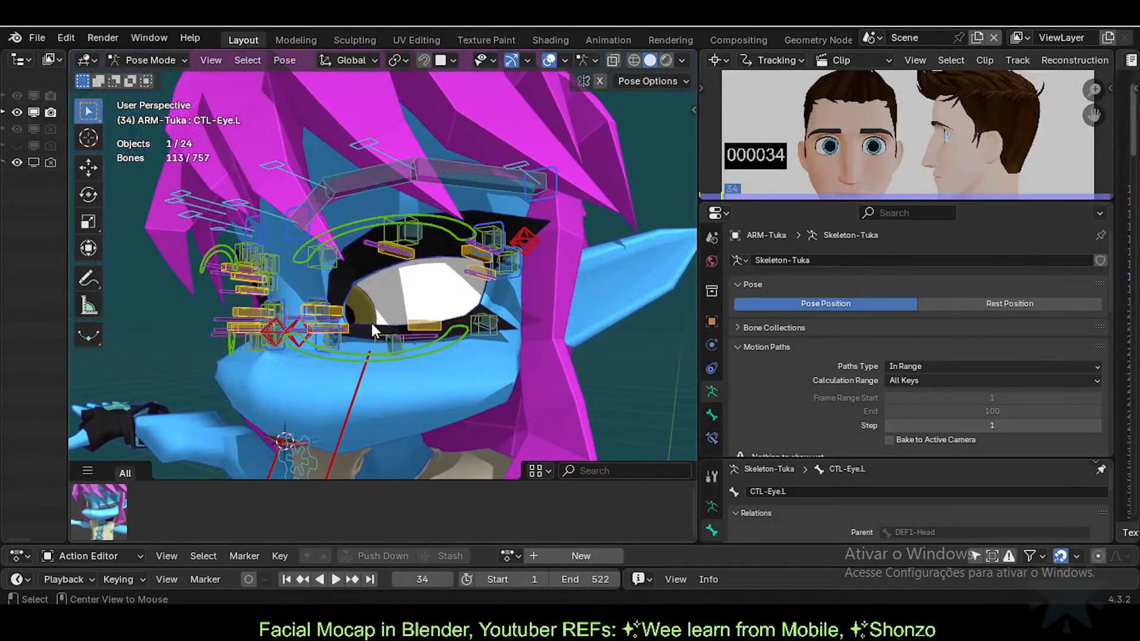
Step: Select 11c-Eyecoins, compare EyeLeft at 1, then make the Basis shape key active
key("ctrl+Tab")
left_click(373, 324)
scroll(372, 325, "down", 5)
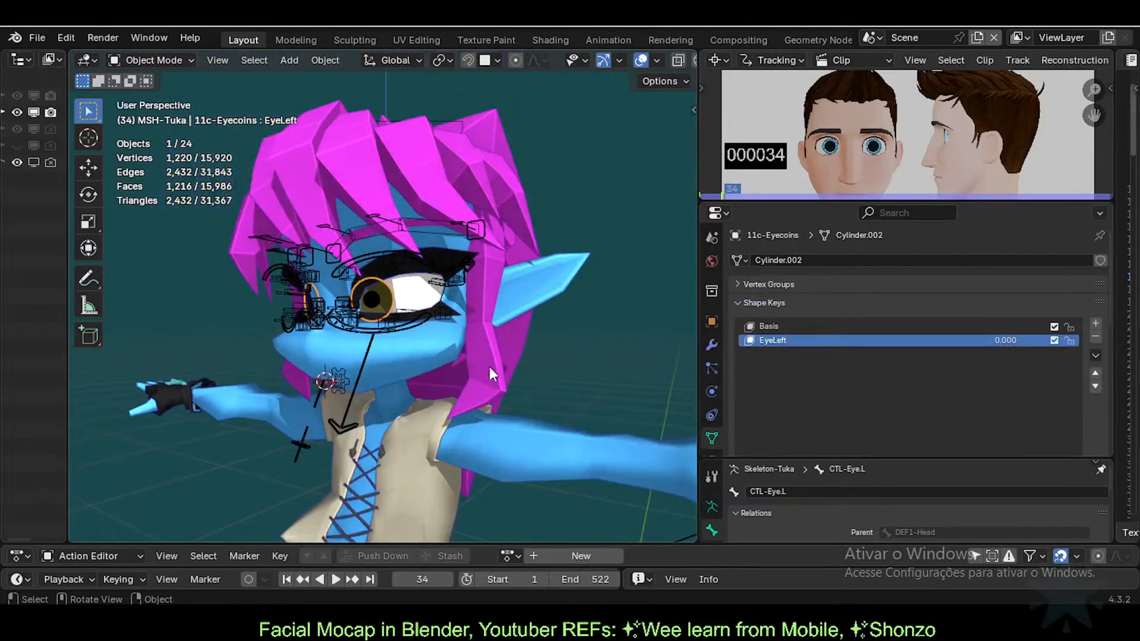
mouse_move(1011, 339)
left_mouse_down()
mouse_move(1062, 339)
mouse_move(1011, 339)
left_mouse_up()
scroll(483, 319, "down", 2)
middle_click_drag(484, 324, 623, 335)
left_click(877, 327)
mouse_move(457, 307)
middle_mouse_down()
mouse_move(508, 315)
mouse_move(465, 321)
mouse_move(451, 298)
middle_mouse_up()
Step: Move CTL-Eye.L along X and then freely, then reselect 11c-Eyecoins in Object Mode
left_click(450, 295)
key("ctrl+Tab")
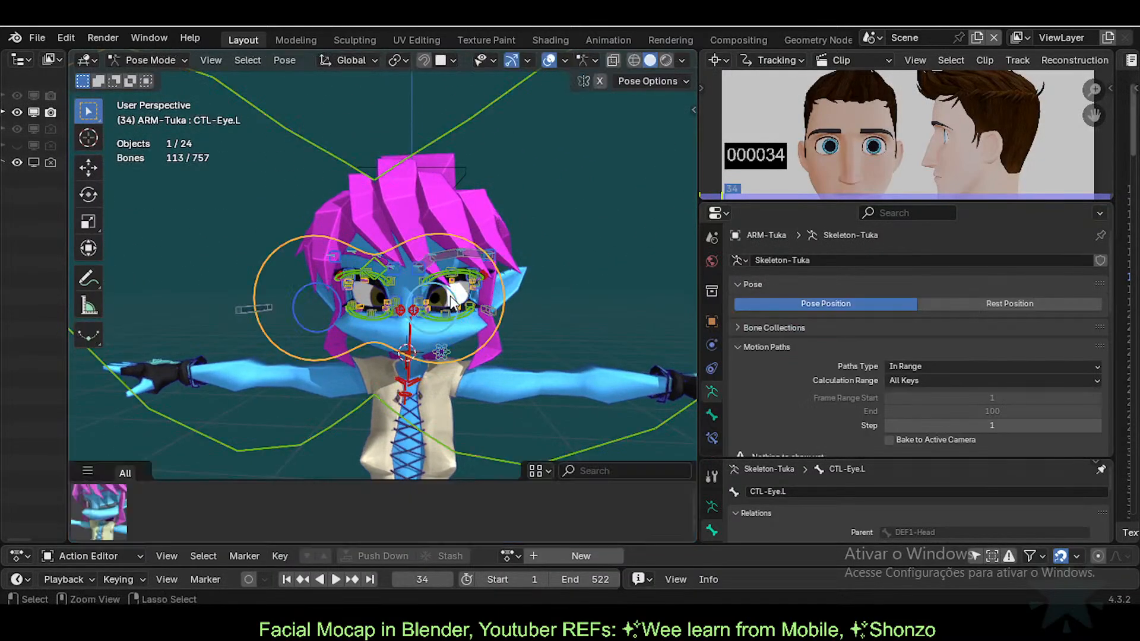
left_click(452, 296)
key("g")
key("x")
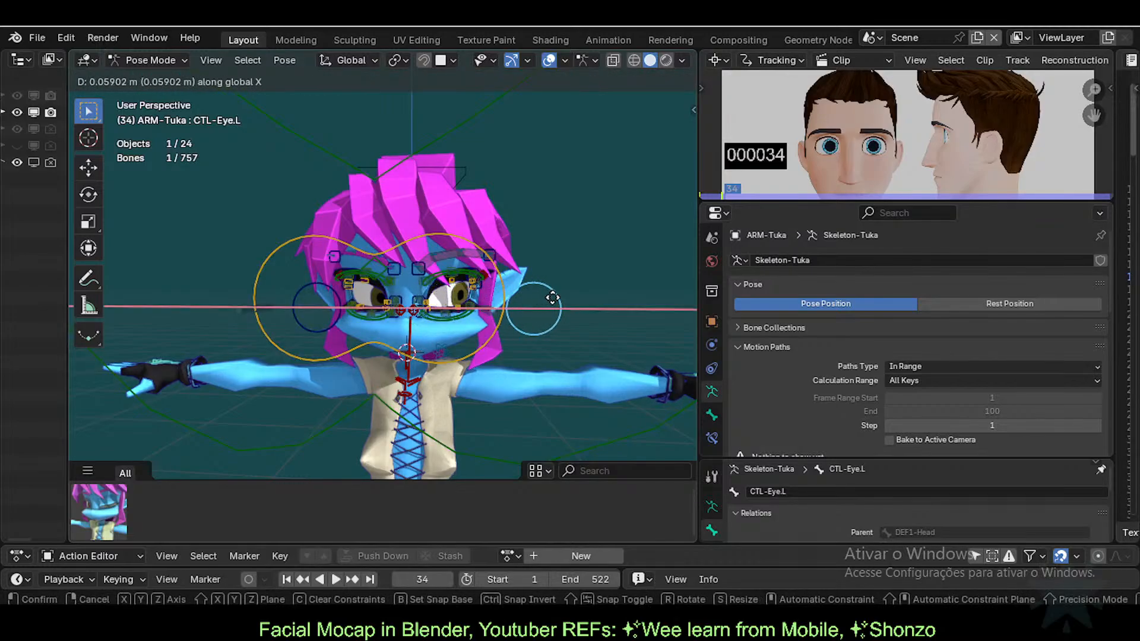
left_click(552, 301)
middle_click_drag(551, 301, 492, 307)
key("g")
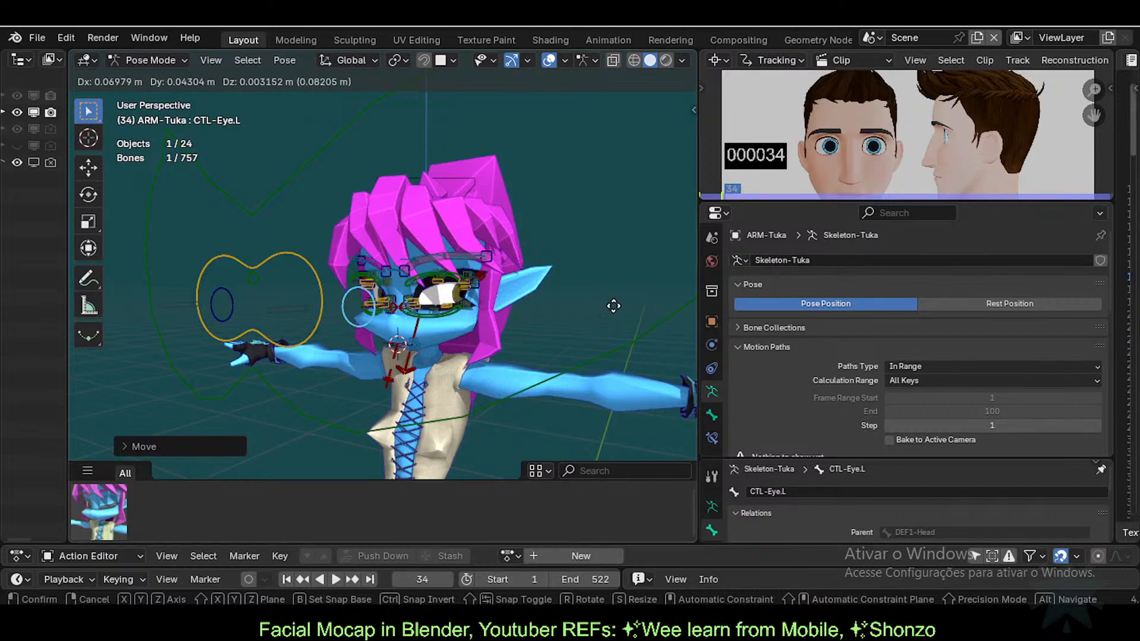
left_click(568, 313)
scroll(475, 312, "up", 3)
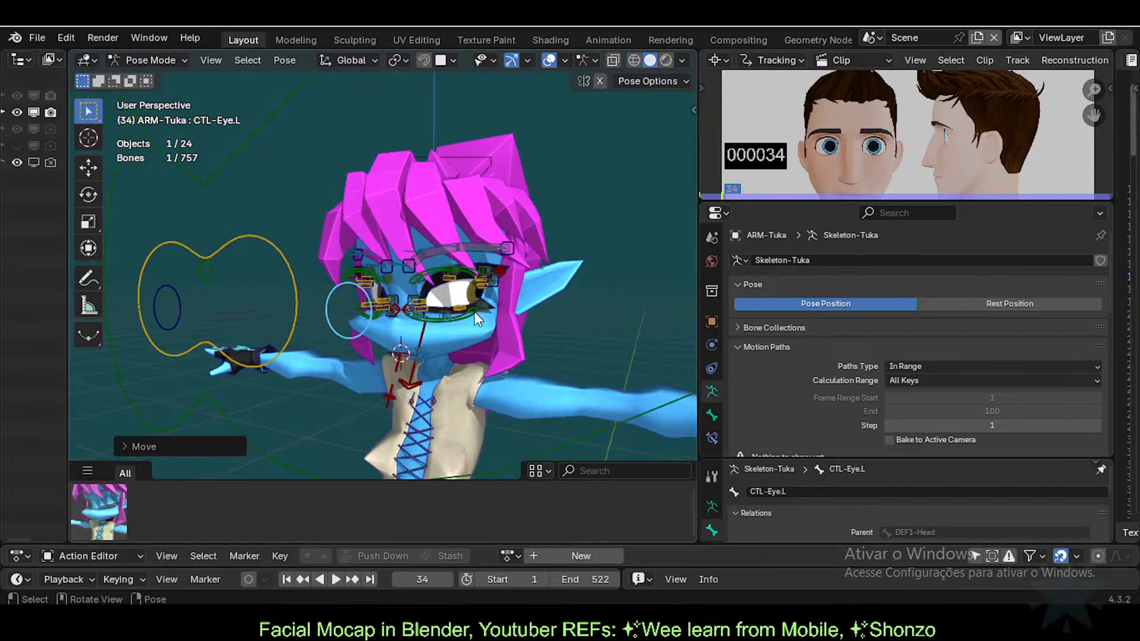
key("ctrl+Tab")
left_click(490, 298)
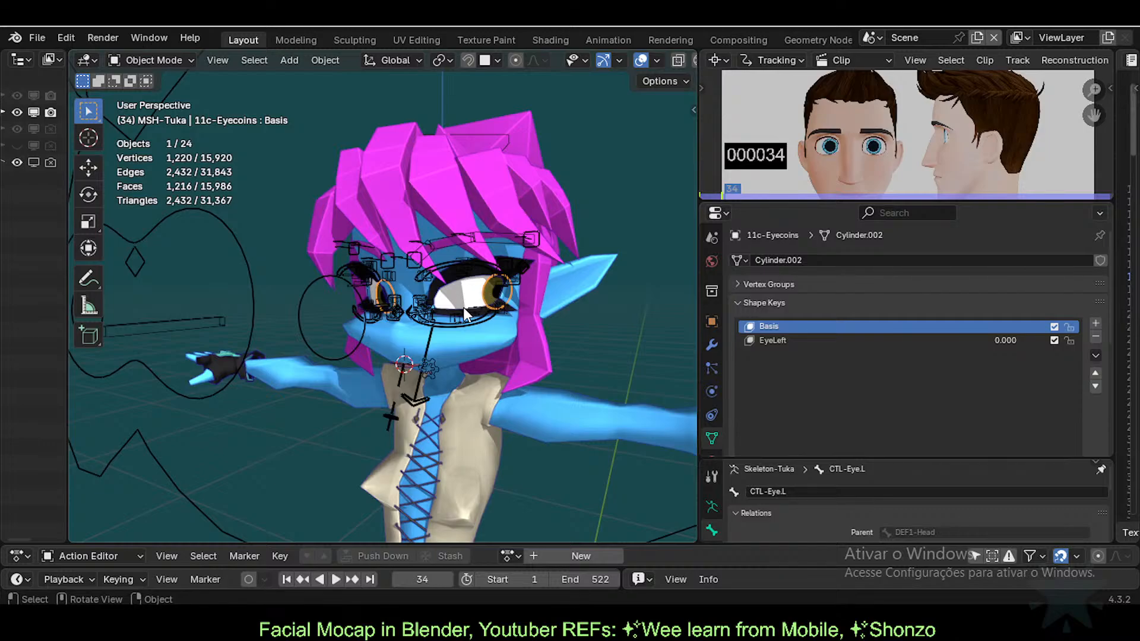
Step: Orbit and zoom around the left eye to check how the eye coin sits in its socket
scroll(463, 308, "up", 2)
middle_click_drag(464, 308, 433, 336)
scroll(526, 329, "up", 2)
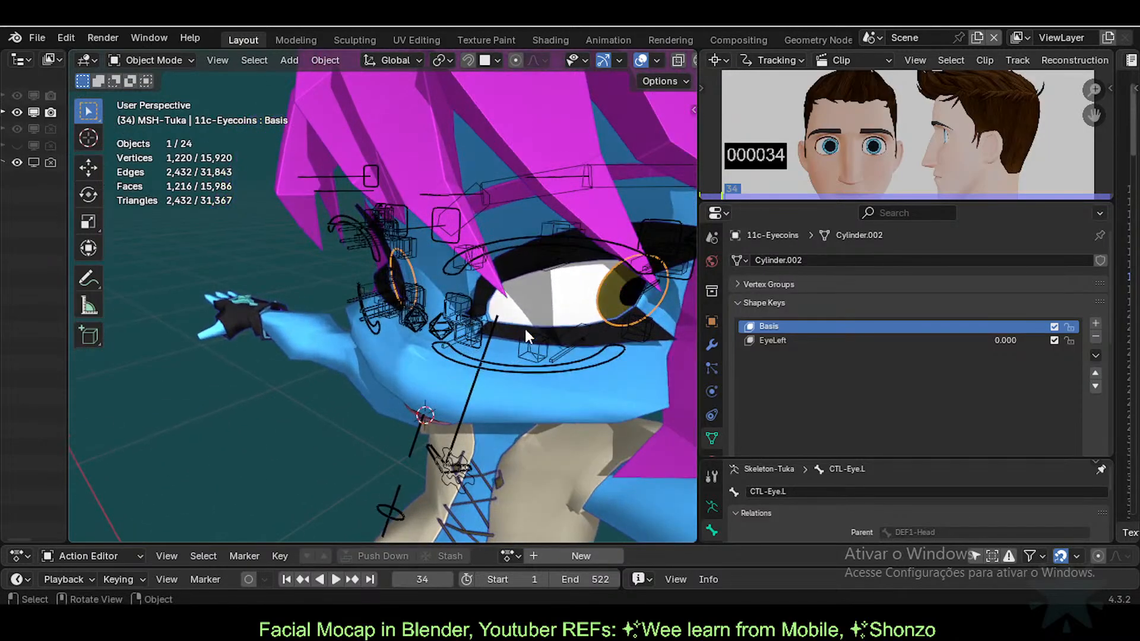
middle_click_drag(527, 336, 454, 321)
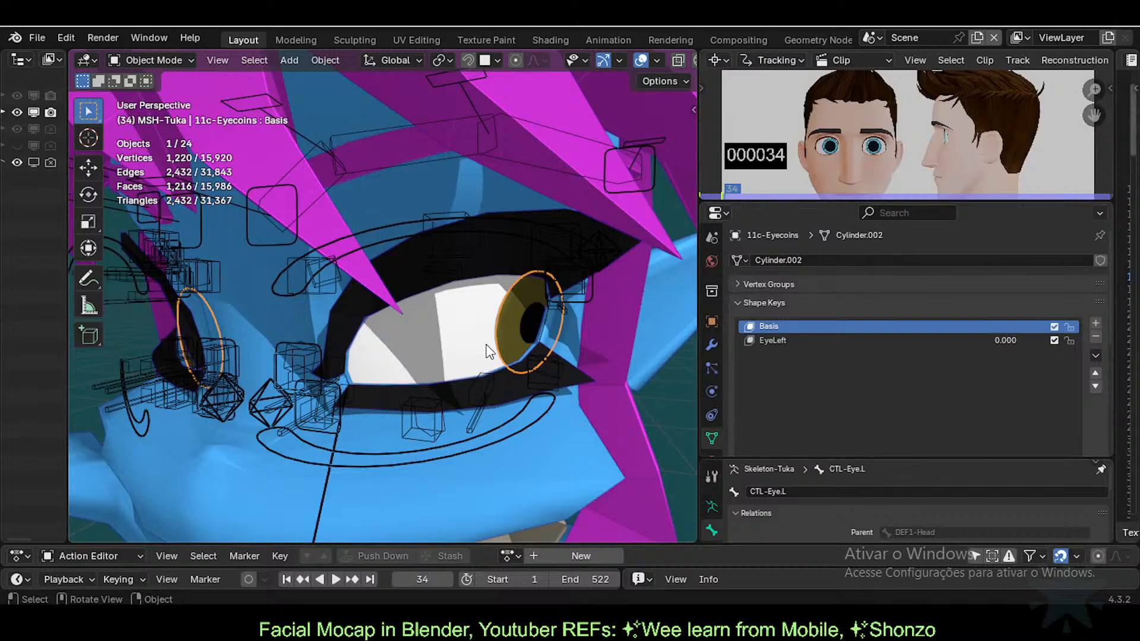
middle_click_drag(411, 300, 526, 330)
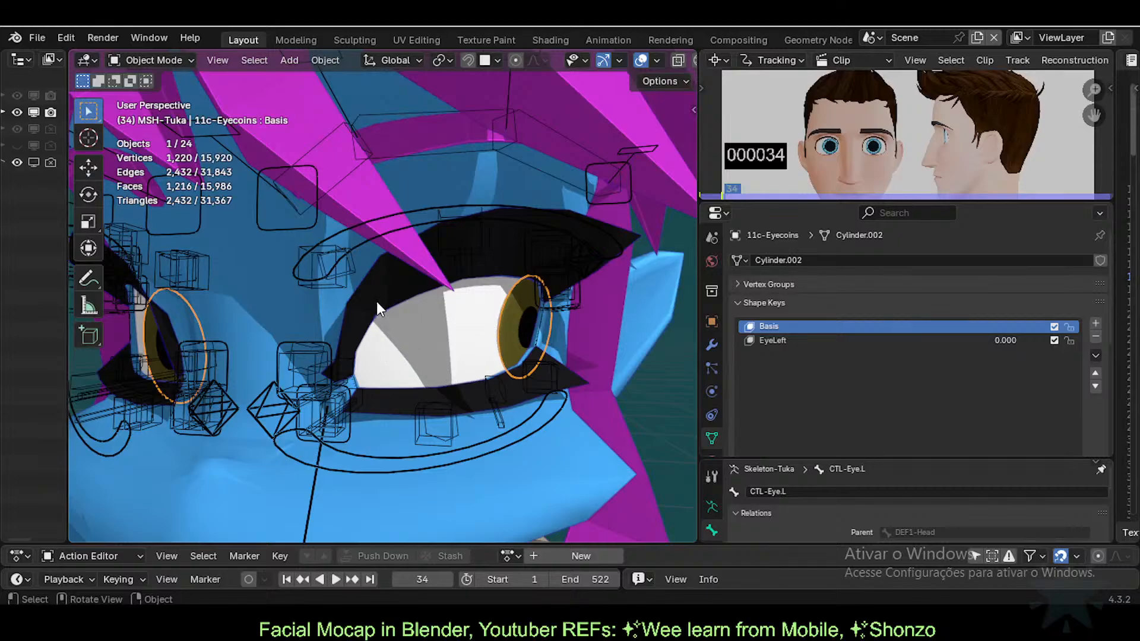
middle_click_drag(376, 302, 597, 318)
middle_click_drag(474, 341, 569, 286)
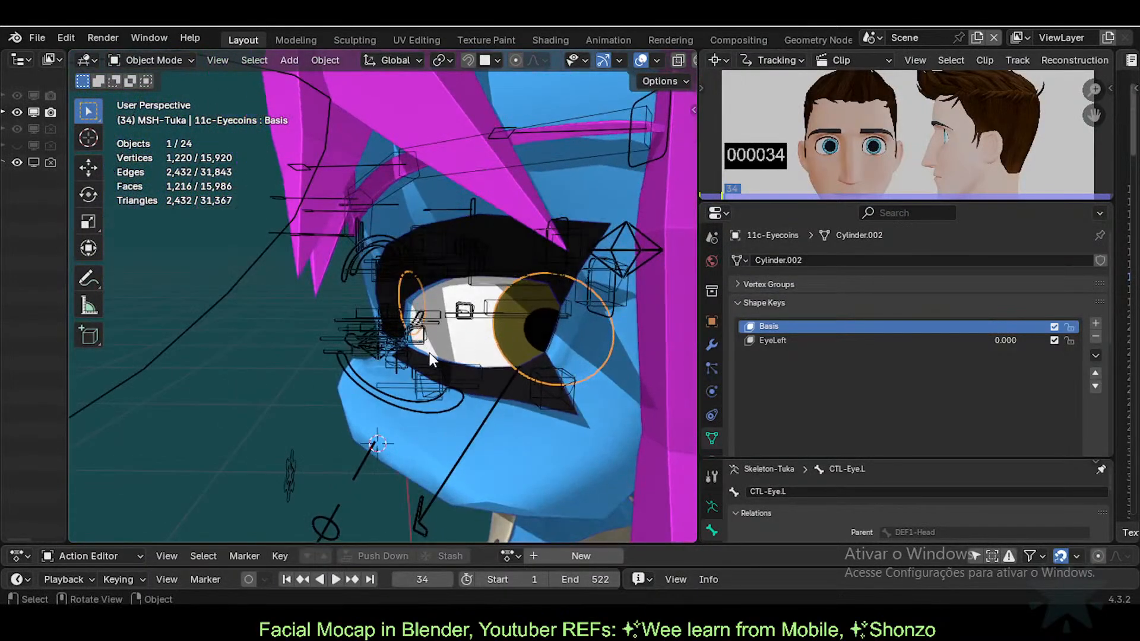
middle_click_drag(429, 353, 436, 311)
scroll(515, 363, "up", 2)
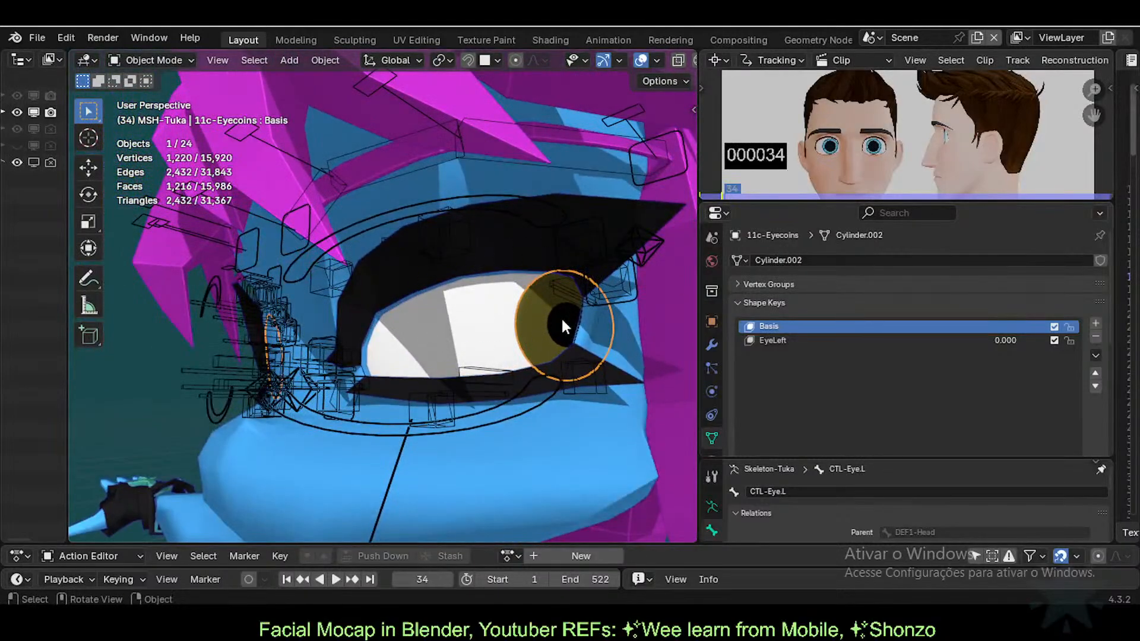
middle_click_drag(539, 306, 568, 322)
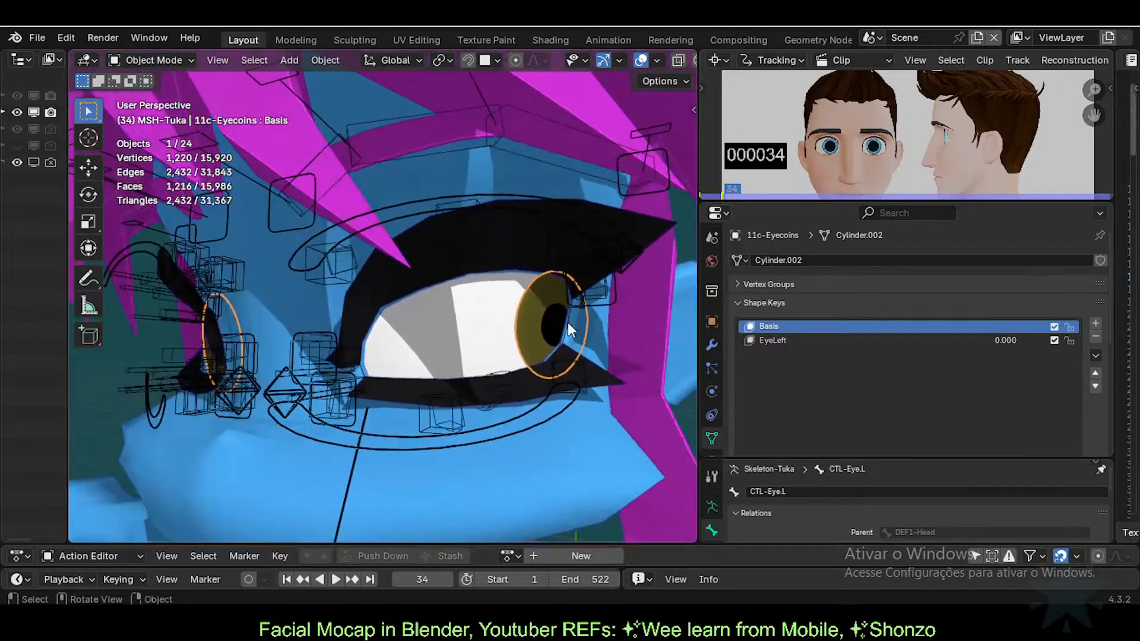
scroll(567, 322, "down", 1)
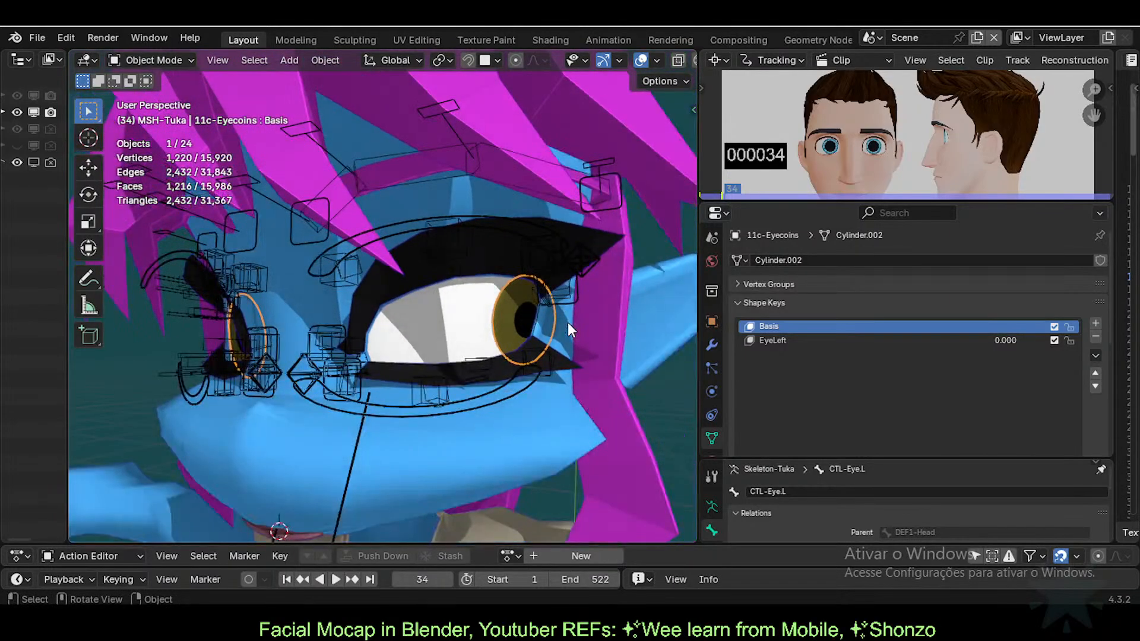
scroll(522, 308, "up", 4)
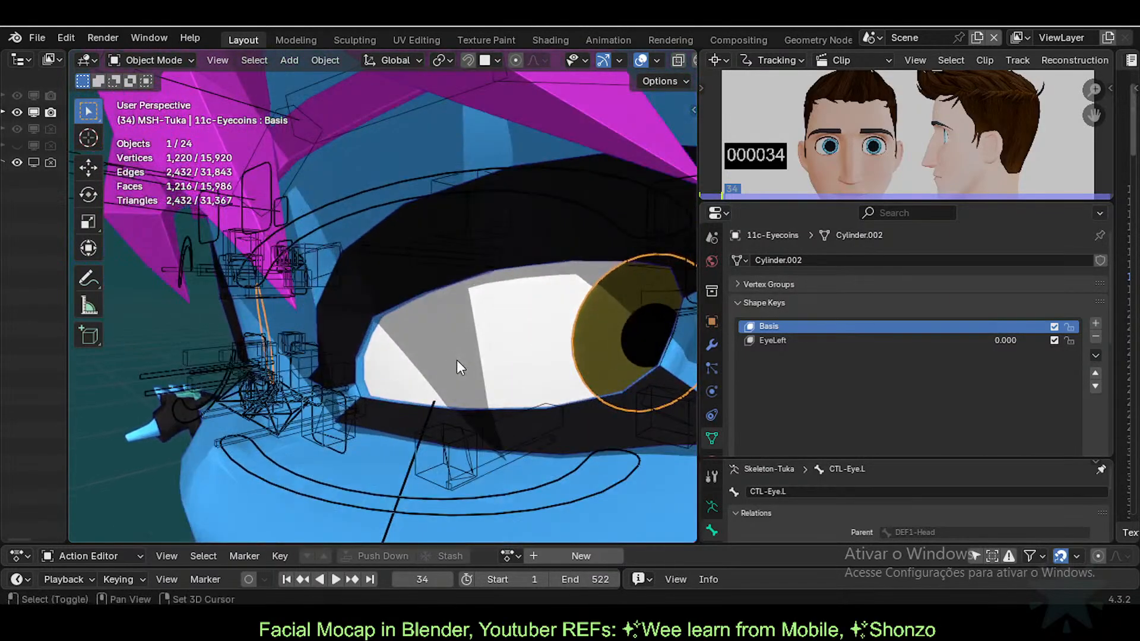
scroll(422, 357, "down", 4)
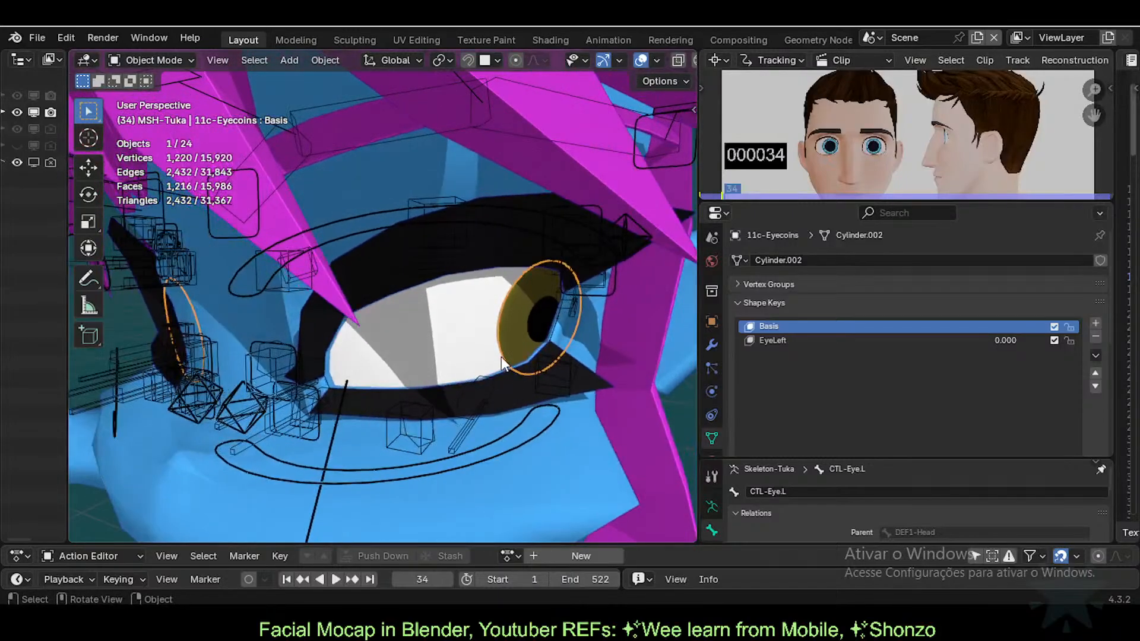
scroll(433, 358, "down", 1)
middle_click_drag(434, 358, 377, 301)
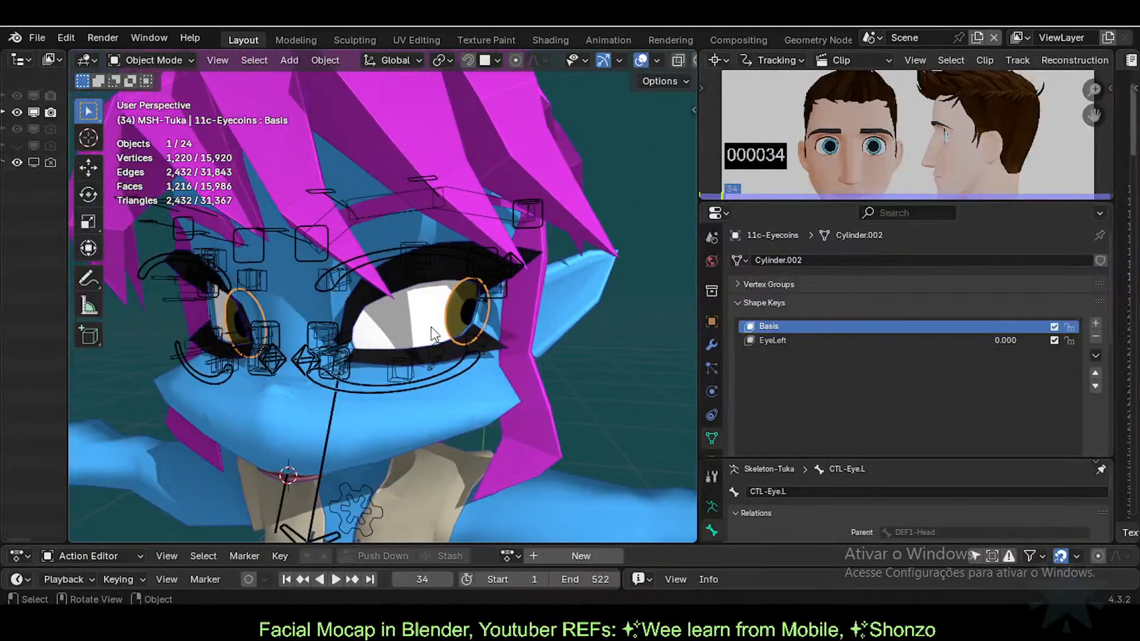
scroll(380, 331, "up", 4)
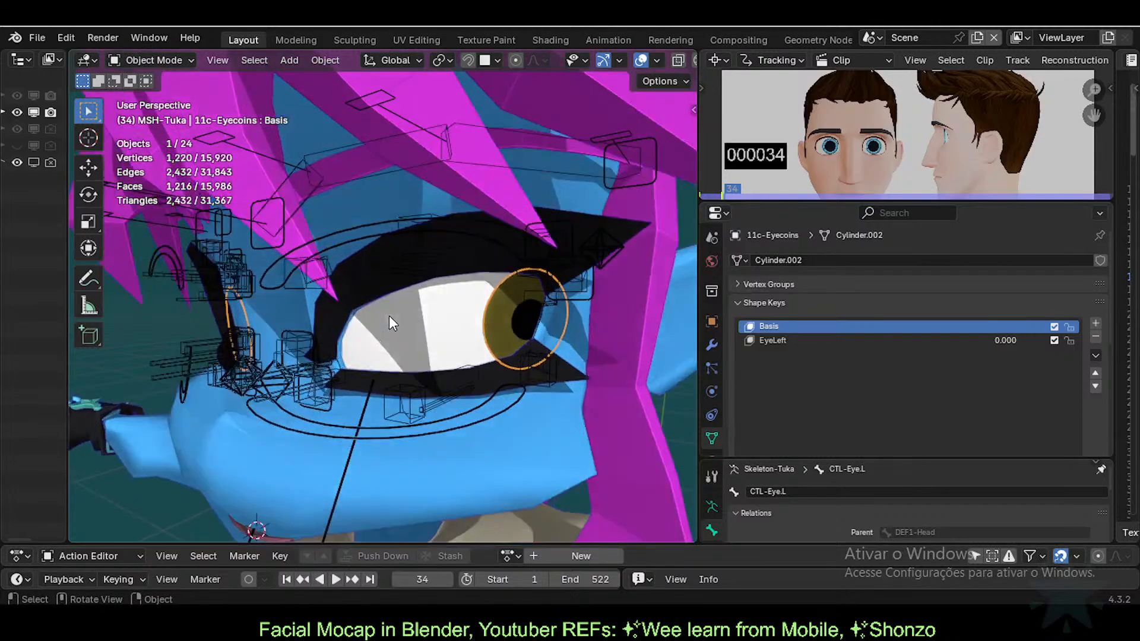
scroll(410, 347, "up", 4)
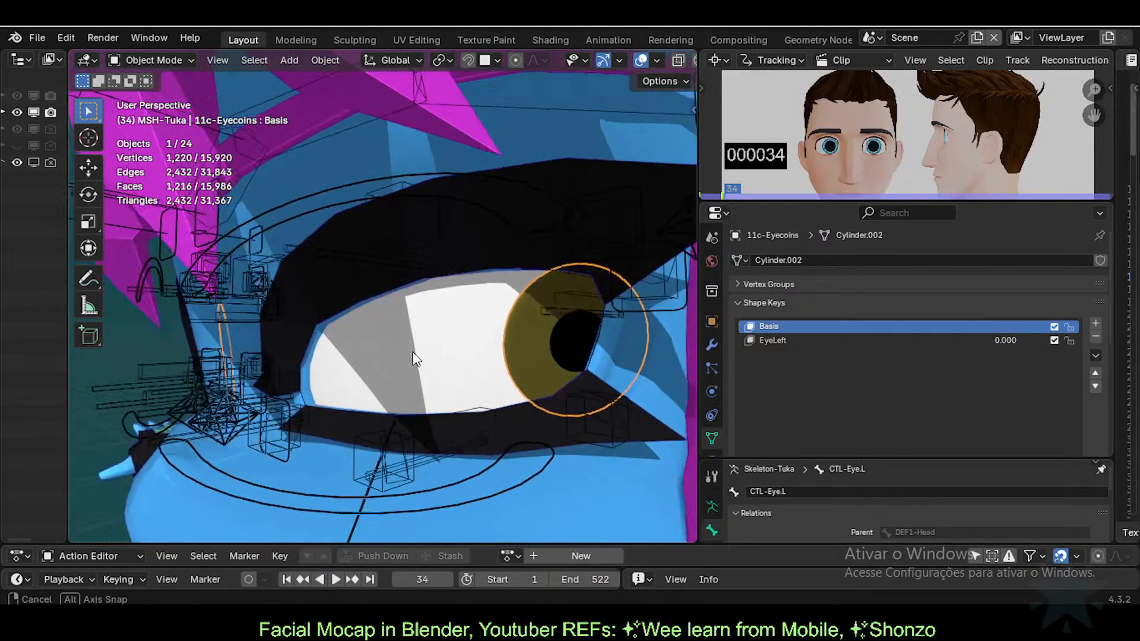
middle_click_drag(463, 340, 534, 279)
middle_click_drag(482, 354, 566, 345)
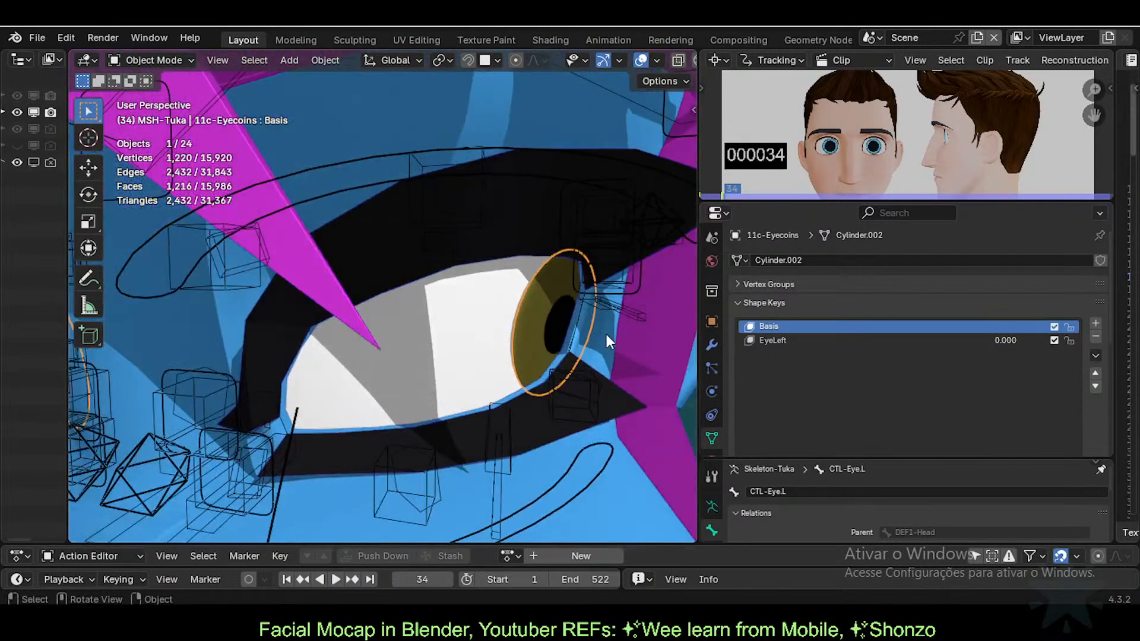
Step: Save the eye coins' Armature modifier deformation as a new shape key
left_click(712, 344)
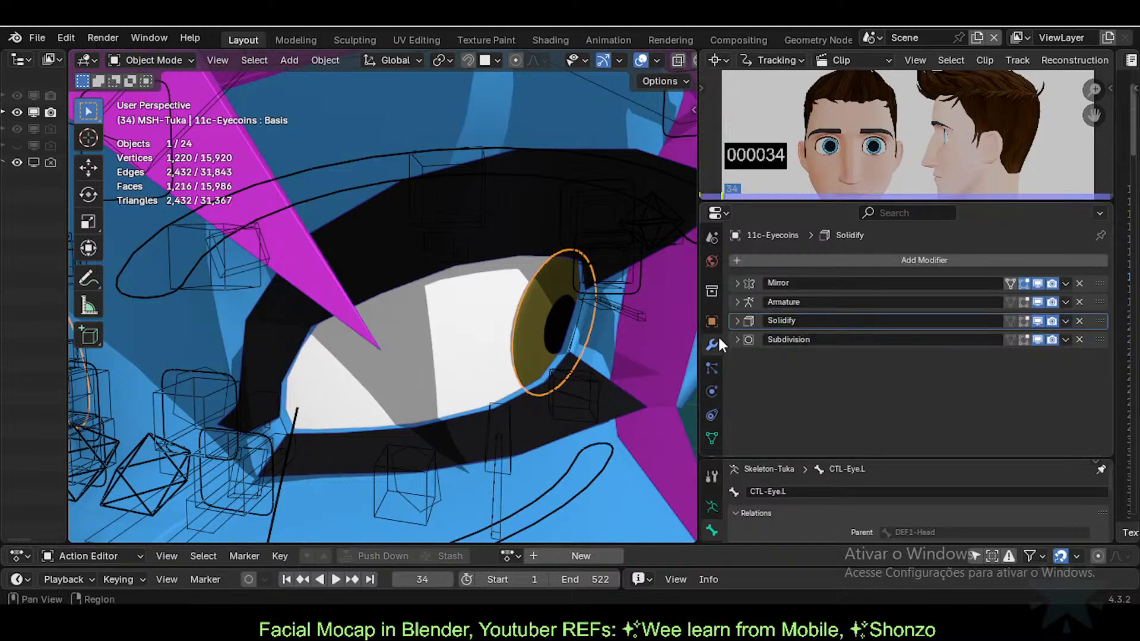
left_click(1065, 302)
left_click(1024, 350)
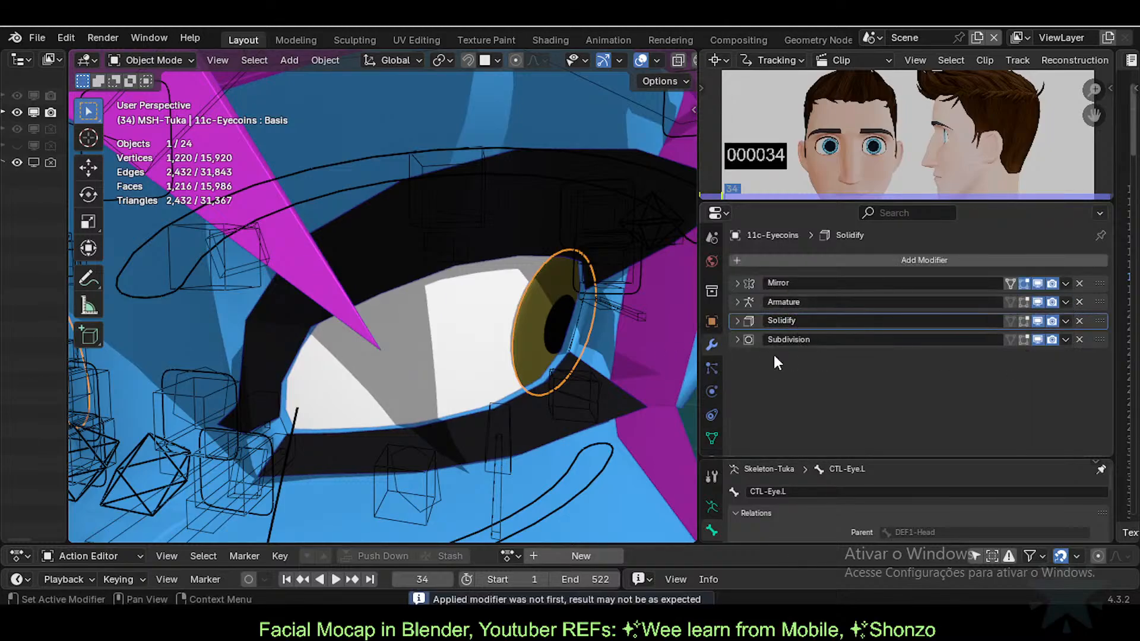
Step: Rename the new Armature shape key to EyeRight
left_click(711, 438)
left_click(809, 355)
double_click(804, 354)
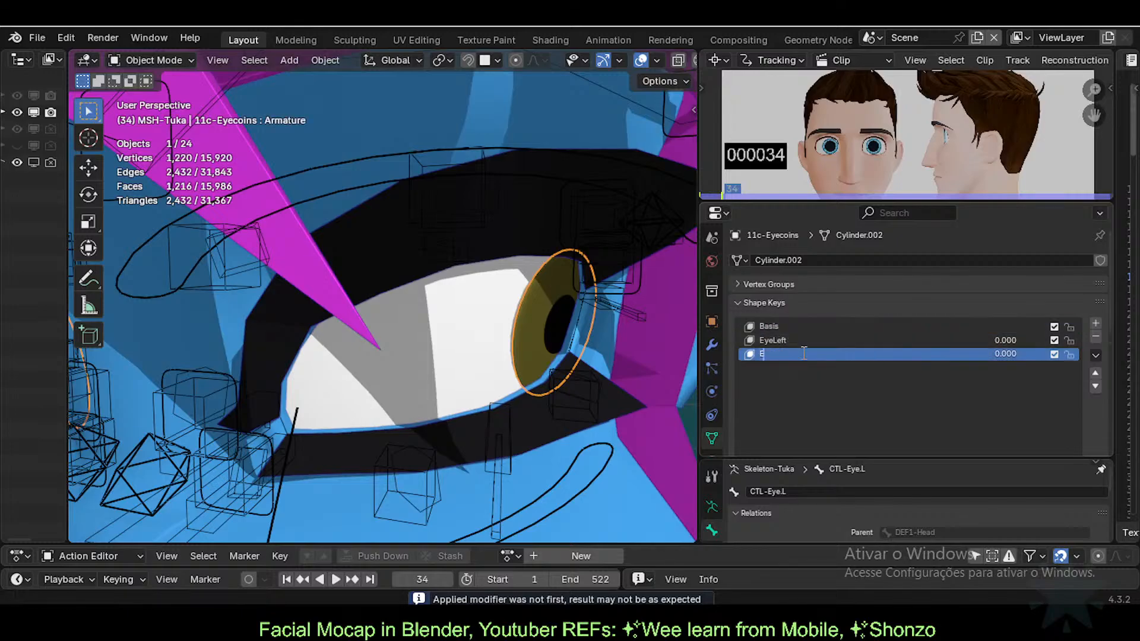
type("EyeRight")
key("Return")
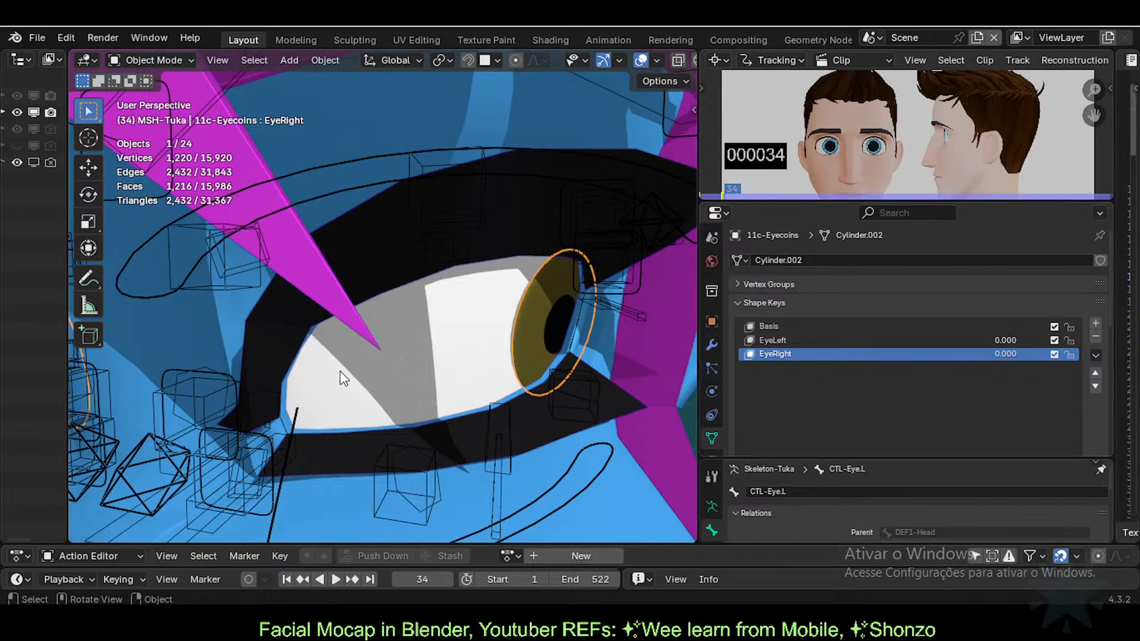
Step: Put ARM-Tuka into Pose Mode, reselect 11c-Eyecoins and raise EyeRight to 1.000
scroll(335, 344, "down", 10)
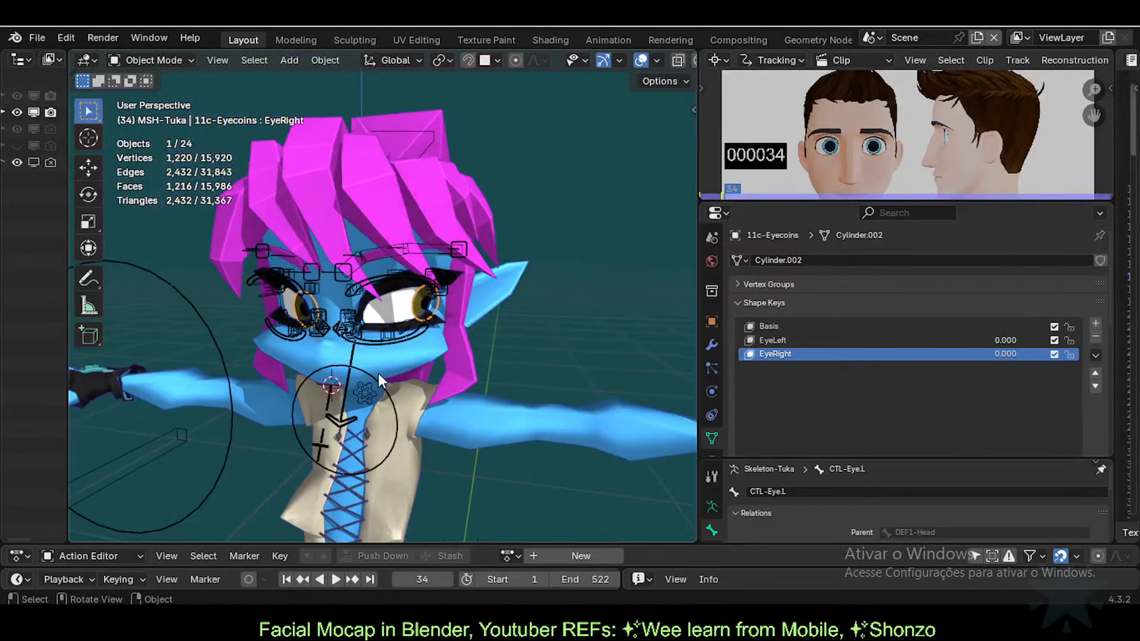
left_click(378, 373)
key("ctrl+Tab")
key("ctrl+Tab")
scroll(459, 347, "up", 3)
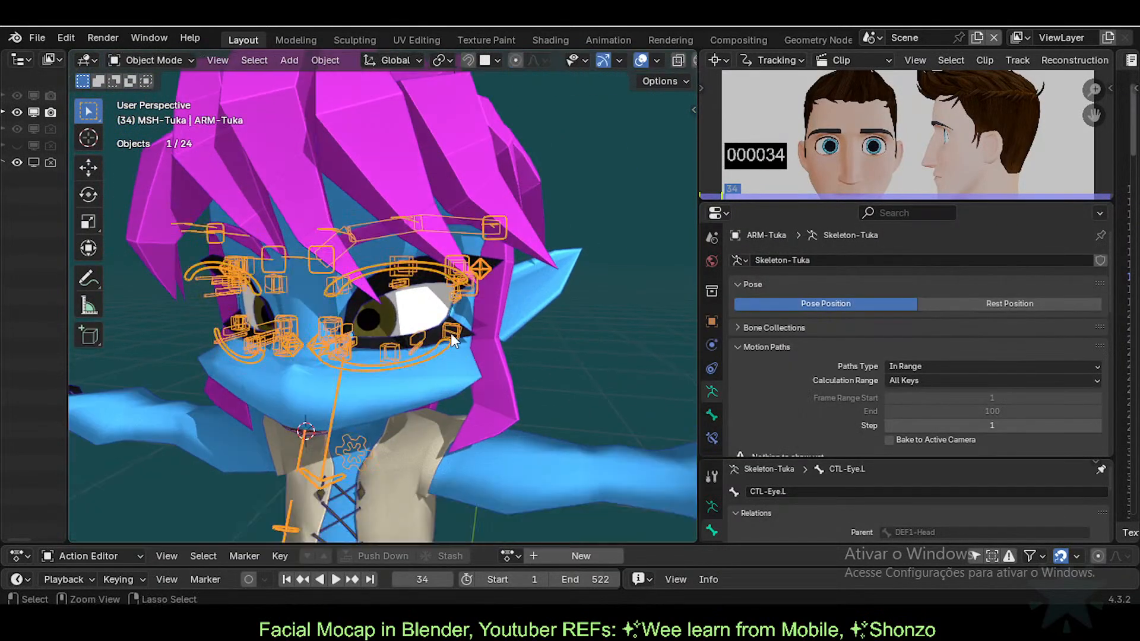
left_click(382, 308)
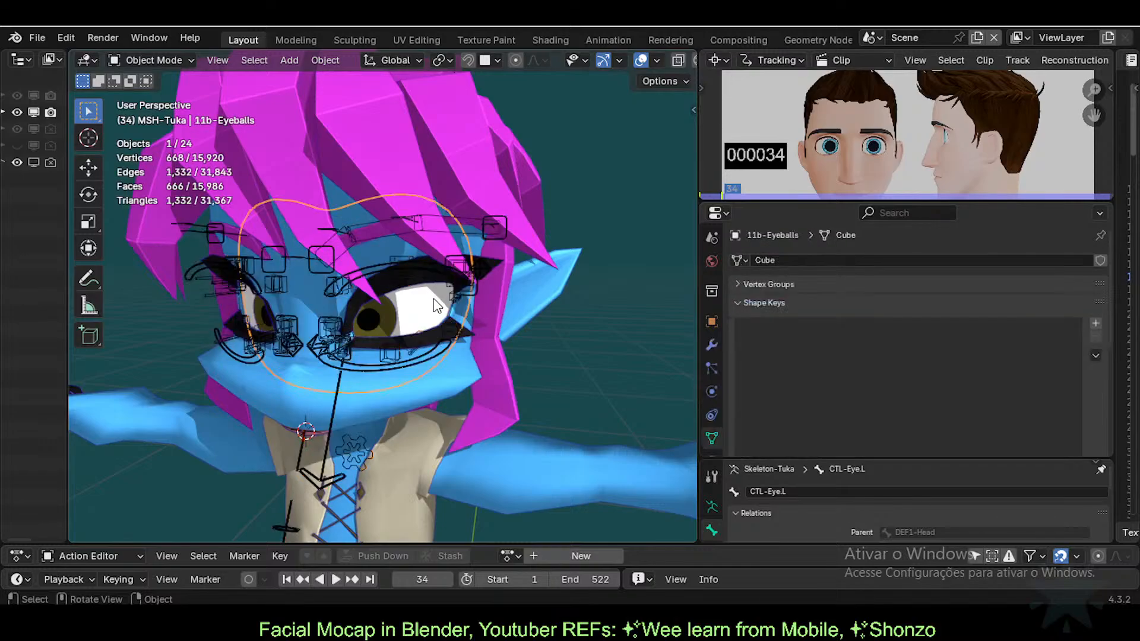
left_click(385, 312)
left_click_drag(989, 353, 1052, 353)
scroll(430, 316, "up", 5)
middle_click_drag(430, 316, 570, 368)
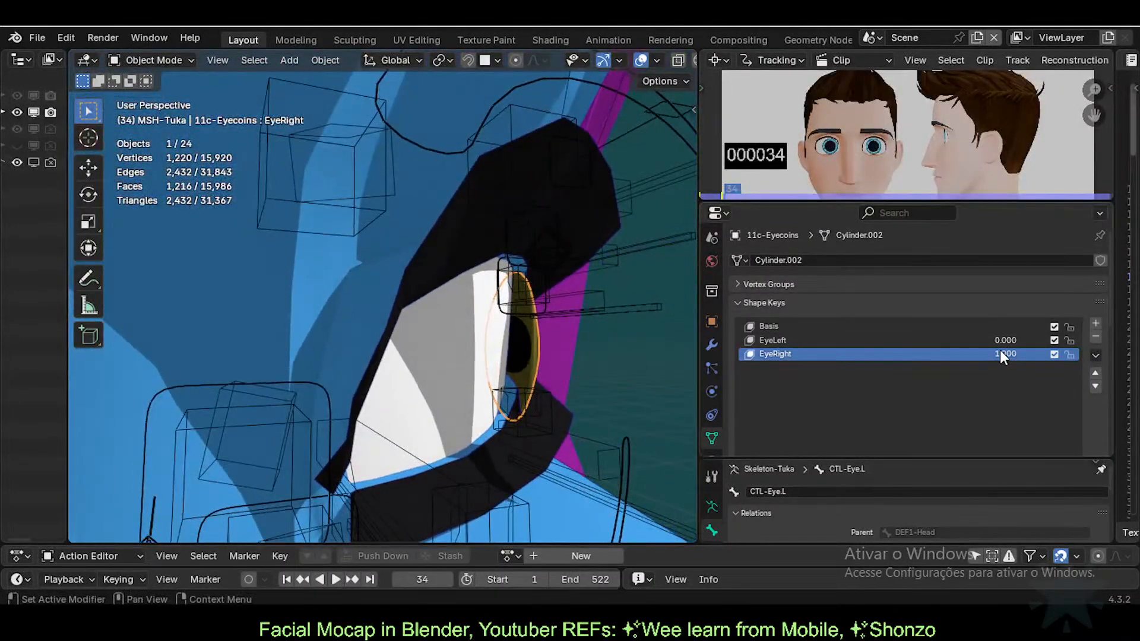
mouse_move(999, 355)
left_mouse_down()
mouse_move(938, 355)
mouse_move(1002, 355)
left_mouse_up()
middle_click_drag(497, 331, 501, 394)
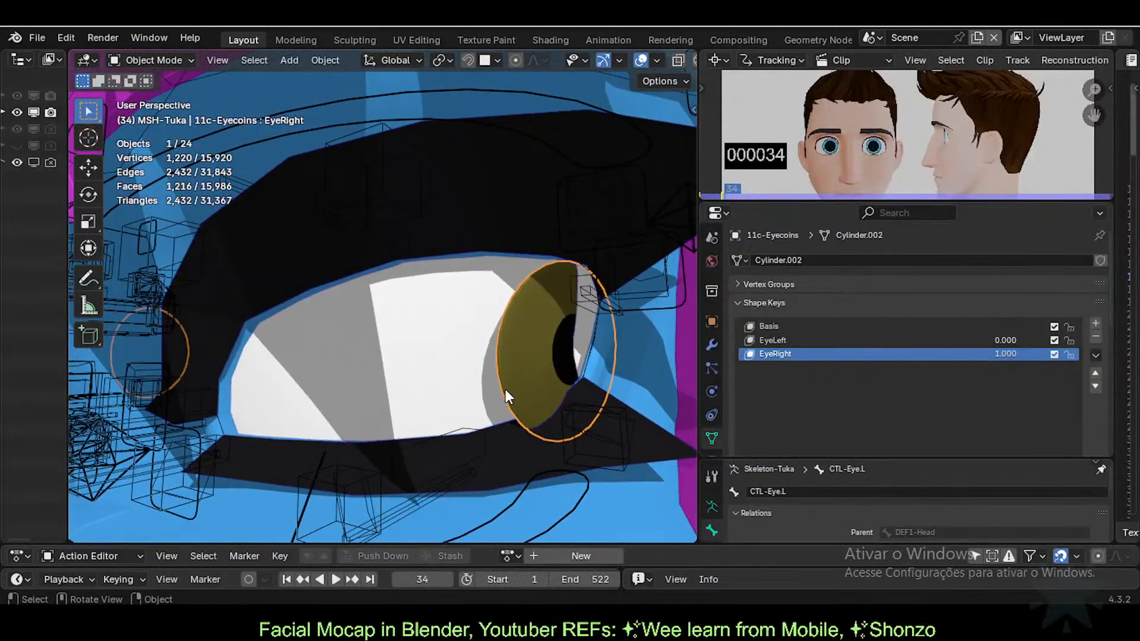
left_click(711, 344)
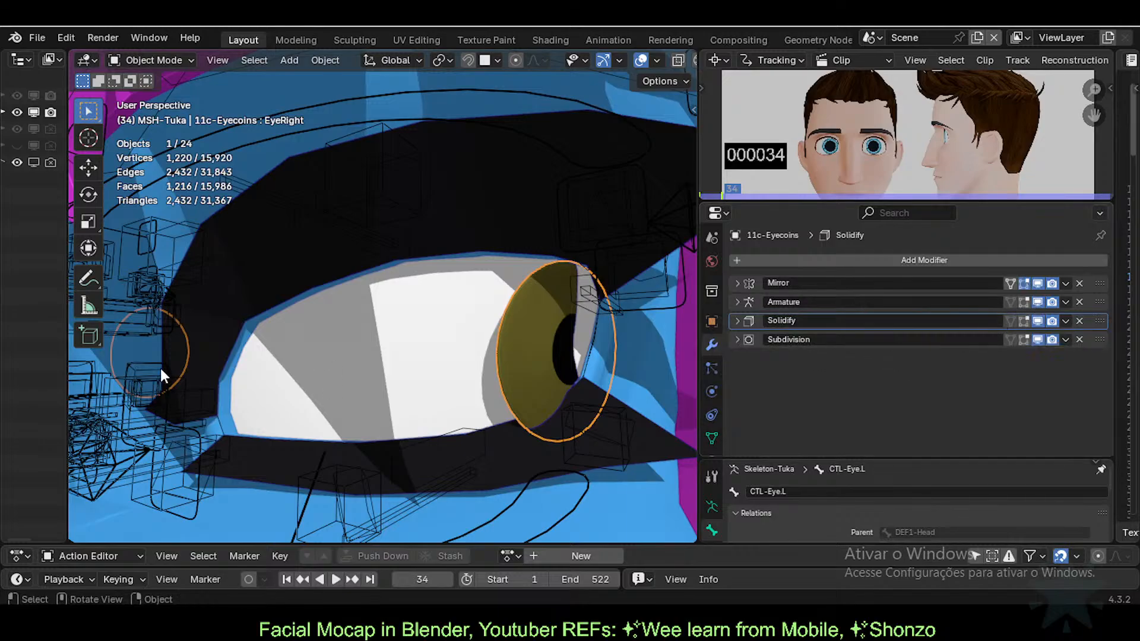
scroll(403, 341, "down", 3)
scroll(404, 341, "up", 2)
left_click(713, 438)
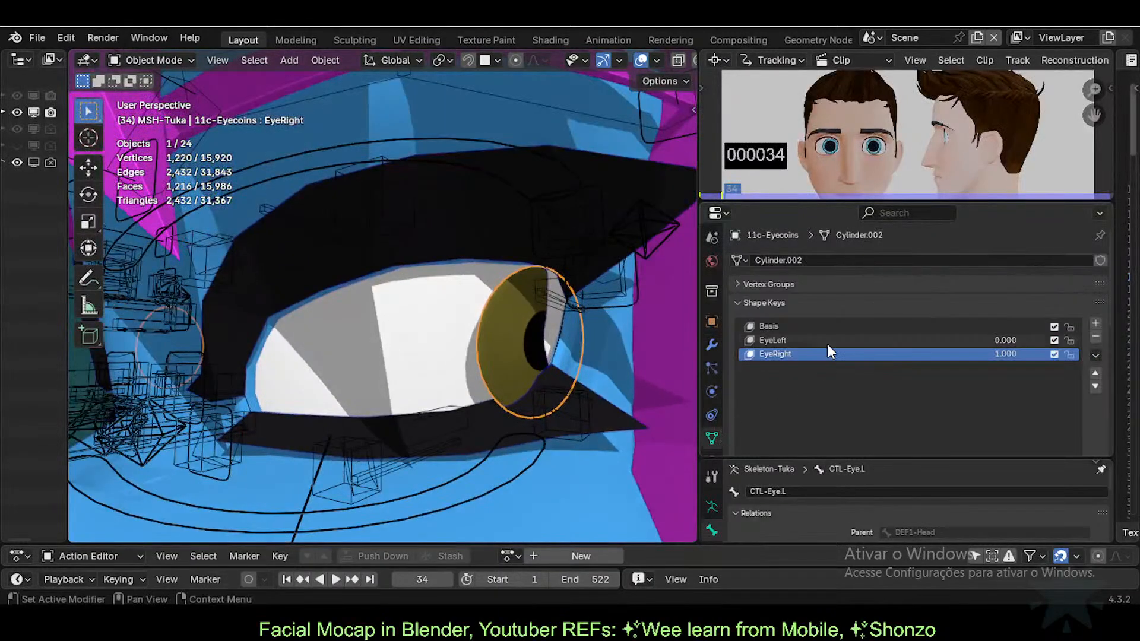
mouse_move(980, 354)
left_mouse_down()
mouse_move(878, 354)
mouse_move(986, 354)
left_mouse_up()
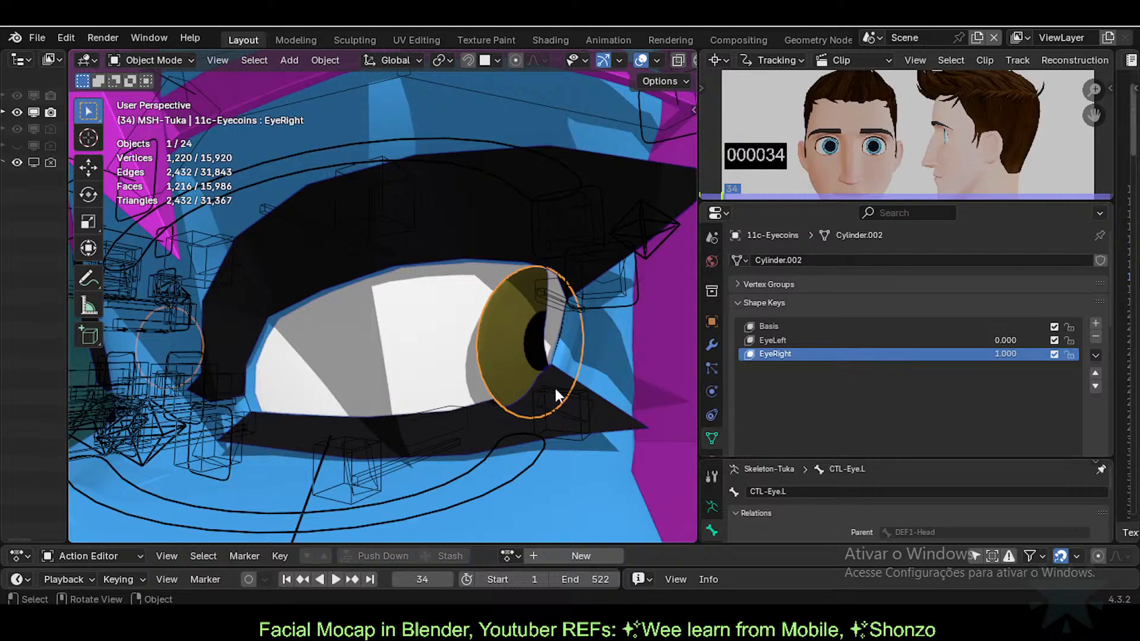
mouse_move(555, 388)
middle_mouse_down()
mouse_move(635, 387)
mouse_move(587, 397)
mouse_move(549, 389)
middle_mouse_up()
mouse_move(1006, 355)
left_mouse_down()
mouse_move(962, 354)
mouse_move(1008, 355)
left_mouse_up()
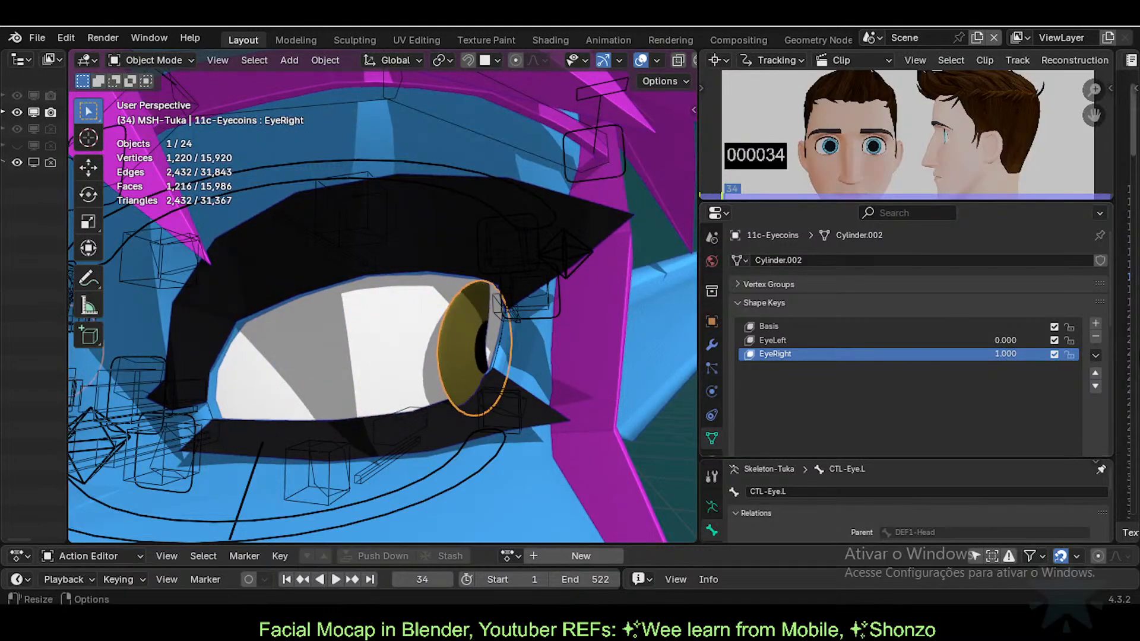
right_click(1004, 354)
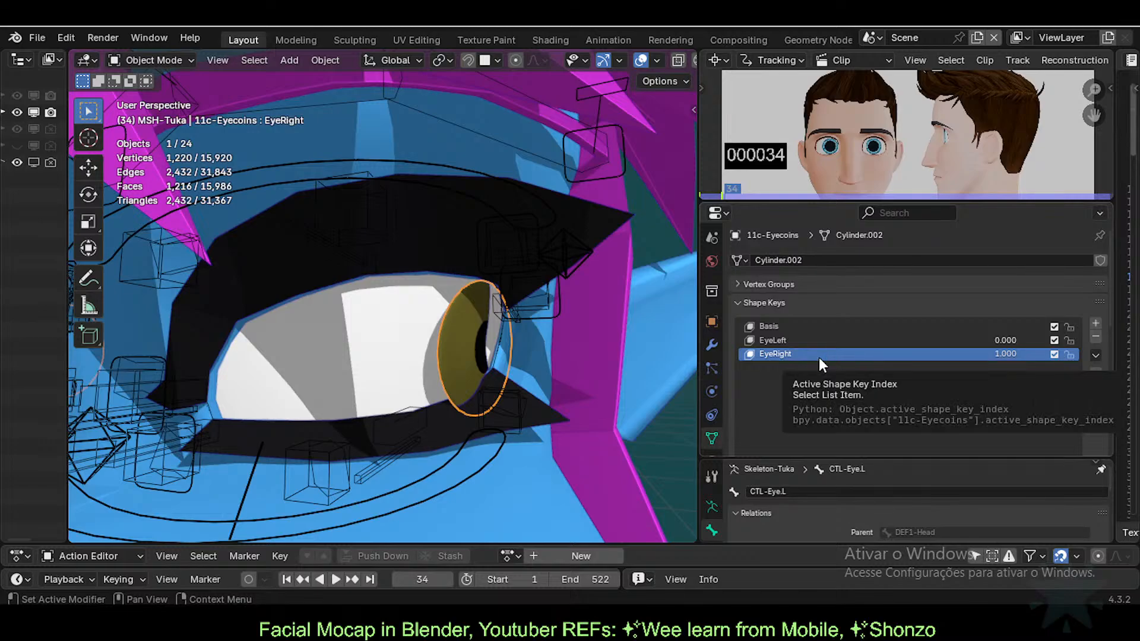
Step: Select and frame all eye coin geometry in Edit Mode, then review the modifier stack
key("Tab")
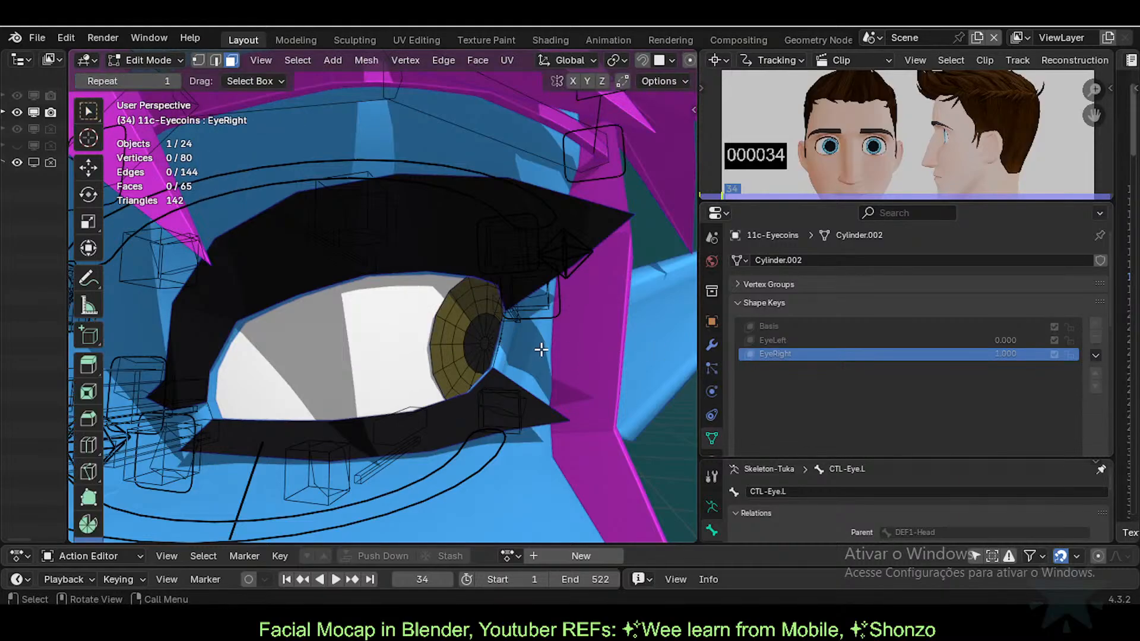
key("a")
key("KP_Decimal")
scroll(523, 356, "up", 2)
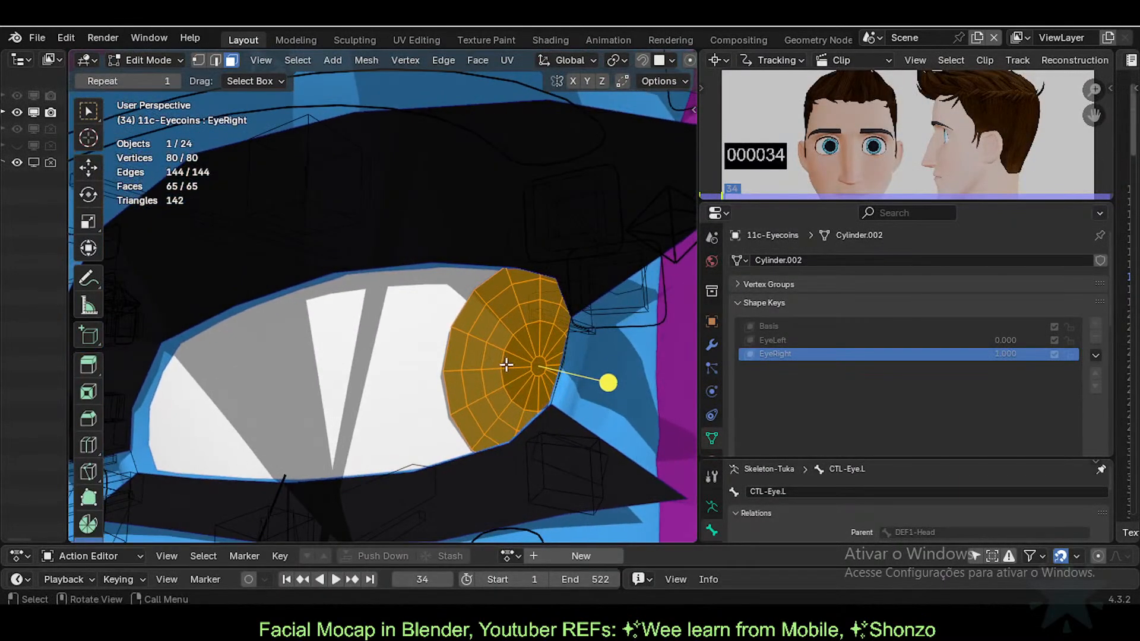
key("Tab")
key("Tab")
key("Tab")
key("Tab")
key("Tab")
left_click(711, 345)
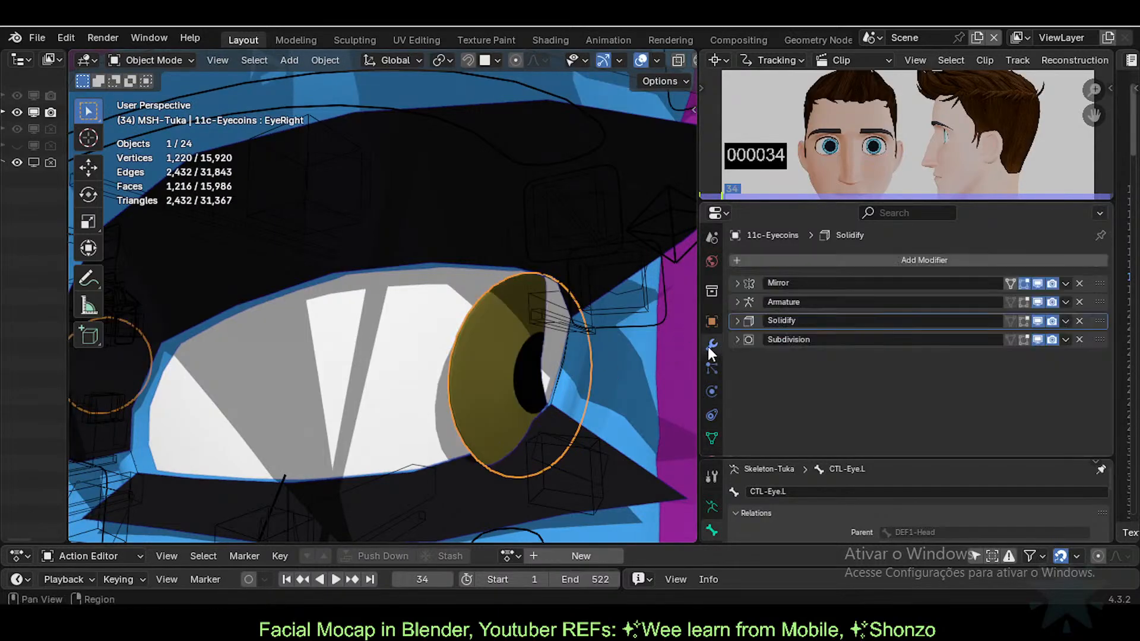
key("Tab")
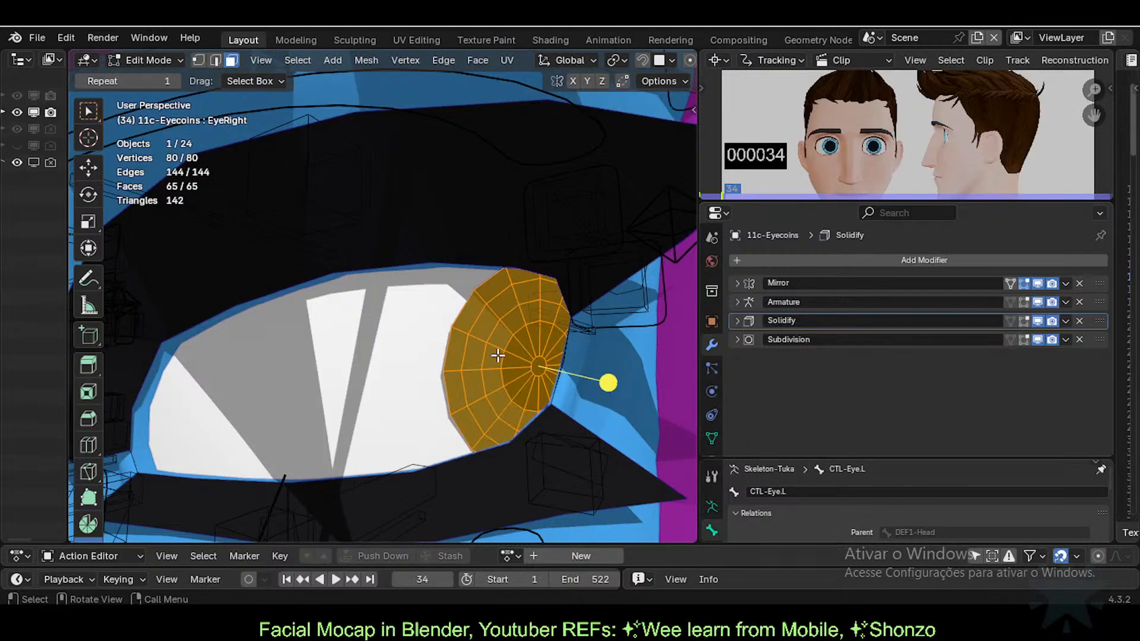
key("Tab")
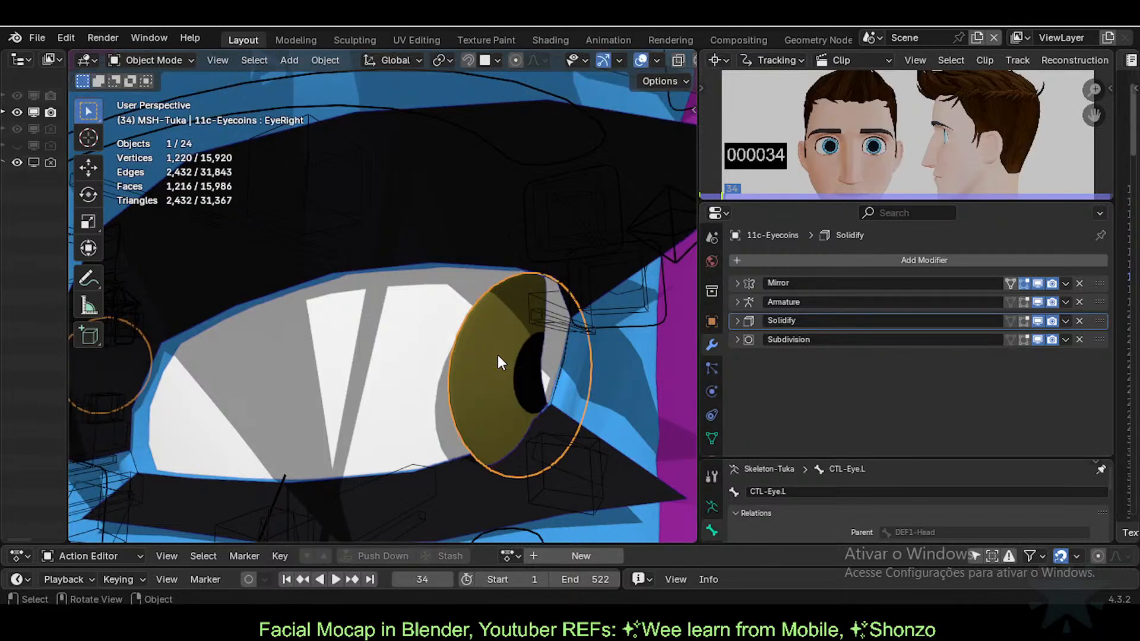
Step: Enable the shape key Edit Mode display toggle in Object Data properties
left_click(712, 438)
key("Tab")
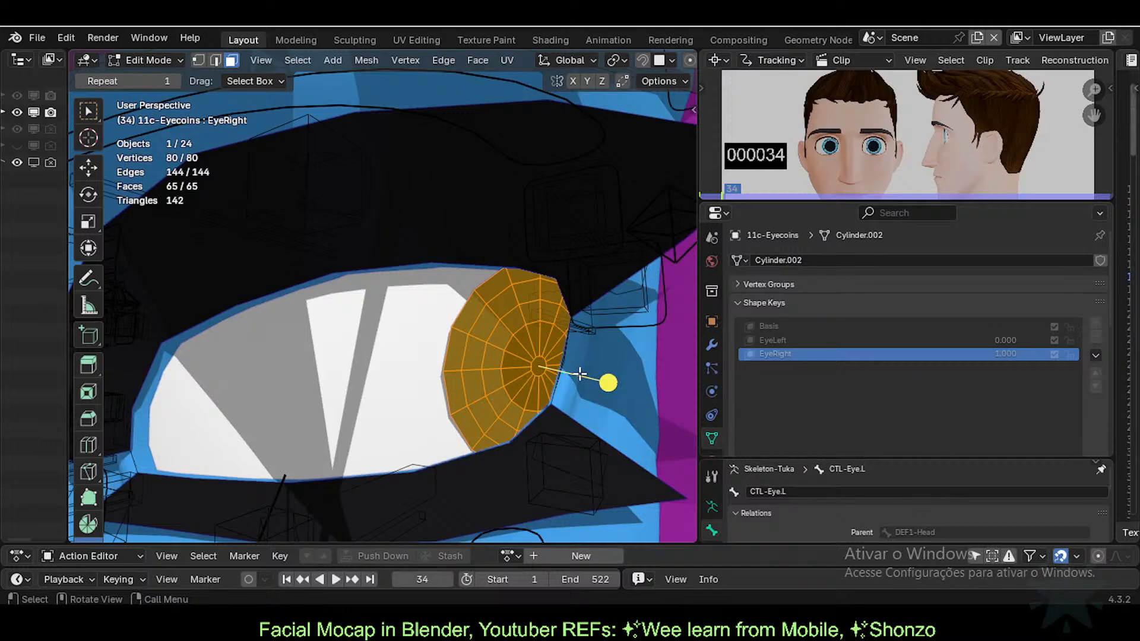
key("Tab")
scroll(802, 373, "down", 5)
scroll(774, 364, "up", 5)
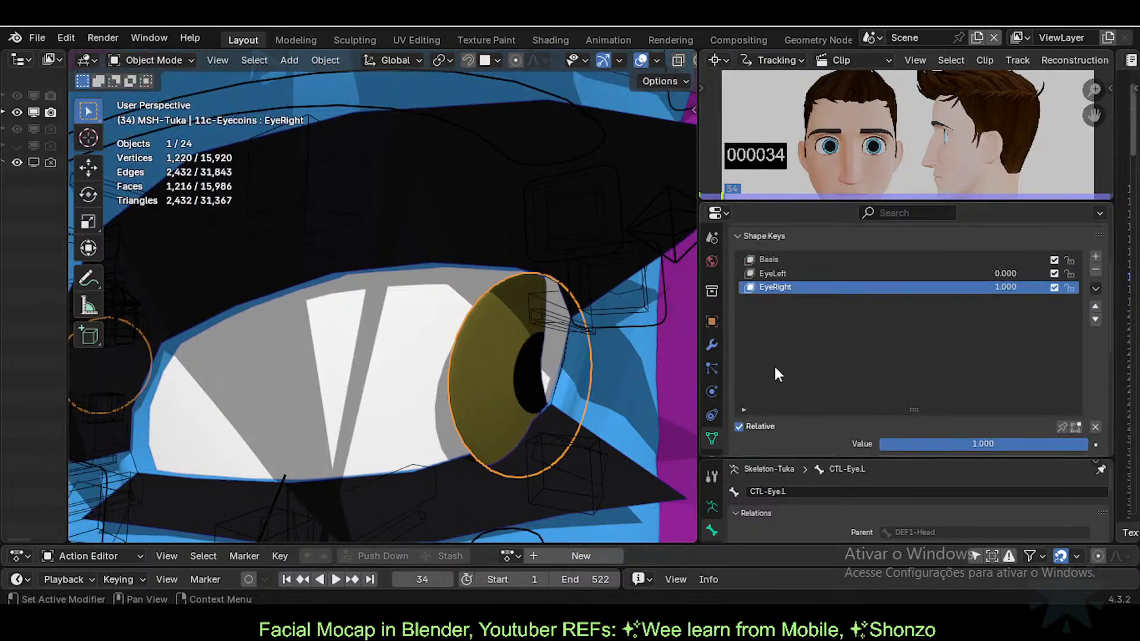
key("Tab")
left_click(1075, 427)
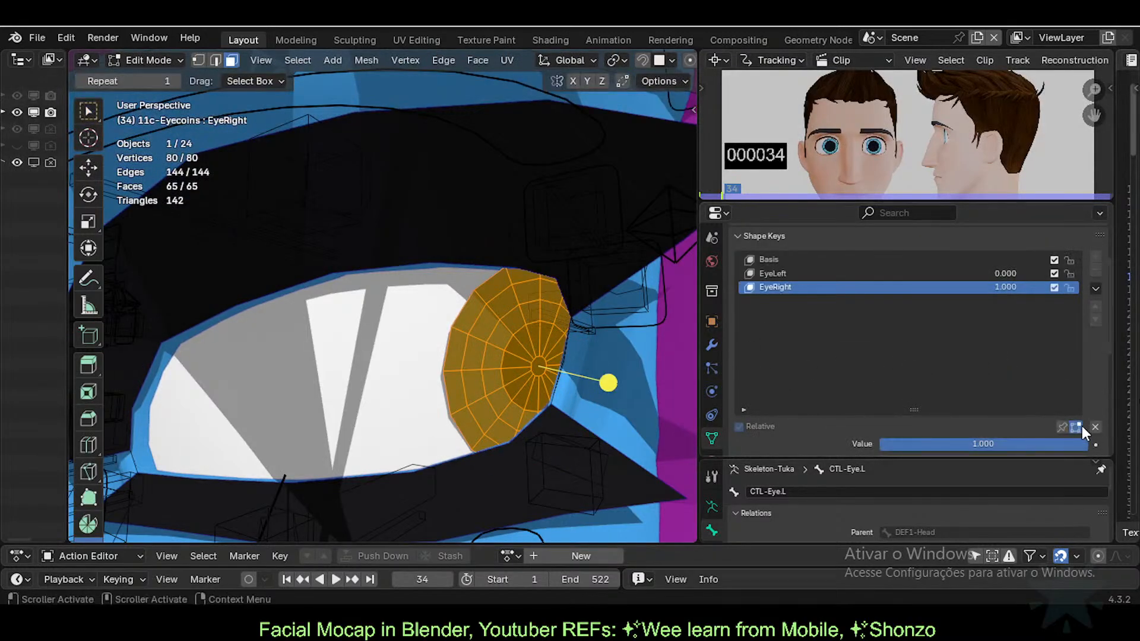
key("Tab")
key("Tab")
key("Tab")
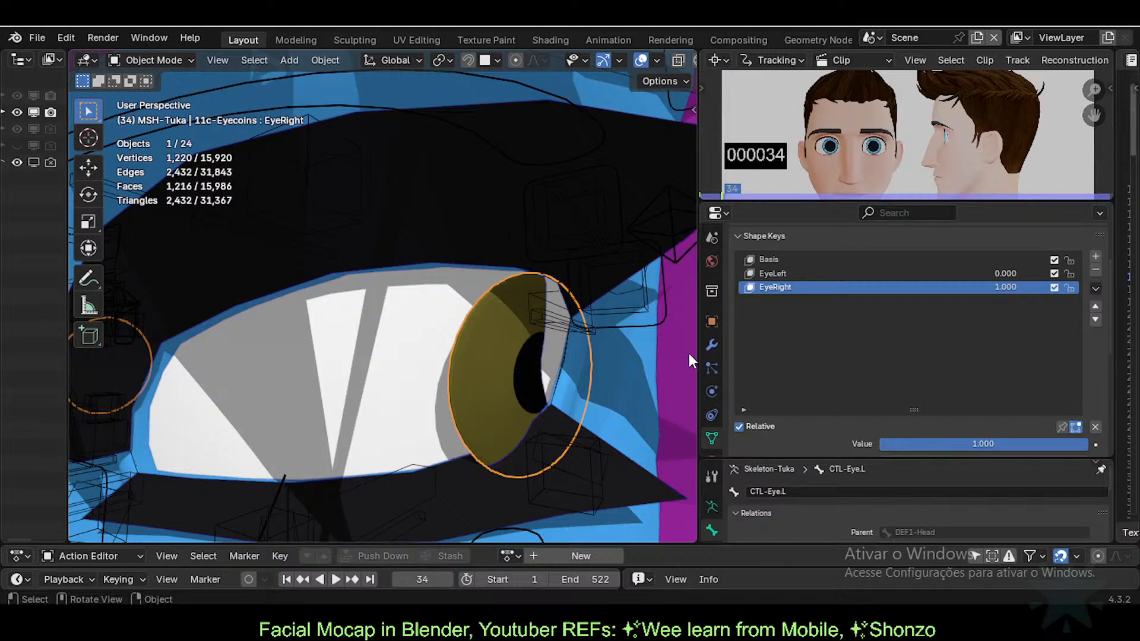
Step: Test the EyeRight value, then re-enter Edit Mode on the eye coins
mouse_move(1028, 290)
left_mouse_down()
mouse_move(974, 290)
mouse_move(1047, 288)
left_mouse_up()
key("Tab")
middle_click_drag(538, 385, 595, 386)
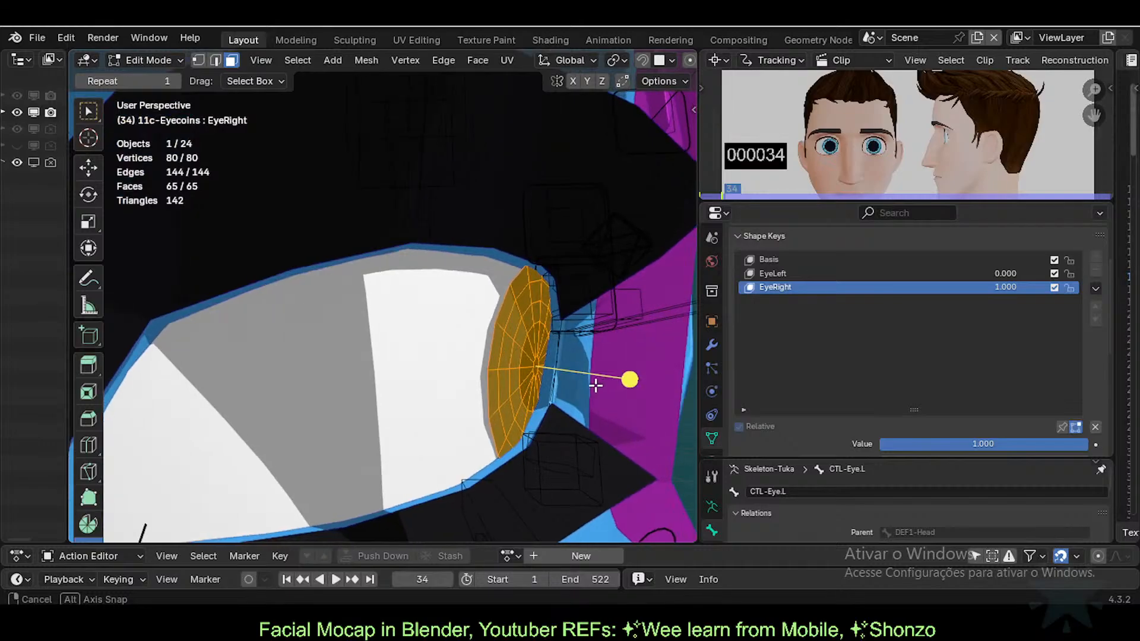
scroll(519, 353, "down", 6)
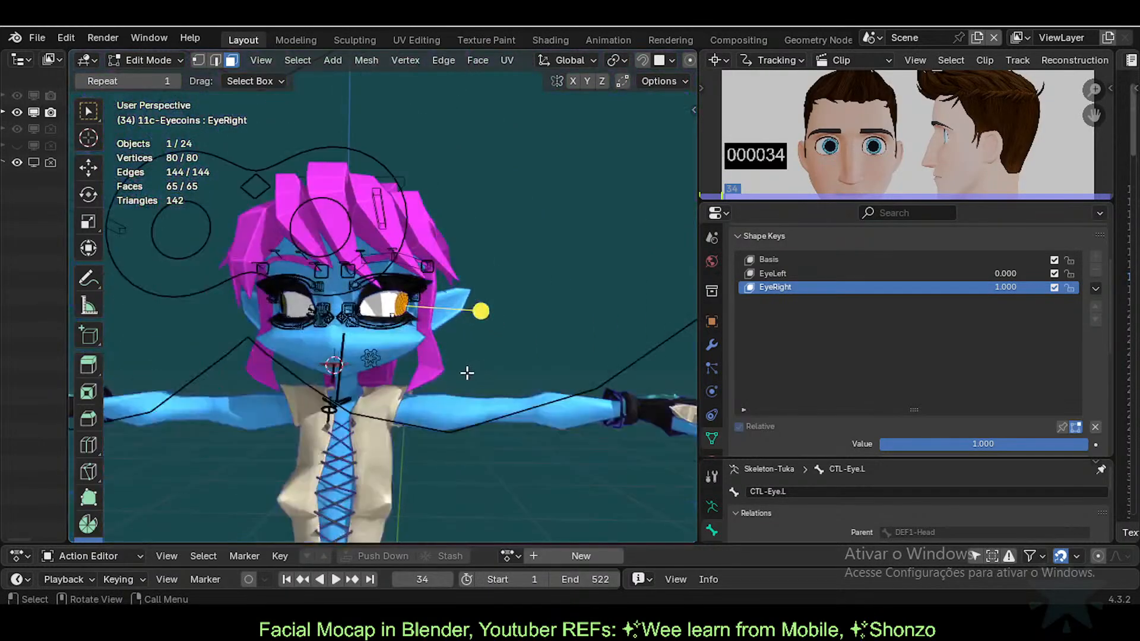
Step: Deselect all ARM-Tuka bones in Pose Mode, then reselect the eye coins mesh
scroll(467, 373, "up", 4)
key("Tab")
scroll(434, 365, "down", 3)
left_click(332, 242)
key("ctrl+Tab")
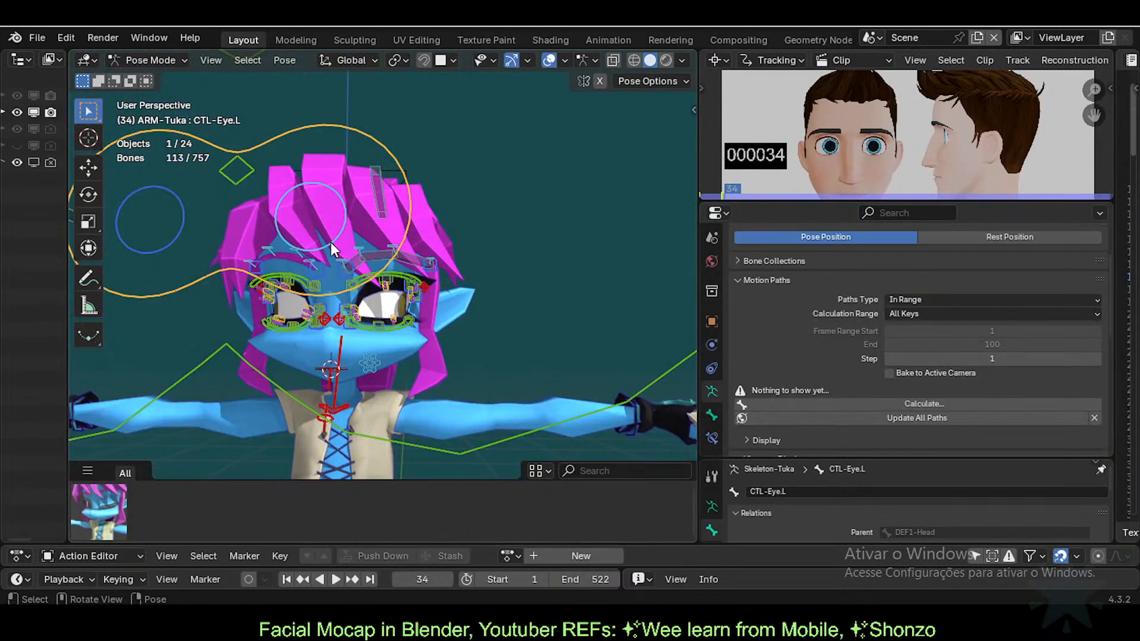
scroll(443, 338, "up", 6)
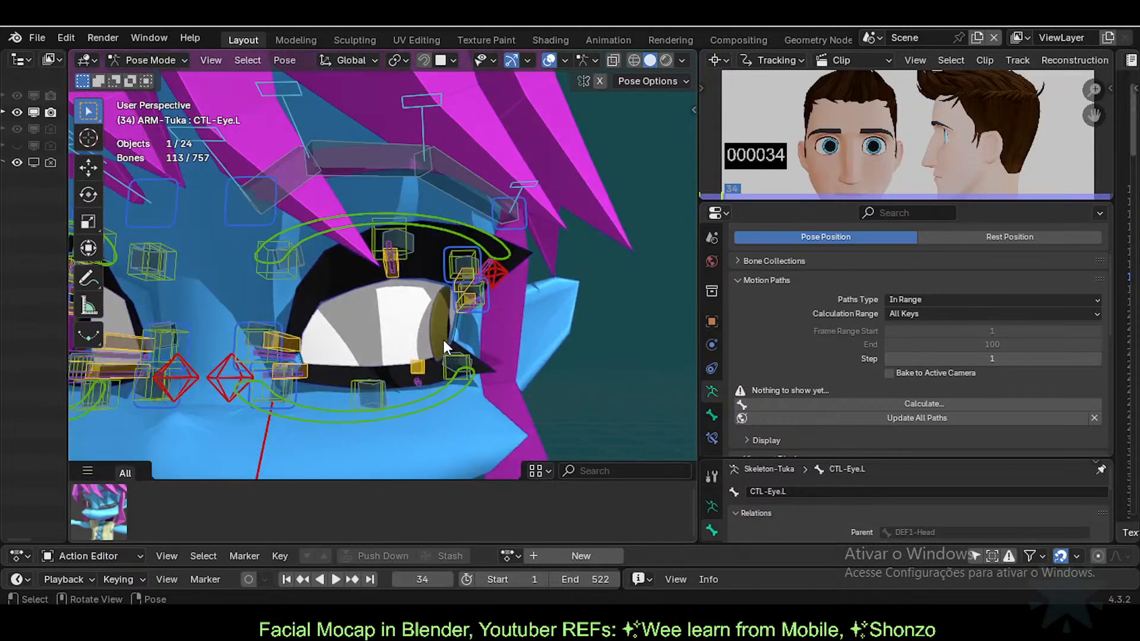
key("alt+a")
scroll(440, 341, "up", 2)
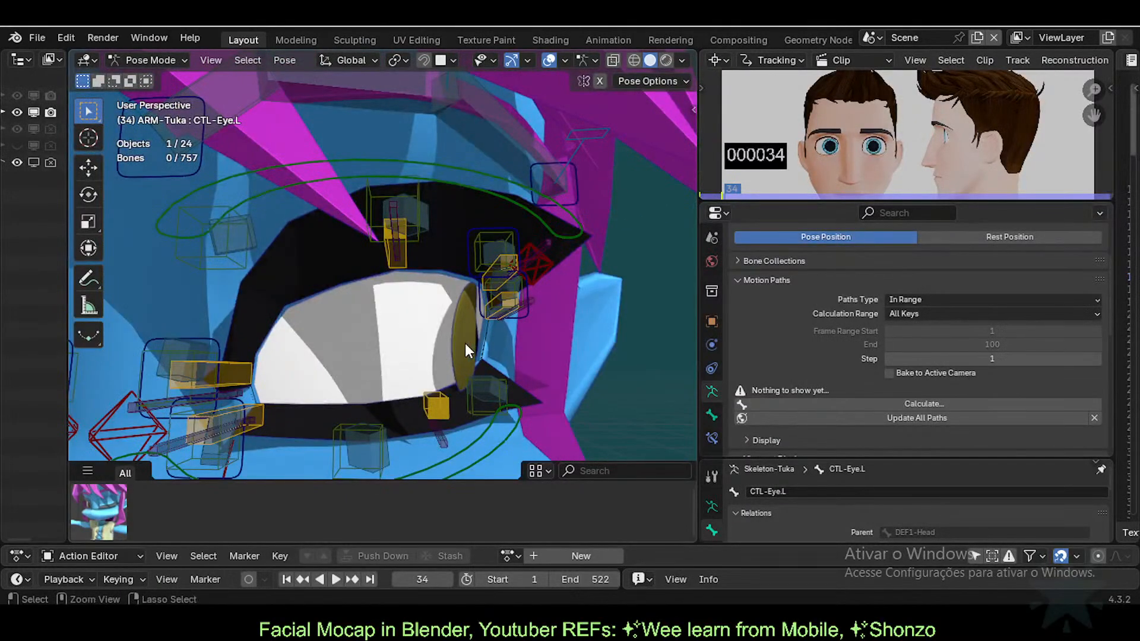
key("ctrl+Tab")
left_click(465, 327)
Step: Tilt the EyeRight shape in Edit Mode with a free rotation and a Z-axis rotation
key("Tab")
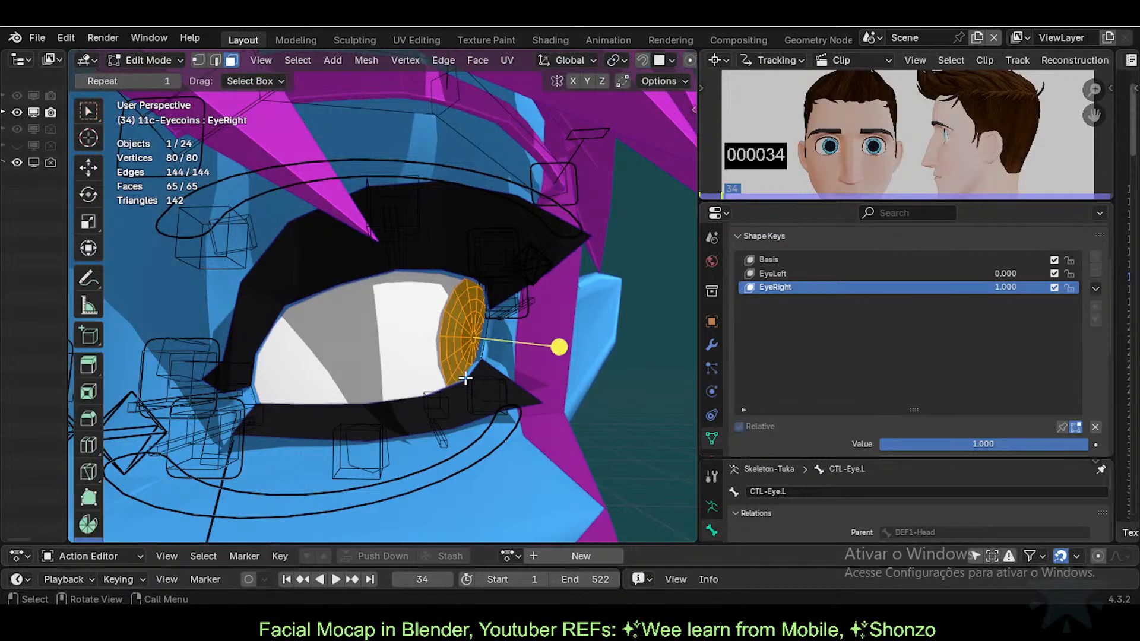
scroll(477, 374, "up", 2)
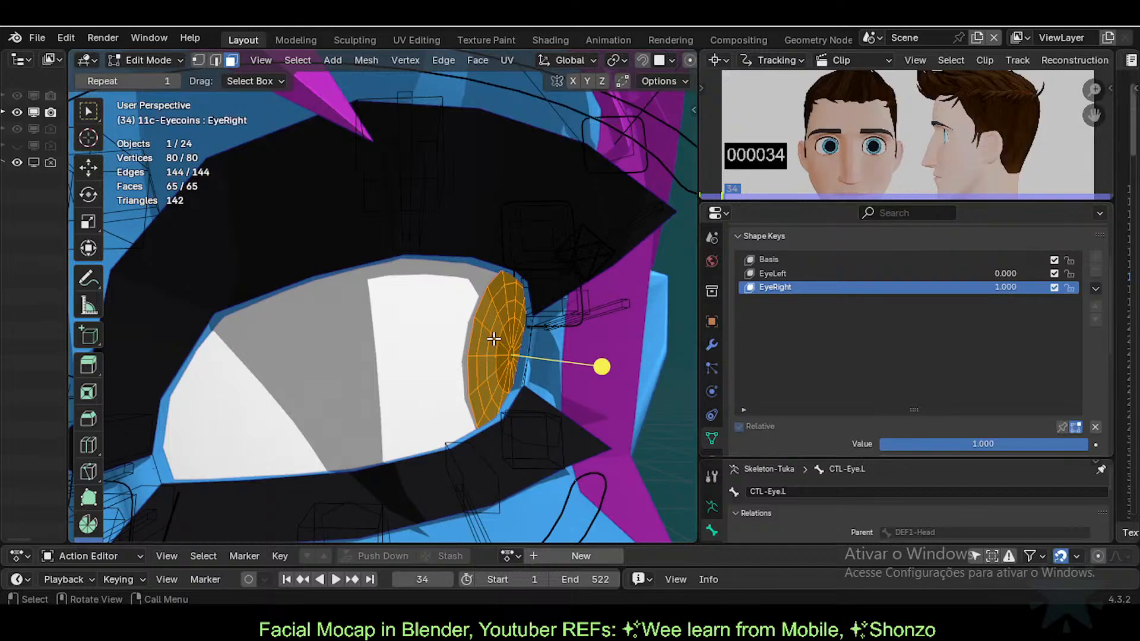
key("r")
key("r")
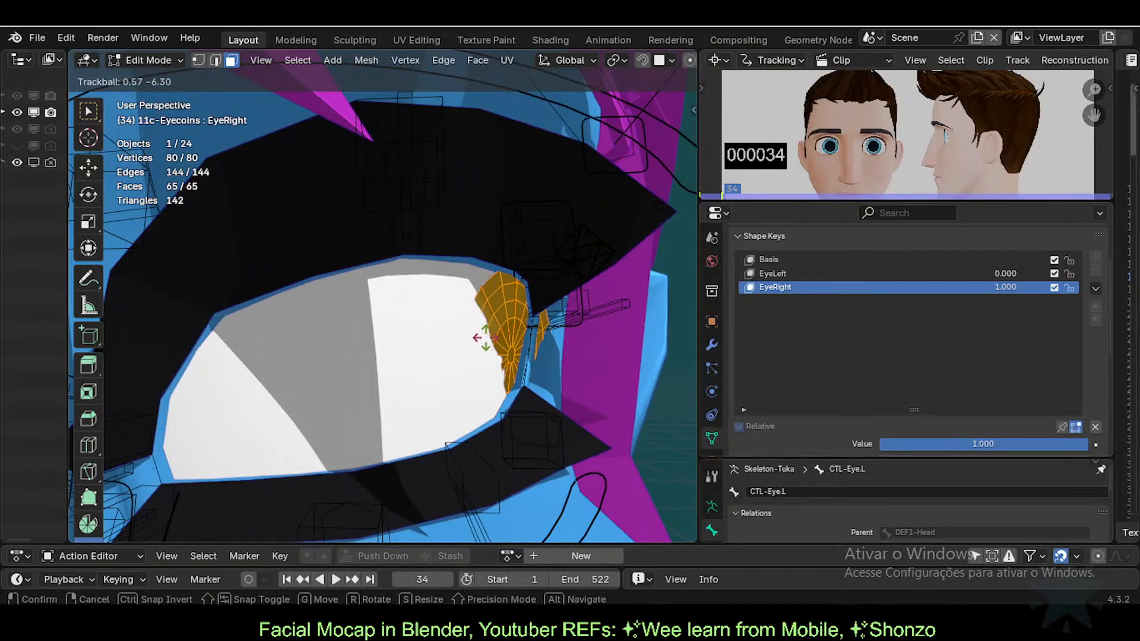
left_click(487, 338)
key("Tab")
key("Tab")
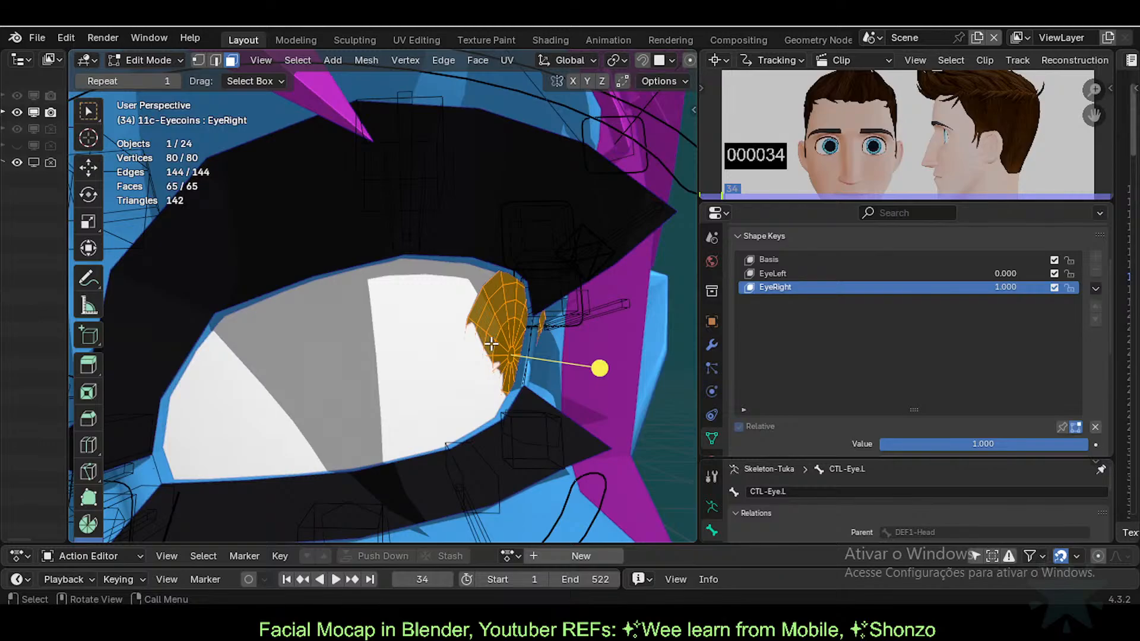
key("Tab")
key("Tab")
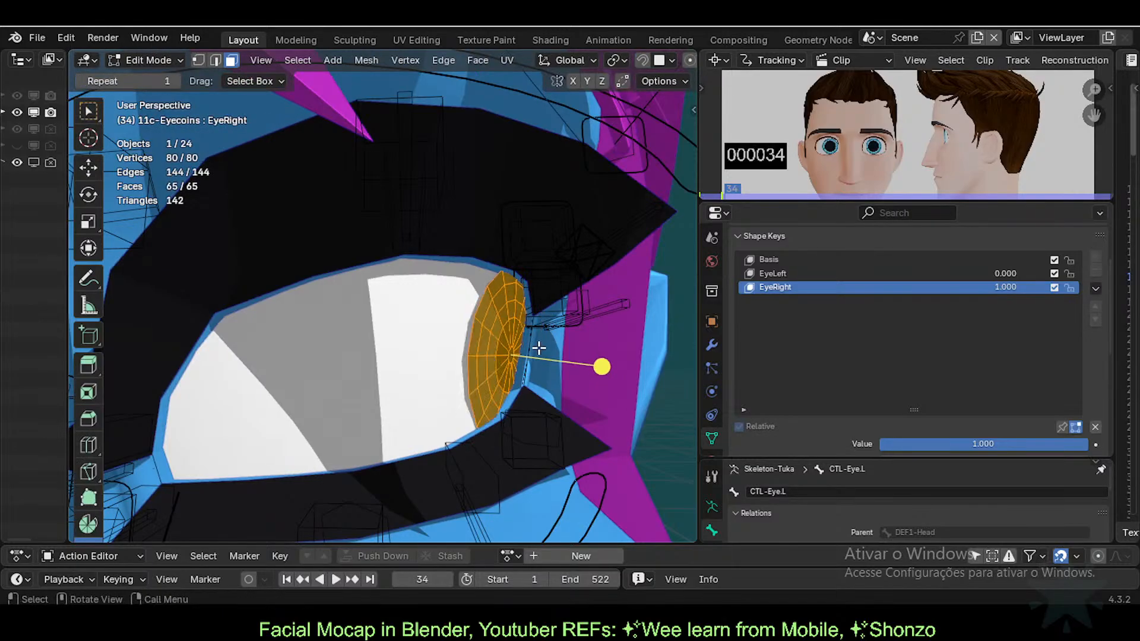
key("r")
key("z")
left_click(547, 368)
key("Tab")
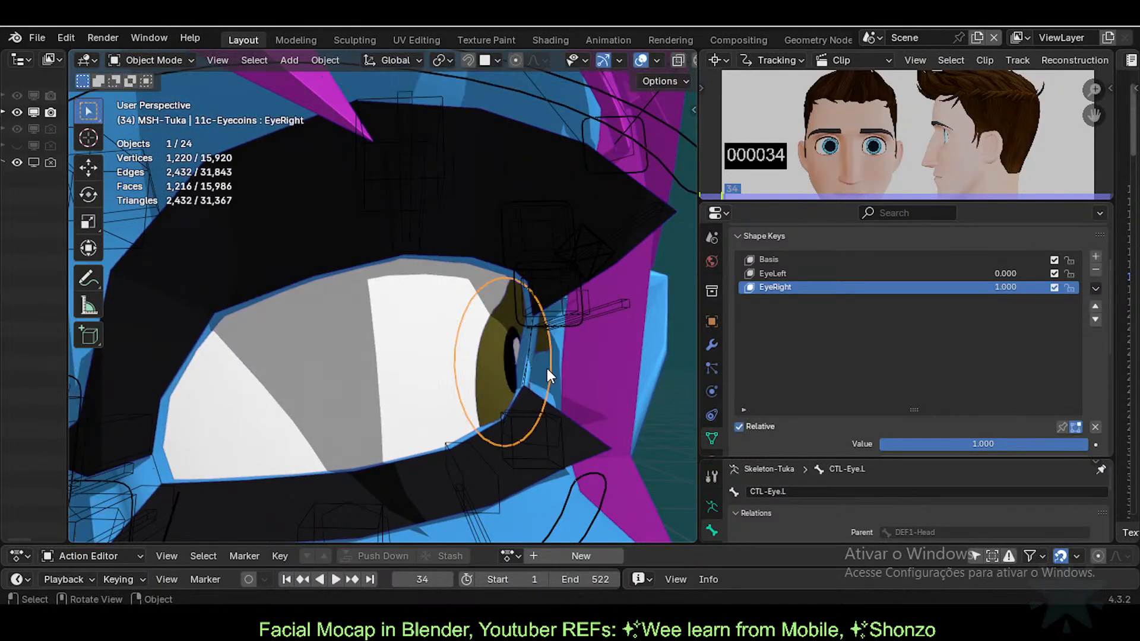
key("Tab")
Step: Undo and redo to restore the eye coins as the selected active object
middle_click_drag(551, 351, 511, 362)
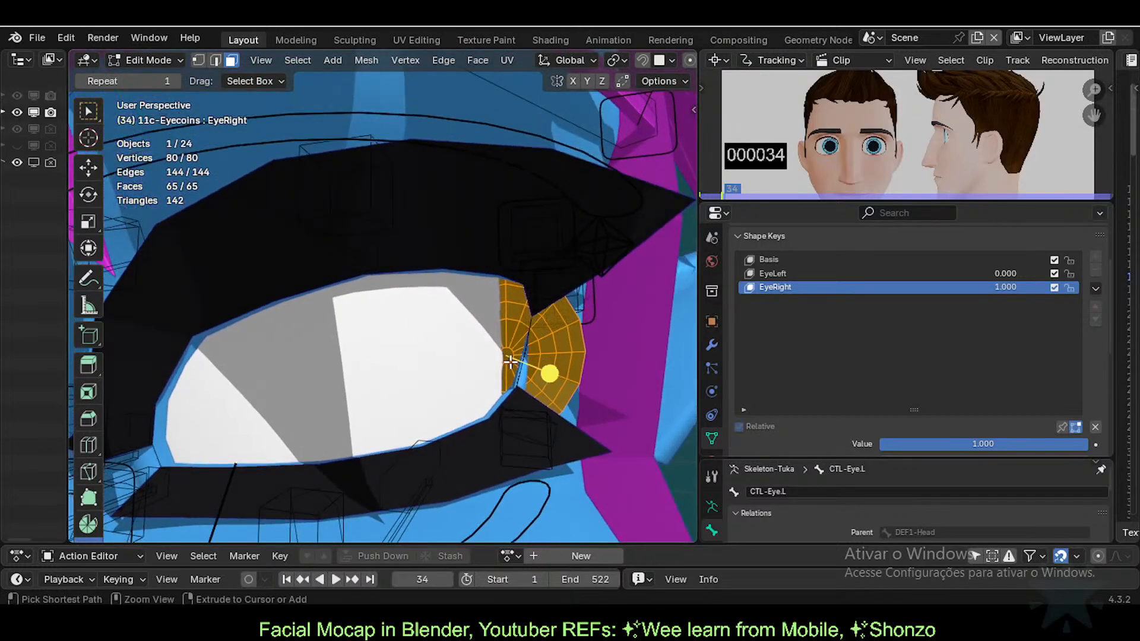
key("ctrl+z")
key("ctrl+z")
key("ctrl+z")
key("ctrl+z")
key("ctrl+z")
scroll(509, 362, "down", 2)
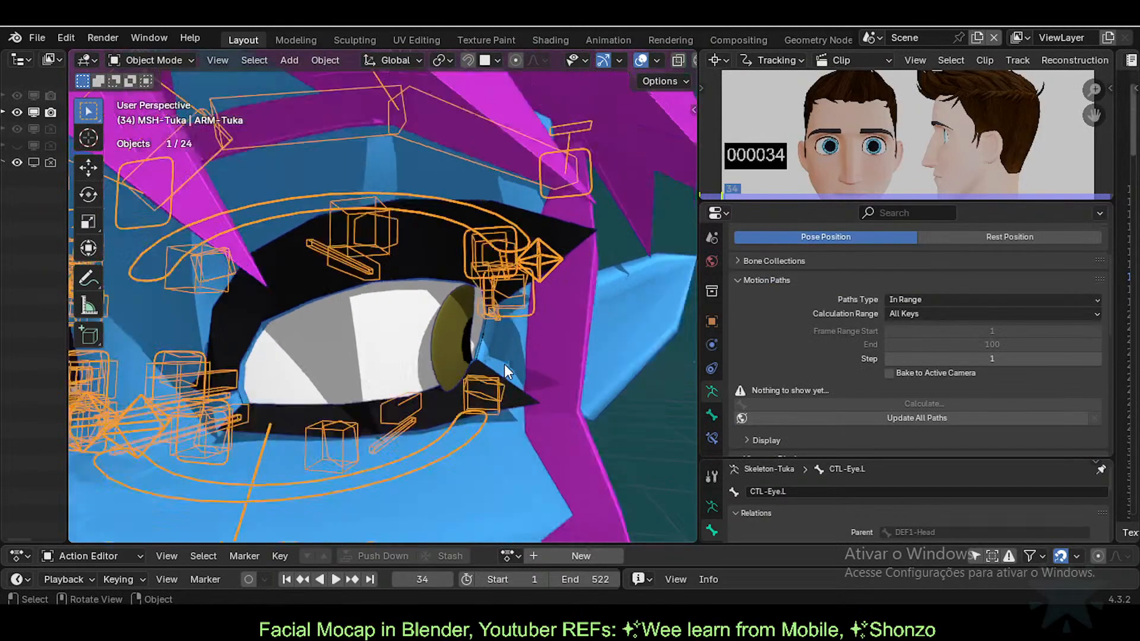
left_click(455, 356)
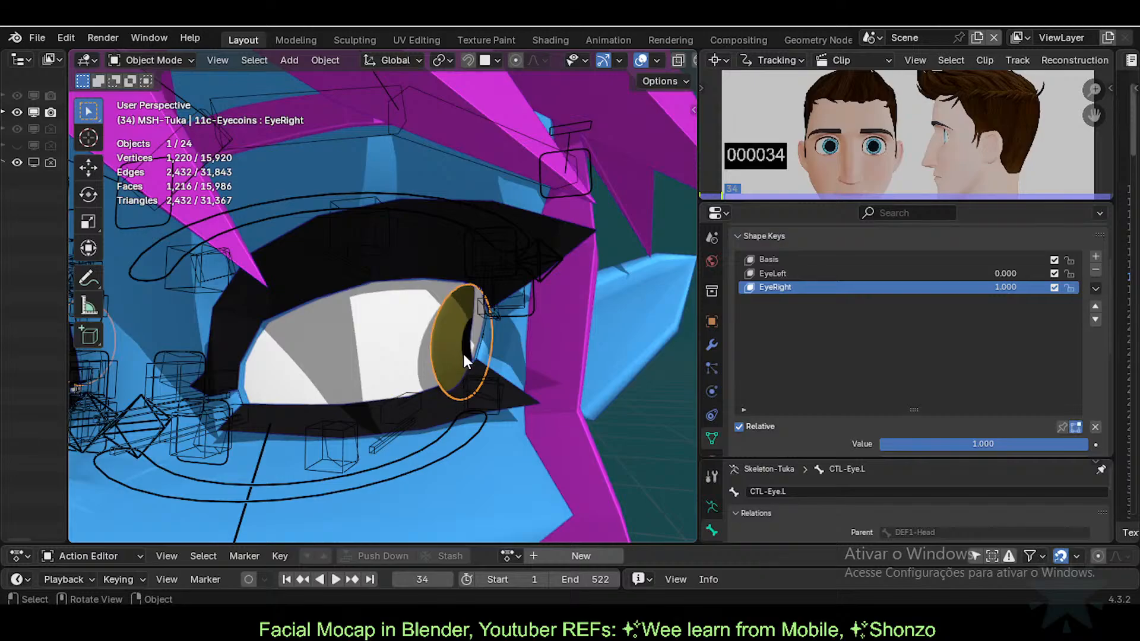
key("ctrl+z")
key("ctrl+z")
key("ctrl+z")
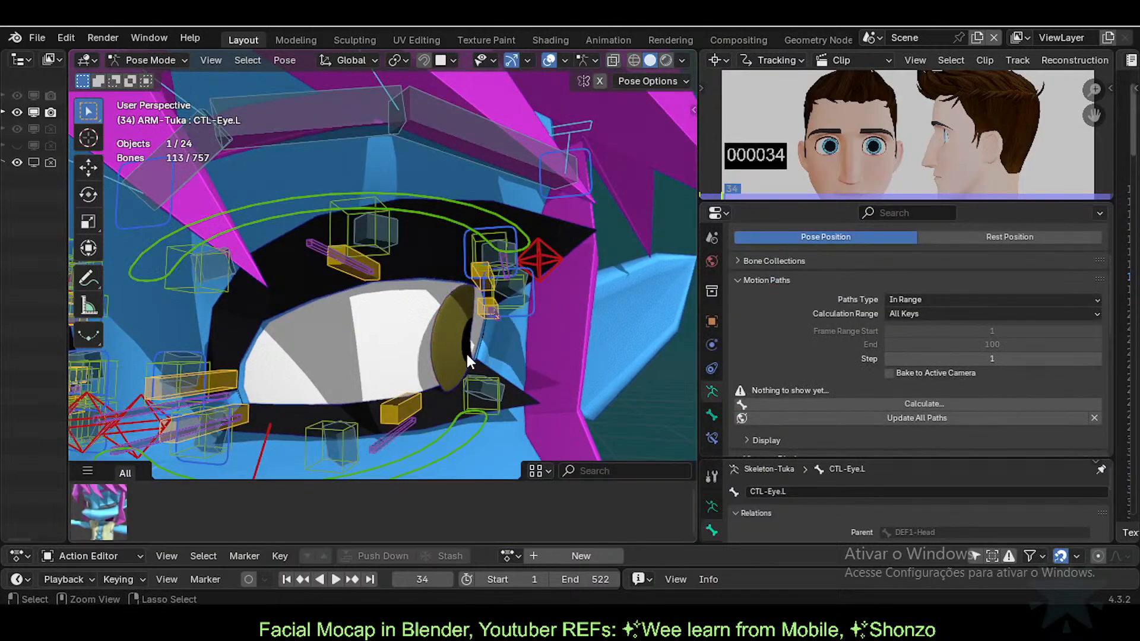
key("ctrl+shift+z")
key("ctrl+shift+z")
key("ctrl+shift+z")
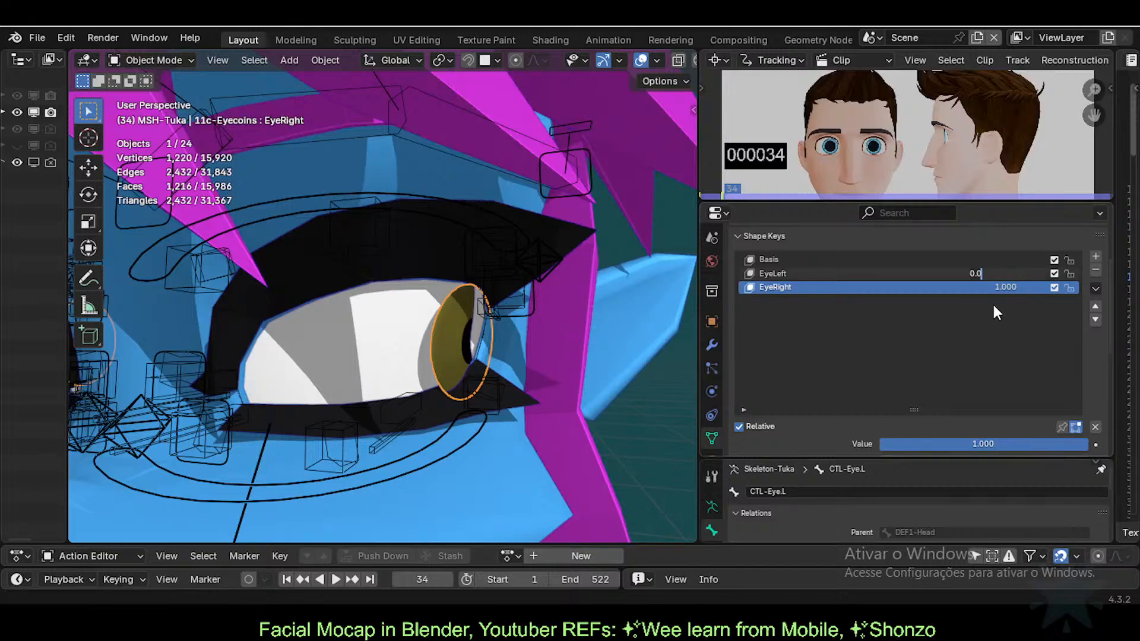
Step: Set EyeRight back to 0 and turn EyeLeft fully on at 1
key("ctrl+z")
middle_click_drag(298, 360, 436, 341, "shift")
middle_click_drag(436, 341, 386, 352)
key("Tab")
scroll(412, 363, "up", 3)
key("Tab")
key("Tab")
key("Tab")
key("Tab")
key("Tab")
key("Tab")
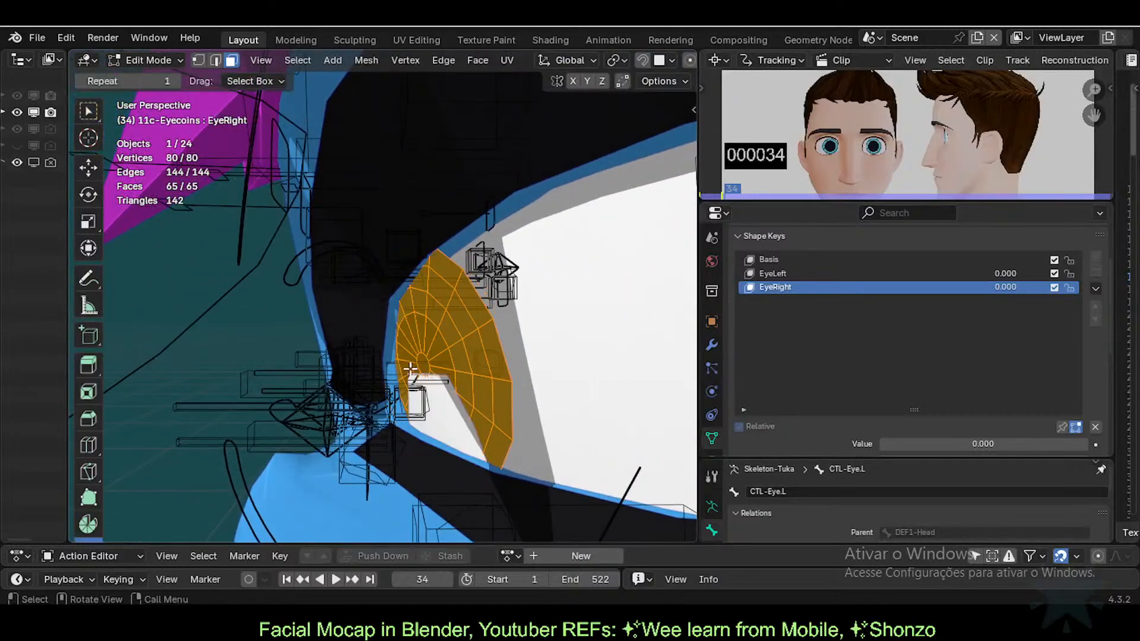
scroll(432, 373, "down", 1)
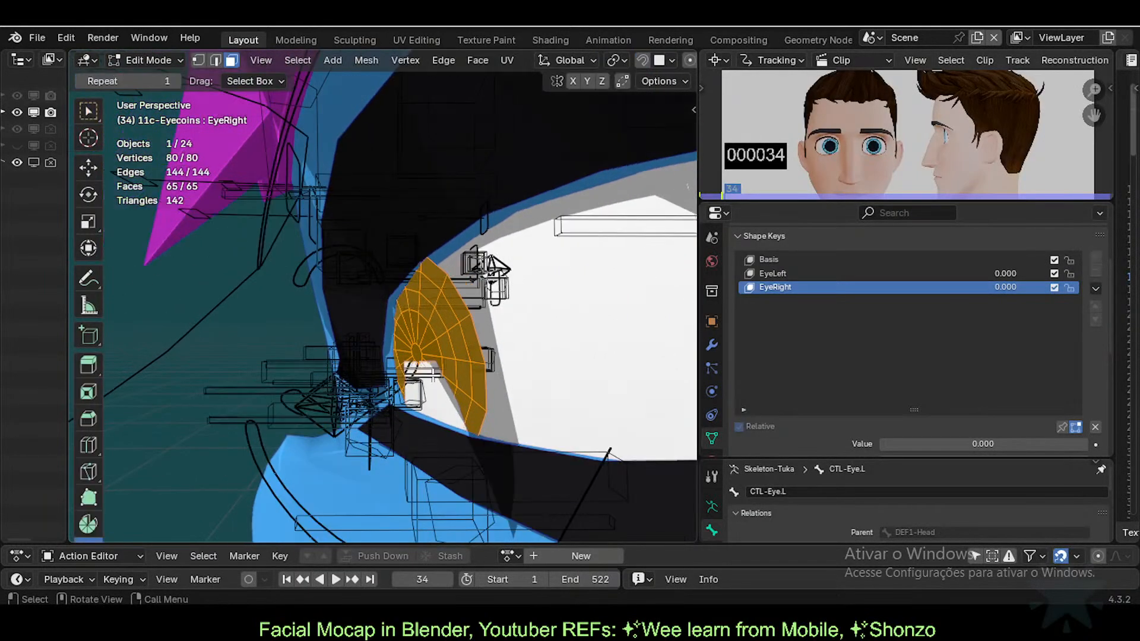
key("Tab")
middle_click_drag(475, 380, 561, 426)
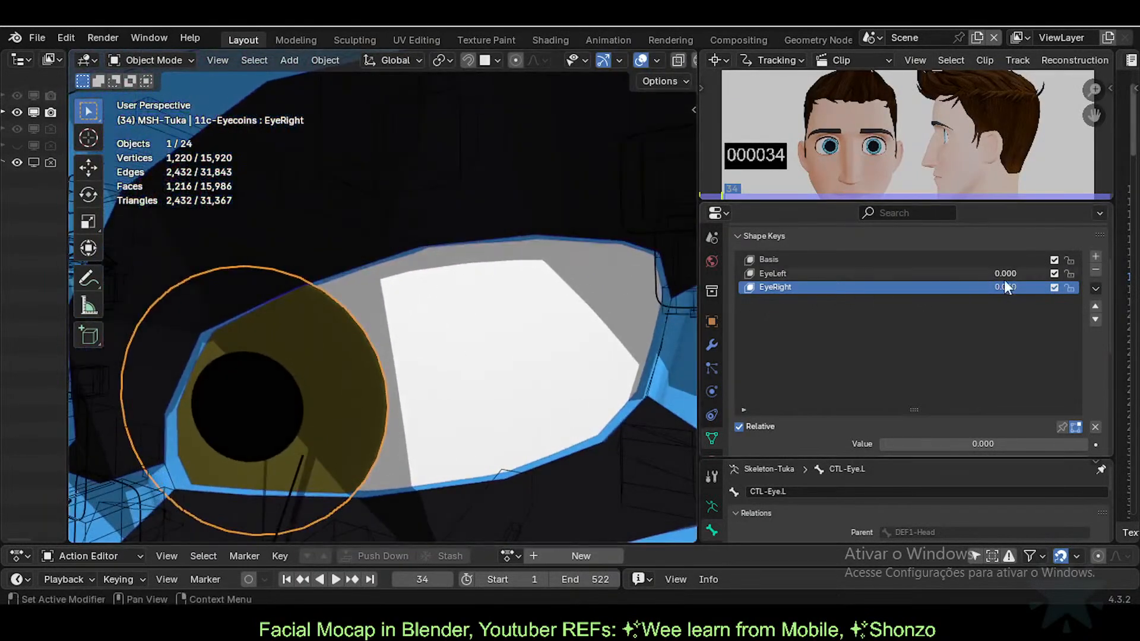
left_click_drag(997, 273, 1056, 273)
middle_click_drag(593, 344, 522, 410)
Step: Rotate the eye coin around Z in Edit Mode, cancelling a second rotation
key("Tab")
key("r")
key("z")
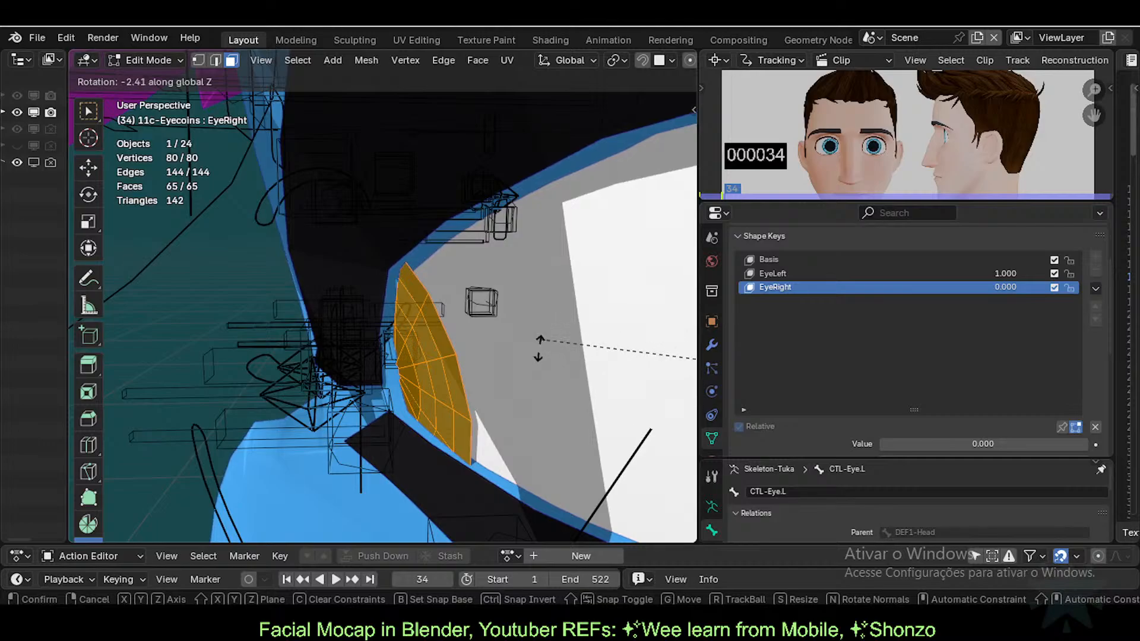
left_click(539, 348)
key("r")
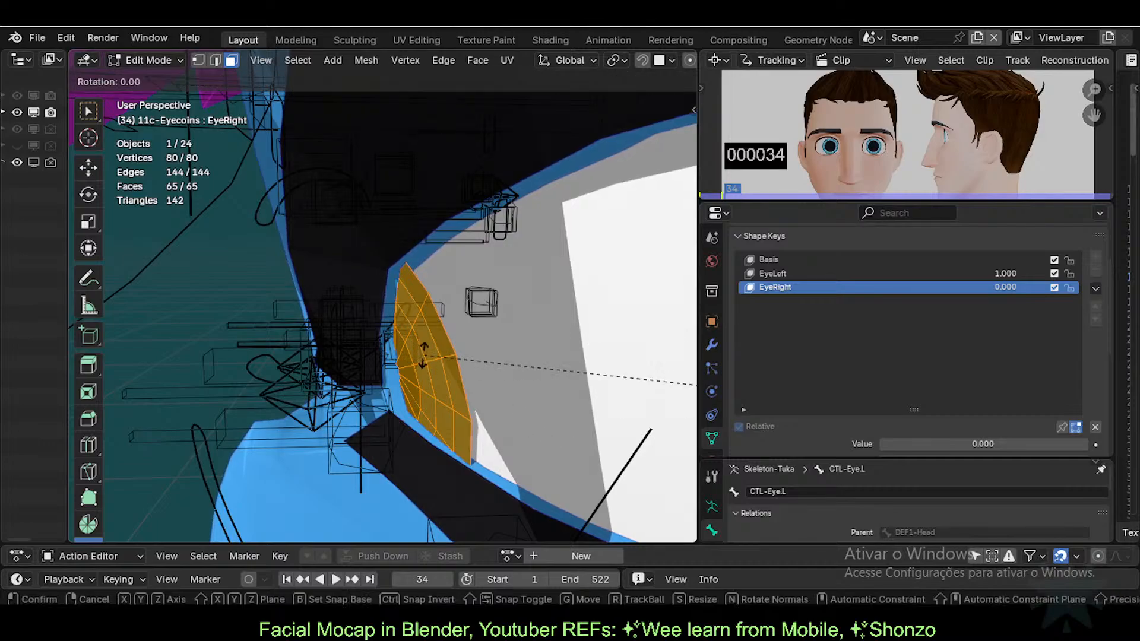
right_click(410, 377)
Step: Rotate the coin around Z about the 3D Cursor pivot and make EyeLeft the edited key
key("period")
key("Escape")
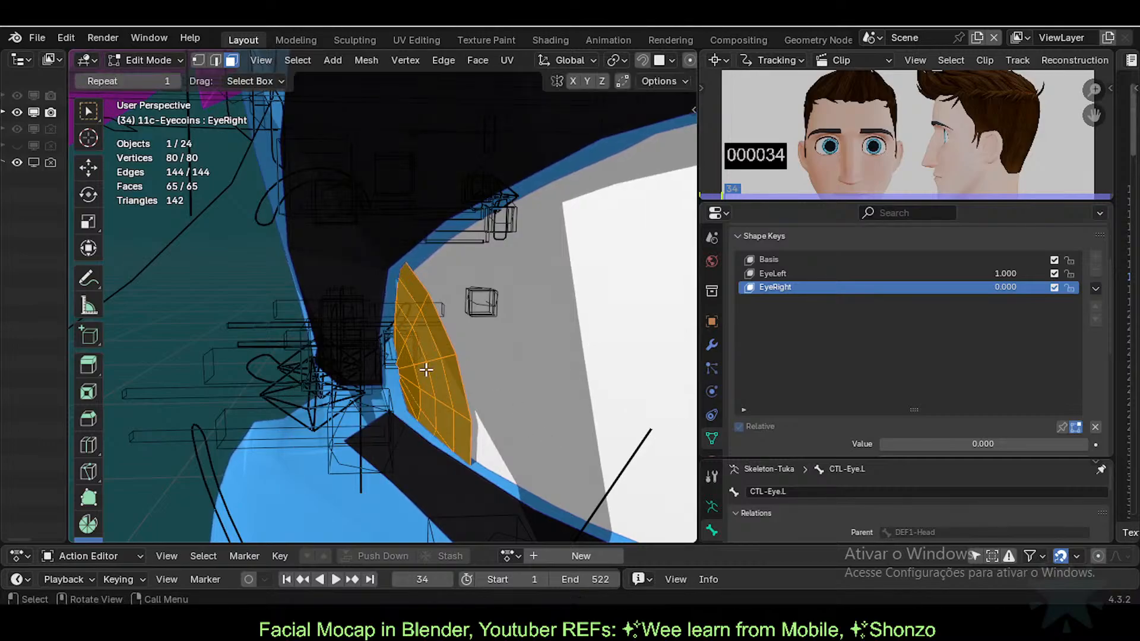
key("period")
left_click(409, 377)
key("r")
key("z")
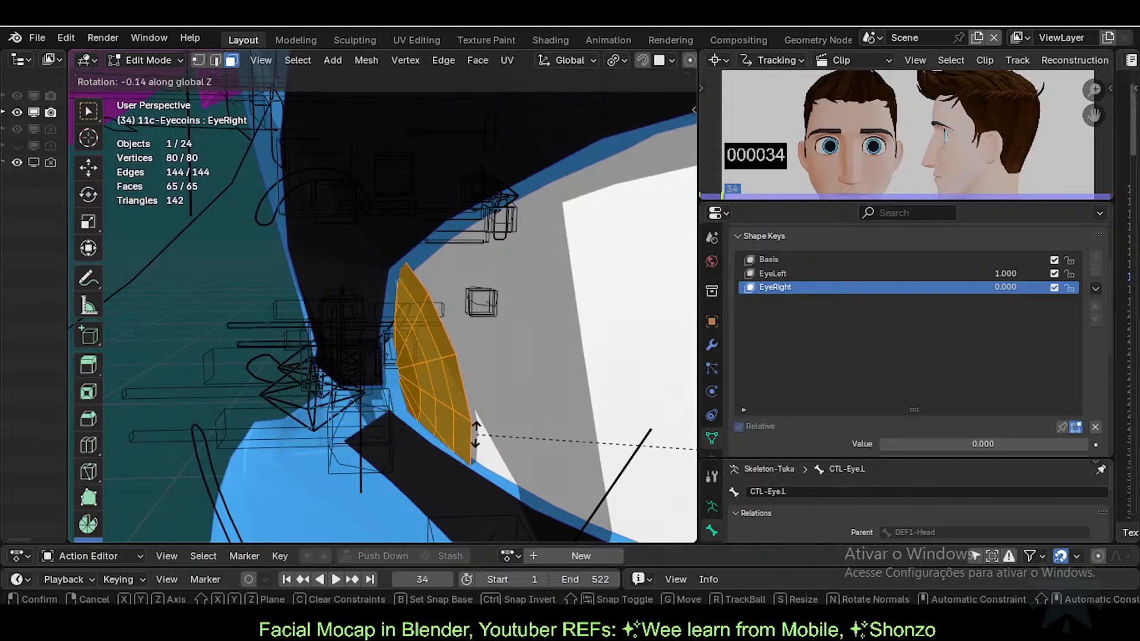
left_click(478, 440)
middle_click_drag(478, 439, 310, 404)
left_click(870, 273)
Step: Turn the left eye disc about Z, then pivot on the 3D cursor snapped to the disc's centre
key("r")
key("z")
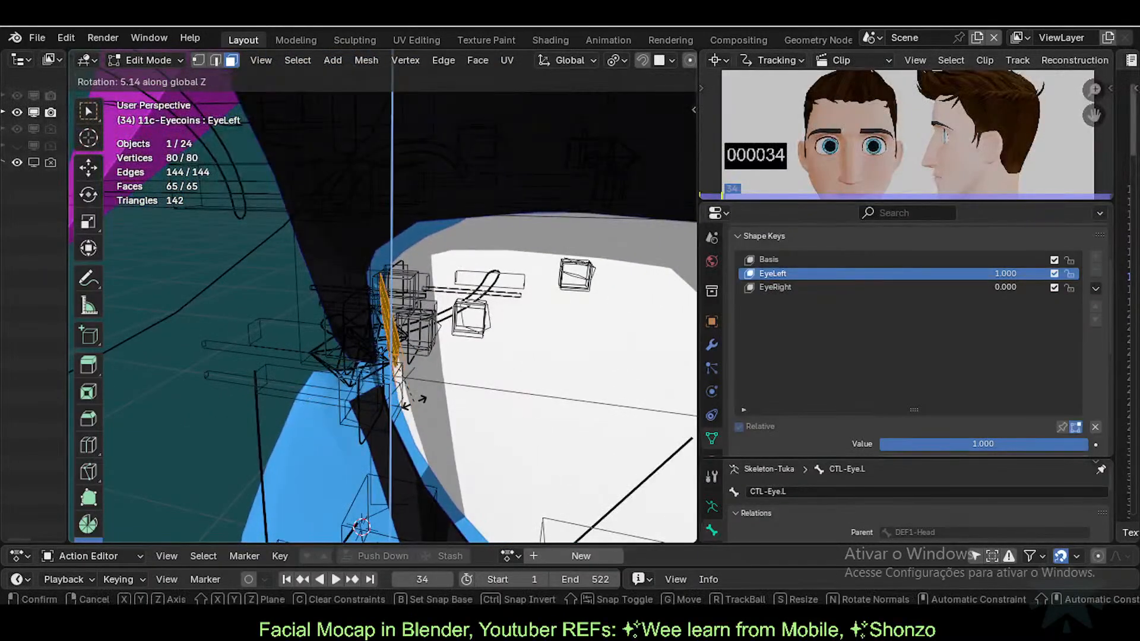
left_click(419, 367)
key("period")
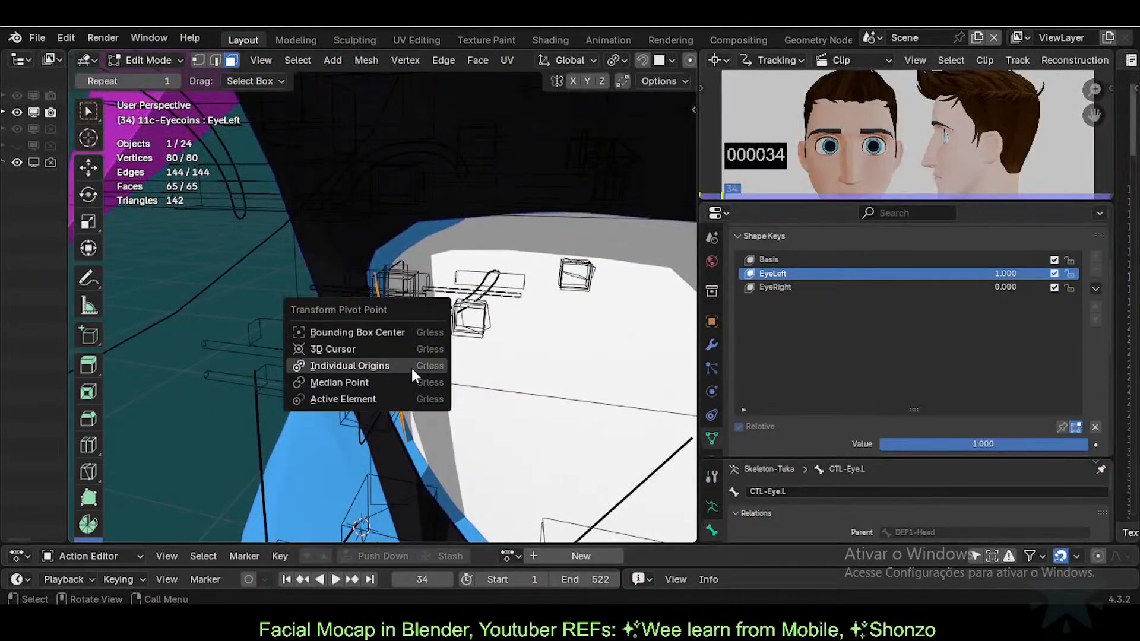
left_click(404, 351)
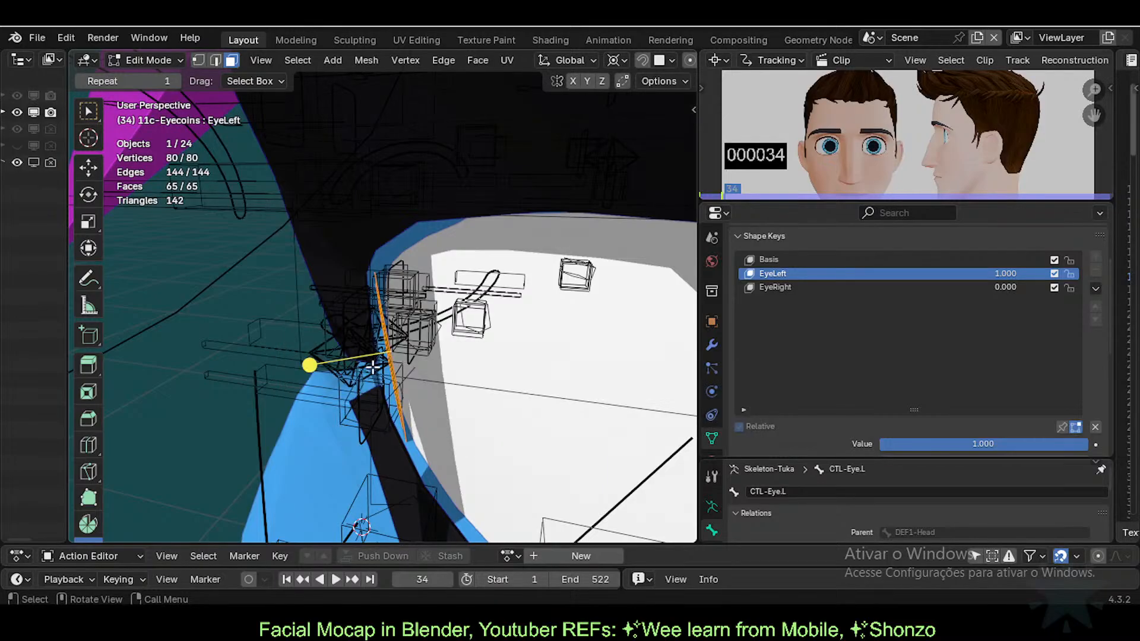
middle_click_drag(372, 367, 432, 379)
key("shift+s")
left_click(405, 363)
Step: Rotate the disc further on Z with the pivot switched to individual origins
key("r")
key("z")
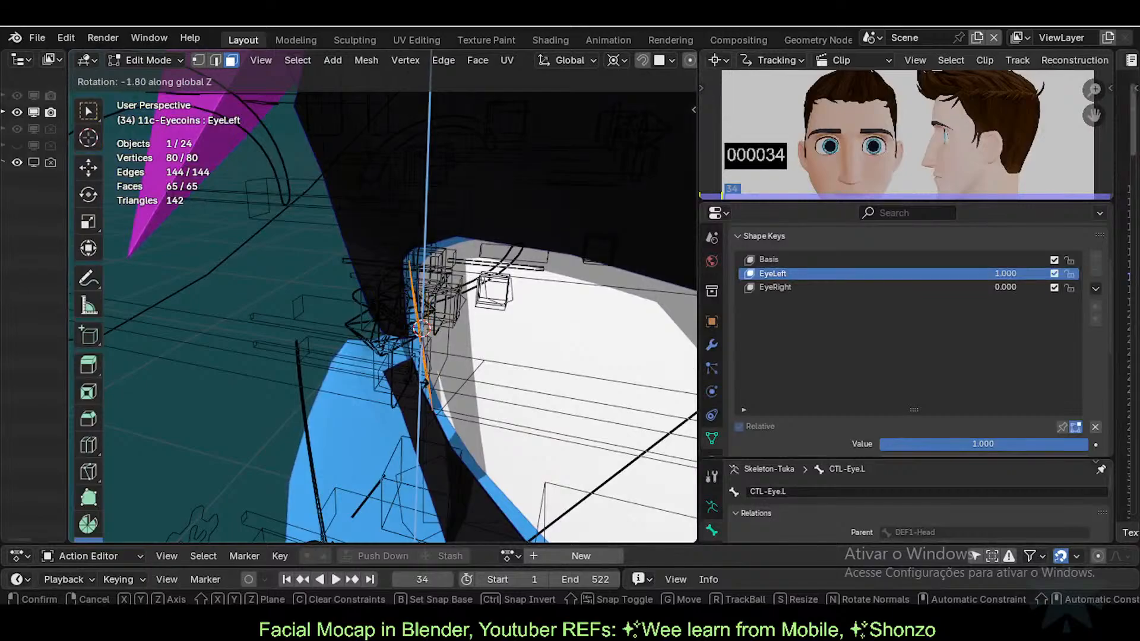
left_click(414, 380)
key("period")
left_click(389, 397)
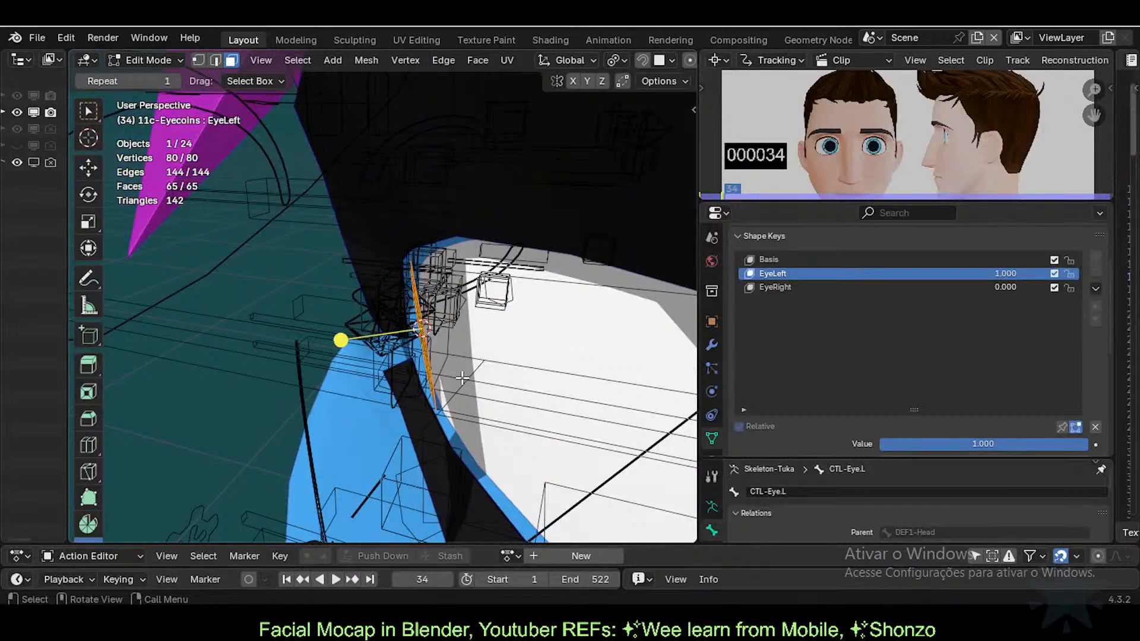
key("r")
left_click(470, 374)
key("r")
key("z")
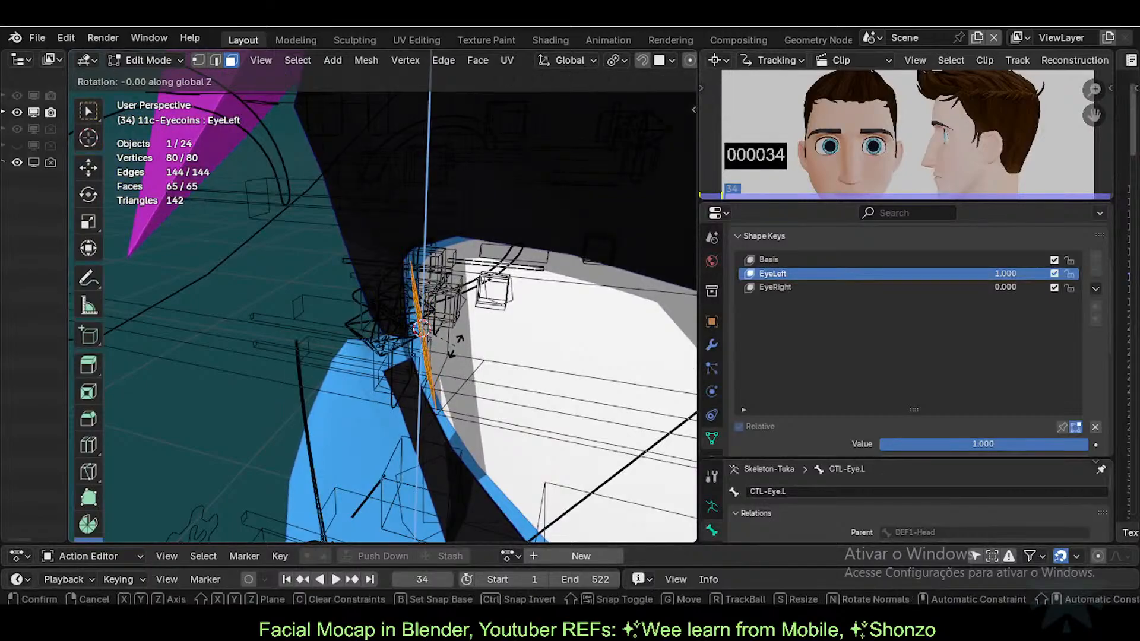
left_click(467, 345)
key("r")
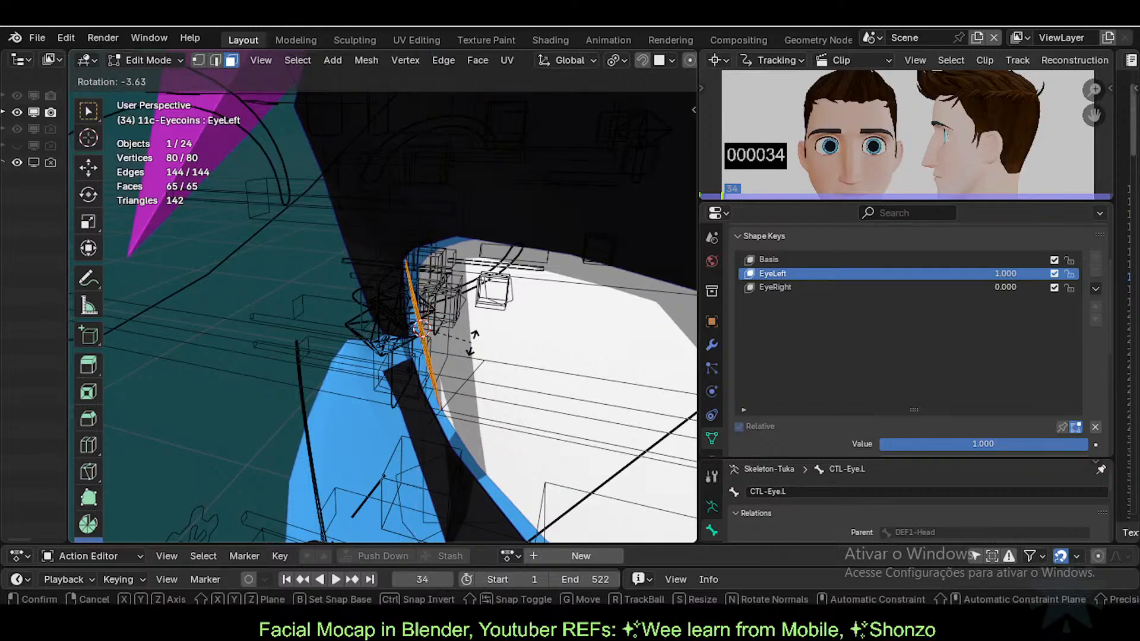
left_click(473, 343)
Step: Refine the disc angle with trackball and Z rotations from several viewing angles
middle_click_drag(410, 366, 467, 259)
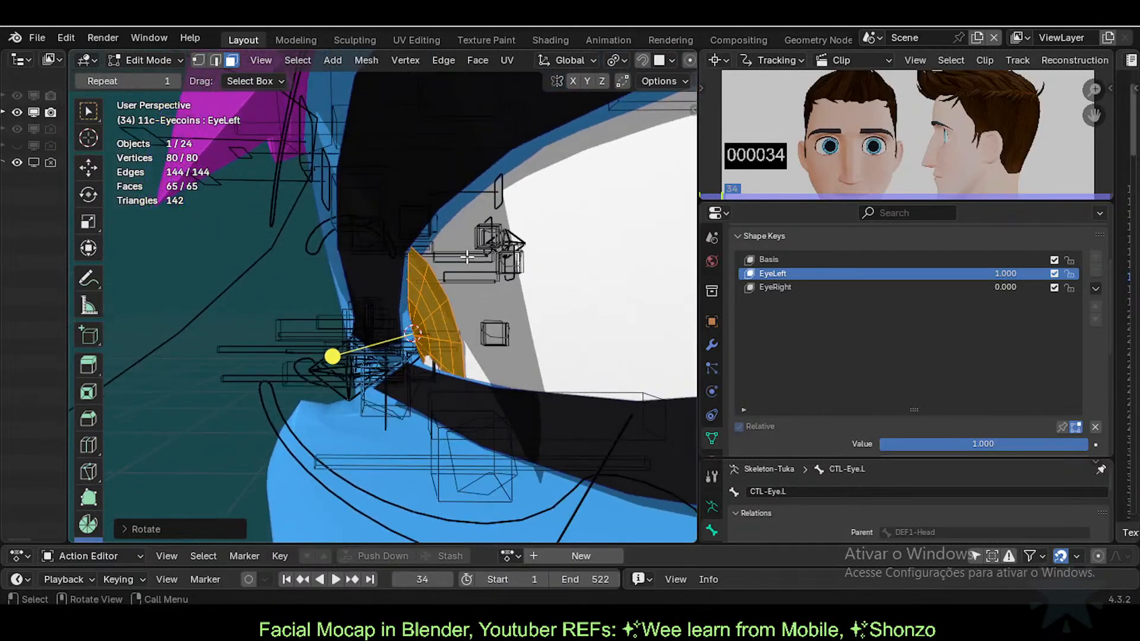
key("r")
key("r")
left_click(466, 246)
mouse_move(356, 333)
middle_mouse_down()
mouse_move(338, 349)
mouse_move(353, 347)
middle_mouse_up()
key("r")
left_click(427, 255)
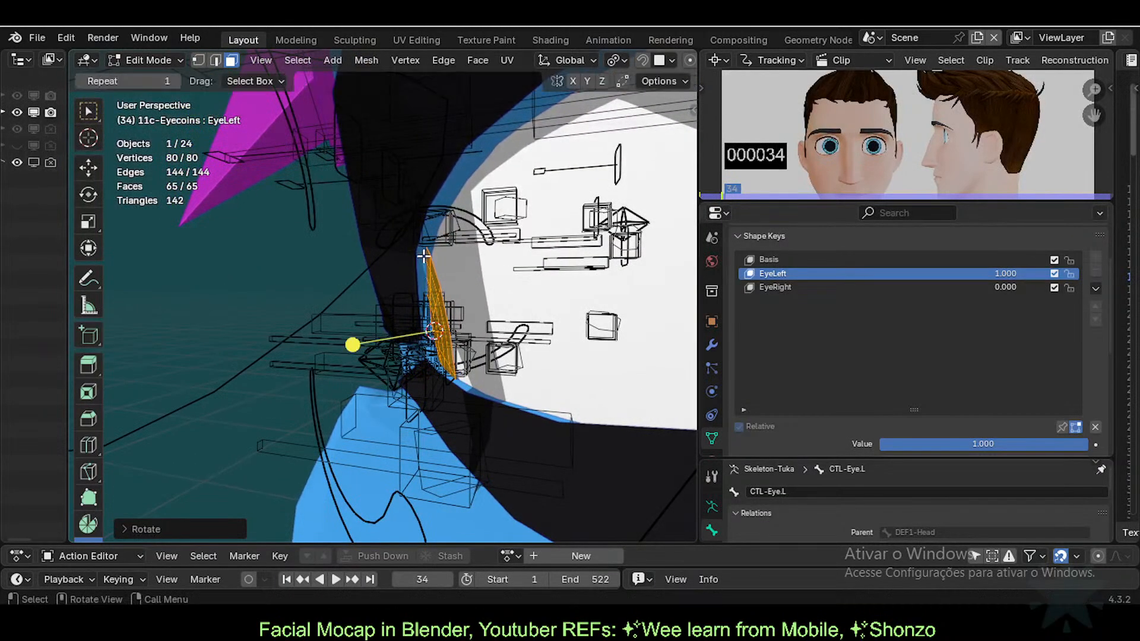
middle_click_drag(427, 255, 538, 335)
key("r")
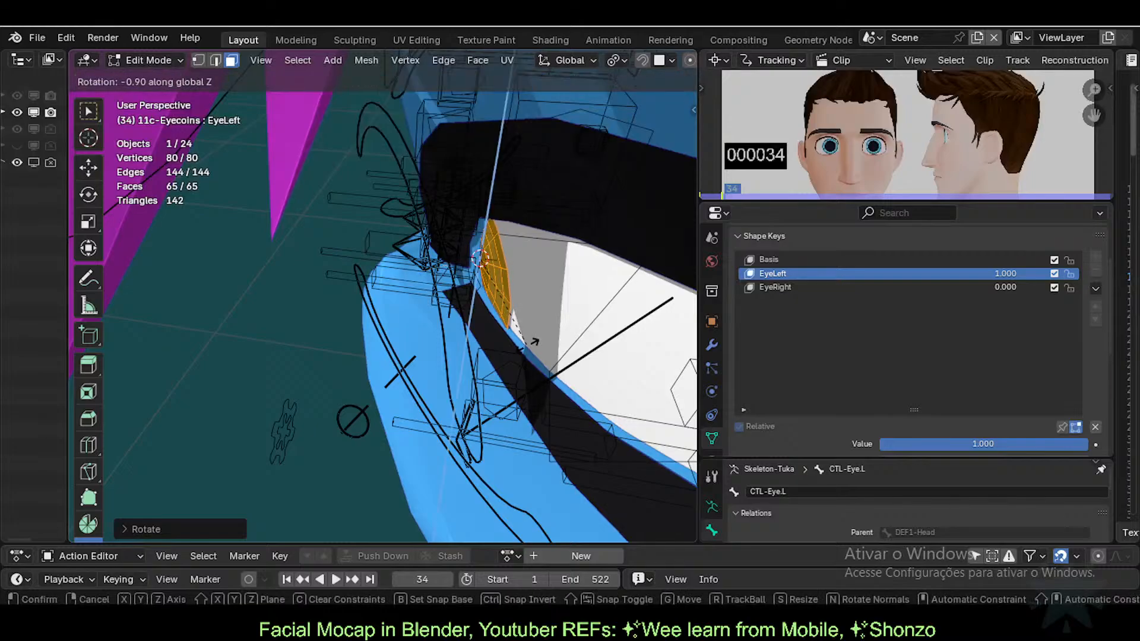
left_click(584, 308)
Step: Return to Object Mode and test EyeLeft at 0.590 before restoring it to 1.000
key("Tab")
middle_click_drag(584, 308, 539, 328)
middle_click_drag(607, 282, 454, 292)
scroll(355, 294, "up", 4)
middle_click_drag(483, 235, 375, 321)
mouse_move(1009, 273)
left_mouse_down()
mouse_move(926, 273)
mouse_move(1009, 273)
left_mouse_up()
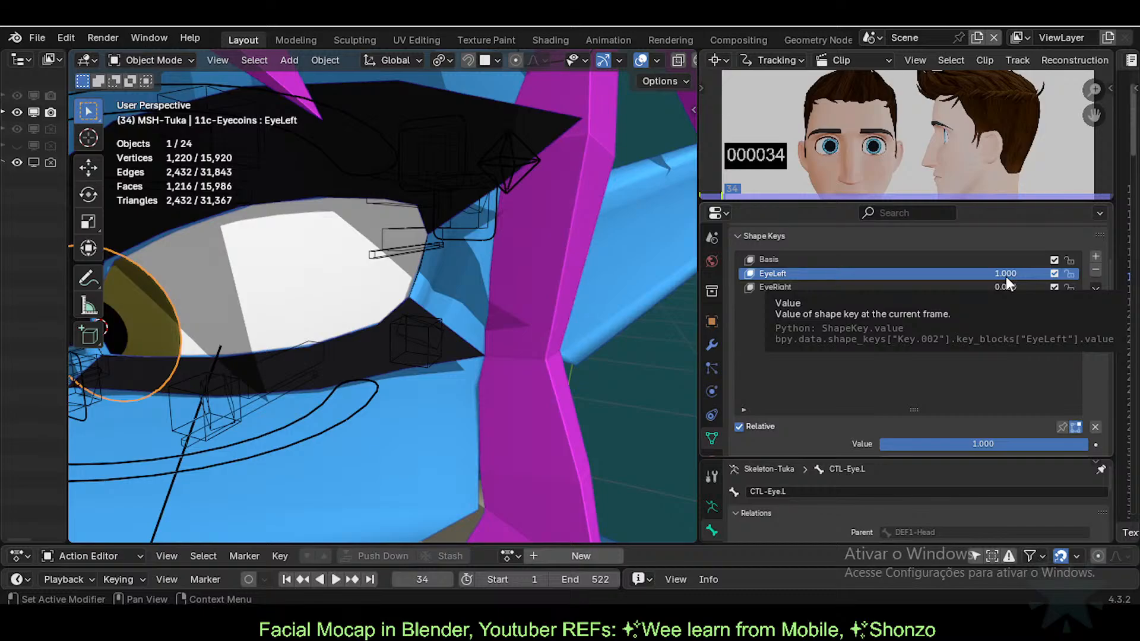
Step: Zero the EyeLeft shape key, raise EyeRight to 1.000, and enter Edit Mode
key("BackSpace")
left_click_drag(1005, 288, 1069, 288)
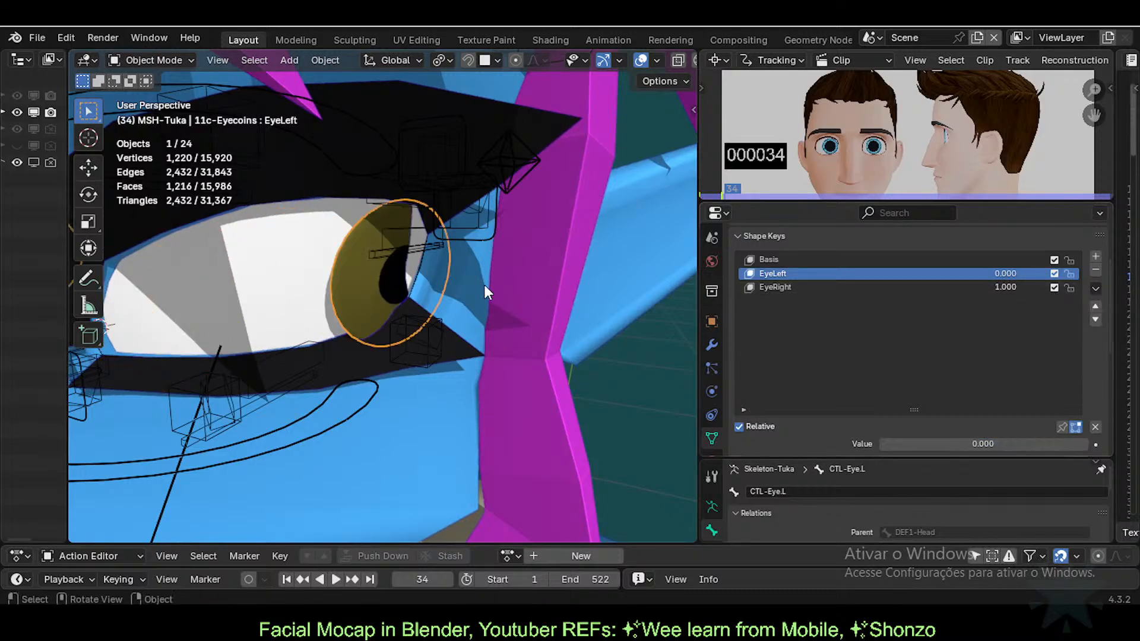
middle_click_drag(484, 284, 415, 346)
scroll(469, 346, "up", 3)
key("Tab")
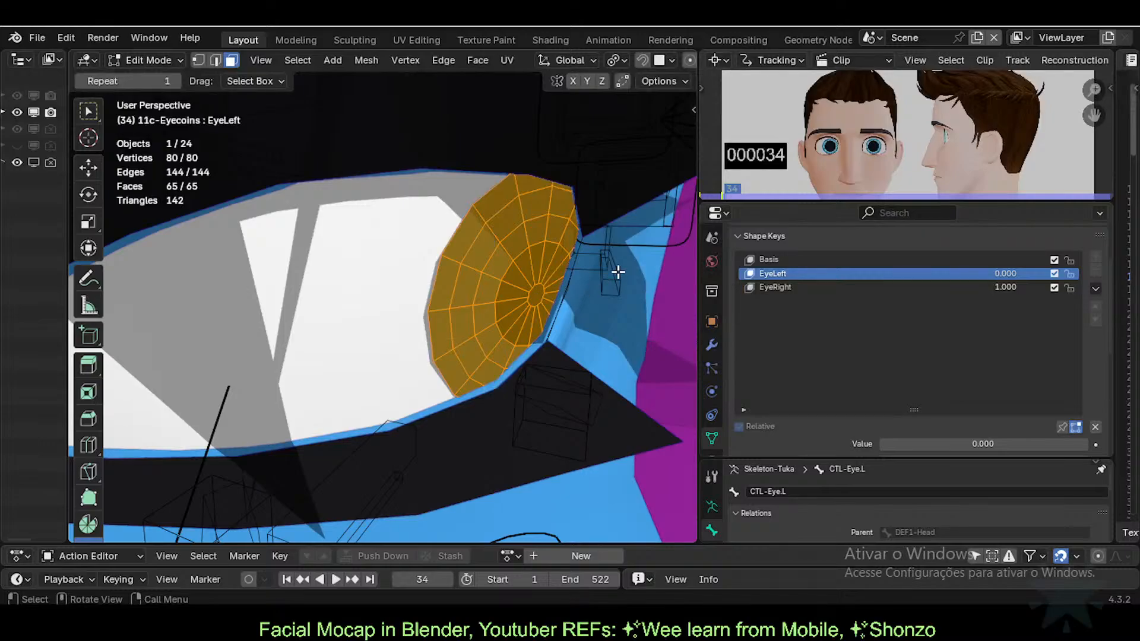
Step: Make EyeRight the active shape key and rotate the right eye disc
key("r")
left_click(614, 291)
middle_click_drag(615, 291, 561, 301)
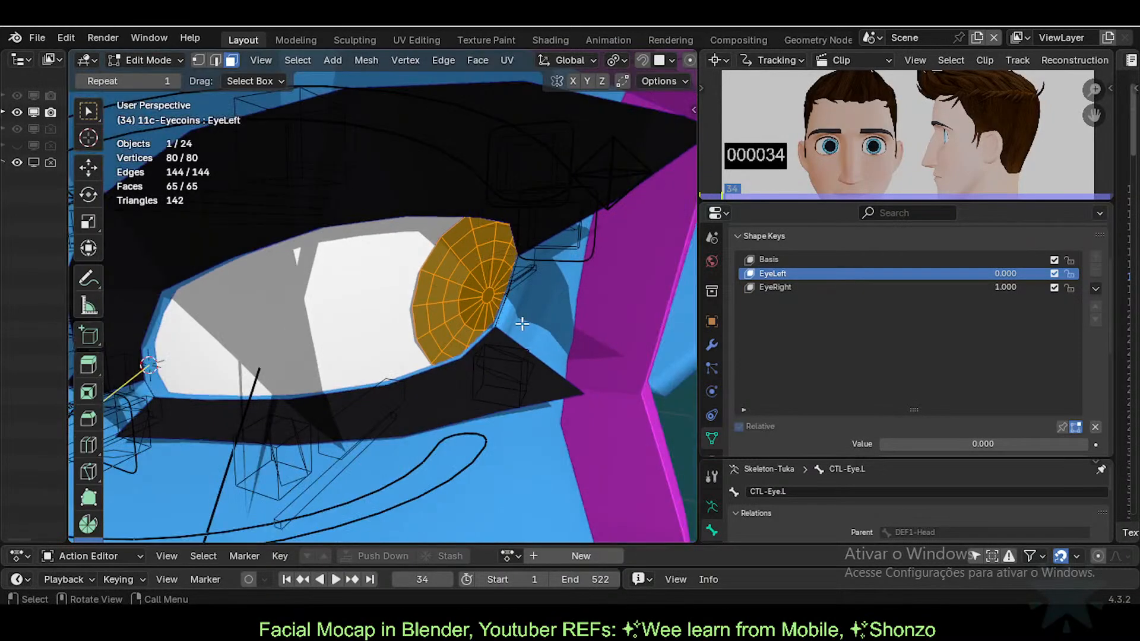
middle_click_drag(486, 295, 578, 339)
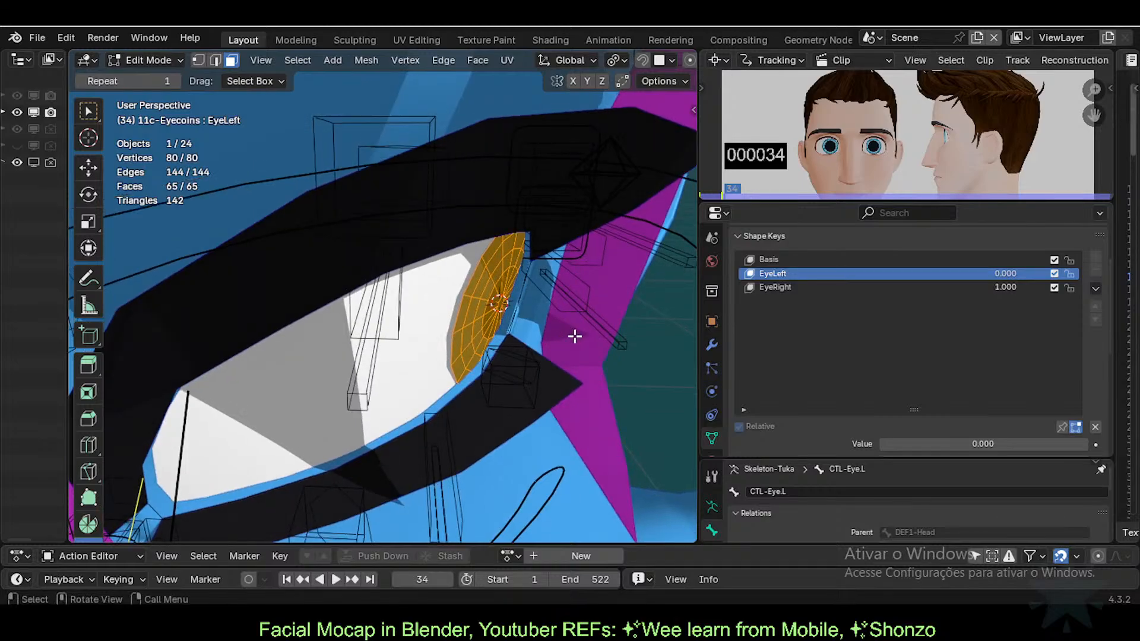
key("r")
left_click(553, 260)
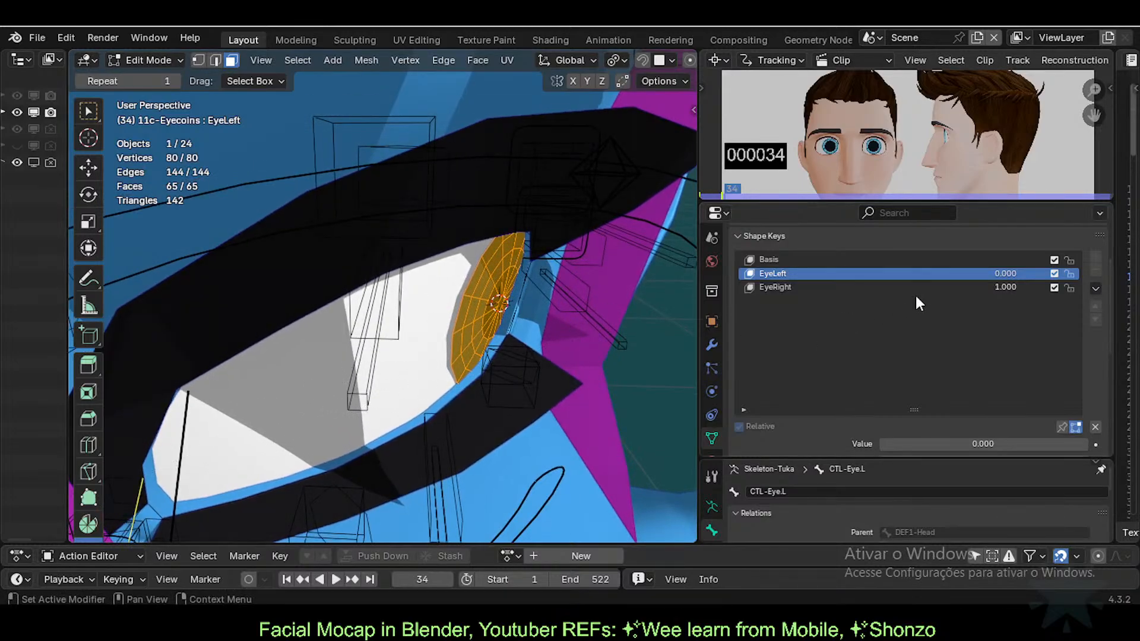
left_click(882, 289)
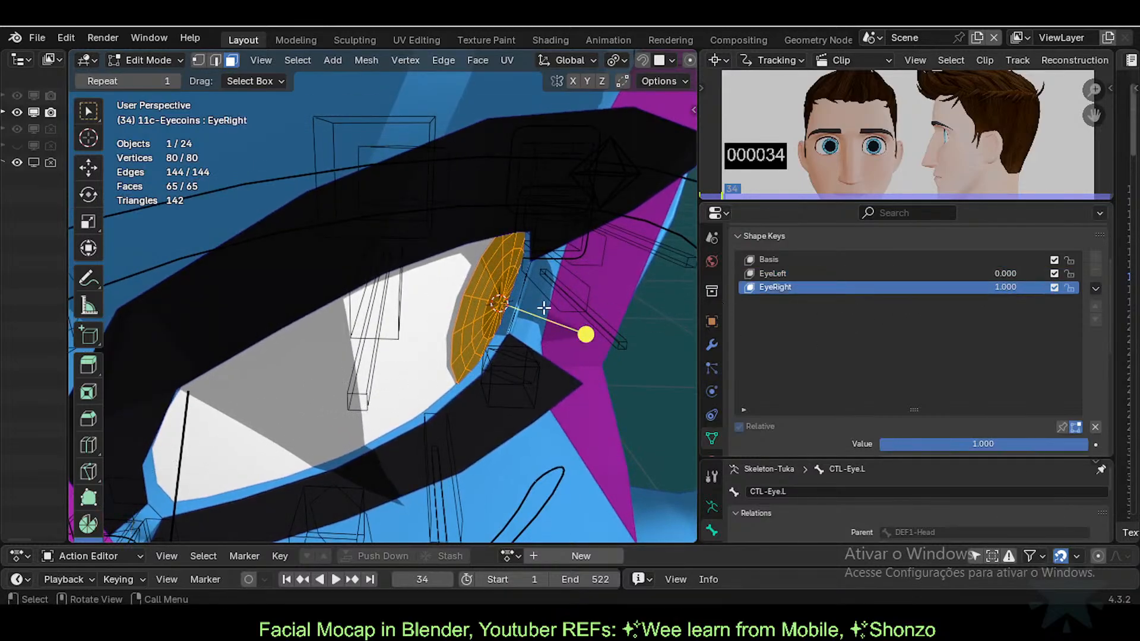
key("shift+s")
key("r")
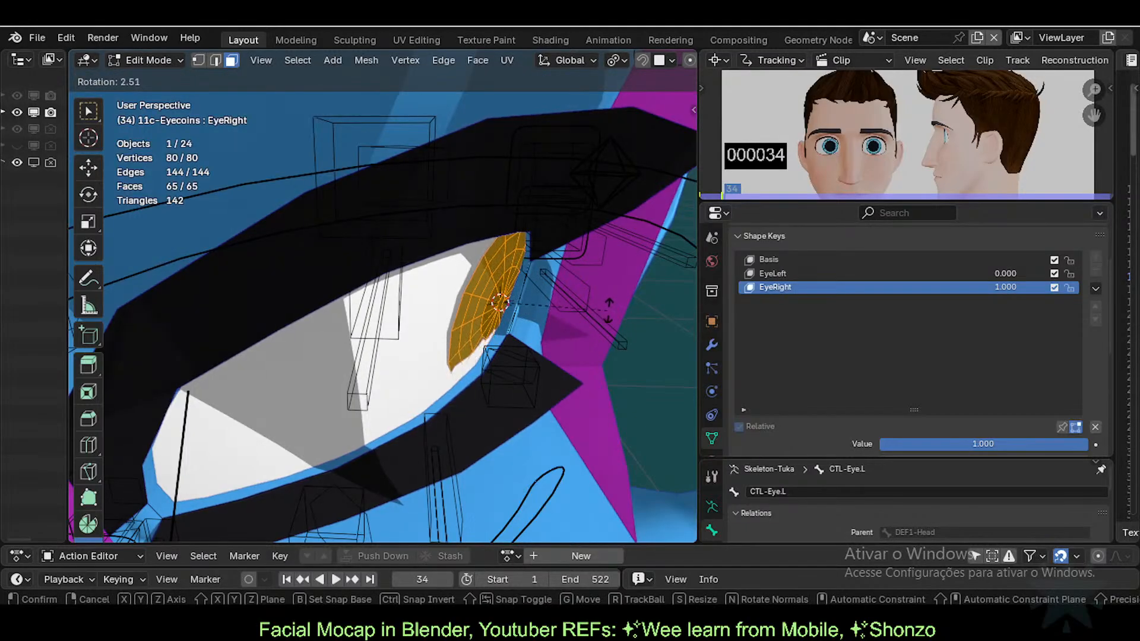
left_click(609, 305)
Step: From a side view, trackball-rotate the right disc and then turn it freely
middle_click_drag(546, 279, 536, 313)
scroll(527, 359, "down", 3)
middle_click_drag(527, 361, 506, 350)
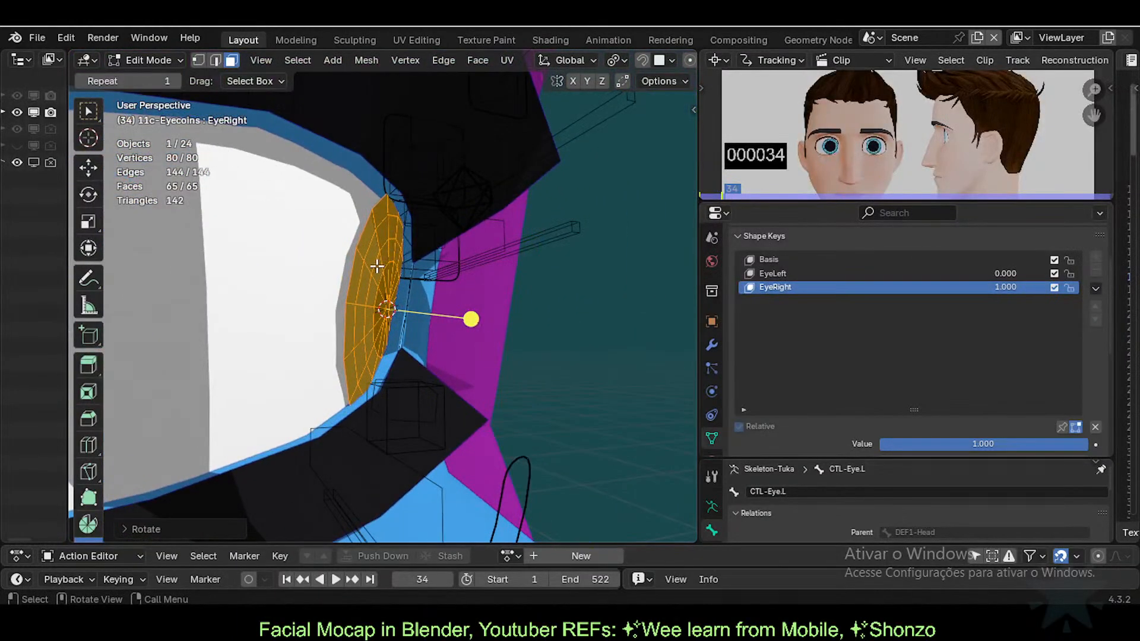
key("r")
key("r")
left_click(535, 281)
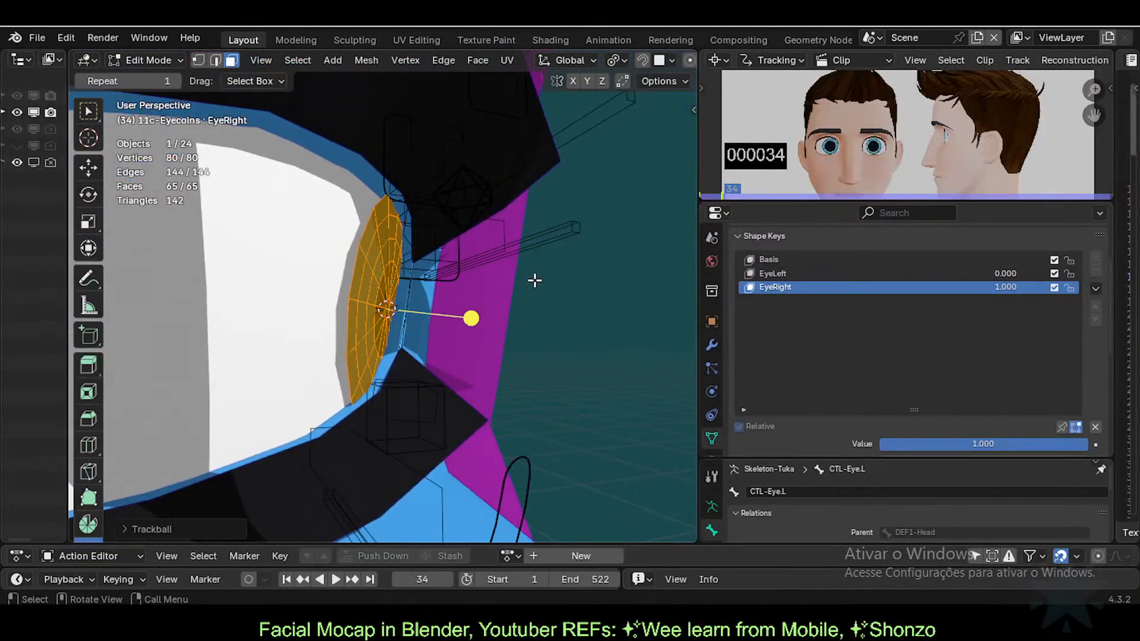
middle_click_drag(534, 280, 366, 425)
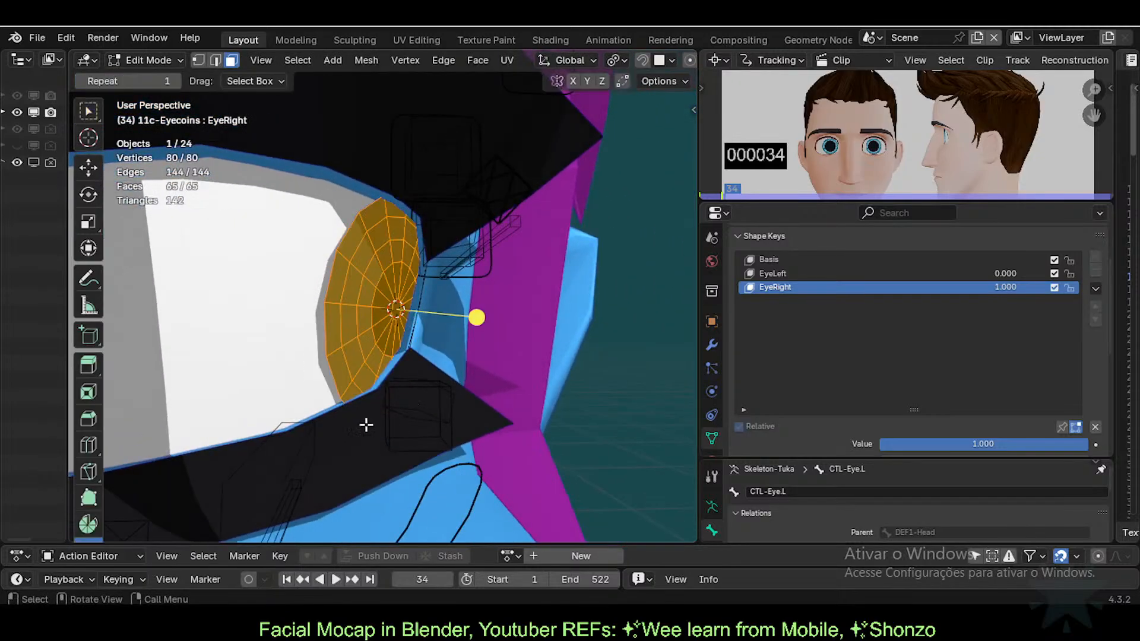
key("r")
key("r")
left_click(389, 405)
Step: Alternate between Object and Edit Mode, rotating the disc to check its fit each time
key("Tab")
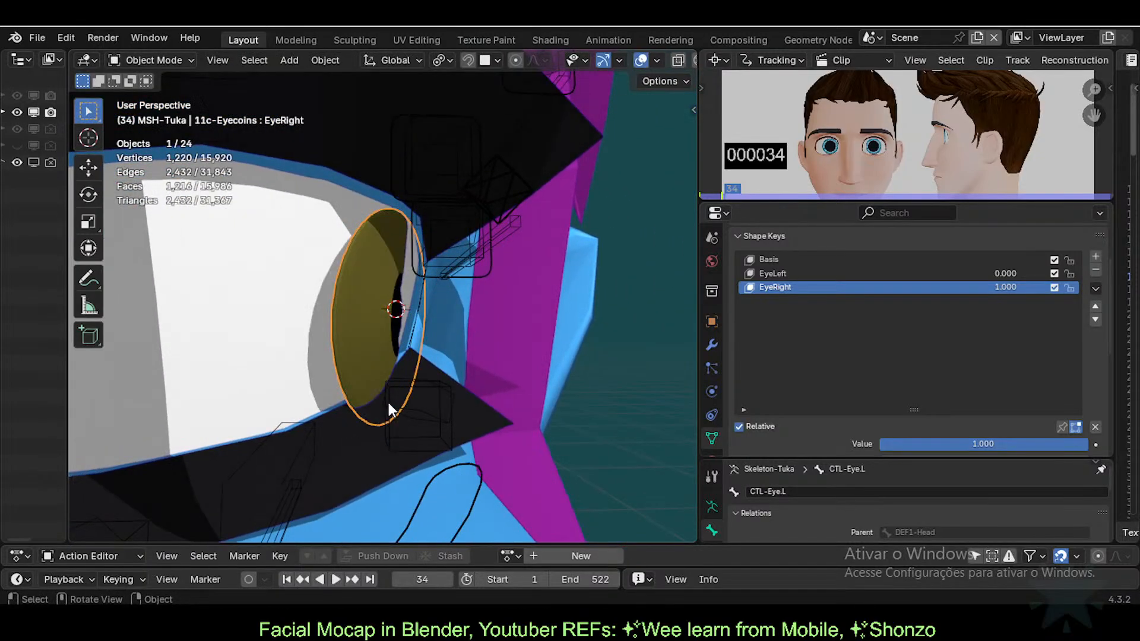
key("Tab")
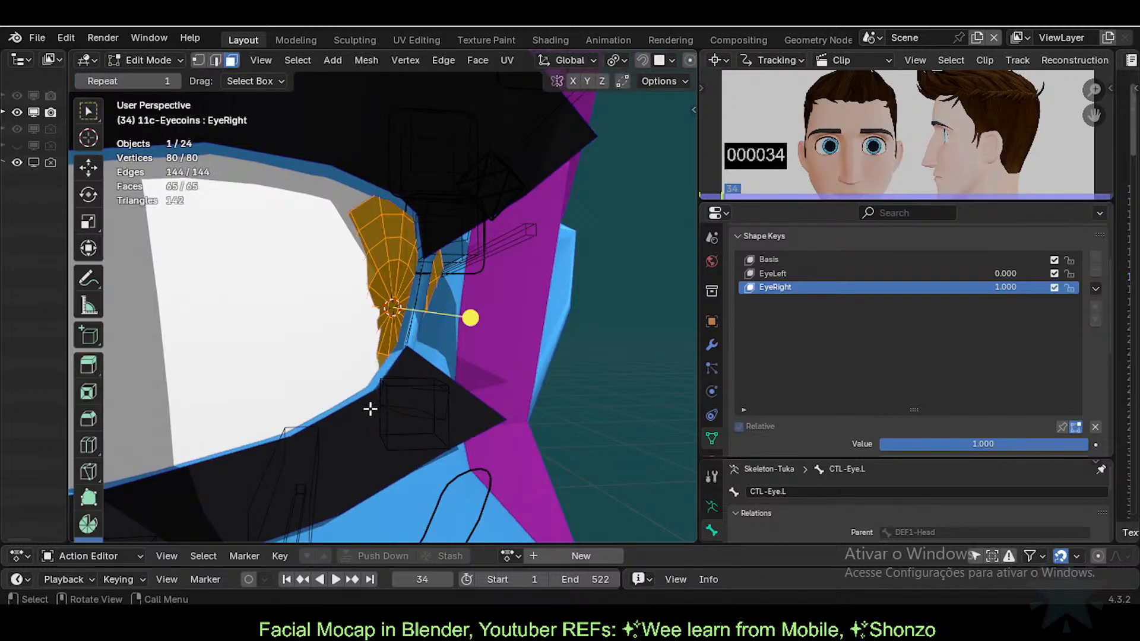
key("r")
left_click(335, 399)
key("Tab")
middle_click_drag(385, 316, 447, 333)
key("r")
left_click(450, 305)
key("Tab")
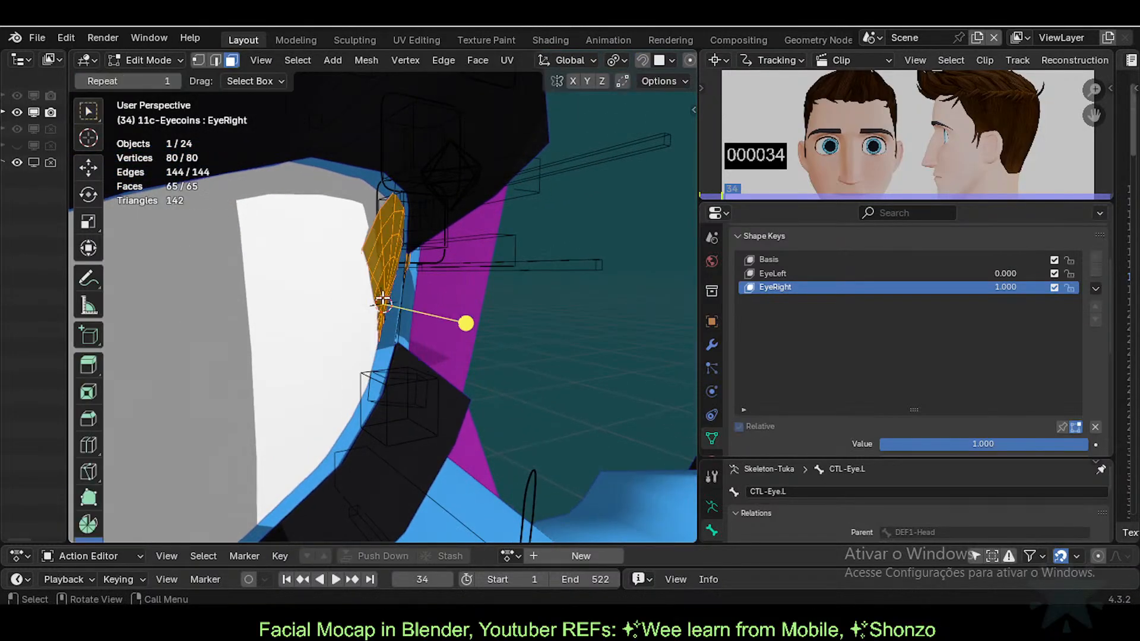
key("r")
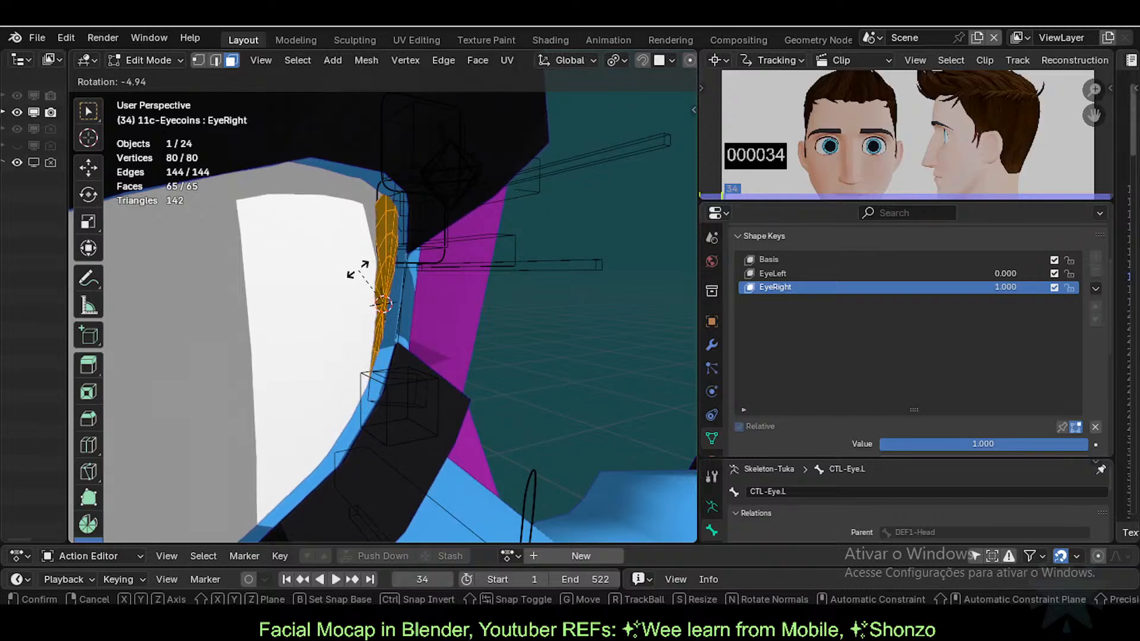
left_click(465, 303)
Step: Turn the disc about the Z axis and check the result in Object Mode
key("r")
key("z")
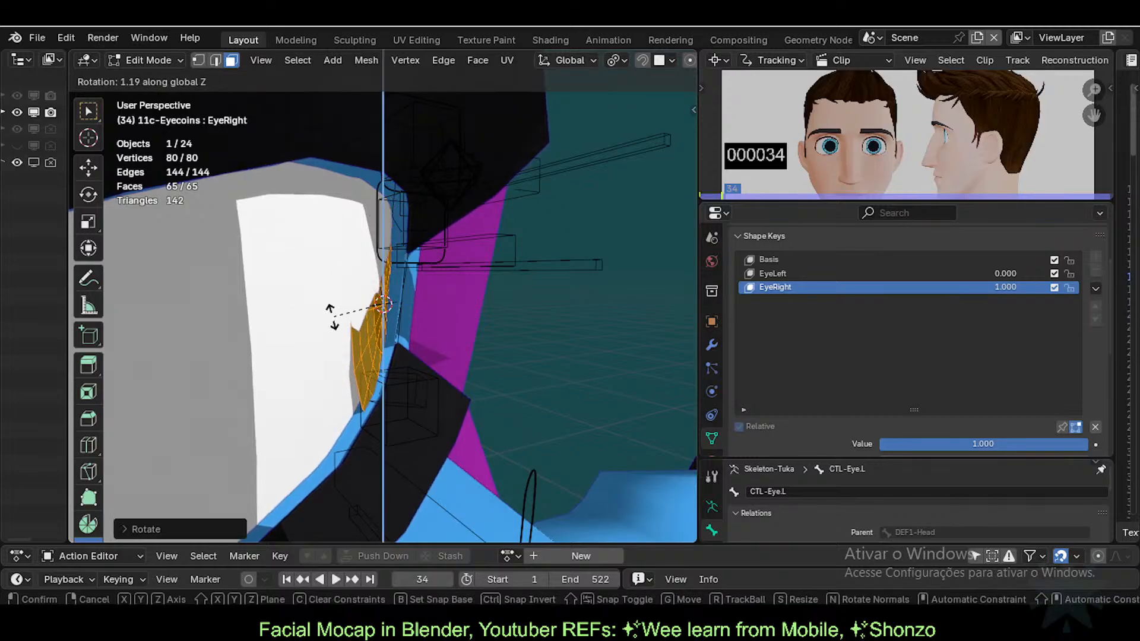
left_click(297, 319)
key("Tab")
middle_click_drag(276, 315, 449, 334)
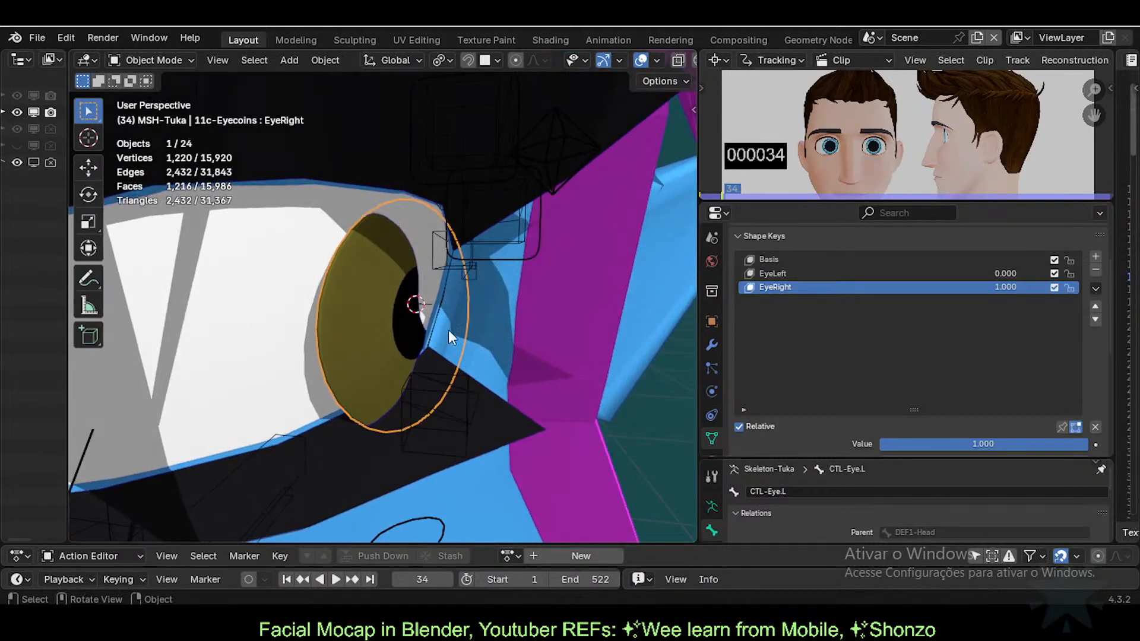
key("Tab")
key("r")
left_click(560, 280)
key("Tab")
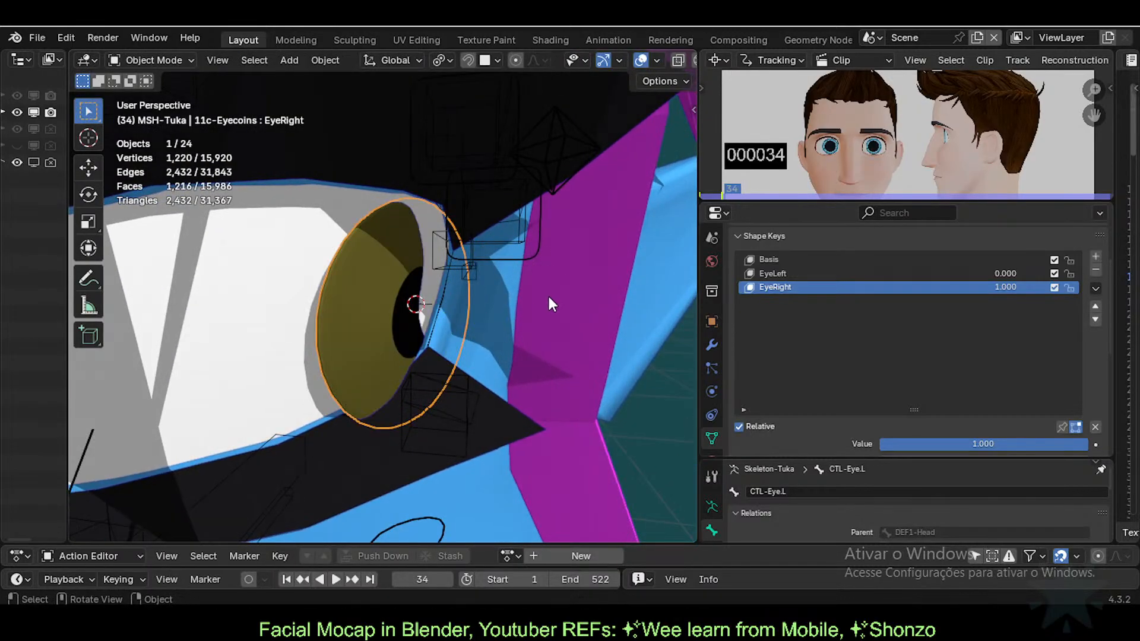
Step: Apply another free rotation and Z-axis tweak to the right disc, then recheck its fit
middle_click_drag(548, 295, 413, 318)
key("r")
left_click(589, 256)
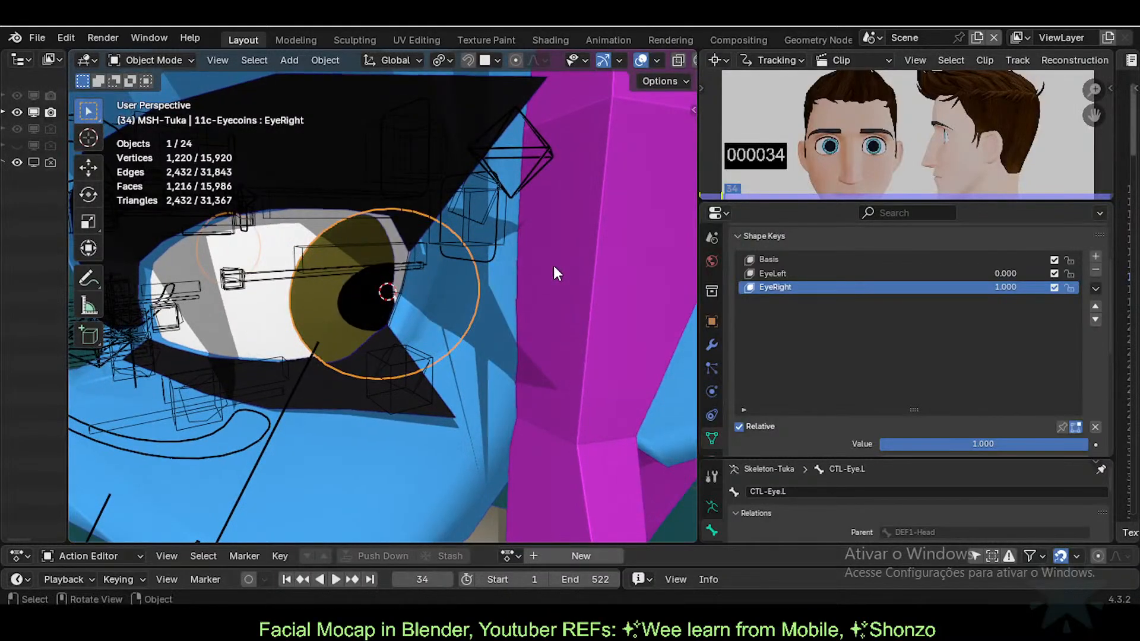
key("Tab")
key("r")
key("z")
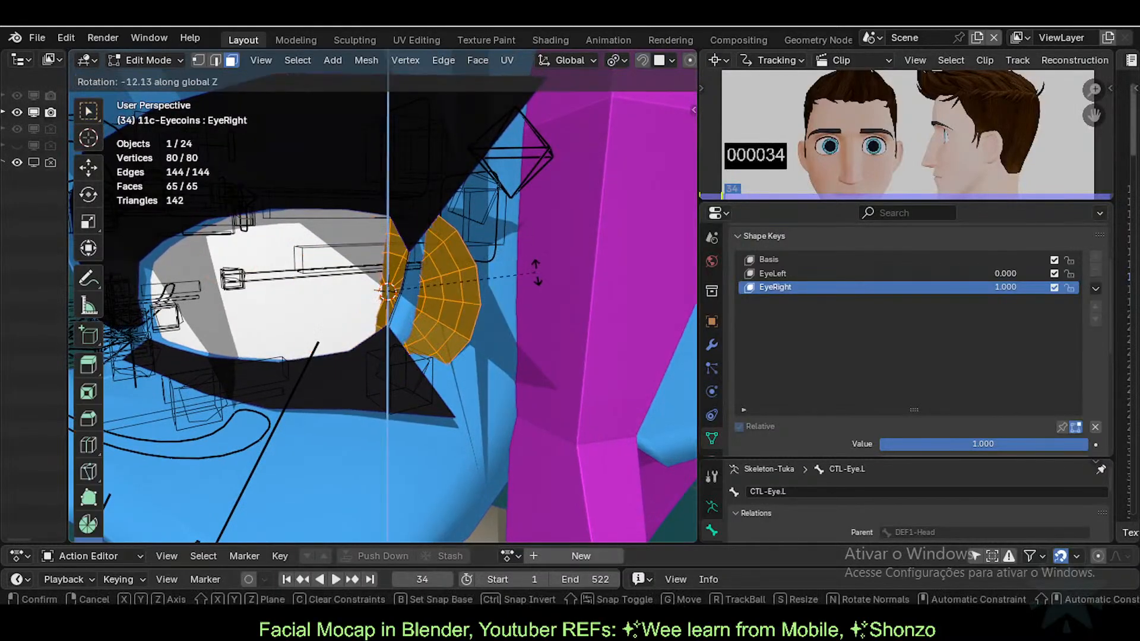
left_click(536, 272)
key("Tab")
middle_click_drag(496, 276, 440, 370)
Step: Fine-tune the disc with two more Z-axis rotations, inspecting each in Object Mode
key("Tab")
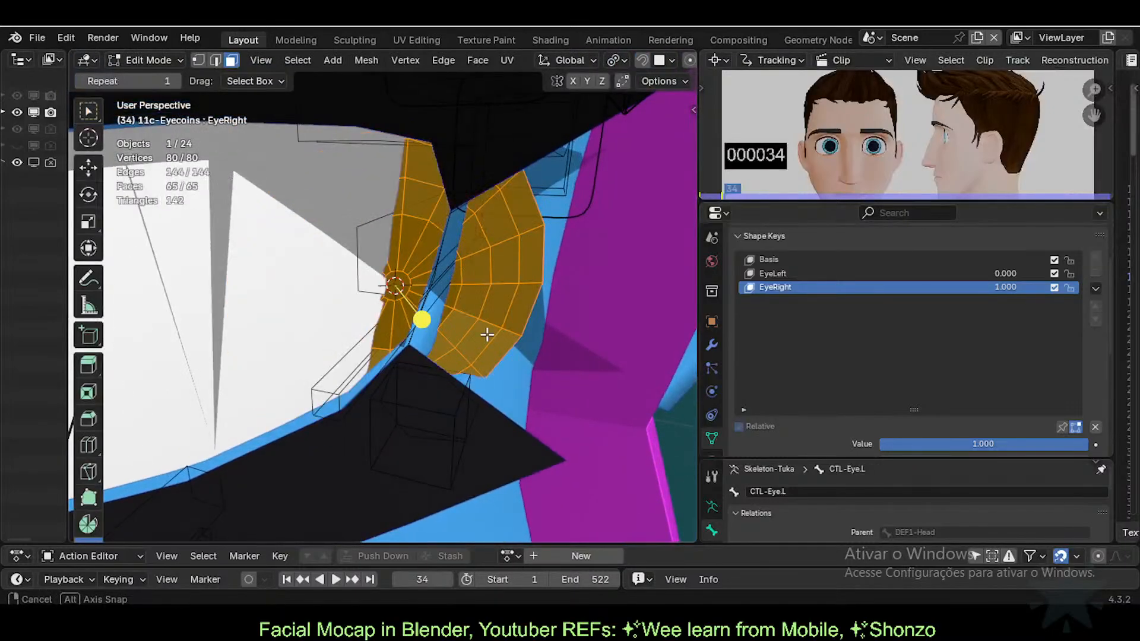
middle_click_drag(487, 335, 544, 336)
key("r")
key("z")
left_click(559, 290)
key("Tab")
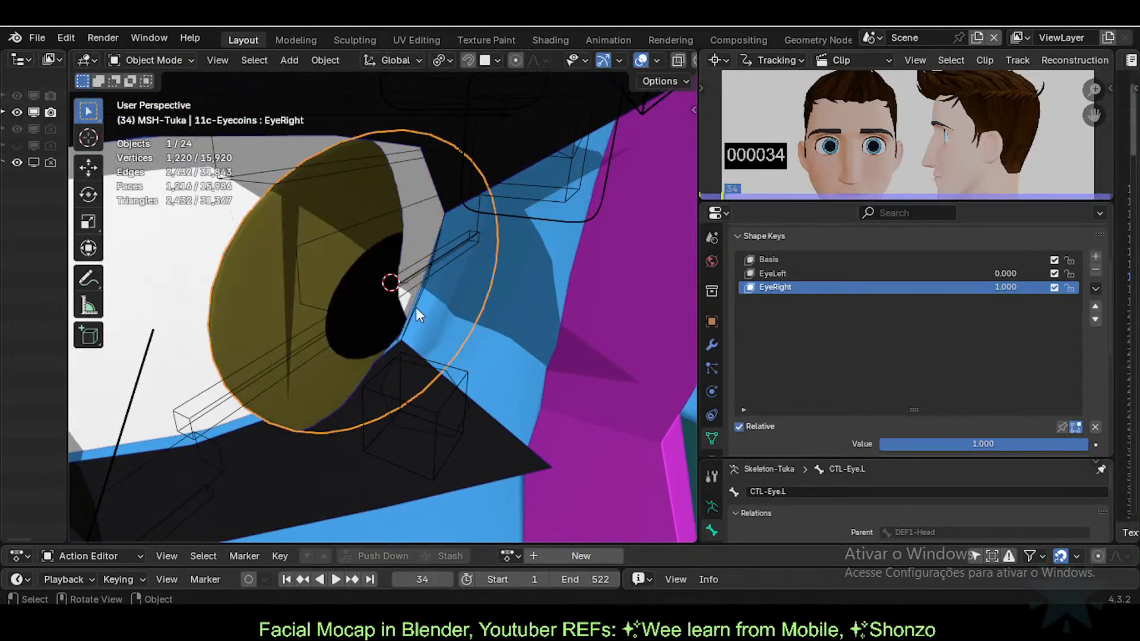
middle_click_drag(416, 308, 381, 308)
key("Tab")
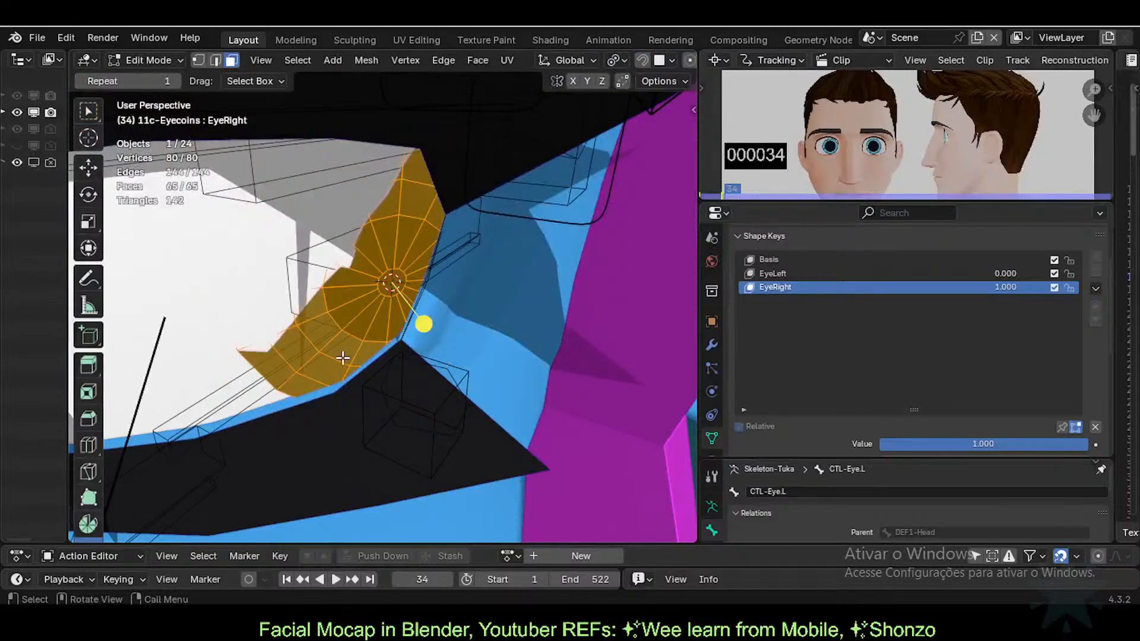
key("r")
key("z")
left_click(325, 346)
key("Tab")
middle_click_drag(326, 343, 492, 405)
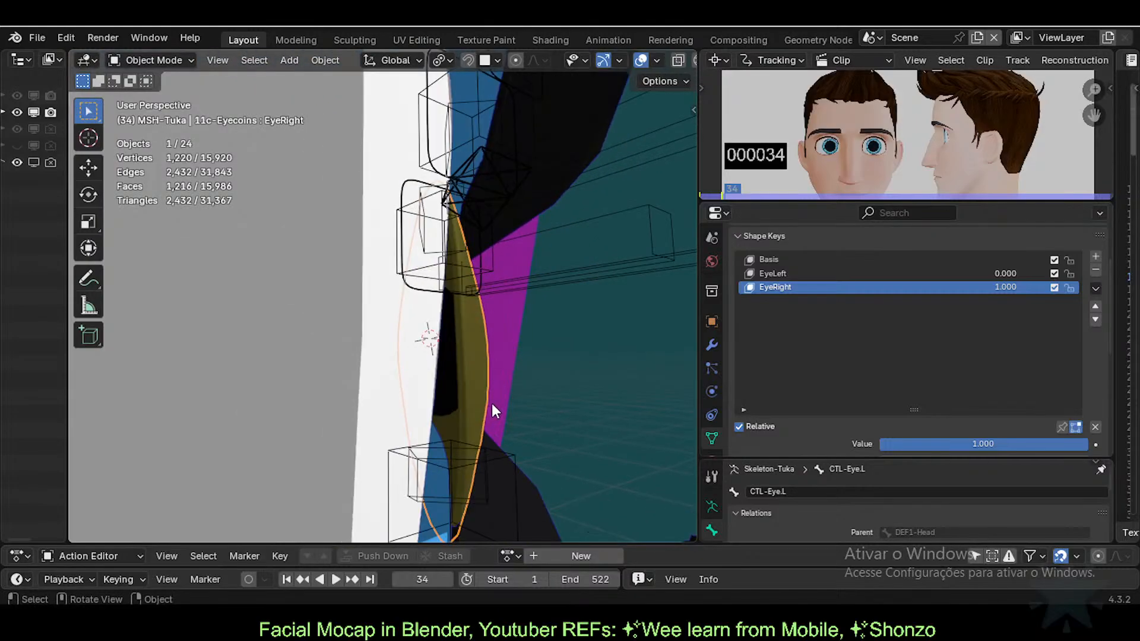
Step: Rotate the disc on Z once more and try an axis-locked move, cancelling it
key("Tab")
key("Tab")
middle_click_drag(500, 349, 459, 344)
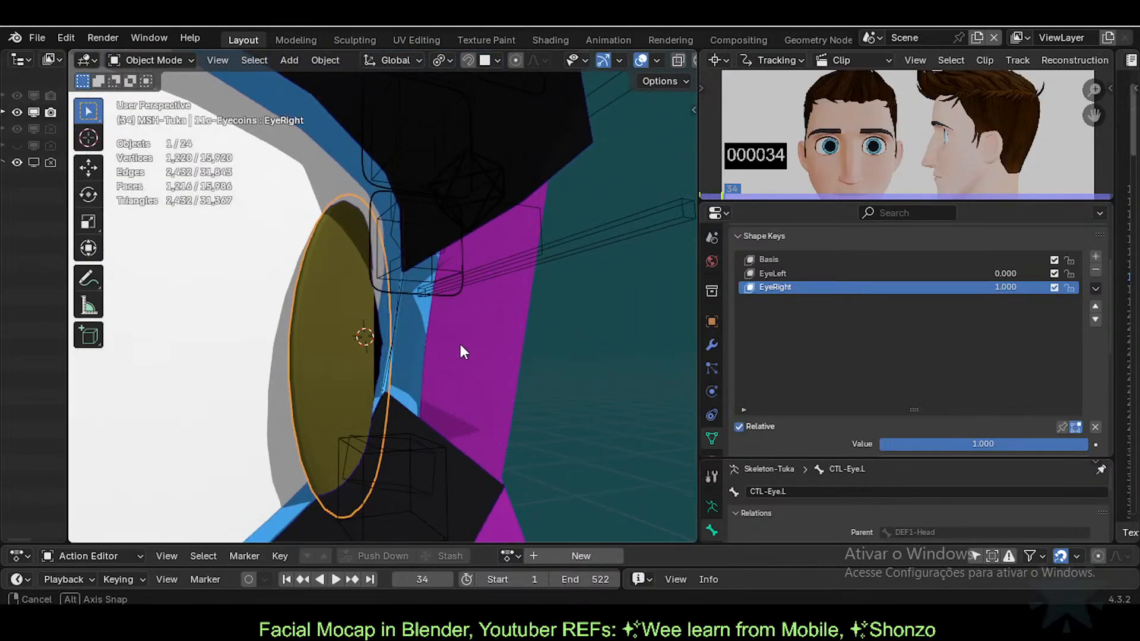
key("Tab")
key("r")
key("z")
left_click(457, 347)
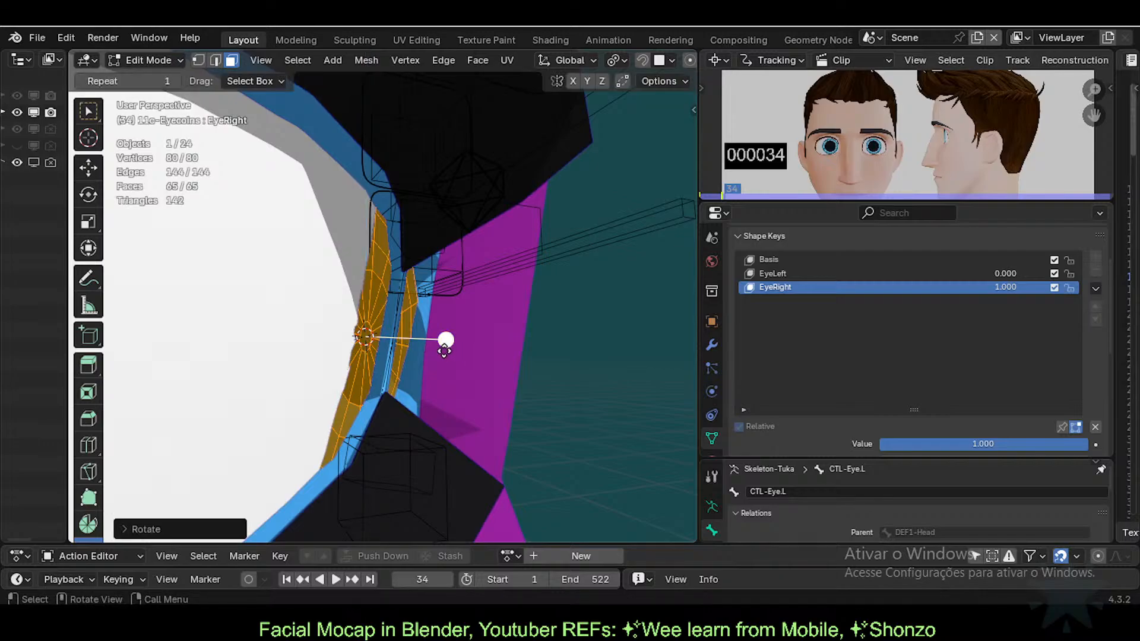
key("g")
key("x")
key("y")
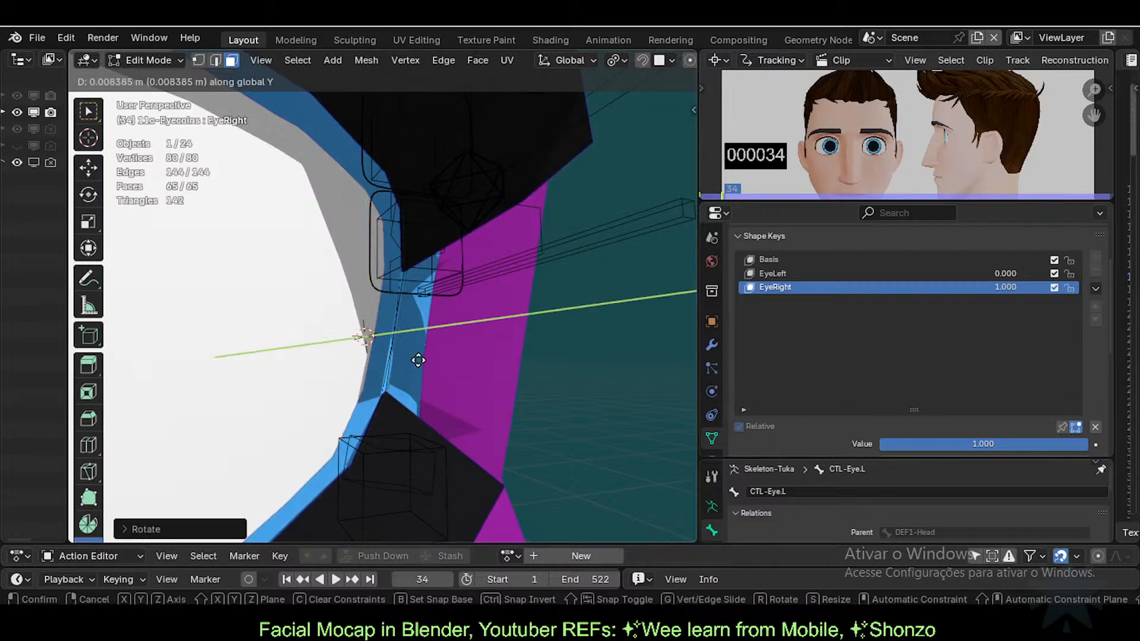
right_click(446, 359)
Step: With X-ray on, move the right disc into the socket and compare in Object Mode
key("alt+z")
mouse_move(448, 359)
middle_mouse_down()
mouse_move(336, 400)
mouse_move(309, 374)
mouse_move(363, 400)
mouse_move(382, 390)
mouse_move(285, 374)
mouse_move(278, 348)
mouse_move(442, 350)
middle_mouse_up()
key("g")
left_click(274, 403)
key("alt+z")
key("Tab")
key("Tab")
key("Tab")
key("alt+z")
key("alt+z")
key("Tab")
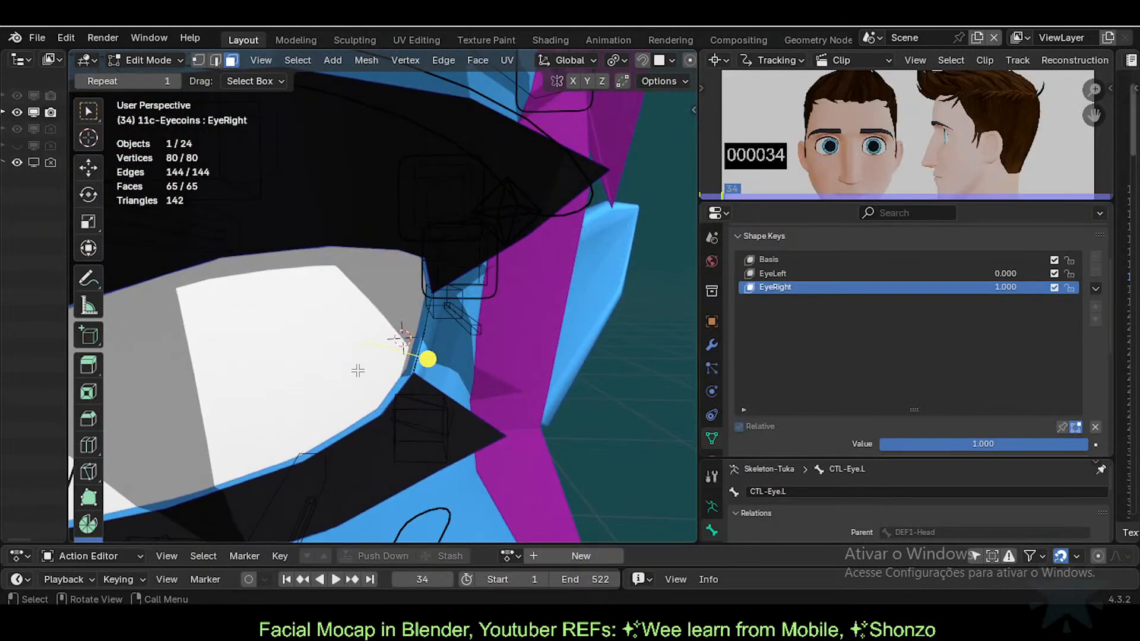
key("alt+z")
key("g")
left_click(432, 340)
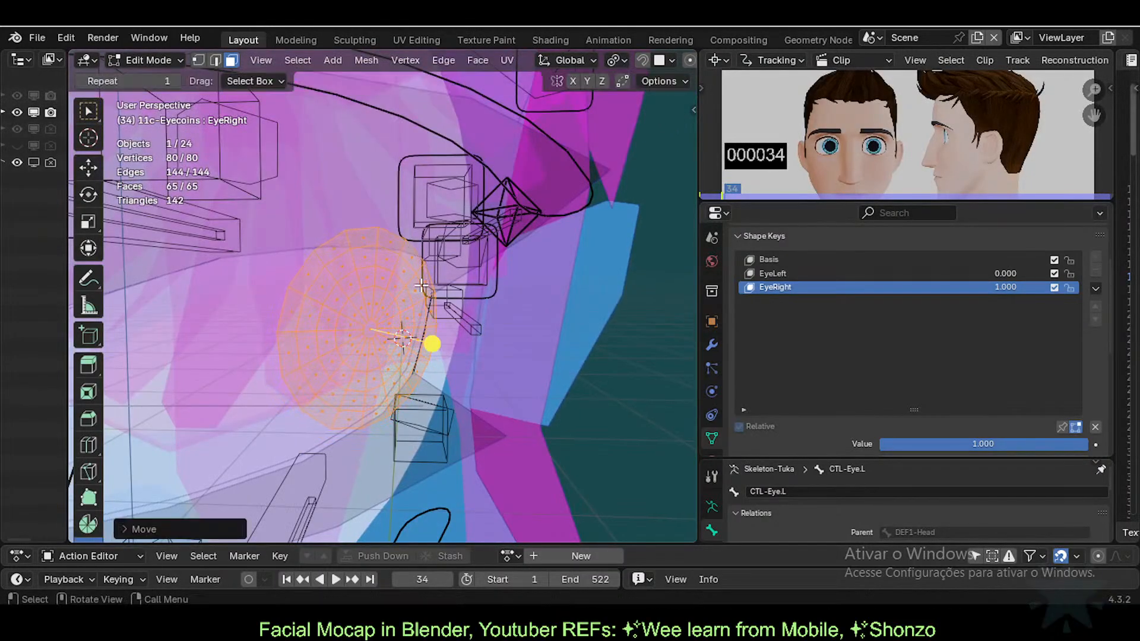
key("Tab")
key("alt+z")
Step: Shift the eye mesh right and give it a final rotation under X-ray, then exit Edit Mode
key("Tab")
key("alt+z")
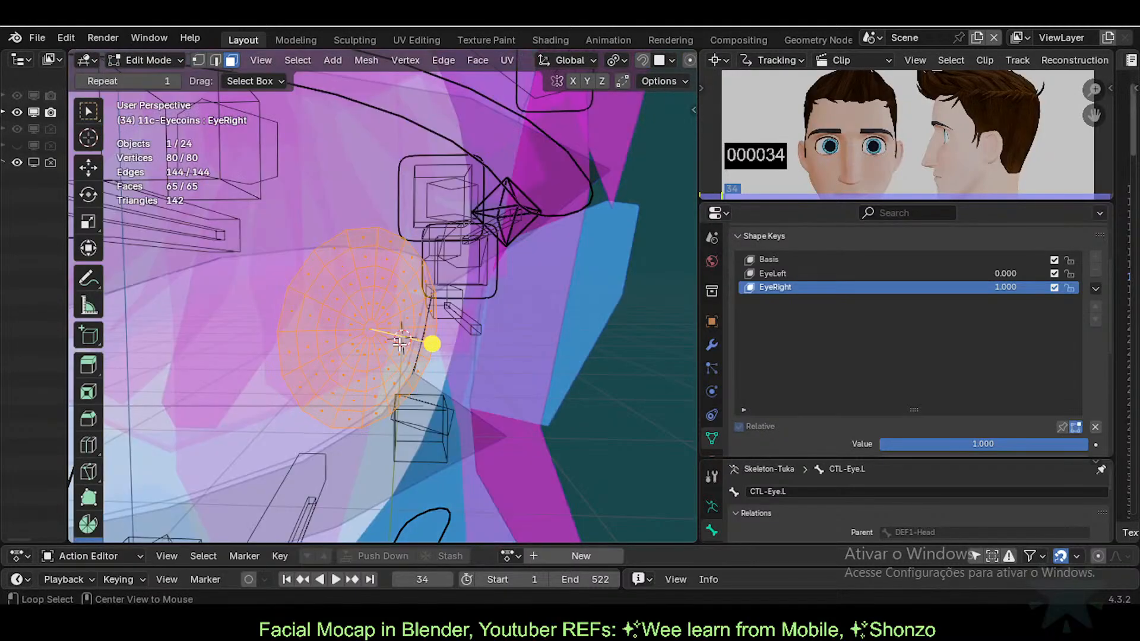
middle_click_drag(401, 341, 522, 364)
key("g")
left_click(440, 391)
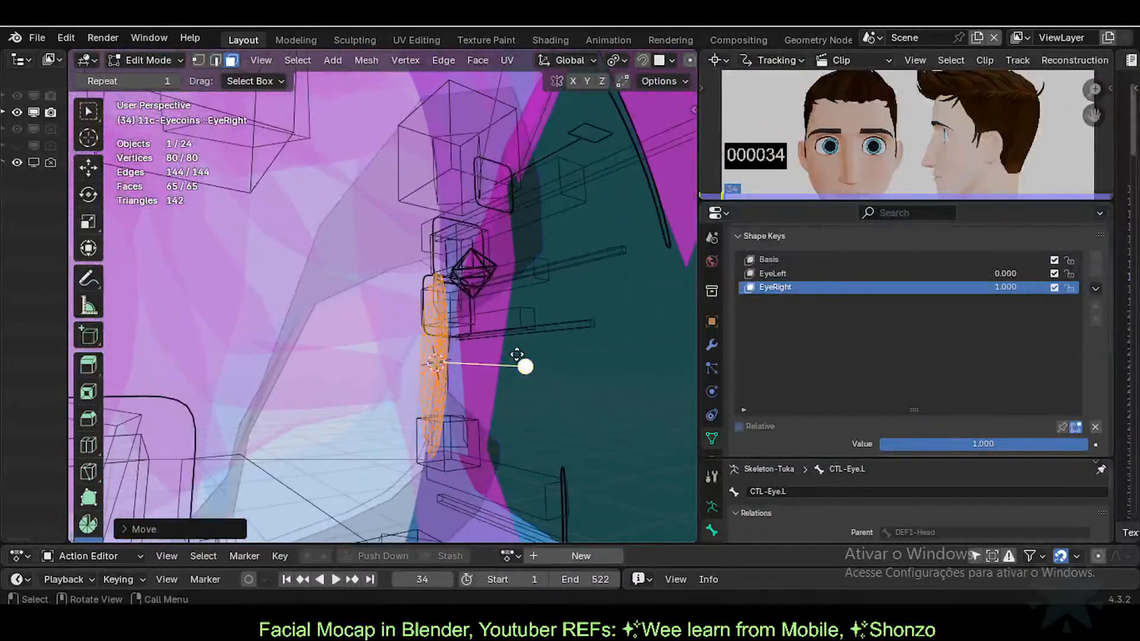
key("r")
left_click(525, 362)
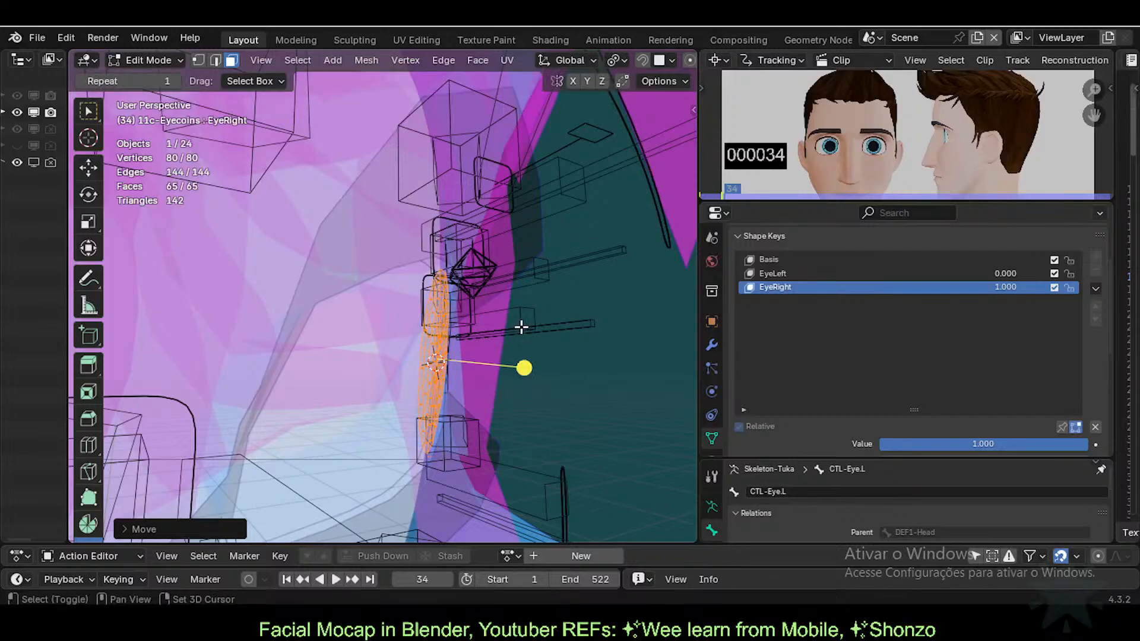
key("Tab")
Step: Zoom and orbit in to inspect how the right eyecoin sits in the socket
middle_click_drag(525, 340, 405, 369)
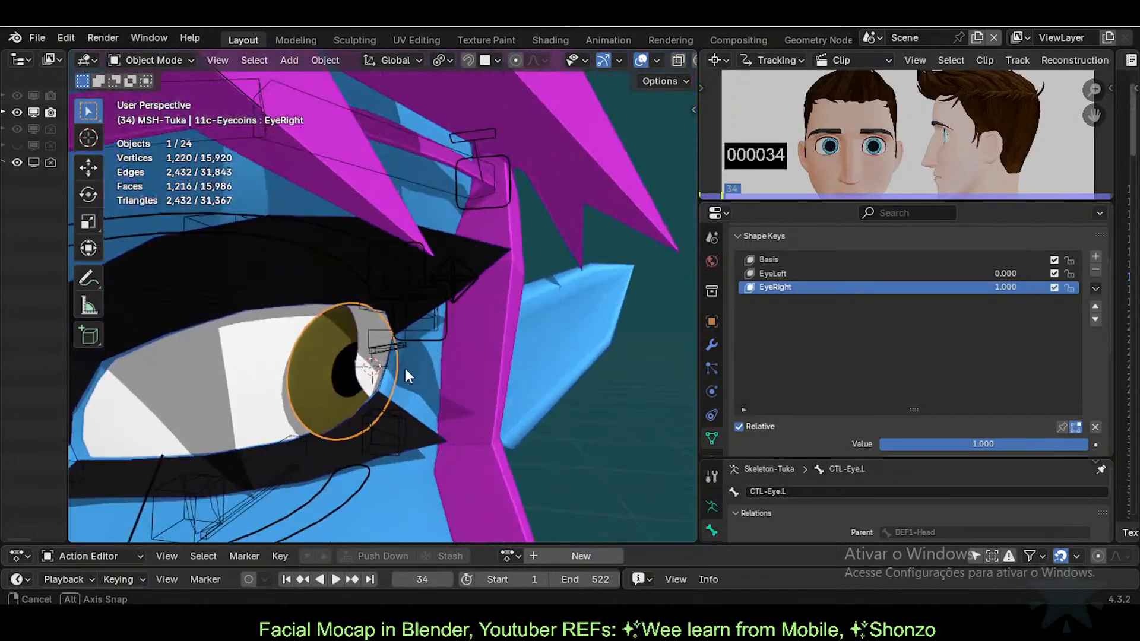
scroll(368, 413, "up", 2)
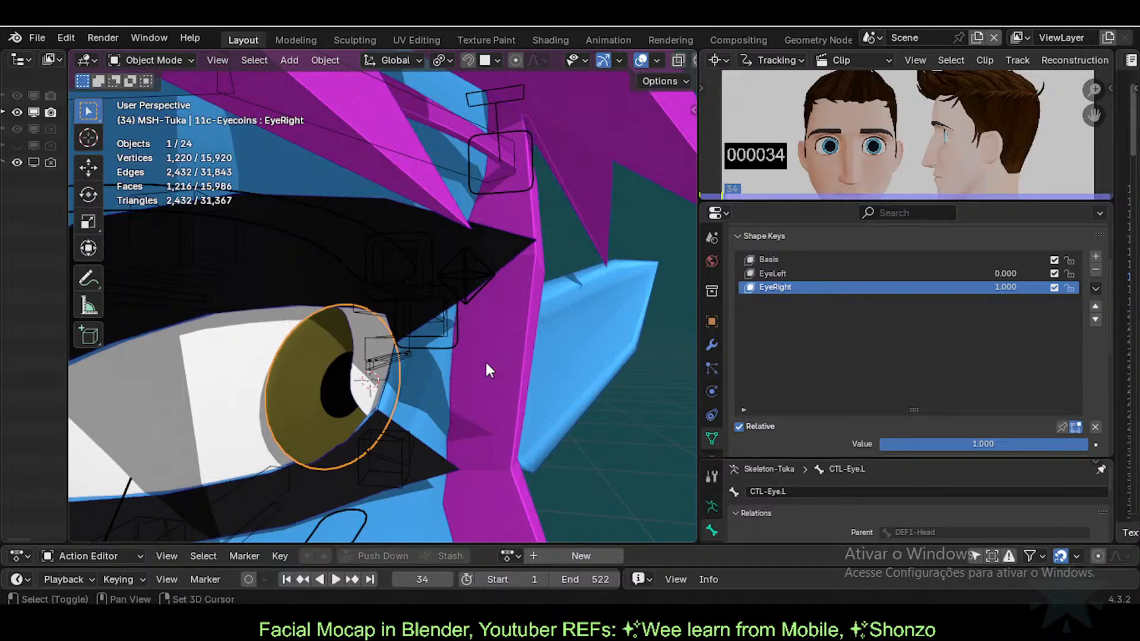
scroll(486, 363, "up", 3)
middle_click_drag(339, 446, 480, 364, "shift")
middle_click_drag(480, 363, 502, 365)
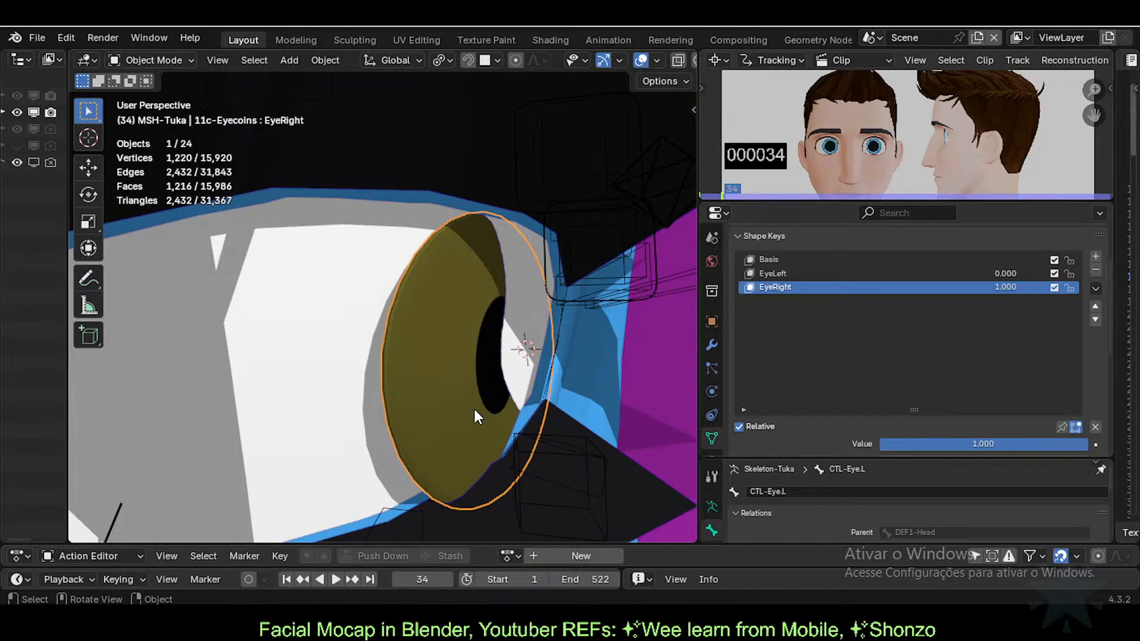
Step: In Edit Mode, rotate the EyeRight eye disc about -7.9° around the vertical Z axis
key("Tab")
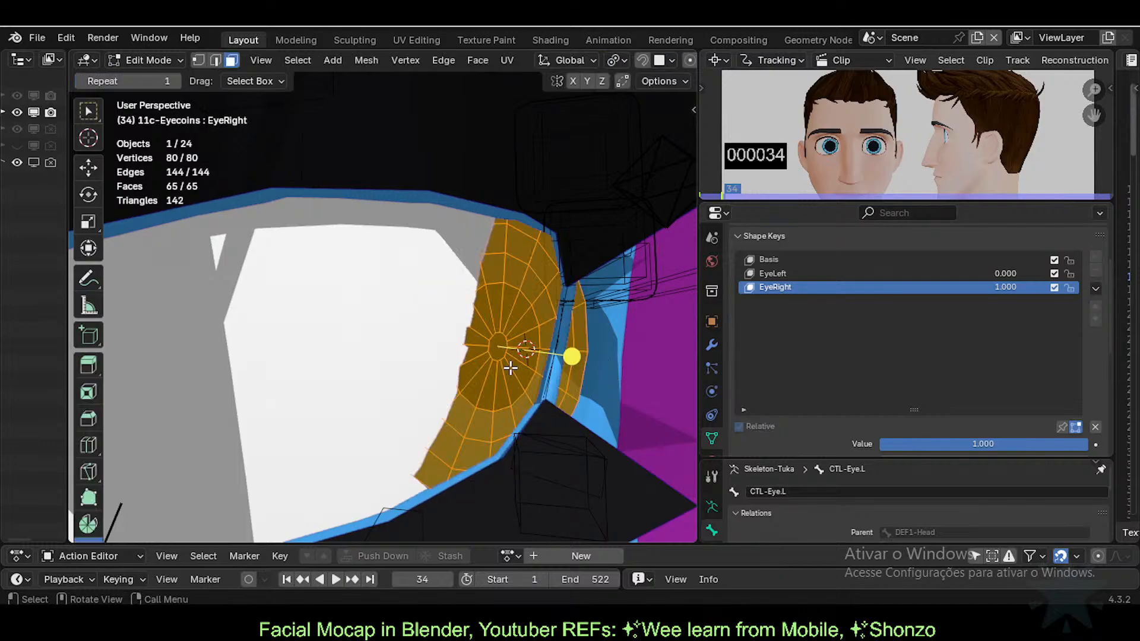
key("r")
key("r")
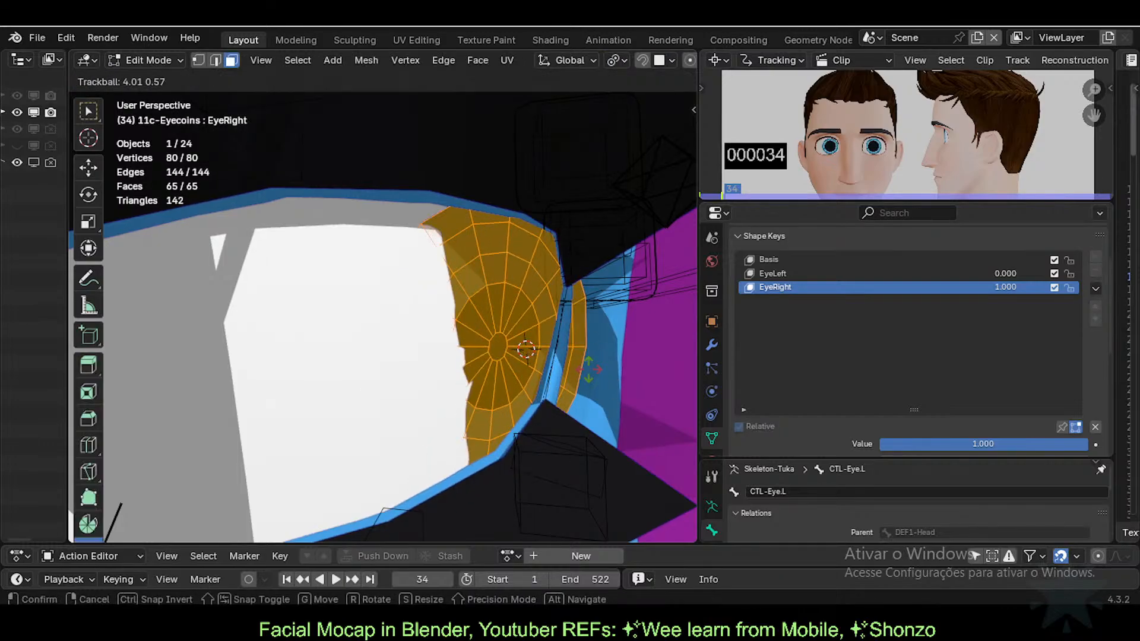
right_click(588, 369)
key("Tab")
key("Tab")
key("r")
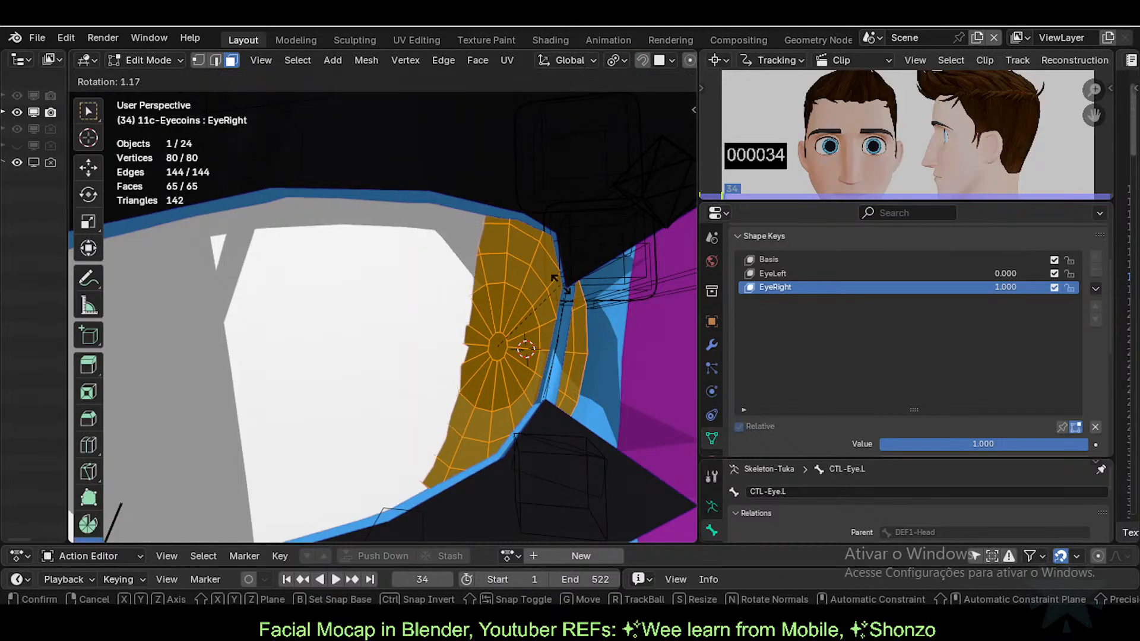
key("z")
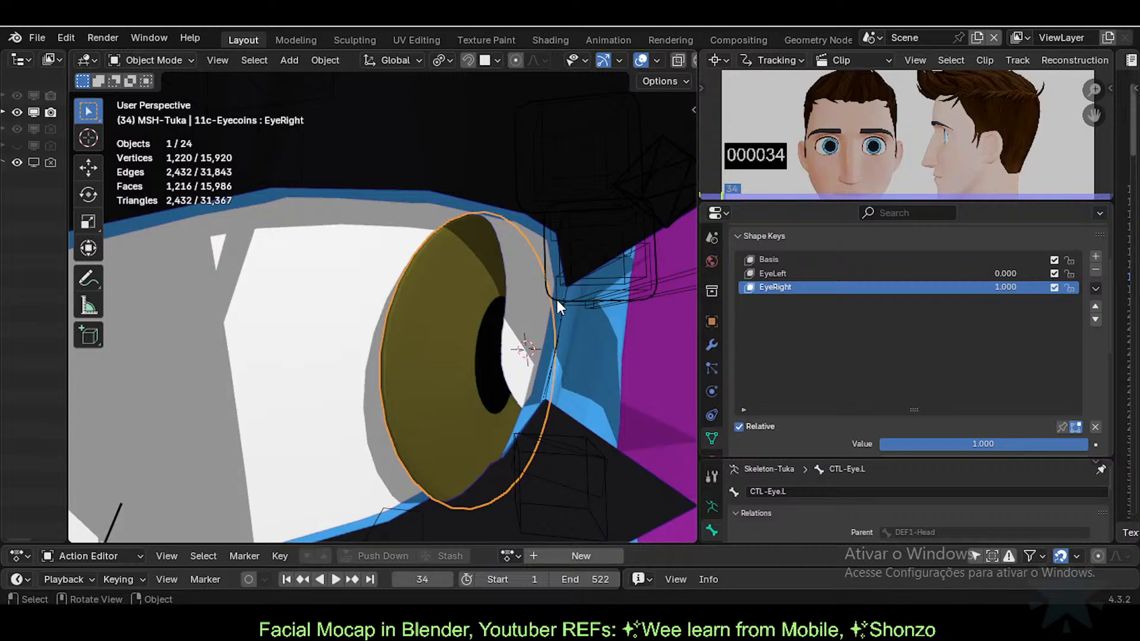
key("Tab")
key("r")
key("z")
left_click(568, 296)
key("Tab")
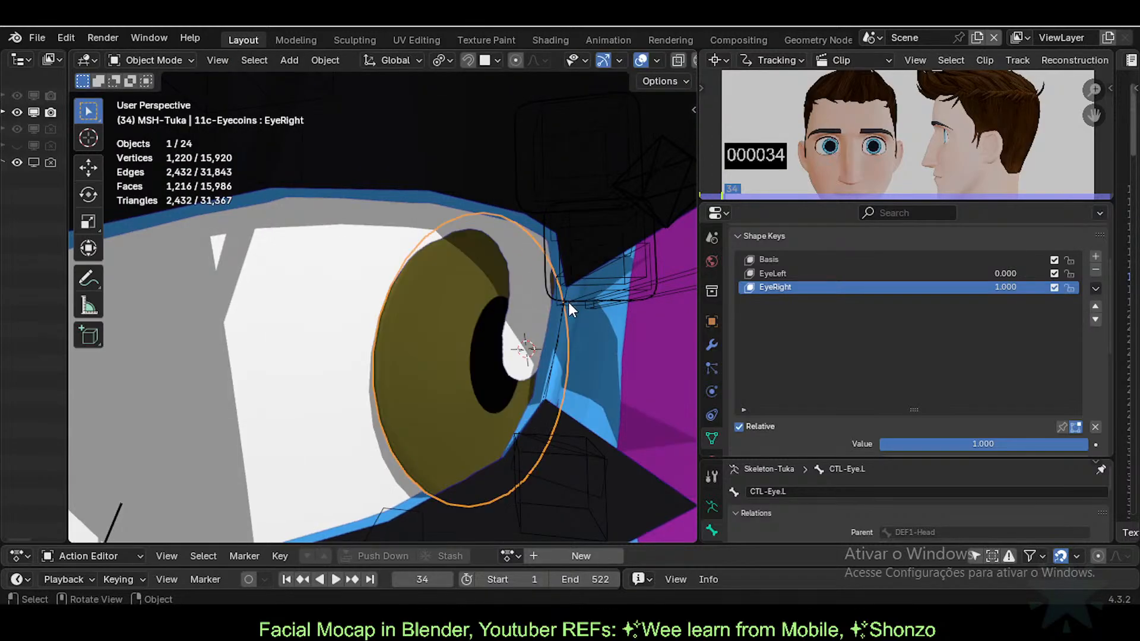
Step: Turn the eye disc a little further about Z and return to Object Mode to check the fit
key("Tab")
key("r")
key("z")
left_click(565, 319)
key("Tab")
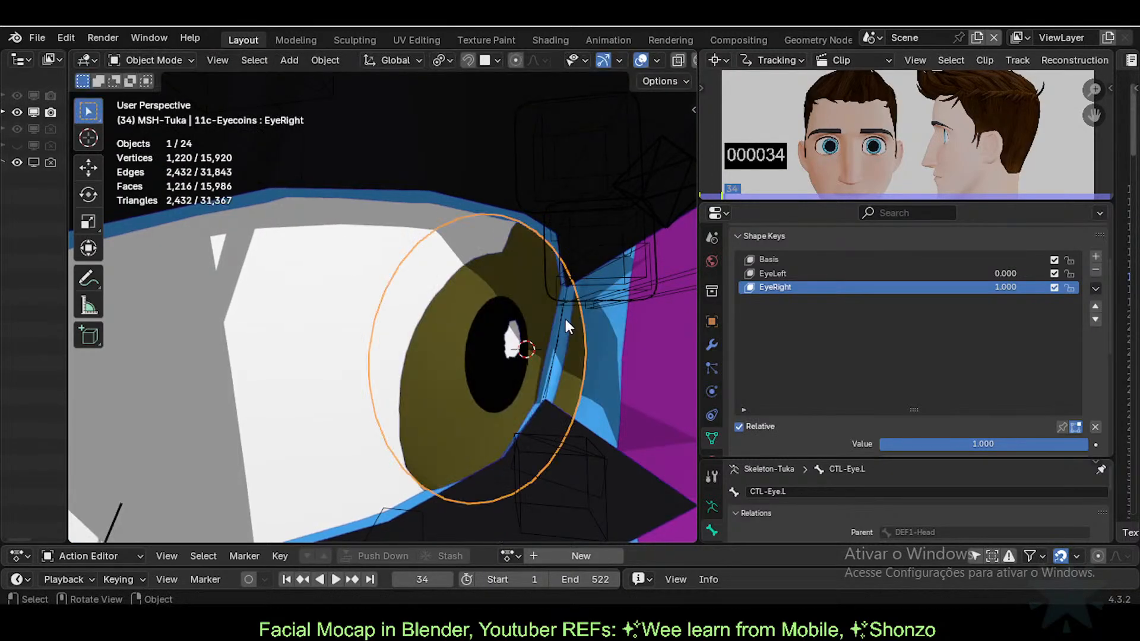
Step: View the eye from the side and apply a small free rotation to refine the disc's fit
middle_click_drag(540, 385, 589, 386)
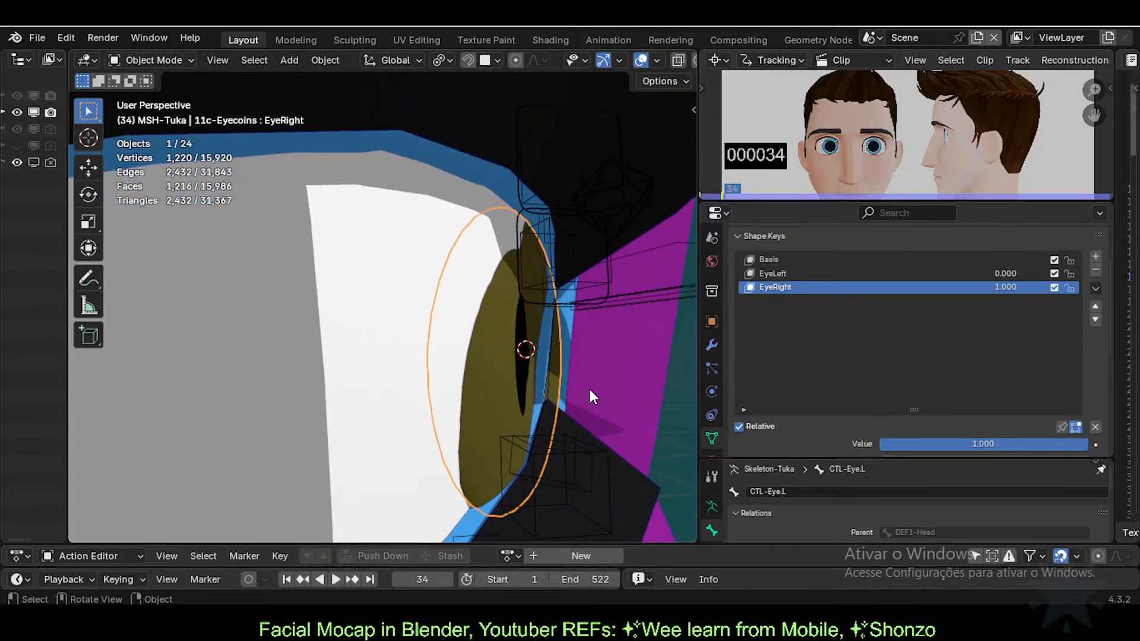
key("Tab")
key("r")
key("r")
left_click(611, 400)
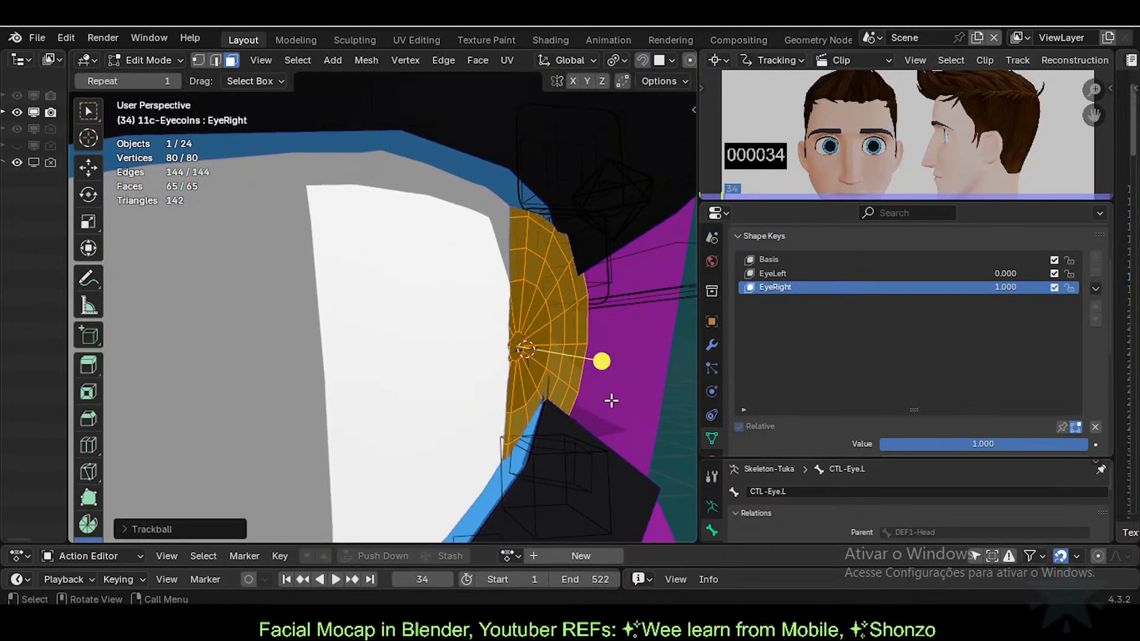
key("Tab")
middle_click_drag(575, 355, 414, 350)
key("Tab")
key("Tab")
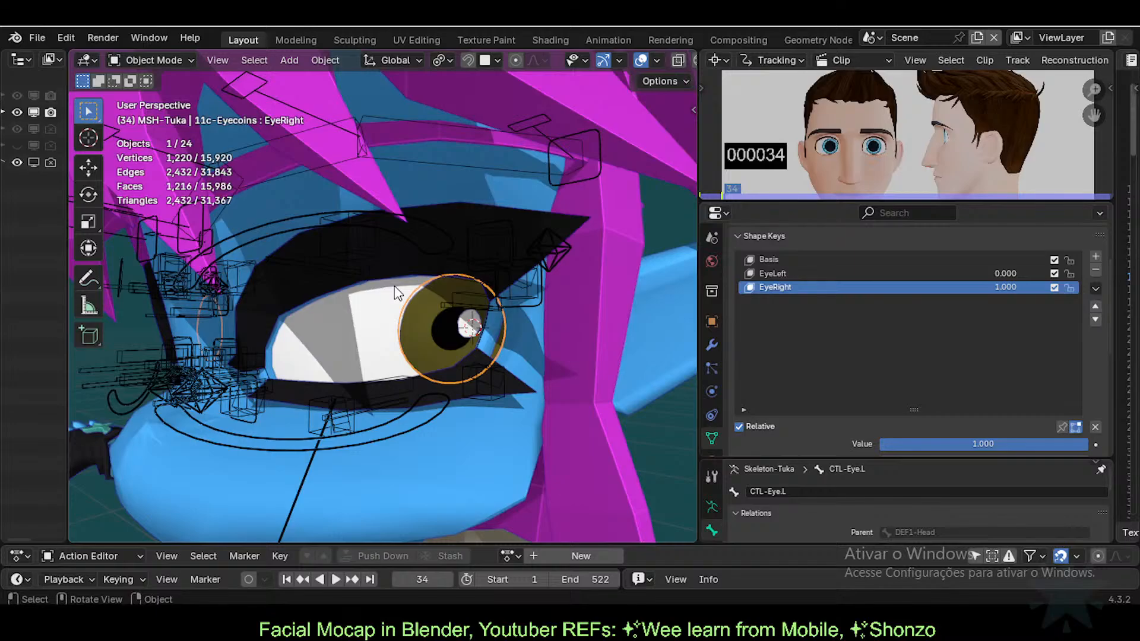
Step: Orbit and zoom around the fitted right eye, then switch to the YouTube ARKit blendshapes tutorial
middle_click_drag(350, 307, 386, 304)
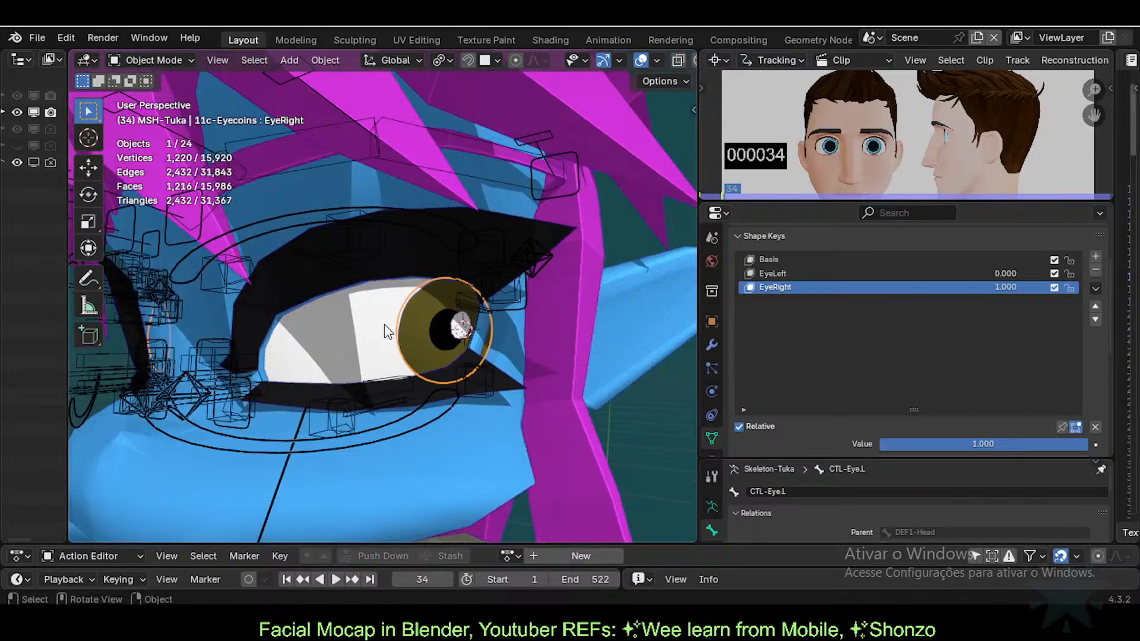
scroll(384, 325, "up", 2)
mouse_move(612, 620)
left_click(581, 579)
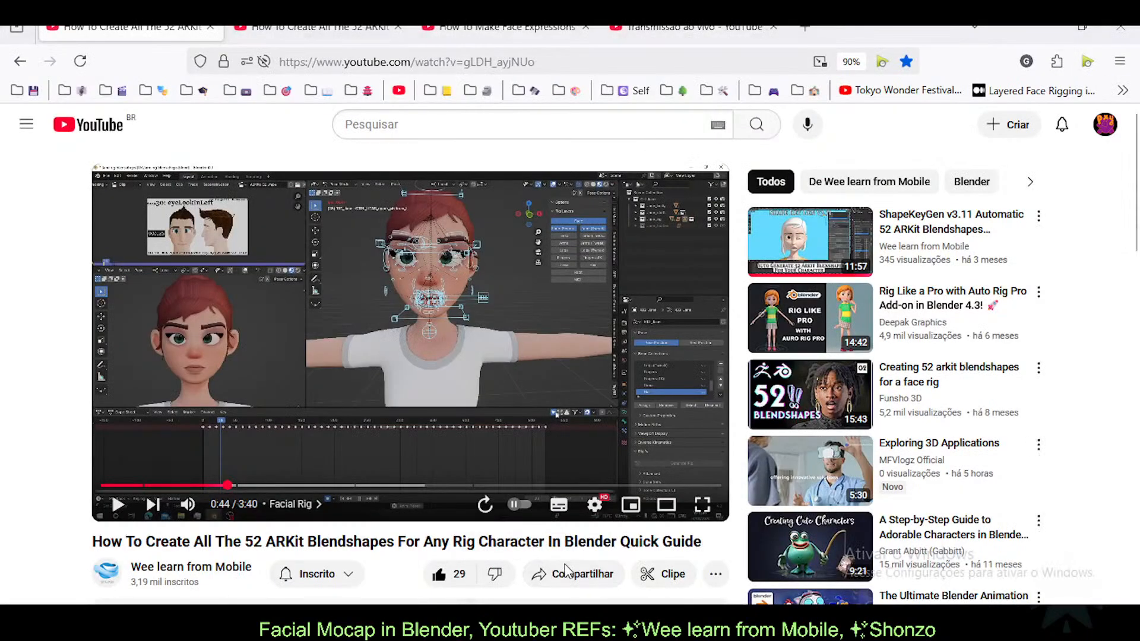
left_click(321, 27)
left_click(505, 28)
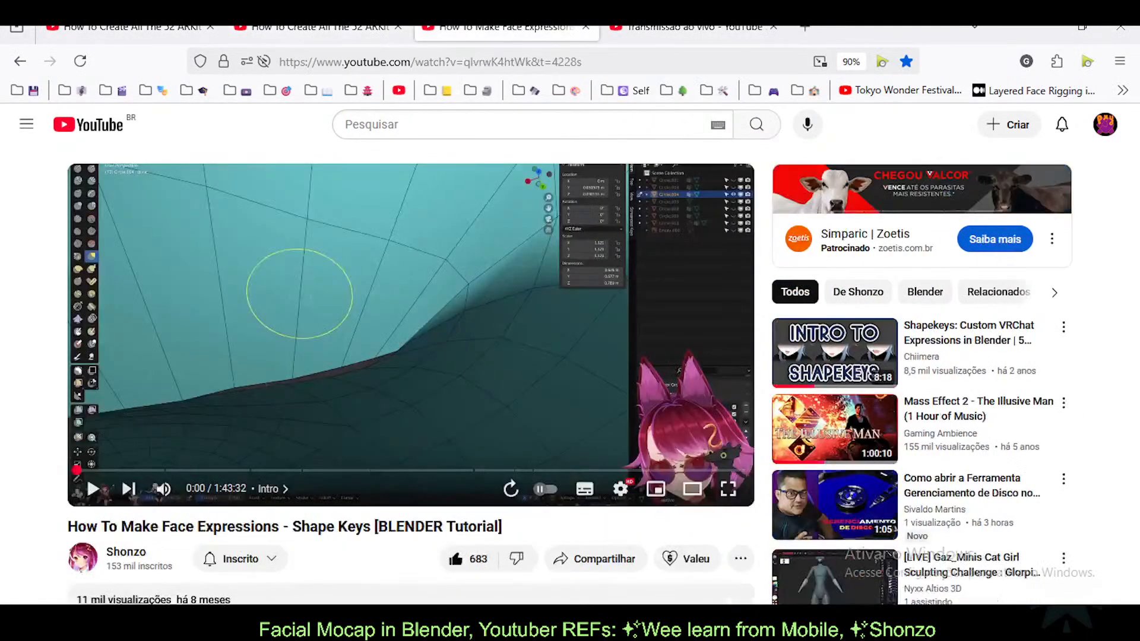
left_click(196, 29)
left_click(210, 29)
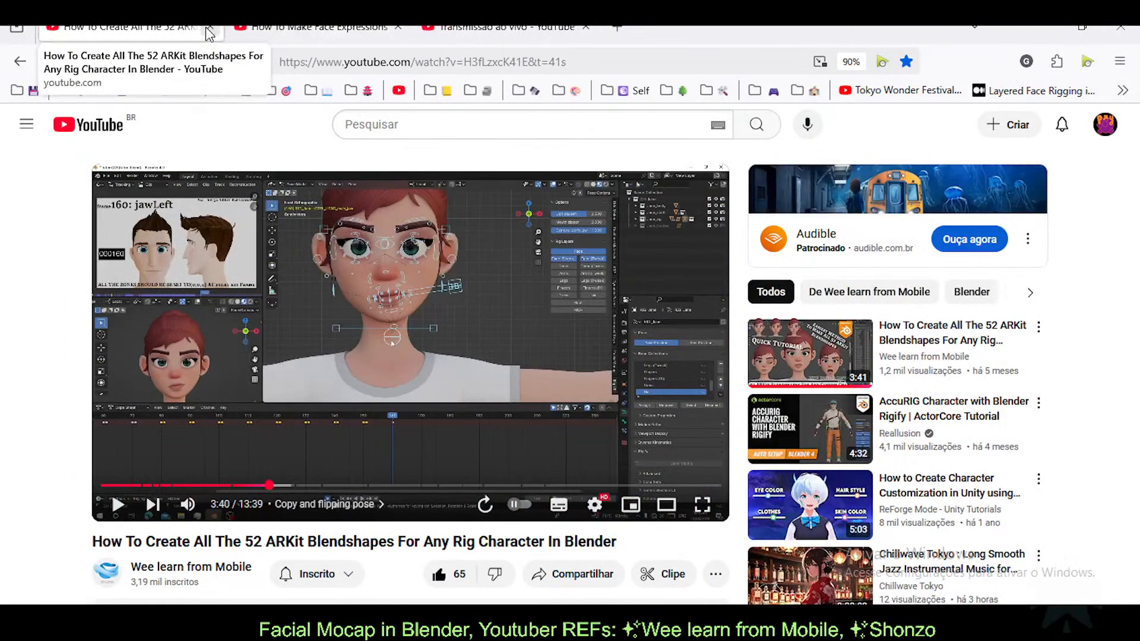
left_click(210, 30)
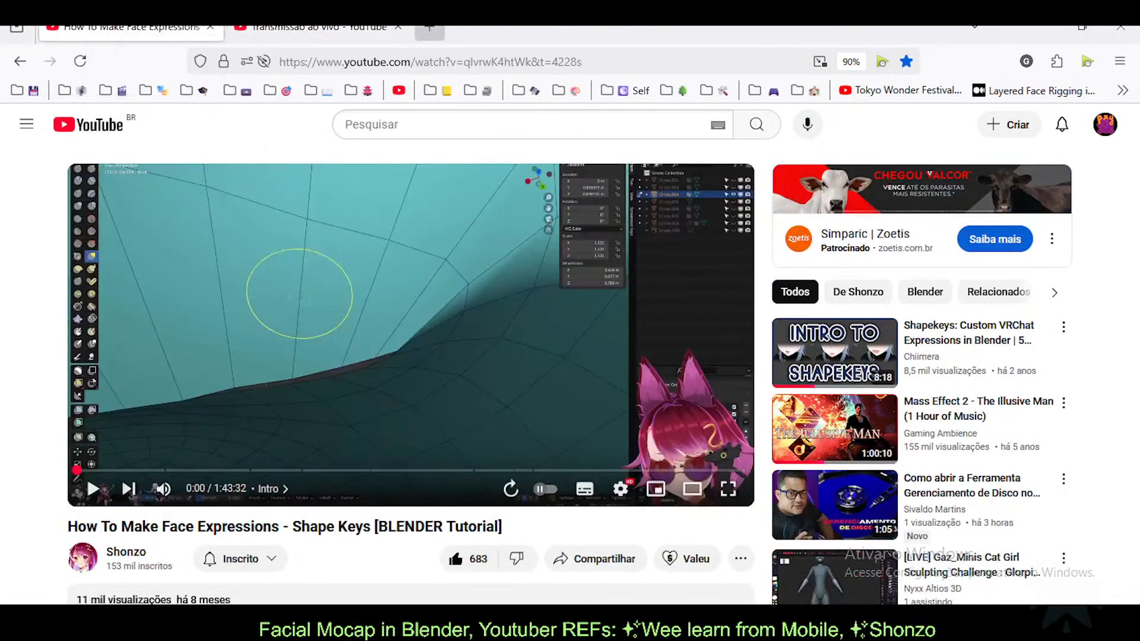
left_click(429, 27)
left_click(437, 59)
type("&")
key("BackSpace")
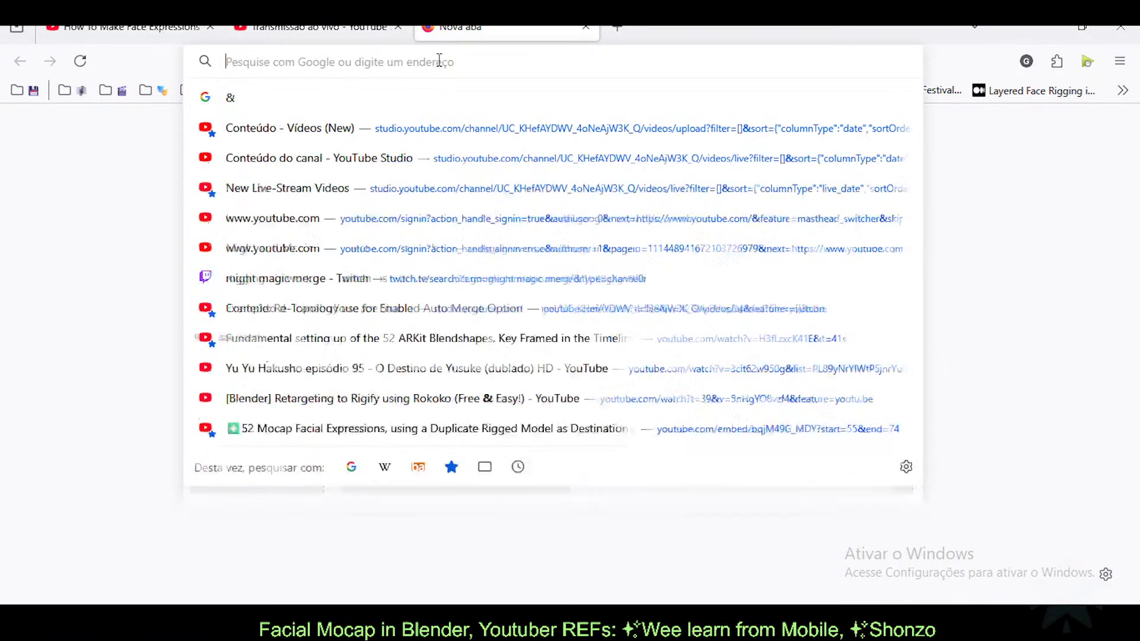
type("*")
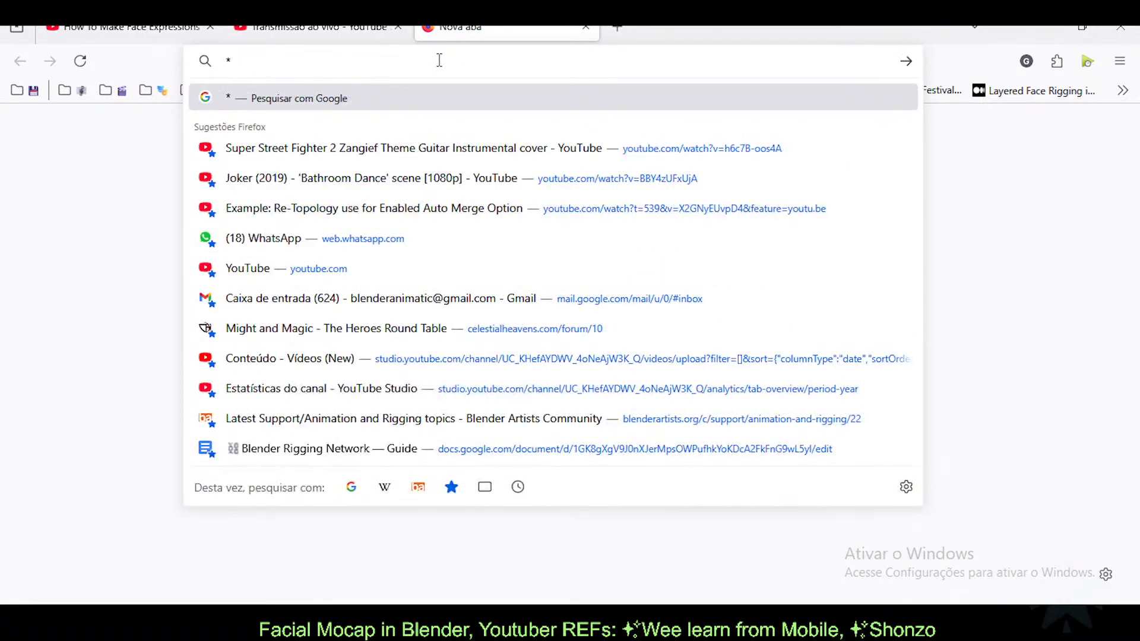
type("Eye")
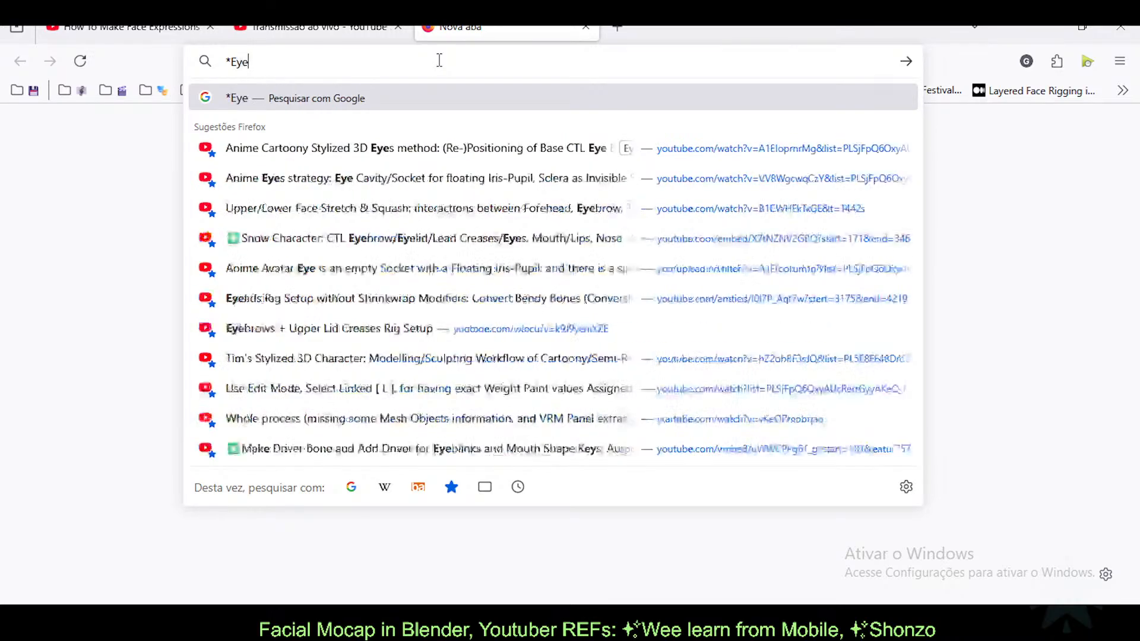
type(" Anime Coi n")
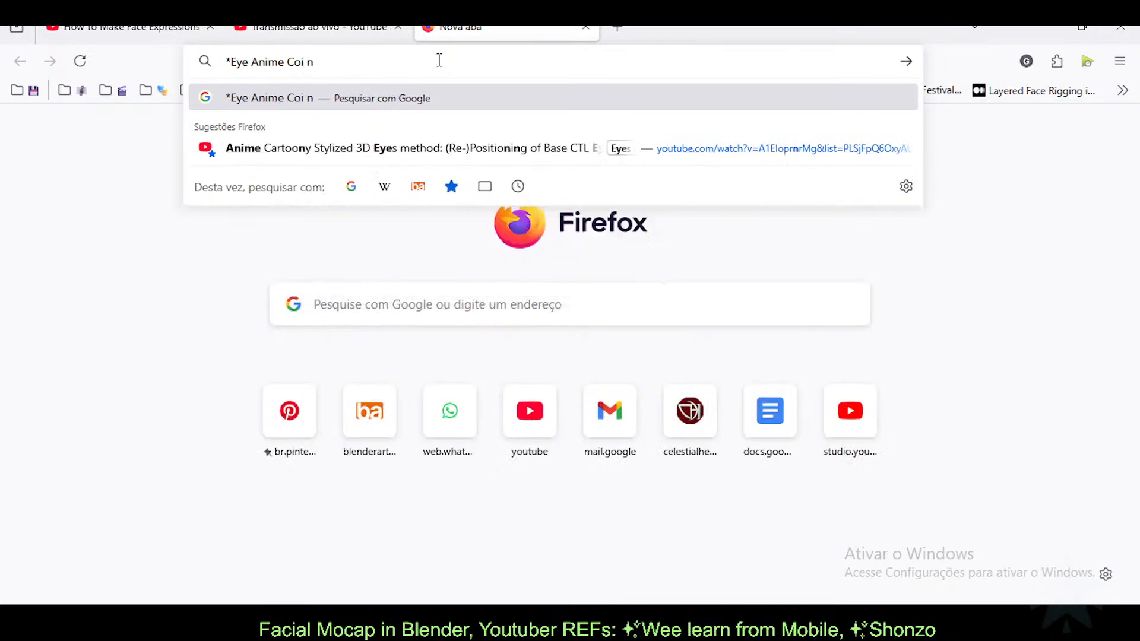
key("Down")
key("Return")
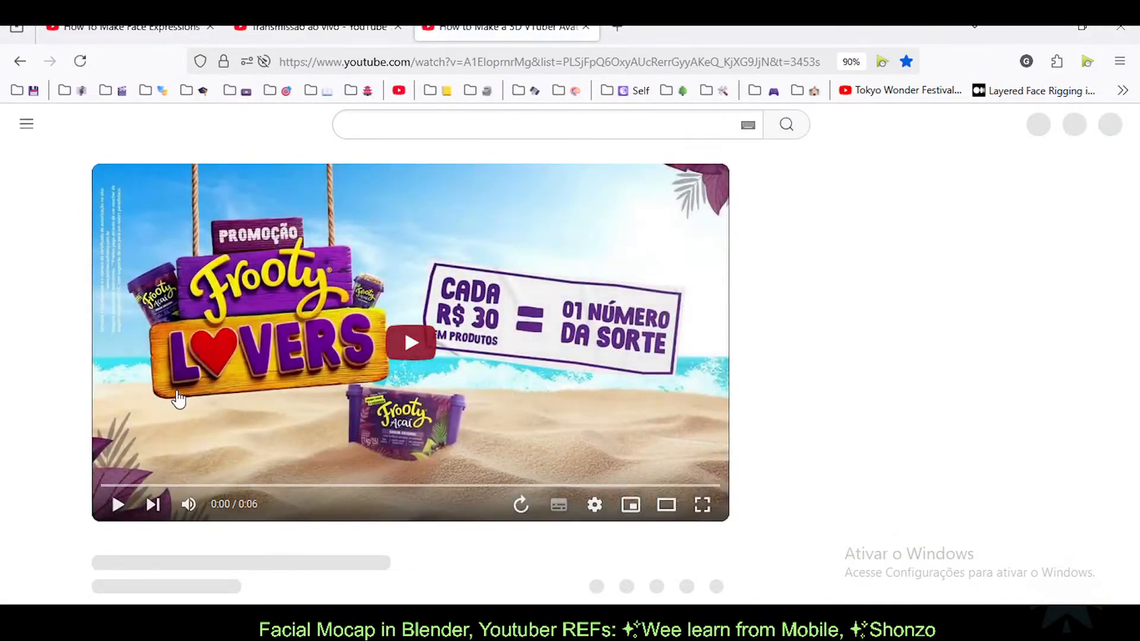
scroll(350, 380, "down", 3)
scroll(351, 379, "down", 1)
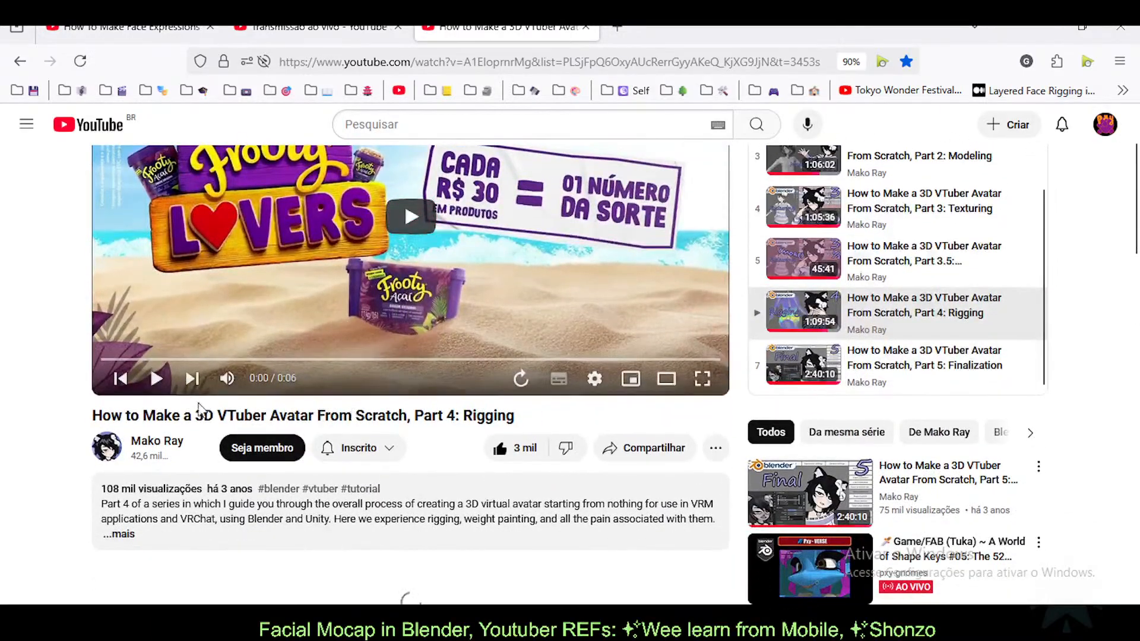
scroll(99, 400, "up", 2)
scroll(106, 445, "up", 1)
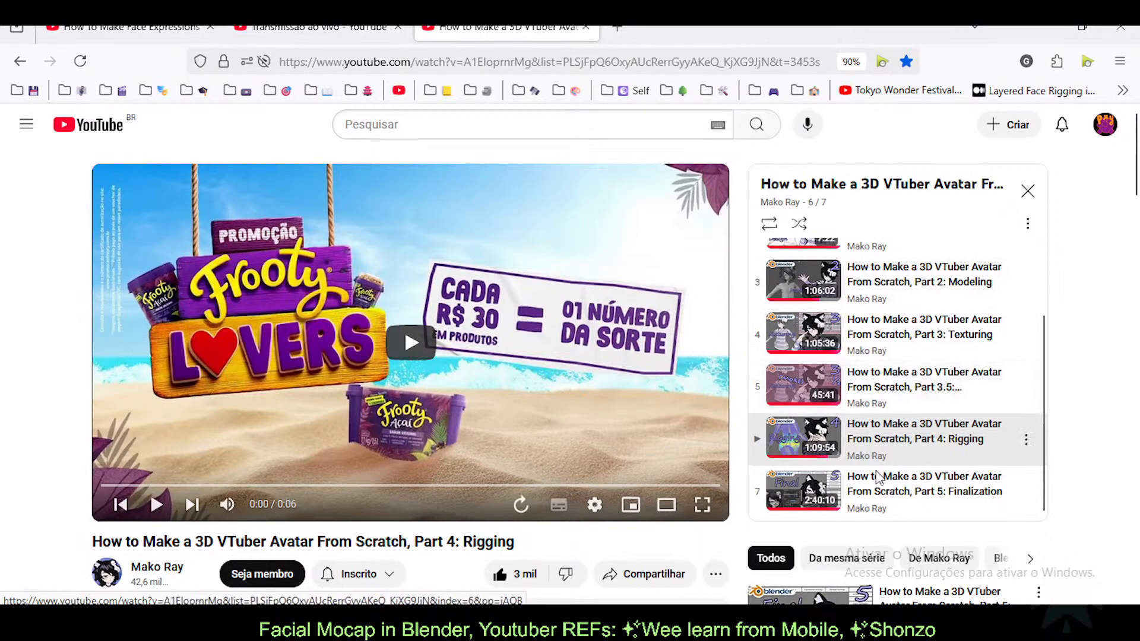
scroll(903, 436, "up", 1)
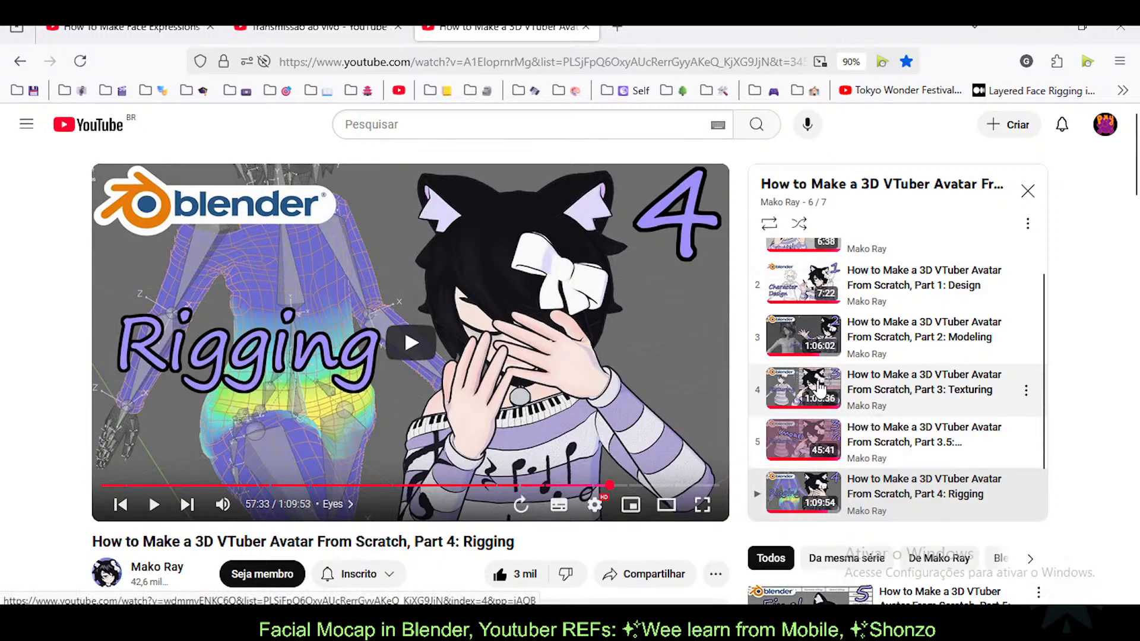
scroll(30, 399, "down", 3)
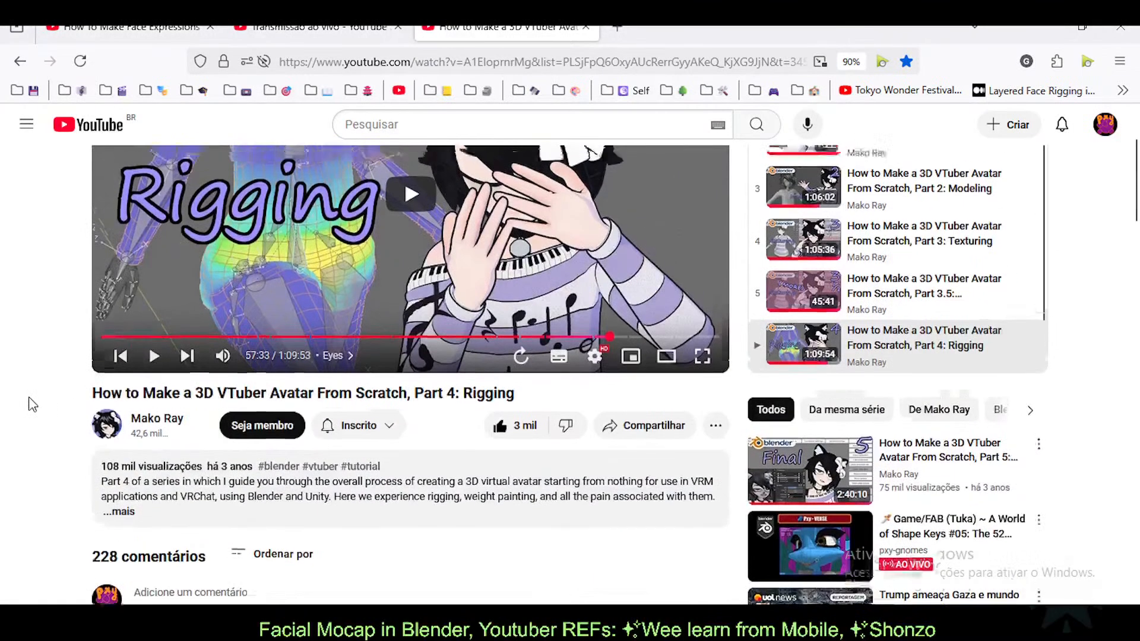
scroll(51, 338, "up", 3)
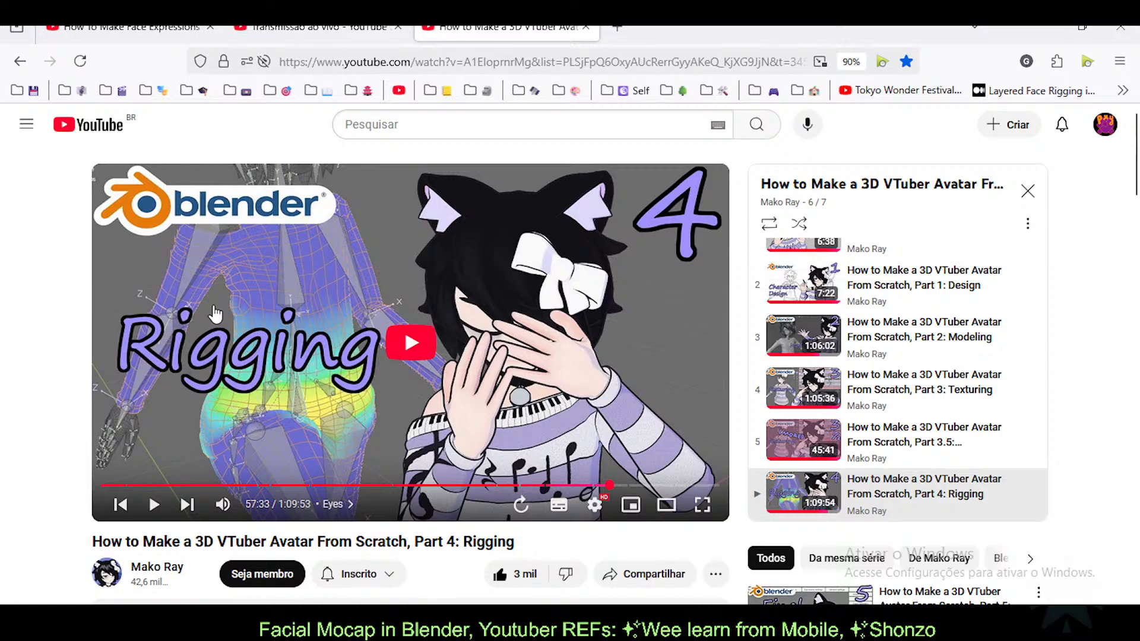
Step: Close the rigging tutorial tab, enlarge the reference video area, and orbit around the right eye
left_click(586, 28)
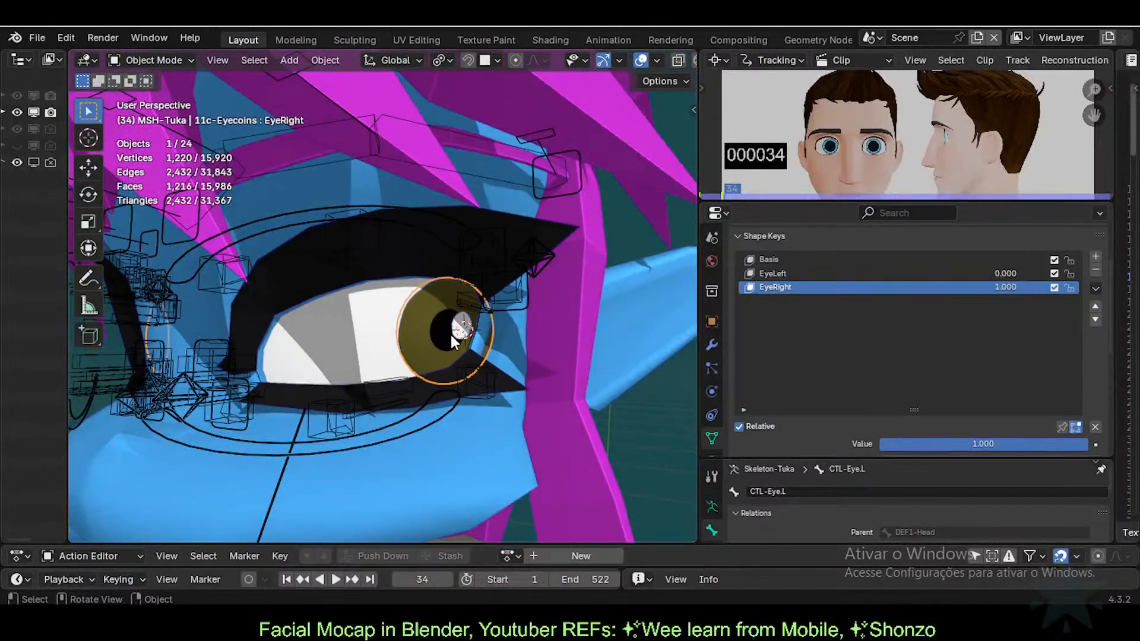
scroll(449, 335, "down", 4)
scroll(447, 335, "up", 4)
middle_click_drag(380, 347, 432, 355)
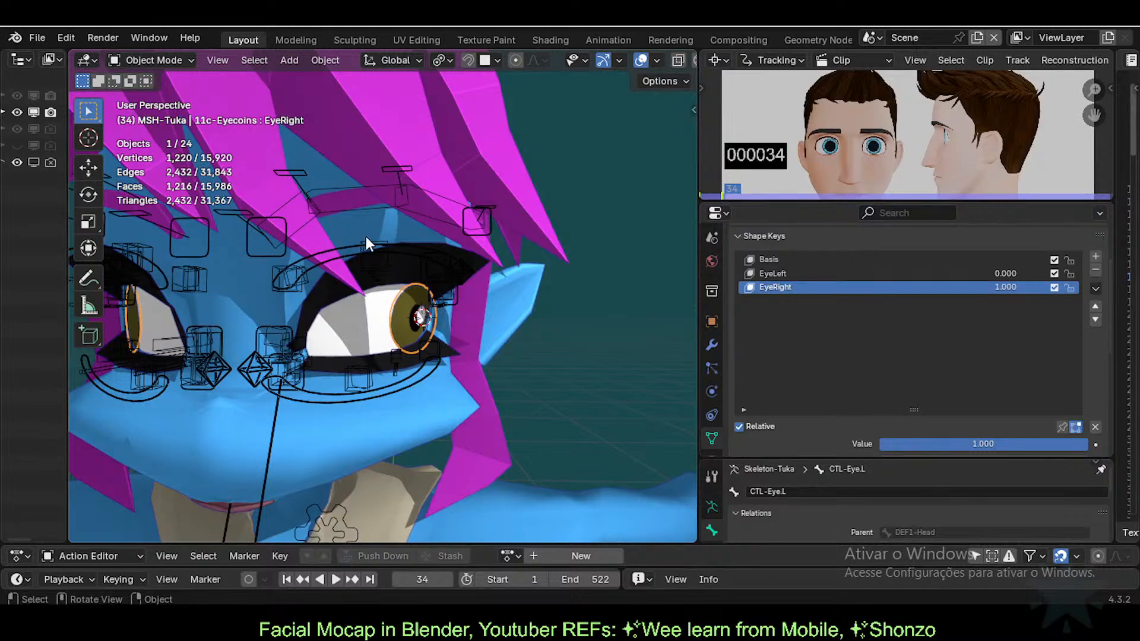
left_click_drag(885, 201, 887, 253)
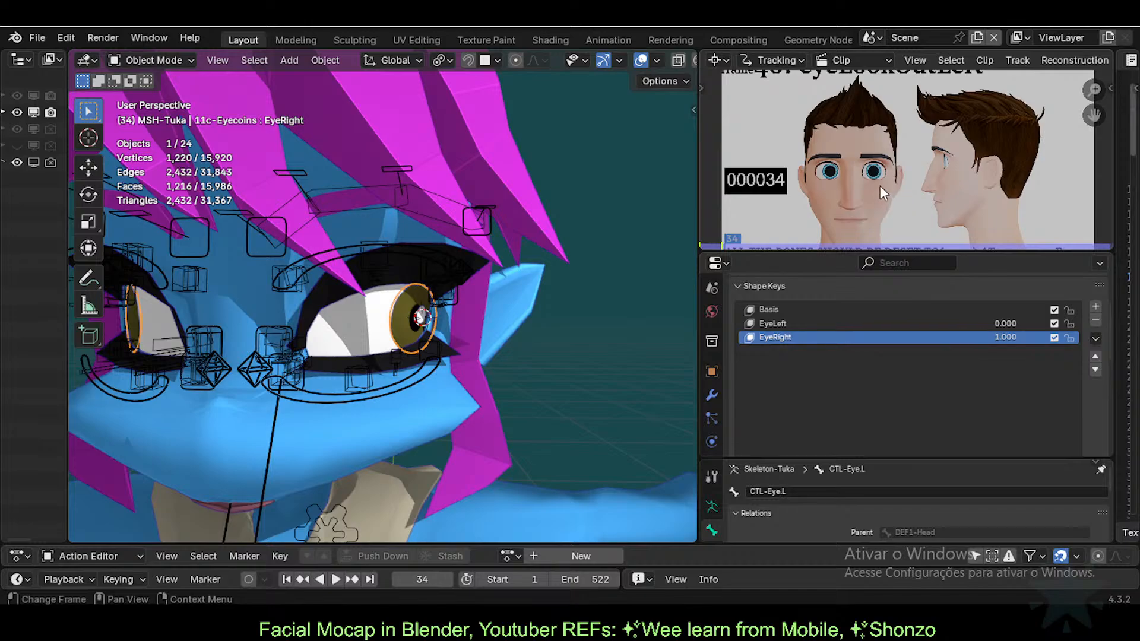
middle_click_drag(331, 339, 258, 342)
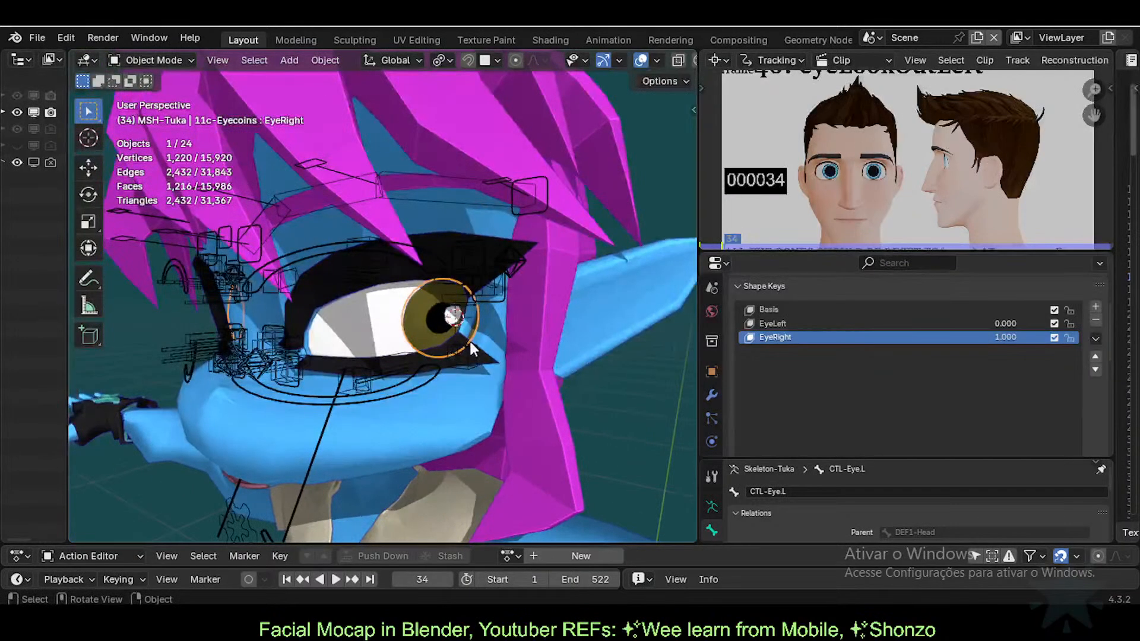
scroll(469, 346, "up", 3)
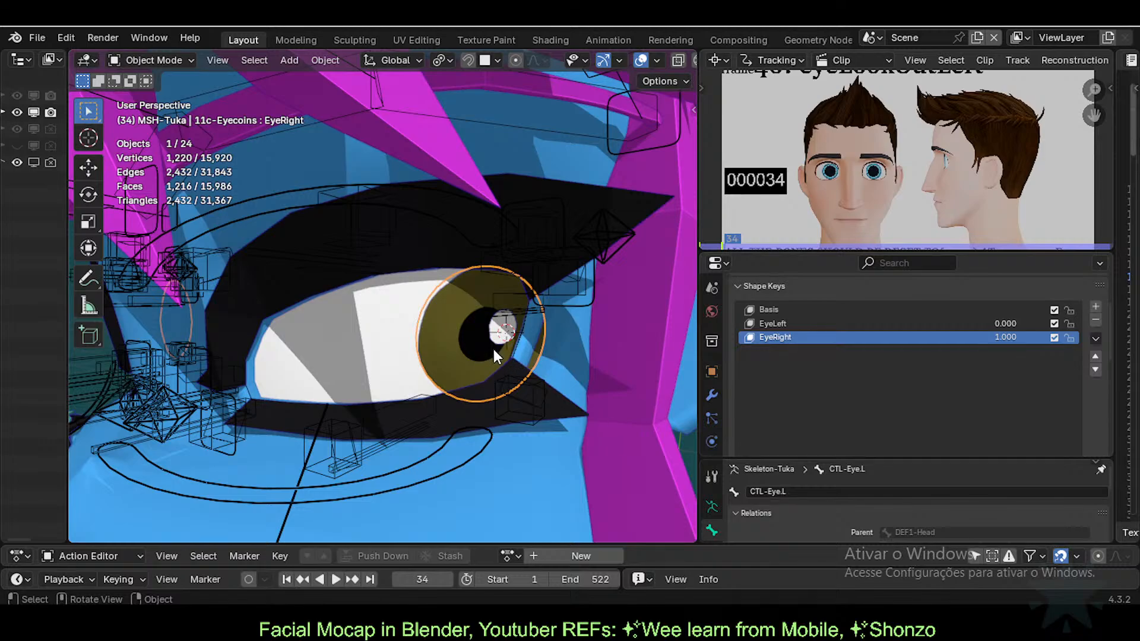
middle_click_drag(329, 329, 394, 323)
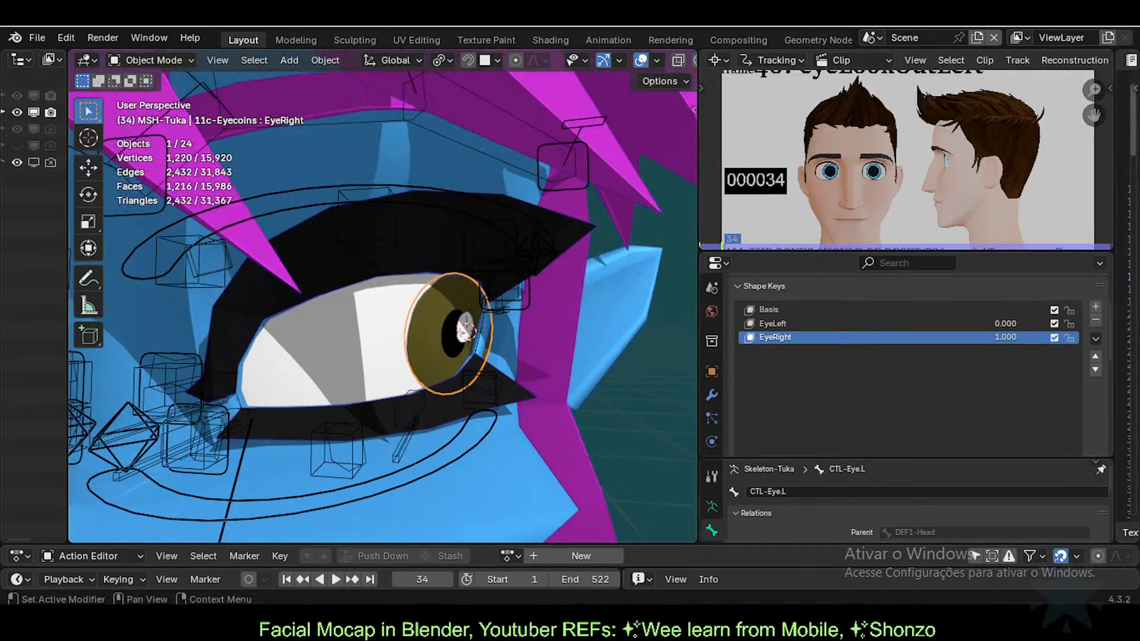
Step: Bring up the live stream chat window, move it down, and keep orbiting around the eye
mouse_move(619, 640)
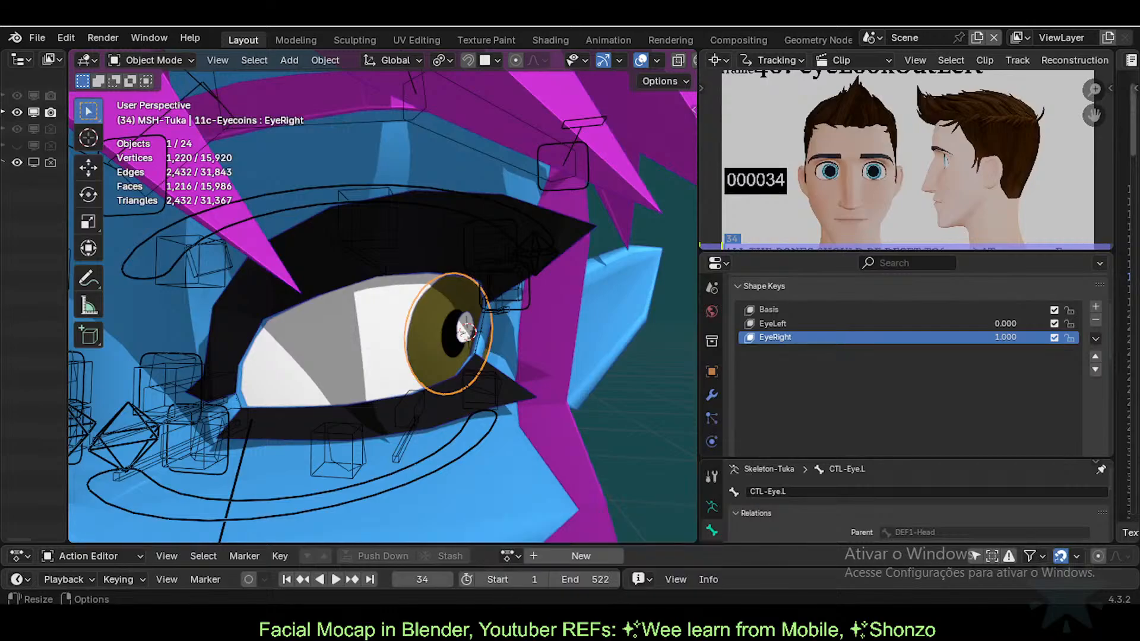
left_click(611, 545)
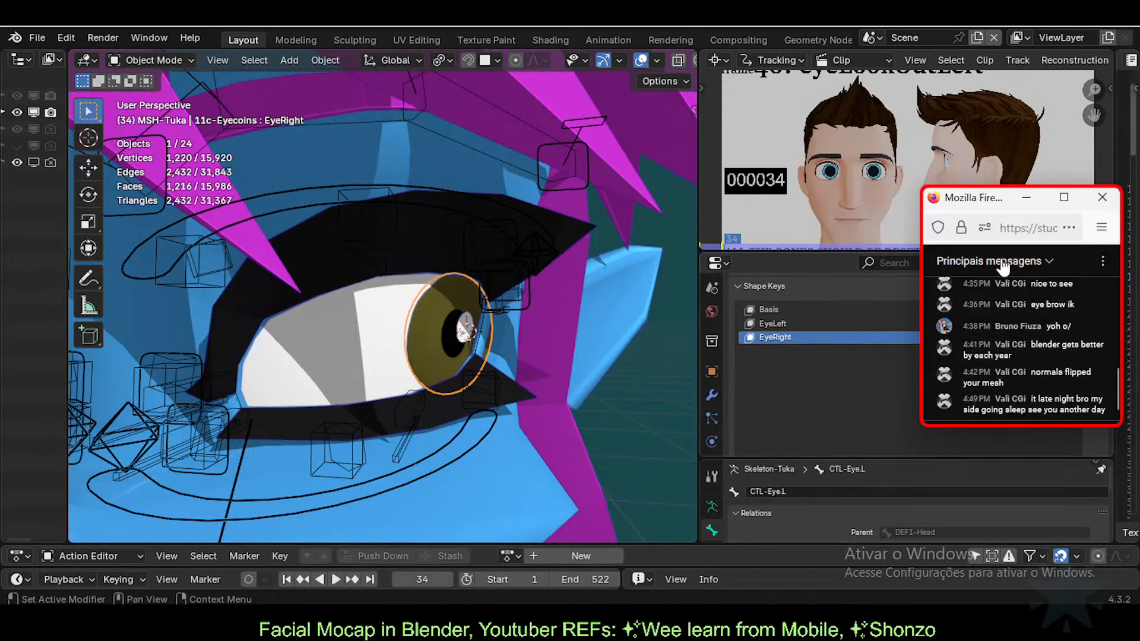
left_click_drag(992, 205, 985, 306)
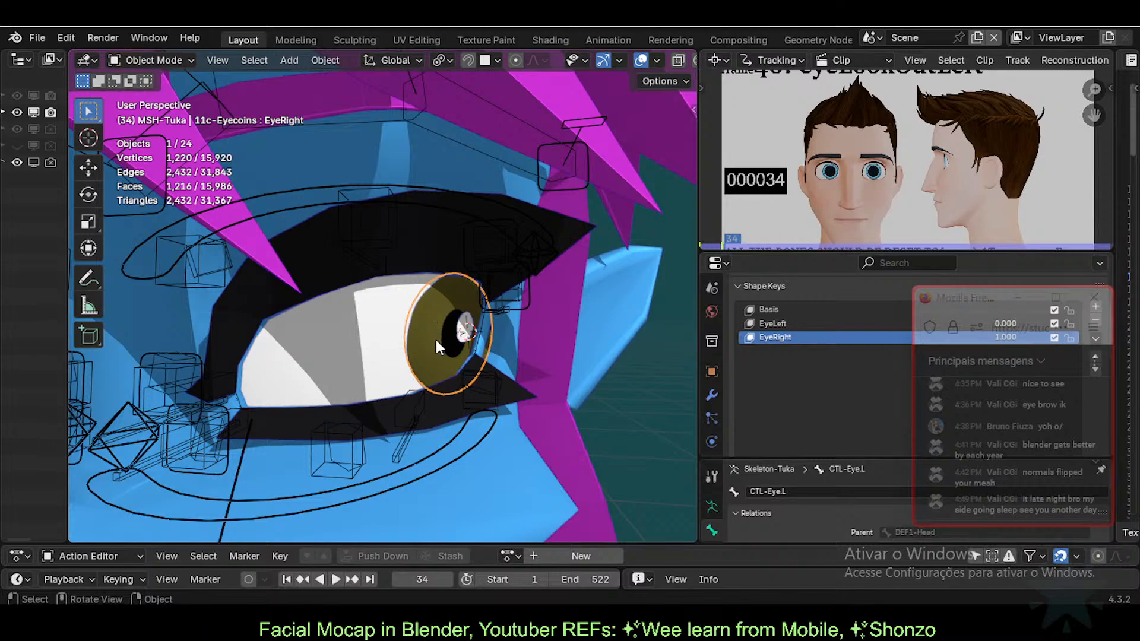
mouse_move(436, 340)
middle_mouse_down()
mouse_move(409, 340)
mouse_move(450, 336)
middle_mouse_up()
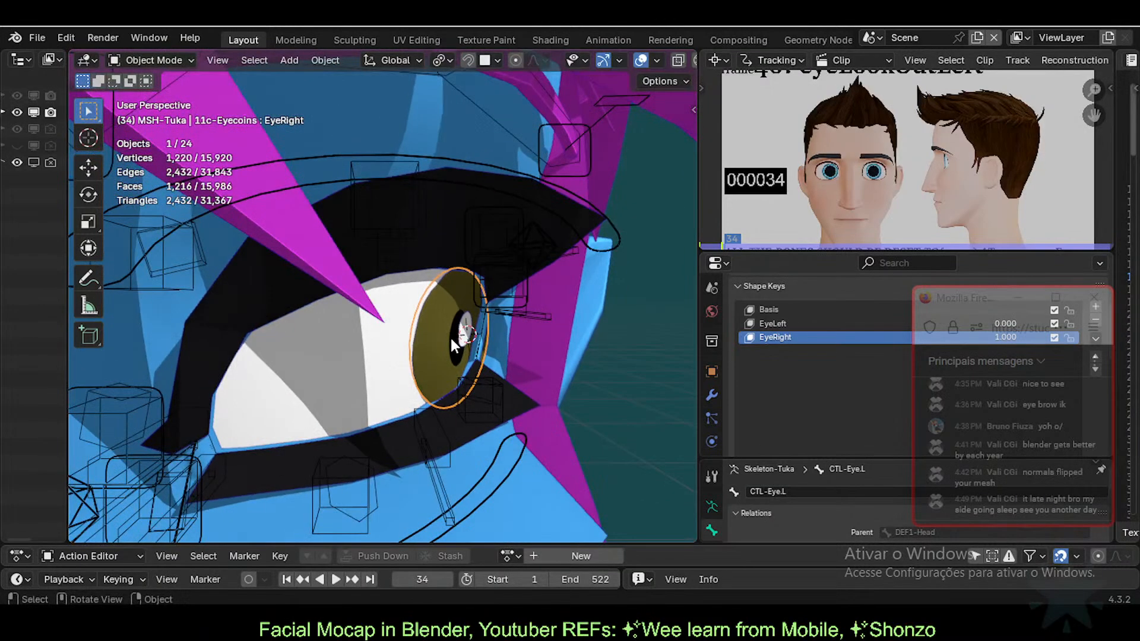
scroll(410, 115, "down", 2)
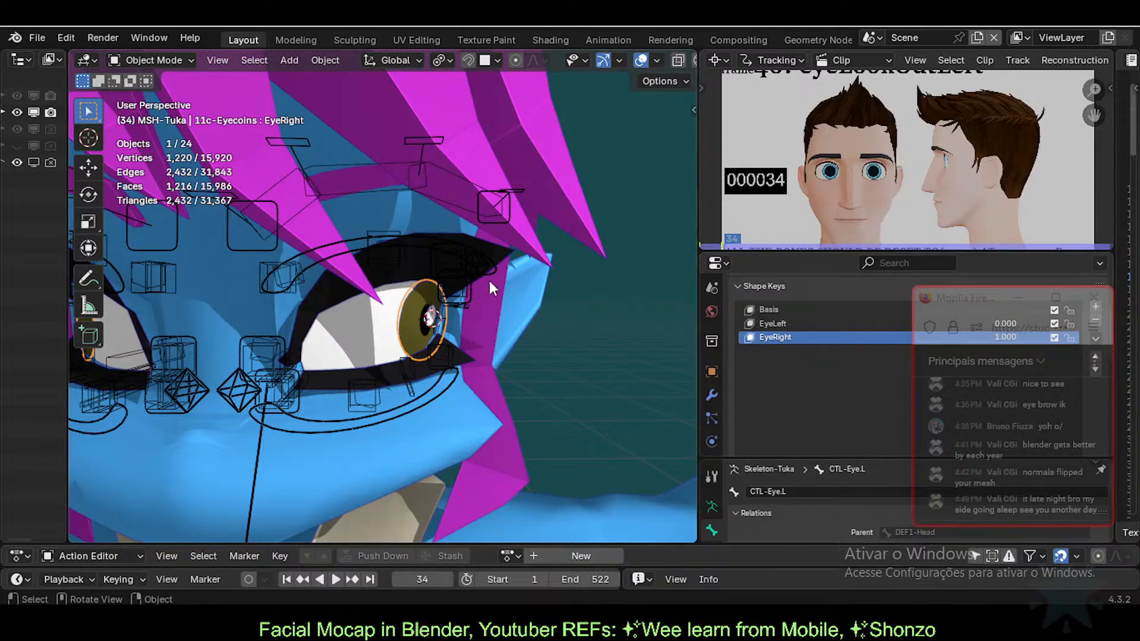
scroll(490, 287, "up", 2)
scroll(511, 287, "up", 2)
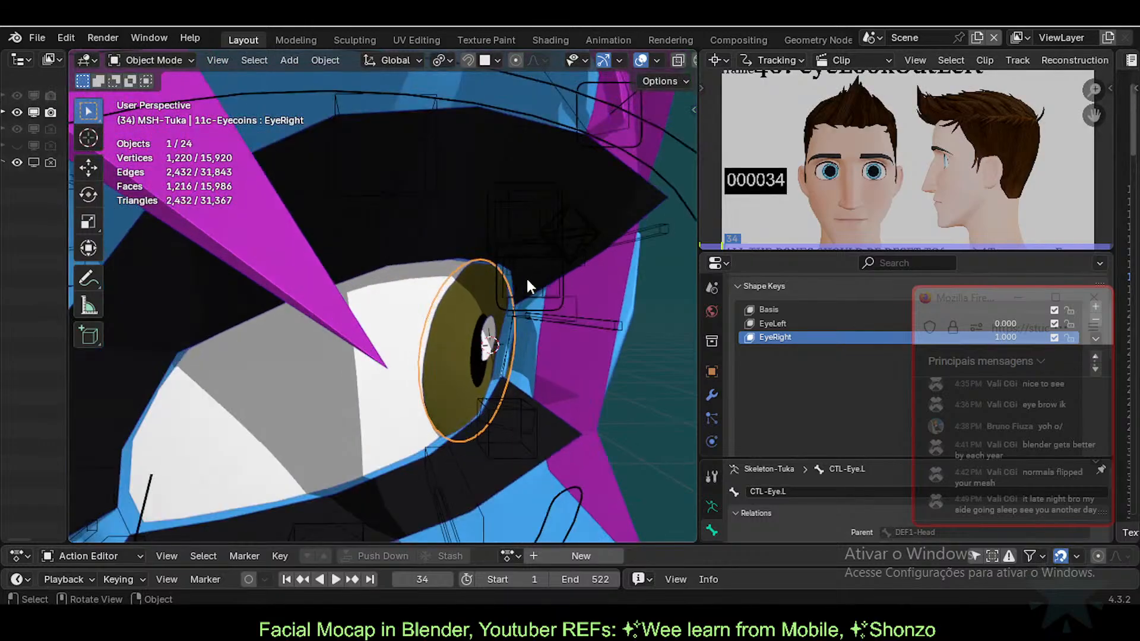
Step: Select ARM-Tuka, 11b-Eyeballs and the 11c-Eyecoins right eye coin while viewing the eye from several angles
left_click(565, 292)
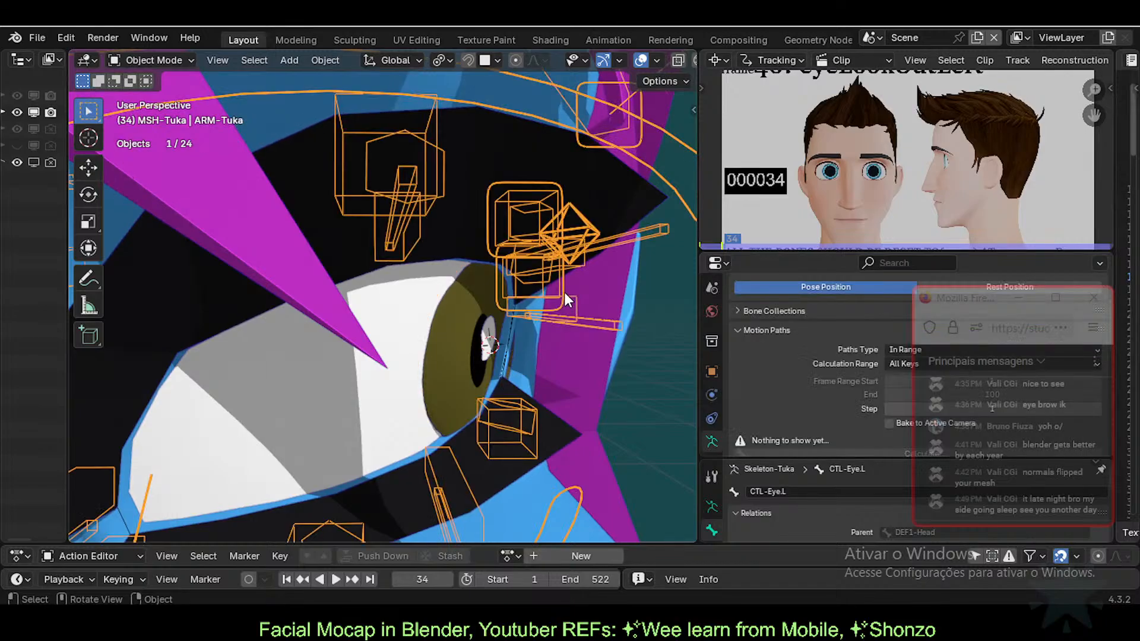
left_click(472, 320)
scroll(473, 321, "down", 3)
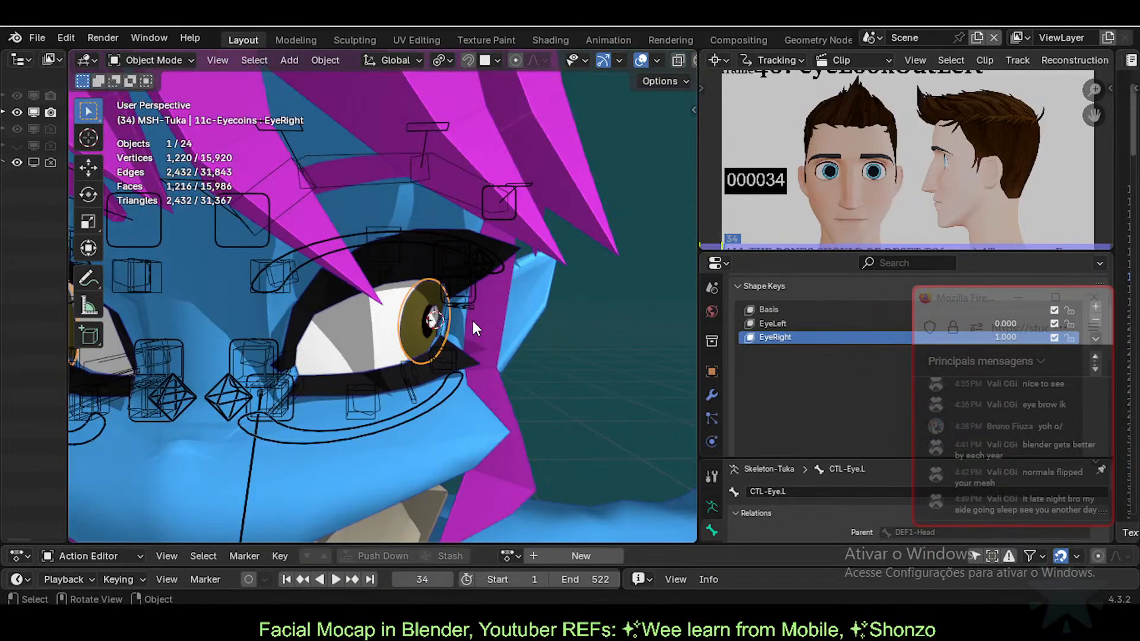
middle_click_drag(473, 321, 378, 332)
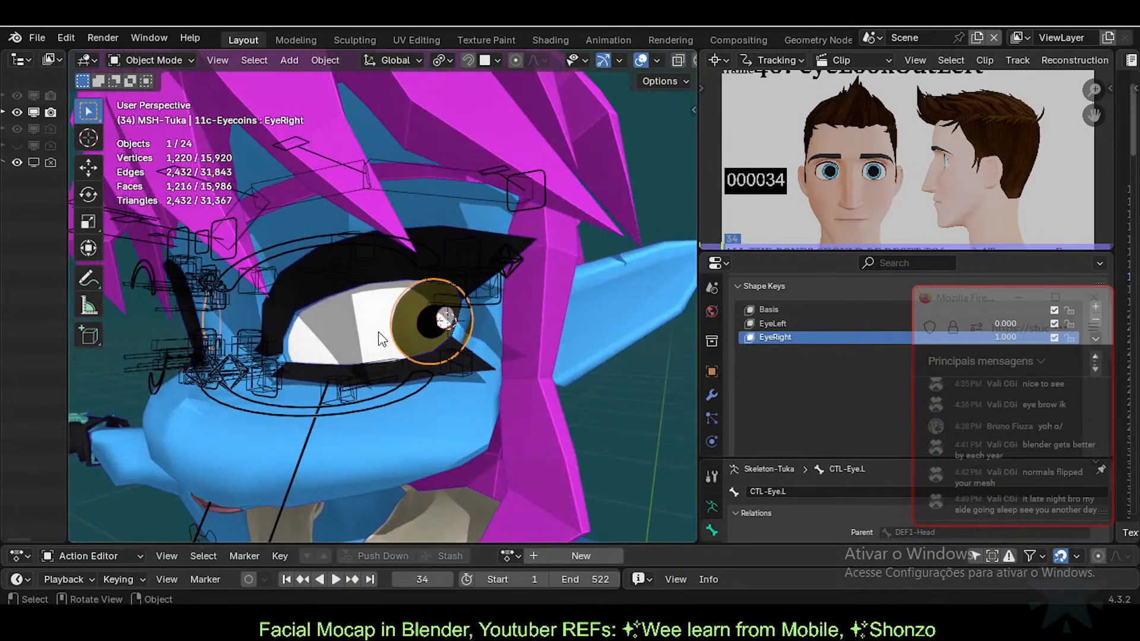
left_click(434, 372)
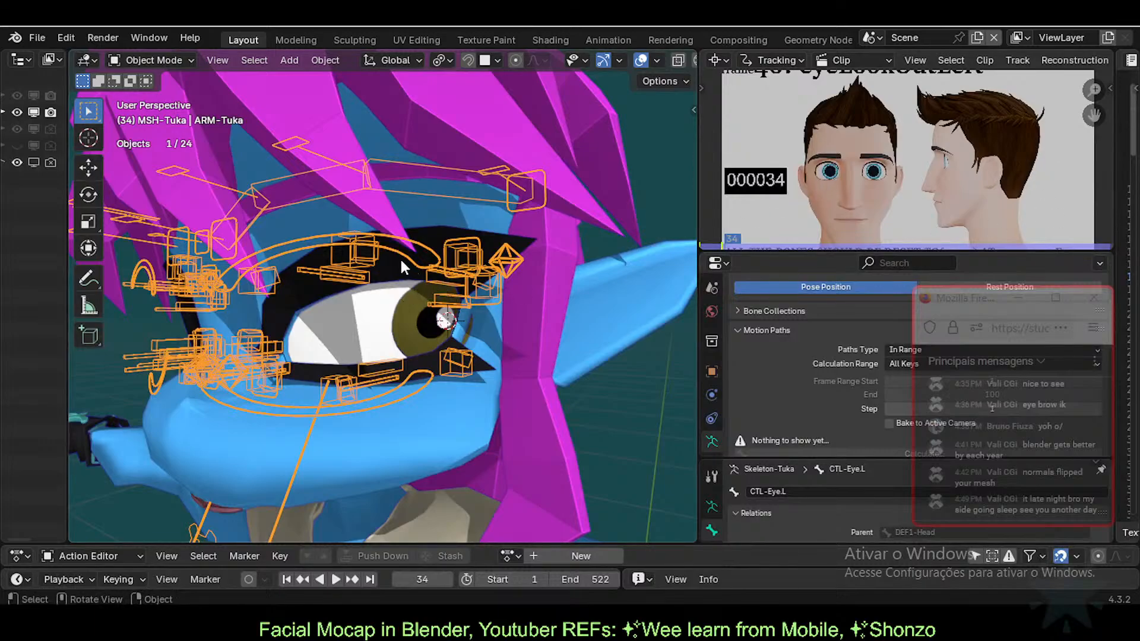
scroll(405, 303, "up", 2)
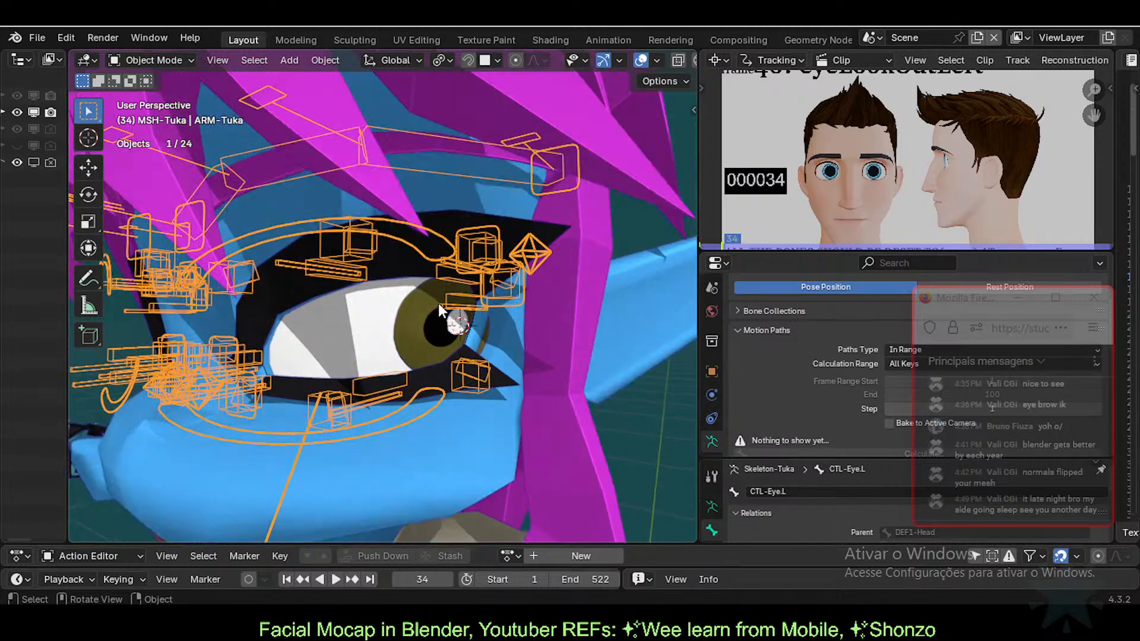
left_click(400, 329)
middle_click_drag(401, 329, 407, 305)
left_click(332, 346)
scroll(368, 328, "up", 2)
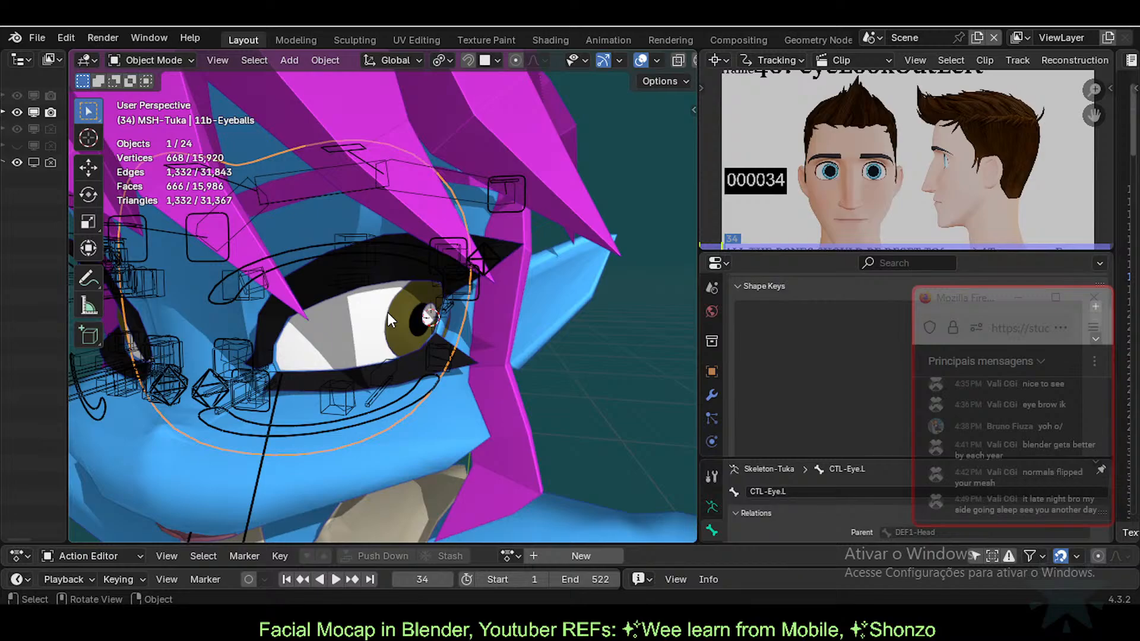
middle_click_drag(387, 312, 421, 332)
scroll(368, 350, "up", 2)
left_click(411, 330)
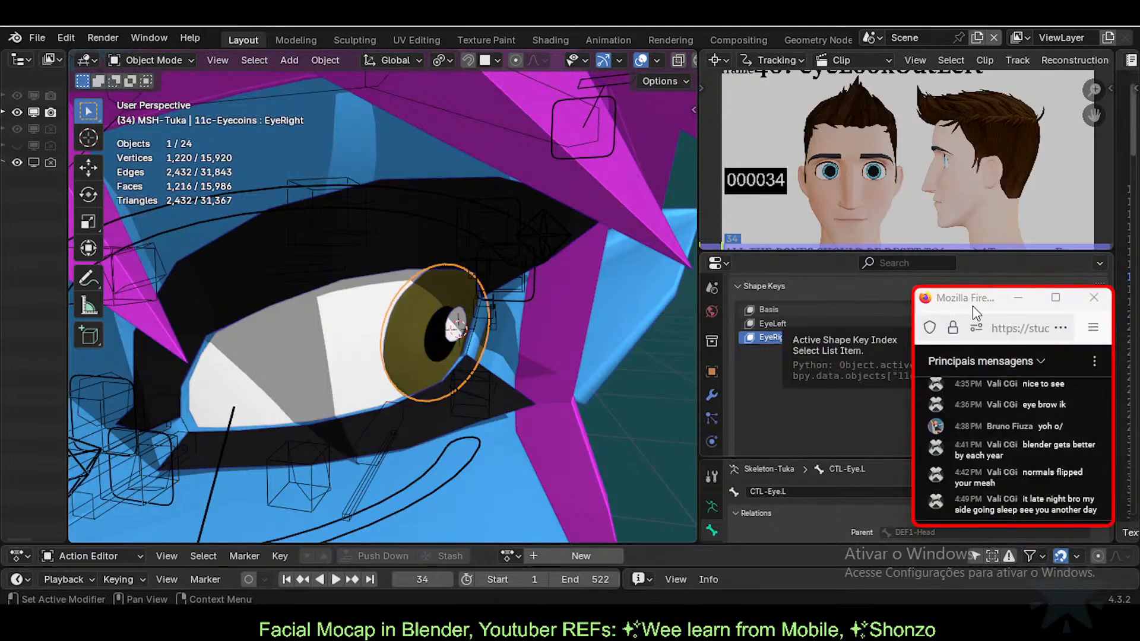
Step: Move the chat window aside, save the blend file, and scrub the reference clip to a later frame
left_click_drag(973, 305, 892, 398)
left_click(486, 223)
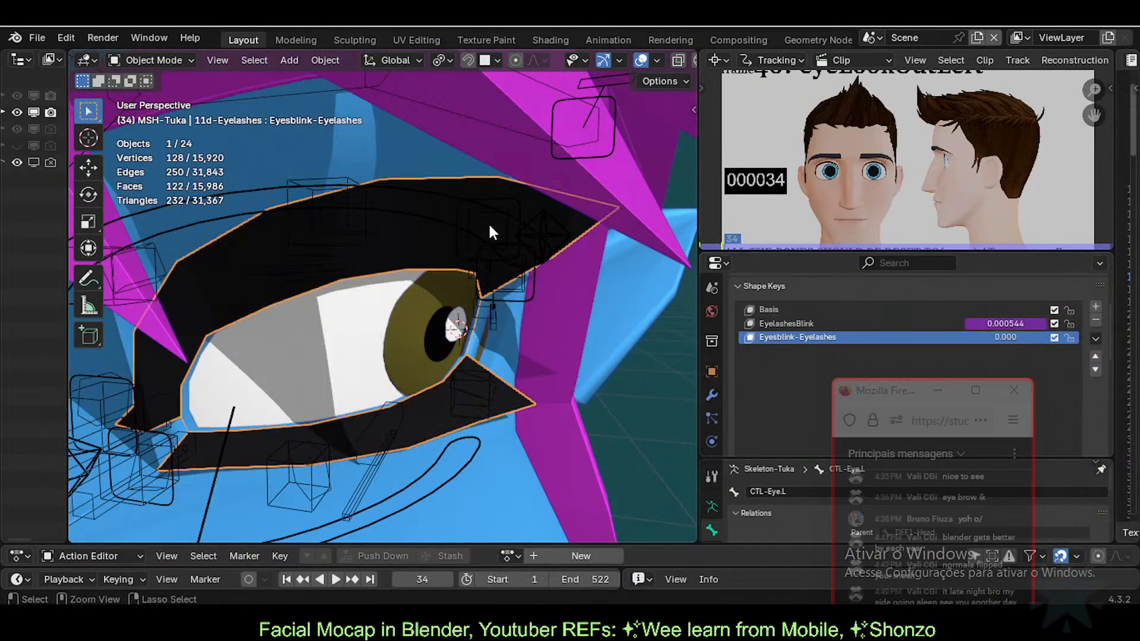
key("ctrl+s")
scroll(900, 167, "down", 2)
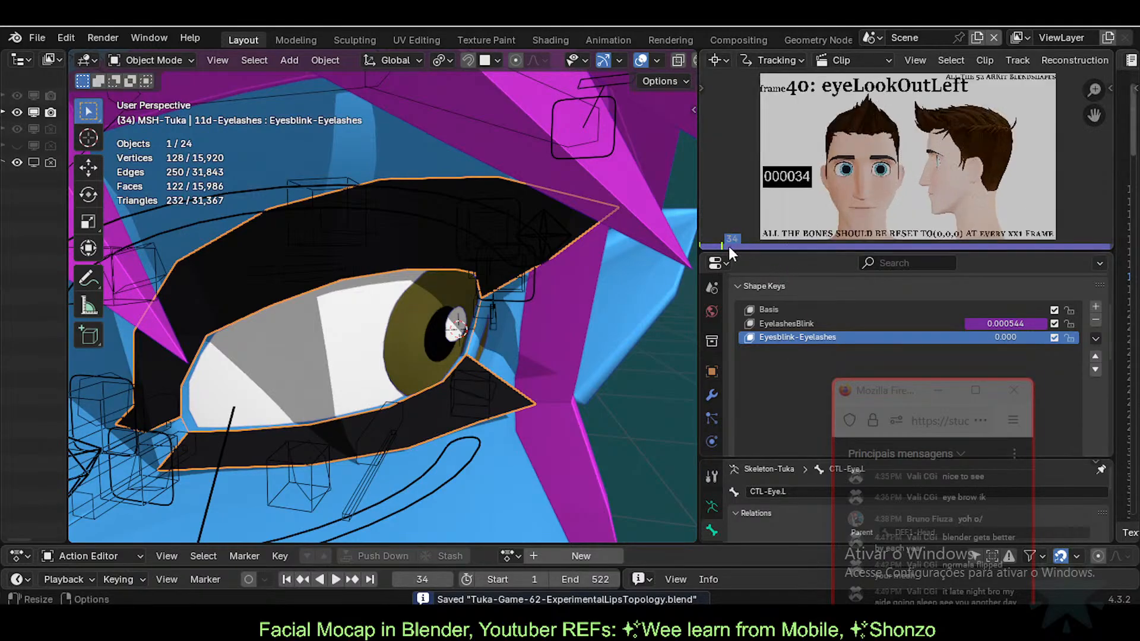
left_click_drag(728, 247, 986, 245)
scroll(486, 321, "down", 1)
scroll(487, 321, "down", 3)
Step: Orbit to a frontal view of the face and select the body mesh to see its shape keys
middle_click_drag(415, 447, 485, 330, "shift")
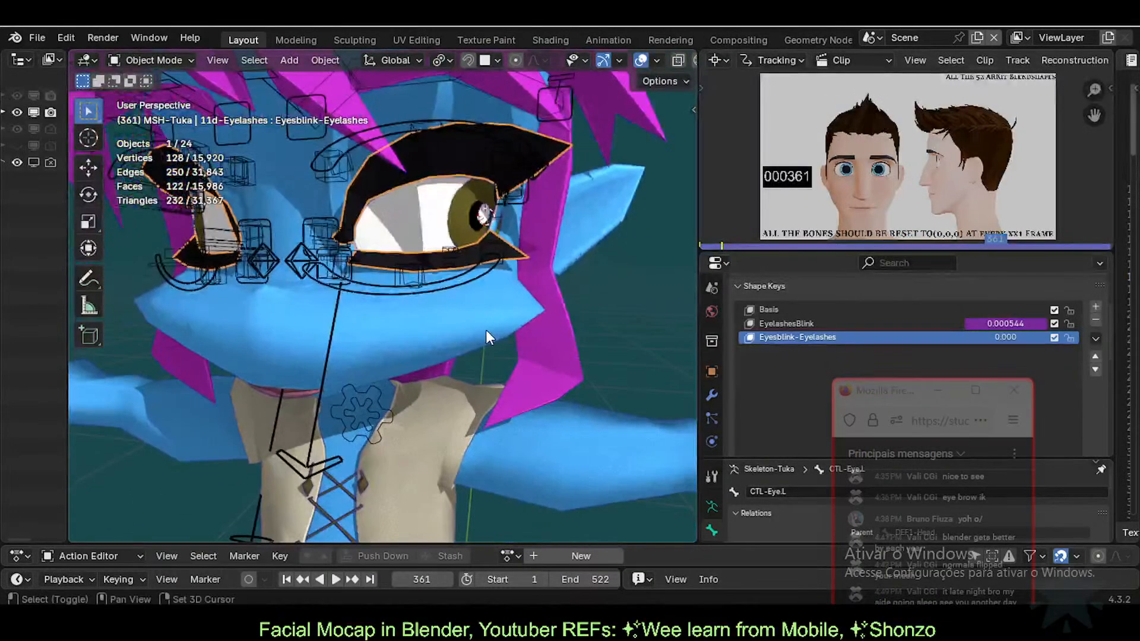
scroll(486, 329, "up", 3)
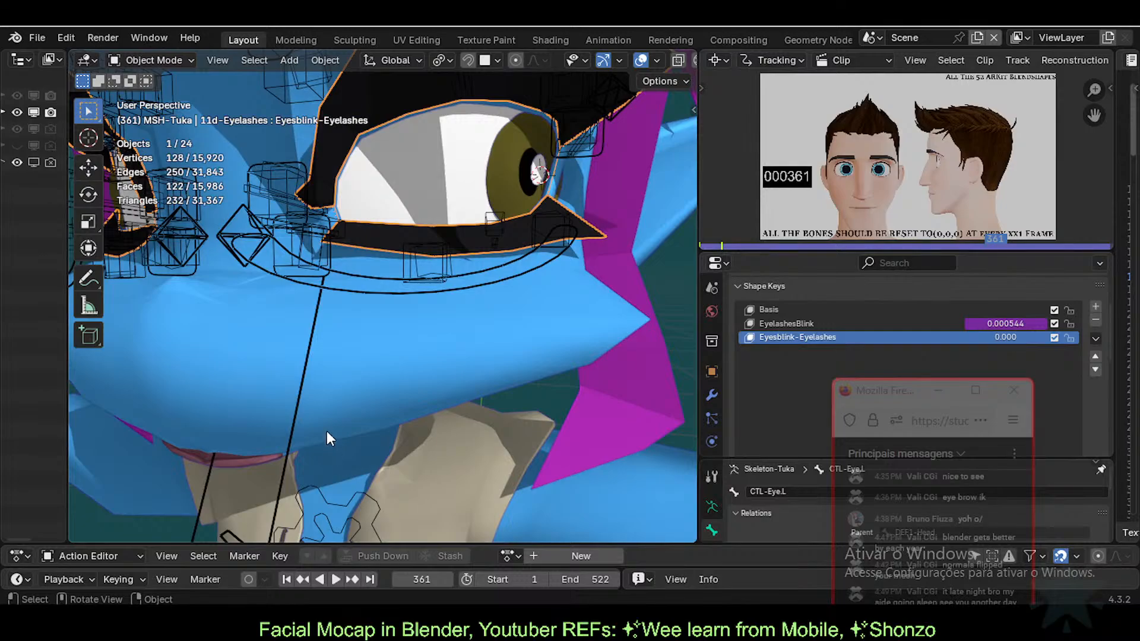
middle_click_drag(325, 397, 498, 70)
middle_click_drag(411, 286, 329, 383, "shift")
left_click(304, 273)
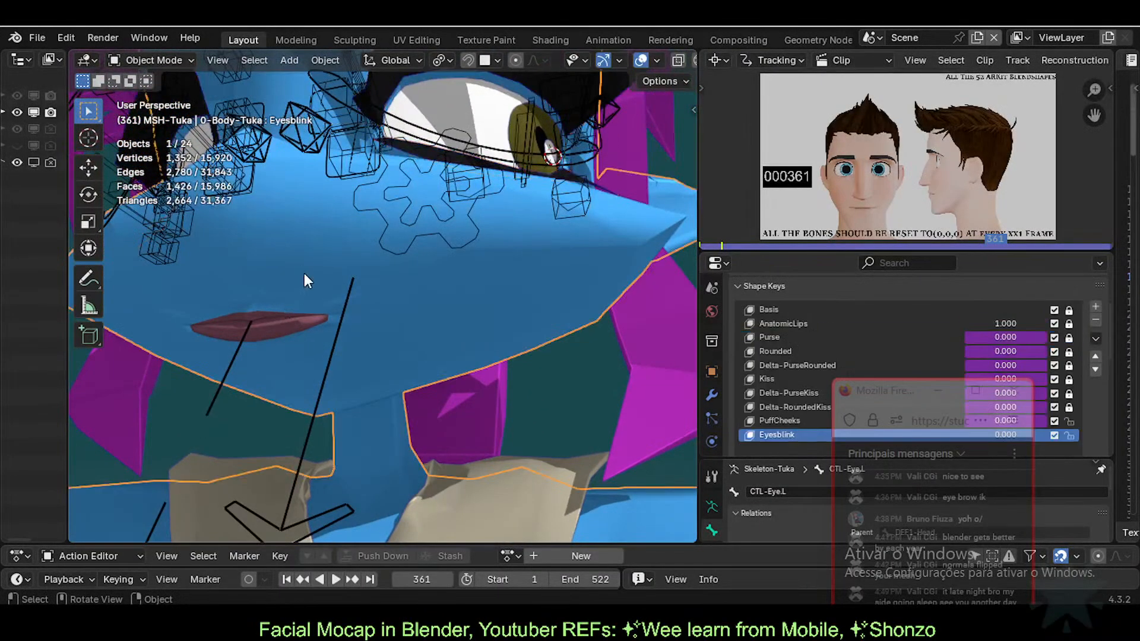
middle_click_drag(365, 277, 392, 323)
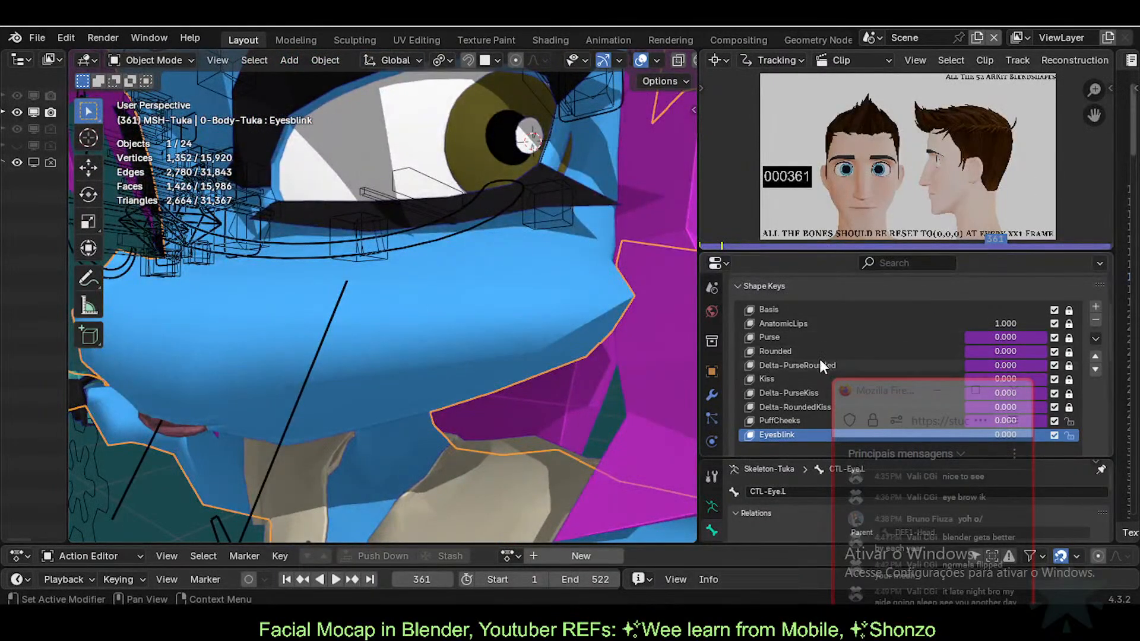
middle_click_drag(593, 333, 446, 344)
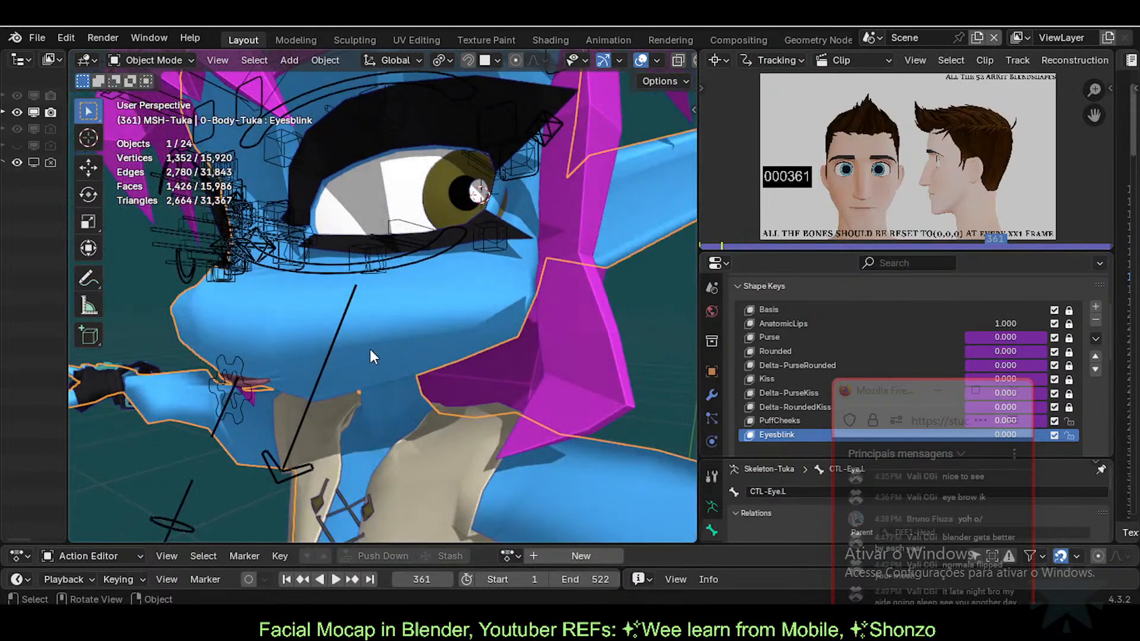
middle_click_drag(369, 349, 400, 412)
scroll(361, 434, "up", 3)
scroll(401, 412, "down", 2)
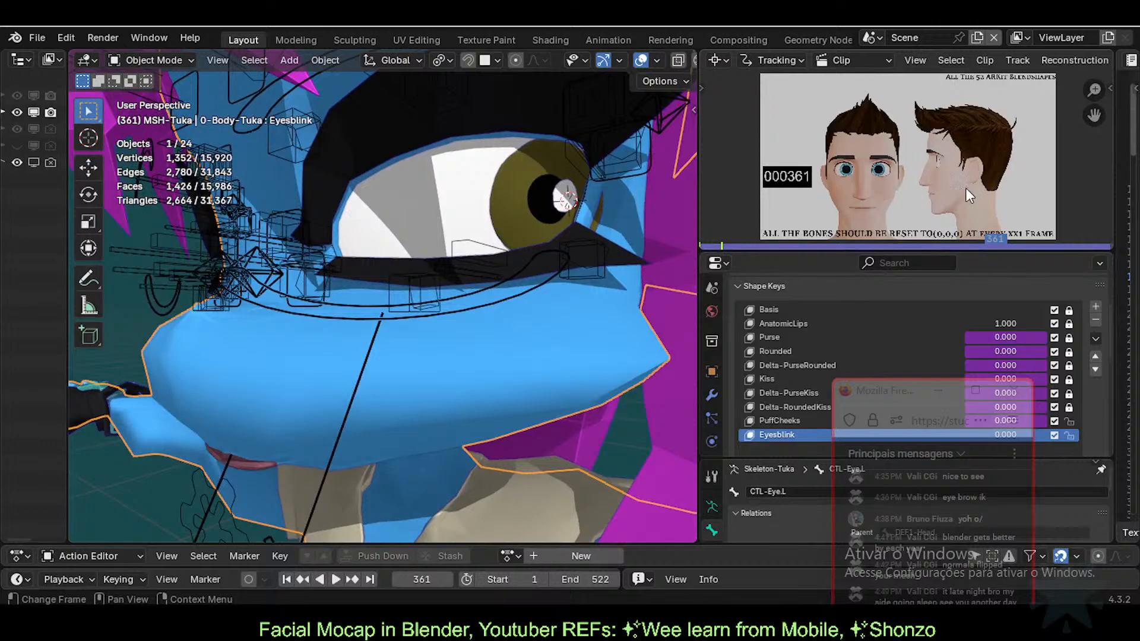
middle_click_drag(611, 216, 479, 248)
Step: Select 11b-Eyeballs, then the right eyecoin to show its Basis, EyeLeft and EyeRight keys
left_click(390, 261)
mouse_move(390, 261)
middle_mouse_down()
mouse_move(418, 268)
mouse_move(380, 252)
middle_mouse_up()
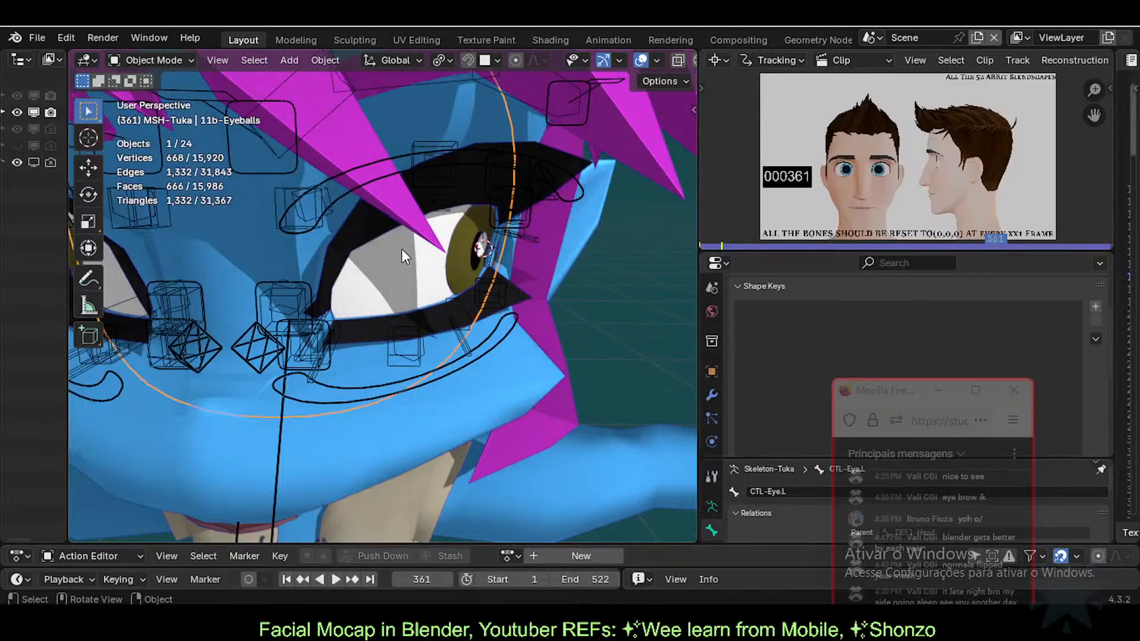
left_click(468, 265)
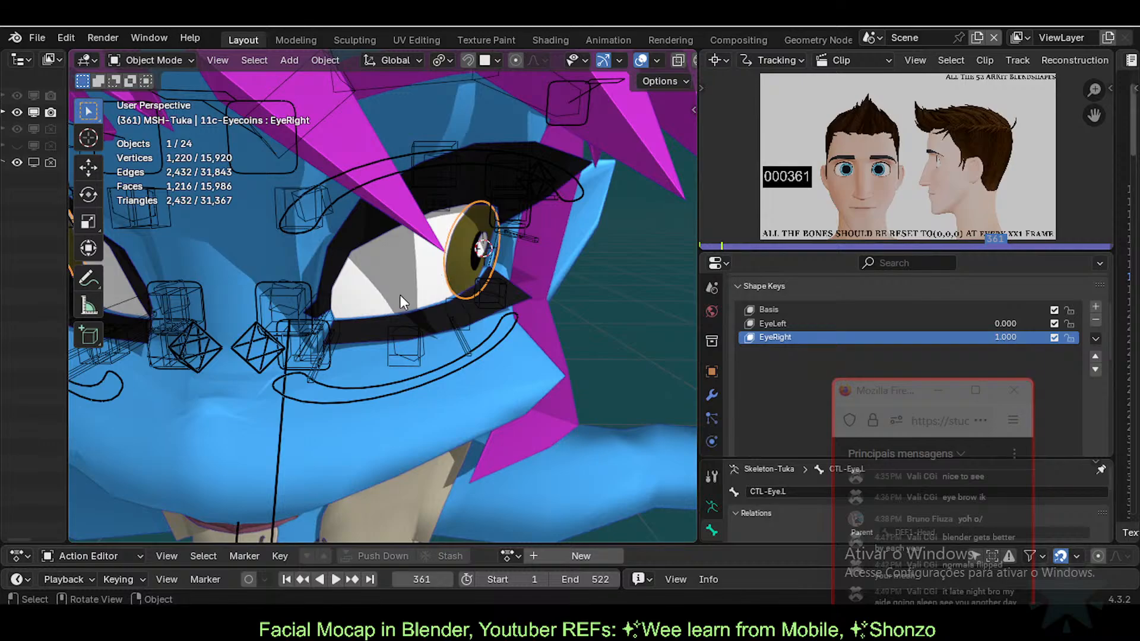
middle_click_drag(400, 295, 376, 386)
scroll(403, 357, "up", 3)
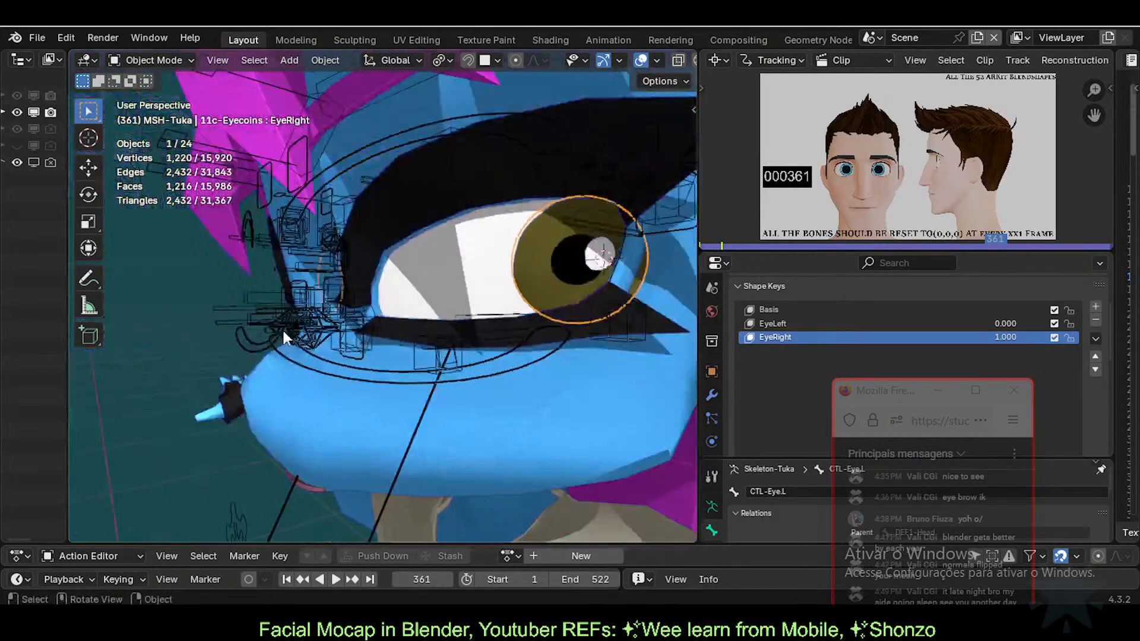
scroll(297, 356, "down", 3)
scroll(467, 472, "down", 3)
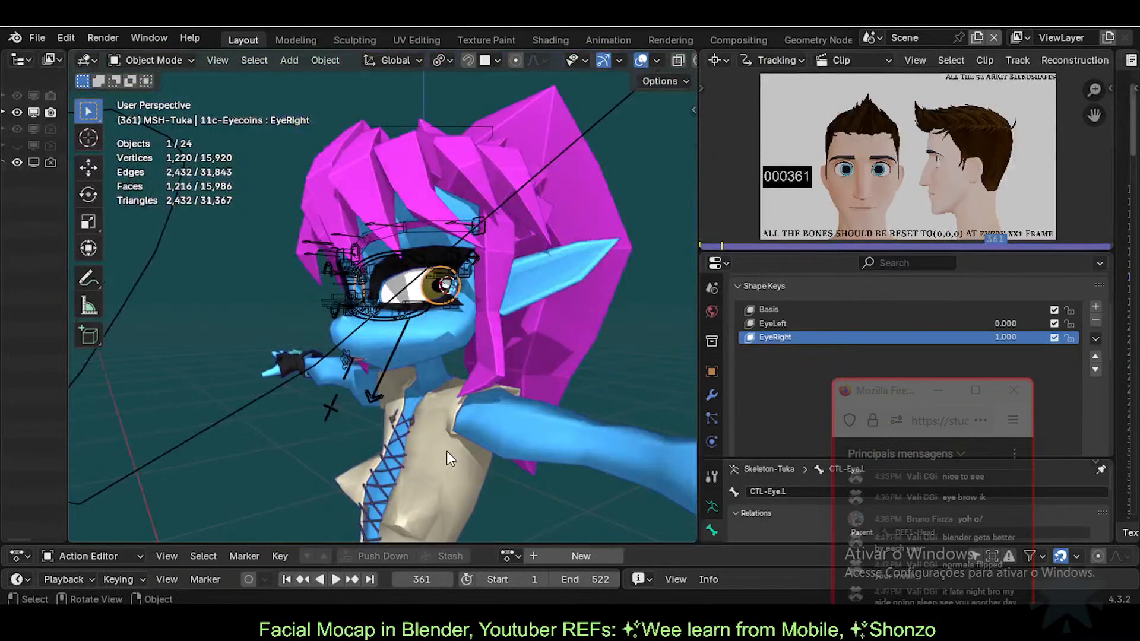
scroll(447, 451, "up", 3)
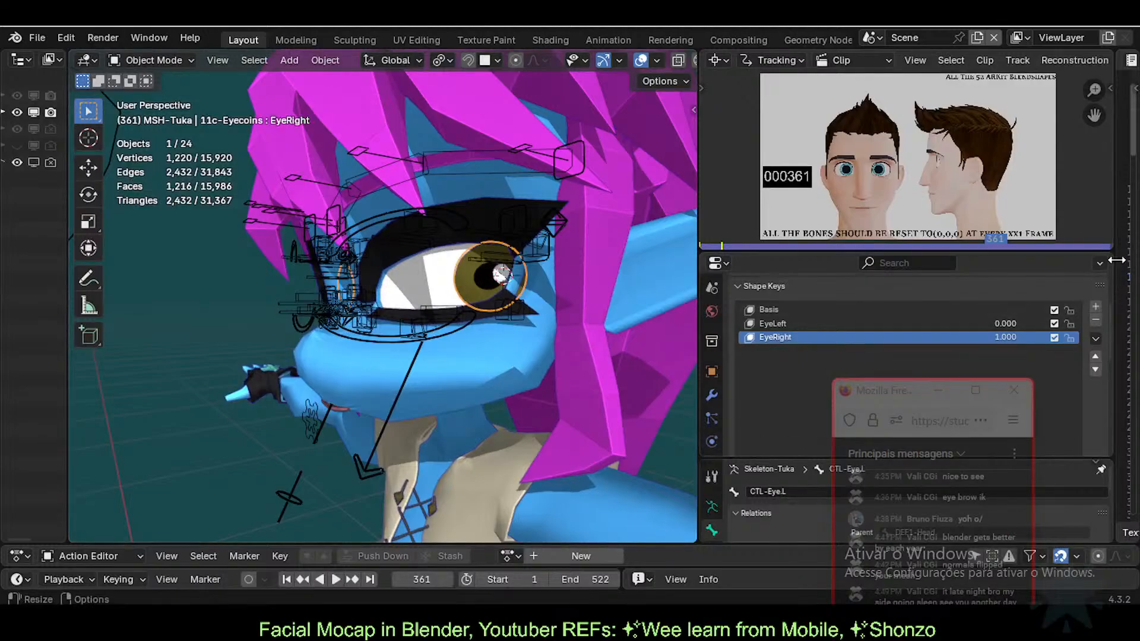
Step: Widen the Text Editor showing ToDoList beside a narrower 3D view, and scroll the notes to the top
left_click_drag(1114, 261, 623, 319)
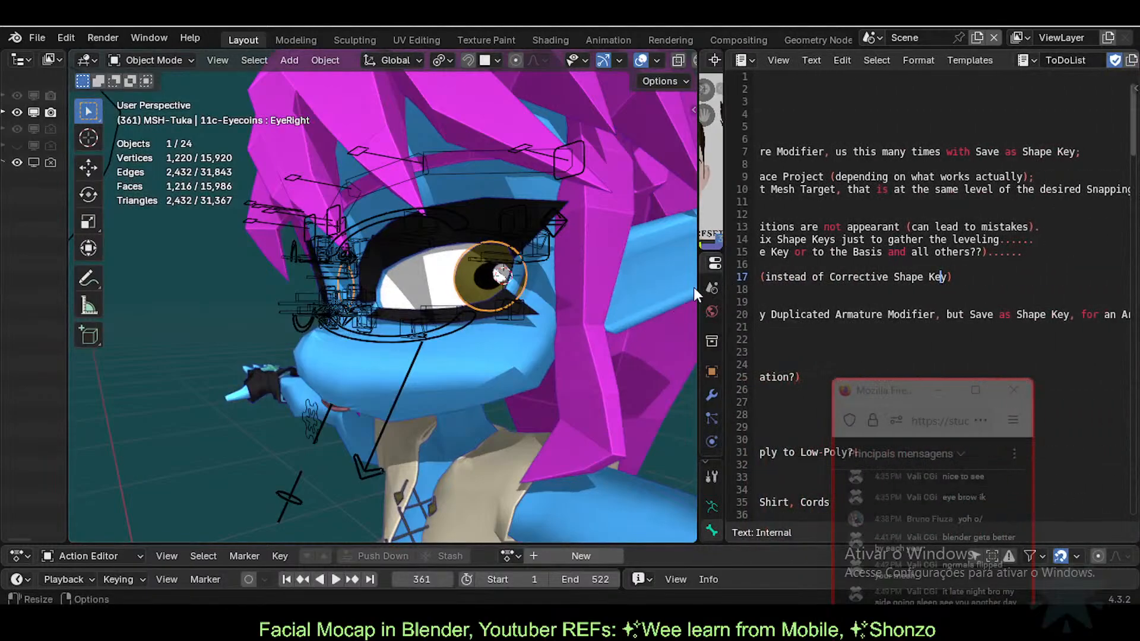
left_click_drag(698, 287, 558, 279)
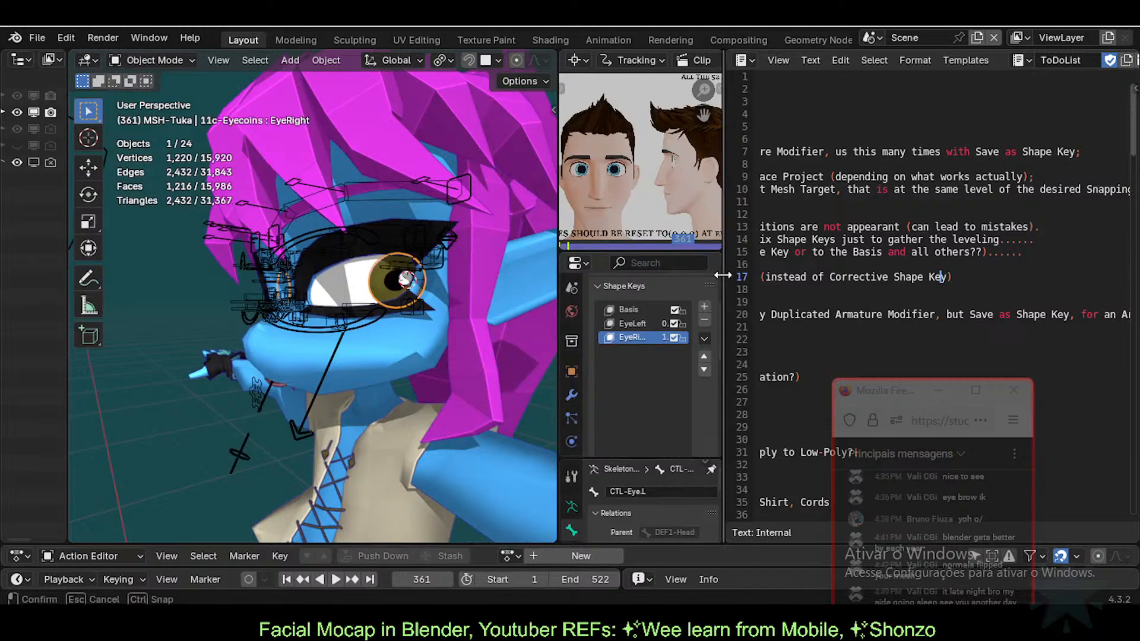
left_click_drag(725, 275, 585, 279)
scroll(733, 225, "left", 10)
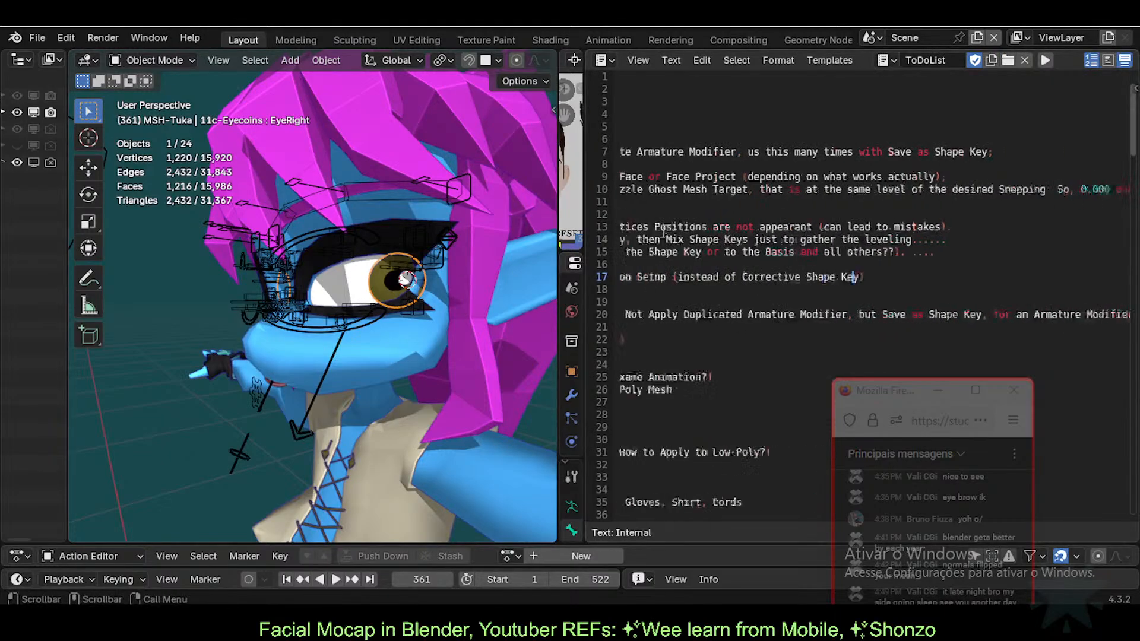
scroll(766, 196, "left", 3)
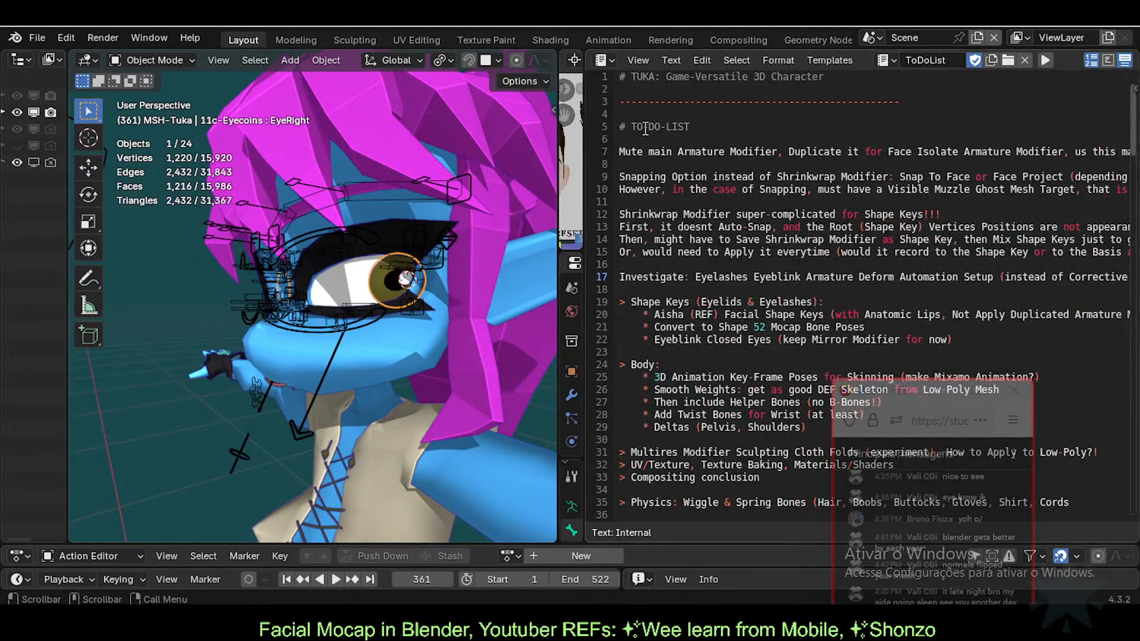
scroll(640, 312, "down", 7)
scroll(640, 312, "down", 4)
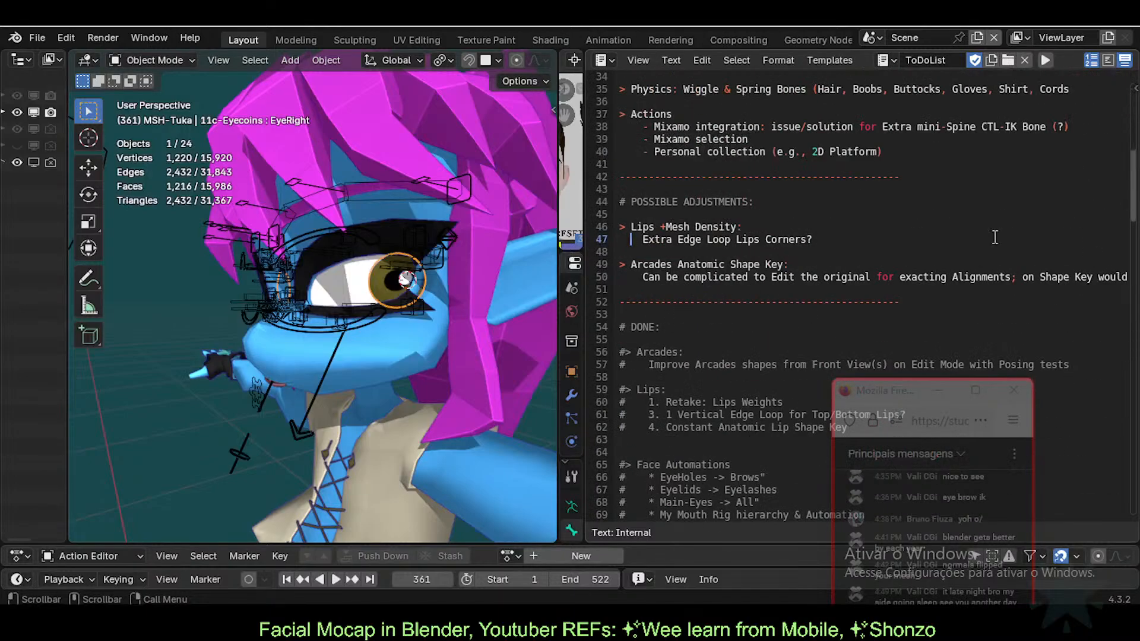
scroll(696, 234, "down", 1)
scroll(697, 294, "up", 10)
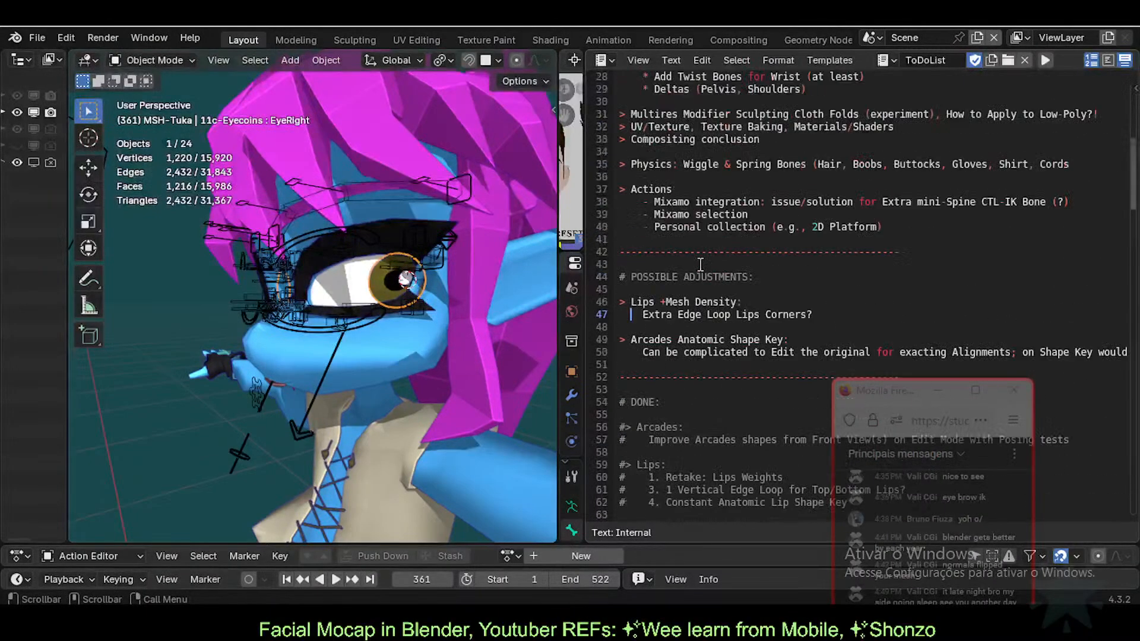
scroll(698, 294, "up", 1)
Step: Add a dashed separator after the Investigate note, then cut the notes block on lines 7–18
left_click(663, 252)
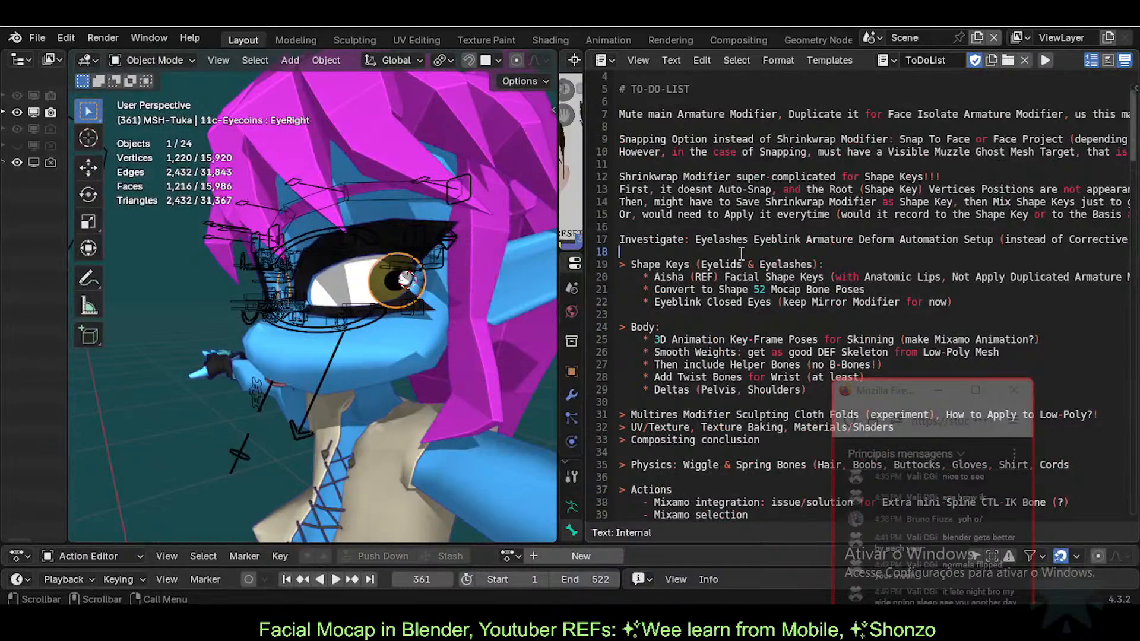
key("Return")
key("Return")
key("Up")
key("Up")
type("------------------------")
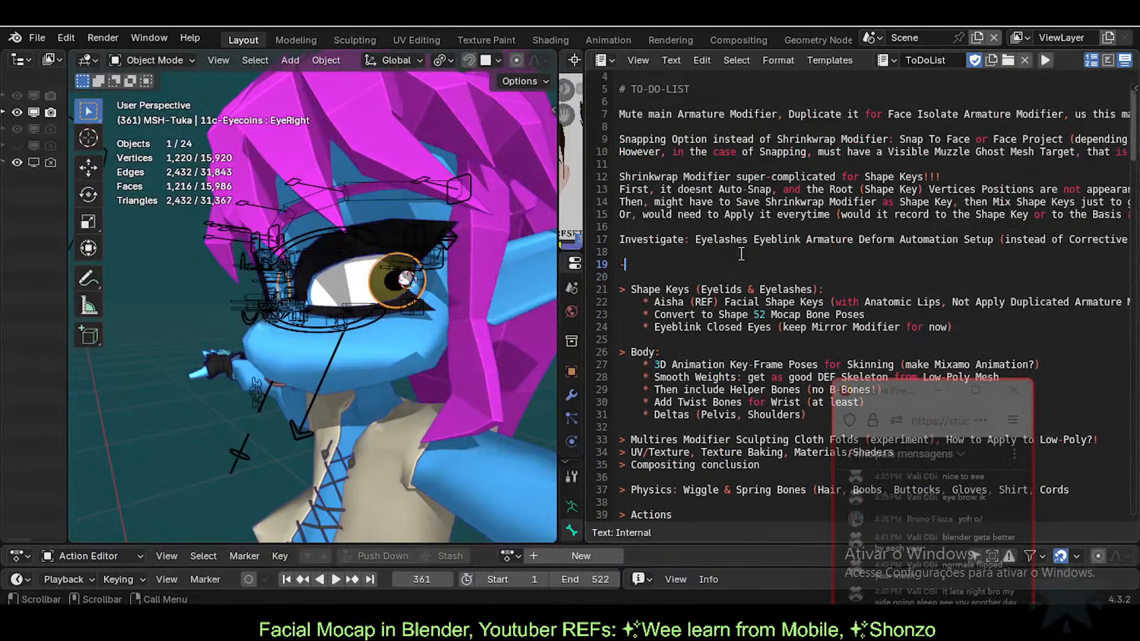
key("Down")
key("Up")
key("Up")
key("Up")
key("Up")
key("Up")
key("Up")
key("Up")
key("Up")
key("Up")
key("Up")
key("Up")
key("Up")
key("Up")
key("Up")
key("Up")
key("Up")
key("Up")
key("Up")
key("Up")
key("Down")
key("Down")
key("Down")
key("Down")
key("Down")
key("Down")
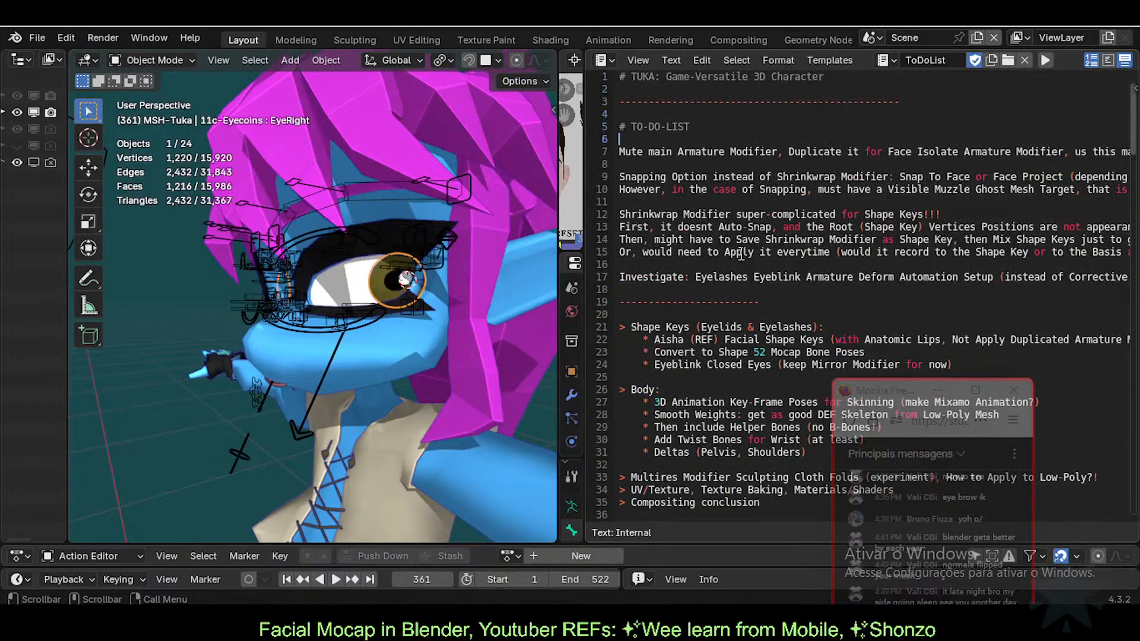
key("shift+Down")
key("shift+Down")
key("shift+Down")
key("shift+Down")
key("shift+Down")
key("shift+Down")
key("shift+Down")
key("shift+Down")
key("shift+Down")
key("shift+Down")
key("shift+Down")
key("shift+Down")
key("ctrl+c")
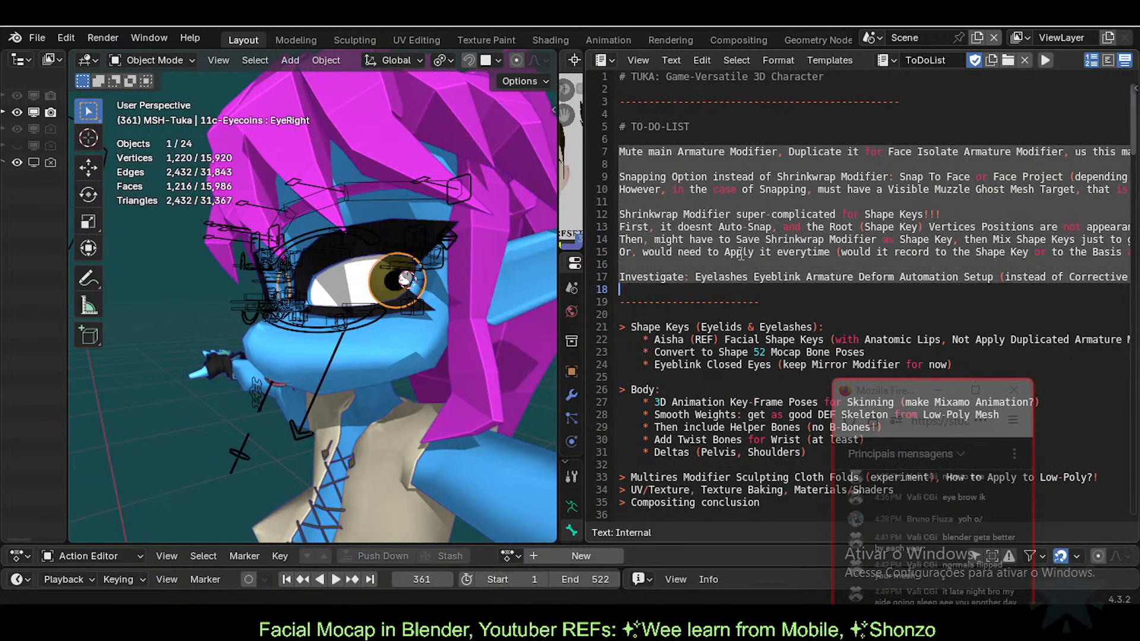
key("Delete")
key("shift+End")
key("Delete")
key("Delete")
key("Delete")
key("Down")
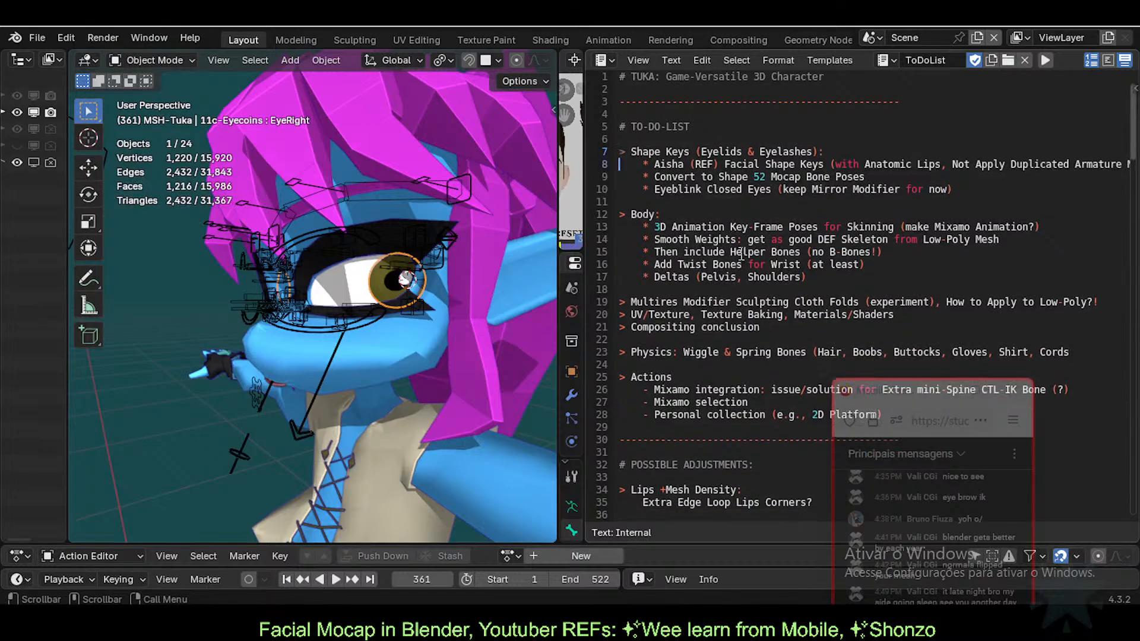
key("Down")
Step: Paste the cut notes into the NOTES section below the vertex counts and remove extra blank lines
left_click(675, 200)
left_click_drag(979, 185, 618, 189)
left_click(663, 191)
scroll(667, 370, "down", 20)
scroll(667, 370, "down", 20)
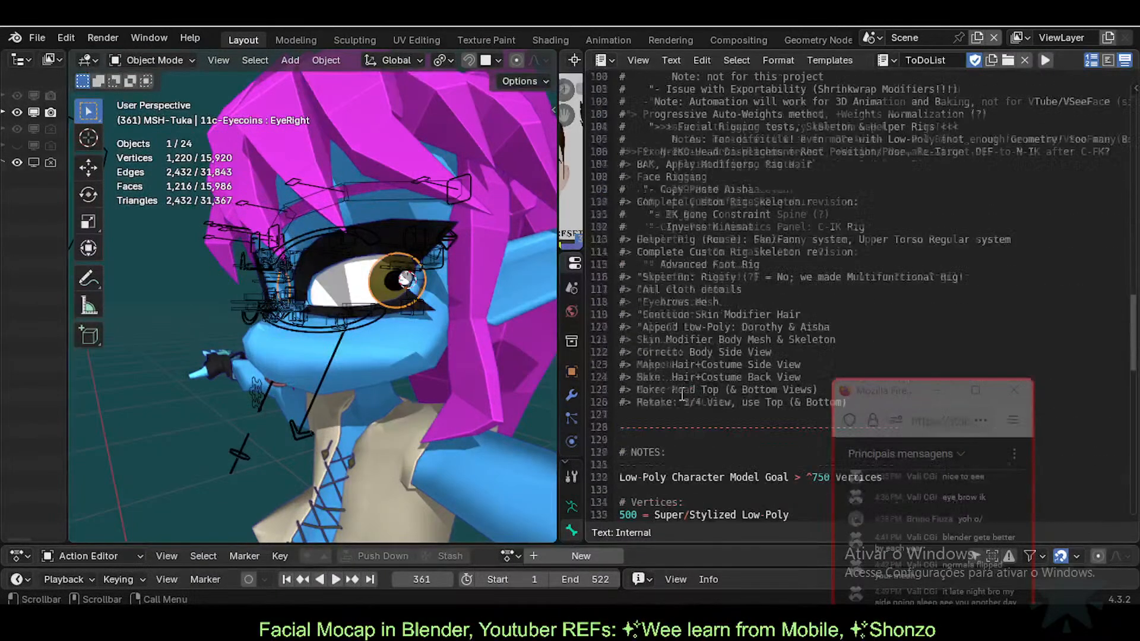
scroll(662, 383, "up", 3)
left_click(651, 291)
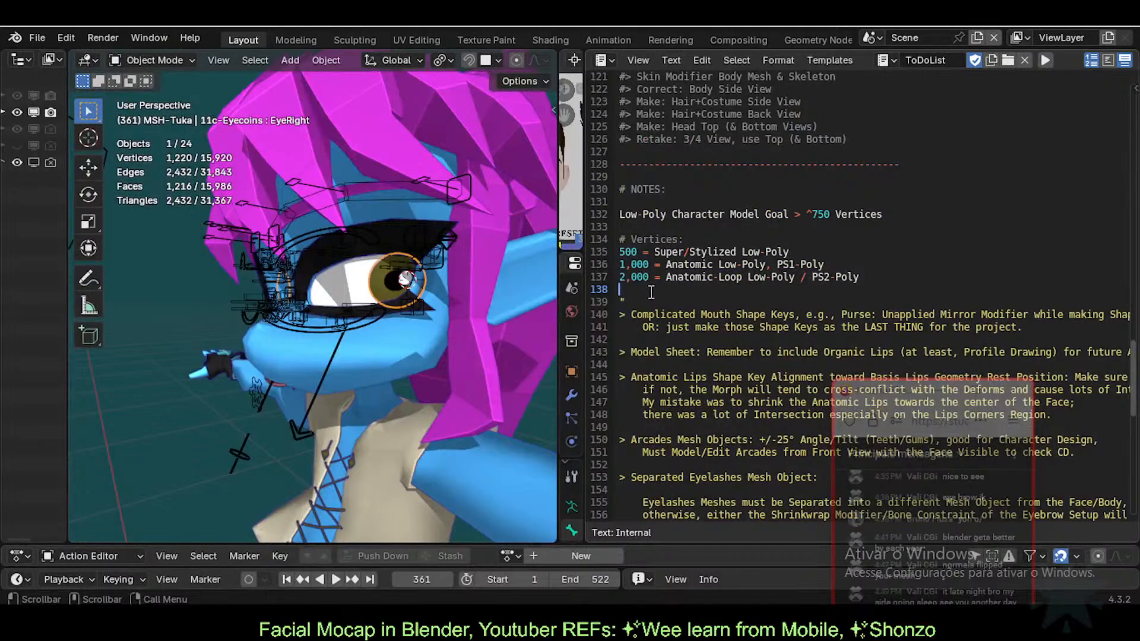
key("ctrl+v")
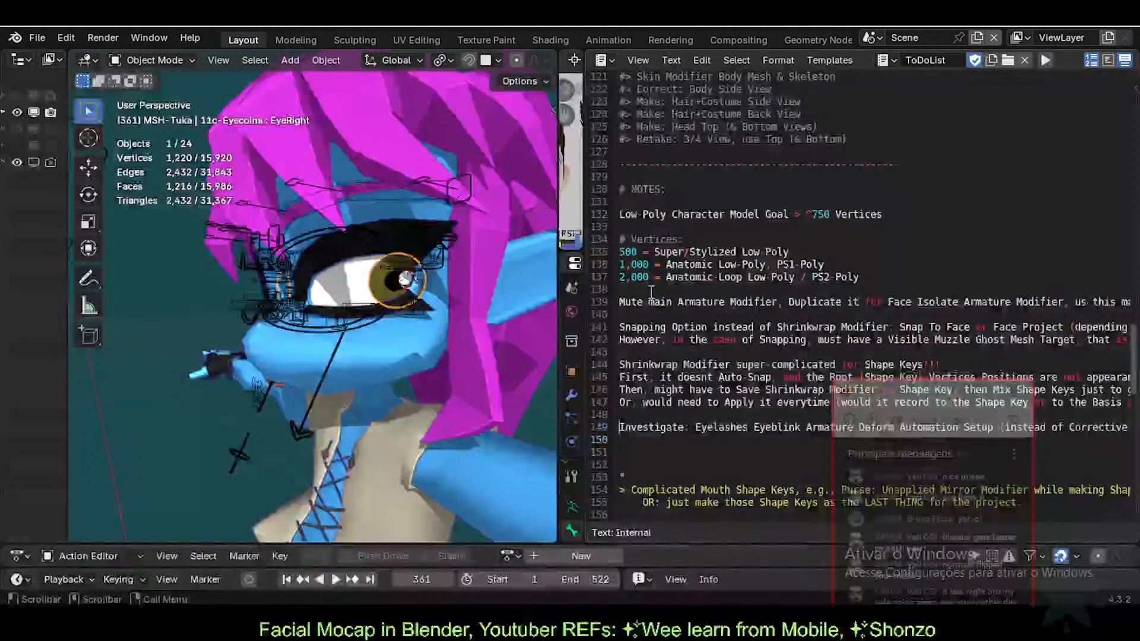
key("Down")
key("Delete")
key("Delete")
scroll(704, 267, "up", 1)
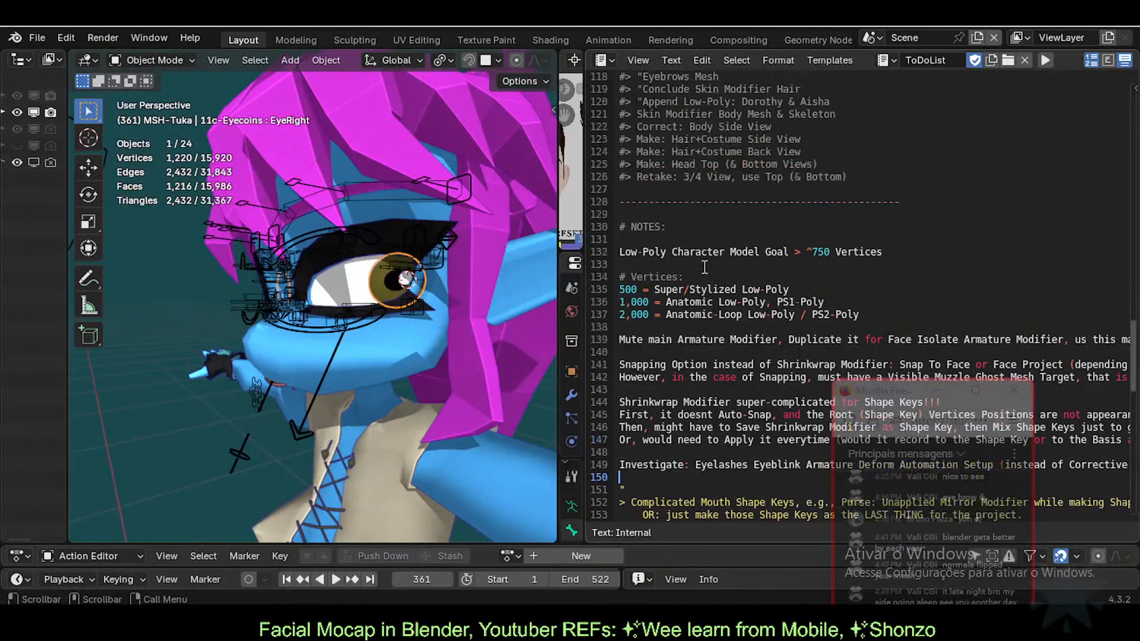
scroll(705, 267, "up", 20)
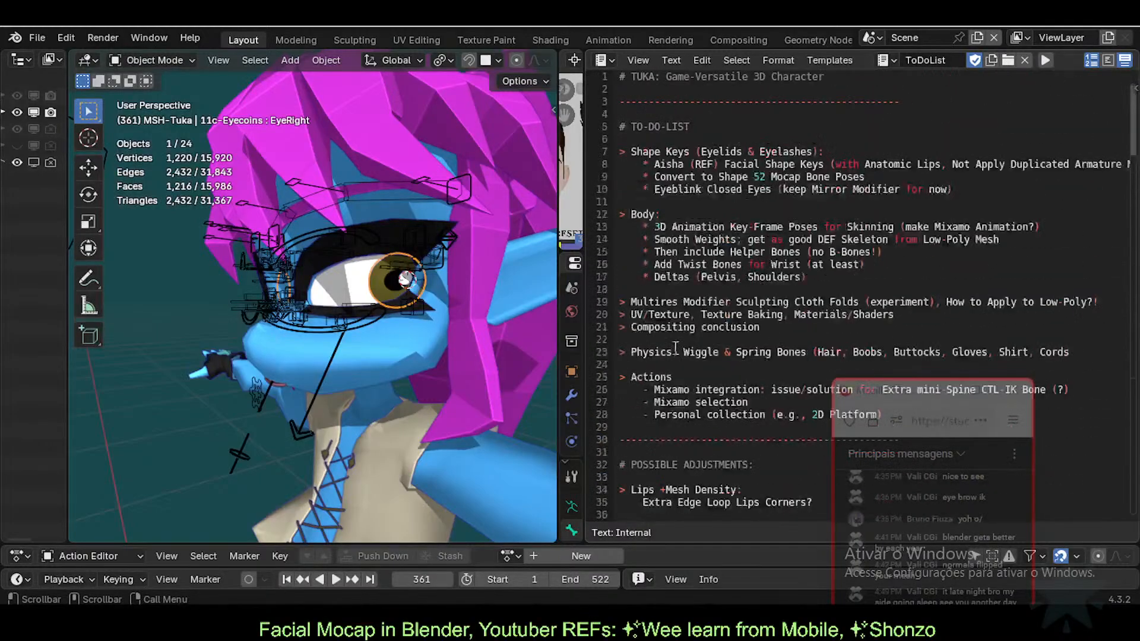
Step: Comment out the Eyeblink line with # and check the shape keys task lines 7–9
left_click(649, 189)
key("Home")
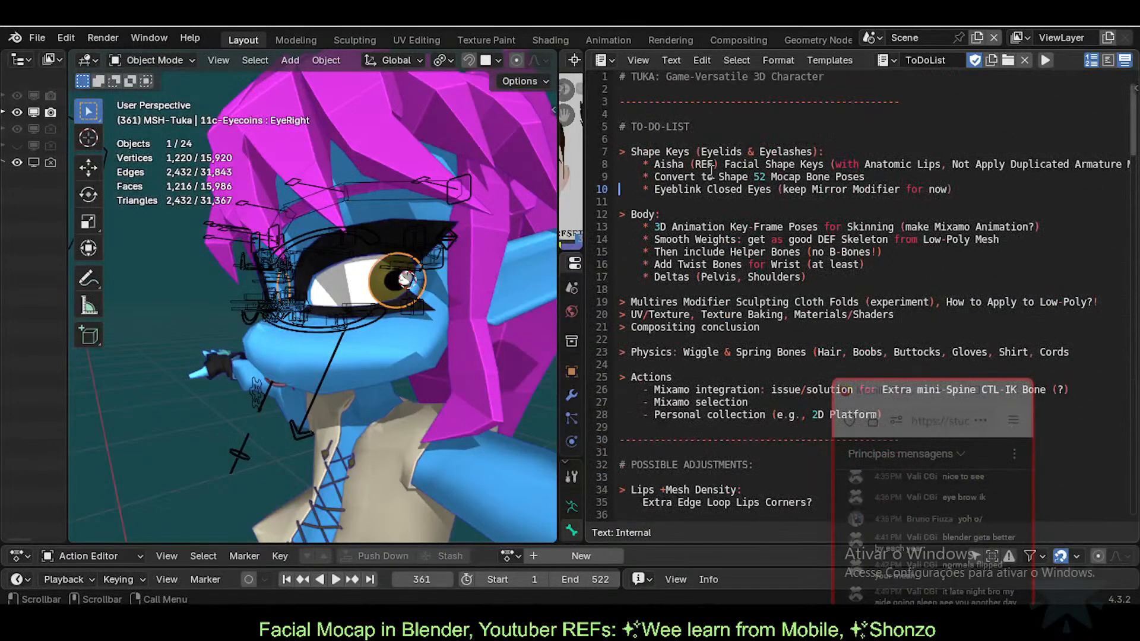
type("#")
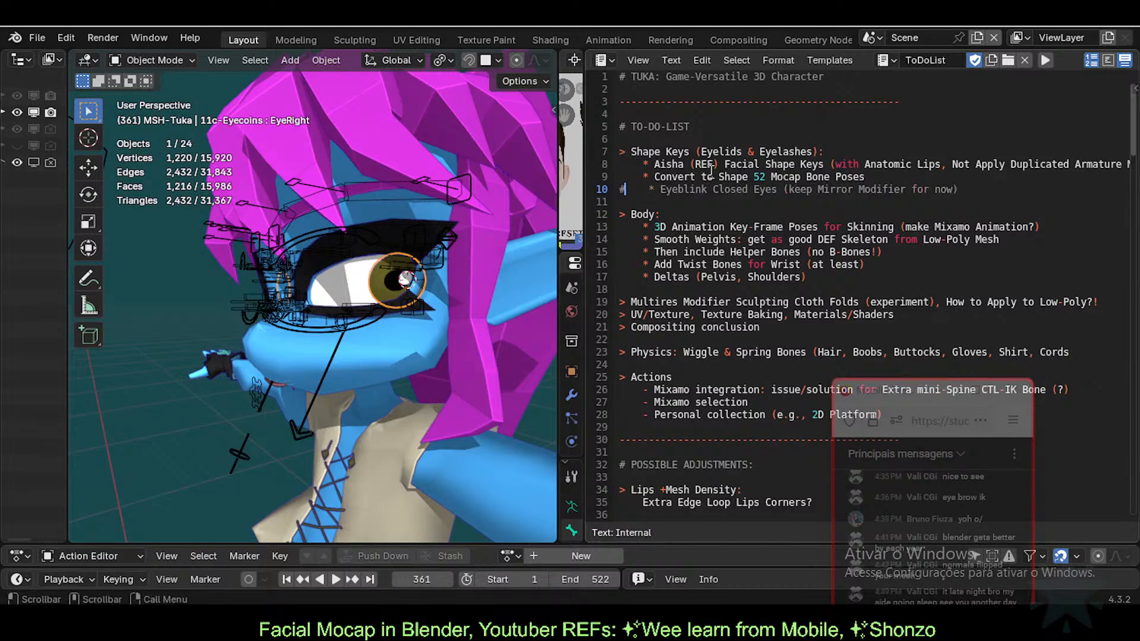
key("Right")
key("End")
key("shift+Left")
key("shift+Left")
key("shift+Left")
key("shift+Left")
key("shift+Left")
key("shift+Left")
key("shift+Left")
key("shift+Left")
key("shift+Left")
key("Home")
key("Up")
key("Up")
key("Up")
key("shift+Down")
key("shift+Down")
key("shift+Down")
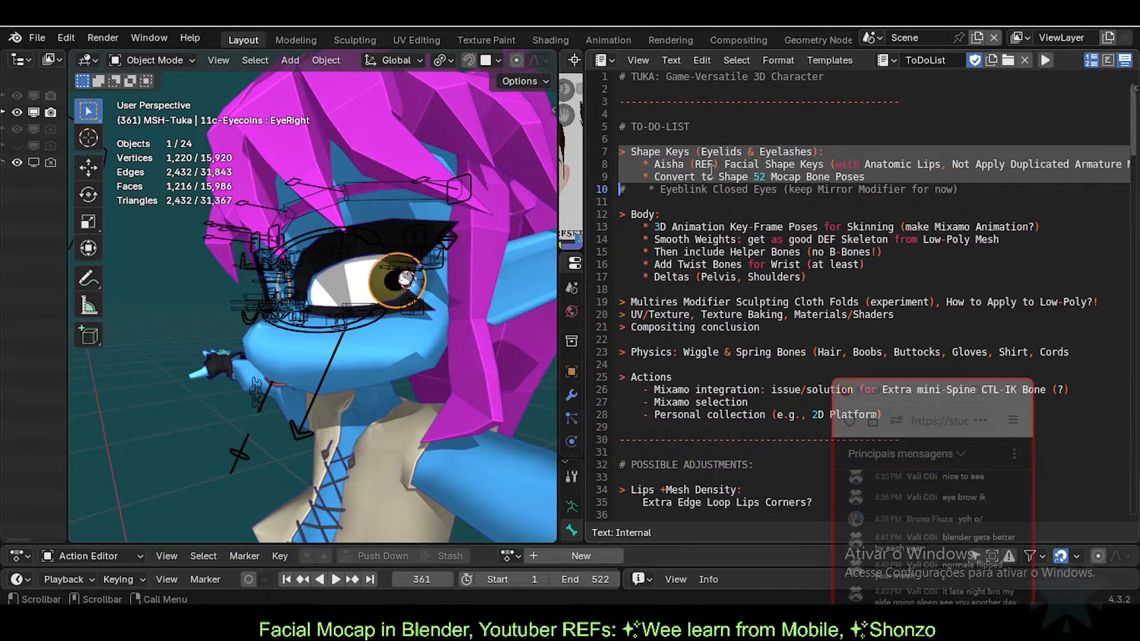
key("Up")
key("Up")
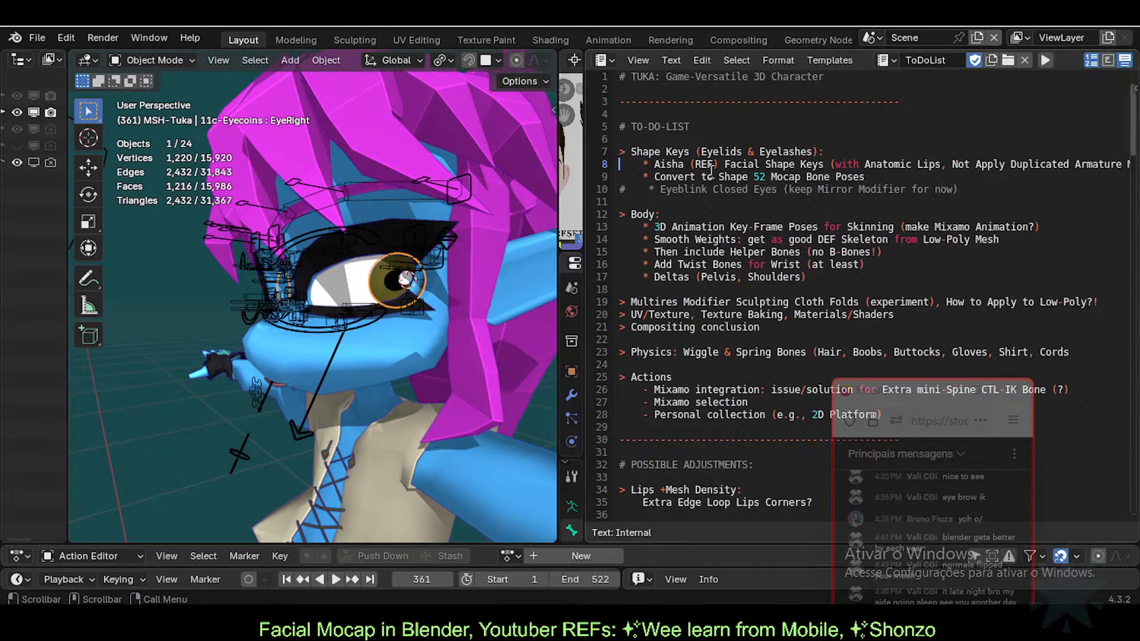
Step: Comment out line 8 of the Shape Keys block with #
key("End")
key("shift+Home")
key("Home")
key("Right")
key("Right")
key("Right")
key("Right")
key("Right")
key("Right")
key("Right")
key("Right")
key("Right")
key("Right")
key("Right")
key("Right")
key("Right")
key("Right")
key("Right")
key("Right")
key("Right")
key("Right")
key("Right")
key("Right")
key("Right")
key("Right")
key("Right")
key("Right")
key("Right")
key("Right")
key("Right")
key("Right")
key("Right")
key("Right")
key("Right")
key("Right")
key("Right")
key("Right")
key("Right")
key("Right")
key("Right")
key("Right")
key("Right")
key("Right")
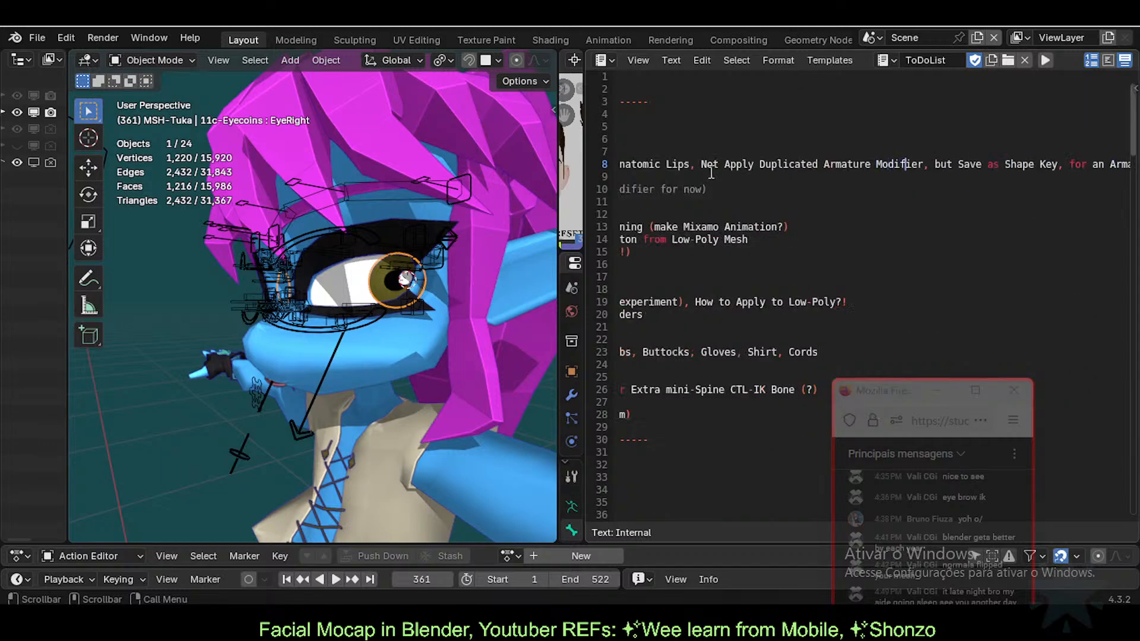
key("Home")
key("Right")
key("Right")
key("Right")
key("Right")
key("Right")
key("Right")
key("Right")
key("Right")
key("Right")
key("Right")
key("Right")
key("Right")
key("Right")
key("Right")
key("Right")
key("Right")
key("Right")
key("Right")
key("Right")
key("Right")
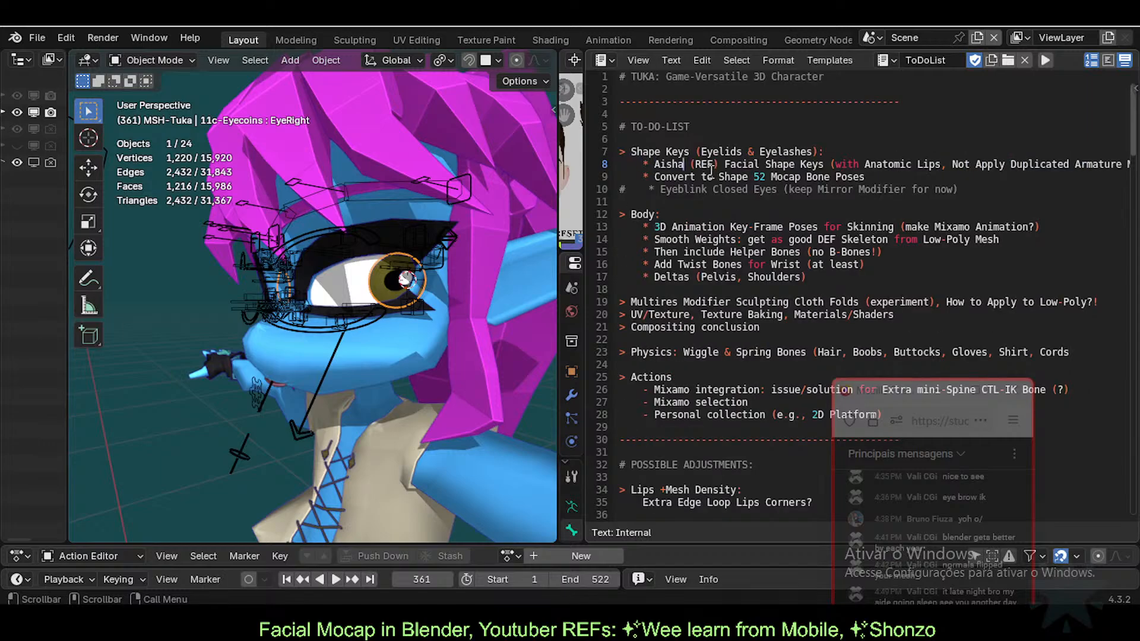
key("Right")
key("Right")
key("Right")
key("Right")
key("Right")
key("Right")
key("Right")
key("Right")
key("Right")
key("Right")
key("Right")
key("Right")
key("Right")
key("Right")
key("Right")
key("Right")
key("Right")
key("Right")
key("Right")
key("Right")
key("Right")
key("Right")
key("Right")
key("Right")
key("Right")
key("Right")
key("Right")
key("Right")
key("Right")
key("Right")
key("Right")
key("Right")
key("Right")
key("Right")
key("Right")
key("Right")
key("Right")
key("Right")
key("Right")
key("Right")
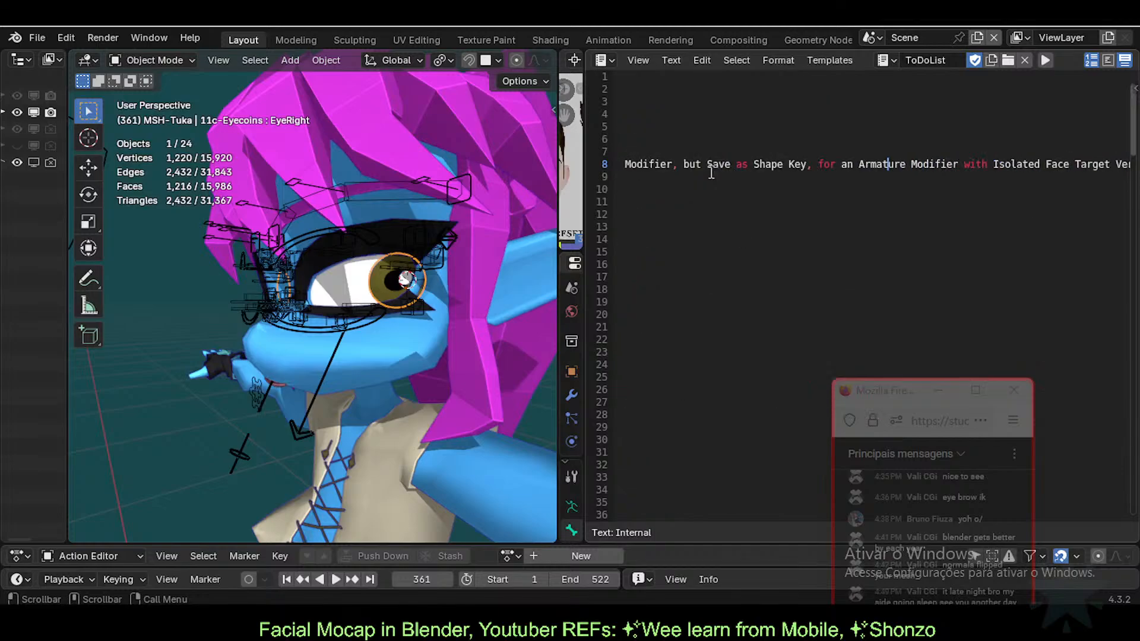
key("Right")
key("Right")
key("Right")
key("Right")
key("Right")
key("Right")
key("Right")
key("Right")
key("Right")
key("Right")
key("Right")
key("Right")
key("Right")
key("Right")
key("Right")
key("Right")
key("Right")
key("Right")
key("Right")
key("Right")
key("Right")
key("Right")
key("Right")
key("Right")
key("Right")
key("Right")
key("Right")
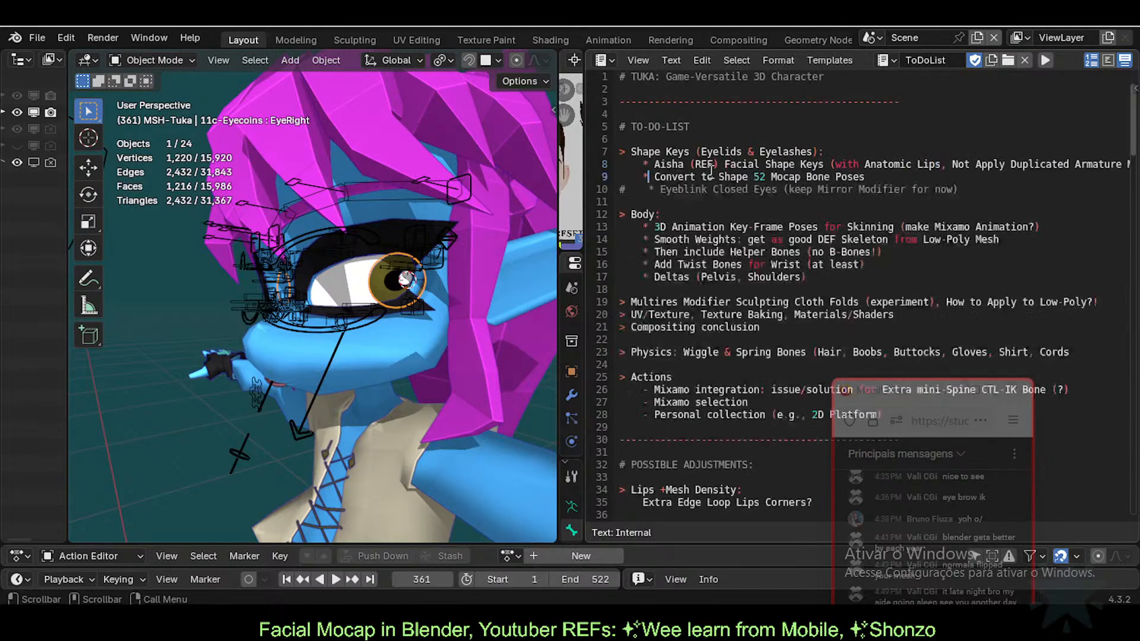
key("Up")
type("#")
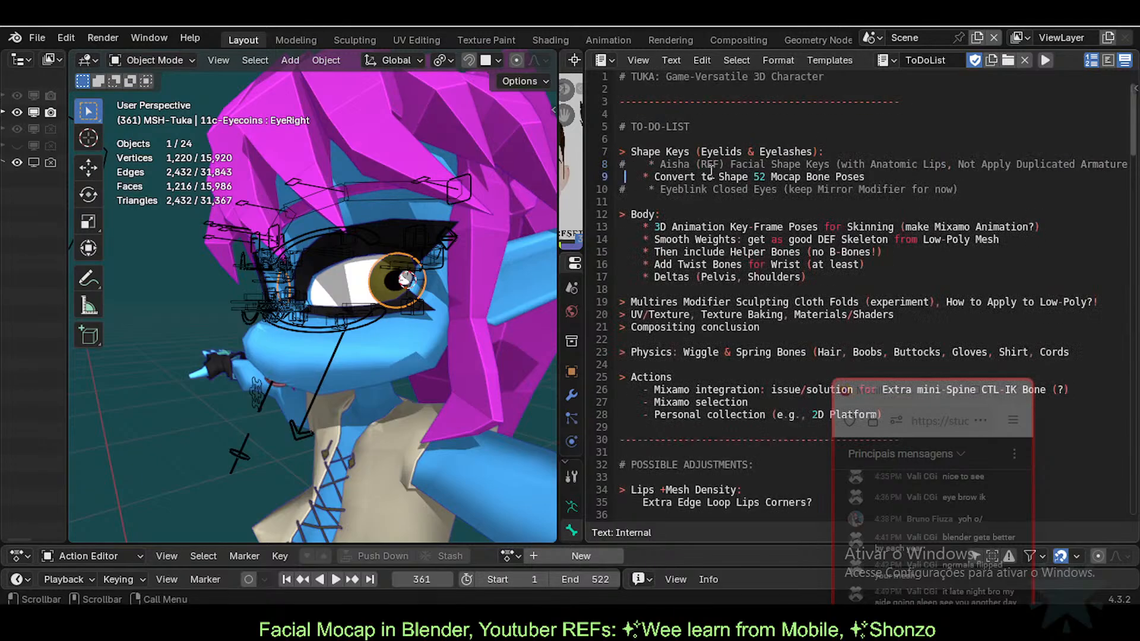
Step: Cut the Convert to Shape 52 line, tidy the empty lines, and paste it back
key("Down")
key("shift+End")
key("ctrl+x")
key("BackSpace")
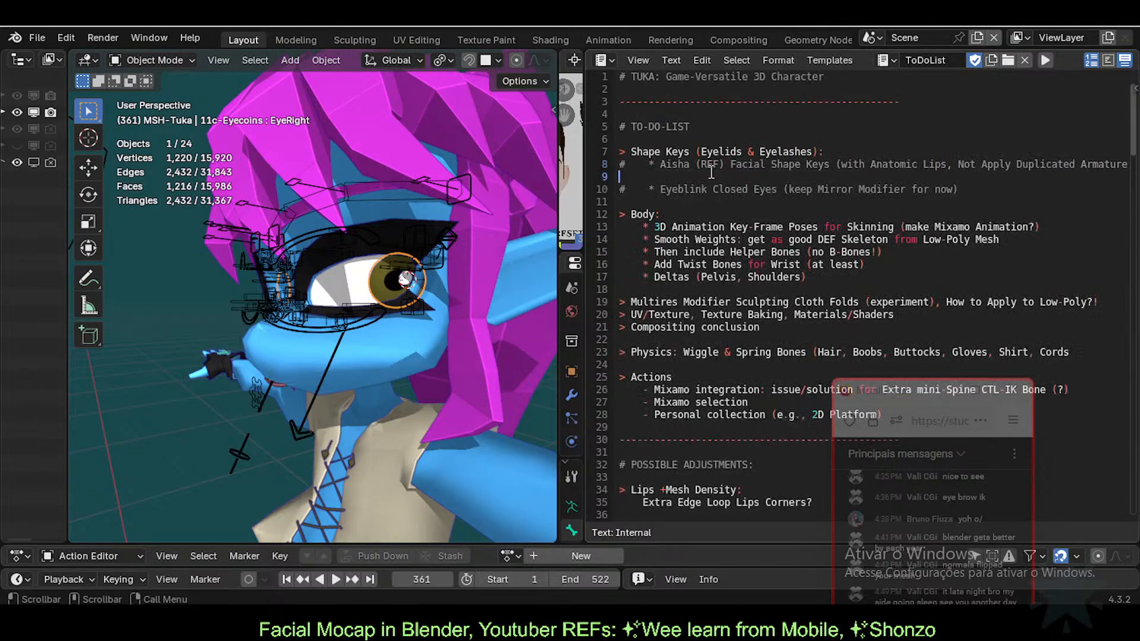
key("Delete")
key("Down")
key("Return")
key("Return")
key("Up")
key("ctrl+v")
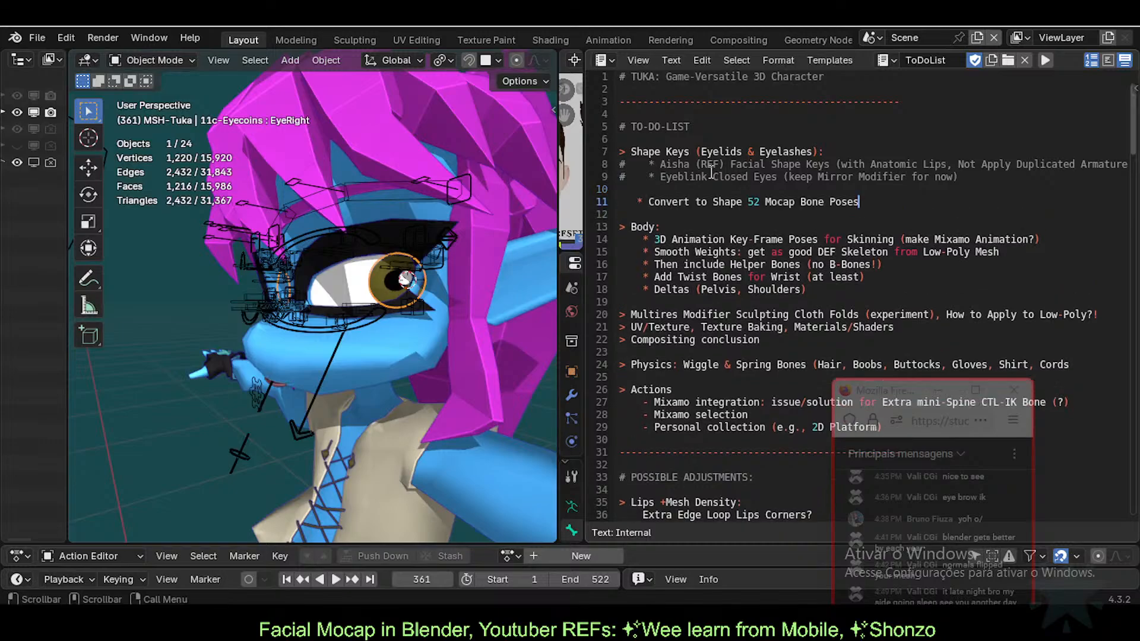
Step: Cut the Shape Keys block down to line 12 and delete the empty line above Body
key("Home")
key("Up")
key("shift+Down")
key("shift+Down")
key("shift+Down")
key("shift+Down")
key("shift+Down")
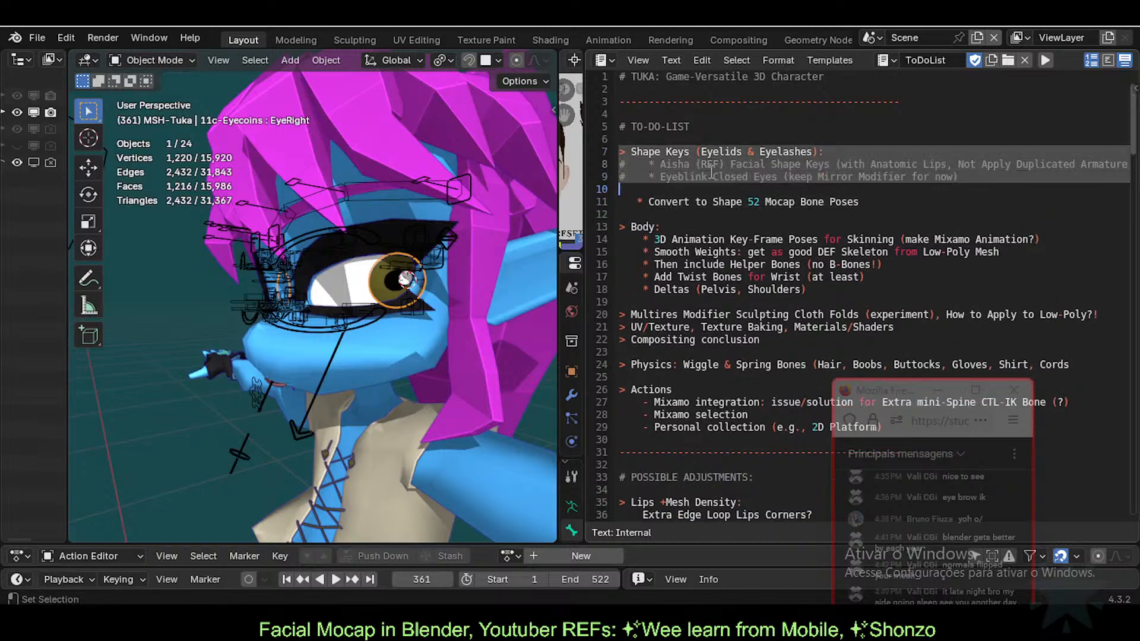
key("ctrl+x")
key("Delete")
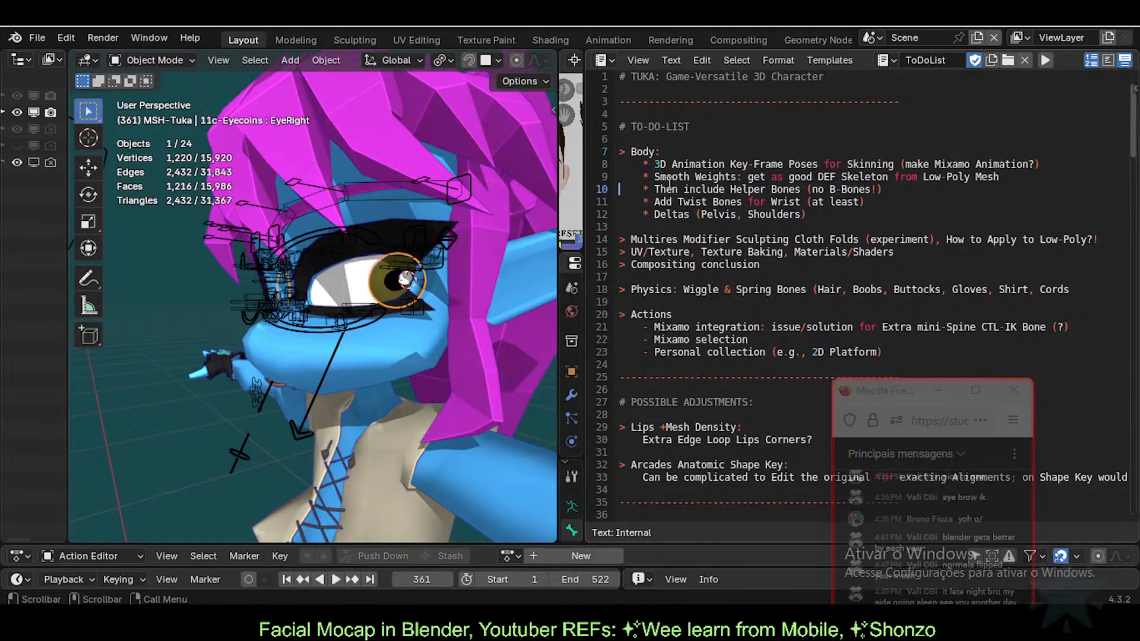
left_click_drag(621, 165, 755, 225)
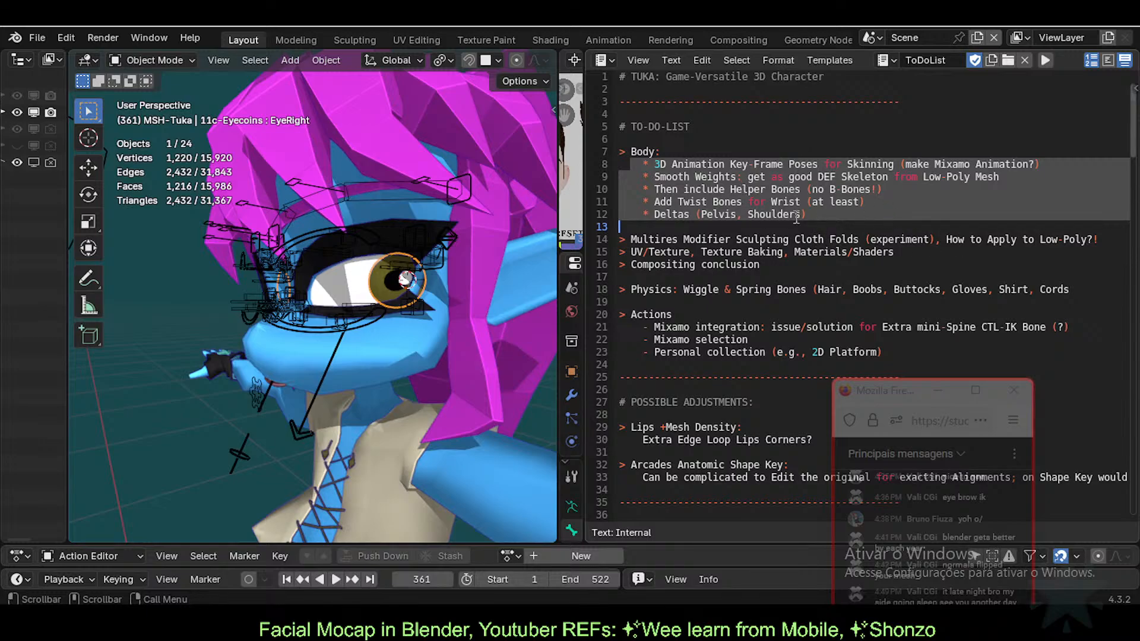
Step: Paste the Shape Keys notes block after the PS2-Poly vertex count line in the notes
left_click(714, 177)
scroll(713, 184, "down", 2)
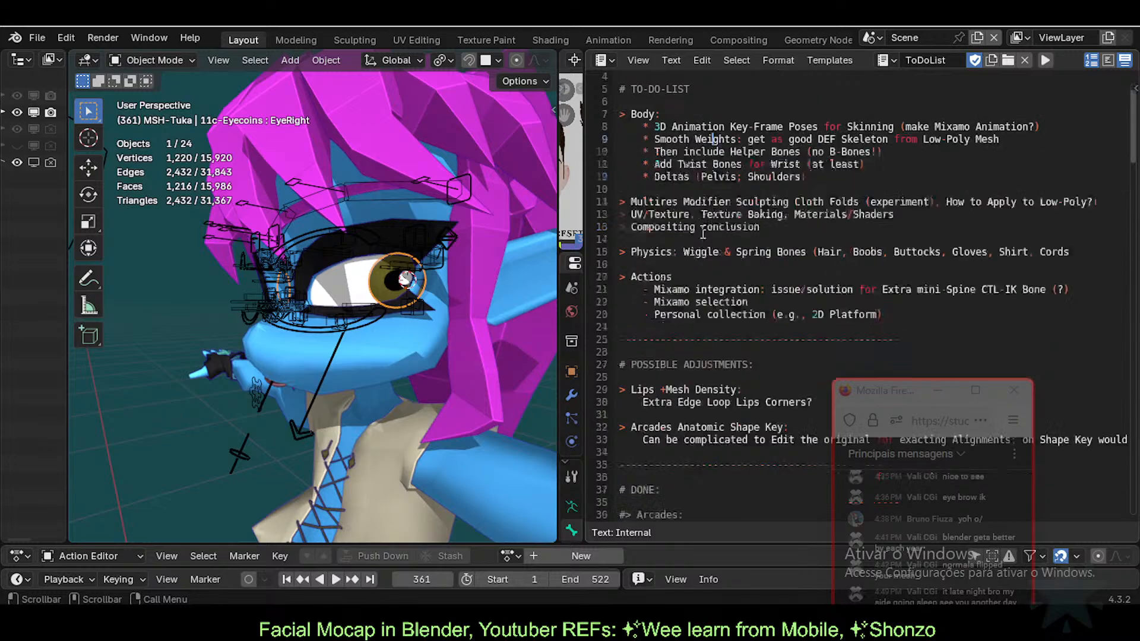
scroll(686, 219, "down", 19)
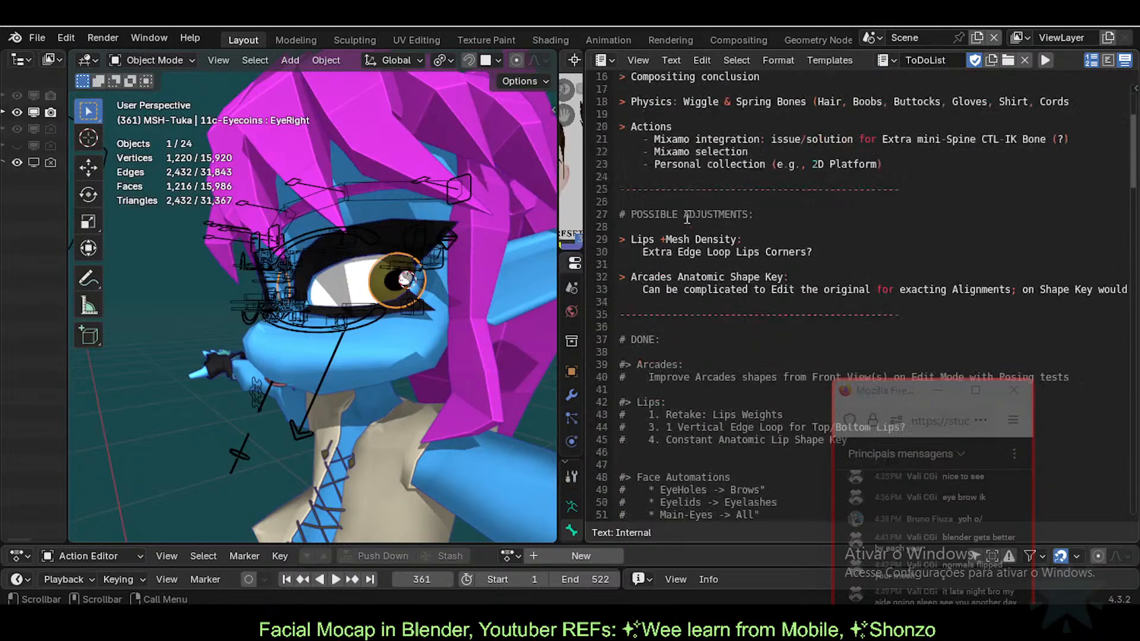
scroll(668, 278, "down", 17)
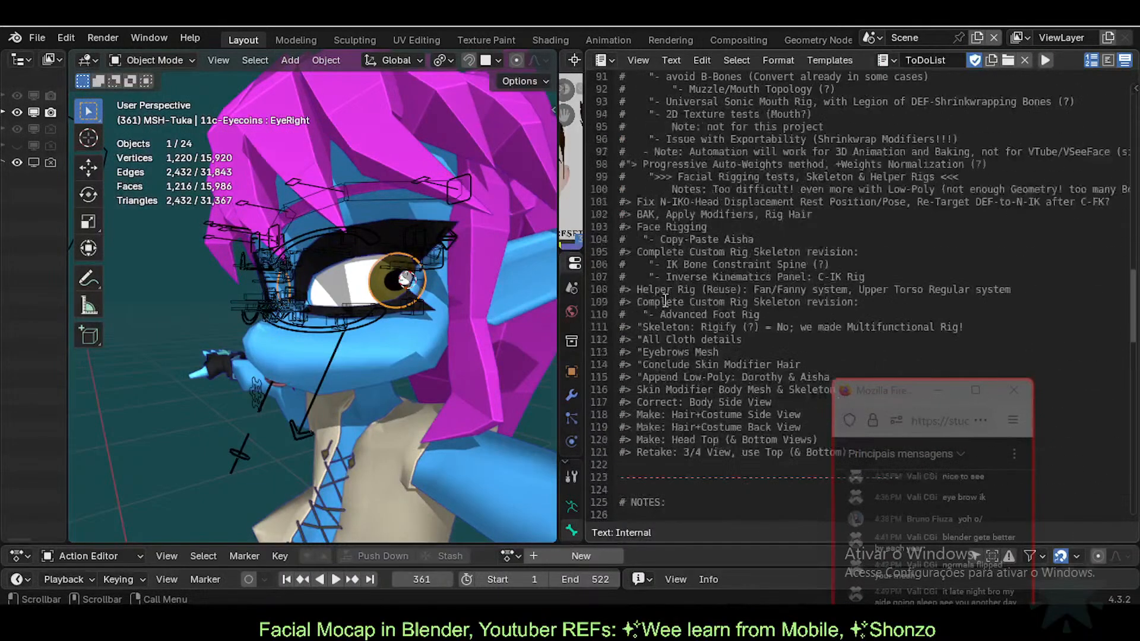
left_click(673, 217)
scroll(673, 216, "down", 3)
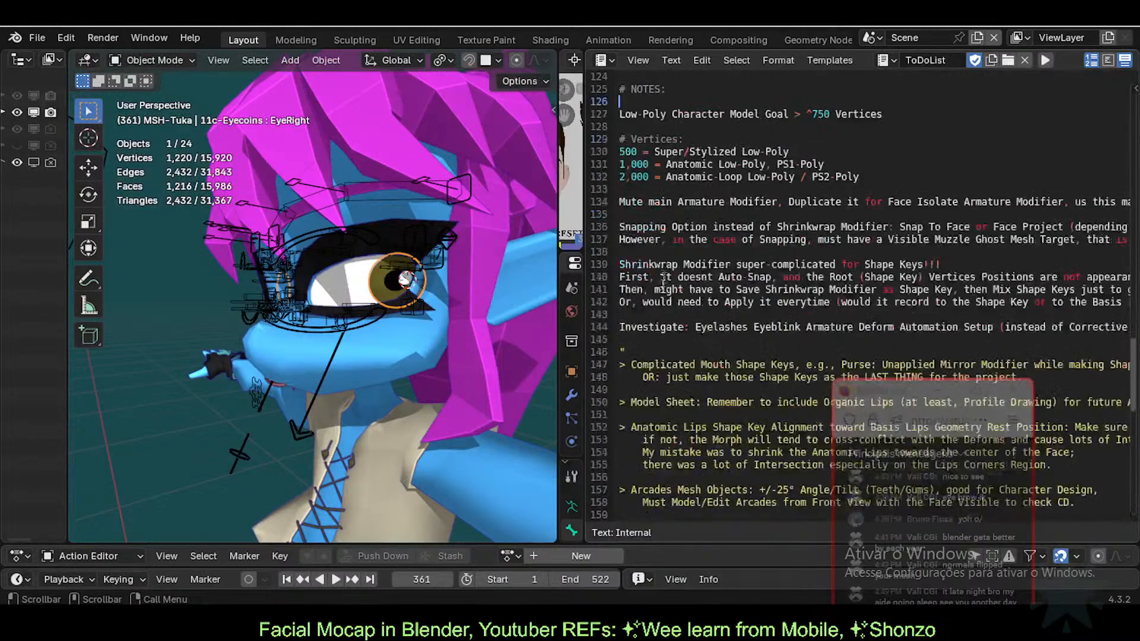
left_click(646, 302)
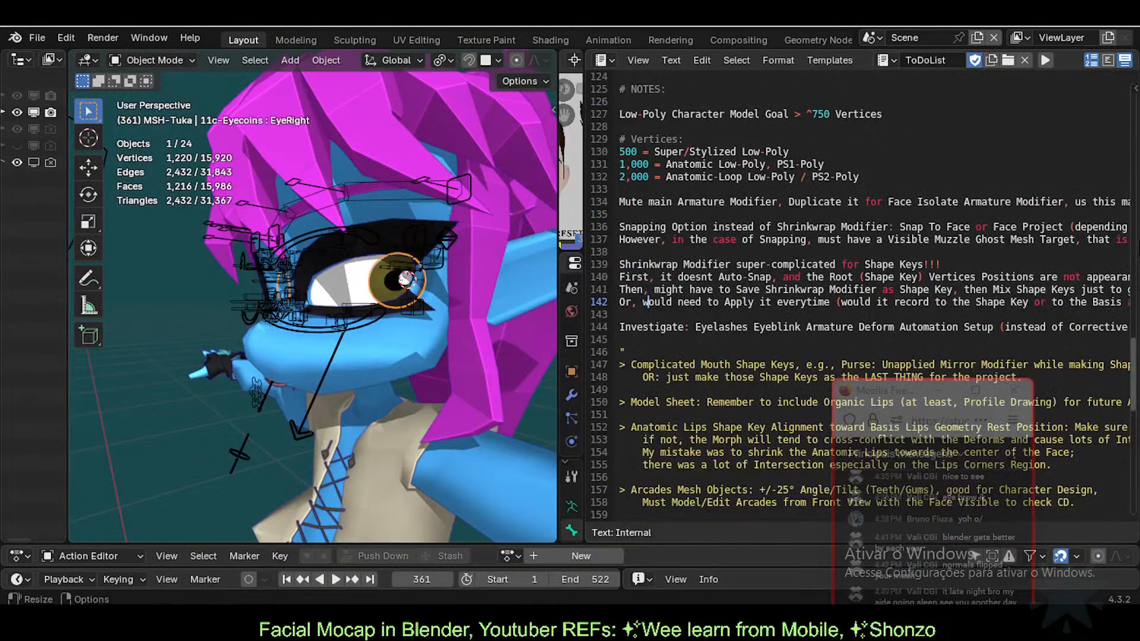
left_click(997, 178)
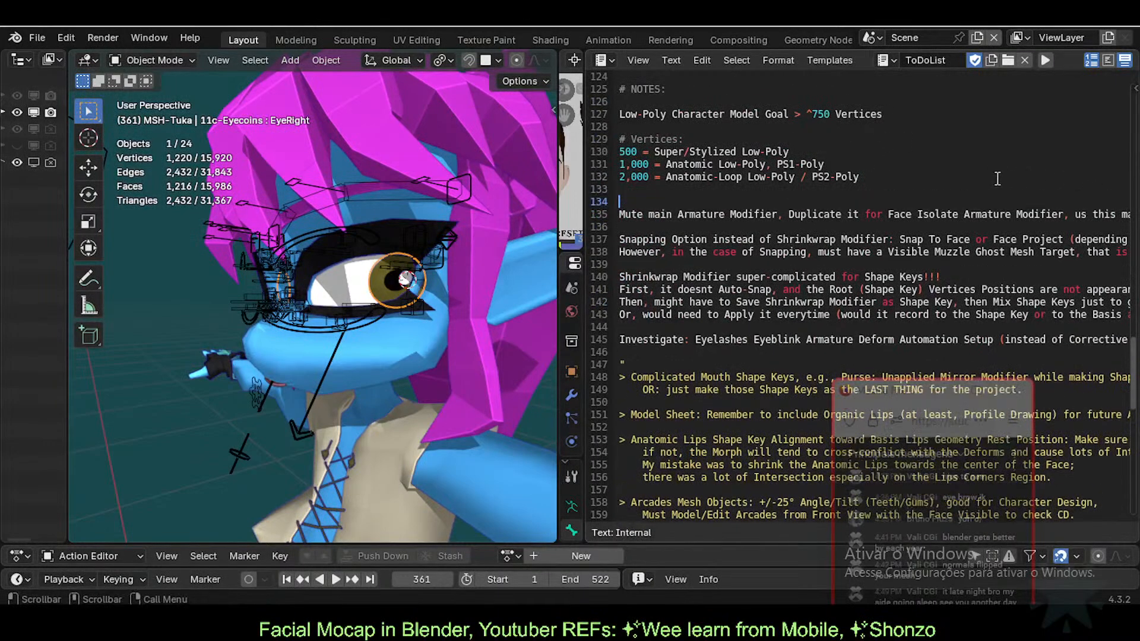
key("ctrl+v")
key("Up")
key("Up")
key("Up")
key("Up")
key("Up")
key("Up")
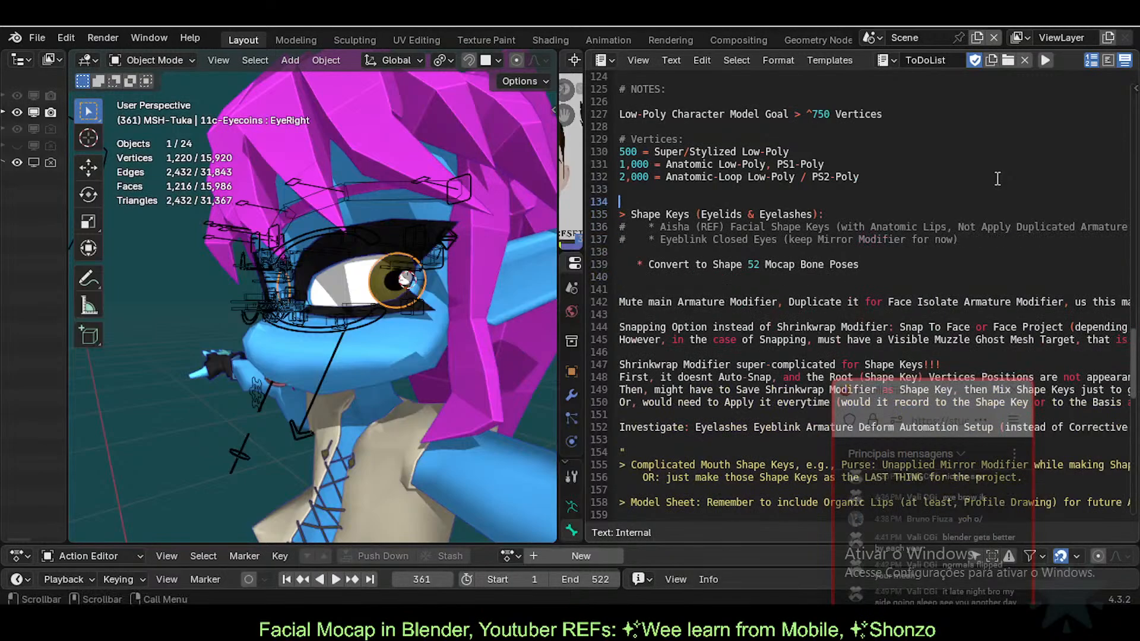
Step: Add an IMPORTANT: heading and delete the extra Shape Keys heading lines
type("IMPORTA")
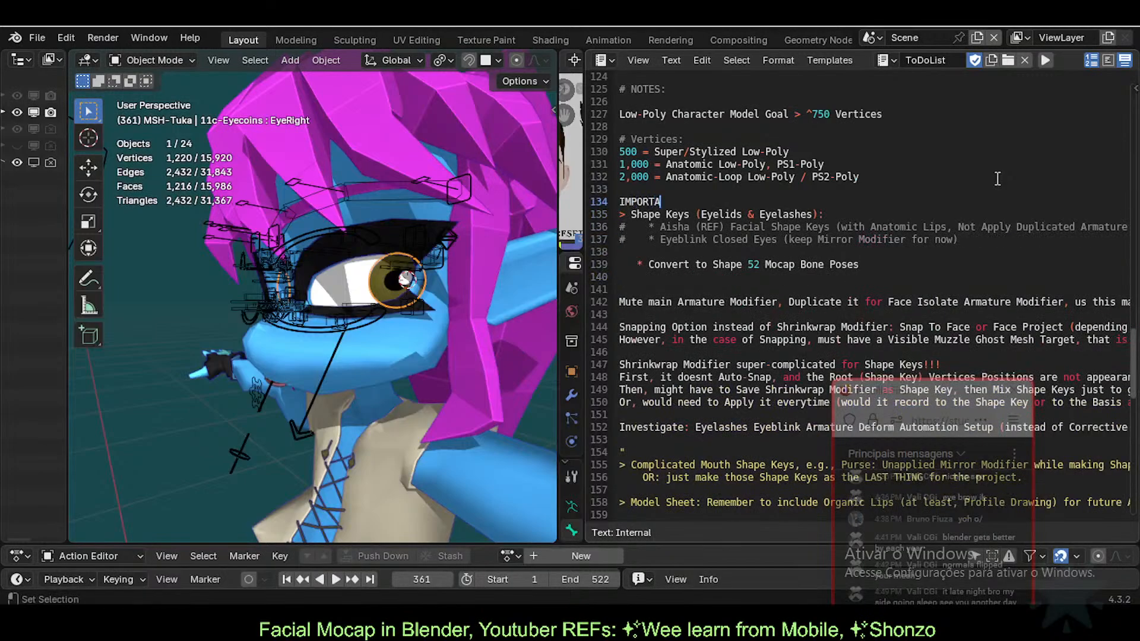
type("NT:")
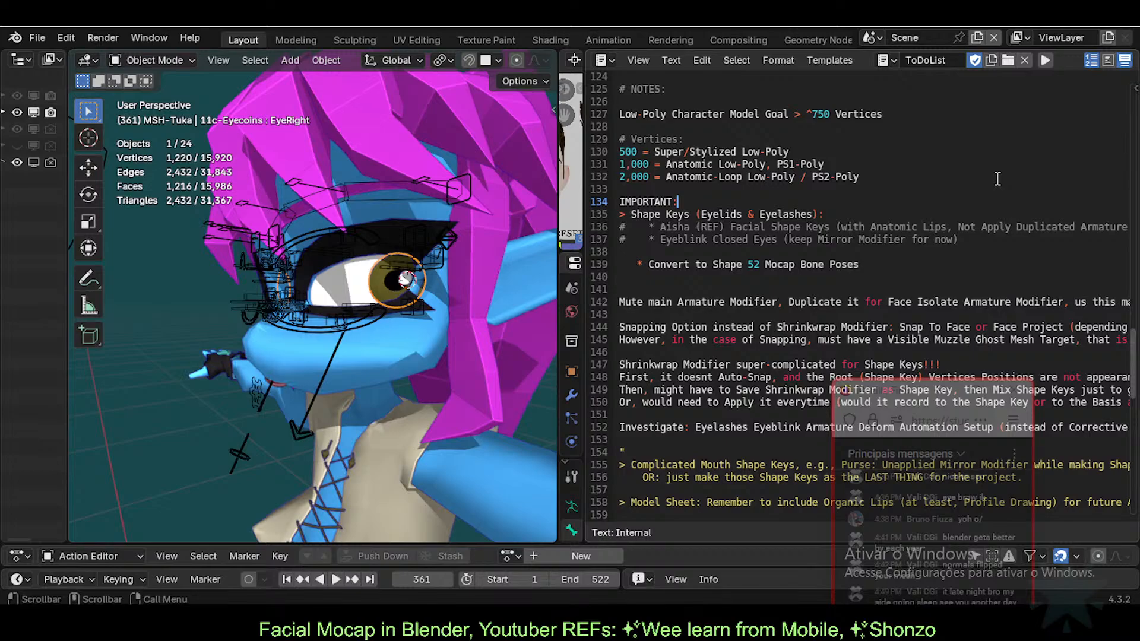
key("Return")
key("Down")
key("Down")
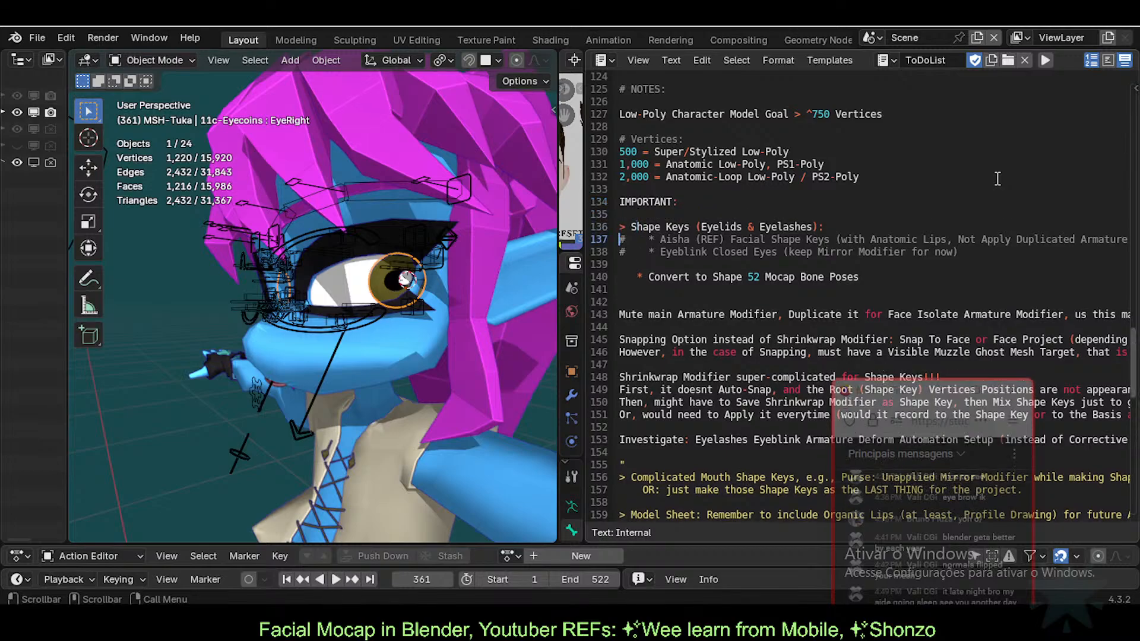
key("Down")
key("Down")
key("Down")
key("Up")
key("Up")
key("Up")
key("Up")
key("shift+Down")
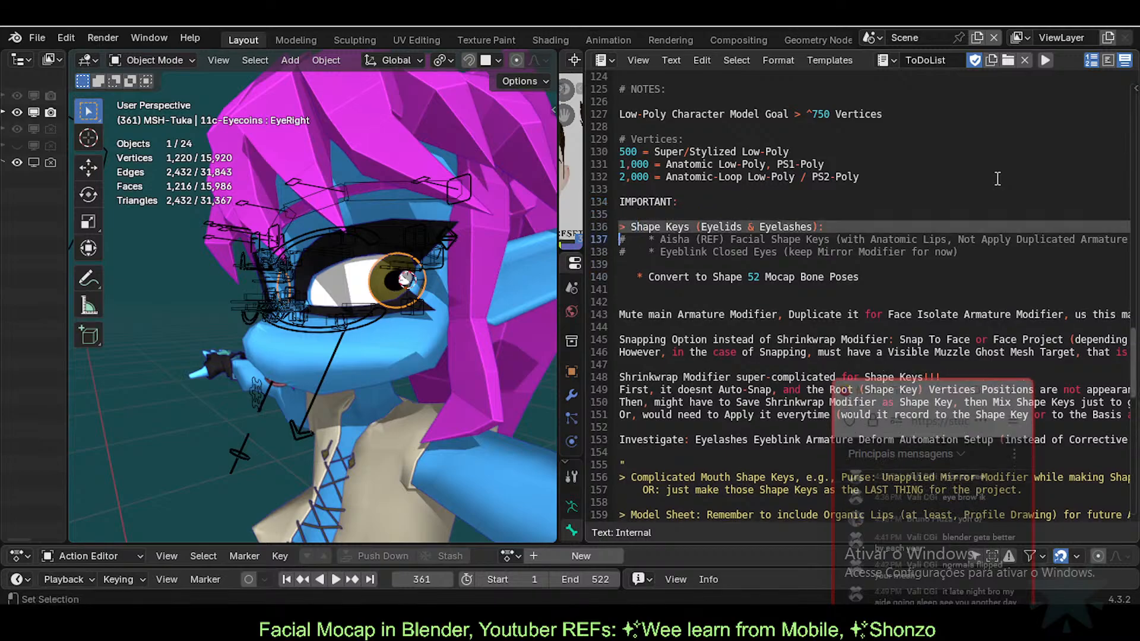
key("shift+Down")
key("shift+Down")
key("Delete")
key("Delete")
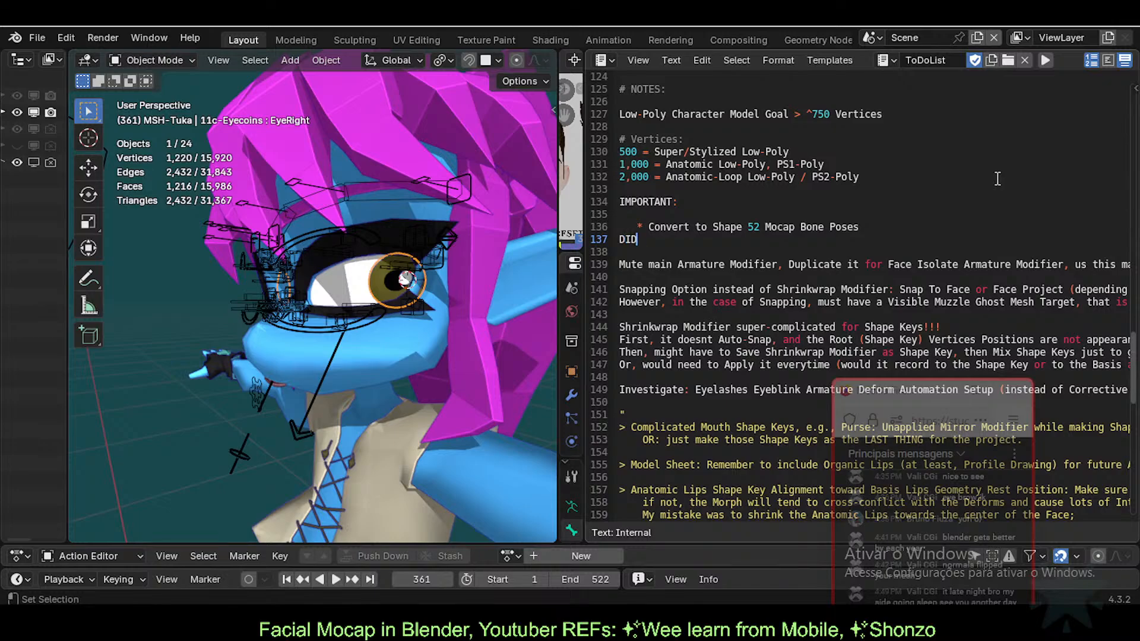
Step: Write the note that mocap wasn't made because it would require a split project
type("N'T")
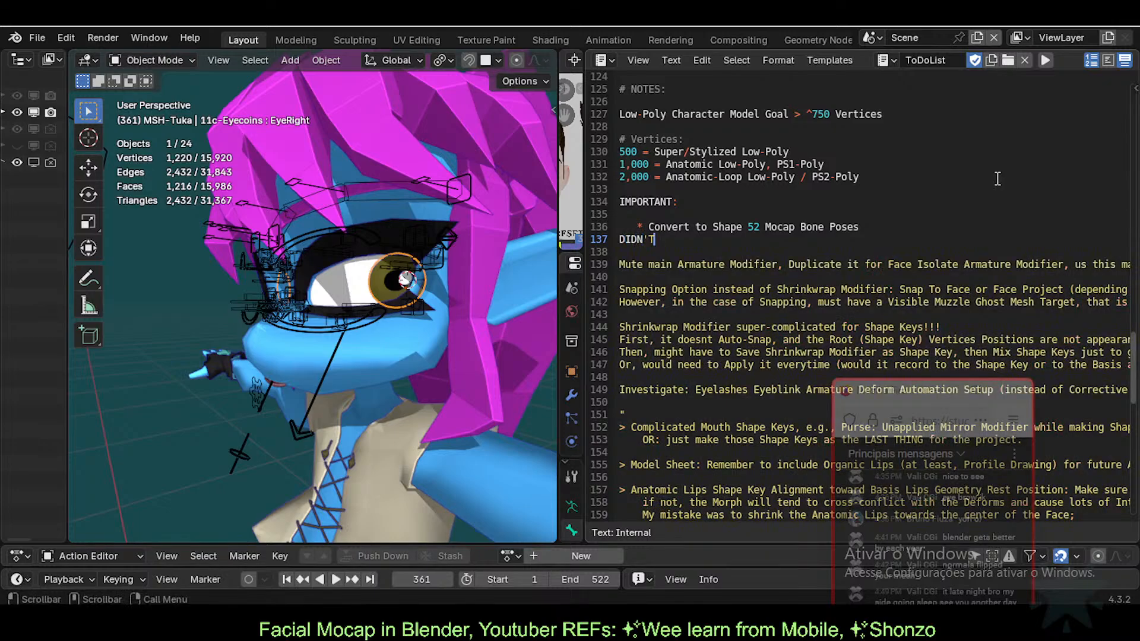
key("BackSpace")
key("BackSpace")
type("T")
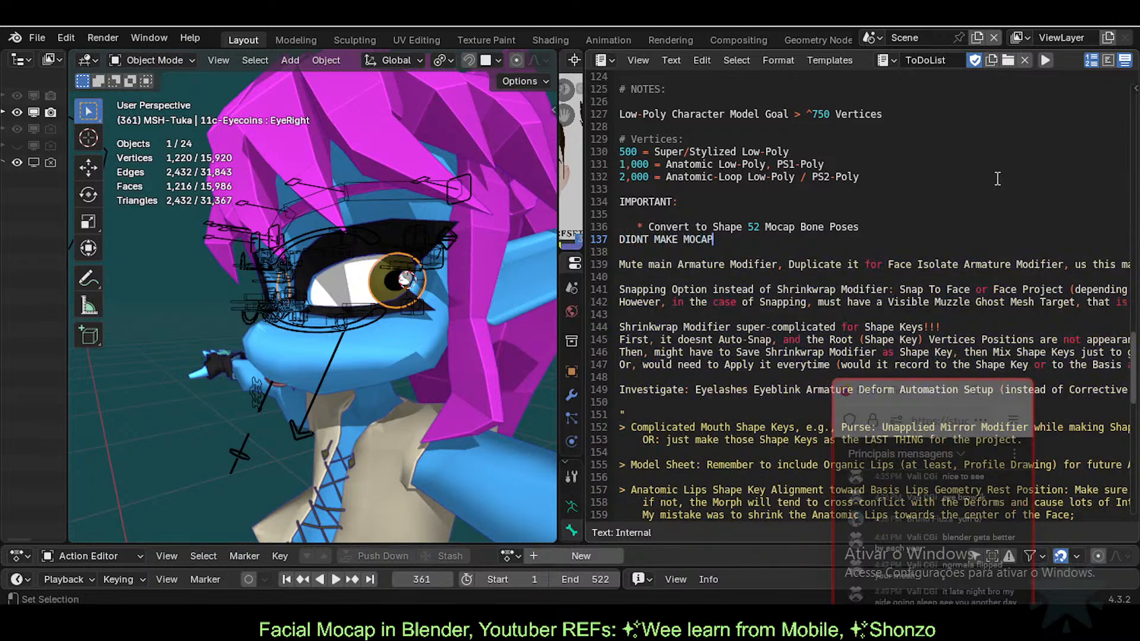
key("Home")
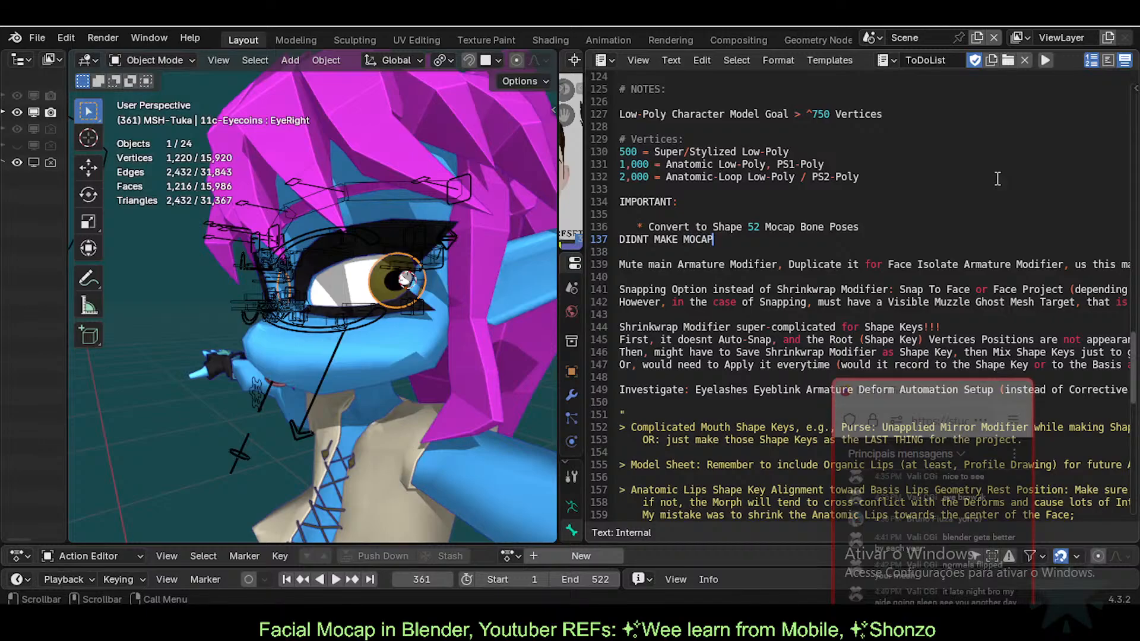
type("(WOULD")
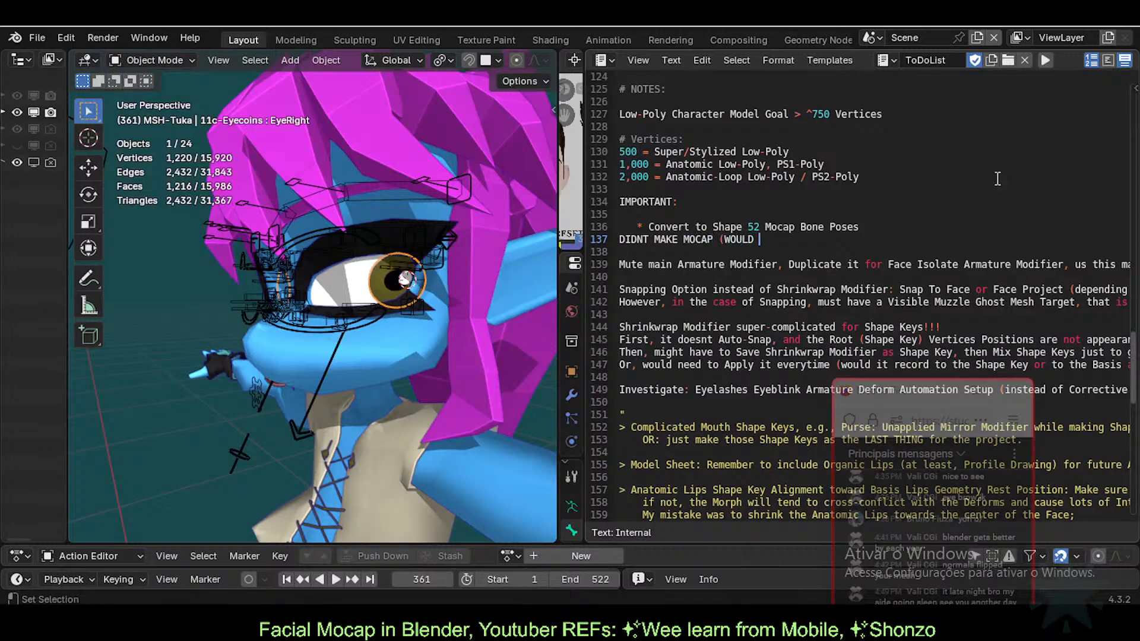
type(" RQWUIRE SPLIT PR")
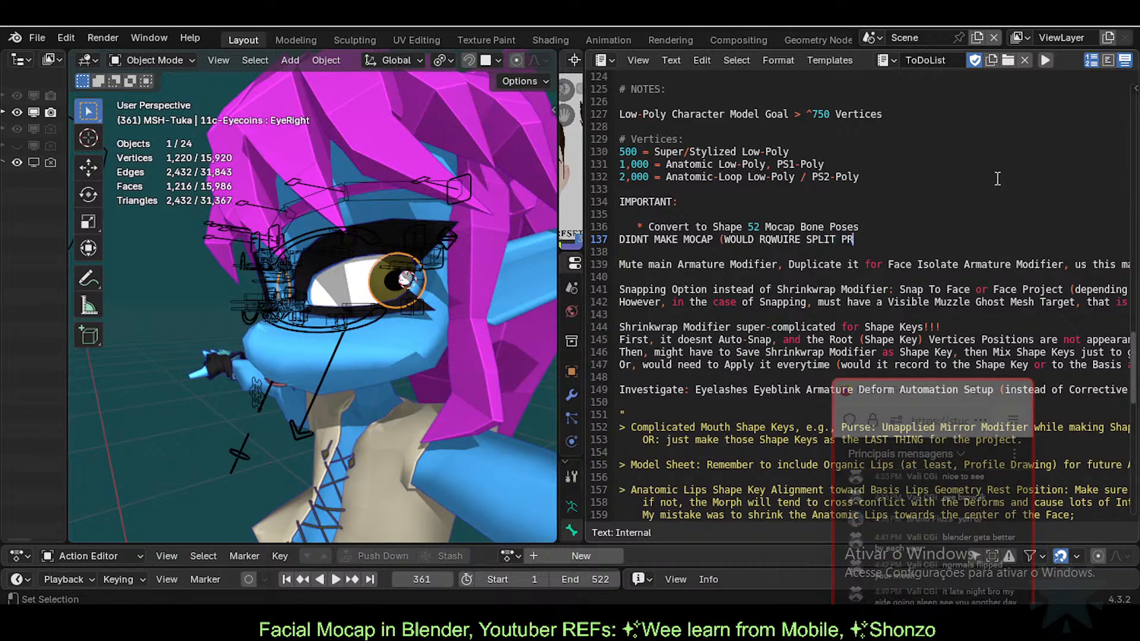
type("OJECTS FOR PEACE OF")
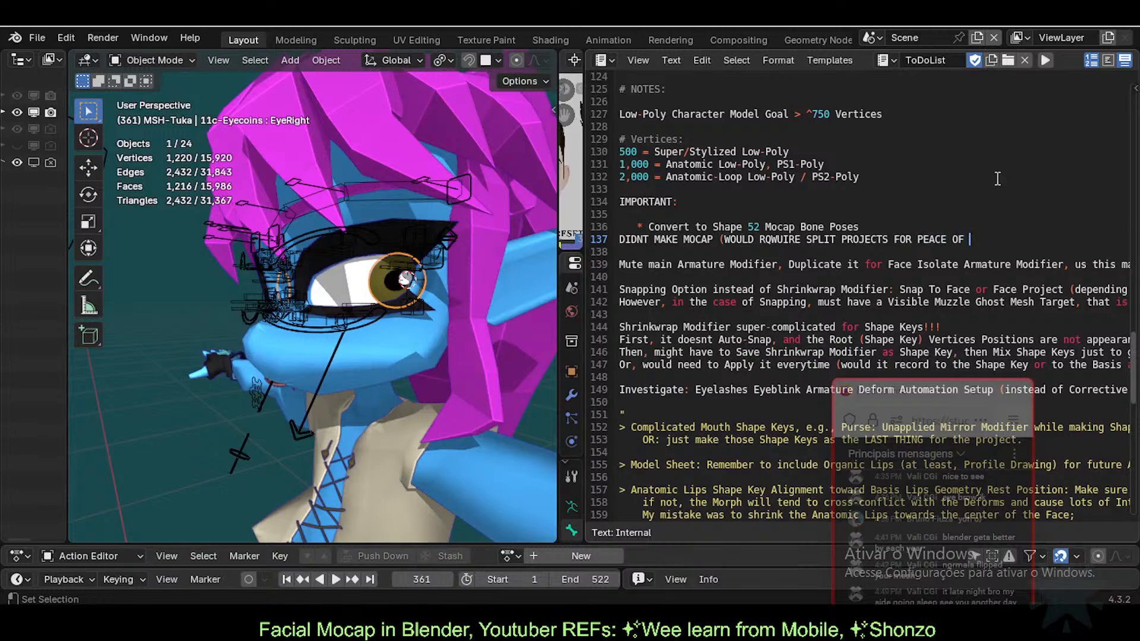
type("IND!!!")
Step: Add blank lines around the mocap note and delete the stray pasted Shape Keys lines
key("Home")
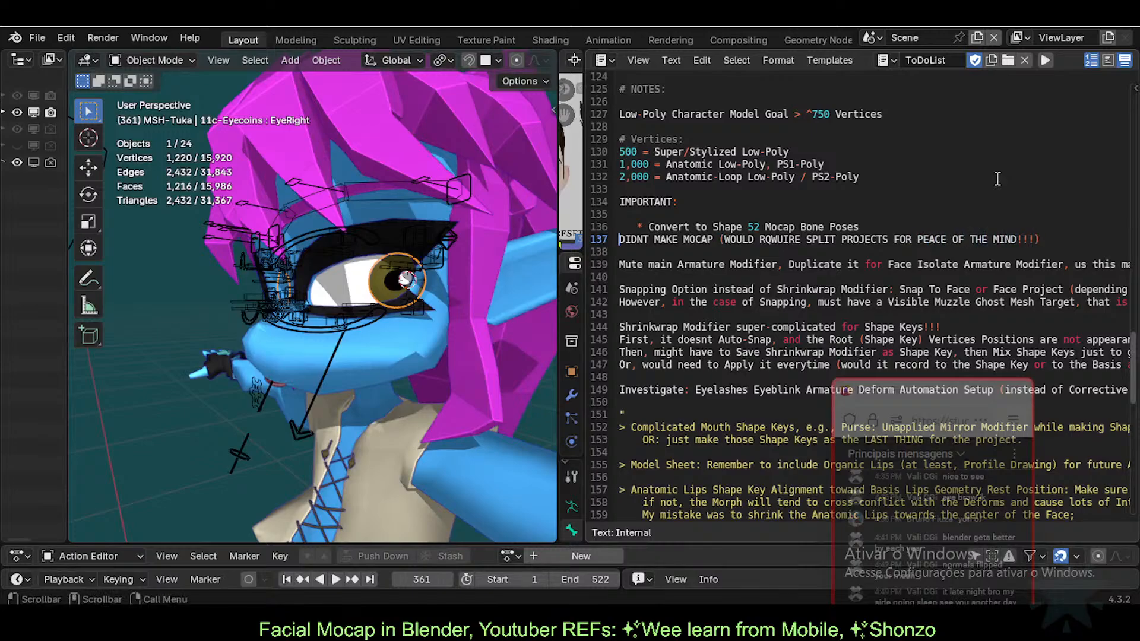
key("Down")
key("Up")
key("Return")
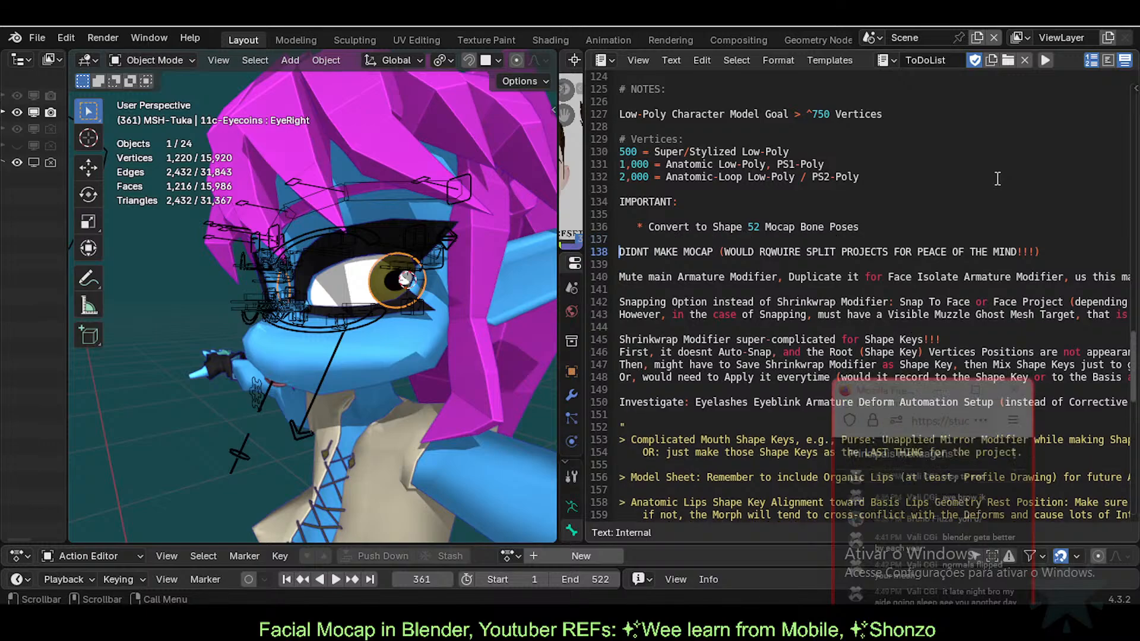
key("Down")
key("Return")
key("Return")
key("Return")
key("Return")
key("Return")
key("Return")
key("Return")
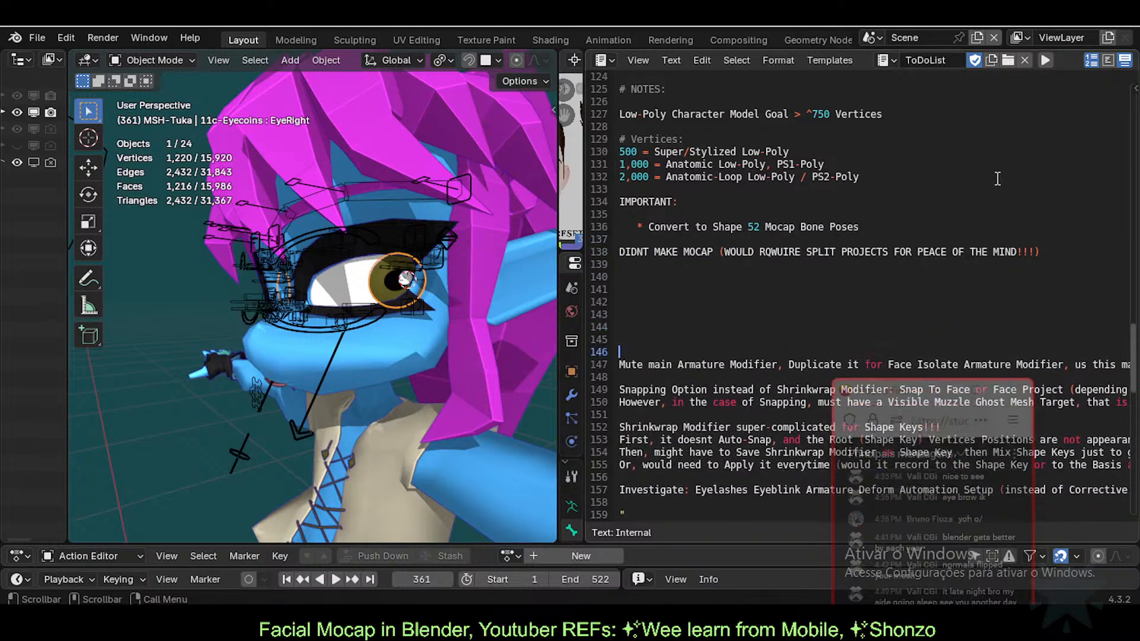
key("Up")
key("Up")
key("Down")
key("ctrl+v")
key("Up")
key("Up")
key("Up")
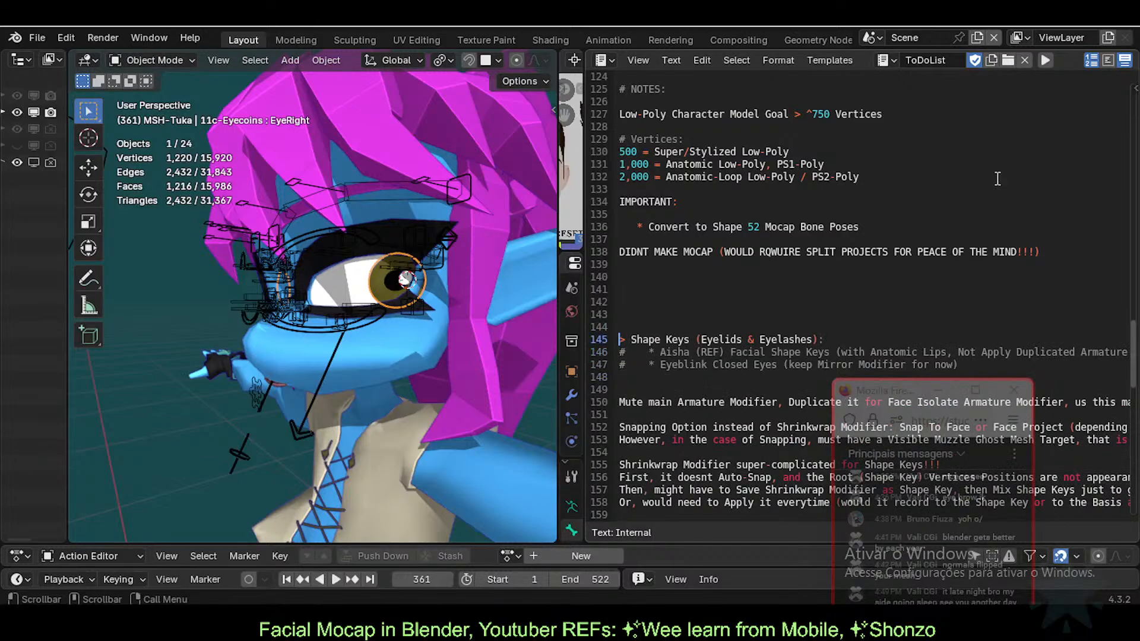
key("shift+Down")
key("shift+Down")
key("shift+Down")
key("ctrl+c")
key("Delete")
key("Delete")
key("Delete")
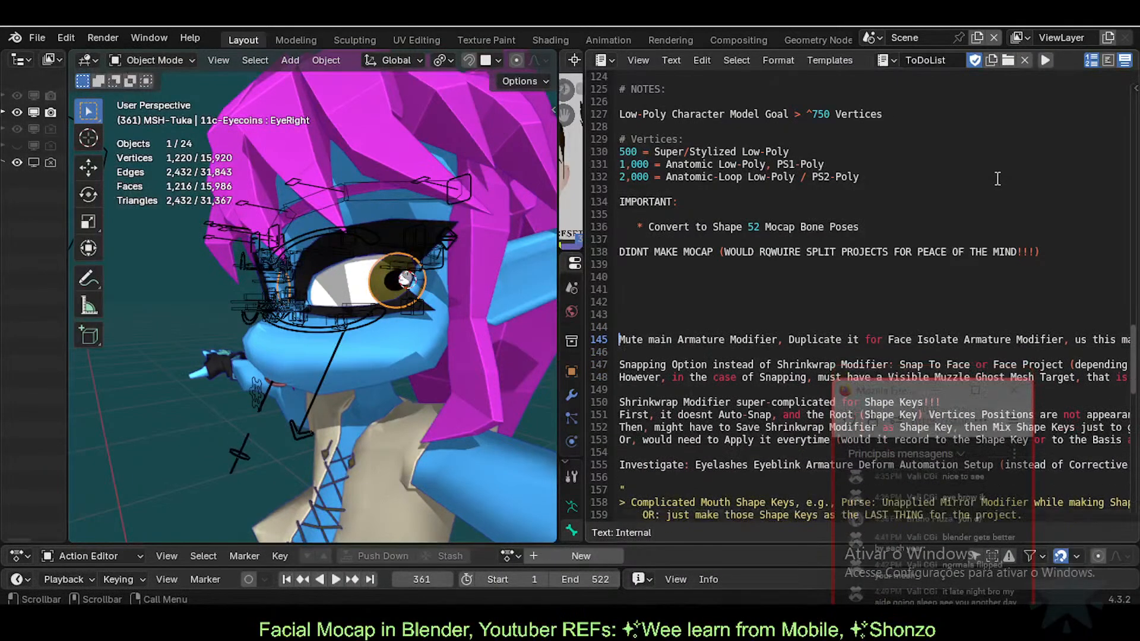
key("Up")
key("Up")
key("Up")
key("Up")
key("Up")
key("Up")
key("Up")
key("Up")
key("Up")
key("Up")
key("Up")
key("Up")
Step: Paste the Shape Keys block at the top of the # DONE section
scroll(695, 338, "up", 20)
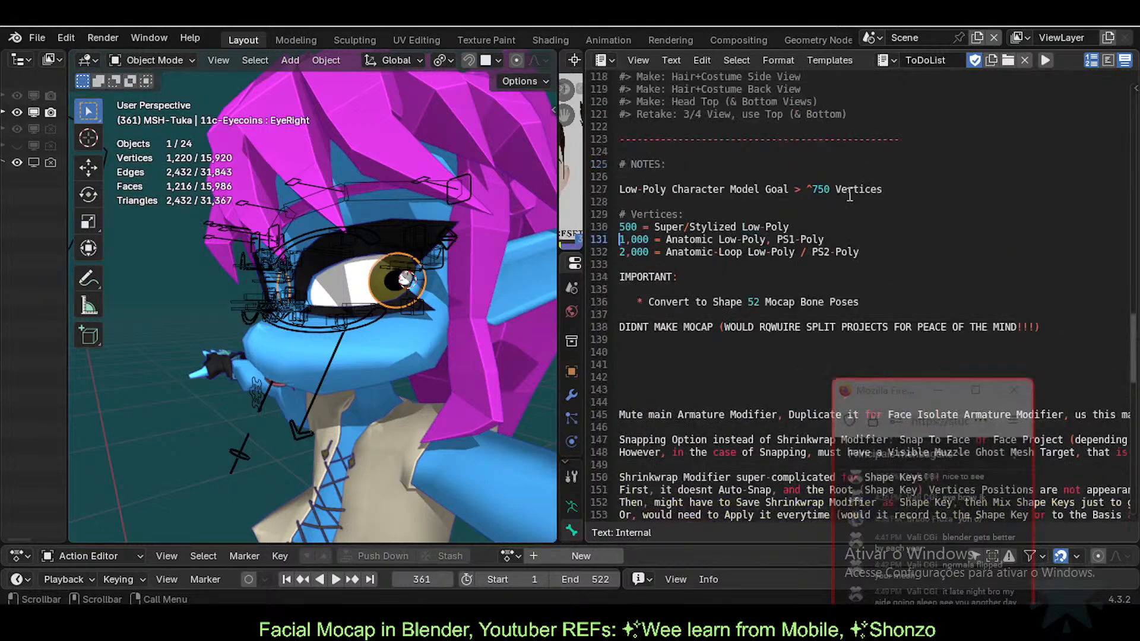
scroll(695, 338, "up", 12)
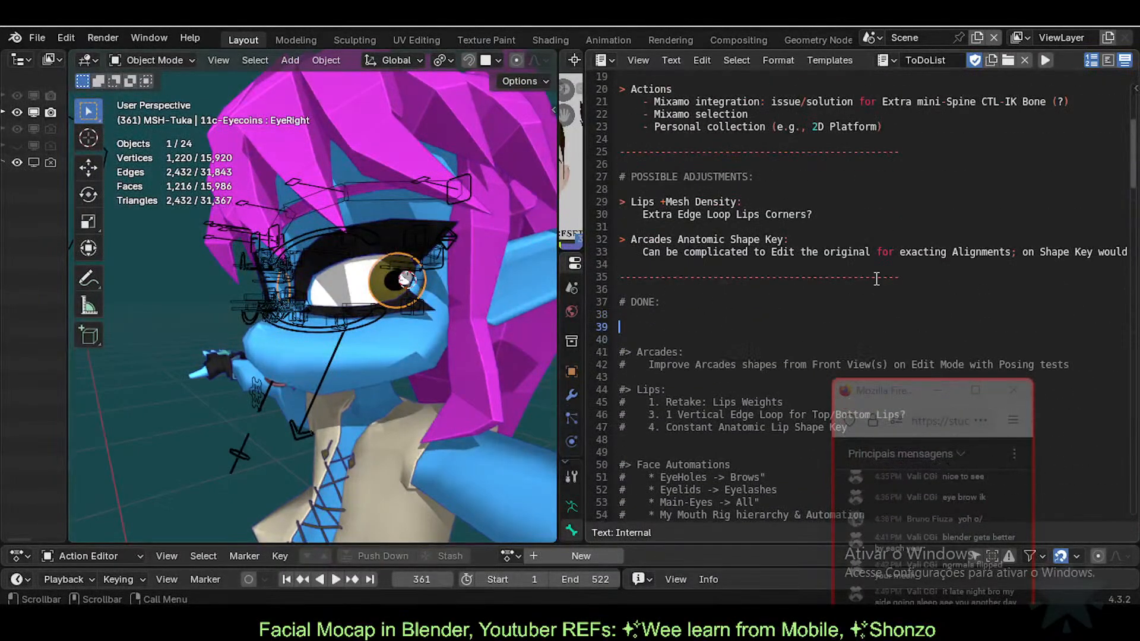
key("ctrl+v")
scroll(682, 361, "up", 6)
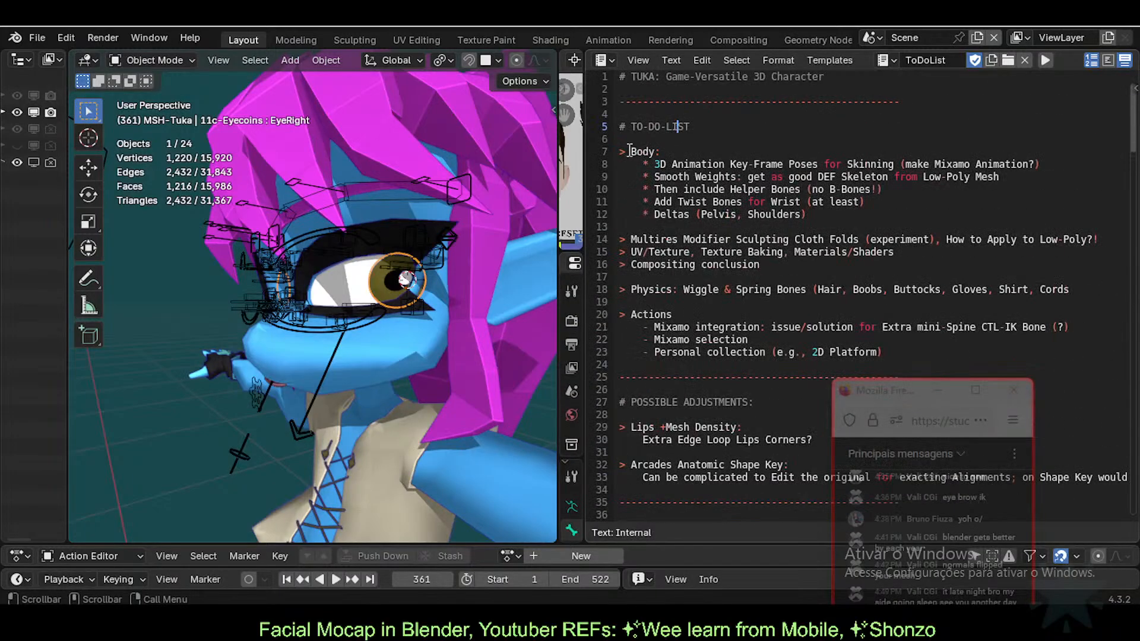
Step: Save the project and widen the clip and properties area by narrowing the 3D view
left_click_drag(630, 150, 883, 214)
left_click(748, 238)
key("ctrl+s")
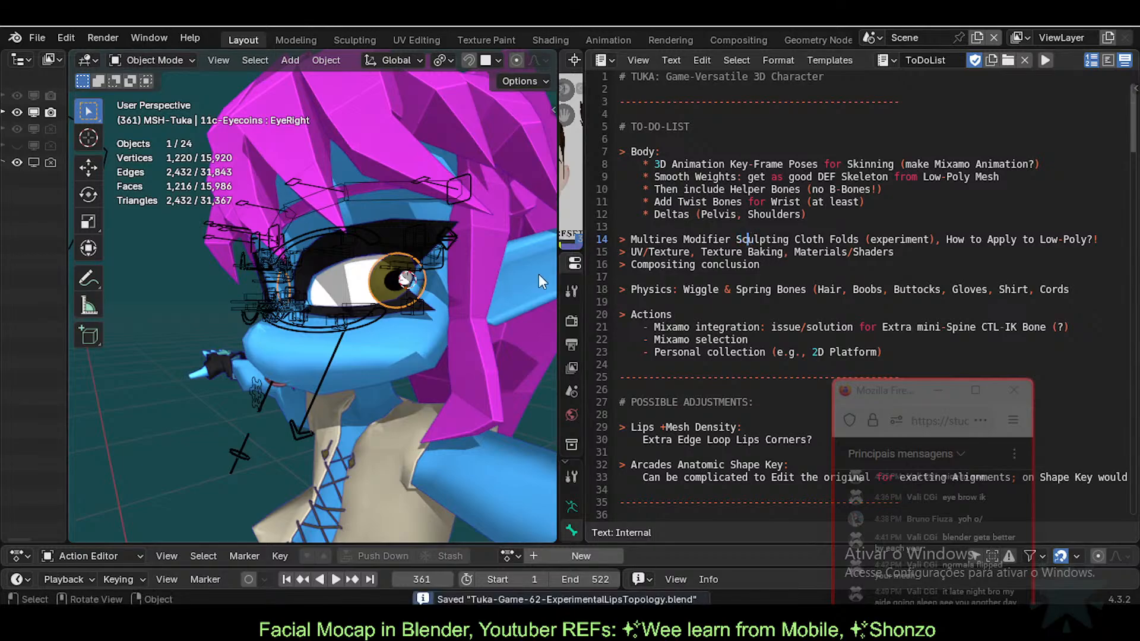
left_click_drag(584, 275, 839, 297)
left_click_drag(558, 295, 698, 295)
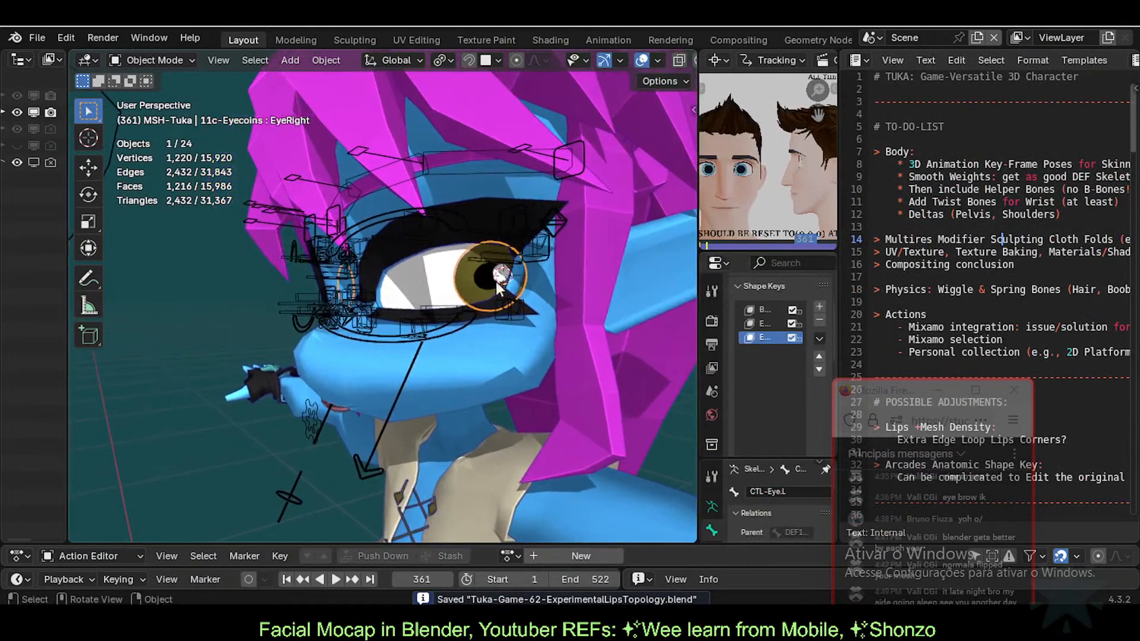
Step: Save the project over Tuka-Game-63-ExperimentalLipsTopology, then reopen Save As and cancel it
left_click(37, 38)
left_click(95, 162)
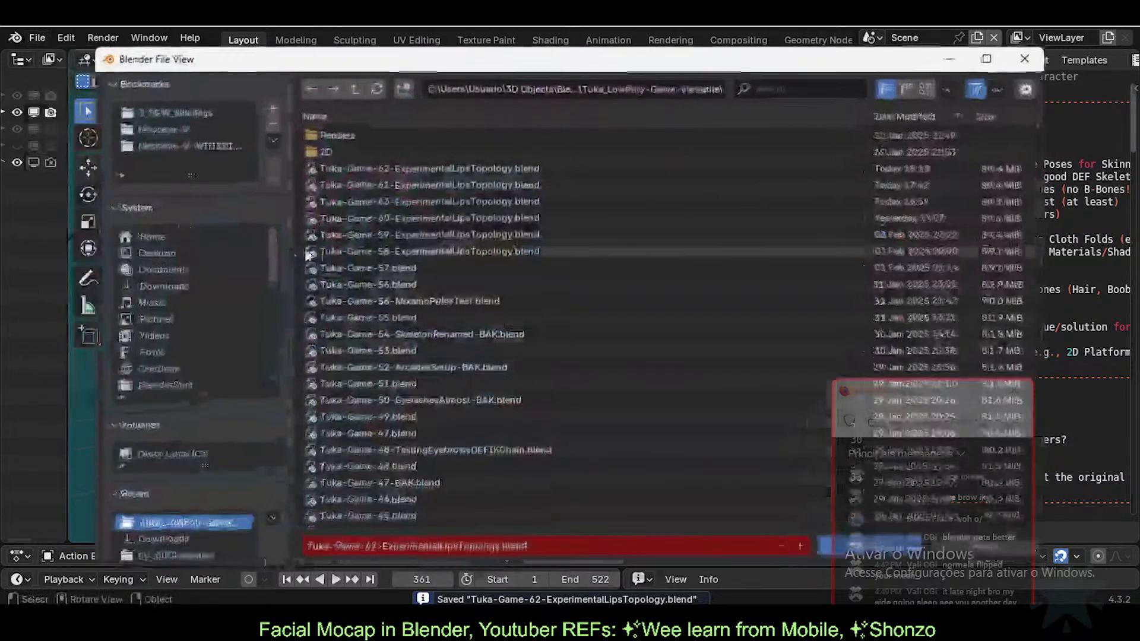
left_click(416, 202)
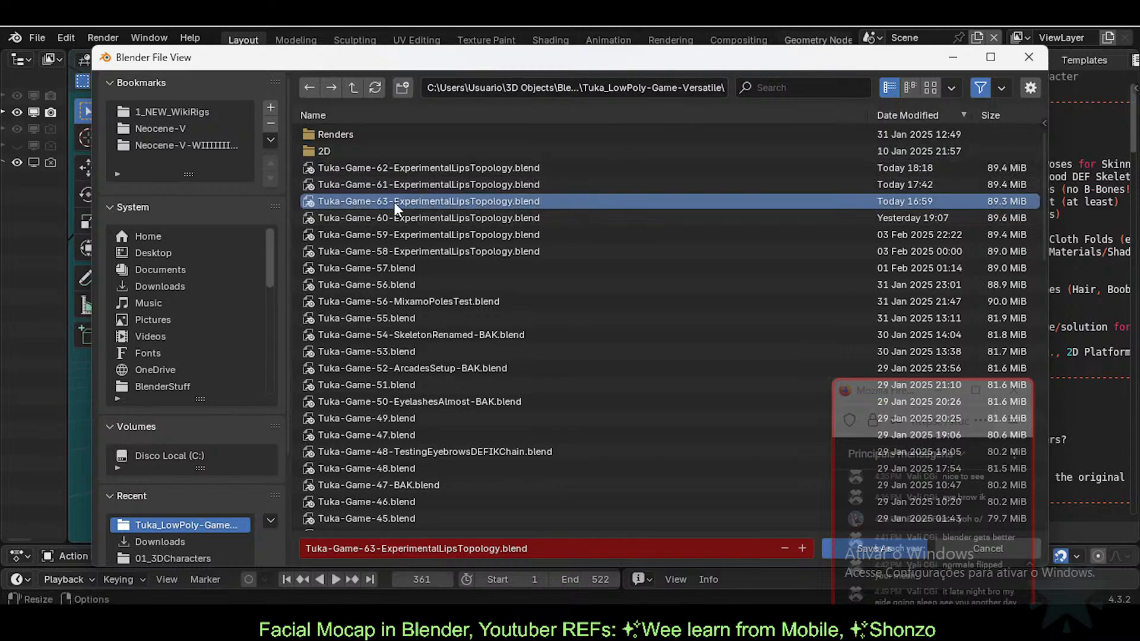
double_click(413, 197)
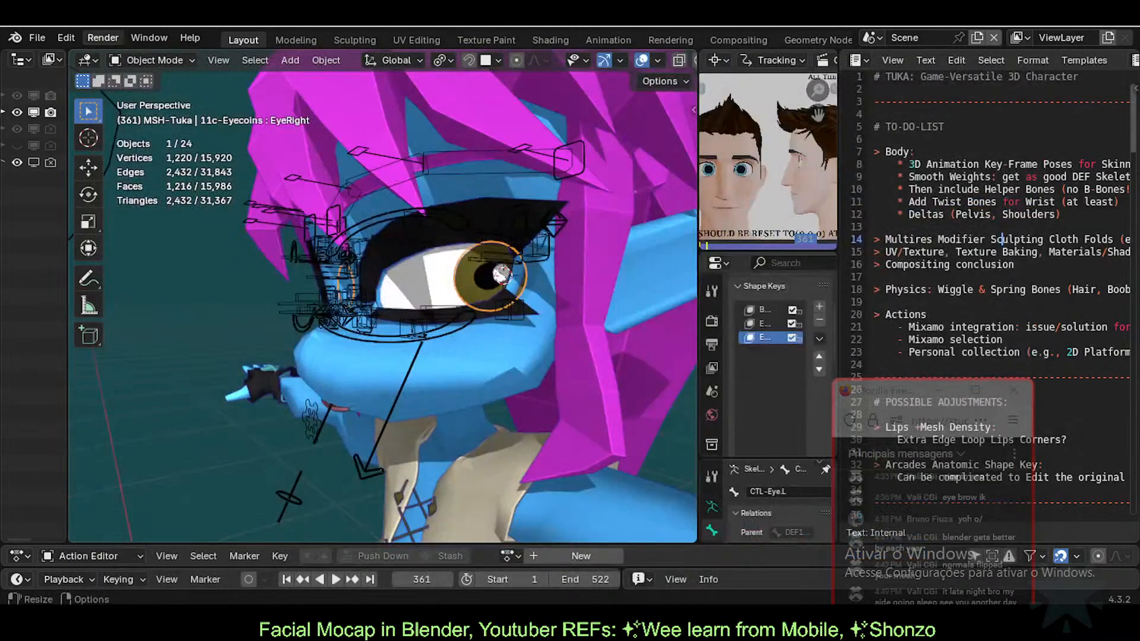
left_click(37, 36)
left_click(97, 175)
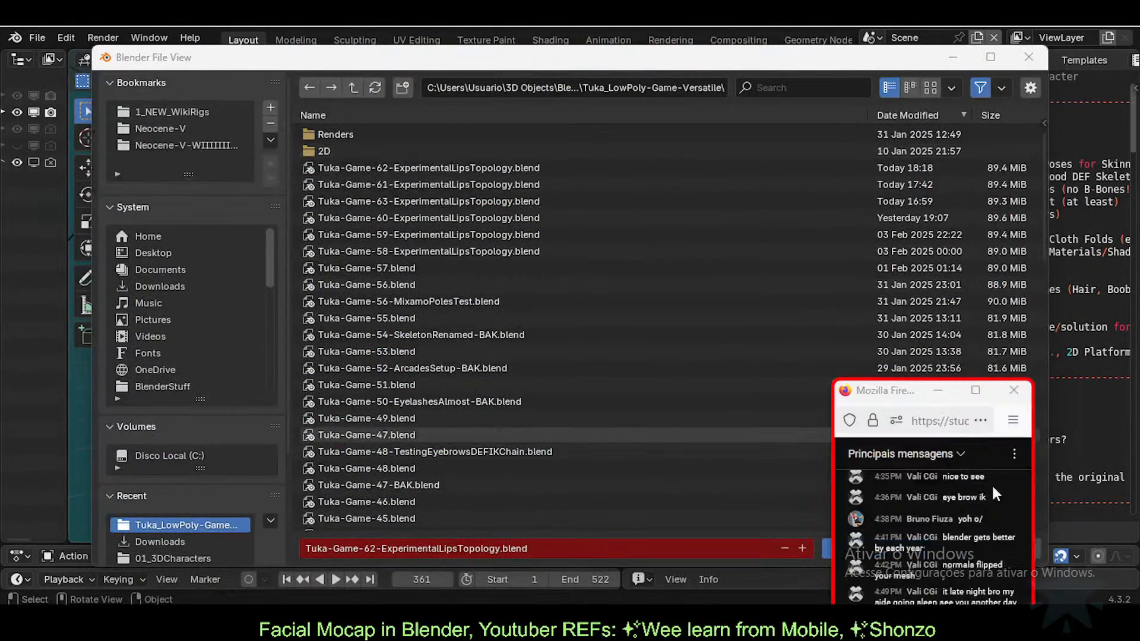
left_click_drag(888, 393, 760, 308)
left_click(987, 550)
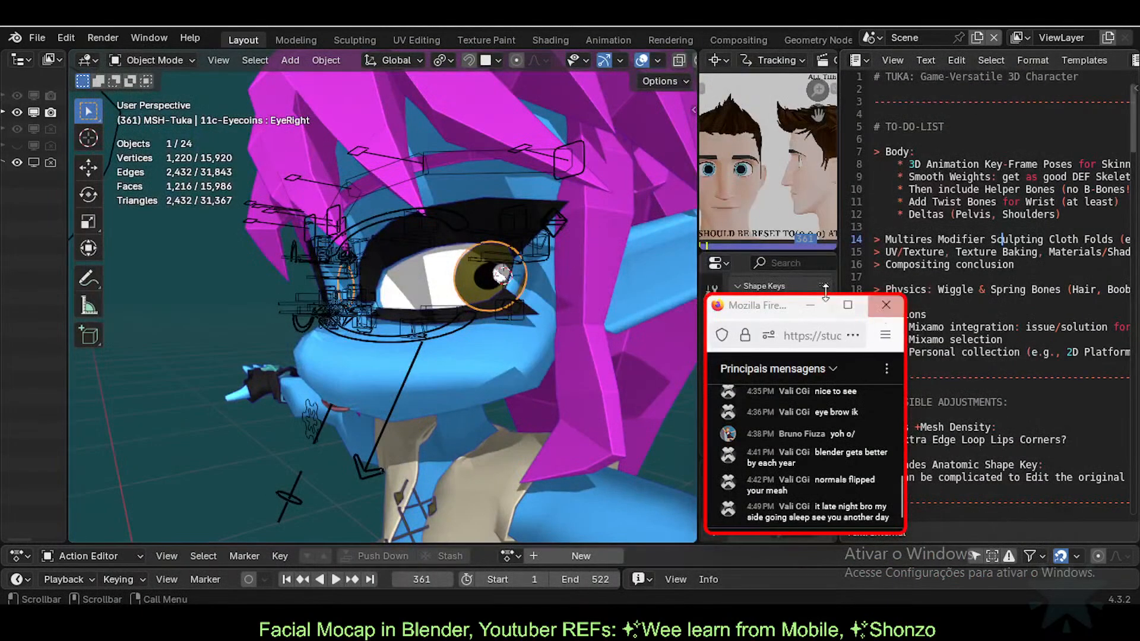
Step: Rename the Tuka-Game-62 file to Tuka-Game-62-OldFacialMocap.blend in the file browser
left_click(37, 37)
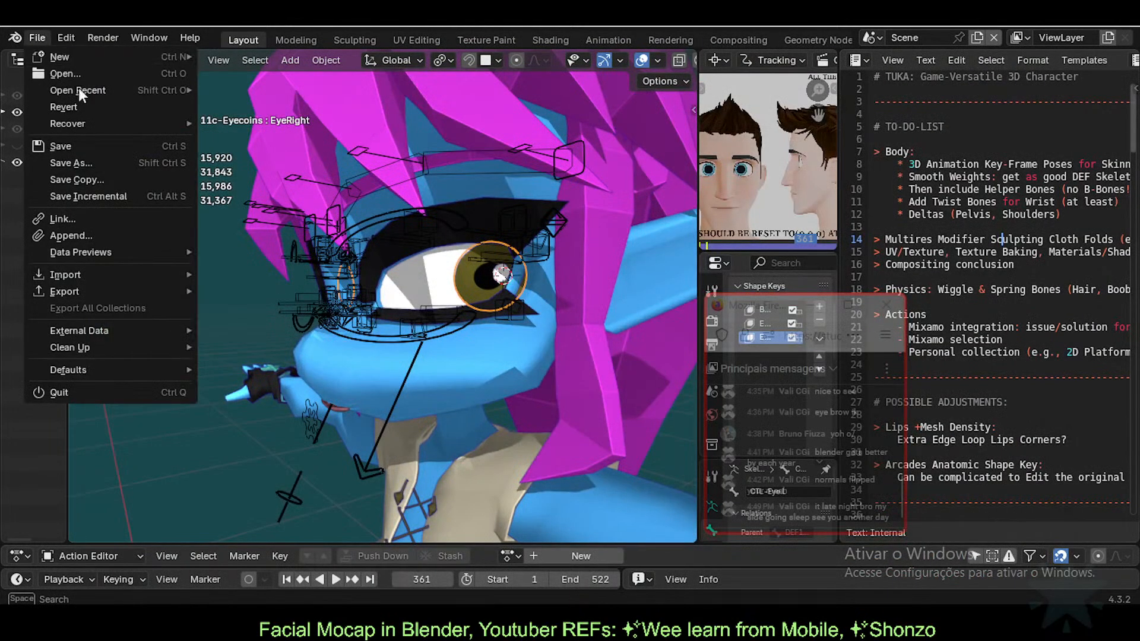
left_click(73, 165)
left_click(454, 165)
left_click(413, 165, "ctrl")
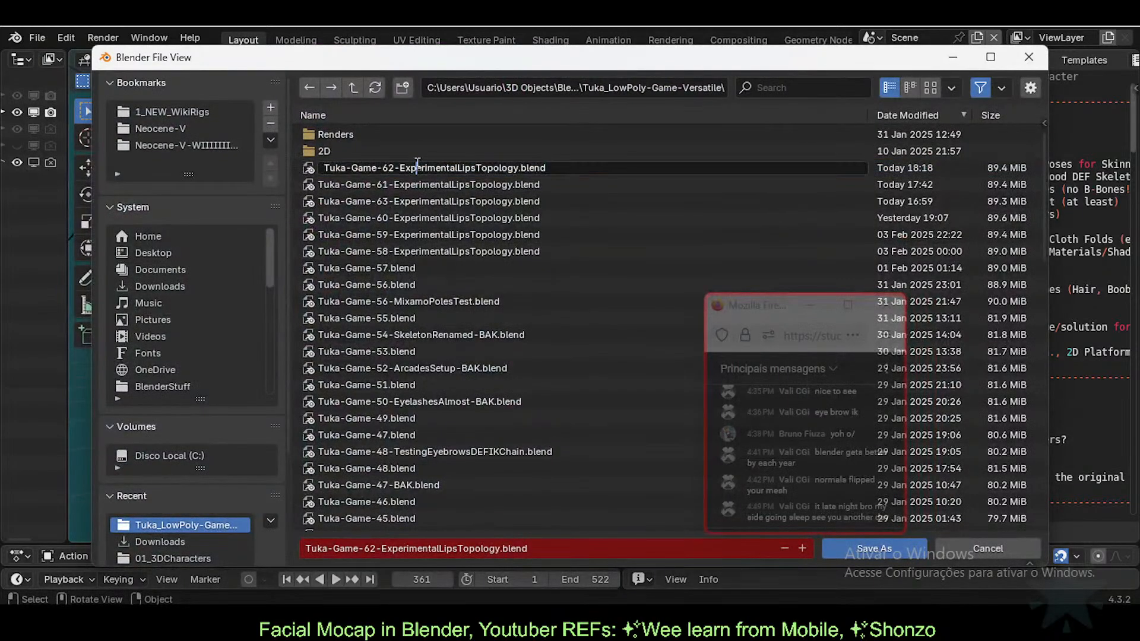
key("shift+End")
key("shift+Left")
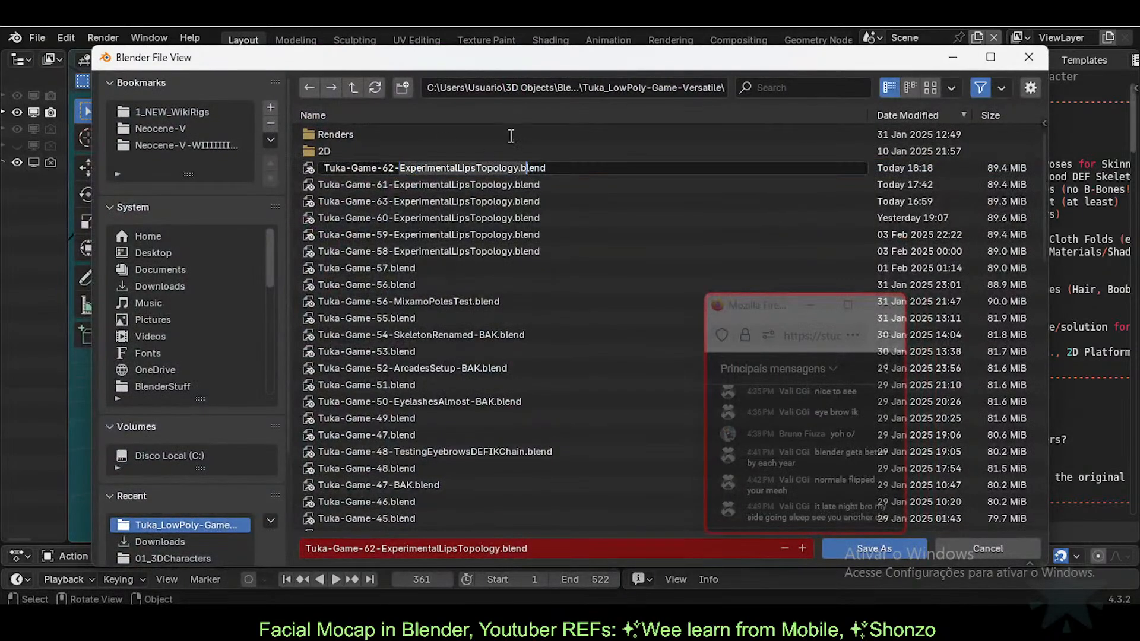
type("OldCmoca")
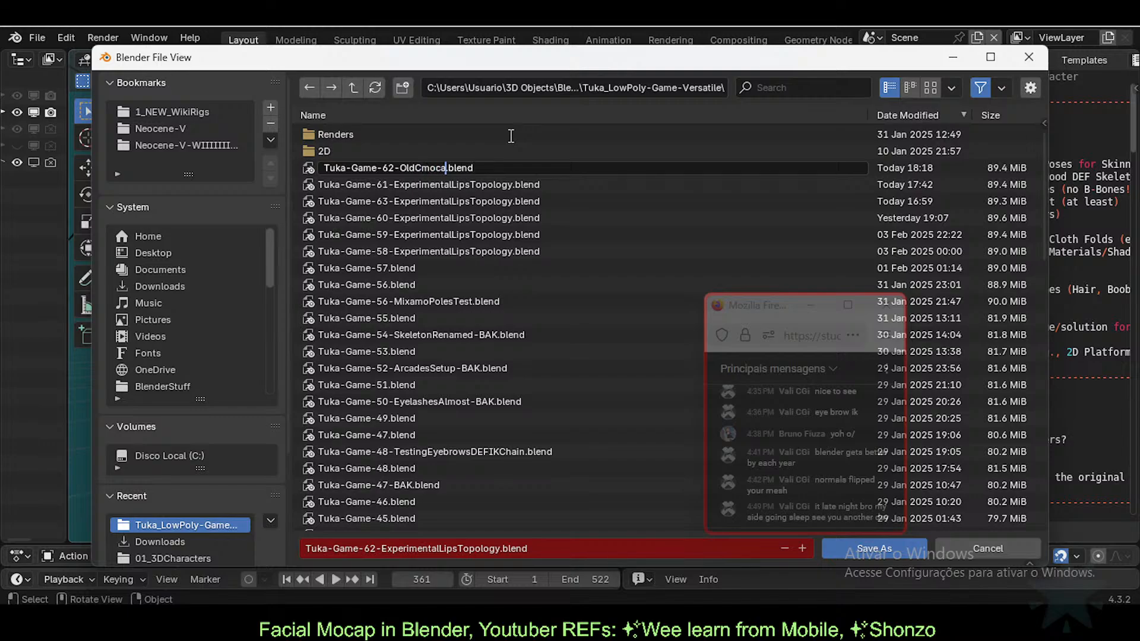
key("BackSpace")
key("BackSpace")
key("BackSpace")
type("FacialMocap")
key("Return")
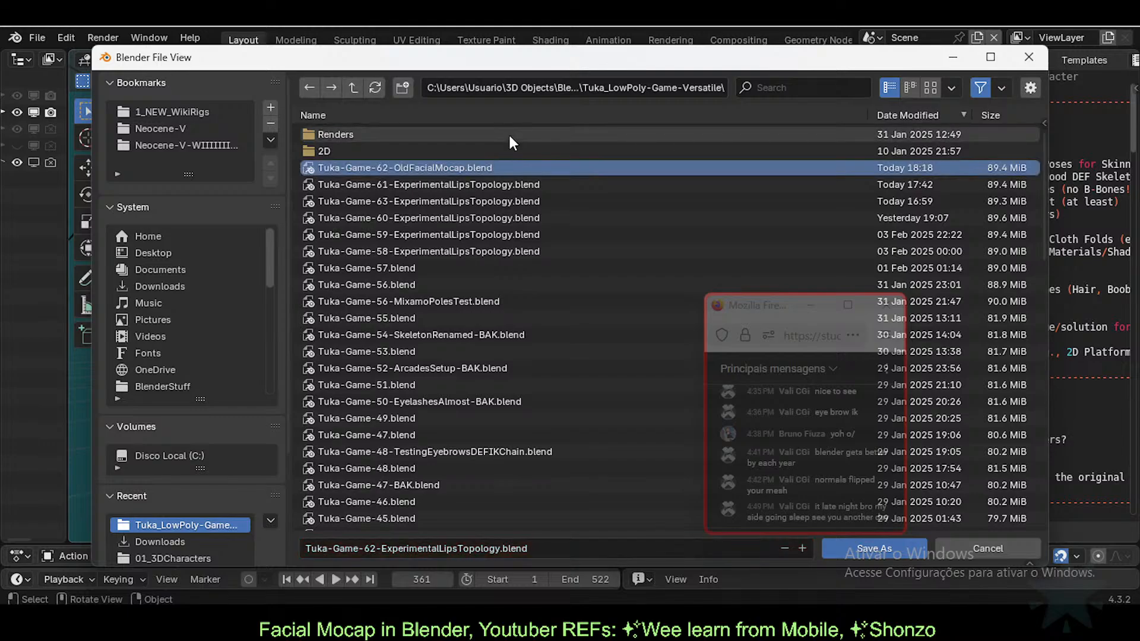
key("Escape")
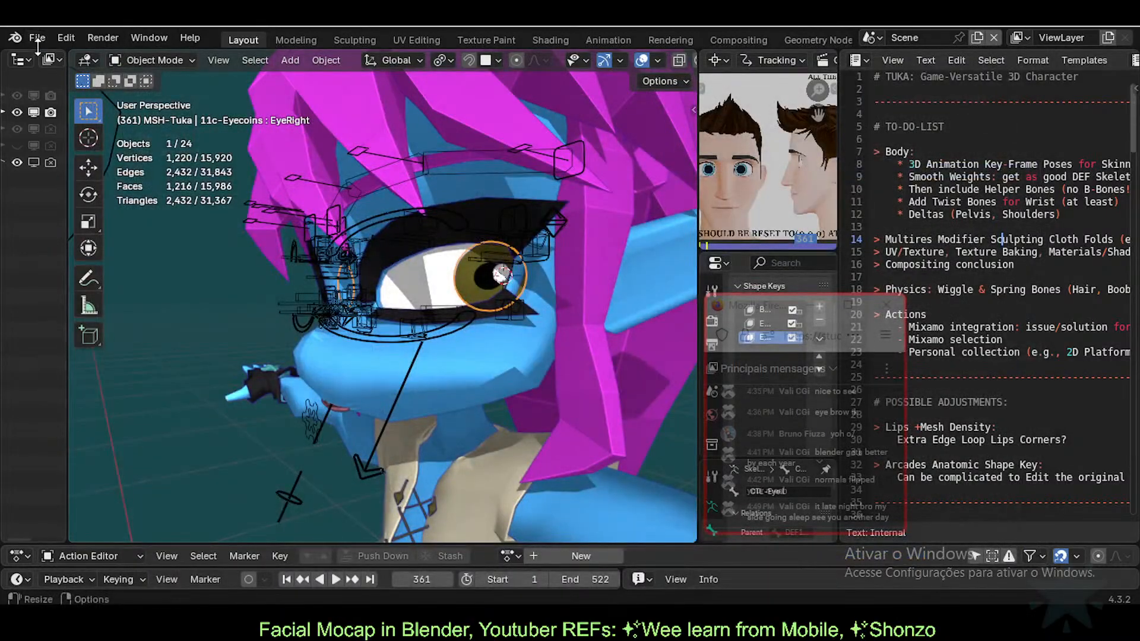
Step: Save a backup copy as Tuka-Game-63-DumpedFacialMocap_BAK.blend
left_click(36, 40)
left_click(81, 163)
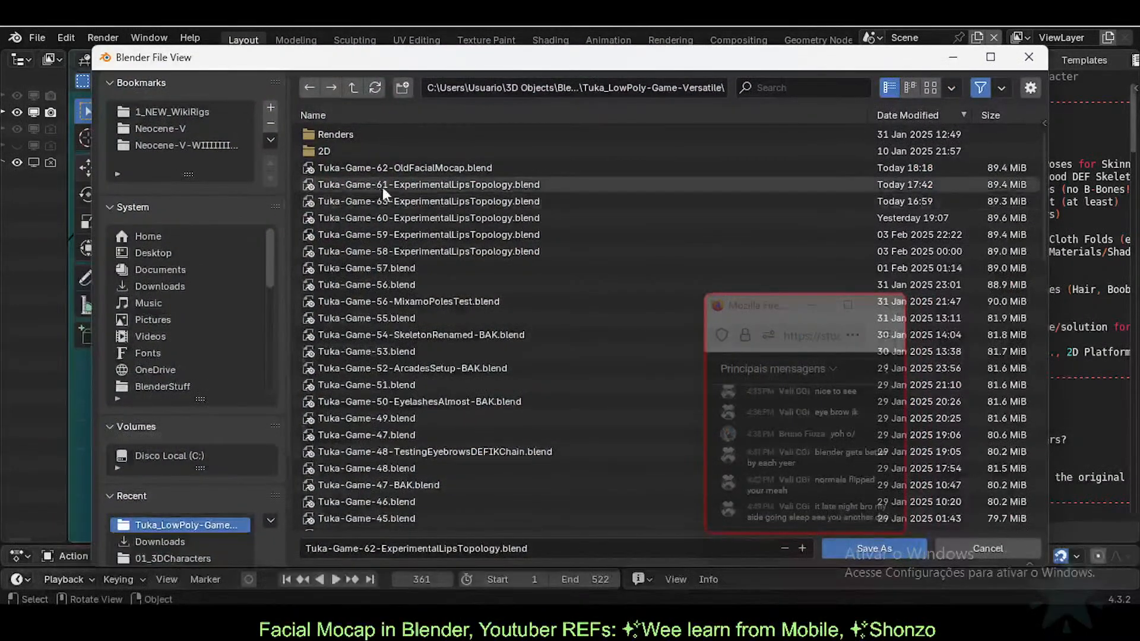
left_click(383, 188)
left_click(393, 197)
left_click(387, 550)
left_click(387, 550)
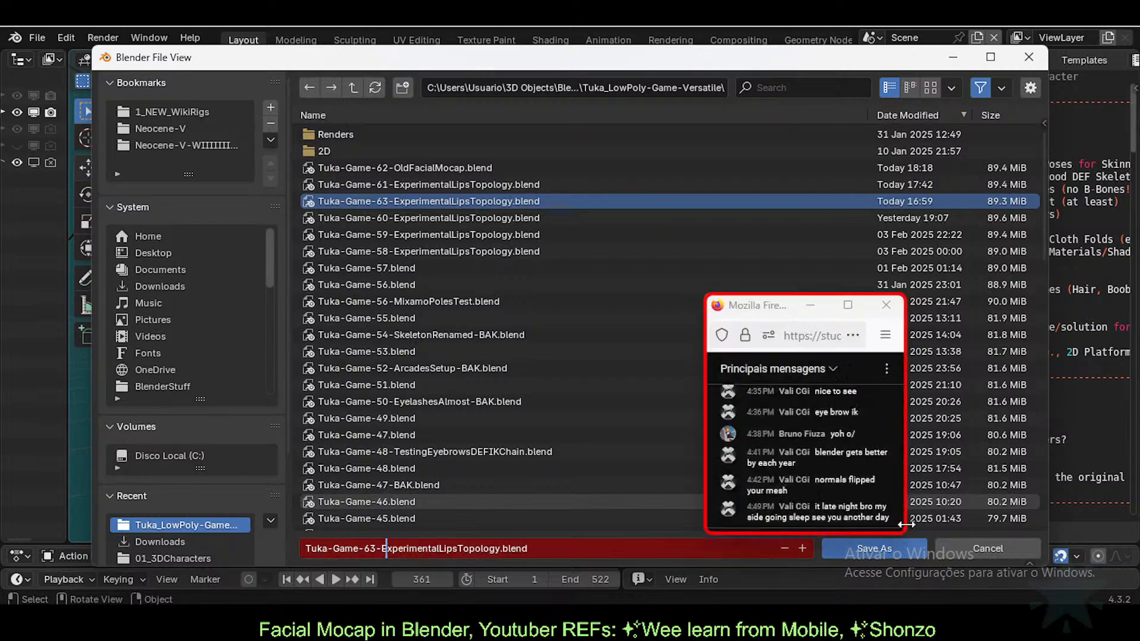
key("shift+End")
key("shift+Left")
key("shift+Left")
key("shift+Left")
key("shift+Left")
key("shift+Left")
key("shift+Left")
type("Dum")
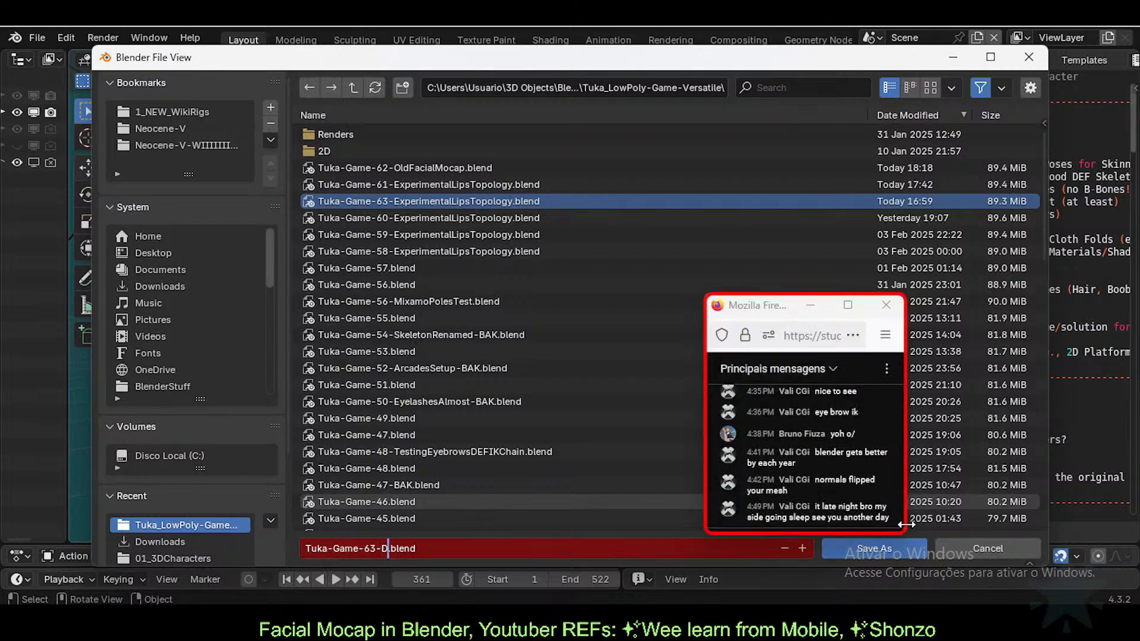
type("pedMocap")
key("Right")
type("FacialMocap")
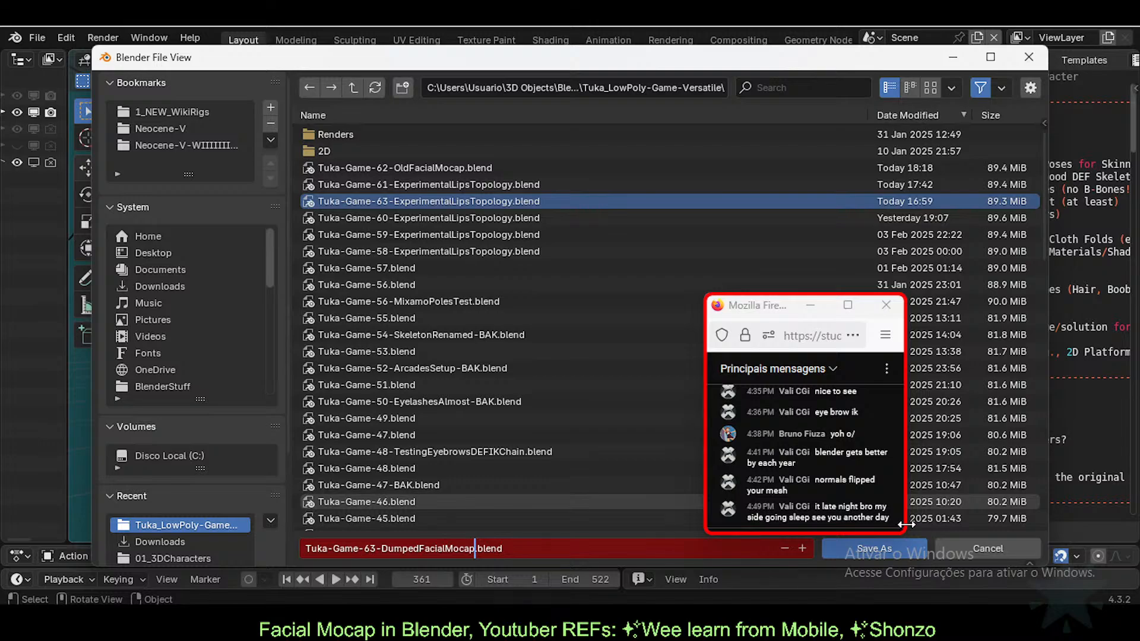
type("-BAK")
key("Left")
key("Left")
key("Left")
key("BackSpace")
type("_")
key("Return")
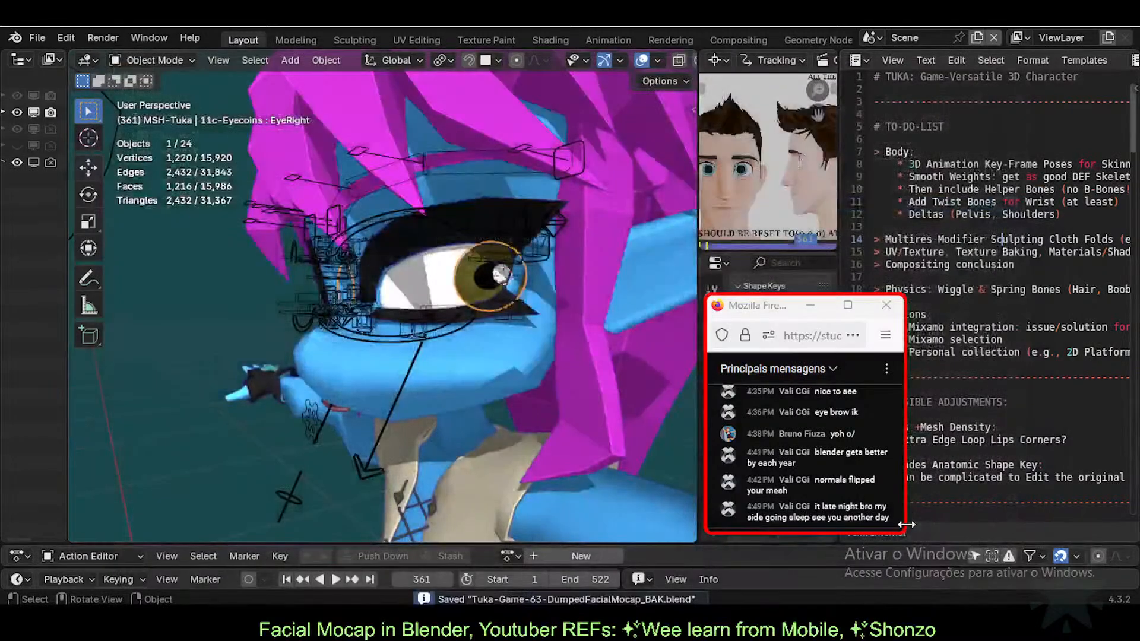
Step: Save the working project as Tuka-Game-64.blend
left_click(38, 38)
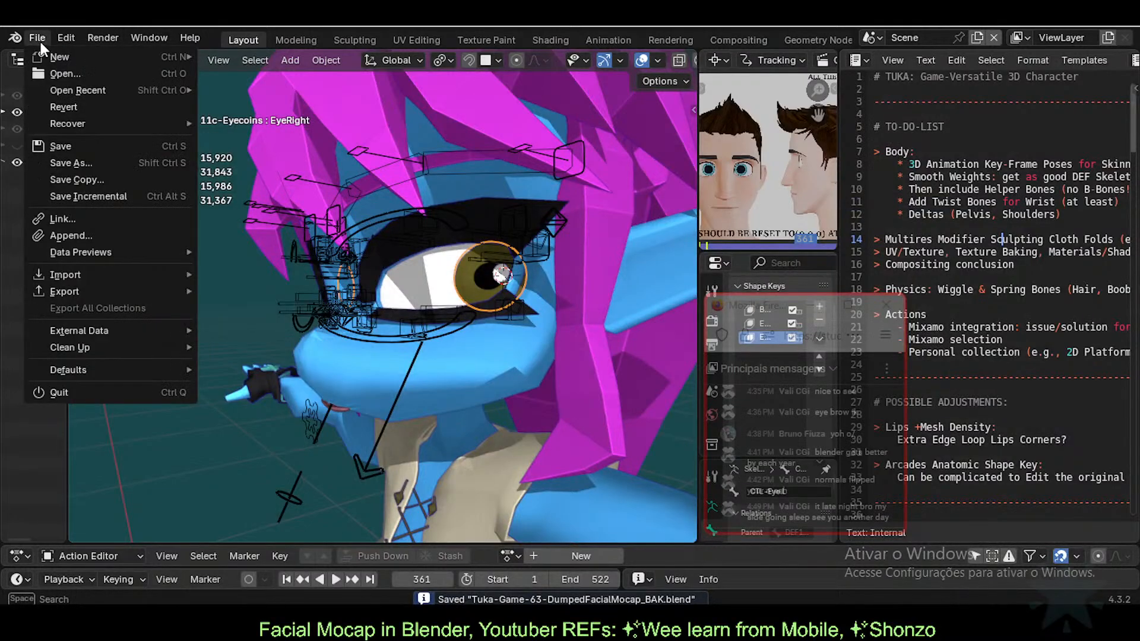
left_click(73, 163)
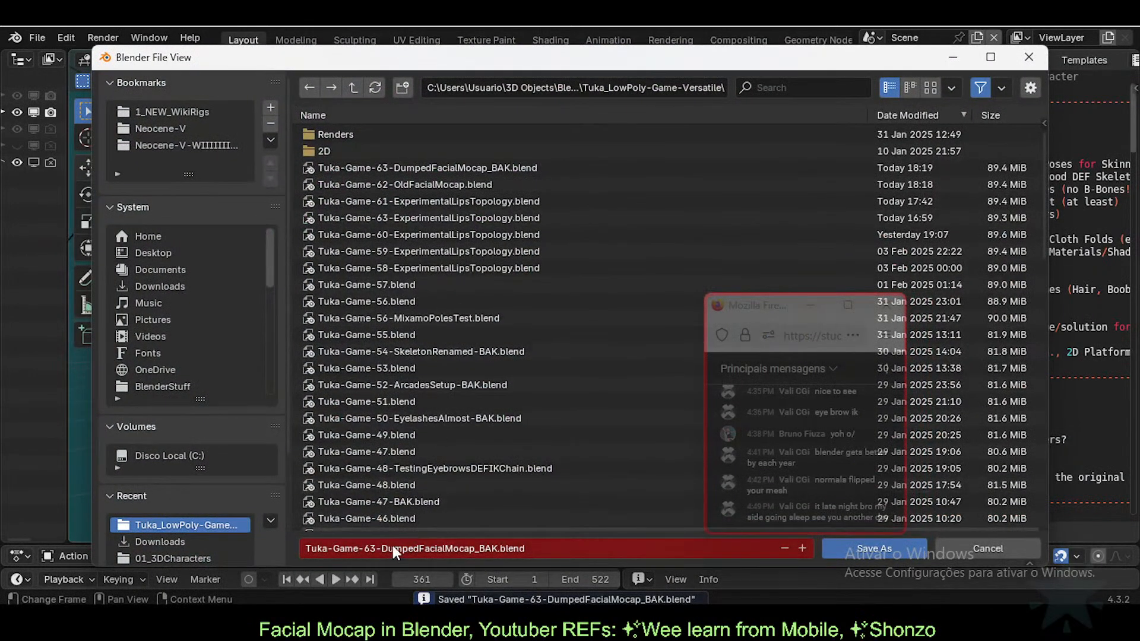
left_click(375, 548)
type("4")
key("shift+Right")
key("shift+Right")
key("shift+Right")
key("shift+Right")
key("shift+Right")
key("shift+Right")
key("shift+Right")
key("shift+Right")
key("shift+Right")
key("shift+Right")
key("shift+Right")
key("shift+Right")
key("shift+Right")
key("shift+Right")
key("shift+Right")
key("shift+Right")
key("shift+Right")
key("shift+Right")
key("shift+Right")
key("shift+Right")
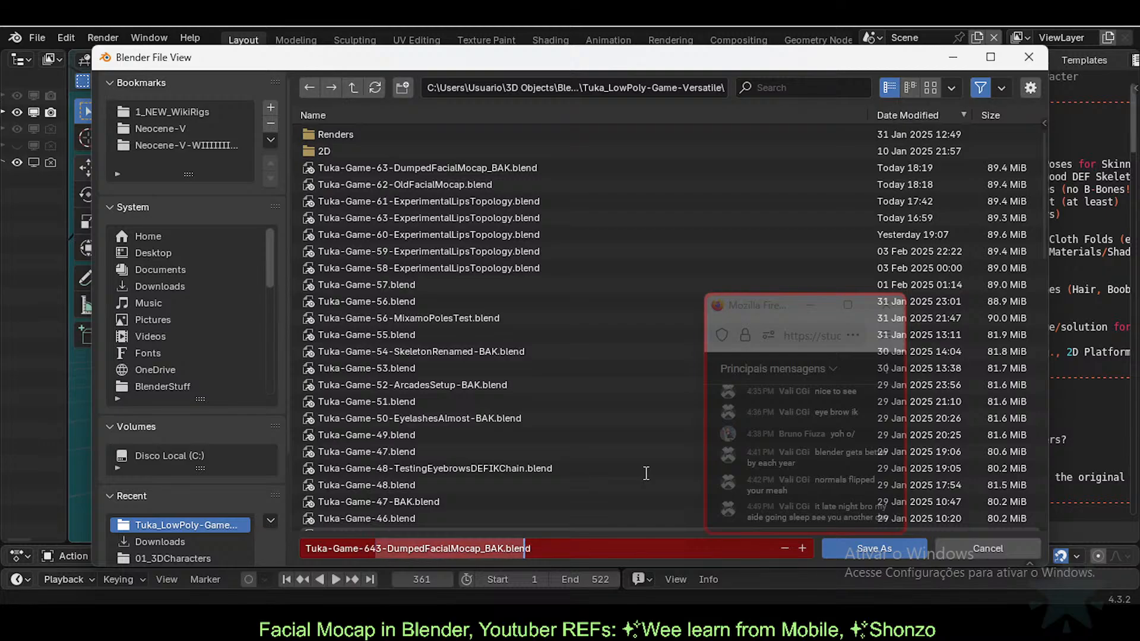
key("shift+Left")
key("shift+Left")
key("shift+Left")
key("shift+Left")
key("BackSpace")
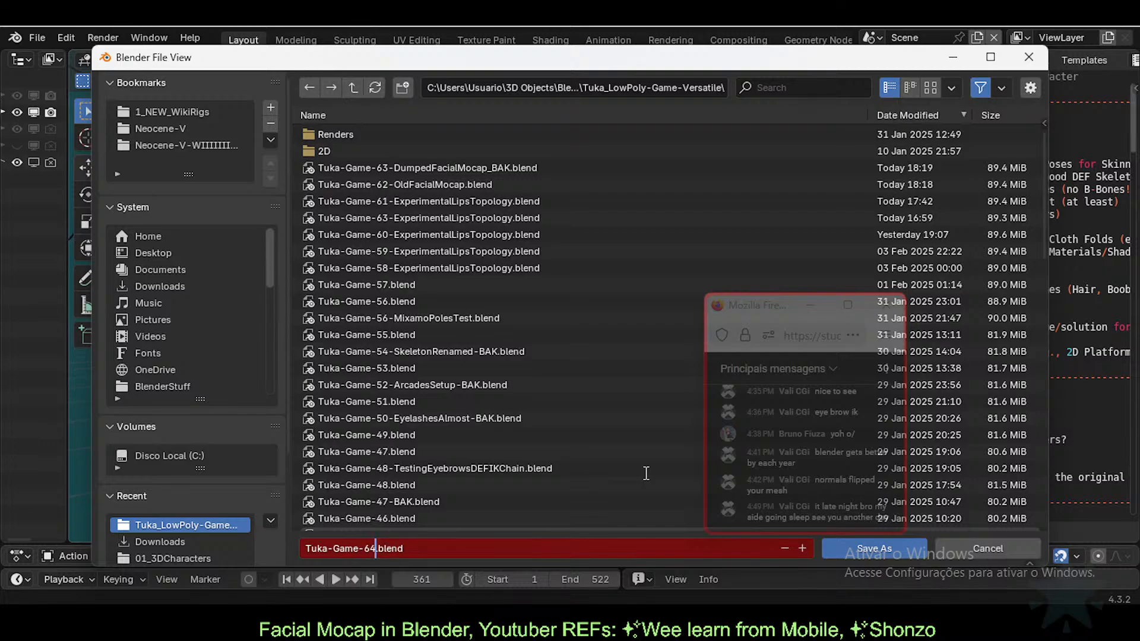
key("Return")
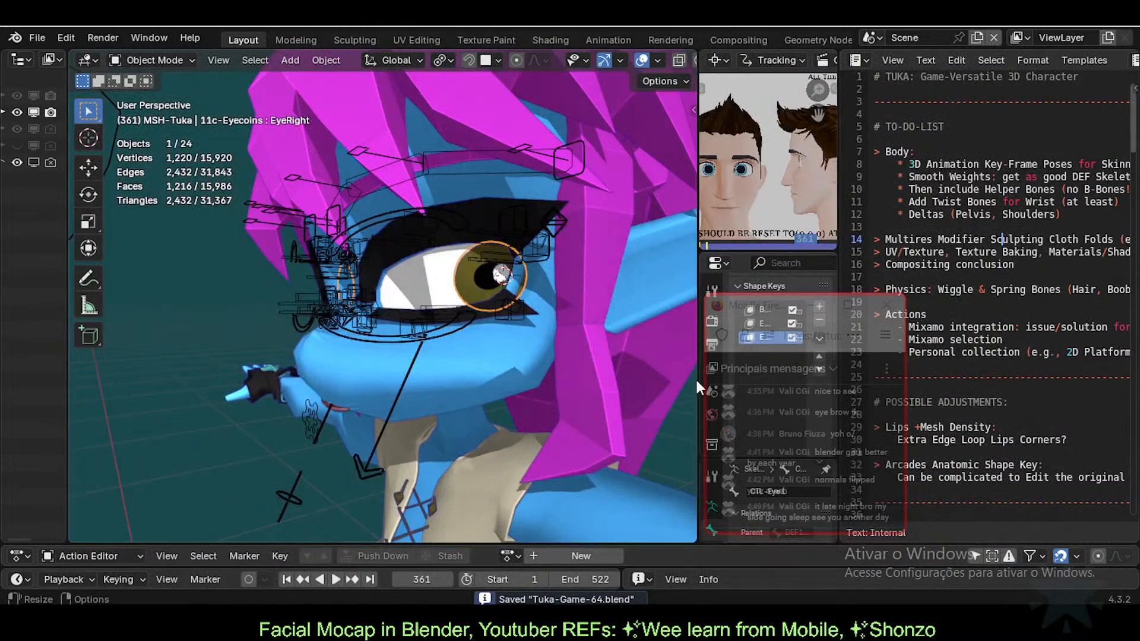
Step: Rearrange the chat and reference panels, then delete the eyecoin's EyeRight and remaining shape keys
left_click_drag(773, 311, 949, 301)
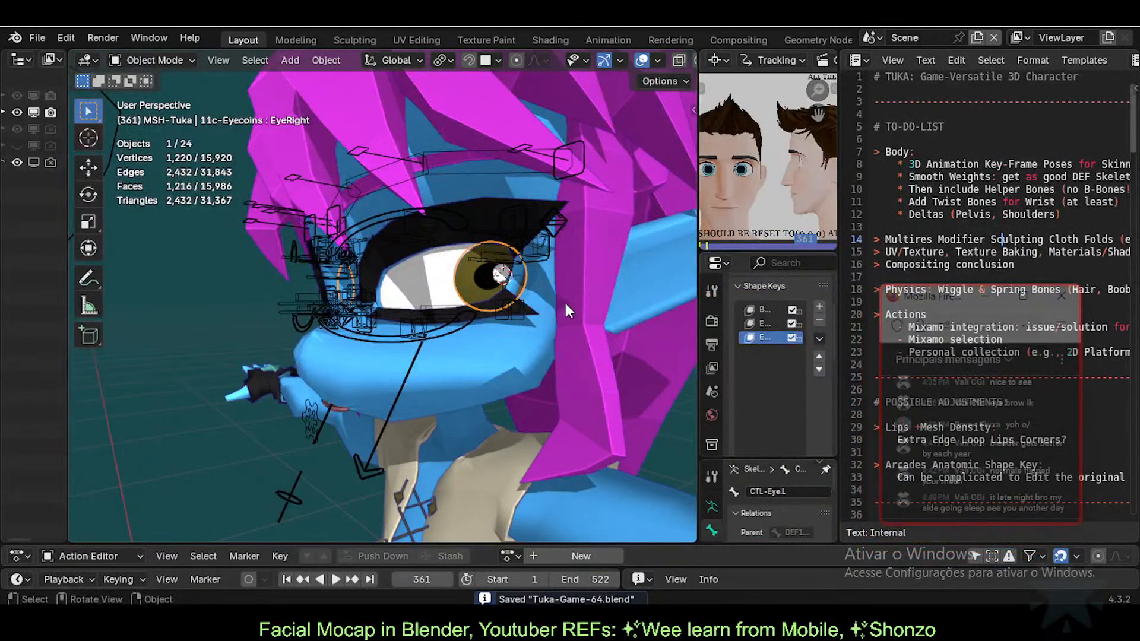
left_click_drag(698, 302, 537, 303)
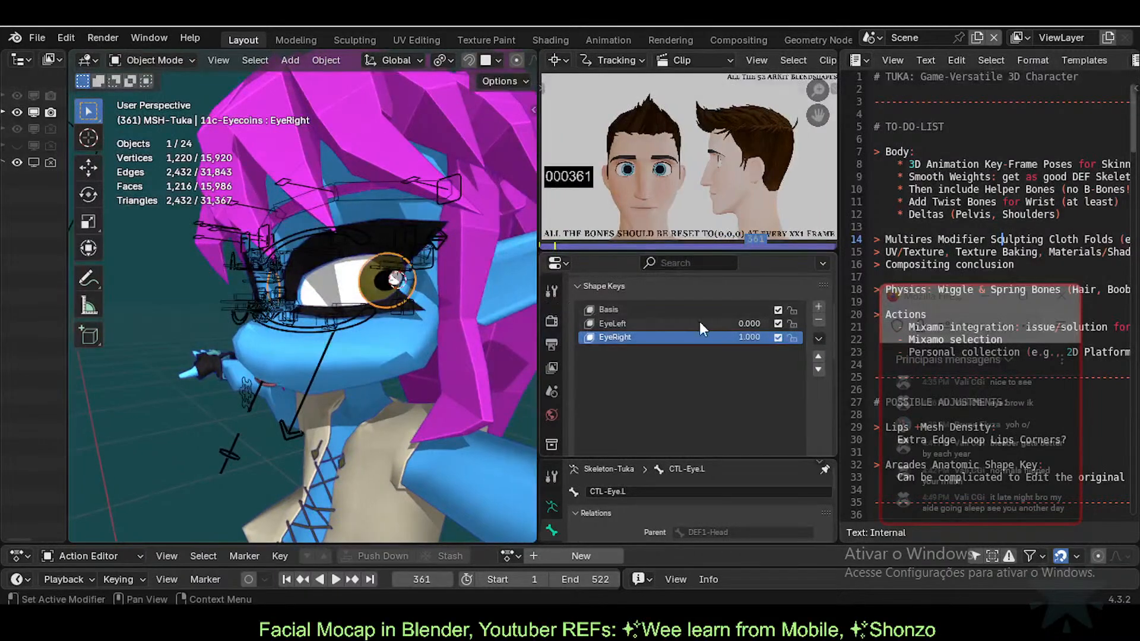
left_click(821, 318)
left_click(820, 318)
left_click(820, 319)
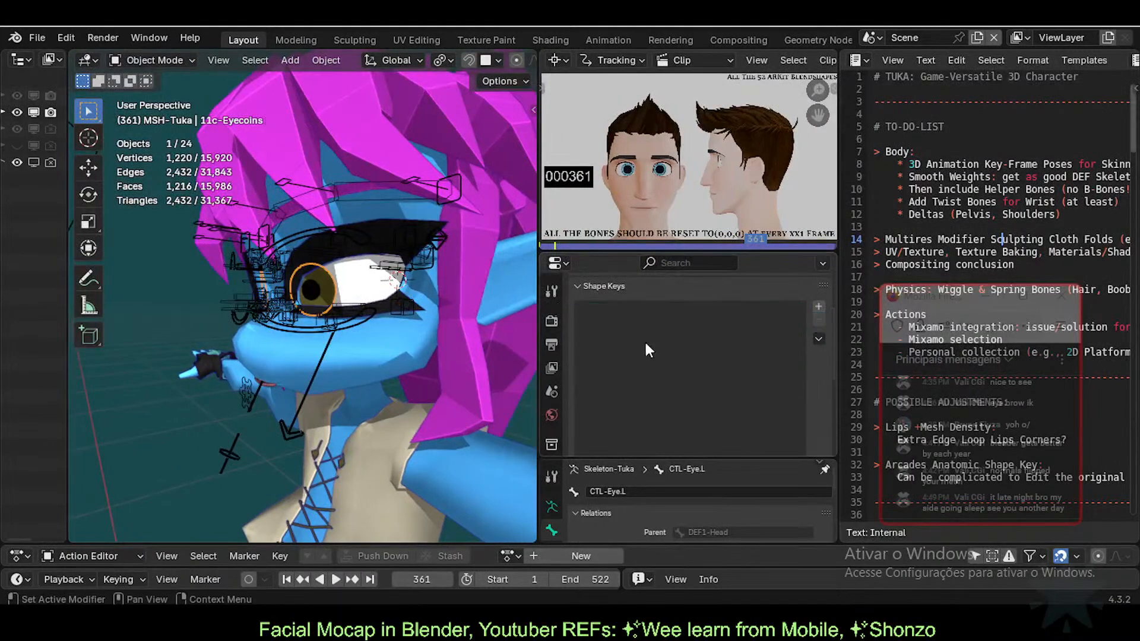
Step: Delete the Eyesblink-Eyelashes shape key from the eyelashes mesh
middle_click_drag(451, 326, 414, 327)
key("n")
key("n")
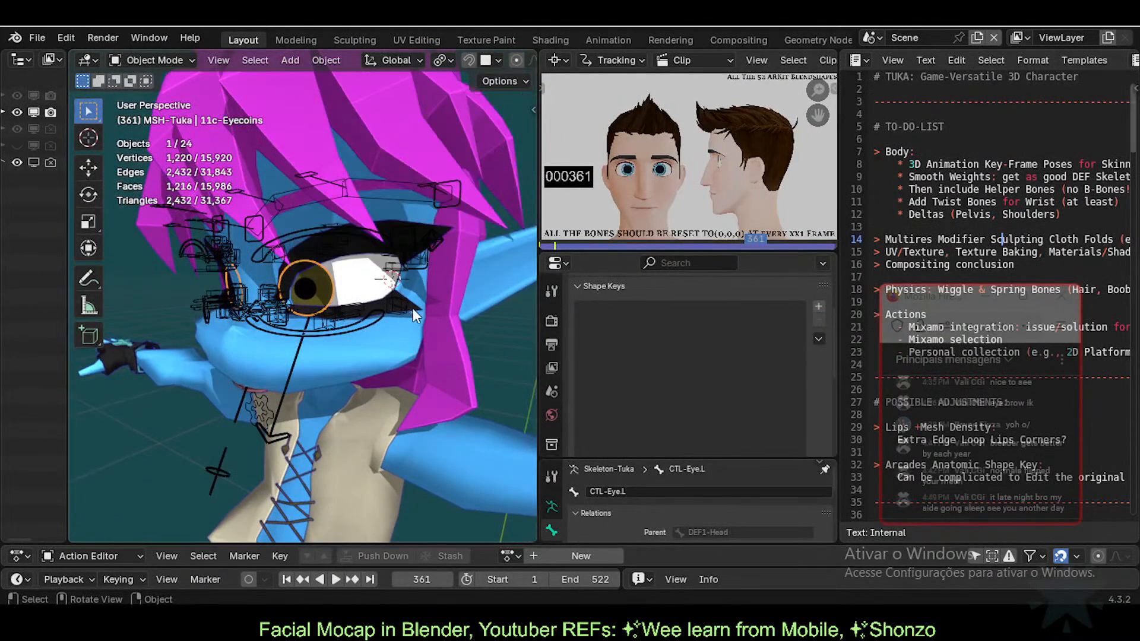
left_click(412, 308)
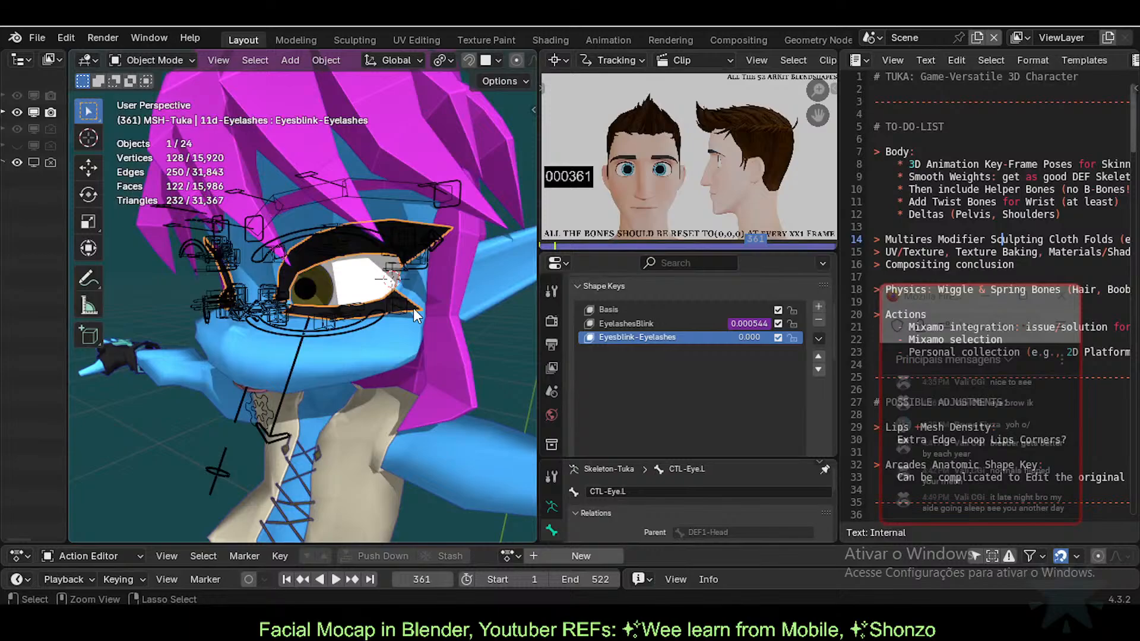
left_click(818, 319)
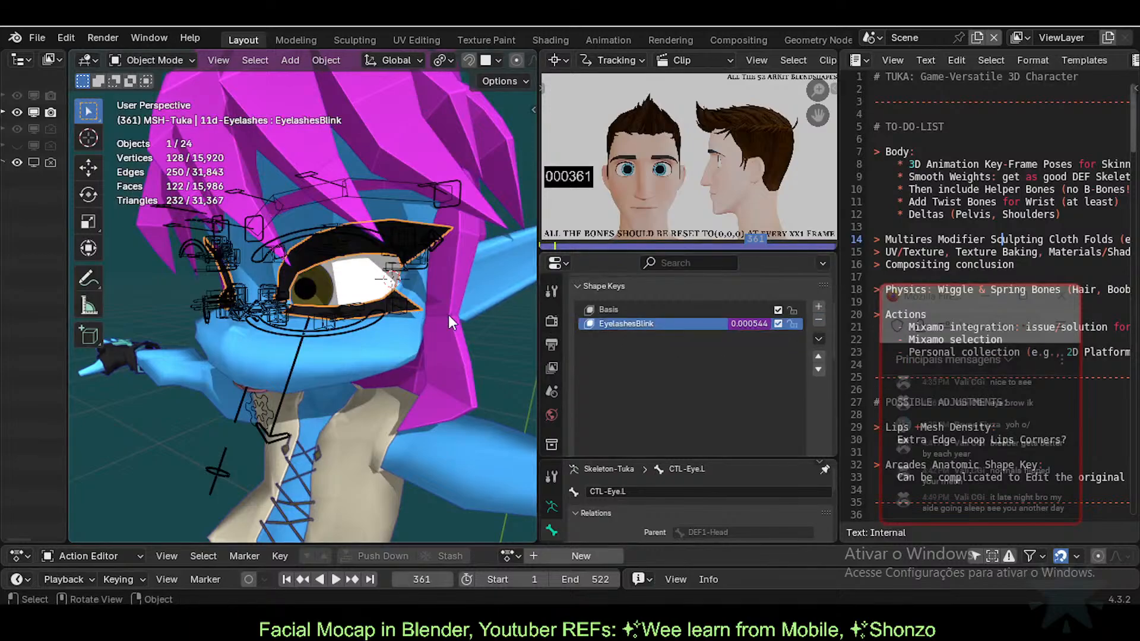
Step: Delete the Eyesblink shape key from the body mesh, leaving PuffCheeks as the last key
scroll(382, 323, "up", 2)
middle_click_drag(360, 325, 374, 330)
left_click(404, 365)
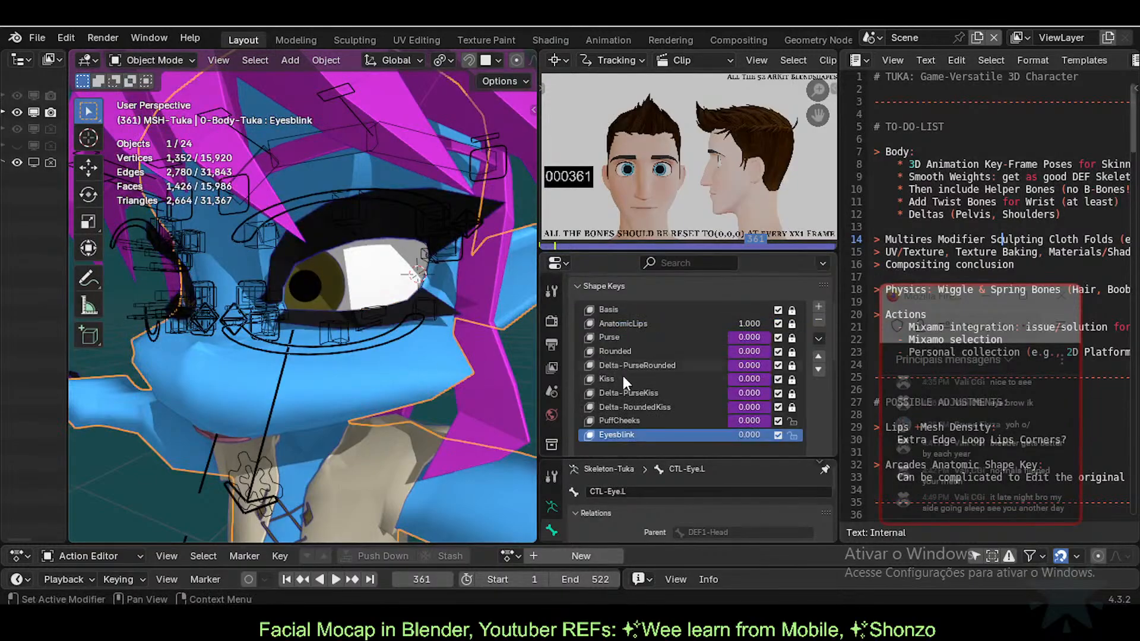
scroll(641, 377, "down", 3)
scroll(818, 302, "up", 3)
left_click(818, 321)
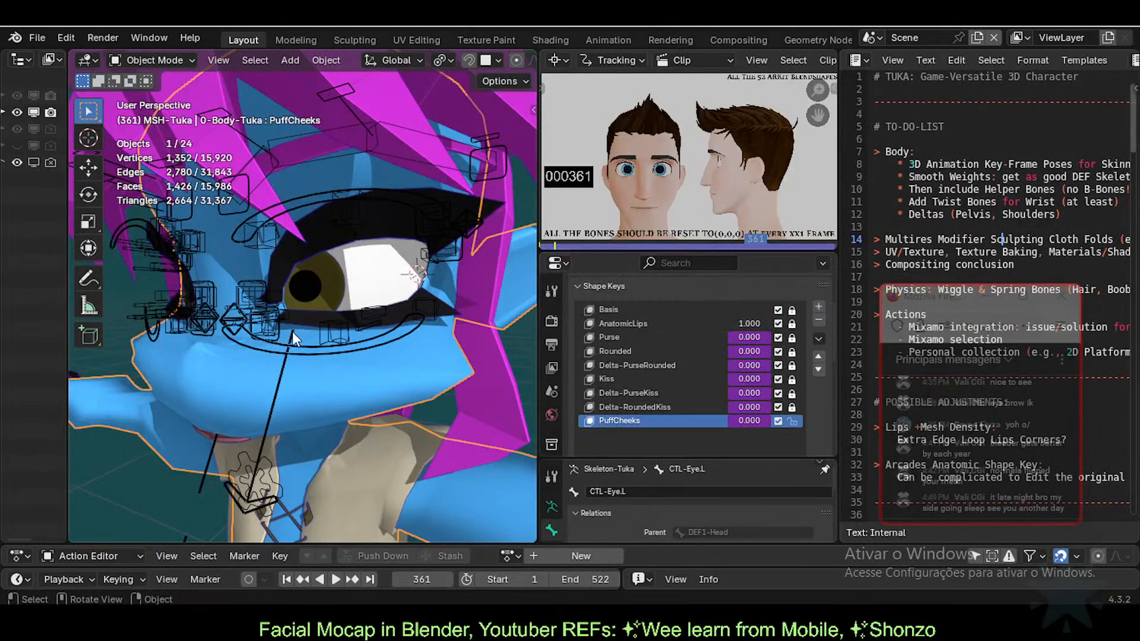
Step: Reselect the 0-Body-Tuka mesh to list its shape keys and centre the face in view
scroll(390, 368, "down", 4)
left_click(399, 338)
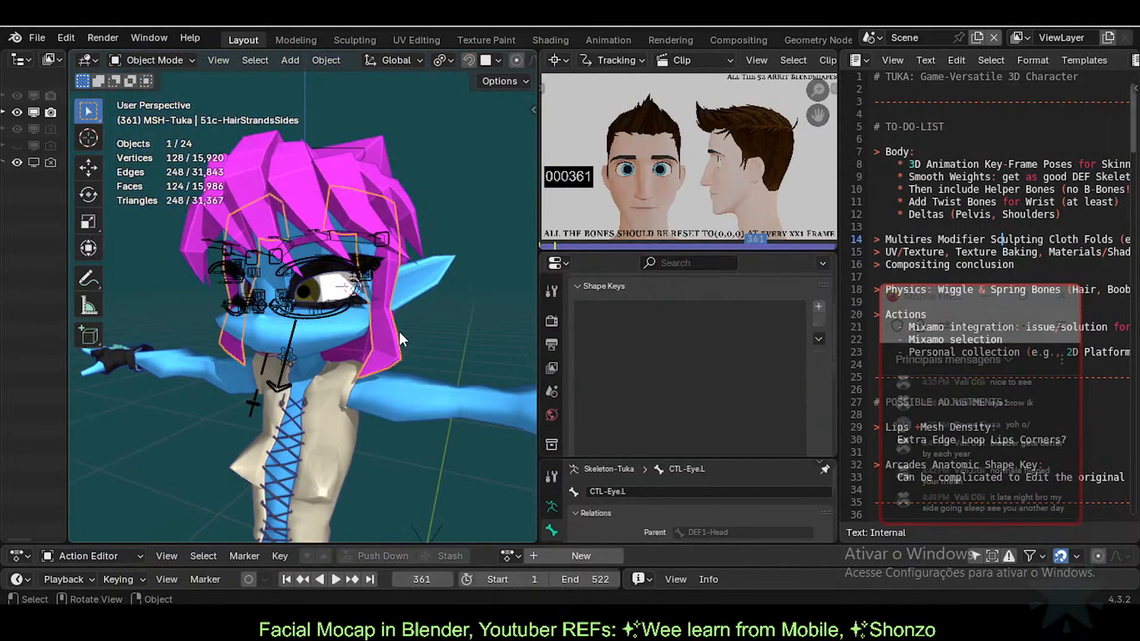
scroll(386, 338, "up", 3)
left_click(338, 365)
middle_click_drag(338, 365, 411, 358, "shift")
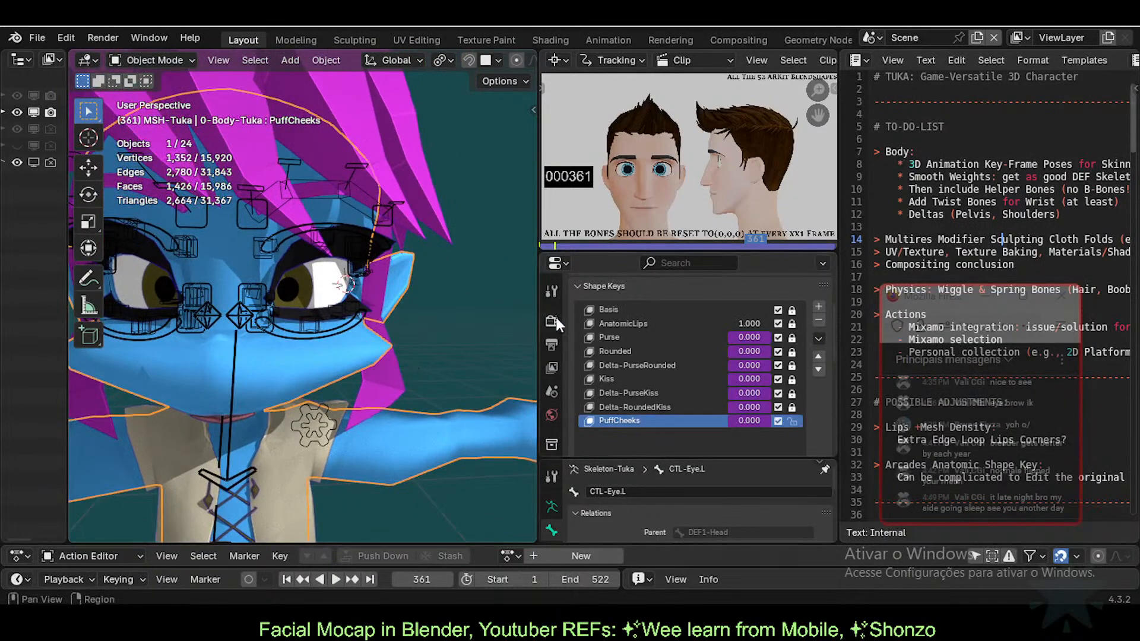
Step: Unlink the All the 52.mp4 reference clip from the clip editor area
left_click(555, 59)
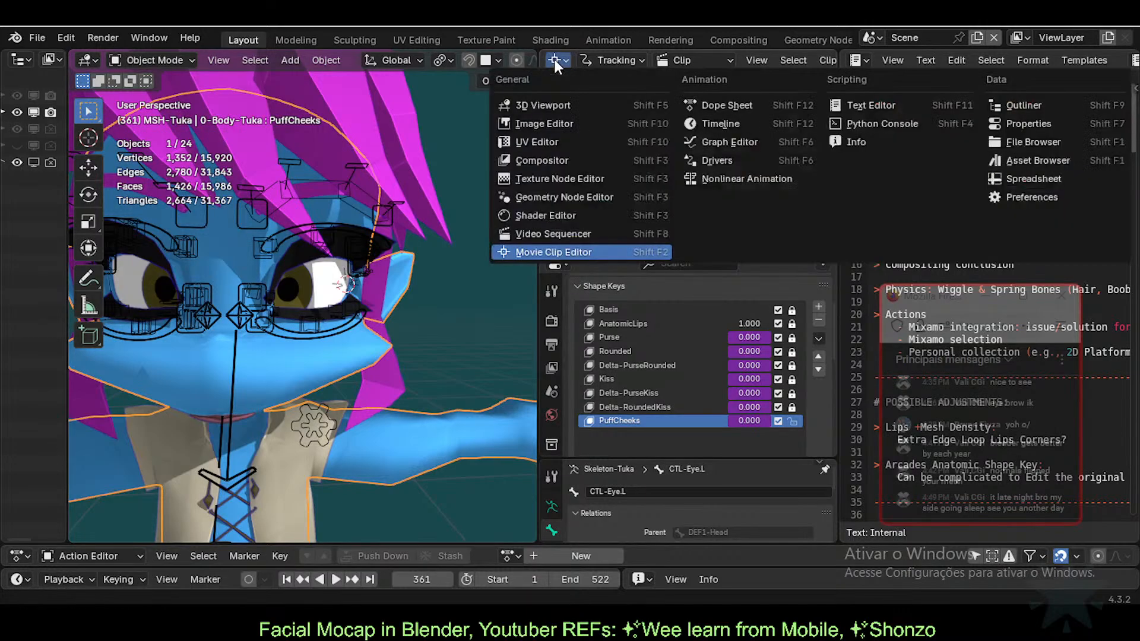
left_click(555, 59)
left_click(556, 60)
left_click(563, 60)
left_click(563, 58)
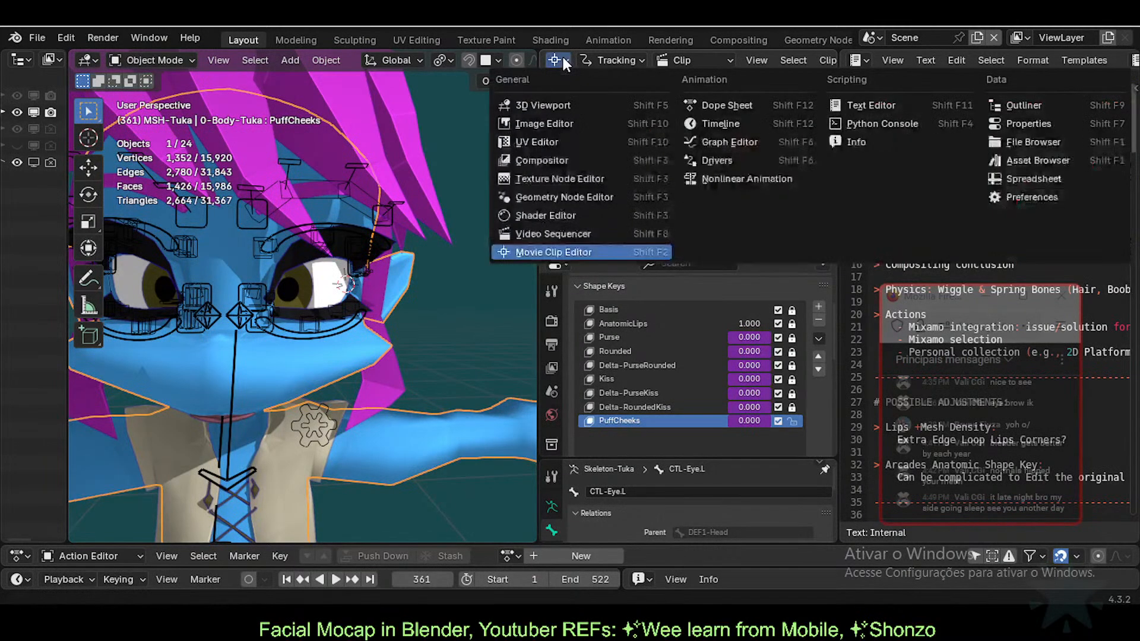
left_click(562, 58)
scroll(783, 63, "down", 6)
scroll(789, 62, "down", 5)
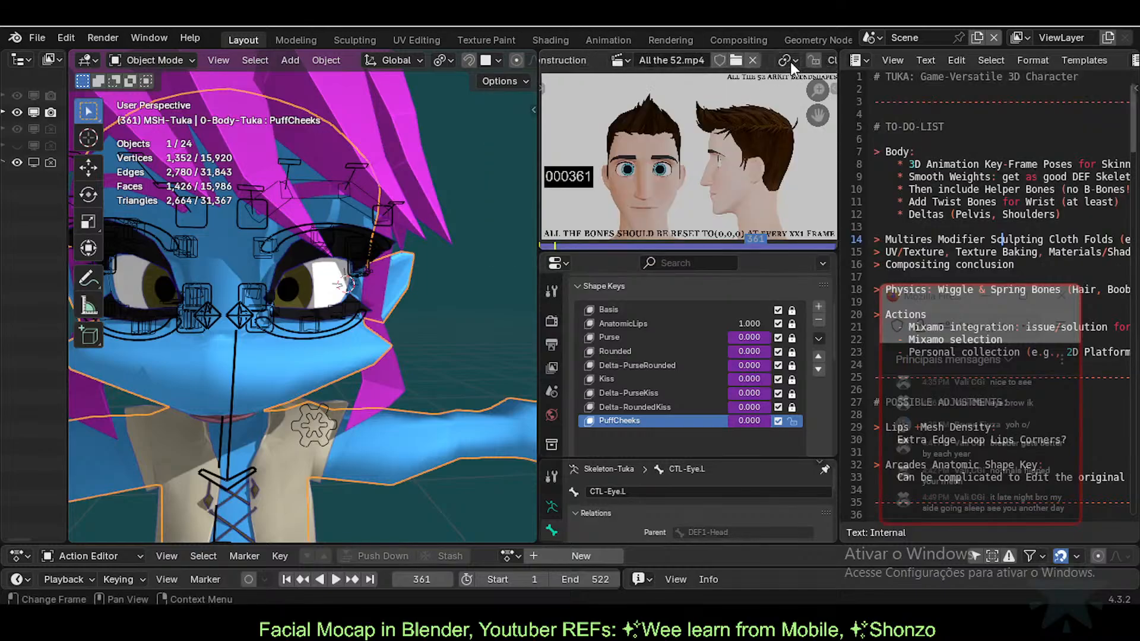
left_click(720, 60)
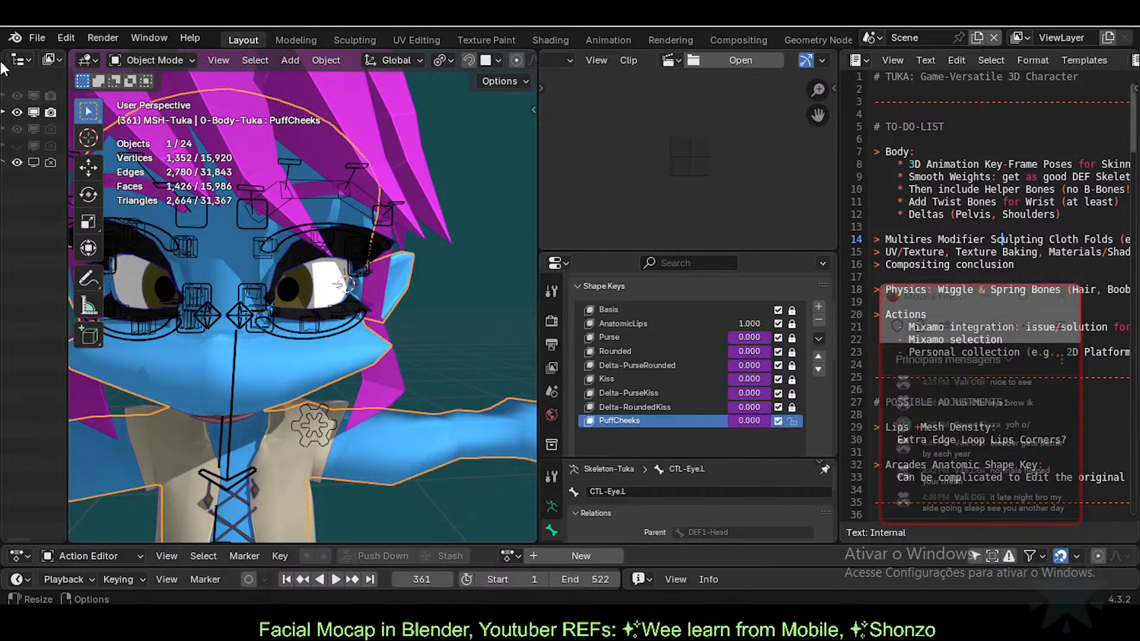
Step: Widen the outliner and dock it above the clip editor area
left_click_drag(67, 70, 244, 64)
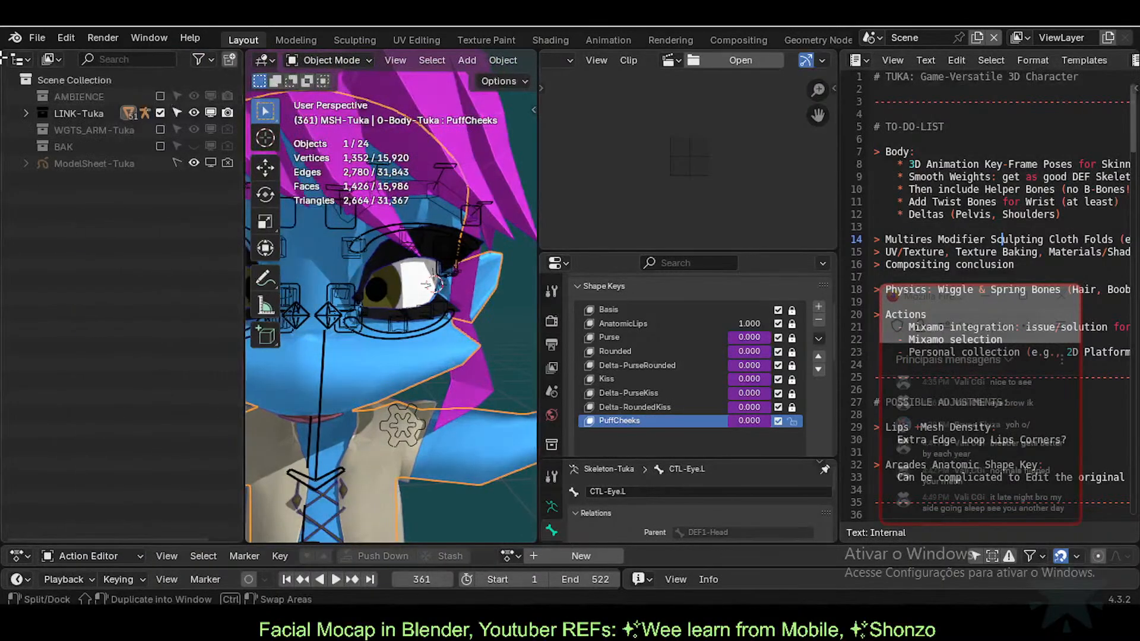
left_click_drag(5, 58, 563, 51)
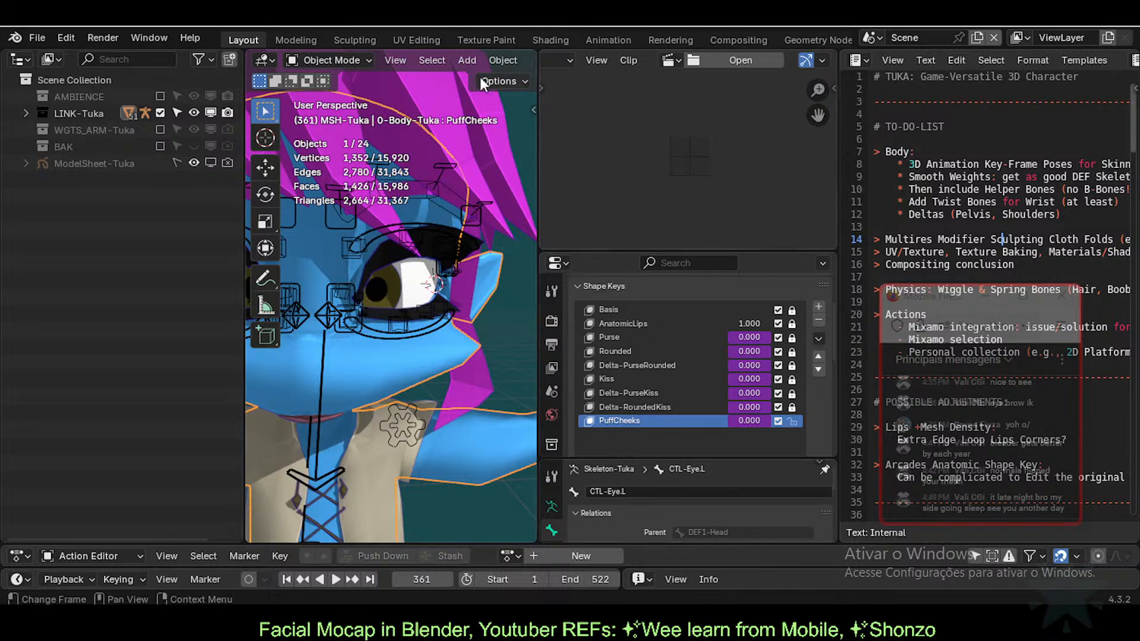
left_click_drag(12, 60, 592, 81)
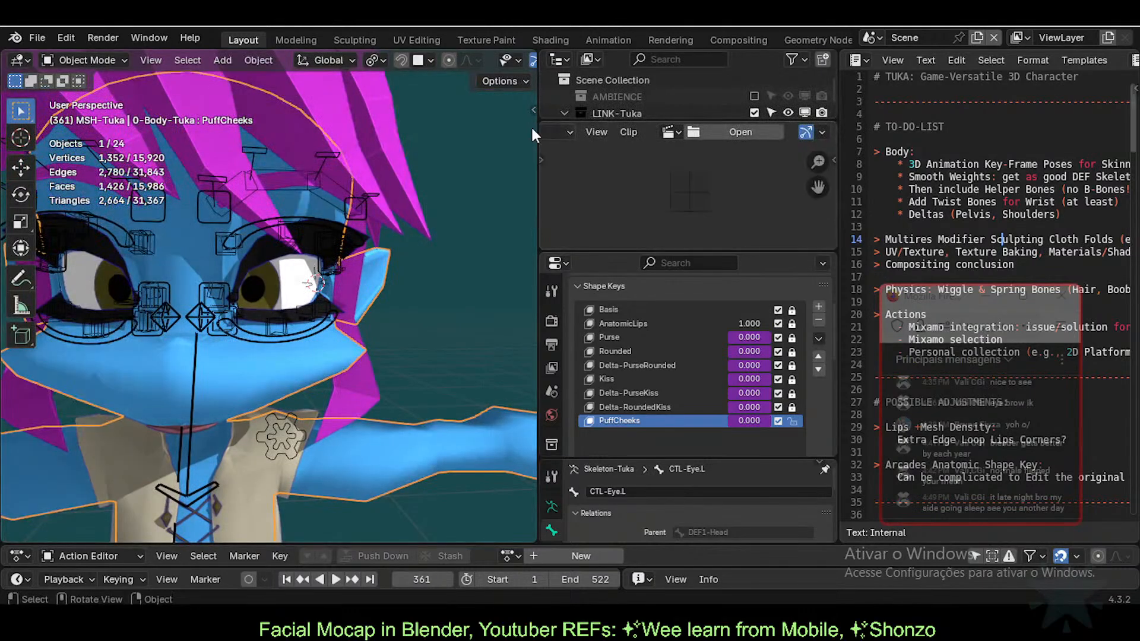
scroll(565, 147, "up", 10)
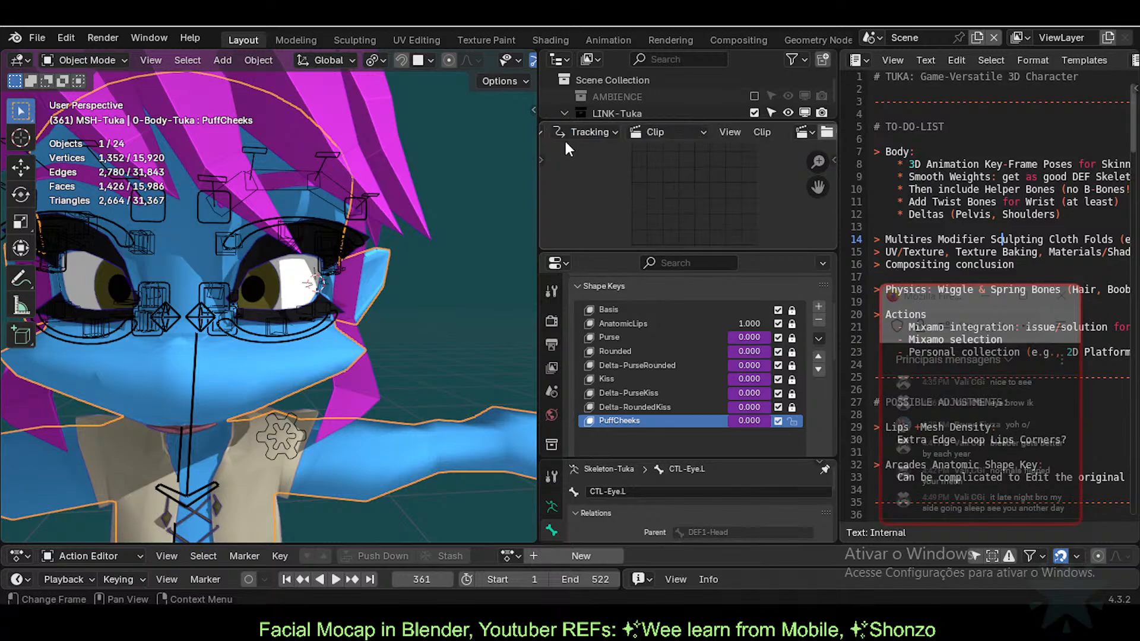
Step: Join the clip area into the outliner, then resize the outliner, properties and 3D view columns
left_click(564, 133)
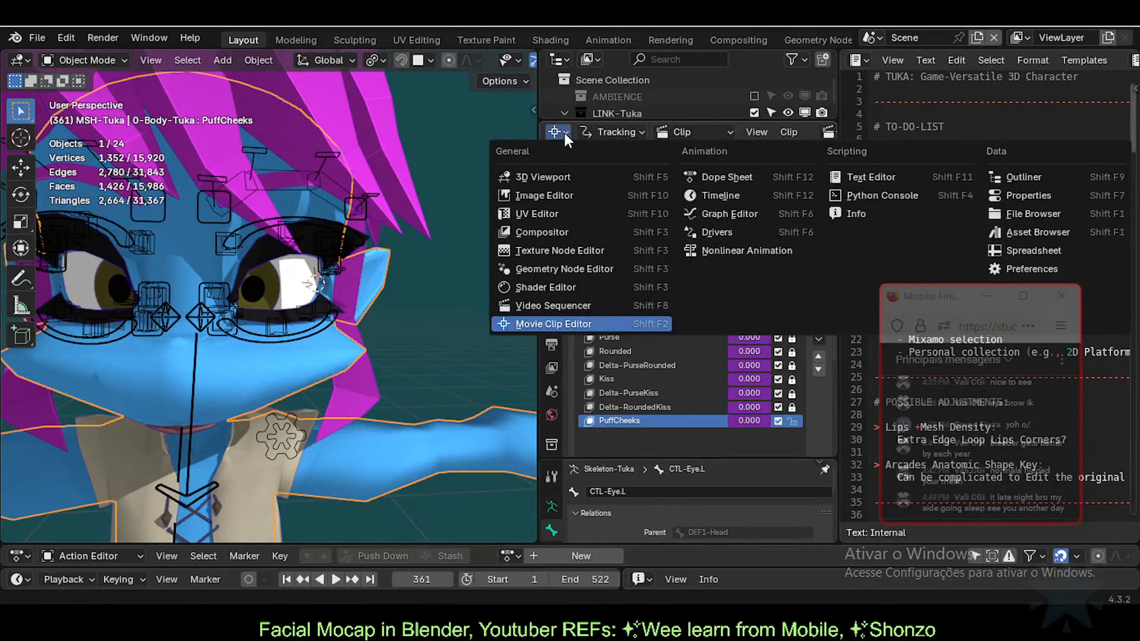
left_click(564, 133)
left_click(564, 133)
left_click(564, 133)
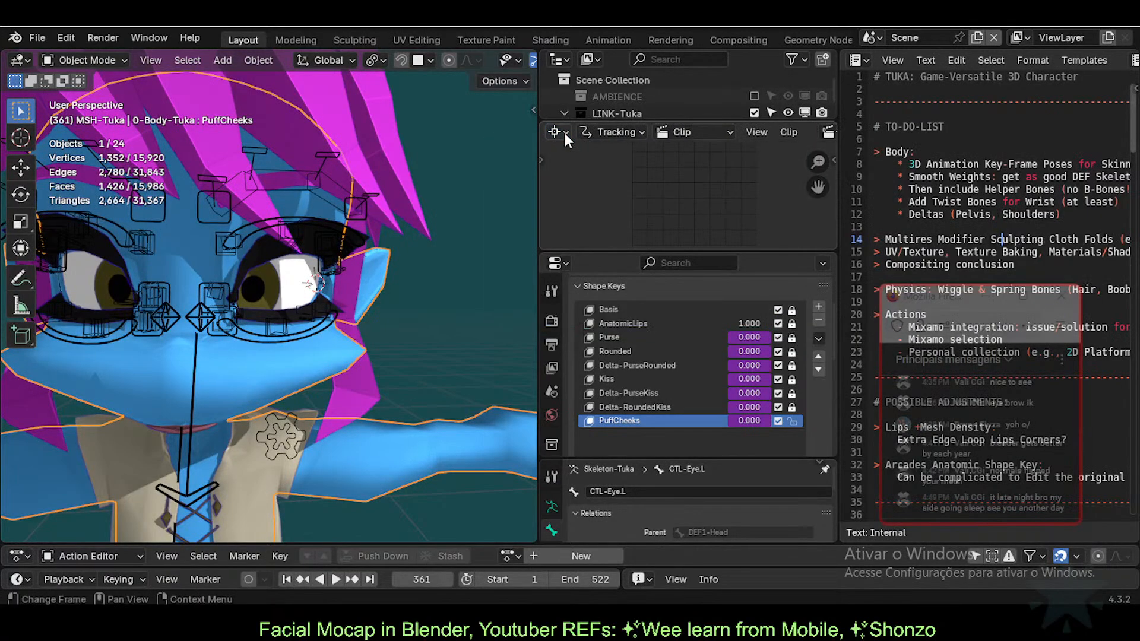
right_click(563, 122)
left_click(540, 176)
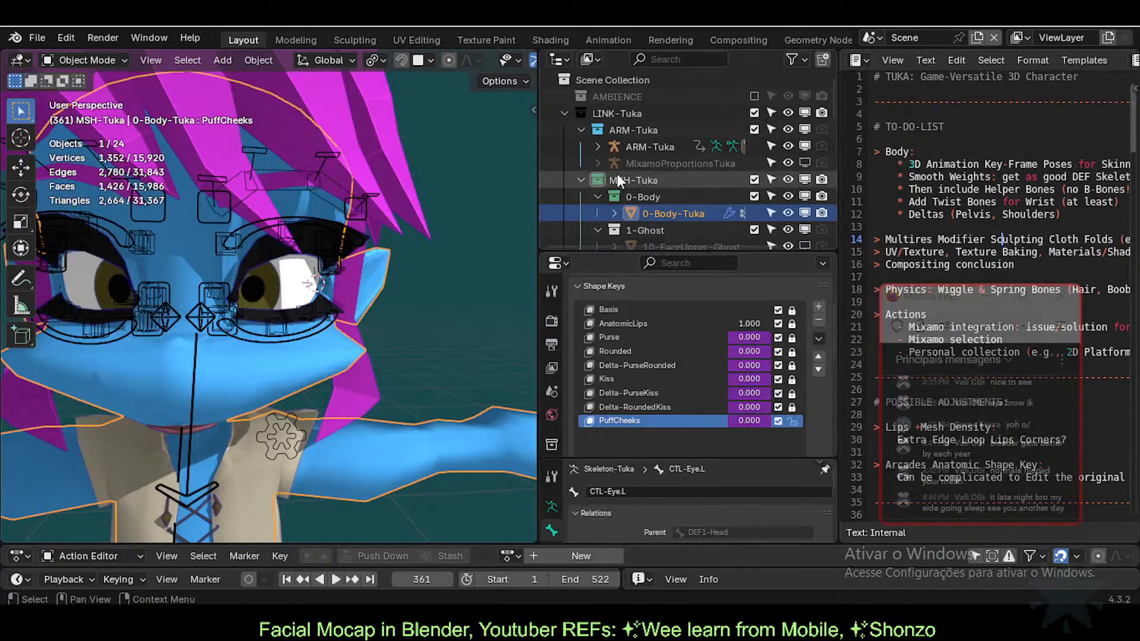
left_click_drag(834, 232, 983, 231)
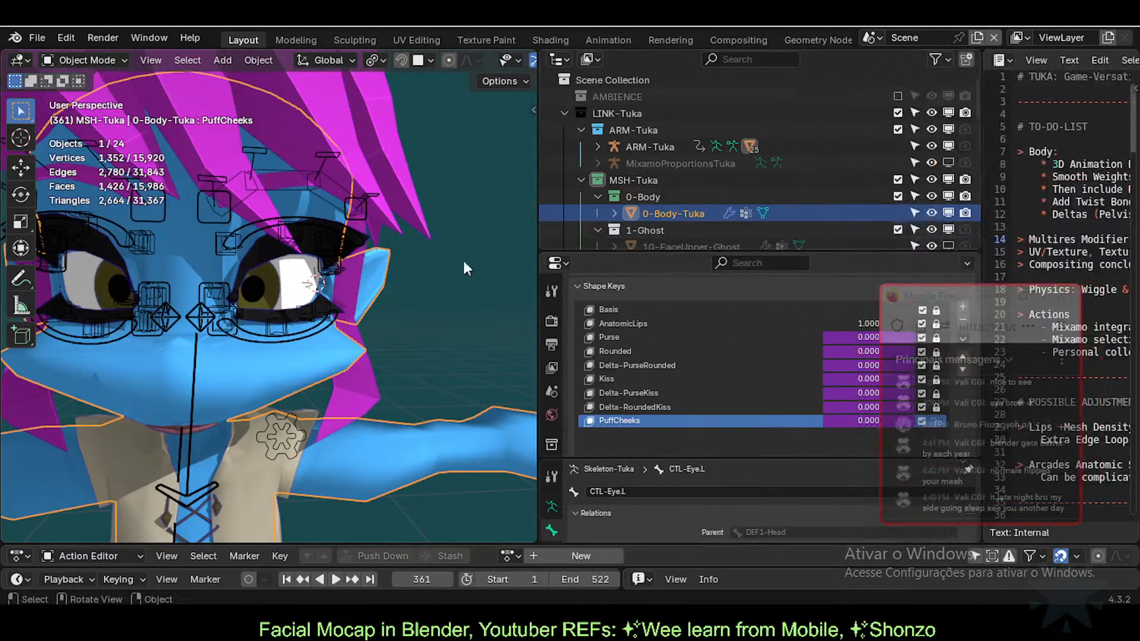
left_click_drag(539, 243, 705, 245)
scroll(356, 297, "down", 4)
Step: Save the file as Tuka-Game-64.blend, orbiting the view around the character to the face's front
middle_click_drag(332, 305, 426, 307)
key("ctrl+s")
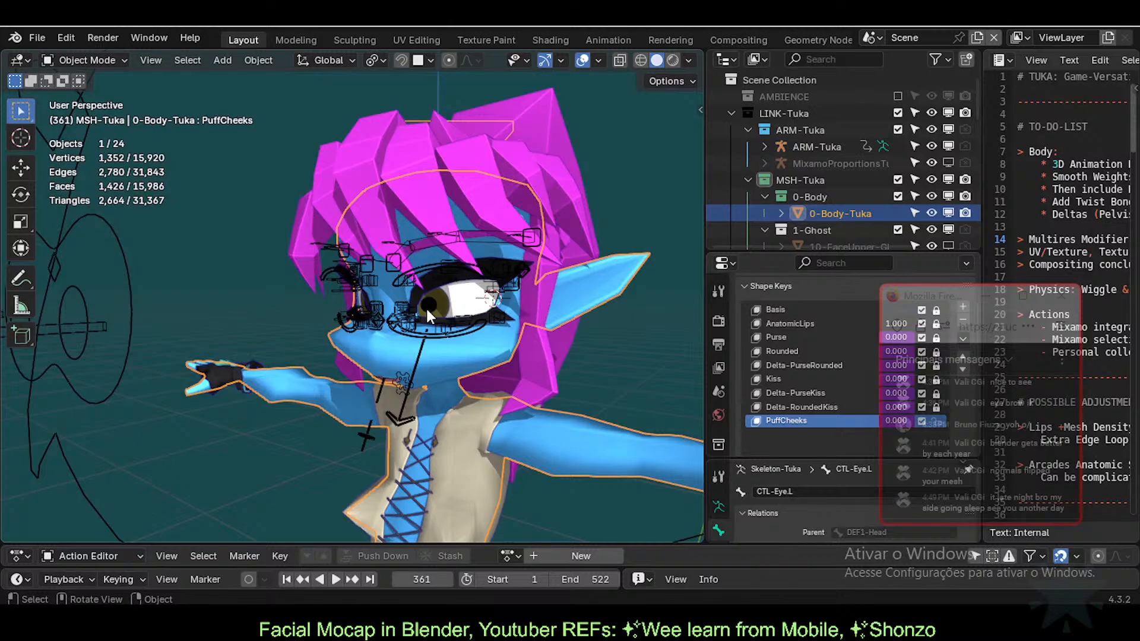
scroll(425, 306, "up", 2)
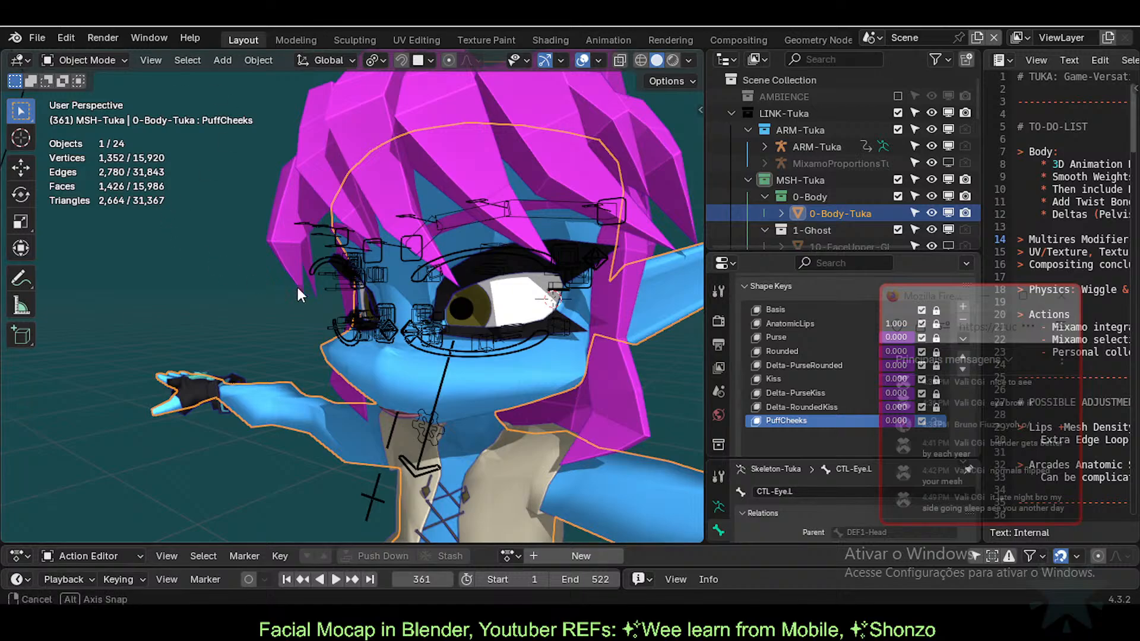
middle_click_drag(297, 283, 330, 269)
left_click(314, 247)
key("ctrl+Tab")
left_click(567, 199)
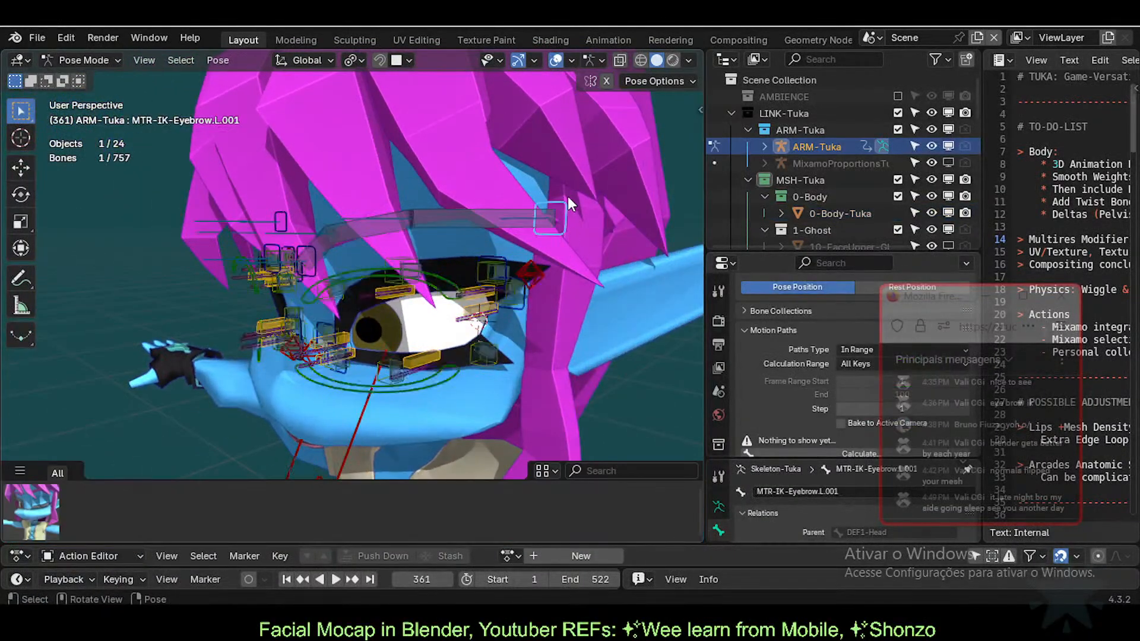
key("g")
right_click(554, 218)
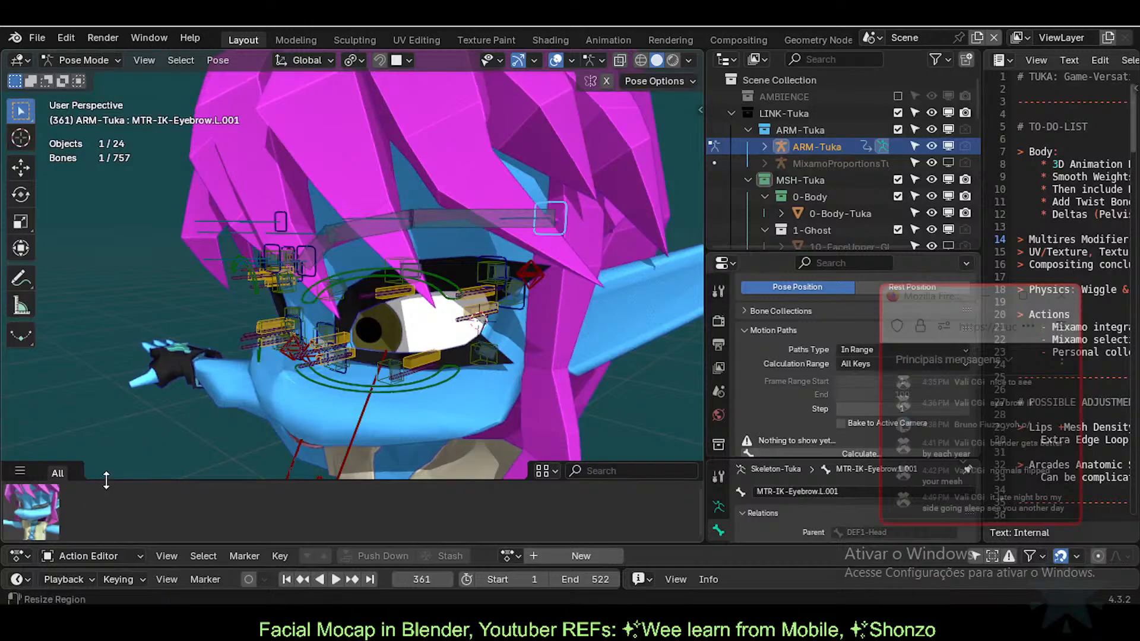
scroll(184, 343, "up", 8)
scroll(276, 270, "down", 5)
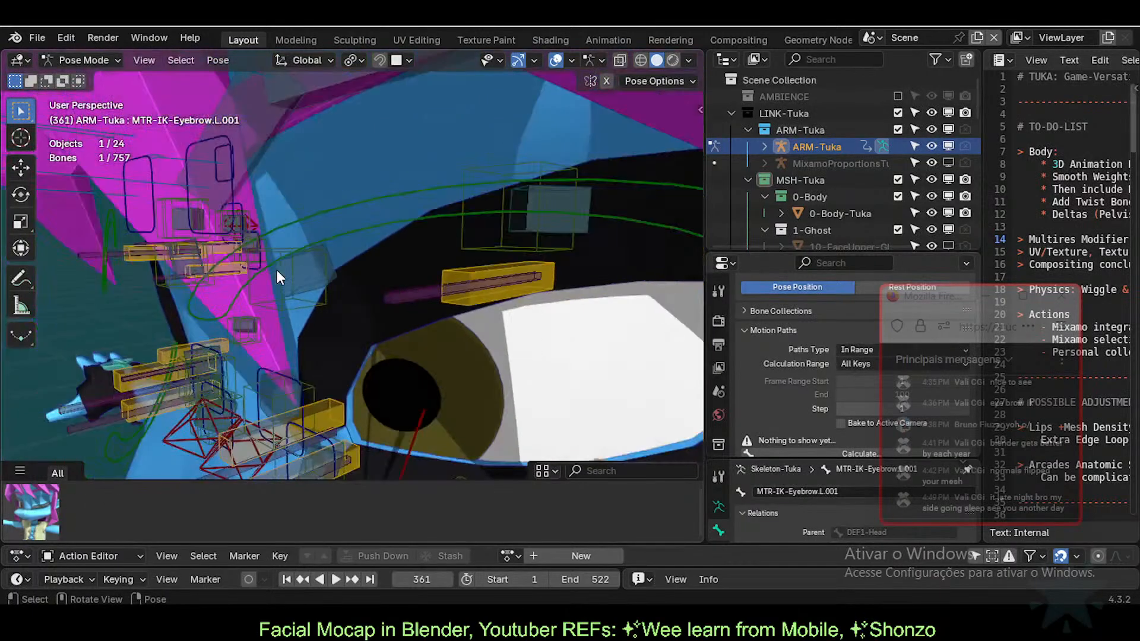
scroll(279, 293, "down", 4)
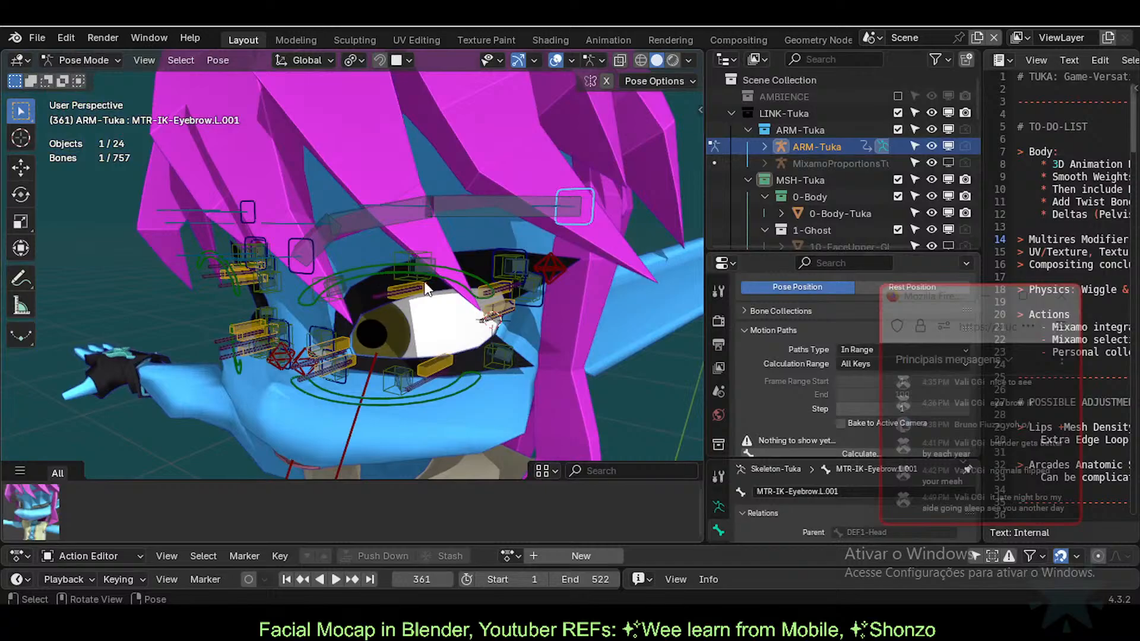
mouse_move(401, 356)
middle_mouse_down()
mouse_move(414, 279)
mouse_move(436, 287)
mouse_move(394, 320)
mouse_move(397, 370)
middle_mouse_up()
middle_click_drag(384, 314, 564, 351)
scroll(496, 385, "down", 4)
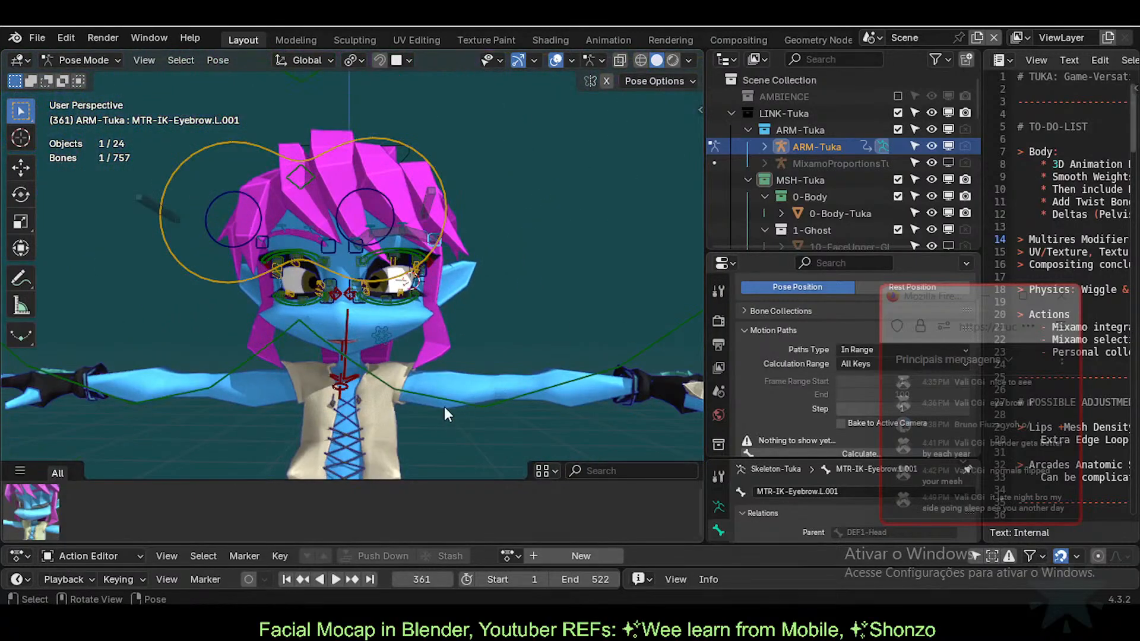
middle_click_drag(444, 408, 358, 354)
scroll(394, 347, "up", 3)
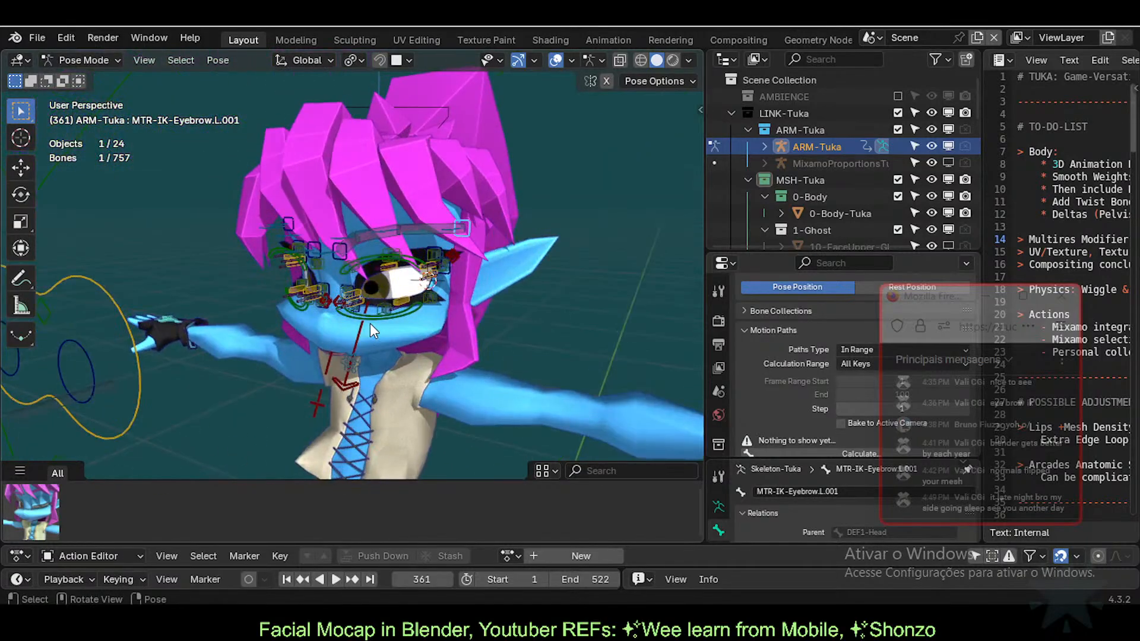
key("ctrl+Tab")
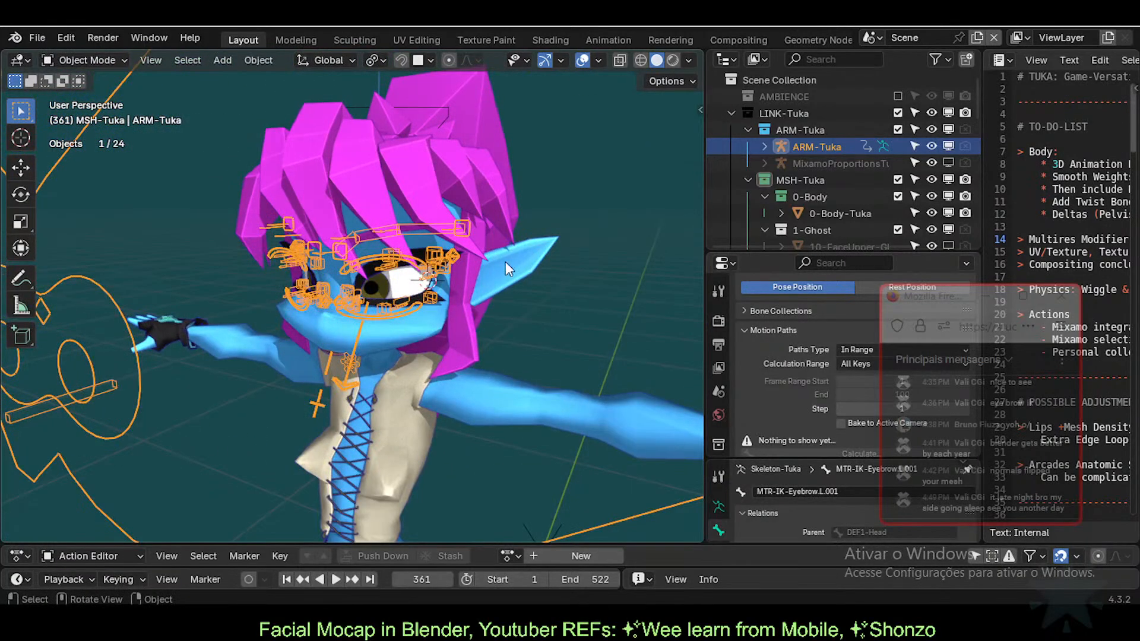
left_click(506, 262)
left_click(565, 191)
key("ctrl+s")
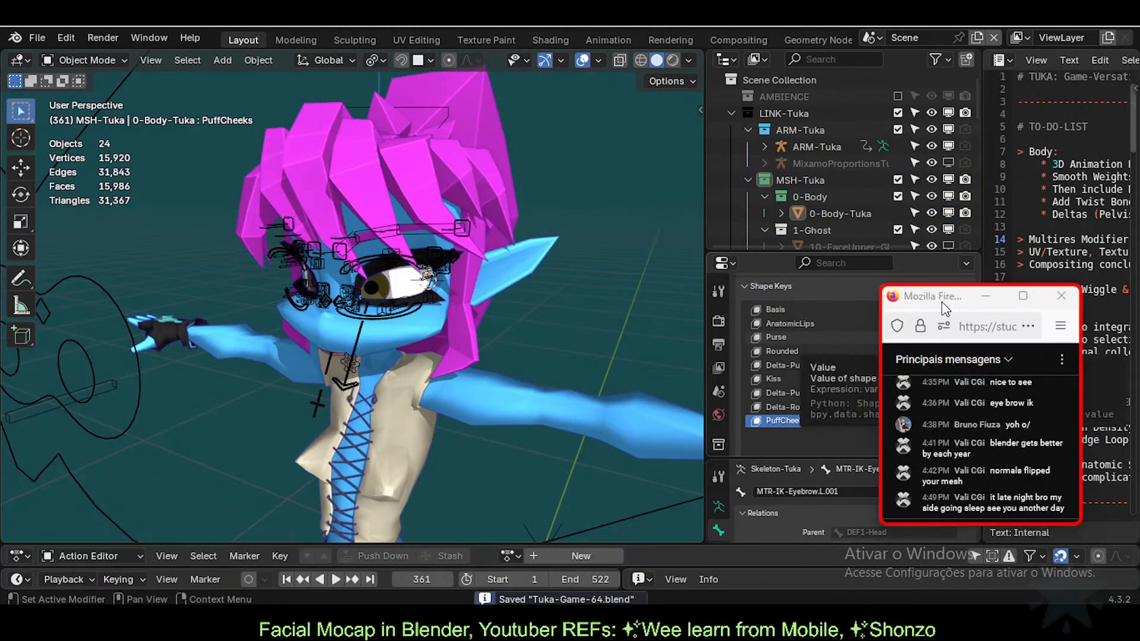
left_click_drag(941, 299, 749, 202)
left_click(868, 197)
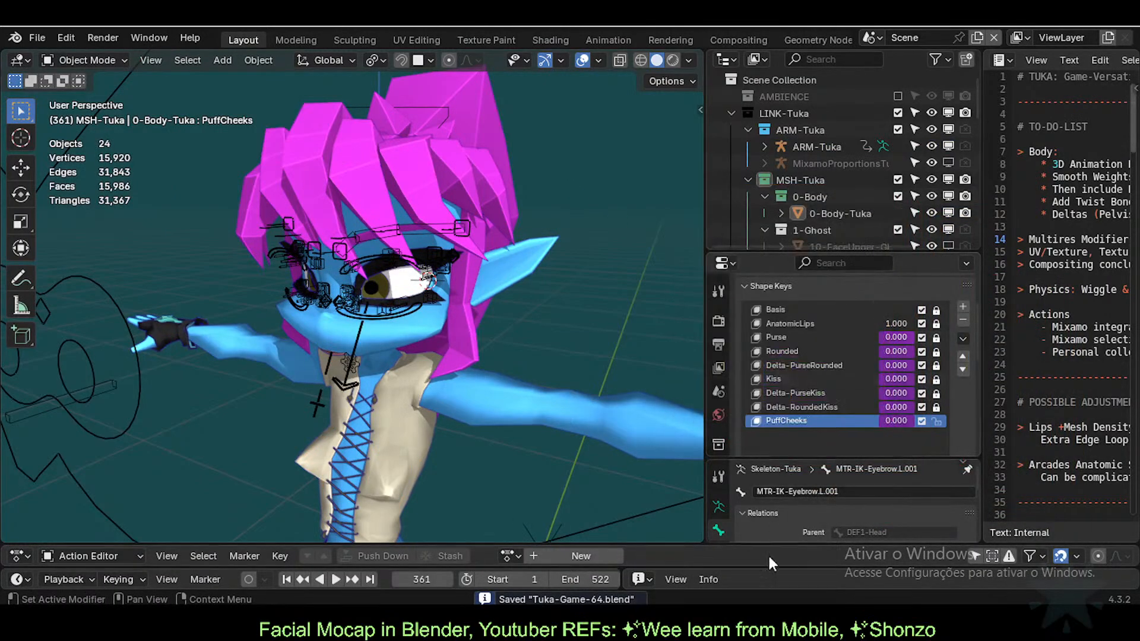